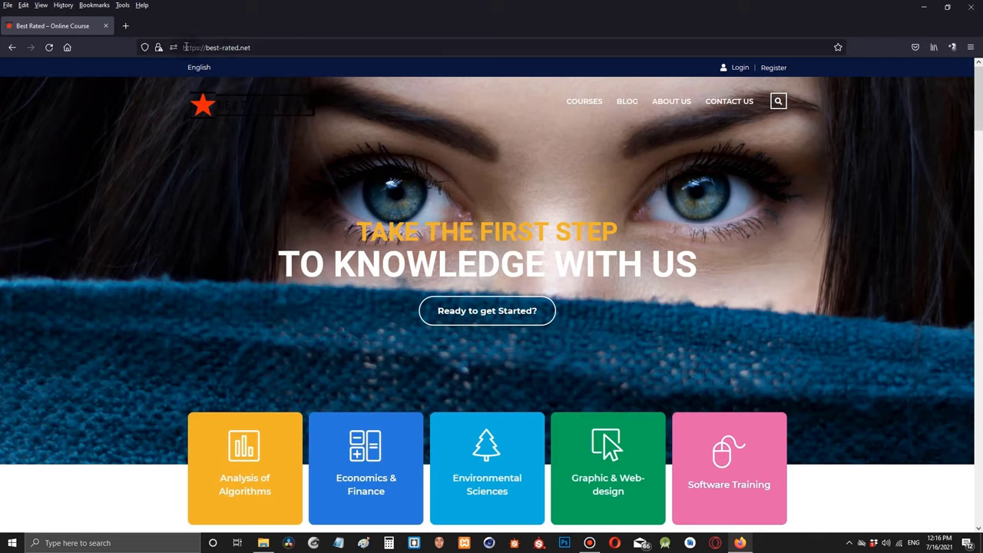
- Scroll down to the Top Courses grid and preview course cards, ending on Character Animations
scroll(580, 174, down, 5)
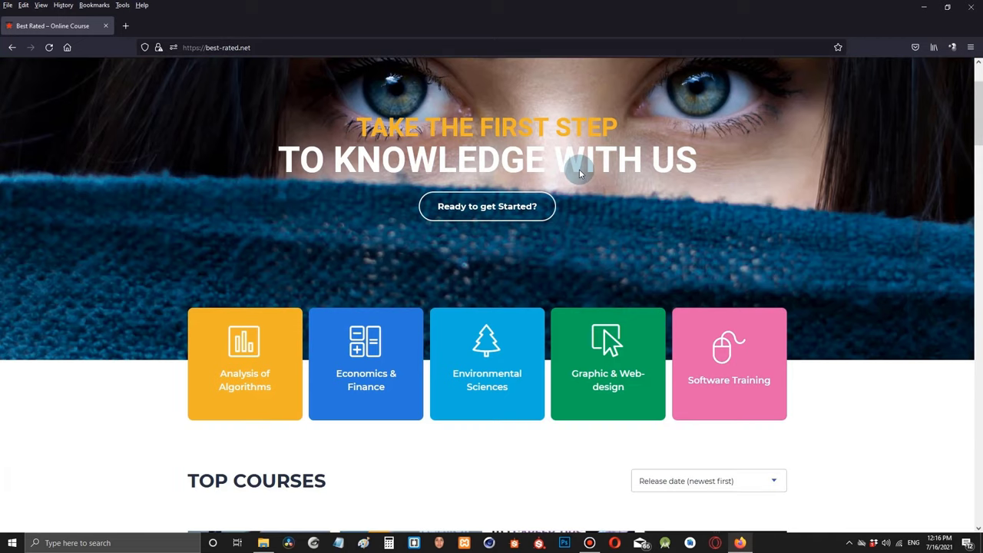
scroll(580, 174, down, 1)
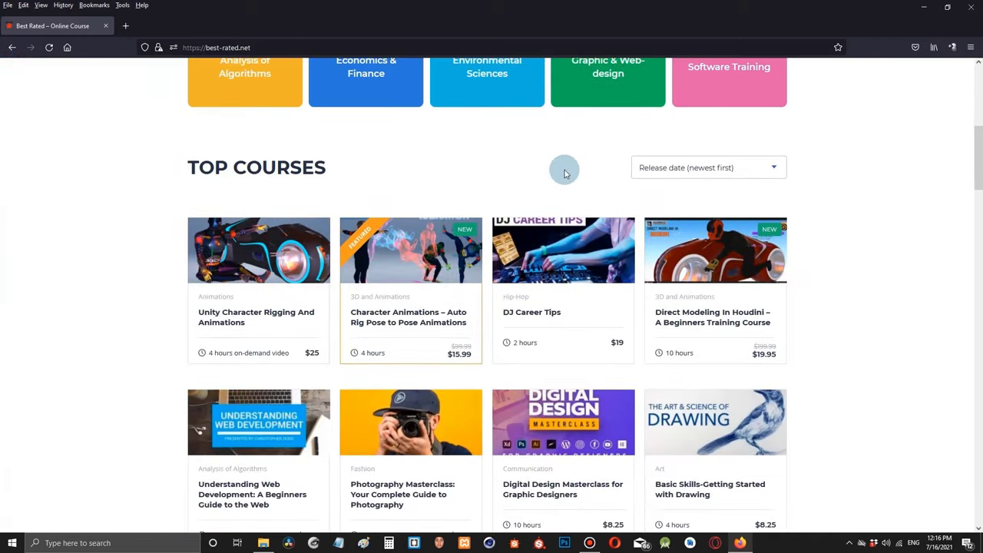
mouse_move(255, 277)
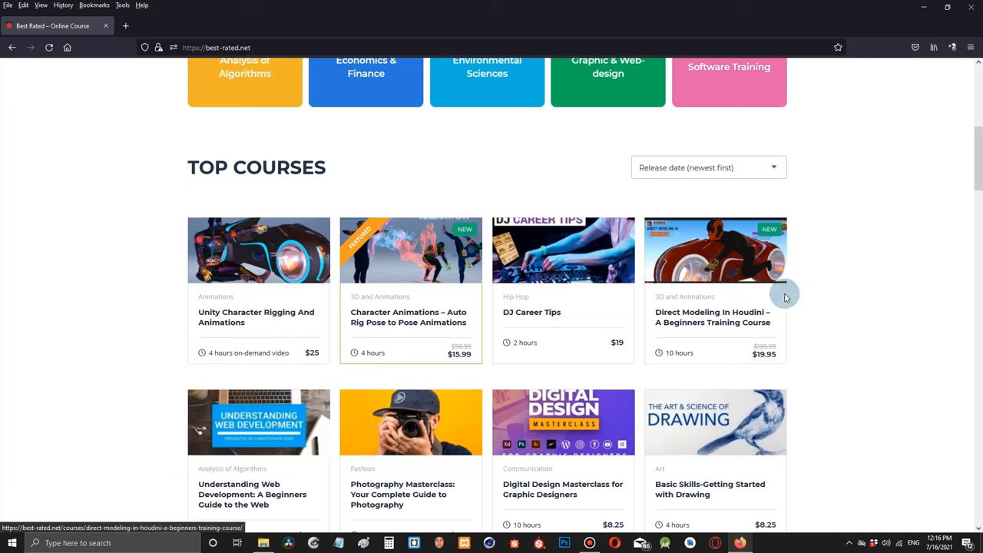
mouse_move(729, 317)
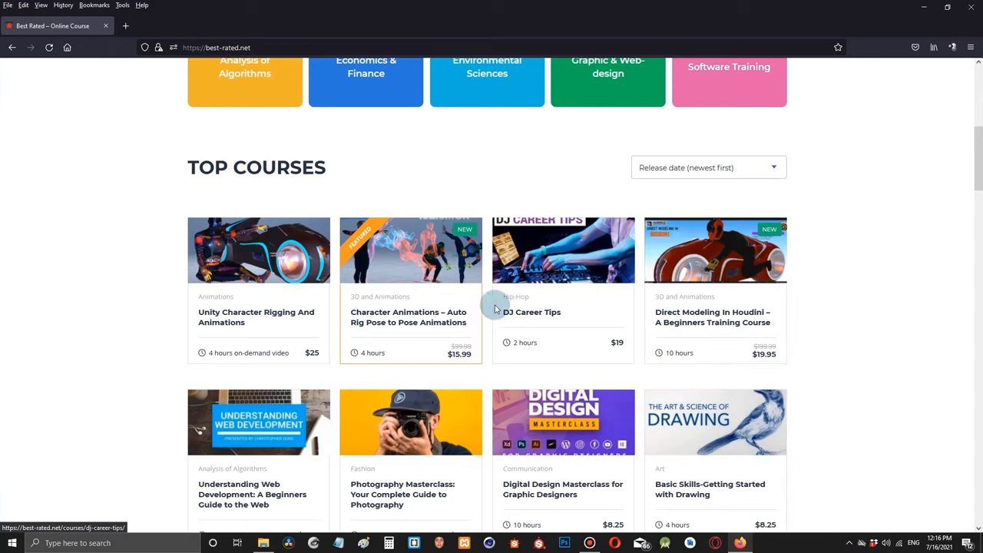
mouse_move(395, 275)
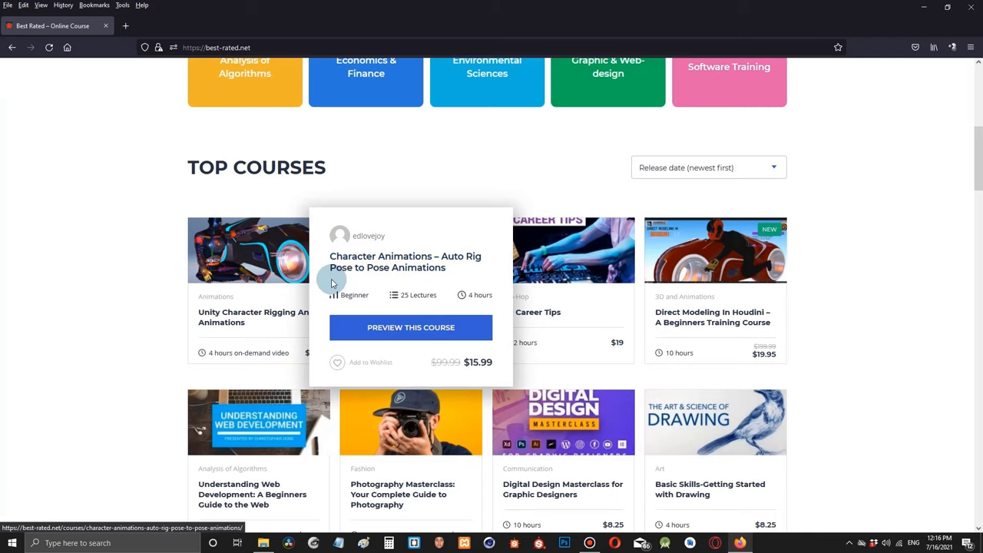
- Open the Unity Character Rigging And Animations course page and scroll through its overview
click(222, 315)
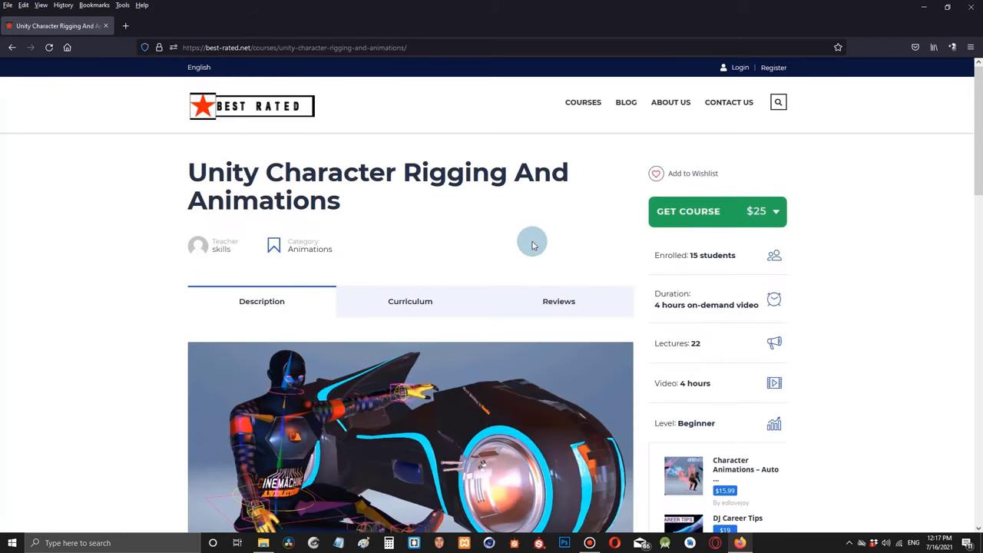
scroll(689, 237, down, 4)
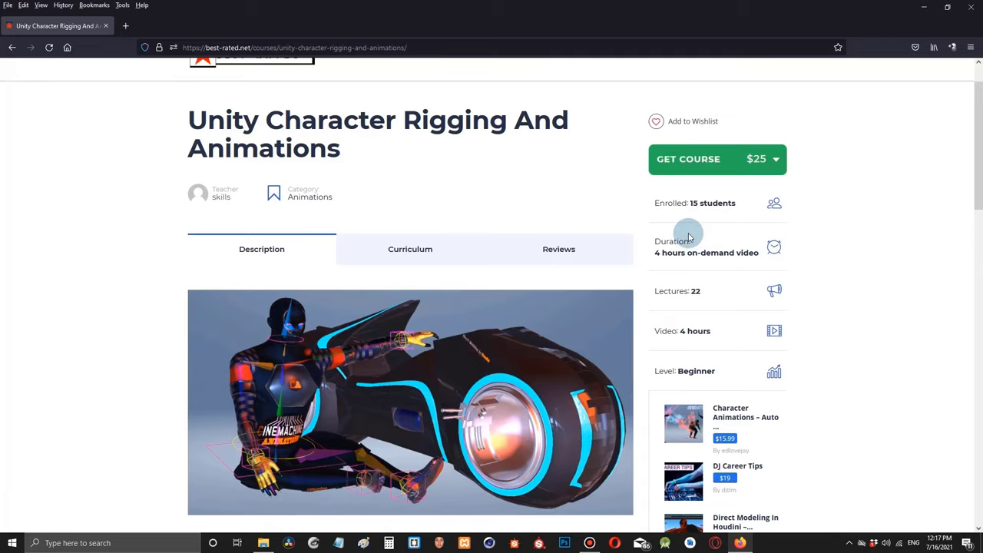
scroll(689, 238, down, 3)
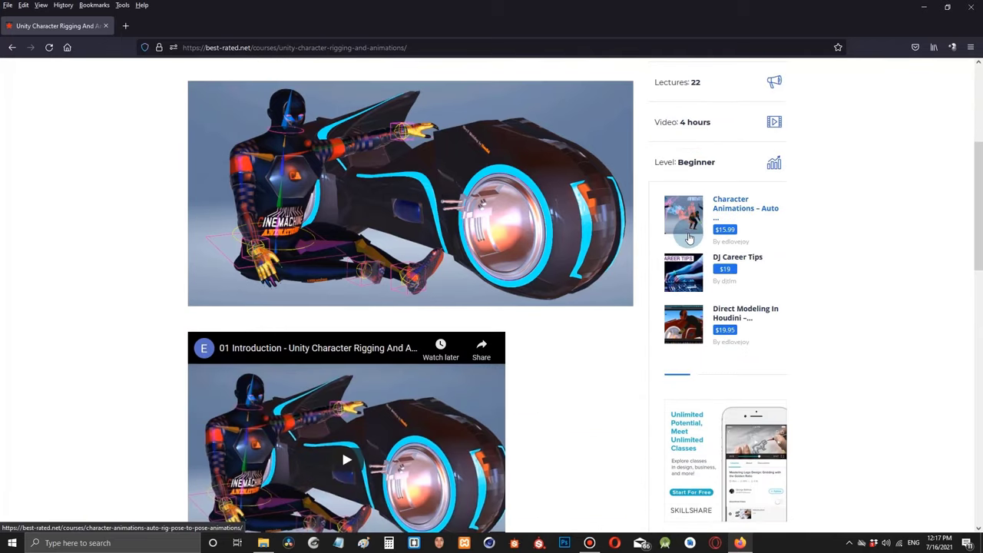
scroll(689, 238, down, 1)
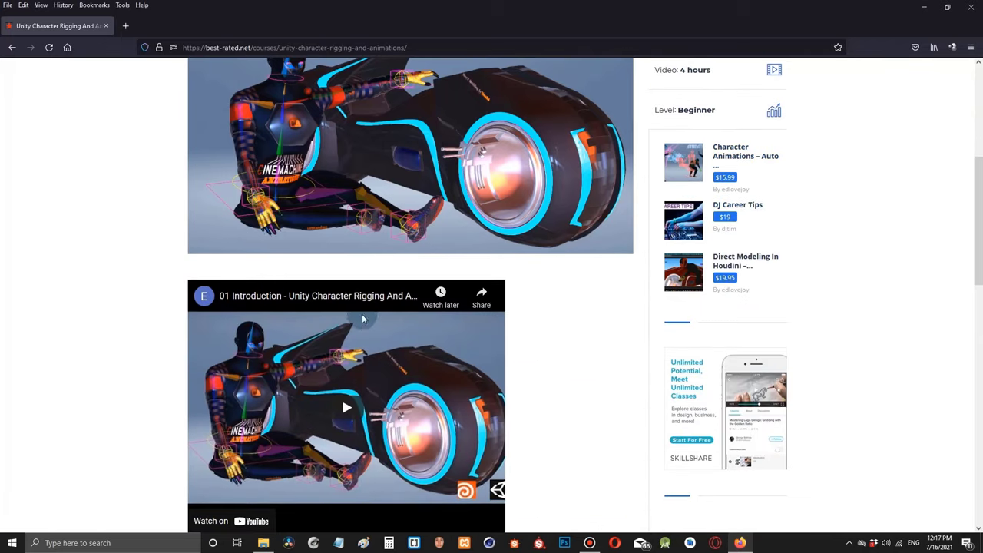
scroll(364, 331, down, 1)
scroll(365, 330, up, 3)
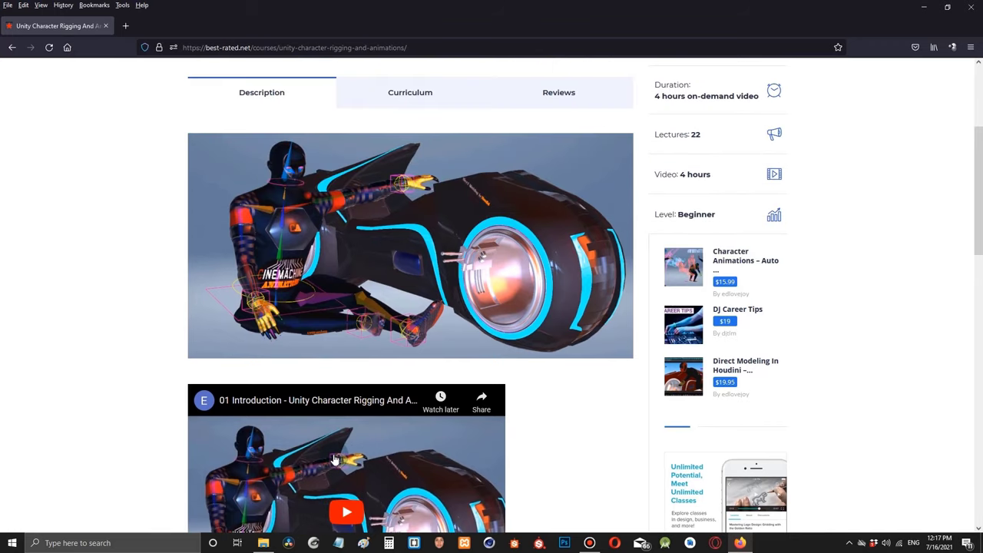
- Show the course's Curriculum tab and scroll through the lecture list
click(423, 94)
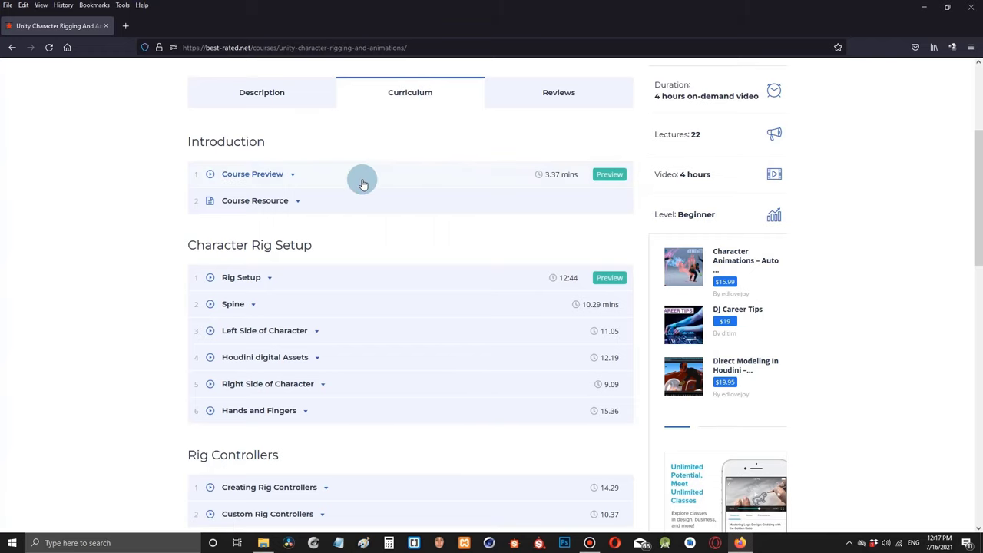
scroll(362, 183, down, 3)
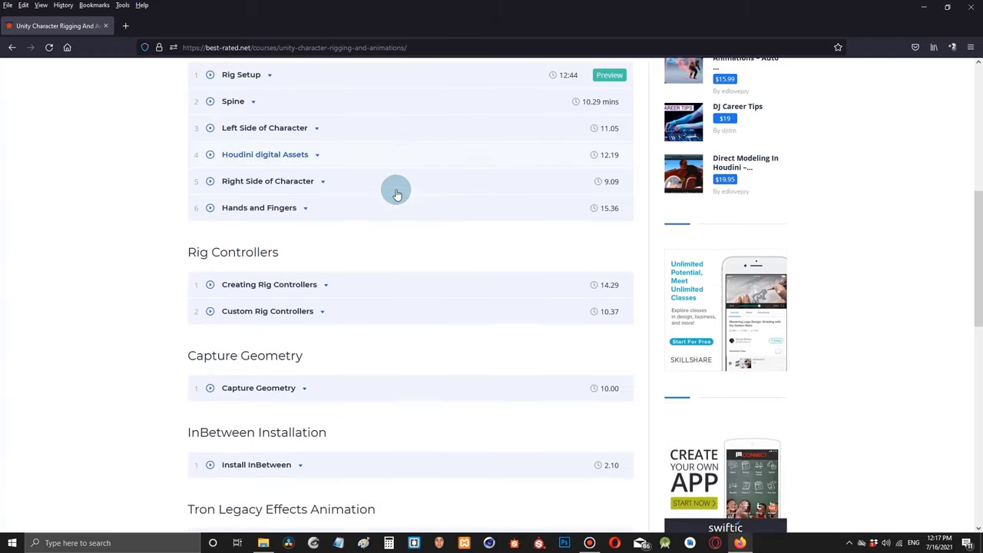
scroll(396, 194, down, 5)
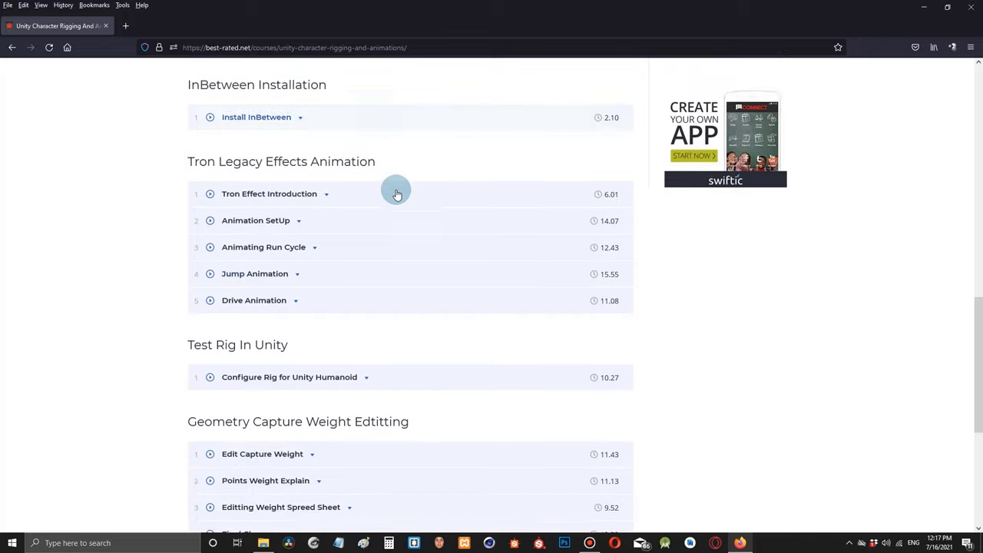
scroll(396, 195, down, 2)
scroll(396, 194, up, 5)
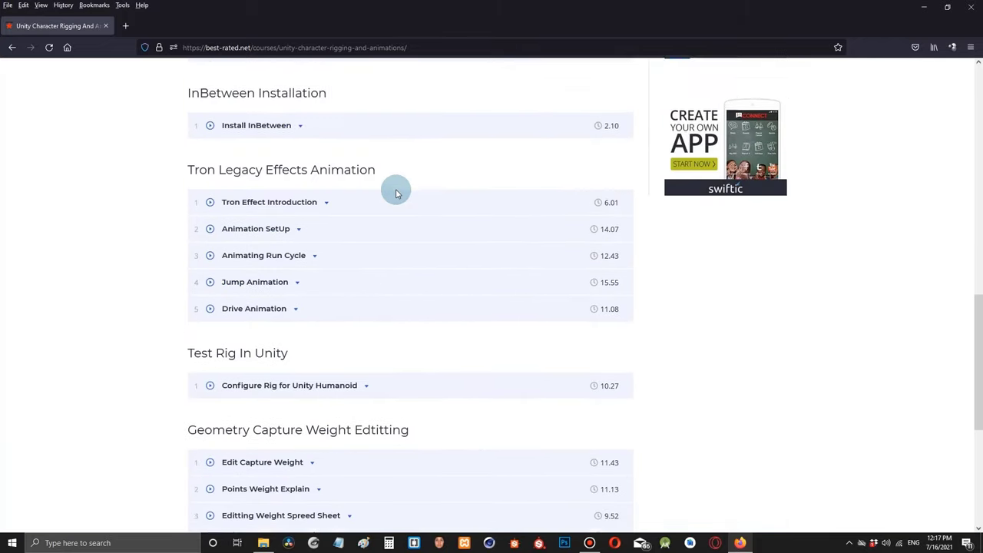
scroll(396, 194, up, 6)
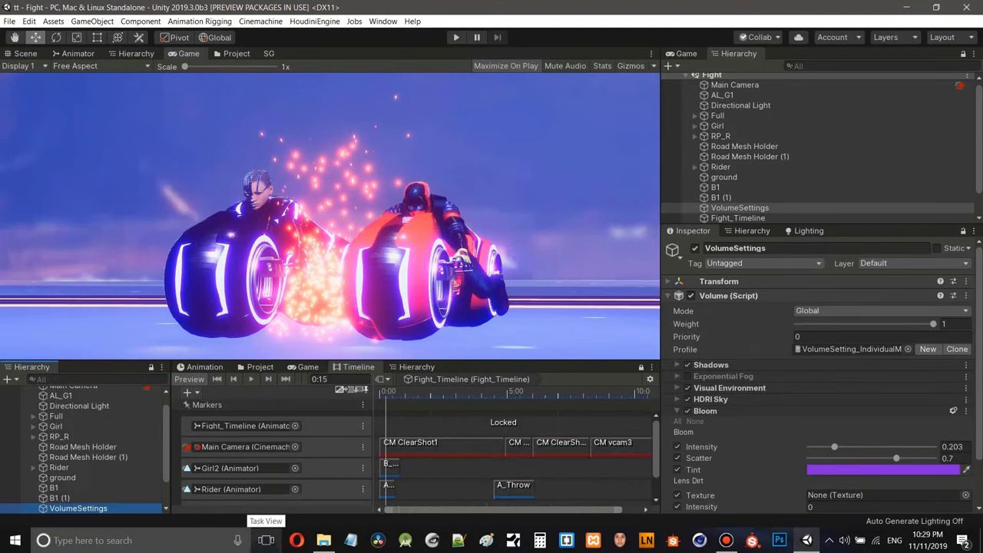
- Enter Play mode so the Tron bike fight cutscene plays in the Game view
click(458, 37)
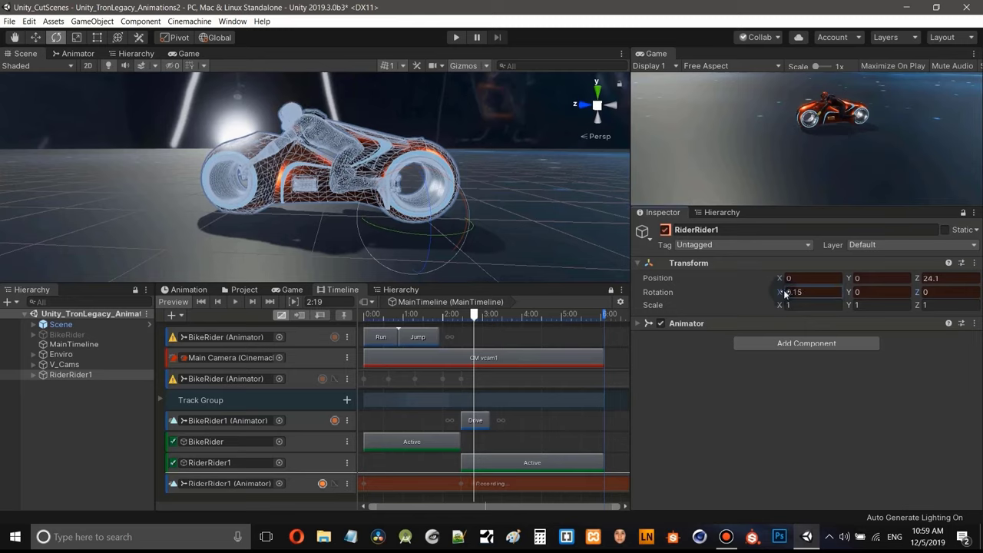
- Lower RiderRider1's X rotation, scrub back to frame 261, and enlarge the bike in view
drag(782, 292, 41, 104)
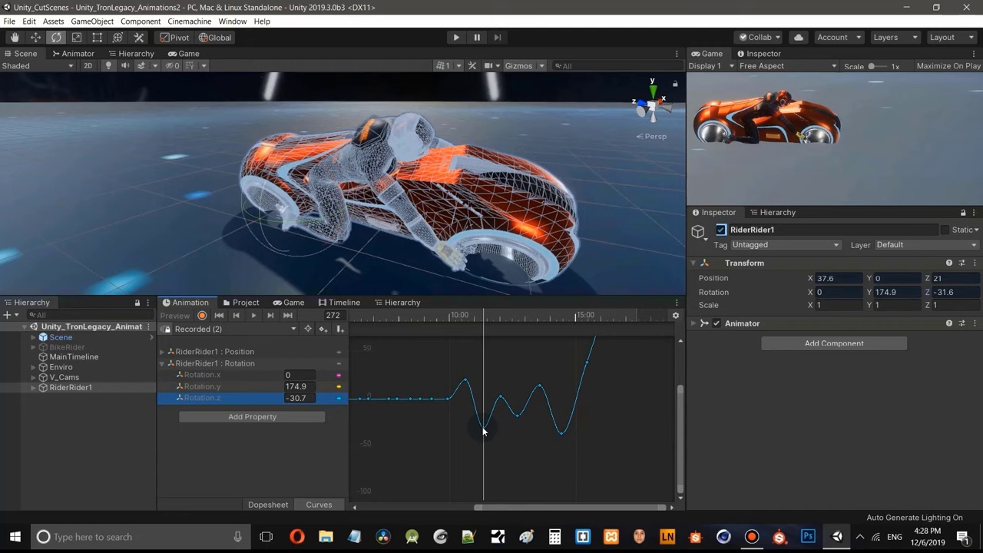
drag(484, 314, 464, 315)
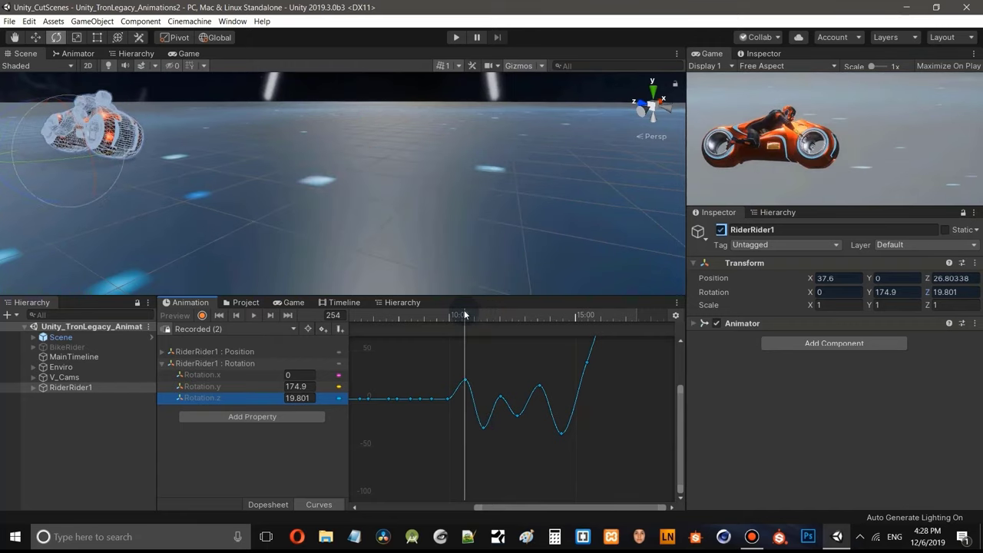
middle_drag(192, 180, 463, 180)
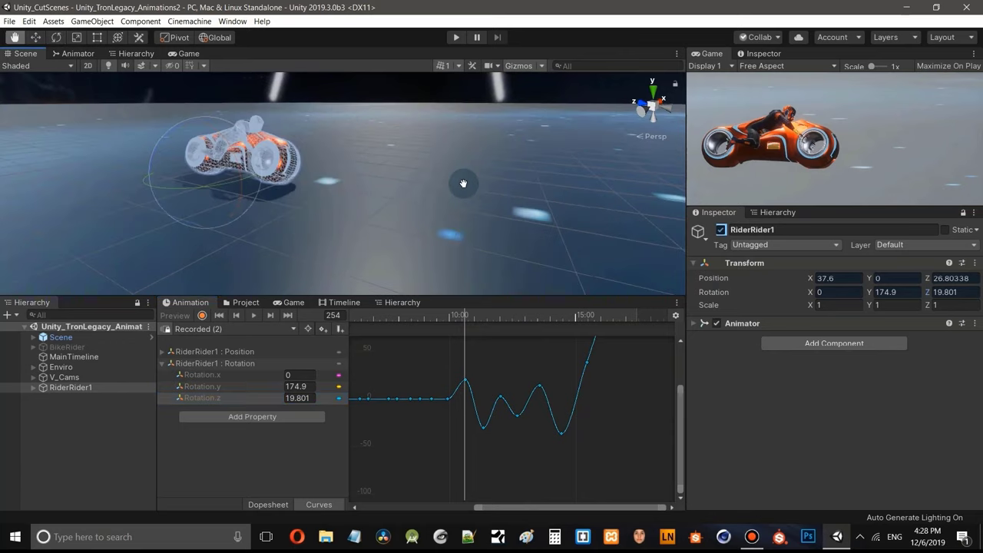
scroll(263, 160, up, 2)
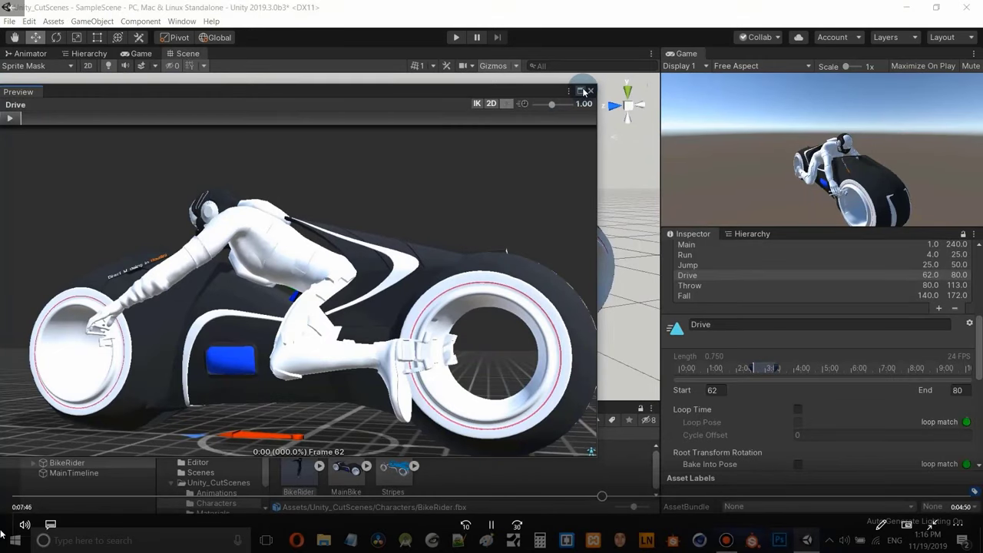
- Maximize the Drive clip preview, orbit to a front-left bike view, then return to ObjectScale
click(584, 91)
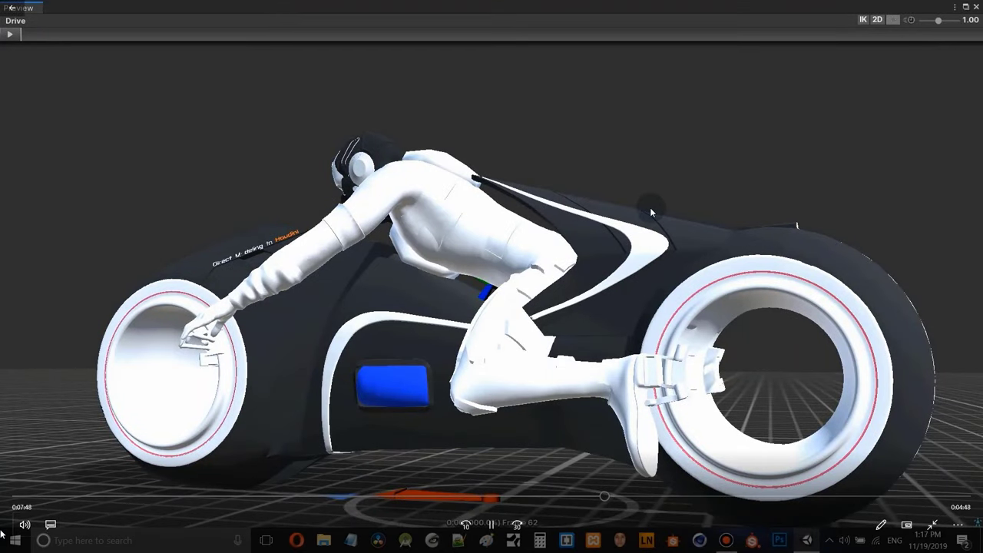
drag(650, 207, 722, 212)
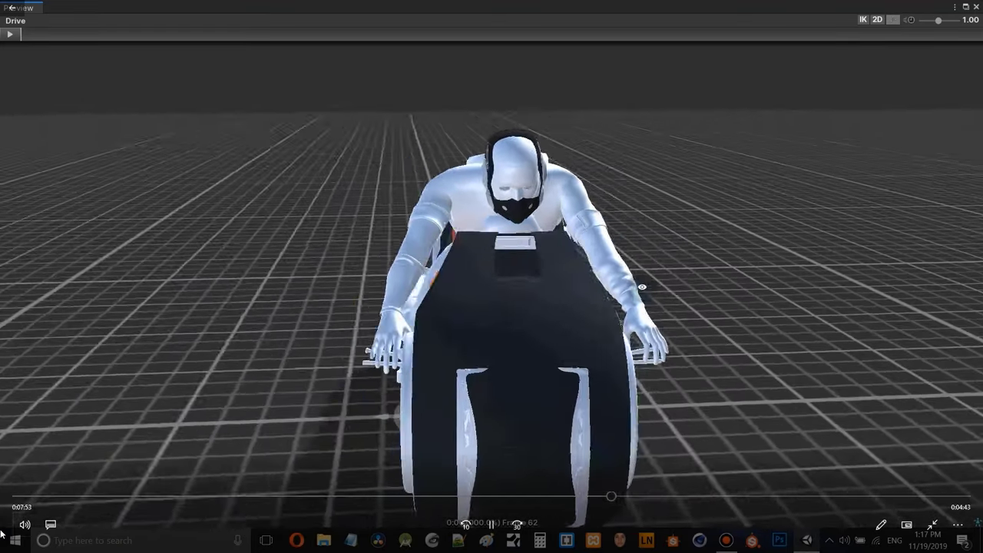
click(395, 494)
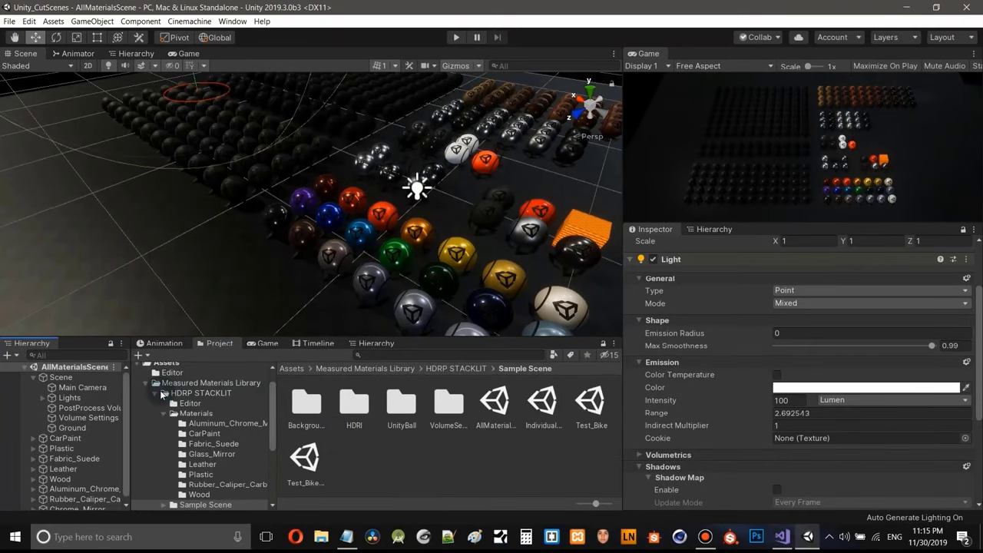
- Collapse HDRP STACKLIT under Measured Materials Library in the Project window tree
click(155, 394)
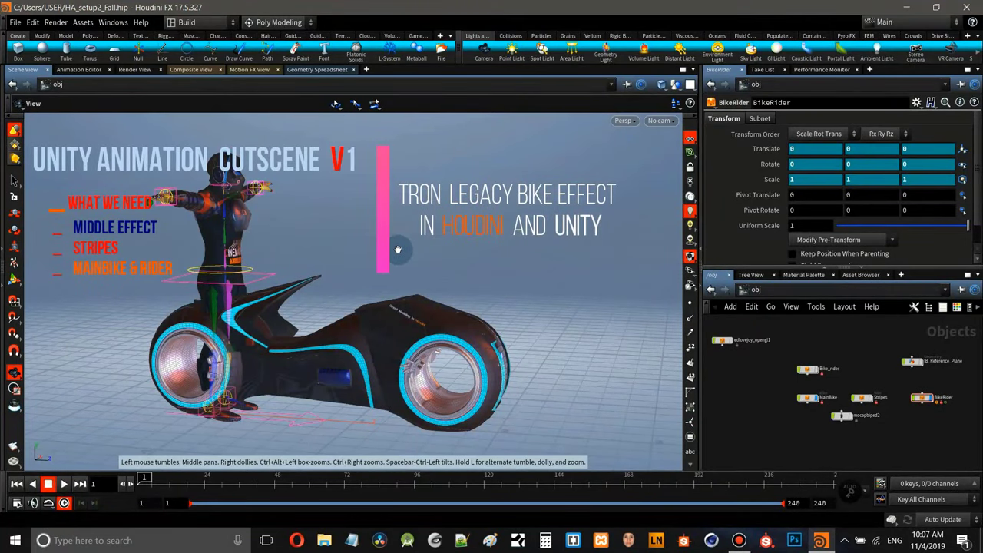
- Orbit and zoom around the wireframe bike and rider, ending on a full side view
mouse_move(397, 249)
mouse_down()
mouse_move(432, 255)
mouse_move(416, 252)
mouse_up()
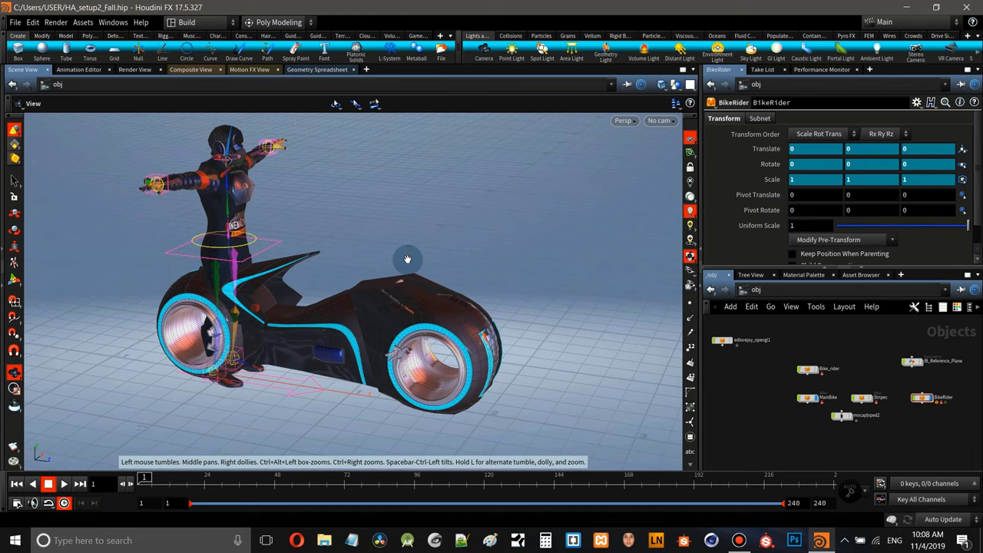
drag(408, 259, 393, 310)
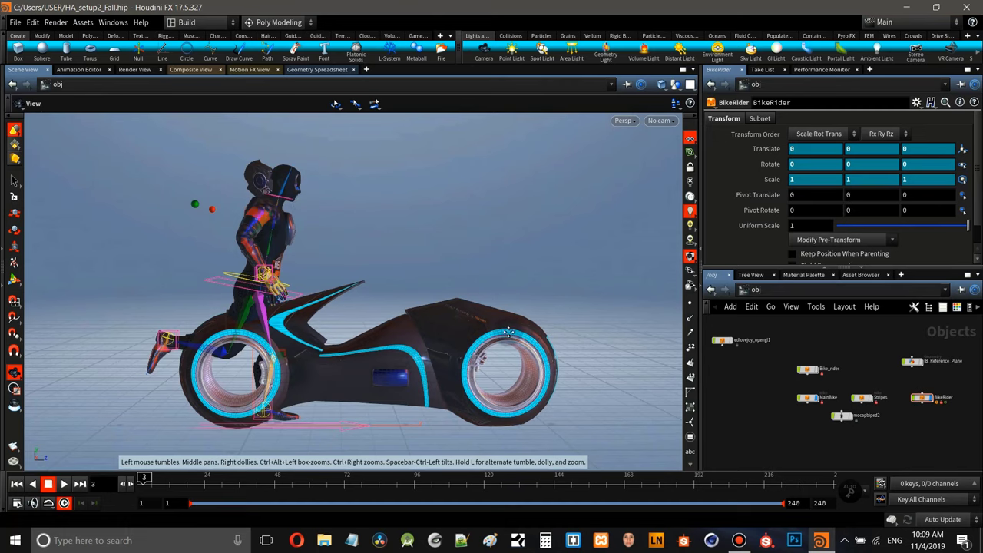
drag(507, 332, 176, 478)
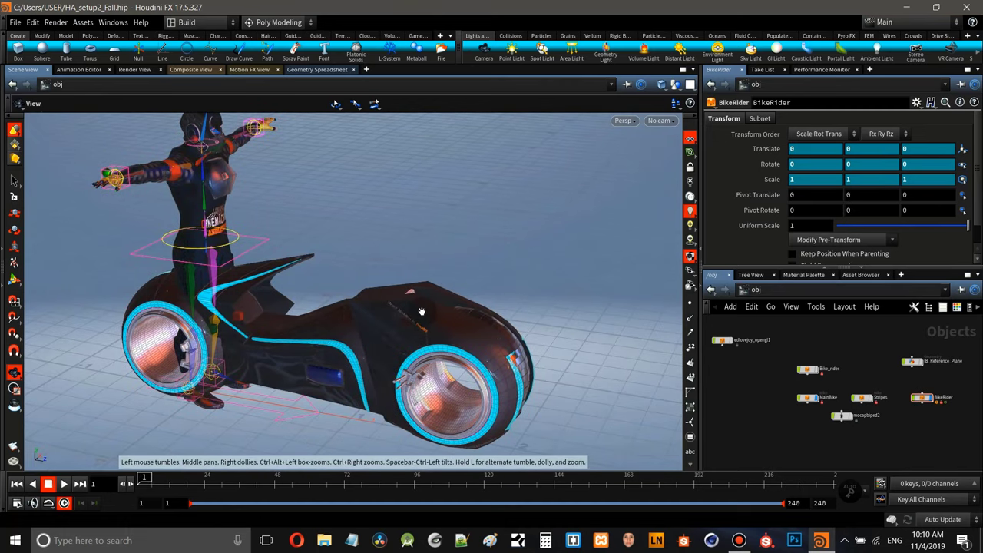
drag(435, 310, 286, 178)
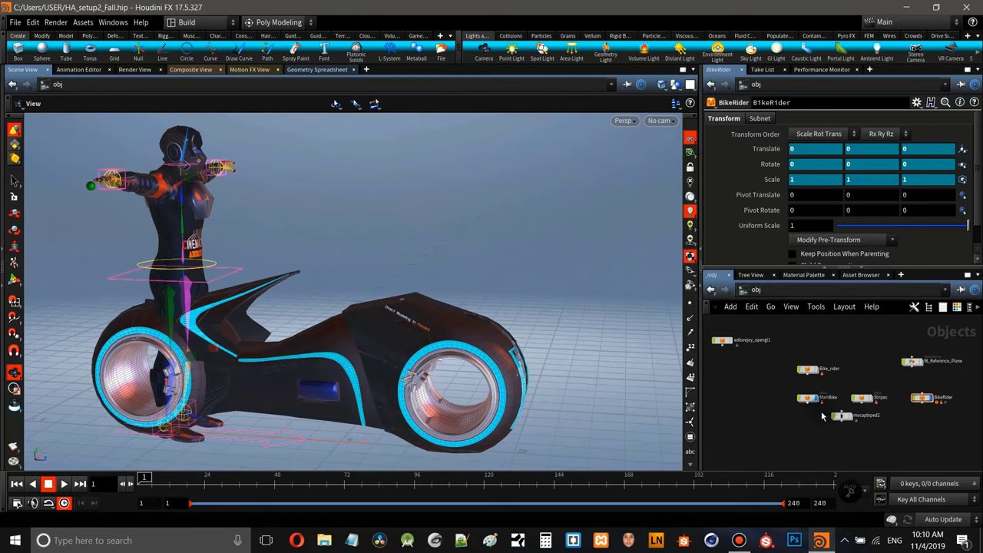
scroll(791, 413, up, 8)
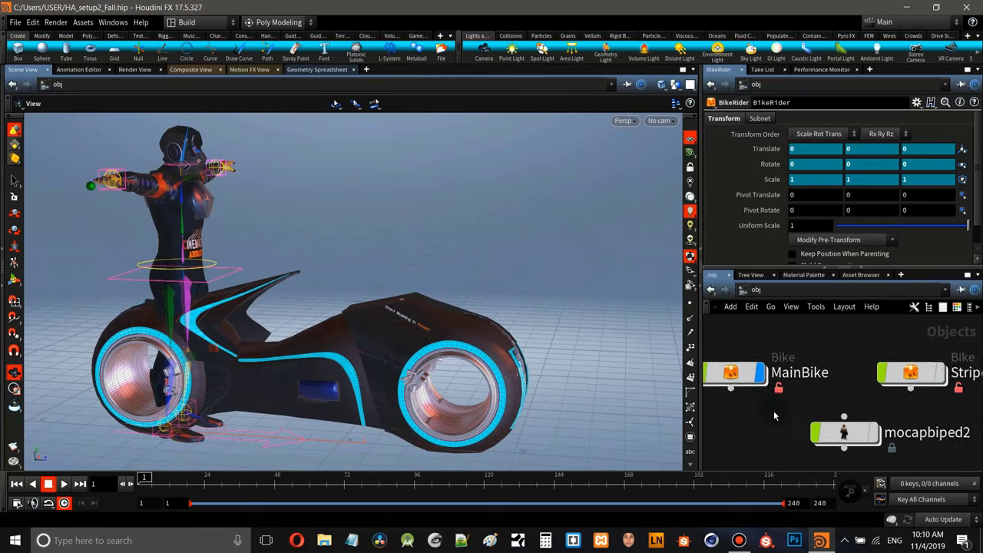
scroll(754, 395, down, 5)
middle_drag(882, 428, 808, 431)
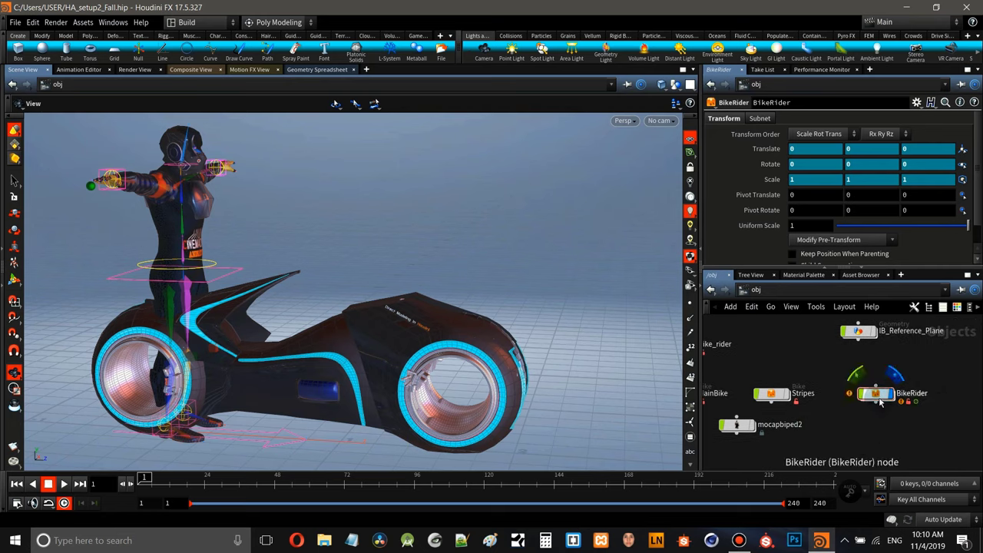
scroll(868, 412, up, 2)
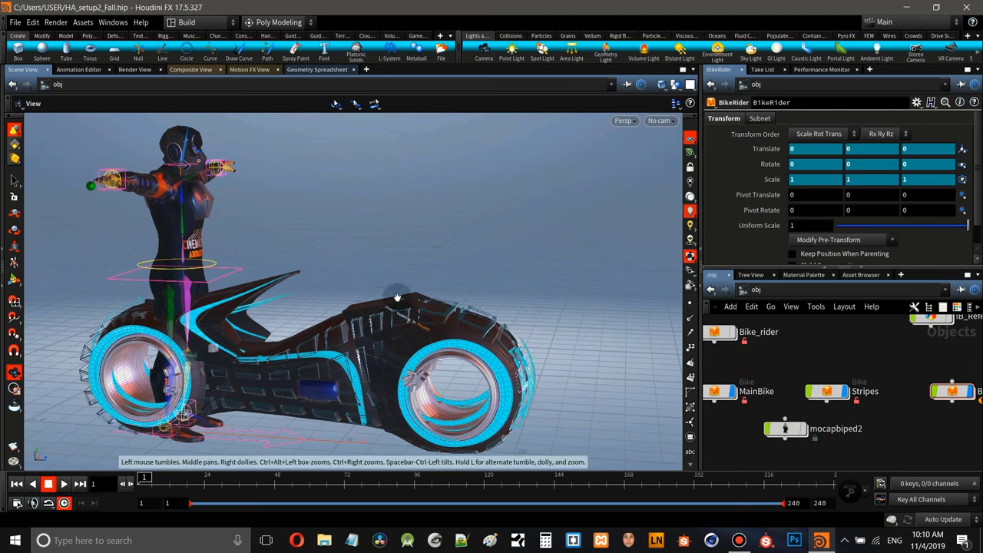
drag(397, 298, 458, 329)
scroll(457, 323, up, 6)
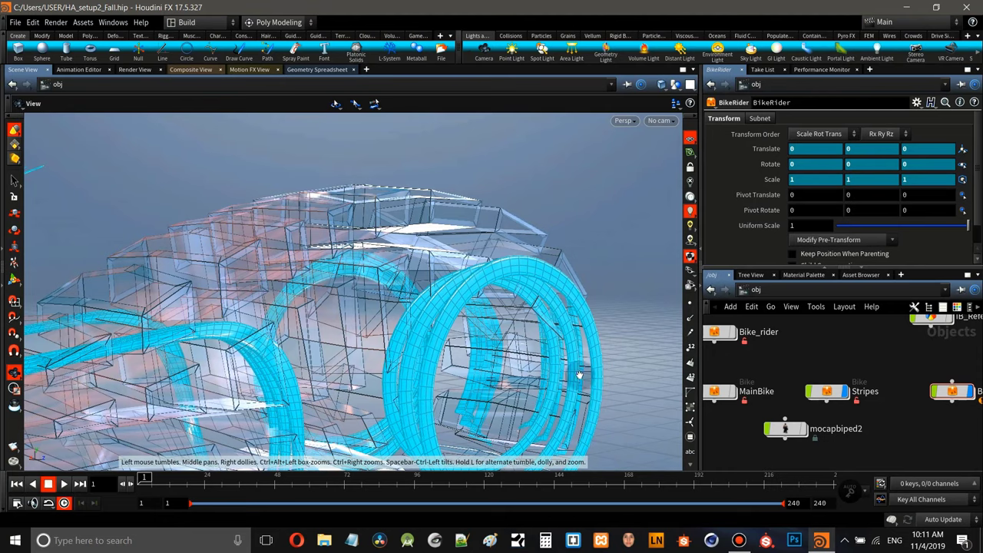
scroll(308, 321, down, 8)
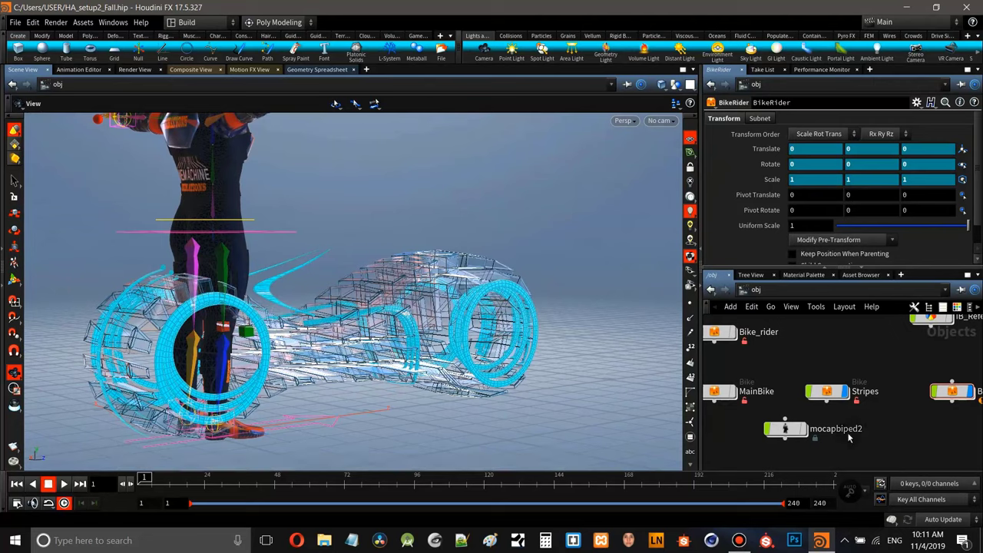
- Dive into the Stripes network, hide the ghosted bike body, and hide the Bike_rider character
double_click(836, 392)
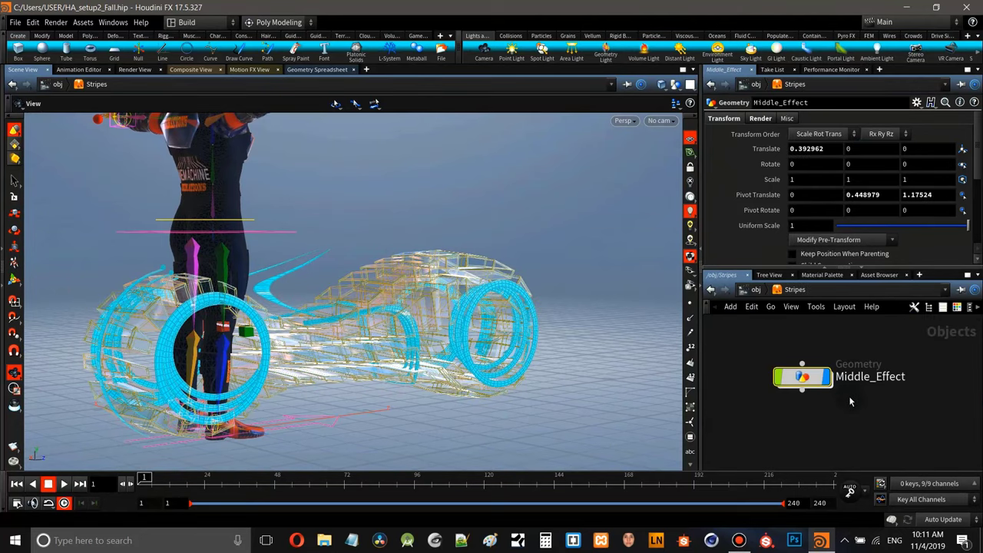
scroll(851, 404, down, 6)
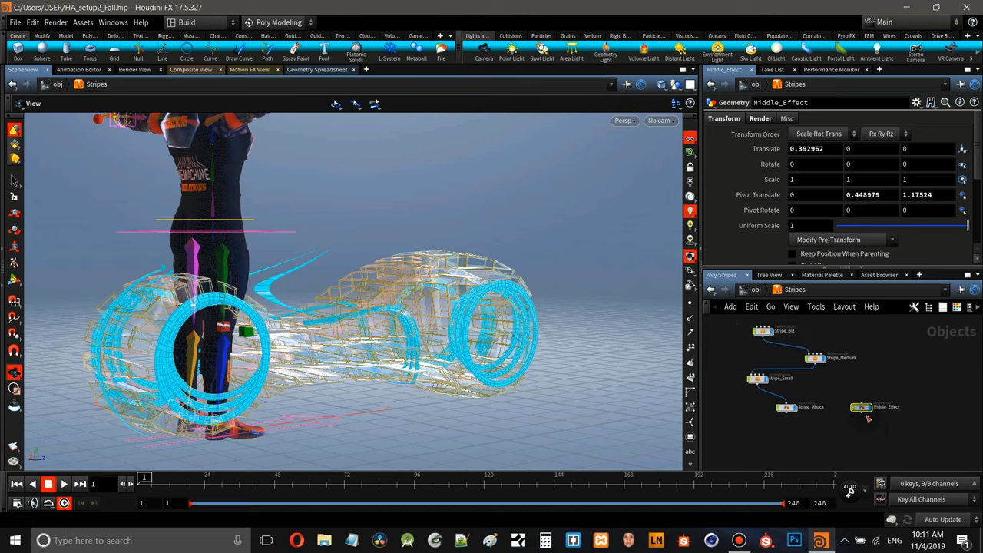
click(872, 413)
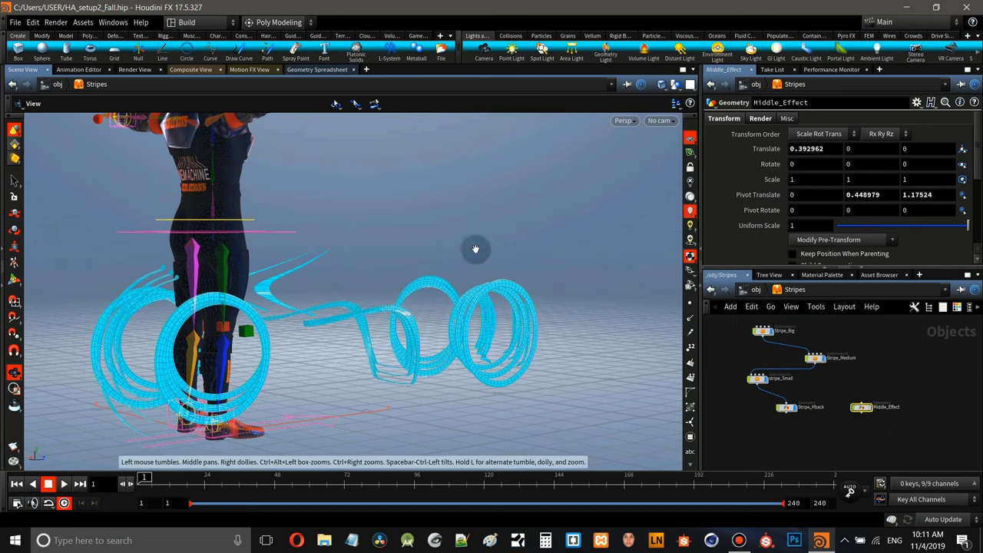
click(756, 290)
click(966, 392)
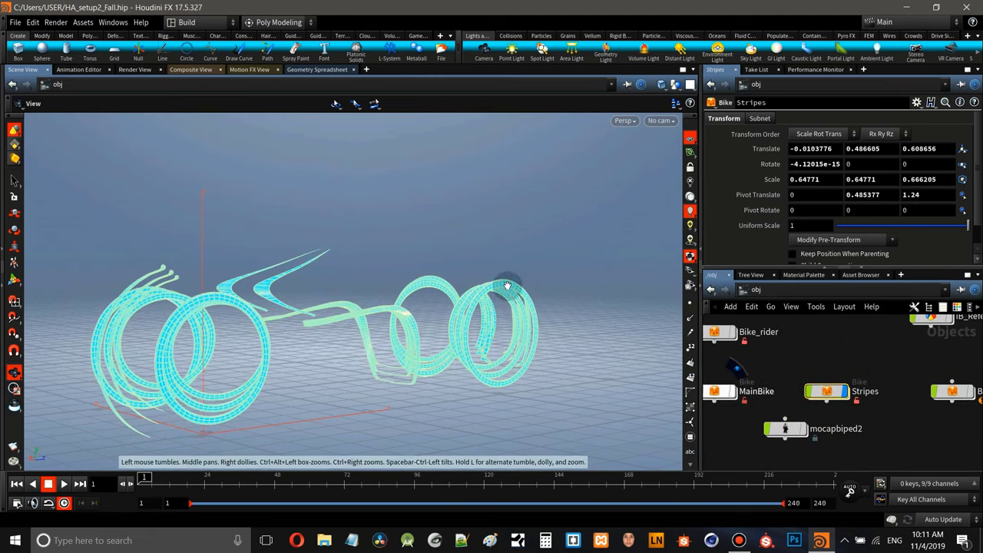
- Orbit the remaining stripe geometry, then re-enter Stripes and pan to Stripe_Big, stripe_Small, Stripe_Hback
drag(507, 286, 500, 322)
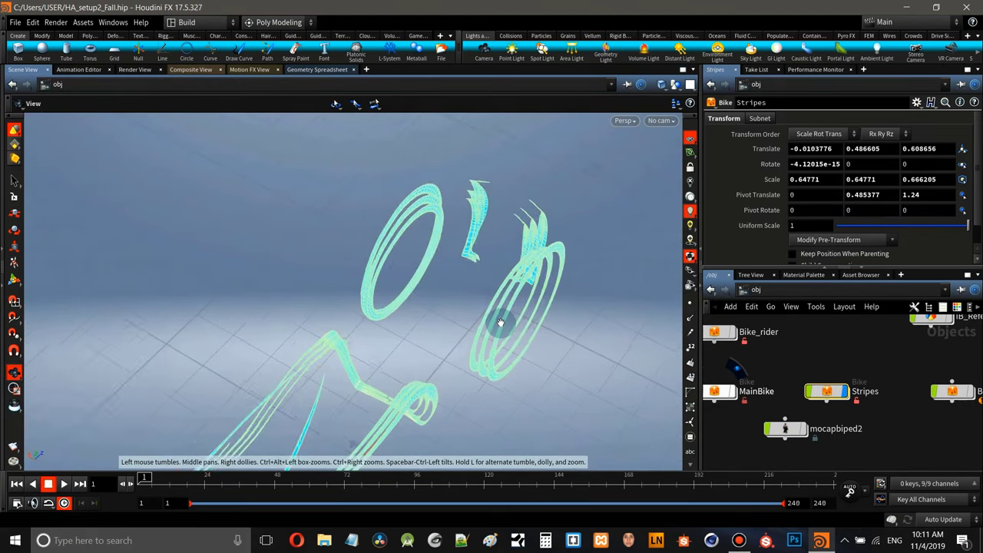
scroll(500, 323, up, 5)
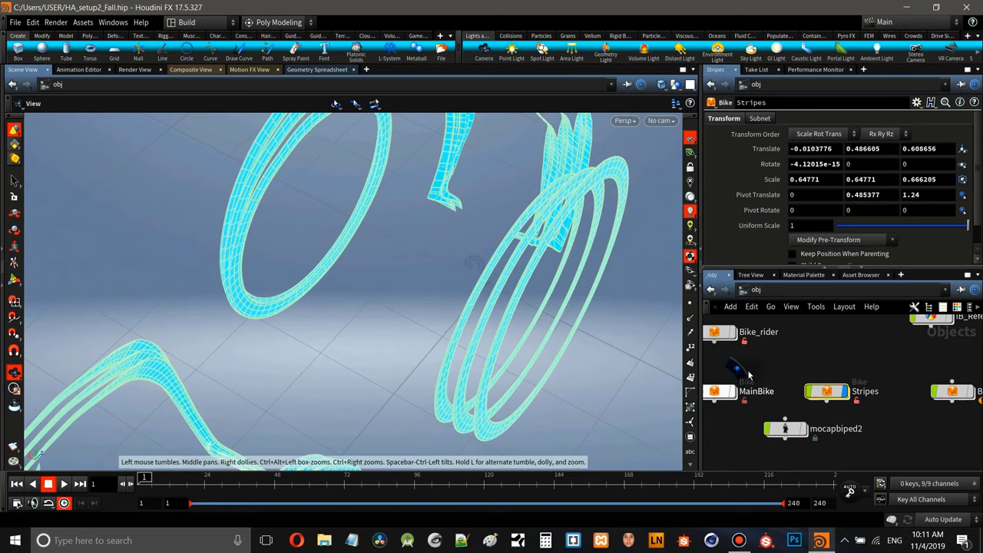
scroll(902, 420, down, 5)
scroll(903, 422, up, 5)
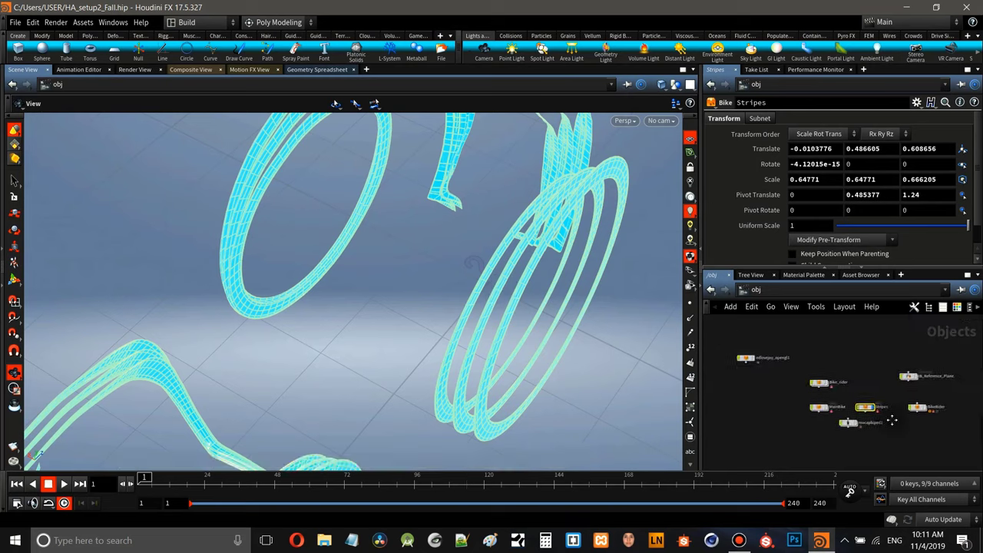
double_click(853, 395)
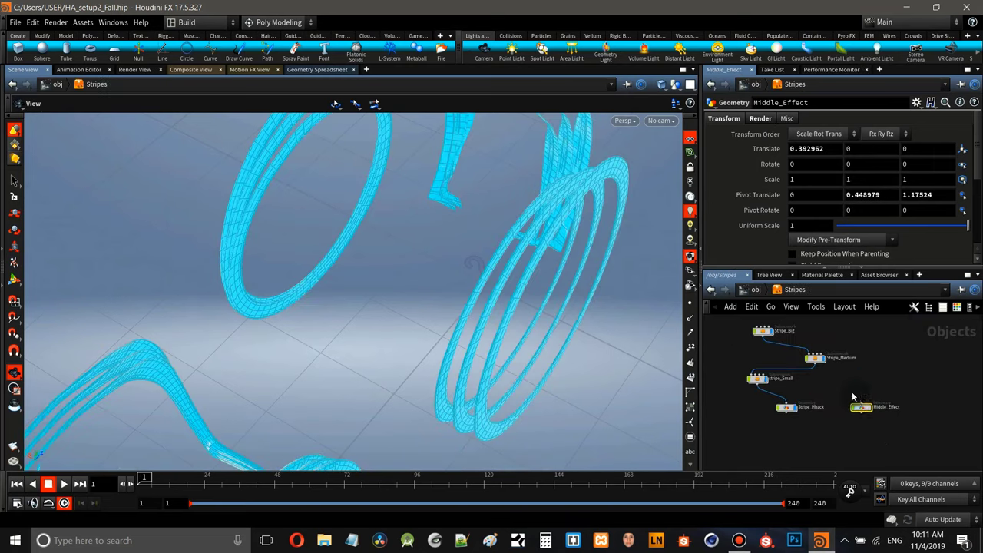
scroll(840, 385, up, 3)
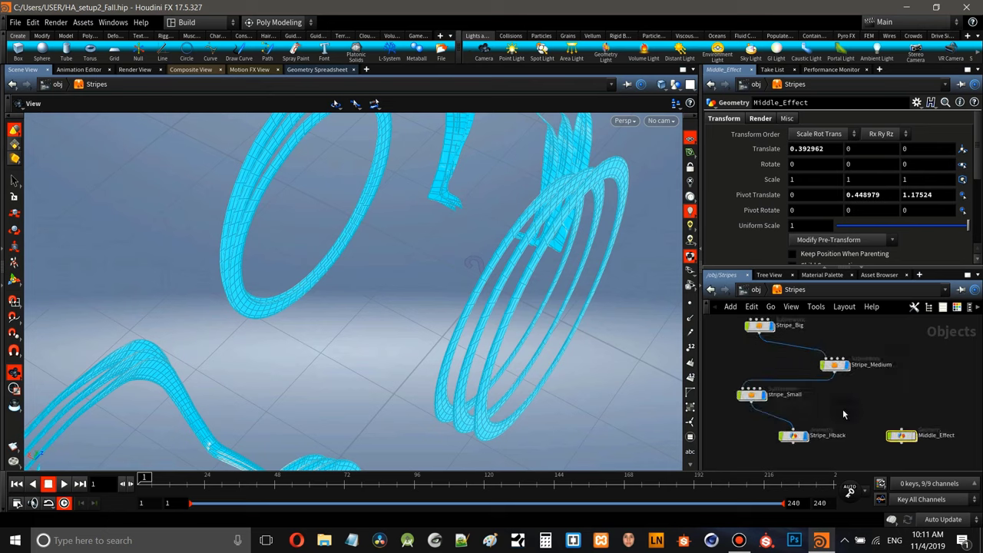
middle_drag(847, 417, 881, 438)
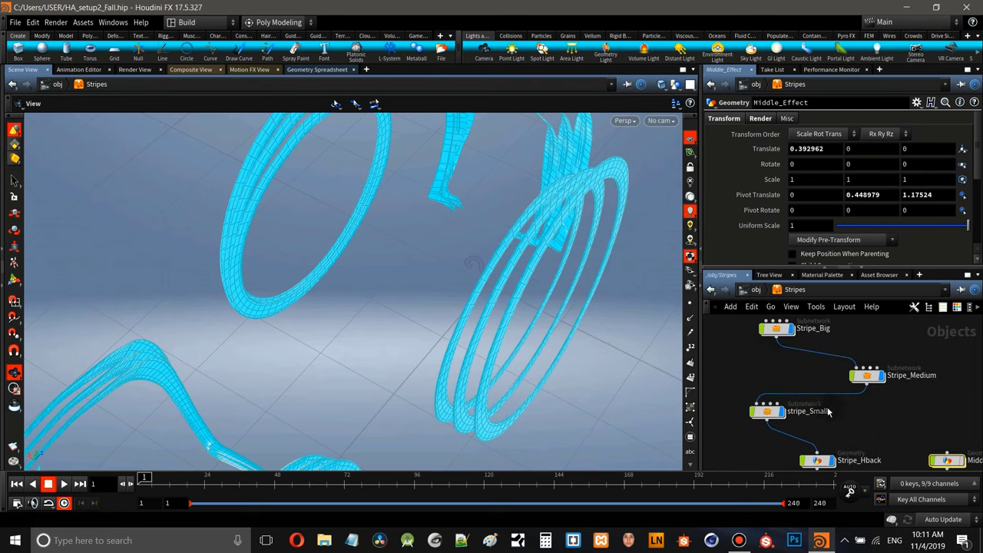
scroll(861, 422, down, 3)
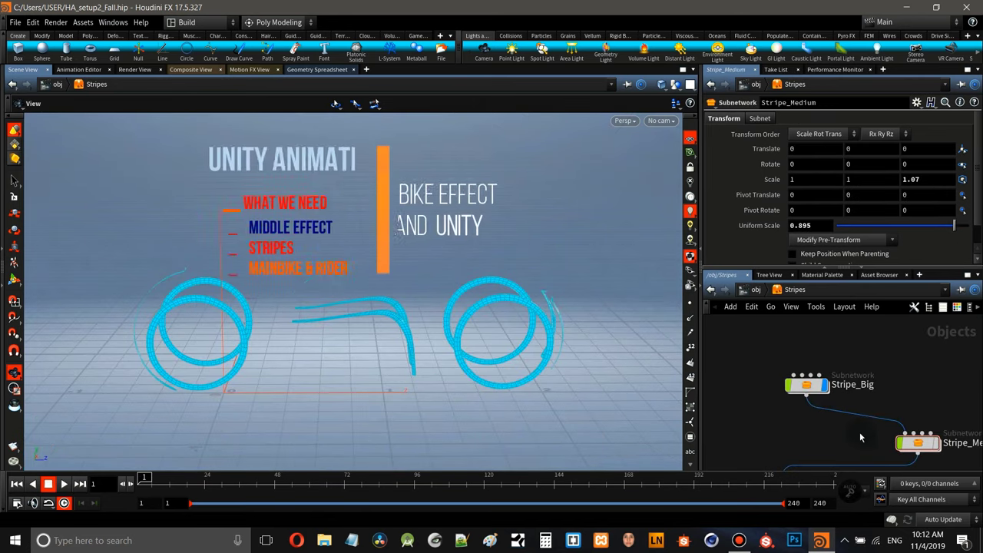
middle_drag(855, 435, 838, 395)
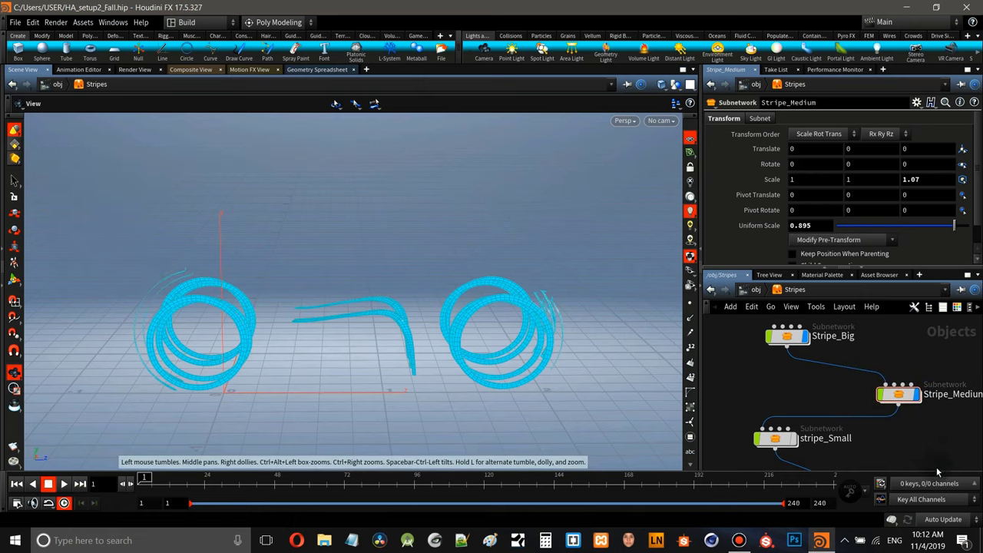
middle_drag(937, 445, 927, 391)
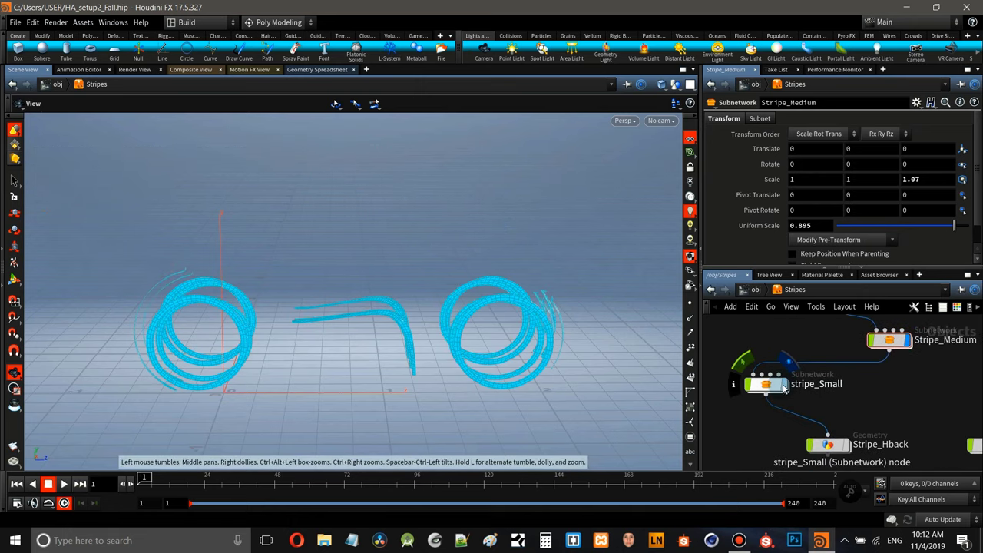
- Orbit the stripe rings and turn on Stripe_Hback's display flag
click(412, 366)
drag(396, 366, 502, 365)
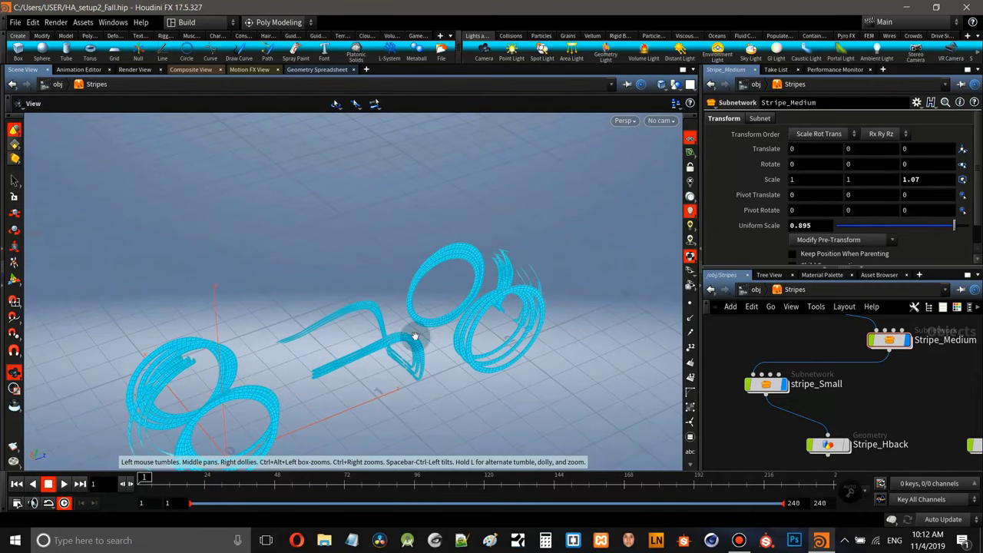
drag(417, 348, 335, 321)
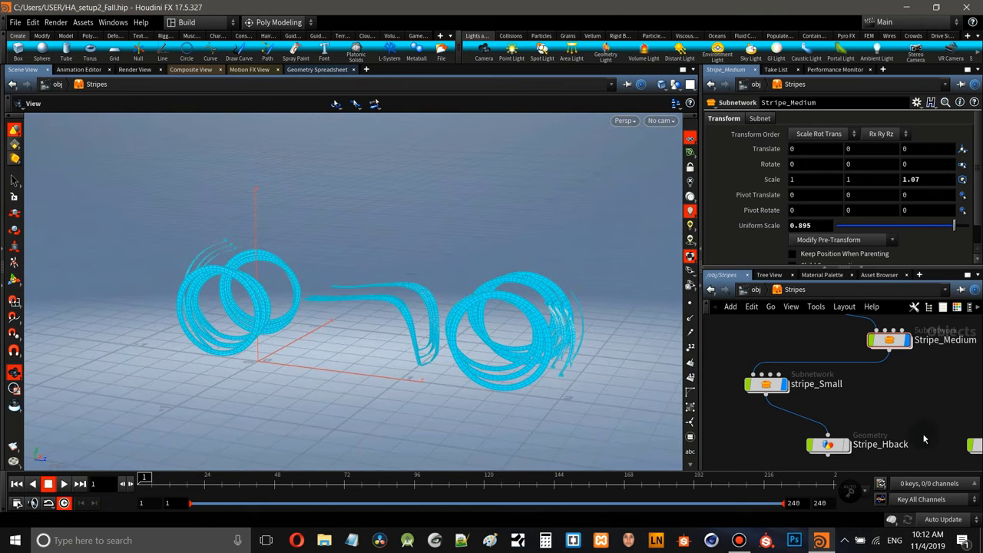
scroll(889, 408, up, 2)
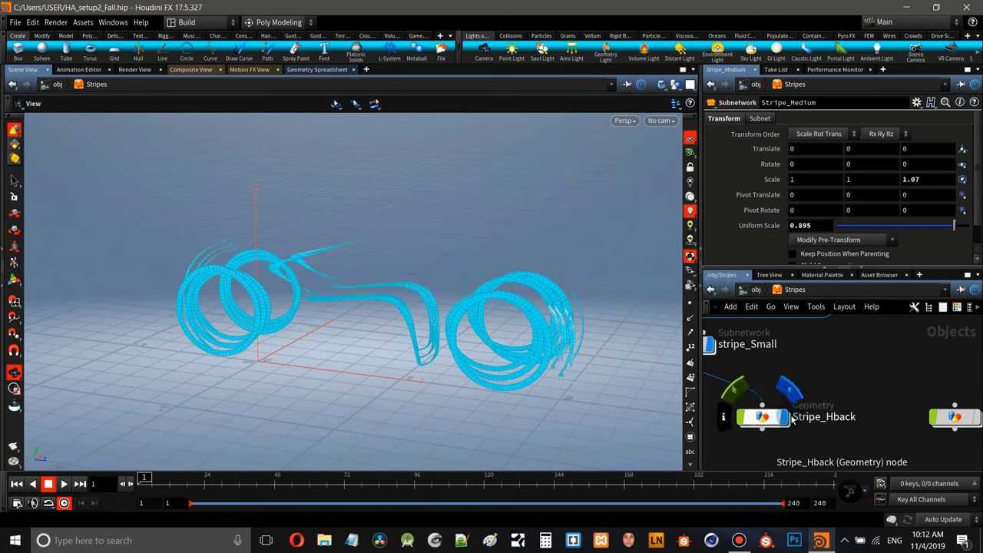
click(786, 417)
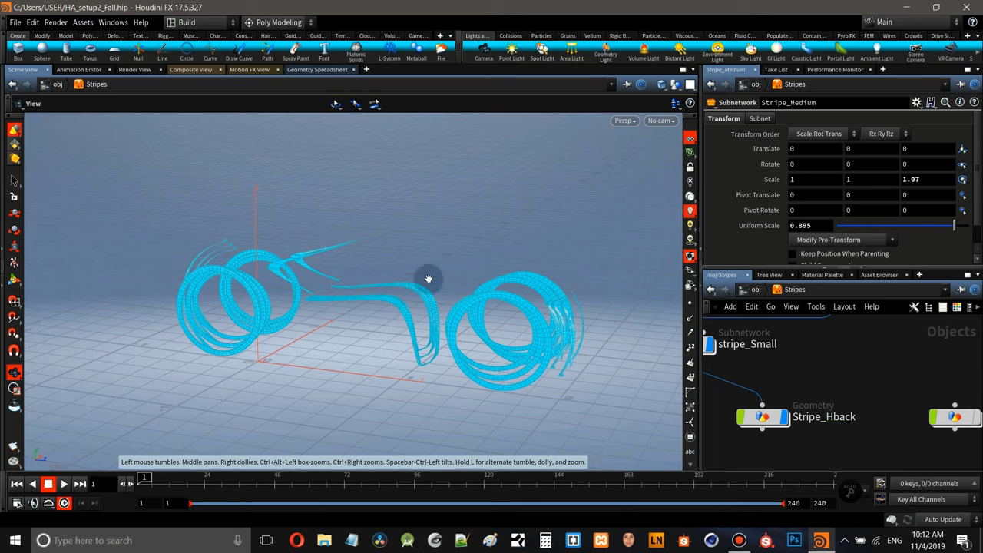
middle_drag(875, 391, 769, 378)
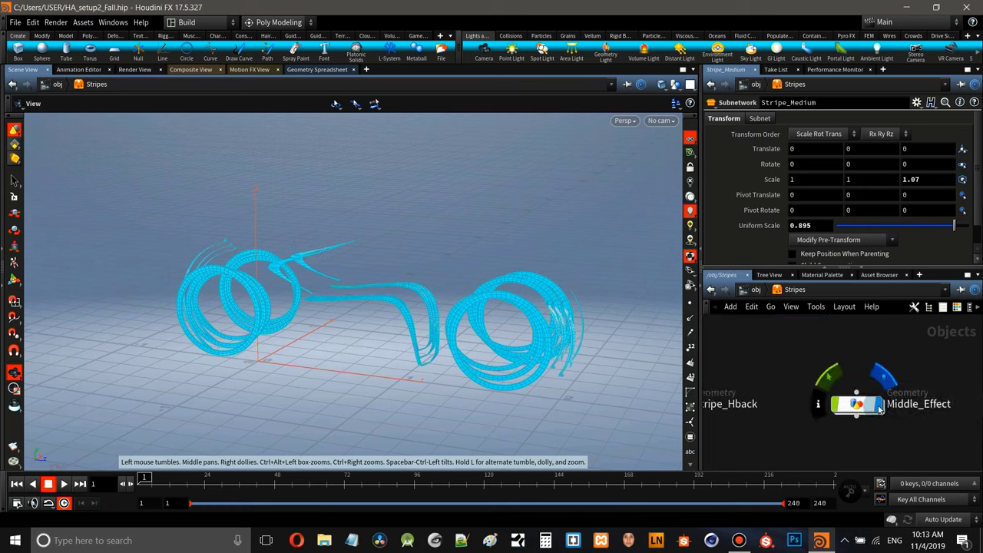
- Display the Middle_Effect bike body geometry and orbit around it from several angles
click(878, 410)
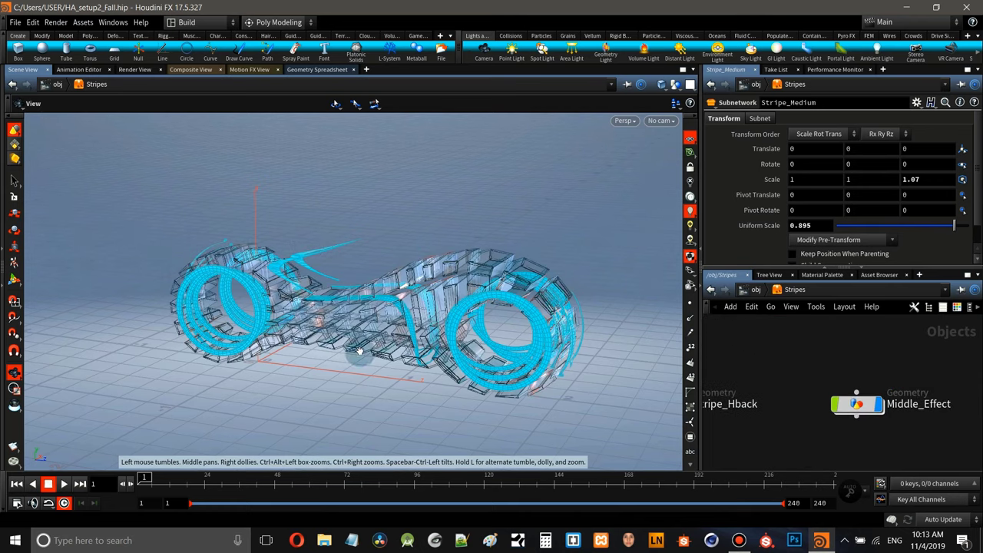
drag(383, 345, 445, 217)
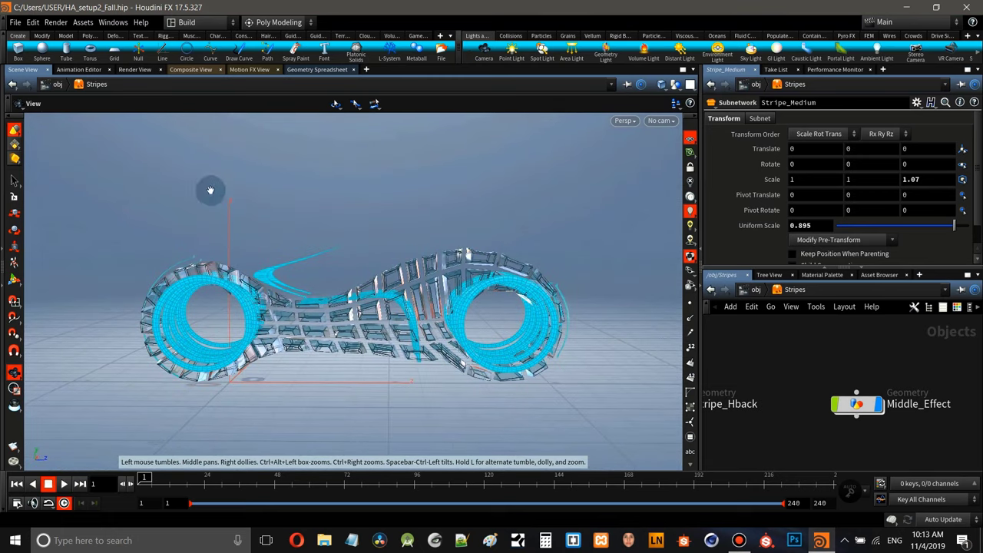
drag(370, 325, 327, 188)
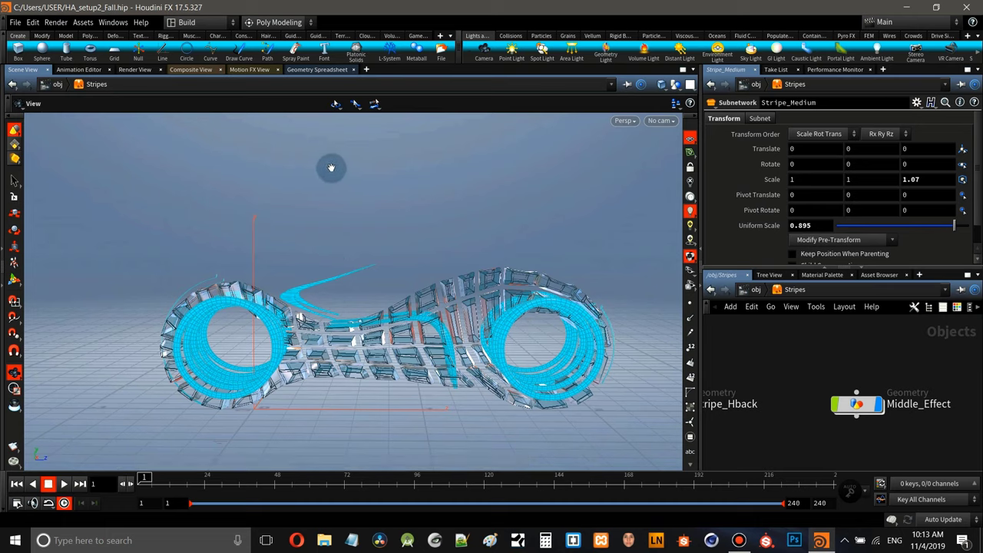
drag(569, 341, 170, 305)
drag(346, 308, 406, 326)
scroll(361, 323, up, 3)
scroll(414, 315, down, 5)
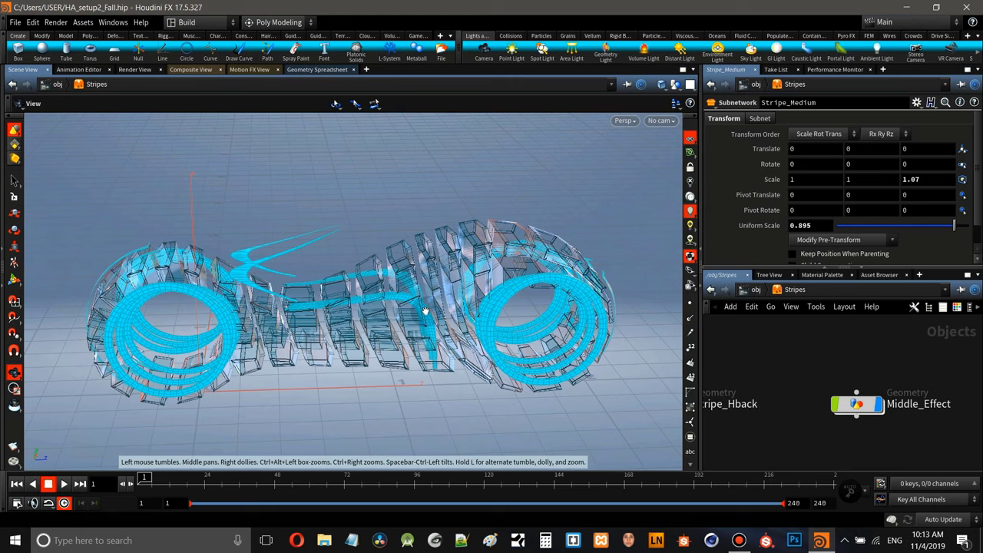
drag(413, 321, 317, 257)
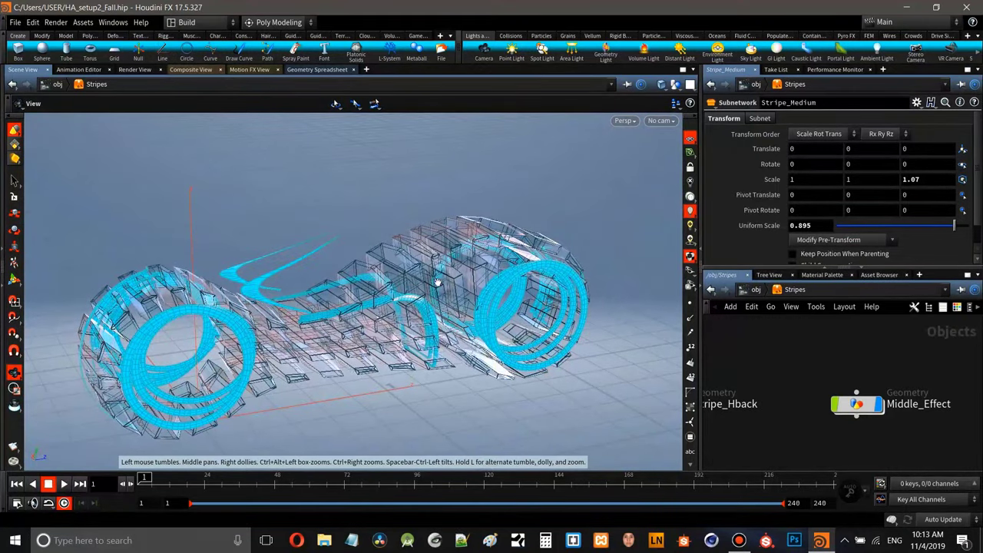
drag(414, 318, 416, 320)
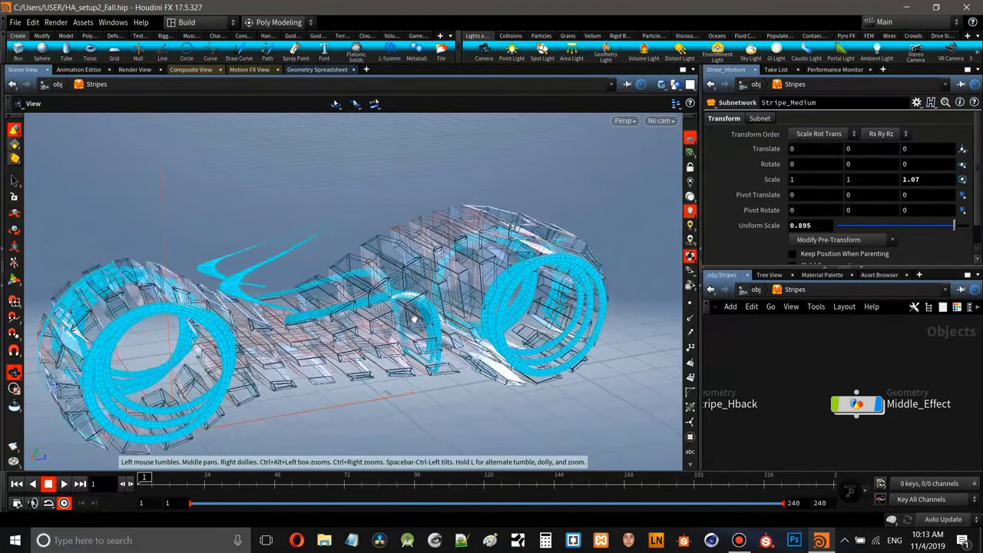
- Select the four Stripe nodes together in the network editor
middle_drag(776, 407, 859, 405)
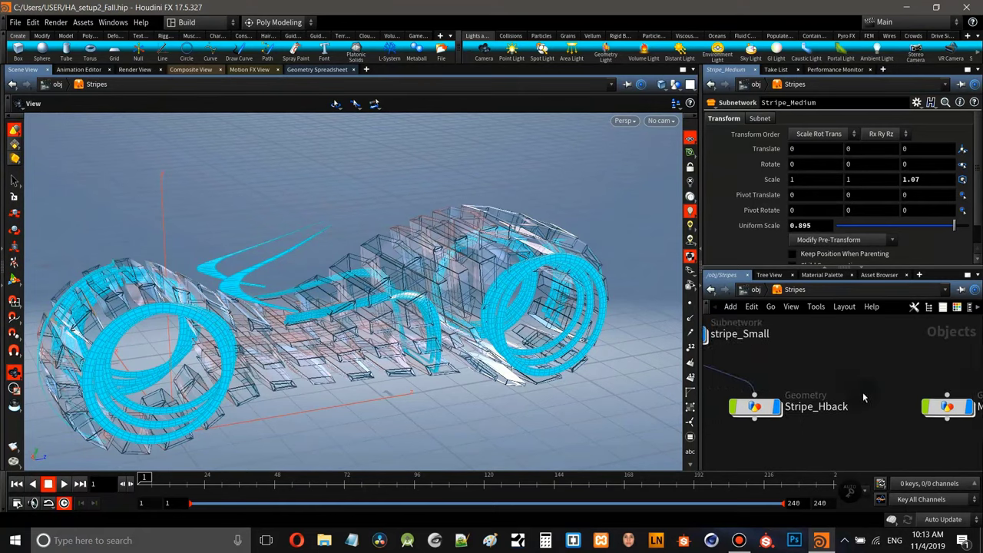
scroll(863, 392, down, 5)
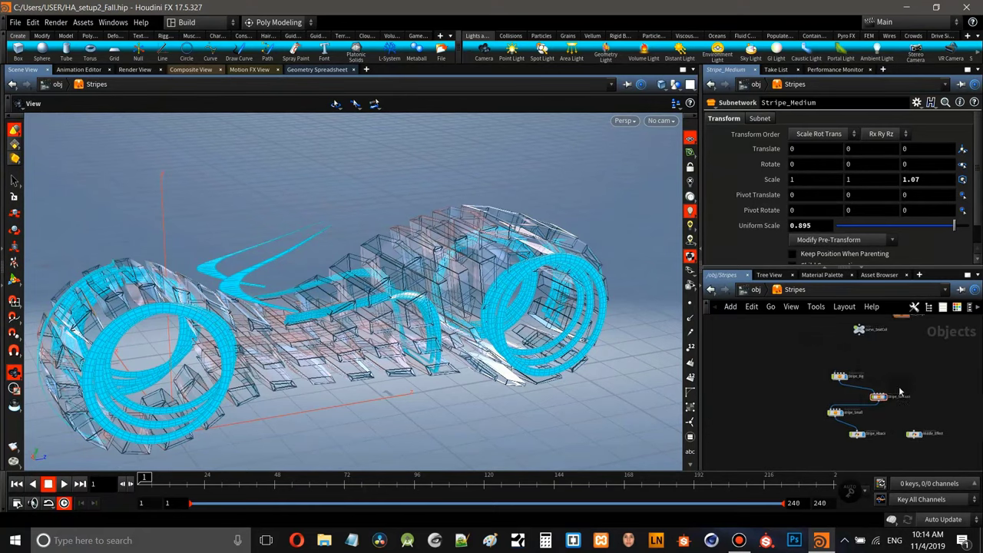
drag(805, 356, 908, 447)
scroll(887, 434, up, 5)
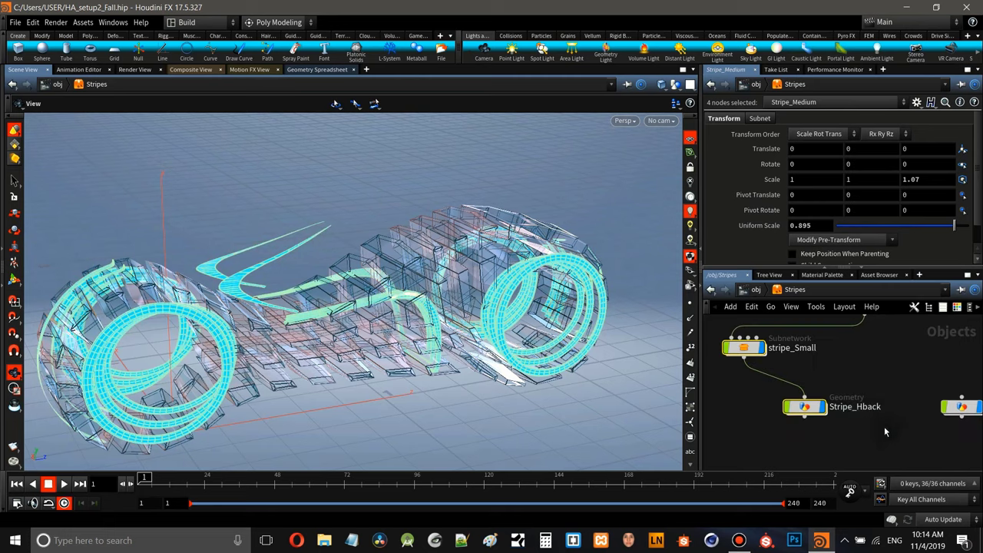
- Hide the selected cyan stripe pieces and zoom the network onto Middle_Effect
mouse_move(823, 411)
click(827, 384)
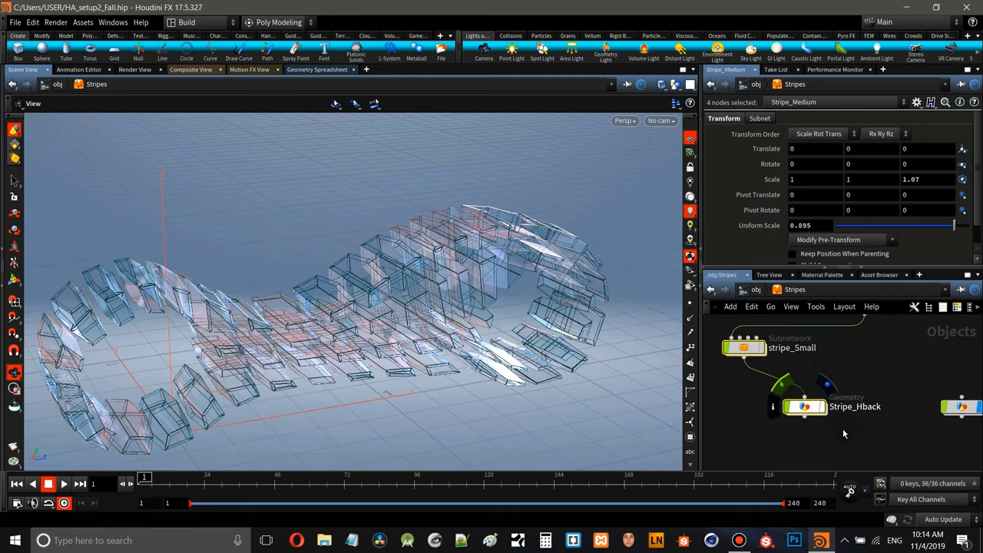
middle_drag(906, 392, 821, 367)
scroll(903, 401, up, 3)
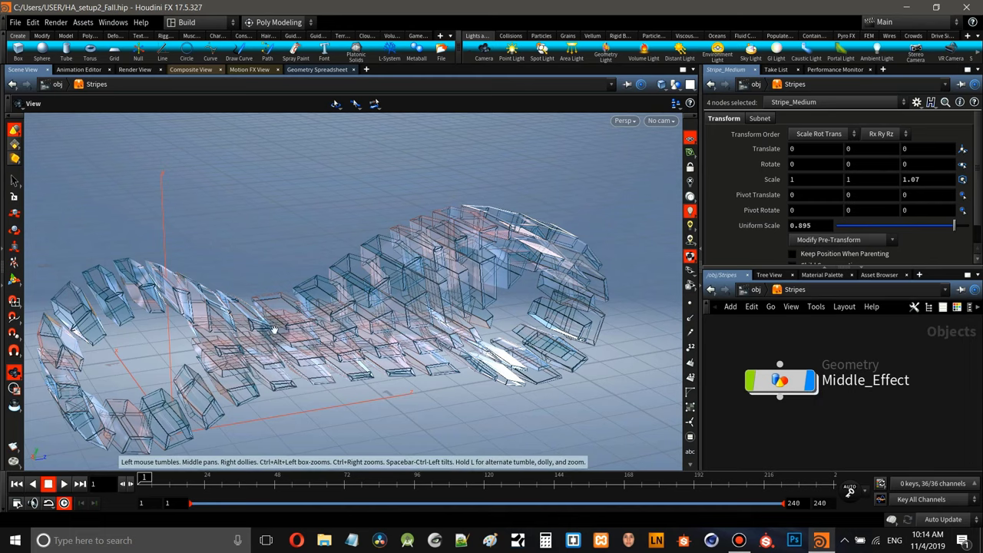
- Orbit around the translucent figure-eight chain of wireframe boxes to inspect it
drag(360, 338, 415, 294)
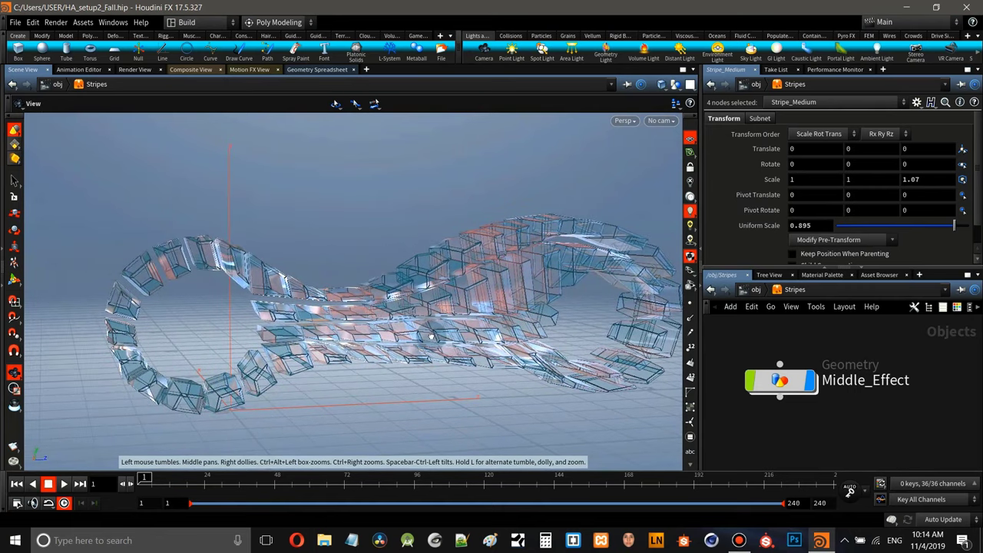
drag(407, 338, 348, 286)
drag(345, 292, 388, 309)
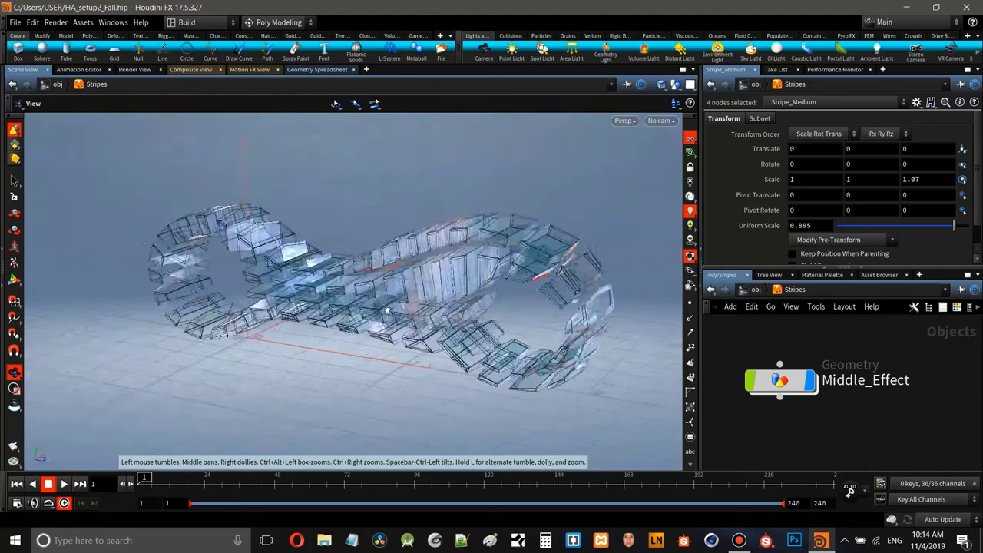
scroll(401, 285, up, 5)
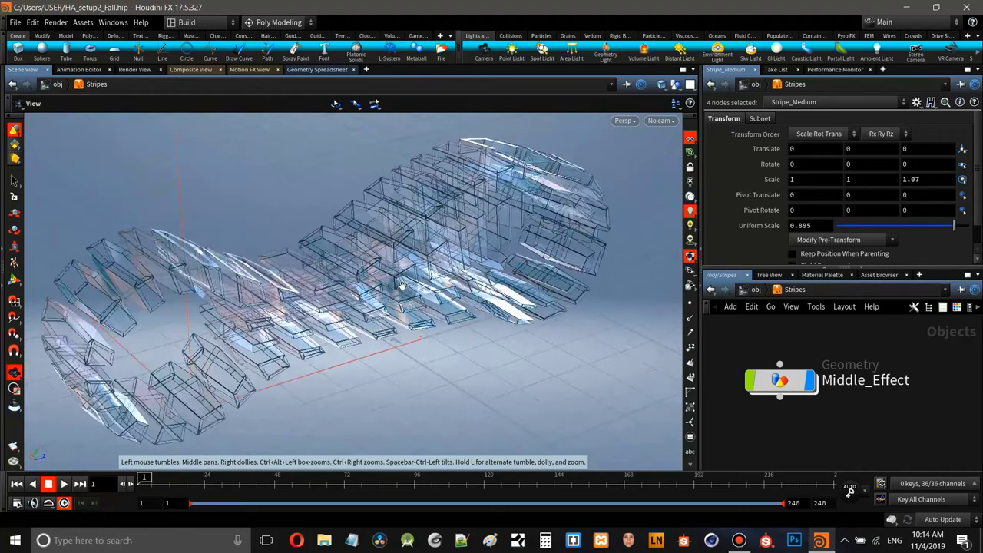
drag(436, 309, 561, 322)
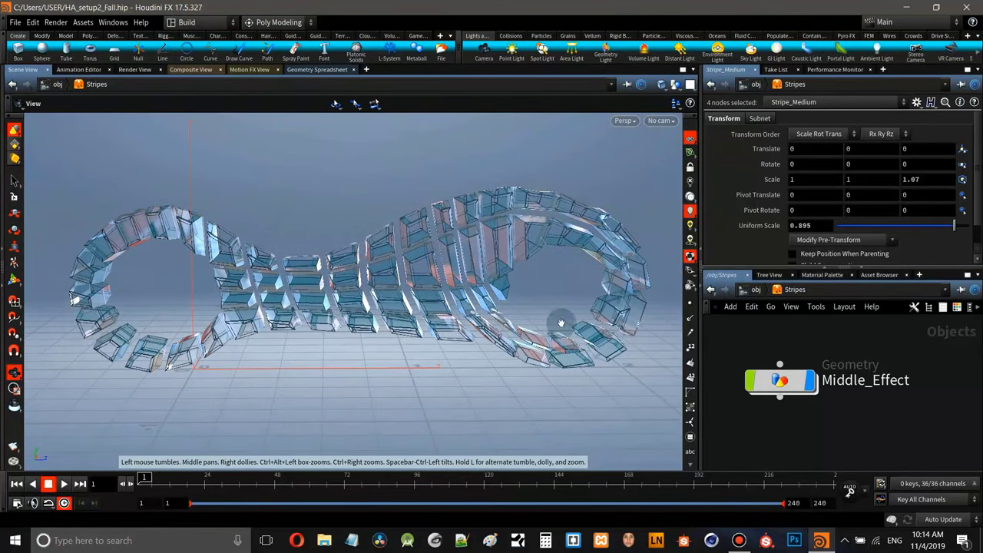
- Inside Middle_Effect, set polydraw1's display flag to show its base mesh in the viewport
double_click(803, 380)
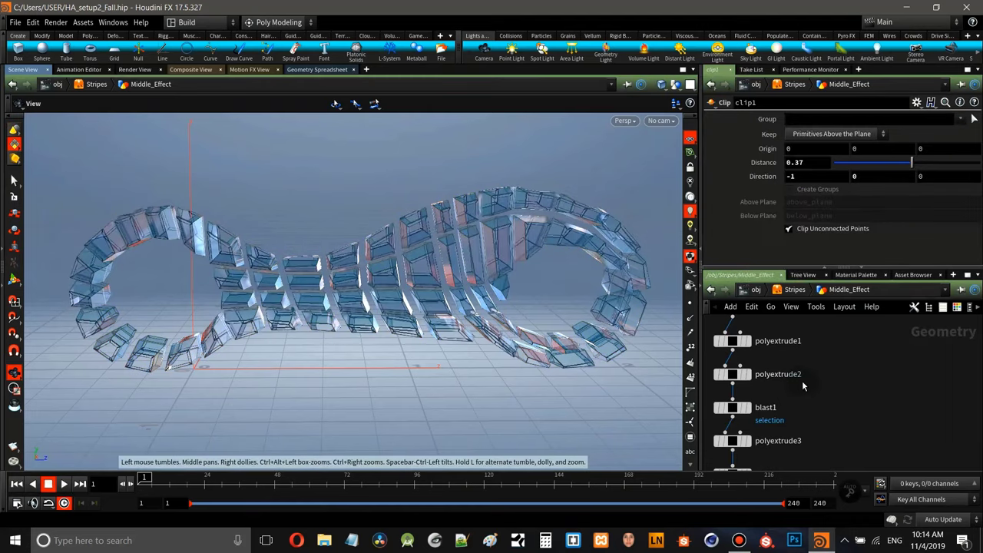
scroll(826, 394, up, 5)
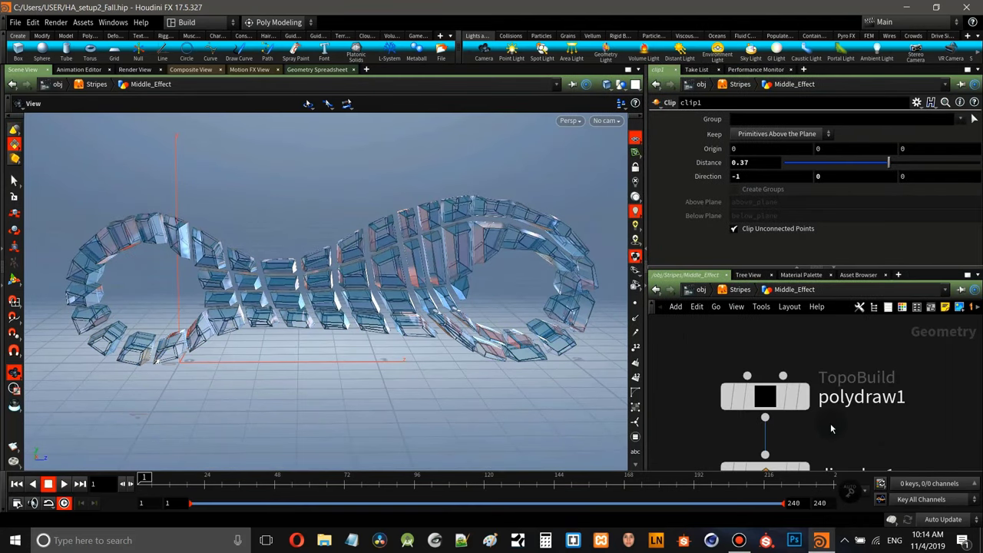
middle_drag(827, 424, 834, 428)
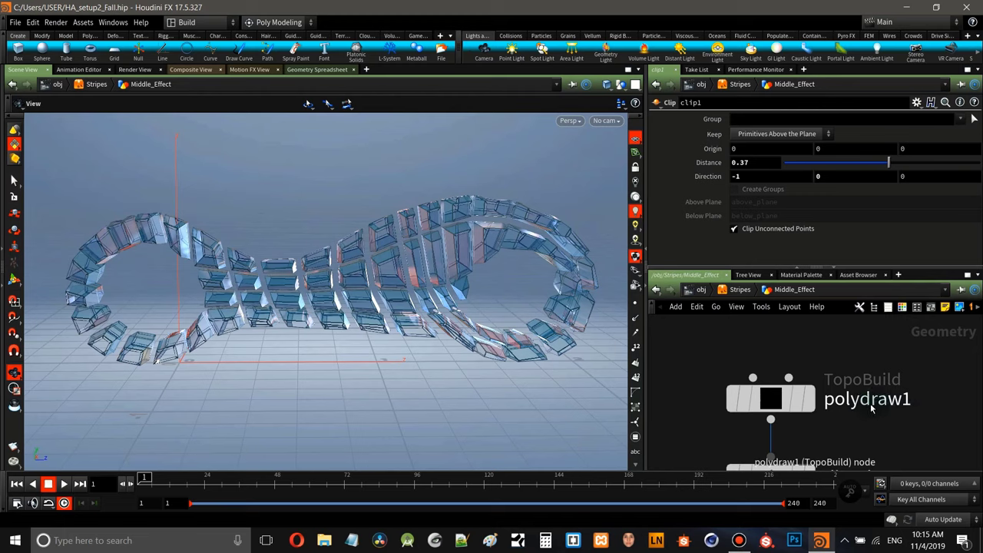
mouse_move(761, 401)
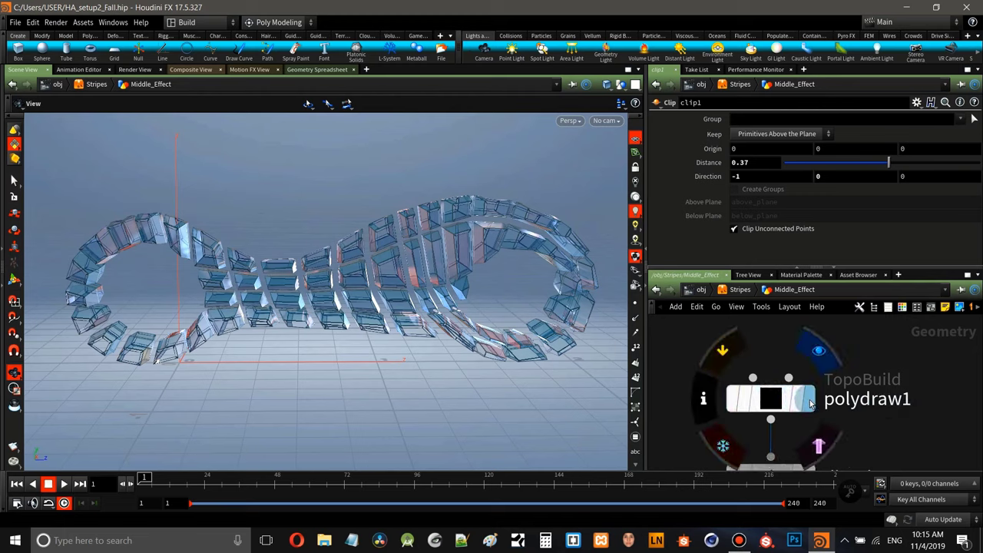
click(811, 405)
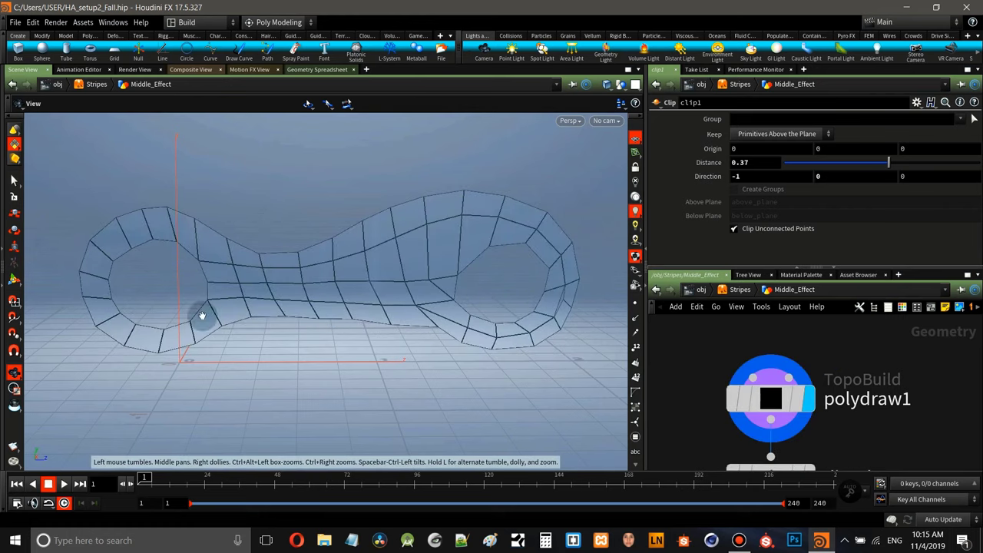
drag(252, 285, 314, 307)
- Go up to object level, then return into Stripes and Middle_Effect to view the bike
key(u)
key(u)
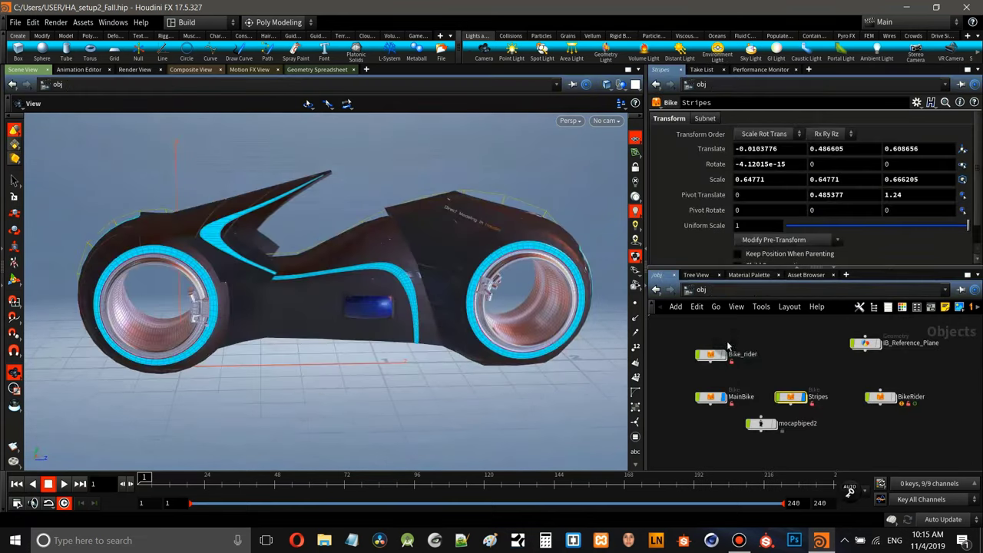
double_click(799, 398)
double_click(757, 379)
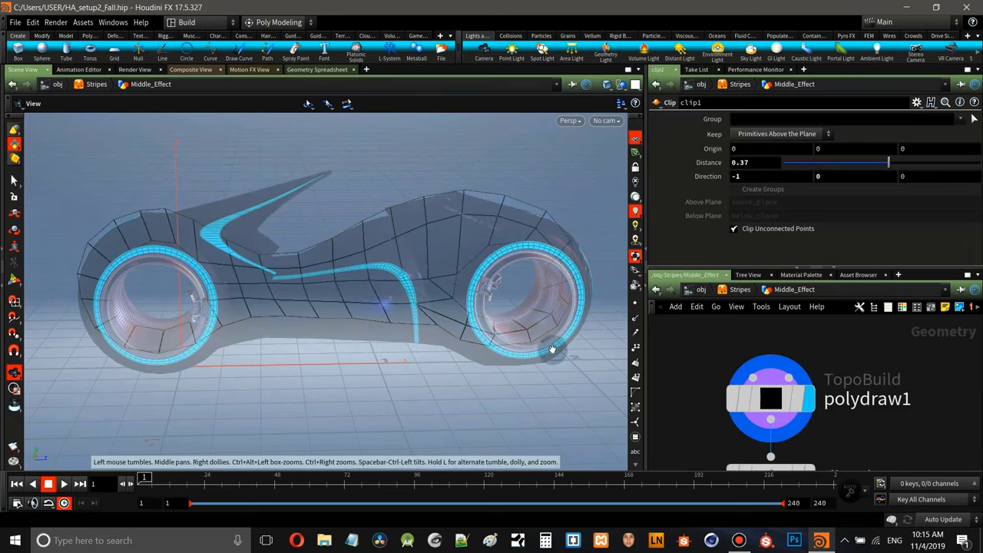
drag(408, 302, 400, 332)
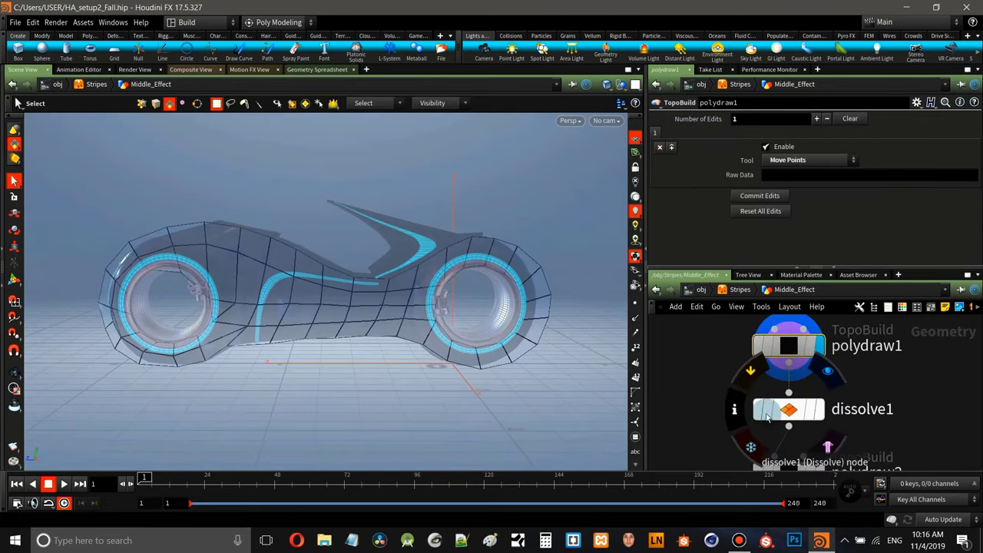
- Display dissolve1, turn off MainBike's display flag at /obj, and re-enter Stripes > Middle_Effect
mouse_move(824, 415)
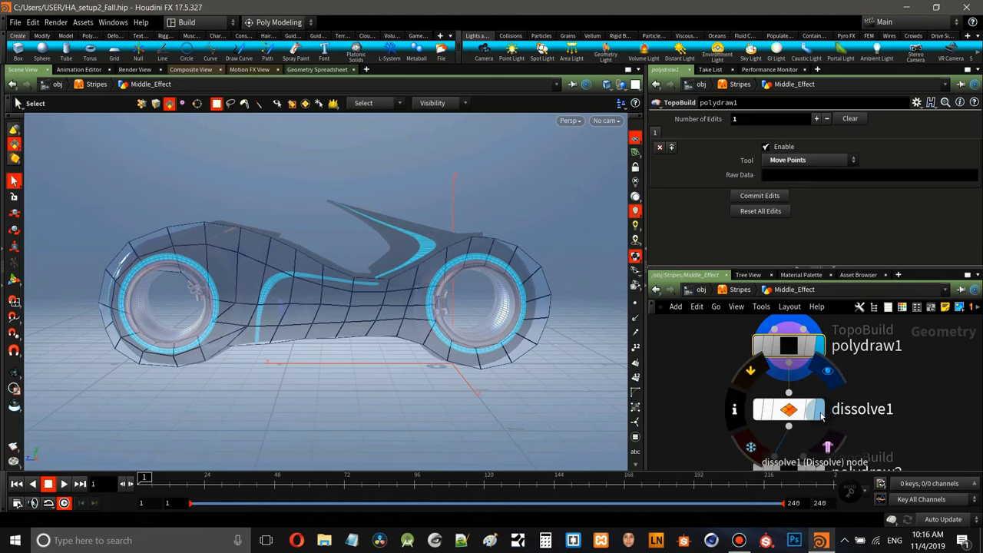
click(821, 414)
key(Escape)
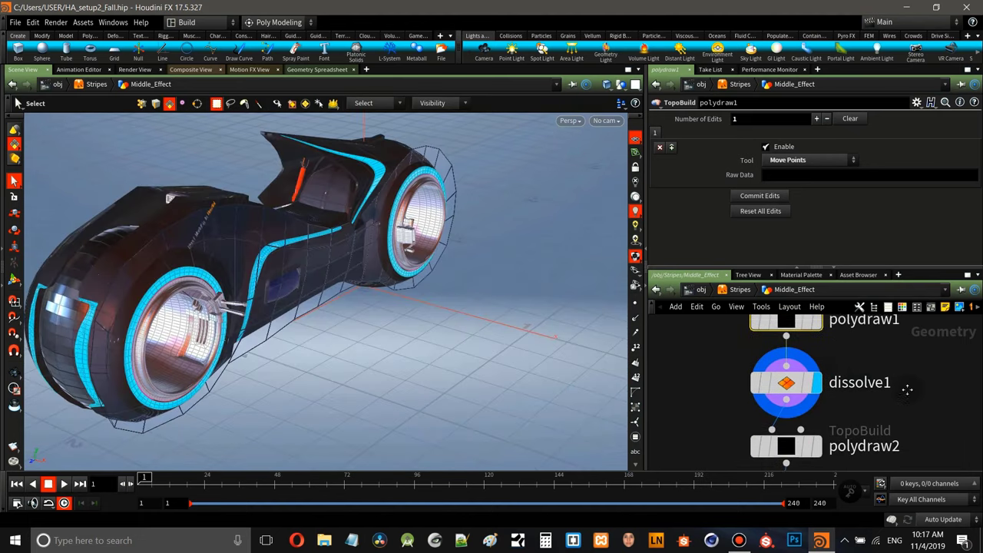
click(703, 290)
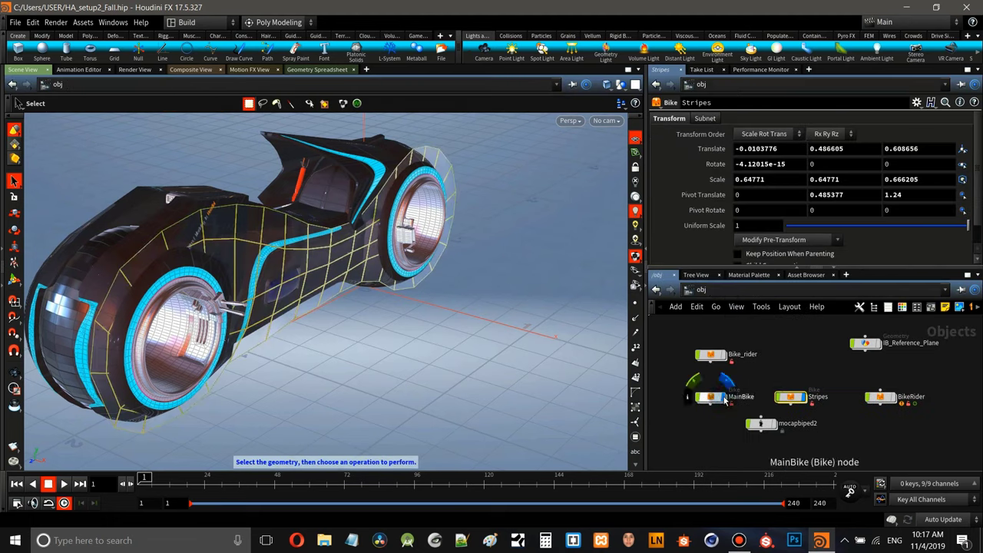
click(725, 398)
double_click(800, 398)
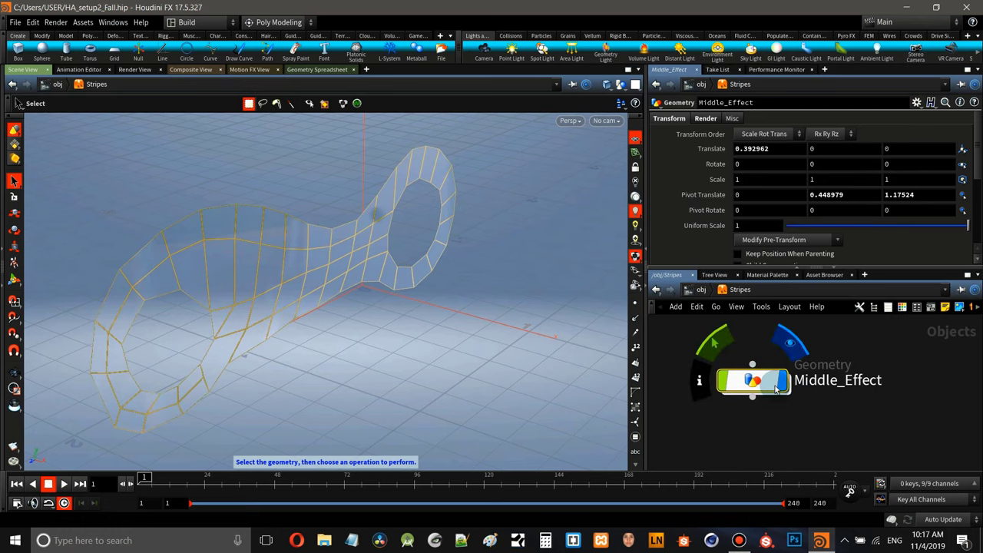
double_click(761, 379)
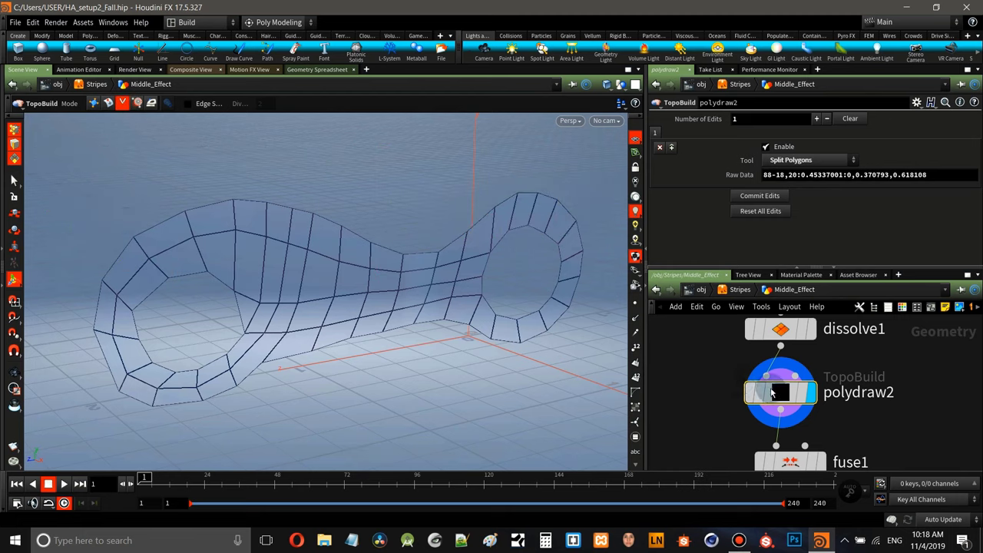
- Display fuse1, then switch the display flag to polyextrude1 and orbit the extruded mesh
scroll(927, 368, down, 4)
middle_drag(925, 367, 890, 380)
scroll(889, 379, up, 3)
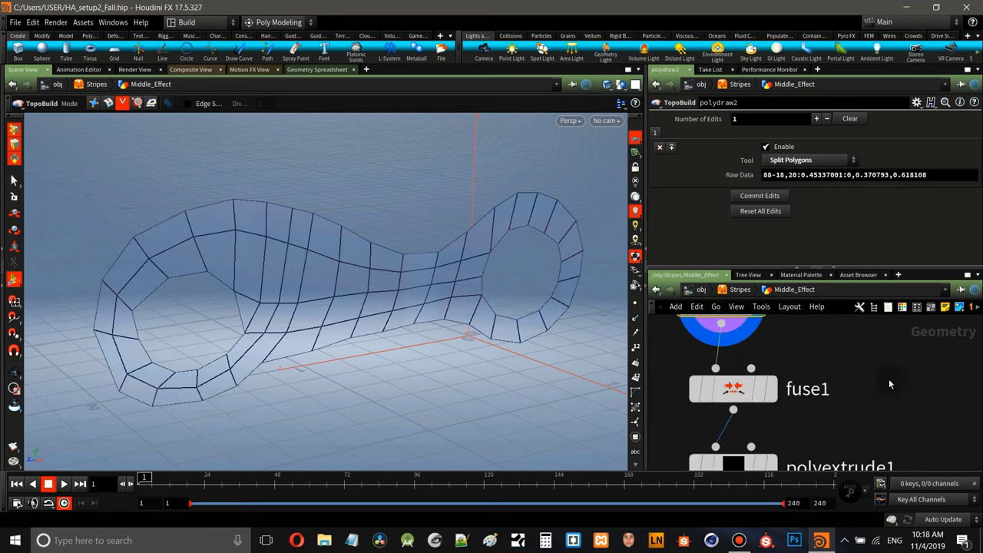
click(771, 389)
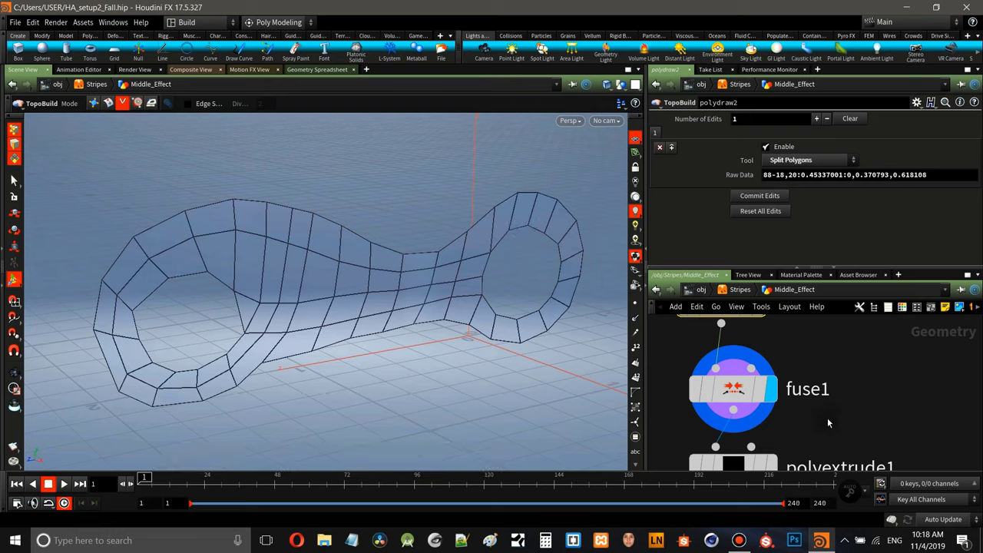
middle_drag(828, 423, 912, 381)
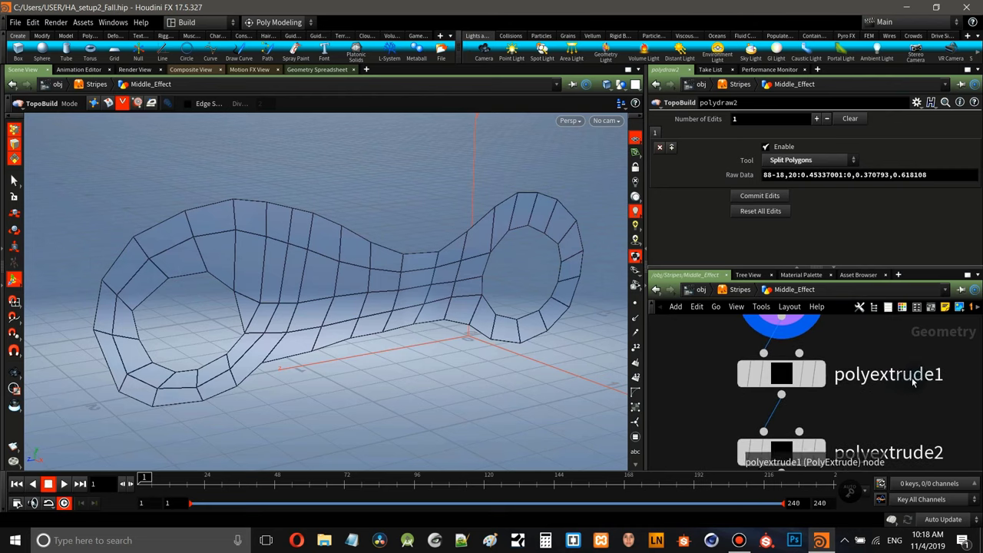
click(820, 375)
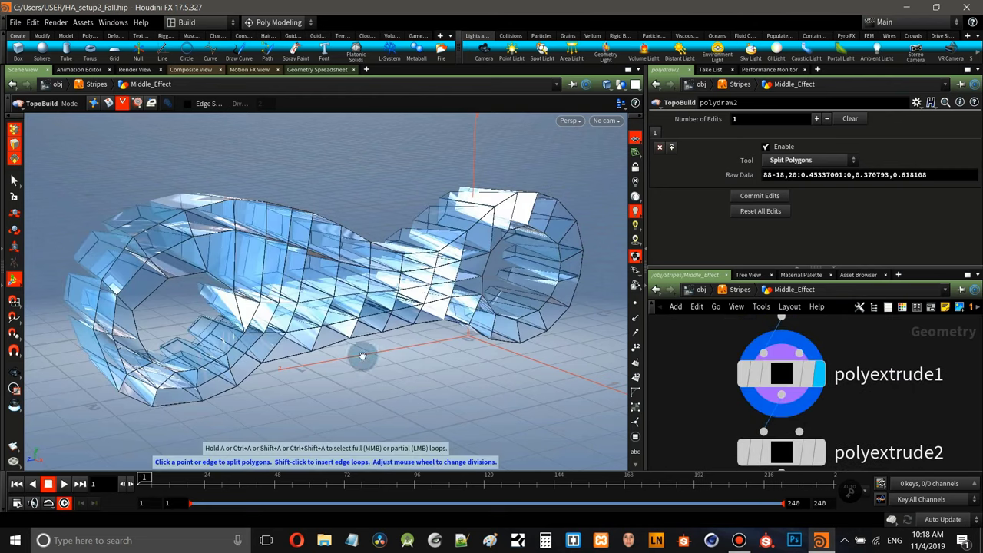
drag(363, 356, 289, 325)
- Display the fuse1 mesh again and inspect it from several orbit angles
key(Return)
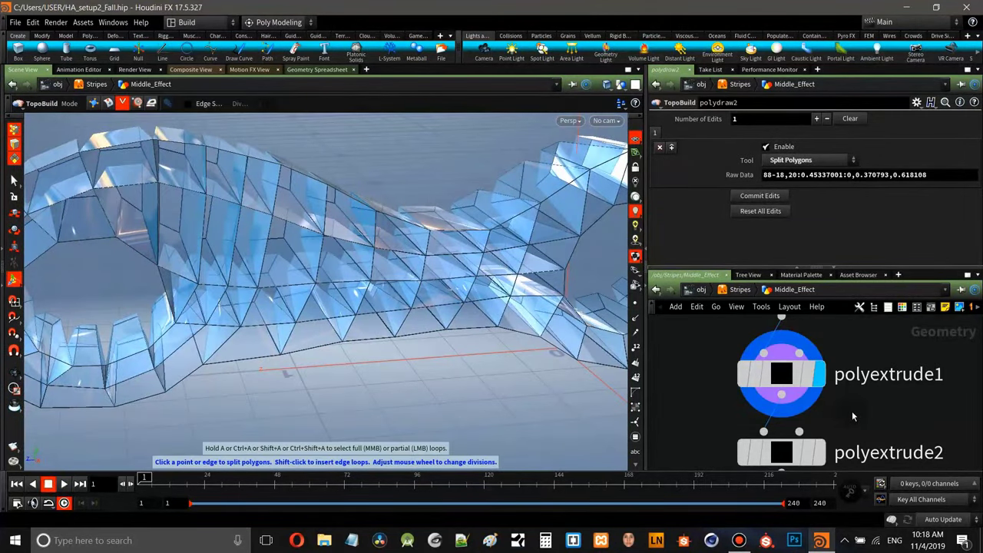
middle_drag(852, 417, 859, 468)
click(827, 347)
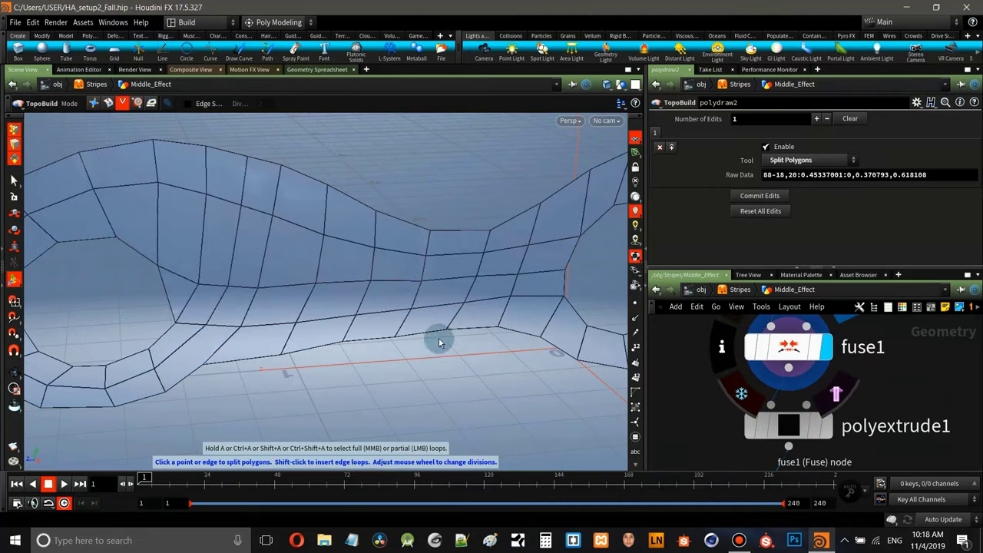
key(Escape)
drag(417, 334, 354, 229)
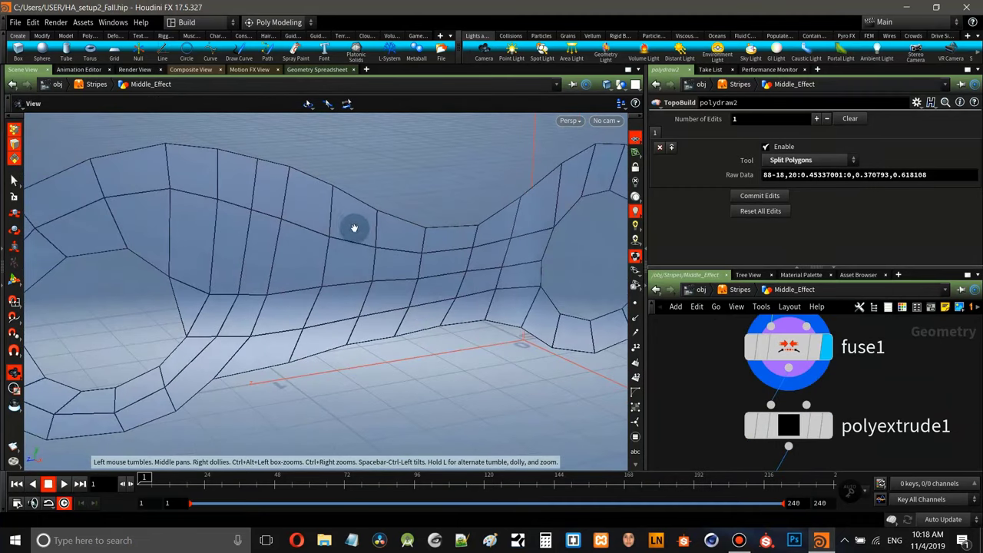
key(Return)
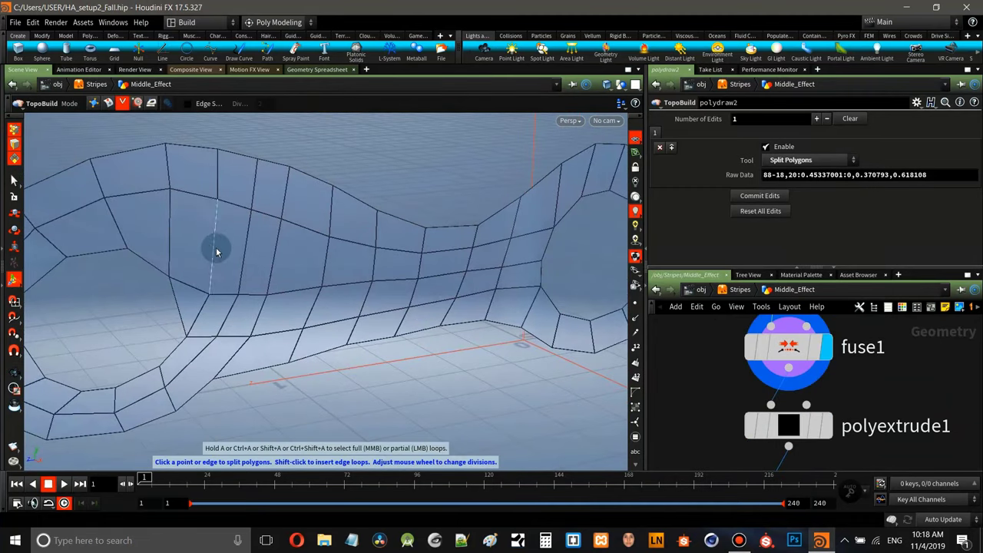
key(Escape)
drag(386, 313, 288, 294)
key(Return)
key(Escape)
drag(369, 262, 285, 268)
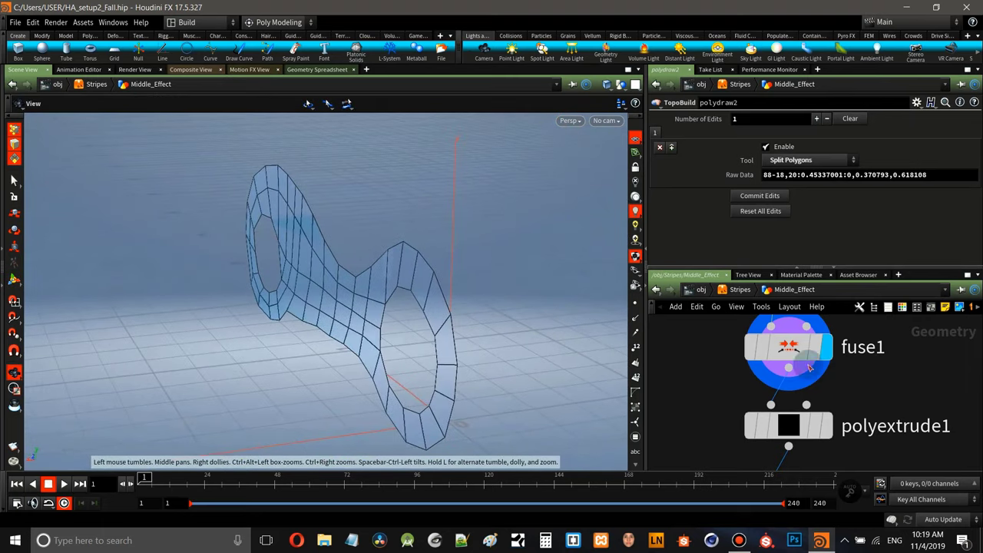
key(Return)
- Display and select polyextrude1 (0.738796 extrude, 0.306 inset), viewing it edge-on and from the side
click(826, 438)
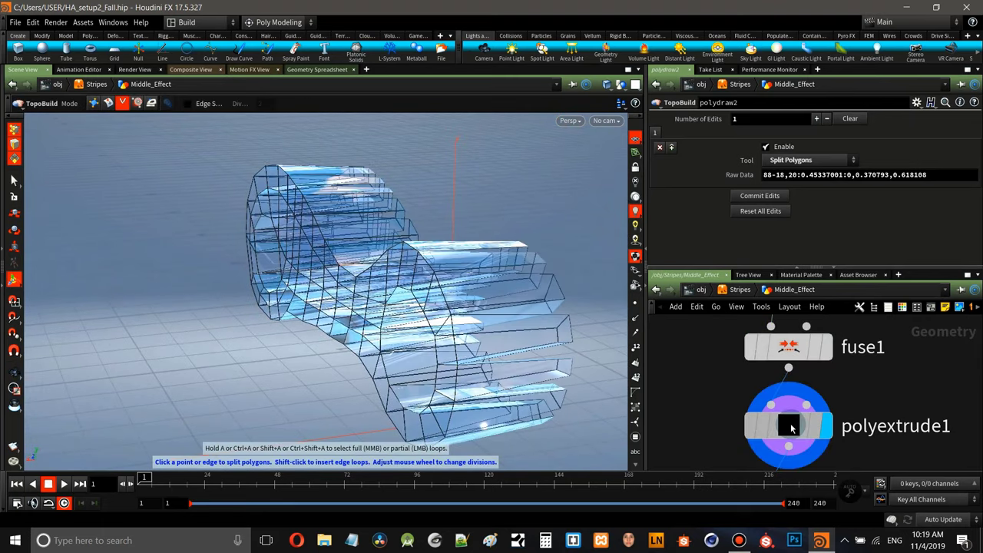
click(806, 425)
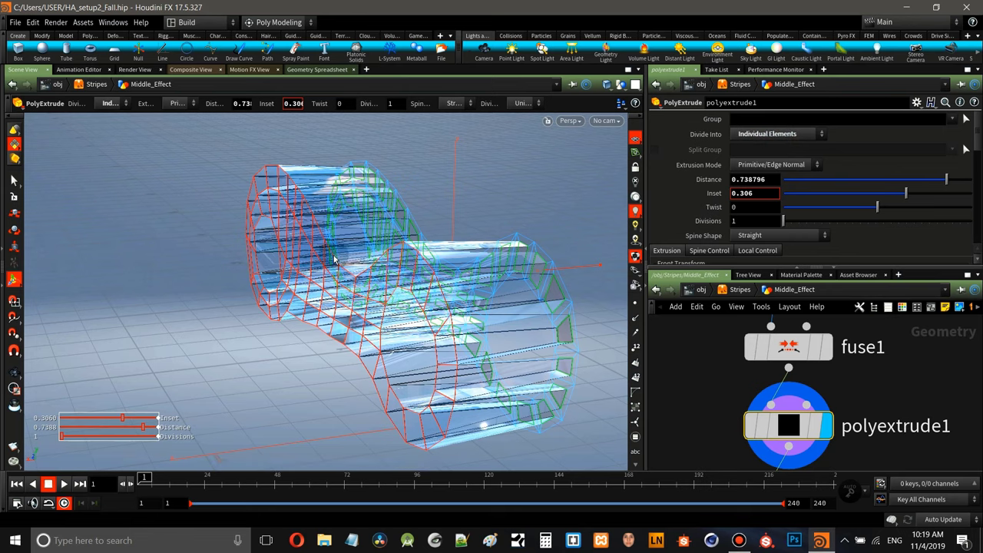
key(Escape)
drag(558, 208, 315, 249)
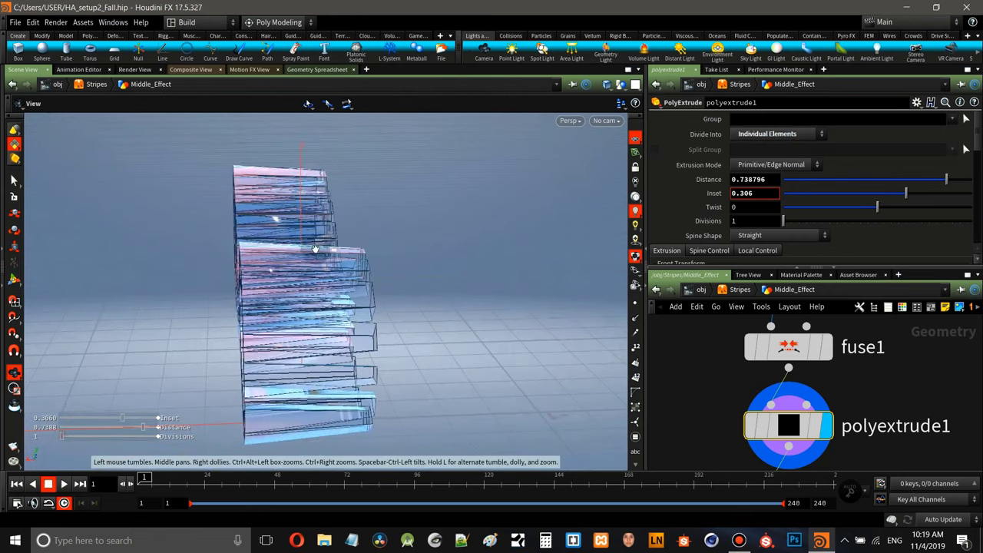
key(Return)
drag(435, 271, 314, 266)
key(Return)
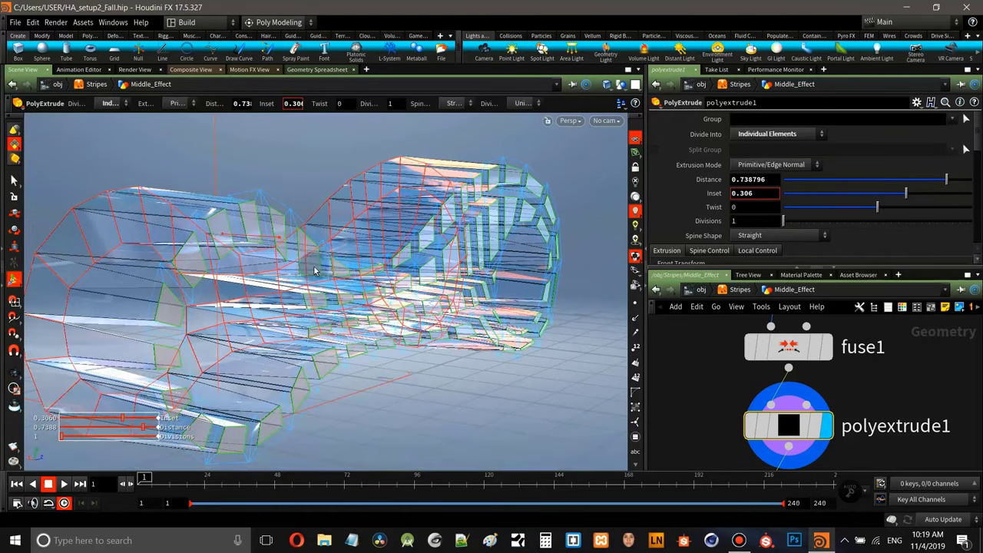
- Pan the network down to polyextrude2 and select it
scroll(941, 454, down, 5)
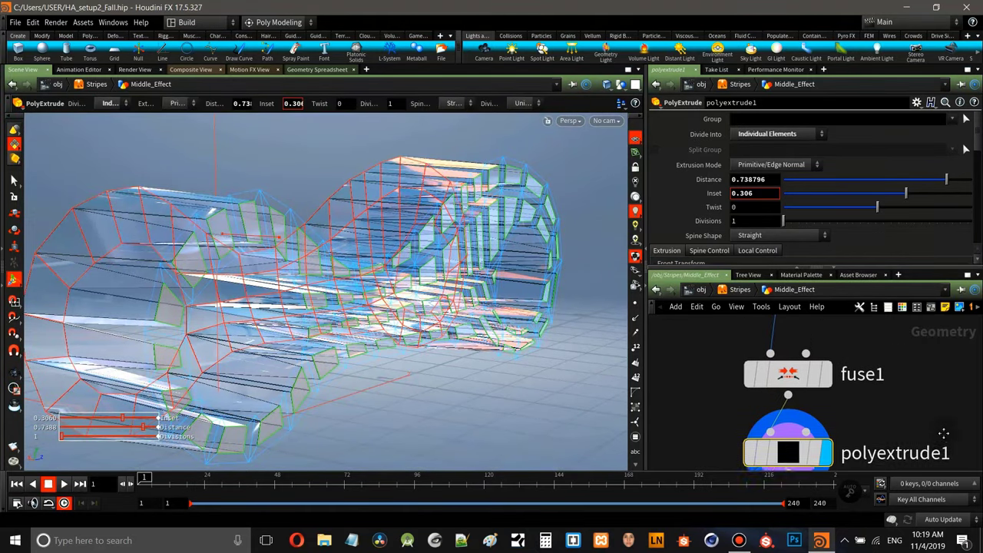
middle_drag(941, 448, 917, 385)
scroll(917, 384, up, 2)
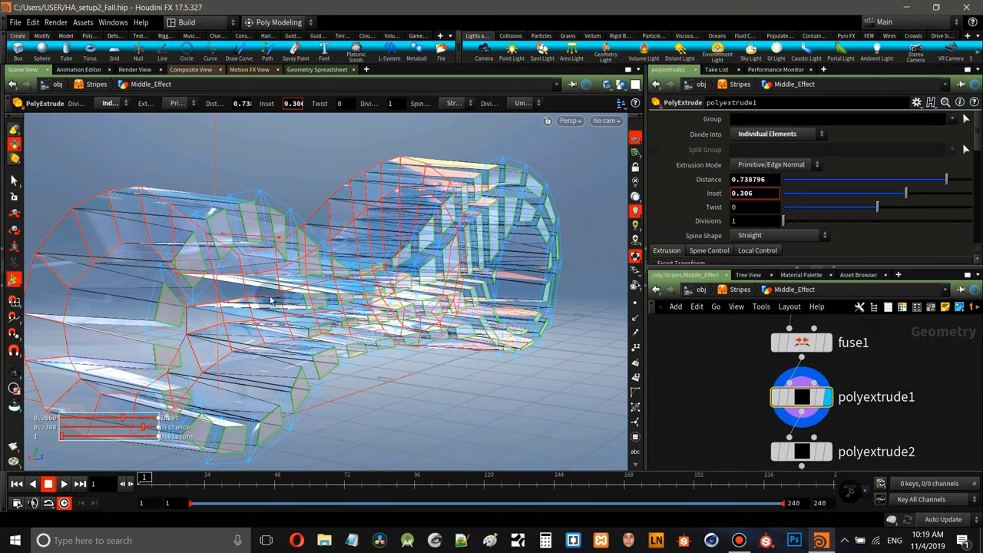
middle_drag(940, 406, 945, 368)
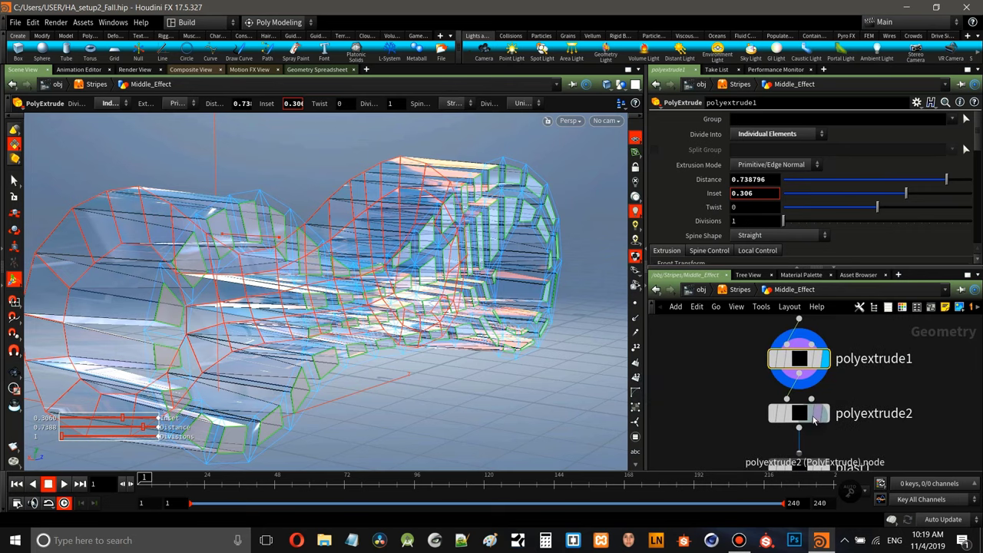
click(822, 415)
- Display polyextrude2 and zoom in on its 0.026 inset faces, then display blast1
click(827, 415)
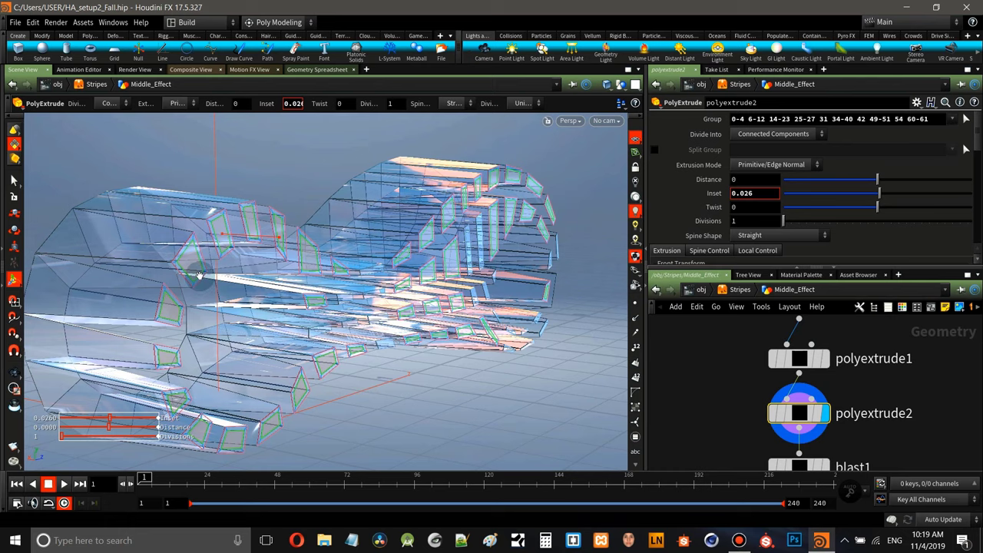
key(Escape)
scroll(196, 273, up, 5)
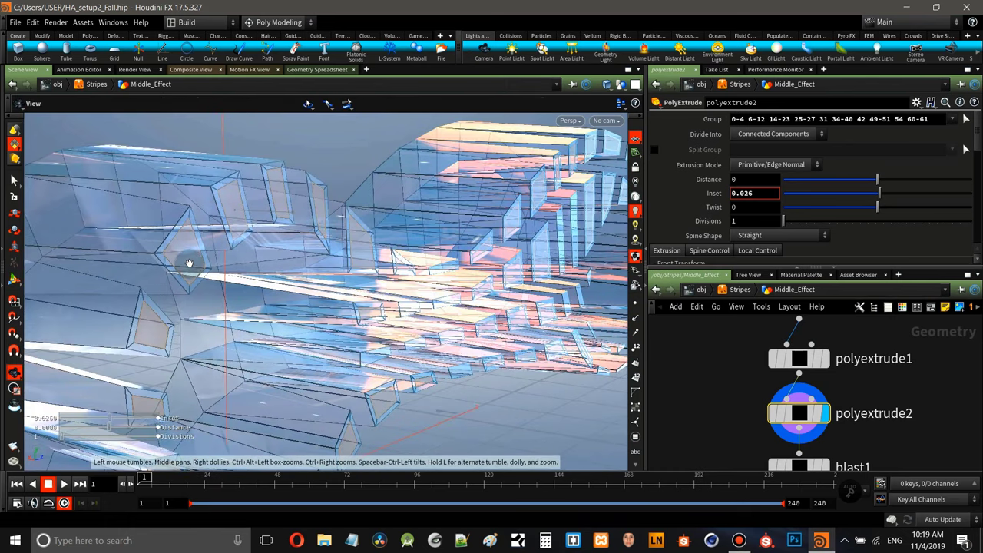
key(Return)
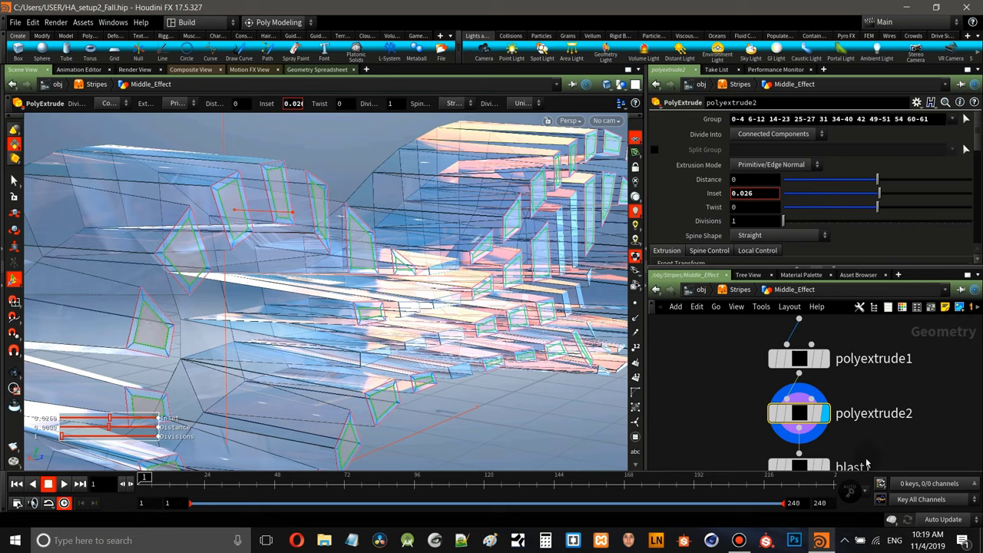
middle_drag(923, 457, 928, 387)
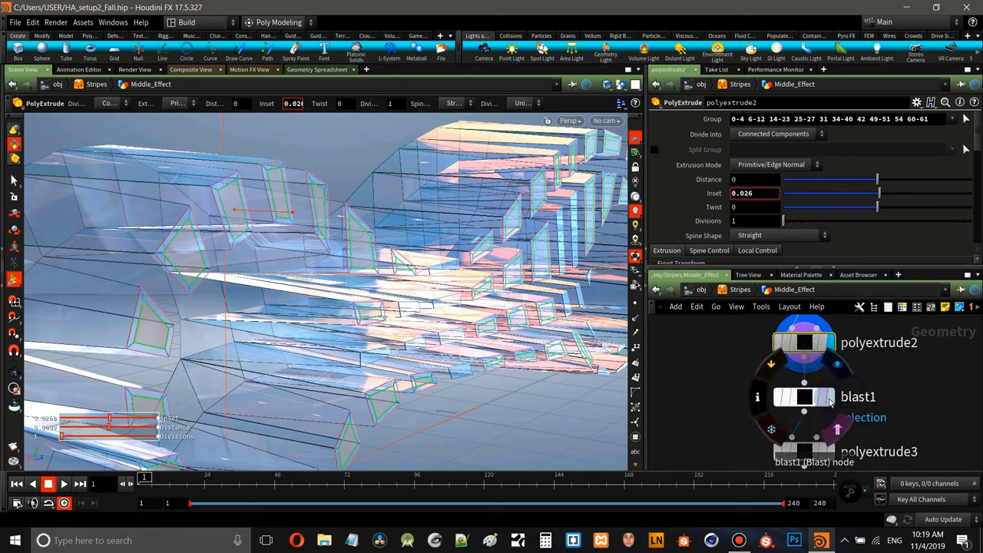
click(830, 399)
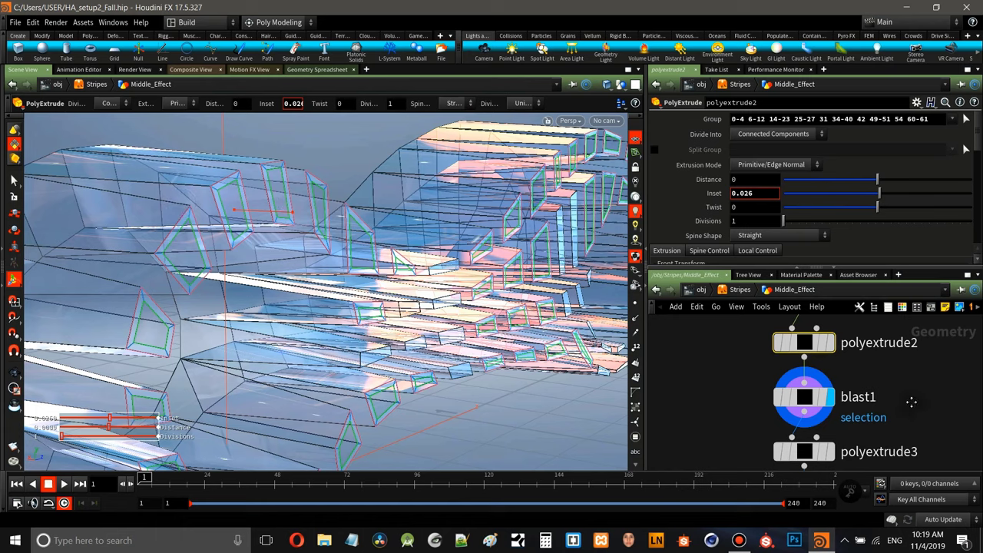
scroll(911, 402, down, 1)
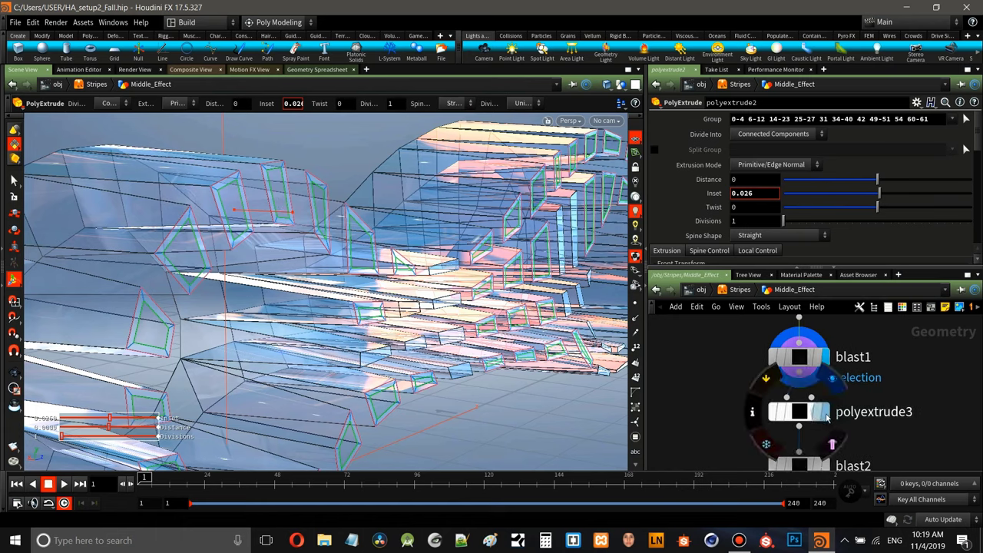
- Display and select polyextrude3 to check its 0.08 inset with zero distance
click(827, 415)
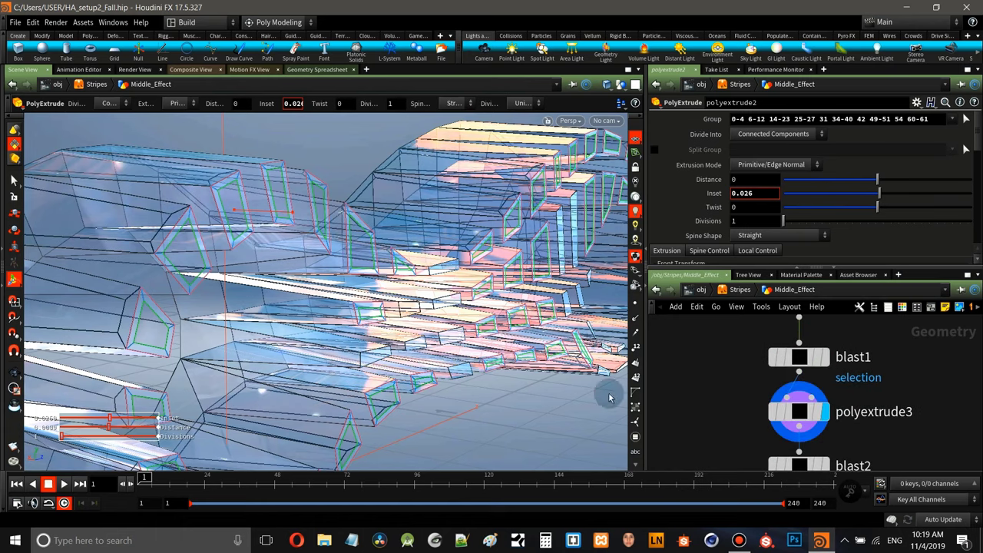
key(Escape)
drag(292, 362, 305, 275)
key(Return)
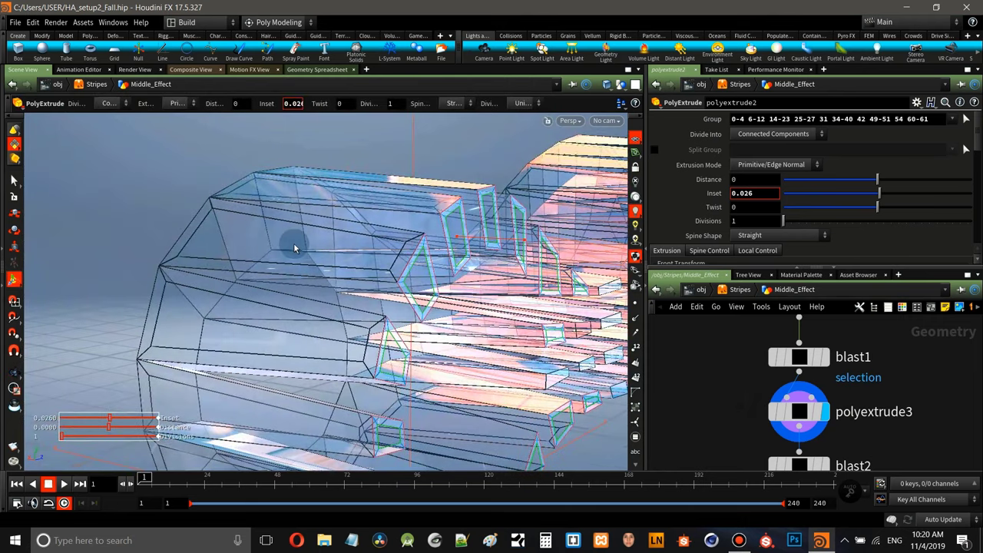
click(795, 411)
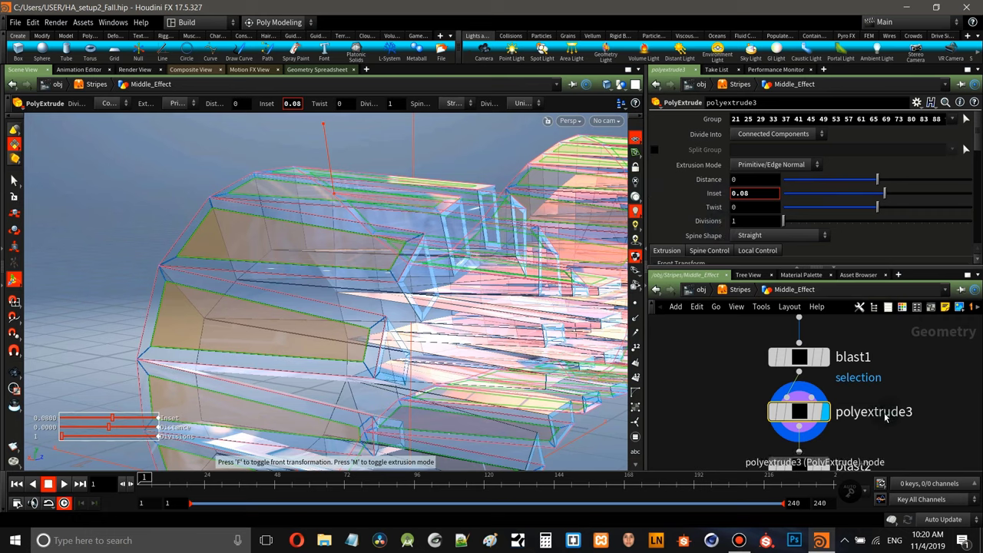
click(310, 271)
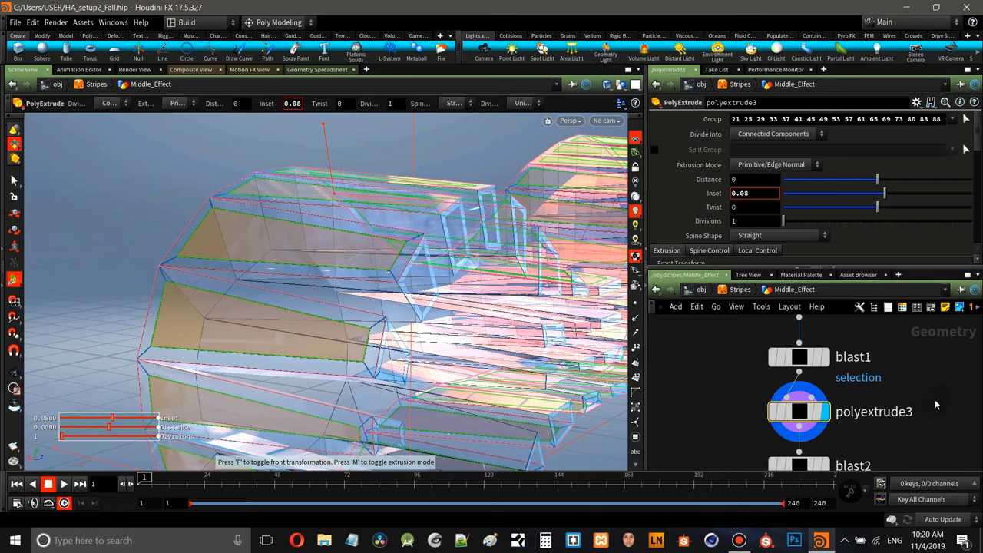
scroll(899, 388, down, 2)
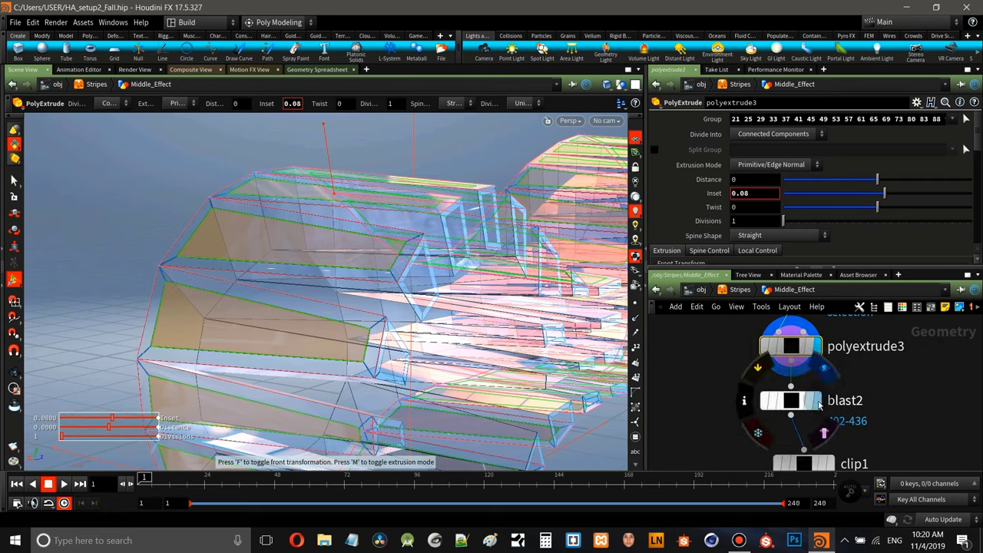
- Display blast2 and orbit all round the stripes without the extruded faces
click(819, 403)
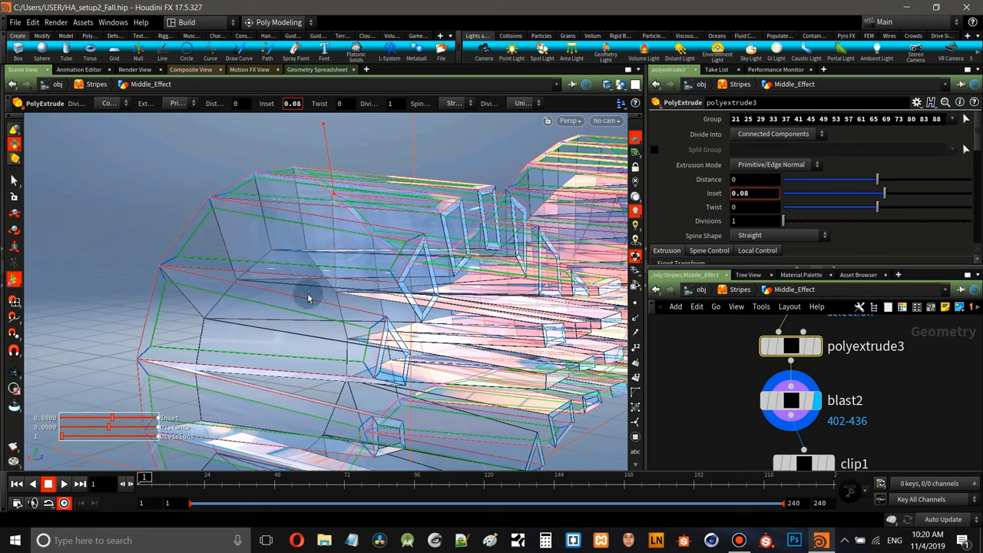
key(Escape)
drag(303, 246, 382, 319)
mouse_move(434, 316)
mouse_down()
mouse_move(399, 308)
mouse_move(442, 306)
mouse_up()
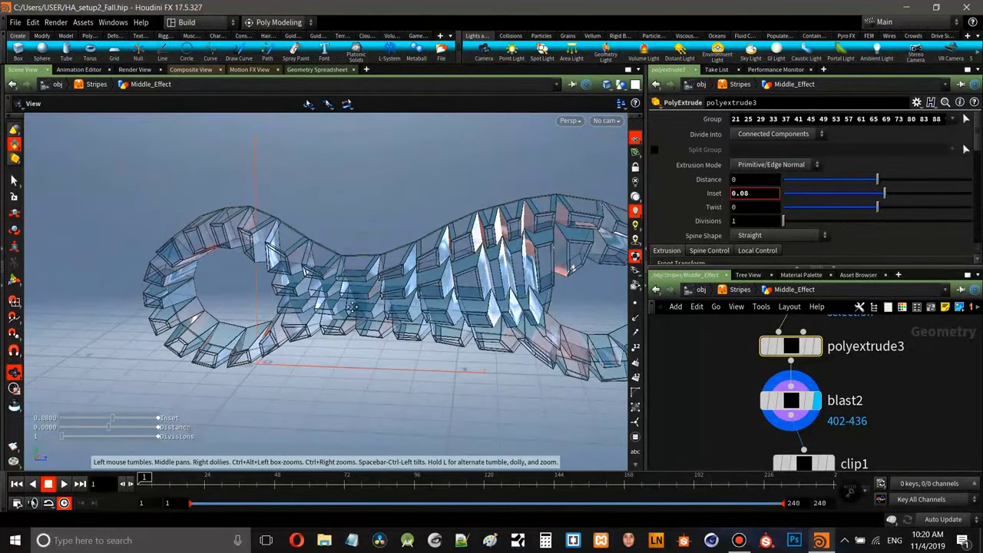
drag(351, 306, 419, 224)
key(Return)
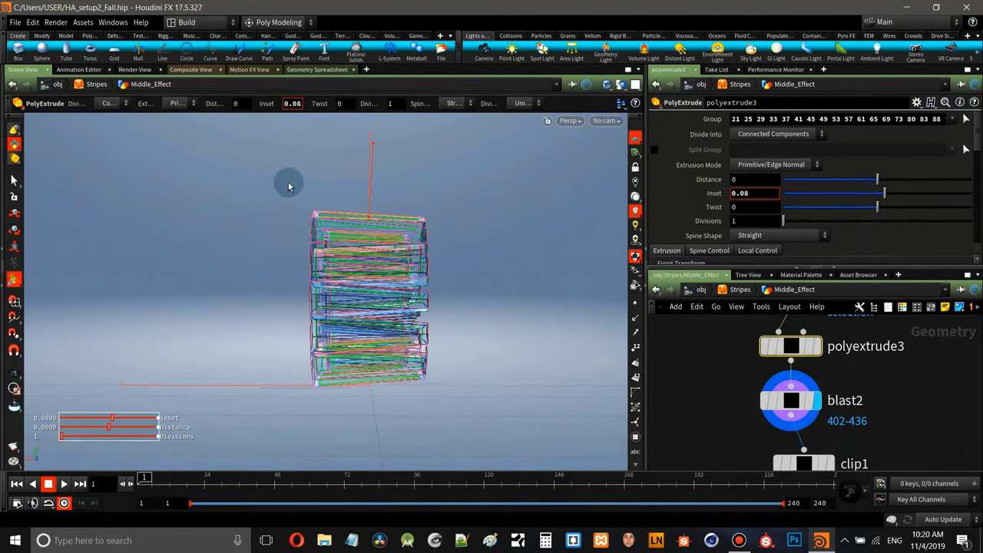
drag(423, 229, 423, 332)
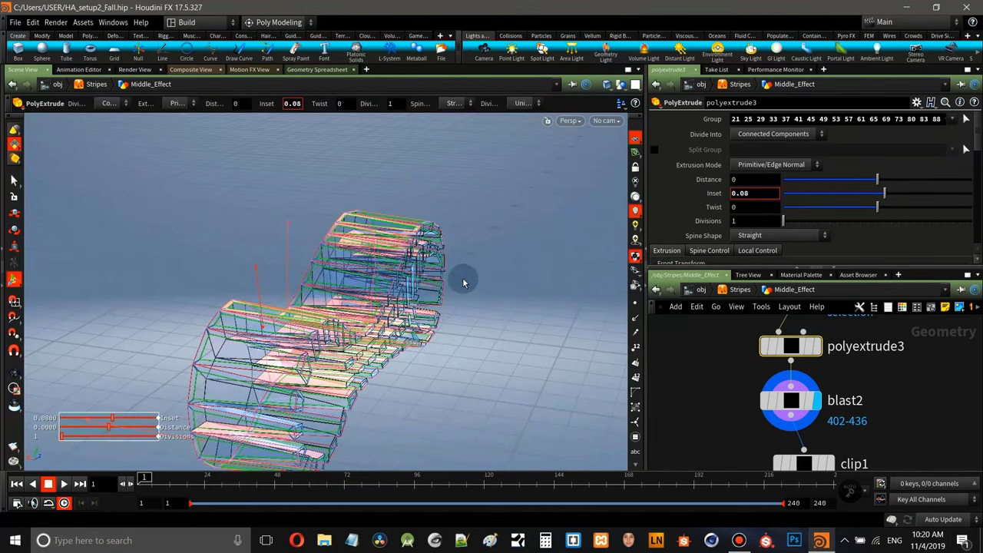
key(Escape)
drag(466, 284, 401, 248)
key(Return)
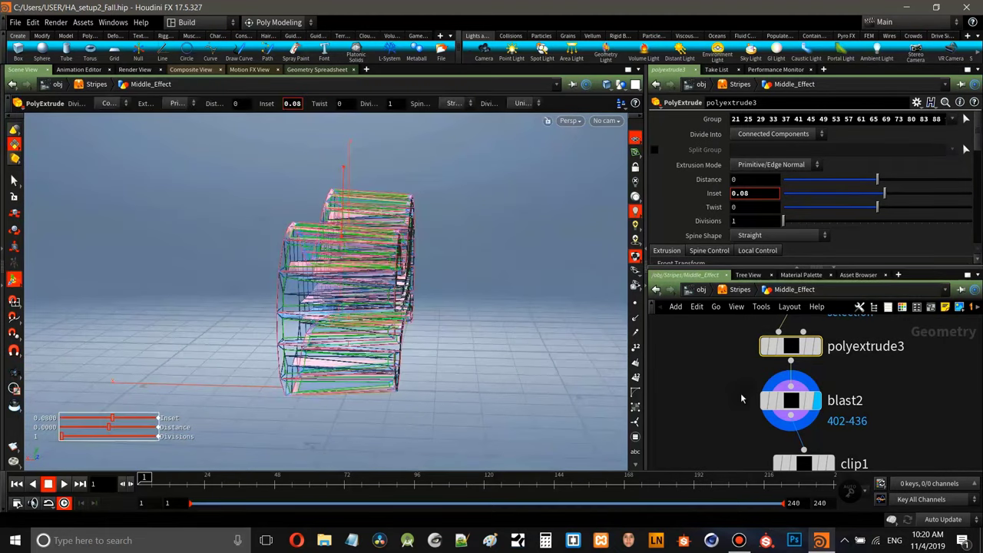
scroll(917, 428, down, 2)
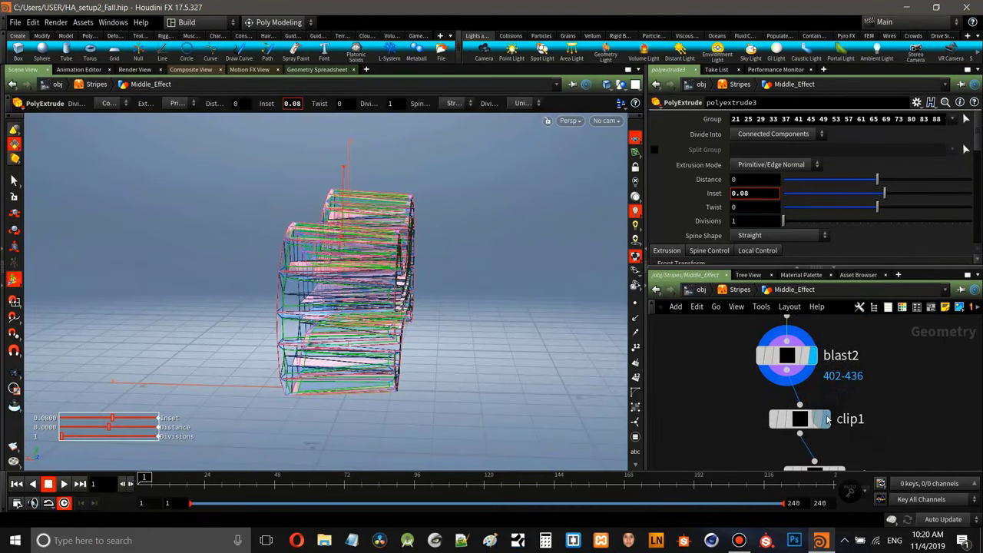
- Display and select clip1 (primitives above plane, distance 0.37), orbit it, then pan to mirror1
click(827, 419)
click(800, 423)
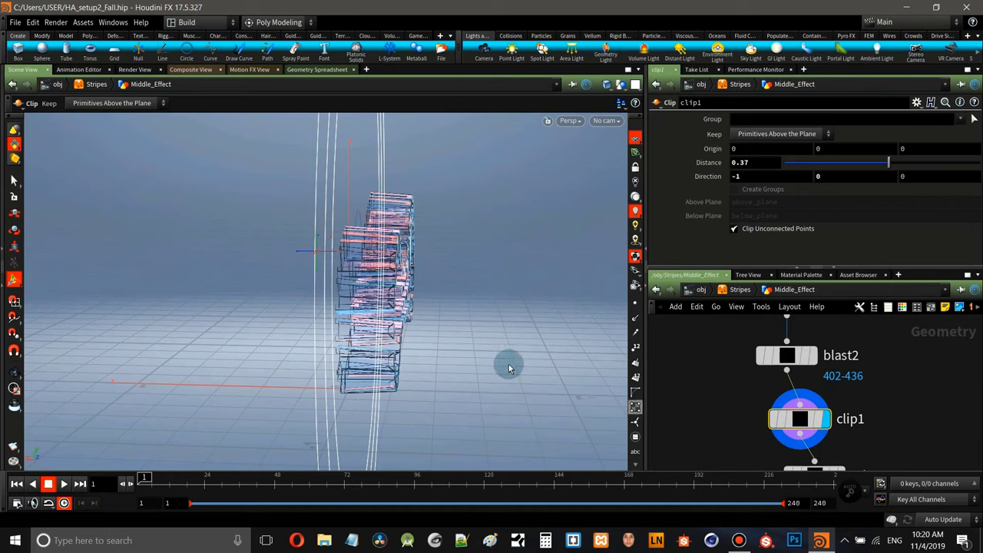
drag(466, 323, 277, 310)
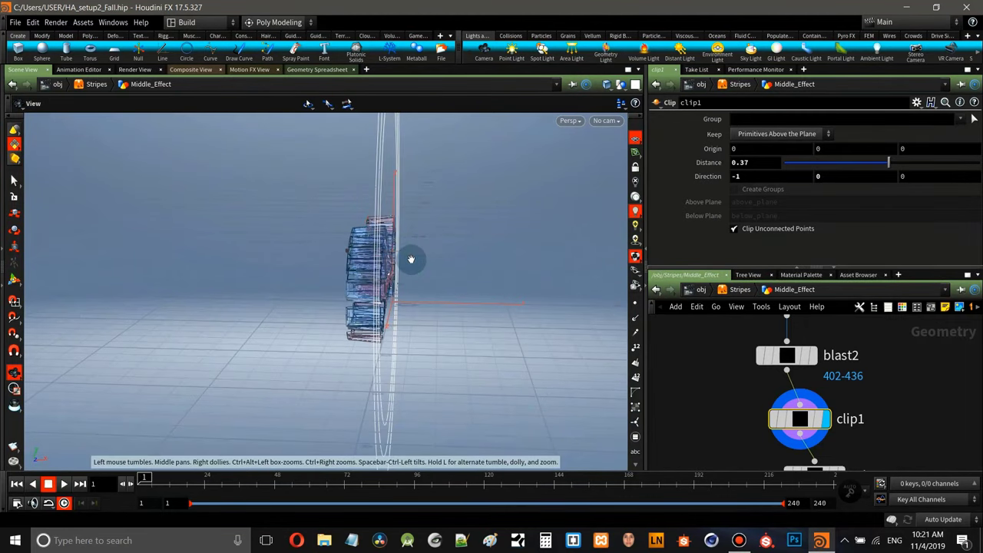
mouse_move(408, 259)
mouse_down()
mouse_move(399, 259)
mouse_move(426, 269)
mouse_move(406, 272)
mouse_up()
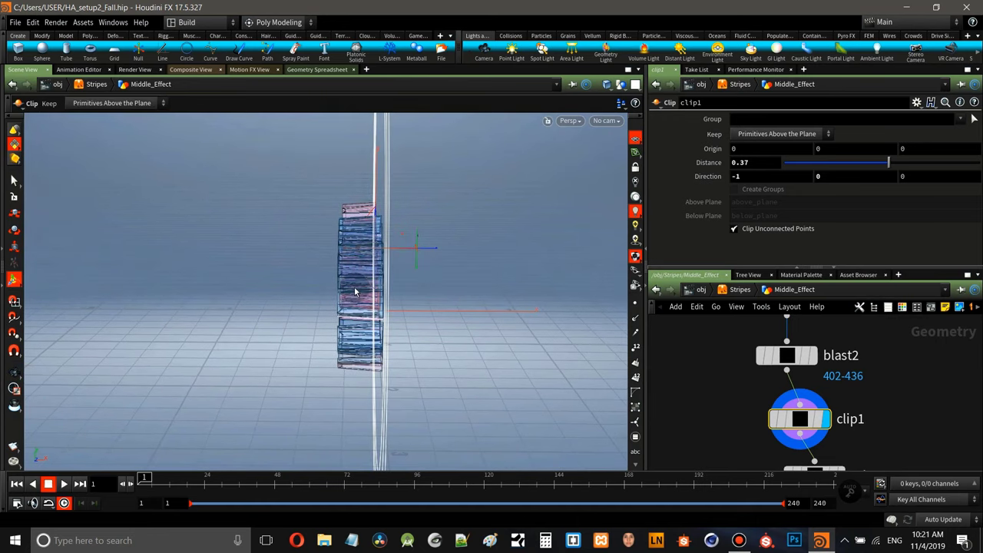
drag(258, 328, 241, 315)
drag(278, 288, 330, 310)
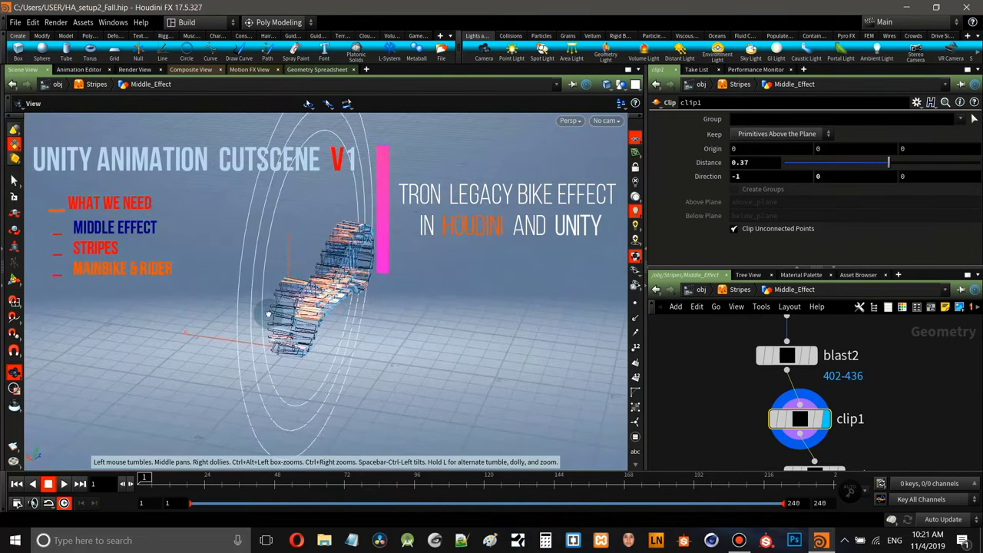
drag(268, 314, 211, 312)
drag(372, 291, 330, 284)
key(Return)
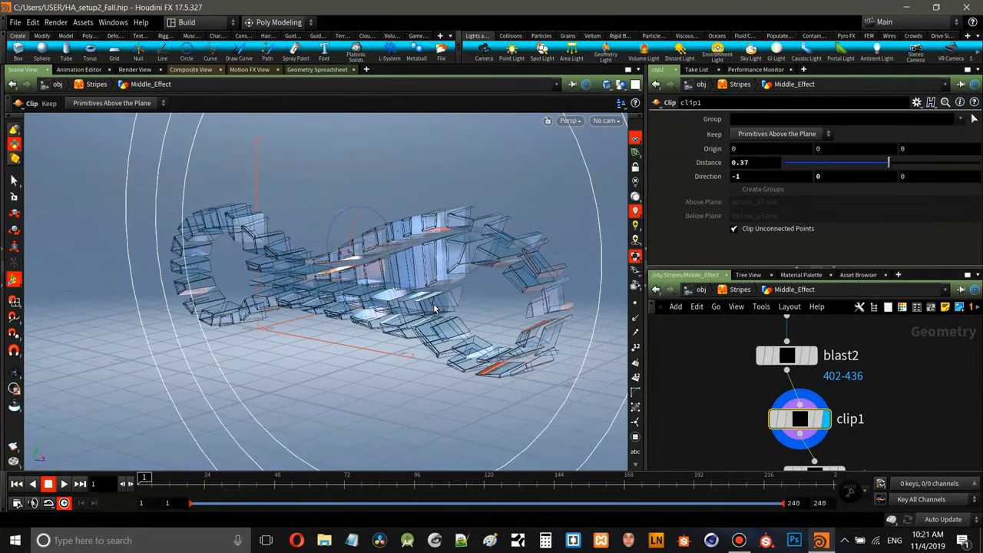
middle_drag(918, 423, 904, 347)
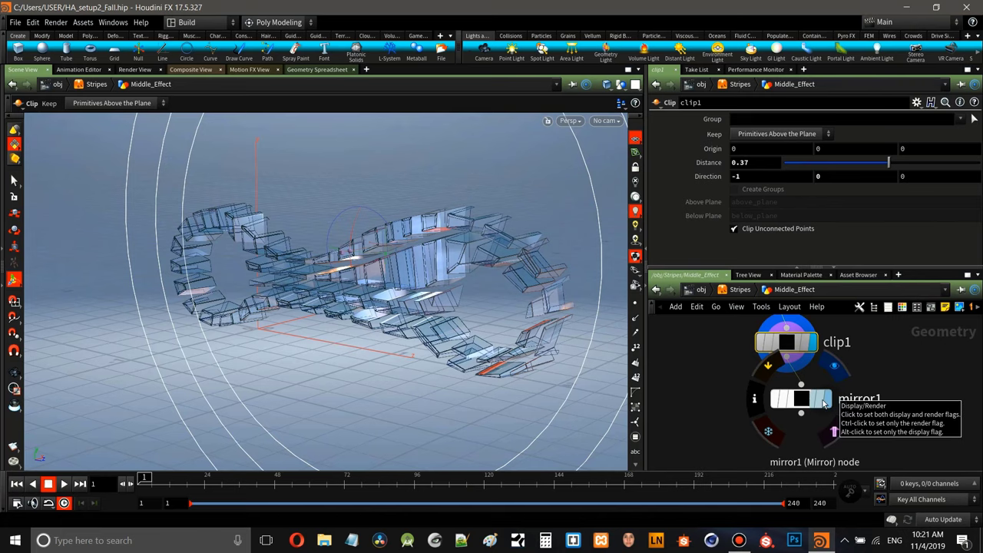
click(817, 402)
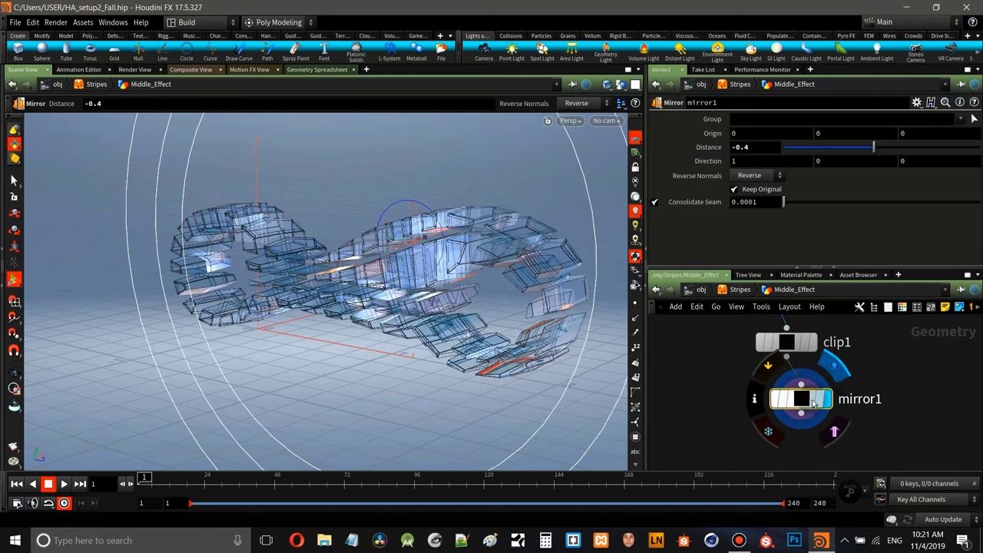
key(Escape)
drag(405, 364, 327, 353)
drag(453, 286, 379, 251)
key(Return)
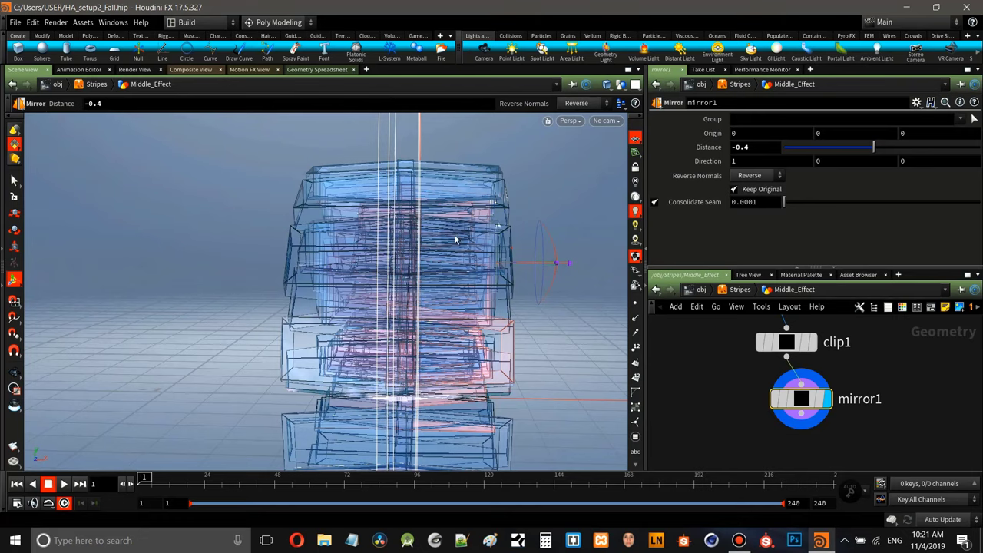
key(Escape)
drag(478, 246, 520, 278)
key(Return)
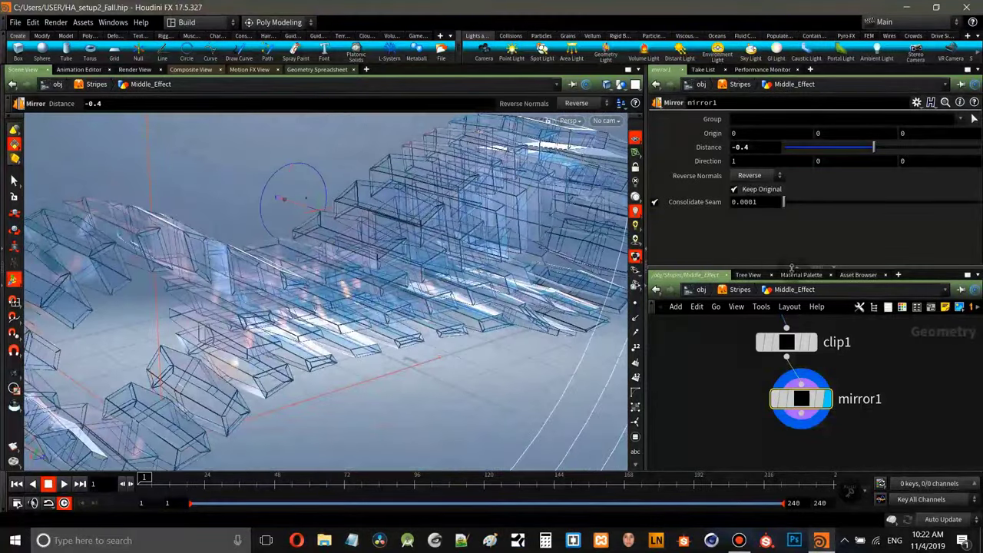
click(801, 275)
scroll(776, 338, down, 3)
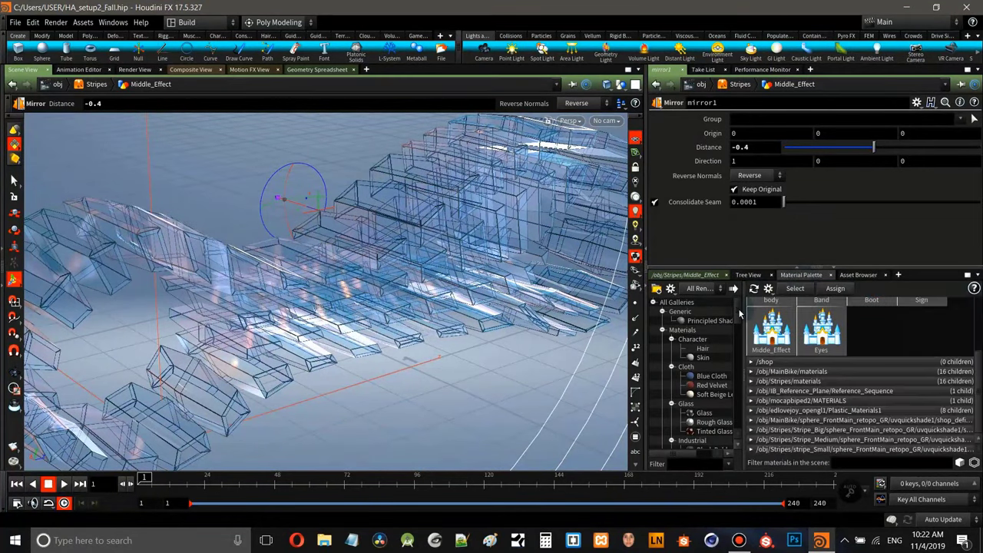
scroll(717, 378, down, 2)
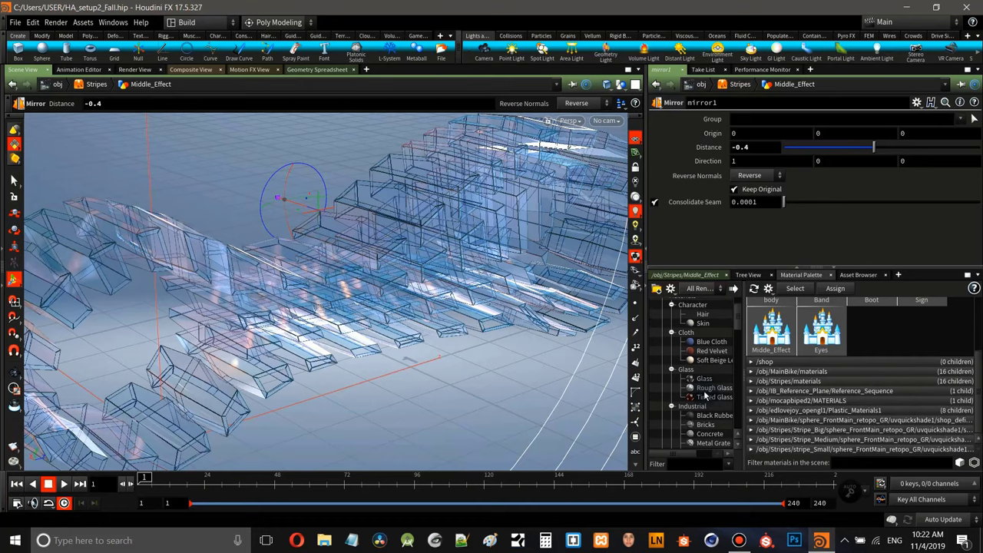
click(686, 275)
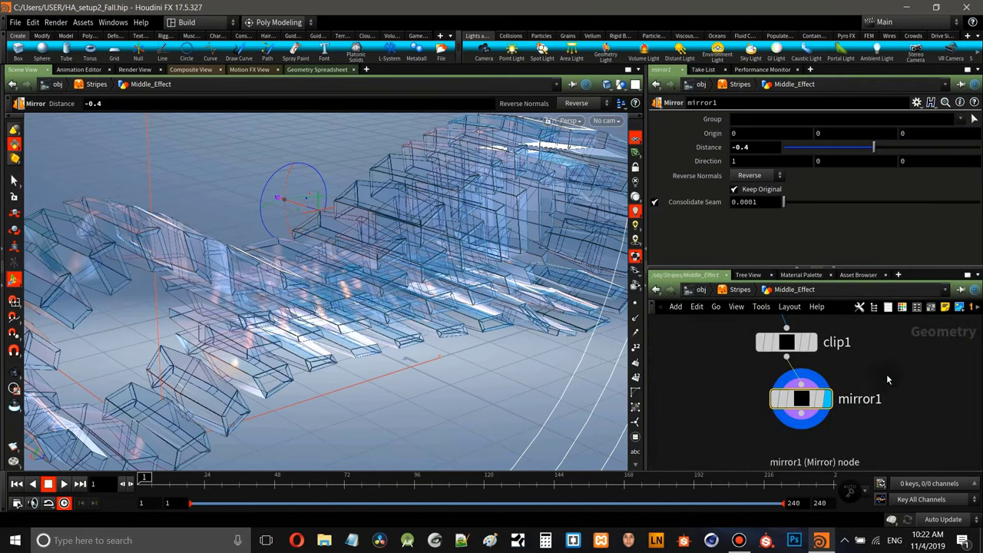
scroll(887, 376, down, 5)
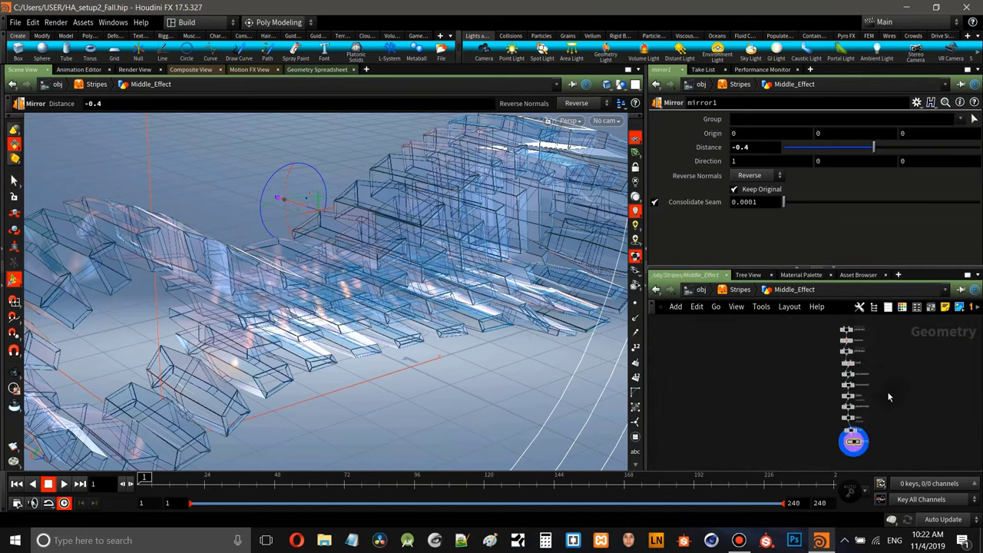
- Go up to /obj, dive into Stripes, and box-select all its nodes
key(u)
key(u)
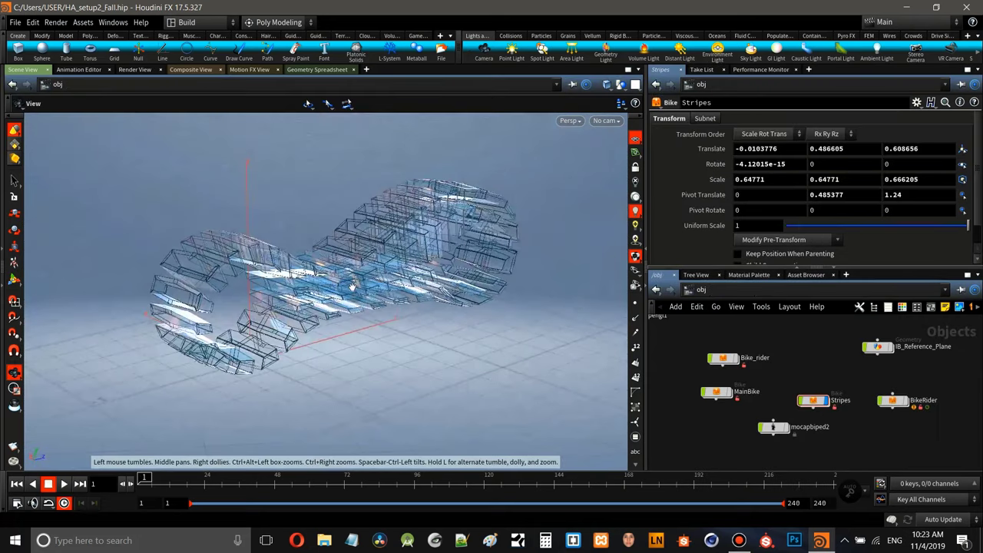
key(Return)
double_click(822, 402)
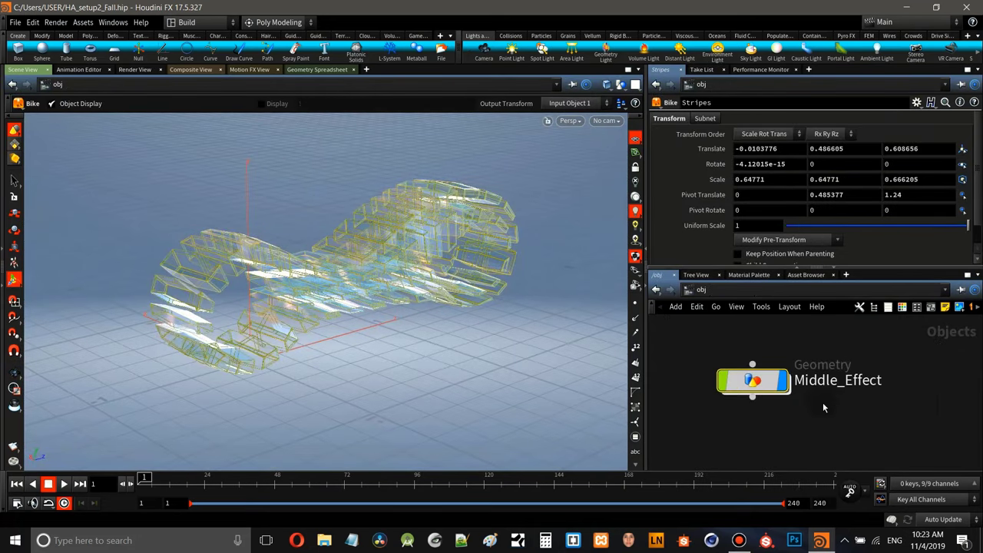
scroll(883, 434, down, 3)
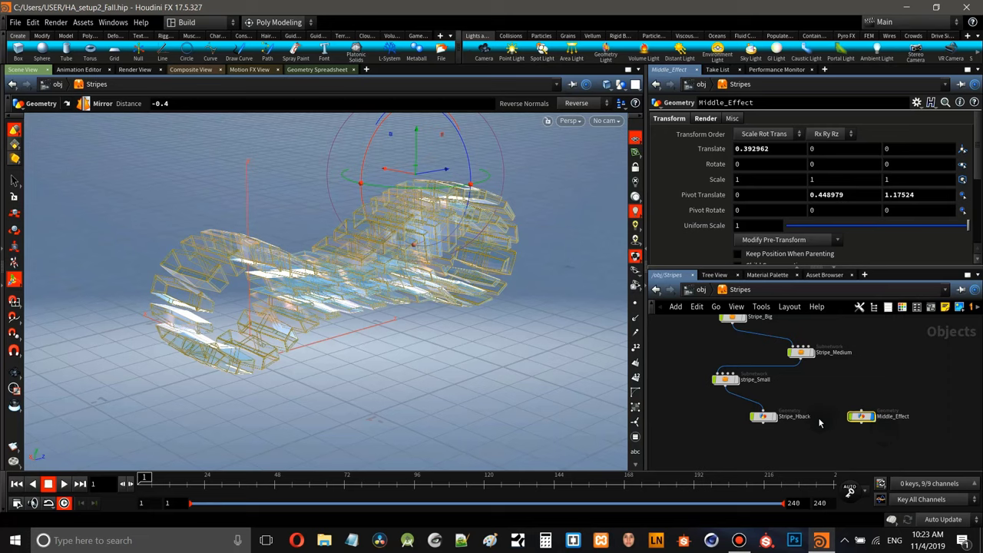
scroll(826, 419, down, 4)
drag(739, 343, 846, 422)
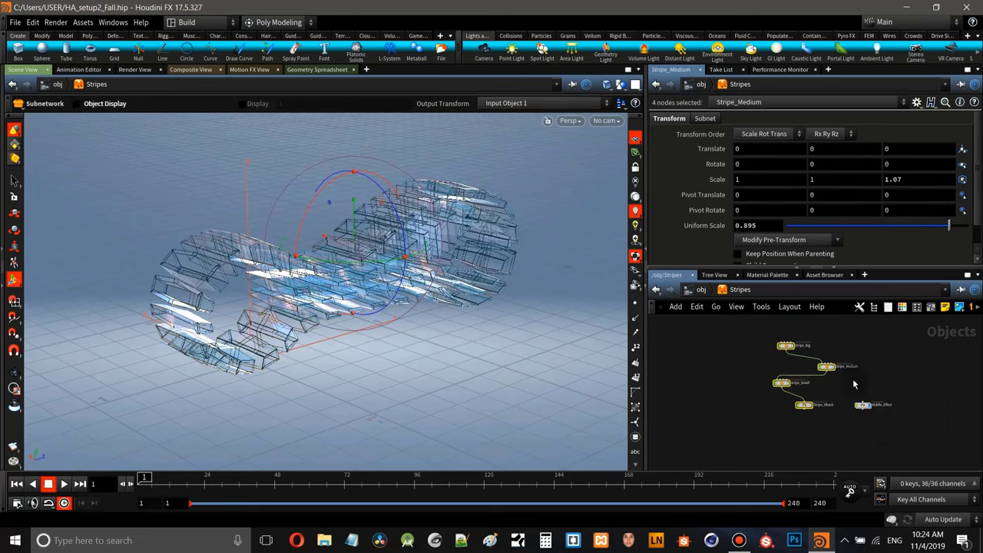
scroll(838, 401, up, 5)
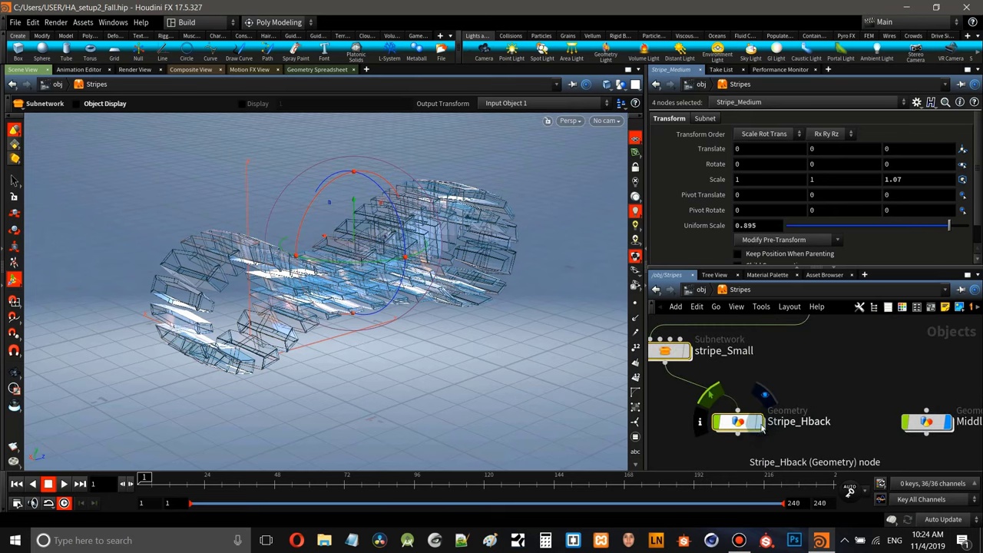
scroll(818, 385, down, 5)
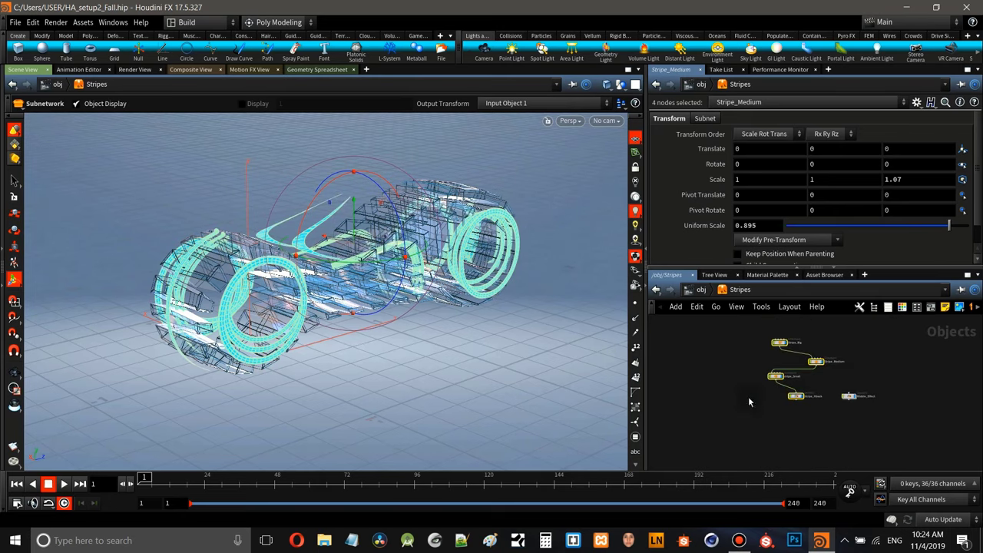
alt+drag(480, 344, 407, 342)
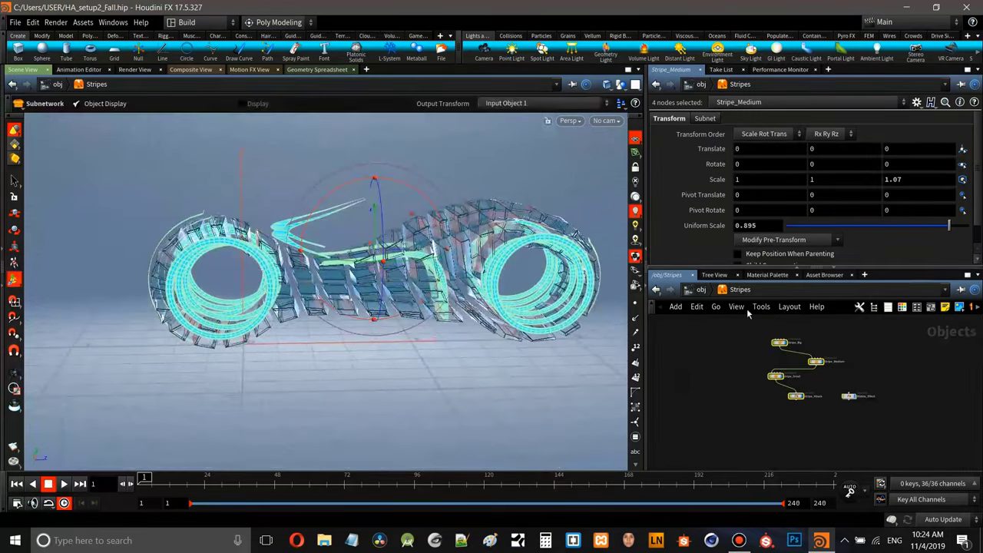
- Return to /obj and turn on the BikeRider node's display flag
click(701, 290)
key(Escape)
scroll(484, 364, down, 3)
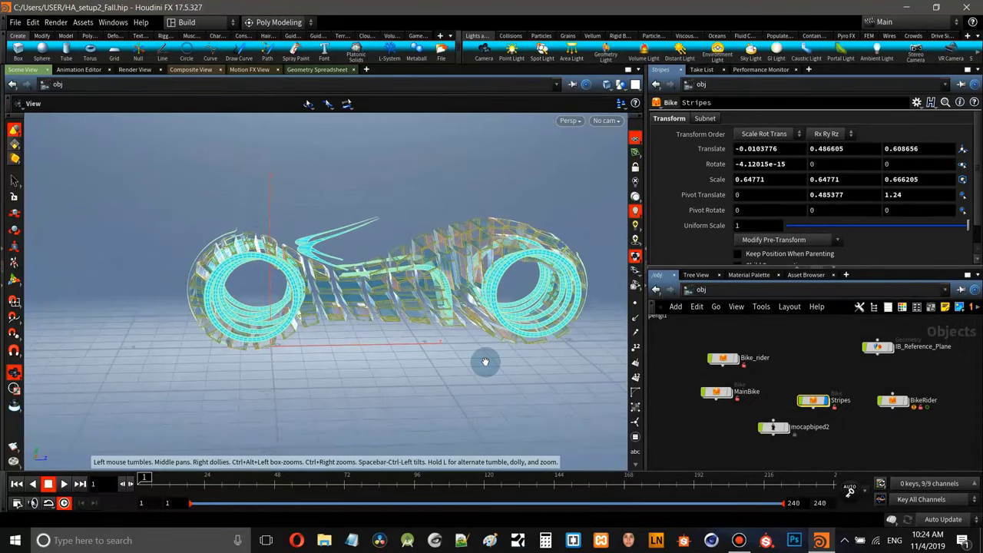
middle_drag(490, 381, 369, 389)
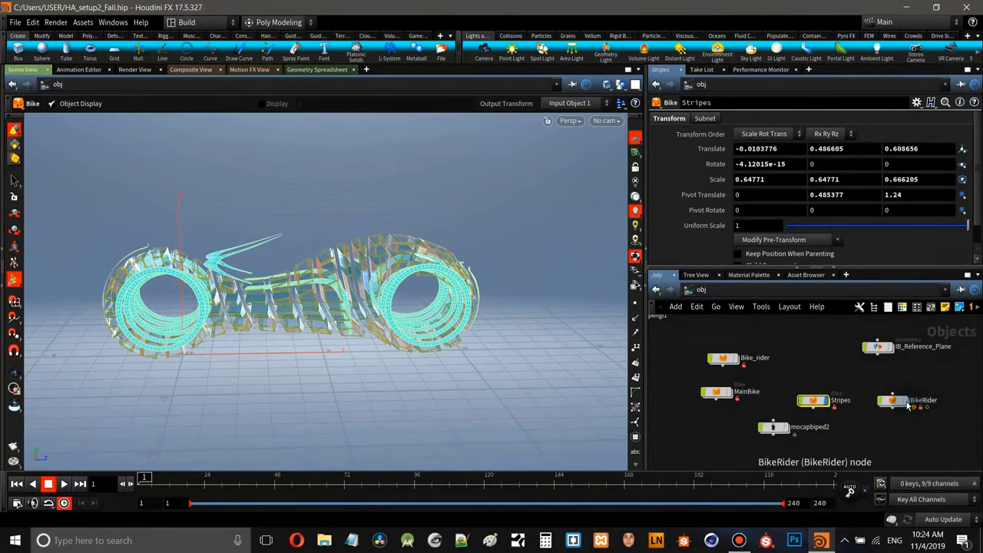
click(907, 407)
- Lift the Stripes bike with the Move tool to Translate Y 2.40745 under the rider
key(Escape)
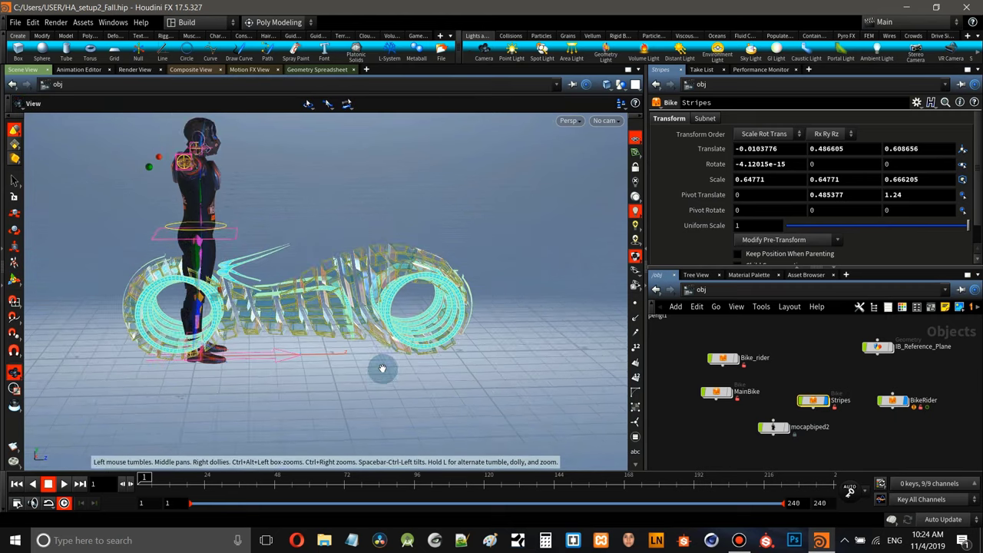
scroll(379, 377, down, 3)
drag(426, 426, 485, 381)
mouse_move(380, 380)
mouse_down()
mouse_move(384, 402)
mouse_move(391, 377)
mouse_up()
key(Return)
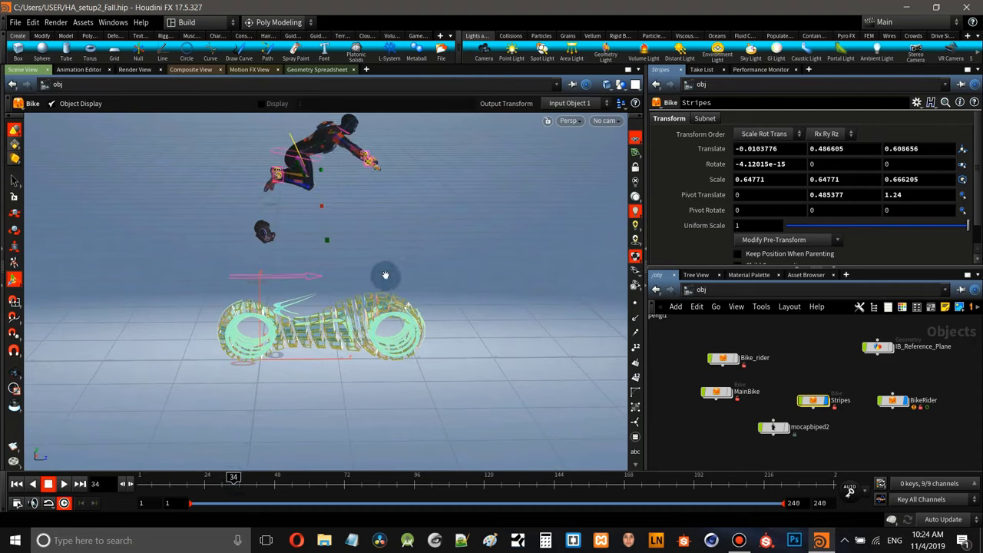
drag(385, 275, 346, 330)
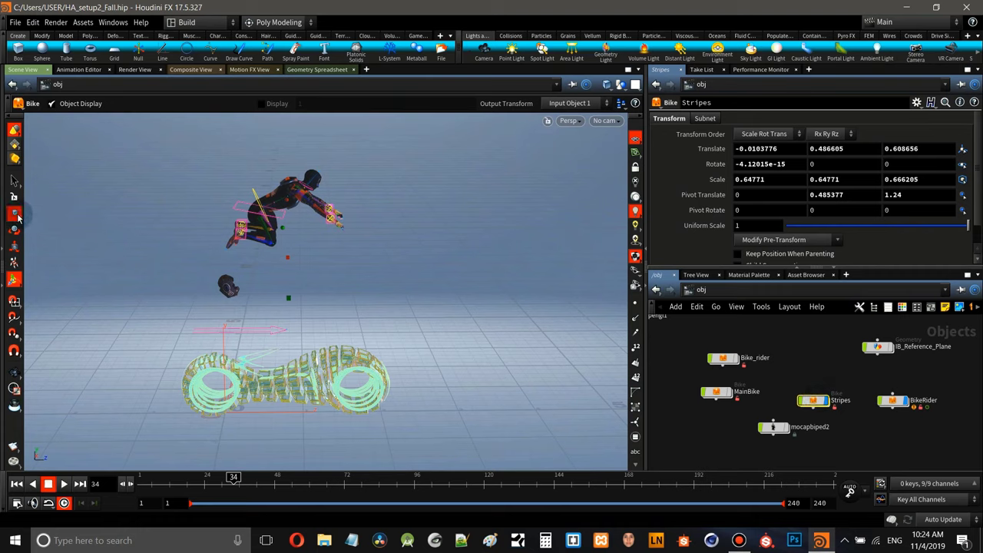
click(15, 215)
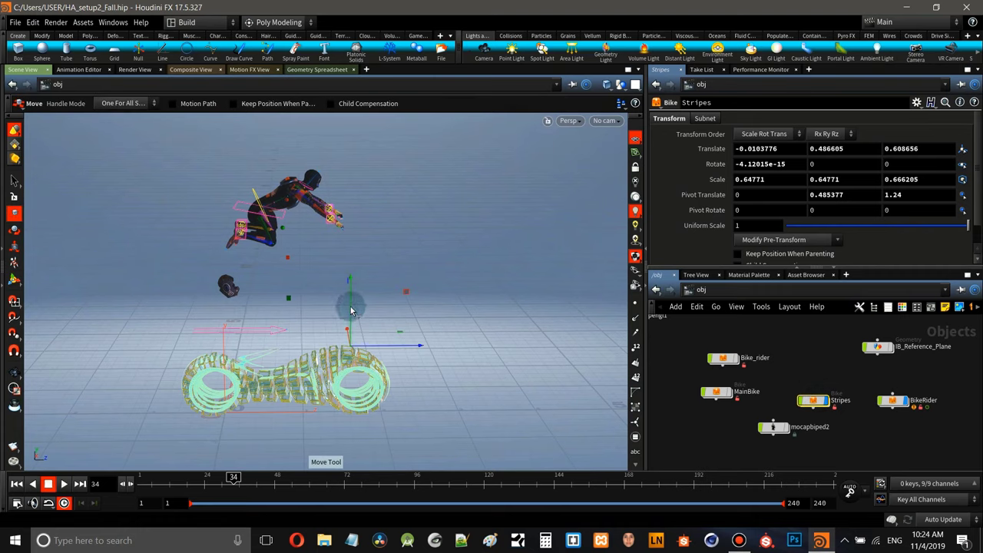
drag(351, 311, 358, 160)
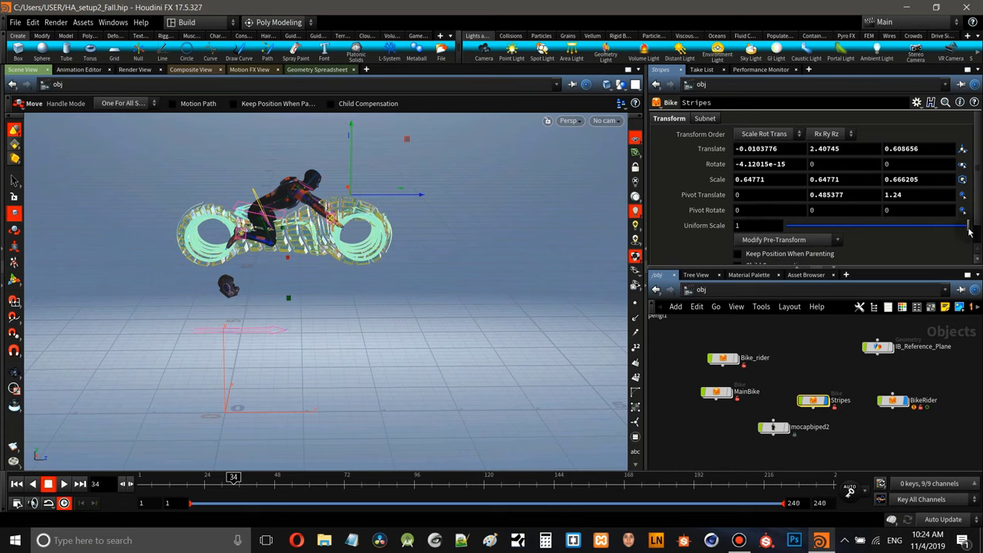
- Drag Stripes' Uniform Scale down and back to 1, then view from behind
drag(862, 231, 777, 227)
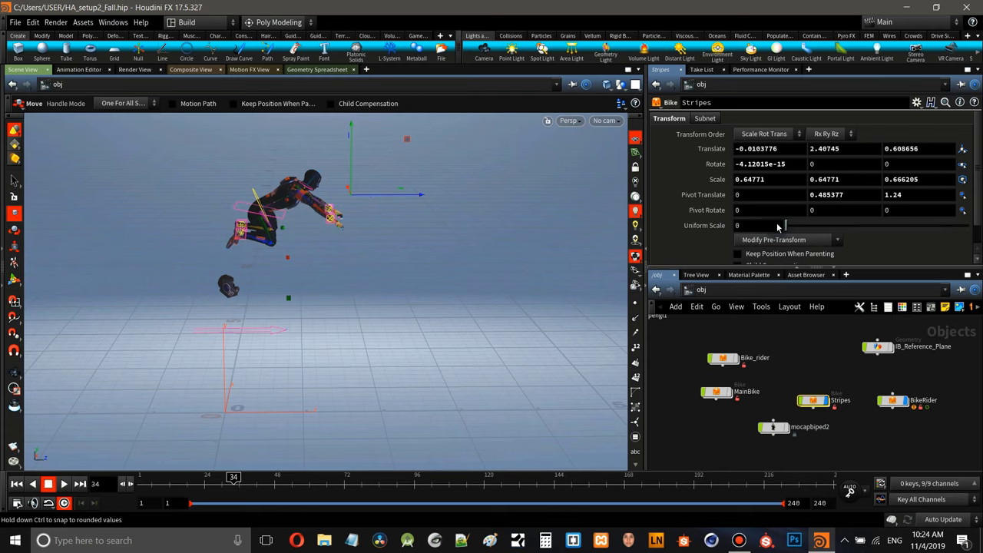
drag(876, 237, 970, 229)
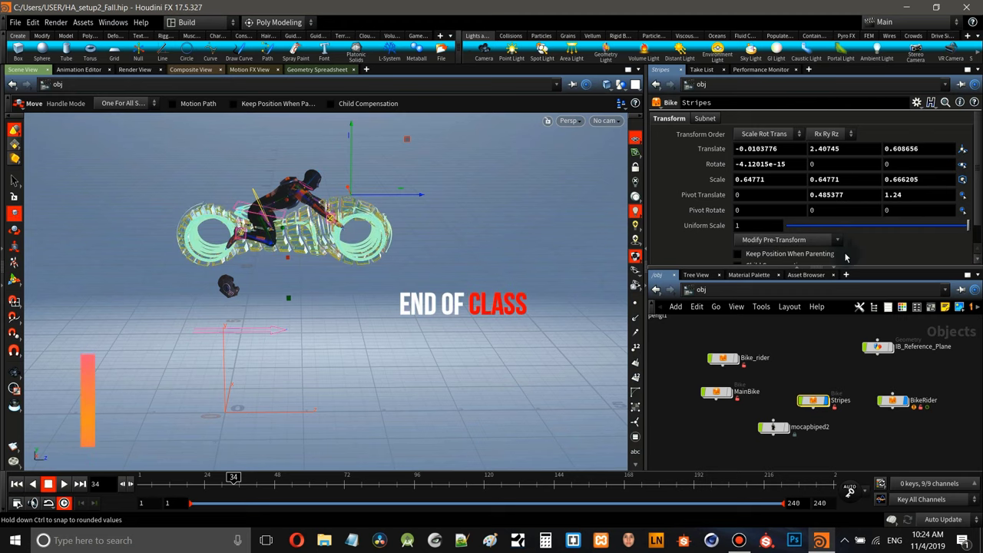
key(Escape)
drag(428, 277, 369, 239)
scroll(336, 227, up, 3)
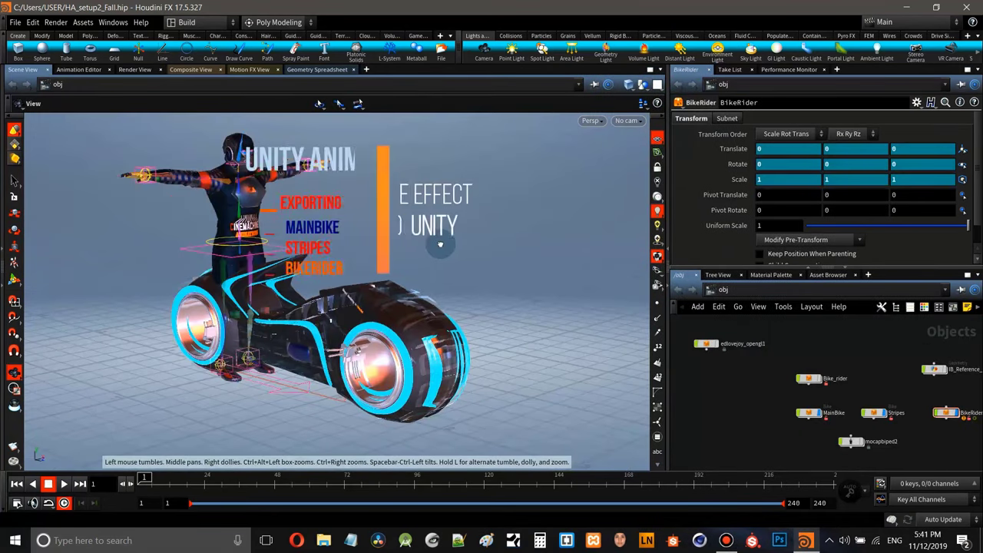
- Pull back around the textured bike and rider and scrub the timeline to preview the animation
right_drag(444, 242, 428, 185)
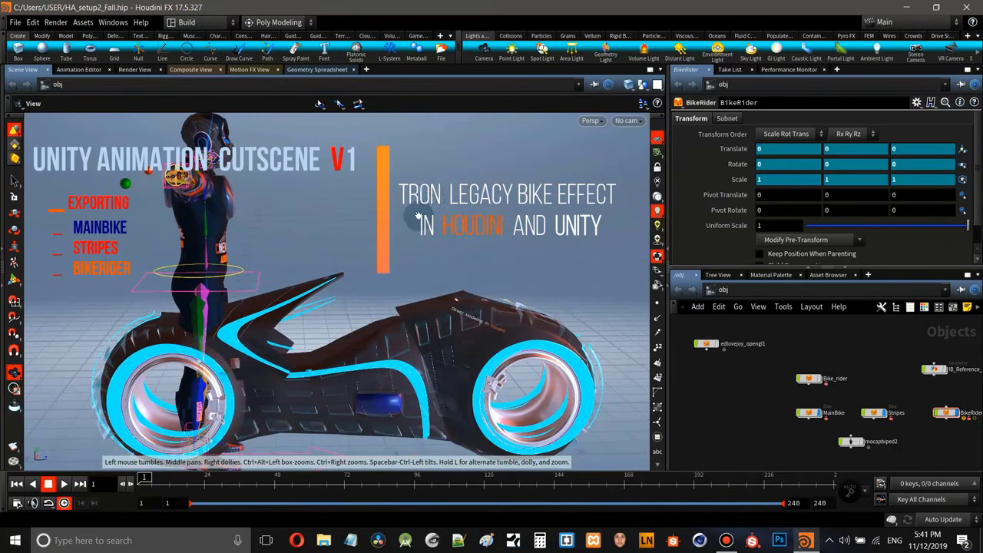
drag(375, 217, 356, 247)
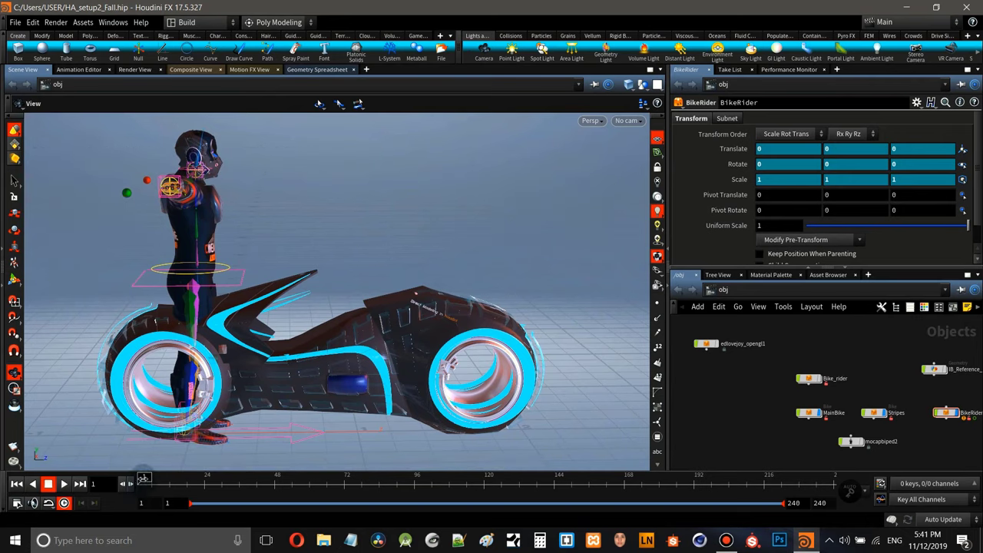
drag(201, 483, 142, 485)
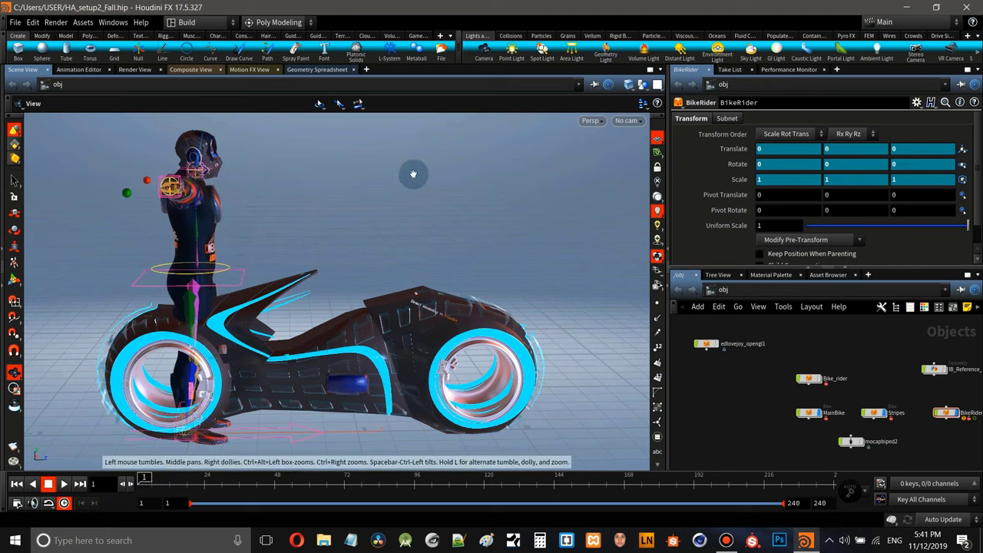
- Open FBX Export Options and set the export source to /obj/MainBike
click(15, 22)
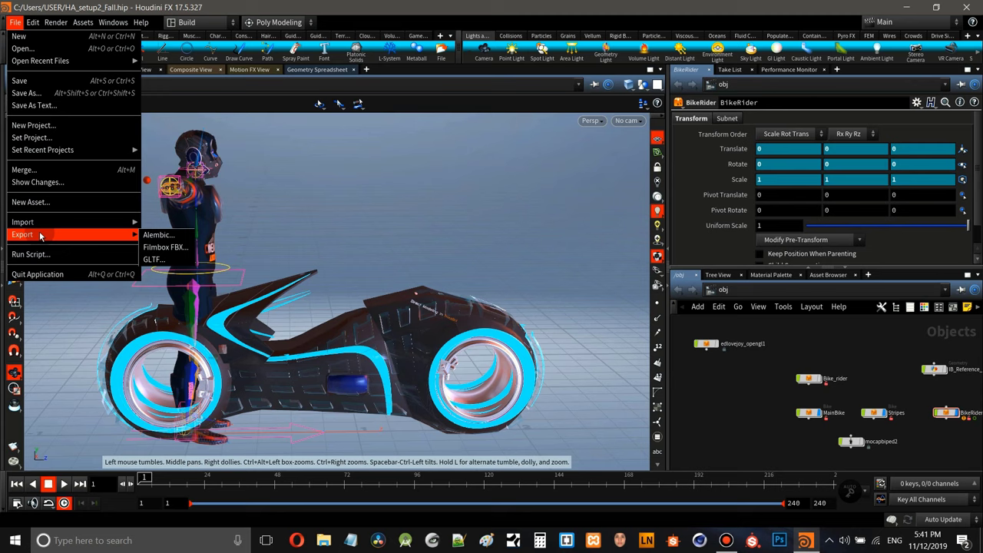
click(165, 247)
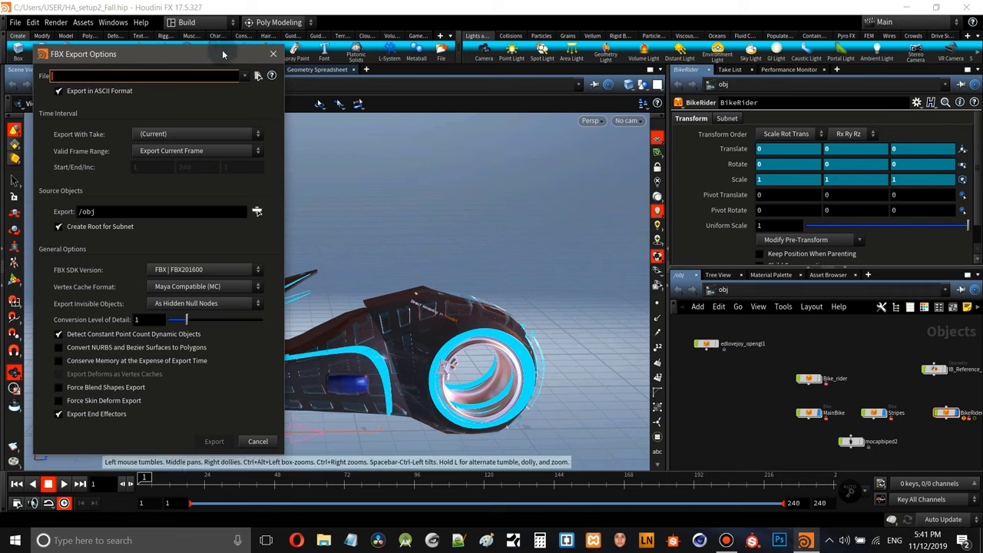
click(273, 56)
click(14, 23)
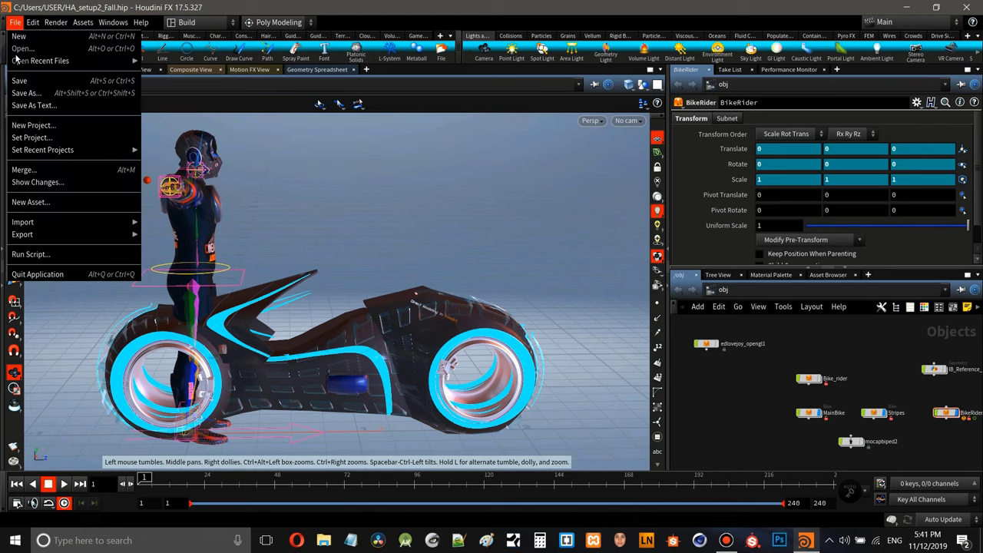
mouse_move(46, 240)
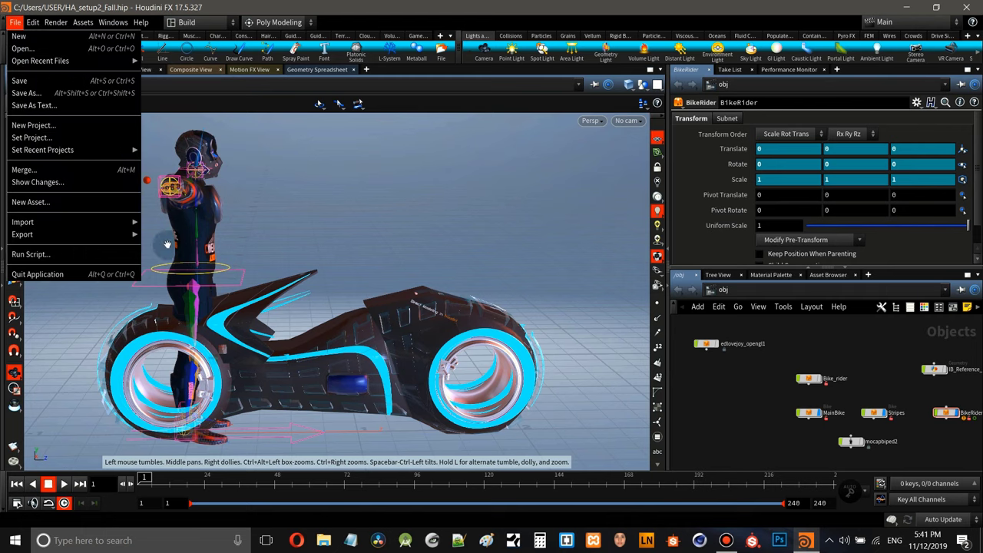
click(169, 247)
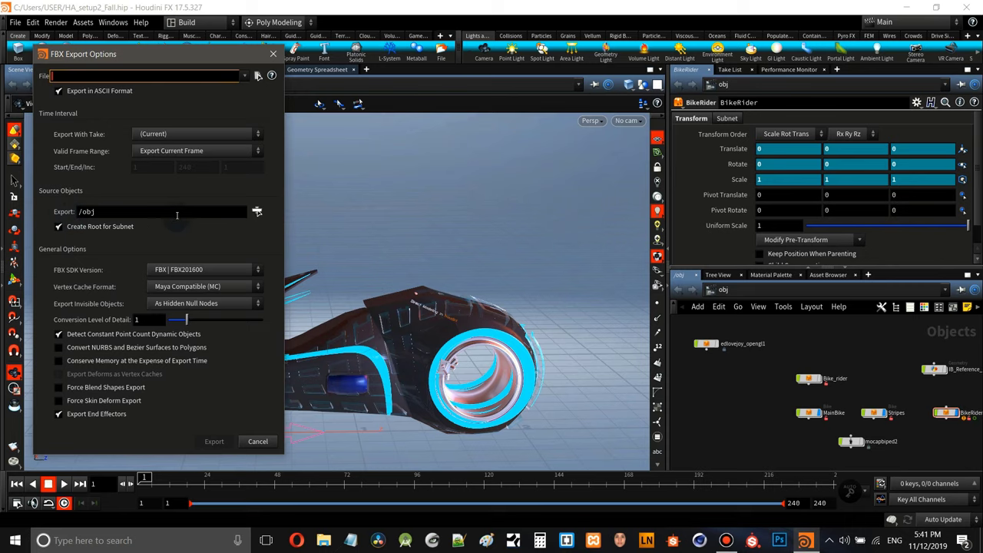
click(257, 214)
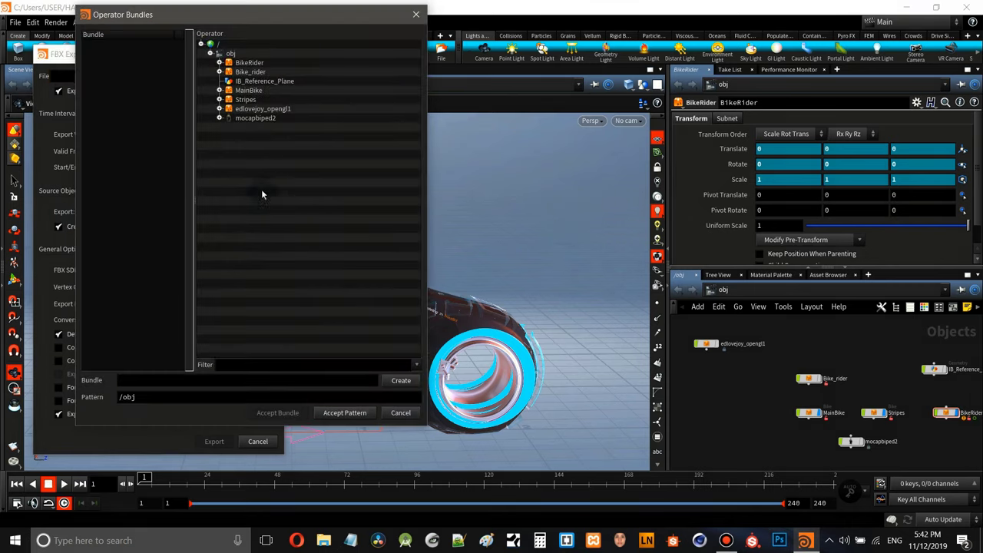
click(247, 91)
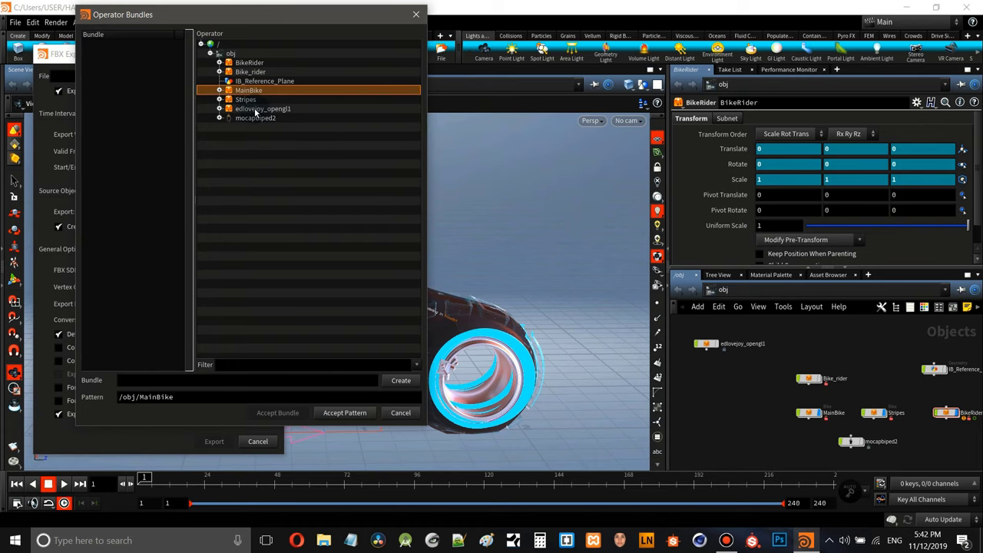
click(342, 414)
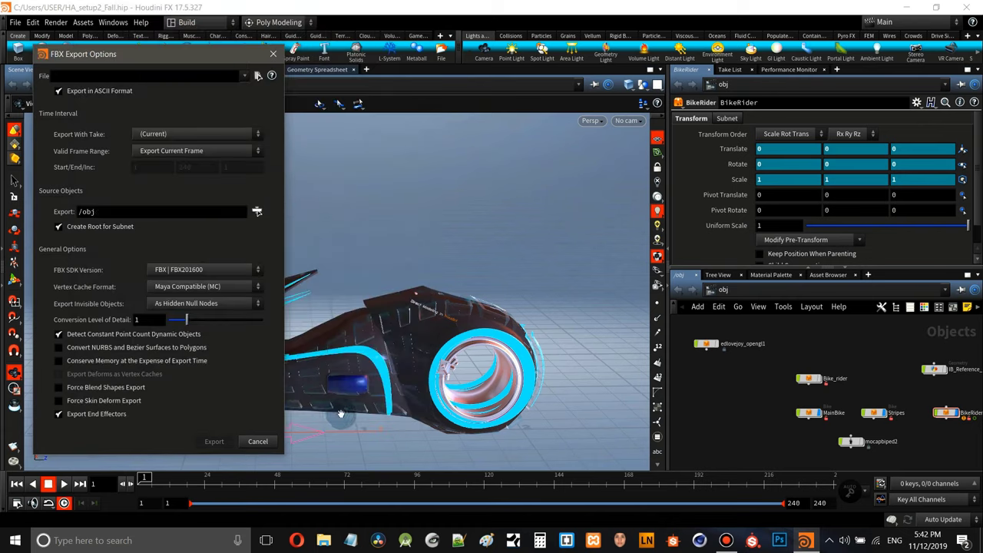
- Set the output to Desktop/Export/MainBike.fbx and export
click(258, 77)
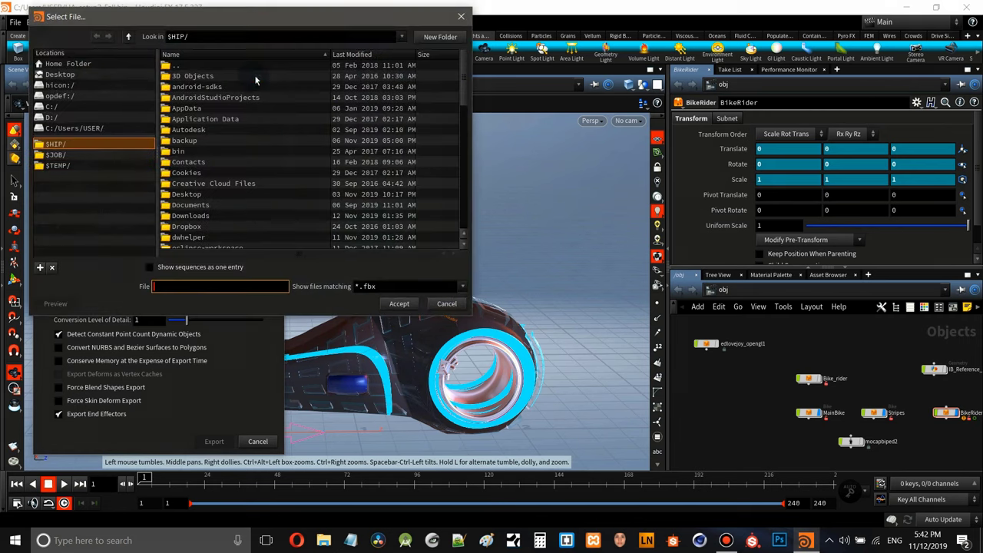
click(60, 75)
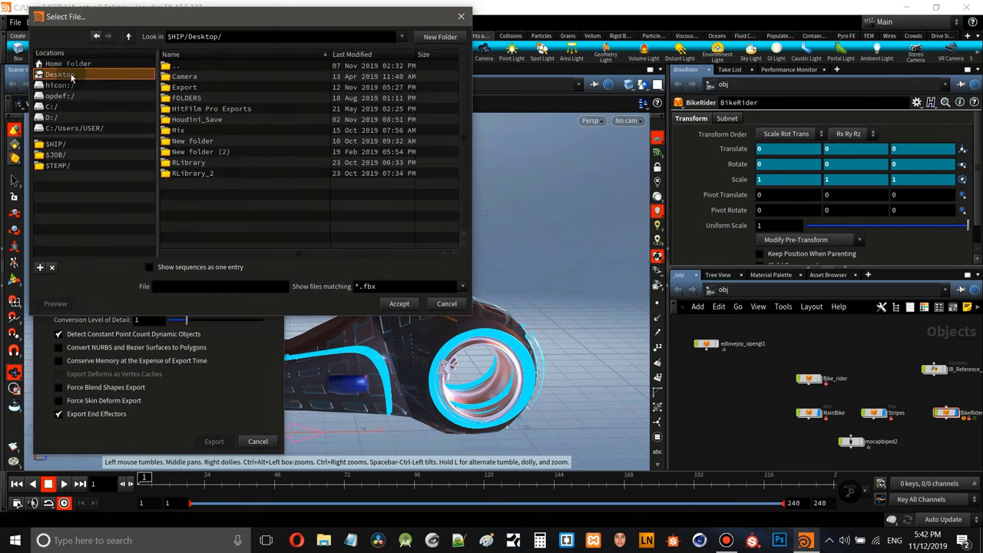
double_click(177, 88)
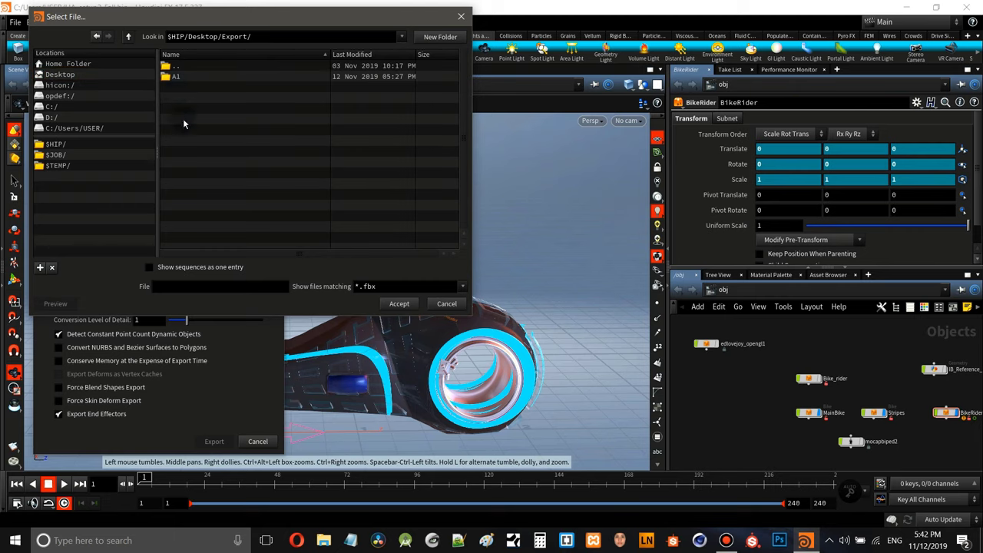
click(171, 286)
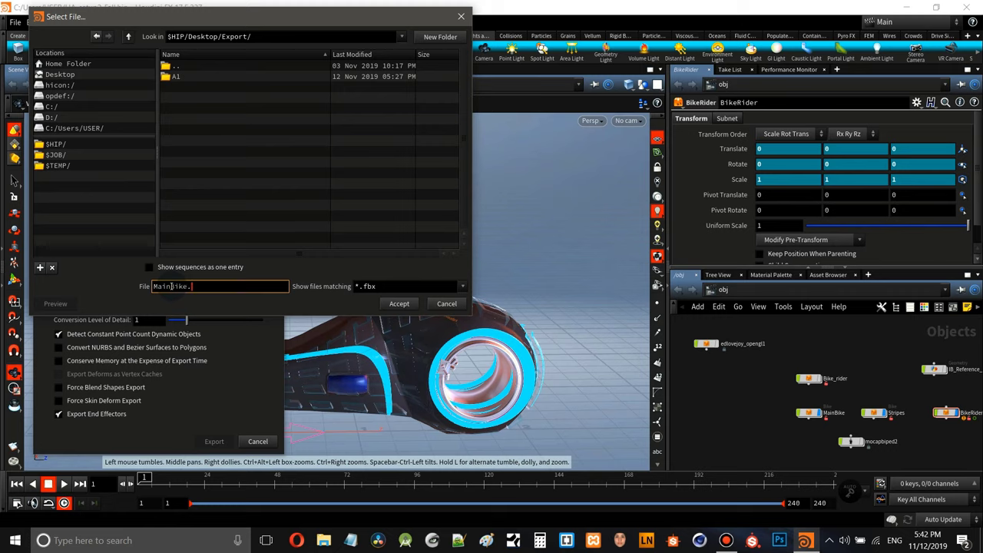
text(MainBike.fbx)
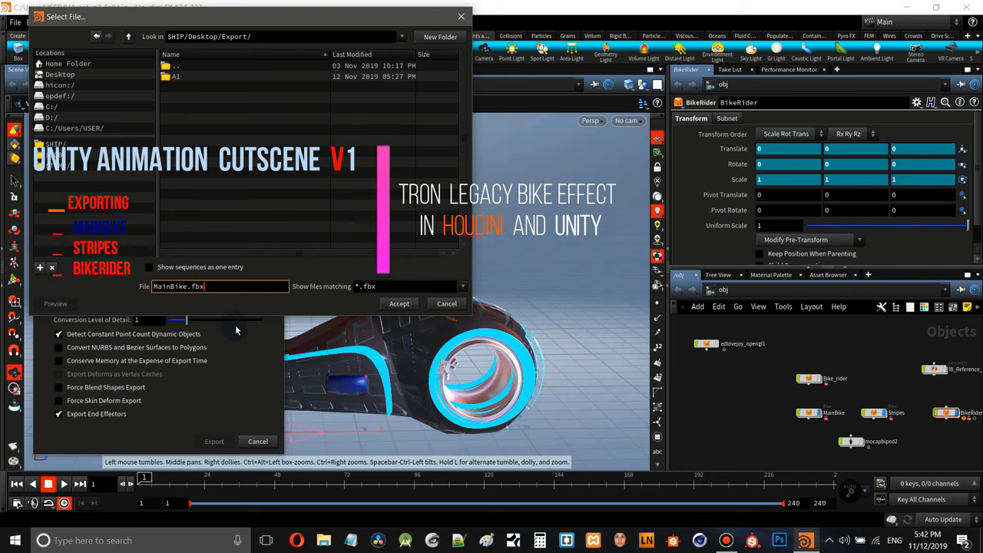
click(399, 304)
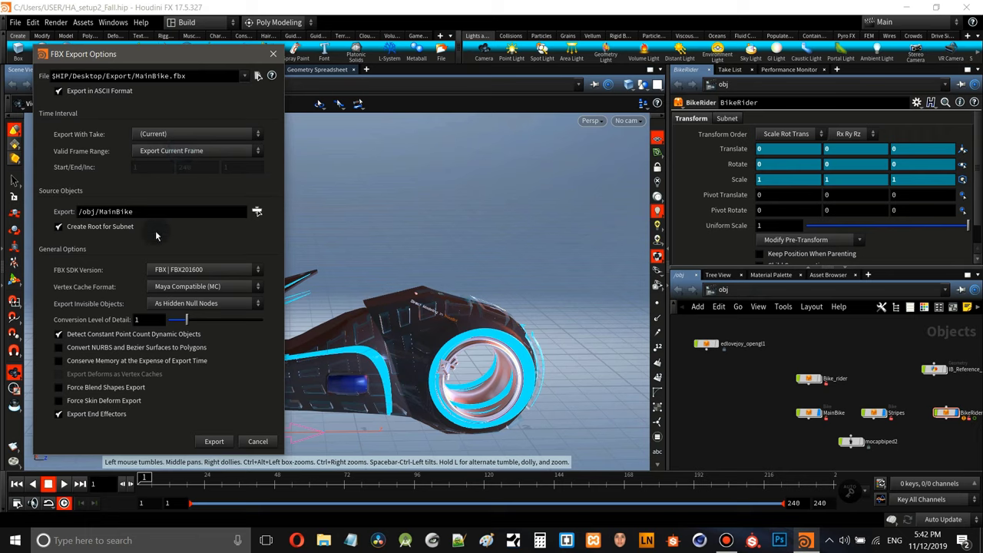
click(220, 442)
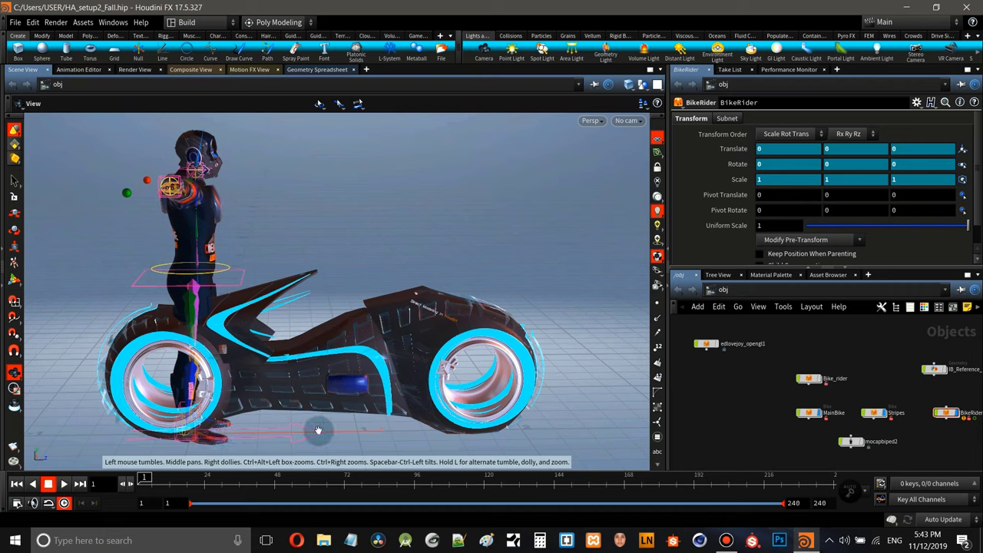
- Start a Filmbox FBX export with the output file set to Export/Stripes.fbx
scroll(808, 444, up, 4)
scroll(816, 424, up, 2)
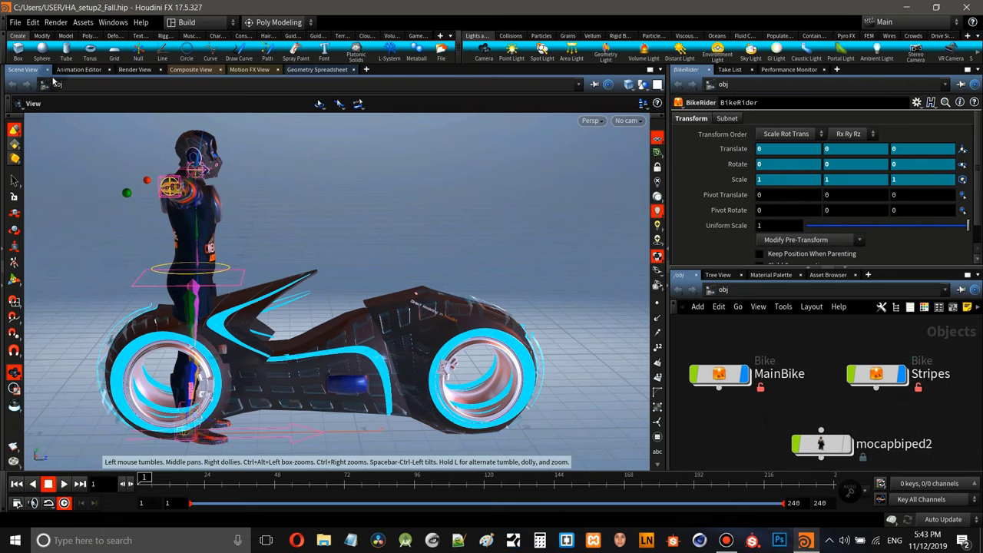
click(13, 24)
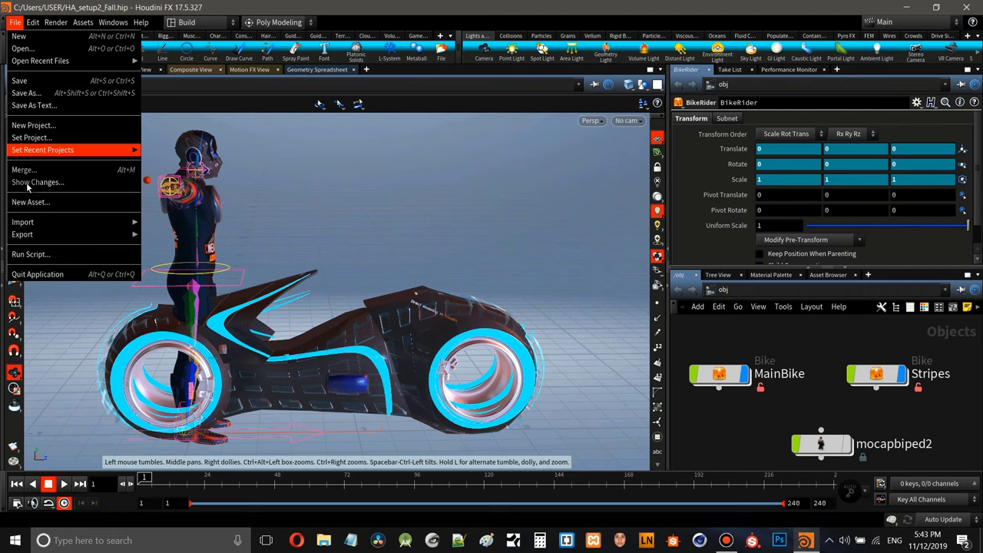
mouse_move(77, 233)
click(165, 250)
click(258, 76)
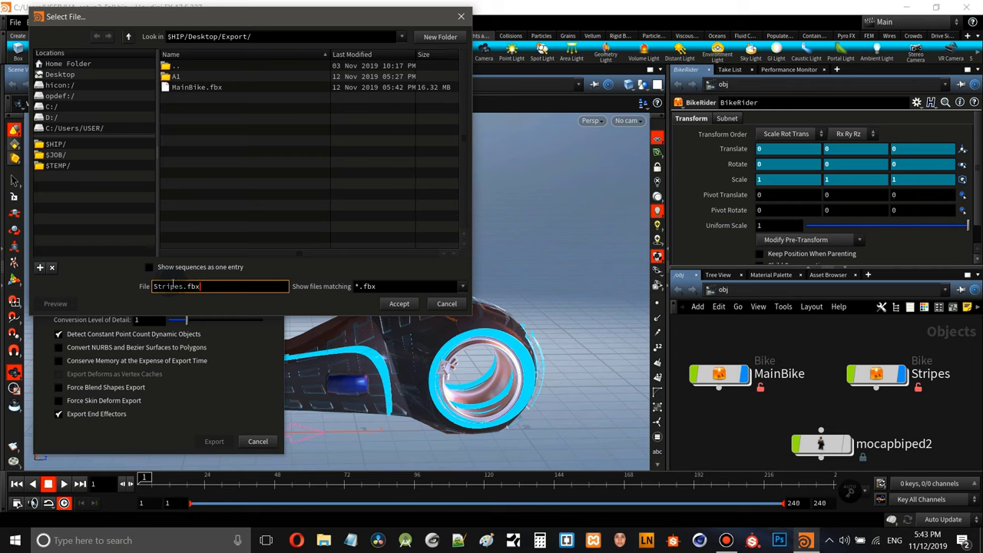
click(399, 304)
- Set the export source to /obj/Stripes and write the FBX file
drag(138, 211, 100, 211)
key(BackSpace)
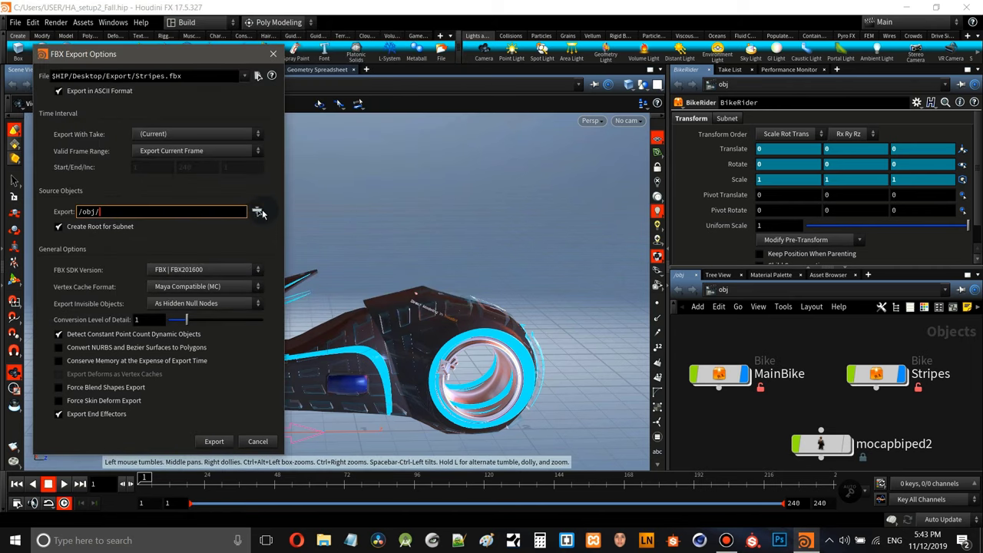
click(258, 211)
click(227, 97)
click(346, 406)
click(215, 442)
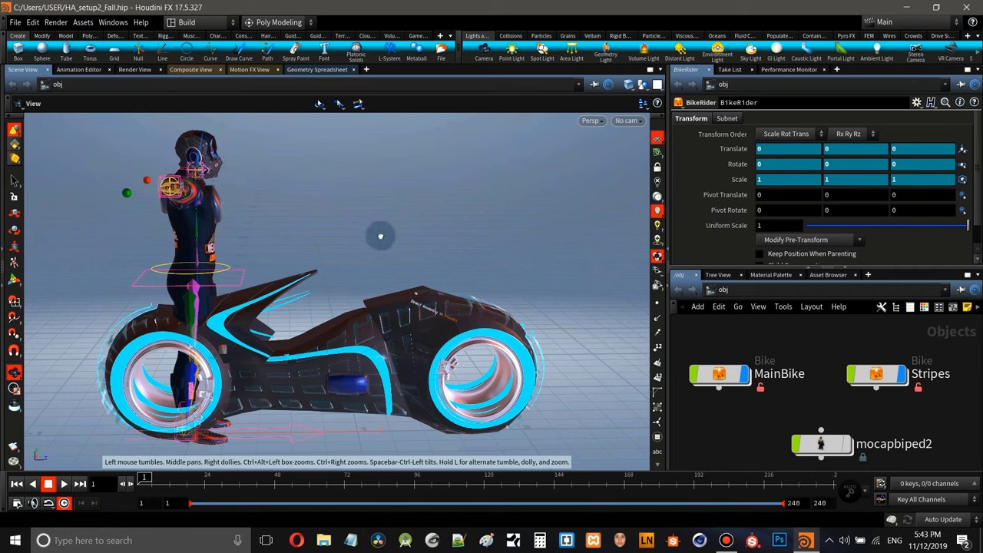
- View the bike and rider from a higher angle and reframe the node graph
drag(380, 236, 342, 229)
middle_drag(760, 391, 726, 393)
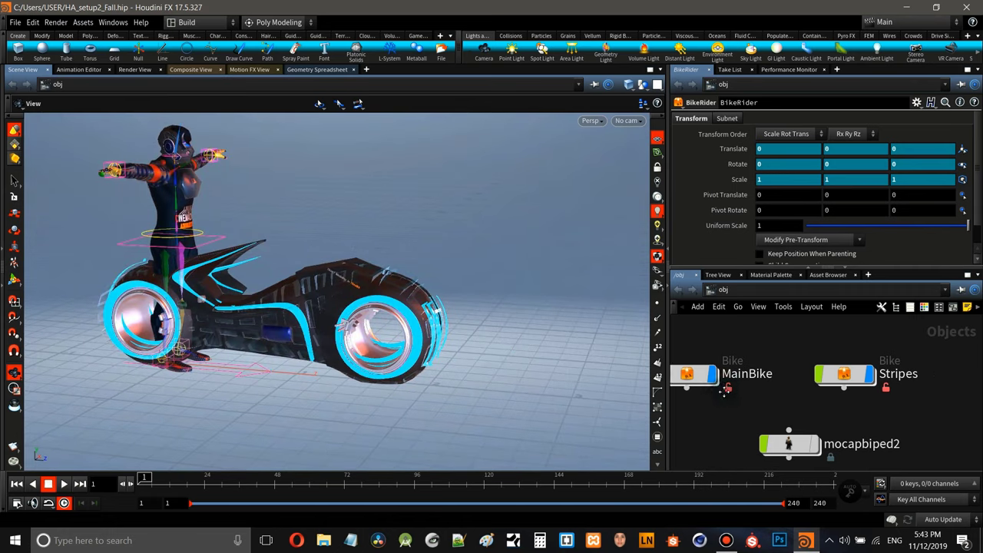
scroll(737, 388, down, 4)
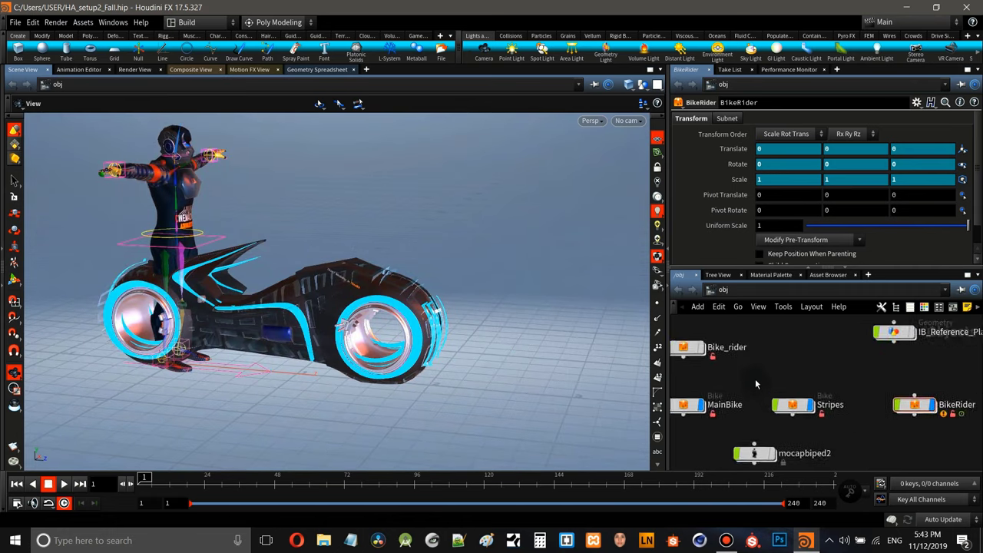
scroll(755, 379, down, 2)
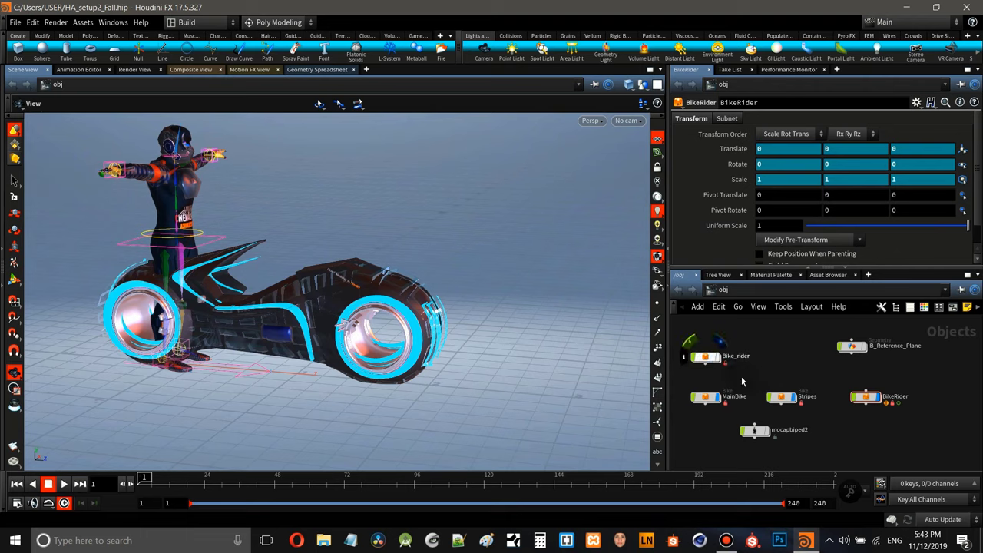
scroll(904, 415, up, 3)
middle_drag(905, 414, 898, 442)
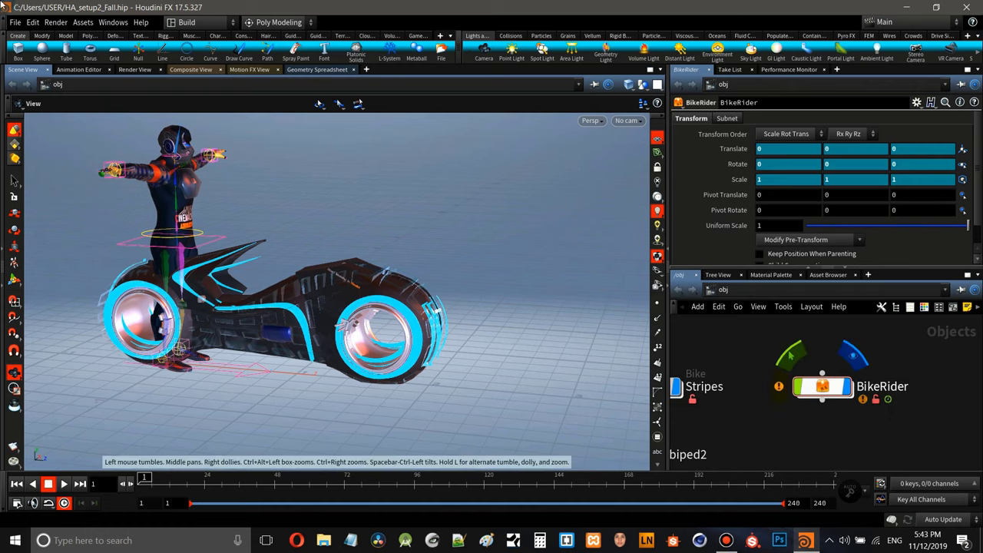
- Start a Filmbox FBX export with the output file set to Export/BikeRider.fbx
click(15, 23)
mouse_move(130, 235)
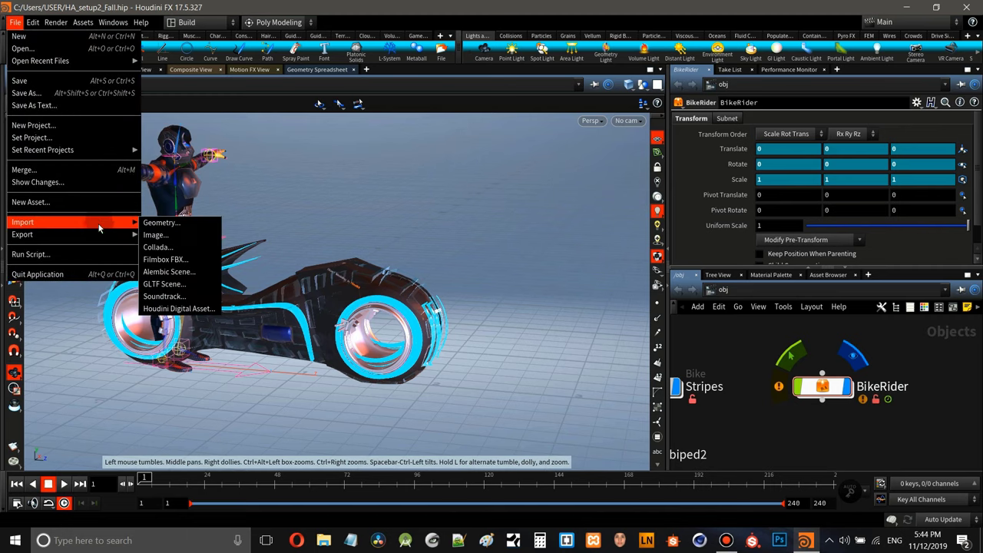
click(165, 247)
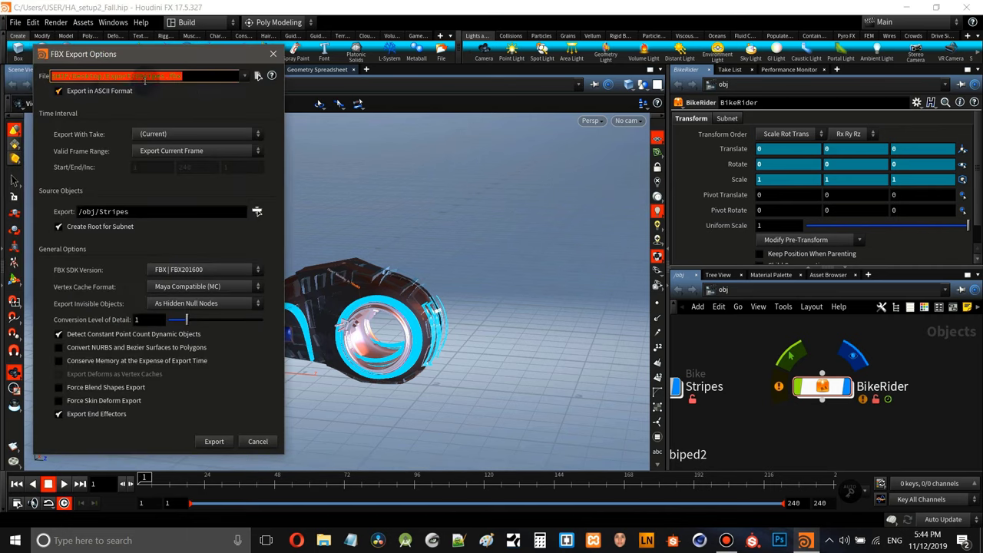
click(259, 75)
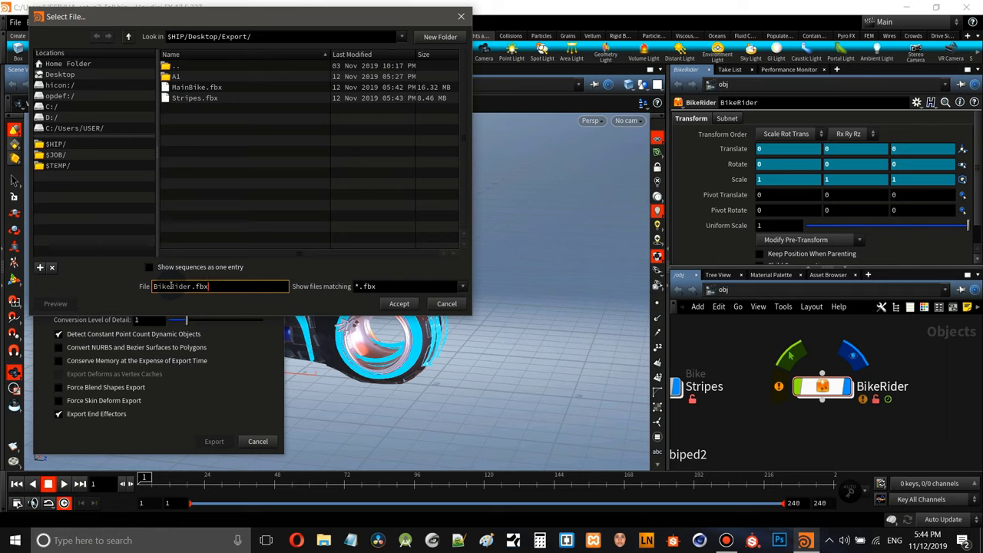
click(398, 303)
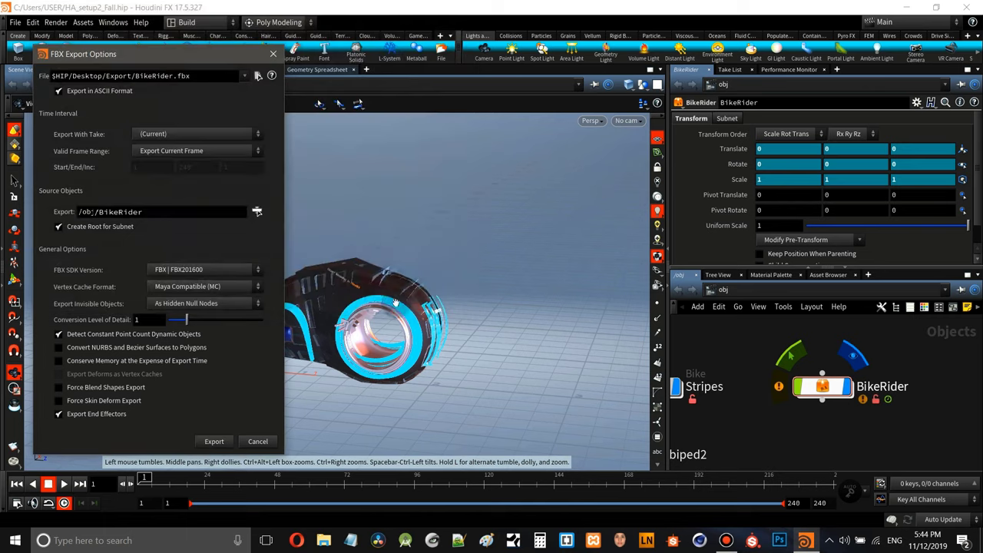
- Export BikeRider over the full frame range using the current take
click(173, 151)
click(174, 158)
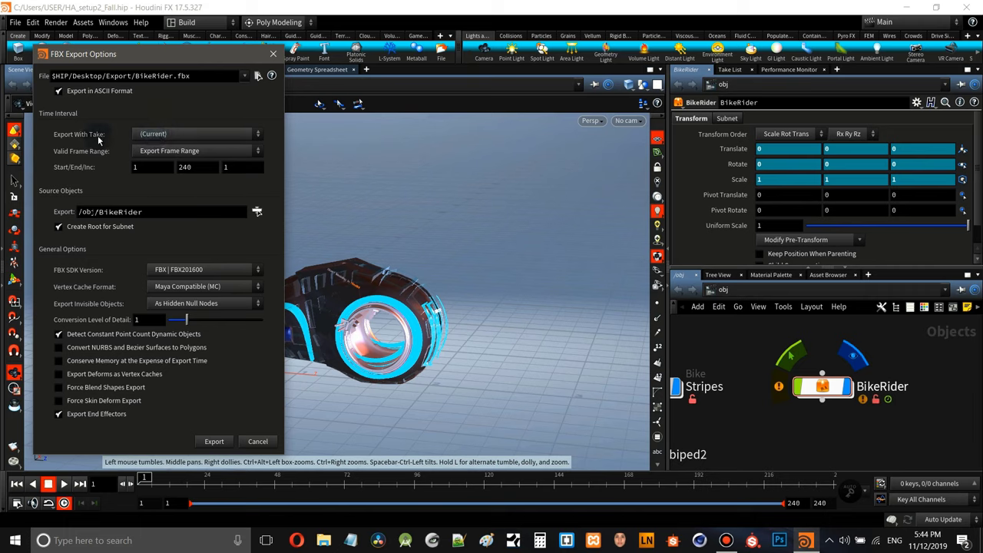
click(156, 136)
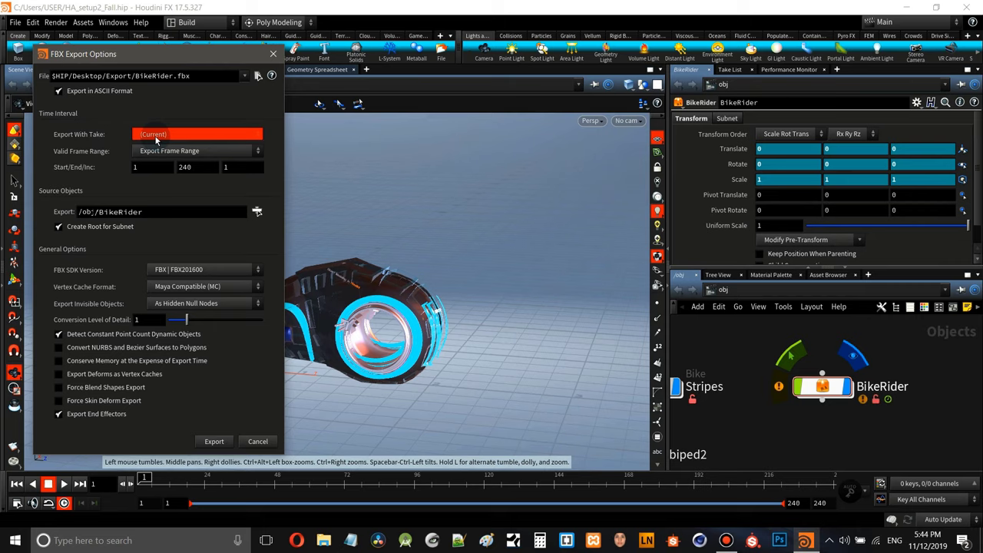
click(145, 159)
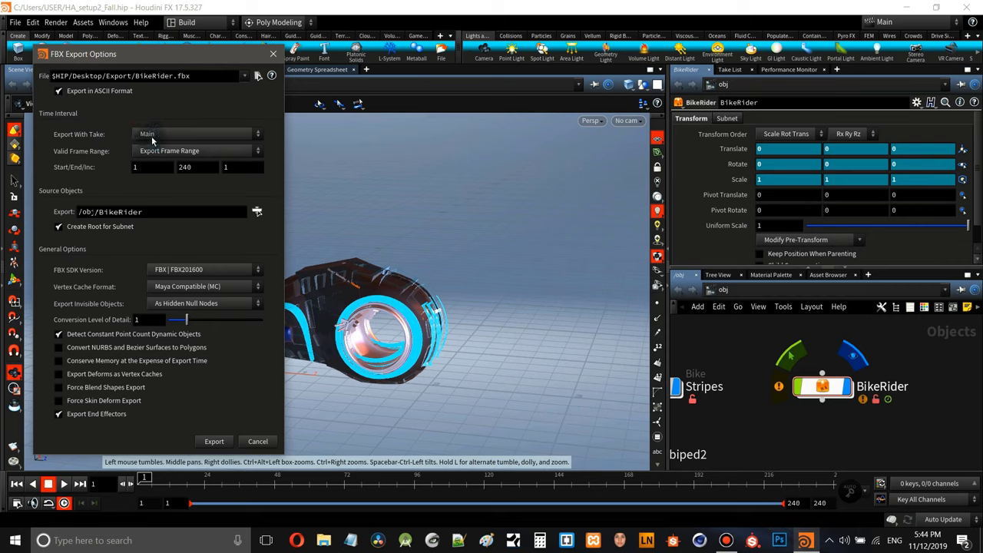
click(147, 136)
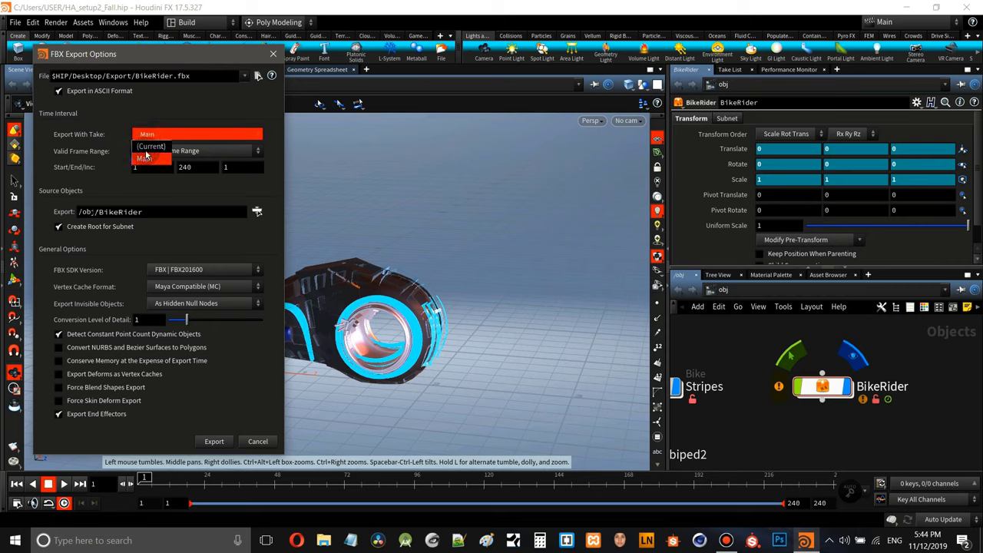
click(149, 147)
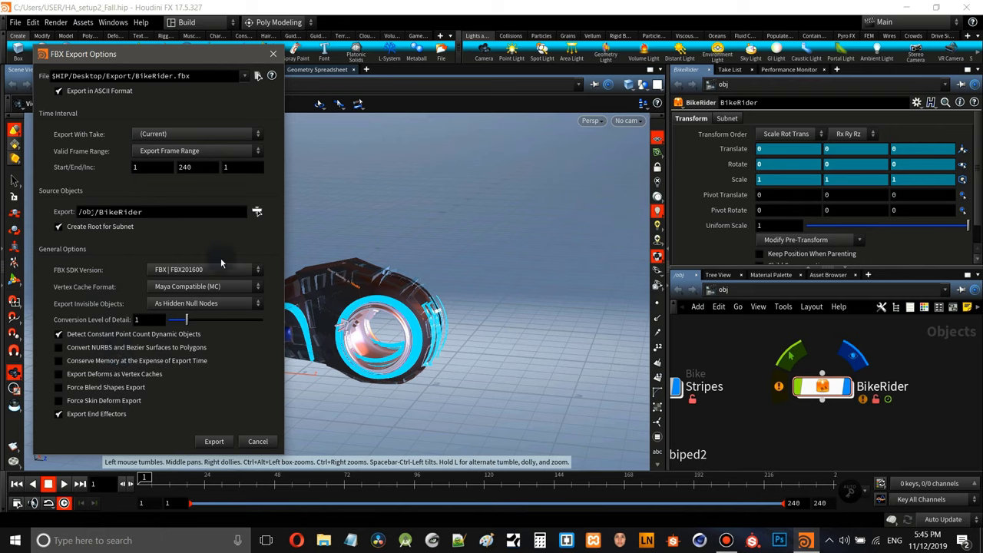
click(214, 442)
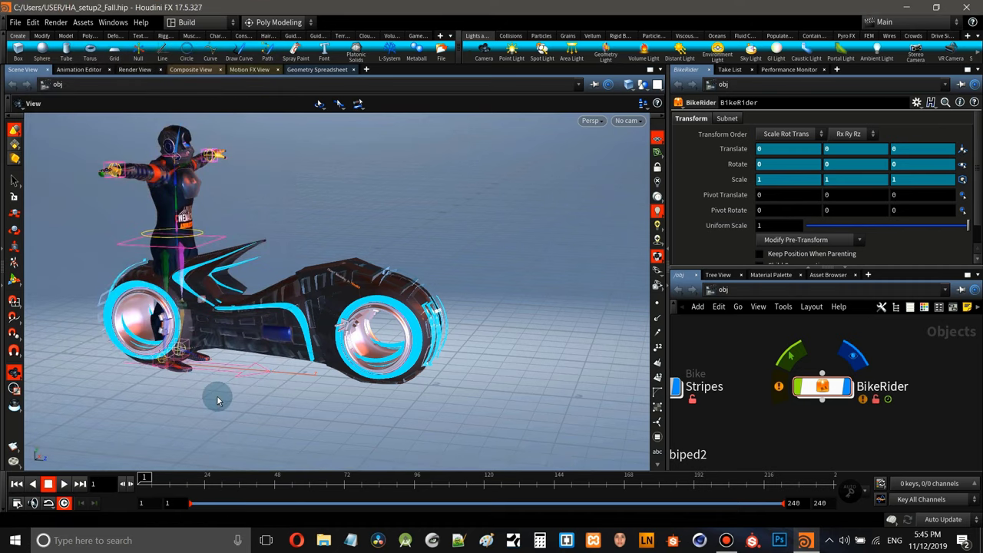
drag(297, 208, 318, 196)
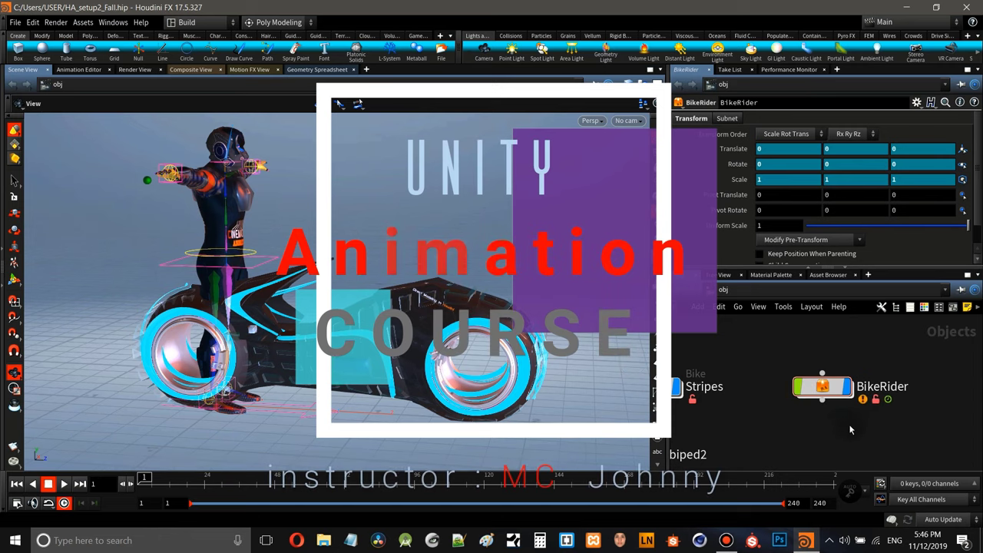
- Pan and zoom out the object network to show the MainBike, Stripes and BikeRider nodes
middle_drag(761, 407, 849, 412)
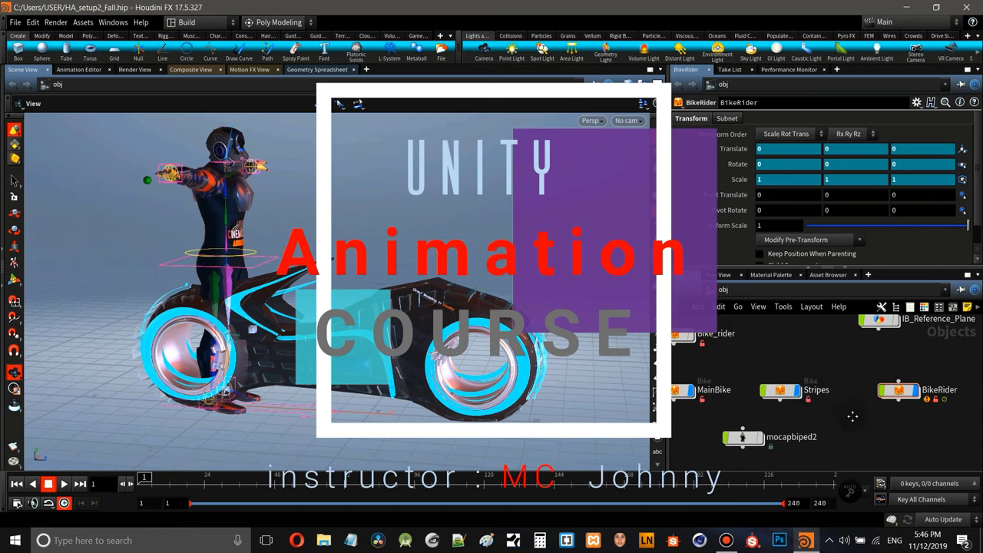
scroll(888, 415, down, 2)
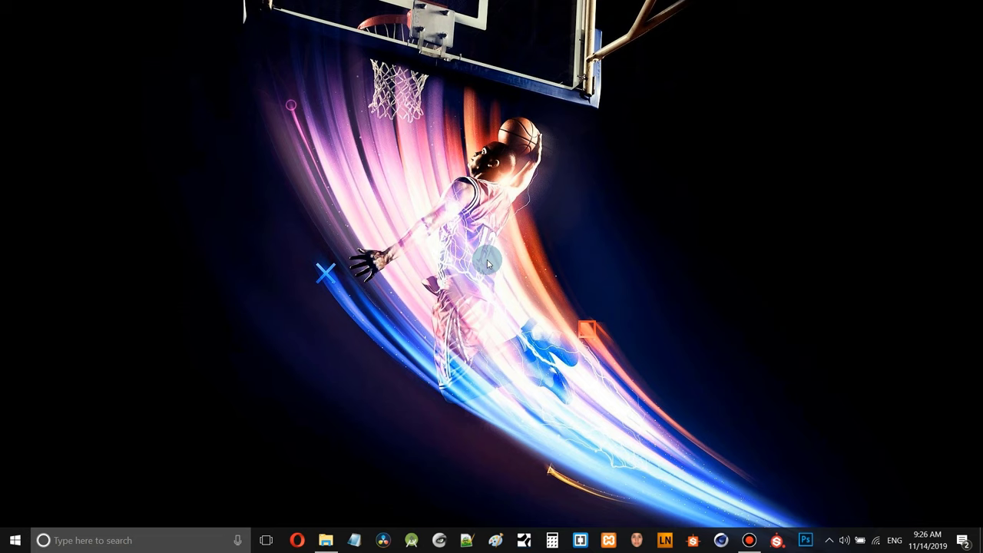
- Launch Unity Hub from the desktop and start a new Unity 2019.3.0b3 project
double_click(407, 224)
double_click(516, 415)
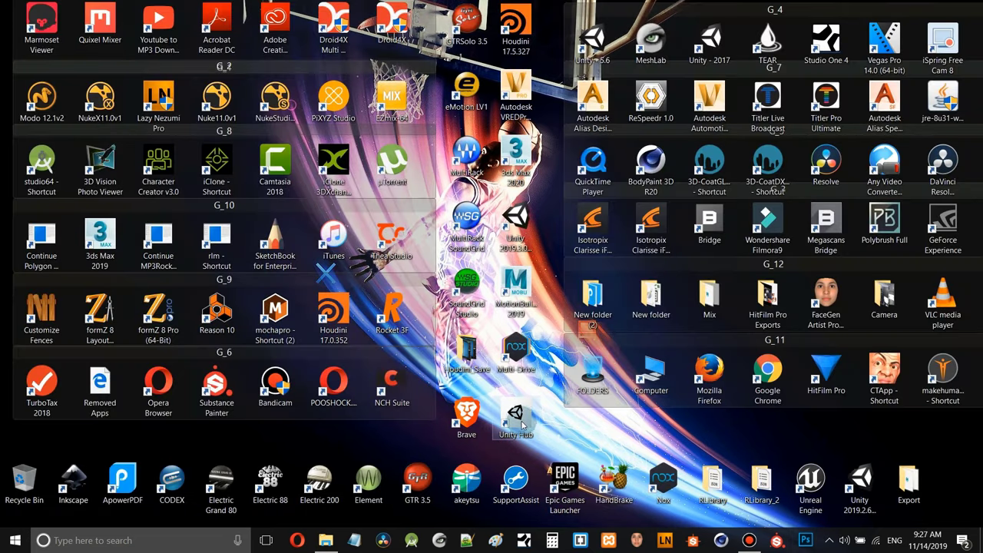
double_click(687, 431)
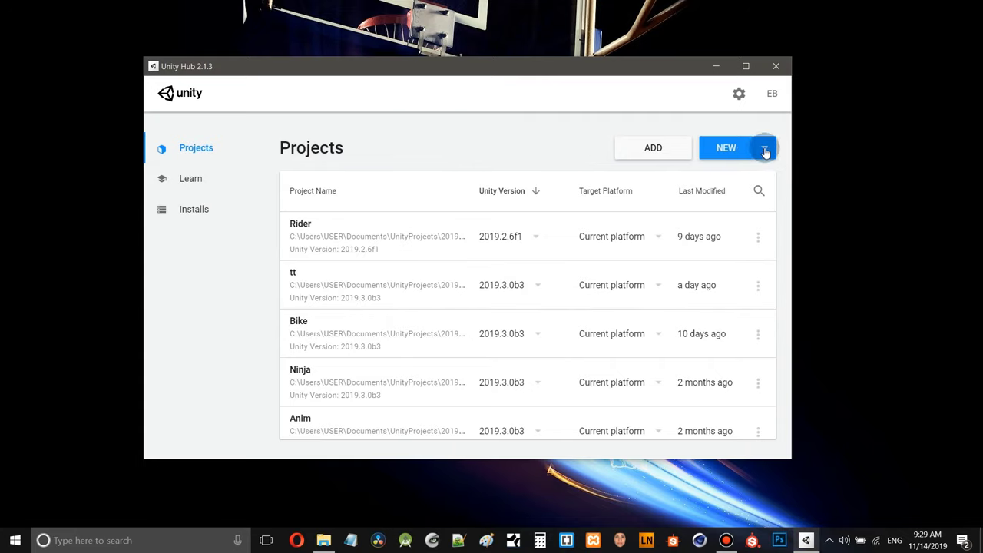
click(727, 150)
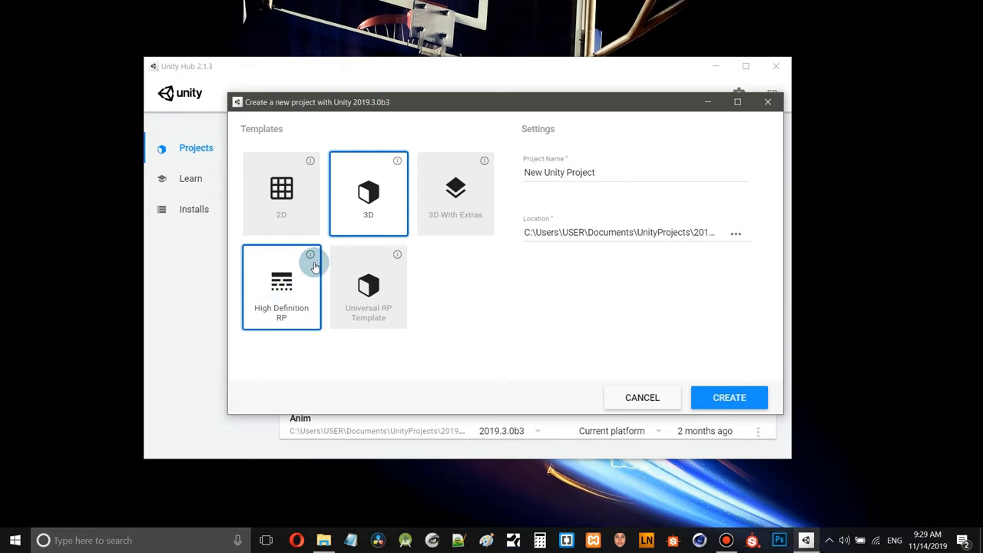
- Pick the 3D template after comparing the others and name the project Unity_CutScenes
click(346, 260)
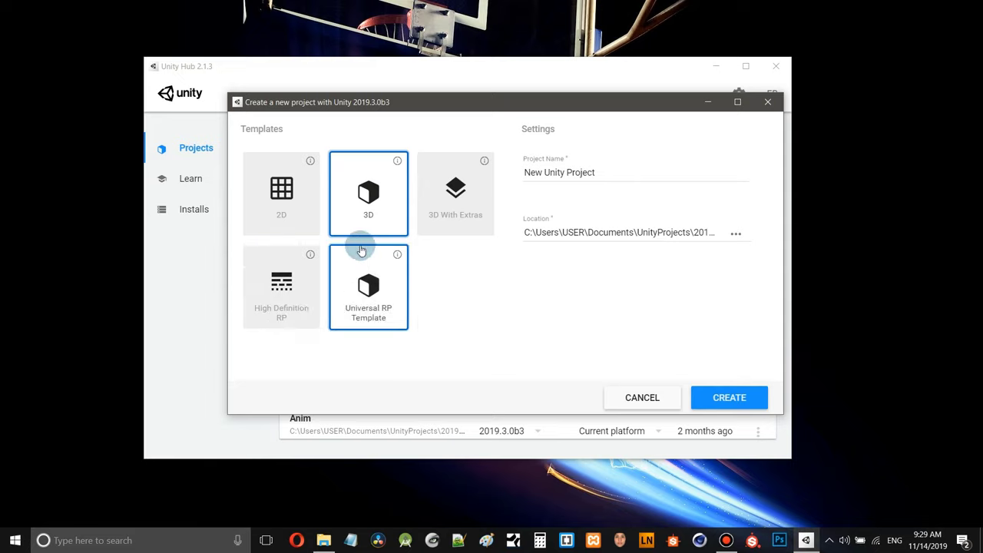
click(423, 231)
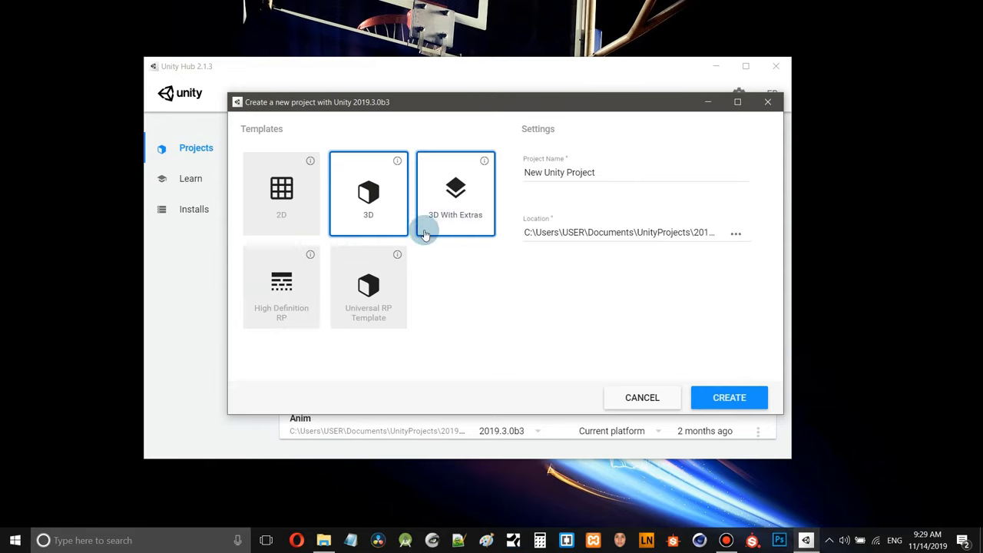
click(331, 283)
click(285, 298)
click(368, 214)
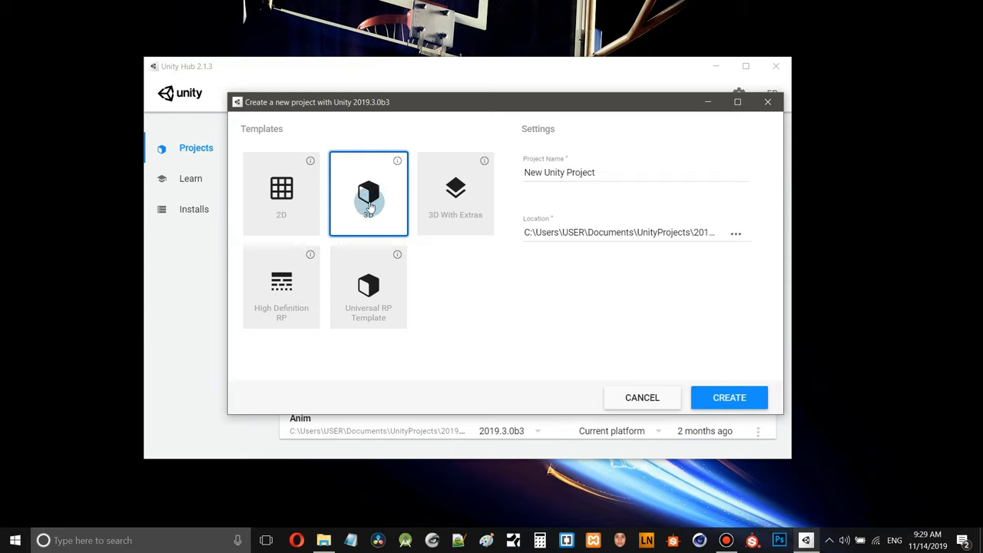
click(272, 290)
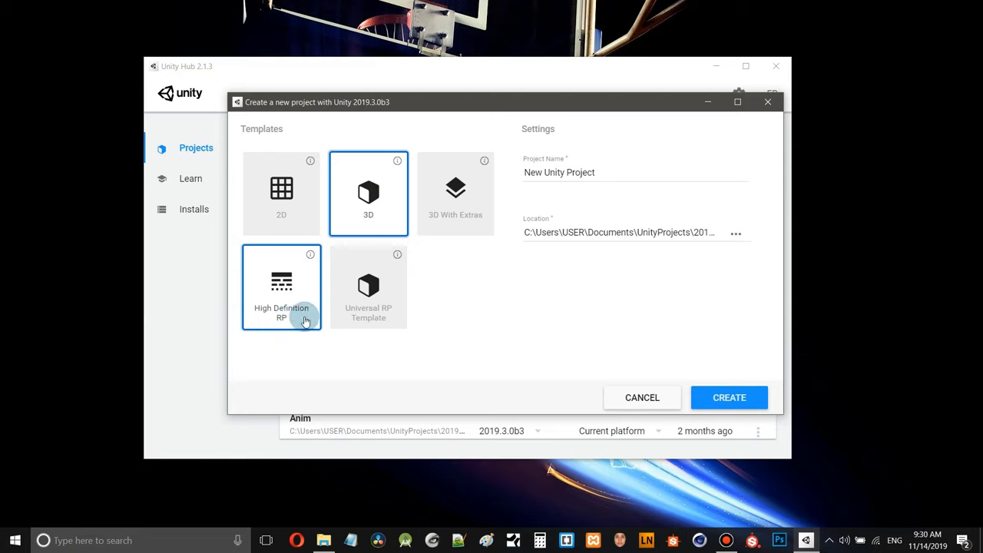
click(340, 272)
click(372, 212)
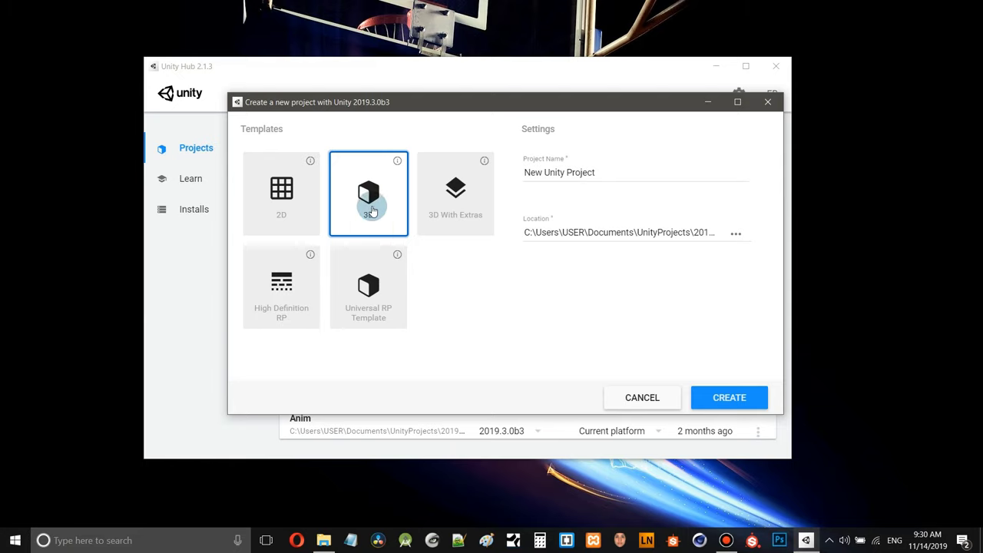
drag(597, 171, 519, 198)
text(Unity_CutScenes)
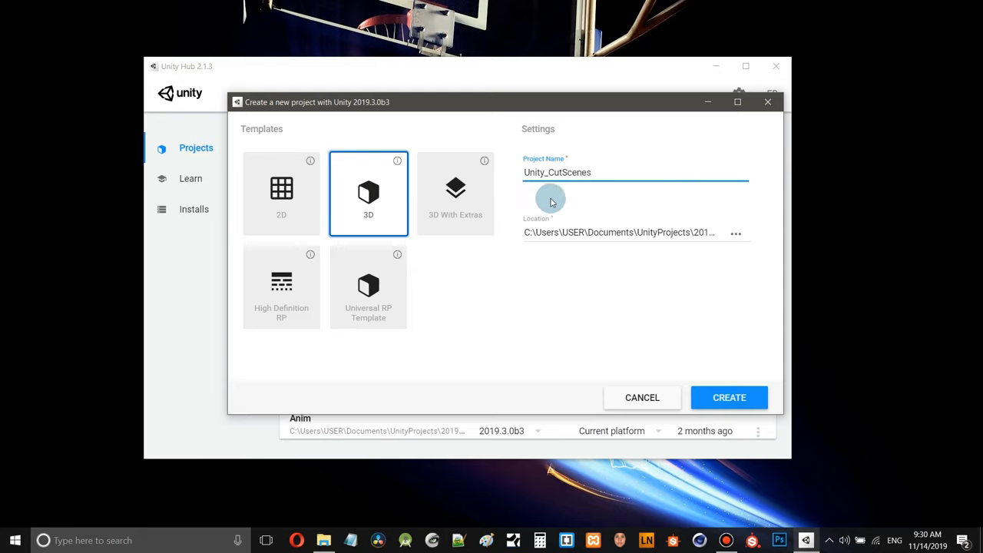
- Create a new folder named Unity_Anim in the 2019 projects folder
click(735, 233)
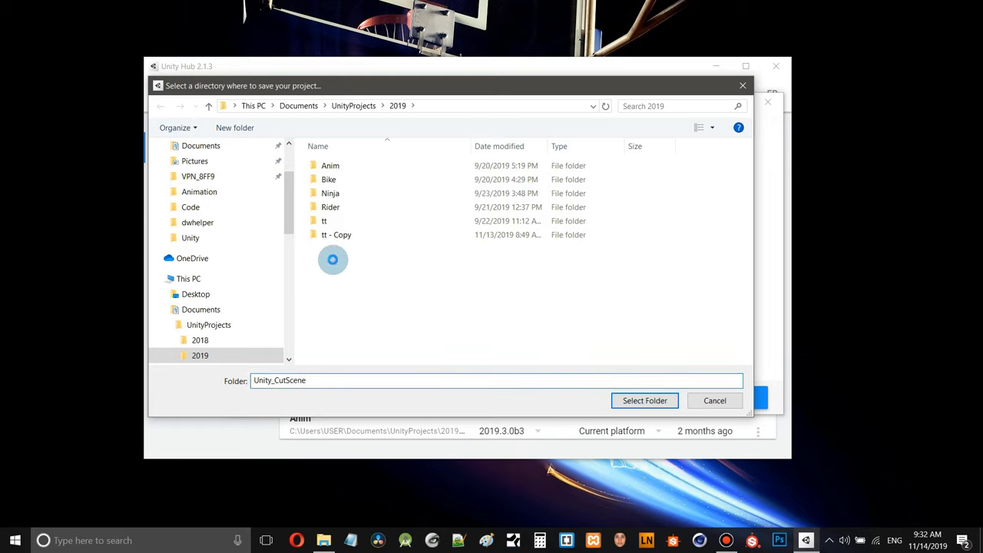
right_click(334, 264)
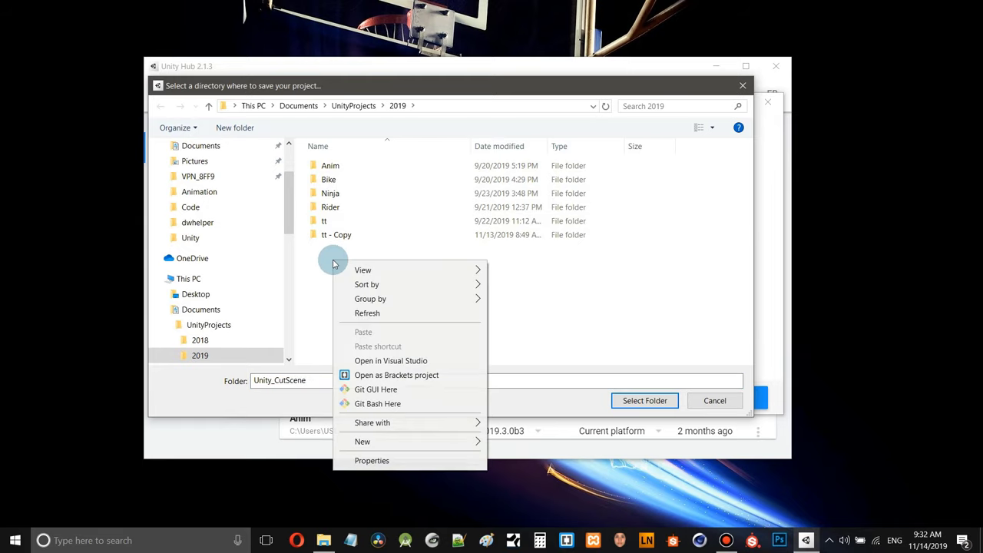
mouse_move(438, 448)
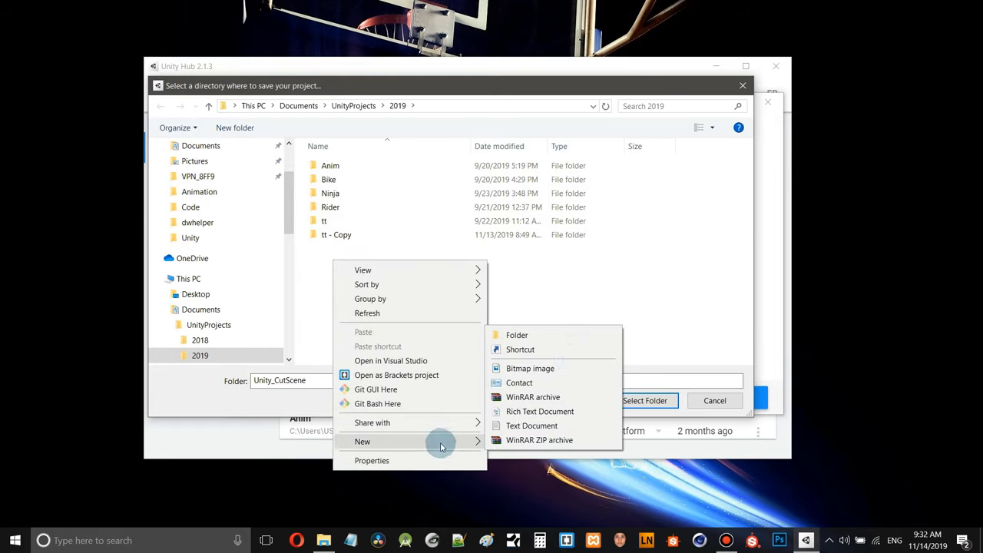
click(566, 336)
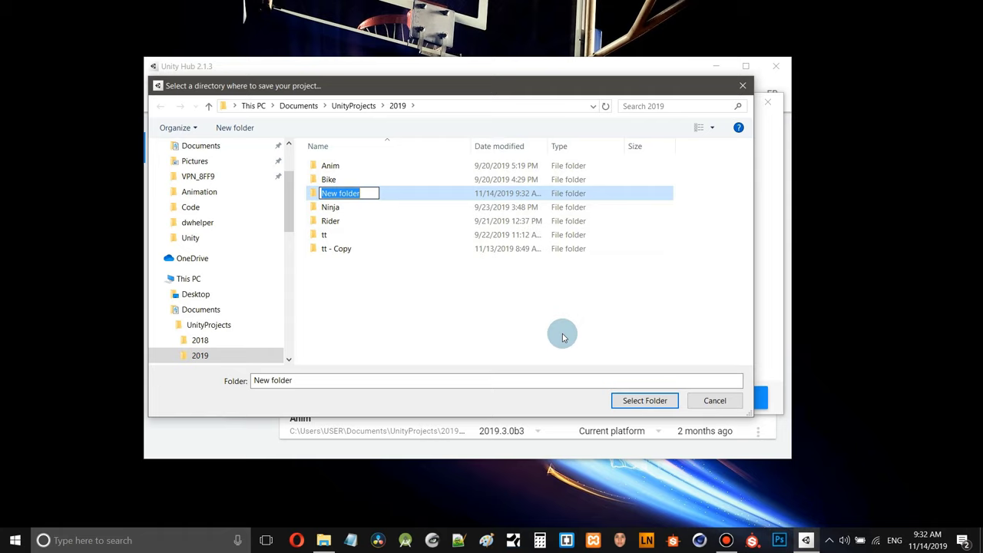
text(Unity_Anim)
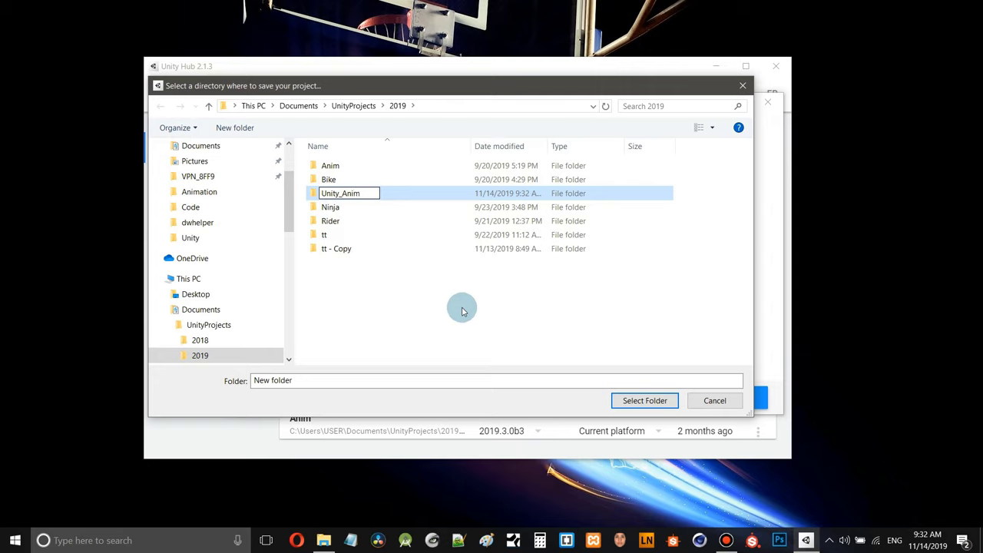
key(Return)
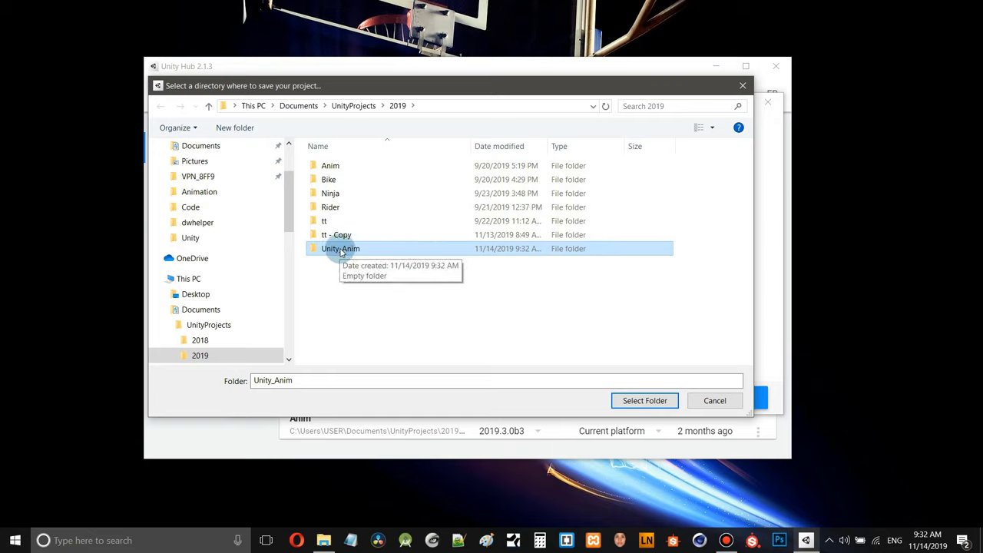
- Select UnityProjects\2019\Unity_Anim as the project save location
click(354, 106)
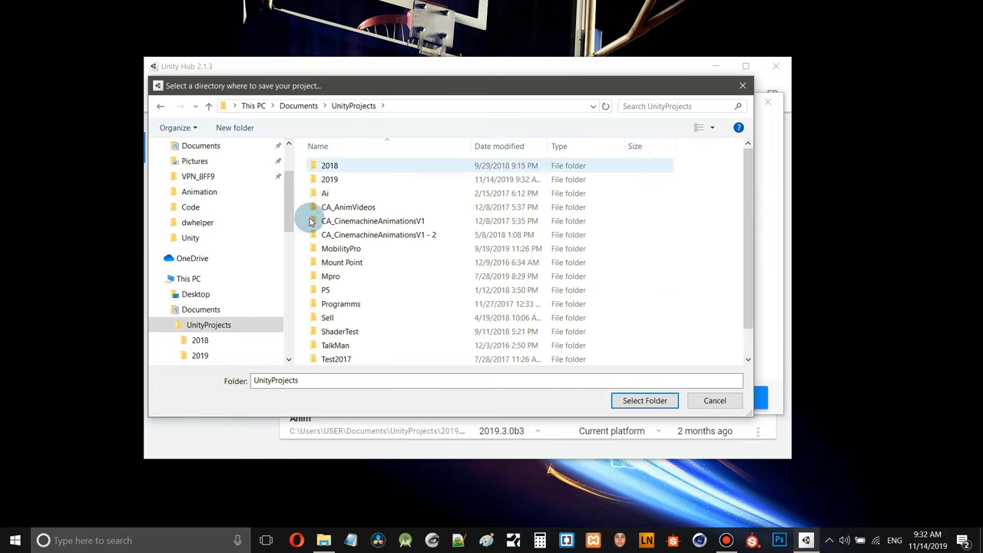
double_click(330, 180)
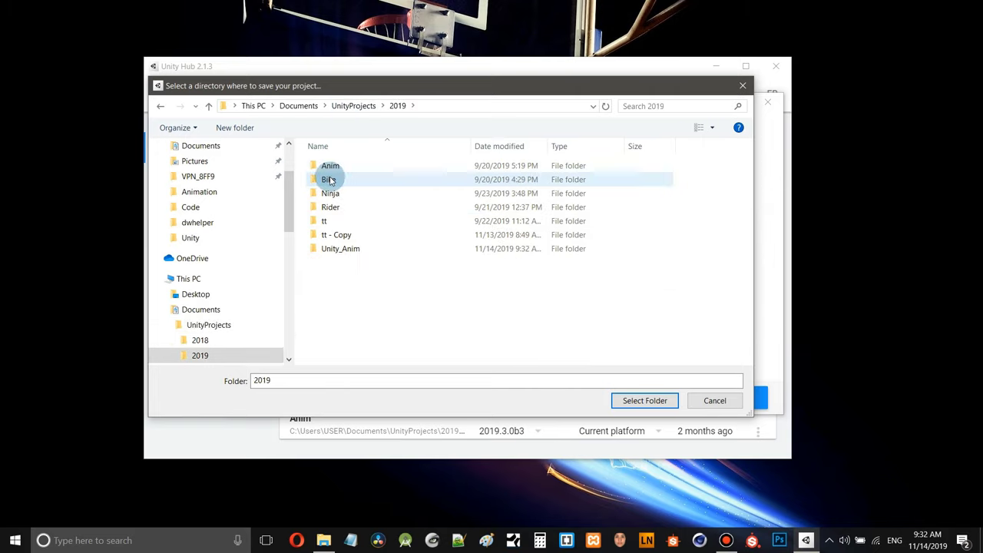
click(339, 207)
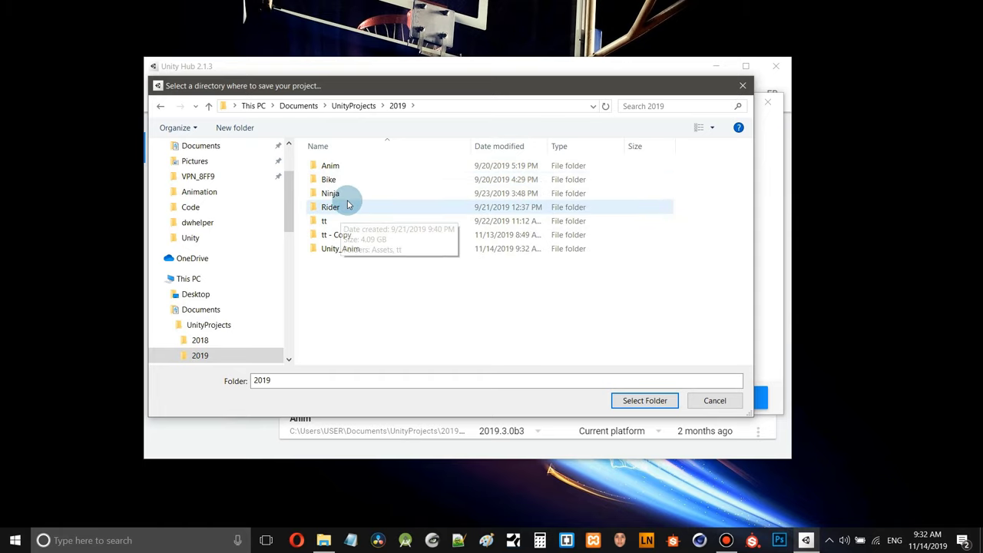
click(339, 249)
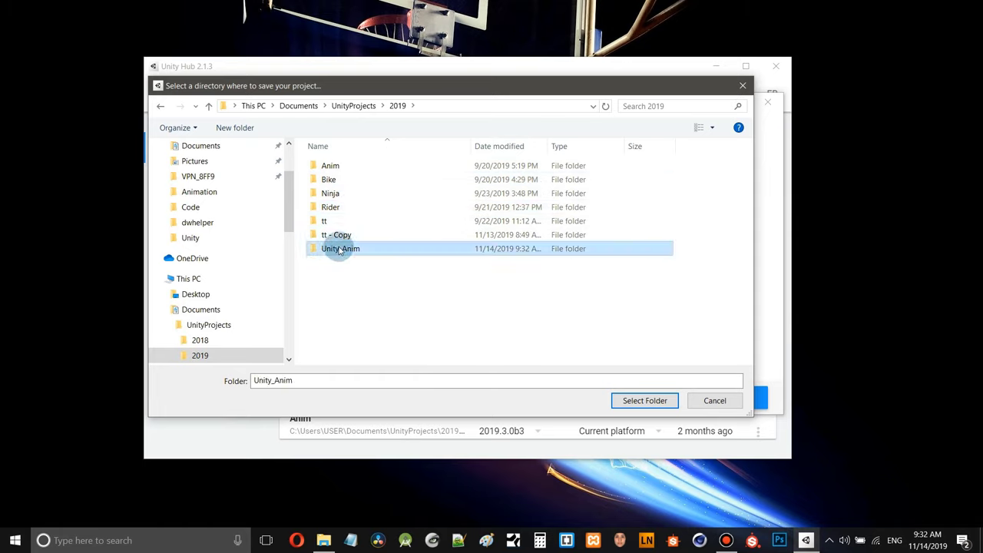
click(640, 400)
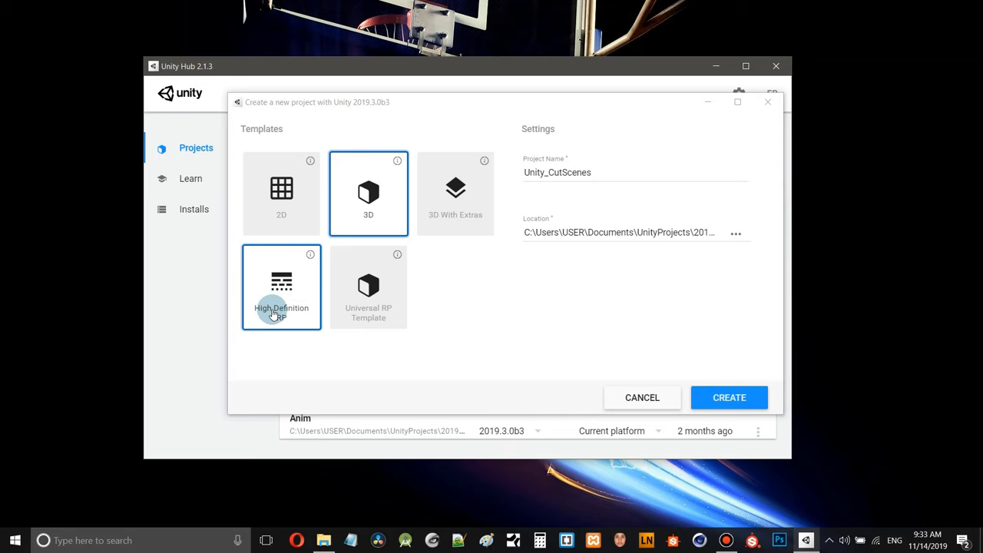
- Create the Unity_CutScenes project and open it in the Unity editor
click(726, 399)
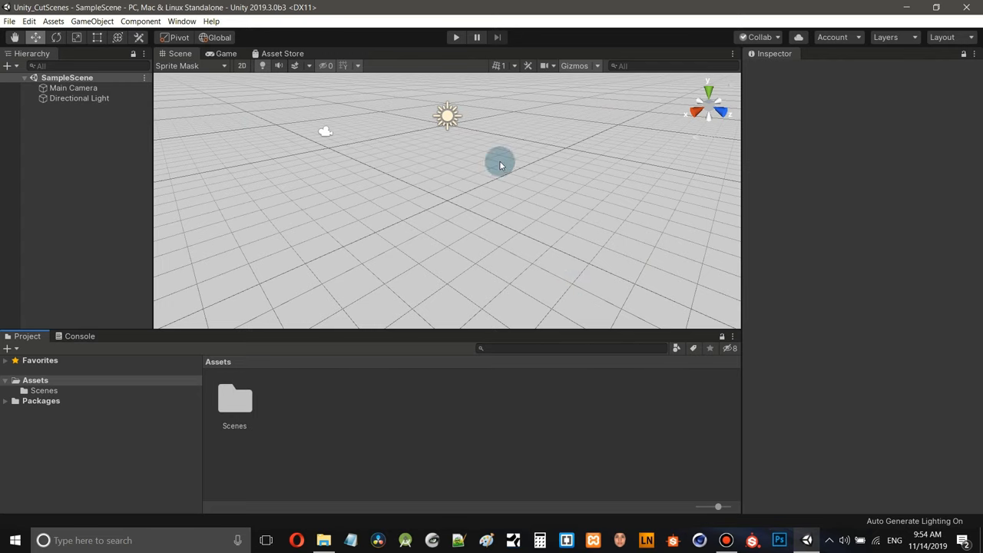
- Reset the editor to the Default layout and set the Scene view to Sprite Mask draw mode
click(952, 40)
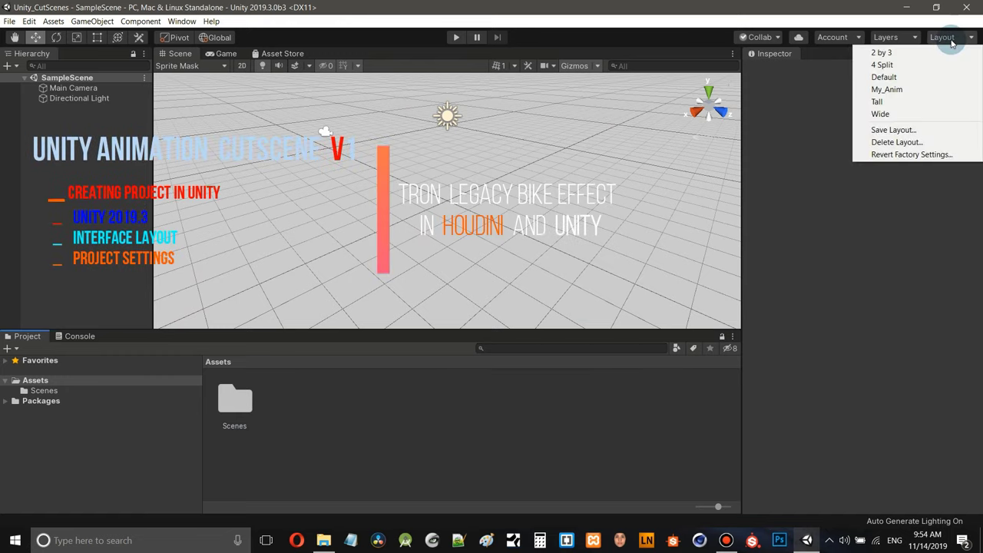
click(885, 77)
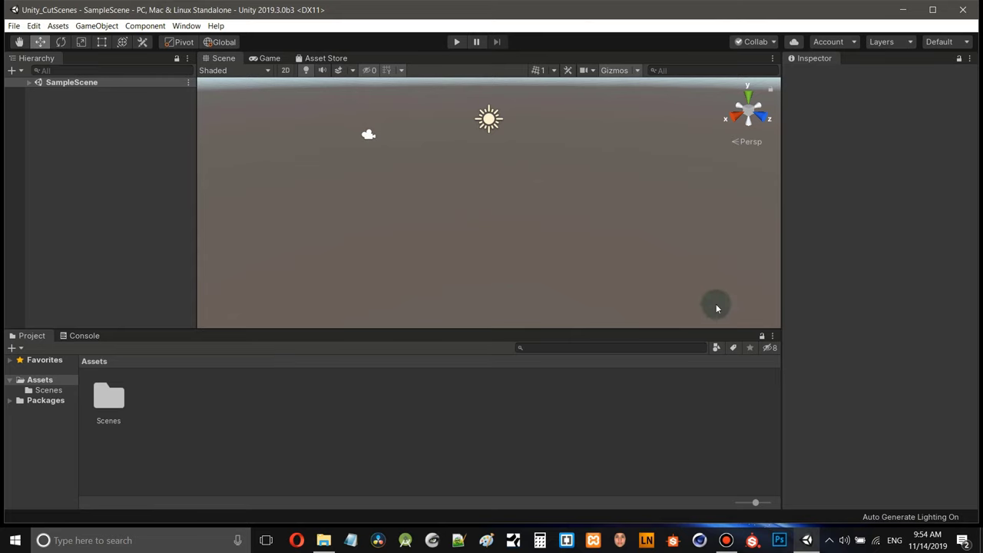
click(229, 73)
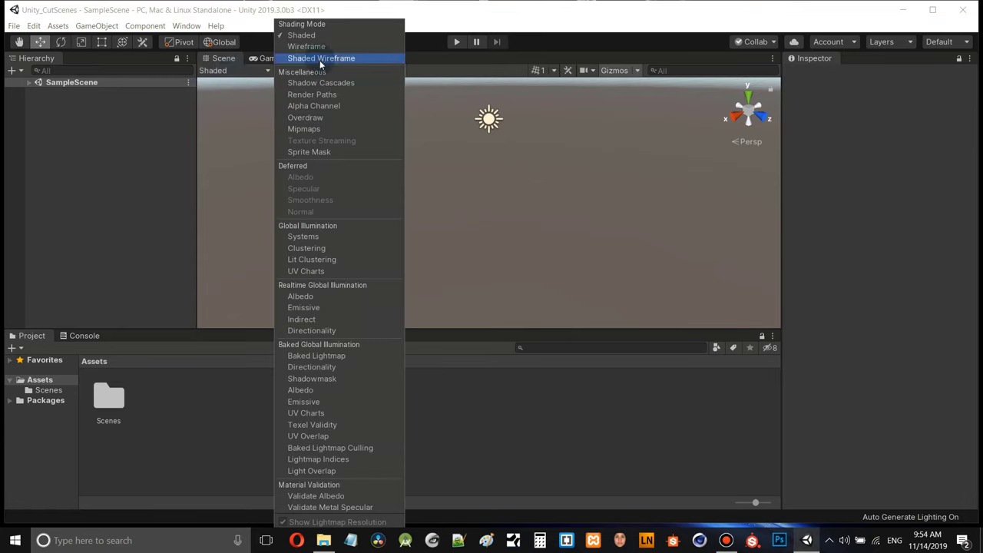
click(323, 151)
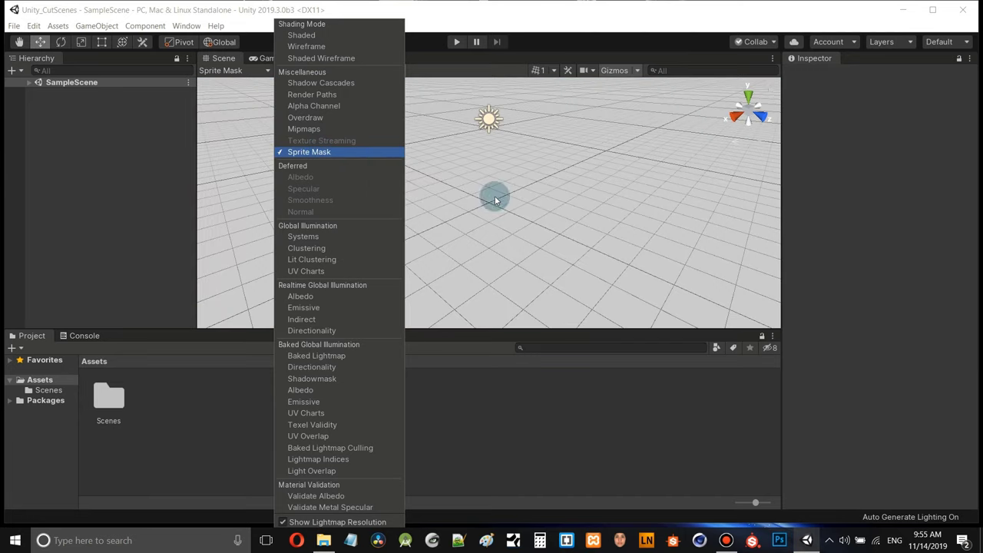
click(577, 205)
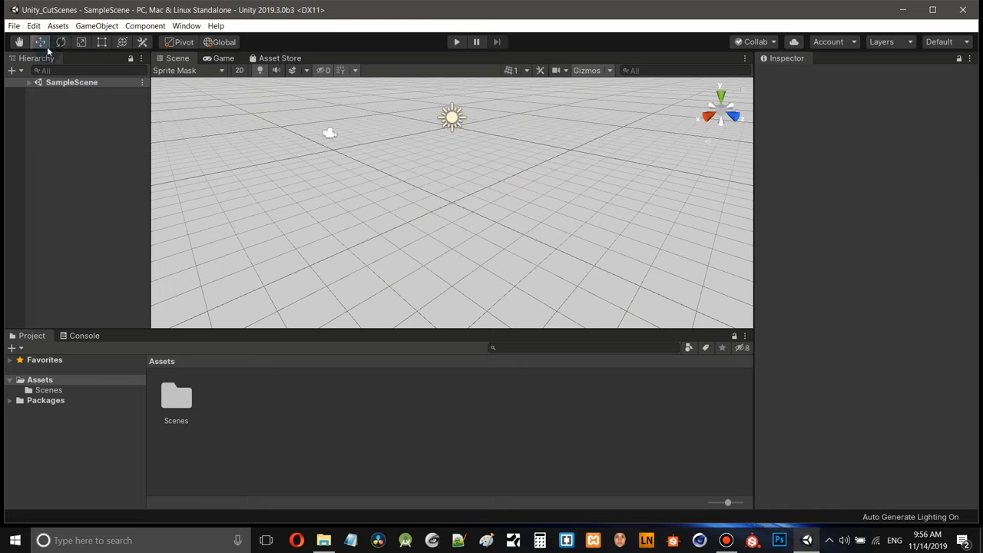
- Apply the saved My_Anim layout from the Layout menu
click(184, 421)
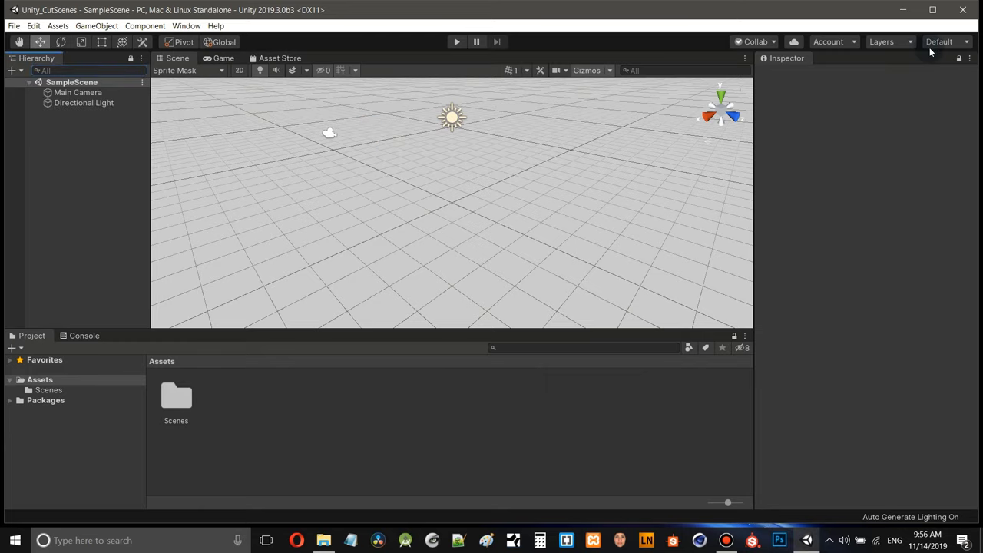
click(965, 44)
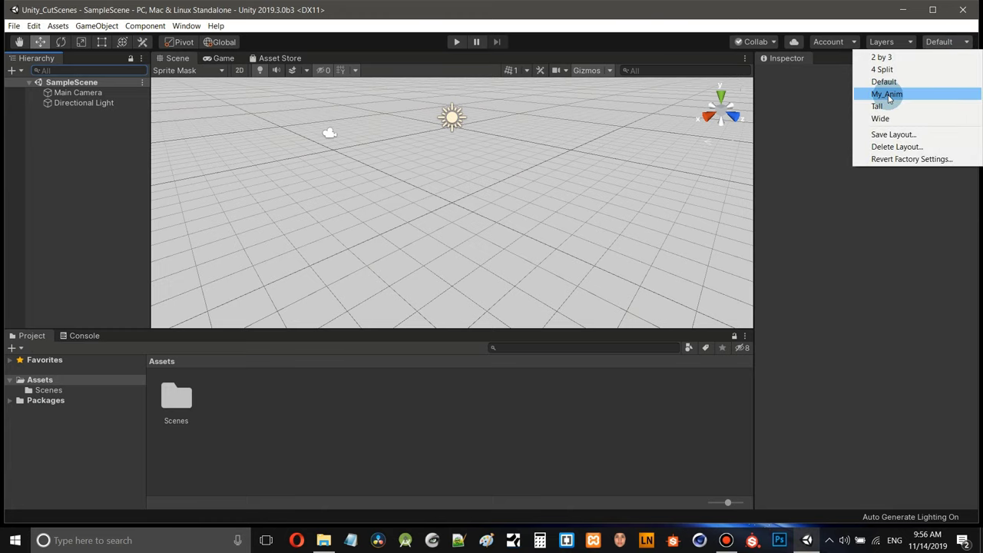
click(888, 94)
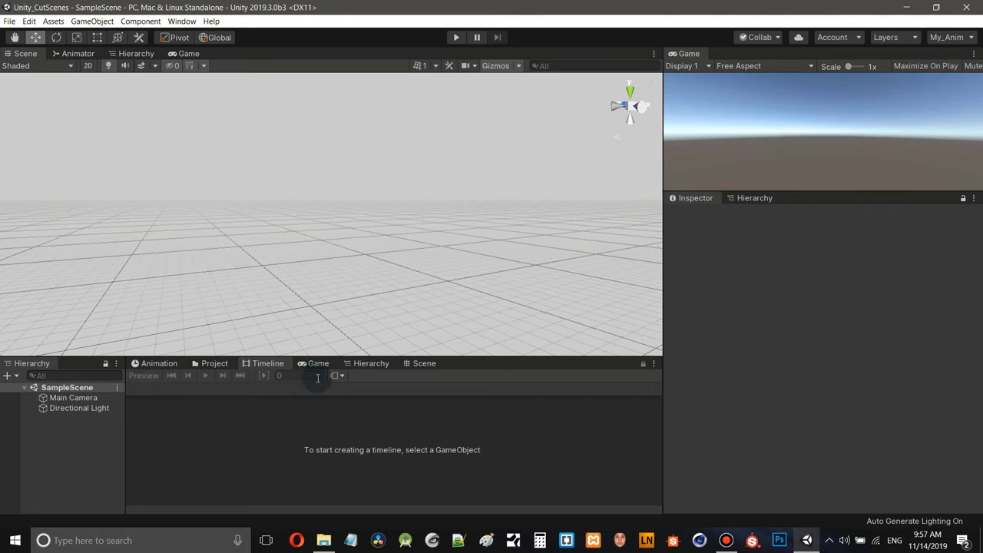
- Enlarge the bottom dock and Game view, and enable Maximize On Play for the Game view
drag(477, 355, 477, 301)
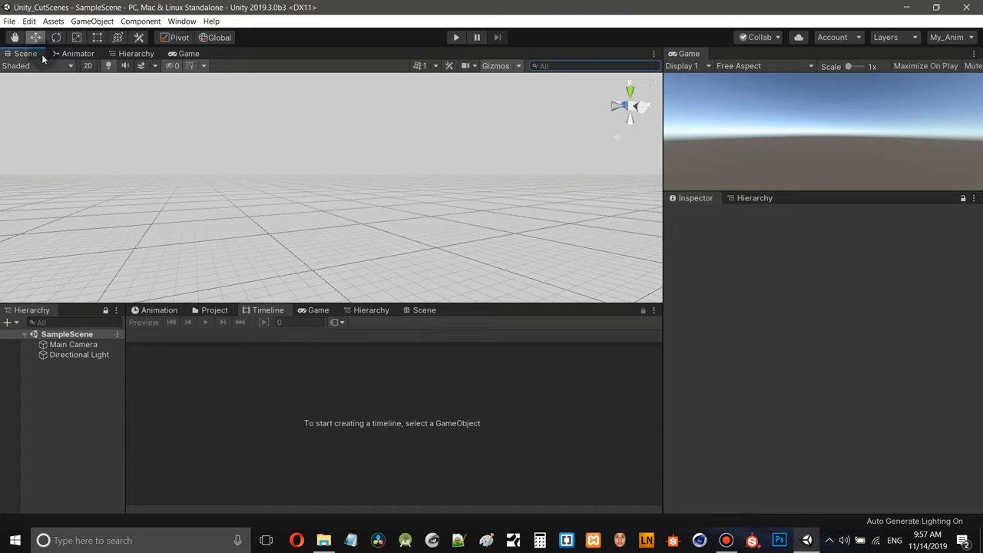
click(191, 53)
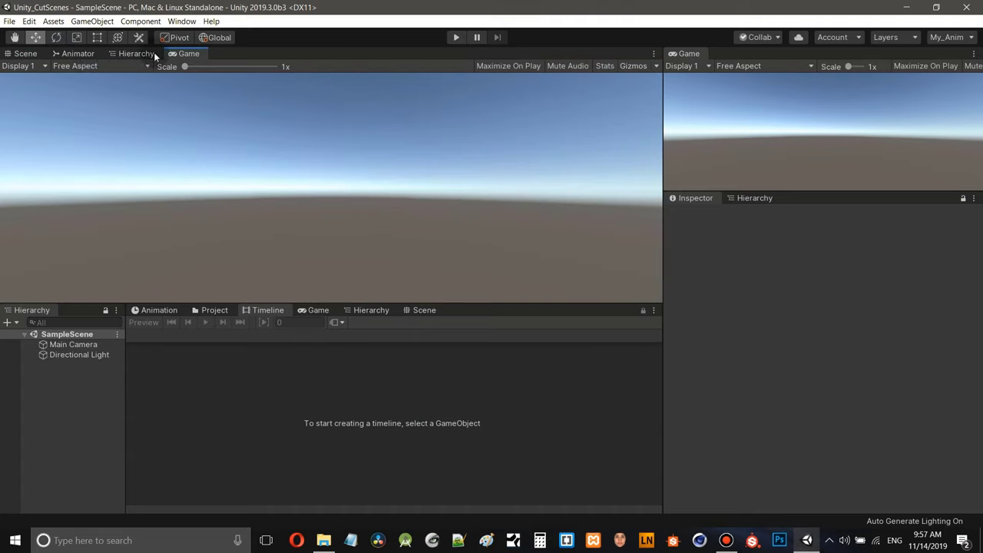
click(28, 55)
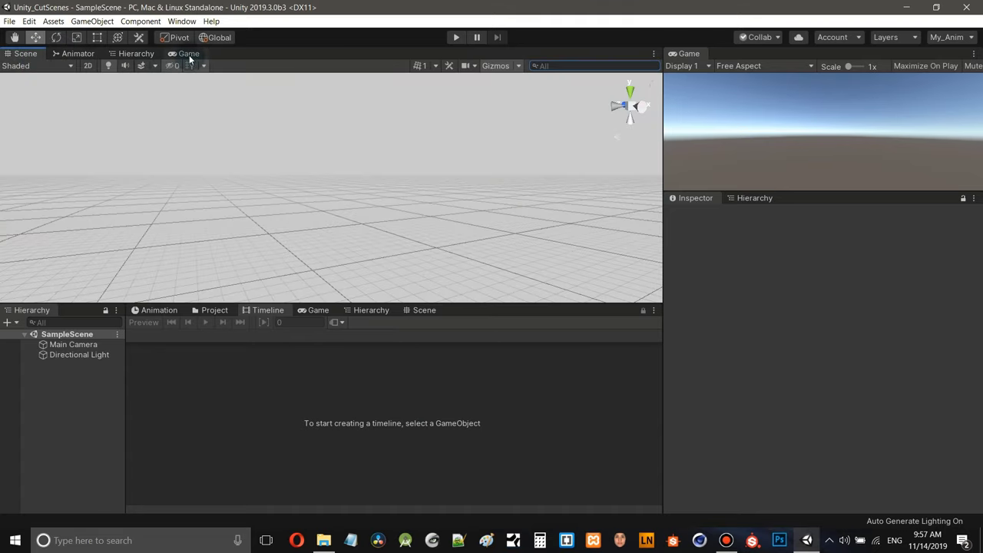
click(188, 54)
click(25, 53)
click(819, 119)
mouse_move(663, 153)
mouse_down()
mouse_move(575, 155)
mouse_move(659, 158)
mouse_move(647, 160)
mouse_up()
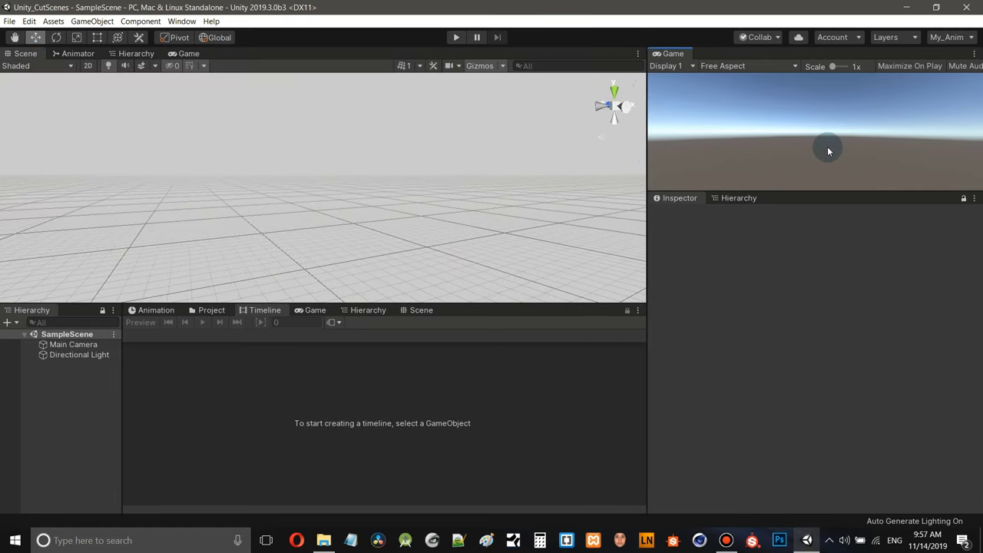
mouse_move(804, 192)
mouse_down()
mouse_move(804, 218)
mouse_move(803, 197)
mouse_up()
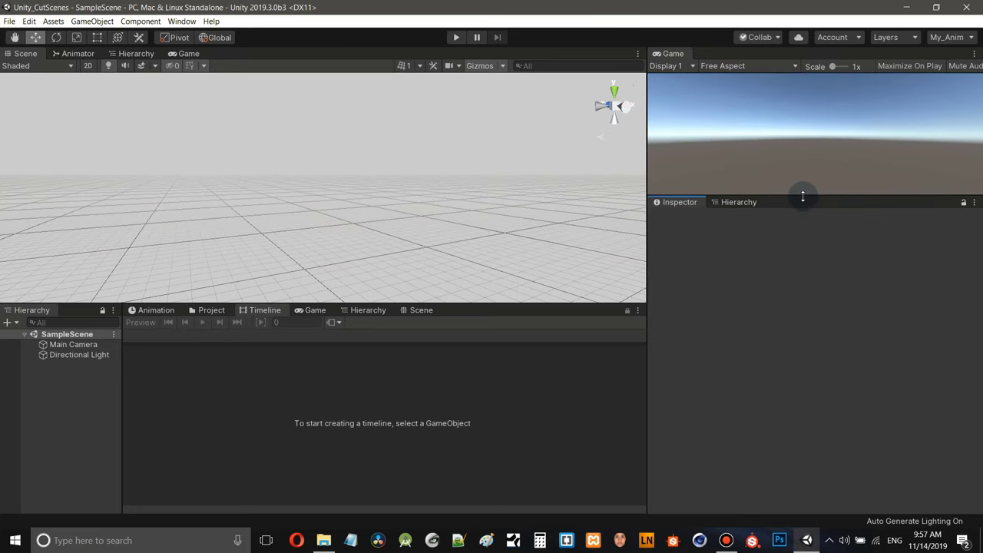
click(188, 54)
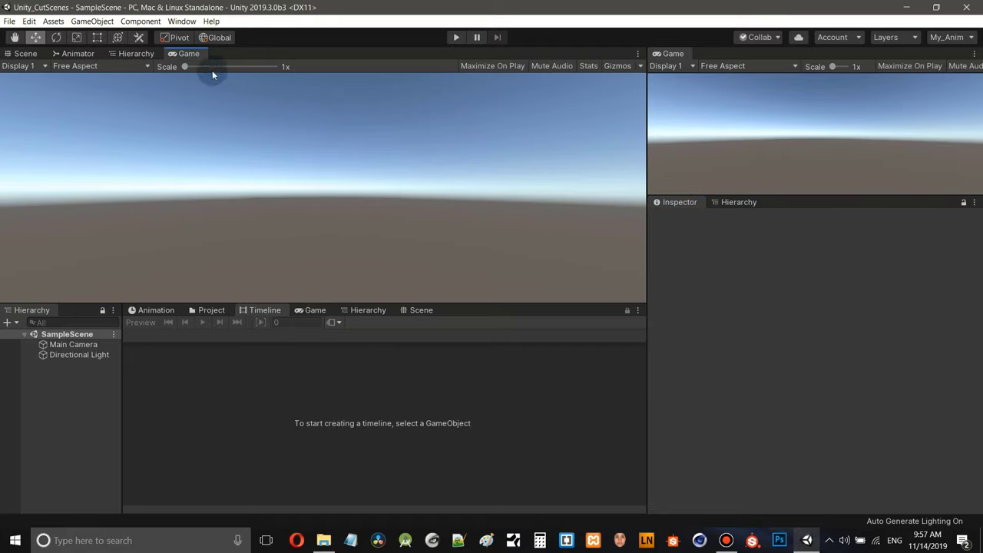
click(493, 67)
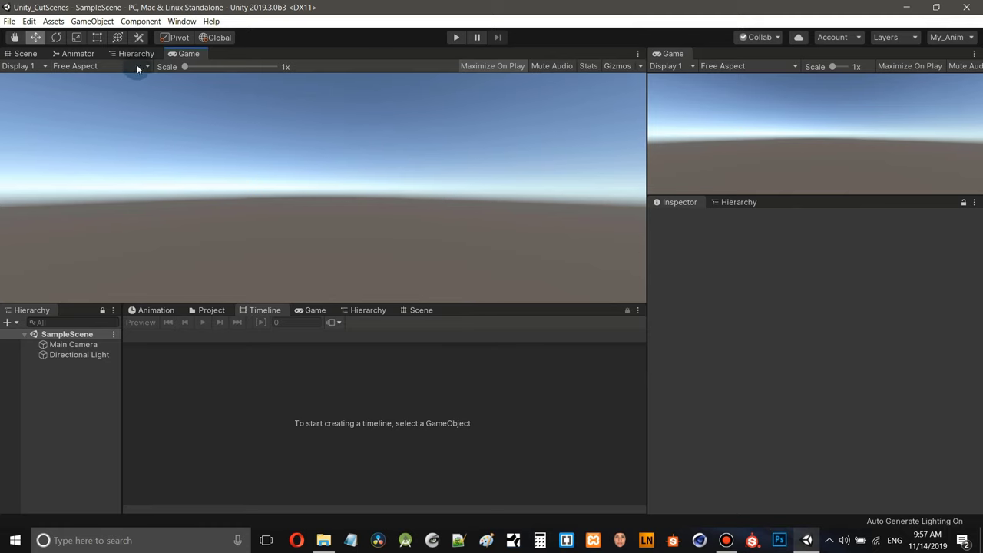
click(25, 54)
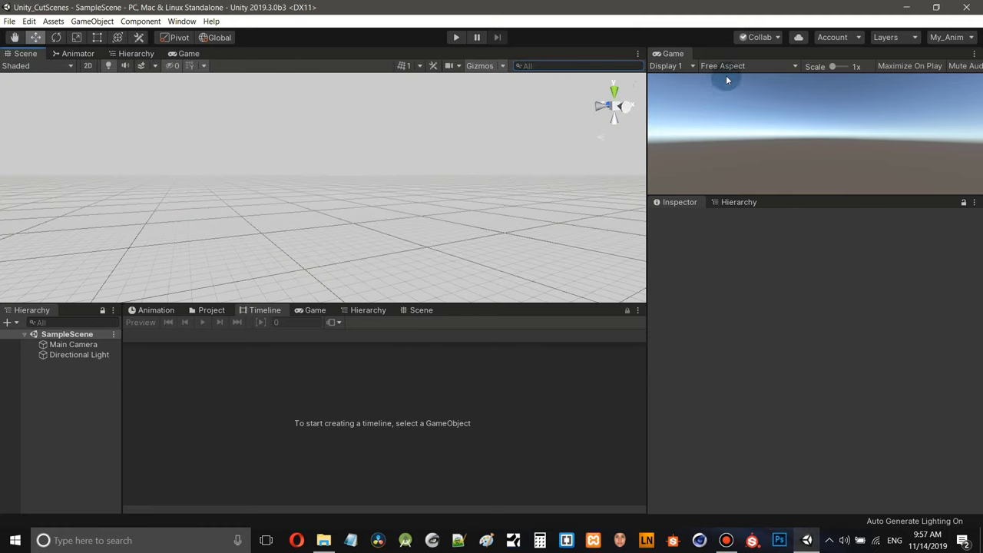
- Review the Animation, Project, Timeline and Hierarchy panels, then slightly shorten the Game view
click(676, 203)
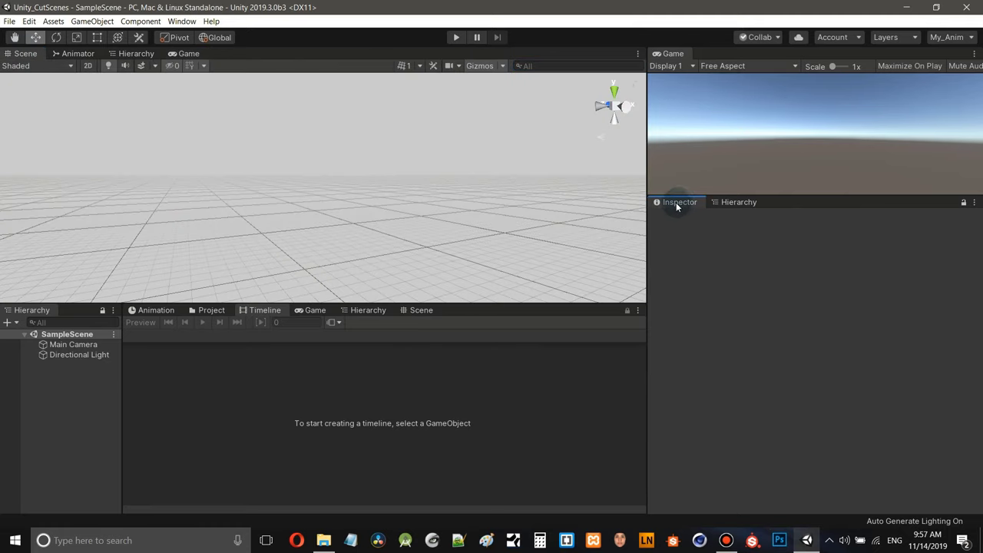
click(154, 311)
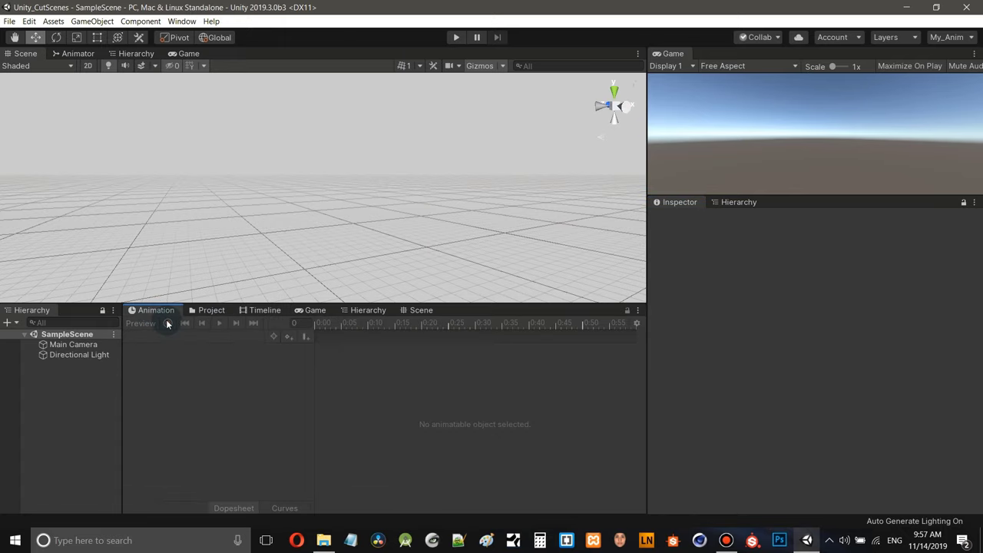
click(220, 310)
click(263, 310)
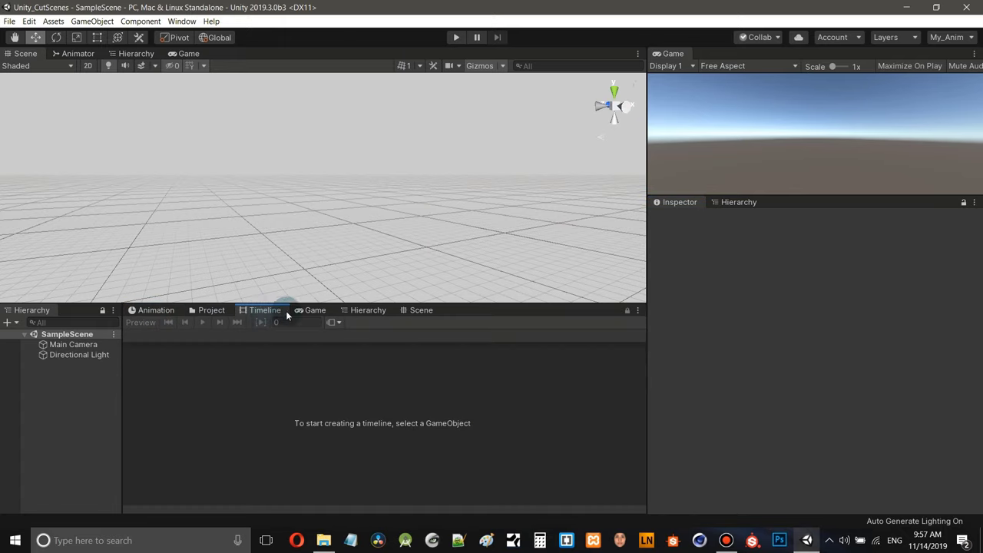
click(318, 310)
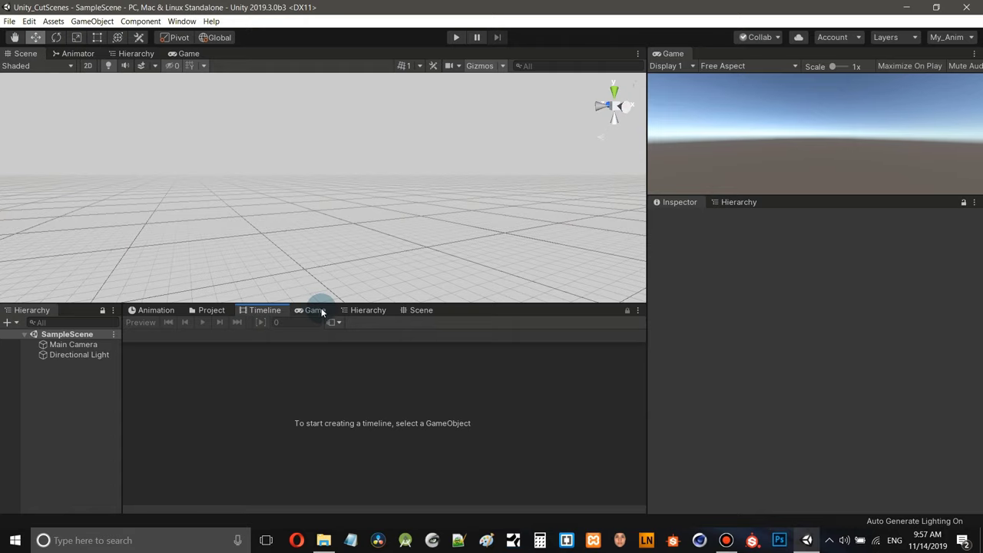
click(374, 310)
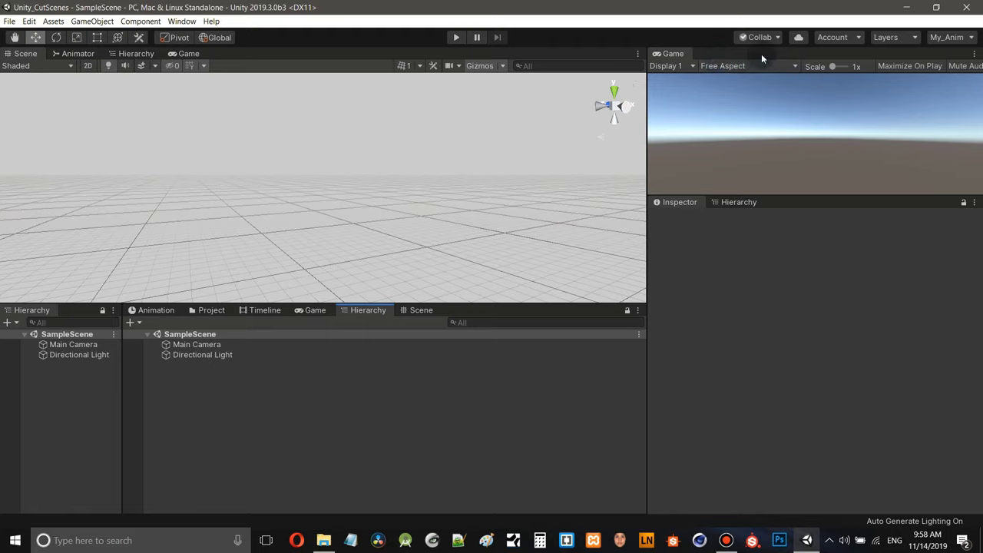
click(734, 201)
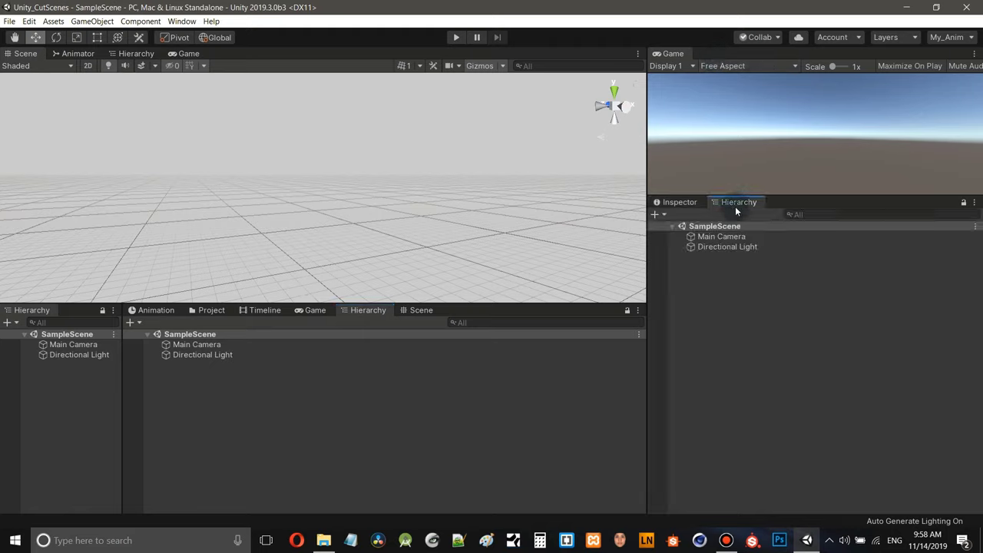
click(683, 203)
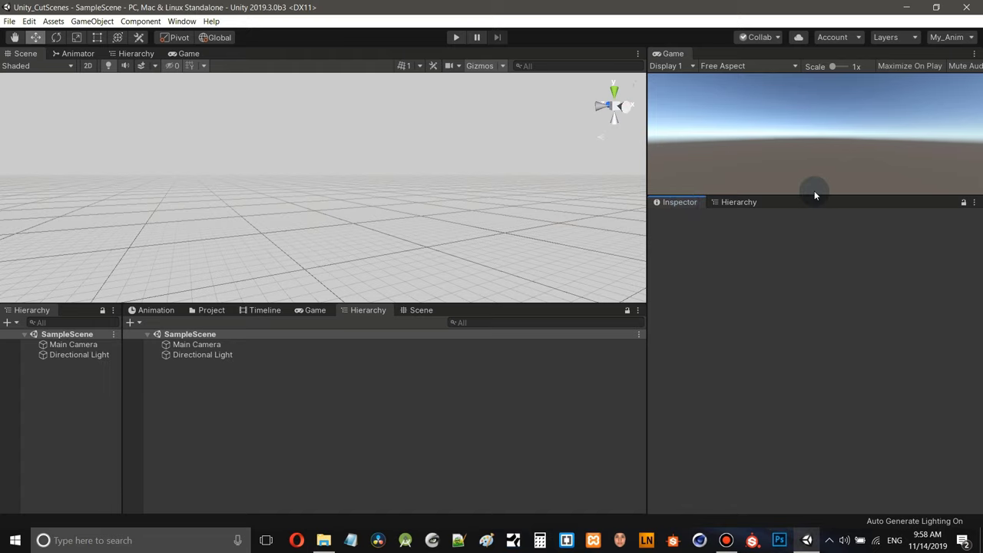
mouse_move(814, 192)
mouse_down()
mouse_move(814, 179)
mouse_move(806, 188)
mouse_up()
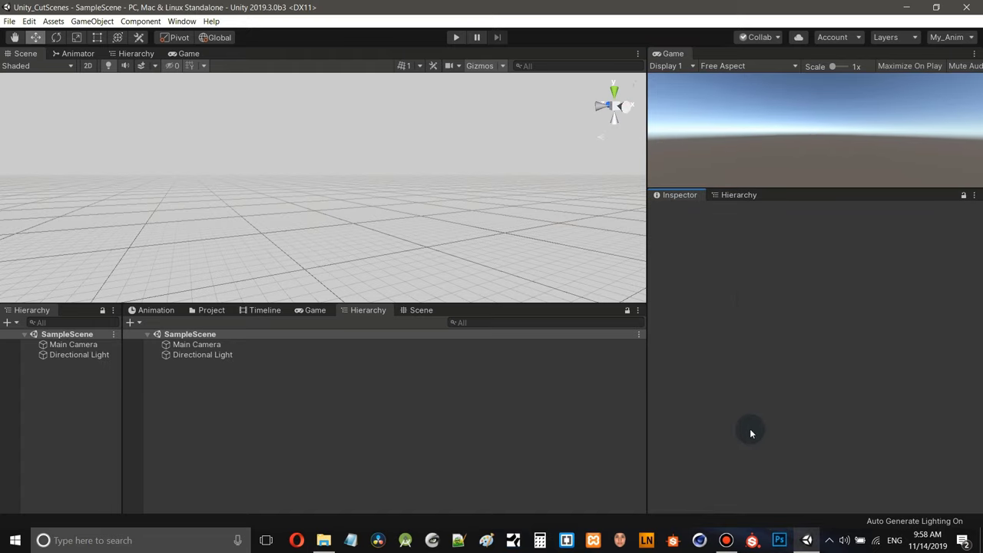
- Inspect the Directional Light's settings and open its Animation window with Ctrl+6
click(71, 354)
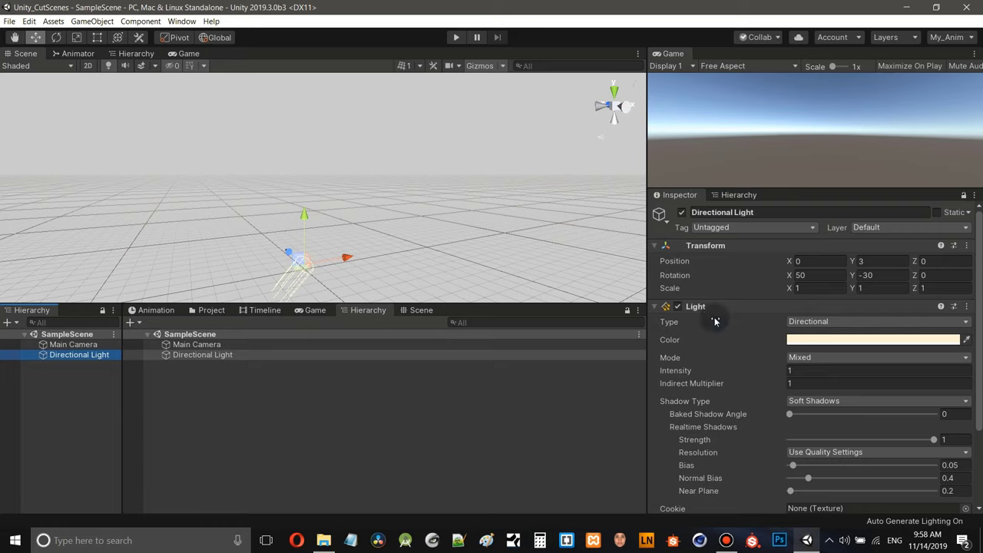
click(858, 171)
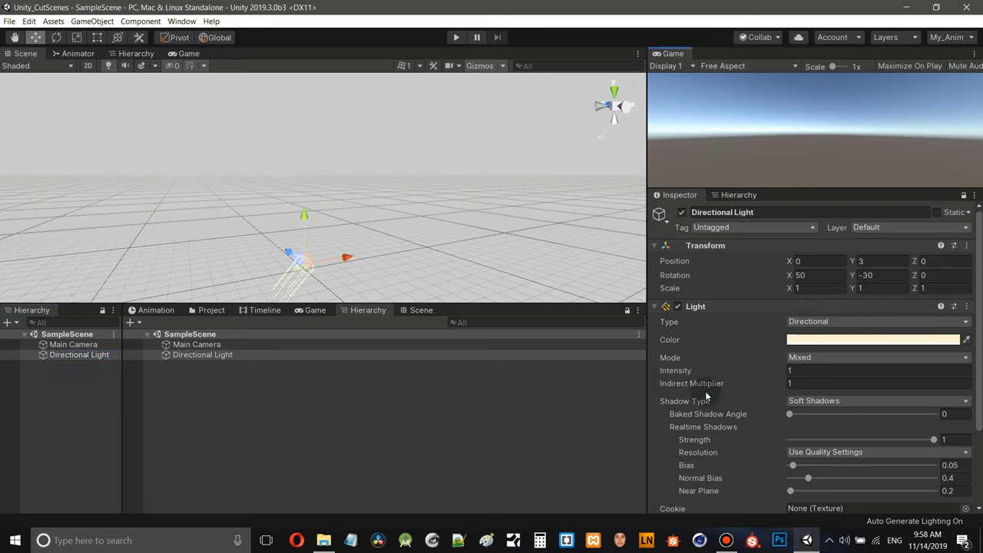
scroll(814, 353, down, 5)
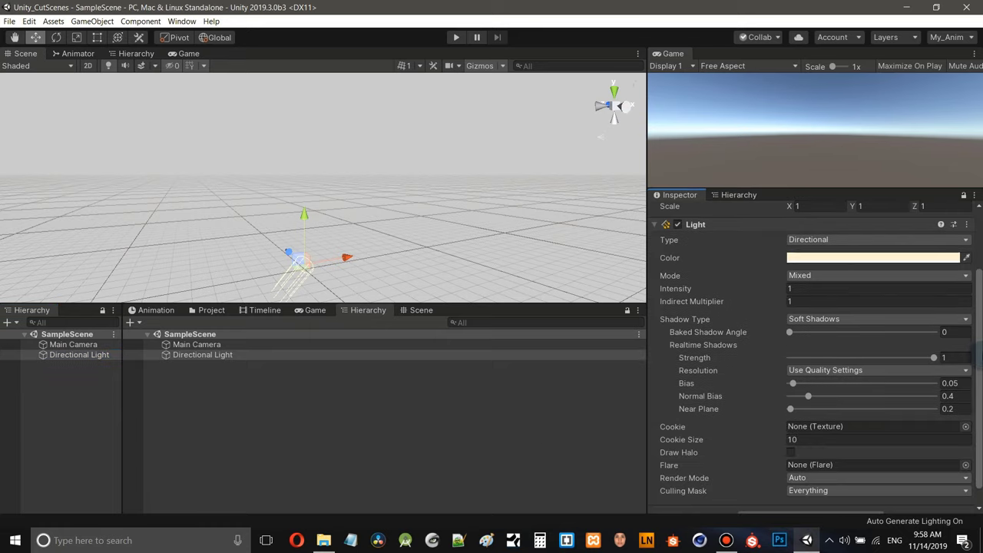
scroll(815, 354, up, 5)
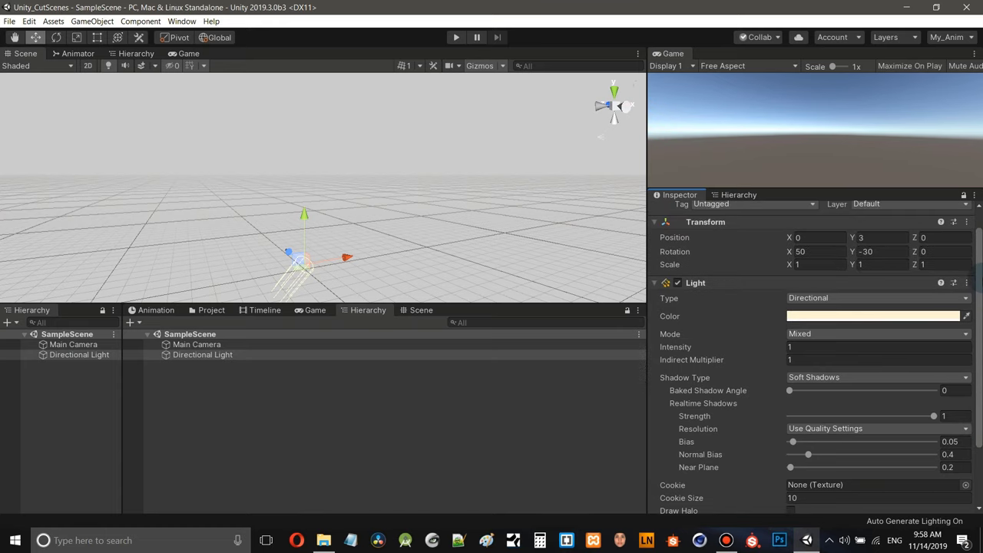
scroll(814, 353, down, 3)
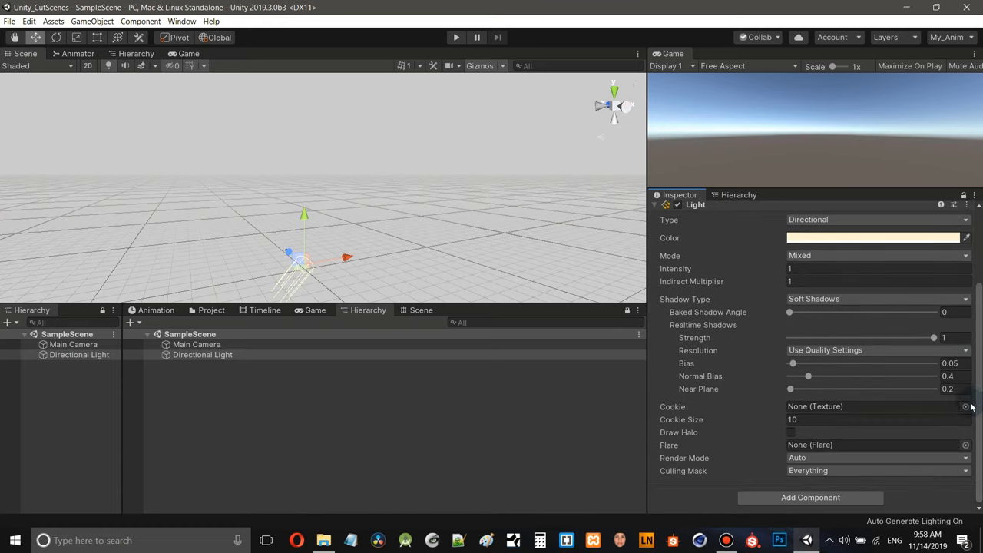
scroll(814, 354, up, 3)
key(ctrl+6)
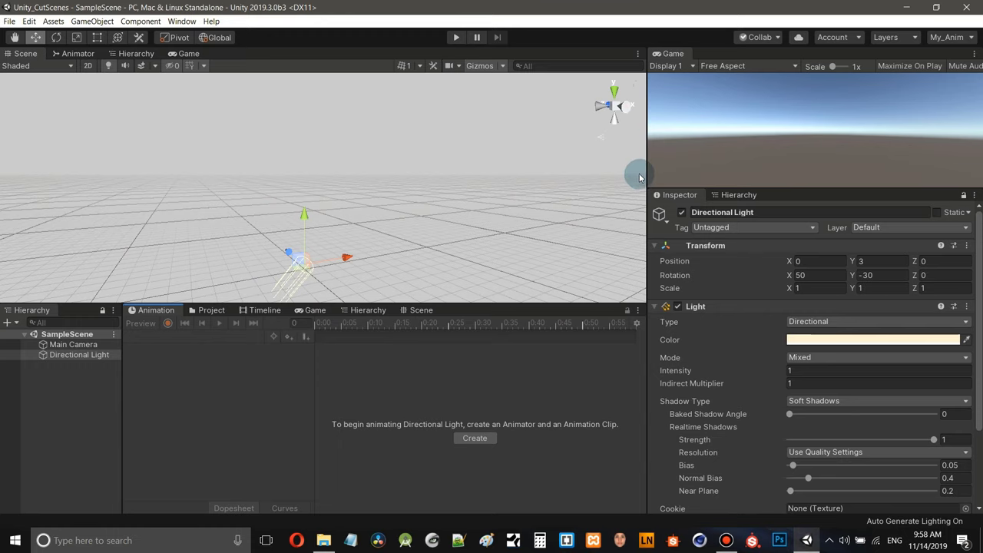
- Widen the Game/Inspector column and bring the Timeline window back into the bottom dock
drag(645, 165, 691, 171)
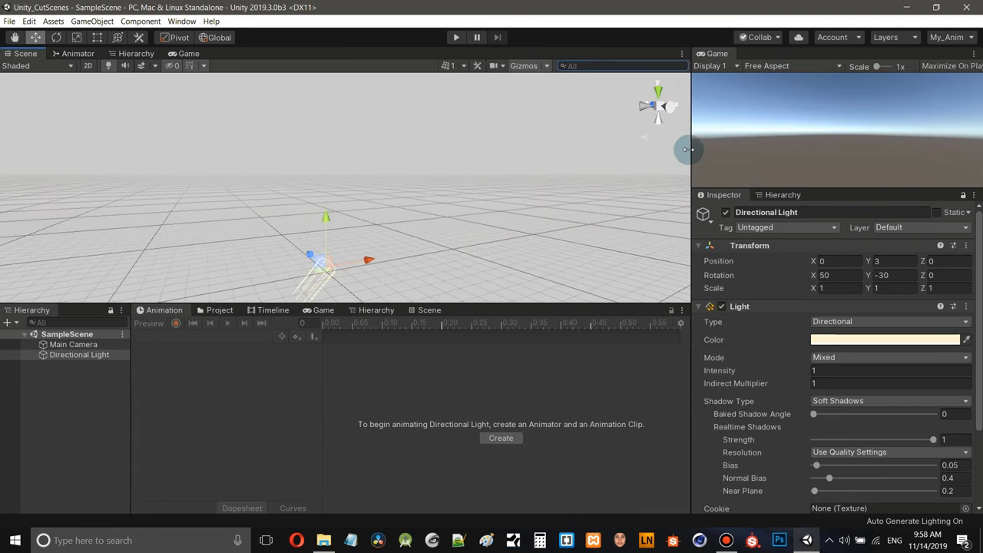
drag(688, 150, 665, 161)
click(265, 310)
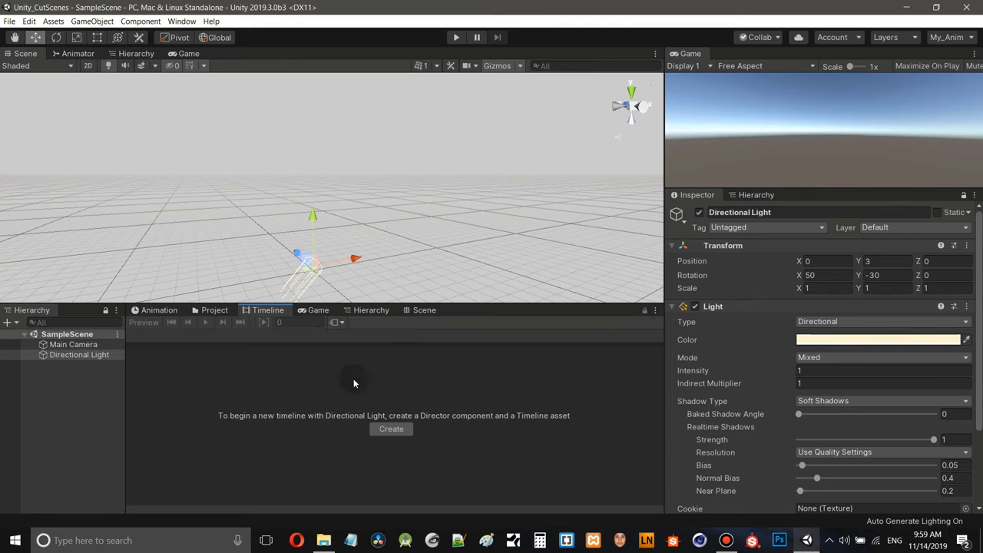
click(618, 304)
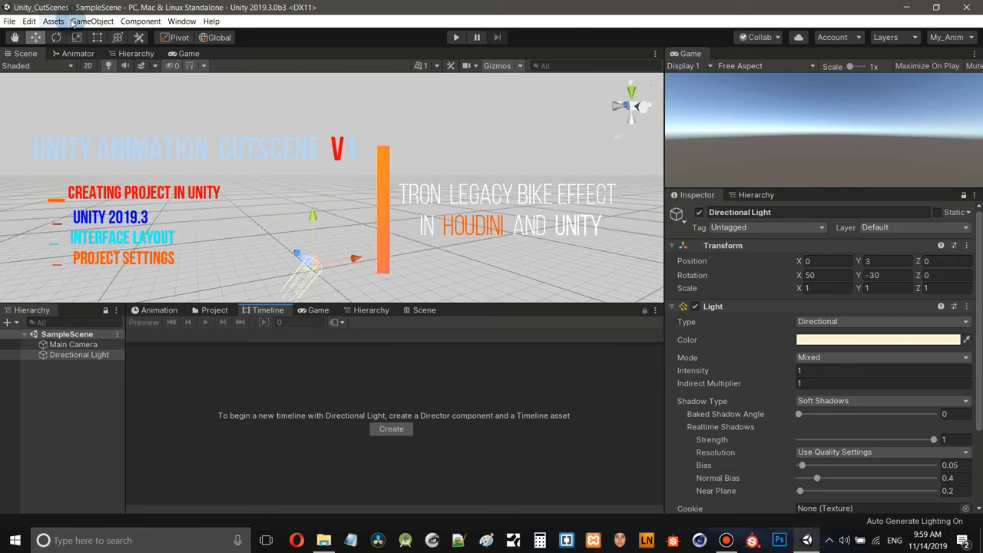
- Open Project Settings on the Graphics page and dismiss the render pipeline asset picker, leaving None
click(29, 21)
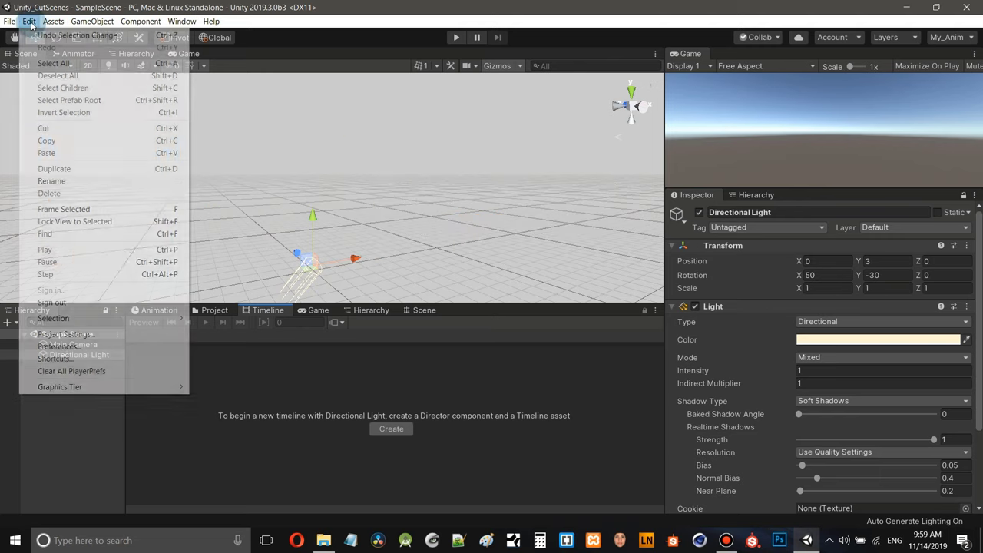
click(66, 335)
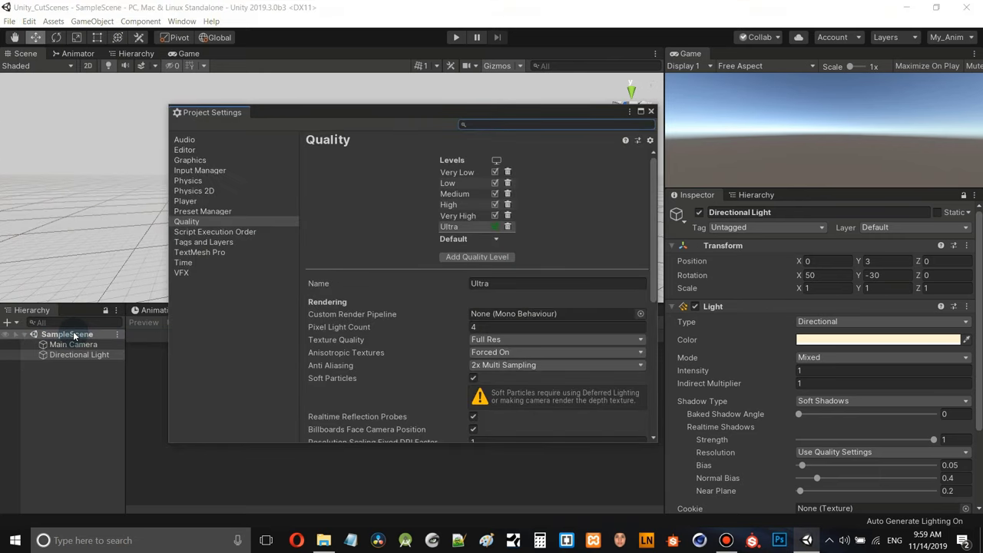
drag(521, 111, 481, 116)
click(149, 166)
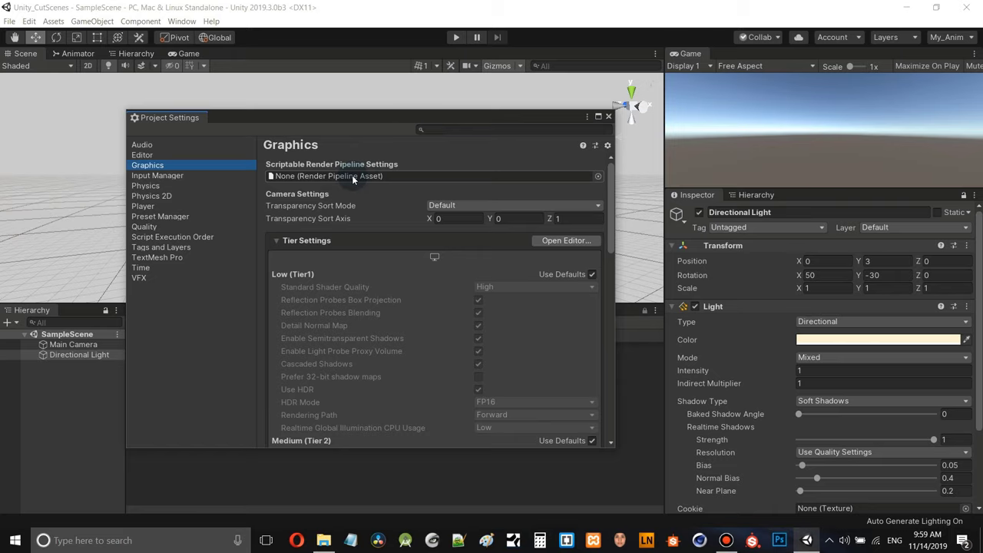
click(598, 176)
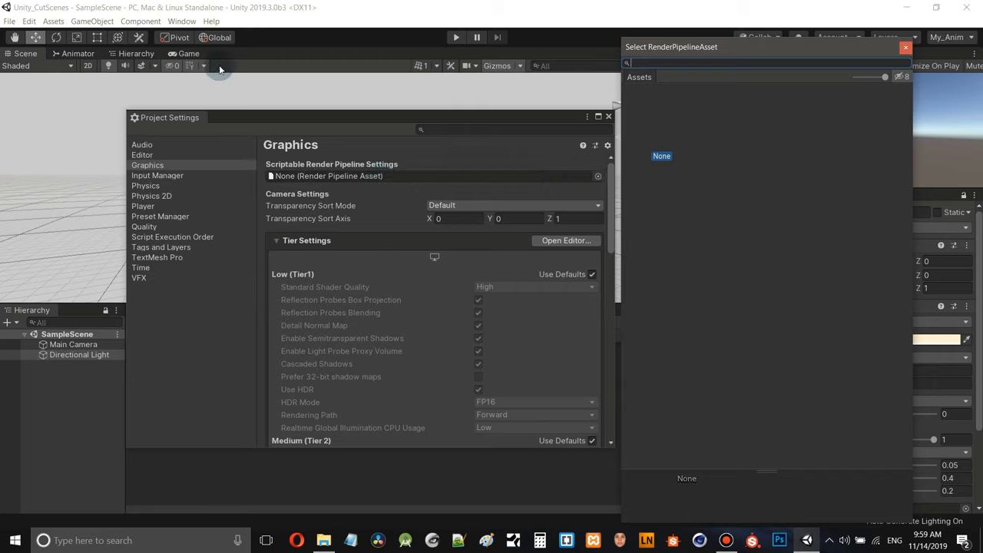
click(906, 47)
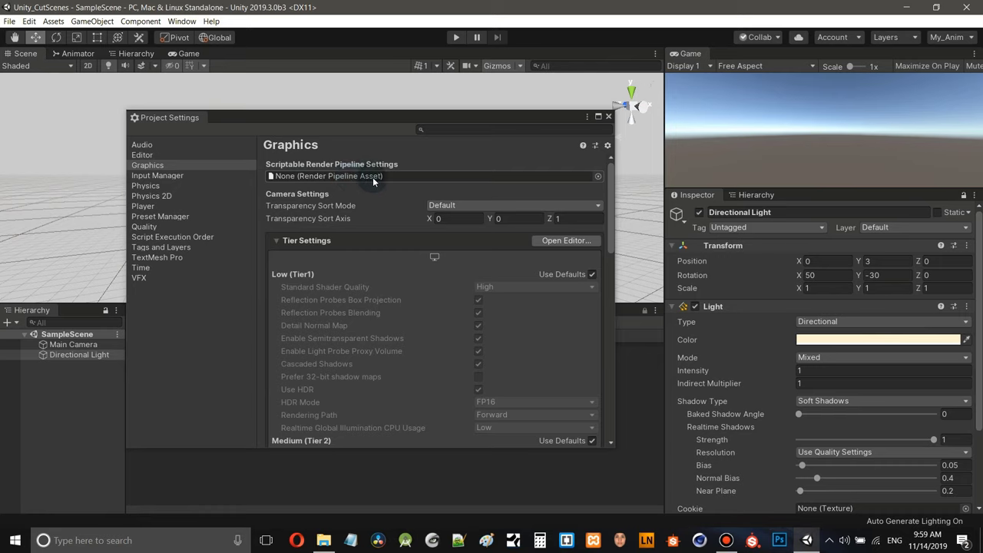
- Review the Editor, Input Manager (axes list), Physics and Physics 2D project settings
click(144, 155)
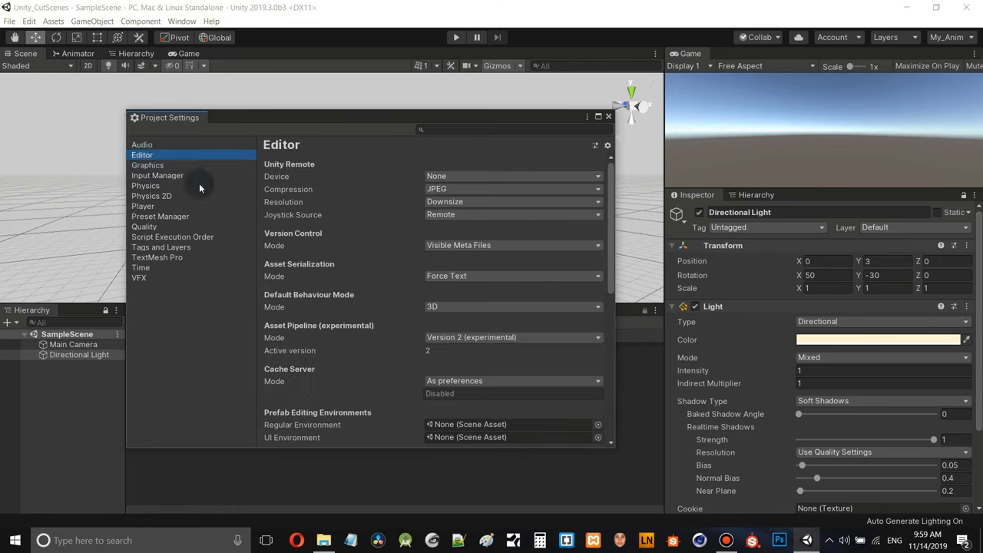
scroll(383, 298, down, 5)
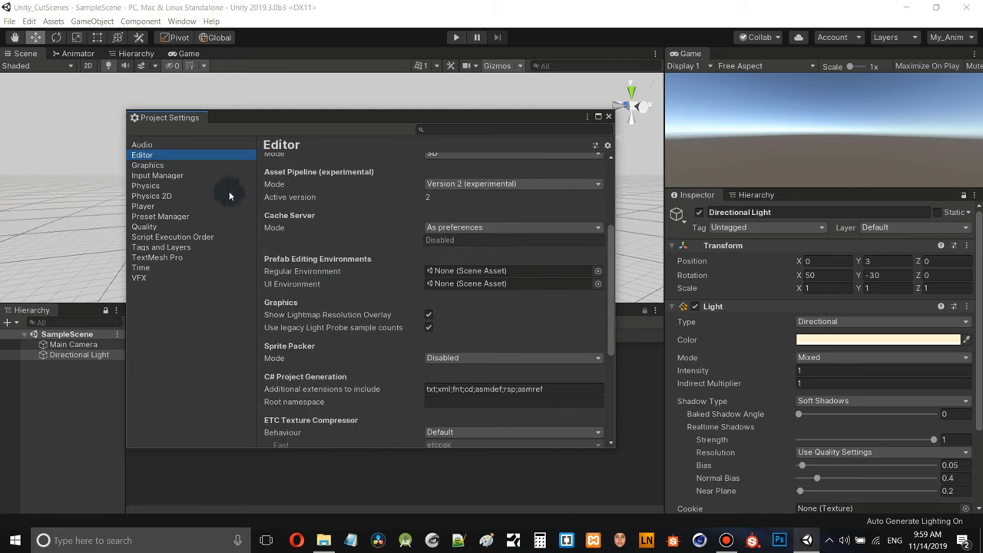
click(158, 175)
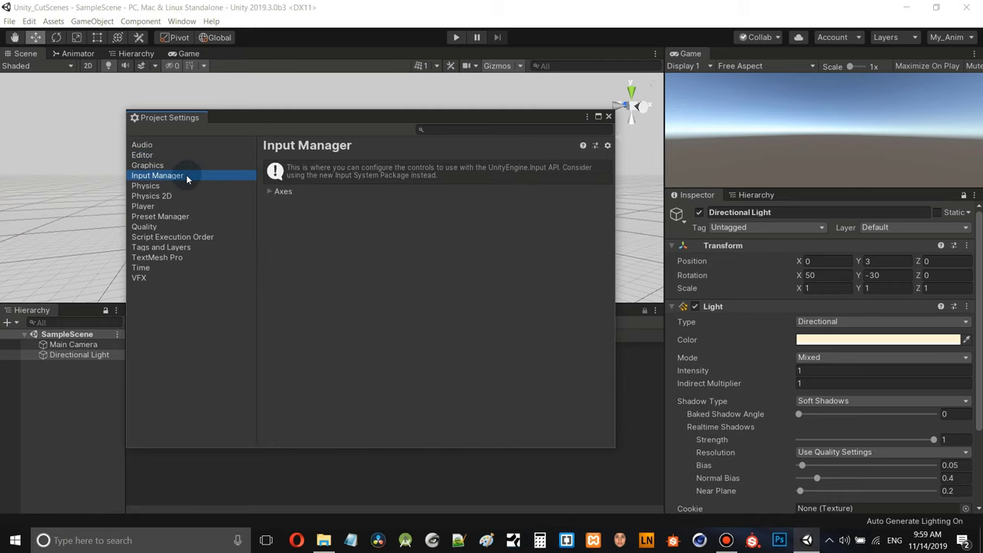
click(270, 192)
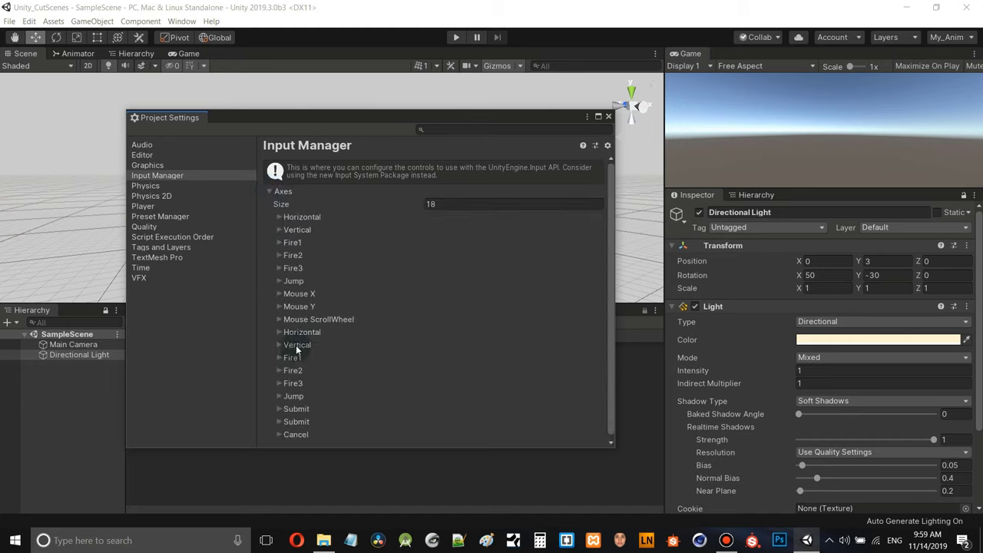
click(269, 191)
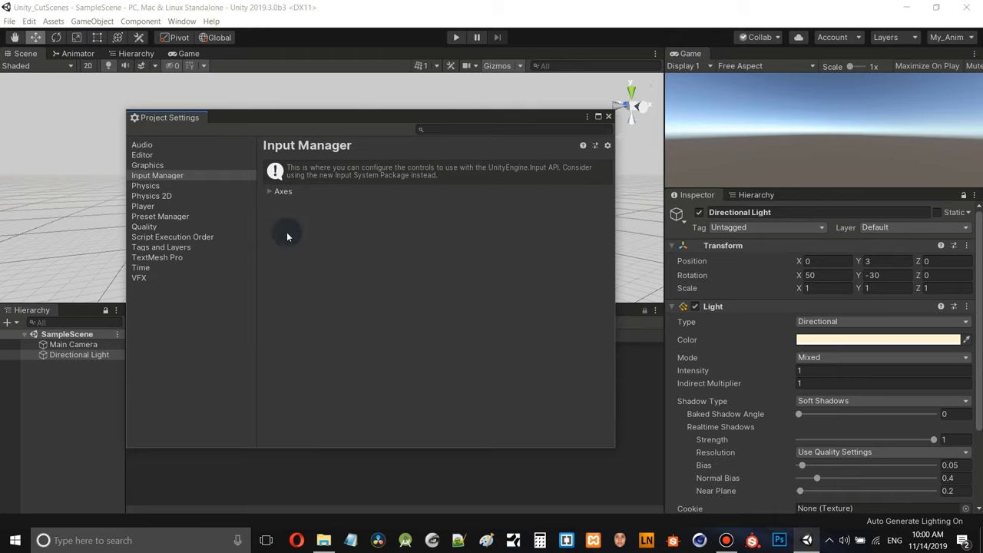
click(149, 187)
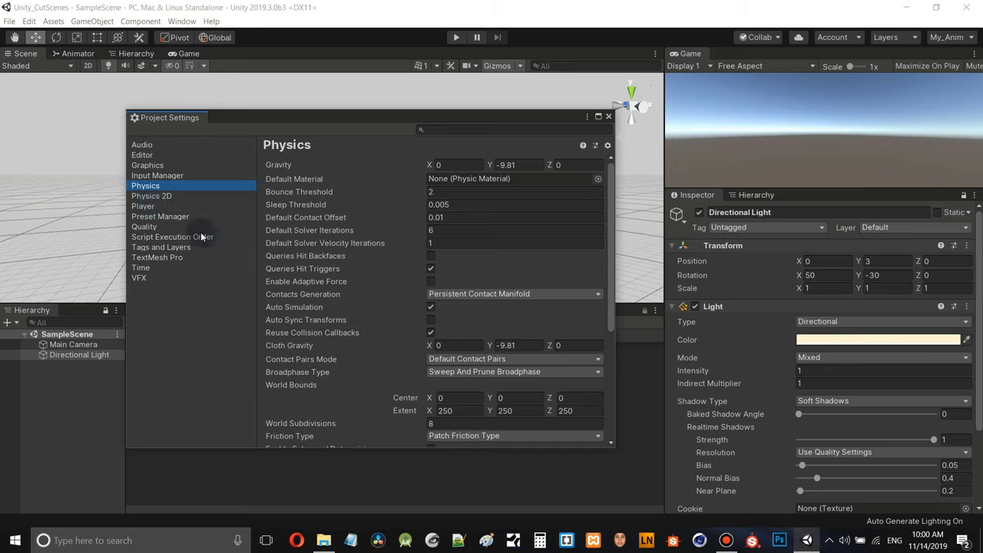
click(151, 196)
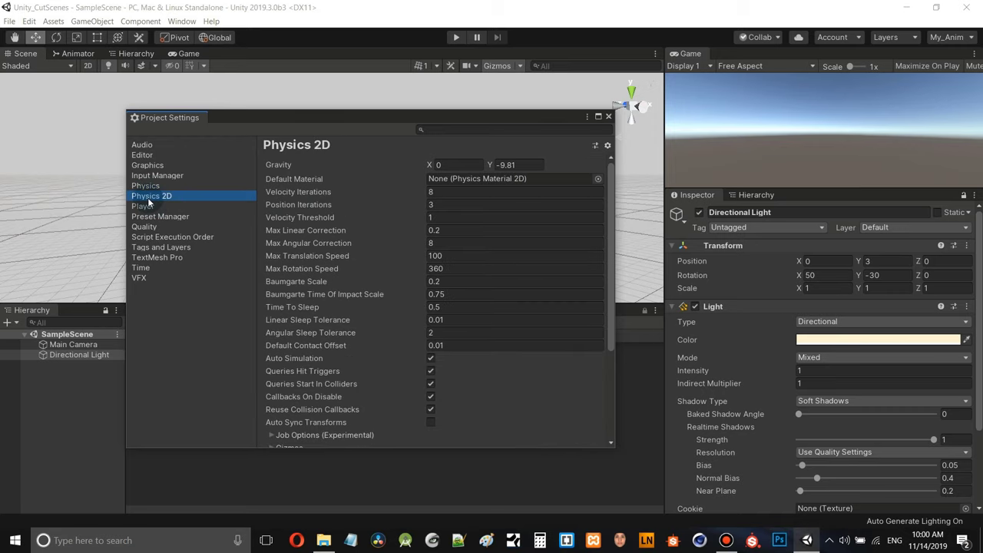
- On the Player page, set Color Space to Linear, then back to Gamma
click(143, 207)
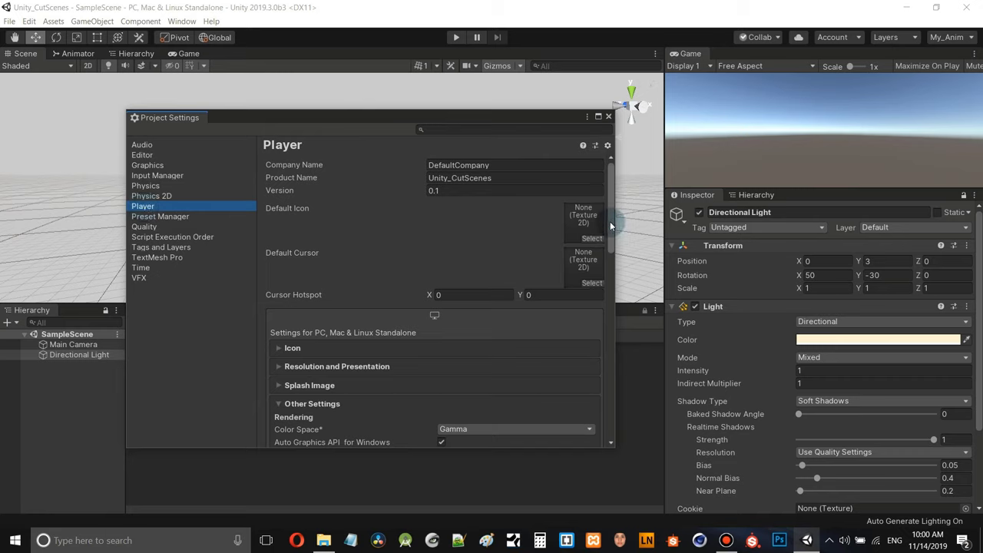
scroll(613, 253, down, 6)
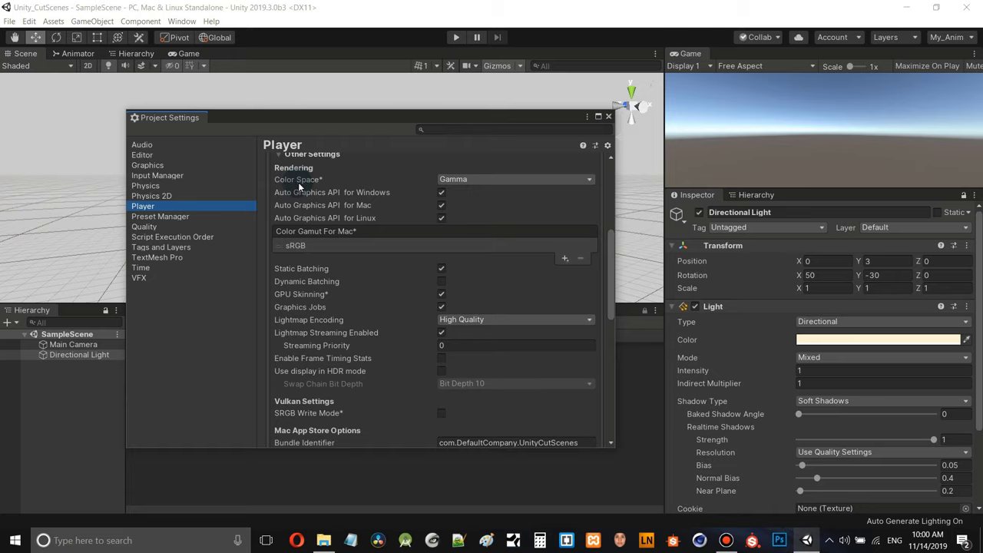
click(470, 180)
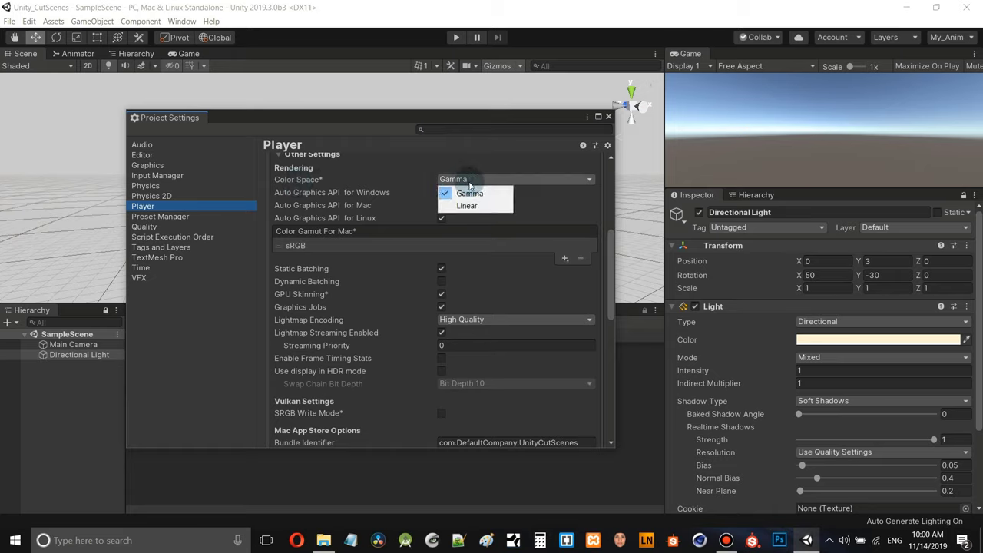
click(466, 205)
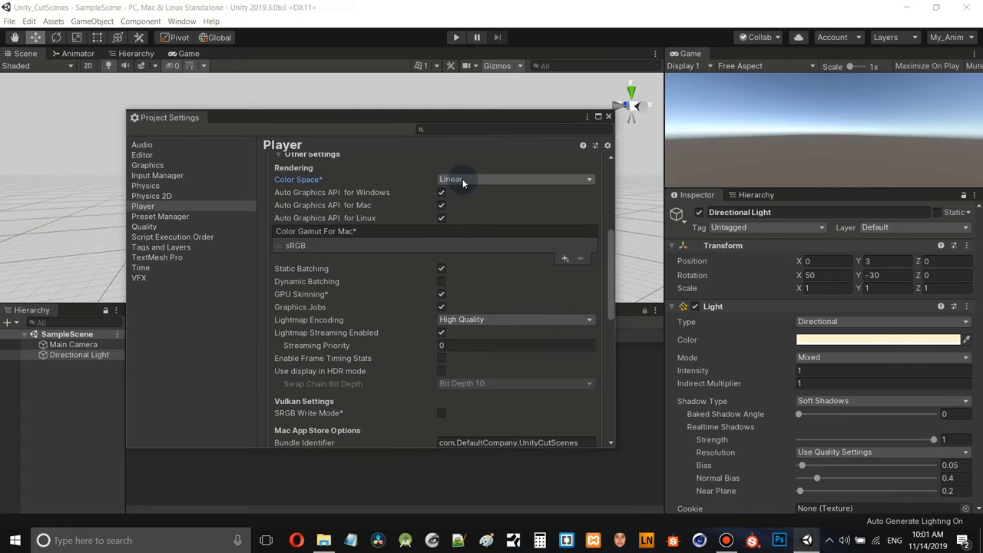
click(462, 179)
click(467, 200)
click(463, 179)
click(468, 192)
scroll(468, 190, up, 5)
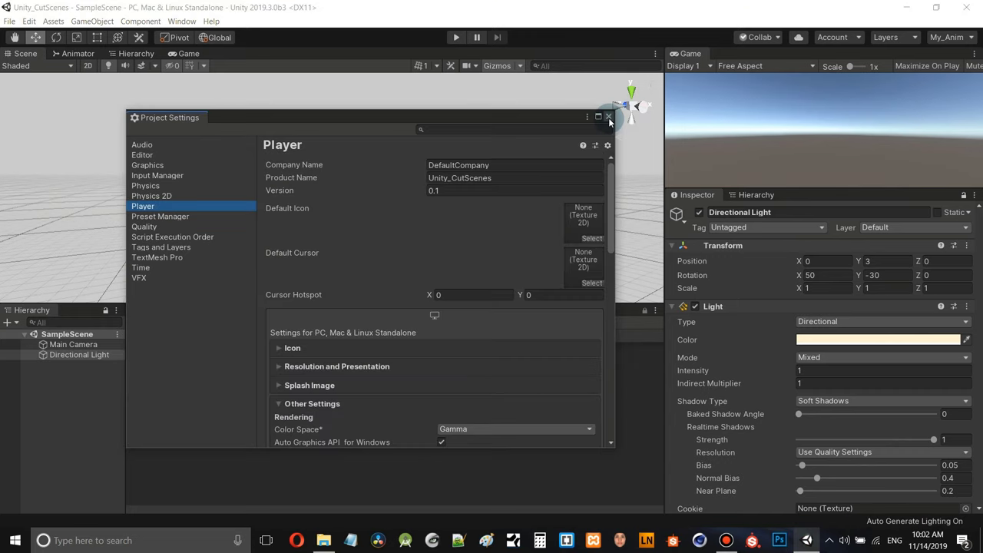
- Close Project Settings, deselect the Directional Light and open the Package Manager
click(609, 117)
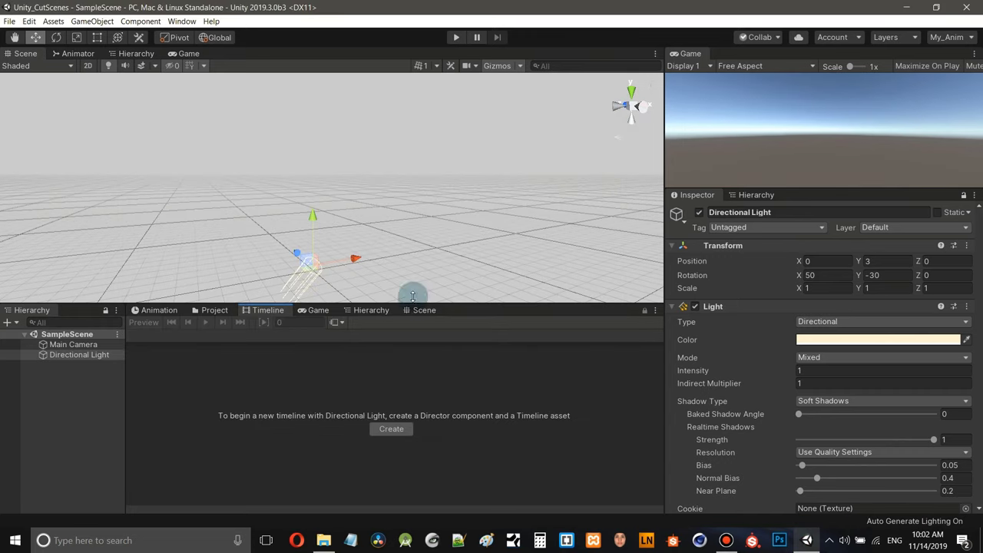
click(43, 392)
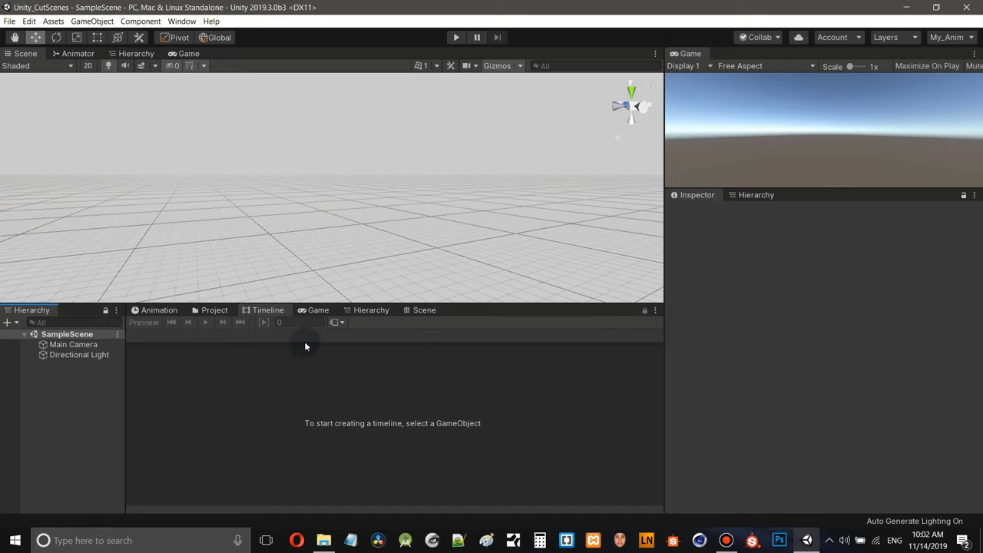
click(183, 22)
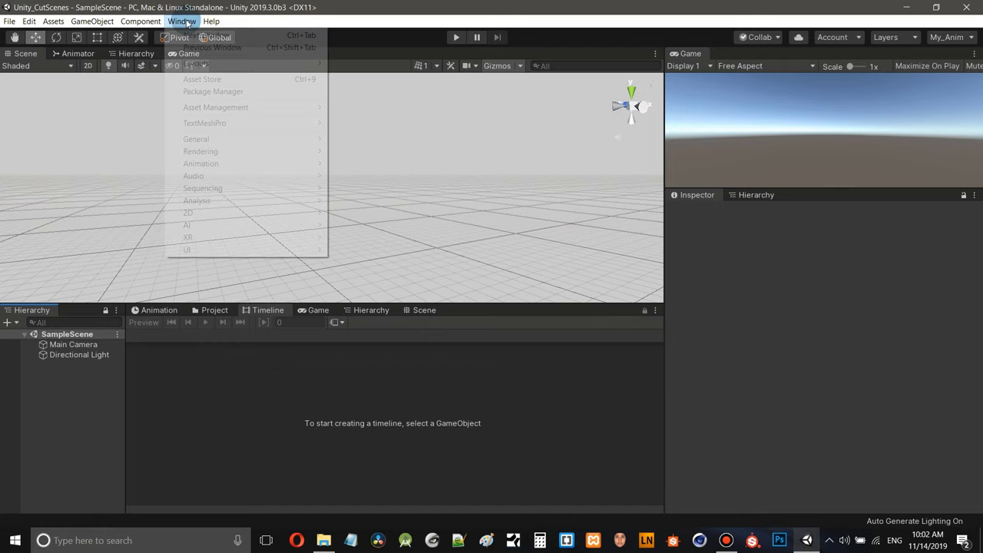
click(225, 92)
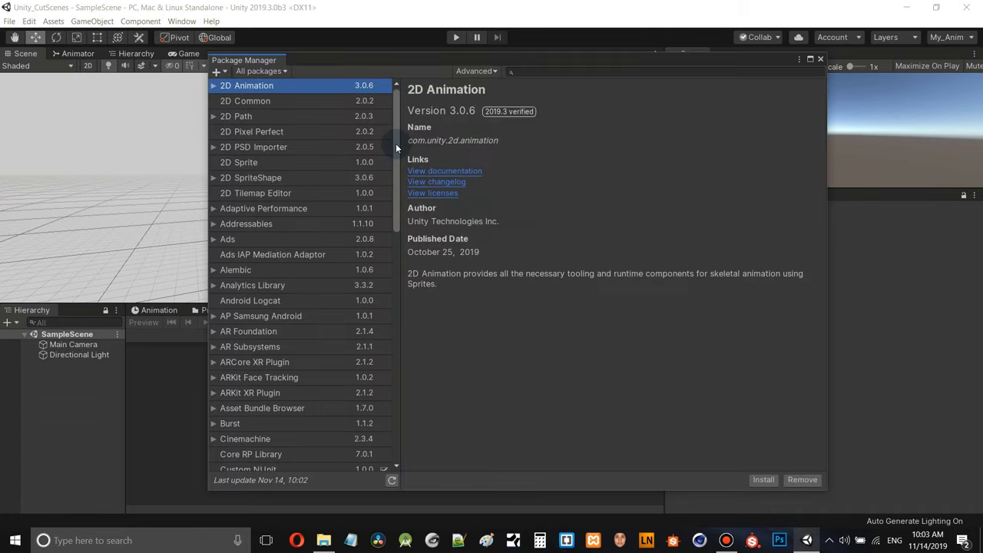
drag(395, 143, 403, 284)
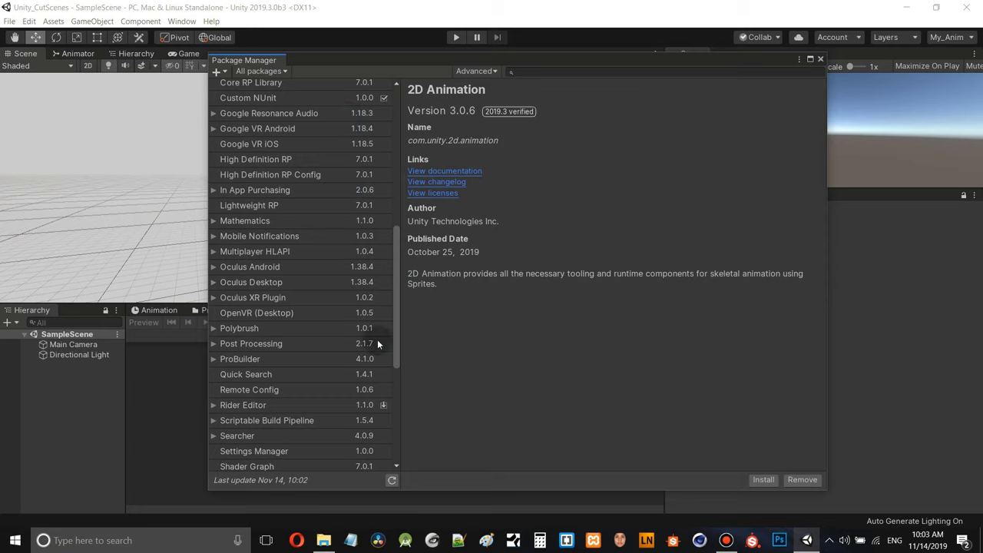
drag(394, 313, 394, 160)
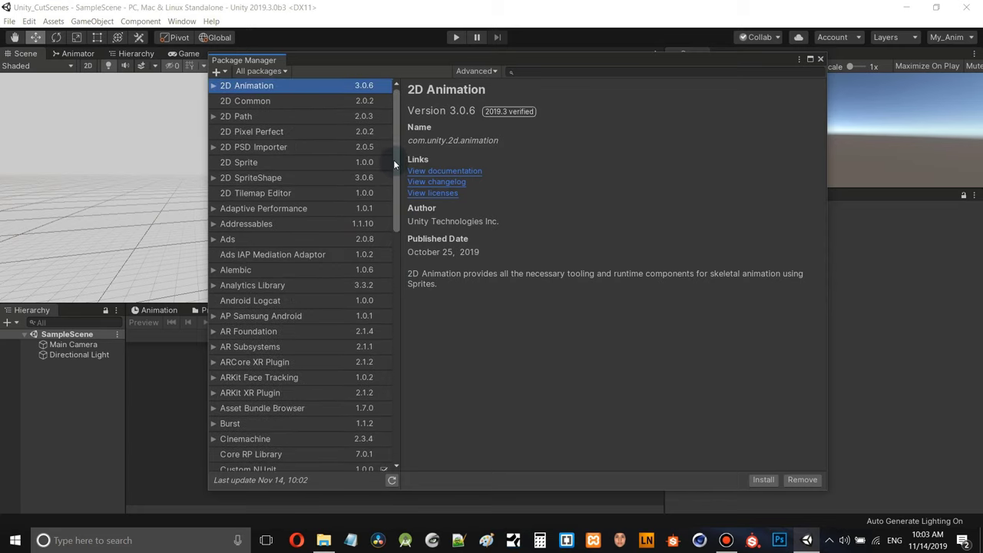
- Filter the Package Manager list to In Project packages only
click(286, 71)
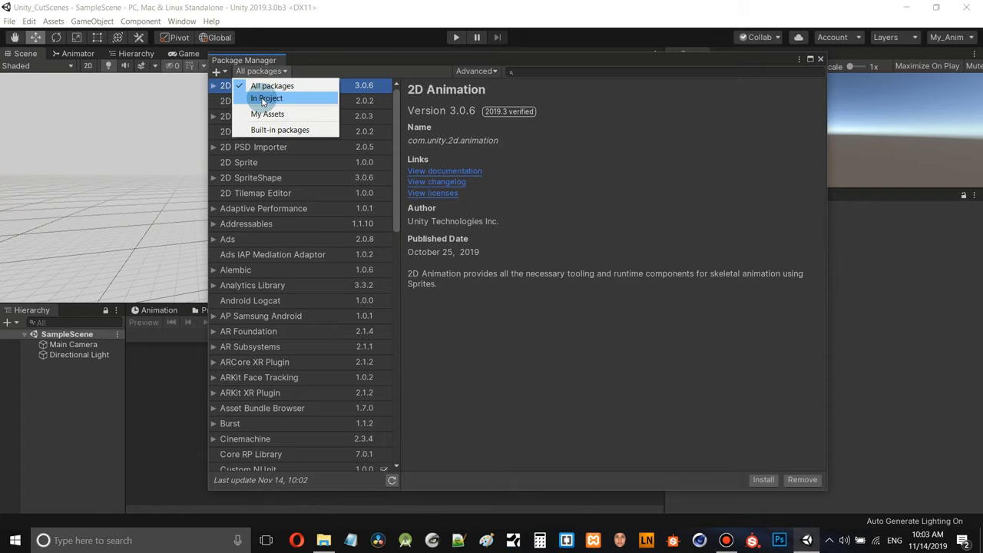
click(265, 99)
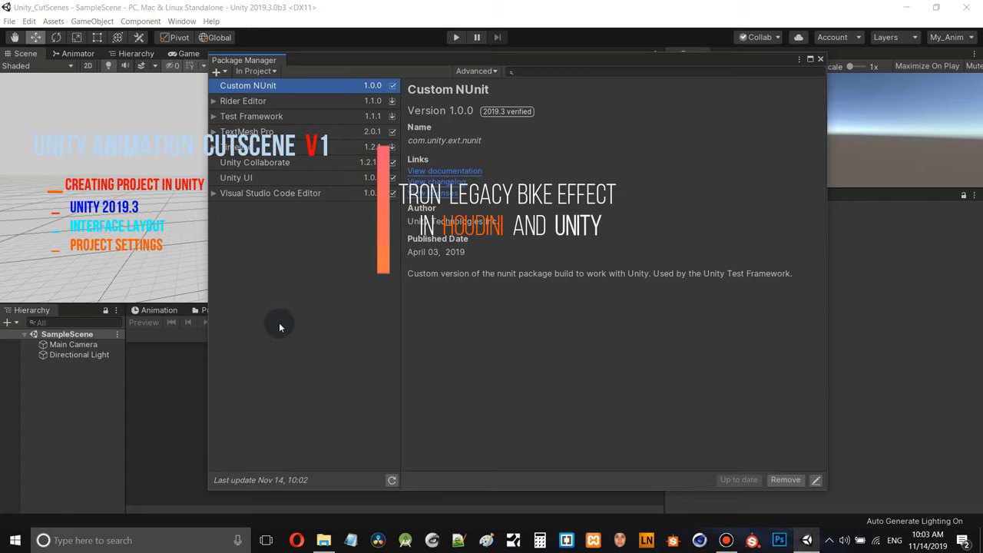
click(273, 71)
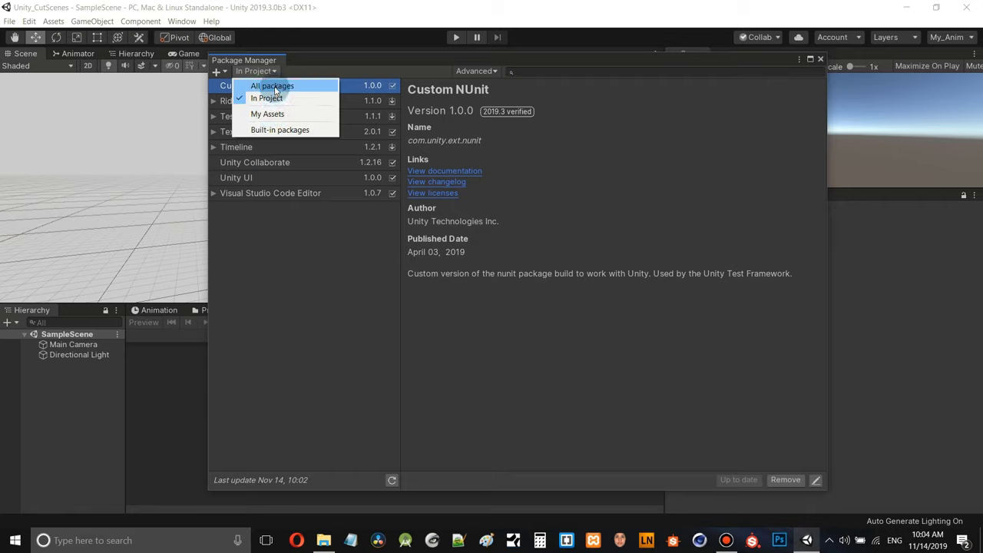
- Show all packages, select High Definition RP and press Install
click(274, 86)
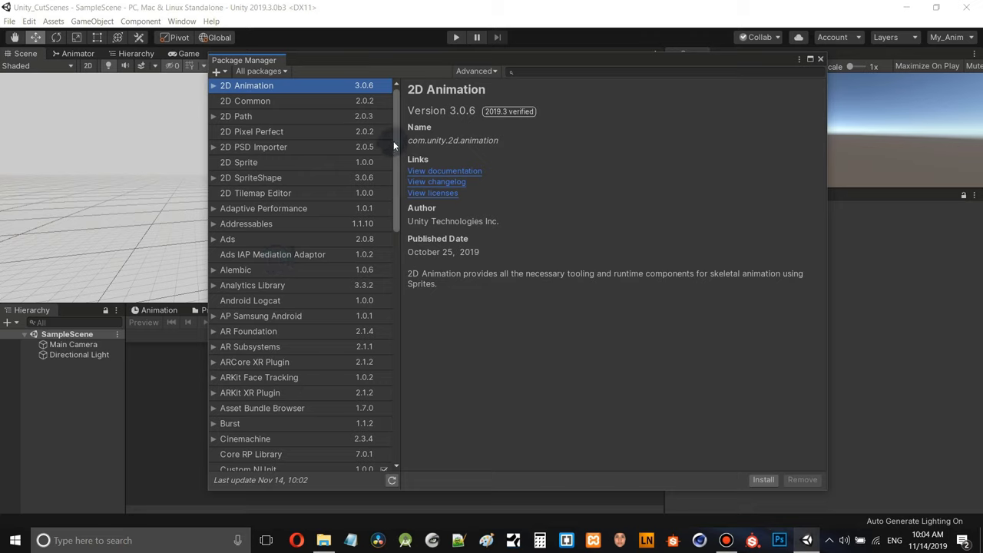
drag(395, 139, 388, 247)
click(259, 255)
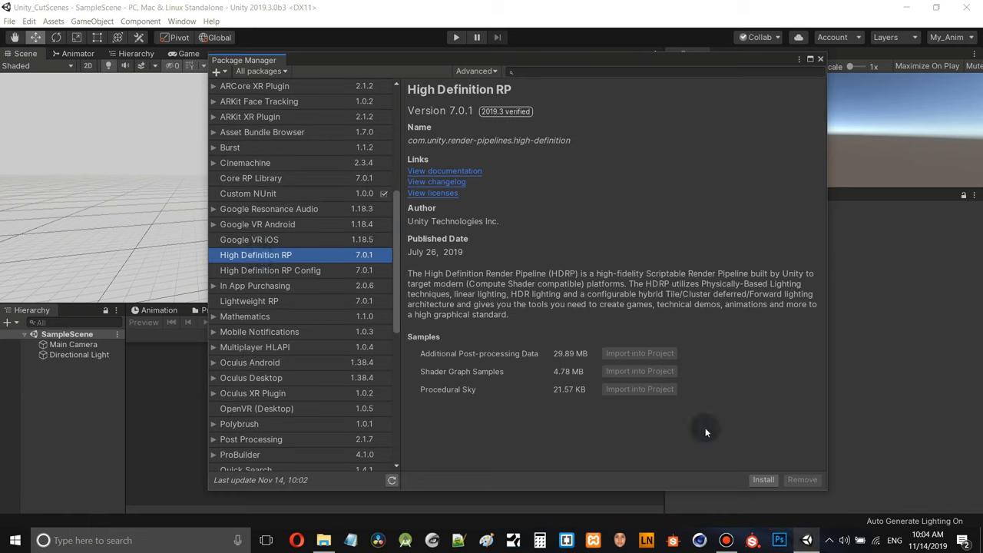
click(761, 480)
click(763, 479)
- Work through the High Definition RP install prompts, then close the Package Manager
click(727, 416)
click(628, 173)
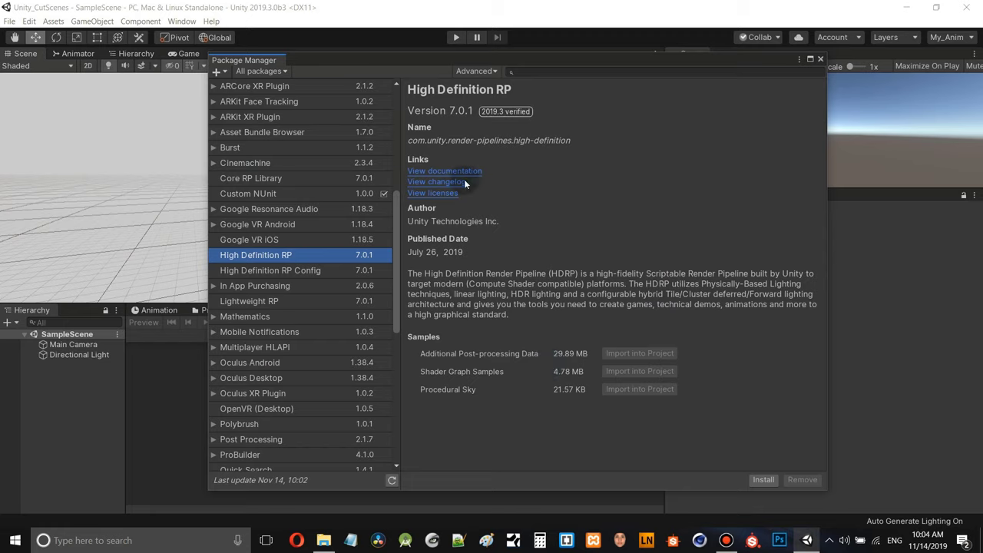
click(550, 224)
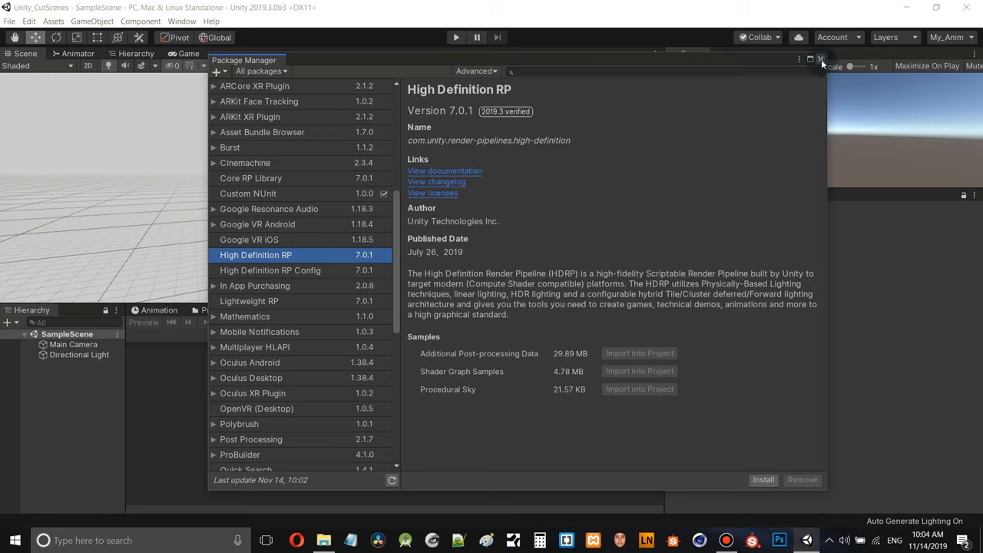
click(390, 252)
click(541, 238)
click(768, 481)
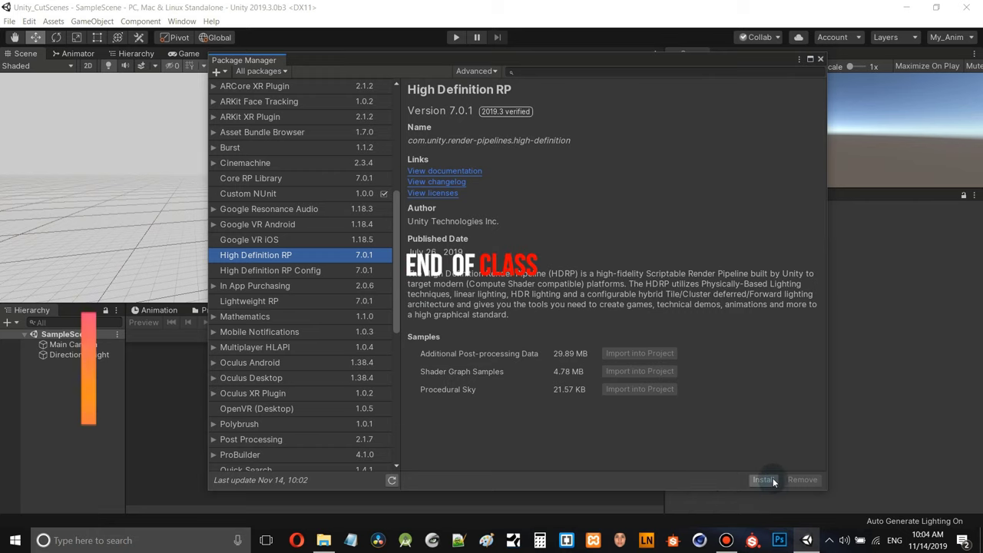
click(820, 58)
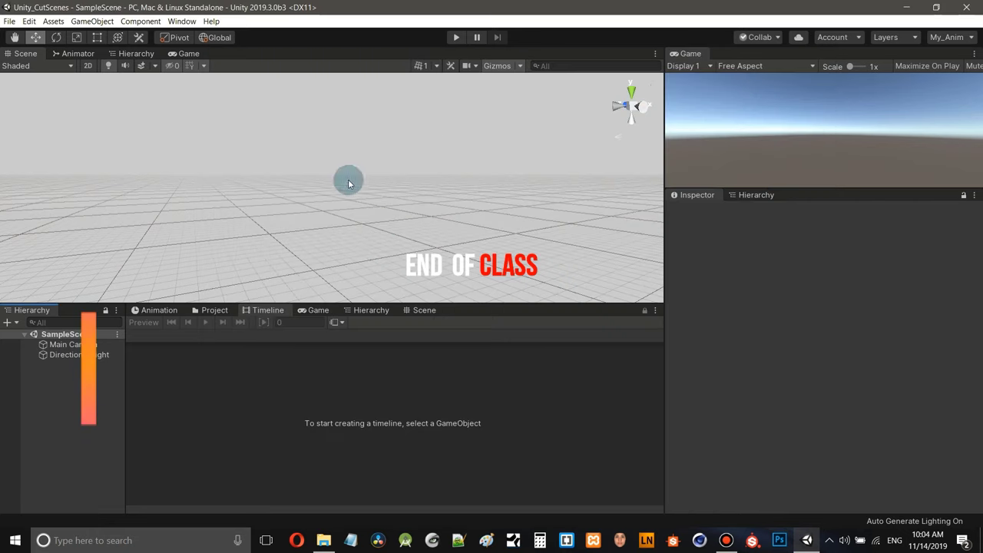
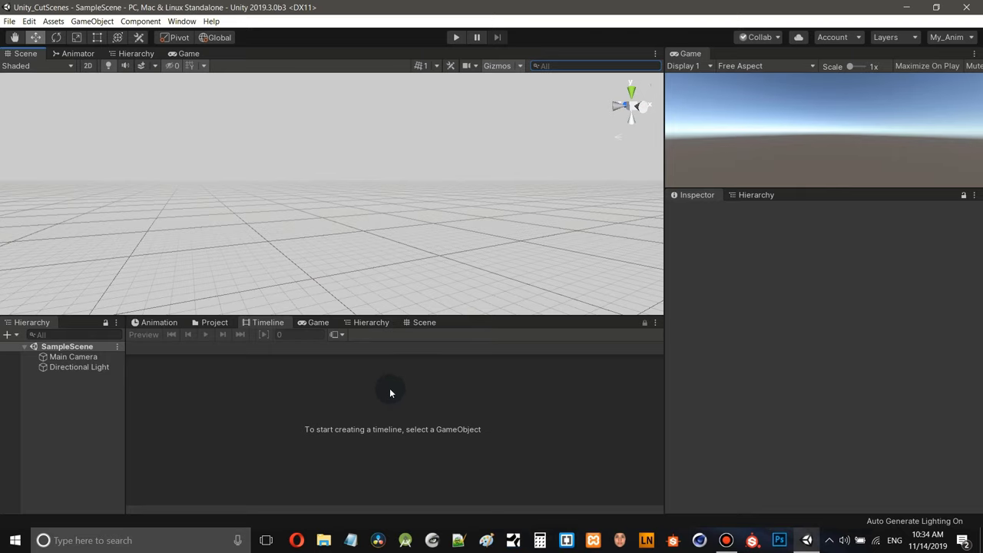
- Open the Export folder from the desktop and arrange its window alongside the Unity editor
click(806, 540)
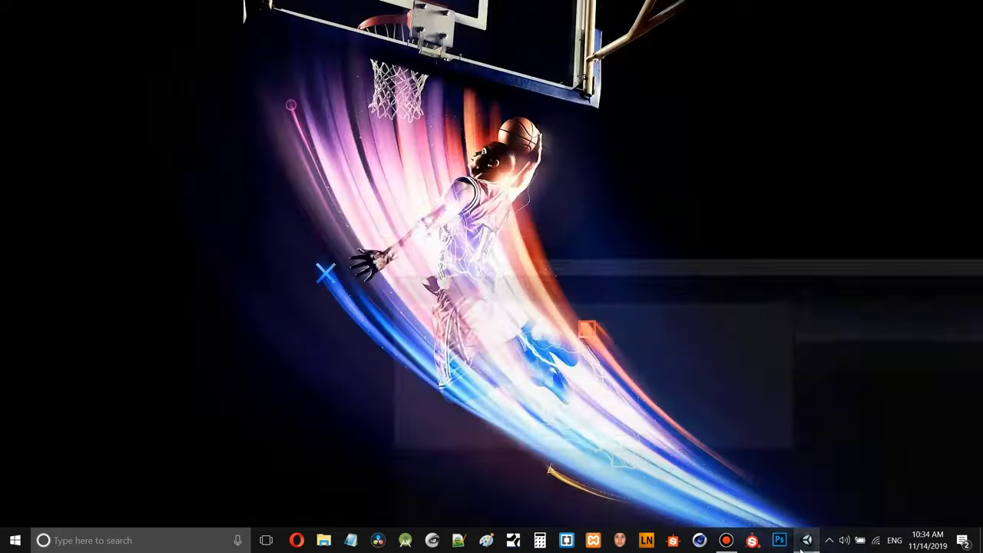
double_click(951, 436)
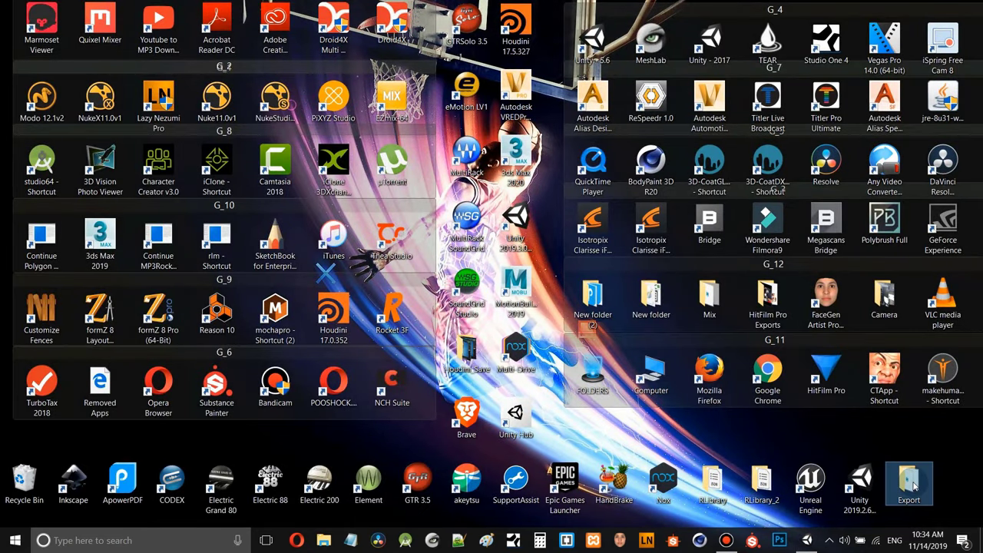
double_click(911, 482)
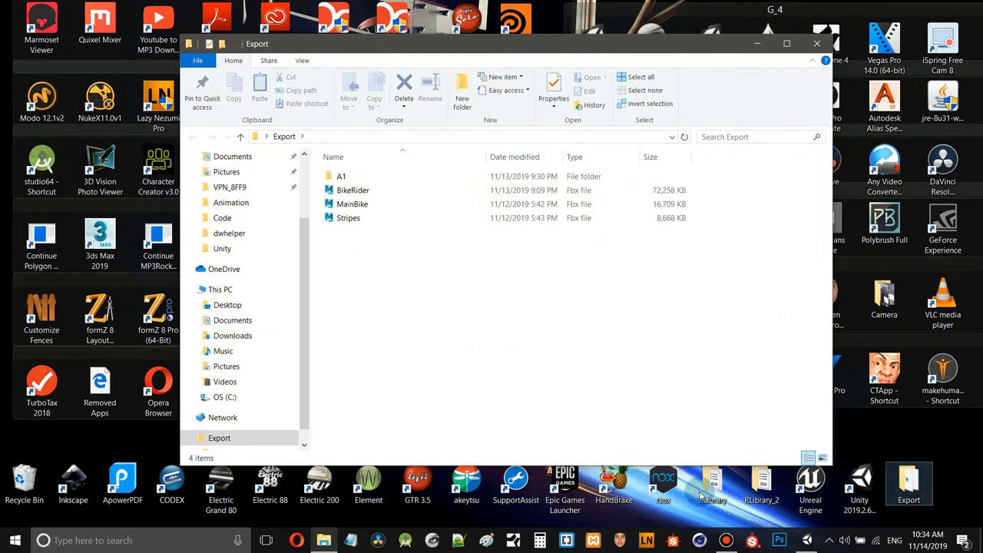
click(799, 545)
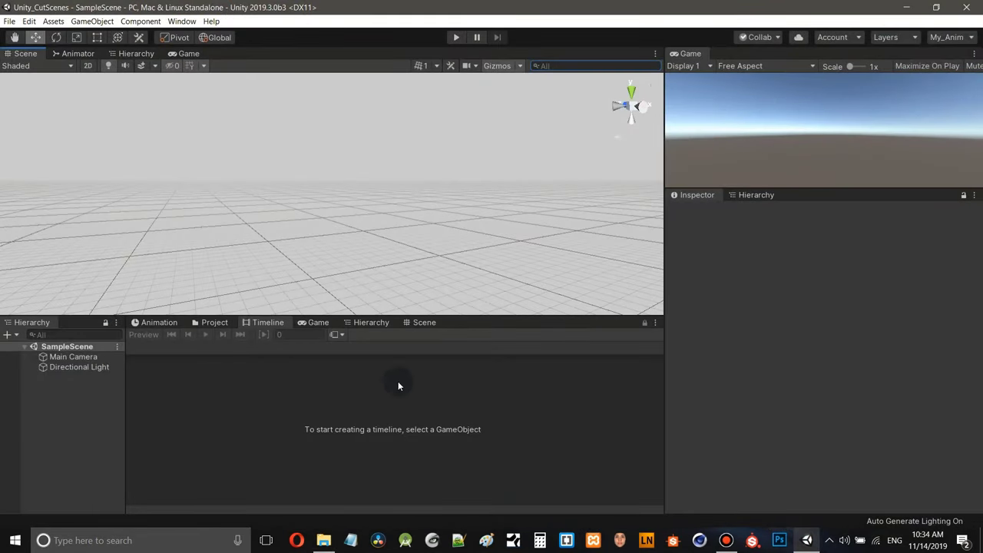
click(323, 540)
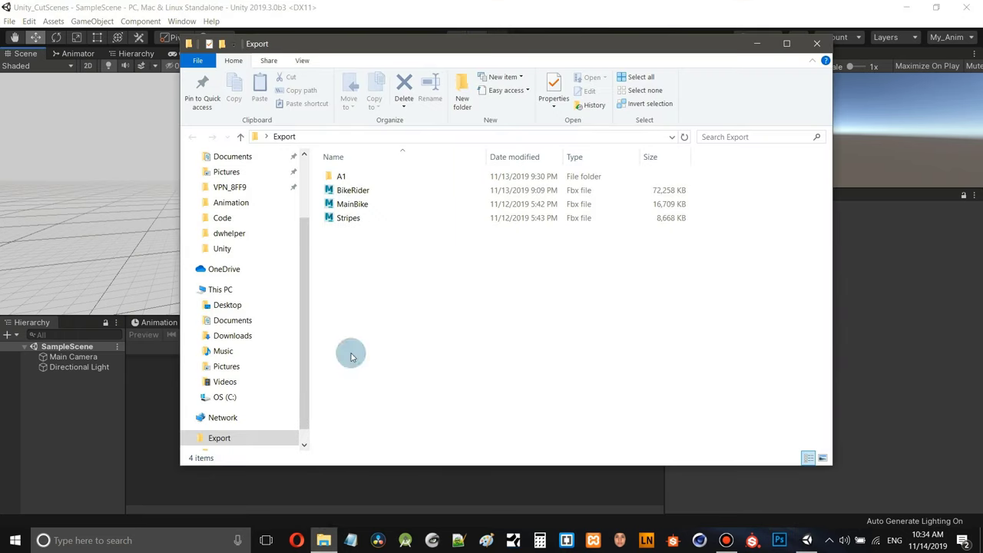
drag(321, 44, 660, 101)
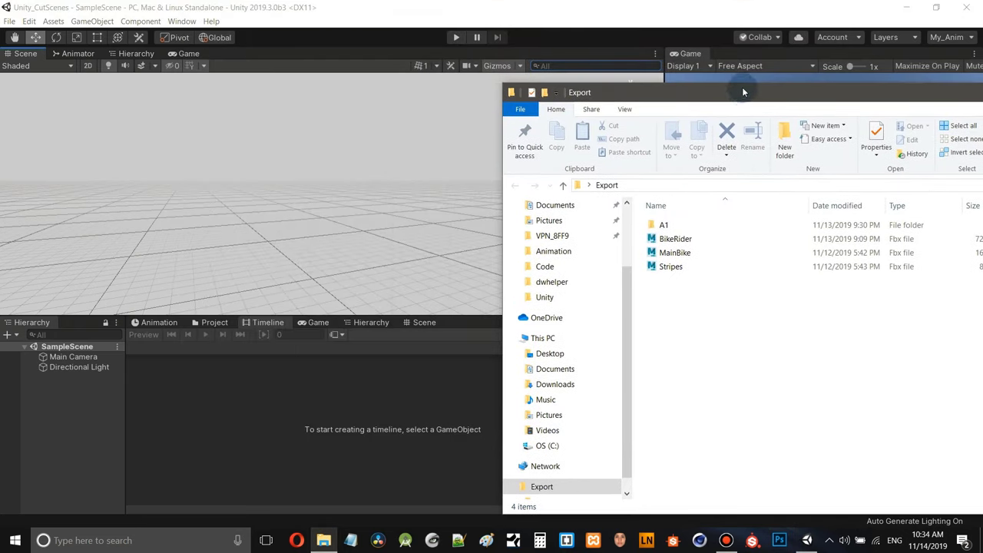
drag(742, 93, 577, 83)
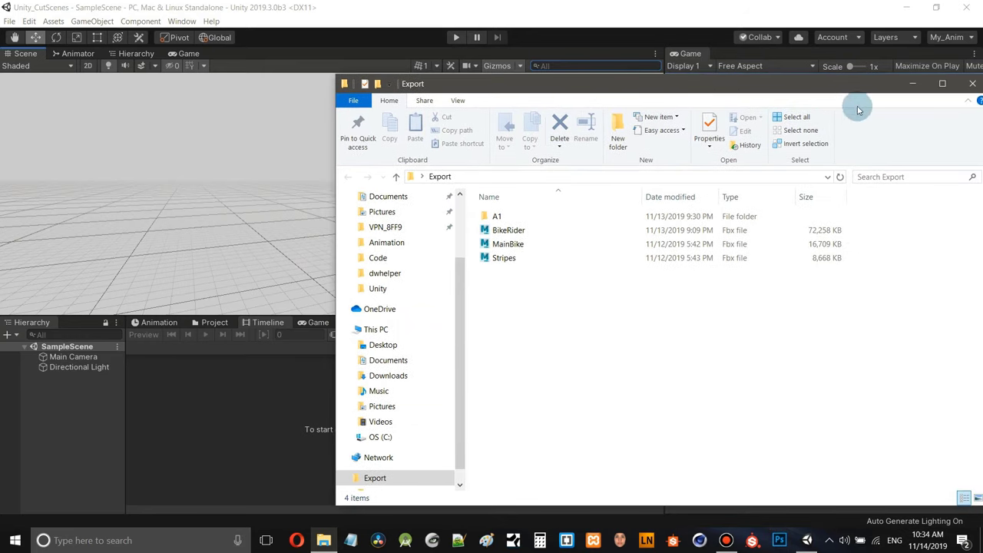
click(912, 85)
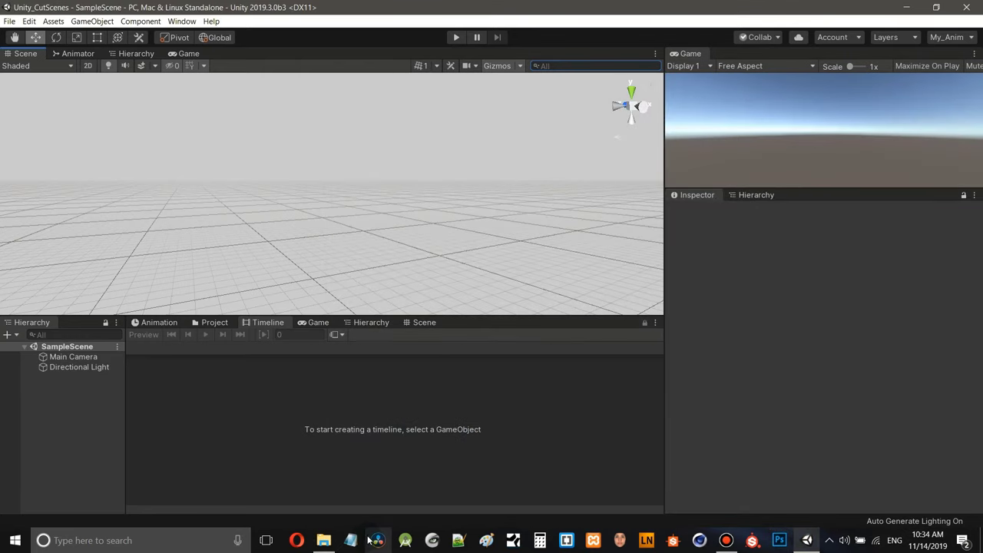
- In the Project browser's Assets, create a new folder named Unity_CutScenes
click(214, 323)
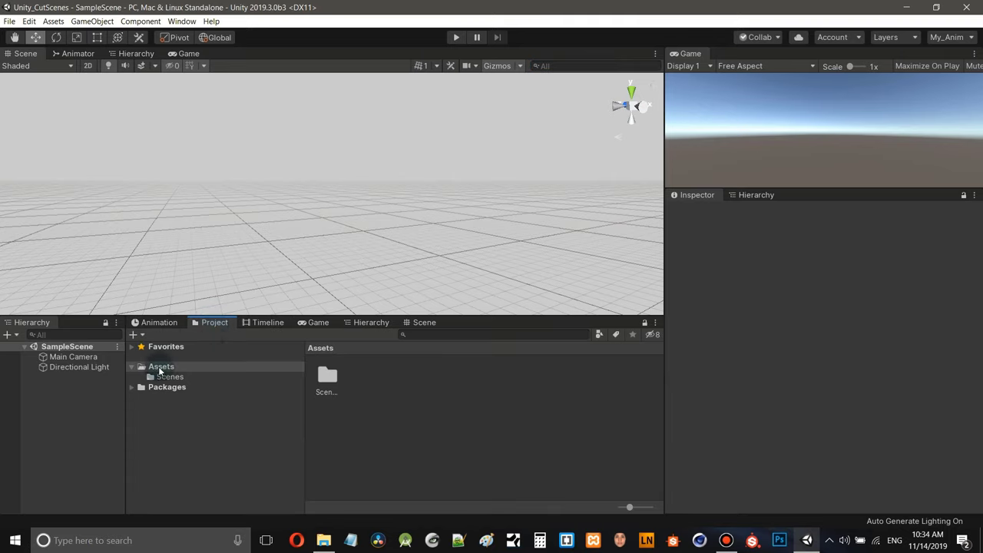
click(169, 377)
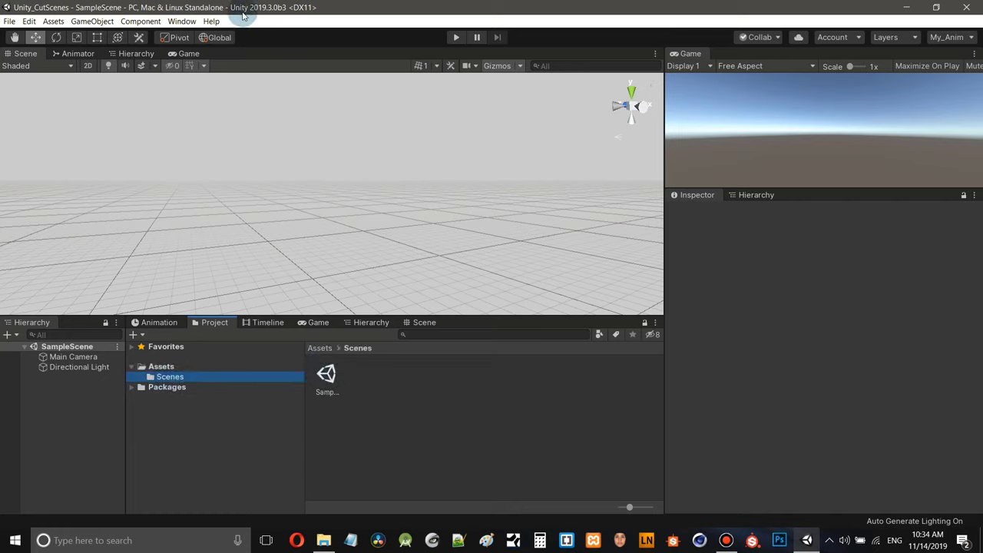
click(161, 366)
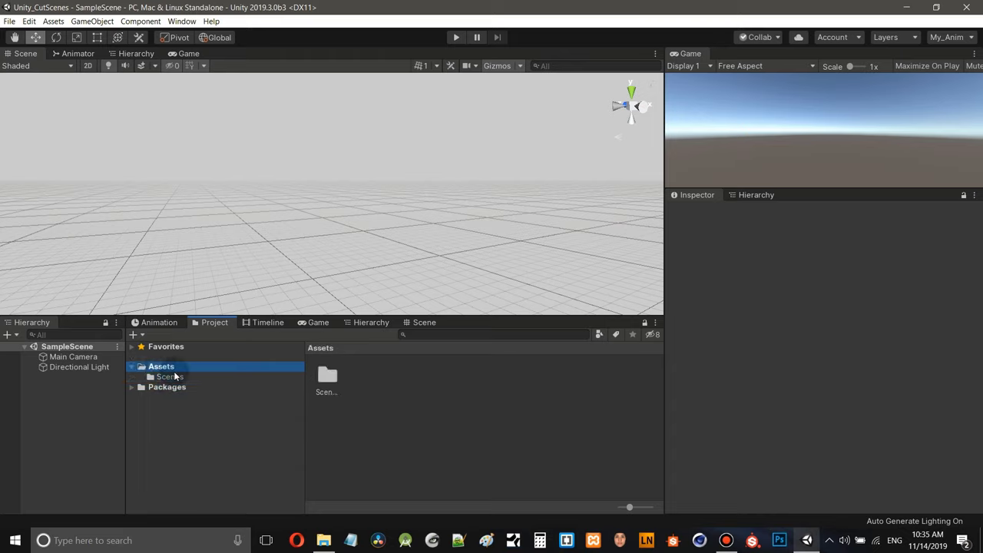
right_click(389, 421)
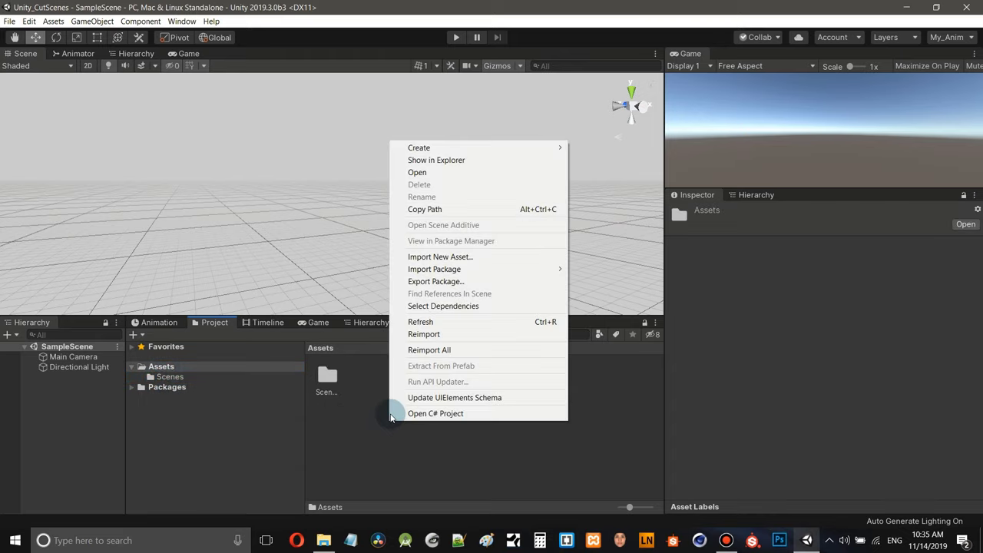
mouse_move(442, 148)
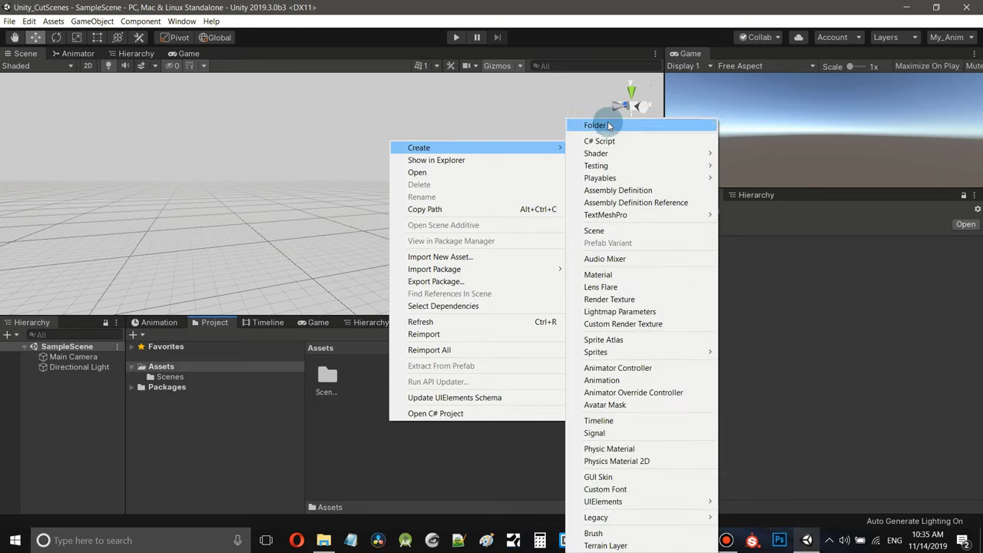
click(603, 125)
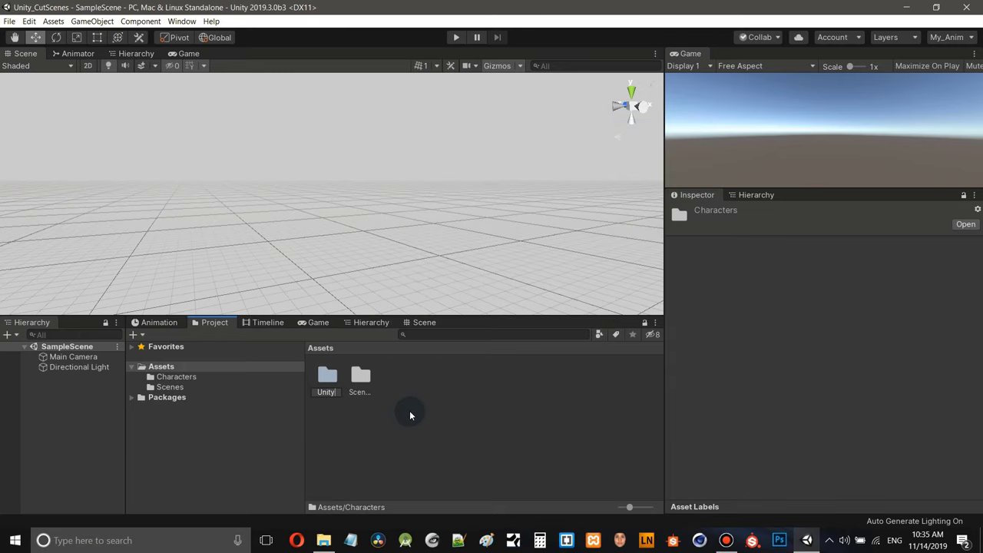
text(_CutScenes)
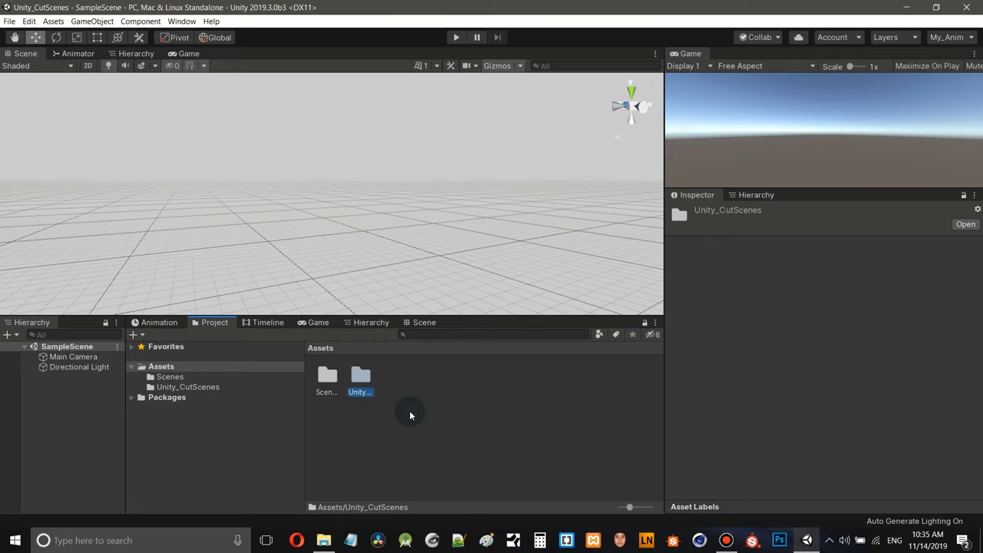
- Inside Unity_CutScenes, create a Materials folder
click(188, 386)
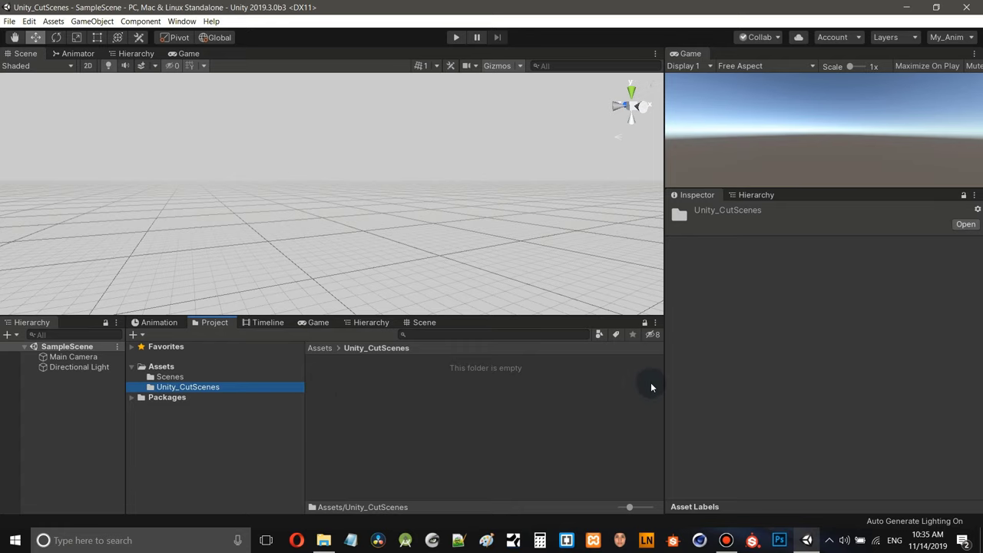
right_click(333, 374)
mouse_move(361, 101)
click(553, 102)
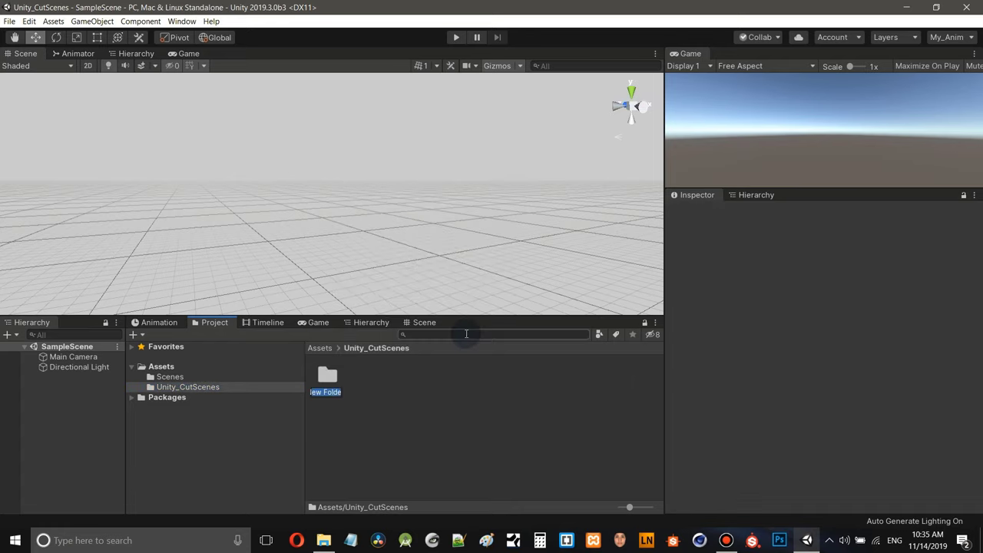
text(Materials)
key(Return)
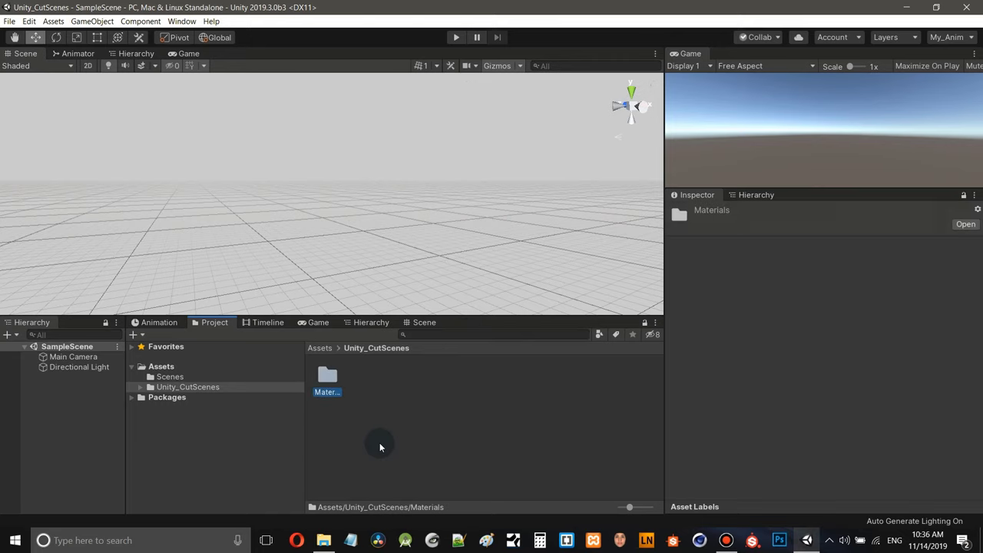
- Add Characters and texture folders alongside Materials in Unity_CutScenes
right_click(380, 445)
mouse_move(500, 169)
click(624, 132)
text(Characters)
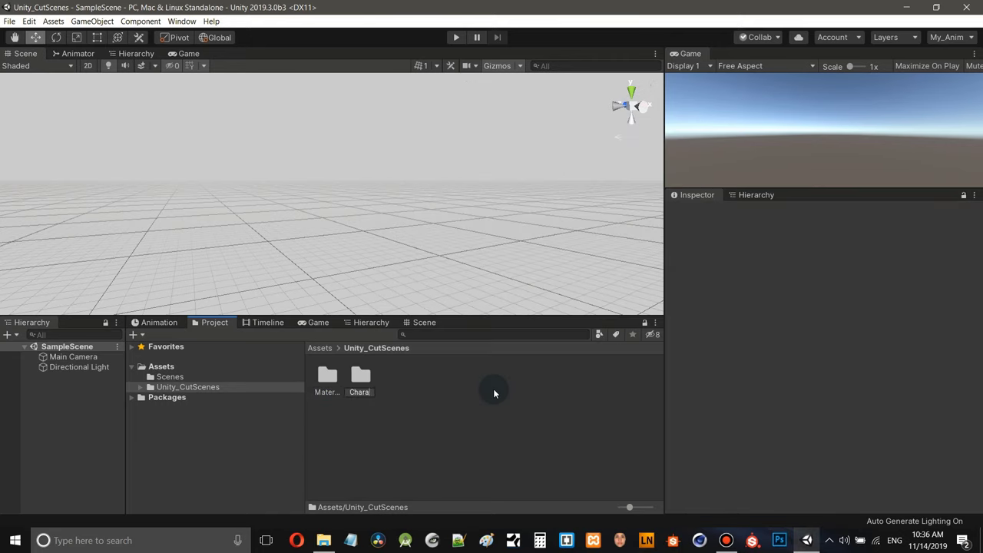
right_click(428, 395)
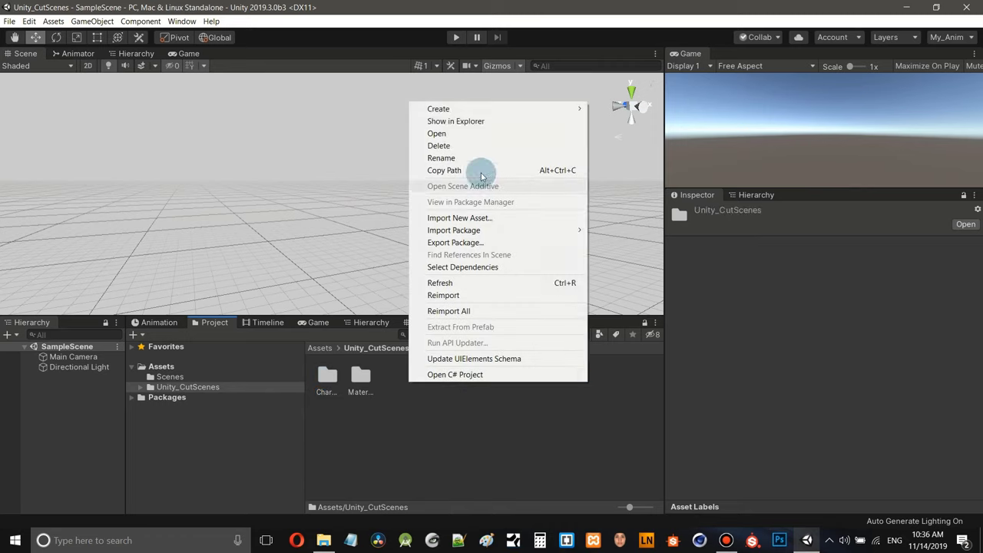
mouse_move(434, 105)
click(626, 107)
text(texture)
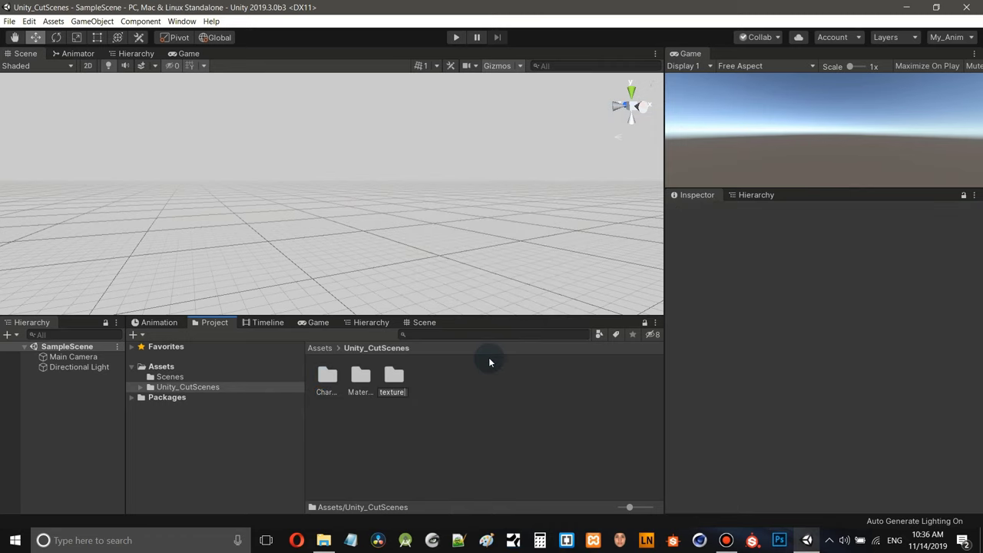
click(489, 357)
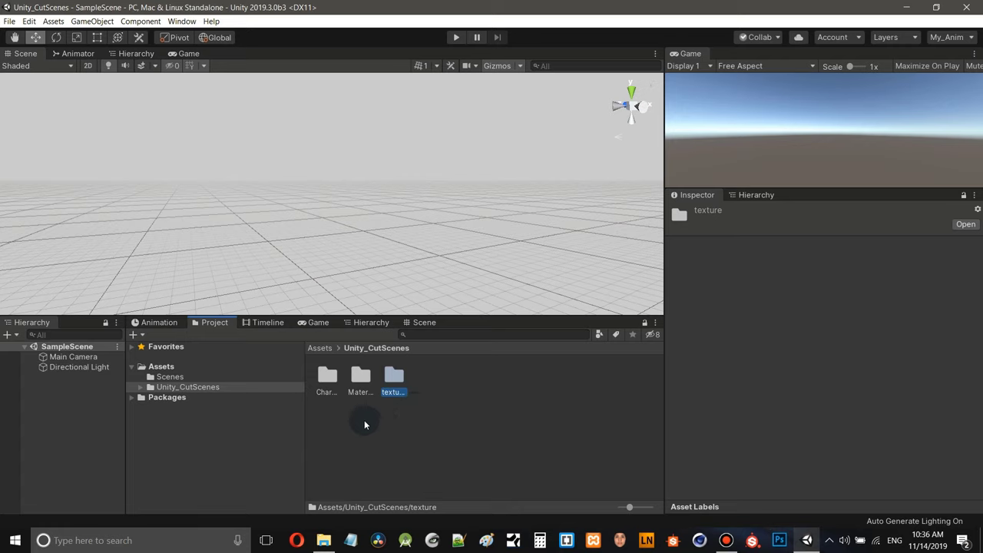
- Open the empty Characters folder and expand Unity_CutScenes in the folder tree
click(325, 377)
double_click(326, 378)
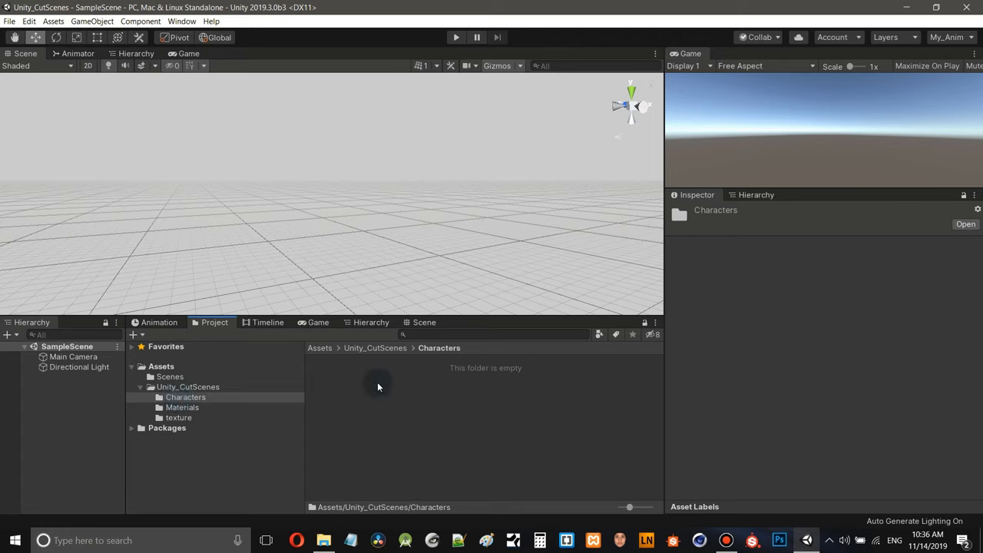
click(140, 389)
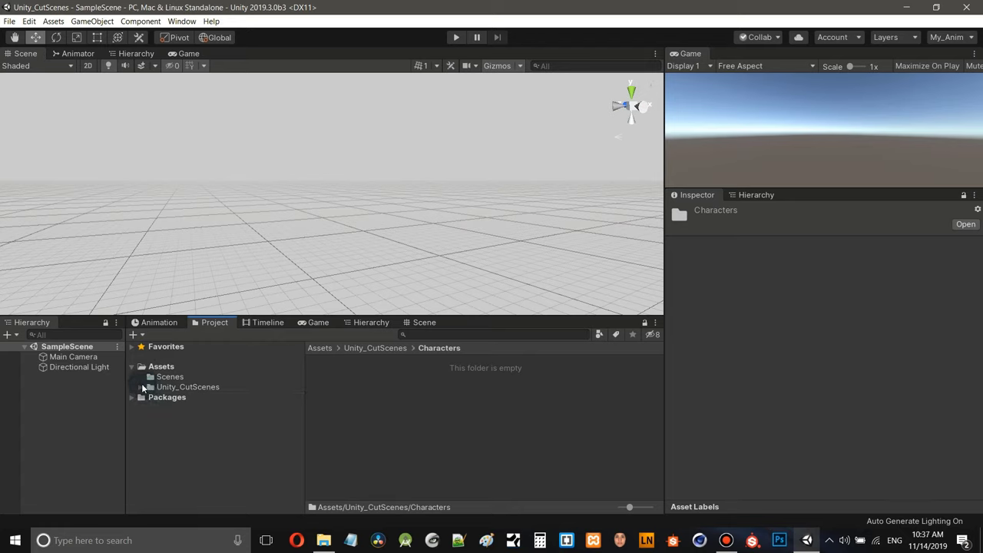
click(139, 389)
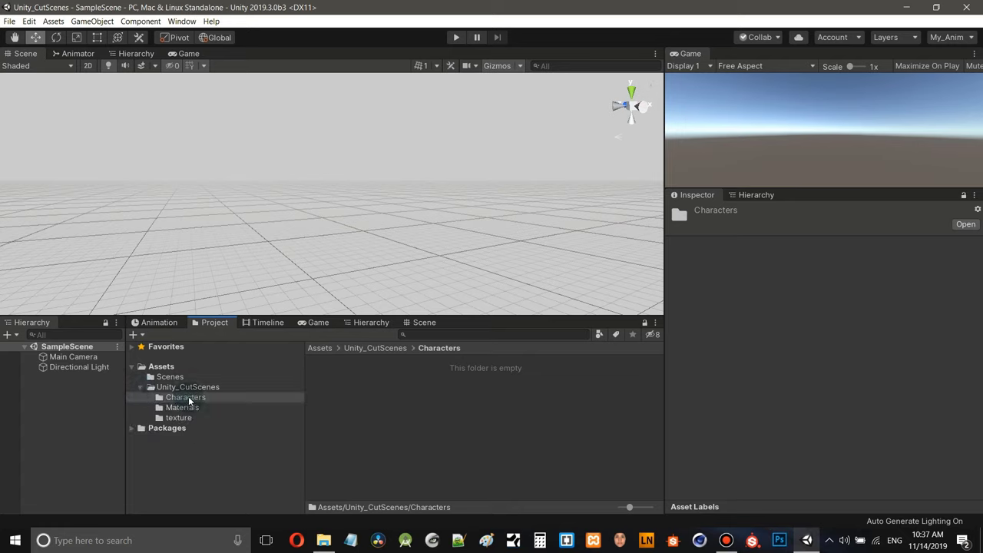
- Import the BikeRider, MainBike and Stripes FBX files from Export into Characters, then close Explorer
click(327, 543)
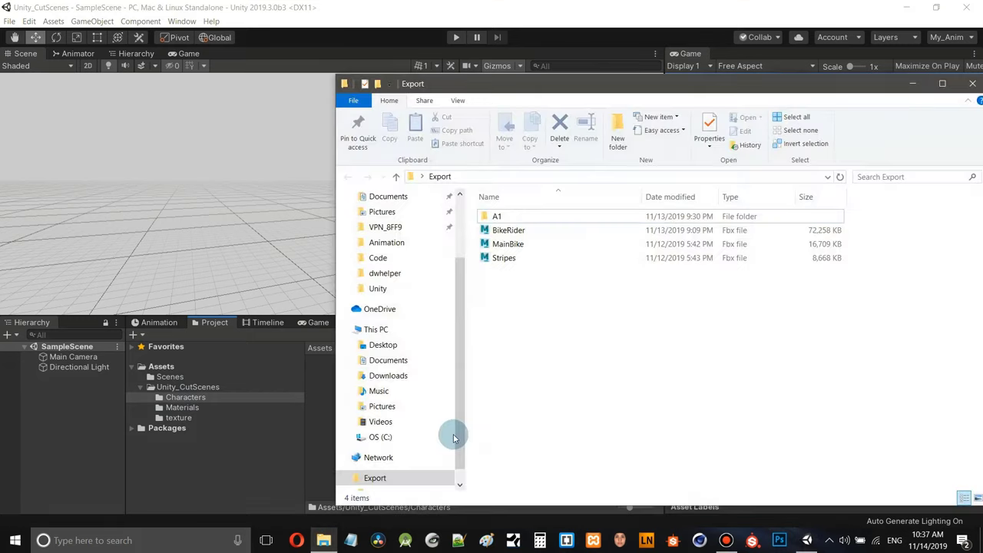
drag(545, 84, 812, 112)
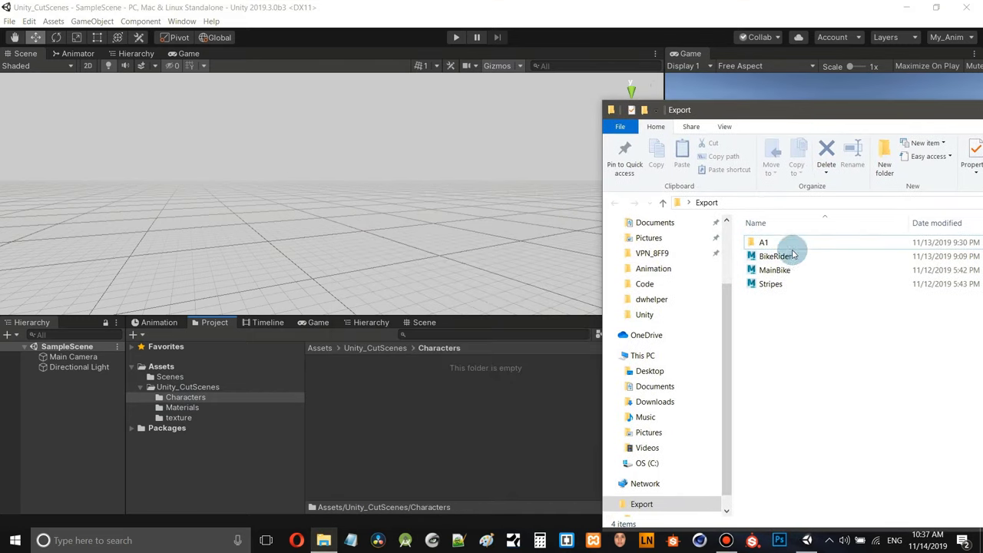
click(771, 282)
drag(628, 355, 402, 432)
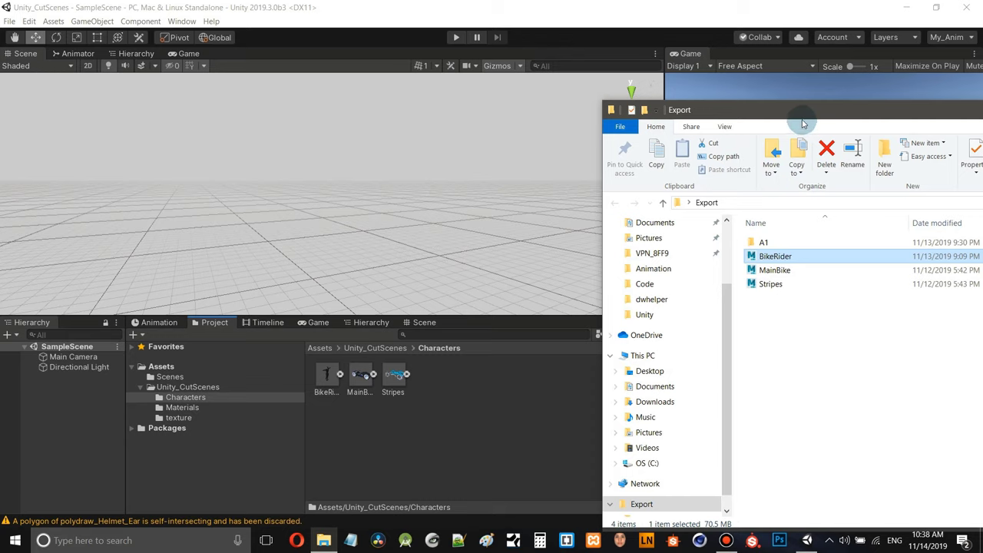
drag(803, 123, 431, 134)
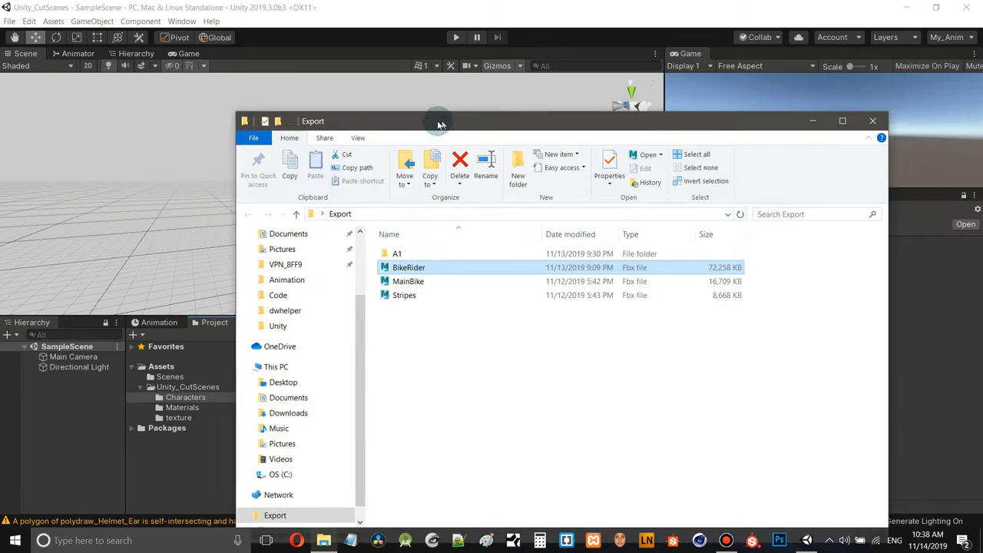
click(869, 122)
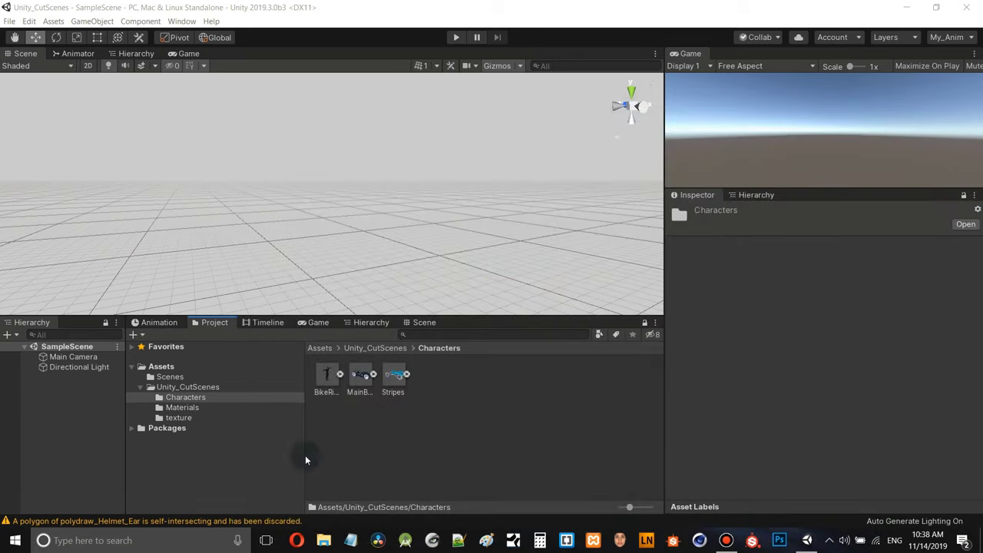
- Read the self-intersecting helmet polygon warnings in the Console, clear them, and close it
click(153, 521)
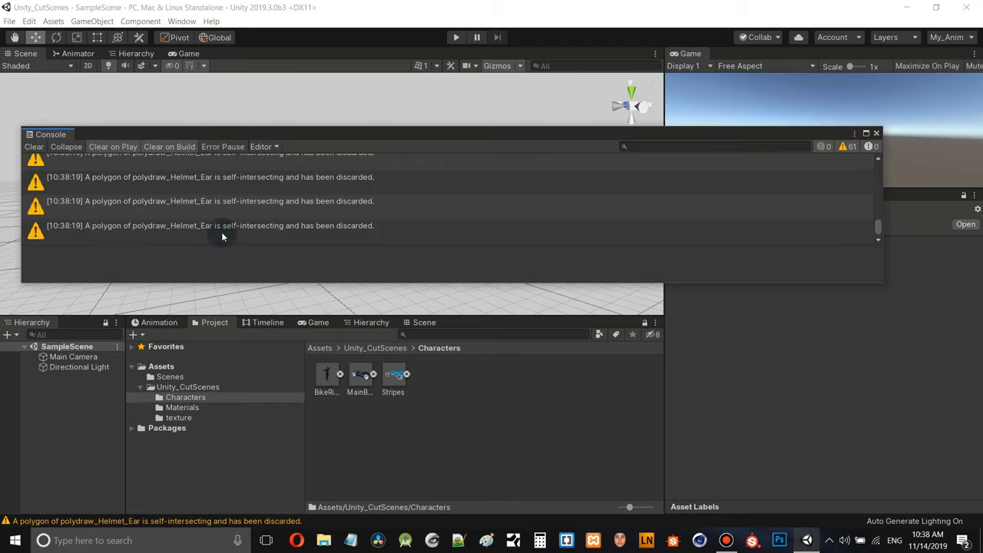
scroll(343, 221, down, 1)
scroll(331, 207, down, 2)
scroll(126, 204, up, 1)
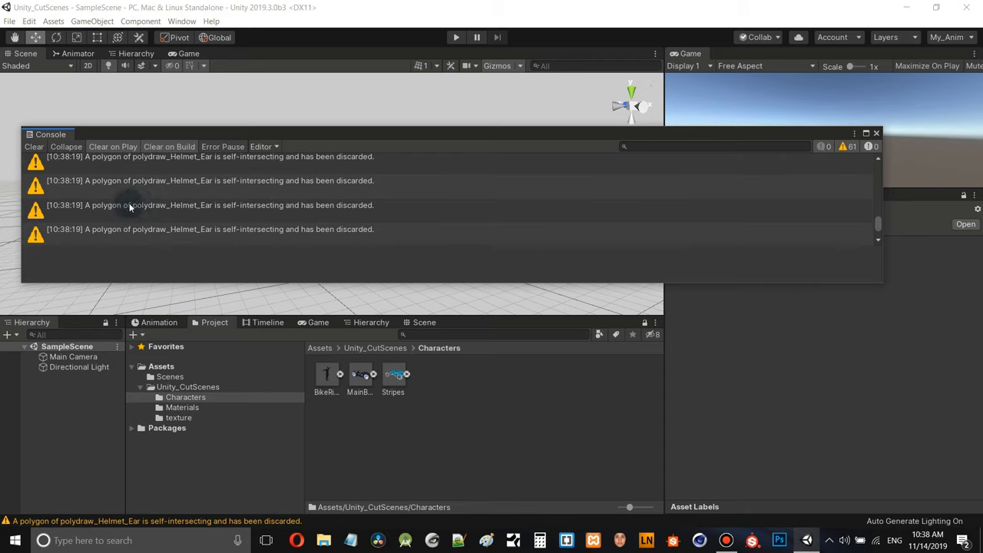
scroll(203, 193, up, 1)
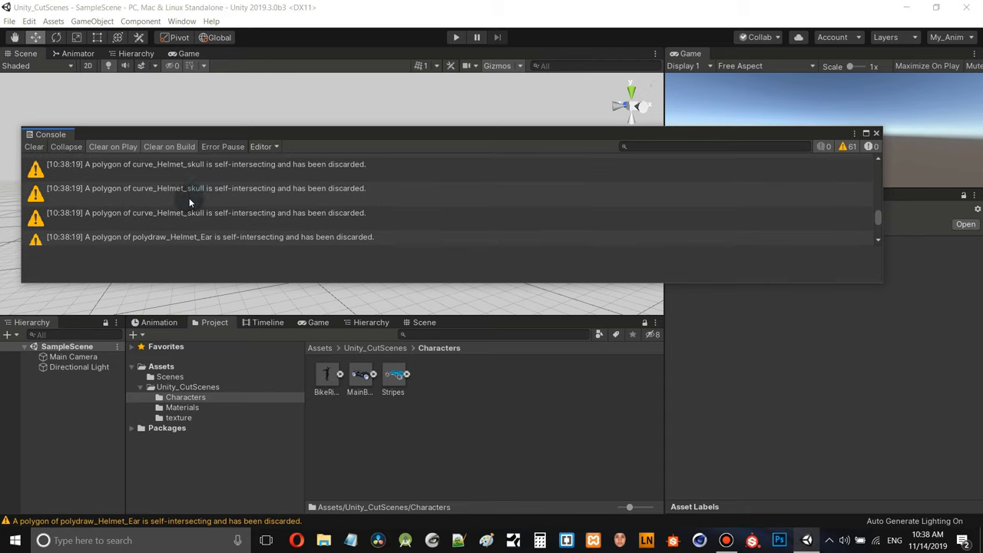
click(34, 146)
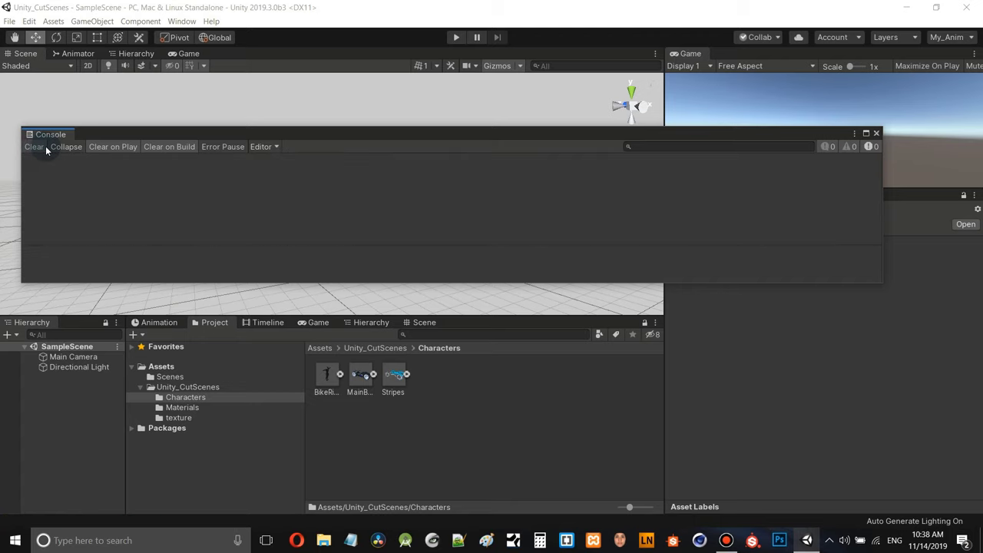
click(876, 134)
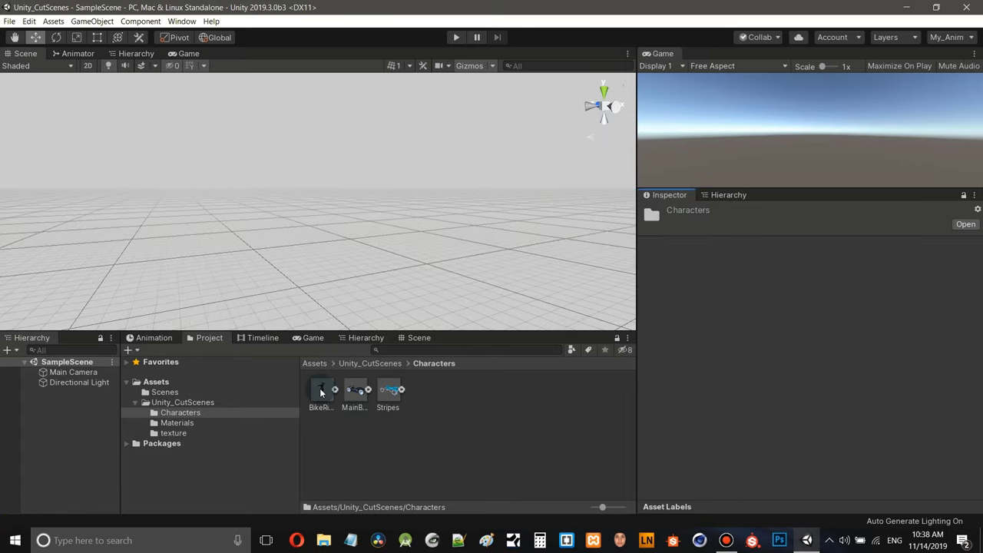
- Select BikeRider, browse its Model, Rig, Animation and Materials tabs, and enlarge the preview
click(320, 389)
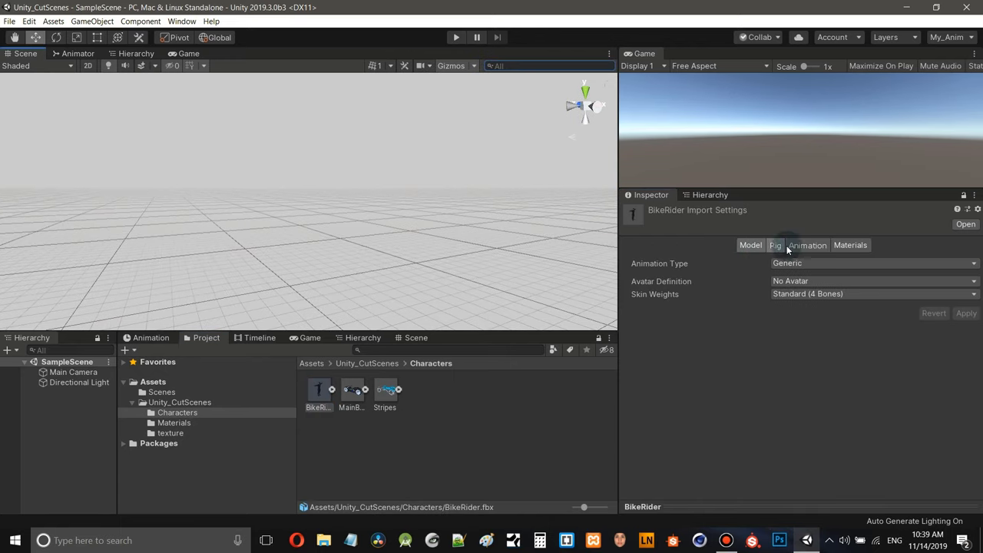
click(747, 245)
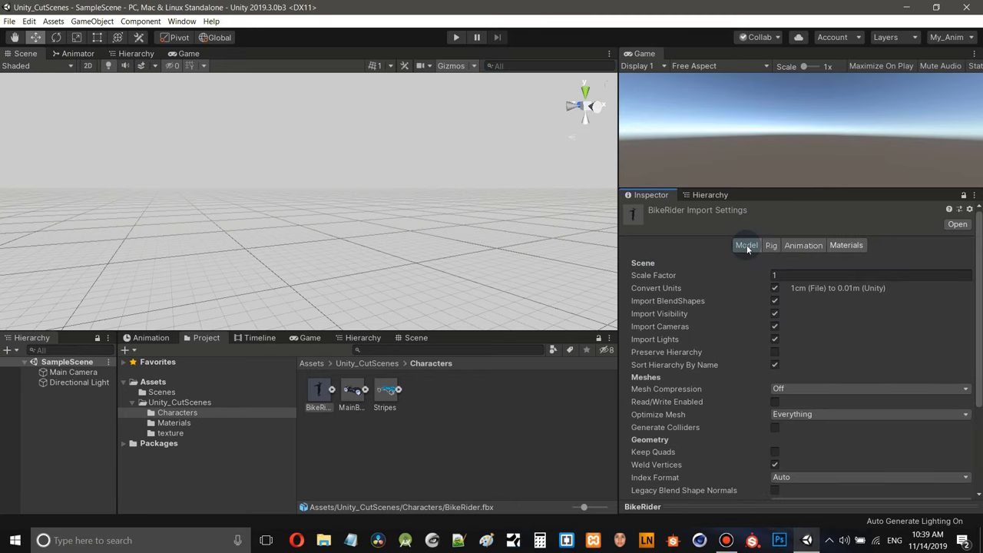
click(774, 246)
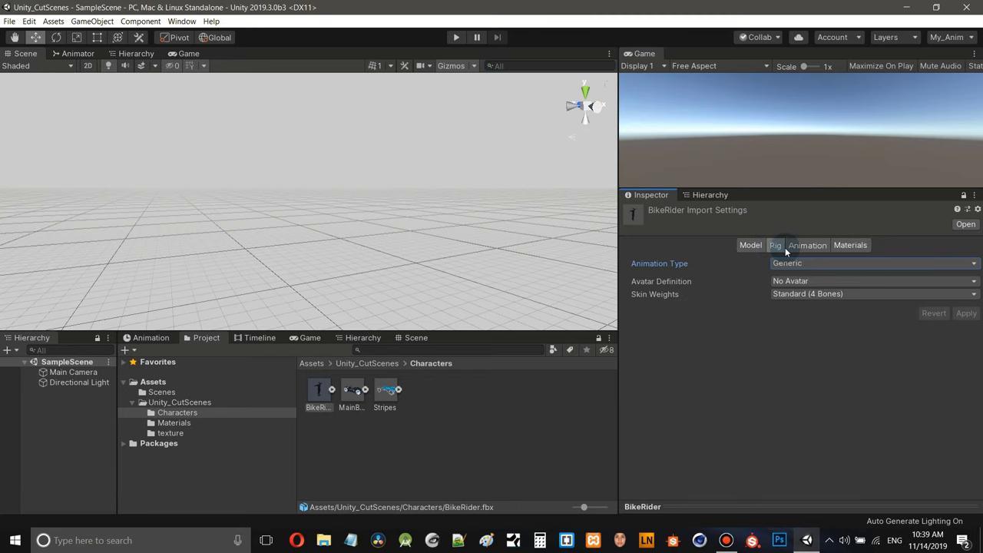
click(807, 247)
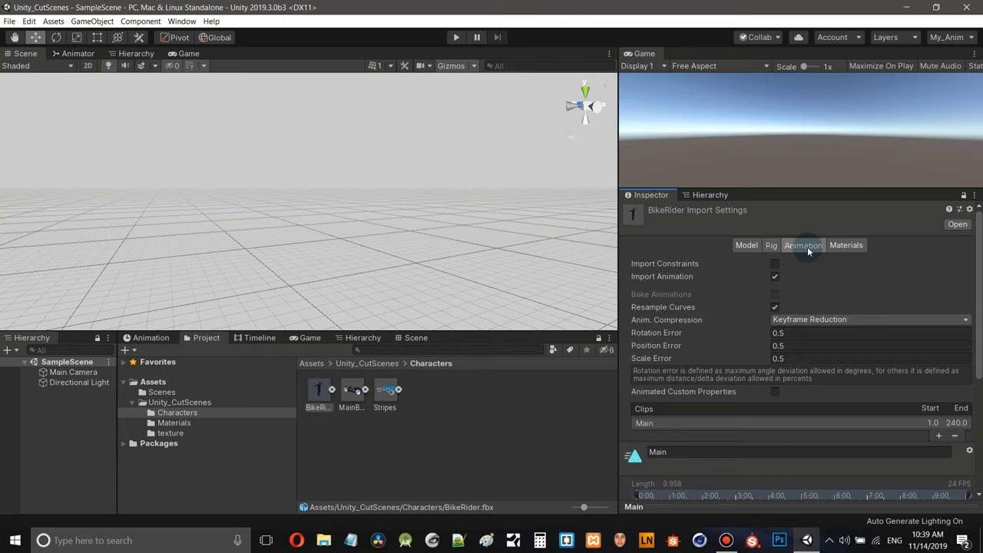
click(849, 246)
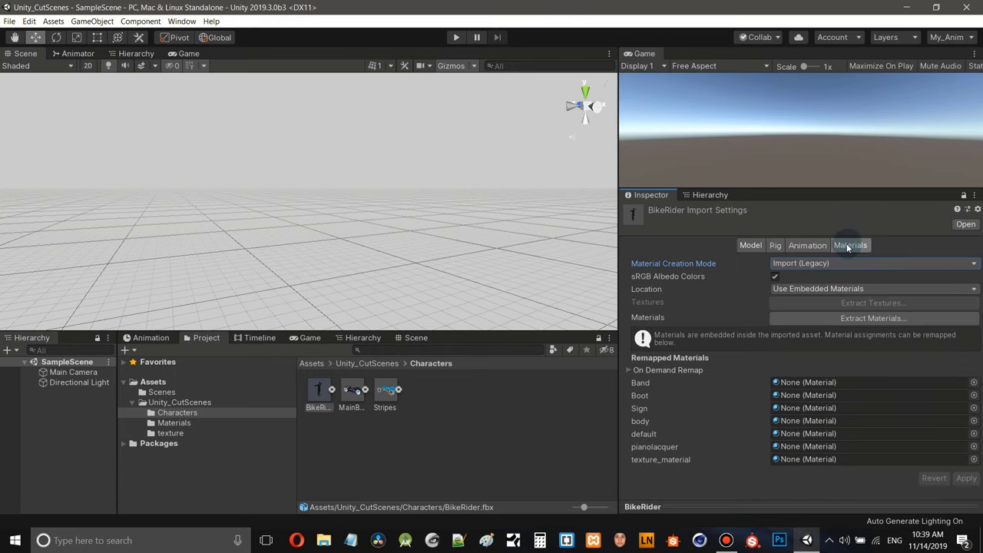
click(751, 245)
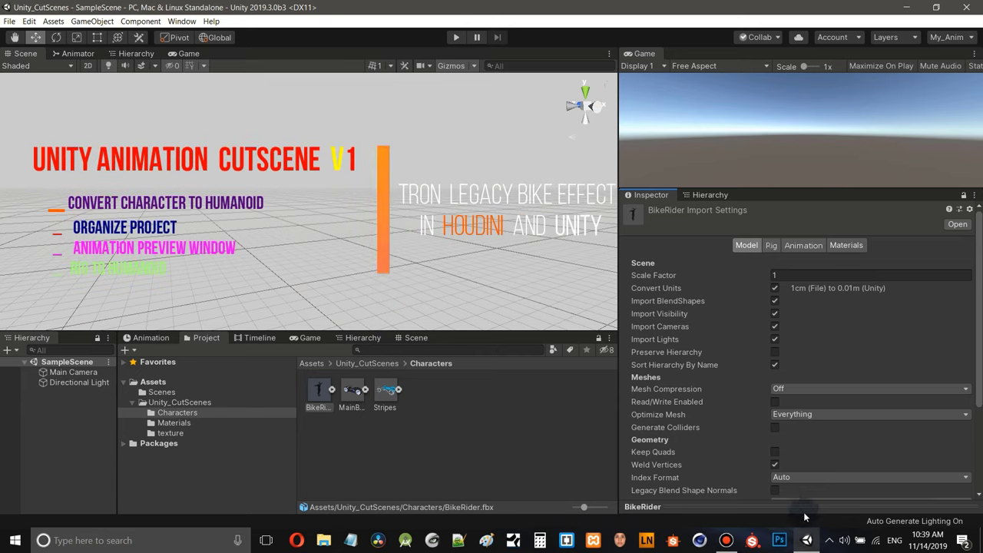
drag(789, 507, 757, 461)
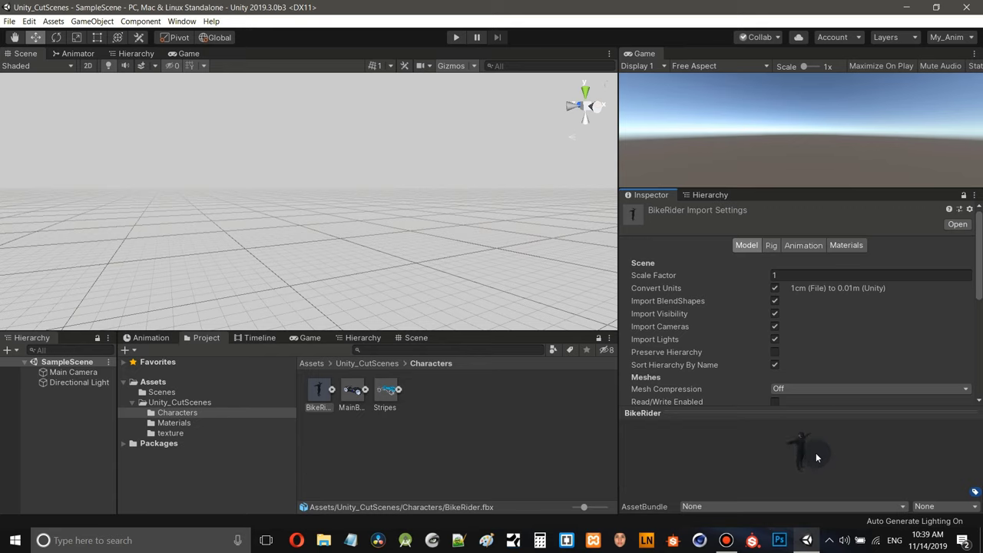
- Rotate the BikeRider character in a detached preview window to face the front
right_click(857, 412)
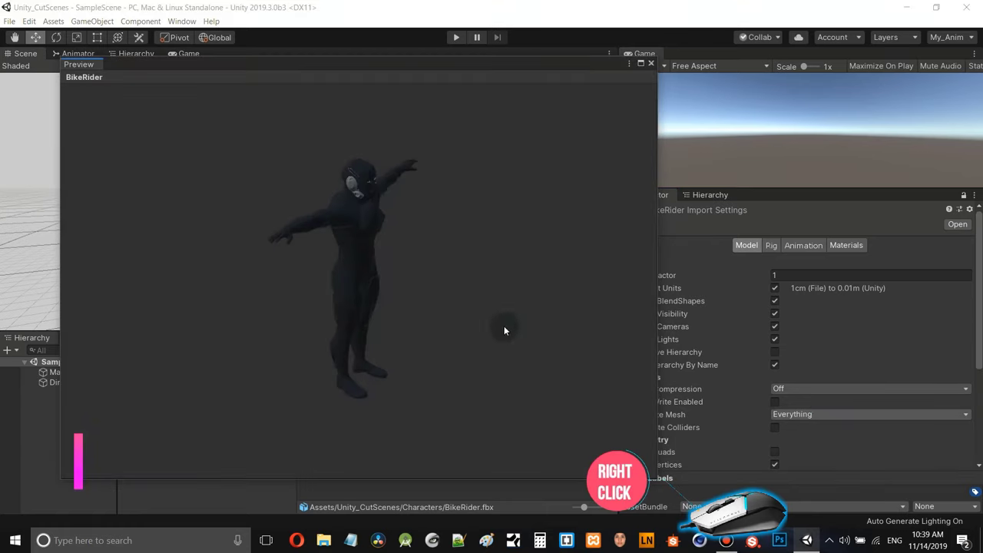
drag(485, 68, 448, 74)
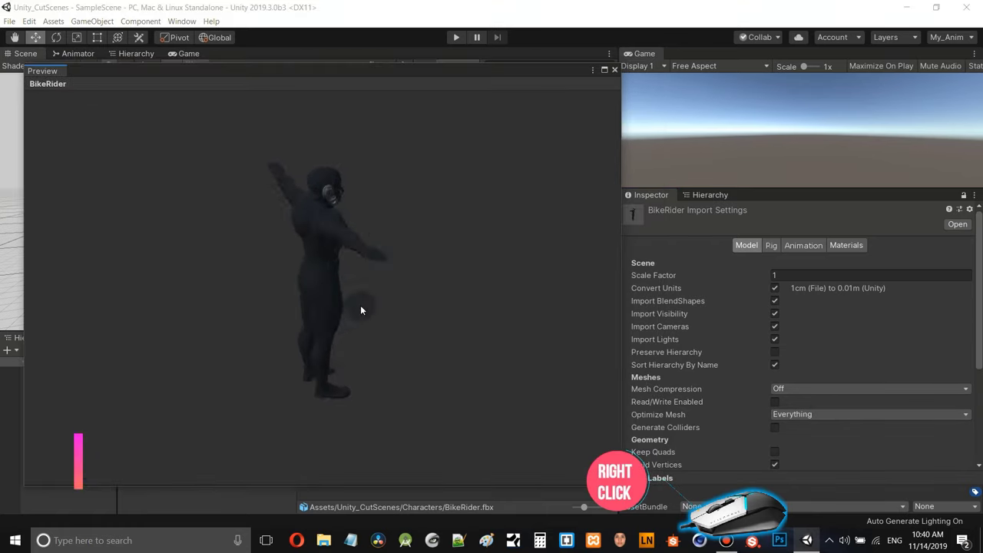
drag(361, 307, 615, 72)
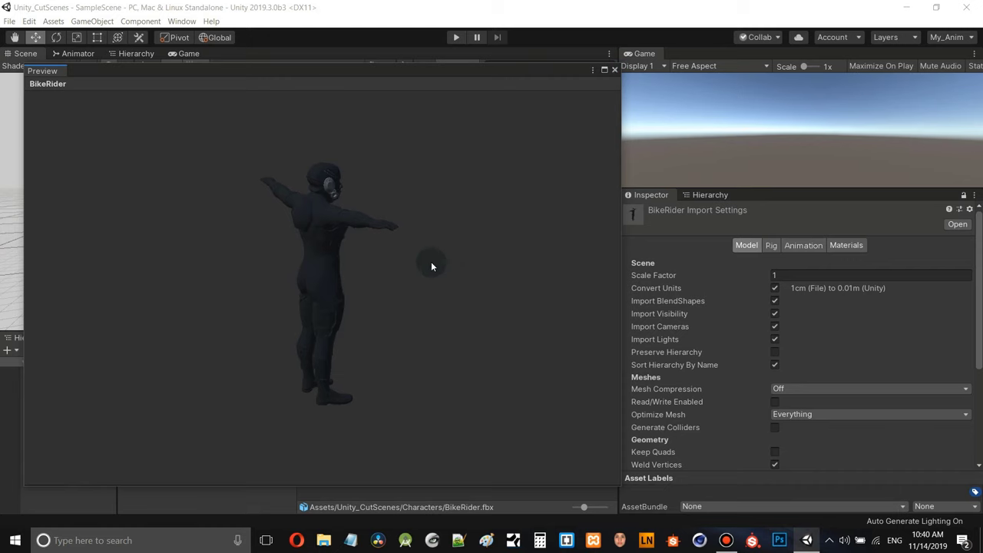
drag(431, 261, 435, 251)
click(614, 69)
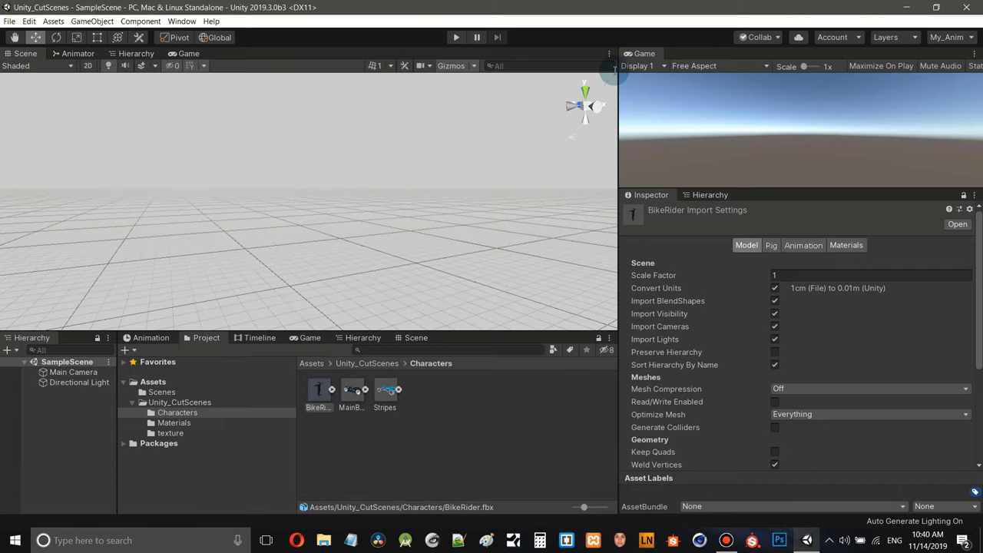
- Review BikeRider's seven remapped material slots, all None, then open the empty Materials folder
click(841, 246)
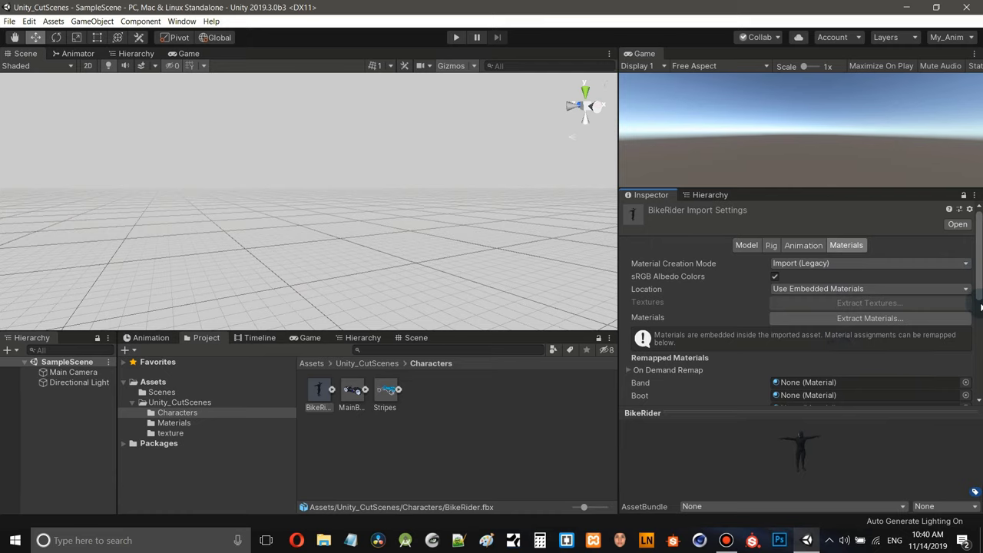
scroll(868, 369, down, 3)
drag(874, 411, 818, 509)
right_click(818, 509)
click(853, 516)
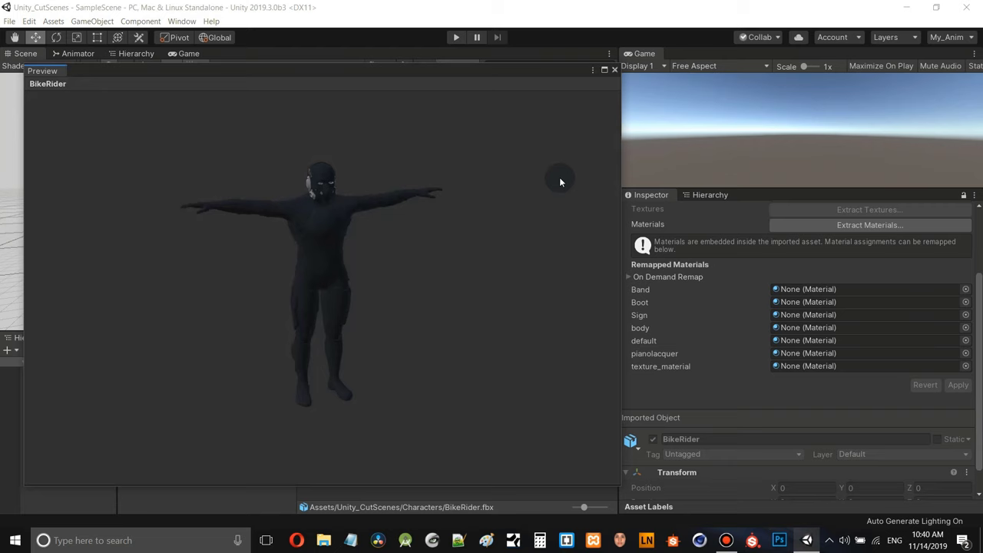
click(615, 70)
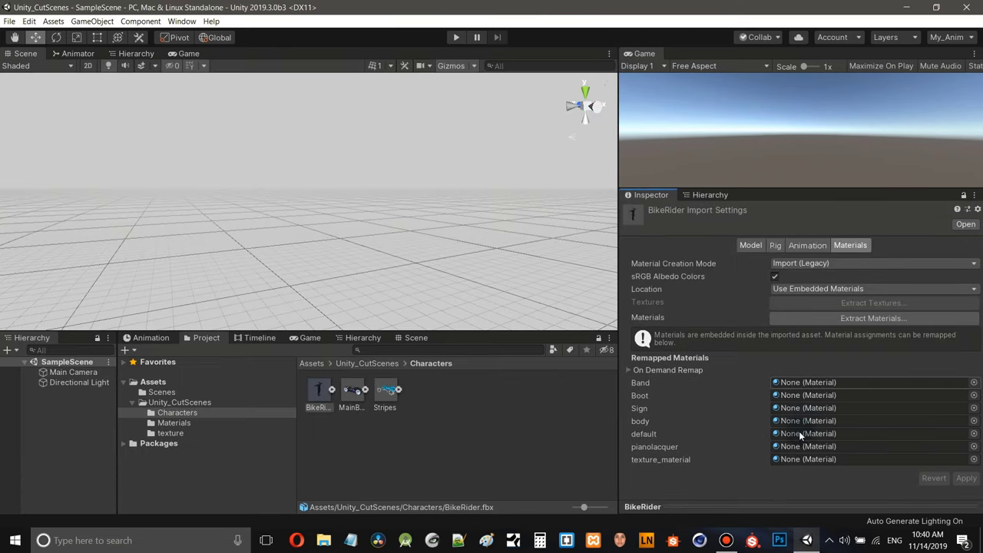
click(803, 385)
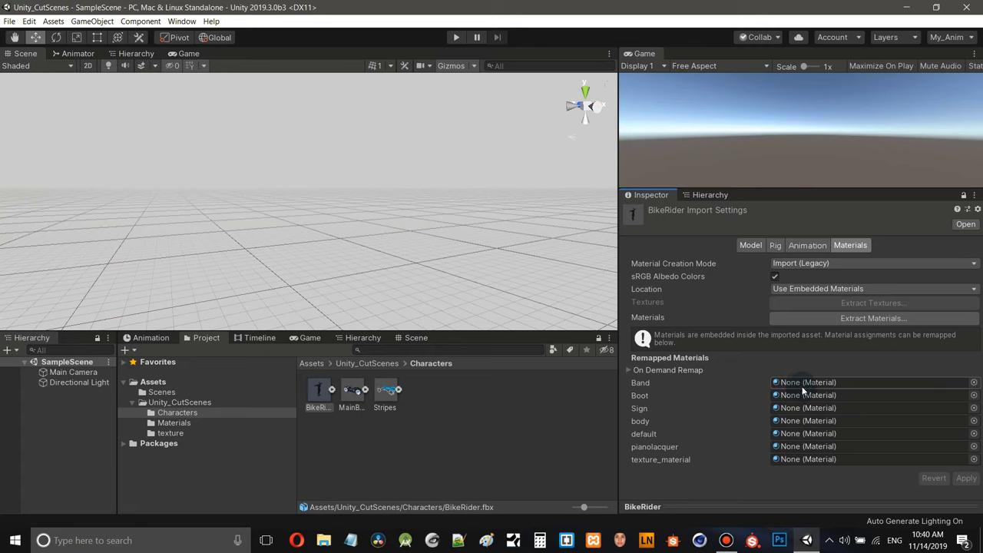
click(170, 424)
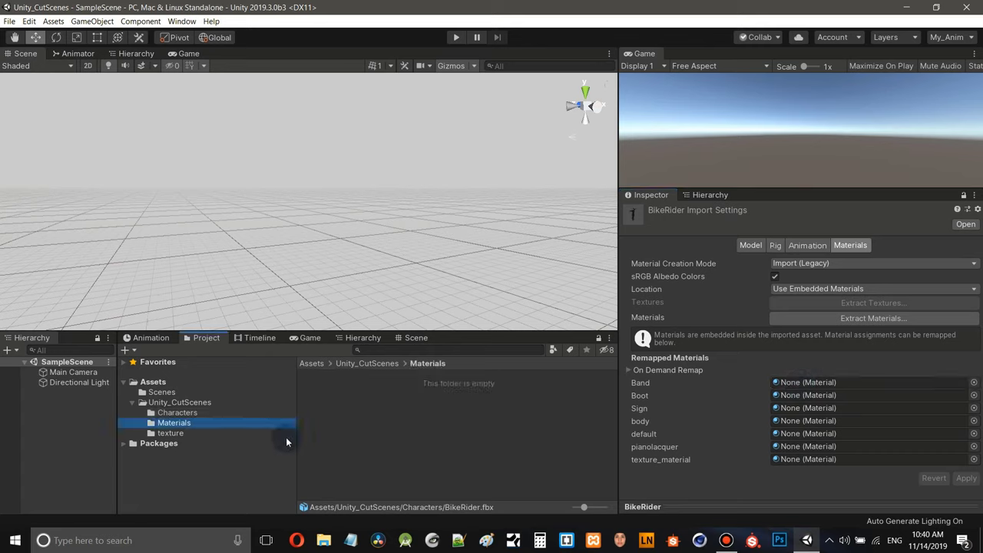
- Create a new material in the Materials folder and name it Basic
right_click(380, 416)
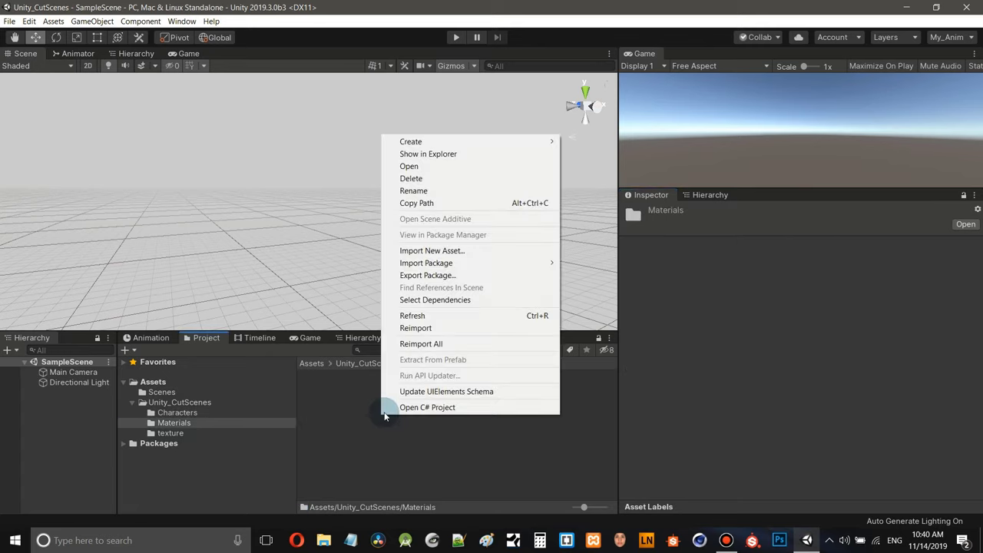
mouse_move(457, 141)
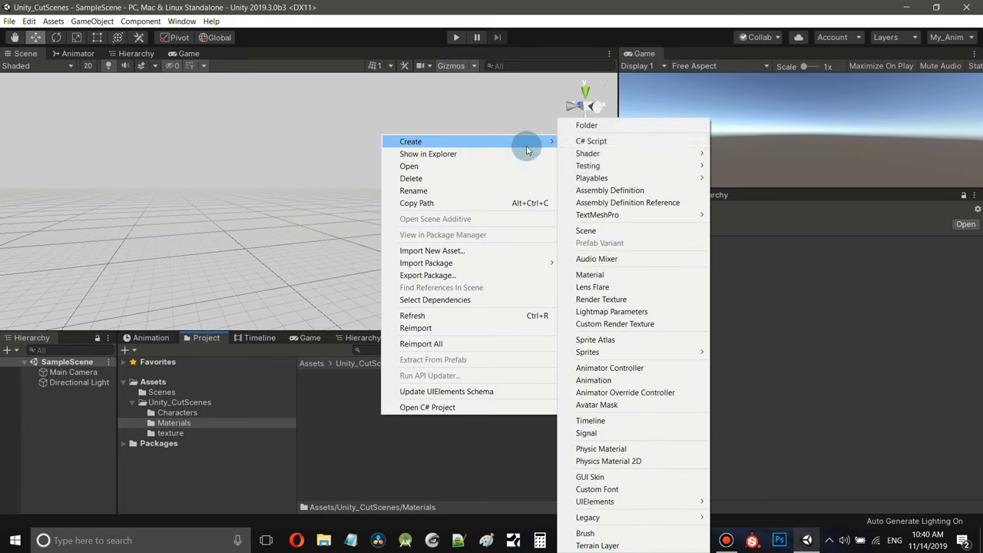
click(628, 274)
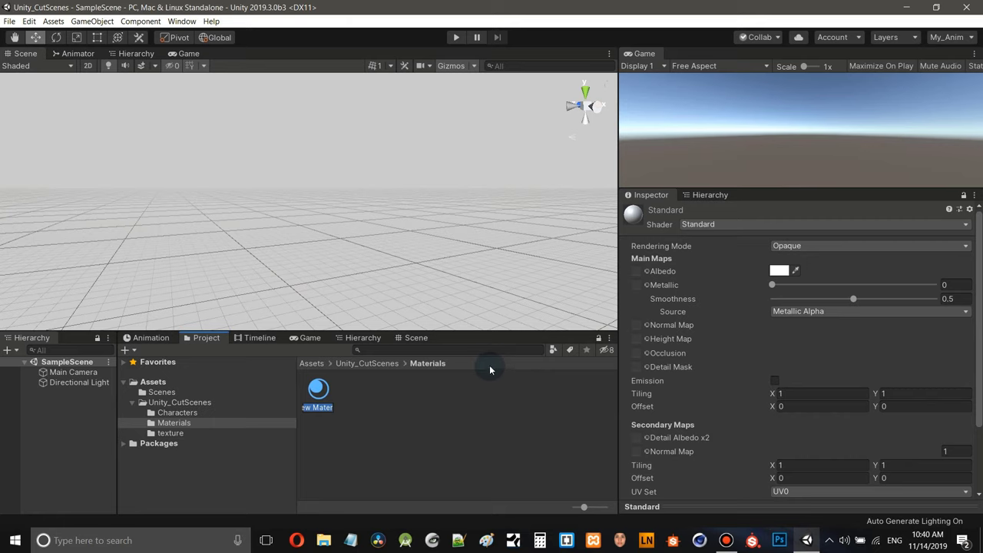
text(Basic)
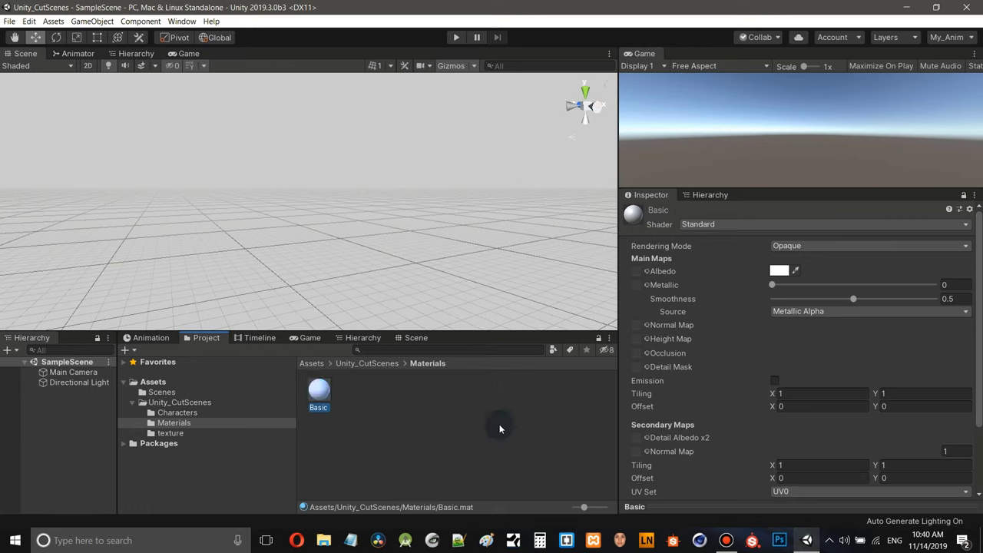
- Drag the Basic material onto BikeRider's Band and body slots and apply the remapping
click(176, 413)
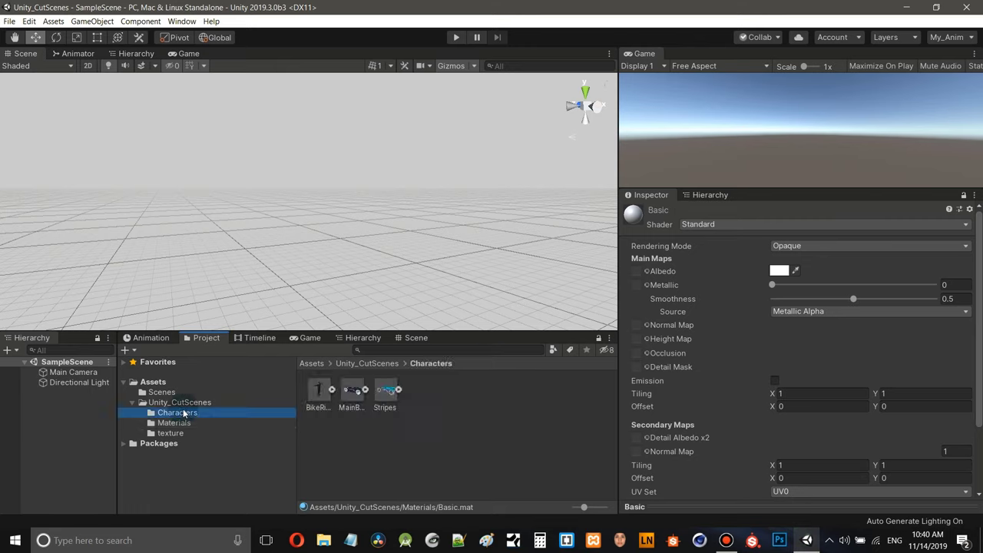
click(321, 390)
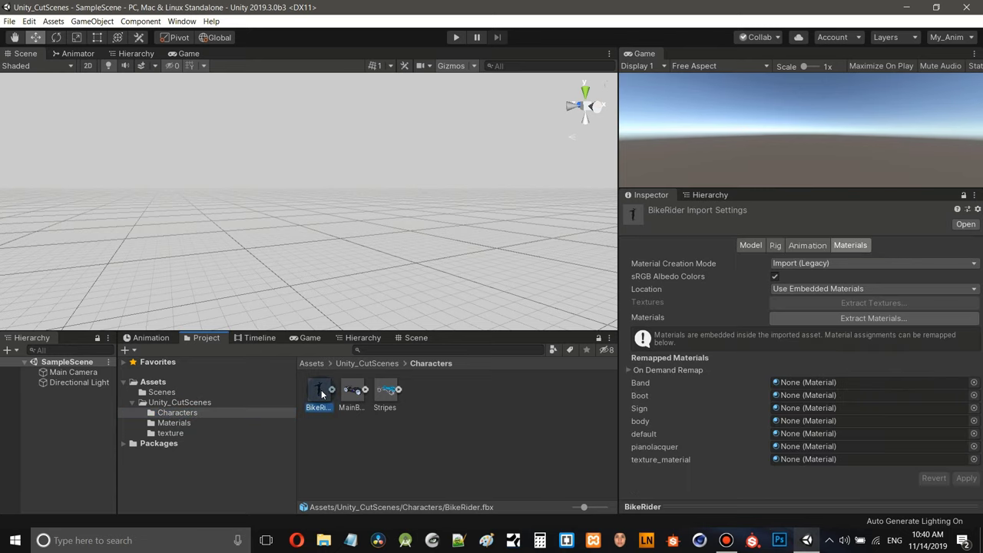
click(174, 422)
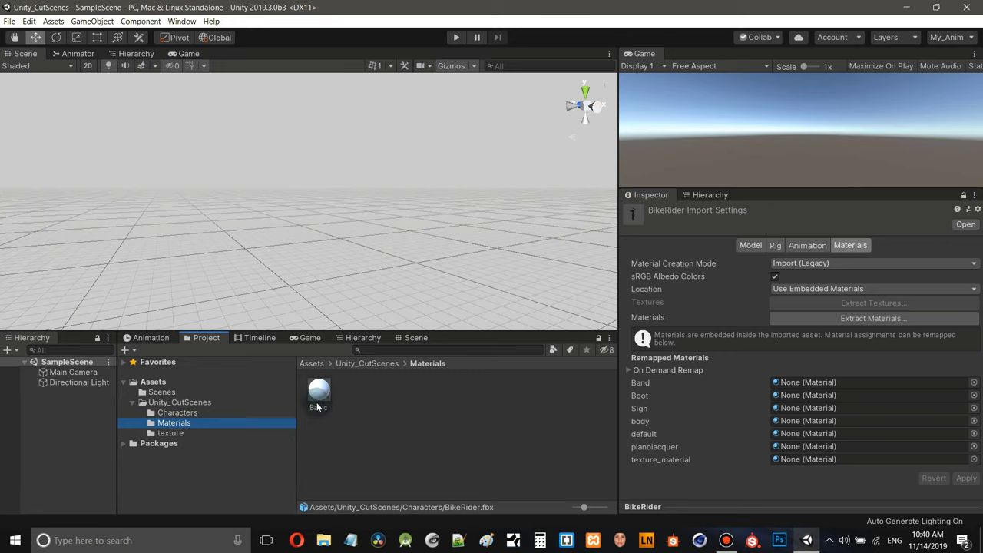
drag(317, 407, 848, 383)
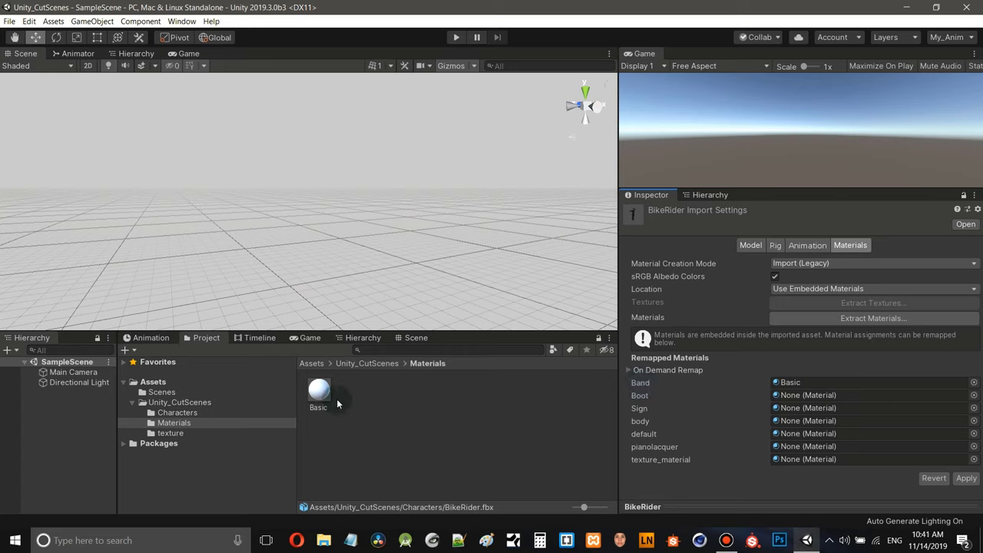
drag(319, 392, 793, 408)
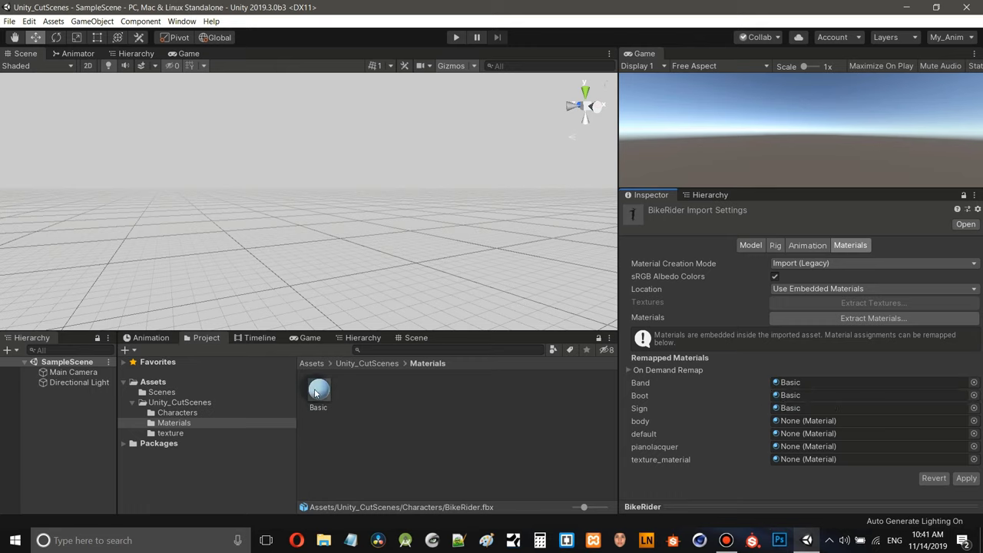
drag(321, 396, 800, 421)
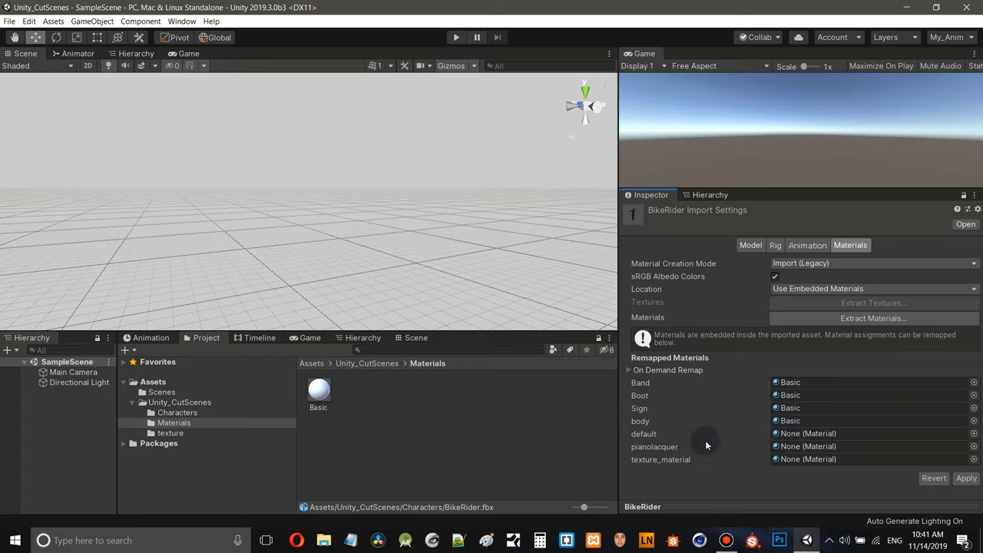
click(970, 479)
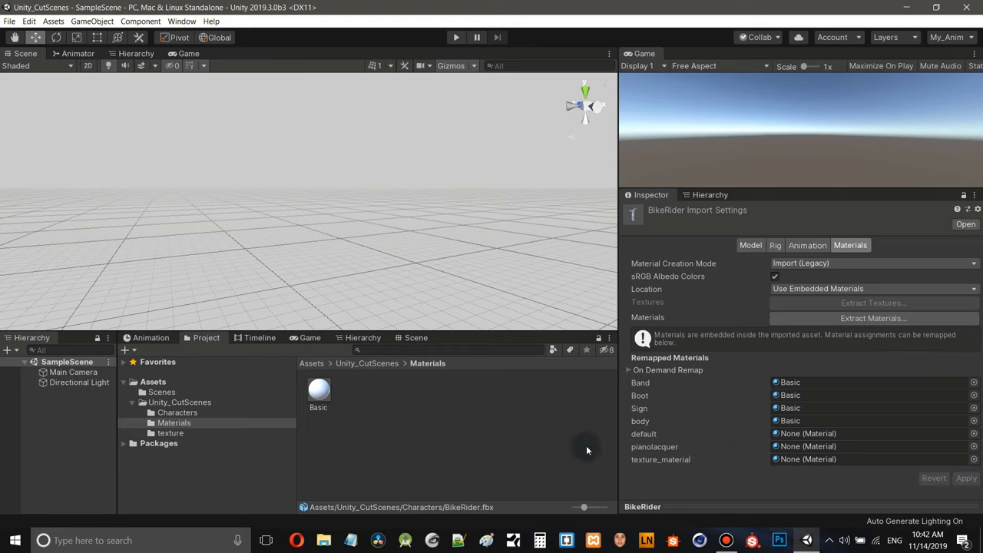
- Show the Model tab and orbit the Basic-shaded rider in the floating preview before closing it
click(751, 245)
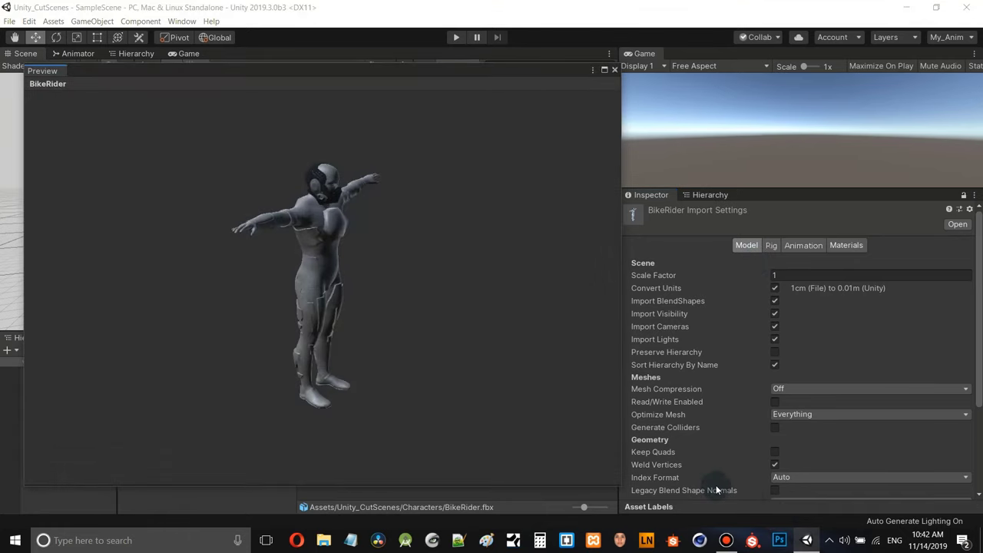
drag(417, 322, 131, 265)
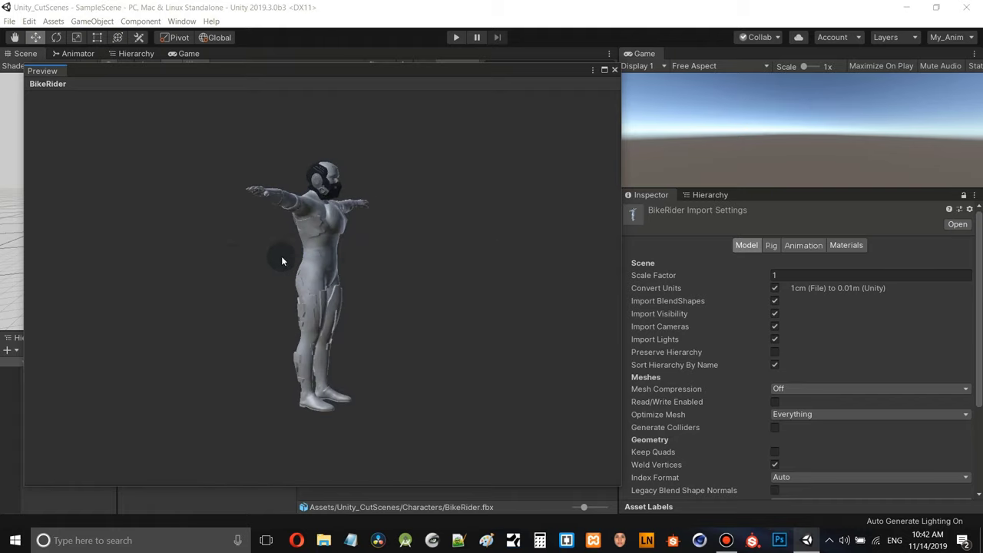
drag(282, 261, 336, 146)
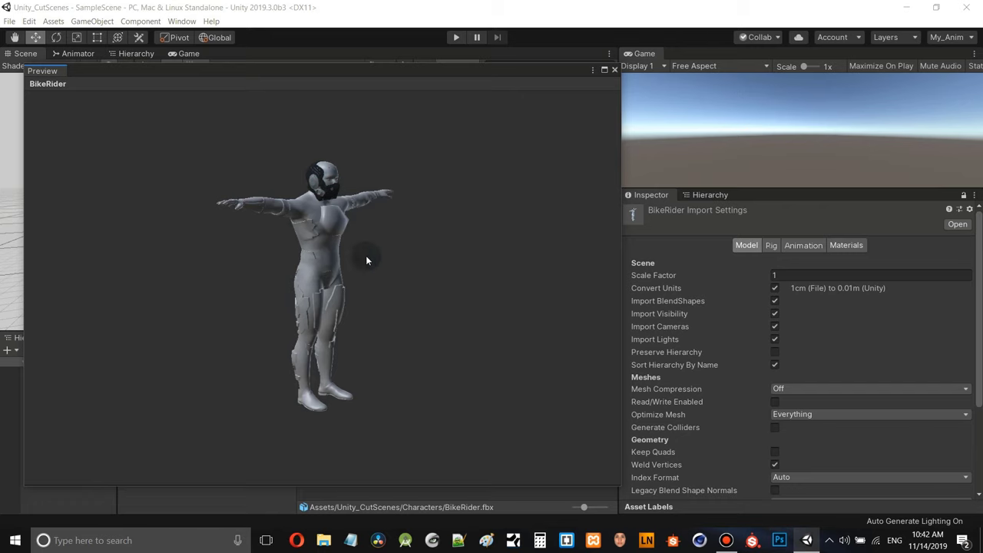
click(615, 71)
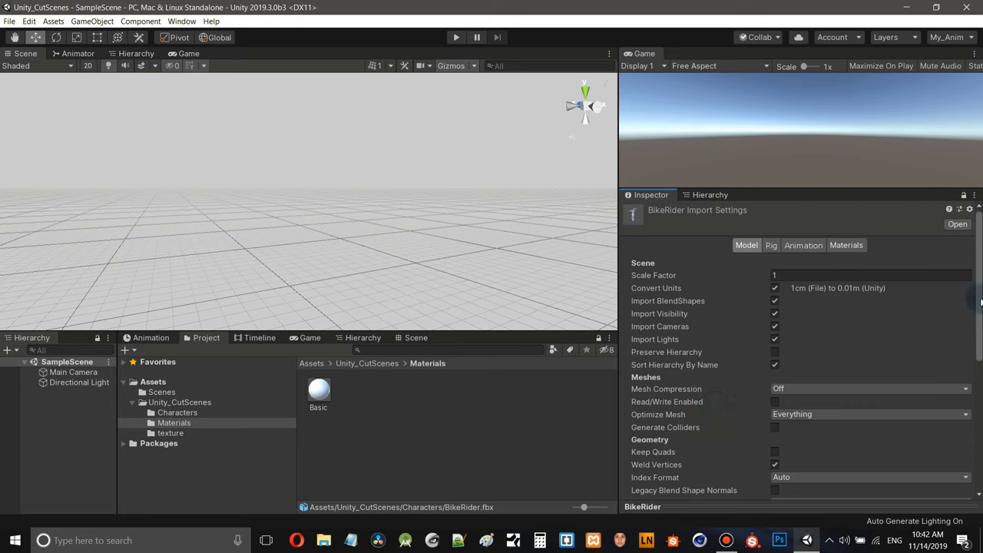
- Try BikeRider's Rig animation types, keeping Generic, then view the Main clip's Animation settings (frames 1–240)
click(218, 414)
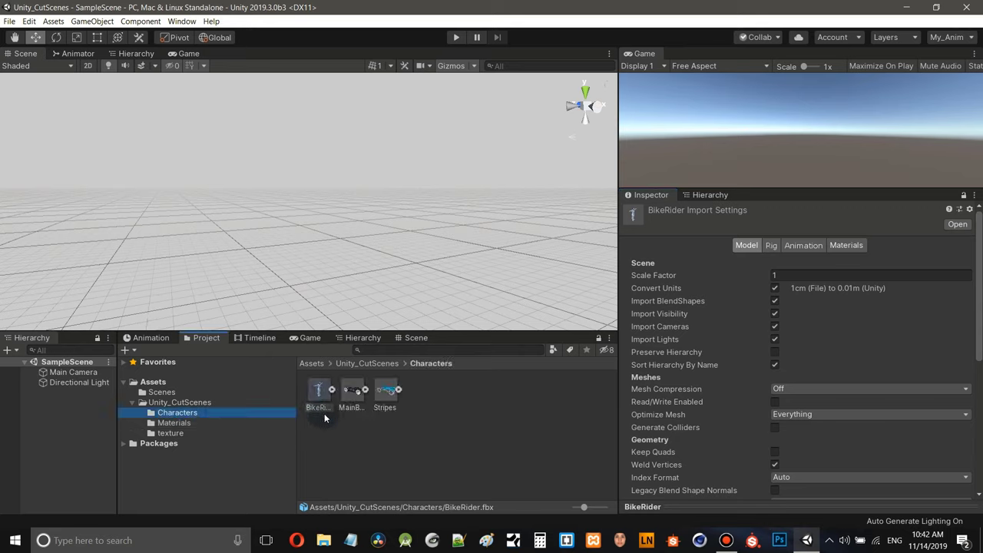
click(771, 247)
click(785, 263)
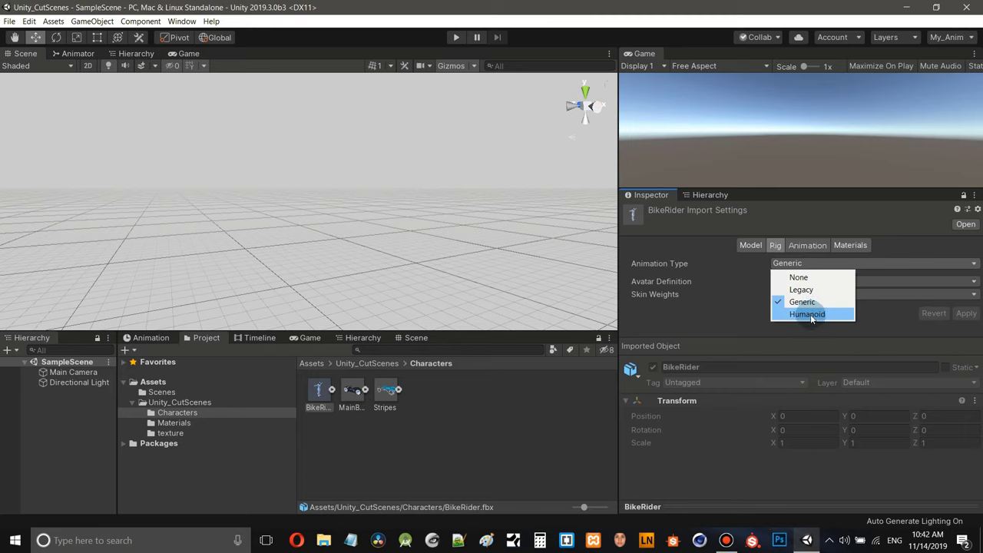
click(804, 315)
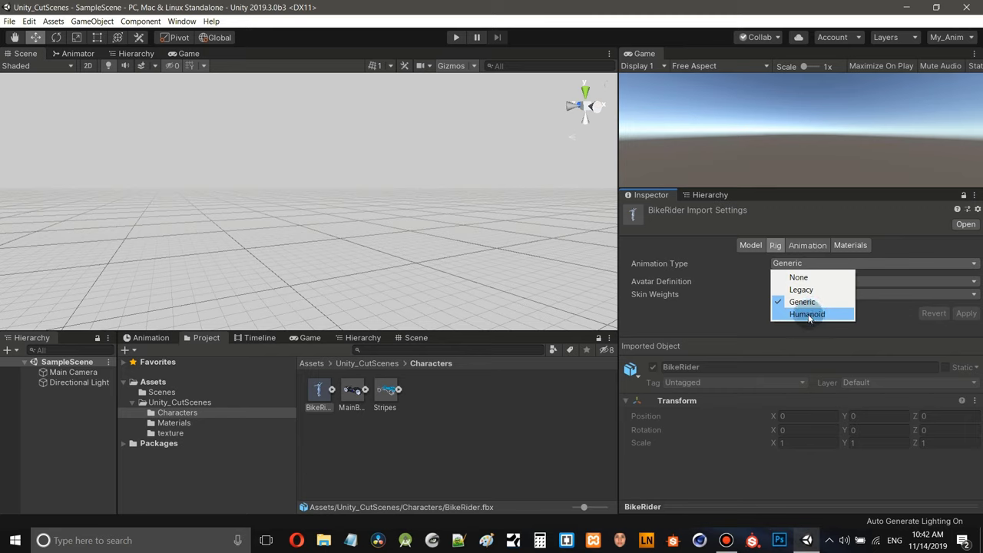
click(805, 243)
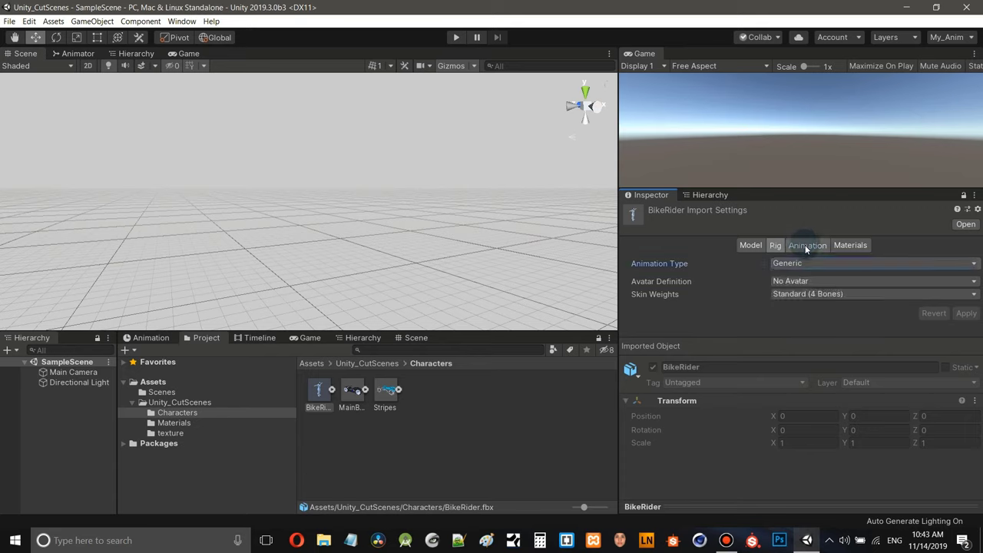
click(805, 246)
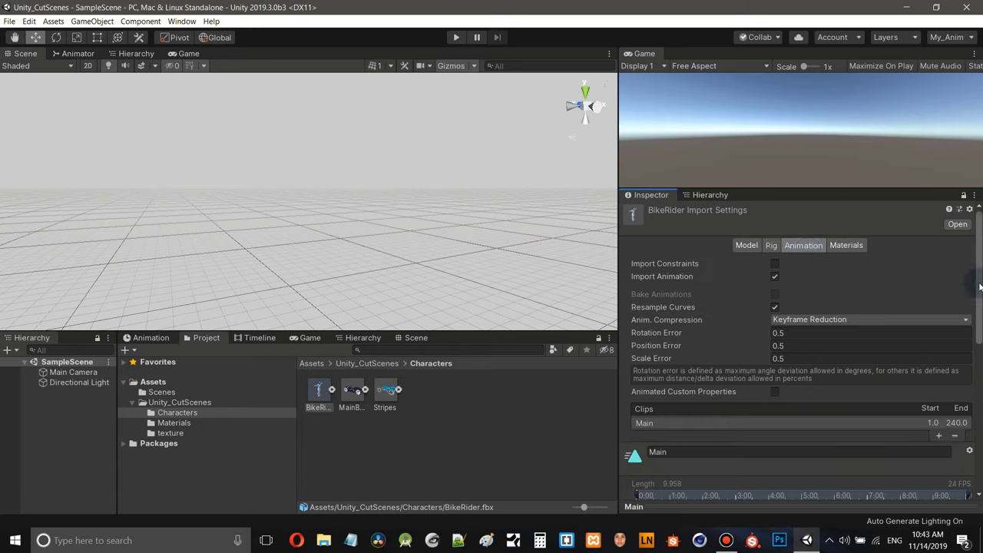
drag(979, 289, 977, 459)
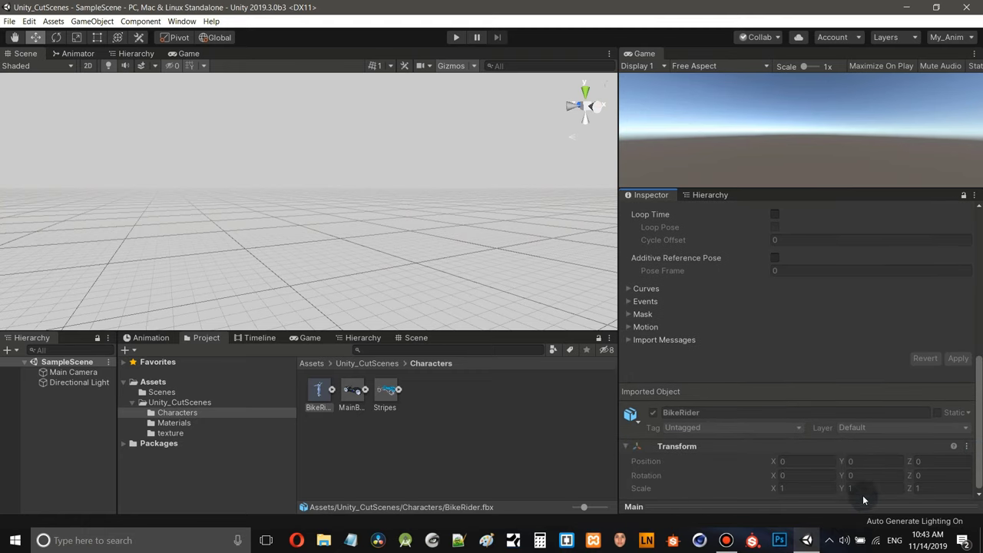
right_click(812, 506)
click(822, 515)
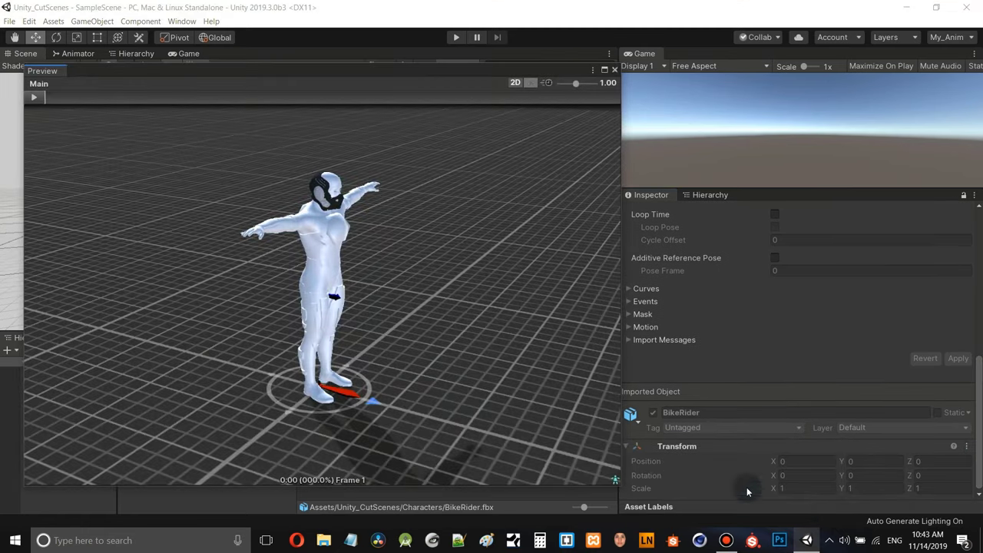
drag(257, 295, 291, 283)
drag(489, 254, 402, 235)
drag(402, 313, 192, 187)
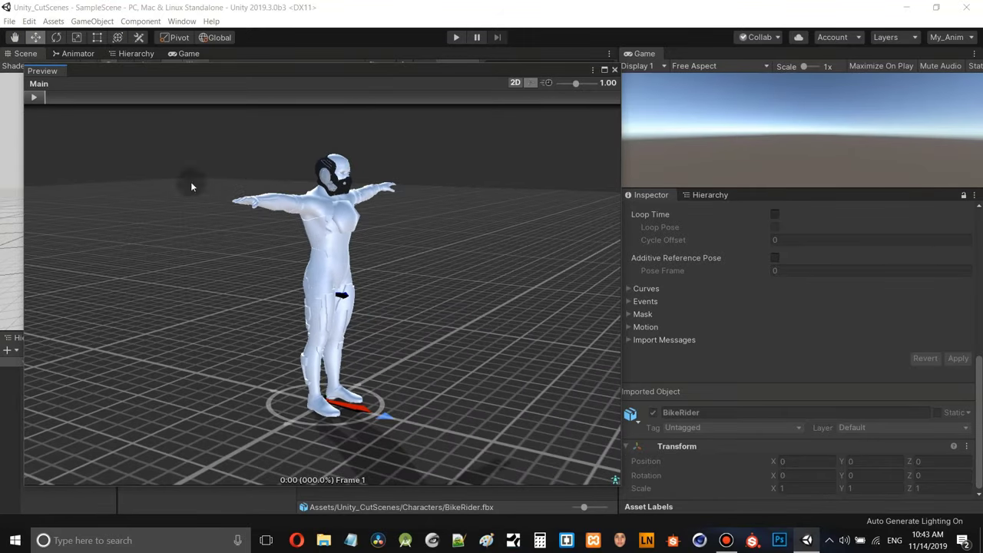
click(35, 98)
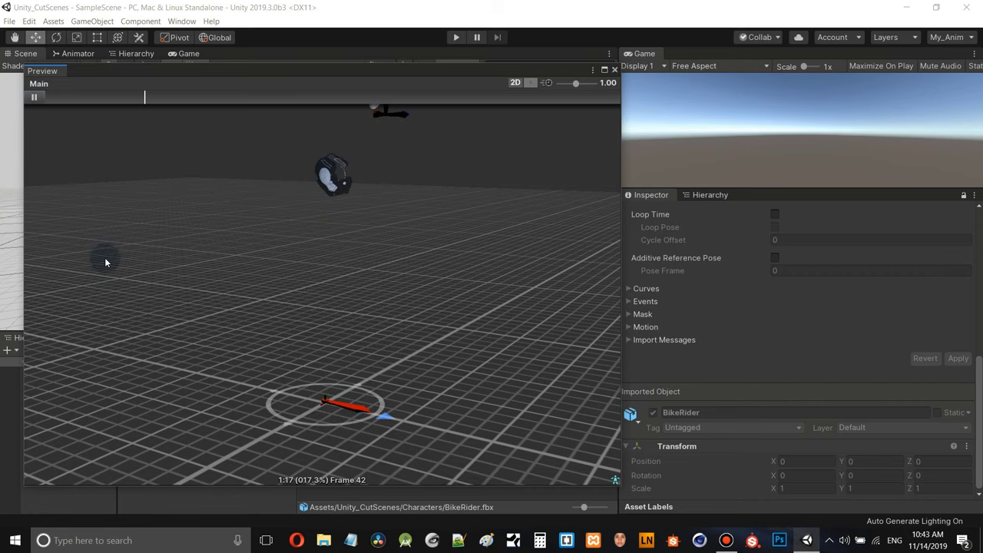
drag(127, 275, 131, 246)
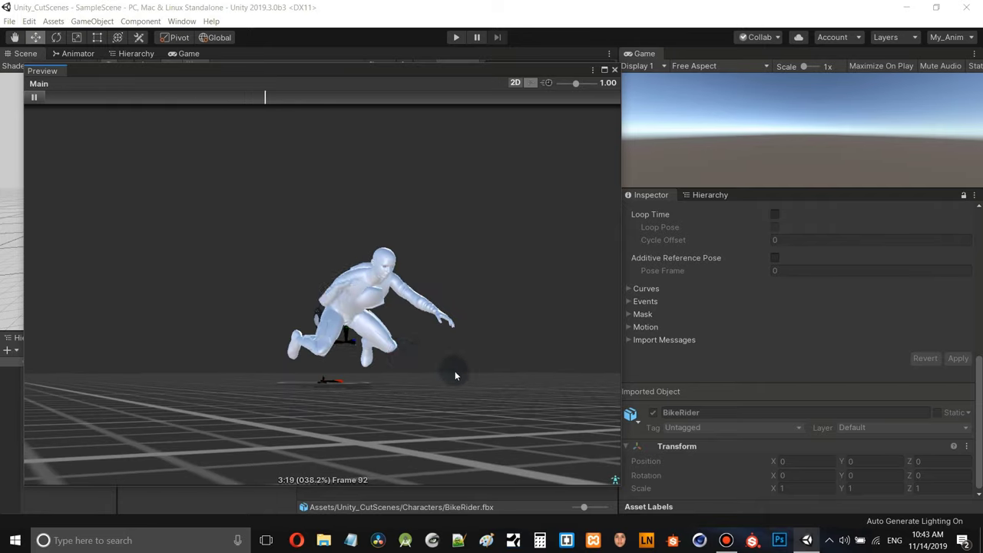
drag(479, 320, 444, 339)
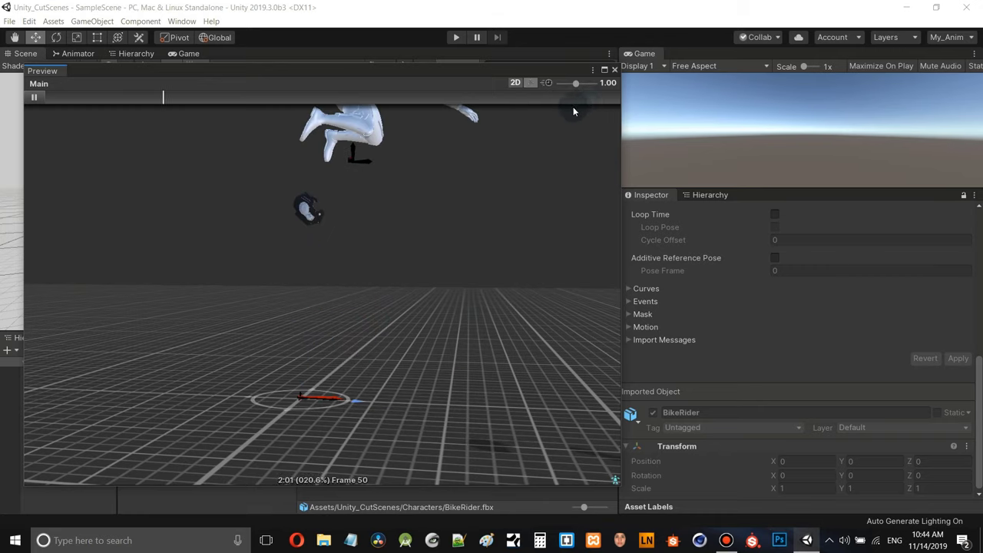
click(31, 97)
click(614, 70)
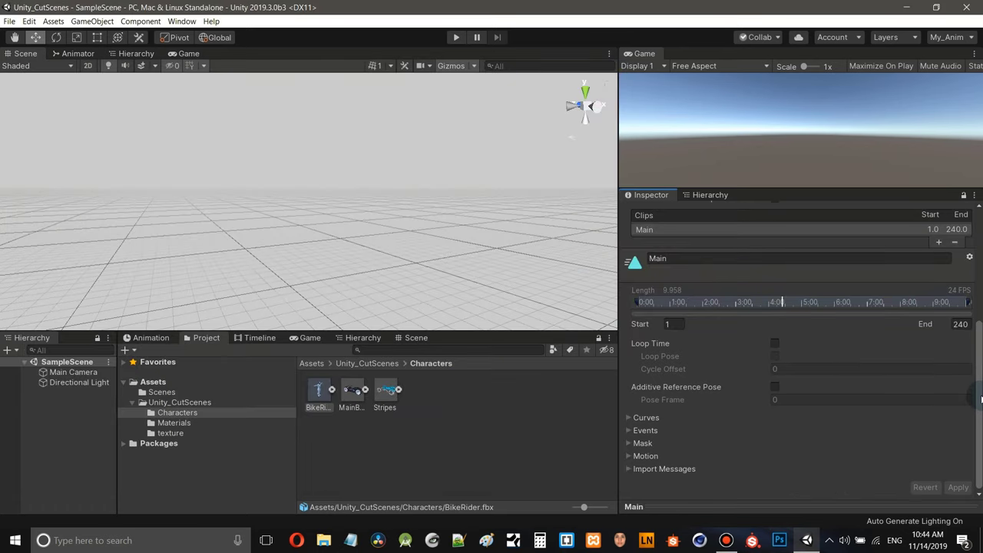
- Return to BikeRider's Rig settings and open the Animation Type list, still set to Generic
drag(982, 399, 980, 278)
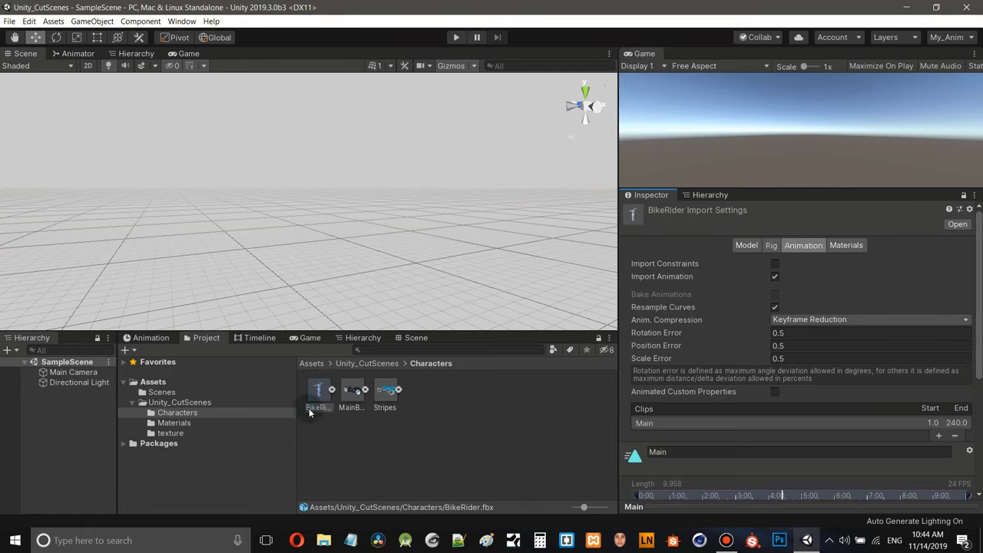
click(773, 246)
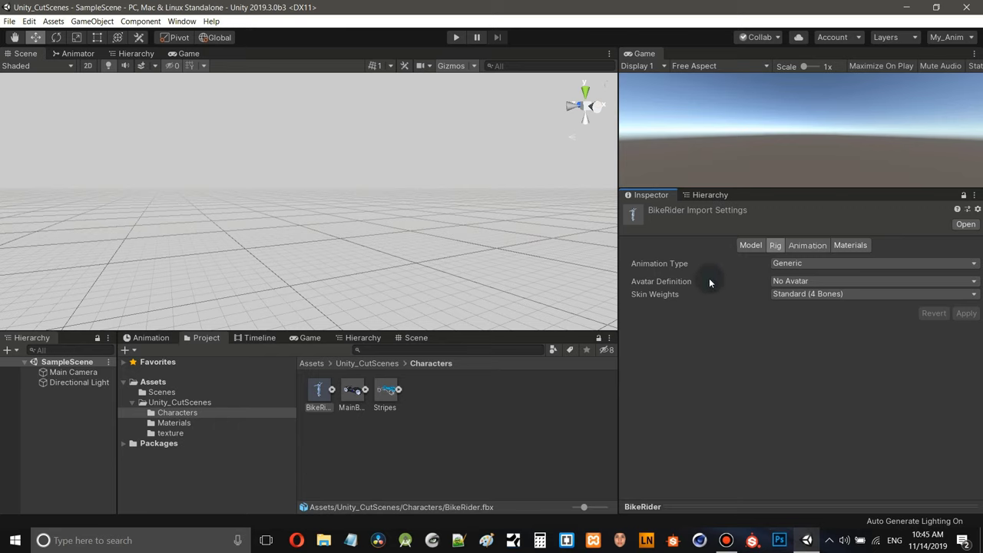
click(798, 261)
click(798, 262)
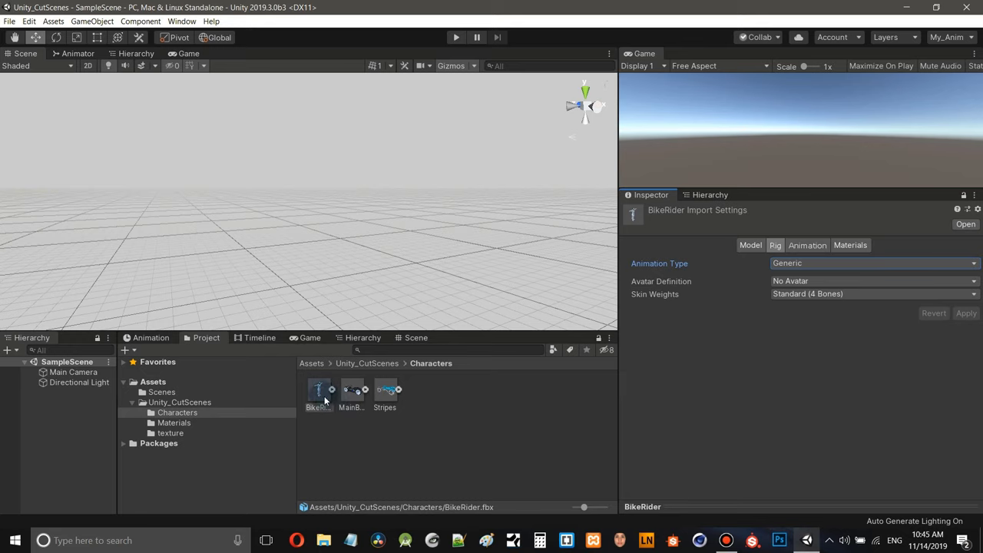
click(808, 263)
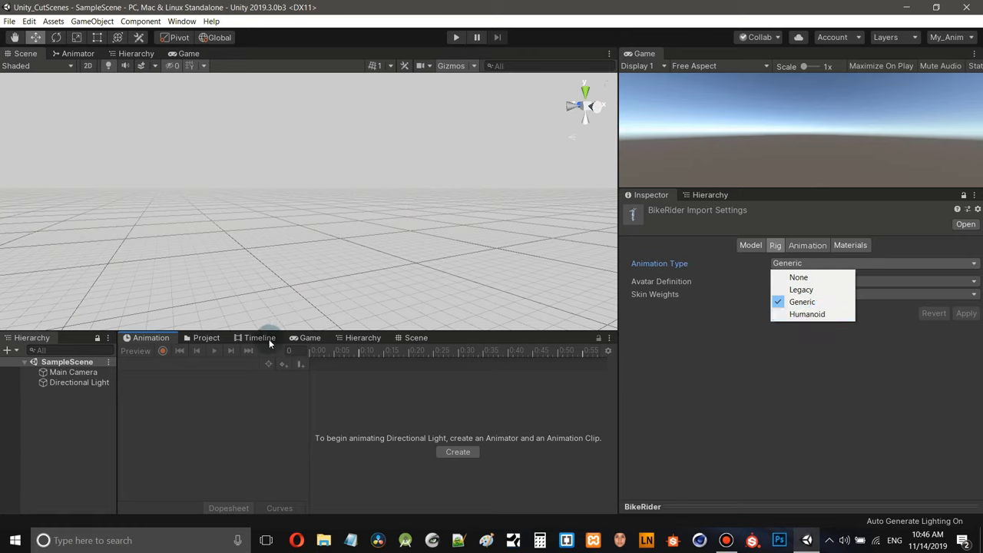
- Set BikeRider's Animation Type to Humanoid, keep Avatar Definition as Create From This Model, and apply
click(205, 338)
click(805, 246)
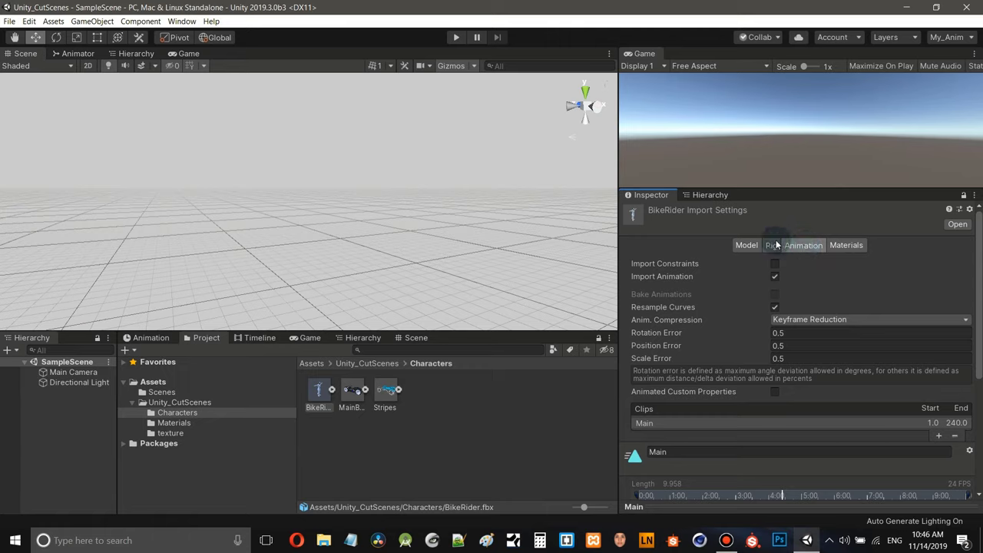
click(773, 246)
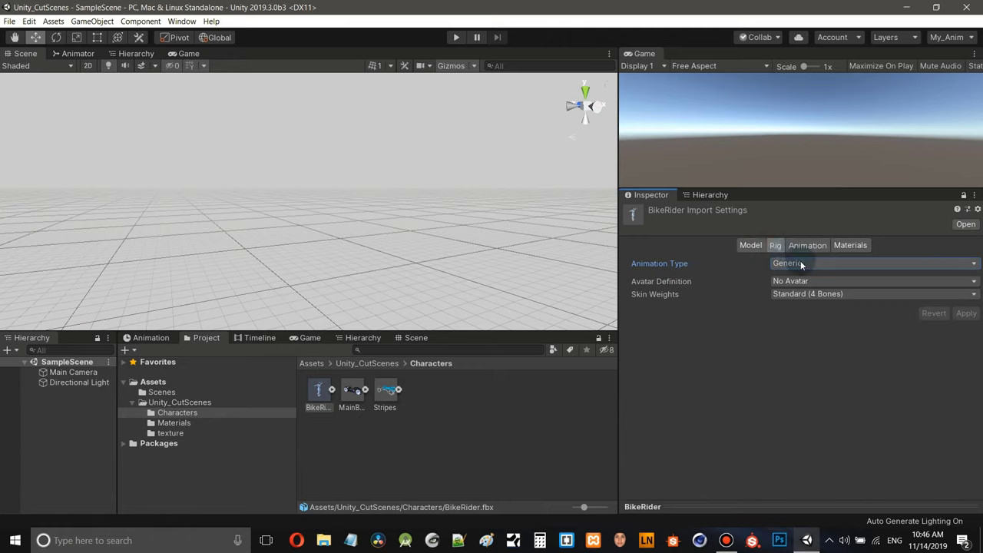
click(800, 262)
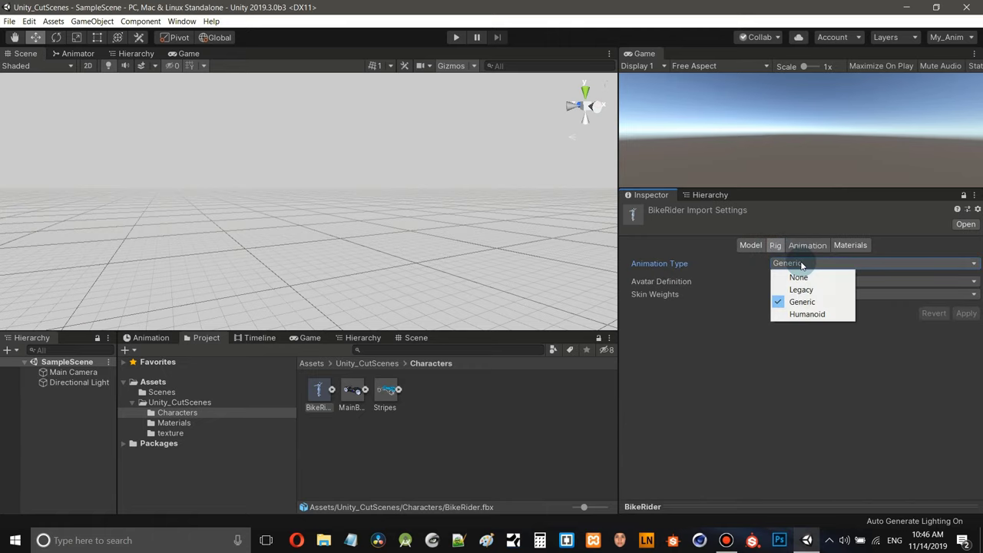
click(814, 314)
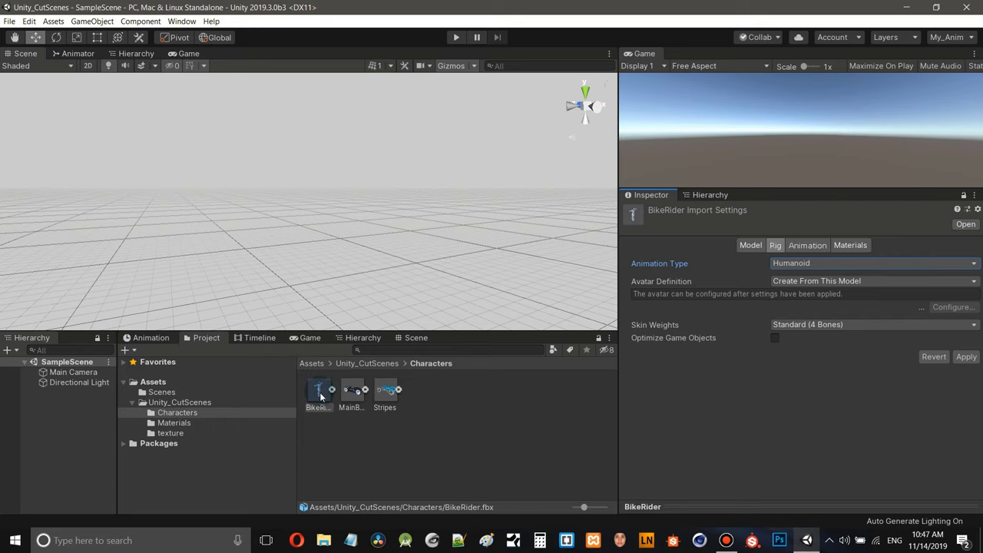
click(816, 281)
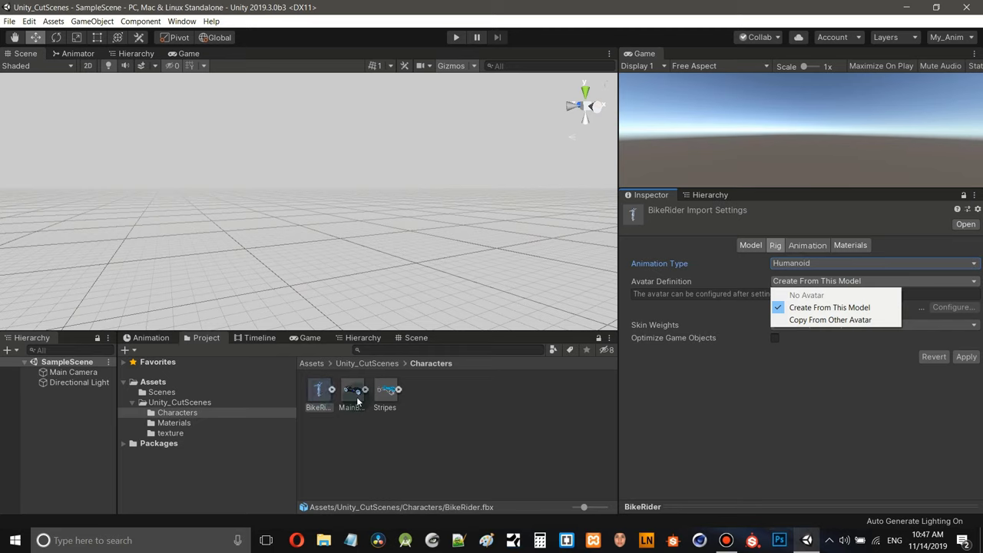
click(843, 283)
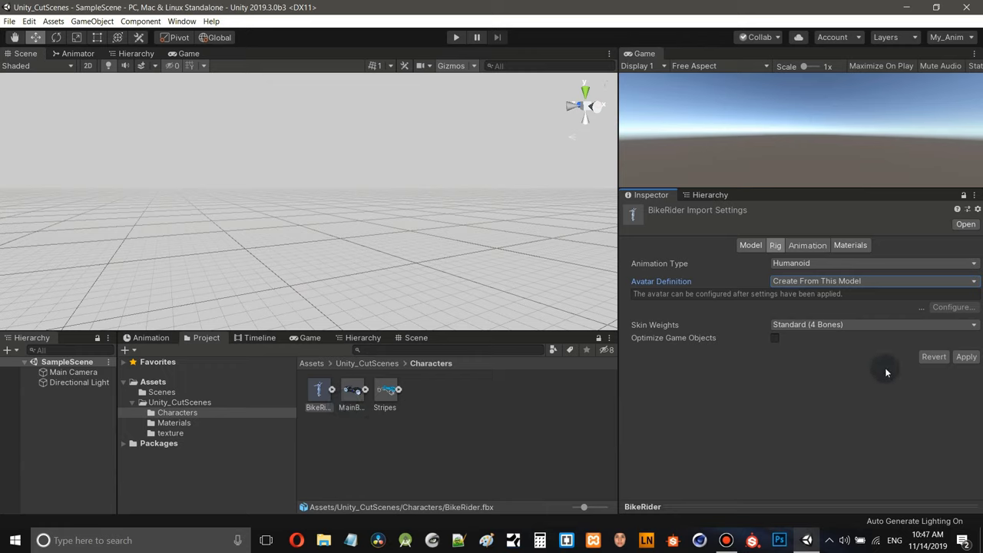
click(964, 357)
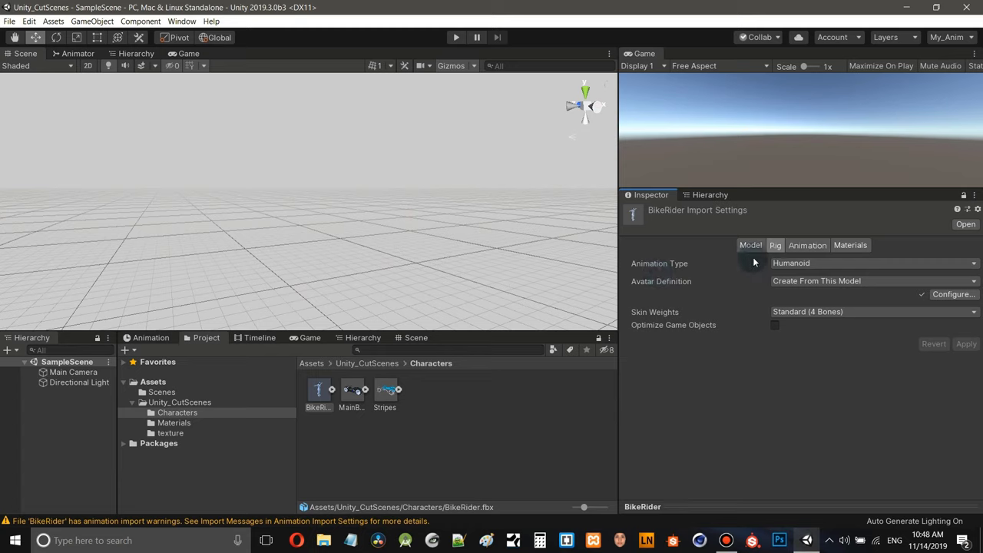
- Open the avatar configuration and bring the rider model into the scene view
click(952, 296)
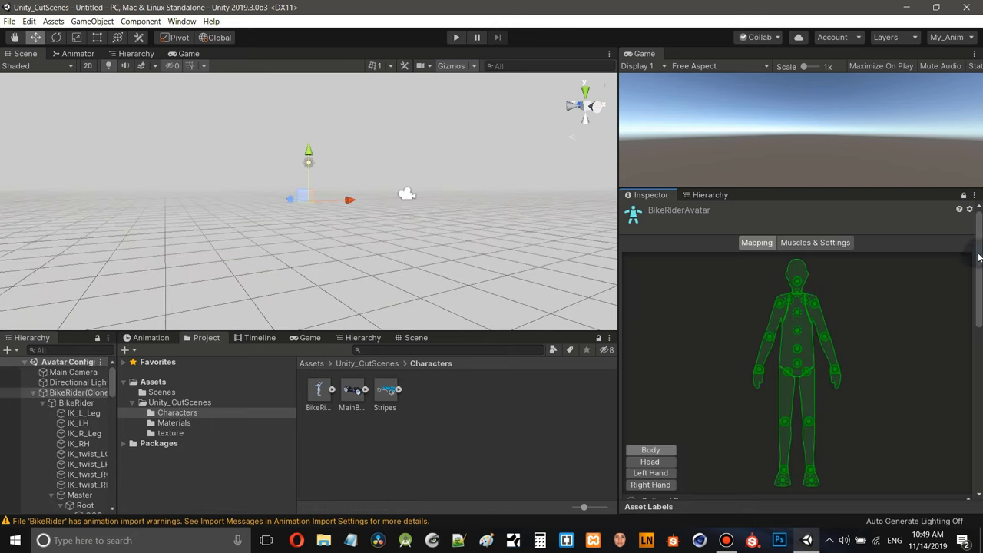
scroll(977, 295, down, 2)
scroll(977, 296, down, 3)
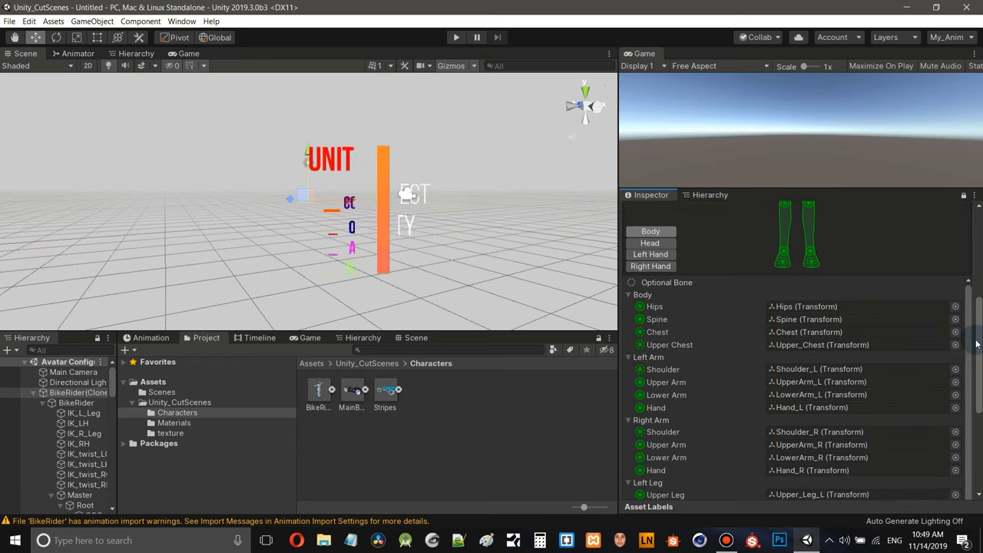
scroll(974, 287, up, 2)
scroll(975, 287, up, 3)
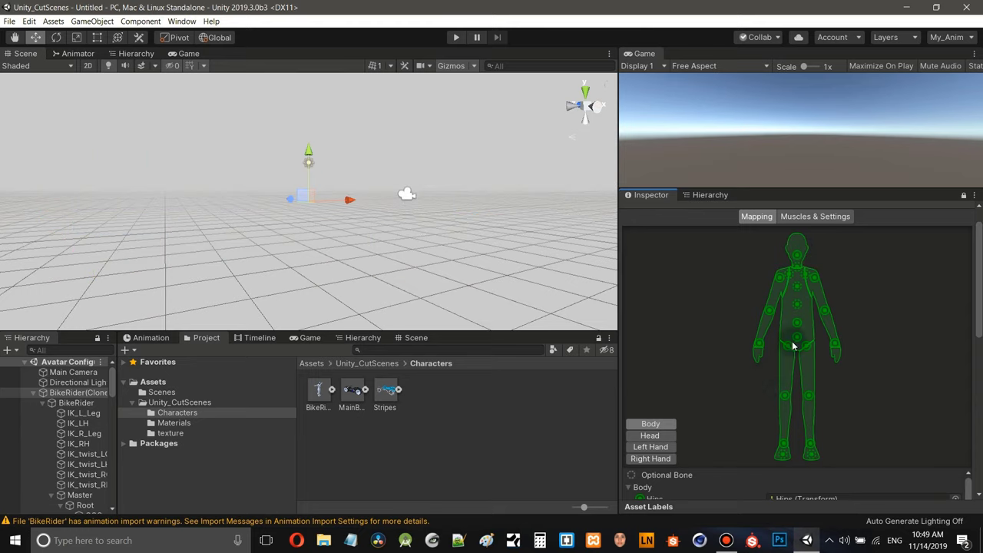
drag(449, 386, 323, 217)
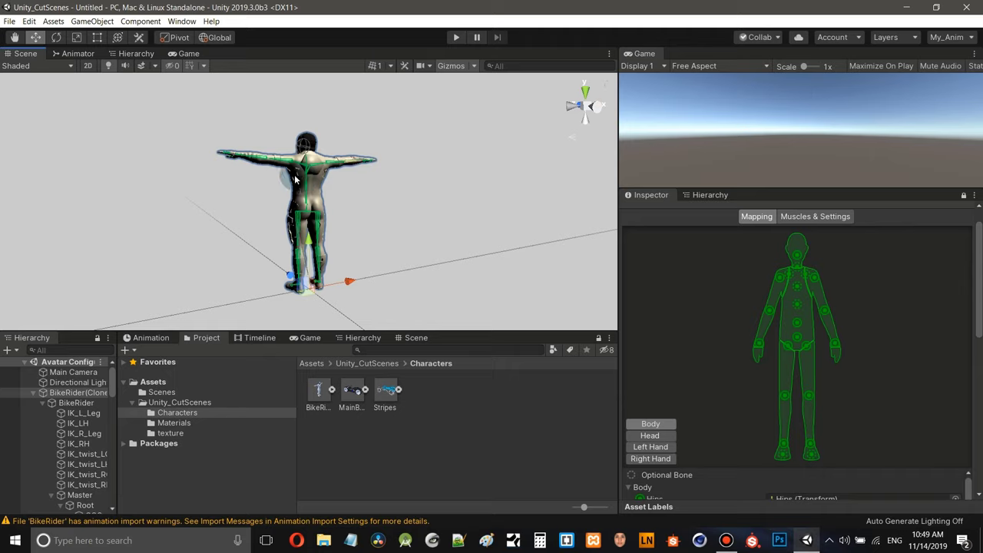
scroll(887, 275, up, 1)
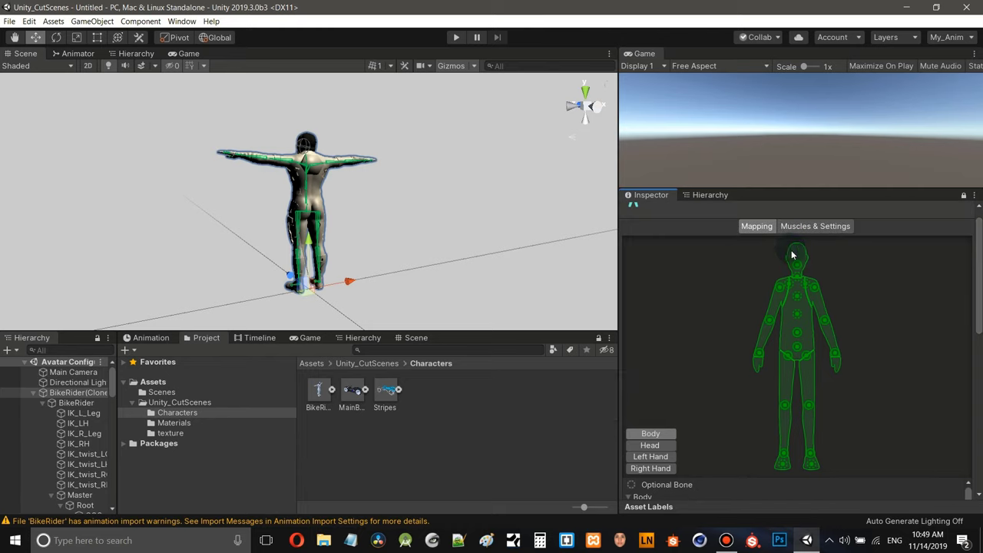
- Review the Head, Left Hand, Right Hand and Body bone mappings
click(651, 447)
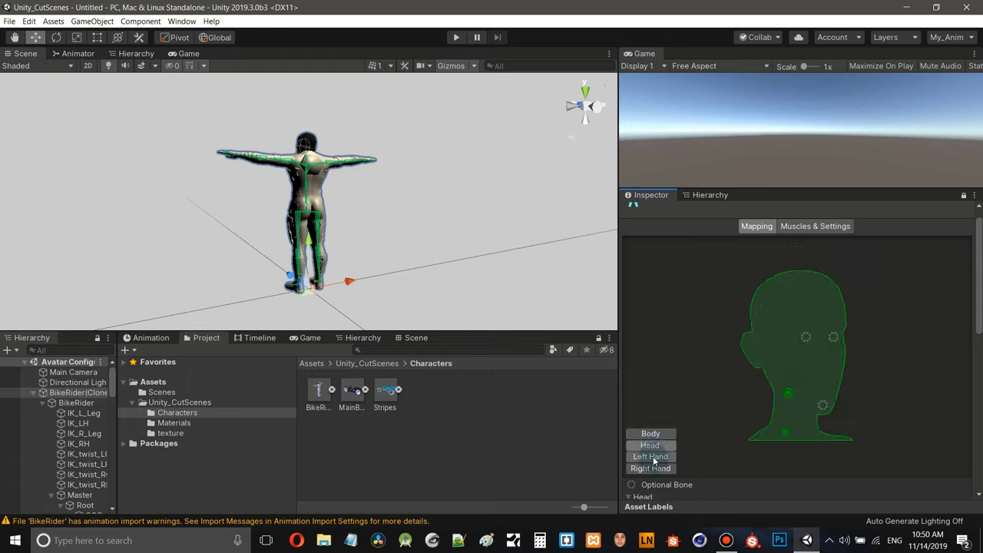
click(651, 458)
click(653, 467)
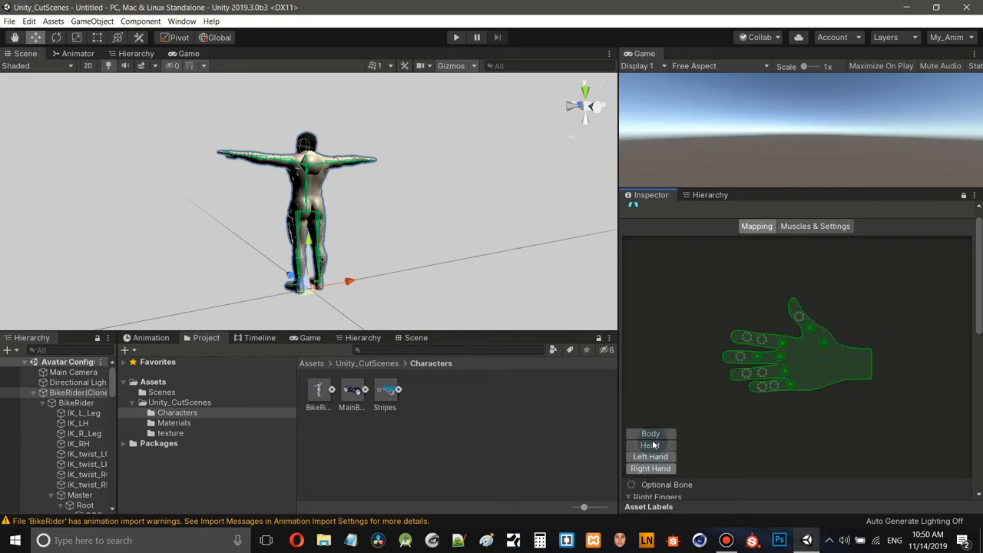
click(653, 433)
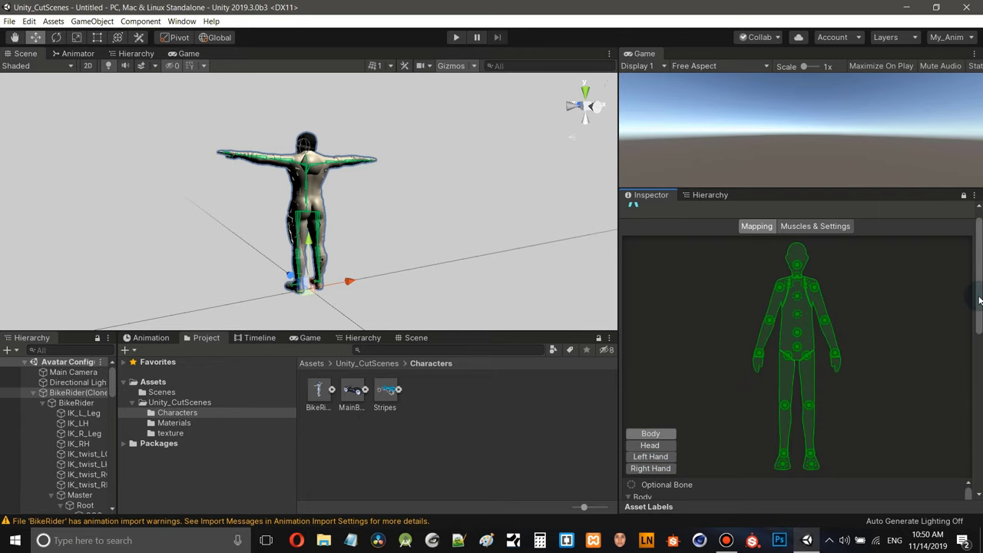
scroll(980, 299, down, 2)
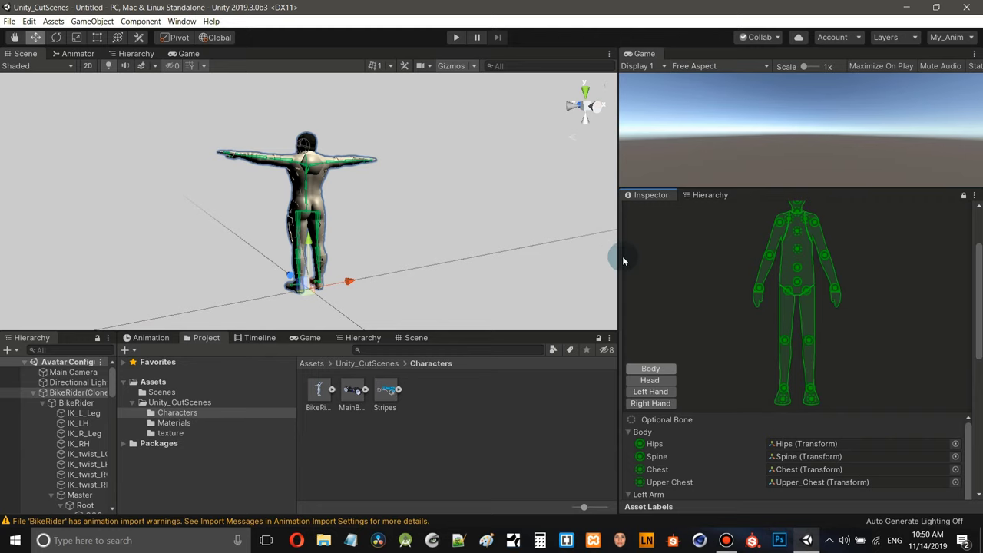
- Widen the Inspector and browse the Hips transform list without changing it
drag(617, 246, 511, 249)
scroll(981, 324, down, 3)
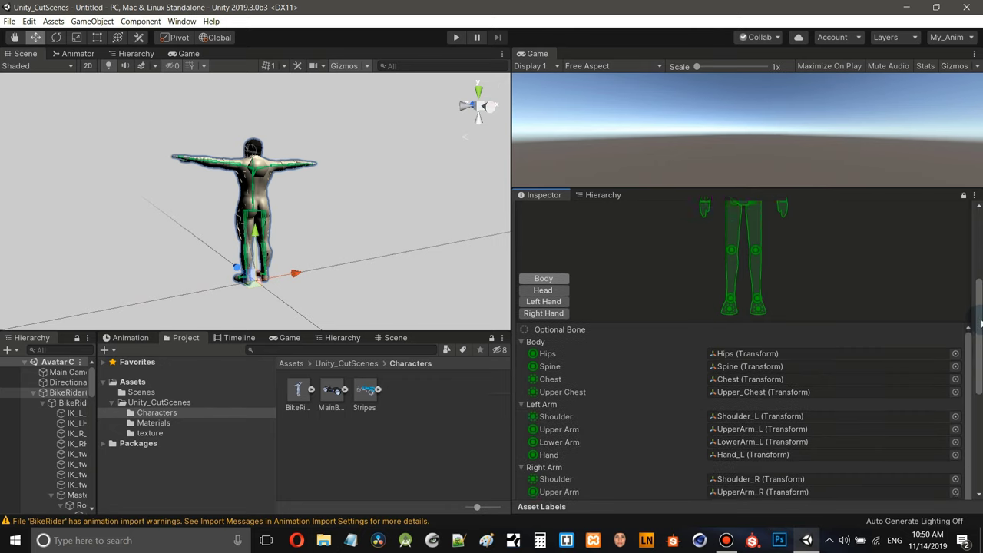
drag(981, 324, 899, 346)
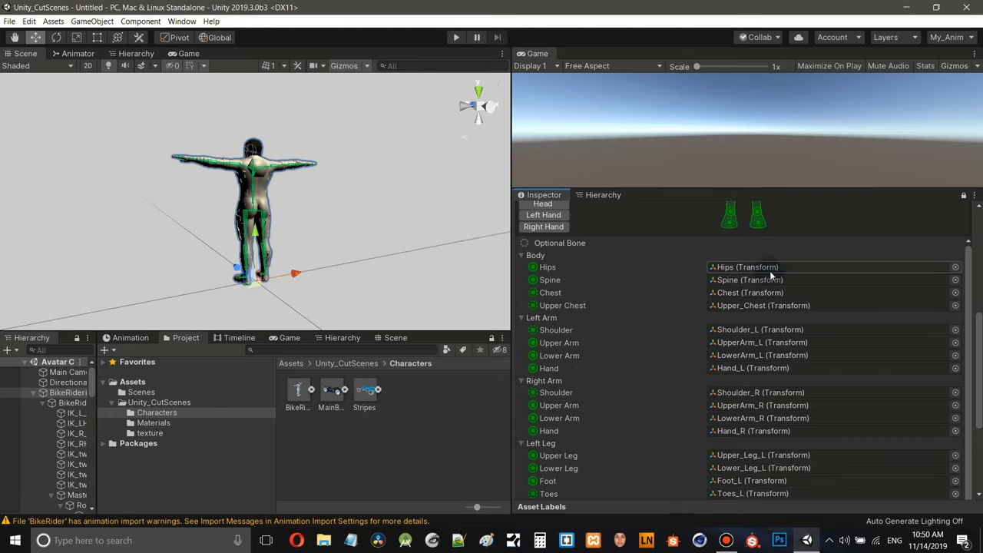
click(956, 267)
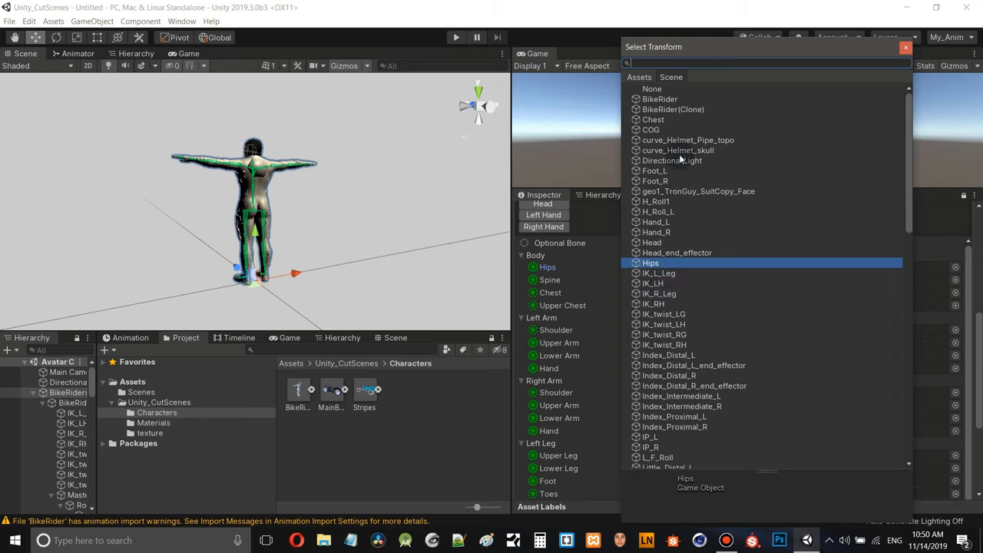
click(906, 48)
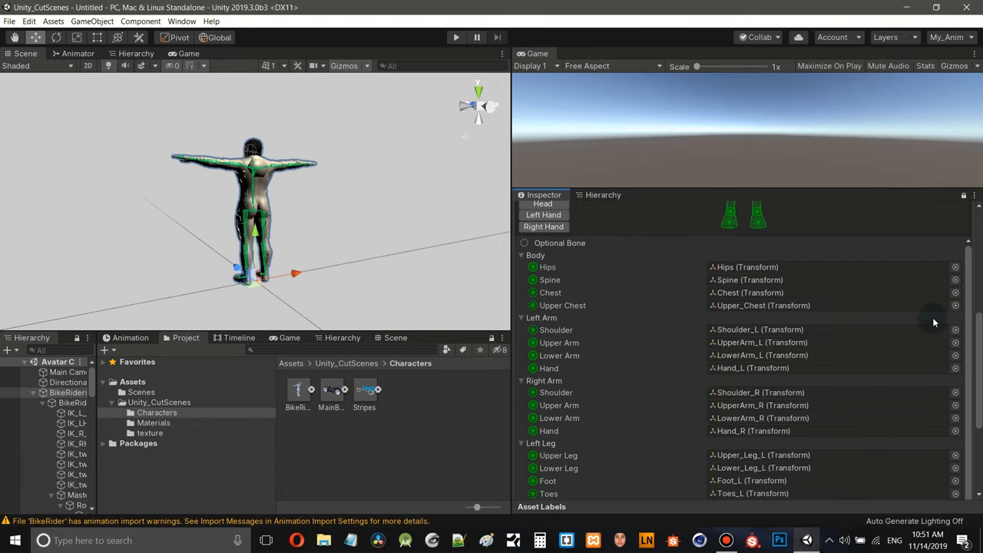
drag(980, 334, 981, 359)
drag(978, 423, 976, 239)
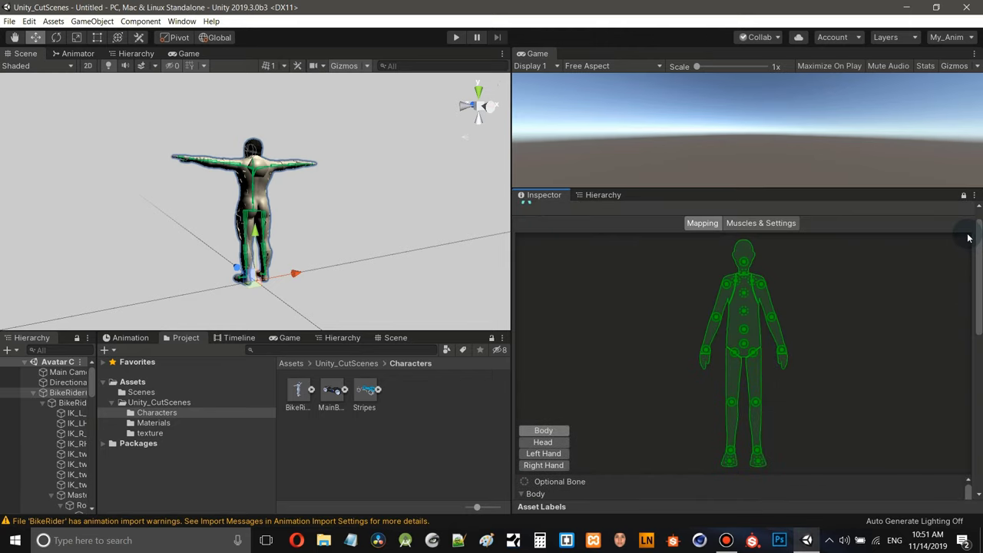
click(555, 454)
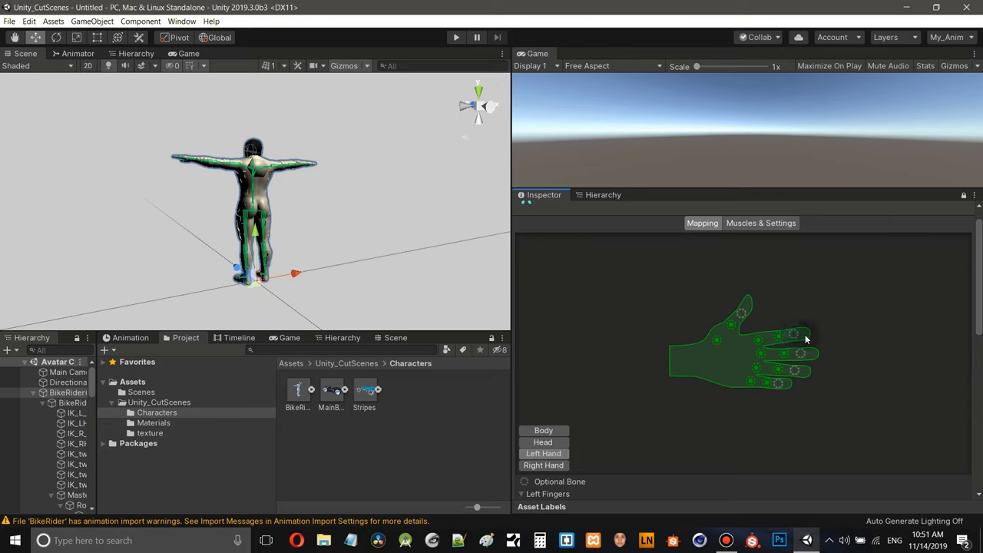
drag(978, 289, 979, 366)
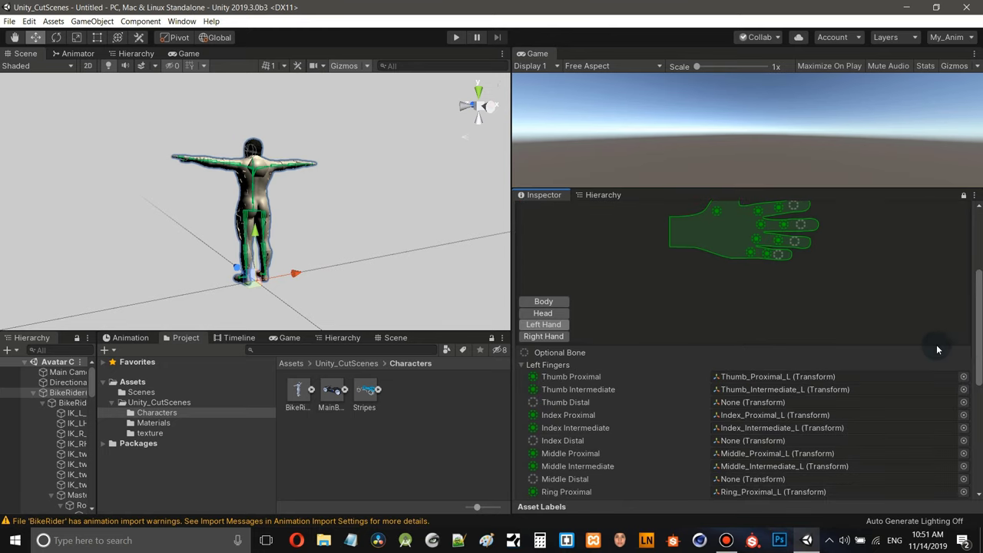
click(551, 338)
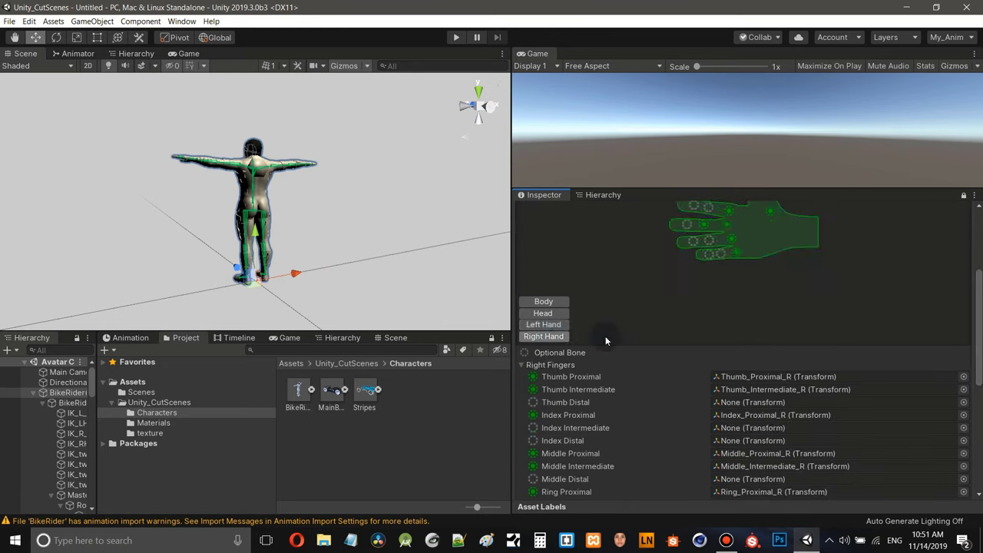
drag(981, 326, 979, 303)
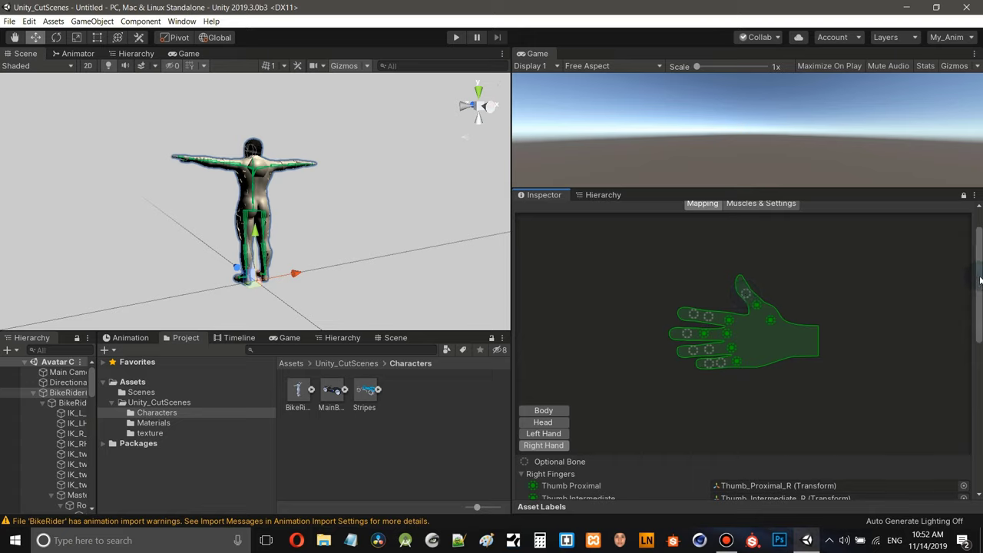
drag(980, 287, 965, 360)
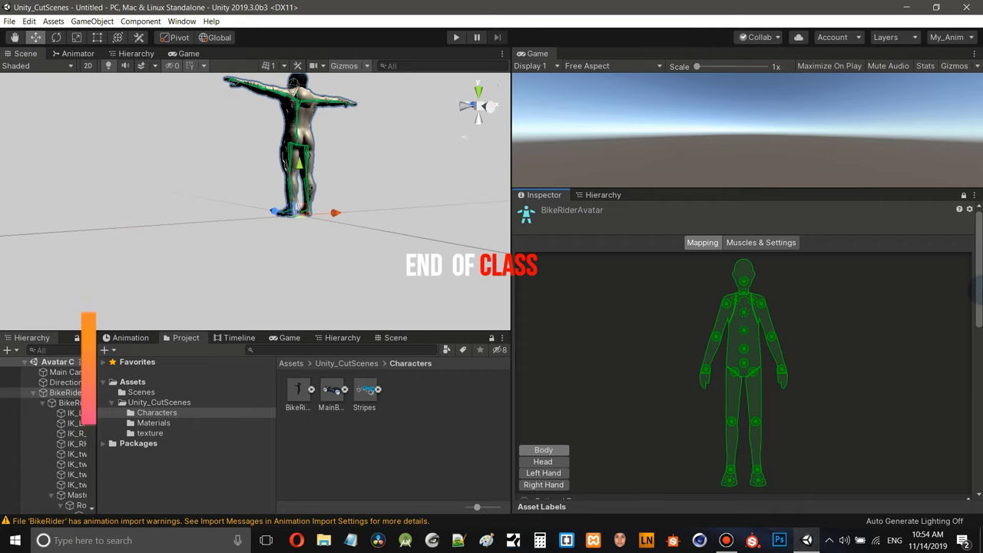
- Finish the avatar configuration with Done and view BikeRider's Animation import settings
drag(980, 300, 976, 473)
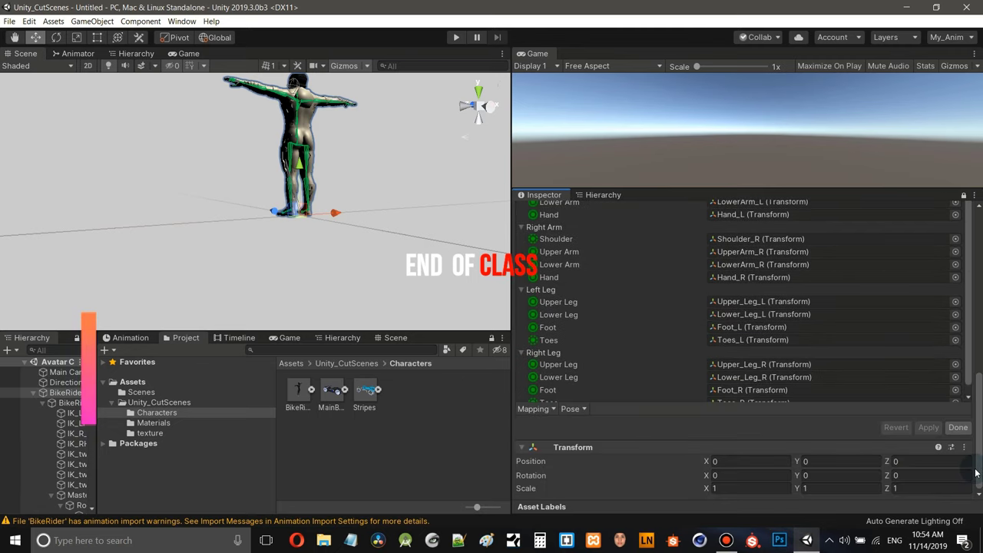
click(959, 428)
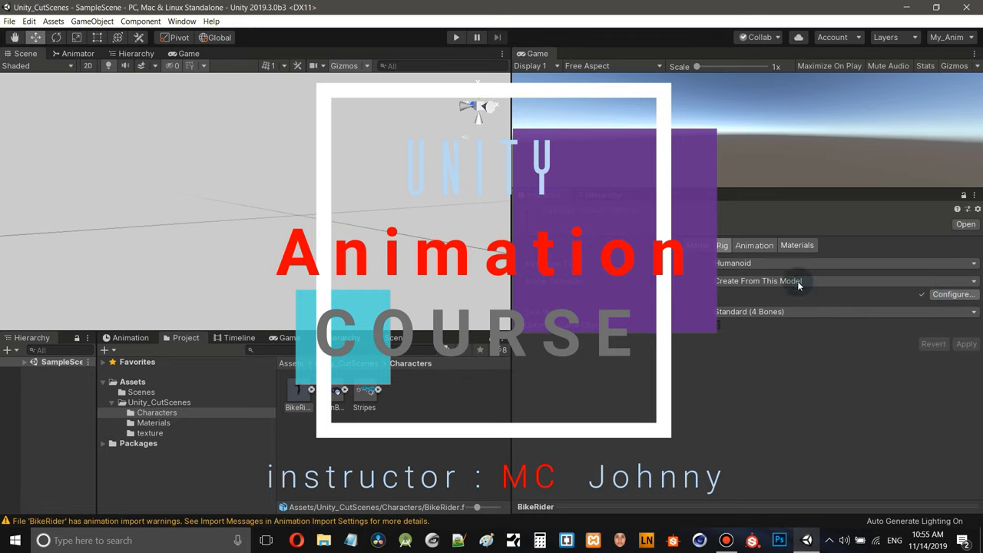
click(758, 246)
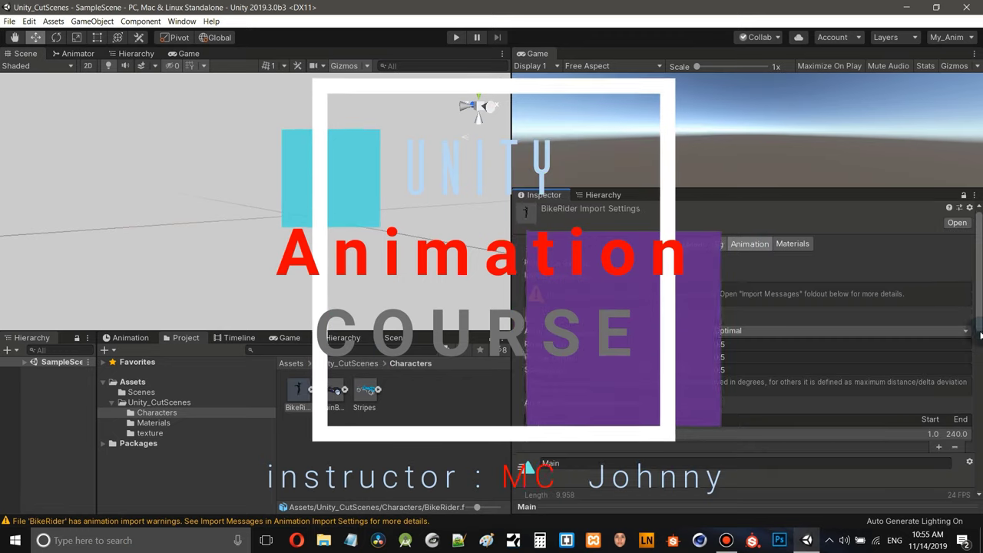
scroll(751, 321, down, 5)
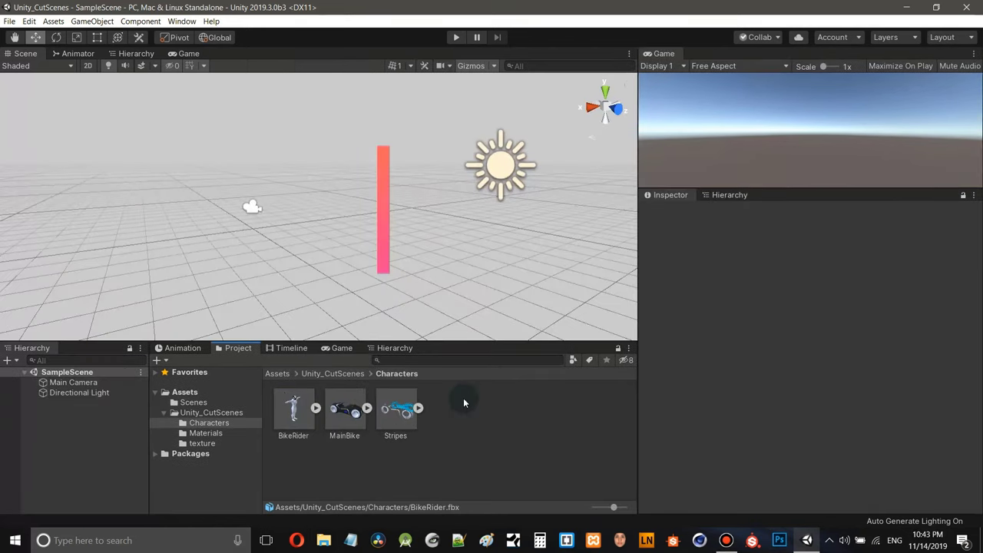
- Select the BikeRider asset, confirm its Humanoid rig, and check Scale Factor 1 on the Model tab
click(293, 409)
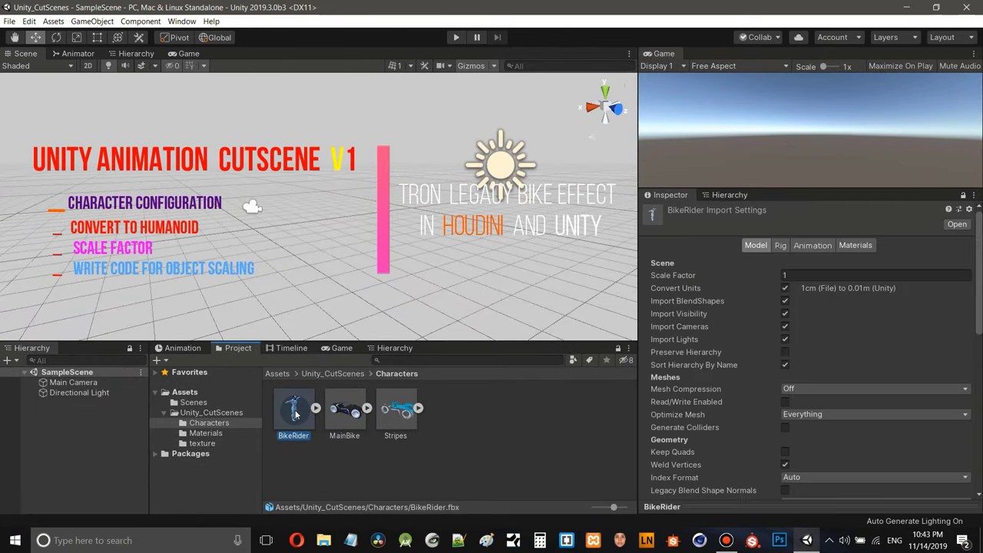
click(782, 246)
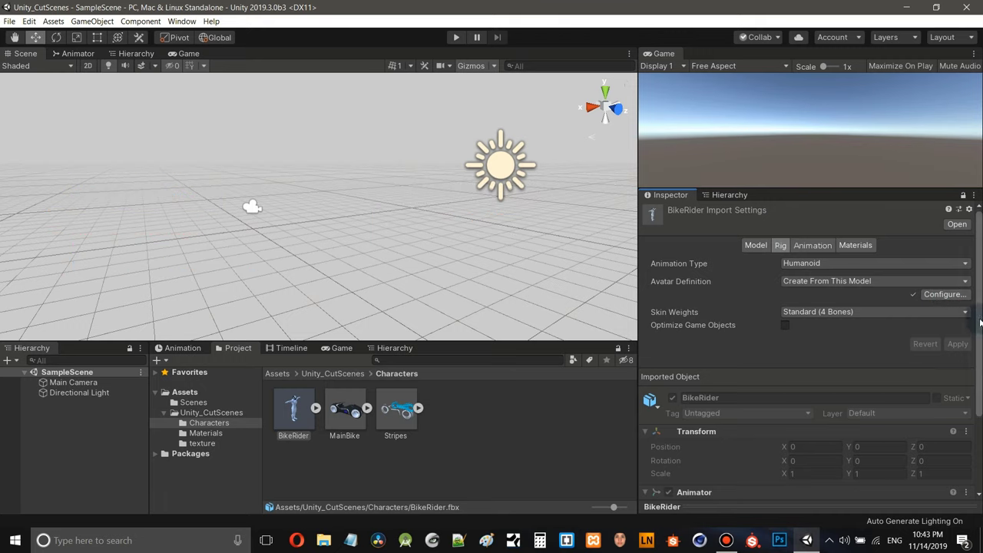
scroll(980, 323, down, 4)
scroll(980, 323, up, 4)
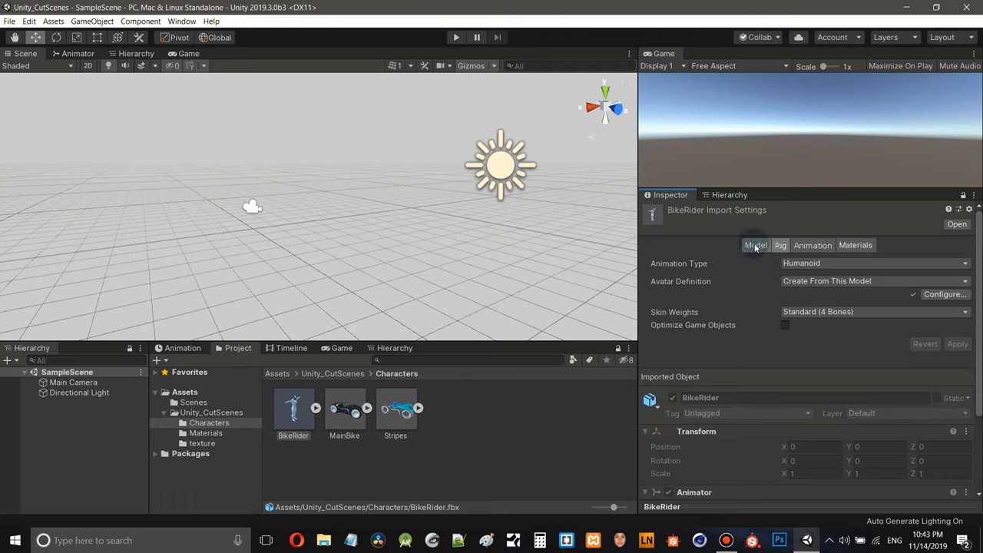
click(756, 246)
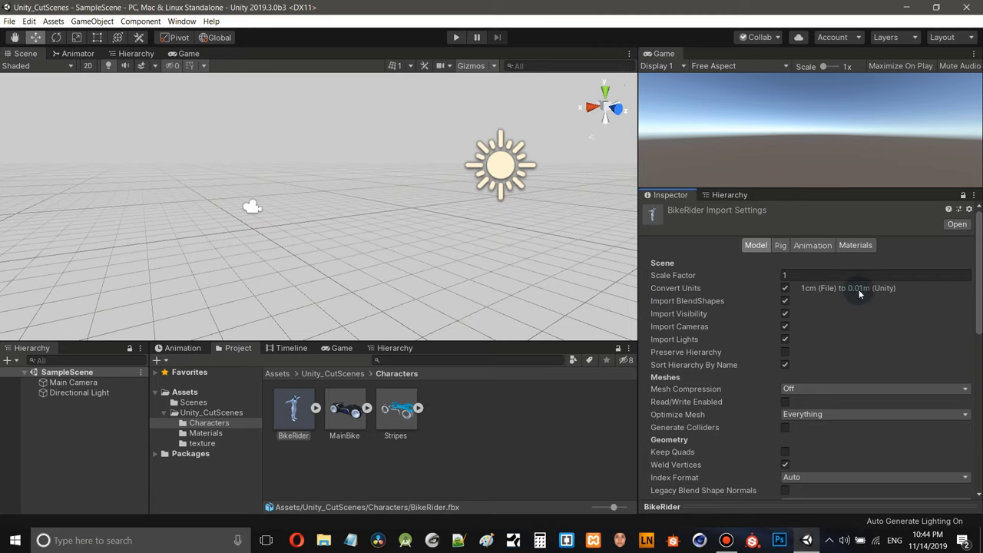
click(781, 276)
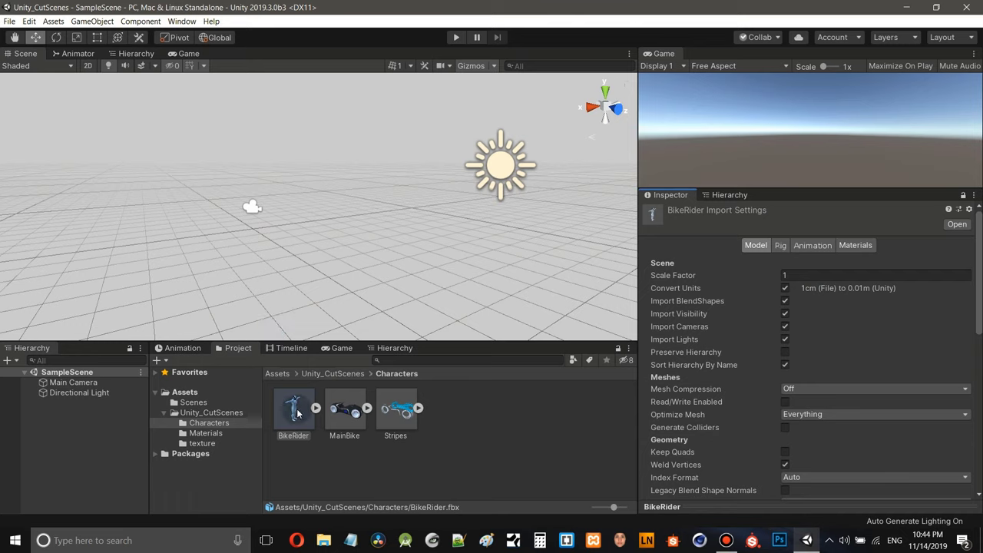
- Drag the BikeRider model into the scene and frame it in the Scene view
drag(296, 409, 66, 419)
key(f)
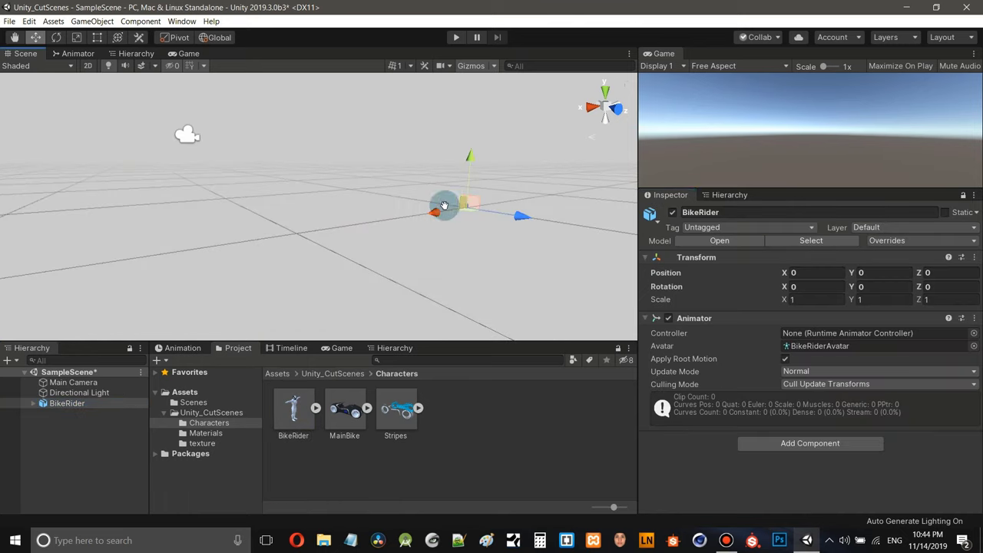
mouse_move(446, 204)
middle_down()
mouse_move(426, 204)
mouse_move(434, 207)
middle_up()
scroll(302, 223, up, 8)
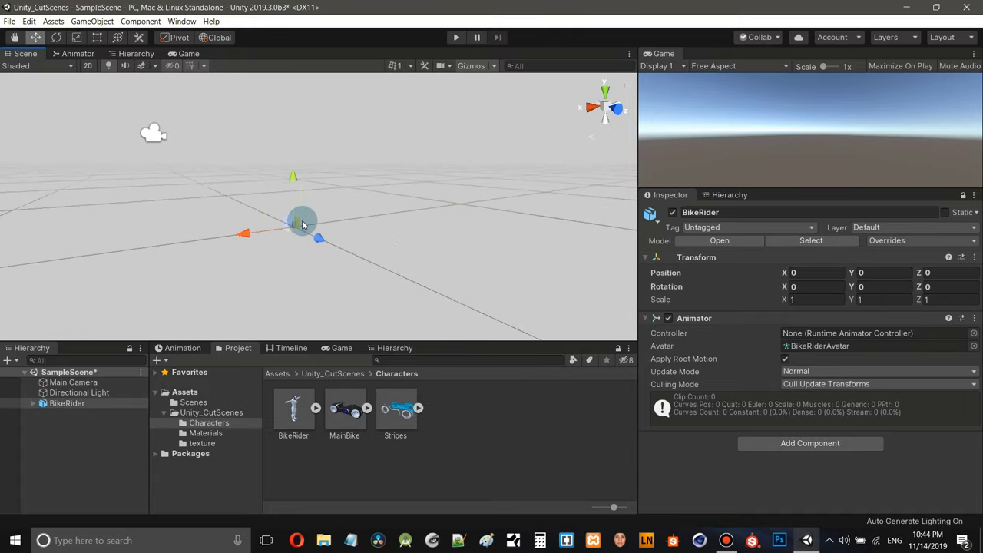
scroll(280, 245, down, 6)
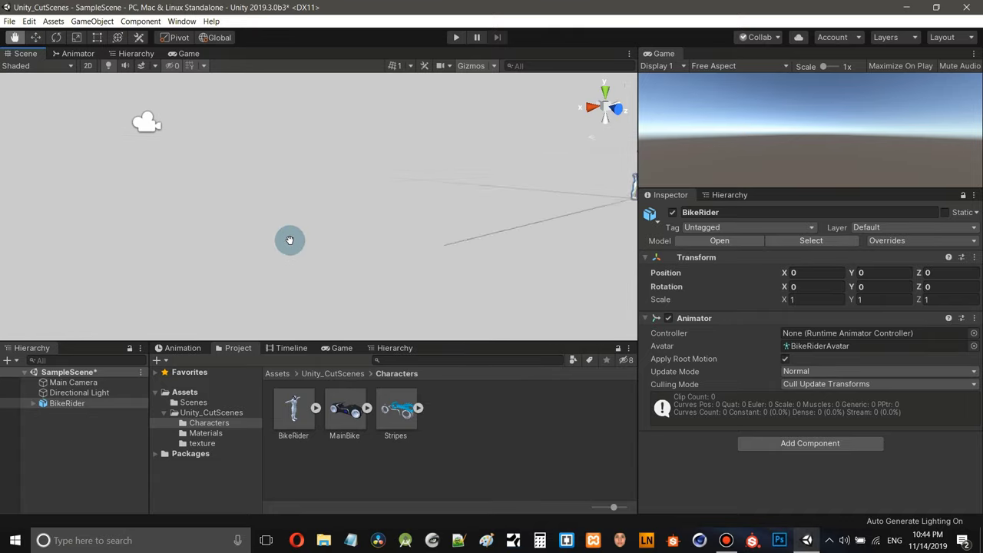
middle_drag(287, 238, 285, 237)
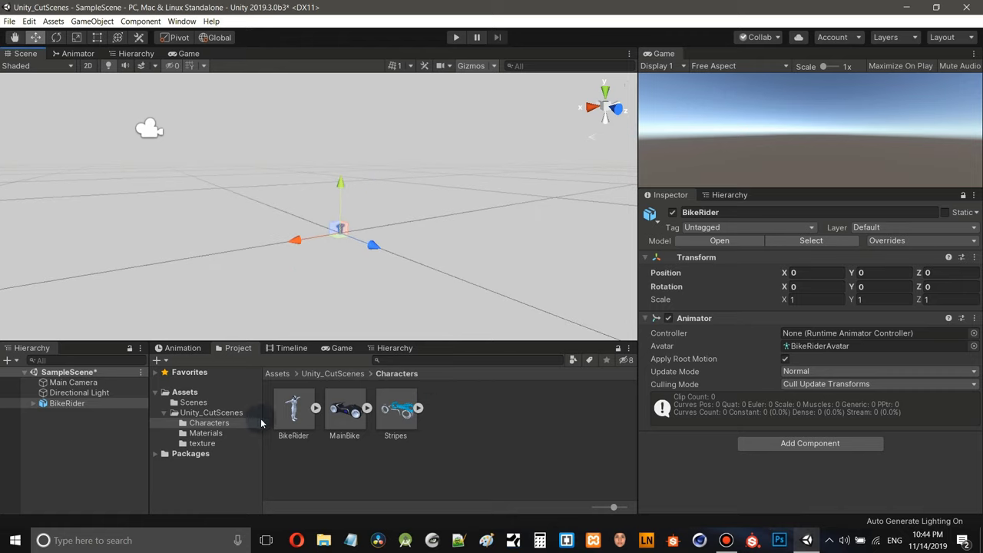
- Compare the scene BikeRider object with the asset, ending on its Model import settings
click(292, 409)
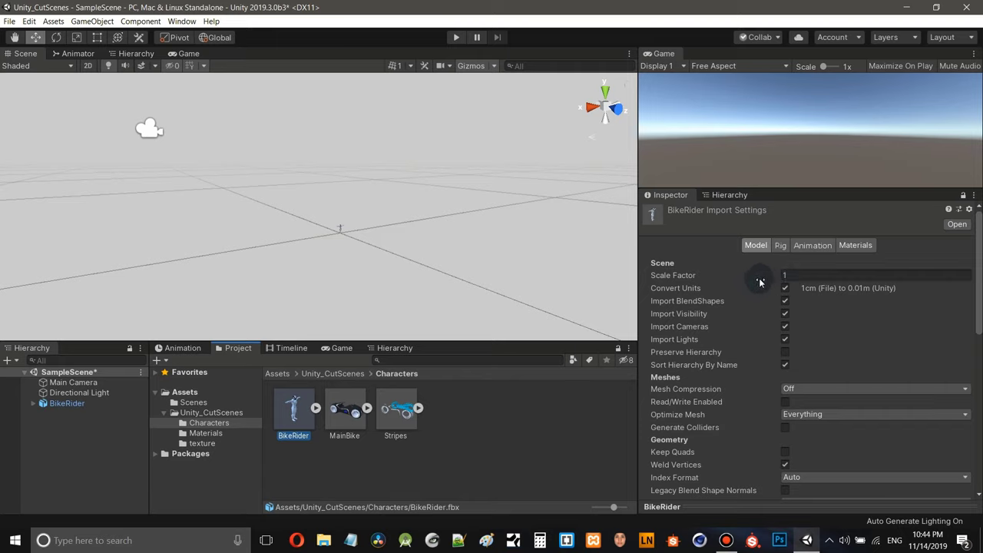
click(67, 404)
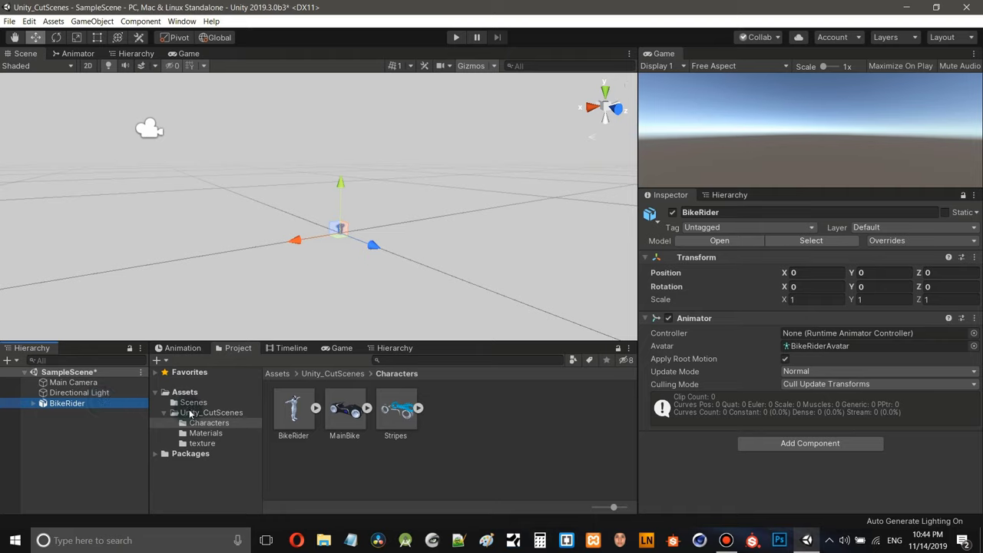
click(293, 417)
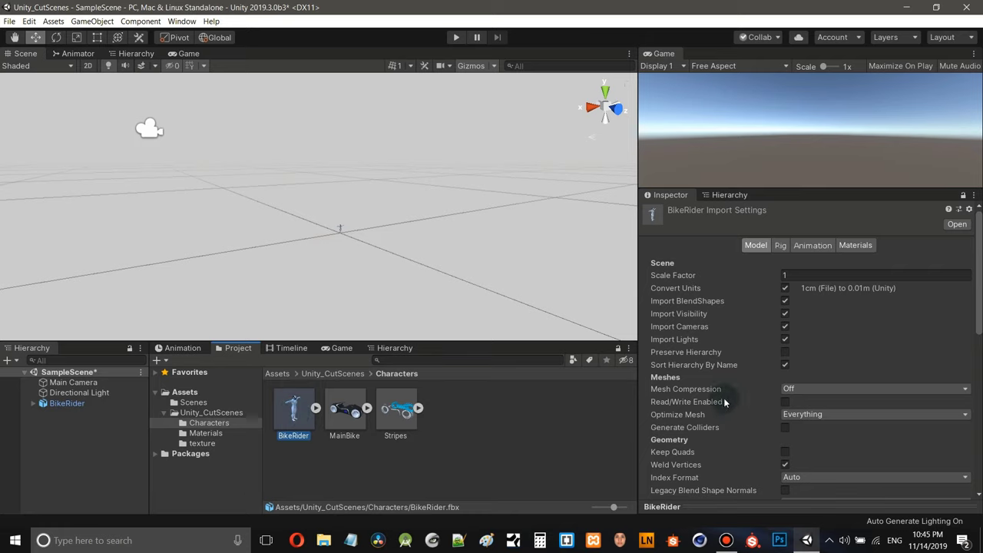
- Untick Convert Units and apply to reimport BikeRider
click(785, 289)
drag(981, 289, 979, 394)
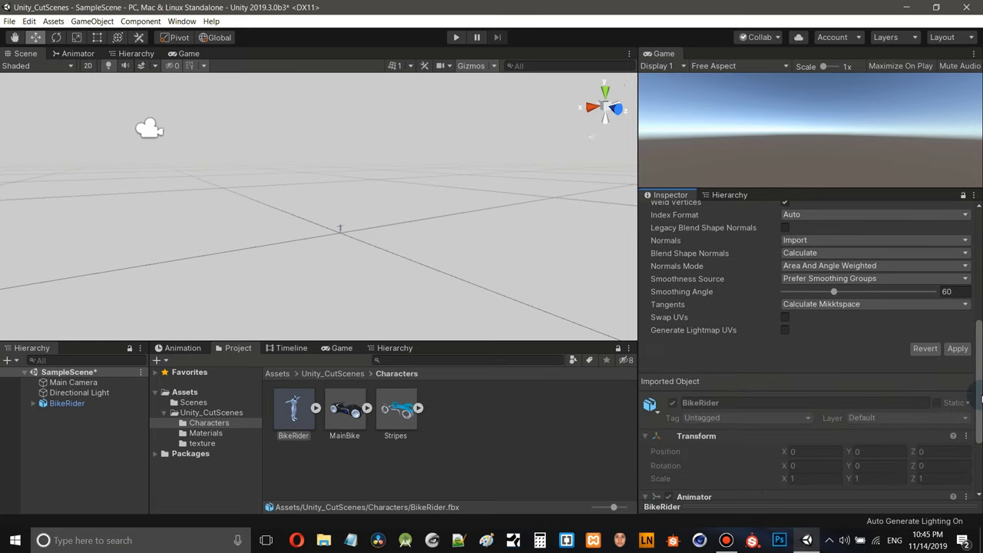
click(957, 348)
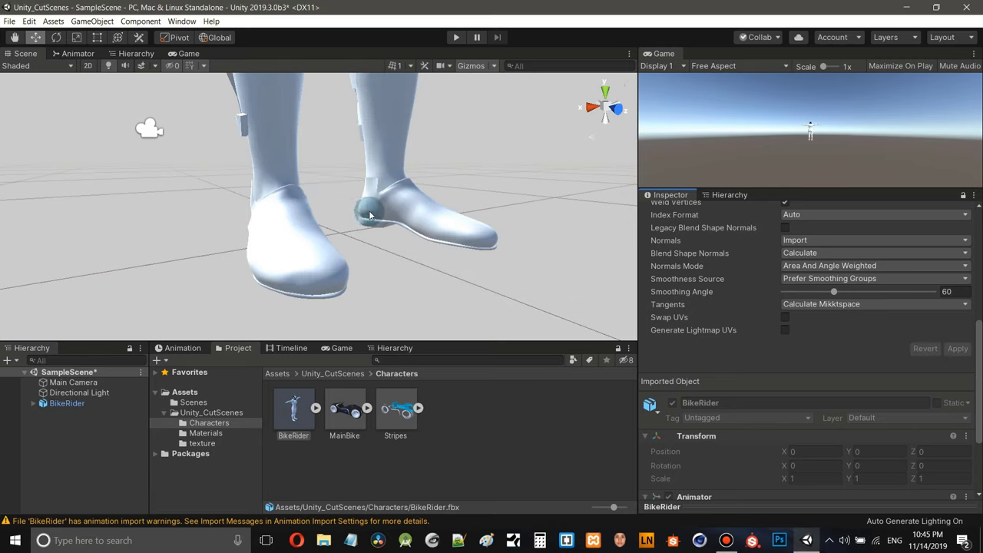
scroll(369, 215, down, 5)
- Frame the BikeRider character with F and orbit around it to check its size
middle_drag(378, 202, 389, 210)
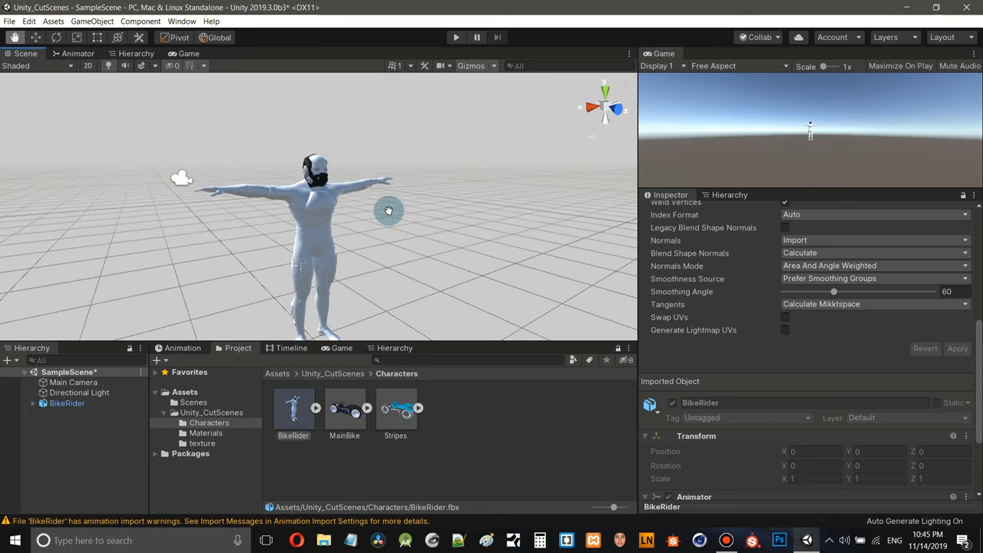
key(f)
mouse_move(385, 203)
alt+mouse_down()
mouse_move(341, 193)
mouse_move(377, 211)
alt+mouse_up()
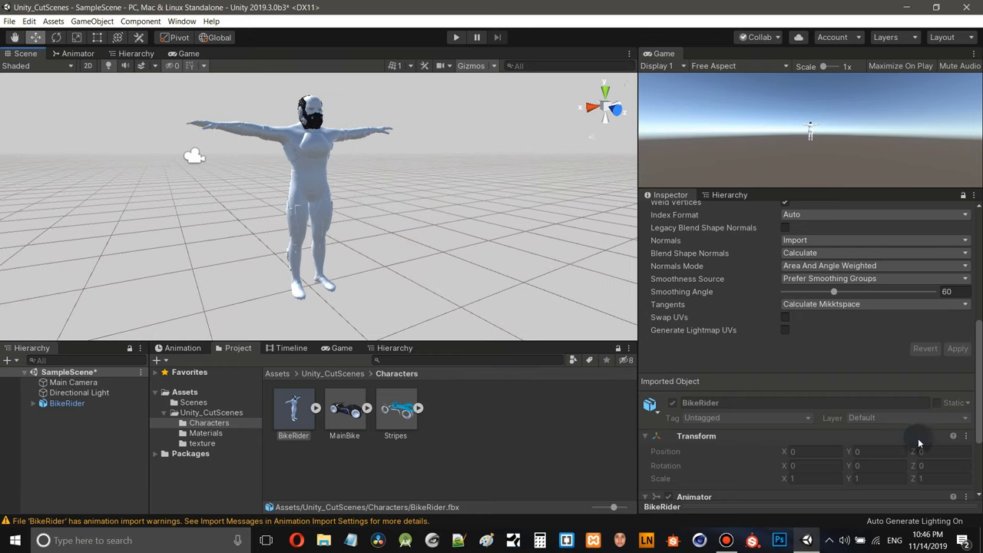
drag(980, 413, 972, 304)
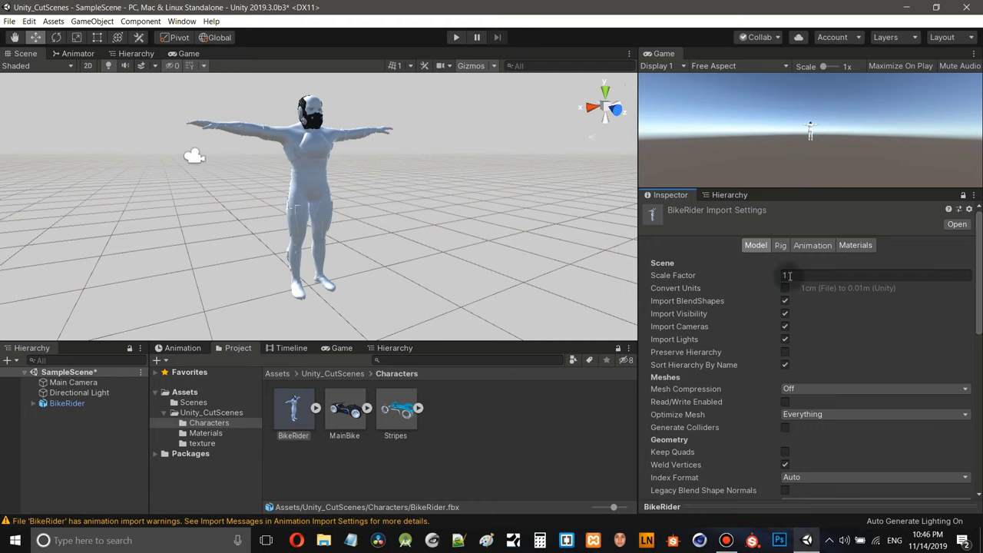
- Check the scene object's transform scale, then review the model's import settings again
click(66, 403)
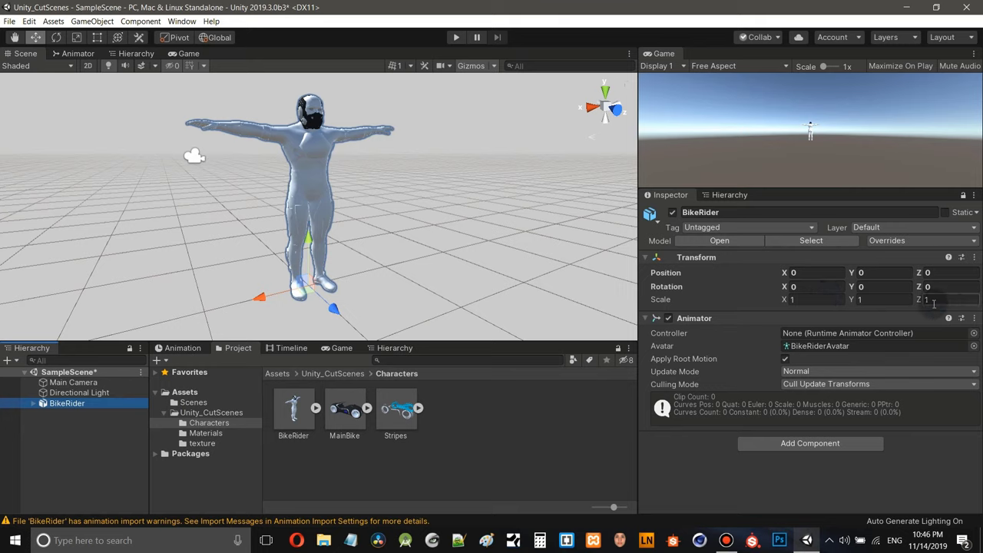
click(293, 413)
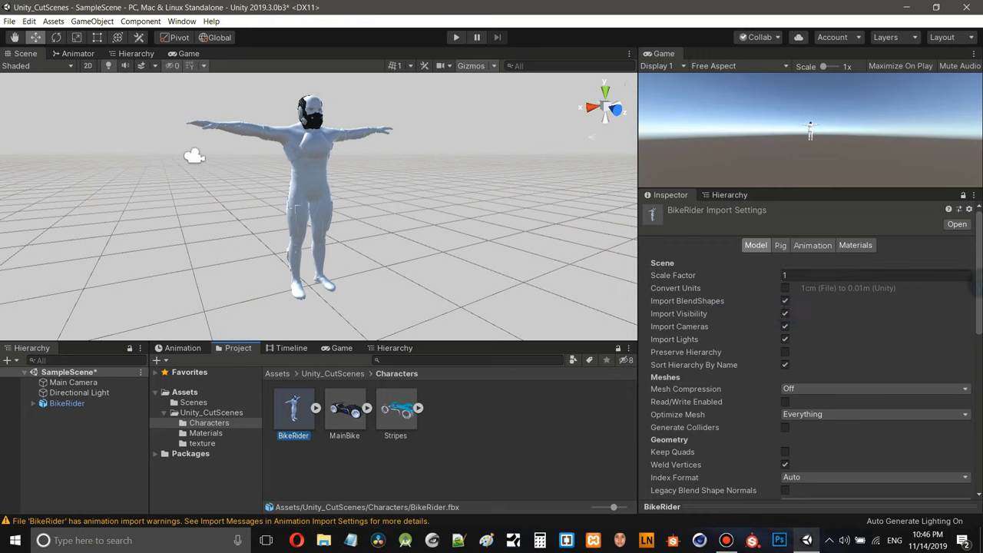
scroll(767, 258, down, 2)
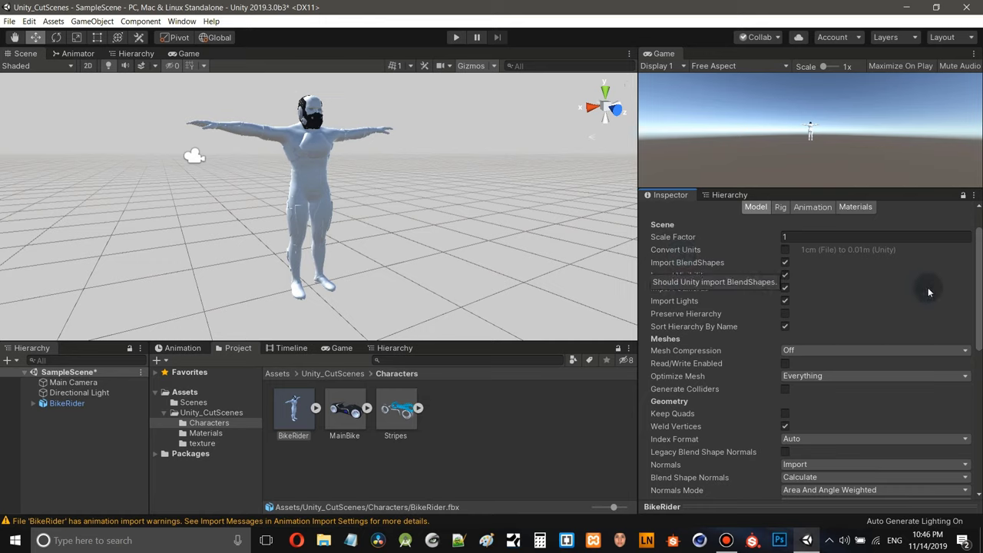
drag(979, 305, 976, 445)
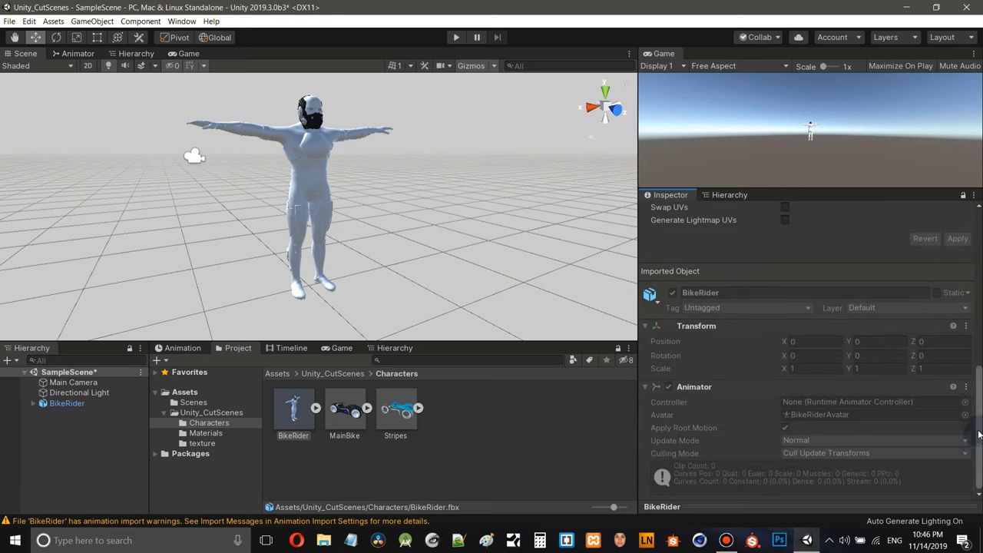
scroll(964, 392, up, 3)
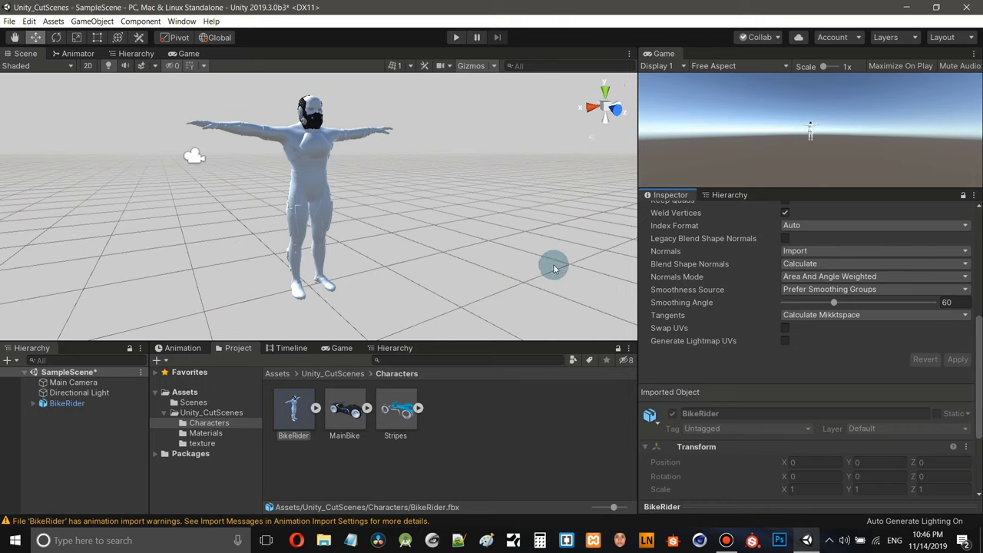
drag(981, 378, 981, 265)
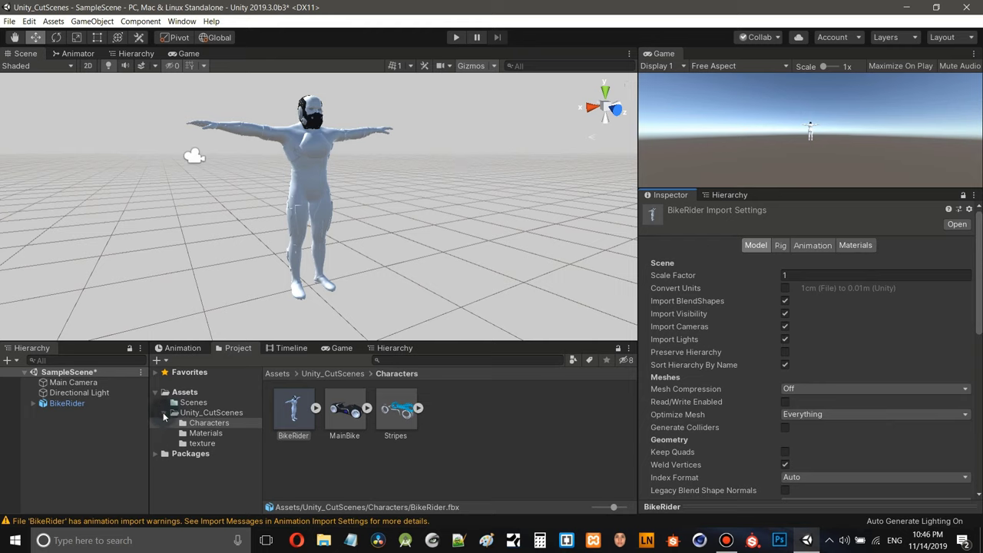
- Create a new folder named Editor under Assets
click(174, 413)
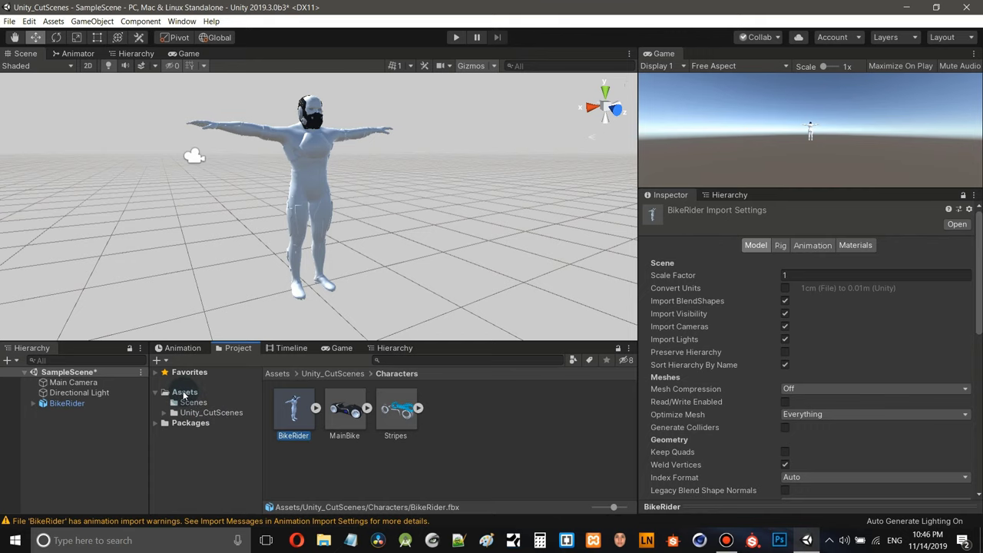
right_click(185, 394)
mouse_move(281, 119)
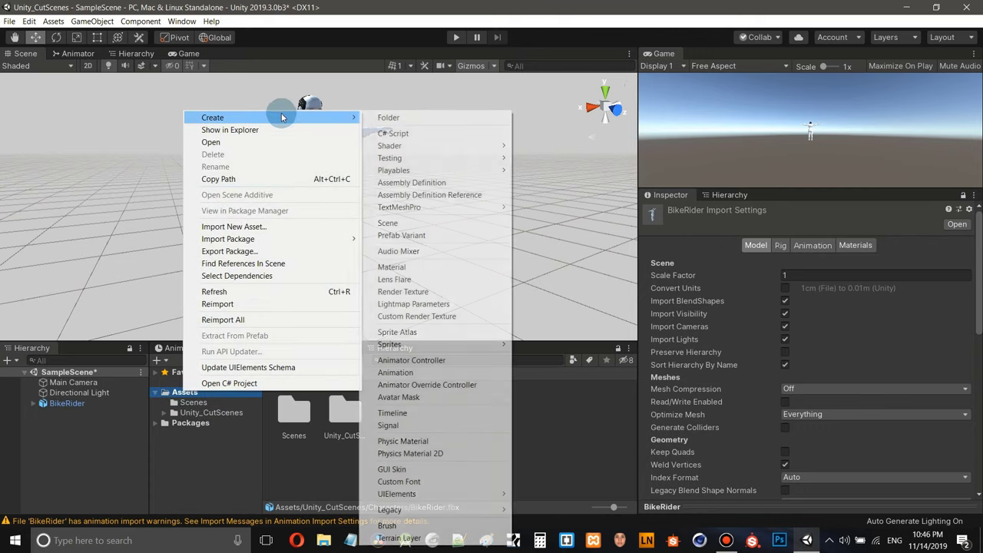
click(391, 120)
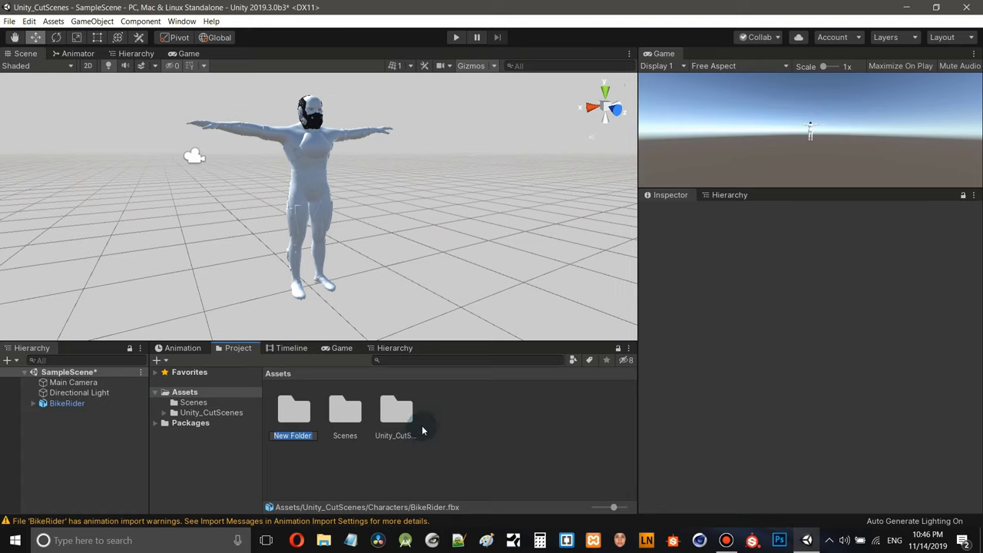
key(BackSpace)
text(Editor)
key(Return)
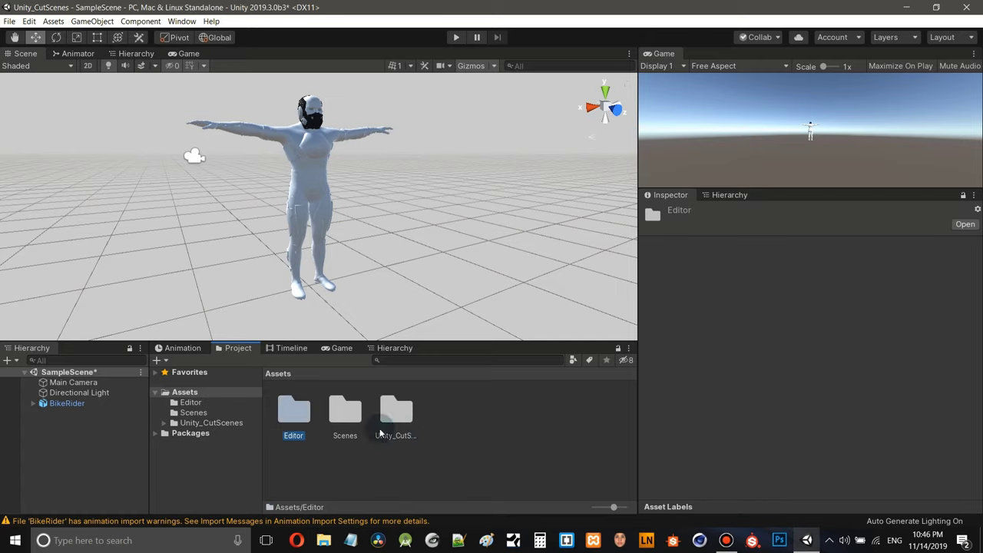
- Inside Editor, create a C# script named ObjectScale, then show the Console
click(191, 404)
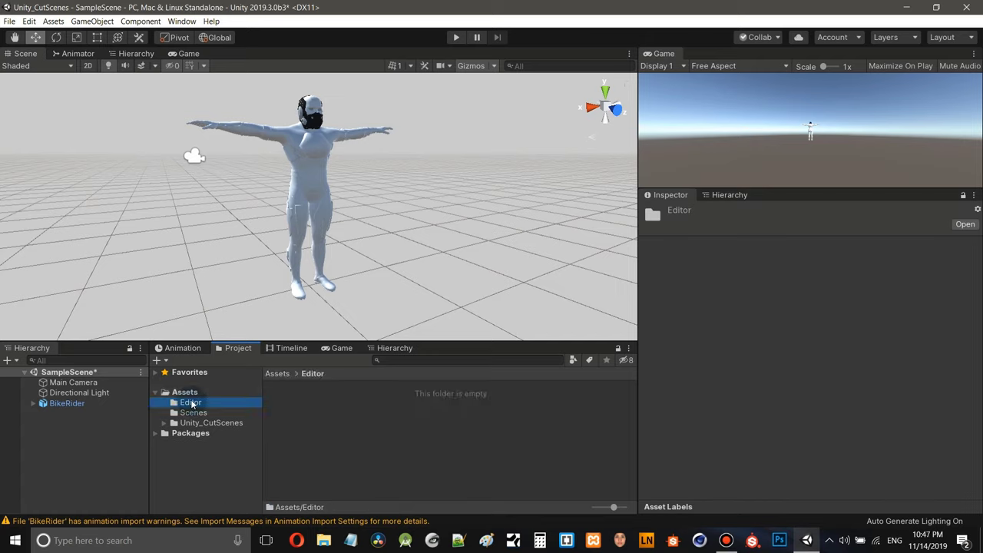
right_click(379, 413)
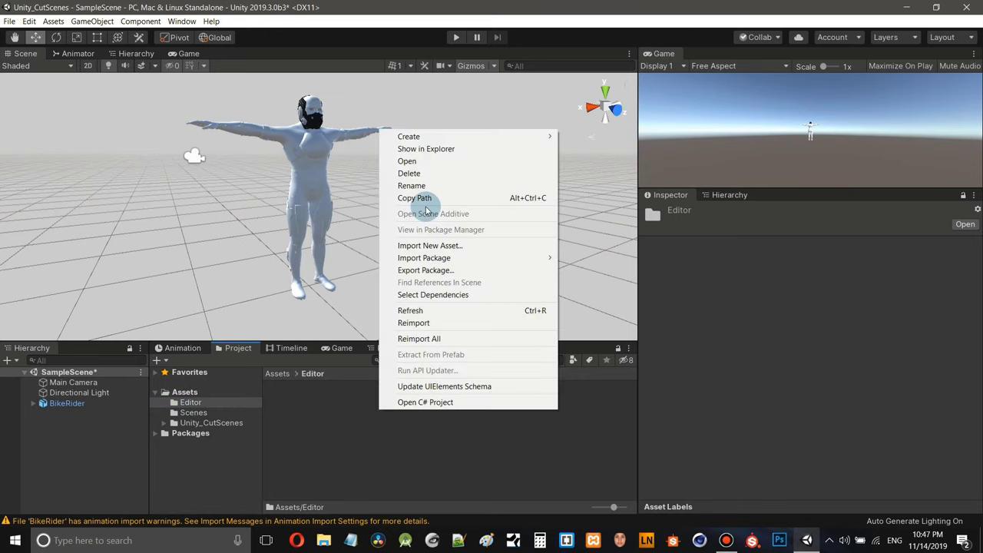
mouse_move(446, 144)
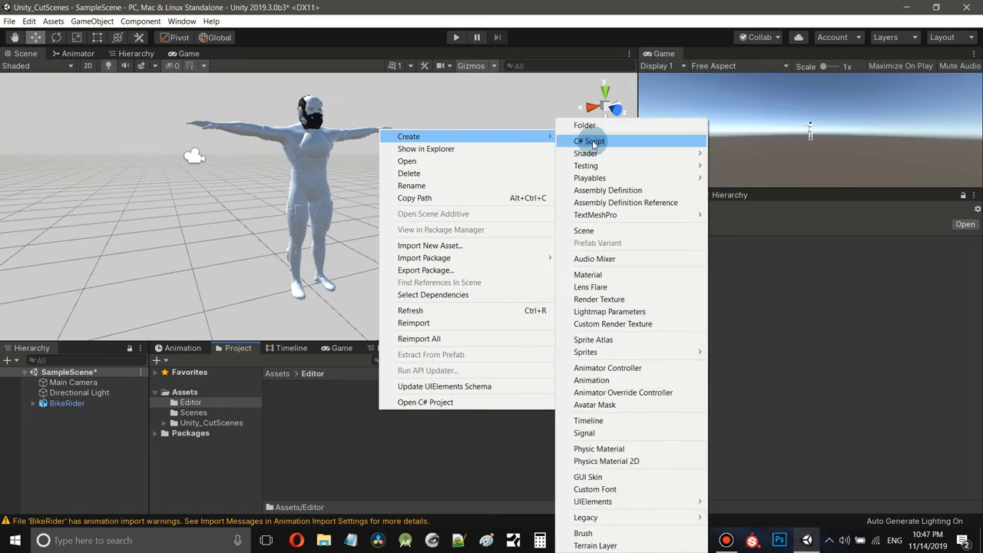
click(588, 141)
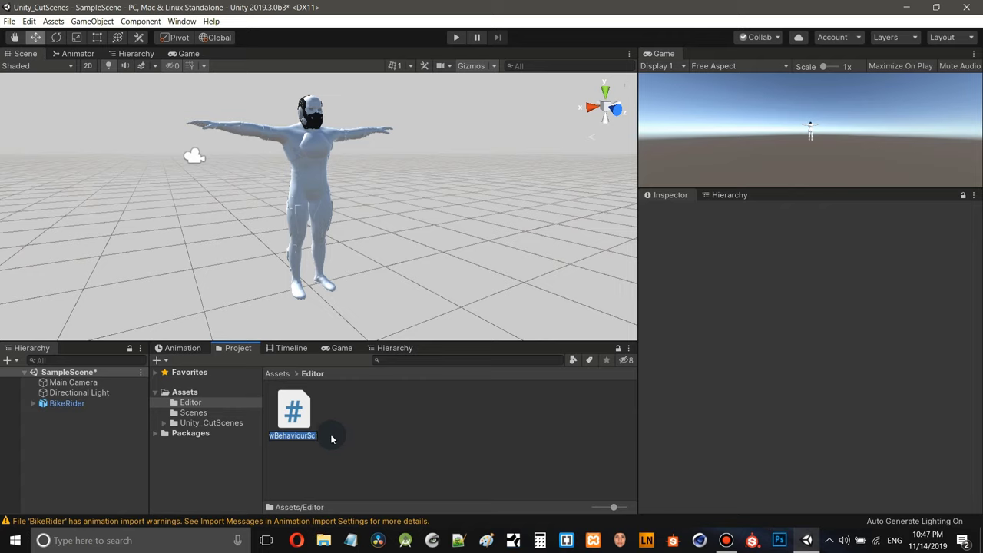
text(ObjectScale)
key(Return)
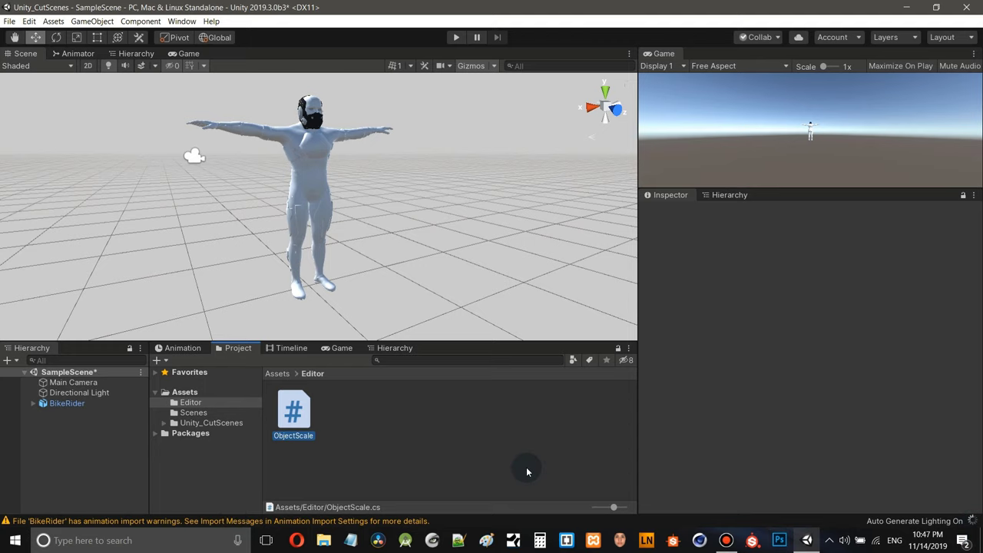
key(ctrl+shift+c)
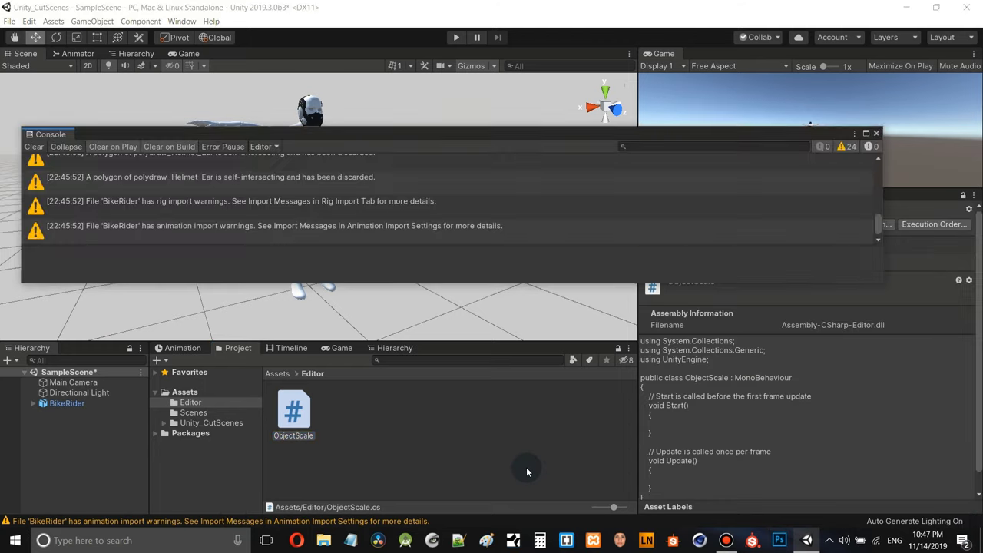
- Clear and close the Console, then open the ObjectScale script in Visual Studio
click(245, 232)
click(32, 147)
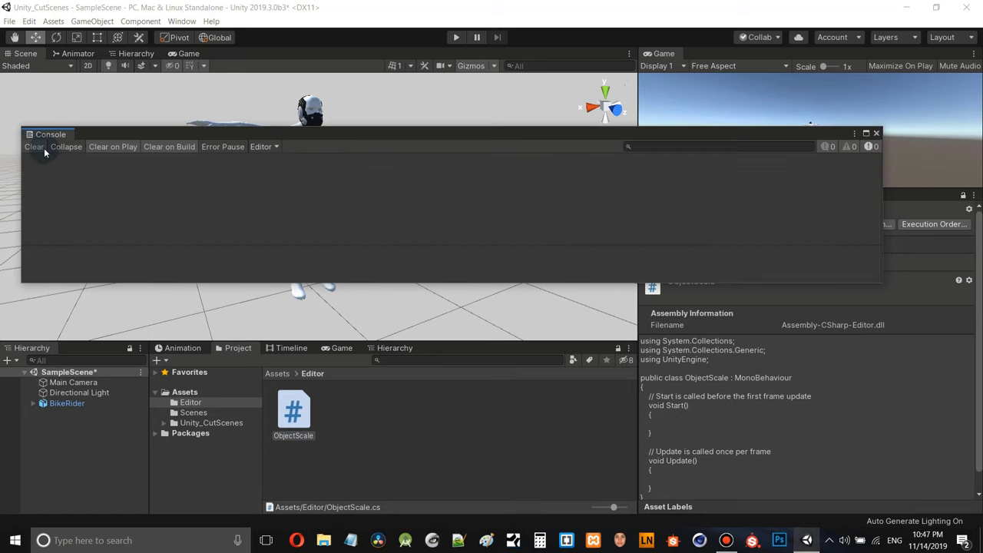
click(876, 133)
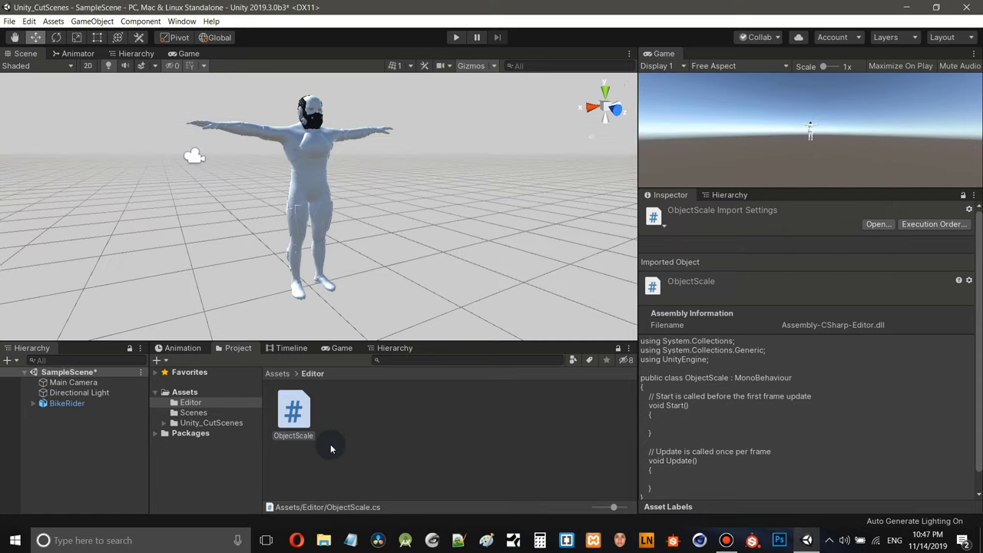
right_click(296, 411)
click(337, 163)
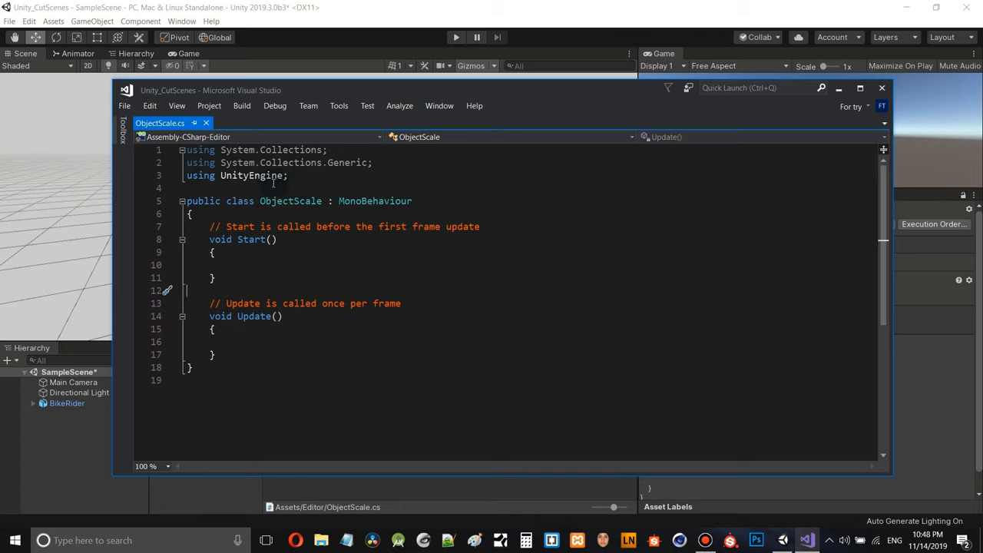
- Add 'using UnityEditor;' on a new line 4 below the UnityEngine import
click(297, 176)
key(Return)
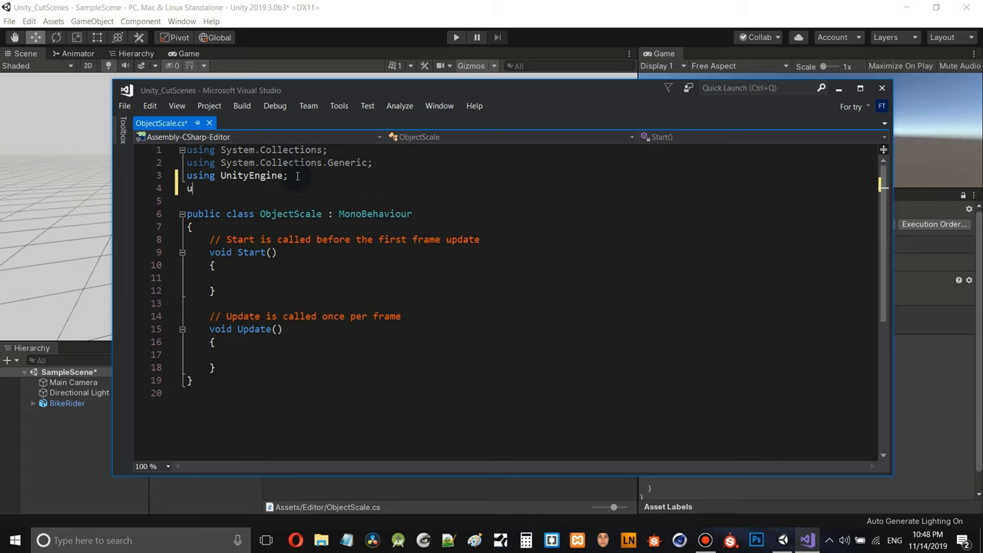
text(using)
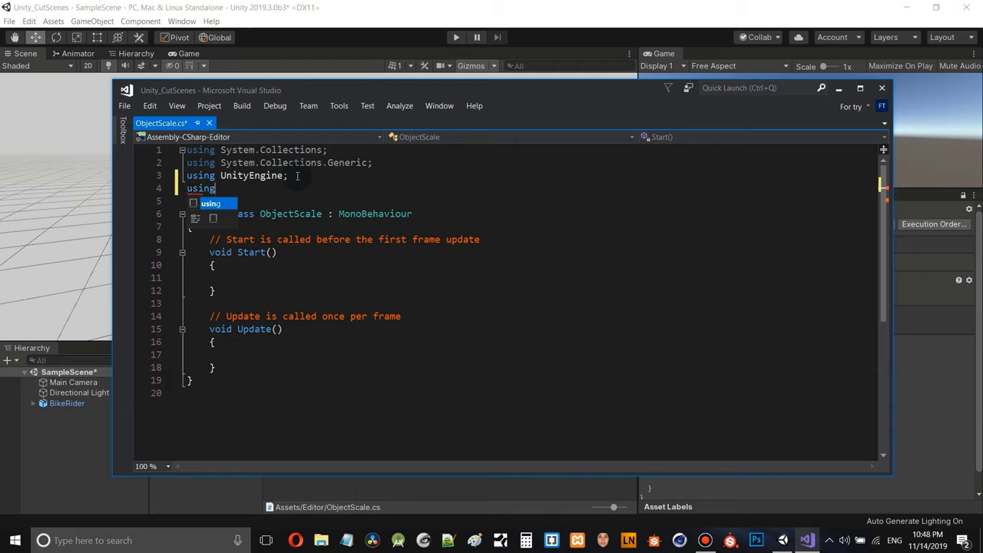
text( Unity)
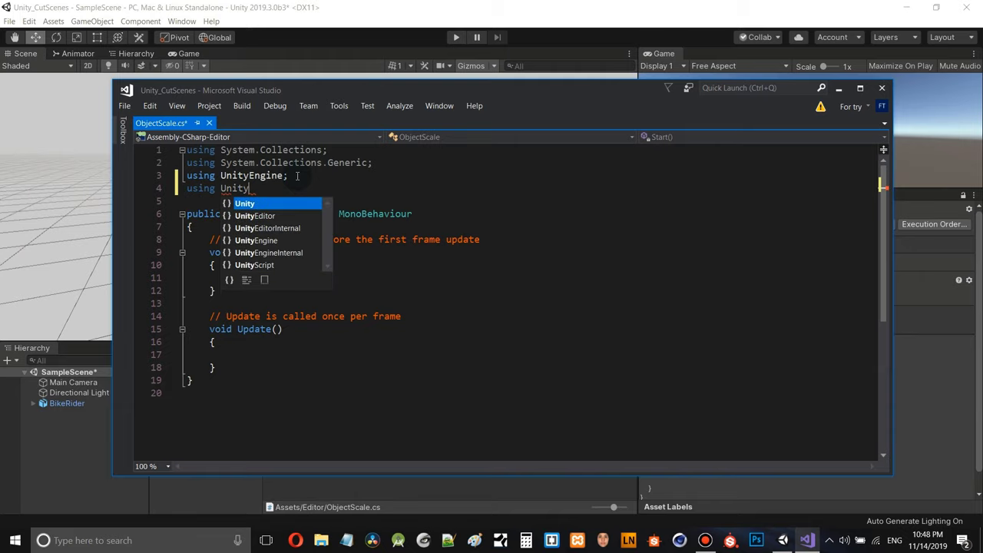
text(Ed)
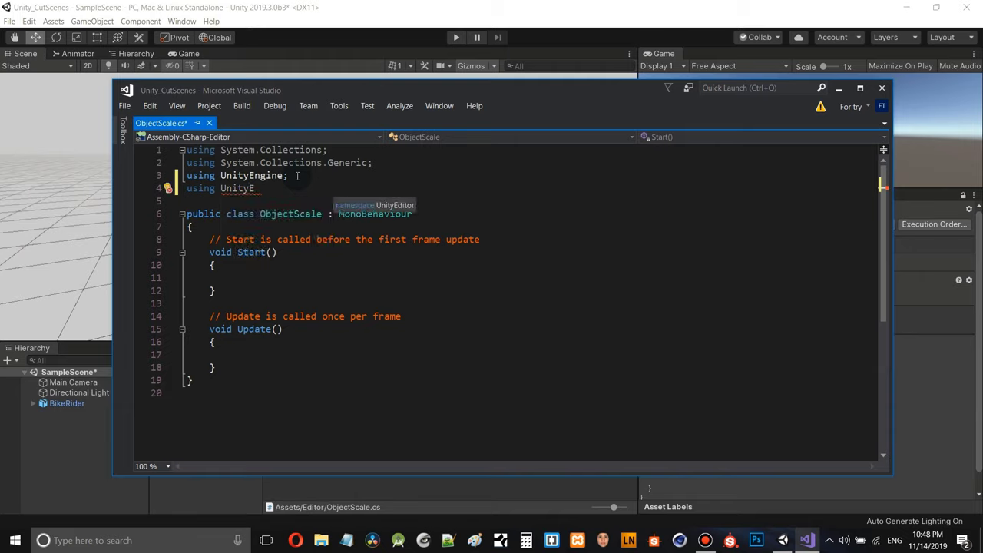
key(Tab)
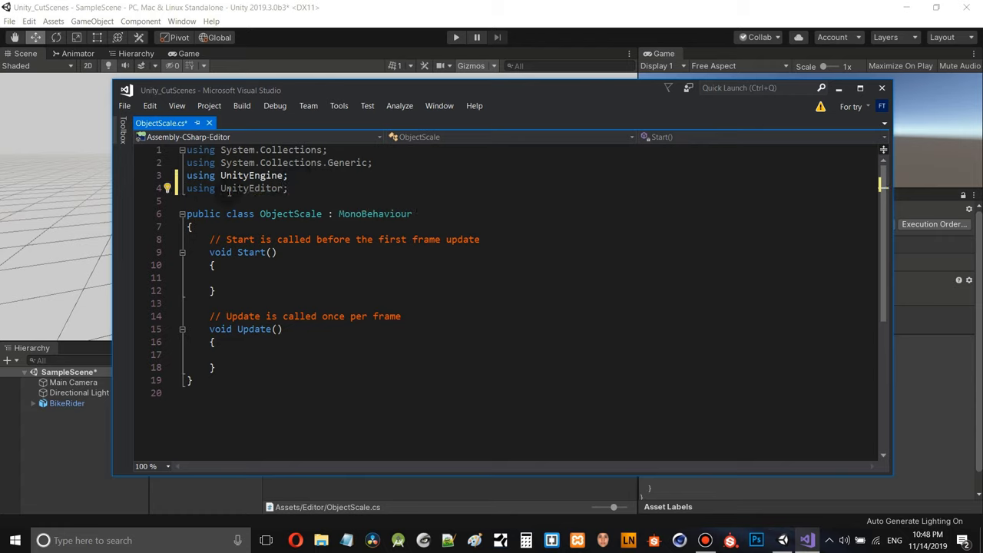
- Replace the MonoBehaviour base class with AssetPostprocessor
mouse_move(292, 190)
mouse_move(281, 213)
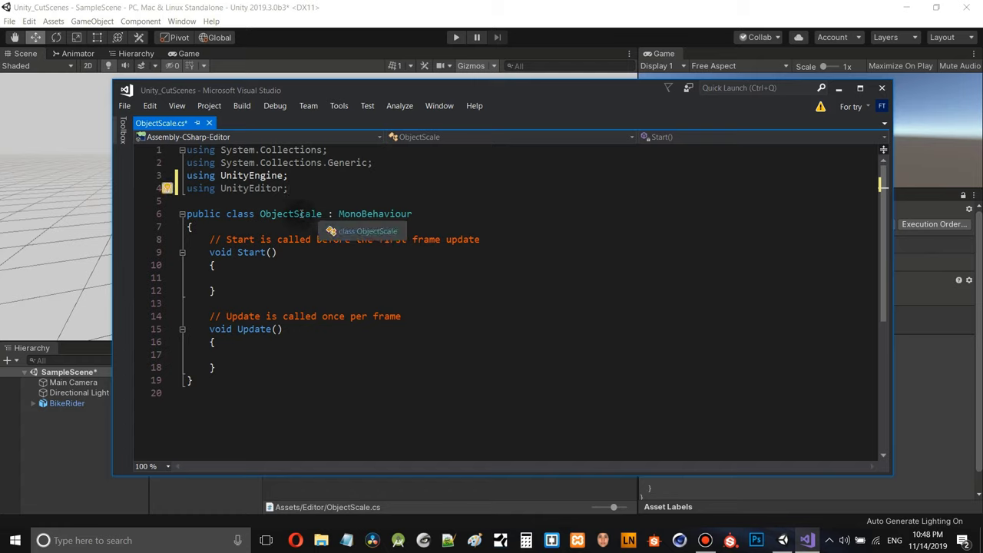
mouse_move(345, 213)
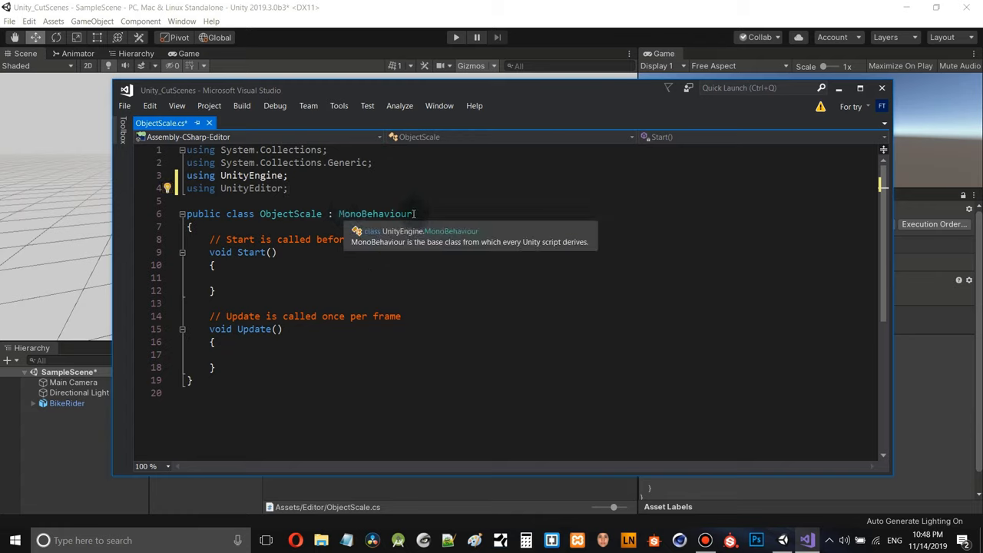
drag(415, 214, 338, 213)
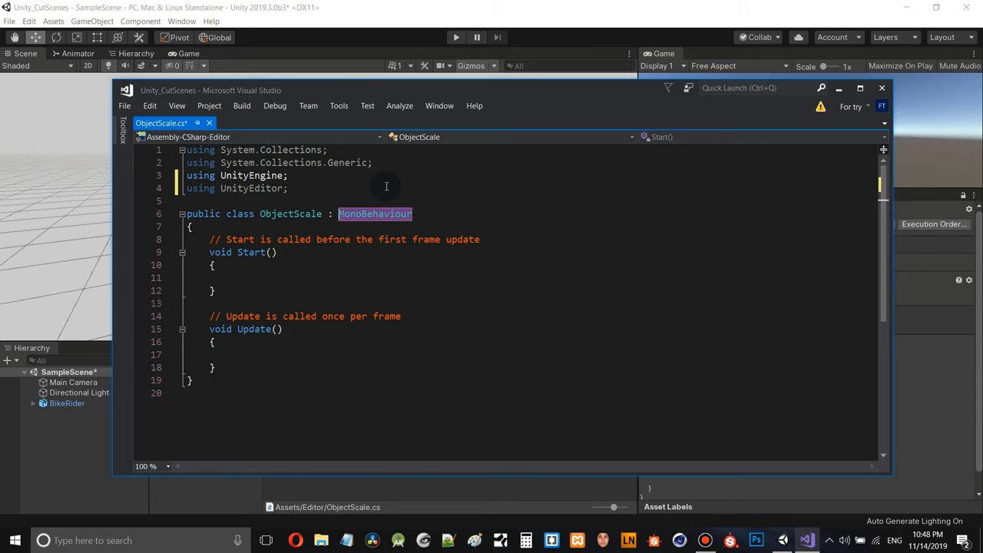
text(Asss)
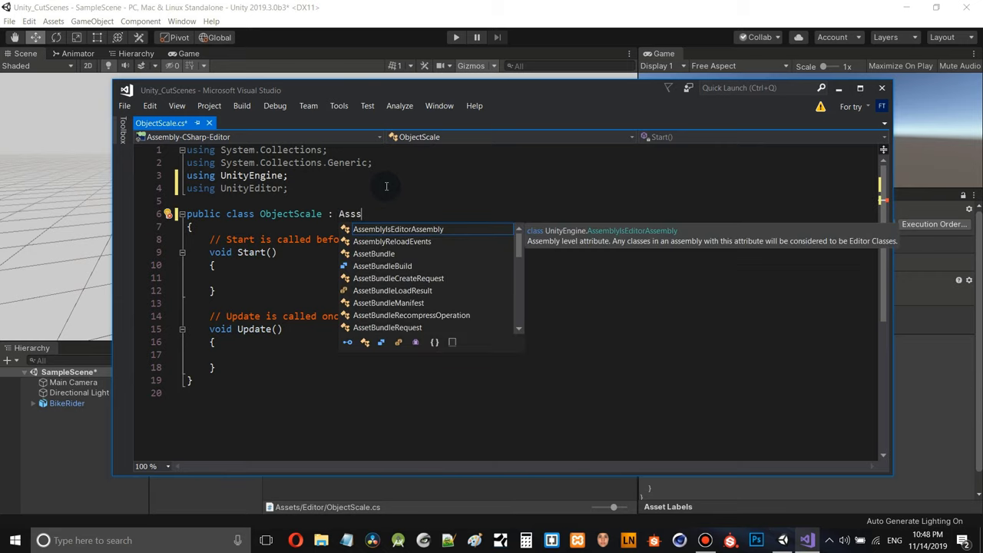
key(BackSpace)
text(et)
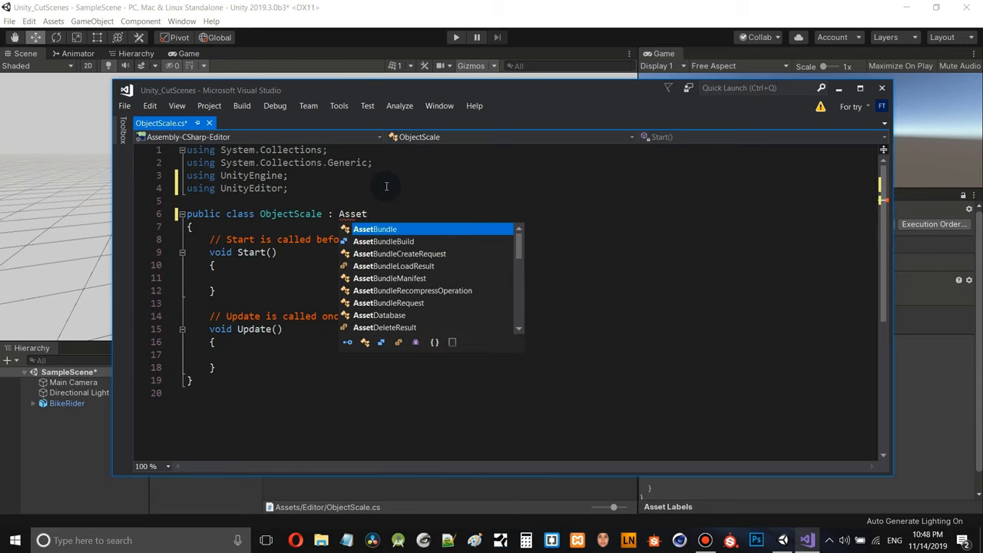
text(P)
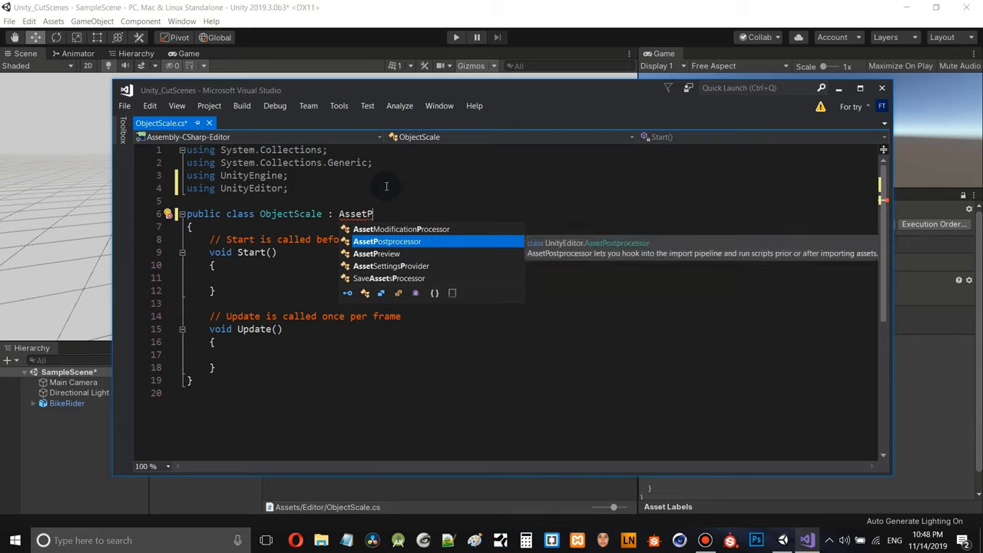
key(Tab)
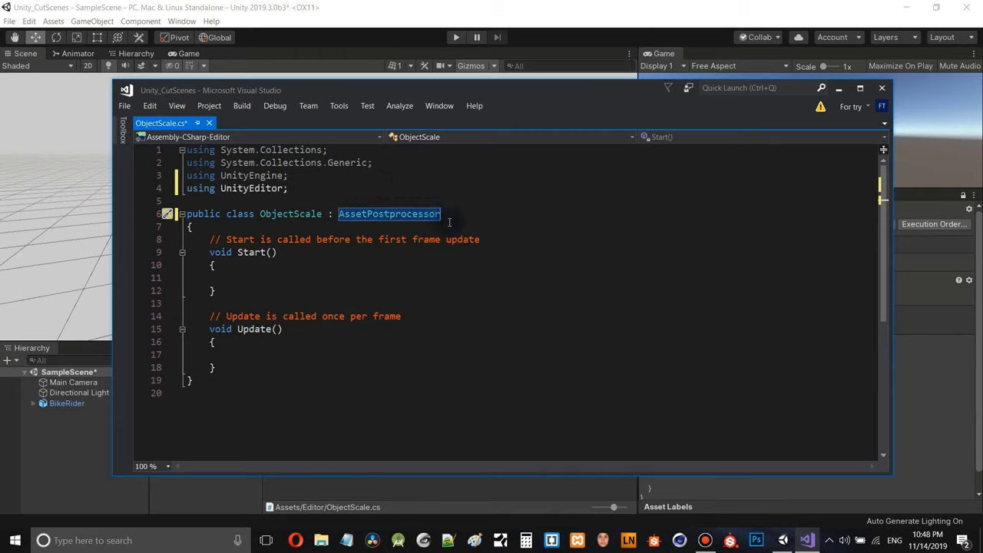
- Delete the Start and Update methods and add an empty OnPreprocessModel() method
drag(205, 239, 261, 342)
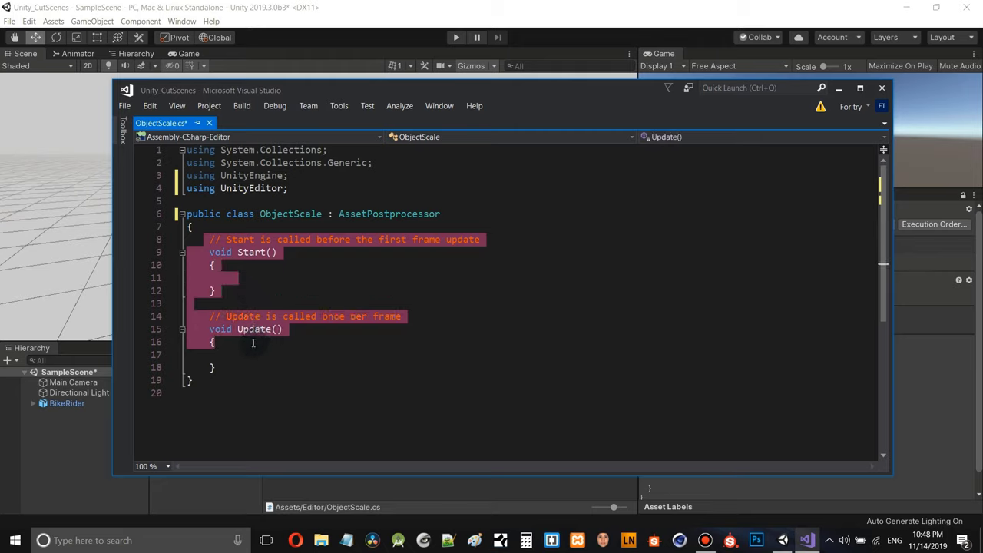
drag(206, 235, 239, 363)
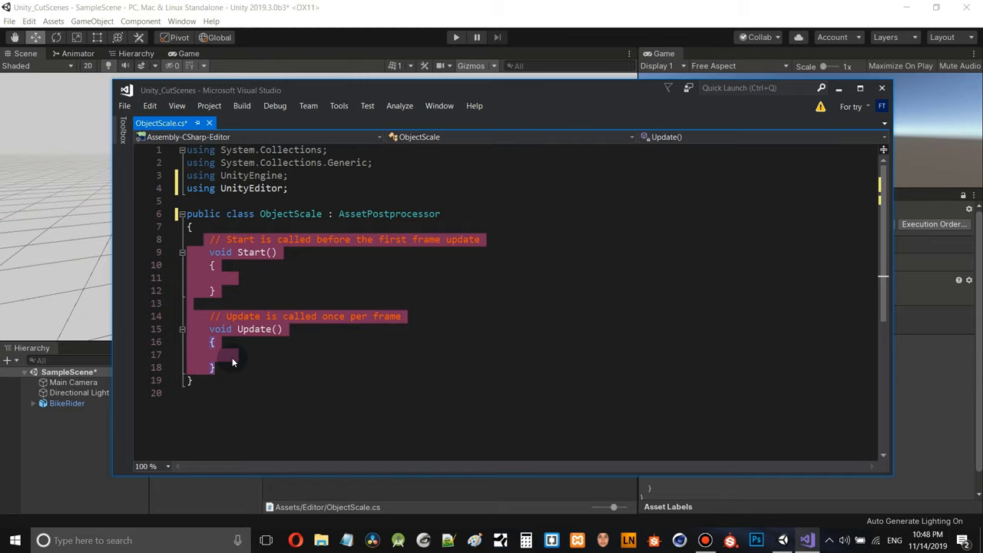
key(Delete)
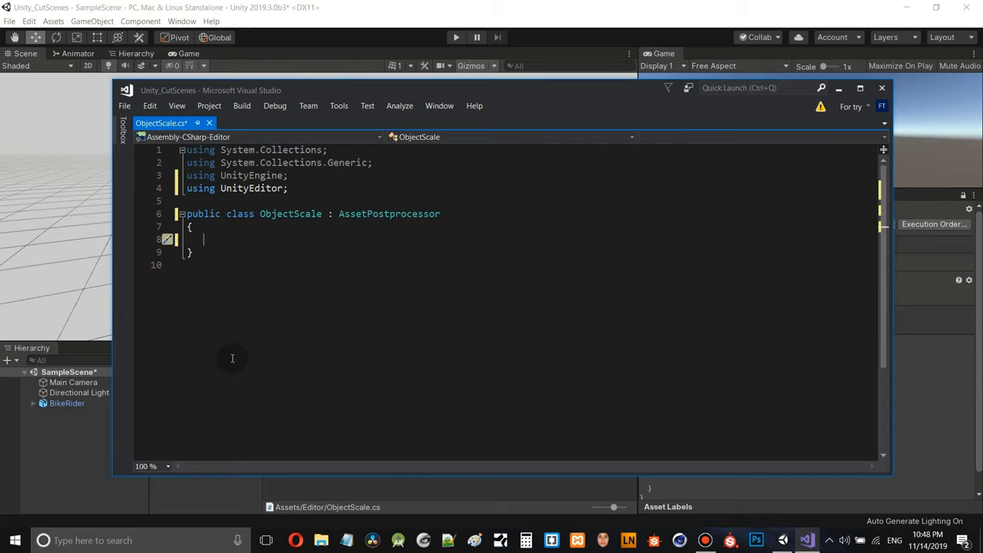
key(Return)
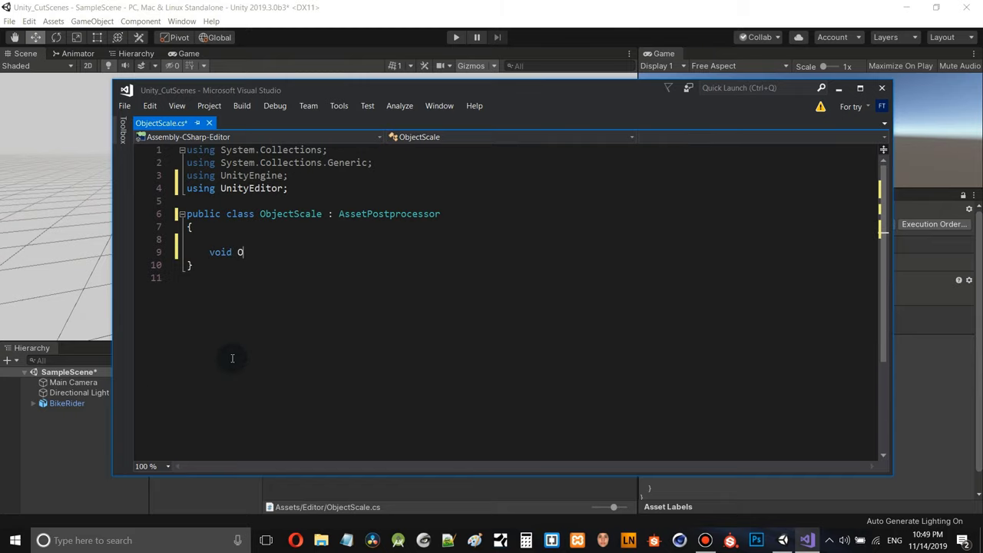
text(void OnPreprocess)
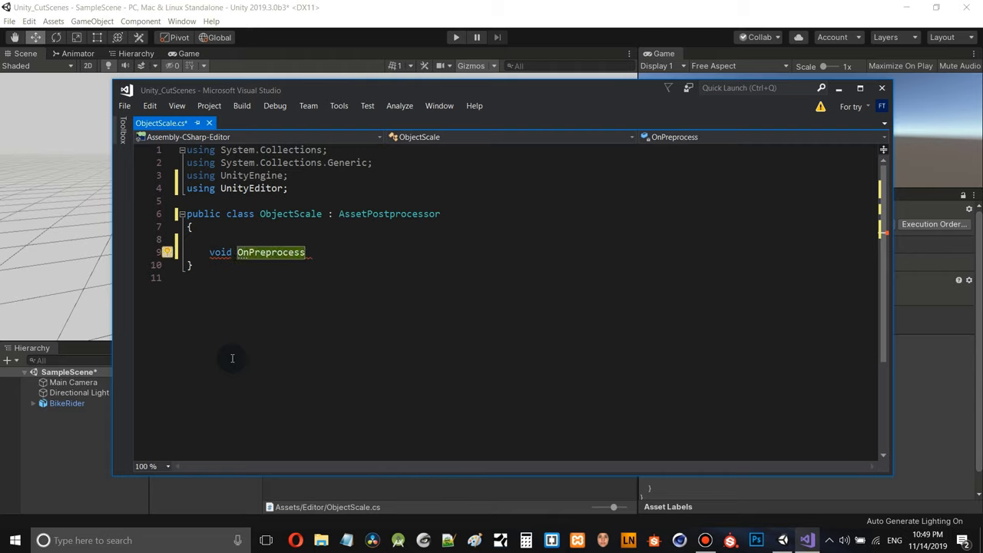
text(Mod)
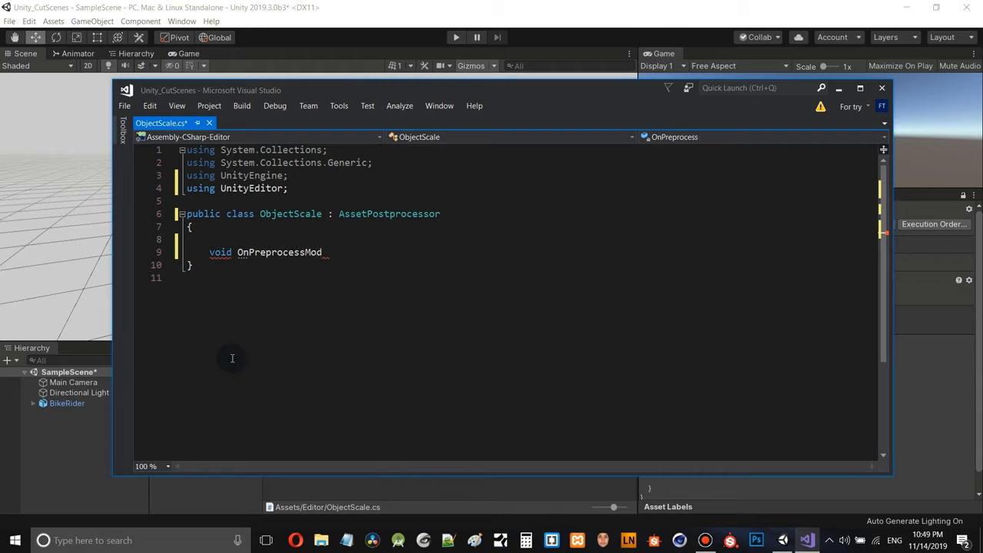
text(el() { })
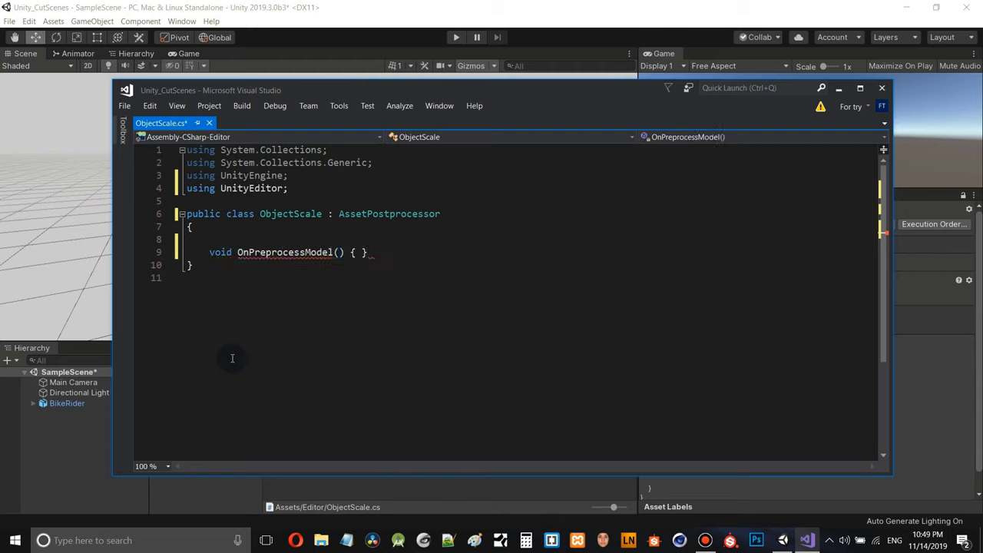
key(Return)
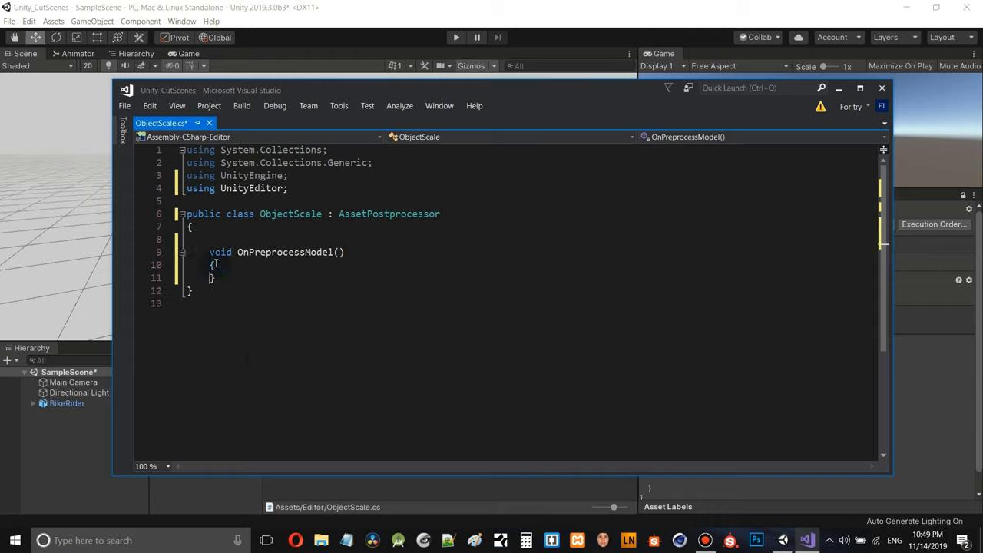
- Cast assetImporter to ModelImporter modelImporter and set modelImporter.useFileScale = false
text(ModelImporter m)
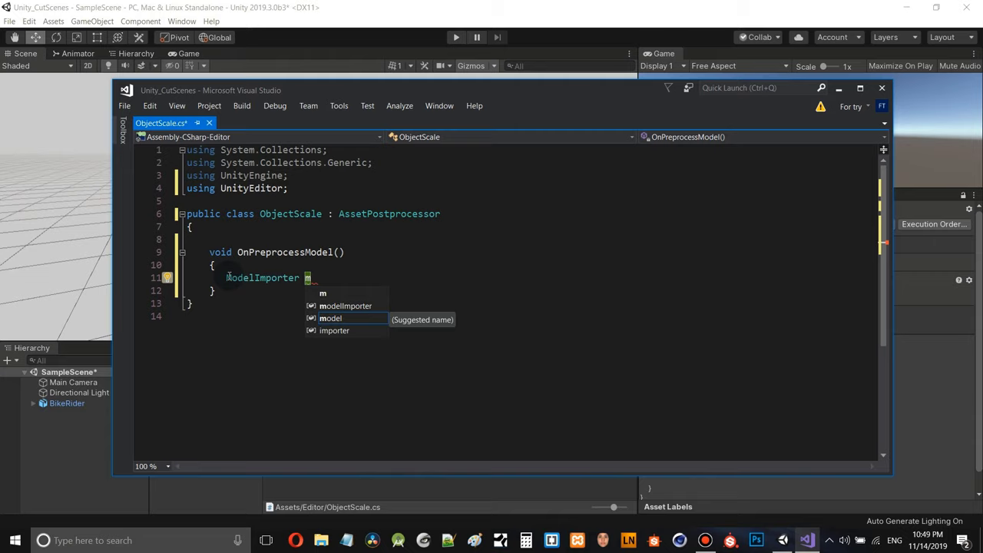
key(Down)
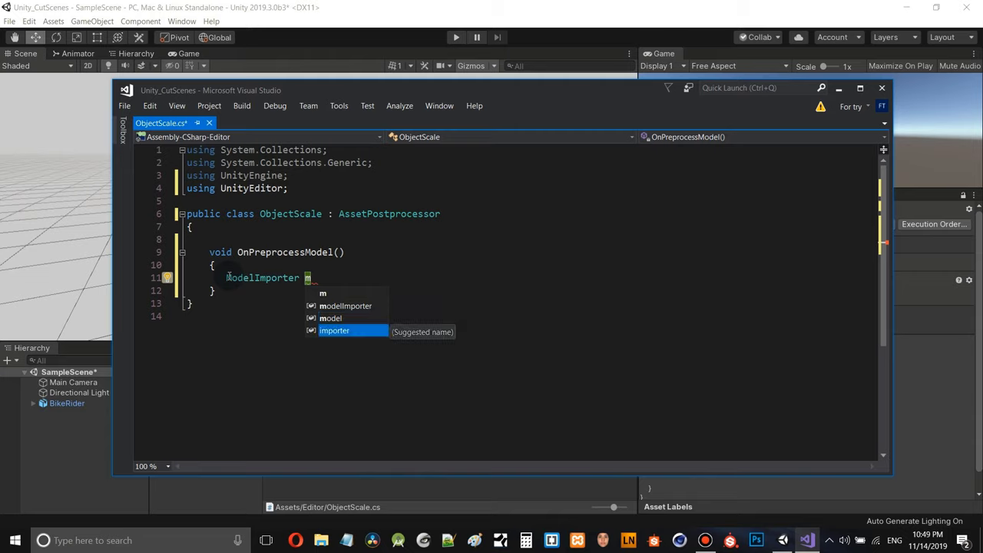
key(Up)
key(Up)
key(Tab)
text(= (ModelImporter)ass)
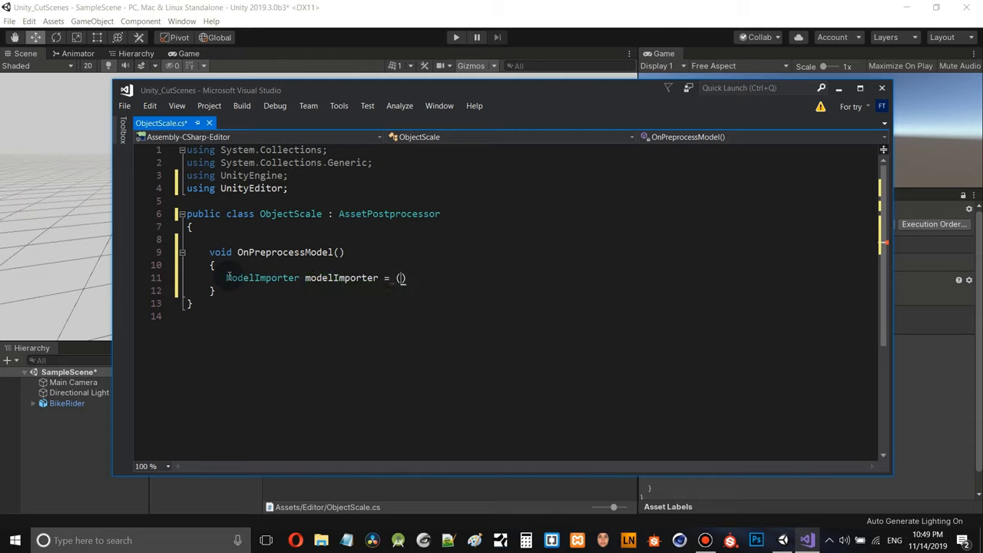
key(Tab)
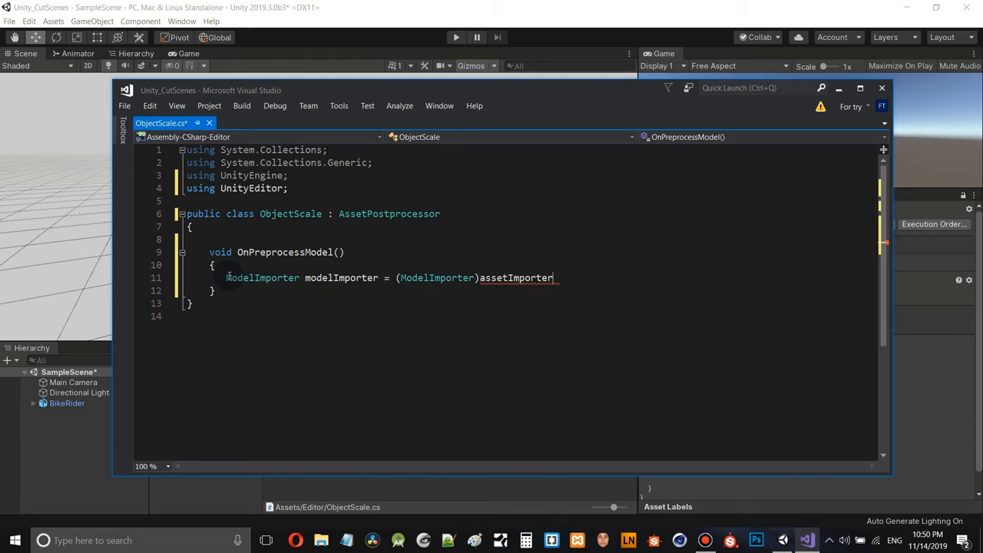
text(;)
key(Return)
text(modelImporter.useFileScale)
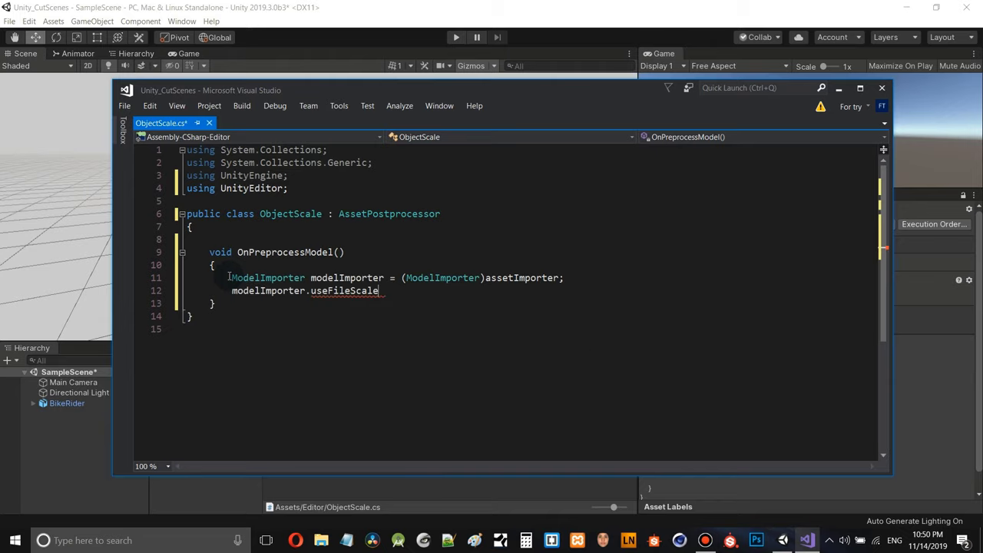
text( = false;)
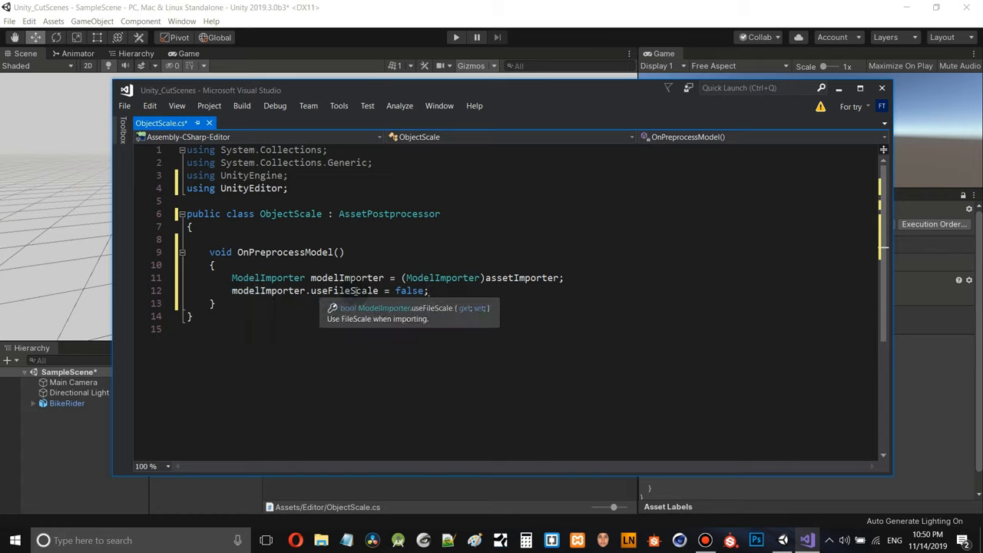
click(941, 376)
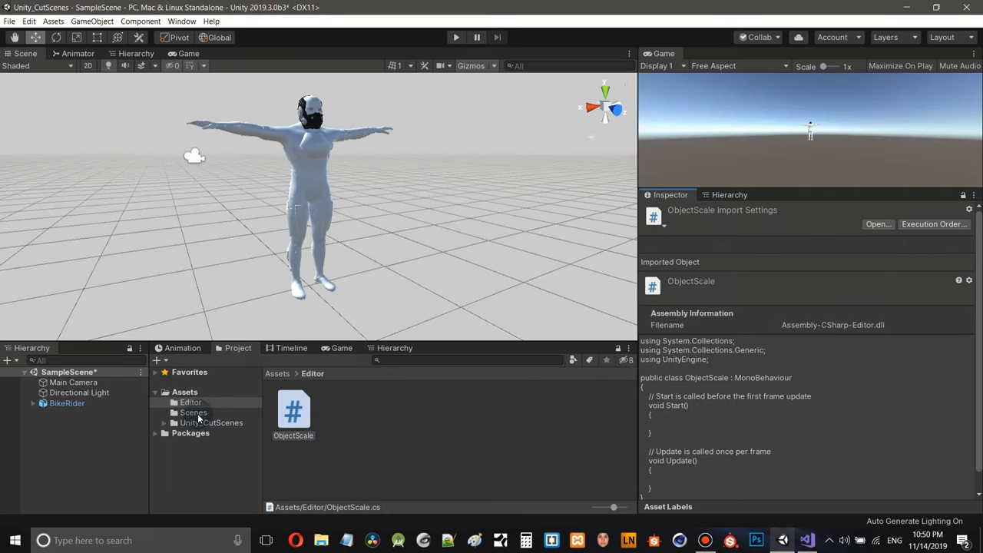
- Turn off Convert Units for the BikeRider model in Unity_CutScenes/Characters and apply the import settings
click(197, 423)
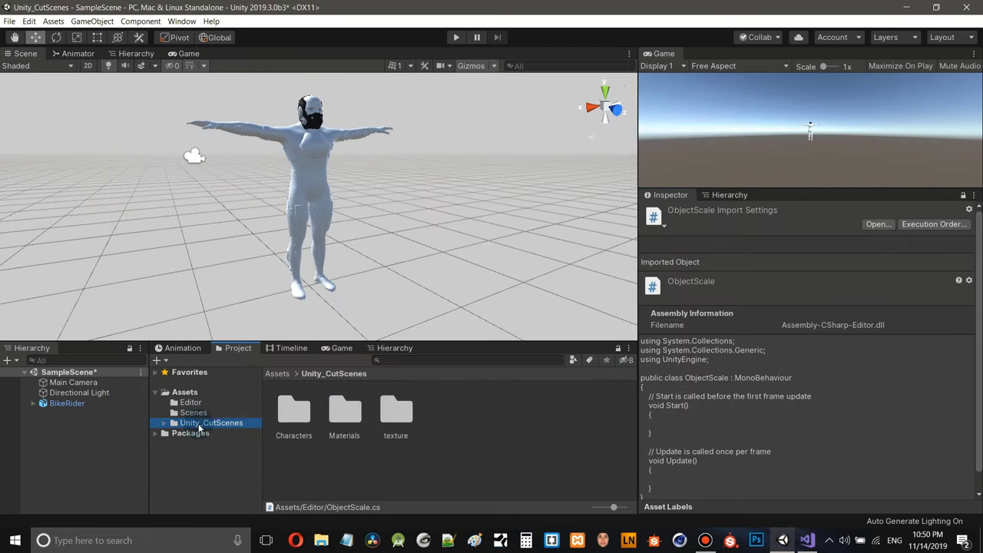
double_click(293, 415)
click(292, 416)
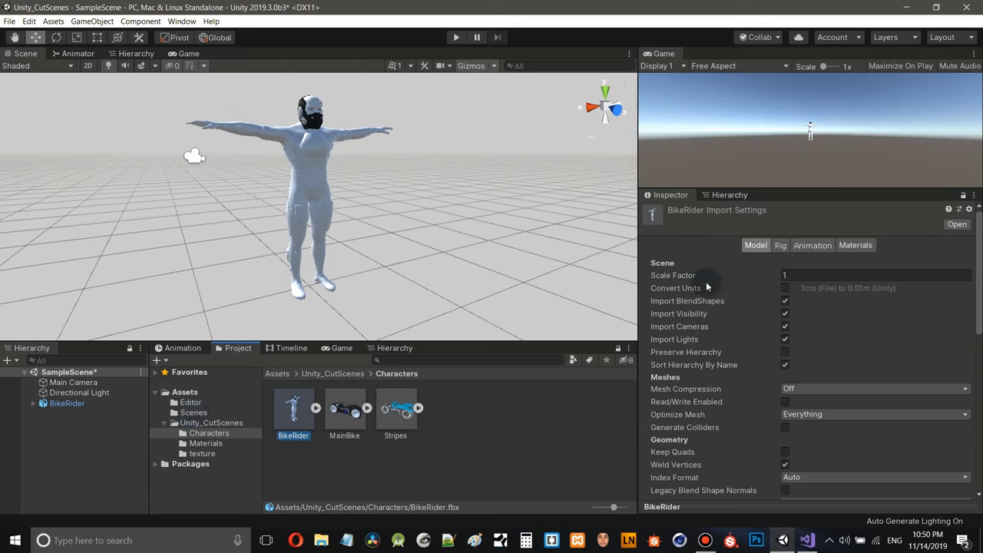
click(785, 291)
click(785, 290)
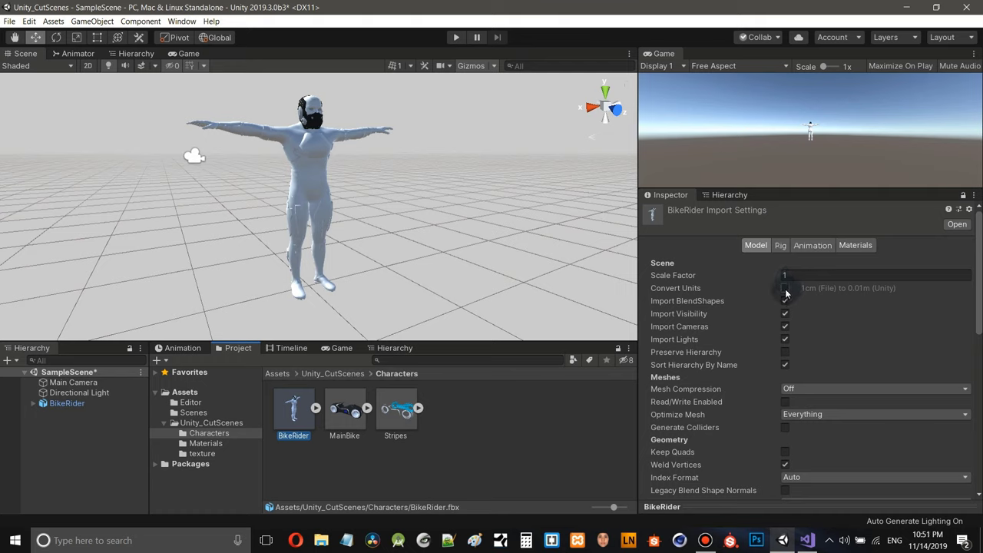
drag(979, 292, 970, 401)
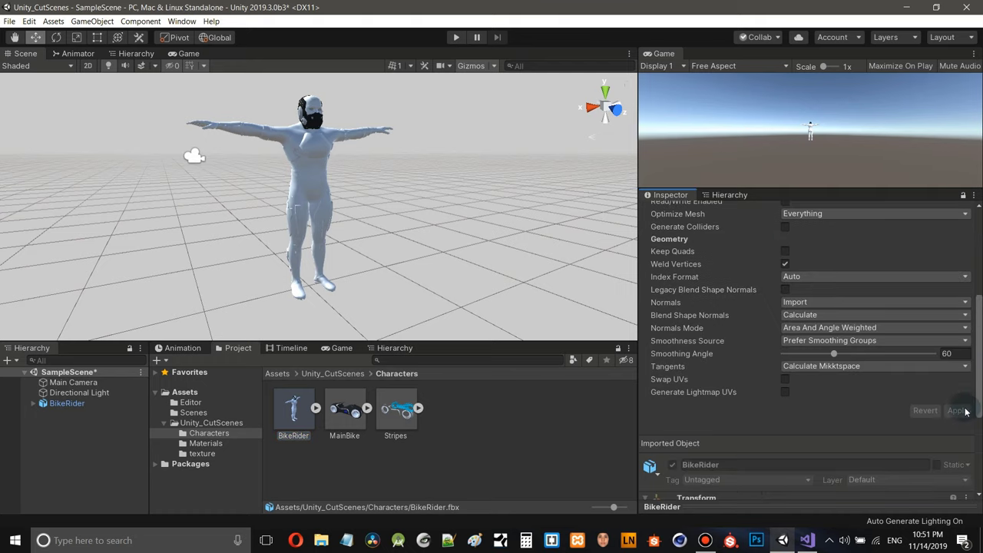
click(956, 411)
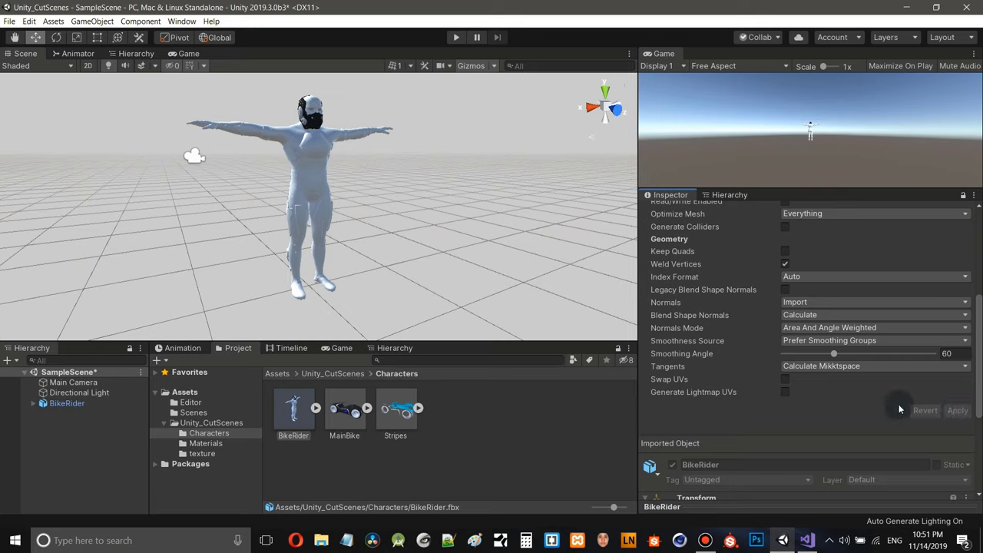
drag(979, 389, 979, 306)
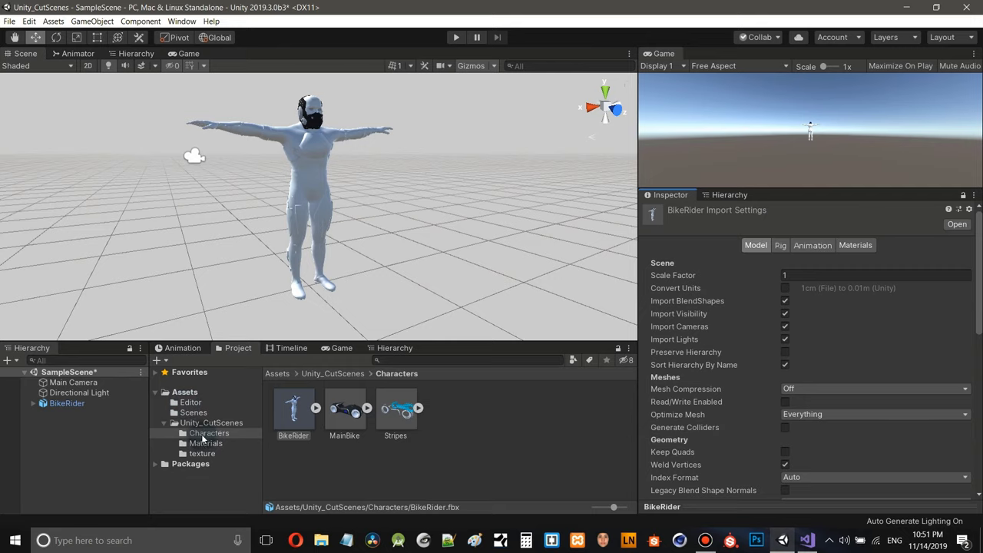
- Save Assets\Editor\ObjectScale.cs in Visual Studio and bring Unity back to the front
click(807, 540)
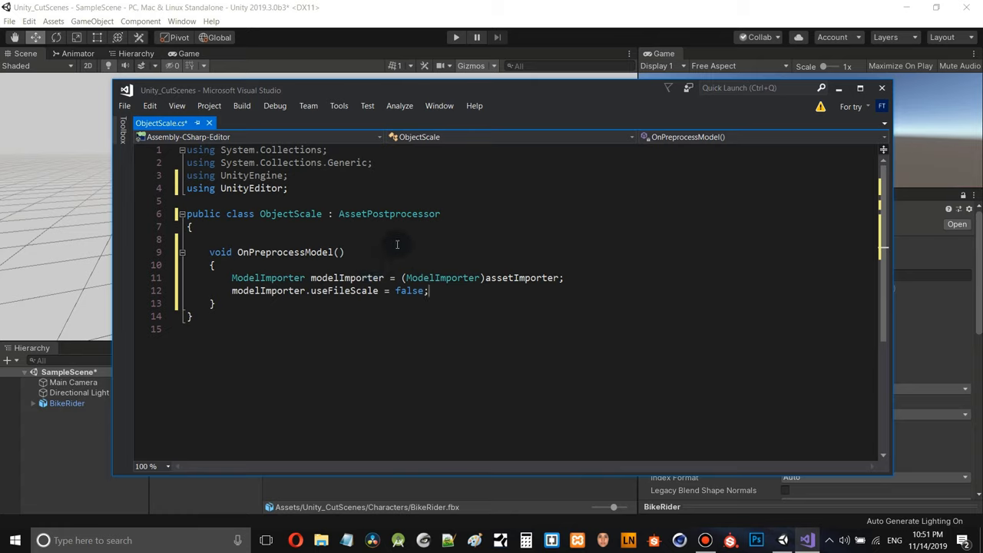
click(125, 106)
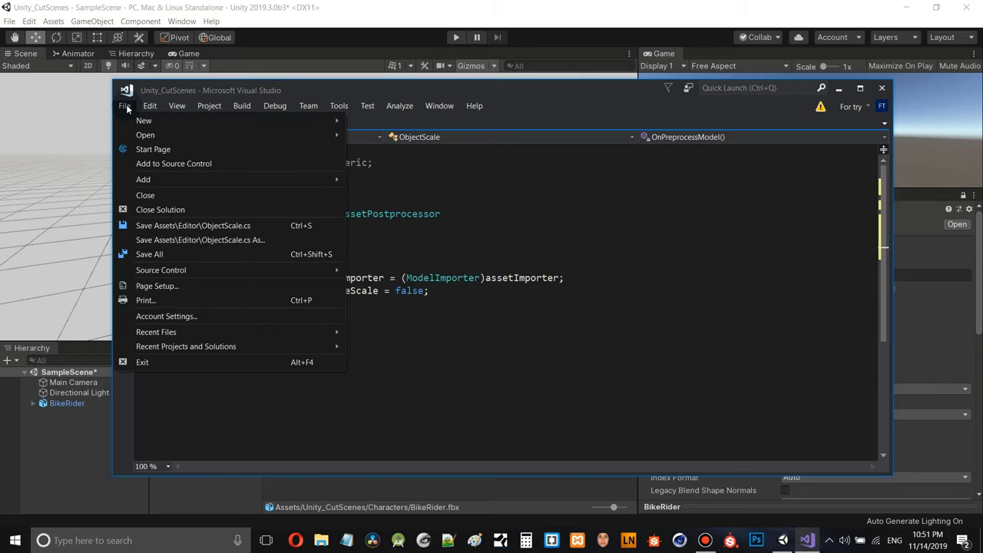
click(181, 225)
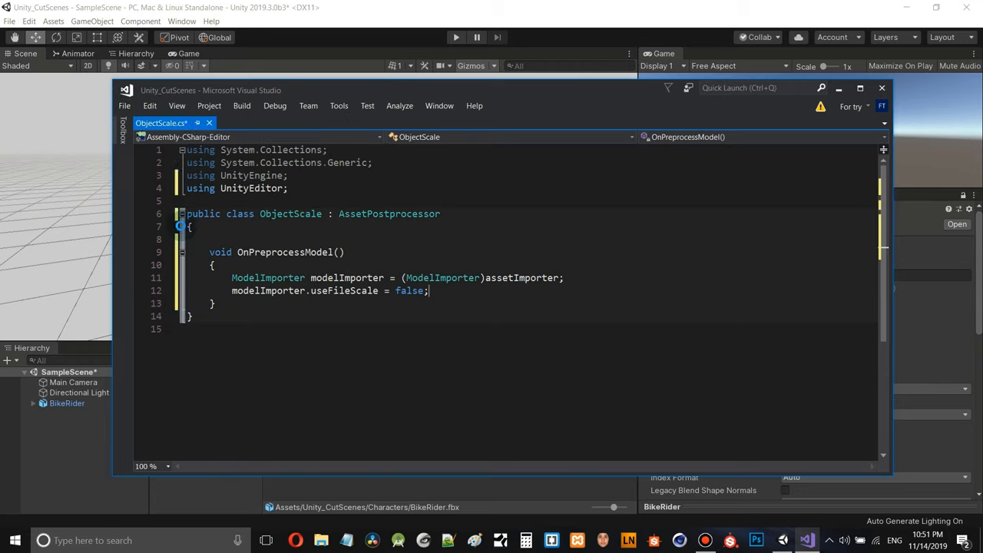
click(643, 23)
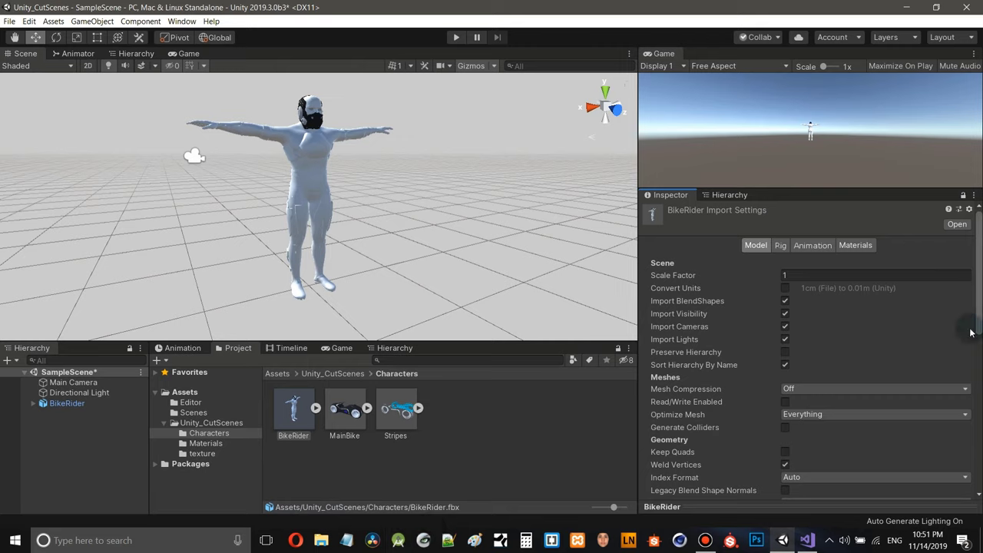
- Review BikeRider's import settings and switch to the Rig tab showing Animation Type Humanoid
scroll(977, 363, down, 4)
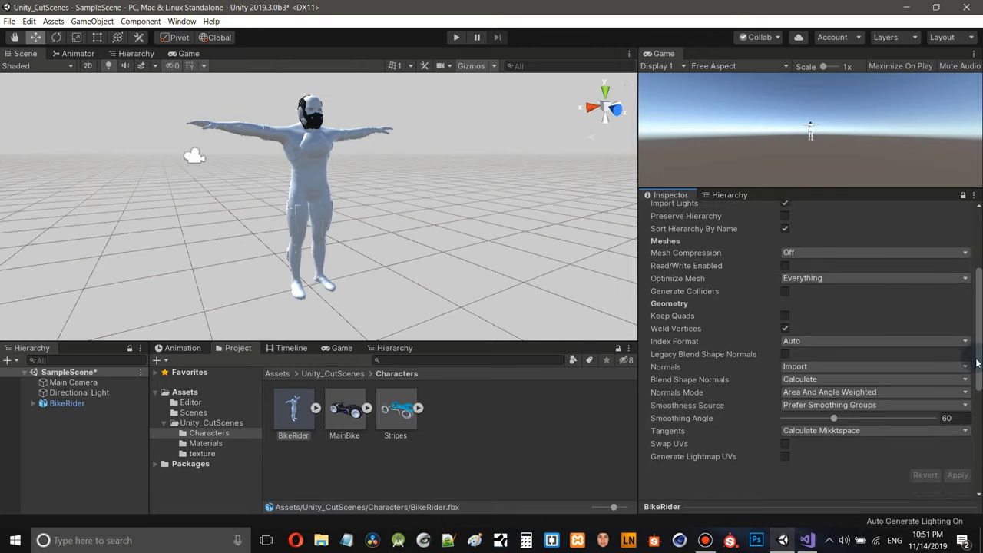
scroll(977, 363, down, 5)
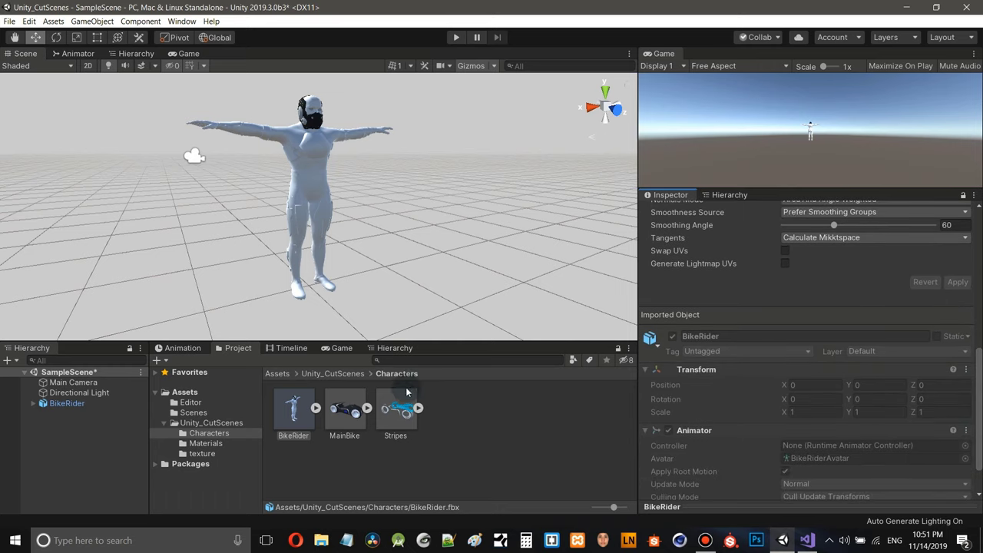
drag(978, 411, 976, 268)
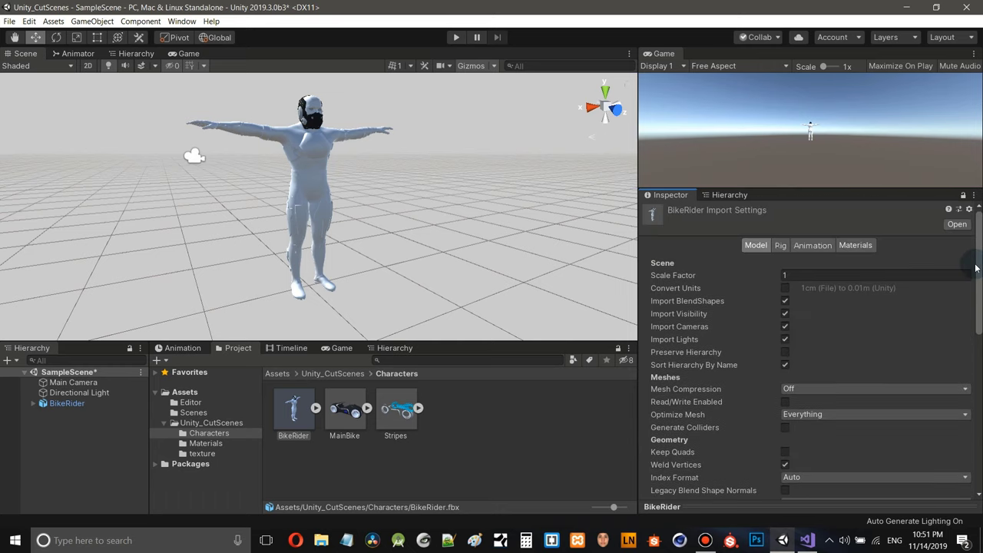
click(780, 246)
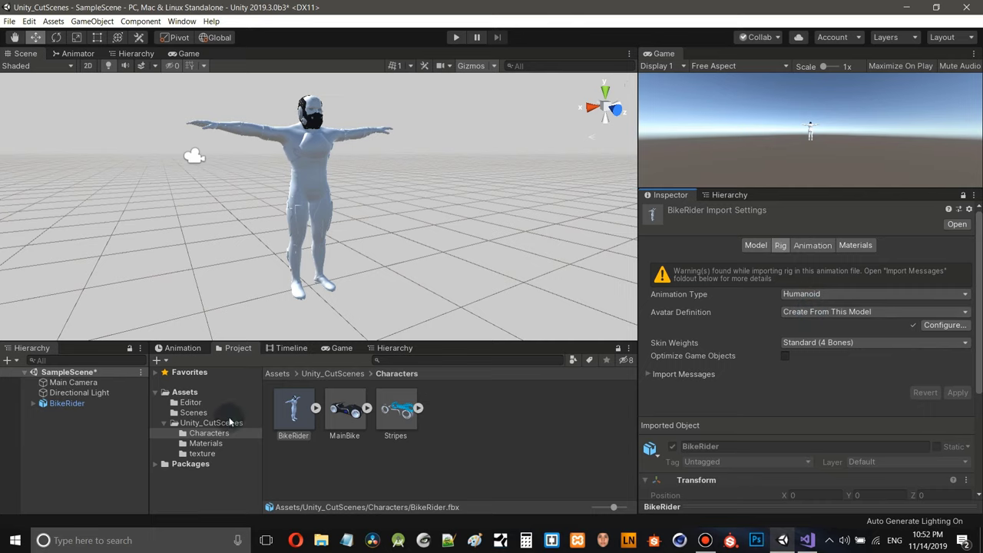
scroll(981, 317, down, 3)
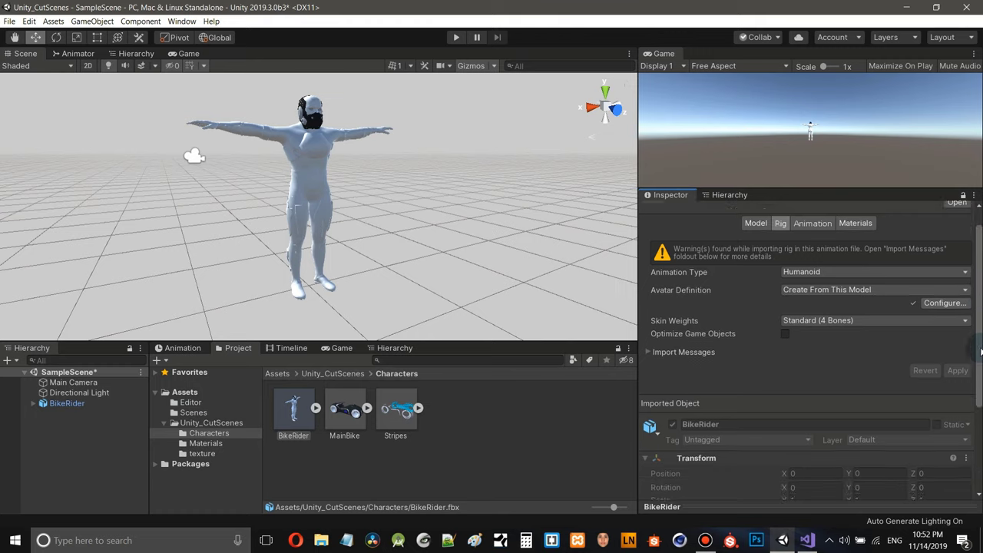
scroll(981, 307, up, 3)
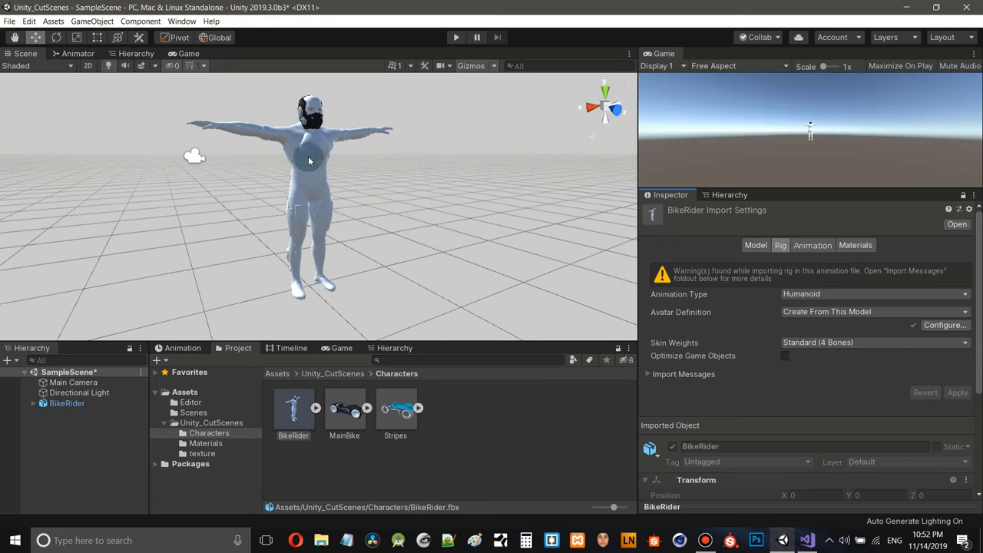
- Enter BikeRider's avatar configuration without saving the scene and browse its body bone mapping
click(945, 327)
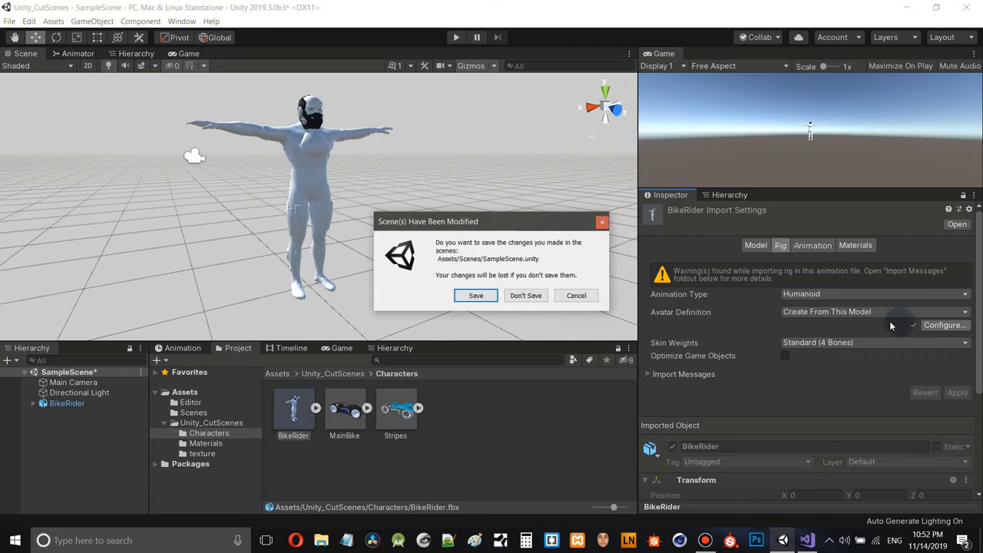
click(524, 296)
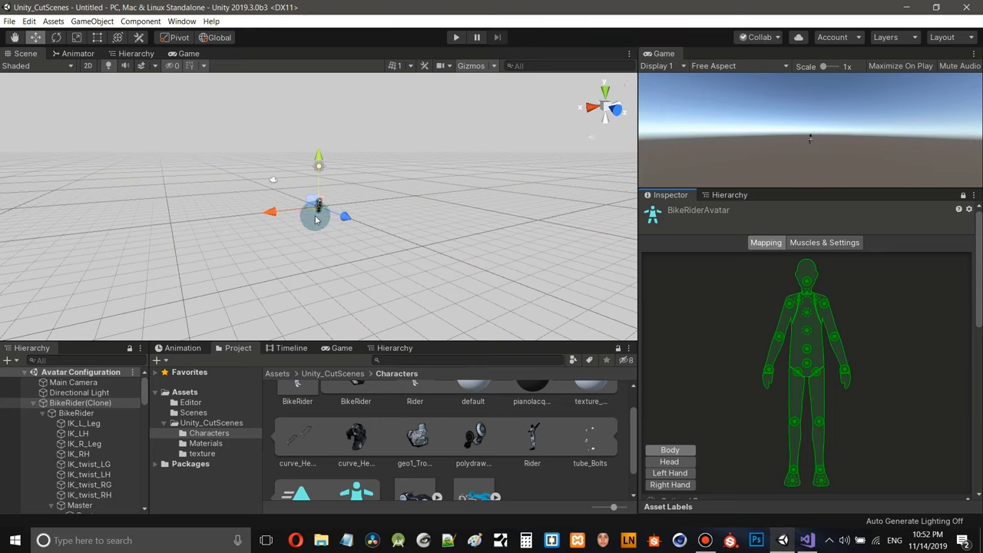
scroll(315, 212, up, 5)
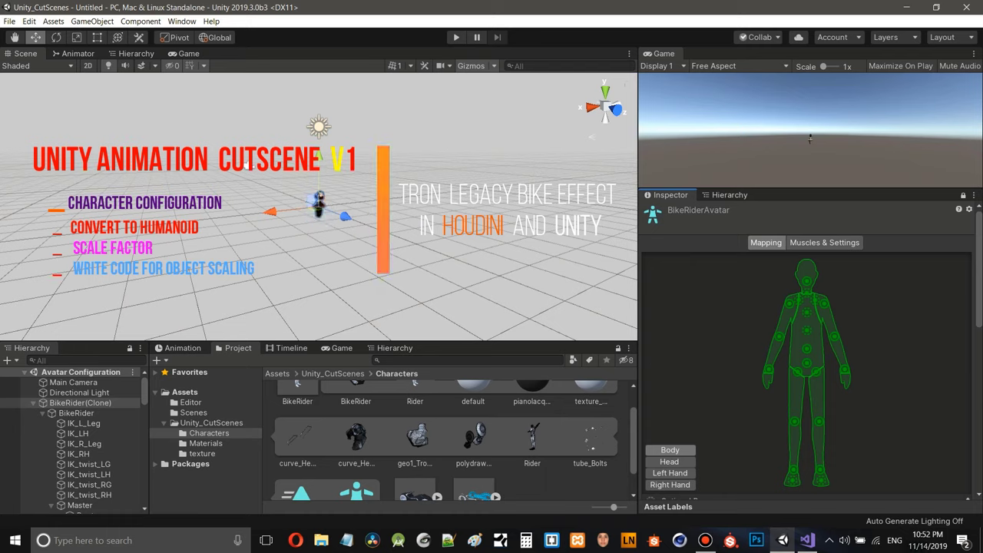
drag(981, 307, 958, 433)
- Exit avatar configuration and reimport BikeRider with Animation Type set to Generic
click(958, 428)
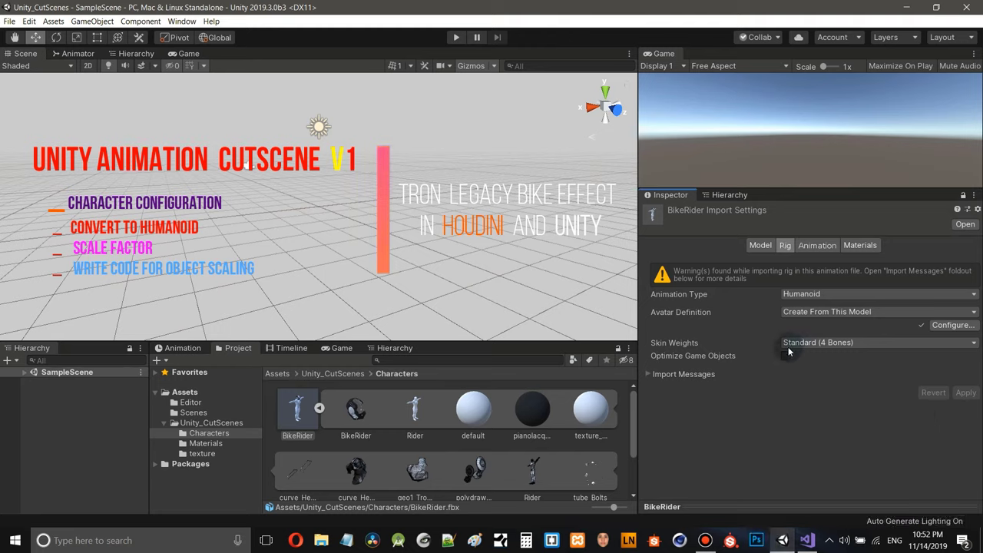
click(321, 411)
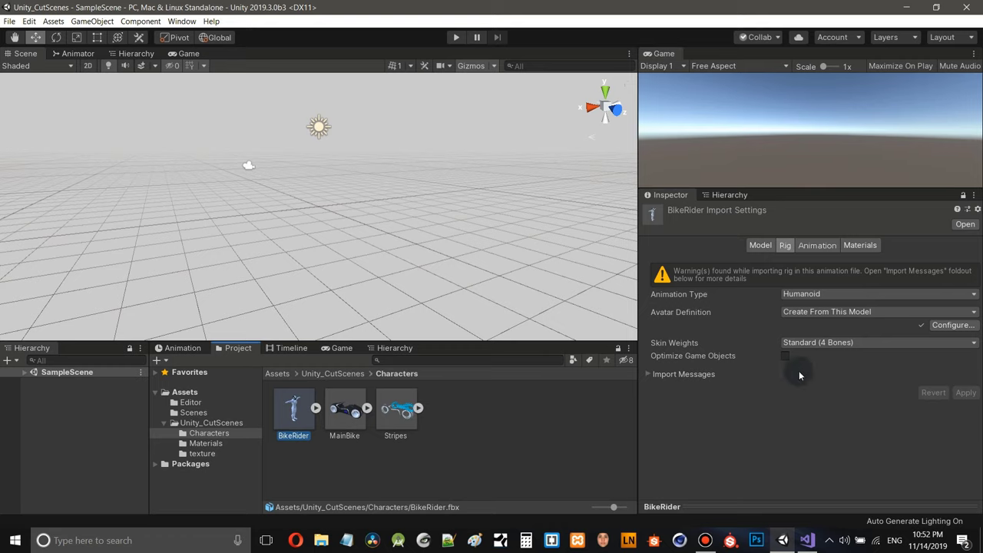
click(808, 294)
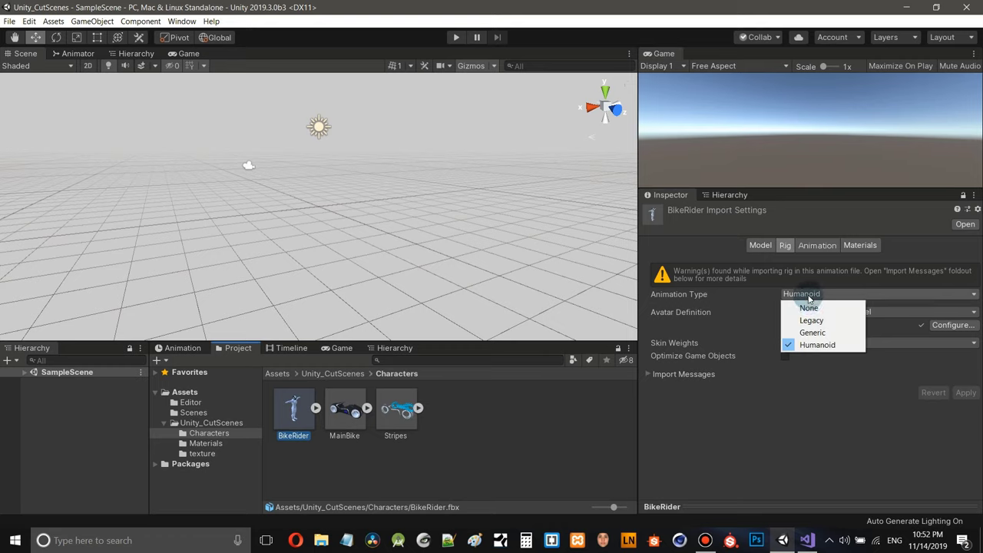
click(814, 335)
click(967, 388)
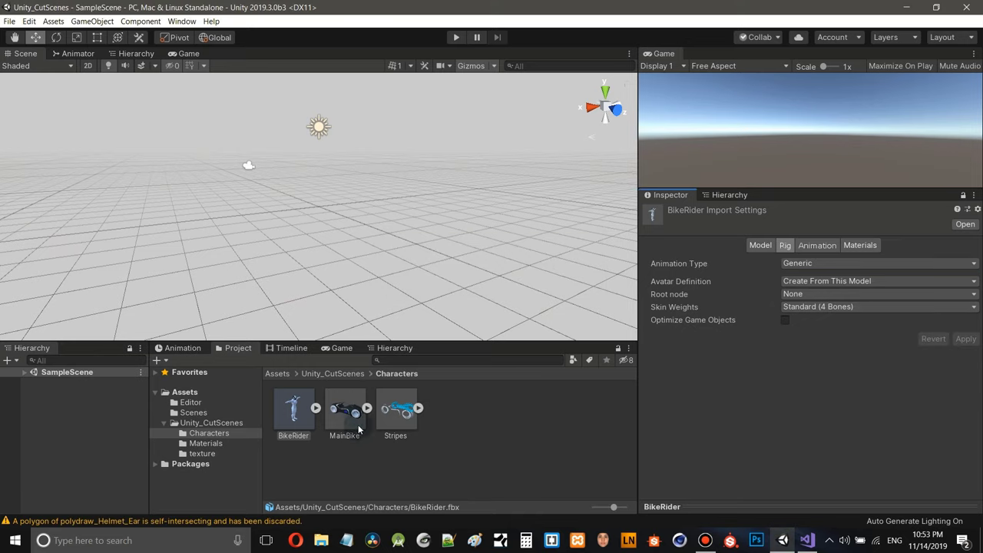
- Keep Generic, then review the MainBike and Stripes rig import settings
click(808, 264)
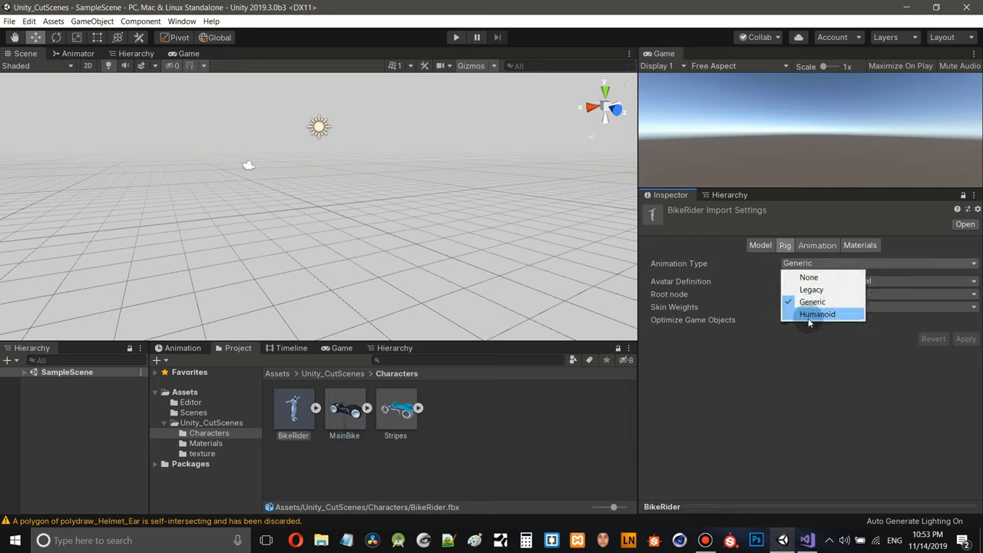
click(785, 394)
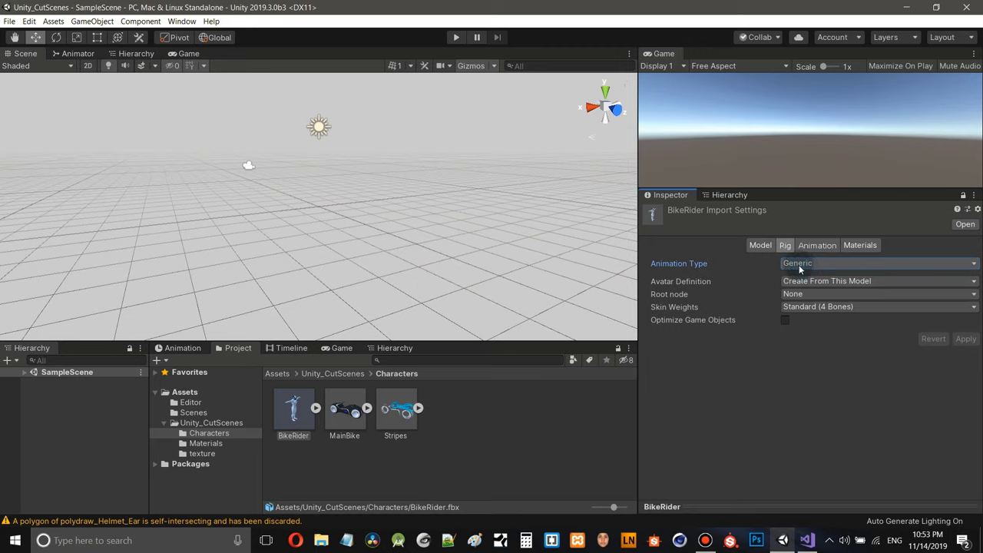
click(344, 415)
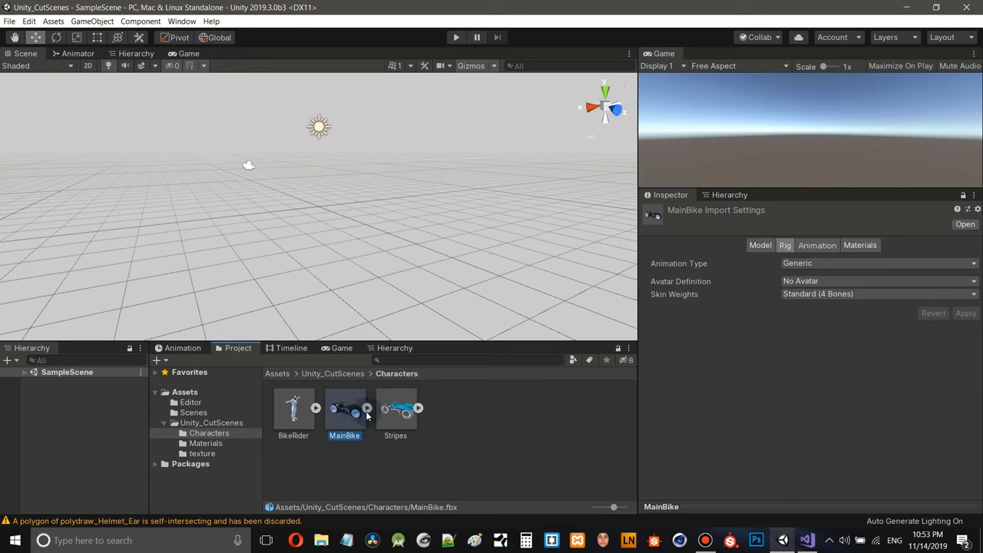
click(407, 415)
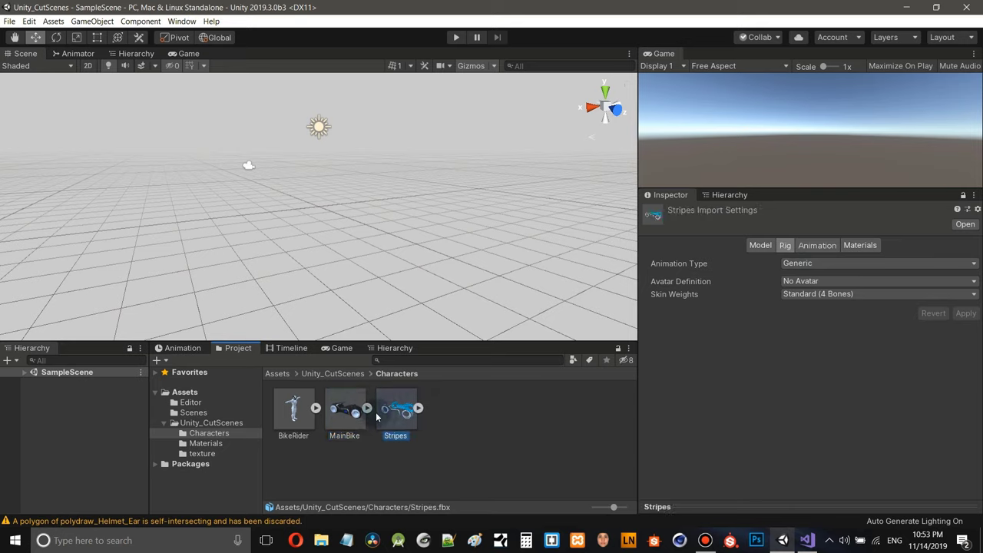
- Show MainBike's Model import settings with Scale Factor 1 and Convert Units on
right_click(344, 411)
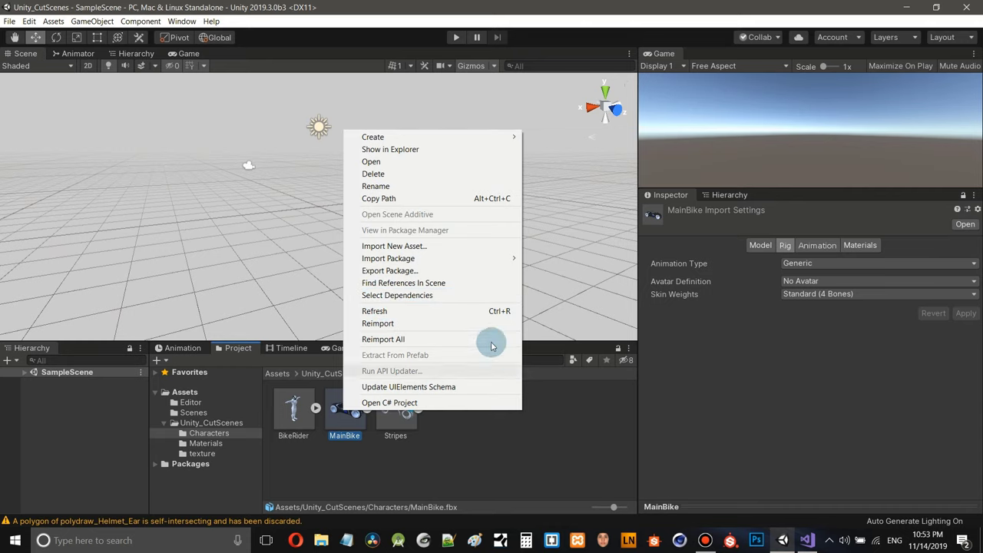
click(754, 266)
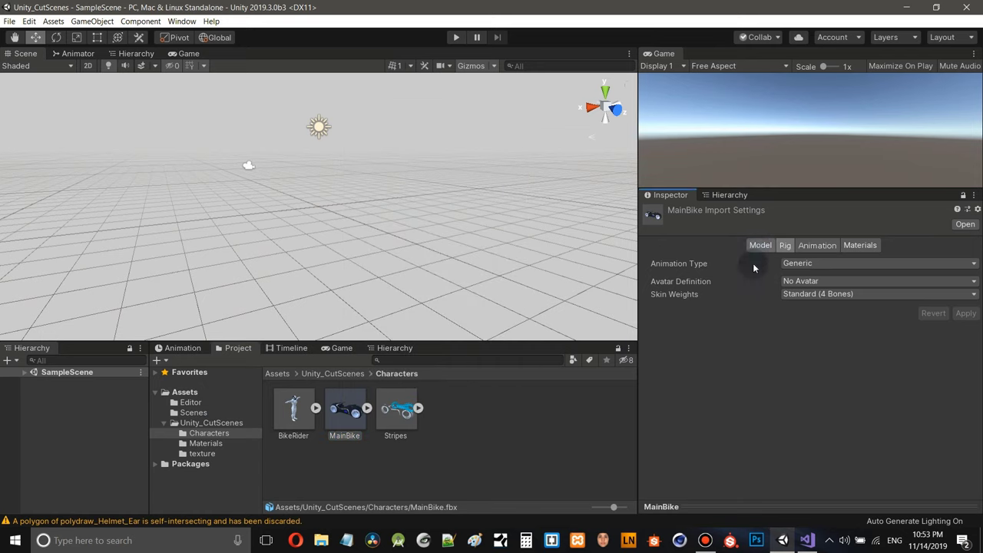
click(761, 245)
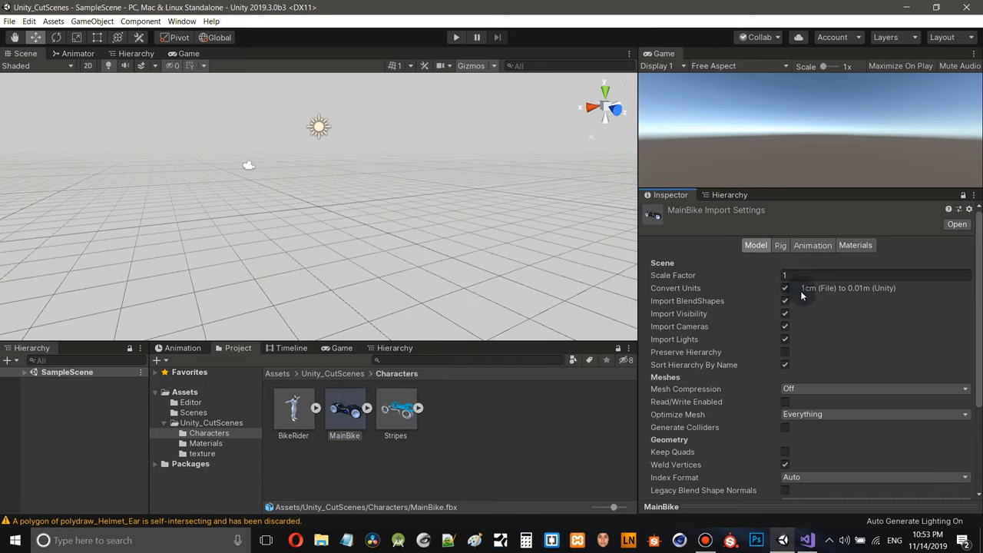
- Check the Editor folder, return to Characters, and compare MainBike's Rig and Model tabs
click(192, 404)
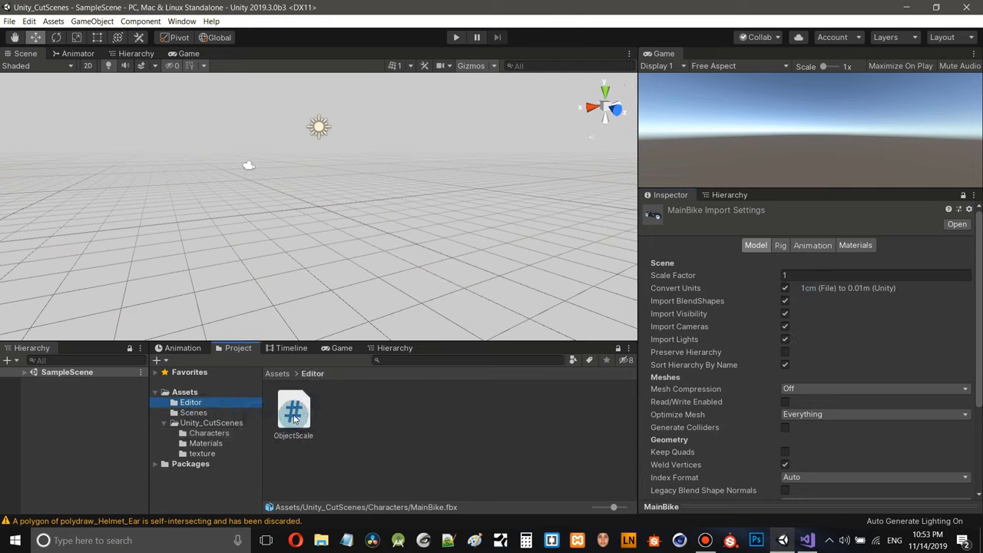
click(210, 434)
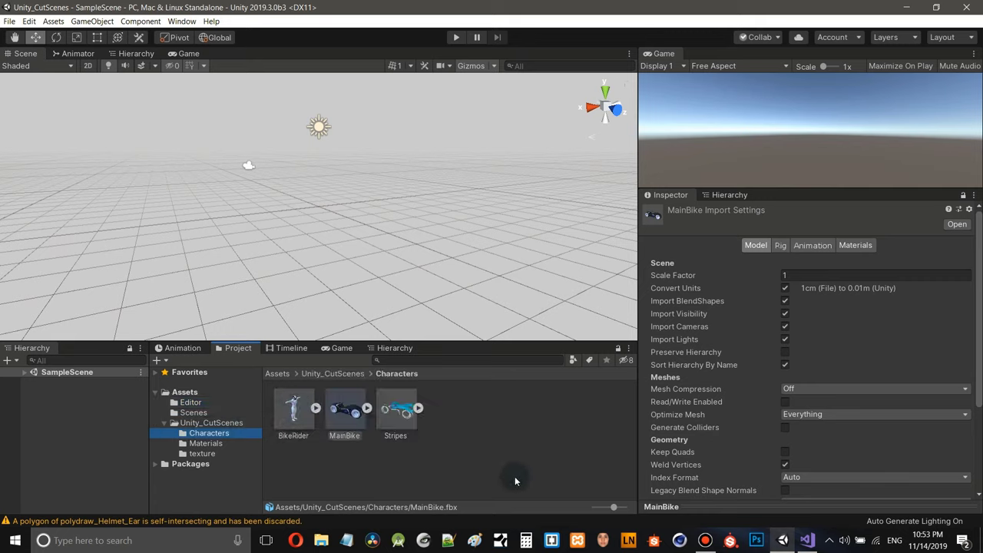
scroll(980, 347, down, 2)
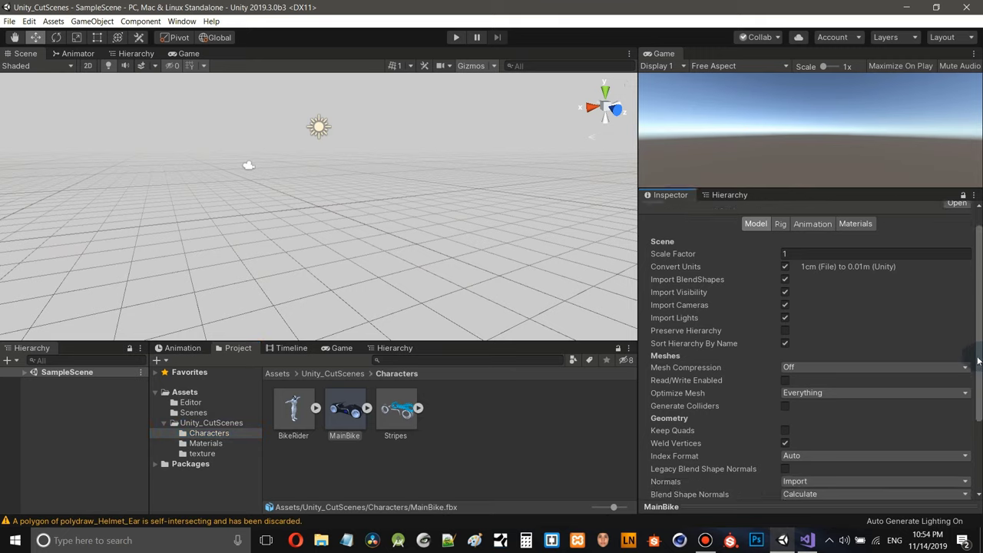
scroll(979, 338, up, 2)
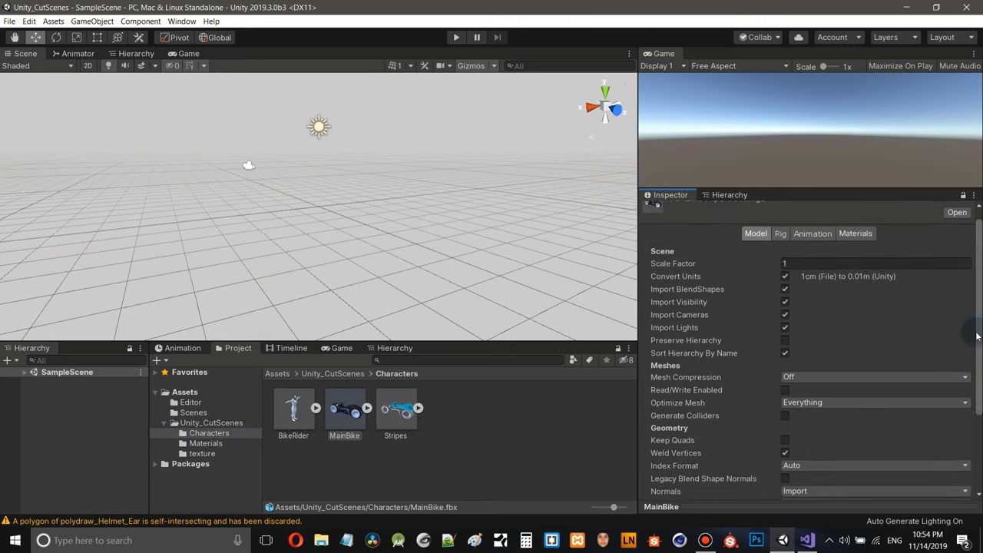
click(780, 246)
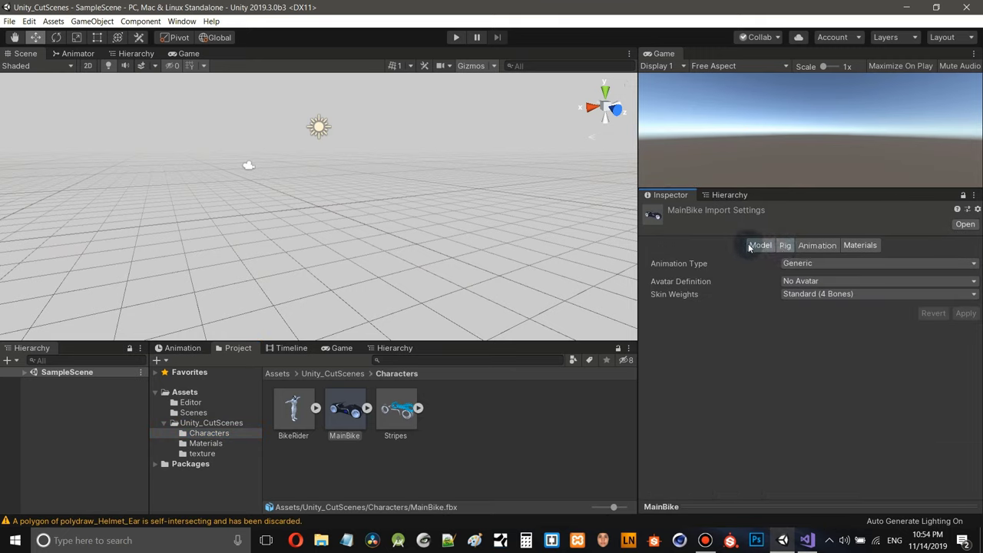
click(750, 246)
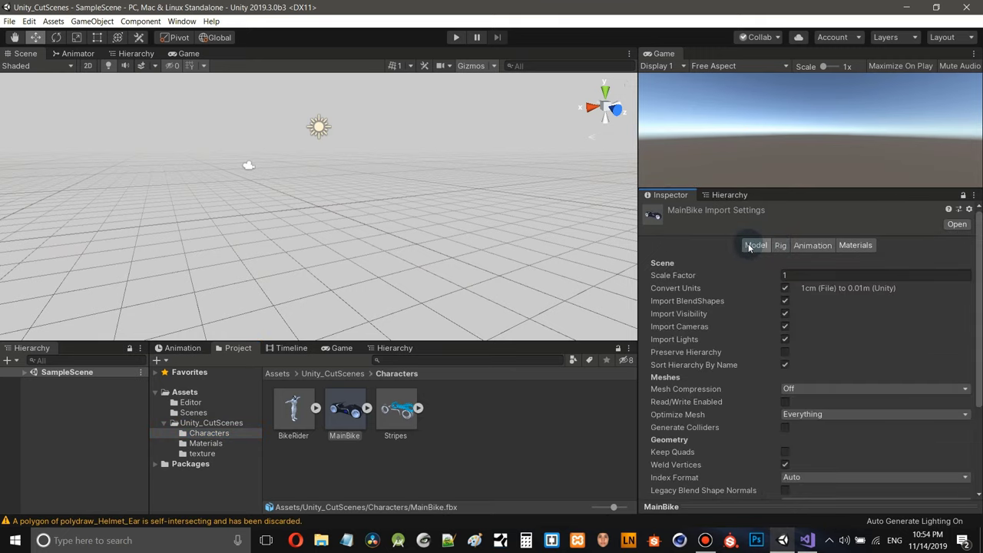
- Reimport BikeRider and untick Convert Units in its Model settings
right_click(291, 413)
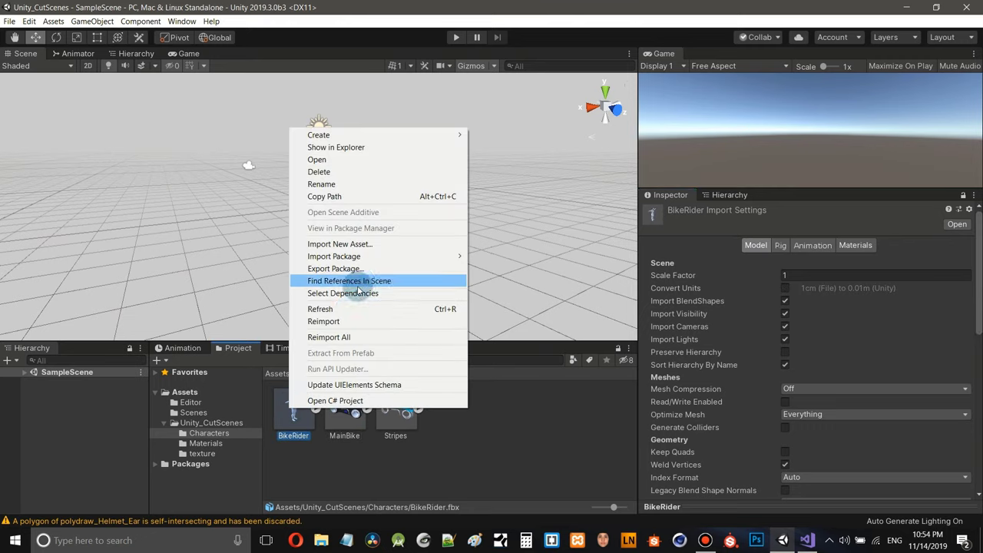
click(342, 323)
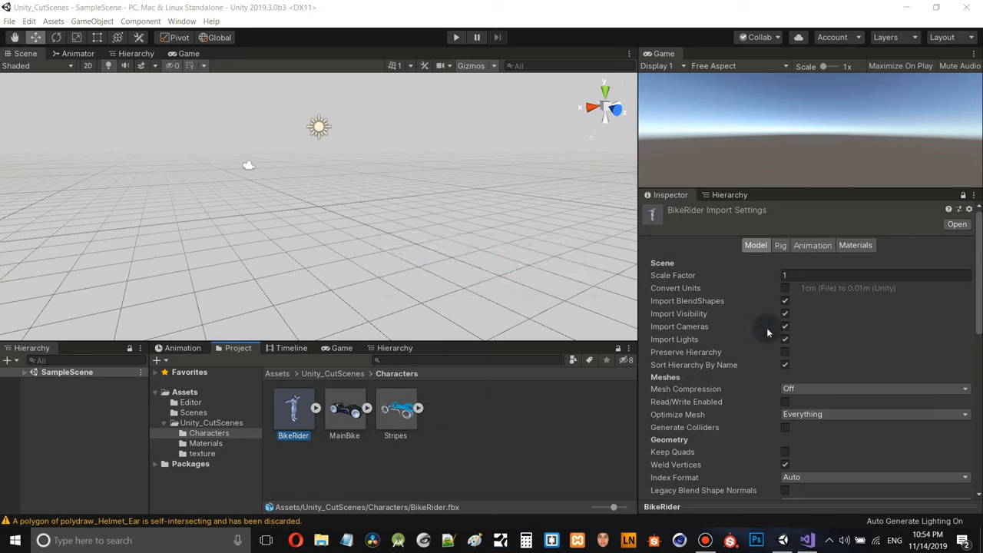
click(784, 289)
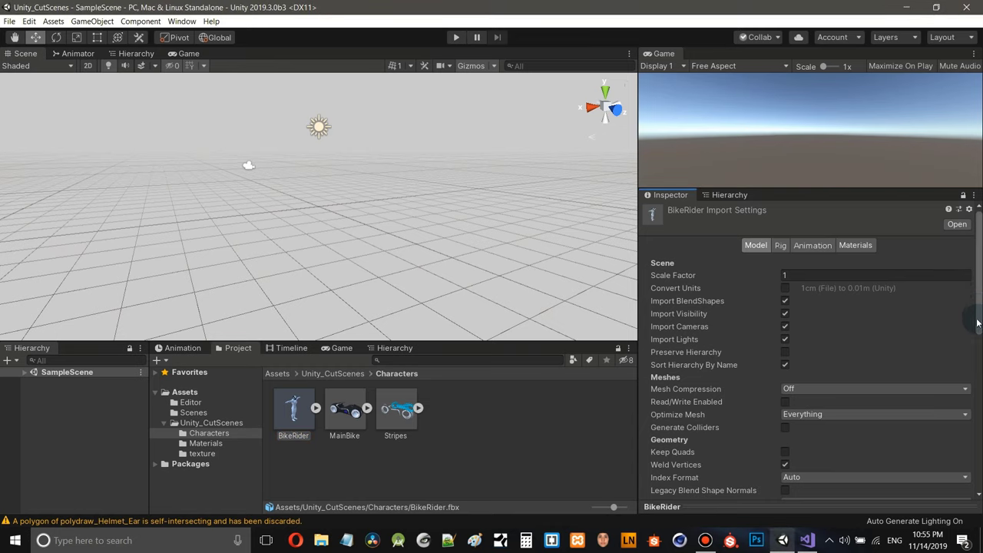
drag(980, 315, 979, 278)
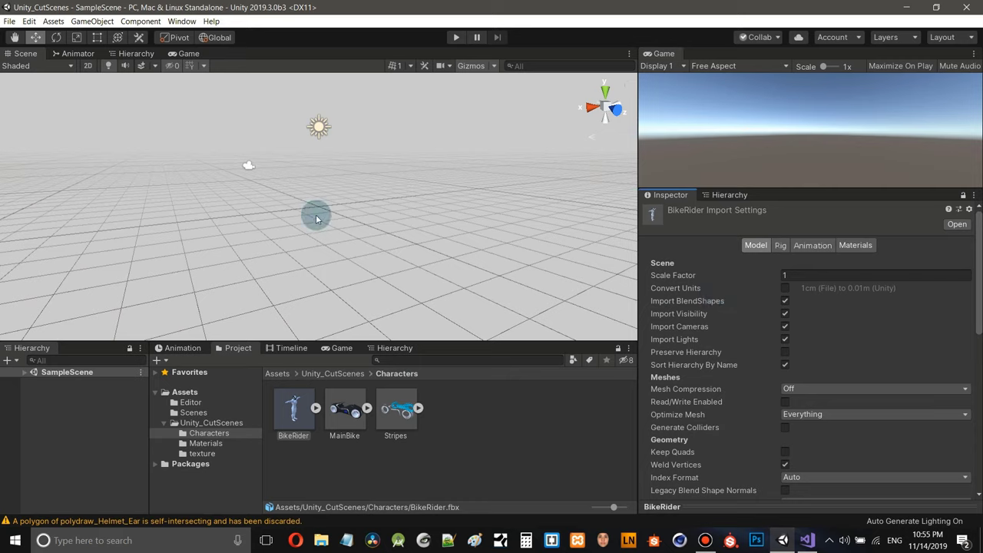
- Set BikeRider's rig Animation Type to Humanoid and apply
click(781, 246)
click(816, 264)
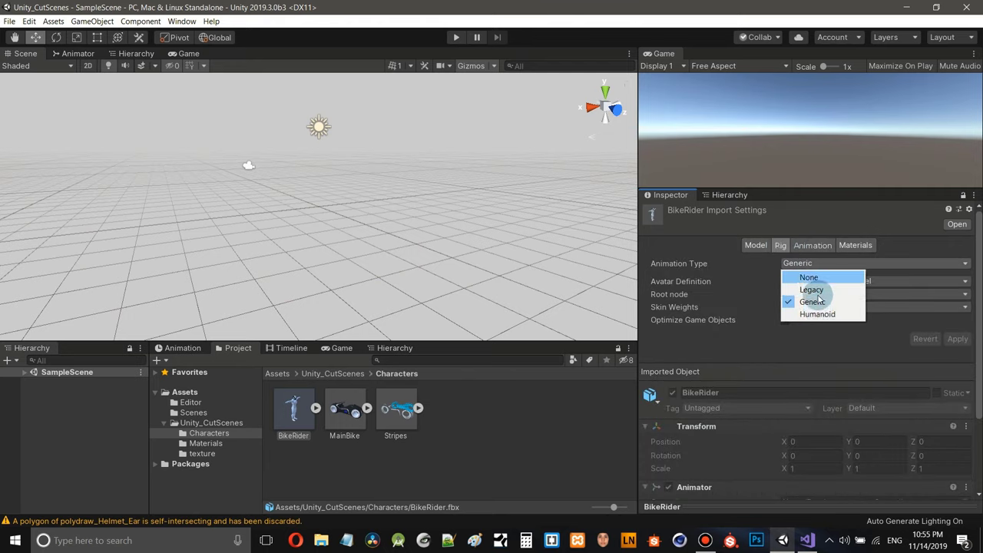
click(818, 315)
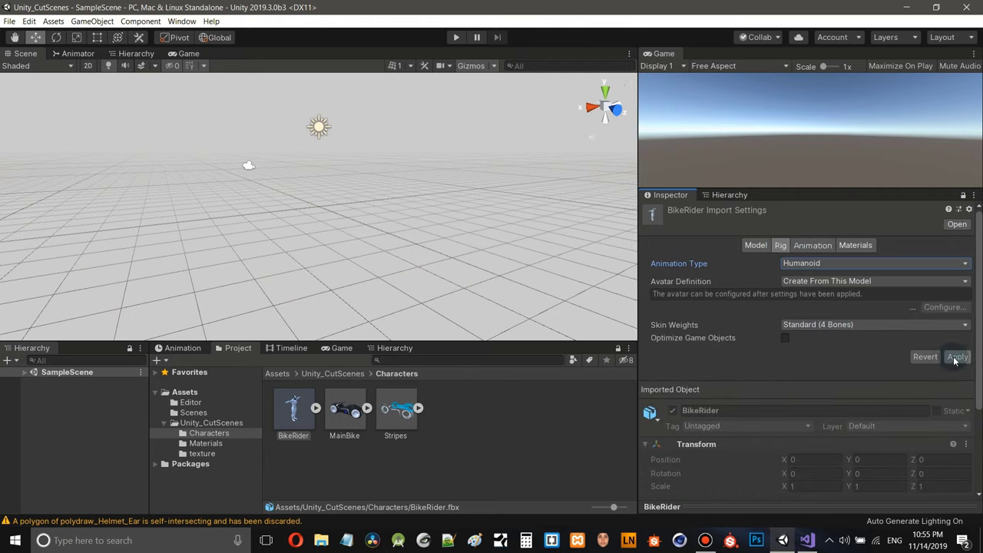
click(957, 356)
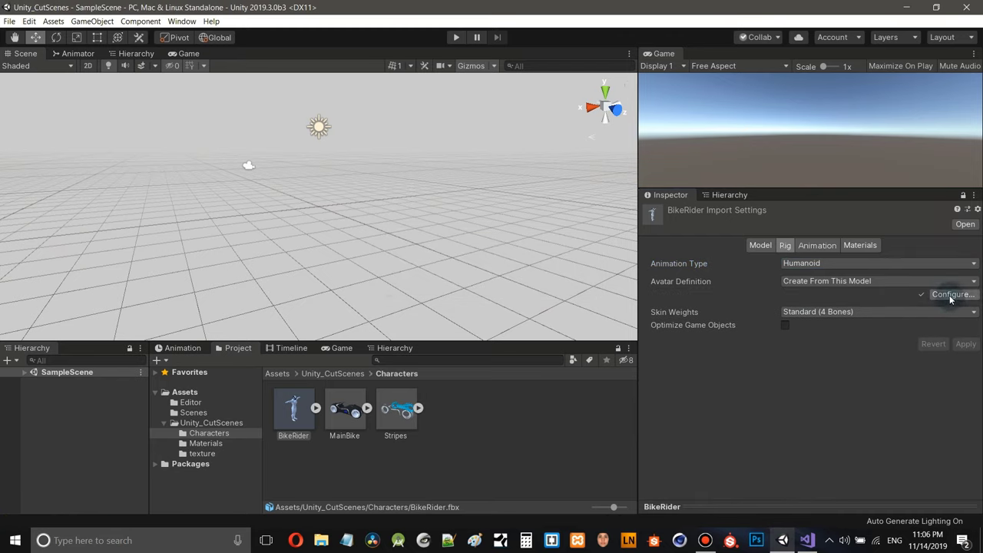
- Open BikeRider's avatar configuration and frame the character close up in the Scene view
click(952, 295)
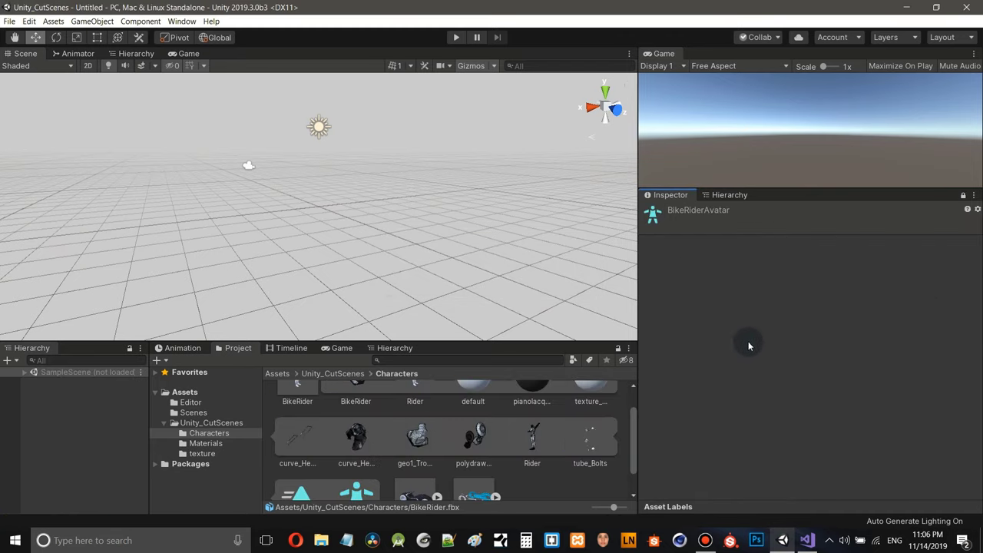
scroll(338, 190, up, 3)
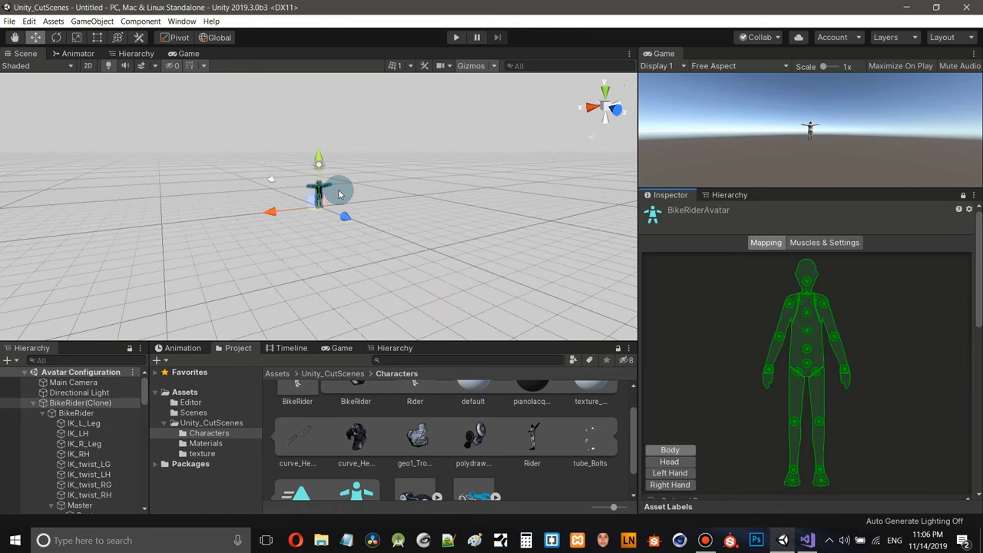
scroll(338, 189, up, 5)
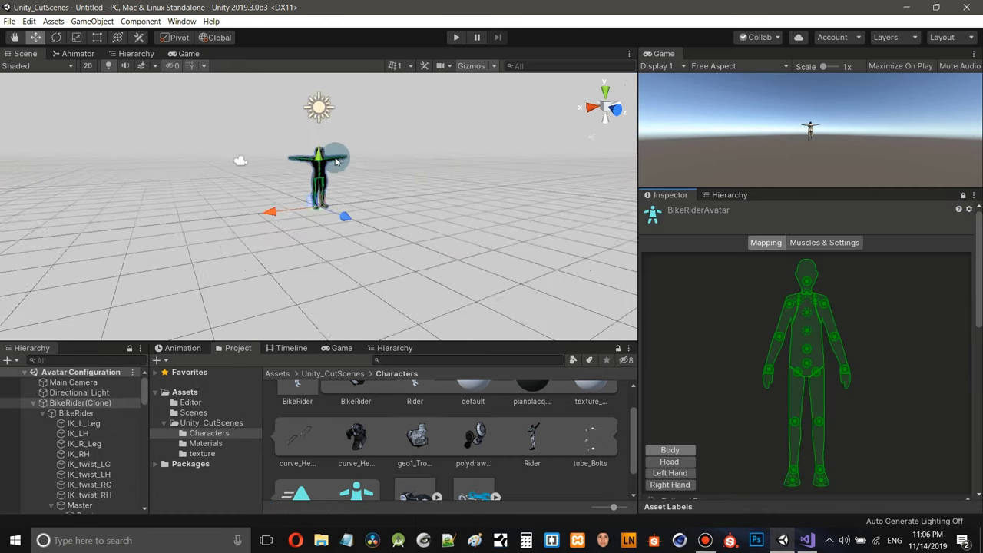
scroll(366, 181, up, 5)
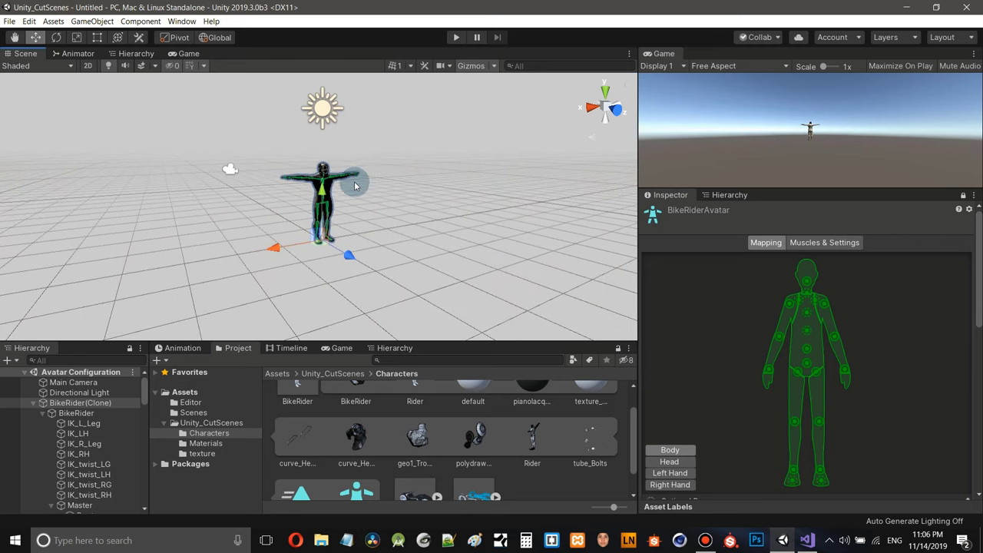
scroll(354, 186, up, 2)
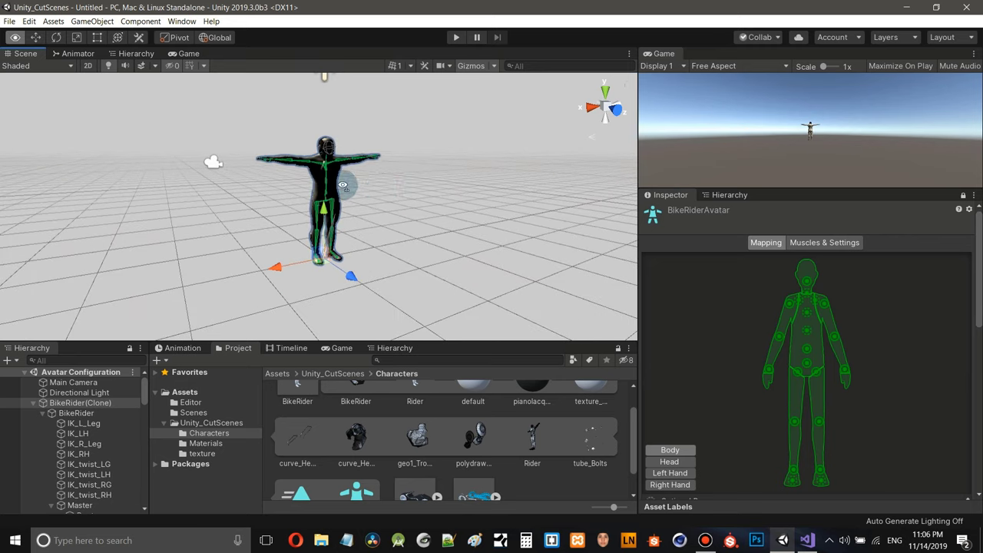
scroll(376, 198, up, 3)
middle_drag(382, 209, 357, 213)
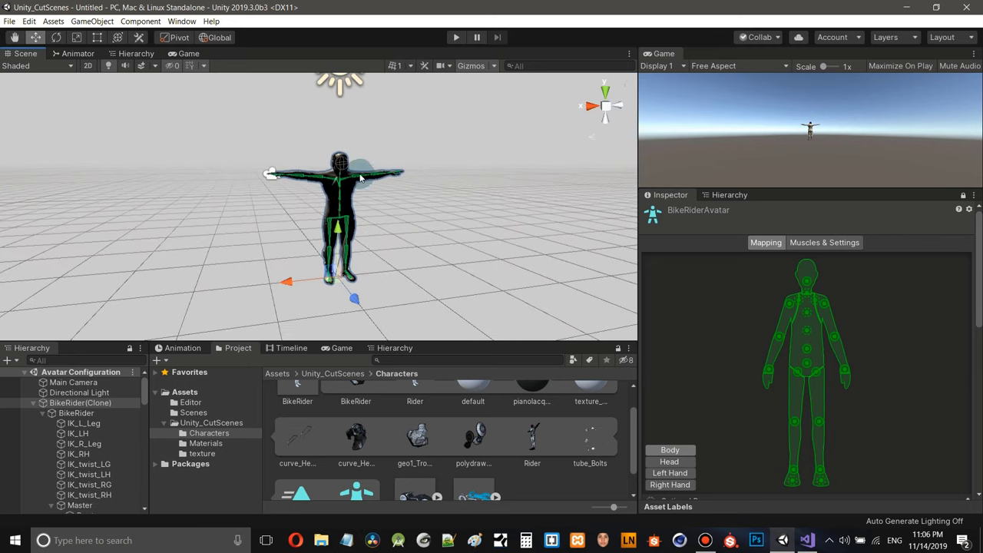
scroll(360, 176, up, 5)
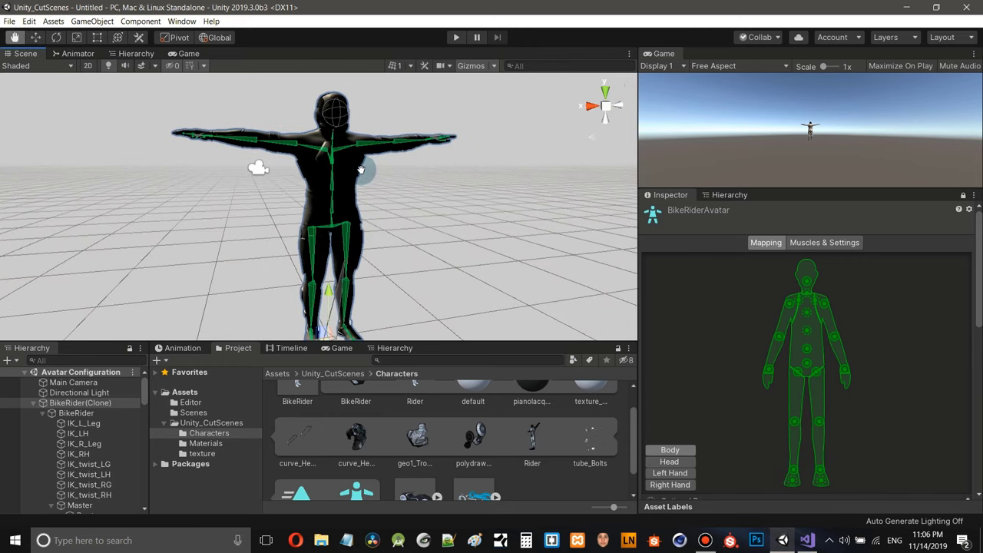
scroll(361, 168, down, 3)
scroll(361, 168, up, 1)
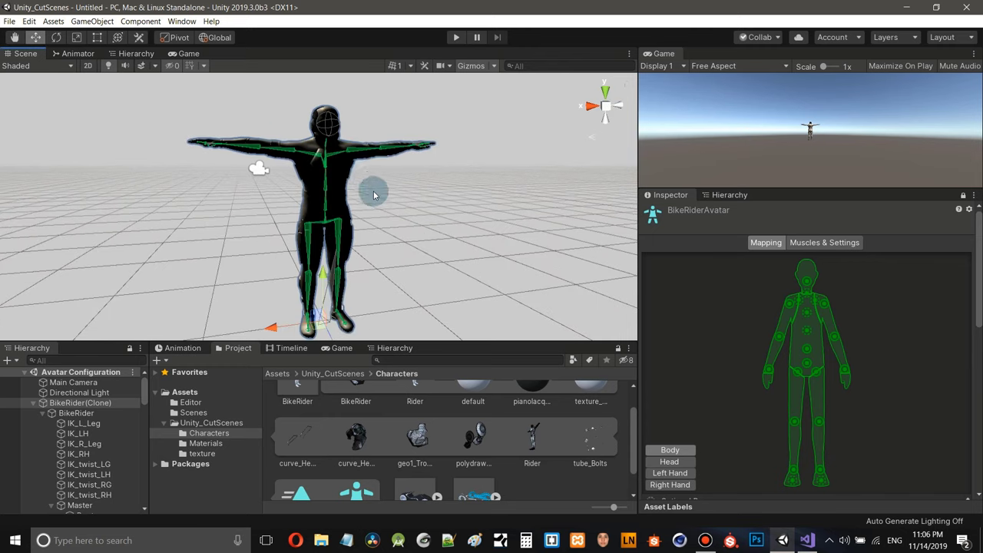
middle_drag(373, 194, 355, 190)
- Collapse BikeRider's sub-assets and scroll the Inspector to the body bone mapping list
click(584, 281)
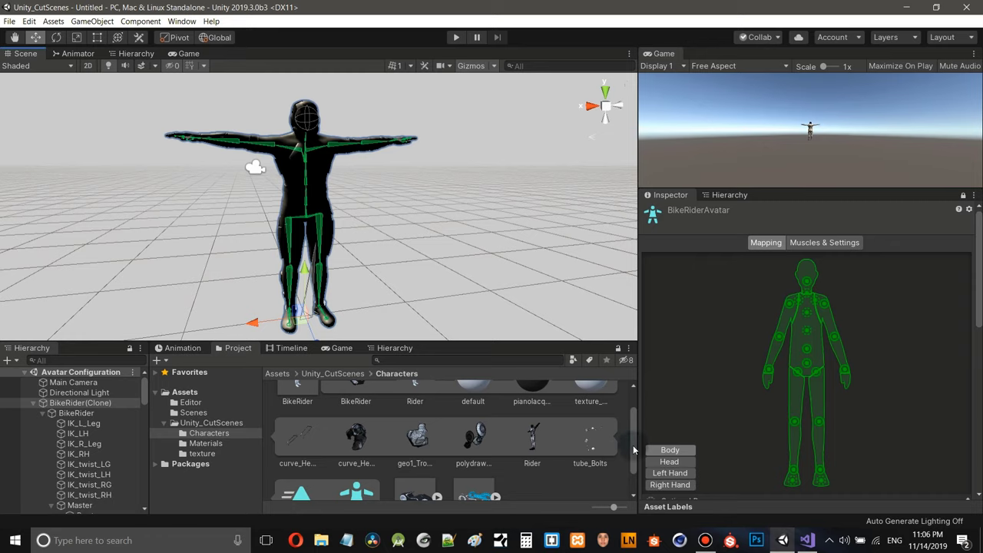
scroll(634, 450, up, 2)
click(318, 409)
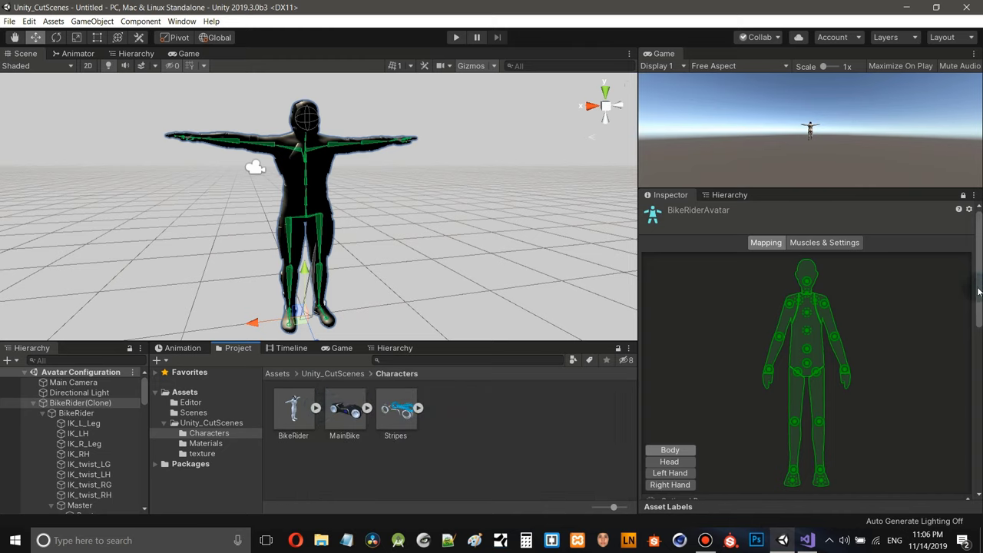
drag(979, 292, 974, 354)
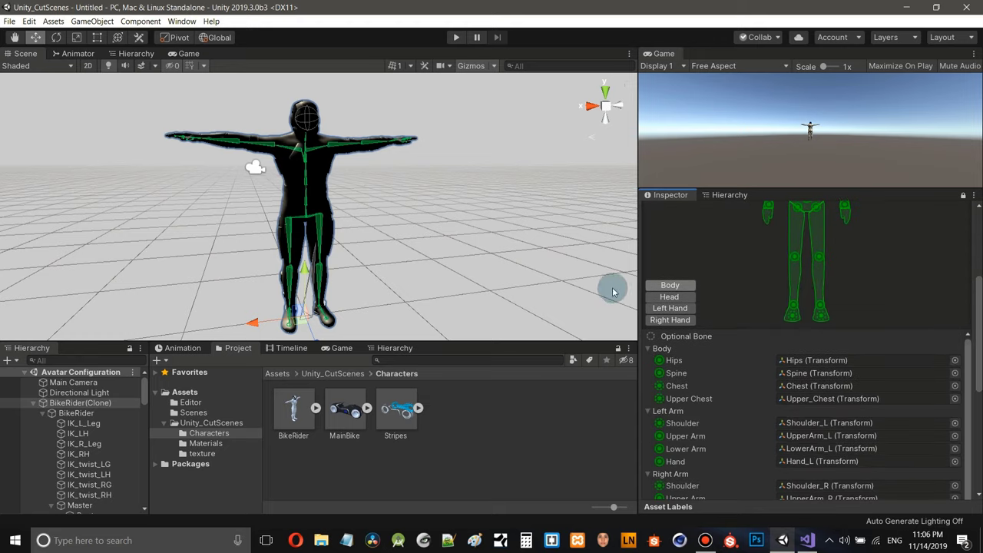
- Map the left hand's Thumb Distal slot to Thumb_Distal_L using the Select Transform picker
click(671, 308)
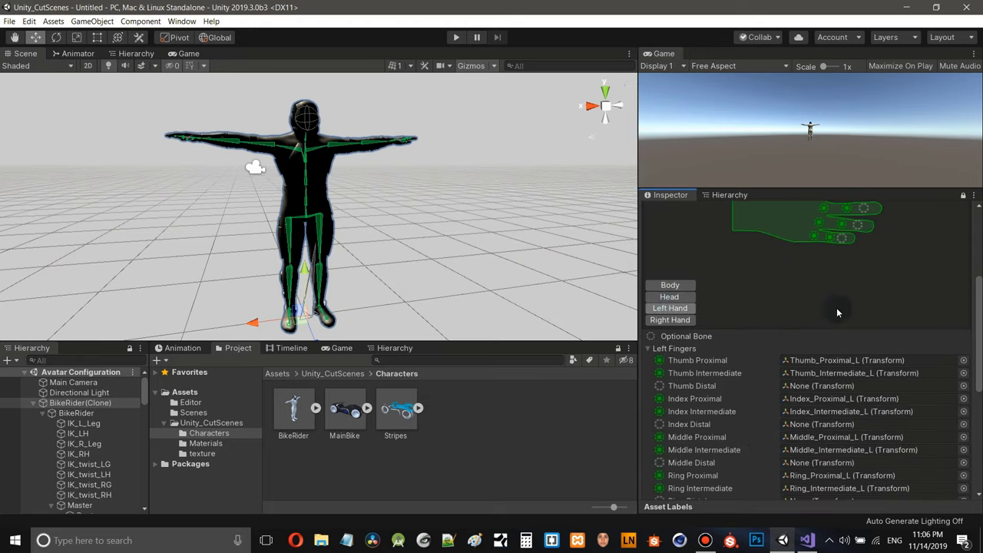
scroll(976, 334, up, 3)
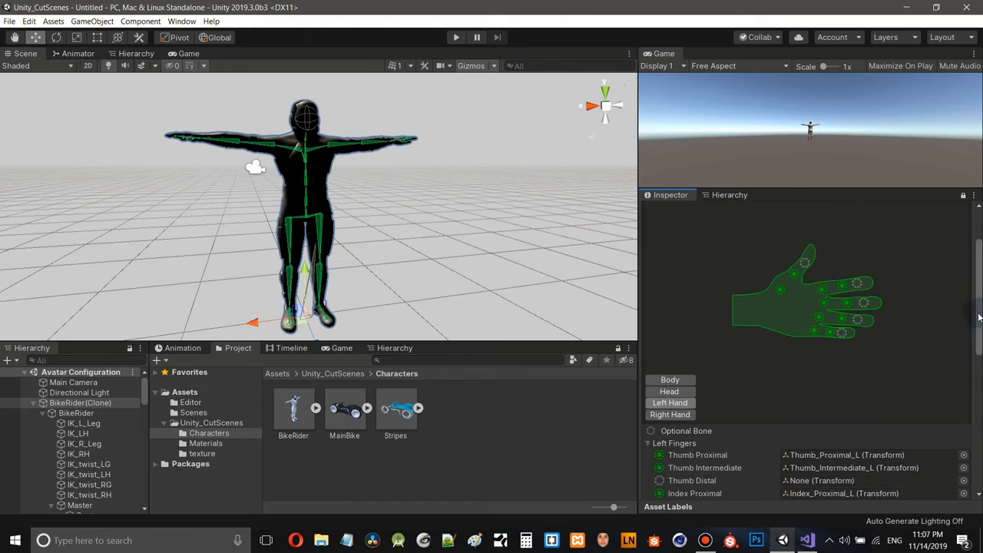
drag(981, 321, 979, 391)
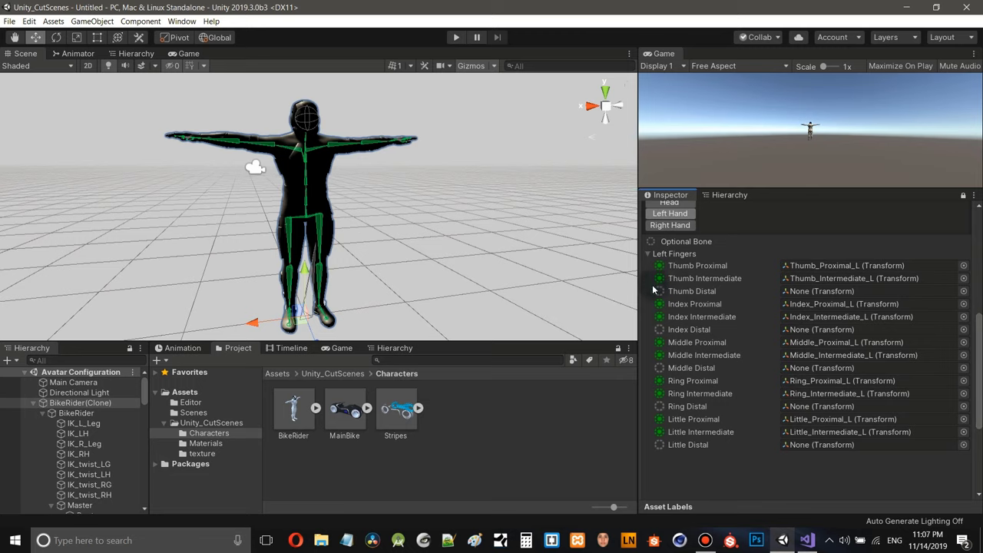
click(964, 291)
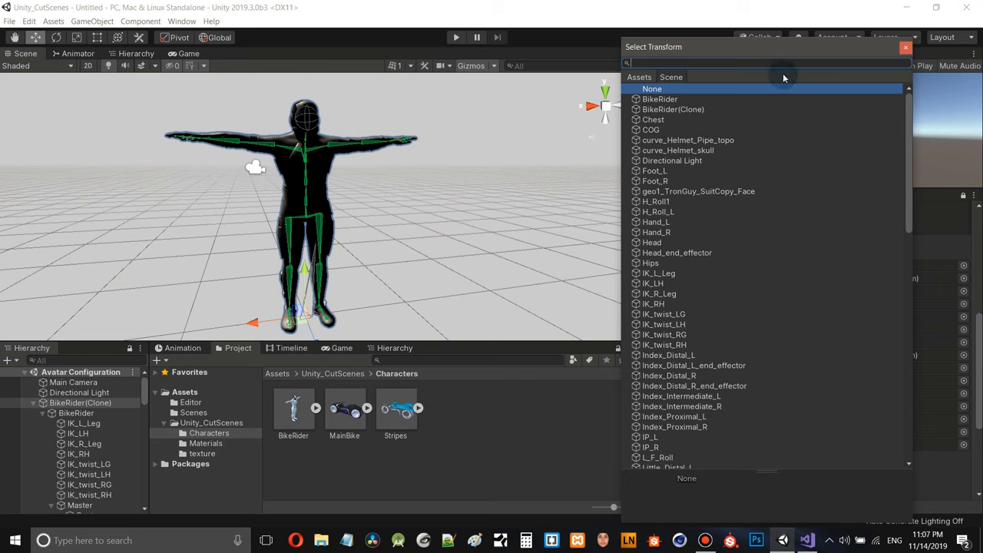
drag(760, 54, 492, 66)
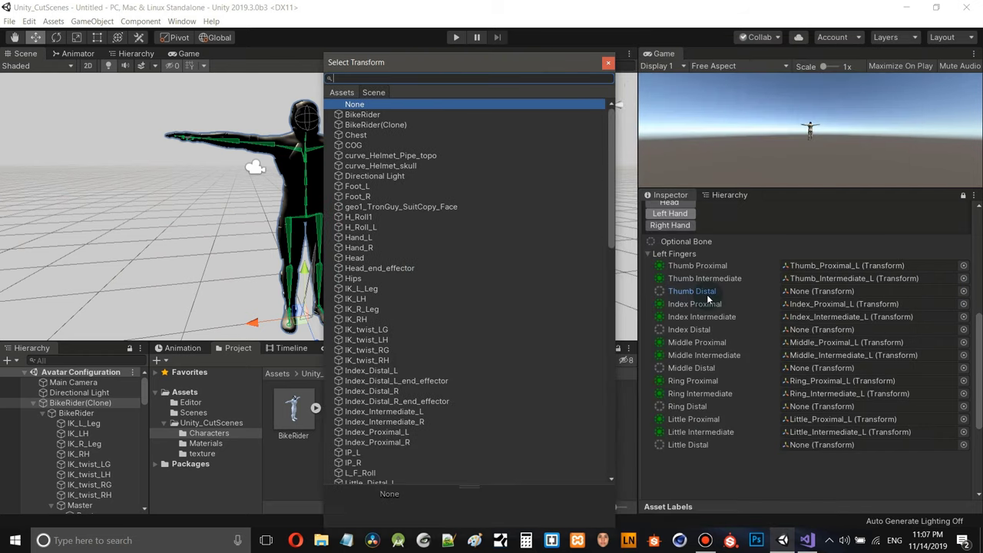
scroll(385, 215, down, 20)
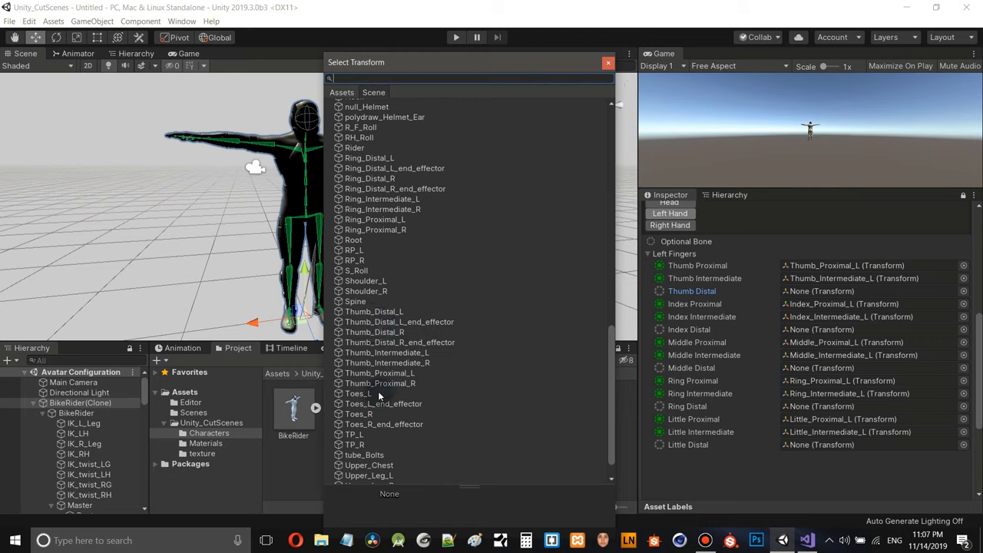
click(384, 312)
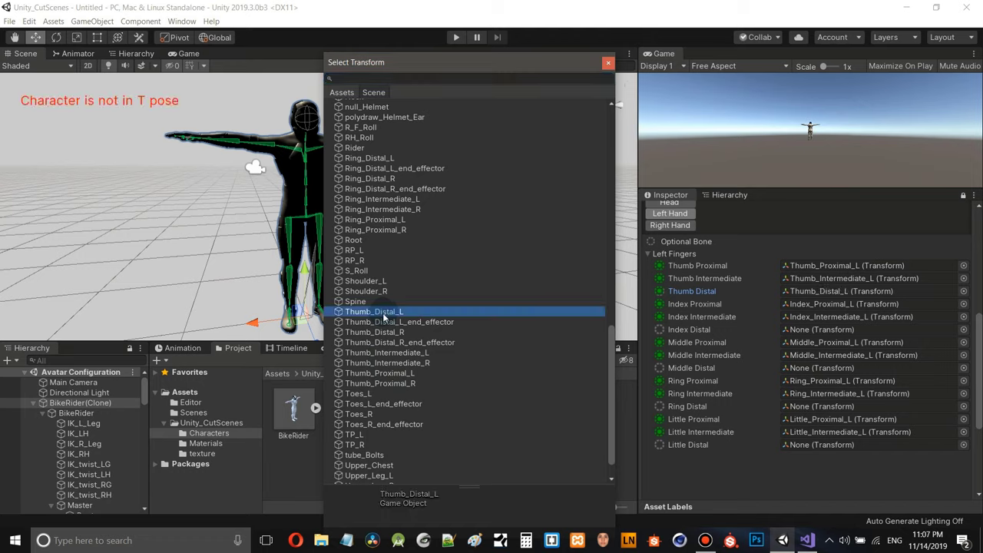
click(609, 63)
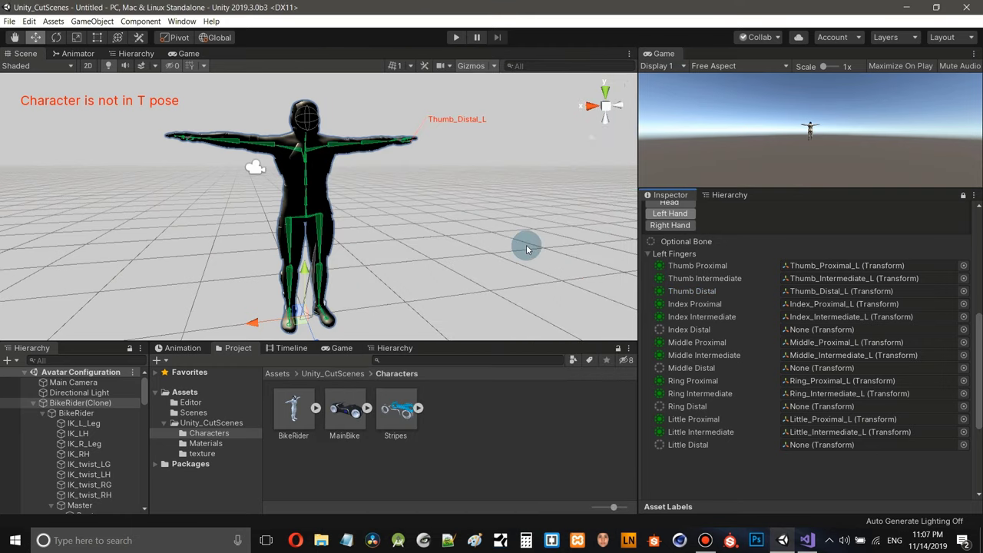
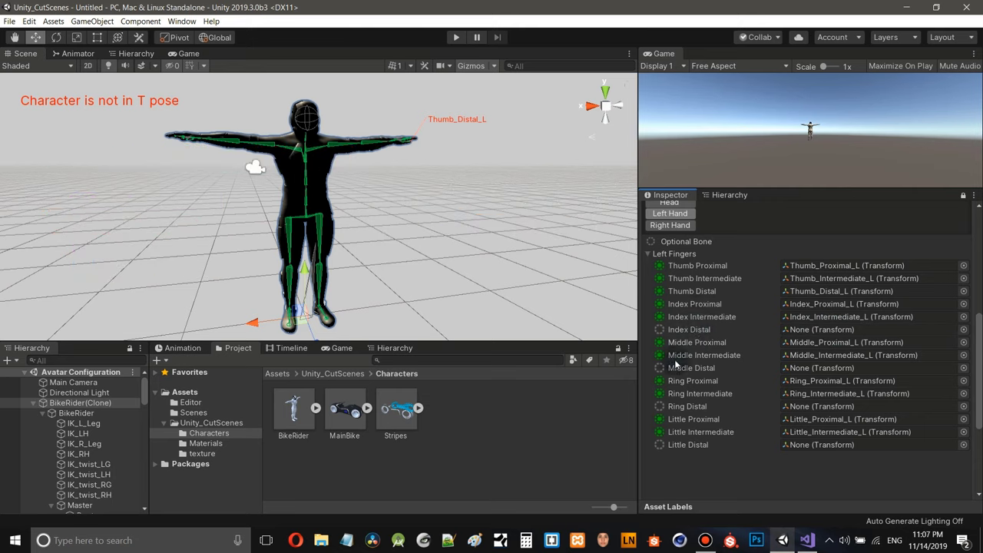
- Assign Index_Distal_L and Middle_Distal_L to the left hand's Index and Middle Distal slots
click(963, 331)
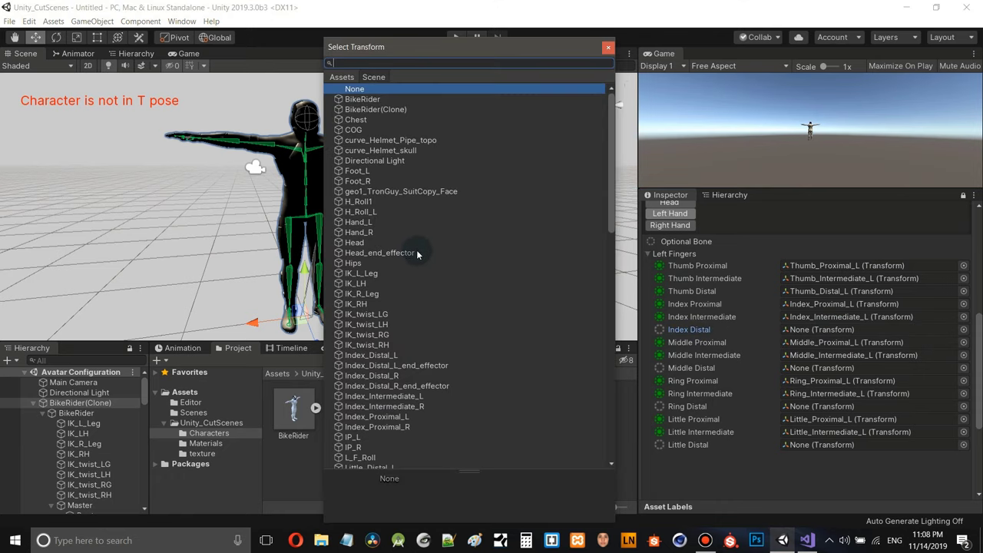
scroll(417, 254, down, 5)
scroll(390, 263, down, 20)
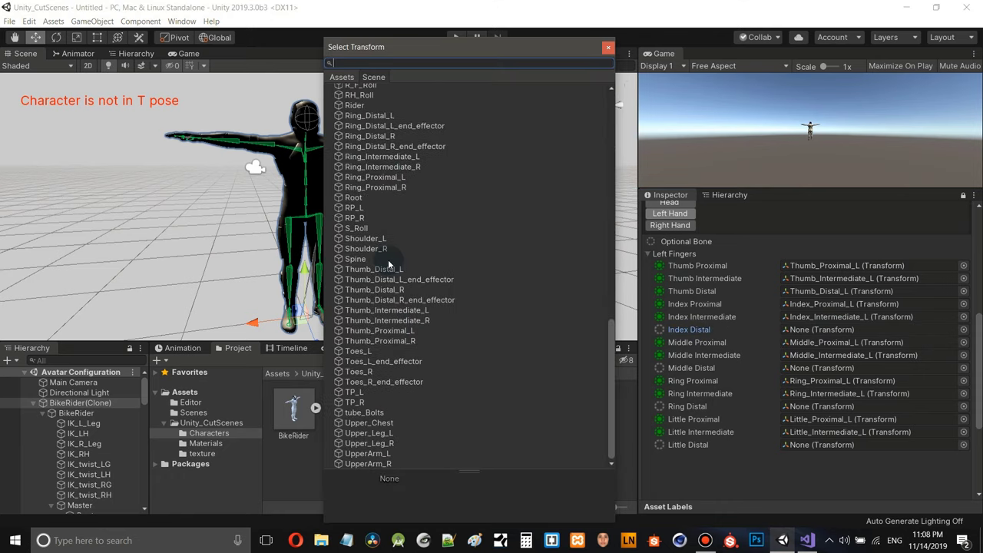
scroll(388, 263, up, 20)
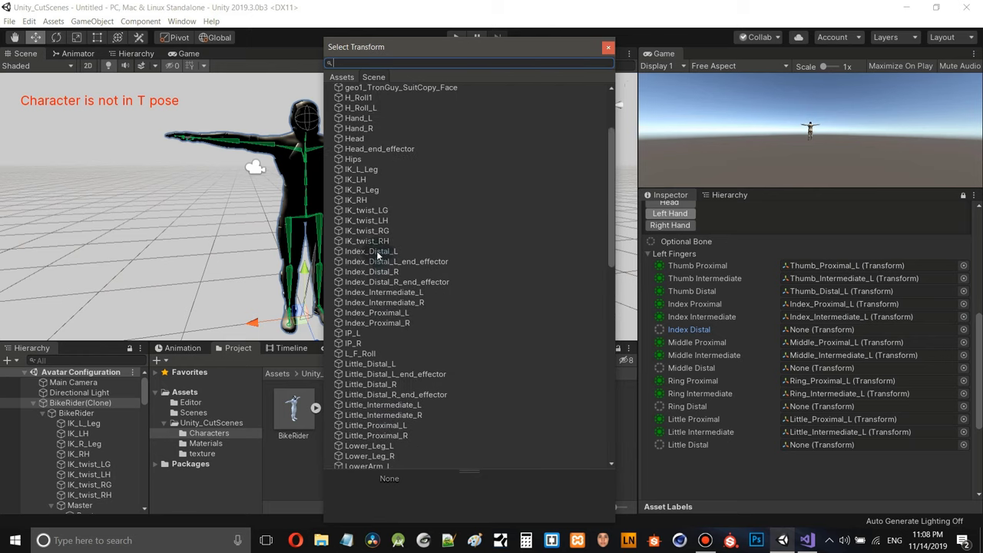
click(377, 250)
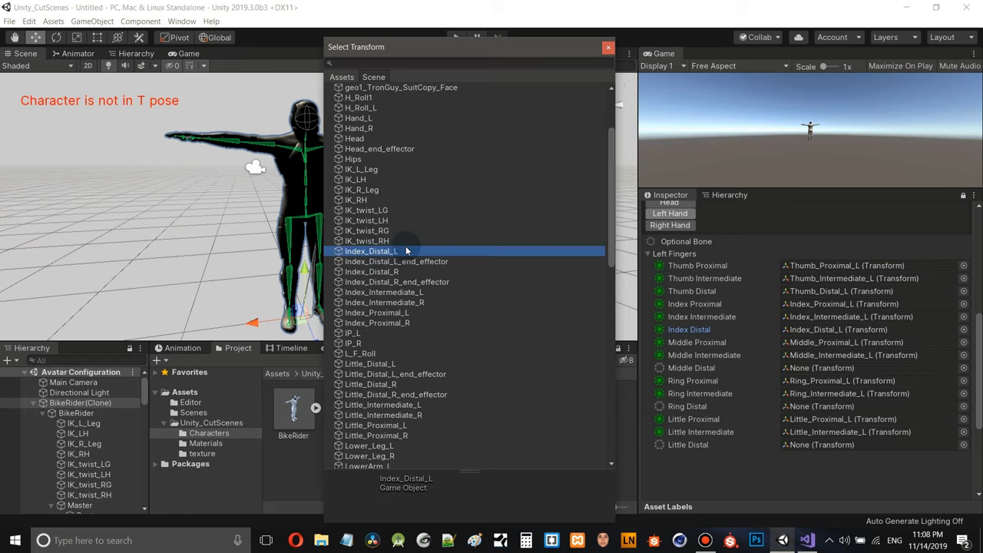
click(608, 49)
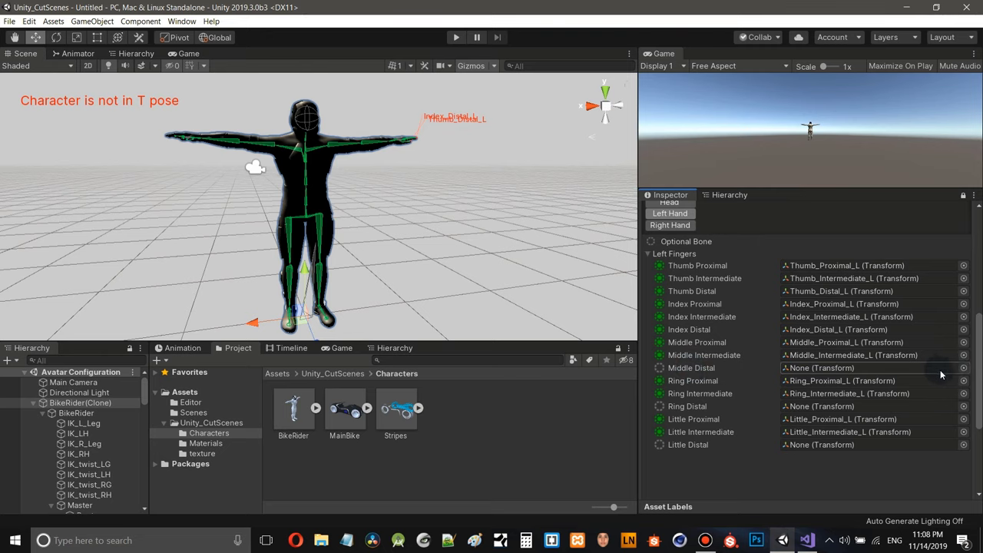
click(964, 368)
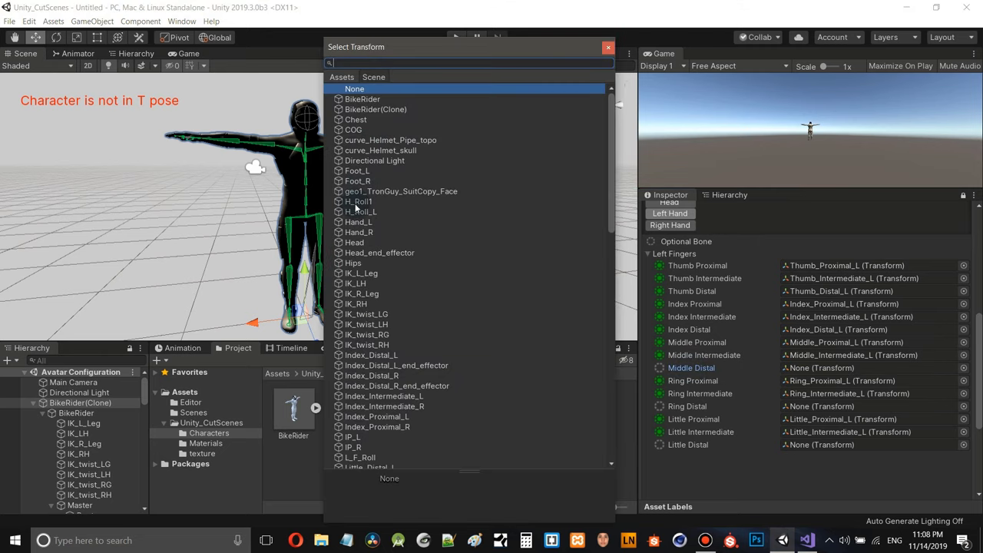
scroll(357, 209, down, 15)
scroll(363, 239, up, 5)
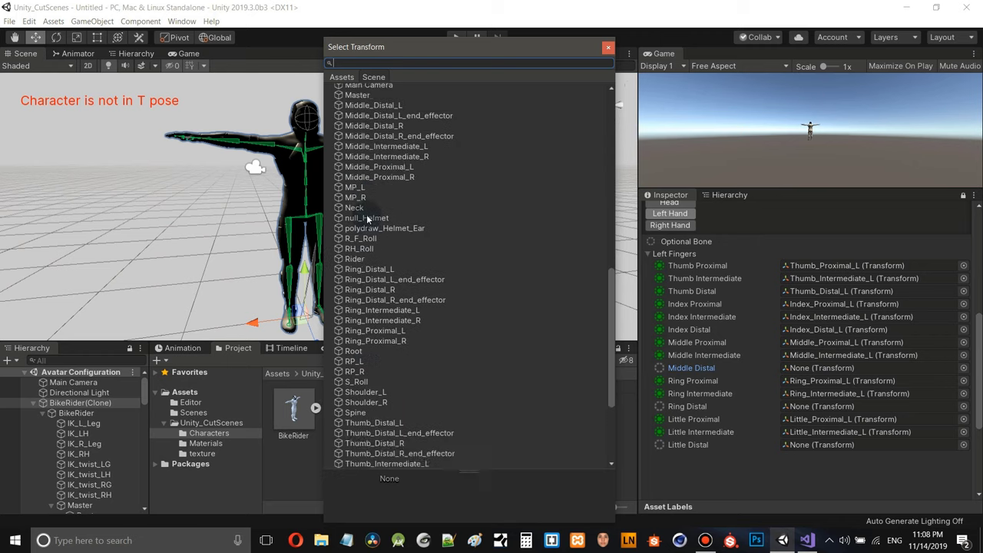
click(388, 298)
click(608, 47)
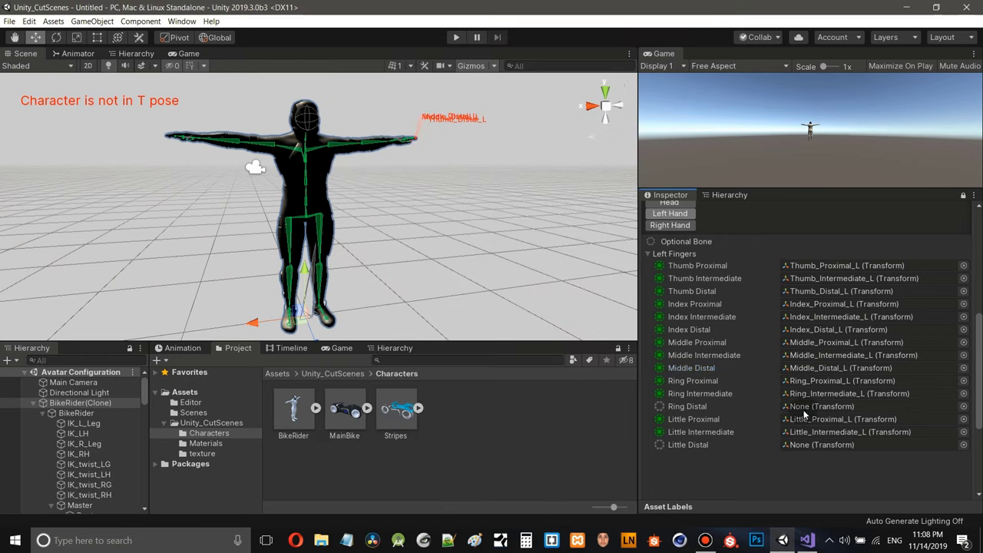
- Assign Ring_Distal_L and Little_Distal_L to the left Distal slots, then show Right Hand mapping
click(964, 406)
scroll(393, 204, down, 15)
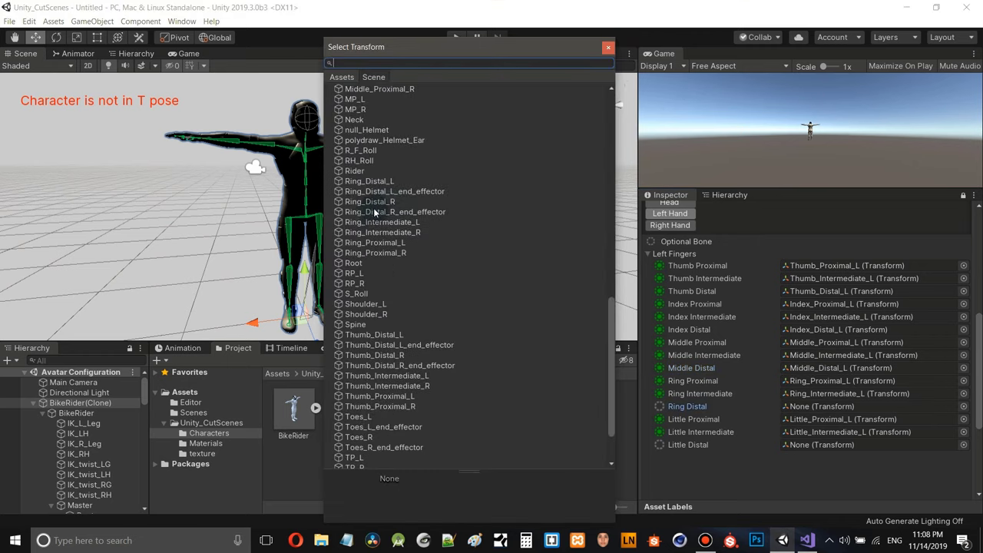
click(371, 182)
click(607, 46)
click(964, 445)
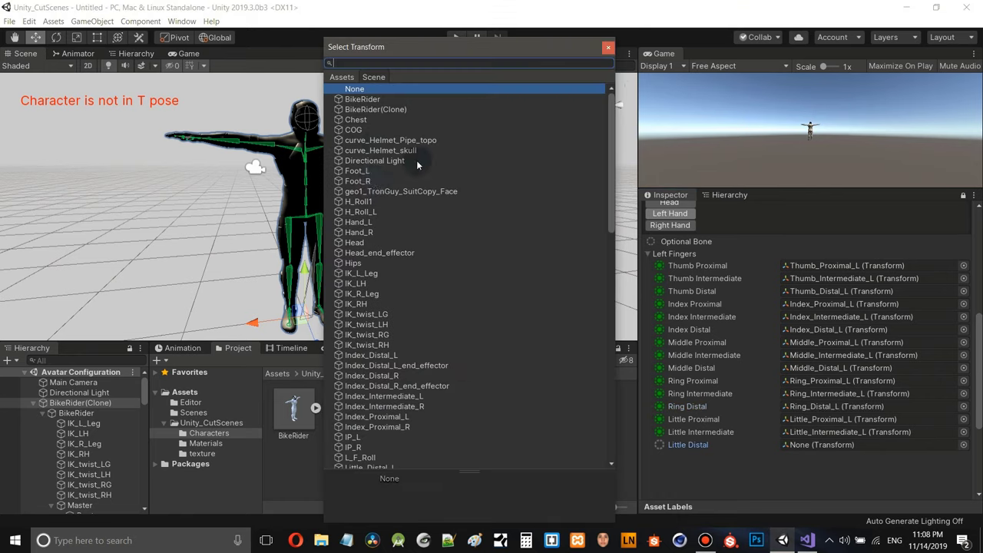
scroll(417, 165, down, 10)
click(384, 122)
click(608, 47)
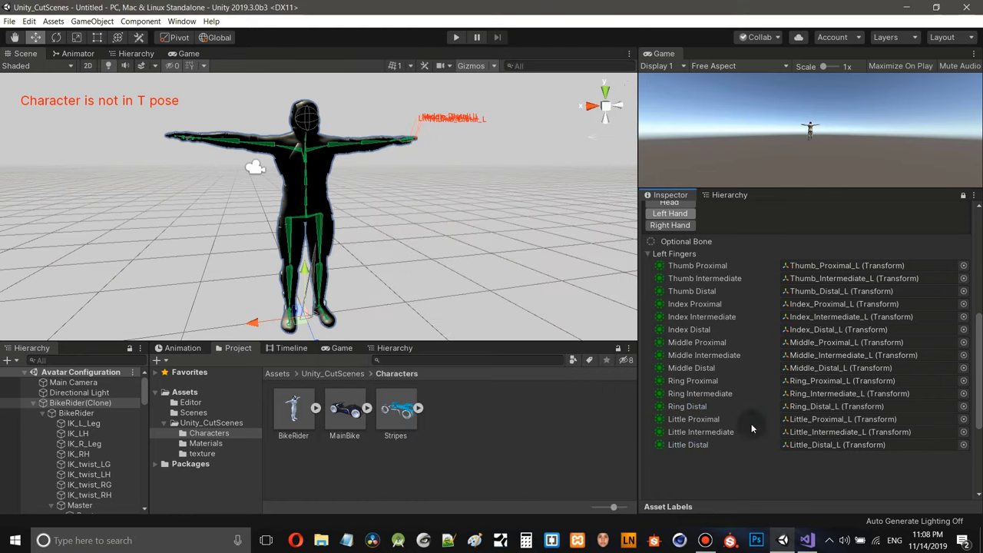
click(670, 225)
- Assign Thumb_Distal_R and Index_Intermediate_R to the right hand's Thumb Distal and Index Intermediate slots
click(964, 291)
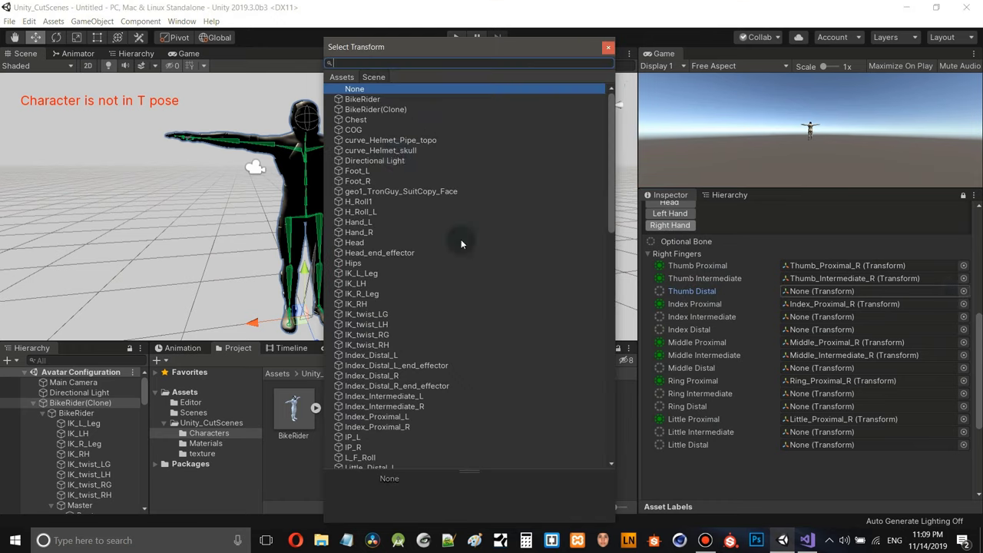
scroll(386, 211, down, 15)
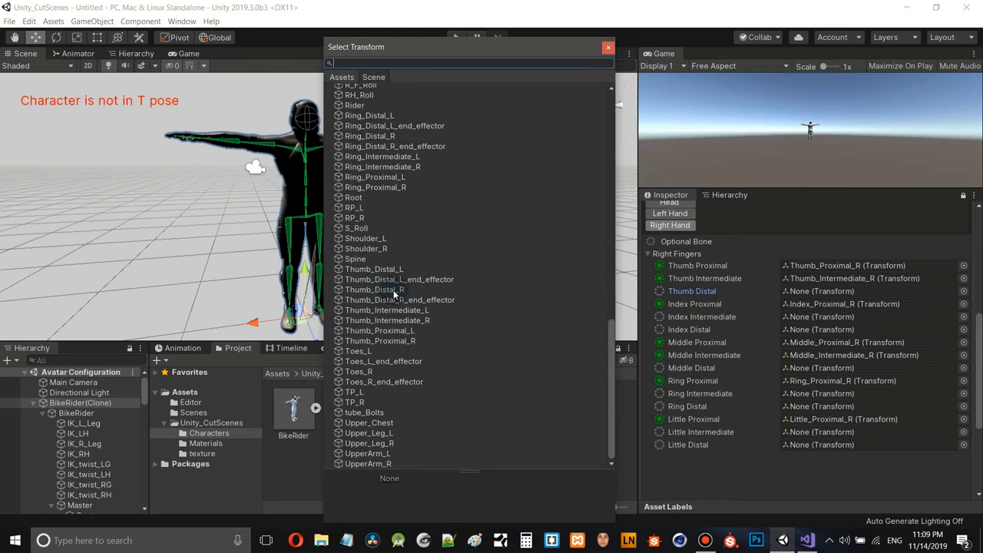
click(394, 290)
click(608, 47)
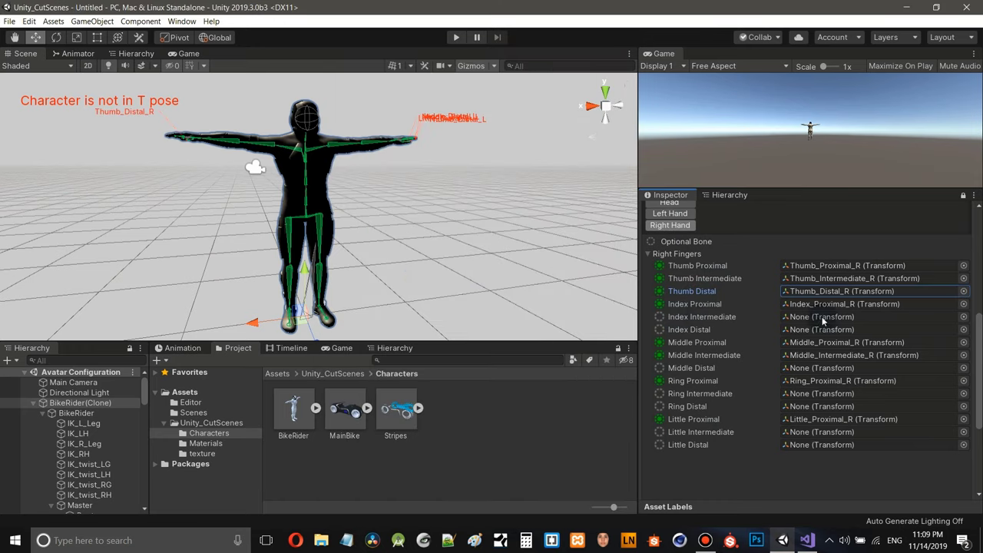
click(964, 316)
scroll(399, 231, down, 5)
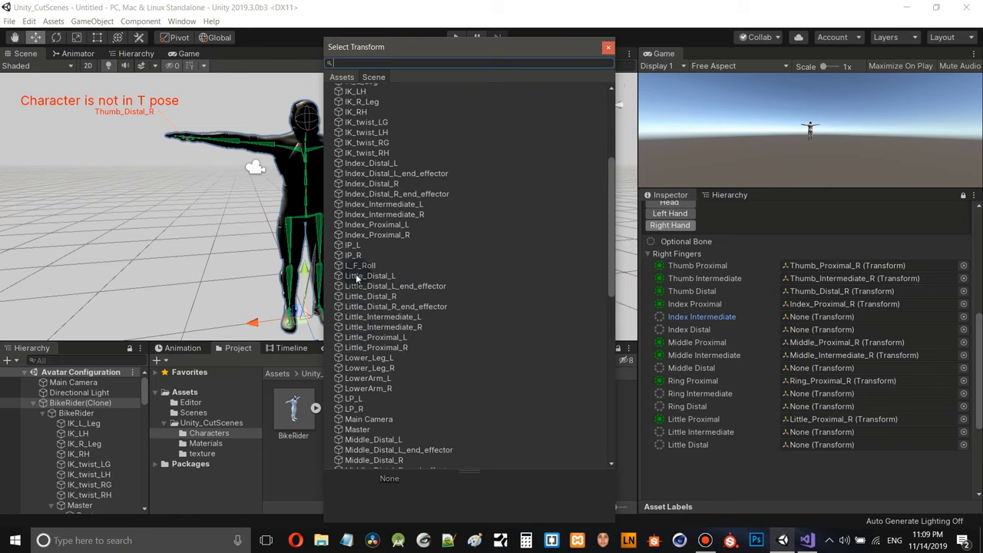
click(401, 215)
click(608, 47)
- Assign Index_Distal_R and Middle_Distal_R to the right Index and Middle Distal slots
click(964, 329)
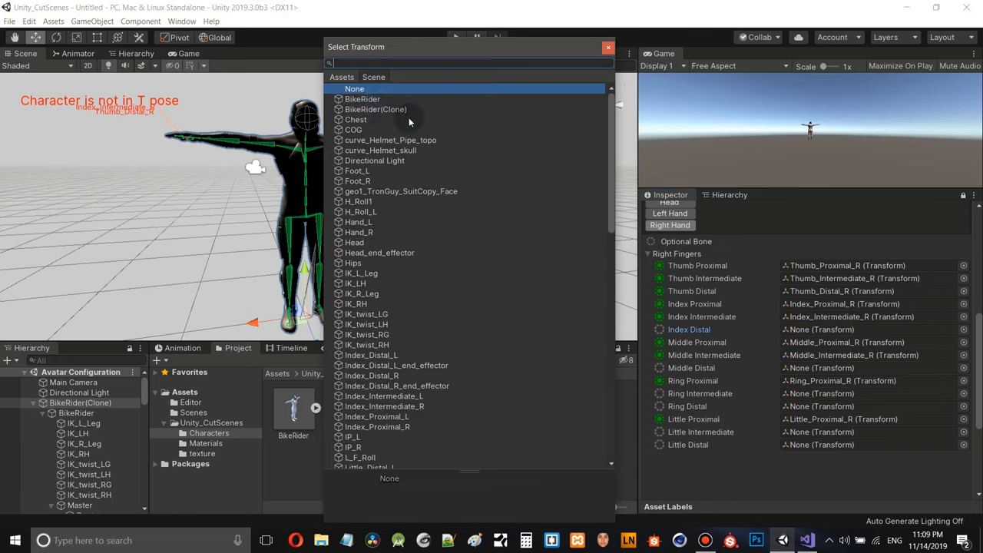
scroll(361, 231, down, 5)
double_click(388, 184)
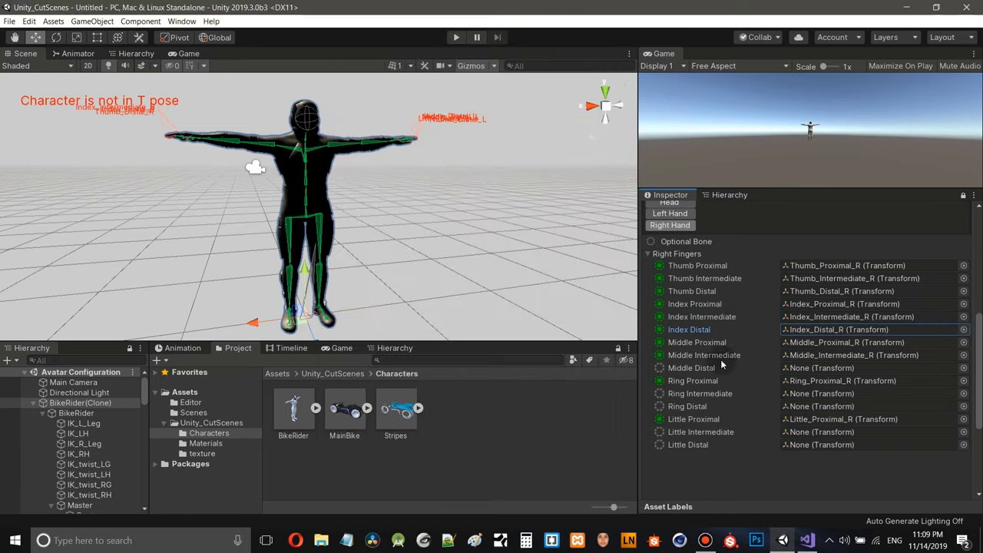
click(964, 368)
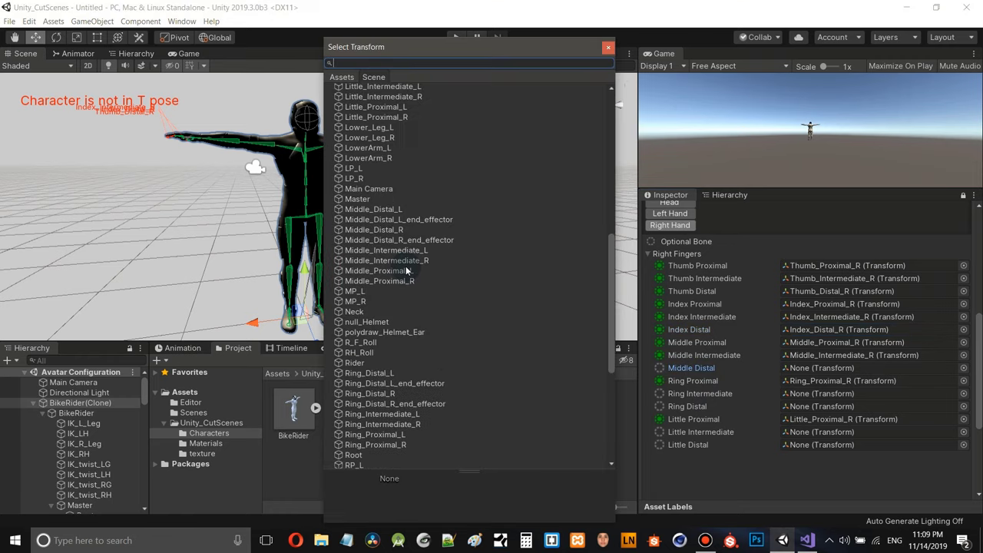
scroll(392, 261, down, 5)
scroll(391, 261, up, 6)
double_click(384, 279)
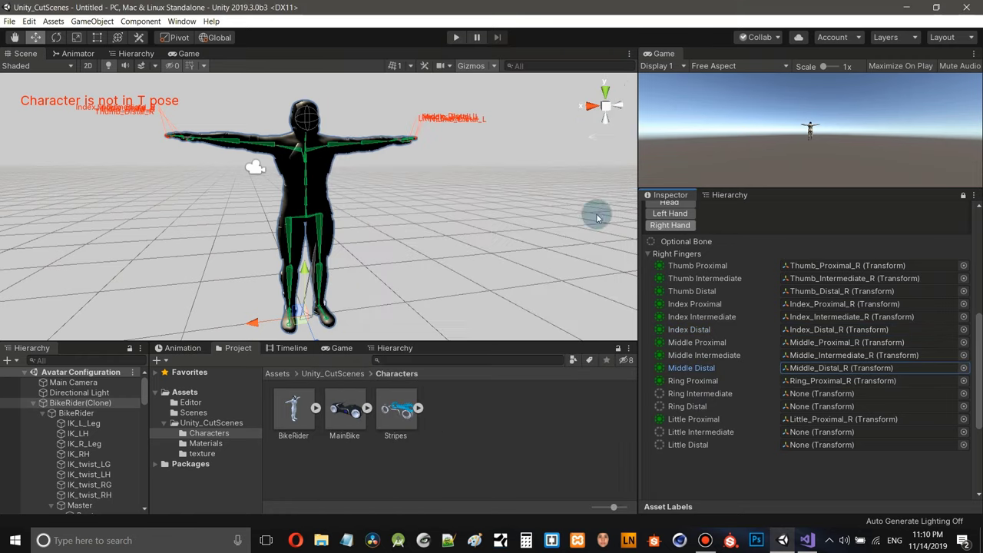
- Assign Ring_Intermediate_R and Ring_Distal_R to the right hand's Ring finger slots
click(964, 394)
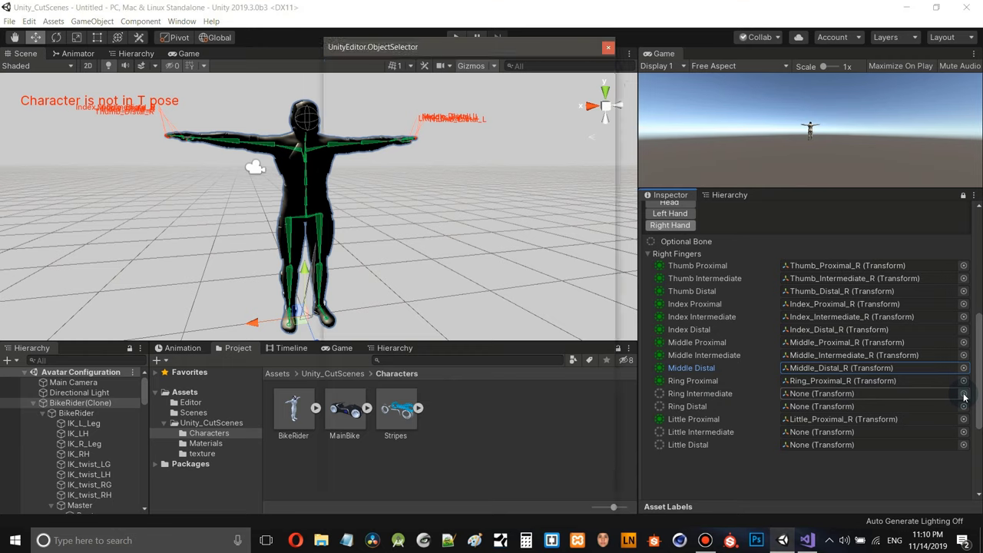
scroll(388, 307, down, 10)
double_click(388, 309)
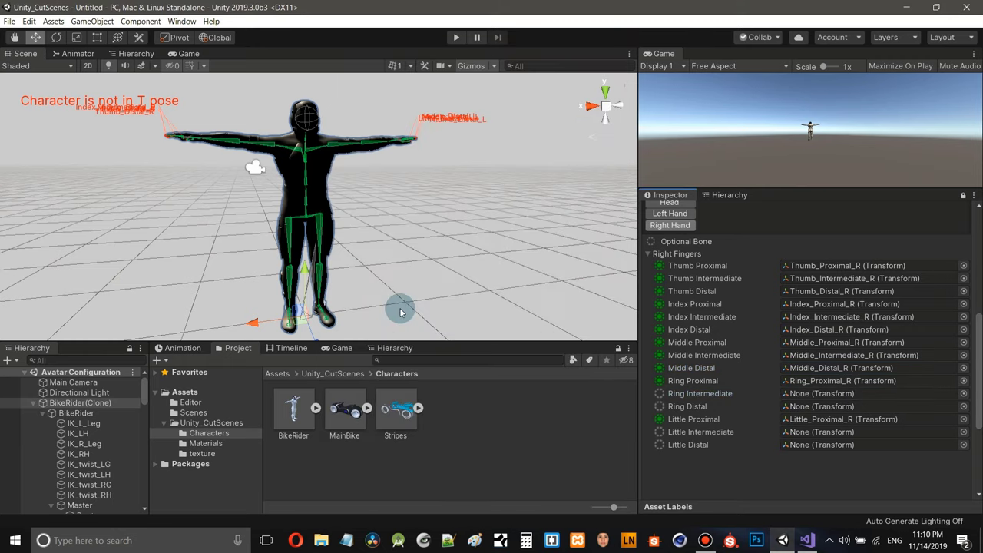
click(964, 394)
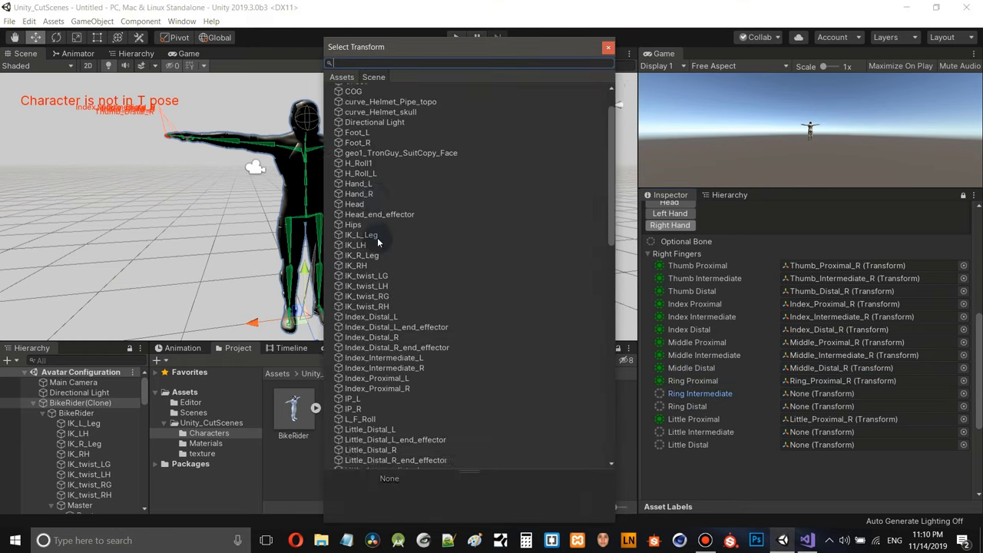
scroll(380, 262, down, 6)
double_click(395, 230)
click(964, 406)
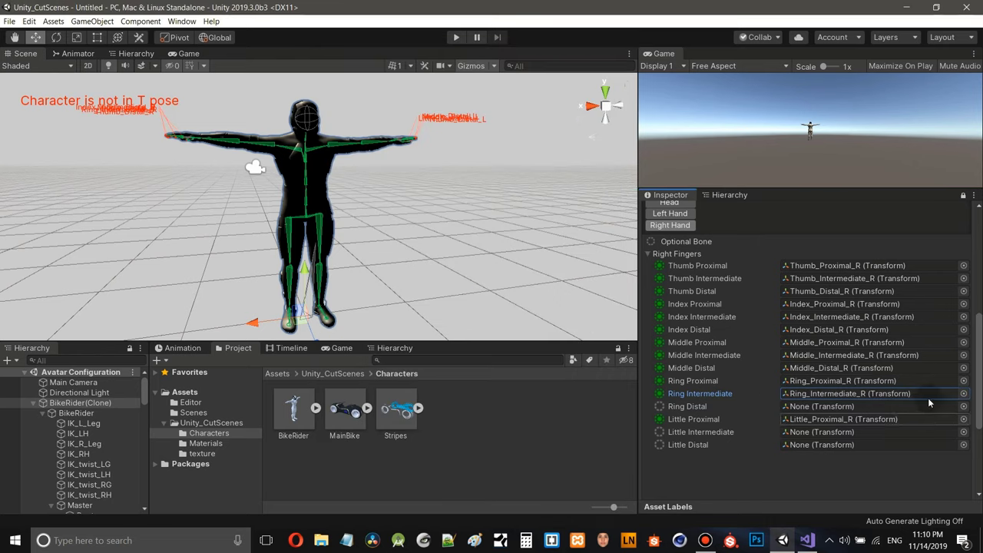
scroll(450, 255, down, 10)
click(384, 201)
click(384, 202)
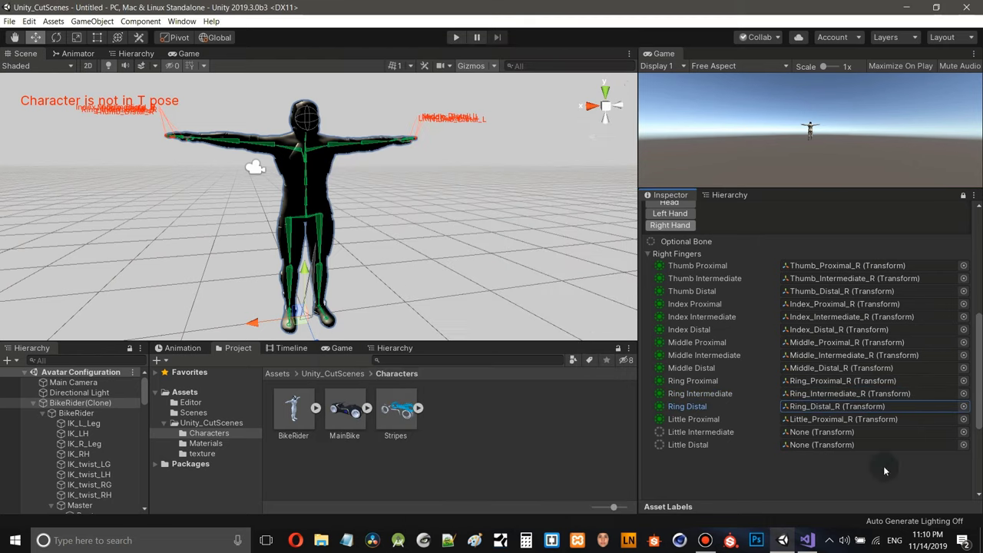
- Assign Little_Intermediate_R and Little_Distal_R to the right hand's Little finger slots
click(964, 432)
scroll(375, 177, down, 4)
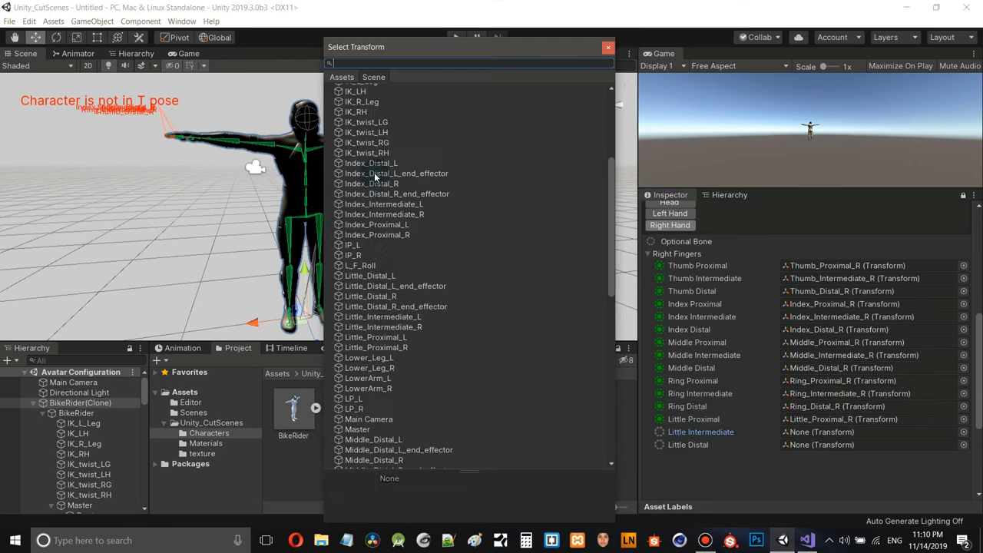
click(383, 326)
click(383, 327)
click(964, 446)
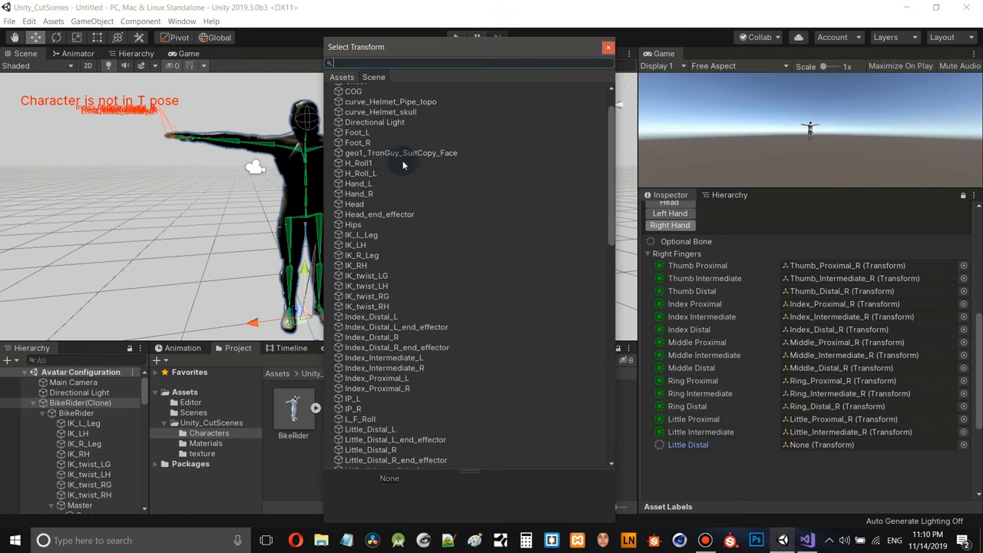
scroll(384, 185, down, 6)
double_click(383, 148)
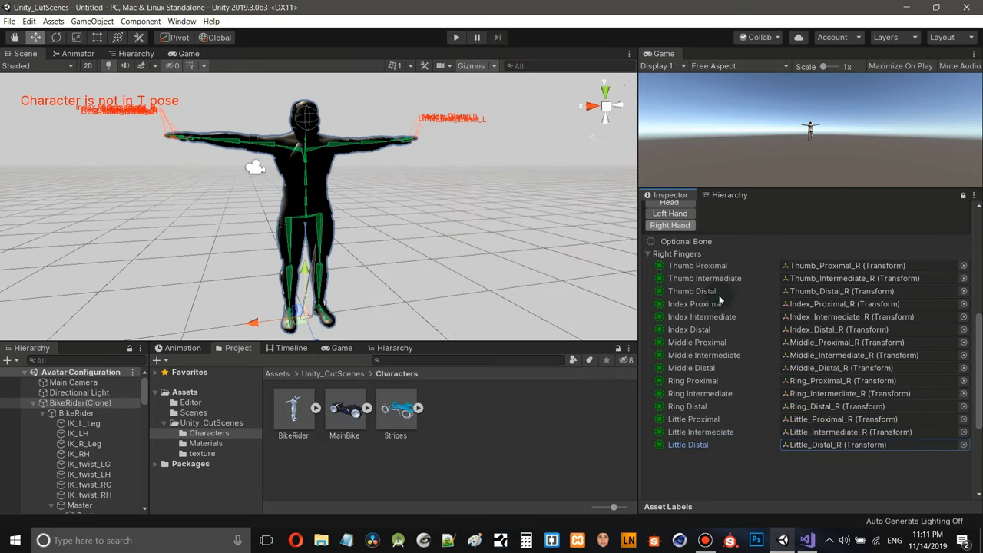
drag(979, 404, 980, 307)
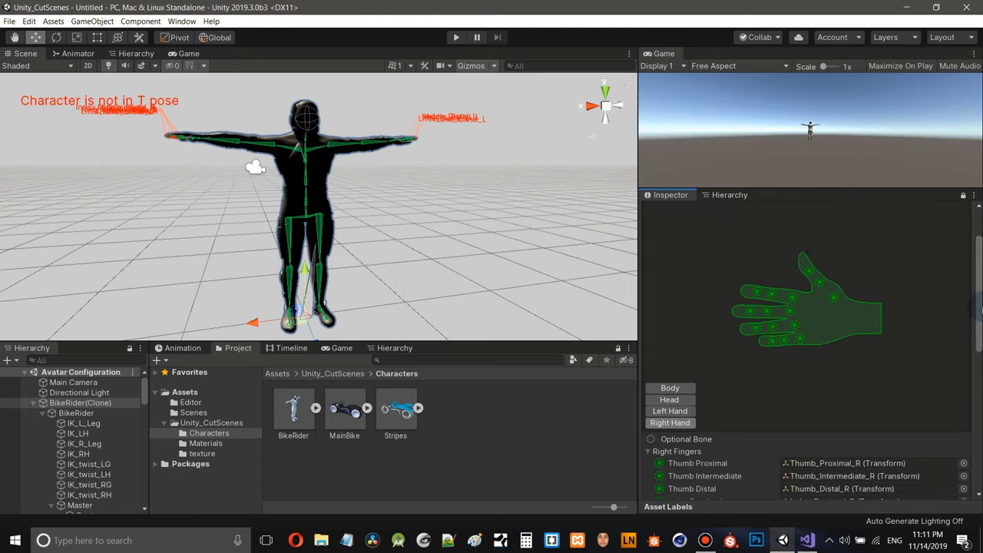
- Review the left hand, head and full-body bone mappings of the avatar
click(671, 412)
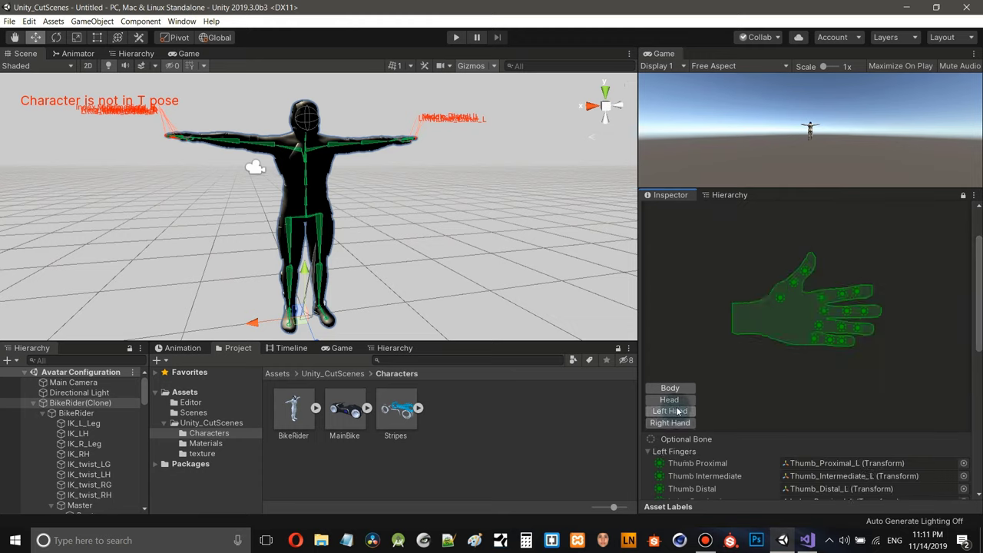
click(670, 401)
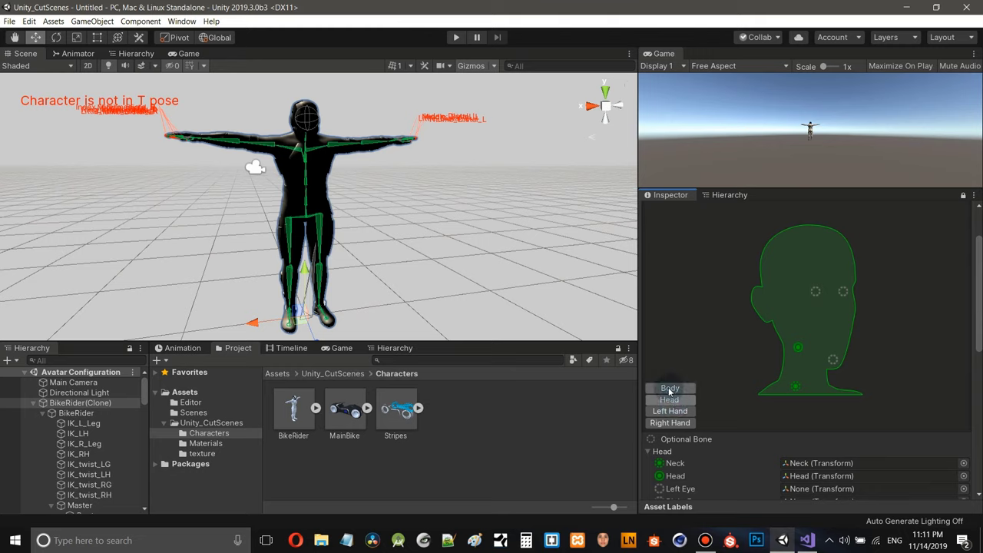
click(670, 389)
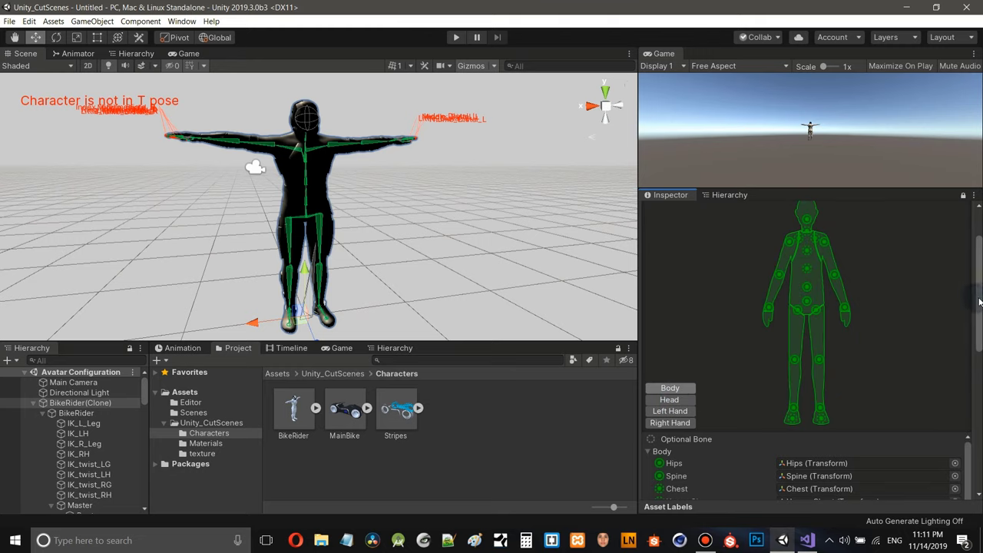
- Choose Enforce T-Pose from the Pose menu to clear the T-pose warning
drag(979, 302, 967, 437)
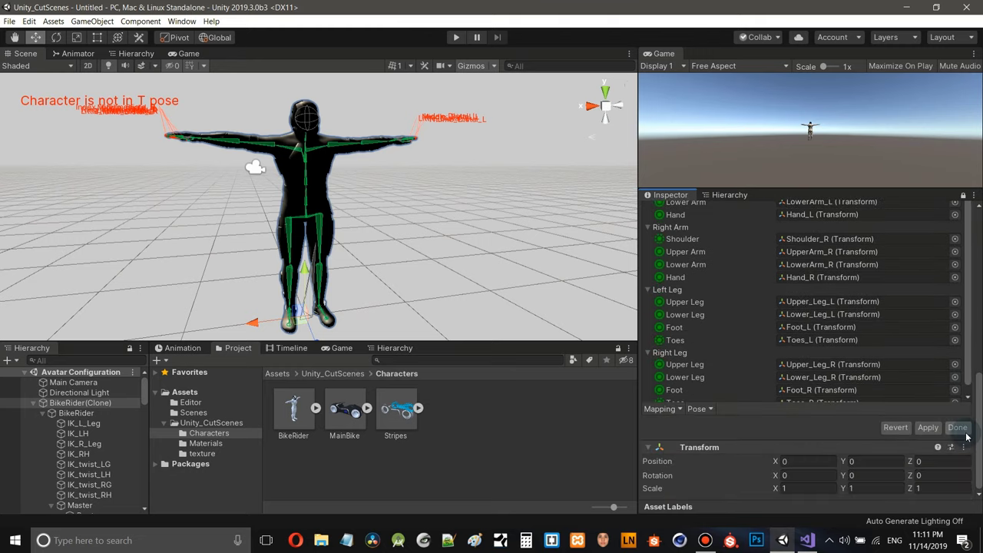
click(712, 409)
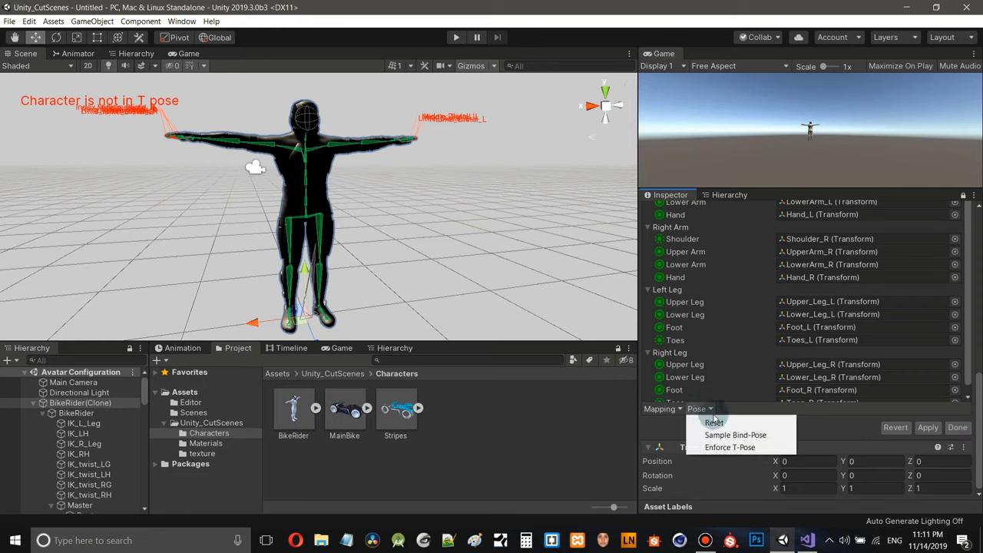
click(715, 446)
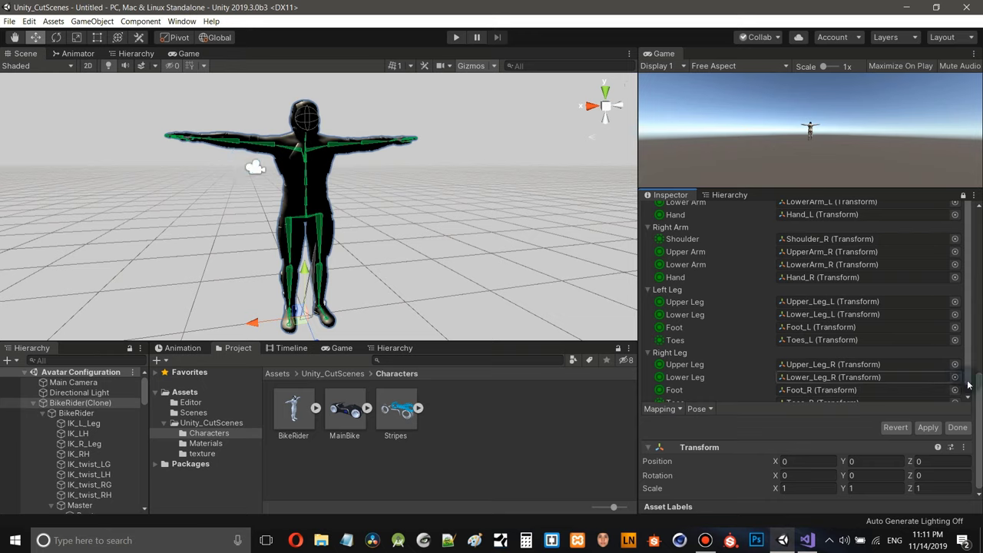
drag(970, 388, 979, 439)
- Apply the avatar configuration and show BikeRider's Animation import settings
click(927, 429)
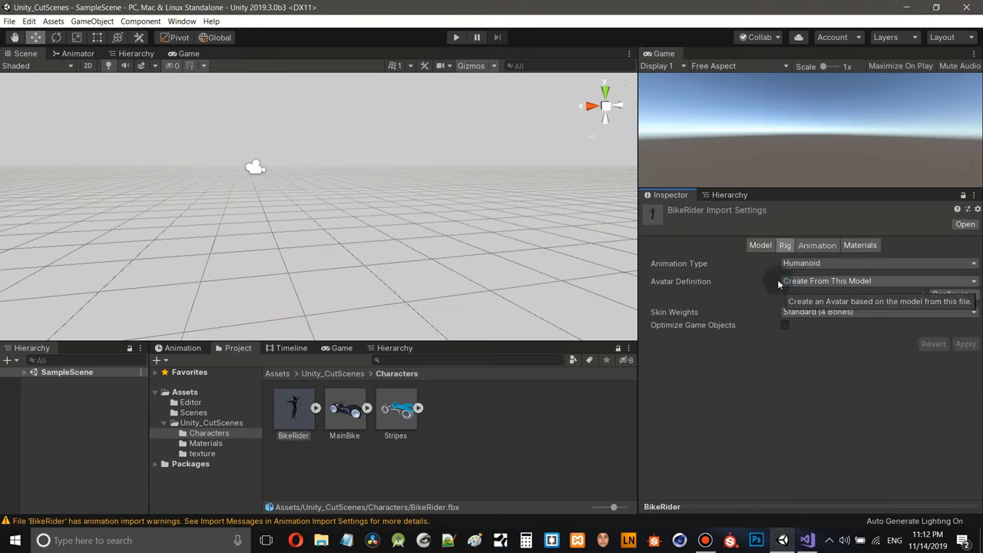
click(295, 412)
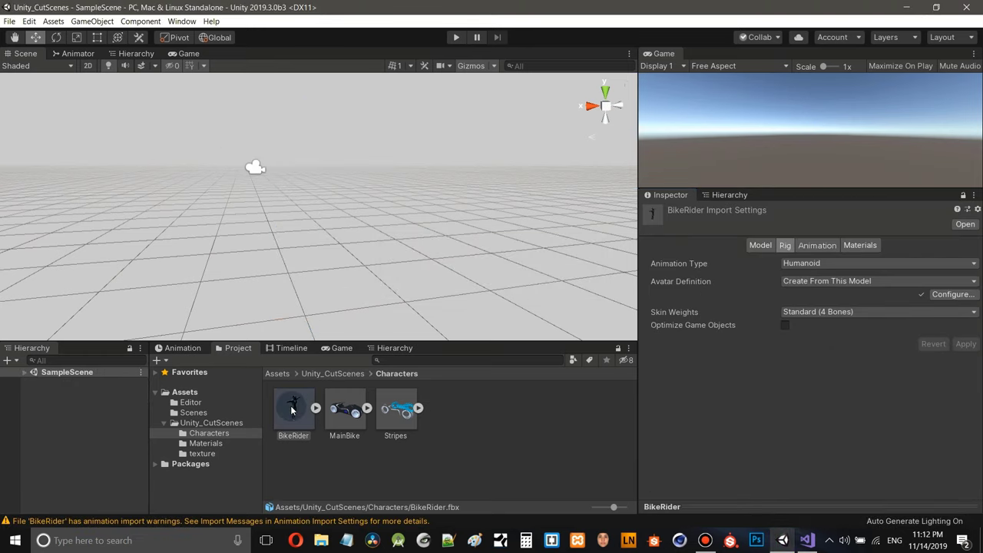
click(818, 246)
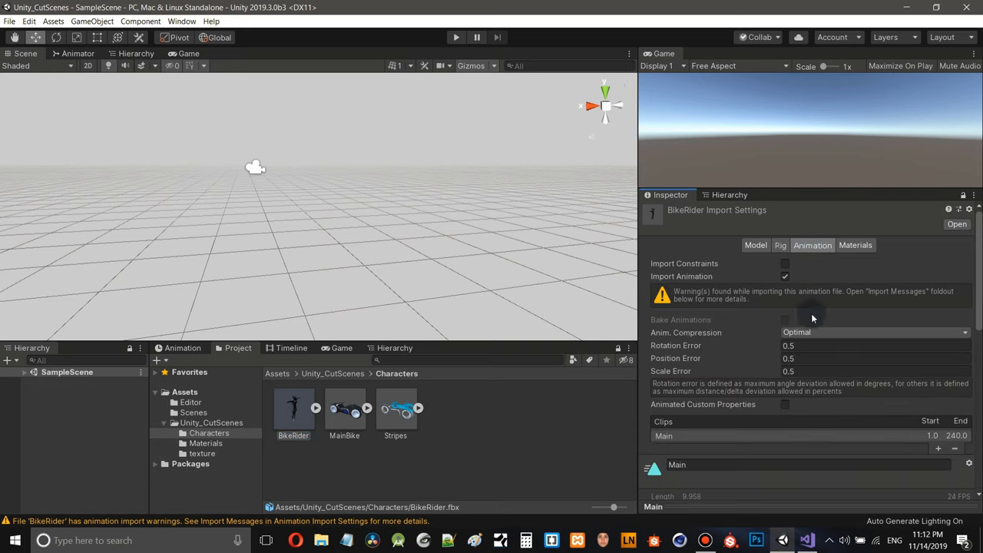
- Float the Main clip preview in its own window, play it and orbit to a low side view
right_click(827, 506)
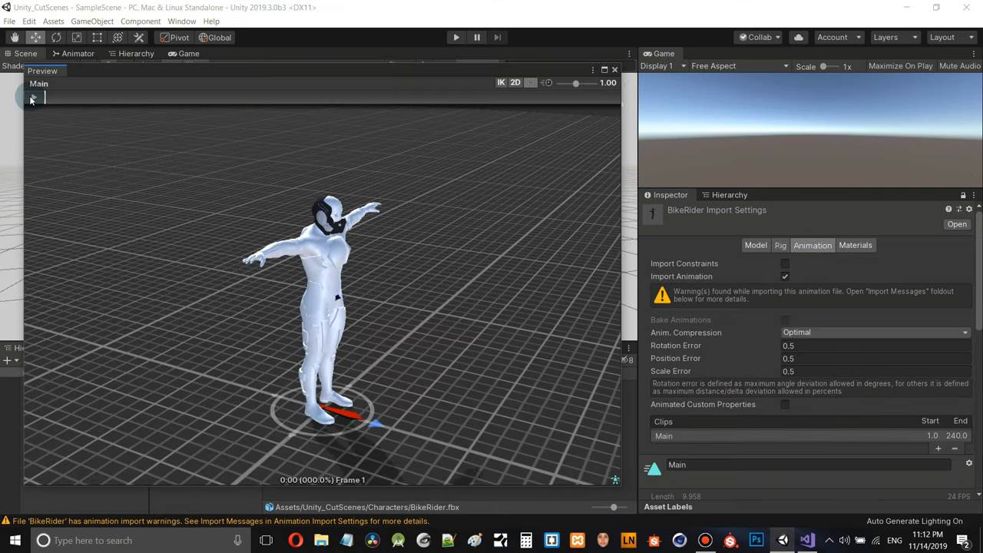
click(33, 97)
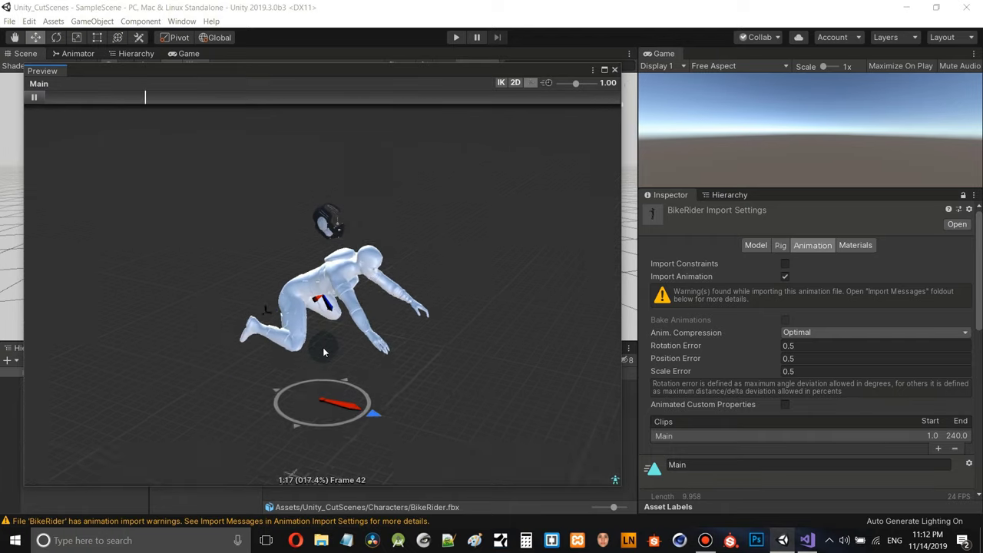
drag(240, 329, 431, 308)
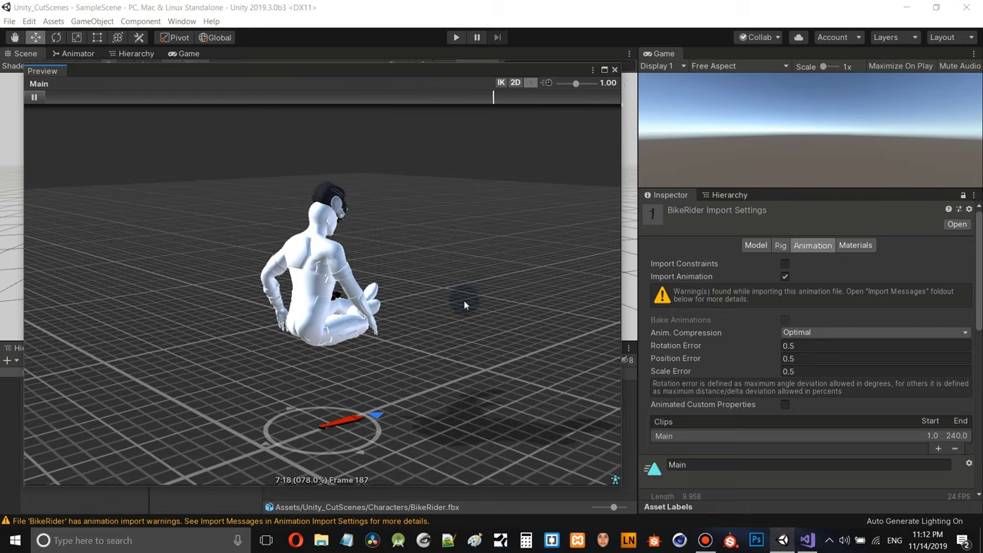
drag(464, 305, 333, 258)
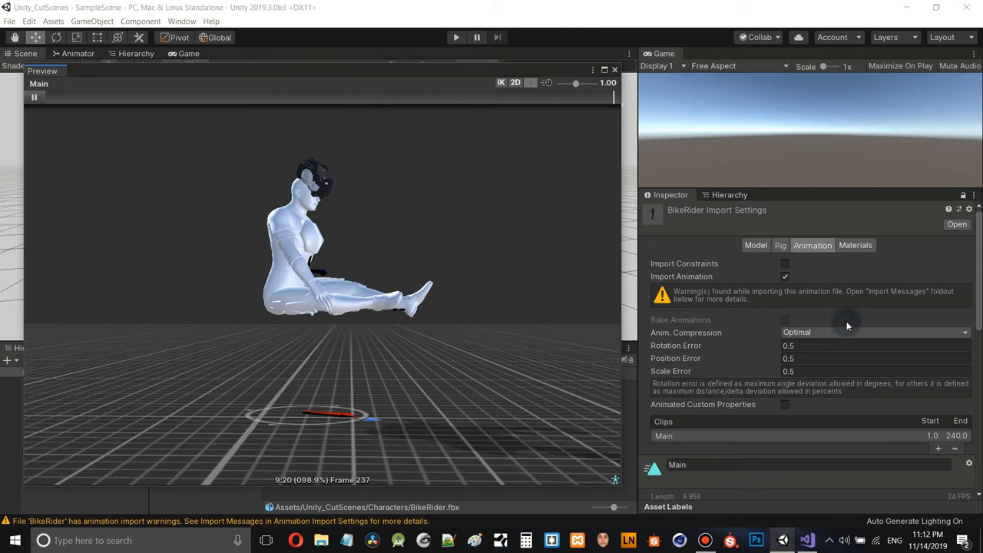
drag(981, 307, 982, 342)
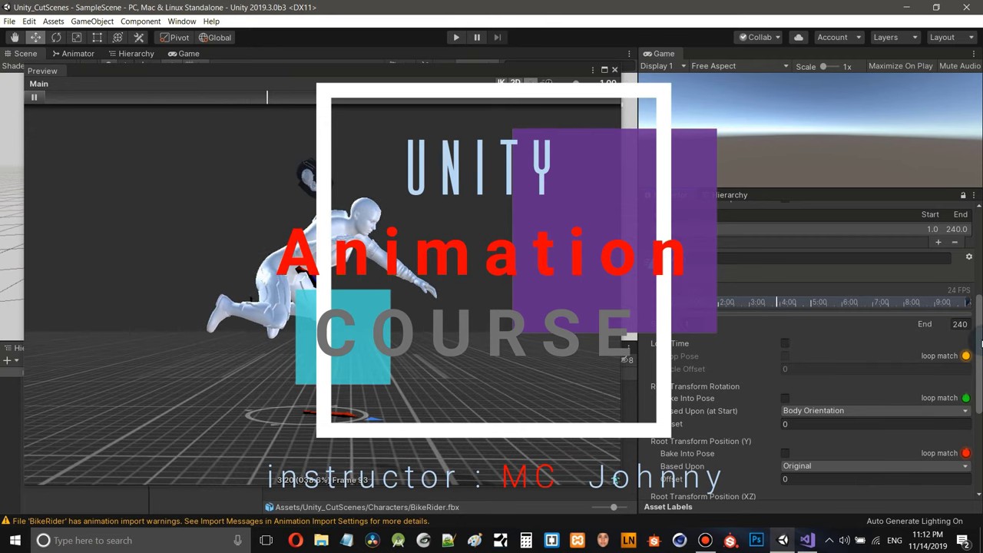
- Scroll down the Project panel toward the Editor folder
scroll(865, 332, down, 5)
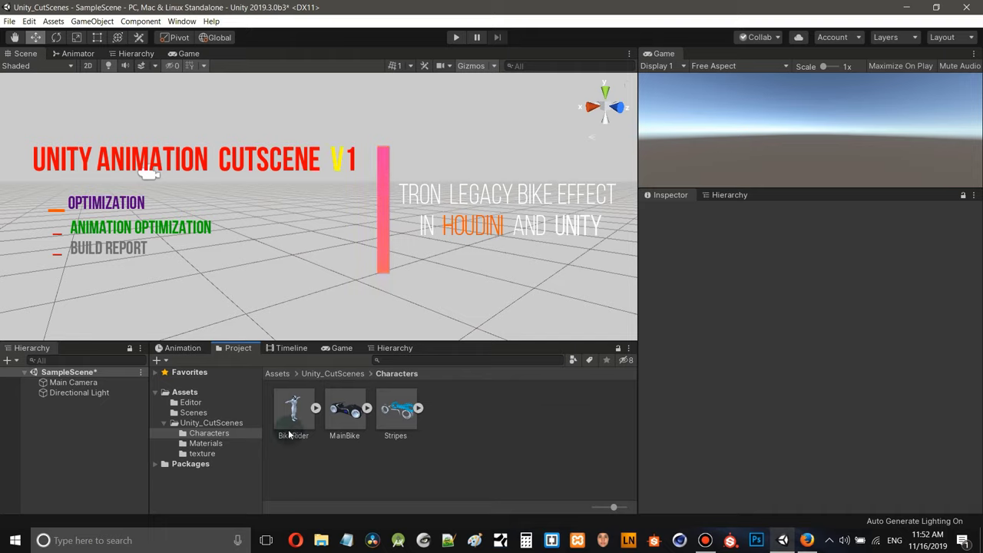
- Check BikeRider's Model settings in the Characters folder and drag BikeRider into the Hierarchy
click(191, 403)
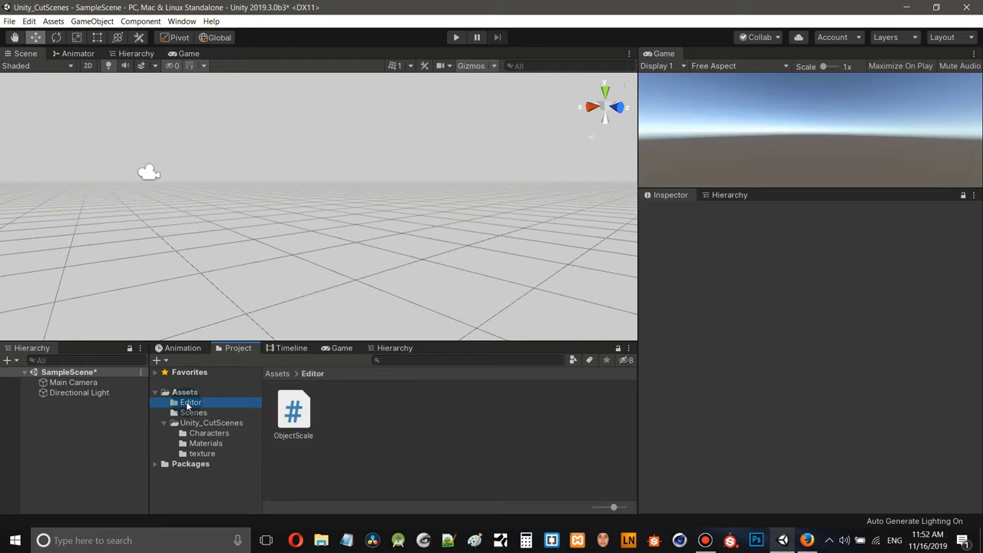
click(208, 434)
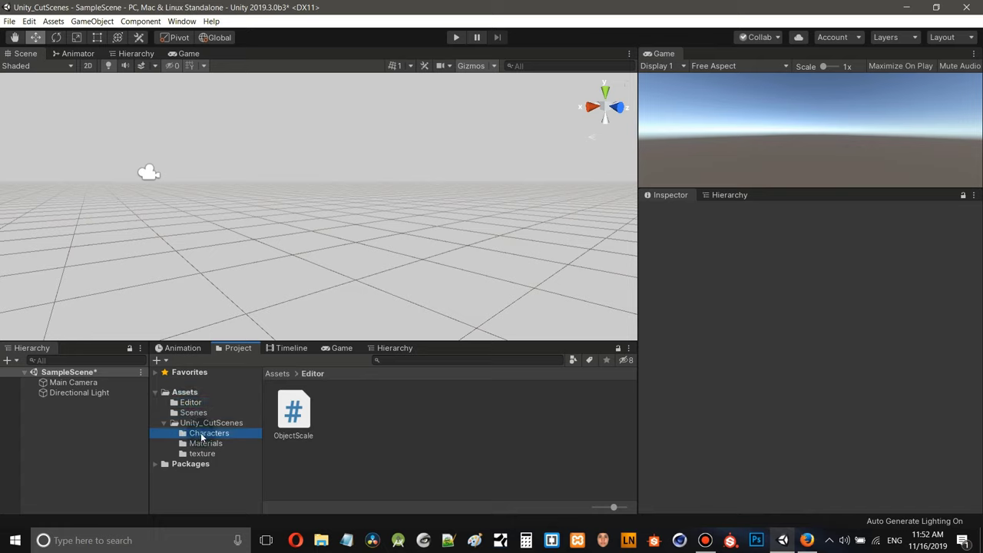
click(291, 413)
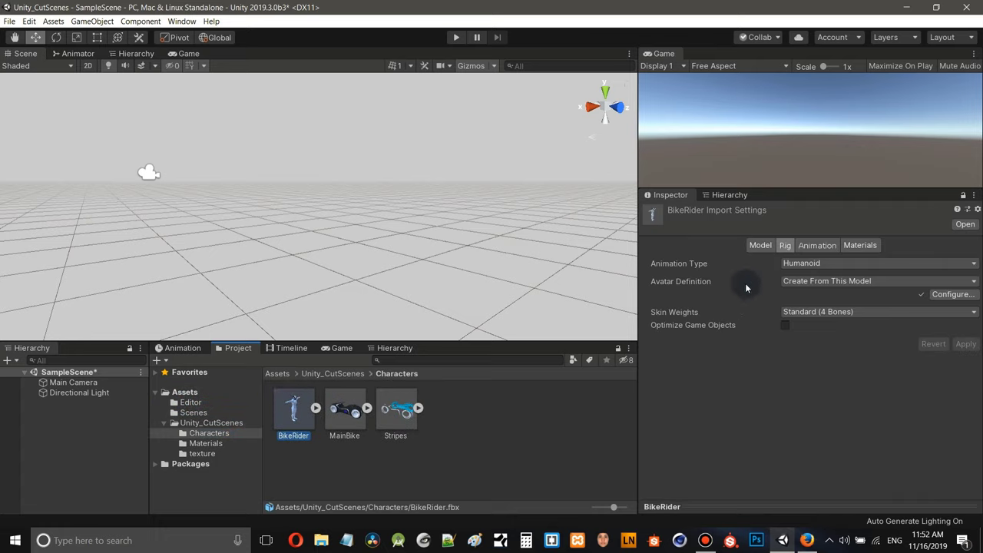
click(756, 246)
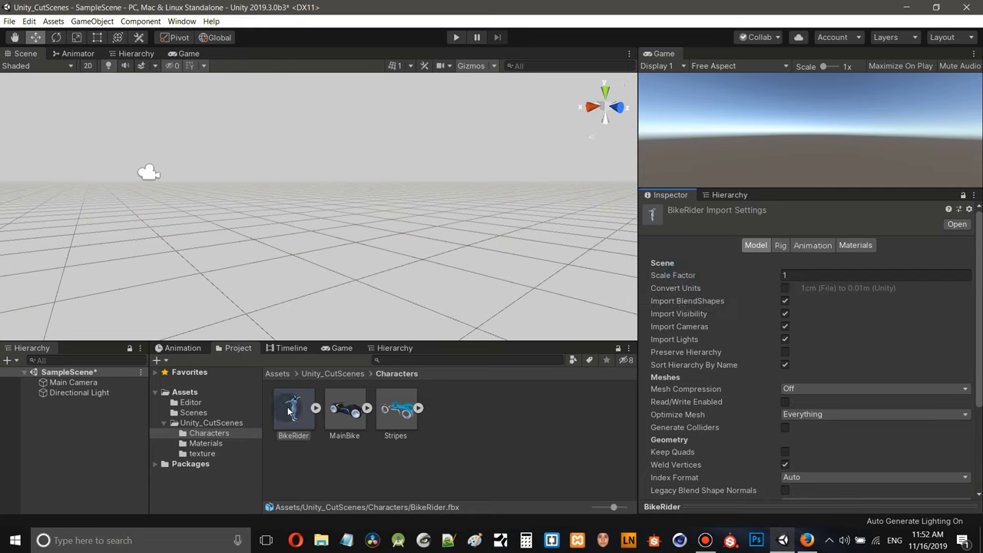
drag(266, 400, 87, 429)
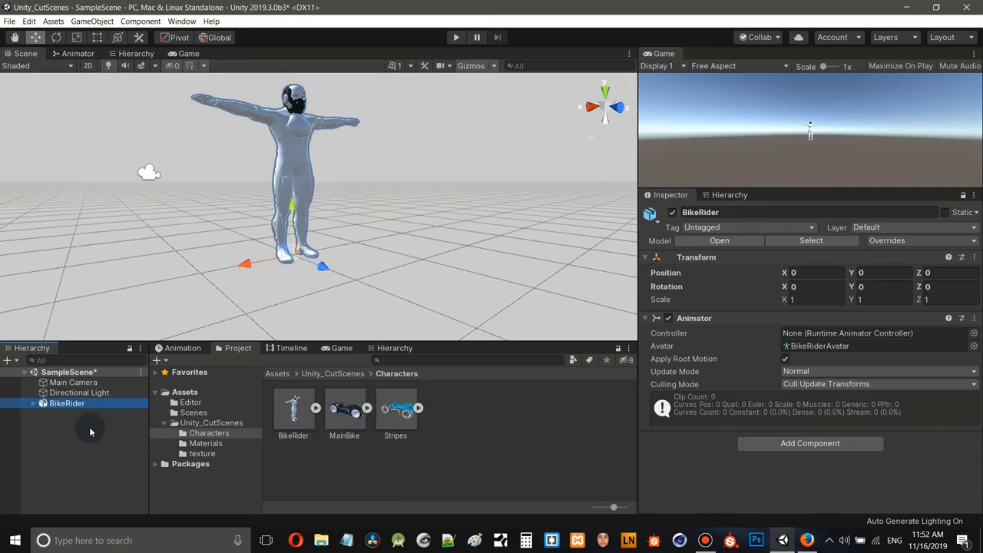
- Frame BikeRider in the Scene view and show its Model import settings (Scale Factor 1)
key(f)
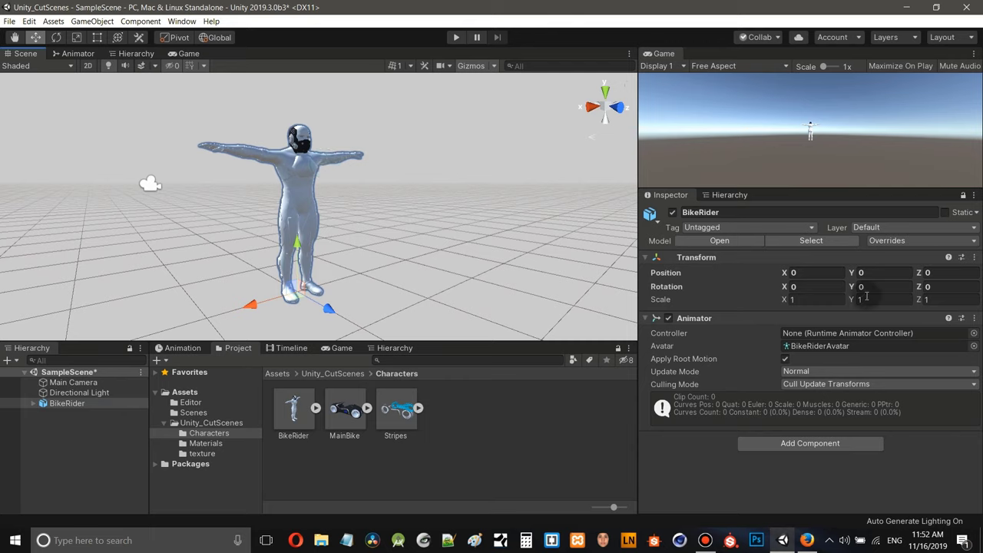
click(294, 408)
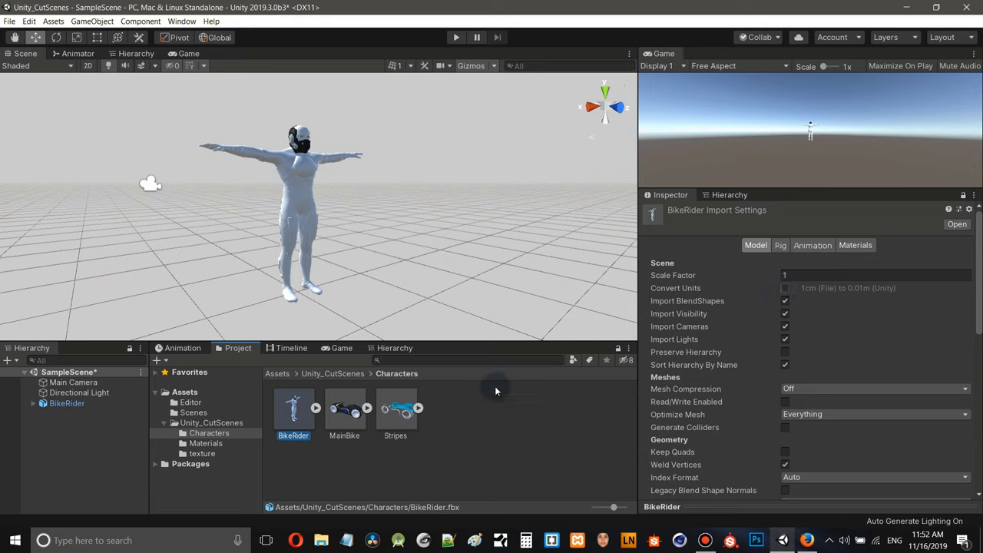
- Add the MainBike model to the scene from the Project panel
right_click(347, 413)
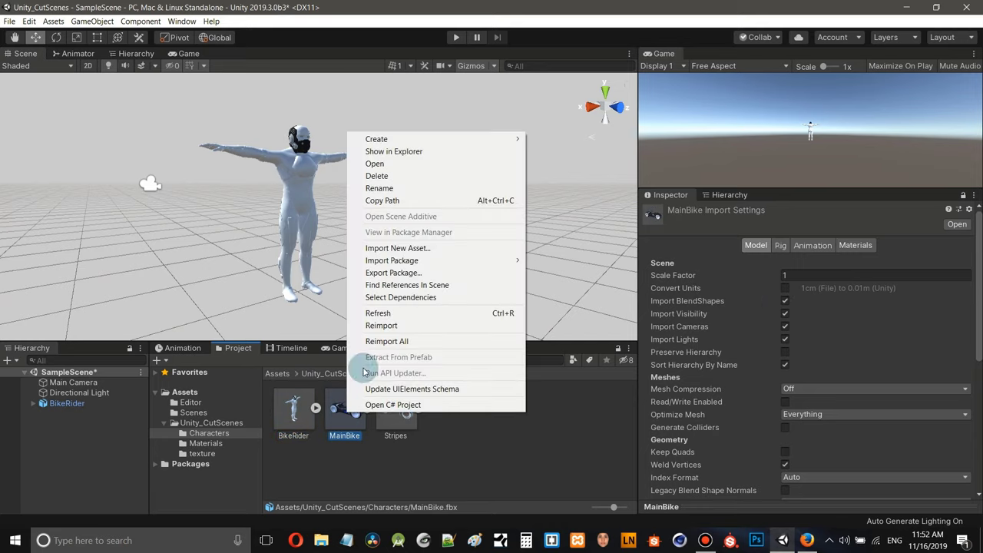
click(381, 373)
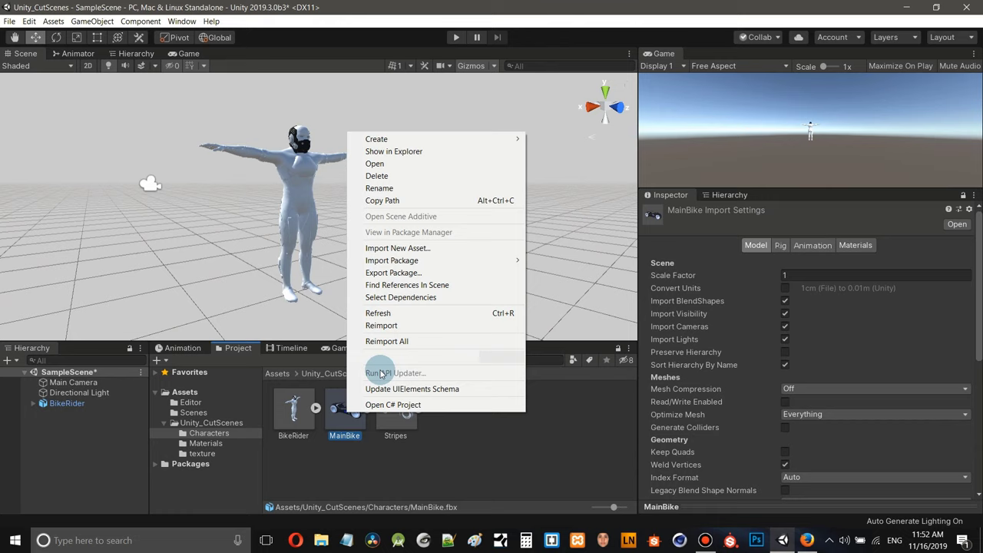
click(344, 421)
drag(342, 417, 53, 453)
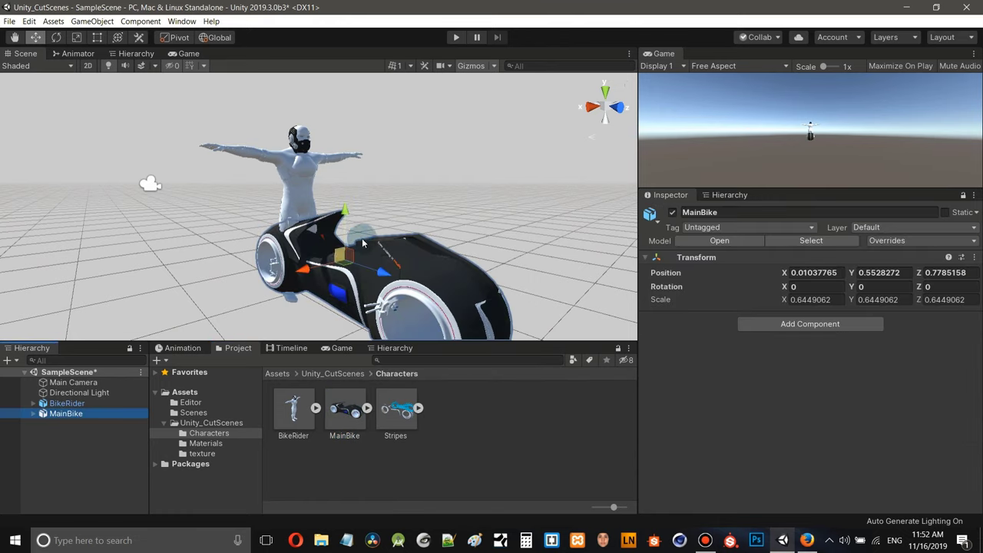
- Select BikeRider and MainBike in the Hierarchy and delete both
scroll(409, 206, up, 2)
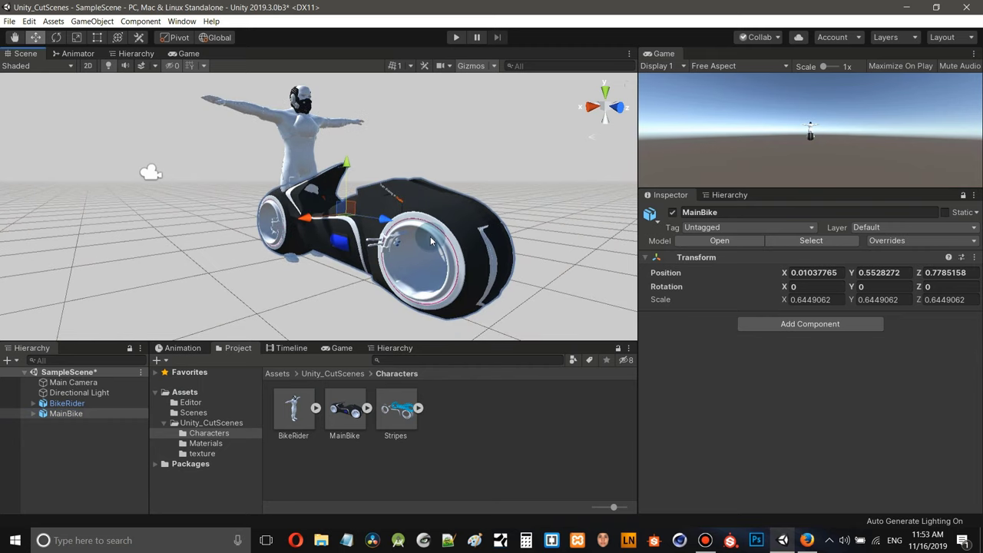
click(65, 404)
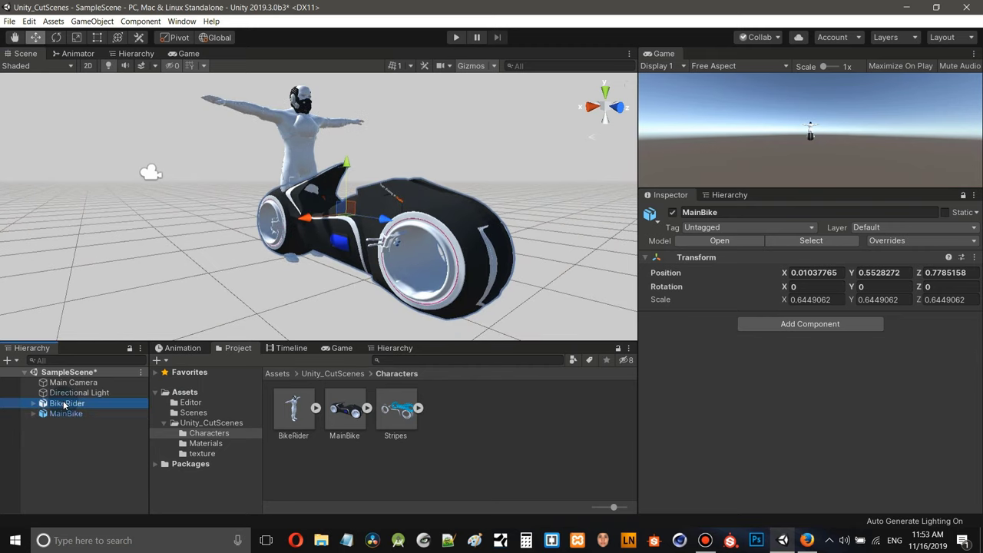
ctrl+click(65, 414)
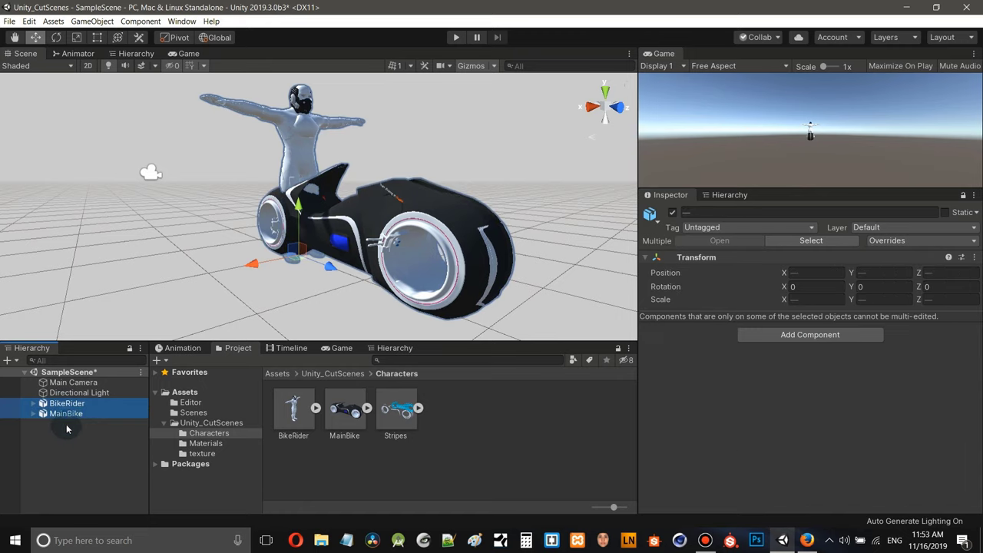
key(Delete)
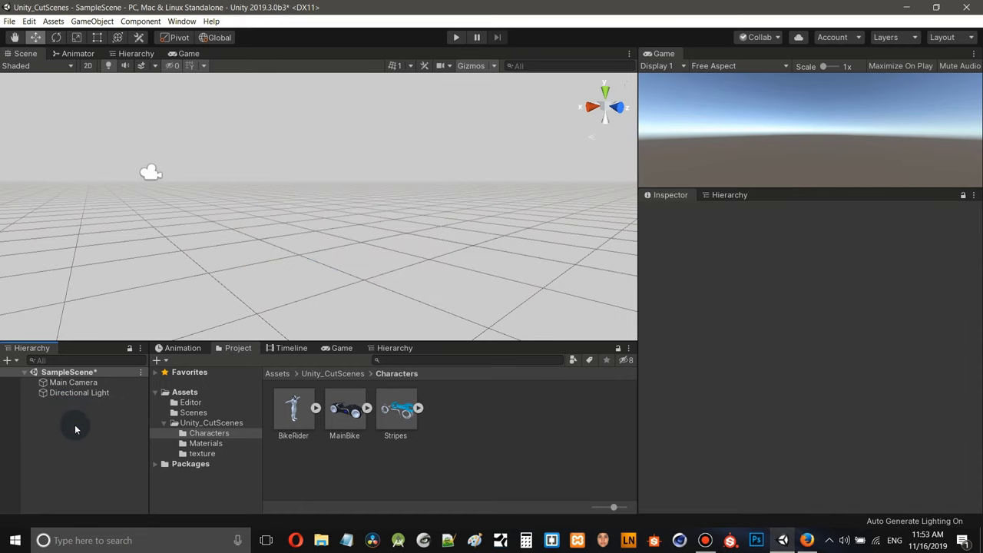
- Review BikeRider's Animation and Rig import settings, then switch to the Asset Store browser
click(294, 411)
drag(982, 285, 981, 331)
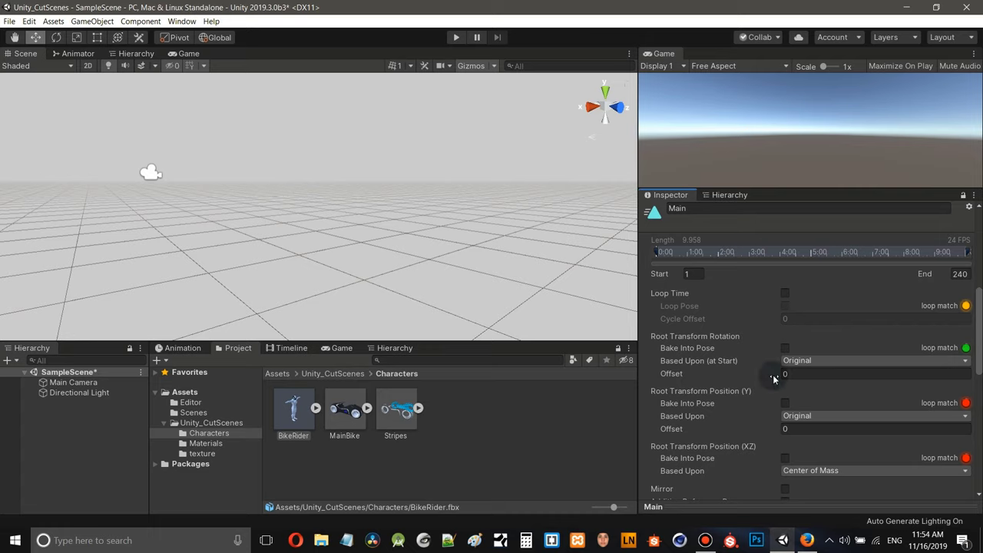
scroll(776, 376, up, 10)
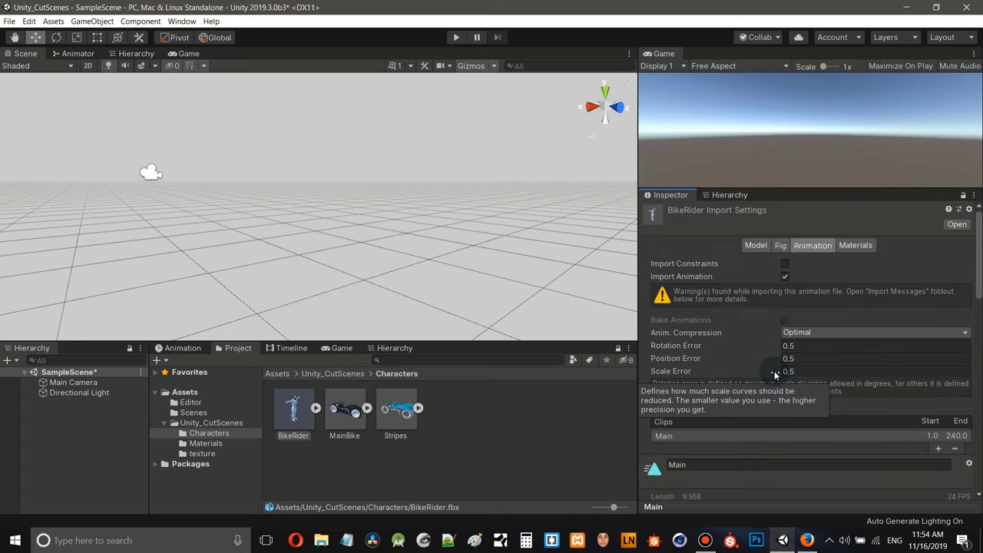
click(780, 245)
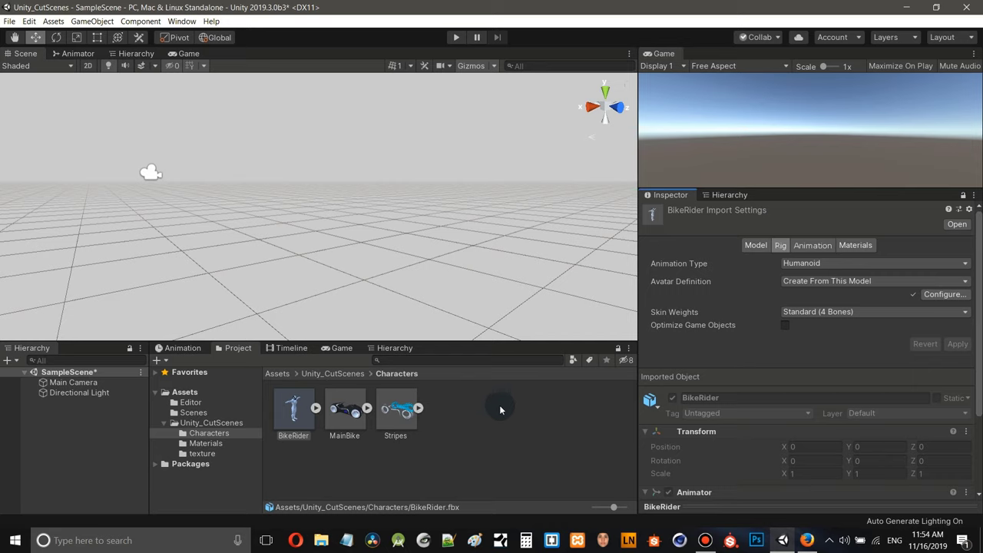
click(813, 245)
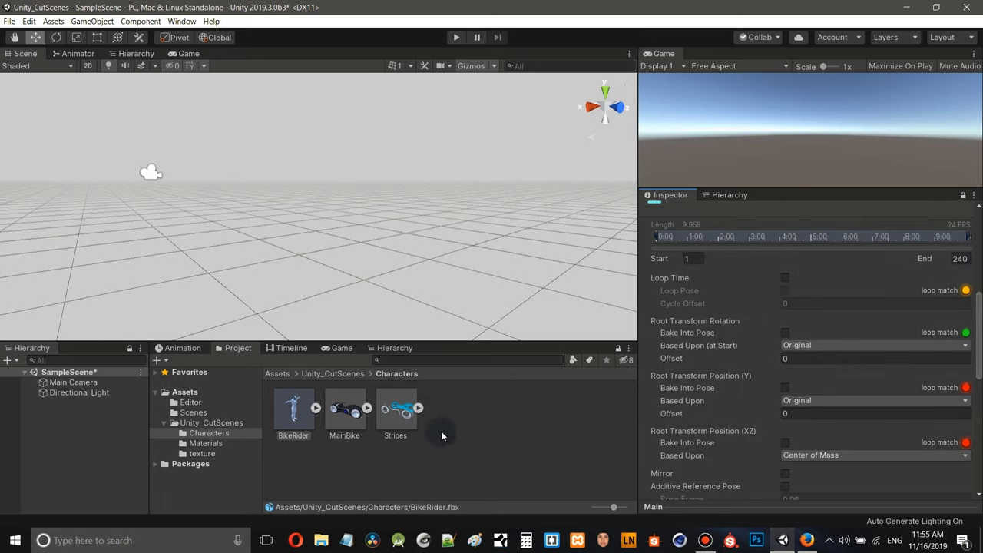
click(808, 542)
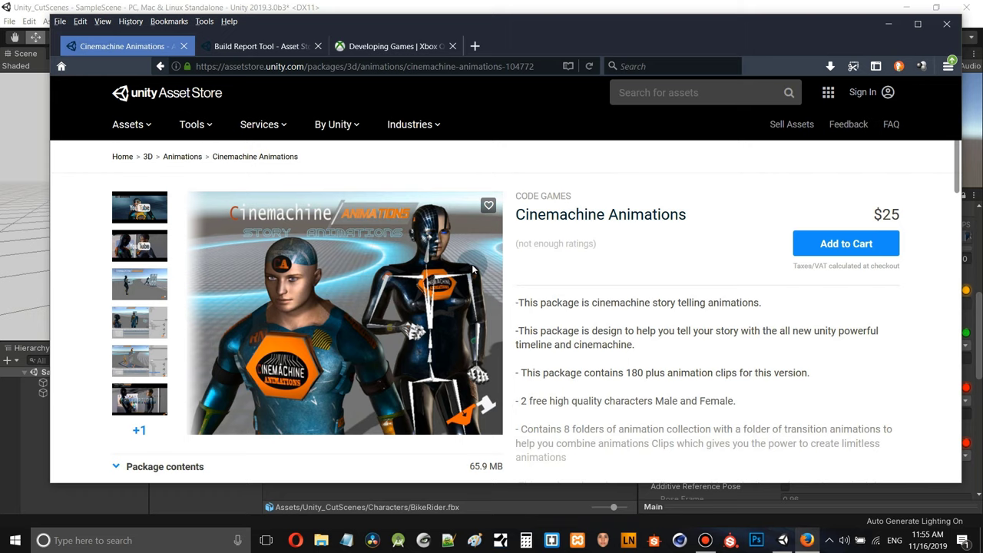
scroll(470, 270, down, 3)
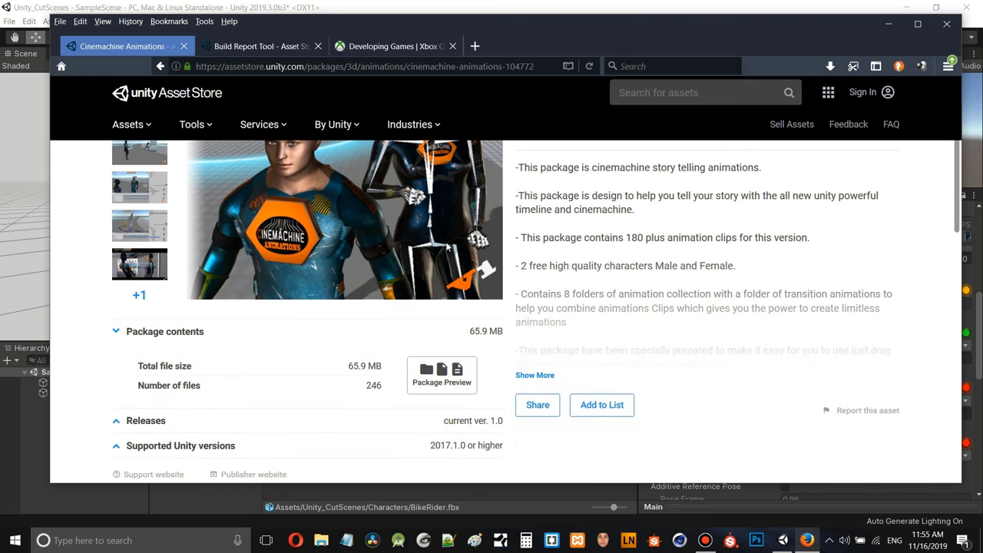
click(340, 383)
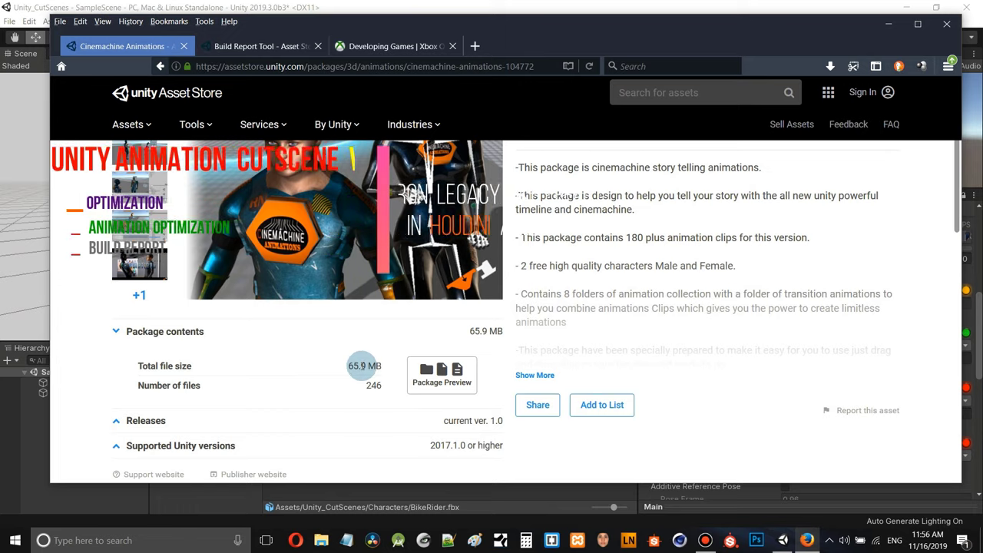
scroll(386, 347, up, 2)
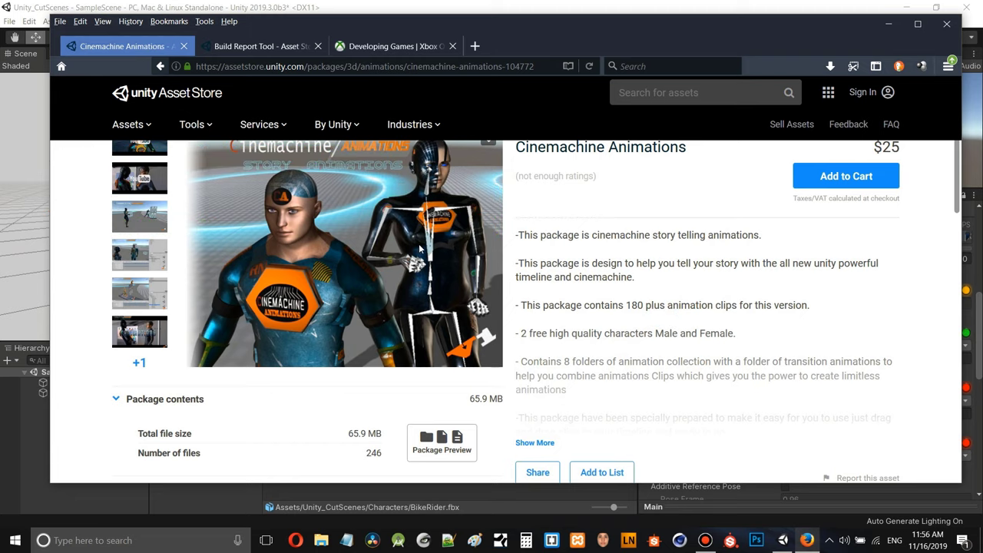
scroll(368, 261, up, 2)
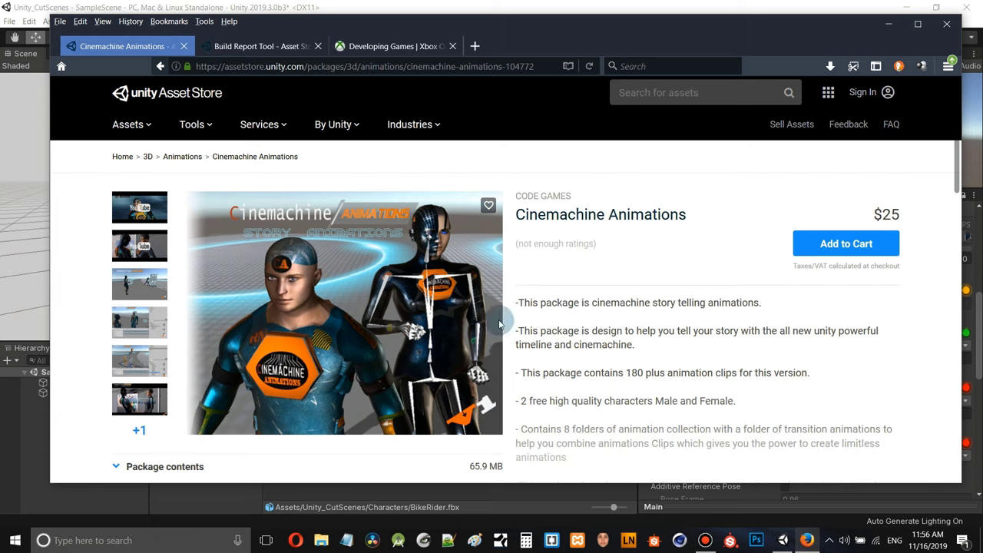
scroll(631, 236, down, 2)
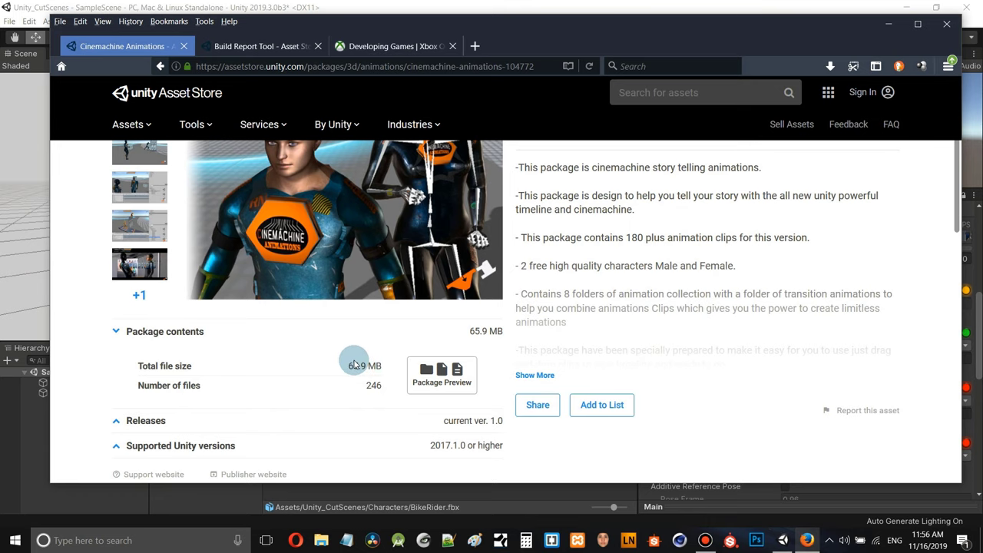
scroll(461, 349, up, 2)
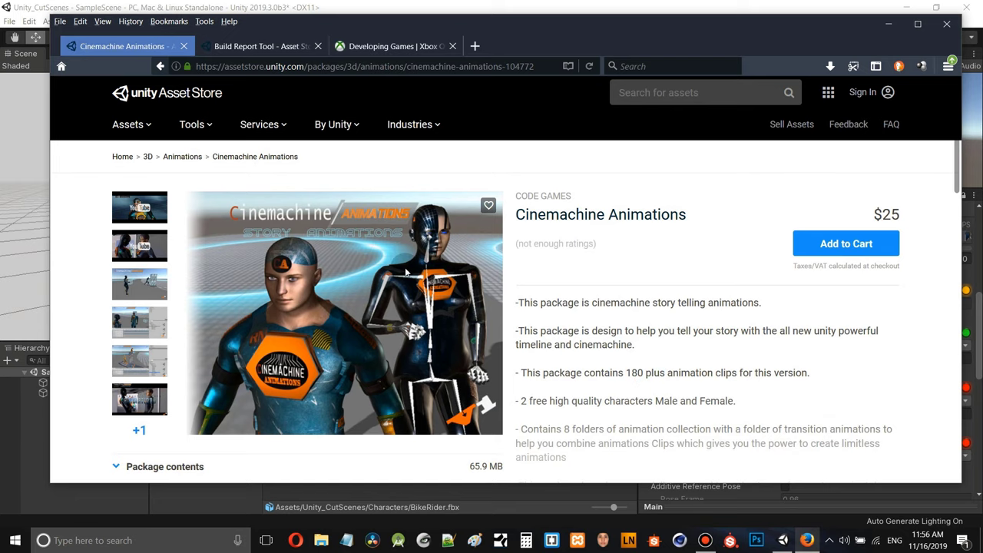
scroll(375, 365, down, 2)
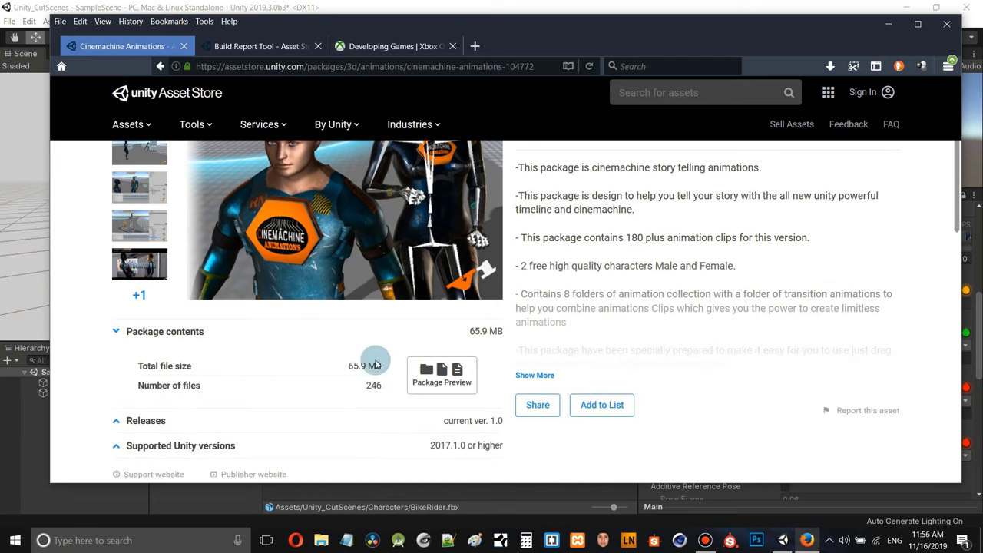
scroll(418, 384, down, 1)
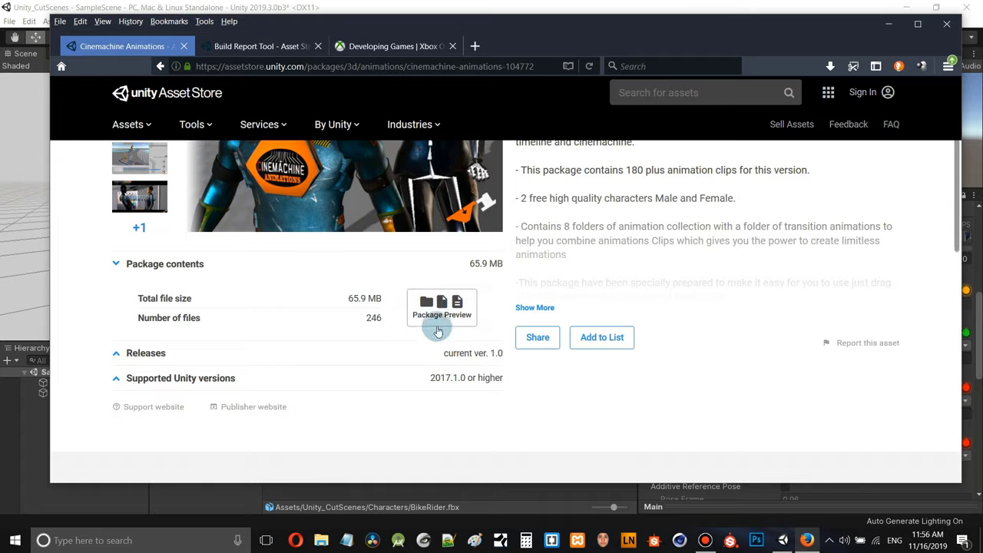
- Preview the package files down to Climp_Hangings and inspect CA_Dude3_Tpose.anim
click(436, 322)
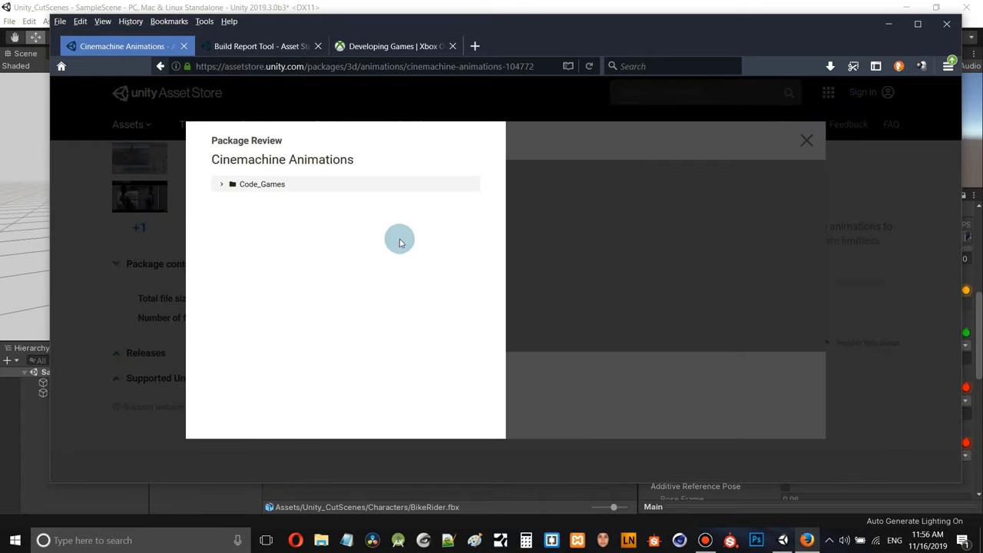
click(222, 185)
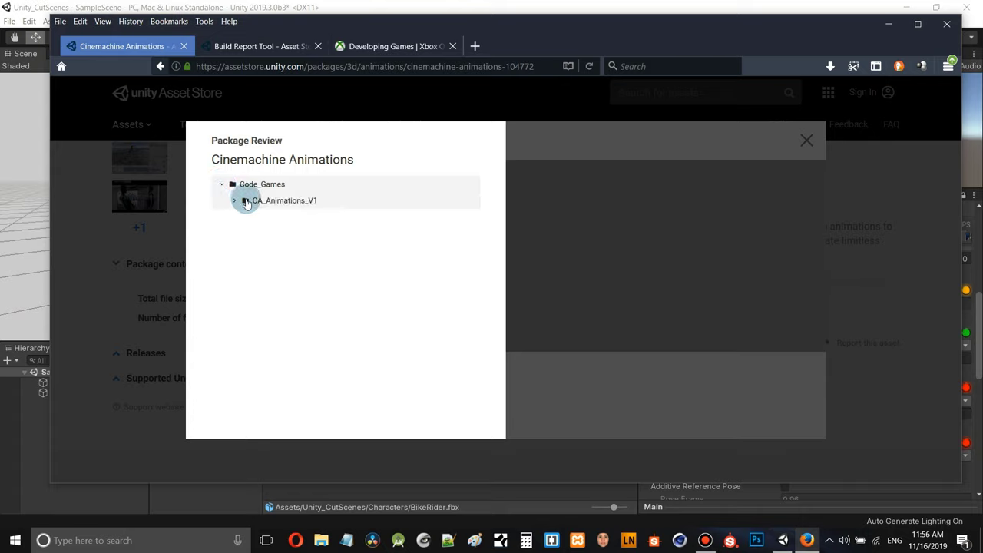
click(235, 201)
click(246, 218)
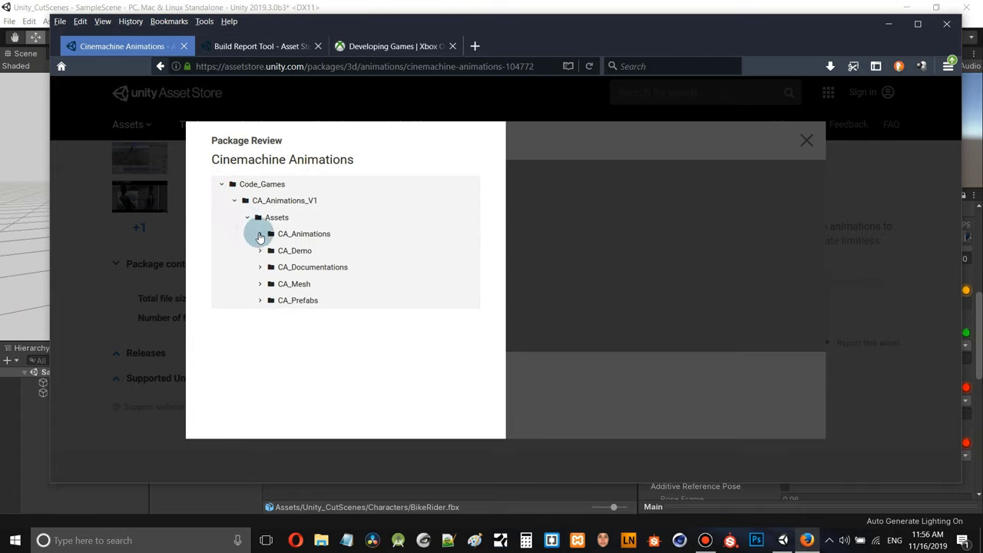
click(261, 235)
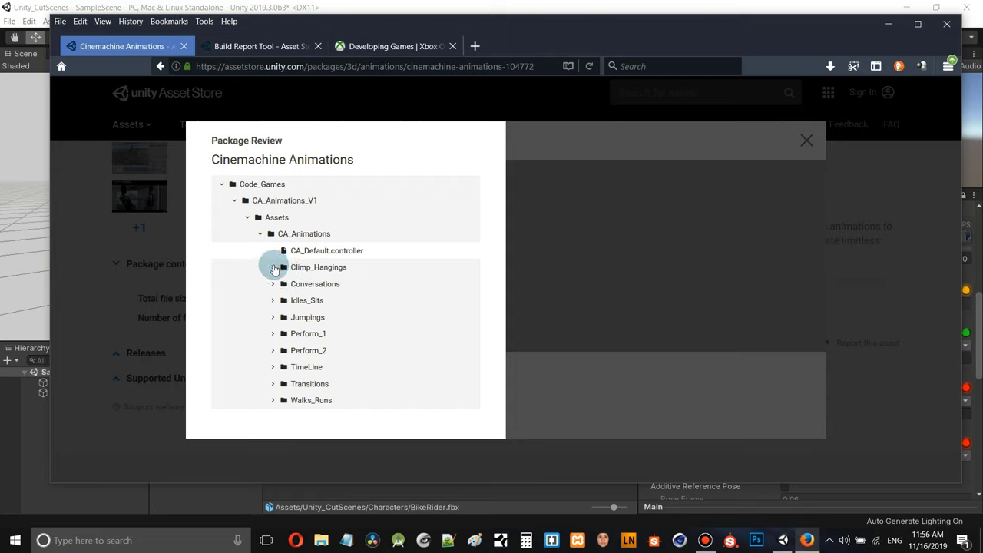
click(274, 269)
click(333, 286)
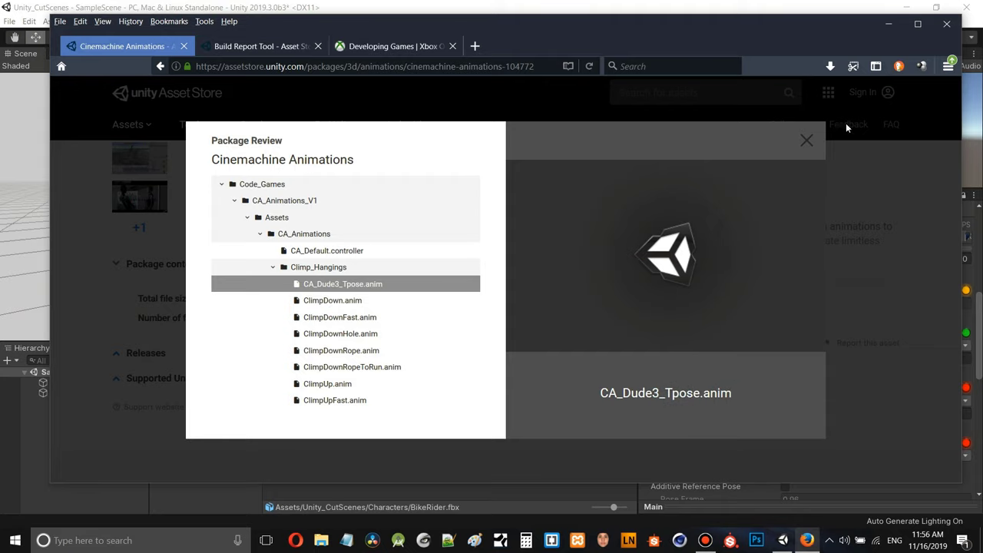
- Close the file preview and scroll back to the top of the Cinemachine page
click(806, 140)
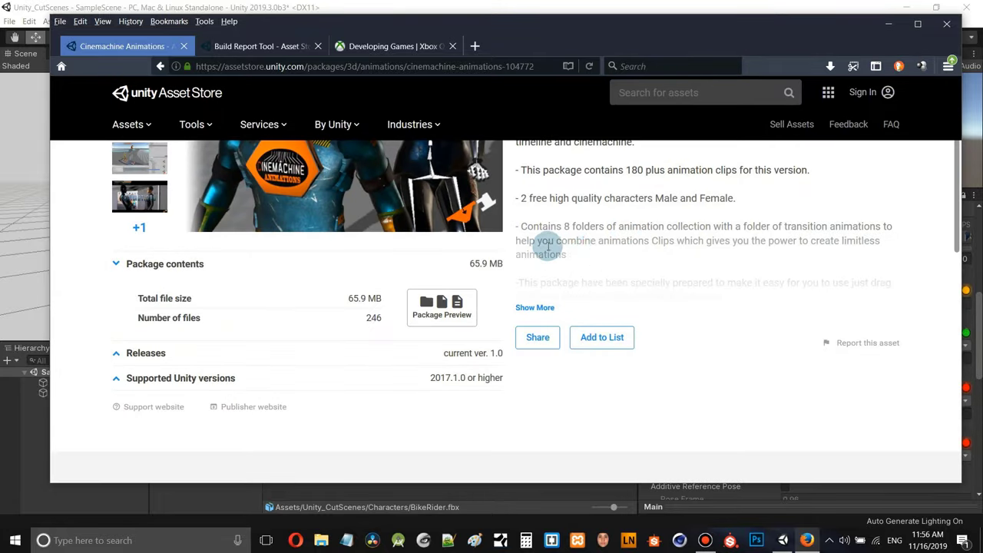
scroll(578, 243, up, 1)
scroll(413, 216, up, 1)
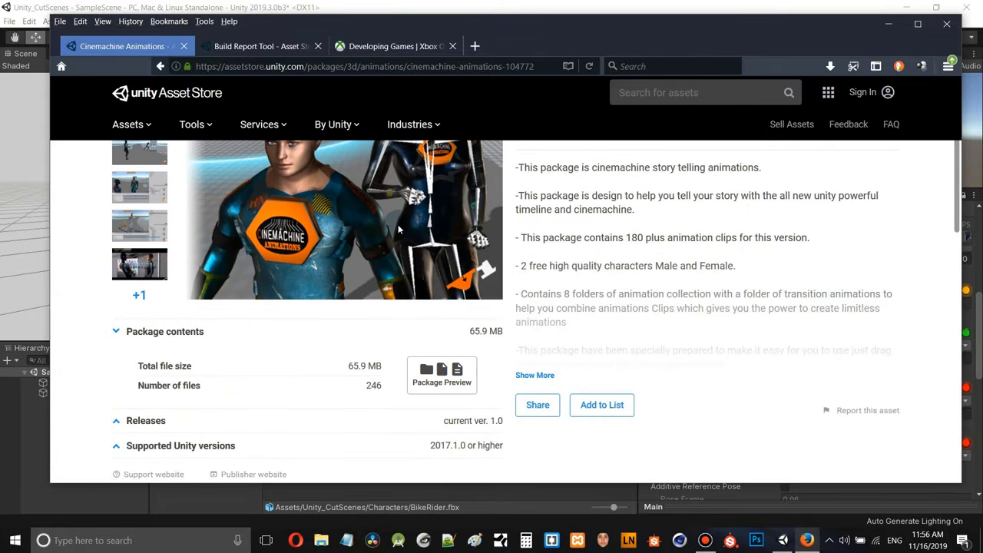
scroll(398, 229, up, 1)
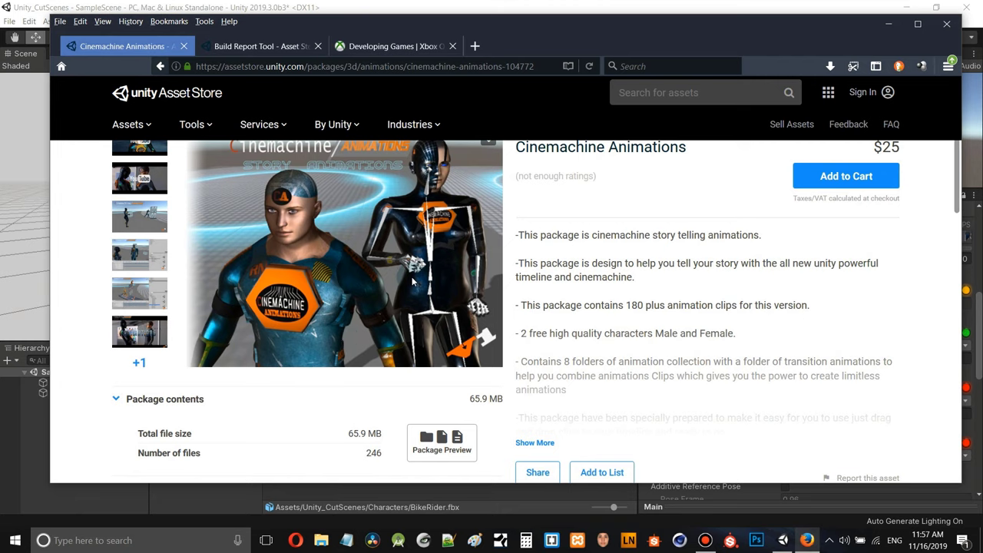
scroll(399, 259, up, 1)
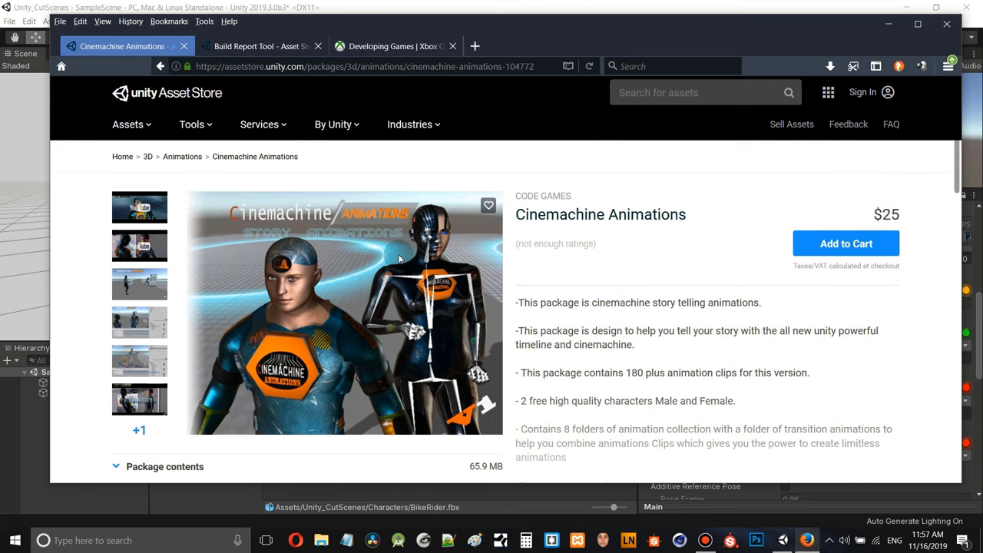
- Switch to the Build Report Tool page, close the Xbox tab, and browse the listing
key(ctrl+Tab)
key(ctrl+Tab)
key(ctrl+w)
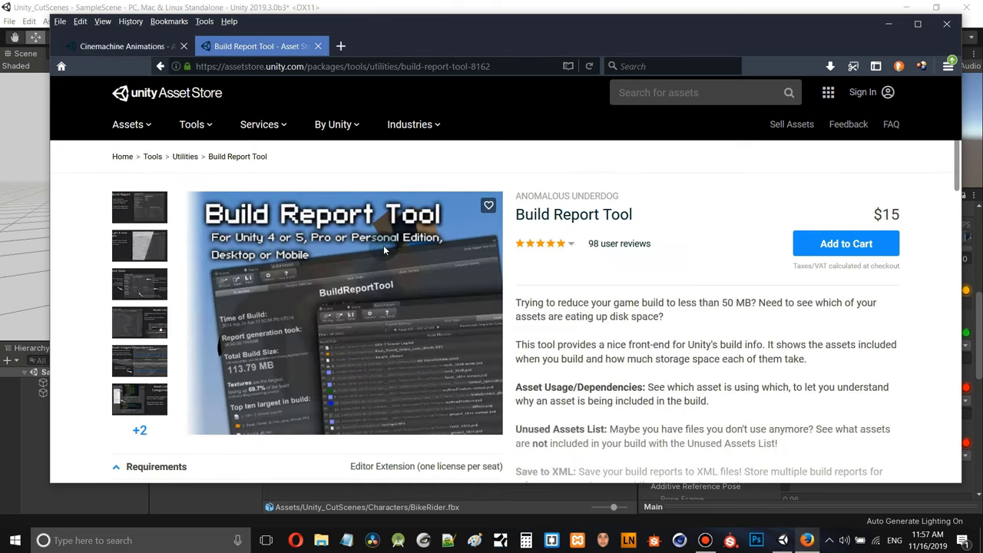
click(542, 243)
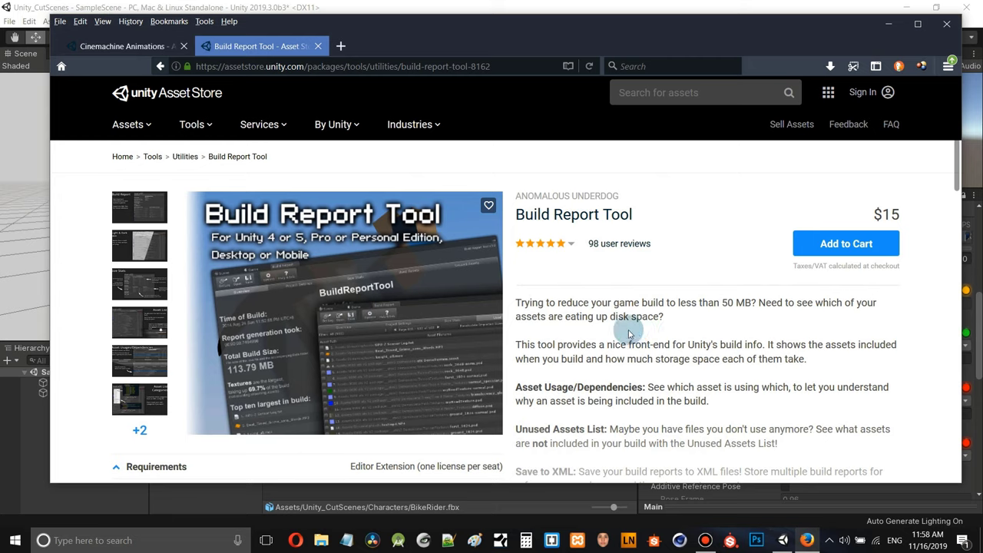
scroll(654, 331, down, 2)
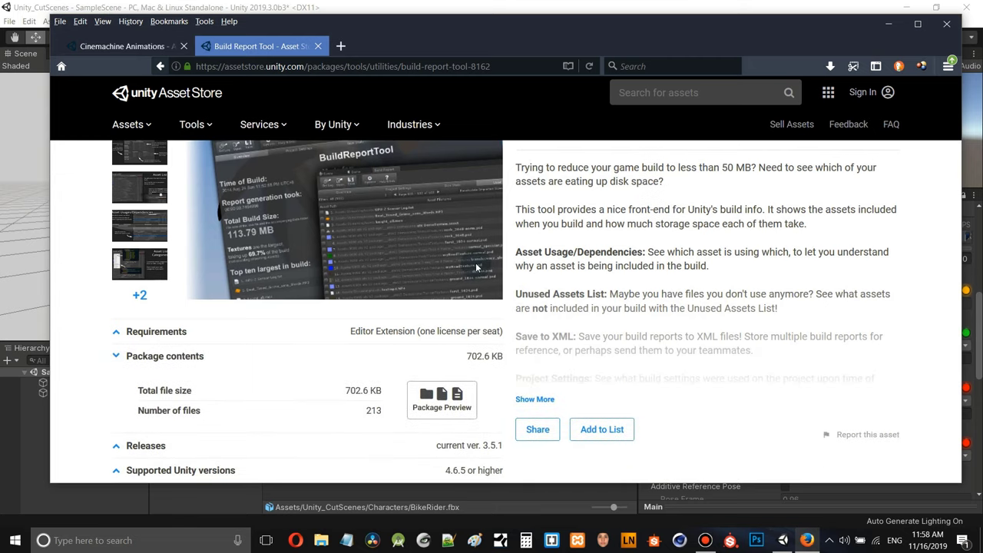
scroll(476, 263, up, 2)
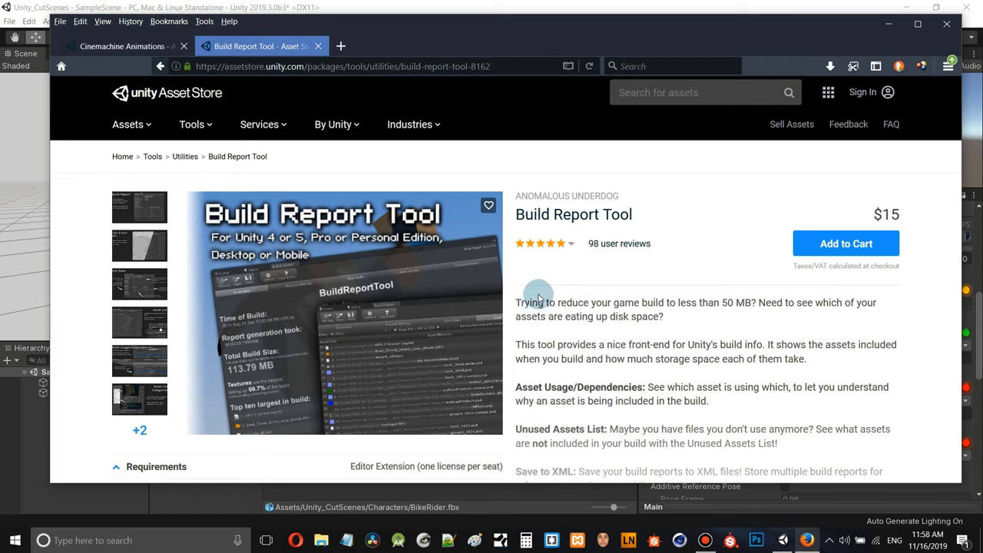
scroll(573, 323, down, 3)
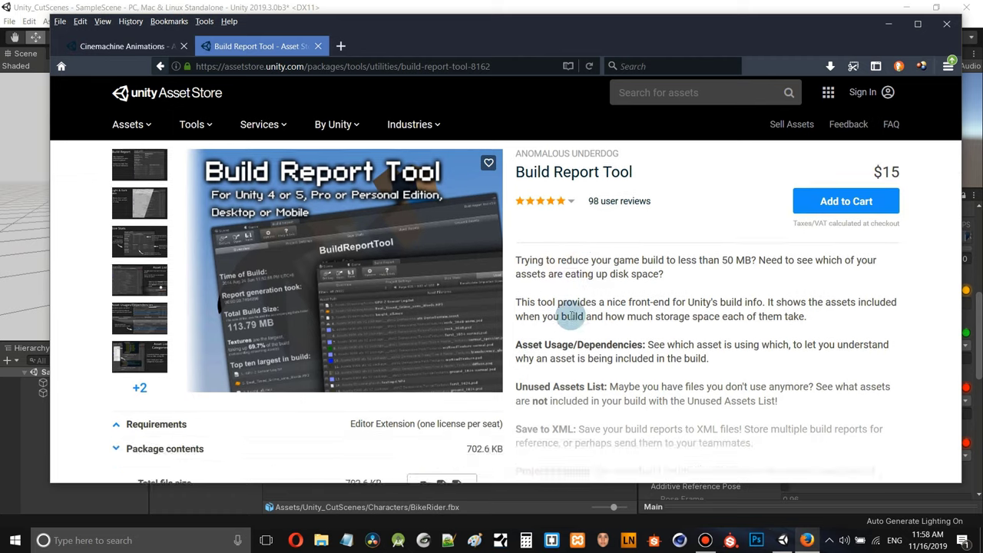
scroll(571, 319, up, 3)
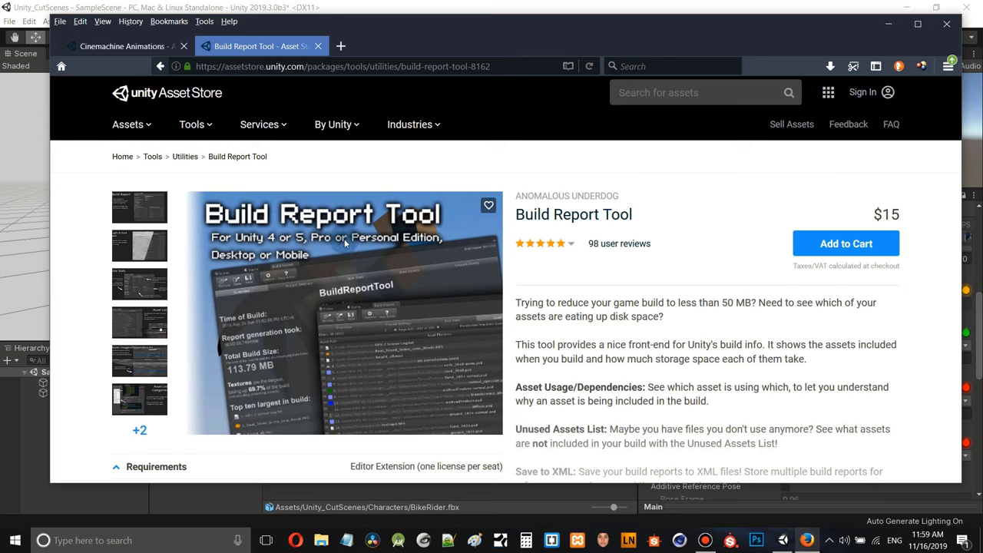
- Go back to the Cinemachine Animations Asset Store page, then minimize the browser to reveal Unity
click(141, 47)
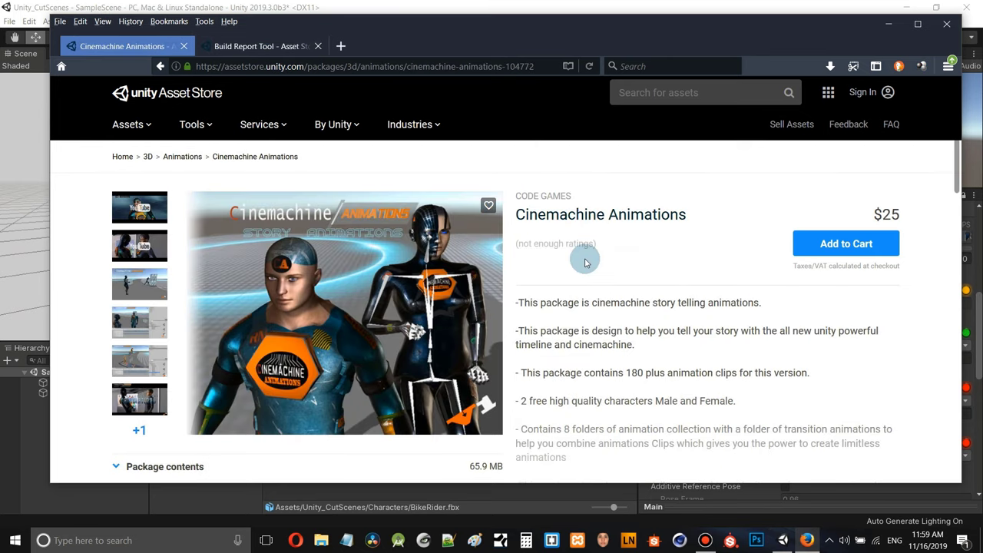
click(811, 9)
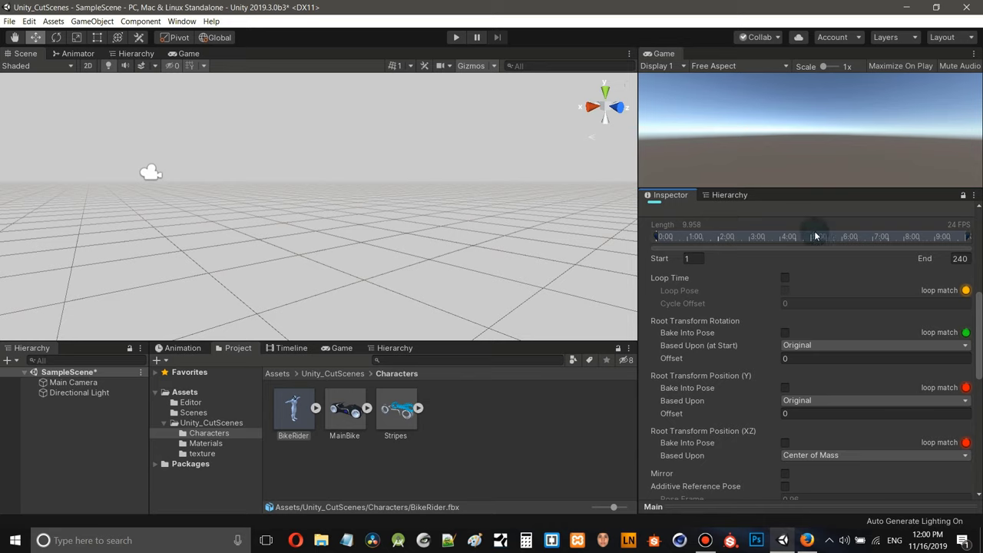
click(811, 538)
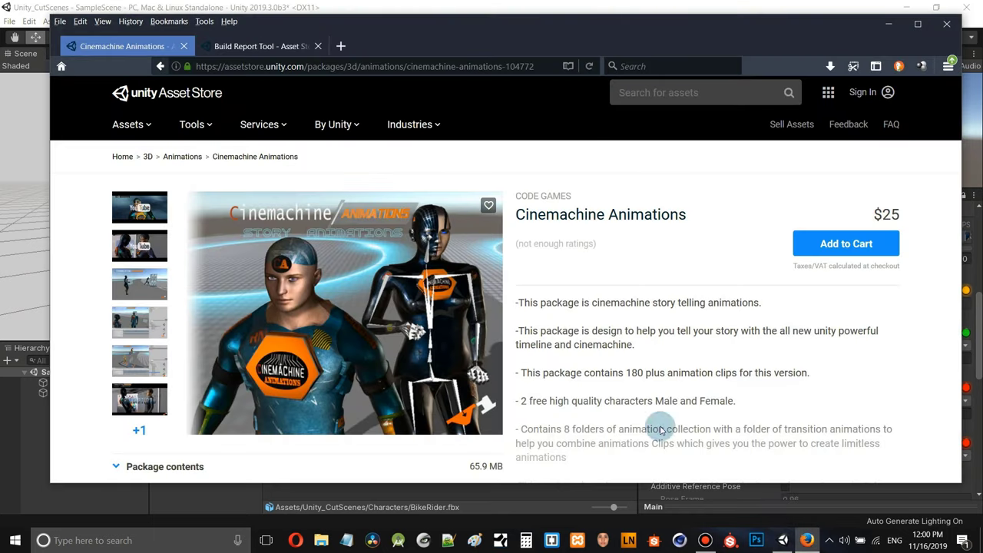
scroll(345, 258, down, 5)
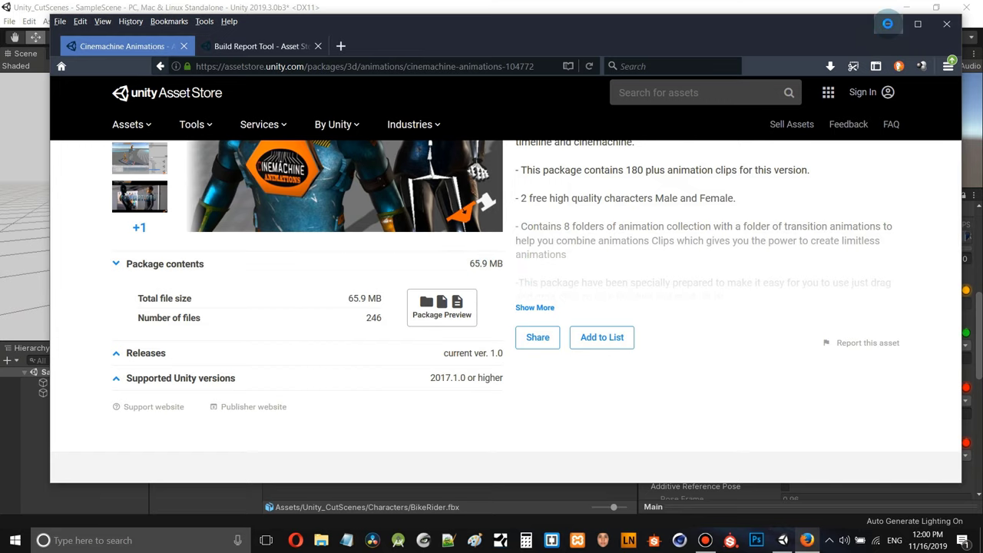
click(889, 24)
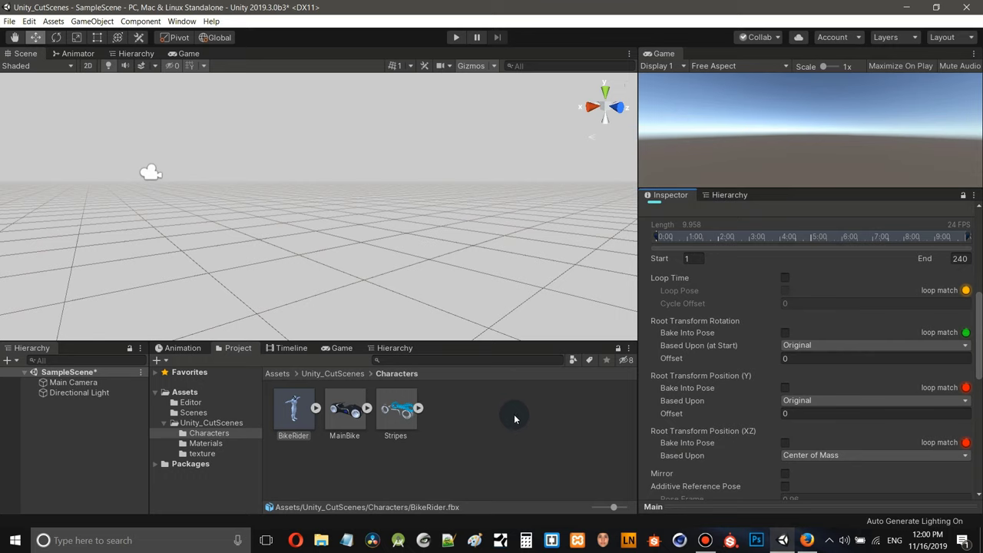
- Drag BikeRider into the scene and view its Rig import settings
drag(292, 407, 75, 438)
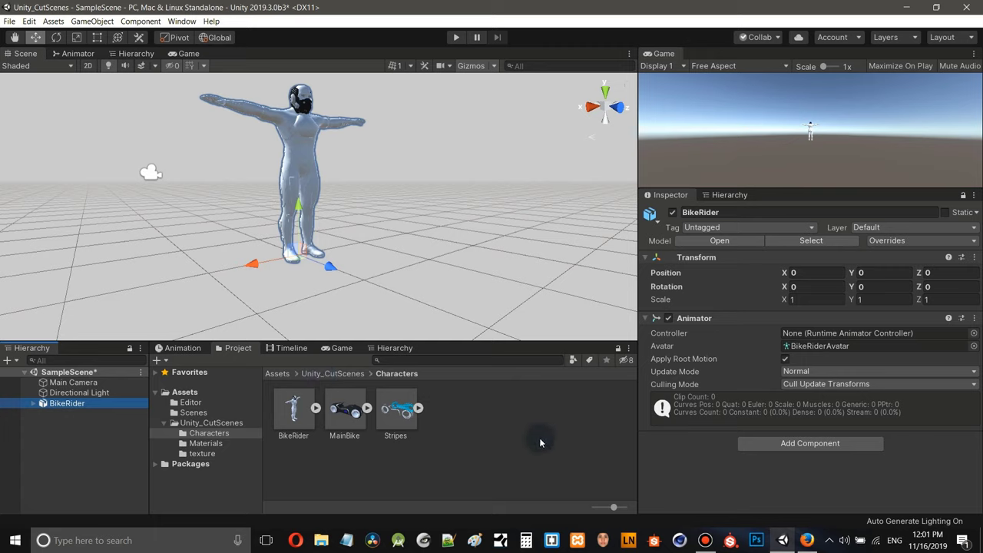
drag(297, 410, 297, 410)
click(297, 411)
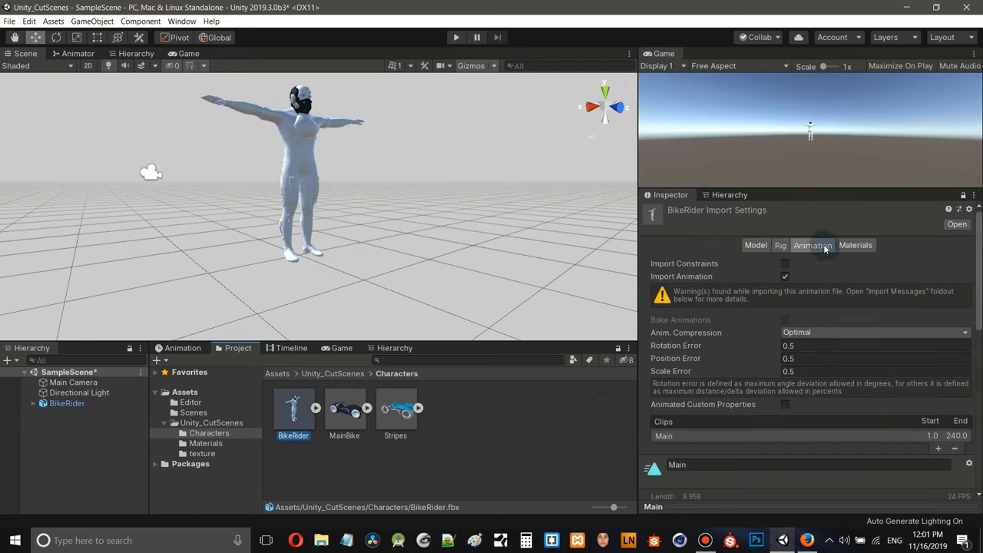
click(779, 246)
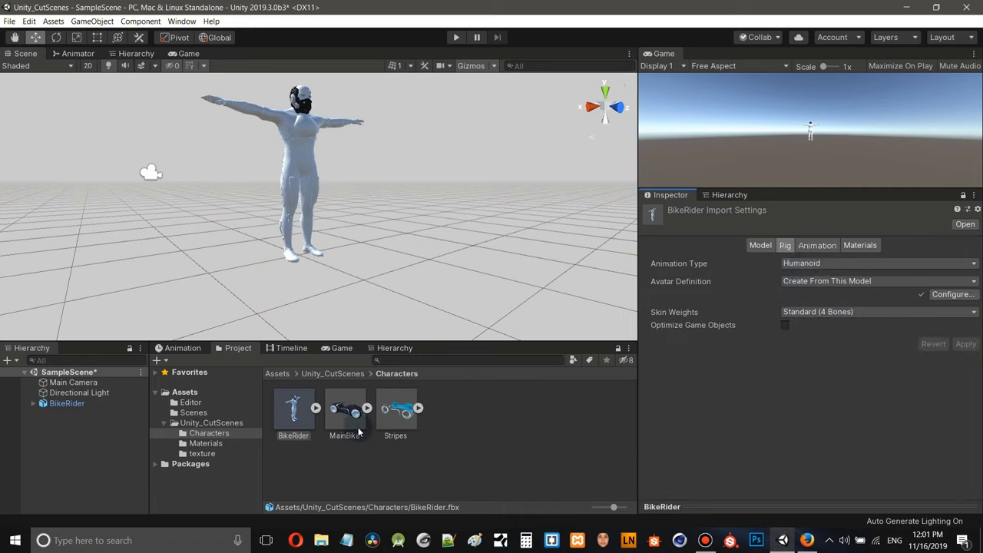
- Expand BikeRider's sub-assets and drag the splitter up to make the asset view taller
click(315, 408)
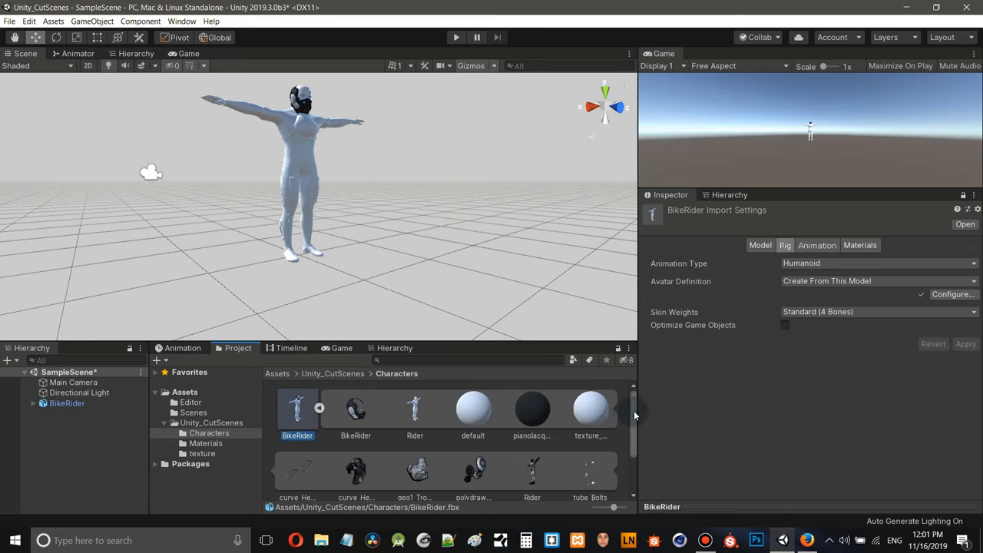
scroll(615, 430, down, 2)
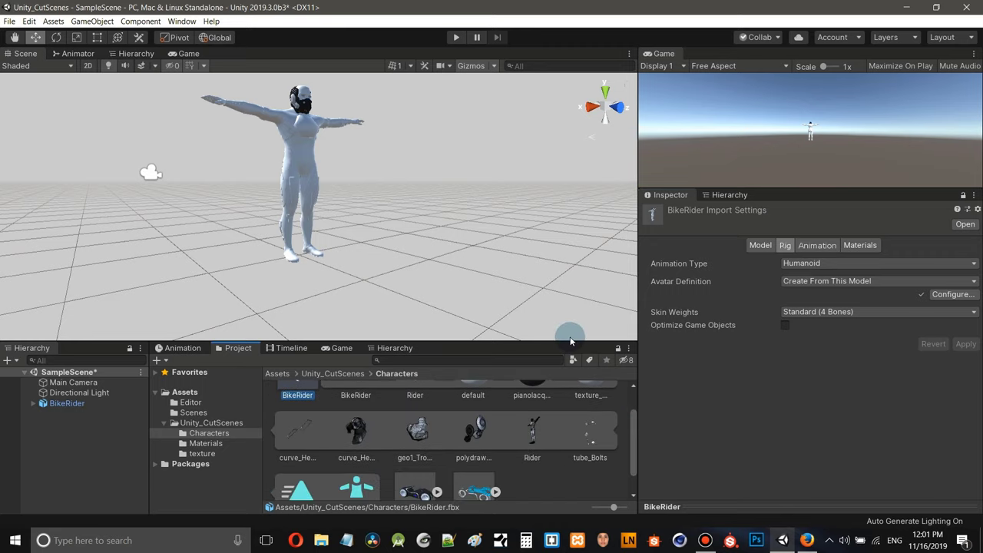
drag(570, 337, 573, 246)
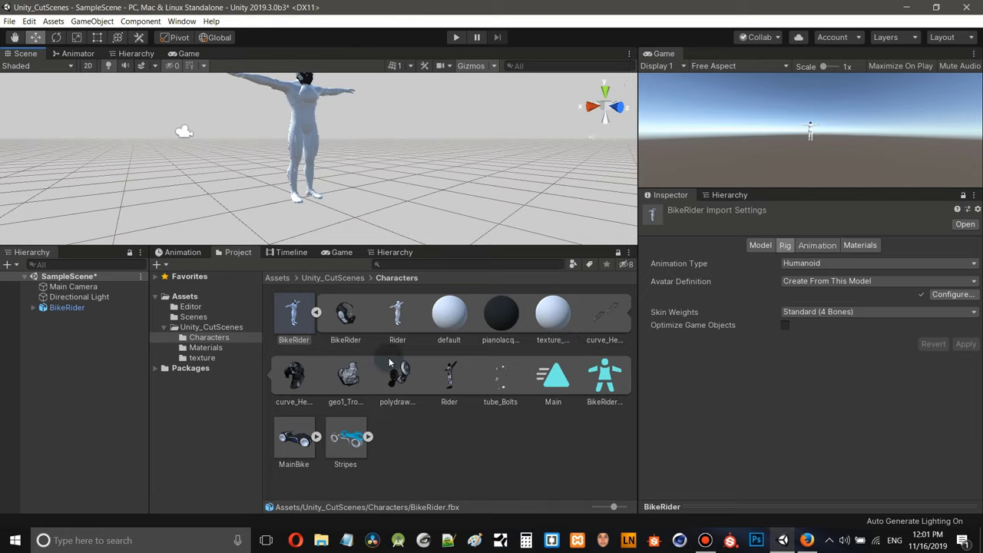
- Open BikeRider's Animation import tab and scrub the Main clip's frames 1–240 timeline
click(317, 313)
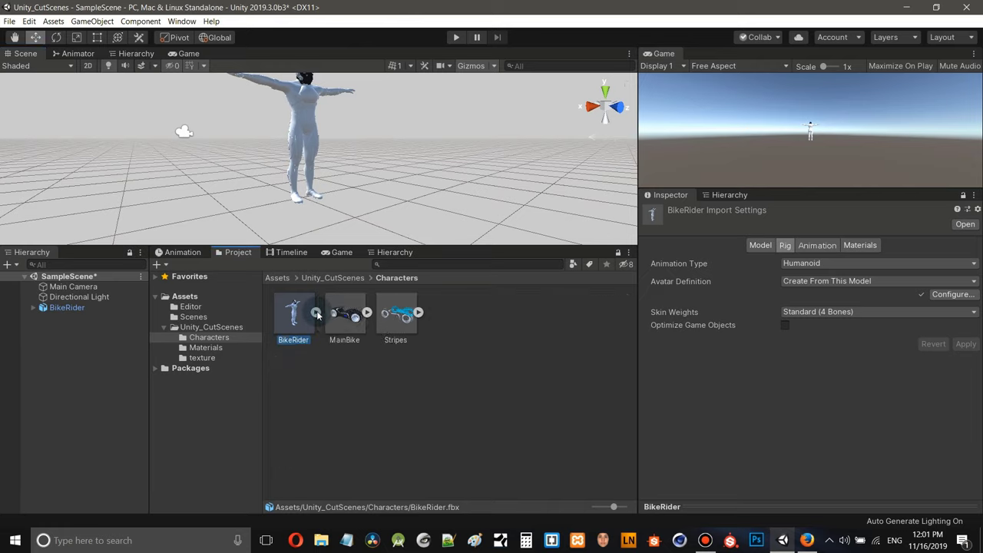
click(316, 314)
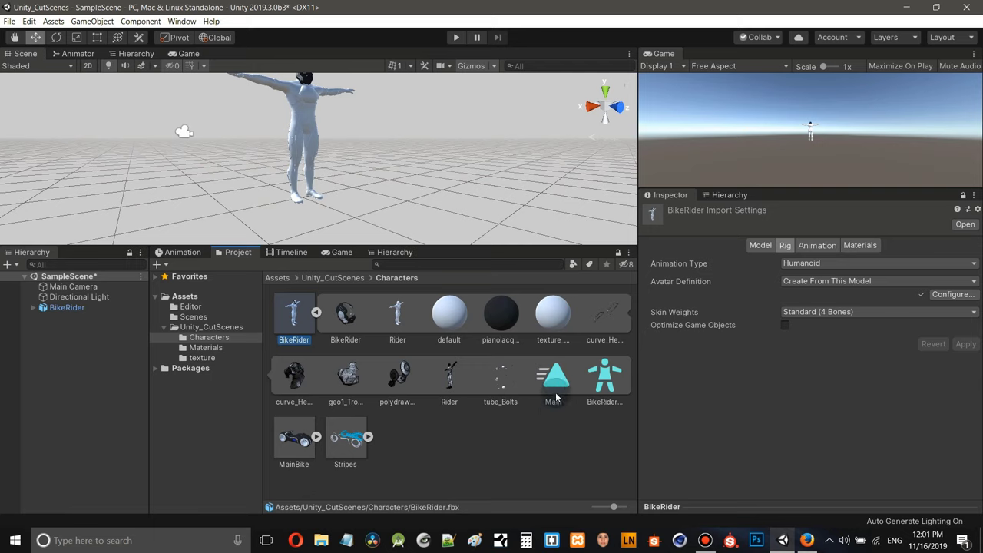
click(816, 245)
scroll(665, 314, down, 3)
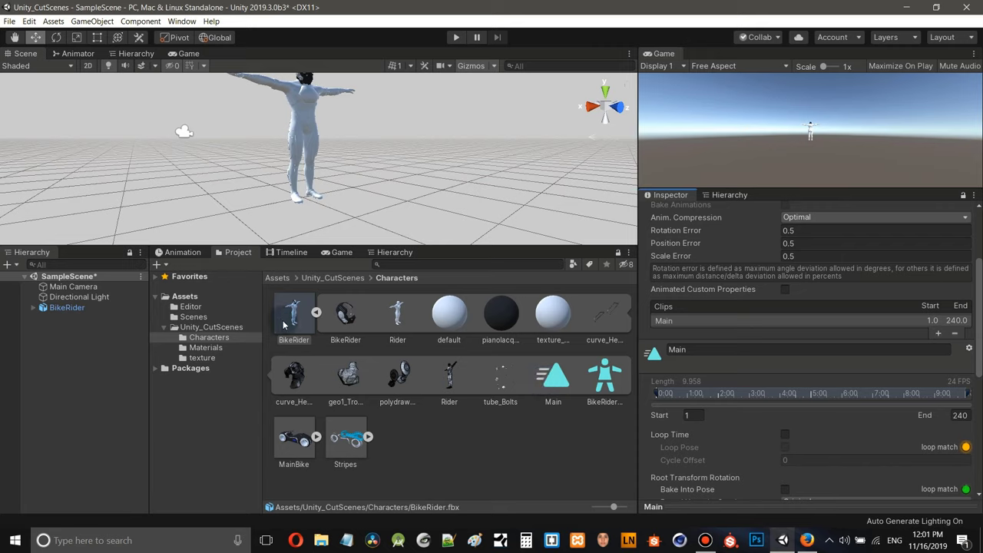
click(316, 313)
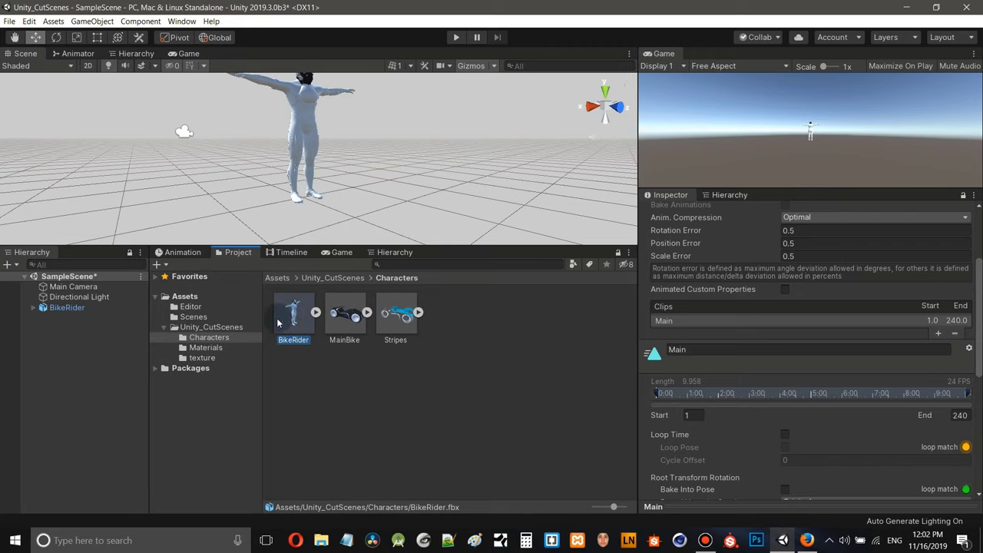
click(316, 312)
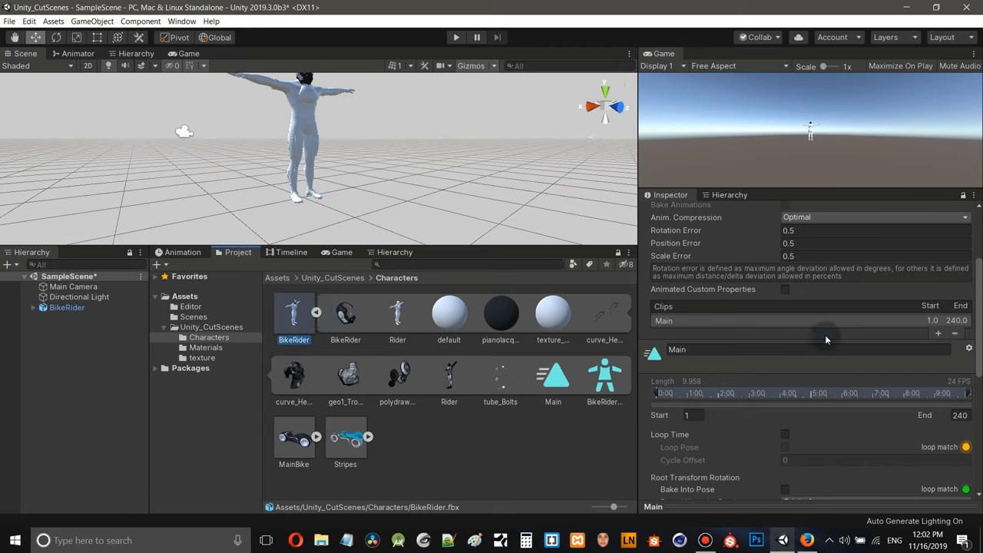
click(315, 313)
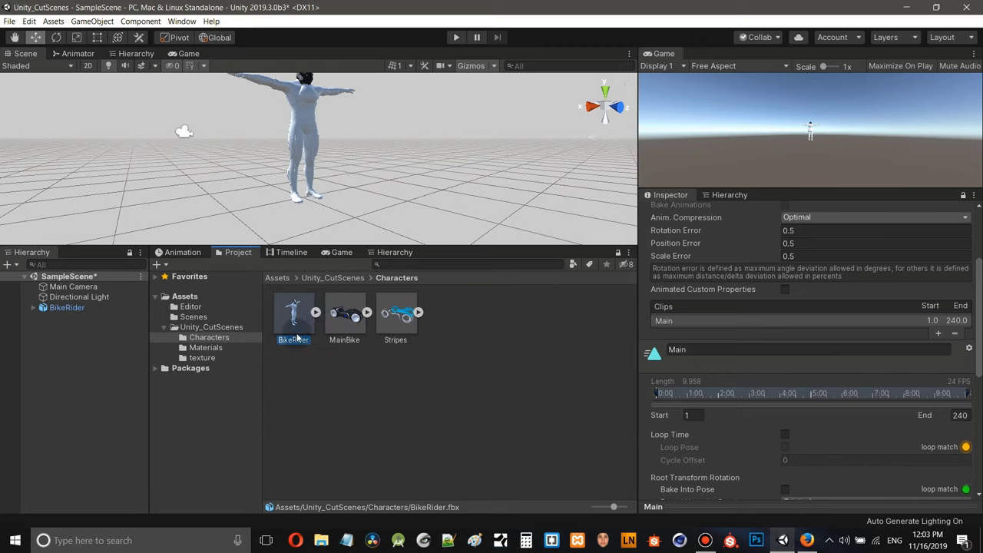
click(316, 313)
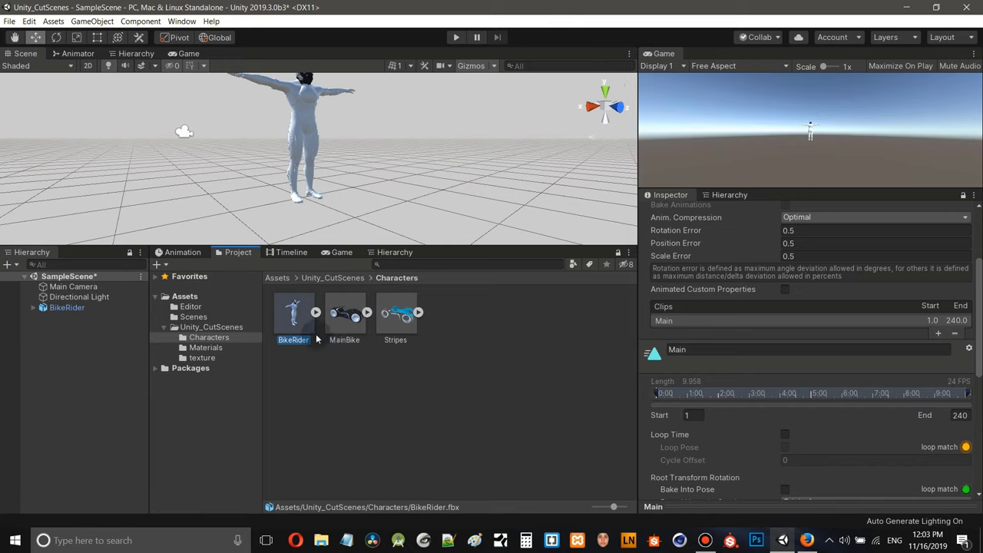
drag(860, 398, 817, 397)
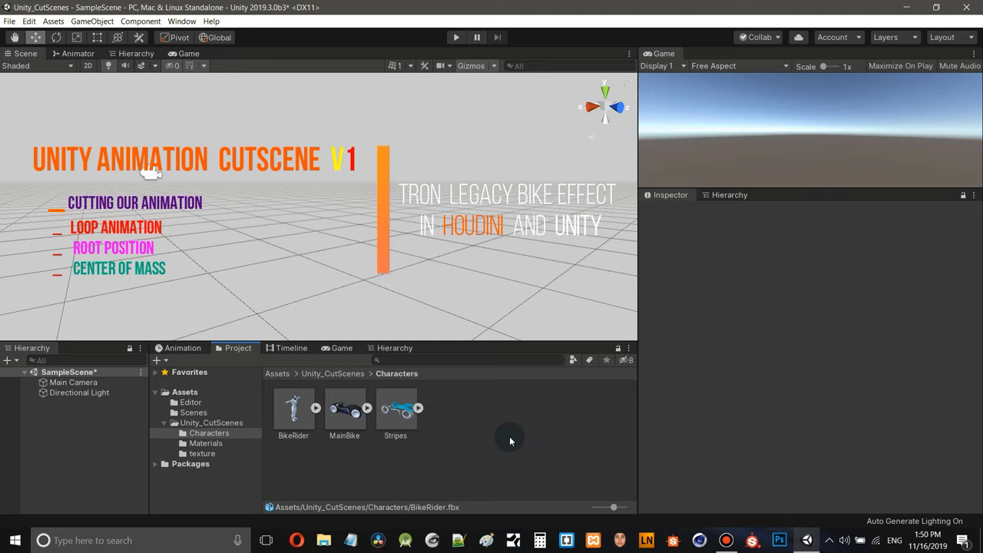
- Select BikeRider and scroll the Animation tab down to the Main clip's timing and root transform settings
click(289, 413)
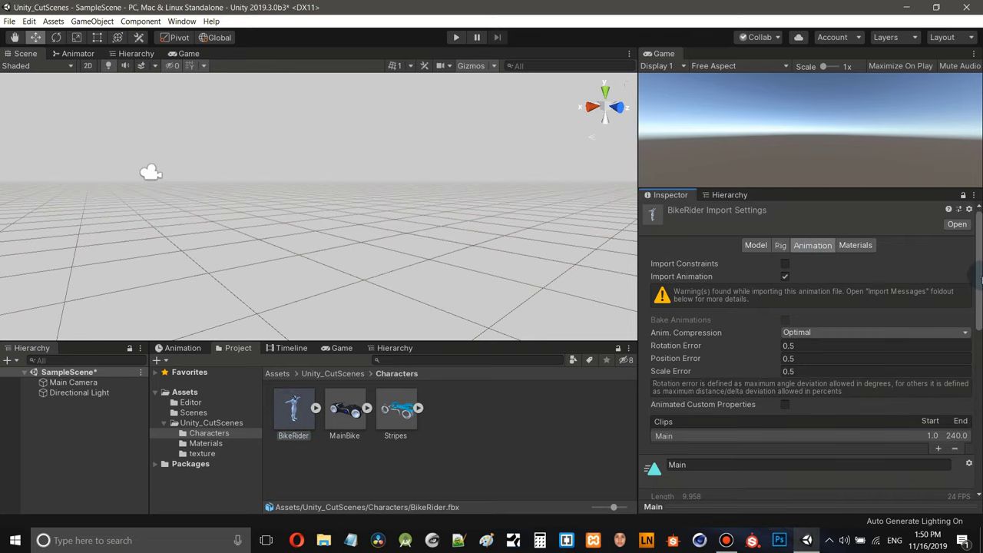
drag(981, 280, 979, 342)
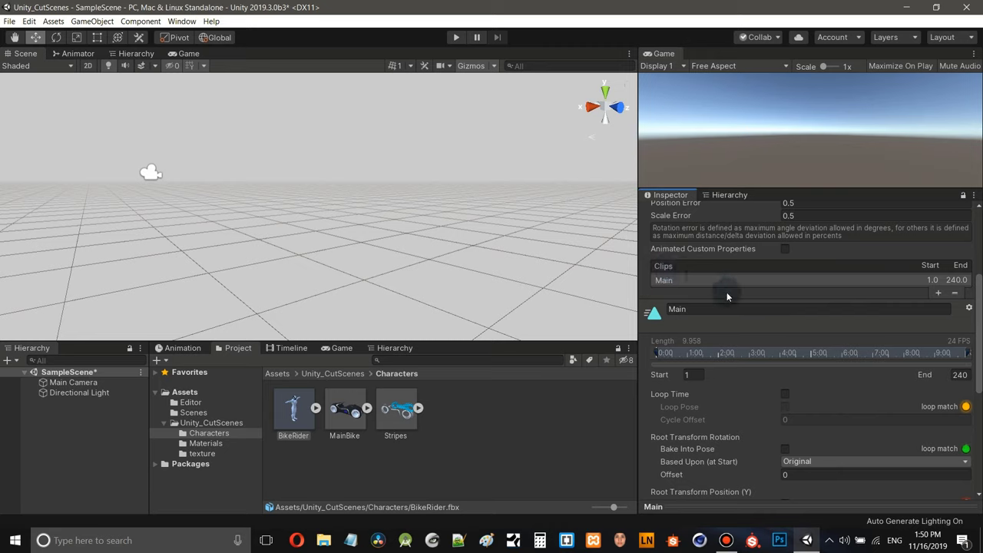
double_click(292, 409)
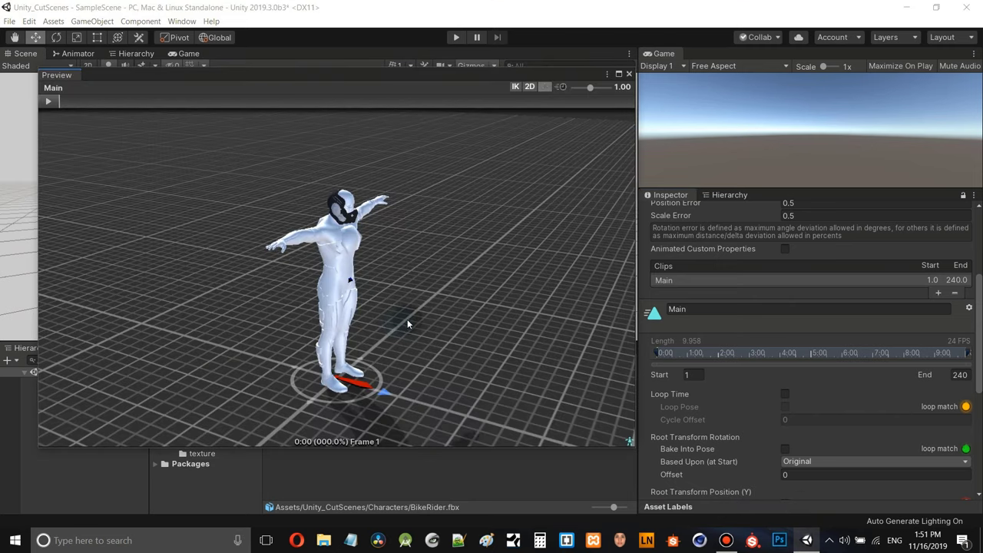
drag(407, 319, 369, 293)
middle_drag(427, 294, 397, 305)
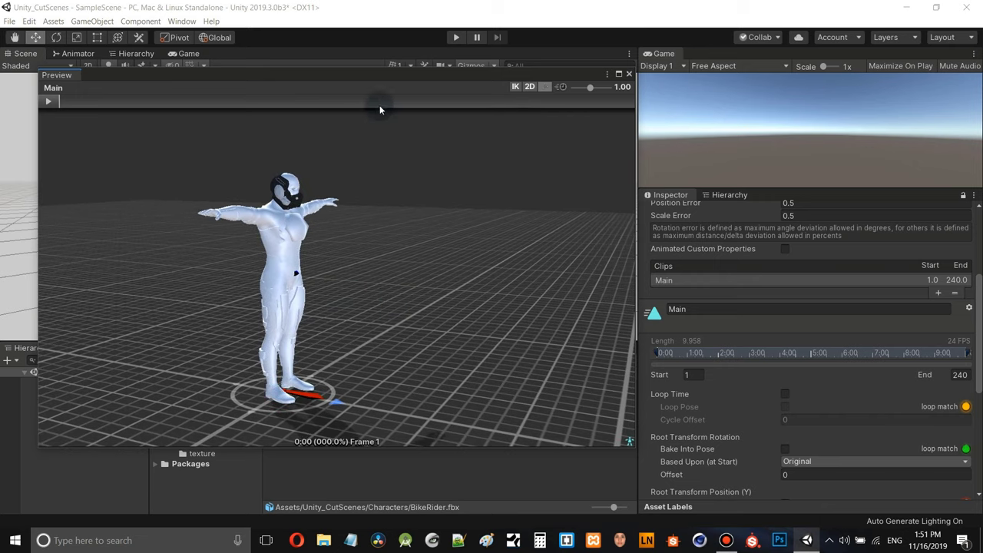
drag(370, 72, 355, 101)
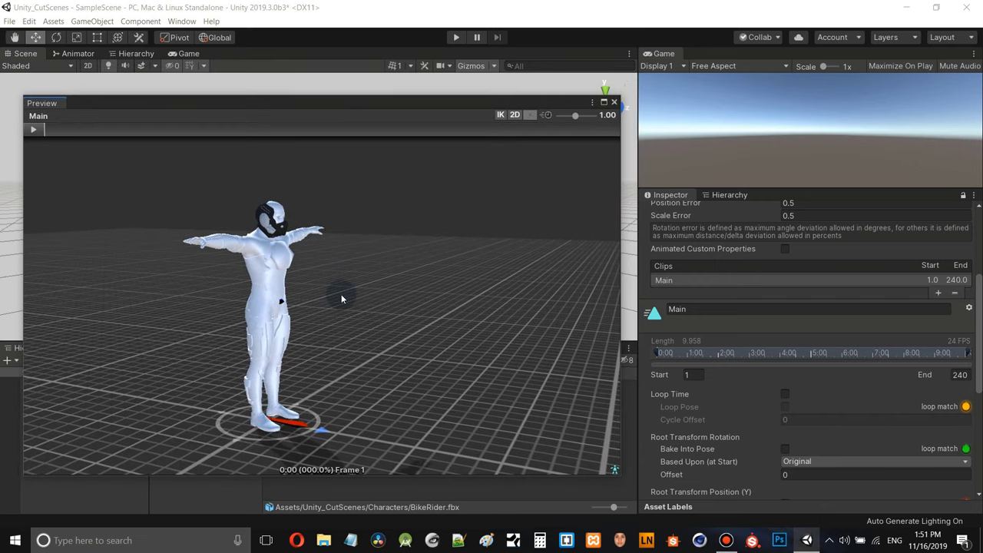
alt+drag(341, 296, 377, 300)
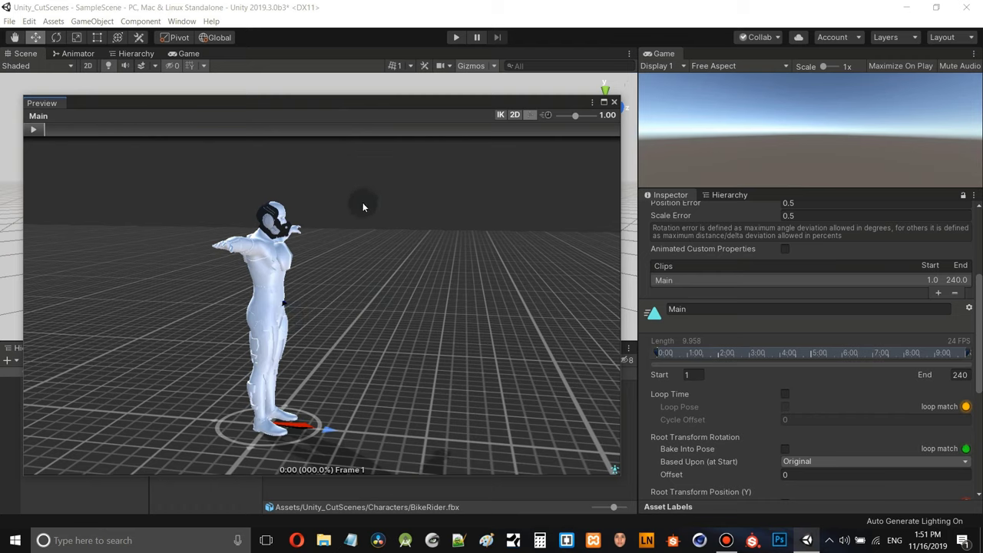
click(615, 102)
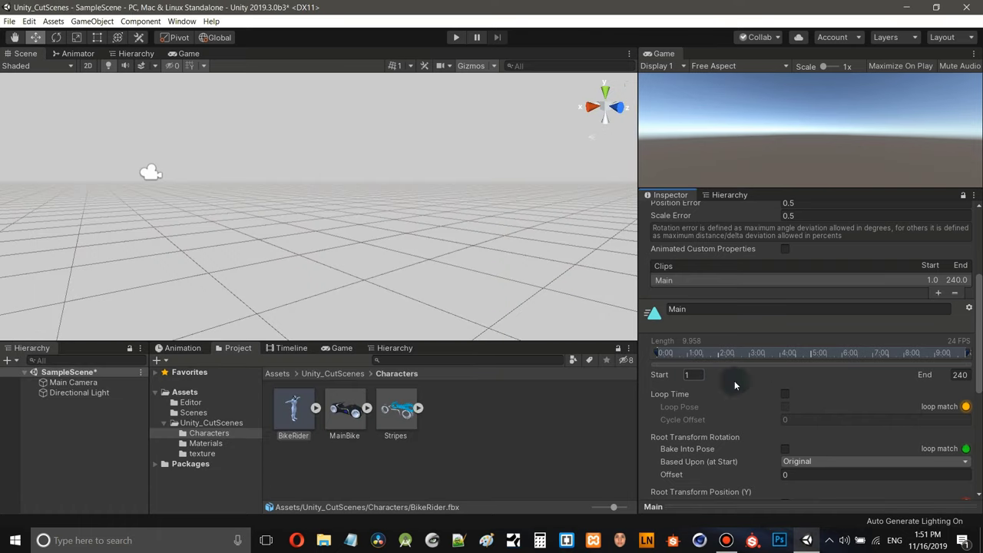
scroll(754, 297, down, 5)
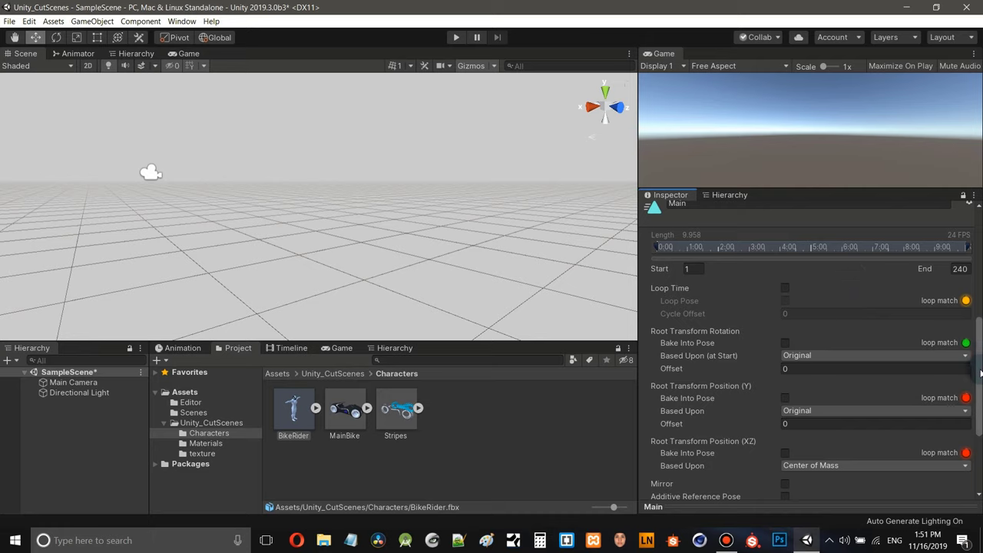
scroll(975, 373, down, 2)
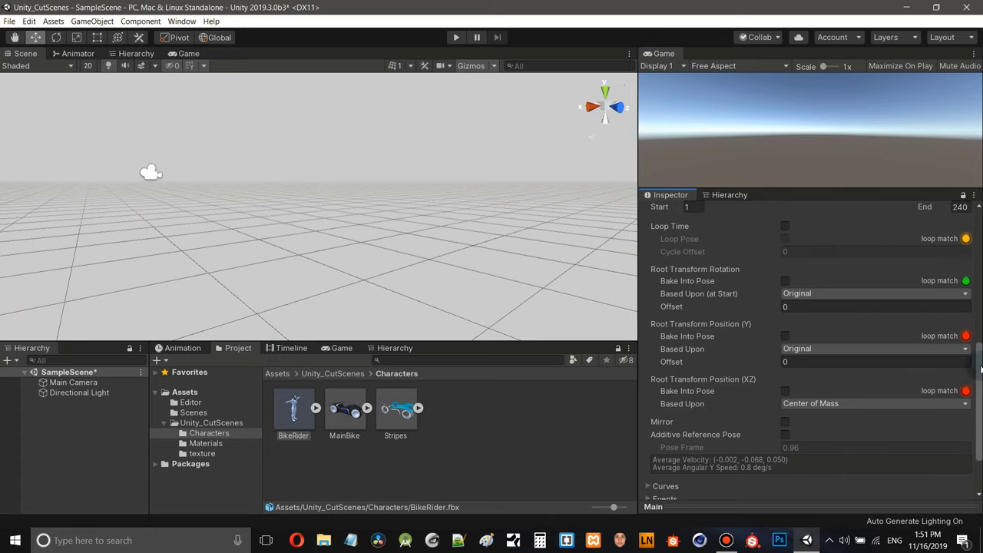
scroll(980, 370, up, 1)
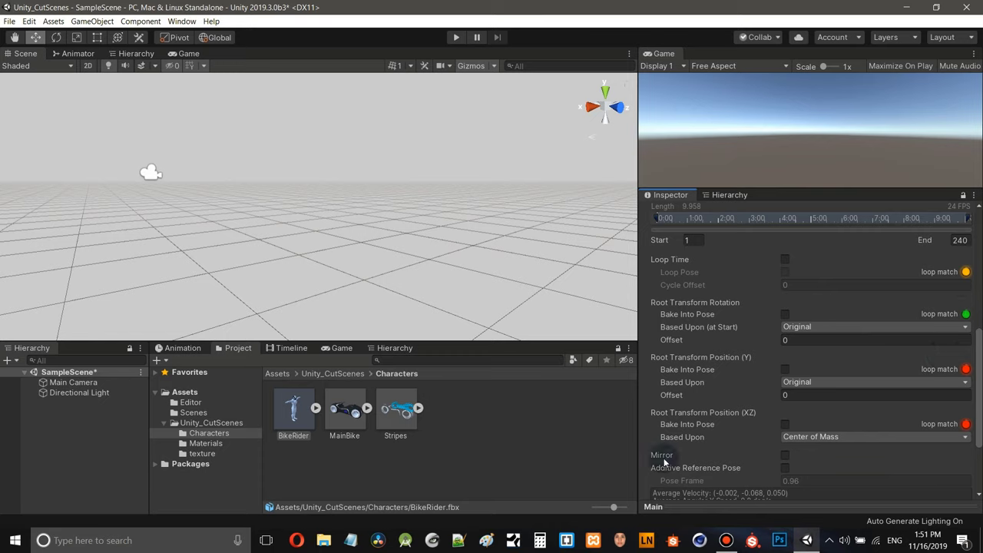
right_click(784, 505)
- Detach the clip preview into a floating window and edit the Main clip's End frame
click(807, 492)
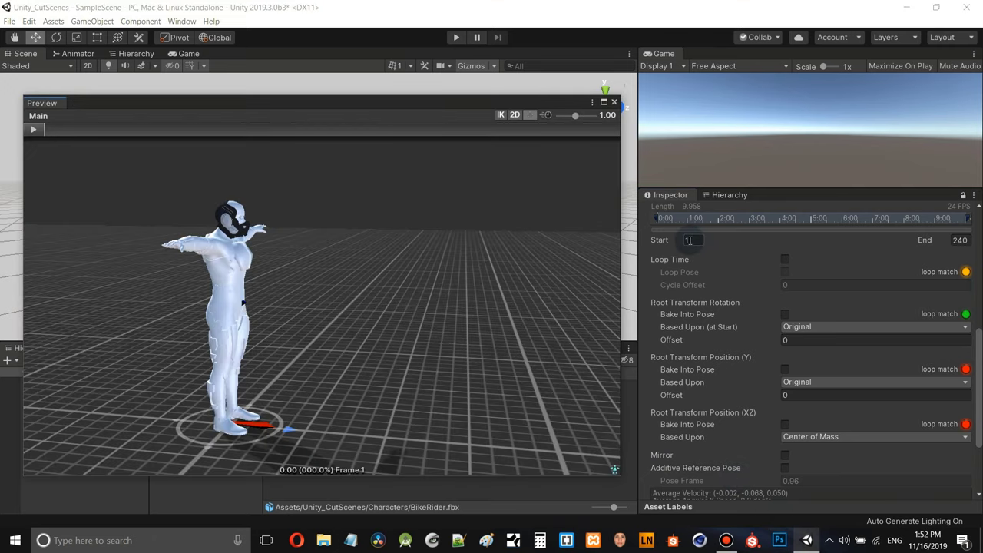
key(Return)
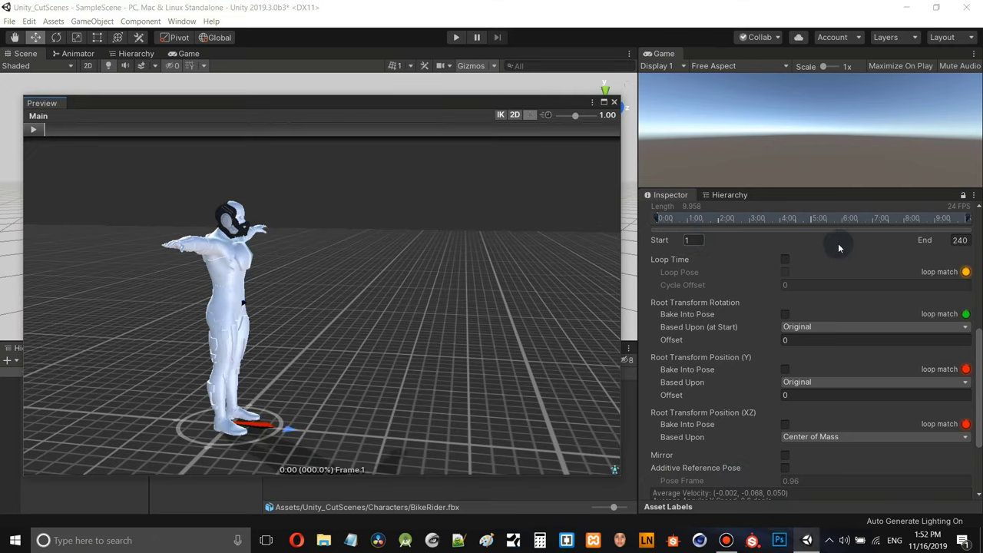
click(961, 241)
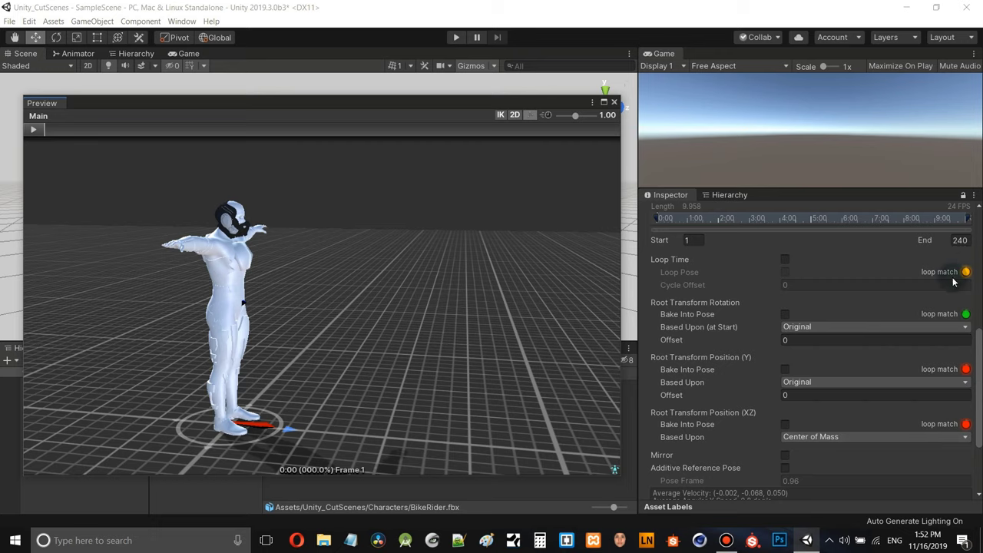
click(694, 239)
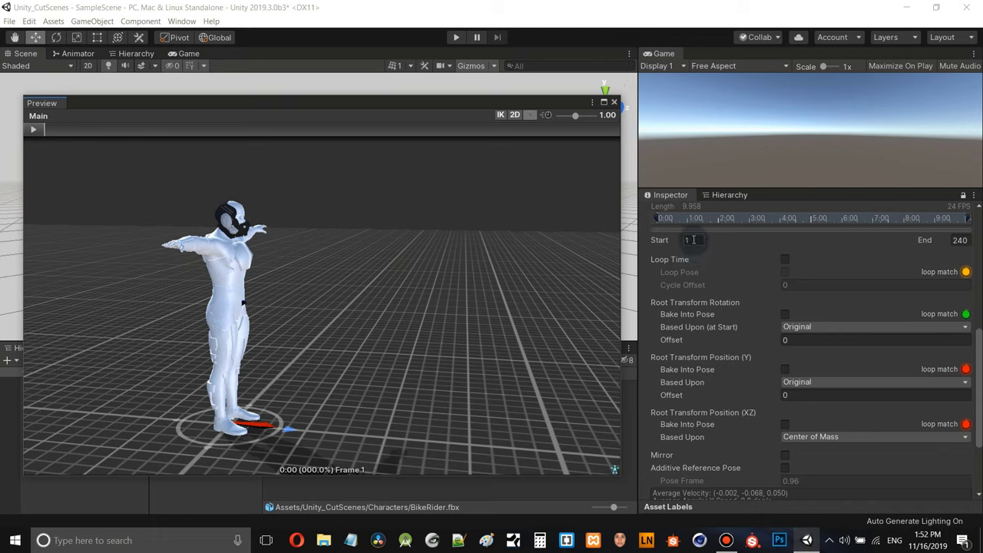
click(960, 240)
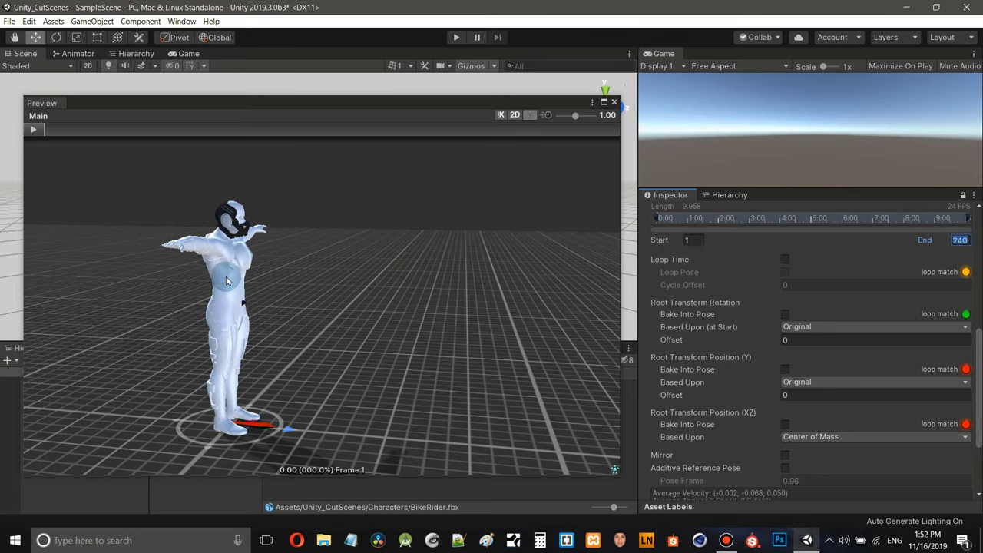
text(1)
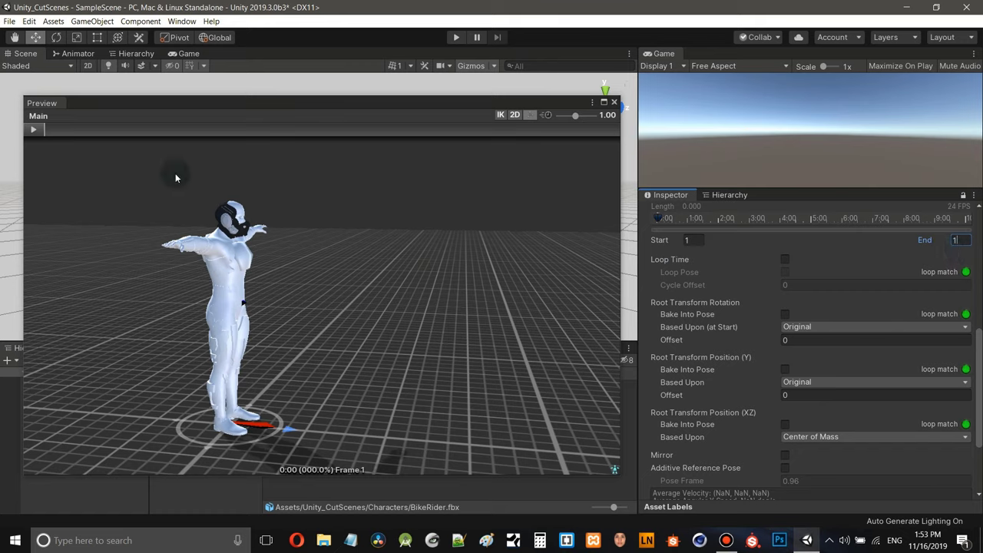
- Play the Main clip in the preview and set its End frame back to 240
click(34, 130)
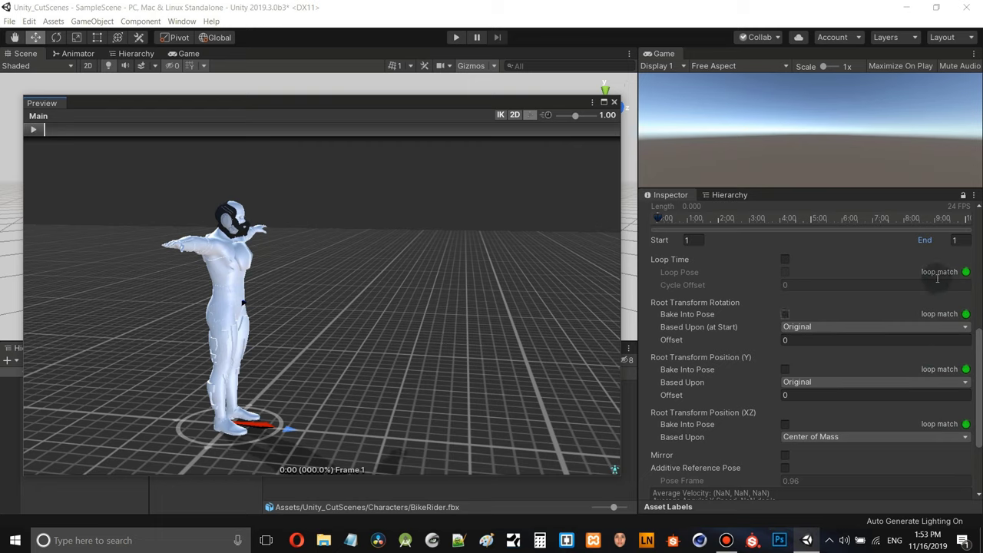
click(922, 241)
drag(922, 240, 933, 244)
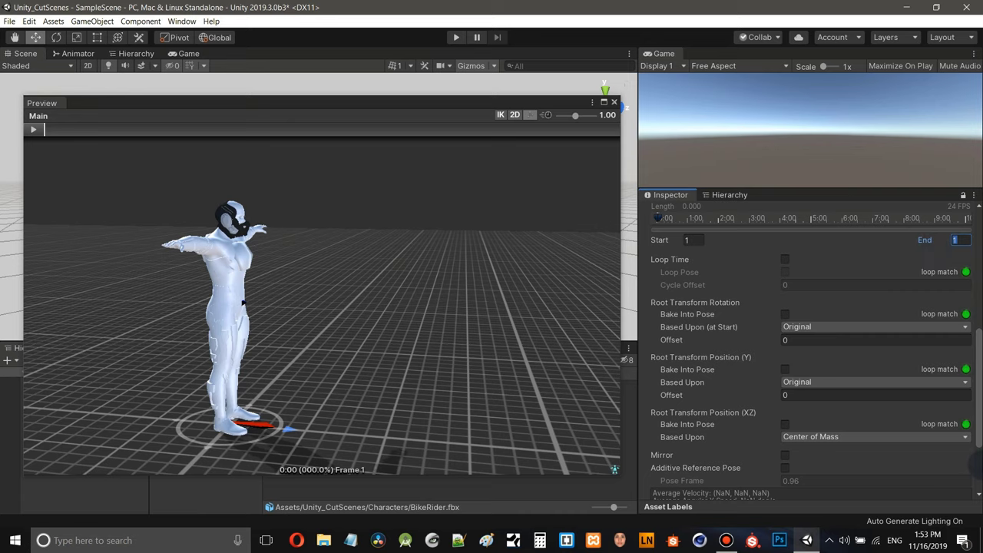
text(40)
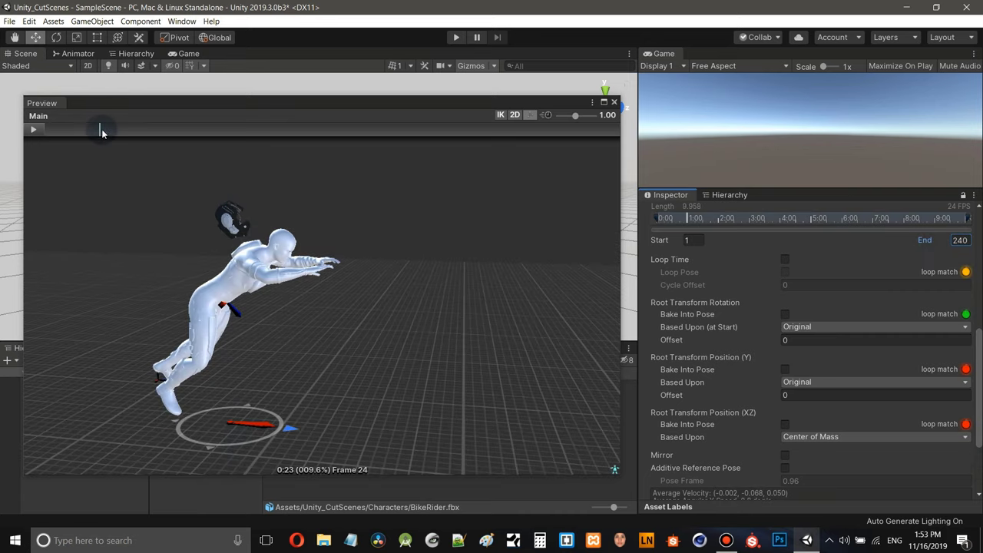
- Rewind the preview to frame 1, play and pause it, then scrub back to the running pose
drag(99, 129, 38, 129)
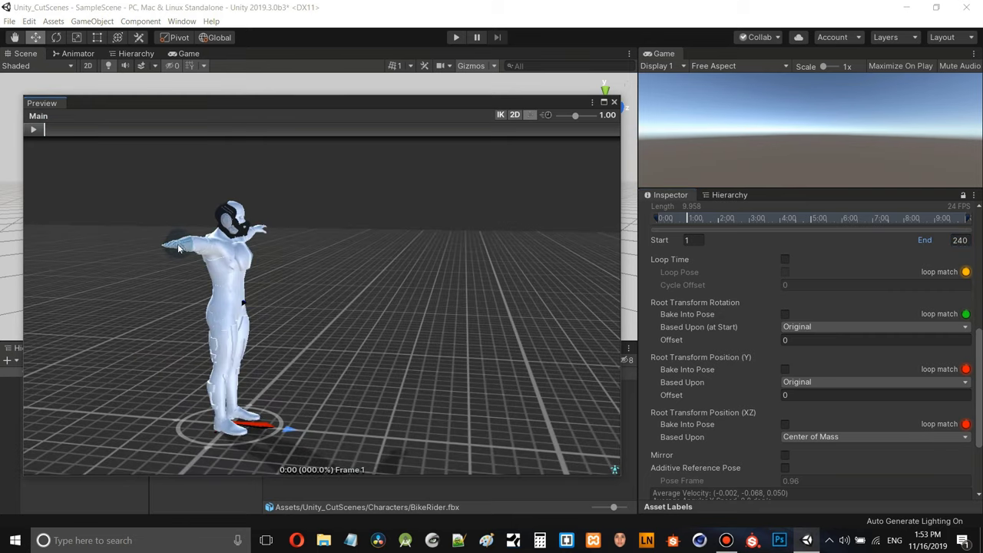
click(660, 219)
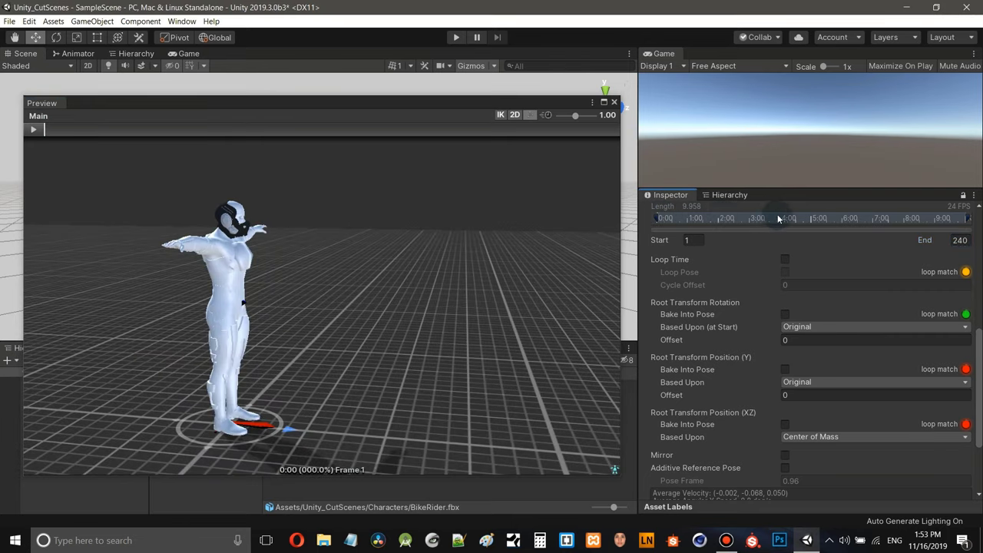
click(33, 128)
click(33, 129)
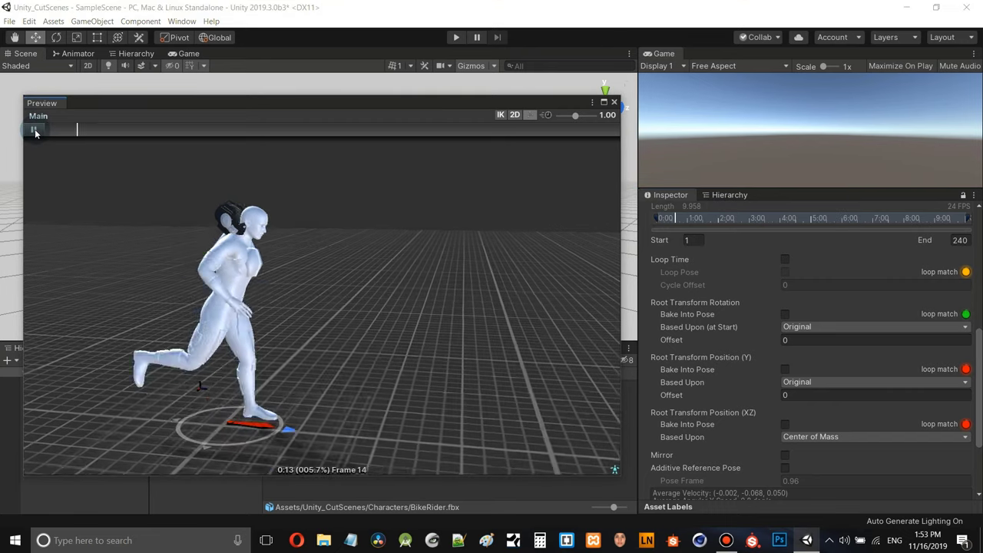
click(35, 129)
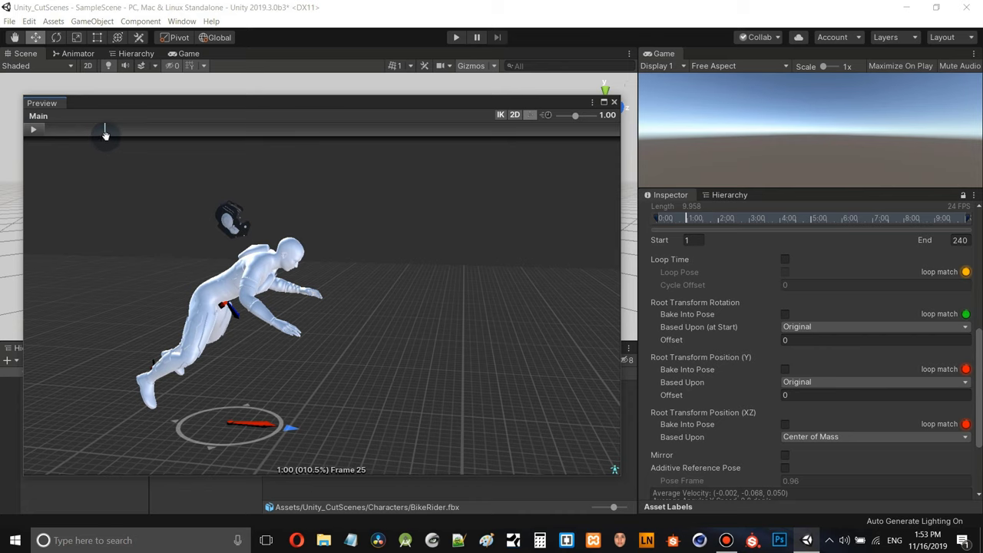
drag(105, 129, 34, 130)
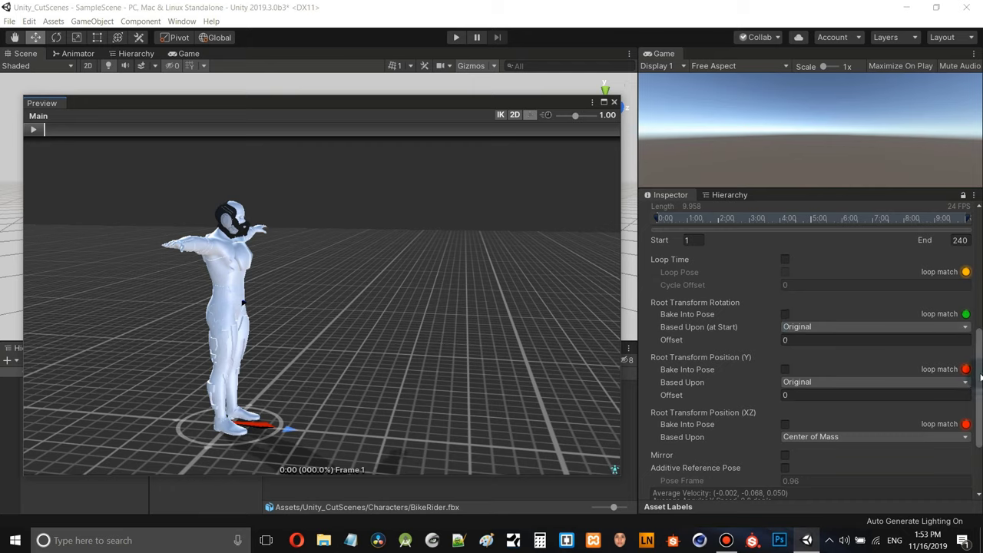
mouse_move(978, 367)
mouse_down()
mouse_move(981, 390)
mouse_move(974, 379)
mouse_up()
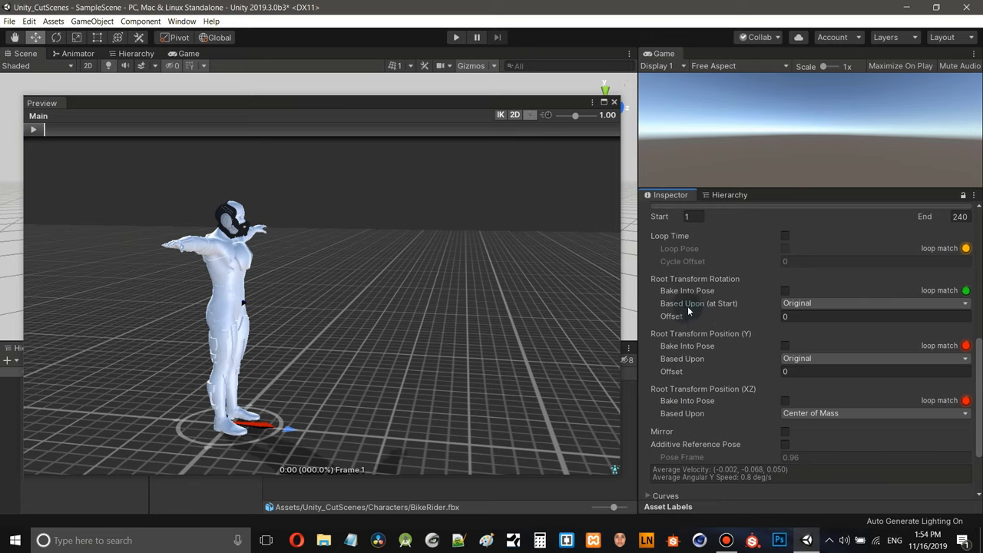
click(809, 303)
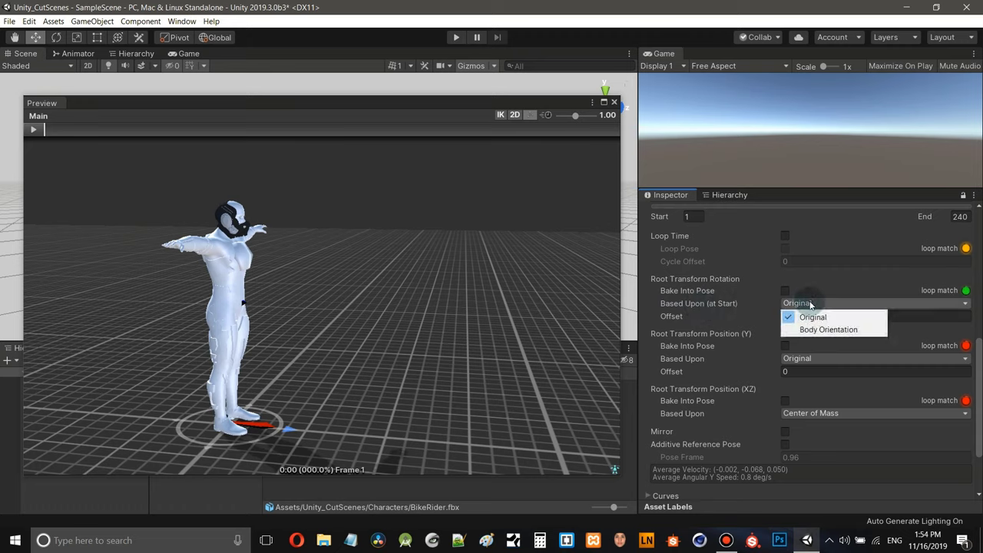
click(842, 329)
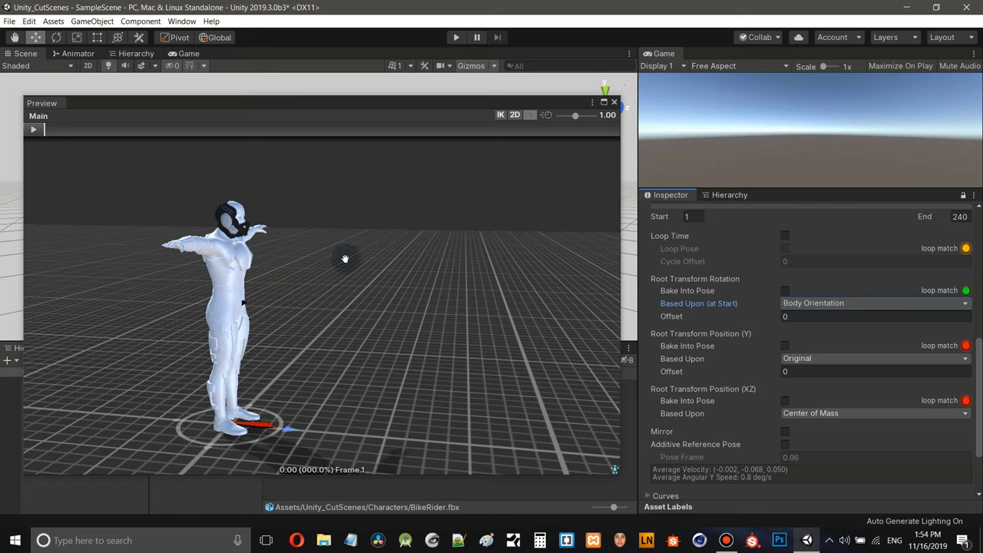
click(812, 304)
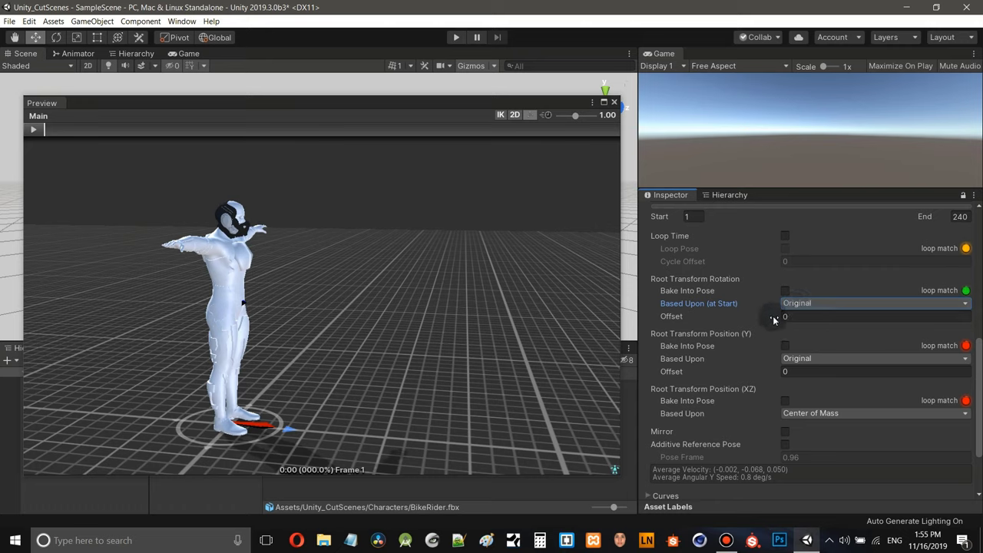
drag(773, 320, 518, 308)
click(793, 317)
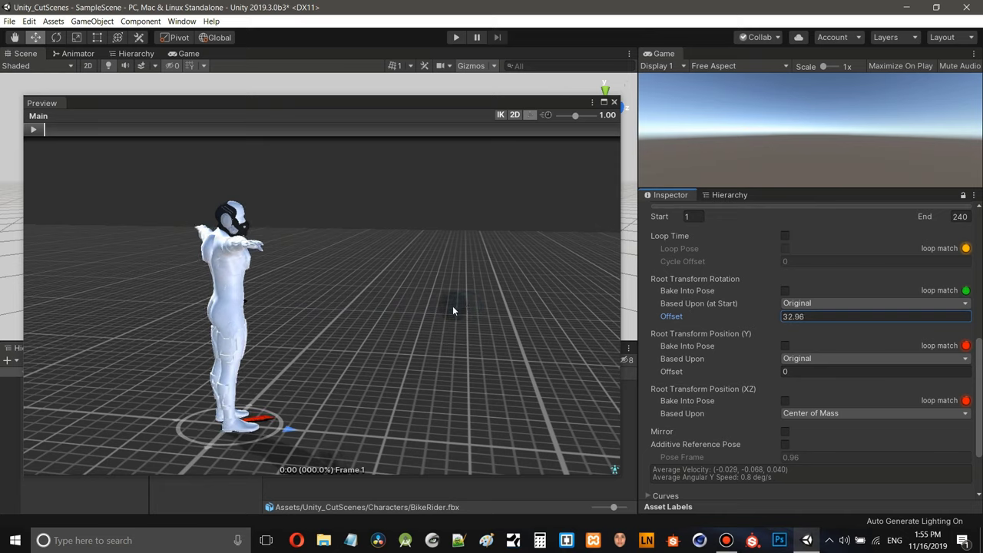
drag(454, 310, 141, 263)
drag(81, 247, 855, 224)
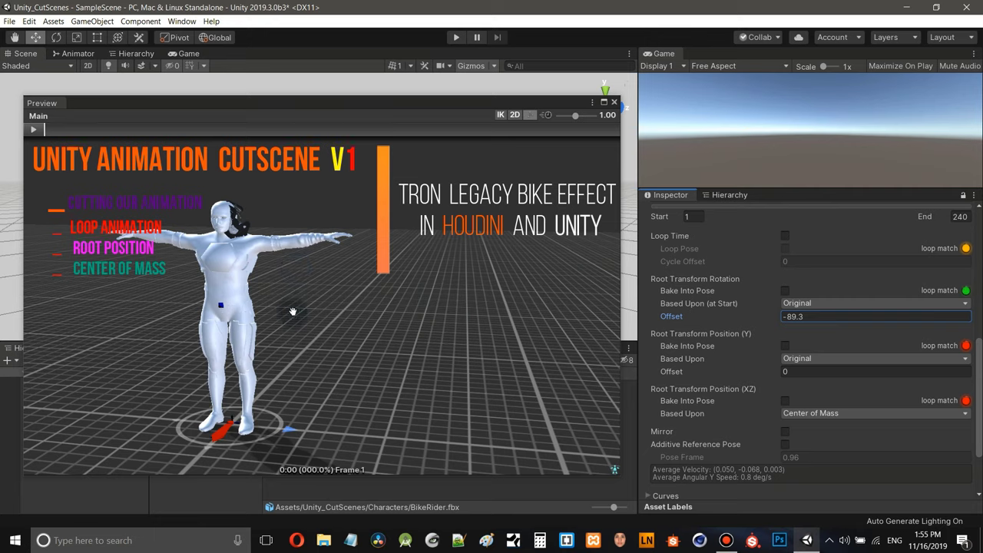
click(210, 285)
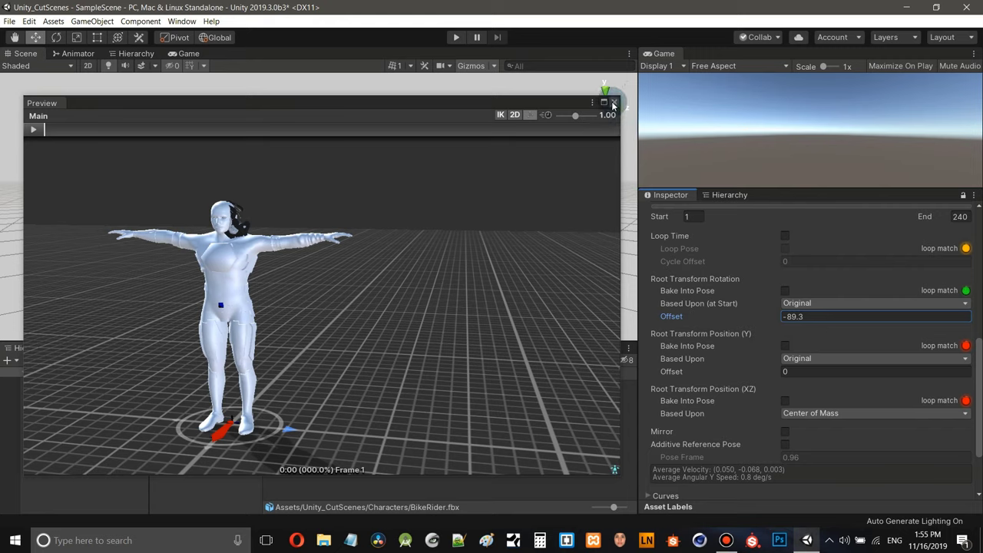
drag(808, 318, 761, 318)
text(0)
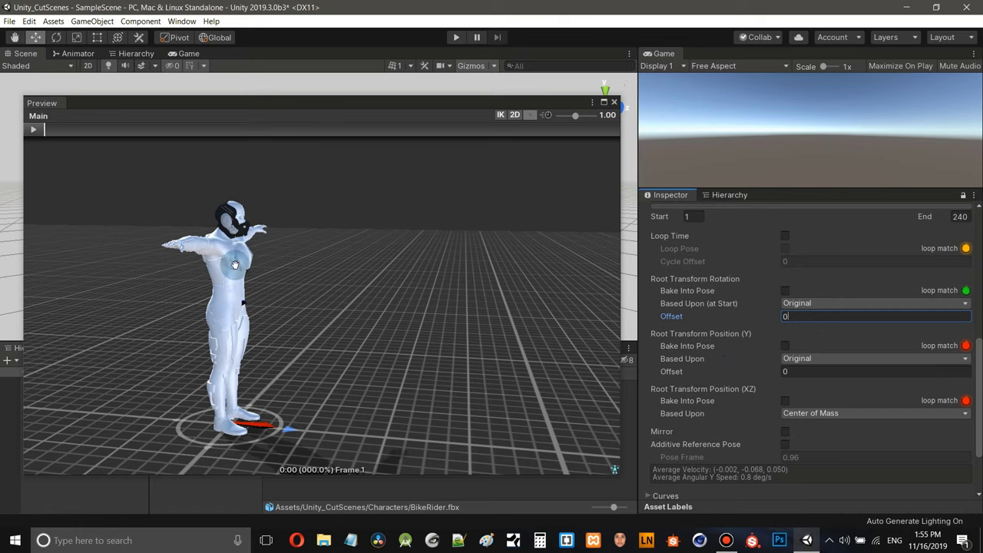
- Pan, zoom and orbit the preview camera to frame the character's legs, feet and floor up close
middle_drag(262, 255, 316, 213)
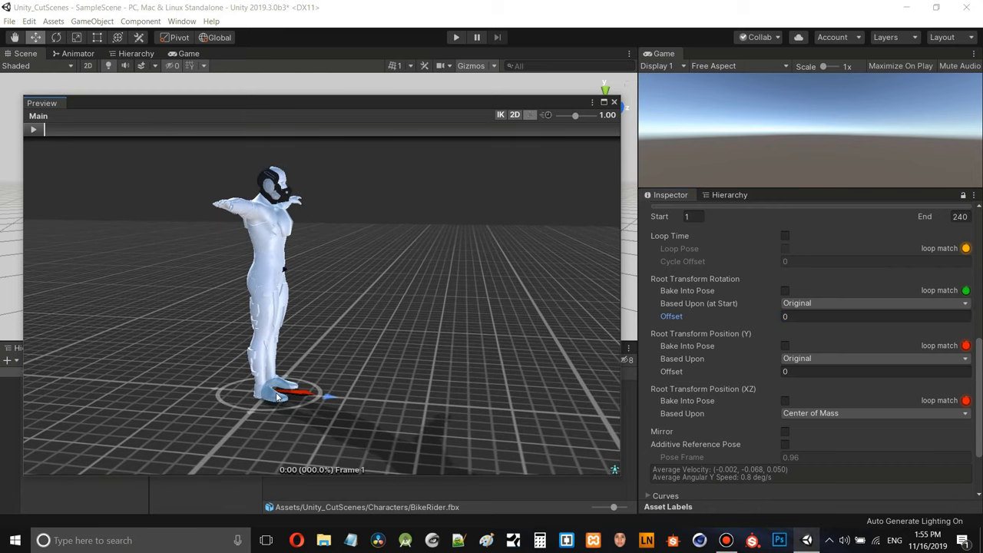
scroll(299, 398, up, 5)
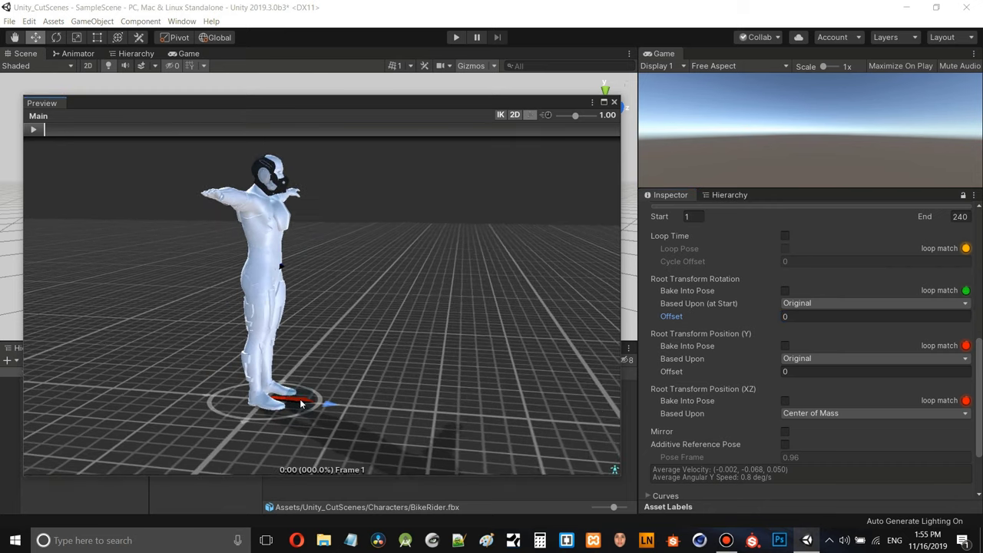
middle_drag(300, 400, 427, 87)
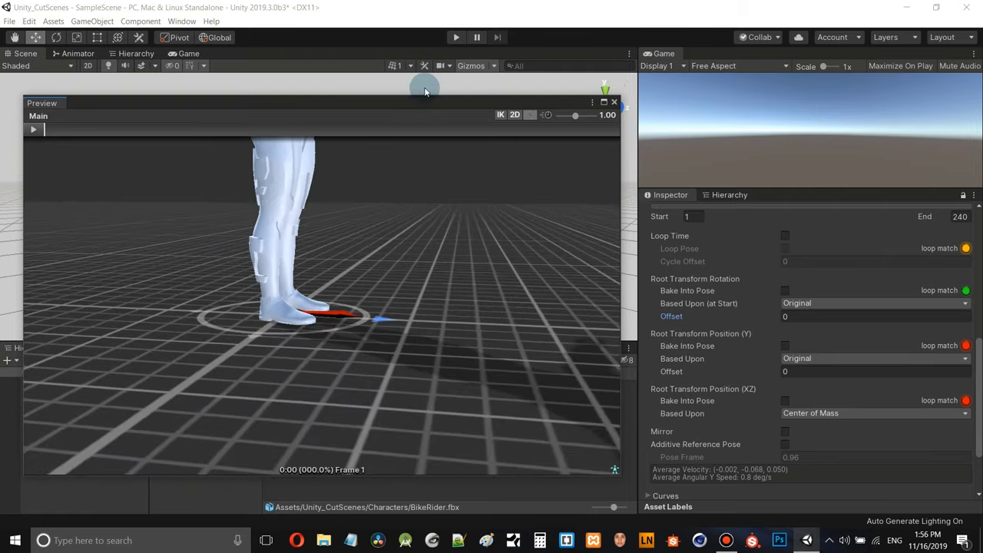
scroll(405, 318, down, 2)
drag(352, 277, 365, 212)
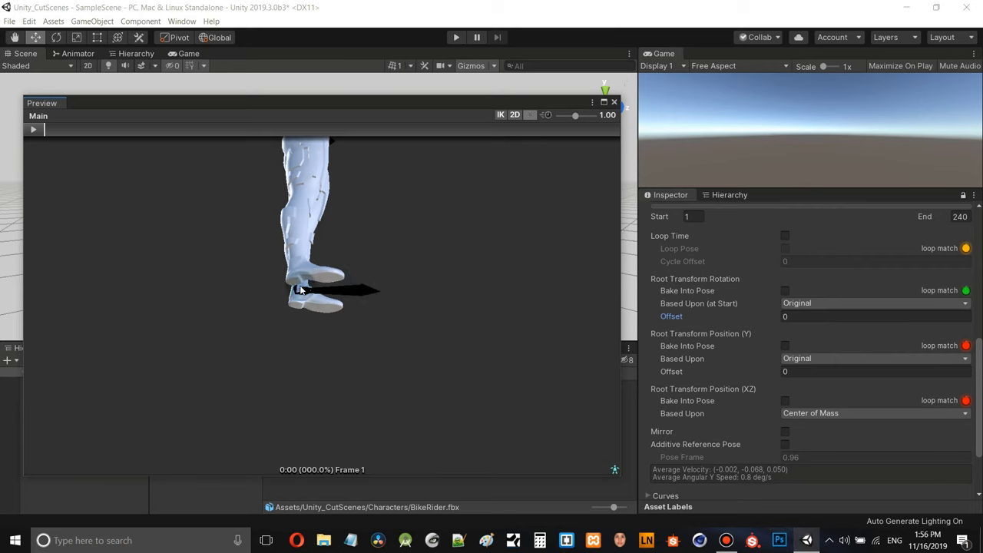
middle_drag(374, 219, 363, 293)
drag(363, 293, 340, 362)
middle_drag(340, 362, 390, 373)
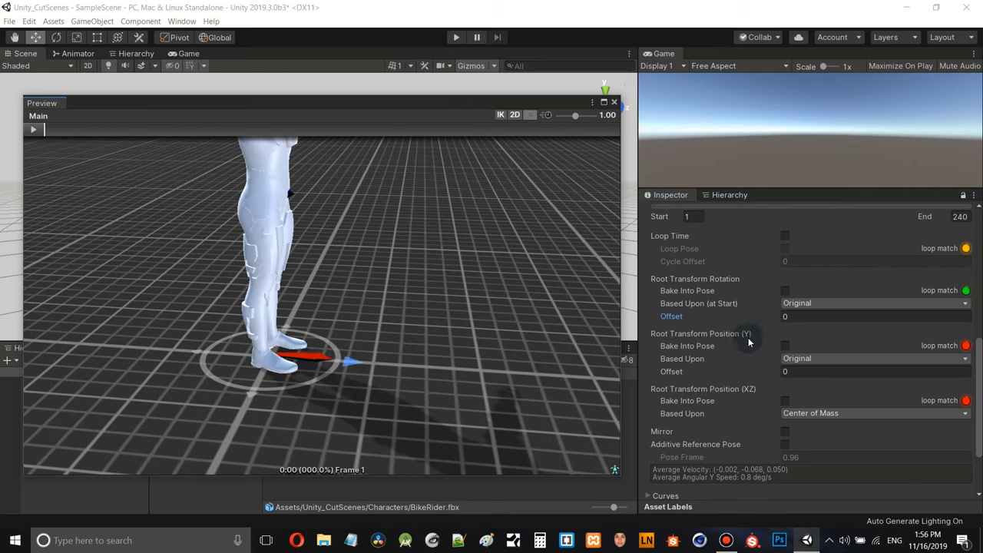
- Open the Y root position Based Upon list, keep Original, and orbit the preview to a side view
click(816, 359)
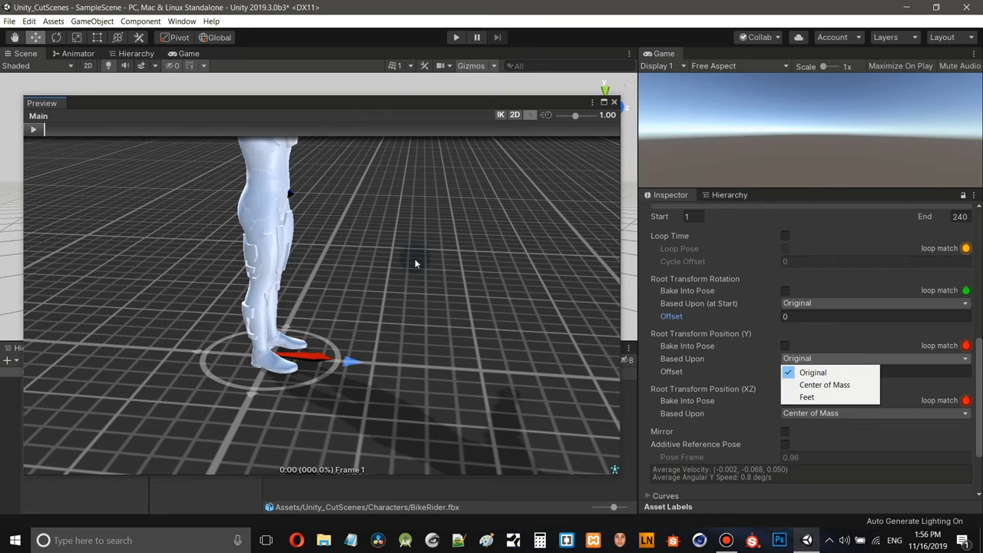
click(385, 300)
middle_drag(357, 299, 354, 338)
drag(354, 339, 296, 307)
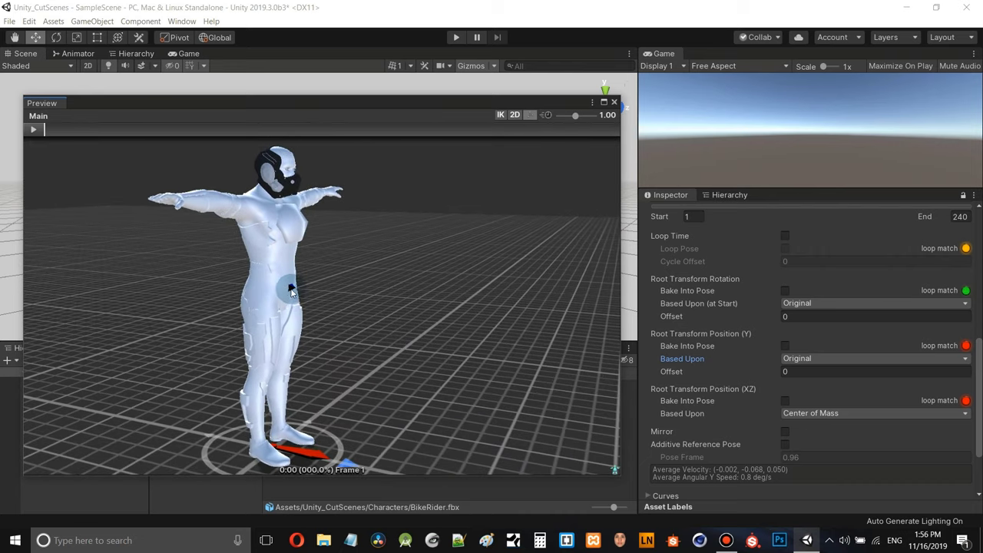
scroll(289, 292, up, 4)
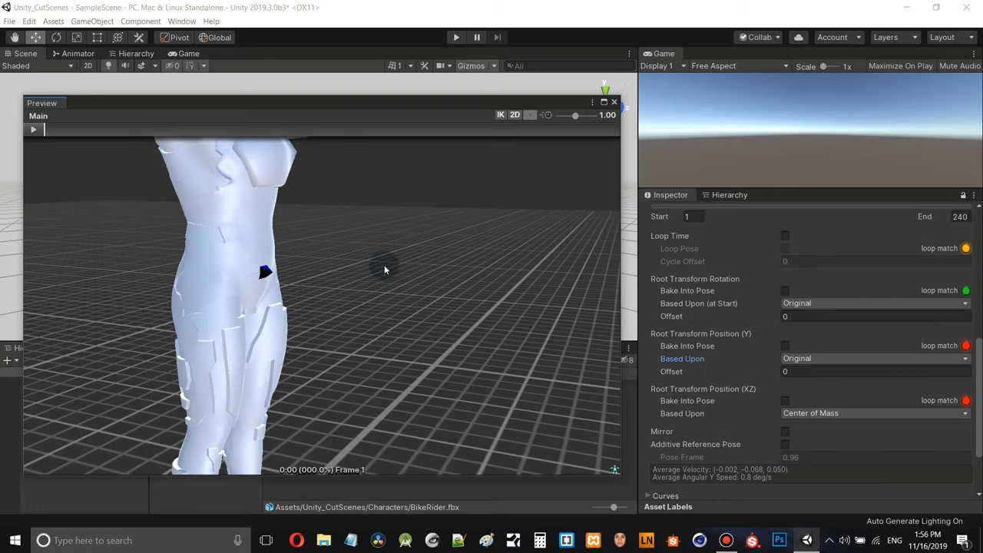
scroll(385, 269, down, 6)
drag(369, 302, 414, 299)
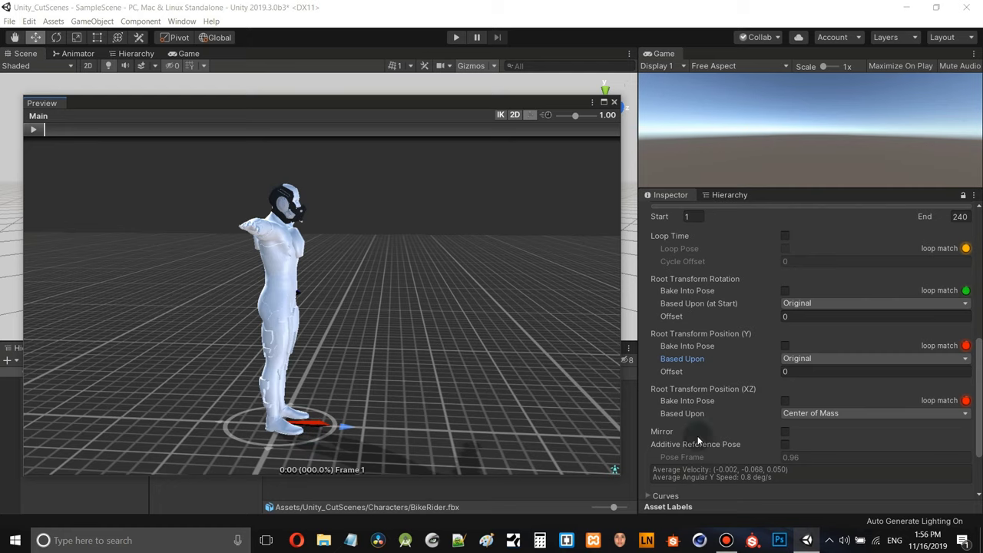
- Switch Root Transform Position (Y) Based Upon to Center of Mass and reorbit the preview from above
click(820, 358)
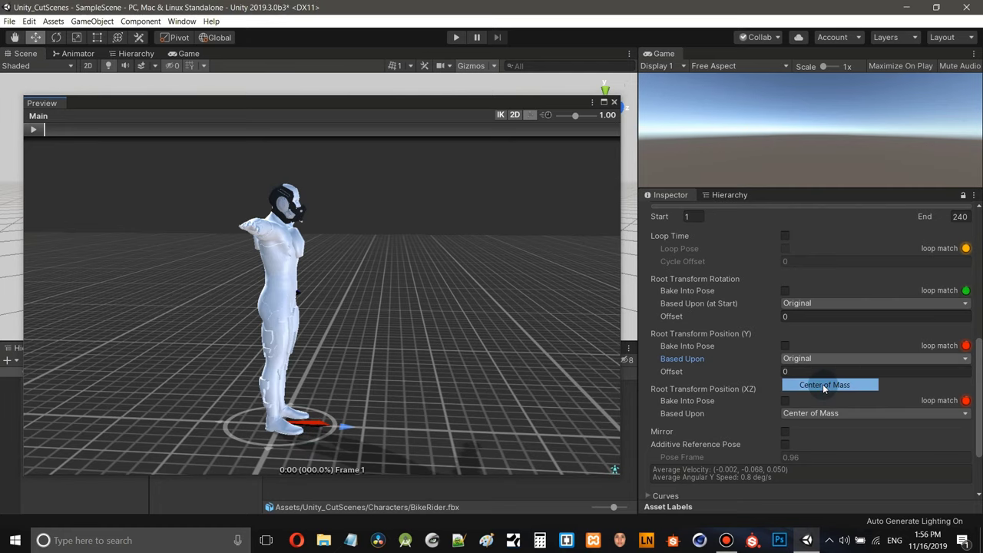
click(822, 385)
middle_drag(412, 358, 412, 289)
drag(412, 289, 311, 271)
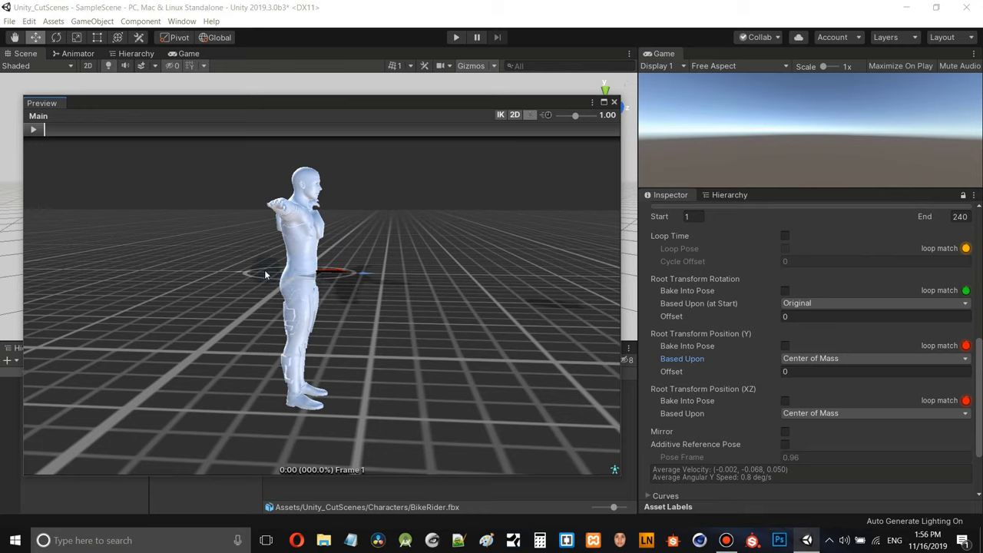
click(298, 274)
click(303, 266)
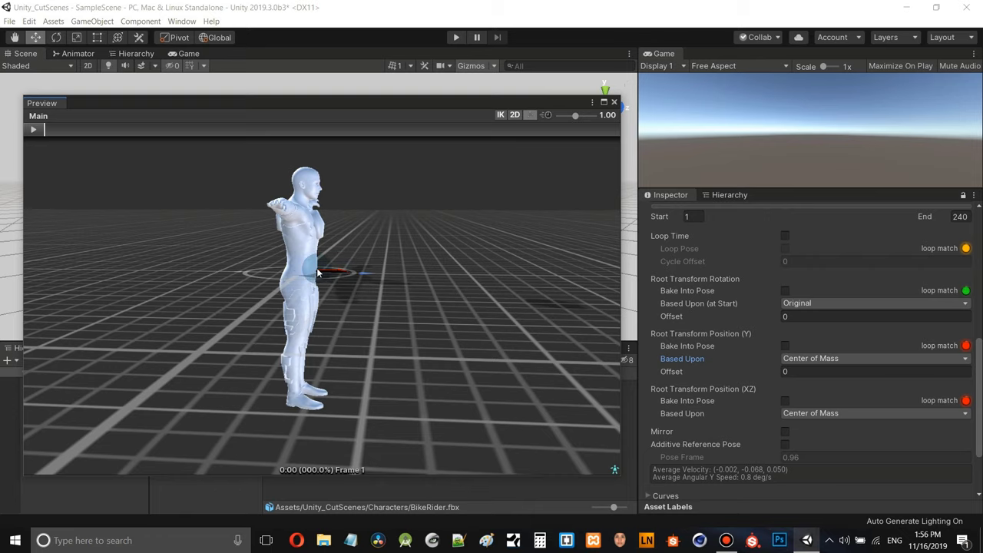
drag(321, 271, 626, 332)
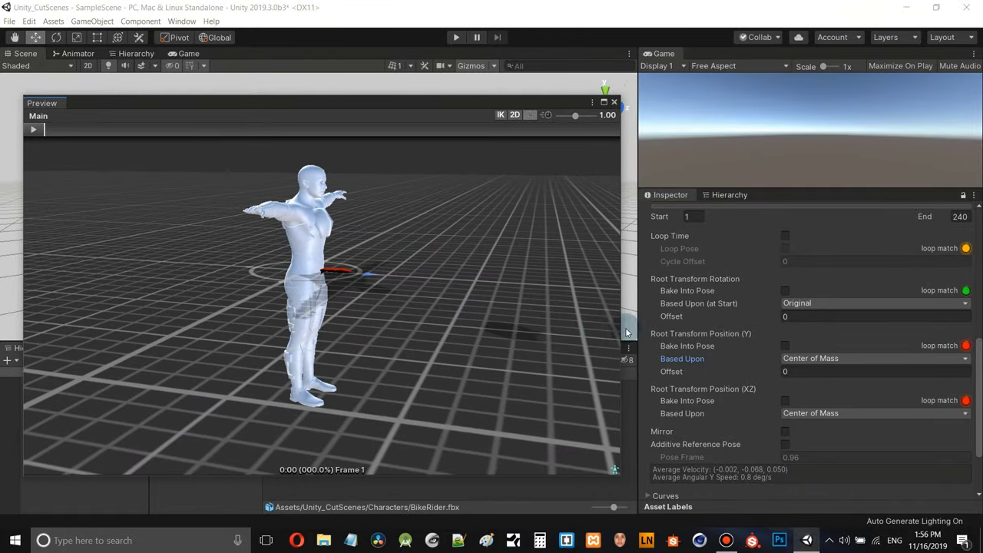
- Compare Original, Feet and Center of Mass as the Y root basis, settling on Feet
click(814, 358)
click(814, 372)
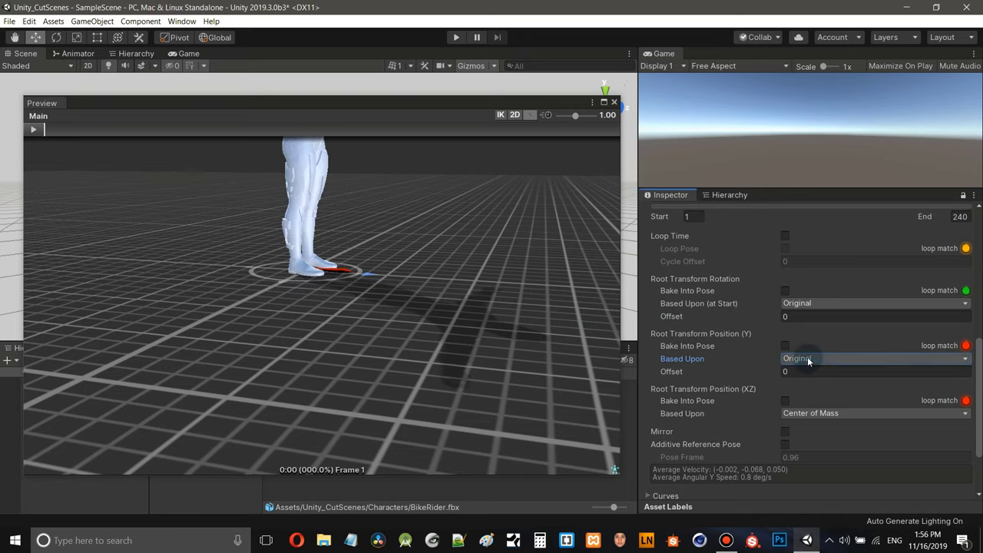
click(809, 359)
click(811, 398)
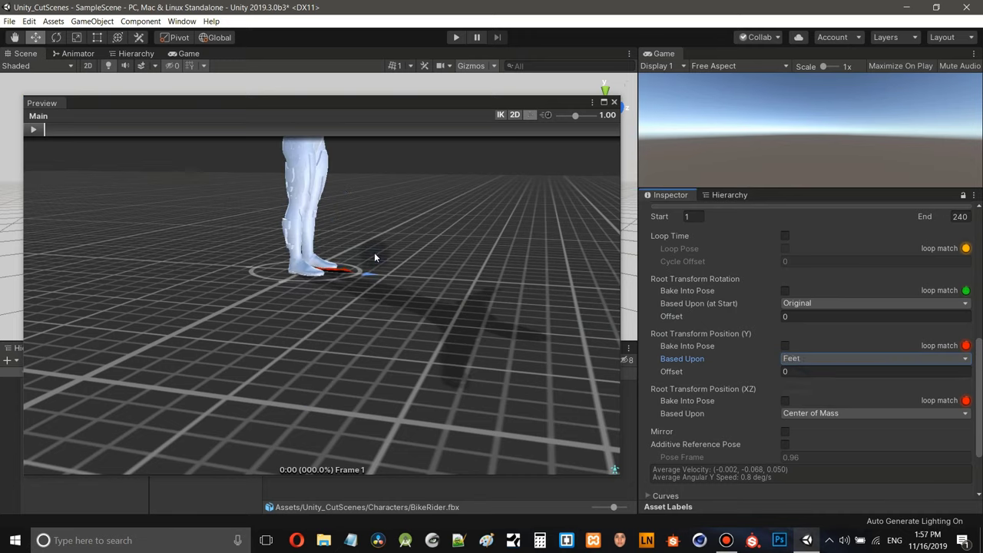
middle_drag(374, 257, 340, 417)
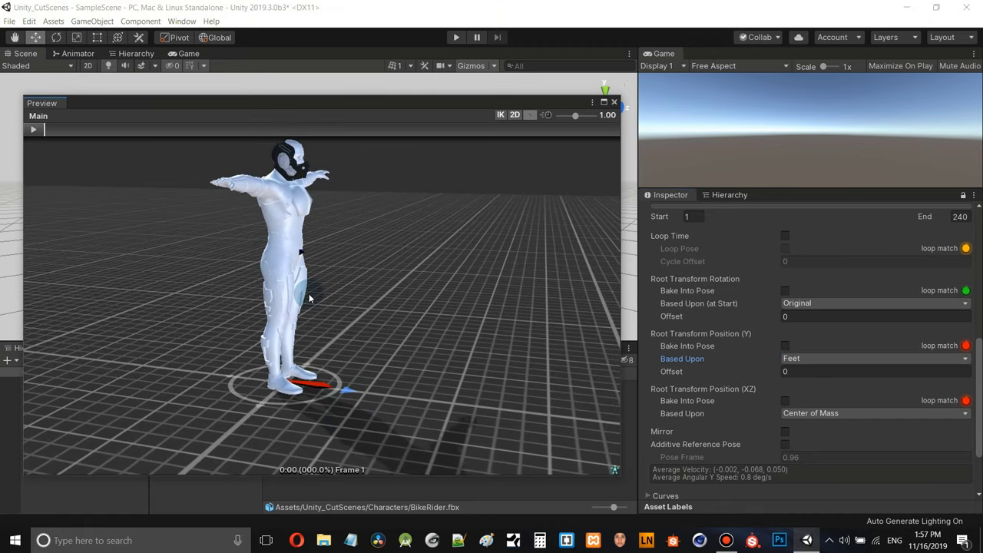
click(800, 357)
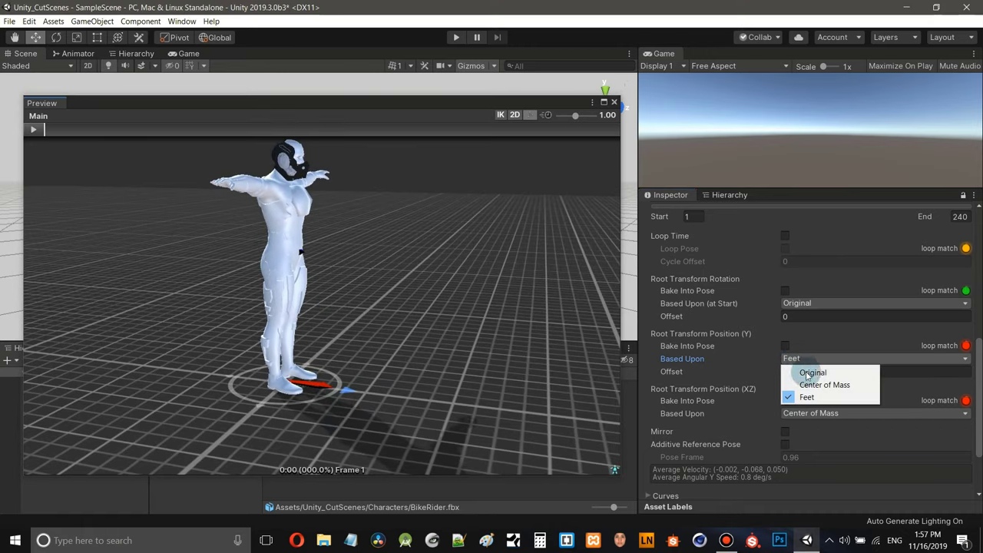
click(816, 385)
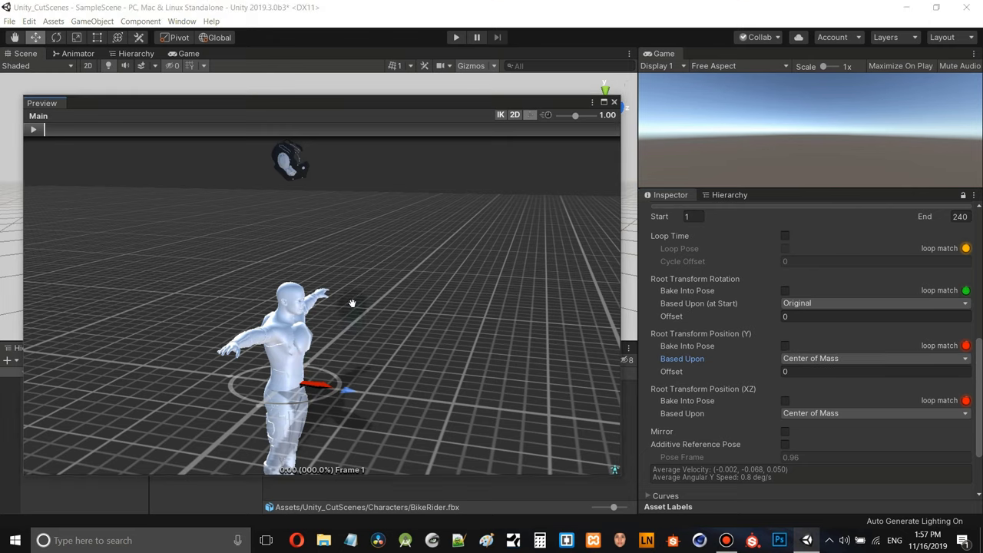
click(815, 358)
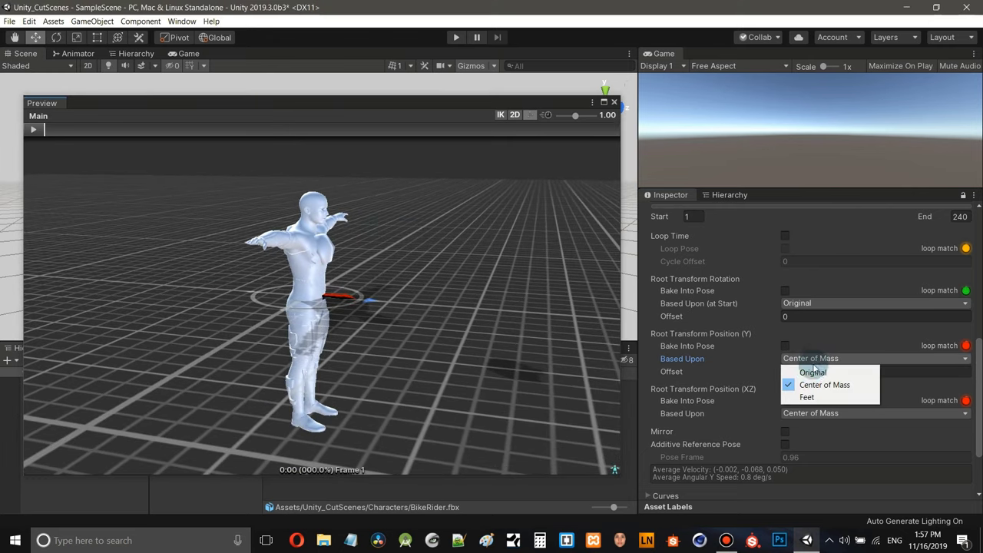
click(813, 398)
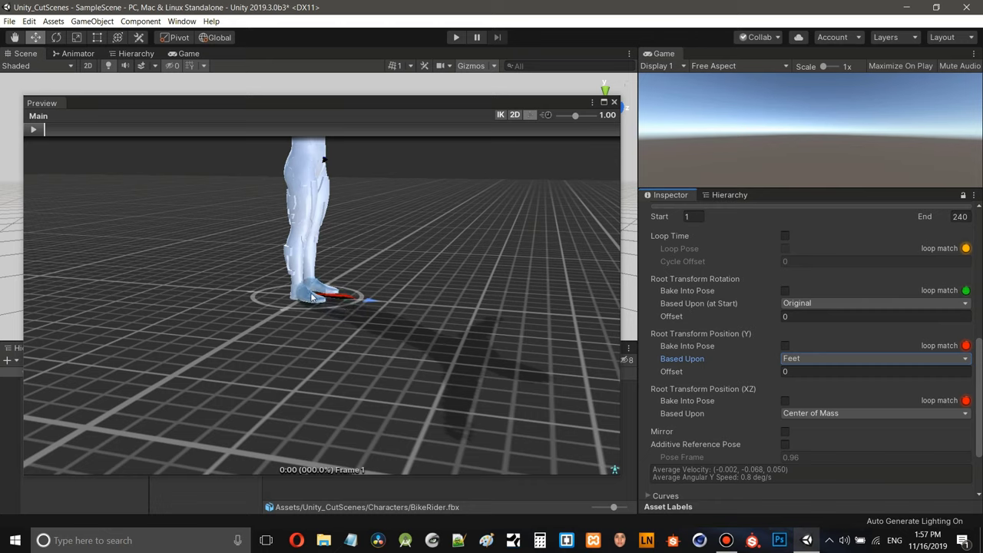
drag(322, 273, 282, 286)
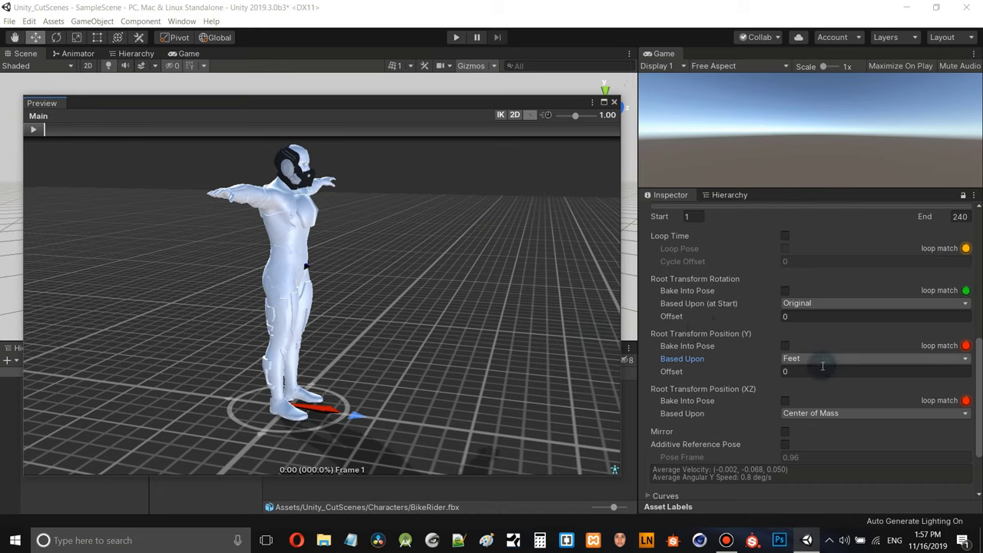
- Keep Feet, set the Y root position Offset to 0, and close the floating preview
click(800, 359)
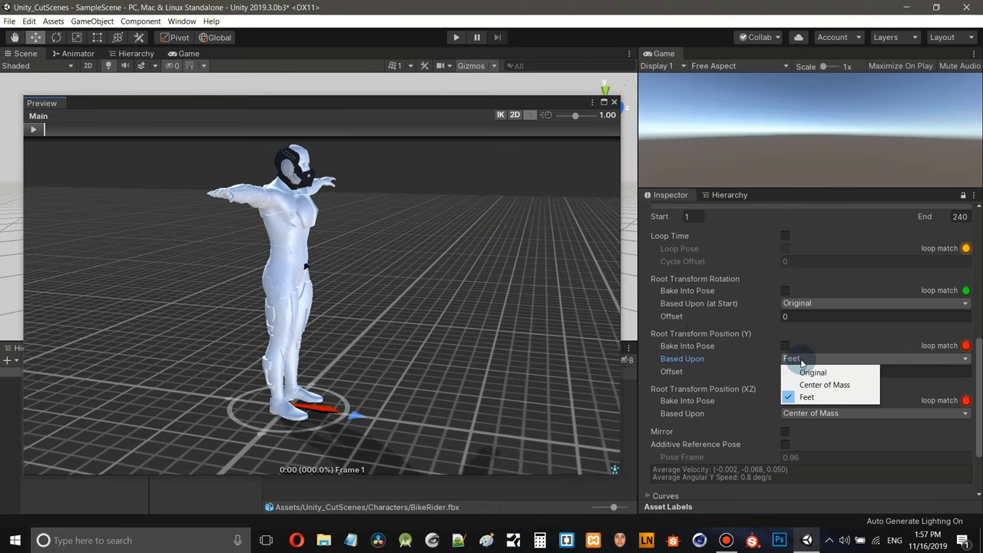
click(718, 373)
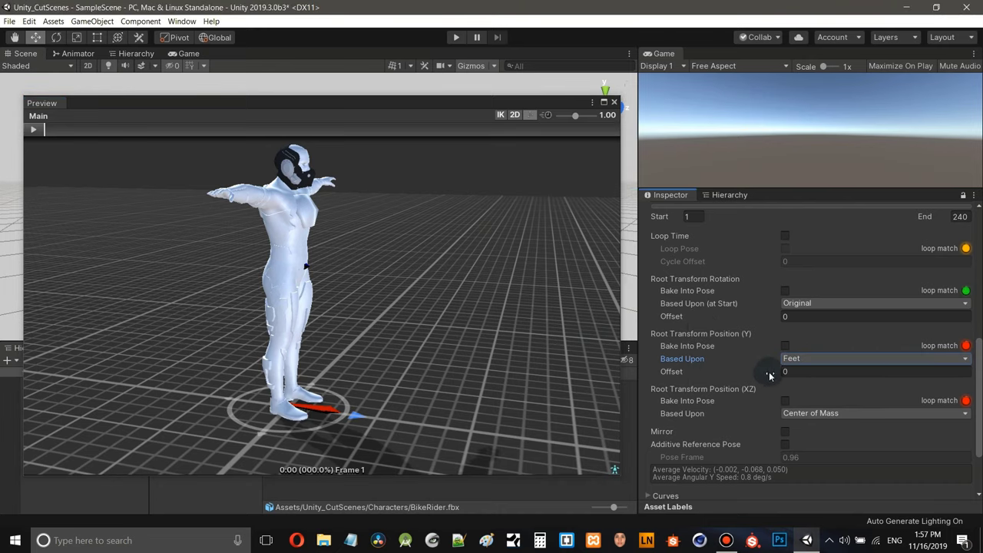
middle_drag(464, 346, 456, 290)
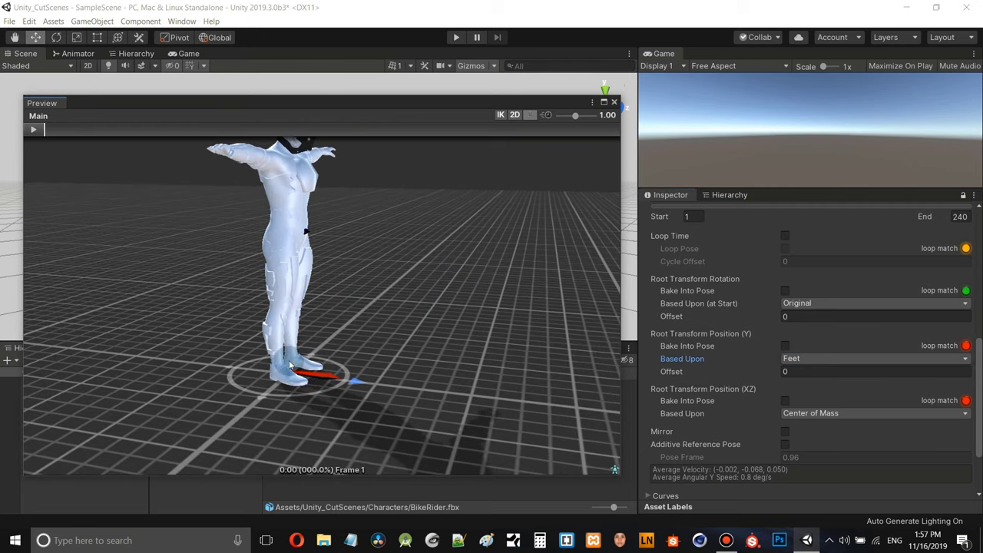
click(785, 317)
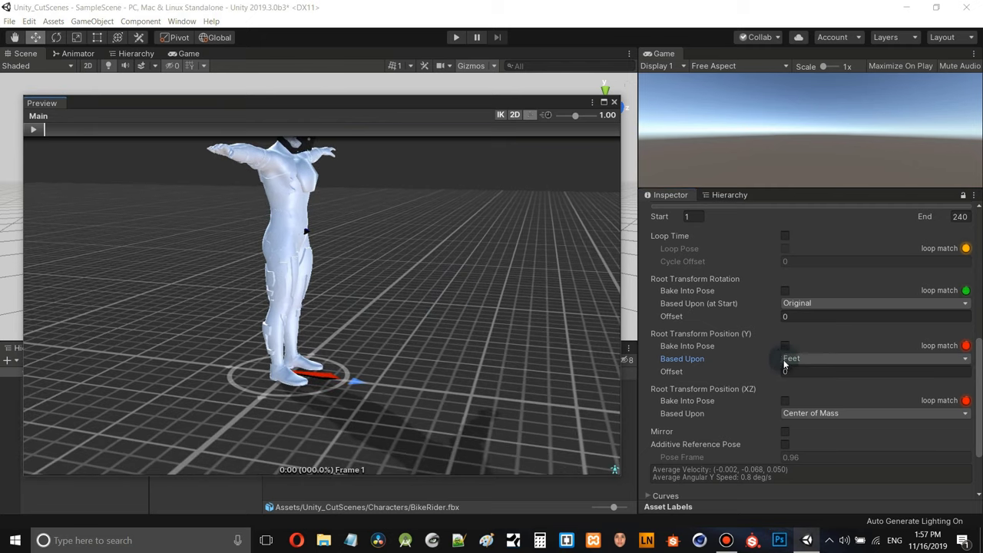
drag(775, 373, 810, 370)
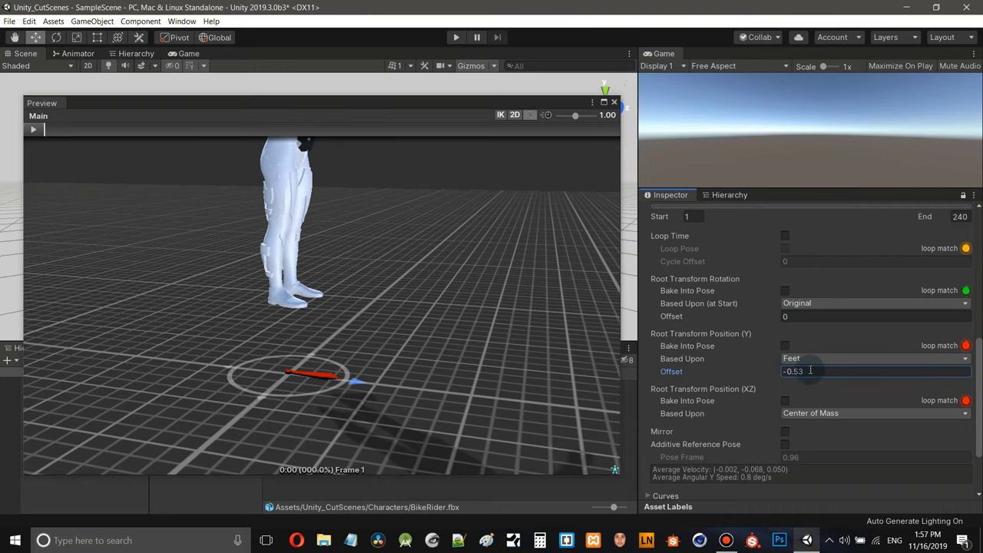
click(810, 370)
text(0)
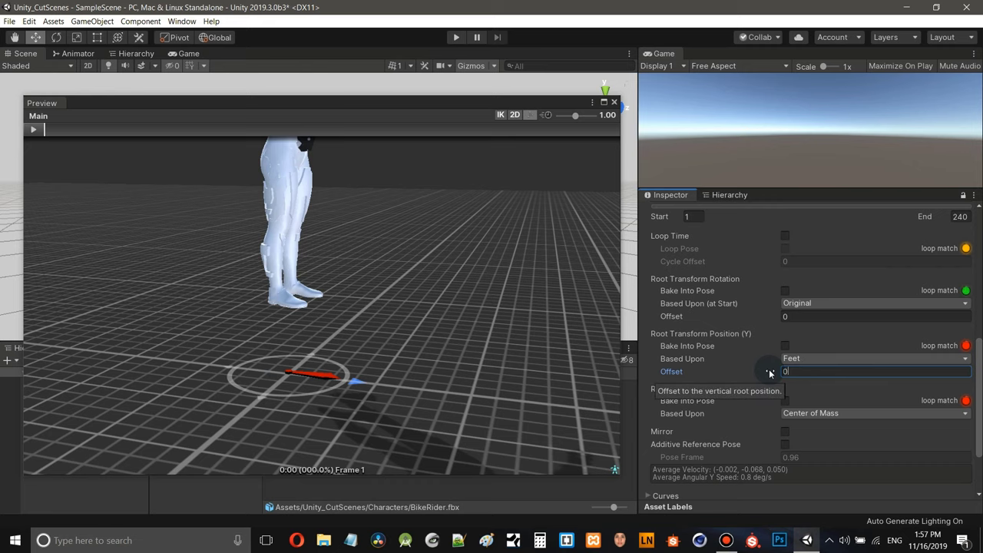
drag(359, 242, 374, 303)
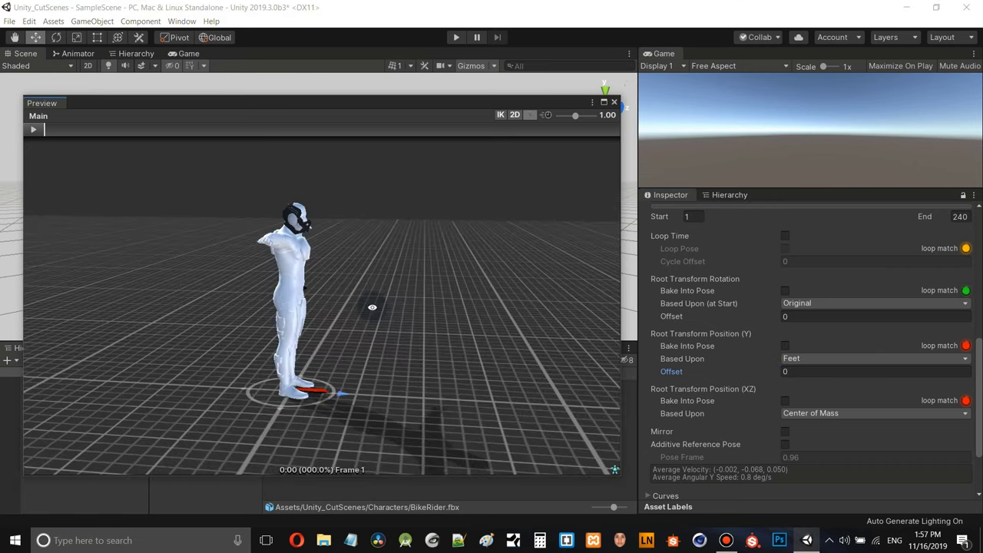
click(614, 103)
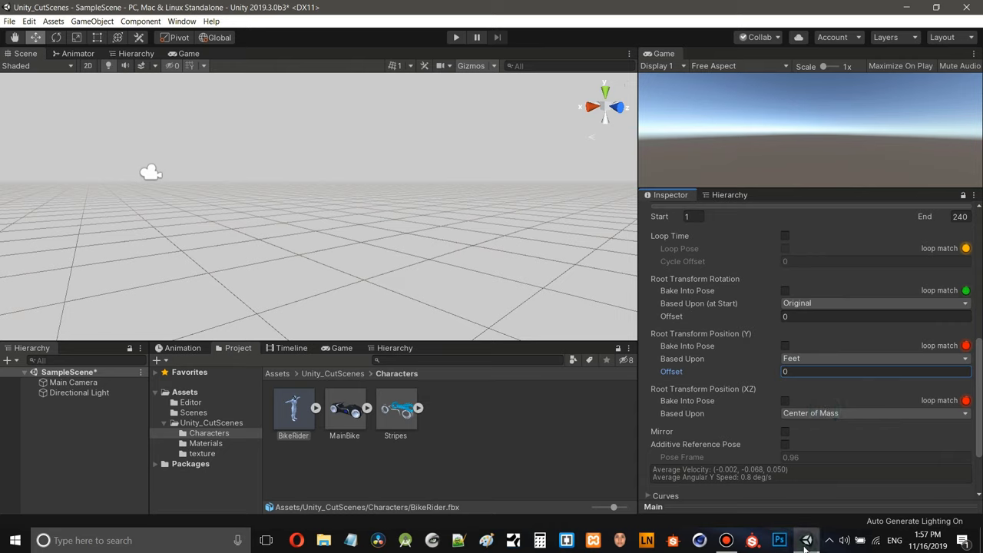
- Pop the Main clip preview out into a floating window again, then close it
mouse_move(806, 548)
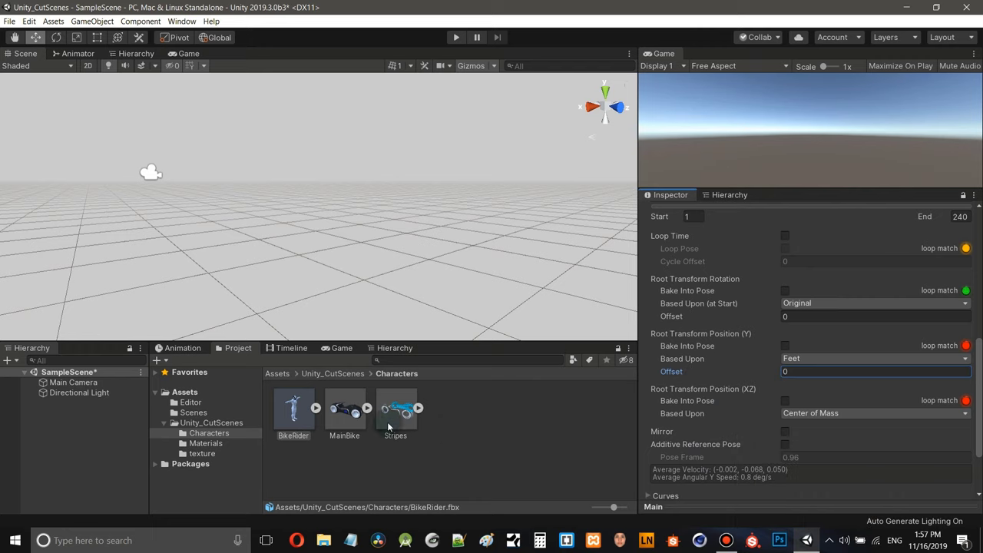
right_click(833, 507)
click(869, 496)
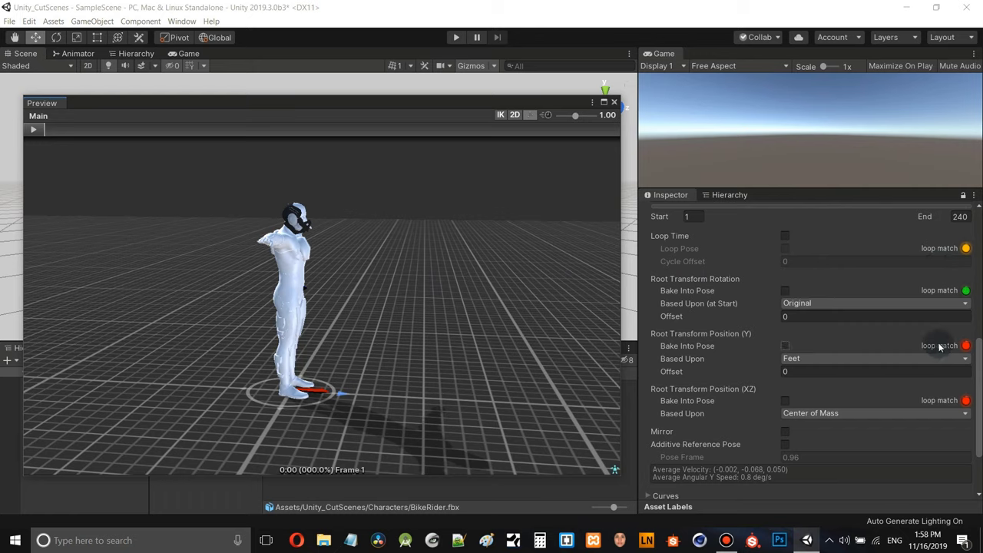
drag(976, 356, 980, 307)
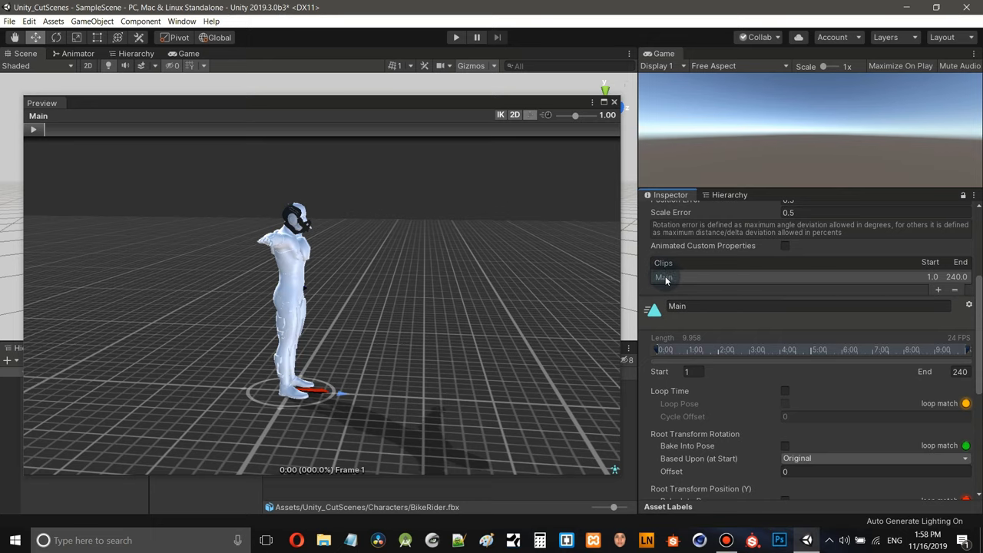
click(614, 102)
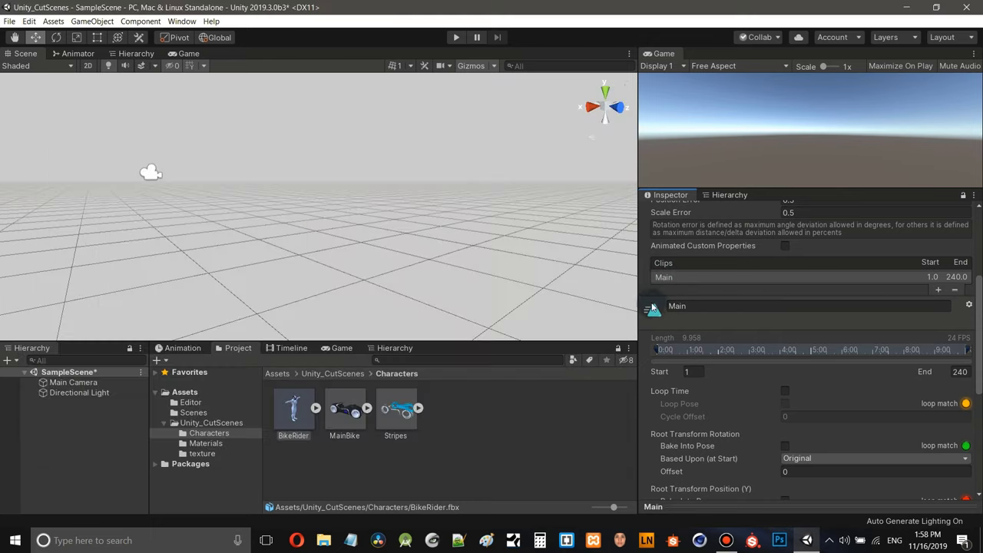
- Expand BikeRider, enlarge the Project panel, cancel the unapplied-settings prompt from selecting Main, then collapse BikeRider
click(314, 414)
drag(485, 343, 500, 222)
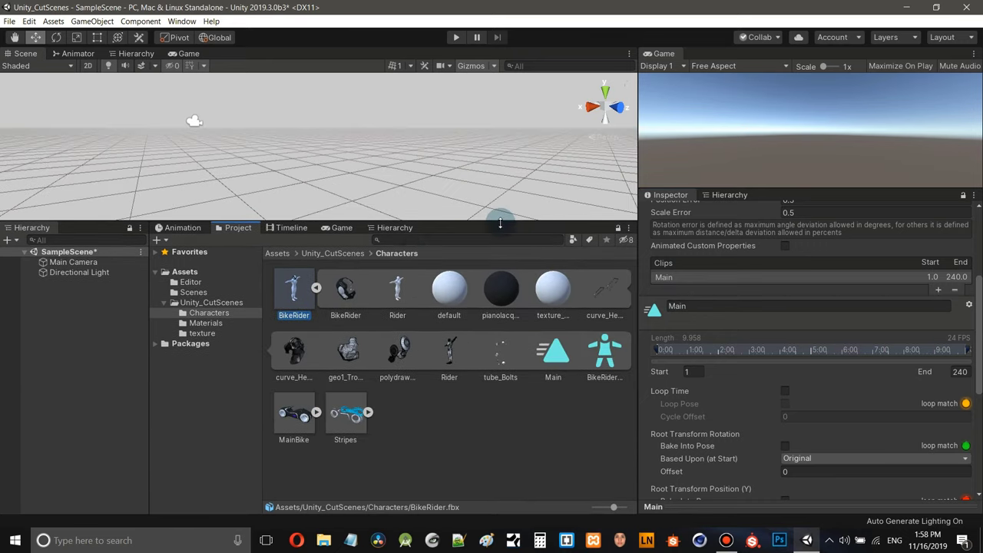
click(552, 361)
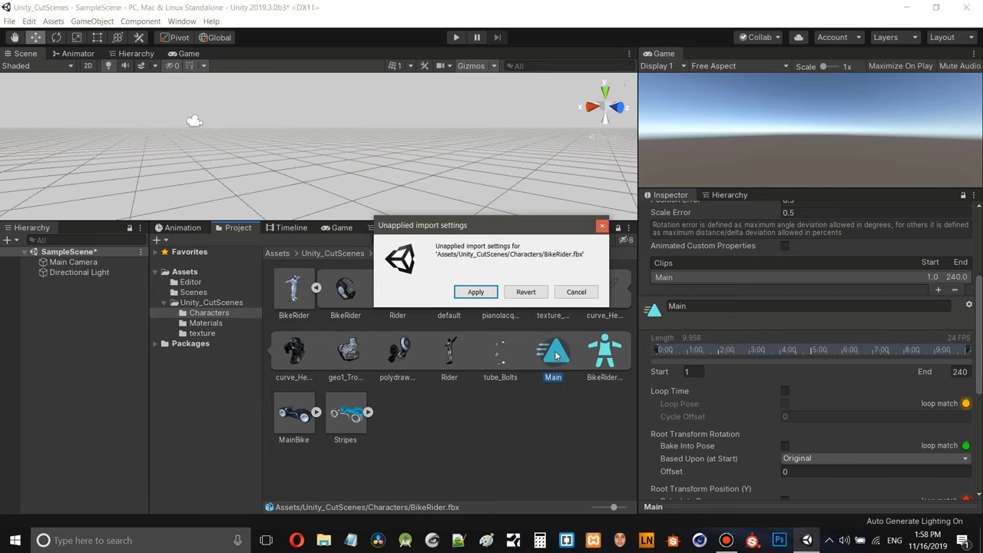
click(576, 292)
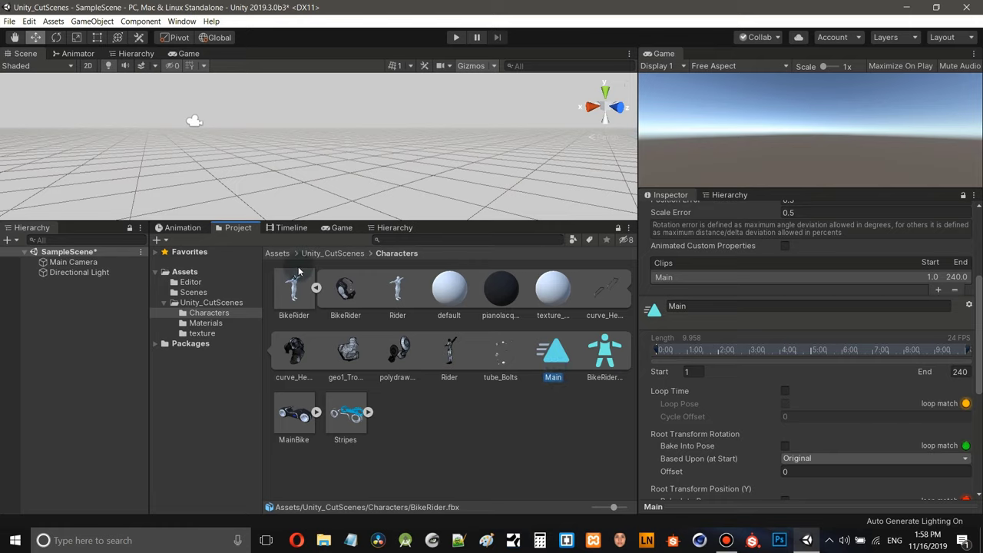
click(315, 288)
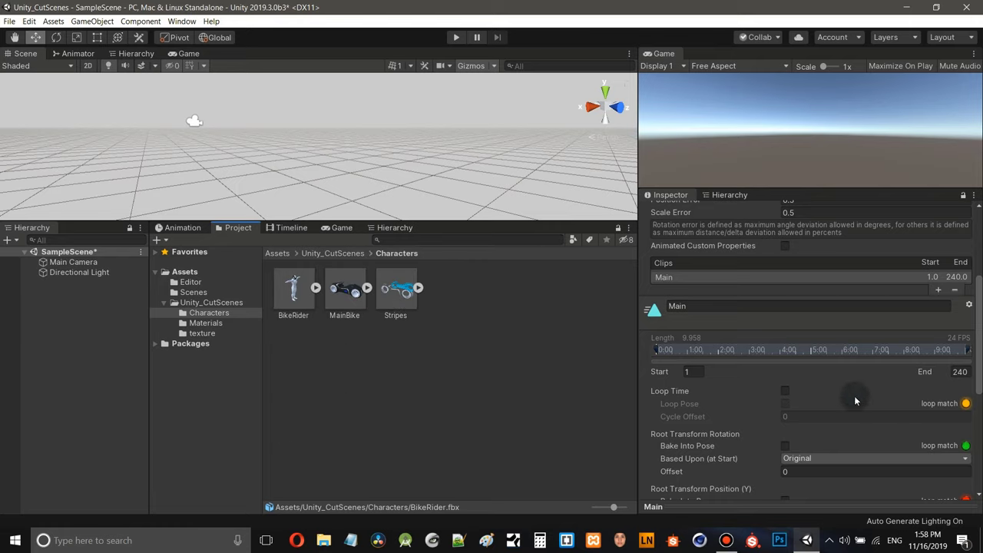
- Float the Main clip preview, orbit the rider, and confirm the Humanoid rig before returning to Animation
click(819, 507)
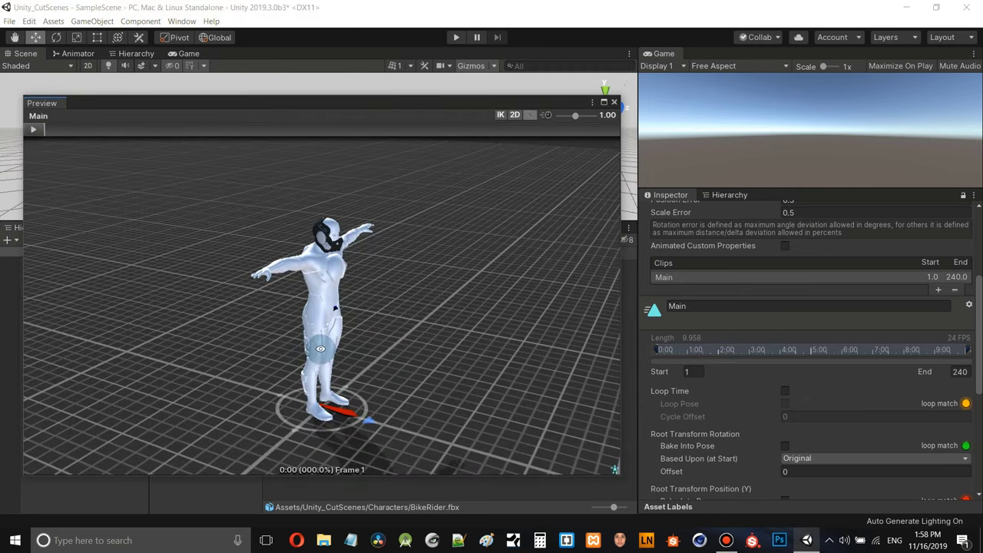
drag(320, 348, 340, 473)
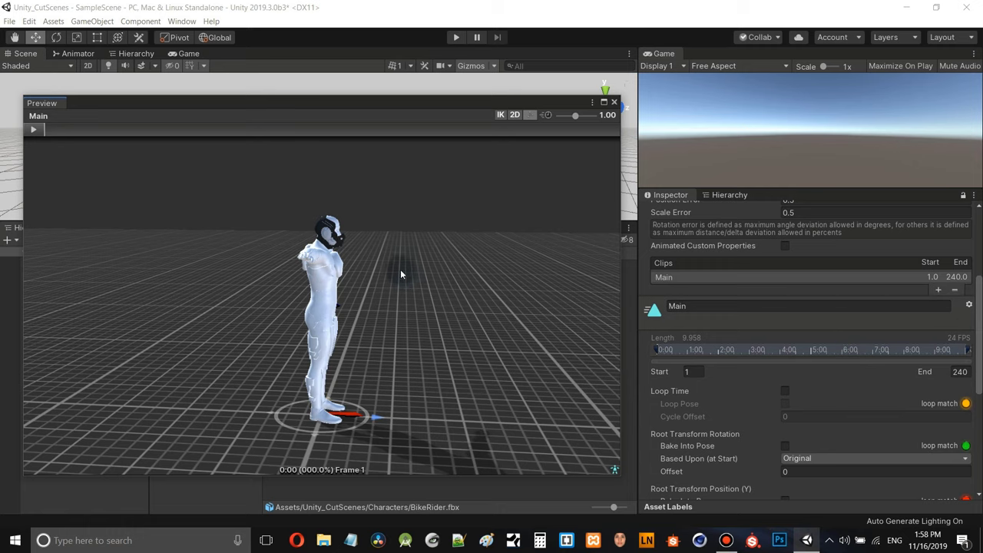
drag(387, 293, 285, 281)
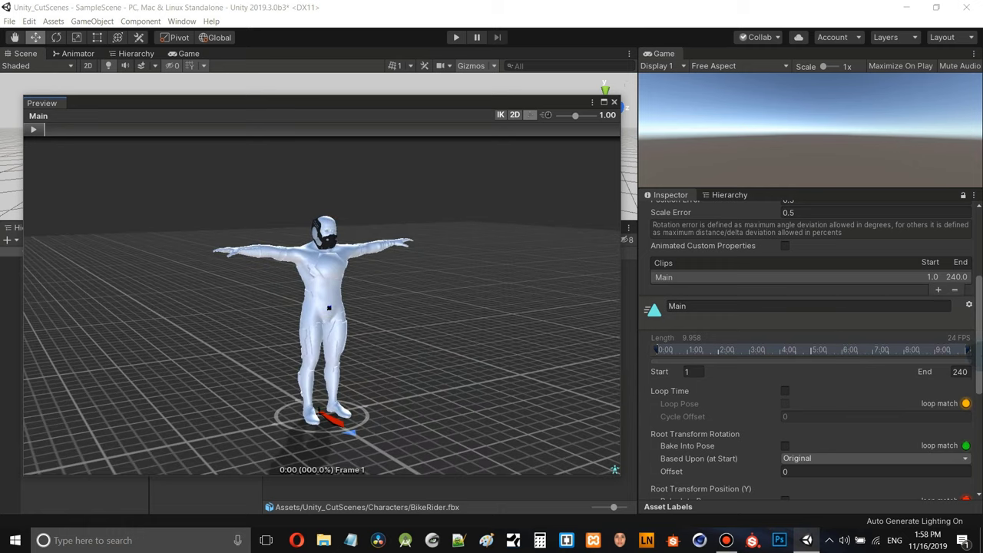
scroll(981, 317, up, 5)
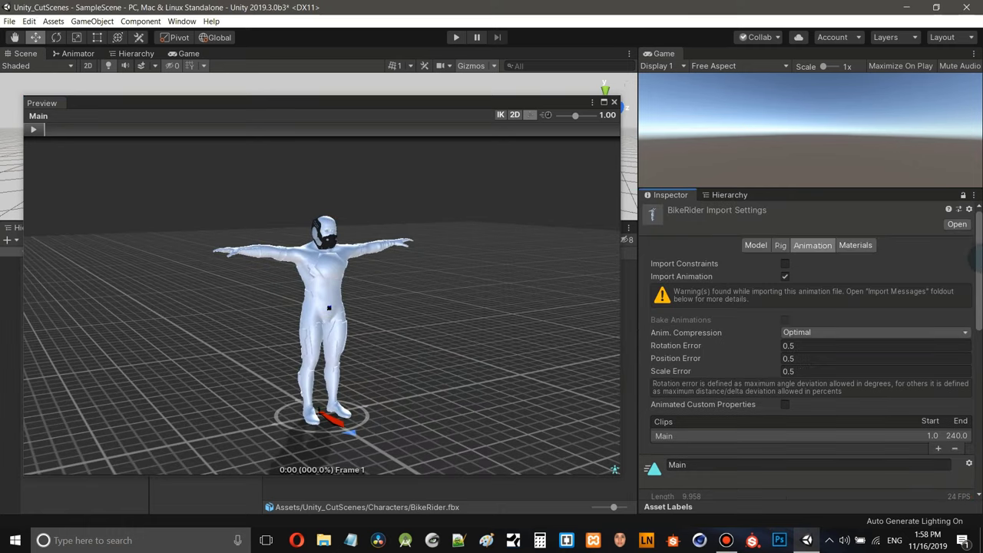
click(786, 245)
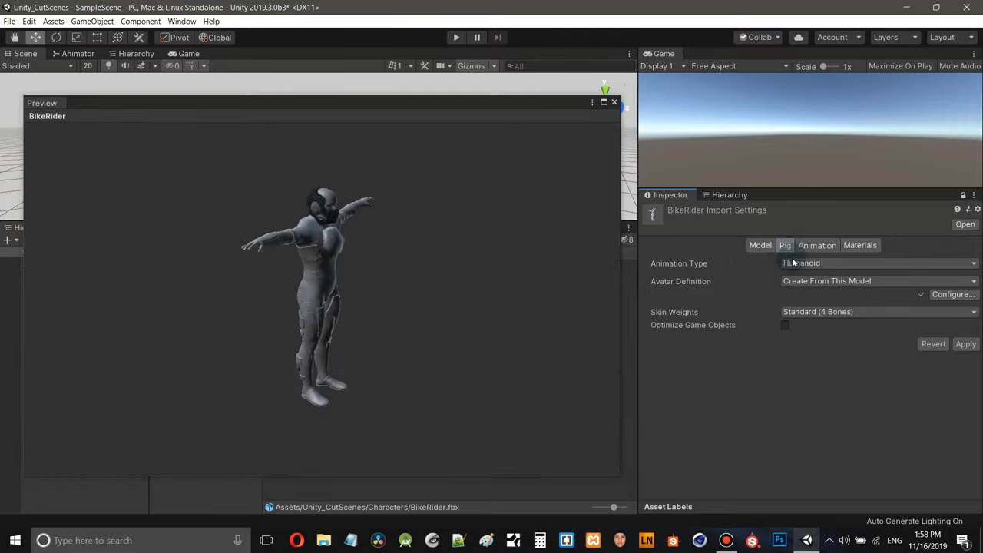
mouse_move(393, 268)
mouse_down()
mouse_move(303, 263)
mouse_move(378, 257)
mouse_up()
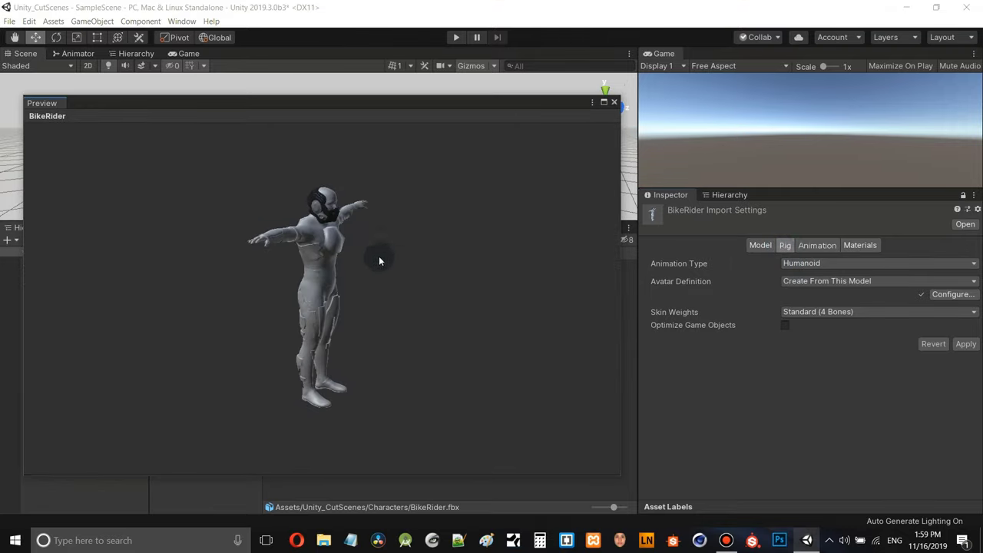
click(817, 246)
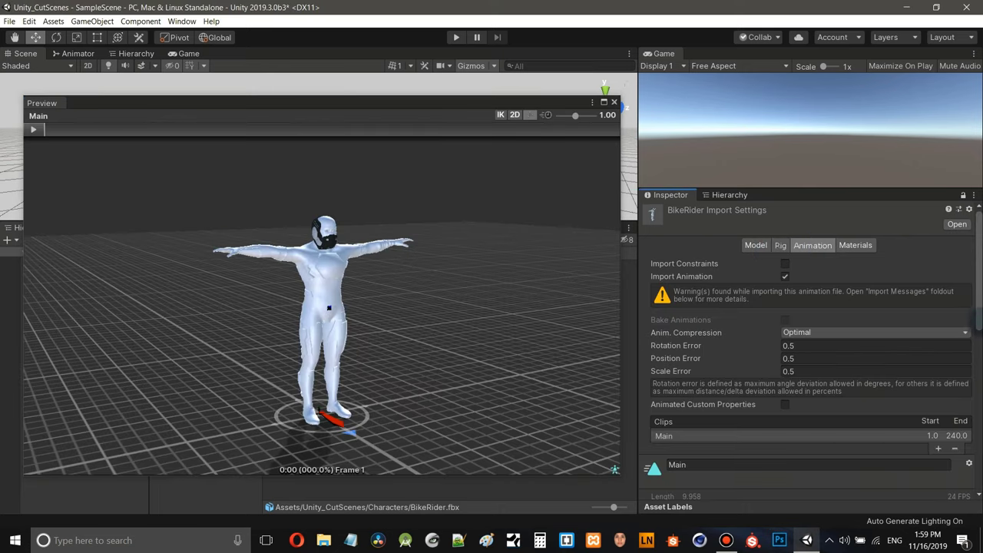
drag(373, 346, 448, 336)
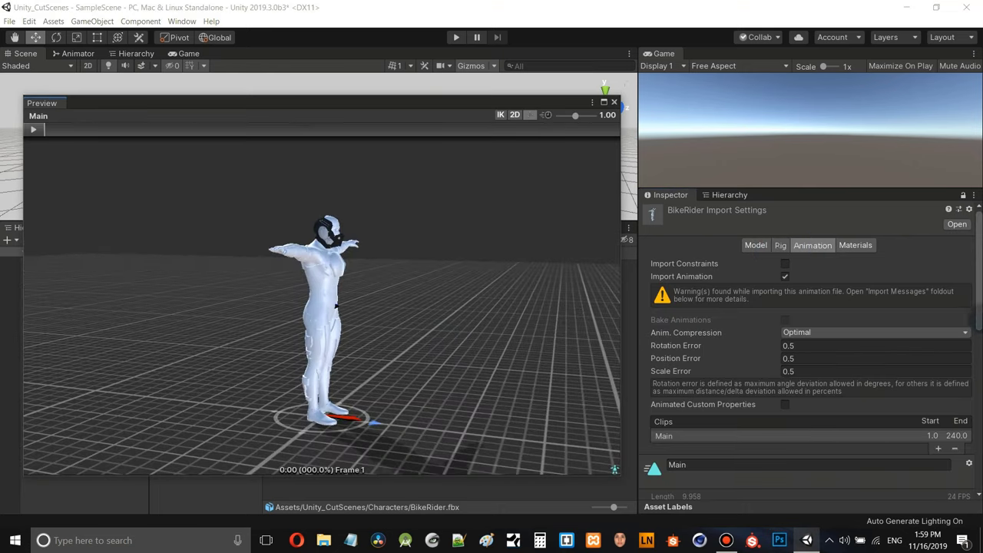
- Trim the Main clip to frames 4–25 while framing the runner in the preview
drag(981, 315, 970, 375)
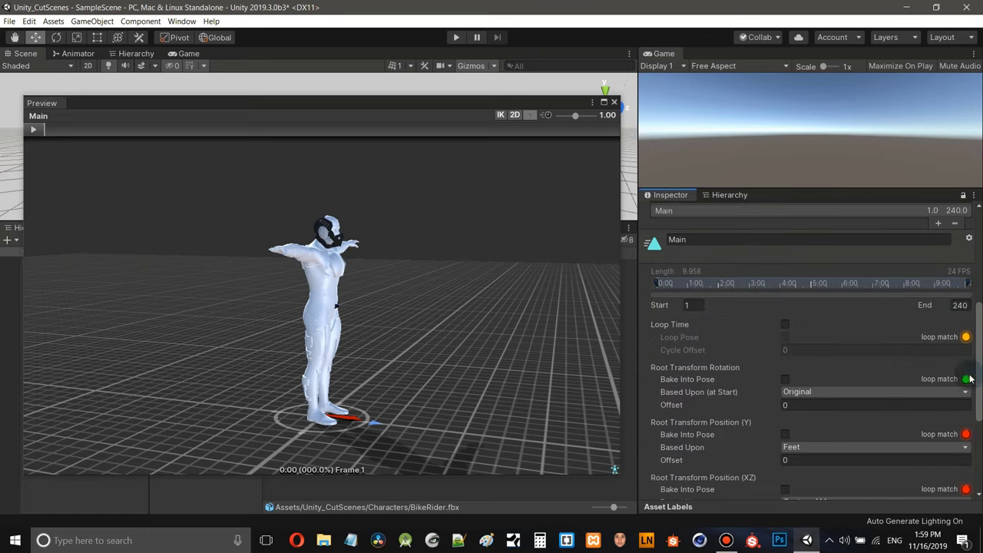
click(692, 305)
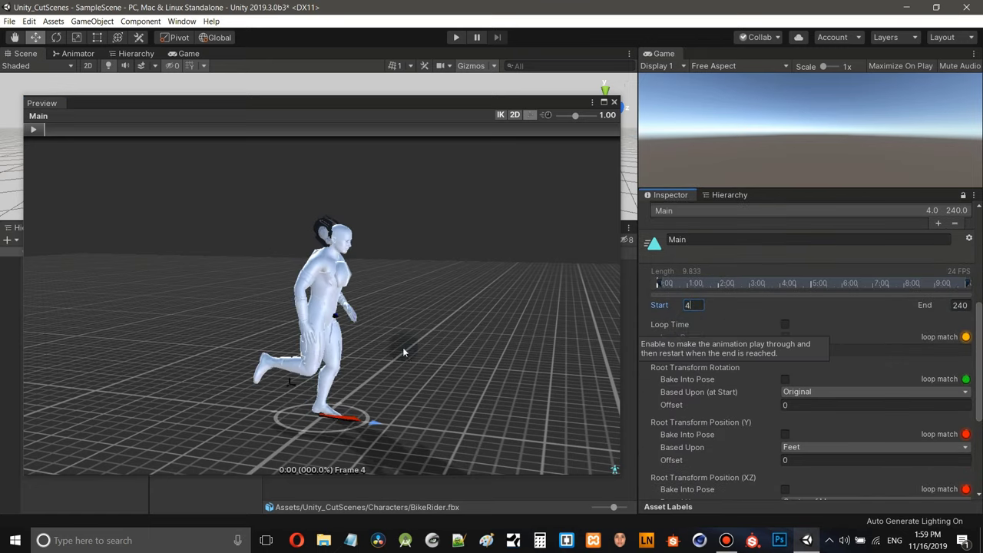
click(390, 318)
drag(383, 292, 362, 309)
scroll(366, 309, up, 3)
middle_drag(377, 303, 358, 307)
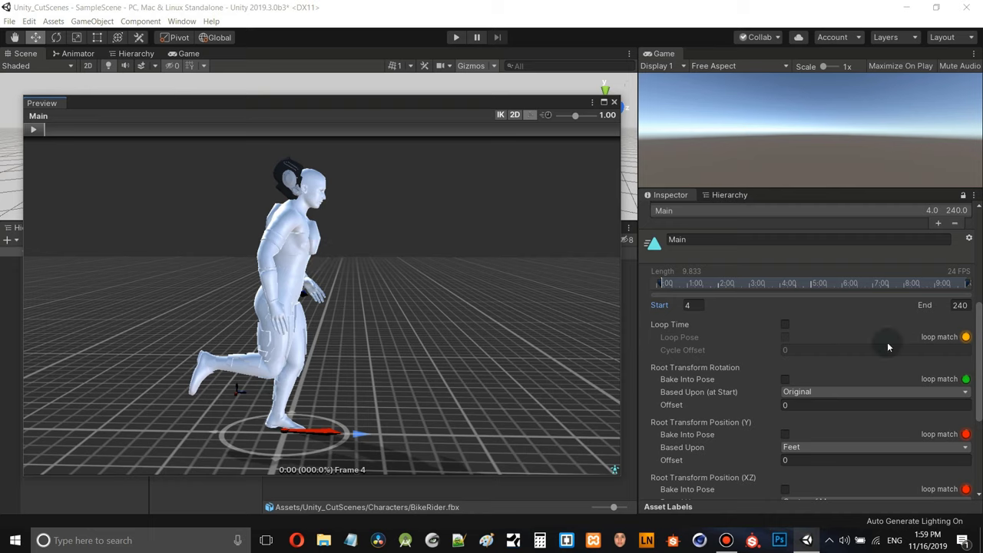
click(960, 305)
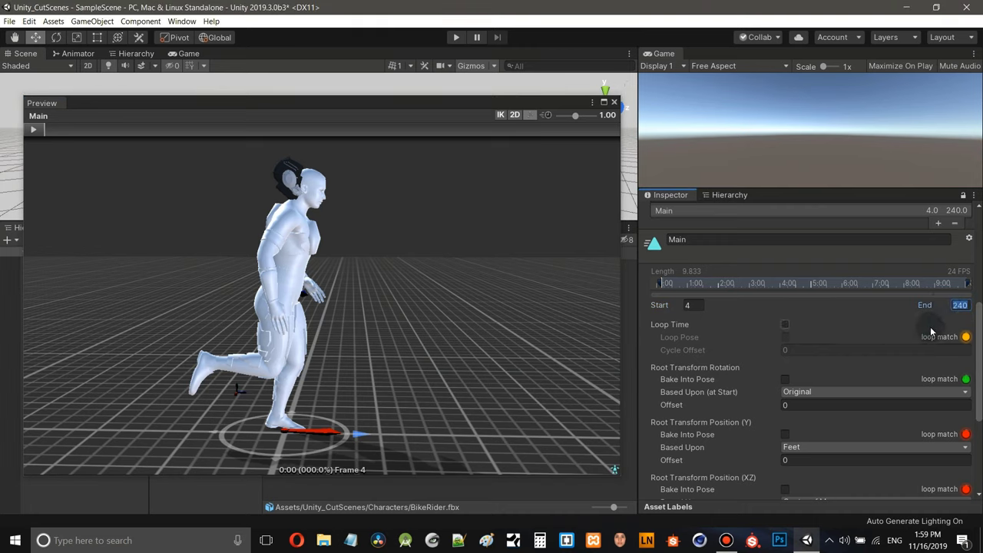
text(25)
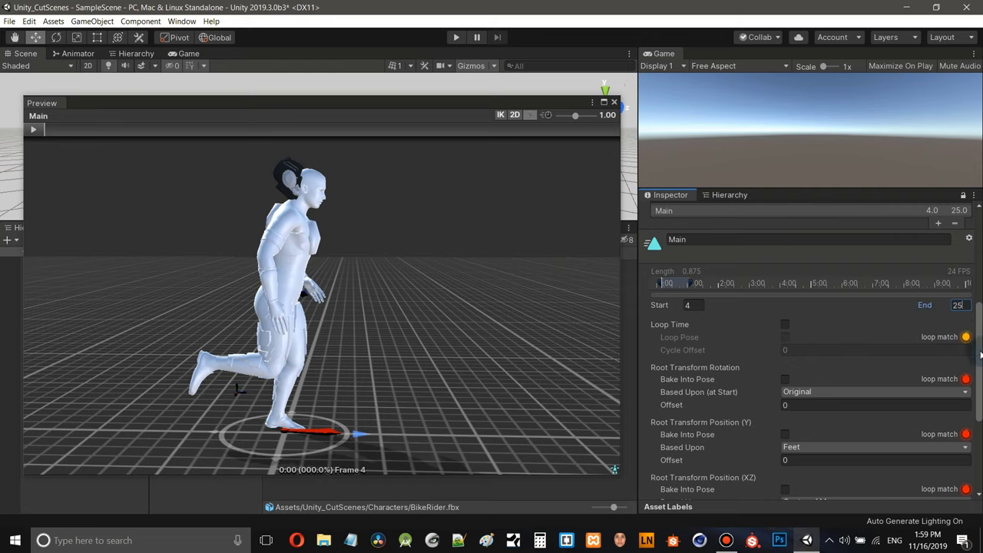
scroll(980, 353, up, 4)
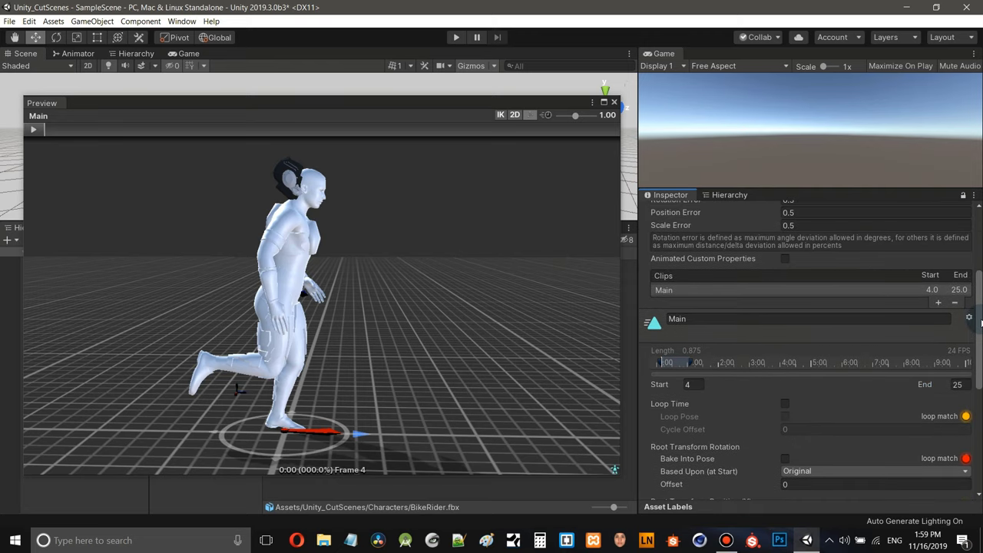
- Restore the Main clip's Start to 1 and End to 240
click(695, 384)
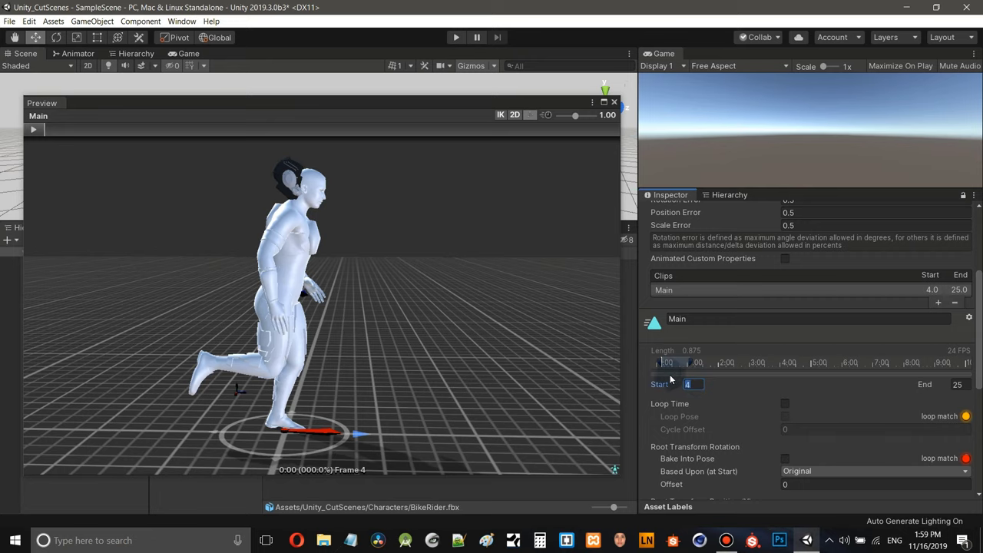
text(1)
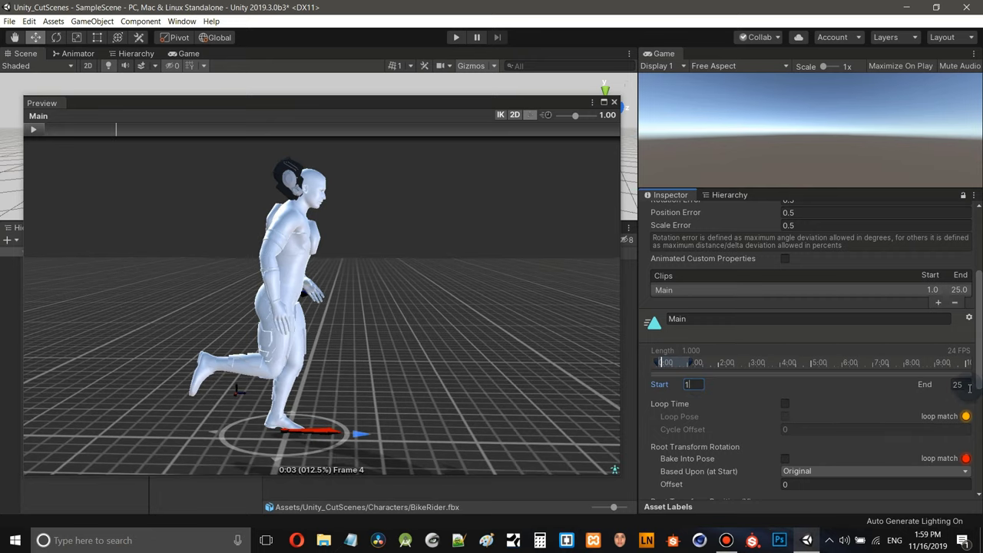
click(959, 384)
text(240)
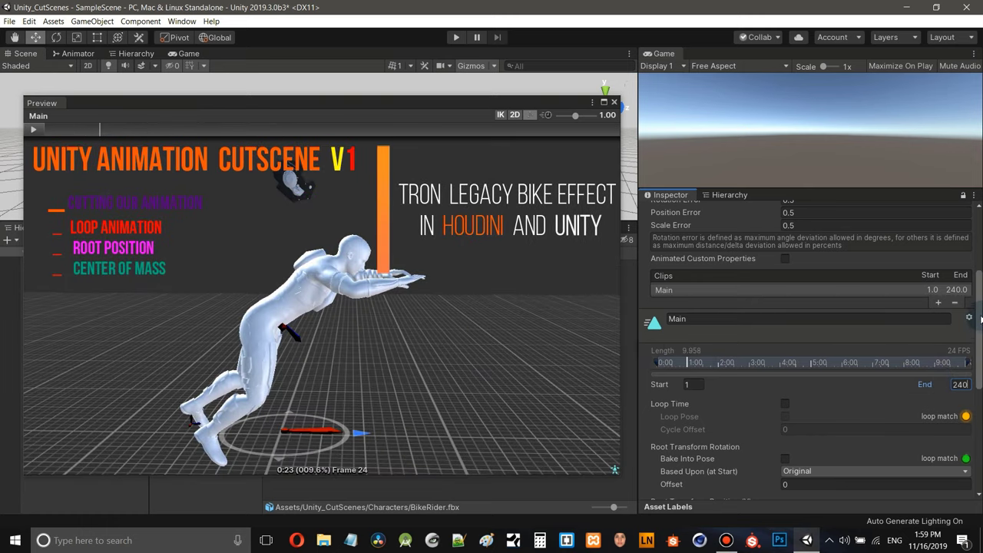
scroll(981, 328, down, 1)
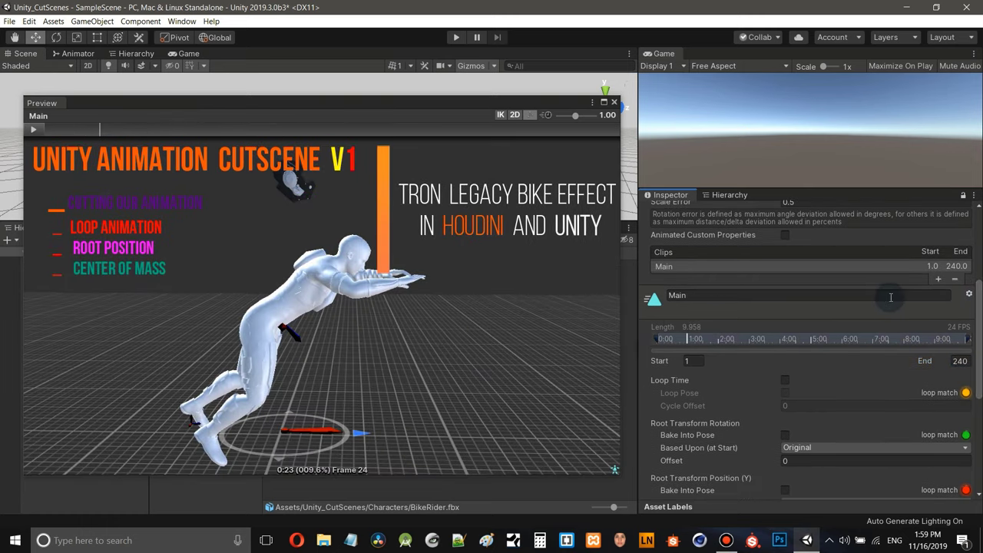
- Add a new clip to the Clips list and rename it from Main (1) to Run
click(938, 280)
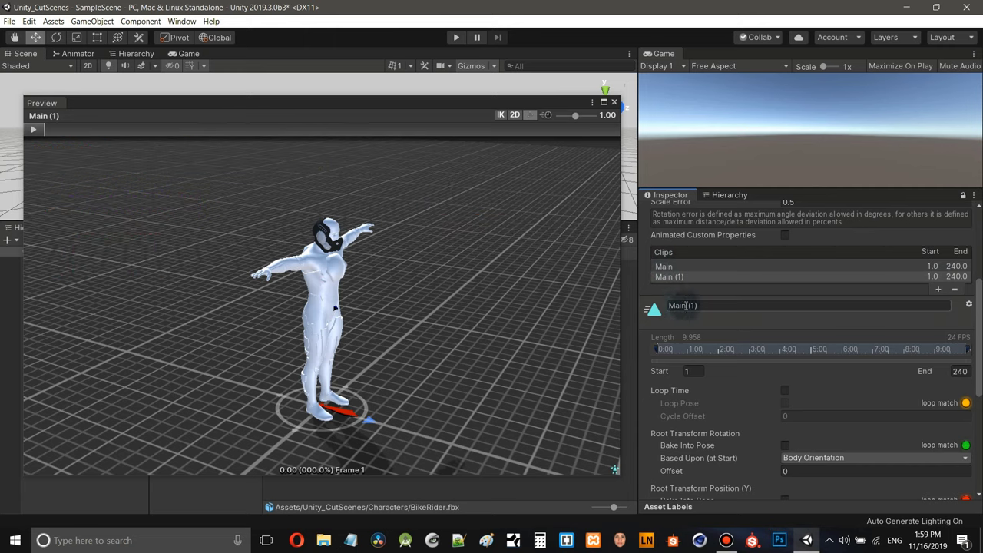
click(688, 371)
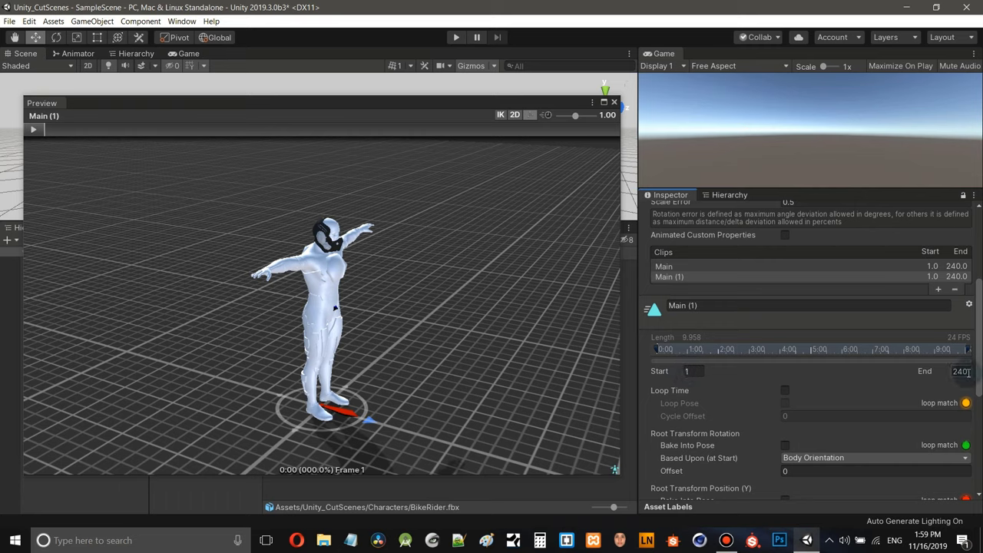
click(700, 307)
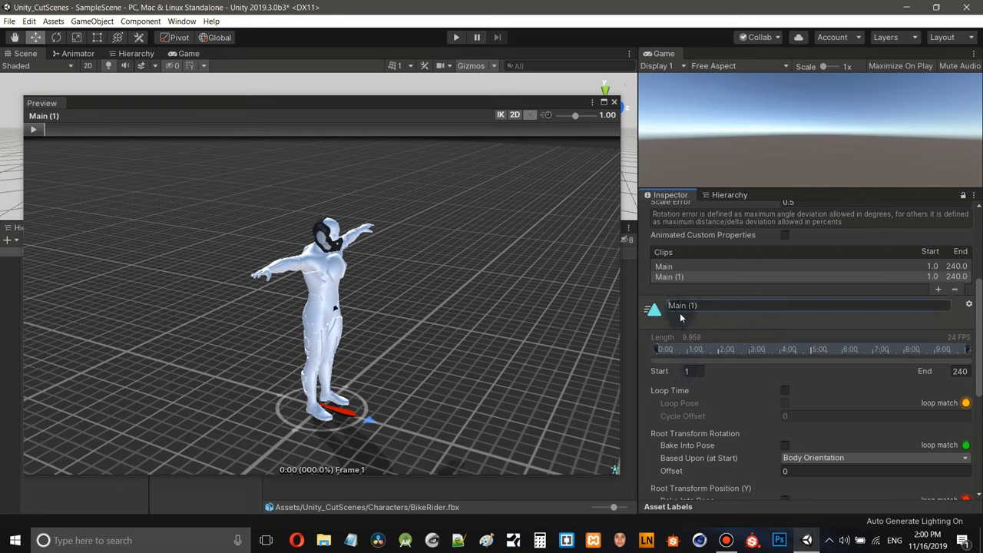
drag(701, 305, 666, 309)
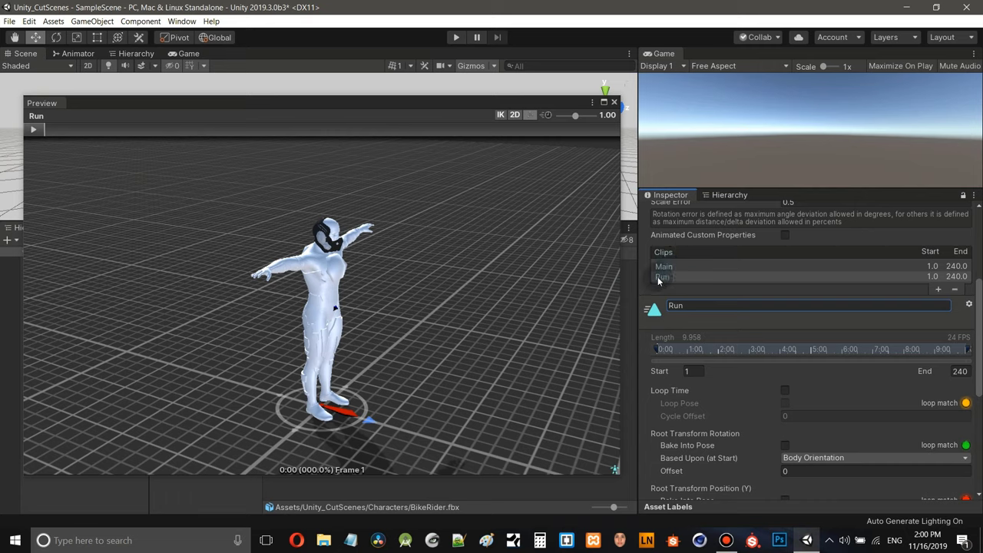
- Set the Run clip to Start 4 and End 25, then apply the import changes
click(695, 372)
text(4)
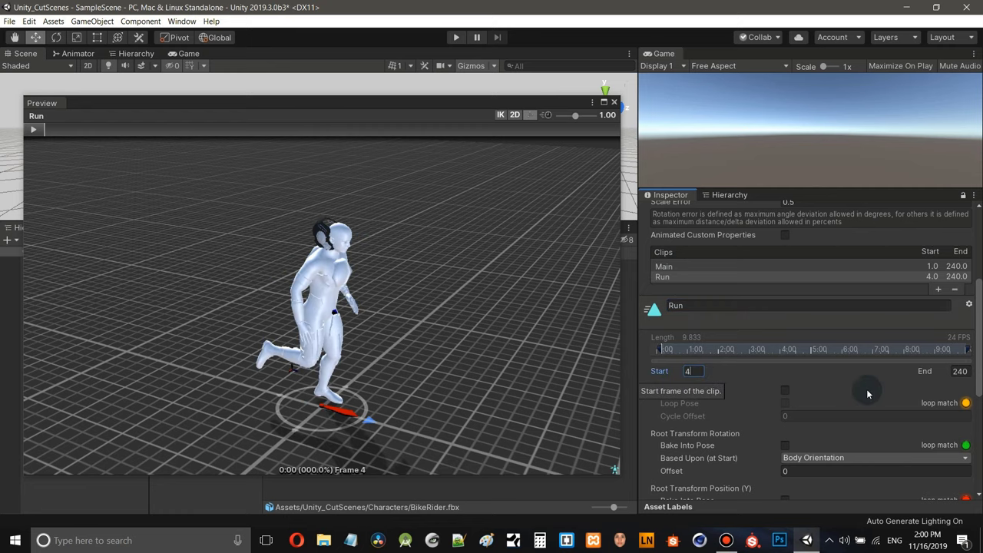
click(969, 372)
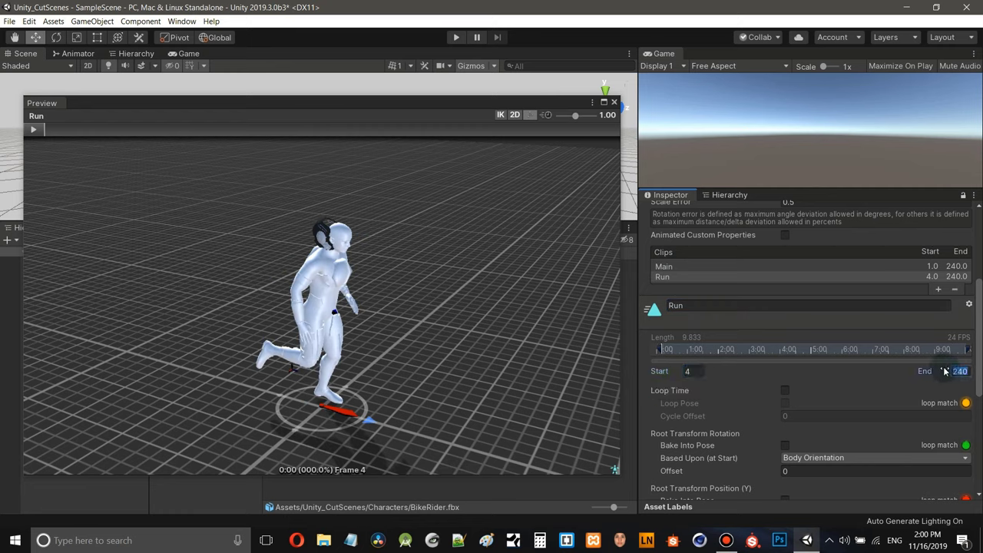
text(25)
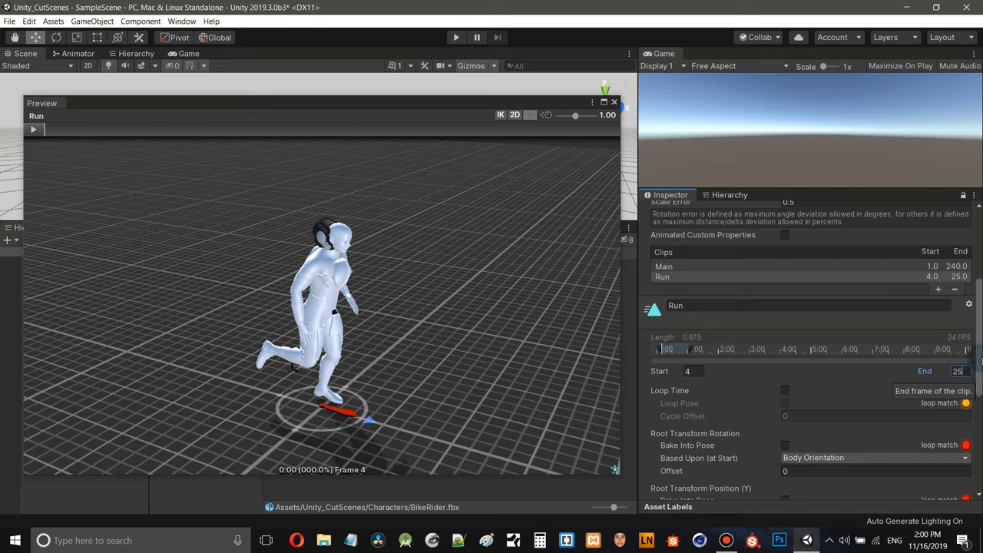
drag(981, 360, 976, 466)
click(957, 489)
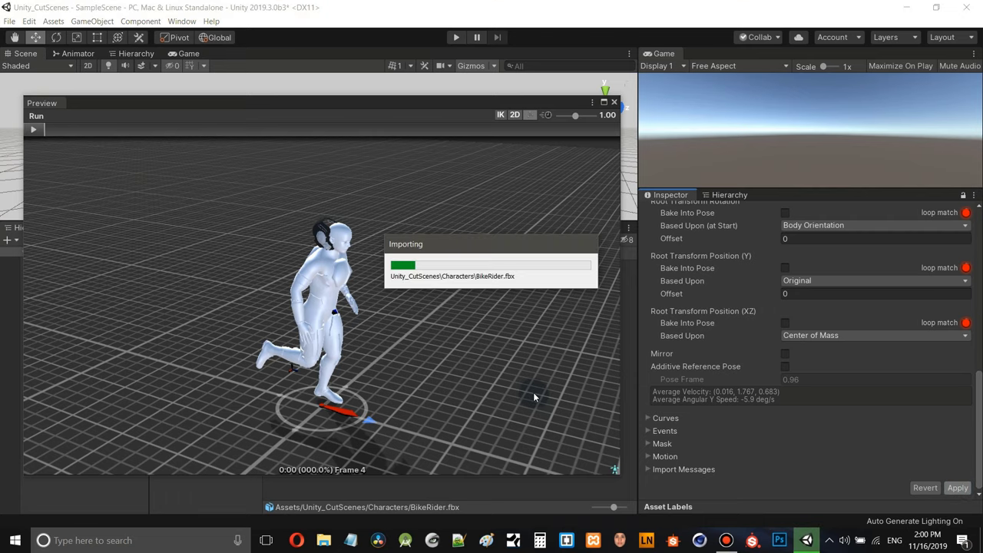
drag(981, 415, 981, 305)
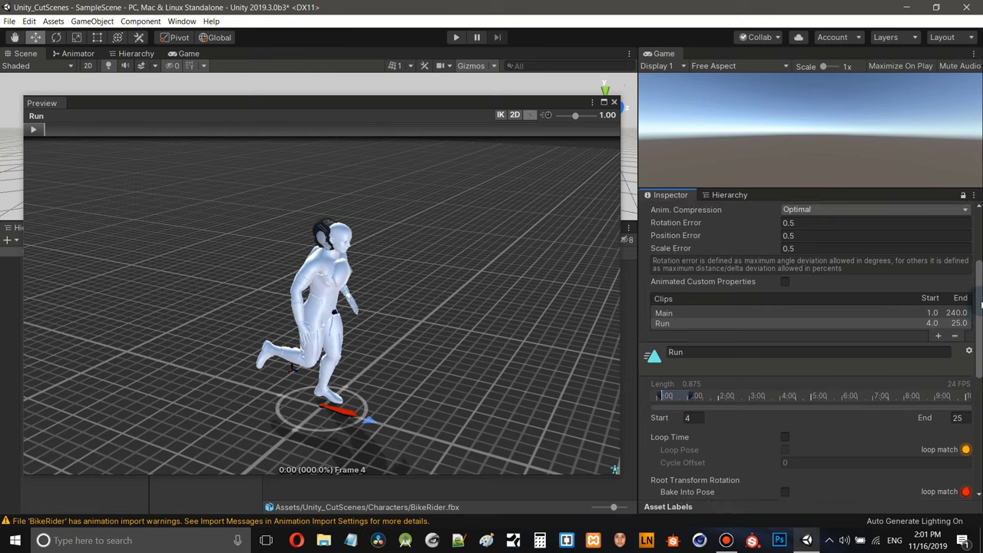
- Review the Run clip's name and its 4–25 frame range, then compare with Main
click(683, 353)
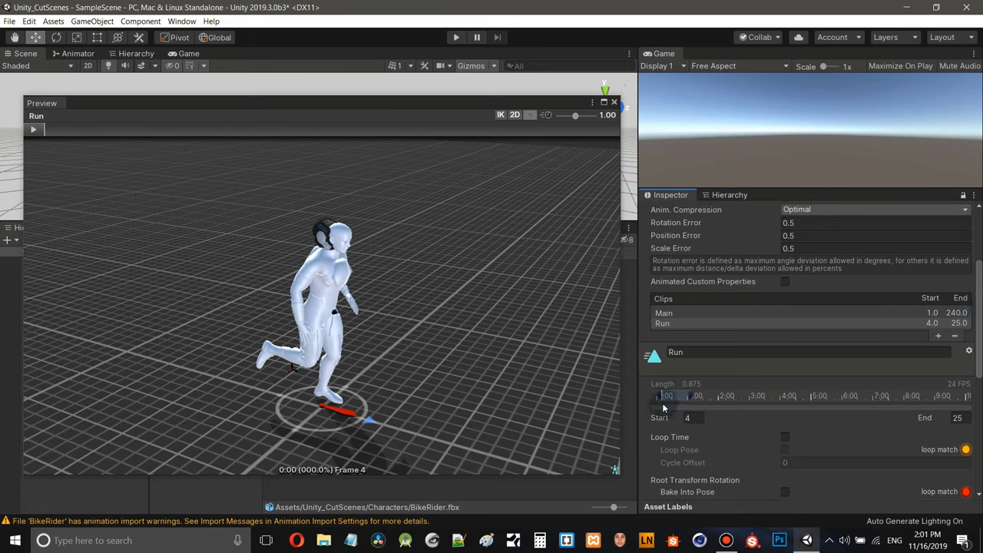
click(687, 417)
click(965, 419)
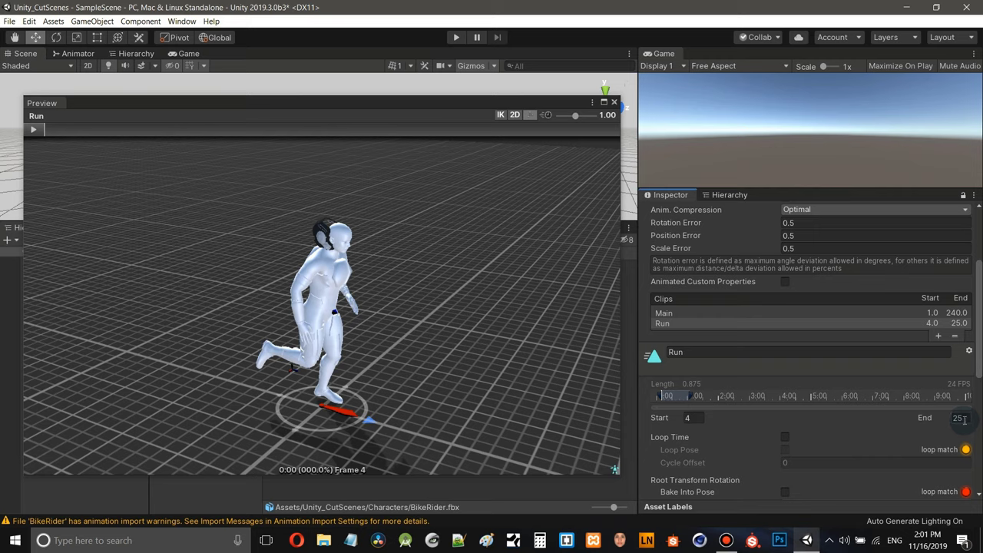
click(746, 324)
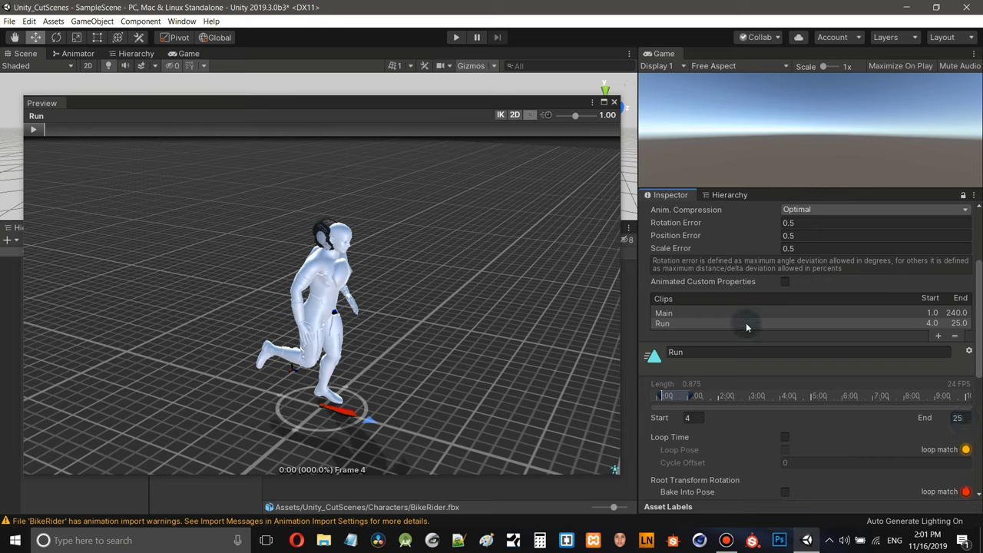
click(669, 315)
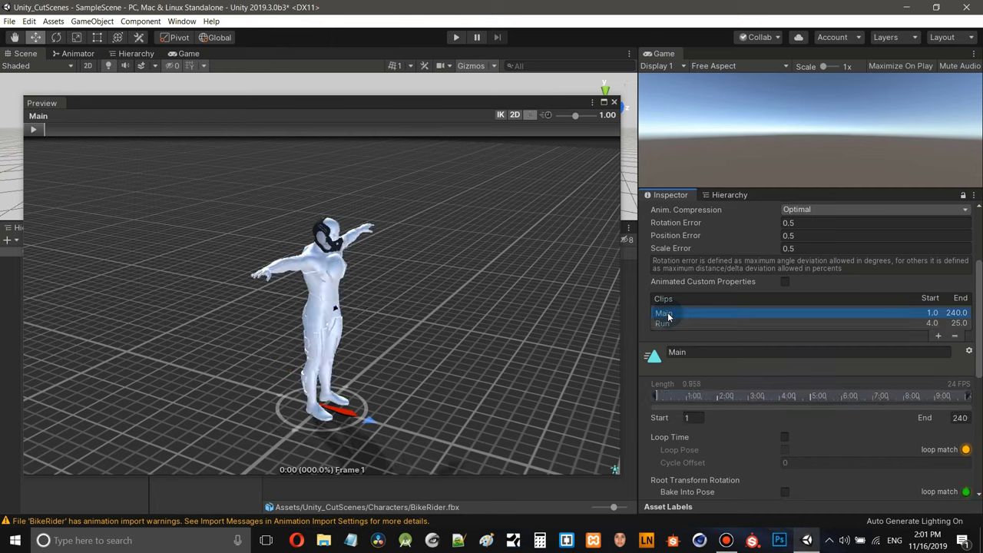
- Add a third clip, Main (1), spanning frames 1–240, and start renaming it
click(937, 335)
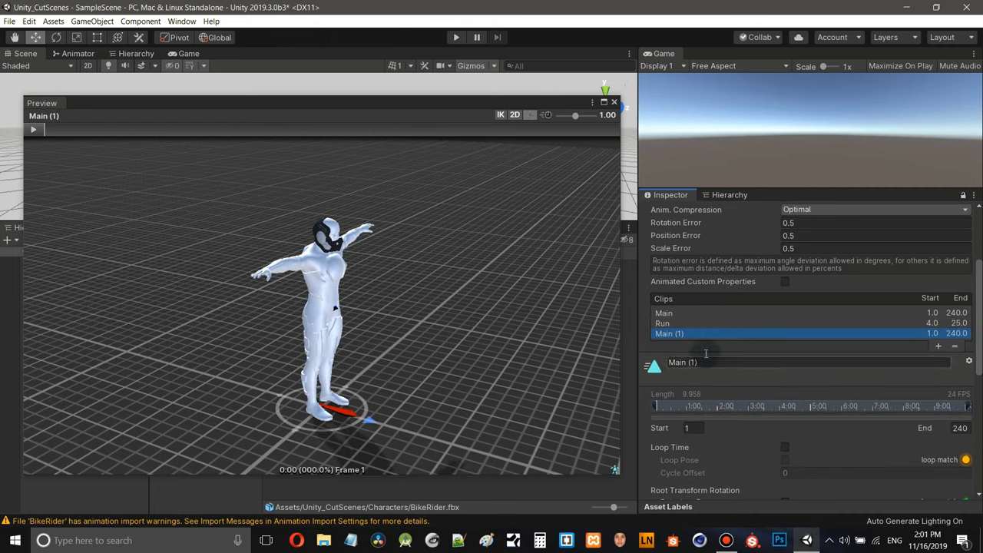
click(659, 324)
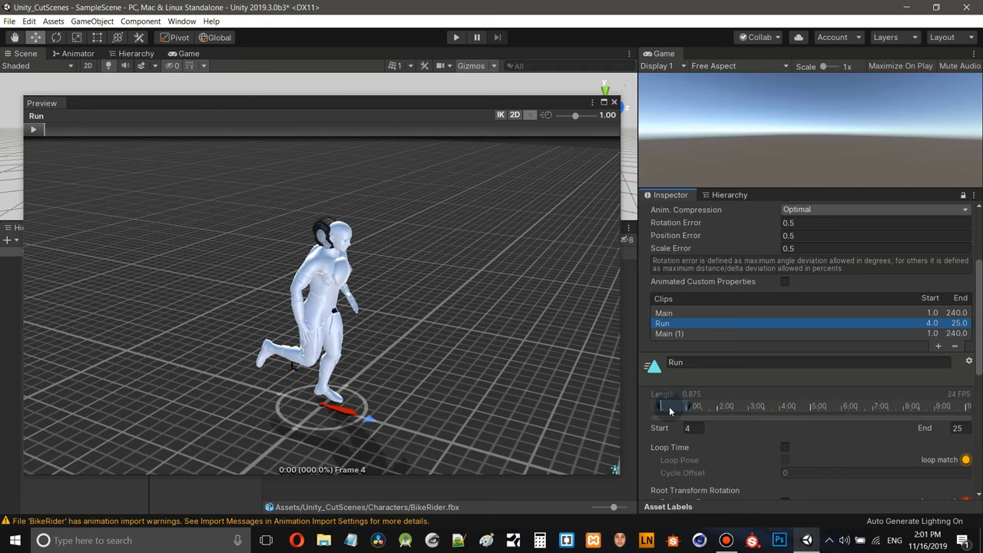
click(664, 314)
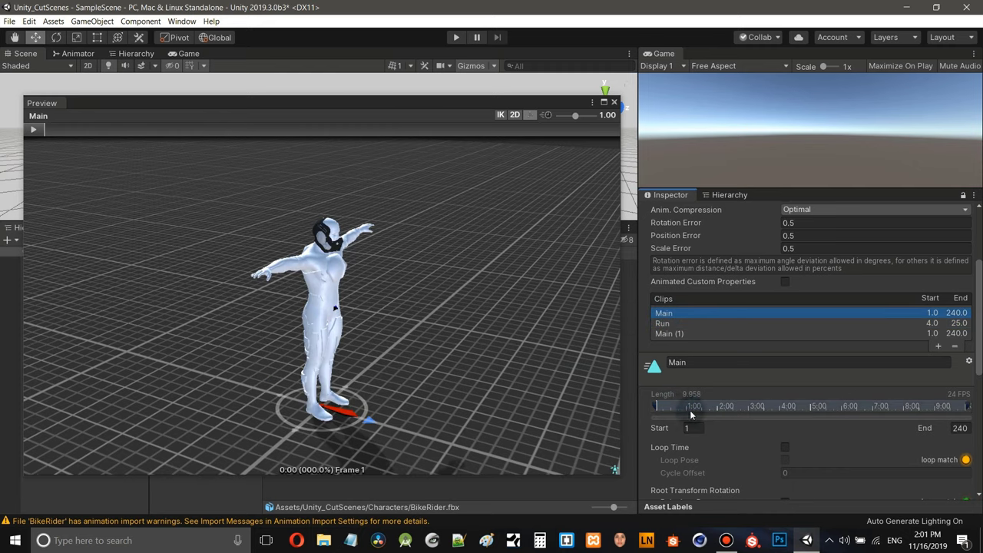
click(671, 336)
click(673, 361)
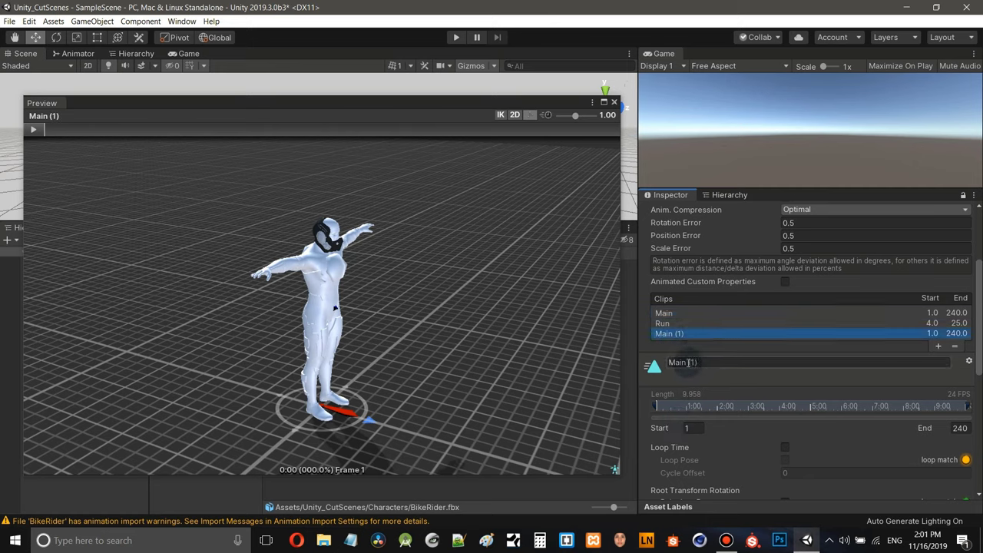
scroll(662, 338, down, 1)
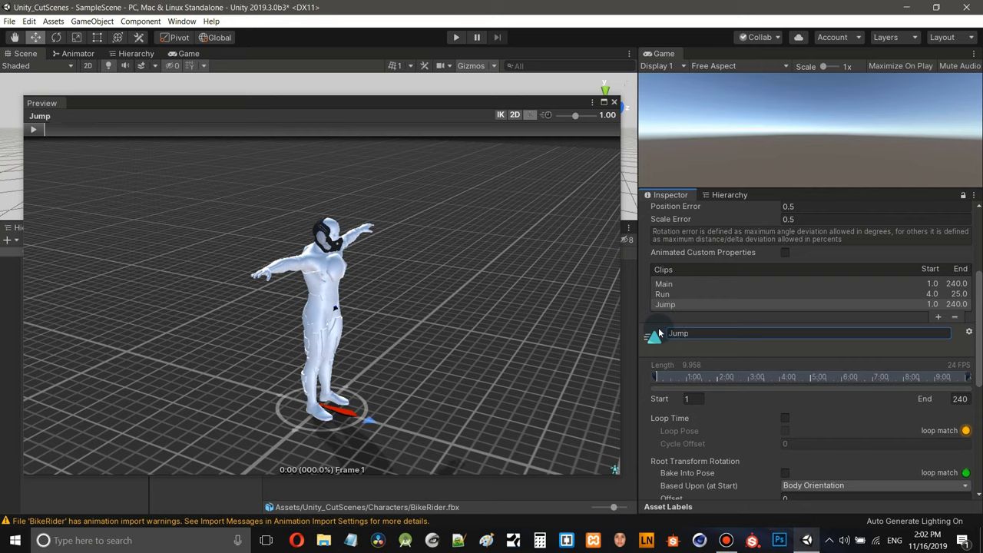
- Set the Jump clip's start frame to 25 and scrub the preview to find its end
drag(980, 373, 981, 393)
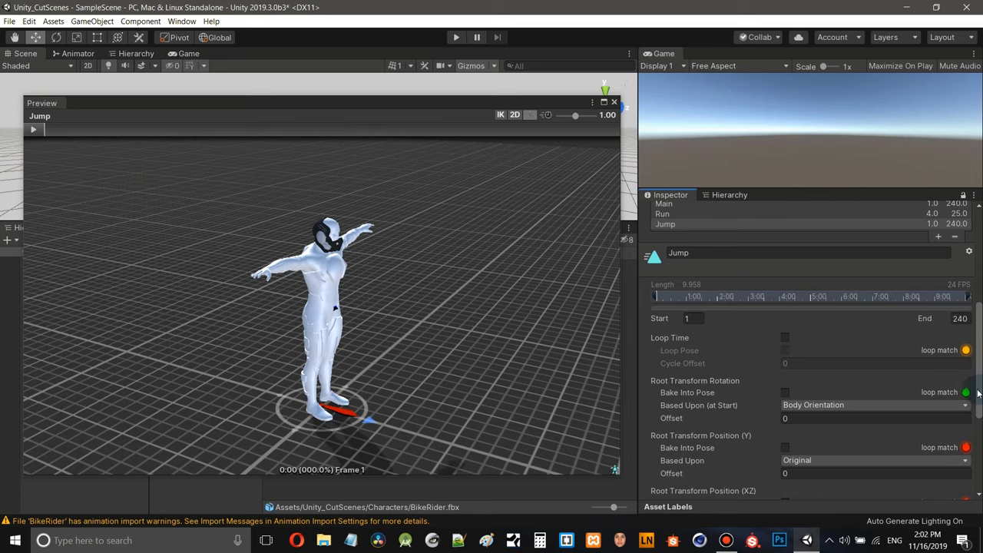
click(684, 320)
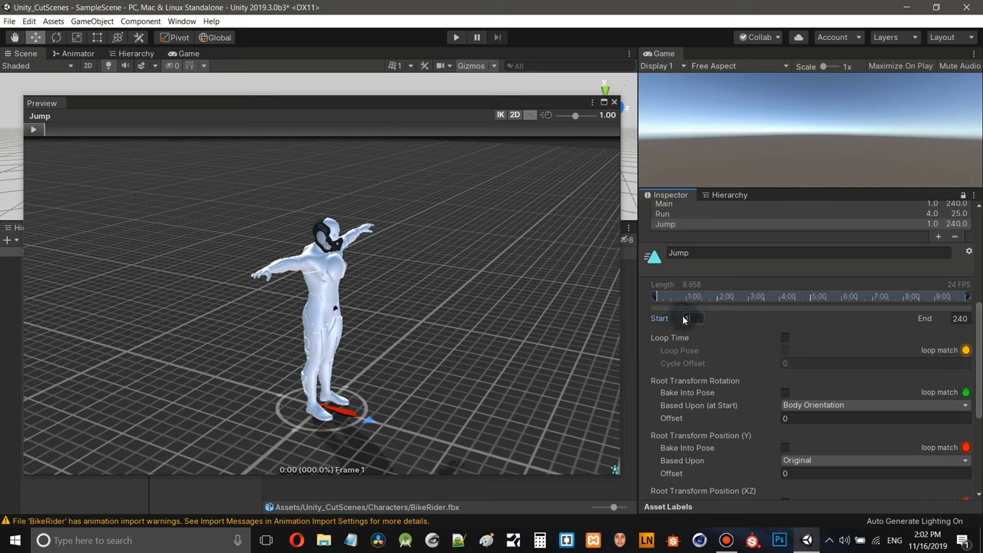
text(25)
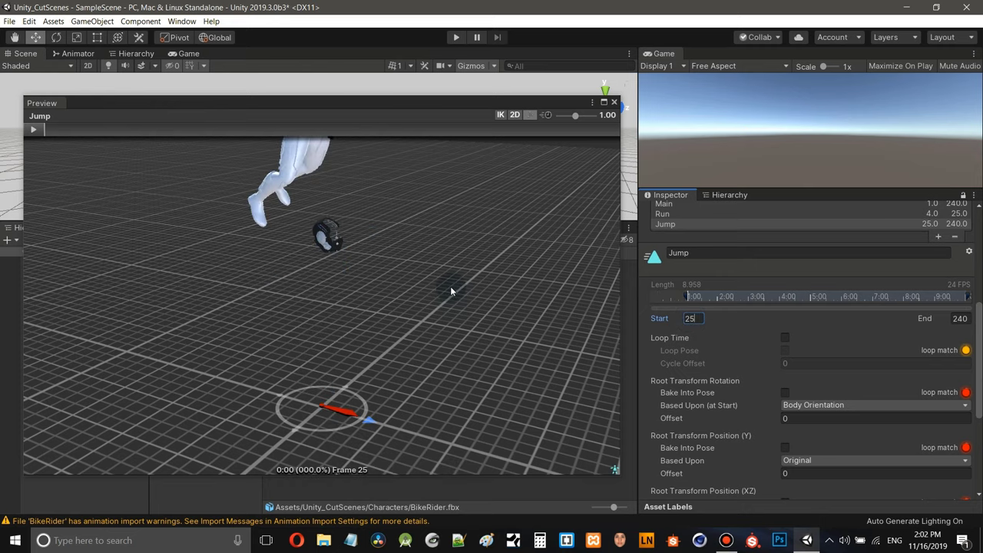
mouse_move(451, 290)
mouse_down()
mouse_move(437, 391)
mouse_move(377, 336)
mouse_move(435, 290)
mouse_move(455, 297)
mouse_move(450, 289)
mouse_up()
middle_drag(451, 290, 409, 261)
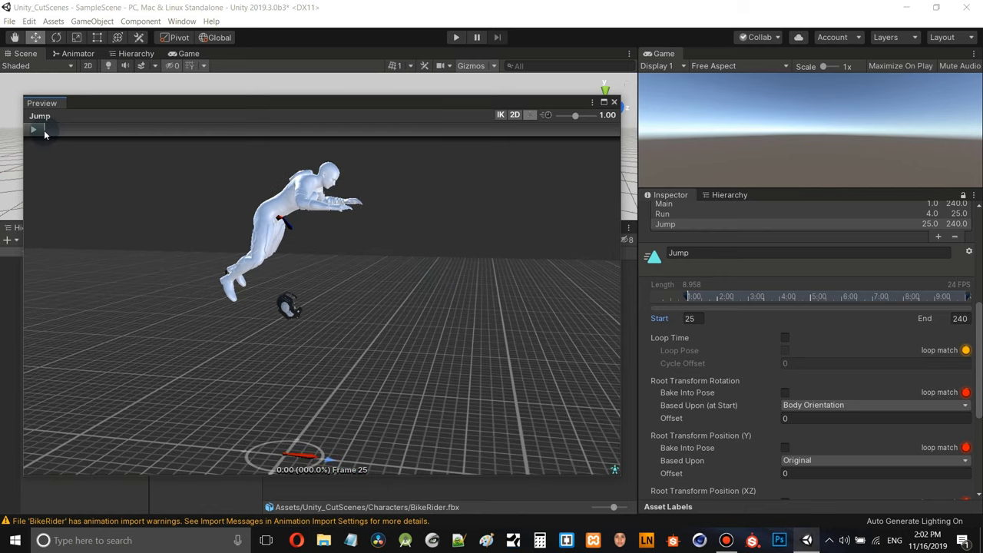
click(84, 141)
mouse_move(45, 130)
mouse_down()
mouse_move(115, 146)
mouse_move(84, 147)
mouse_move(95, 154)
mouse_move(38, 141)
mouse_move(50, 143)
mouse_up()
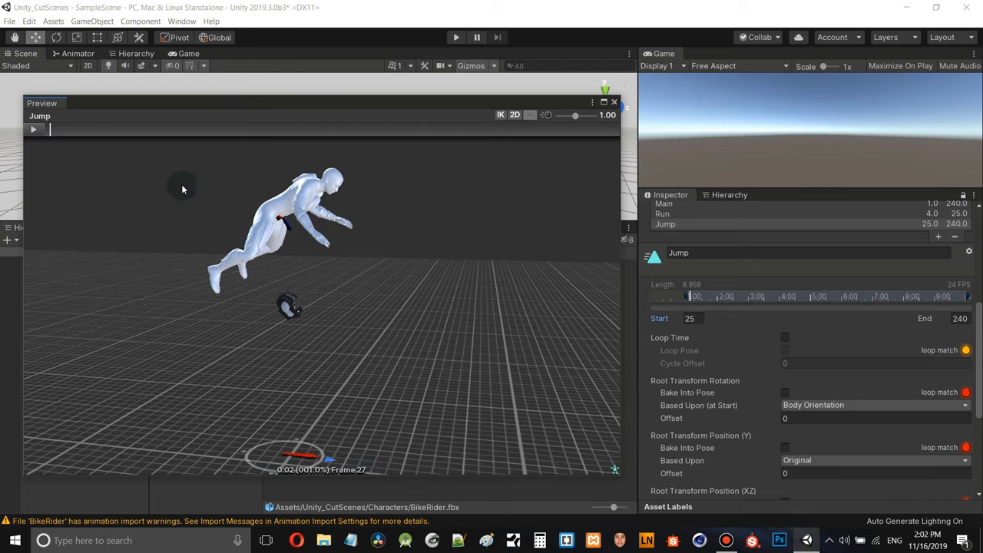
drag(50, 134, 113, 168)
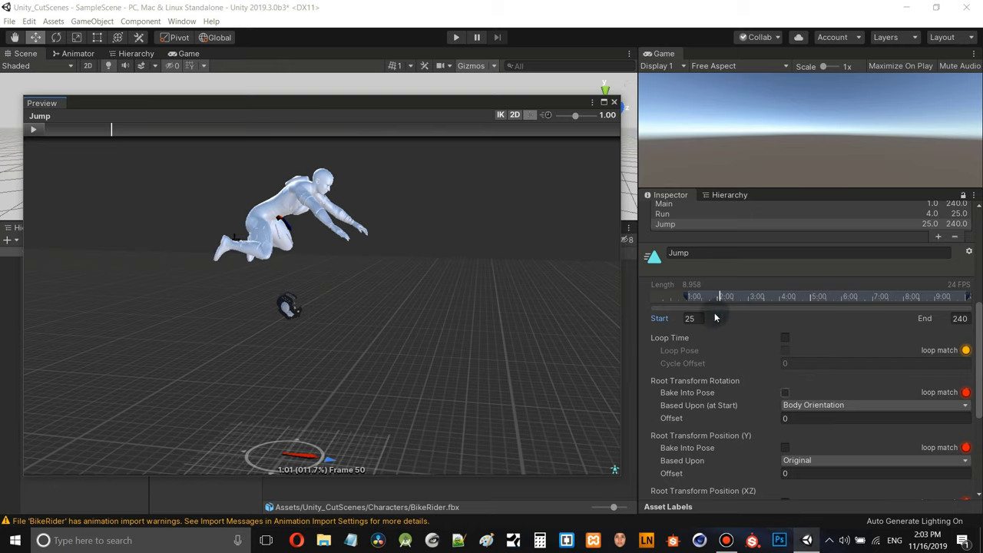
- Set the Jump clip's End to 50 and apply the change to BikeRider
click(970, 318)
text(25)
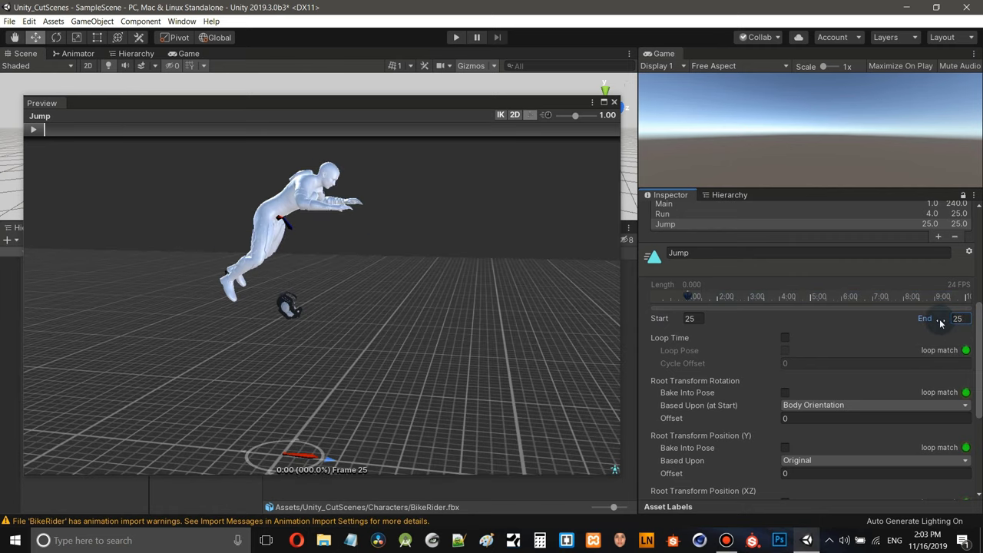
click(960, 319)
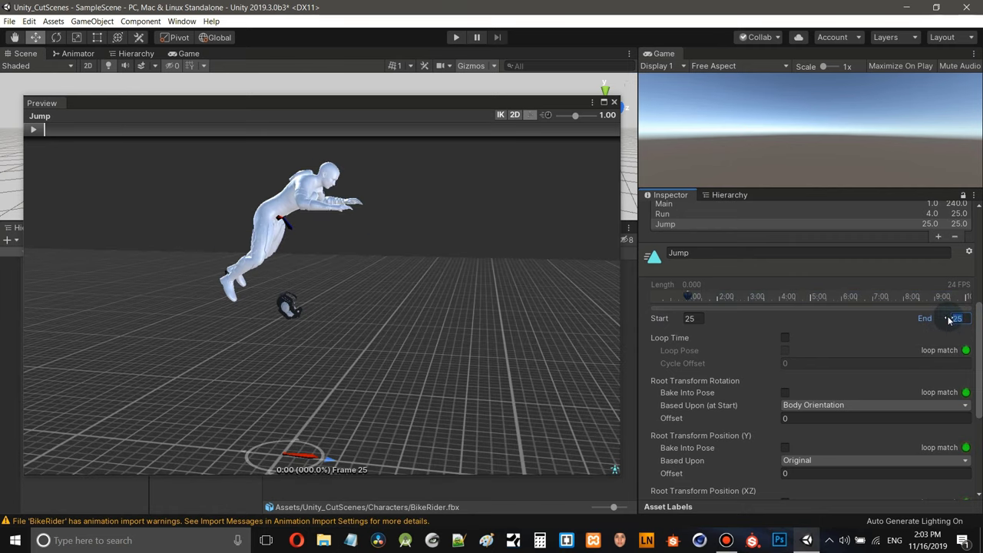
key(BackSpace)
key(BackSpace)
text(50)
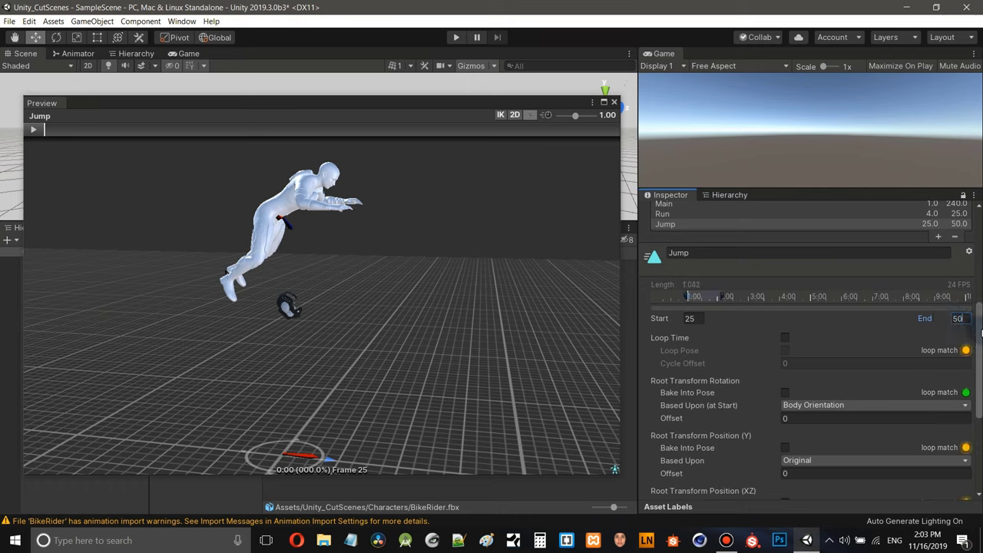
scroll(758, 308, down, 1)
scroll(758, 308, up, 2)
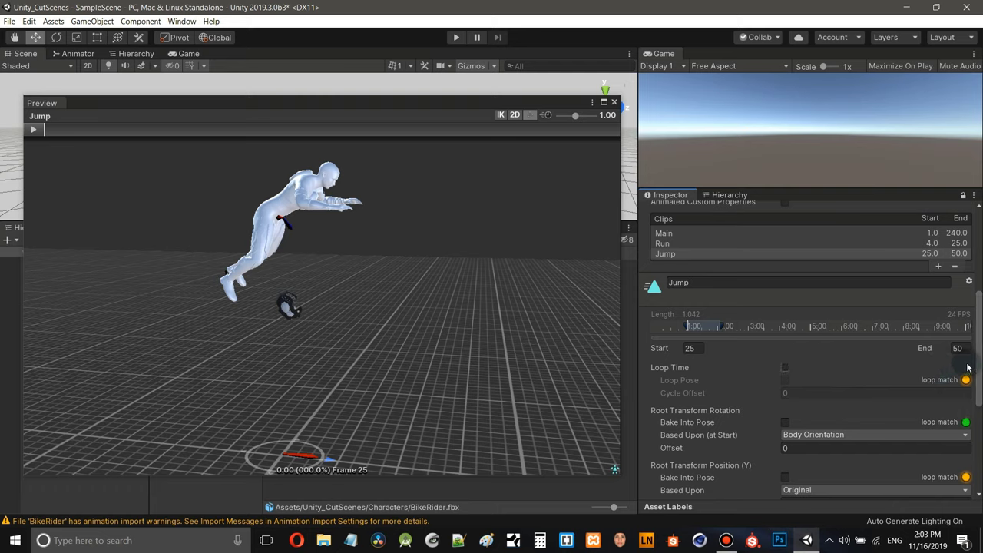
drag(982, 355, 981, 438)
click(963, 491)
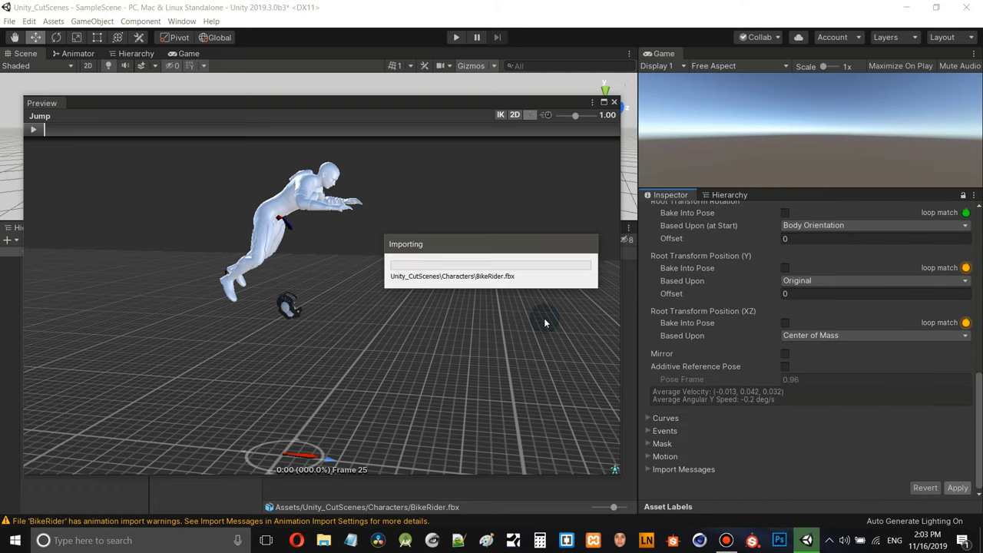
click(664, 326)
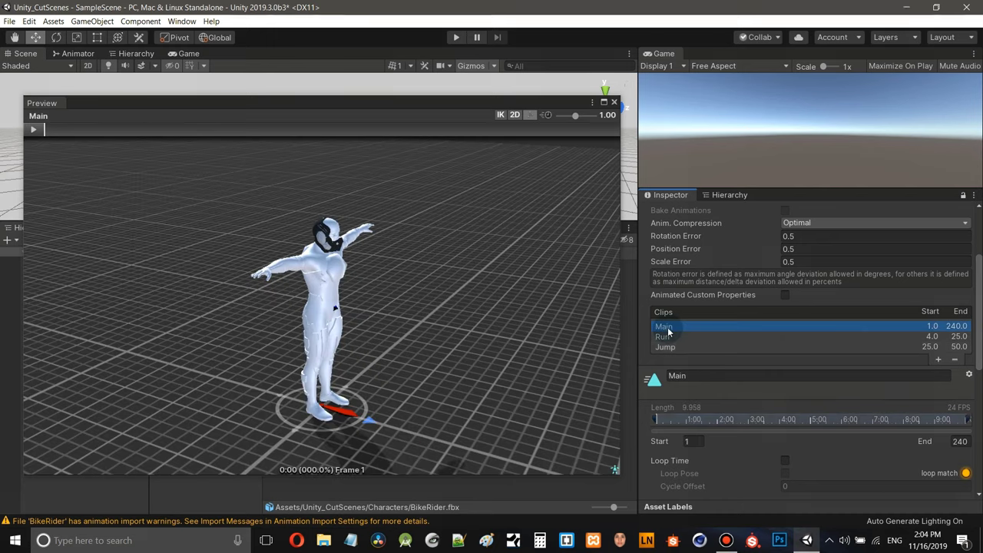
- Add a new clip copied from Main and name it Drive
click(938, 359)
click(695, 385)
text(Drive)
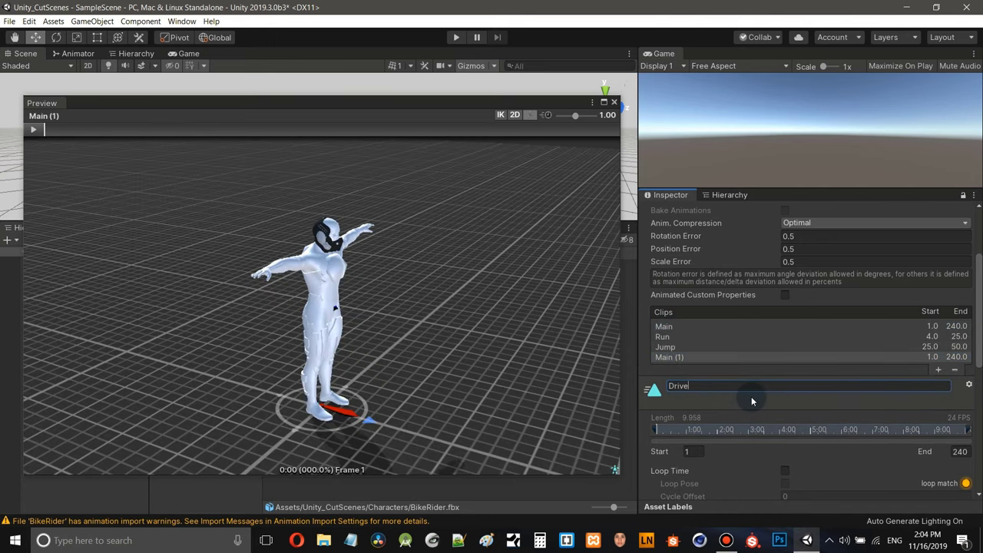
key(Return)
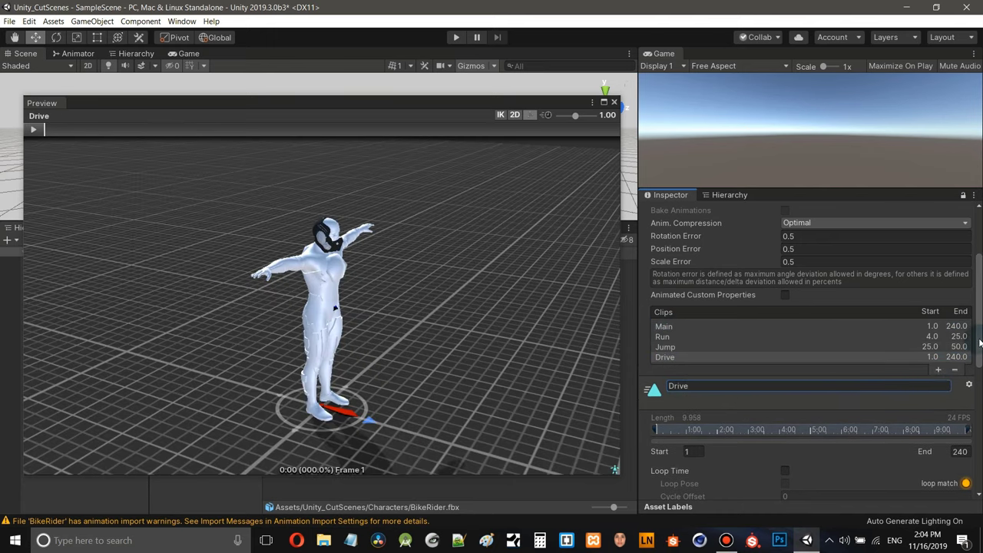
scroll(807, 338, down, 3)
- Set the Drive clip's start frame to 62
click(683, 362)
text(50)
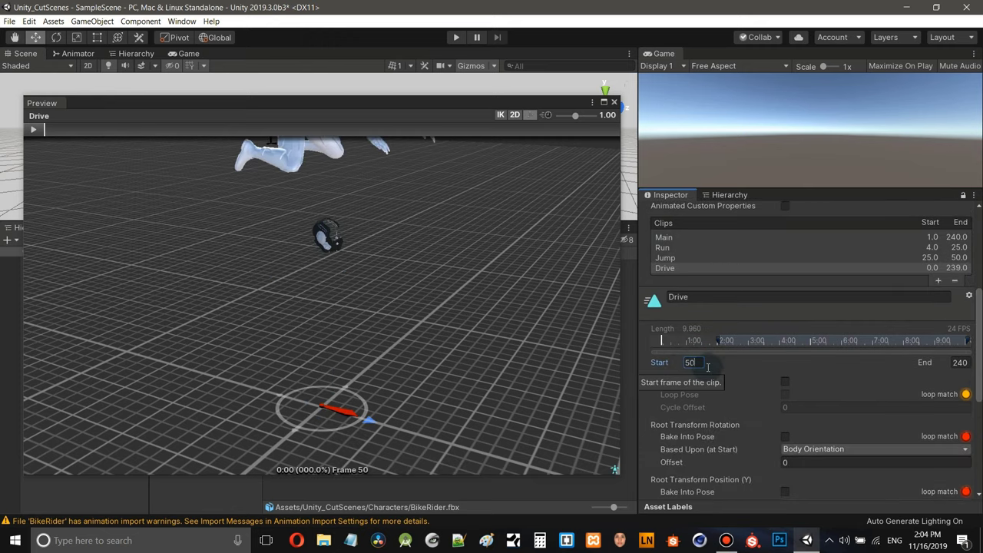
alt+drag(372, 273, 398, 289)
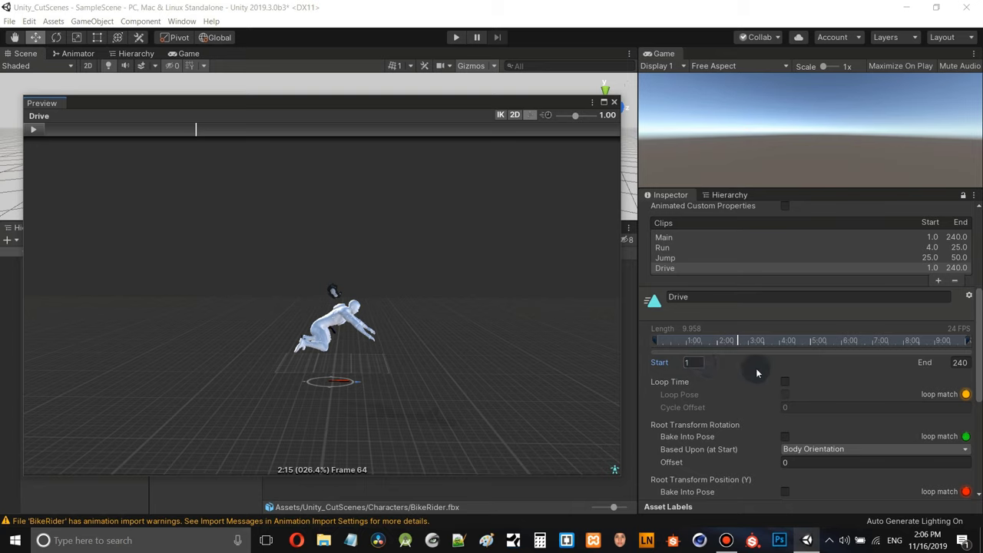
click(690, 361)
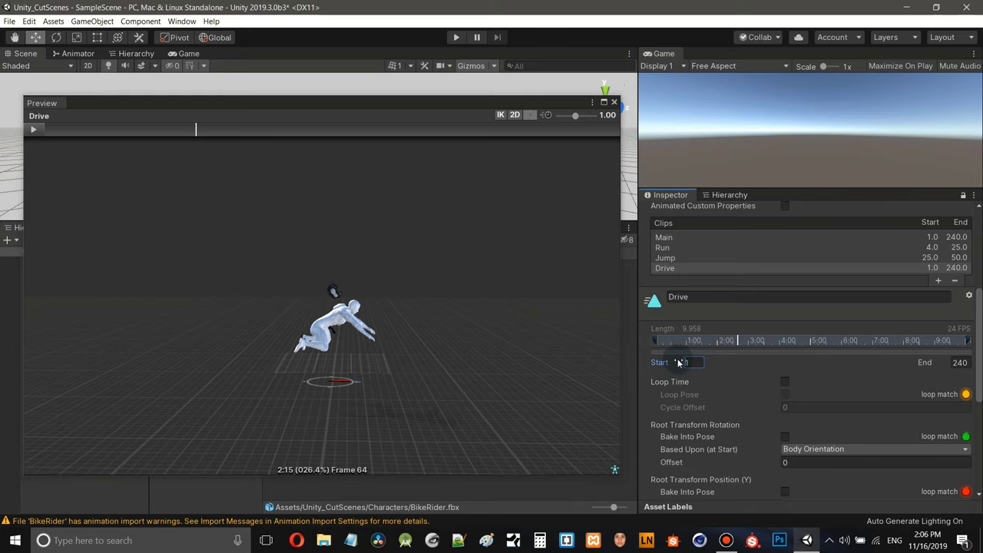
double_click(691, 361)
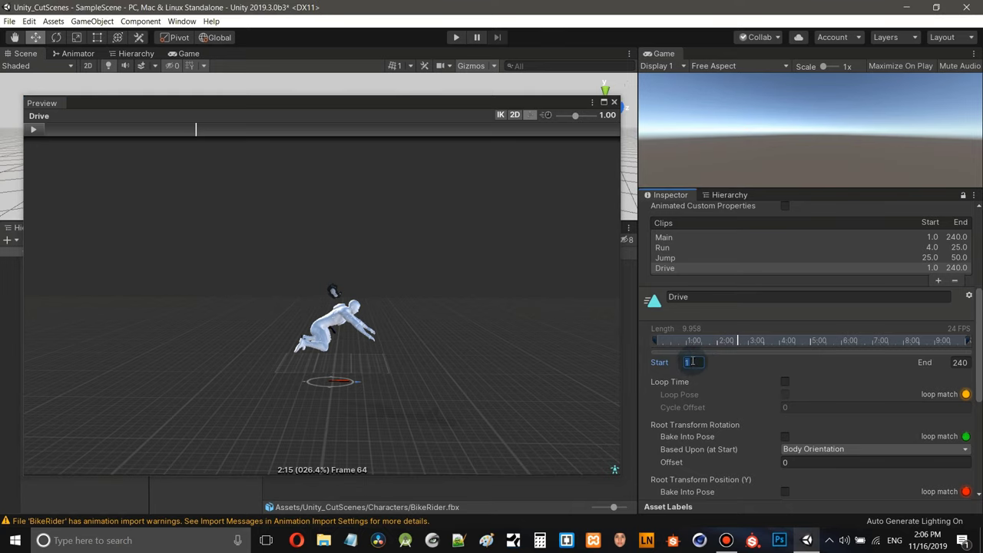
text(62)
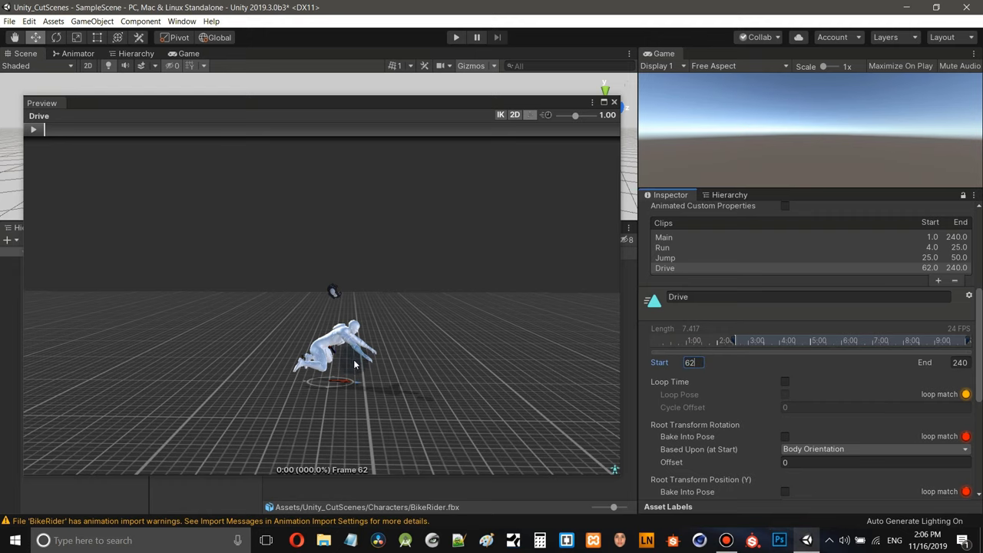
- Frame the rider in the preview and scrub the Drive animation to frame 80
scroll(355, 364, up, 3)
middle_drag(355, 364, 352, 162)
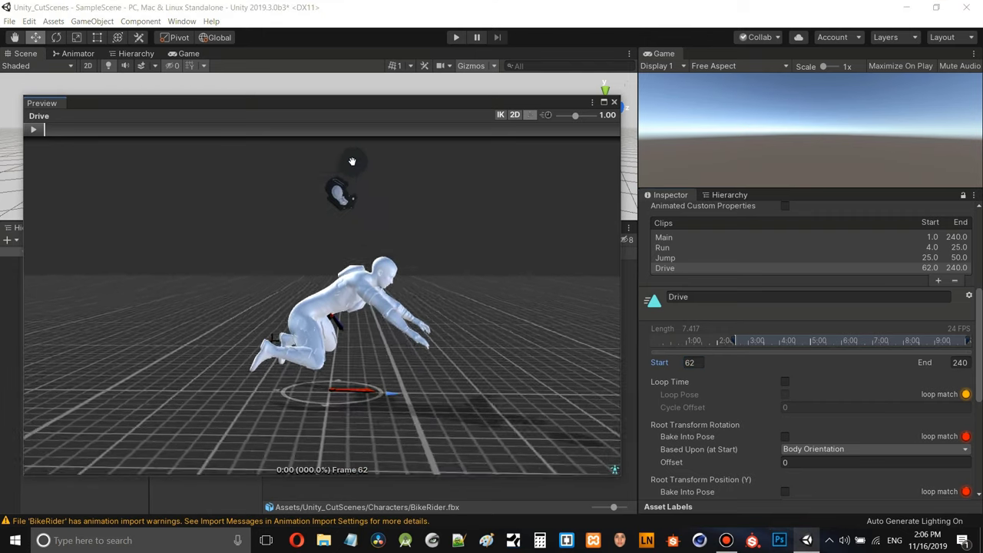
scroll(352, 161, up, 2)
scroll(384, 256, up, 2)
middle_drag(383, 256, 275, 277)
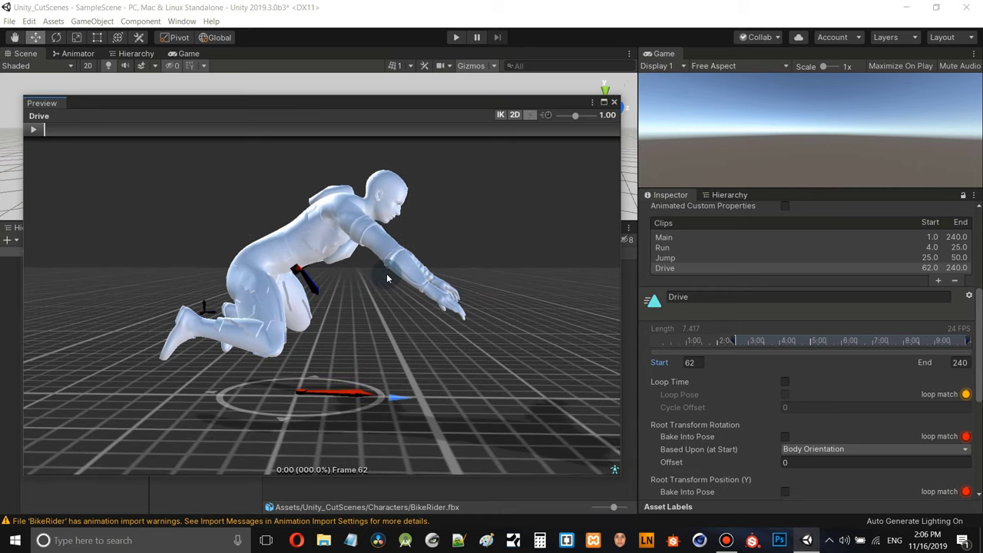
drag(386, 273, 117, 200)
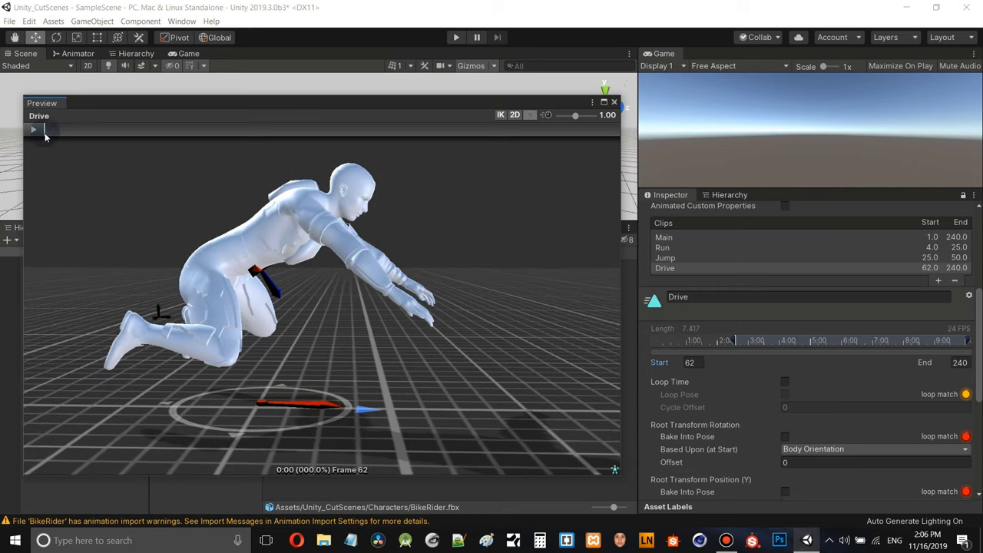
drag(46, 134, 93, 142)
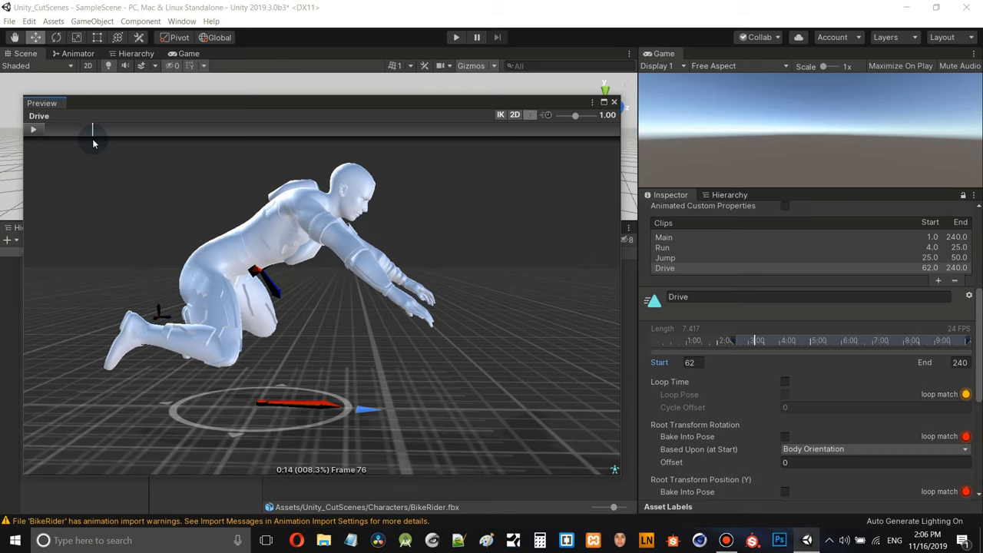
drag(104, 146, 105, 147)
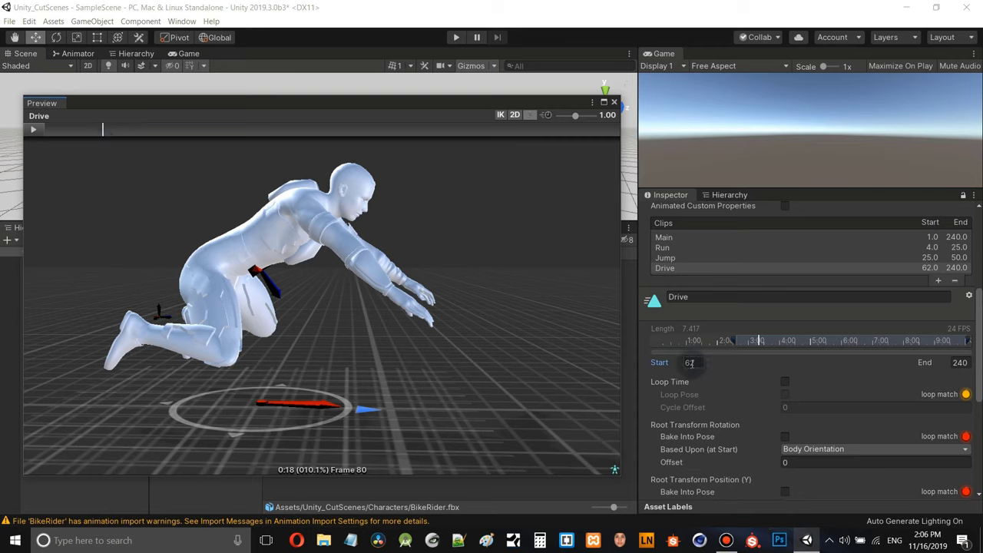
- Set the Drive clip's End to 80 and apply it to the model
click(967, 362)
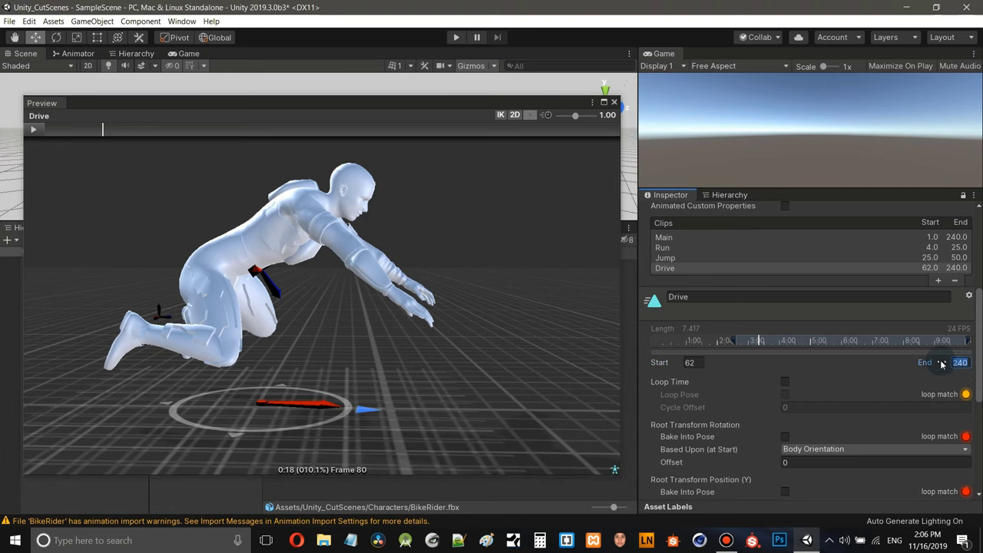
text(8)
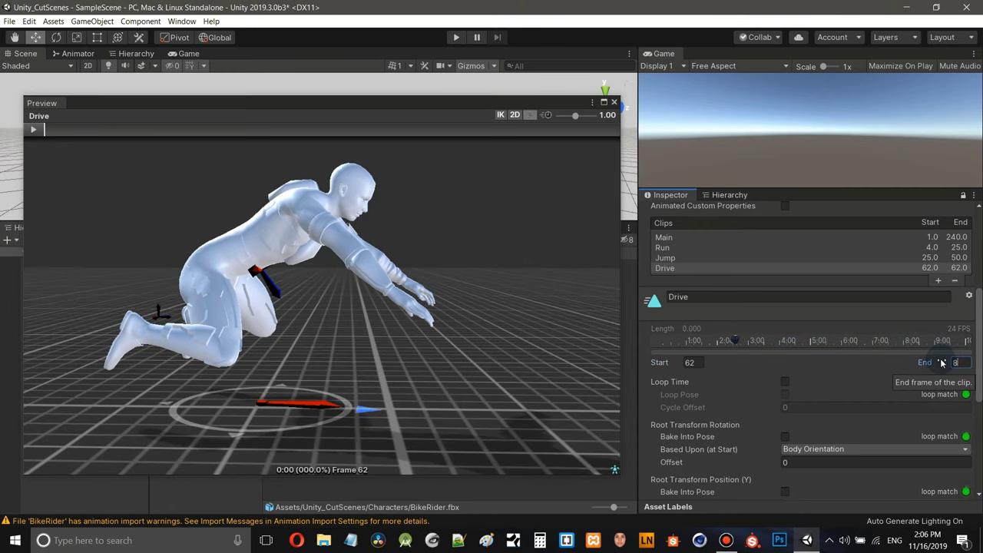
text(0)
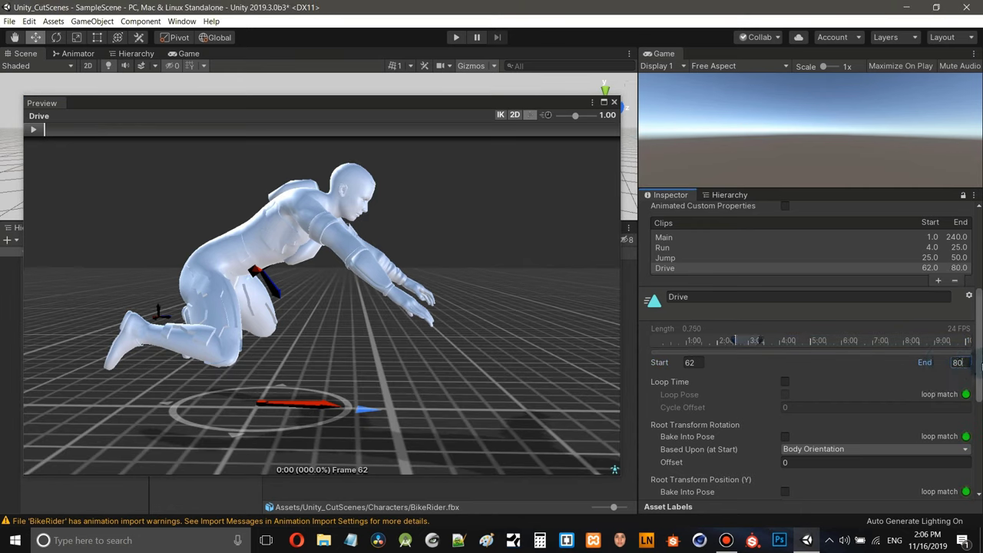
scroll(806, 345, down, 4)
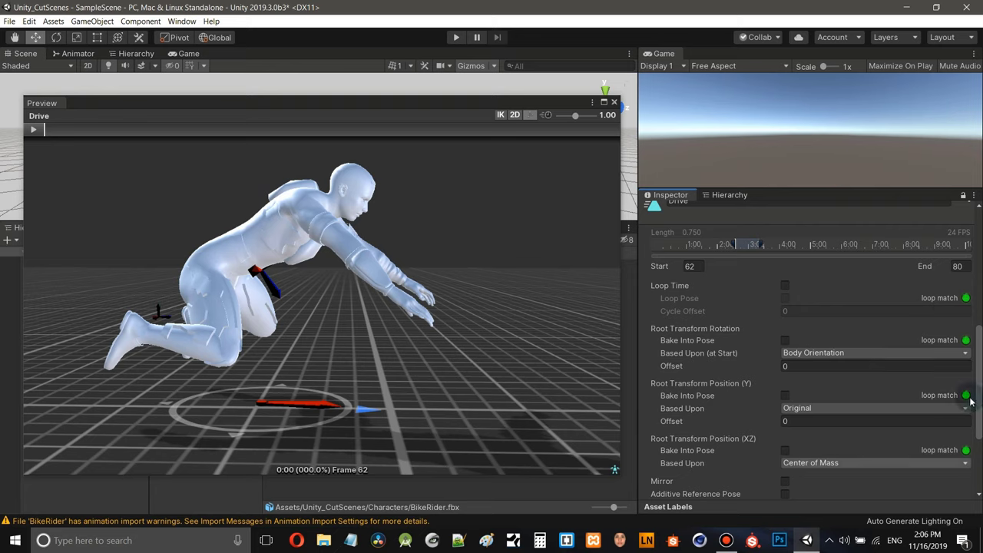
scroll(974, 430, down, 5)
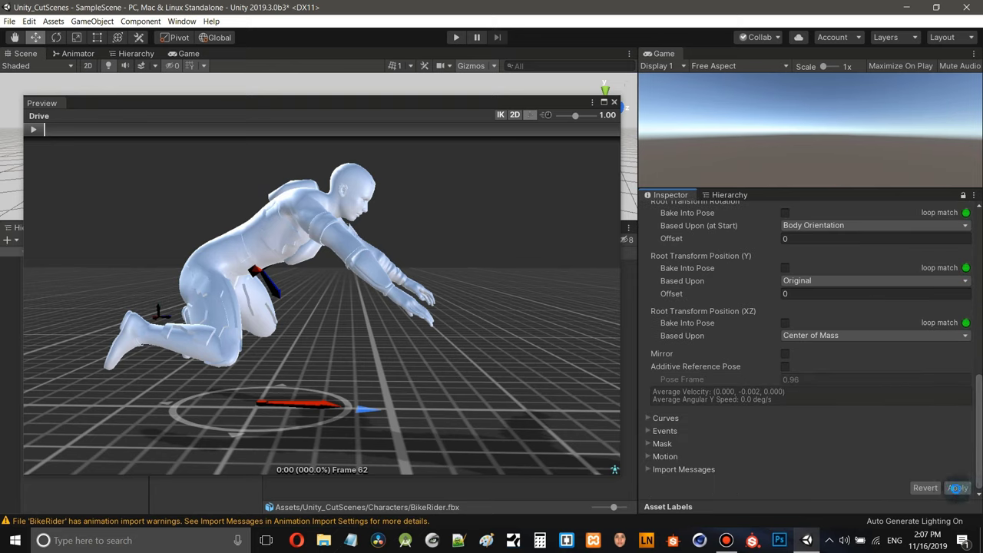
click(957, 488)
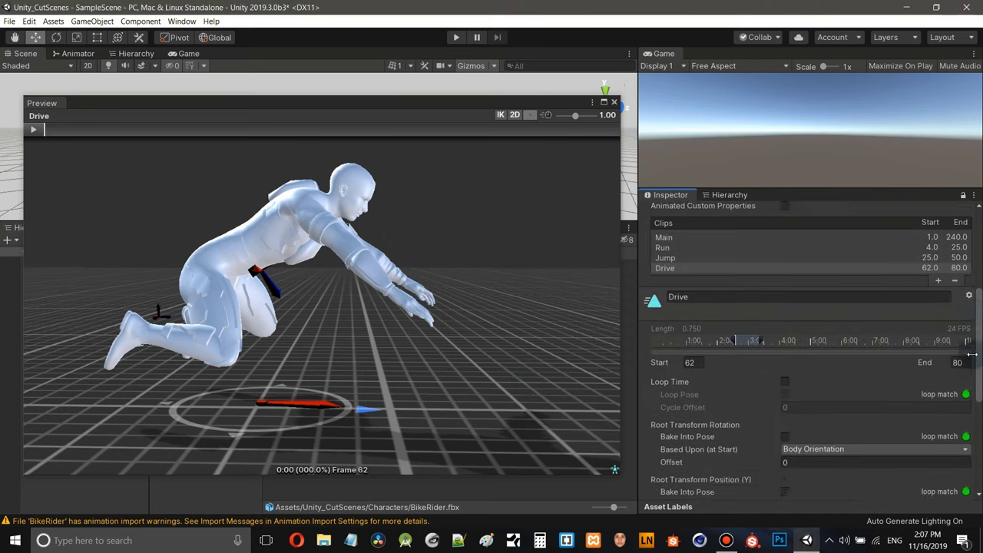
click(665, 298)
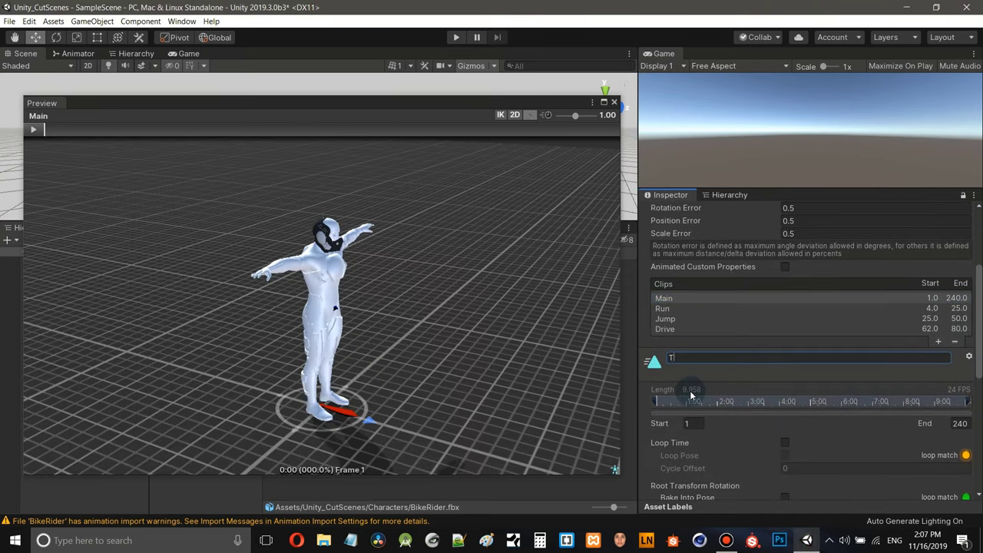
- Add a Throw clip copied from Main and set its range to frames 80–113
click(938, 341)
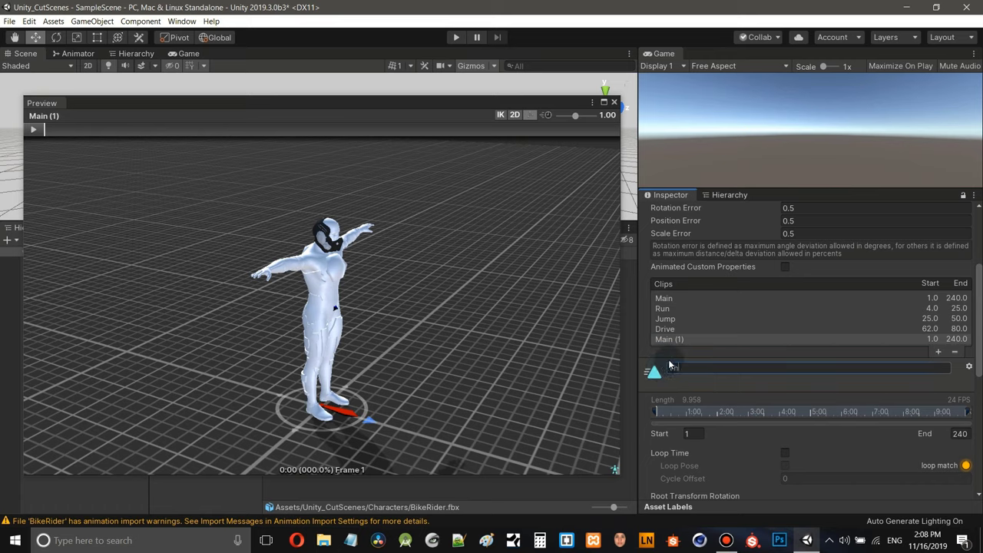
scroll(676, 372, down, 3)
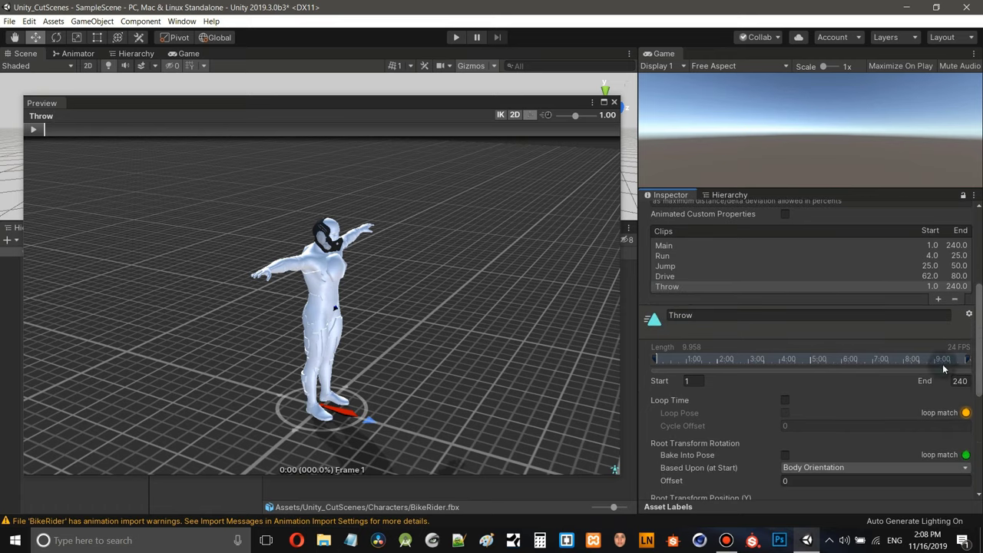
click(689, 381)
text(62)
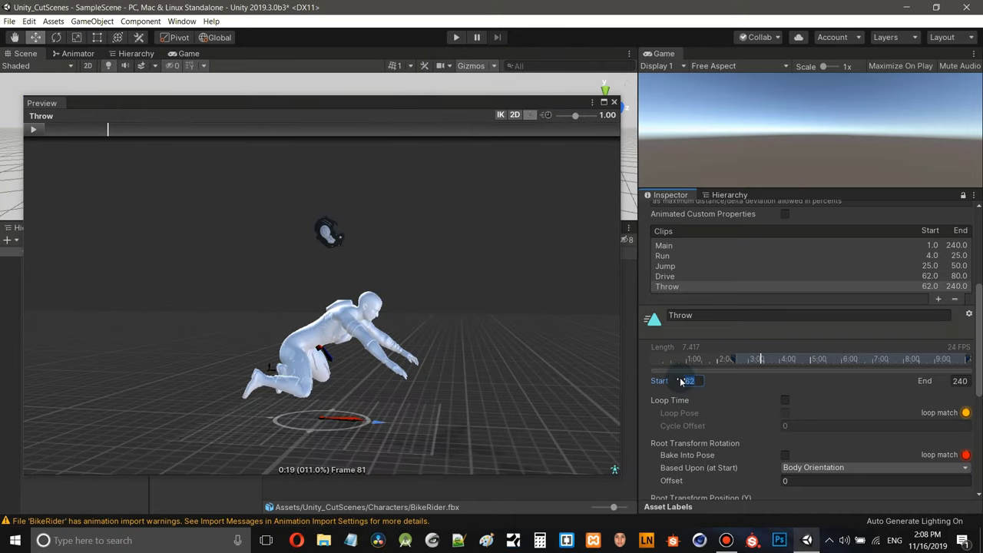
text(80)
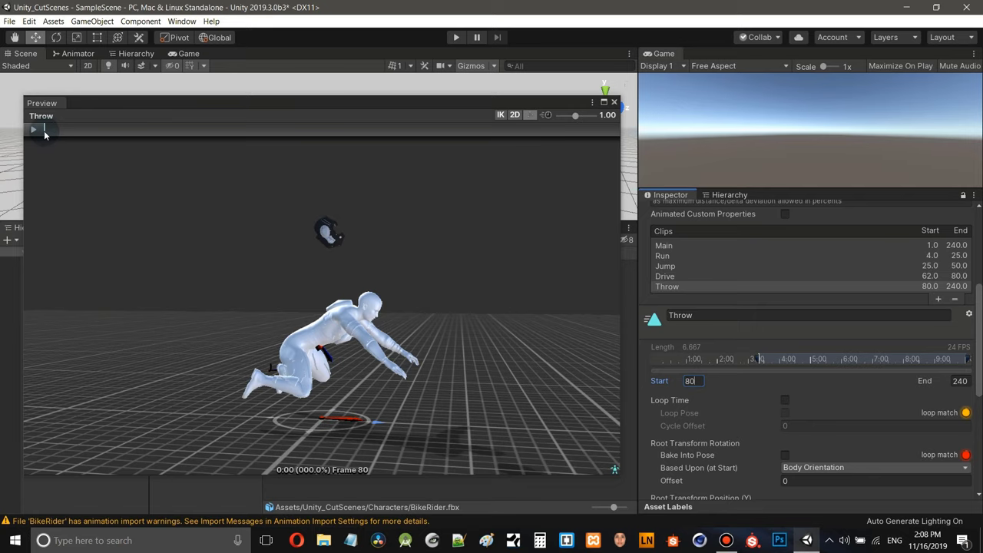
drag(44, 131, 164, 138)
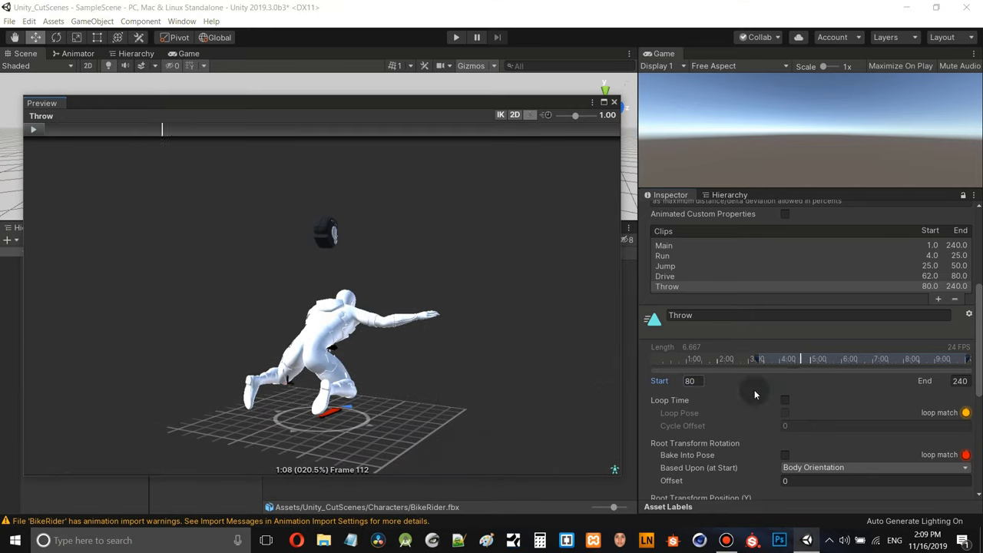
click(959, 381)
text(113)
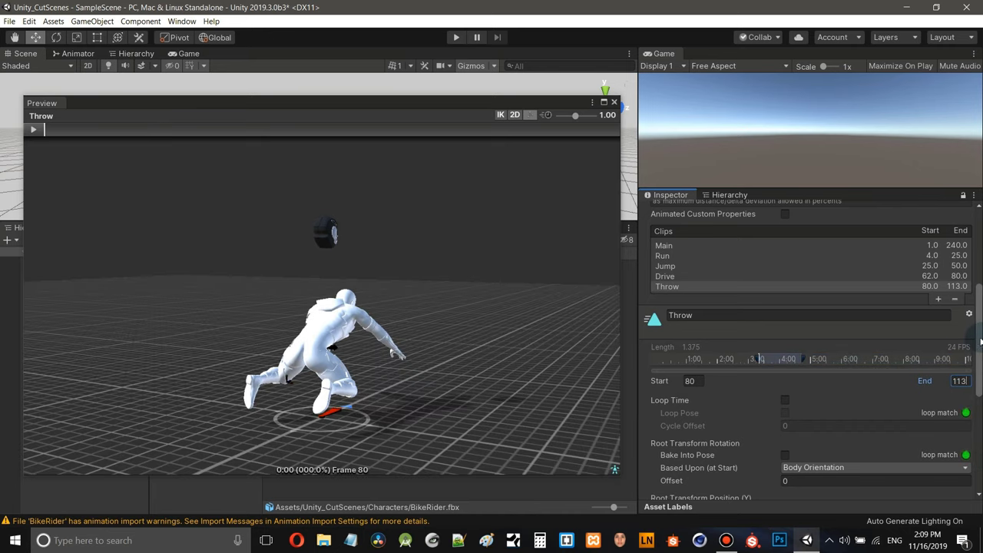
- Apply the Throw clip edits to the BikeRider import and scroll to the Clips list
drag(977, 338, 981, 456)
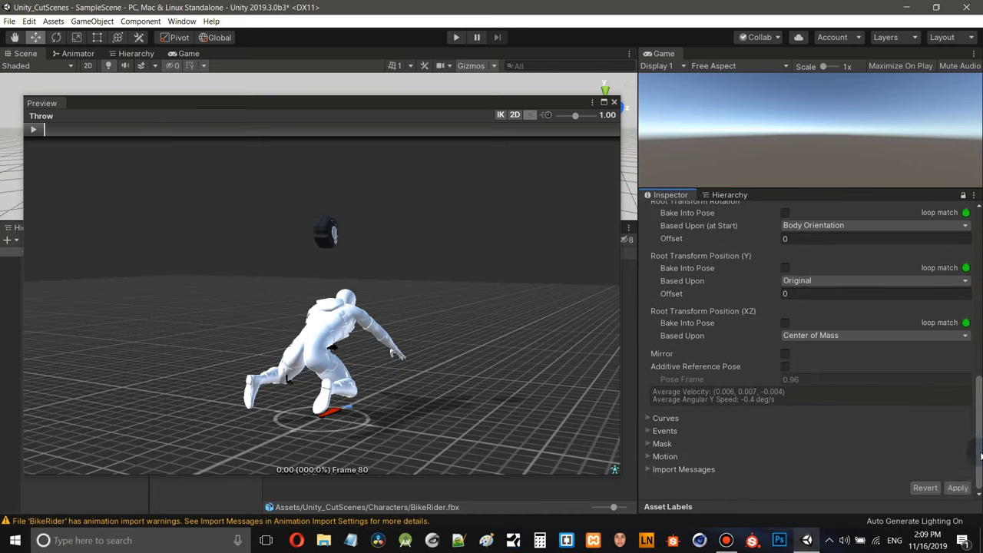
click(958, 487)
click(668, 433)
scroll(768, 345, down, 2)
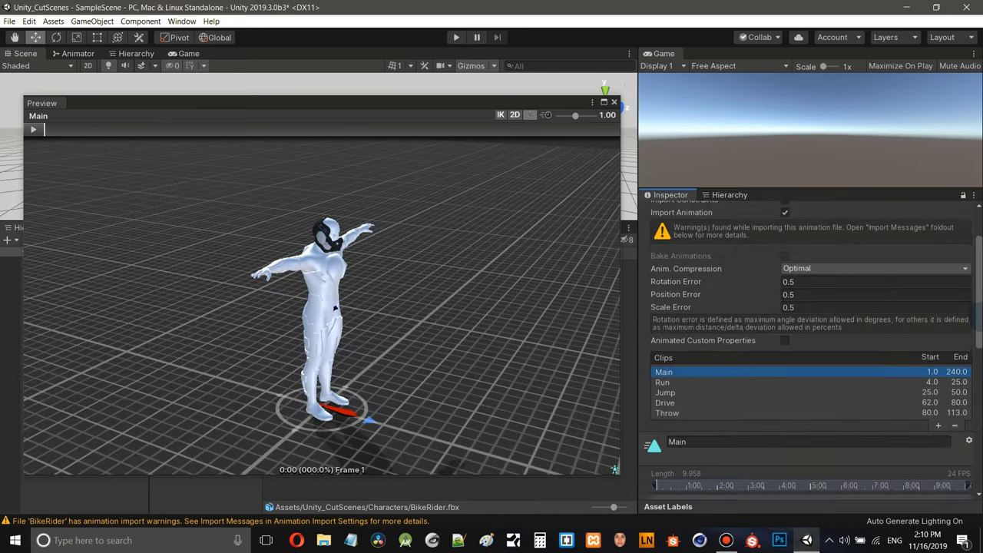
scroll(940, 345, down, 2)
- Add a new clip to the list and rename it Fall
click(938, 328)
click(769, 345)
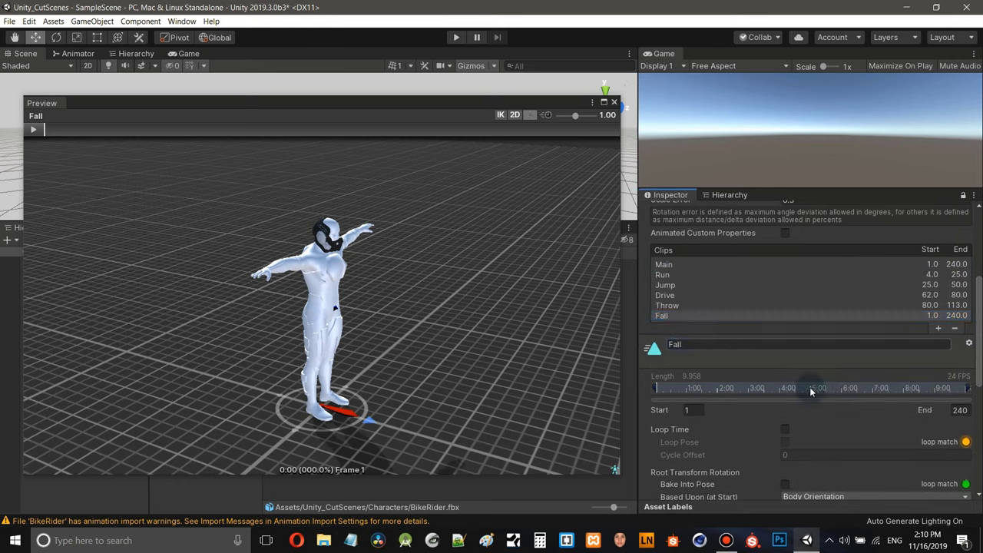
scroll(811, 392, down, 3)
drag(57, 133, 380, 134)
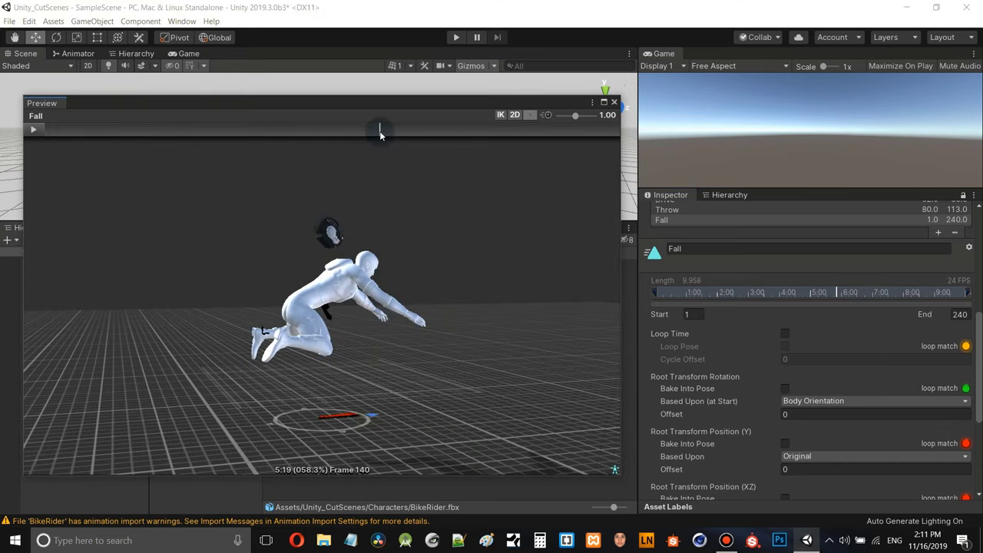
- Set the Fall clip to Start 140 and End 172
click(691, 314)
text(140)
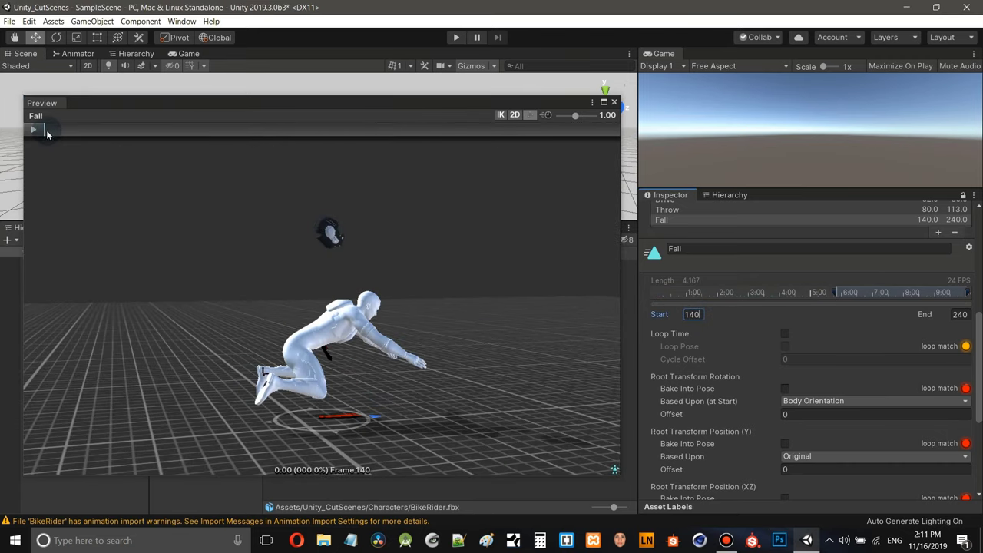
click(956, 314)
text(1)
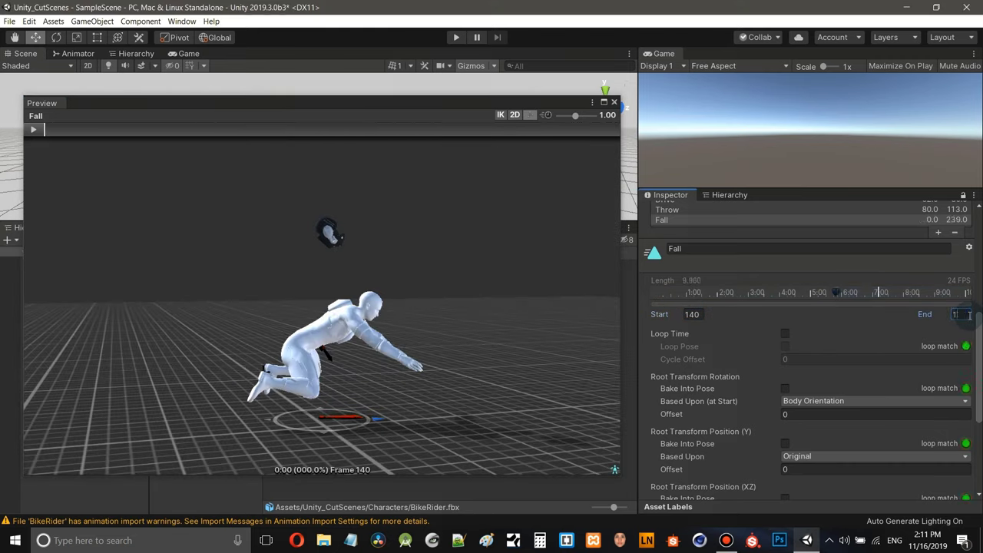
text(72)
key(Return)
scroll(972, 399, down, 5)
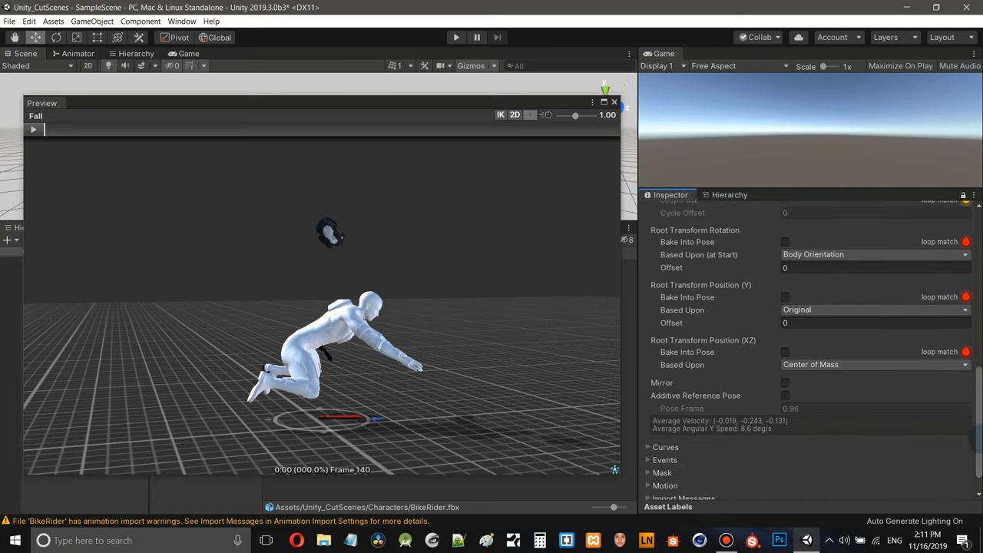
scroll(975, 438, down, 2)
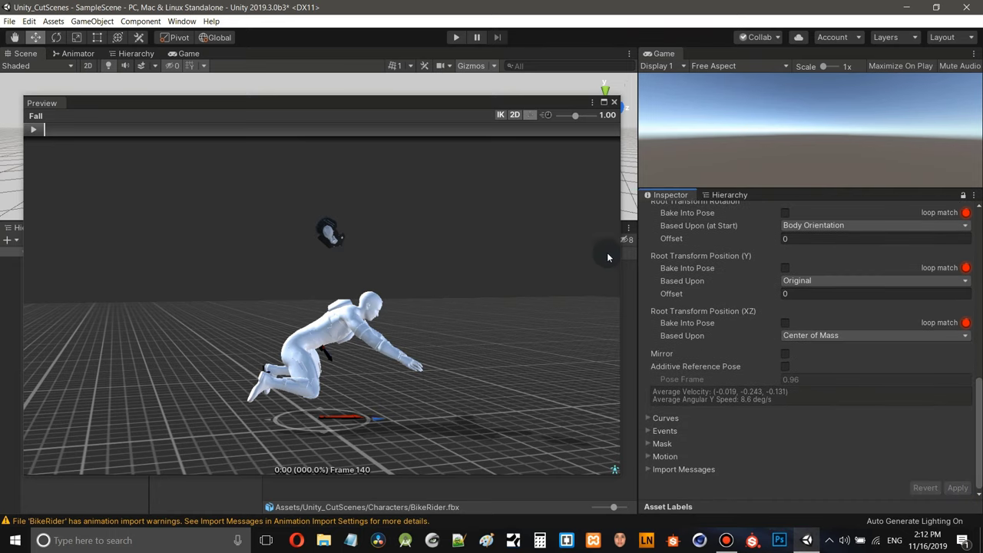
click(614, 104)
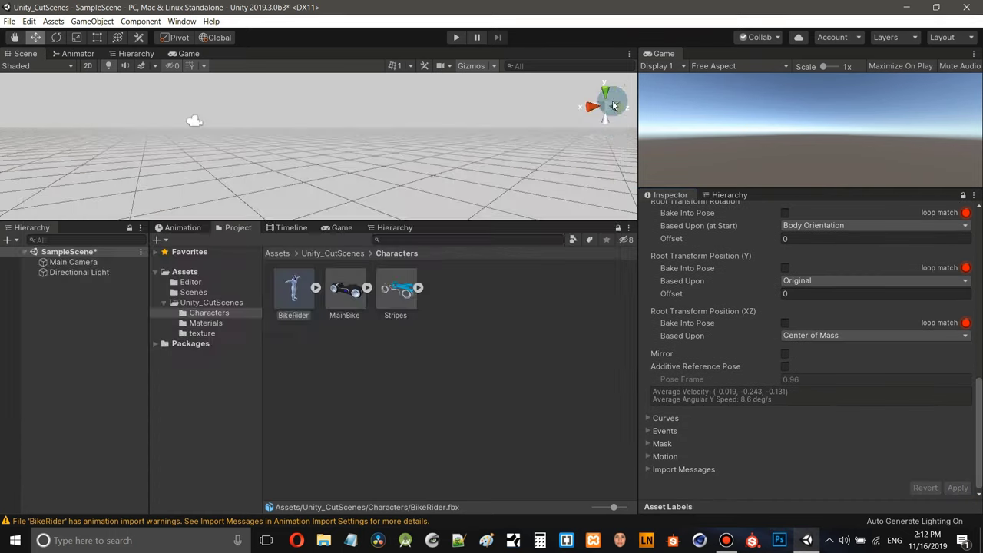
drag(979, 438, 889, 320)
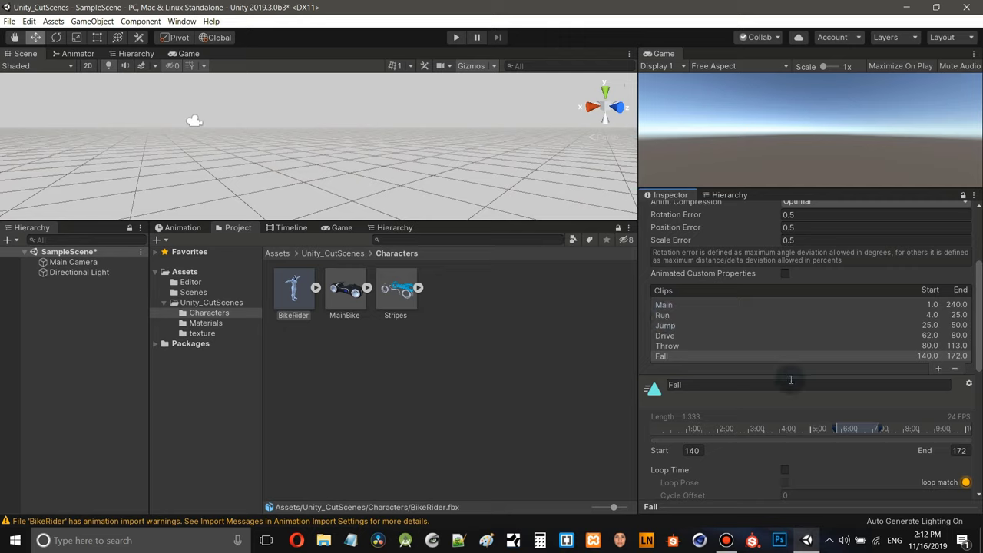
click(665, 306)
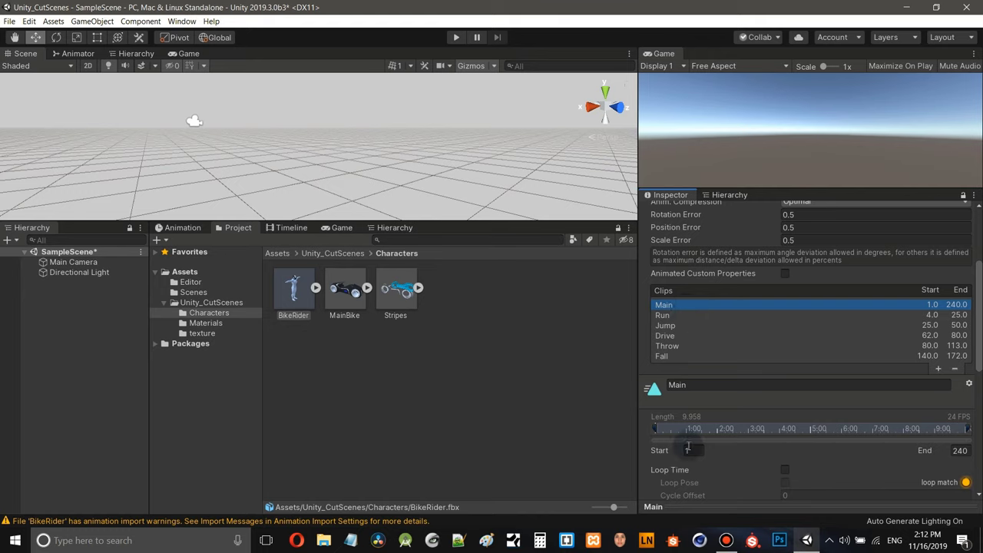
click(662, 316)
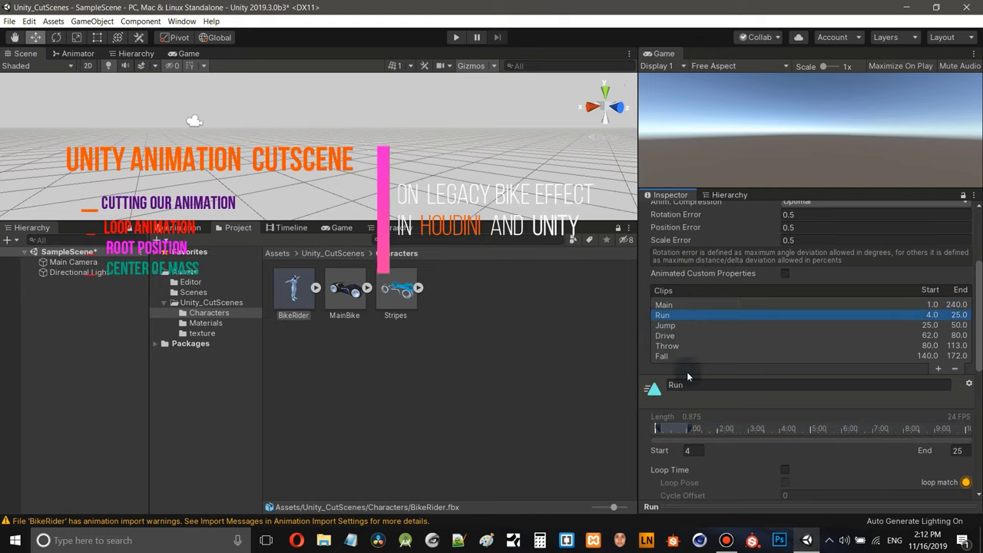
click(672, 326)
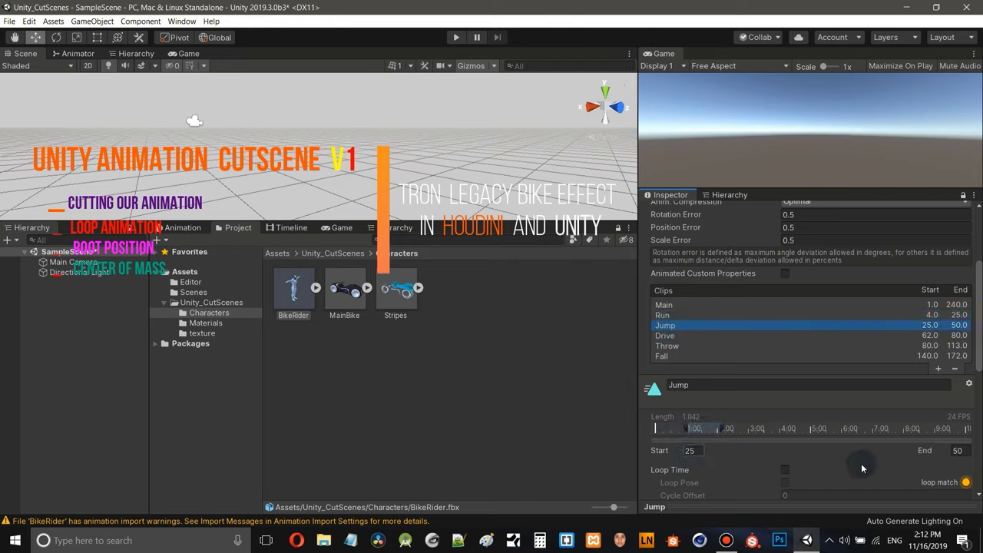
click(667, 337)
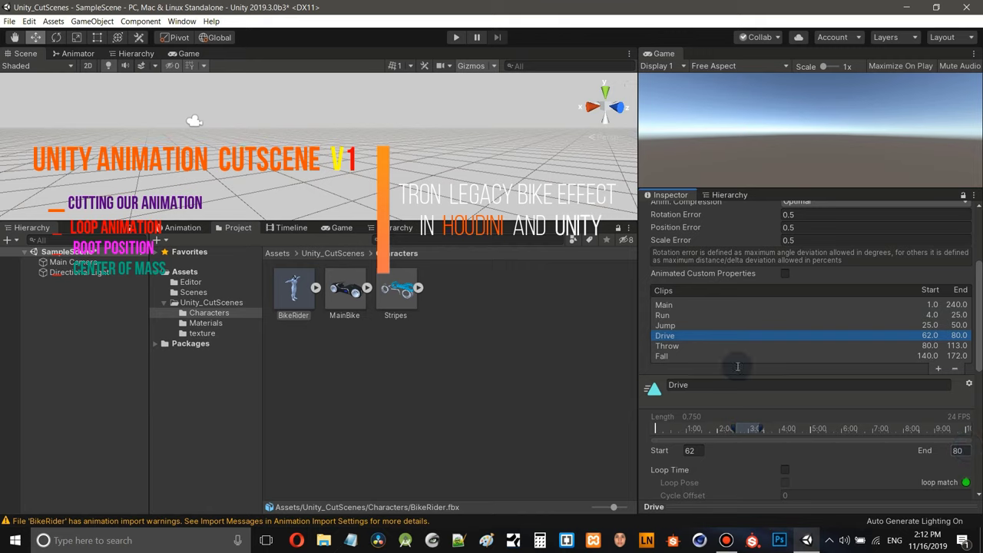
click(667, 346)
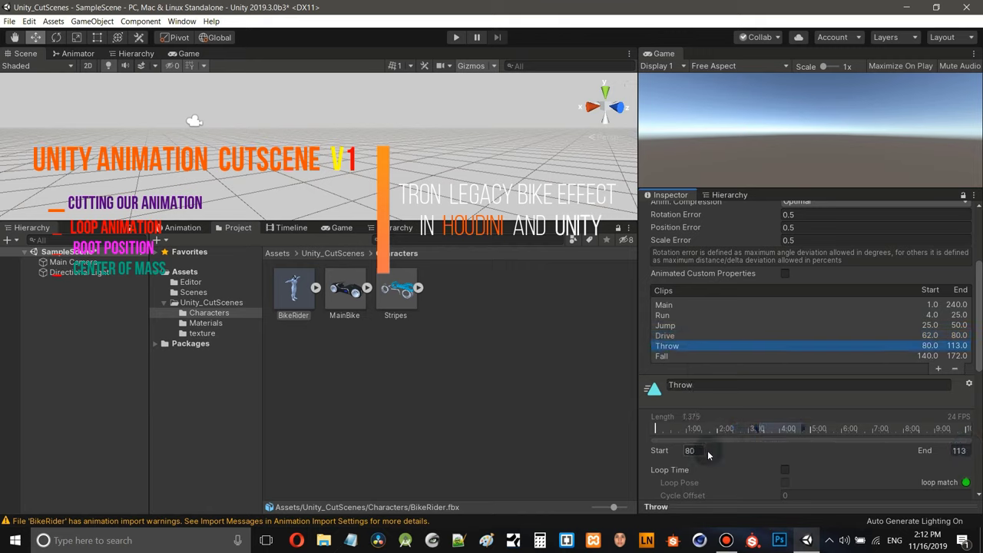
click(664, 357)
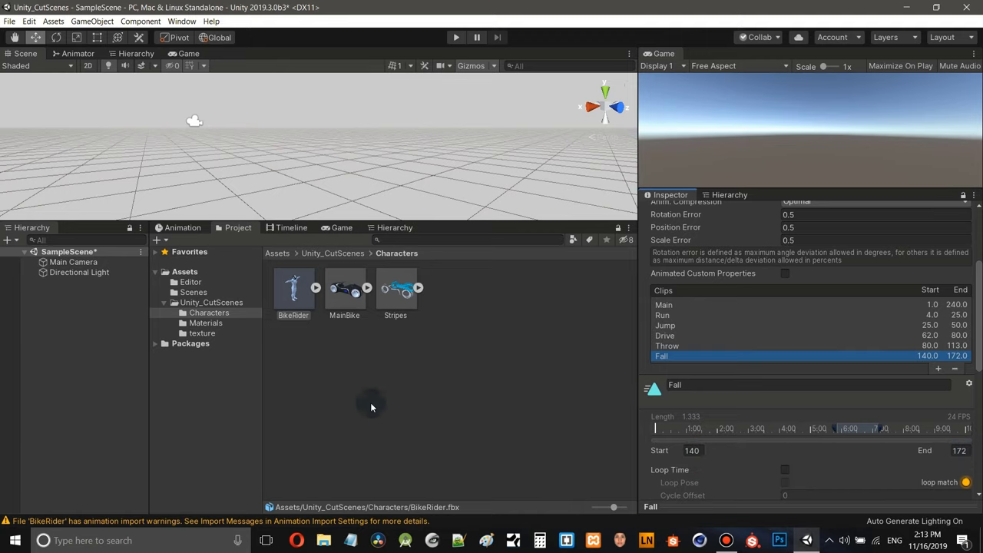
click(835, 504)
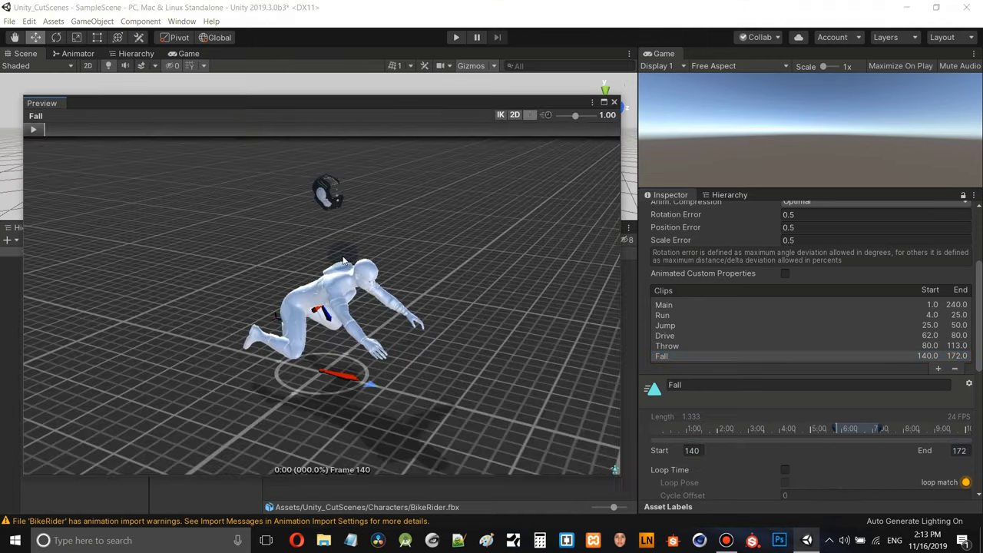
click(614, 102)
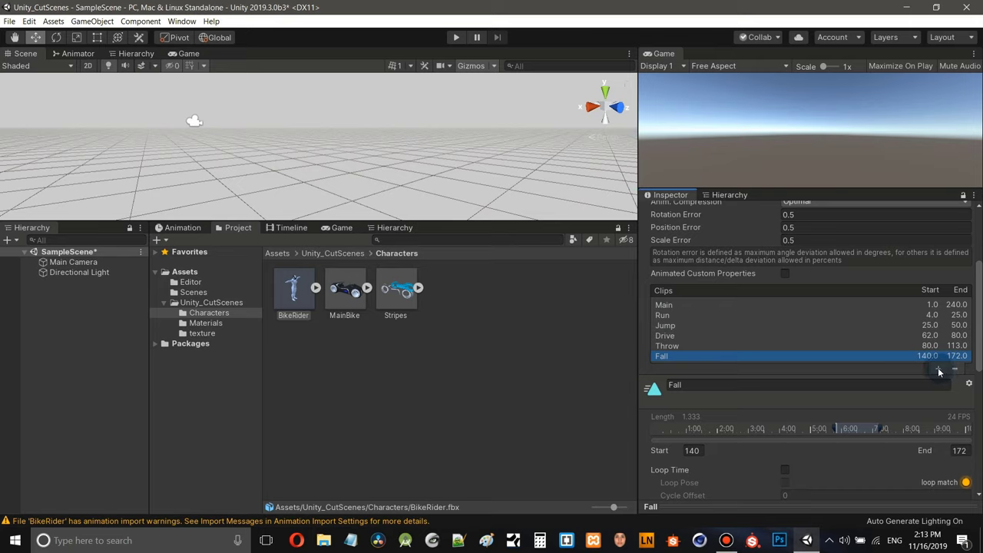
click(663, 306)
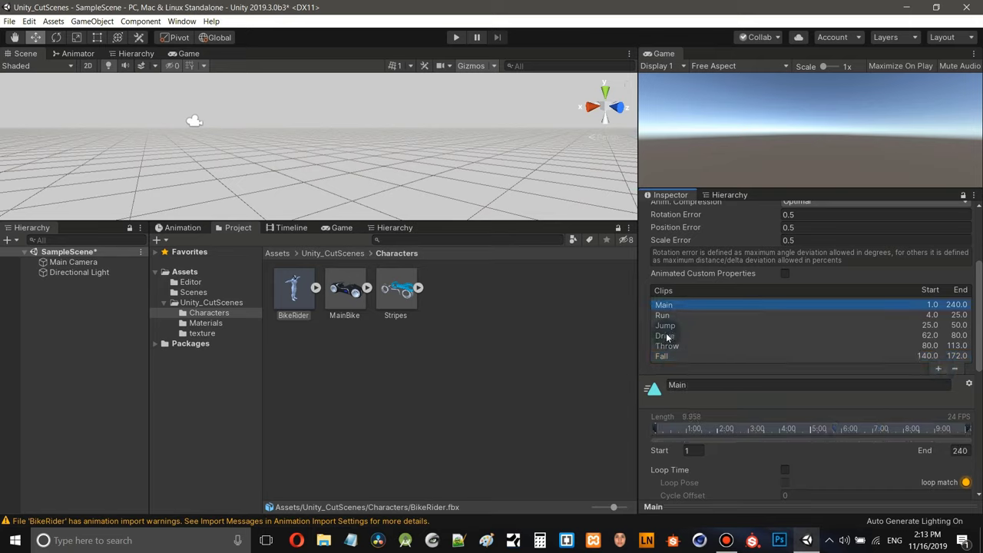
click(662, 357)
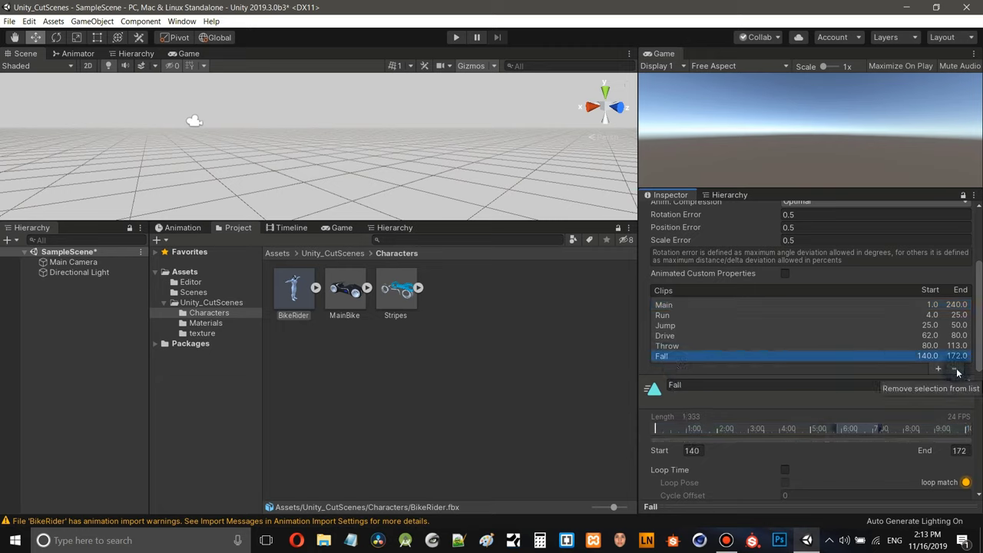
scroll(979, 356, down, 1)
scroll(979, 356, down, 5)
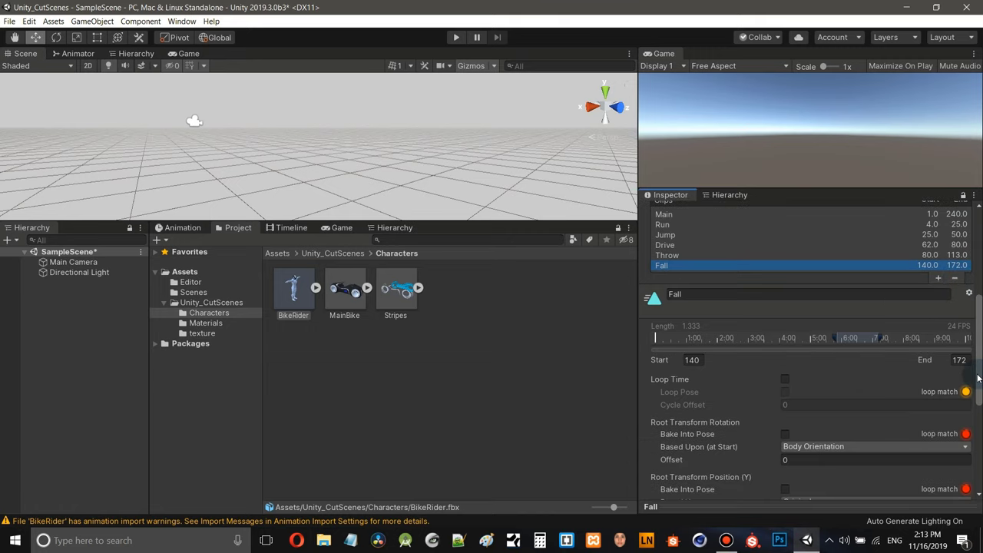
scroll(975, 358, up, 3)
scroll(974, 358, up, 7)
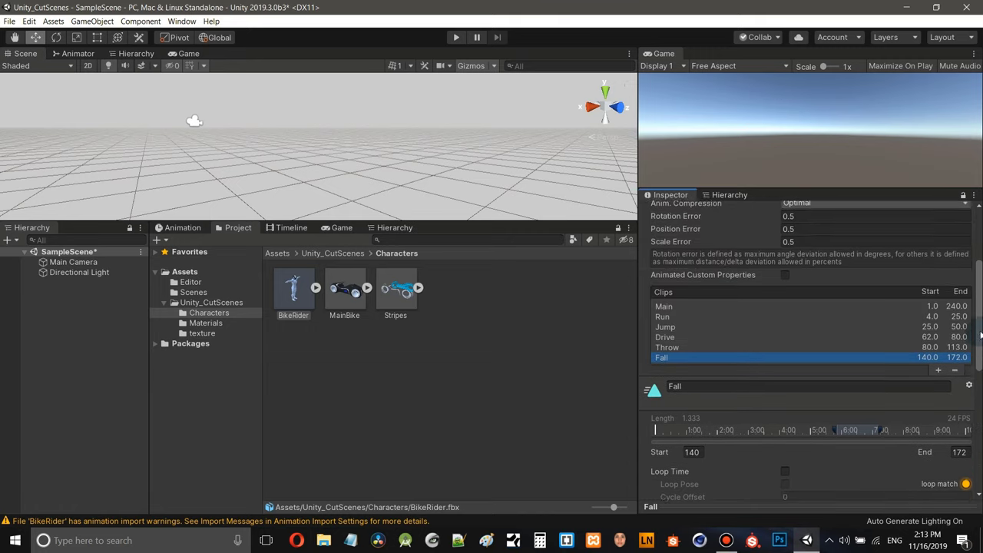
- Expand BikeRider, duplicate its Run clip with Ctrl+D into Run.anim, then collapse BikeRider
click(316, 288)
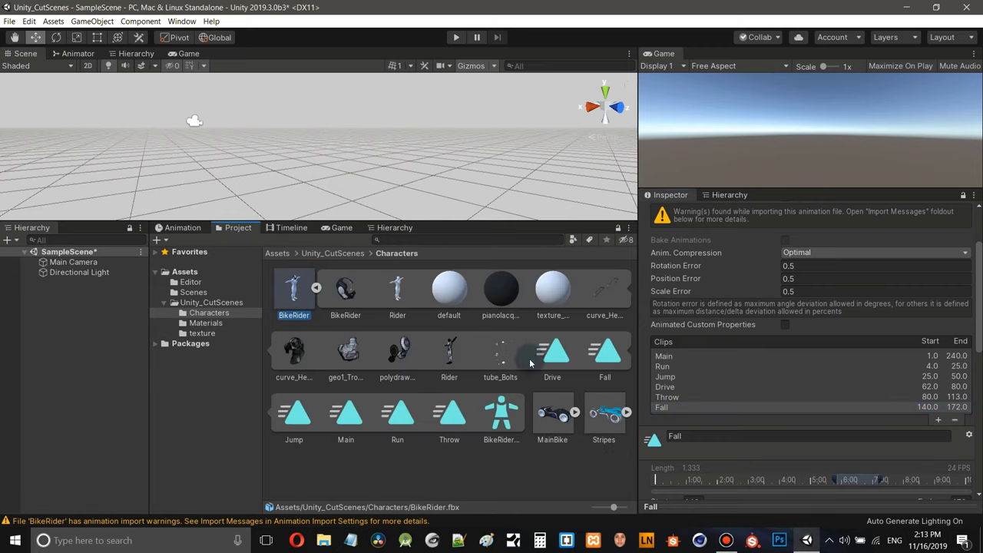
click(316, 289)
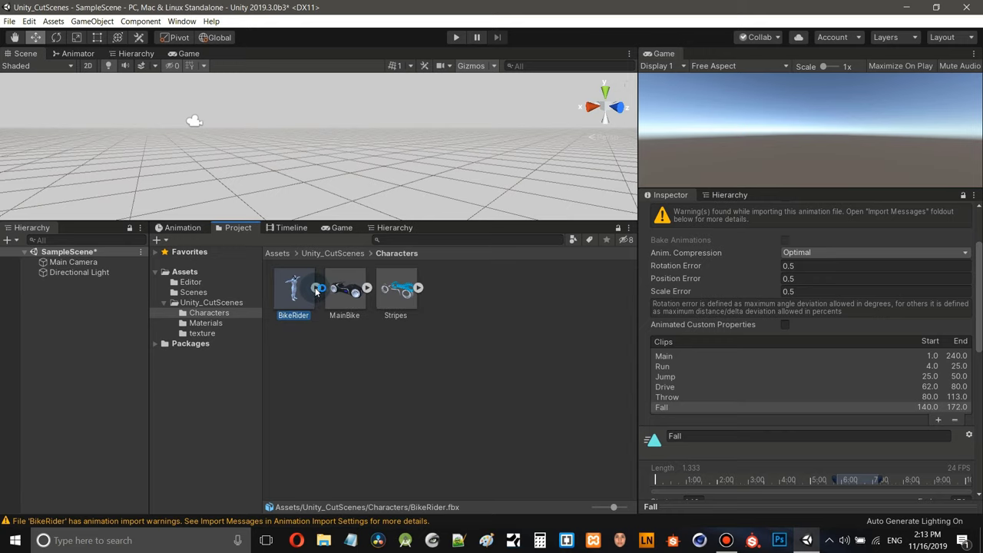
click(316, 289)
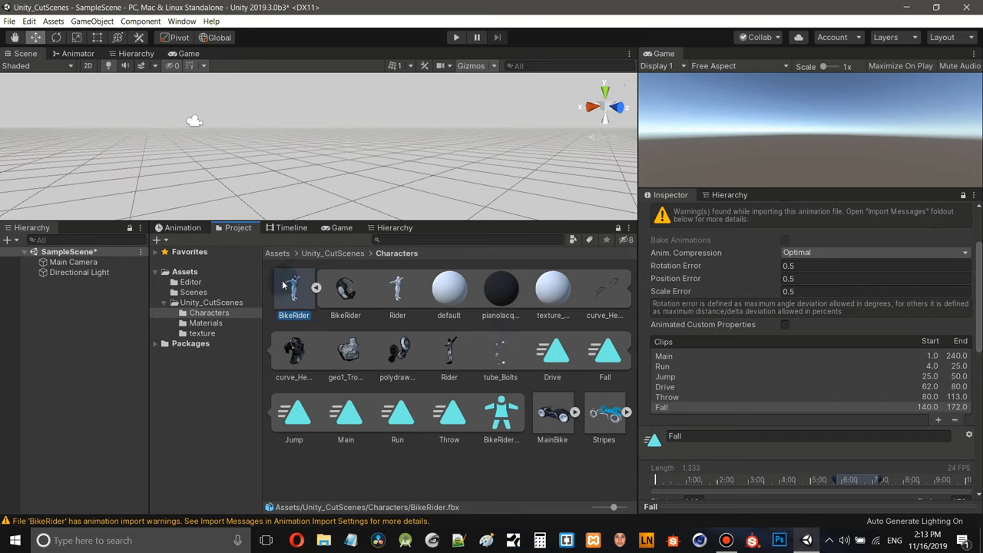
click(401, 417)
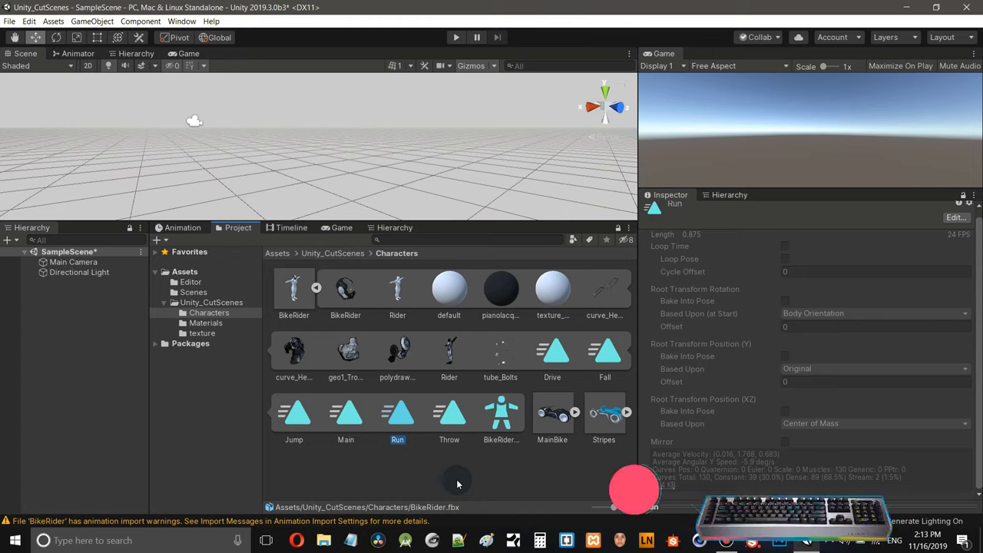
key(ctrl+d)
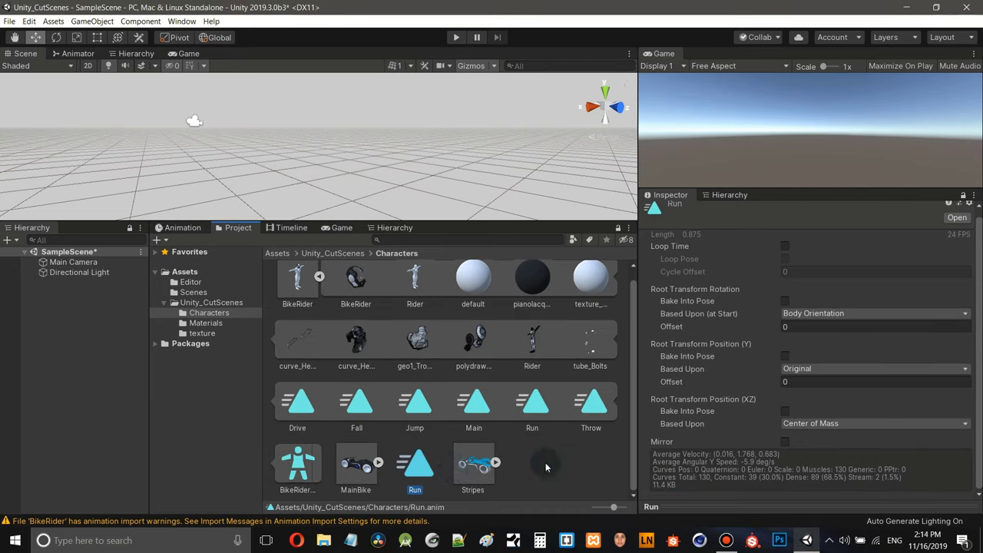
click(319, 277)
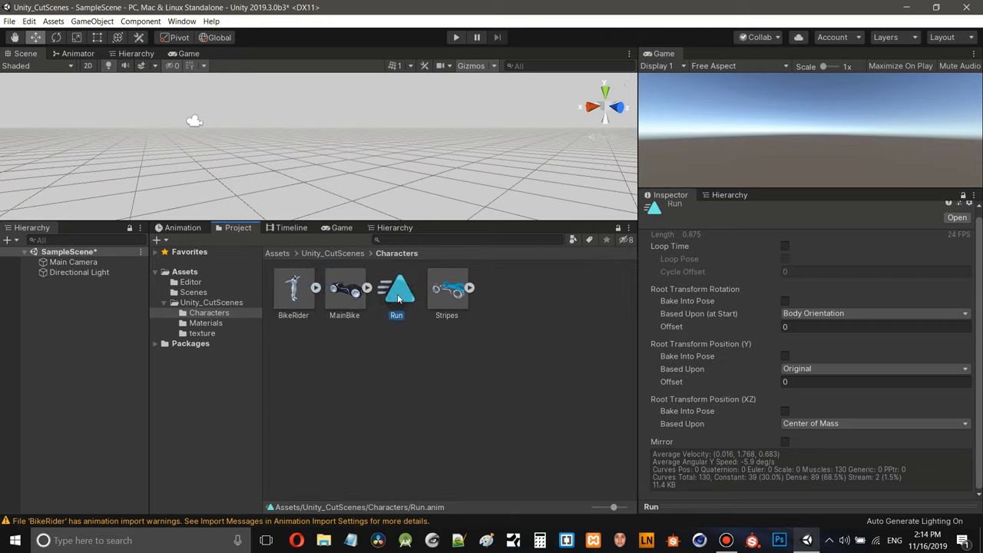
click(706, 337)
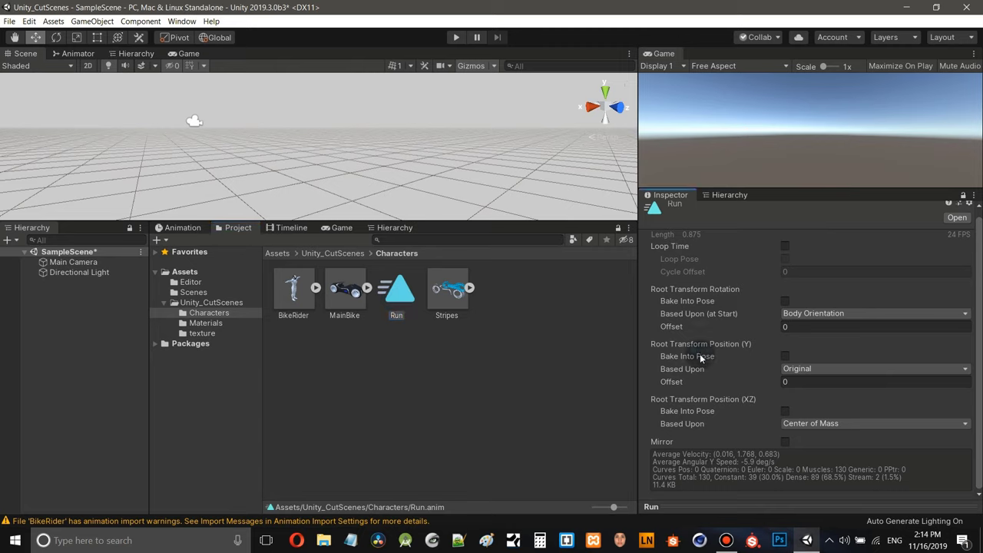
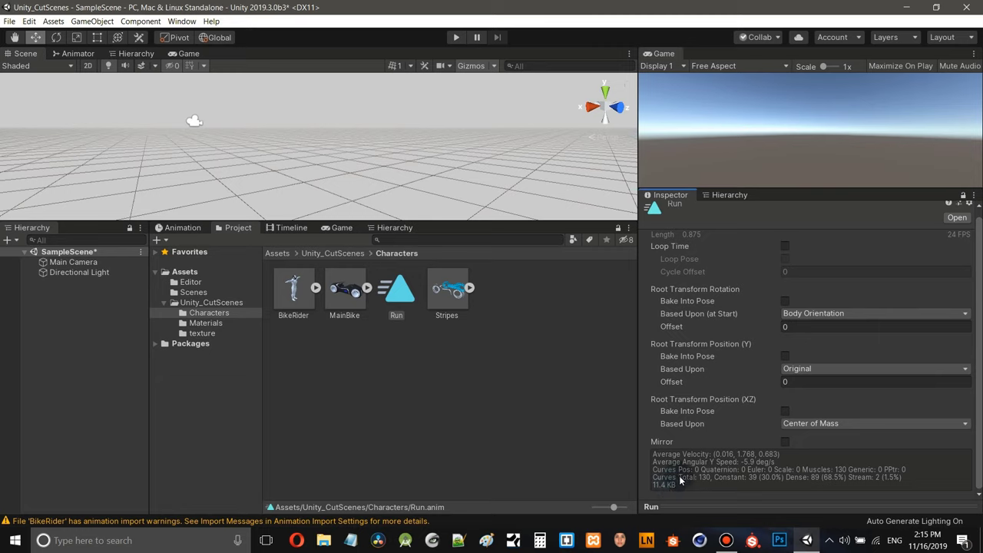
- Check BikeRider's Jump and Run clip settings, then drag BikeRider into the scene
click(316, 289)
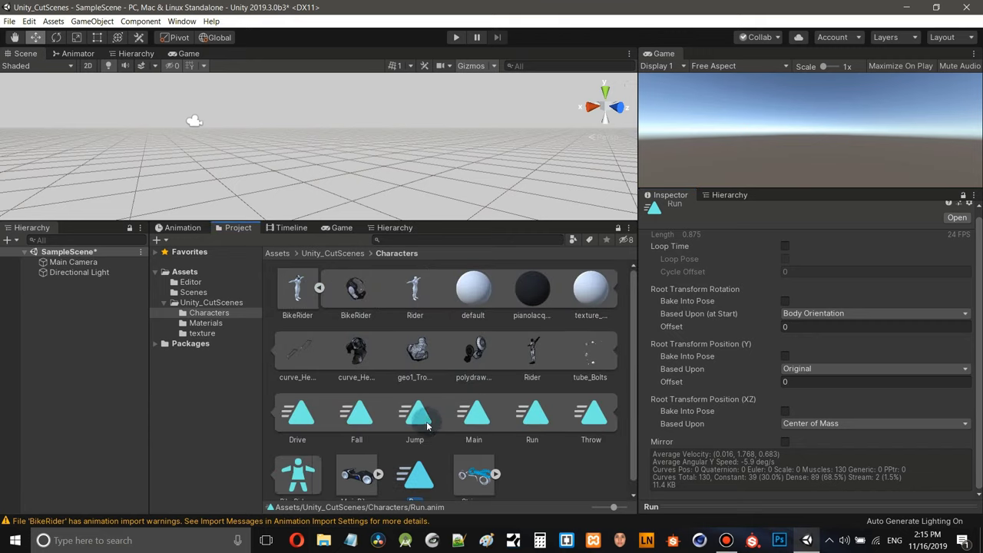
click(420, 420)
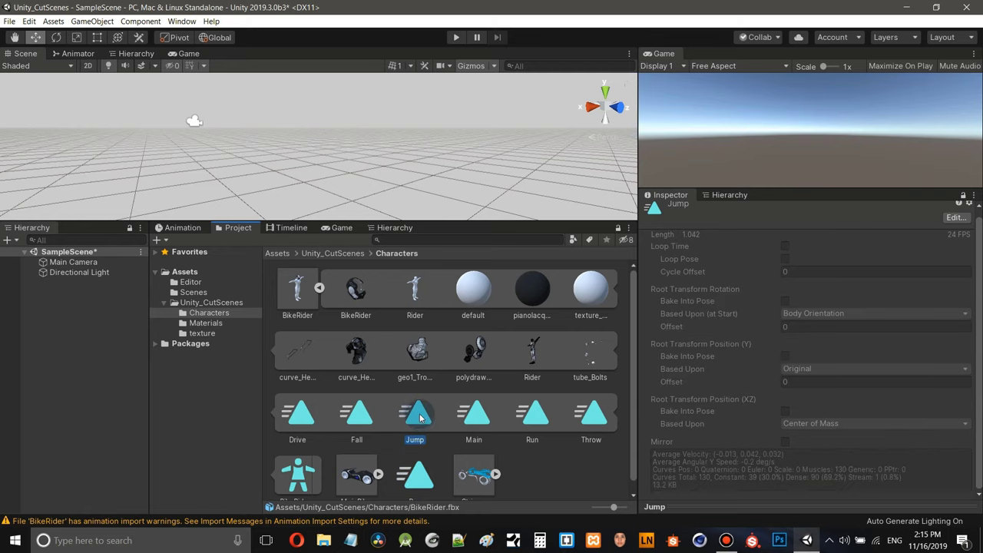
click(319, 289)
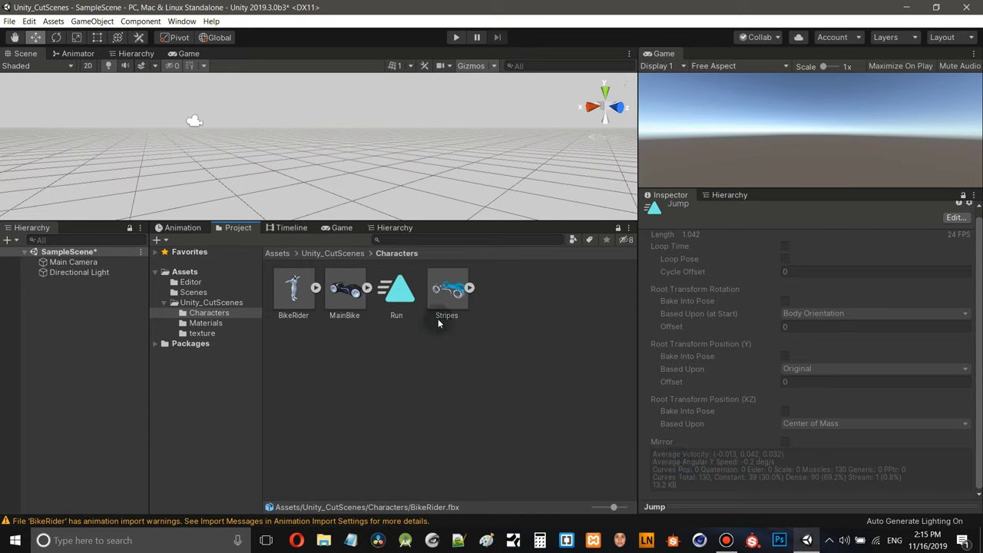
click(394, 295)
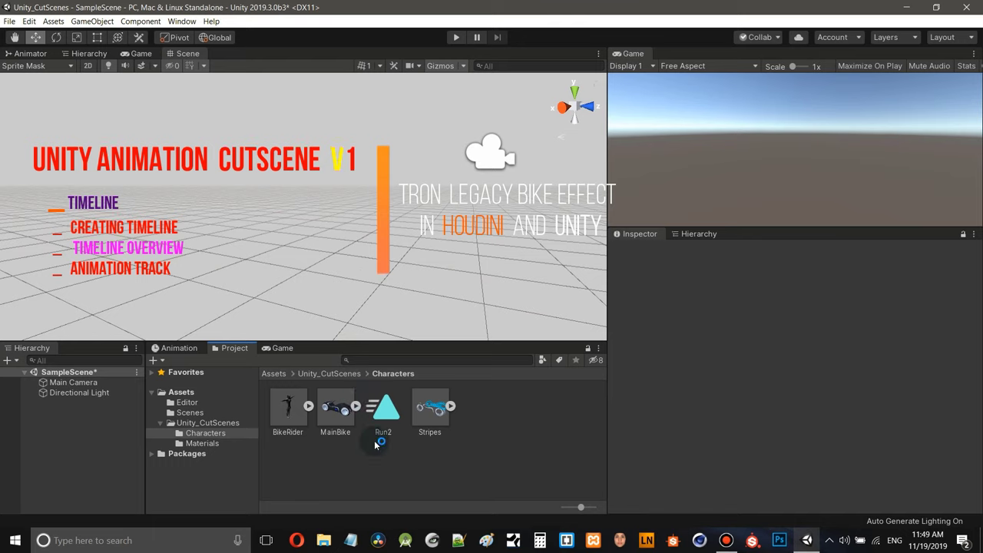
drag(292, 416, 92, 431)
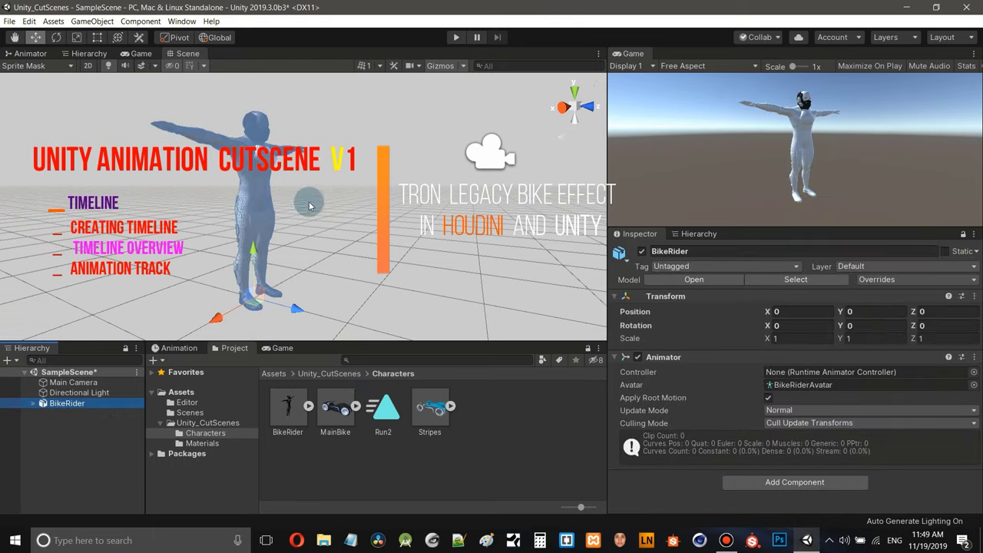
click(74, 457)
scroll(264, 281, up, 6)
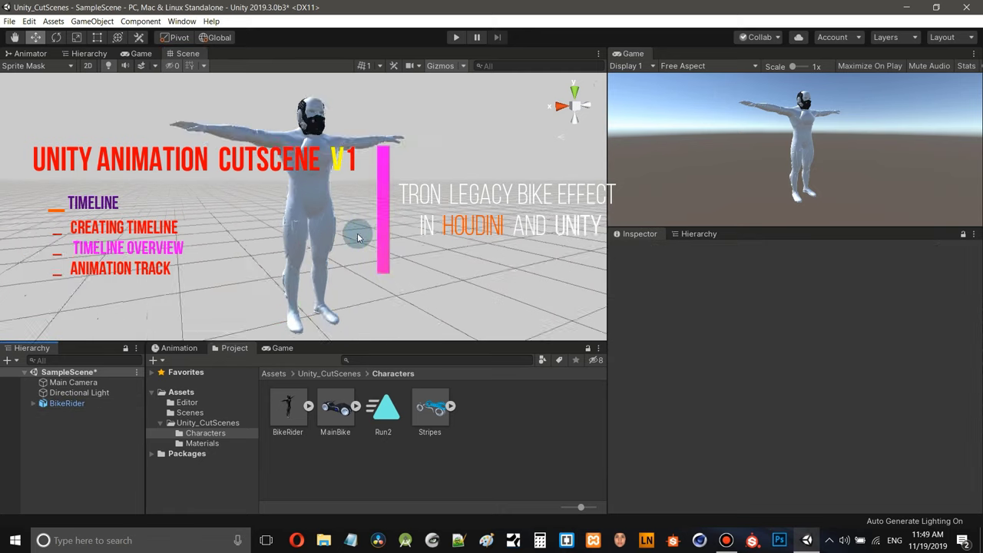
scroll(391, 232, down, 2)
scroll(387, 237, down, 3)
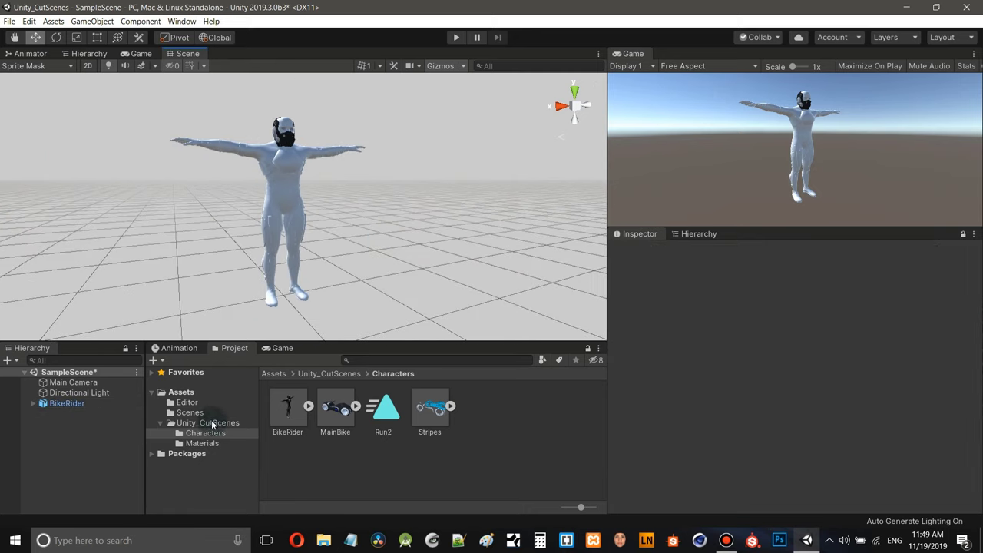
- Create an Animations folder inside Unity_CutScenes
right_click(211, 422)
mouse_move(304, 146)
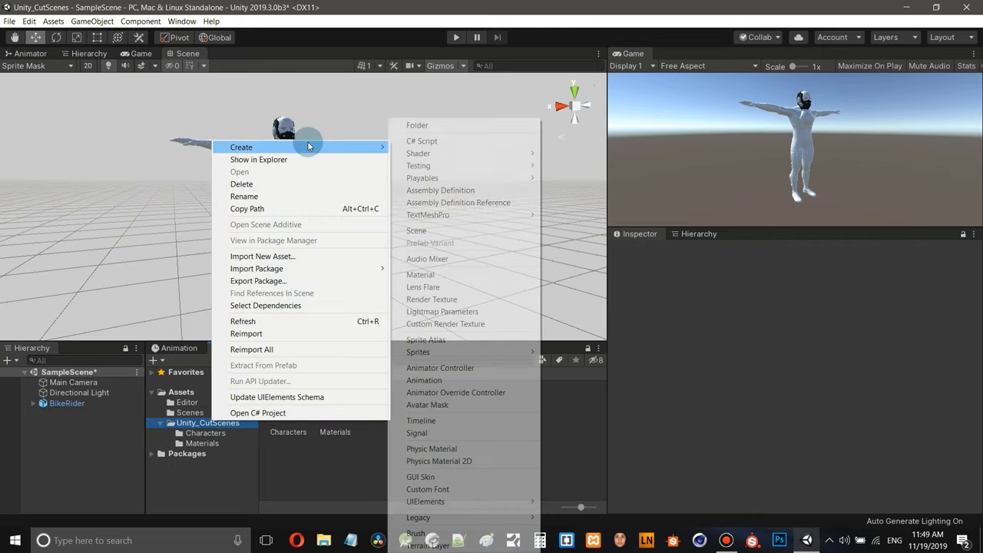
click(437, 124)
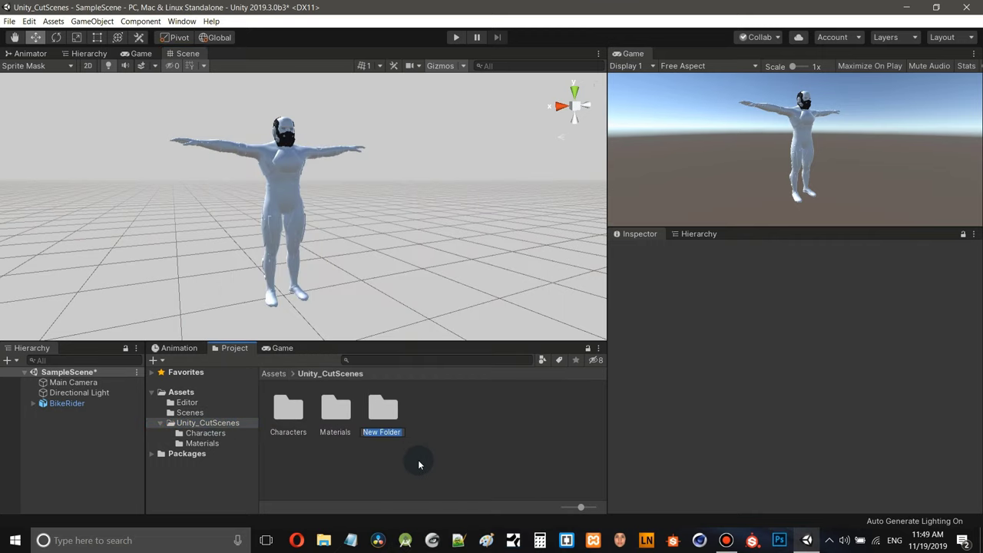
text(Animations)
key(Return)
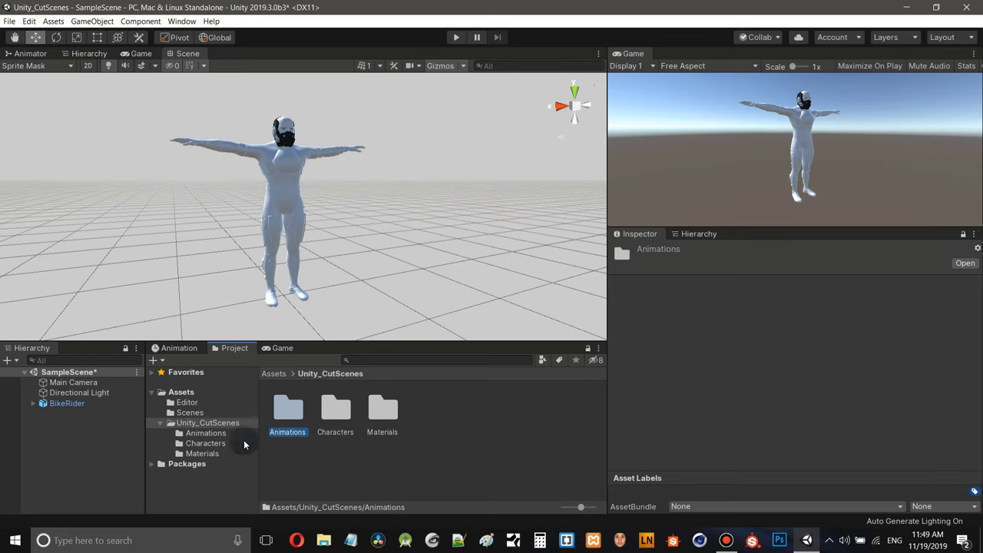
- Move the Run2 clip from Characters into the Animations folder
click(204, 443)
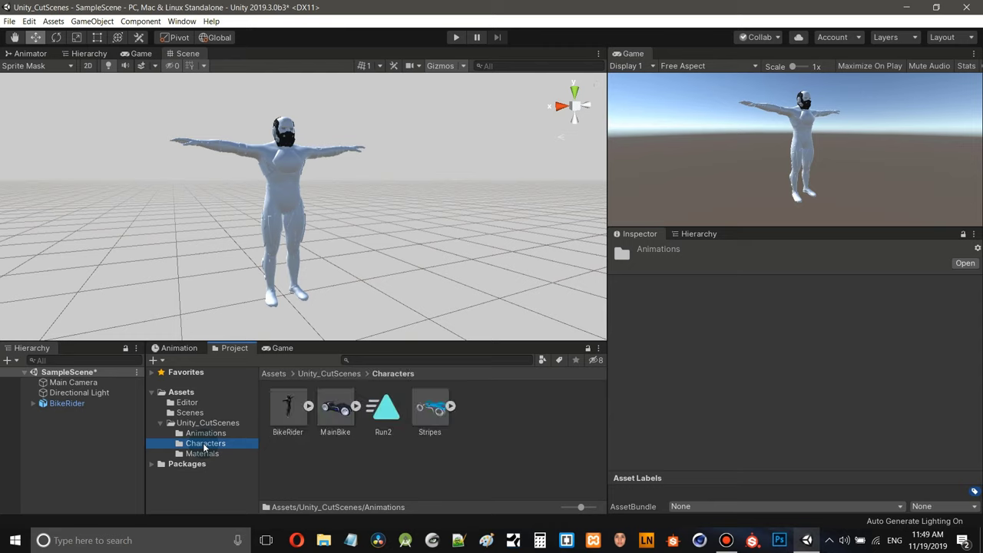
click(387, 415)
drag(387, 415, 210, 435)
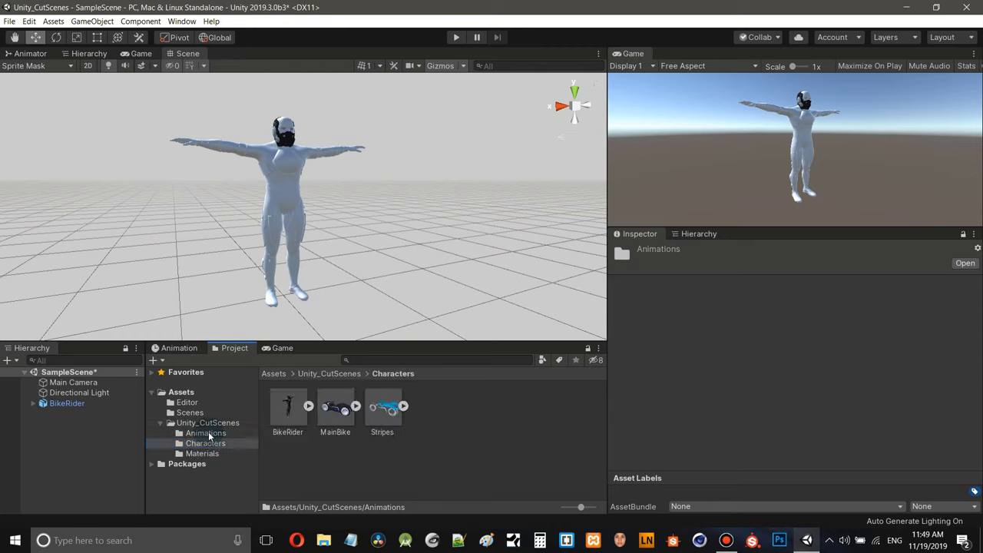
- Create a Textures folder inside Unity_CutScenes and open it
right_click(207, 423)
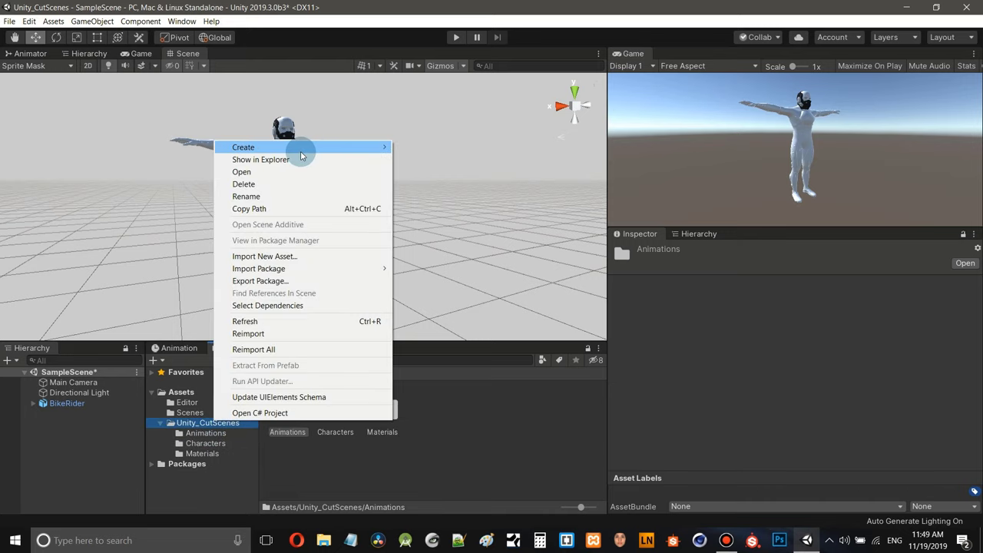
mouse_move(351, 145)
click(430, 126)
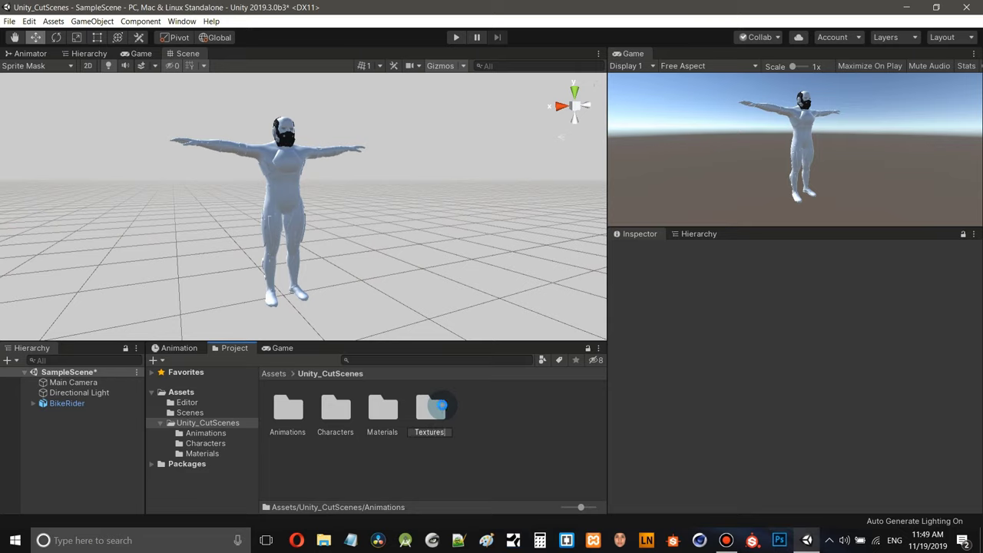
text(Textures)
key(Return)
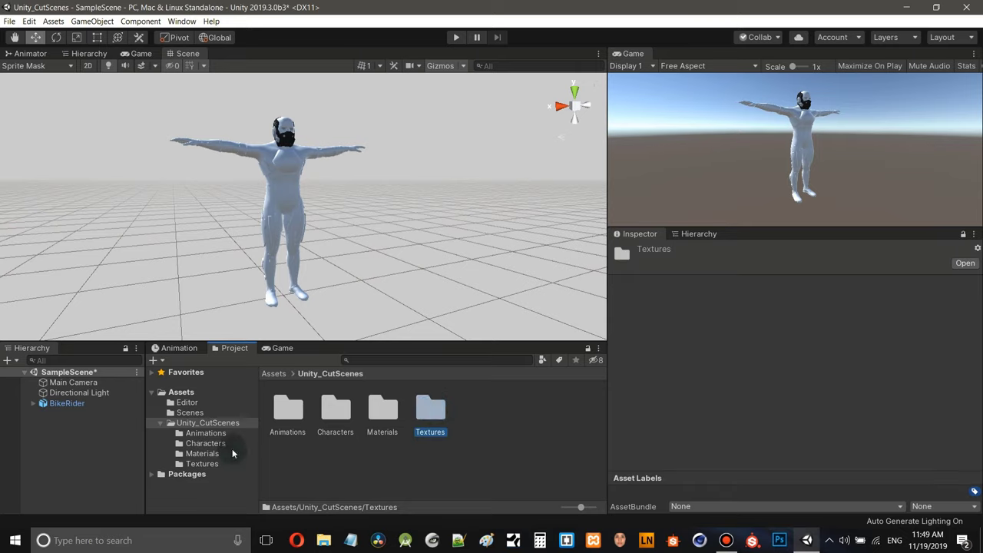
click(219, 465)
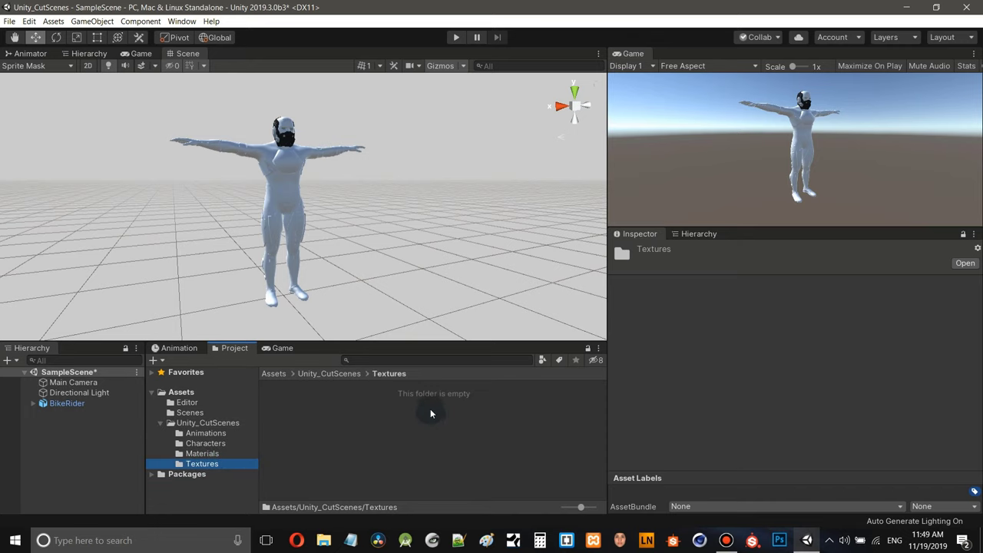
drag(495, 343, 494, 332)
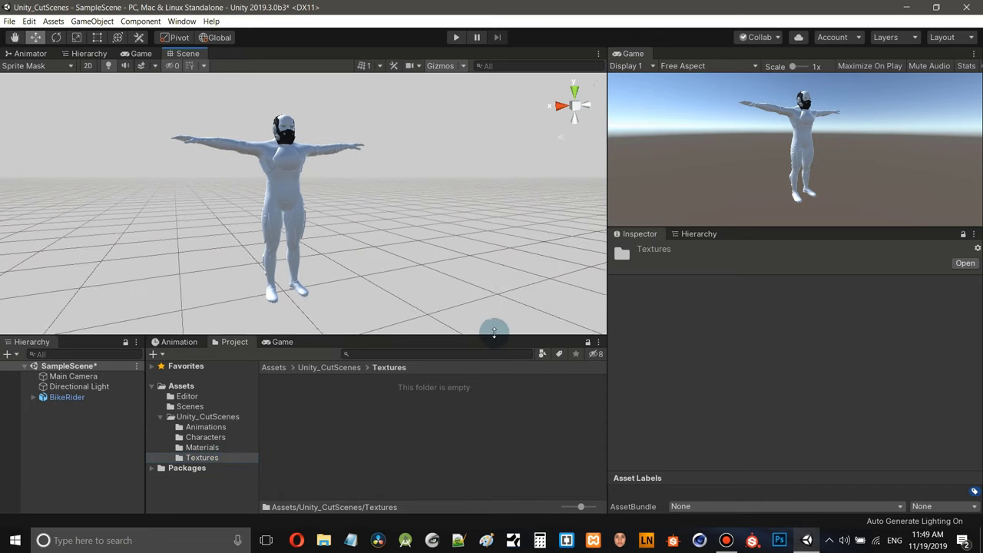
- Open the Resource > Texture folder in File Explorer beside Unity
click(807, 540)
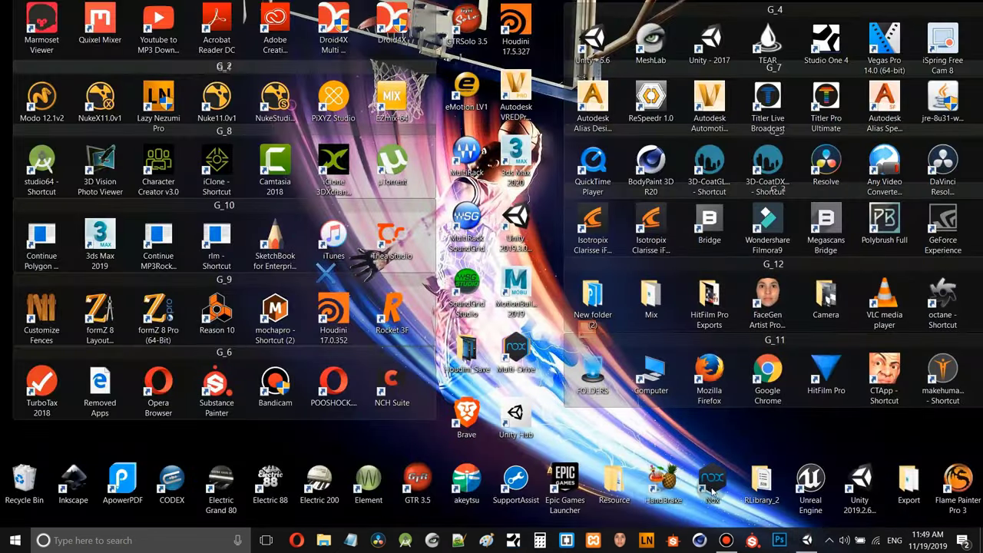
double_click(619, 484)
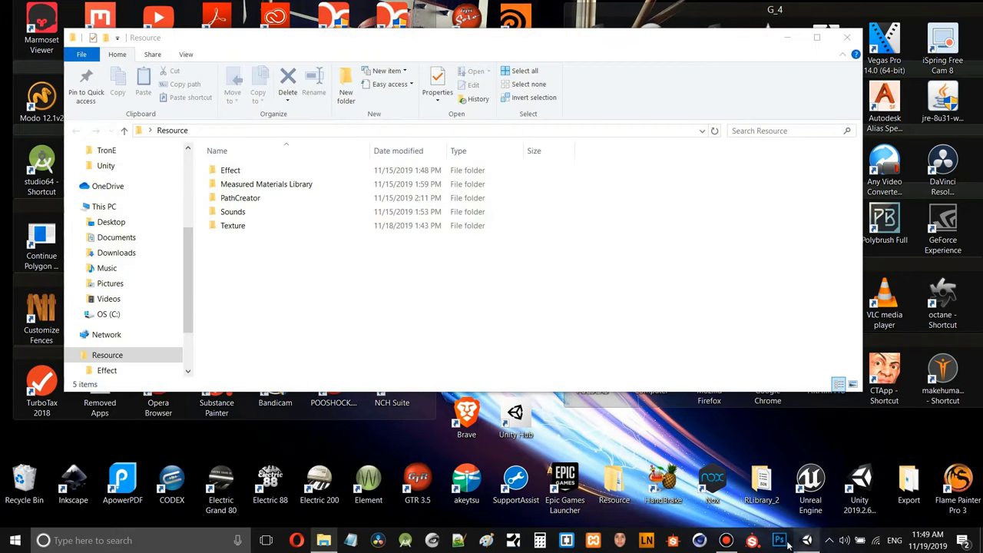
click(806, 540)
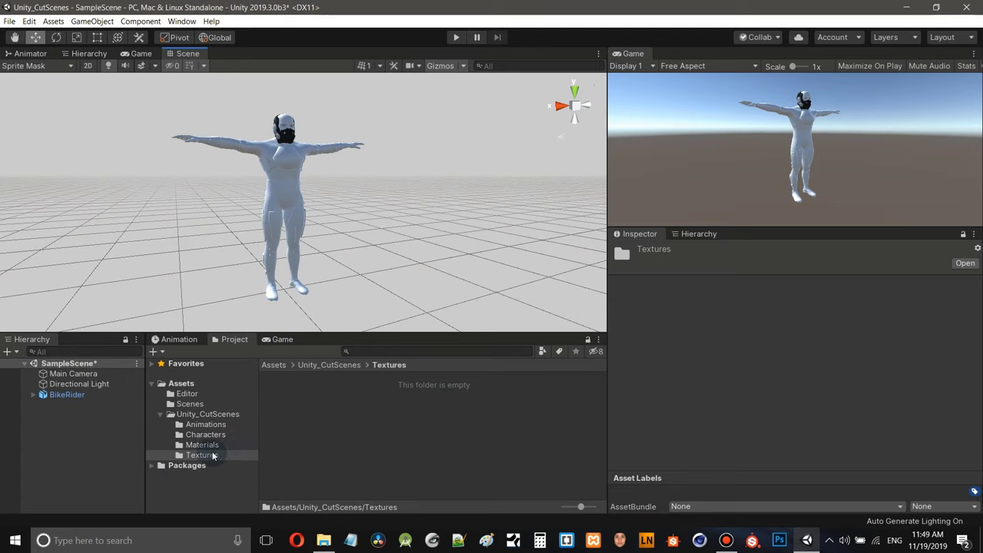
click(323, 540)
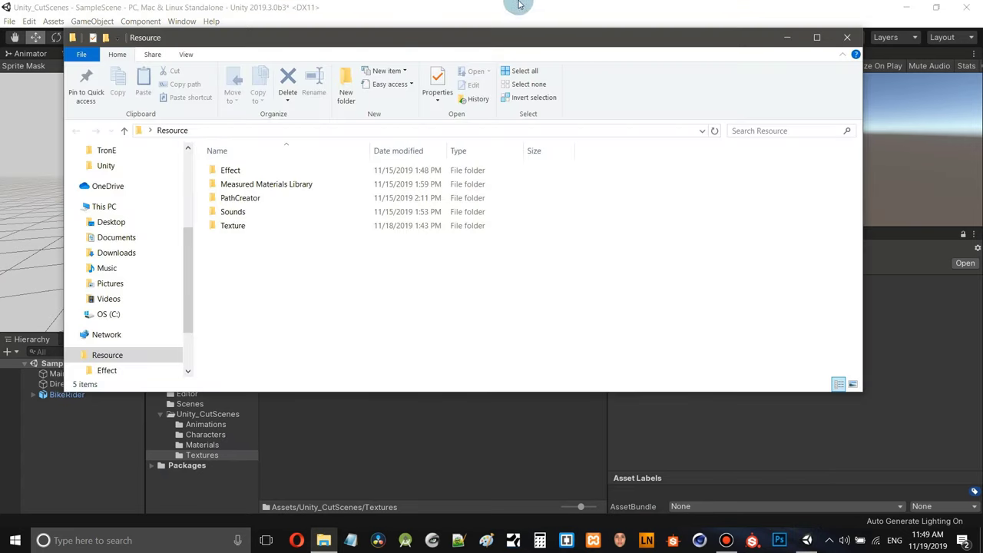
drag(492, 38, 574, 30)
double_click(578, 219)
- Import the eight images, body_color through T_1, into Unity's Textures folder
click(458, 172)
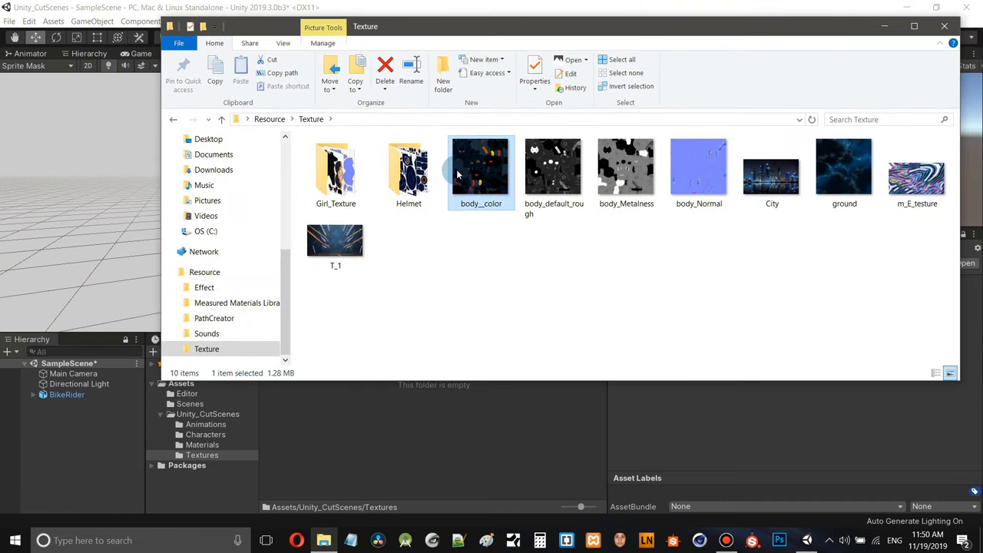
shift+click(367, 234)
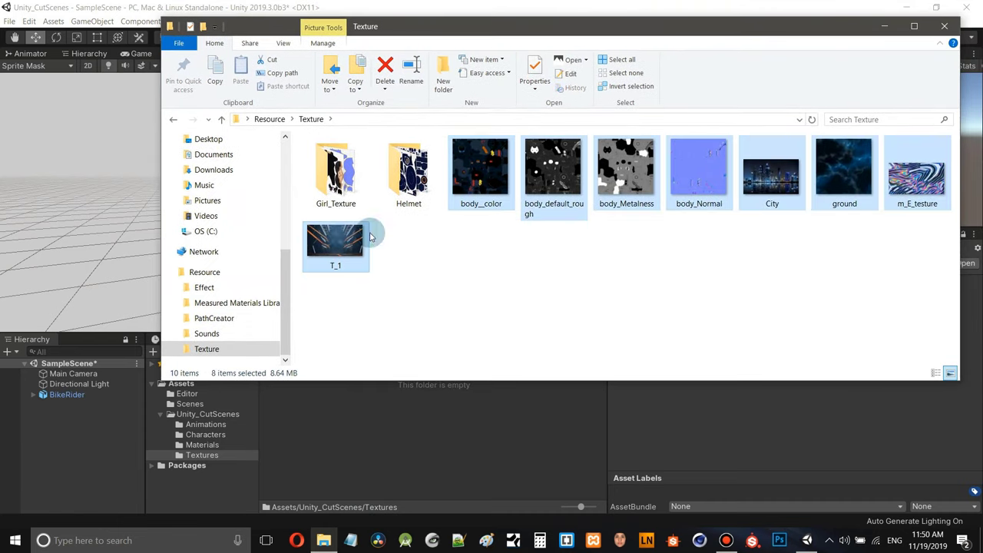
drag(478, 179, 391, 428)
- Import the Helmet and Girl_Texture folders into Textures, then close Explorer
drag(492, 26, 914, 35)
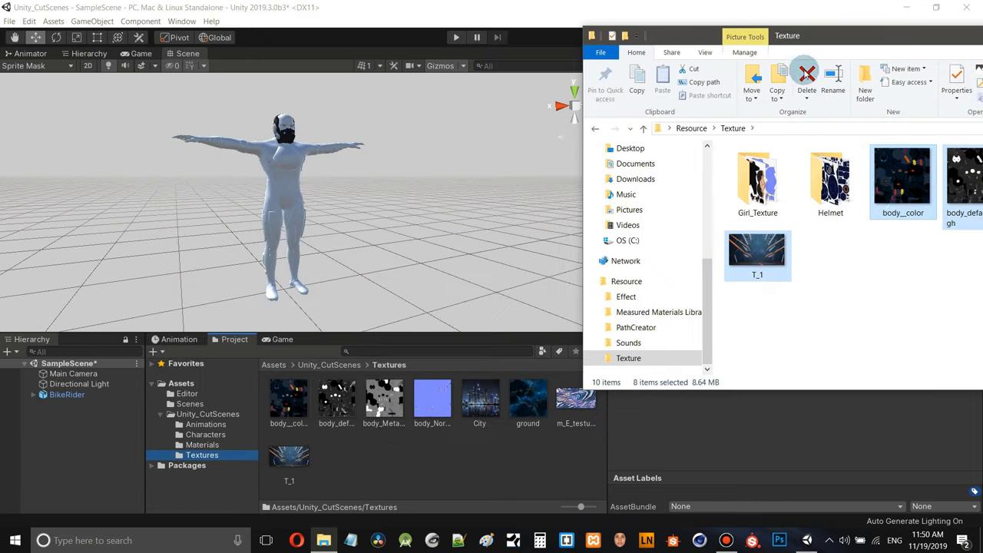
drag(831, 182, 366, 461)
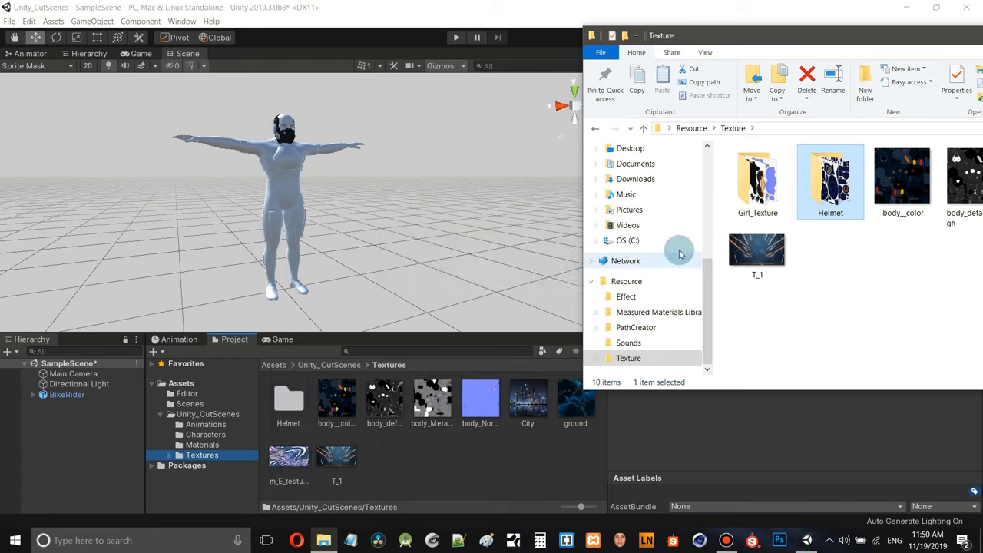
click(759, 189)
drag(759, 189, 450, 458)
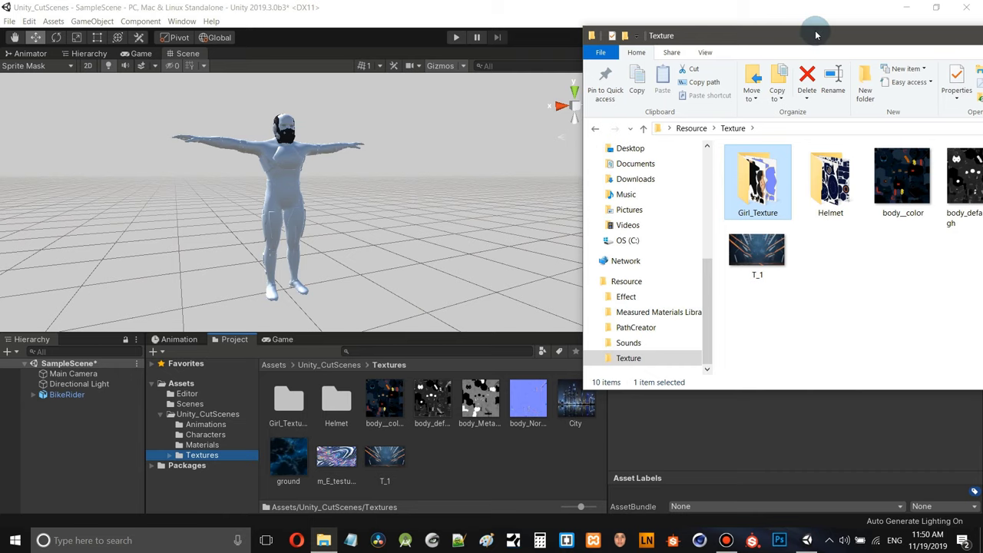
drag(815, 31, 404, 44)
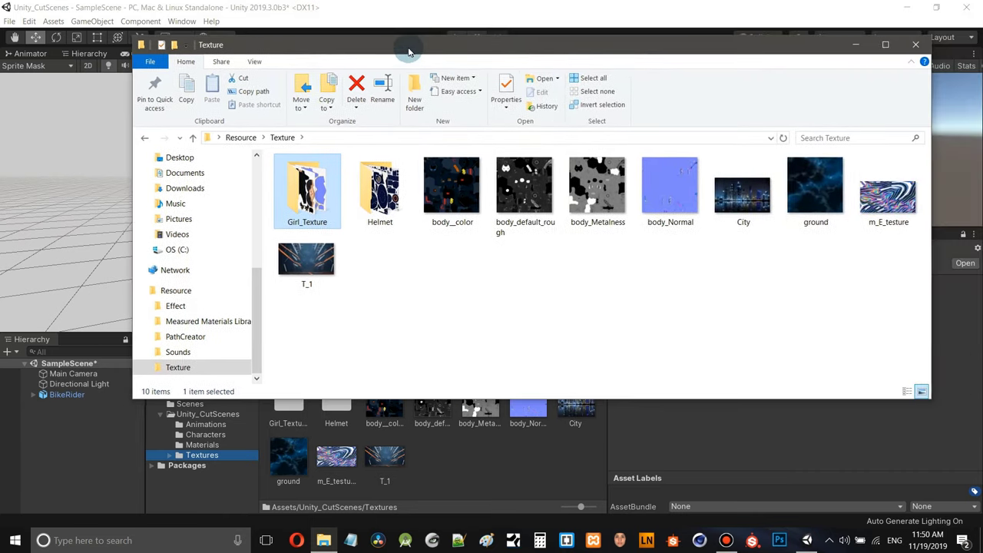
click(915, 44)
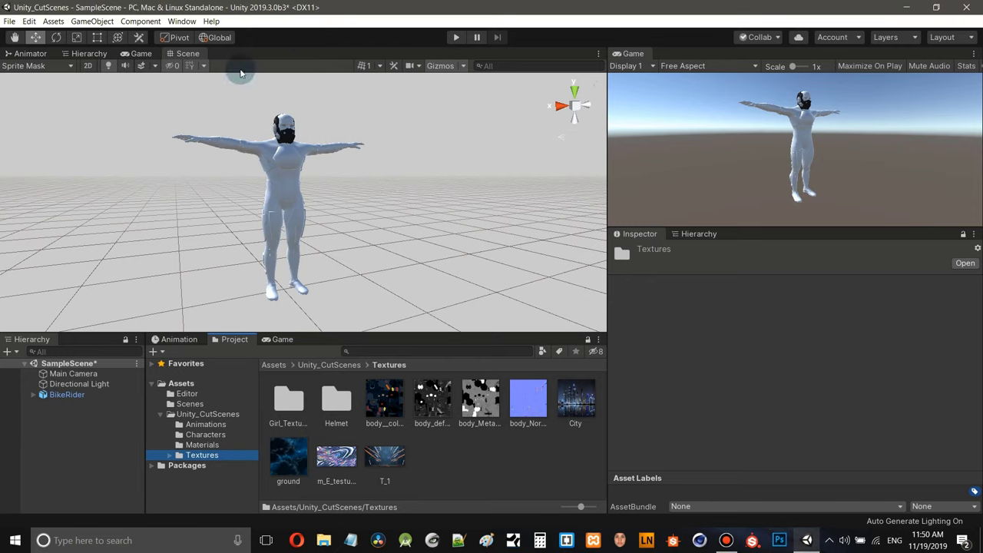
- Open the Timeline window, dock it below the Scene view, and select BikeRider
click(182, 21)
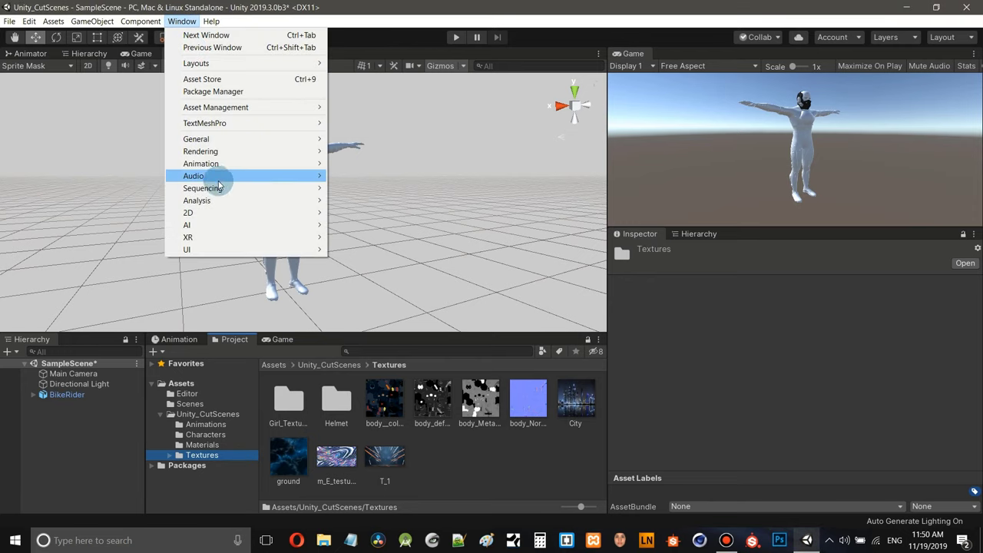
mouse_move(218, 193)
click(385, 192)
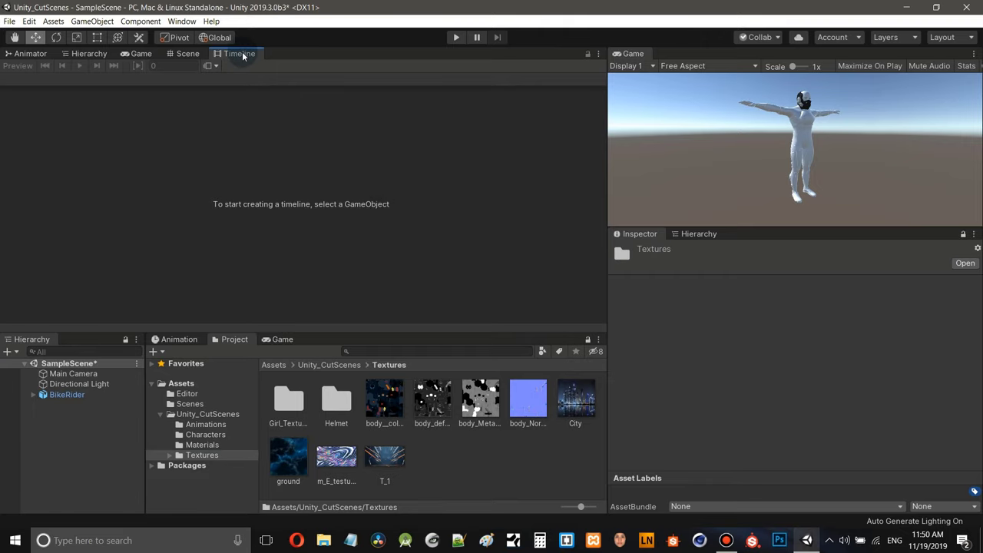
drag(237, 53, 325, 344)
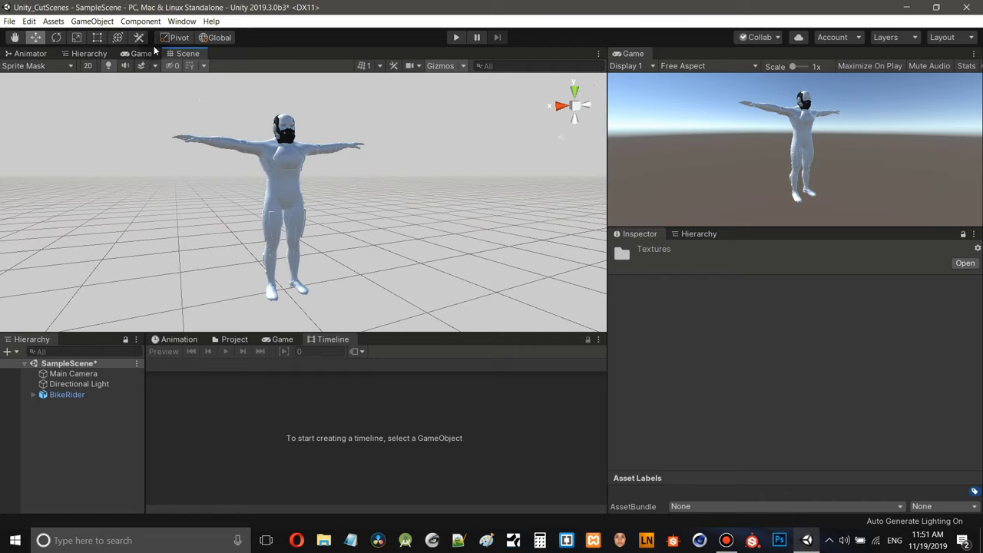
click(329, 435)
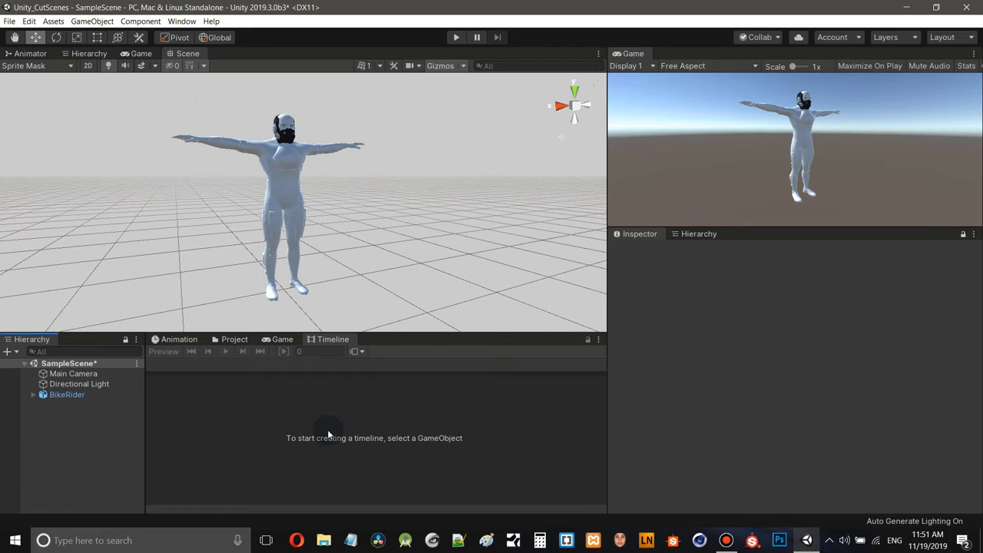
click(67, 395)
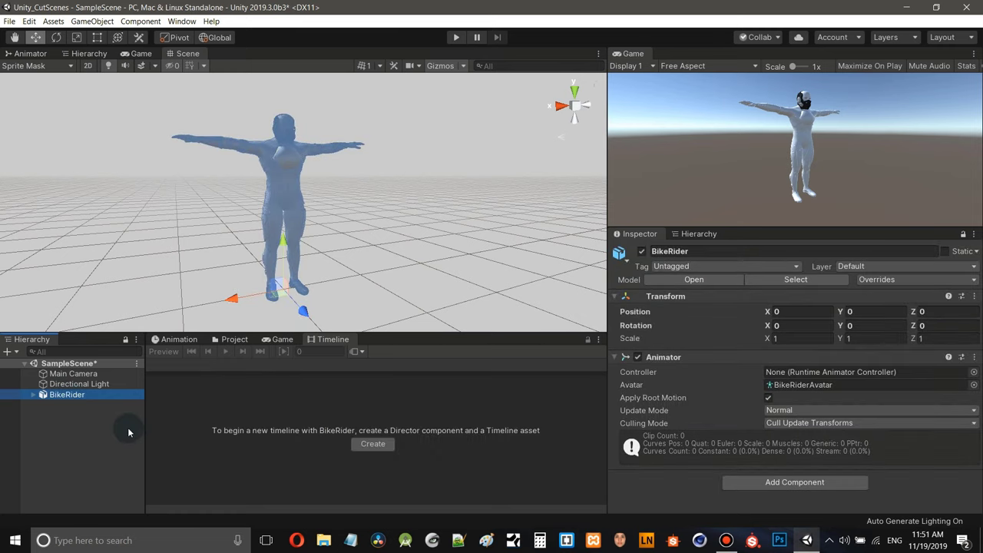
- Create an empty GameObject, rename it MainTimeline, and select it
click(84, 427)
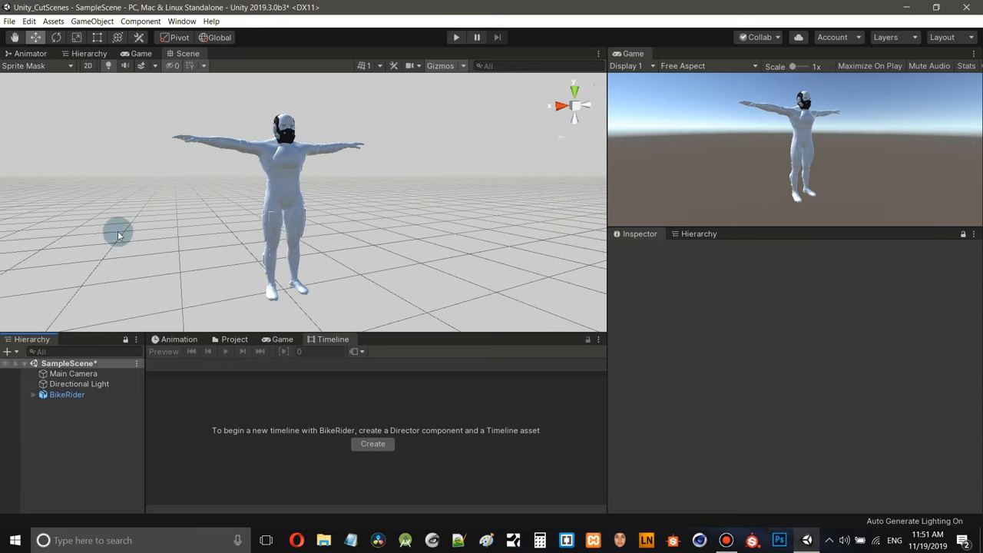
right_click(55, 431)
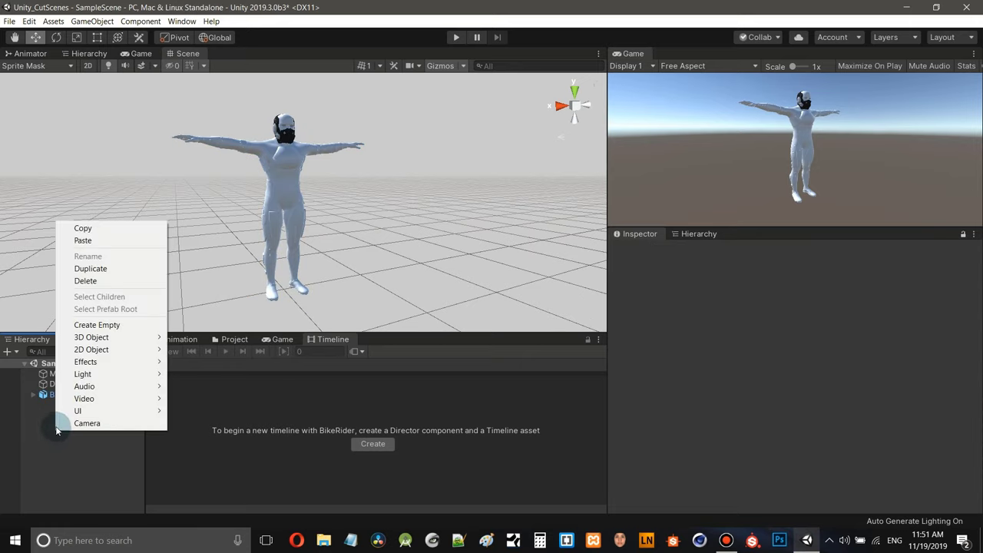
click(104, 326)
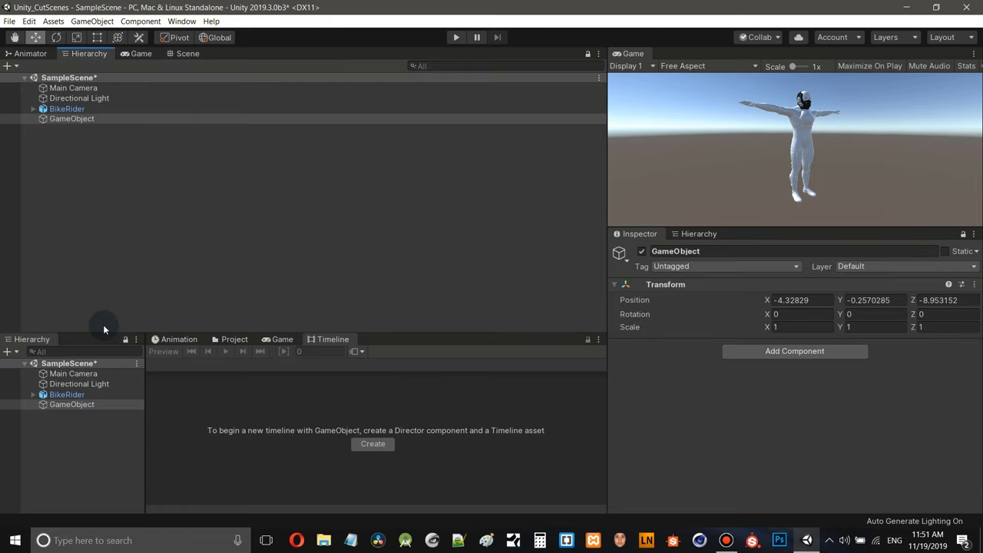
right_click(73, 119)
click(106, 157)
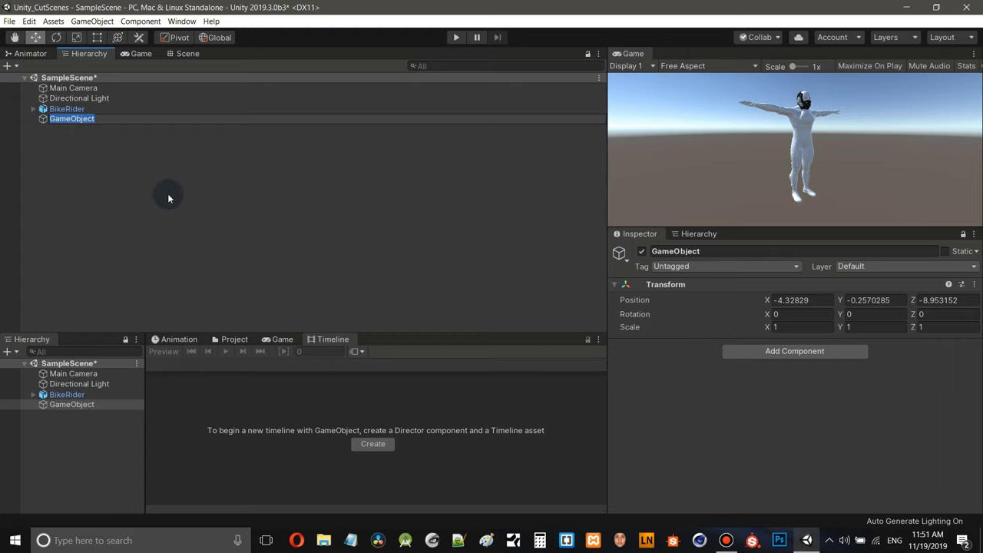
text(MainTimeline)
key(Return)
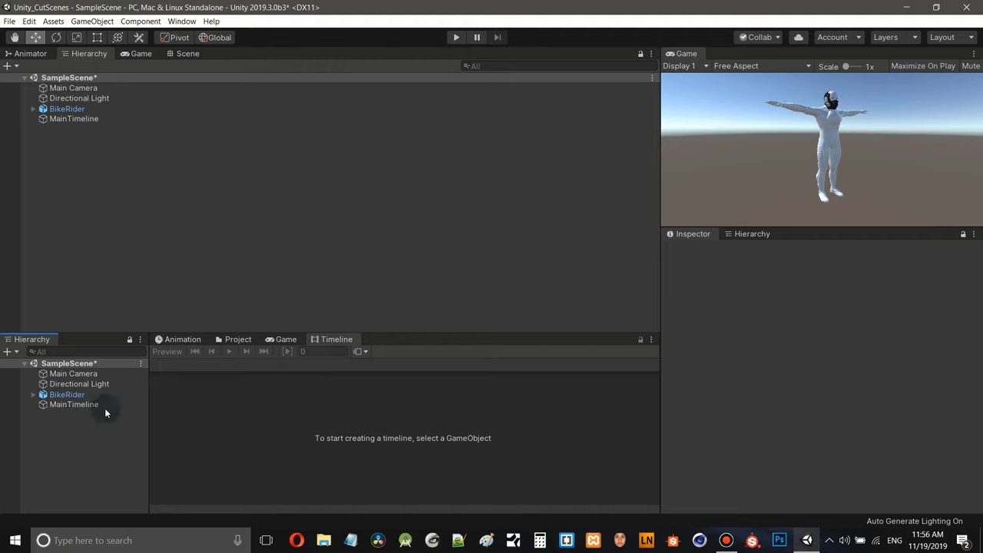
click(67, 395)
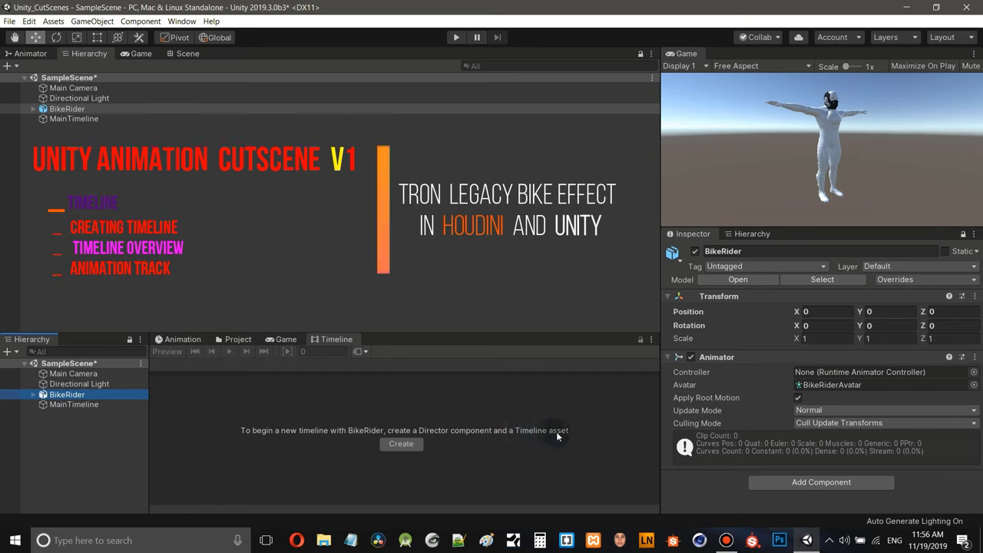
click(77, 405)
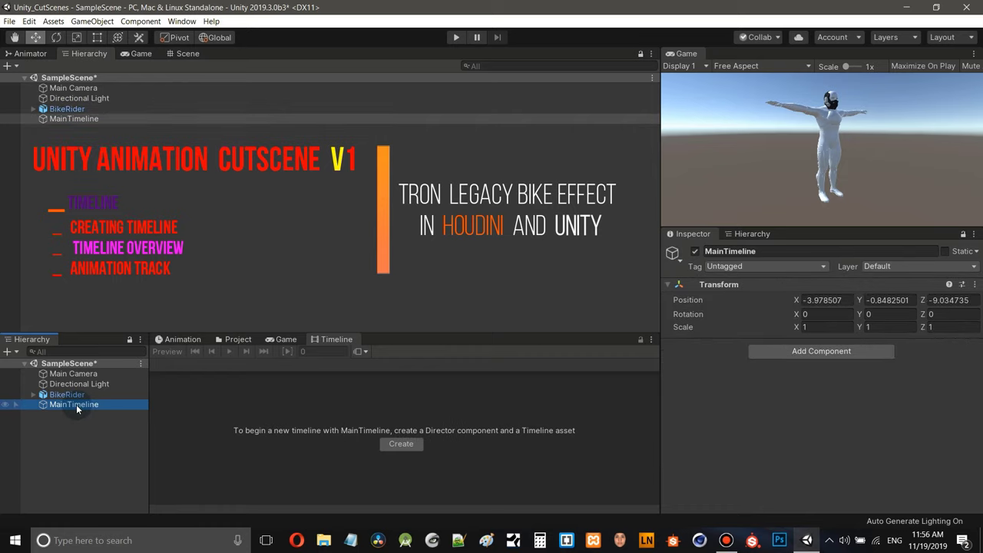
- Start creating MainTimeline's timeline asset and make a Timelines folder to save it in
click(402, 445)
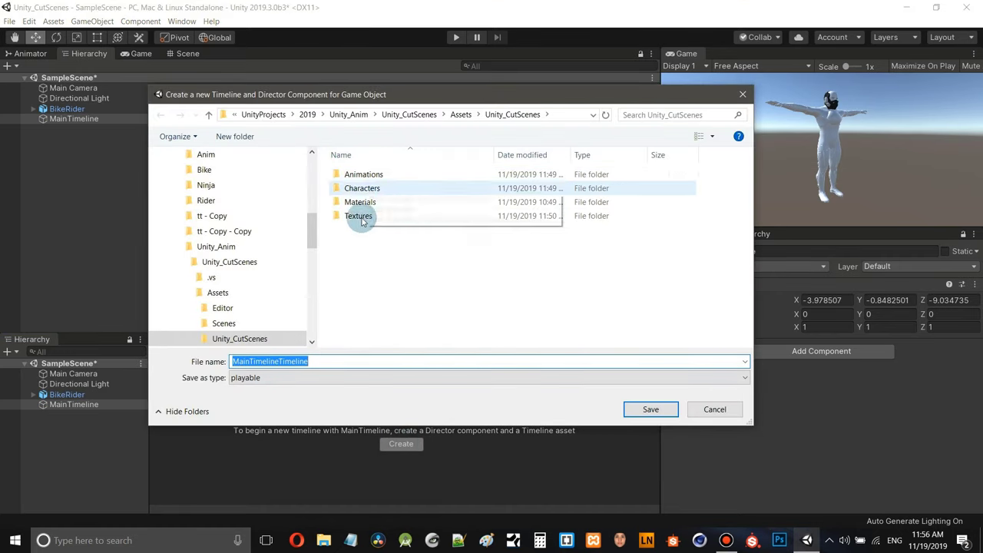
click(358, 261)
right_click(358, 261)
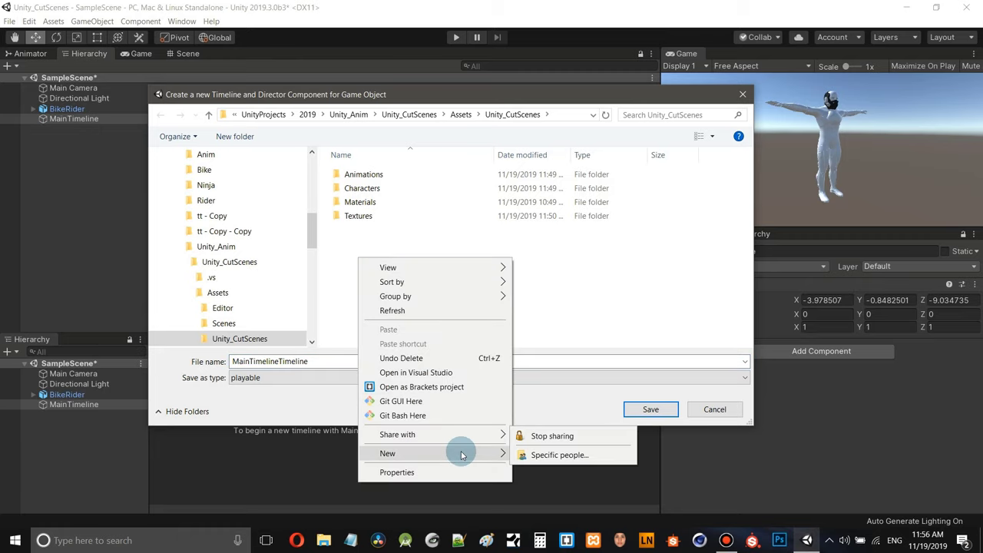
mouse_move(472, 455)
click(565, 346)
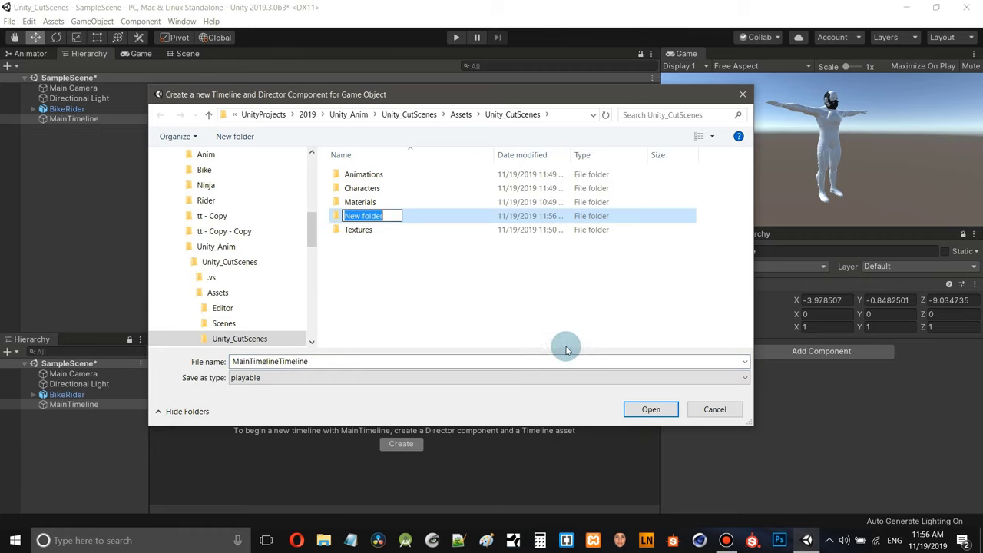
text(Ti)
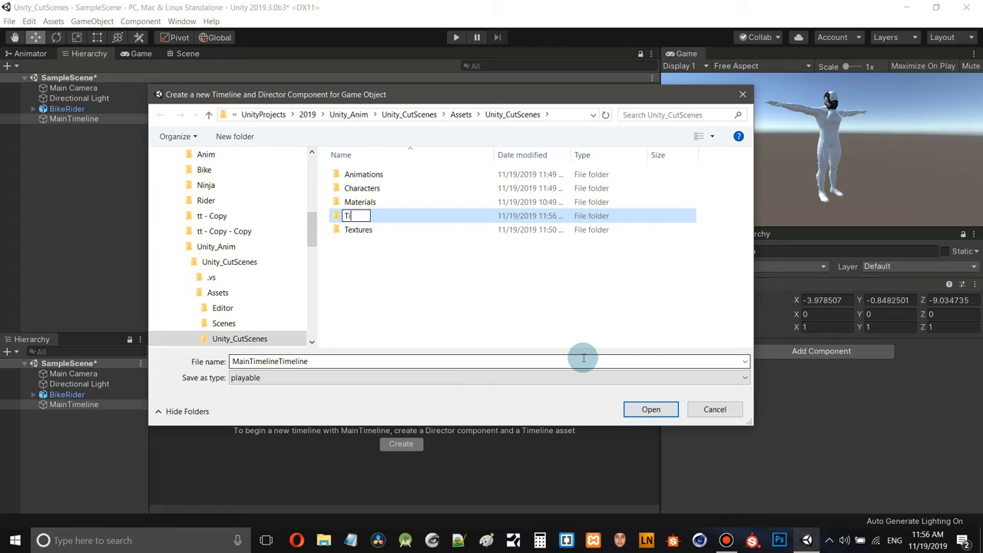
text(melines)
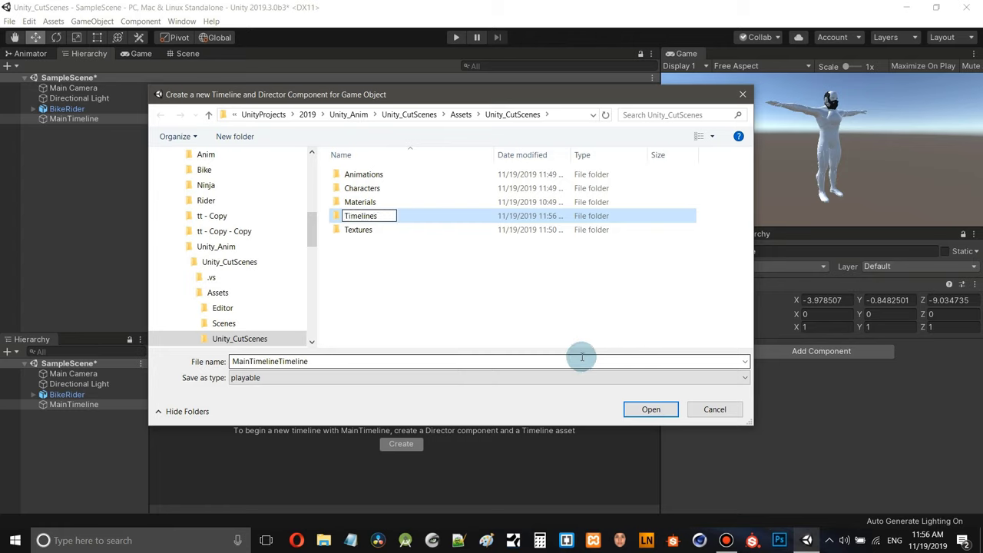
key(Return)
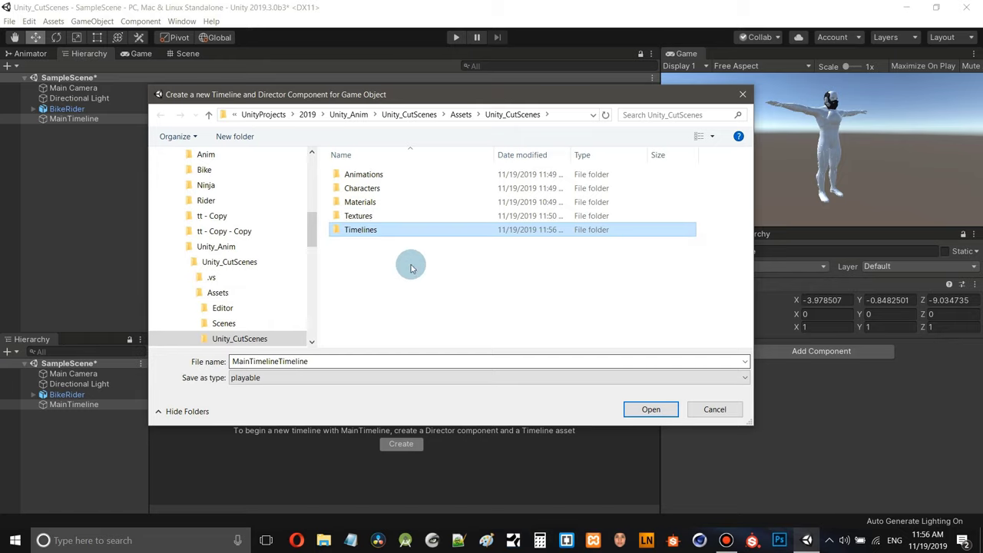
double_click(387, 220)
- Trim the file name to MainTimeline and save the asset in Timelines
click(312, 361)
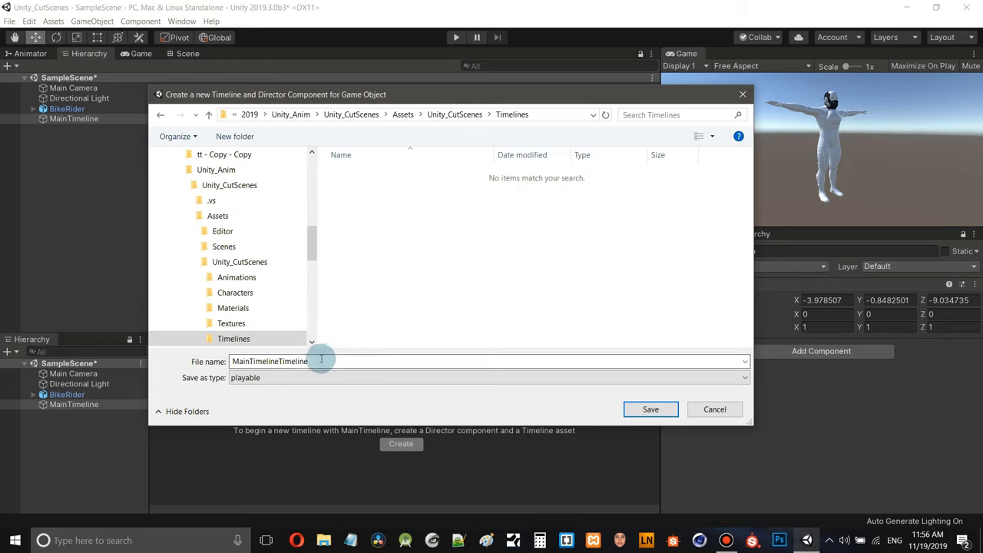
double_click(311, 361)
click(311, 361)
drag(311, 361, 284, 361)
key(BackSpace)
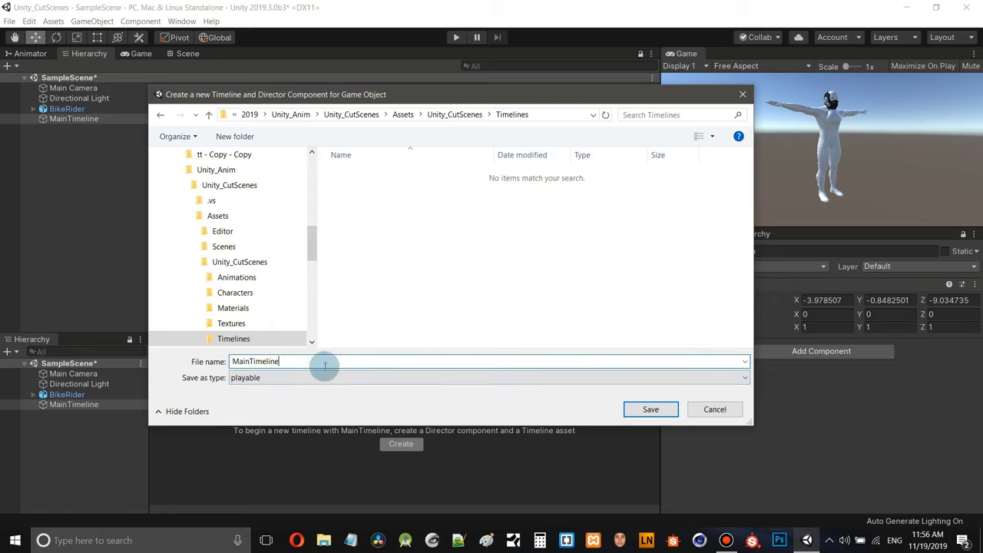
click(650, 409)
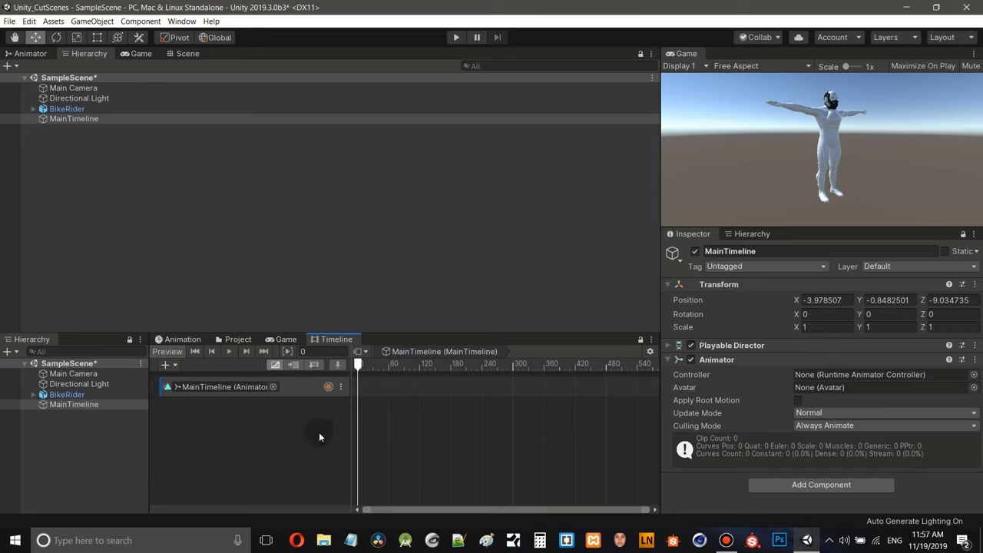
- Remove MainTimeline's Animator component and delete its default Animation track
click(61, 404)
right_click(743, 360)
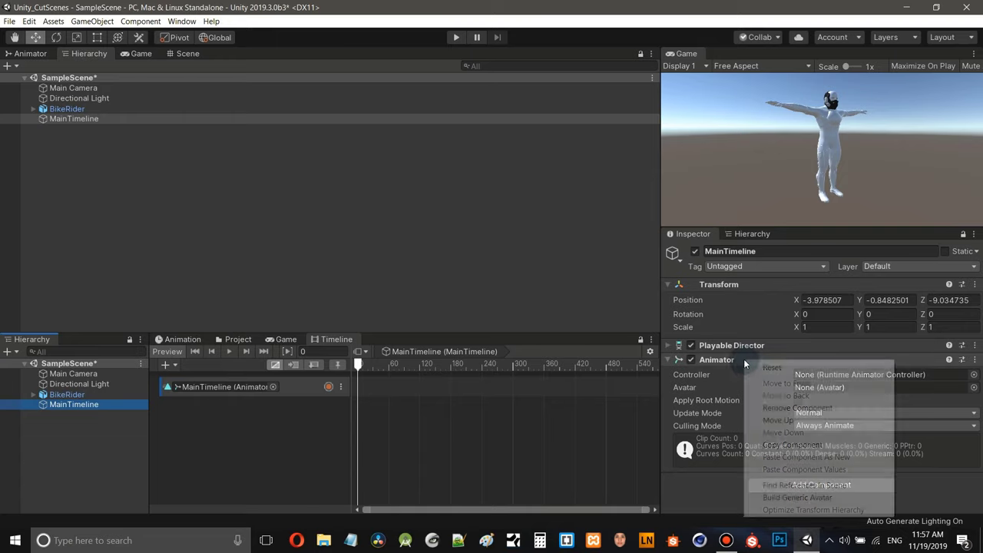
click(789, 409)
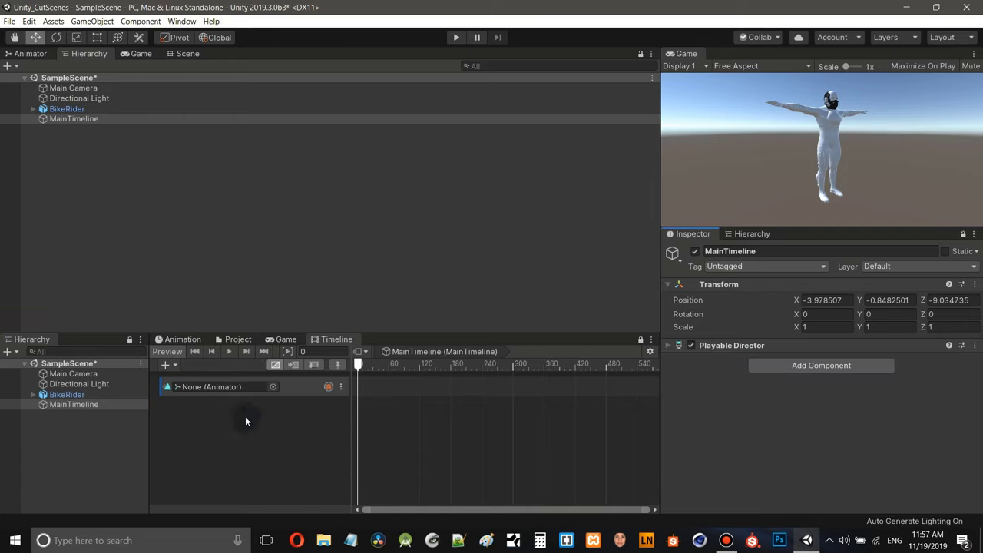
right_click(302, 387)
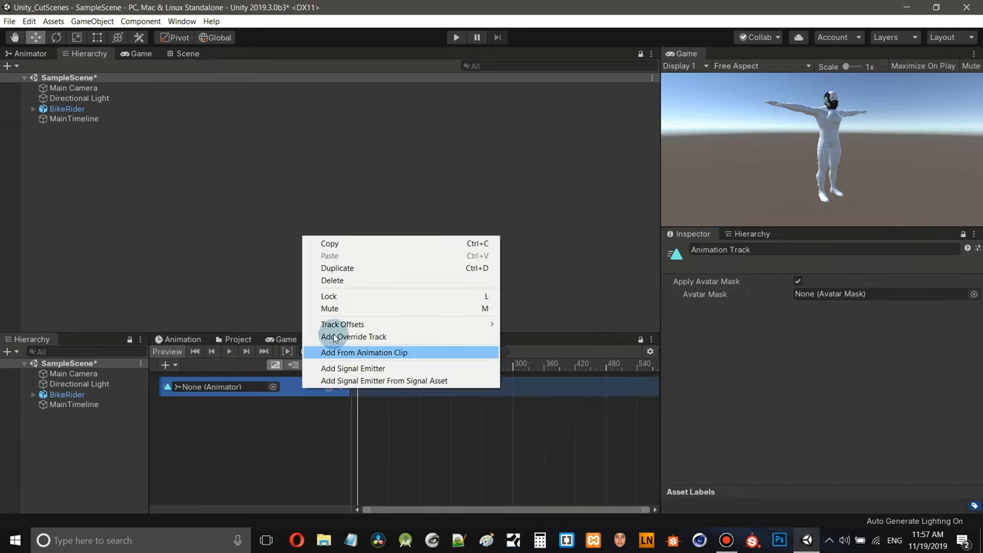
click(340, 281)
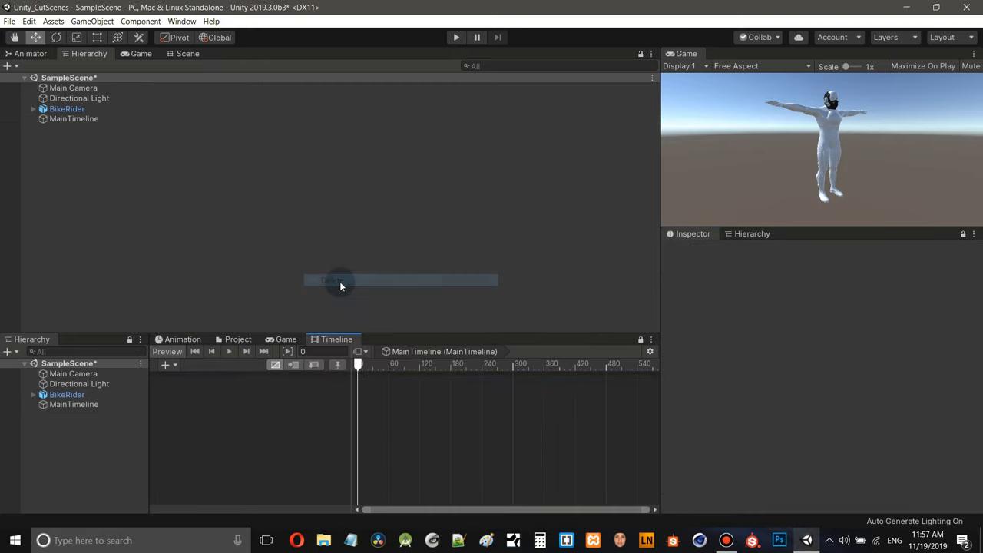
click(80, 404)
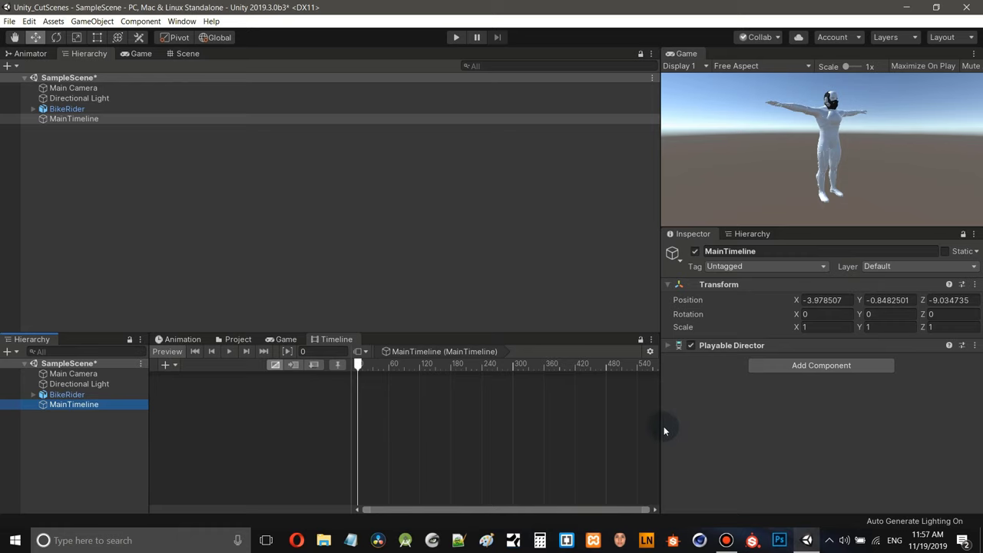
- Switch to the Scene view and reset MainTimeline's Transform position to 0,0,0
drag(661, 422, 679, 424)
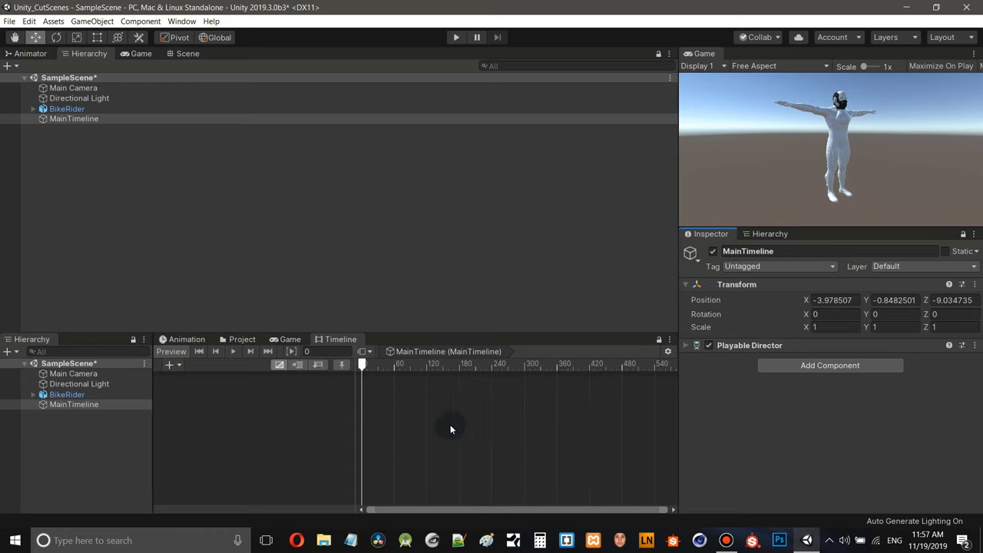
click(185, 54)
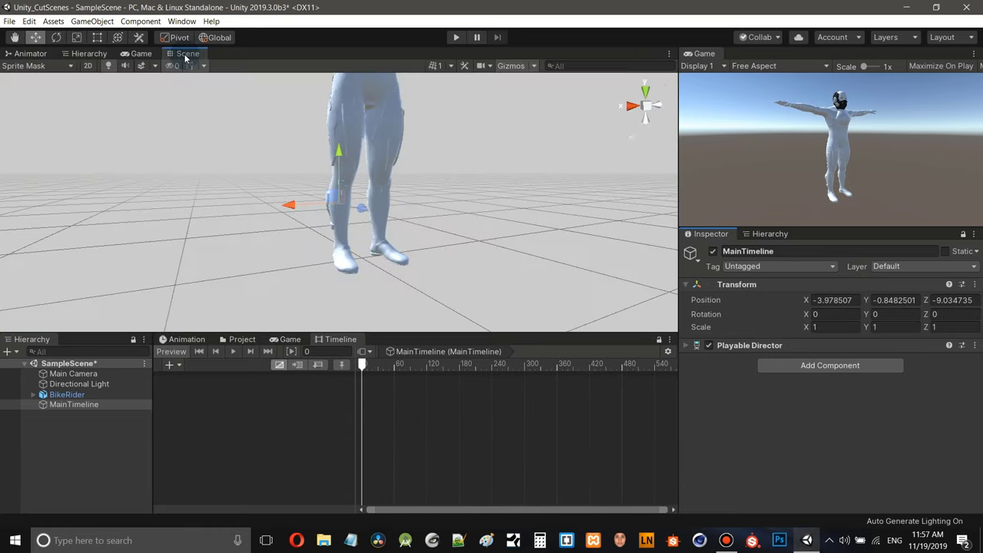
scroll(461, 161, down, 5)
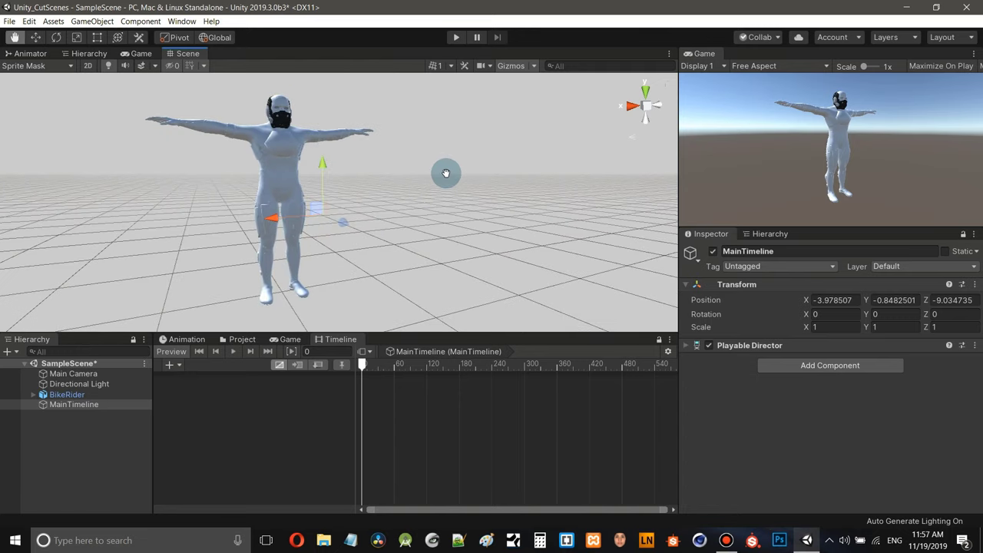
scroll(413, 245, up, 5)
mouse_move(395, 257)
middle_down()
mouse_move(412, 238)
mouse_move(401, 265)
middle_up()
click(86, 404)
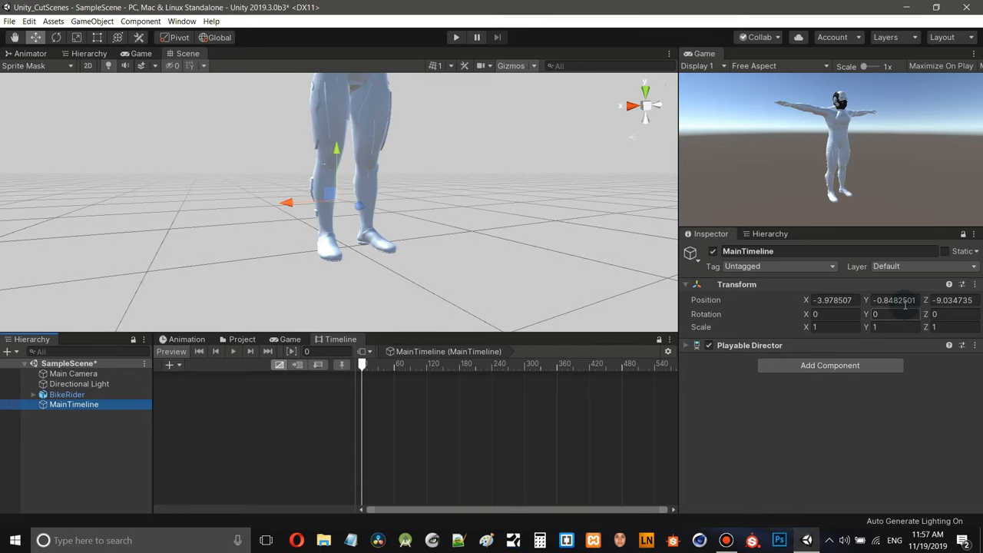
drag(679, 308, 648, 308)
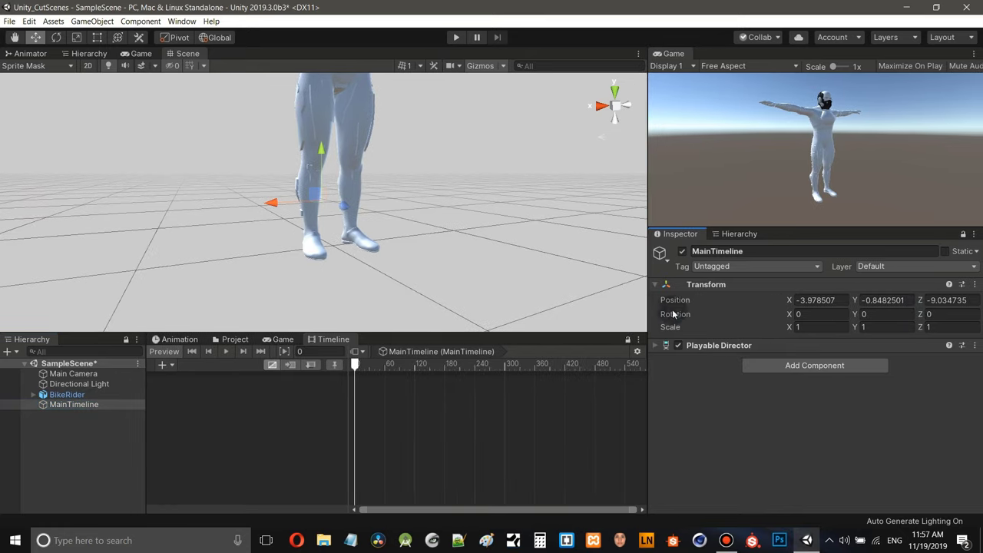
click(974, 284)
click(875, 298)
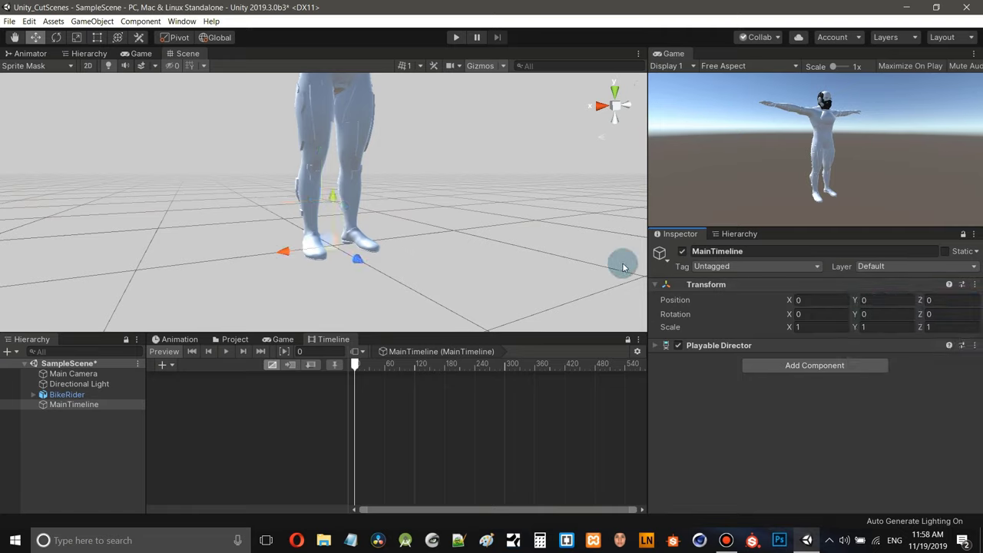
- Give MainTimeline the yellow name label icon and reframe the Scene view on BikeRider
click(659, 254)
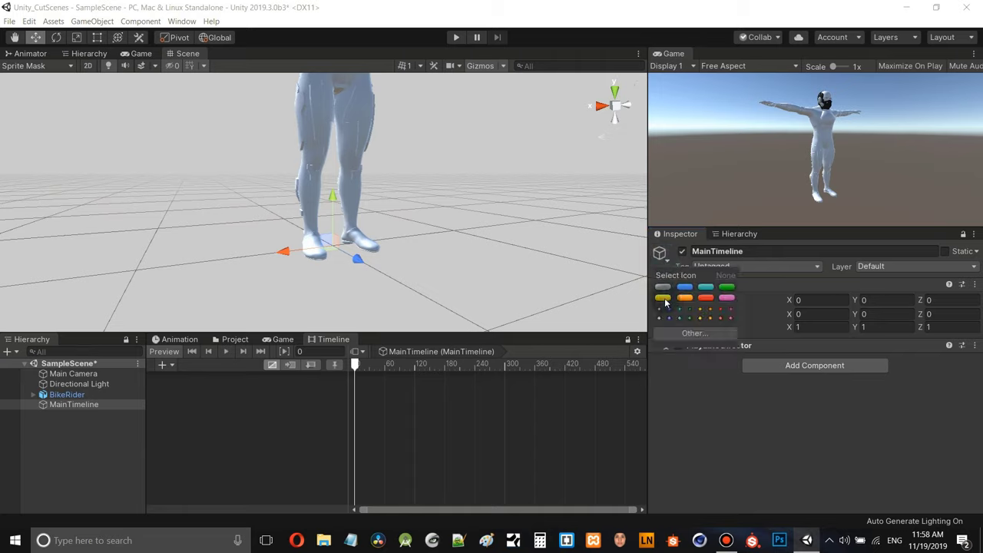
click(662, 297)
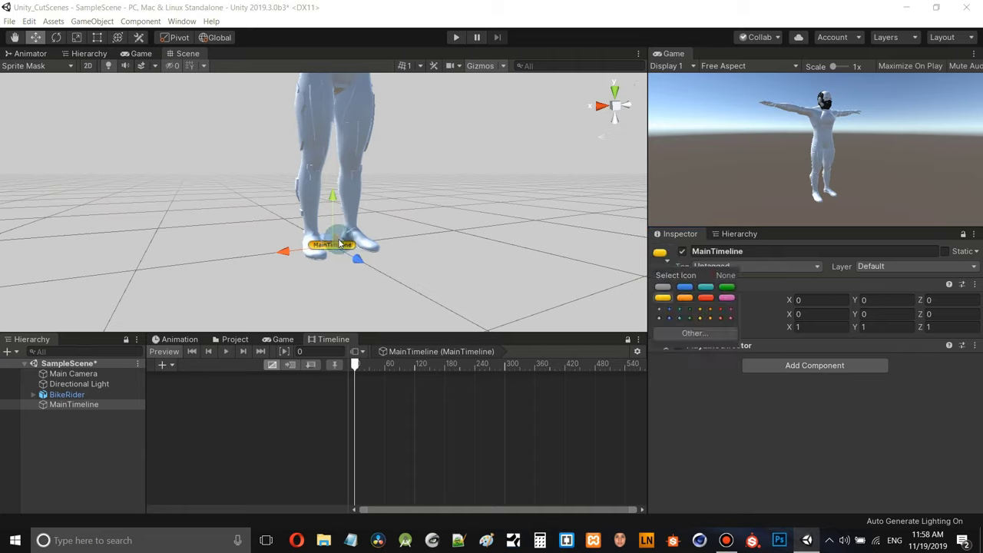
click(365, 173)
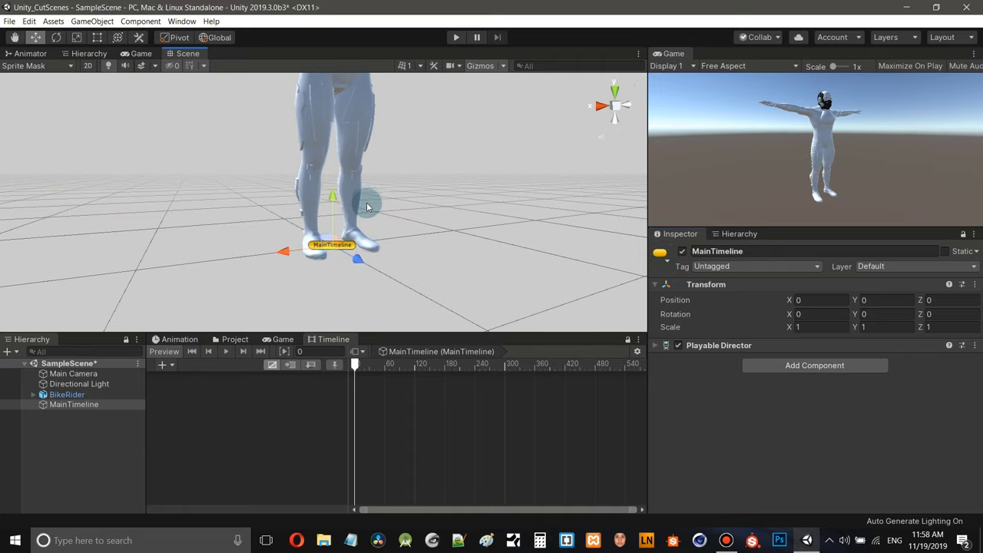
scroll(362, 177, down, 5)
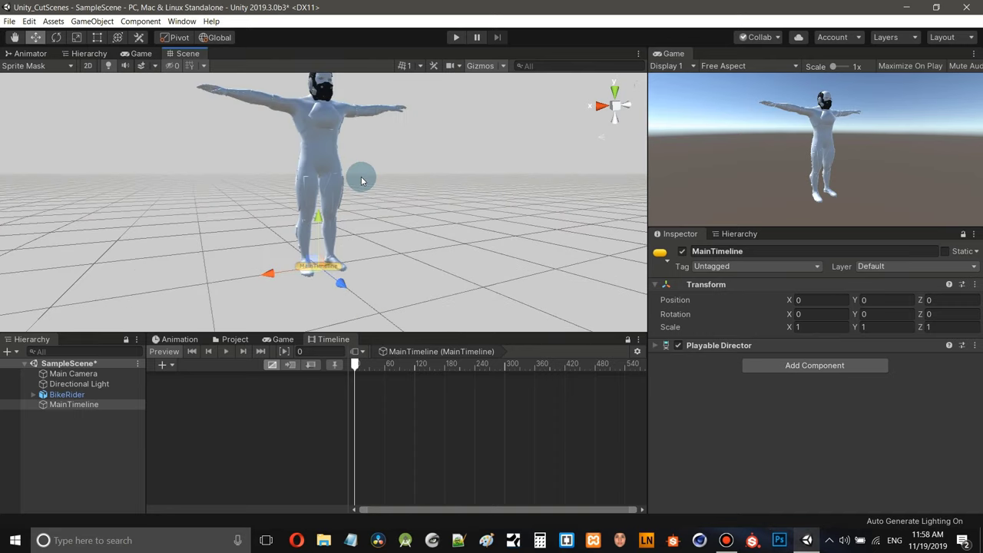
middle_drag(332, 205, 326, 205)
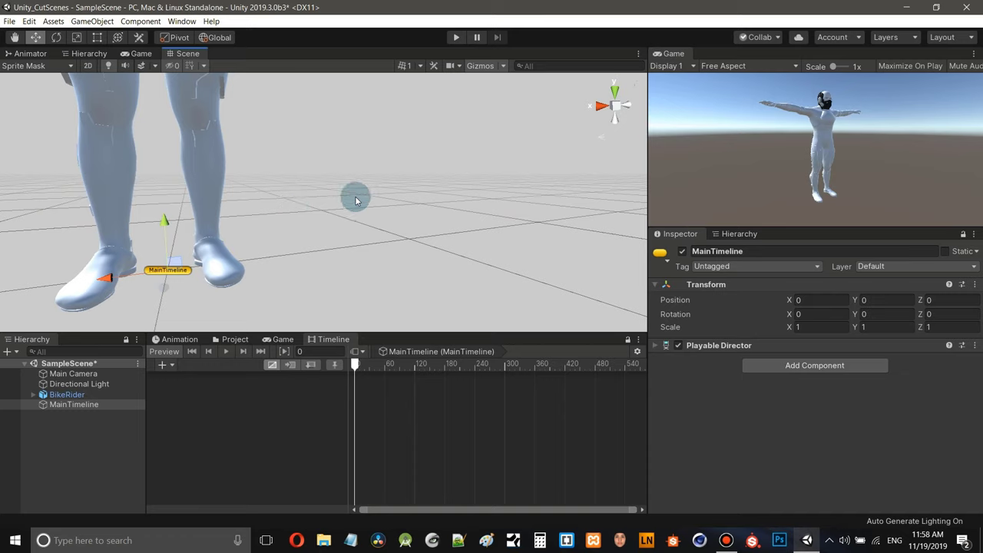
scroll(346, 194, down, 4)
alt+drag(271, 218, 351, 233)
scroll(307, 211, down, 3)
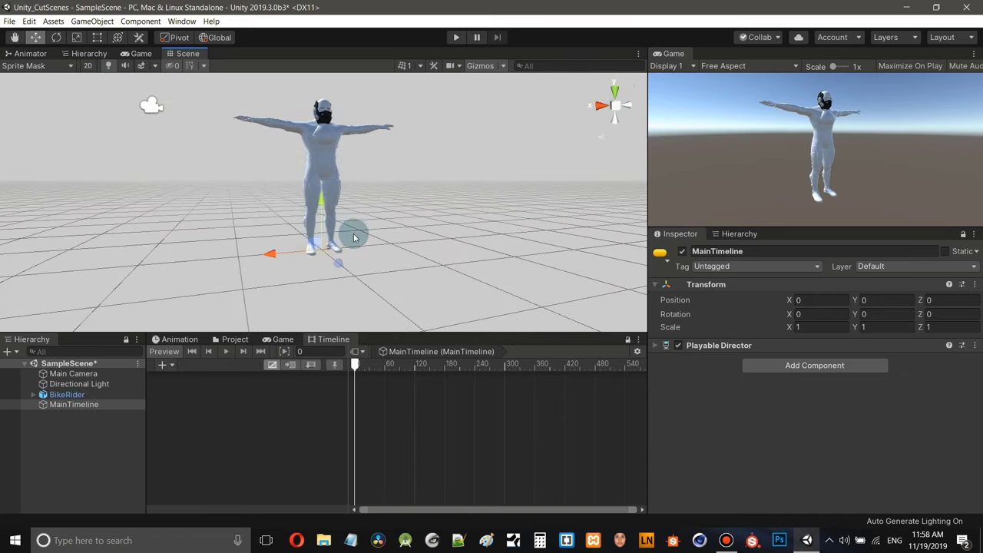
scroll(333, 249, up, 3)
scroll(347, 211, down, 3)
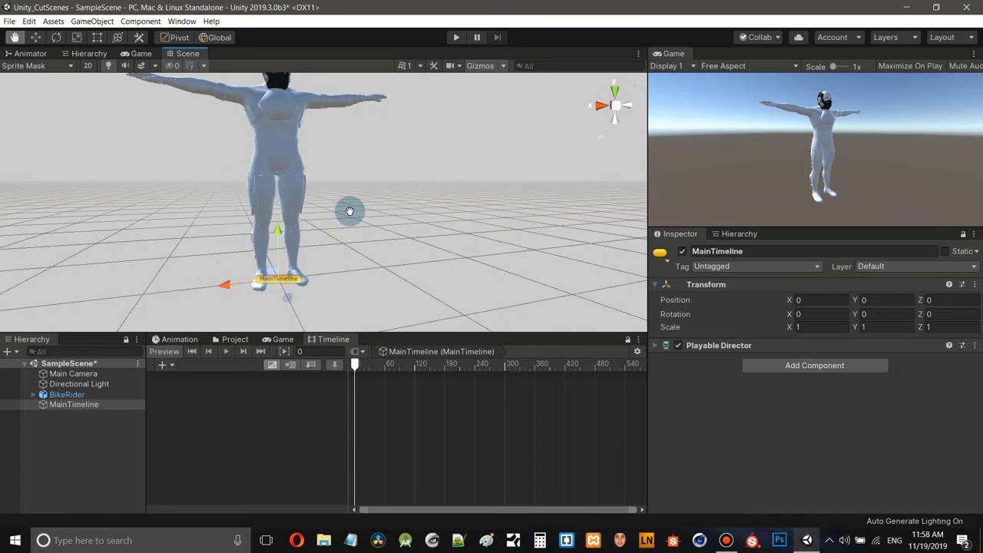
middle_drag(347, 211, 409, 314)
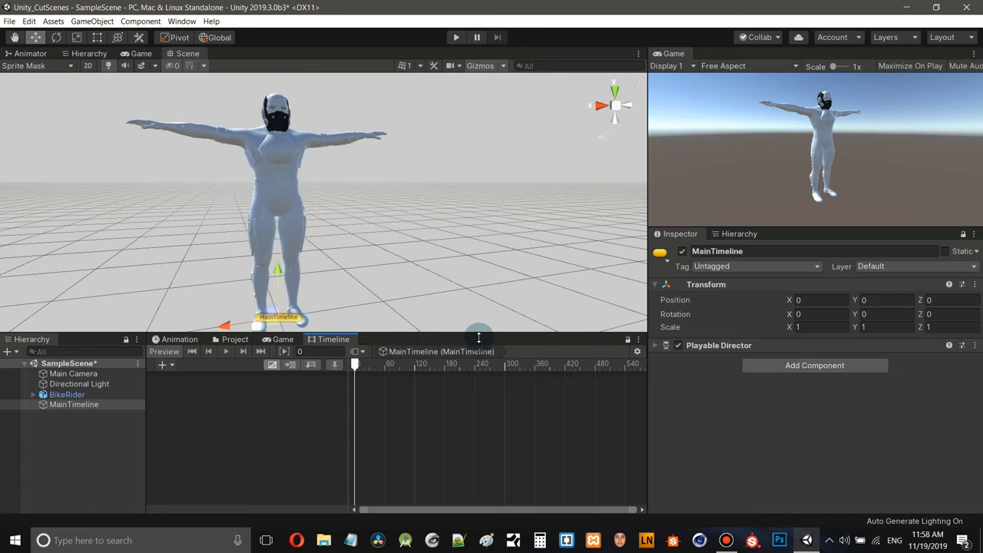
drag(473, 334, 471, 368)
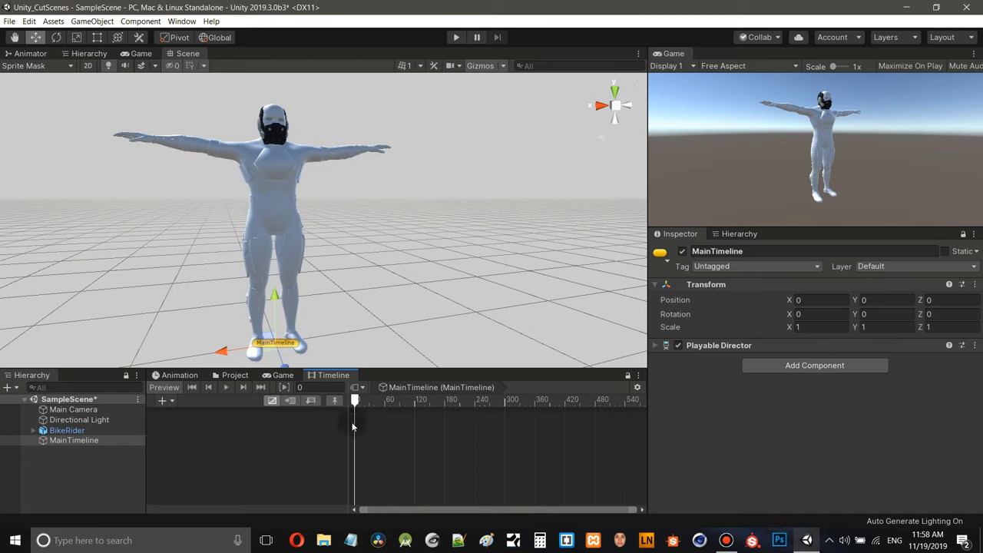
- Drag BikeRider into the MainTimeline track area and add it as an Animation track
click(476, 366)
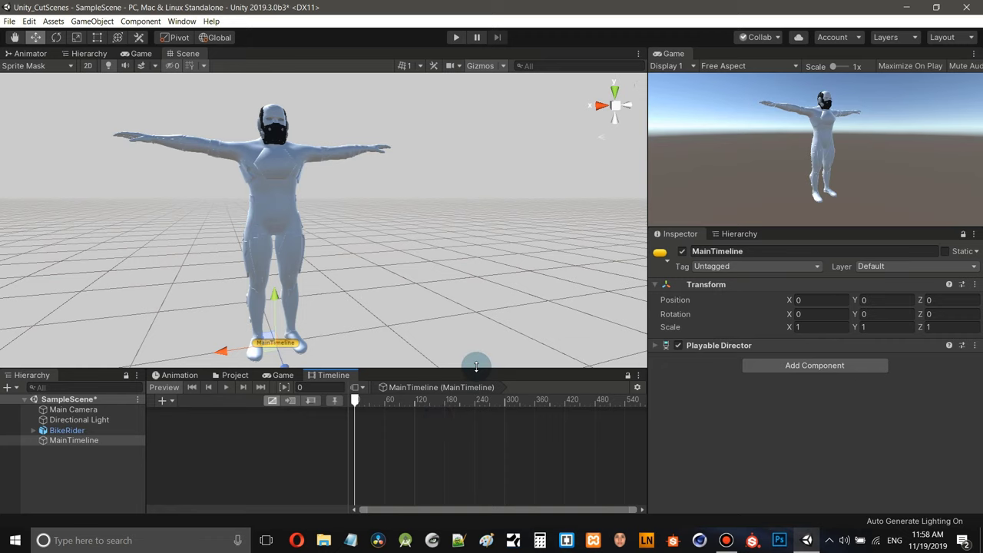
drag(476, 363, 474, 346)
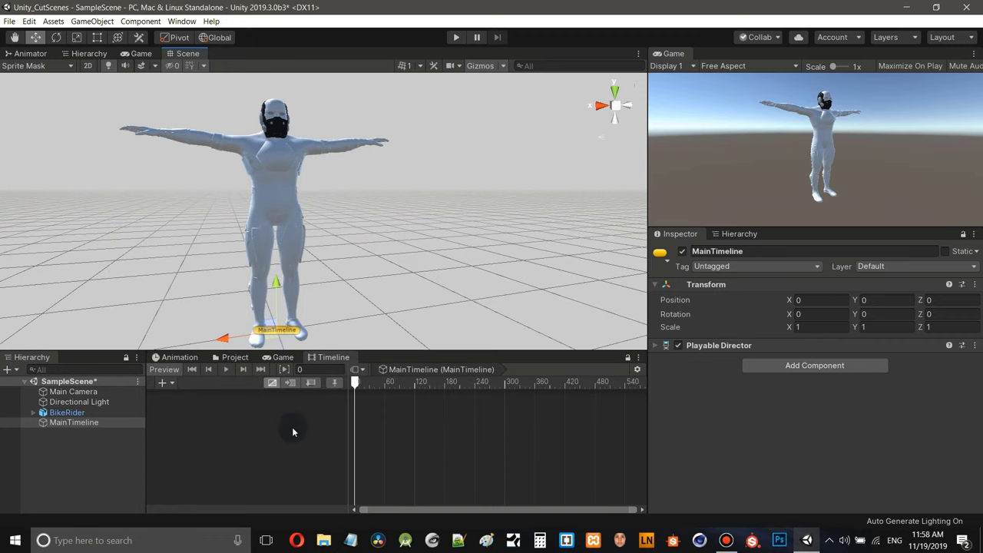
click(377, 442)
click(172, 384)
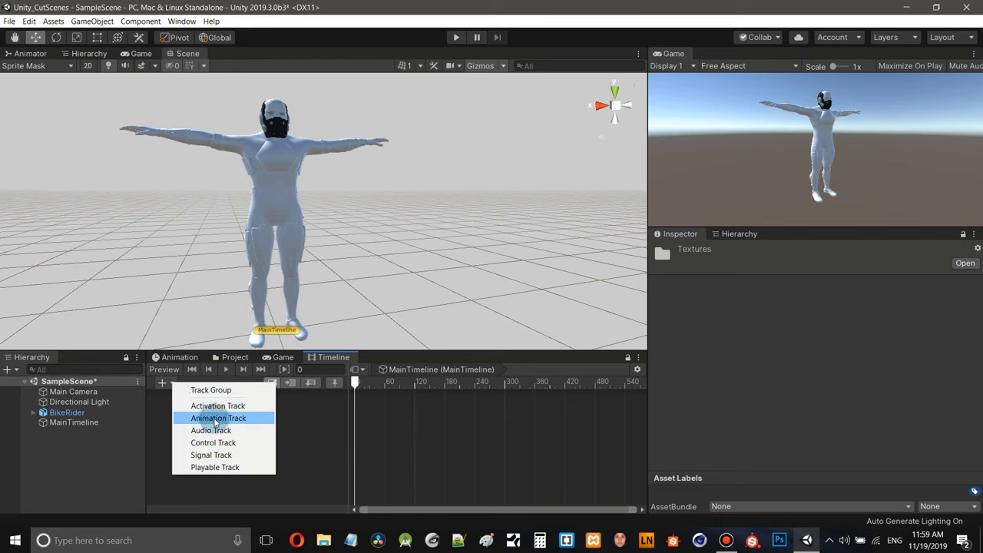
click(225, 421)
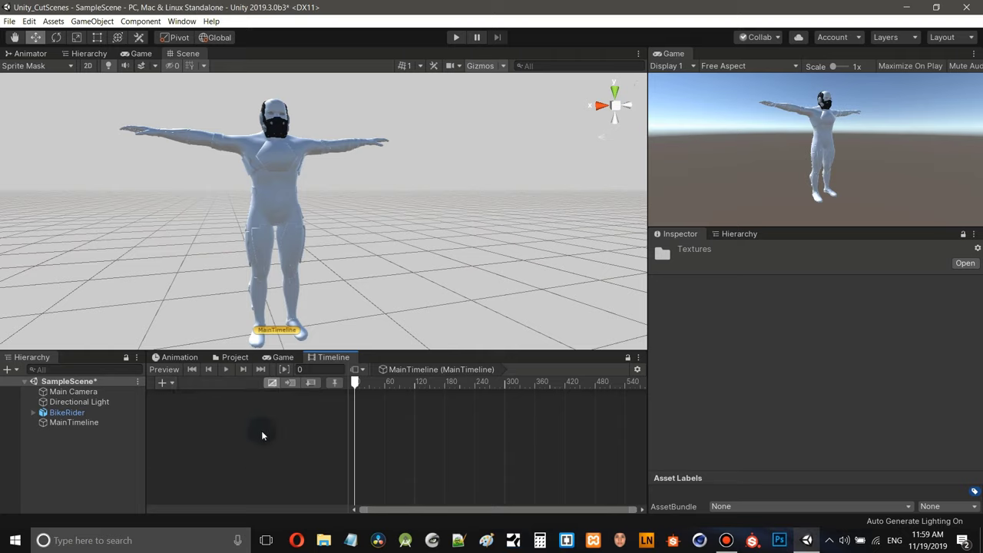
right_click(229, 441)
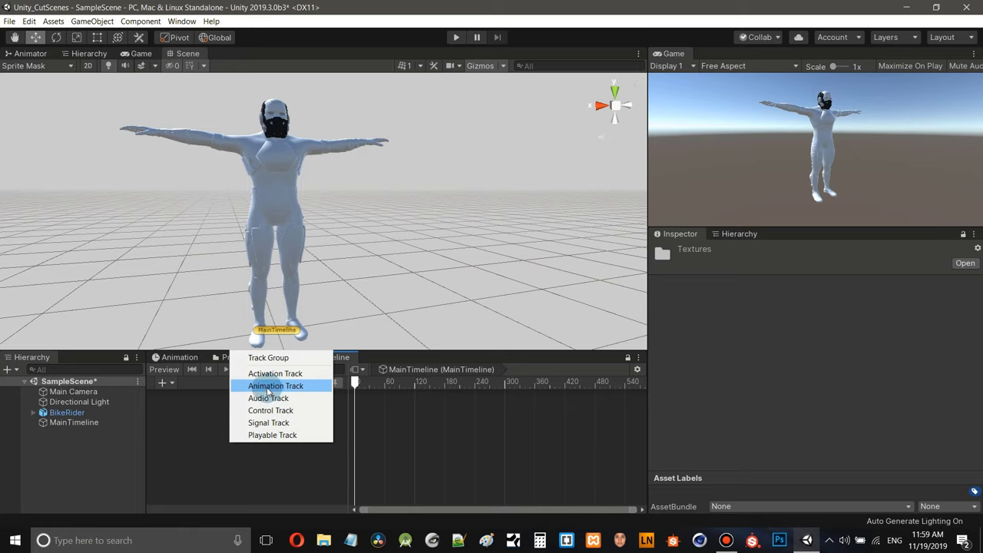
click(211, 457)
click(69, 415)
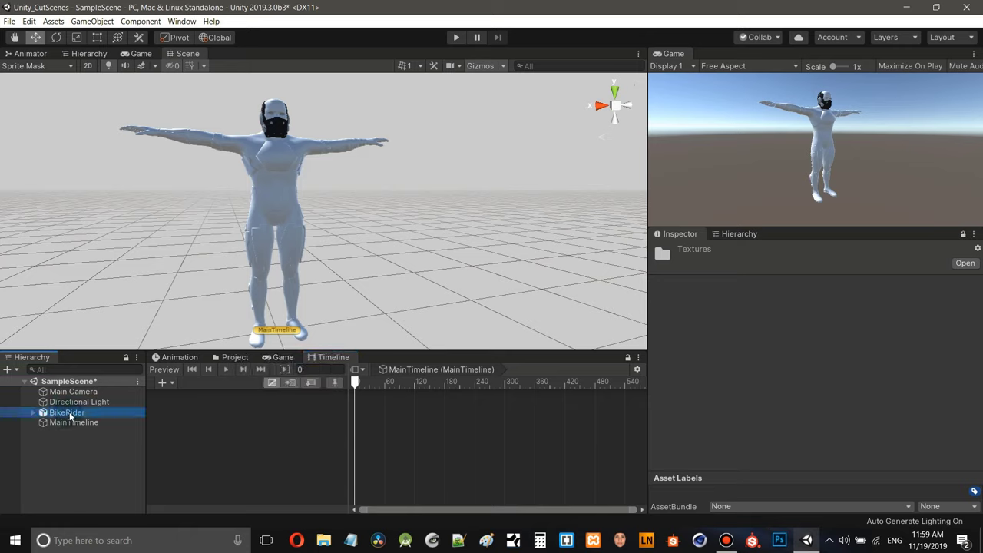
drag(69, 415, 243, 468)
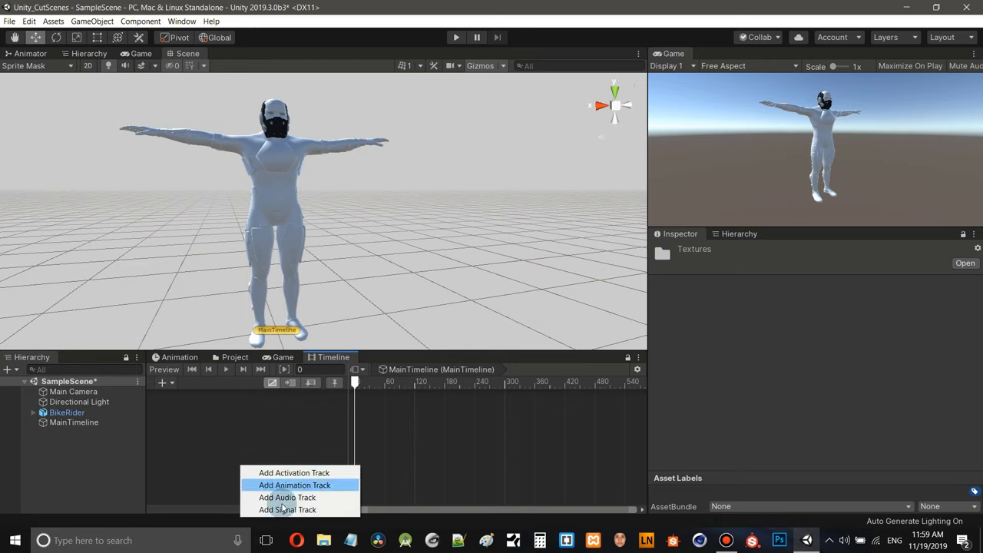
key(Down)
key(Down)
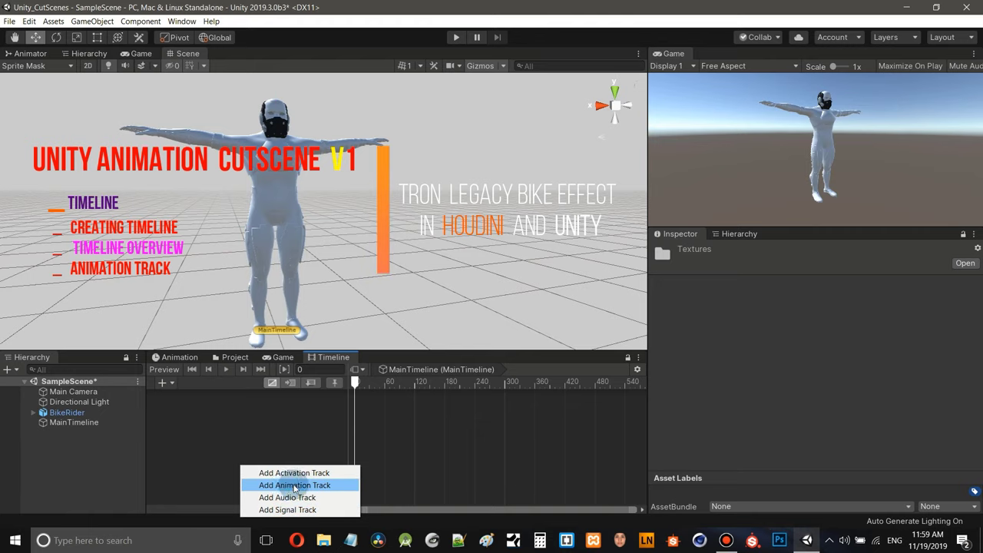
click(294, 487)
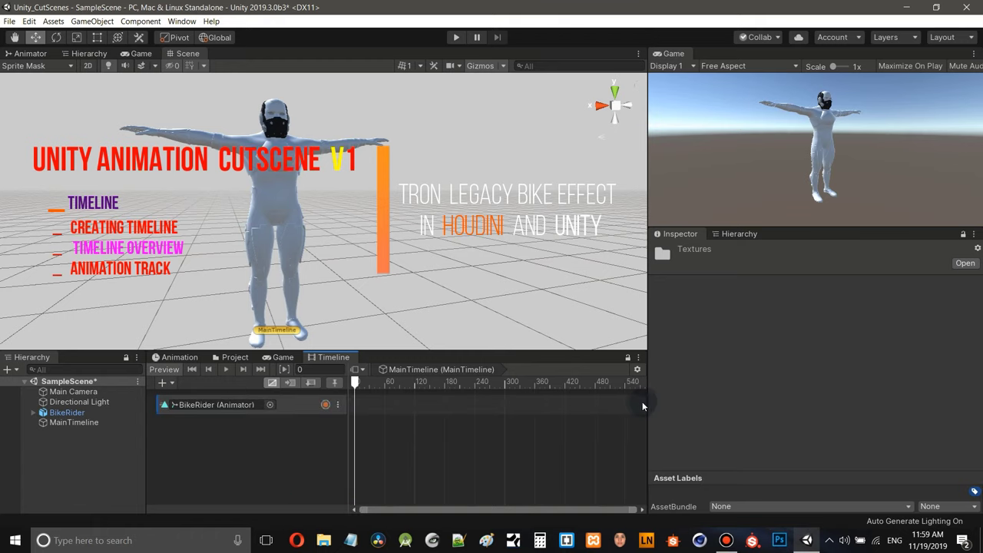
- Select the BikeRider track, toggle Record on and off, and open its track options
drag(648, 402, 659, 405)
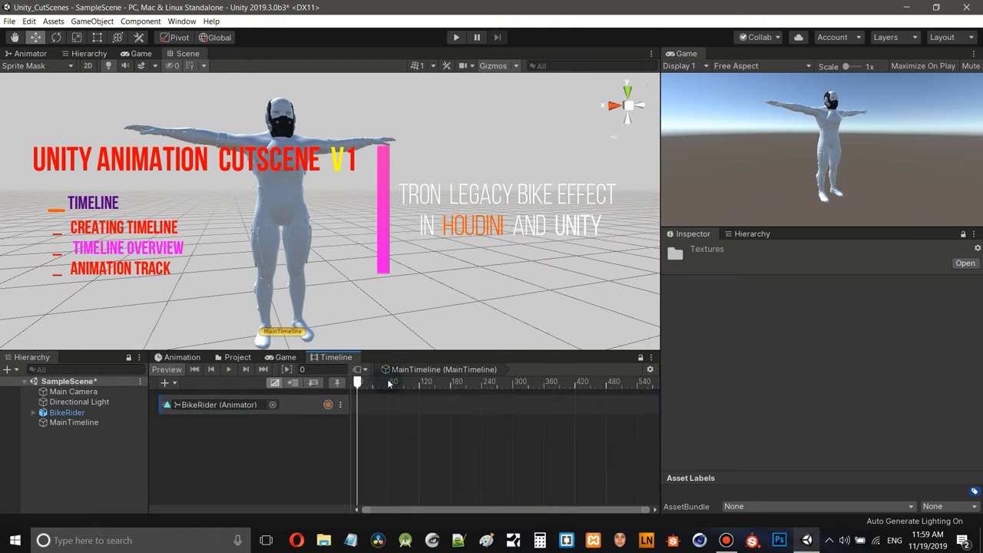
drag(469, 344, 468, 340)
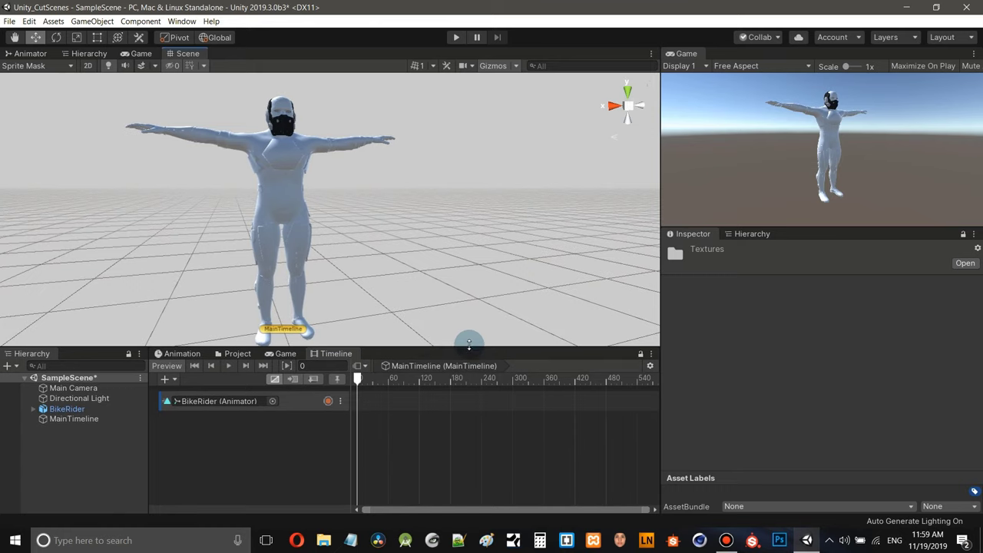
click(300, 404)
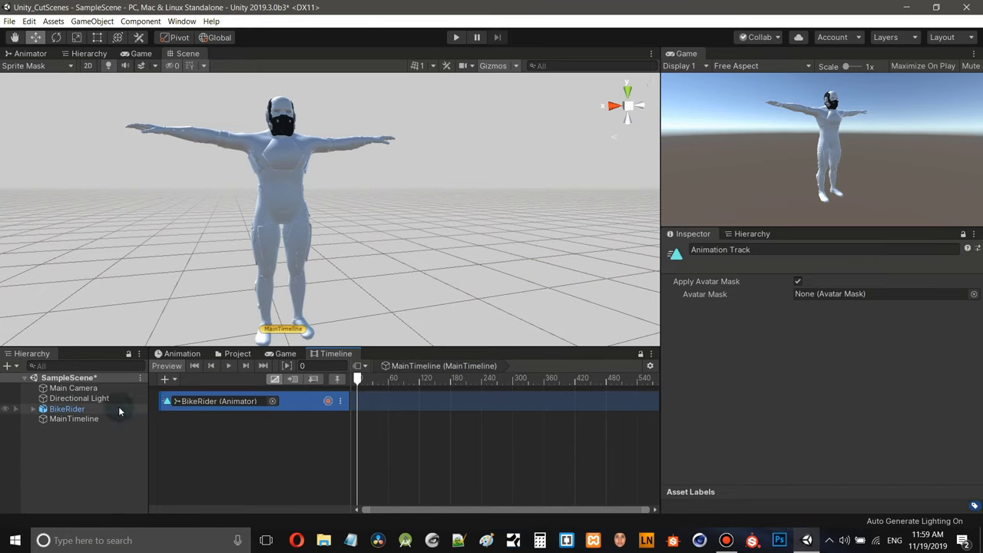
click(328, 402)
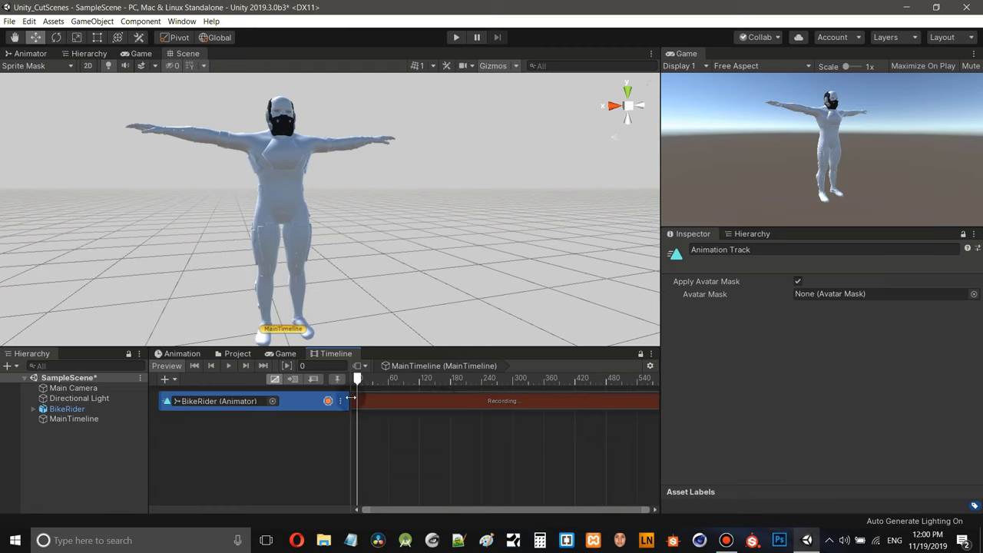
click(353, 240)
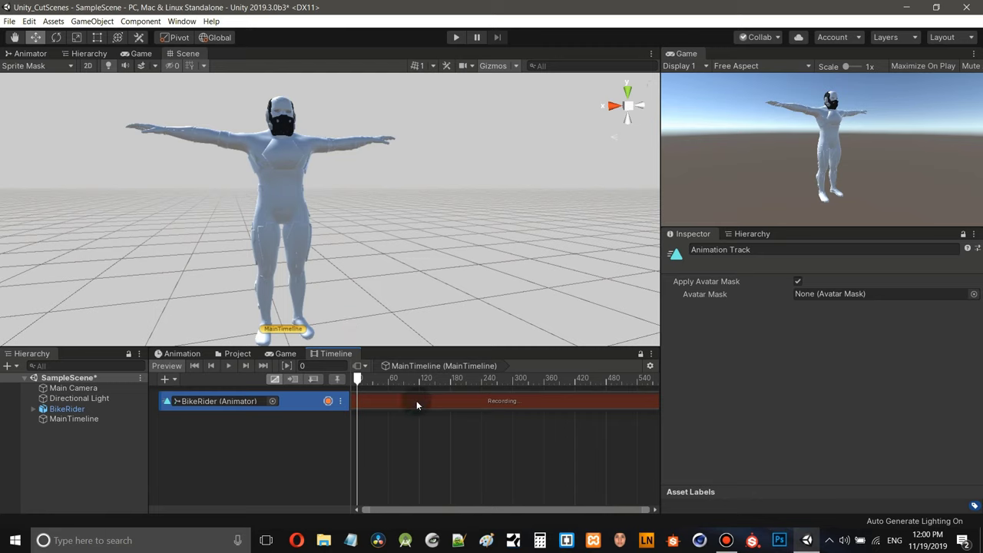
click(329, 401)
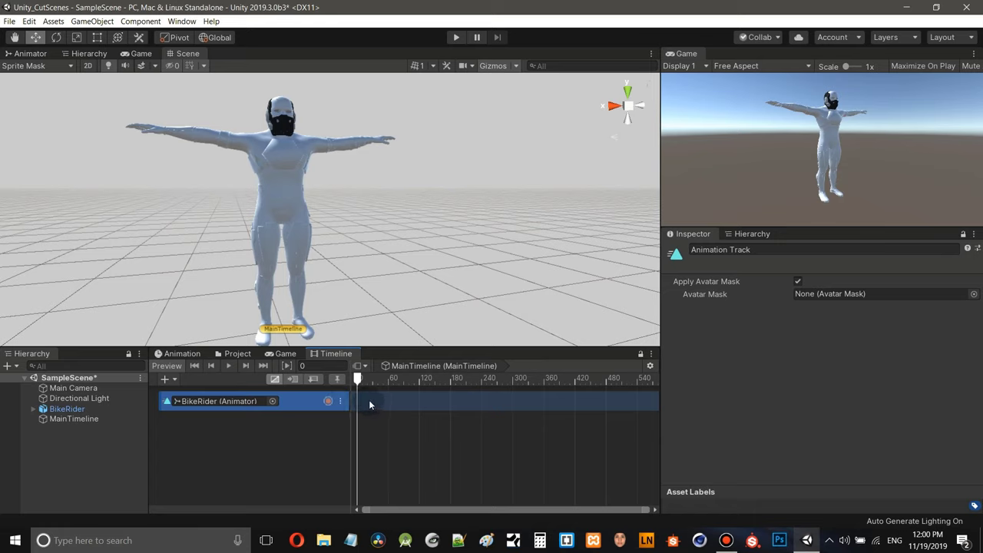
right_click(371, 403)
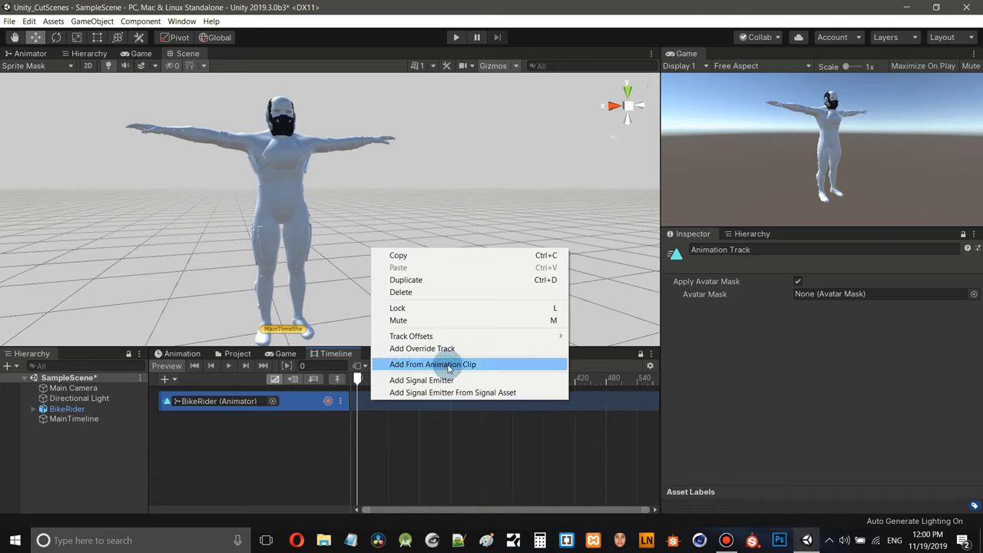
- Choose Add From Animation Clip and pick the Run clip for the BikeRider track
click(449, 367)
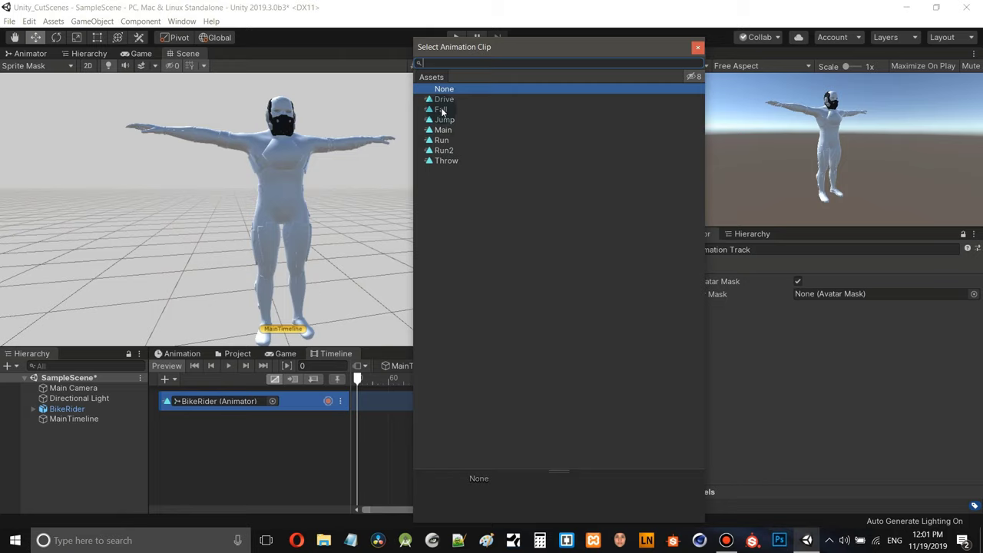
click(443, 141)
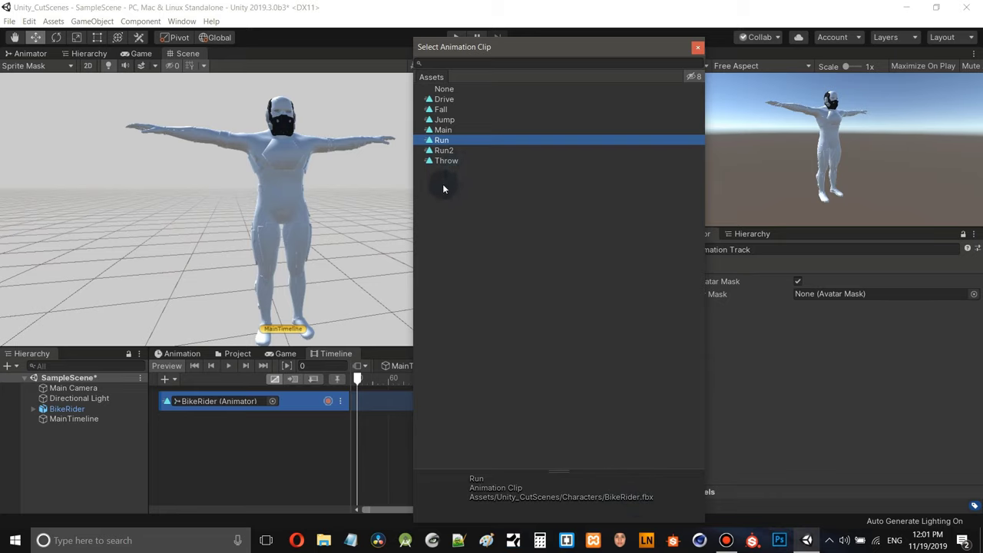
- Place the Run clip at frame 0 of the BikeRider track and frame the rider from the front
double_click(444, 140)
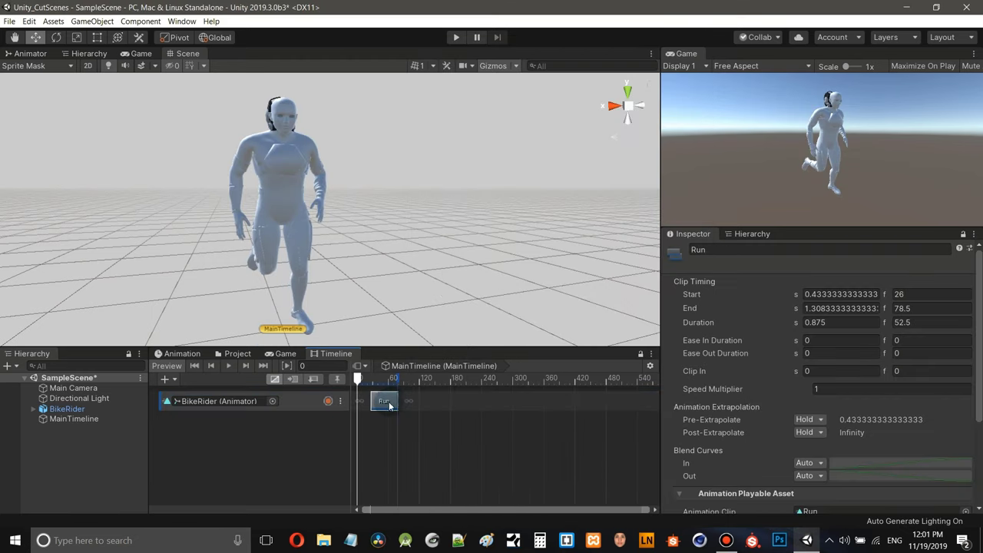
drag(382, 402, 368, 403)
right_drag(366, 184, 362, 208)
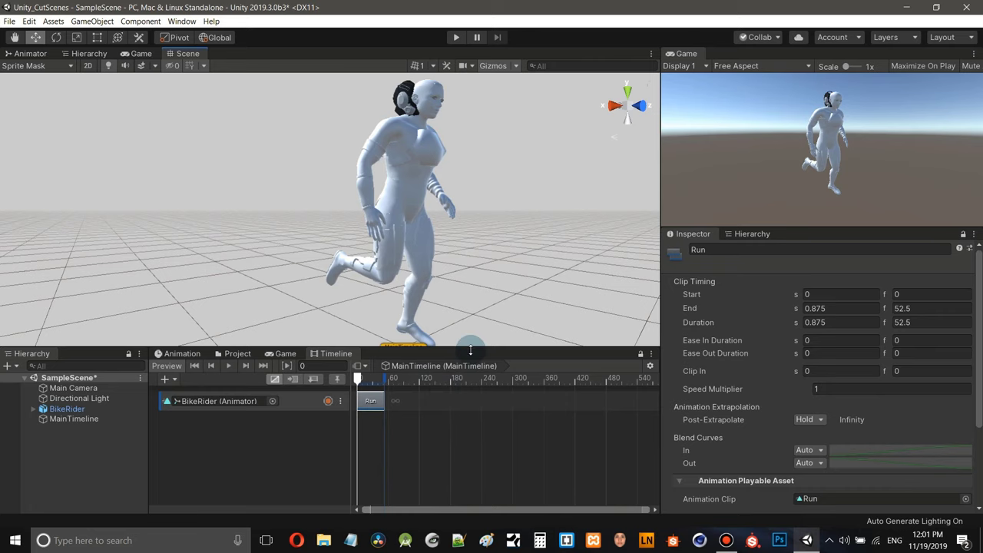
drag(470, 350, 464, 412)
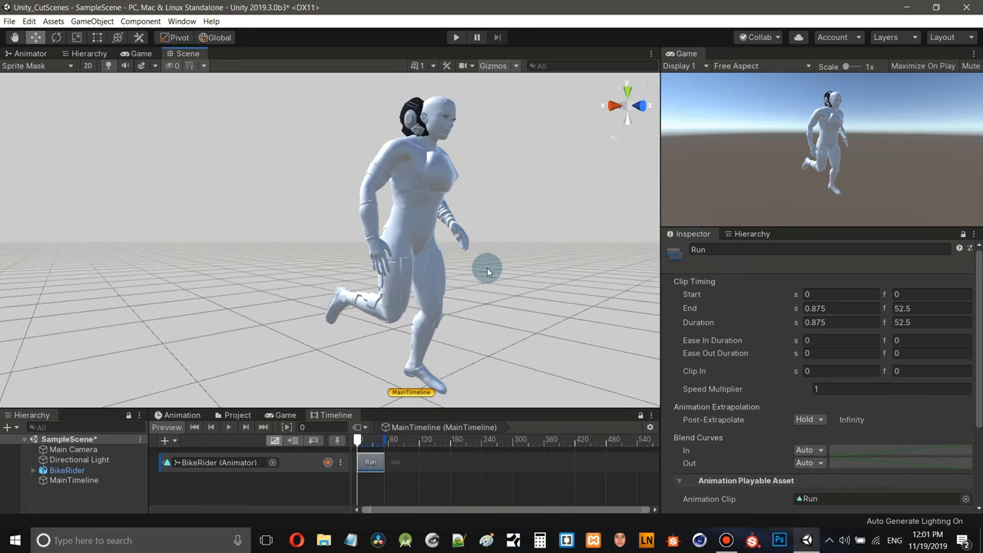
right_drag(487, 271, 468, 269)
right_drag(377, 235, 438, 236)
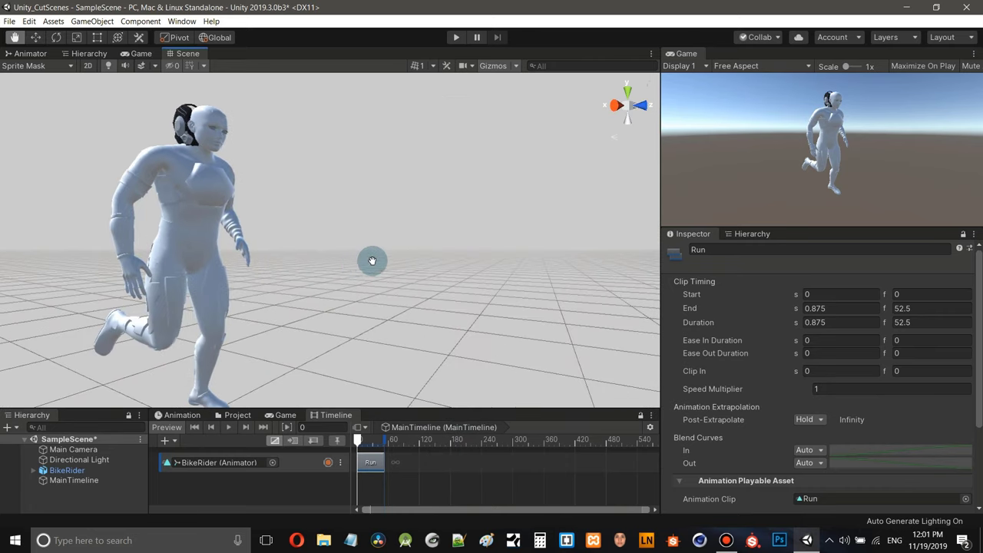
scroll(372, 261, down, 5)
right_drag(372, 260, 314, 281)
scroll(317, 281, up, 3)
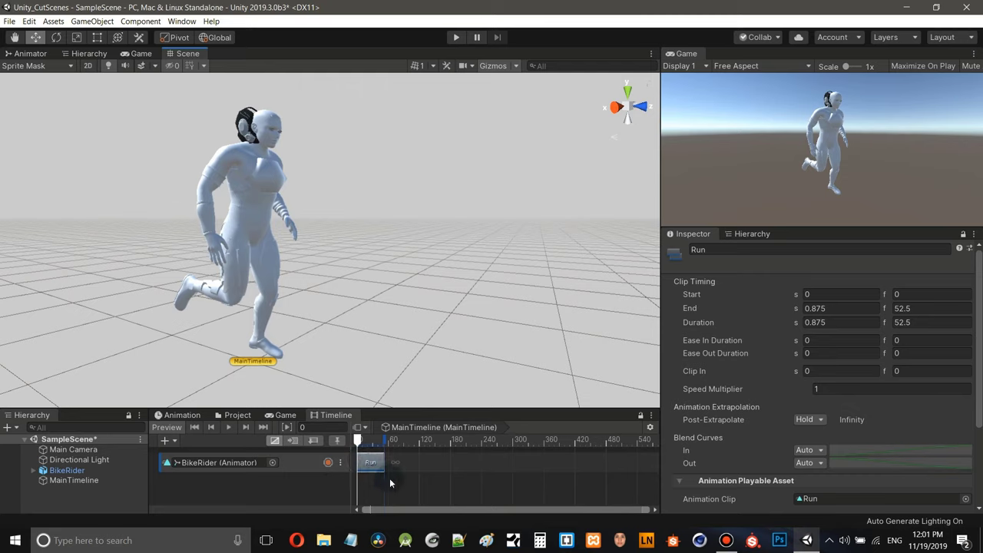
- Scrub through the selected Run clip to preview it and make the Timeline panel taller
click(371, 465)
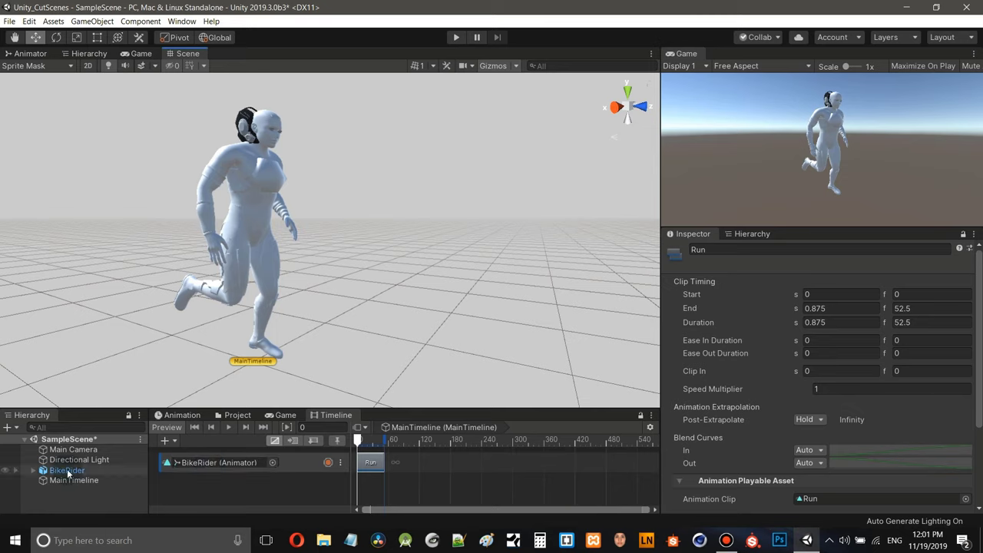
mouse_move(358, 444)
mouse_down()
mouse_move(381, 443)
mouse_move(352, 443)
mouse_up()
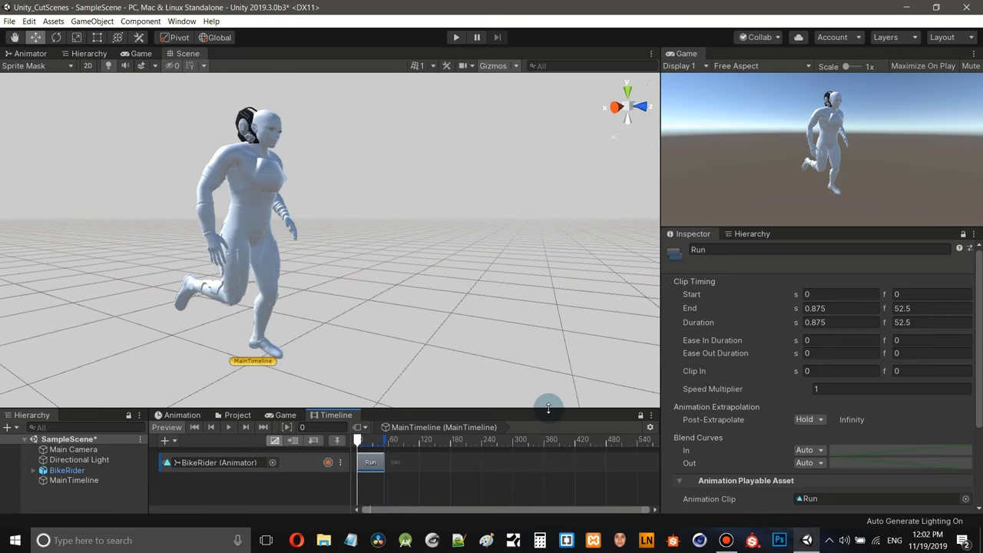
drag(548, 407, 548, 360)
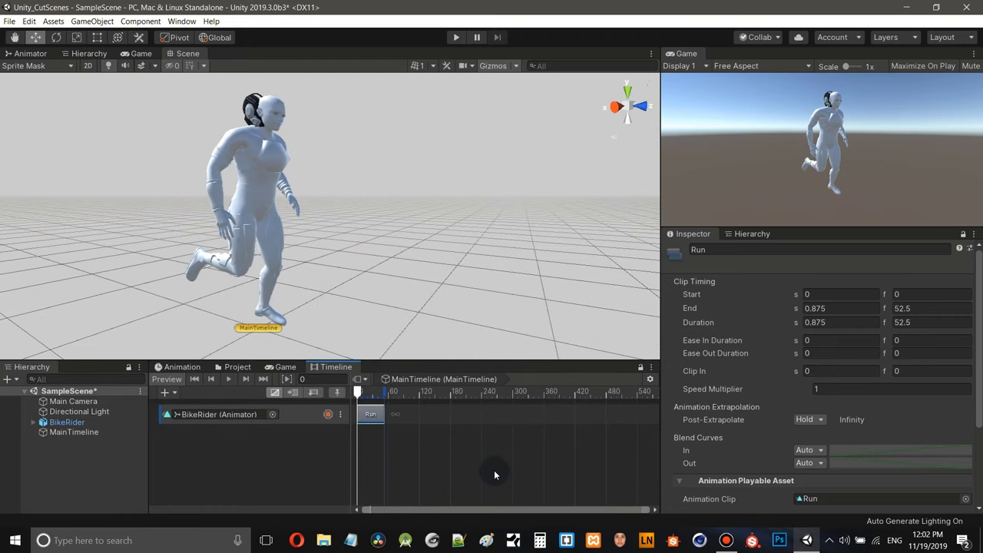
scroll(494, 468, down, 5)
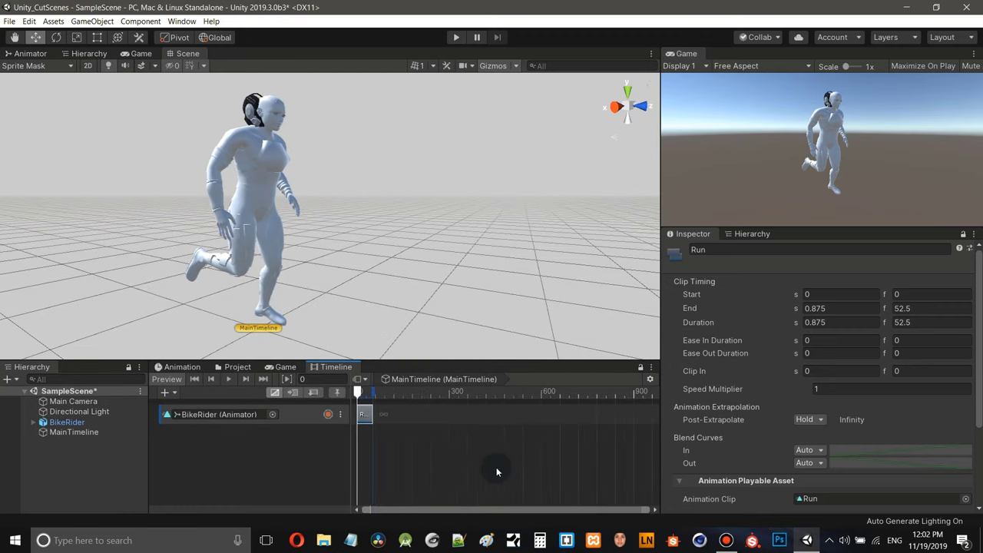
- Add the Jump animation clip to the BikeRider track after Run
scroll(497, 467, up, 5)
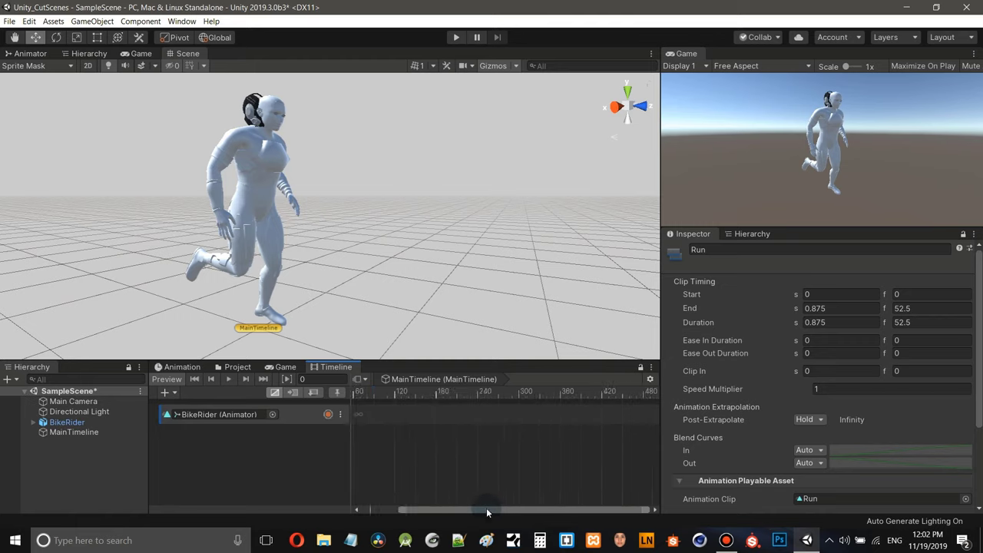
drag(486, 513, 427, 494)
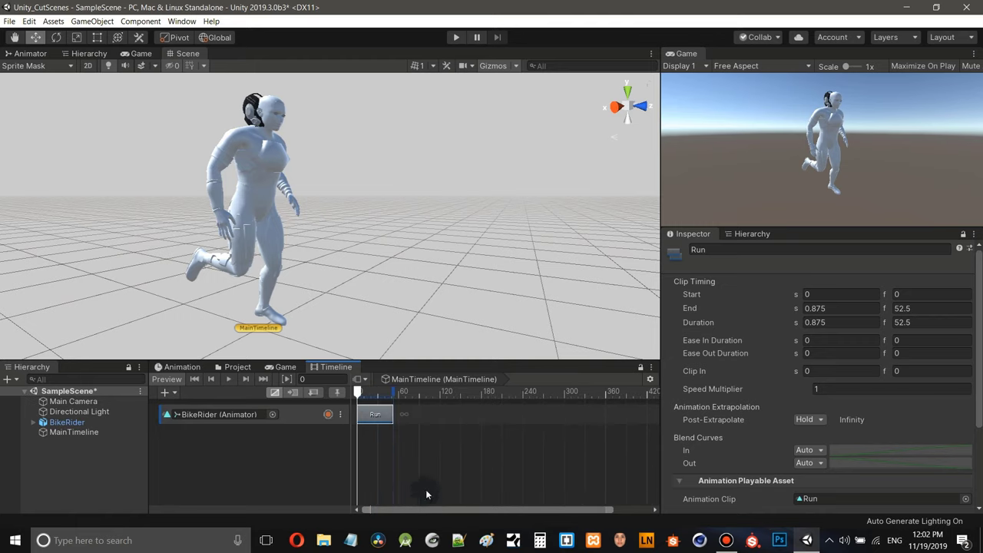
right_click(409, 413)
click(494, 377)
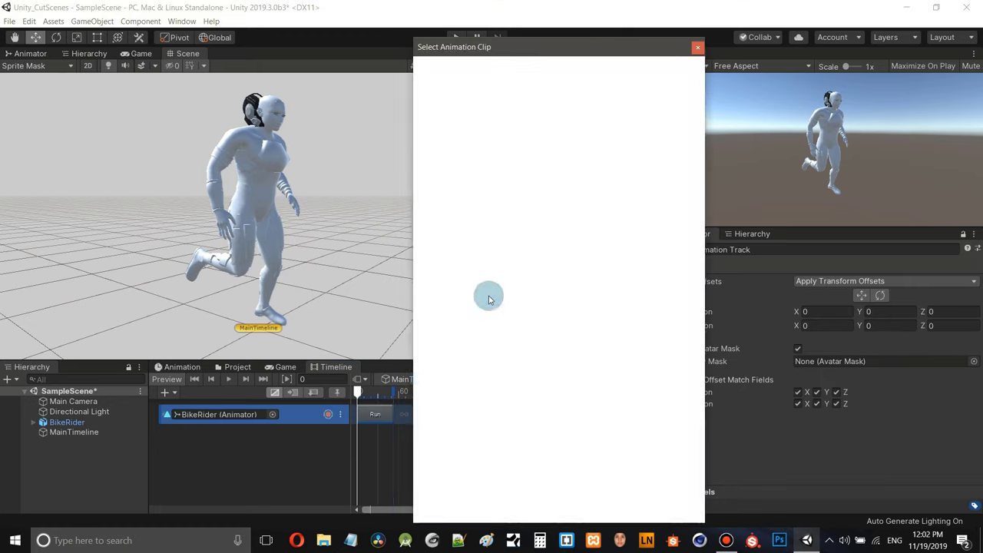
click(450, 120)
double_click(449, 119)
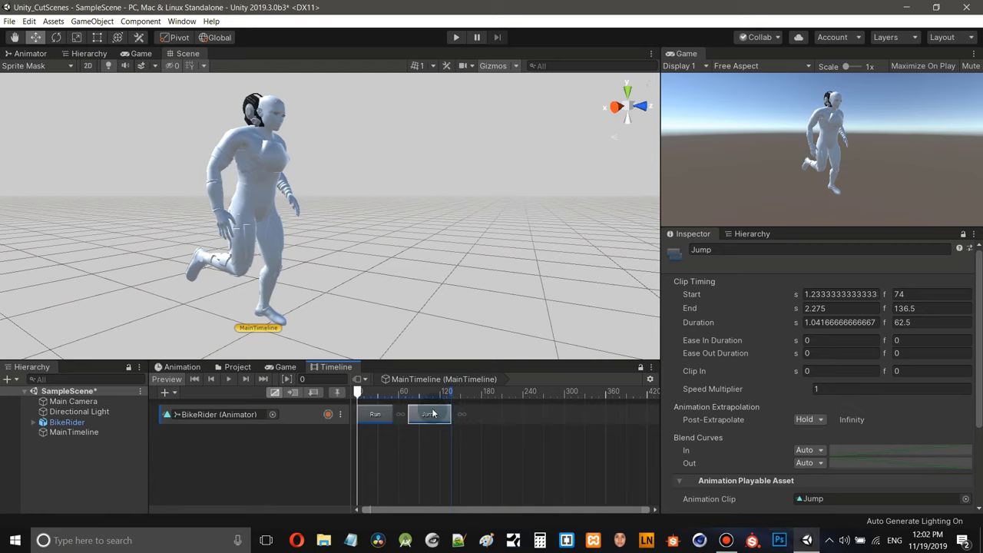
- Add the Drive animation clip to the BikeRider track after Jump
right_click(470, 417)
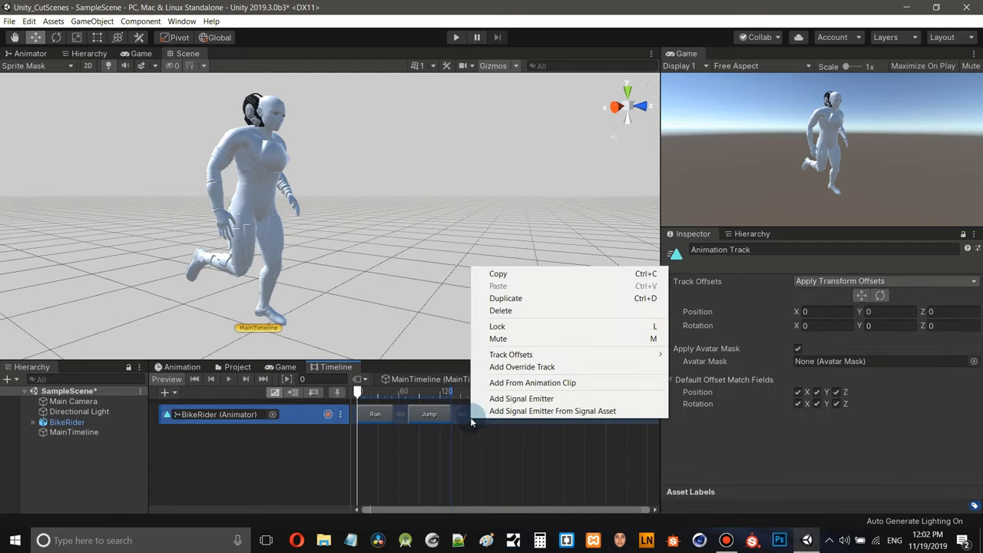
click(550, 385)
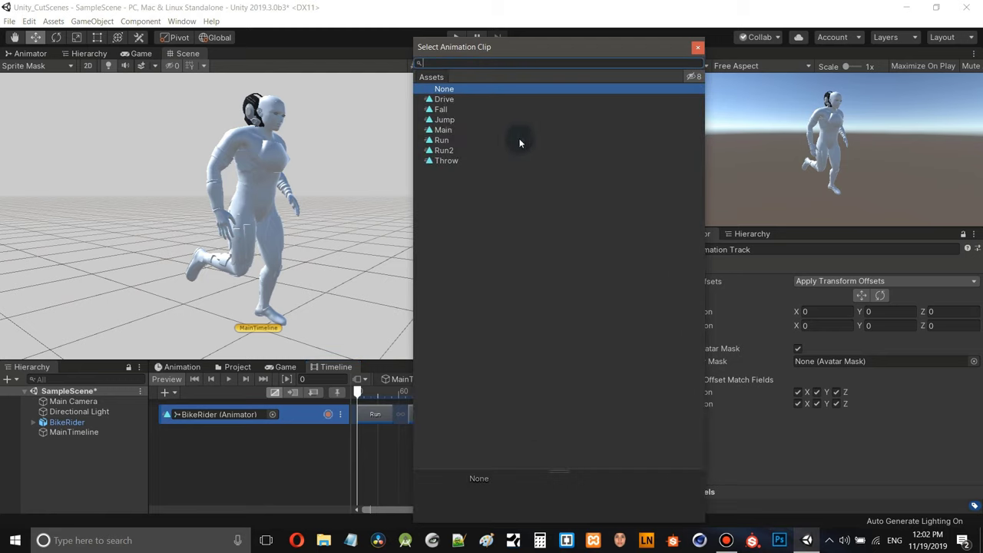
double_click(445, 100)
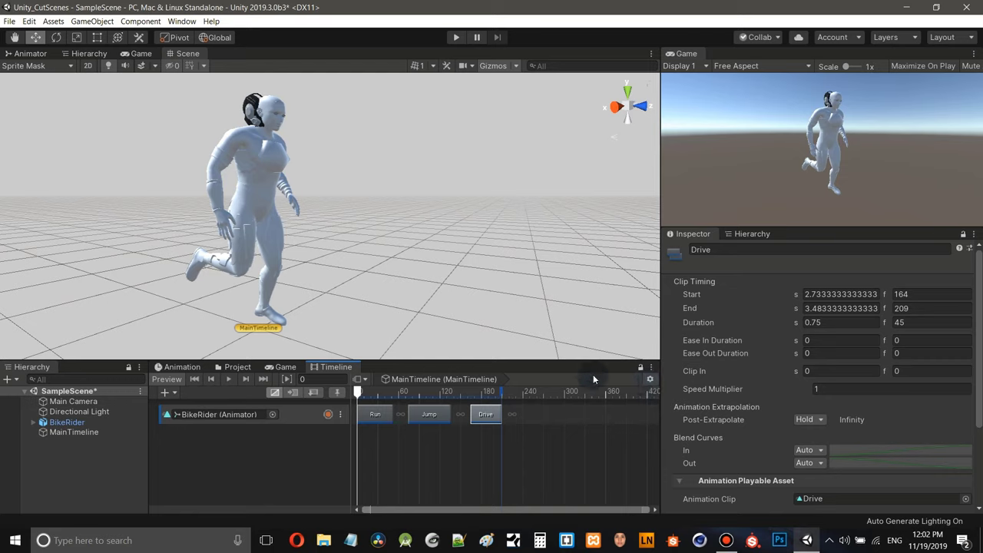
- Show the Timeline ruler in seconds and set a Fixed Length duration ending near 4:56
click(651, 381)
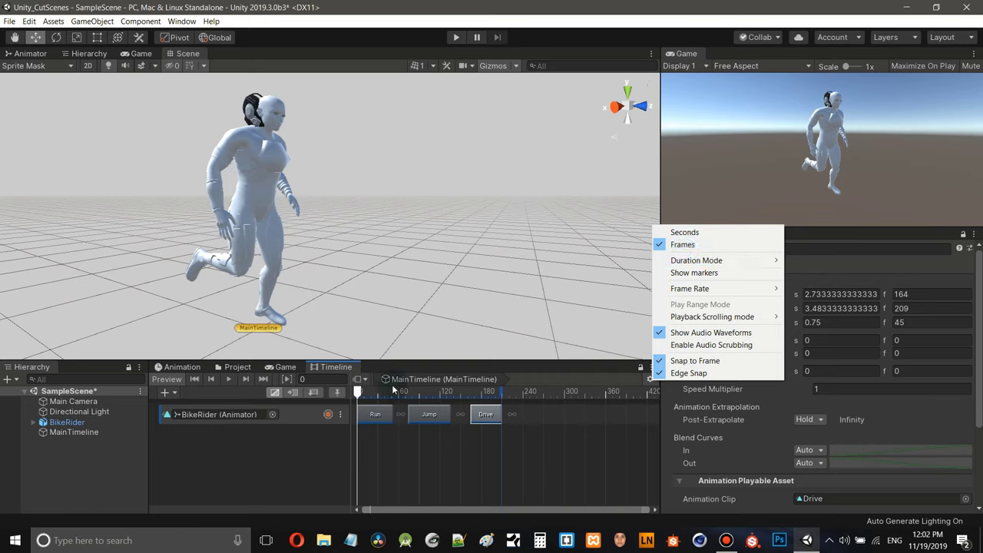
click(686, 232)
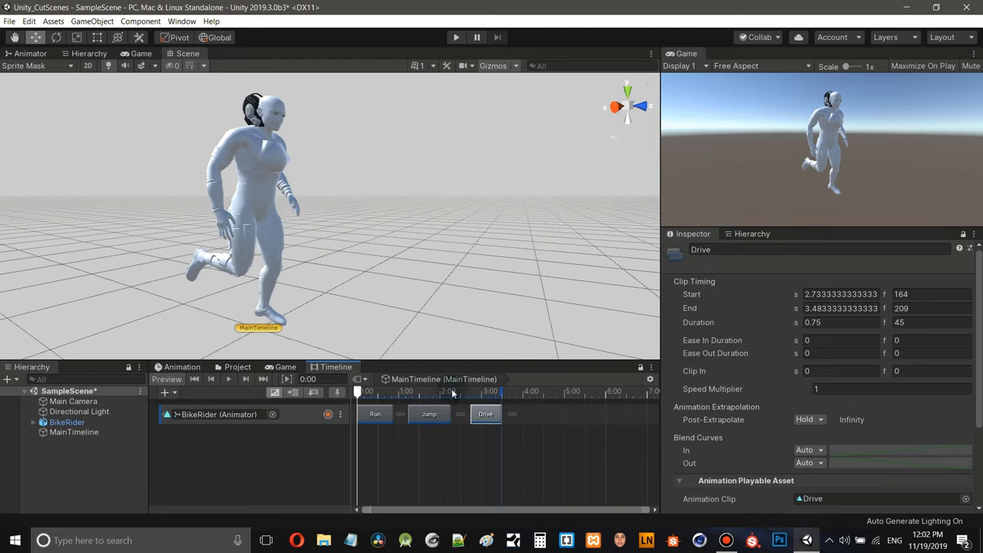
click(650, 382)
mouse_move(707, 264)
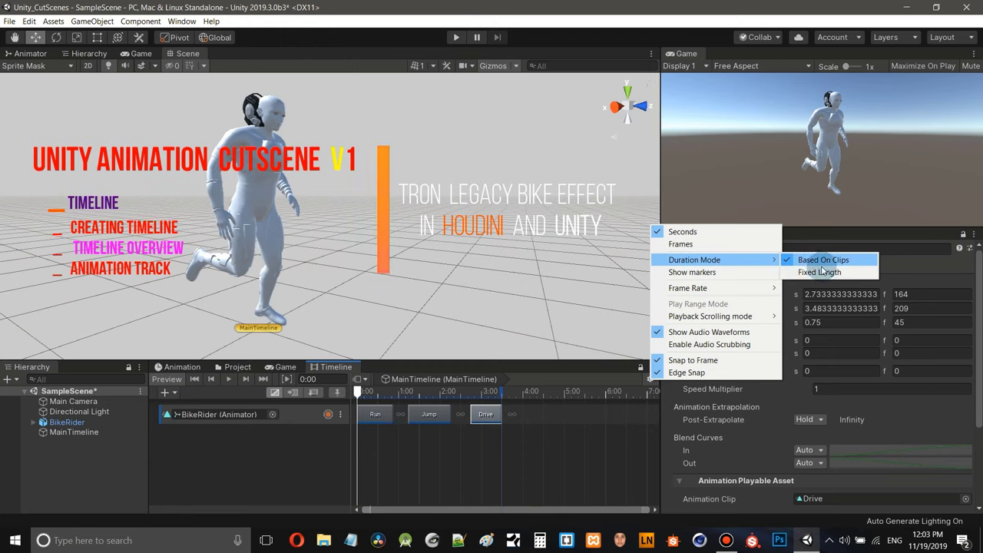
click(818, 273)
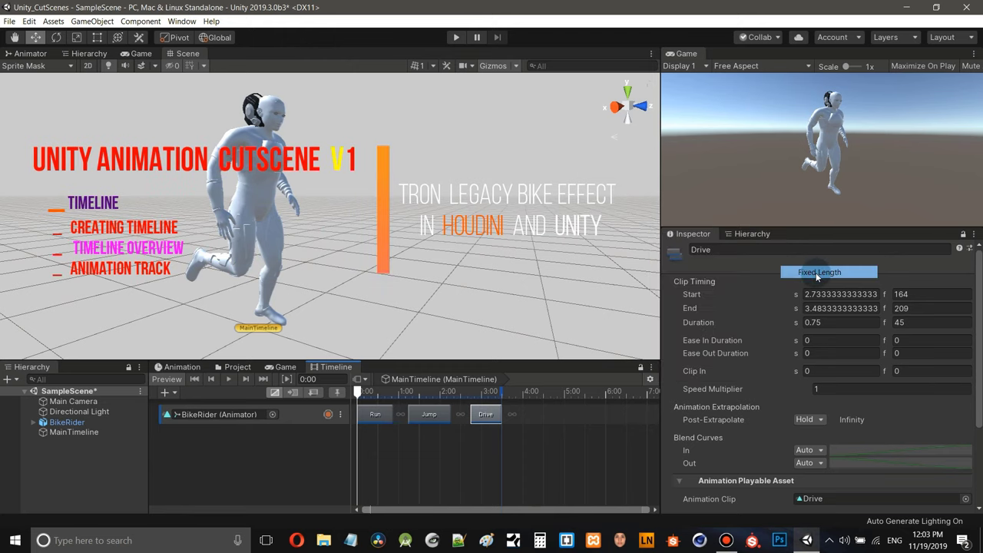
mouse_move(503, 394)
mouse_down()
mouse_move(582, 400)
mouse_move(501, 400)
mouse_move(566, 397)
mouse_up()
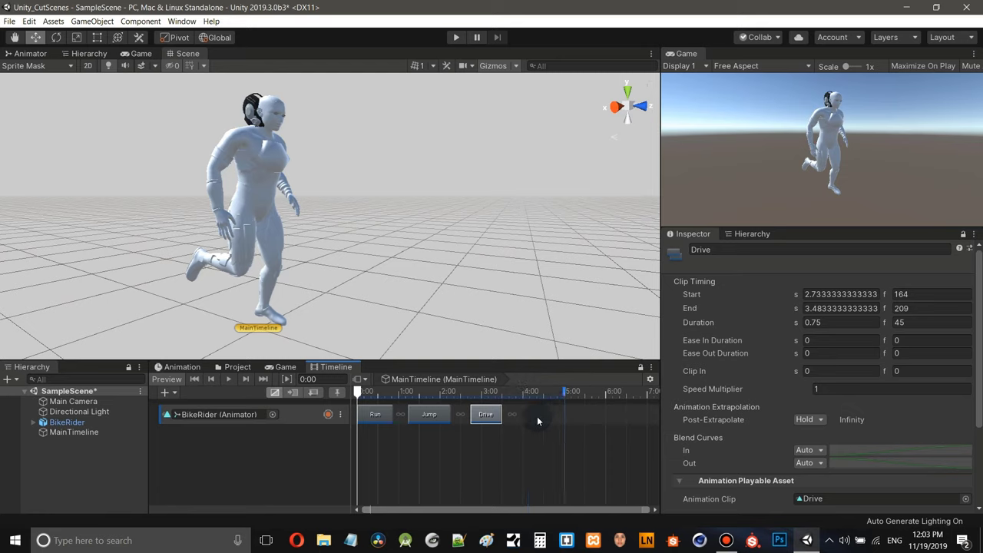
- Set the MainTimeline frame rate to Film (24)
click(653, 379)
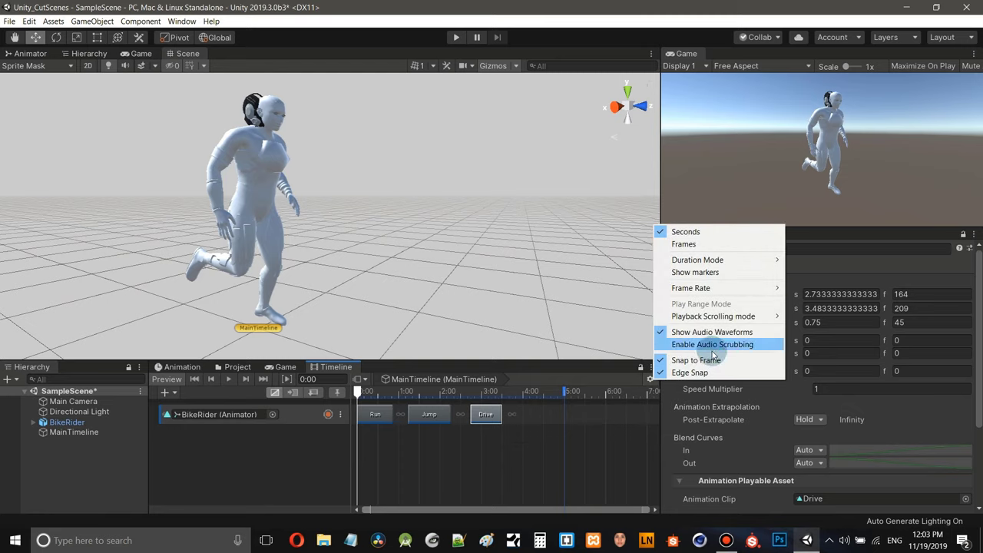
mouse_move(731, 259)
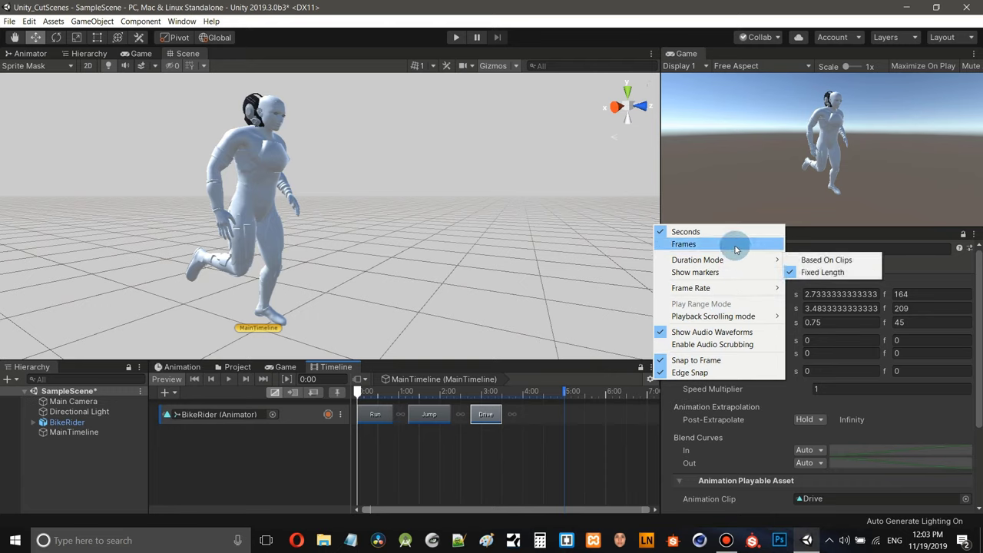
mouse_move(734, 319)
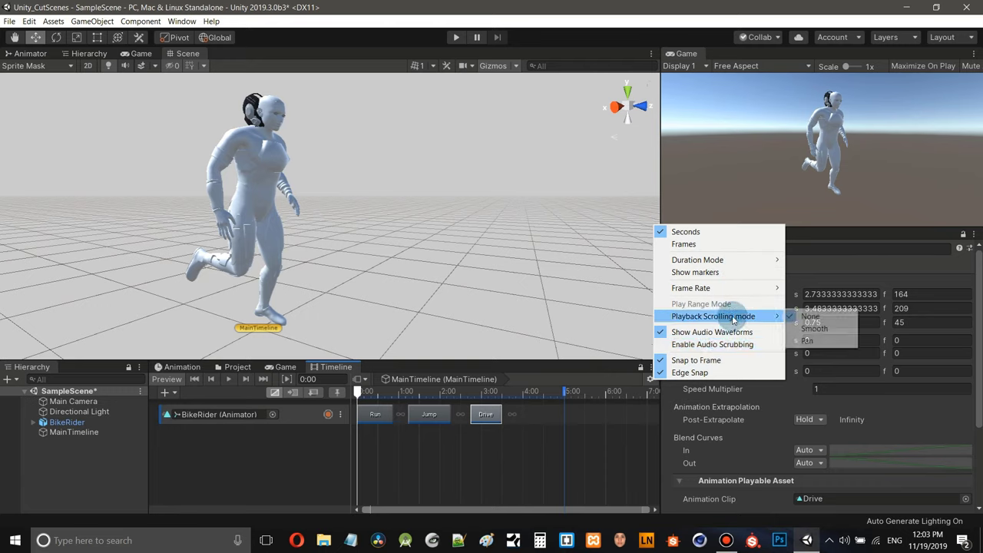
mouse_move(739, 289)
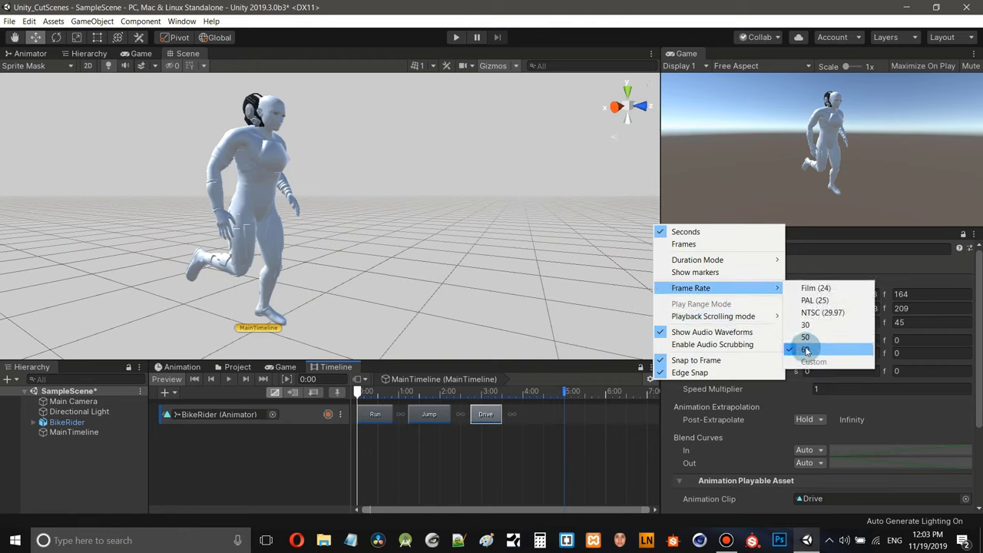
click(815, 289)
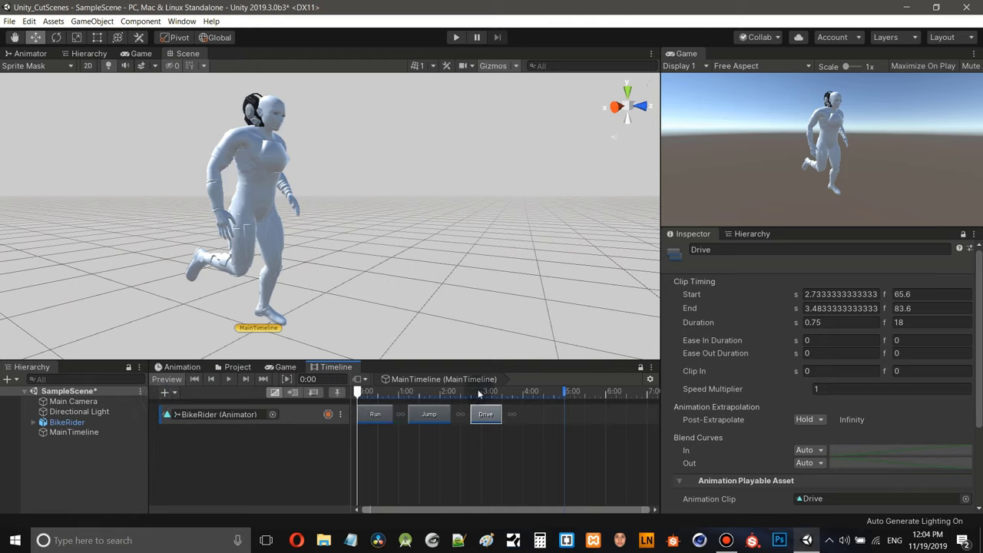
- Reposition the Run clip against Jump and scrub the playhead to check the Run-to-Jump transition
scroll(439, 458, up, 2)
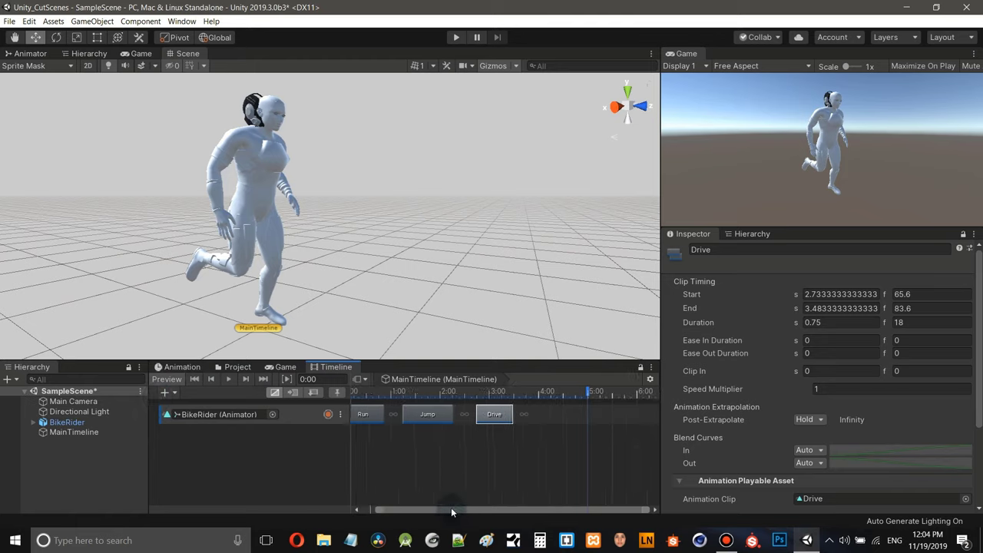
drag(451, 509, 401, 519)
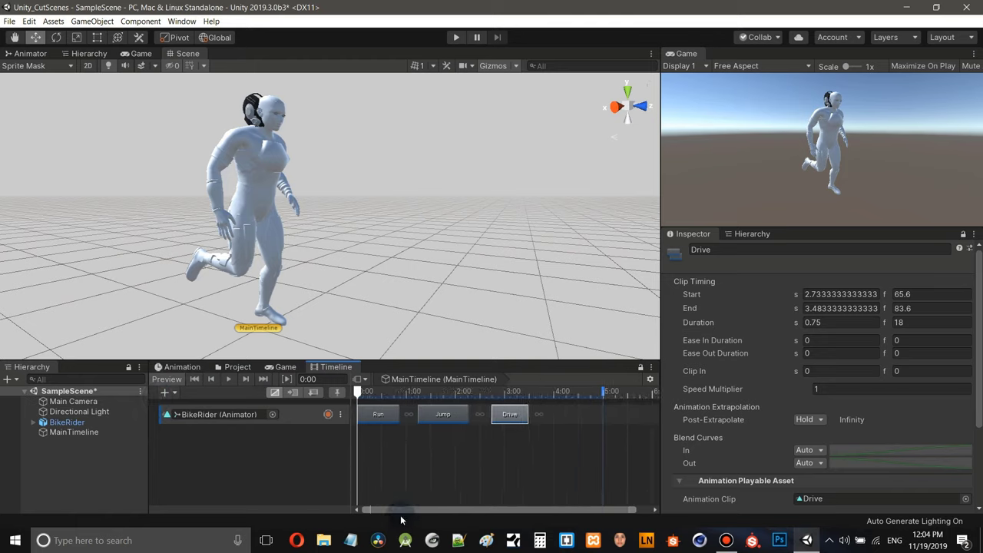
click(383, 416)
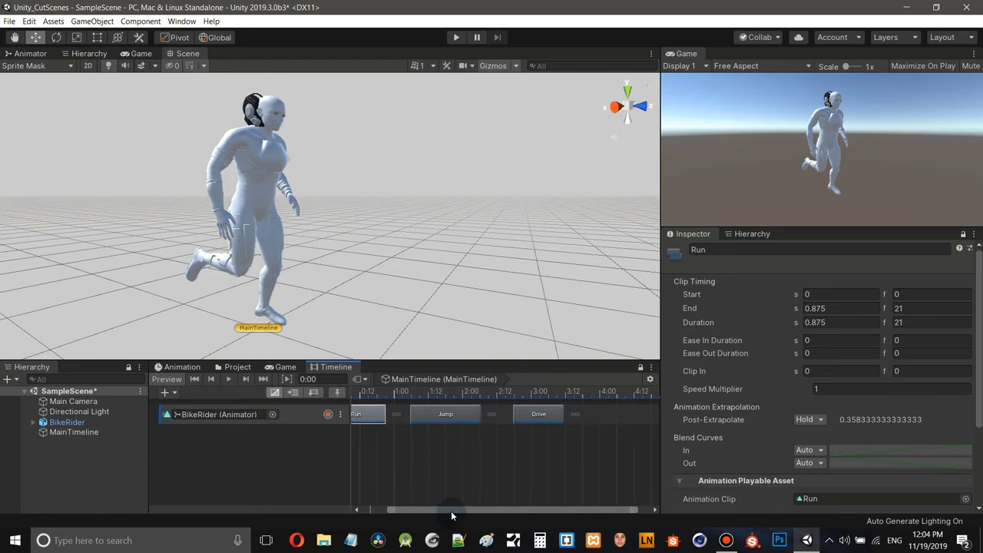
scroll(451, 511, up, 1)
drag(396, 417, 433, 414)
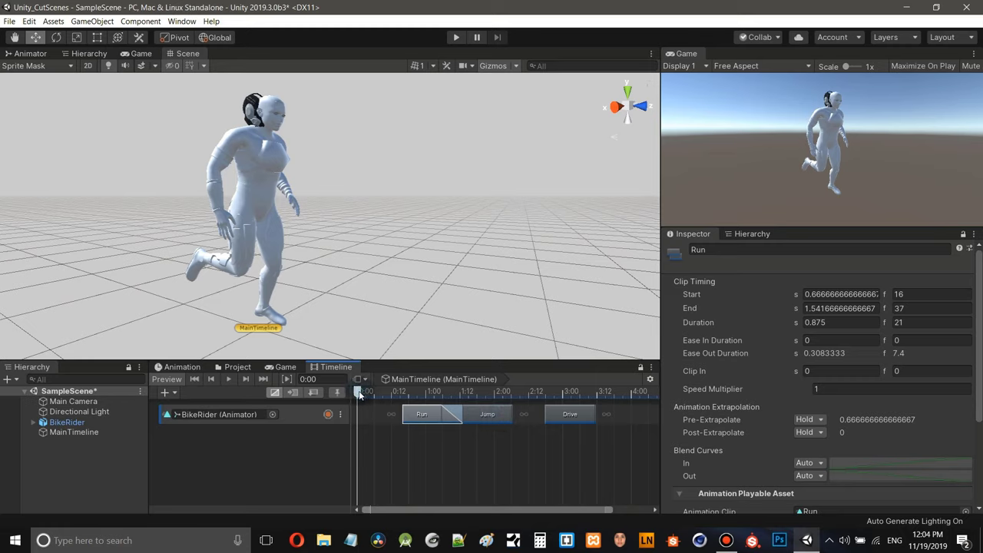
drag(378, 392, 444, 393)
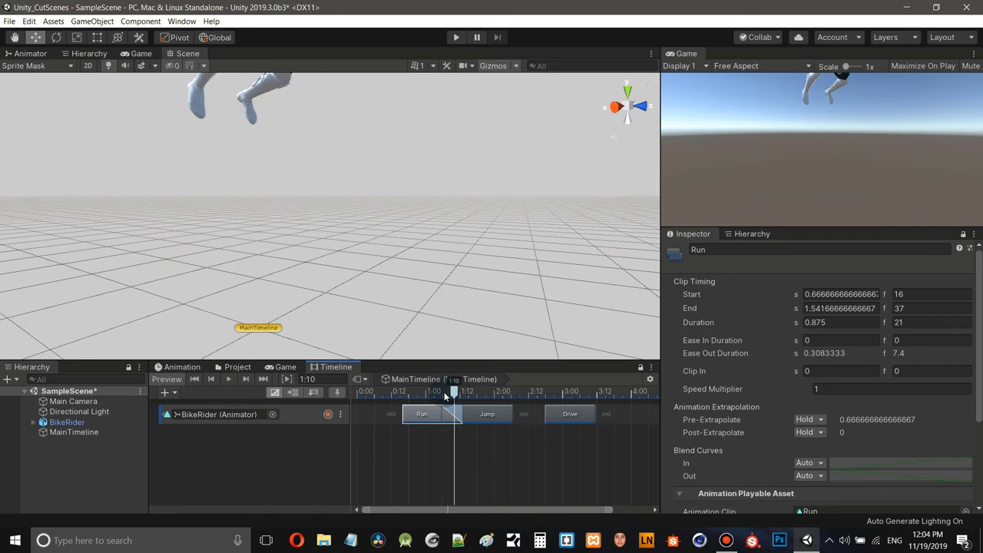
scroll(424, 220, down, 5)
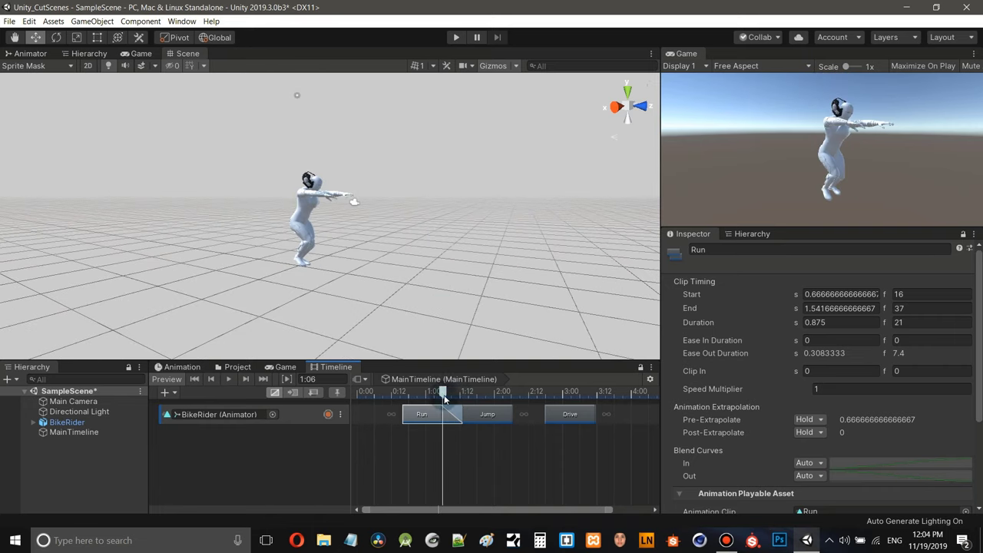
drag(443, 394, 366, 416)
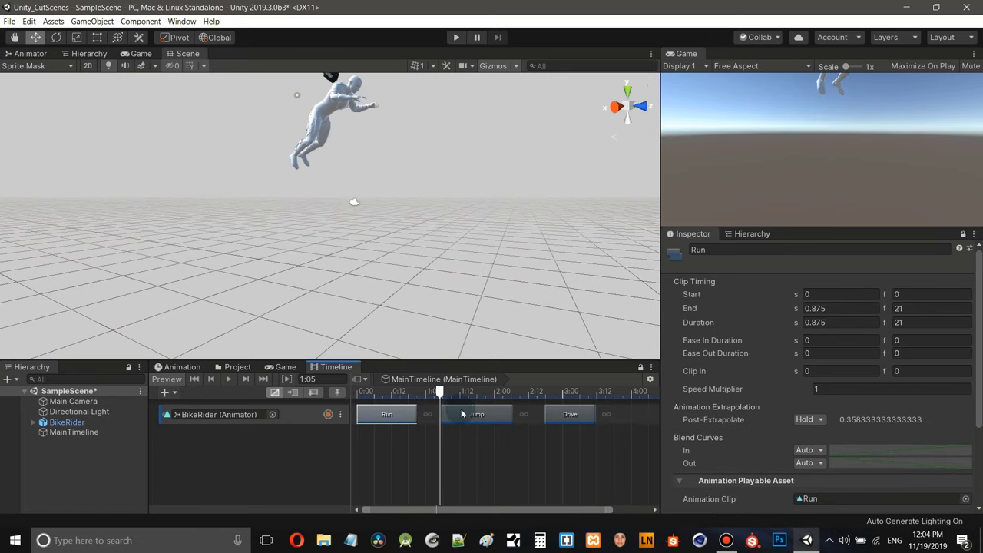
- Trim the Jump clip's end, slide Run and Jump, and try the Ripple and Mix edit modes
click(510, 415)
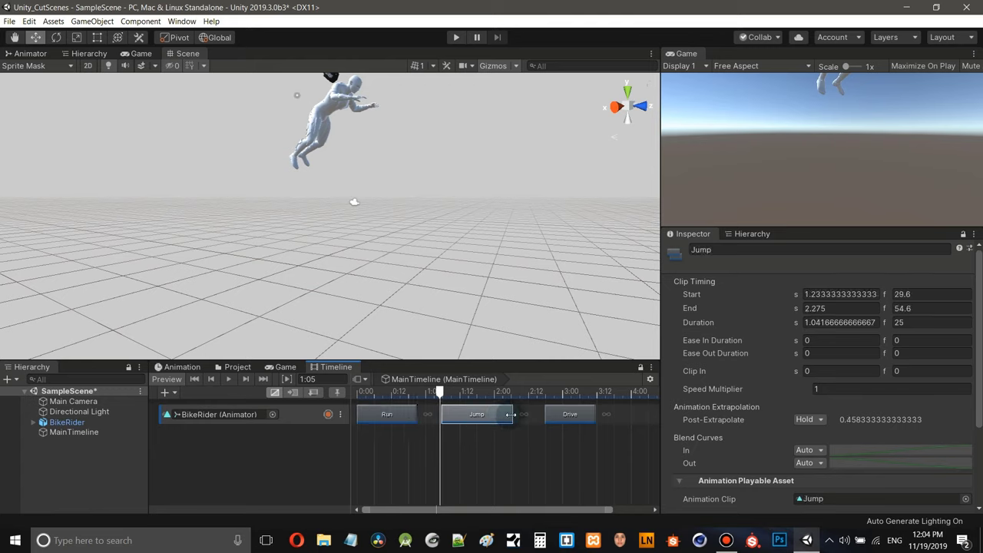
mouse_move(505, 415)
mouse_down()
mouse_move(490, 416)
mouse_move(510, 415)
mouse_up()
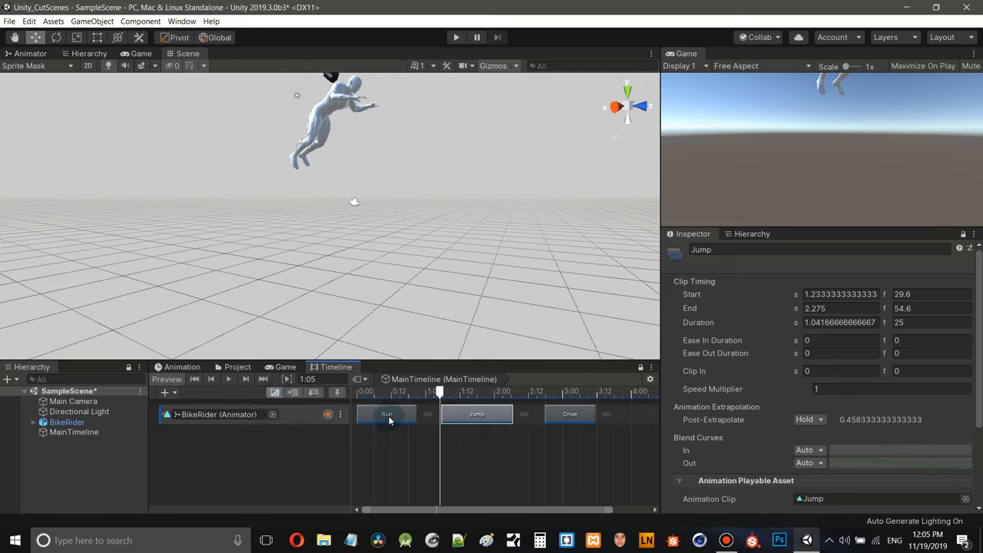
mouse_move(389, 416)
mouse_down()
mouse_move(424, 417)
mouse_move(382, 423)
mouse_up()
mouse_move(495, 418)
mouse_down()
mouse_move(531, 418)
mouse_move(462, 418)
mouse_move(496, 420)
mouse_up()
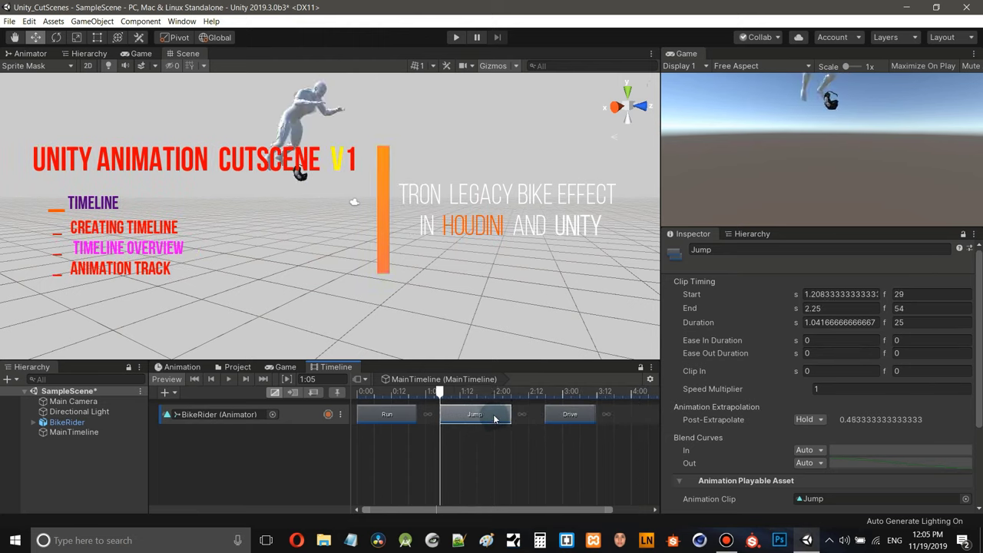
click(294, 392)
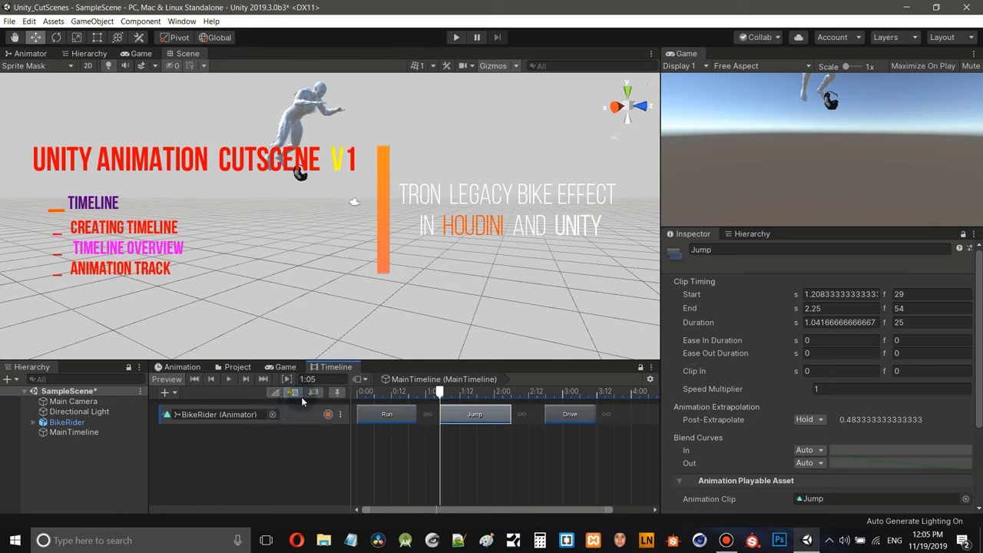
click(275, 393)
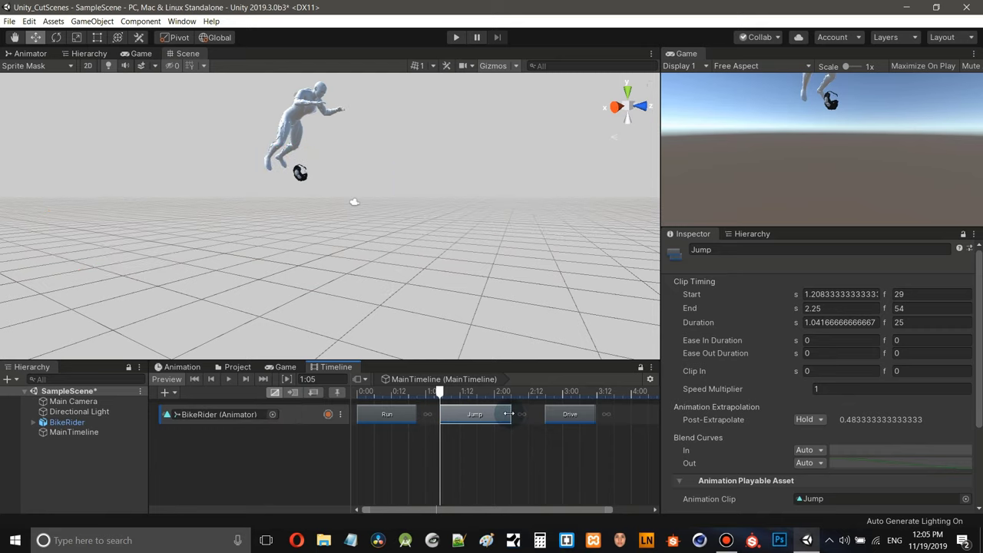
- Trim Jump to 0.75 s in Ripple mode so Drive moves with it, then choose Replace mode
mouse_move(508, 414)
mouse_down()
mouse_move(483, 415)
mouse_move(497, 416)
mouse_up()
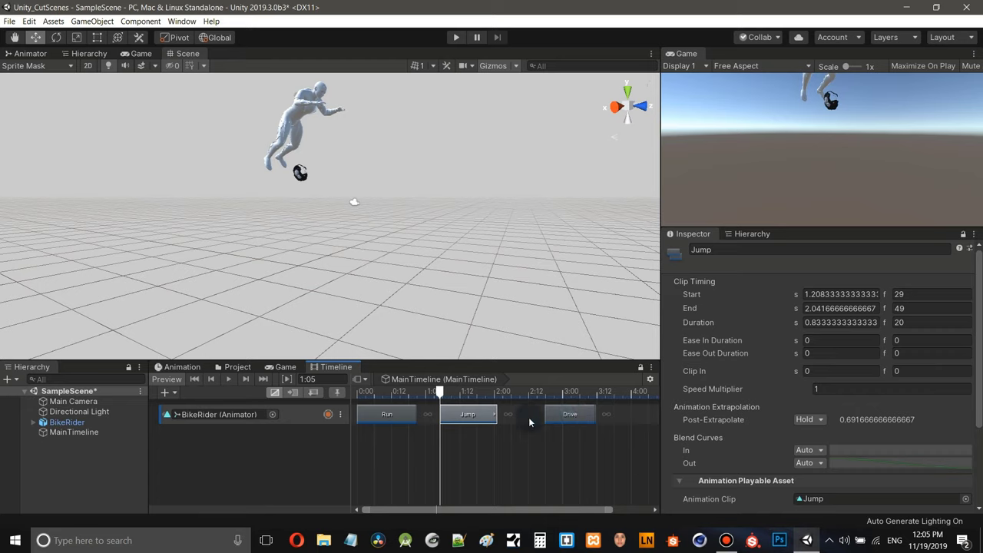
drag(495, 415, 492, 415)
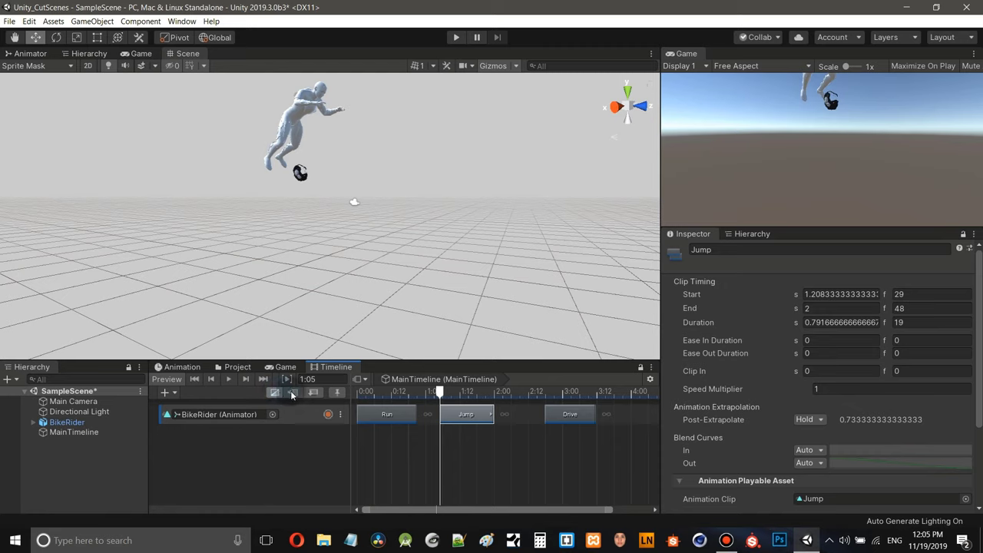
click(292, 392)
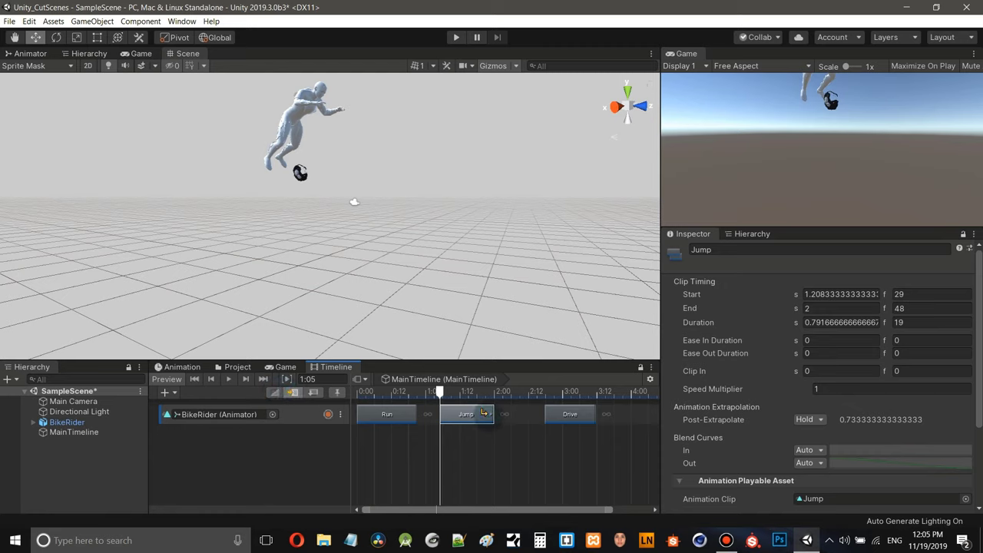
drag(484, 415, 454, 414)
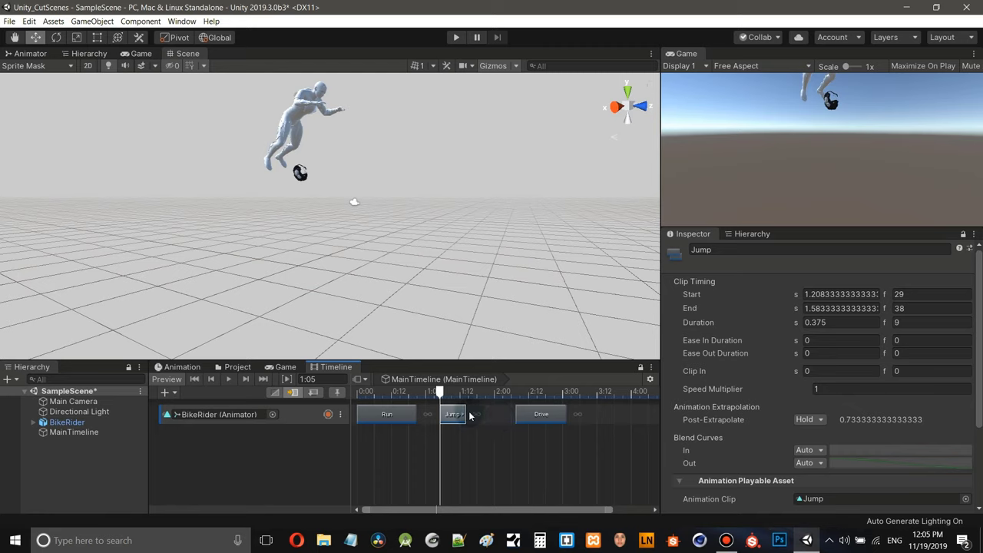
drag(459, 414, 491, 415)
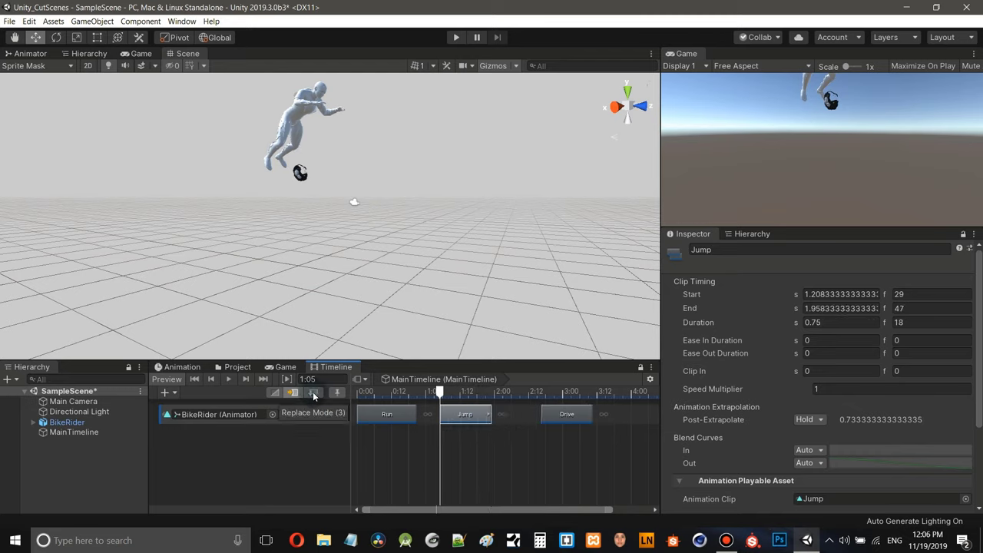
click(312, 392)
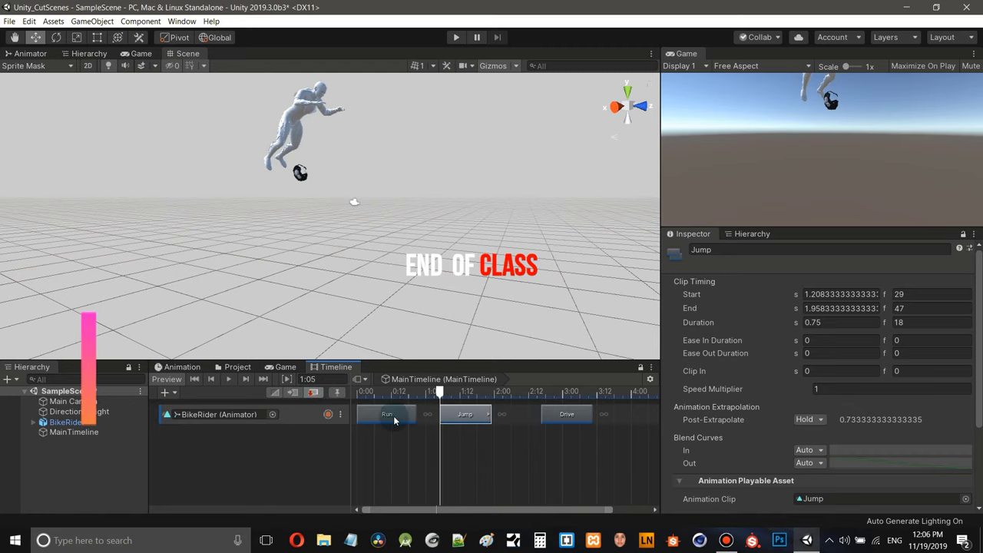
- Extend the Run clip over Jump in Replace mode, then undo it with Ctrl+Z
drag(415, 414, 524, 416)
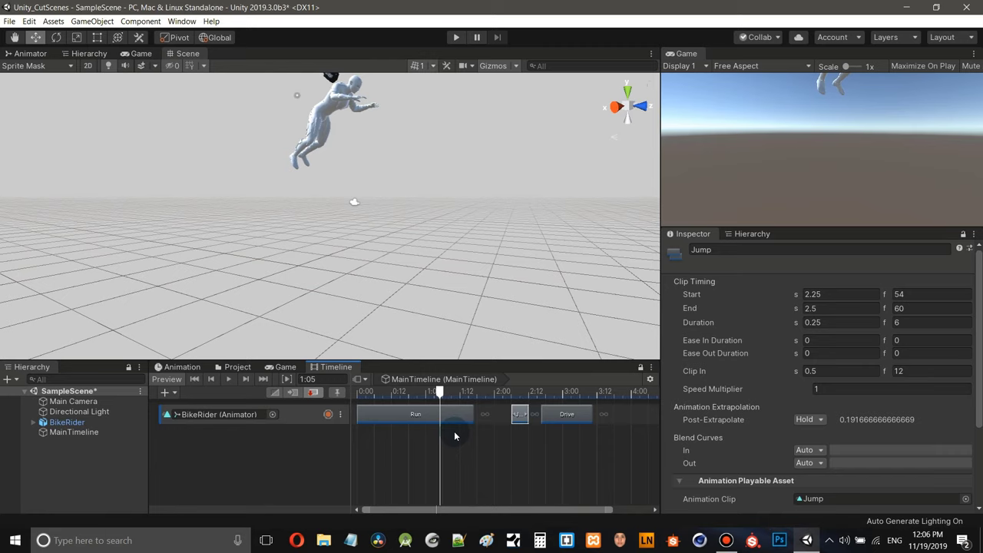
key(ctrl+z)
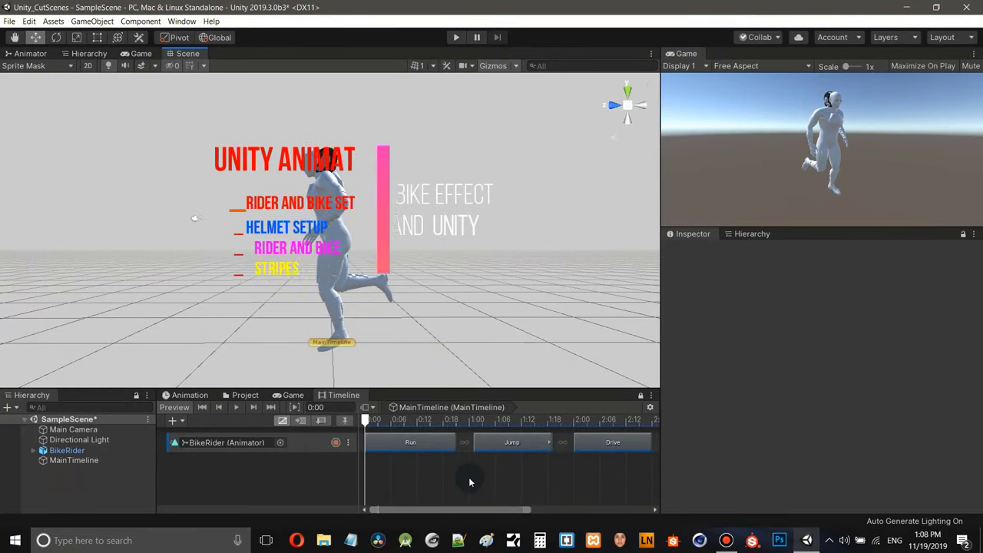
- Add a Scene tab to the bottom panel next to the Timeline
drag(495, 391, 503, 362)
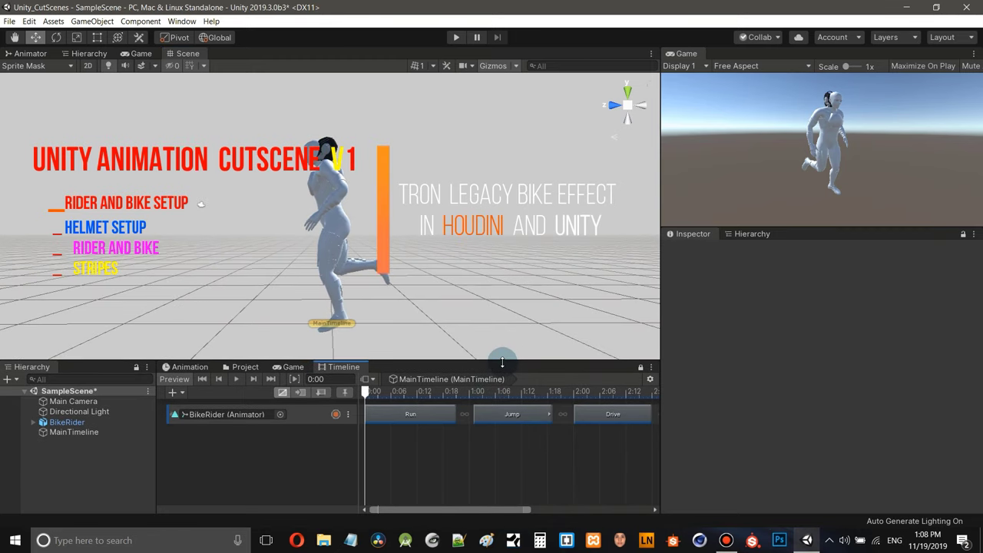
click(362, 365)
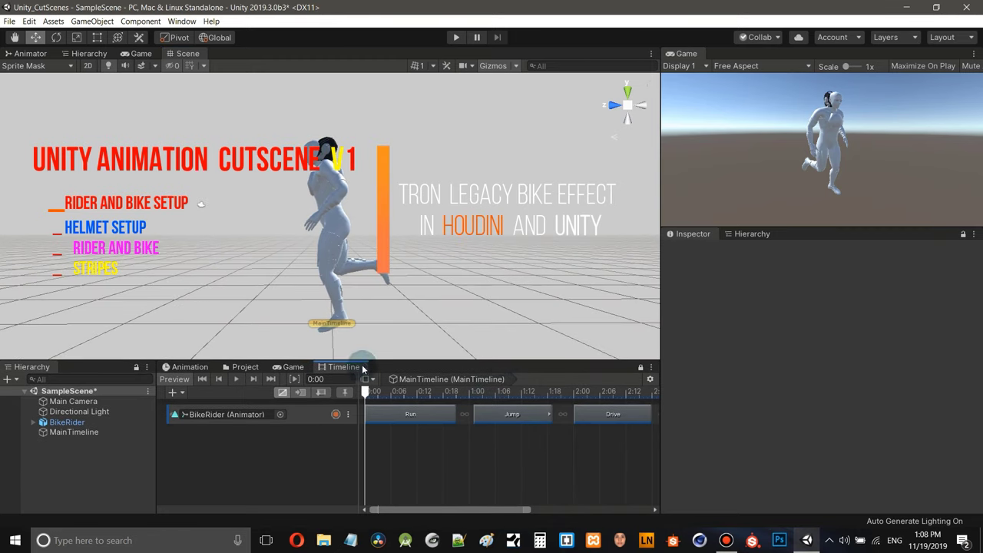
right_click(363, 368)
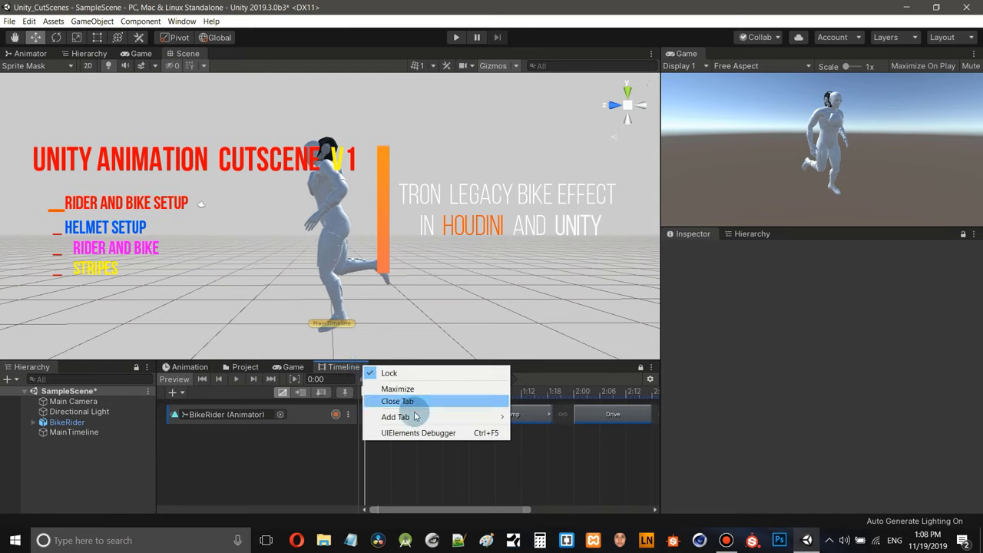
mouse_move(414, 419)
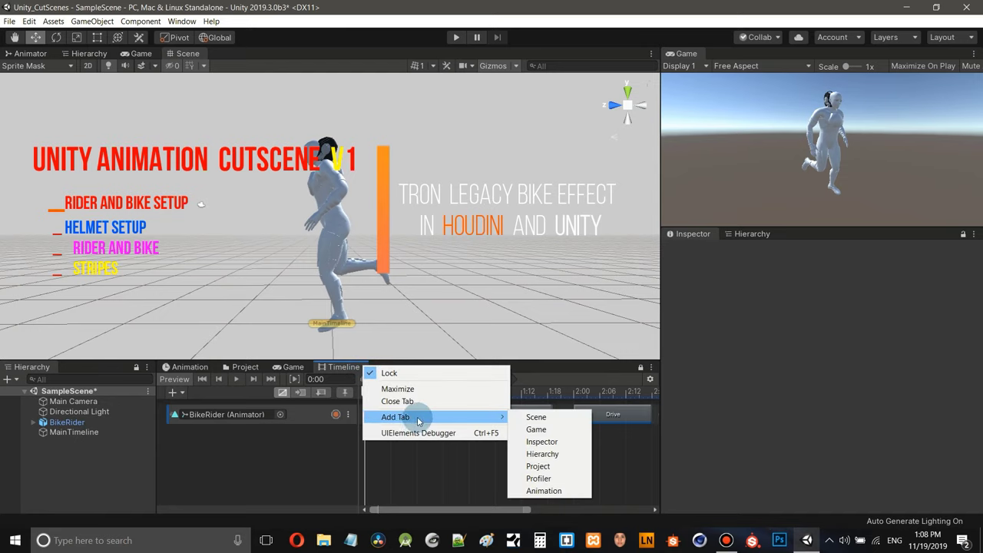
click(536, 418)
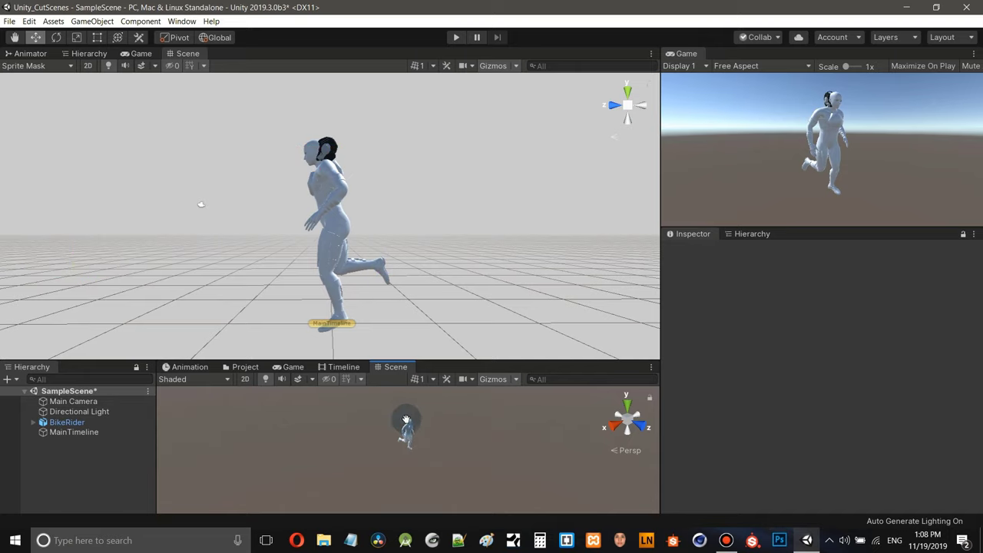
- Frame the rider close up from behind in the new Scene view and select BikeRider
middle_drag(404, 418, 409, 459)
scroll(399, 468, up, 6)
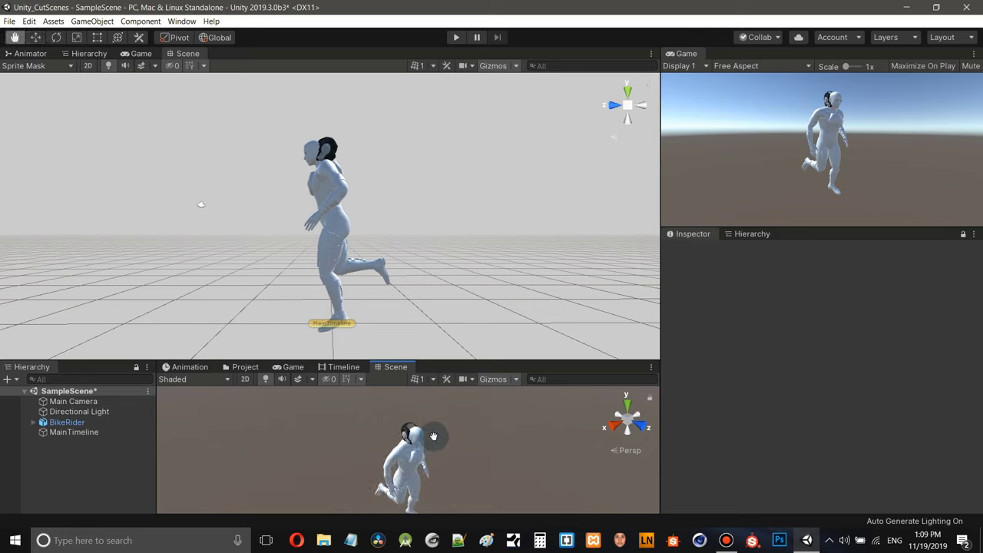
scroll(436, 442, up, 2)
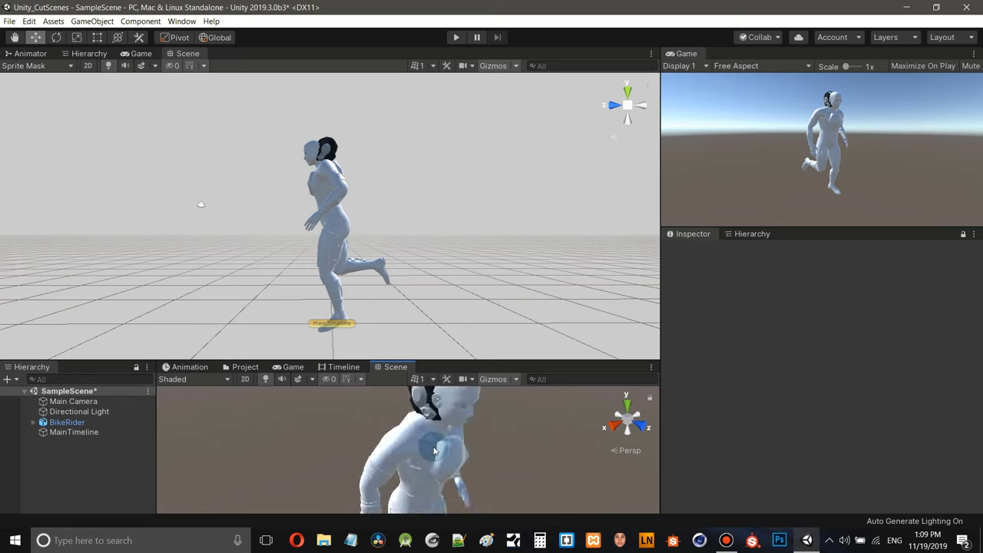
alt+drag(406, 455, 354, 454)
click(366, 444)
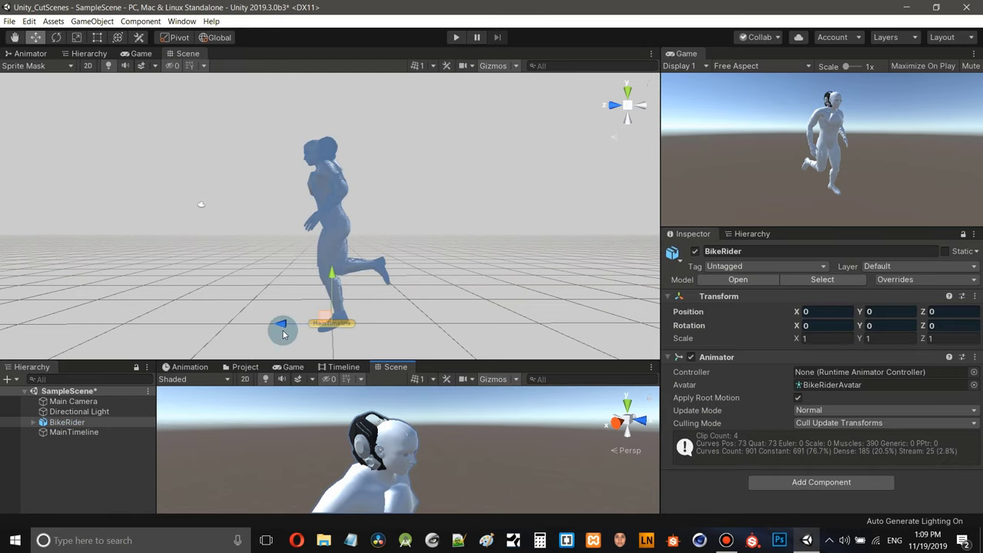
- Switch the upper panel to the Hierarchy and inspect the helmet mesh under null_Helmet
click(90, 54)
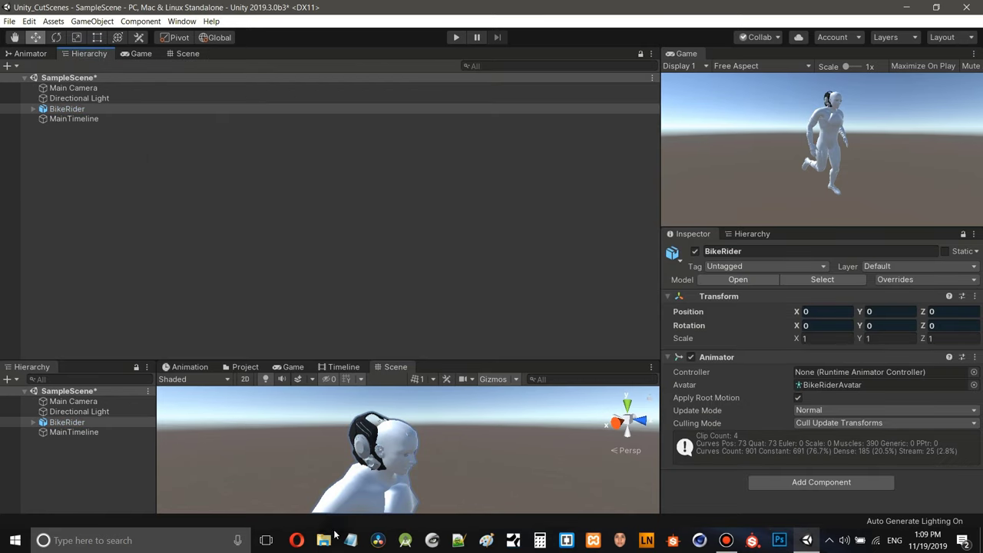
click(371, 436)
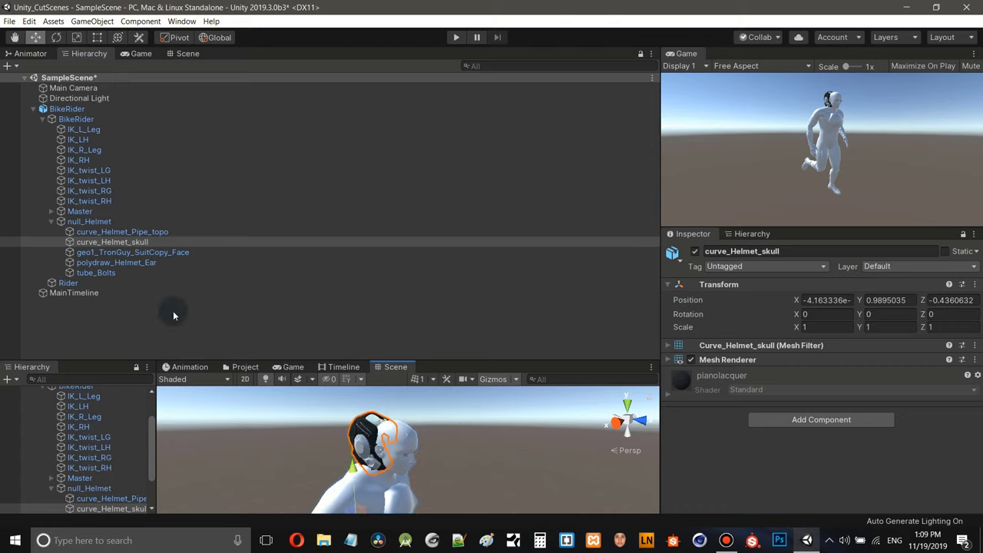
click(86, 221)
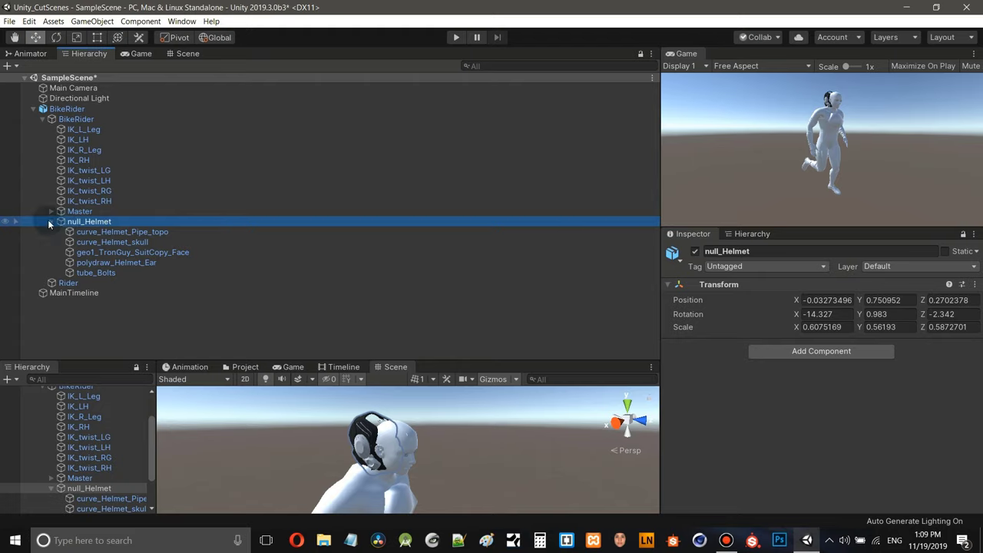
click(47, 221)
click(42, 119)
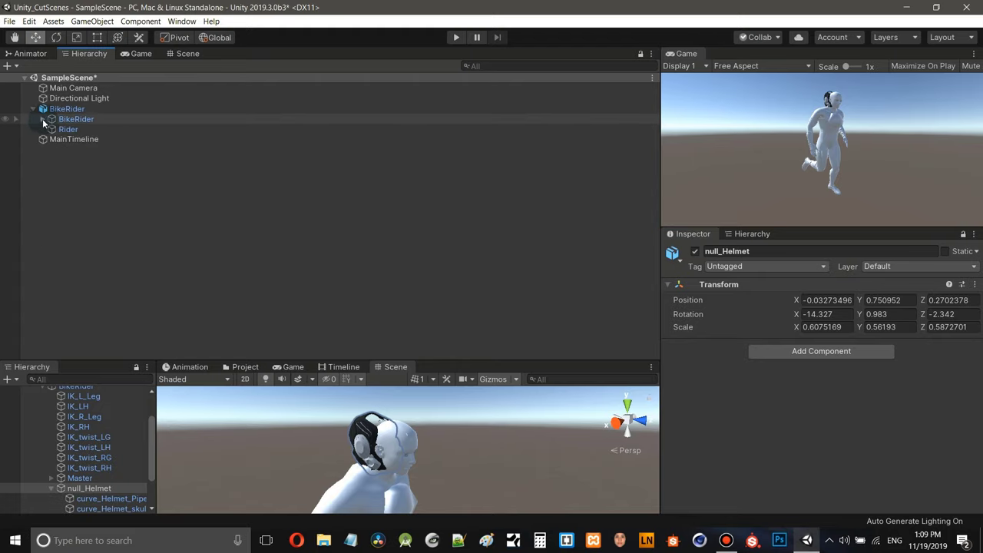
click(43, 119)
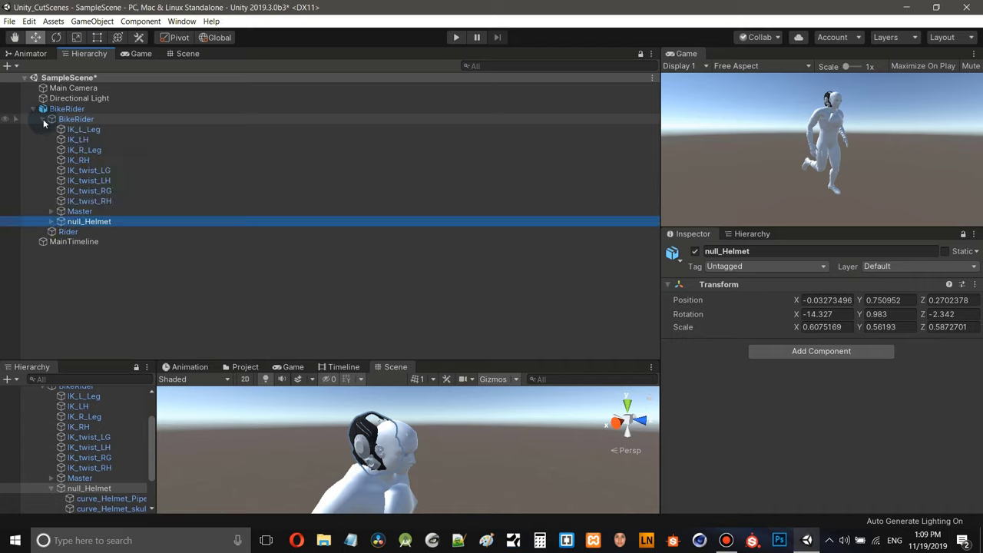
- Select Master, then open the context menus for null_Helmet and BikeRider
click(77, 212)
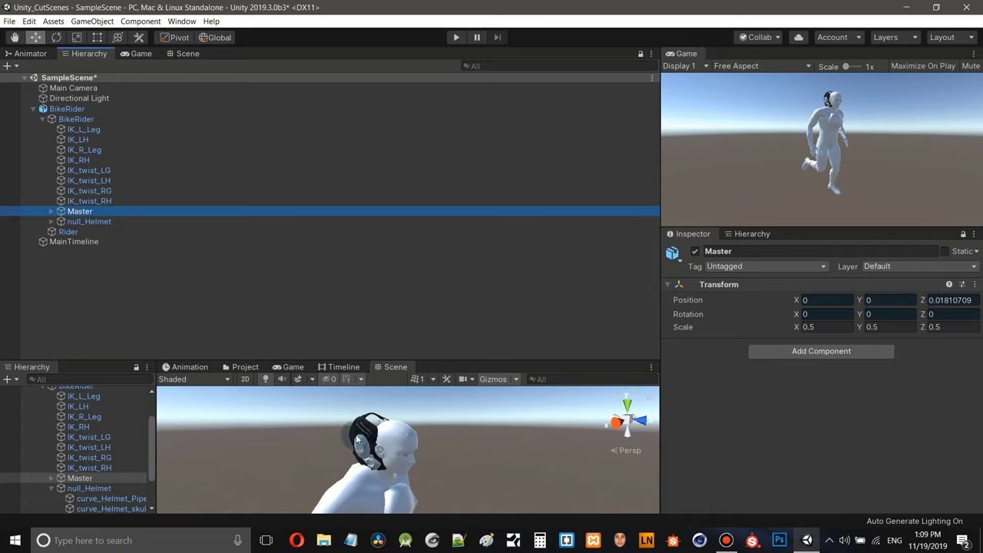
drag(70, 212, 95, 225)
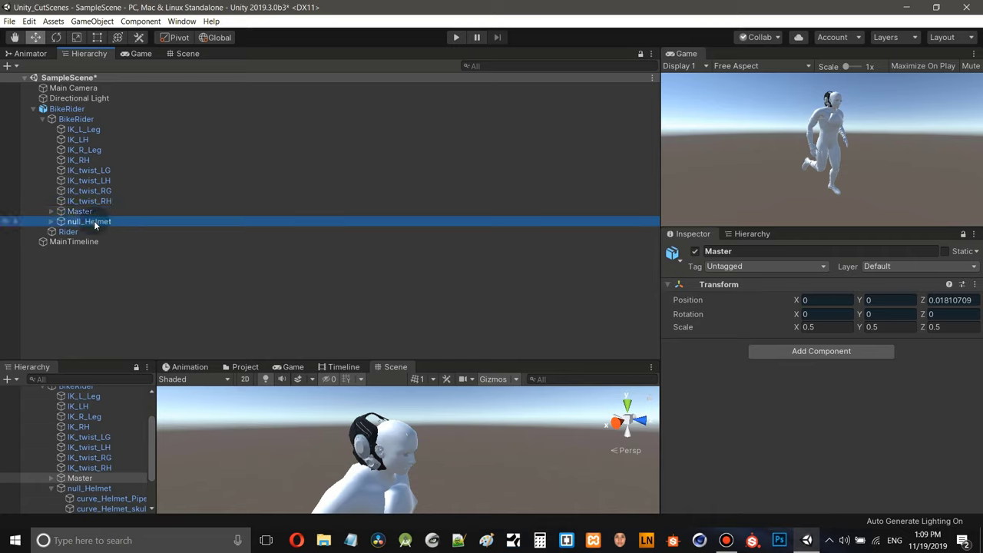
right_click(95, 224)
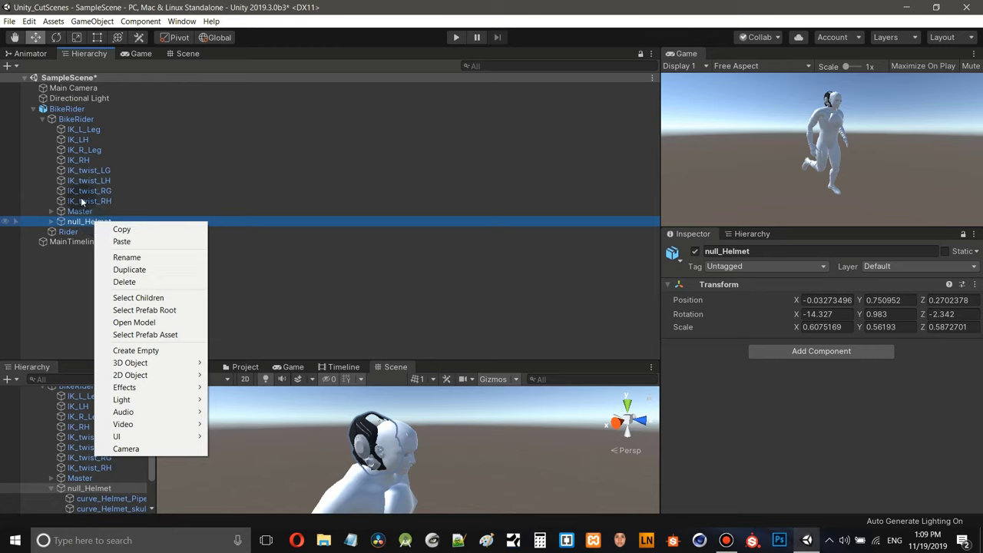
click(65, 113)
right_click(65, 111)
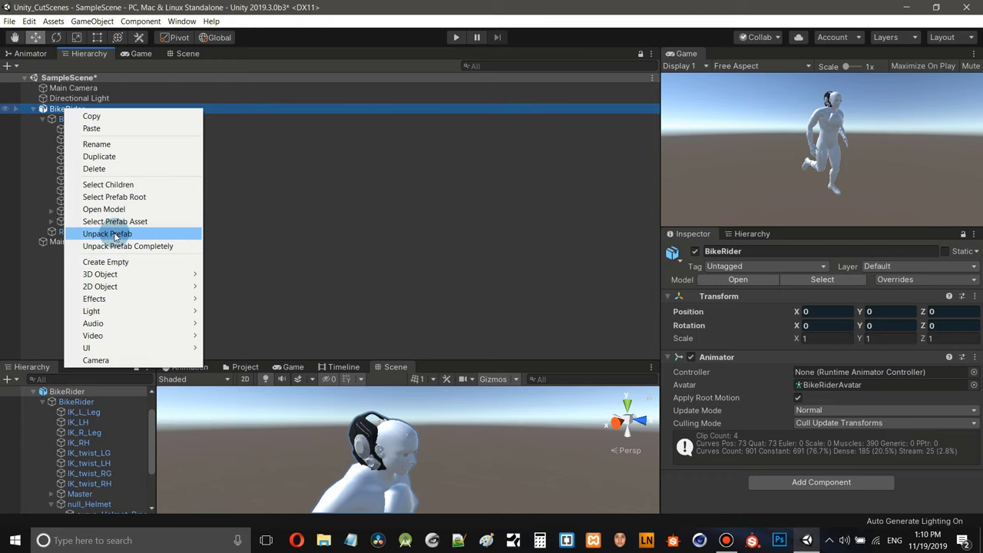
- Unpack the BikeRider prefab and rename null_Helmet to 'Helmet'
click(114, 233)
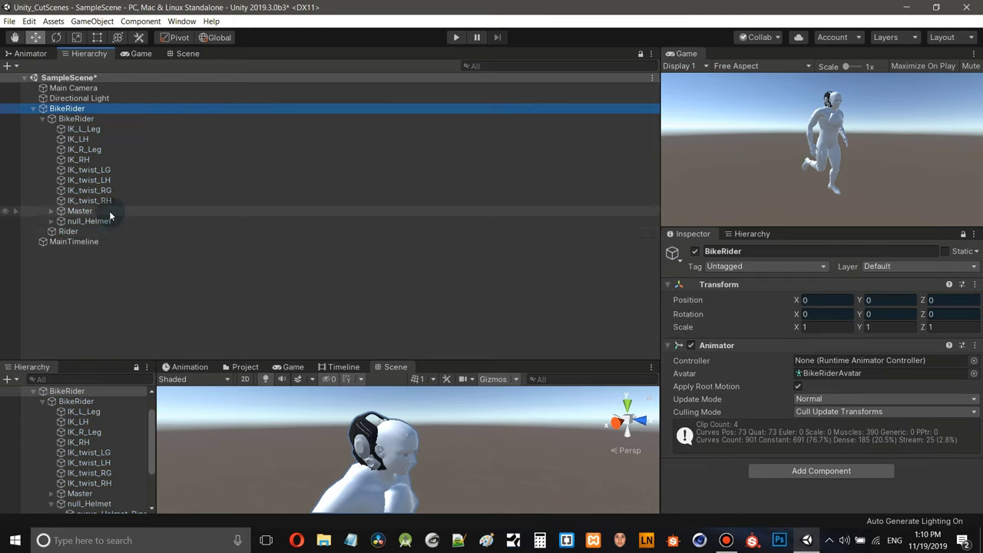
right_click(98, 220)
click(140, 257)
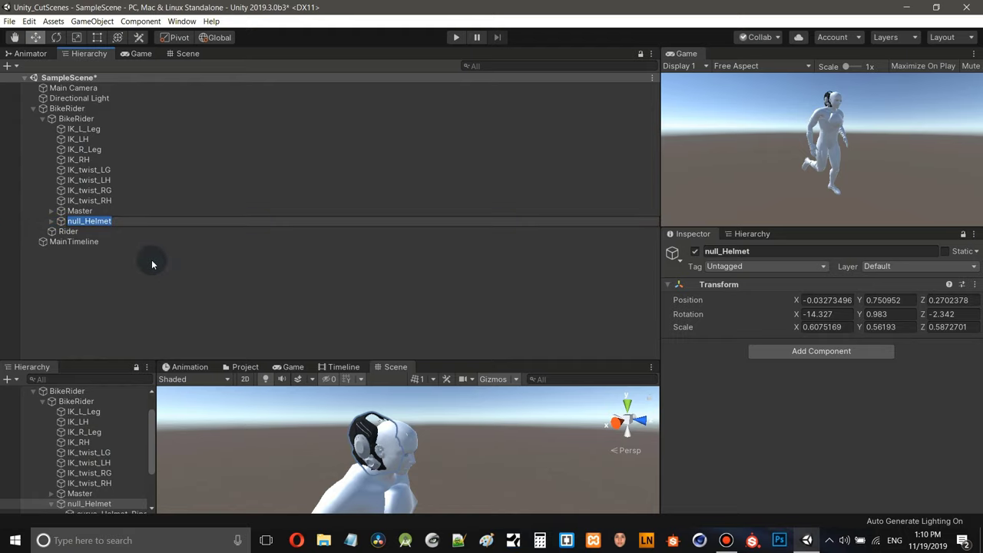
text(Helmet)
key(Return)
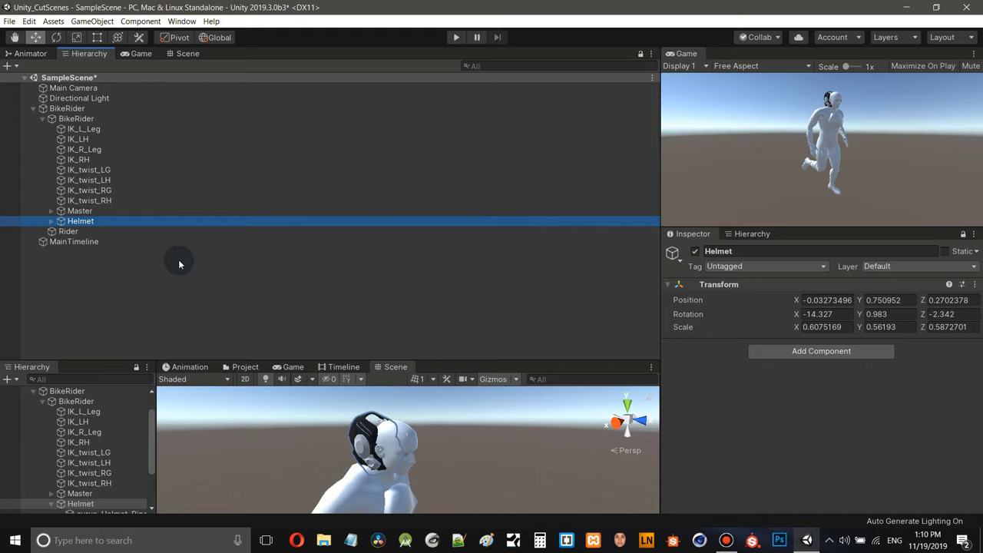
- Unfold Master through Root, COG, Hips, Spine, Chest and Neck to the Head bone, then show the Timeline
click(51, 211)
click(61, 220)
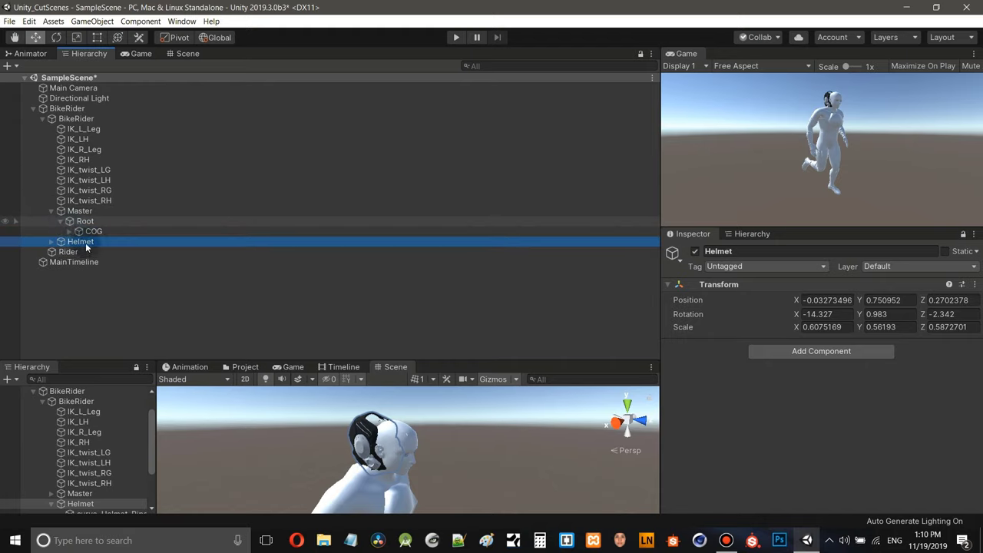
click(70, 232)
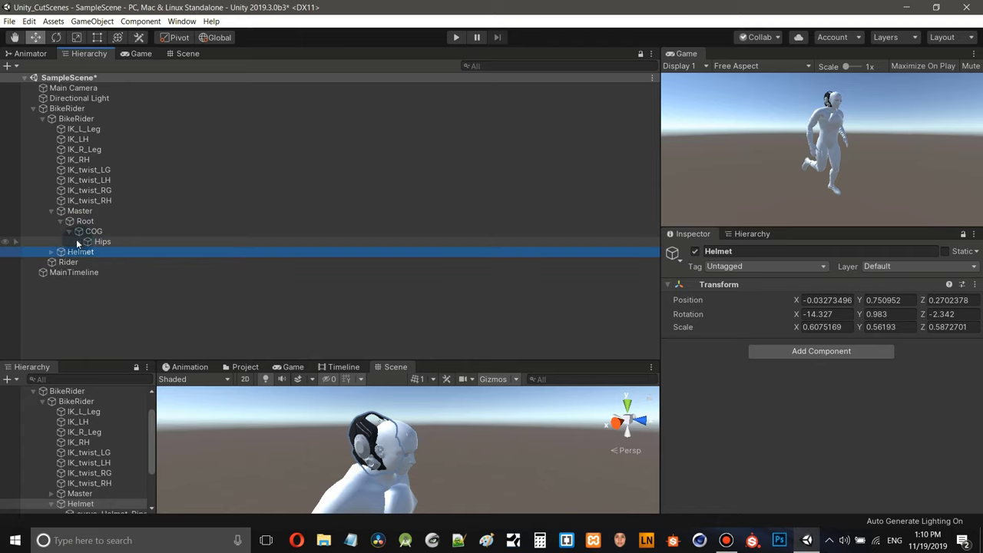
click(77, 242)
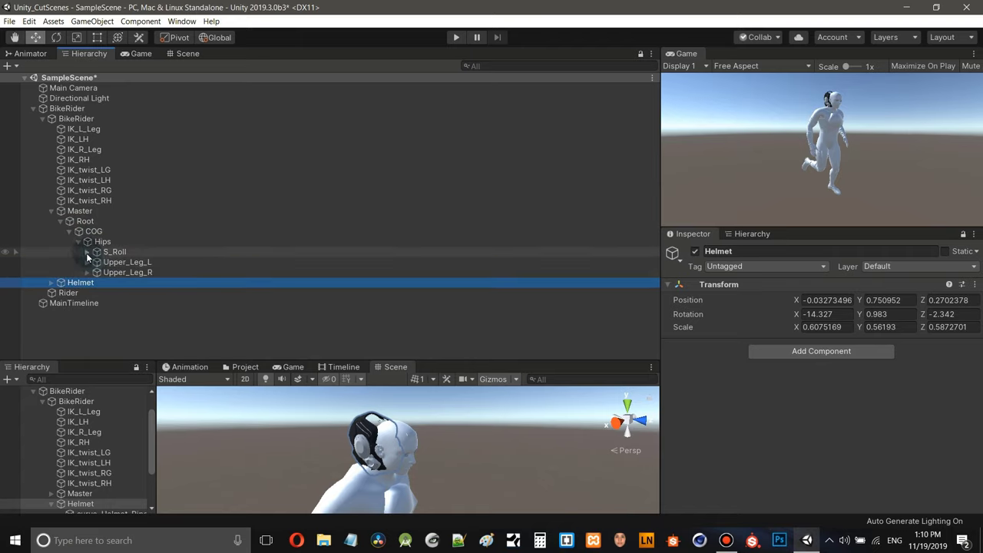
click(86, 252)
click(95, 262)
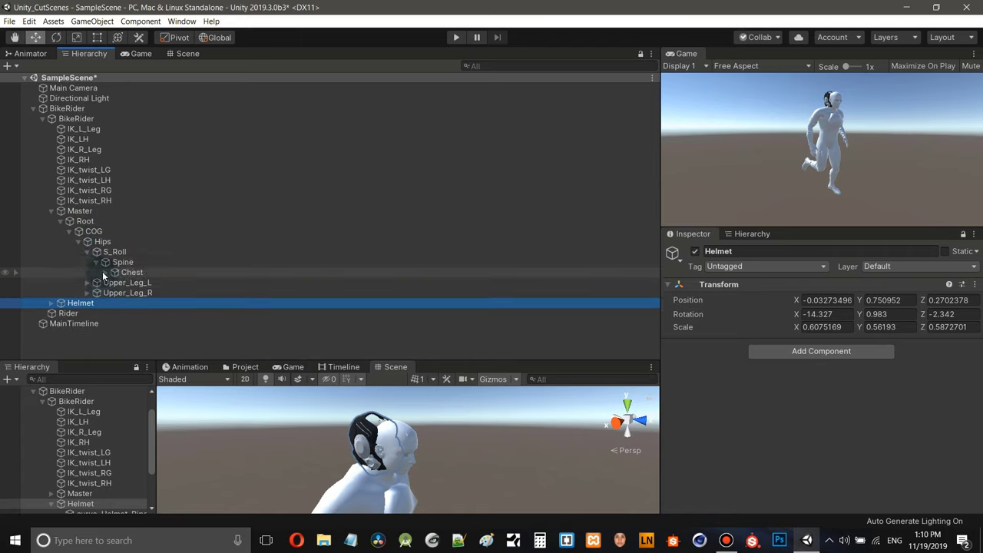
click(106, 273)
click(114, 283)
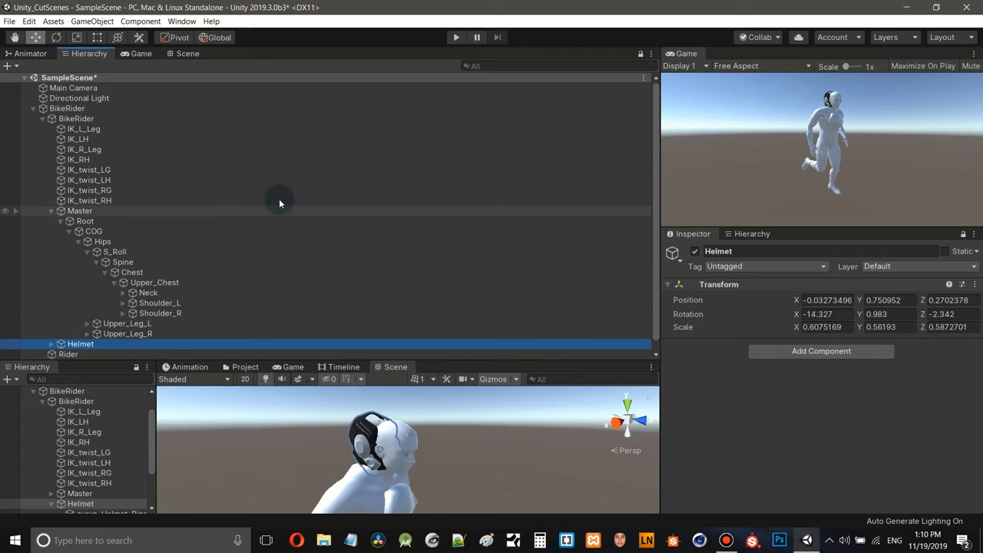
scroll(278, 200, down, 1)
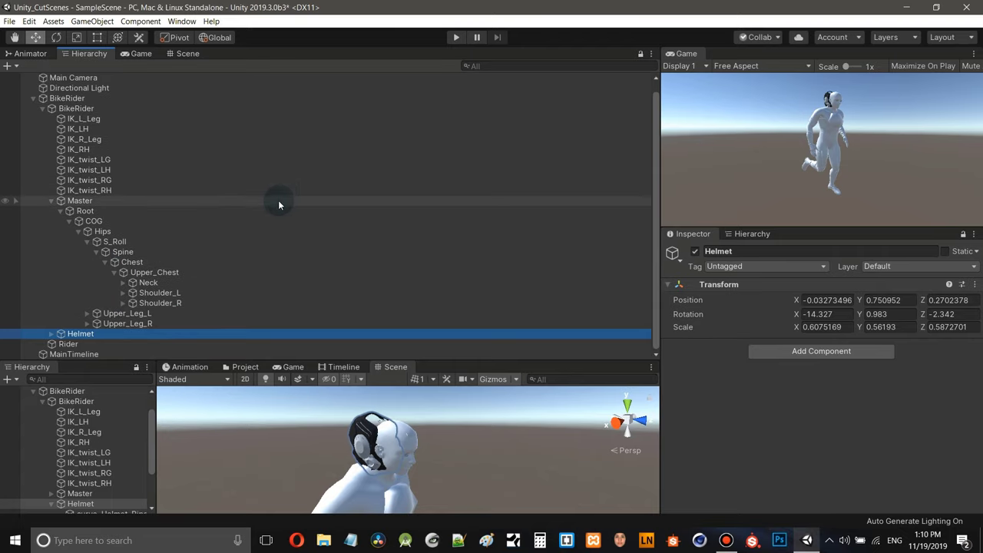
click(122, 283)
scroll(329, 255, down, 1)
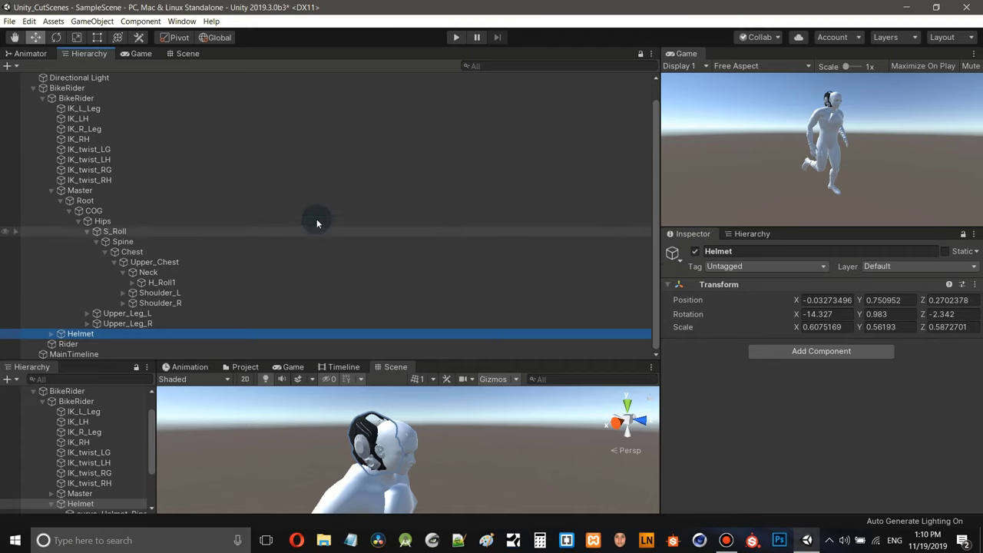
click(132, 283)
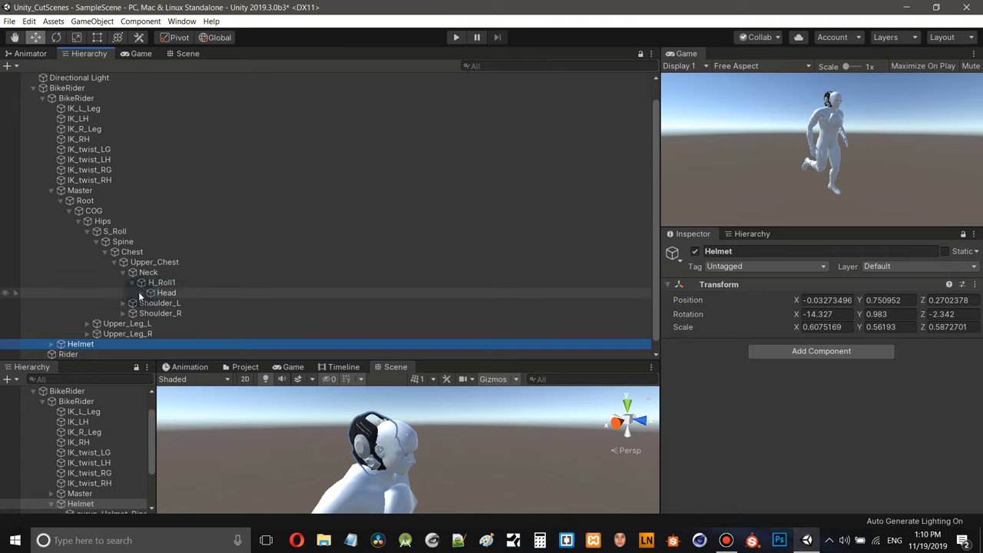
click(140, 293)
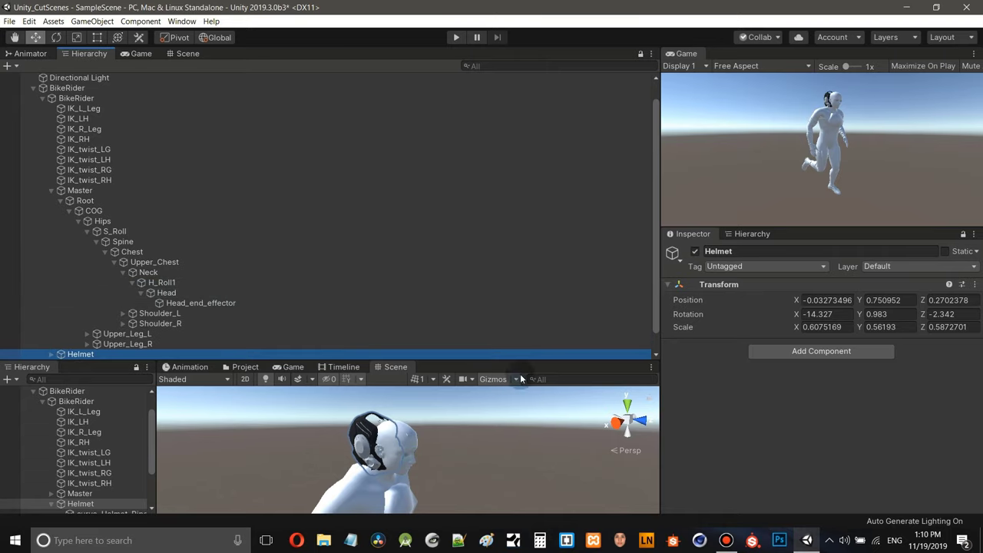
click(343, 365)
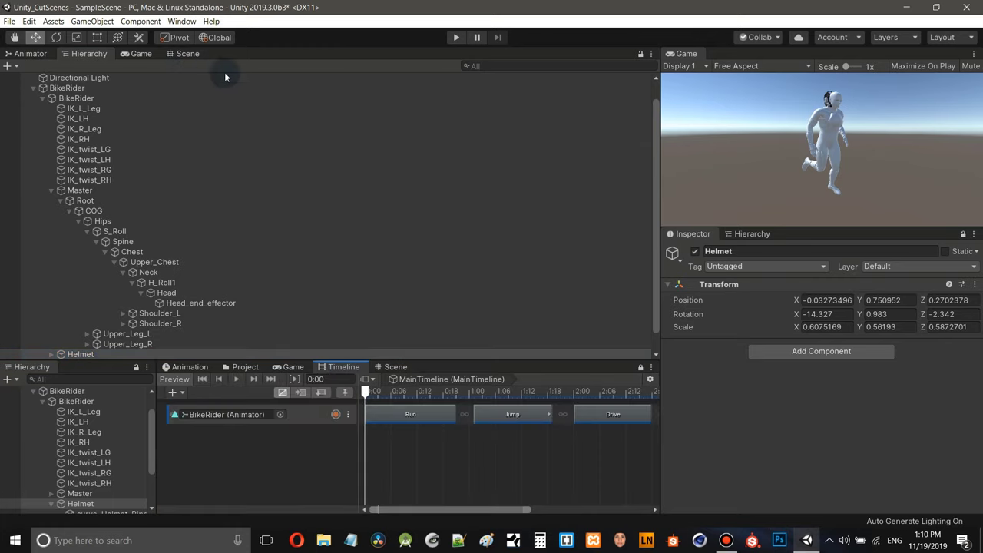
- Show the 3D Scene, scrub the timeline from its start, and frame the character's front
click(188, 54)
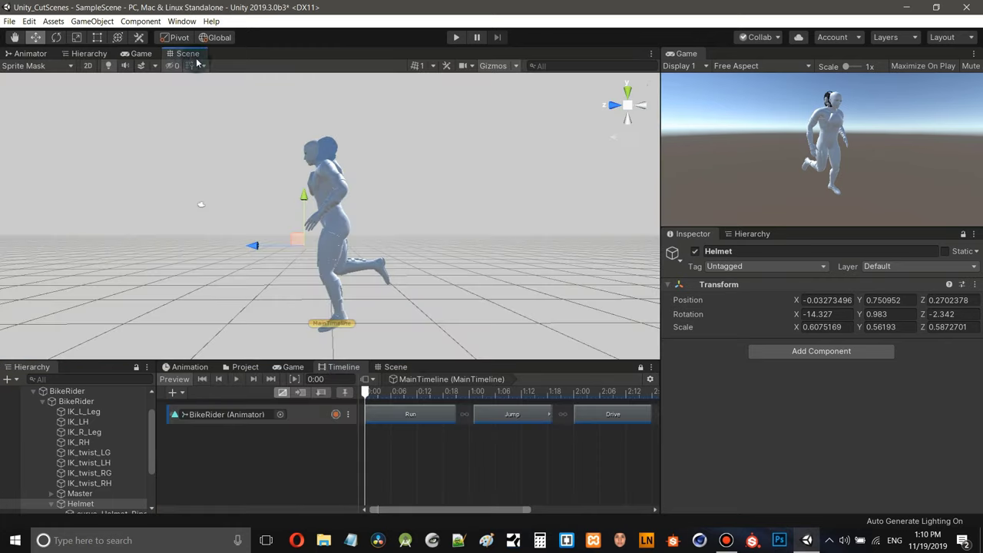
click(377, 395)
drag(377, 395, 344, 393)
middle_drag(281, 184, 338, 210)
alt+drag(338, 210, 367, 229)
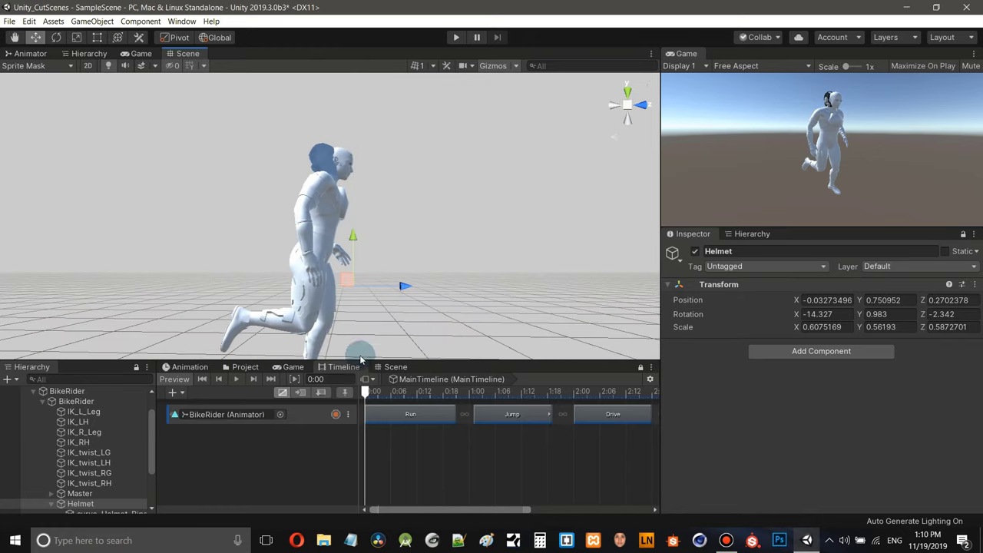
- Delete the Run, Jump and Drive clips from the BikeRider track
right_click(409, 415)
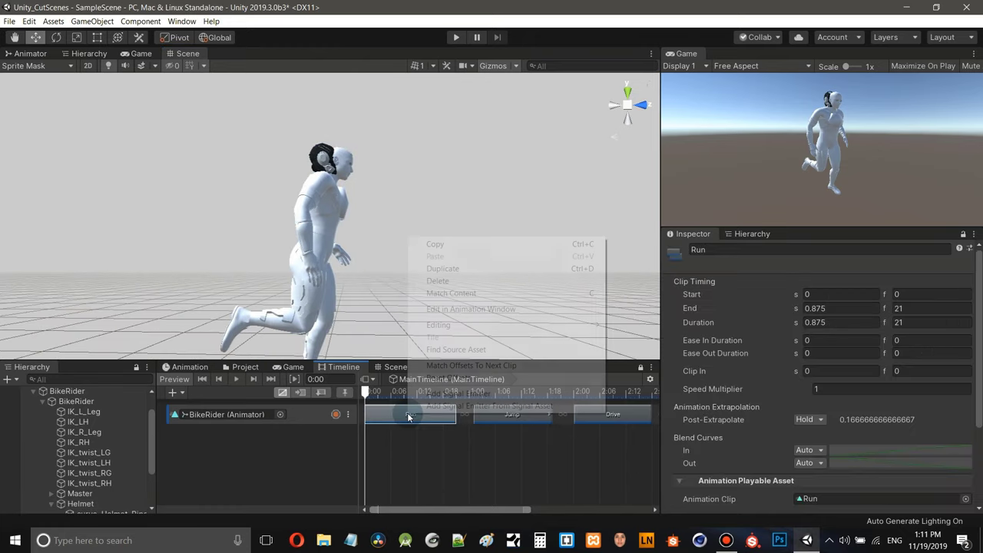
click(459, 281)
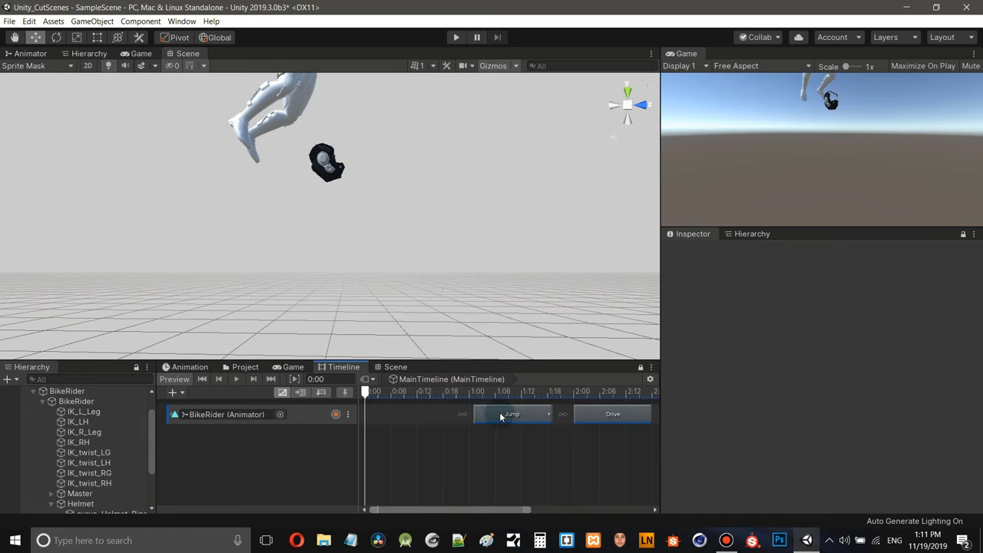
right_click(501, 416)
click(551, 280)
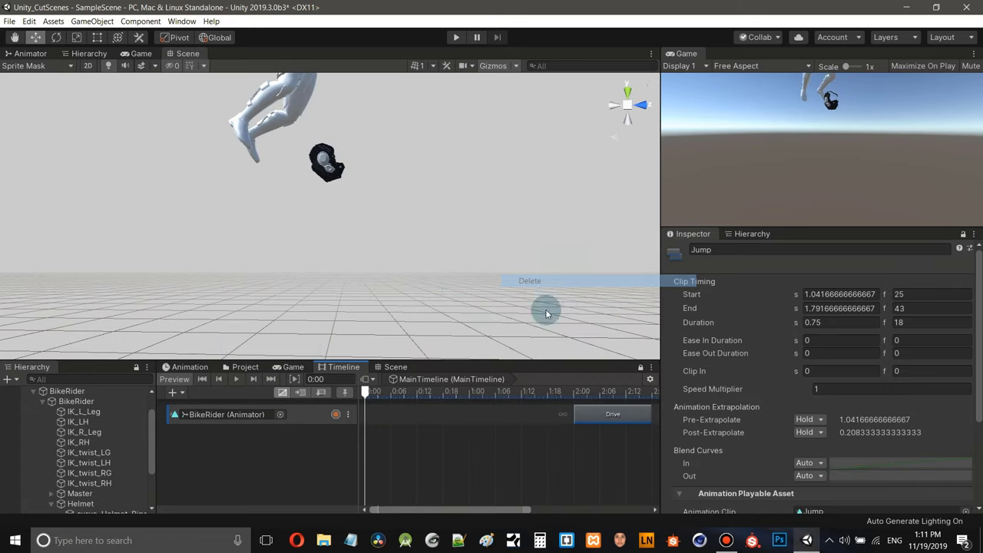
right_click(586, 417)
click(617, 285)
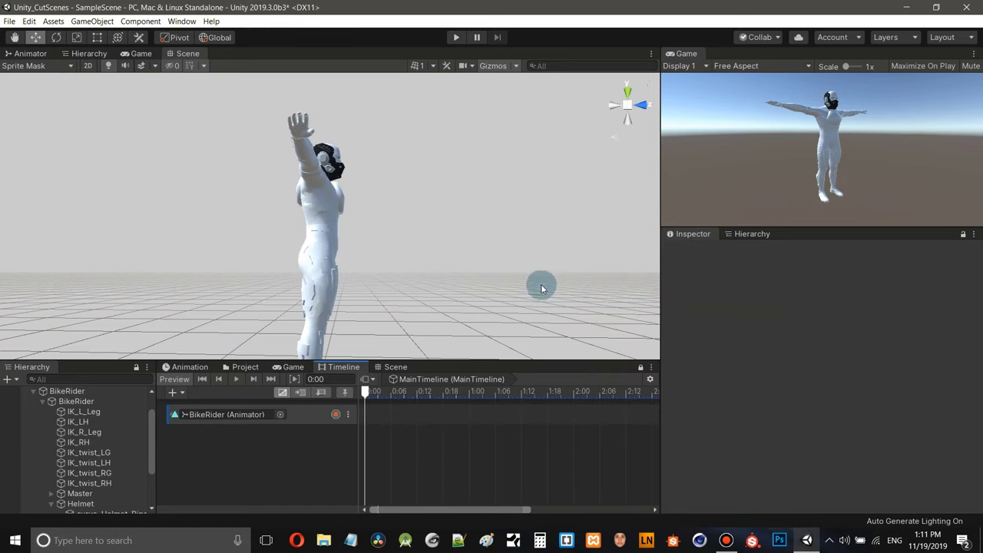
- Orbit and zoom the Scene view to frame the rider's helmeted head
alt+drag(439, 213, 325, 172)
scroll(355, 146, up, 5)
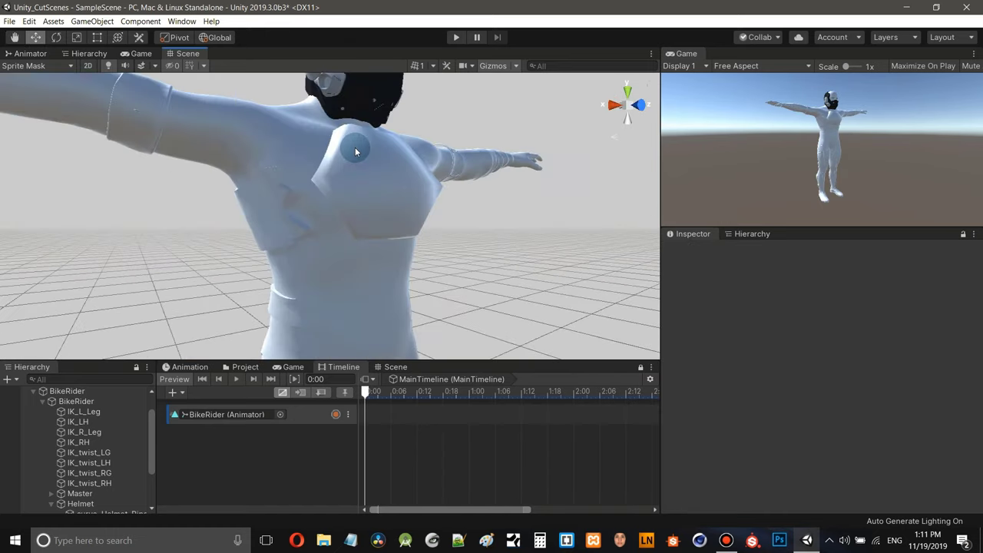
scroll(355, 147, up, 3)
scroll(363, 160, down, 3)
middle_drag(364, 166, 363, 172)
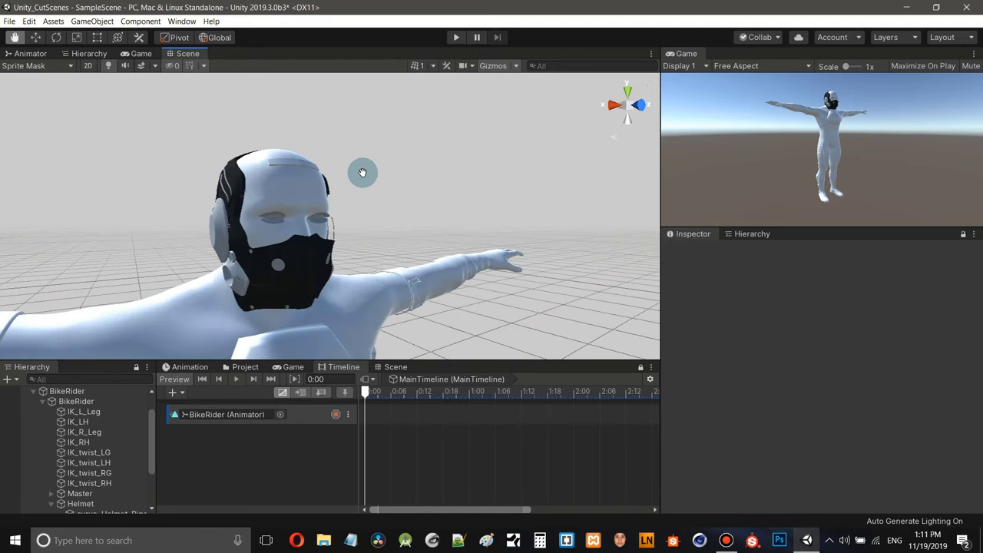
scroll(362, 171, down, 5)
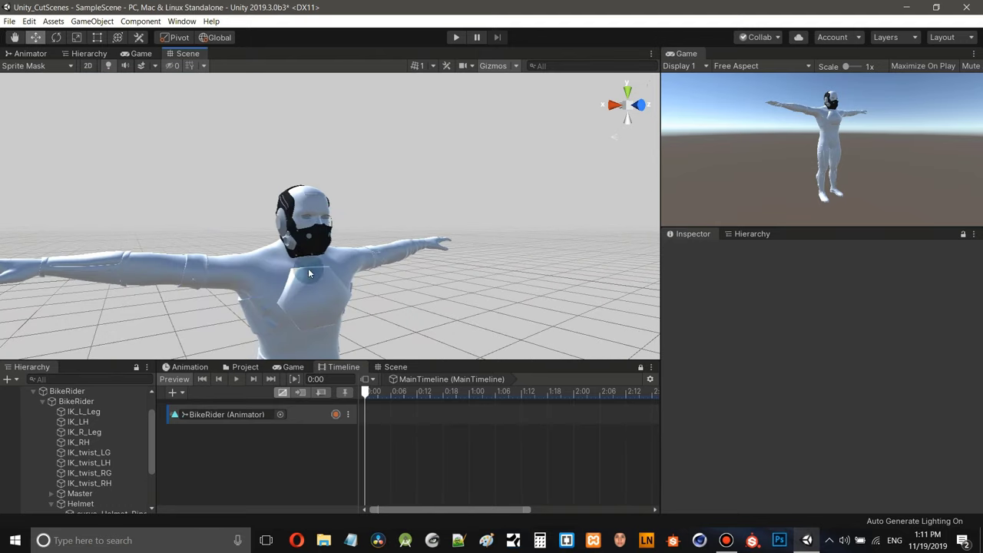
- Drag Helmet under the Head bone in the Hierarchy, then collapse the Master tree
click(96, 55)
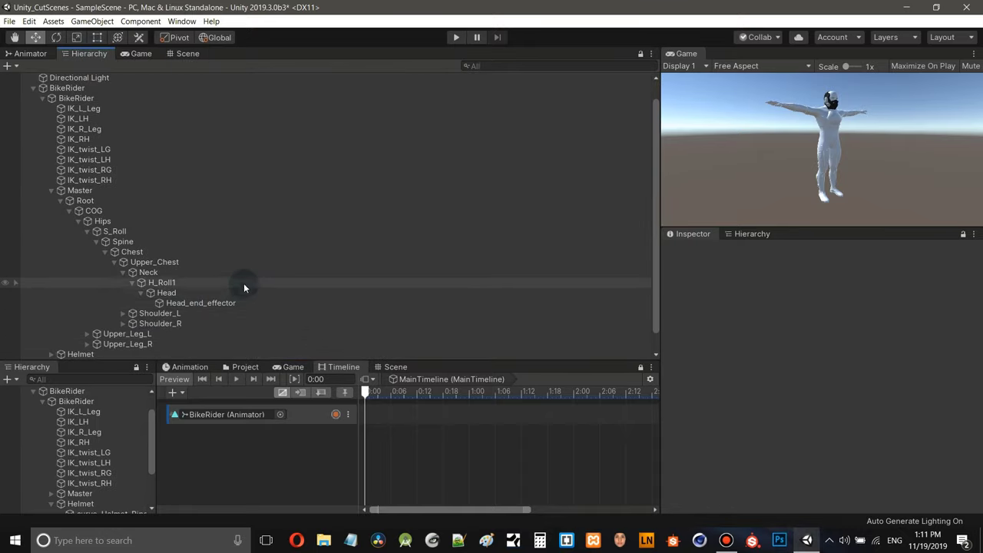
scroll(230, 292, down, 1)
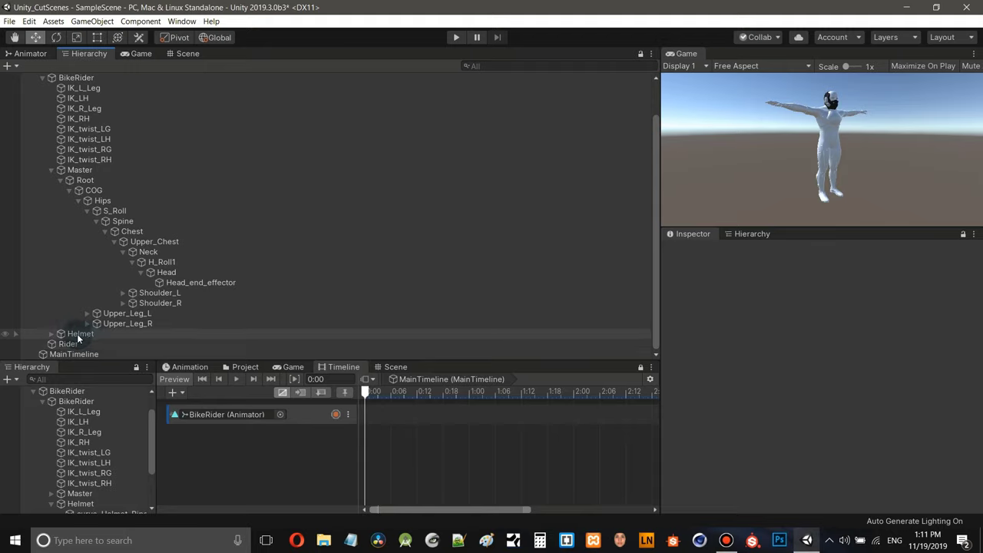
click(79, 335)
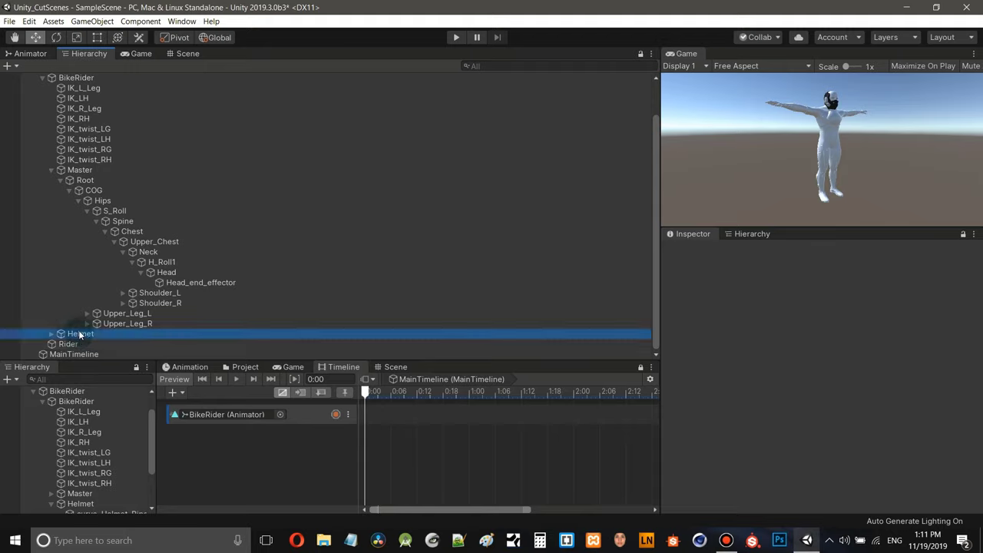
drag(79, 335, 165, 275)
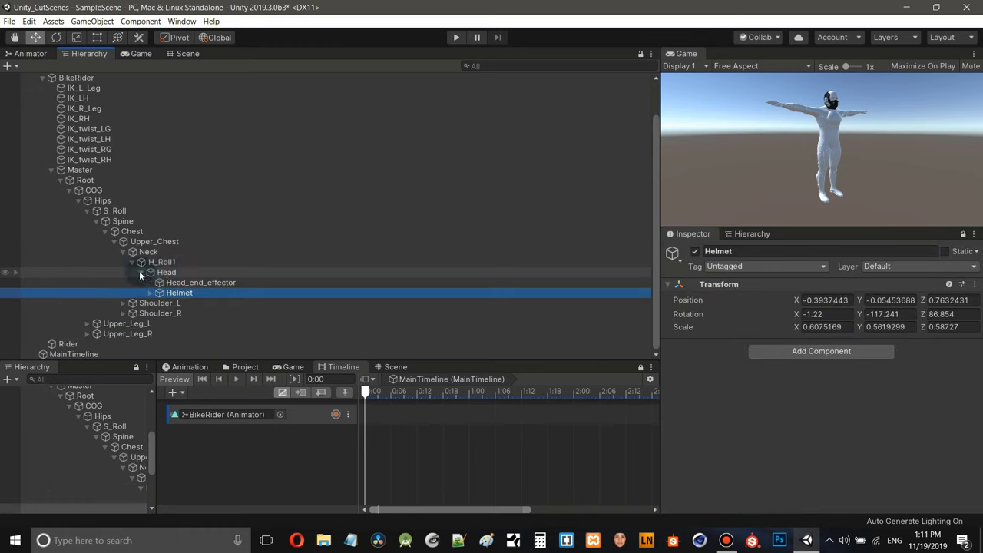
click(139, 272)
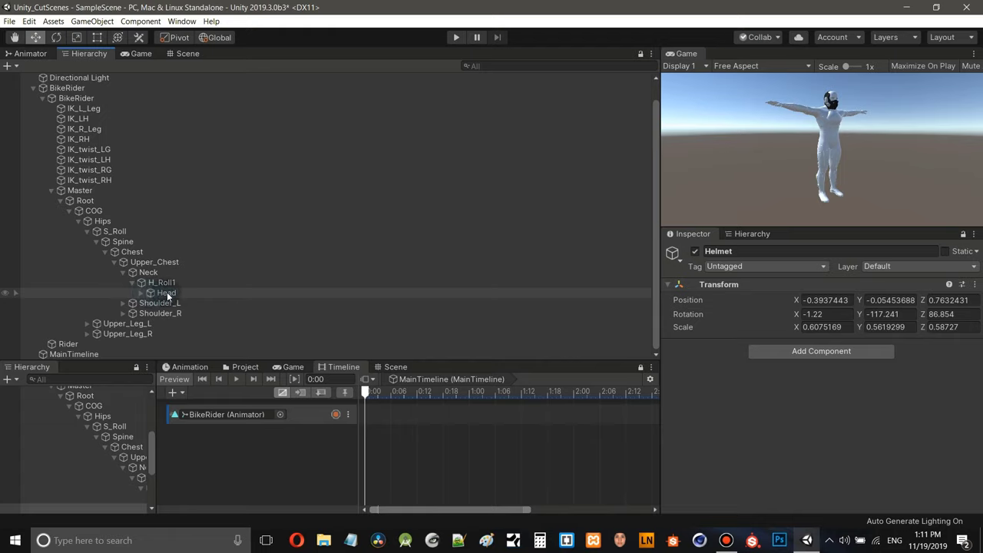
drag(140, 295, 164, 311)
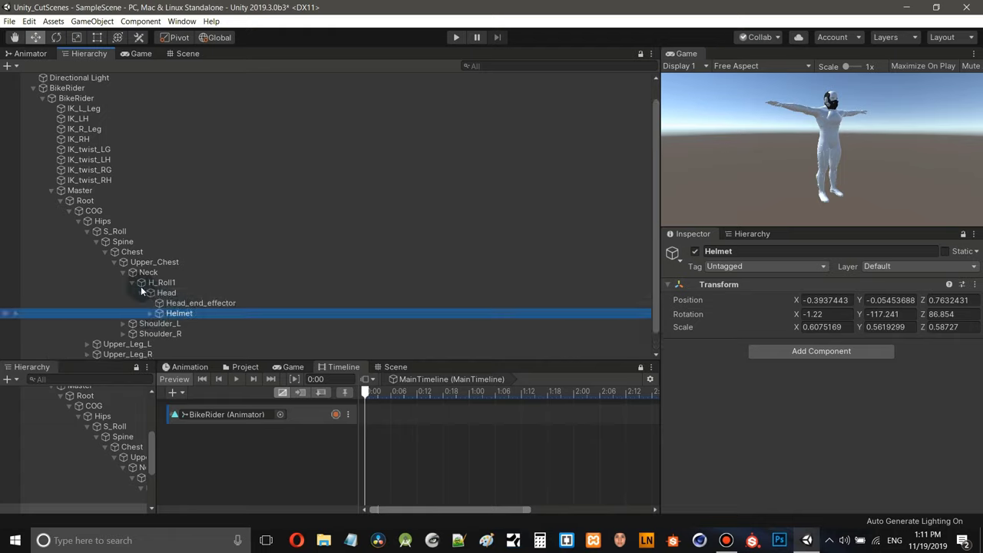
click(49, 191)
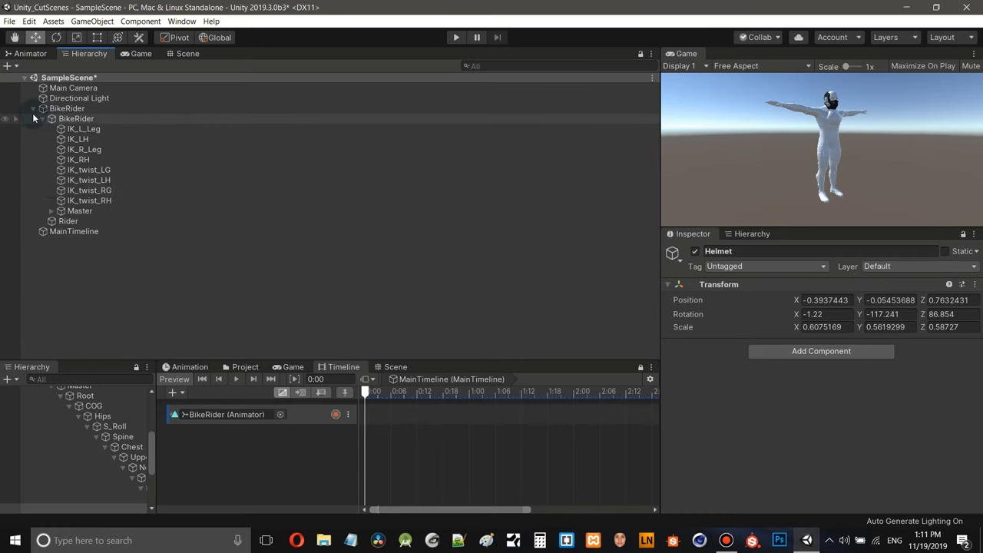
- Collapse the BikeRider hierarchy and select its animation track in the Timeline
click(33, 108)
click(188, 53)
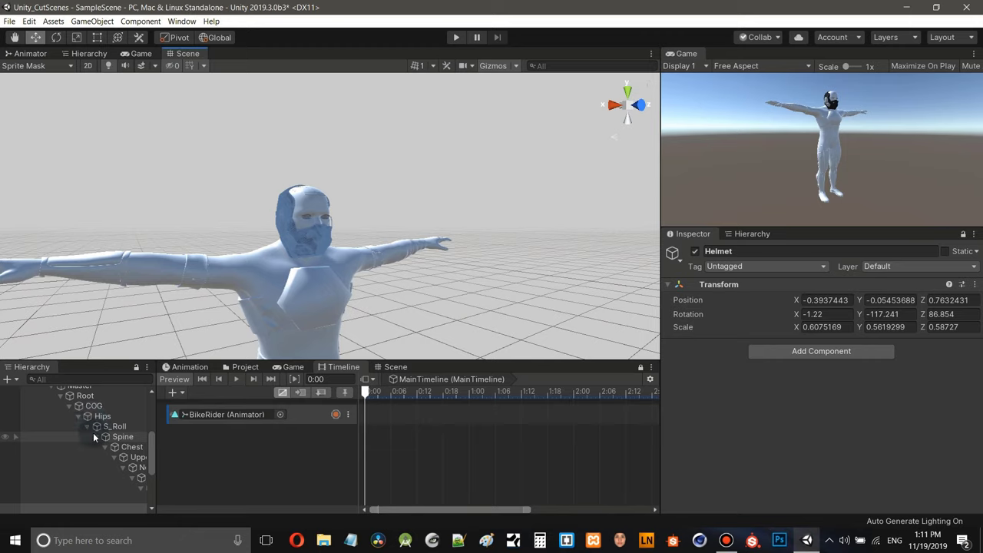
scroll(93, 435, up, 5)
click(40, 431)
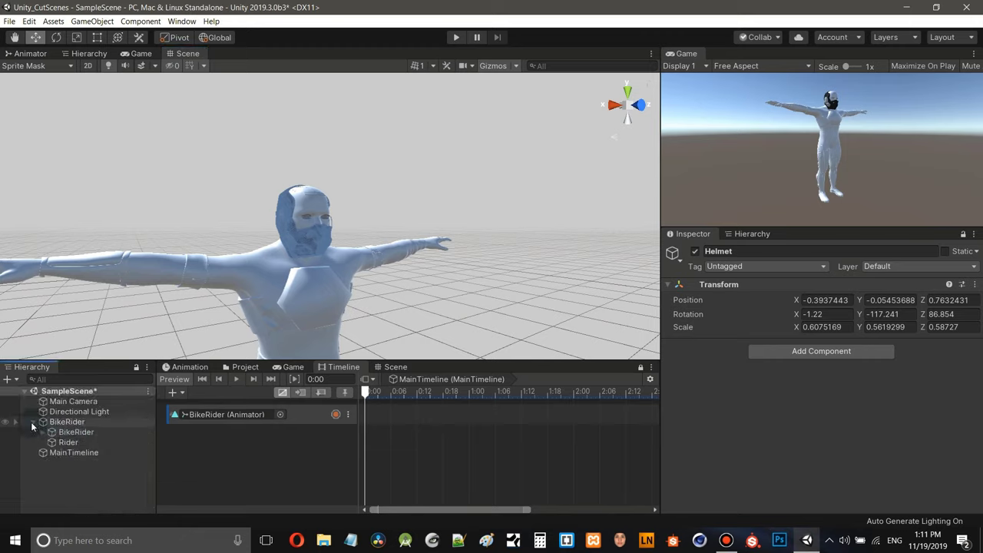
click(33, 422)
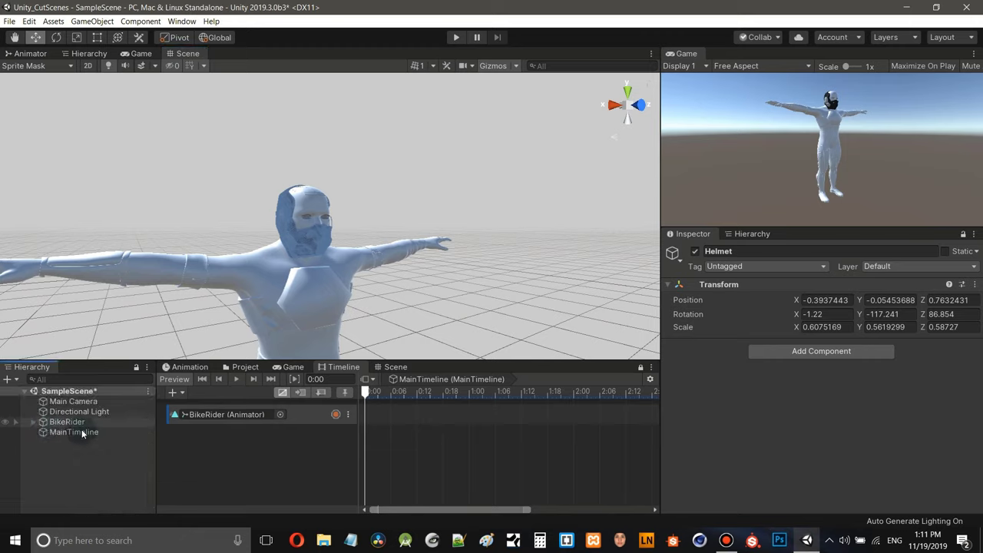
click(306, 414)
scroll(417, 285, up, 3)
scroll(419, 283, down, 5)
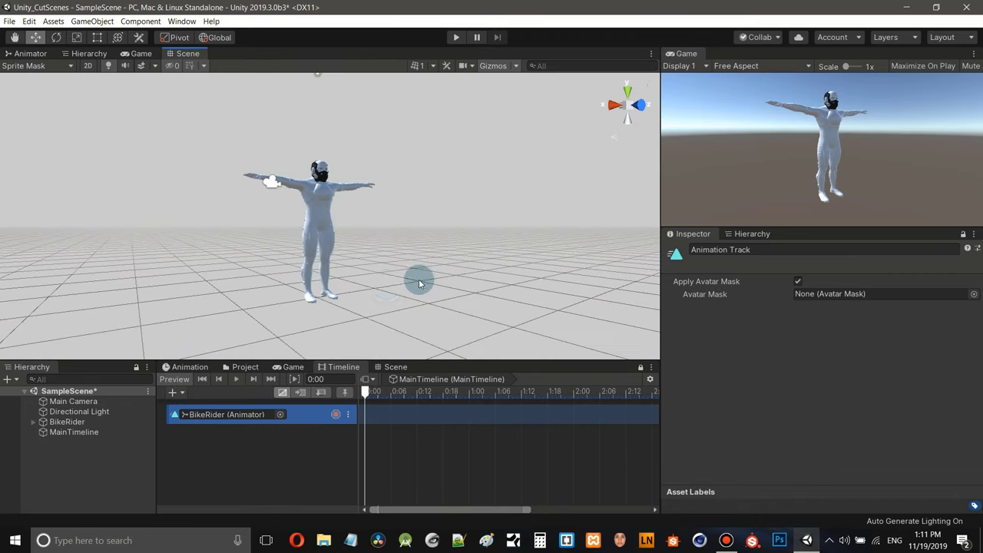
middle_drag(419, 283, 353, 248)
scroll(377, 248, up, 3)
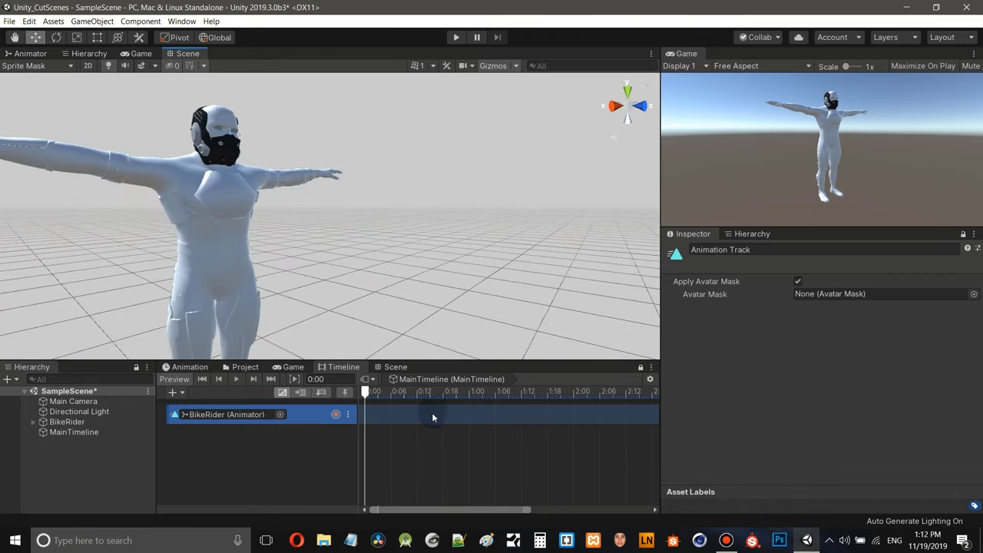
- Add the Run, Jump and Drive animation clips to the BikeRider track
right_click(381, 416)
click(475, 381)
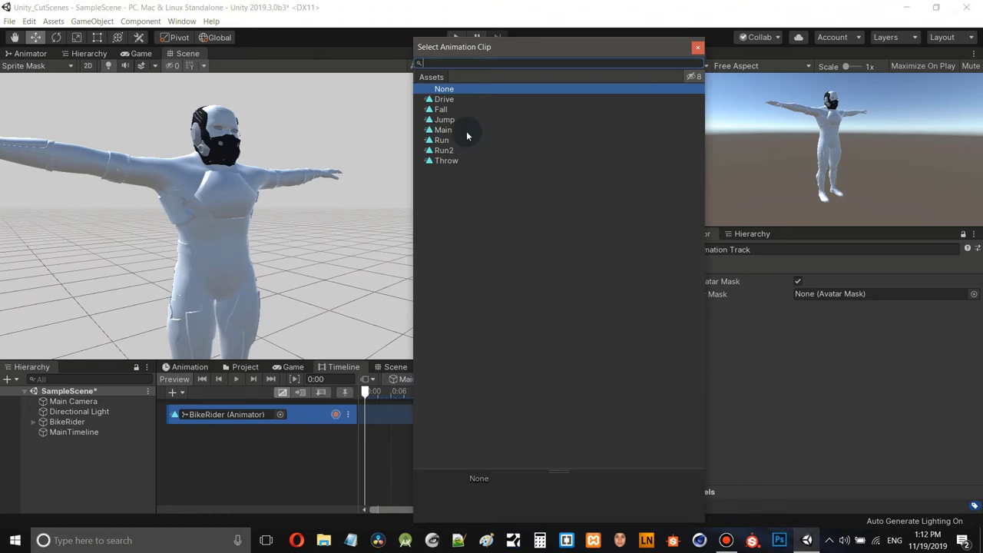
double_click(444, 141)
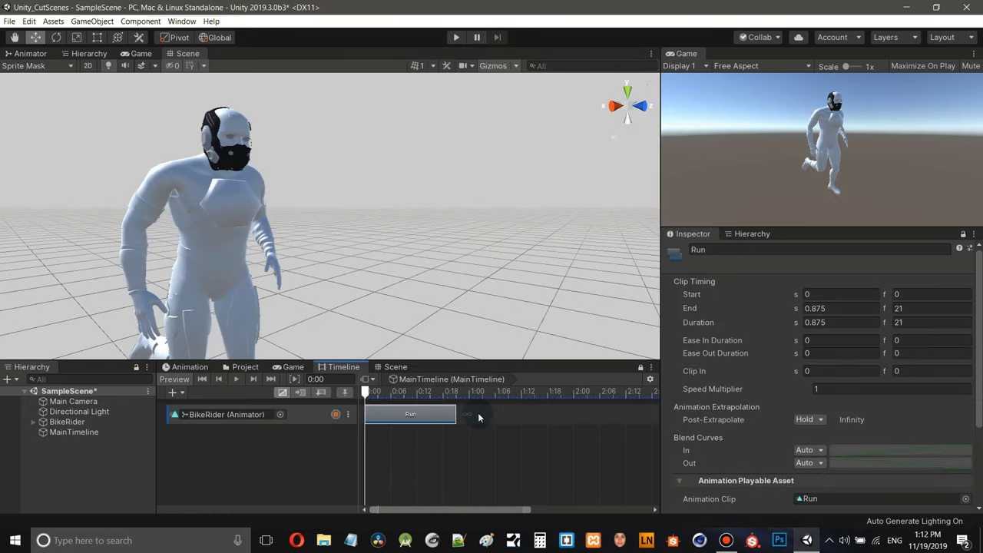
right_click(478, 412)
click(561, 377)
double_click(451, 120)
scroll(557, 441, down, 3)
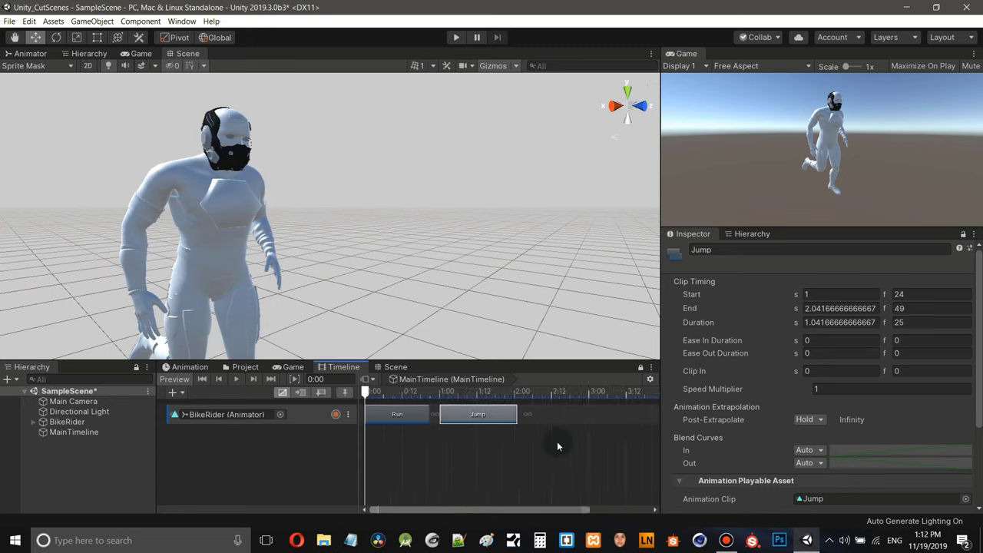
right_click(538, 415)
click(592, 379)
double_click(446, 99)
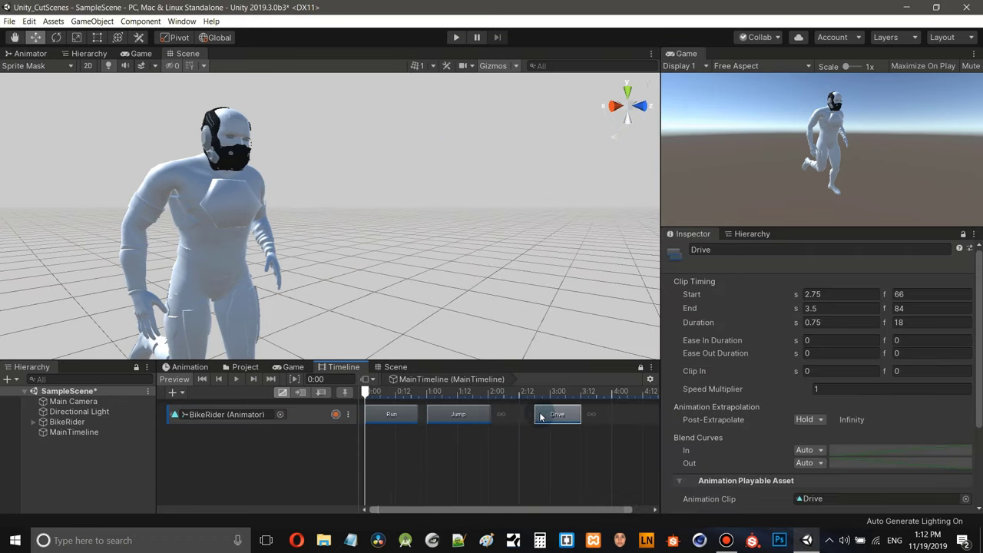
- Shift Jump to frames 31–56 and Drive to 63–81, then preview from Run
drag(467, 415, 472, 415)
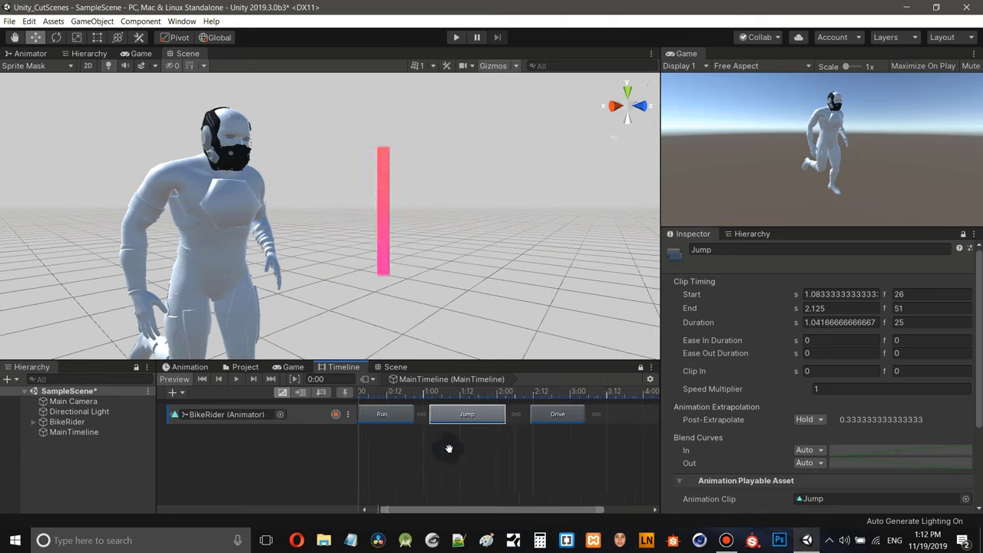
scroll(446, 449, up, 1)
drag(478, 419, 491, 420)
drag(574, 415, 575, 420)
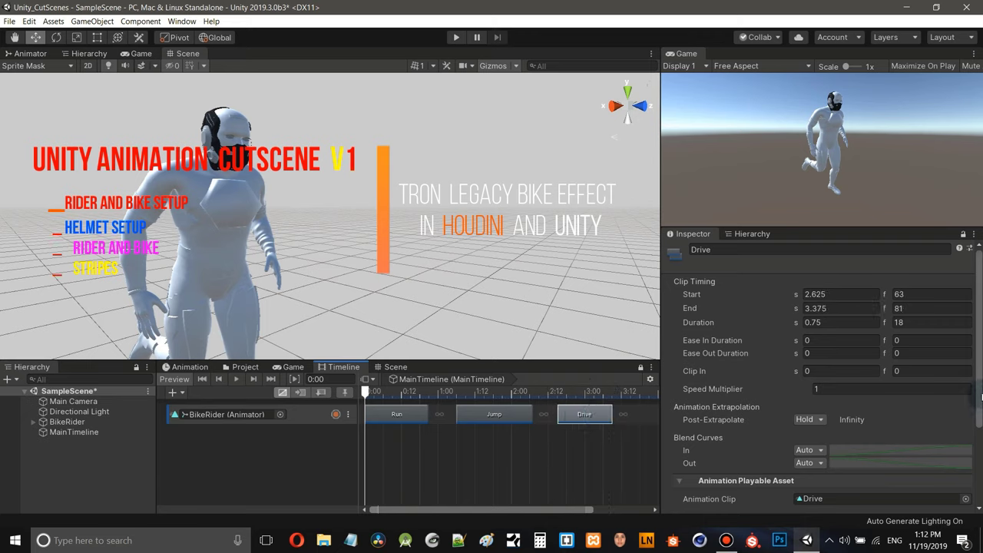
scroll(907, 490, down, 3)
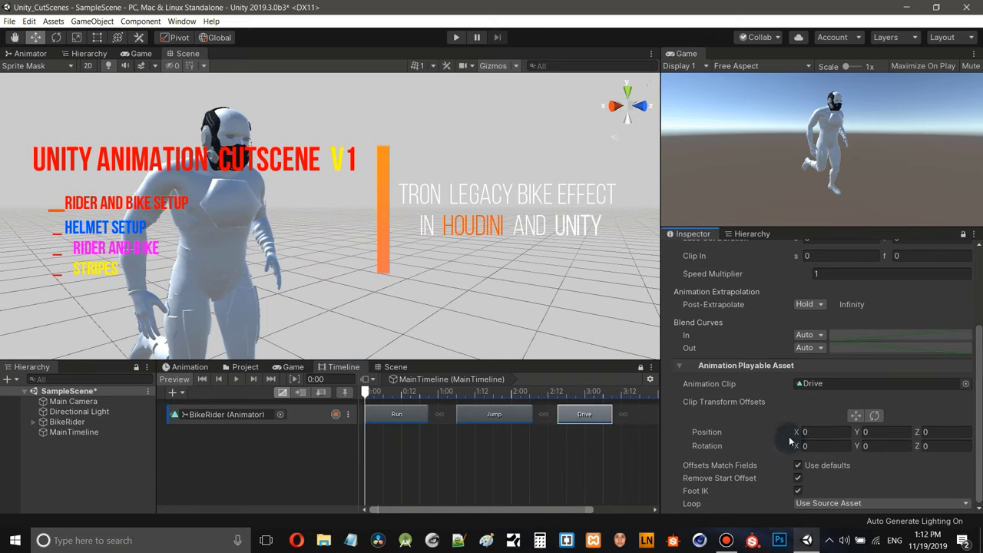
click(377, 409)
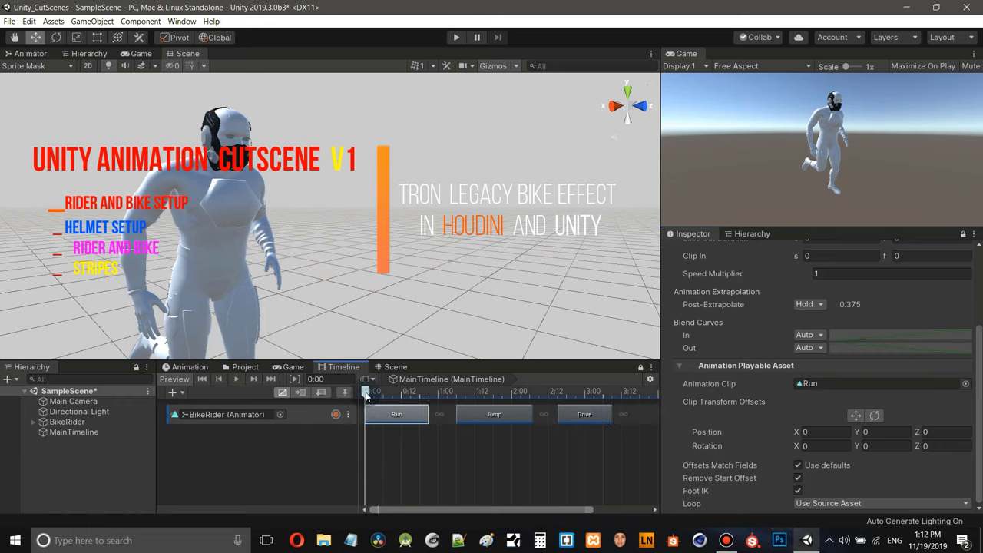
key(space)
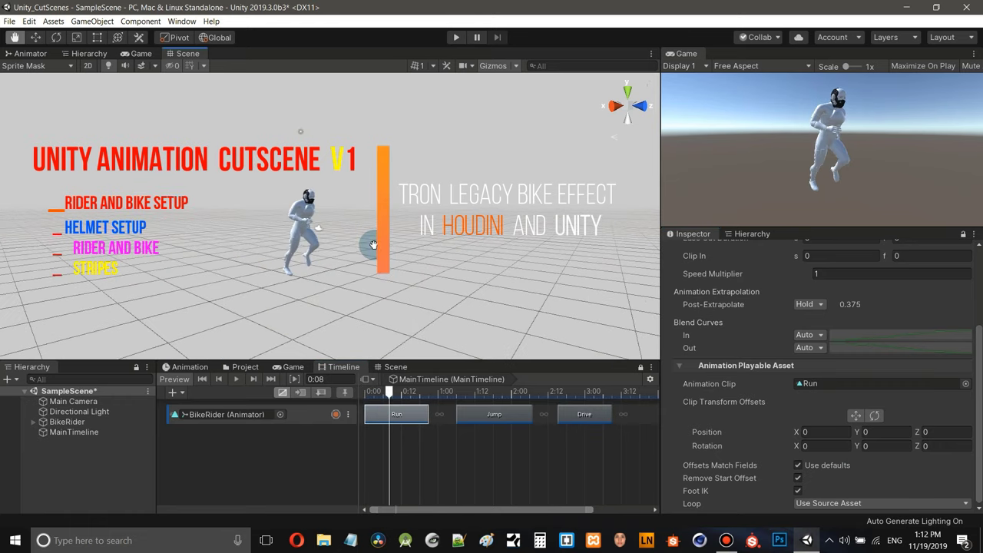
mouse_move(785, 434)
mouse_down()
mouse_move(749, 428)
mouse_move(822, 433)
mouse_move(792, 434)
mouse_up()
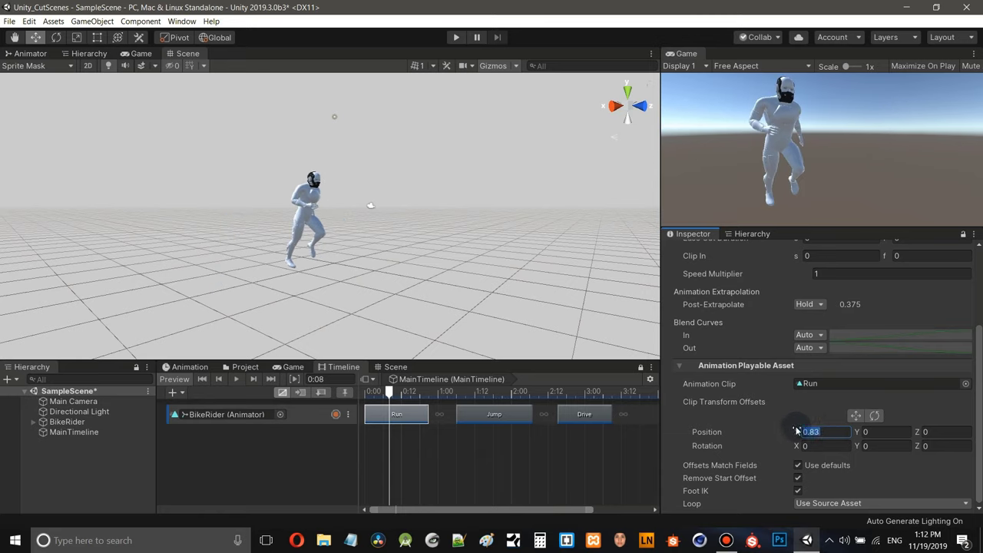
key(BackSpace)
scroll(404, 207, up, 5)
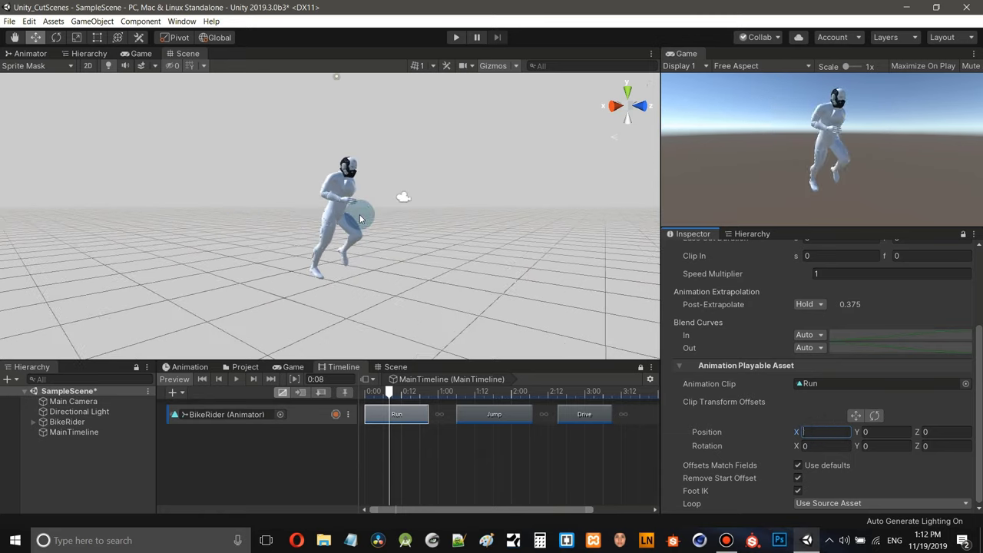
scroll(401, 200, down, 5)
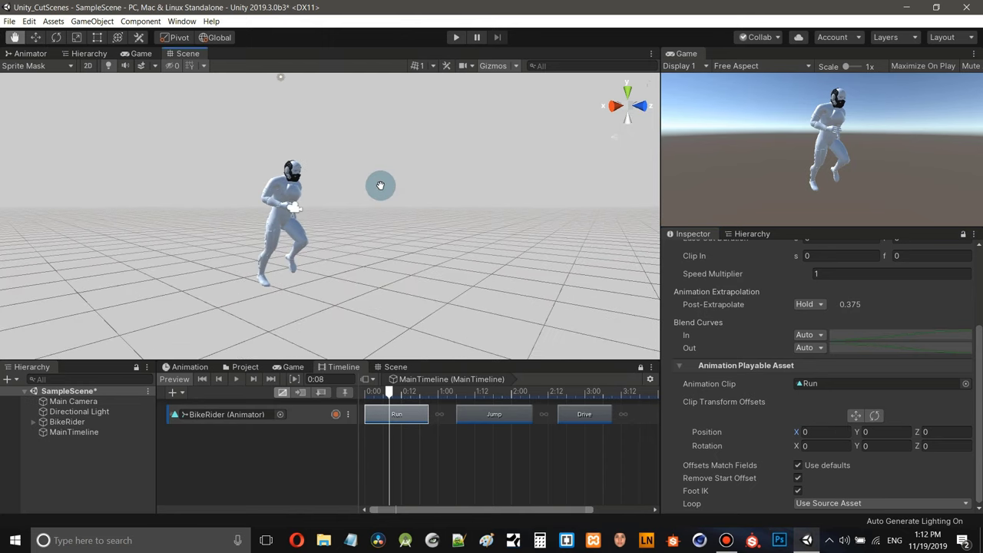
mouse_move(389, 392)
mouse_down()
mouse_move(424, 395)
mouse_move(377, 393)
mouse_up()
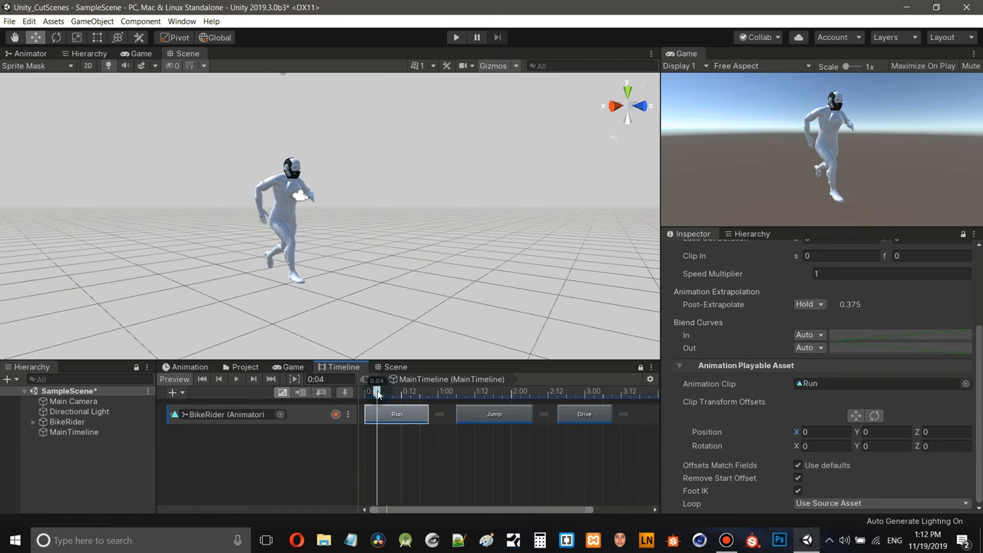
right_drag(380, 257, 377, 269)
scroll(348, 286, up, 3)
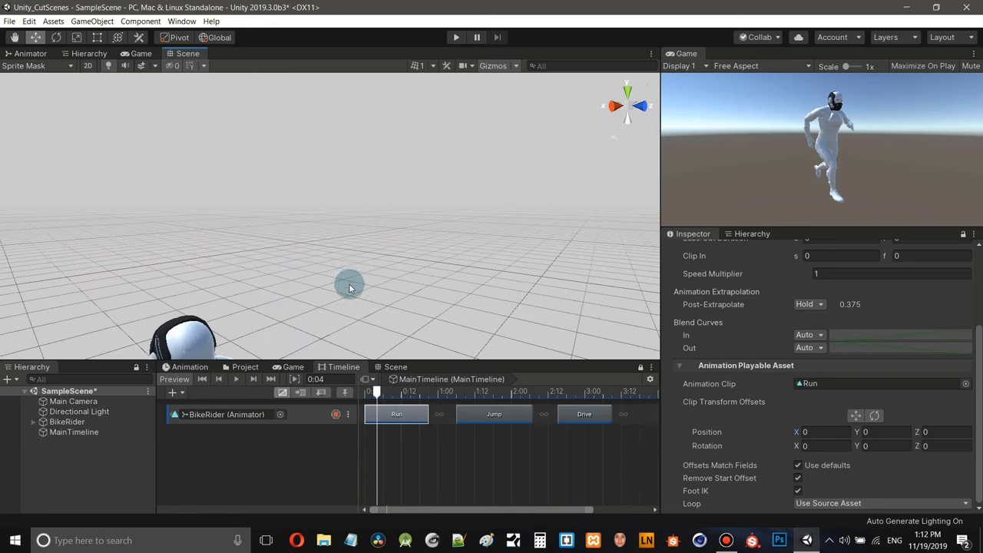
middle_drag(354, 274, 362, 268)
scroll(360, 266, down, 4)
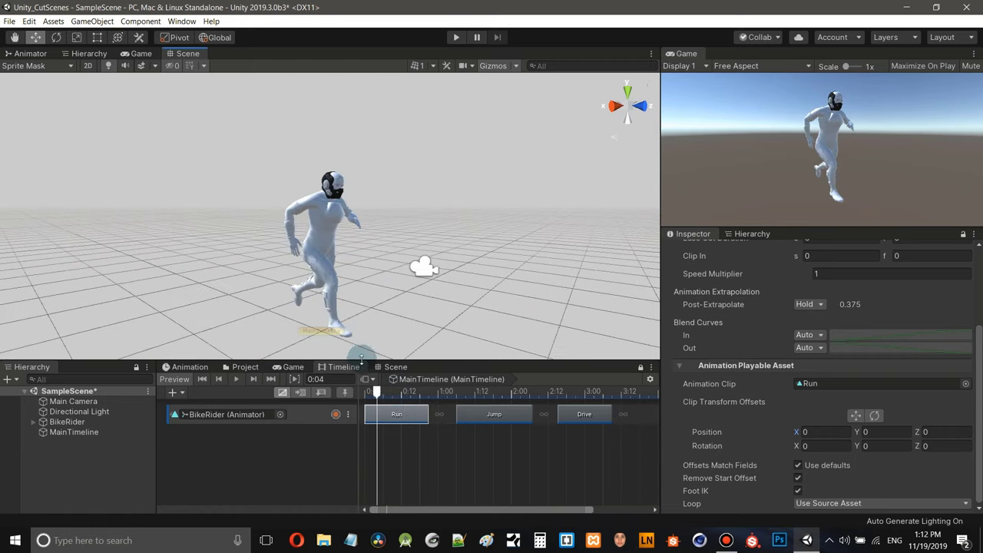
alt+drag(372, 236, 388, 276)
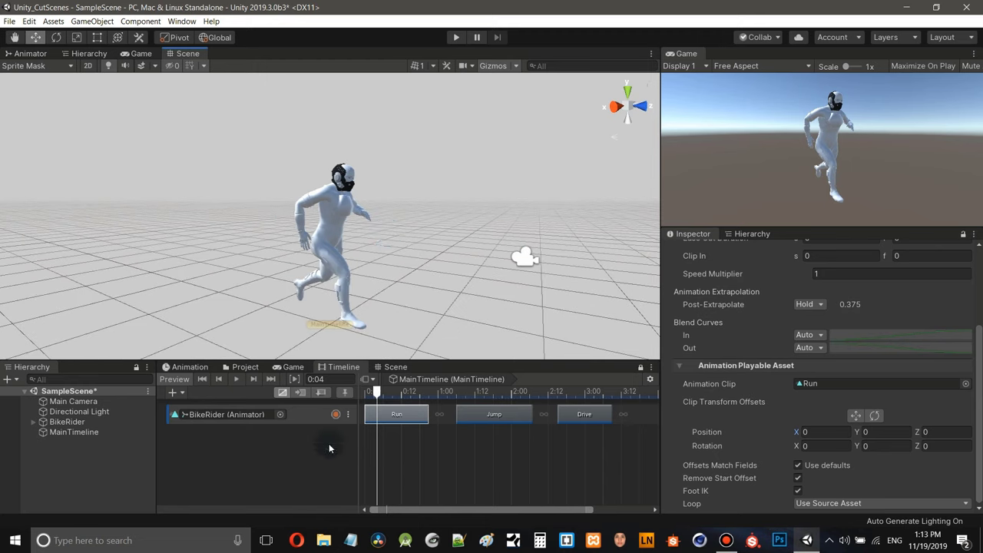
click(72, 448)
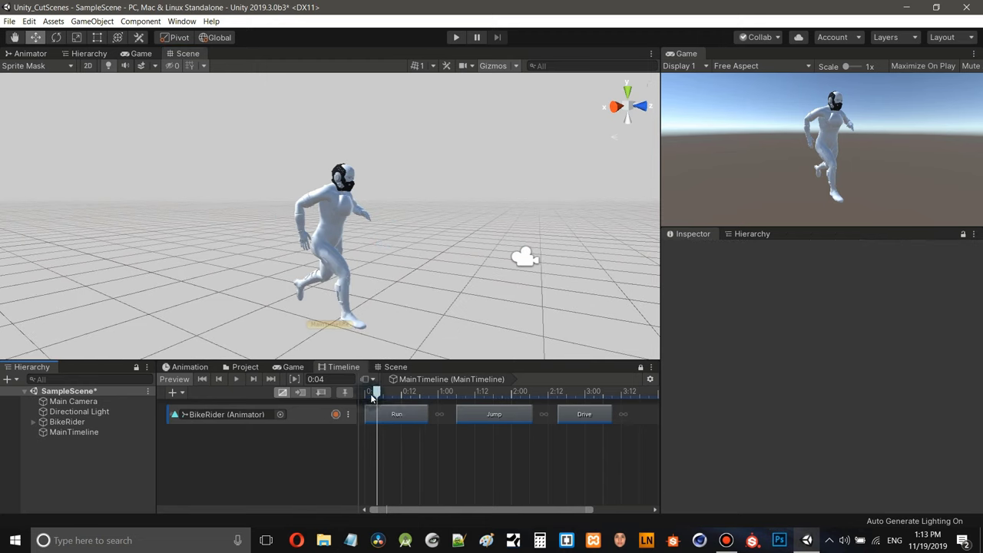
- Return the timeline playhead to 0:00 and orbit to a raised side view of the rider
drag(376, 394, 365, 393)
click(379, 344)
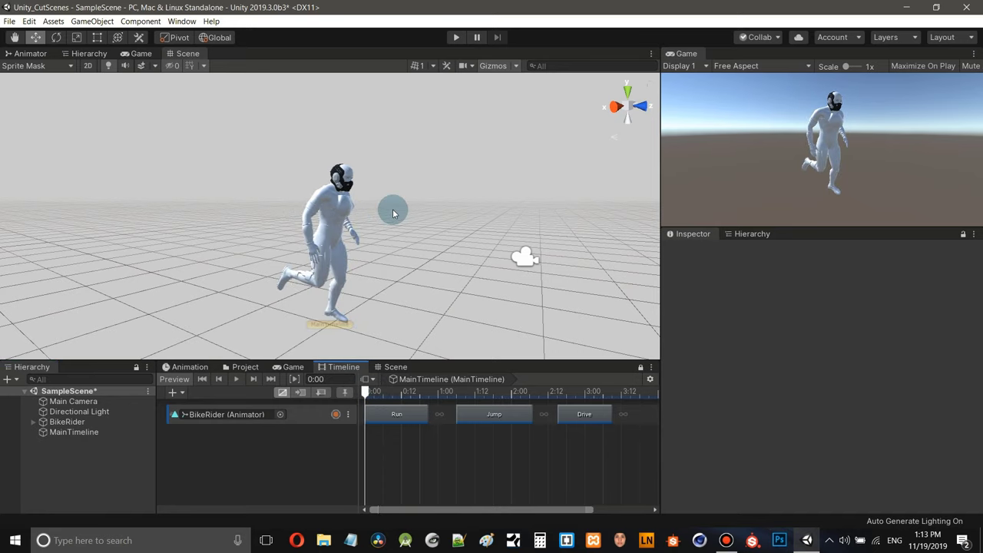
alt+drag(392, 212, 415, 219)
middle_drag(388, 219, 408, 222)
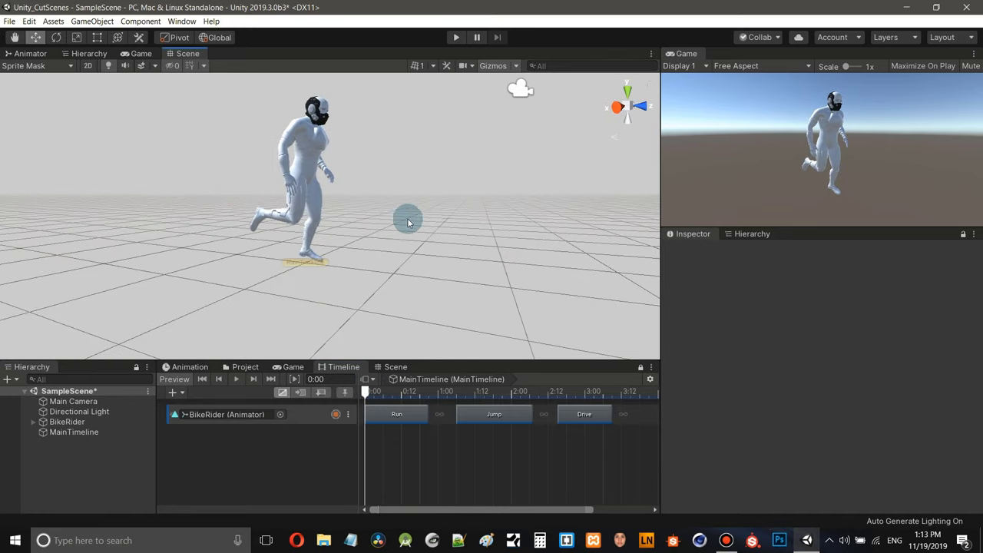
middle_drag(387, 179, 402, 187)
middle_drag(318, 192, 423, 202)
alt+drag(253, 177, 485, 149)
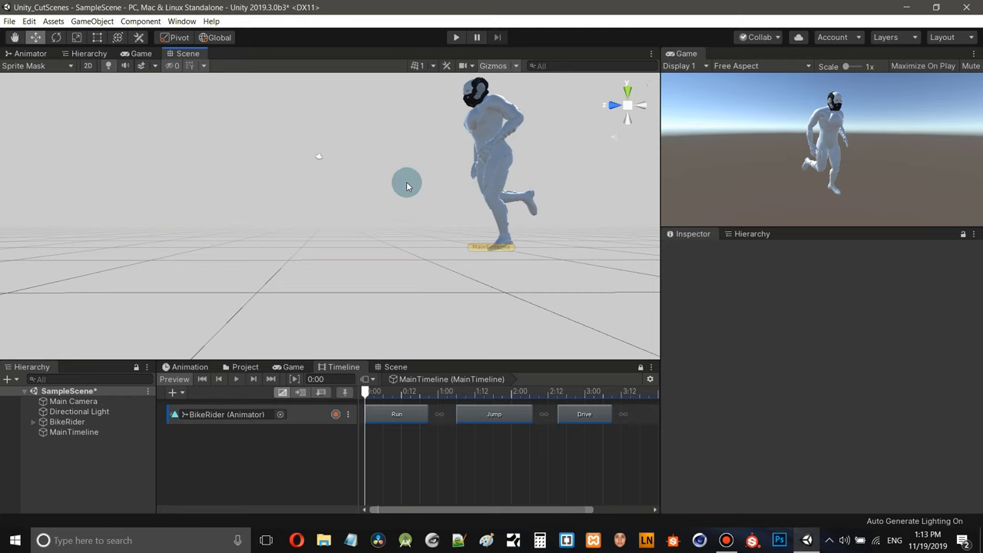
middle_drag(404, 182, 400, 196)
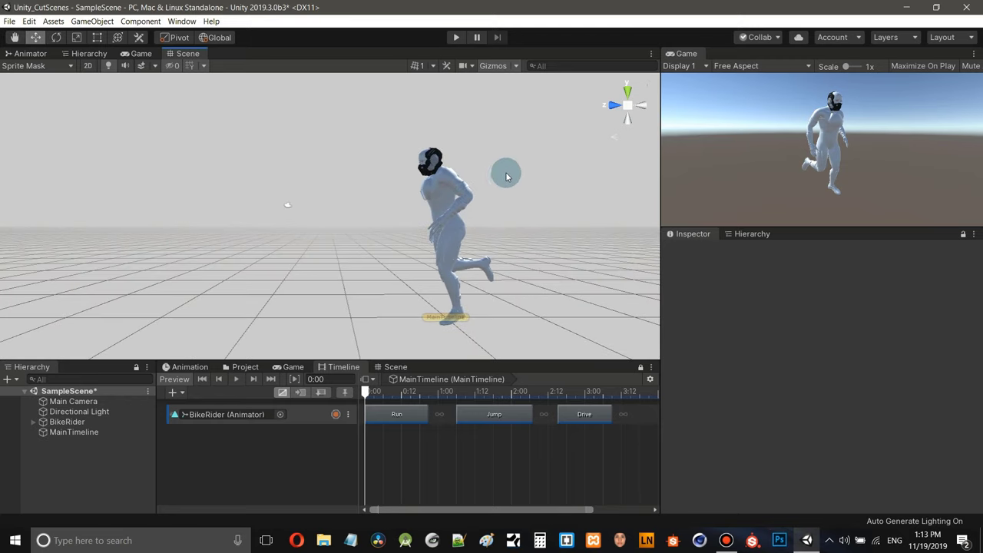
alt+drag(506, 177, 499, 204)
middle_drag(499, 204, 497, 192)
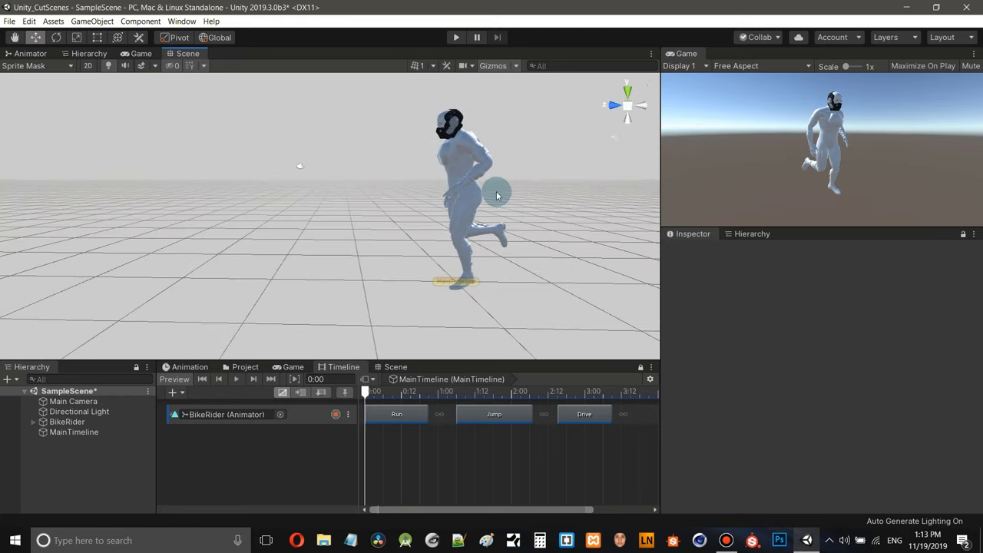
- Show the Project window's Characters folder listing BikeRider, MainBike and Stripes
scroll(496, 192, up, 5)
scroll(495, 188, down, 8)
scroll(492, 189, up, 3)
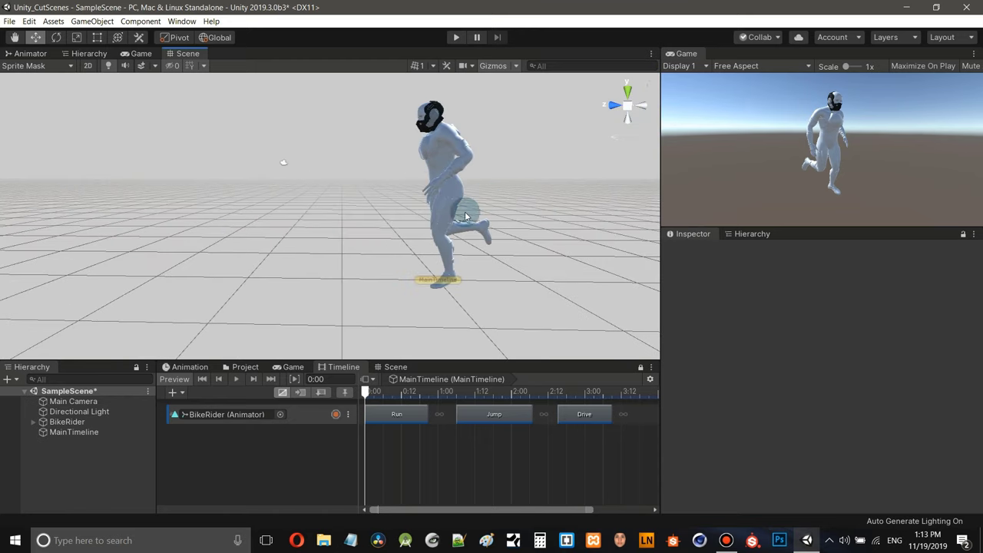
click(246, 367)
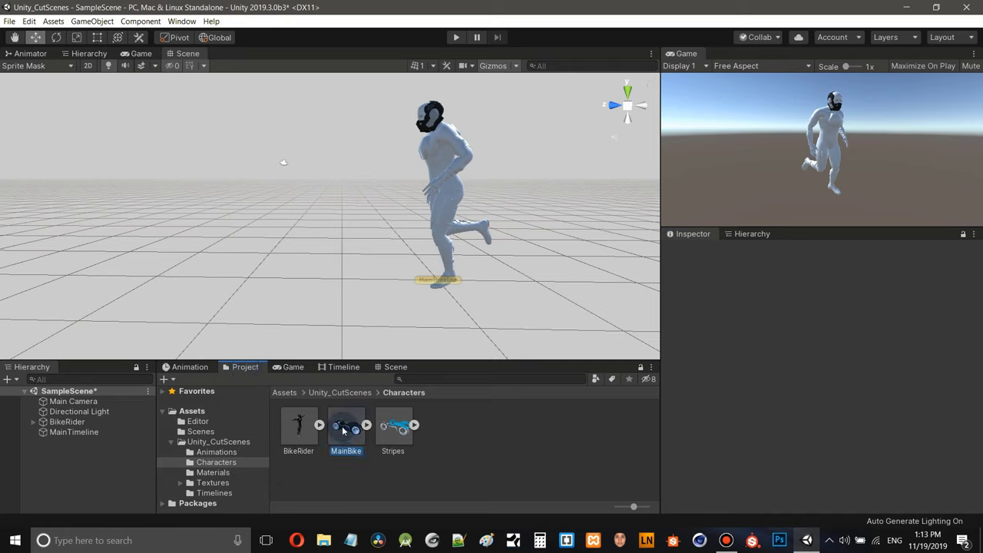
- Place the MainBike prefab under the rider and scrub MainTimeline to about 3:01 in Drive
drag(343, 430, 75, 458)
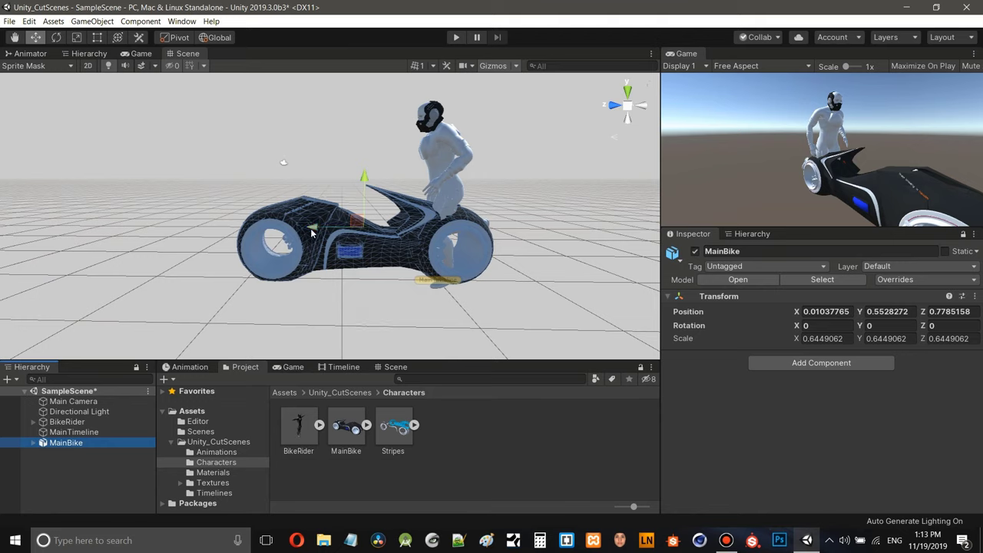
drag(318, 231, 388, 248)
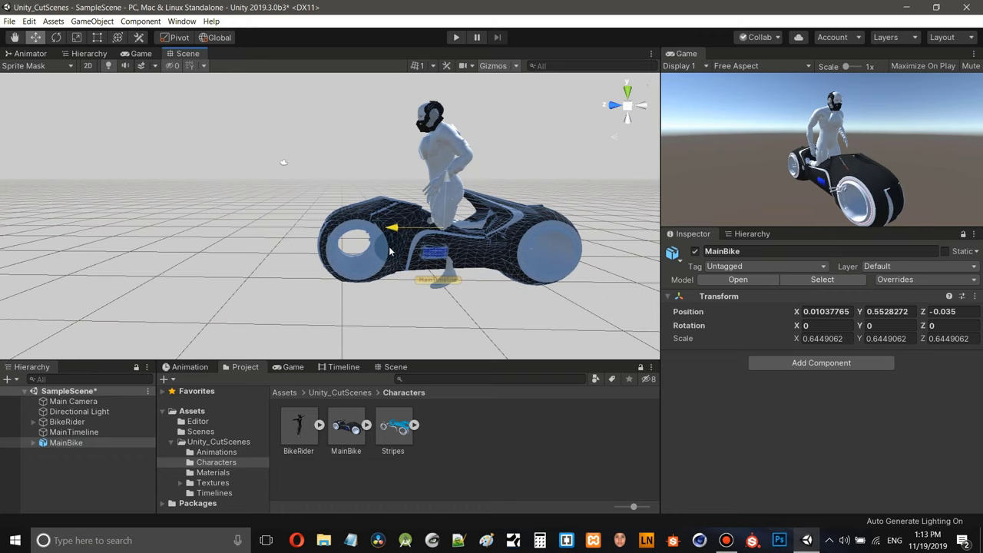
click(343, 369)
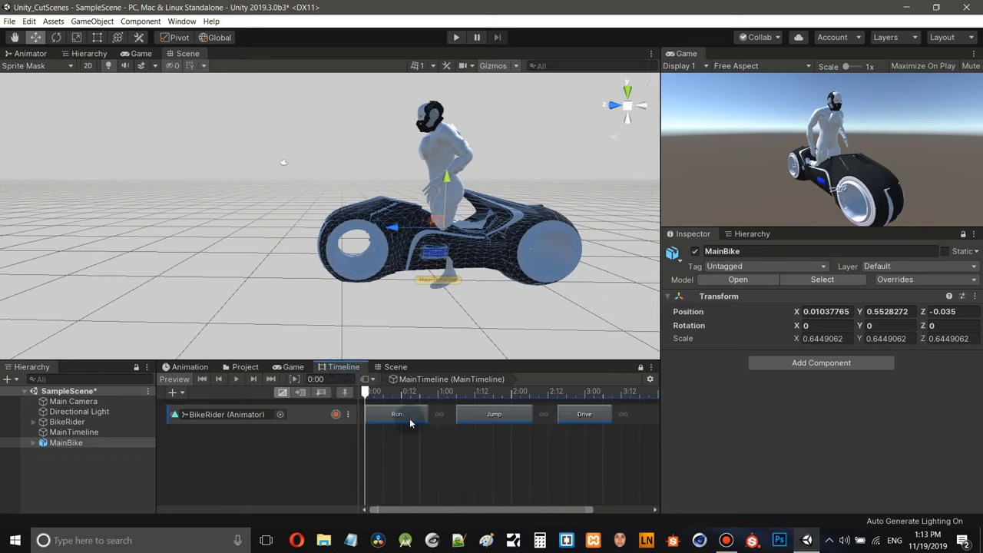
scroll(492, 192, up, 2)
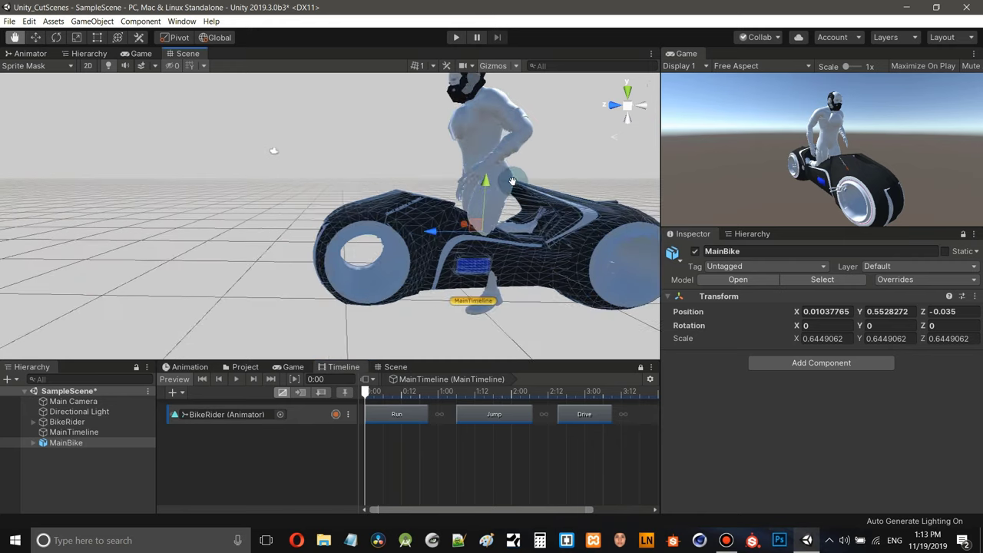
middle_drag(584, 184, 477, 179)
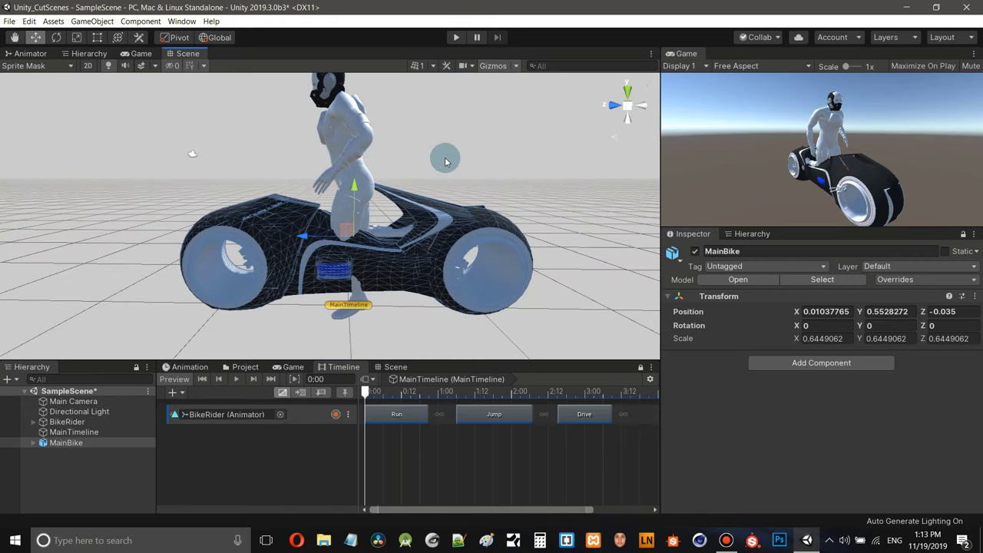
scroll(443, 158, down, 2)
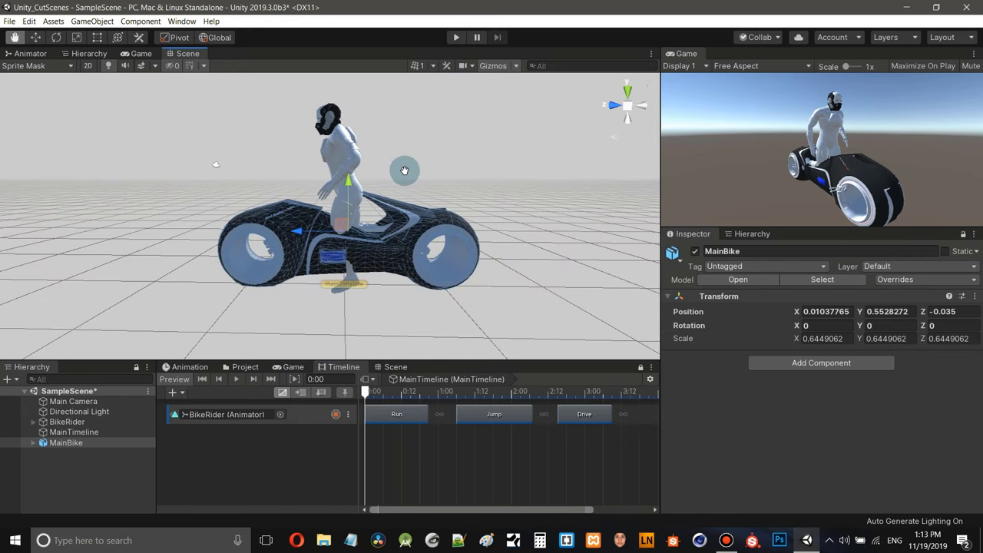
middle_drag(404, 169, 406, 166)
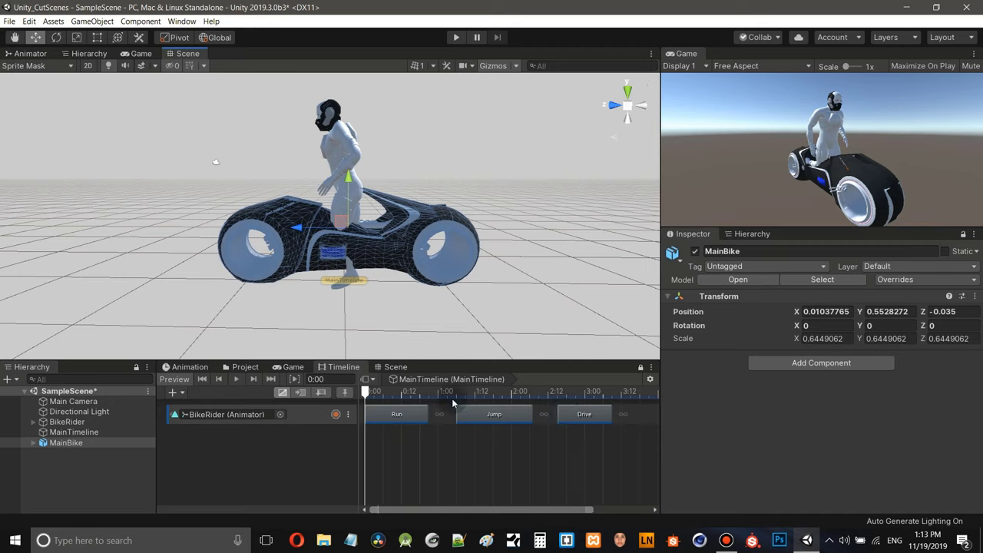
drag(376, 395, 588, 404)
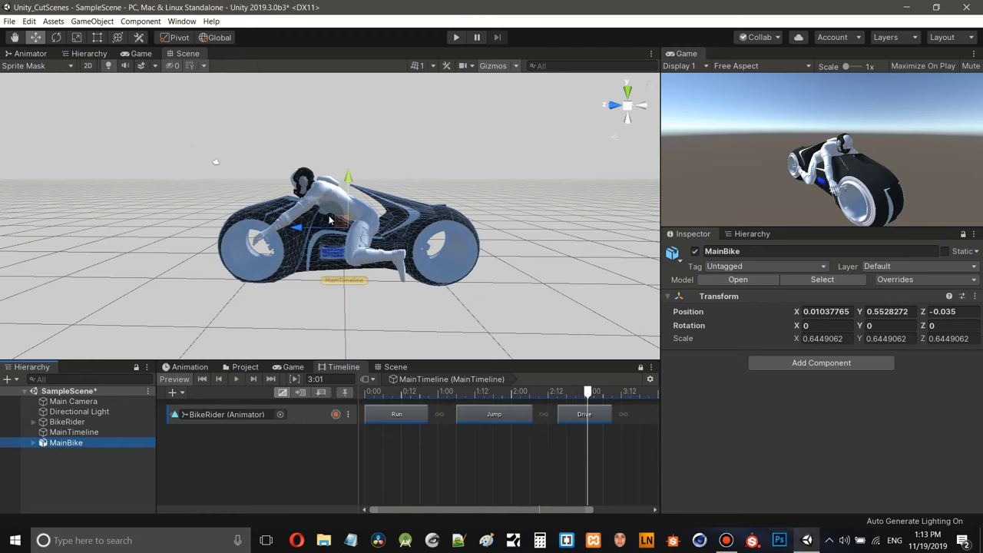
- Move MainBike along Z to 0.069 and swing the view to its front
scroll(330, 219, up, 5)
scroll(329, 216, down, 3)
scroll(326, 209, up, 1)
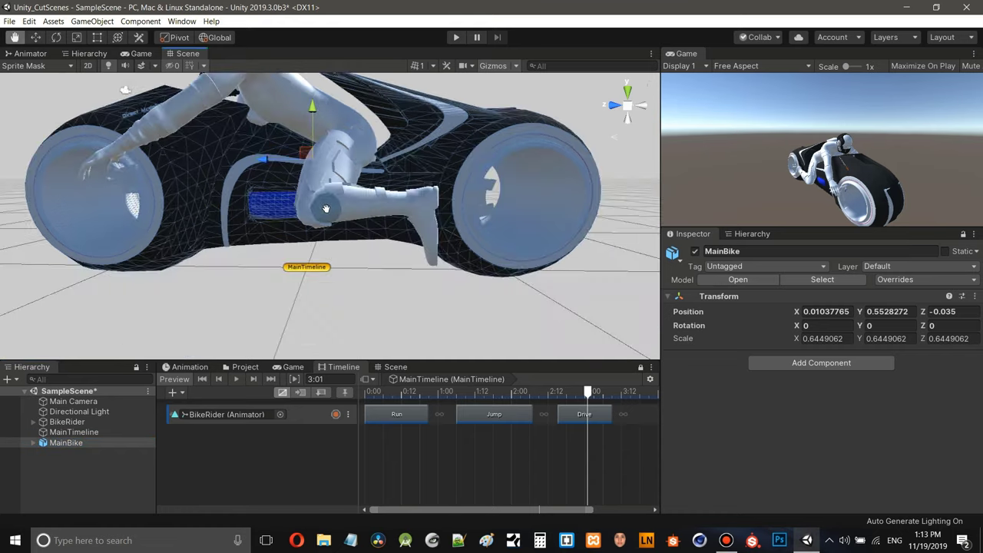
scroll(325, 208, down, 2)
drag(294, 184, 268, 190)
middle_drag(415, 128, 414, 182)
right_drag(414, 182, 399, 329)
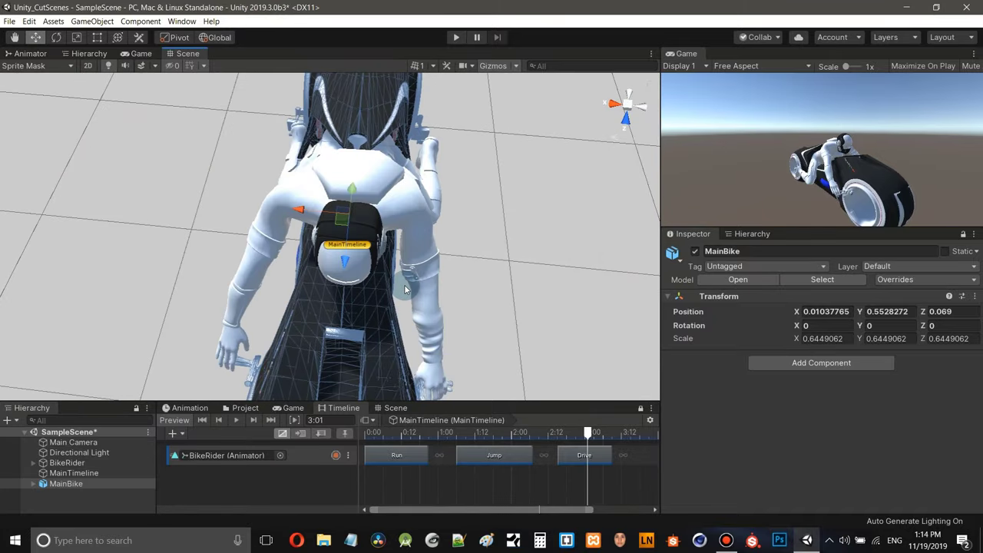
middle_drag(403, 285, 403, 277)
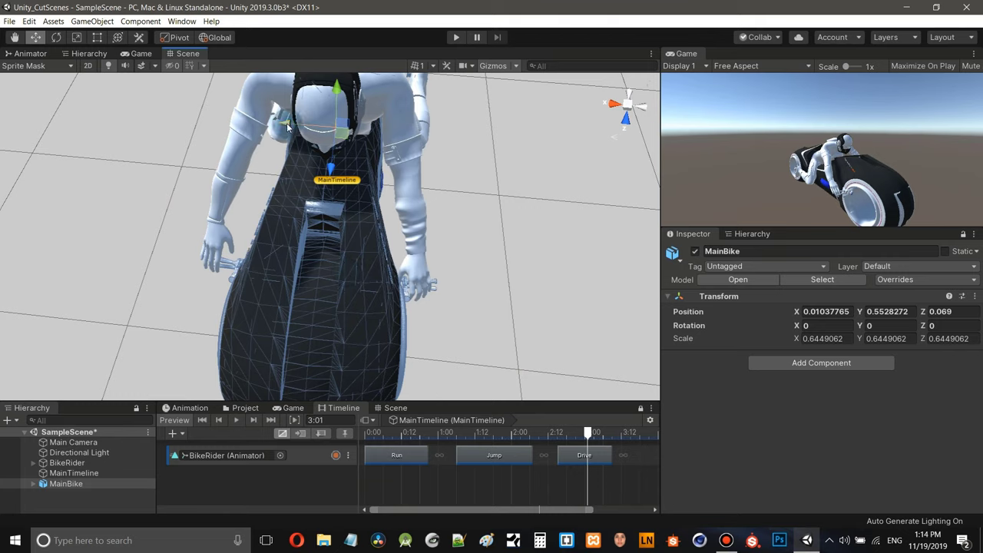
- Slide MainBike along X to 0.044, check it from behind and above, and reselect it
drag(288, 127, 283, 127)
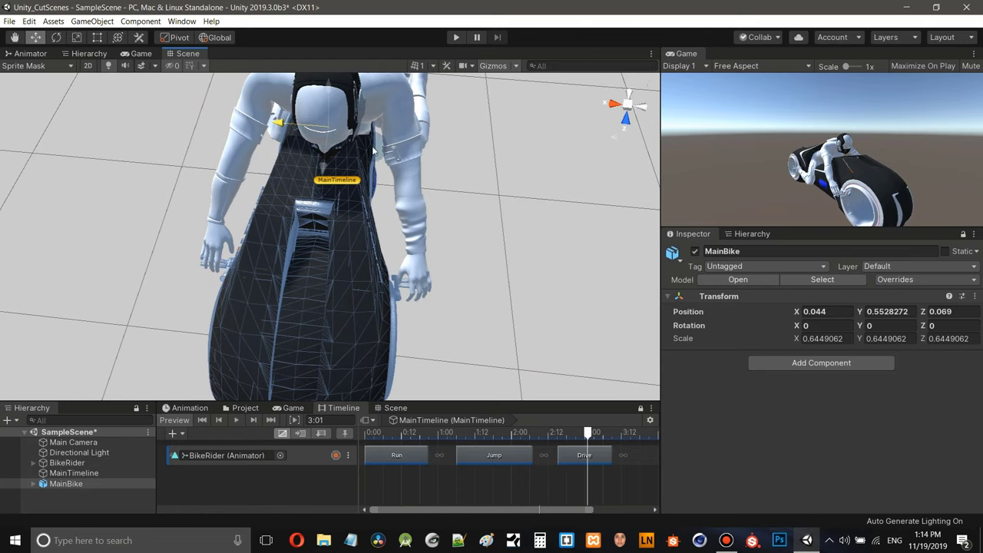
alt+drag(415, 152, 417, 176)
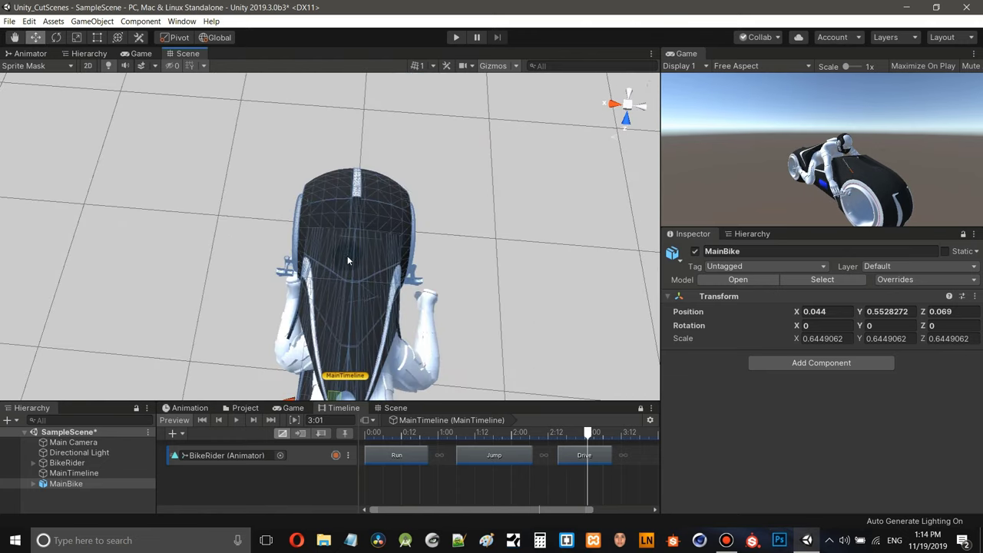
alt+drag(382, 236, 385, 227)
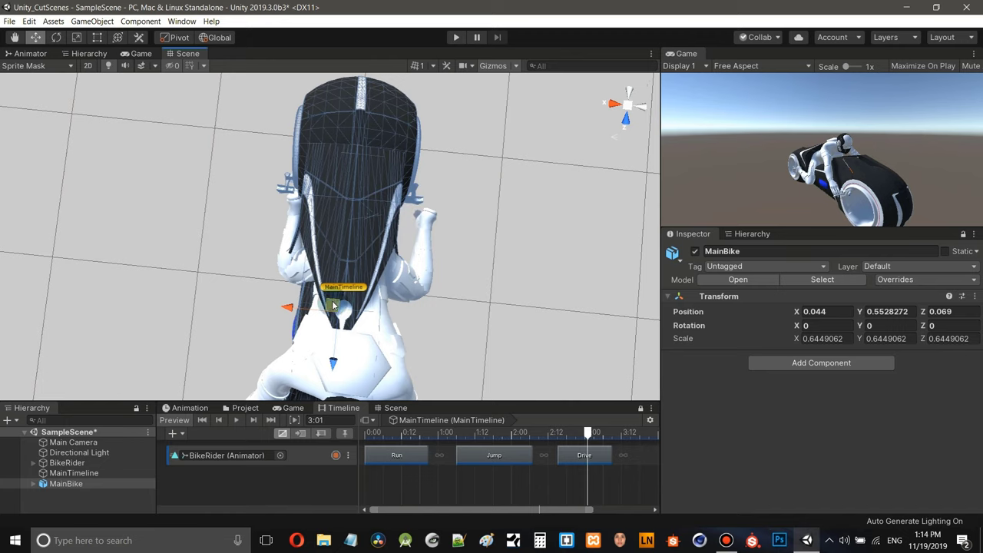
alt+drag(492, 202, 474, 228)
alt+drag(401, 228, 407, 217)
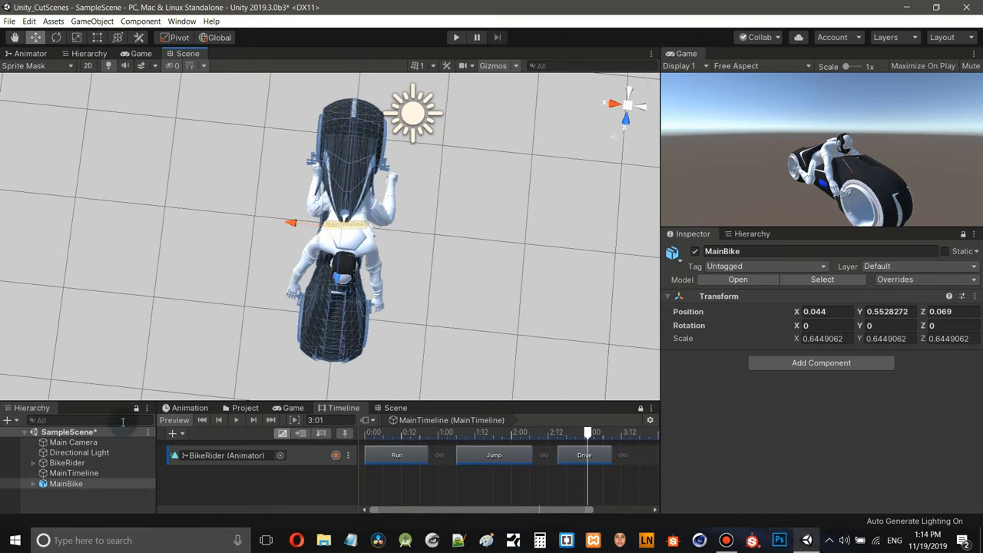
click(65, 485)
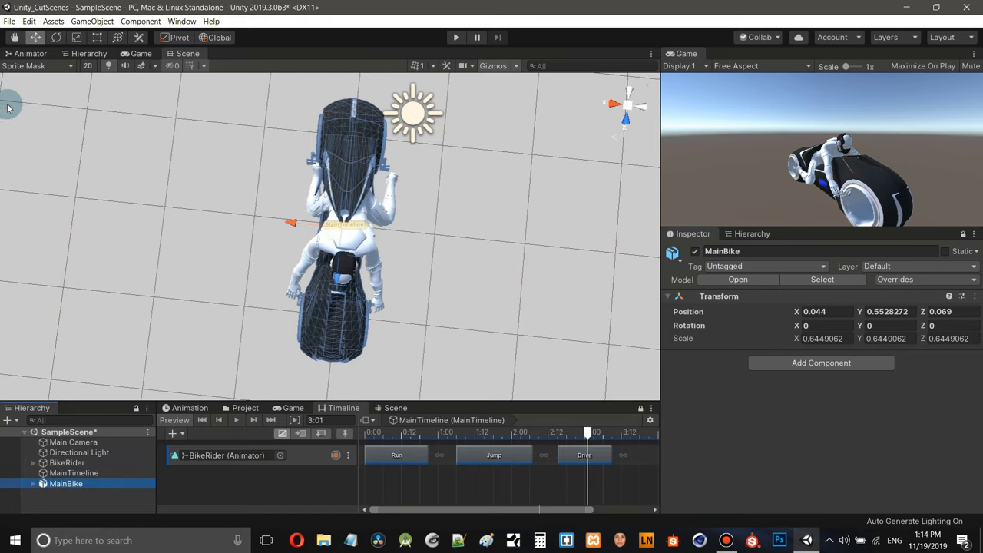
click(56, 37)
- Rotate MainBike to 5.398° on Y and nudge its X position to 0.001
alt+drag(421, 220, 382, 230)
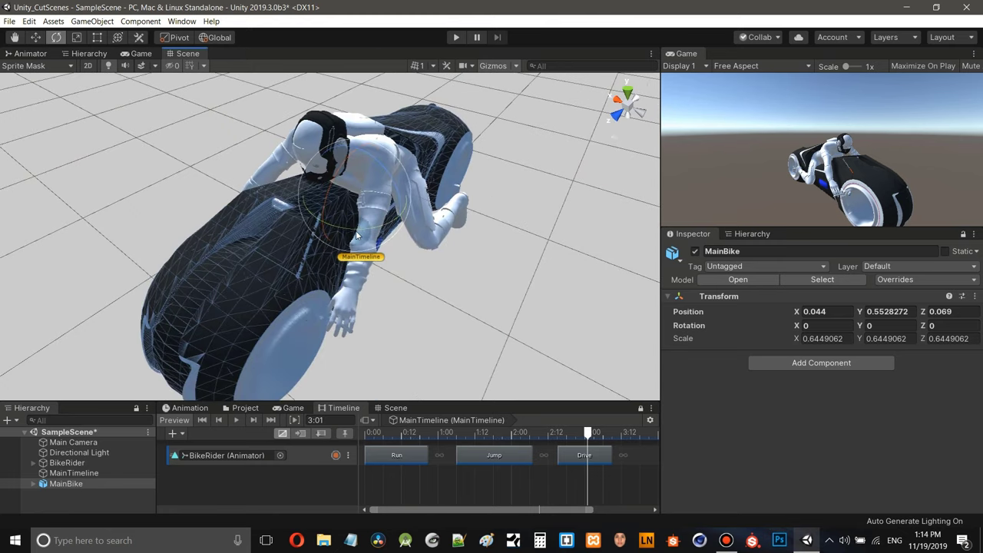
drag(358, 228, 323, 325)
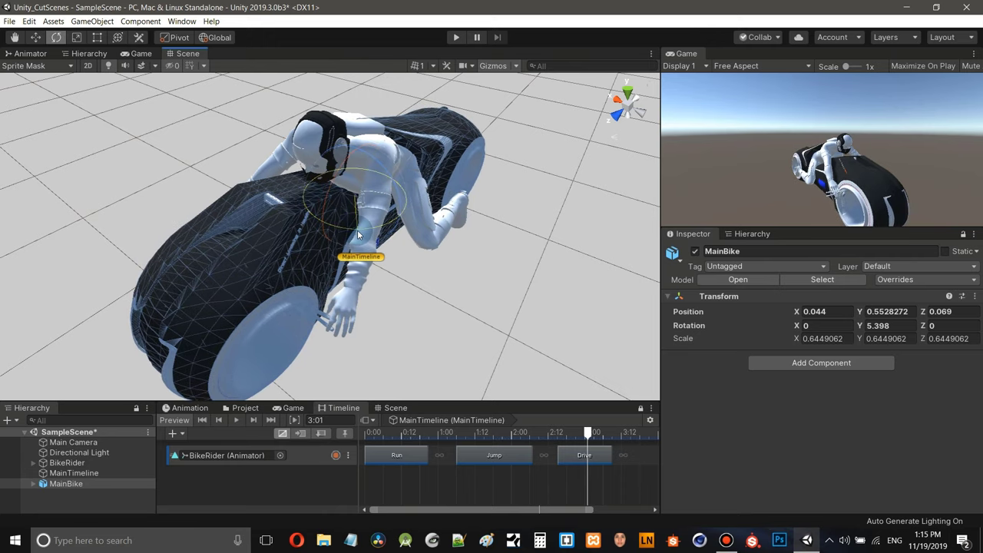
alt+drag(359, 233, 423, 188)
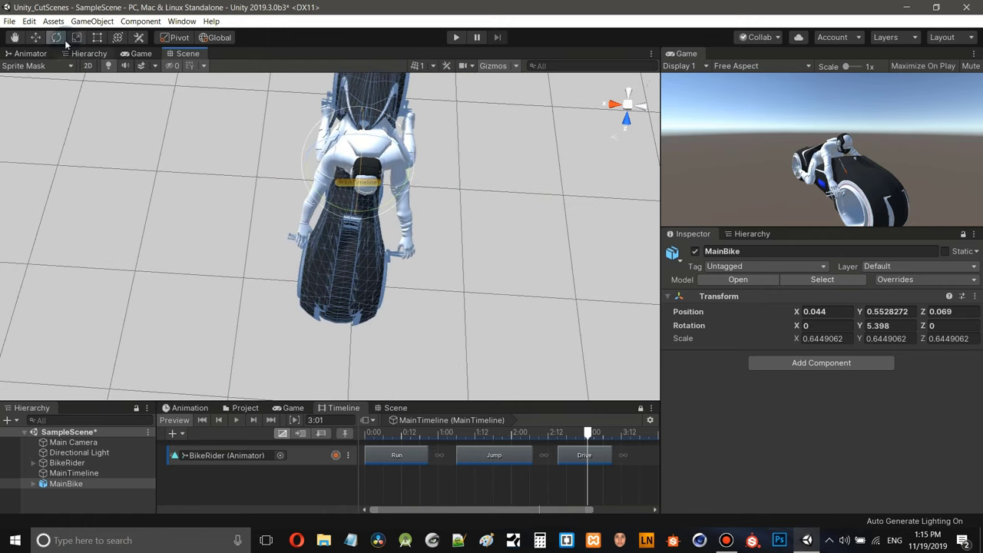
click(35, 37)
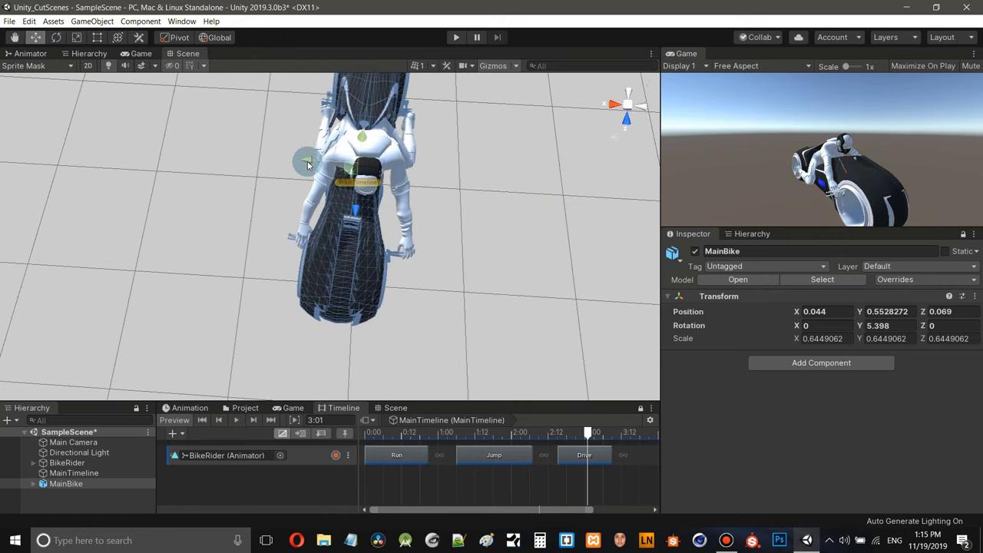
drag(311, 161, 314, 163)
- Orbit and zoom around MainBike to check the fit from the side and rear wheel
alt+drag(374, 156, 400, 150)
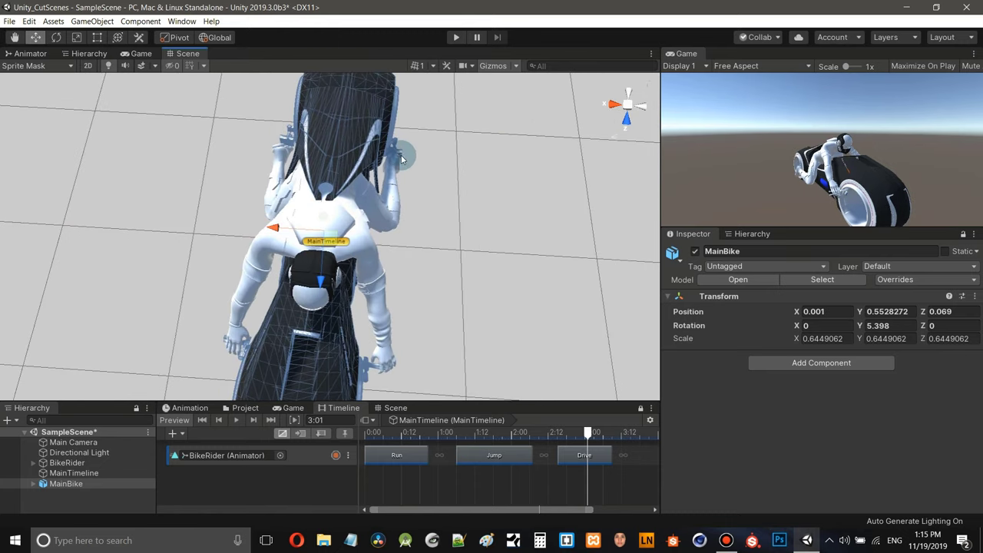
alt+drag(417, 232, 297, 174)
mouse_move(374, 227)
alt+mouse_down()
mouse_move(318, 171)
mouse_move(323, 223)
mouse_move(343, 186)
mouse_move(318, 162)
mouse_move(340, 213)
mouse_move(382, 220)
mouse_move(342, 198)
mouse_move(371, 219)
alt+mouse_up()
scroll(323, 224, up, 5)
scroll(371, 223, down, 5)
scroll(371, 239, up, 3)
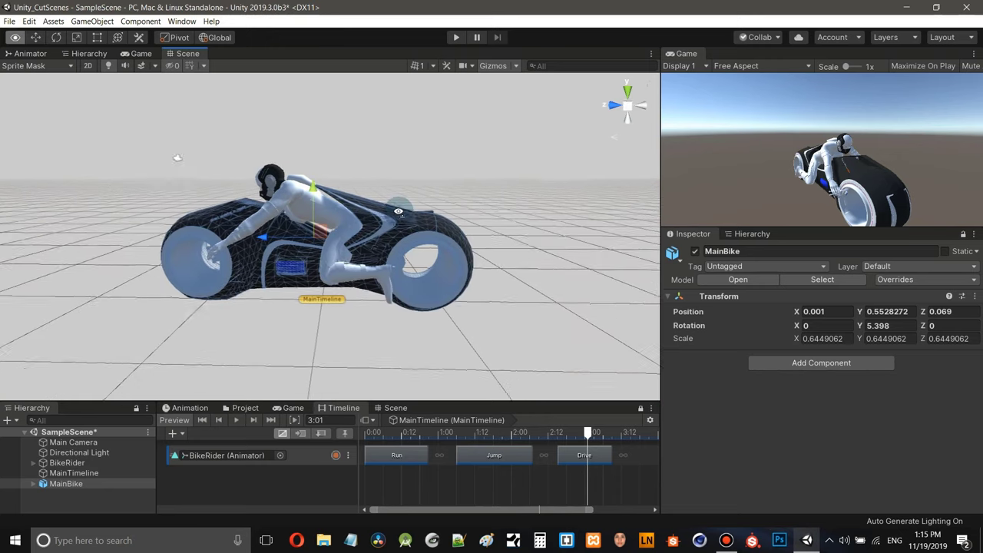
middle_drag(355, 238, 369, 227)
scroll(373, 226, up, 5)
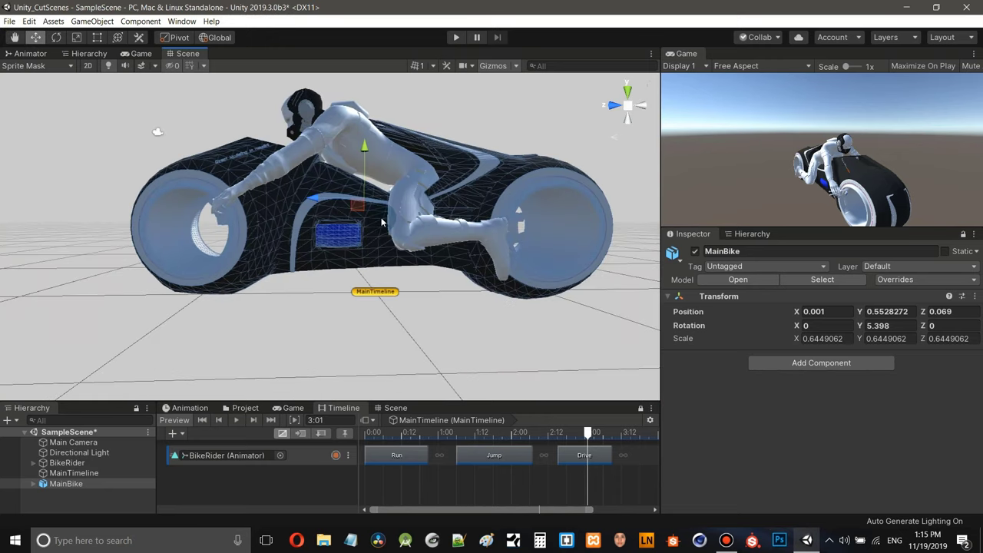
alt+drag(359, 218, 281, 210)
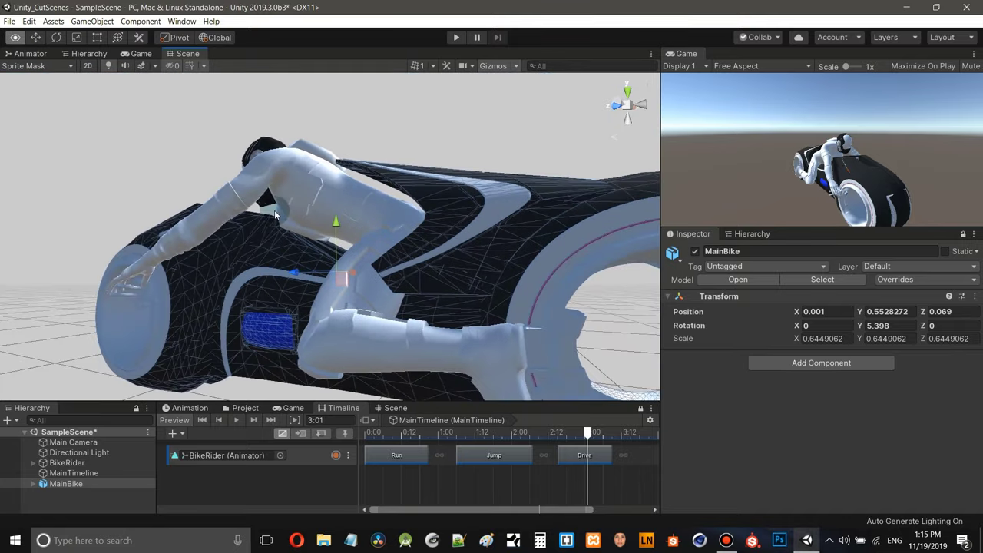
- Orbit to the front wheel and frame the whole bike beneath the rider
alt+drag(451, 254, 406, 259)
scroll(405, 259, up, 5)
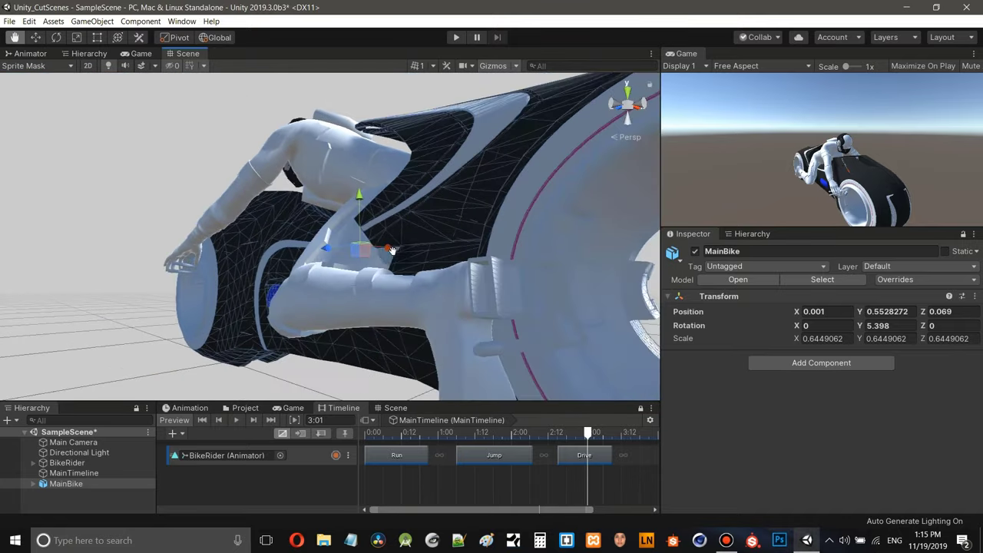
middle_drag(405, 259, 390, 252)
scroll(390, 251, down, 5)
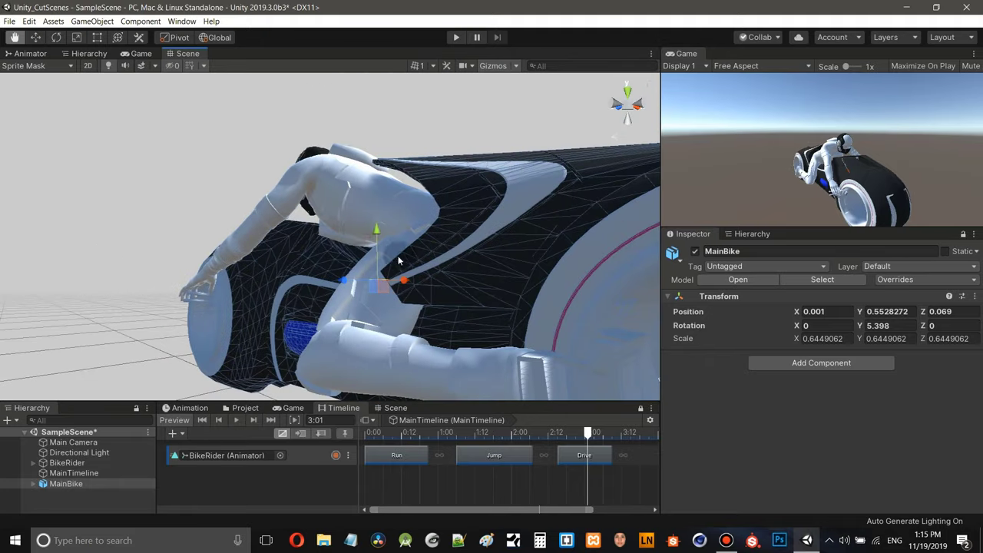
alt+drag(418, 256, 386, 234)
scroll(353, 192, down, 5)
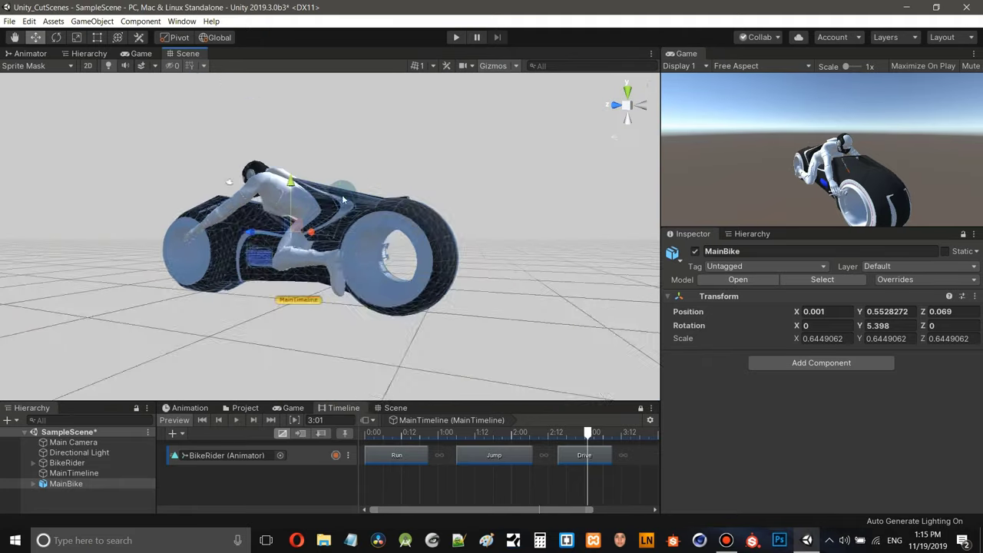
alt+drag(342, 194, 360, 237)
scroll(347, 242, up, 5)
scroll(338, 231, down, 4)
scroll(335, 236, up, 2)
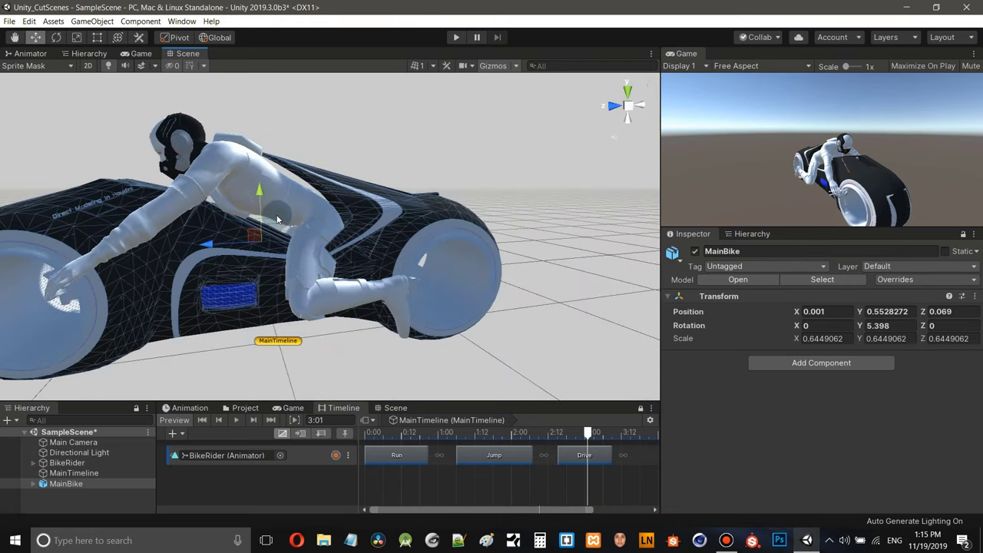
middle_drag(278, 221, 290, 212)
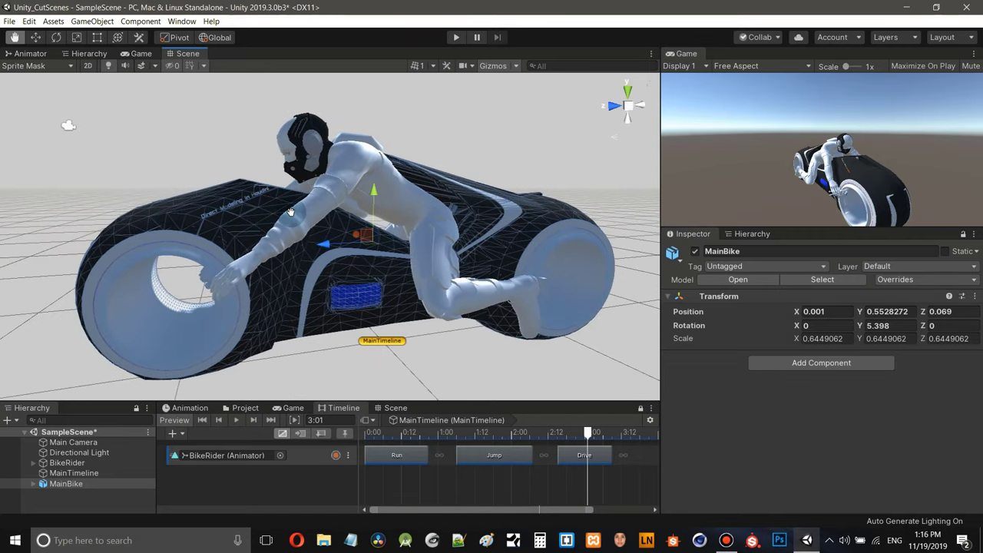
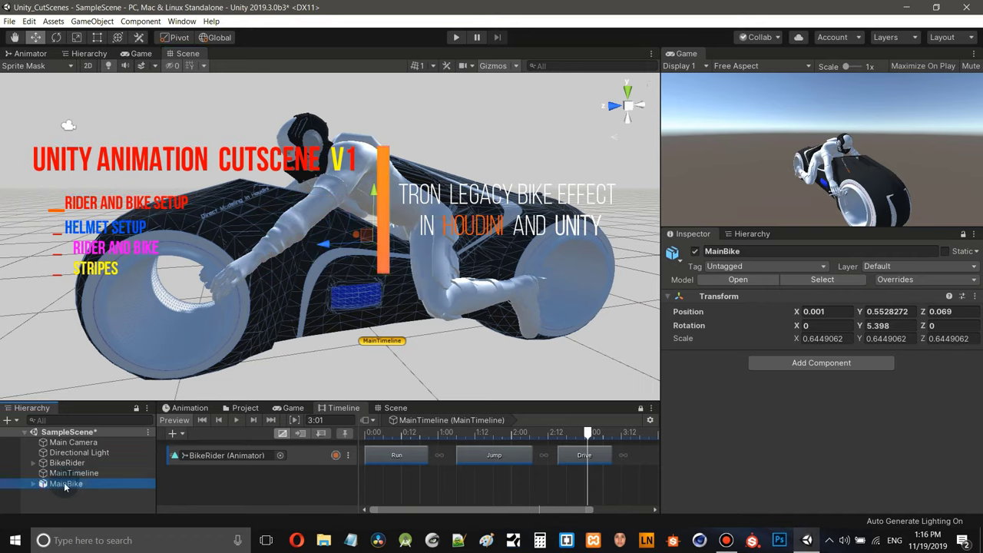
- Parent MainBike under BikeRider, collapse and select BikeRider, and show the Characters asset folder
drag(66, 464, 66, 463)
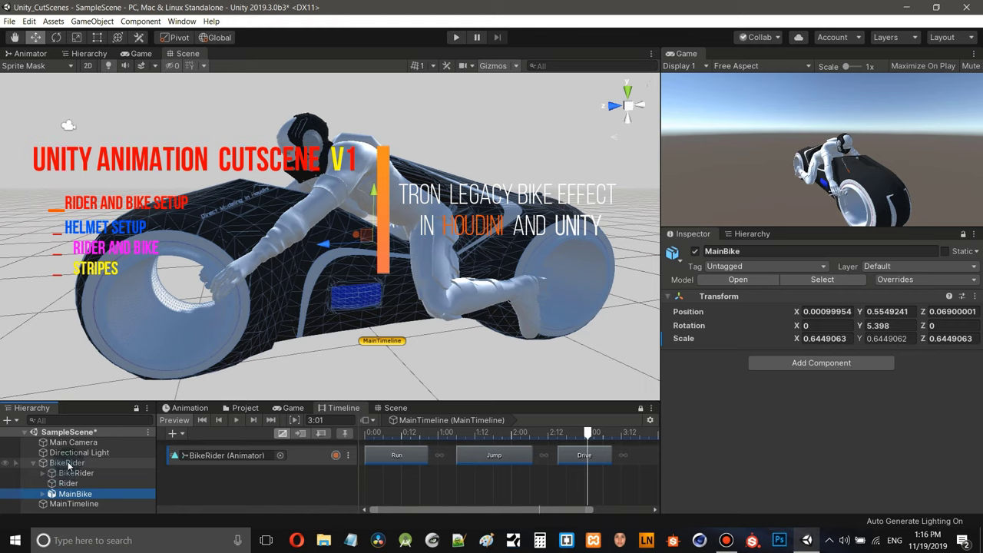
click(33, 464)
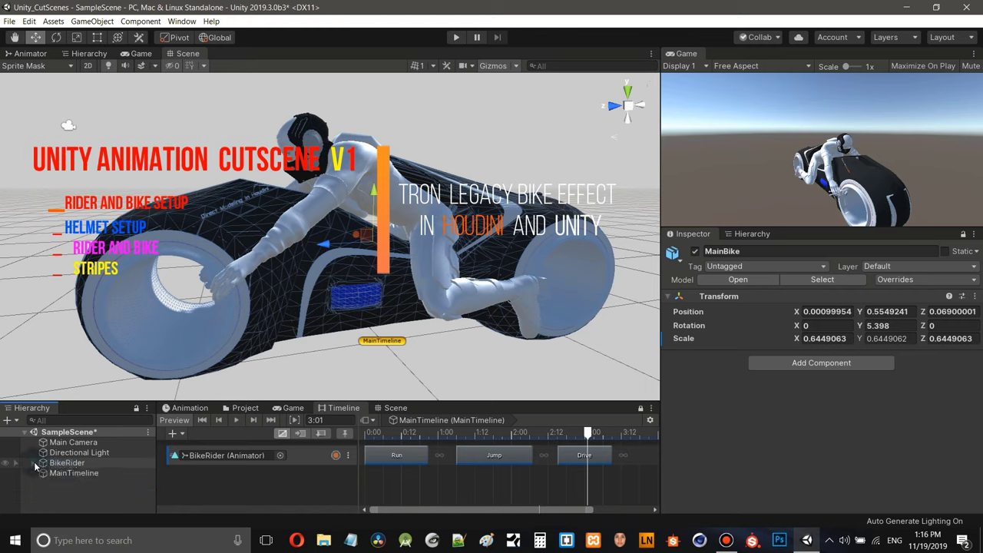
click(66, 464)
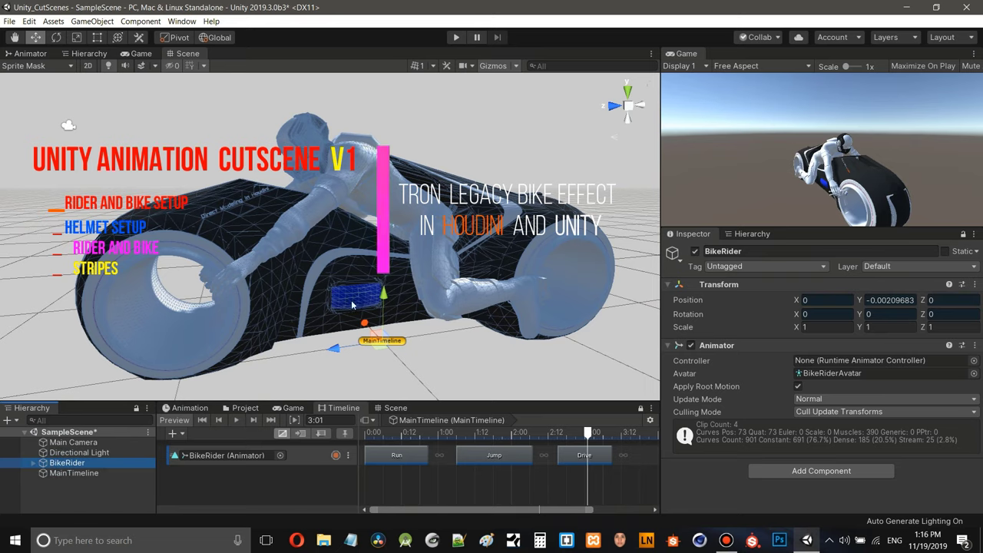
click(245, 408)
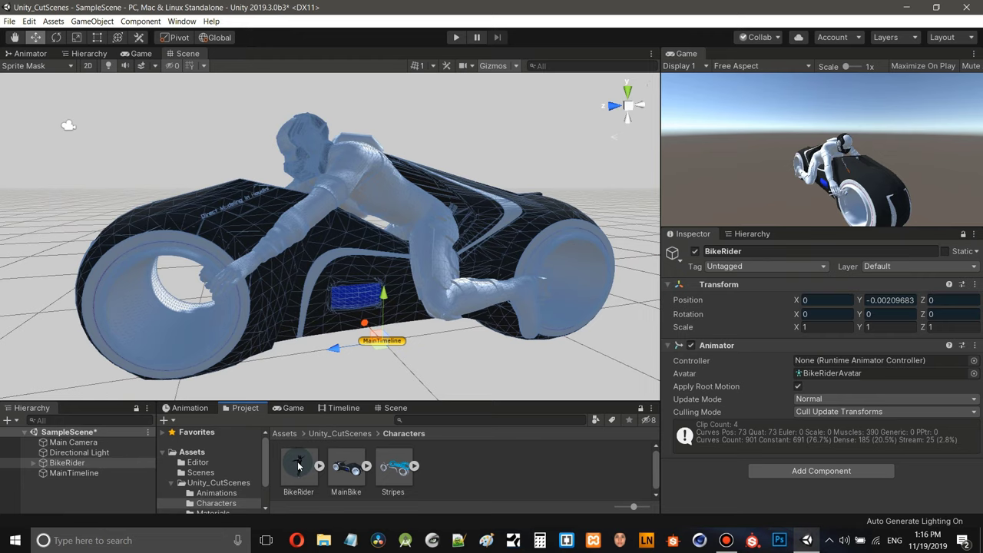
- Load the scene's BikeRider into the BikeRider model's animation Preview and orbit to a front view
click(299, 466)
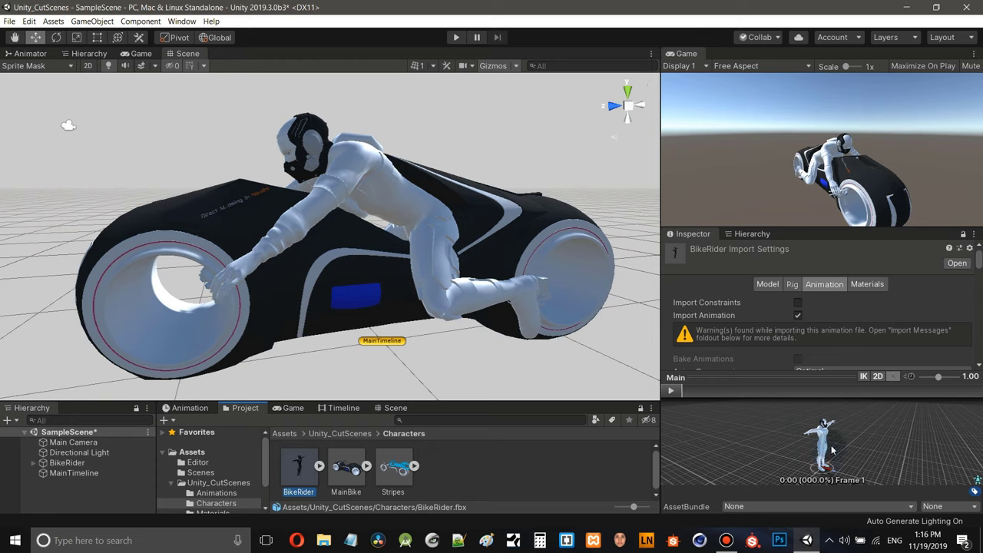
click(68, 464)
drag(738, 488, 844, 459)
click(822, 373)
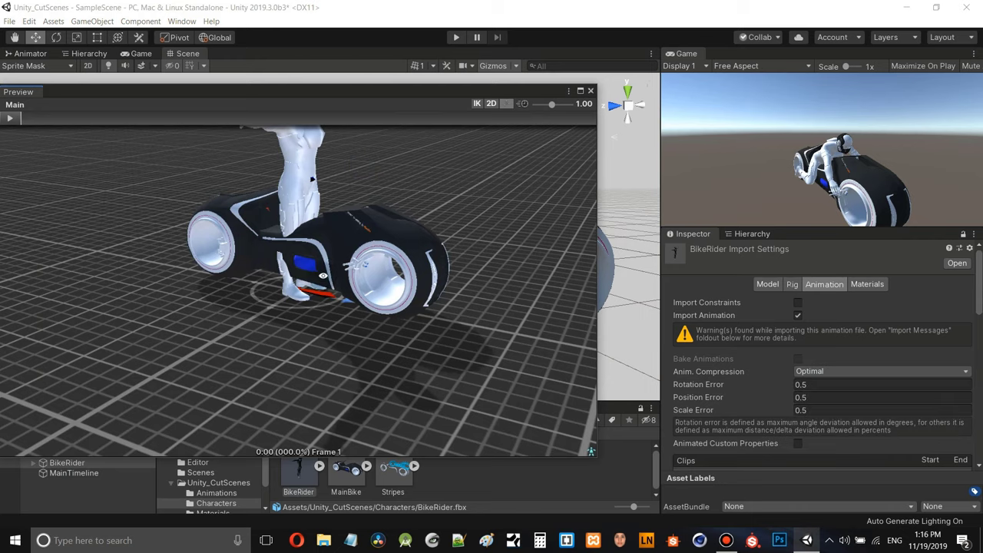
middle_drag(423, 234, 356, 326)
drag(356, 325, 747, 371)
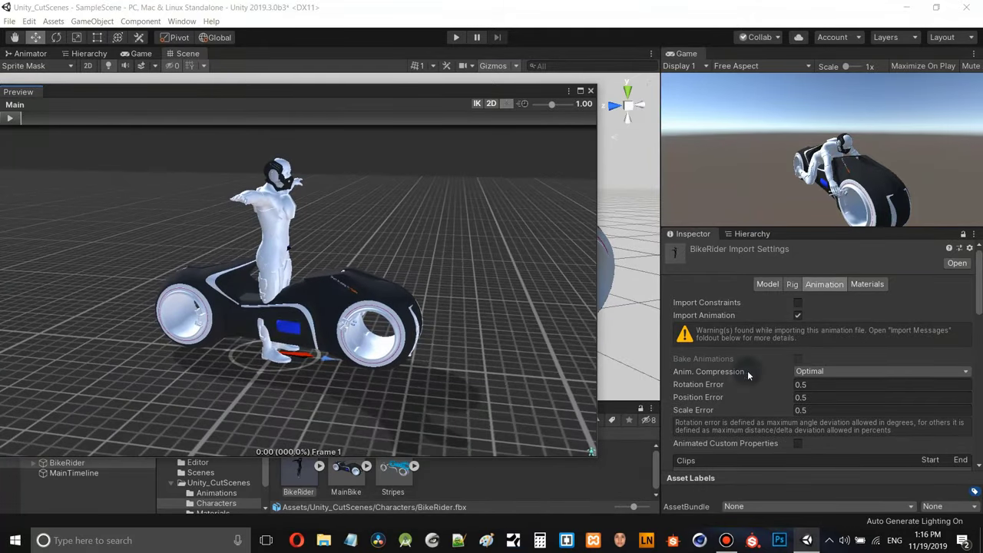
scroll(906, 331, down, 5)
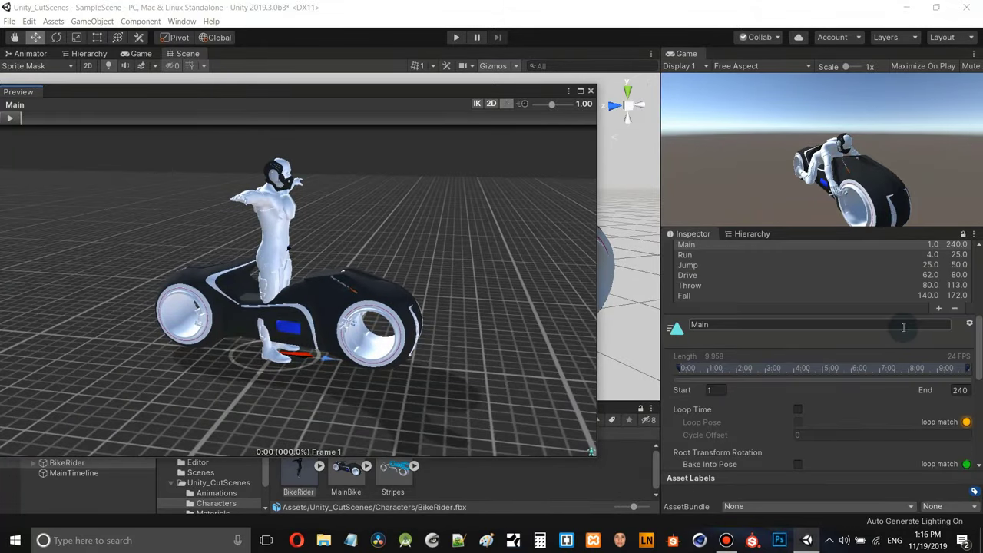
- Preview the Drive clip (frames 62–80) with the rider crouched on the bike, maximized
click(691, 275)
drag(330, 281, 389, 234)
scroll(392, 261, up, 5)
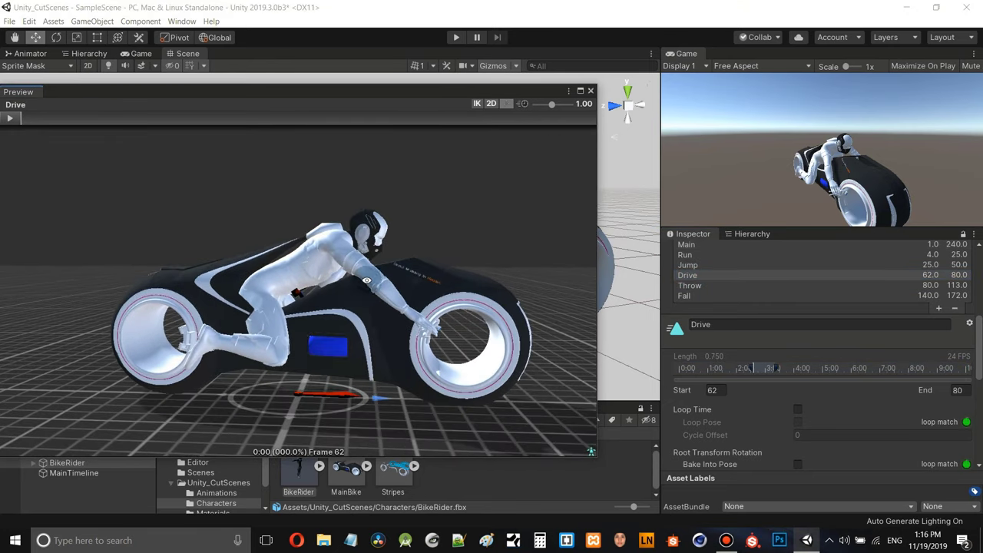
drag(367, 281, 391, 272)
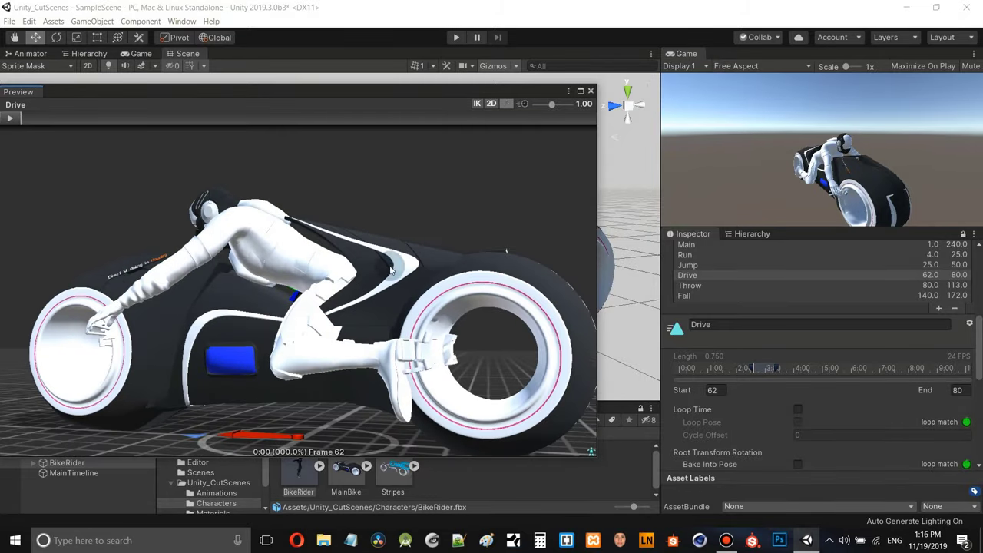
click(582, 91)
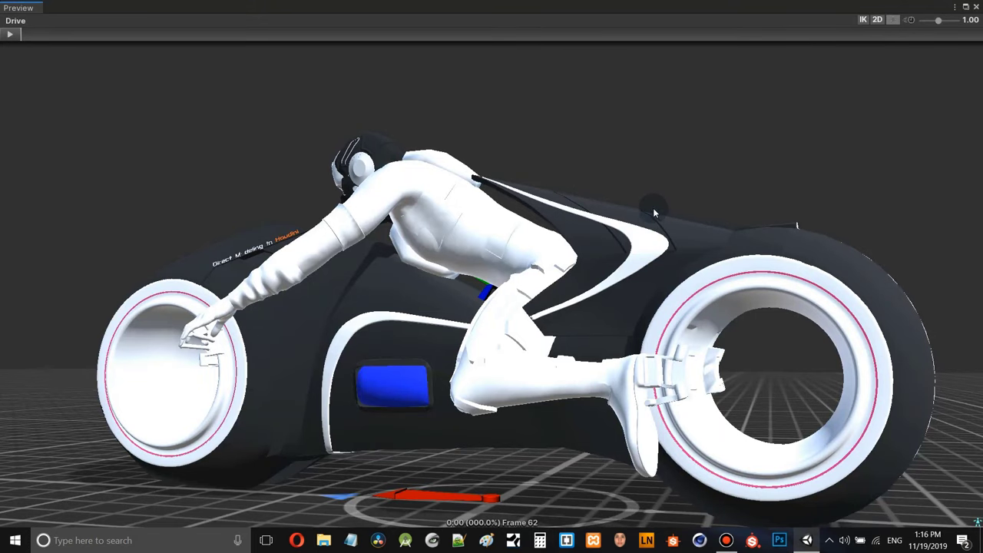
scroll(653, 207, down, 3)
drag(497, 249, 414, 453)
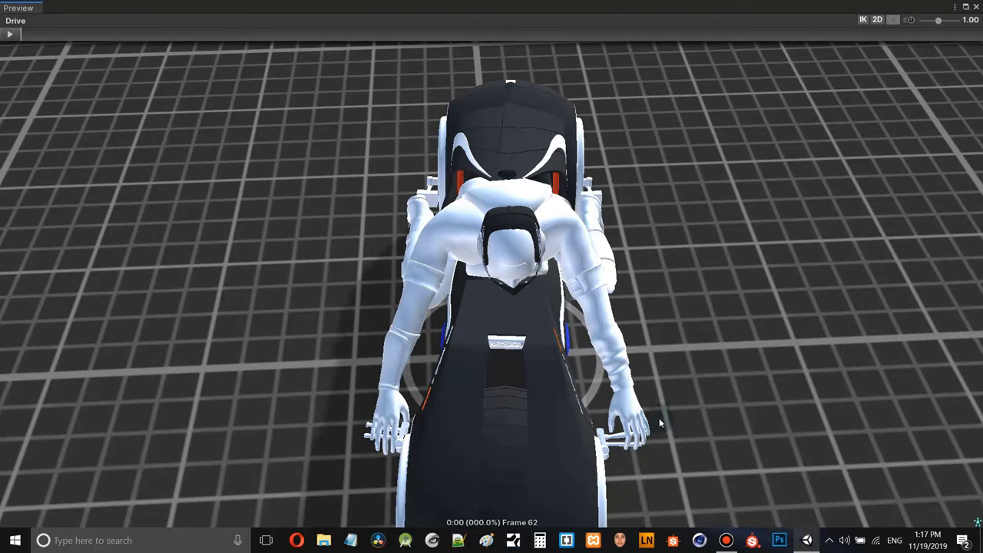
middle_drag(686, 313, 658, 248)
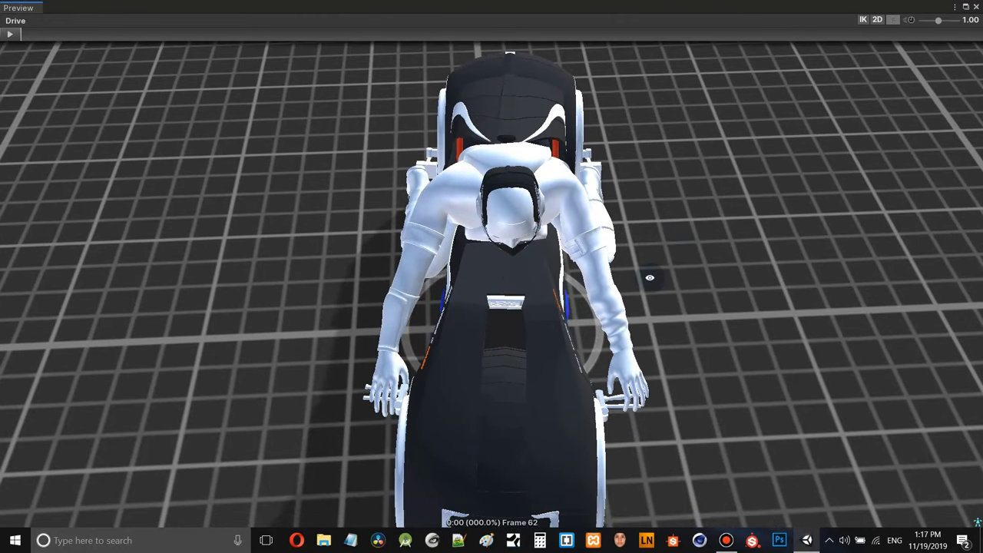
drag(650, 277, 633, 446)
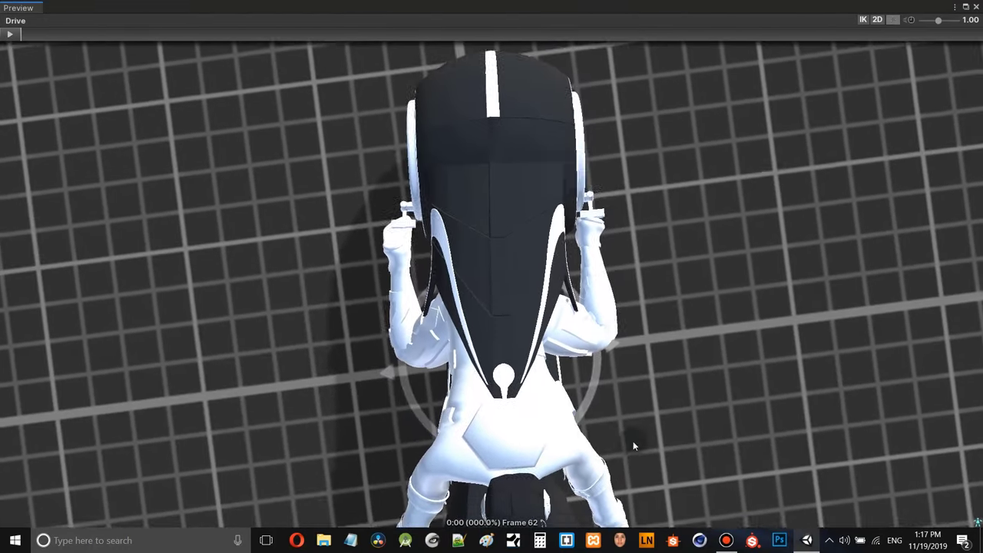
middle_drag(614, 158, 620, 238)
scroll(614, 230, up, 3)
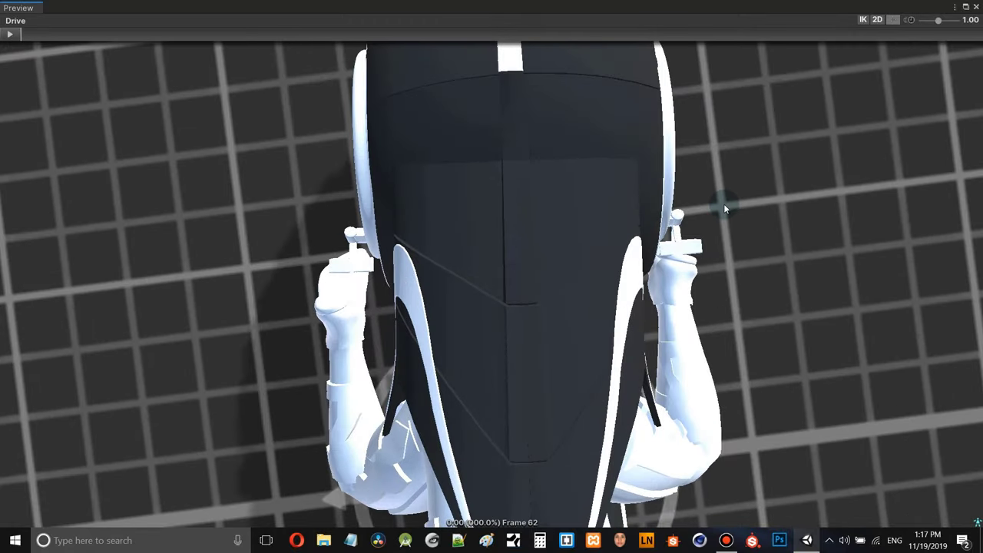
drag(725, 208, 448, 179)
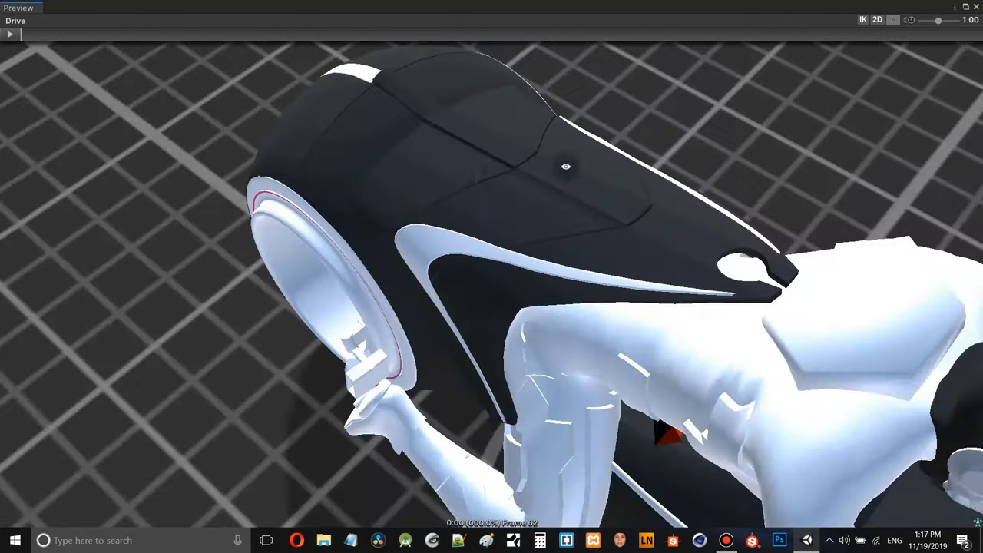
drag(566, 166, 324, 257)
scroll(606, 259, up, 3)
scroll(550, 265, down, 5)
scroll(461, 230, up, 3)
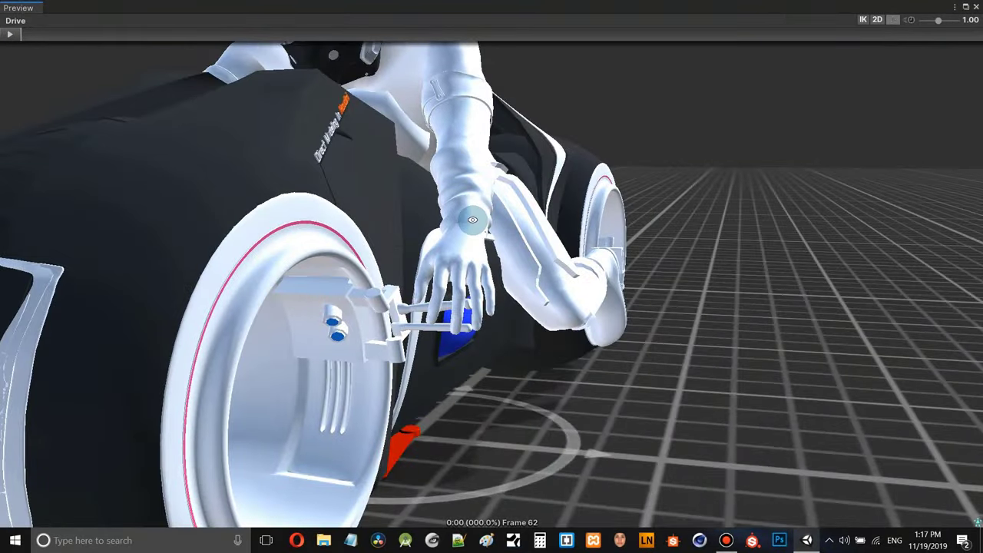
drag(473, 220, 481, 144)
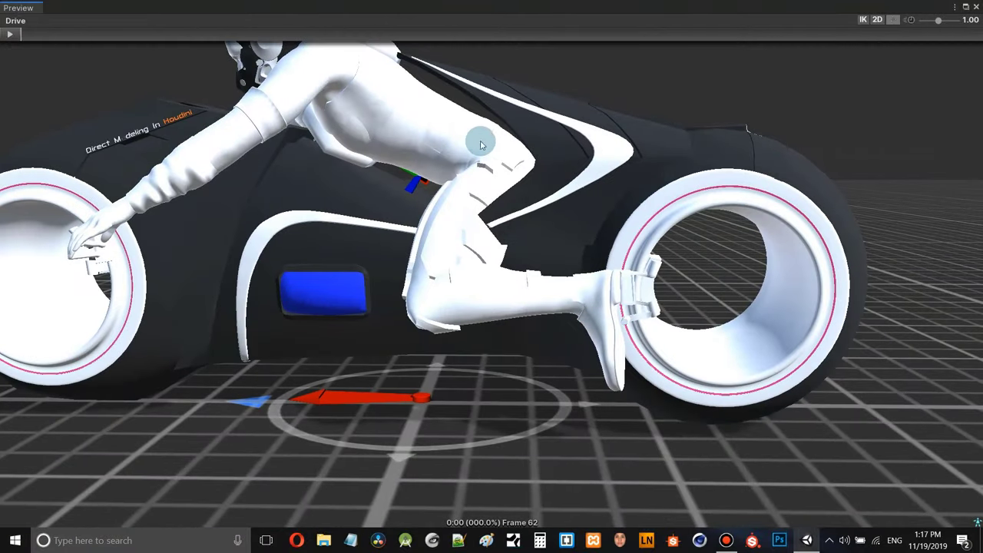
middle_drag(481, 144, 691, 280)
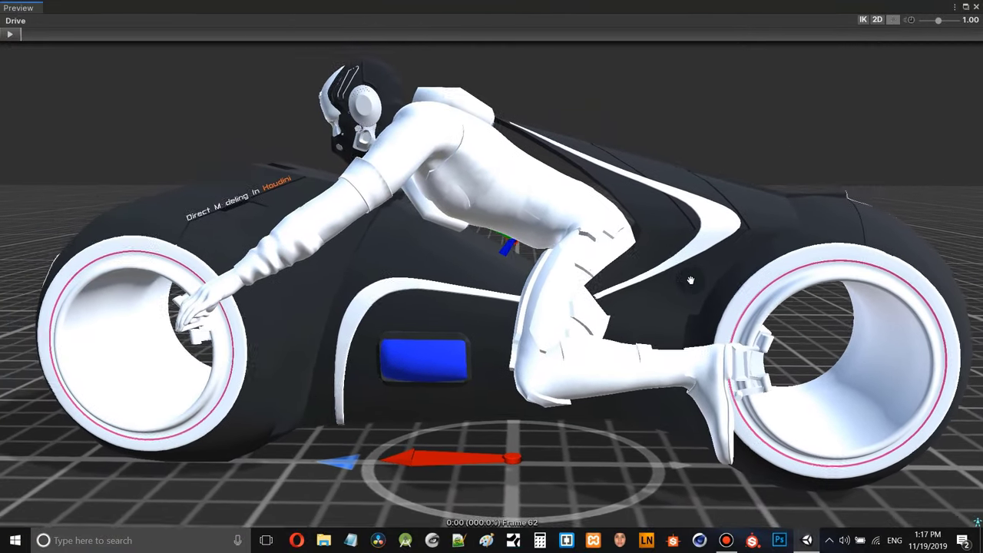
scroll(691, 280, down, 3)
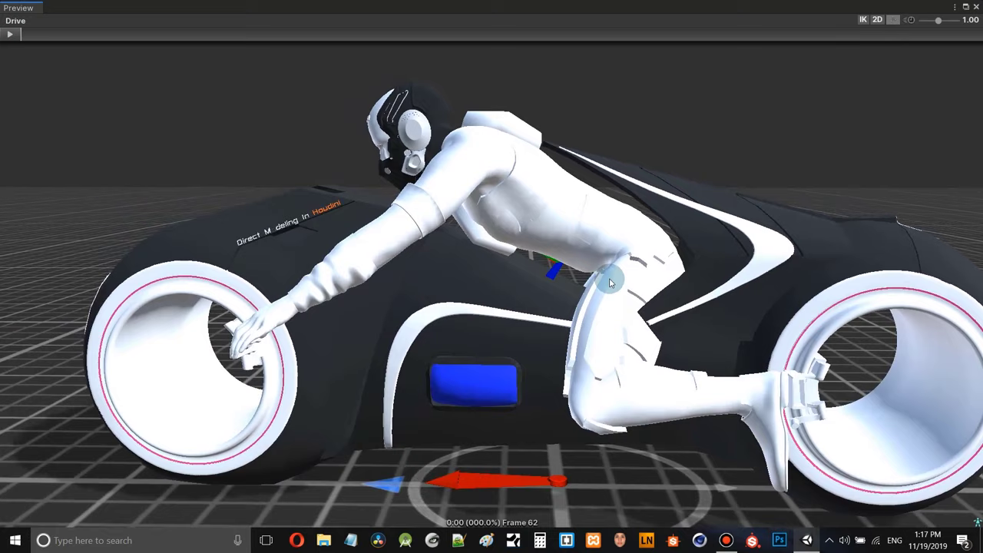
click(605, 275)
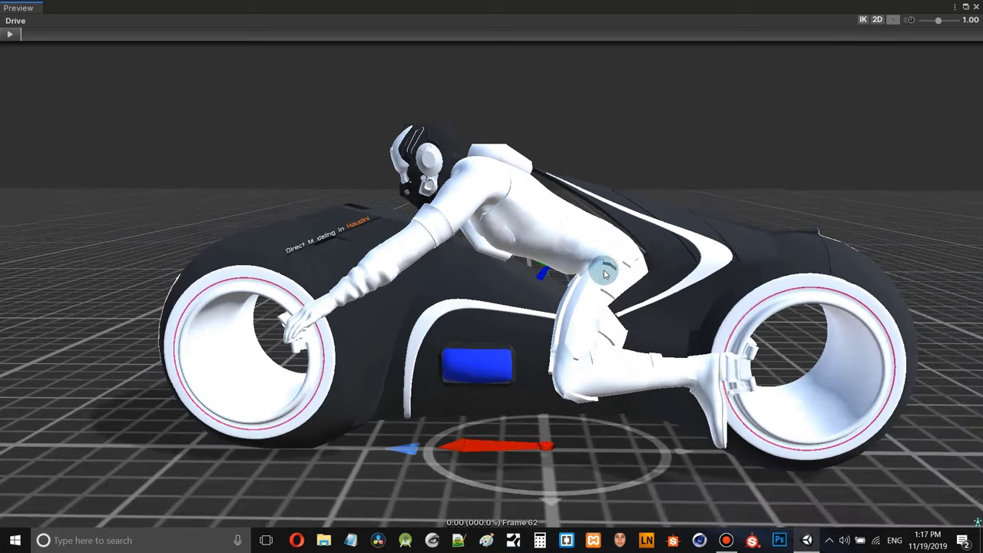
scroll(562, 256, down, 2)
scroll(559, 256, down, 1)
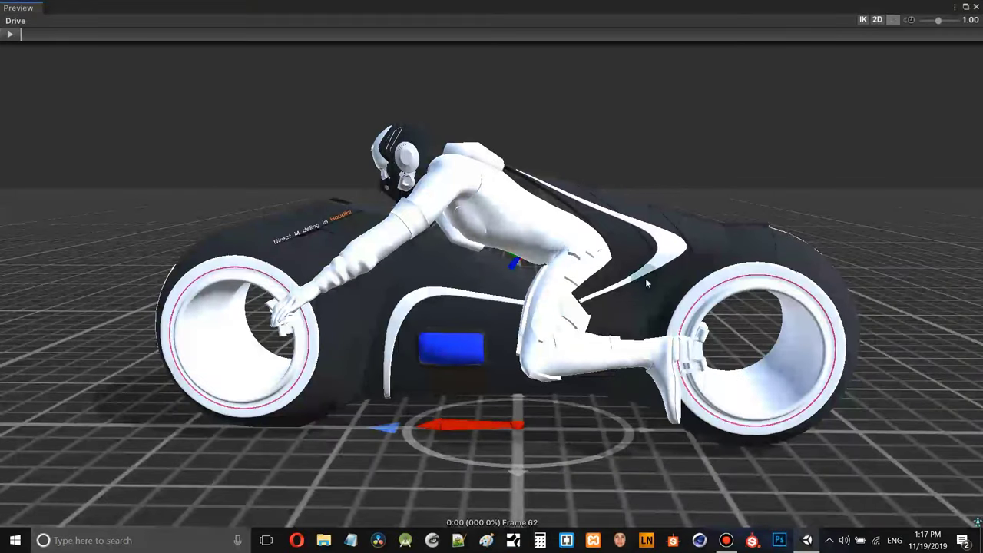
drag(647, 284, 626, 515)
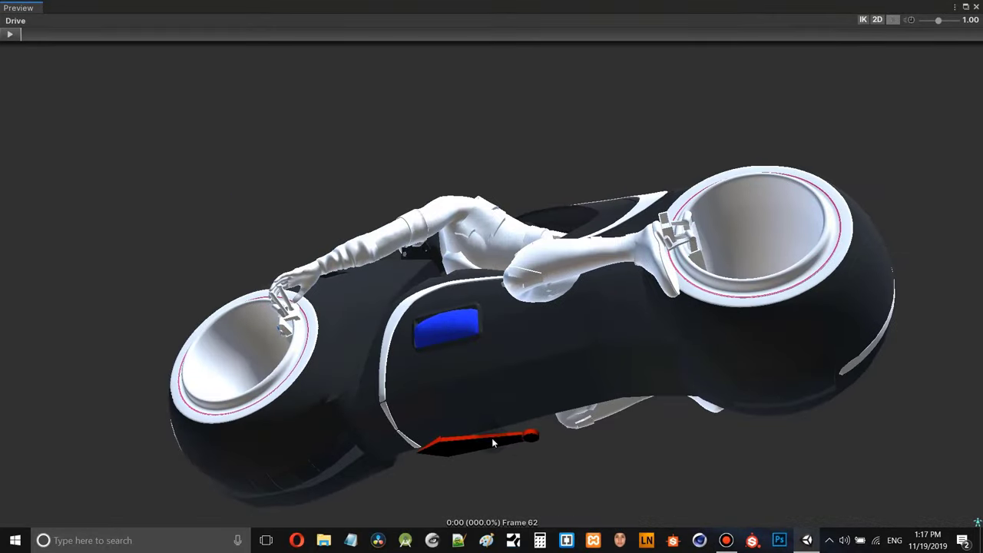
drag(522, 438, 626, 274)
middle_drag(562, 253, 522, 289)
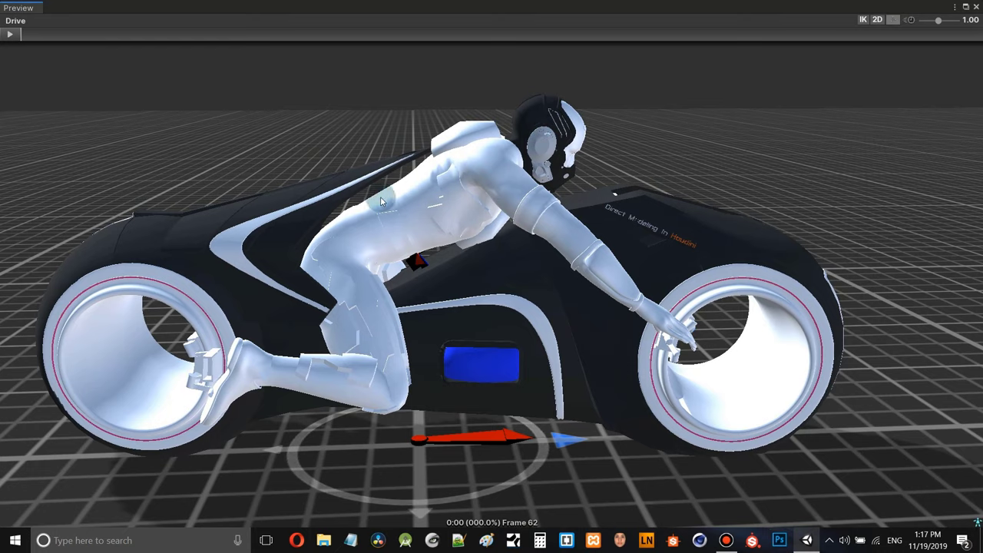
- Orbit and zoom the maximized Drive preview to inspect the rider and bike from all sides
drag(459, 232, 618, 296)
scroll(537, 228, up, 3)
scroll(527, 233, down, 5)
scroll(618, 296, up, 3)
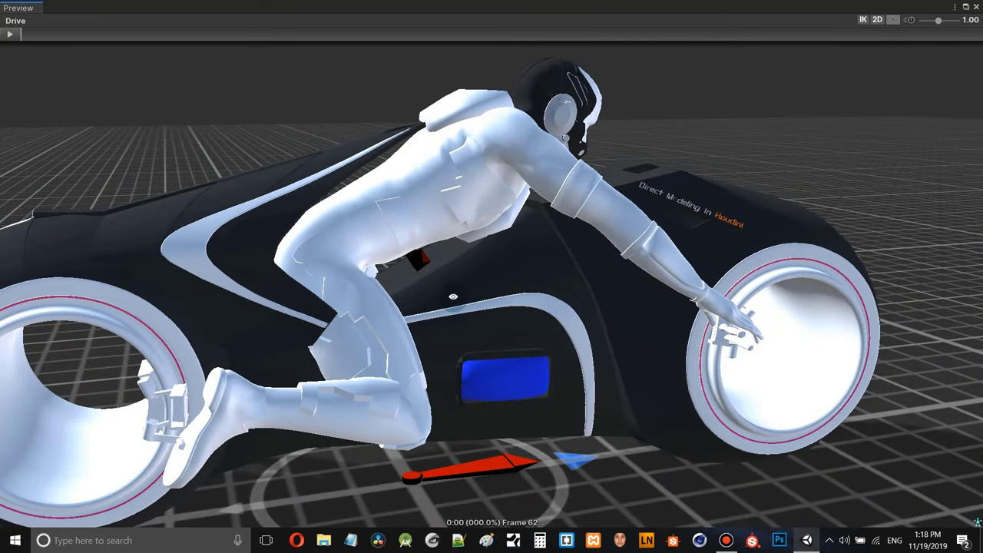
drag(453, 297, 352, 325)
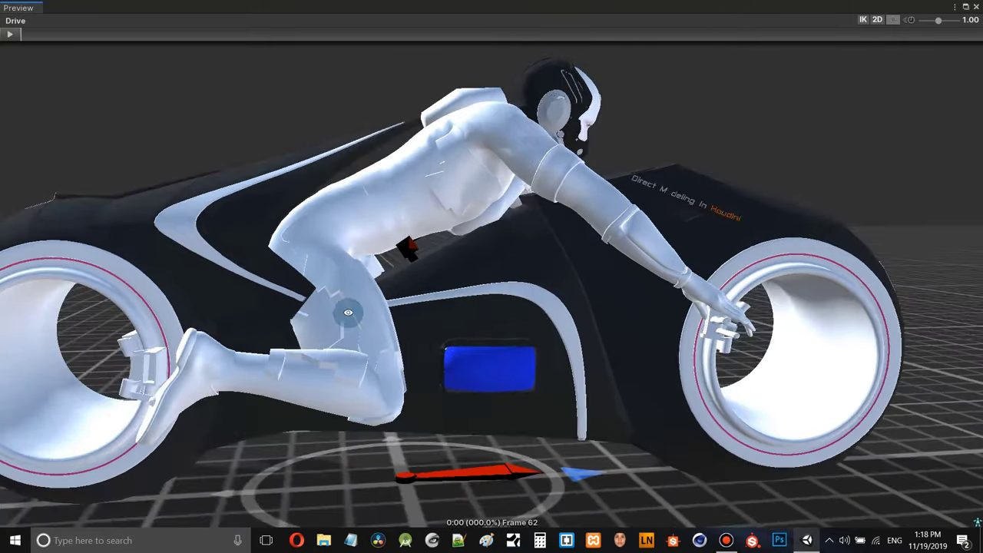
drag(177, 361, 190, 333)
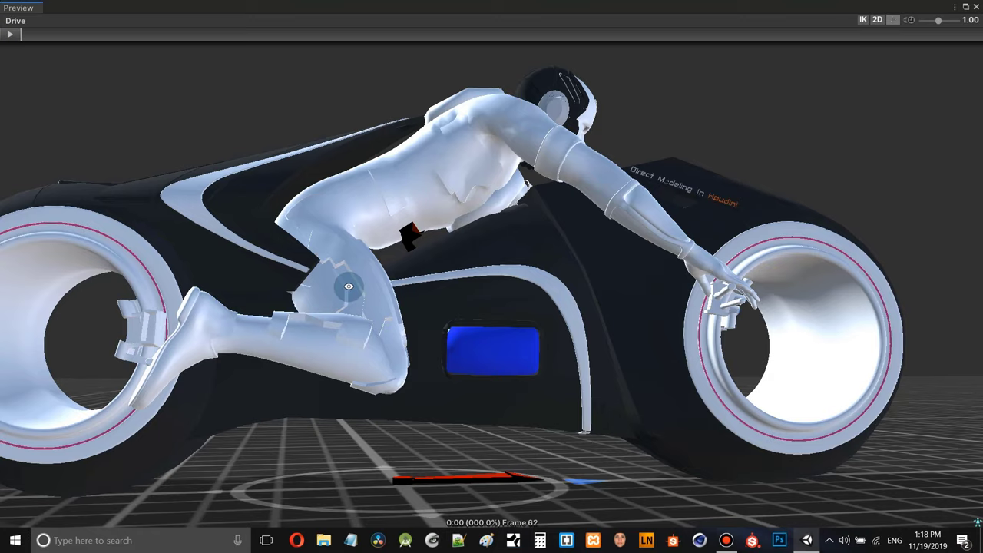
drag(349, 287, 471, 312)
drag(557, 284, 795, 312)
middle_drag(795, 312, 566, 263)
scroll(684, 317, up, 5)
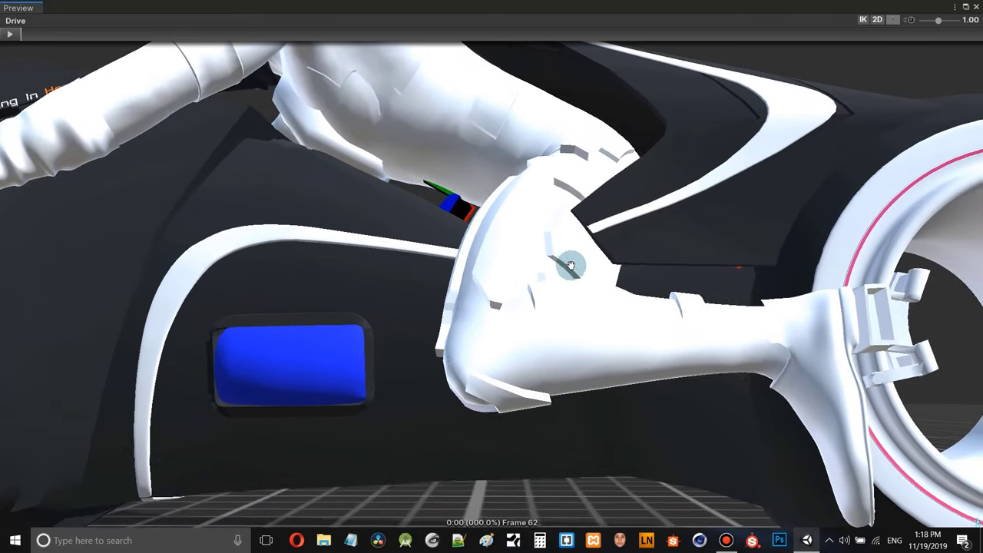
scroll(584, 263, down, 5)
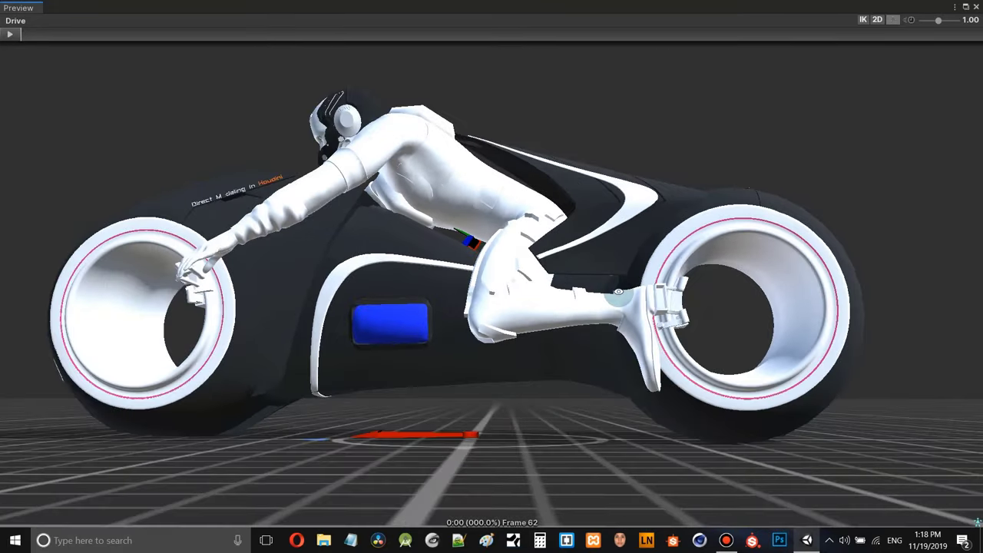
drag(619, 292, 558, 277)
middle_drag(570, 278, 618, 303)
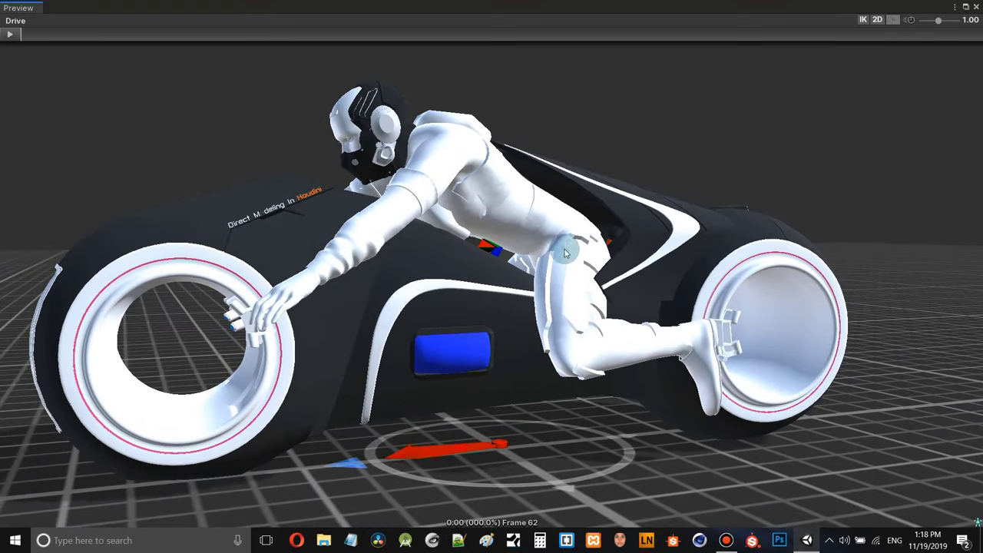
scroll(278, 191, up, 3)
drag(409, 208, 494, 261)
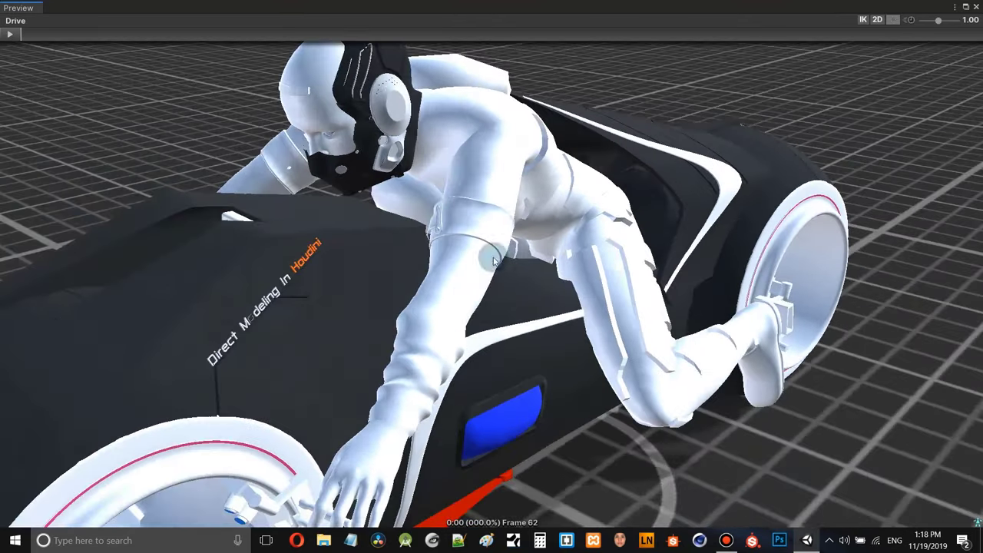
drag(441, 246, 553, 149)
scroll(576, 198, up, 3)
middle_drag(553, 147, 552, 144)
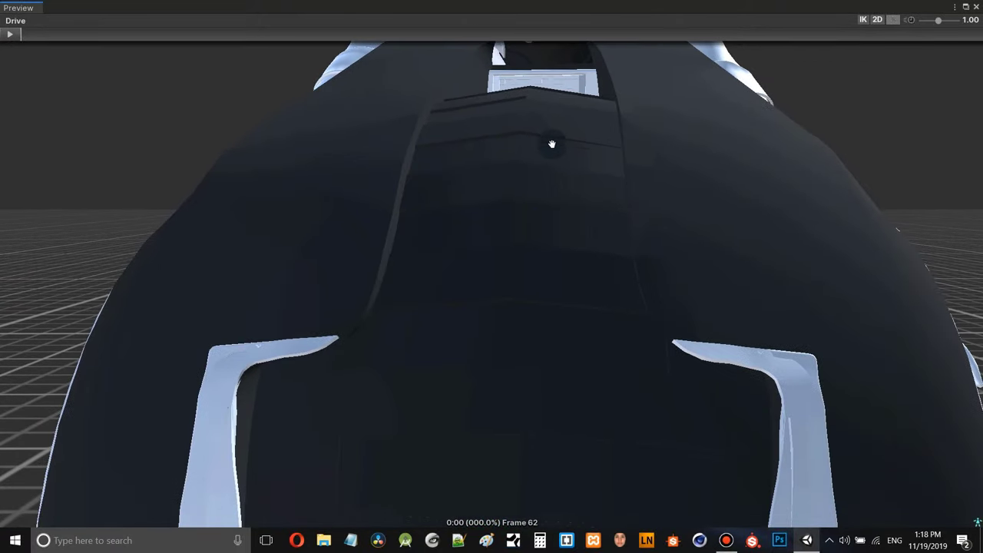
scroll(469, 223, down, 3)
drag(456, 236, 681, 213)
scroll(680, 213, up, 3)
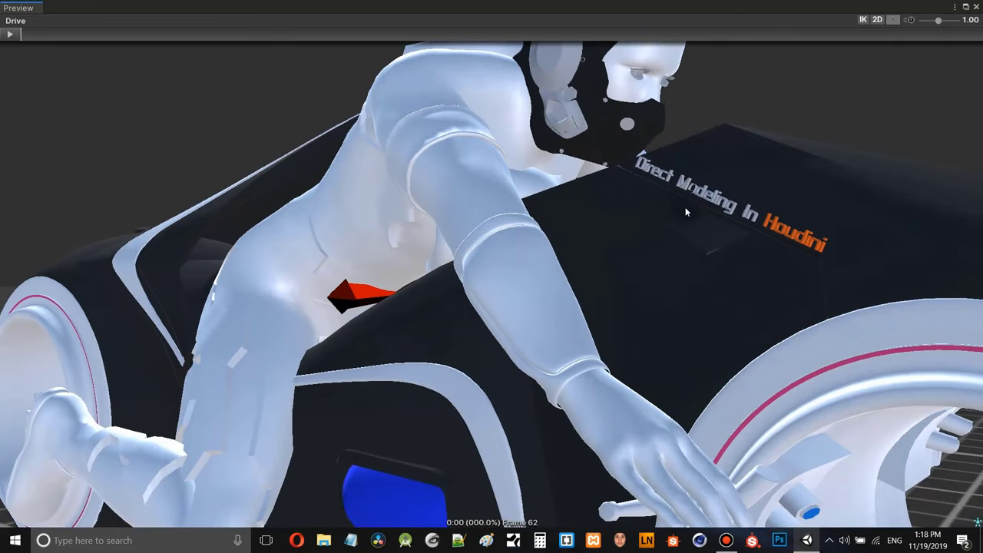
scroll(647, 223, down, 3)
drag(509, 323, 606, 310)
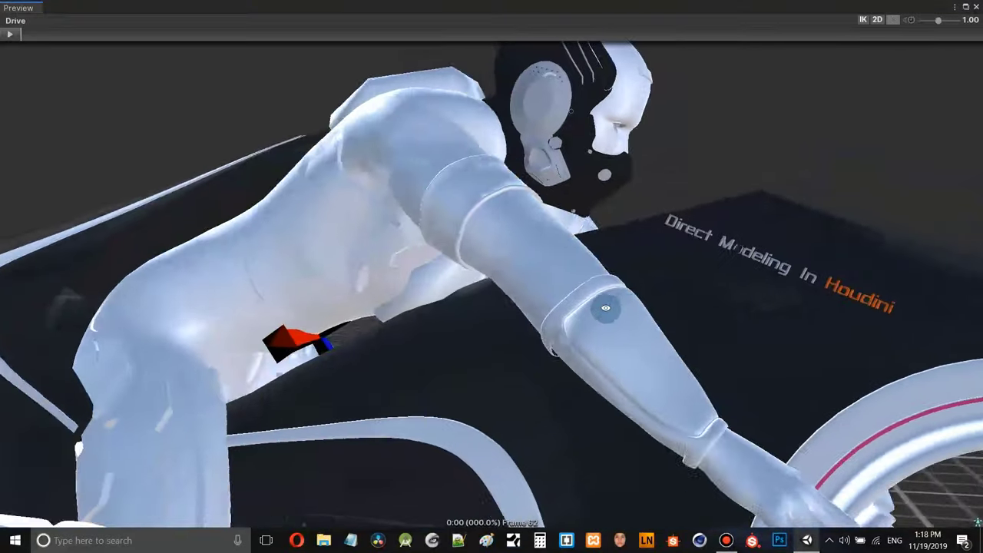
scroll(720, 253, up, 2)
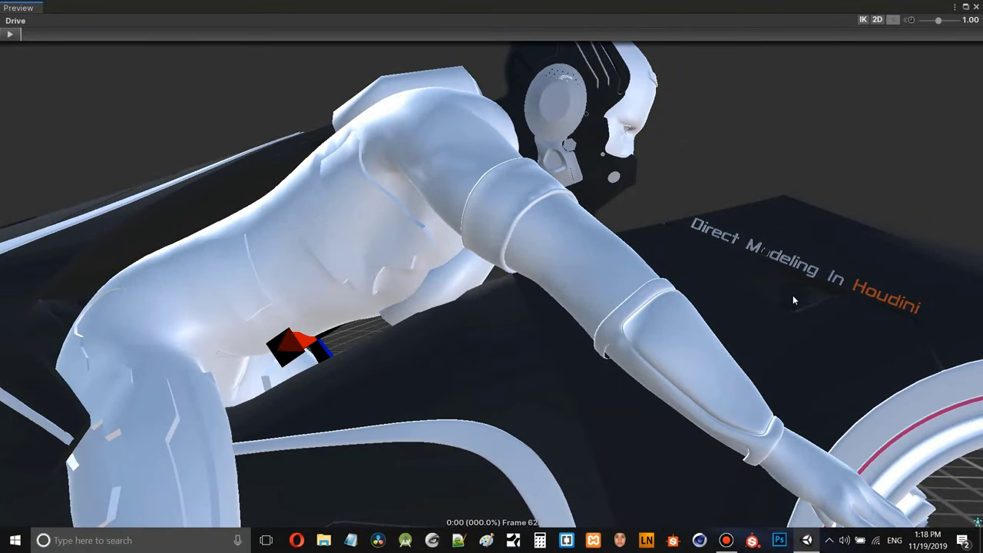
scroll(760, 290, down, 6)
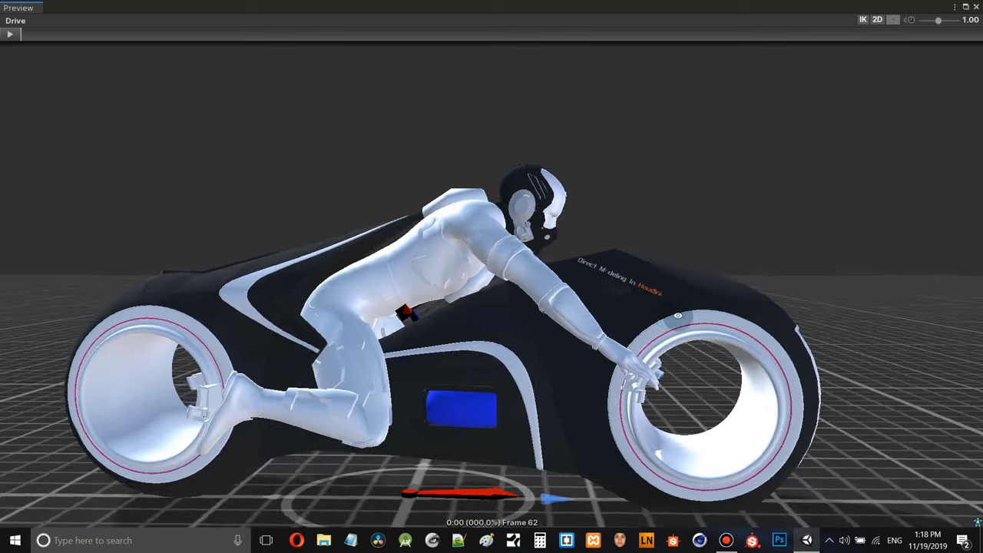
drag(678, 315, 848, 213)
- Restore the Drive preview to a floating window, close it, and return to the scene view
click(967, 7)
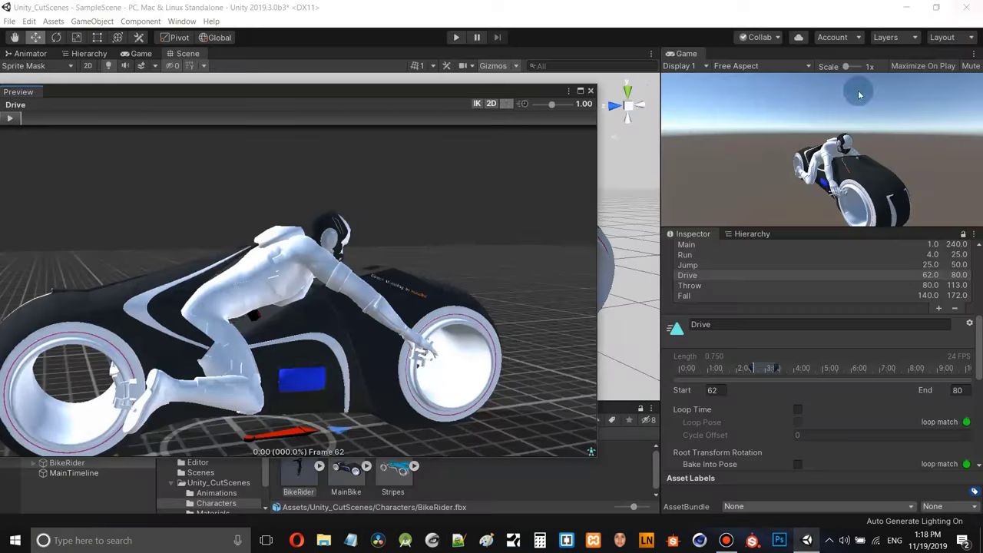
drag(524, 181, 566, 152)
click(591, 92)
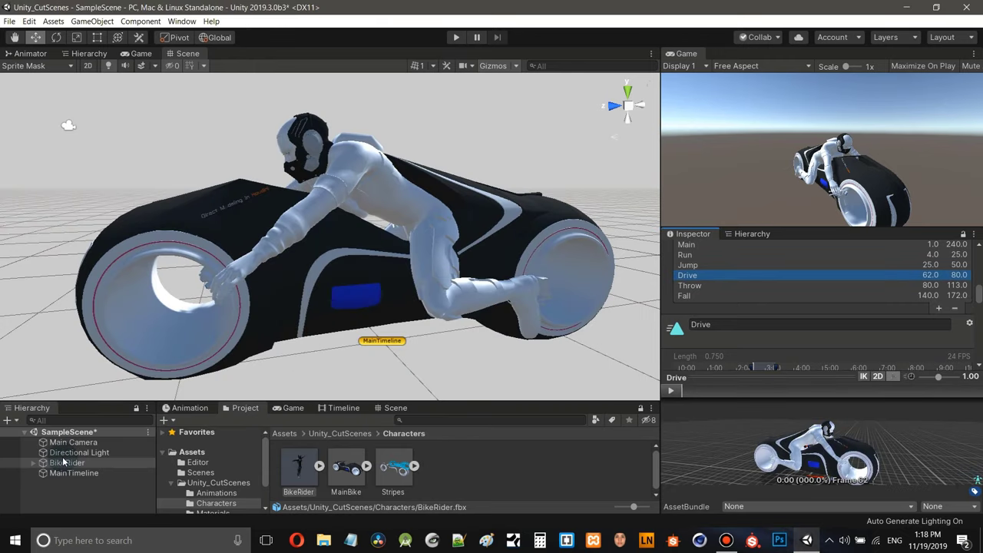
alt+drag(467, 252, 430, 238)
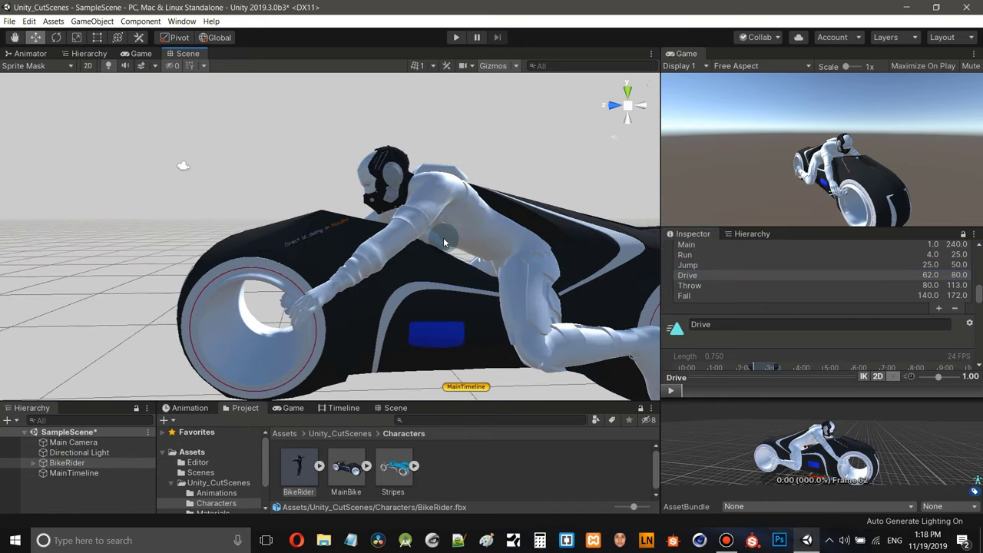
mouse_move(430, 238)
middle_down()
mouse_move(402, 230)
mouse_move(439, 233)
middle_up()
scroll(439, 233, down, 5)
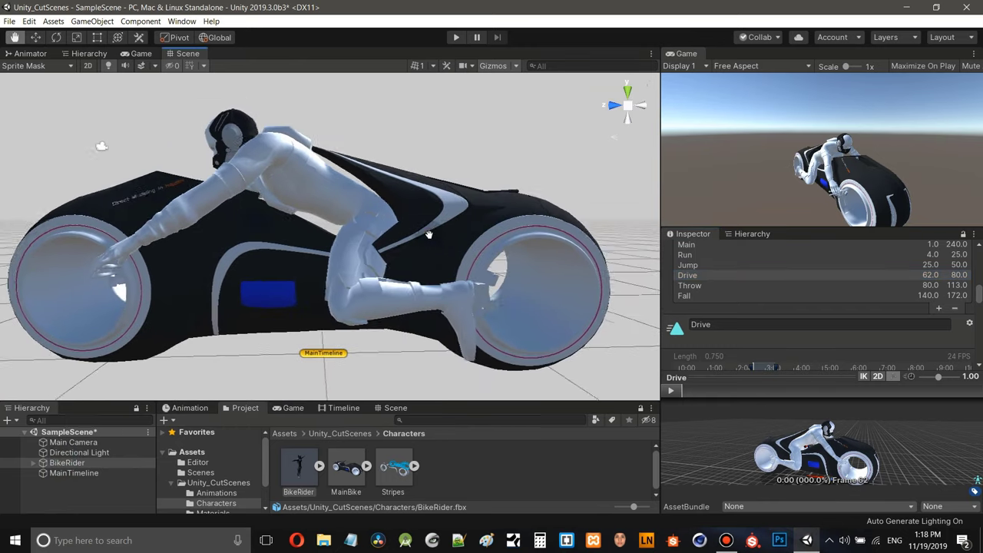
- Add the Stripes model from the Characters folder into the scene Hierarchy
key(w)
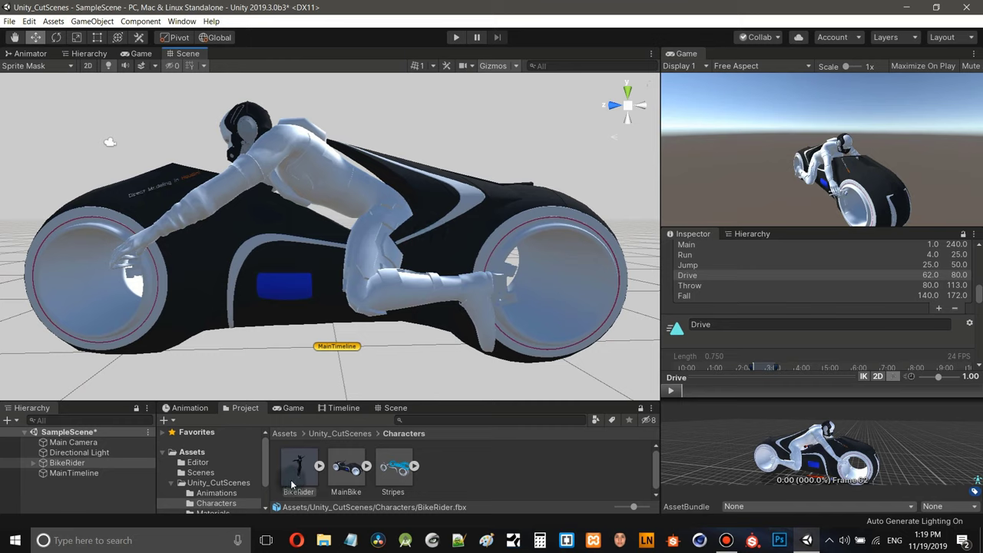
click(395, 470)
drag(395, 471, 76, 498)
scroll(360, 228, down, 5)
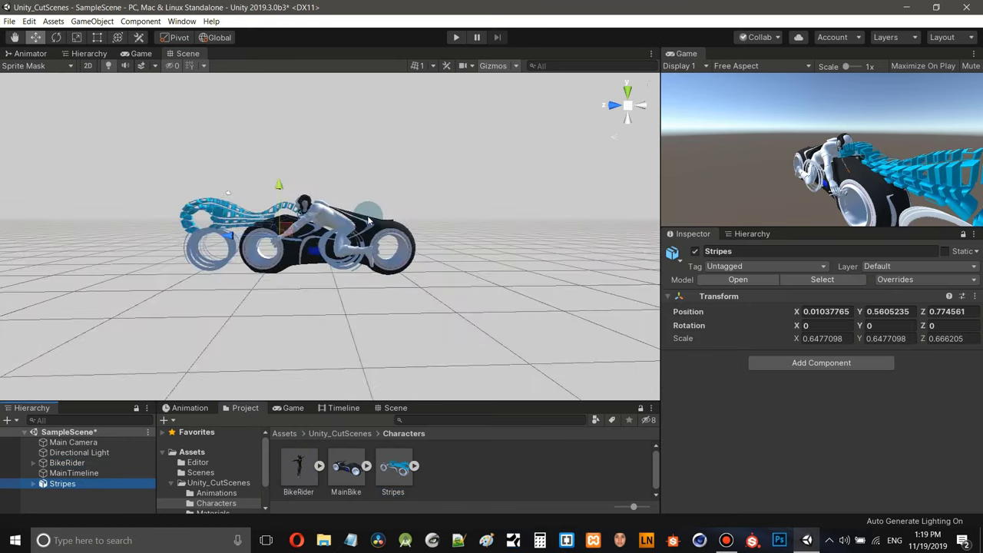
scroll(365, 225, up, 2)
scroll(365, 225, up, 3)
scroll(361, 221, down, 4)
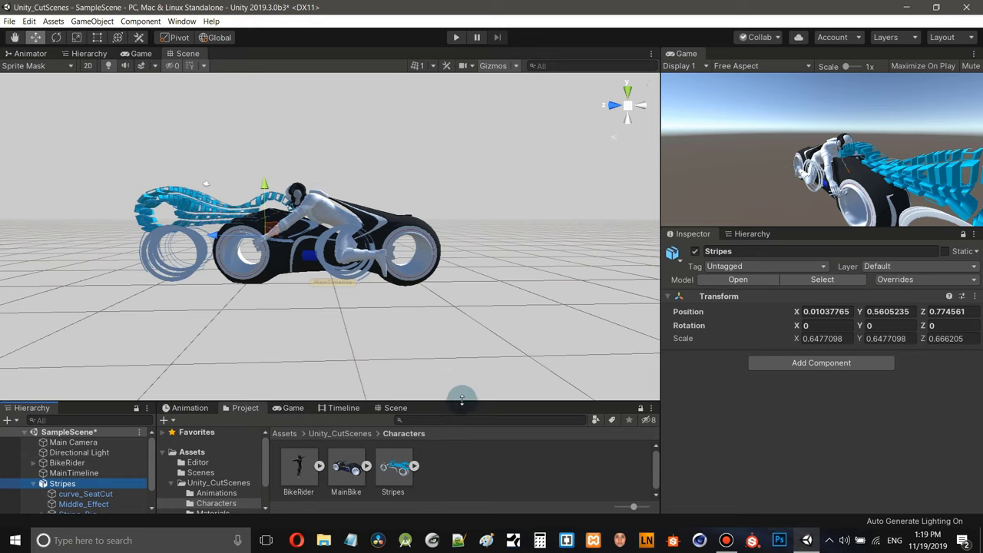
drag(476, 401, 479, 326)
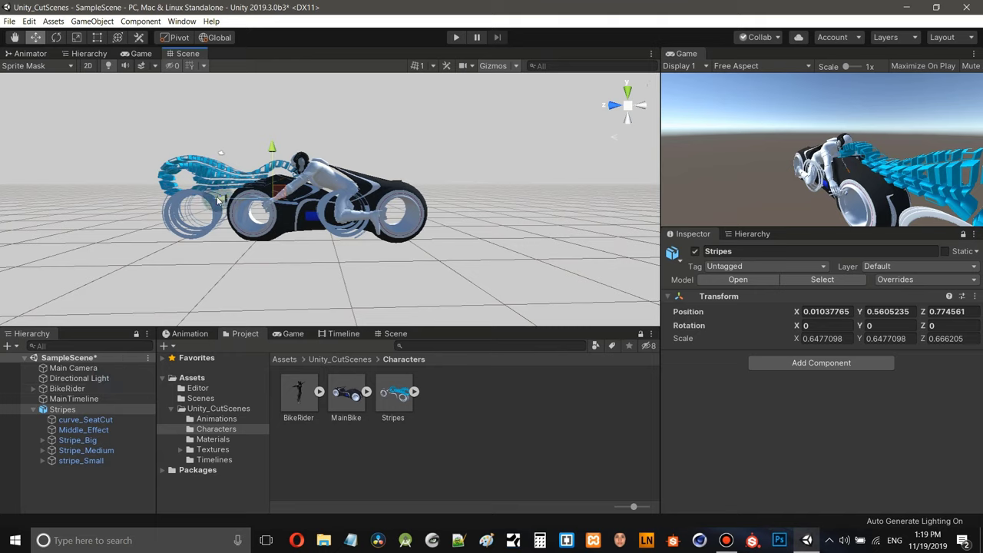
- Slide Stripes along Z to 0.023, tucking the stripe trail against the bike's rear
drag(221, 201, 277, 211)
key(f)
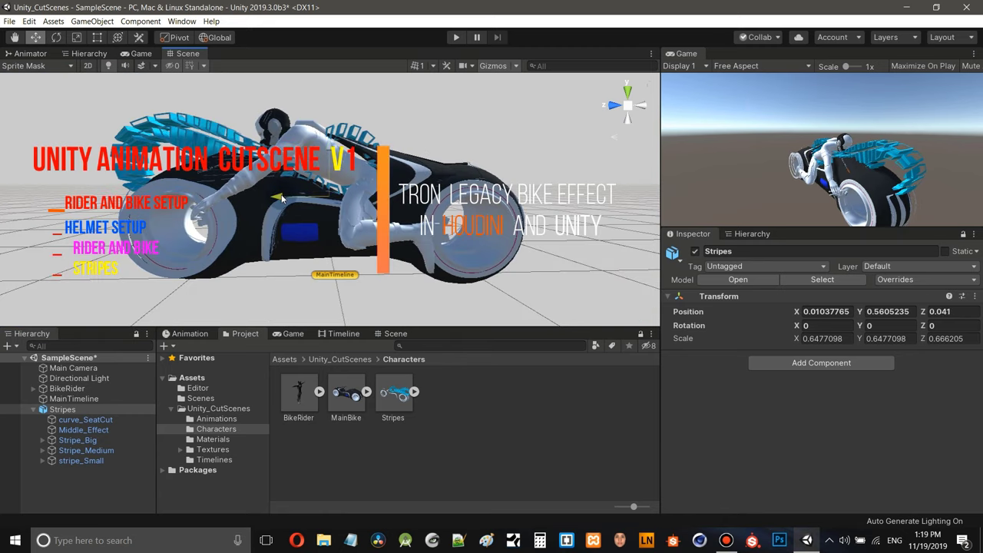
drag(282, 199, 280, 199)
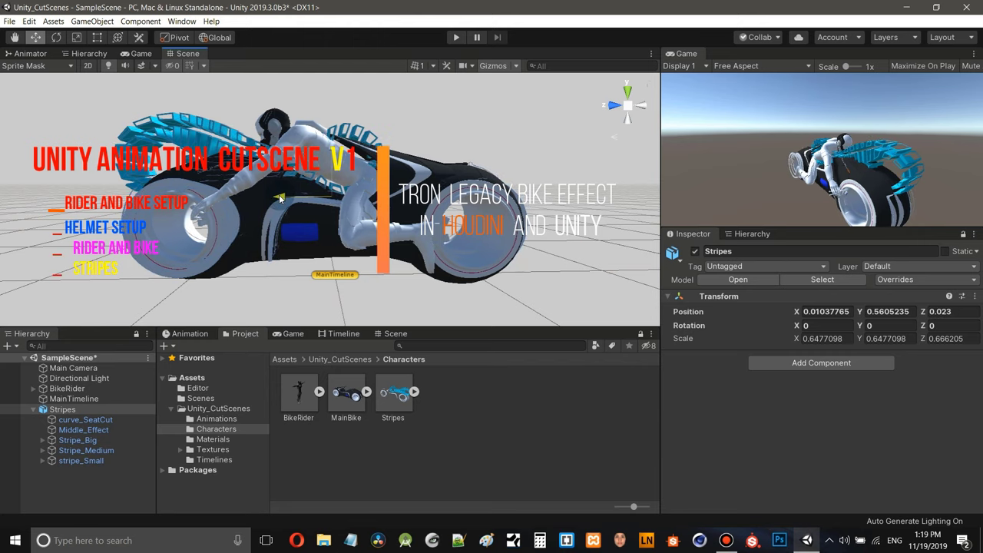
- Move Middle_Effect along Z and down into the bike body, to Y 0.012 and Z -0.05
click(81, 430)
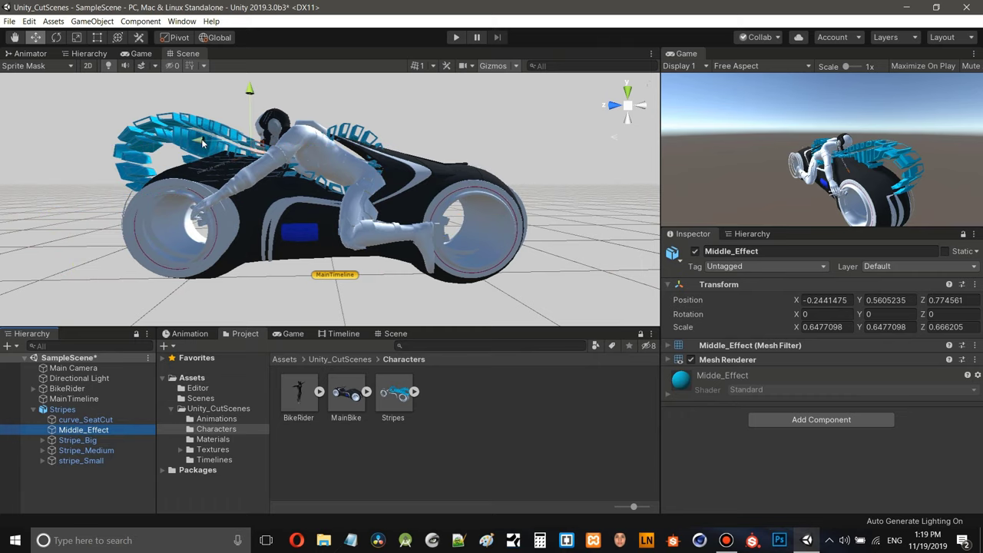
drag(209, 146, 292, 144)
drag(329, 98, 329, 143)
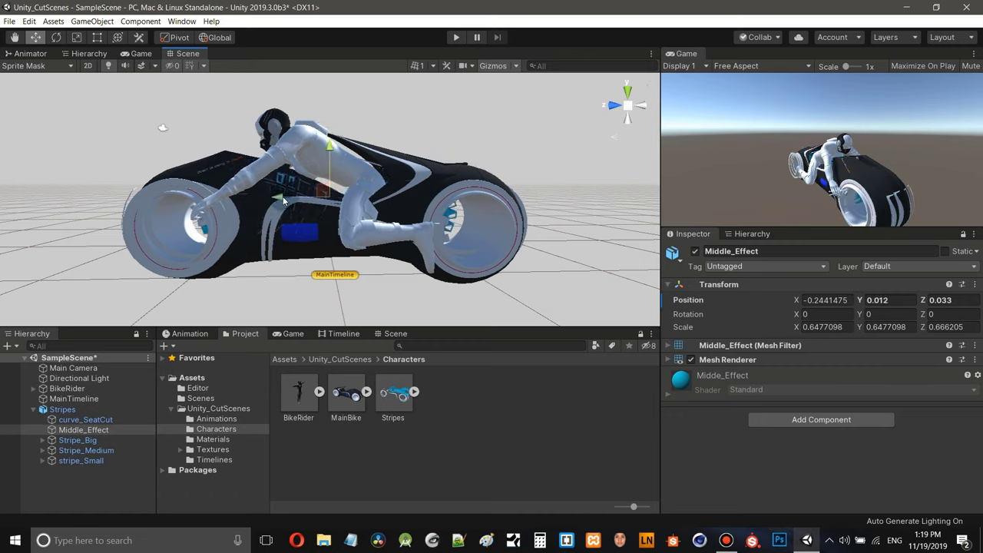
drag(283, 198, 290, 201)
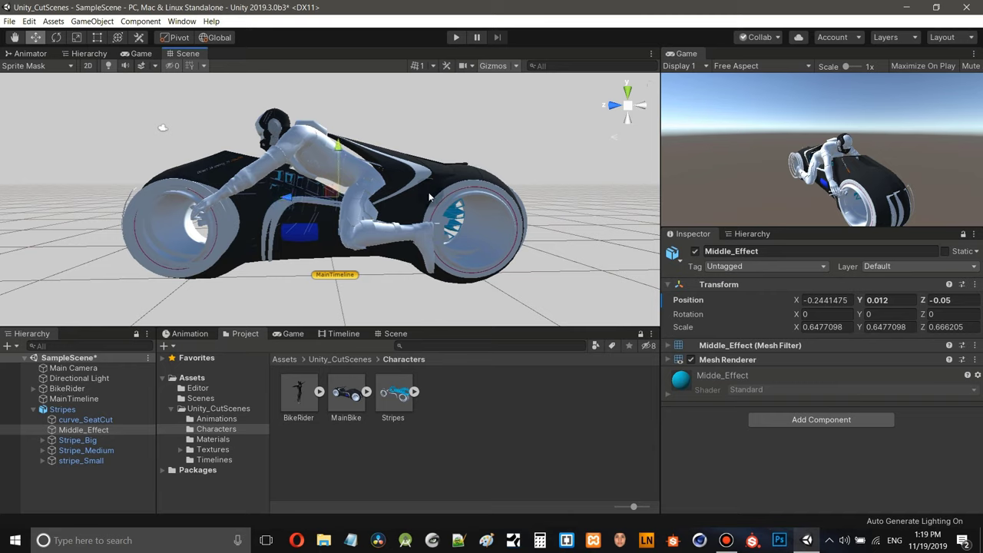
key(f)
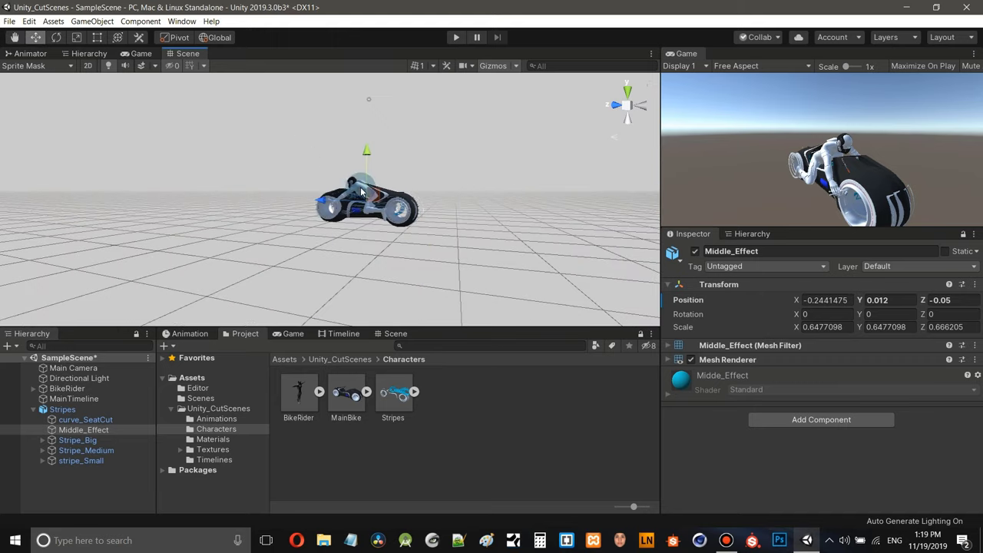
scroll(395, 193, up, 5)
alt+drag(395, 191, 372, 234)
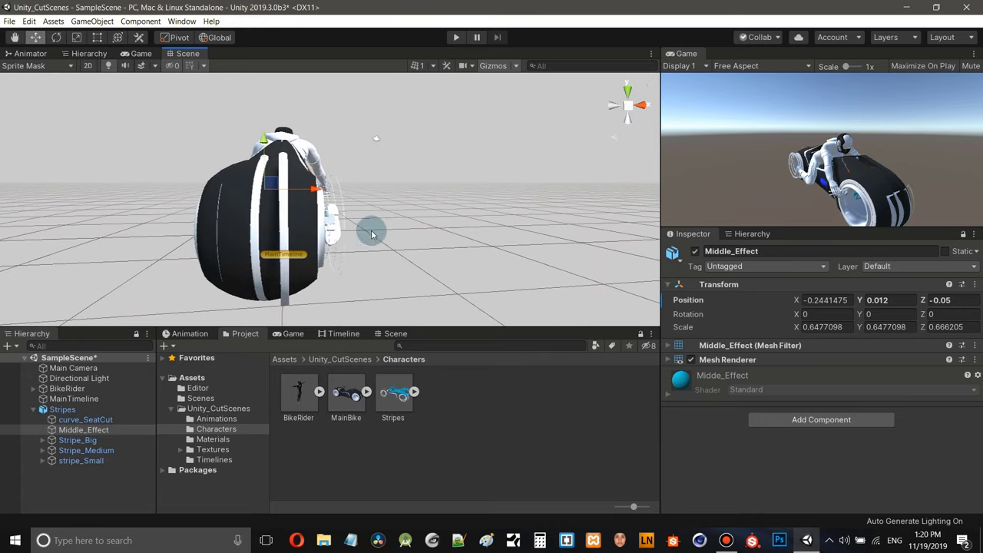
- Slide the whole Stripes object along X to -0.1, checking its fit on the bike from several angles
click(63, 410)
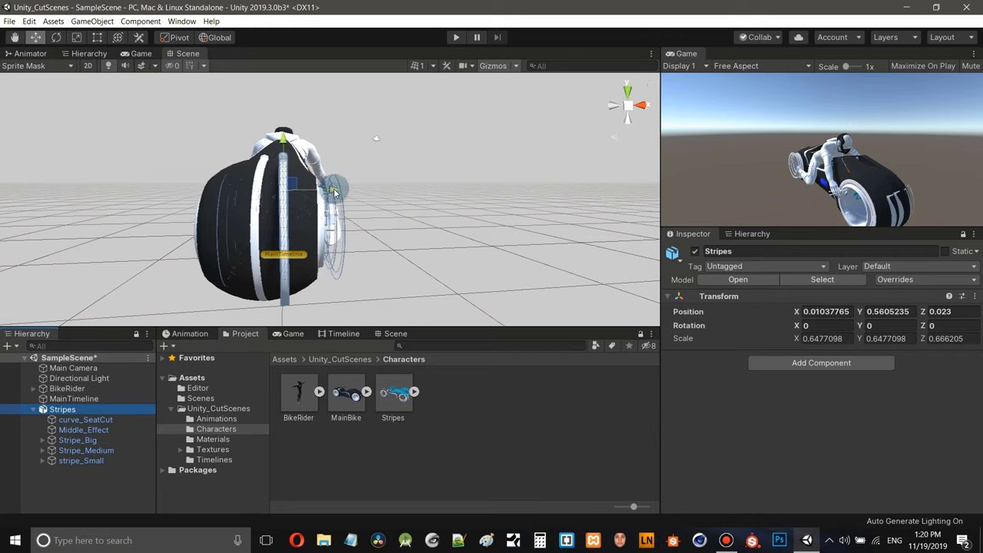
drag(333, 196, 323, 197)
key(f)
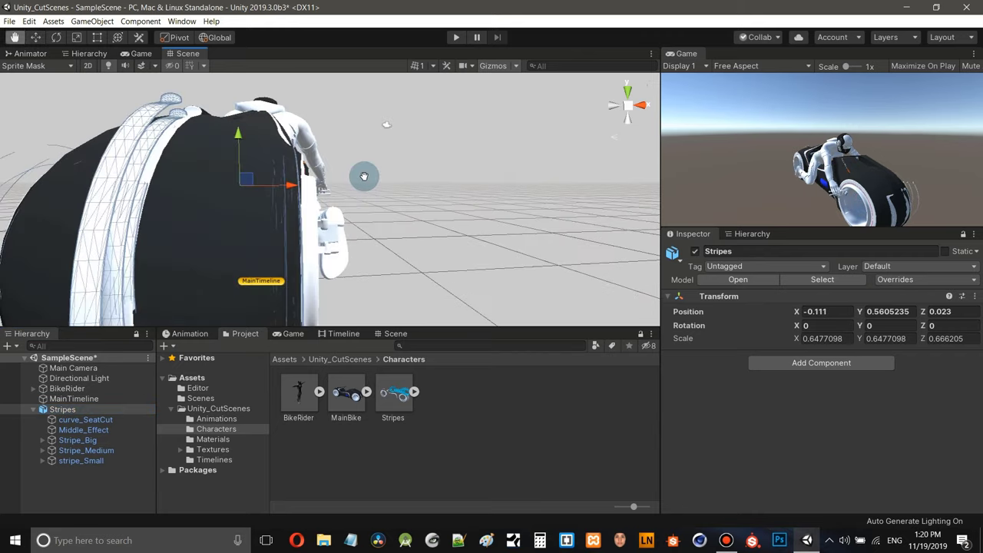
scroll(374, 176, down, 3)
scroll(365, 185, up, 3)
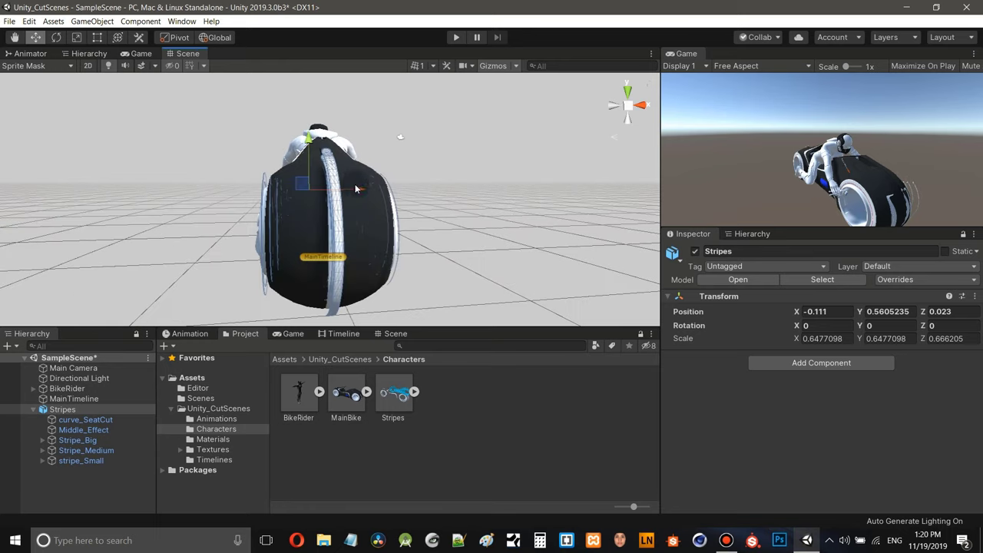
middle_drag(395, 176, 335, 170)
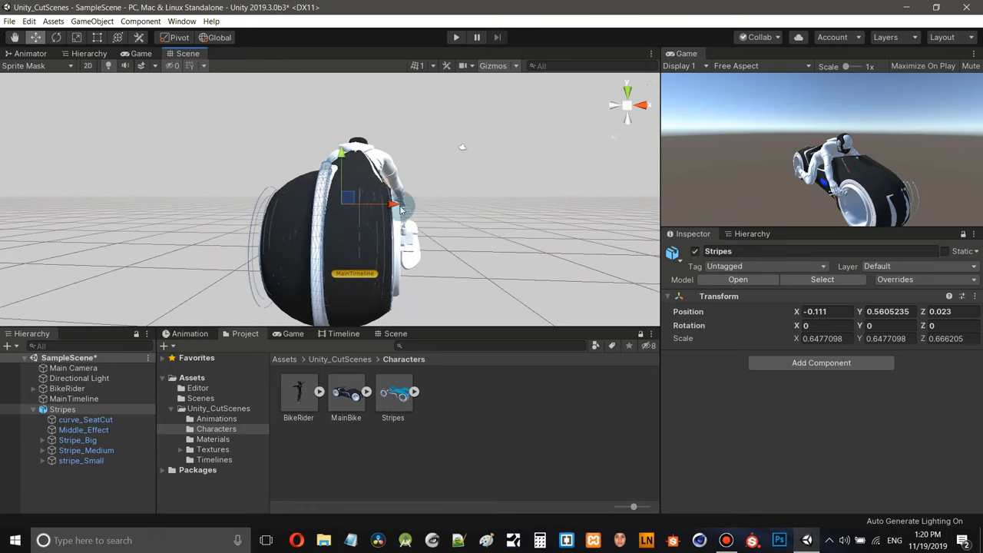
drag(393, 206, 392, 205)
alt+drag(294, 180, 423, 183)
alt+drag(422, 217, 334, 227)
scroll(386, 231, up, 2)
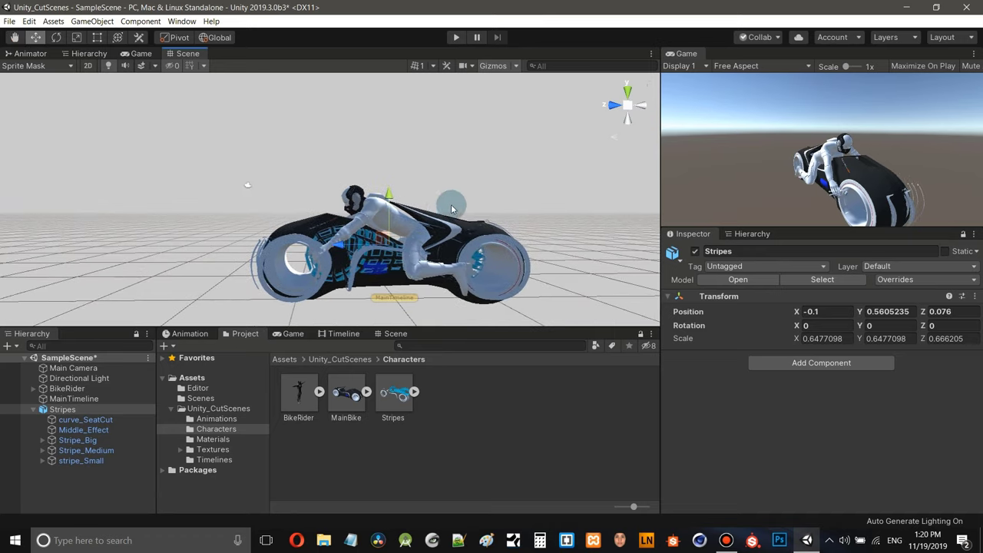
alt+drag(375, 195, 398, 199)
key(f)
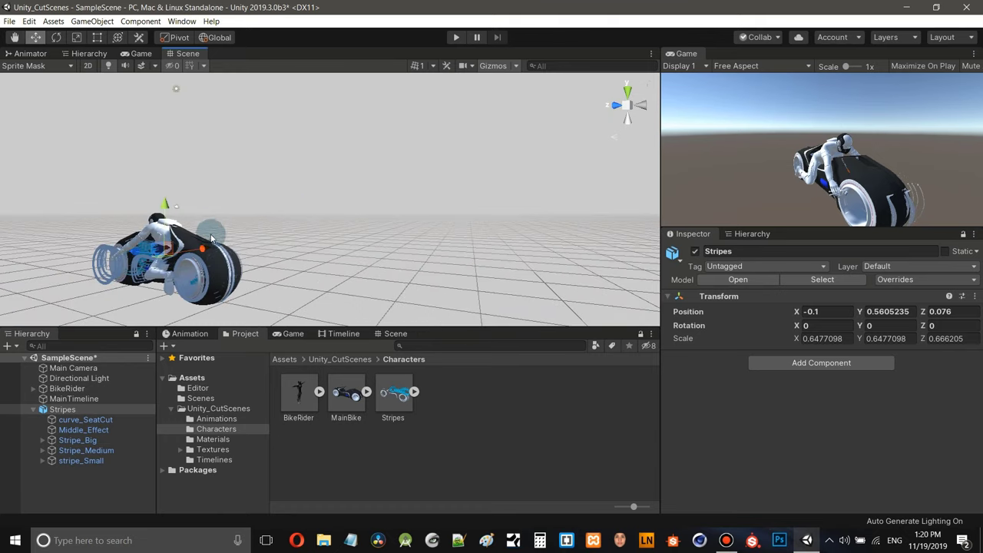
alt+drag(287, 265, 413, 218)
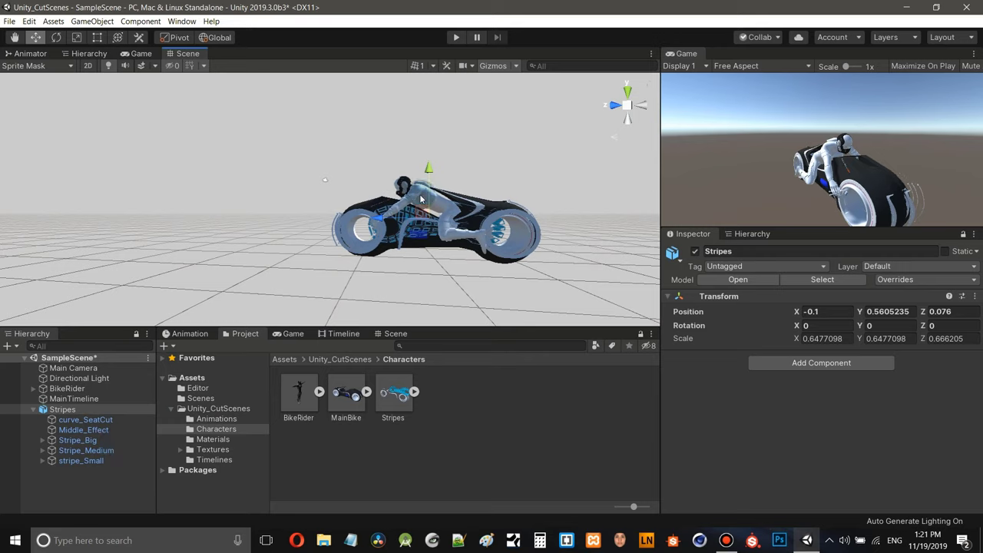
- Hide and re-show Stripes to compare the bike with and without the stripes
click(63, 412)
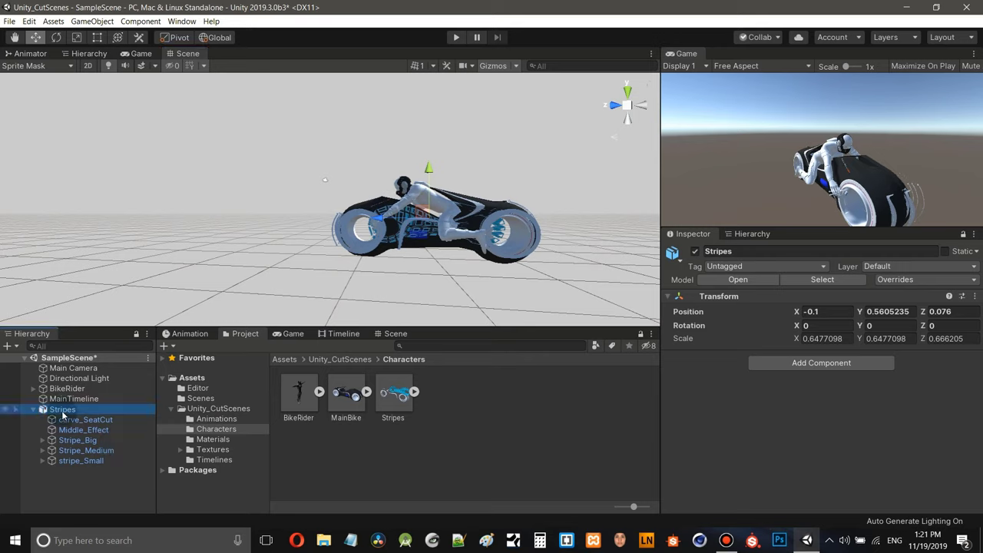
click(694, 252)
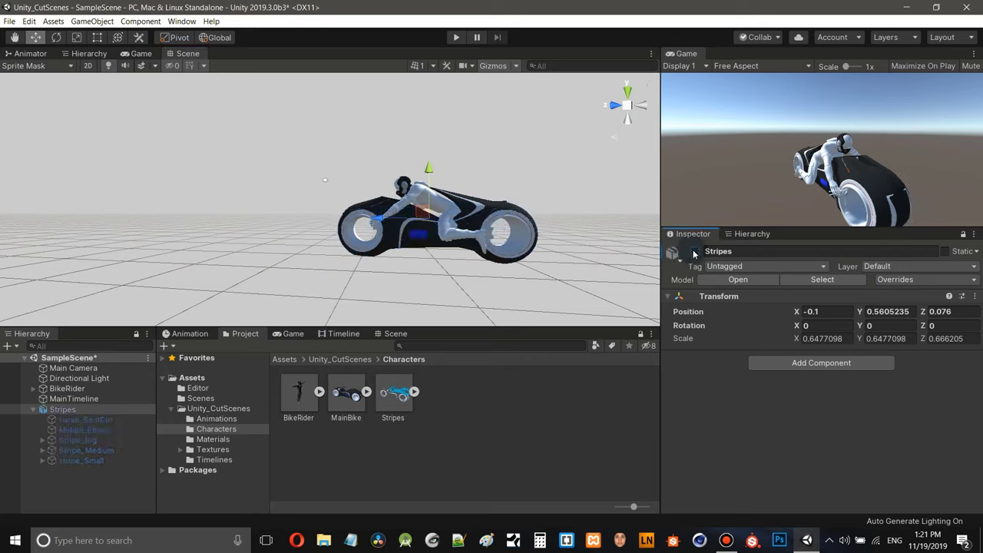
click(695, 252)
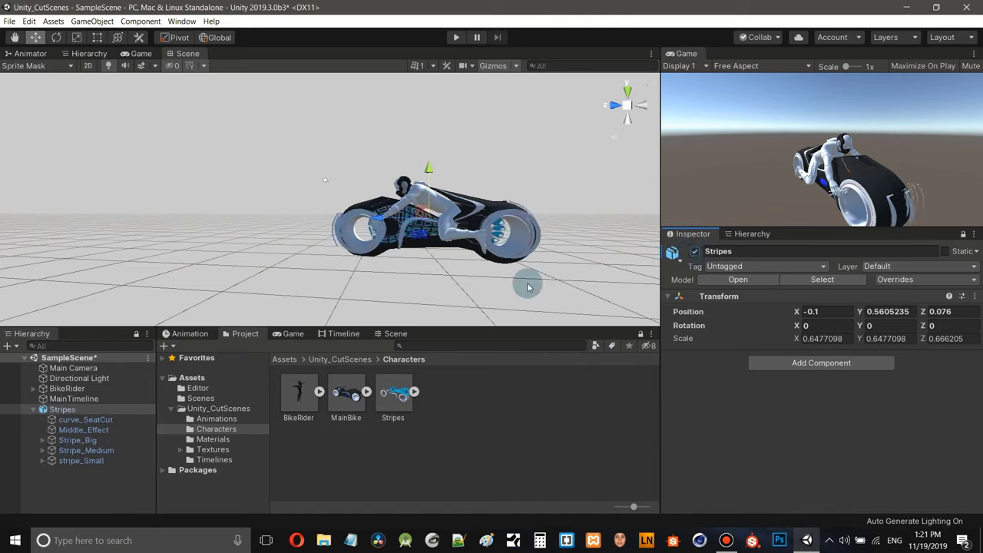
- Parent Stripes under BikeRider and show the MainTimeline's Run, Jump and Drive clips
click(33, 410)
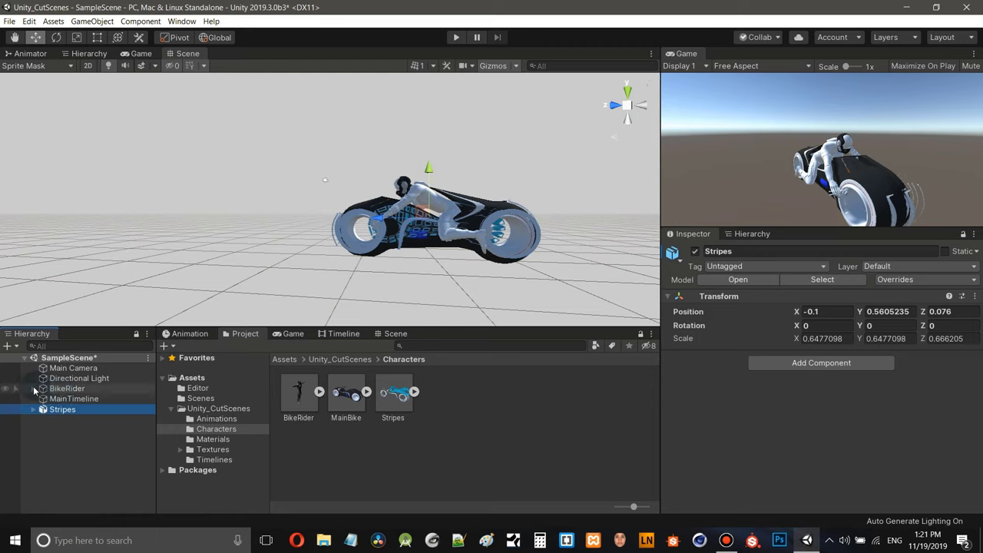
click(33, 389)
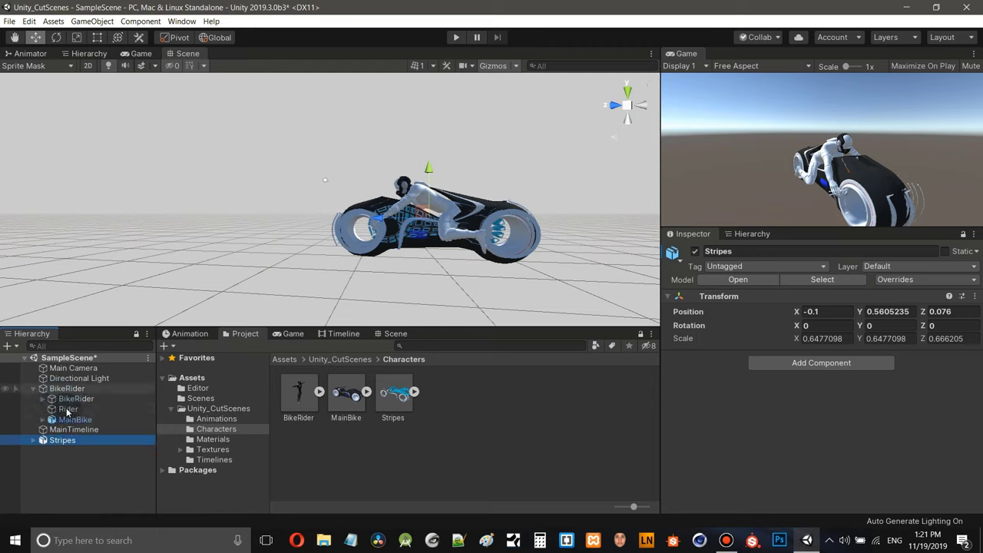
drag(60, 442, 68, 395)
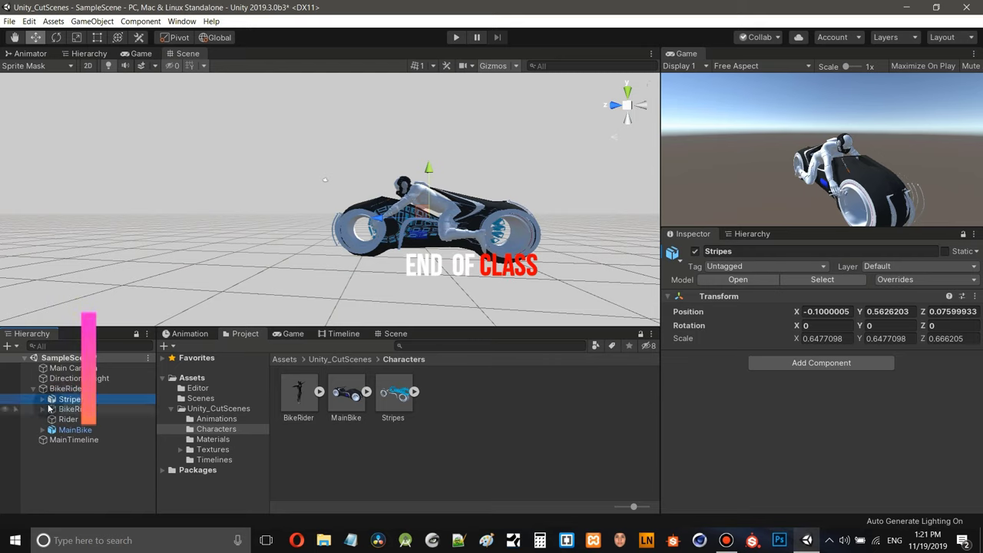
click(33, 389)
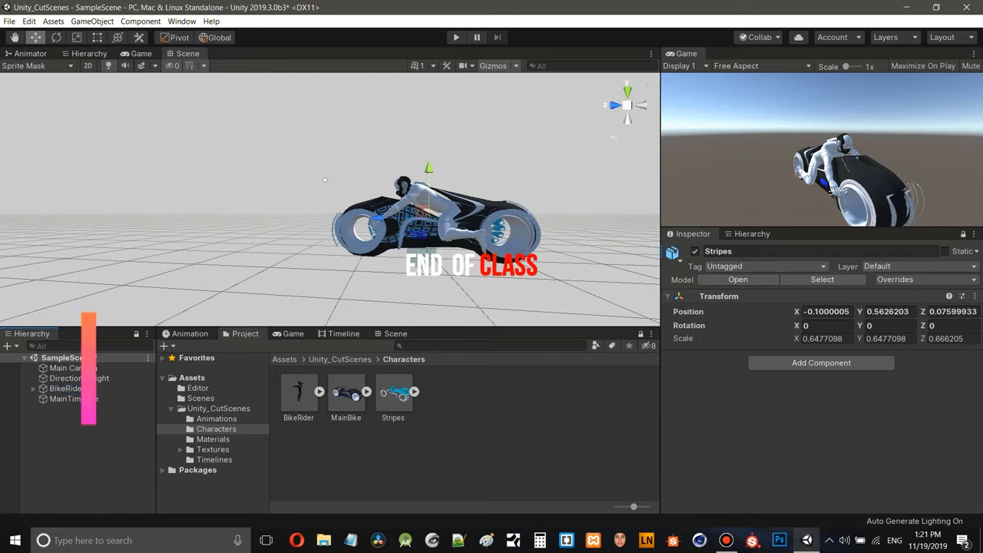
click(340, 335)
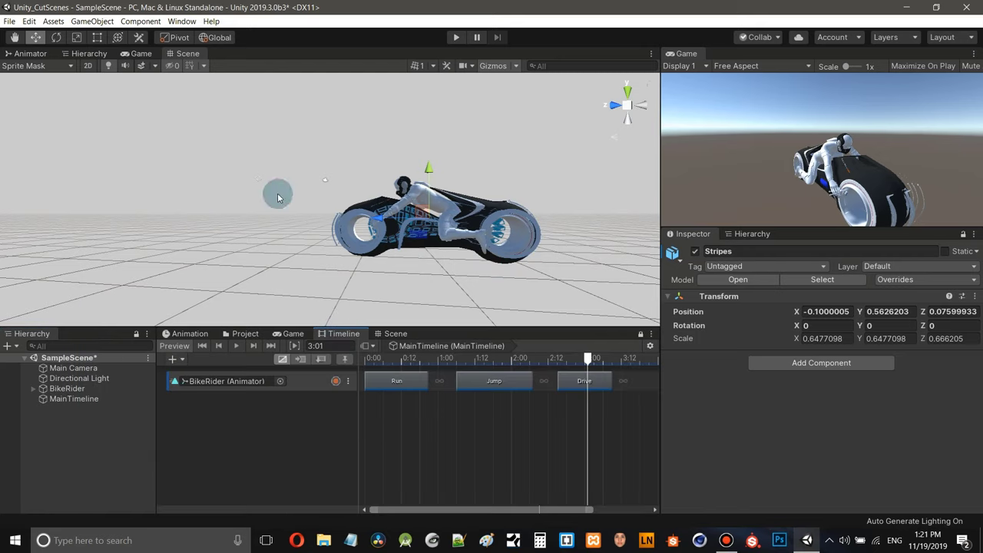
- Move BikeRider along Z to position 2.291, then enlarge and orbit the scene view to check it
click(84, 389)
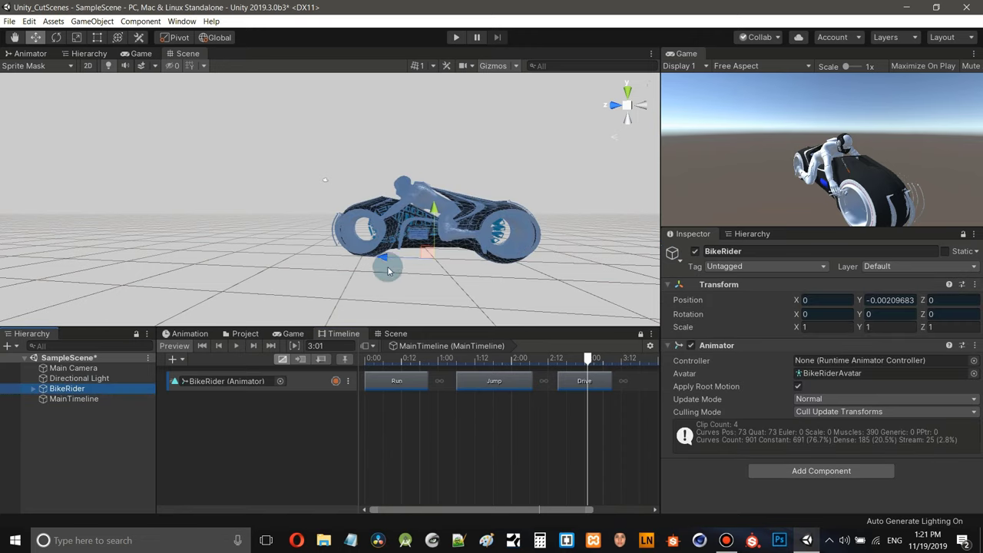
drag(387, 263, 205, 269)
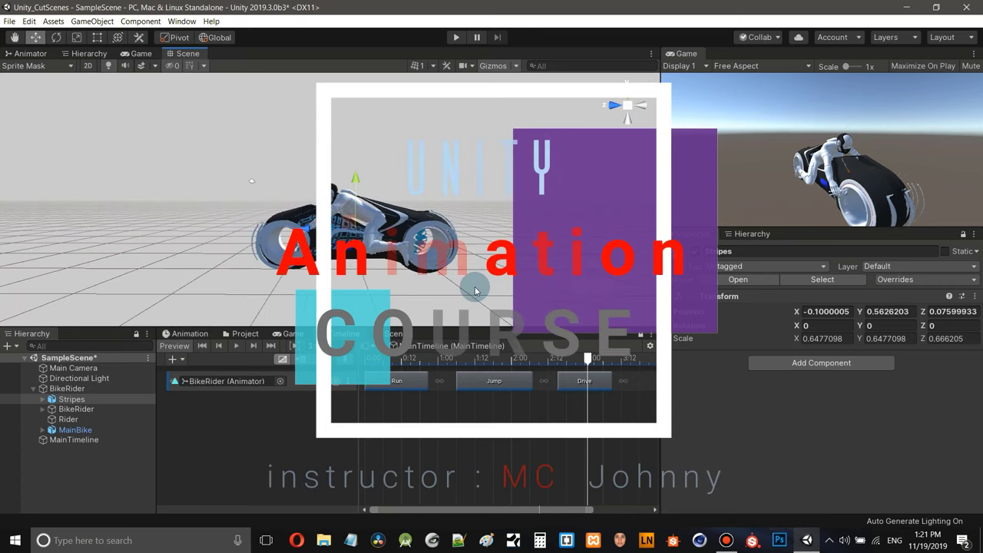
drag(506, 327, 500, 383)
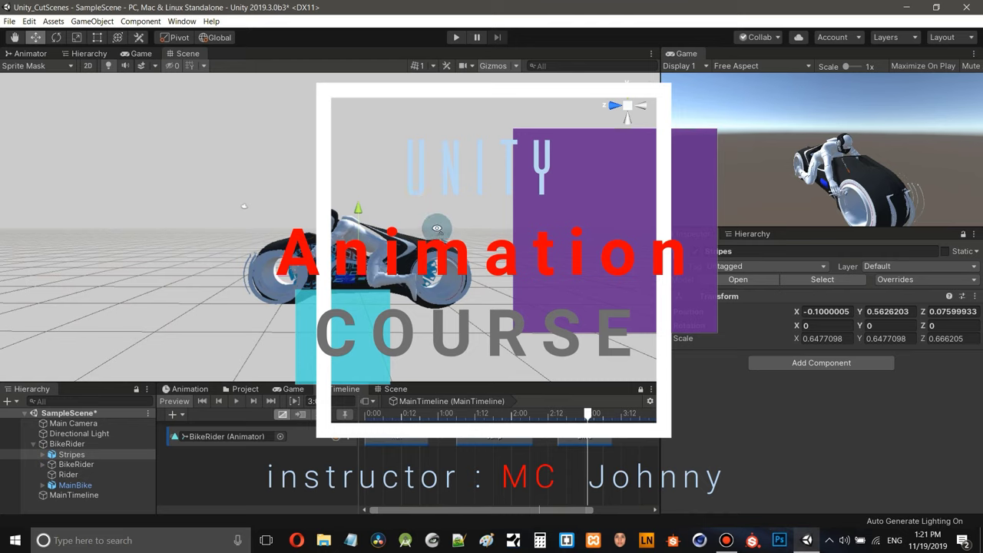
alt+drag(428, 222, 238, 353)
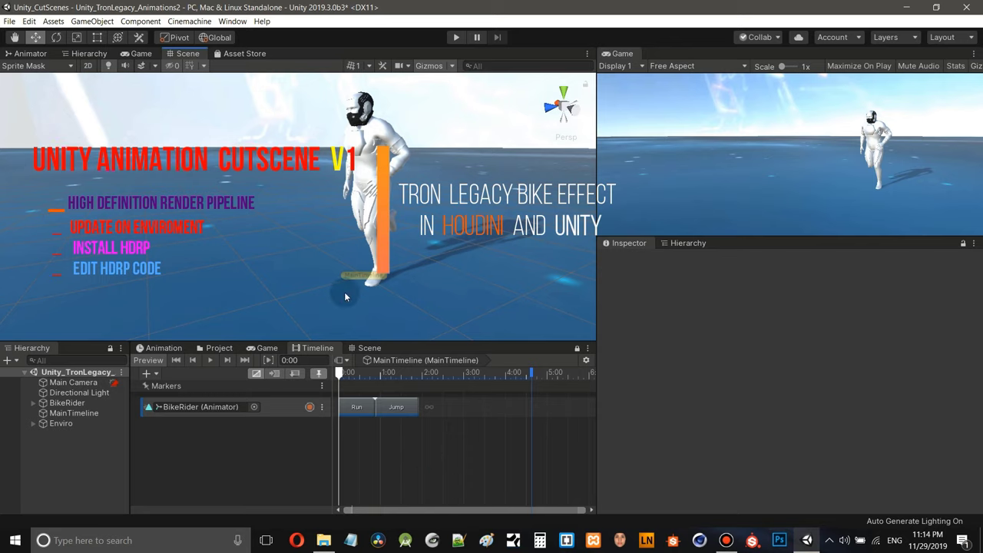
- Pan across the environment and expand Enviro to reveal its Ground and Sky children
scroll(235, 188, down, 3)
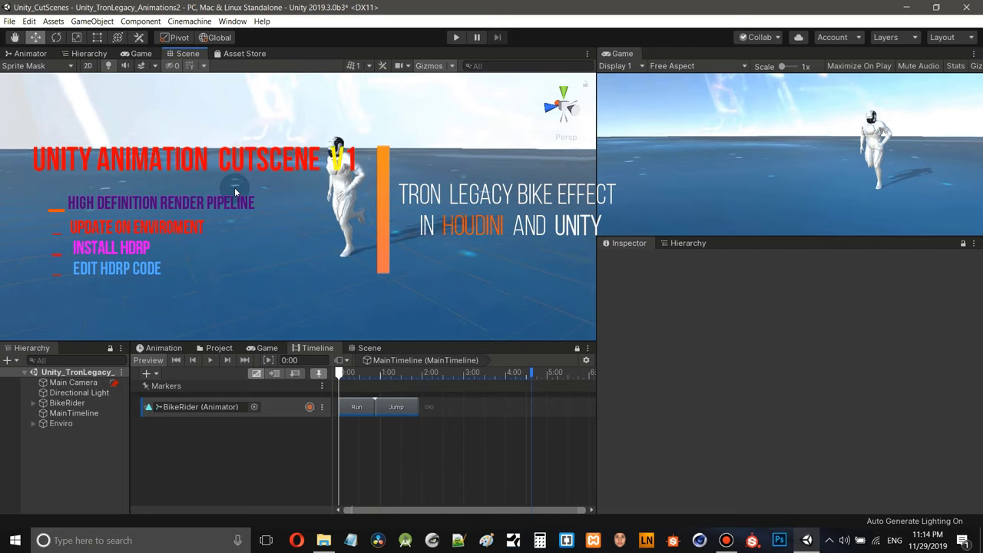
middle_drag(235, 190, 253, 197)
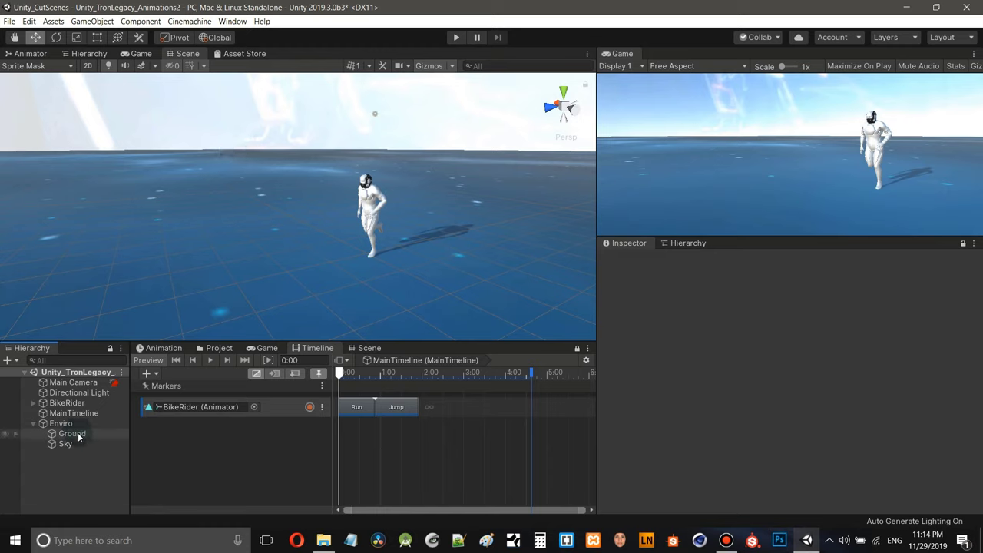
click(108, 146)
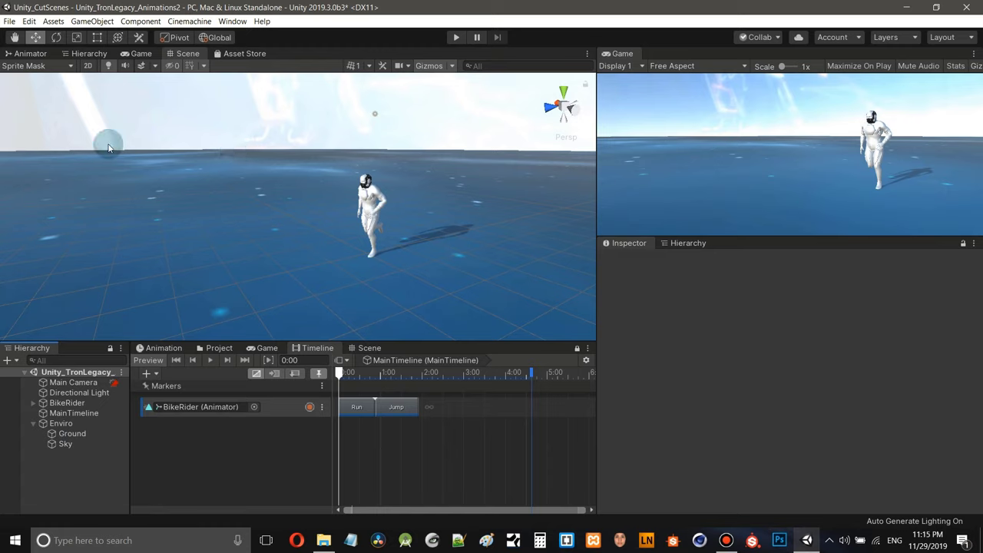
- Browse GameObject > 3D Object without adding anything, then zoom out and back in over Ground and Sky
click(77, 20)
mouse_move(99, 61)
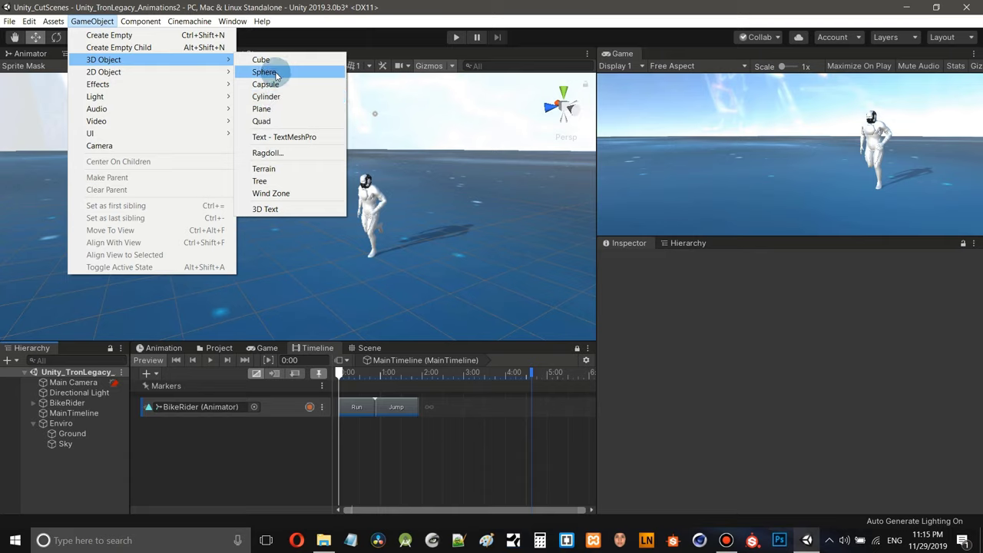
click(419, 17)
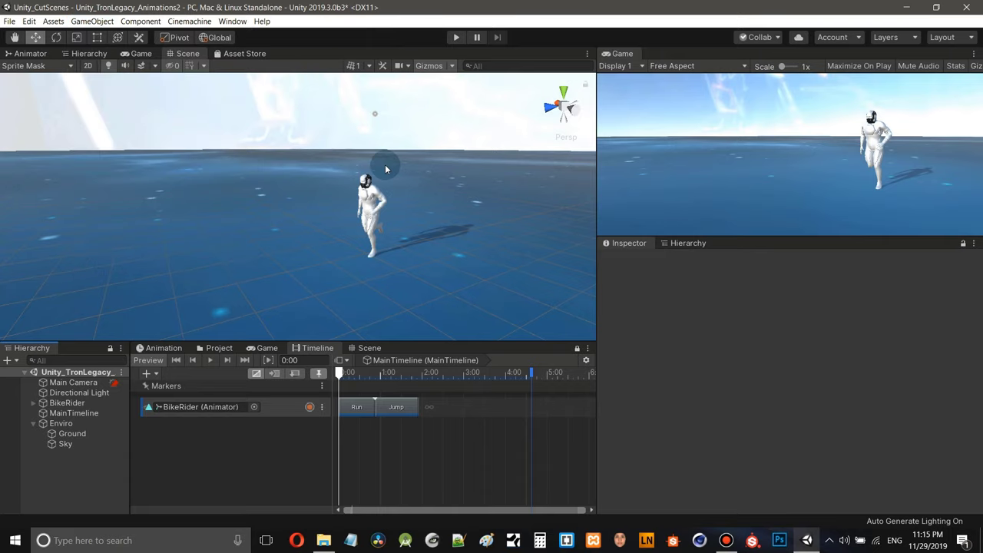
scroll(386, 171, down, 10)
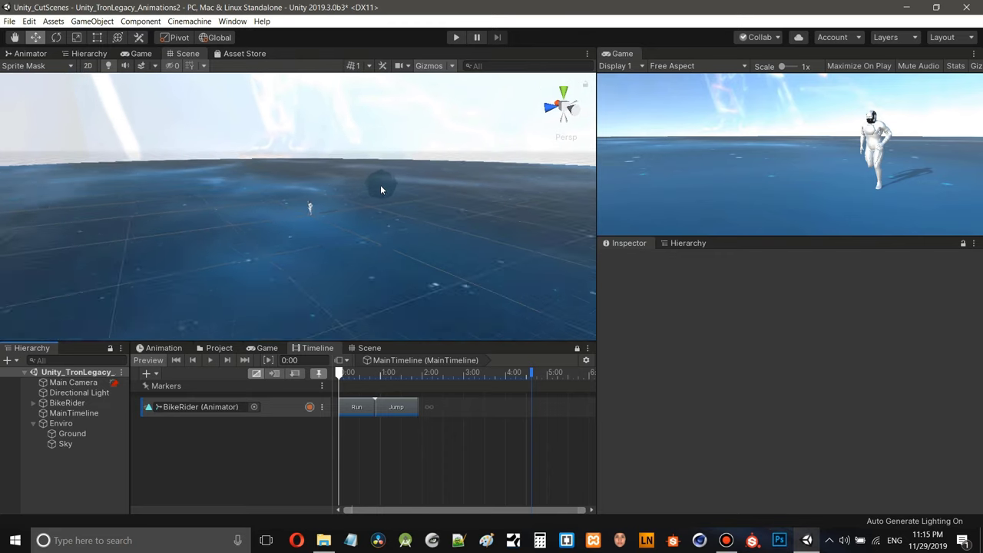
scroll(380, 184, down, 10)
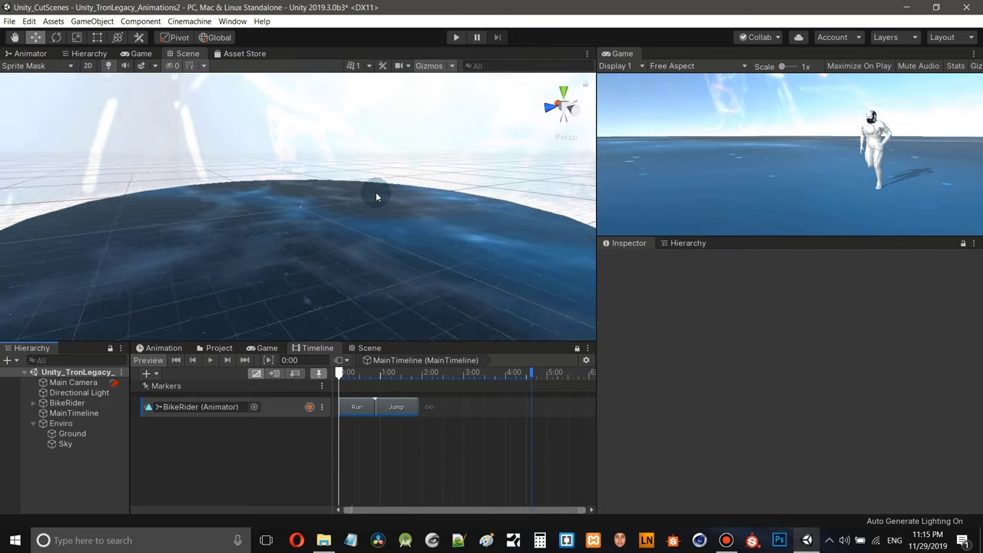
scroll(376, 196, down, 10)
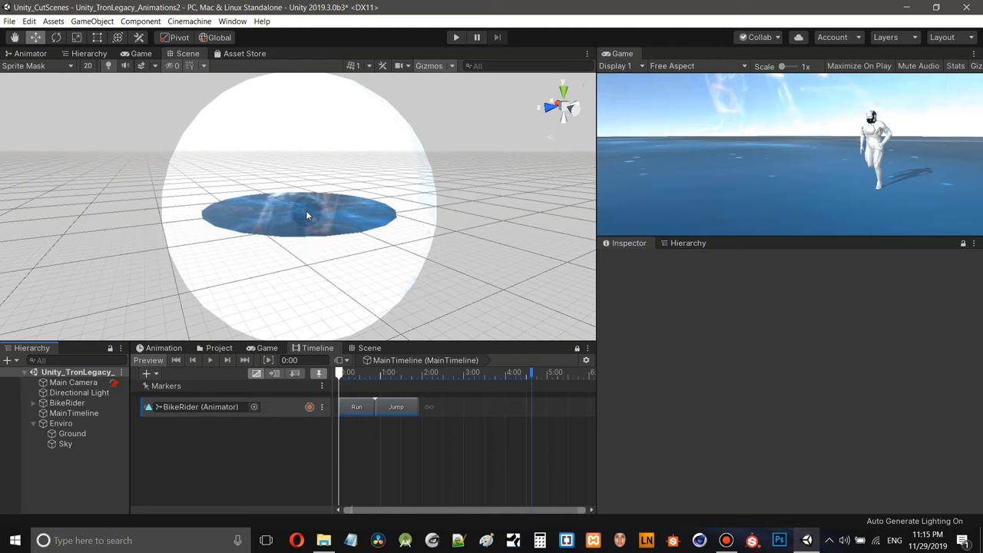
scroll(308, 212, up, 6)
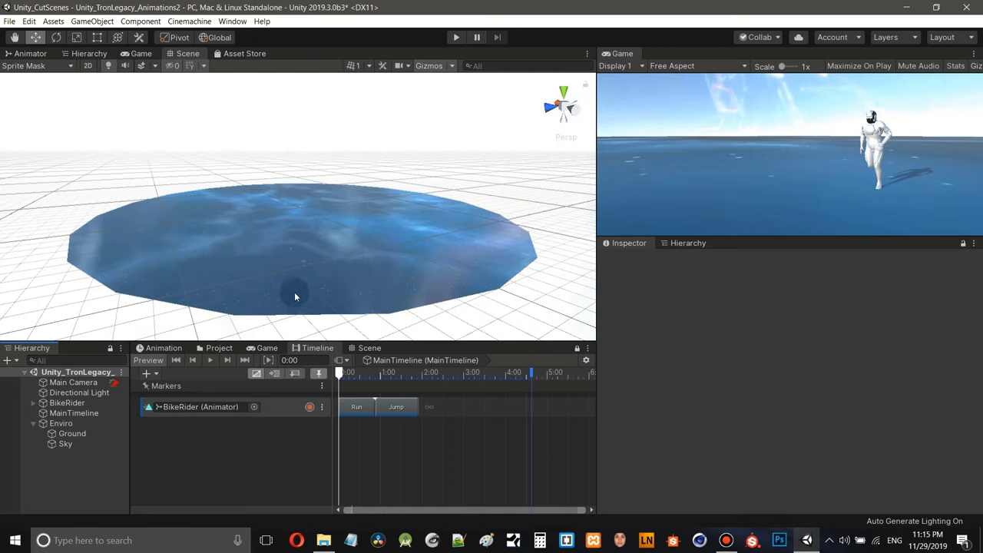
scroll(309, 226, up, 5)
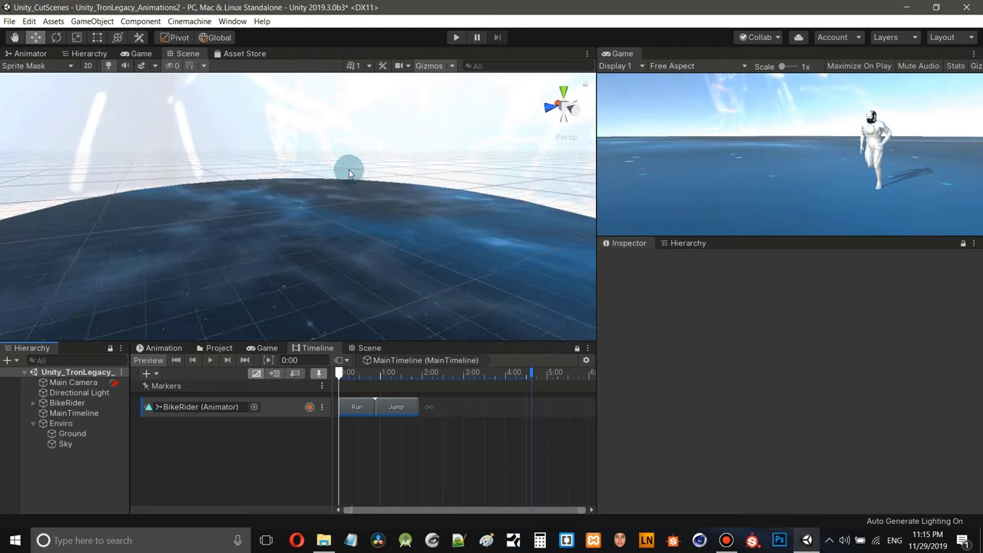
scroll(319, 202, up, 6)
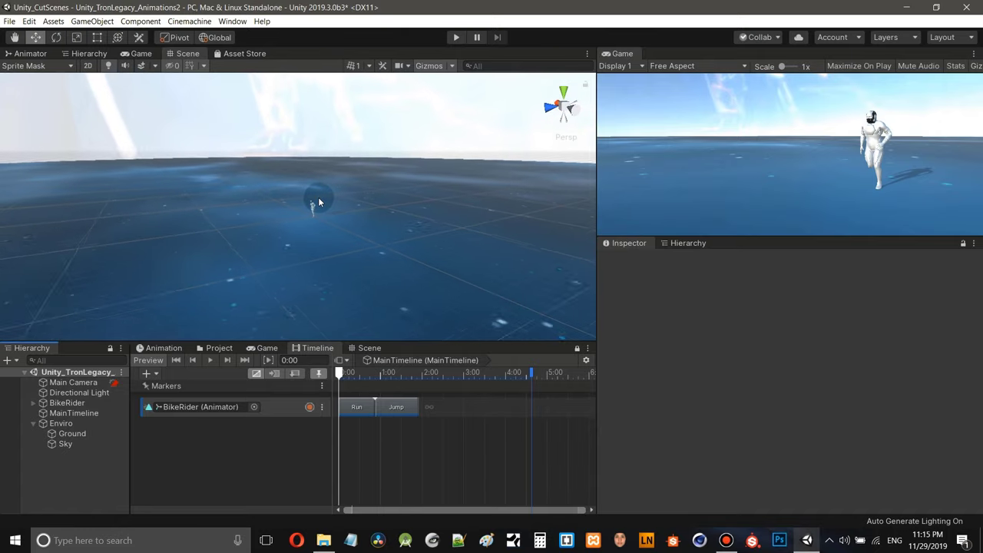
scroll(321, 197, up, 4)
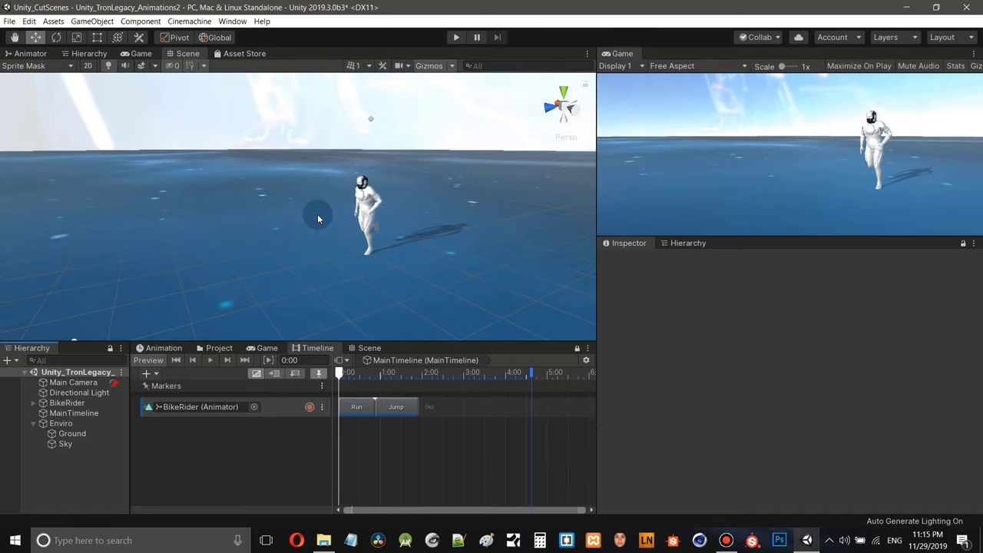
- Open Assets > Unity_CutScenes > Materials (Basic, Ground, MeddileEffect, Sky) and collapse Unity_CutScenes
click(219, 348)
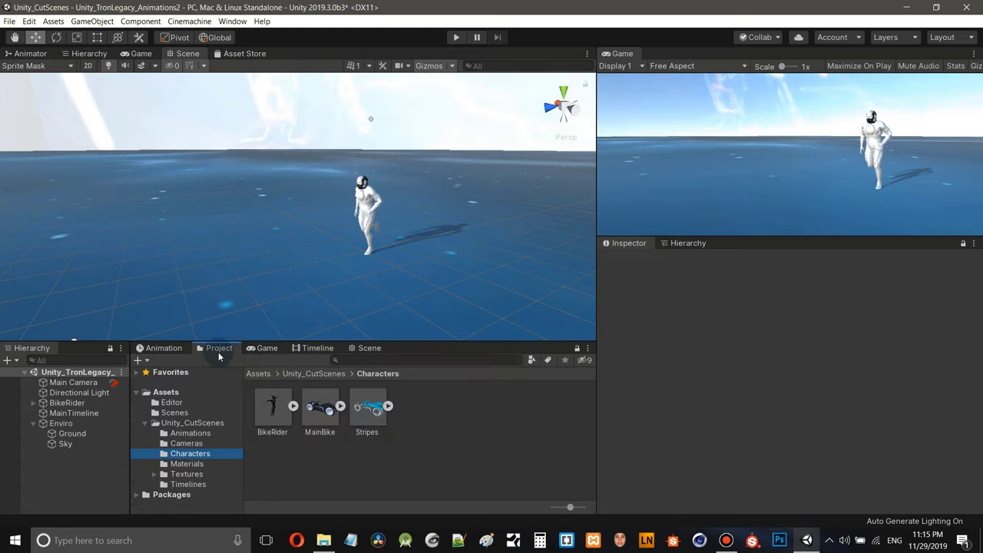
click(187, 464)
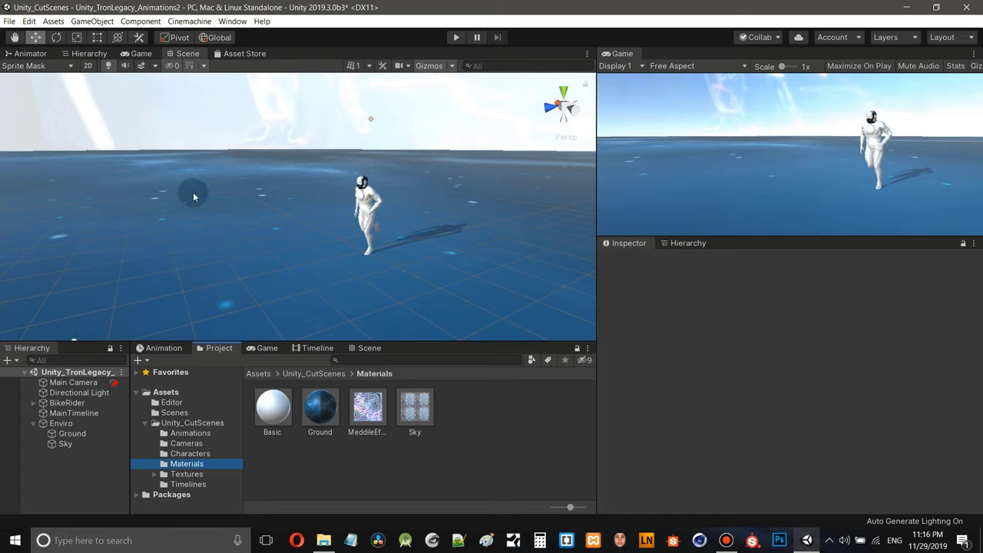
click(146, 422)
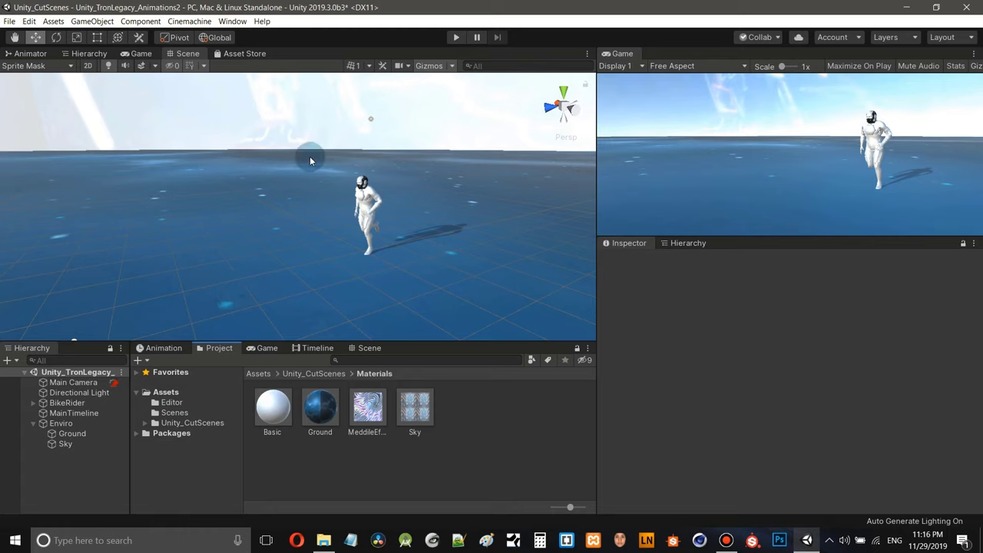
click(243, 54)
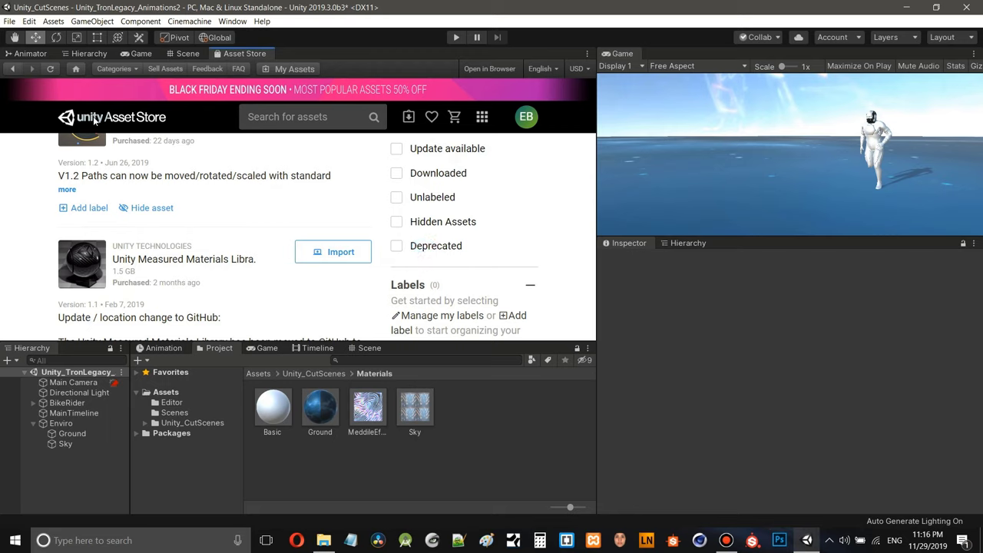
scroll(194, 207, down, 1)
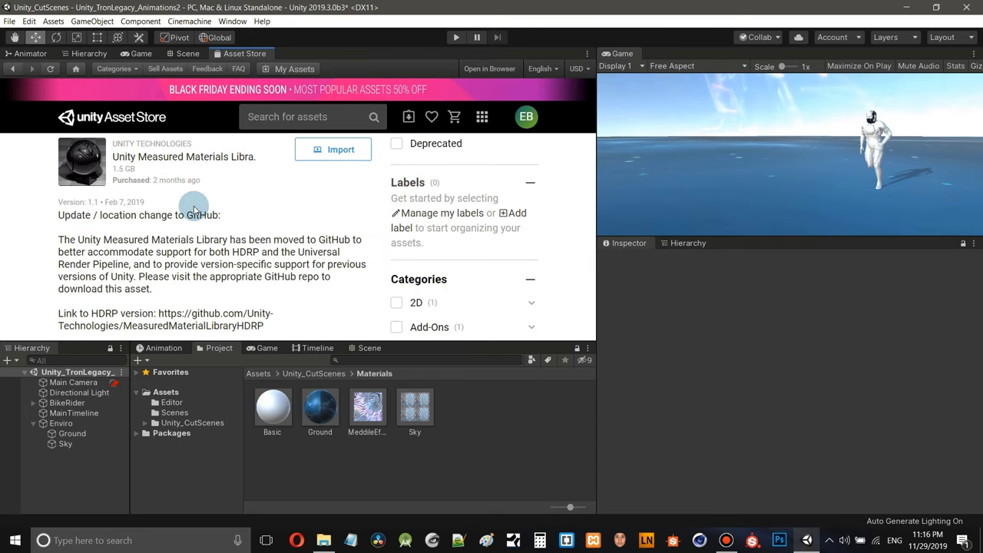
scroll(193, 208, up, 1)
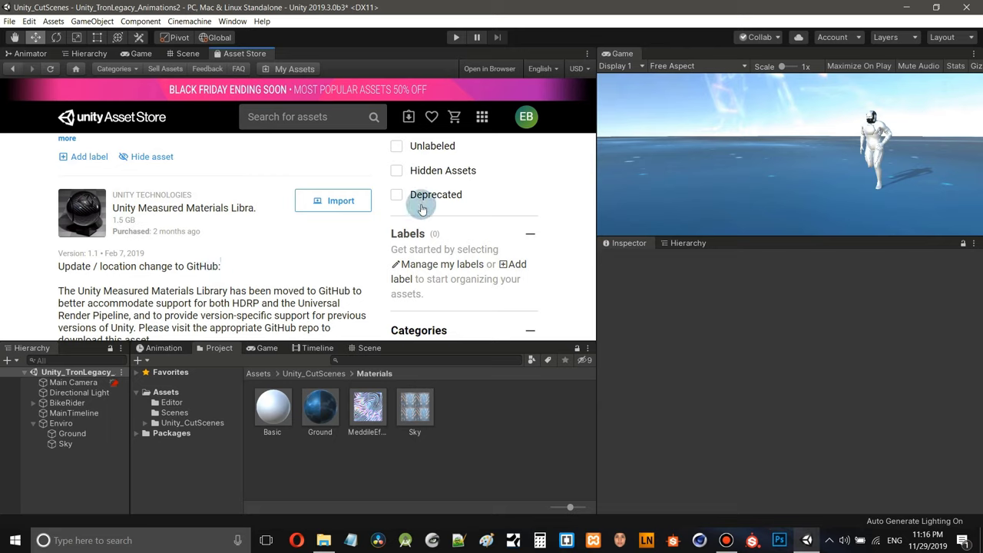
scroll(266, 246, down, 2)
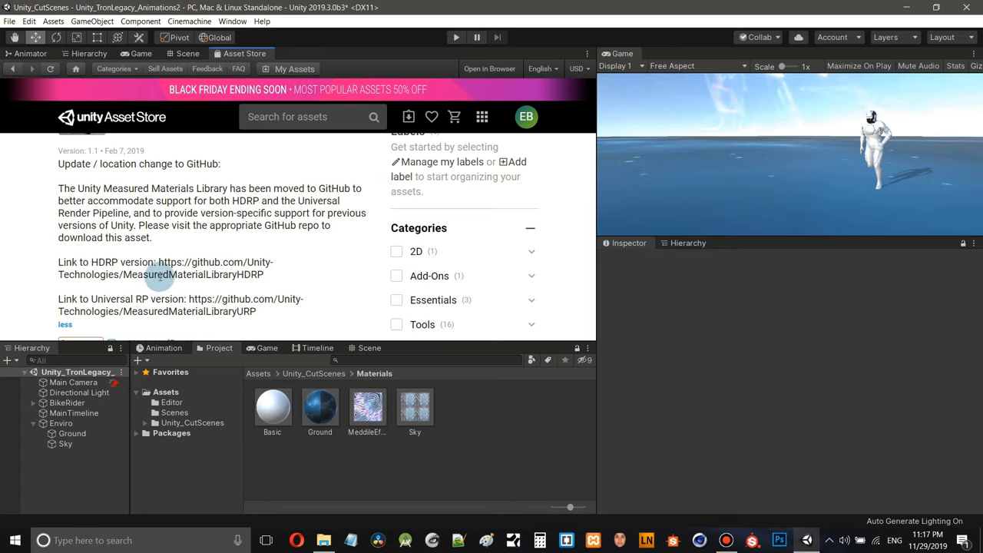
key(ctrl+1)
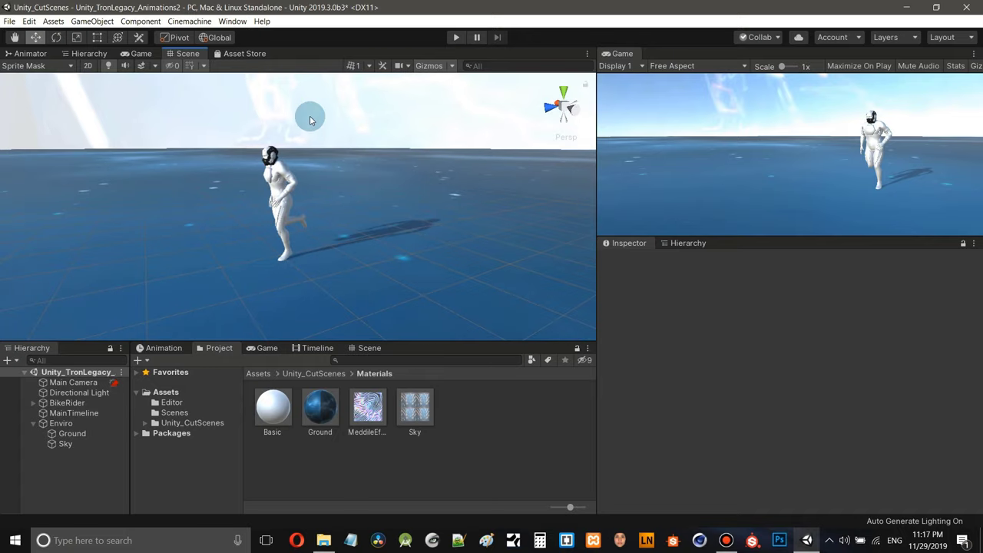
- Open the Package Manager filtered to All packages and select High Definition RP 7.0.1
click(231, 23)
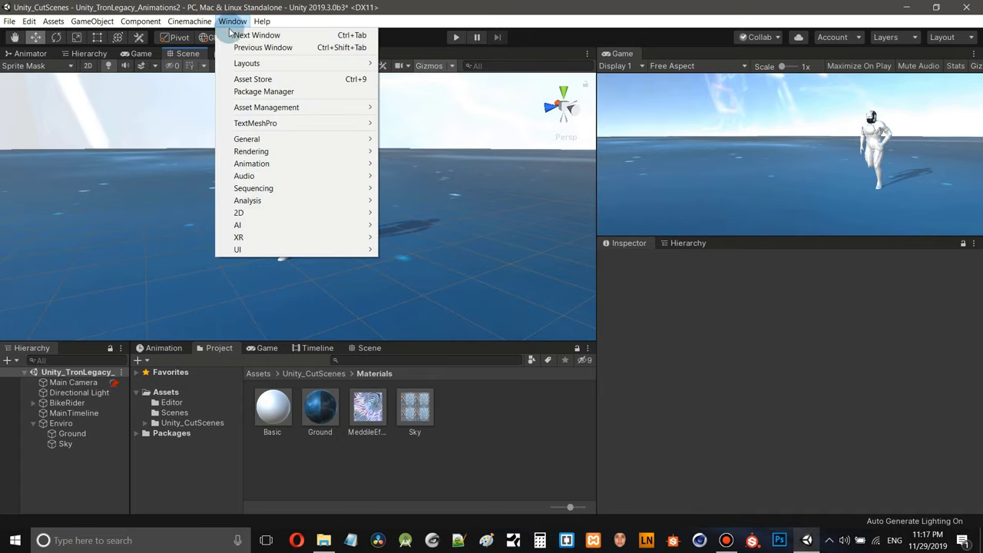
click(269, 92)
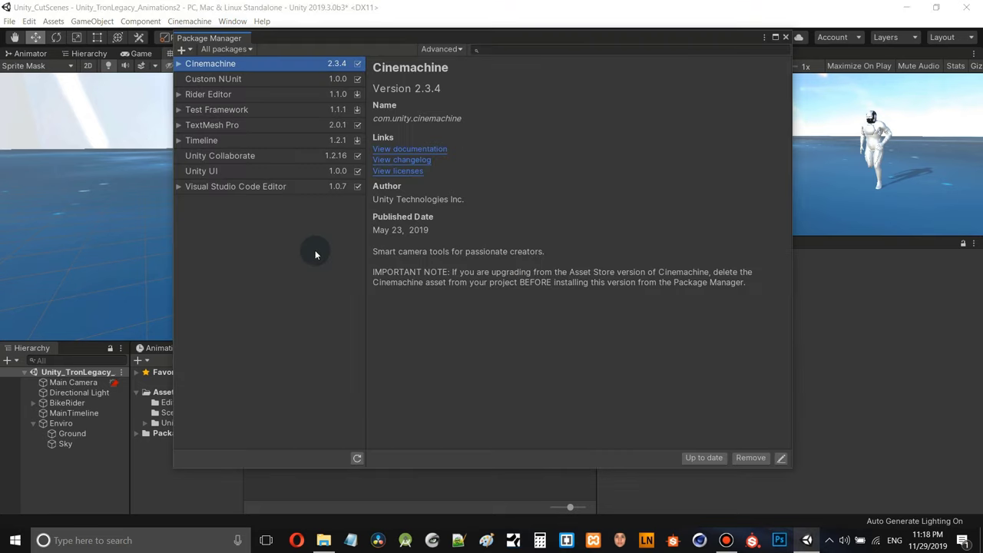
click(229, 48)
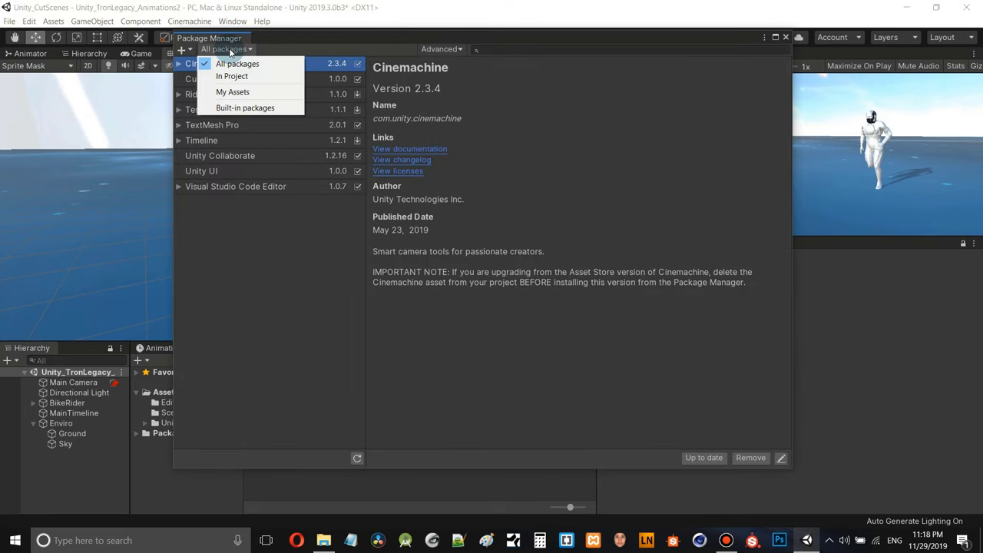
click(232, 63)
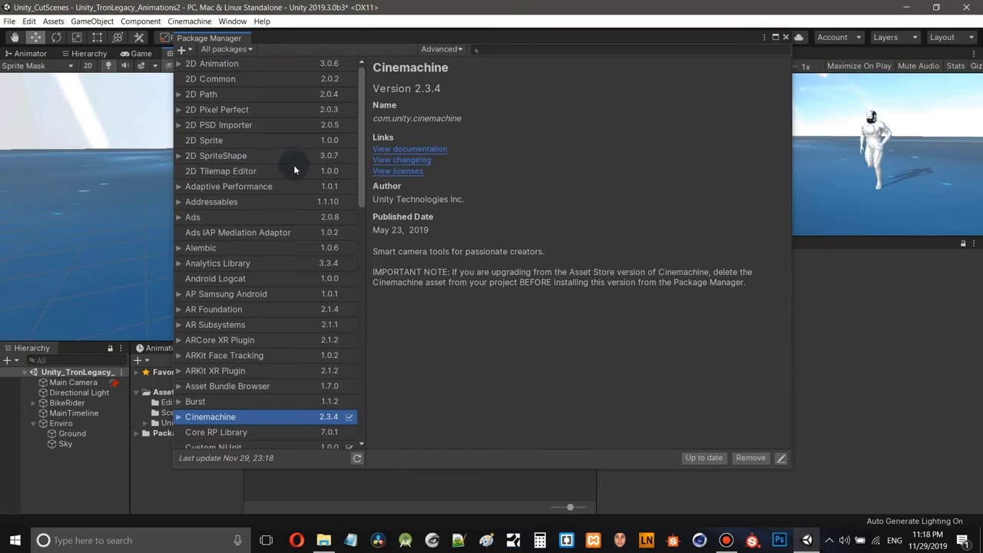
scroll(338, 178, down, 1)
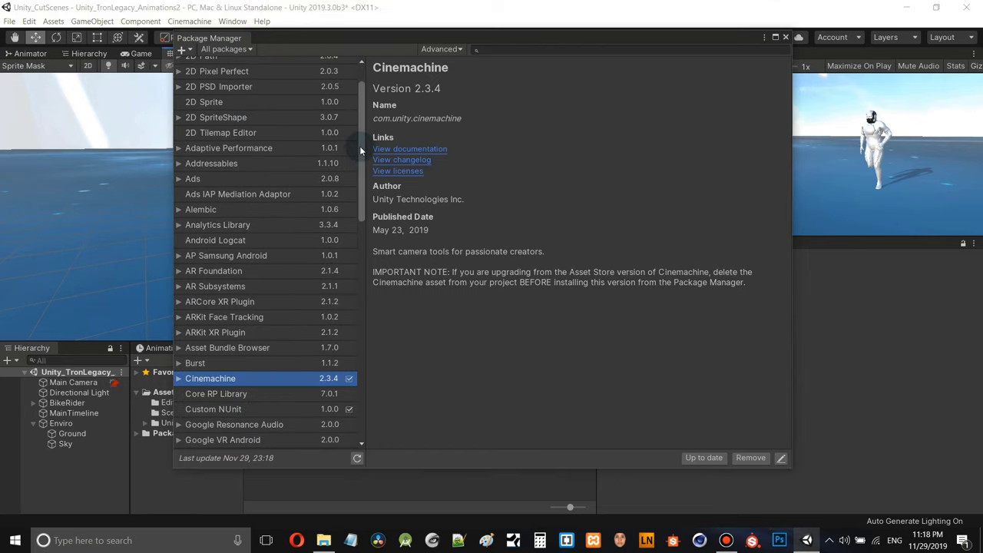
drag(360, 156, 355, 220)
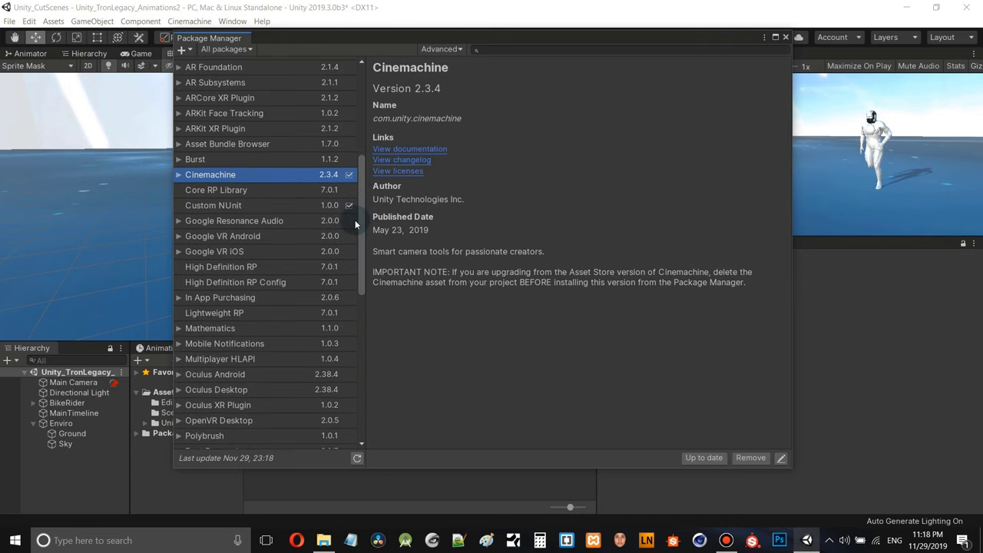
click(210, 267)
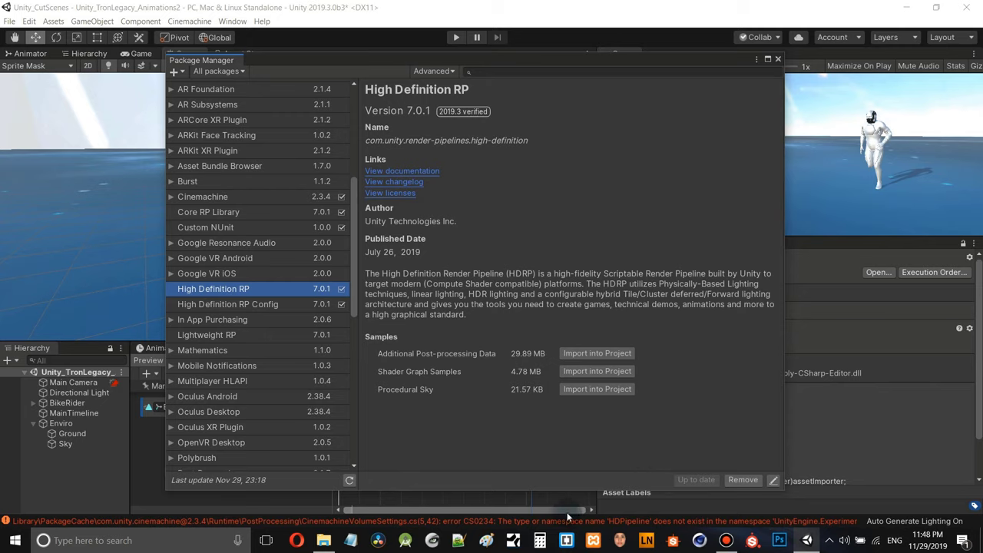
- Close the Package Manager and show the CS0234 HDPipeline error in the Console
click(779, 59)
click(486, 522)
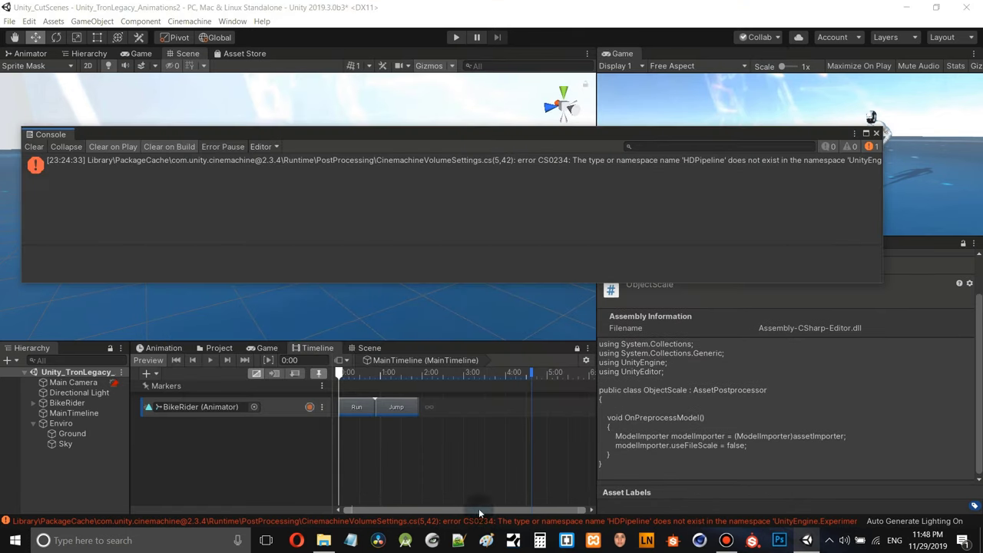
drag(370, 131, 422, 165)
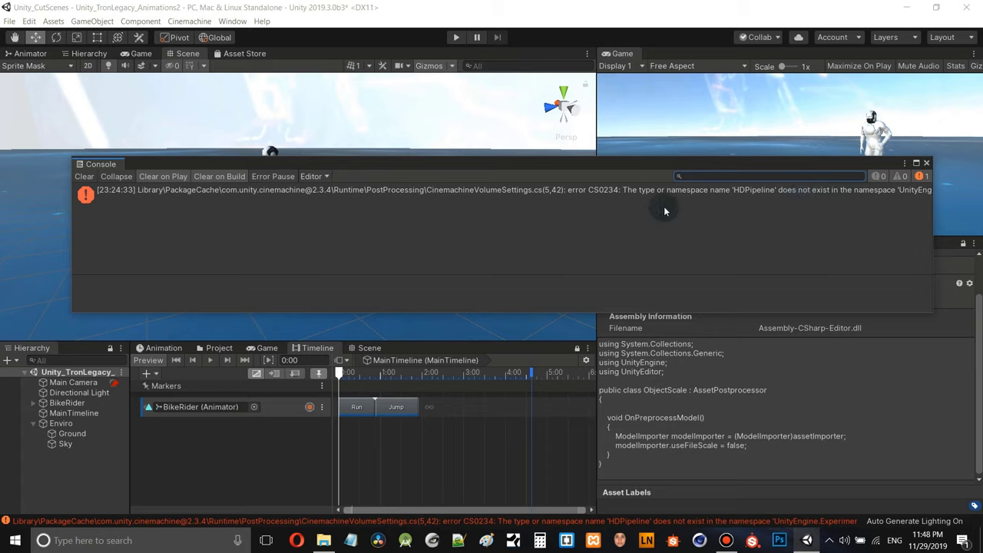
click(594, 193)
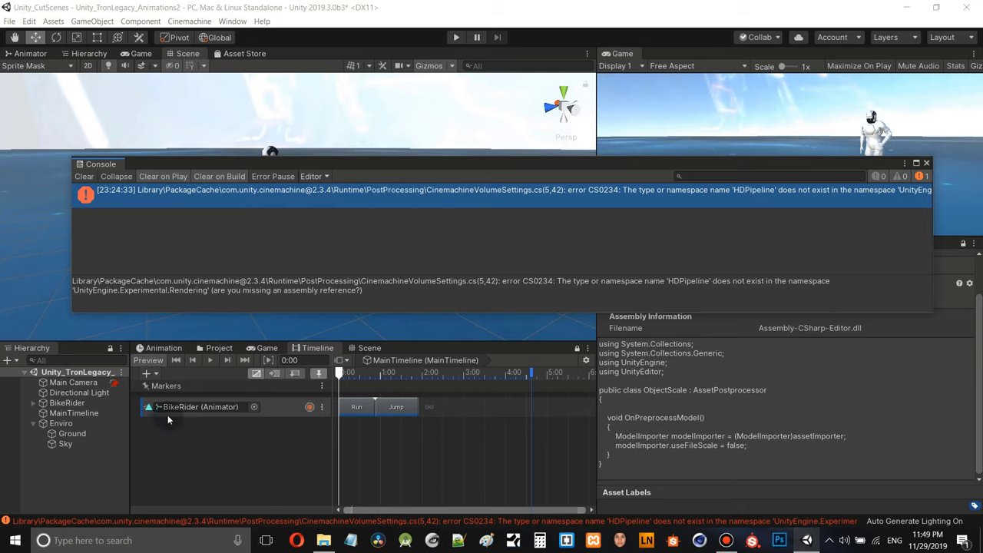
- Switch to the Project panel, collapse Unity_CutScenes, expand Packages and enlarge the panel
click(220, 350)
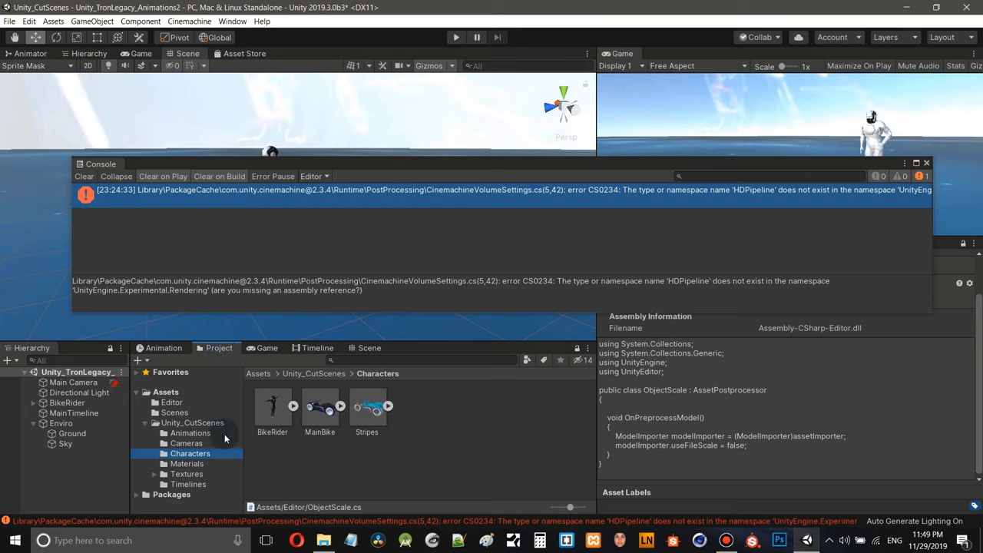
click(141, 421)
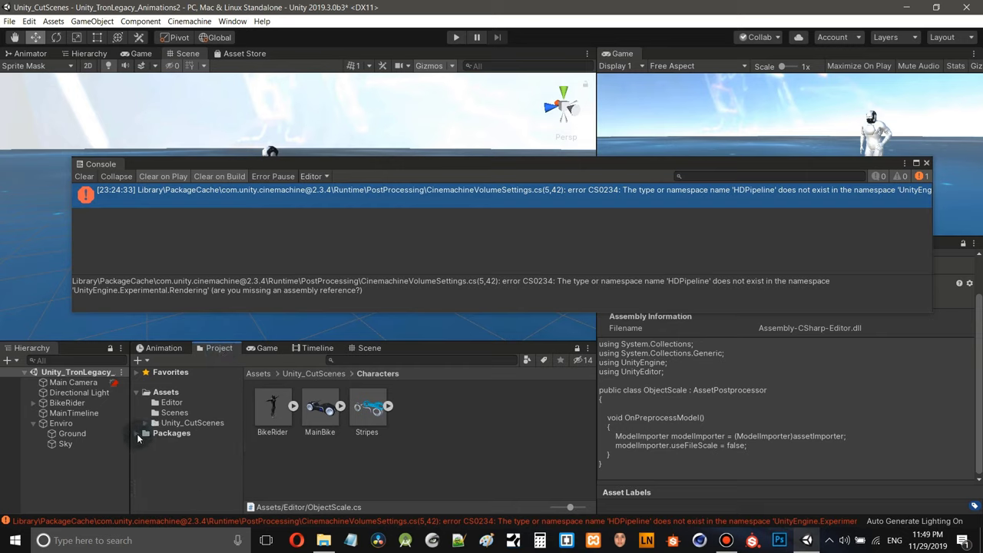
click(138, 433)
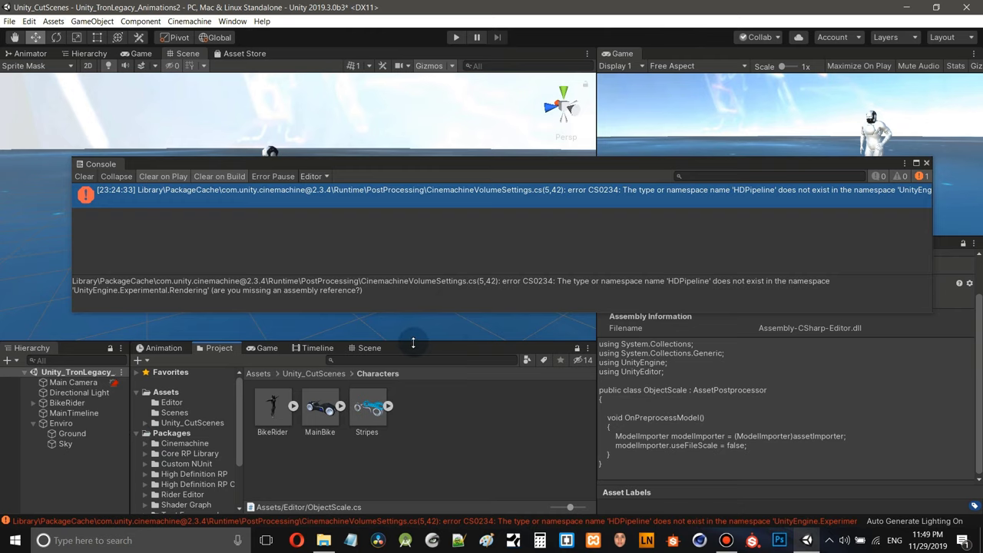
drag(520, 163, 528, 57)
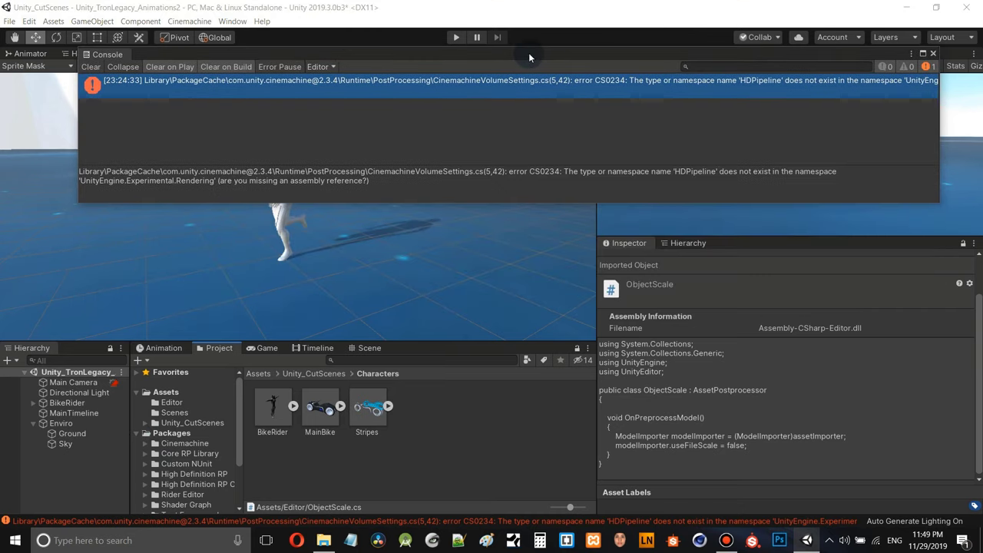
drag(451, 341, 459, 251)
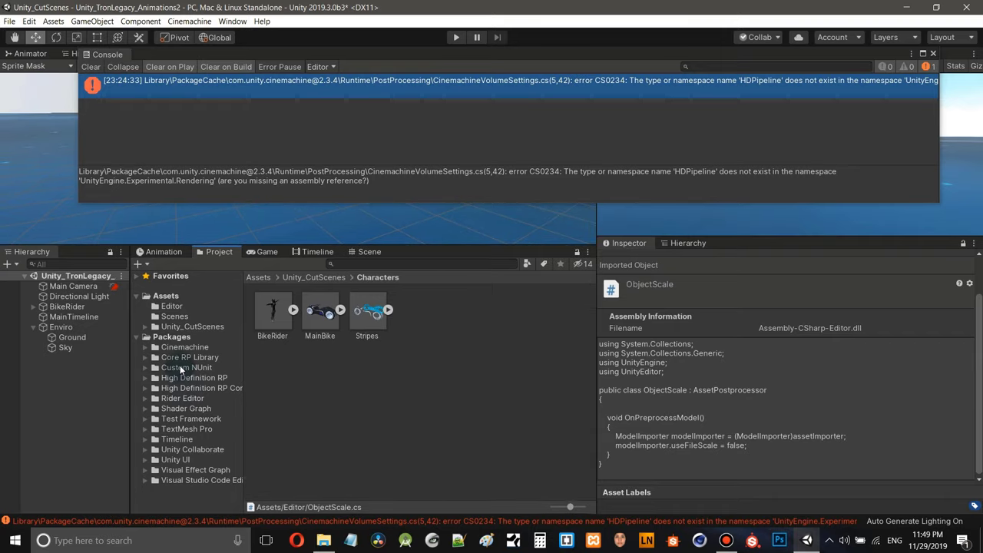
- Select CinemachineVolumeSettings in Cinemachine's Runtime/PostProcessing folder
click(144, 349)
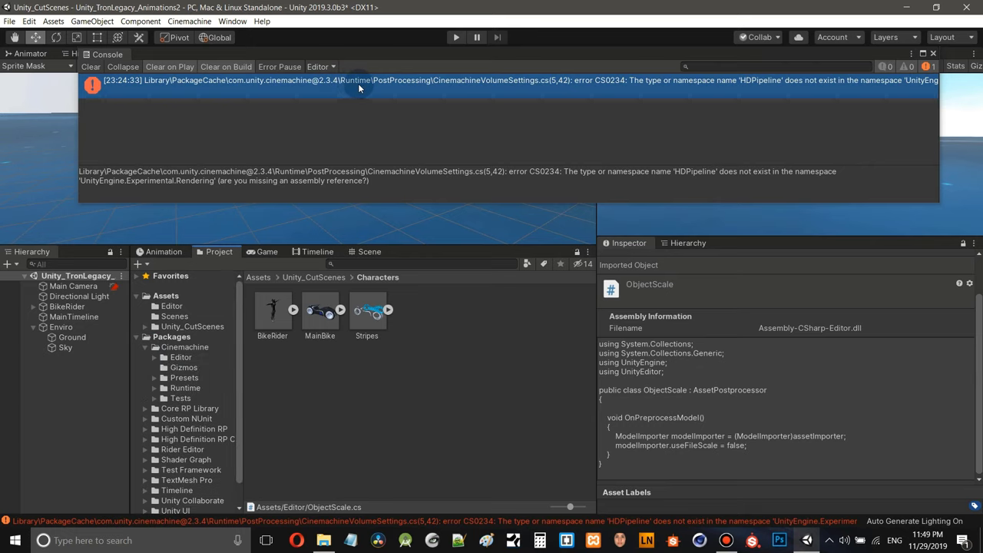
click(154, 388)
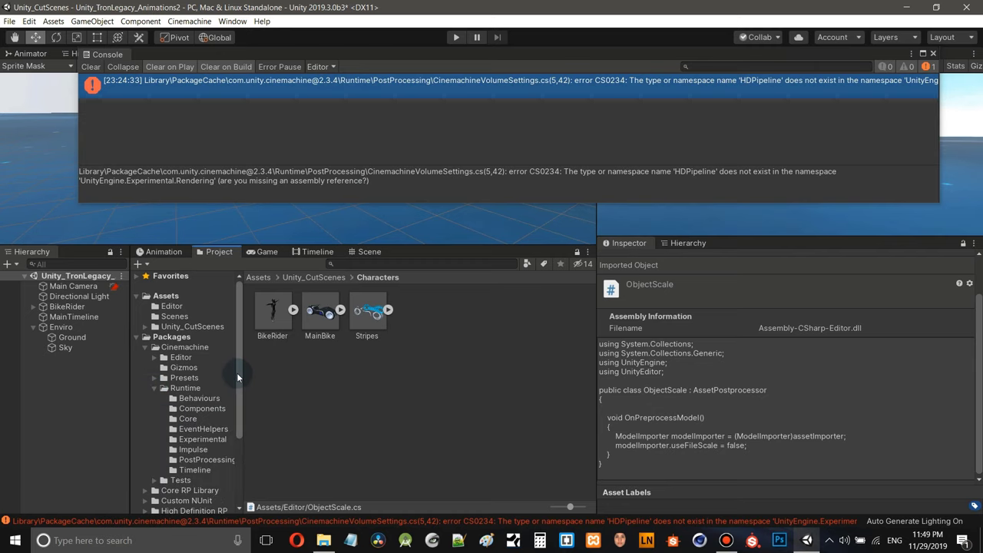
drag(240, 379, 285, 399)
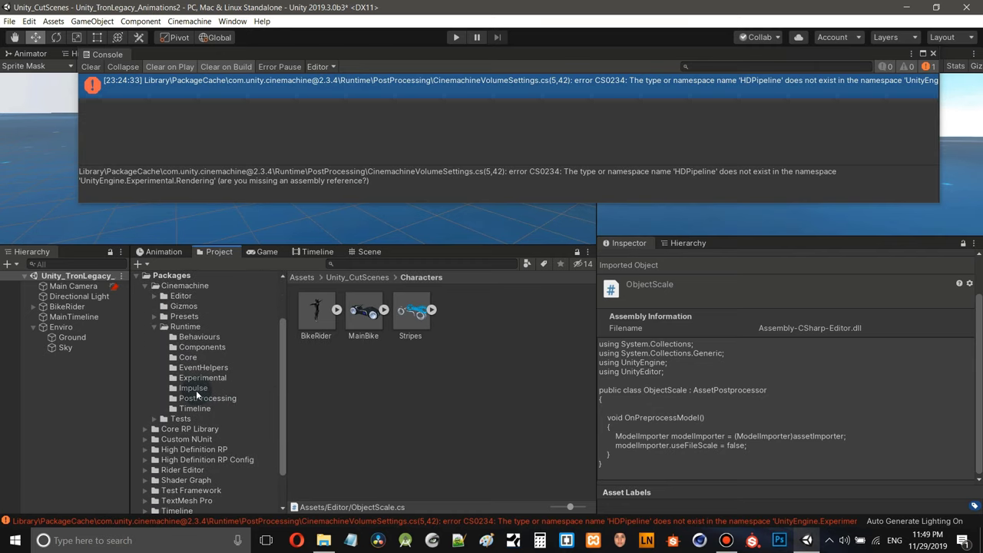
click(196, 397)
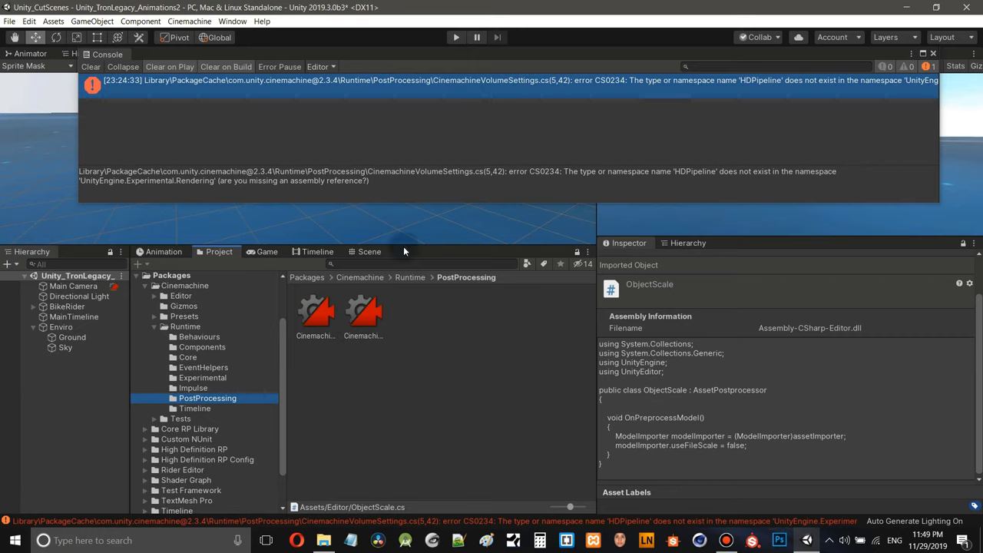
click(374, 305)
key(Left)
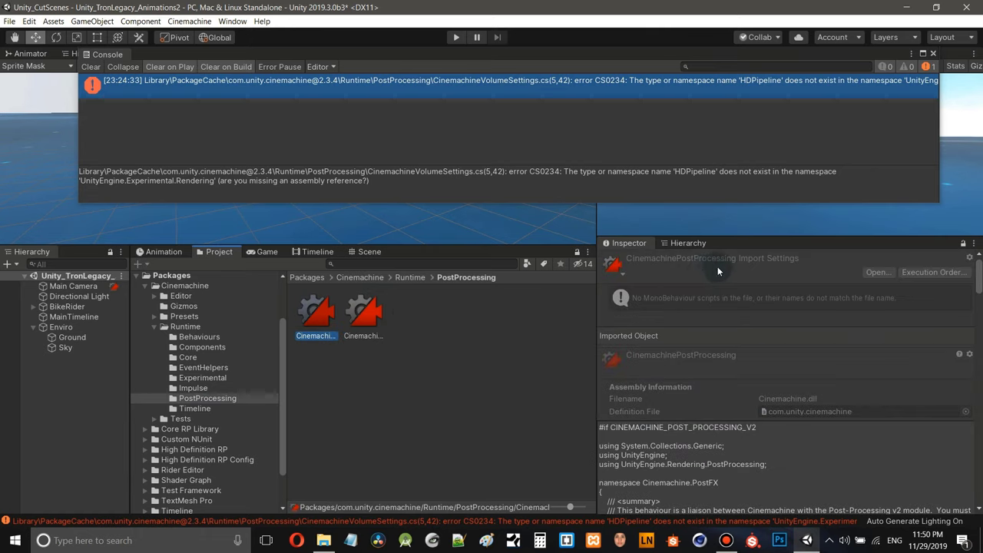
click(364, 316)
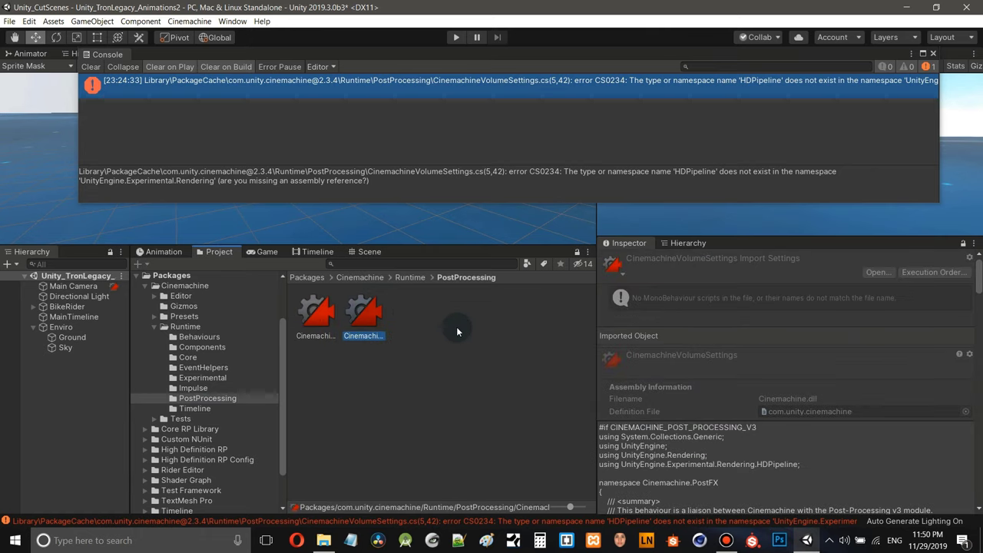
- Open the CinemachineVolumeSettings script in Visual Studio from its context menu
right_click(367, 315)
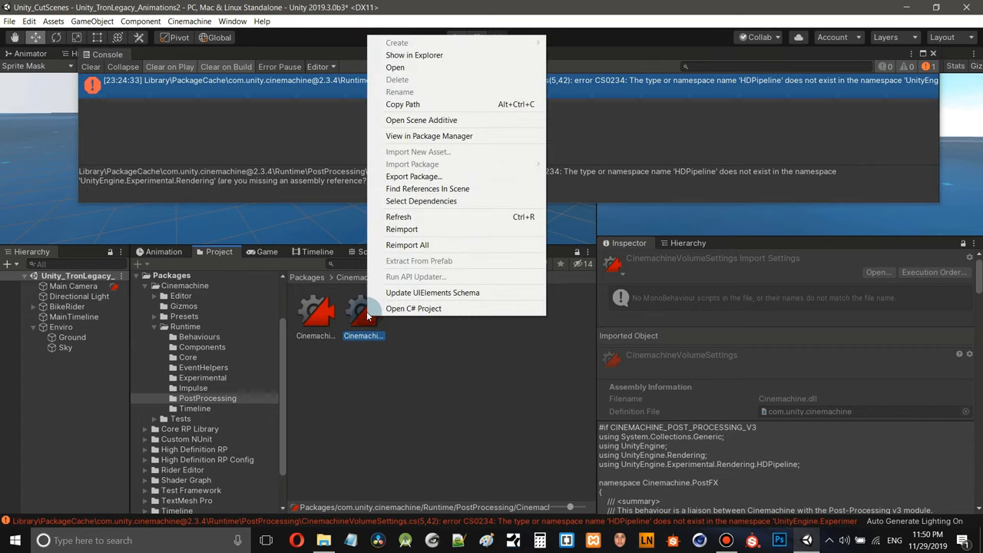
click(408, 67)
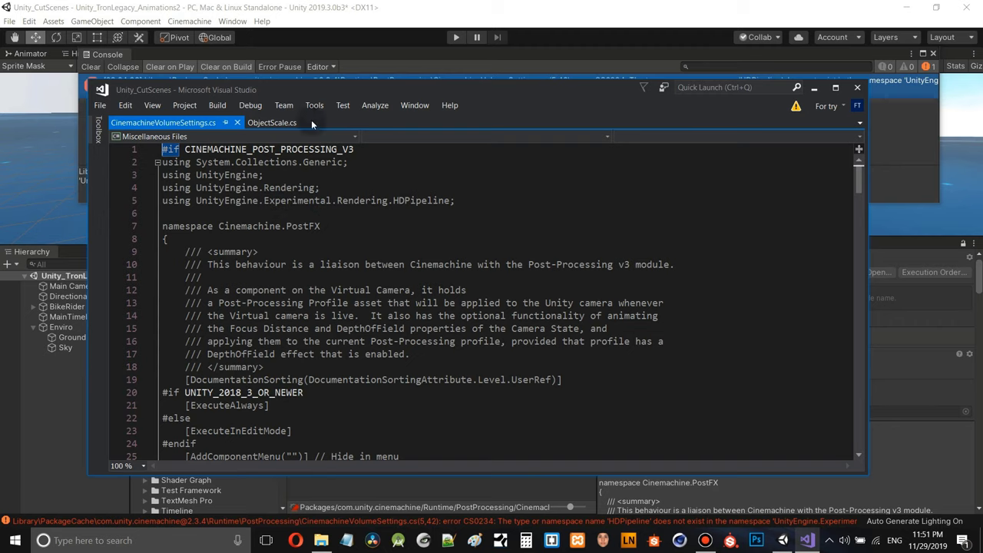
- Change line 5 to 'using UnityEngine.Rendering.HighDefinition;' and Save All
drag(351, 89, 493, 79)
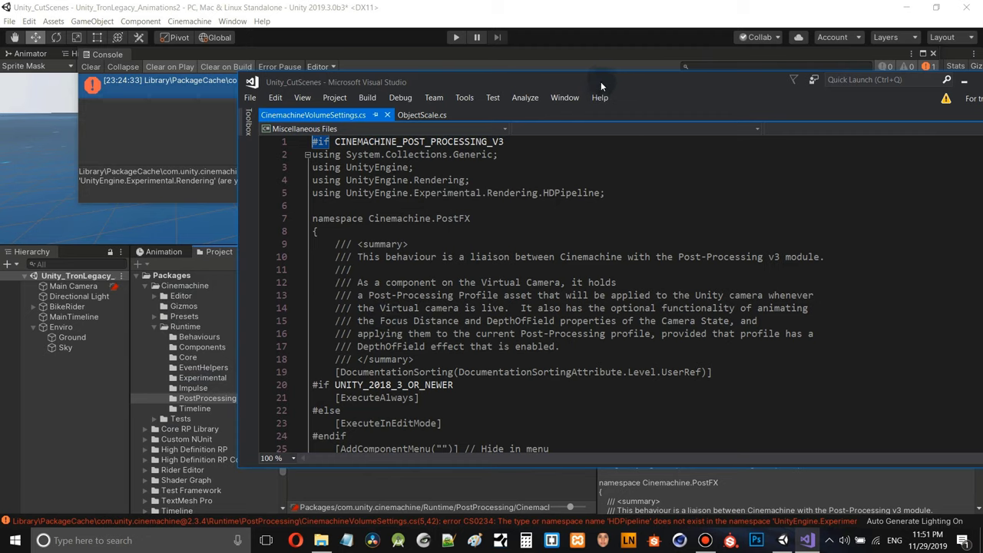
drag(595, 79, 474, 95)
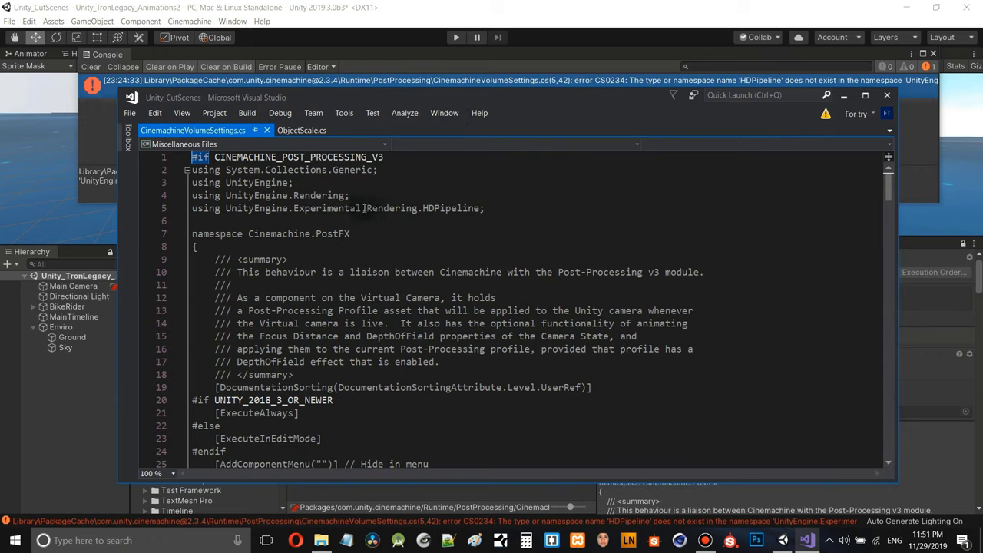
drag(366, 208, 294, 209)
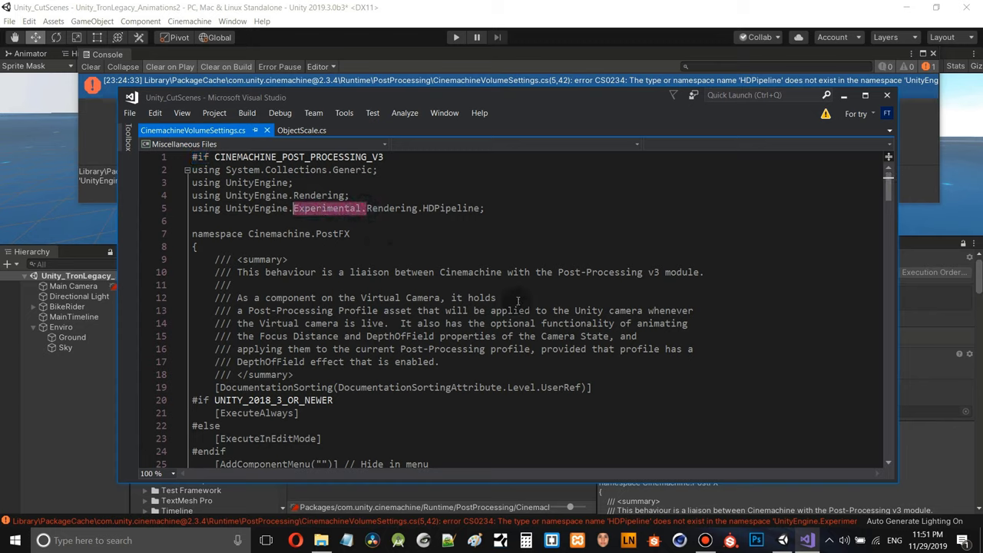
key(Delete)
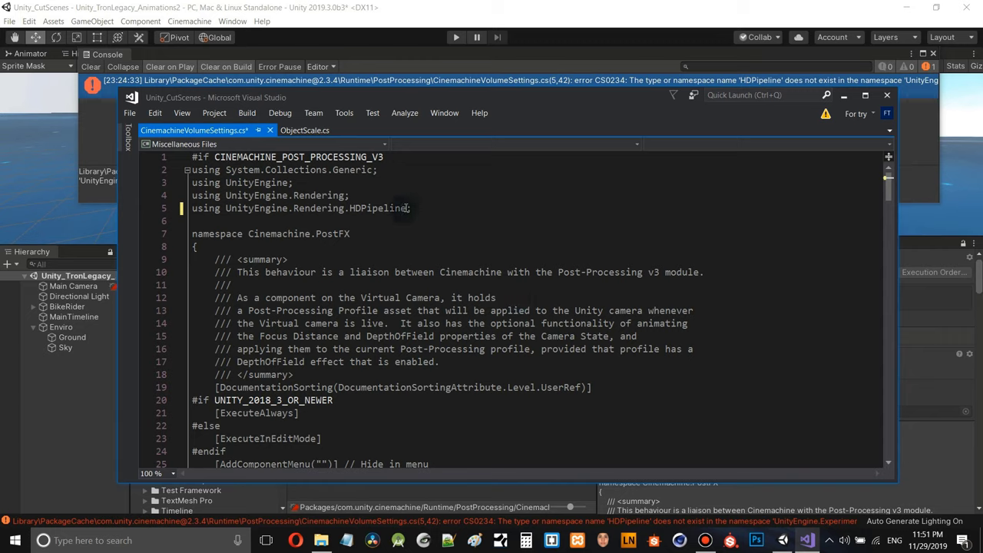
drag(406, 208, 356, 209)
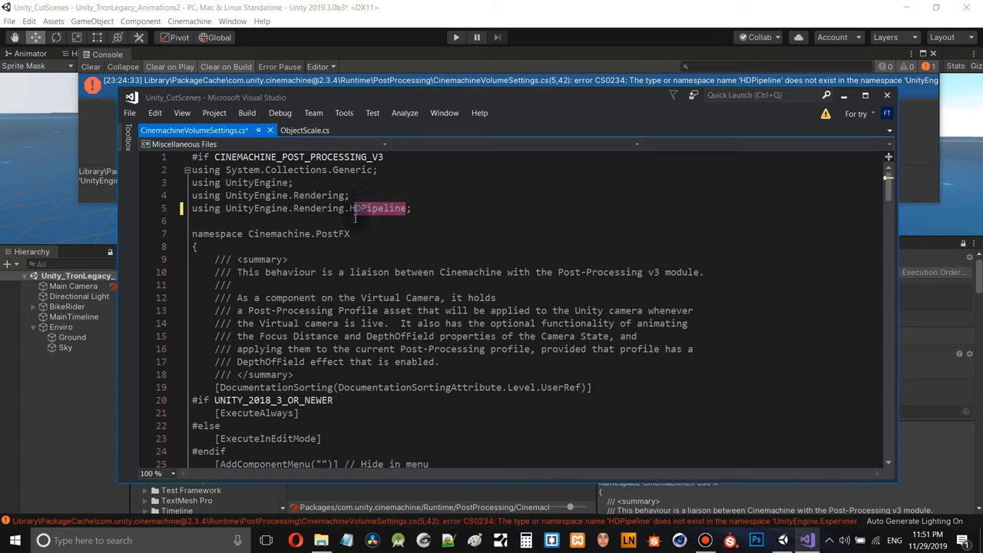
key(Left)
text(igh)
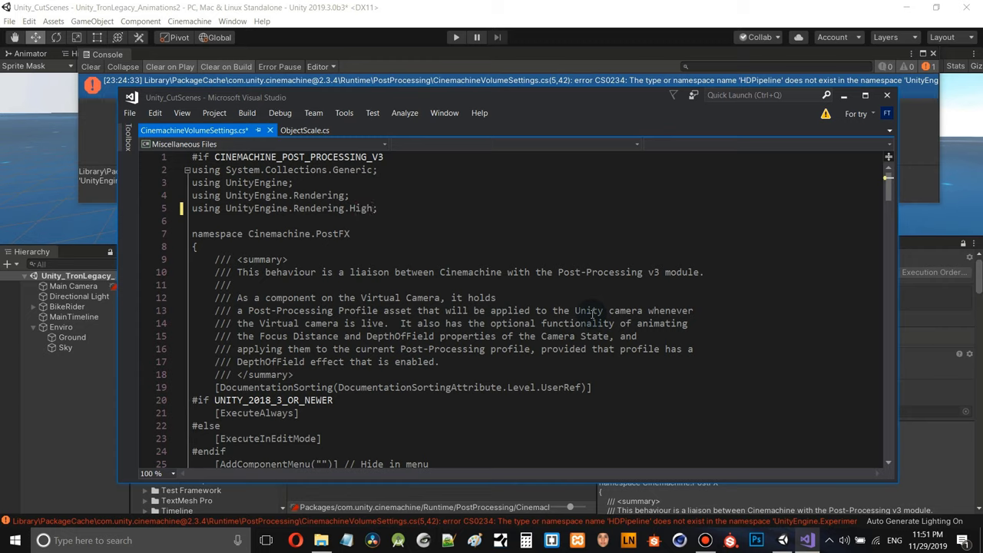
text(Definiton)
key(BackSpace)
key(BackSpace)
text(ion)
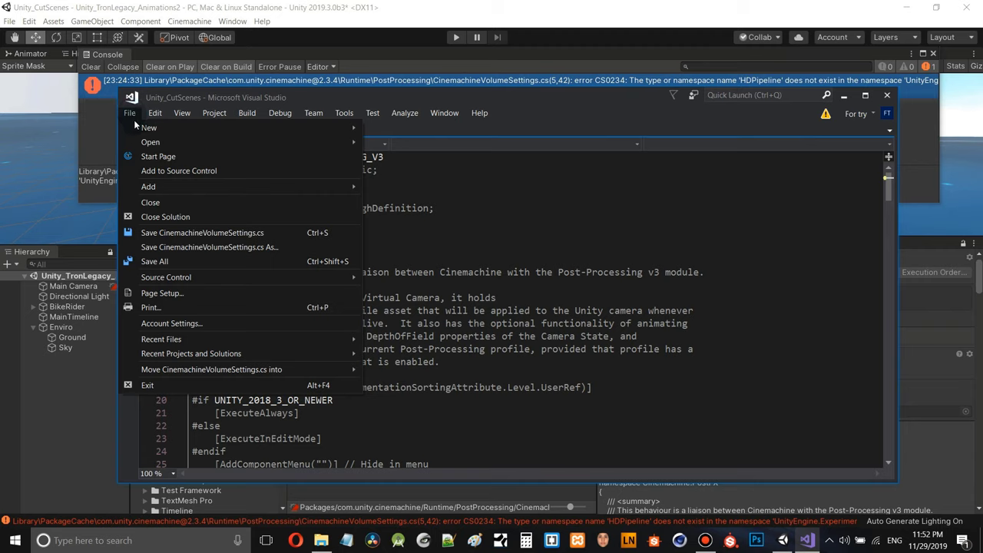
click(158, 262)
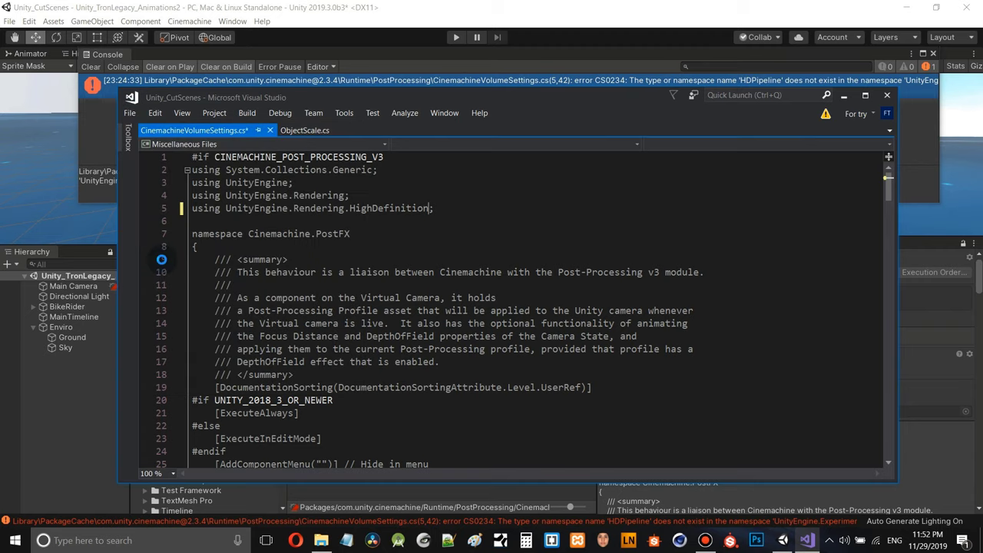
click(711, 11)
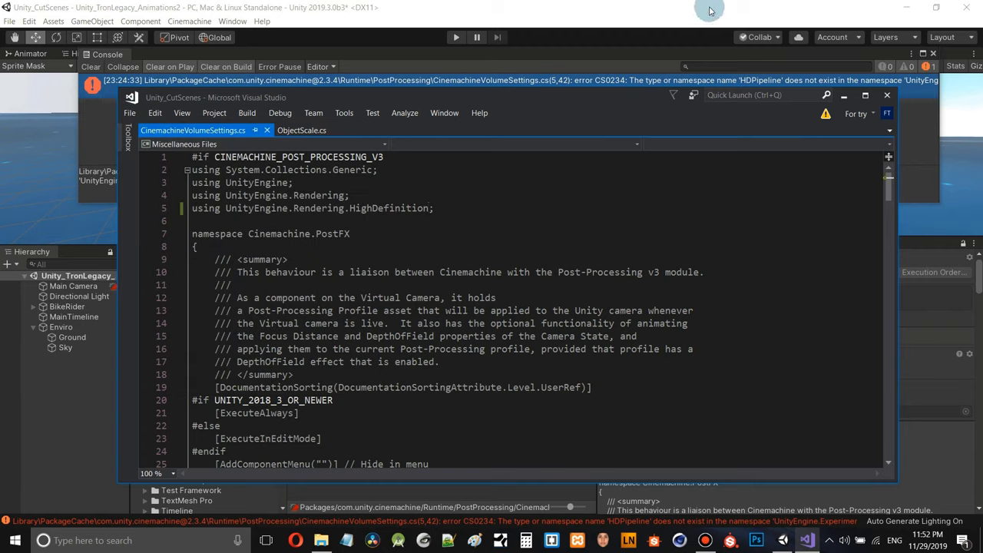
- Return to Unity and select CinemachineVolumeSettingsEditor in Cinemachine's Editor/PostProcessing folder
click(711, 9)
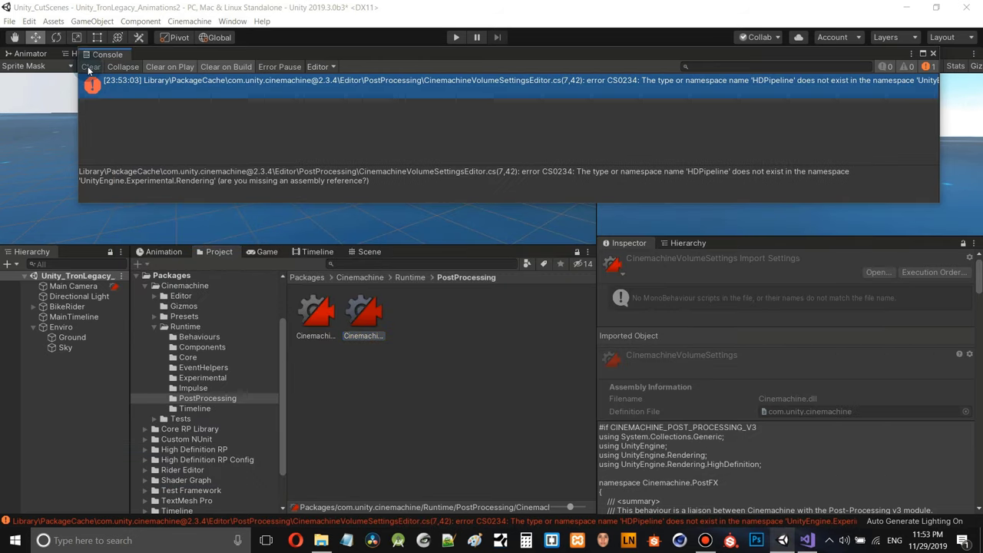
click(504, 143)
click(155, 327)
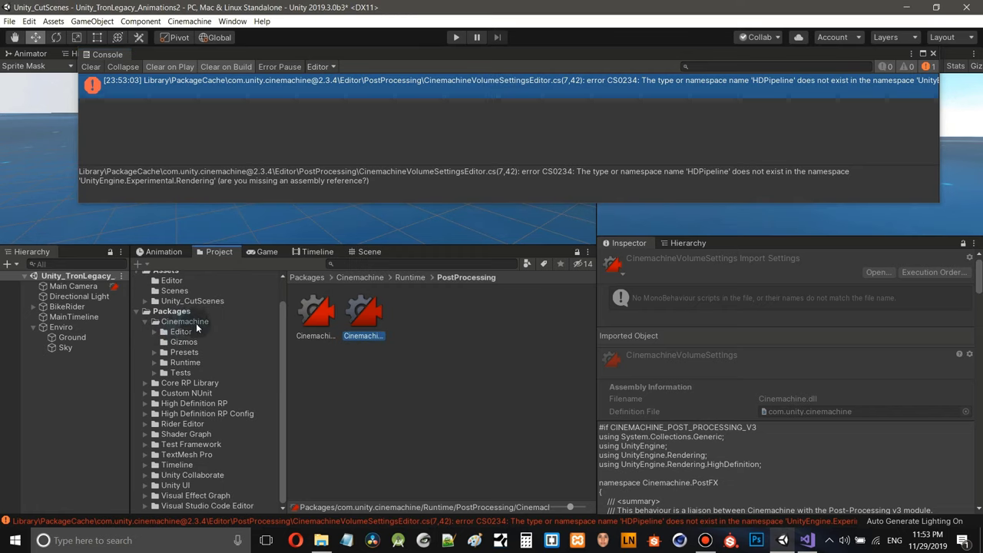
click(154, 331)
click(192, 394)
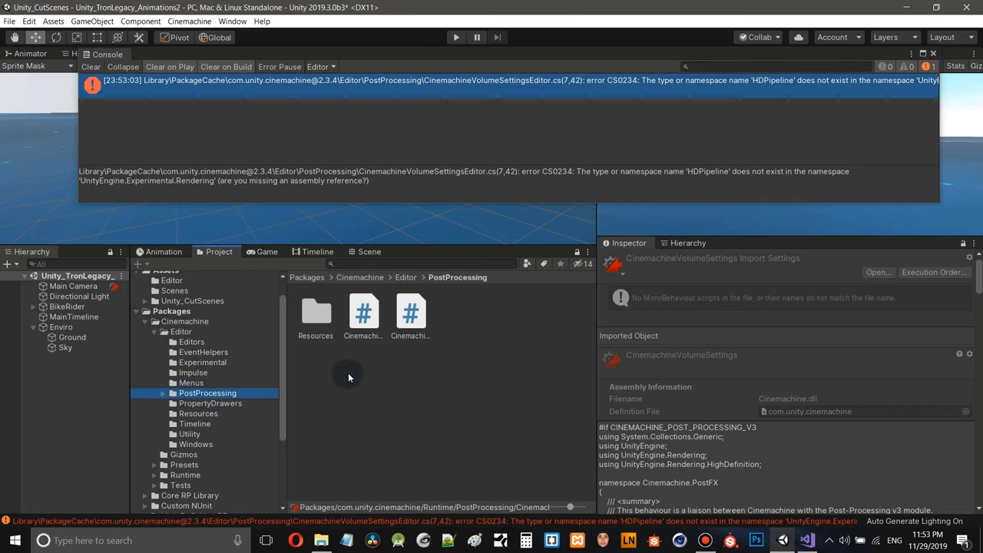
click(409, 318)
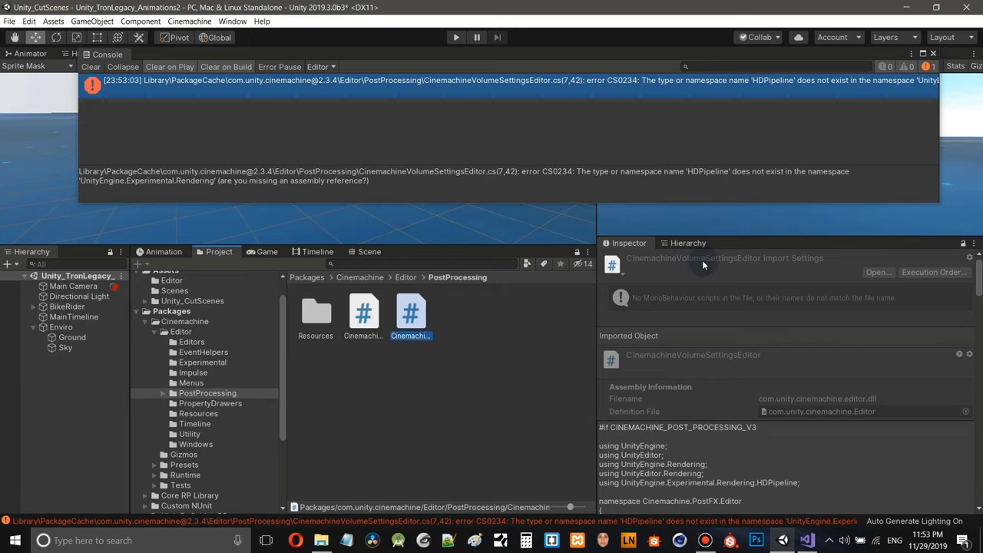
right_click(415, 315)
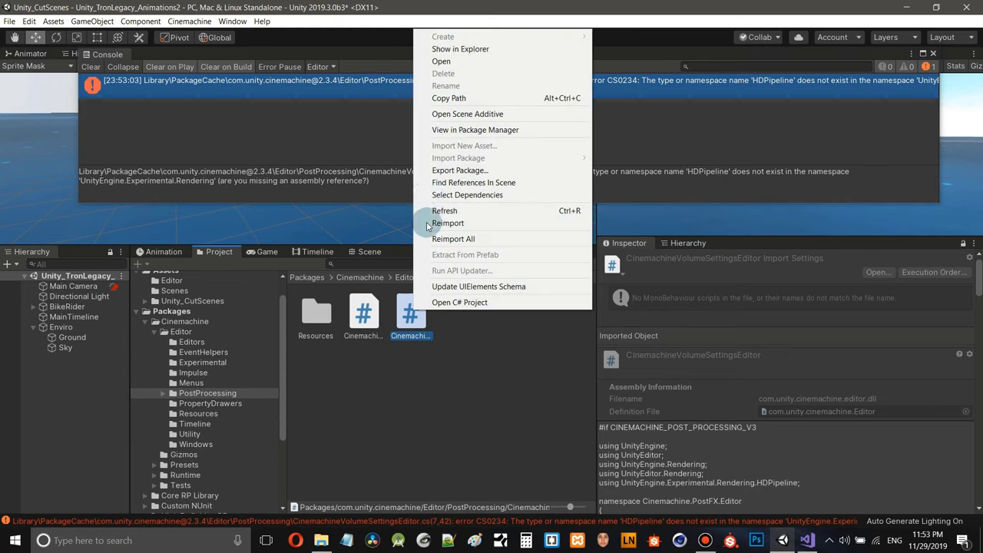
- Open the editor script and copy the HighDefinition using line from CinemachineVolumeSettings.cs
click(450, 62)
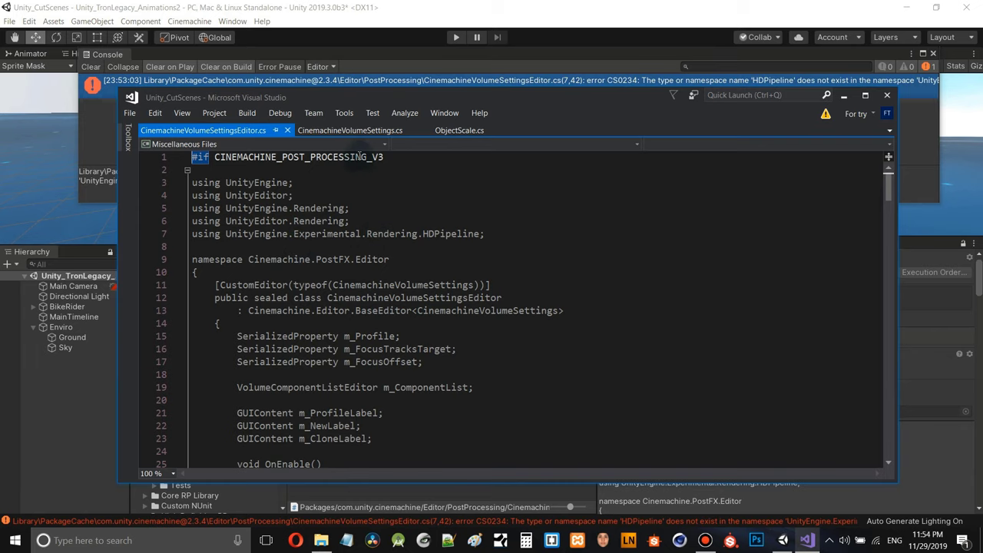
click(350, 130)
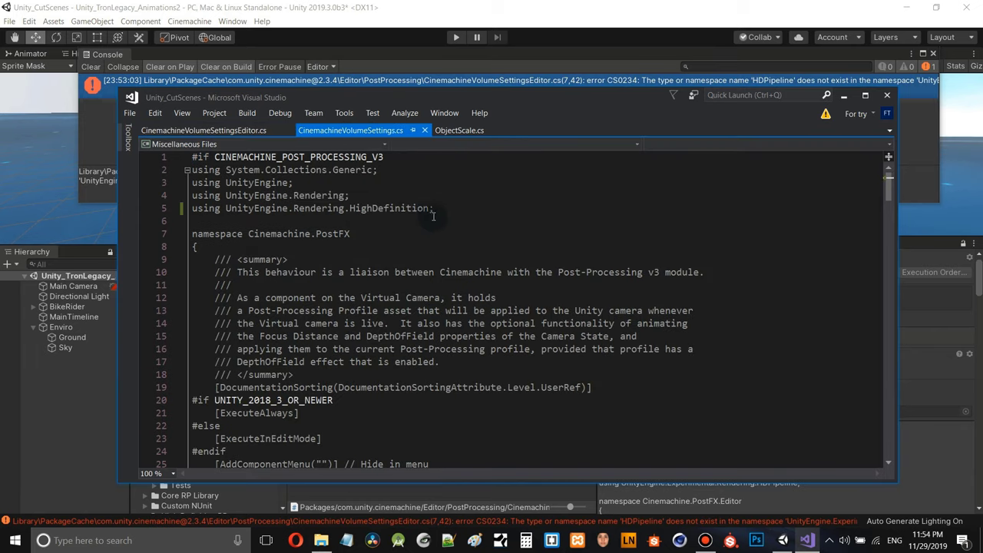
drag(435, 208, 195, 214)
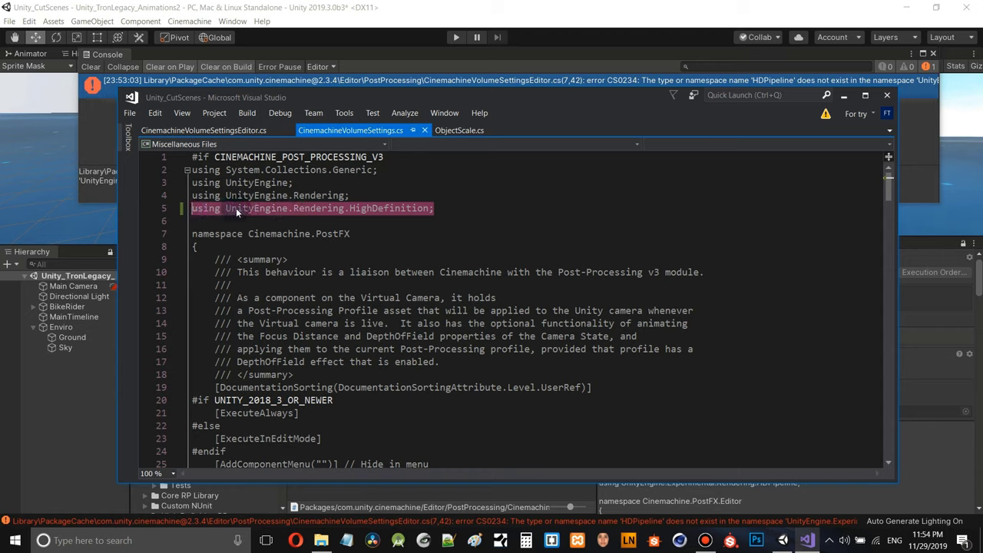
right_click(245, 206)
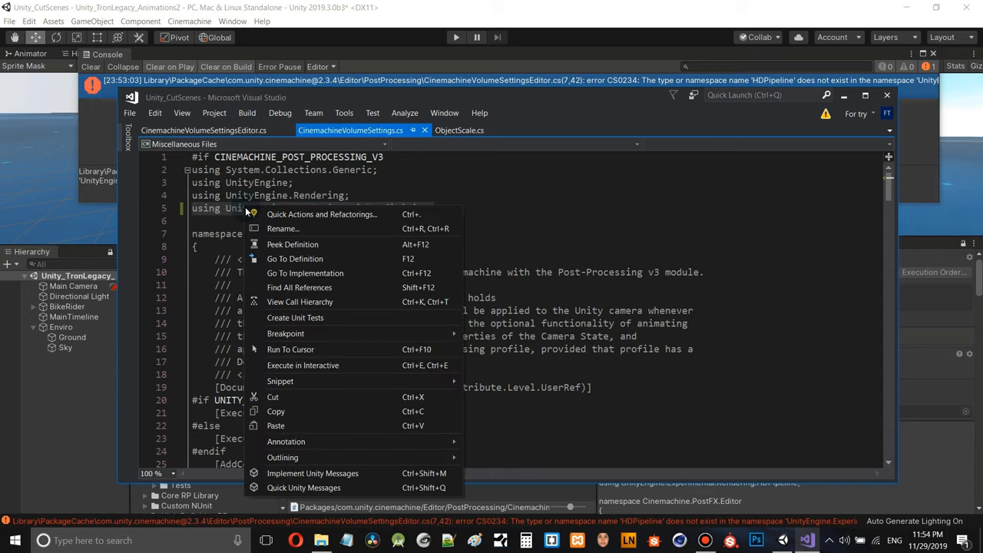
click(308, 411)
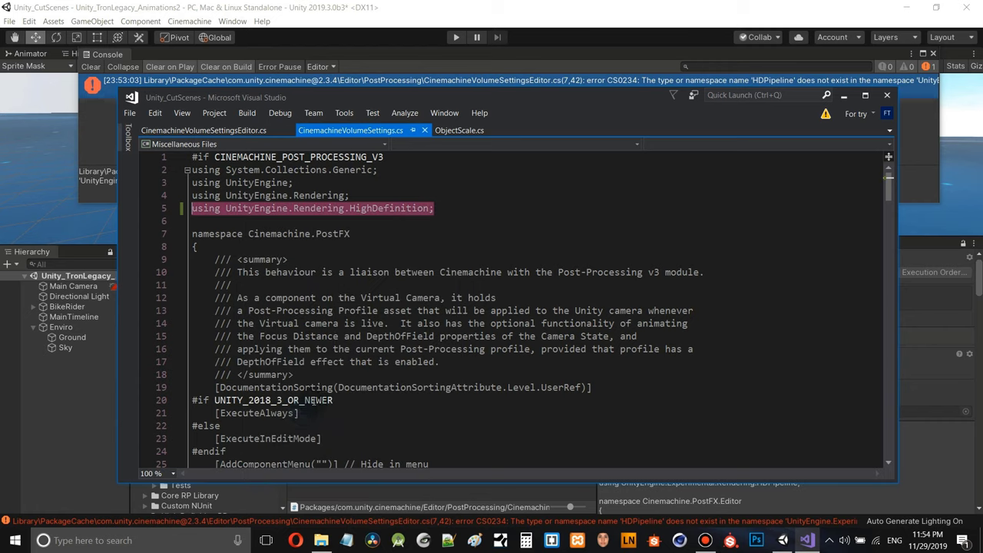
- Paste it over line 7 of CinemachineVolumeSettingsEditor.cs, replacing the HDPipeline using statement
click(205, 131)
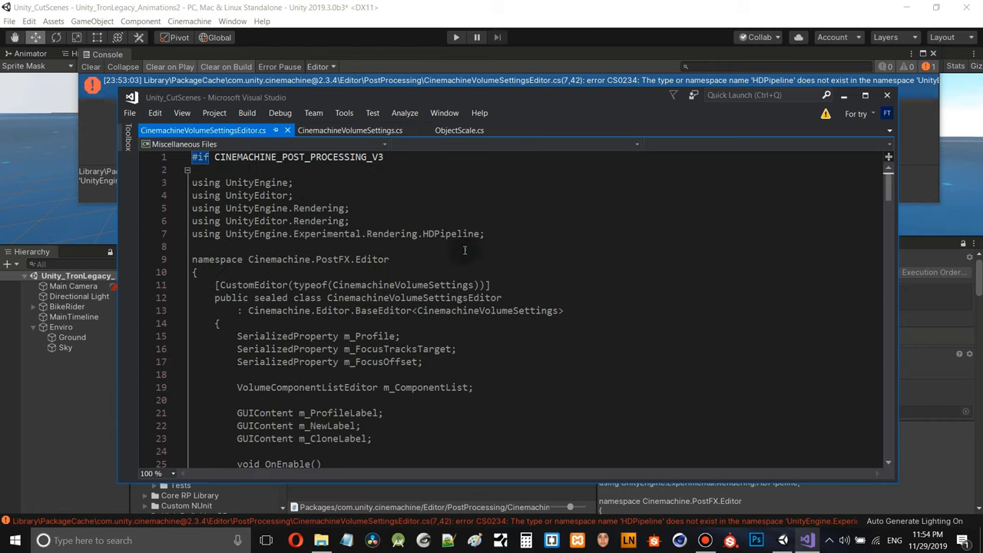
drag(486, 234, 192, 235)
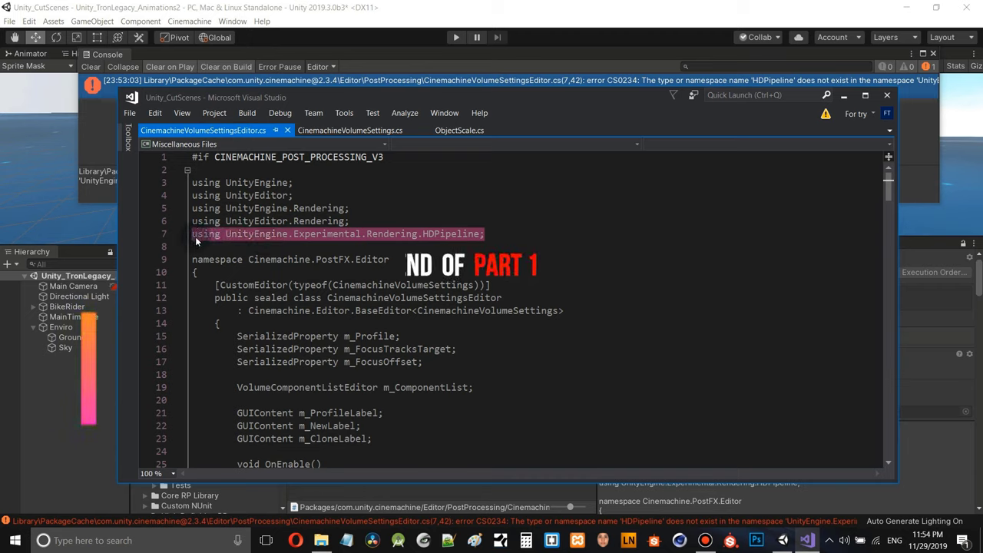
right_click(202, 235)
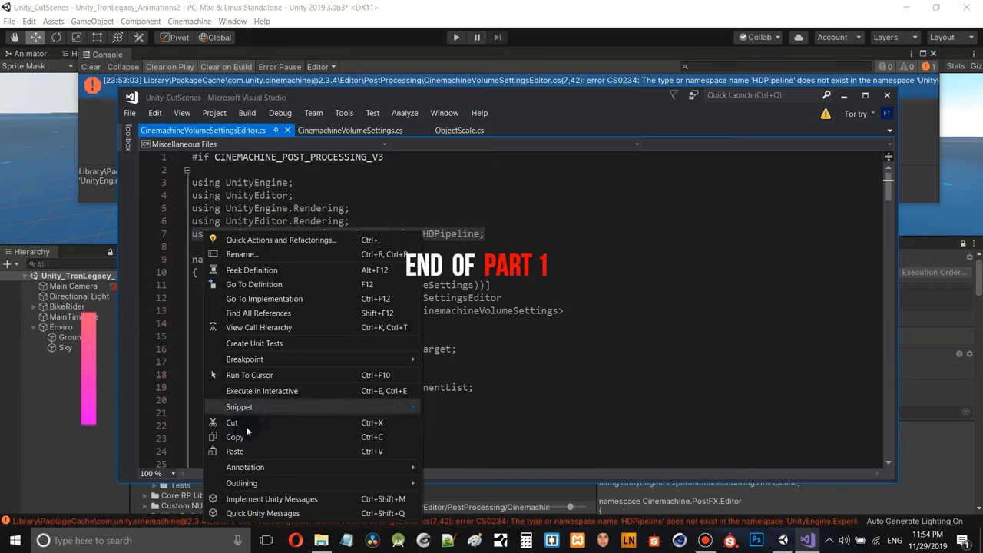
click(235, 451)
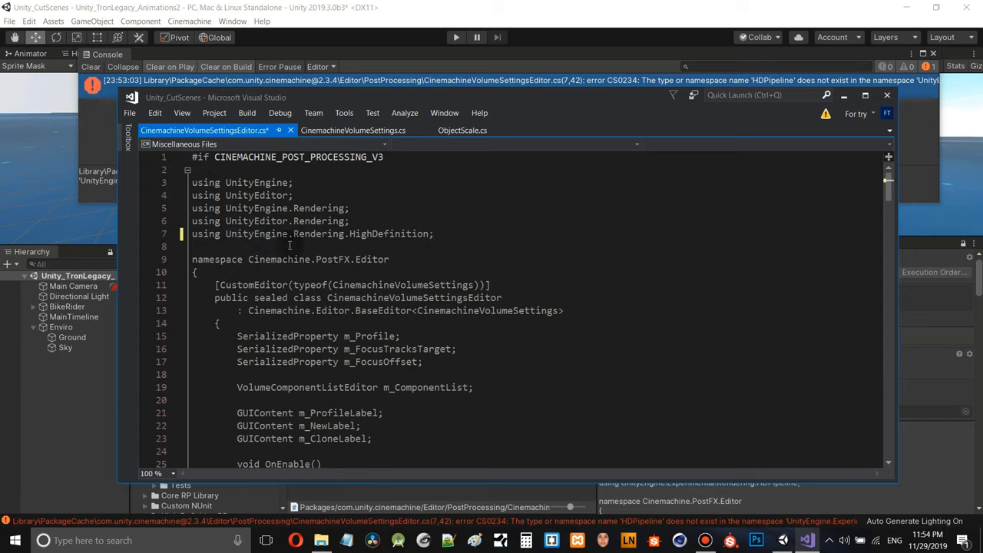
key(alt+Tab)
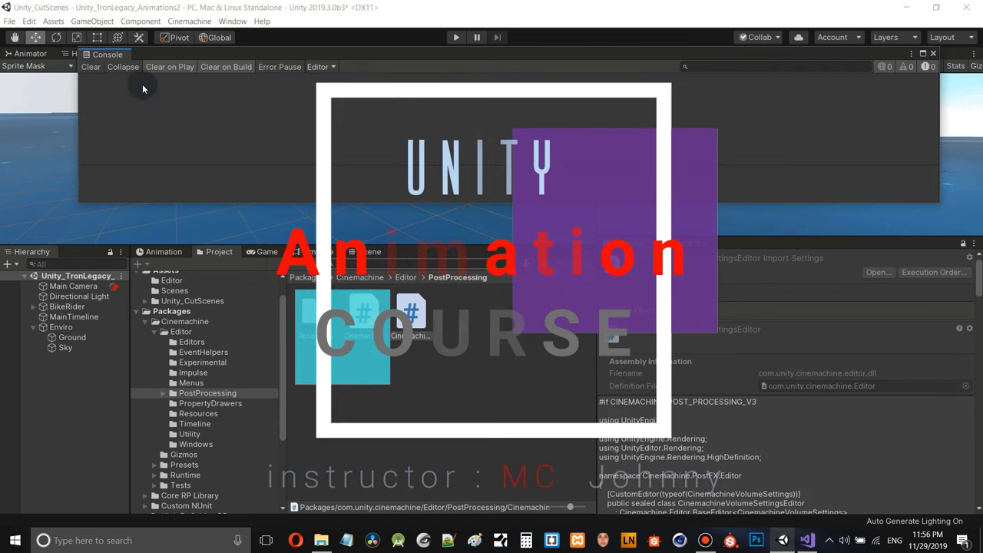
- Close the empty Console, return to the Characters folder and enlarge the Scene view
click(934, 54)
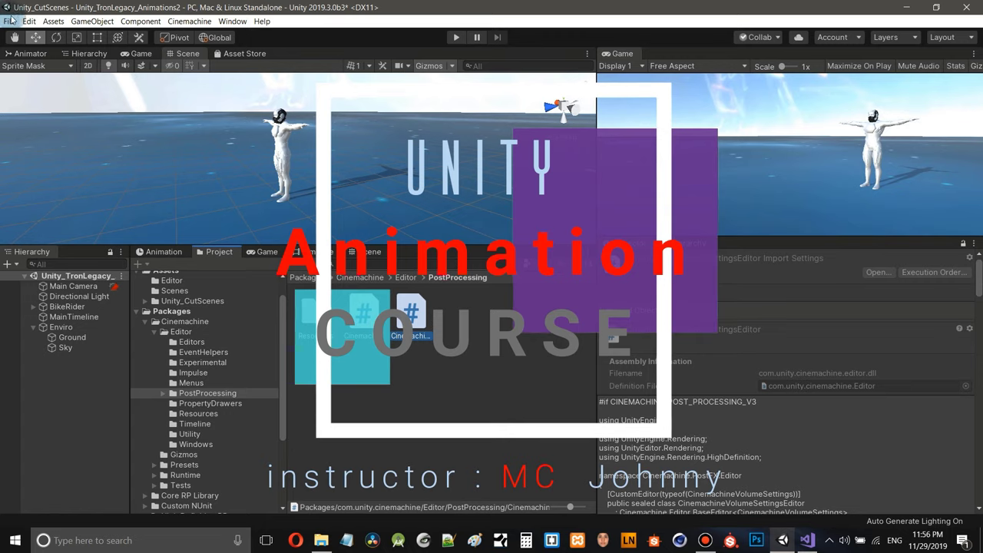
click(29, 21)
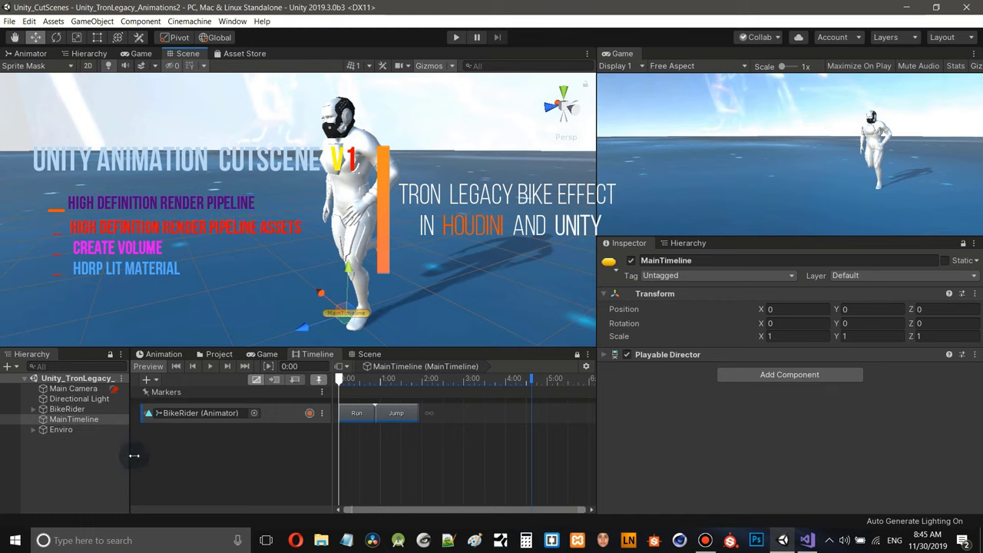
click(218, 355)
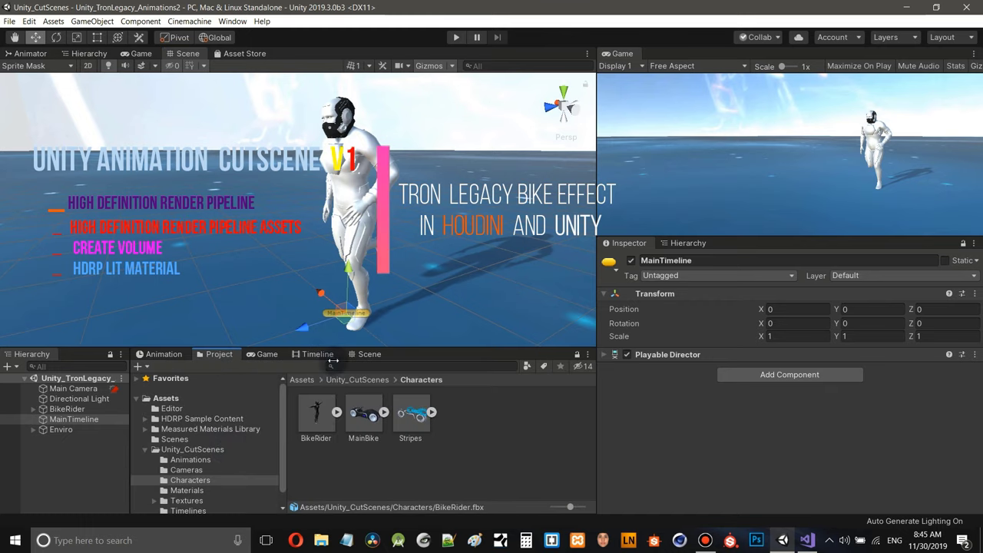
drag(398, 346, 403, 251)
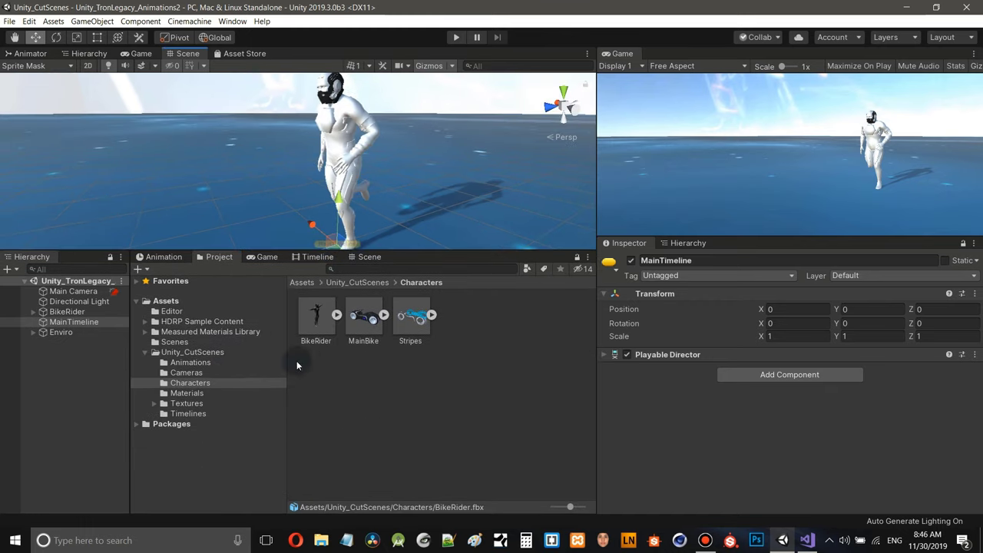
click(136, 425)
scroll(239, 434, down, 2)
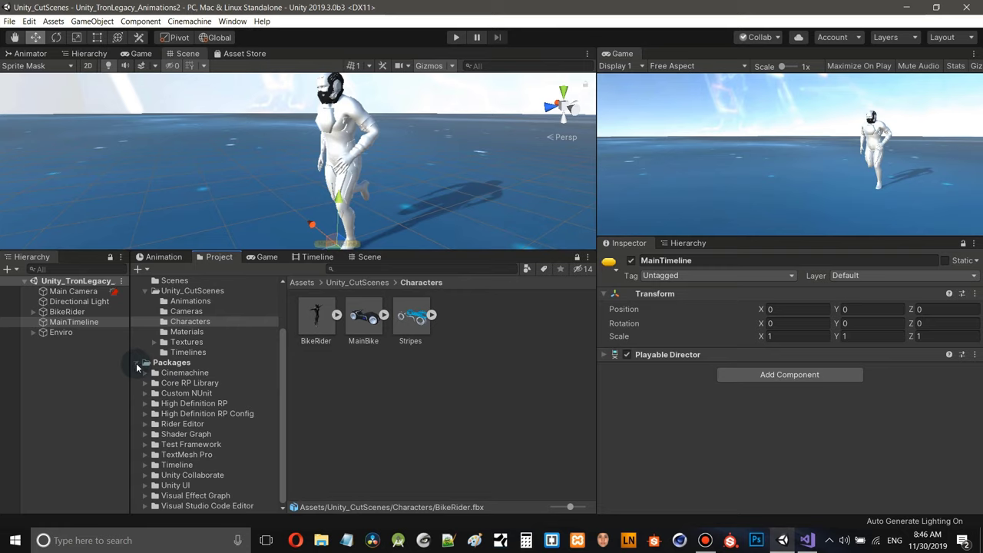
click(145, 362)
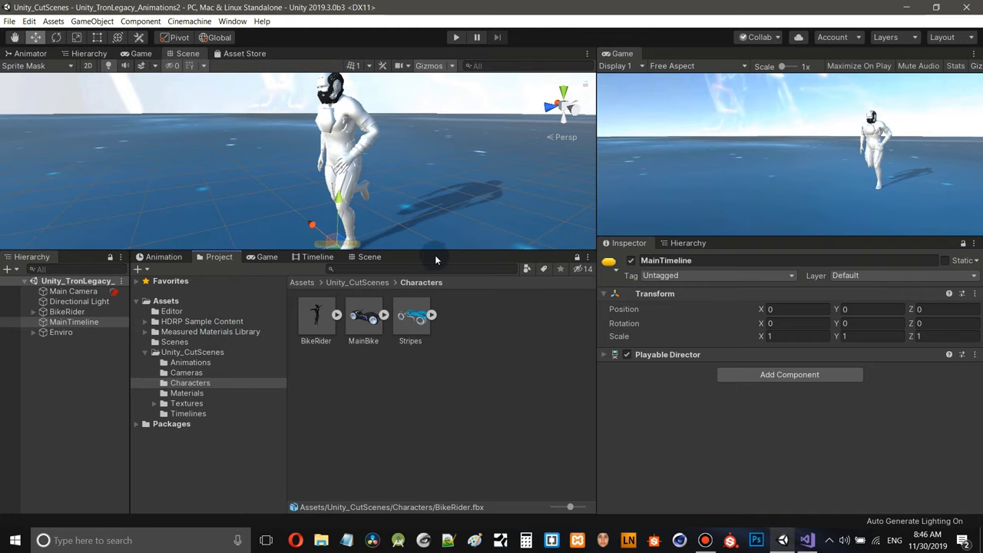
drag(441, 252, 441, 316)
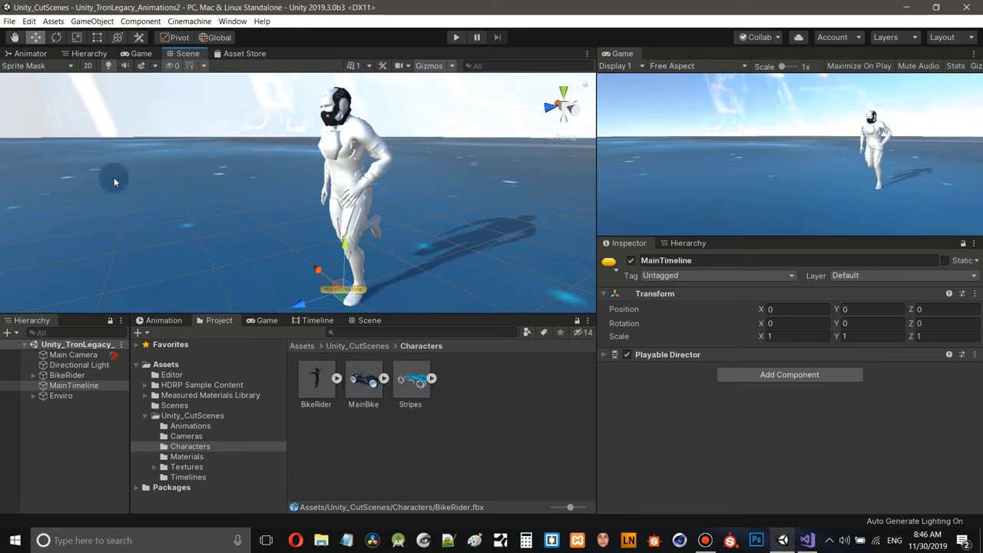
click(31, 21)
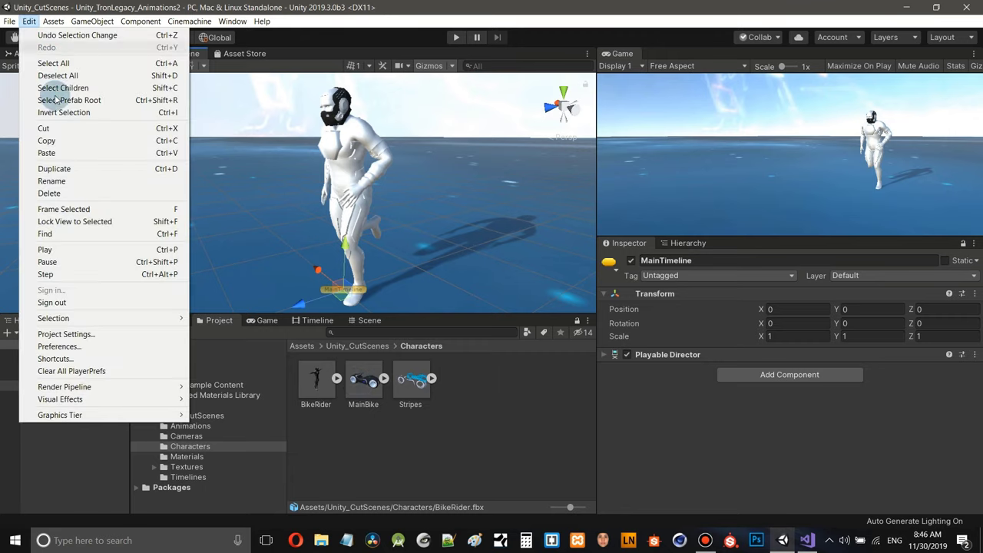
click(77, 335)
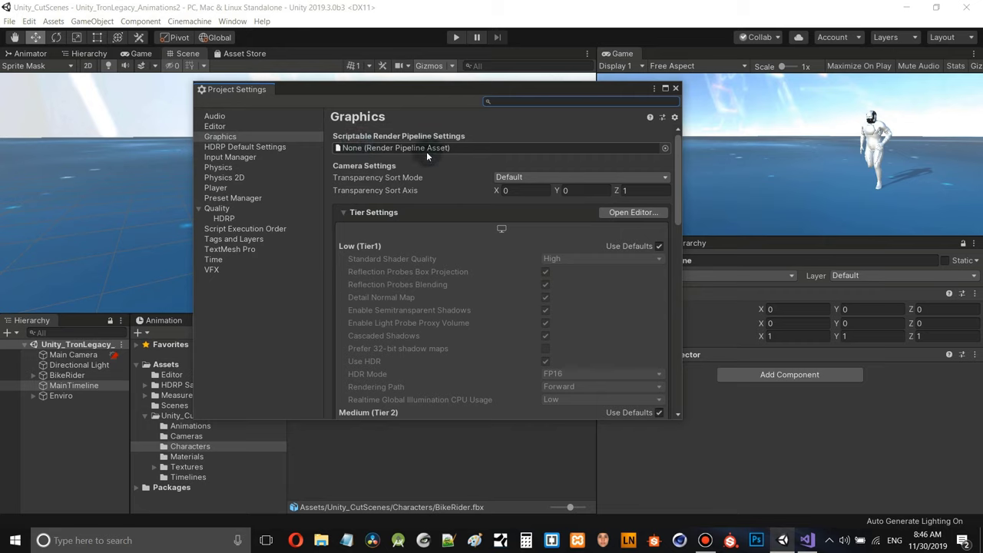
click(236, 139)
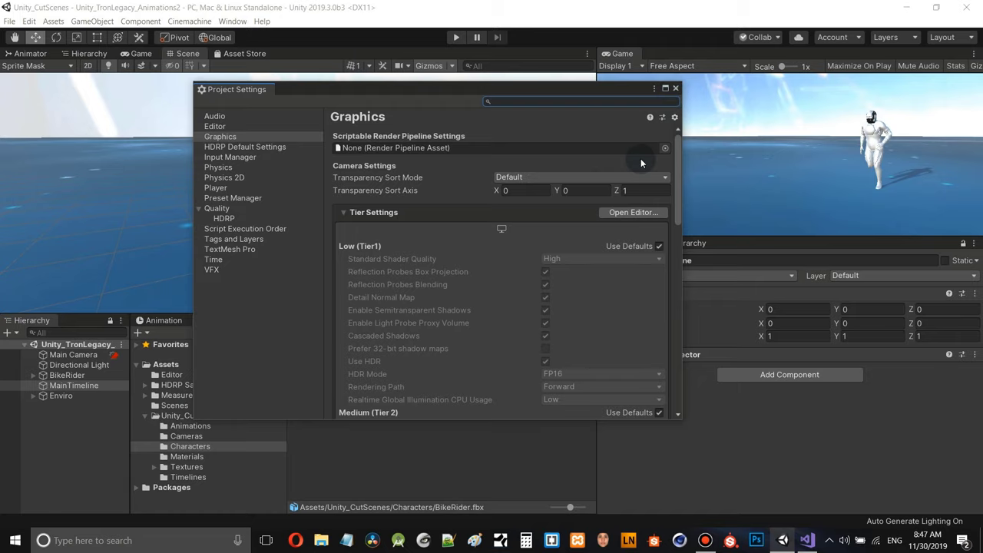
click(664, 149)
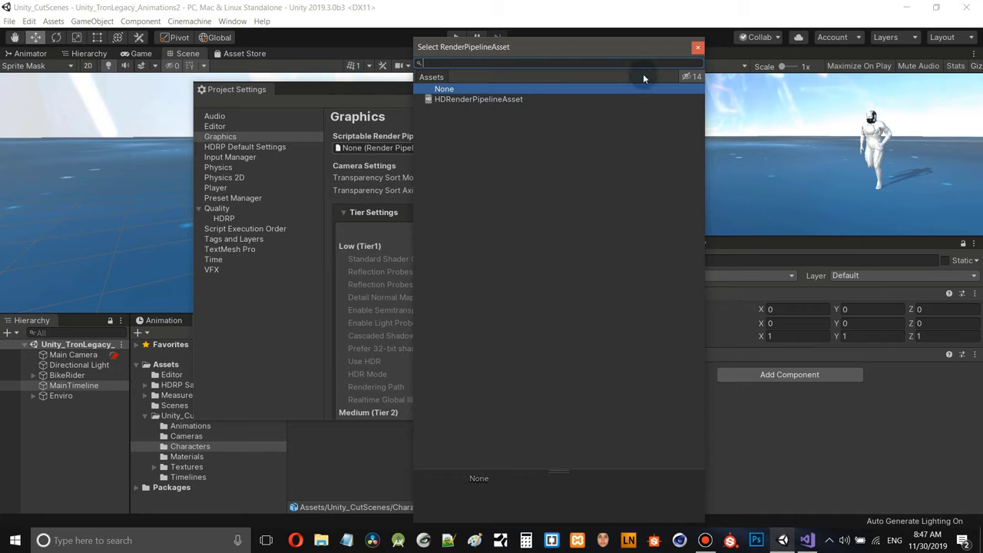
click(698, 52)
click(687, 89)
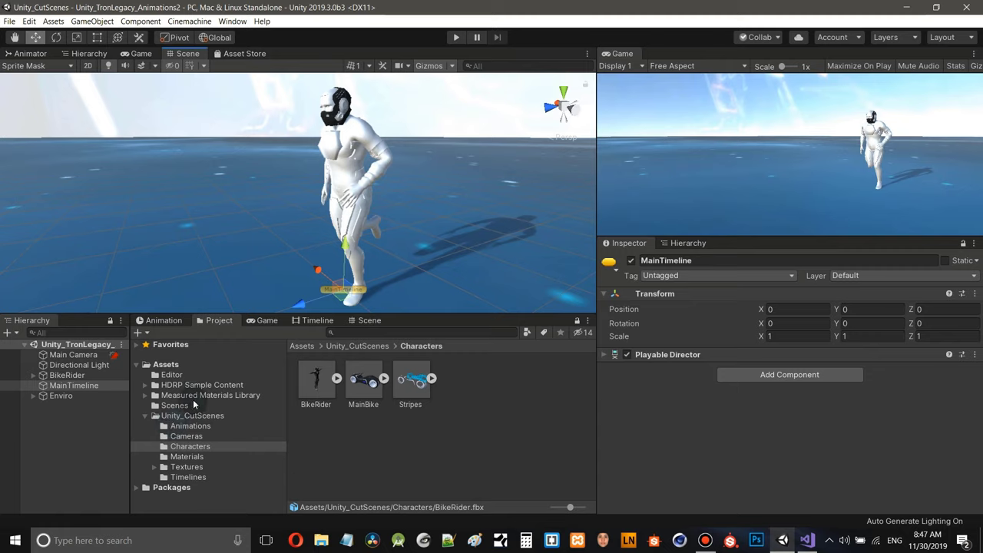
- Open the Create menu in the Characters folder and dismiss it without creating anything
click(336, 448)
right_click(336, 447)
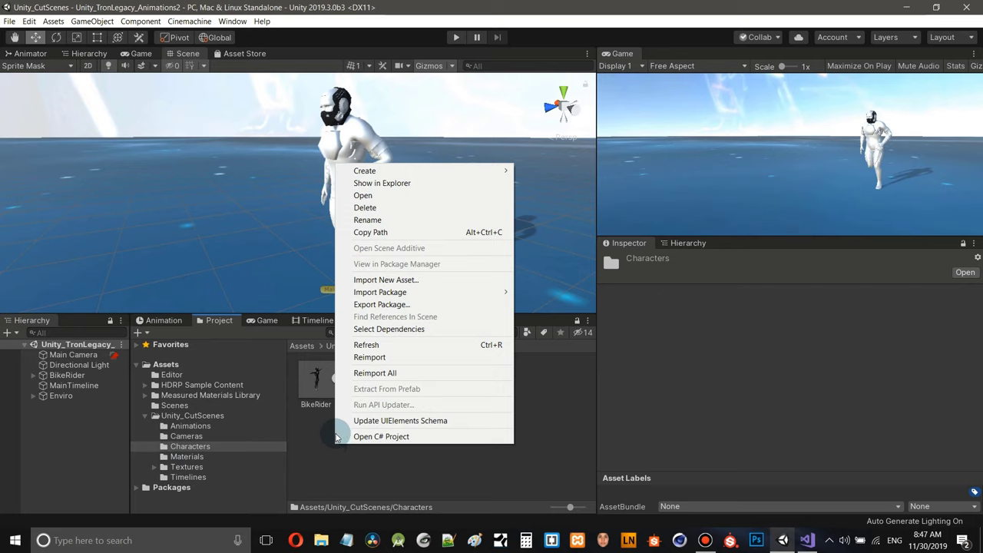
mouse_move(428, 171)
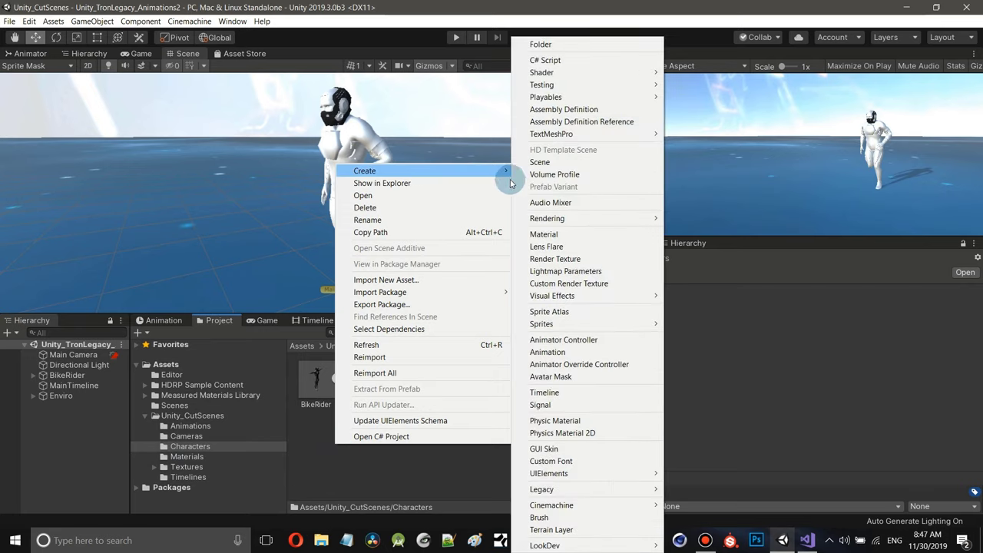
mouse_move(625, 219)
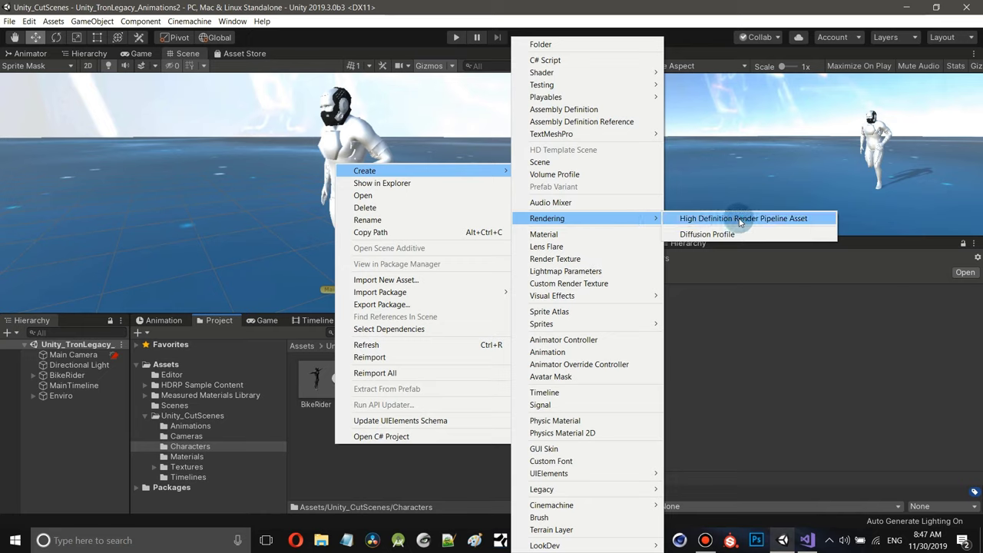
click(411, 476)
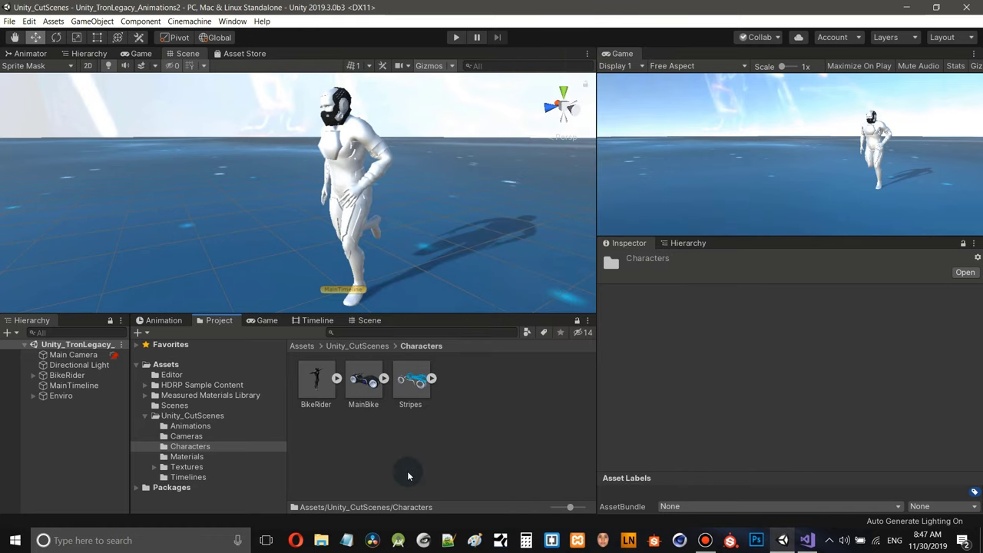
- Select HDRenderPipelineAsset in Measured Materials Library's HDRP STACKLIT Sample Scene/VolumeSettings folder
click(207, 397)
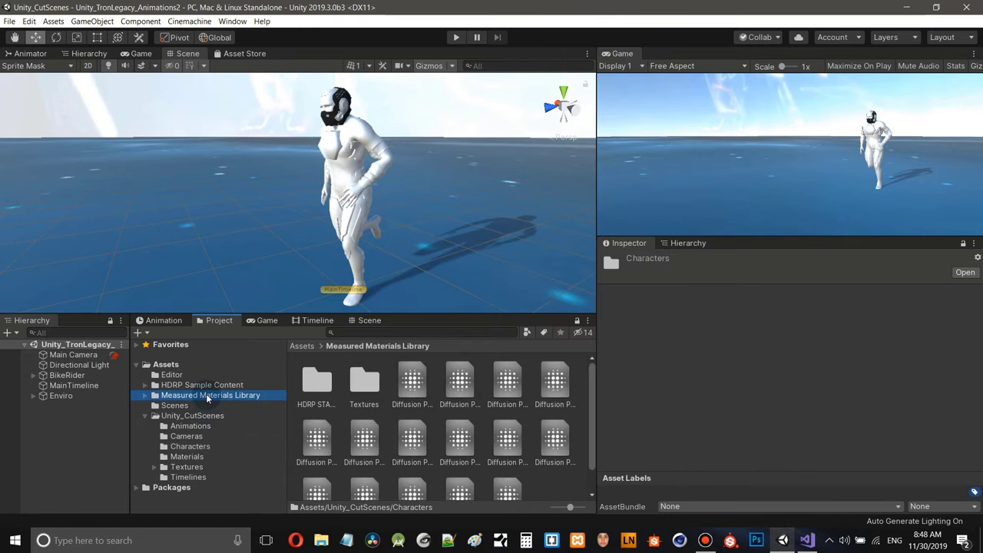
click(146, 395)
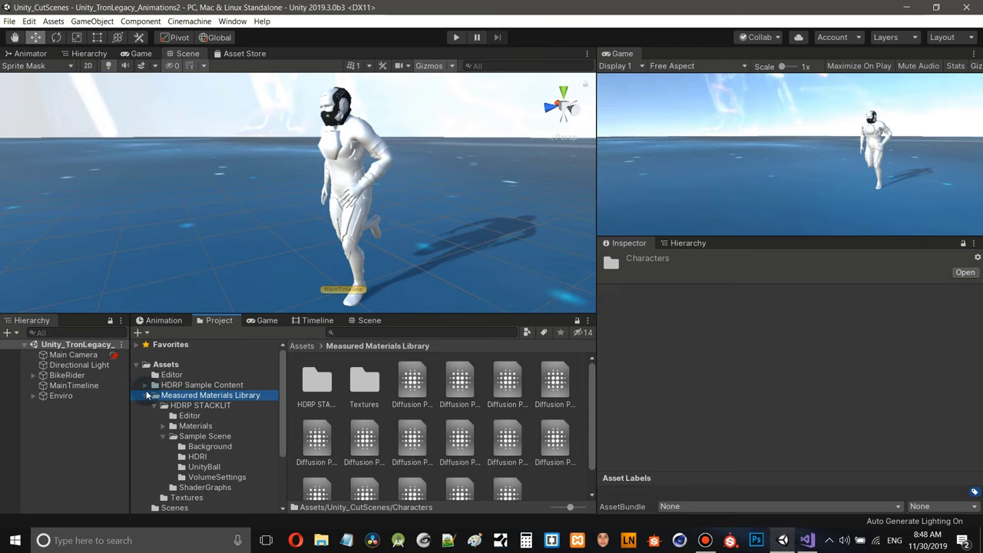
click(218, 477)
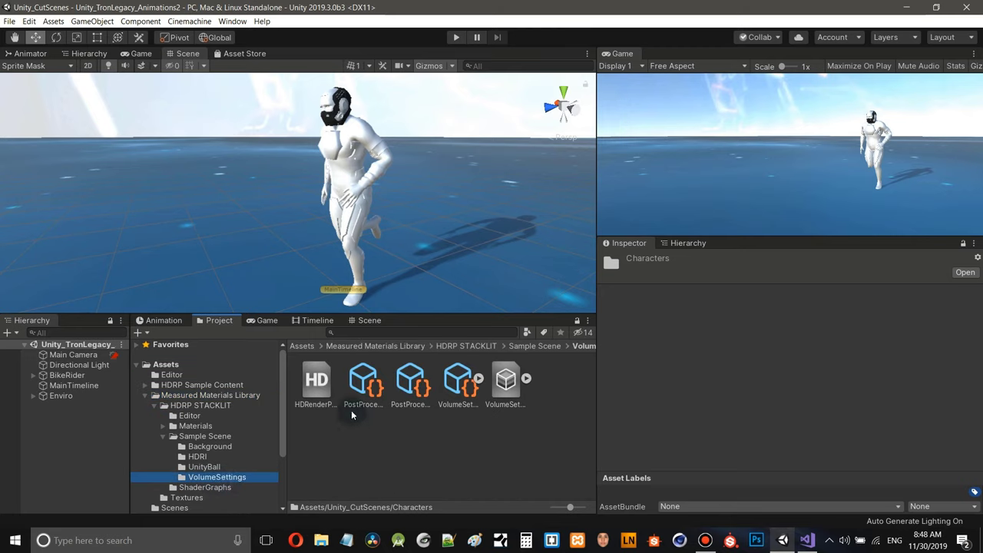
click(312, 385)
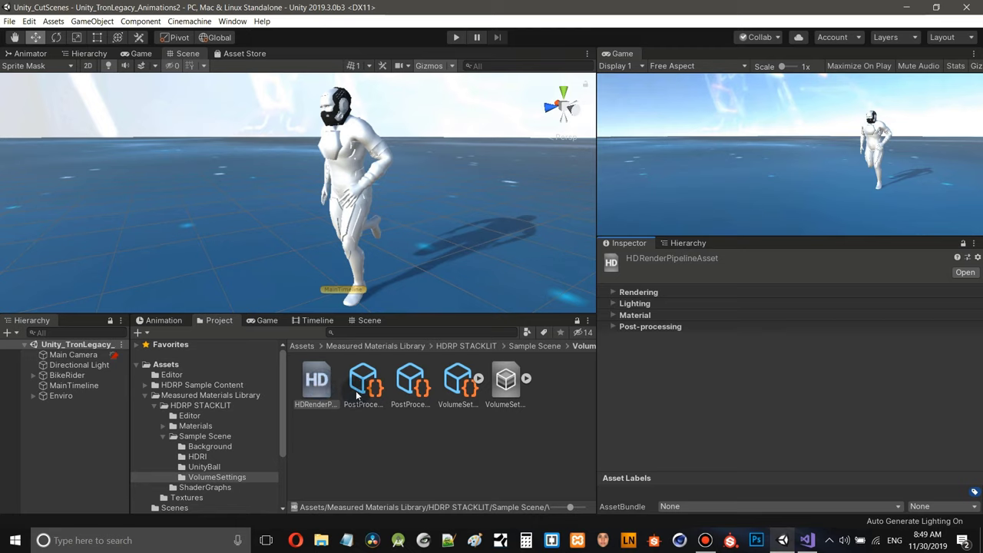
click(437, 135)
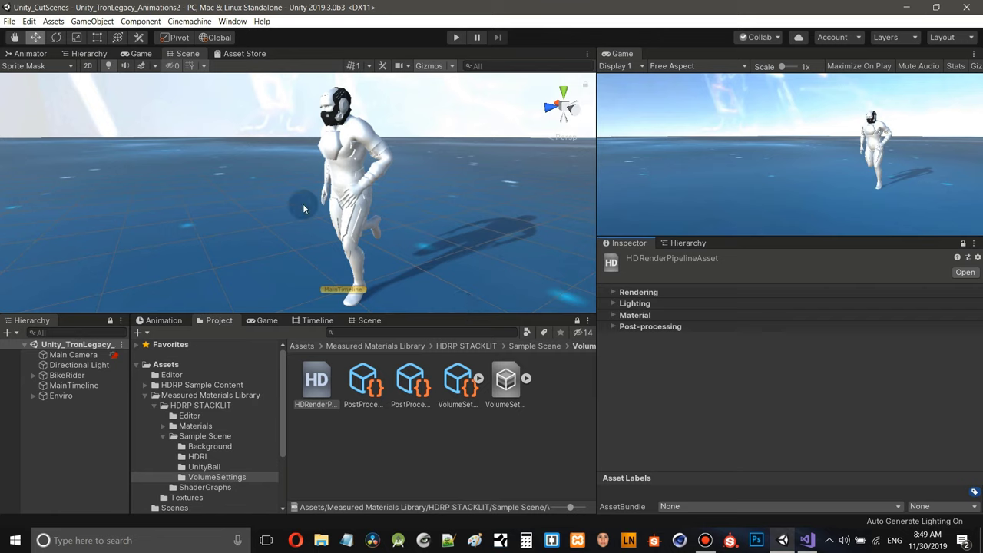
- Assign HDRenderPipelineAsset as the Graphics scriptable render pipeline and close Project Settings
click(29, 22)
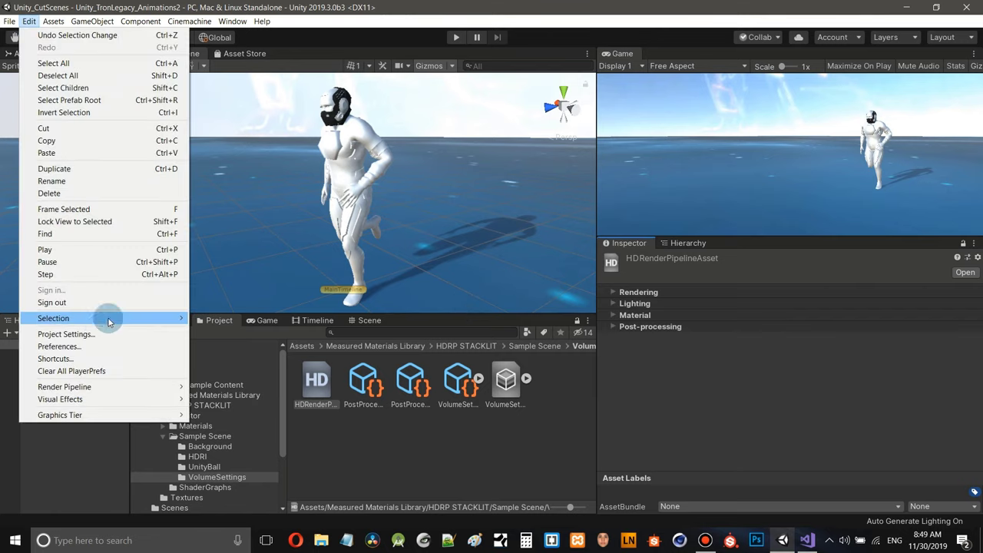
click(96, 336)
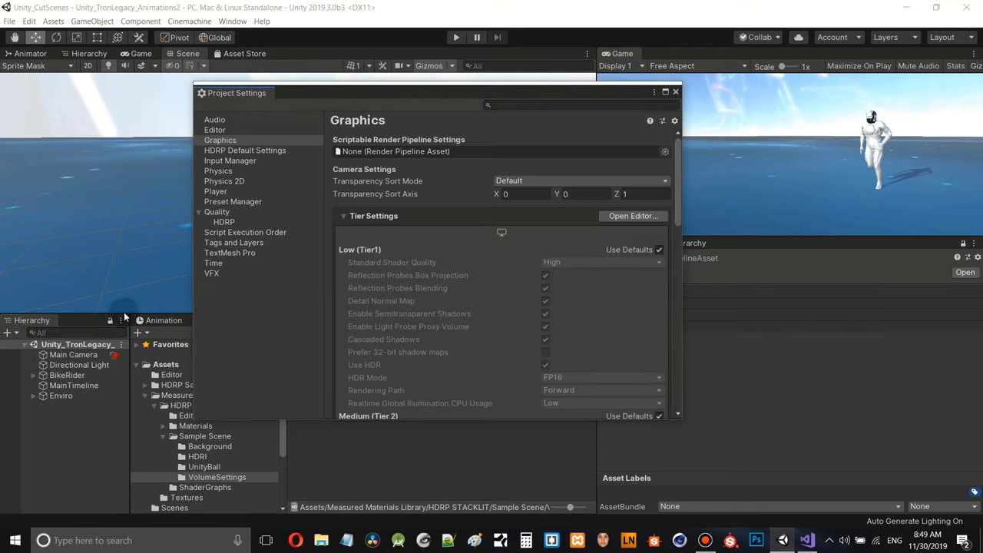
click(664, 149)
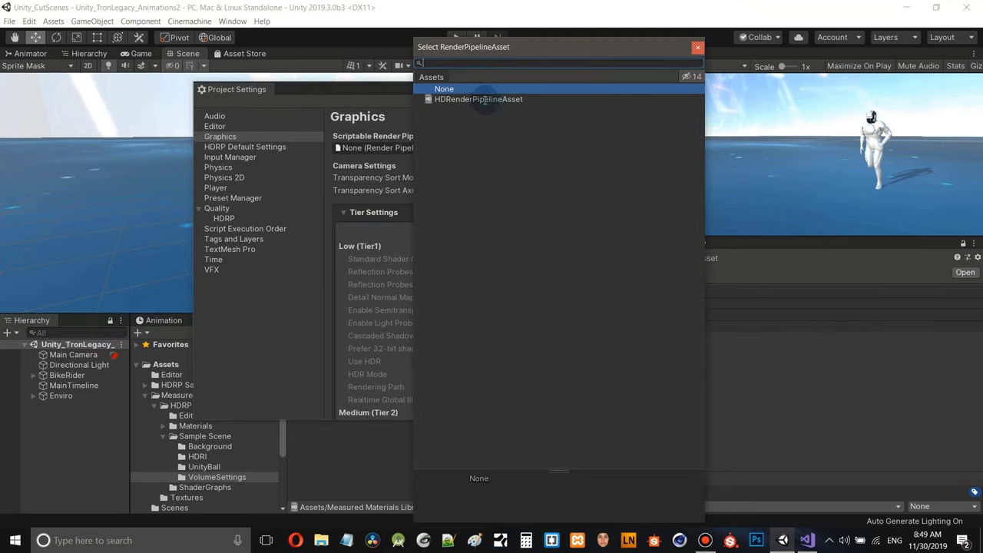
double_click(448, 99)
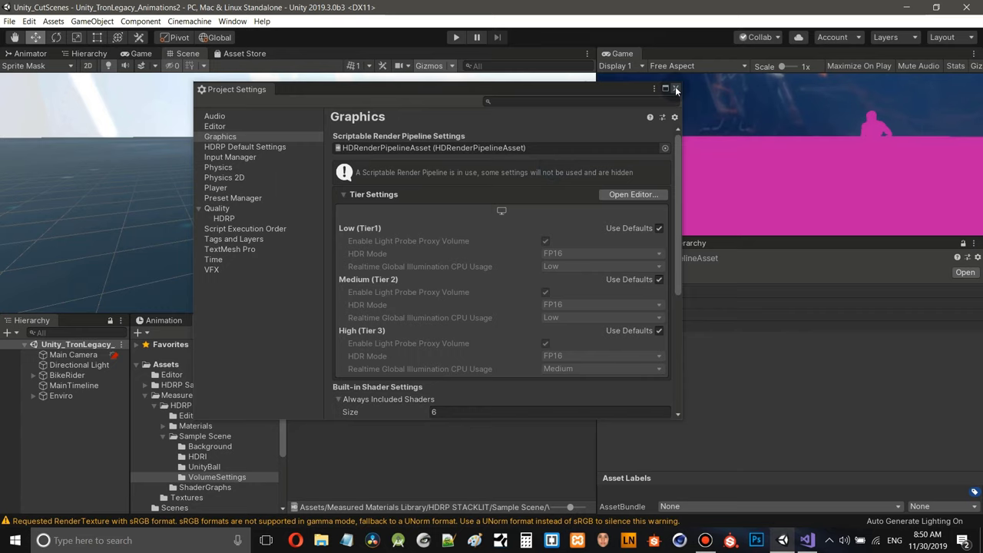
click(676, 89)
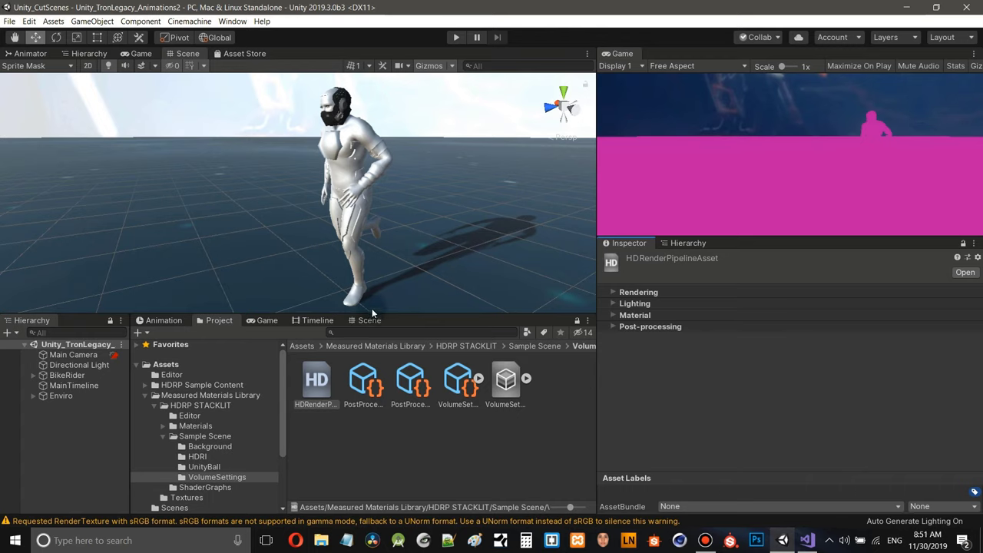
- Switch the Ground material in Unity_CutScenes/Materials to the HDRP/Lit shader
click(192, 456)
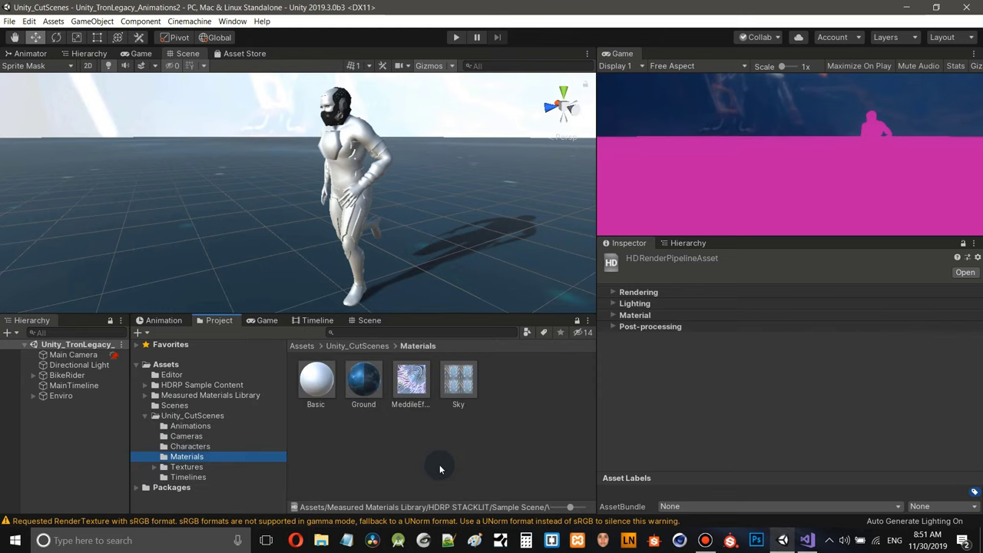
click(363, 378)
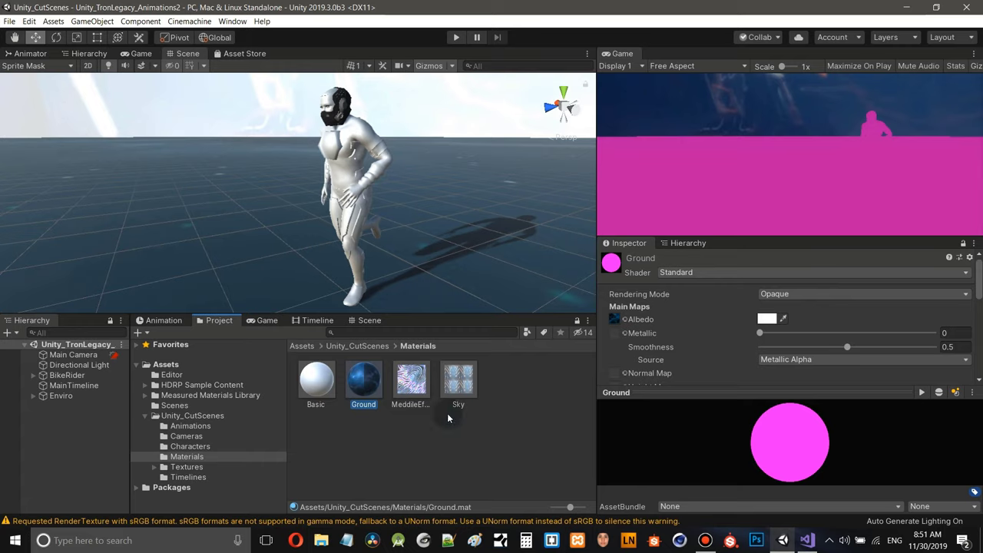
click(673, 272)
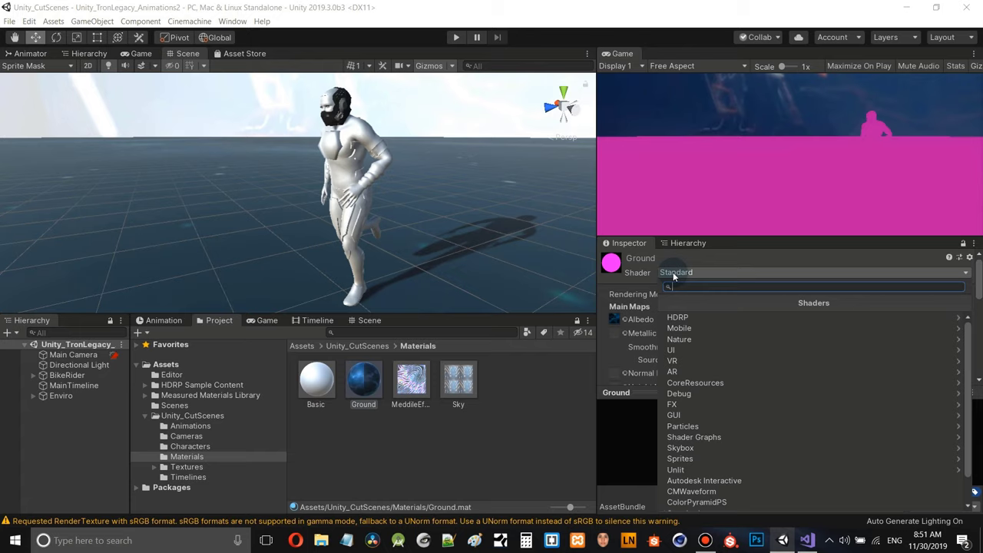
click(691, 320)
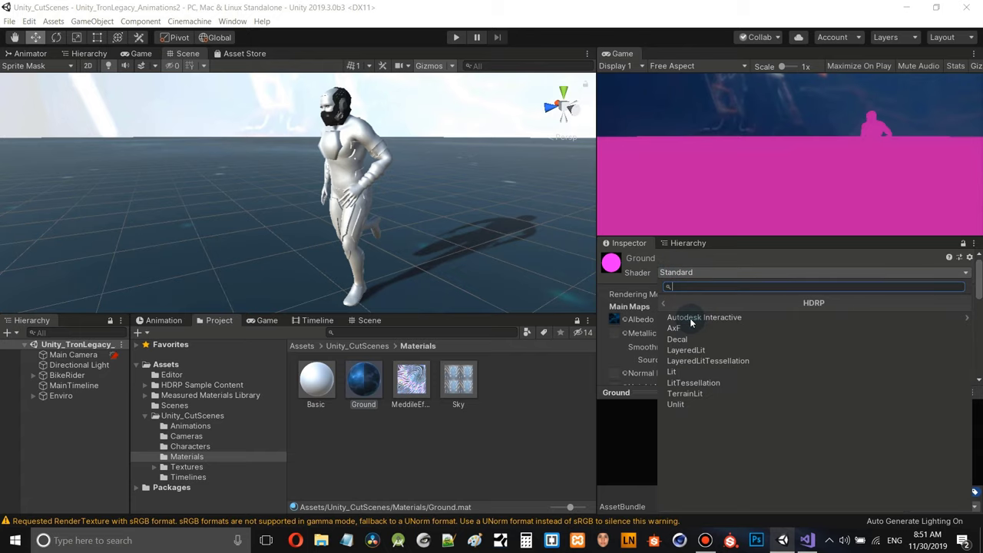
click(680, 372)
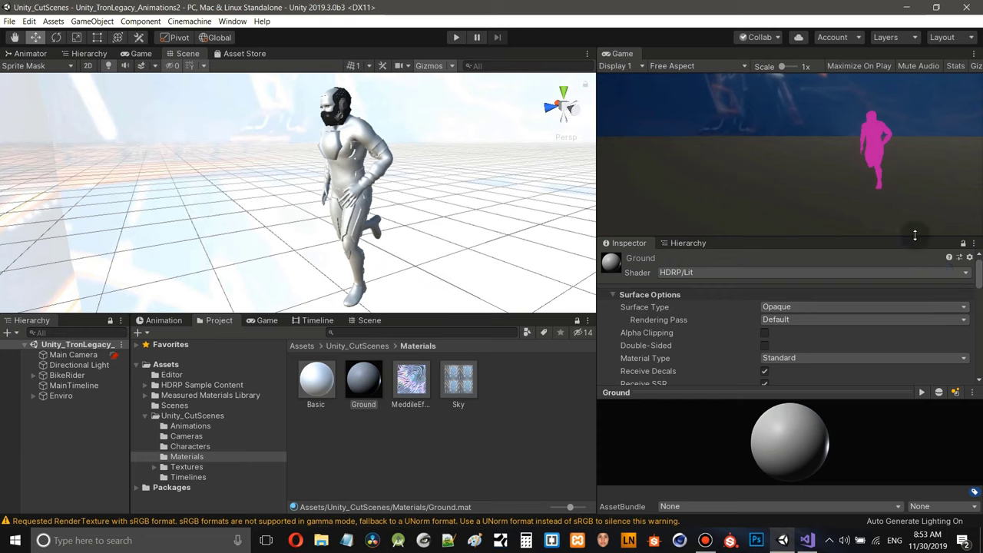
- Assign the ground texture from the Textures folder as the Ground material's Base Map
drag(915, 235, 915, 204)
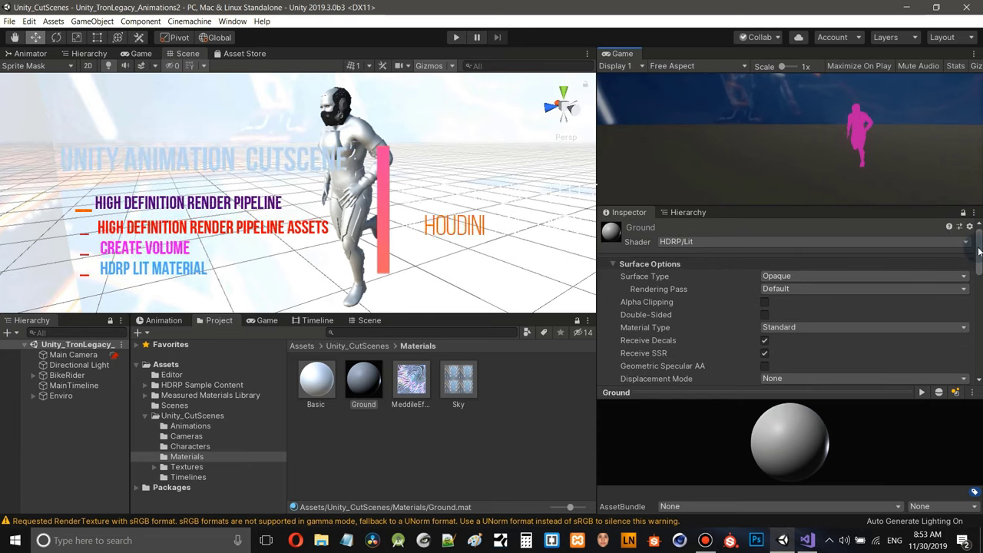
drag(980, 251, 981, 286)
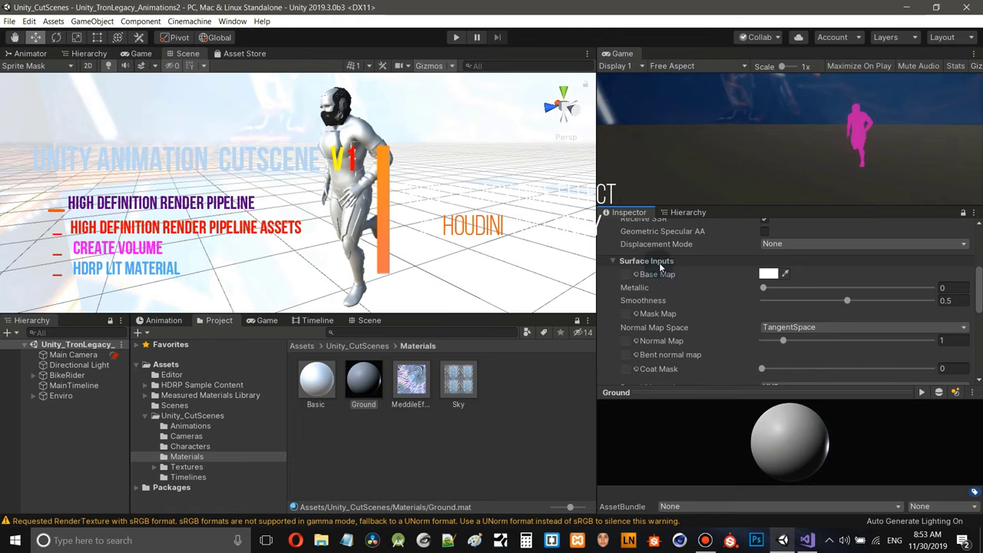
click(186, 468)
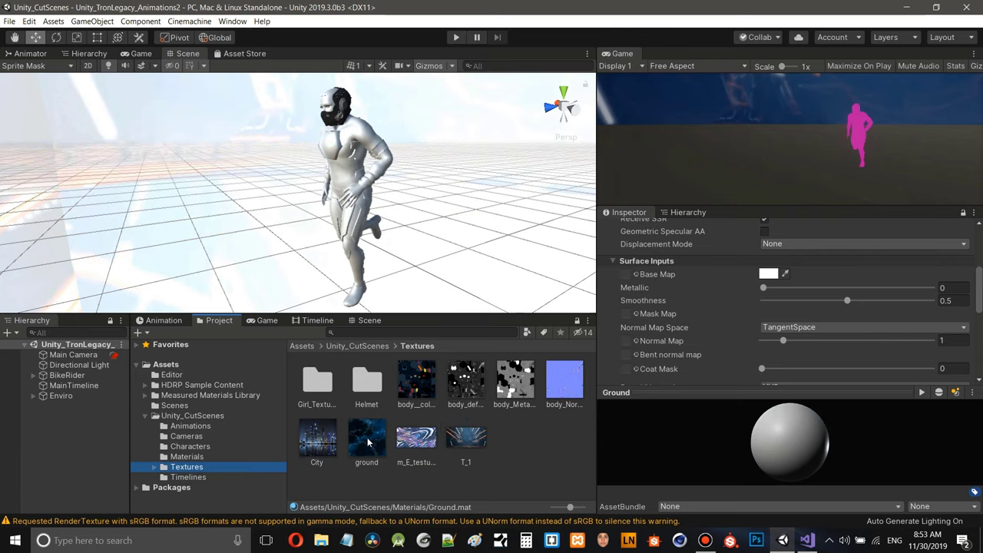
drag(368, 442, 625, 281)
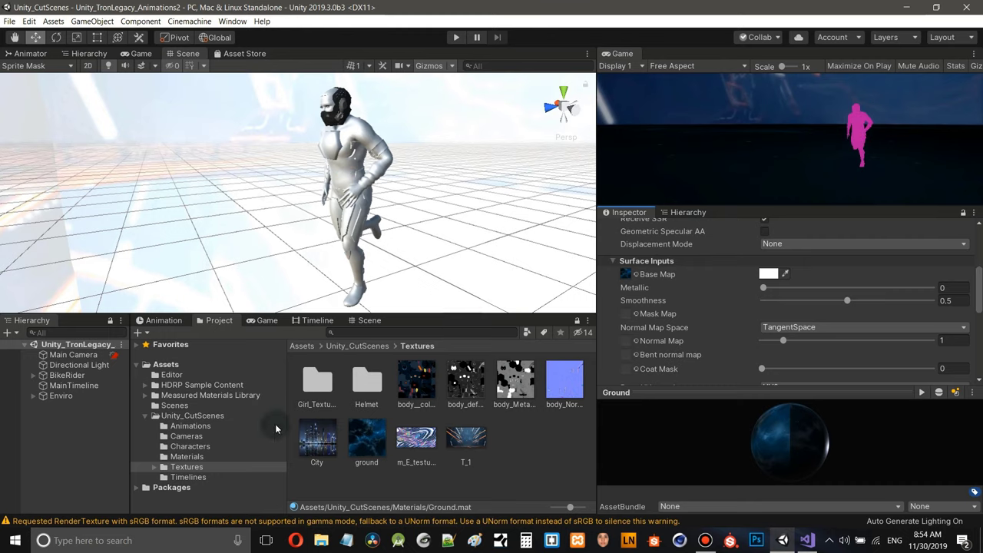
click(187, 456)
click(316, 381)
- Switch the Basic material to the HDRP/Lit shader
scroll(943, 303, up, 5)
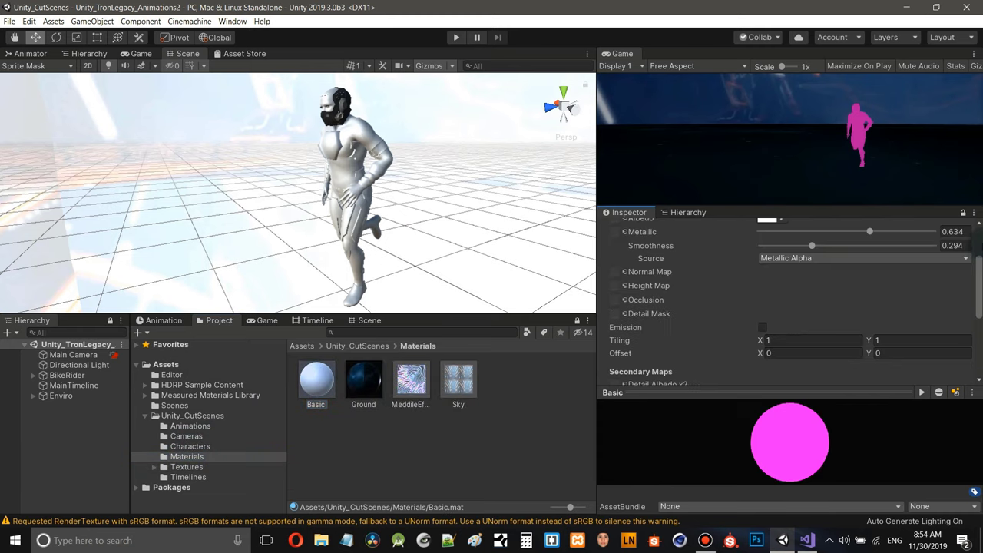
click(673, 241)
click(695, 287)
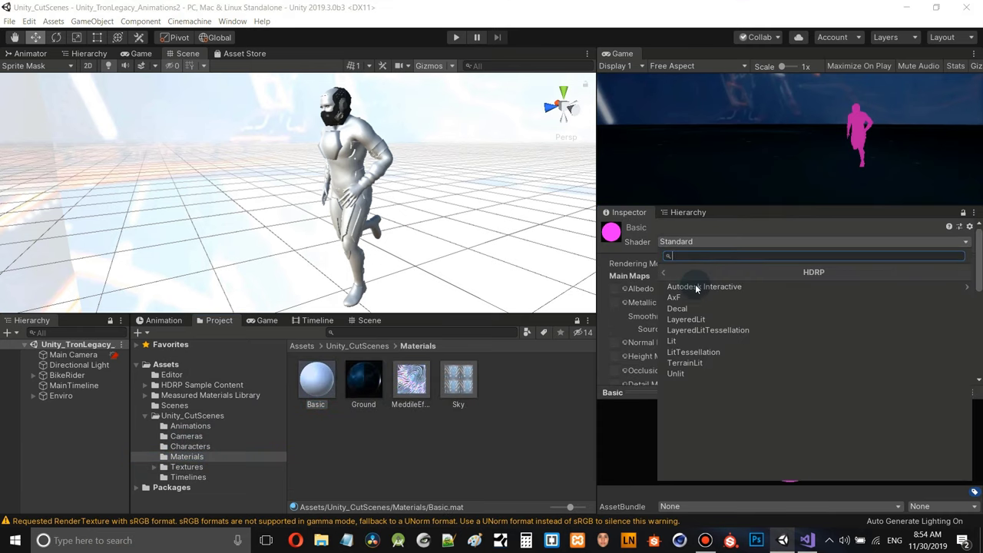
click(676, 340)
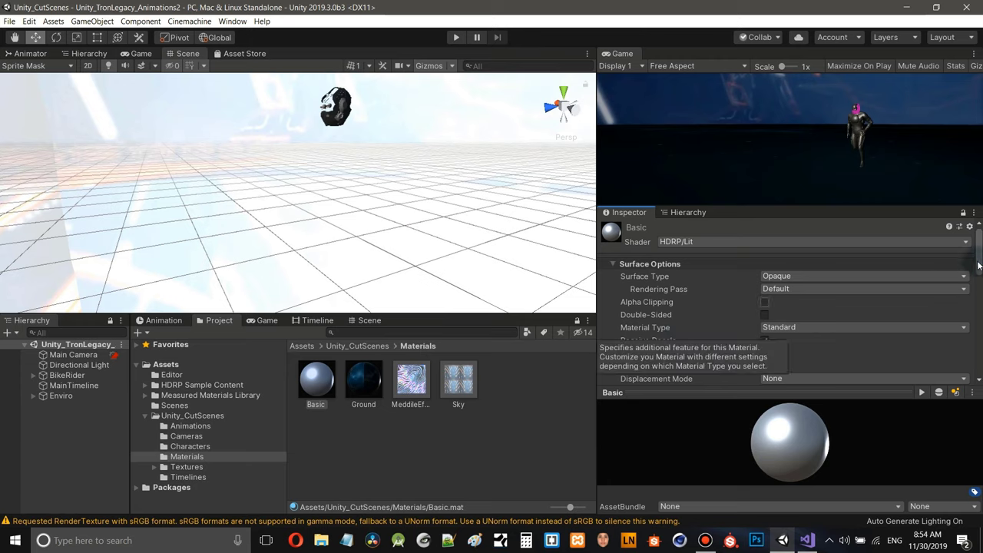
- Pick a texture from the Textures folder for the Basic material's Base Map
scroll(679, 340, down, 4)
click(187, 466)
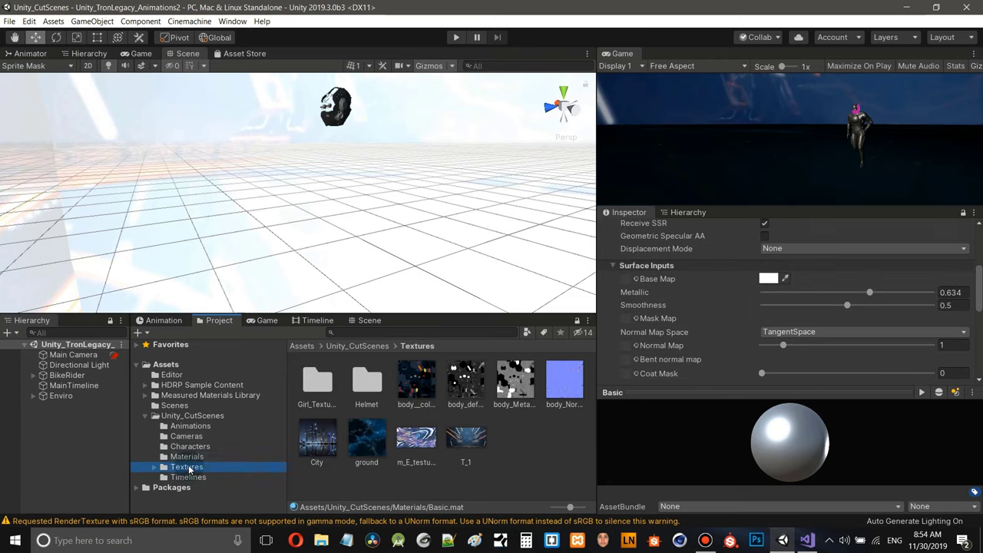
click(358, 222)
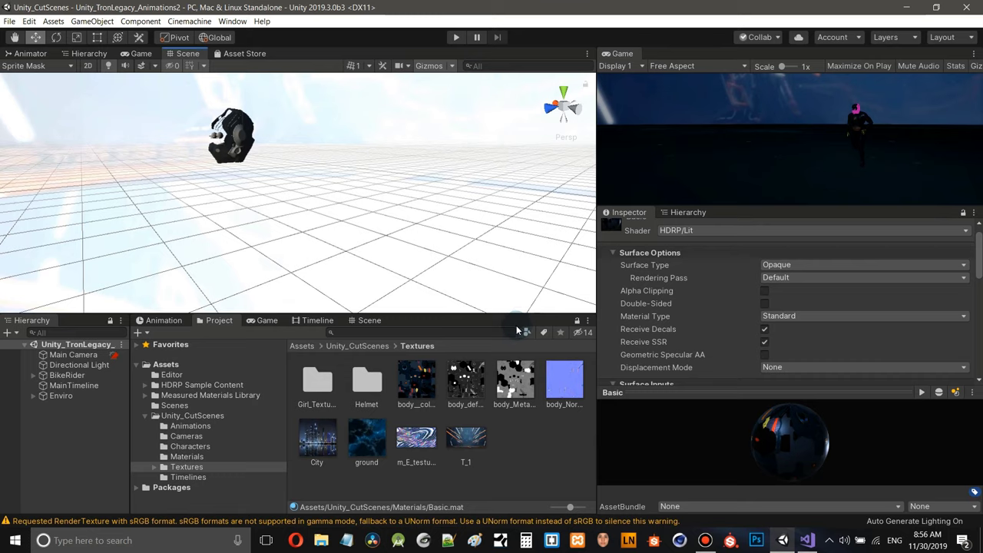
click(399, 238)
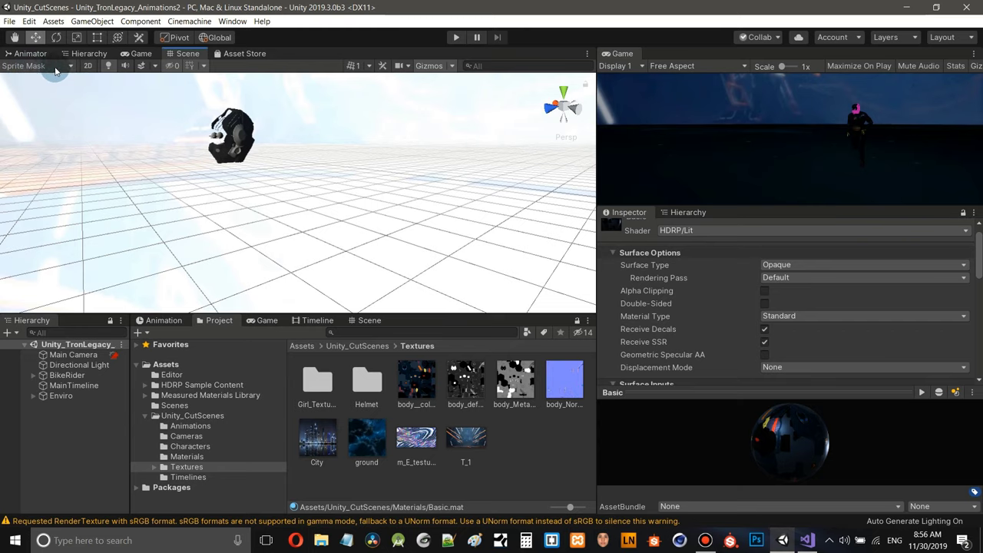
- Set the Scene view draw mode to Shaded and pan to centre the character
click(138, 53)
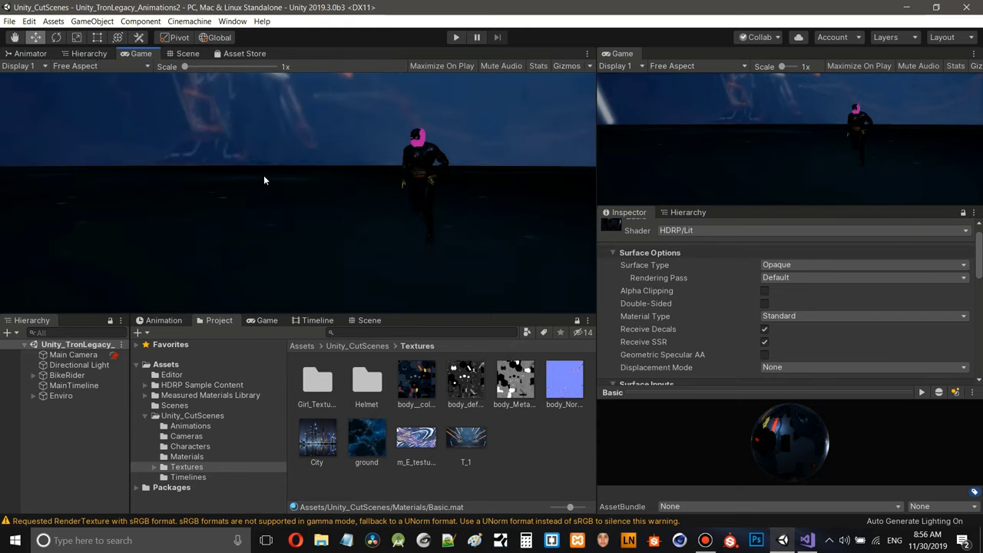
click(185, 52)
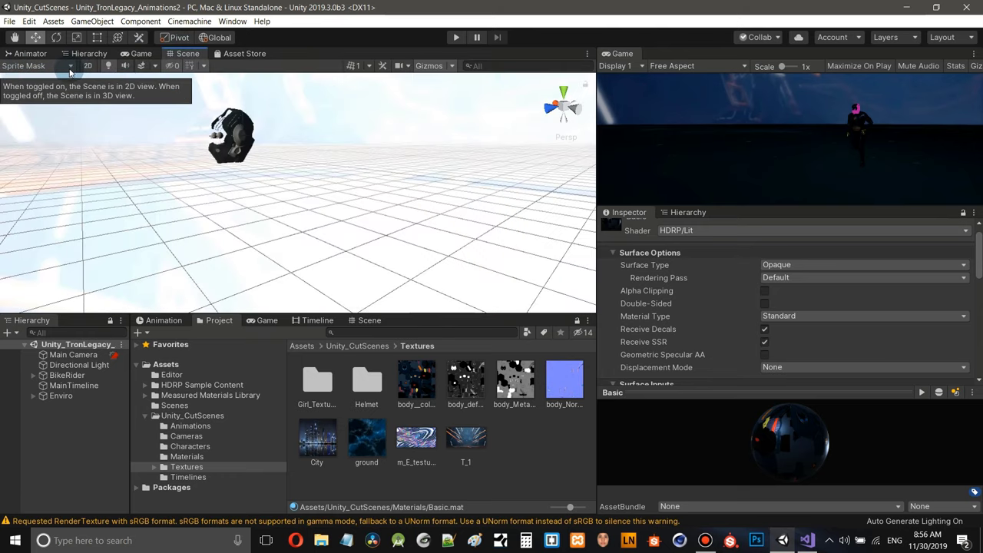
click(69, 66)
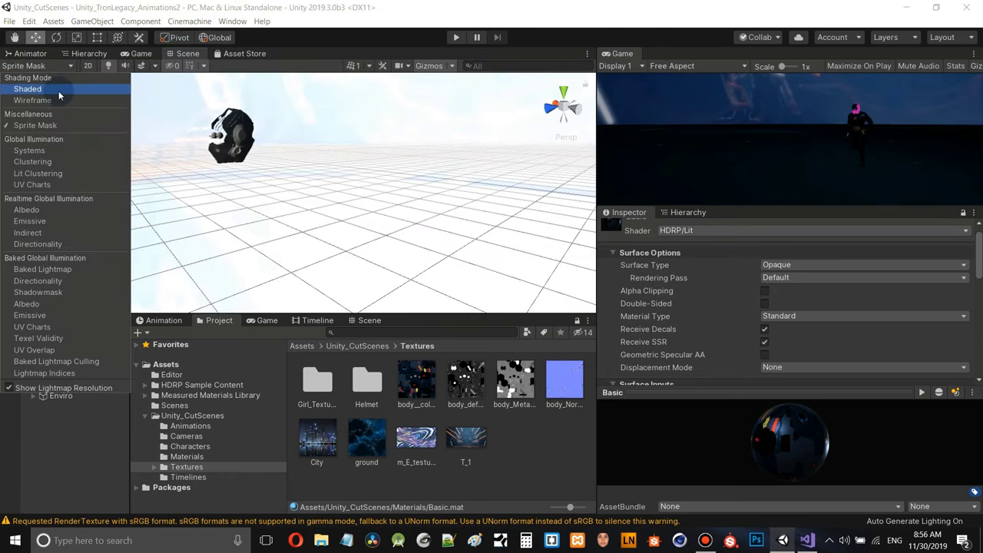
click(58, 91)
click(326, 158)
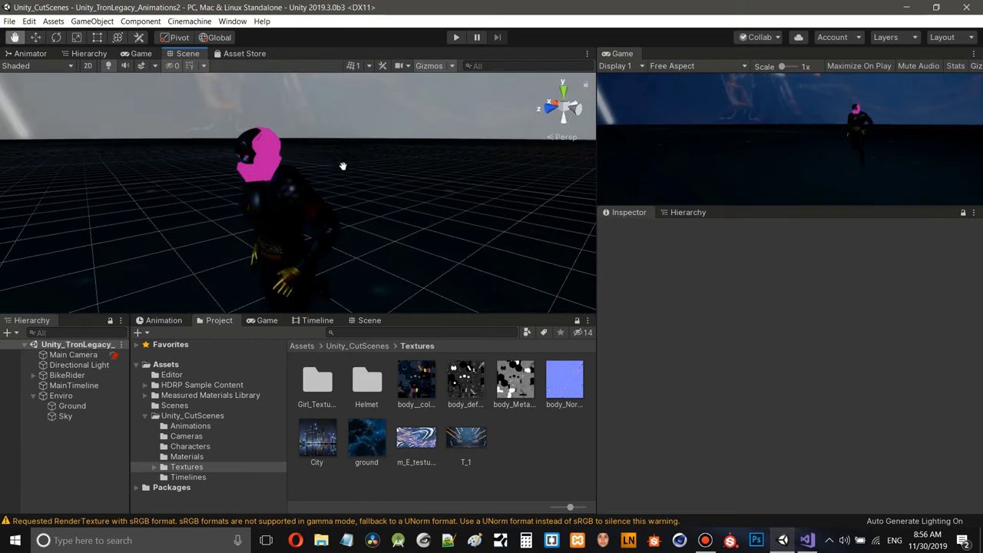
middle_drag(341, 164, 338, 126)
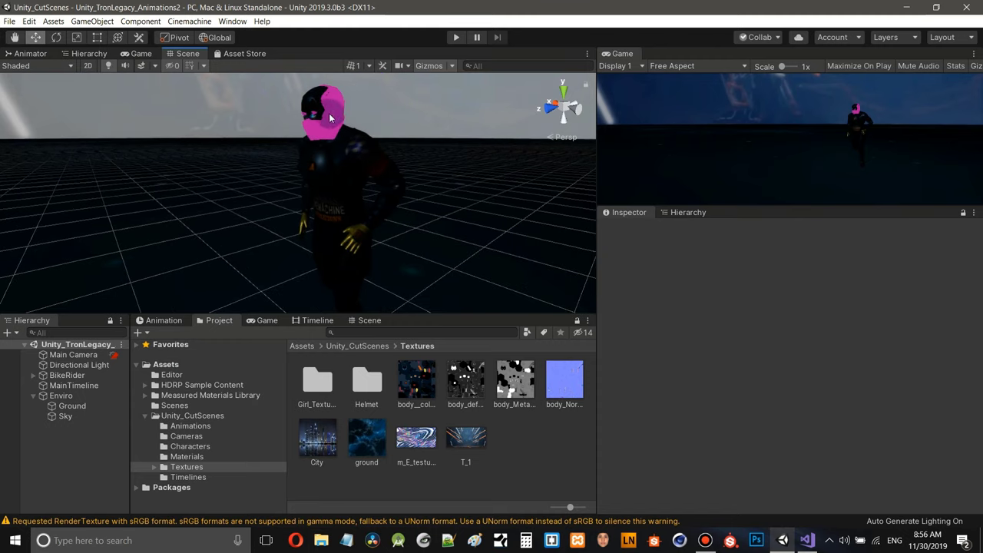
- Clear the sRGB RenderTexture warnings from the Console
click(395, 523)
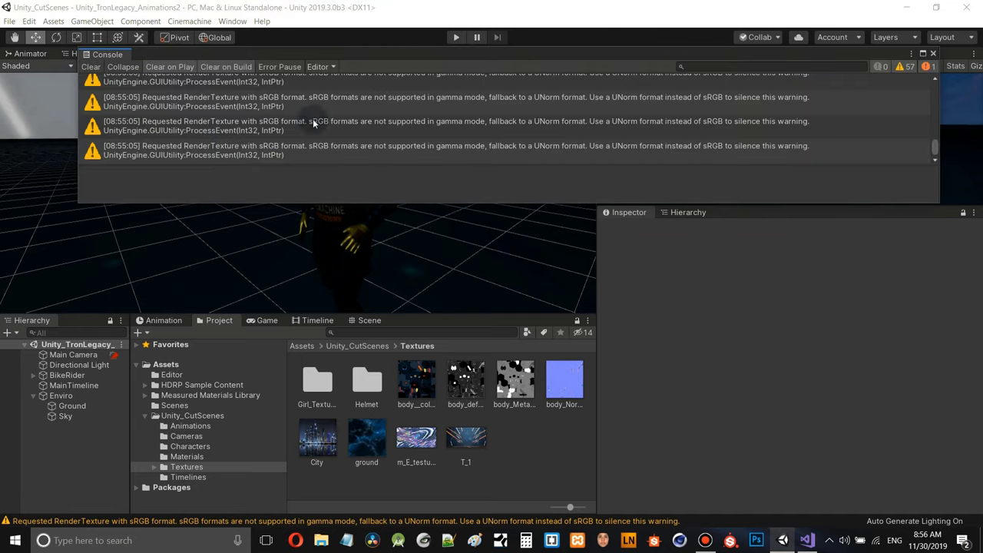
scroll(380, 92, up, 6)
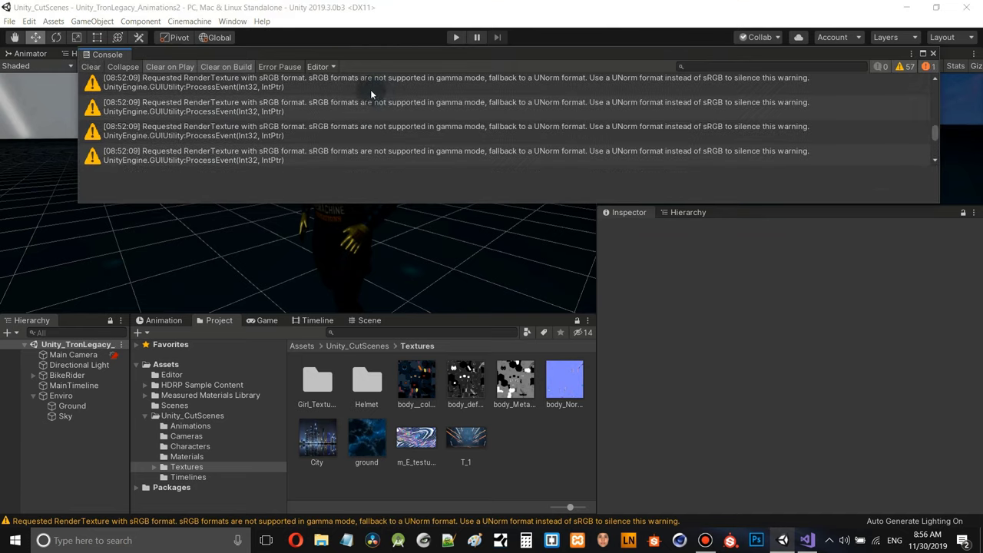
scroll(370, 91, up, 1)
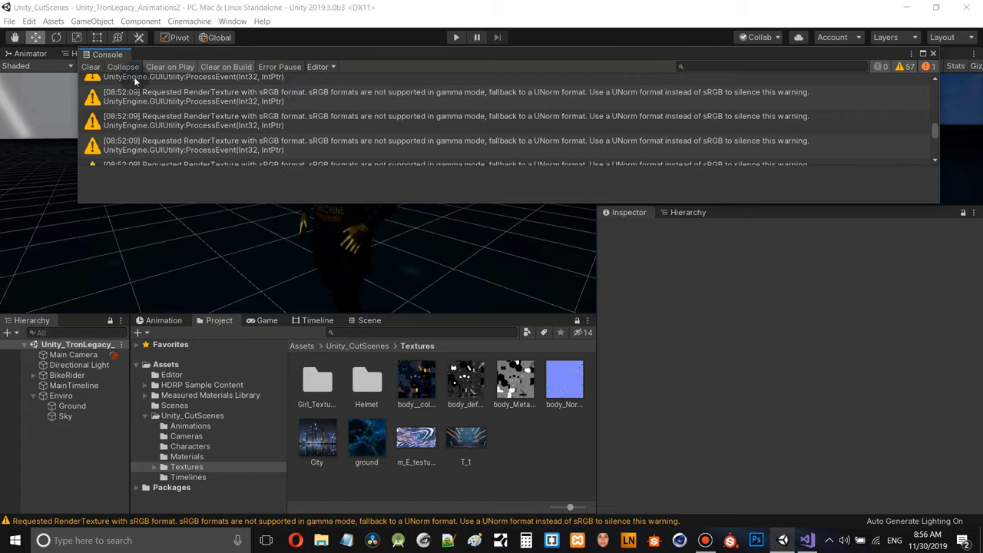
click(91, 68)
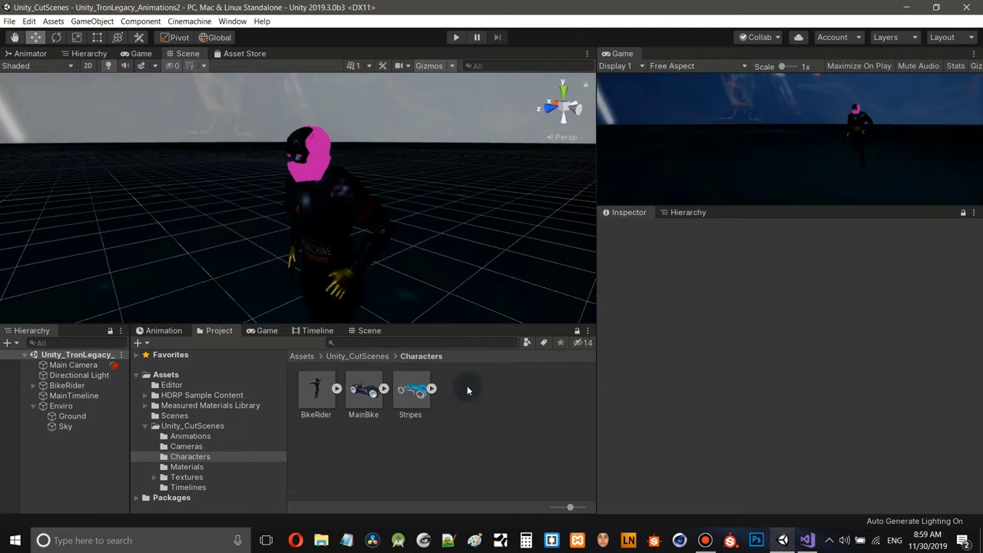
- Select the helmet ear mesh, locate its texture_material in the project, then show the Materials folder
click(316, 166)
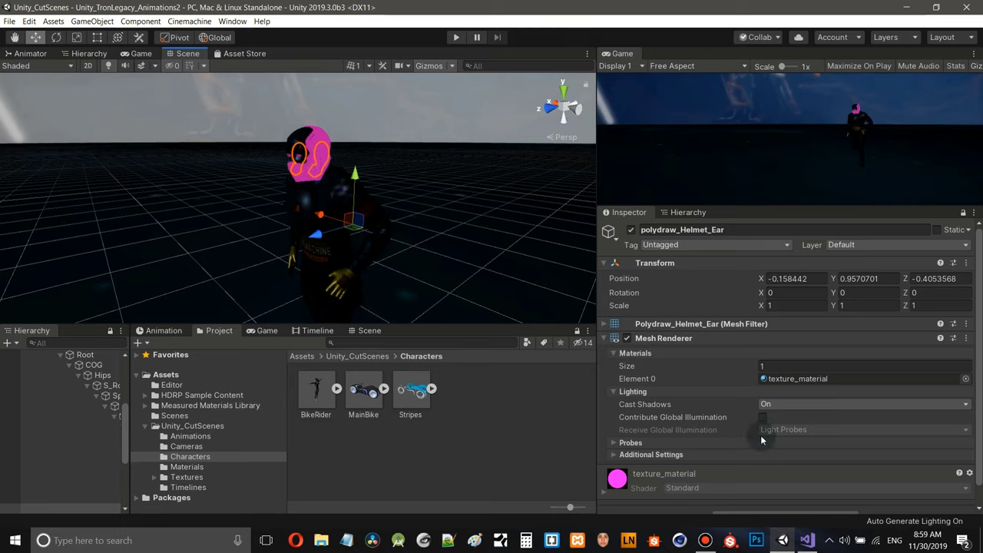
scroll(980, 361, down, 1)
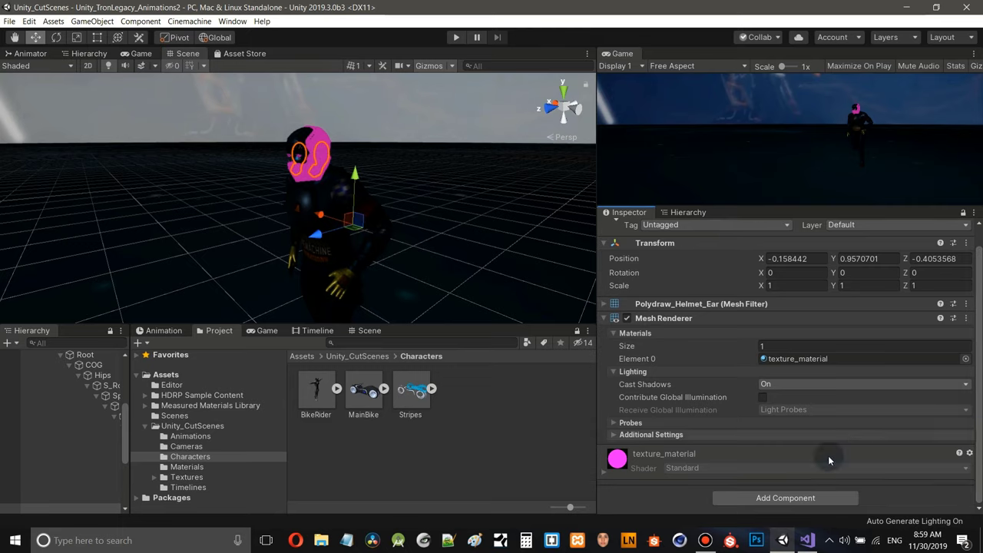
click(682, 467)
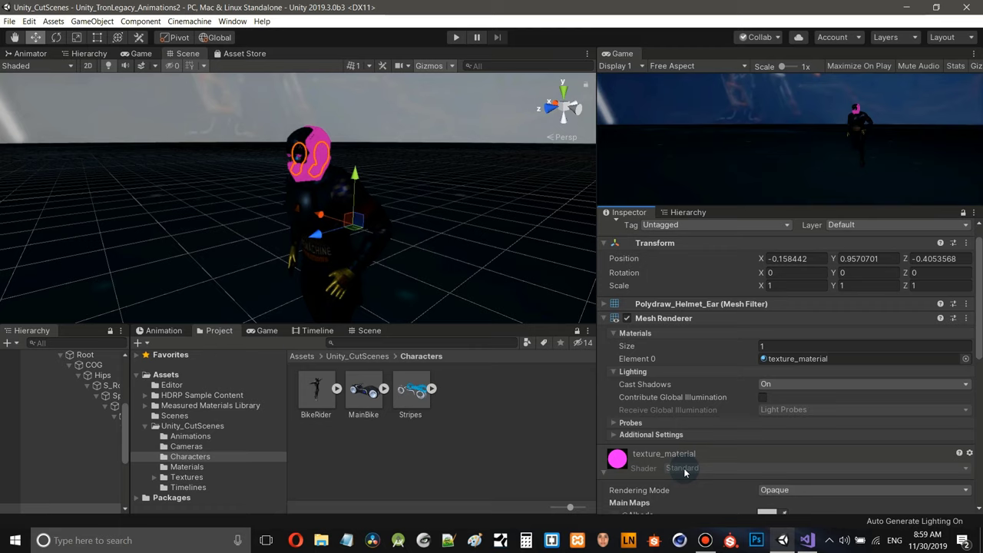
click(832, 359)
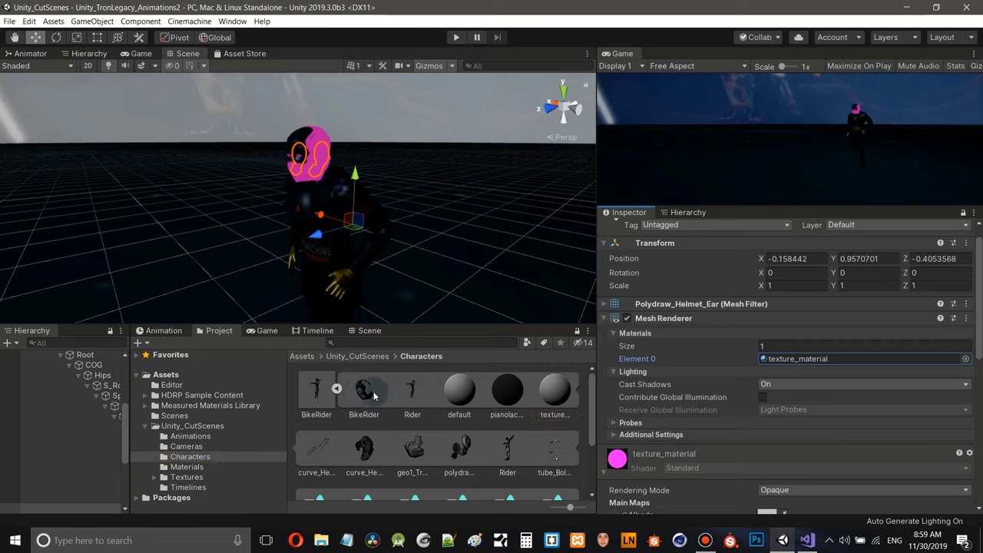
click(336, 390)
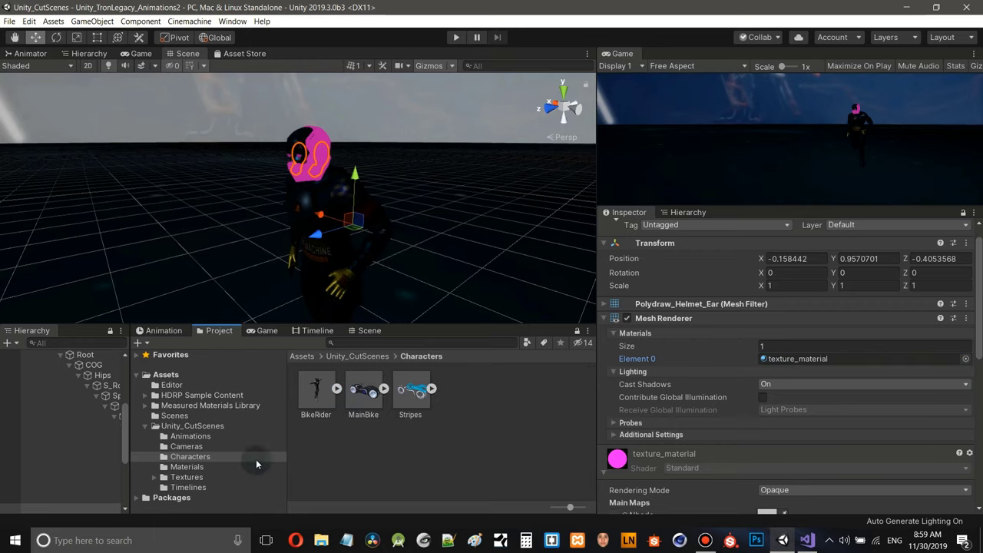
click(188, 467)
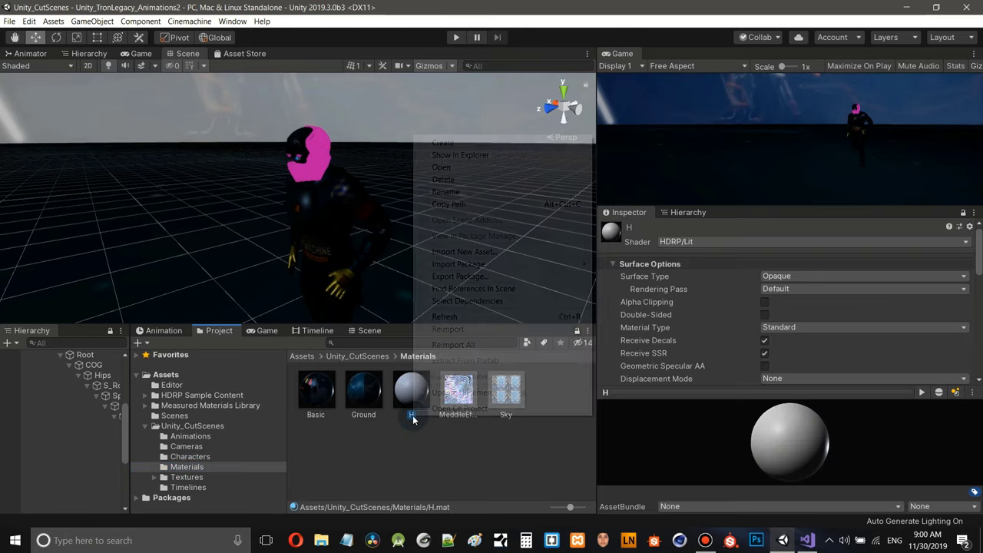
- Rename the new H material to Helmet_Ear
right_click(411, 392)
click(471, 192)
text(Helmet_)
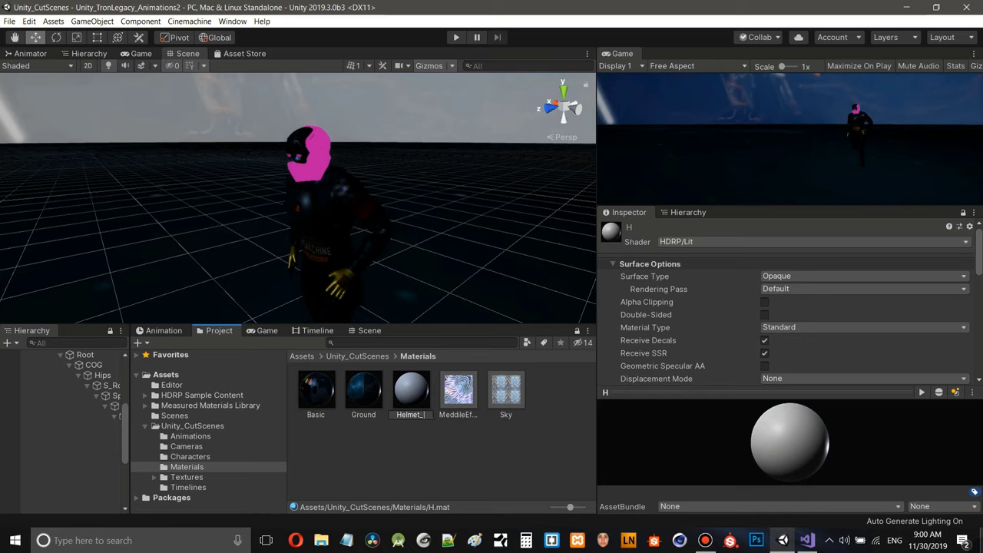
text(Ear)
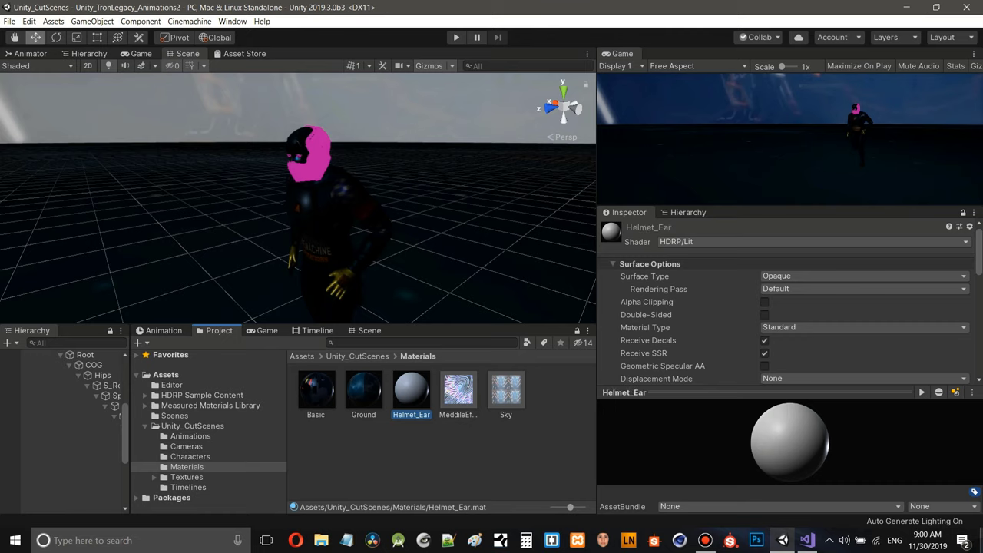
- Zoom and orbit in on the pink helmet and select its ear mesh
scroll(353, 120, up, 5)
middle_drag(358, 123, 361, 127)
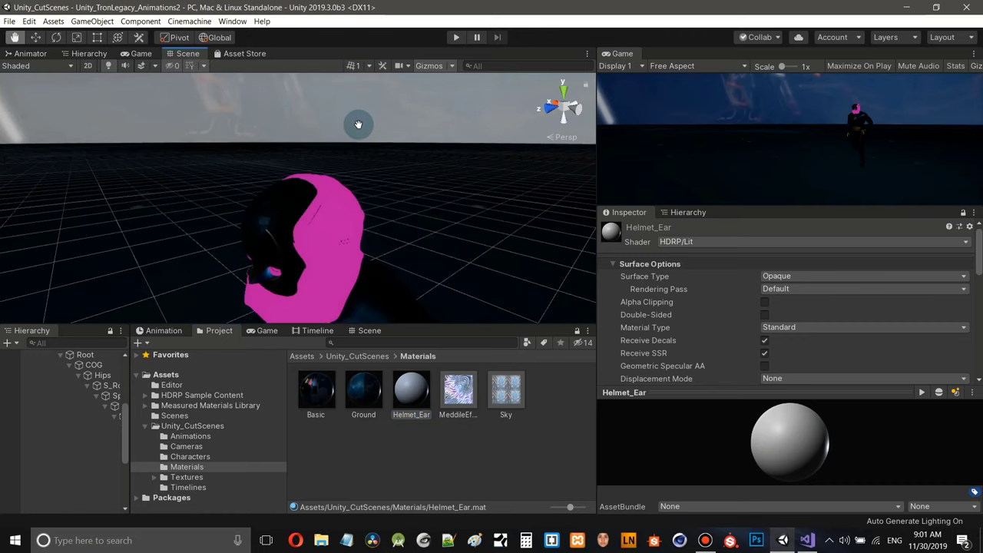
alt+drag(359, 126, 358, 126)
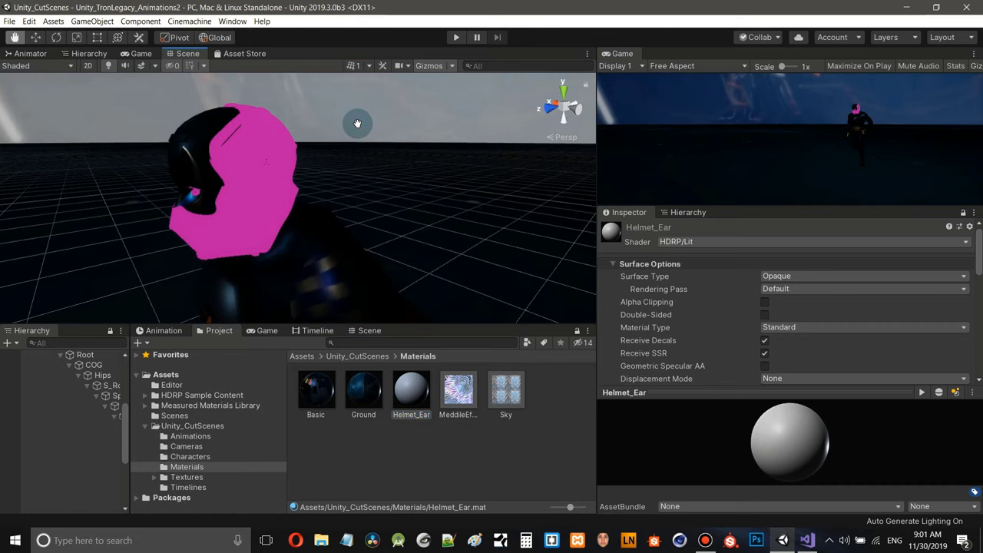
click(254, 205)
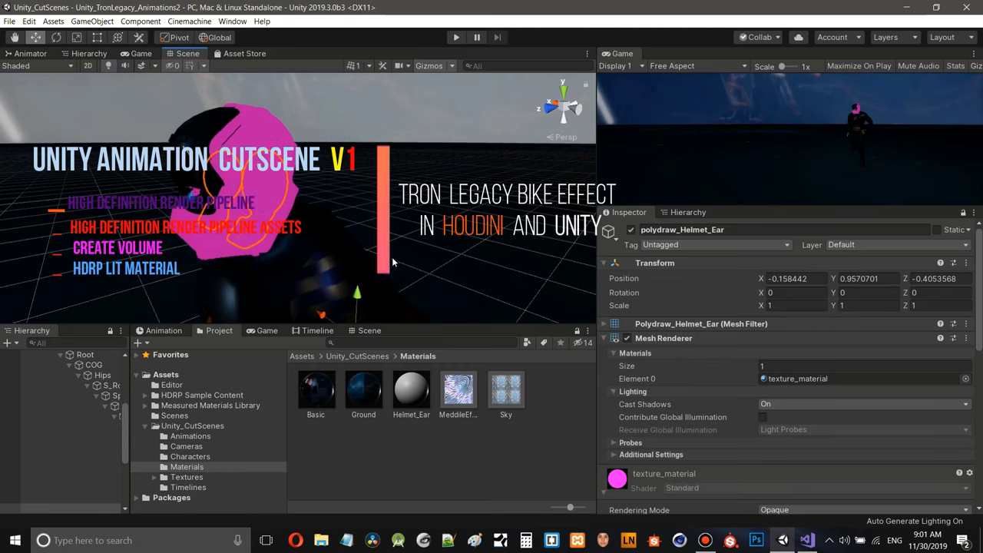
- Drop Helmet_Ear onto the ear mesh's Element 0 slot and expand its material settings
drag(408, 390, 812, 379)
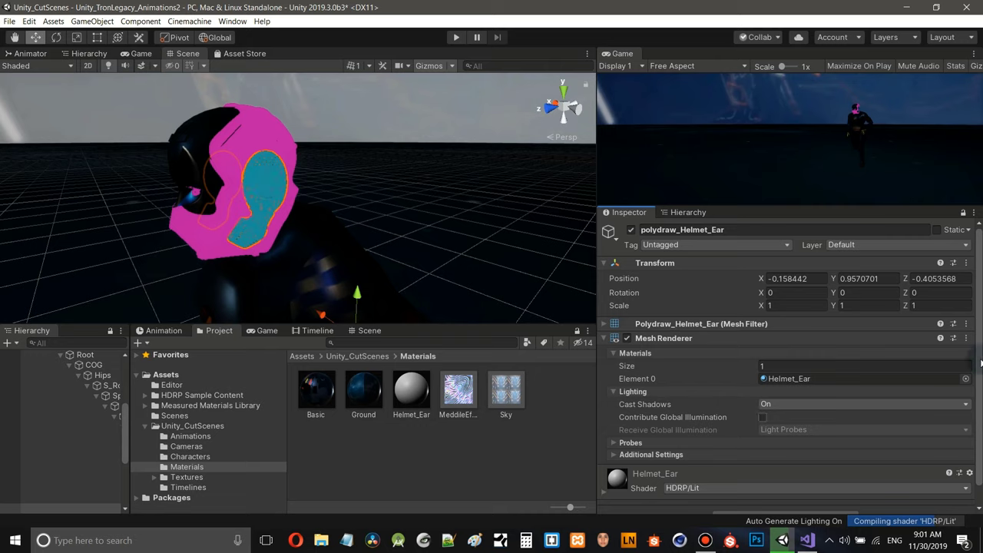
scroll(669, 461, down, 1)
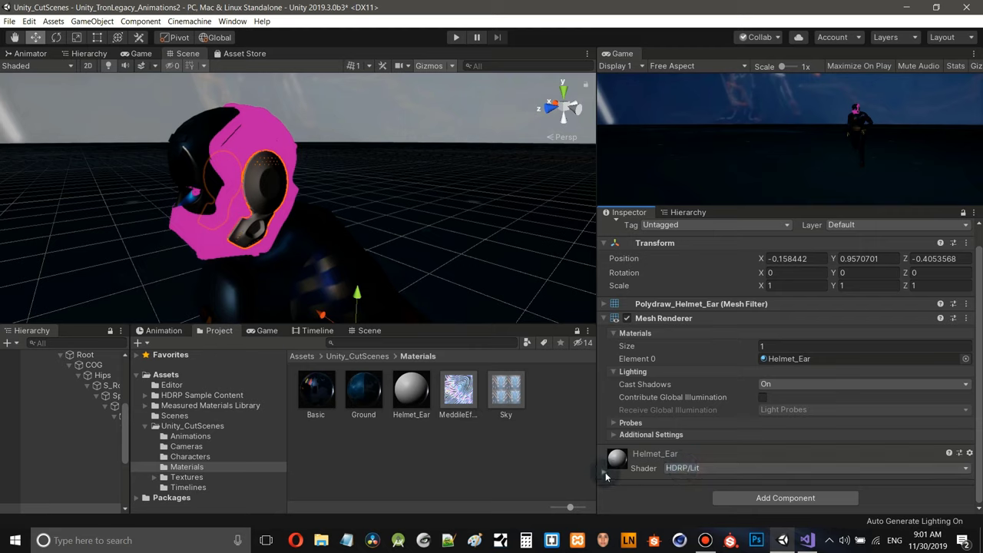
click(605, 477)
scroll(787, 361, down, 6)
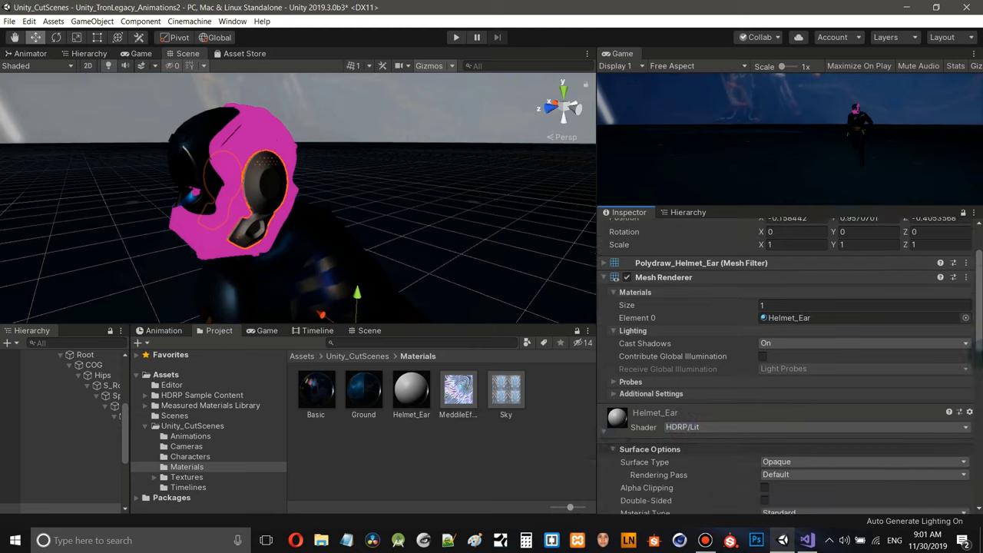
scroll(980, 409, down, 1)
scroll(981, 410, up, 1)
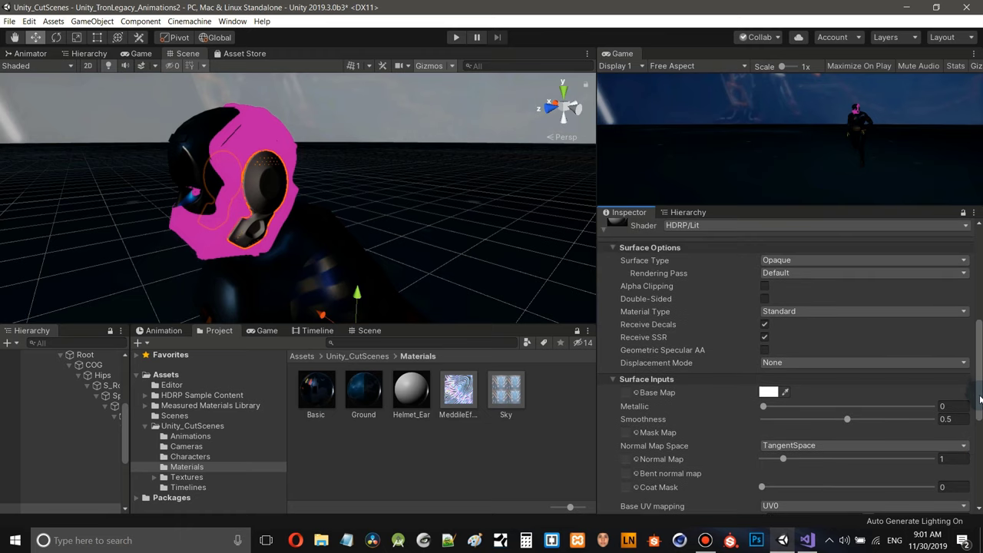
scroll(980, 409, down, 2)
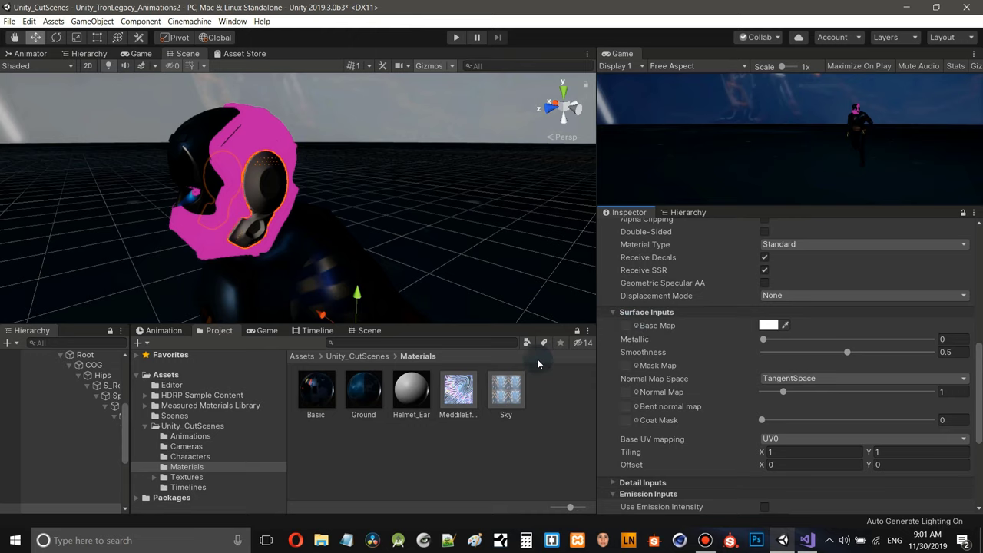
click(411, 390)
click(154, 477)
- Set Helmet_polydraw_Helmet_EarSG_color from Textures/Helmet as Helmet_Ear's Base Map
click(193, 498)
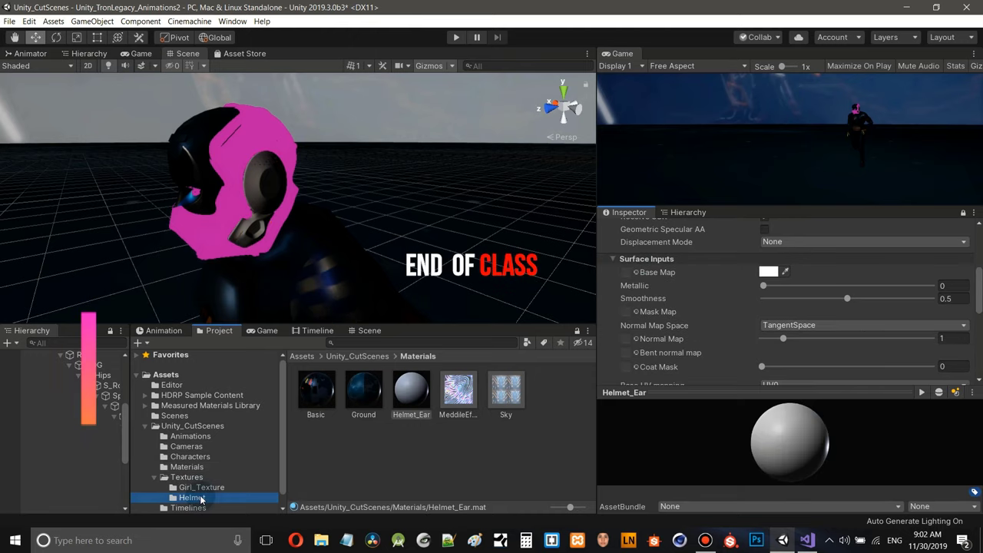
click(315, 395)
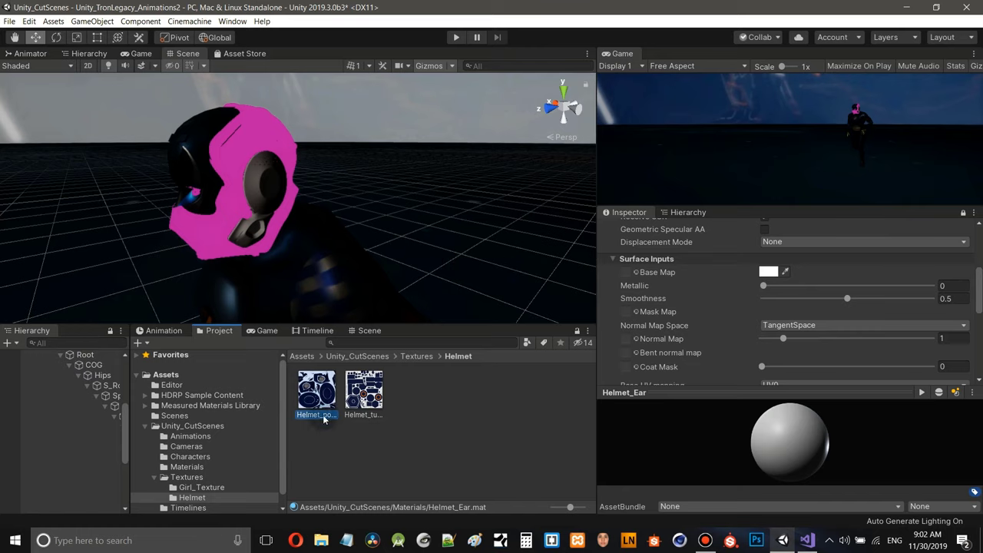
drag(315, 395, 626, 272)
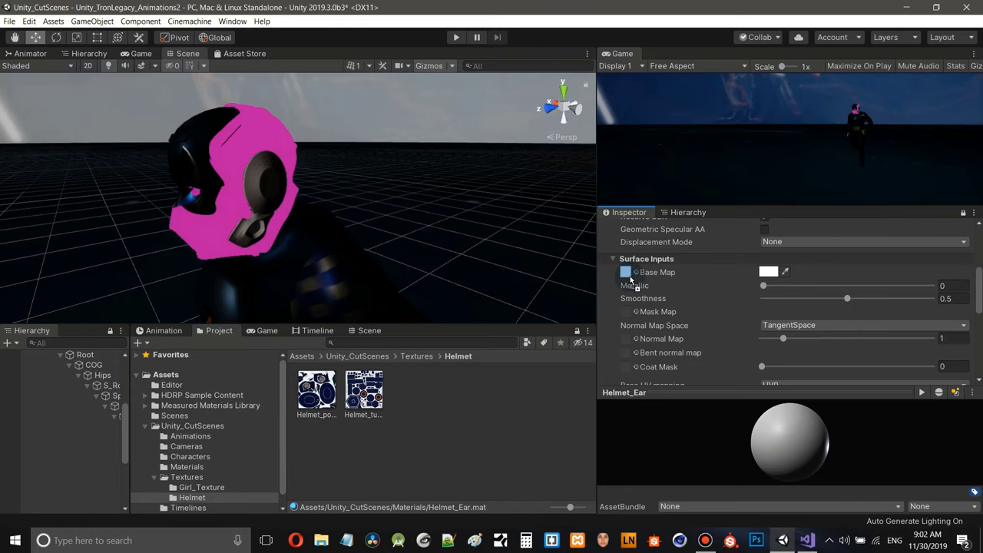
click(636, 272)
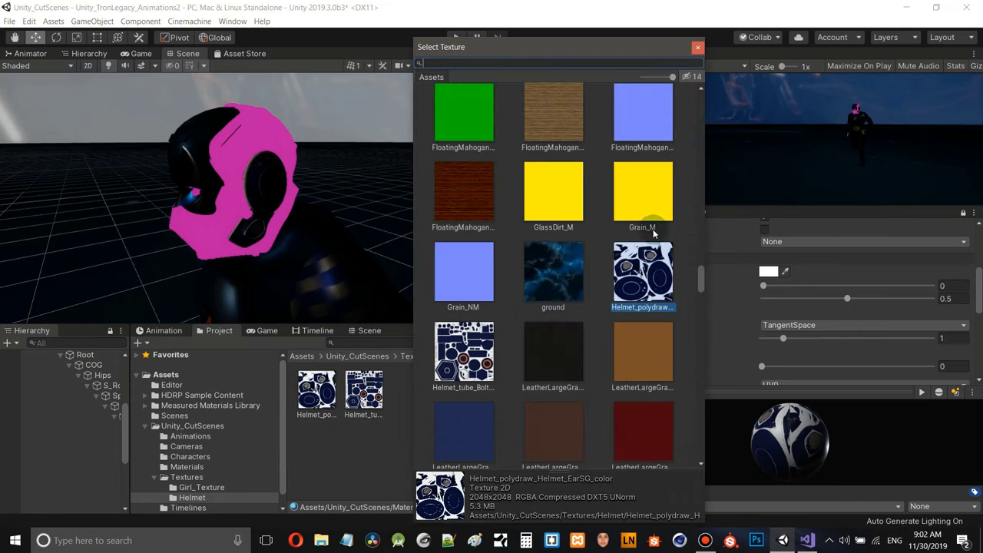
click(697, 47)
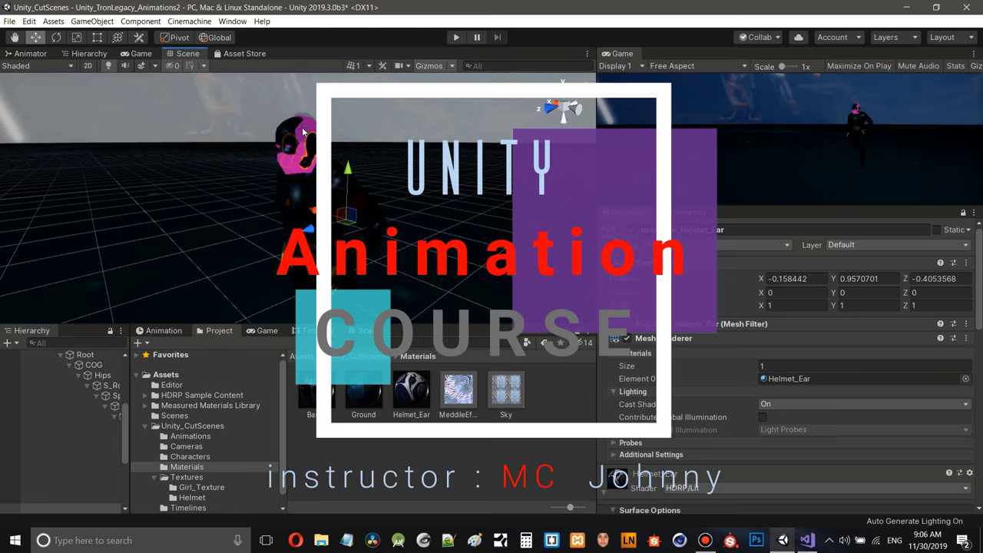
- Reposition the helmet in view and collapse Unity_CutScenes, Assets and Packages in the Project tree
scroll(307, 123, up, 5)
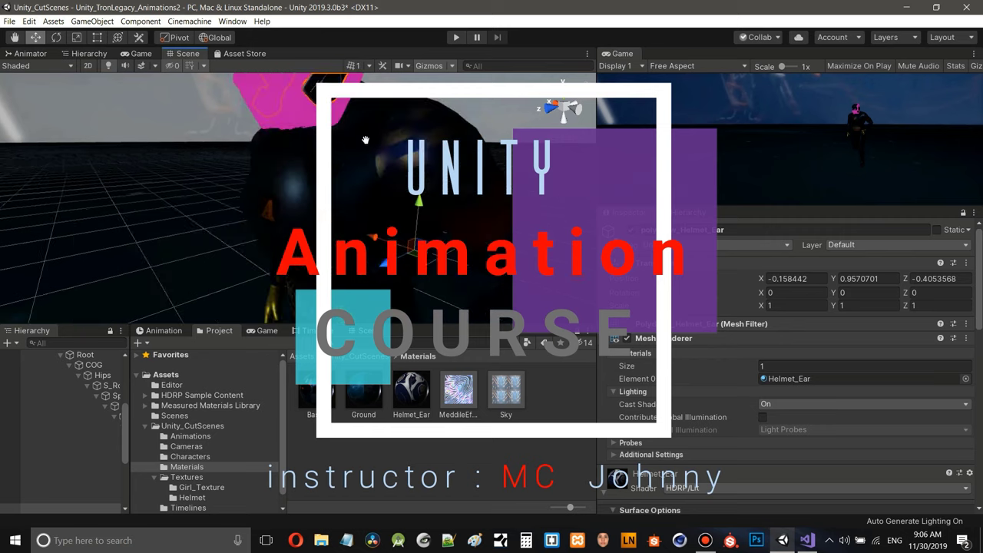
middle_drag(360, 143, 273, 169)
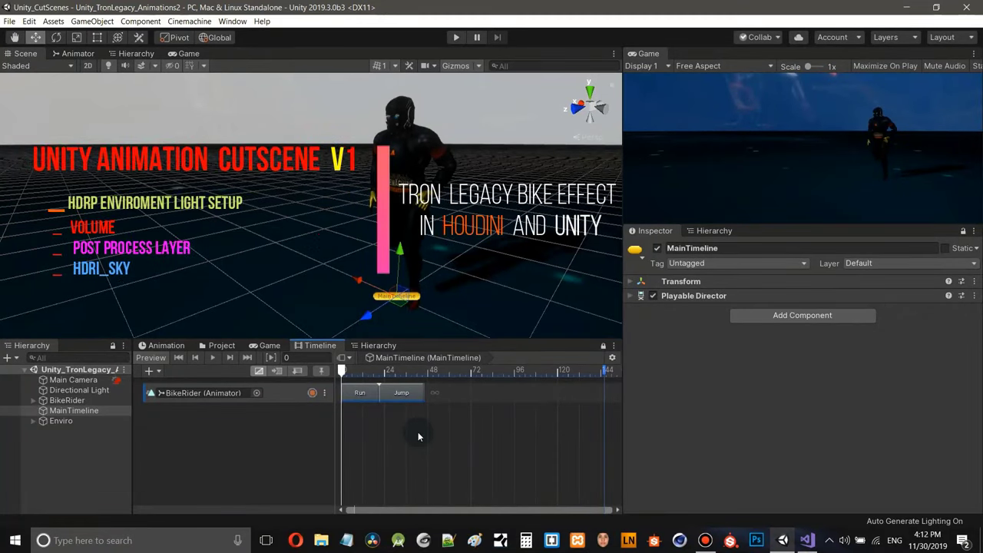
click(220, 346)
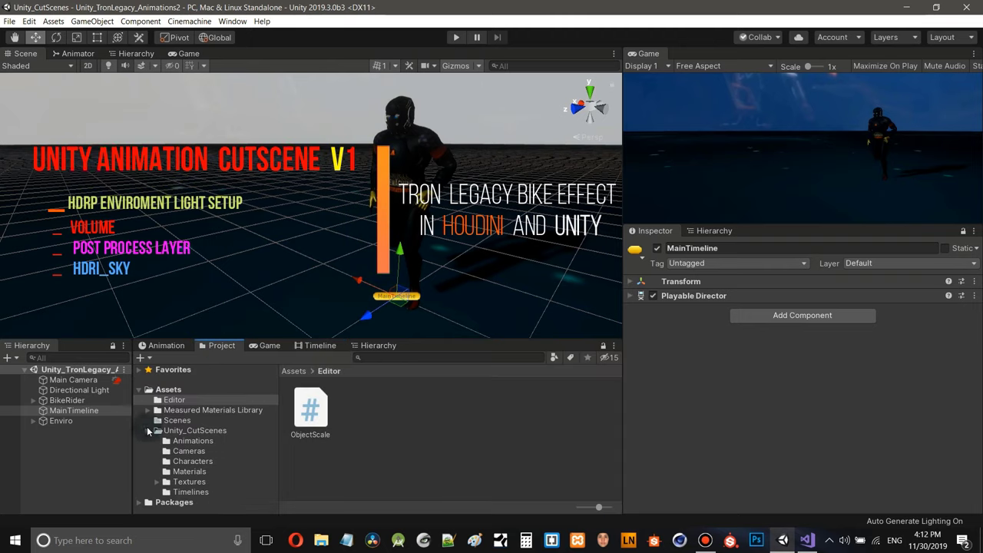
click(148, 431)
click(139, 390)
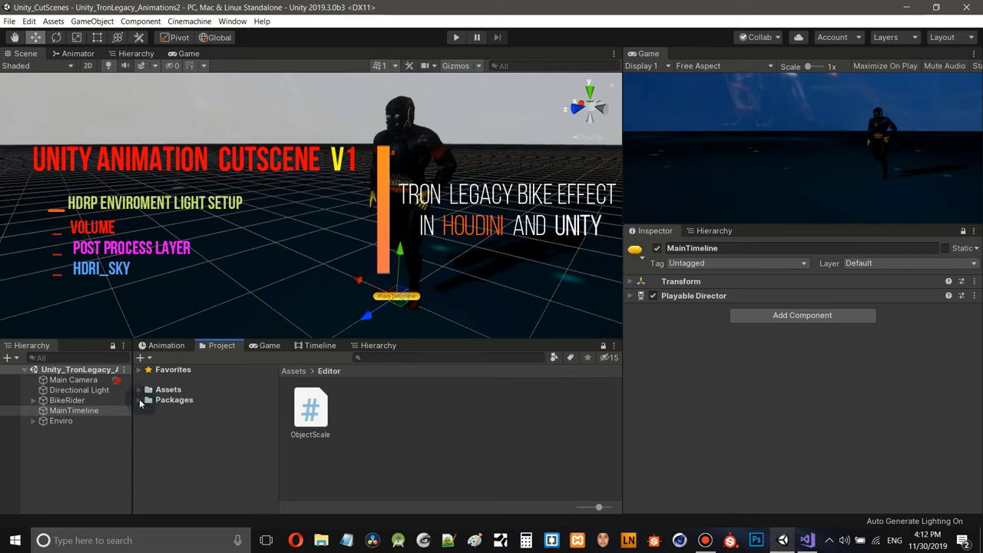
click(139, 400)
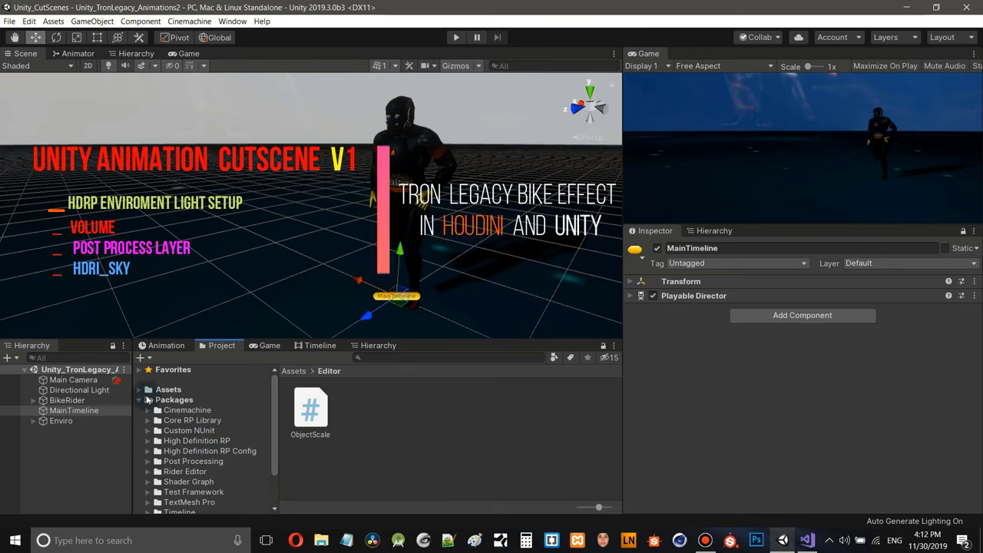
click(140, 401)
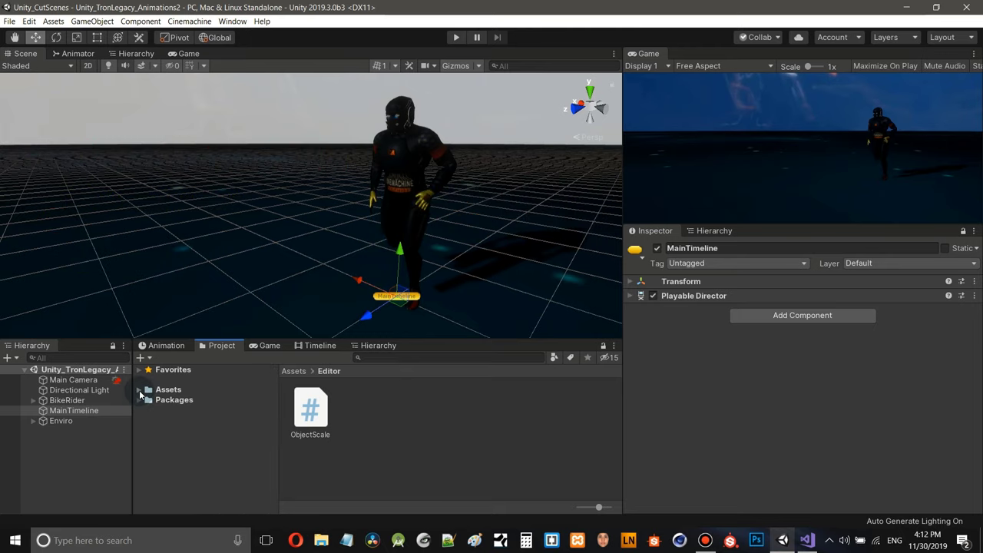
- Create a folder named VFX inside Assets/Unity_CutScenes
click(140, 391)
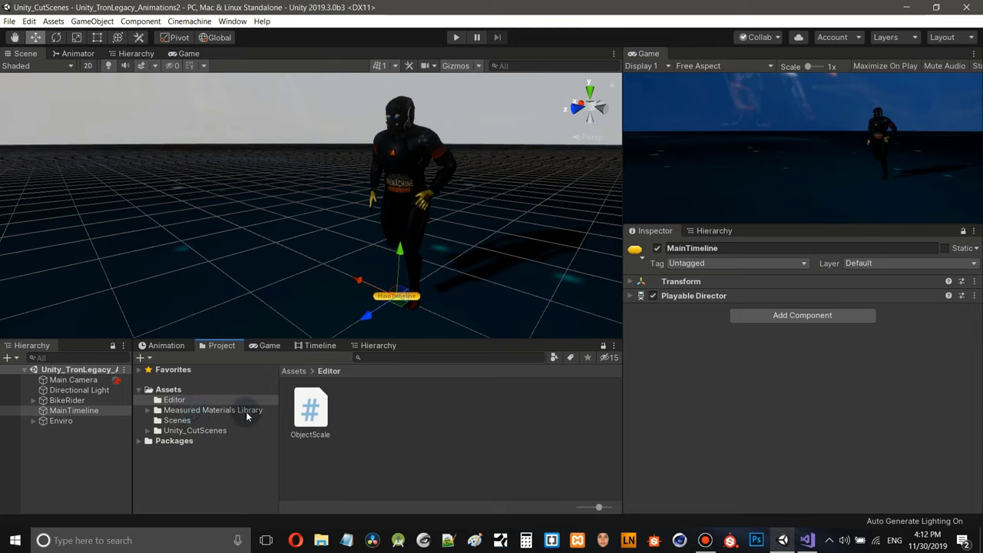
click(139, 391)
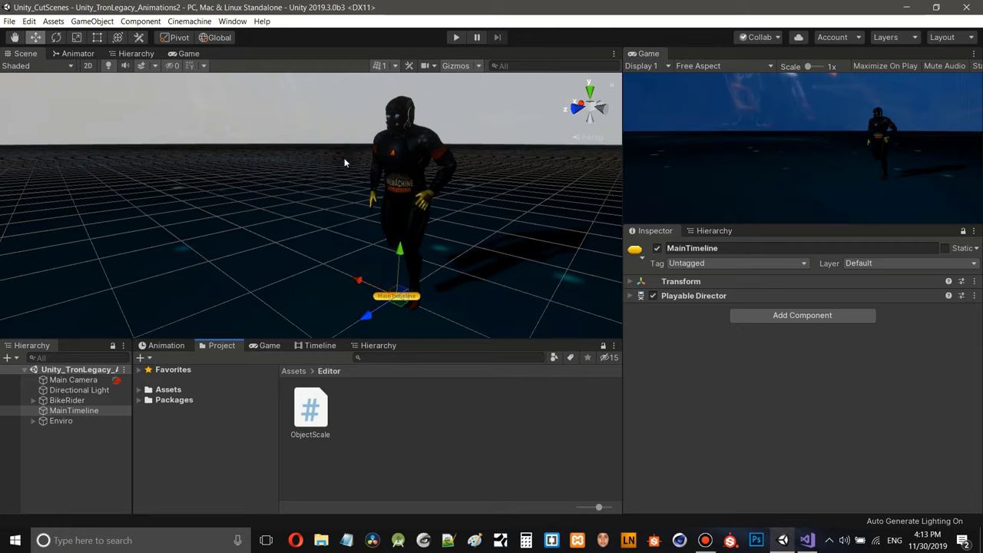
click(139, 389)
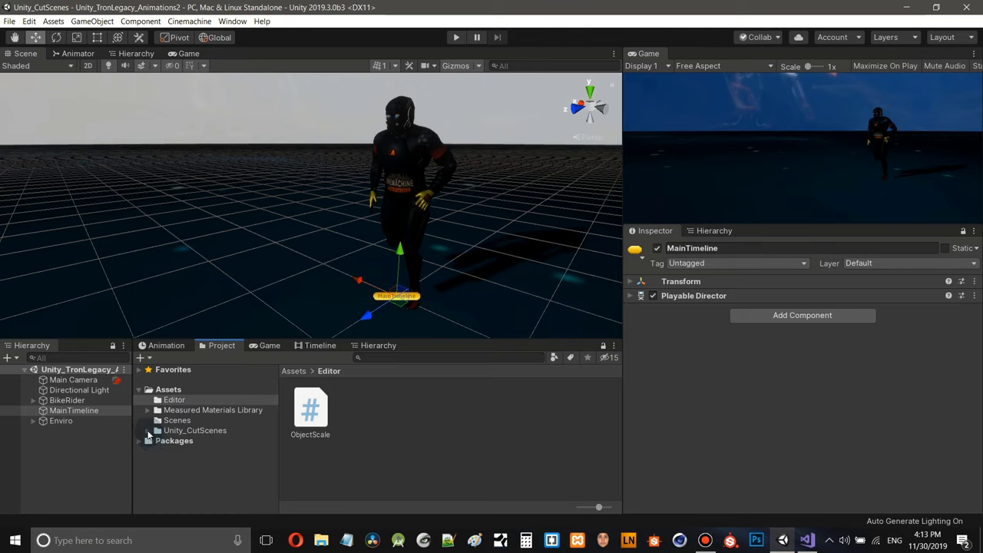
click(148, 432)
click(187, 433)
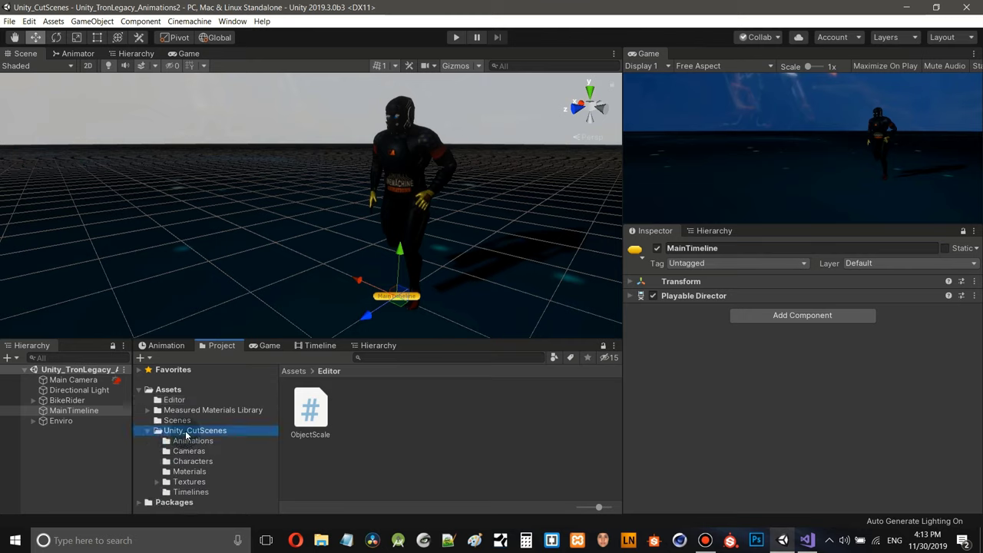
right_click(187, 433)
mouse_move(262, 157)
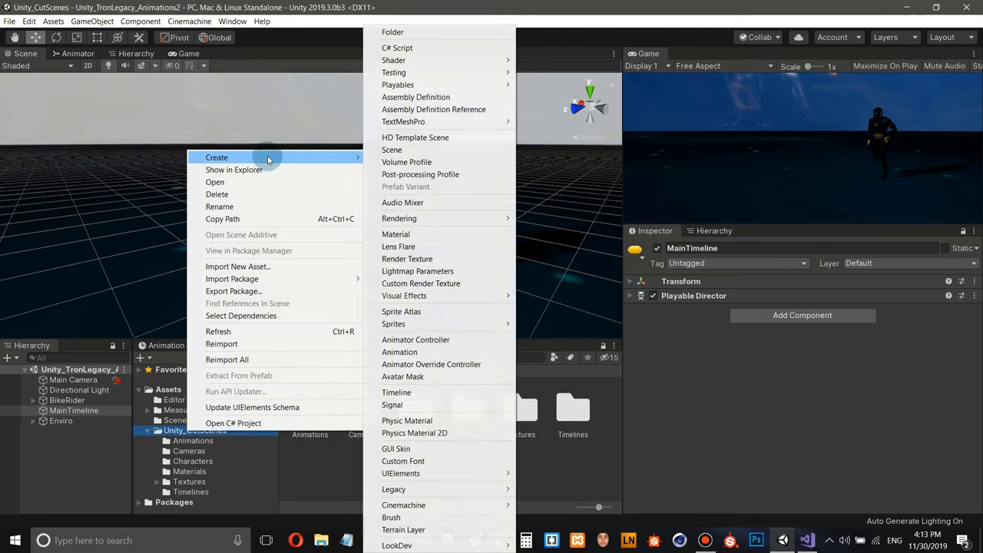
click(369, 31)
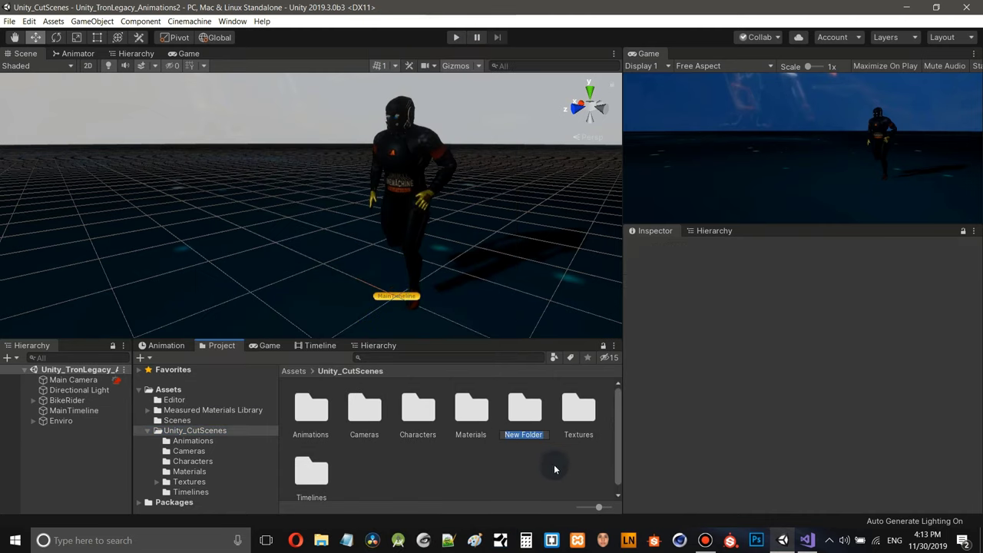
text(VFX)
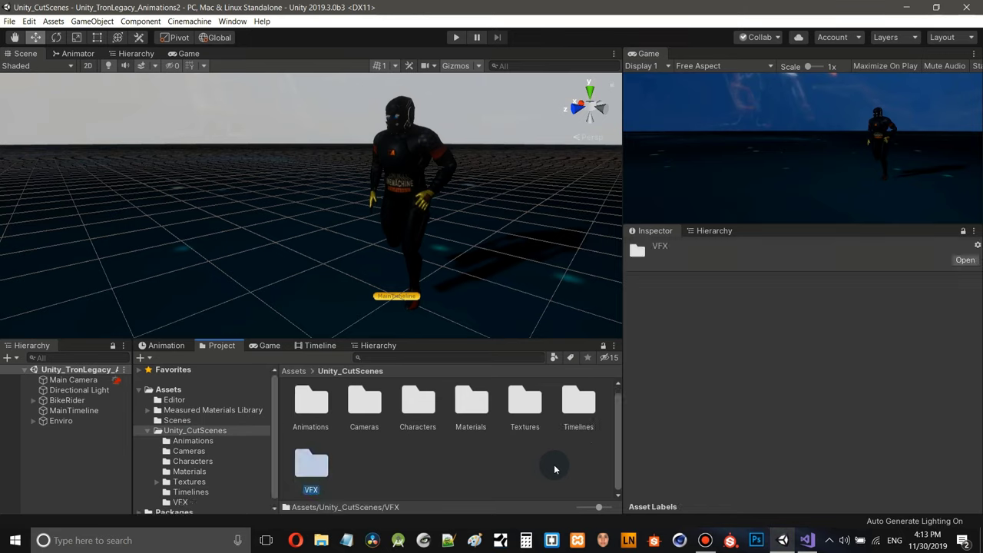
- Create a Volume Profile named V_1 inside the VFX folder
double_click(313, 467)
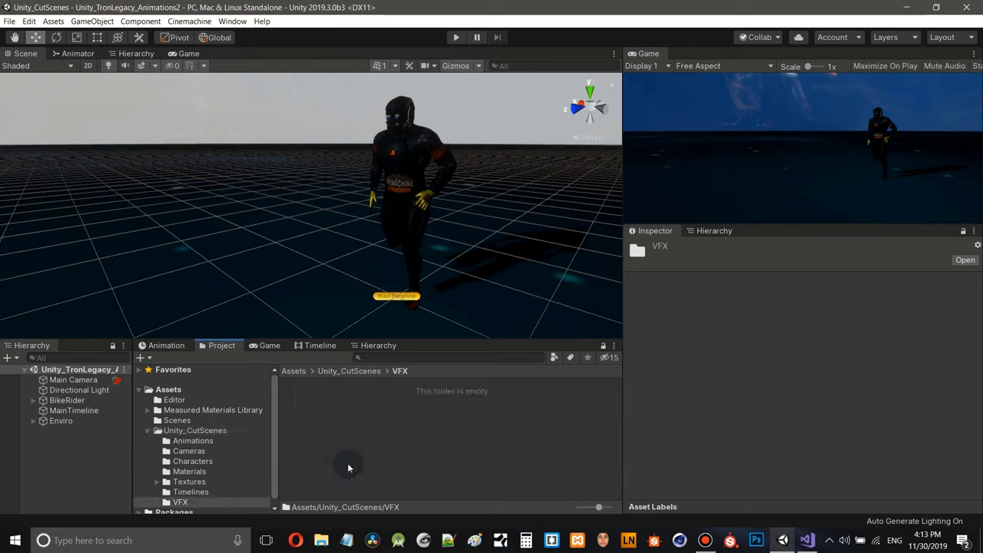
right_click(361, 425)
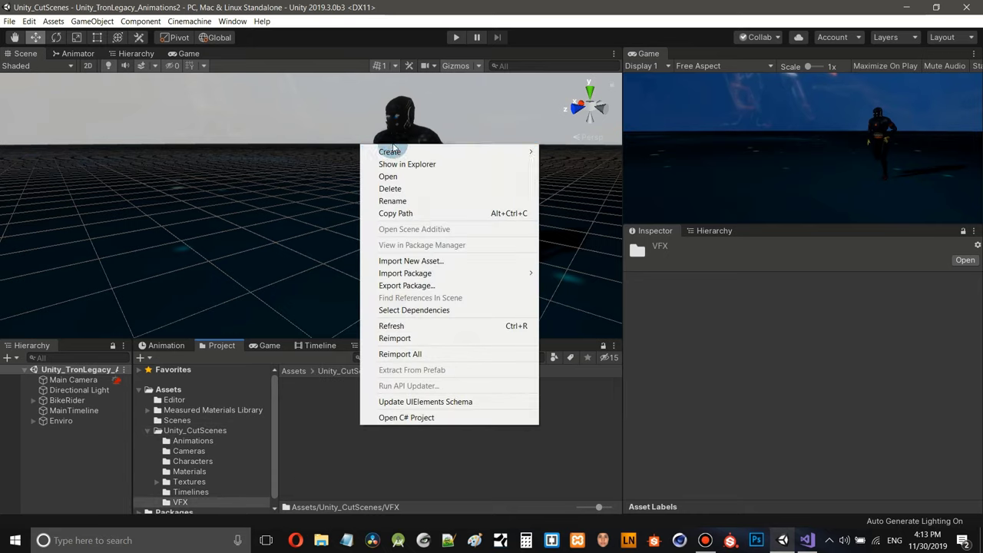
mouse_move(411, 153)
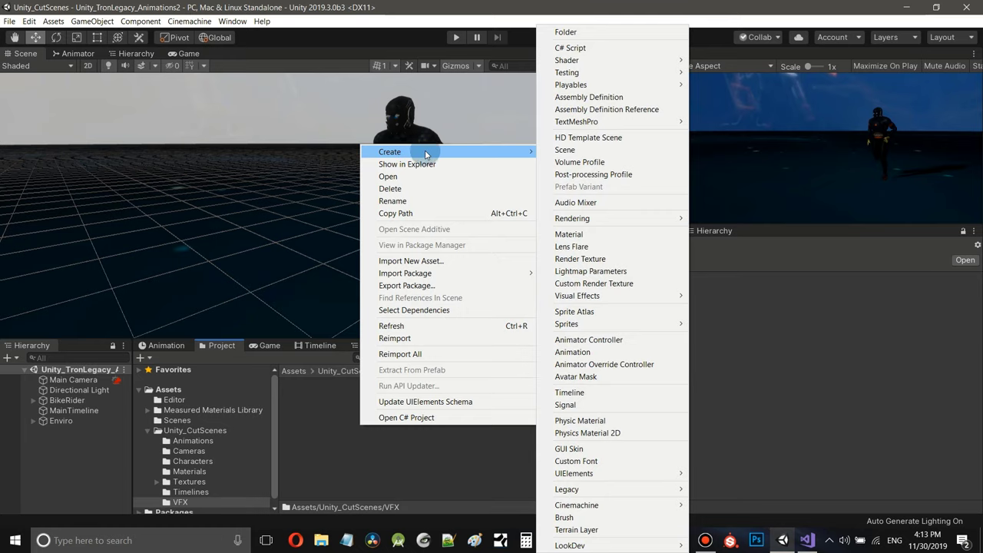
click(619, 162)
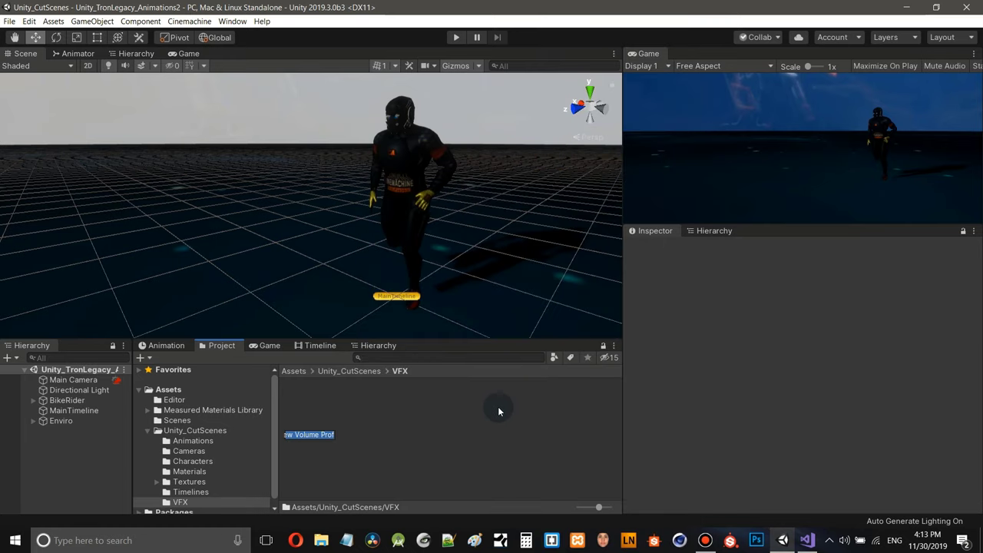
text(V_1)
- Create a Post-processing Profile named Pro_1 in the VFX folder
right_click(445, 419)
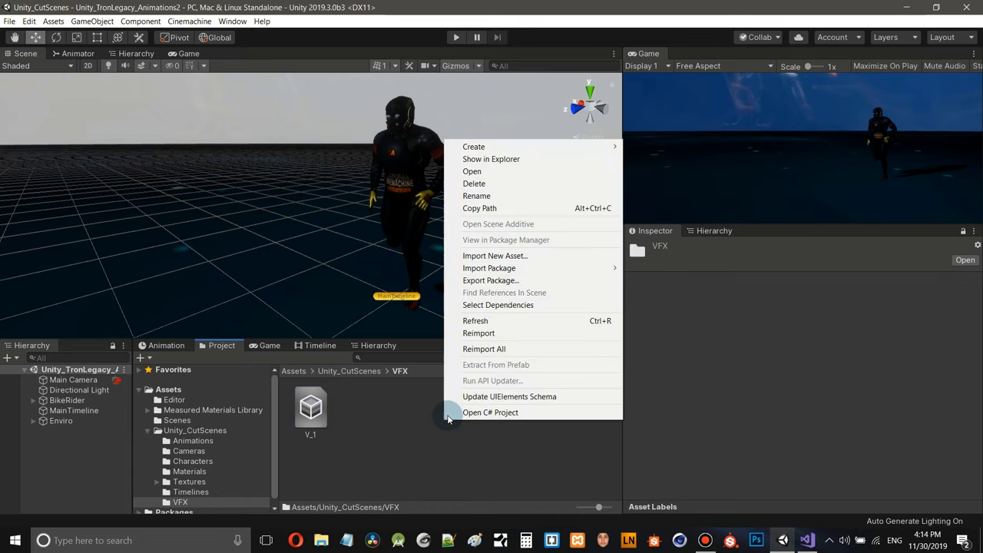
mouse_move(565, 150)
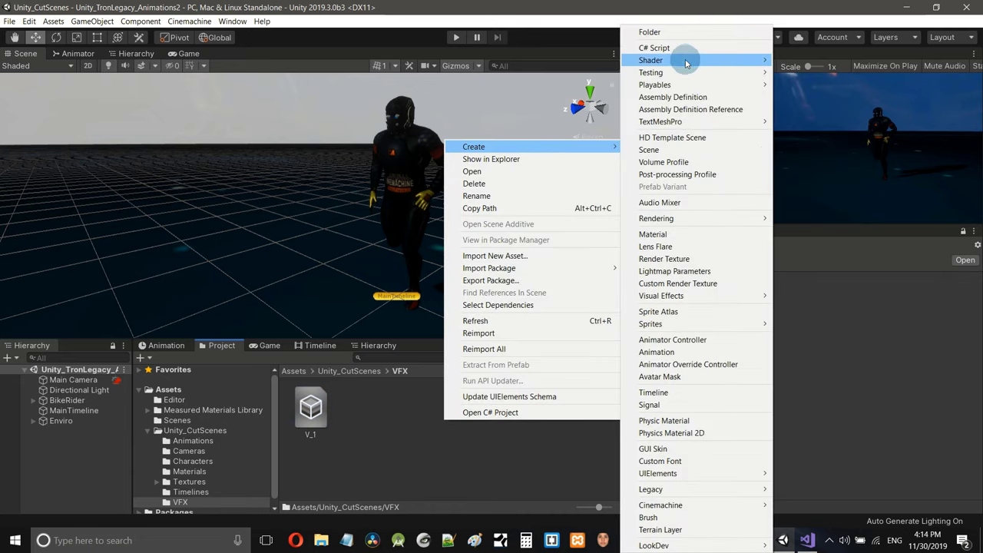
click(712, 175)
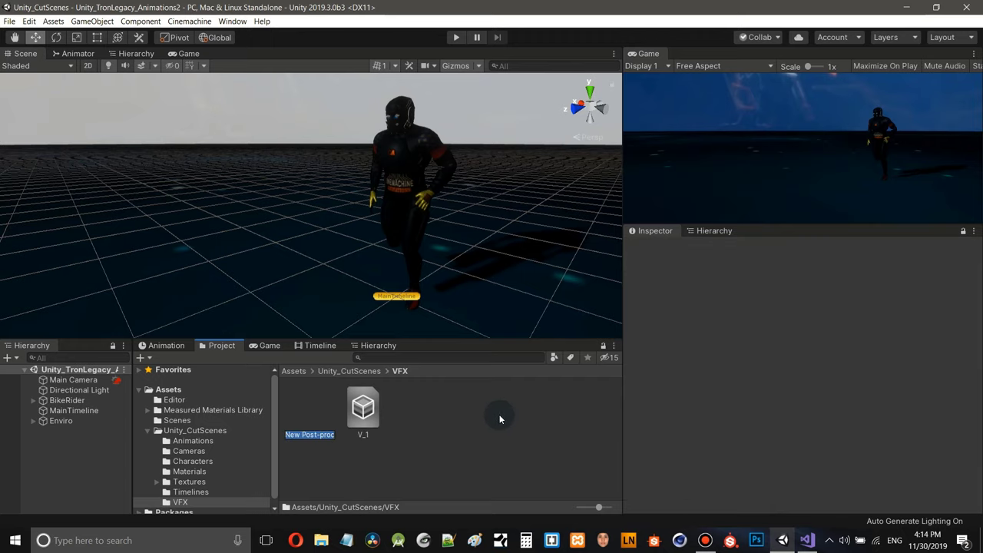
text(Pro_1)
click(477, 408)
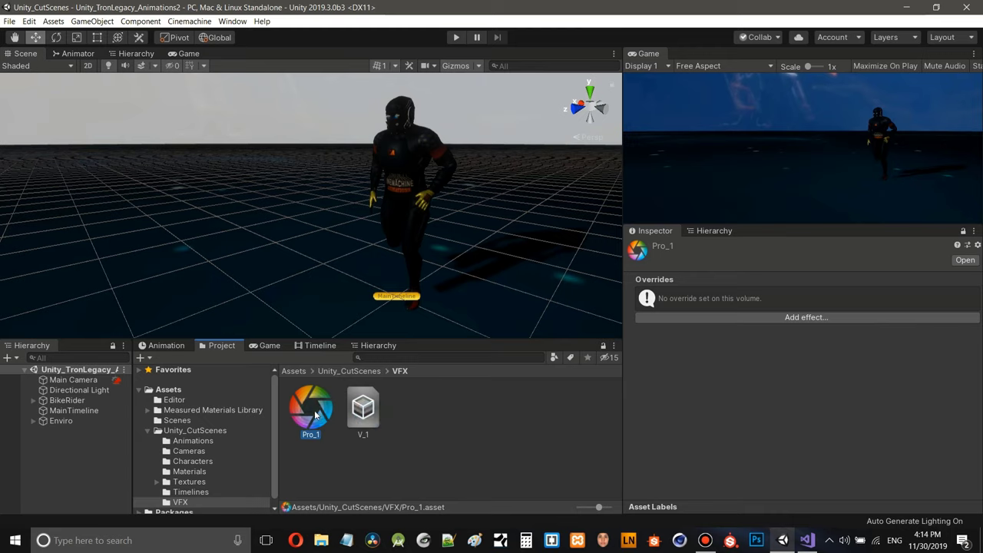
- Add a Post-process Layer component to the Main Camera, leaving its volume layer at Nothing
click(75, 381)
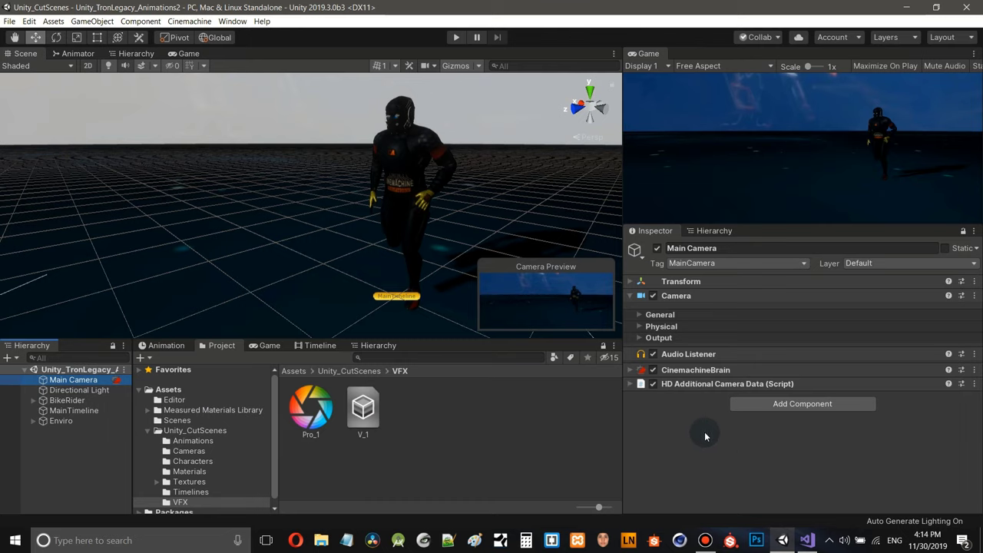
click(780, 406)
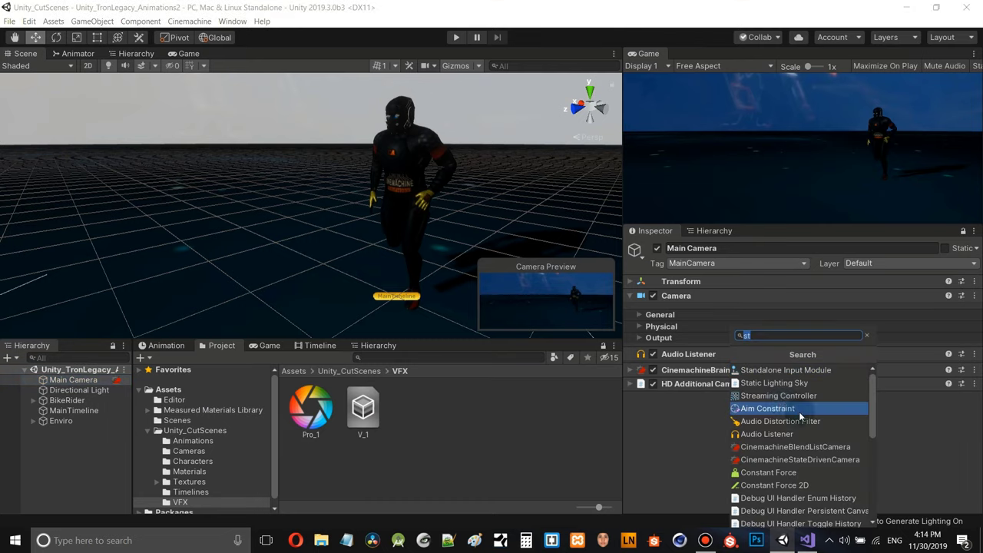
scroll(811, 435, down, 8)
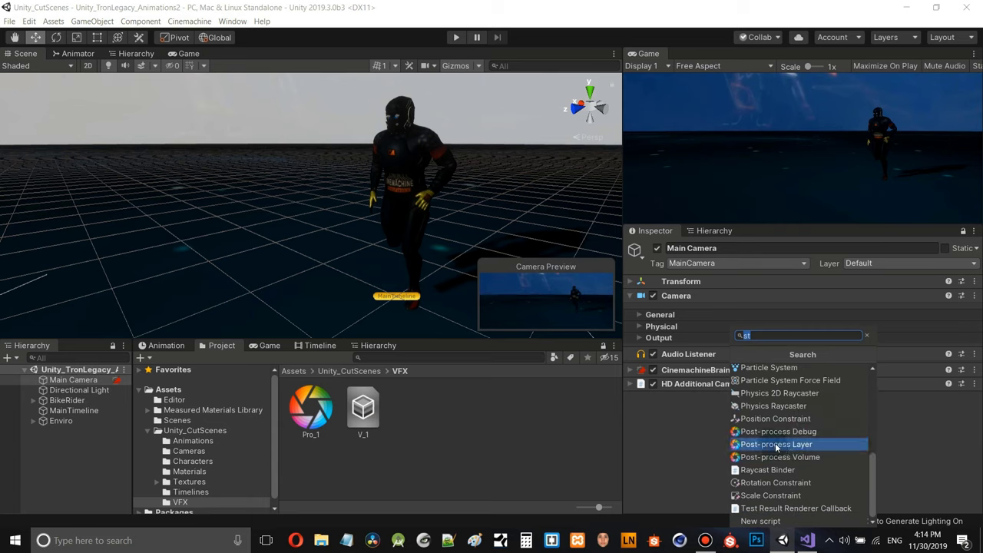
click(776, 445)
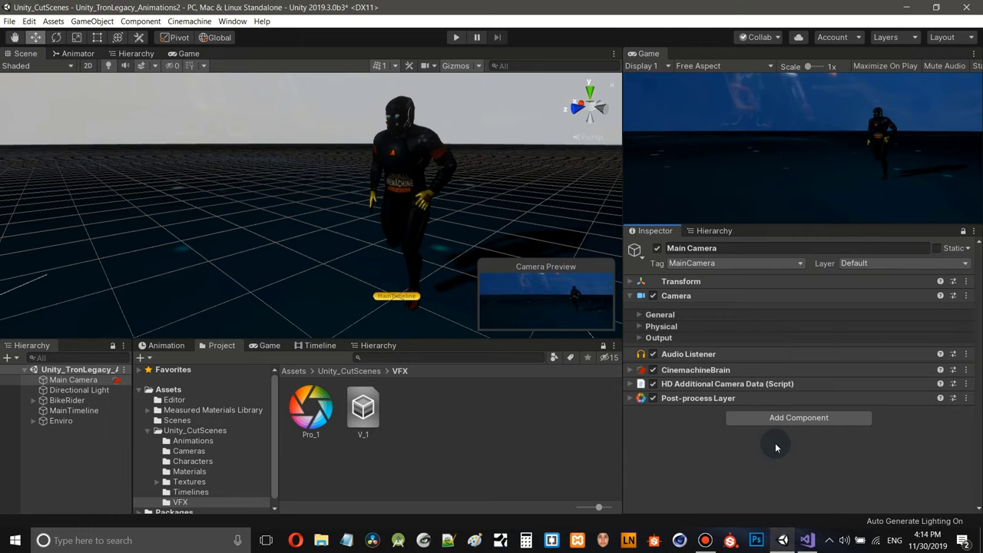
click(634, 399)
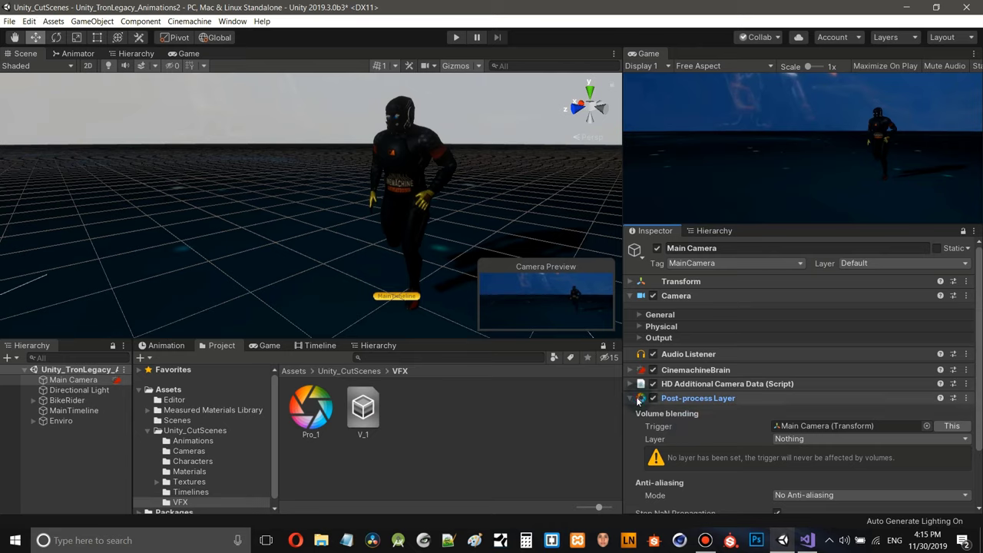
click(637, 400)
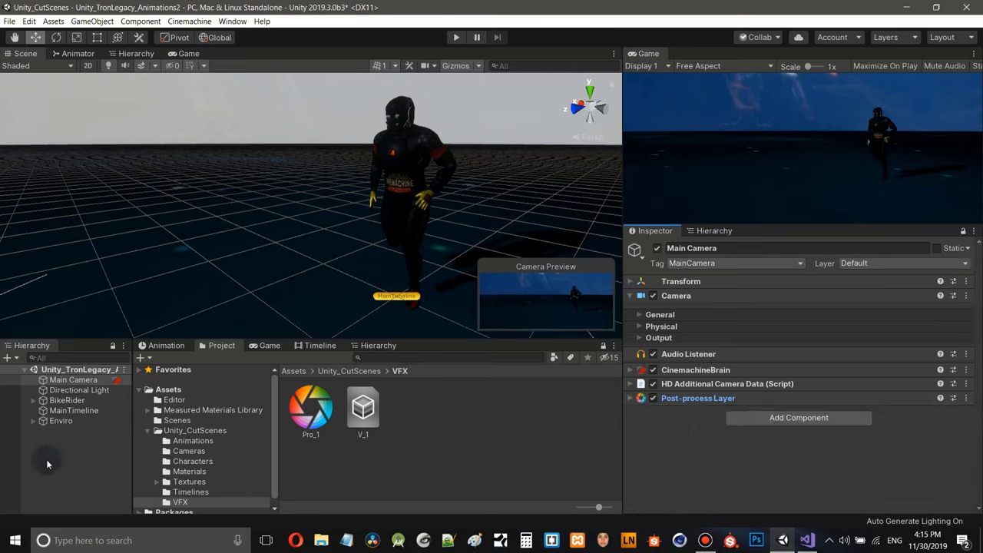
- Create an empty GameObject in the Hierarchy and rename it 'Volume'
right_click(59, 440)
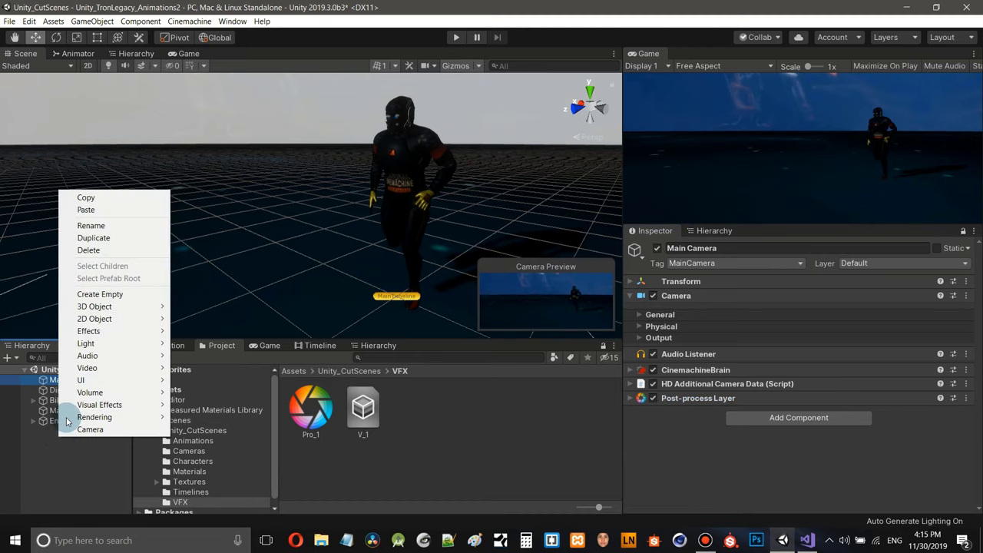
click(99, 294)
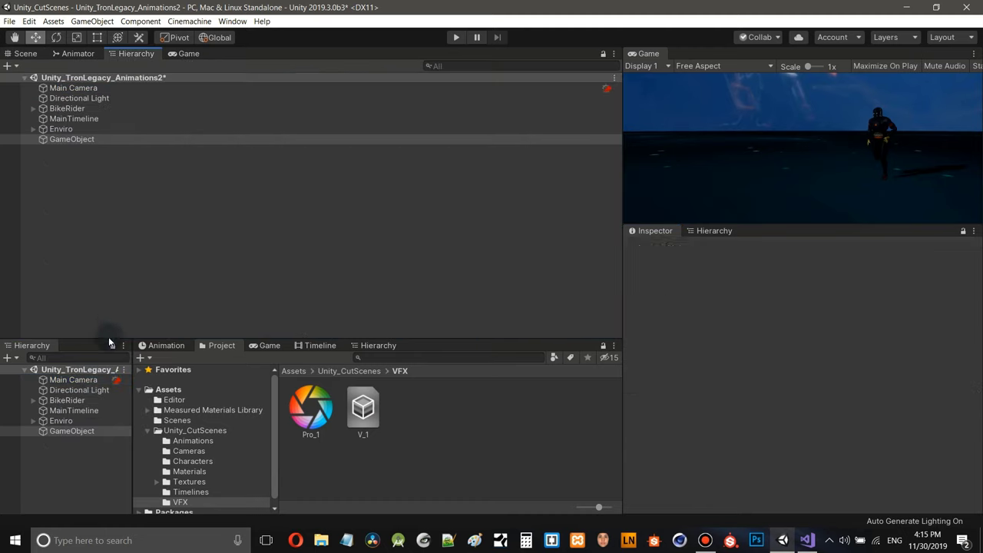
right_click(83, 432)
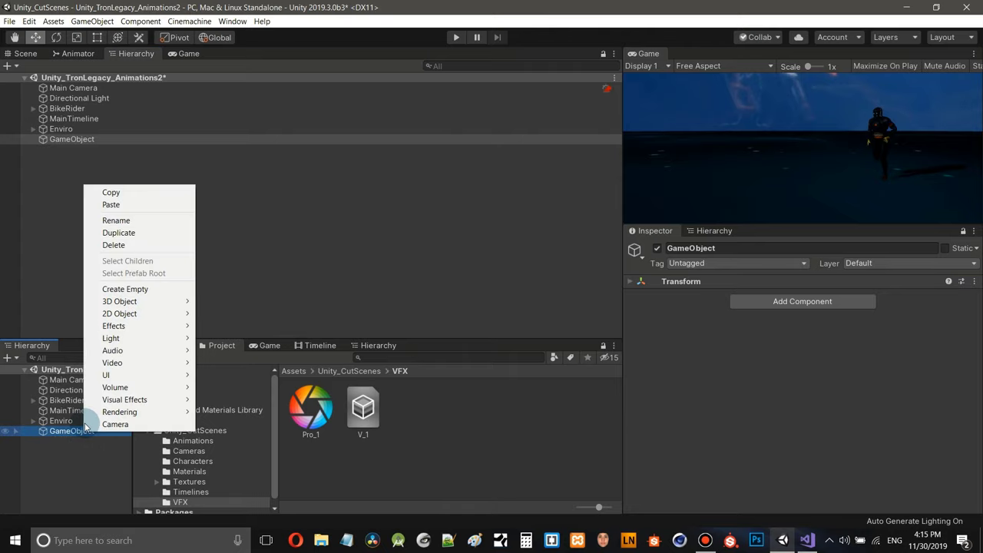
click(140, 220)
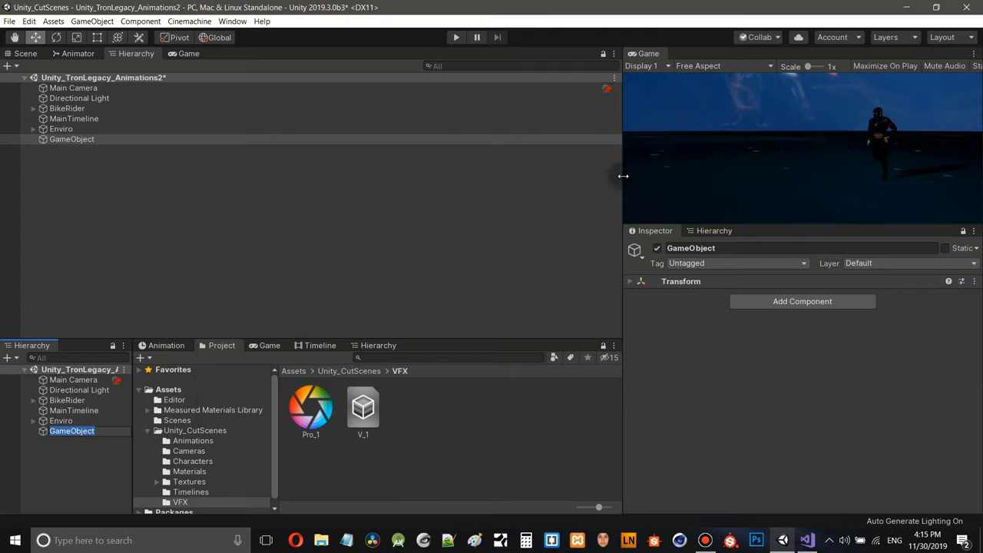
text(Volume)
key(Return)
- Add a global Volume component (weight 1, priority 0, no profile) to the Volume object
click(803, 301)
click(860, 319)
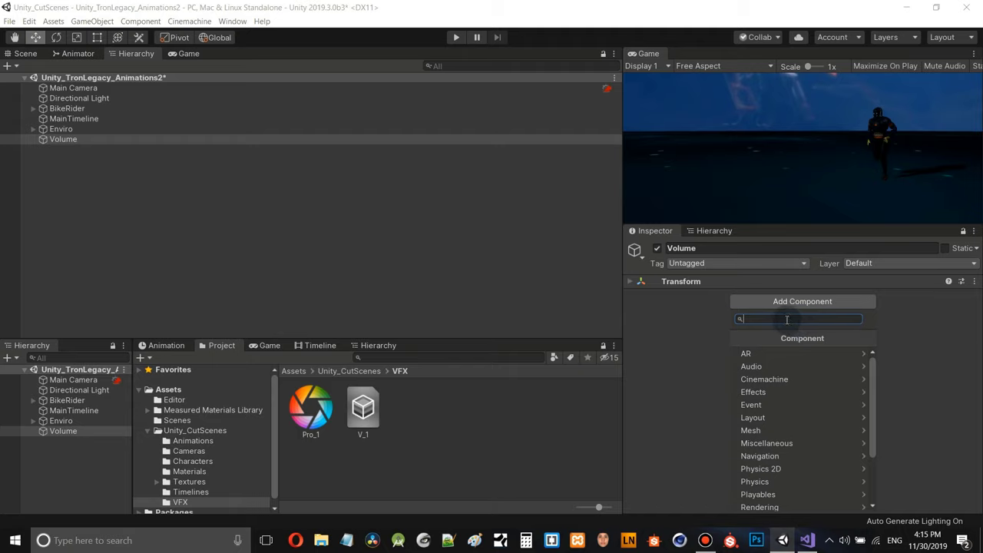
text(v)
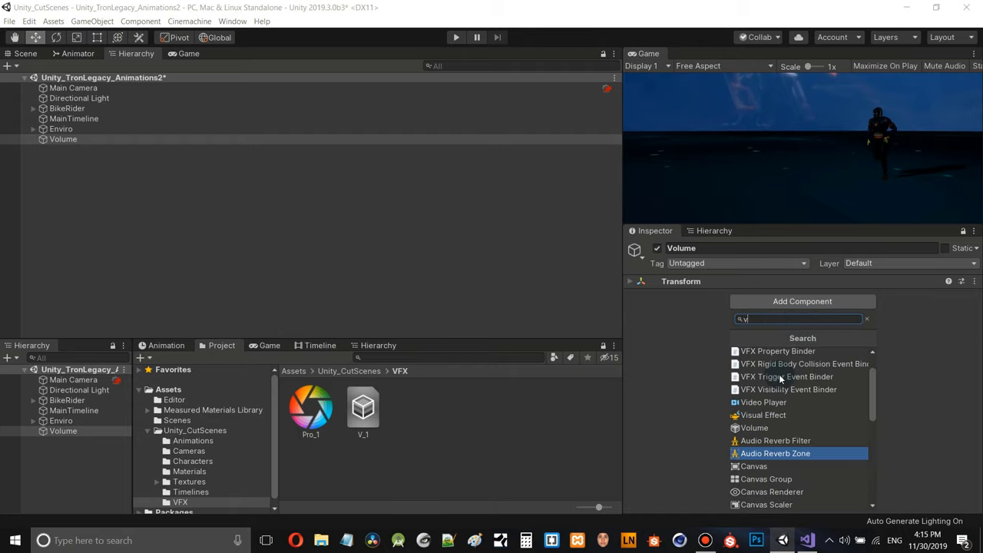
click(758, 427)
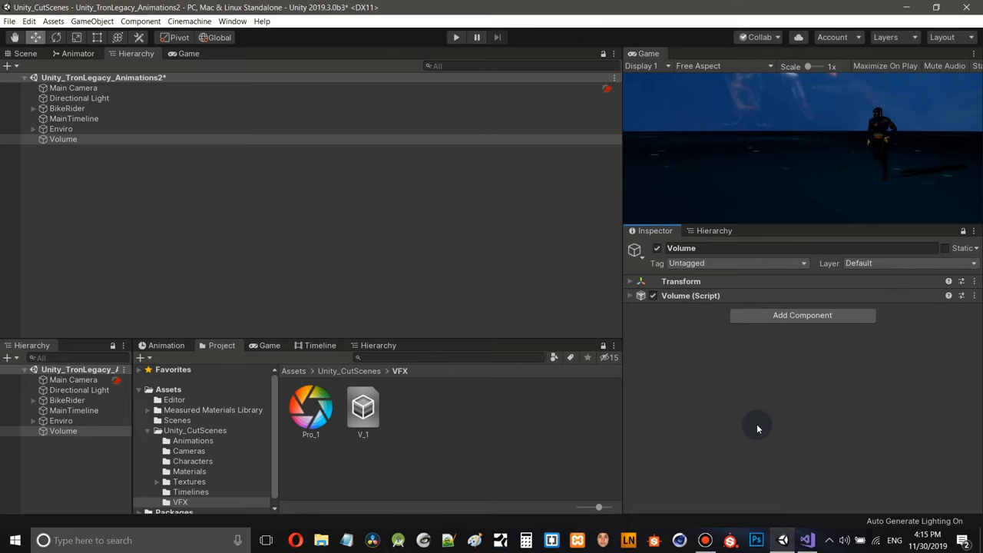
click(631, 295)
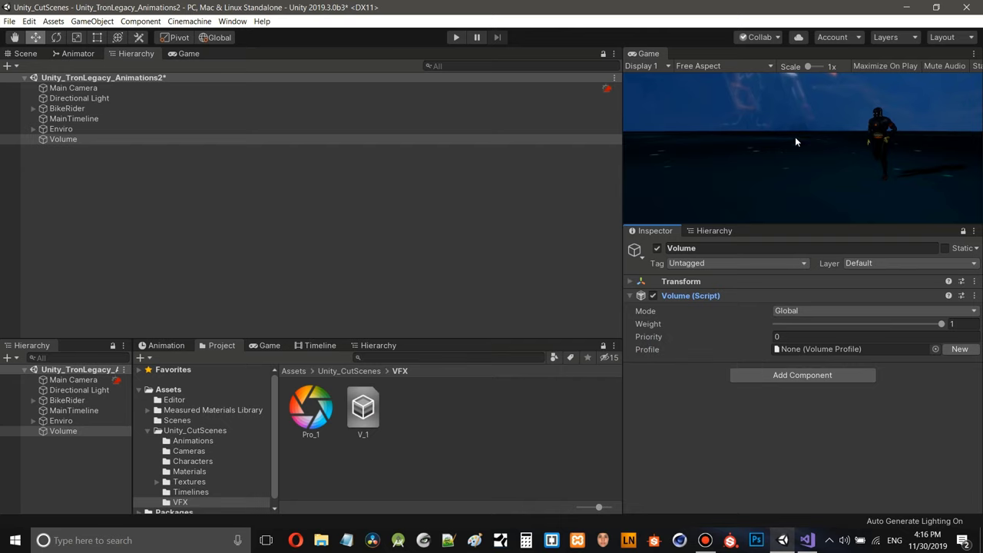
click(26, 53)
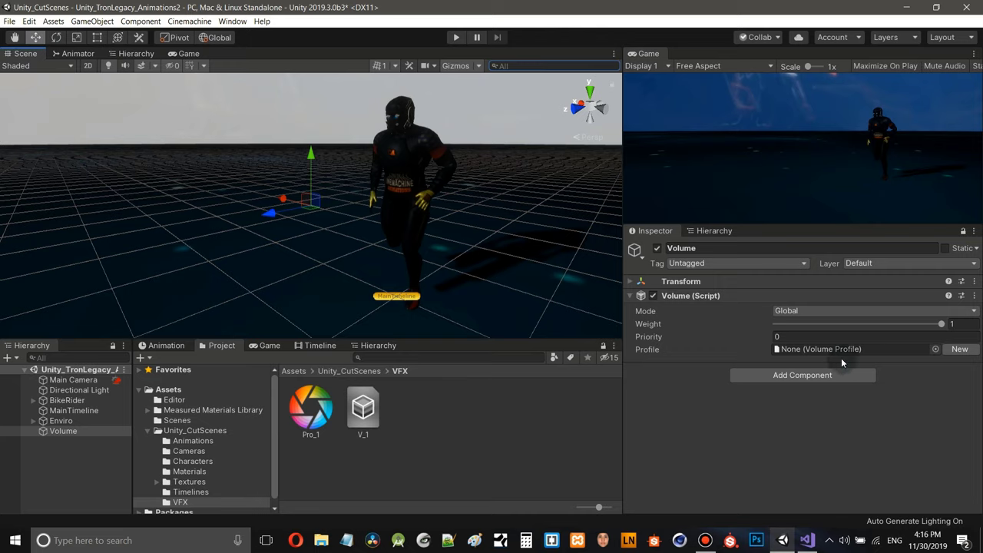
drag(371, 421, 879, 351)
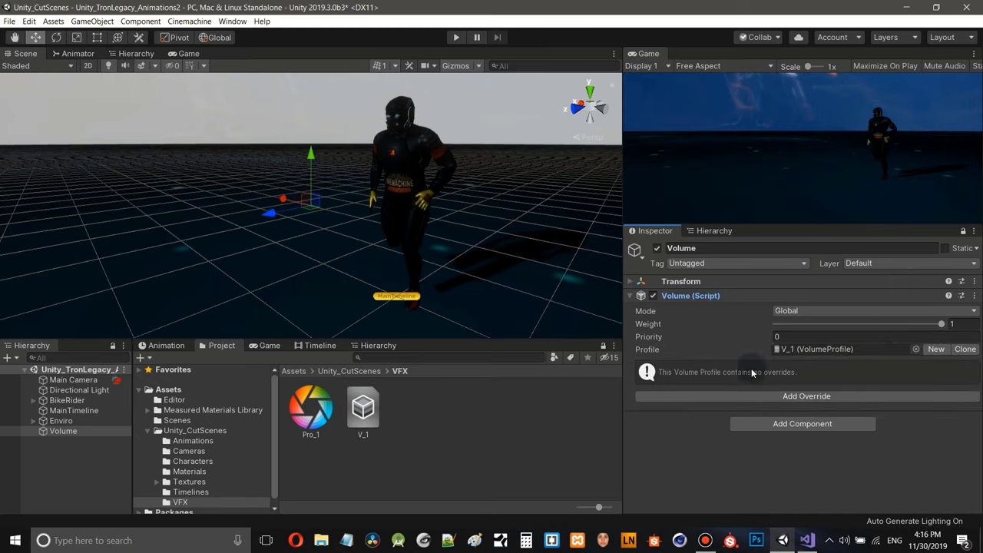
click(807, 396)
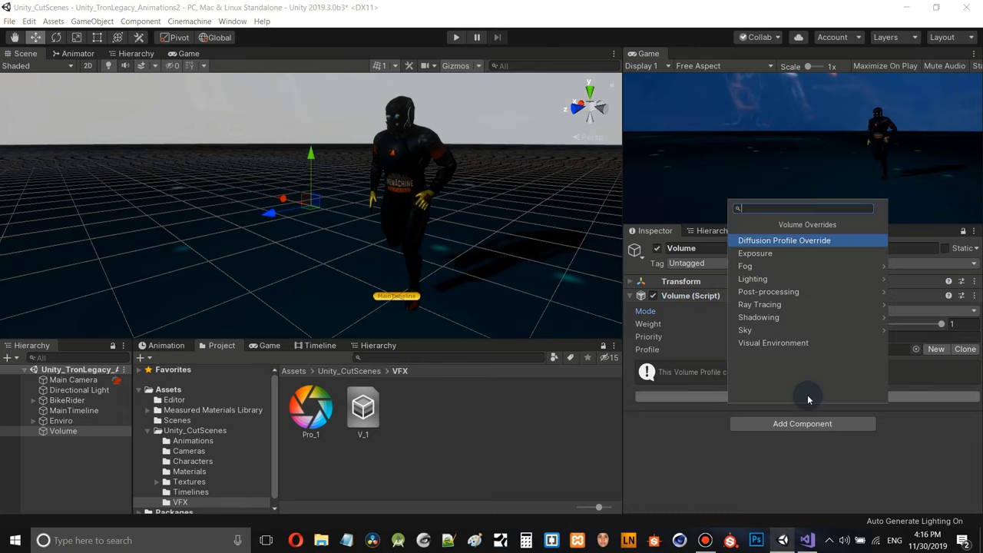
click(804, 331)
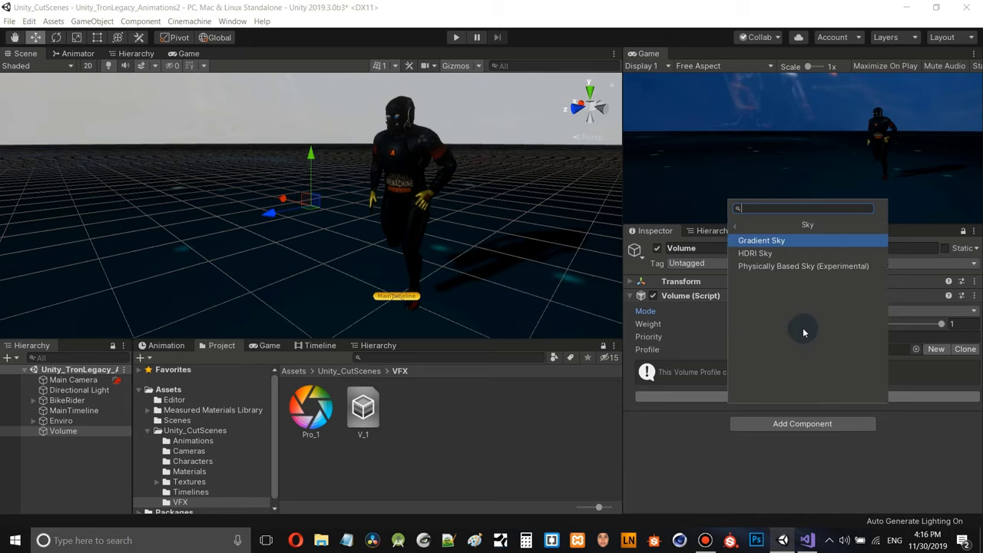
click(763, 254)
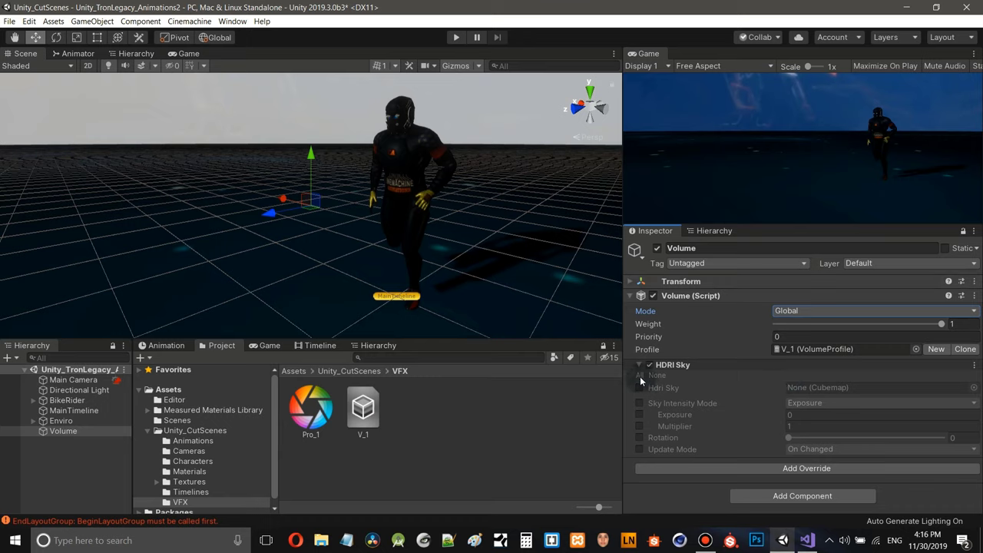
click(640, 376)
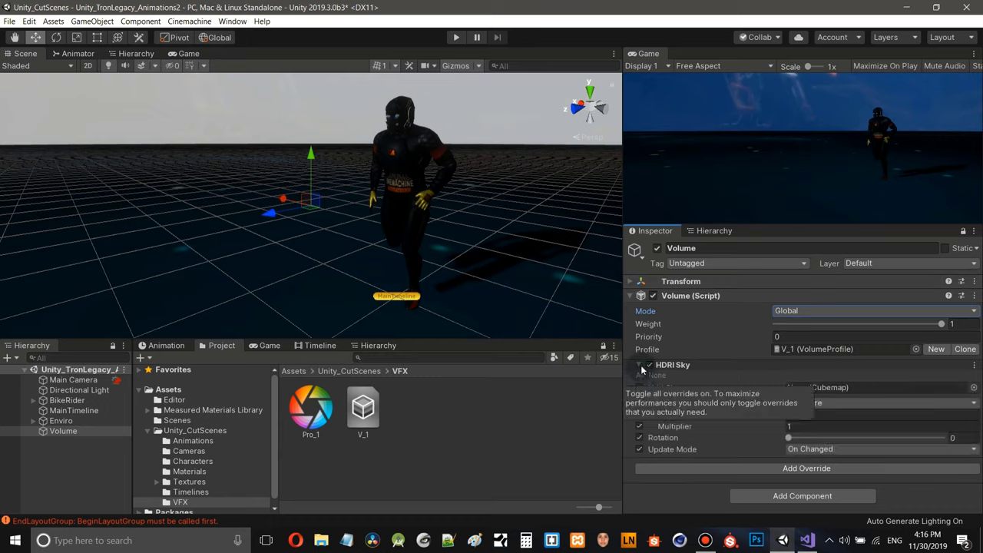
click(640, 366)
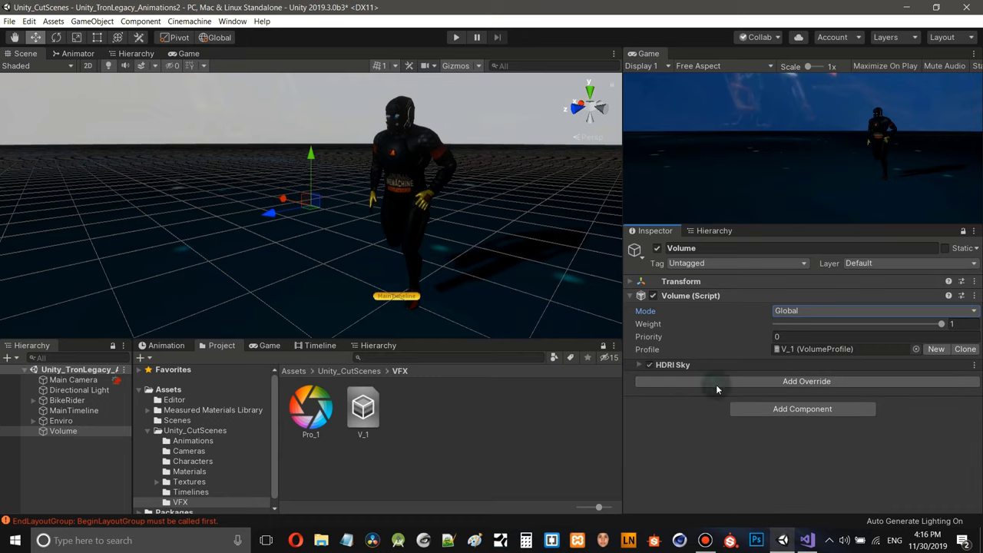
- Add a Bloom override from the Post-processing category to the V_1 profile
click(801, 382)
click(791, 280)
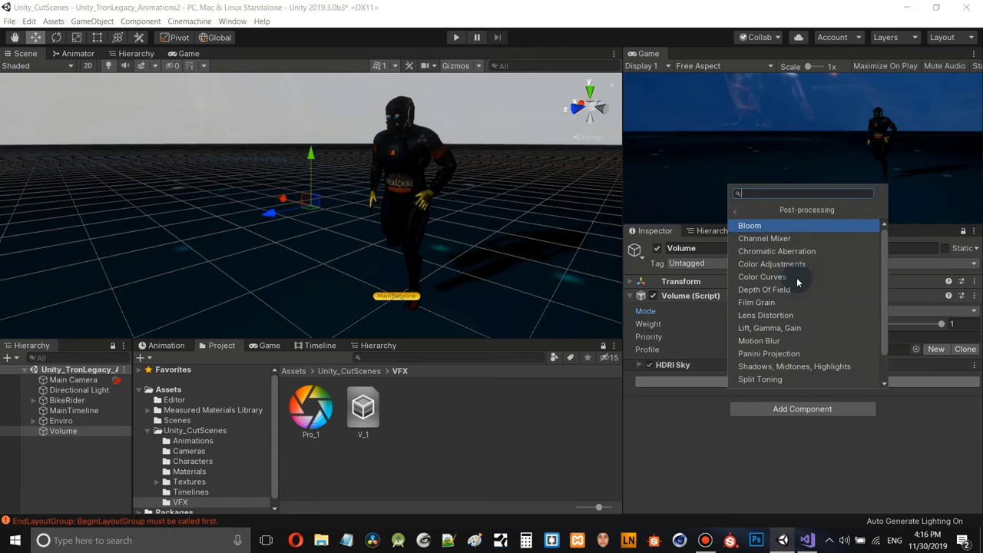
click(777, 225)
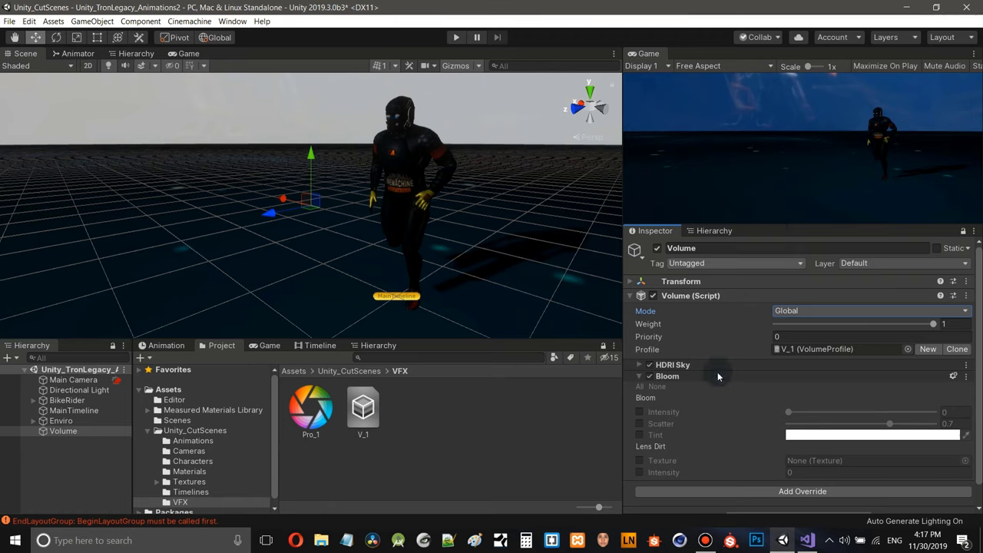
click(639, 377)
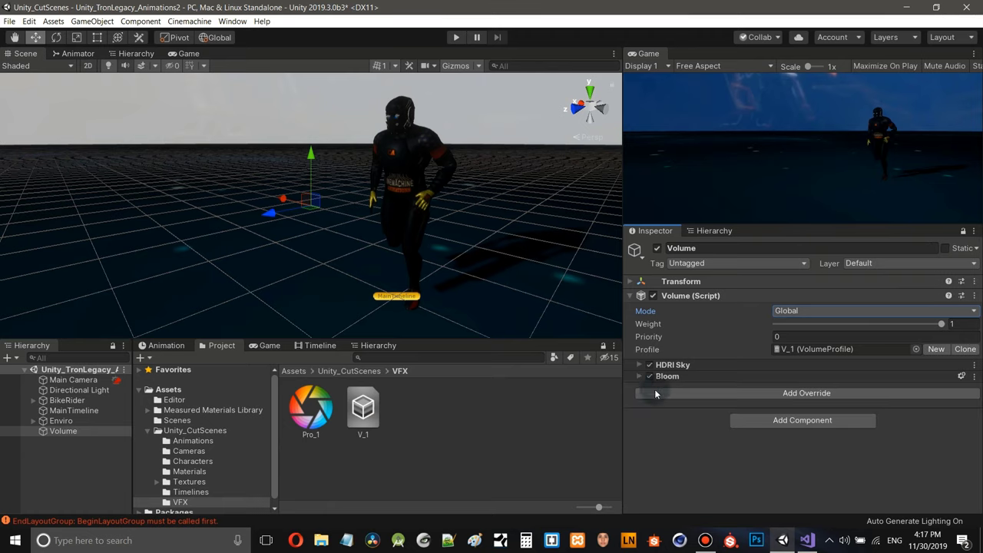
- Add an Exposure override to V_1 and enable all Exposure and Bloom settings
click(799, 394)
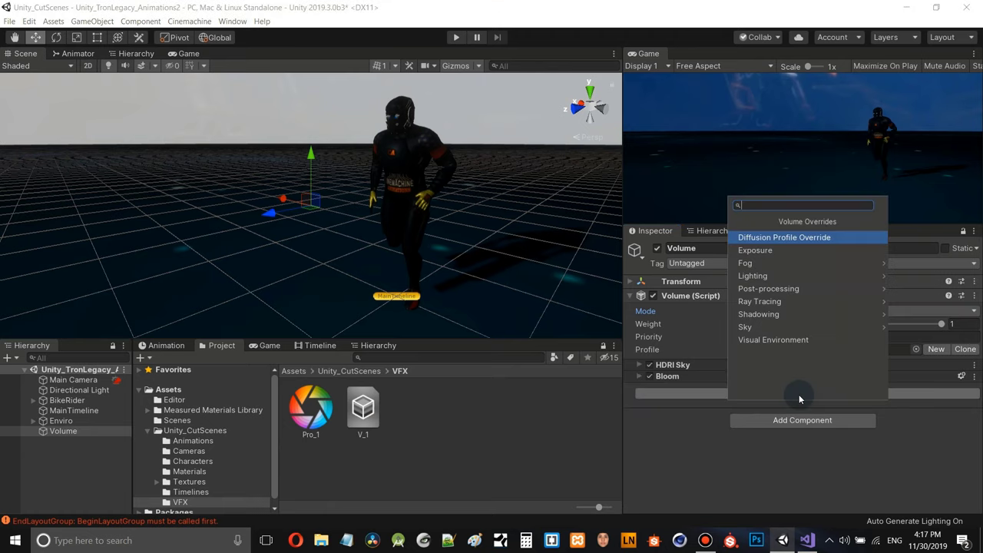
click(768, 250)
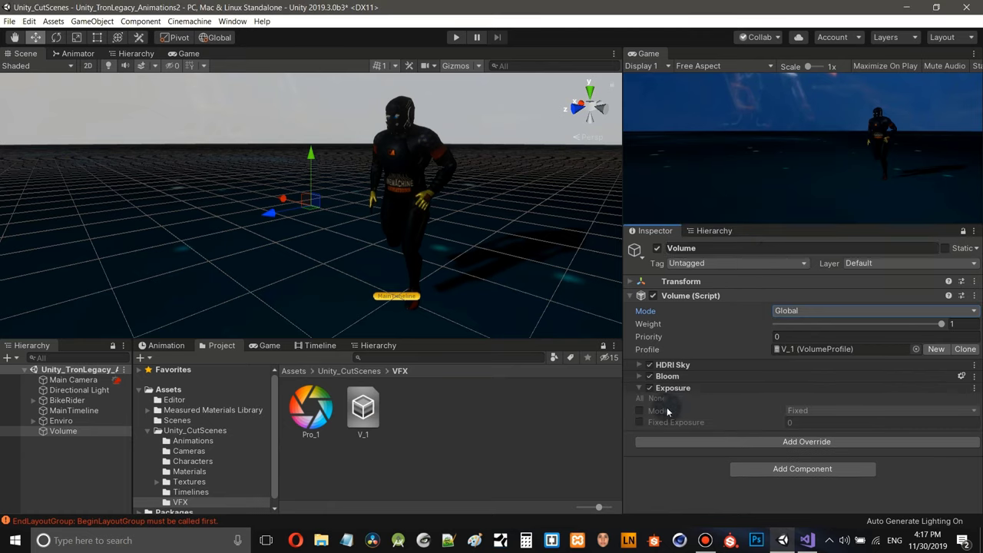
click(641, 397)
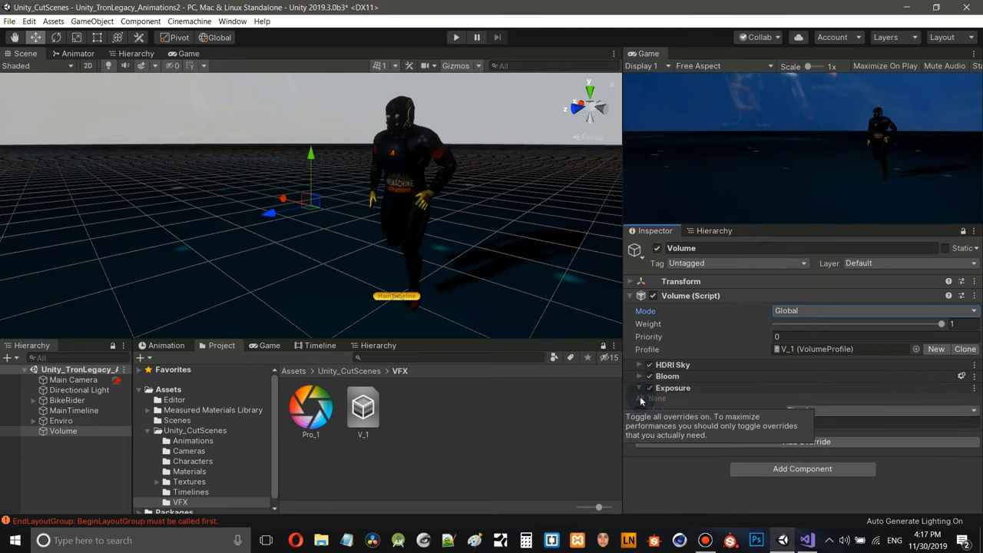
click(639, 377)
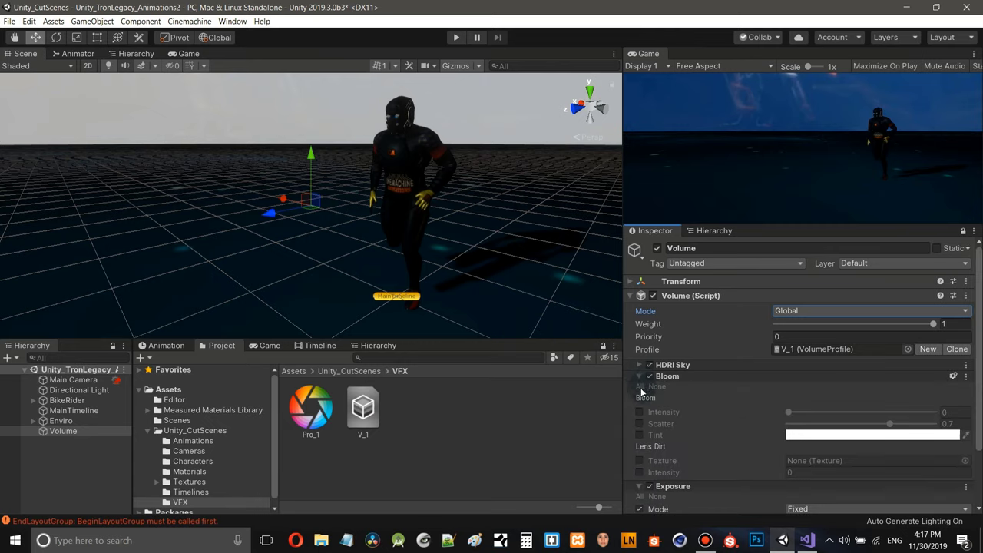
click(640, 386)
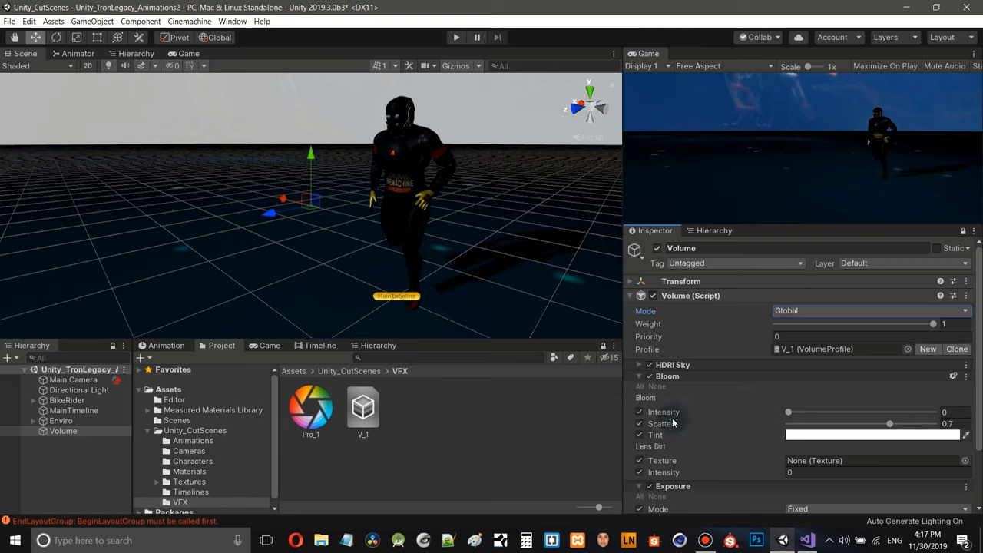
click(641, 378)
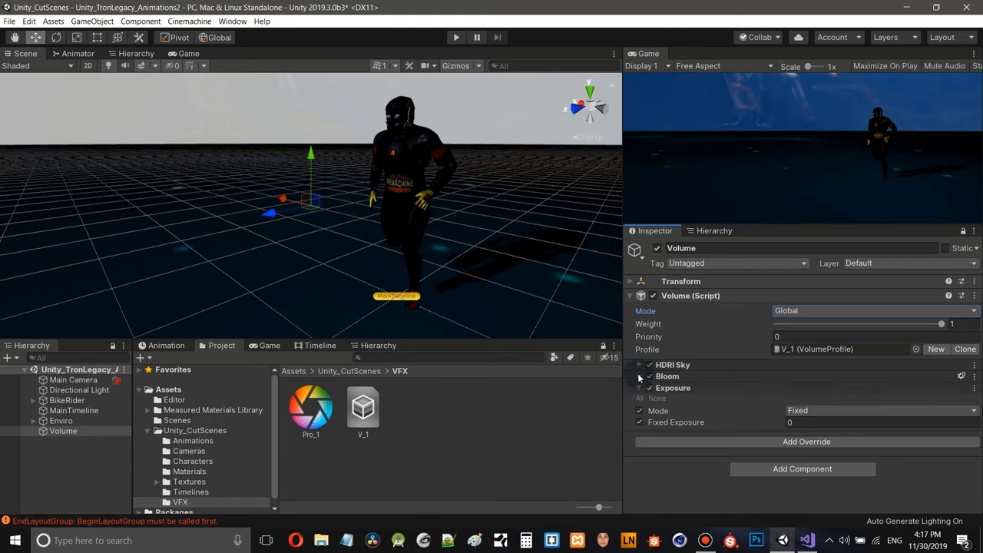
click(641, 389)
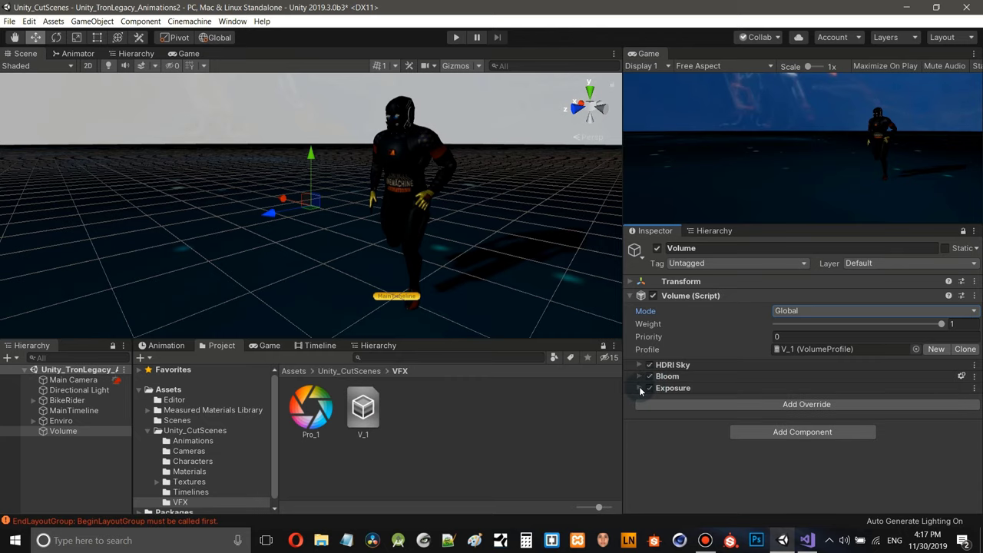
- Clear the three EndLayoutGroup errors from the Console
click(102, 521)
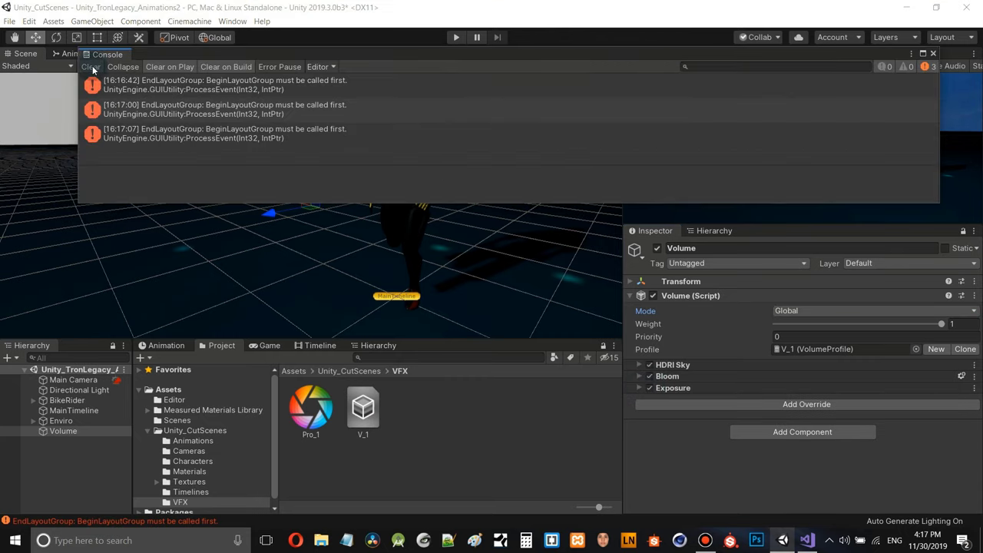
click(94, 67)
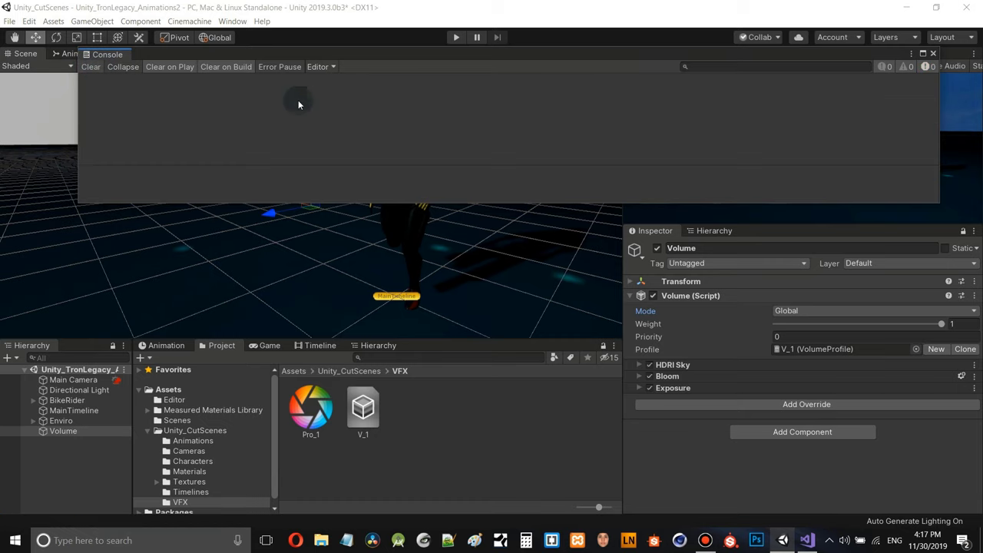
click(933, 54)
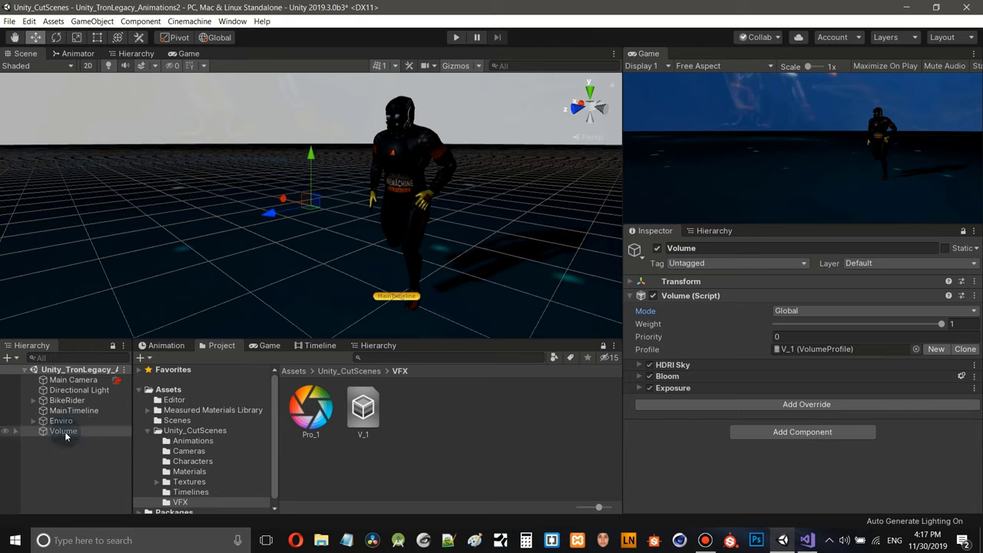
- Review the Main Camera and the Pro_1 profile, then reselect the Volume object
click(73, 381)
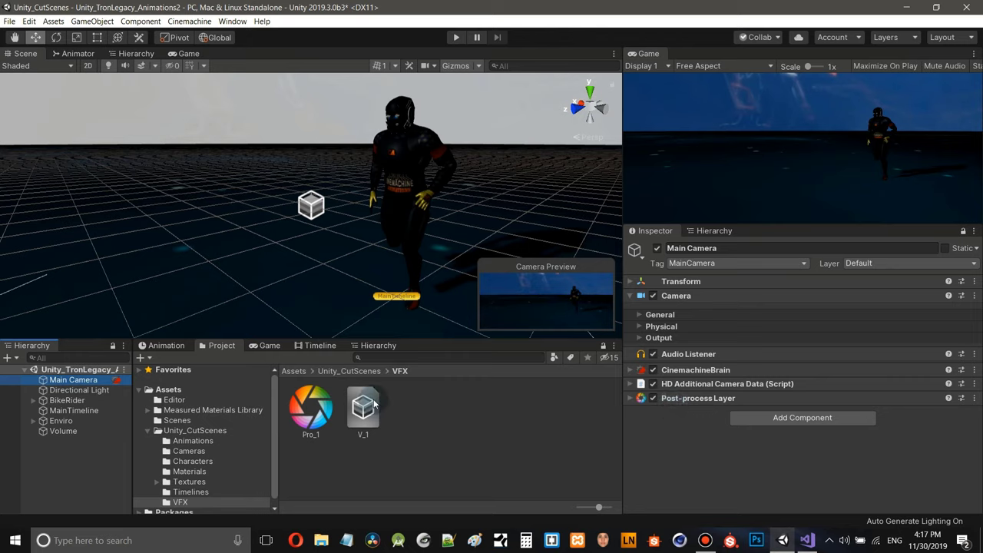
click(317, 419)
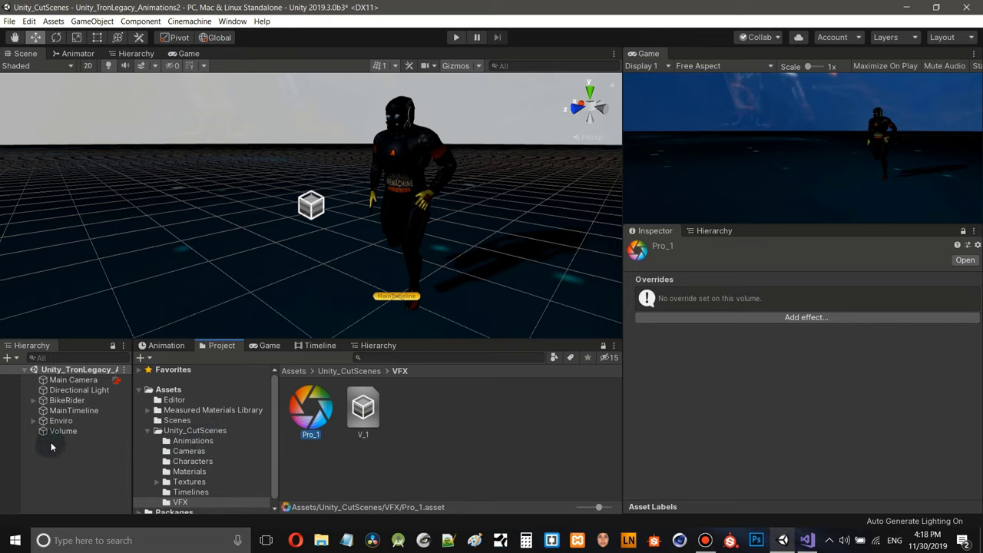
click(75, 431)
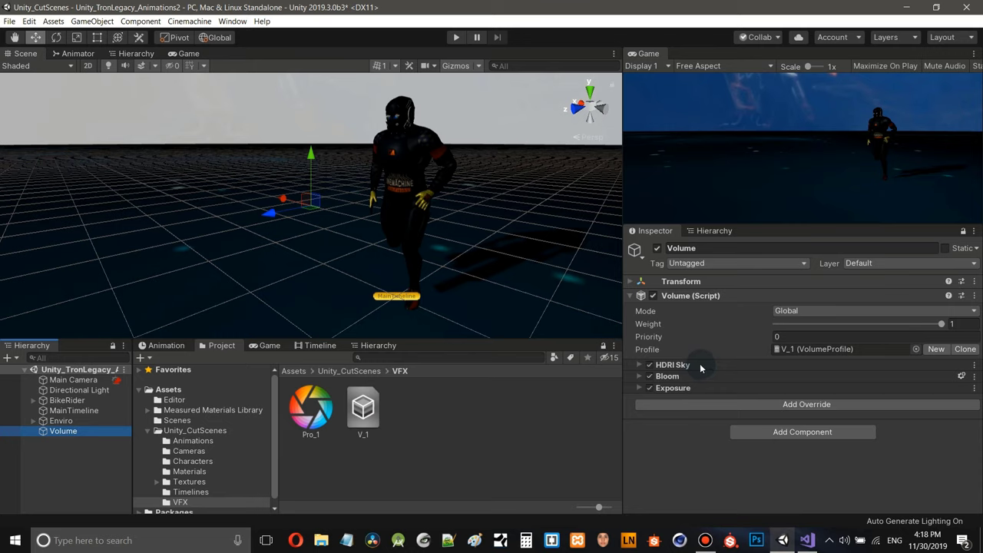
- Set the HDRI Sky cubemap to studio_small_02_2k and raise its exposure value
click(641, 366)
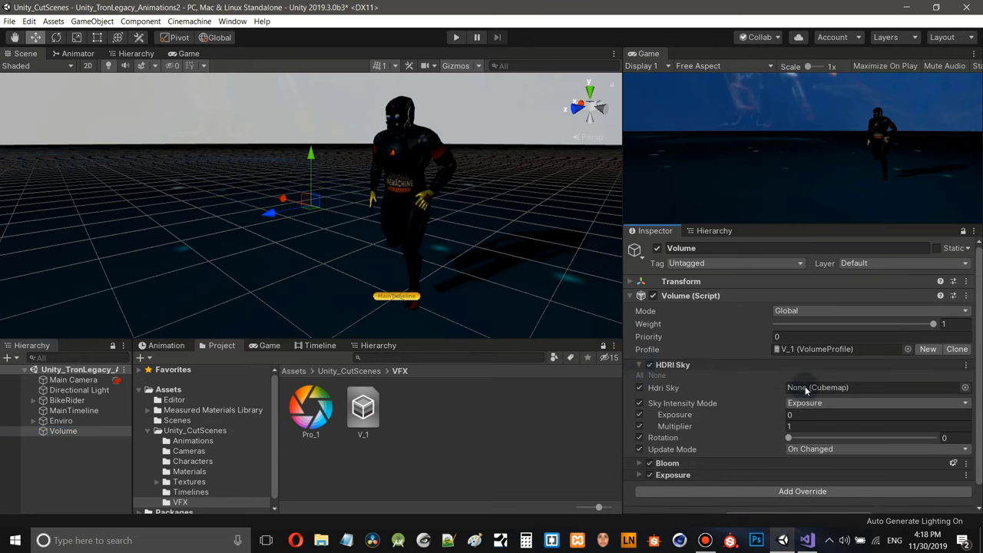
click(965, 391)
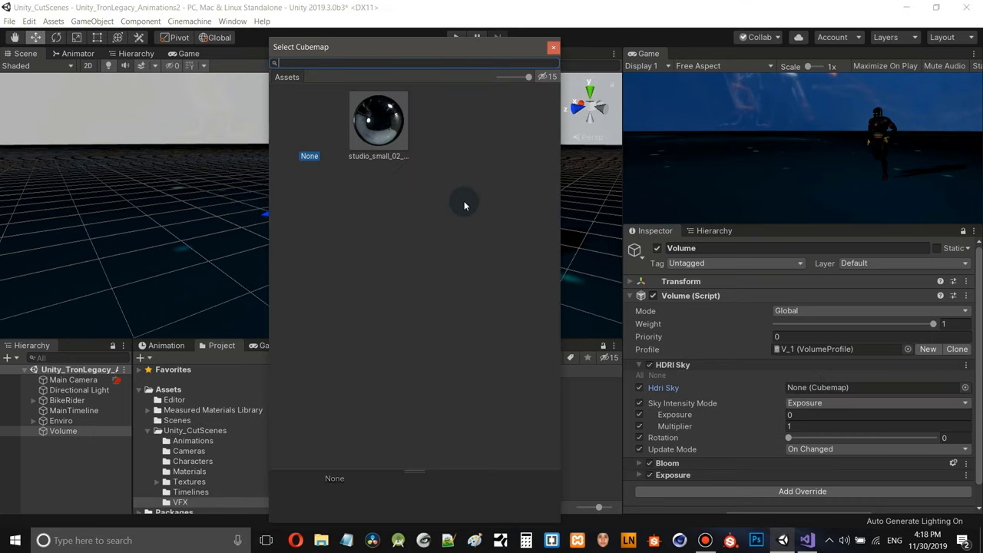
double_click(379, 137)
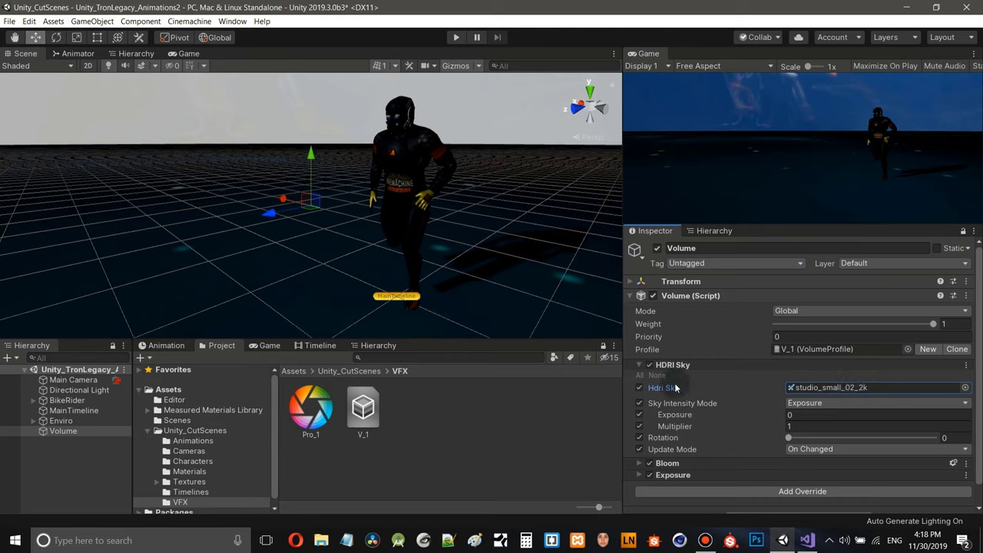
drag(675, 419, 703, 435)
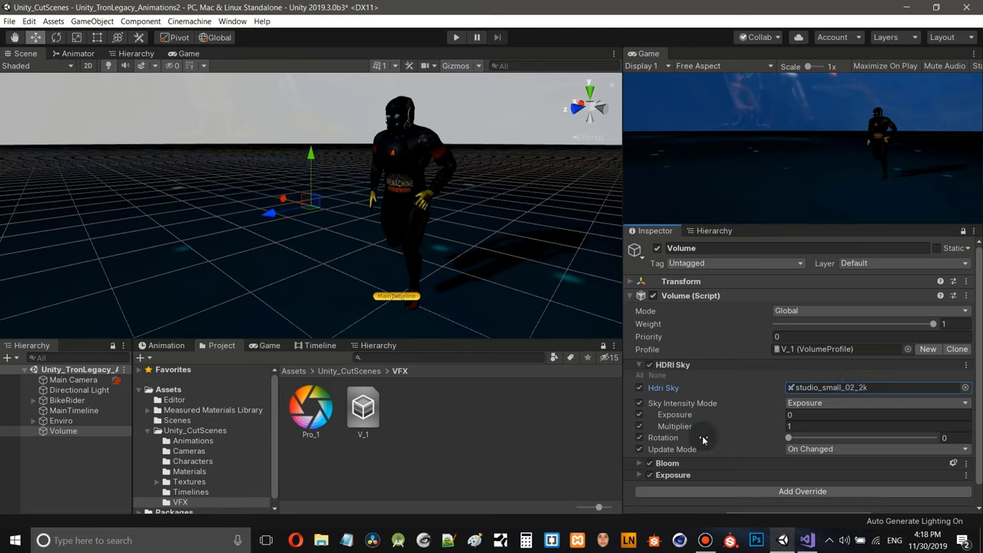
click(631, 297)
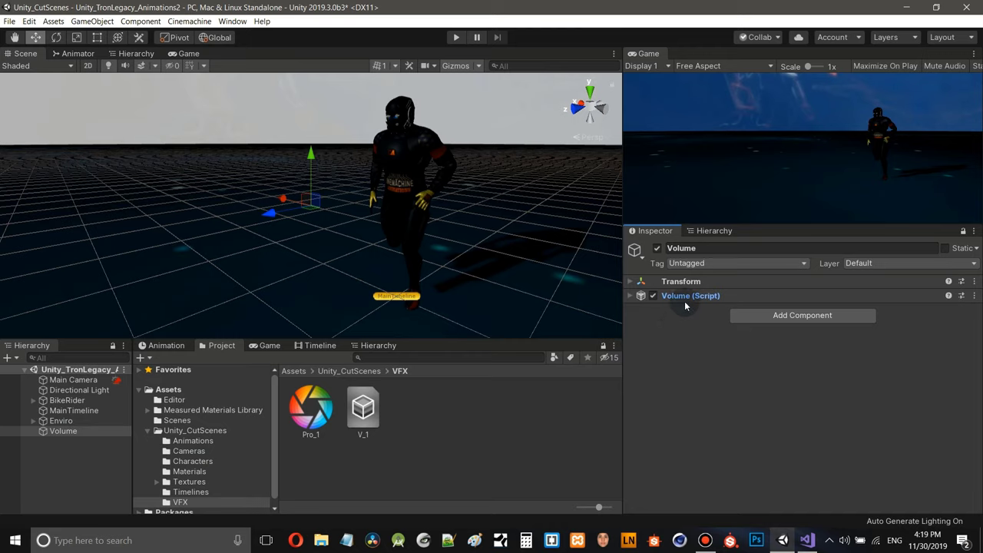
- Add a Static Lighting Sky component to the Volume object and expand its details
click(785, 314)
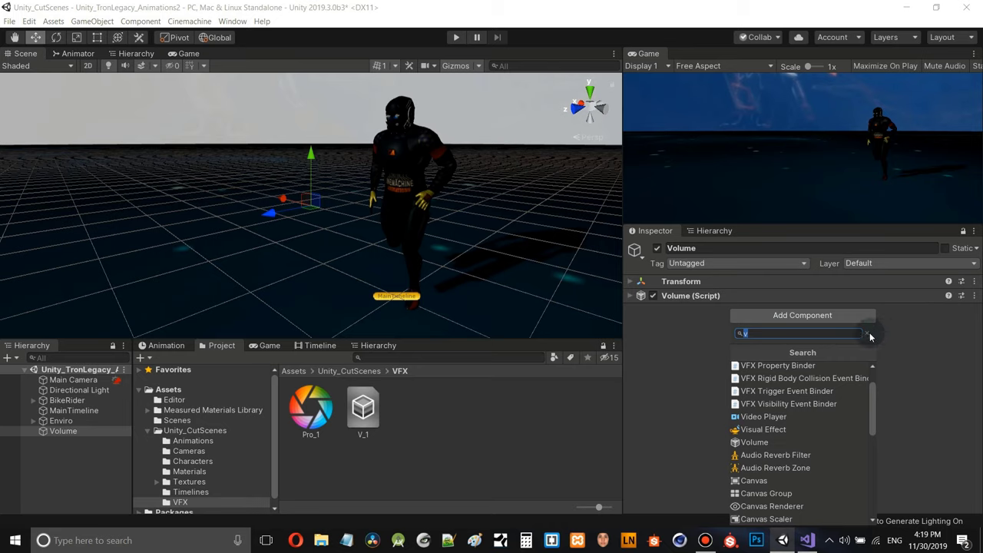
click(867, 333)
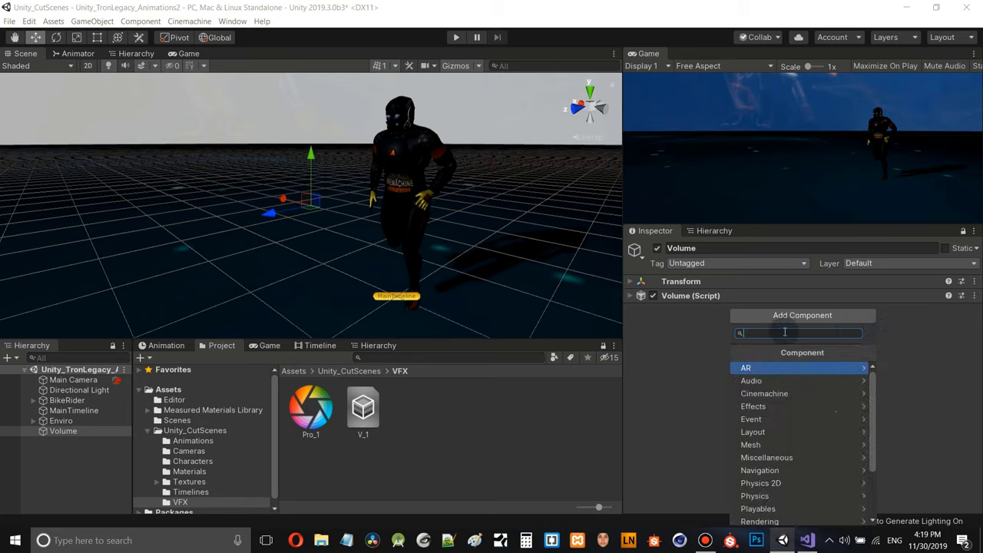
text(st)
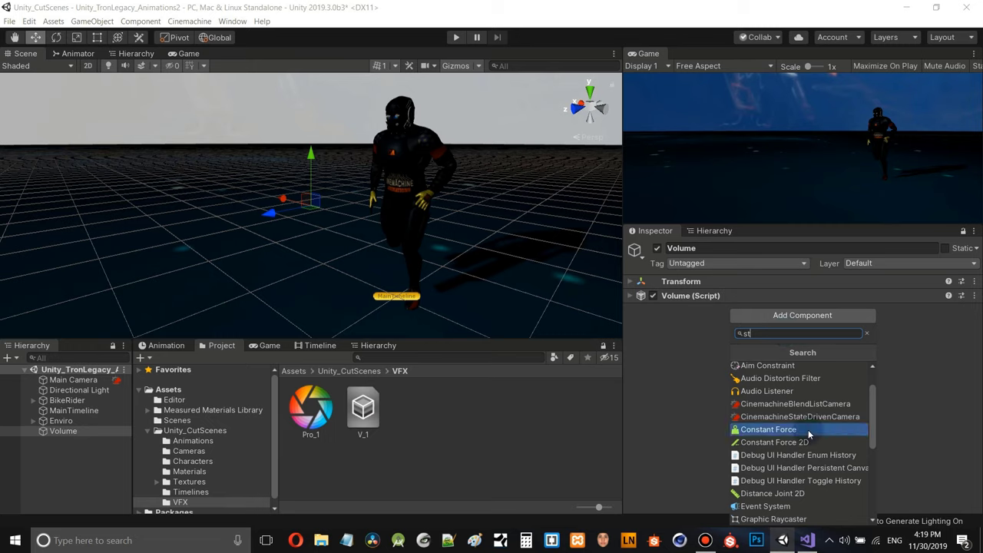
scroll(803, 419, up, 2)
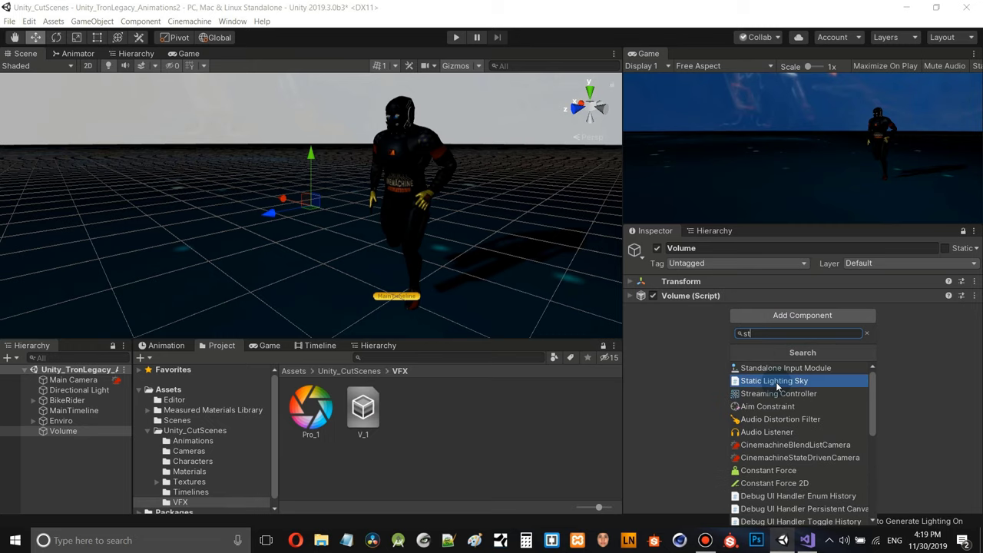
click(778, 381)
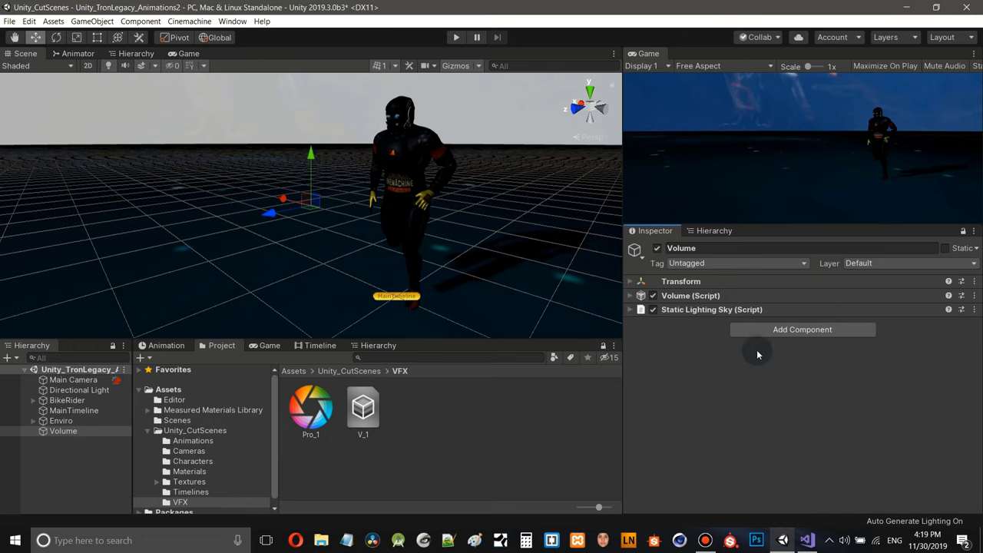
click(632, 310)
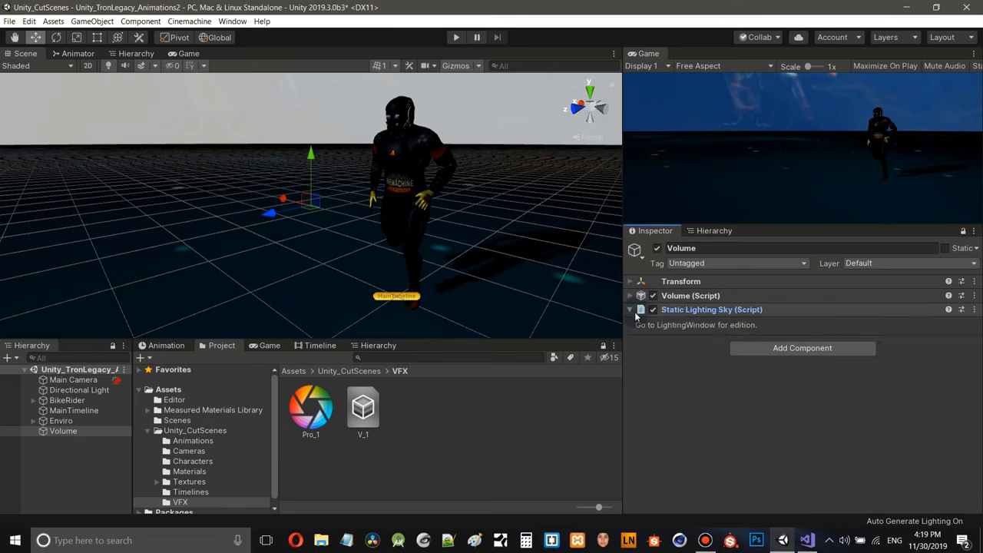
click(631, 310)
click(633, 309)
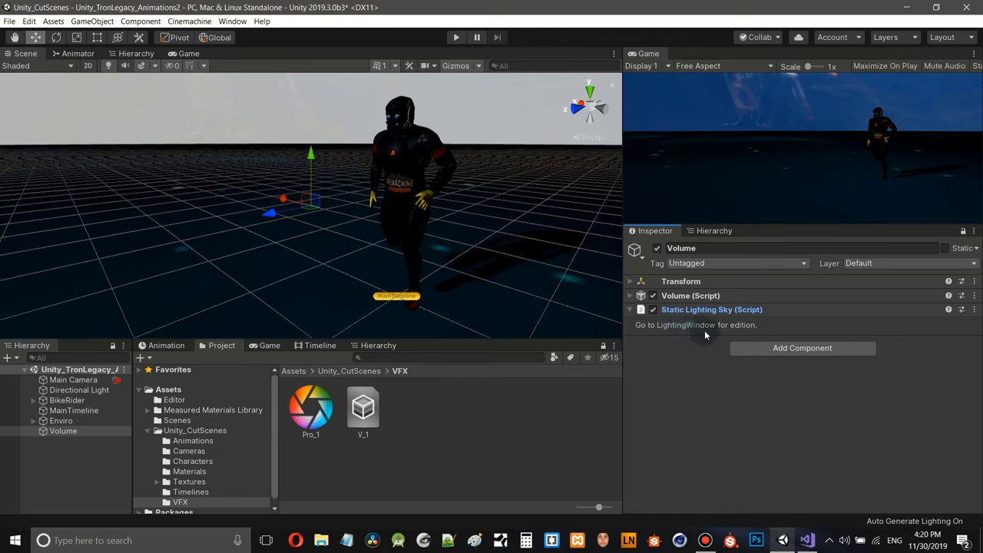
- In the Lighting Settings window, set the environment Profile to V_1
click(232, 22)
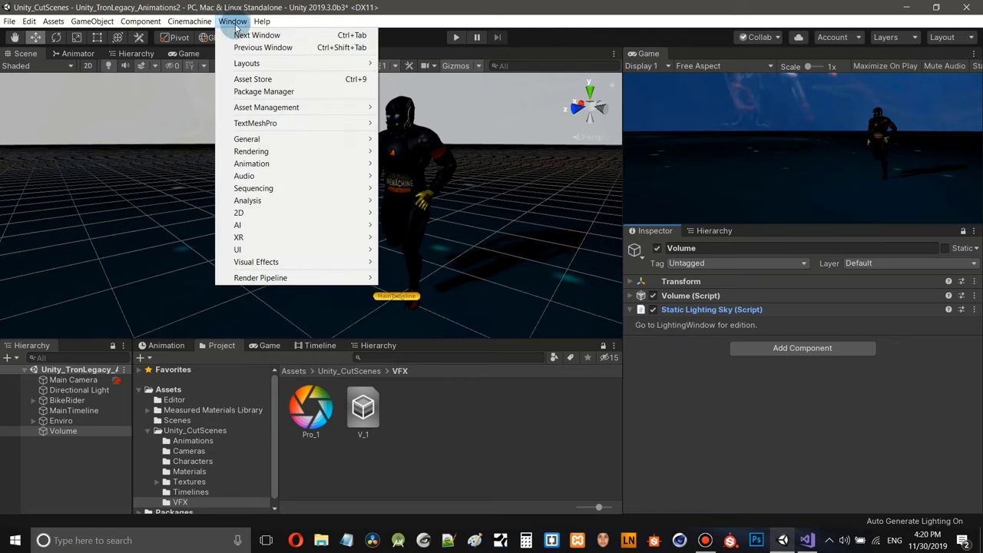
click(281, 151)
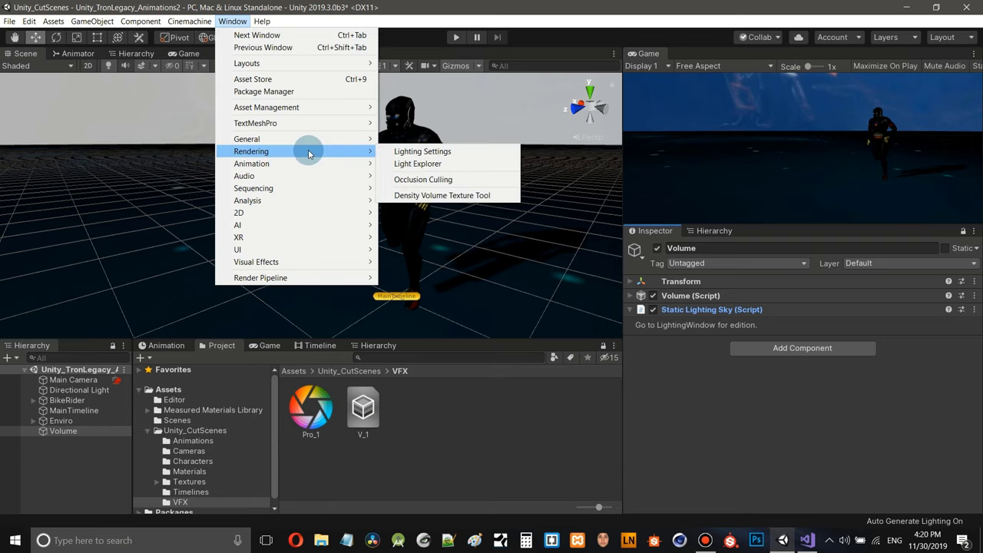
click(422, 153)
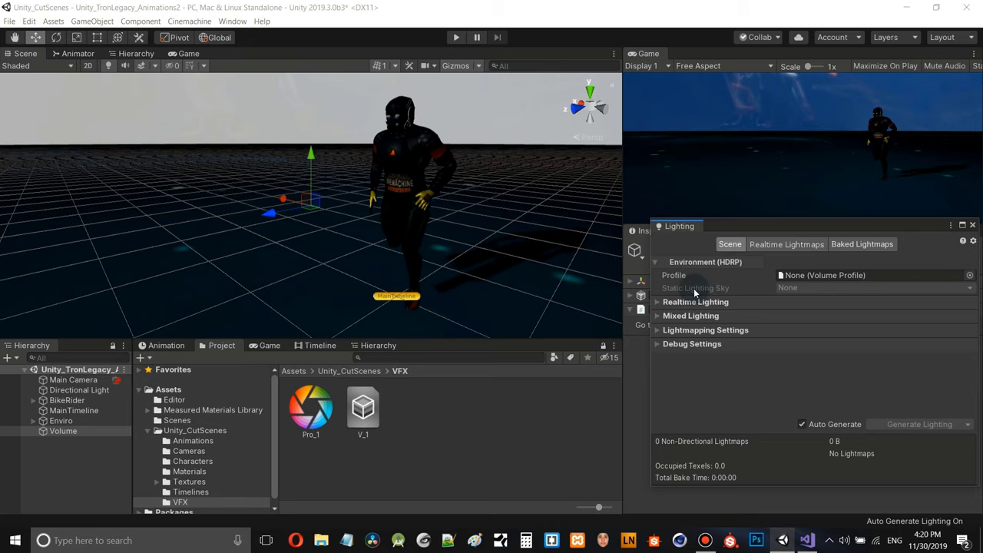
click(970, 275)
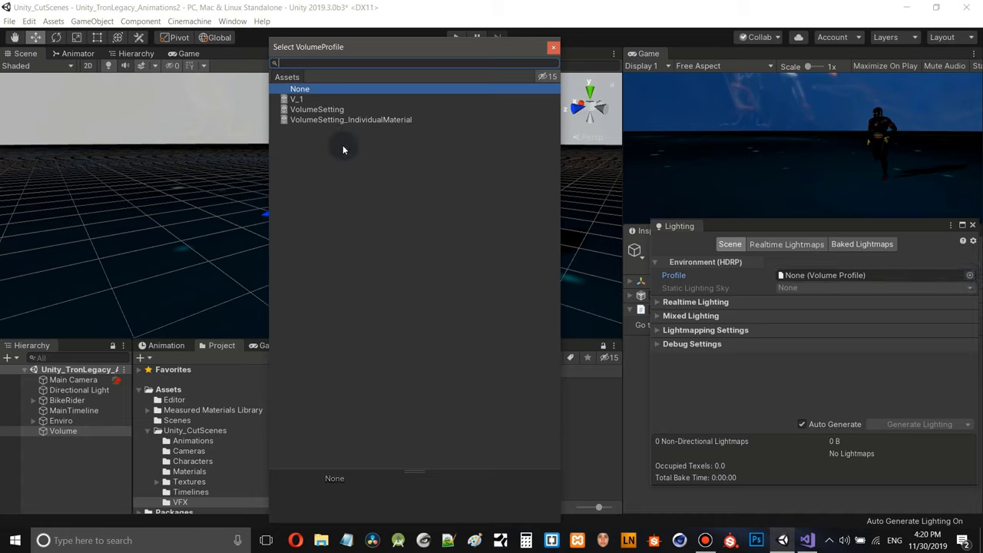
click(298, 100)
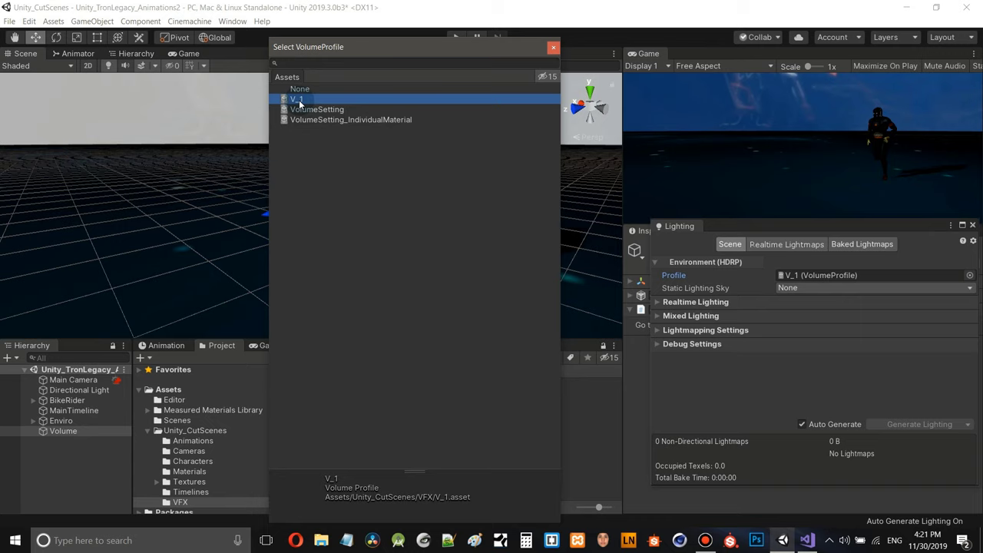
click(553, 47)
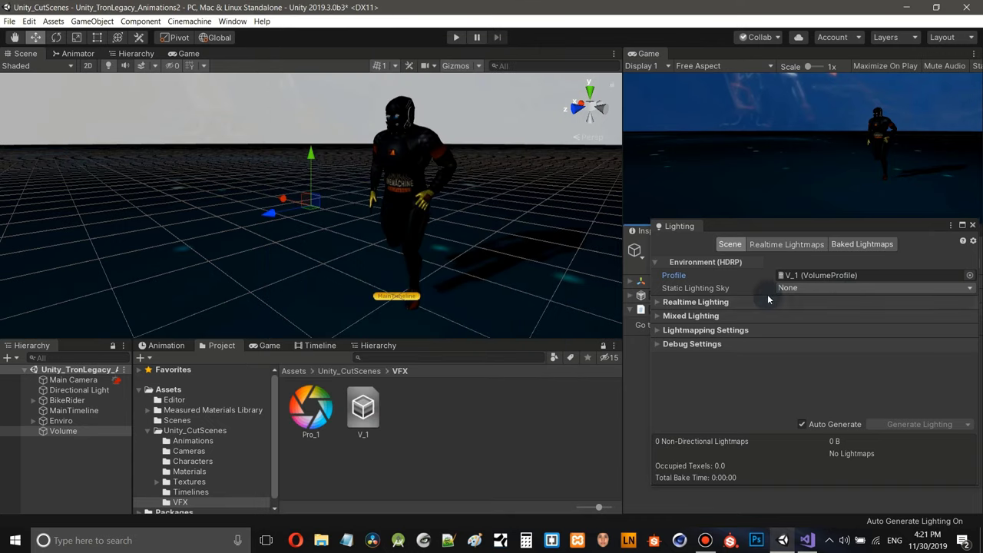
- Set the Static Lighting Sky to HDRISky, lighting the scene blue
click(801, 287)
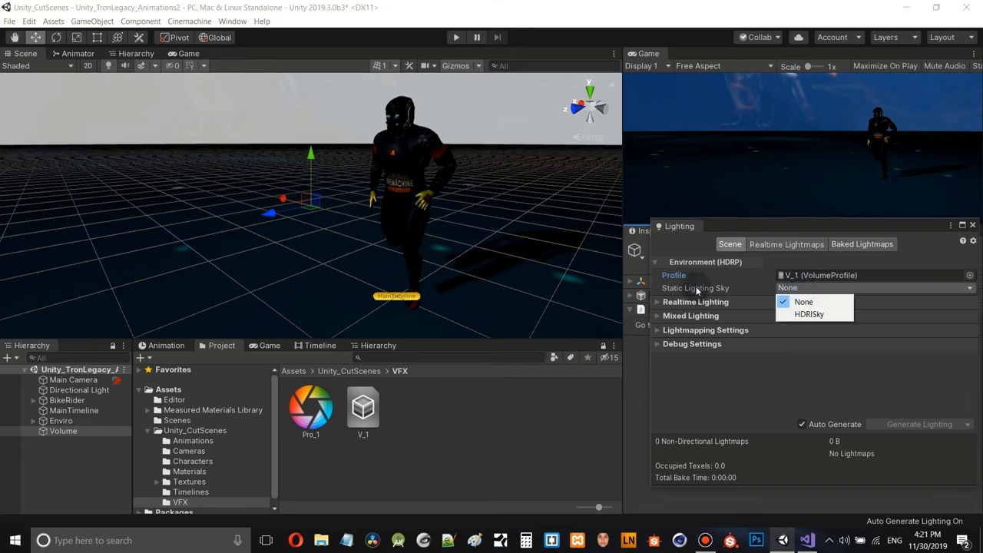
click(816, 315)
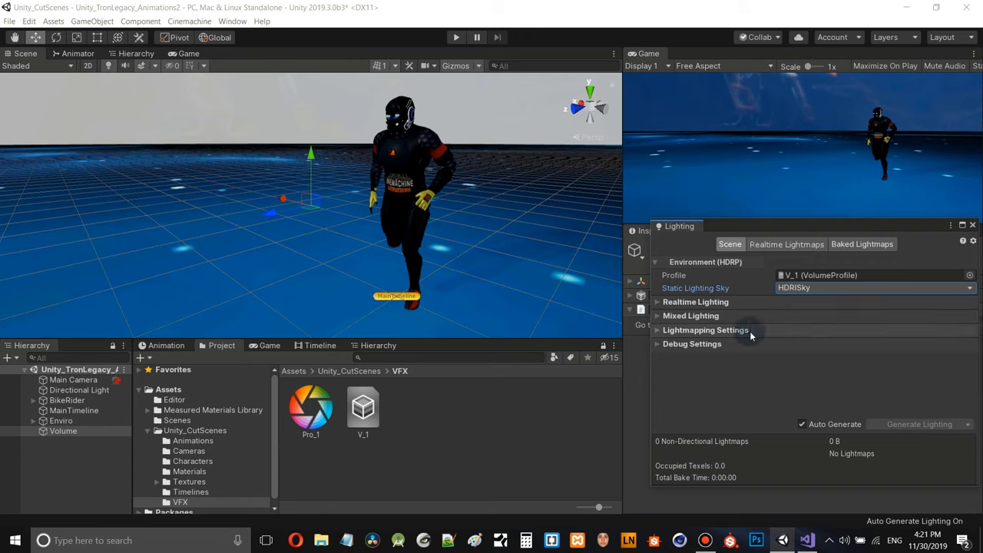
drag(802, 225, 795, 207)
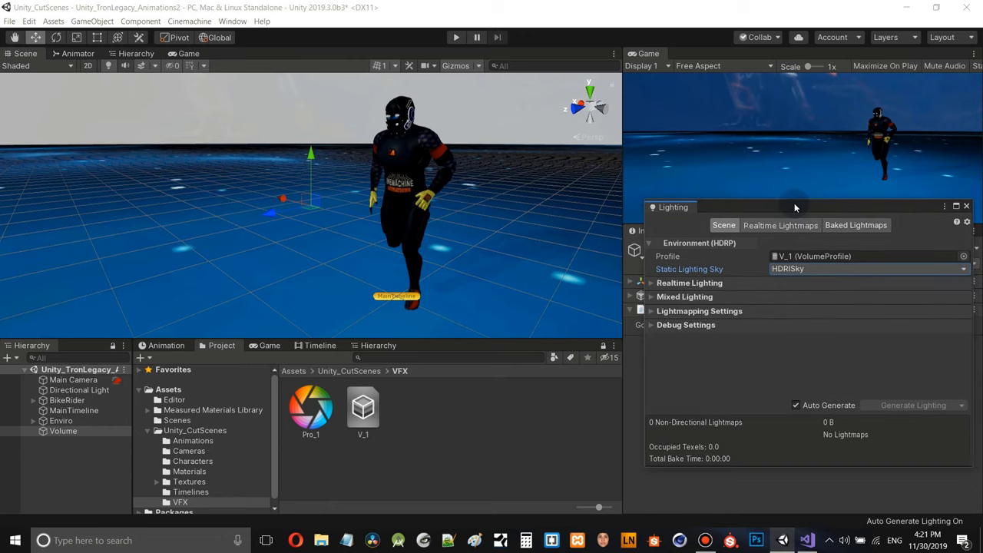
click(968, 207)
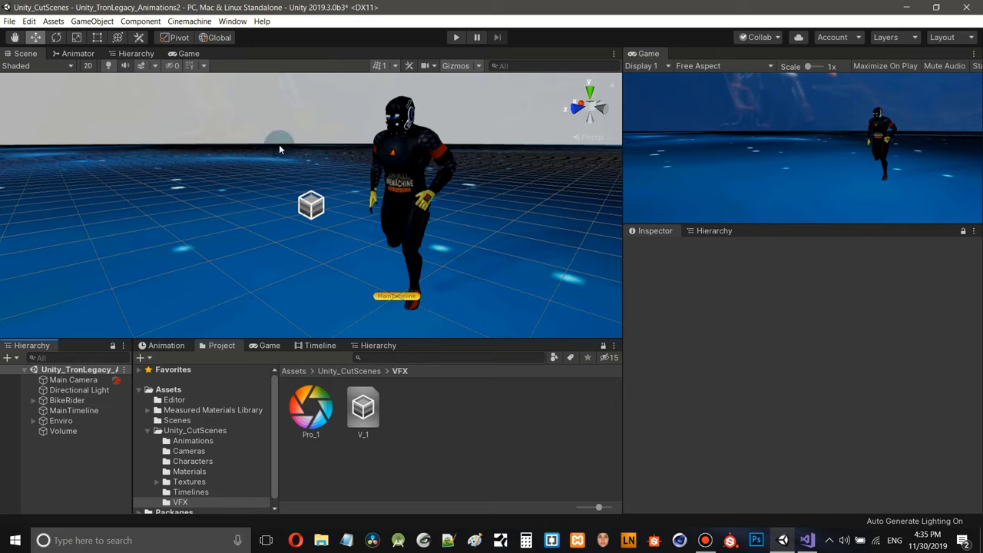
click(232, 20)
mouse_move(284, 154)
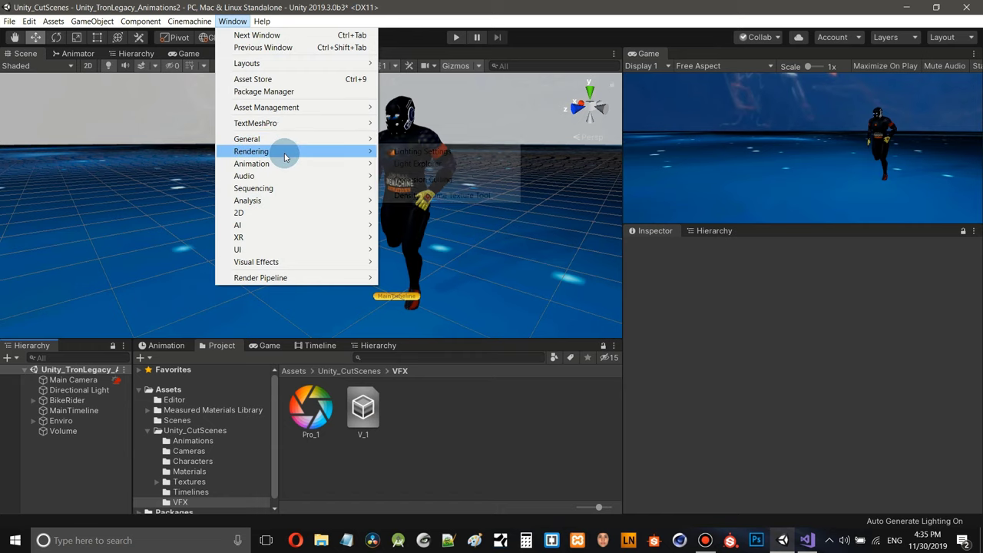
click(445, 154)
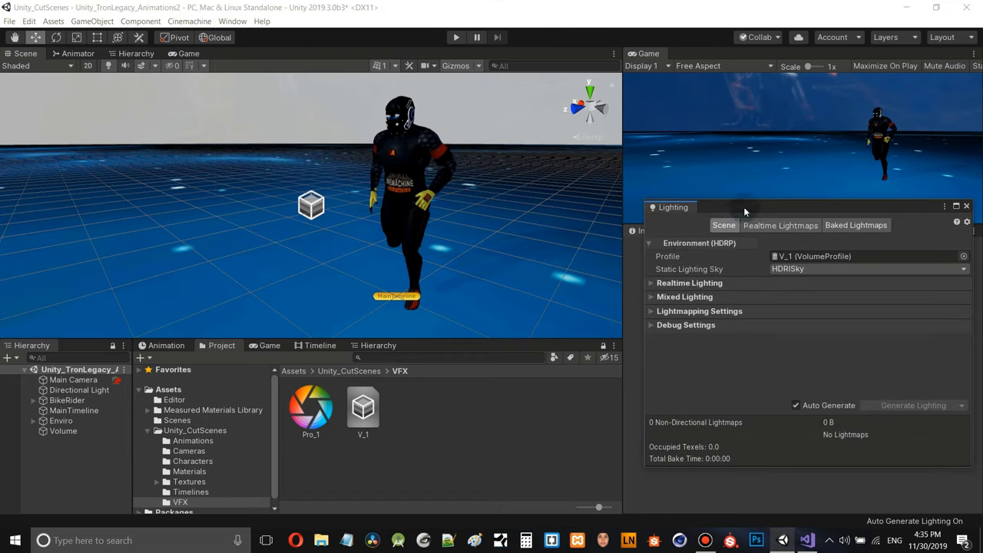
drag(744, 207, 628, 164)
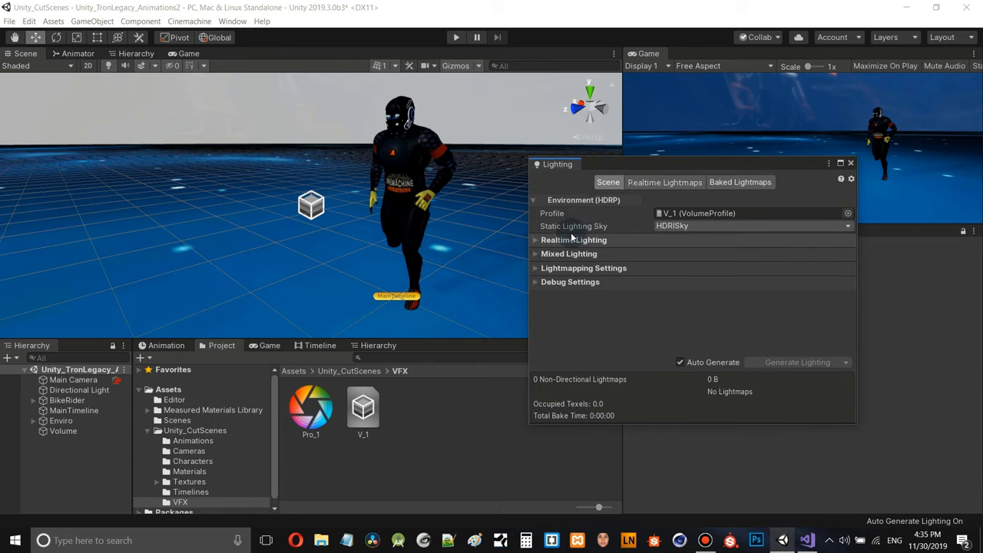
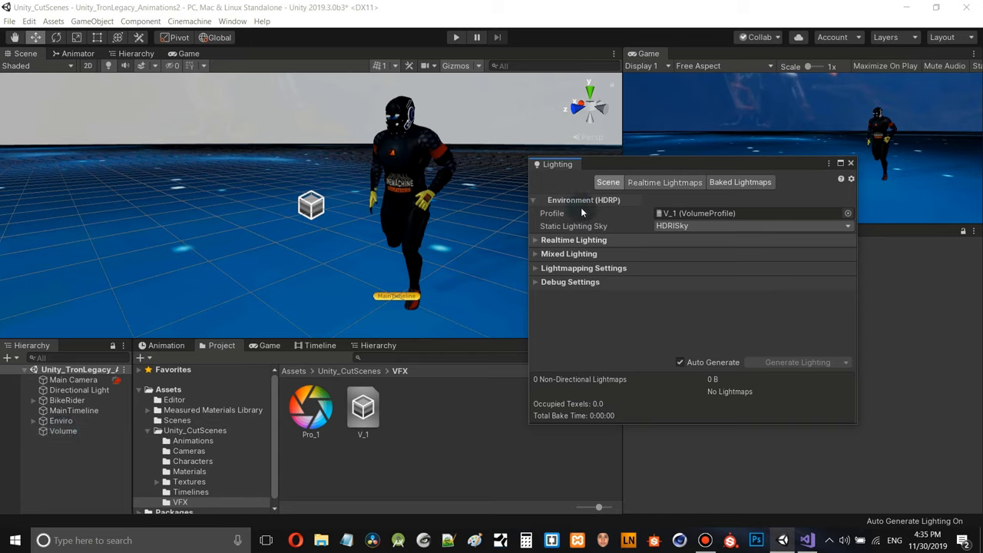
- Switch the Static Lighting Sky to None, then back to HDRISky
click(679, 226)
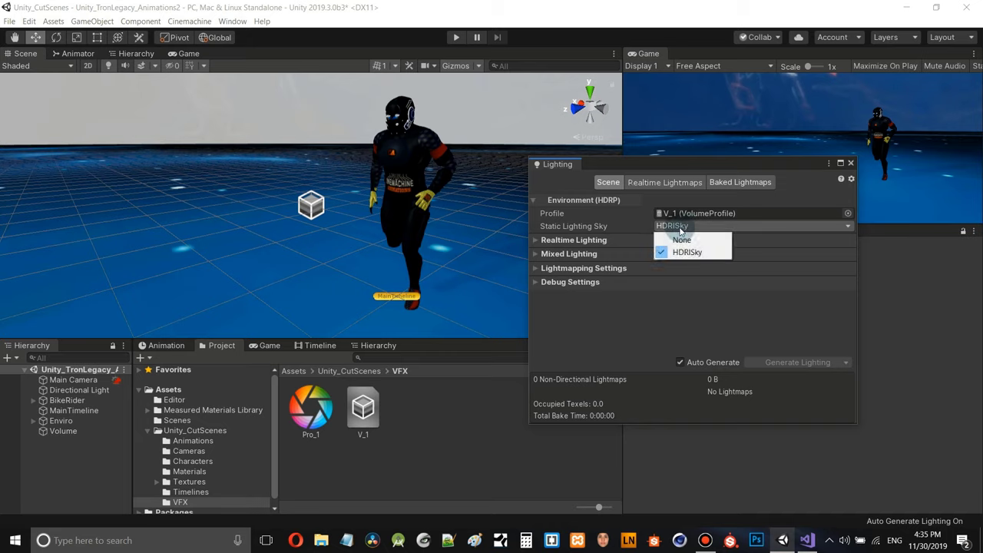
click(683, 239)
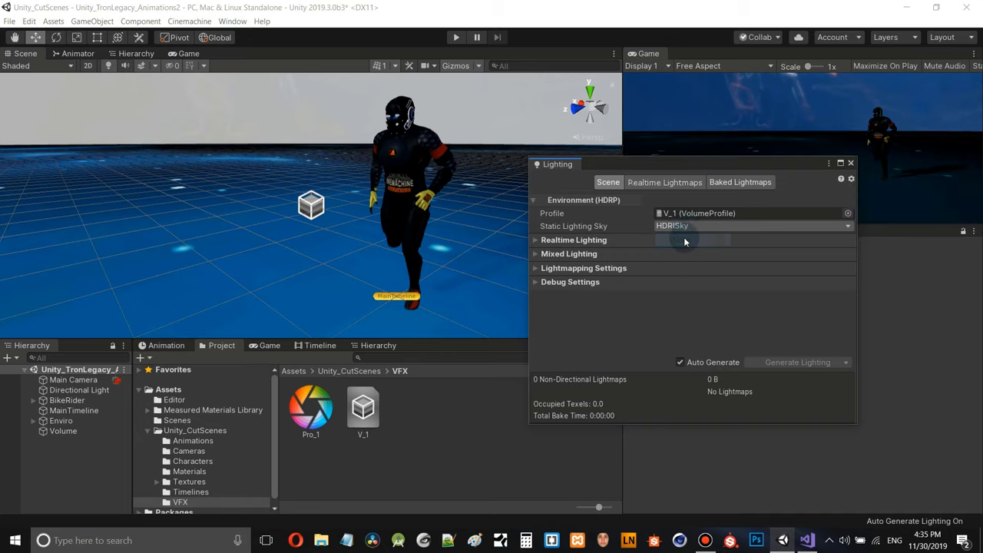
click(682, 226)
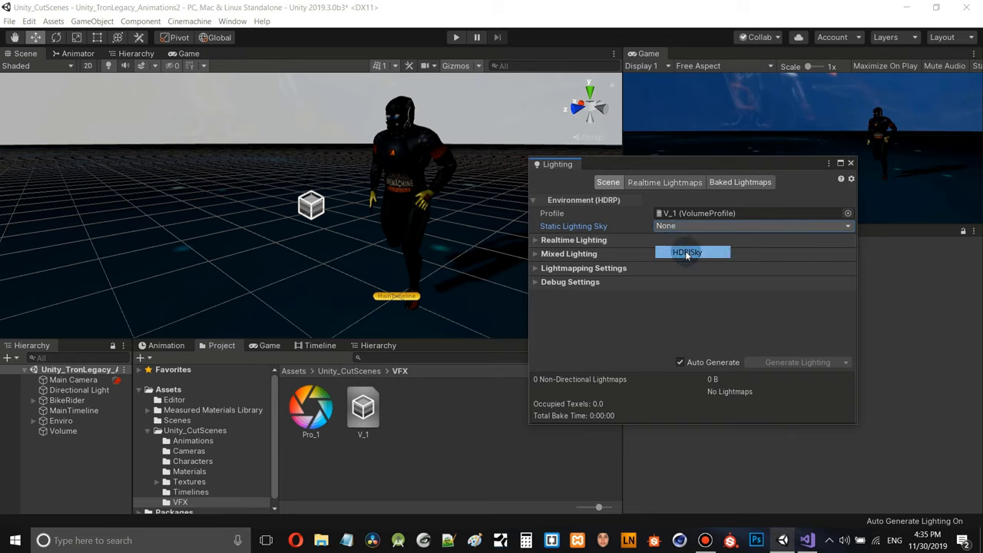
click(686, 251)
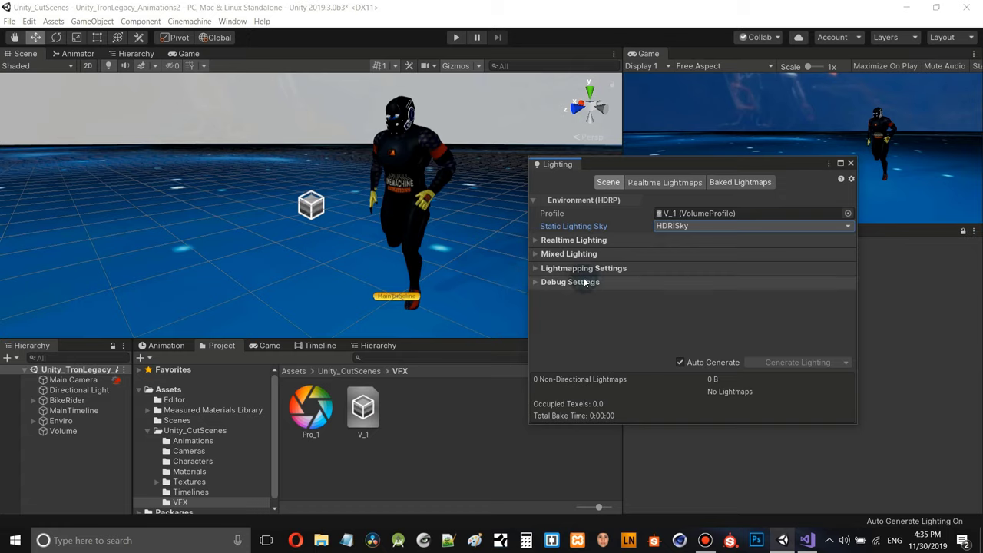
- Look through the Realtime and Baked Lightmaps tabs and Realtime Lighting, then close the Lighting window
click(674, 184)
click(752, 184)
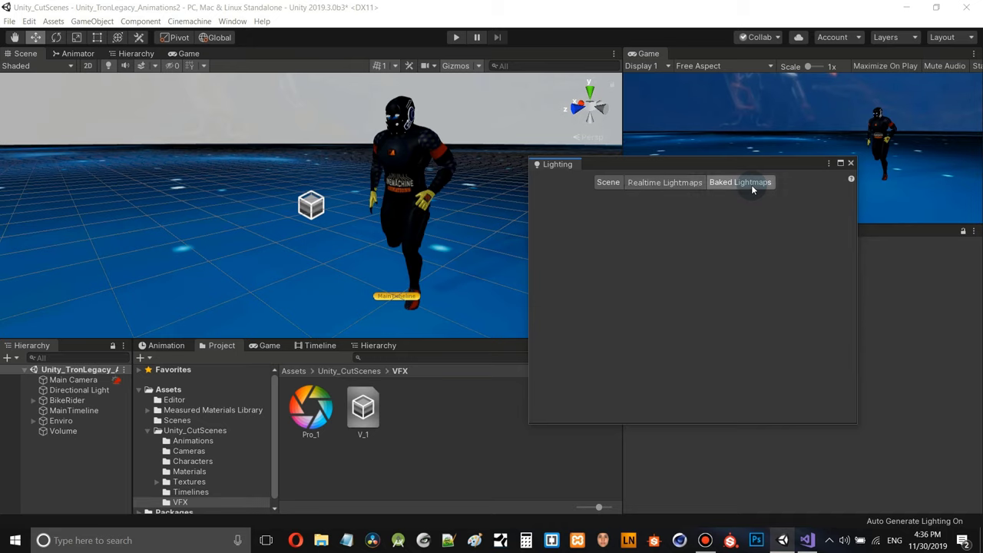
click(610, 183)
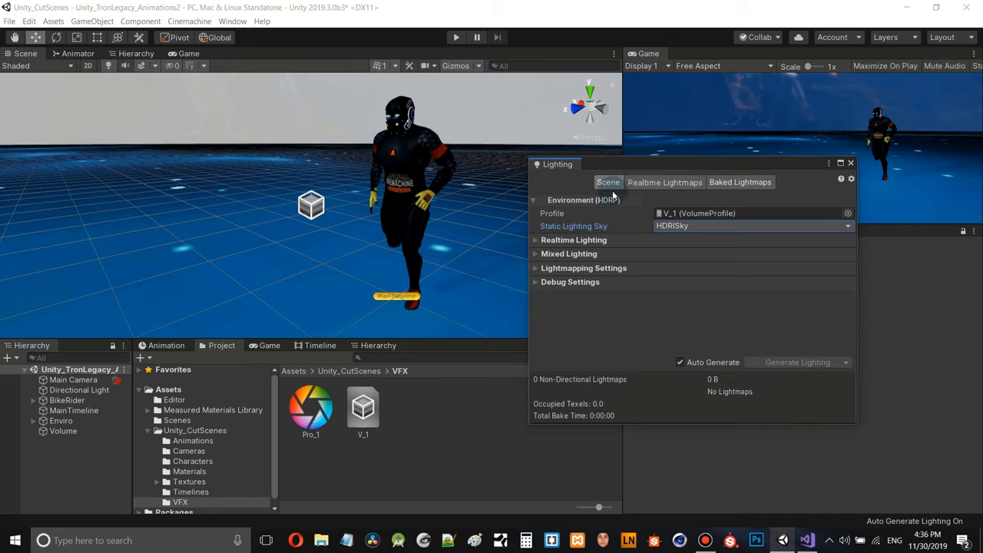
click(538, 240)
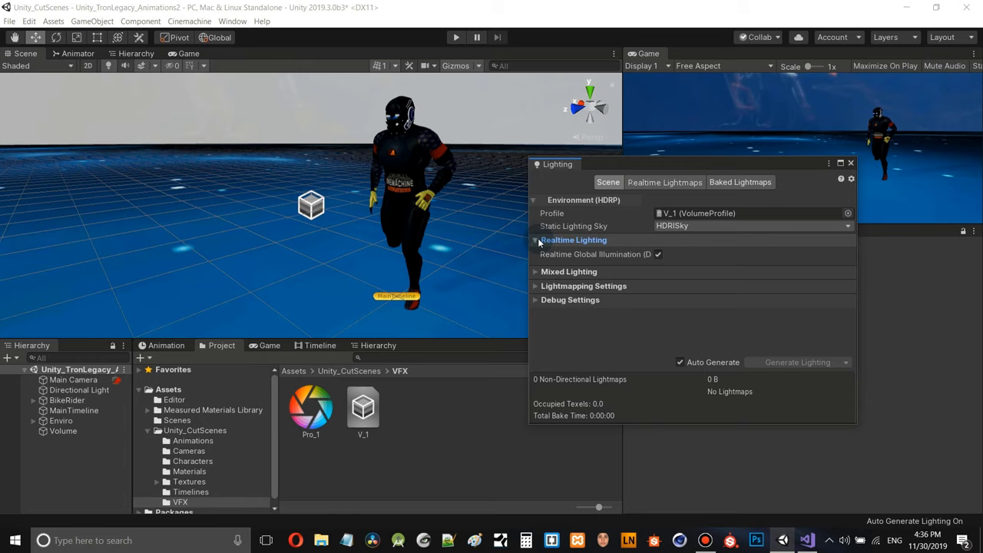
click(537, 240)
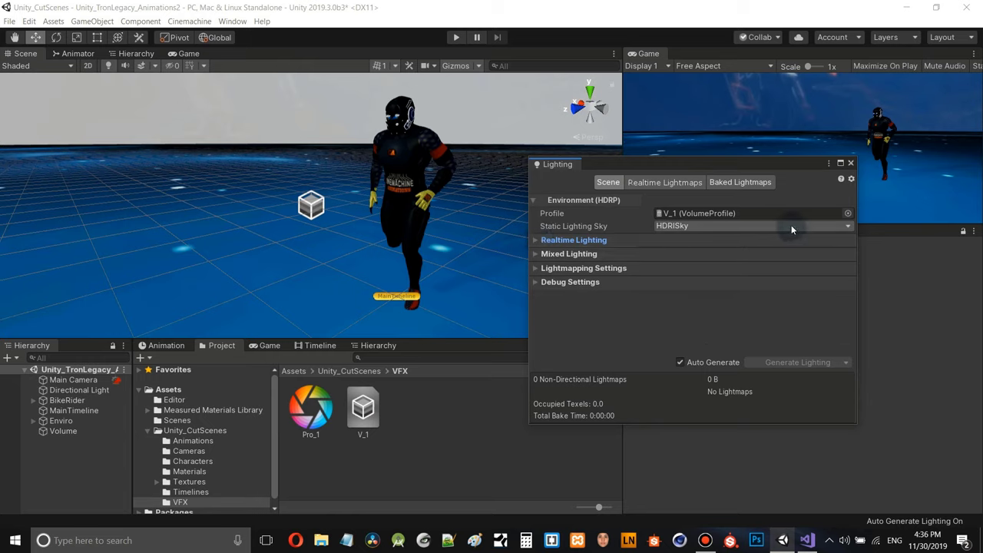
click(851, 164)
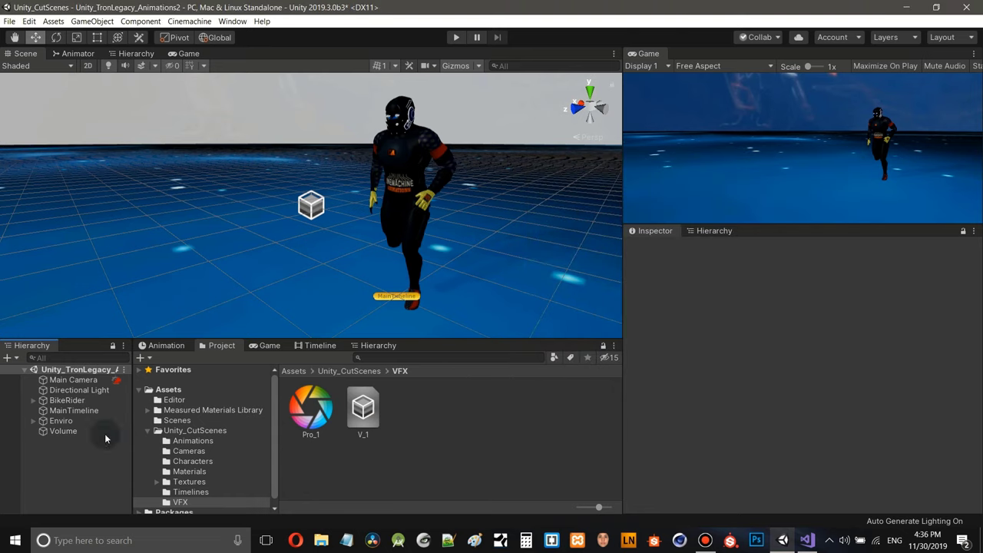
- Select Volume, expand its Volume component and collapse the HDRI Sky override
click(61, 431)
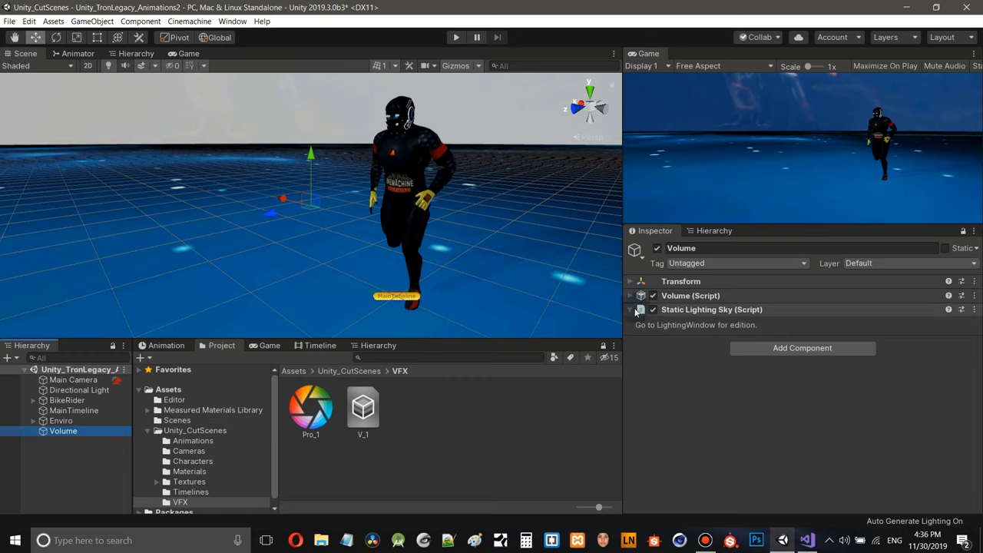
click(630, 297)
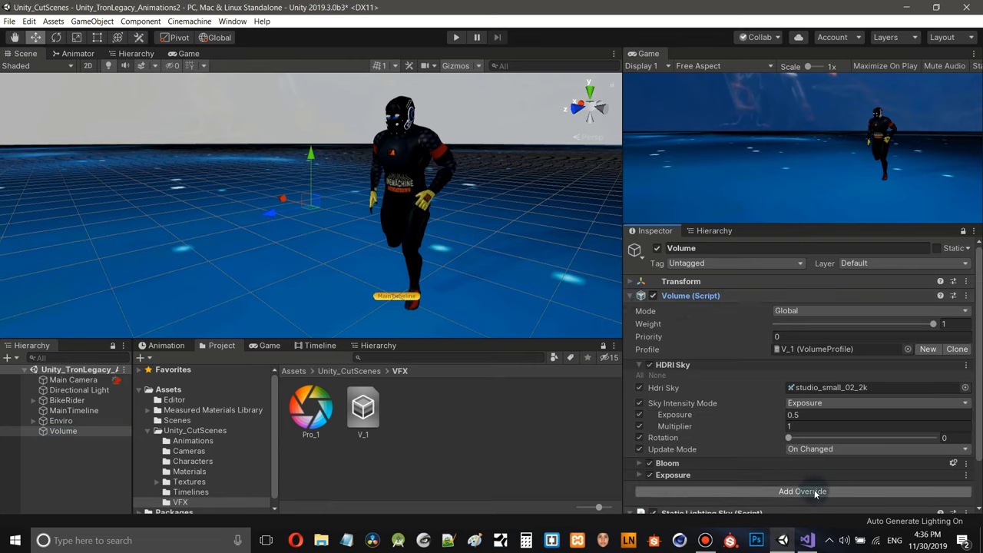
click(639, 366)
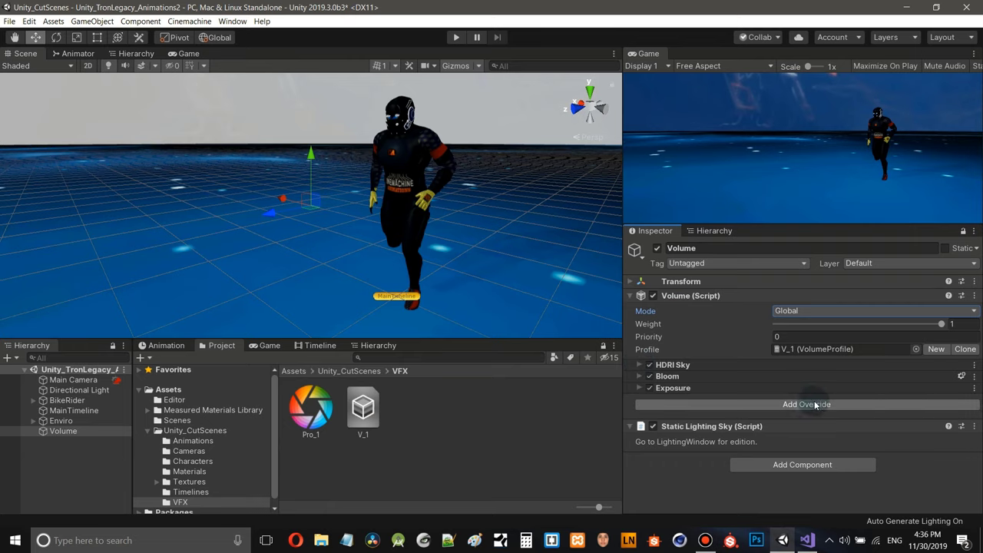
- Browse the Lighting and Post-processing override categories, then dismiss the list without adding any
click(812, 405)
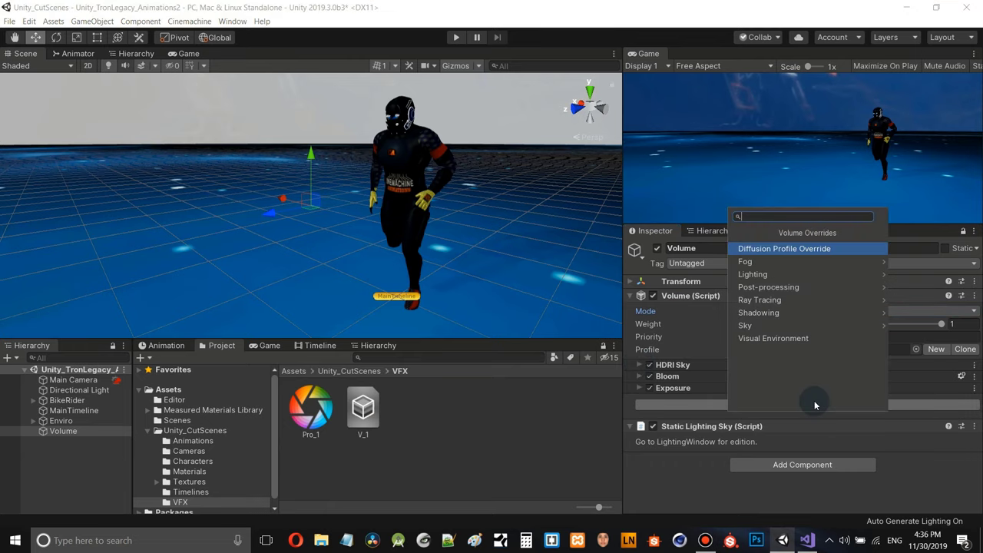
click(766, 275)
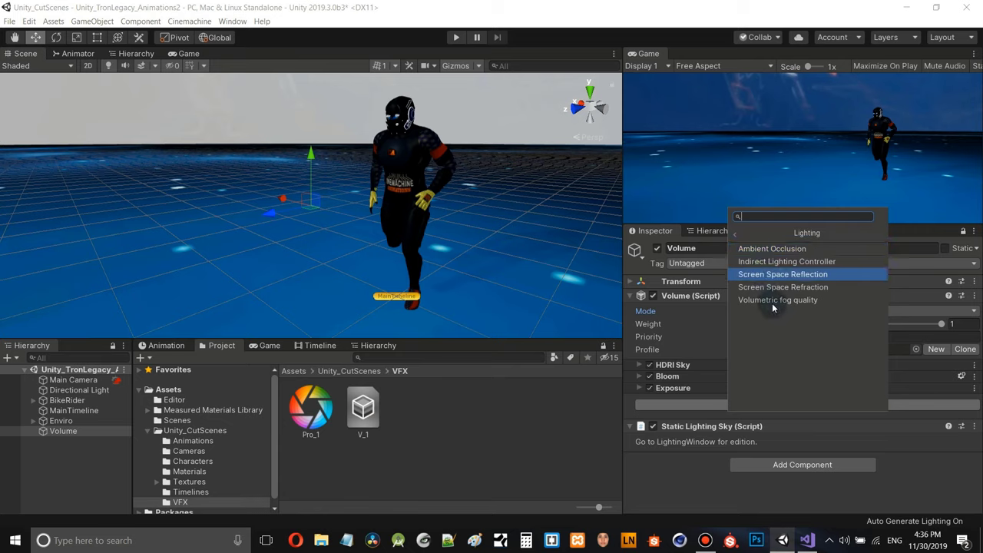
click(736, 235)
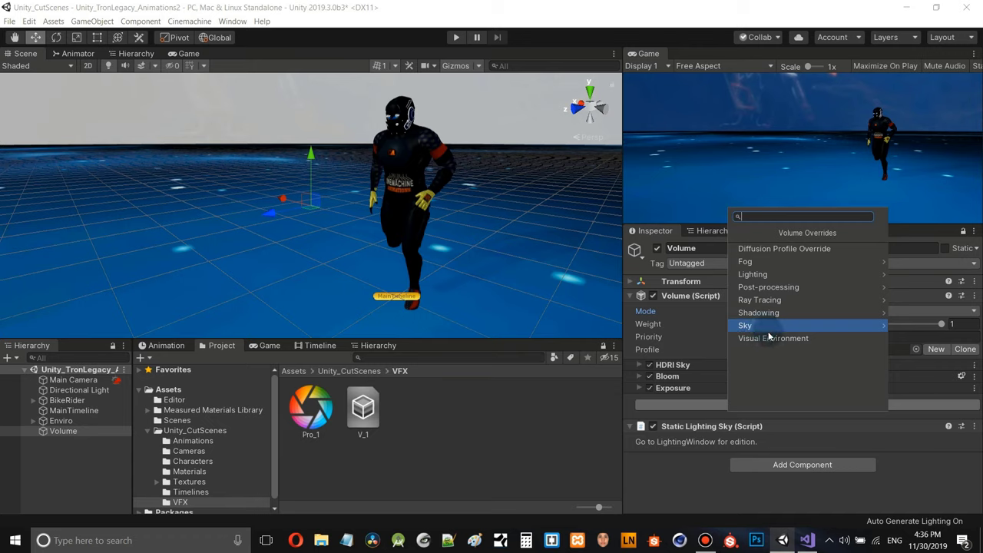
click(772, 288)
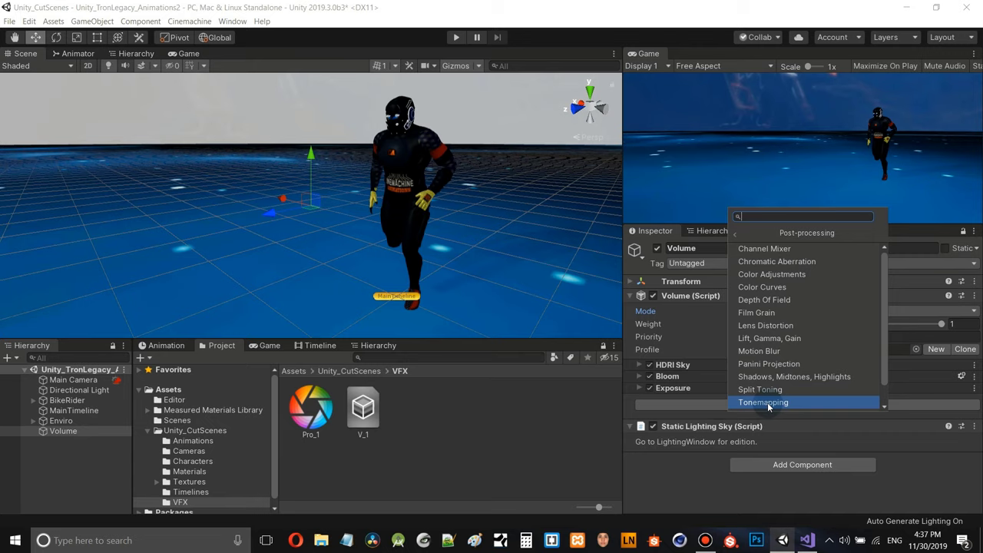
click(677, 482)
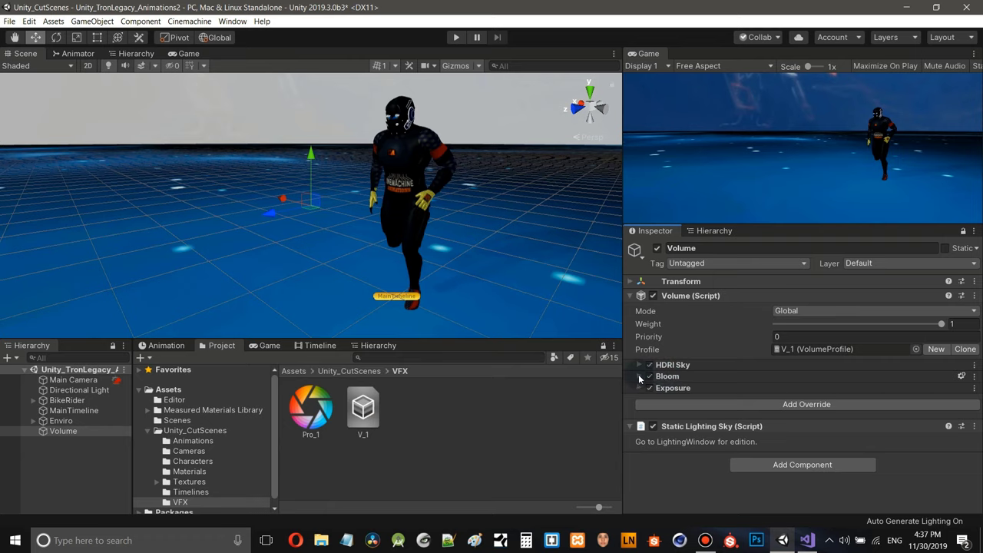
- Raise Bloom intensity to 0.115 and try red and light-blue tints
click(639, 378)
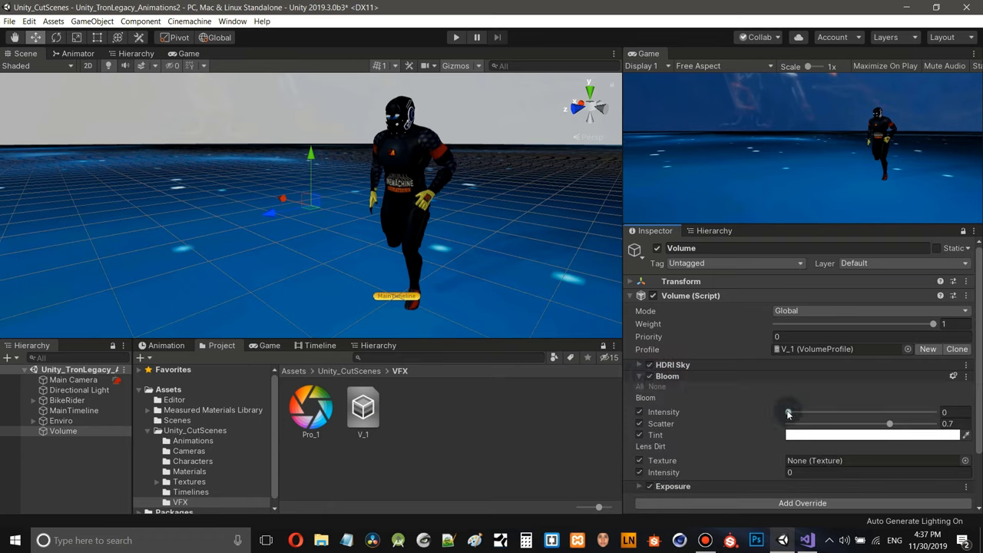
mouse_move(789, 414)
mouse_down()
mouse_move(914, 417)
mouse_move(805, 412)
mouse_up()
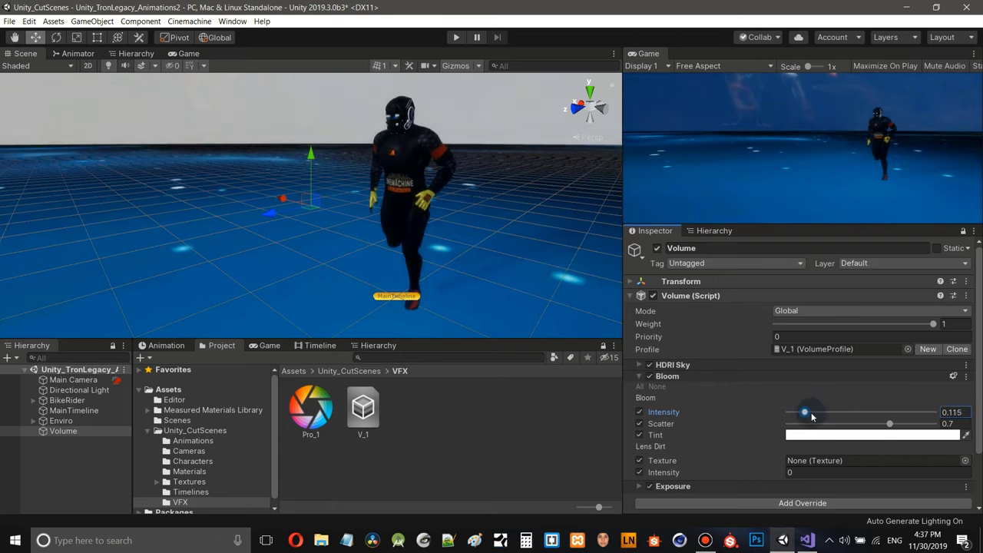
click(858, 441)
drag(654, 230, 657, 203)
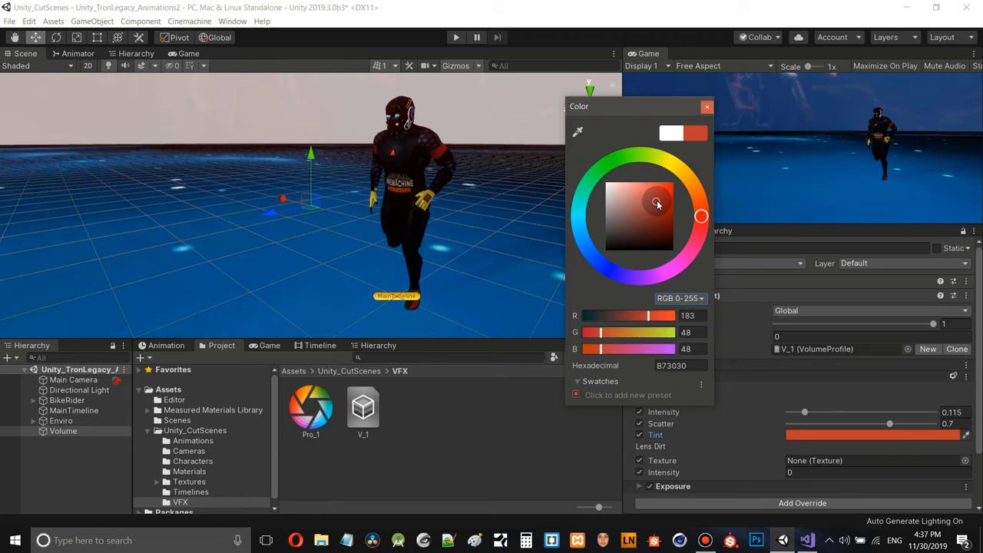
click(603, 270)
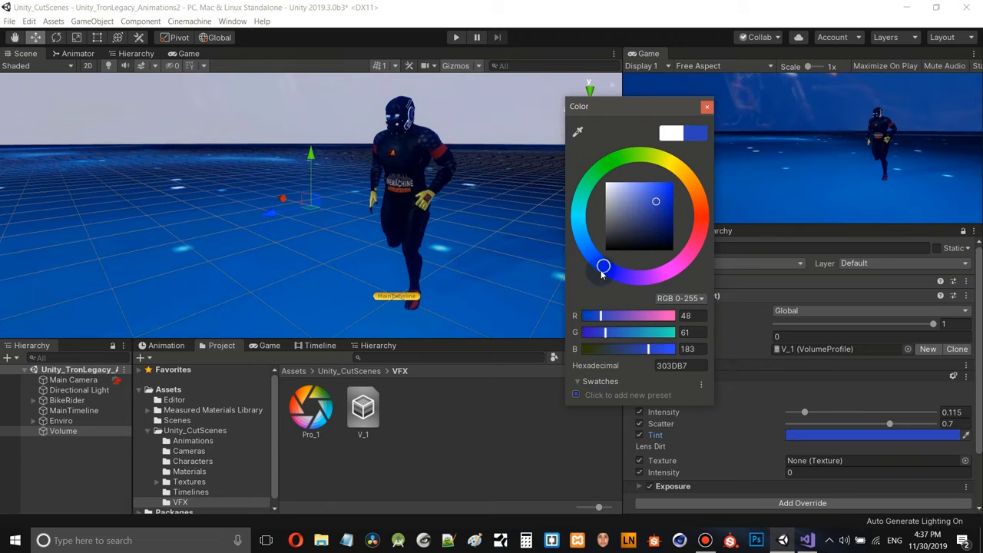
drag(601, 271, 584, 190)
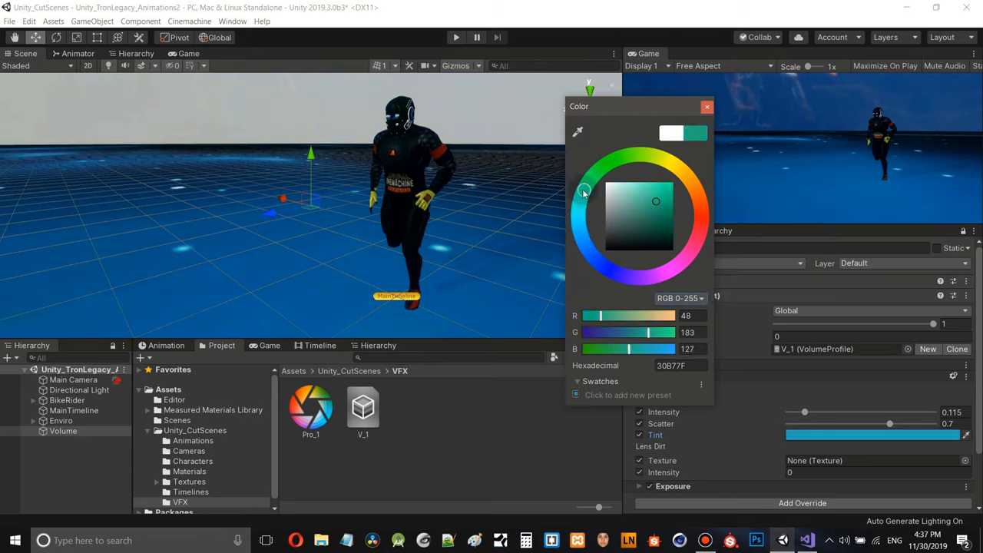
- Try green, magenta, purple and cyan tints, then settle on near-white E9EFF1
click(617, 159)
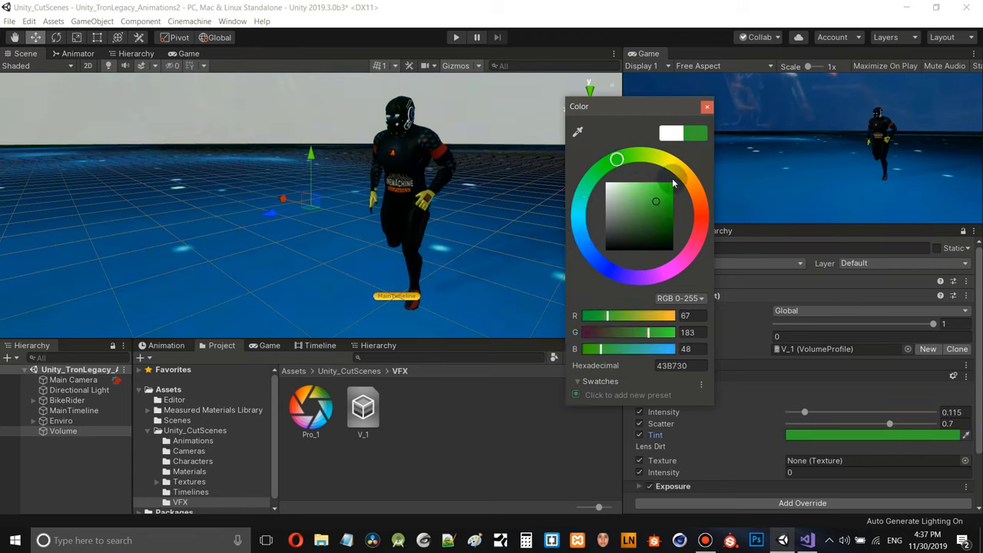
click(670, 270)
click(636, 278)
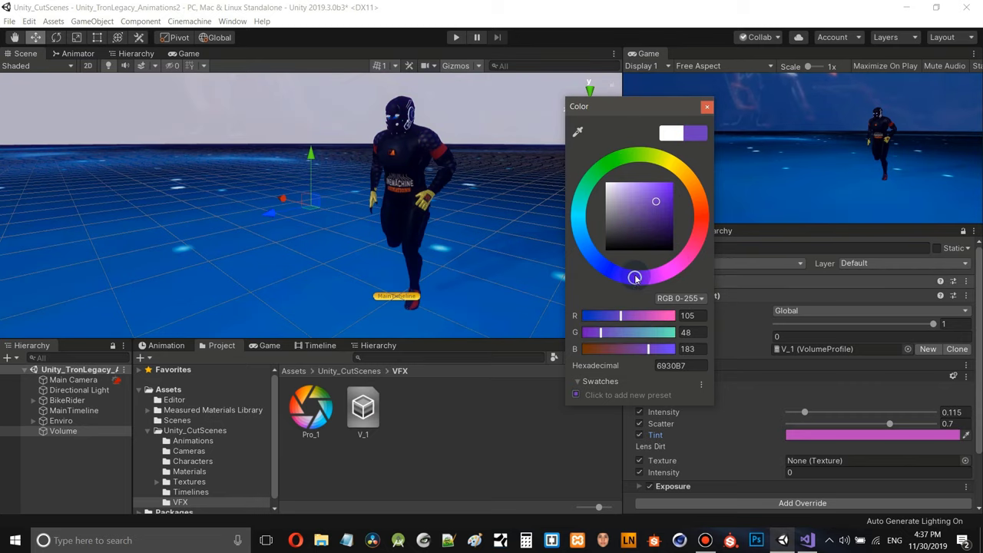
click(595, 258)
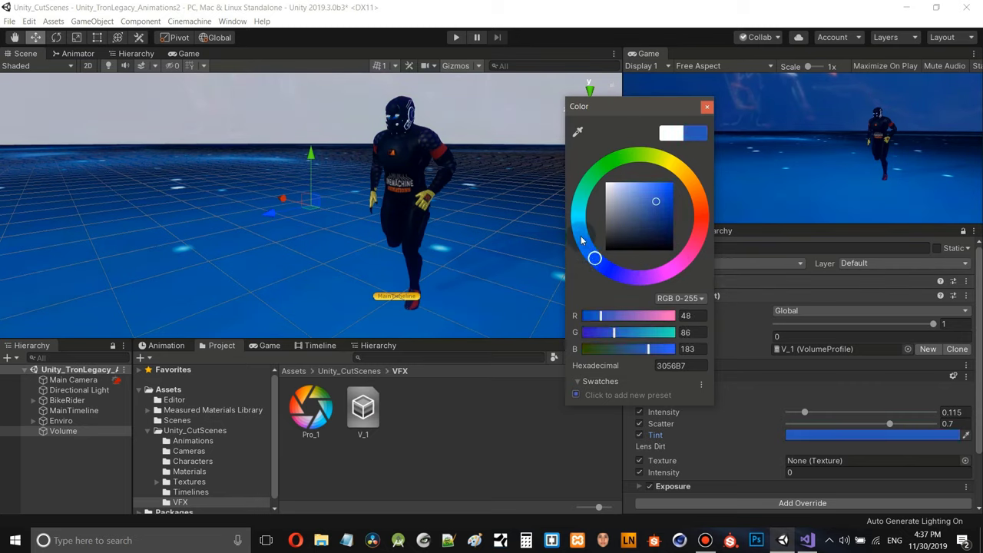
click(581, 237)
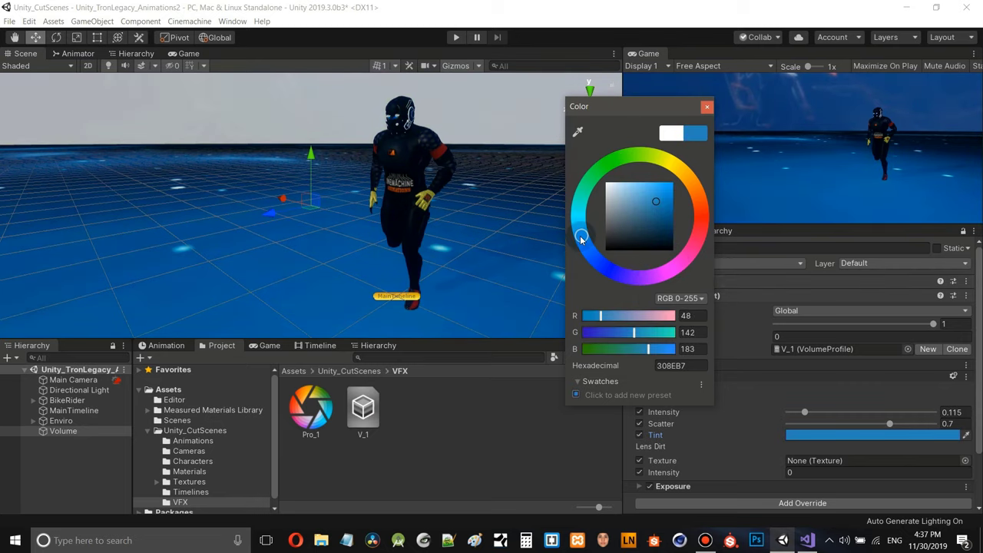
click(608, 191)
click(608, 186)
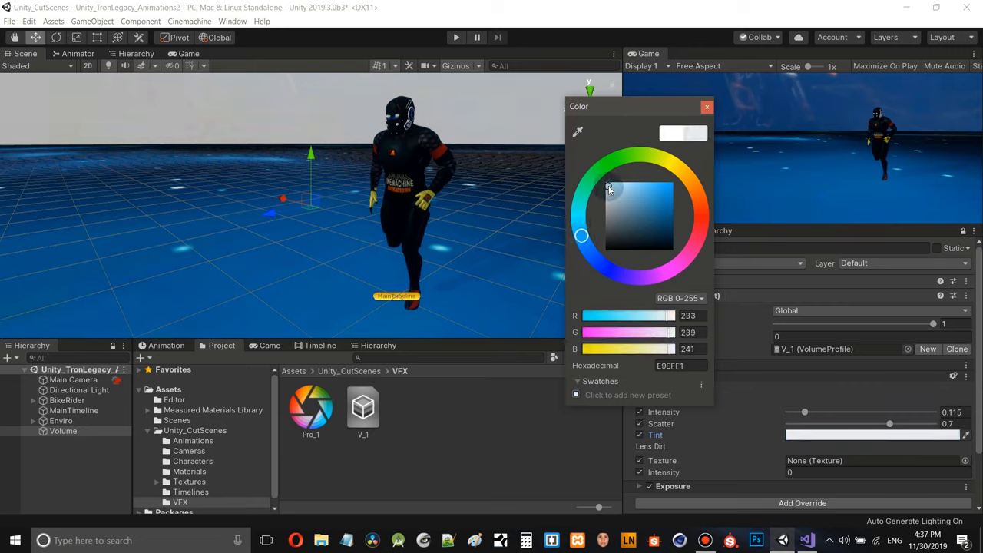
click(706, 107)
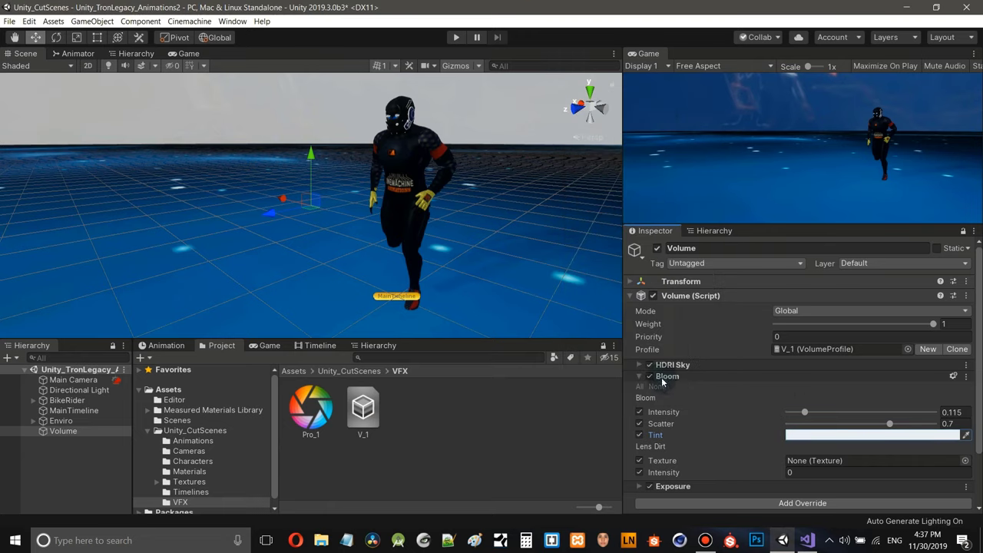
- Swap Bloom for the Exposure override and tune Fixed Exposure to -1.39 while watching the Game view
click(639, 376)
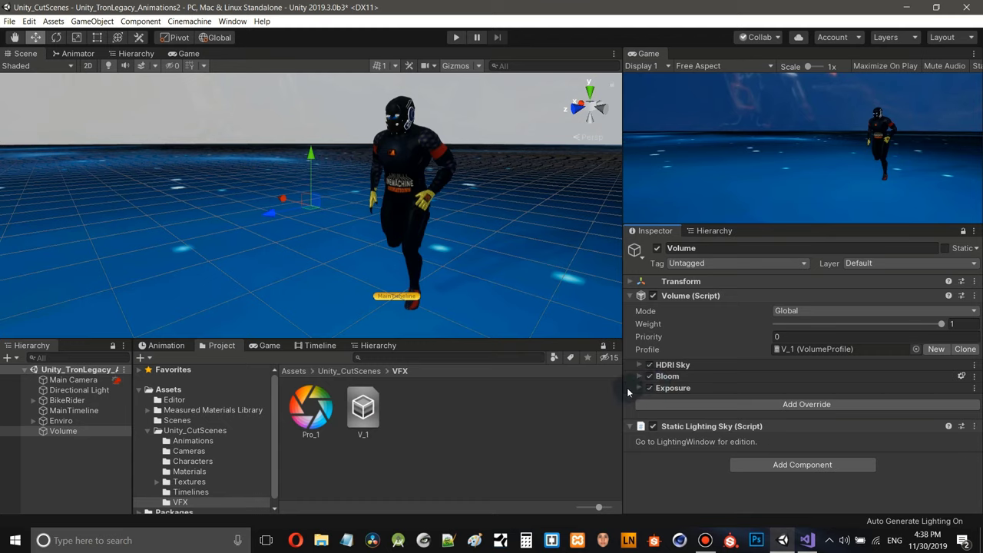
click(640, 388)
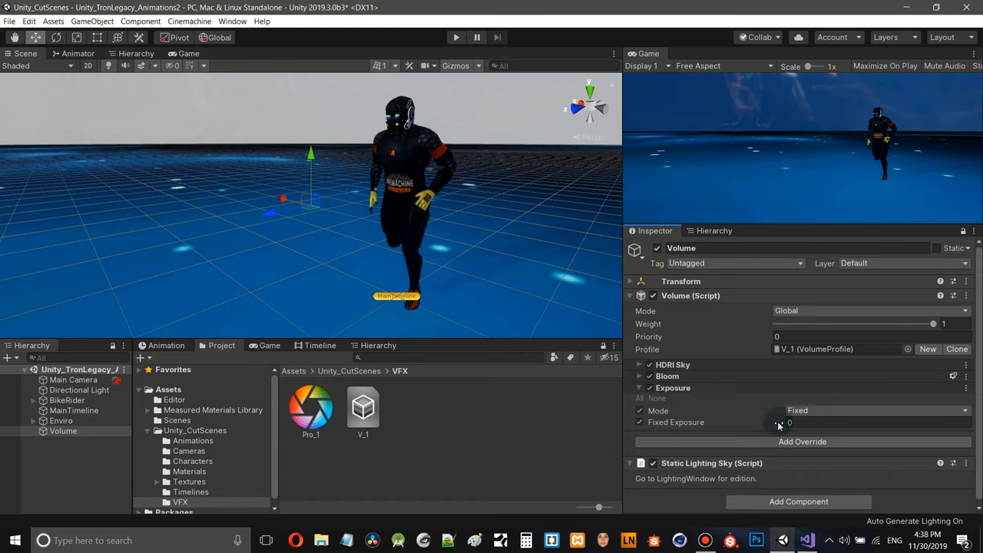
drag(782, 424, 734, 425)
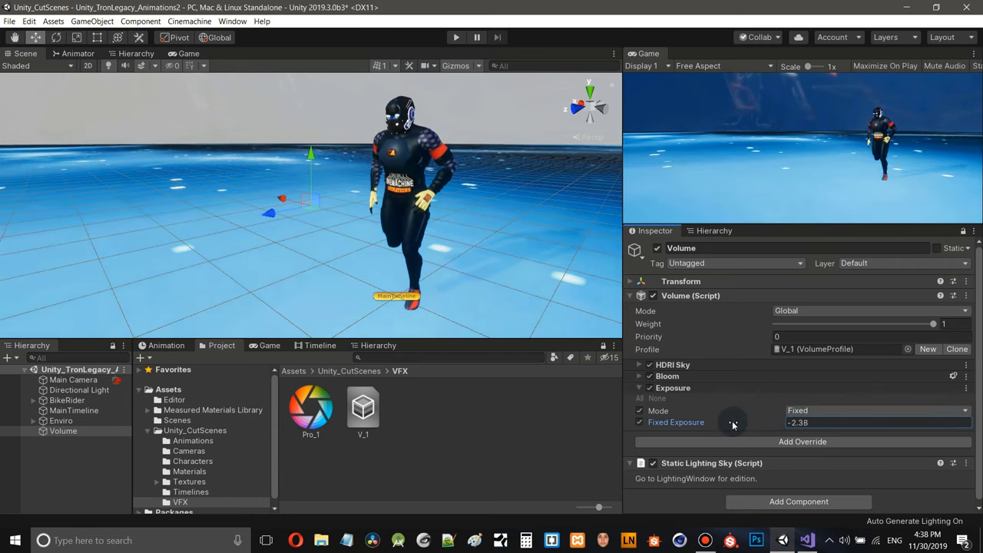
drag(733, 425, 759, 425)
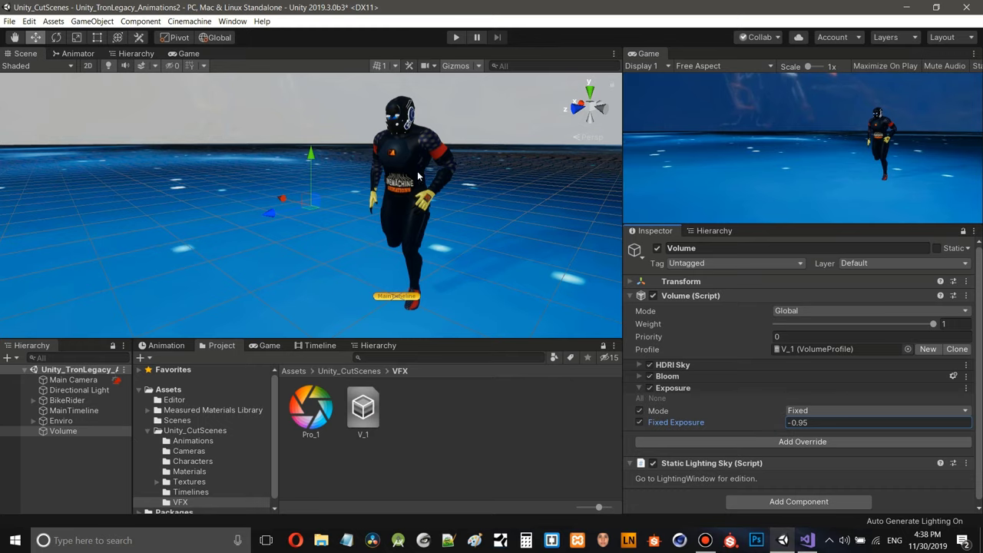
click(188, 54)
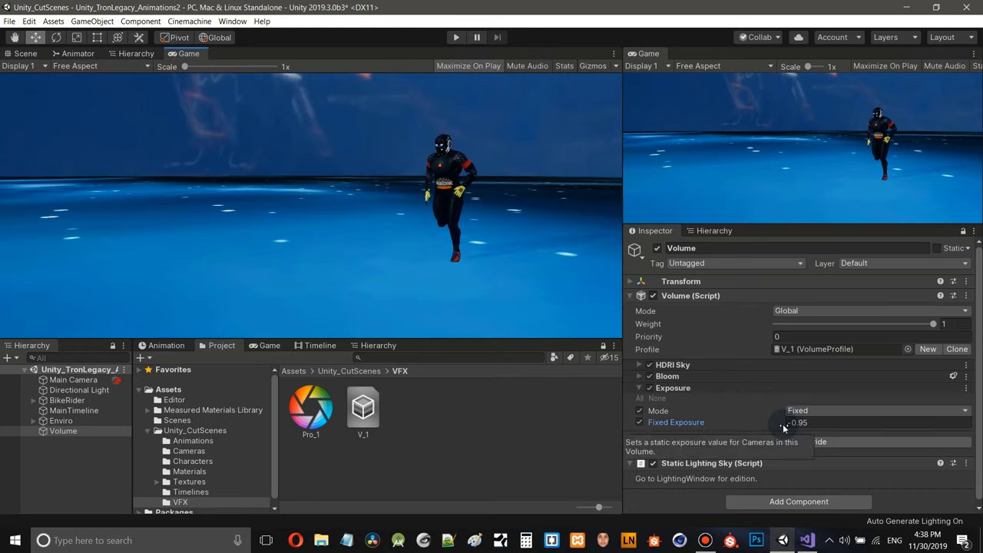
drag(783, 424, 762, 422)
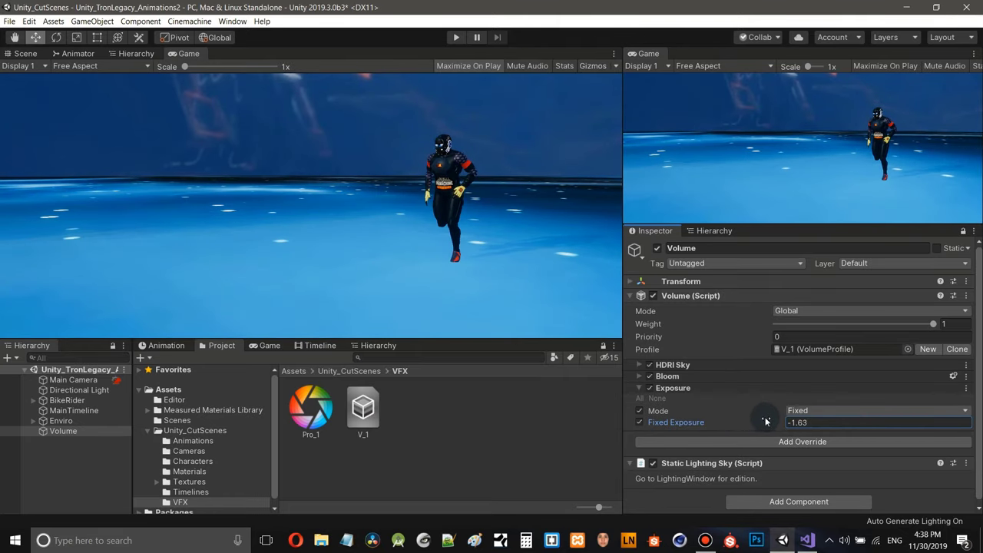
drag(769, 421, 772, 422)
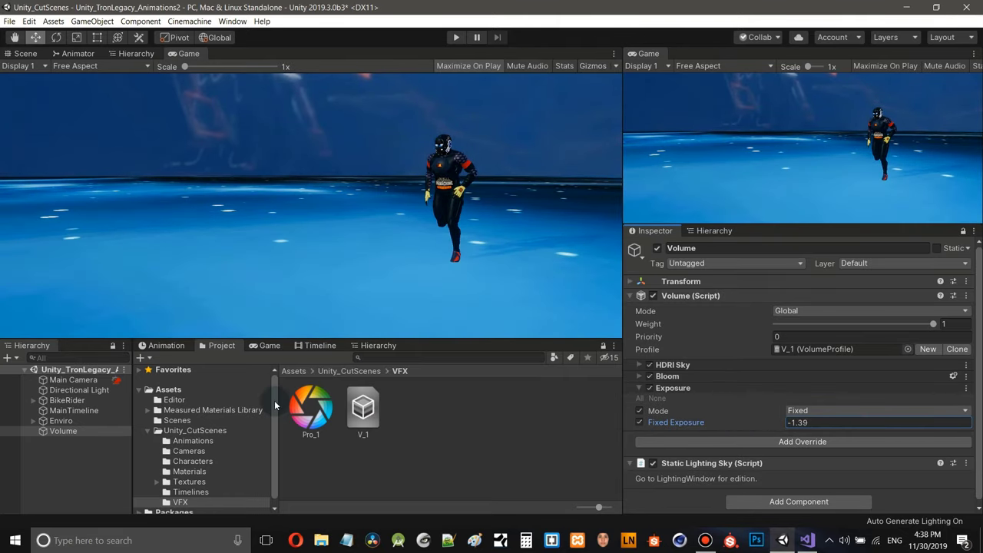
- Activate the hidden MainBike child of BikeRider so it shows in the scene
click(70, 411)
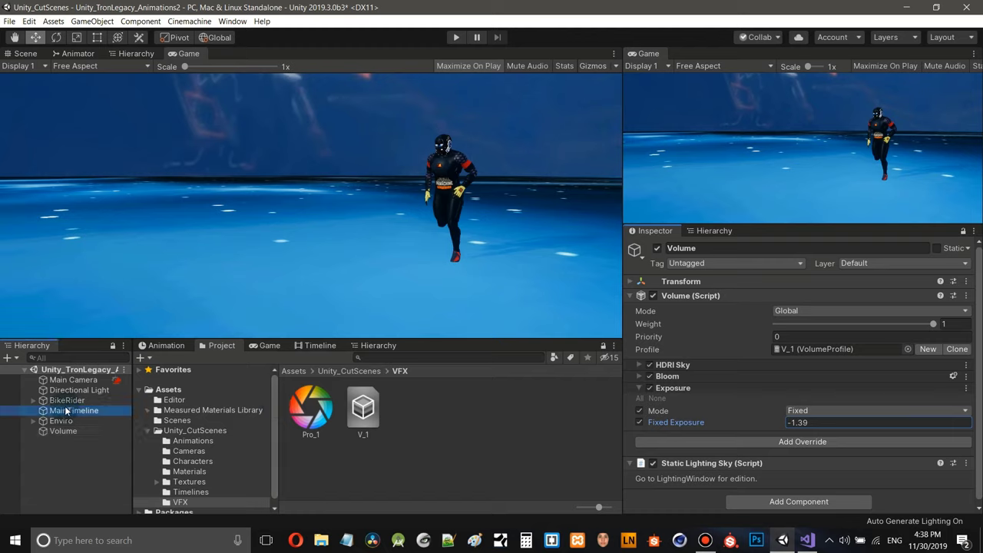
click(65, 402)
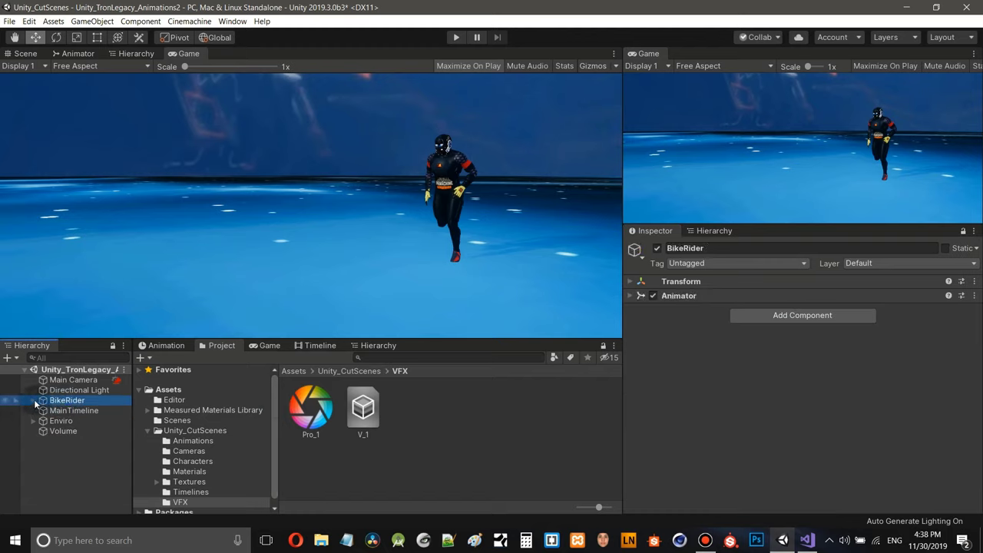
click(33, 400)
click(80, 442)
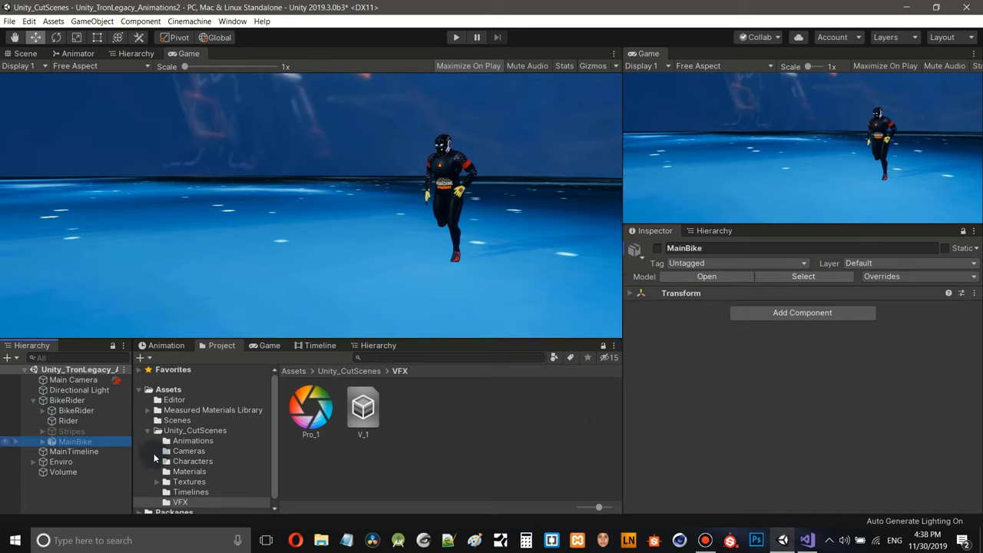
click(657, 249)
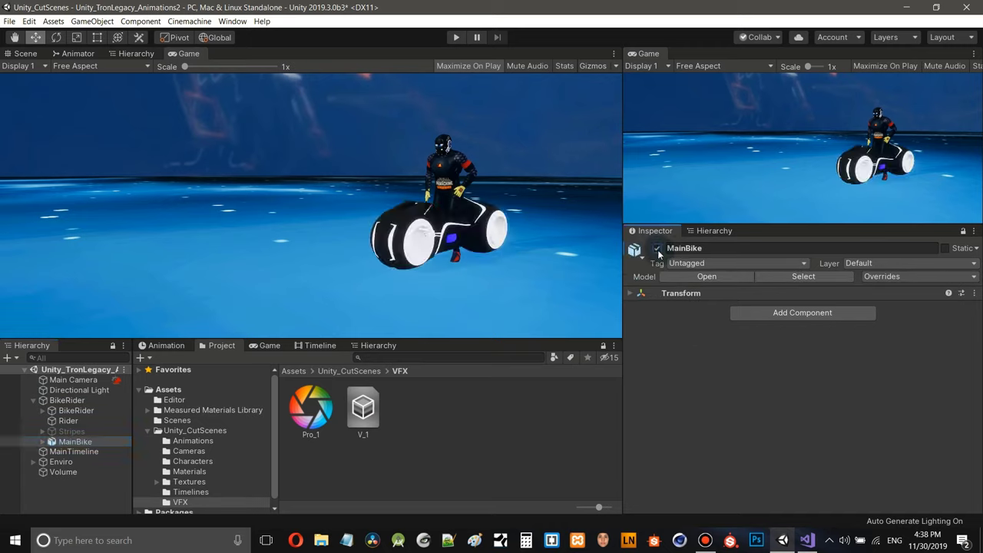
- Add the Drive animation clip to the BikeRider track after Jump and preview frame 64
click(301, 345)
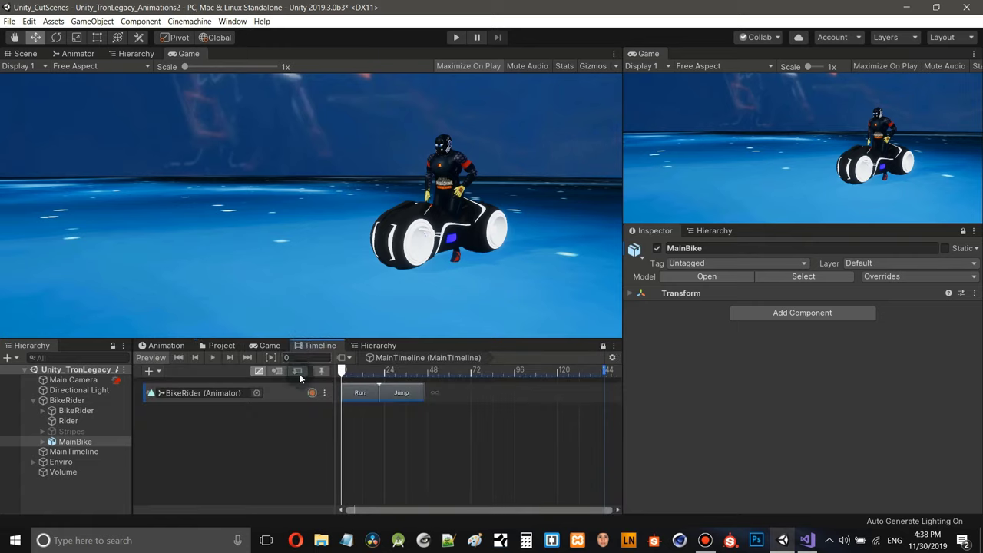
drag(348, 375, 435, 385)
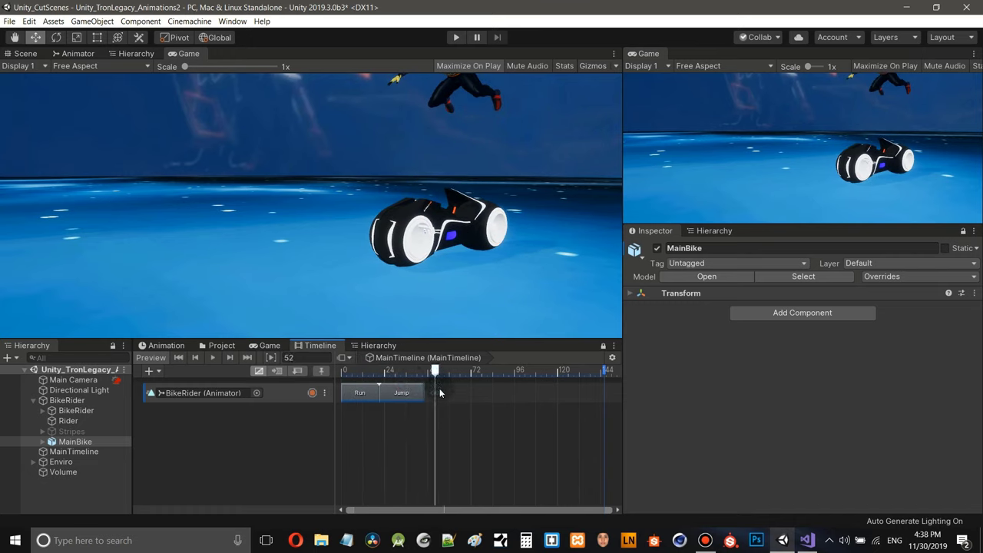
right_click(439, 390)
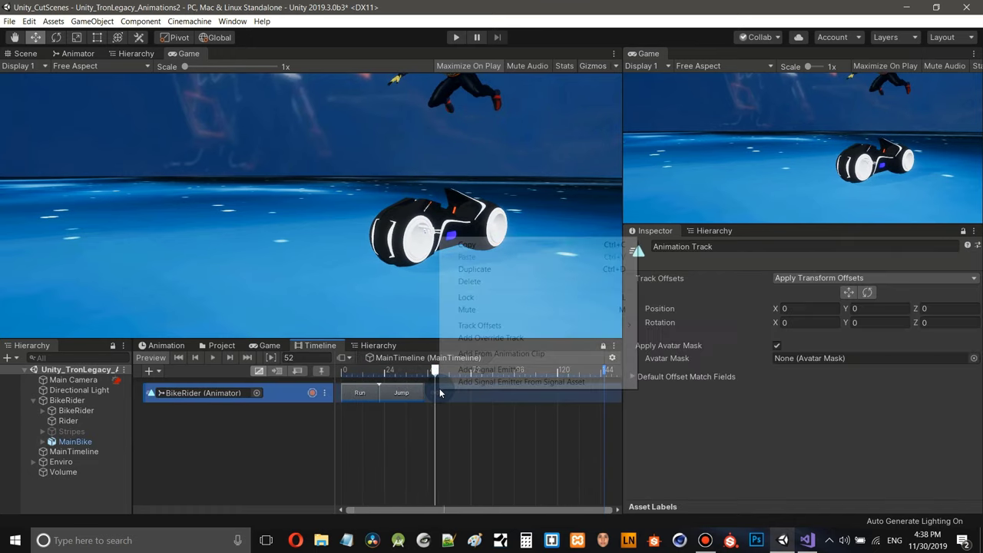
click(524, 353)
click(303, 101)
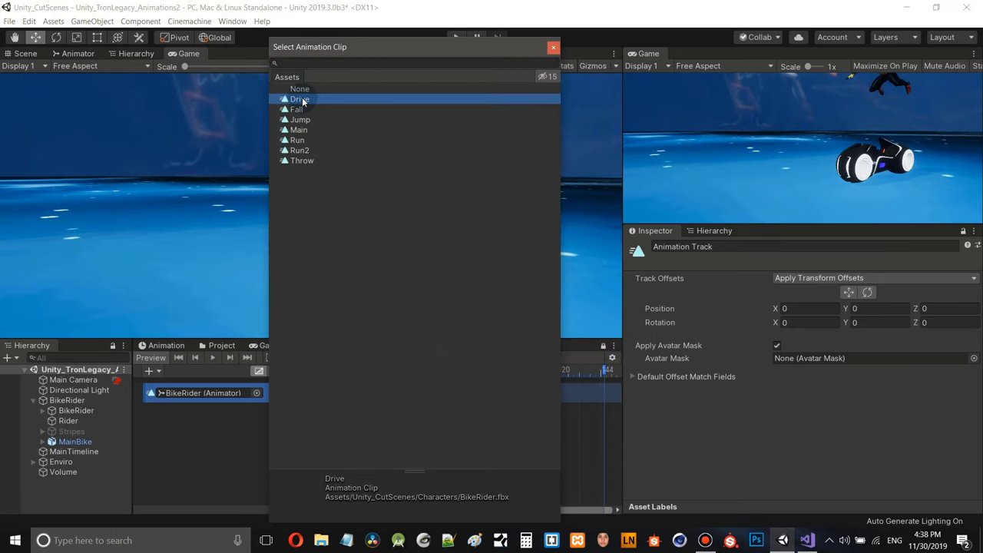
double_click(303, 101)
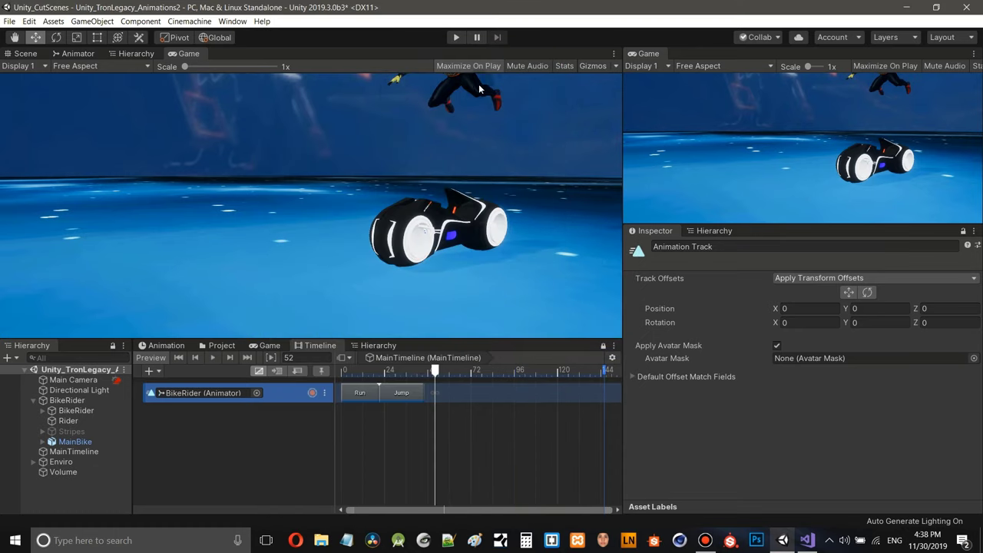
click(458, 373)
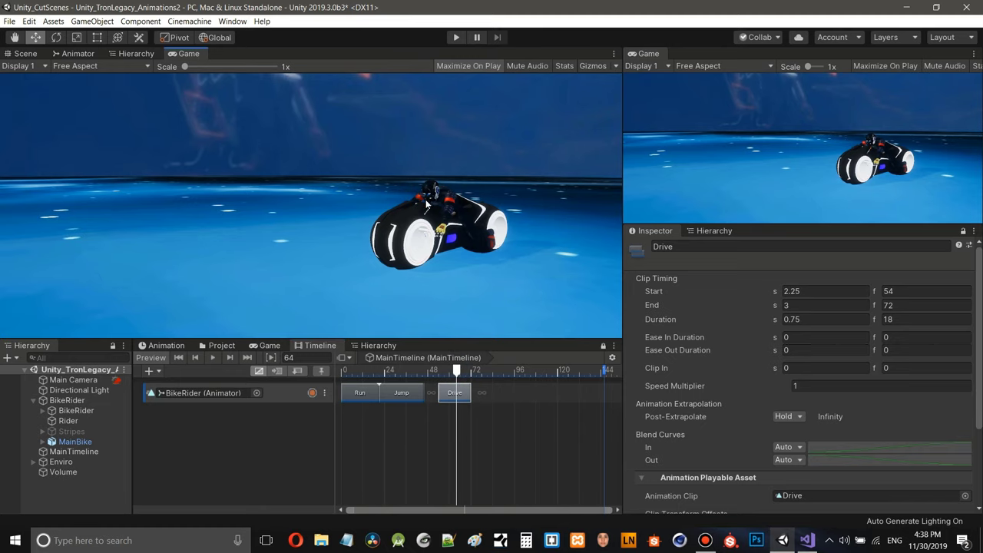
- Switch to the Scene view and orbit and zoom to a close front view of the bike
click(25, 53)
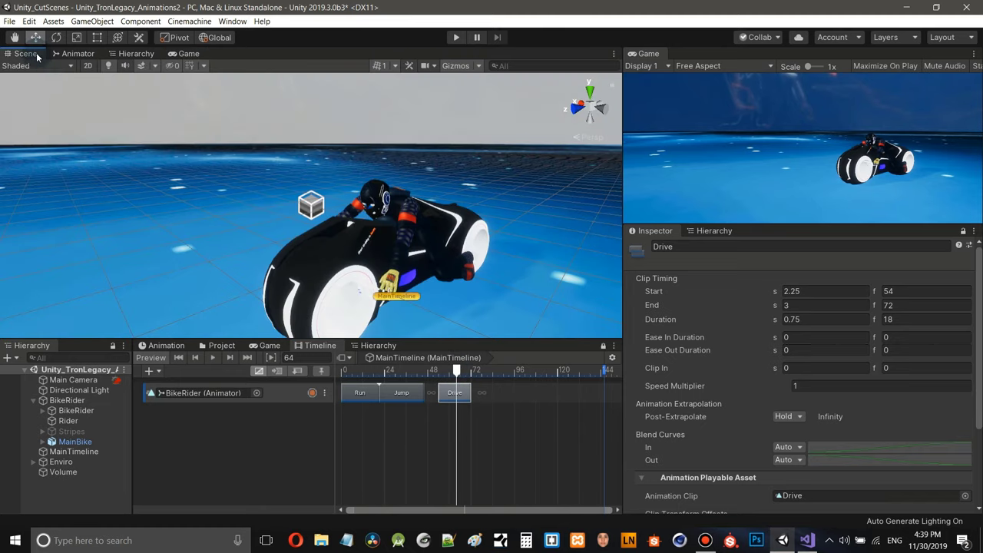
right_drag(346, 194, 237, 195)
scroll(418, 213, up, 2)
middle_drag(237, 195, 444, 196)
right_drag(444, 196, 285, 326)
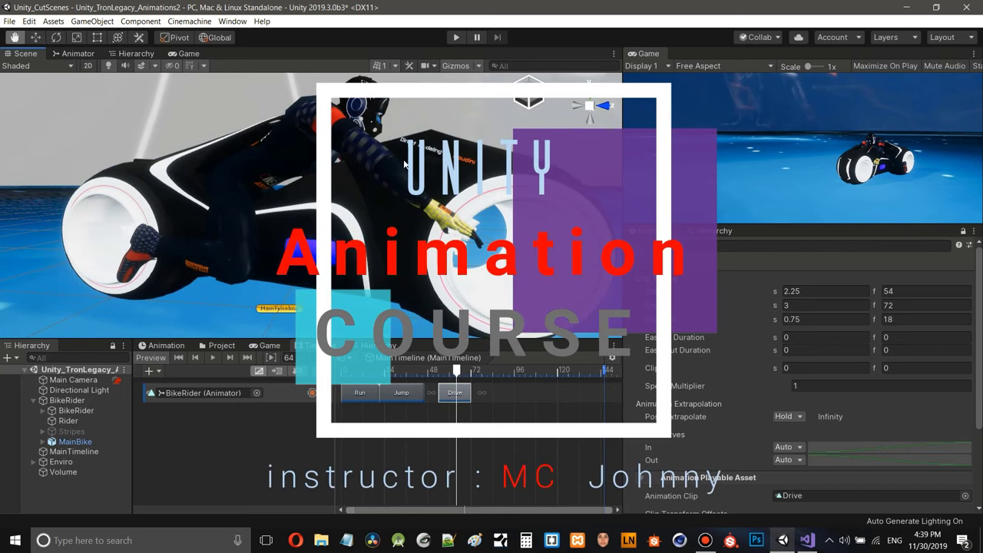
- Show the Project assets and expand the Measured Materials Library folder
click(220, 345)
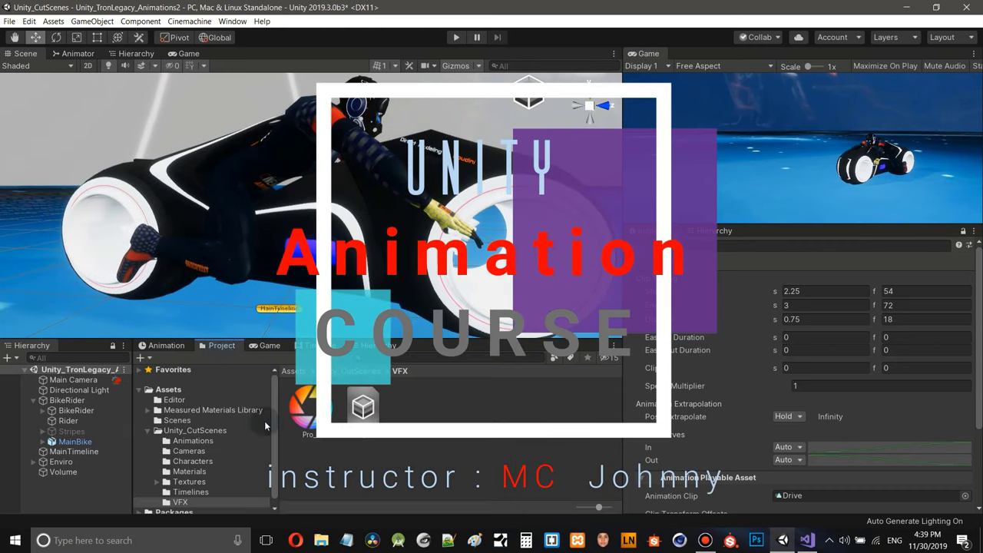
click(147, 410)
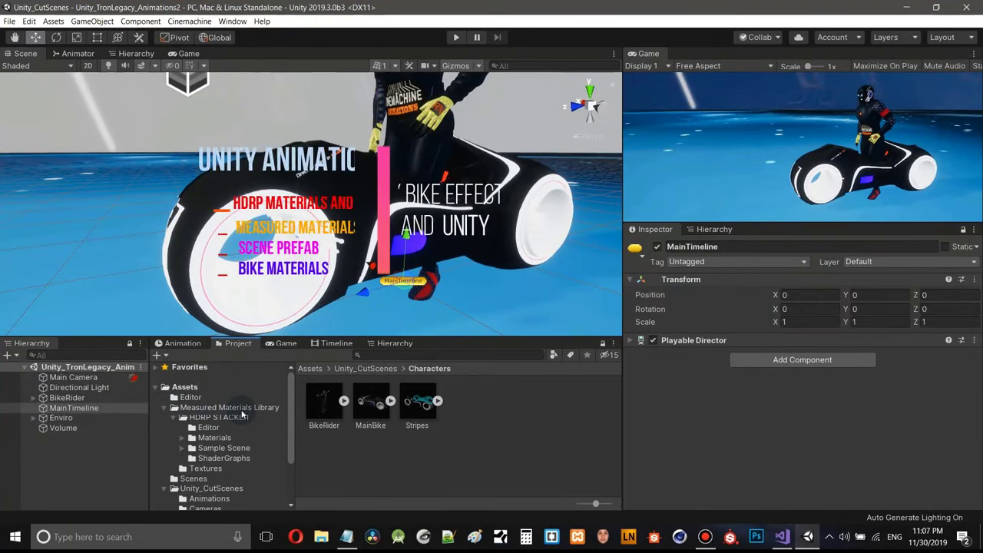
- Expand HDRP STACKLIT's Materials folder and display the Aluminum_Chrome materials
click(208, 438)
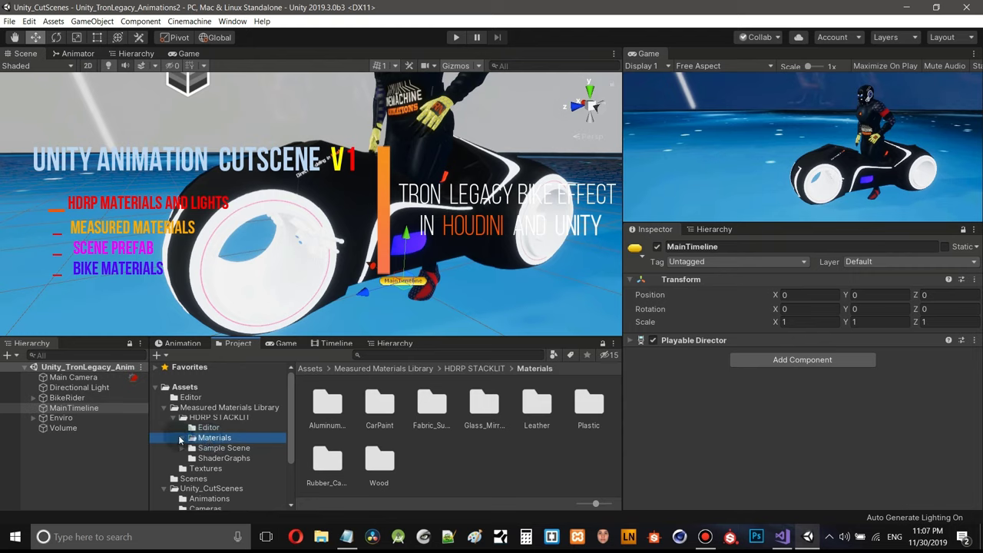
click(182, 438)
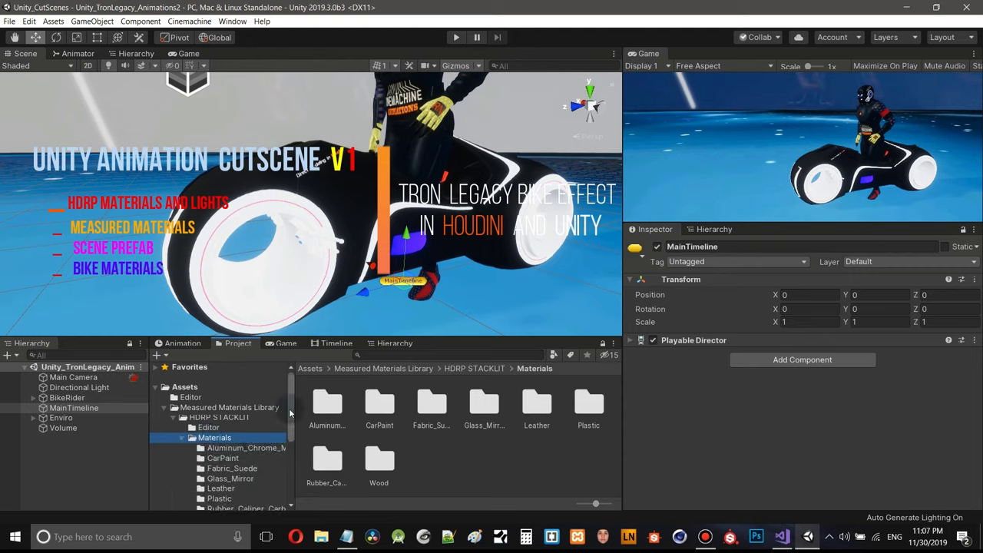
scroll(291, 414, down, 3)
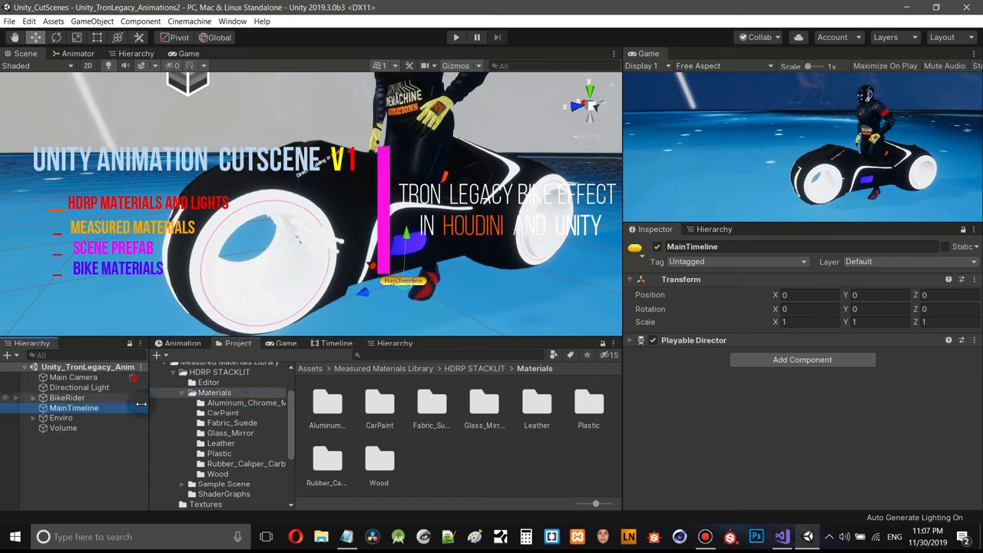
drag(148, 397, 131, 404)
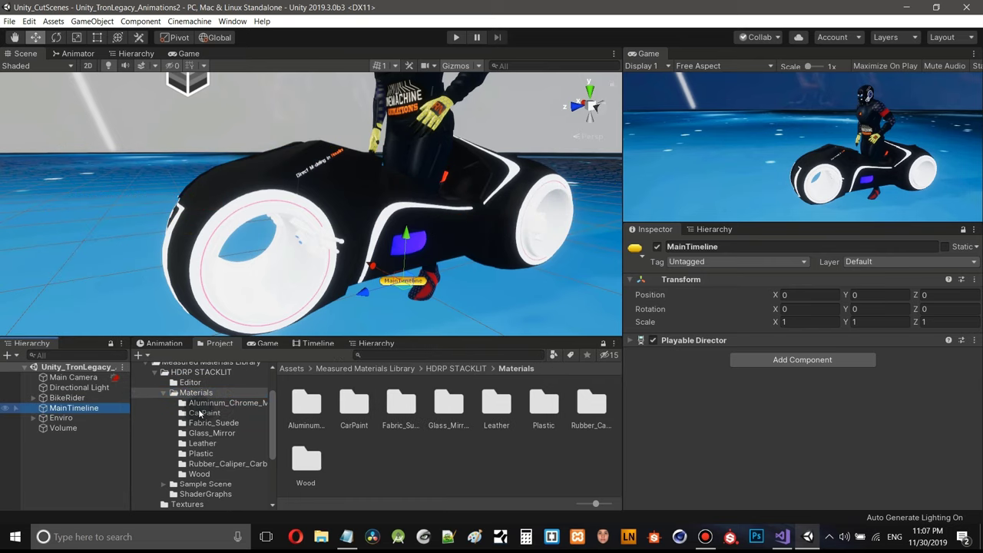
click(243, 405)
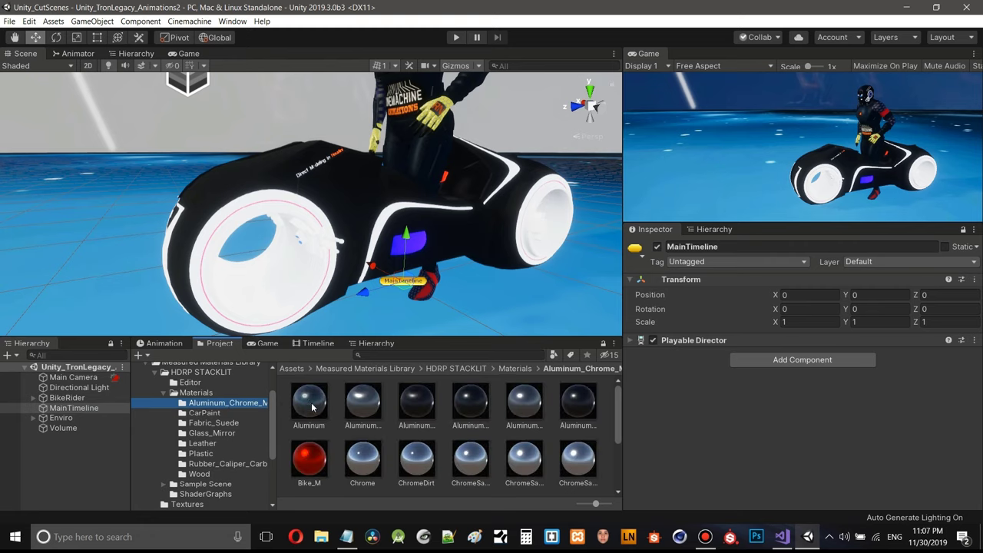
- Try two aluminium materials on the hollow wheel, then apply AluminumBrushedDark
drag(312, 408, 322, 311)
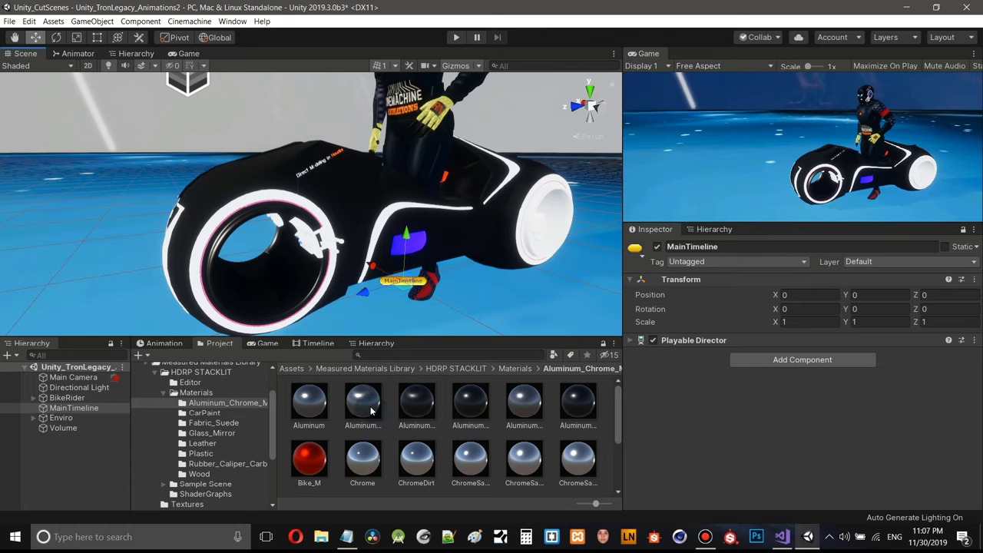
drag(371, 411, 295, 304)
scroll(295, 304, up, 3)
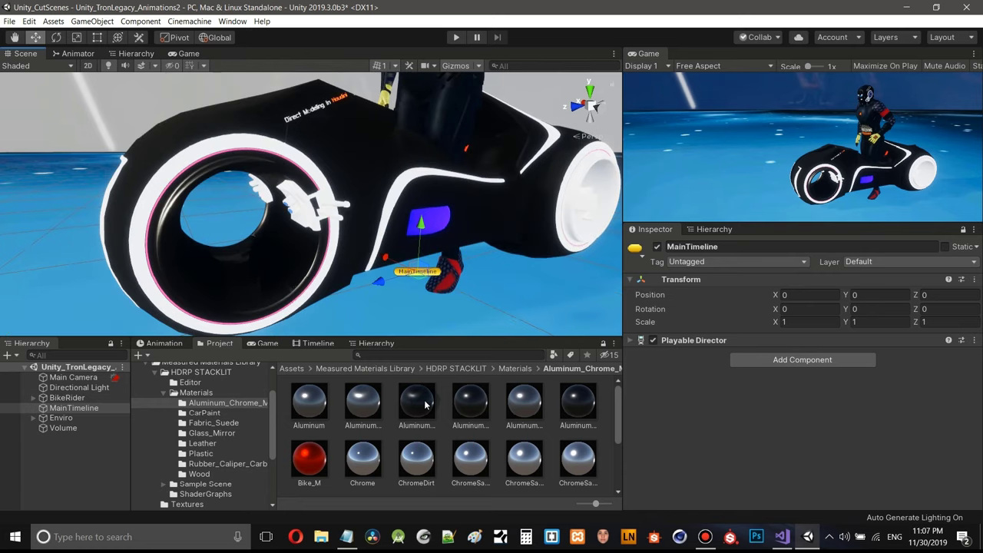
click(429, 402)
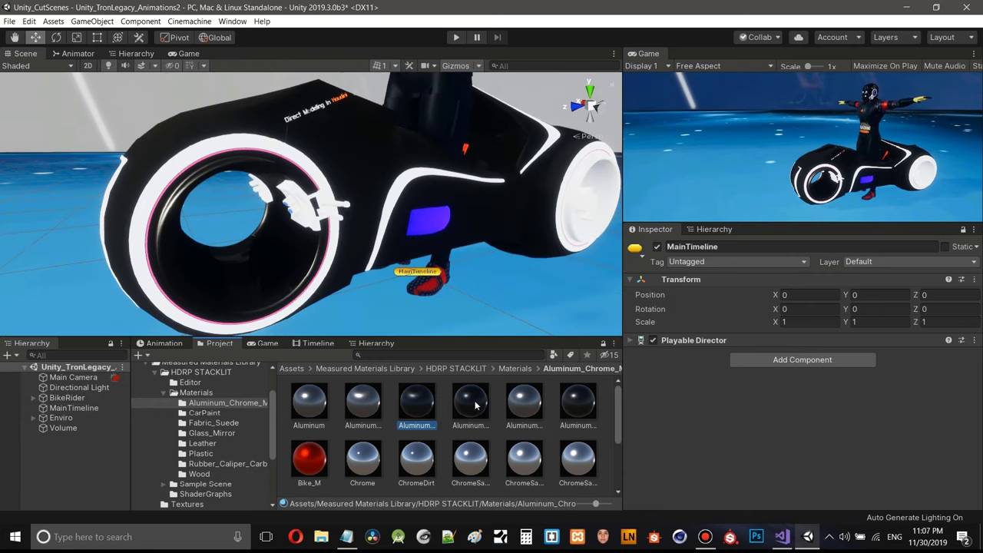
drag(475, 406, 287, 264)
scroll(287, 263, up, 3)
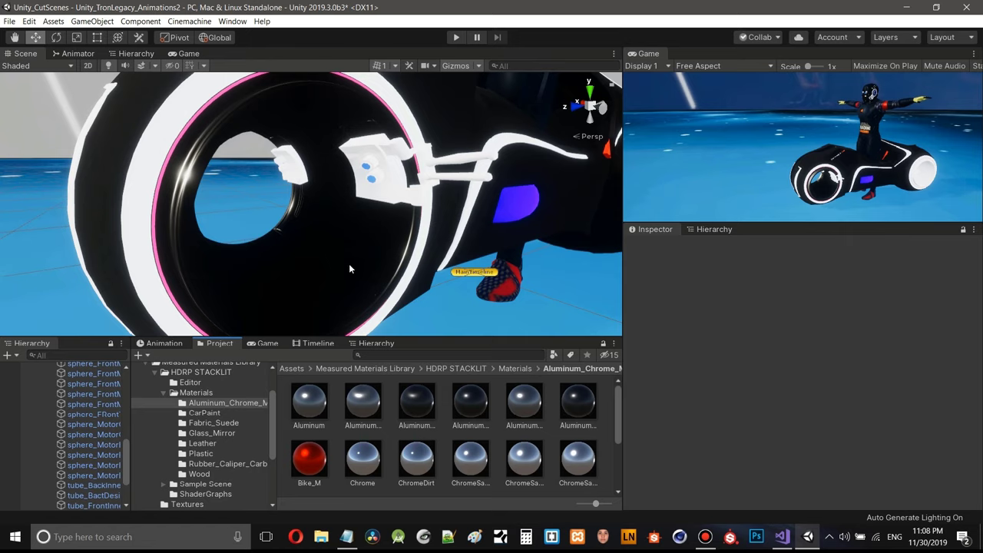
scroll(330, 242, down, 5)
scroll(331, 220, up, 4)
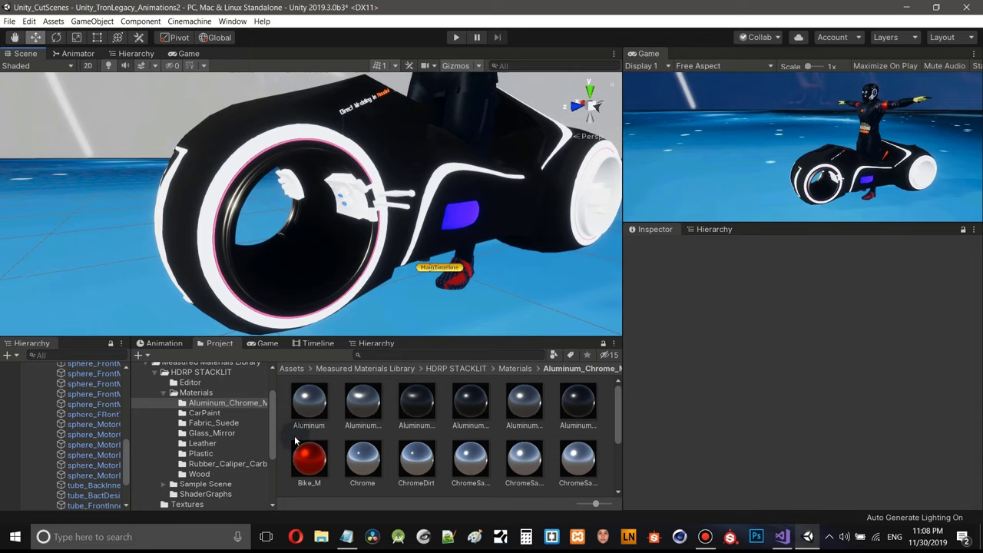
- Apply the red Bike_M material to the bike shell and view it side-on
drag(309, 460, 226, 137)
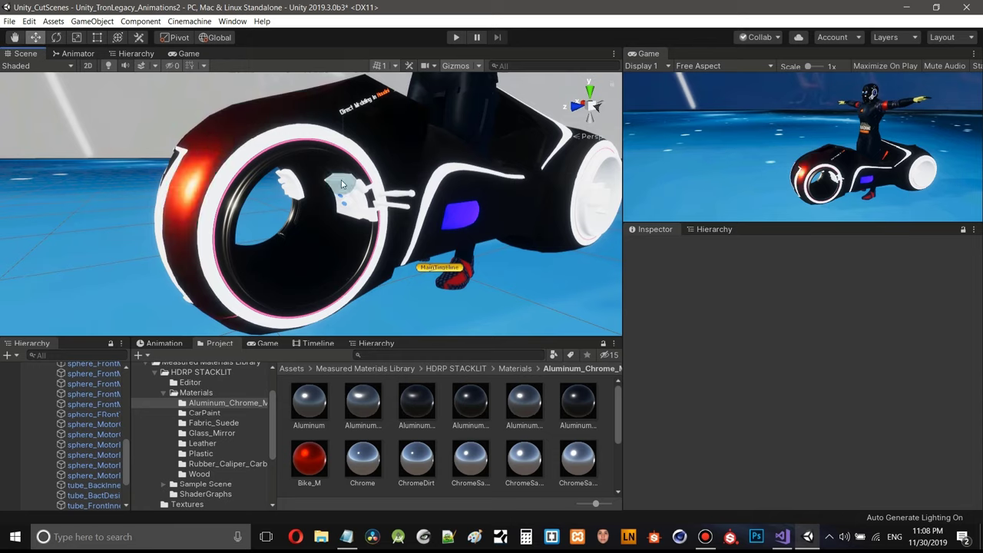
scroll(369, 171, down, 2)
alt+drag(369, 171, 307, 147)
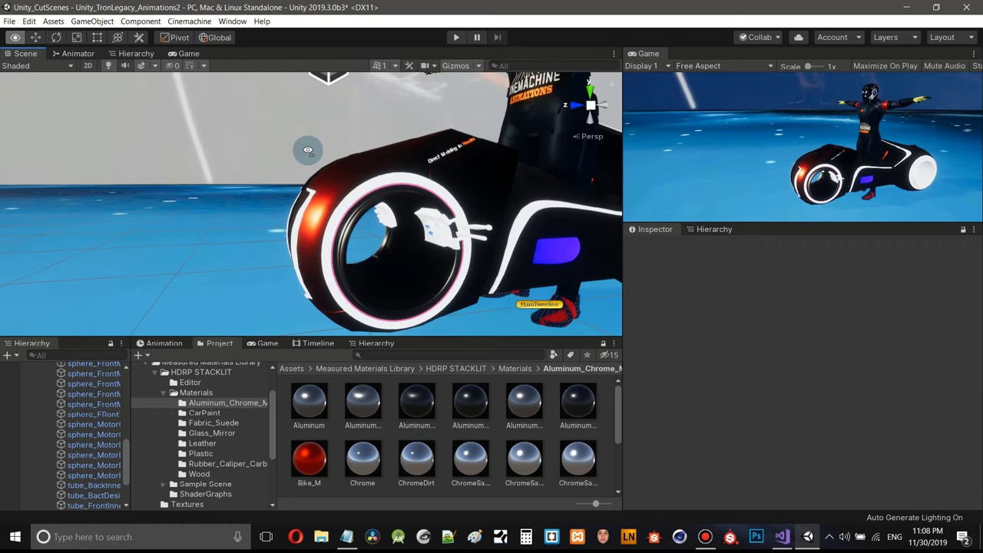
scroll(310, 187, down, 3)
middle_drag(310, 186, 334, 201)
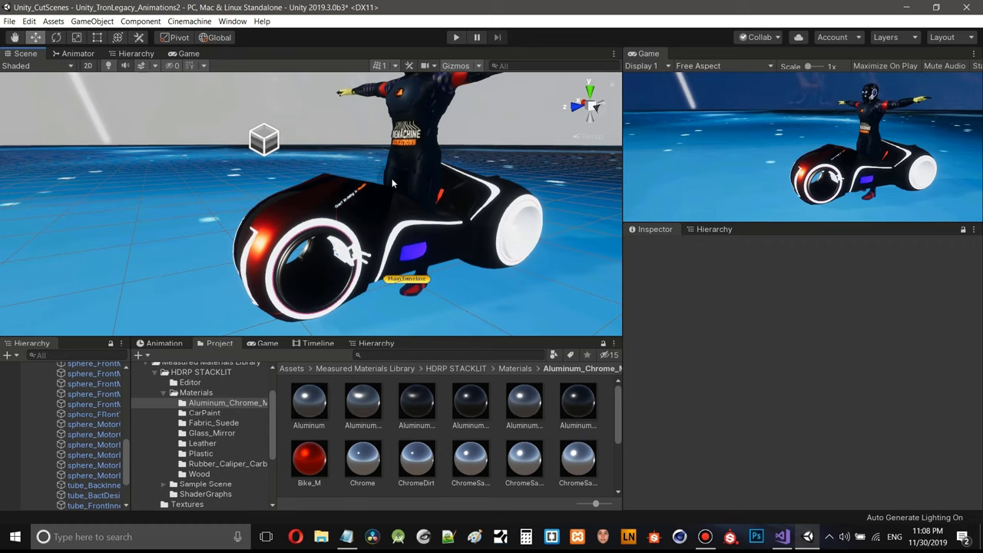
alt+drag(286, 181, 357, 203)
scroll(357, 204, up, 2)
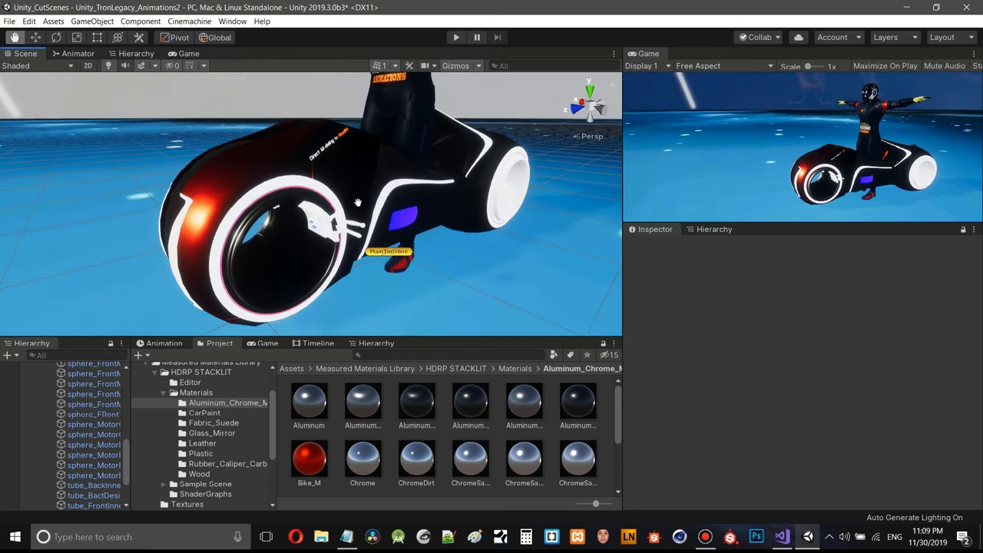
scroll(359, 187, up, 2)
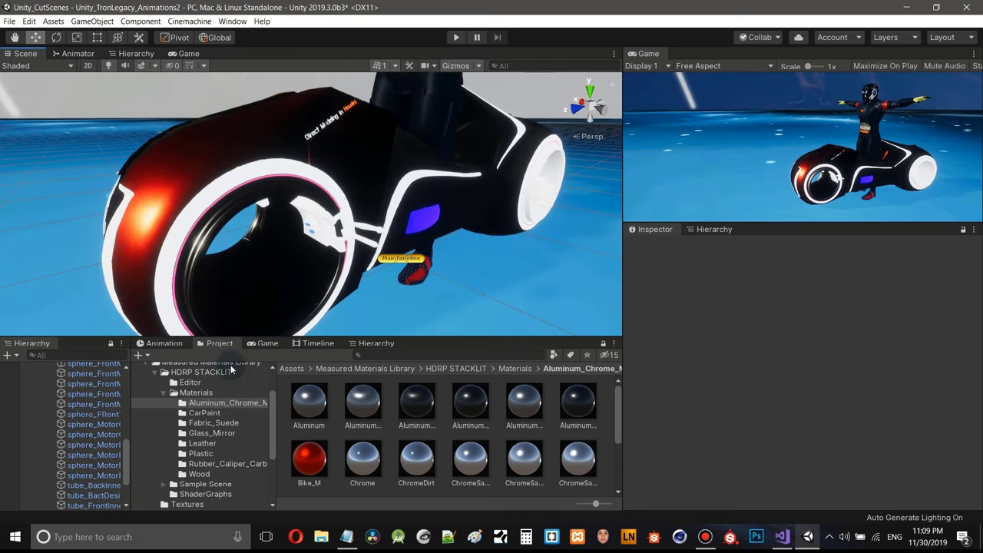
scroll(301, 180, down, 2)
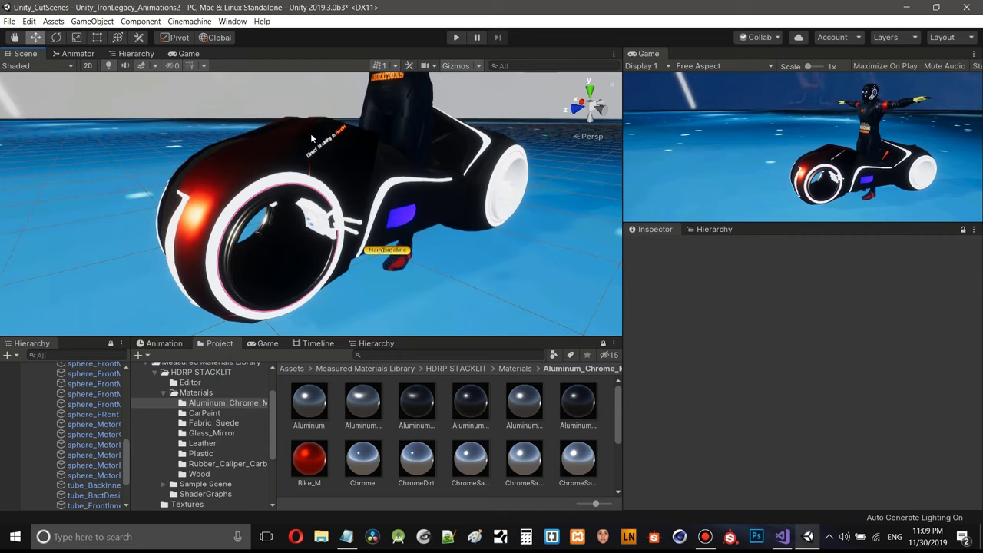
scroll(311, 138, up, 2)
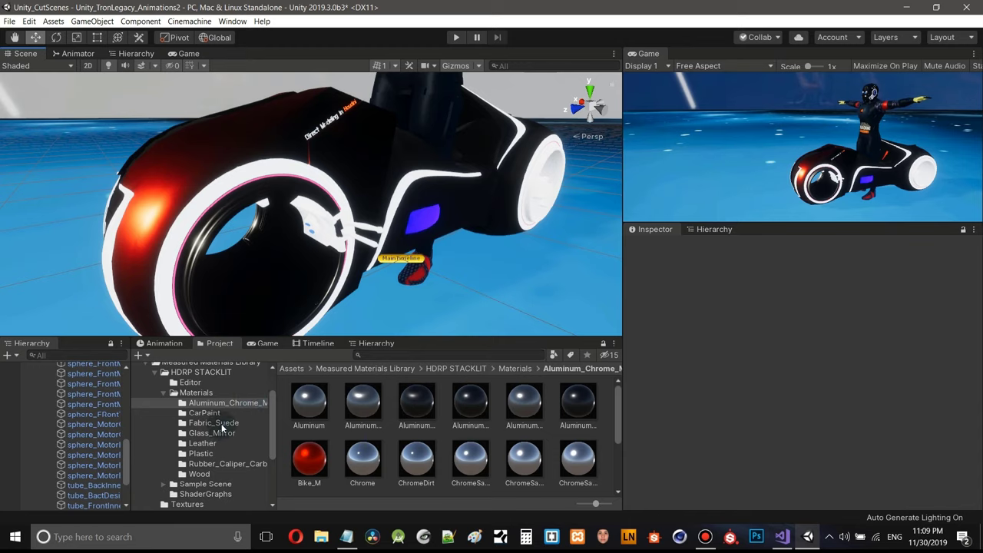
scroll(221, 415, up, 2)
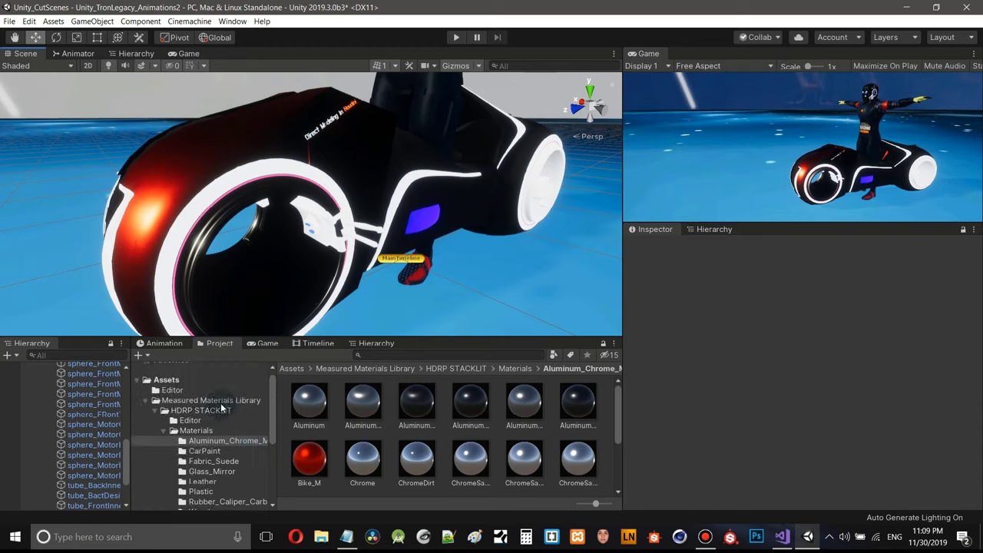
- Open AllMaterialsScene from HDRP STACKLIT > Sample Scene, saving the modified Tron scene when prompted
click(201, 411)
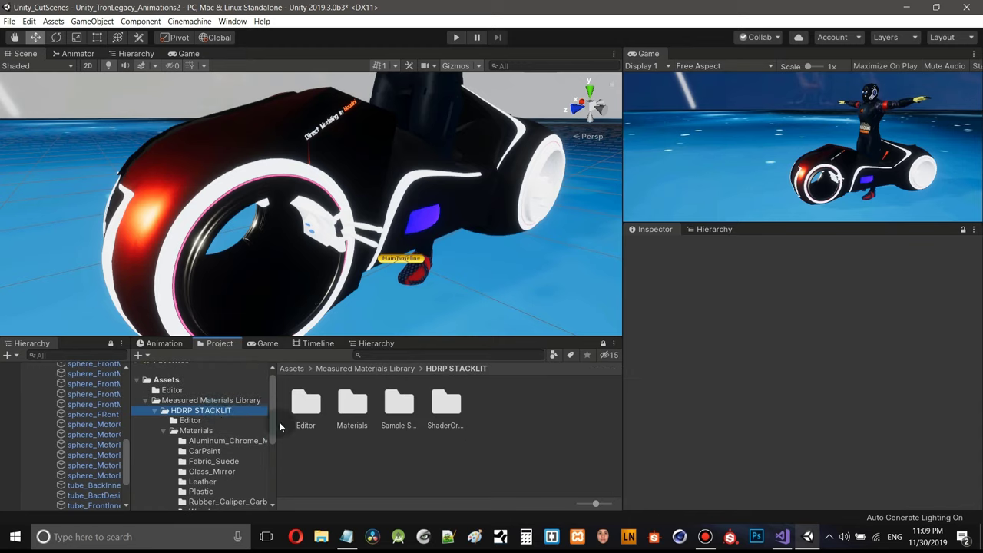
double_click(391, 411)
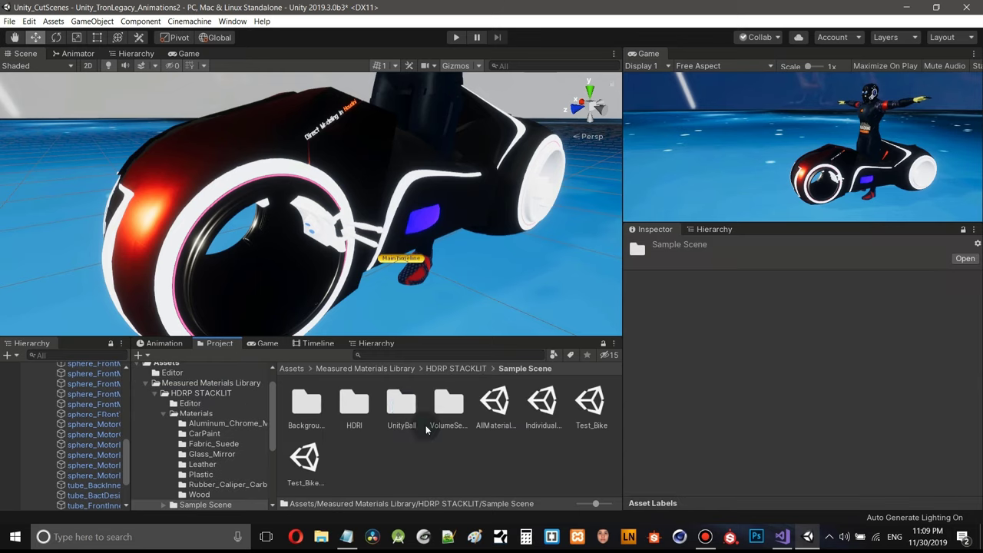
double_click(496, 403)
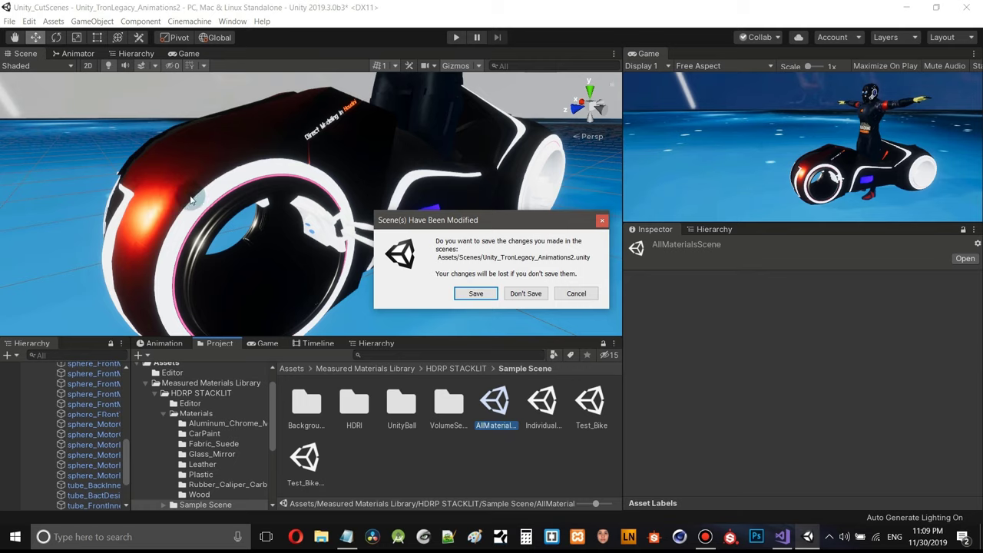
click(476, 294)
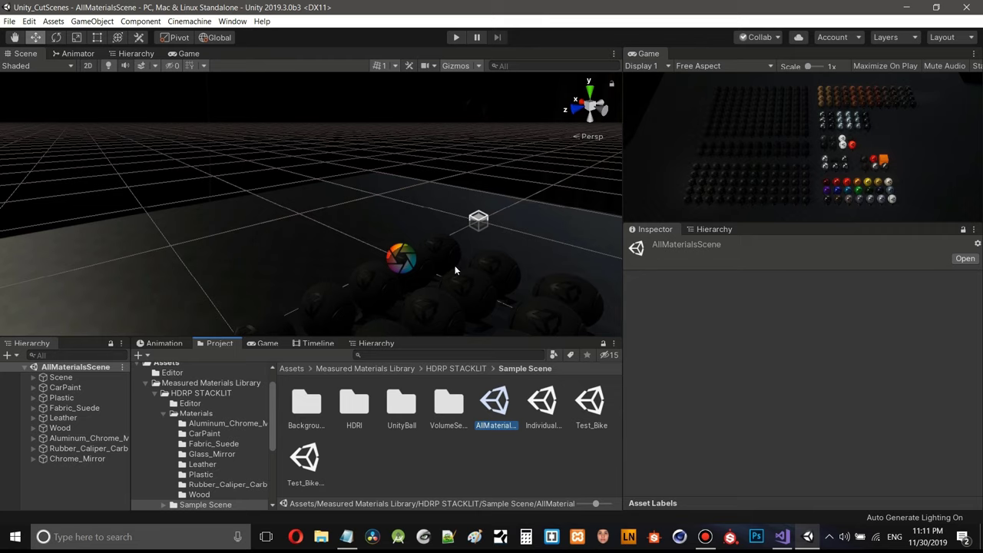
scroll(455, 265, down, 5)
middle_drag(455, 265, 432, 223)
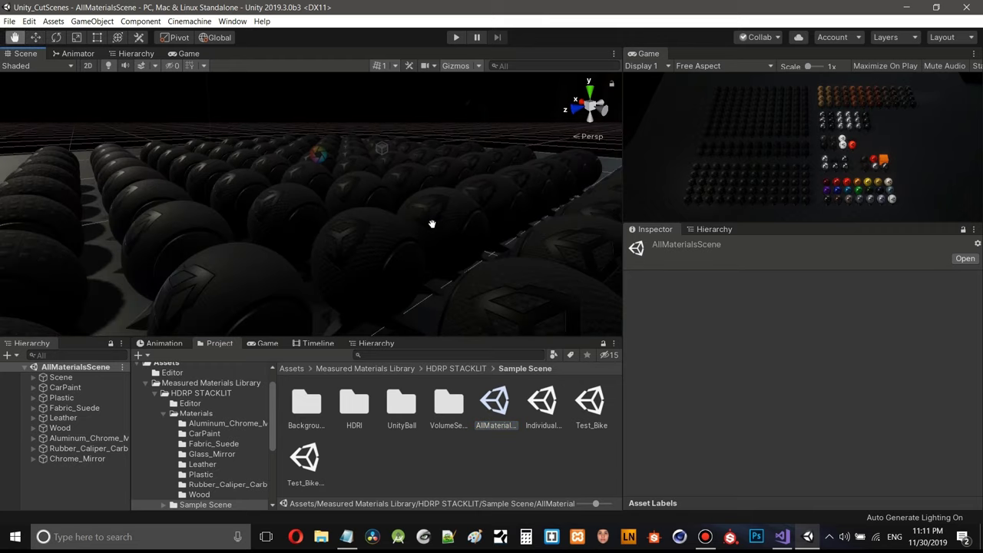
scroll(354, 263, up, 2)
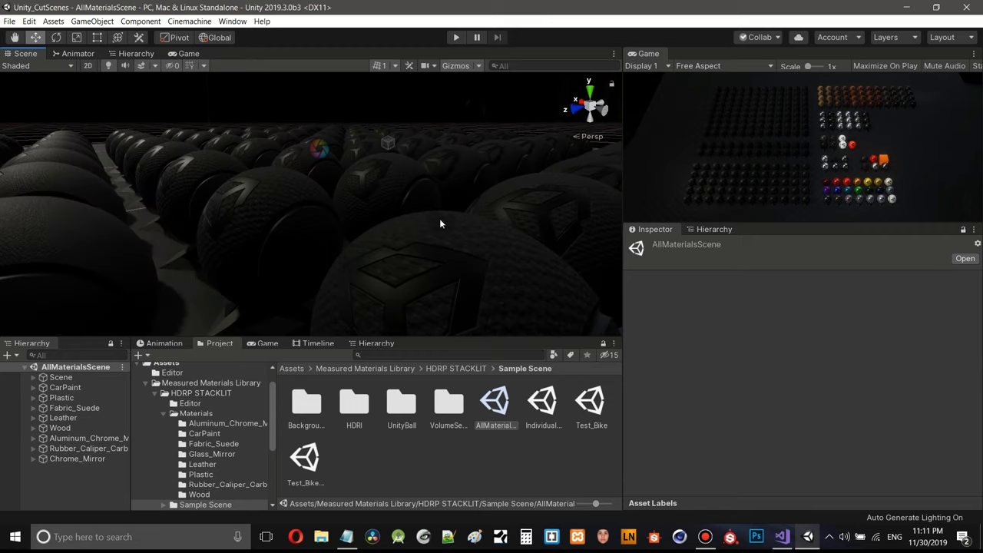
middle_drag(440, 223, 429, 205)
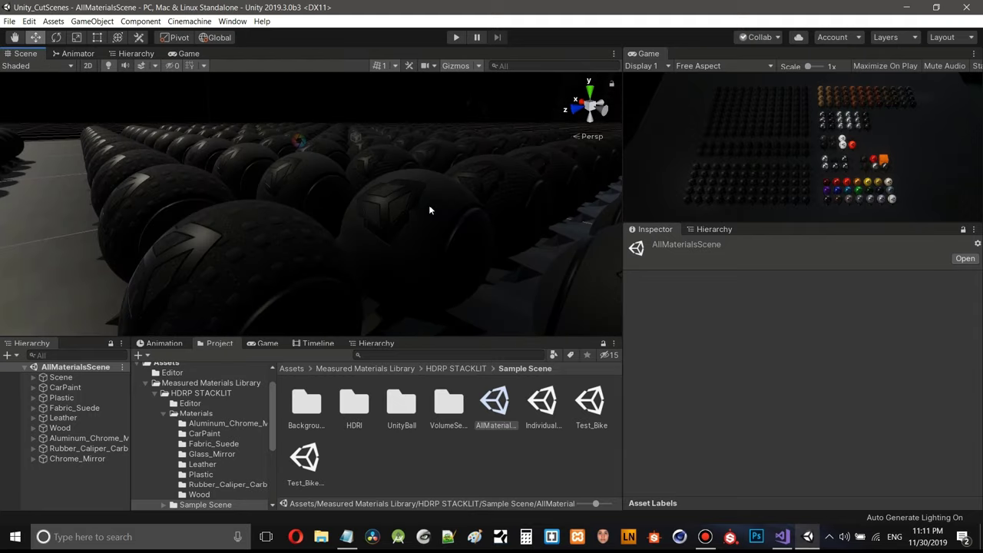
scroll(428, 204, down, 8)
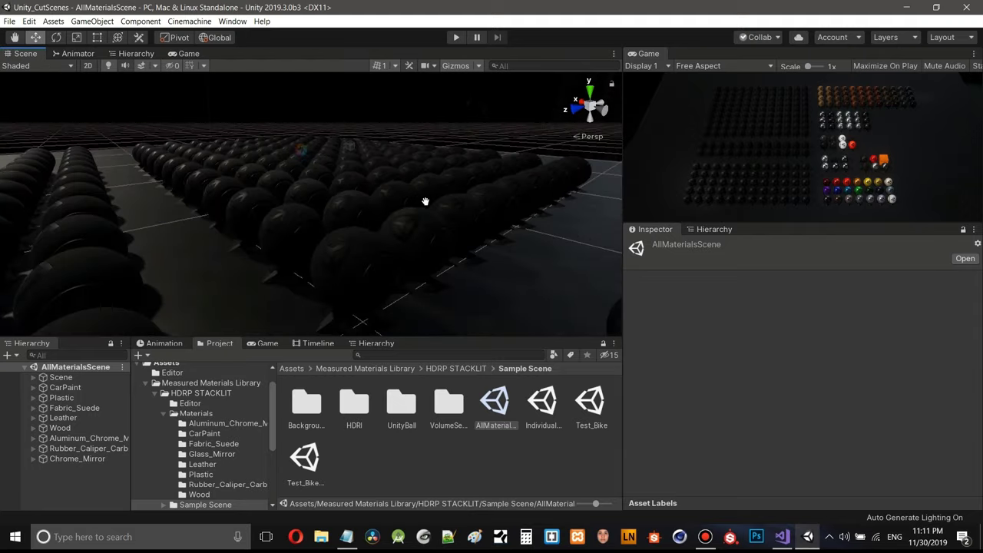
middle_drag(426, 201, 419, 196)
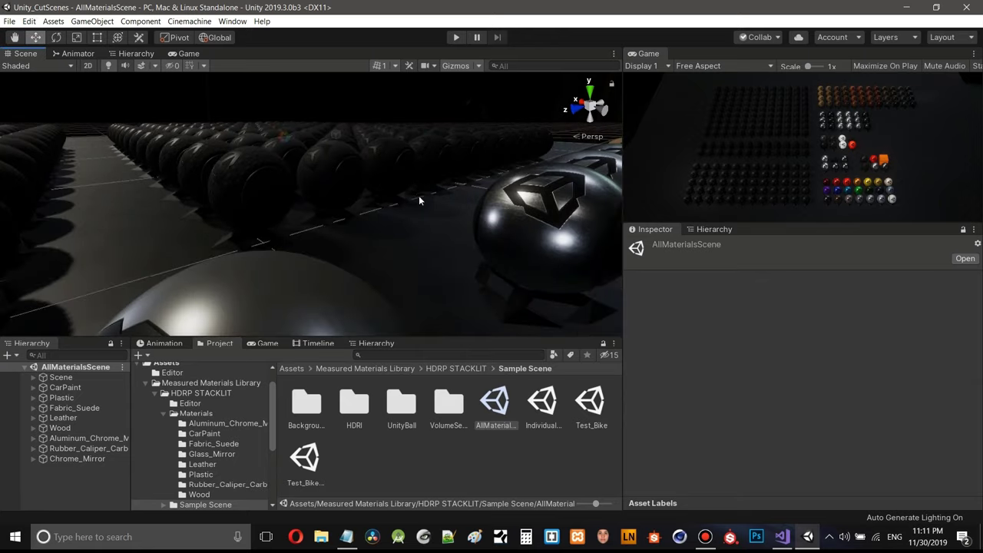
scroll(418, 195, down, 2)
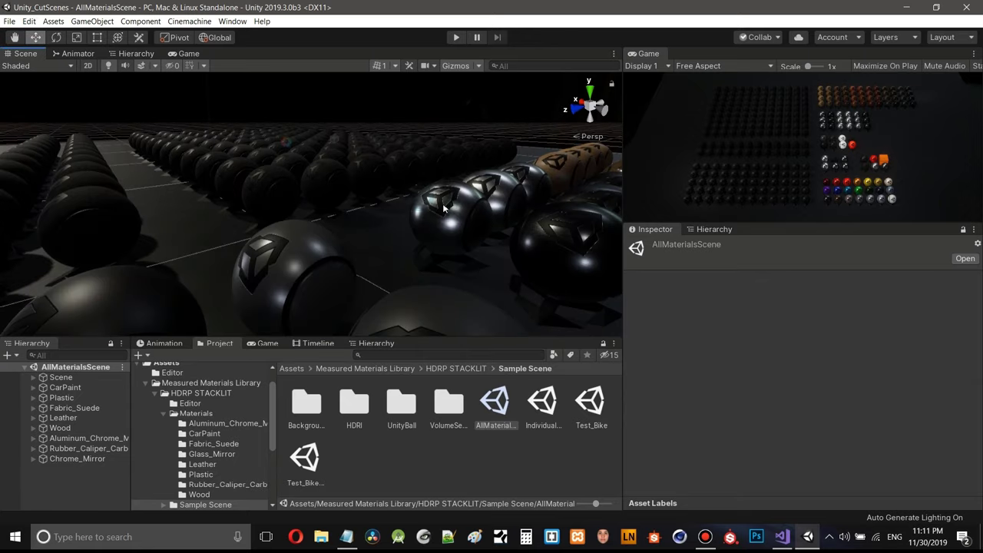
middle_drag(441, 203, 433, 192)
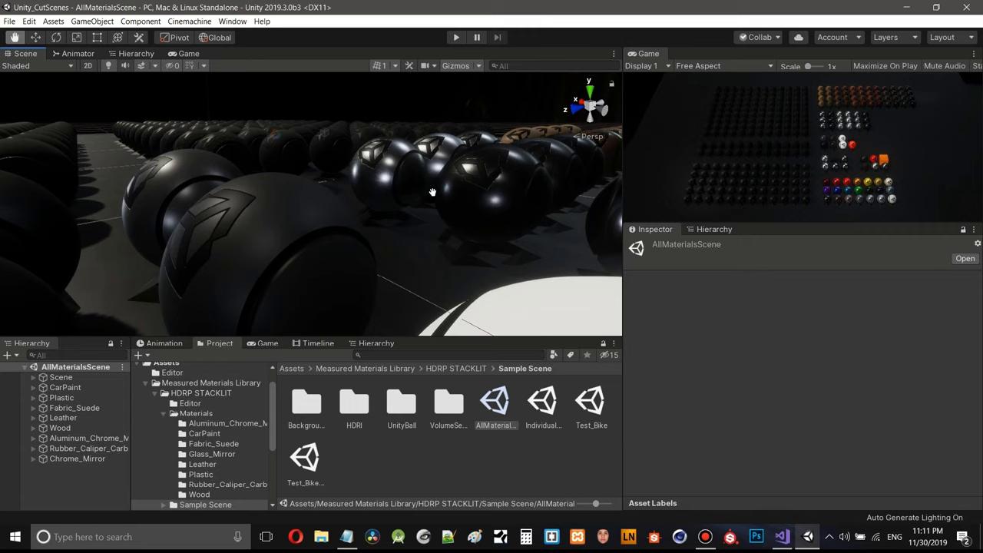
scroll(432, 196, down, 3)
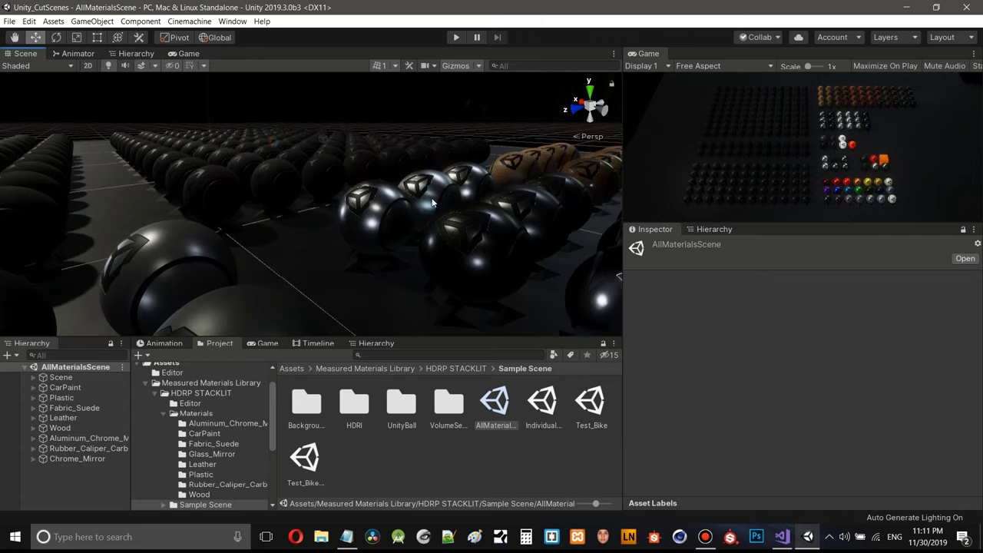
scroll(399, 218, up, 2)
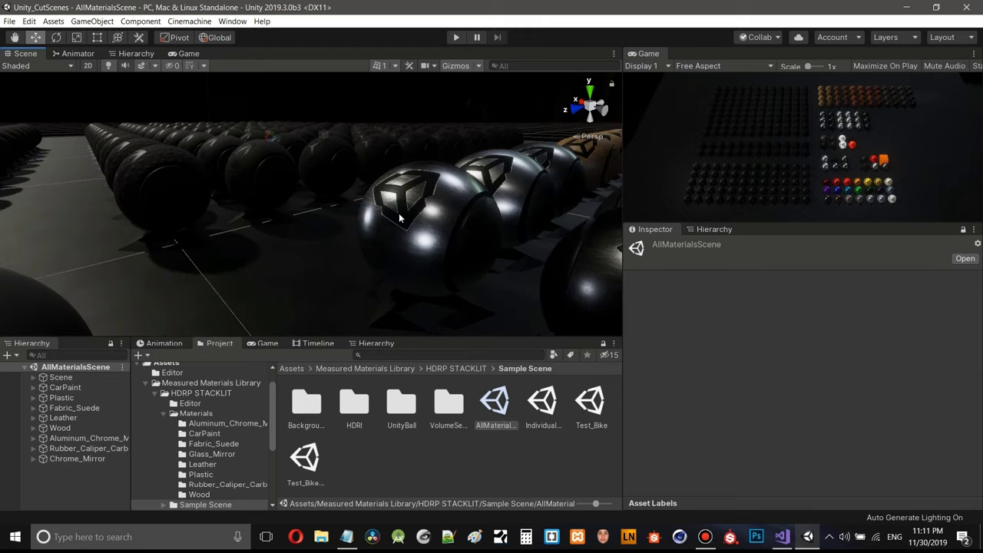
scroll(428, 231, up, 2)
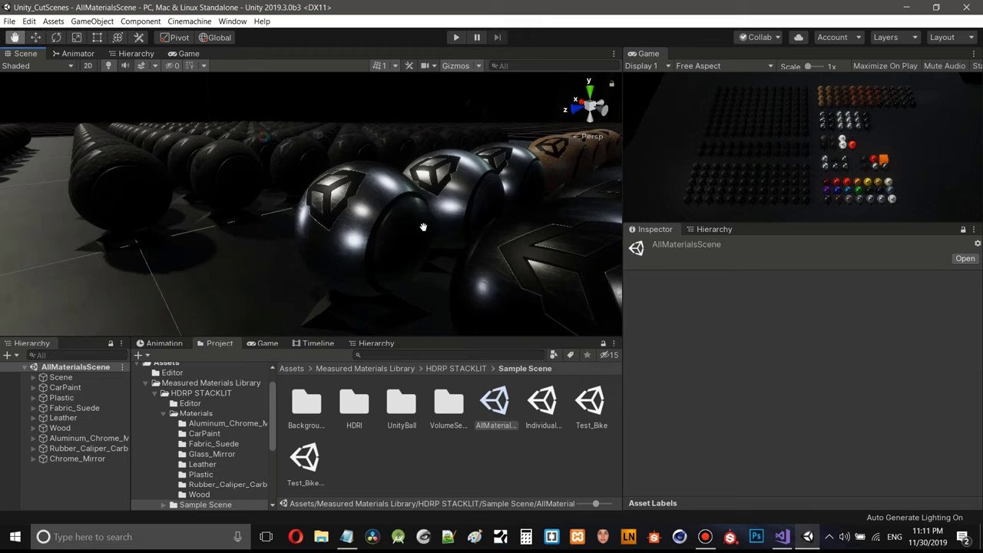
scroll(361, 234, up, 3)
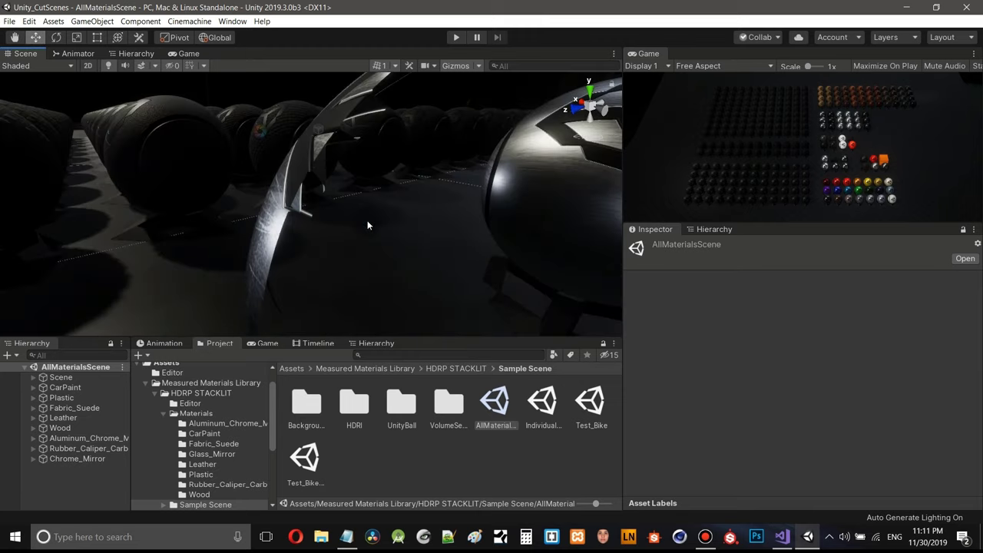
scroll(368, 225, down, 3)
scroll(404, 207, up, 5)
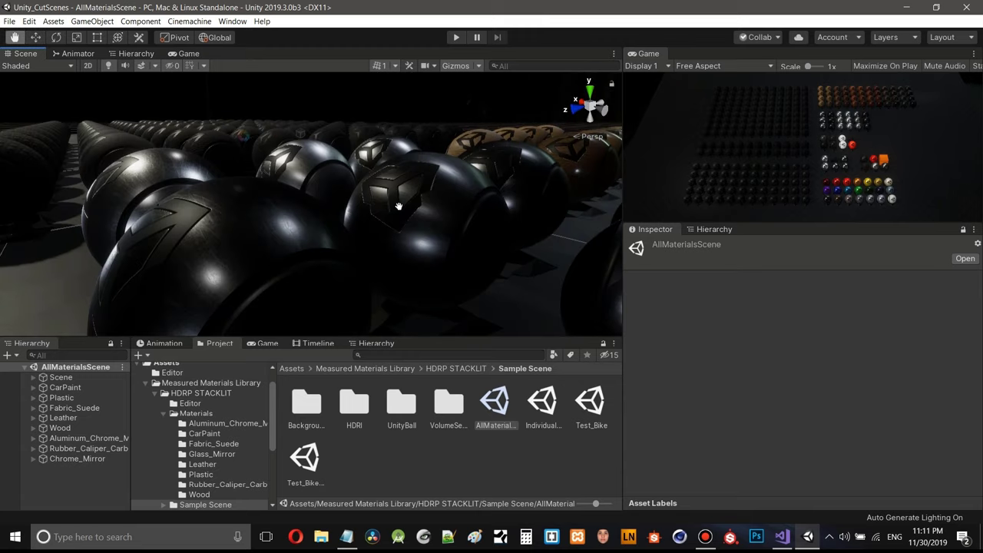
middle_drag(399, 207, 419, 222)
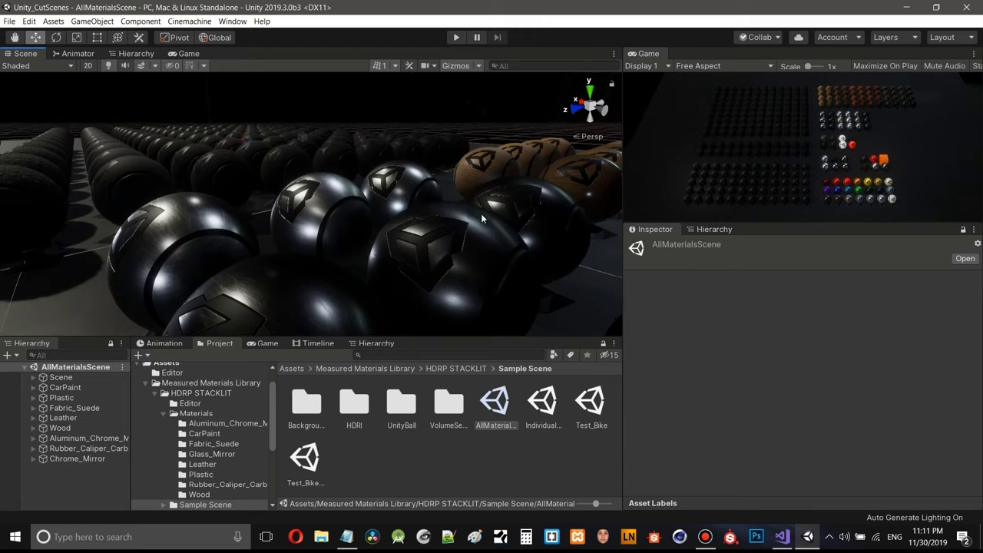
scroll(481, 219, up, 3)
middle_drag(481, 219, 464, 201)
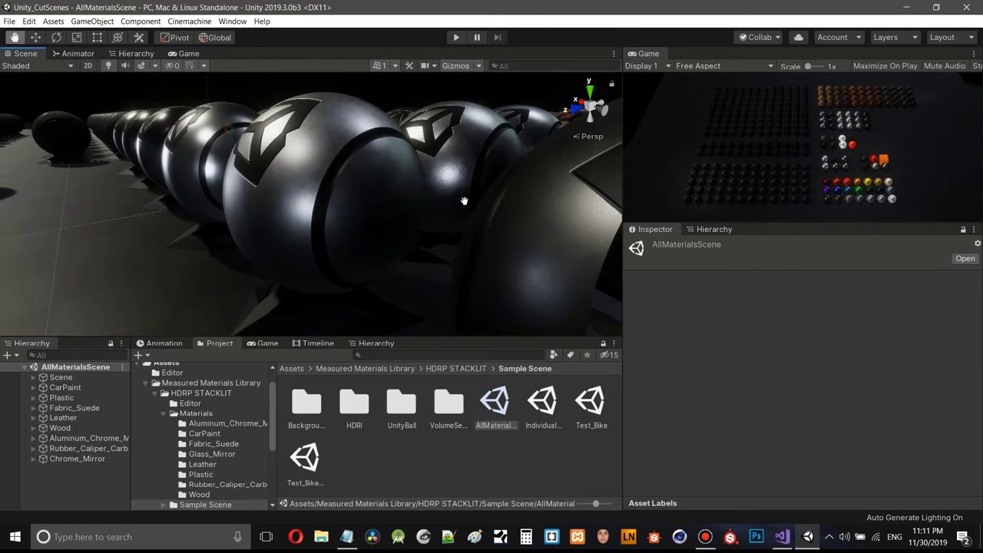
scroll(464, 201, down, 5)
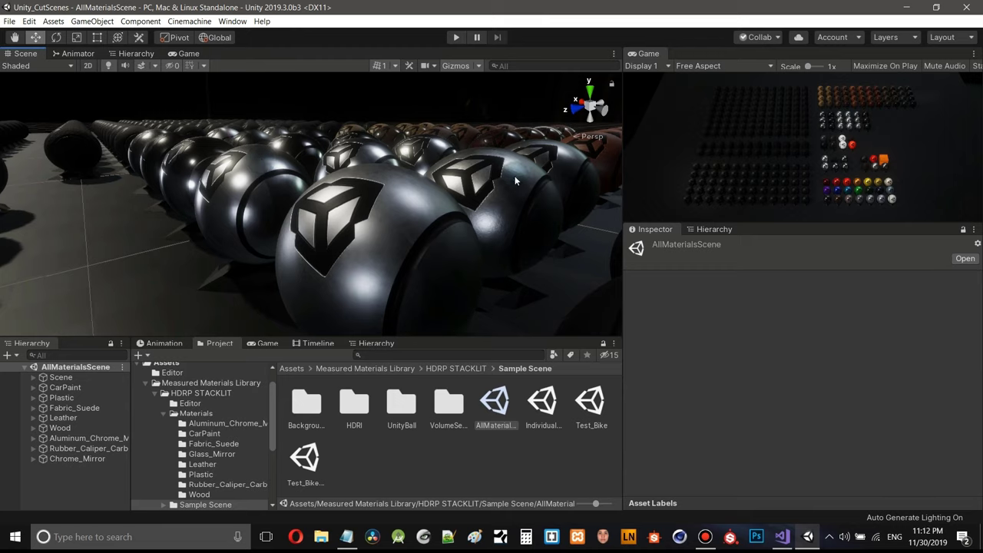
scroll(482, 183, down, 5)
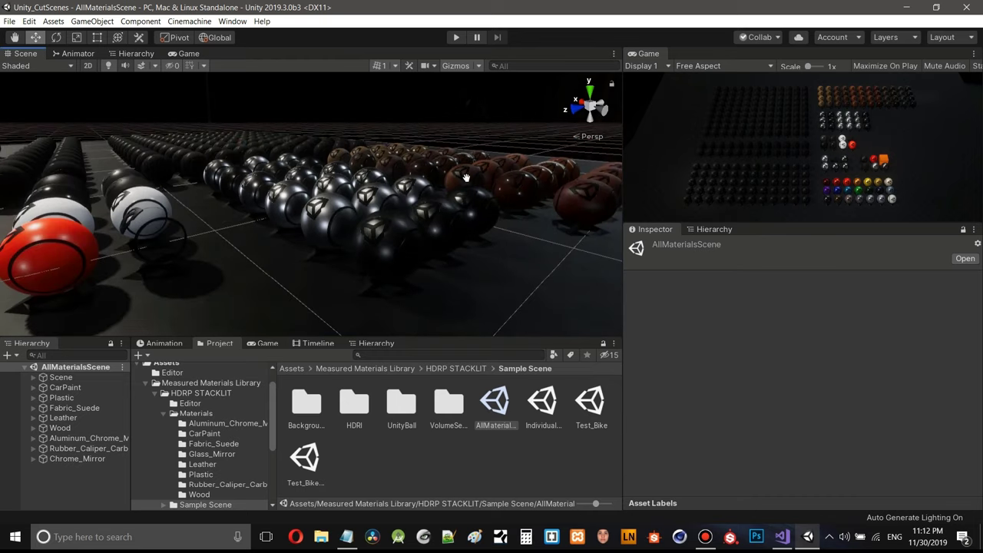
middle_drag(480, 182, 457, 192)
middle_drag(356, 193, 430, 248)
scroll(343, 214, down, 5)
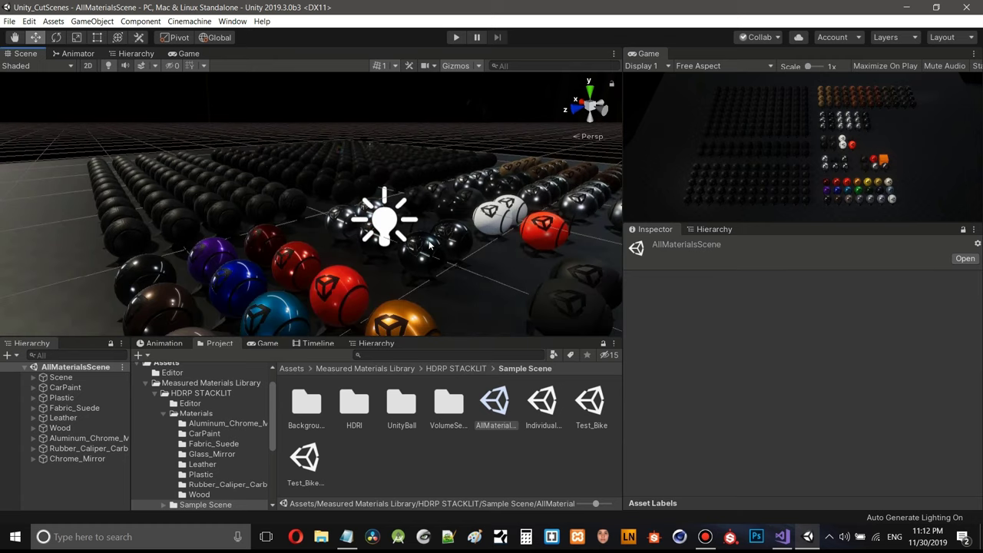
middle_drag(503, 276, 494, 262)
scroll(494, 261, down, 5)
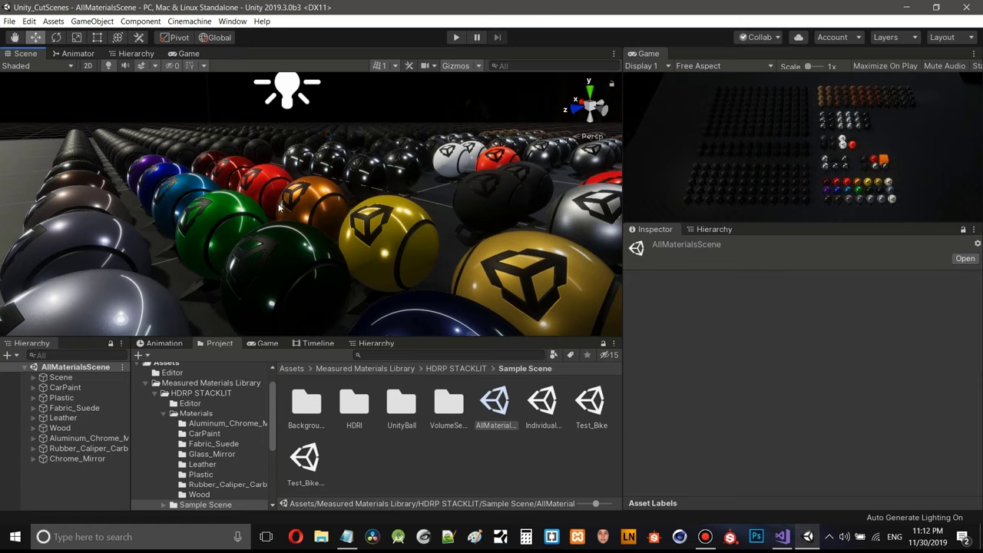
scroll(262, 180, up, 5)
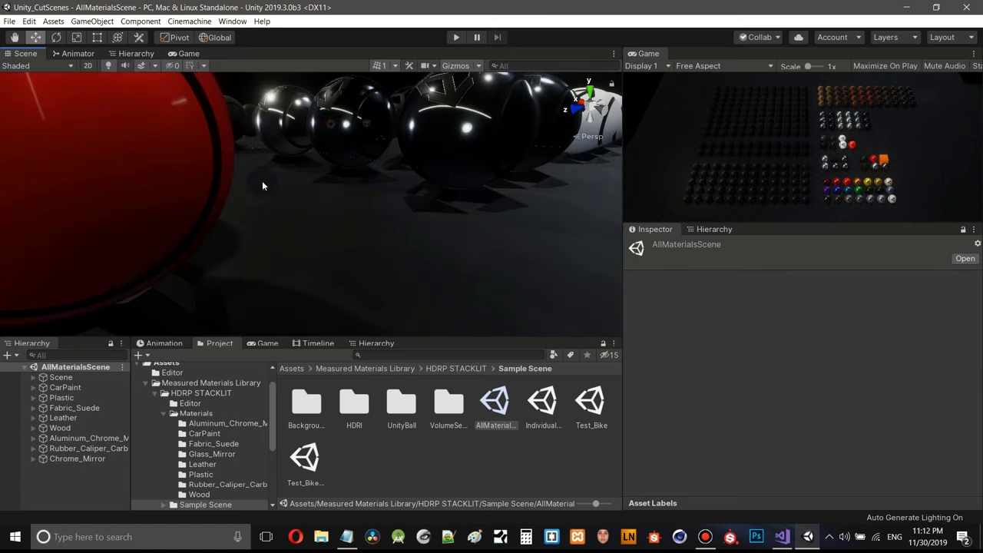
scroll(254, 177, down, 5)
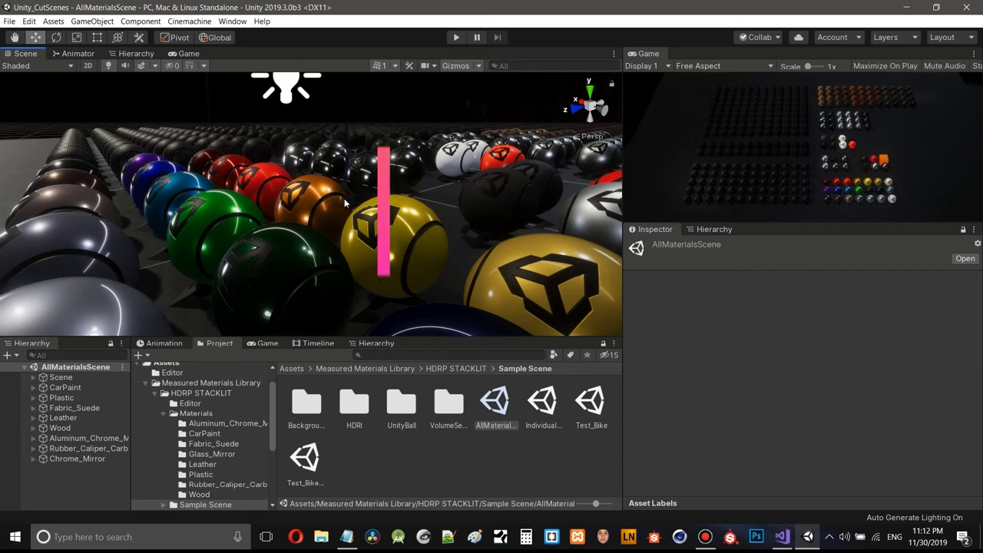
scroll(345, 199, down, 3)
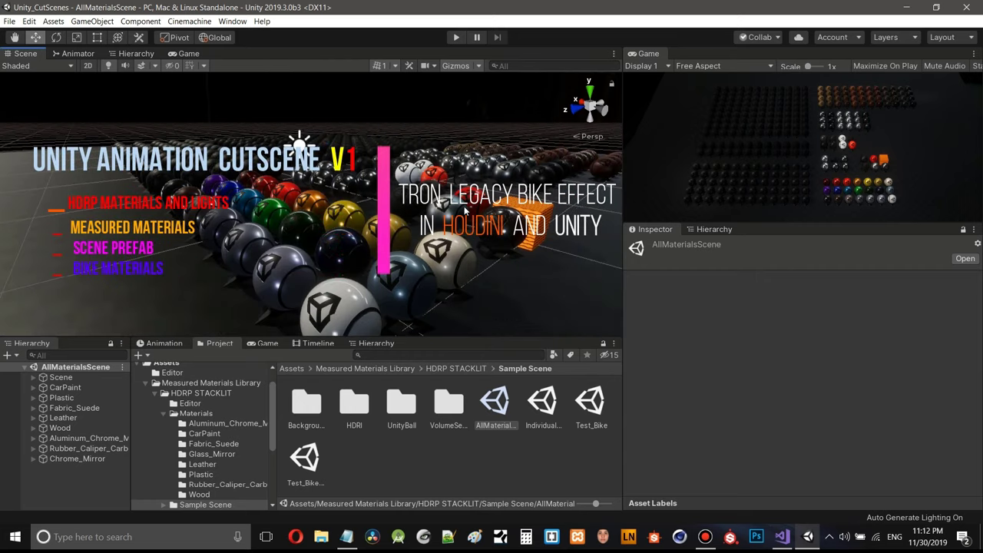
scroll(462, 205, down, 6)
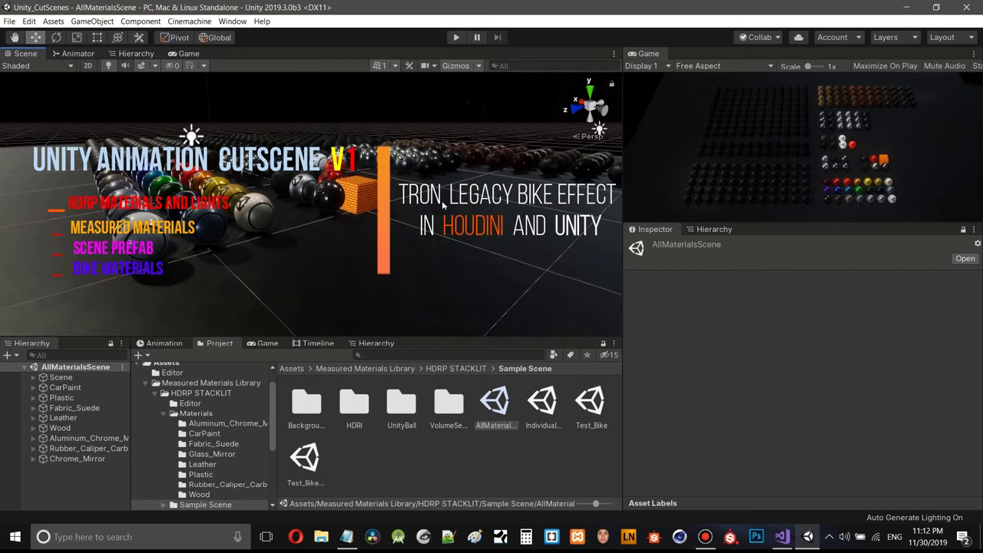
scroll(442, 200, down, 5)
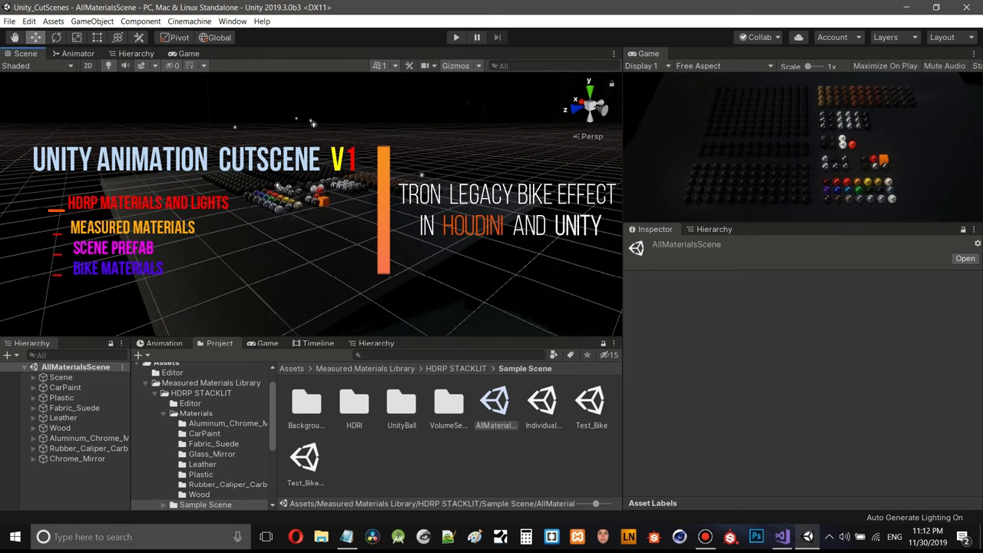
mouse_move(356, 178)
right_down()
mouse_move(342, 173)
mouse_move(355, 178)
mouse_move(355, 168)
mouse_move(355, 177)
right_up()
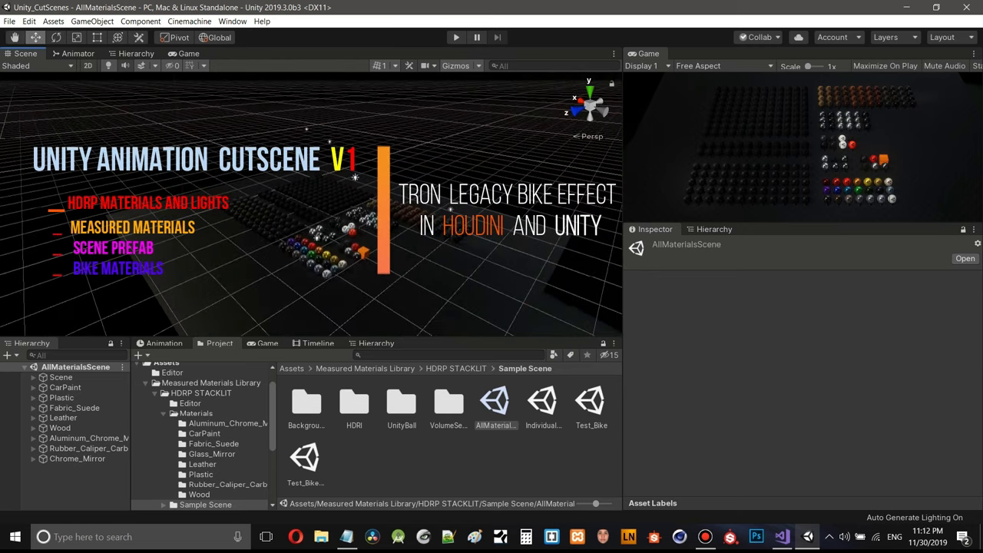
scroll(351, 193, down, 3)
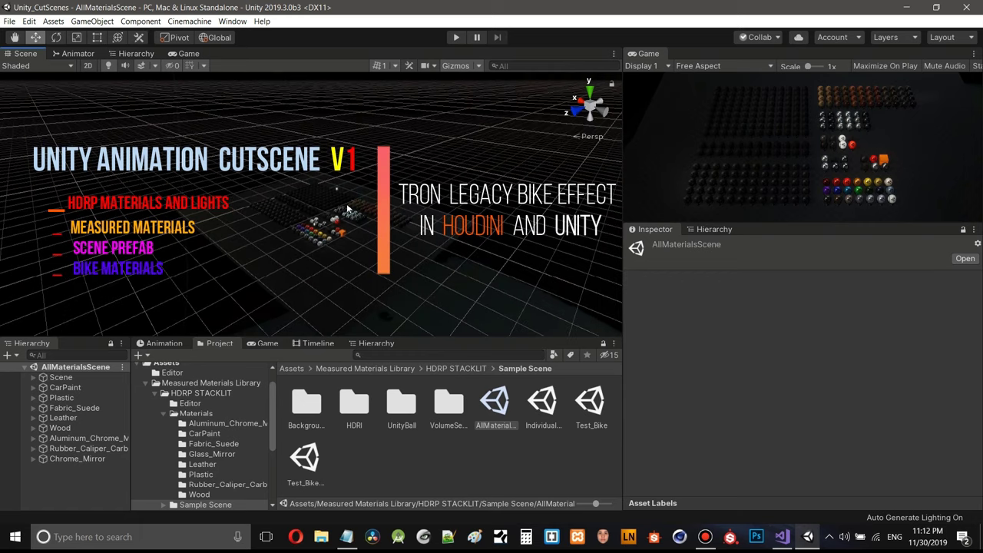
scroll(347, 208, up, 4)
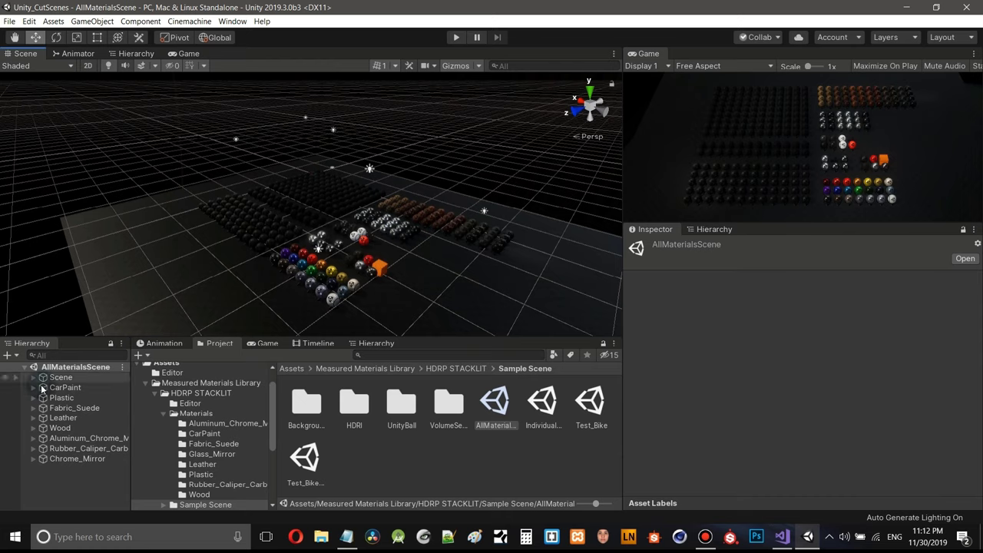
- Show the Hierarchy and expand Scene and Lights to list the Directional Light and five Point Lights
click(136, 53)
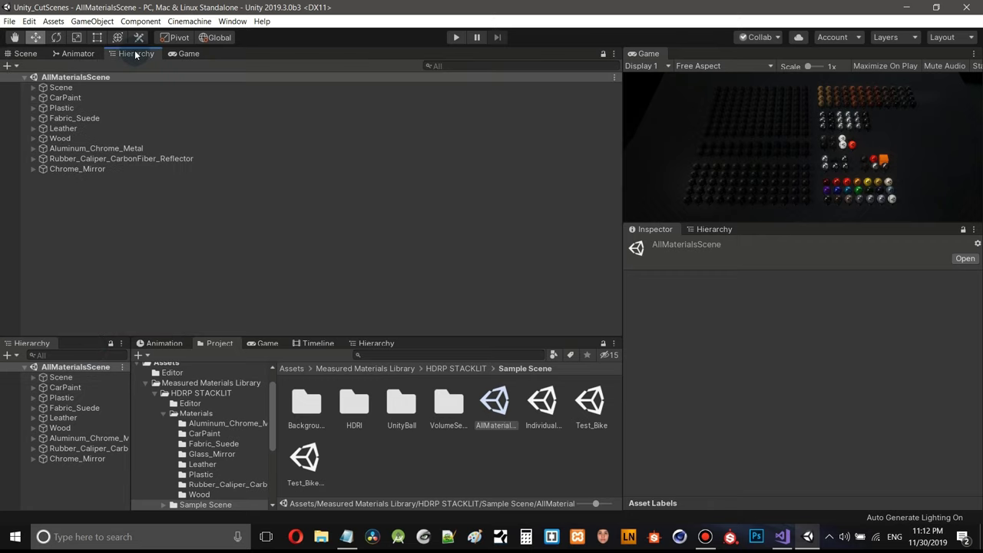
click(33, 87)
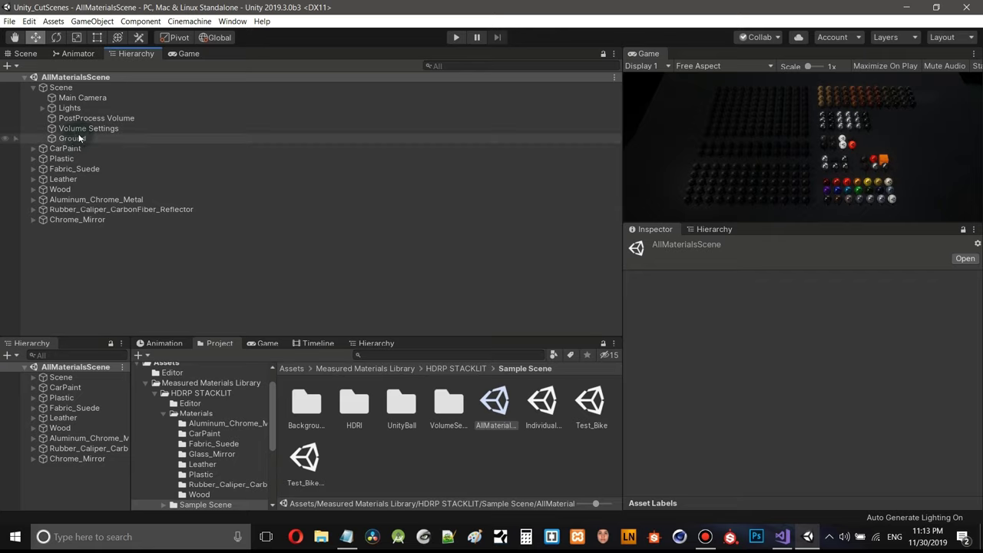
click(42, 108)
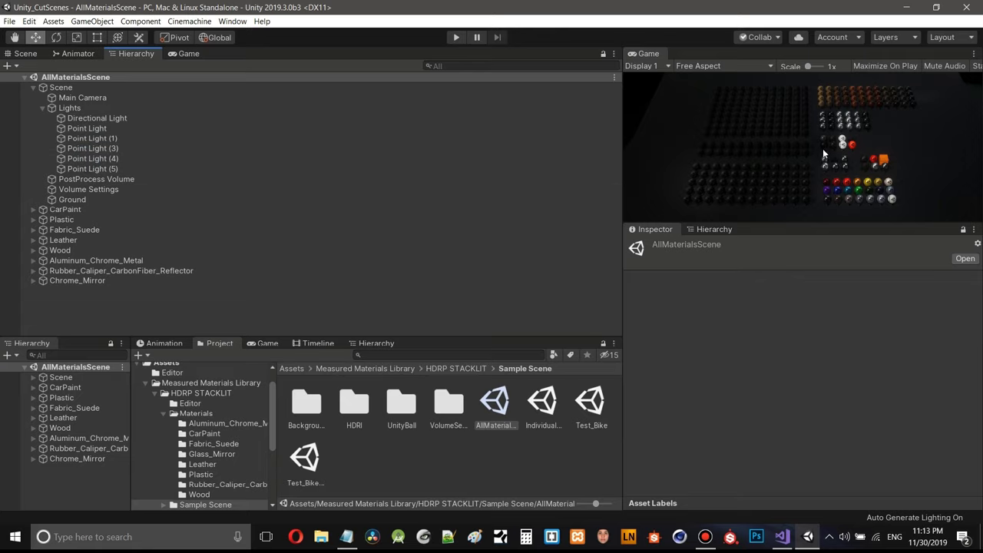
- Review Point Light (1)'s settings, keeping its intensity at 100 Lumen
click(92, 141)
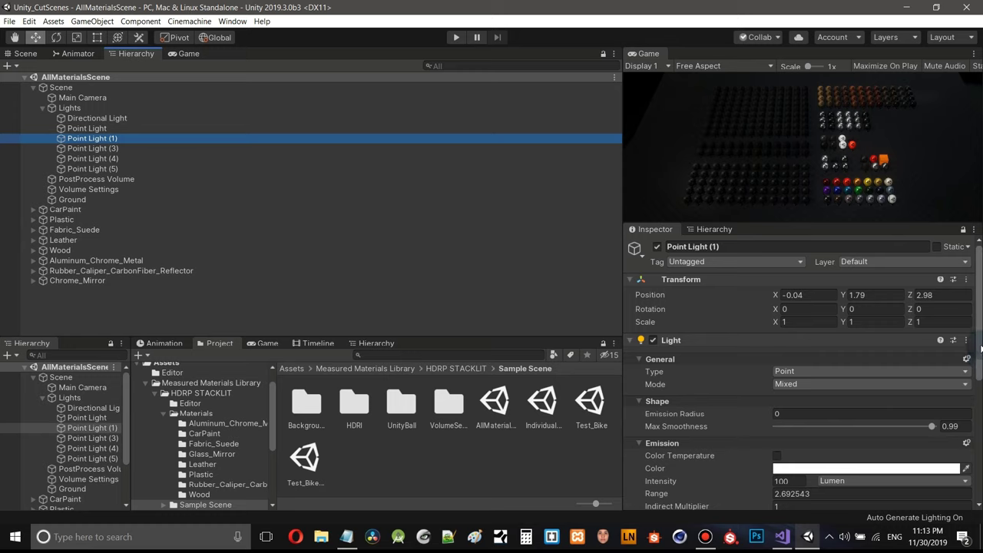
drag(977, 342, 948, 401)
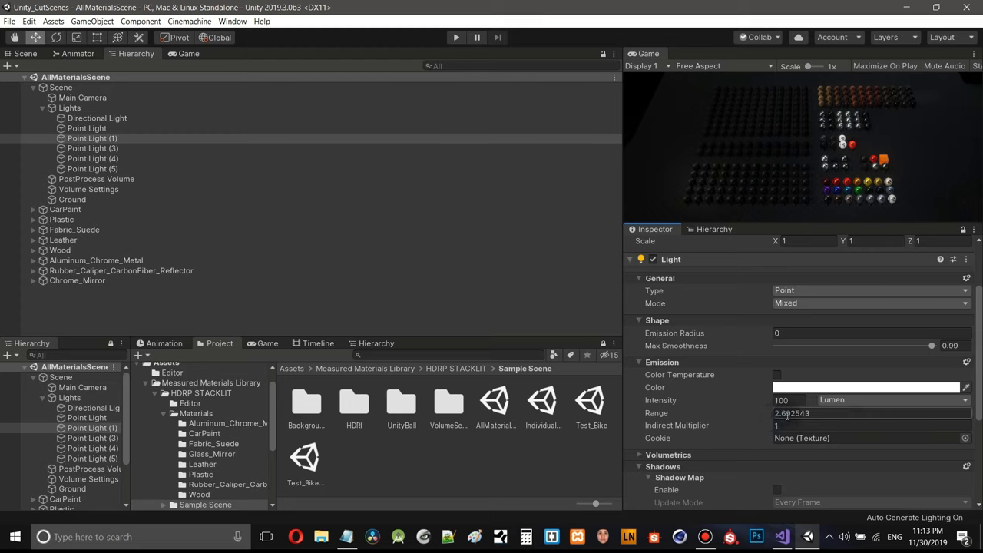
click(830, 403)
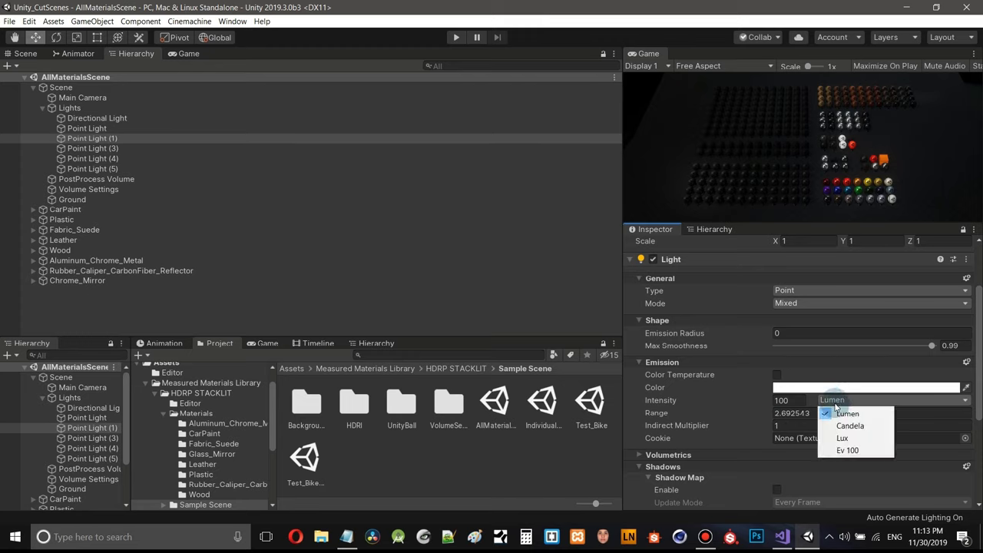
click(843, 412)
click(776, 400)
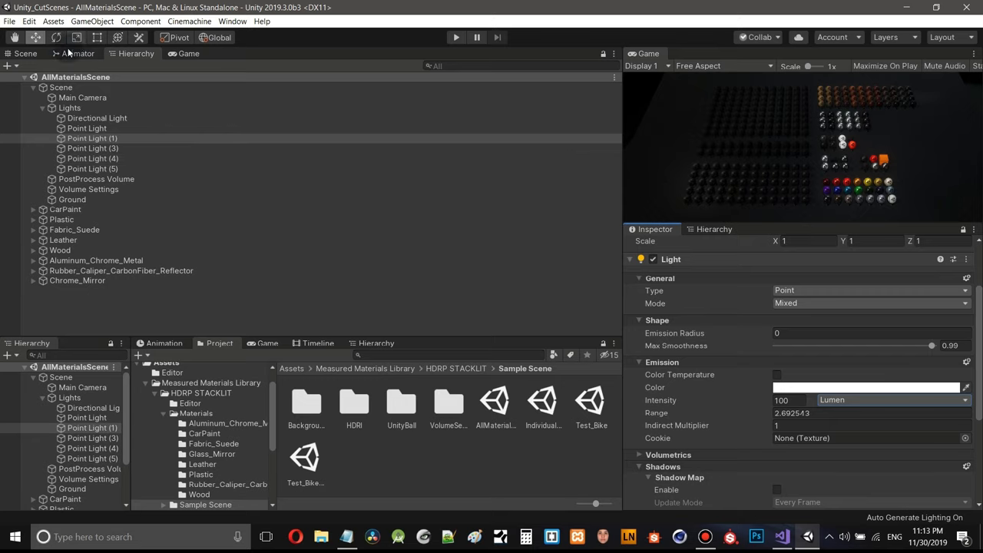
- Zoom, pan and fly around the Scene view to examine the point light on the material spheres
click(25, 54)
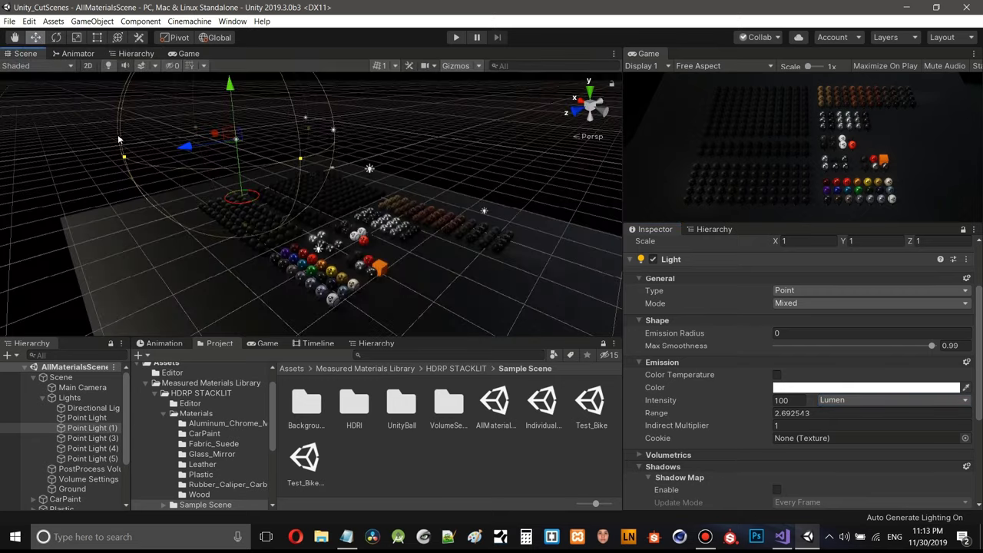
scroll(368, 255, down, 10)
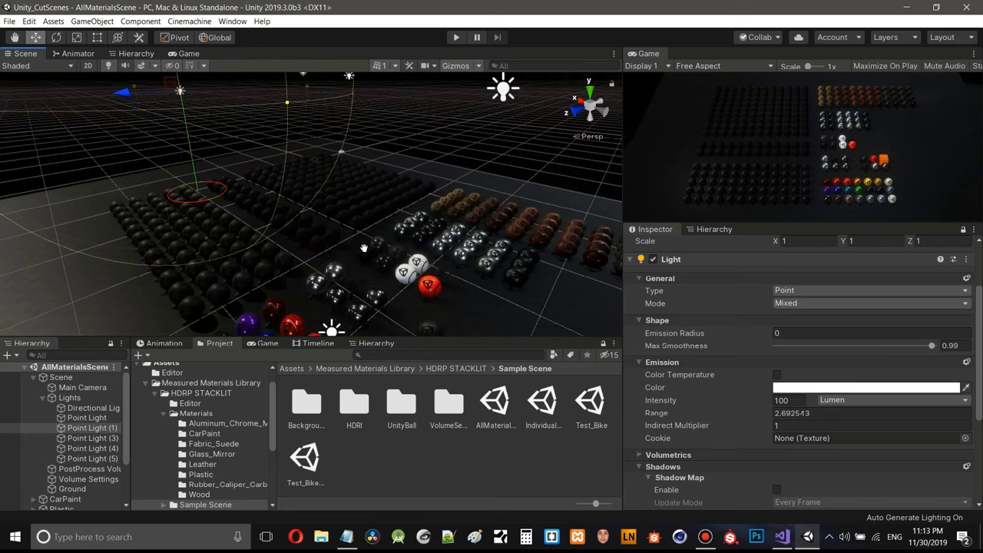
middle_drag(367, 255, 356, 227)
scroll(356, 227, down, 6)
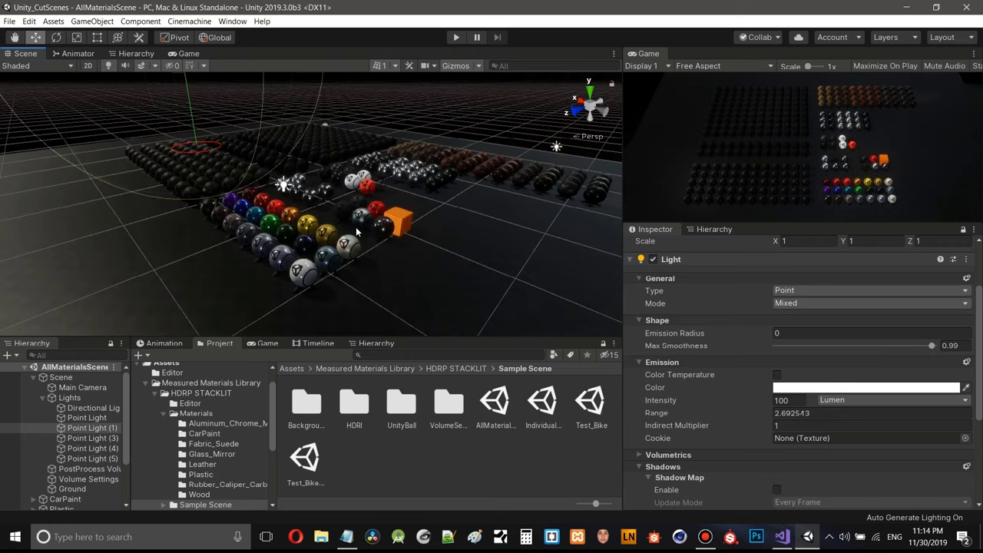
scroll(377, 210, down, 3)
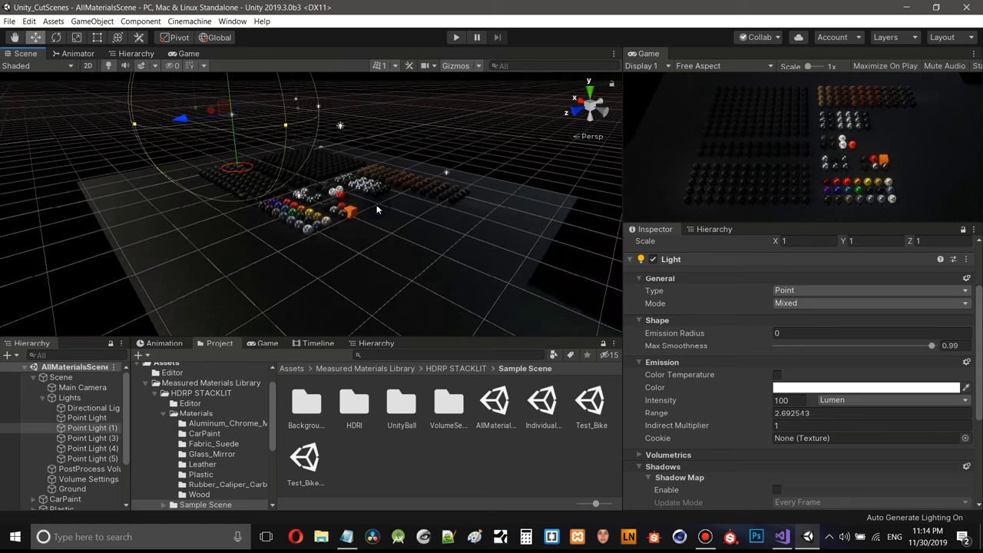
scroll(376, 199, up, 10)
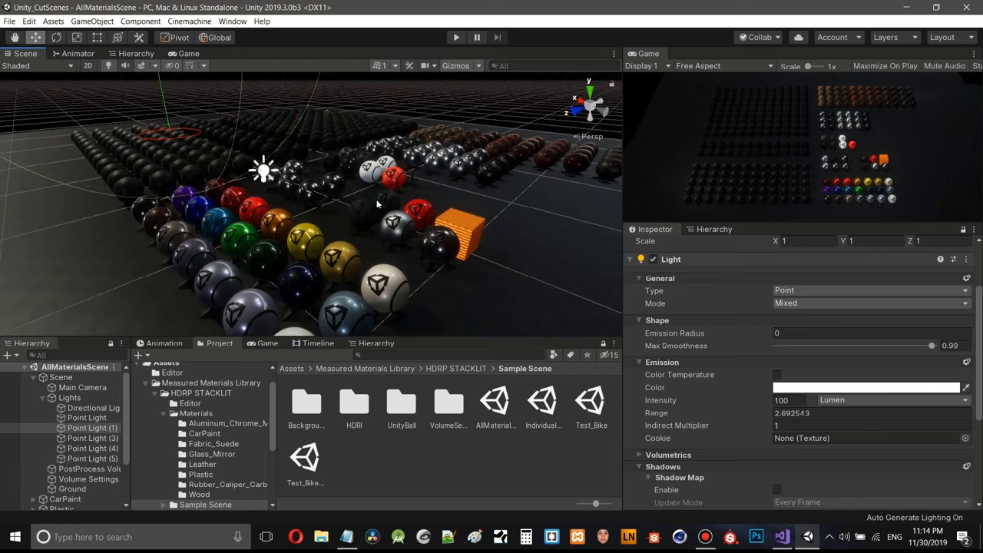
scroll(463, 242, down, 10)
right_drag(428, 237, 430, 243)
scroll(430, 243, up, 1)
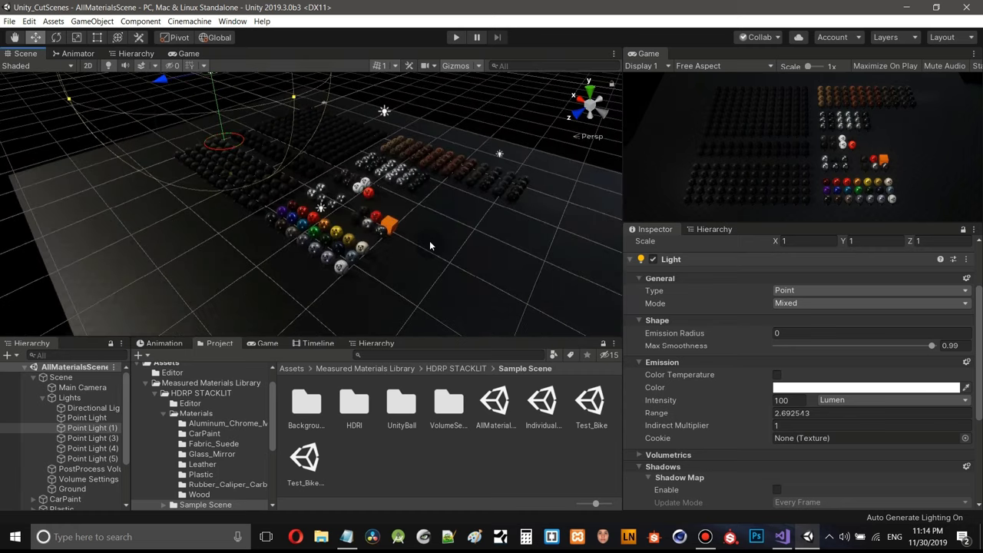
scroll(429, 240, up, 1)
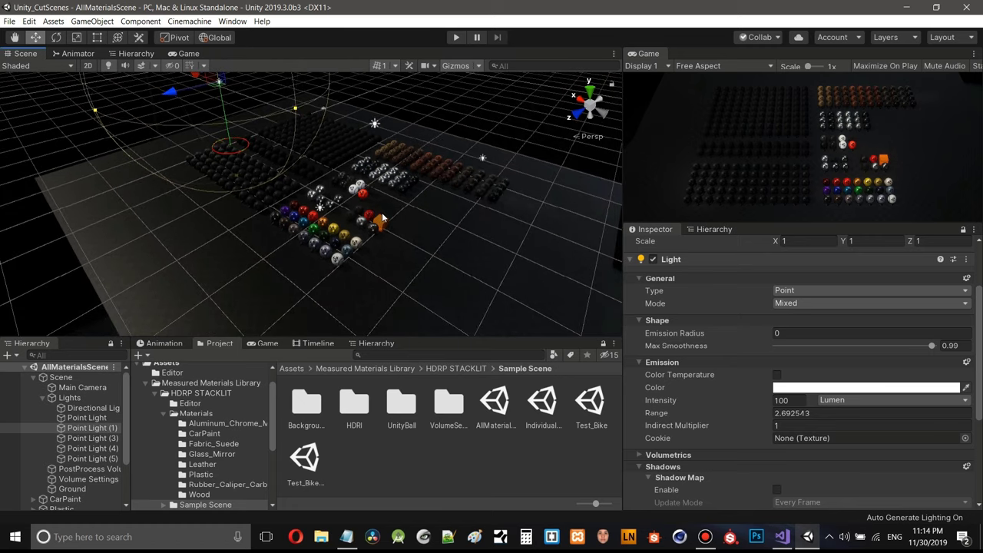
scroll(382, 162, down, 1)
scroll(383, 161, down, 1)
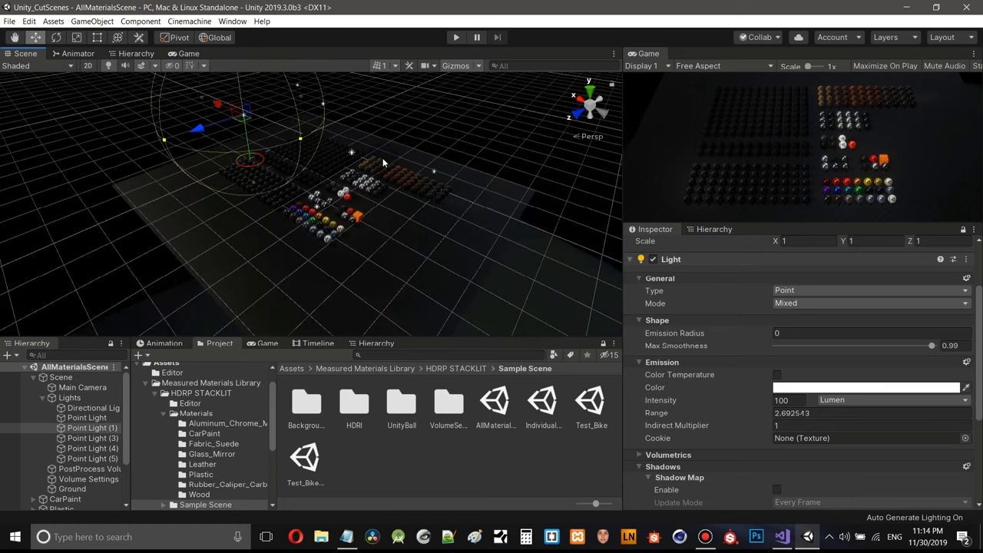
scroll(382, 162, up, 2)
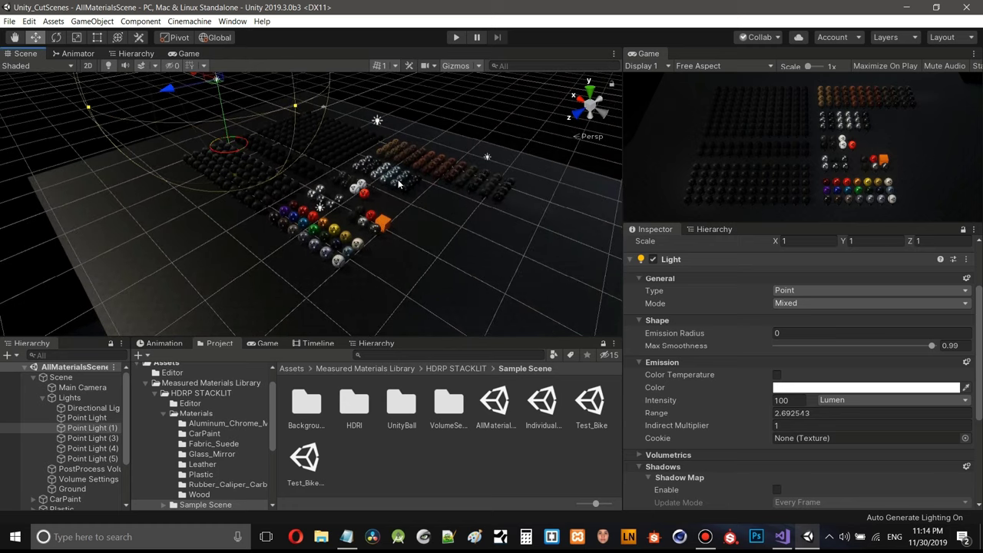
scroll(420, 175, up, 2)
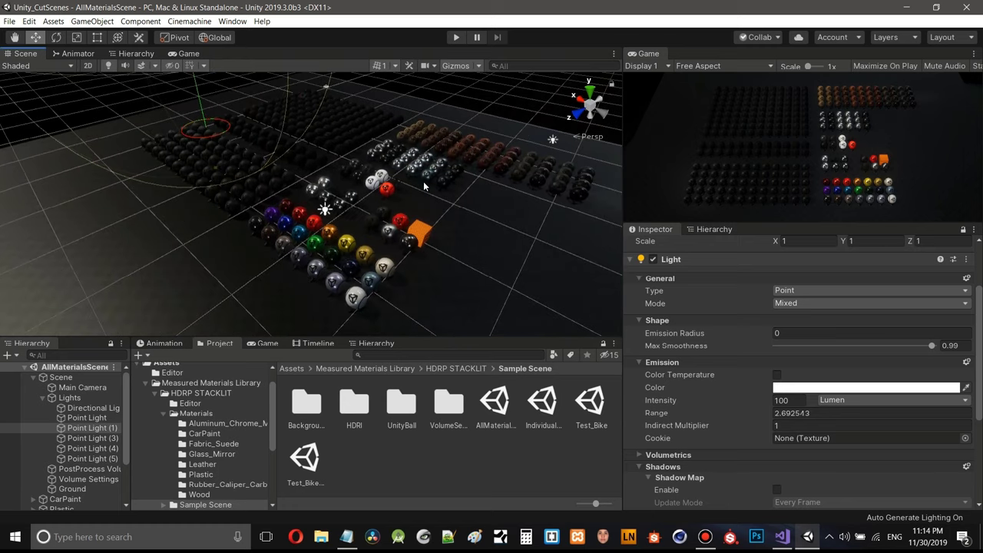
mouse_move(423, 181)
middle_down()
mouse_move(396, 180)
mouse_move(407, 182)
middle_up()
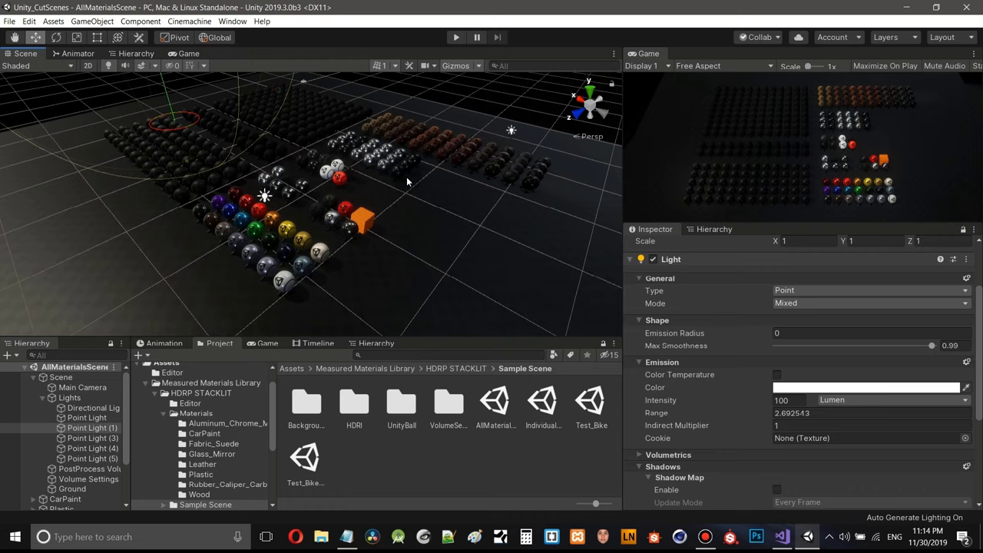
scroll(406, 176, up, 5)
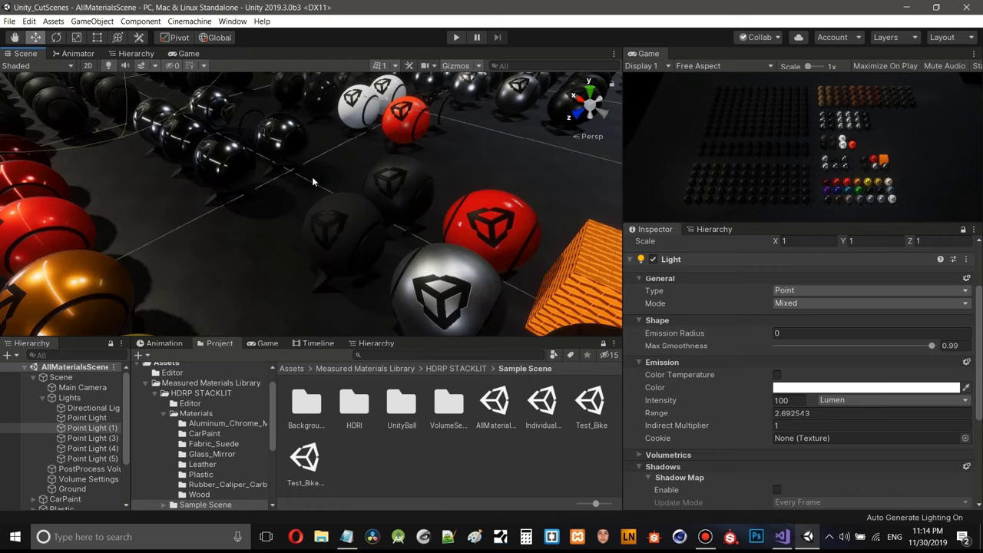
right_drag(312, 177, 269, 166)
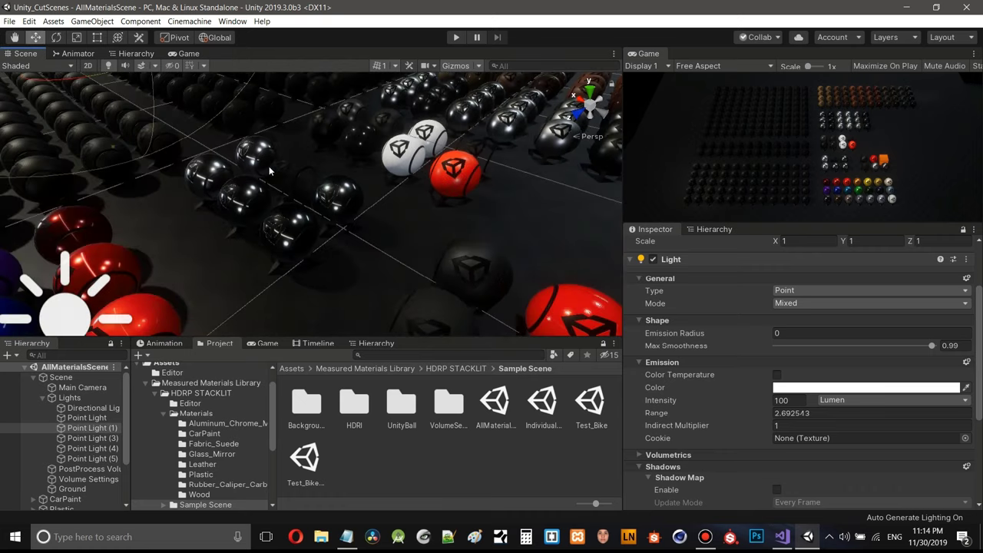
middle_drag(215, 224, 245, 213)
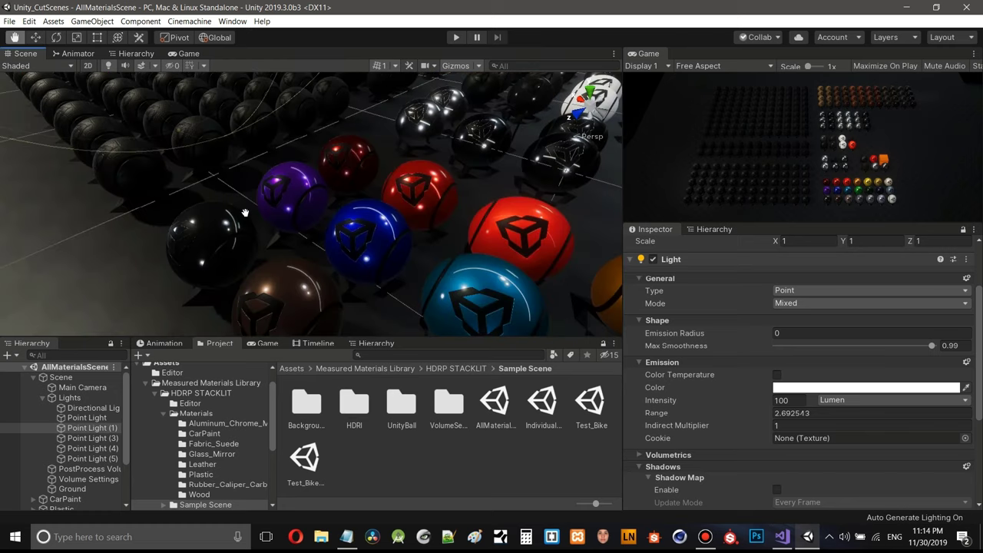
- Return to the Move tool and collapse the Lights group in the Hierarchy
key(w)
scroll(410, 207, down, 5)
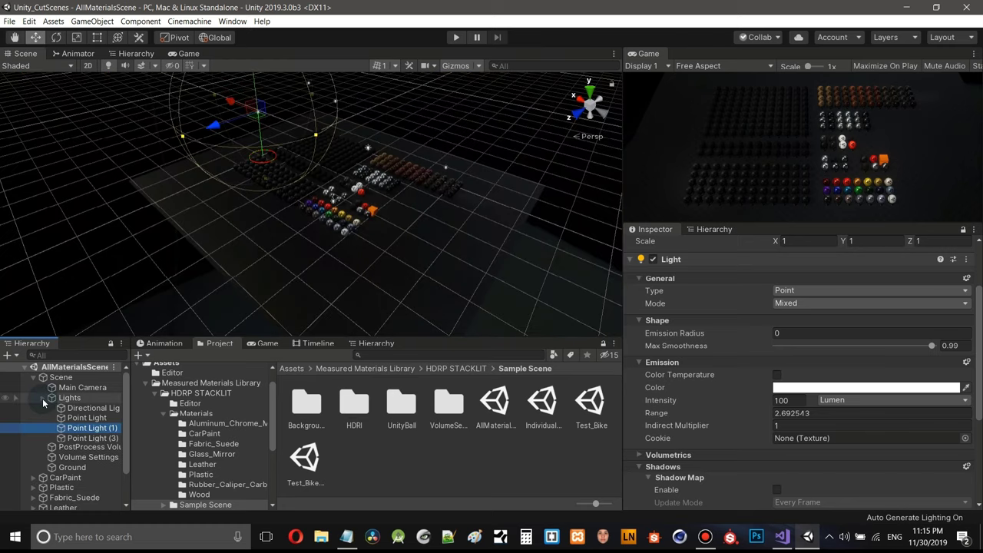
click(42, 398)
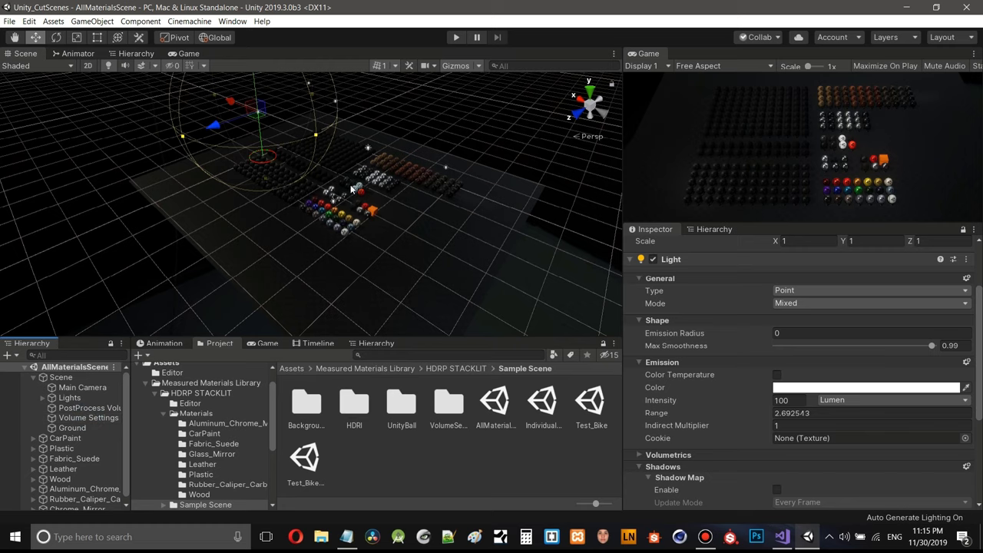
scroll(353, 190, up, 4)
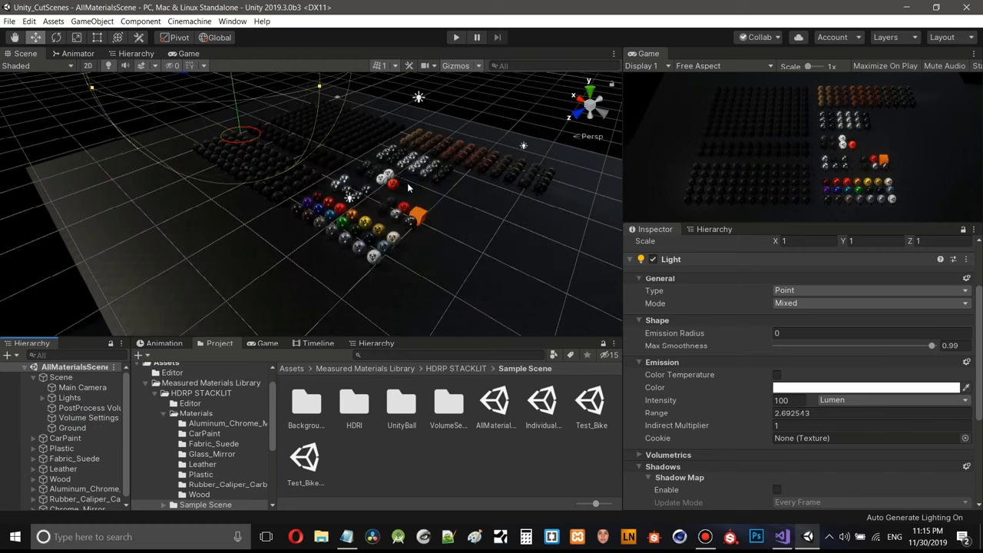
scroll(408, 182, down, 6)
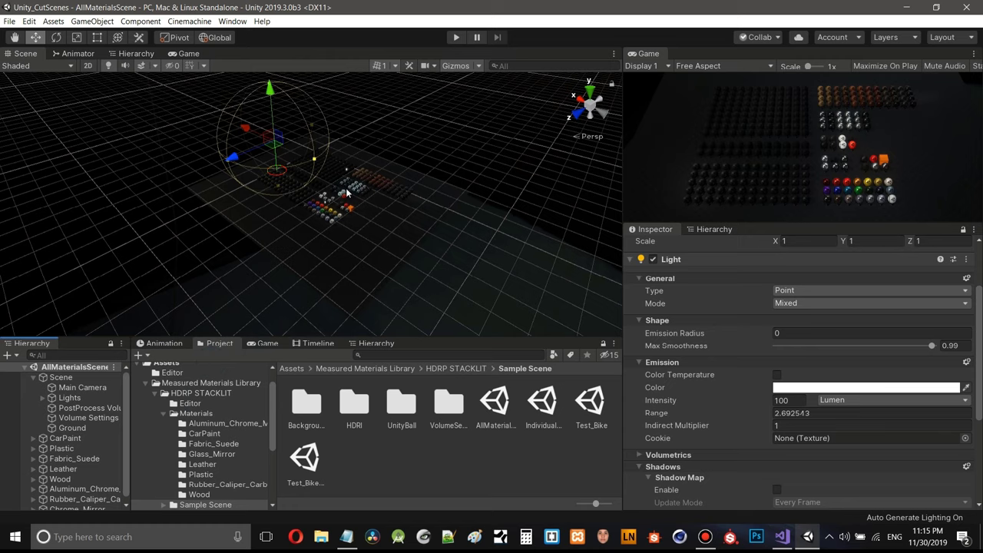
scroll(369, 195, up, 8)
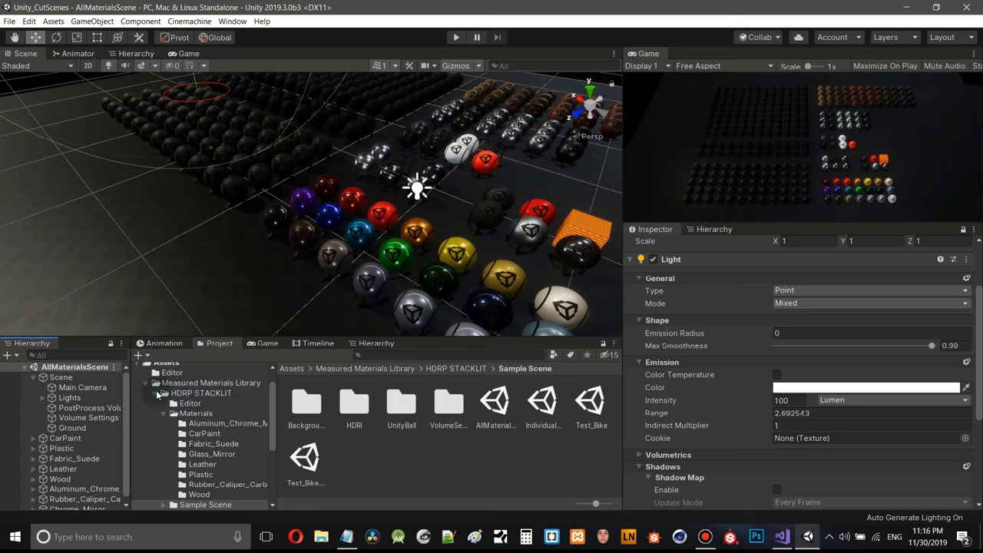
- Collapse the HDRP StackLit and Measured Materials Library folders and show Unity_CutScenes
click(154, 393)
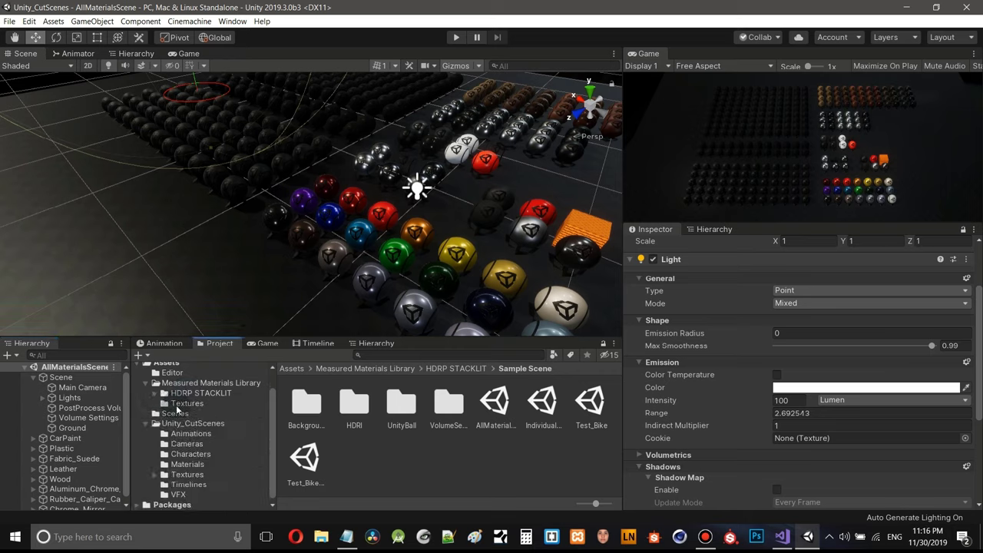
click(146, 383)
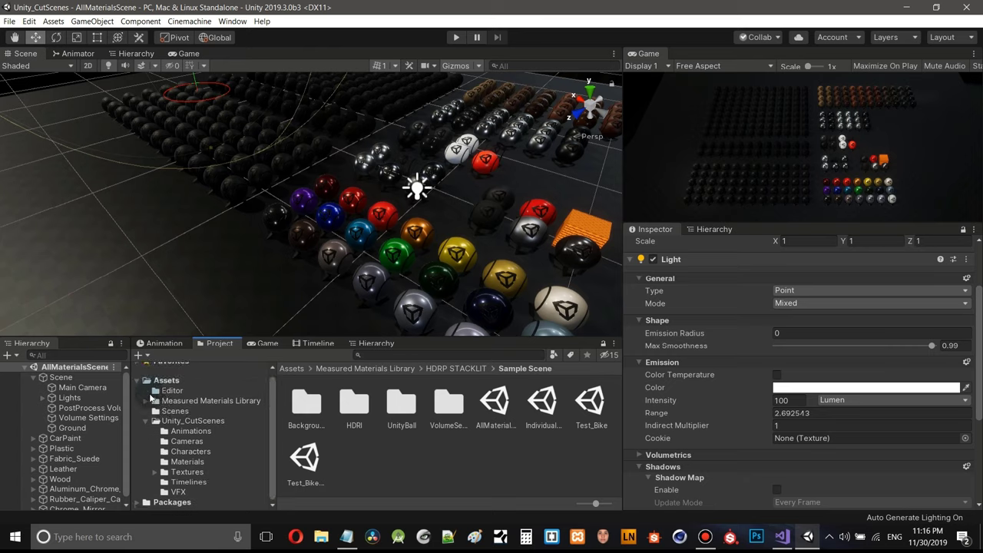
click(201, 422)
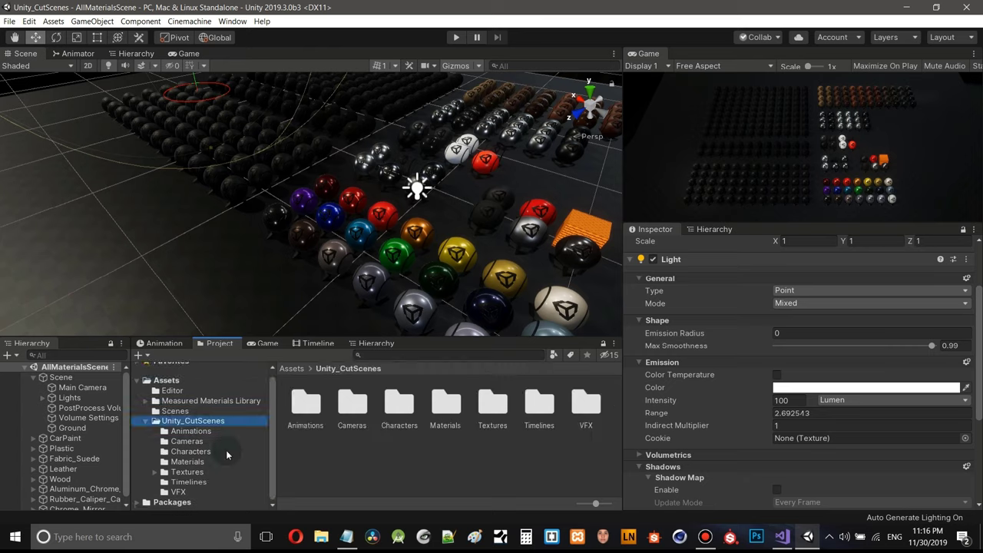
- Create a folder named 'Prefabs' inside Unity_CutScenes and open it
right_click(192, 424)
mouse_move(273, 156)
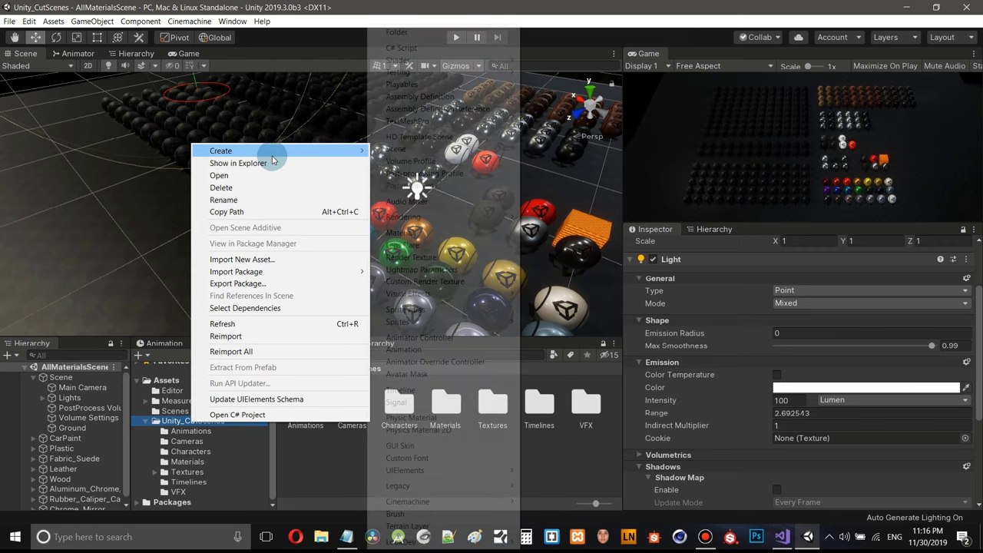
click(423, 35)
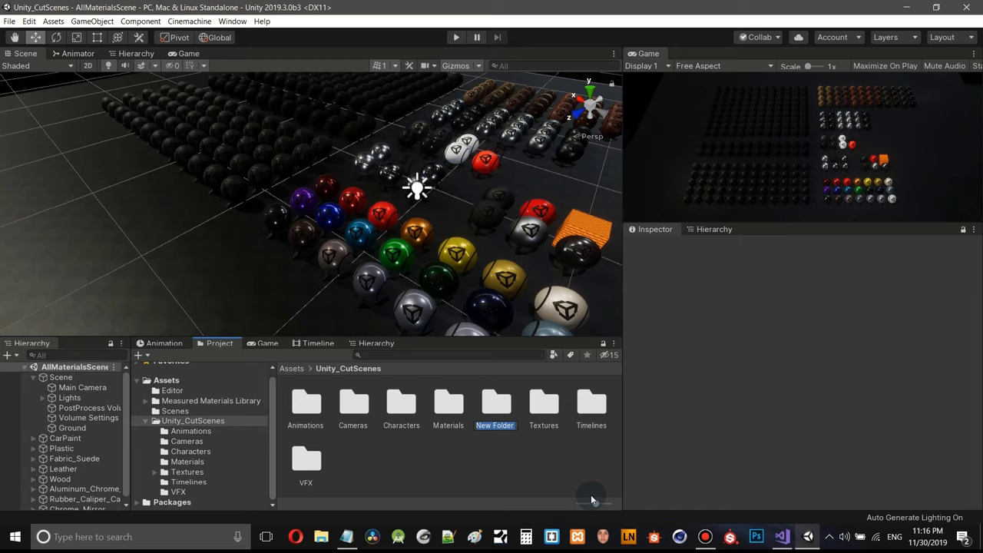
text(Prefabs)
key(Return)
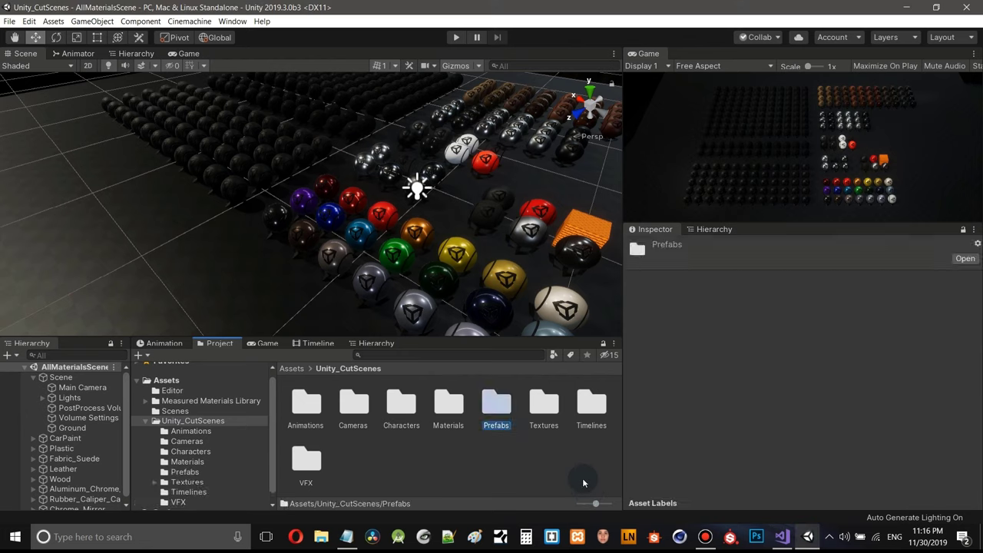
double_click(496, 405)
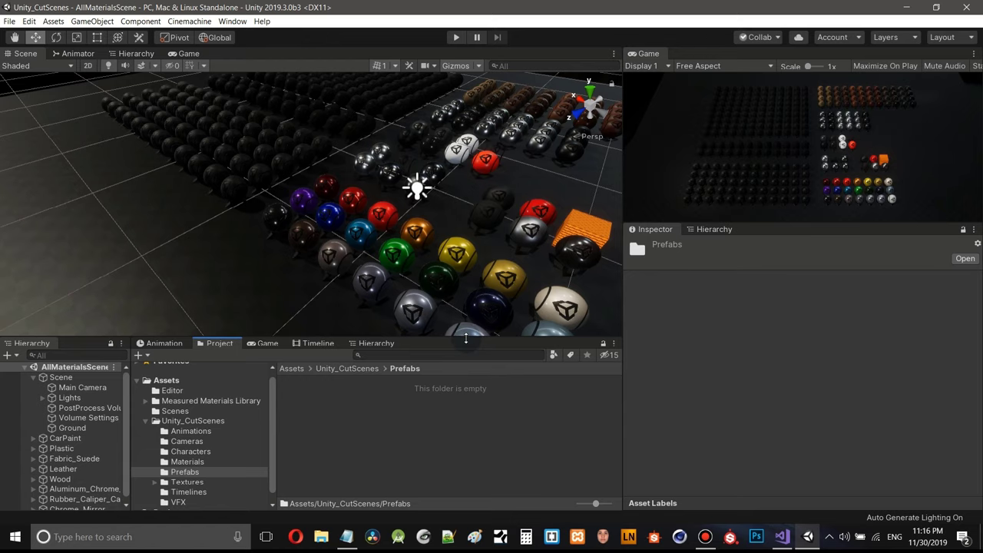
- Inspect Main Camera's Post-process Layer anti-aliasing settings, then briefly expand the Lights group
drag(465, 338, 466, 328)
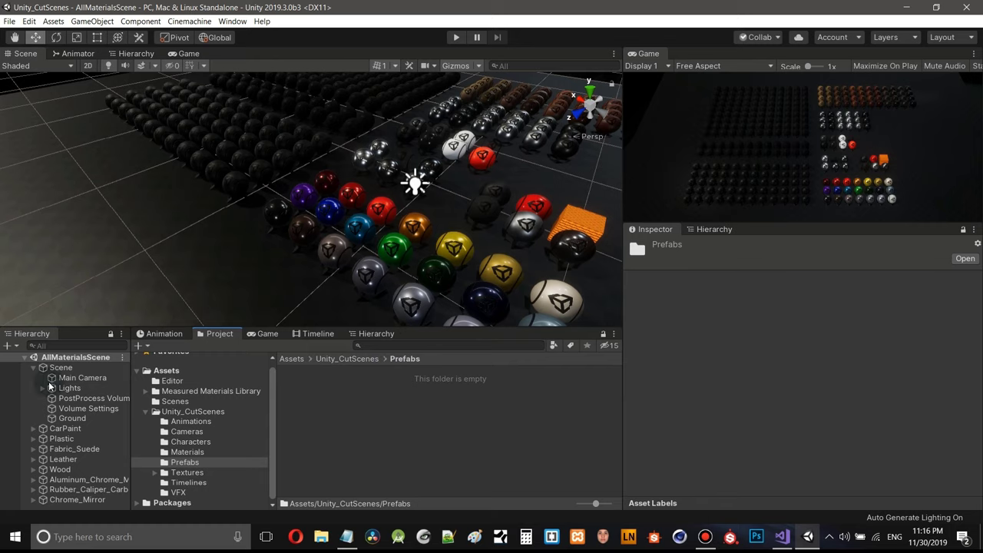
click(89, 377)
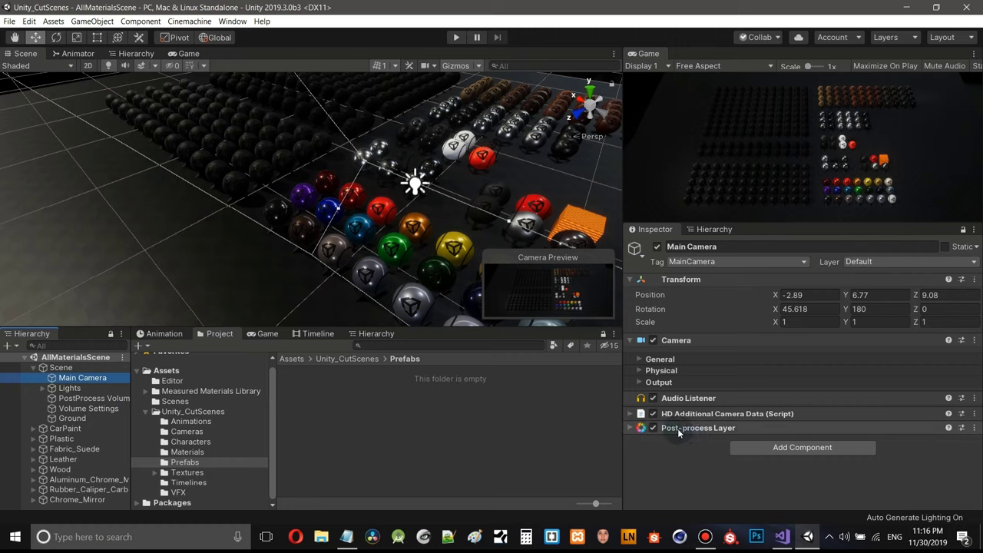
click(634, 428)
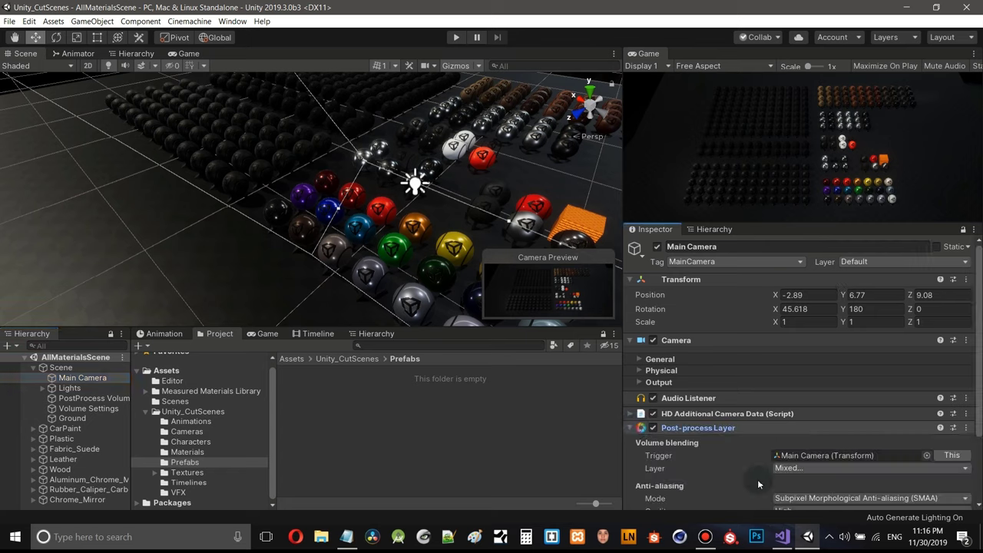
scroll(820, 464, down, 3)
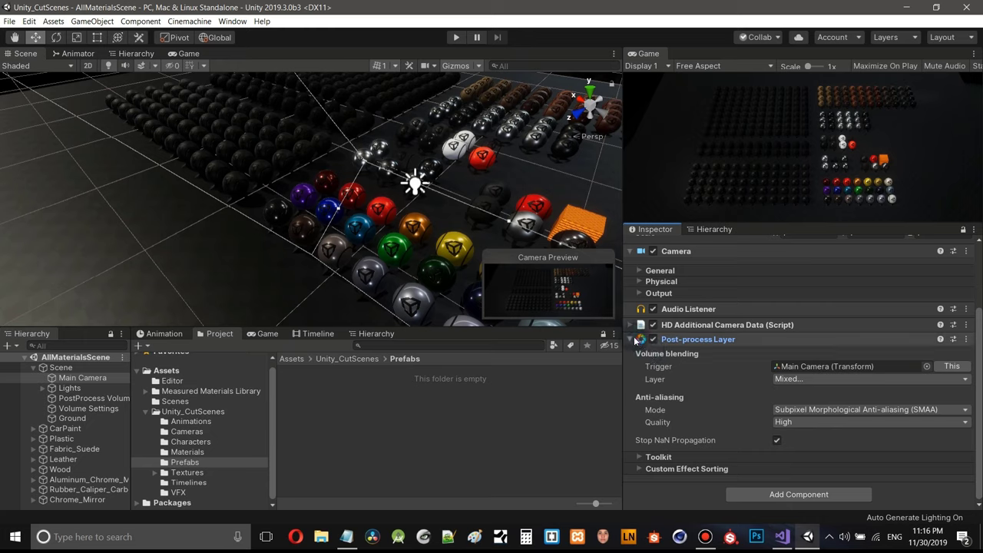
click(632, 340)
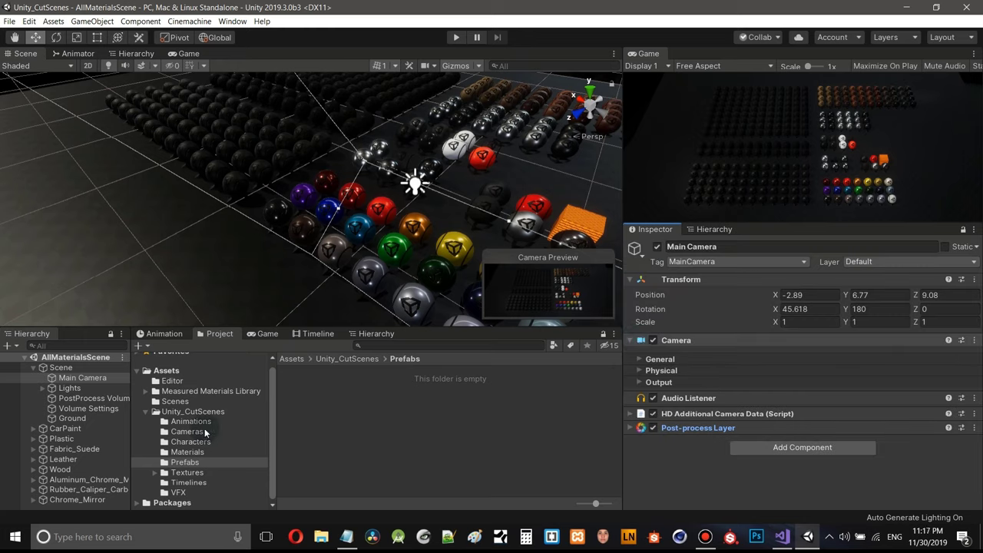
click(42, 388)
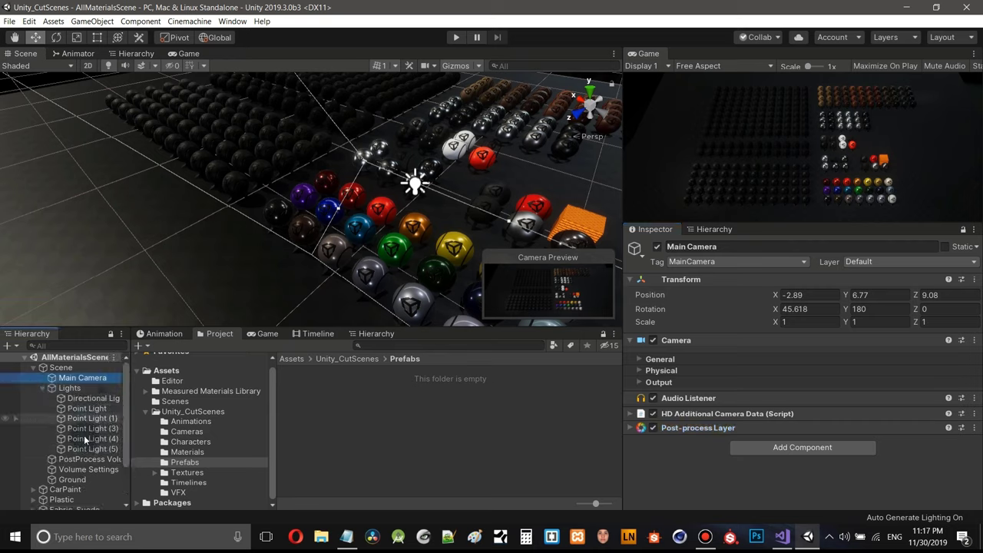
click(43, 388)
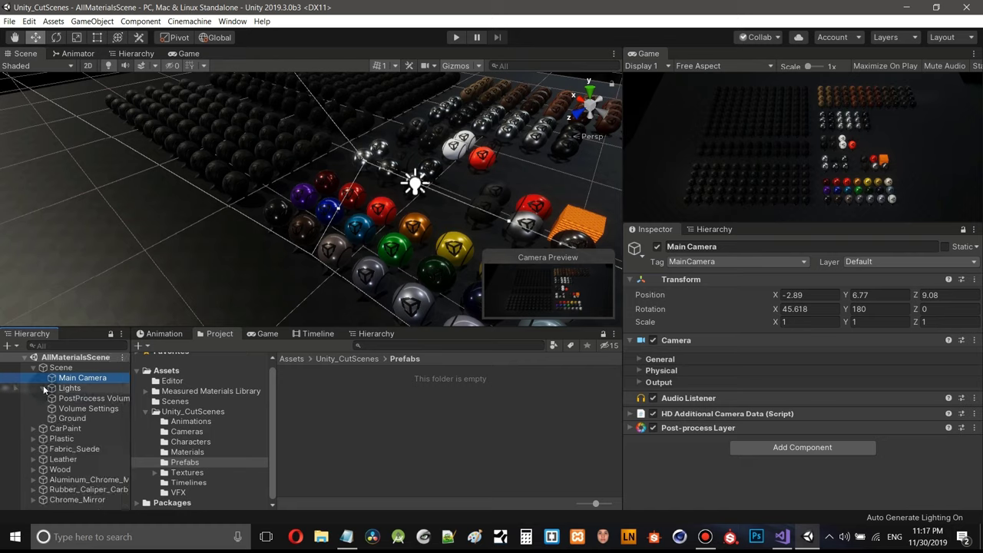
- Toggle the PostProcess Volume object and its Post-process Volume component off and back on
click(92, 398)
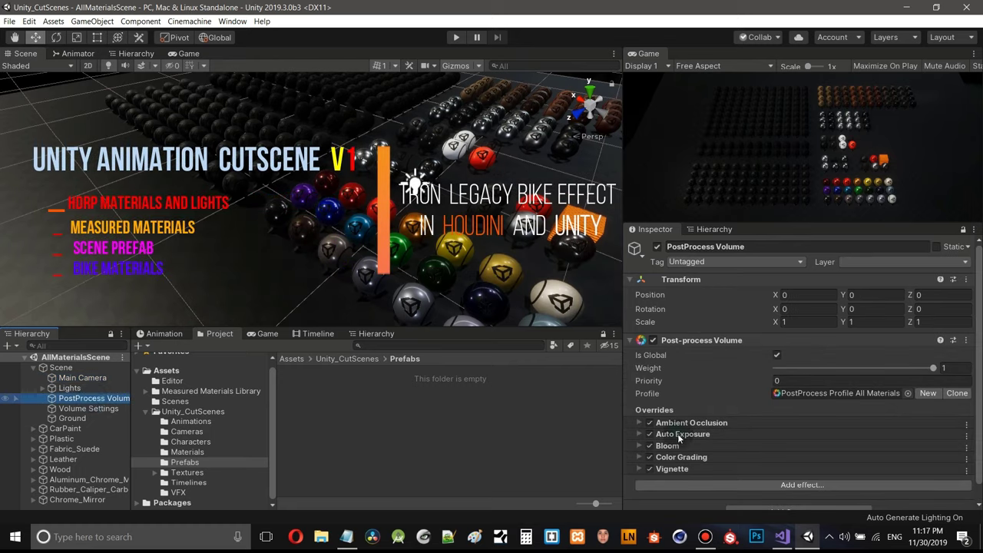
click(657, 246)
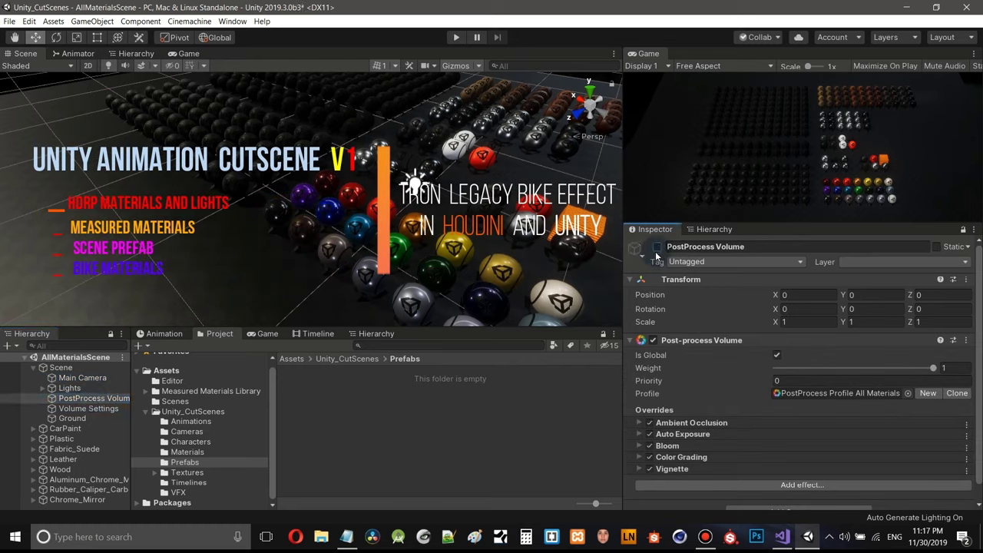
click(654, 341)
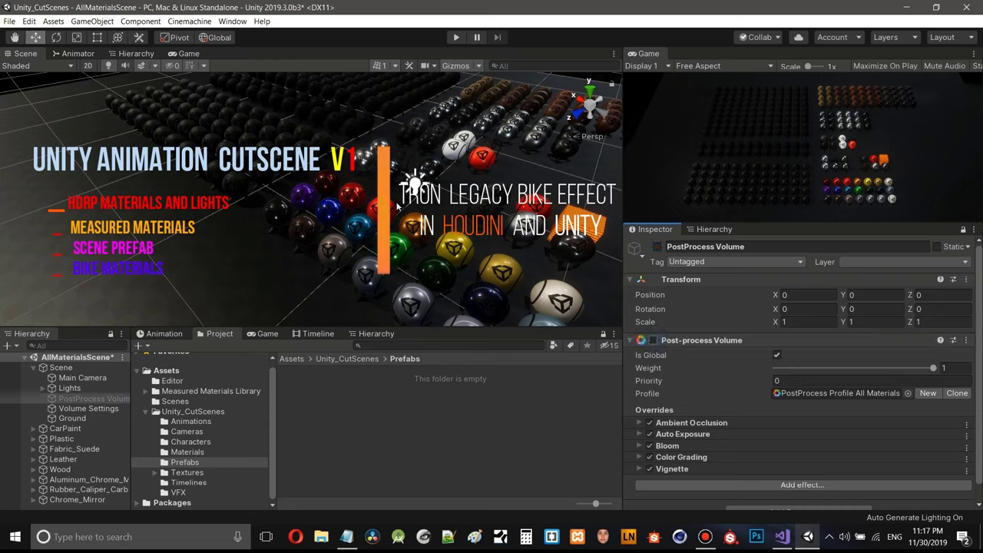
click(654, 340)
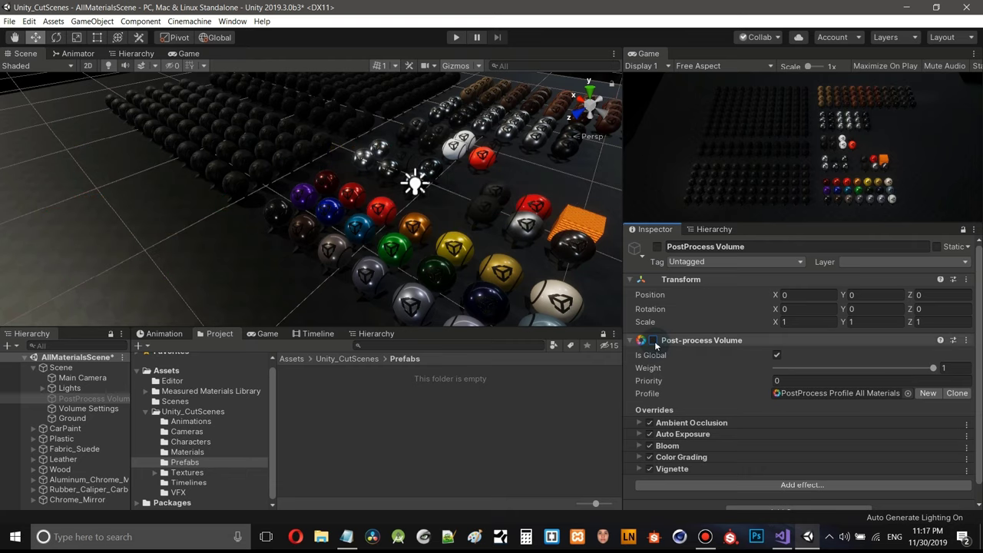
click(657, 247)
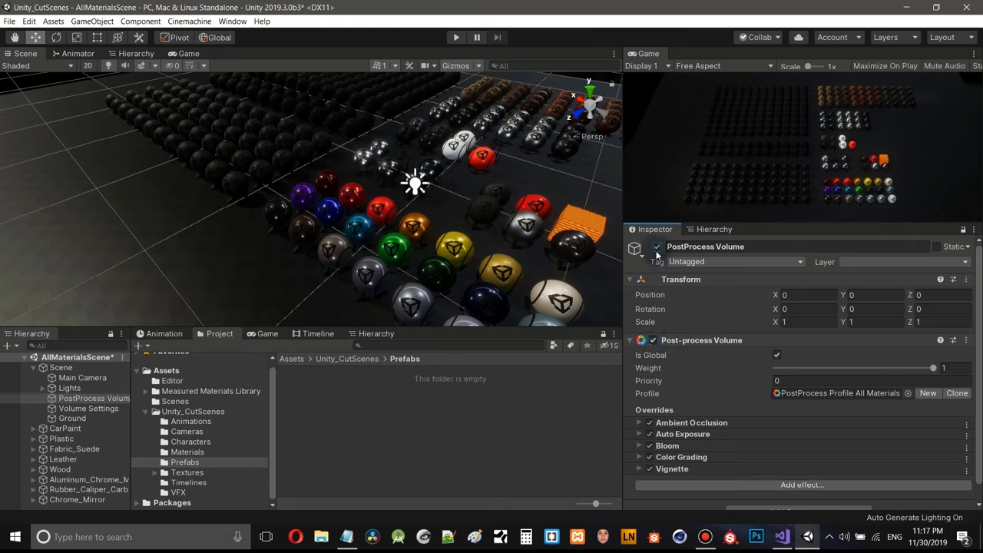
- Toggle Volume Settings off and back on, then collapse the Scene group
click(93, 408)
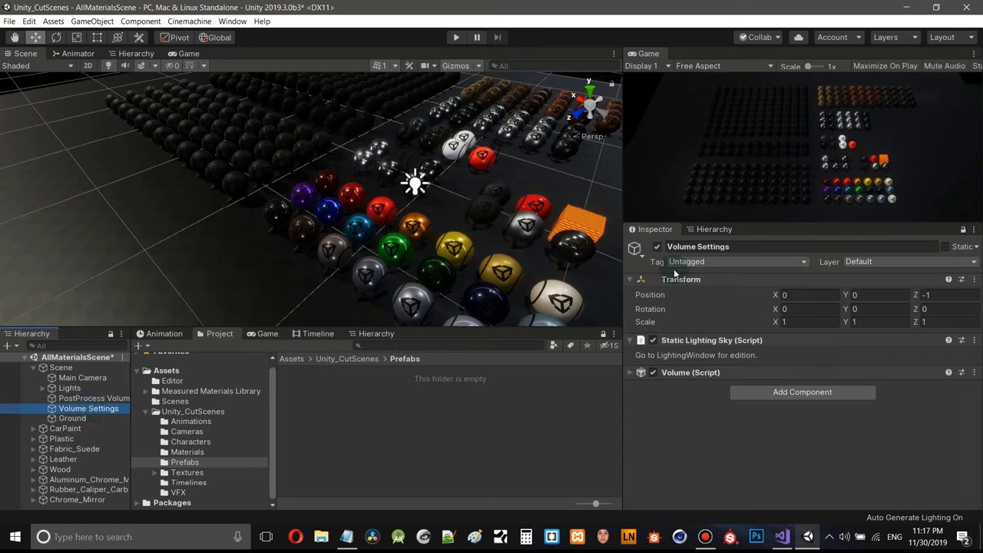
click(657, 247)
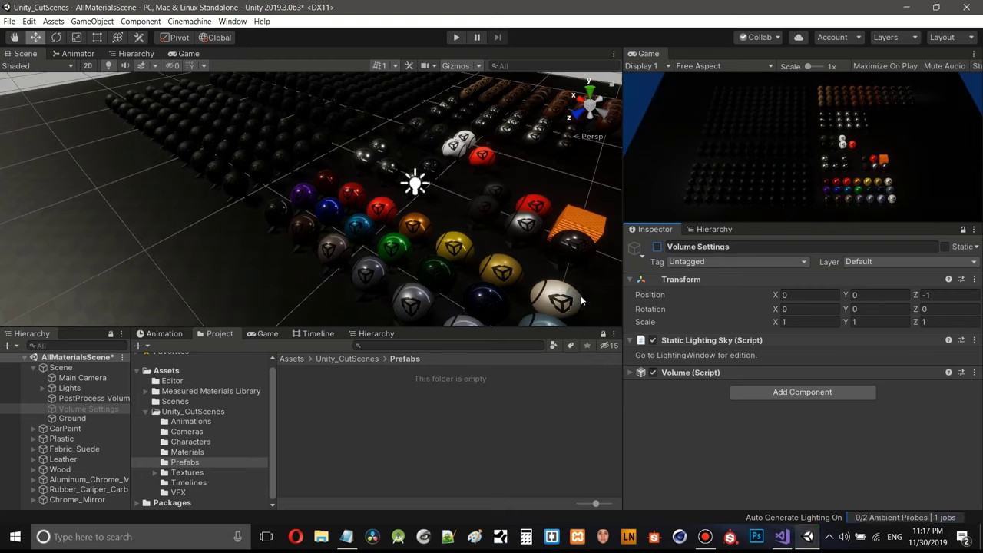
click(658, 247)
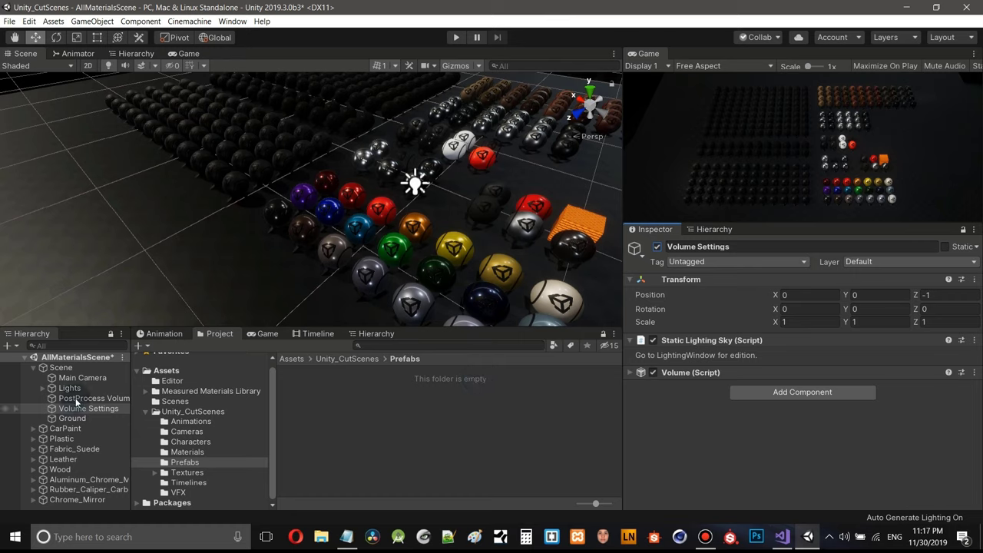
click(34, 368)
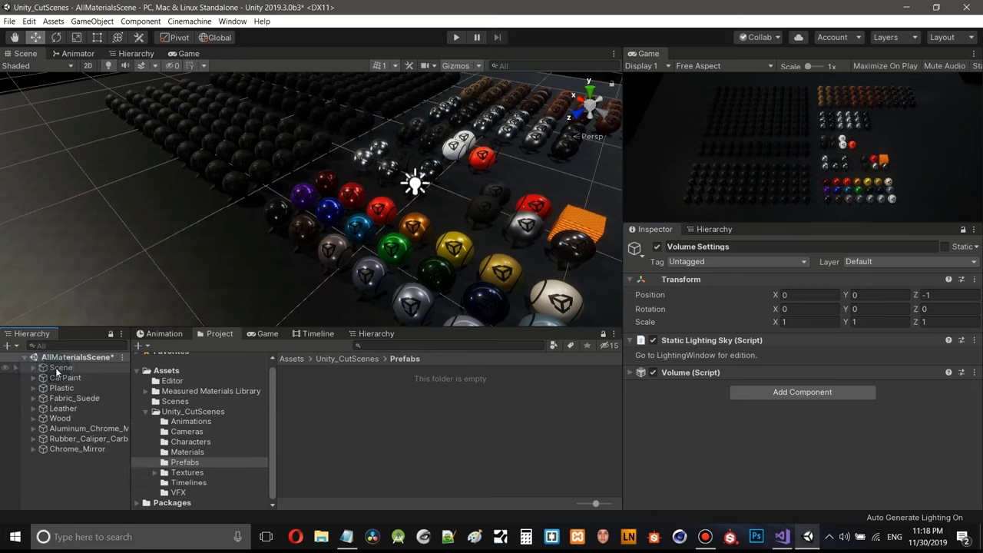
- Save the Scene group as Scene.prefab in Prefabs, then select Unity_TronLegacy_Animations2 in Assets/Scenes
drag(58, 371, 395, 426)
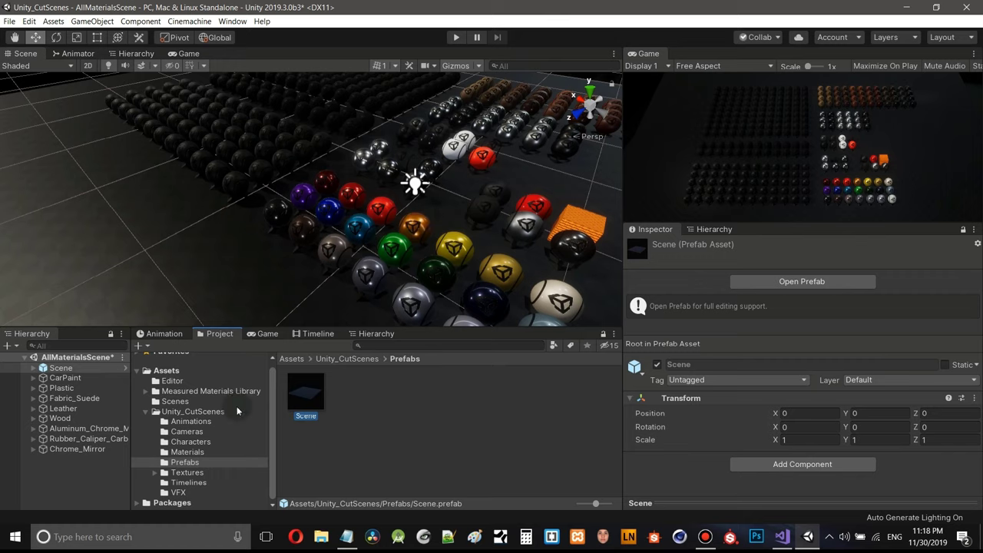
click(187, 403)
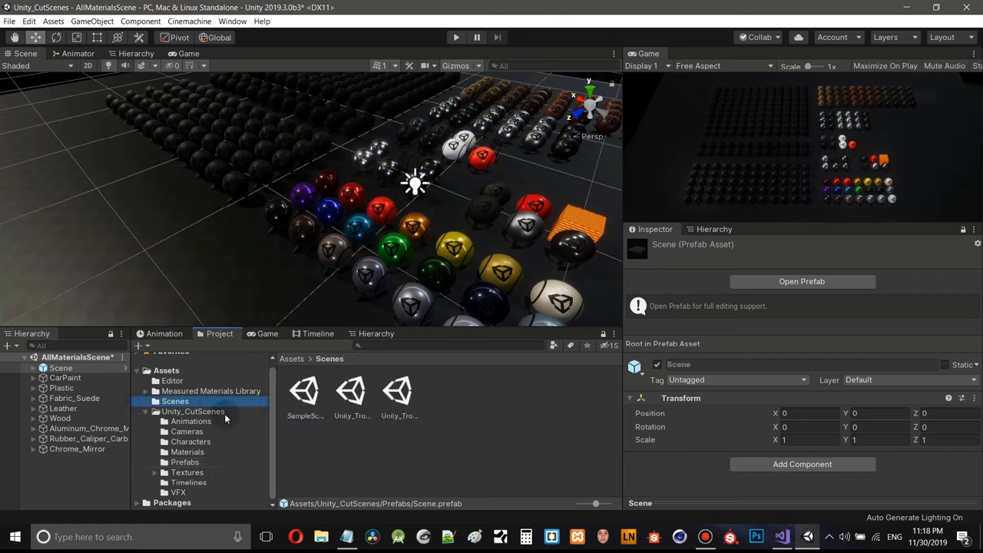
click(403, 395)
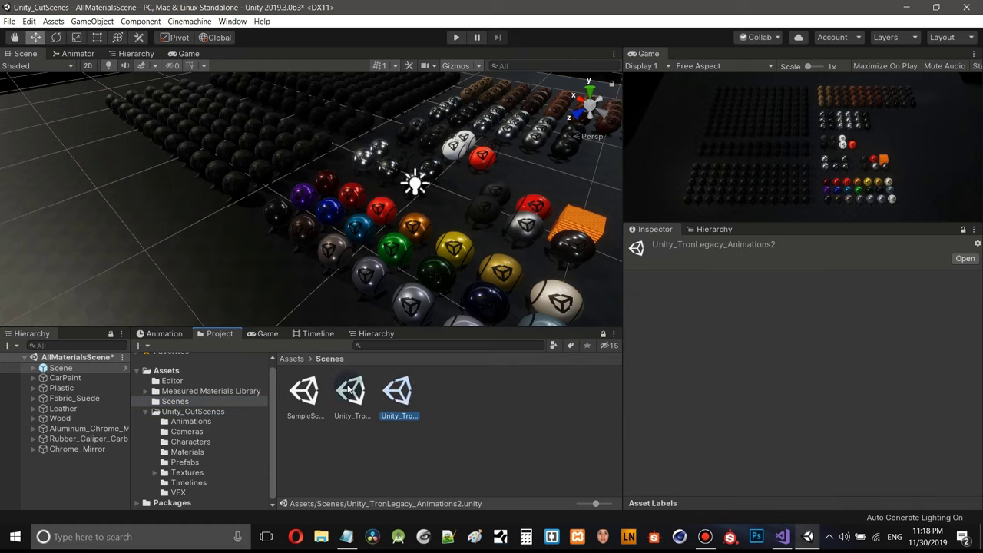
double_click(400, 392)
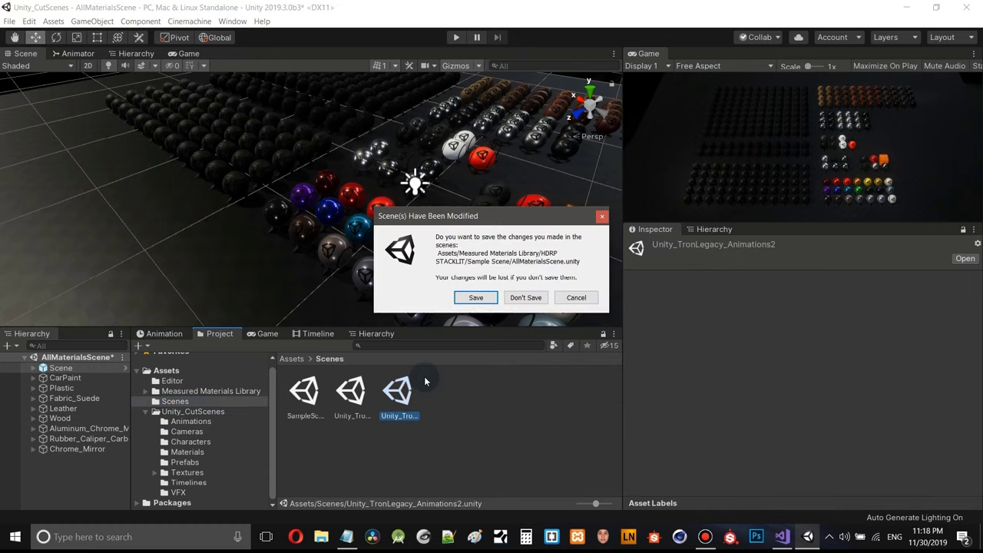
click(478, 297)
click(516, 298)
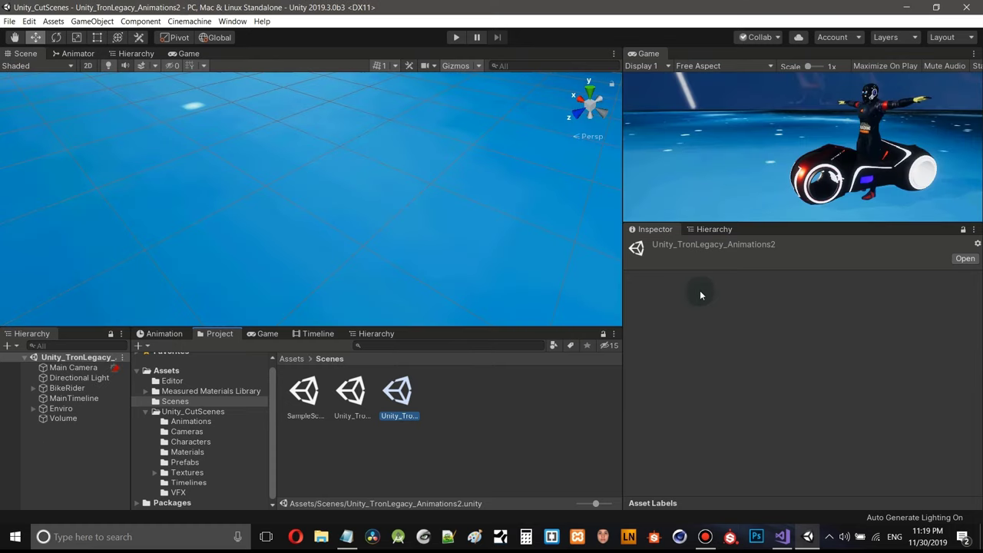
click(569, 274)
scroll(464, 156, down, 3)
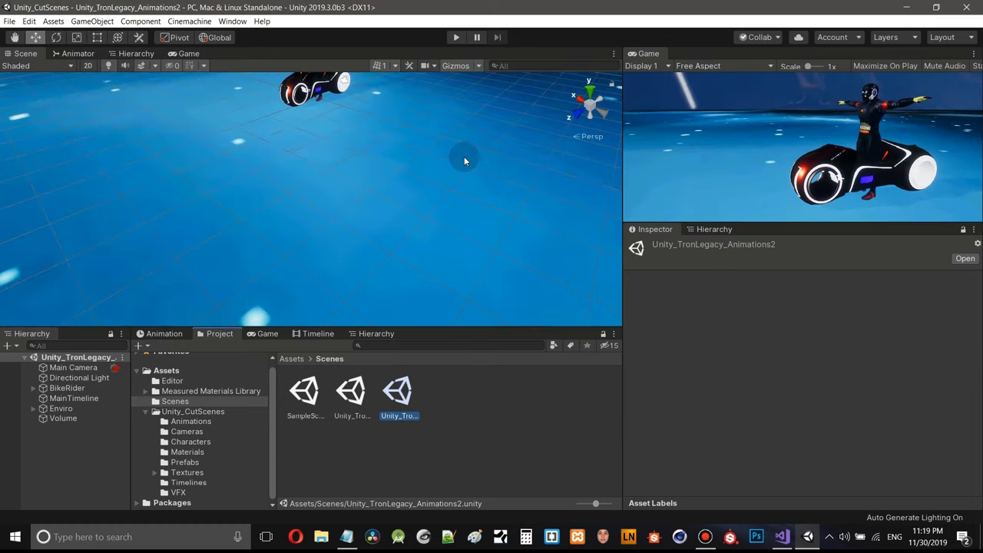
right_drag(447, 129, 394, 138)
scroll(403, 140, up, 3)
middle_drag(385, 161, 341, 181)
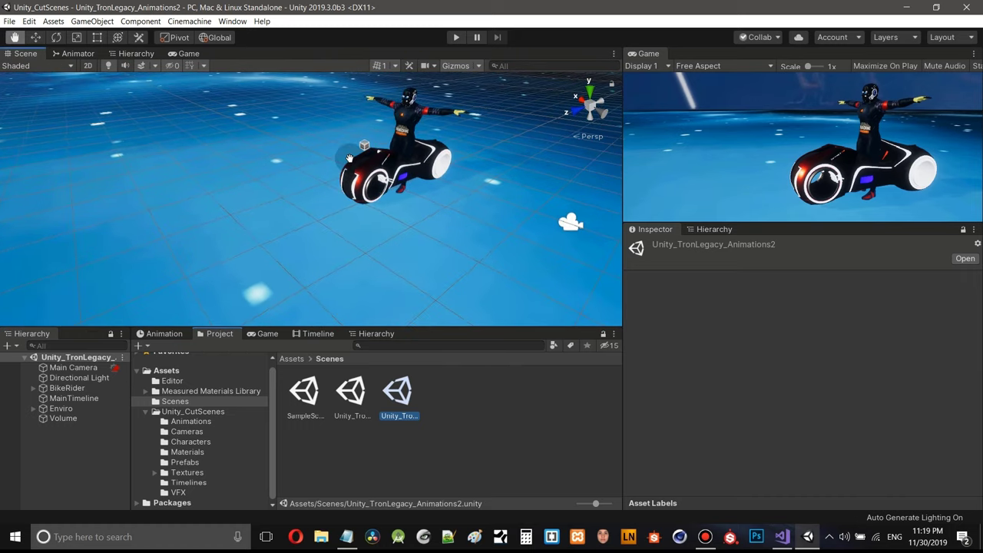
scroll(342, 181, up, 6)
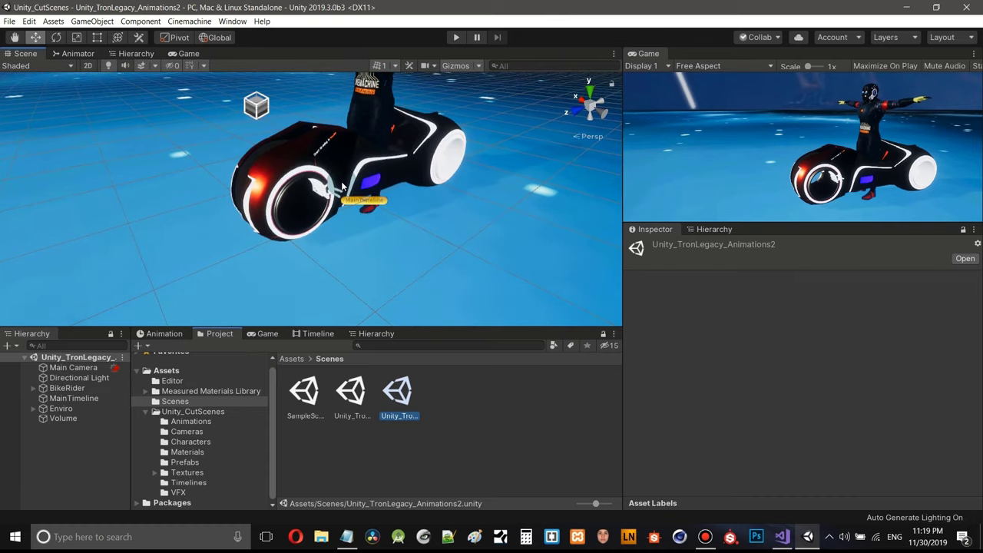
scroll(342, 182, down, 5)
mouse_move(342, 182)
alt+mouse_down()
mouse_move(368, 185)
mouse_move(350, 183)
alt+mouse_up()
middle_drag(350, 183, 332, 184)
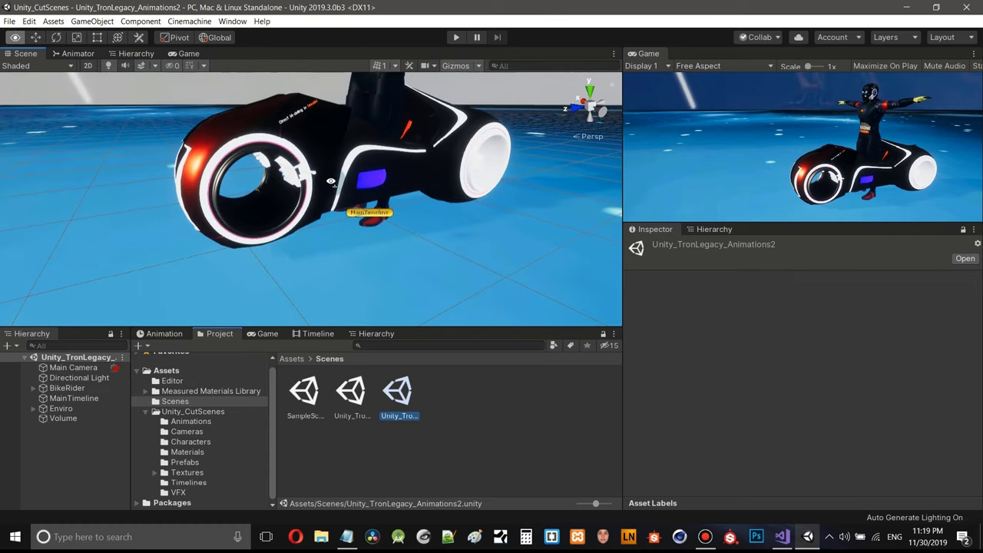
alt+drag(332, 184, 311, 270)
scroll(355, 178, up, 3)
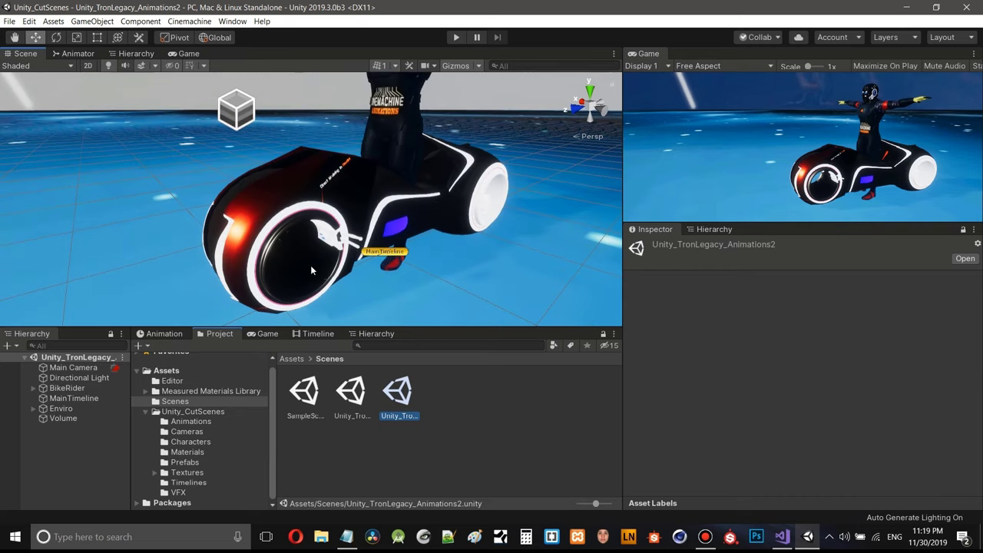
scroll(290, 199, up, 2)
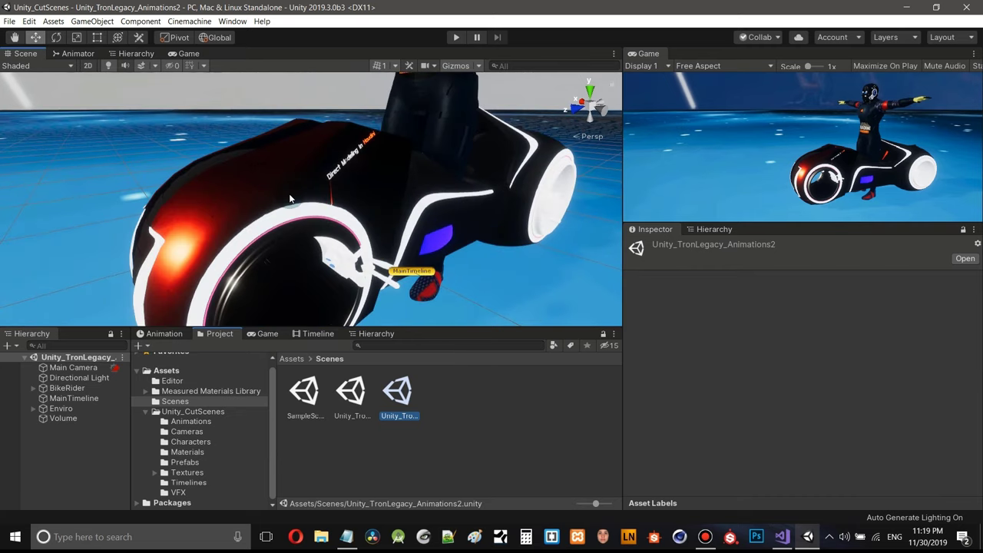
scroll(259, 198, down, 1)
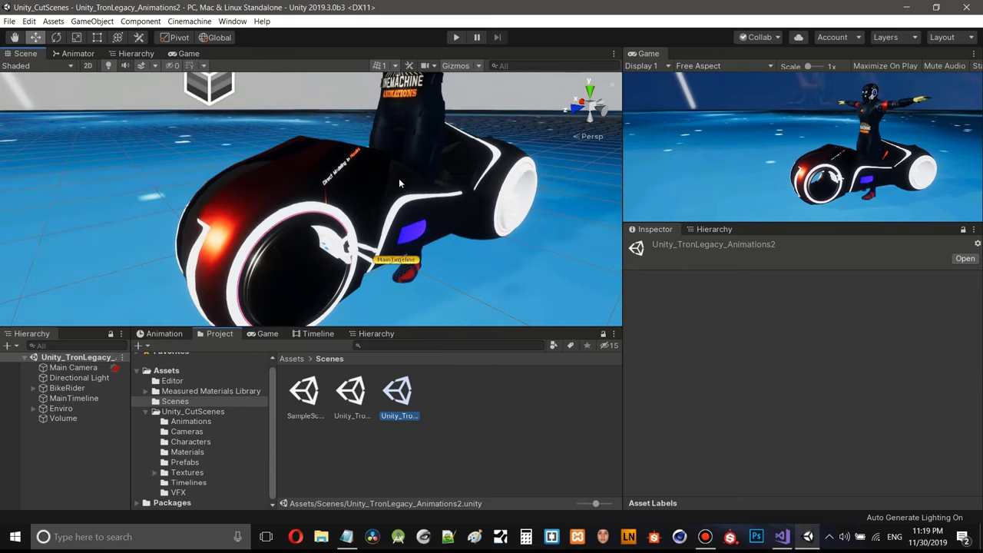
scroll(399, 177, down, 2)
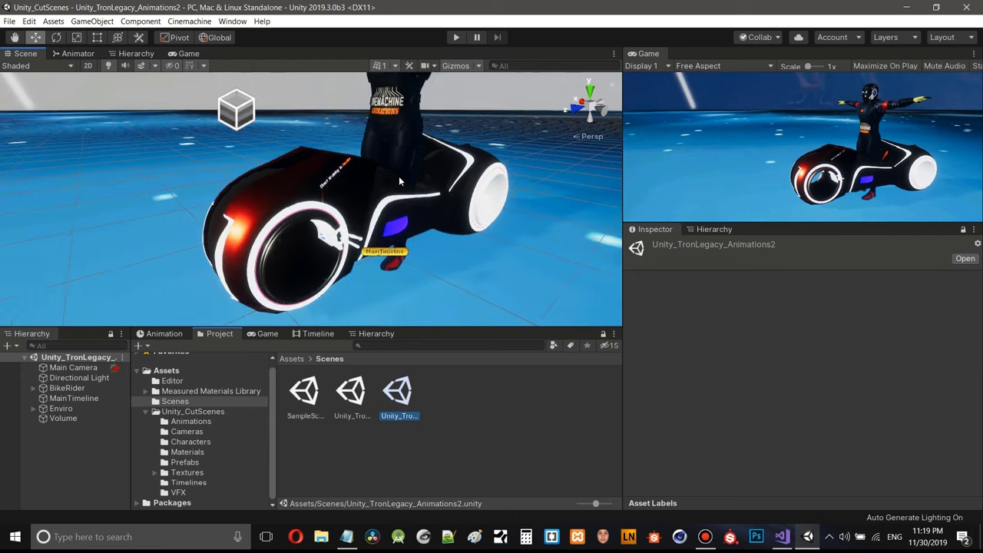
- Deactivate the Main Camera and the Directional Light in the Inspector
click(88, 368)
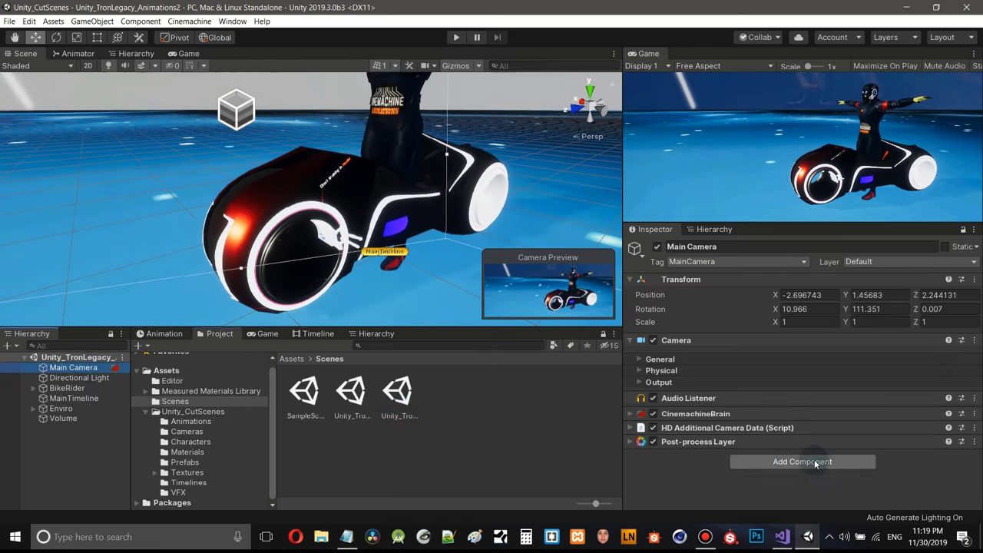
click(86, 367)
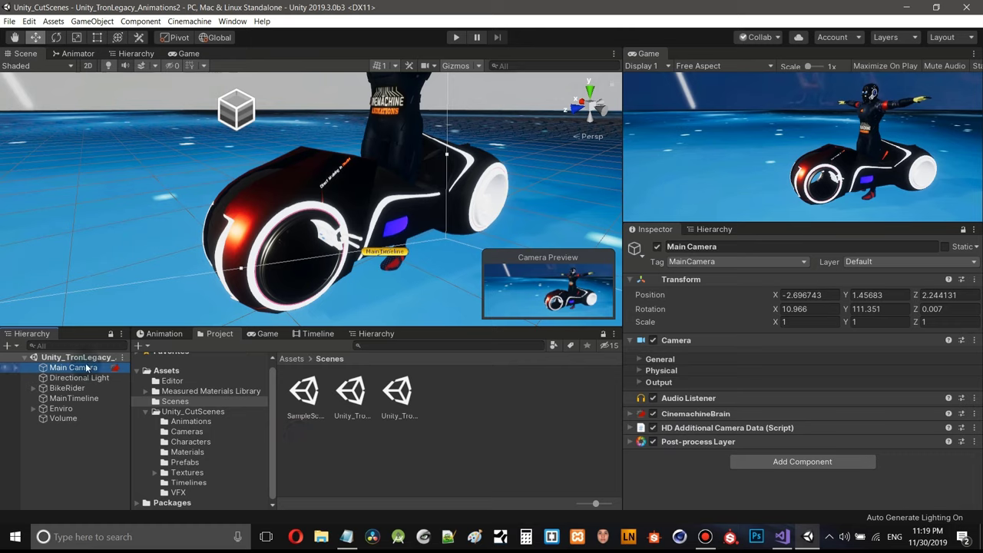
click(658, 247)
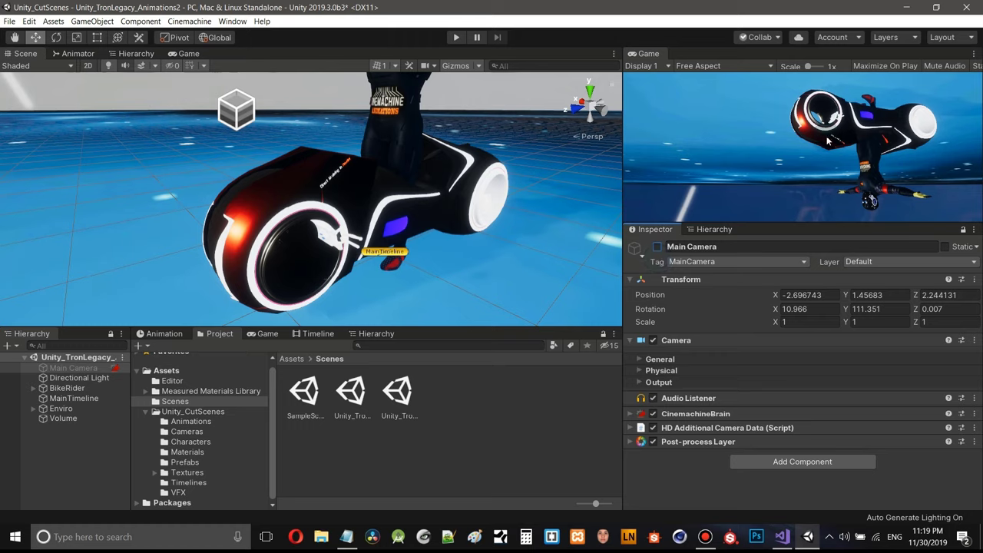
click(80, 379)
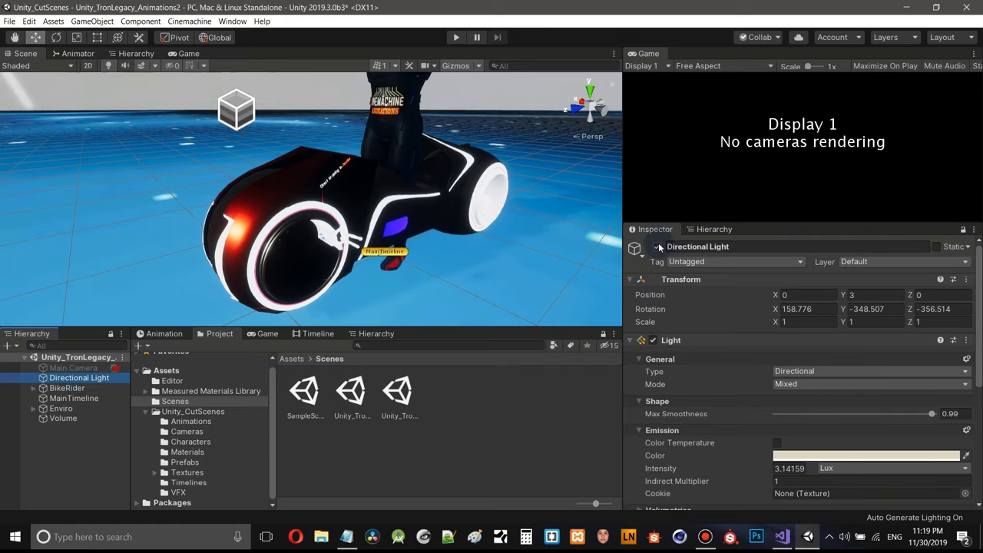
click(657, 247)
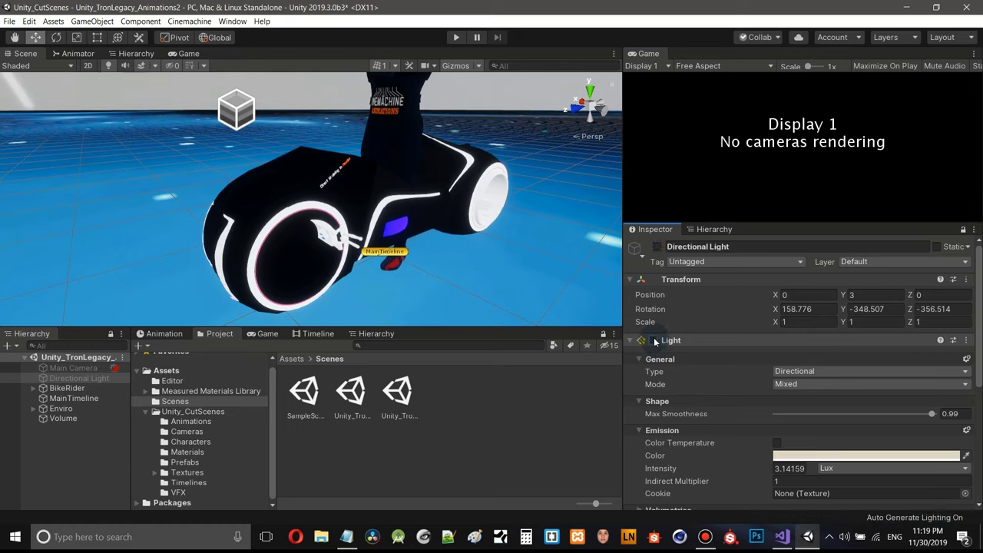
- Deactivate the Volume object and untick its Static Lighting Sky component
click(60, 418)
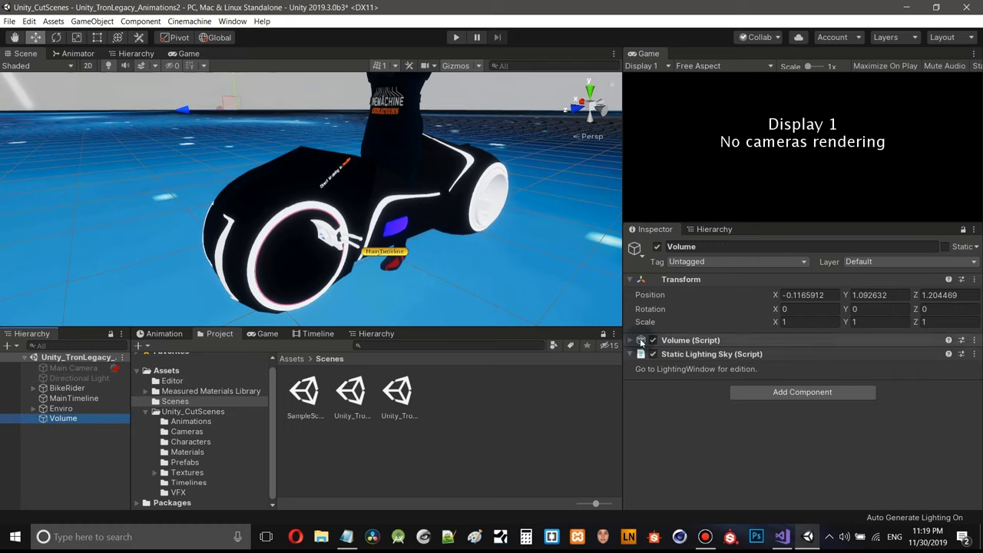
click(658, 246)
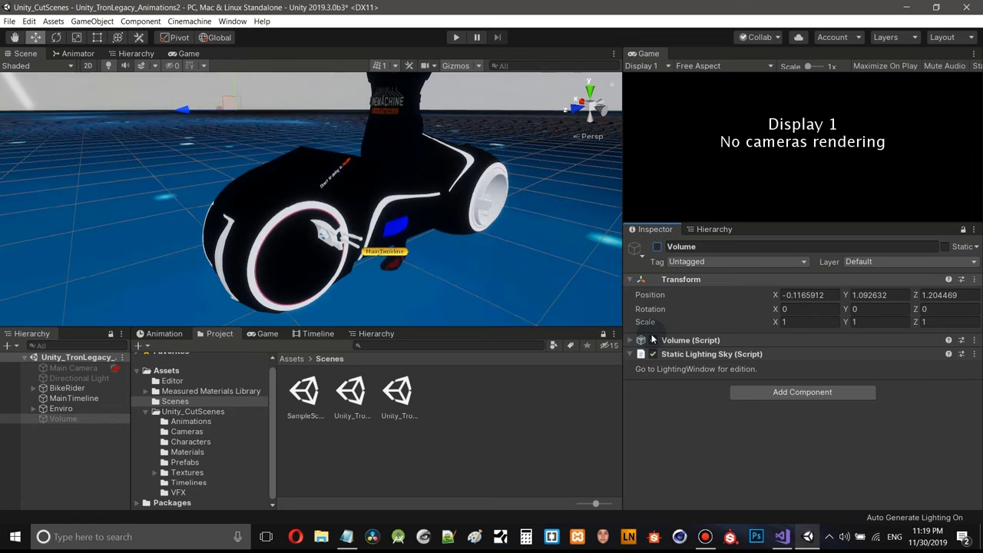
click(654, 355)
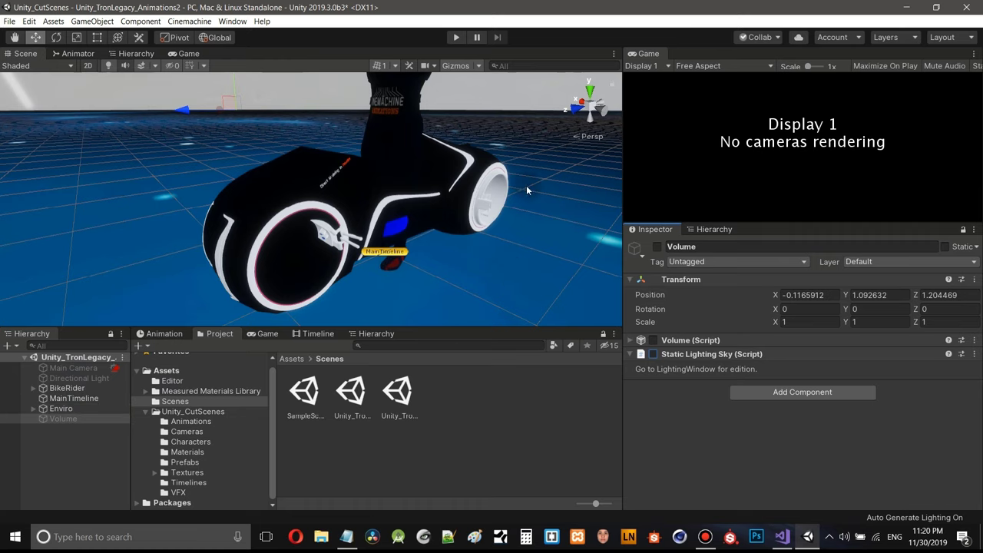
scroll(527, 190, down, 2)
key(q)
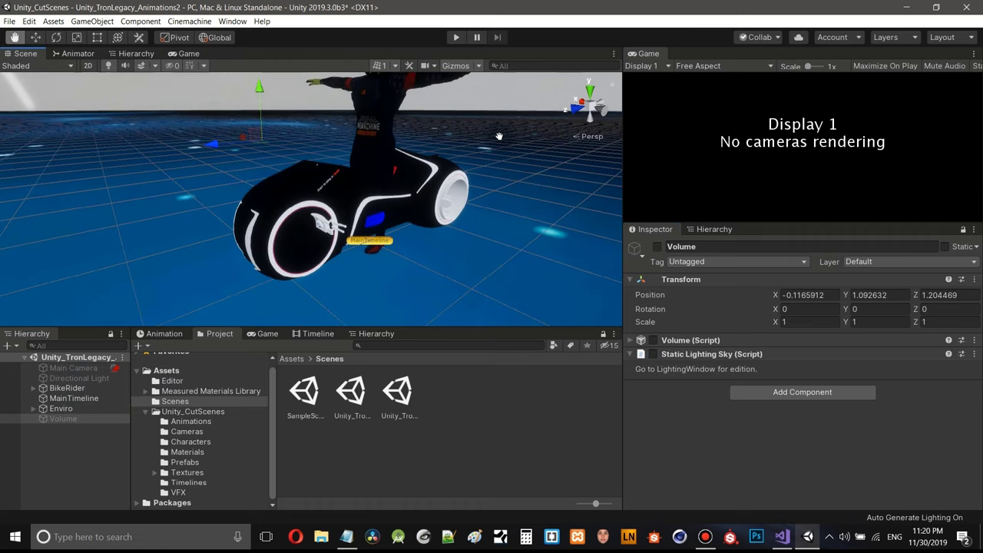
scroll(498, 140, up, 3)
key(w)
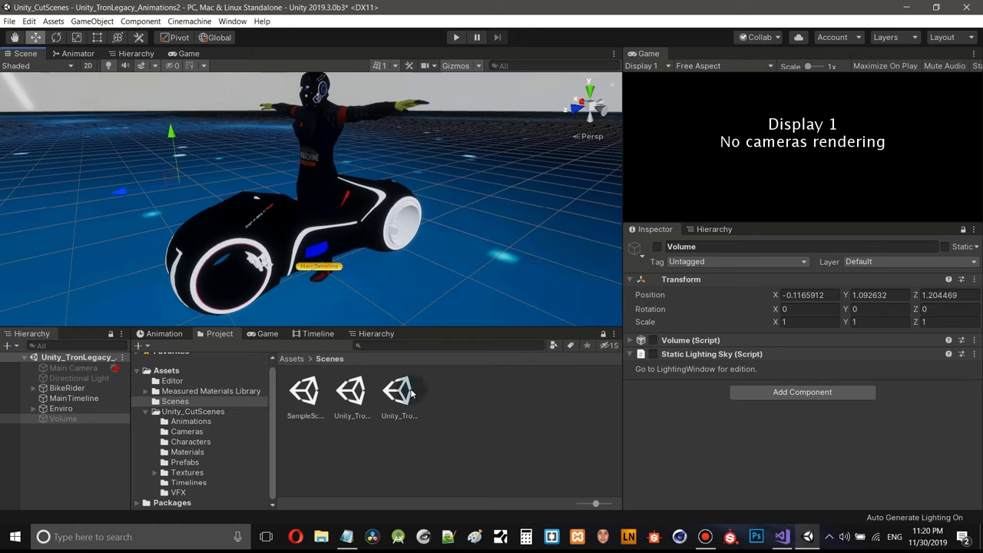
- Drag the Scene prefab from Unity_CutScenes/Prefabs into the Hierarchy to light the bike
click(185, 462)
drag(306, 392, 58, 440)
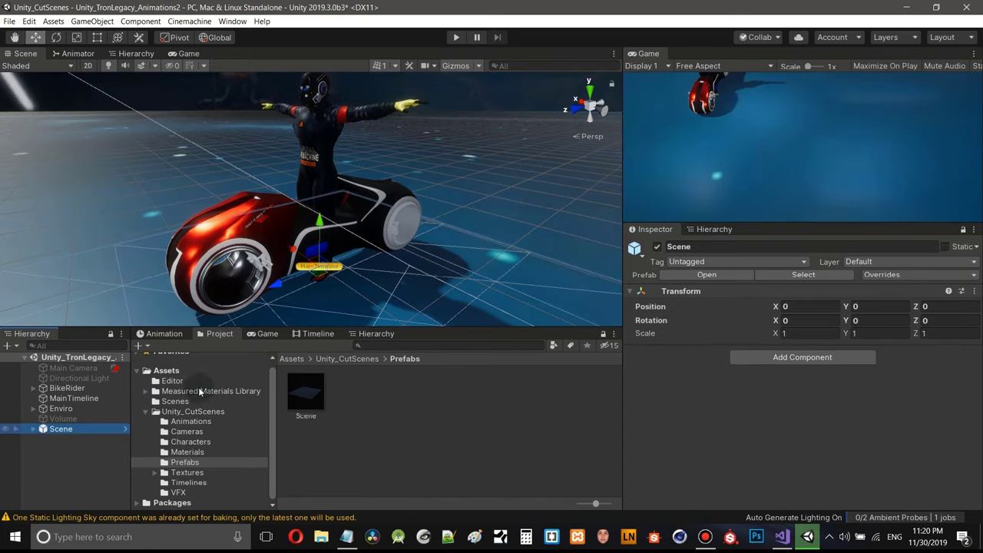
mouse_move(358, 220)
middle_down()
mouse_move(367, 206)
mouse_move(362, 212)
middle_up()
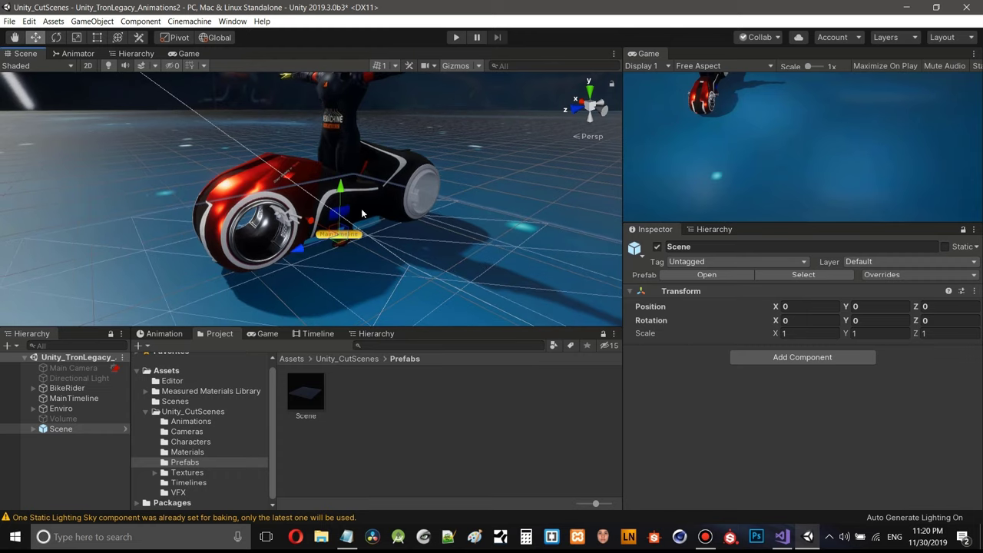
scroll(286, 233, up, 5)
middle_drag(286, 232, 296, 223)
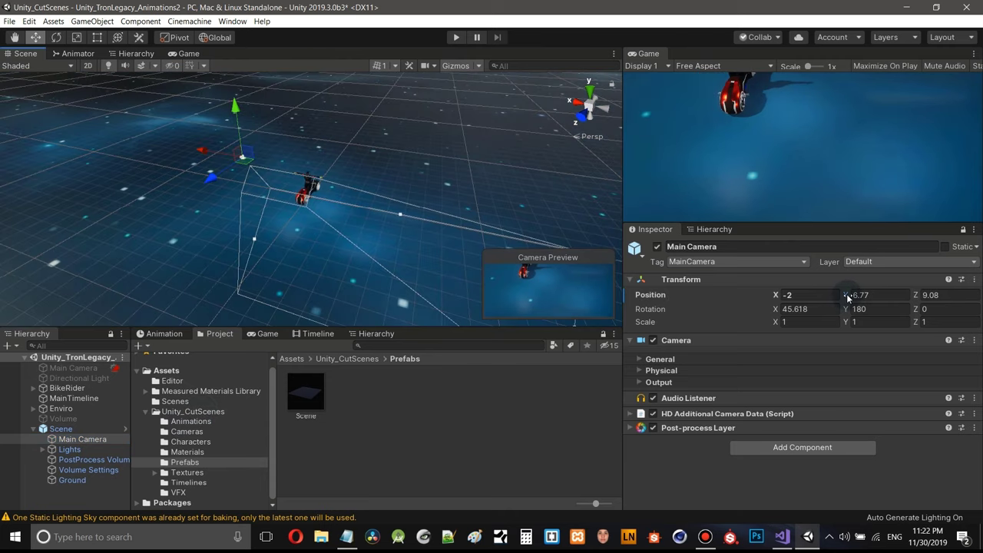
- Move the Main Camera to -2.73, 1.29, 1.46, narrow its field of view, and preview the wheel close-up
drag(849, 298, 799, 296)
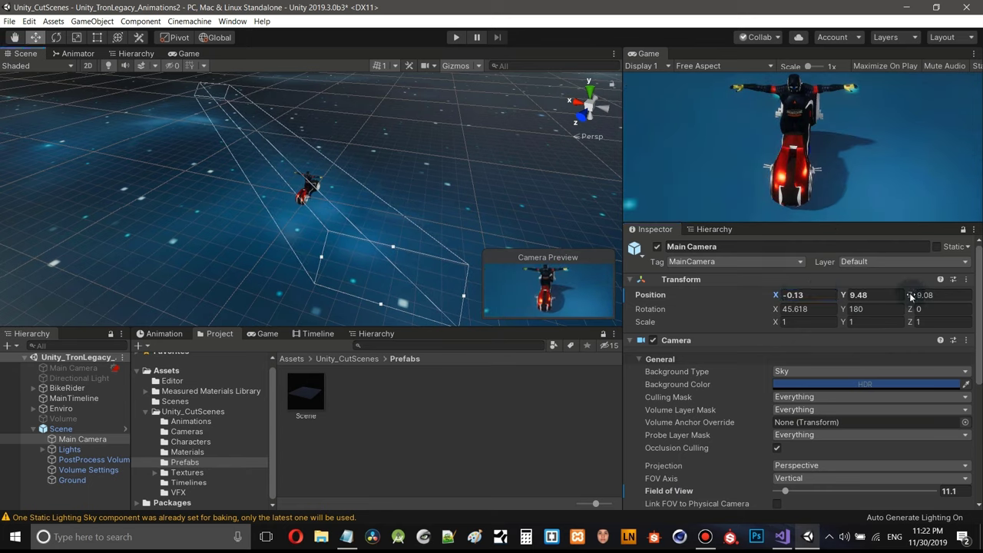
drag(915, 295, 884, 300)
scroll(848, 339, down, 5)
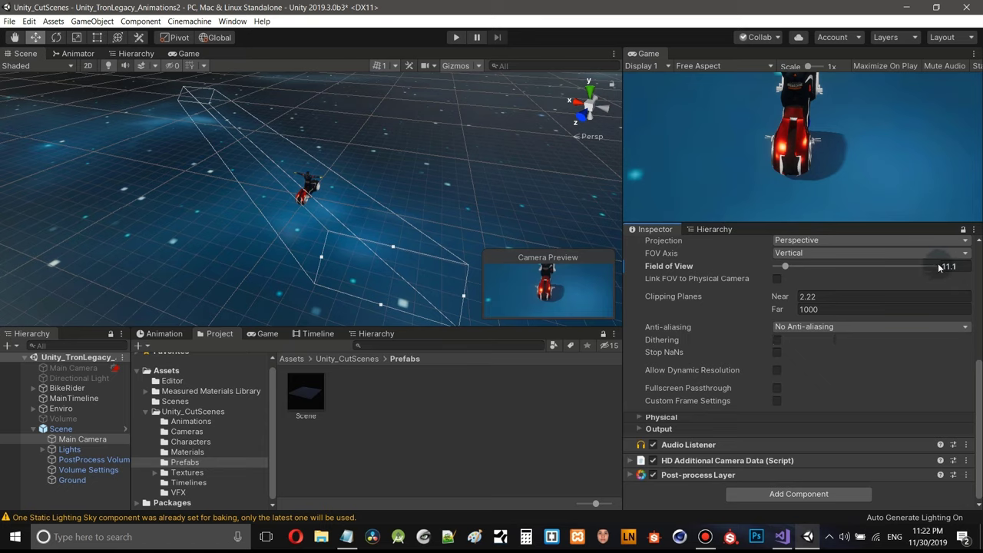
drag(785, 268, 781, 266)
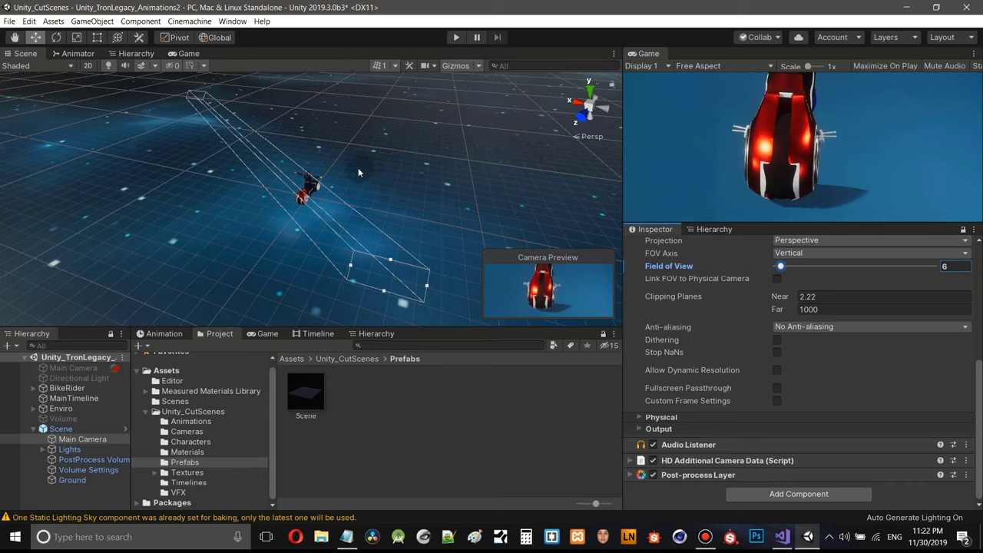
middle_drag(386, 182, 407, 196)
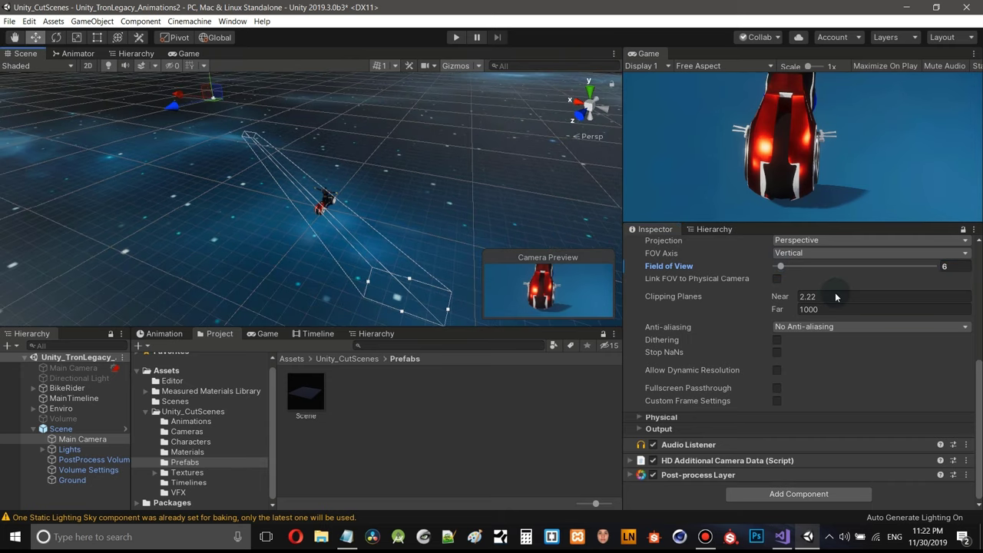
scroll(802, 318, up, 5)
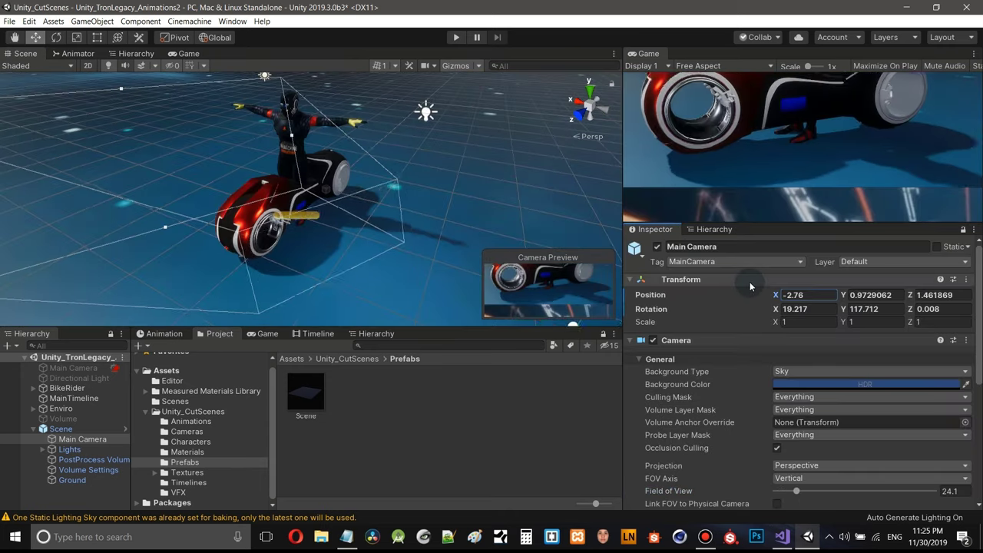
drag(751, 283, 755, 283)
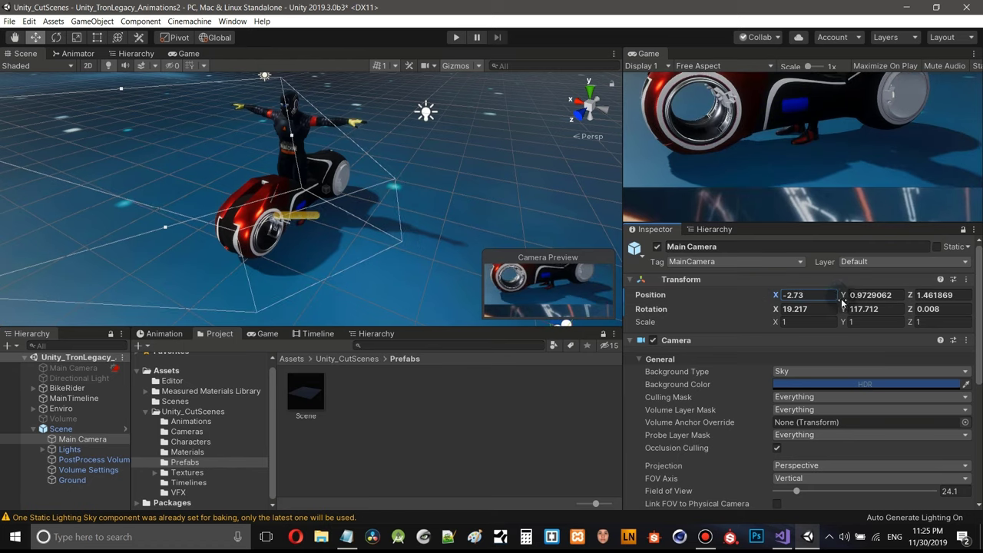
drag(844, 298, 856, 300)
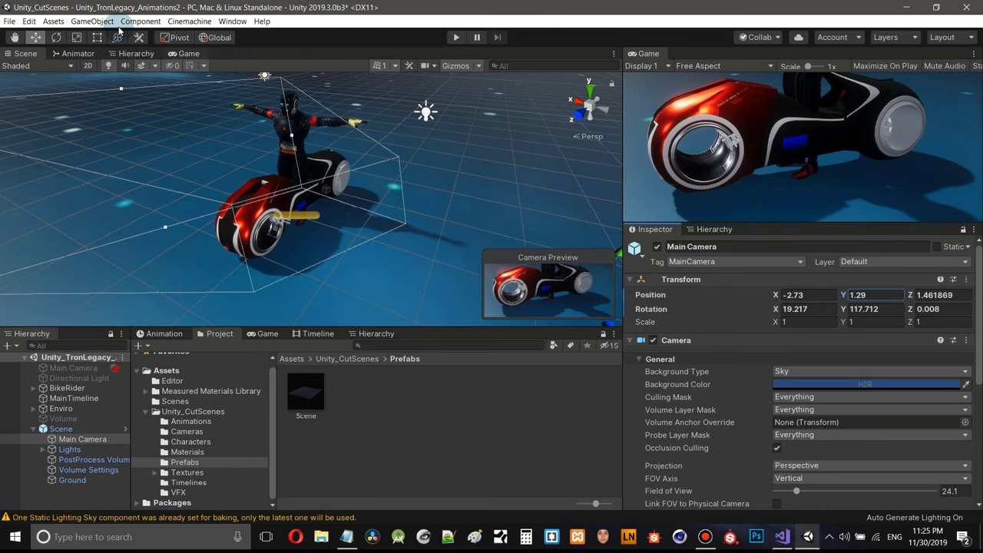
click(183, 54)
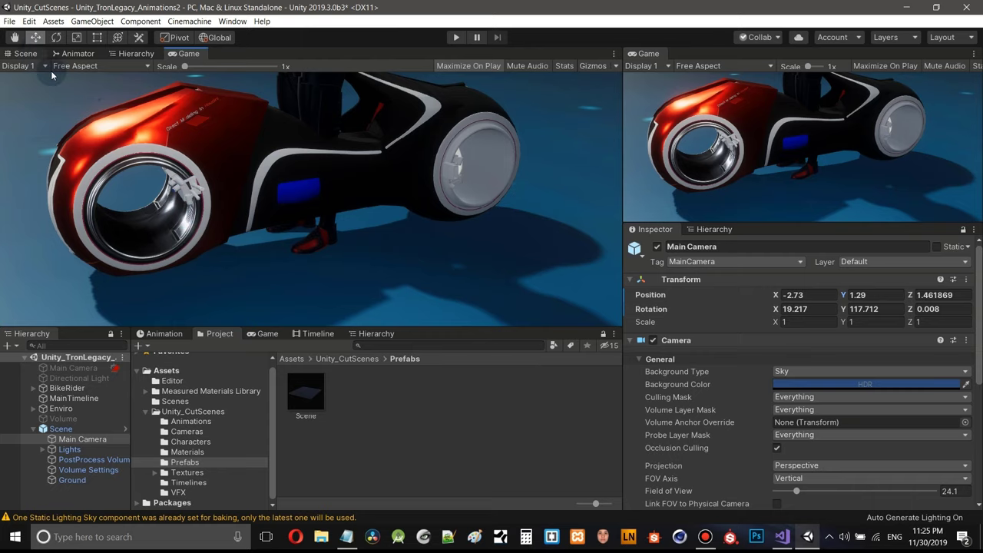
- Back in the Scene view, expand the Lights group and orbit around the bike and its lights
click(25, 53)
scroll(244, 161, down, 3)
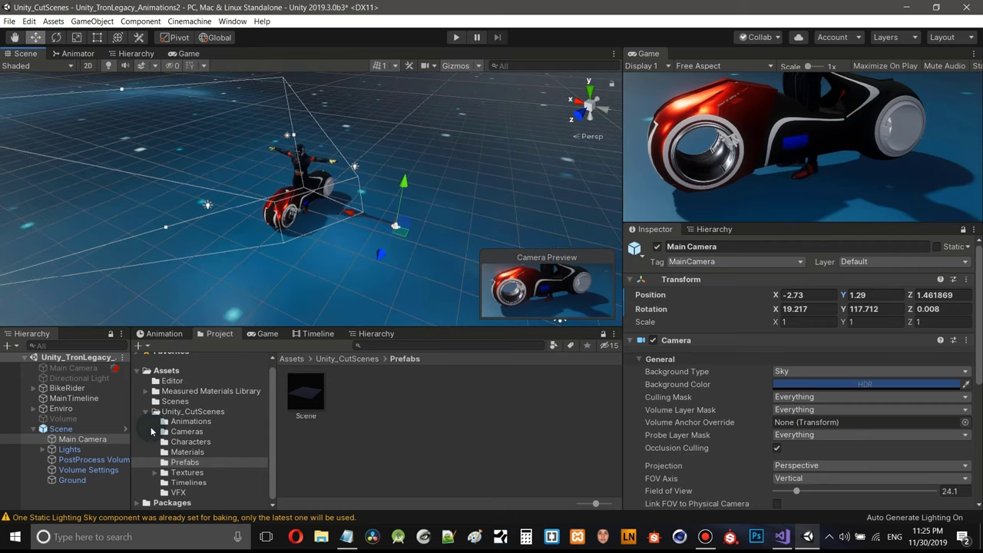
click(43, 450)
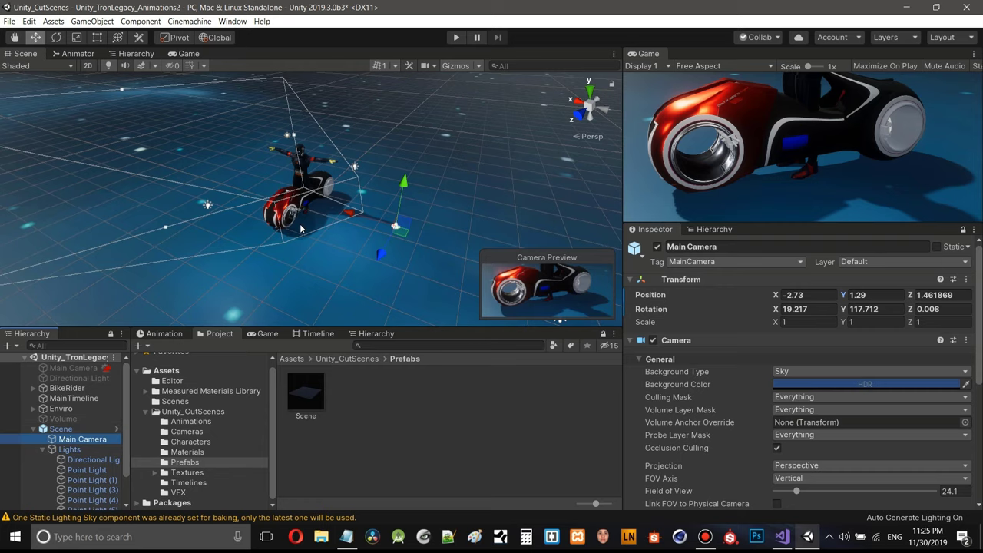
scroll(301, 229, up, 5)
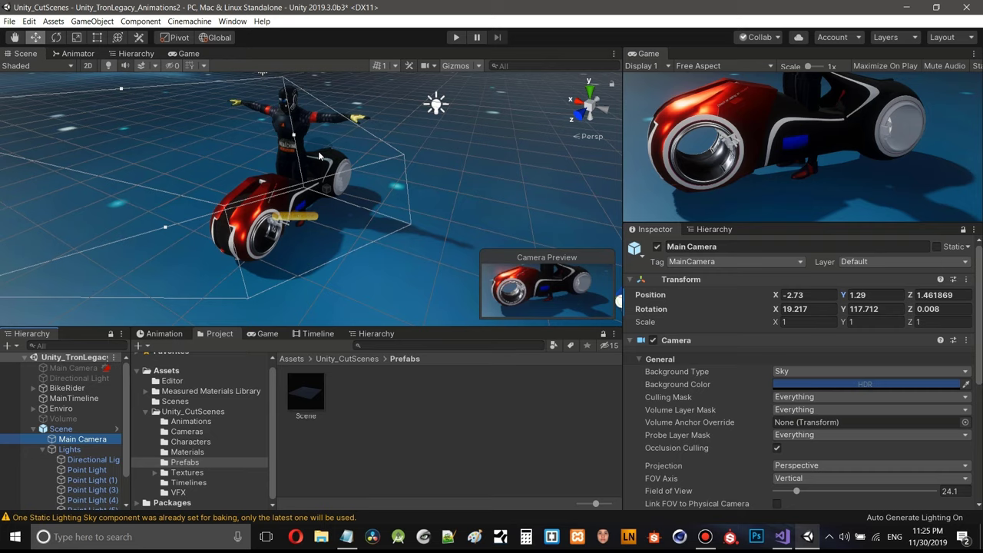
scroll(319, 156, down, 3)
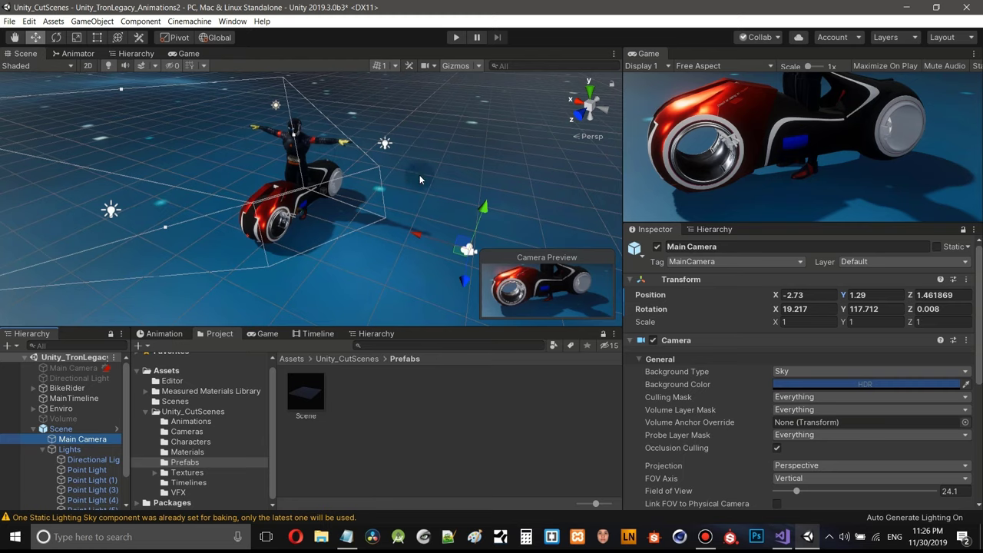
right_drag(436, 149, 414, 149)
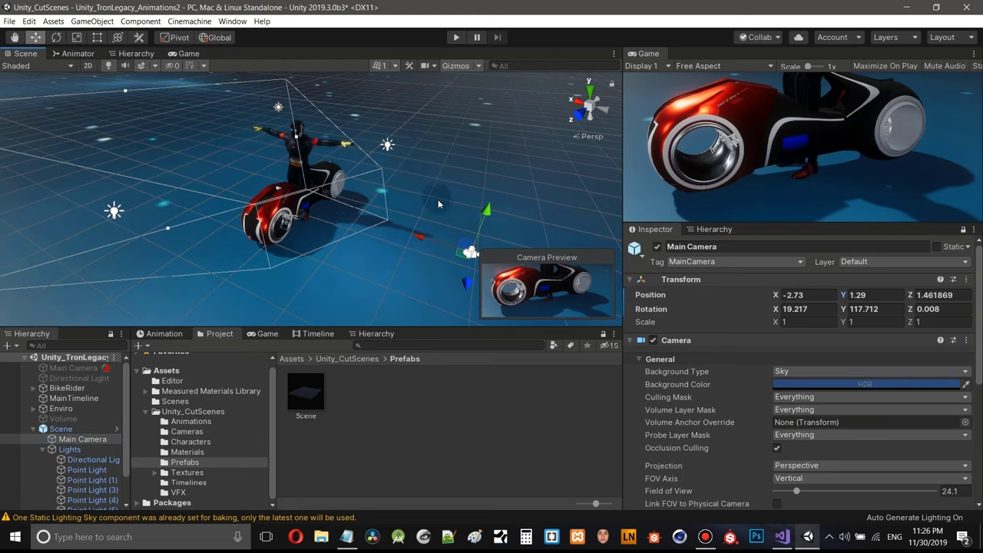
right_drag(438, 204, 376, 207)
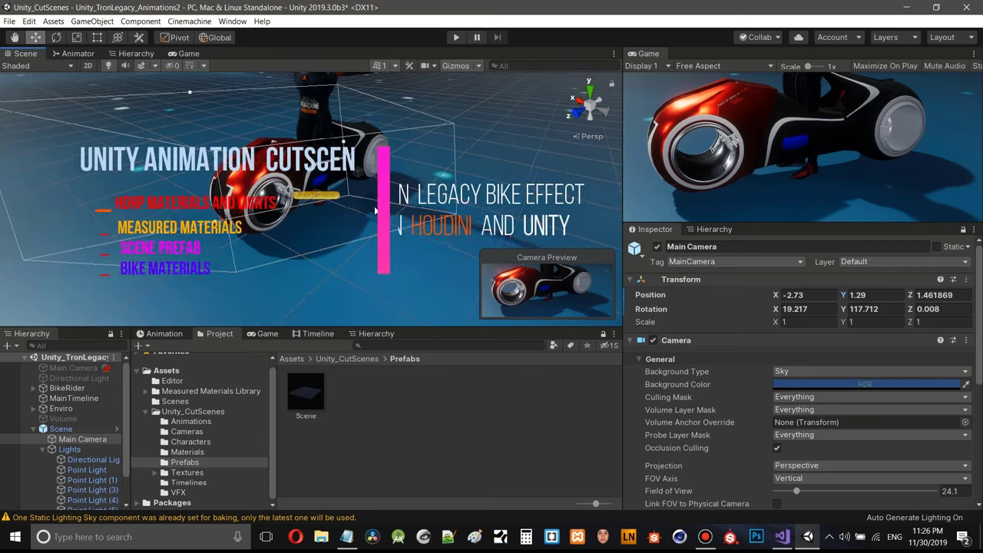
- Zoom around the bike, select Main Camera, and collapse the Lights group in the Hierarchy
scroll(375, 209, down, 8)
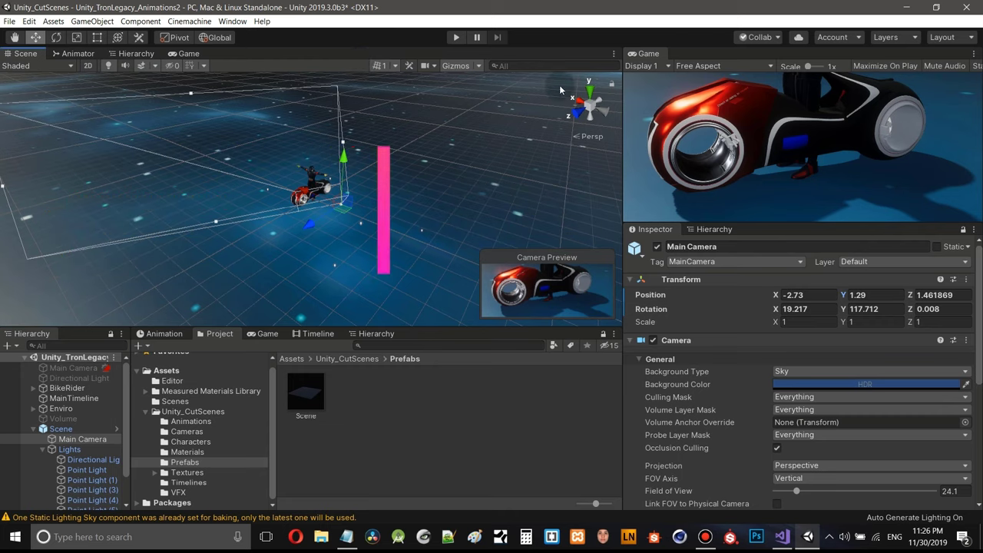
scroll(562, 108, down, 3)
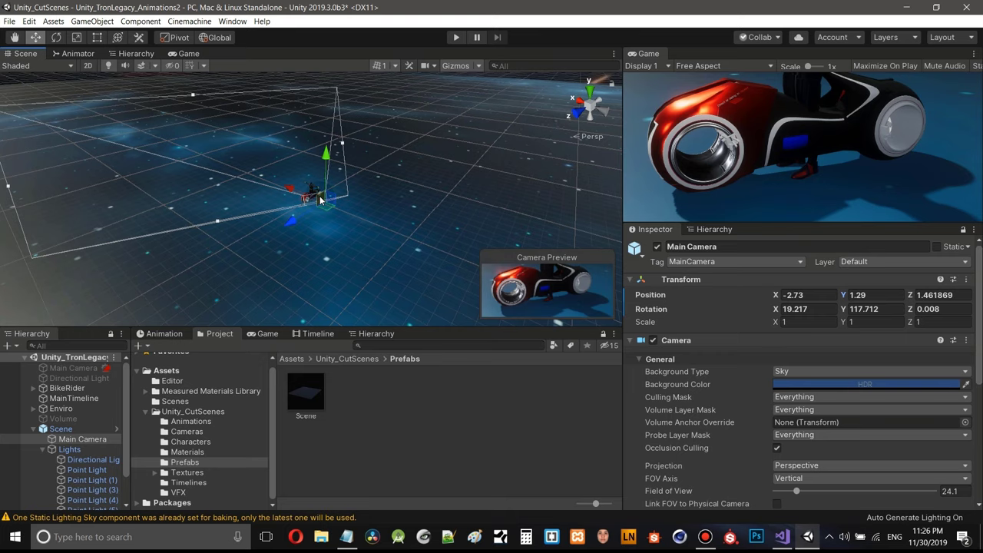
scroll(311, 201, up, 3)
scroll(321, 199, up, 2)
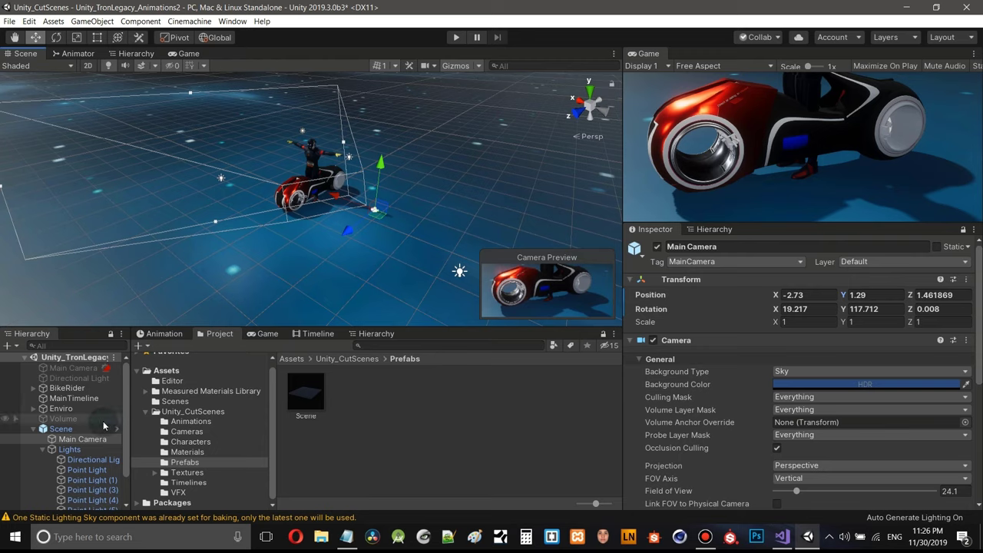
click(82, 439)
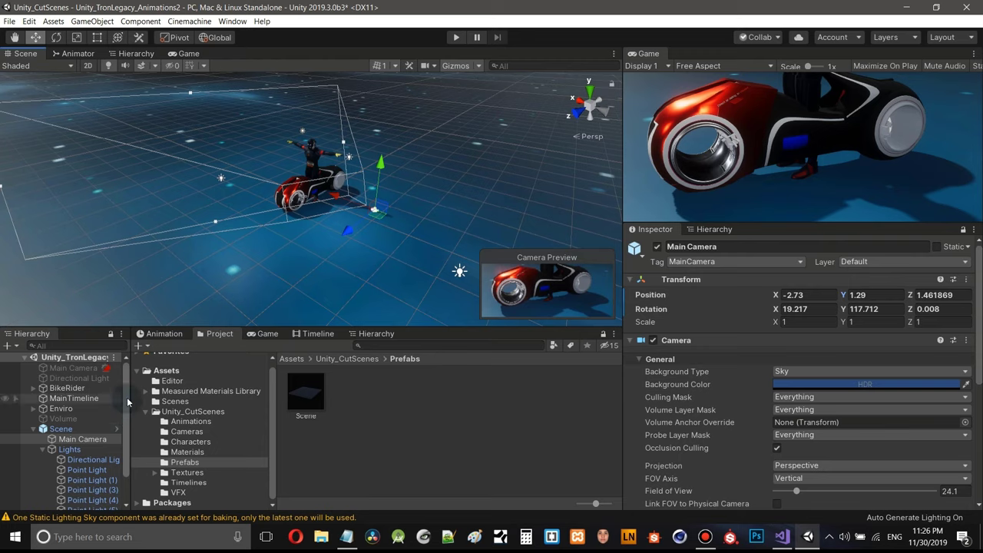
scroll(123, 415, down, 3)
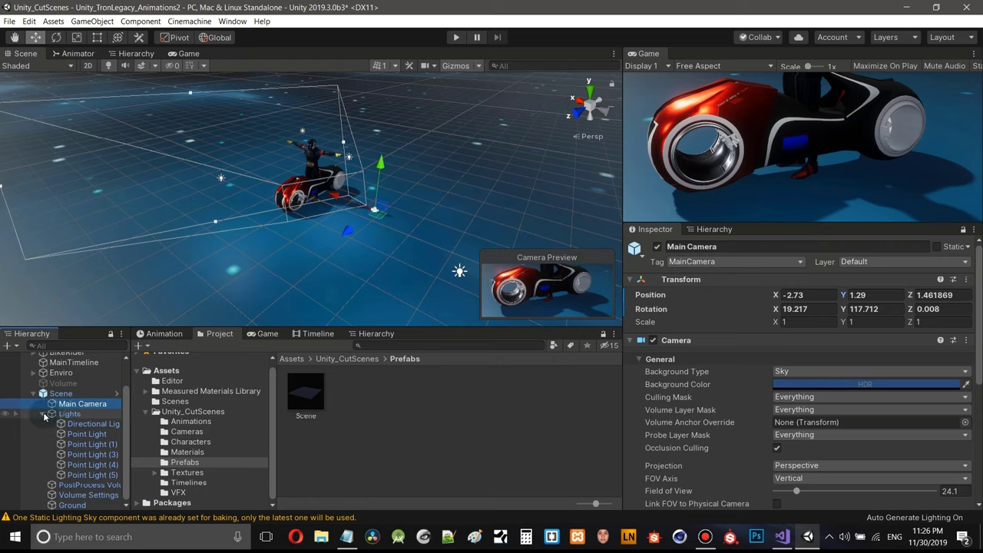
click(43, 414)
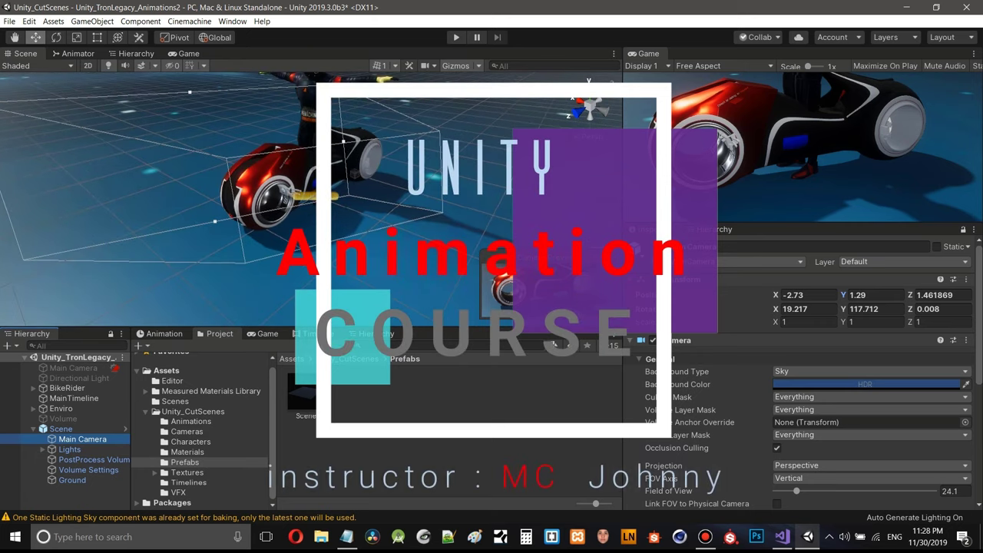
- Zoom toward the bike while MainTimeline shows the BikeRider track's Run, Jump and Drive clips
scroll(341, 169, up, 3)
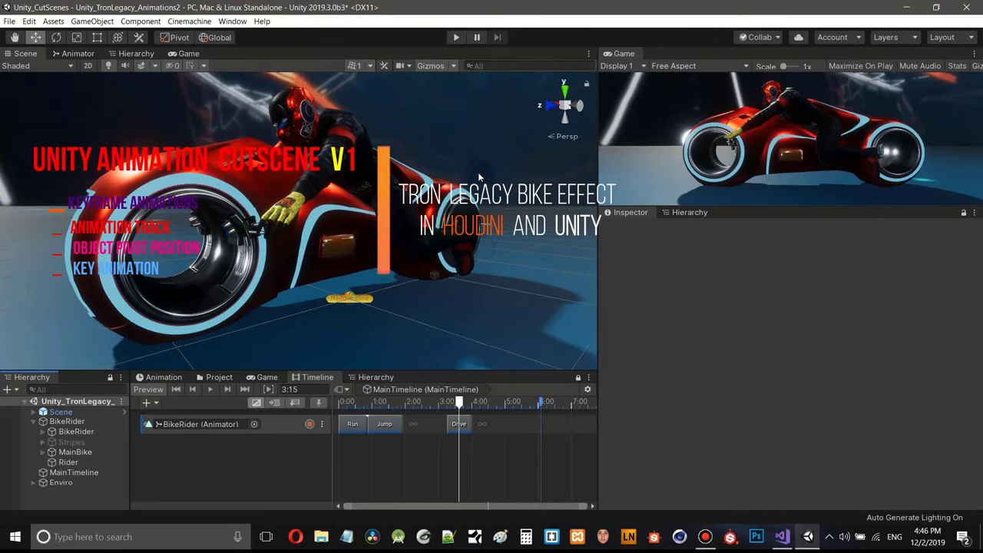
- Orbit to a side-on view of the bike and select BikeRider to inspect its Transform and Animator
scroll(480, 171, up, 3)
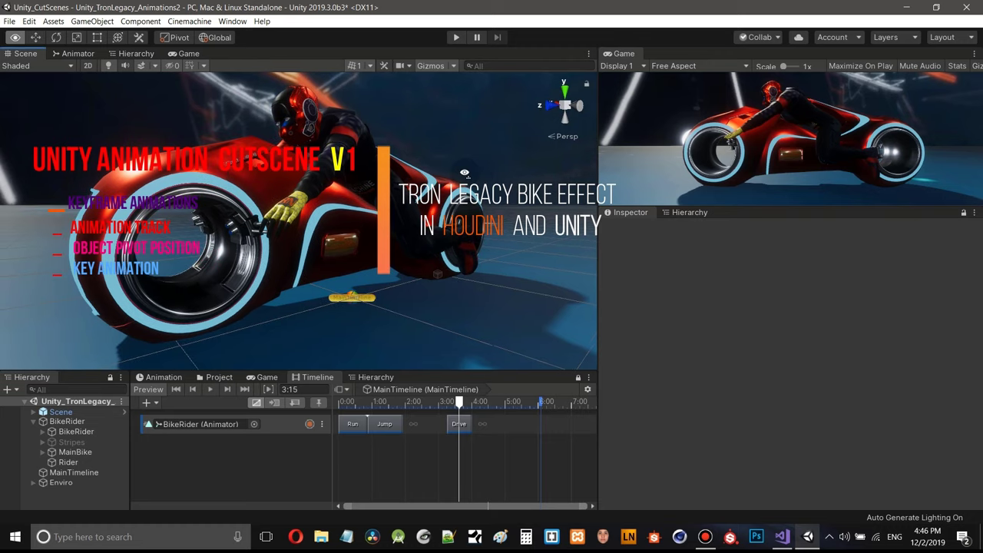
alt+drag(448, 171, 348, 173)
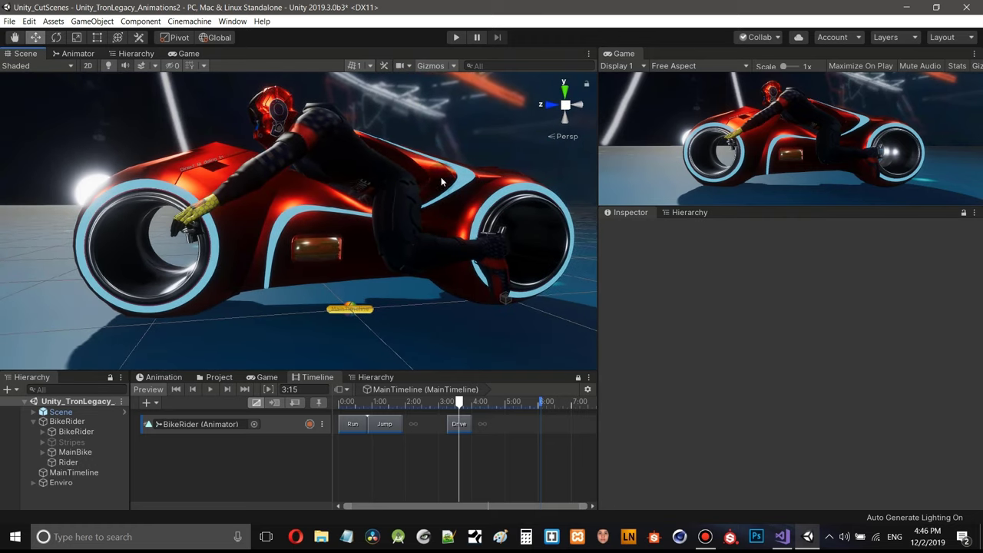
alt+drag(441, 181, 330, 180)
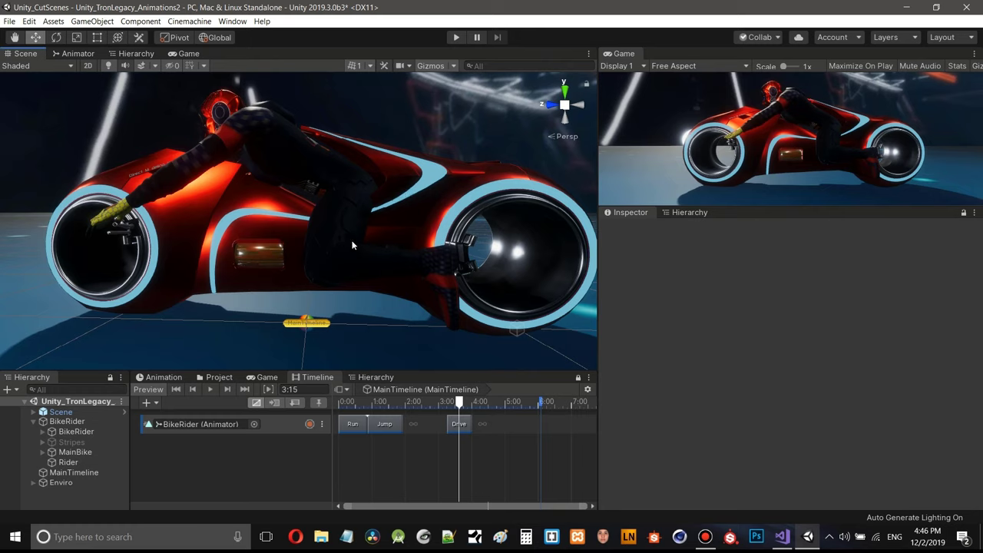
click(73, 421)
scroll(357, 192, down, 5)
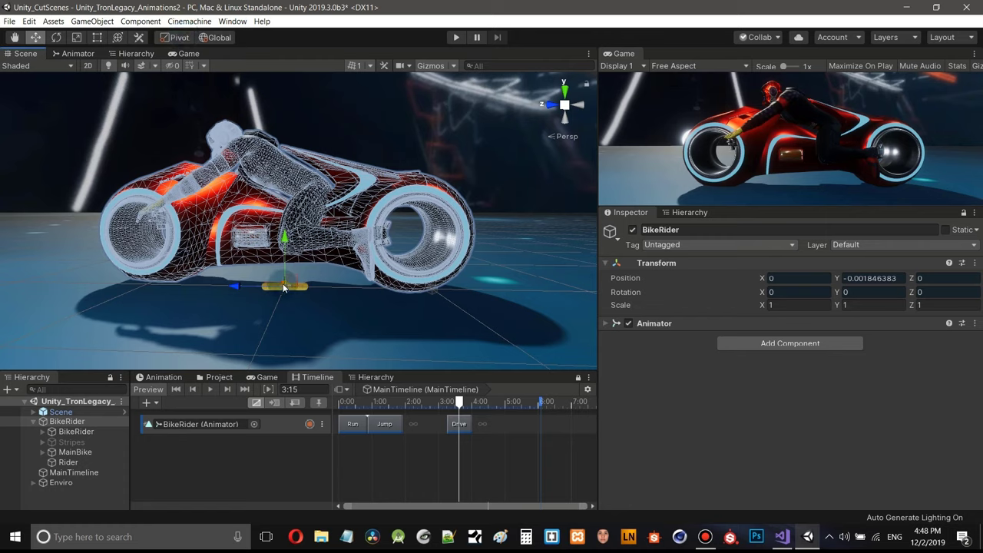
click(175, 36)
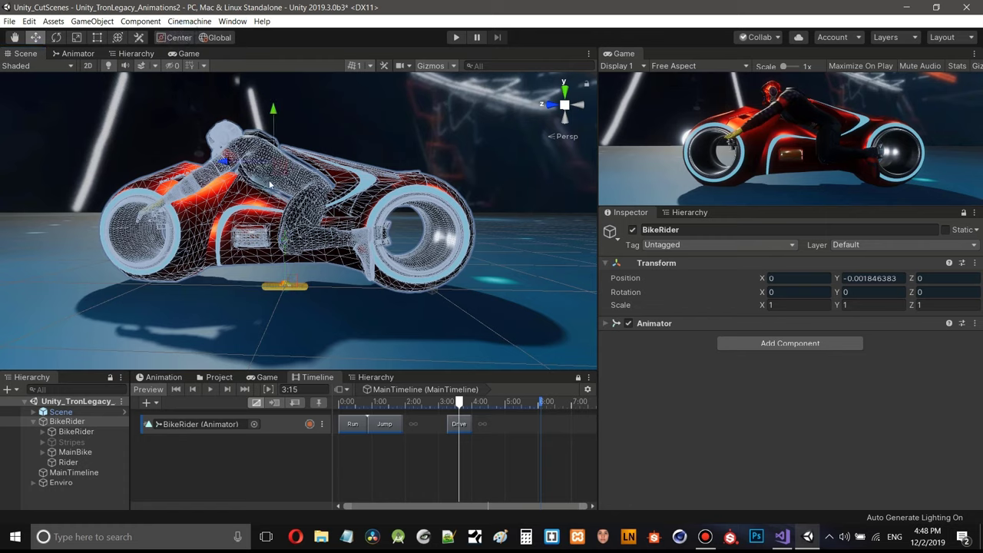
scroll(278, 167, up, 3)
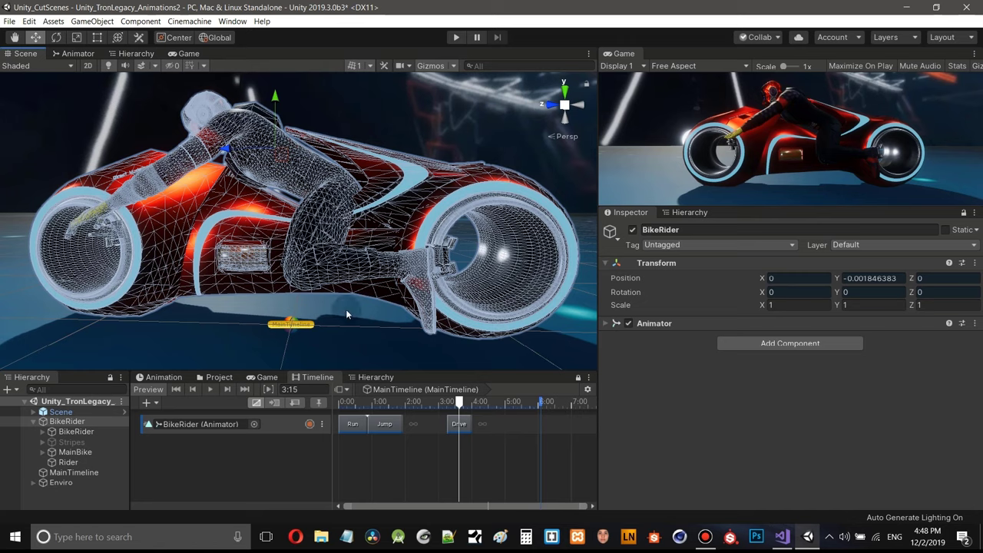
click(177, 37)
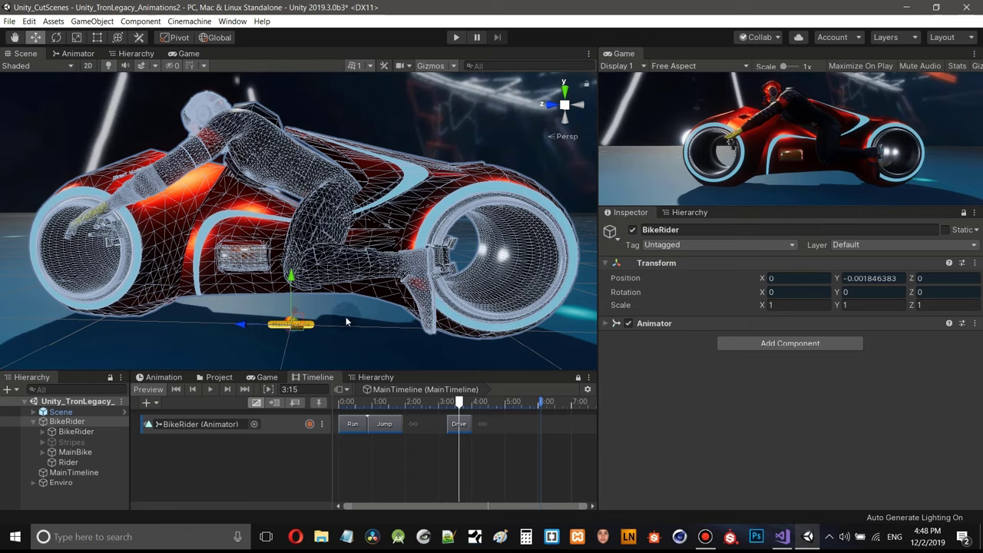
scroll(405, 219, down, 3)
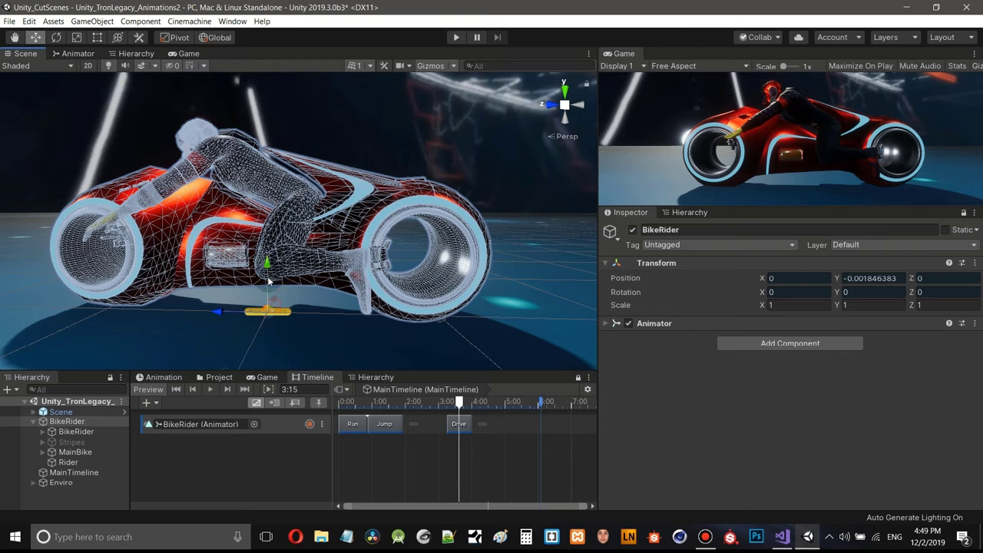
click(73, 423)
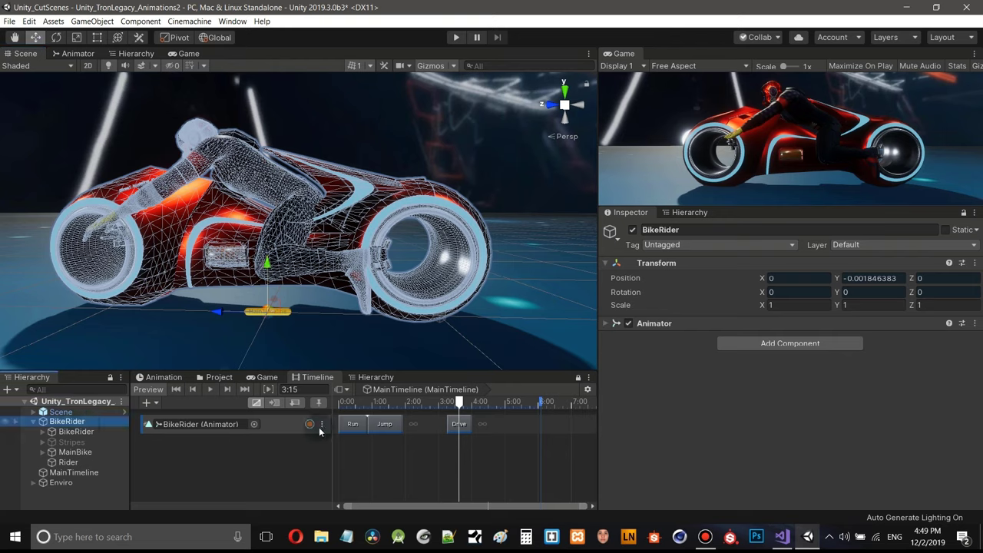
click(763, 294)
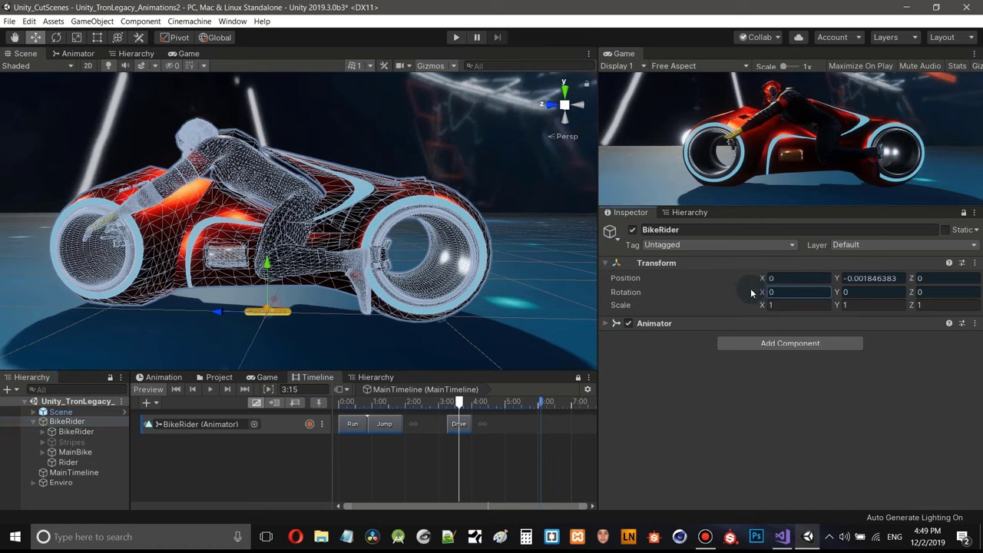
- Tilt BikeRider on X, reset its X rotation to 0, and collapse its children in the Hierarchy
drag(752, 292, 135, 266)
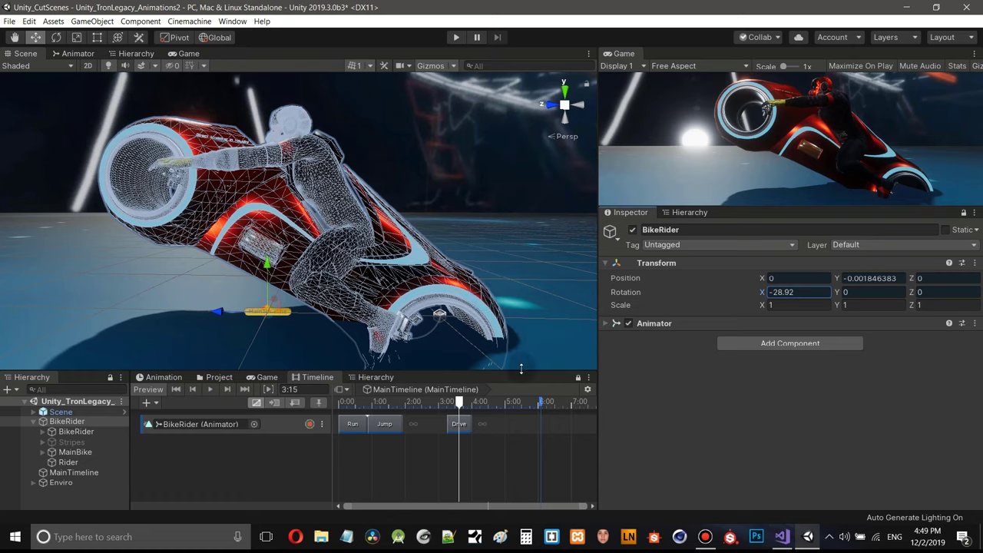
click(777, 292)
double_click(790, 292)
text(0)
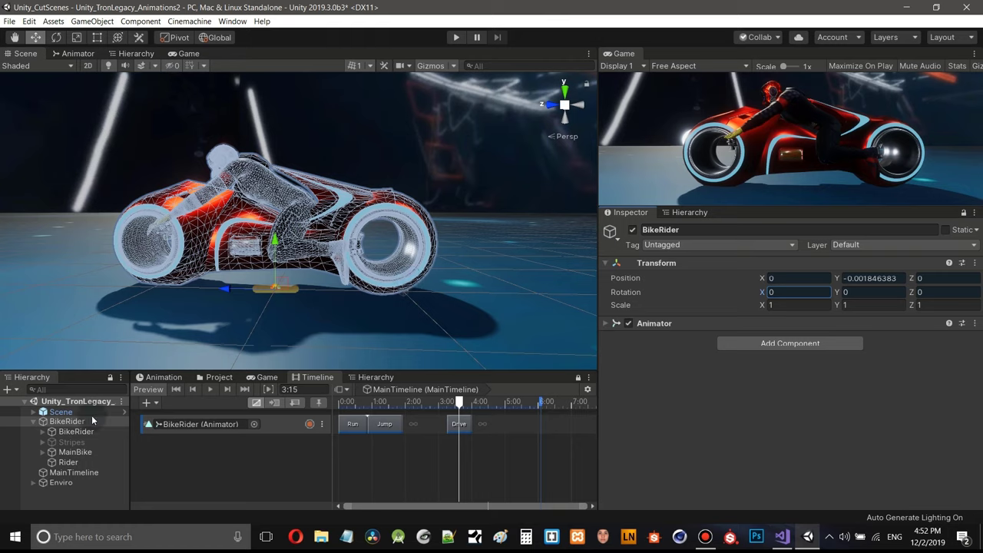
click(33, 421)
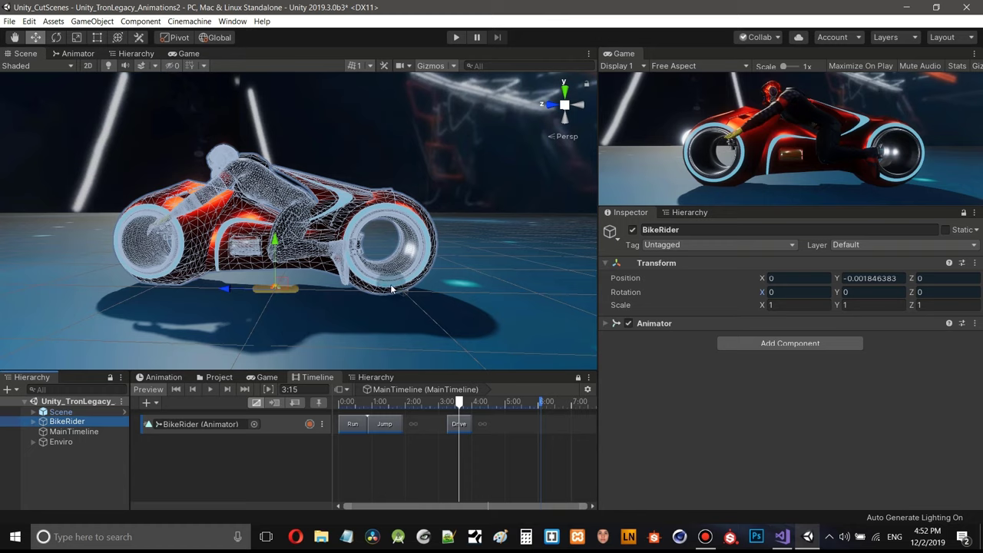
- Create an empty child GameObject under BikeRider and rename it BikeRider
right_click(62, 426)
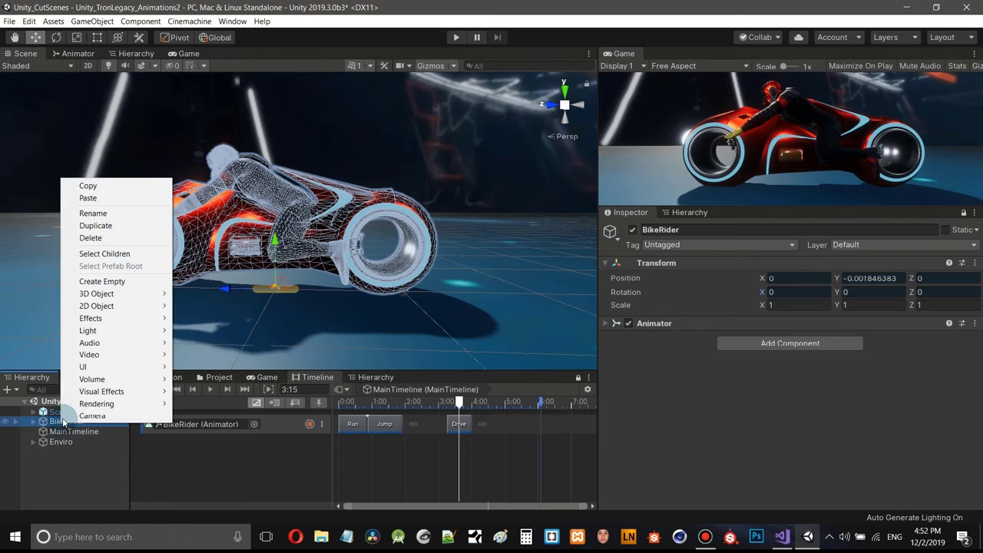
click(113, 282)
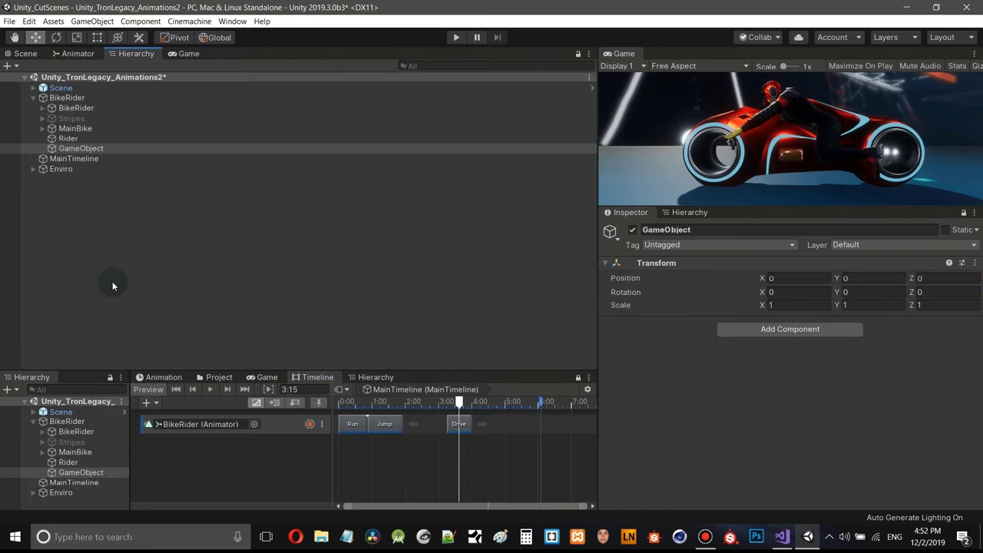
right_click(93, 152)
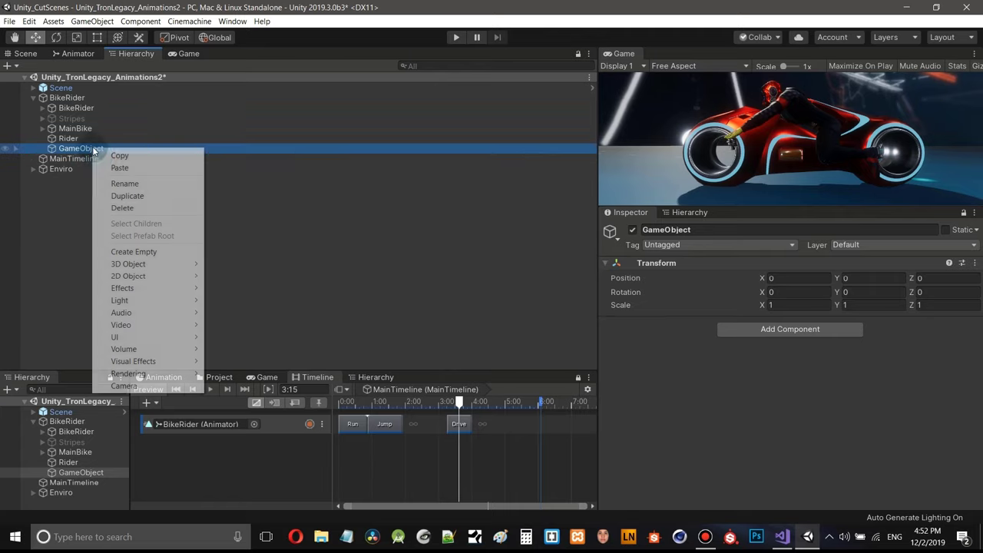
click(127, 184)
mouse_move(783, 536)
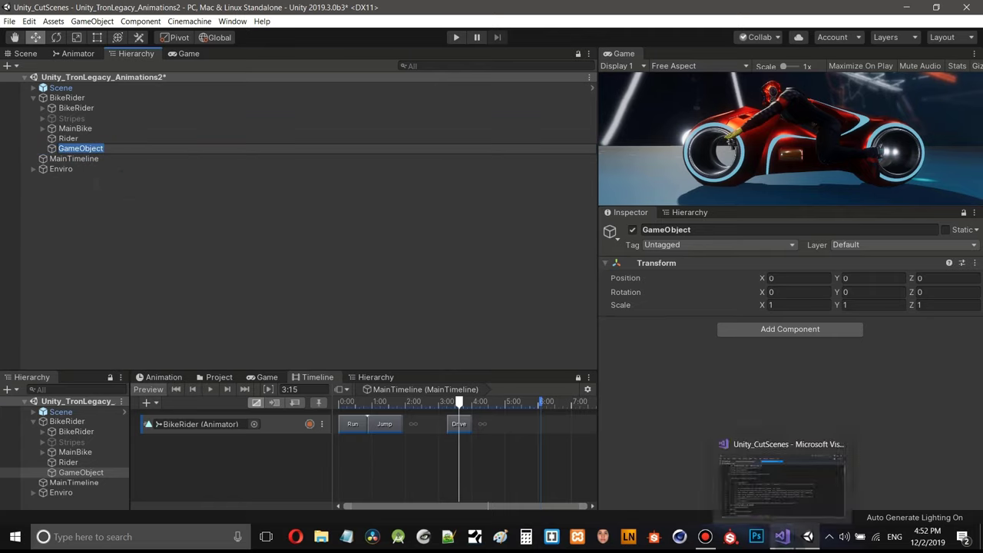
text(BikeRider)
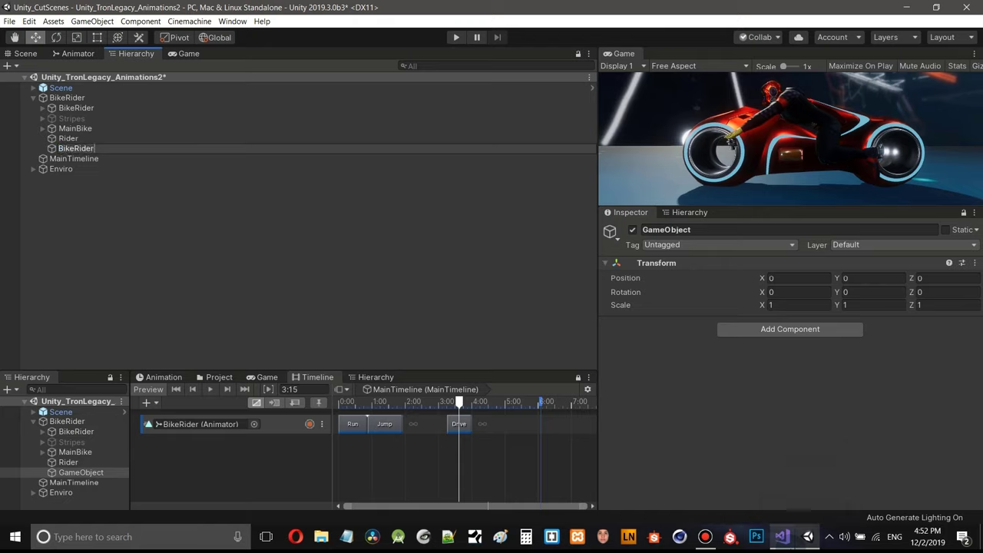
key(Return)
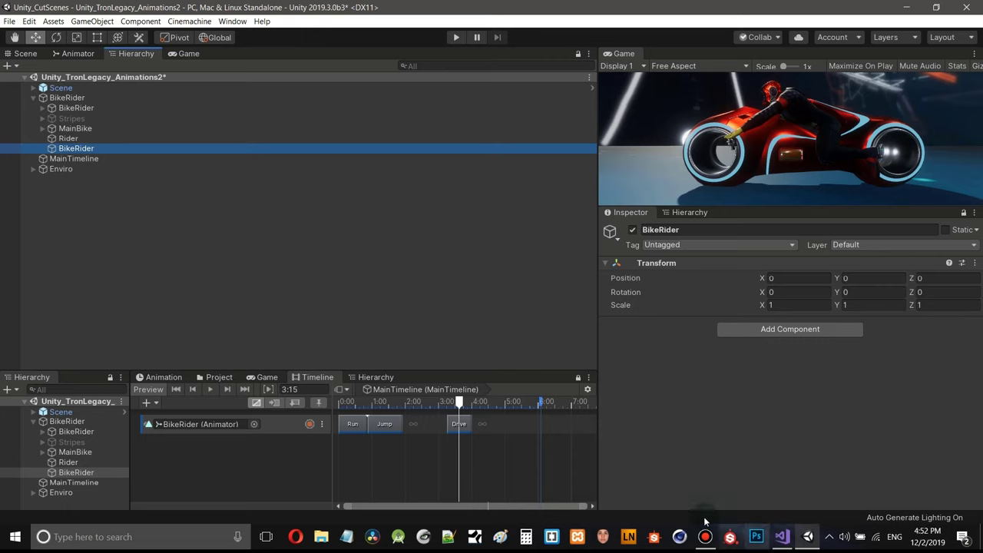
- Collapse the upper list, return to the Scene view, and select the new BikeRider child
click(33, 98)
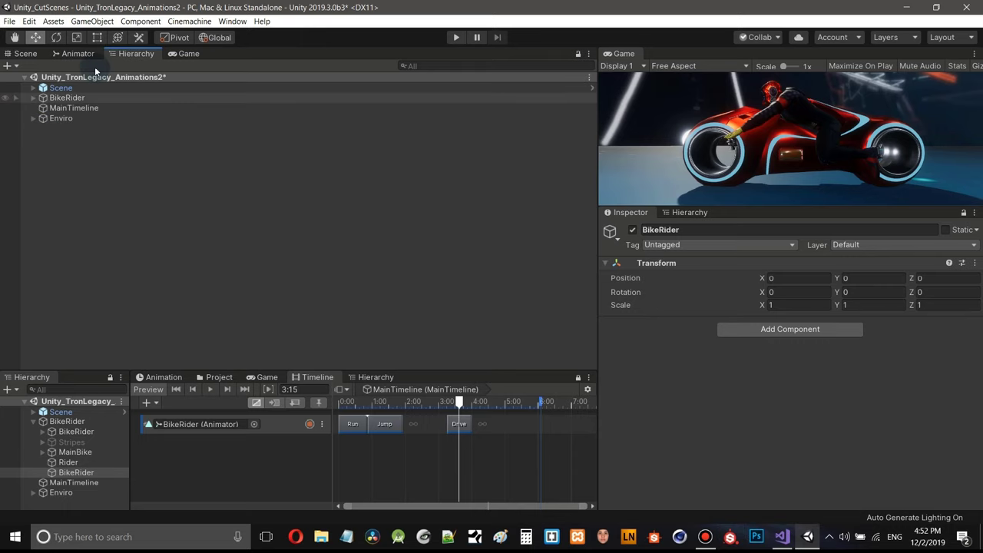
click(20, 53)
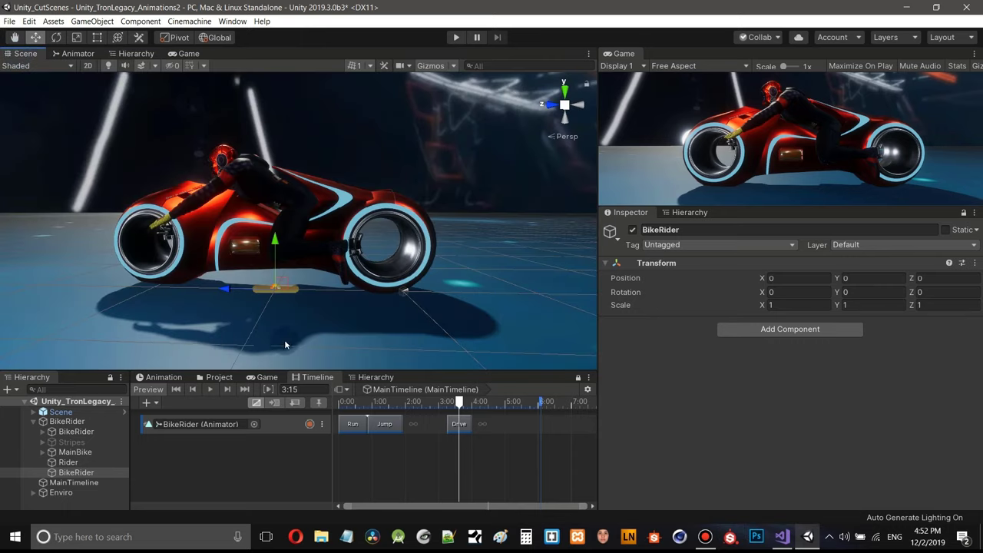
click(78, 474)
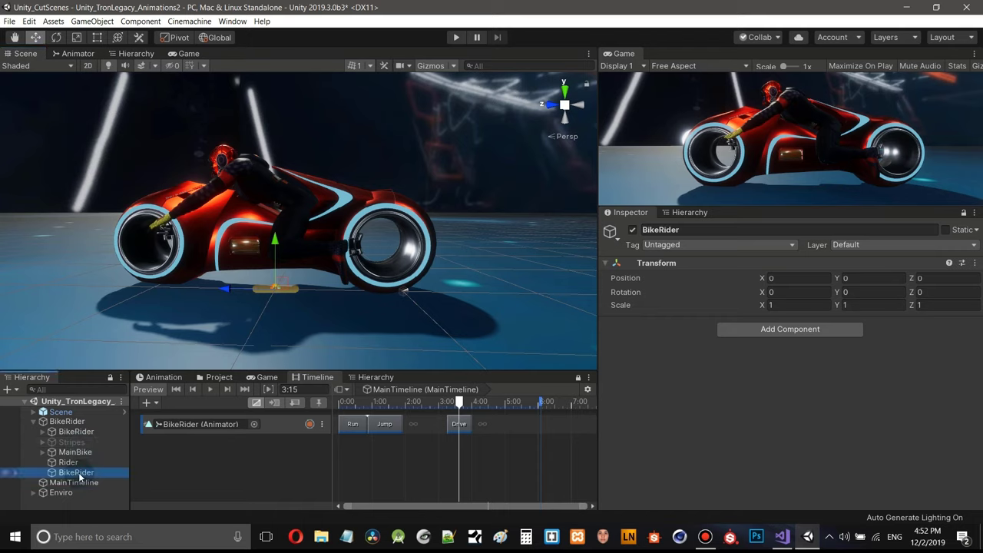
- Shift the nested BikeRider to Position Z -0.87 and orbit around the bike to check the offset
click(270, 289)
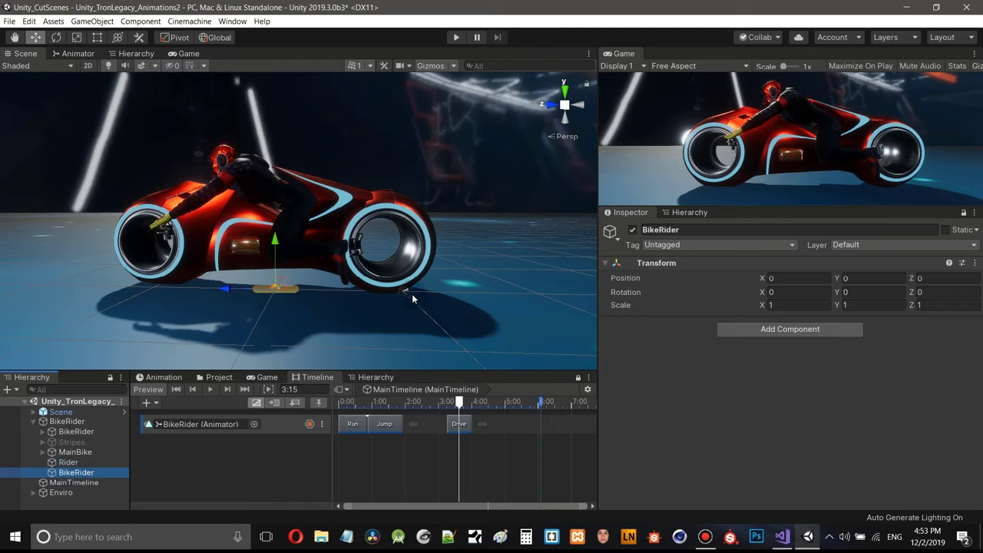
click(913, 280)
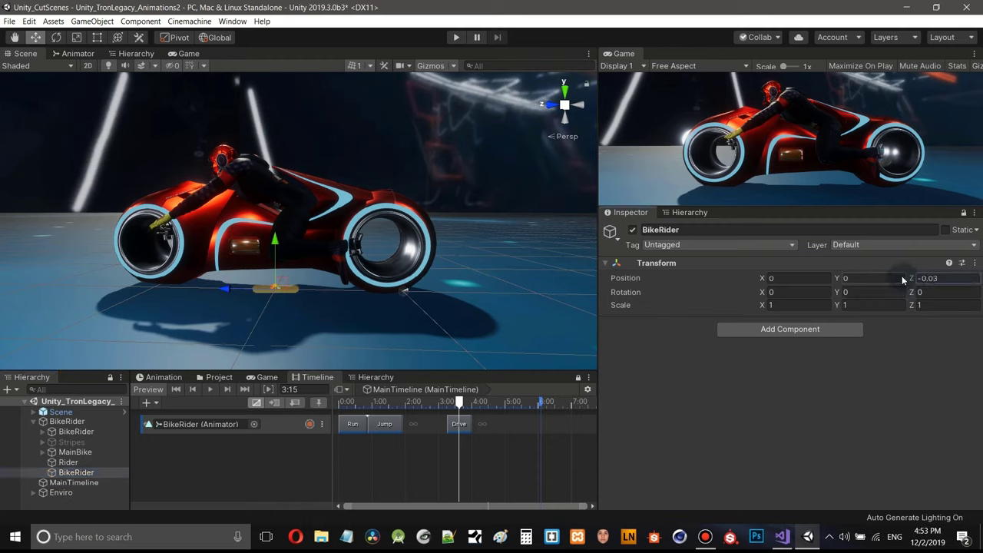
drag(902, 276, 889, 273)
middle_drag(199, 200, 318, 176)
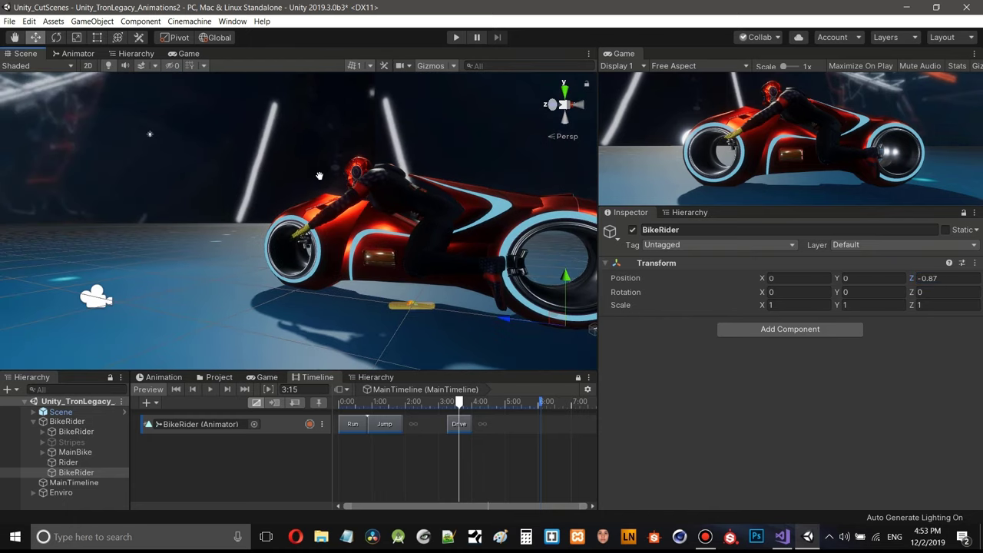
alt+drag(319, 176, 271, 246)
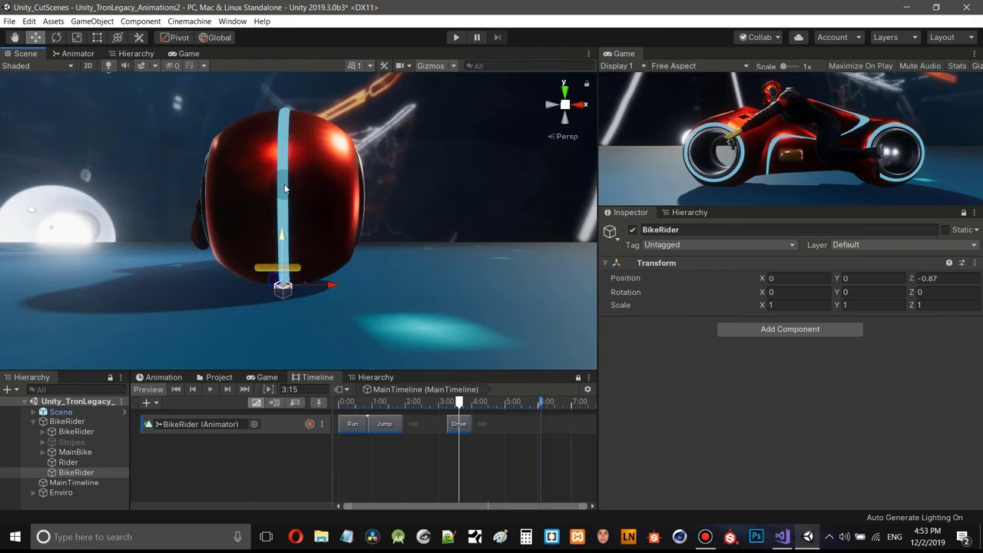
alt+drag(273, 199, 294, 172)
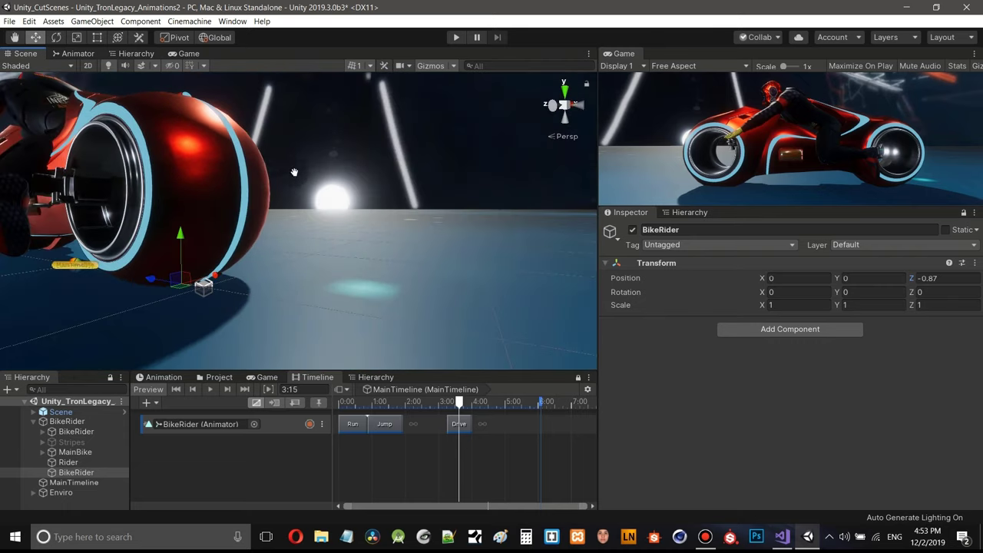
scroll(294, 173, down, 5)
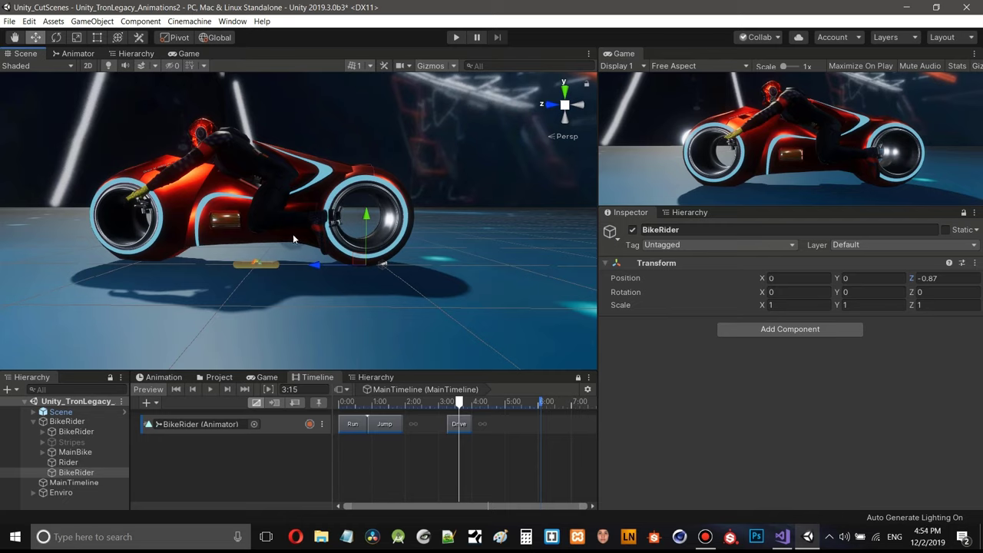
scroll(293, 234, down, 3)
middle_drag(293, 233, 372, 260)
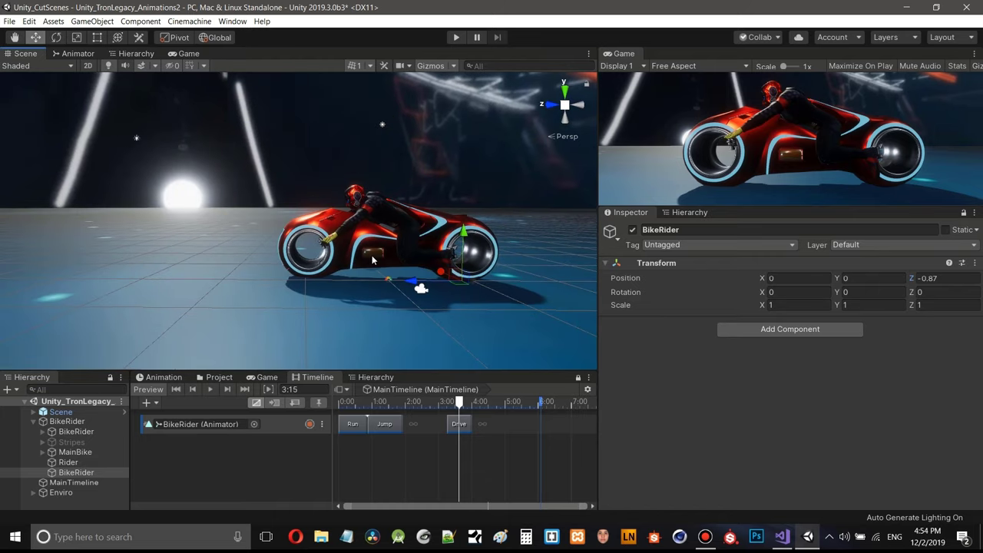
scroll(372, 259, down, 3)
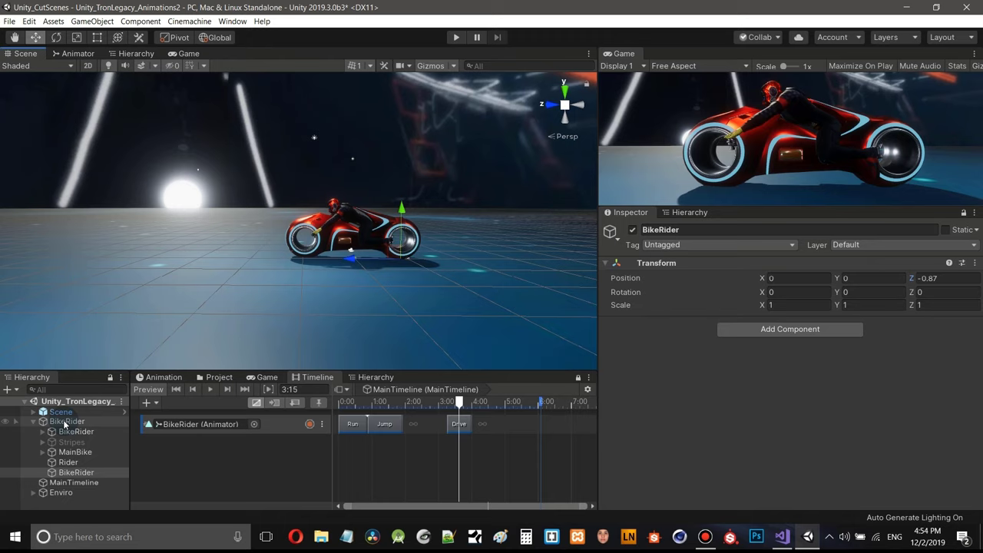
- Rename the nested BikeRider to BikeRider1 and collapse the parent BikeRider in the Hierarchy
right_click(75, 470)
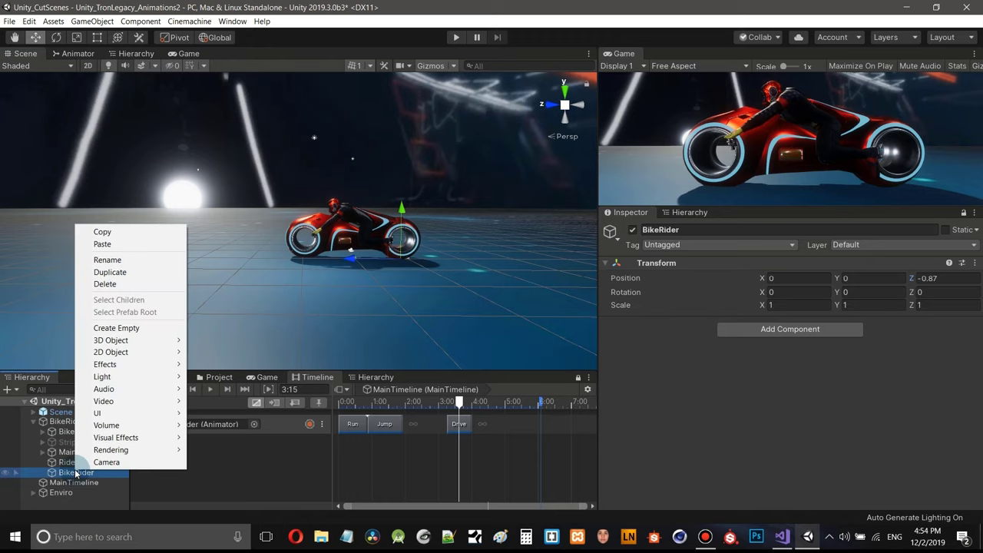
click(108, 259)
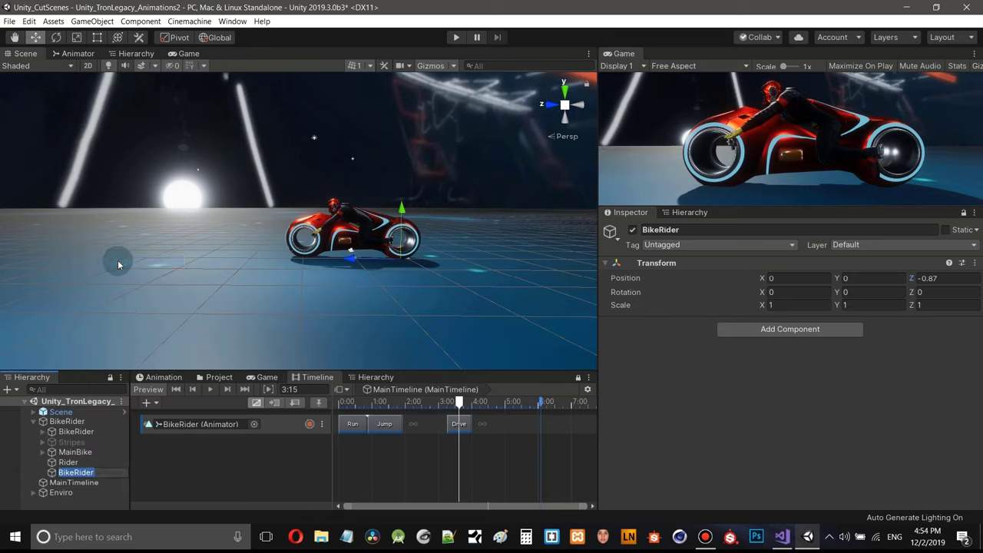
click(96, 473)
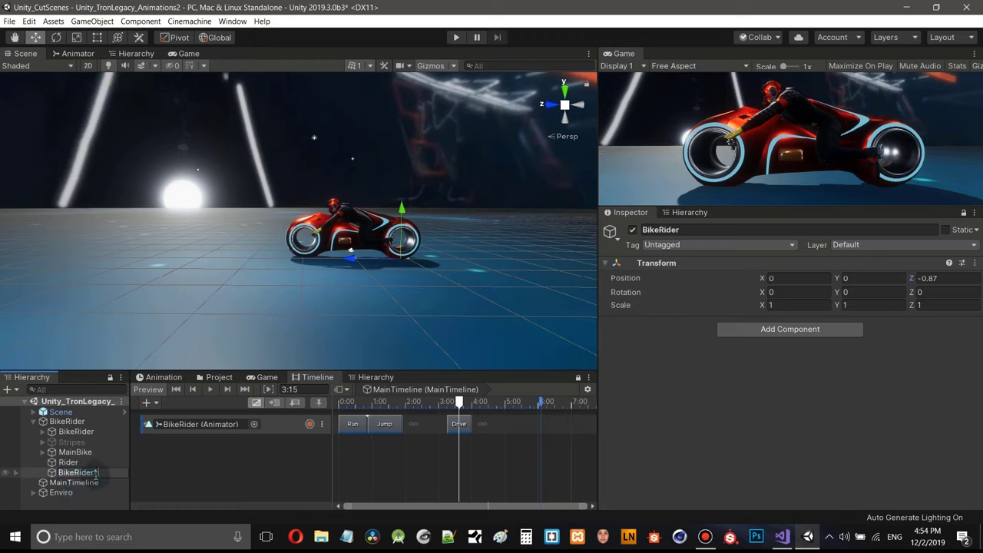
text(1)
key(Return)
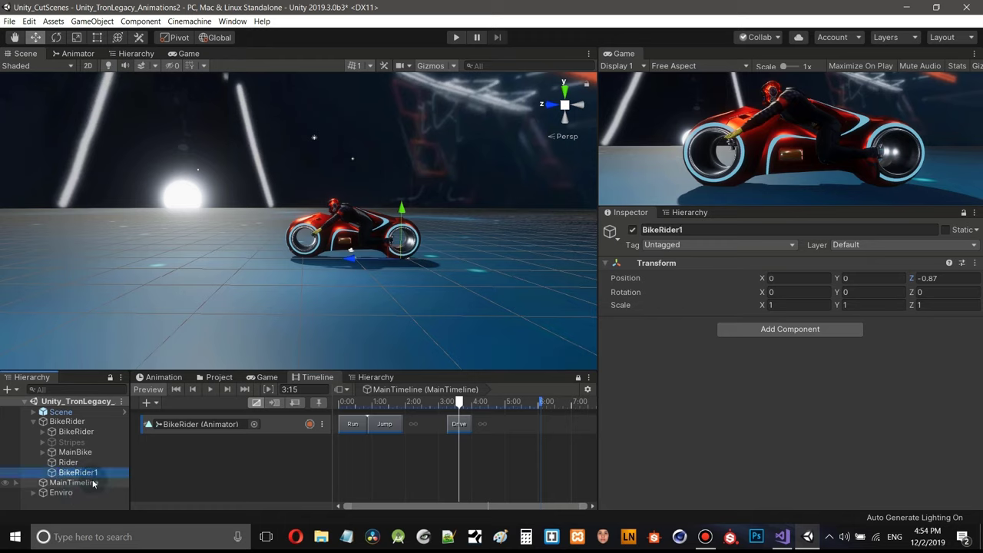
click(33, 422)
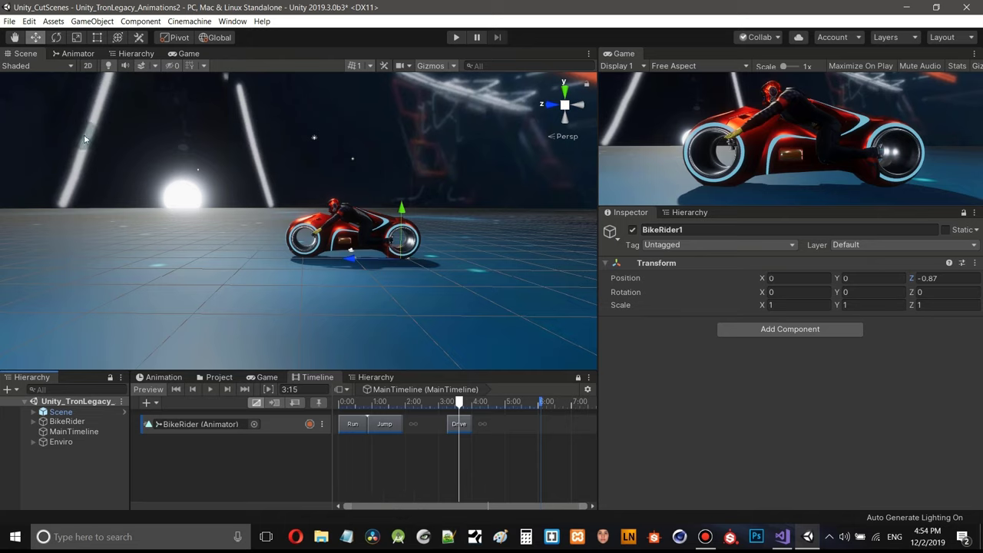
middle_drag(422, 285, 446, 283)
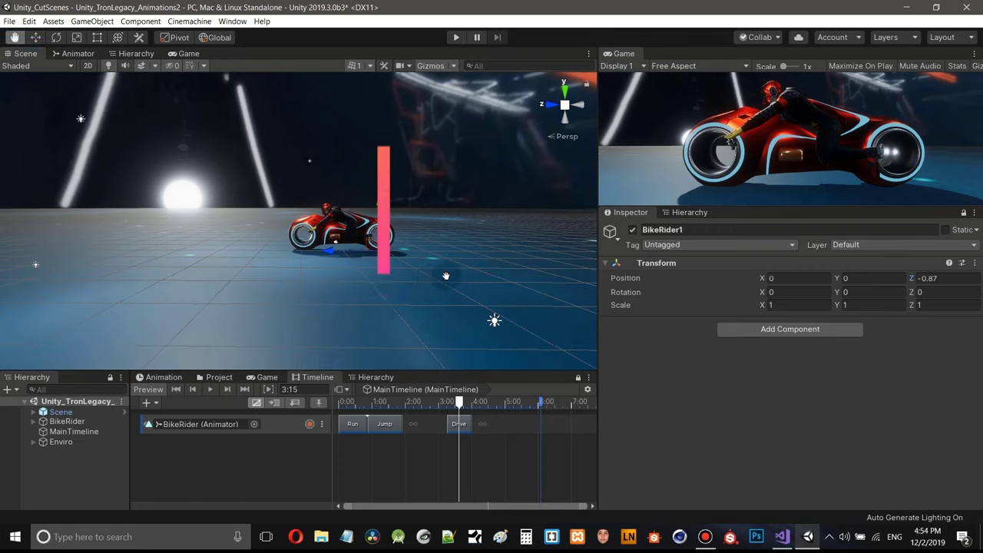
- Add a new Animation Track to MainTimeline and bind BikeRider to it
click(250, 462)
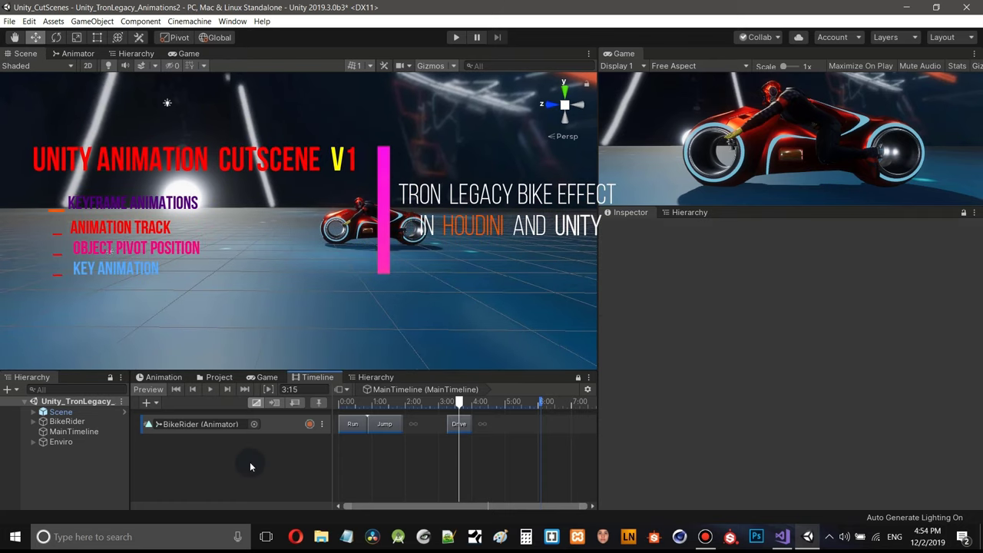
right_click(250, 461)
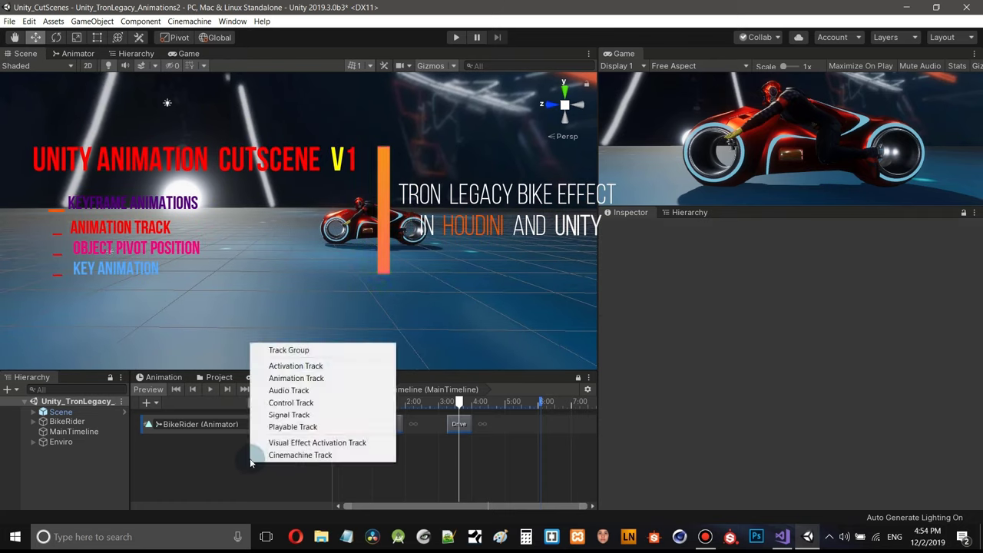
click(284, 378)
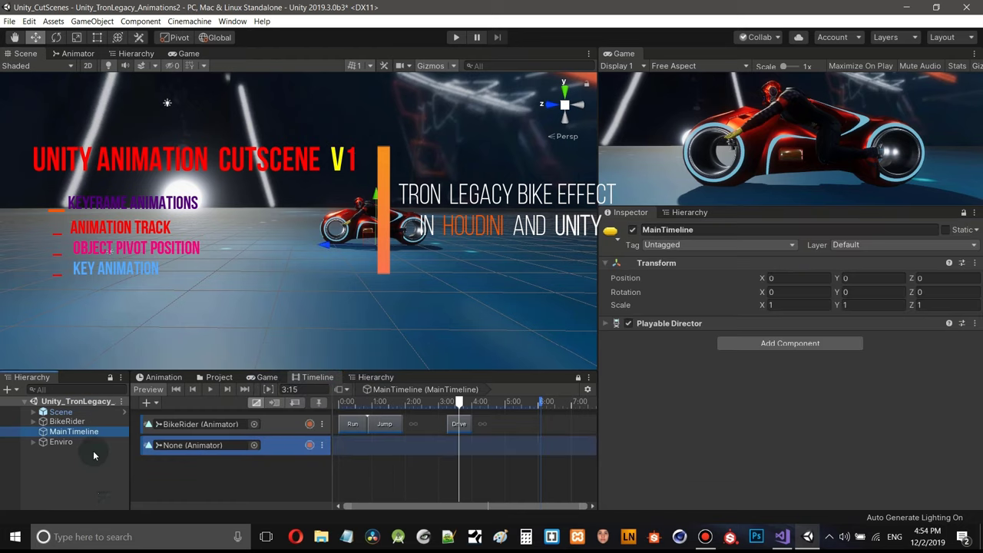
drag(67, 421, 192, 444)
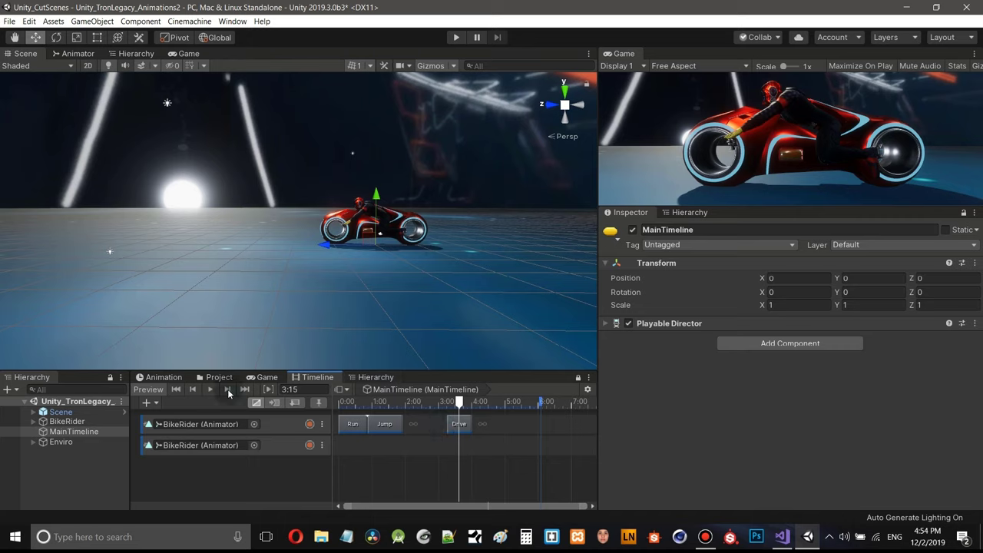
- Rewind the timeline to 0:00 and deactivate the MainBike under BikeRider
click(176, 389)
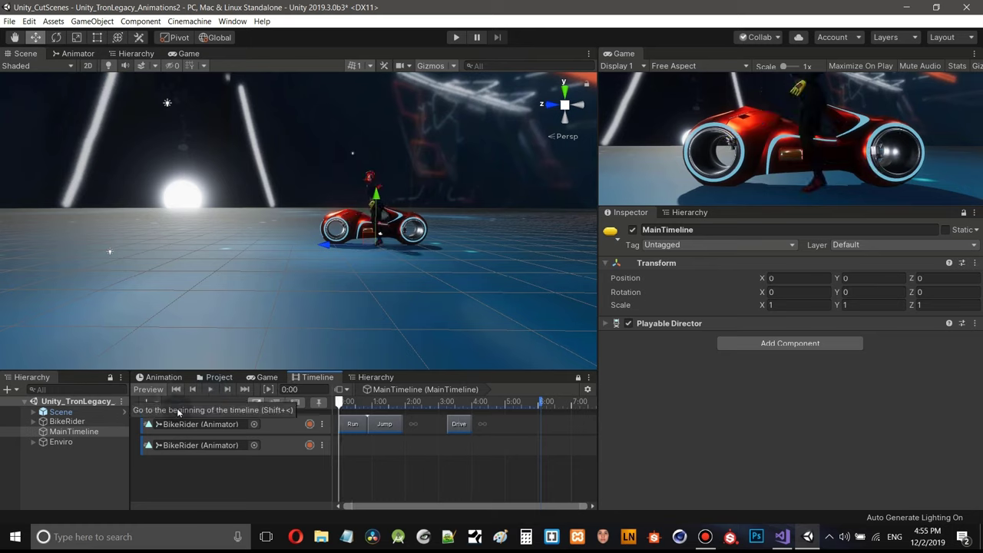
click(33, 422)
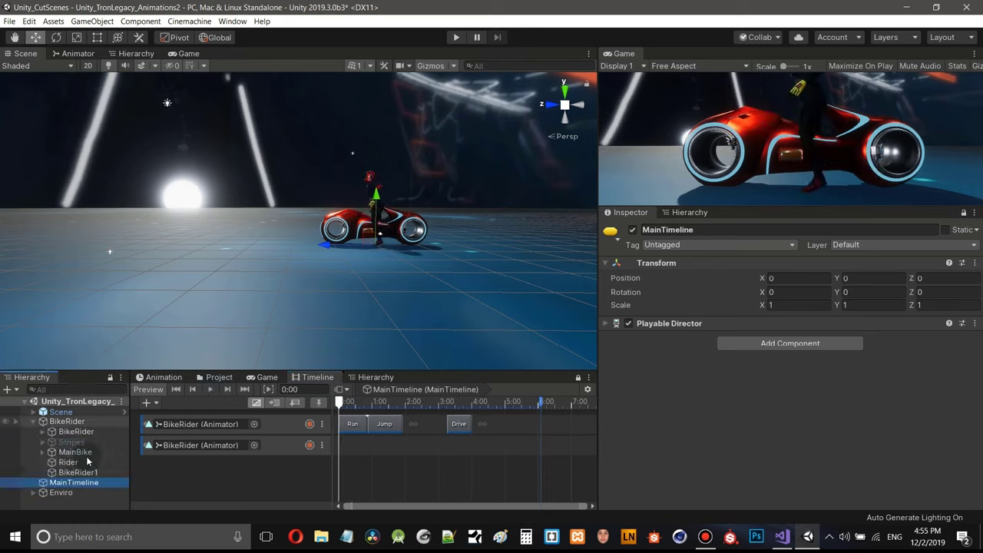
click(83, 481)
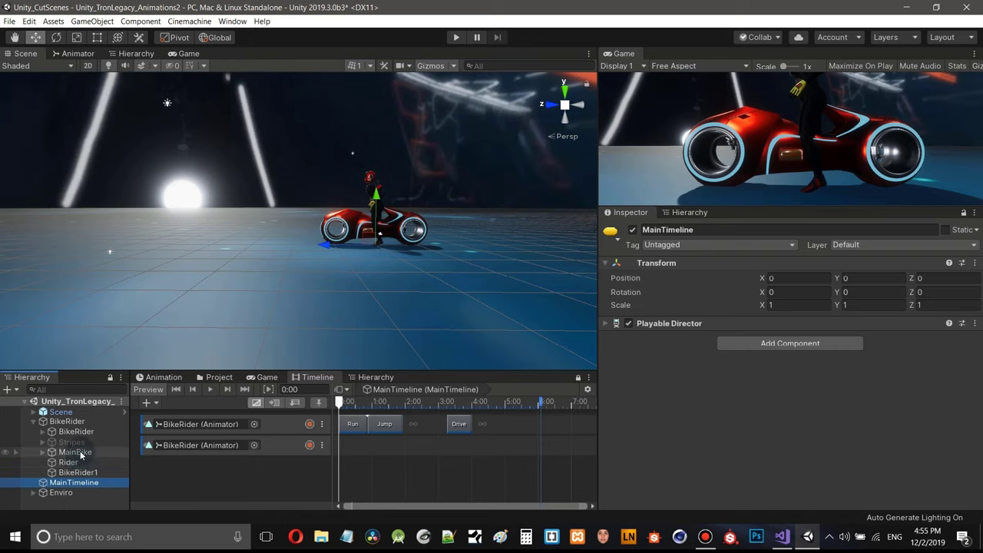
click(75, 452)
click(632, 230)
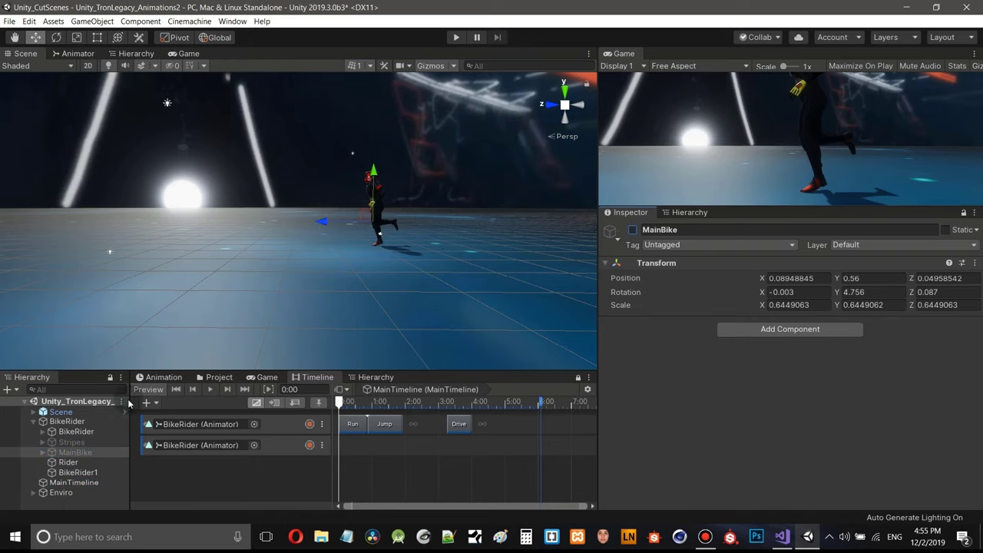
click(34, 422)
- Select the second animation track and align the Main Camera with the current scene view
click(278, 445)
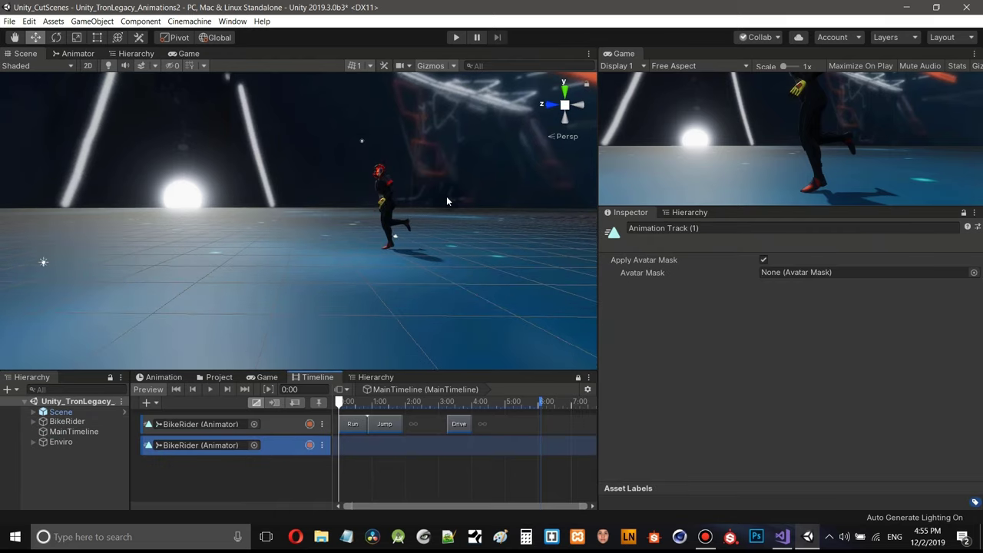
scroll(448, 207, up, 3)
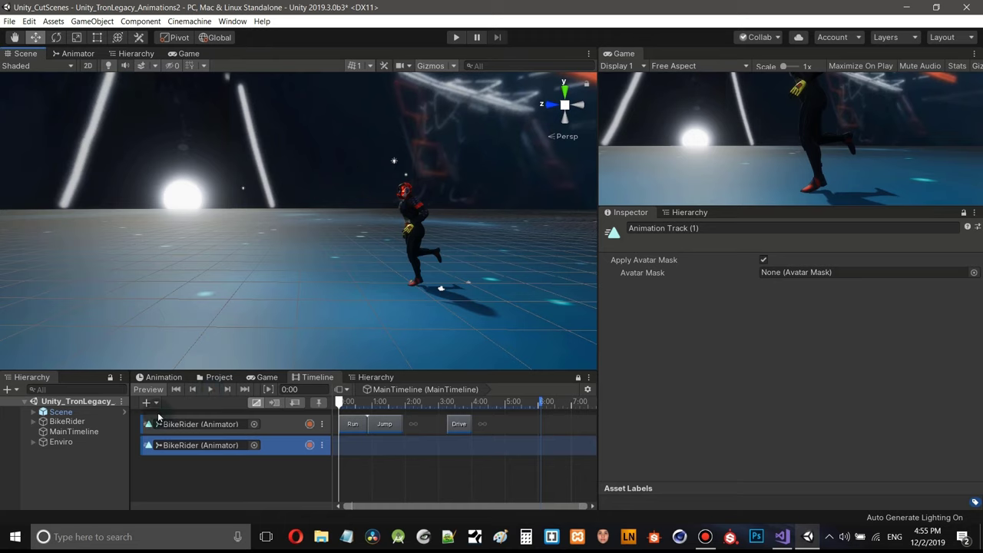
click(34, 412)
click(77, 423)
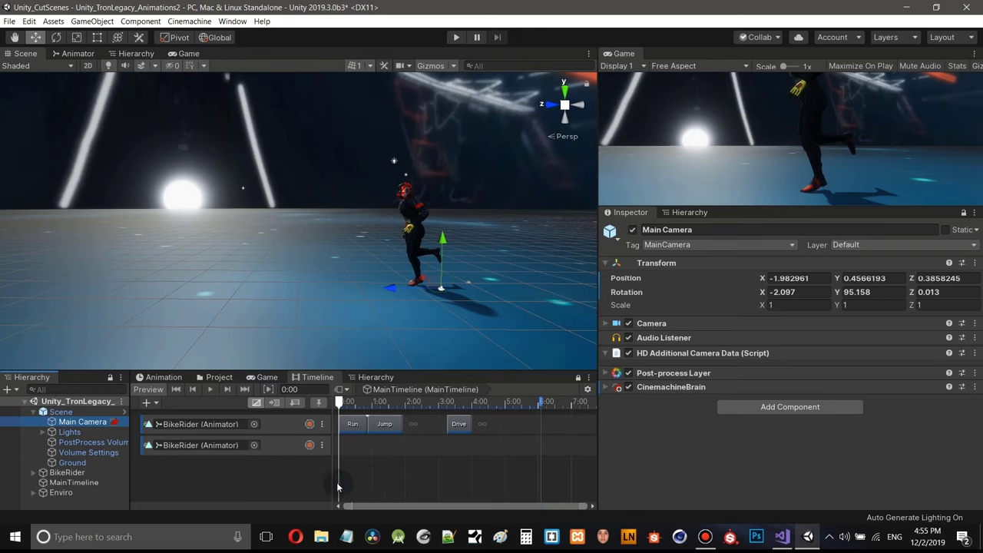
key(ctrl+shift+f)
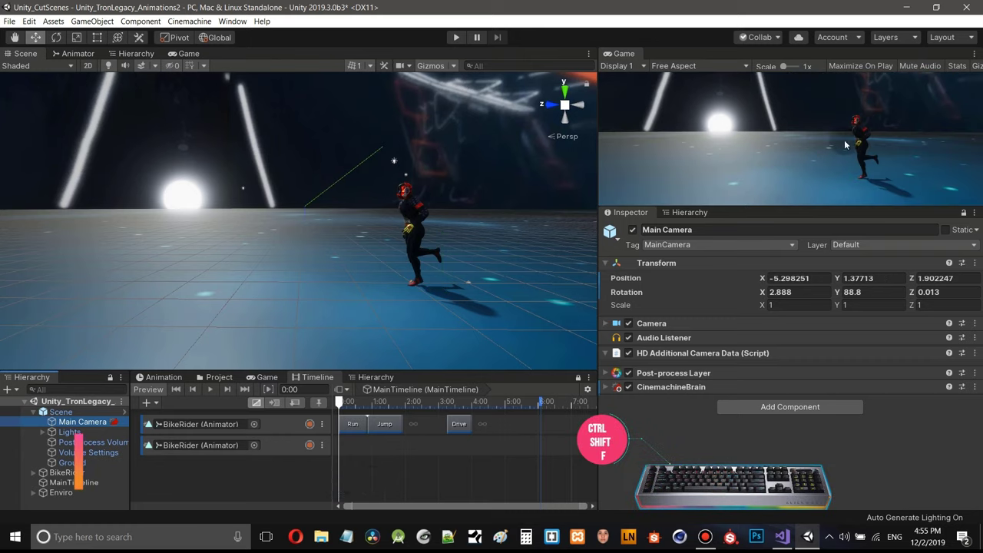
click(33, 411)
click(217, 489)
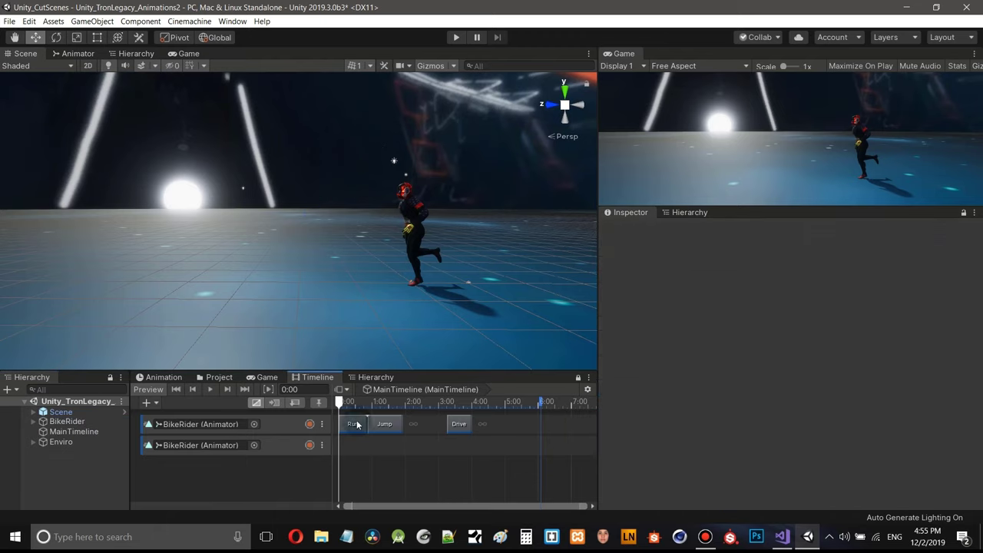
right_drag(456, 207, 459, 277)
- Start recording on Animation Track (1) and select the BikeRider object to keyframe
click(310, 454)
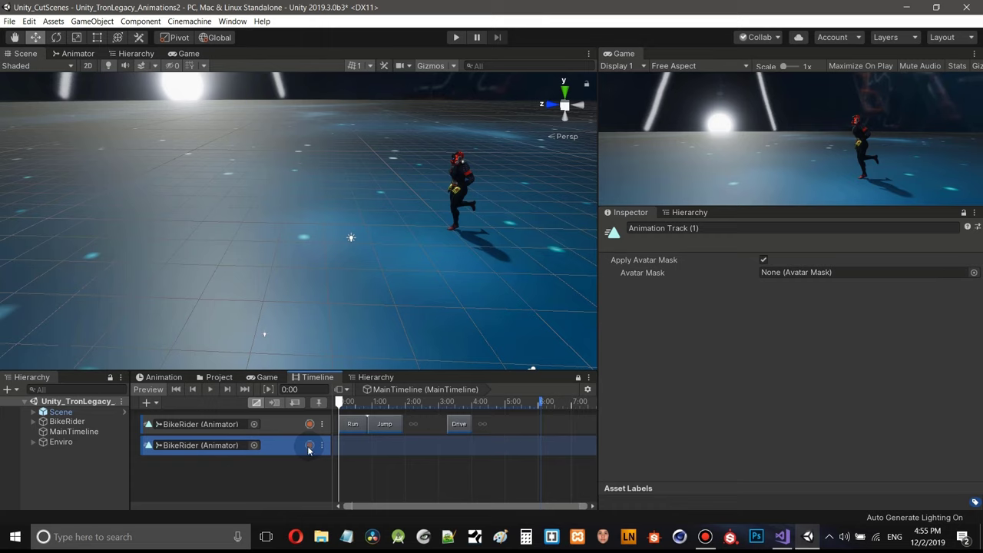
click(309, 446)
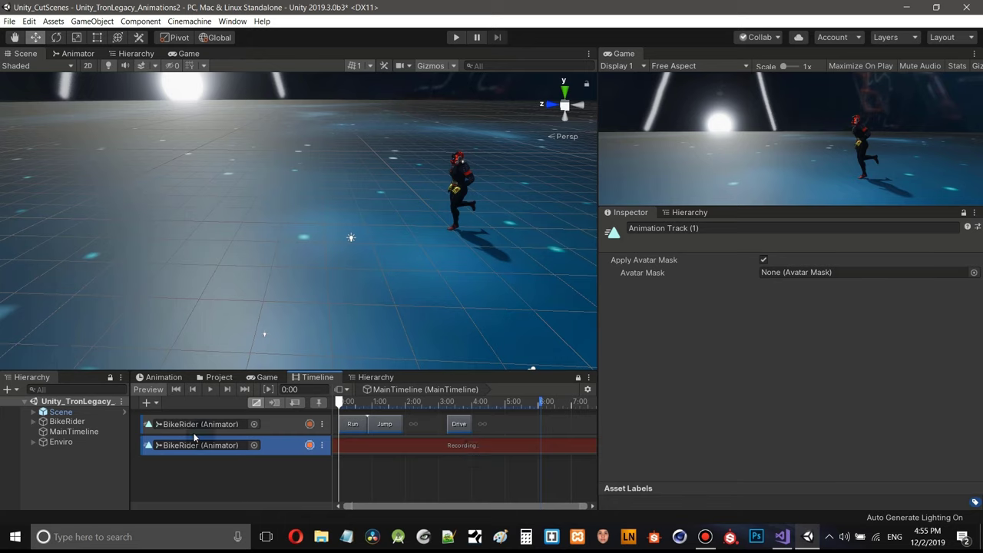
click(67, 421)
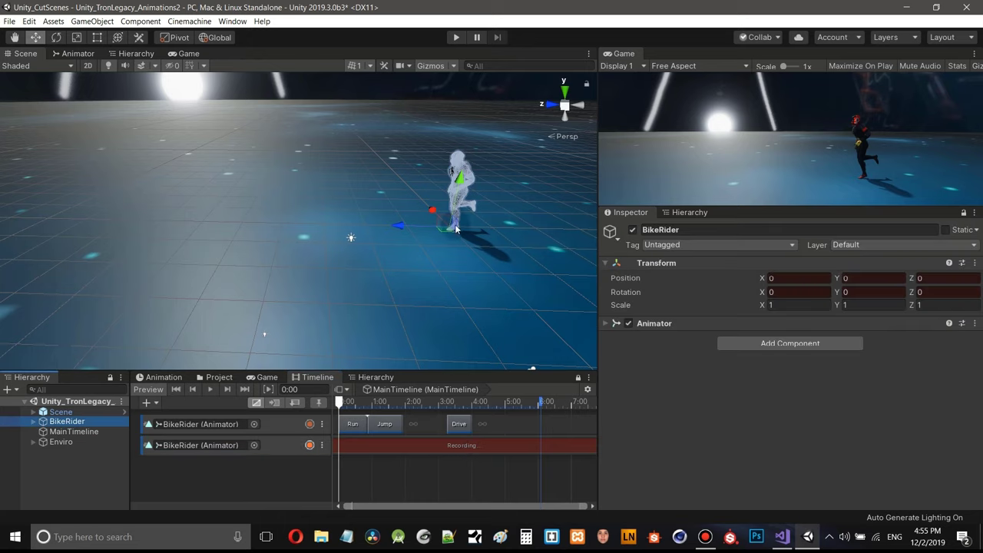
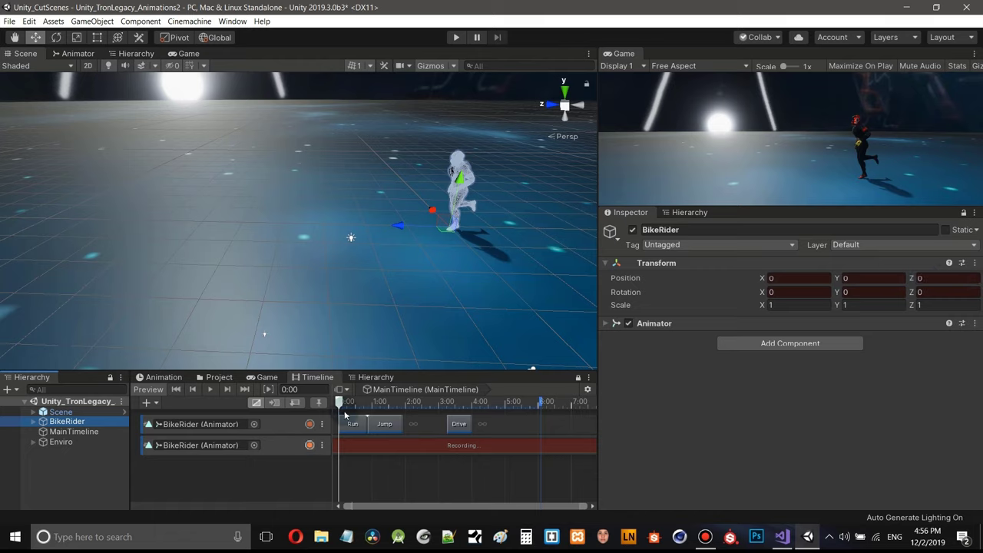
- Check the Timeline settings, keep BikeRider's Position Z at 0, and scrub to 0:04
click(588, 390)
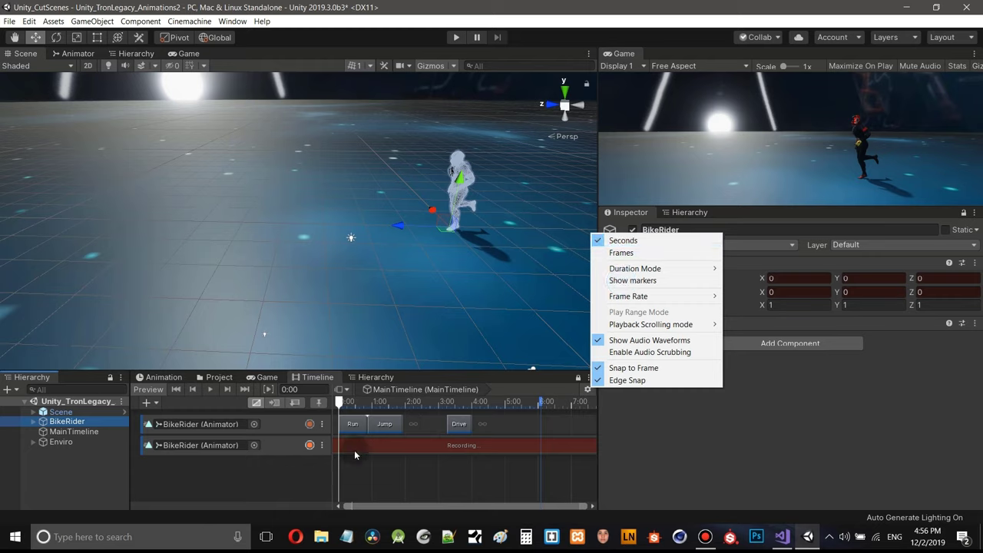
click(626, 491)
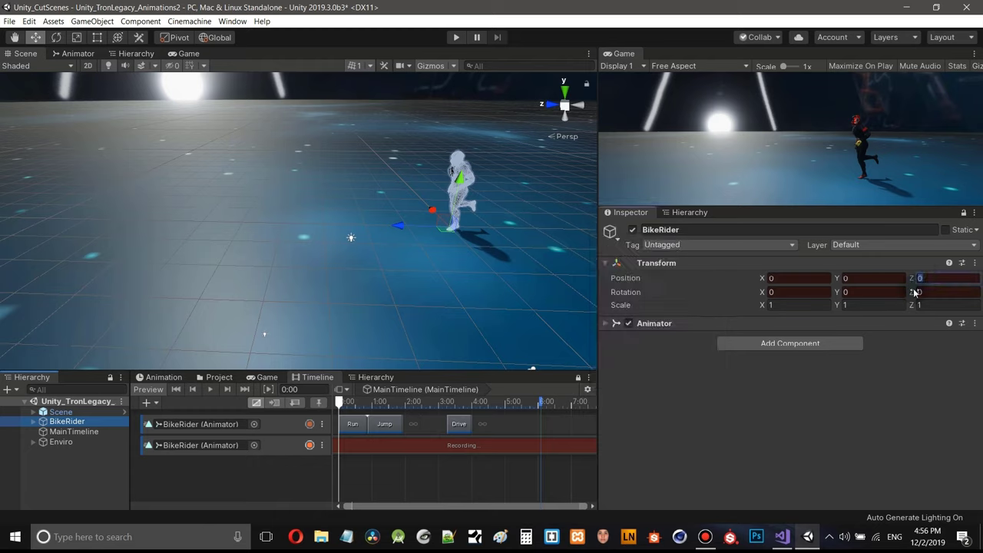
text(1)
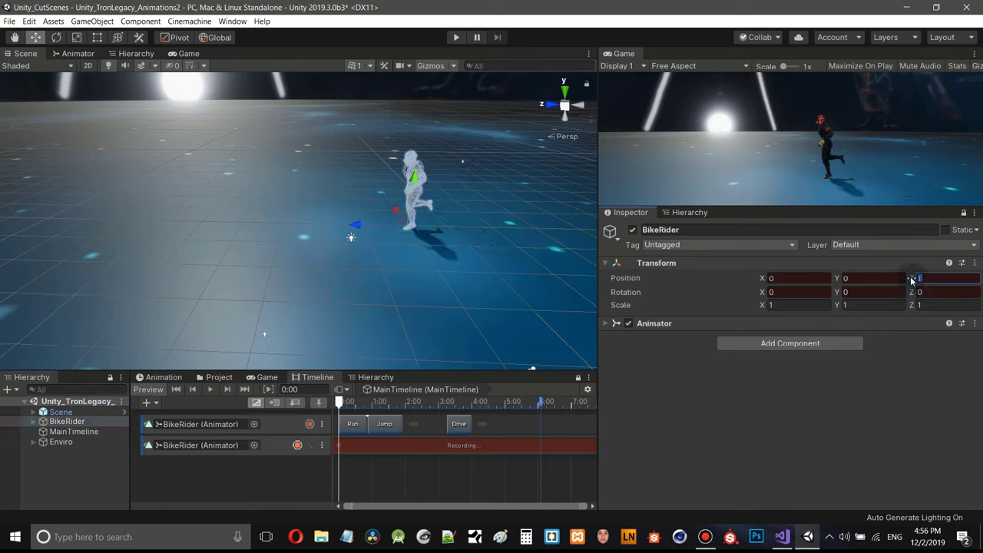
text(0)
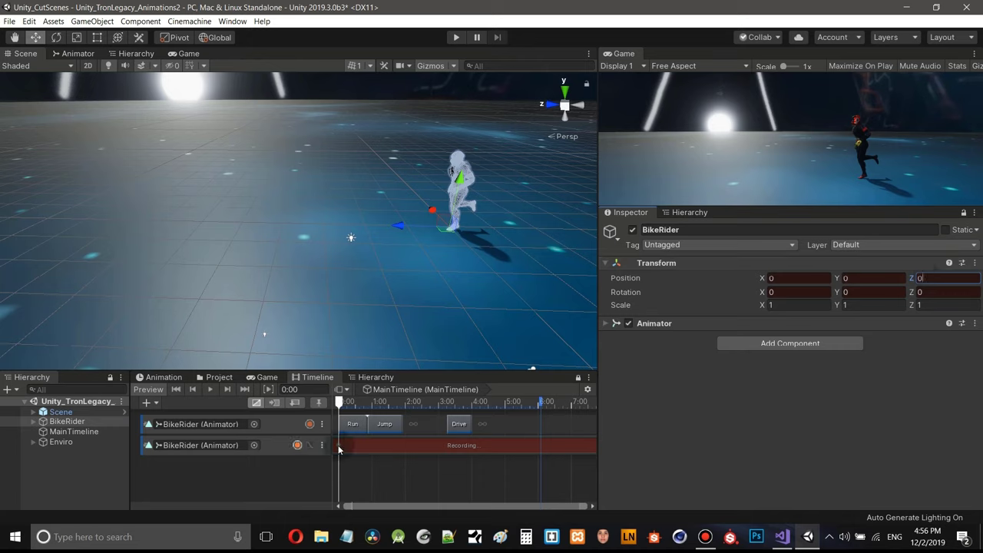
scroll(421, 297, down, 1)
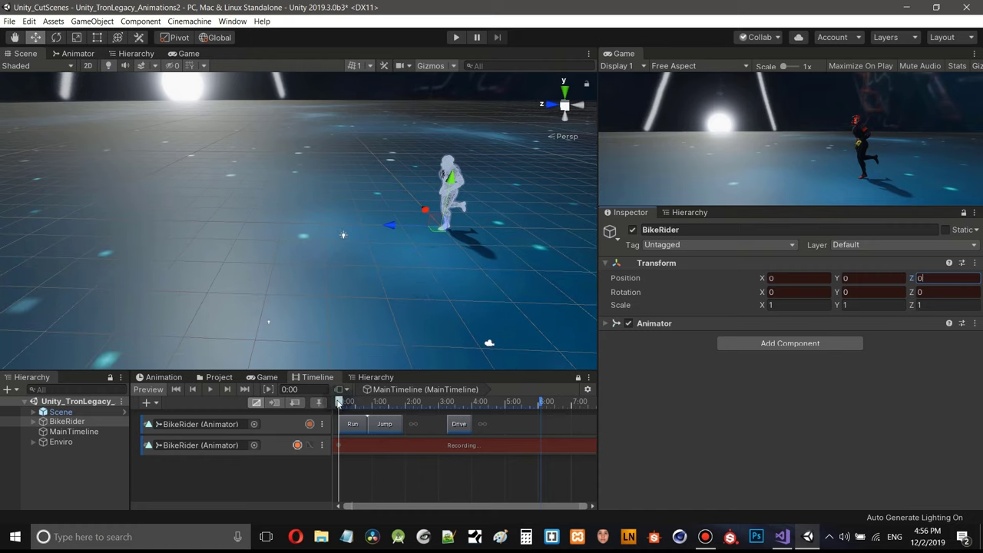
drag(339, 404, 347, 415)
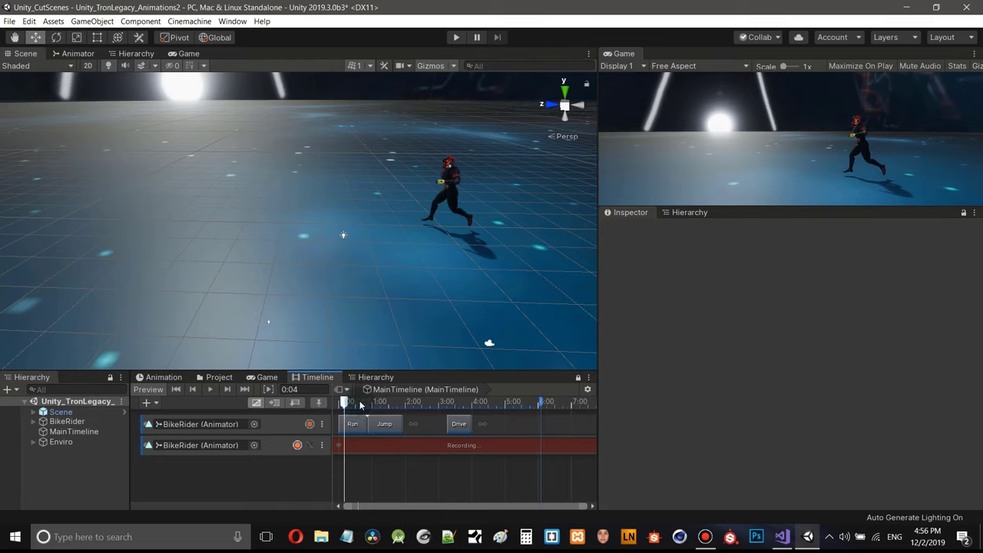
- Scrub the Timeline to 0:15 and select BikeRider in the Hierarchy to show its transform
drag(346, 404, 358, 405)
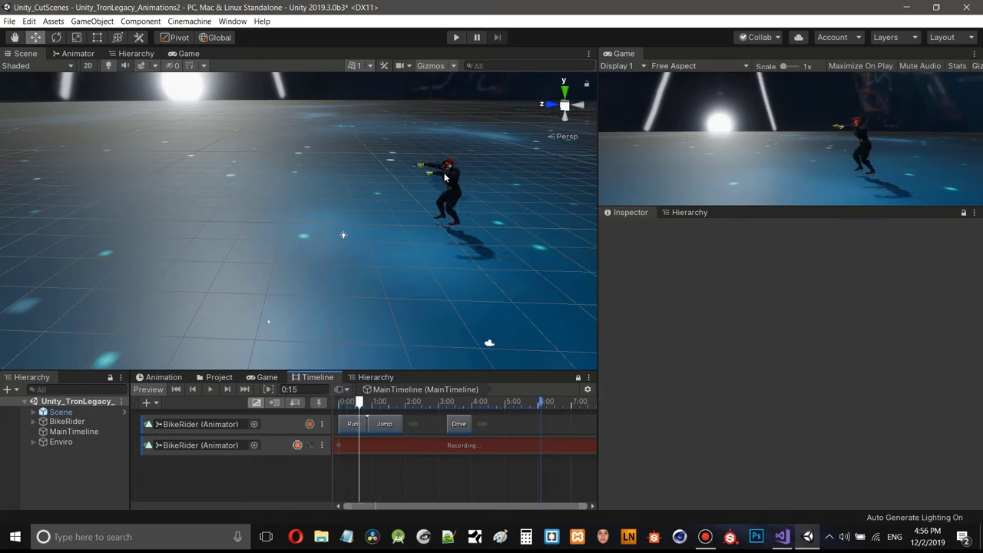
click(389, 202)
click(228, 203)
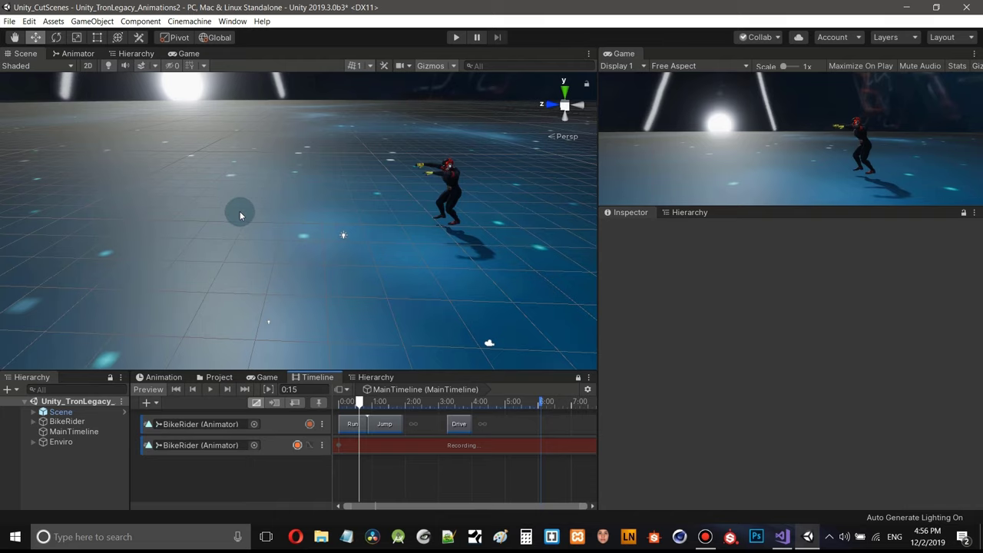
middle_drag(329, 246, 406, 242)
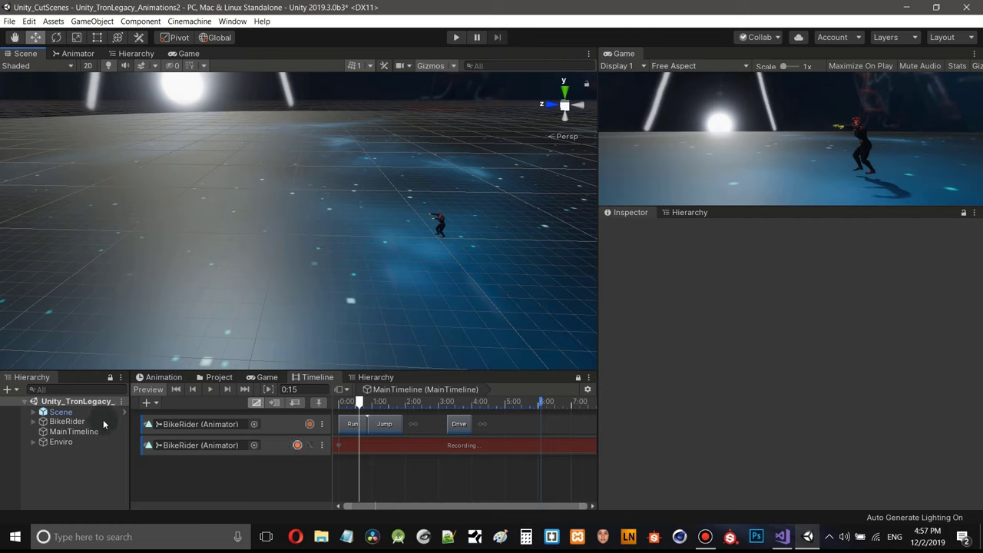
click(67, 423)
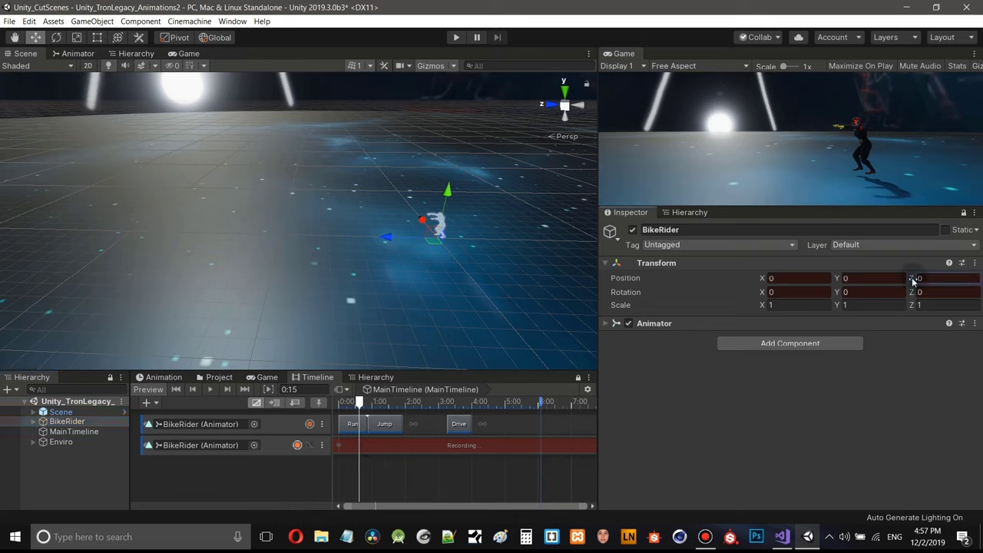
- Record BikeRider's Position Z as 6.91 at 0:15, then scrub the Timeline to 1:07
drag(913, 282, 95, 296)
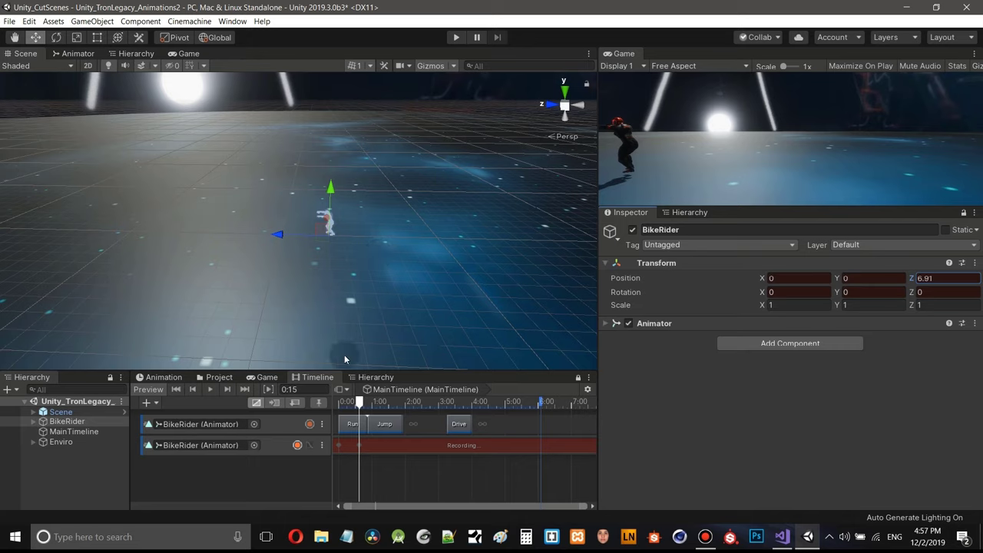
drag(358, 405, 379, 411)
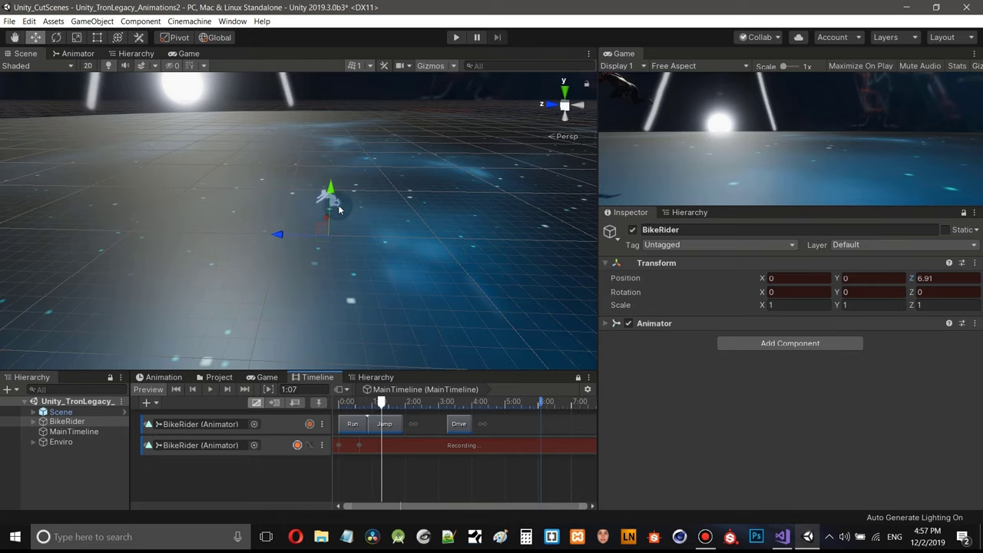
scroll(345, 199, up, 3)
scroll(345, 198, up, 3)
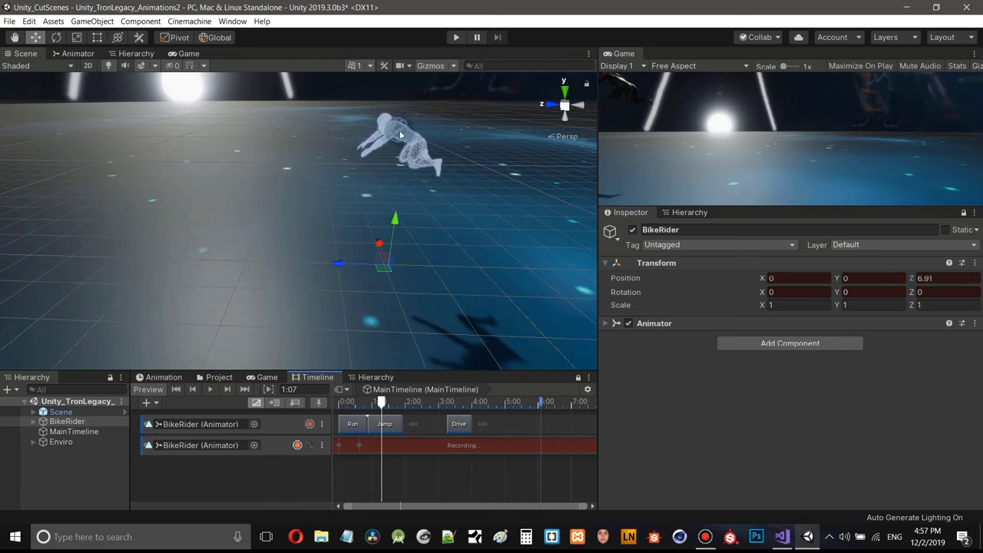
middle_drag(414, 145, 326, 160)
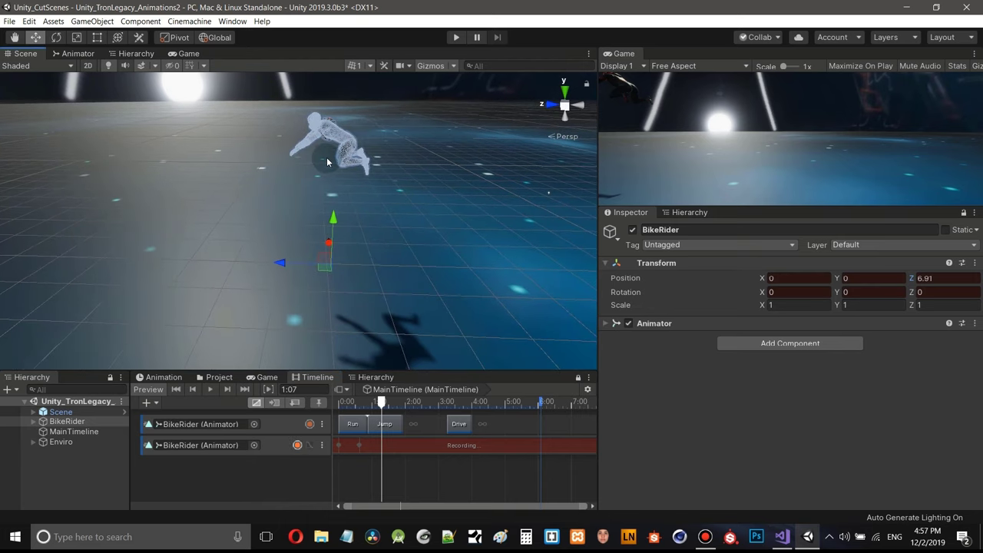
scroll(301, 195, down, 3)
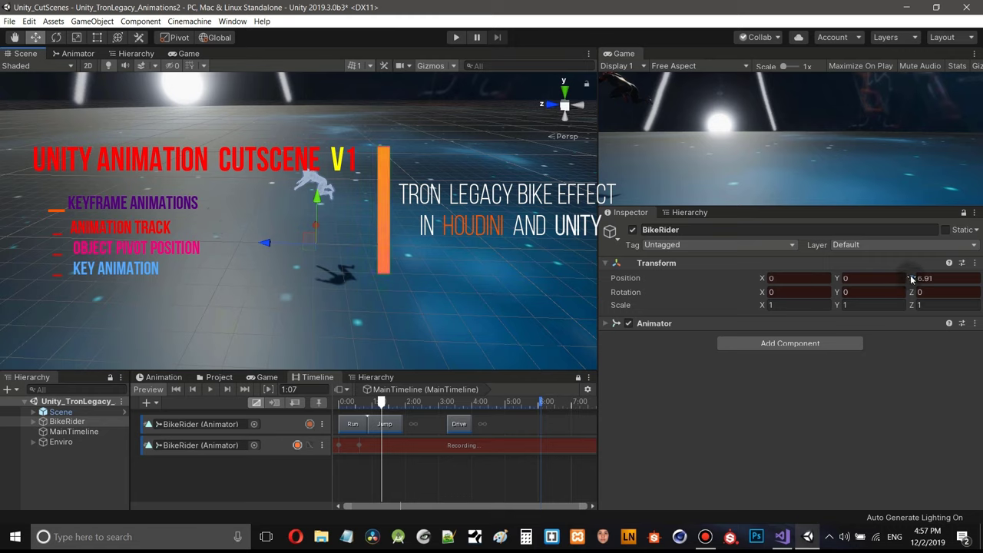
- Record Position Z 10.56 at 1:07 and frame the jumping rider in the Scene view
drag(920, 283, 17, 292)
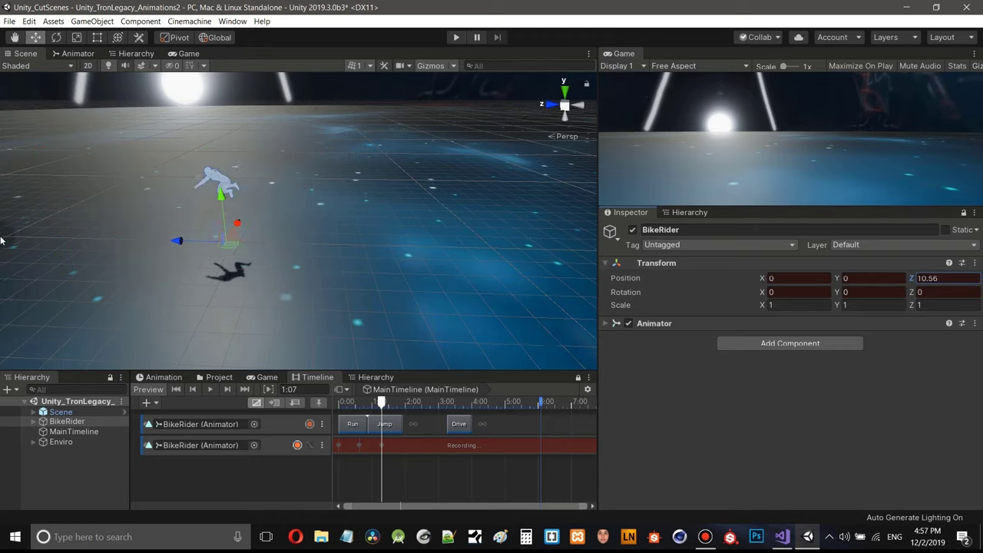
middle_drag(190, 211, 298, 200)
alt+drag(298, 200, 227, 146)
middle_drag(439, 191, 362, 193)
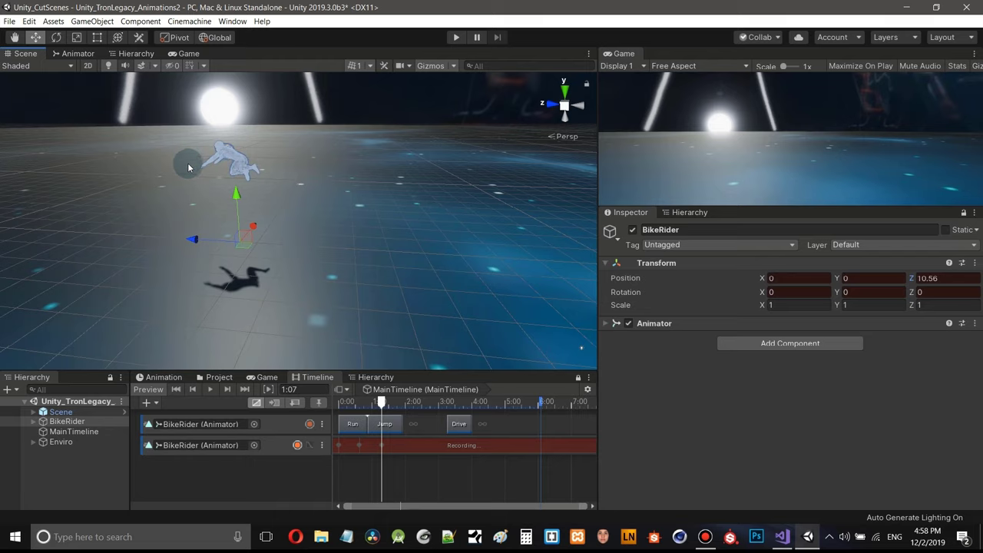
middle_drag(196, 163, 309, 150)
middle_drag(248, 208, 315, 194)
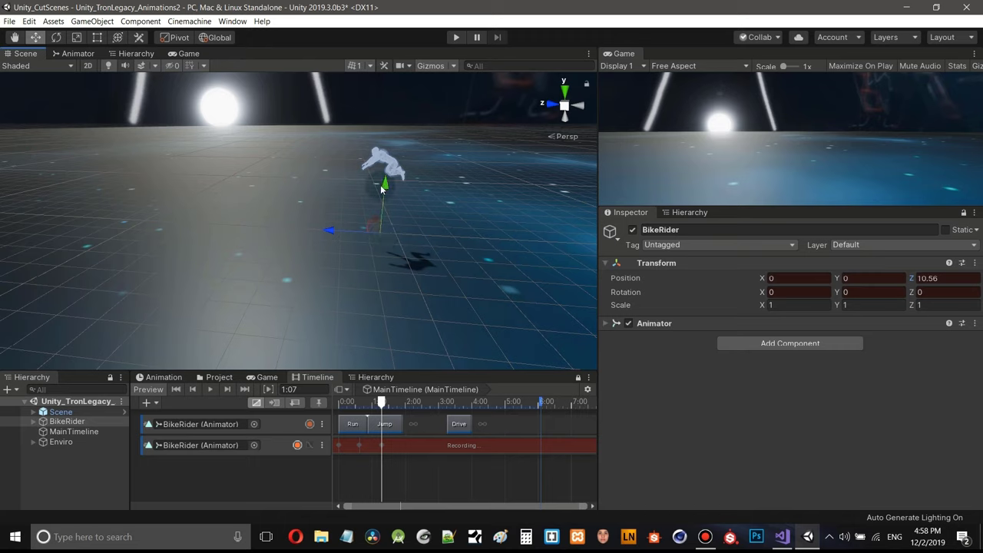
click(307, 201)
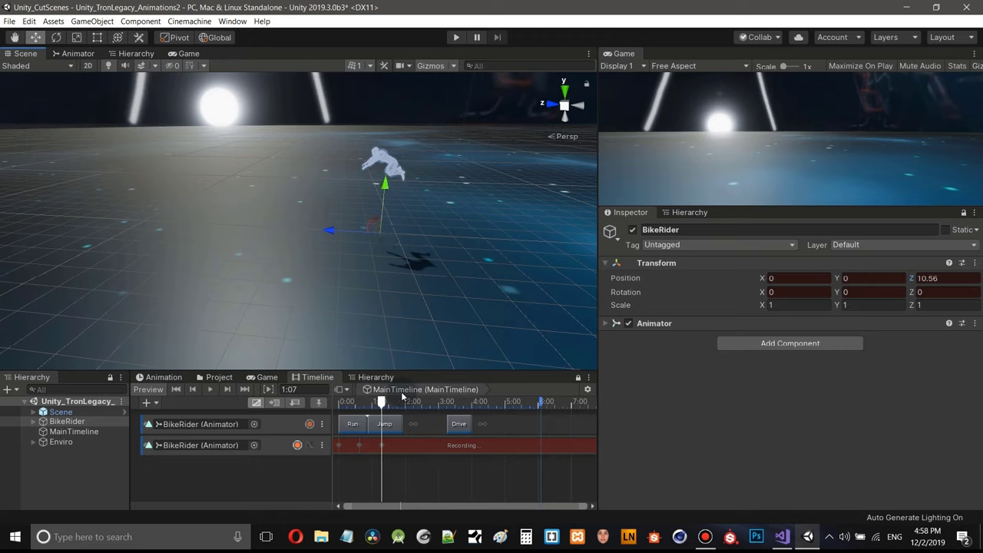
- Scrub to 2:00 and record a key setting BikeRider's Position Z to 16.97
drag(381, 402, 406, 405)
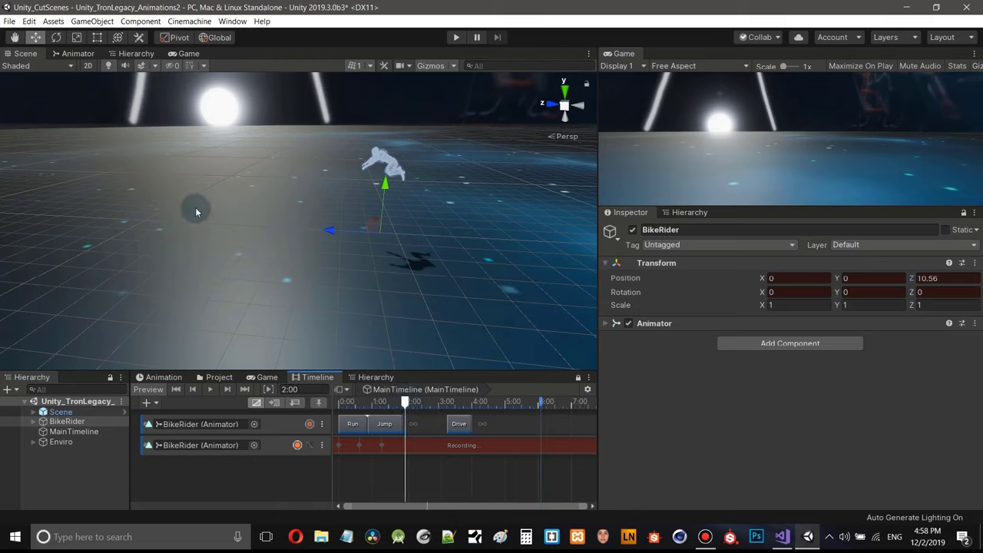
scroll(257, 207, down, 5)
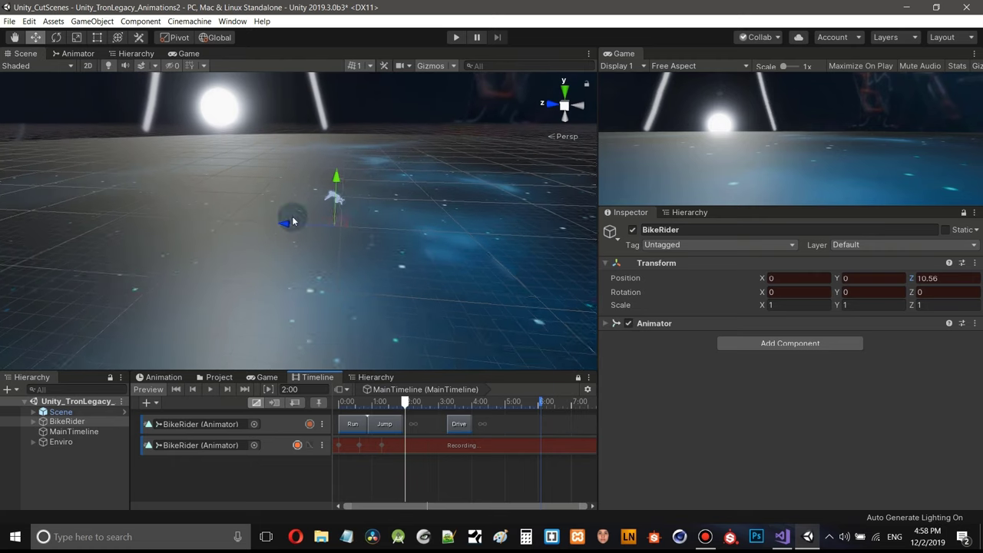
right_drag(292, 222, 437, 213)
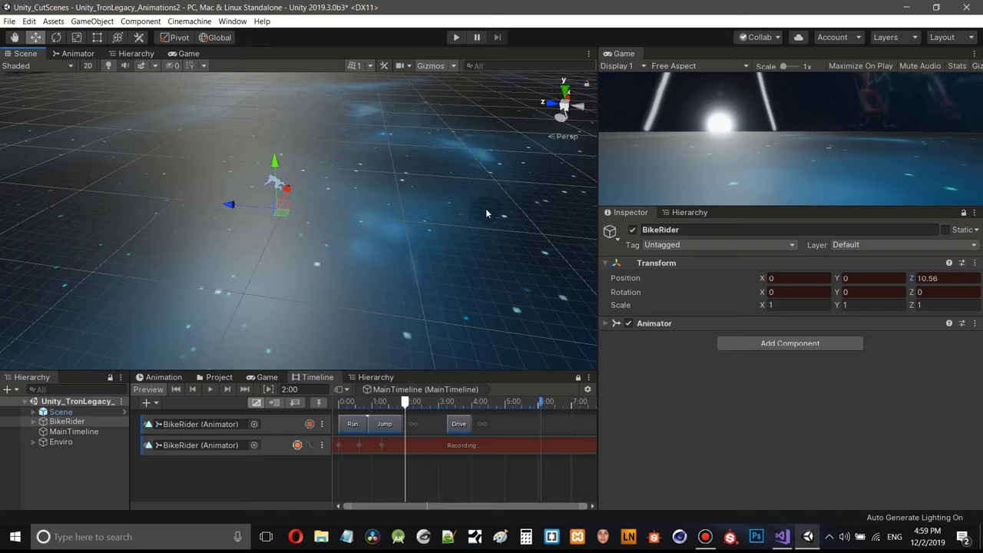
alt+drag(303, 202, 366, 205)
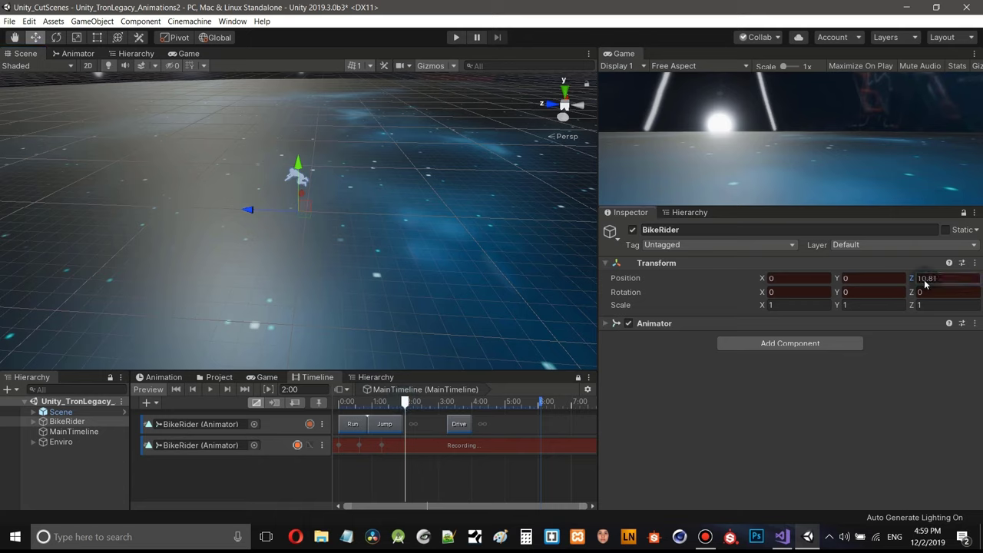
drag(925, 284, 967, 288)
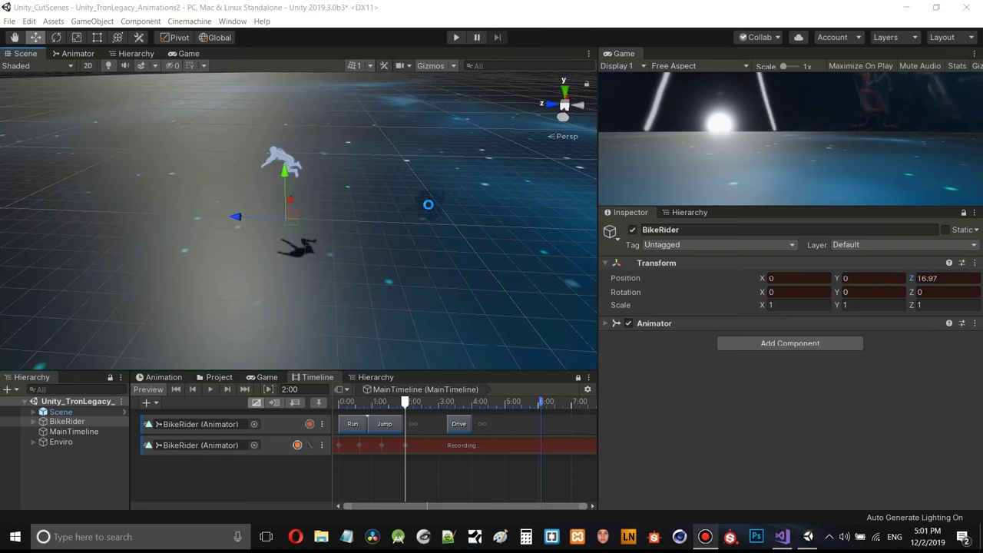
middle_drag(466, 285, 339, 208)
scroll(395, 222, down, 4)
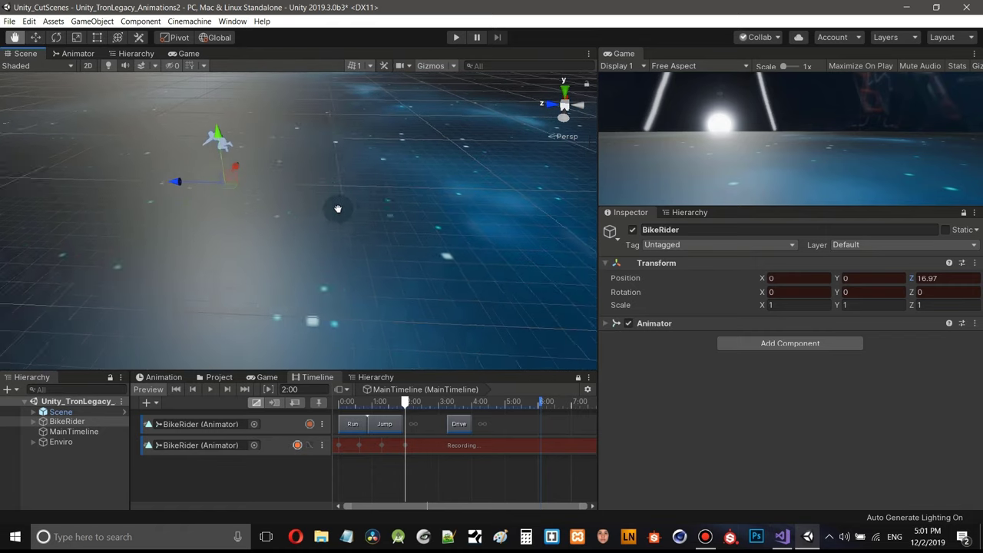
scroll(351, 217, up, 2)
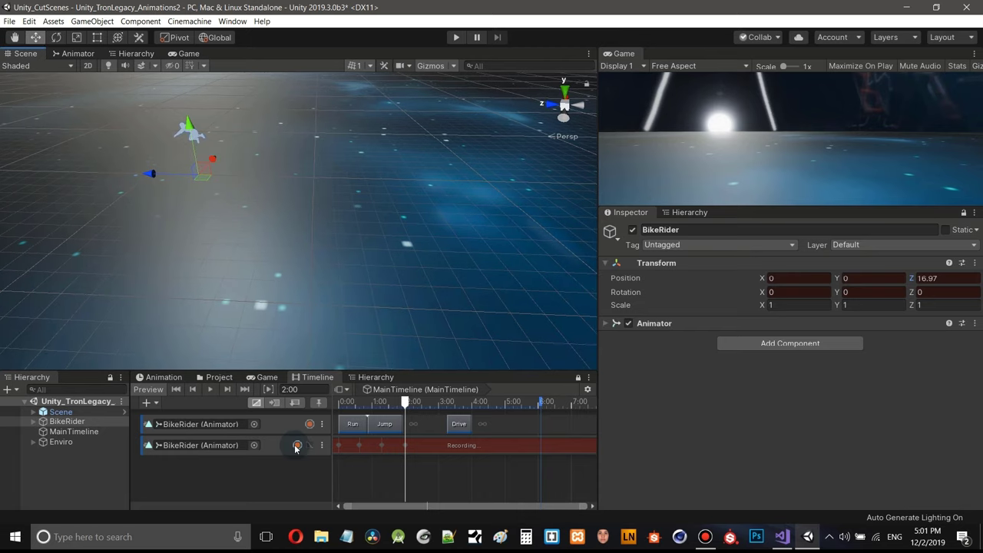
- Rewind the Timeline, deselect BikeRider, and briefly play back the recorded animation
click(176, 390)
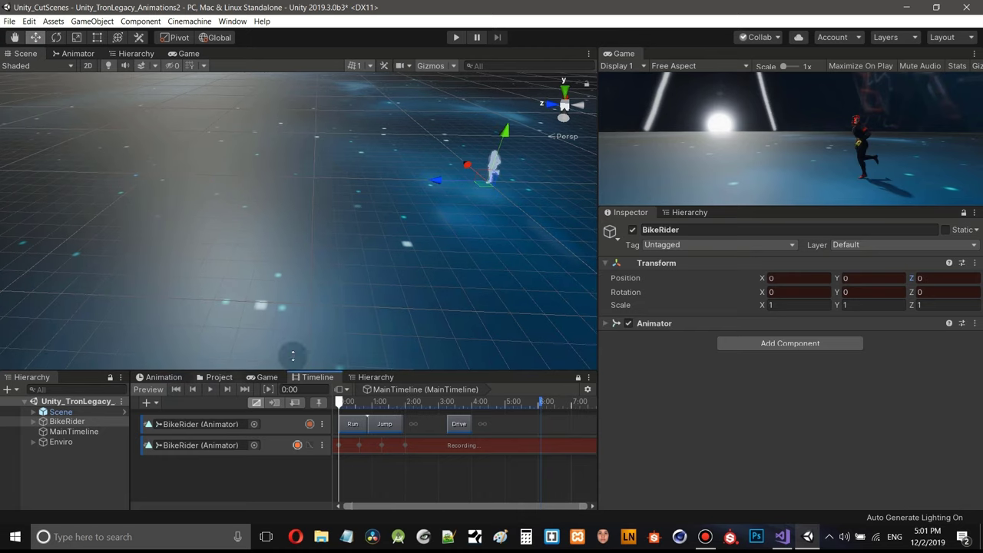
click(94, 471)
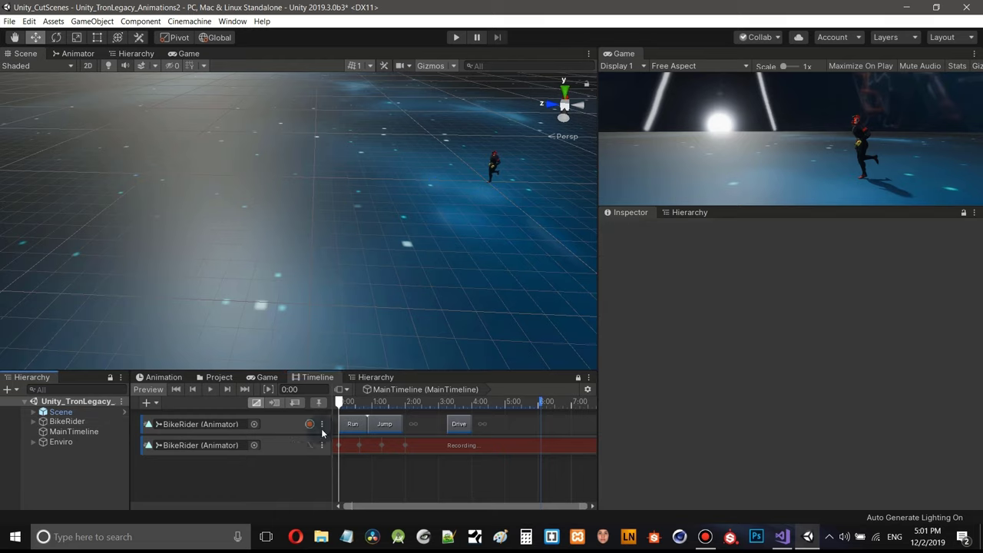
click(214, 388)
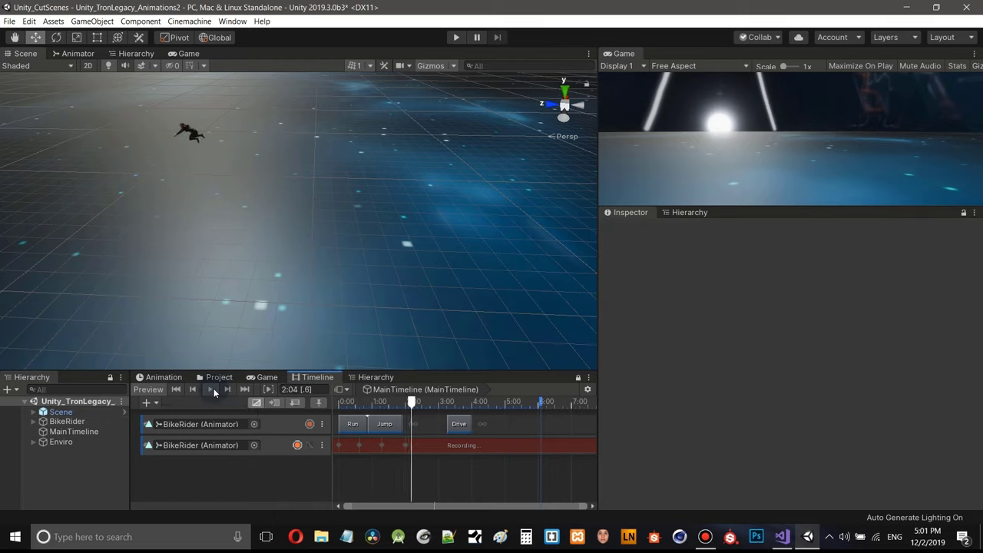
click(214, 389)
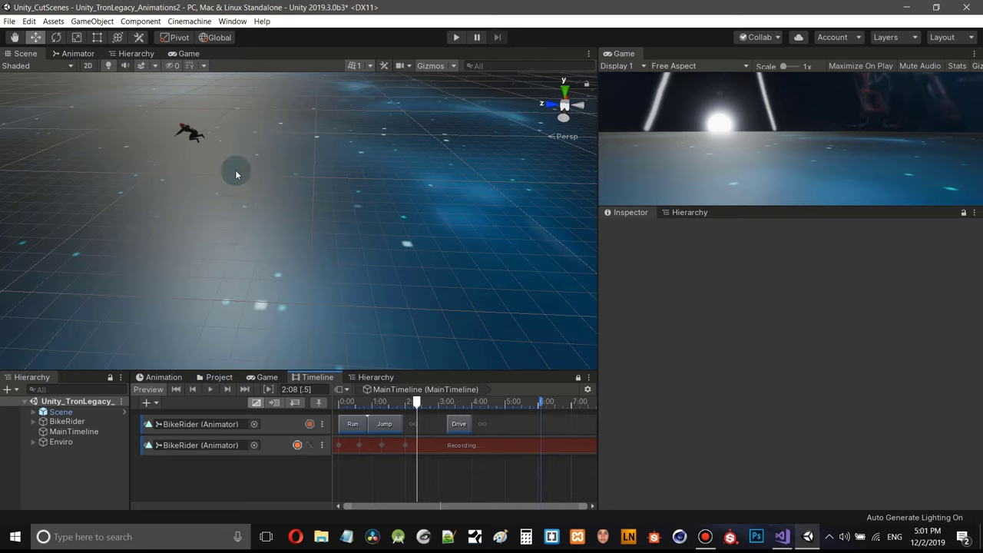
- Reframe the Scene view close on the leaping rider and scrub from 1:00 to 1:18
right_drag(265, 170, 284, 142)
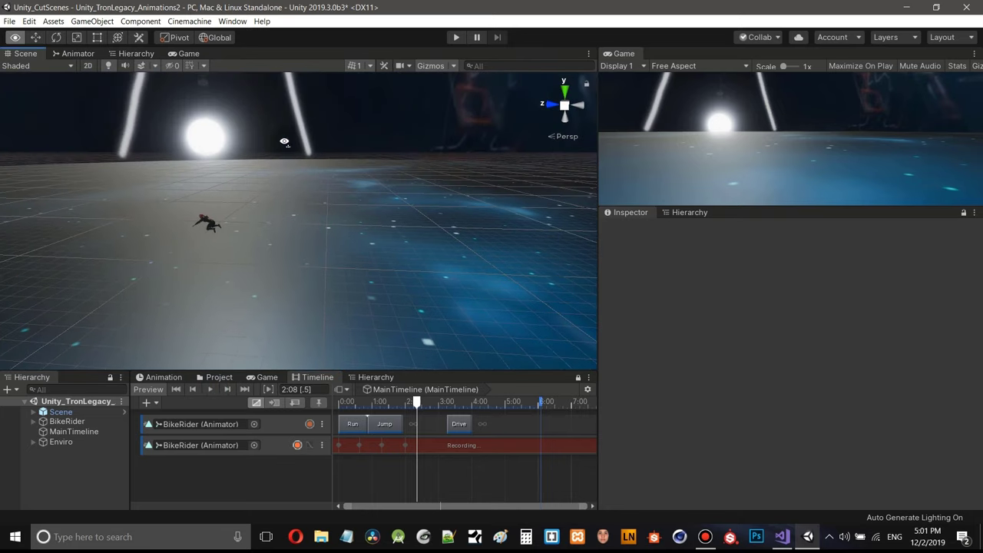
right_drag(275, 220, 265, 203)
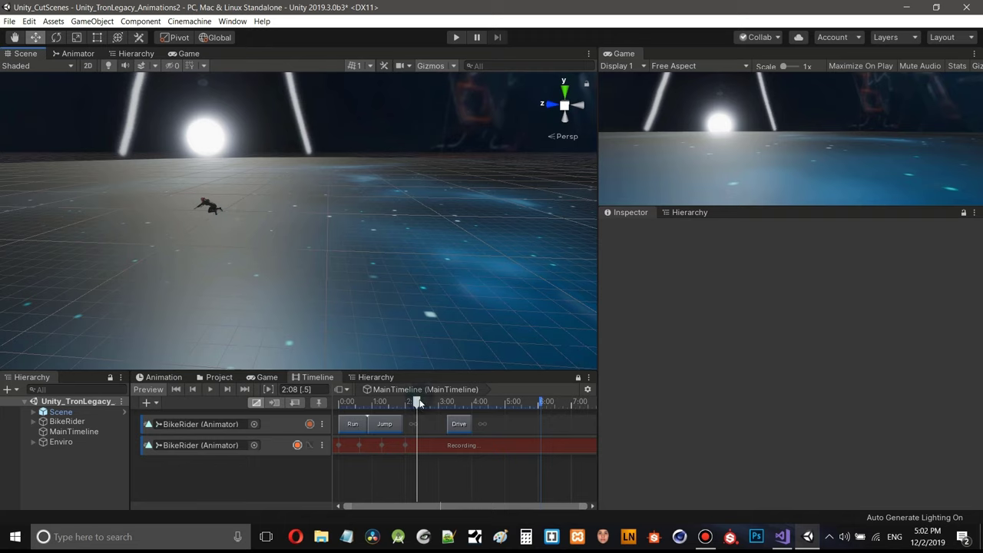
drag(416, 402, 372, 414)
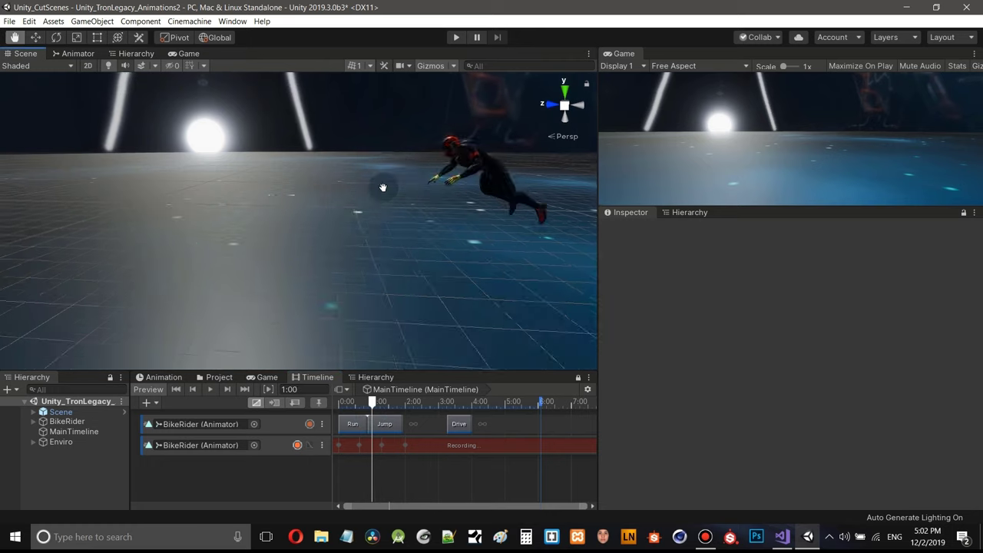
scroll(353, 177, up, 2)
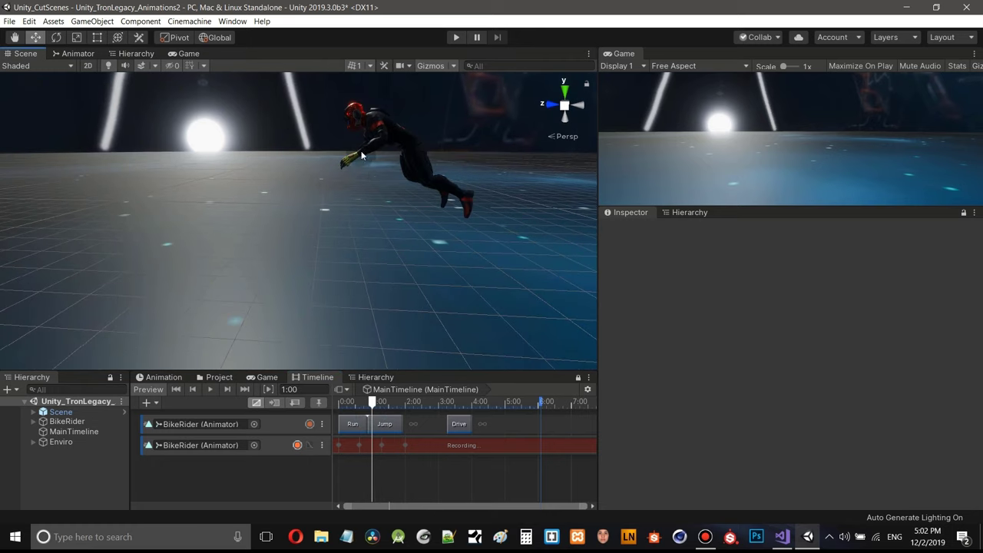
click(218, 149)
drag(373, 405, 396, 405)
- End recording on the second BikeRider track, then flip between the Animation and Timeline views
click(365, 226)
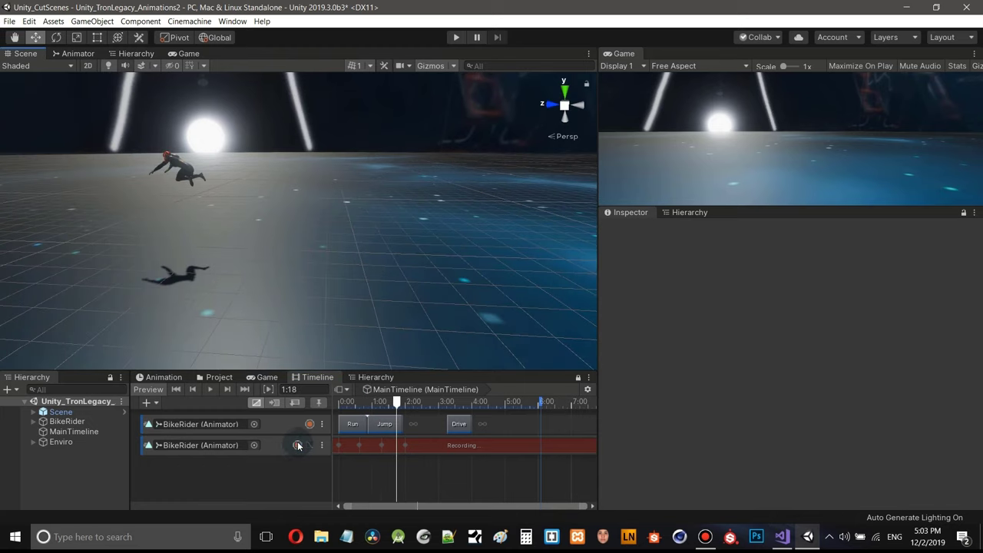
middle_drag(303, 211, 374, 218)
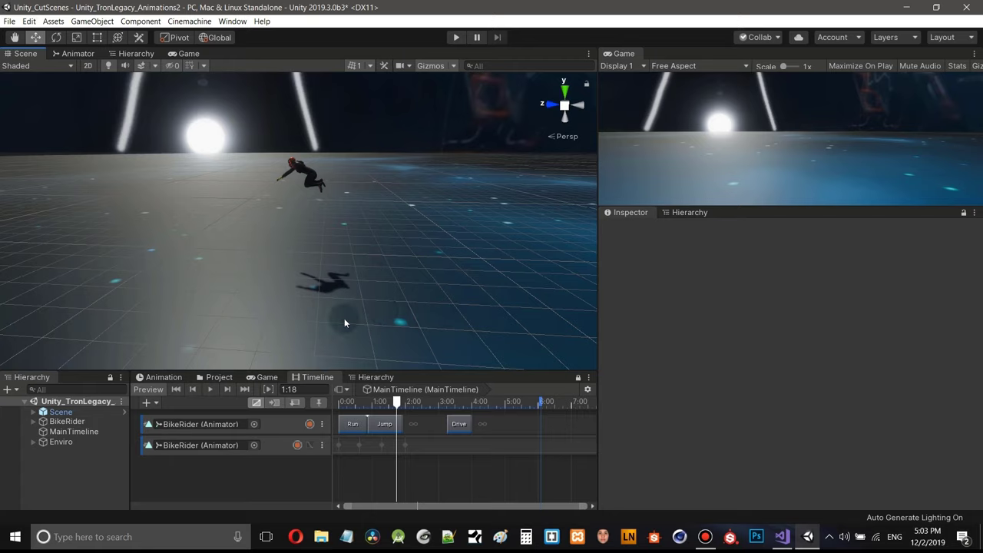
click(161, 377)
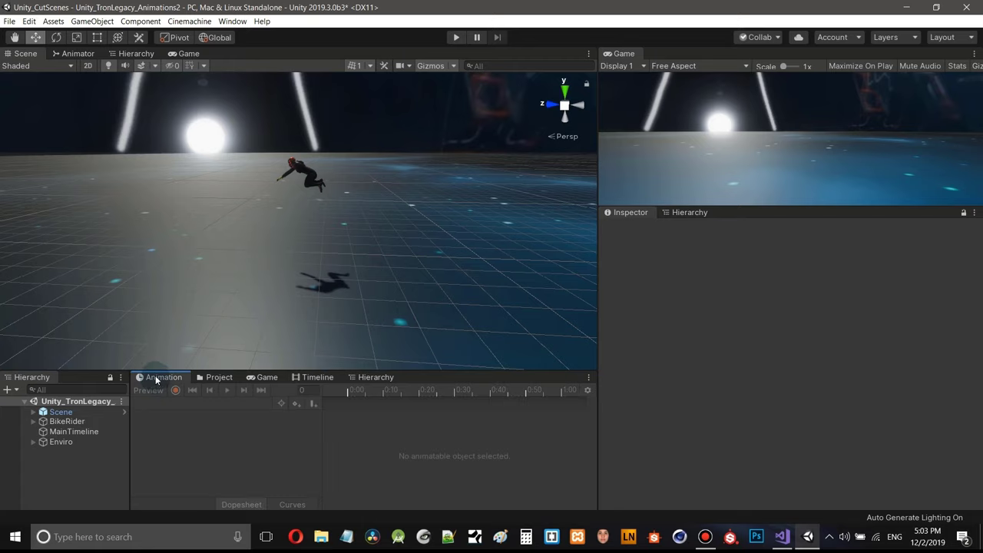
click(315, 378)
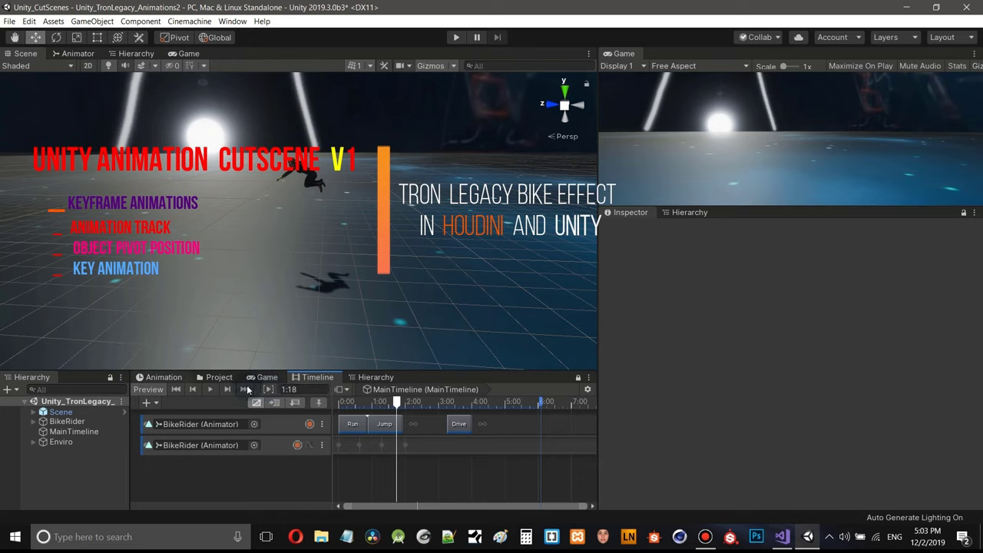
click(163, 378)
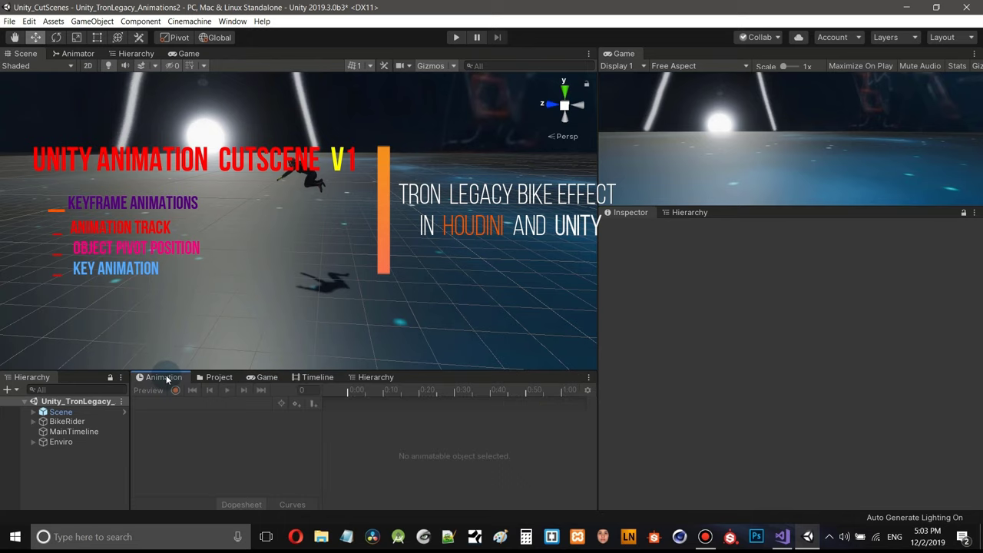
click(317, 377)
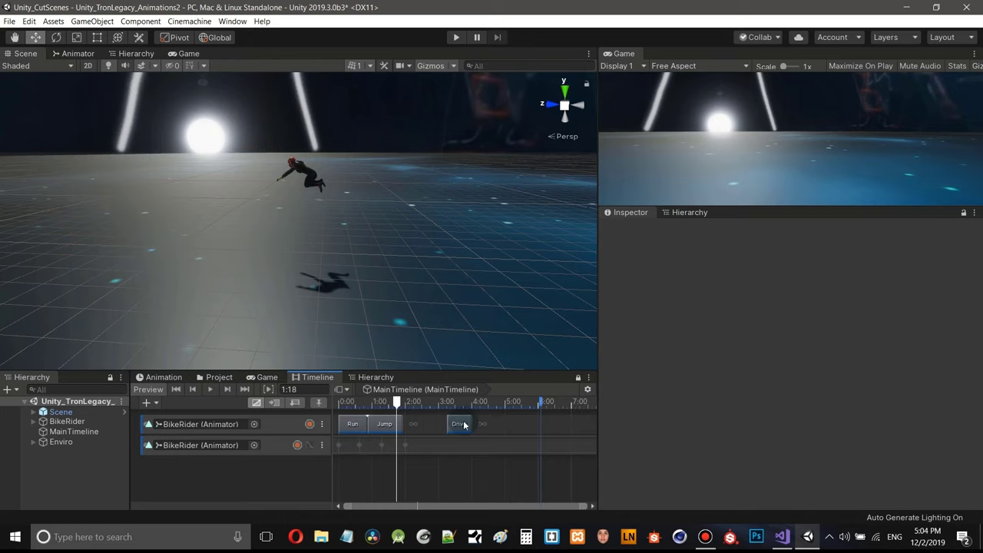
right_click(432, 445)
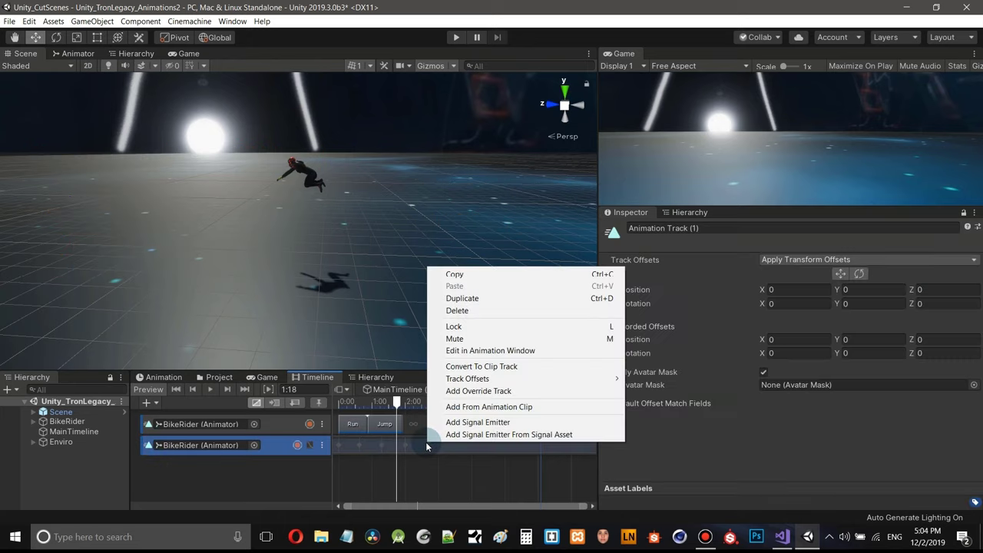
click(470, 367)
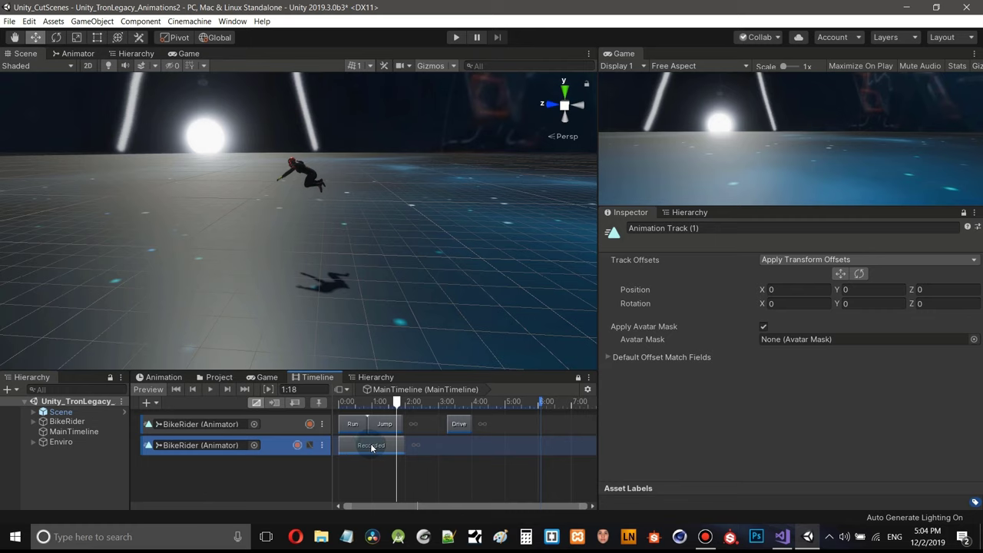
drag(371, 447, 332, 447)
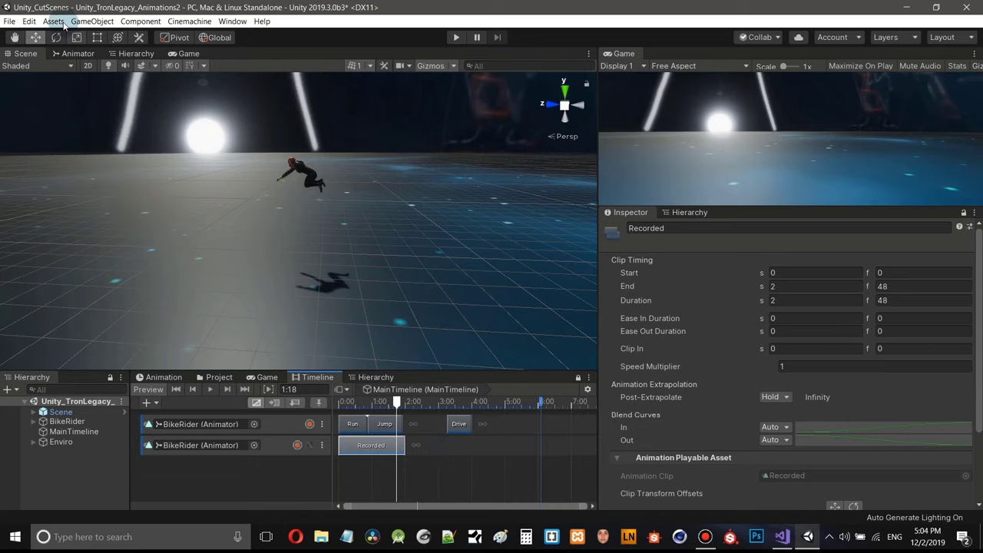
click(31, 22)
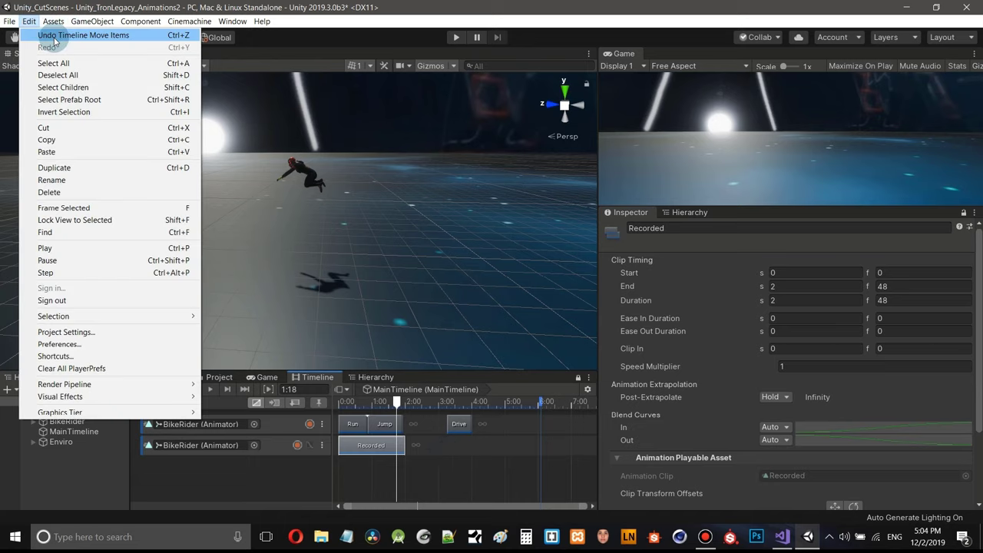
click(42, 34)
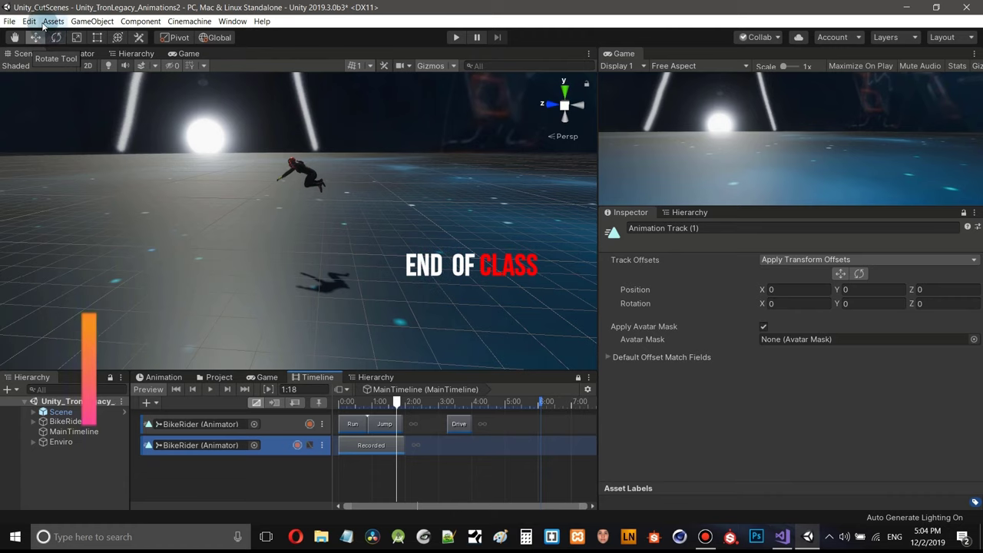
click(30, 22)
click(44, 36)
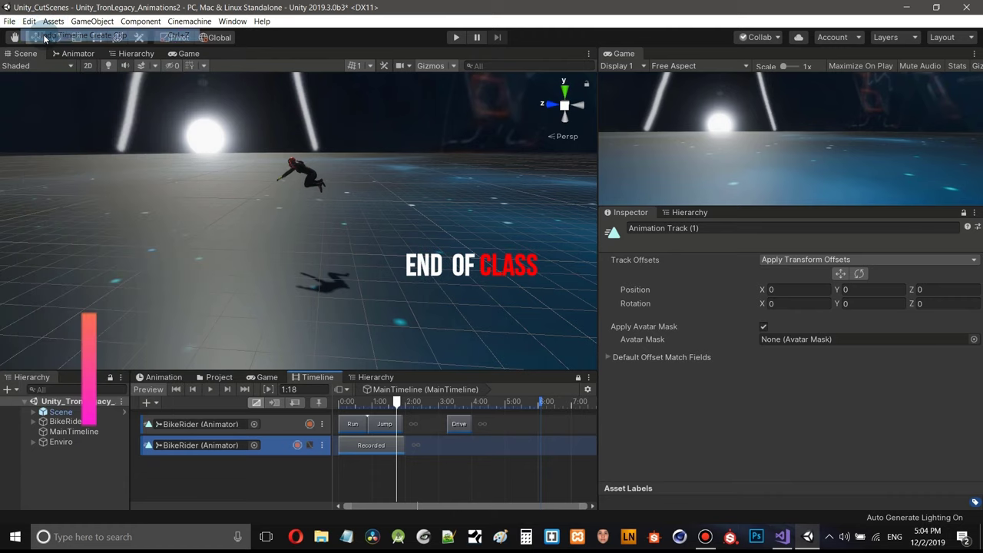
- Show the BikeRider track's Position keys as curves in the Animation window, framed on the 2:00 keys
double_click(421, 444)
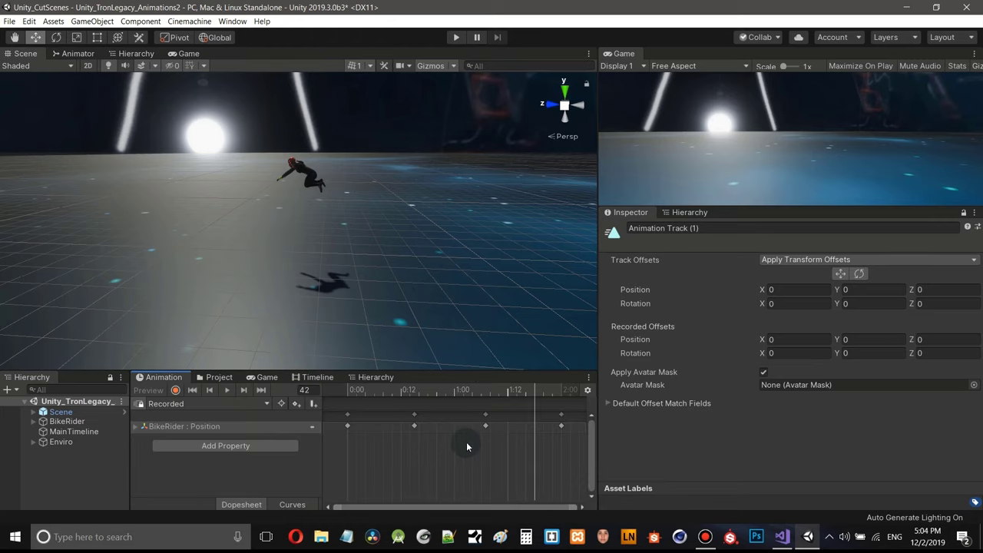
scroll(467, 446, down, 3)
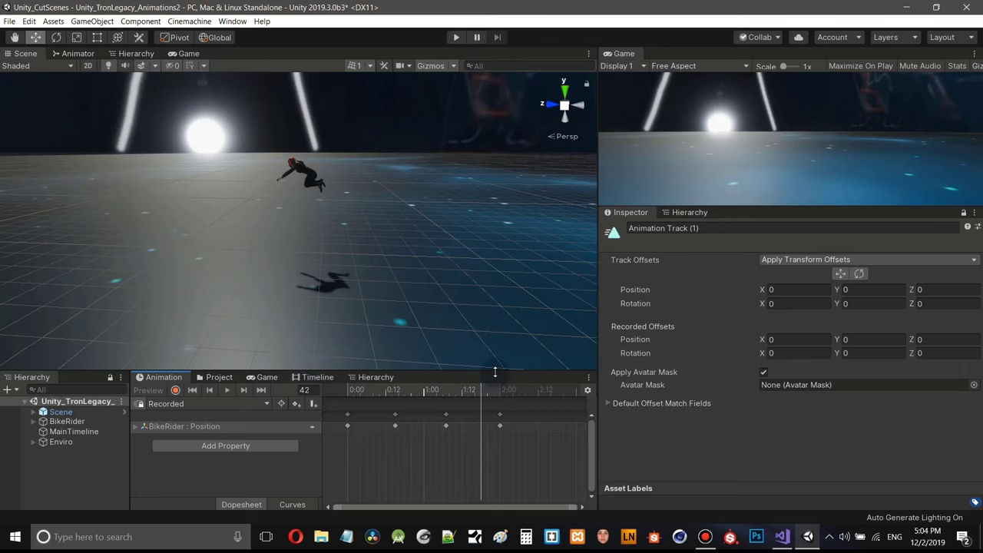
drag(495, 372, 491, 292)
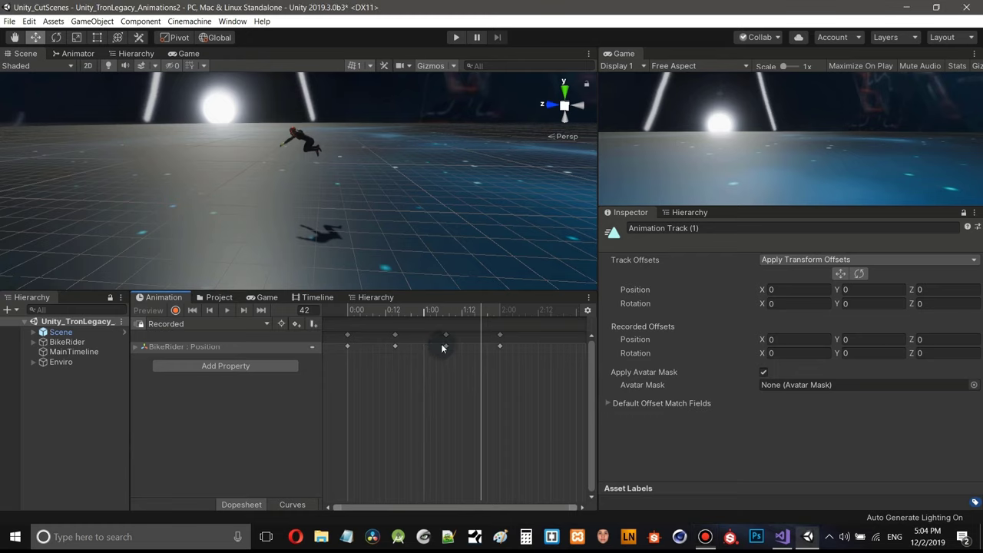
click(501, 334)
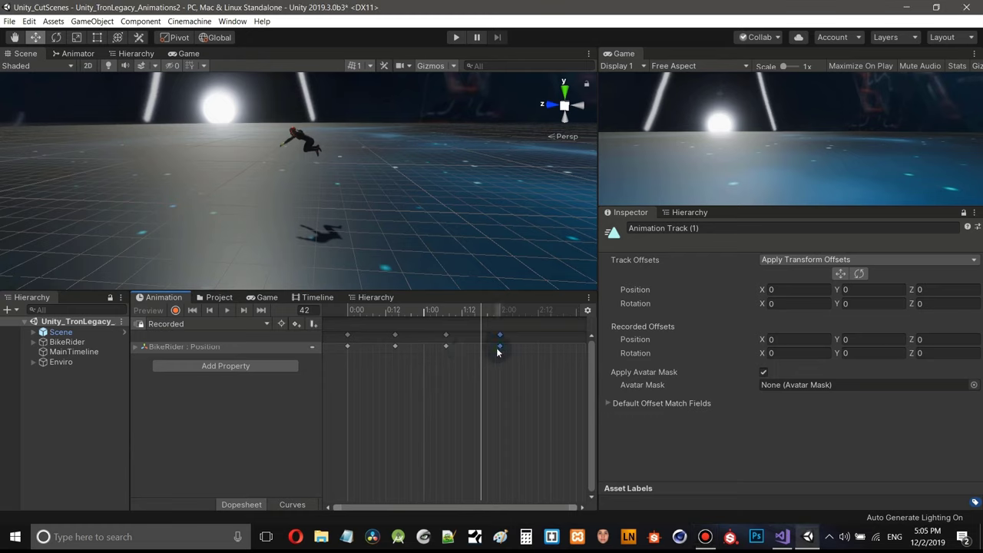
click(291, 505)
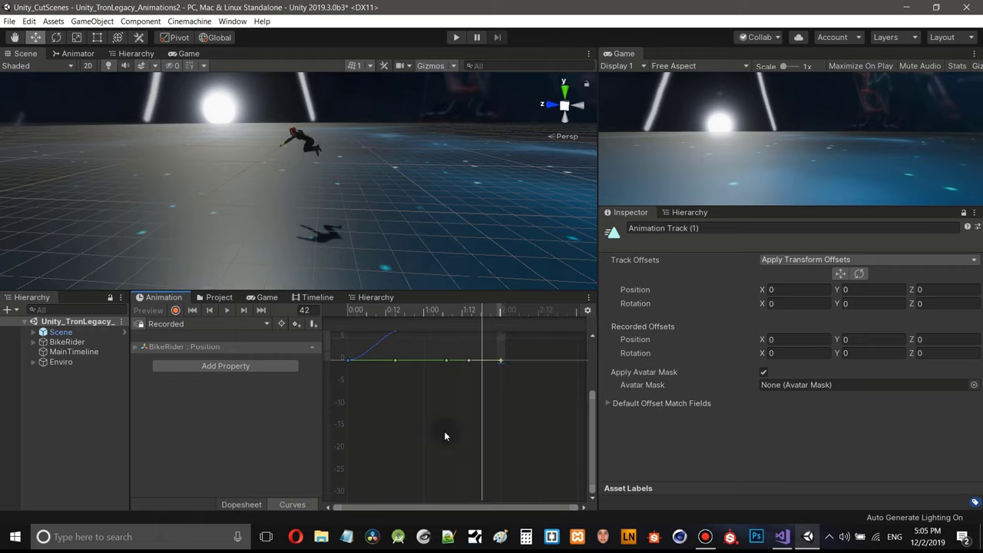
key(f)
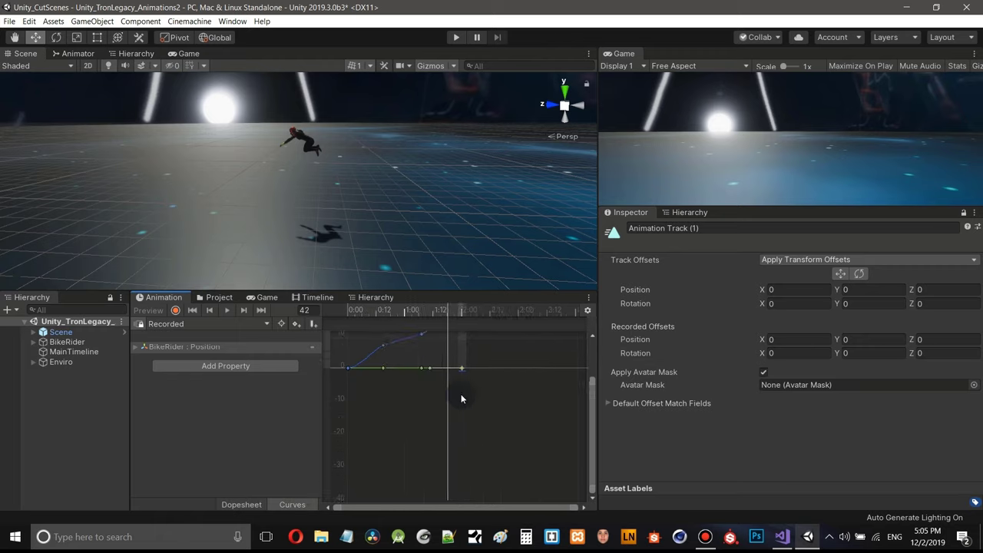
scroll(456, 400, up, 3)
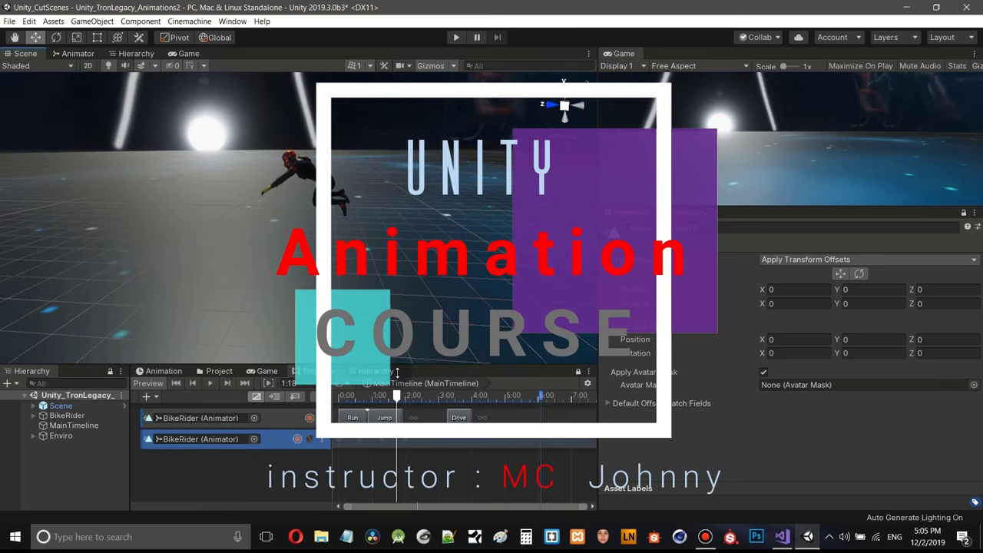
- Rewind the cutscene to 0:00 and play the preview
click(176, 384)
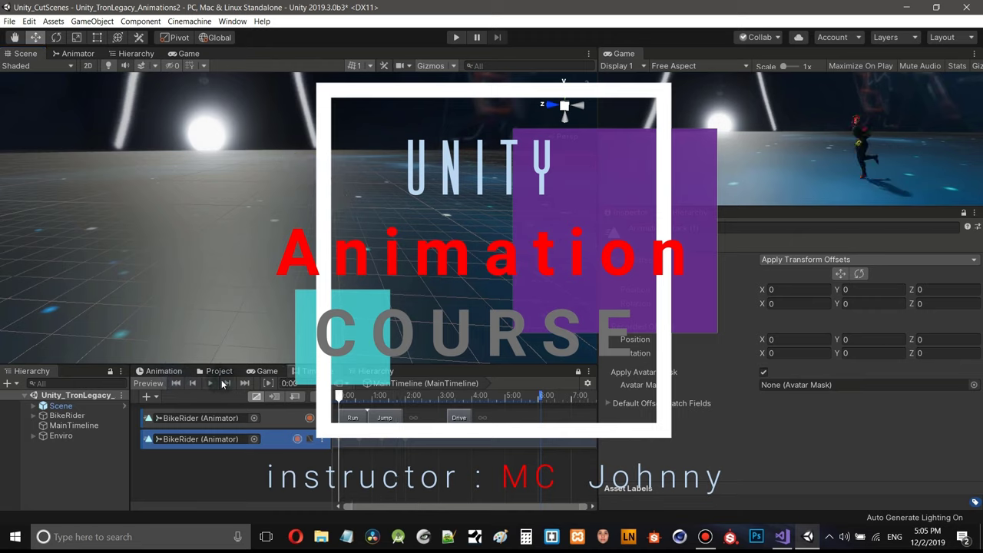
click(211, 383)
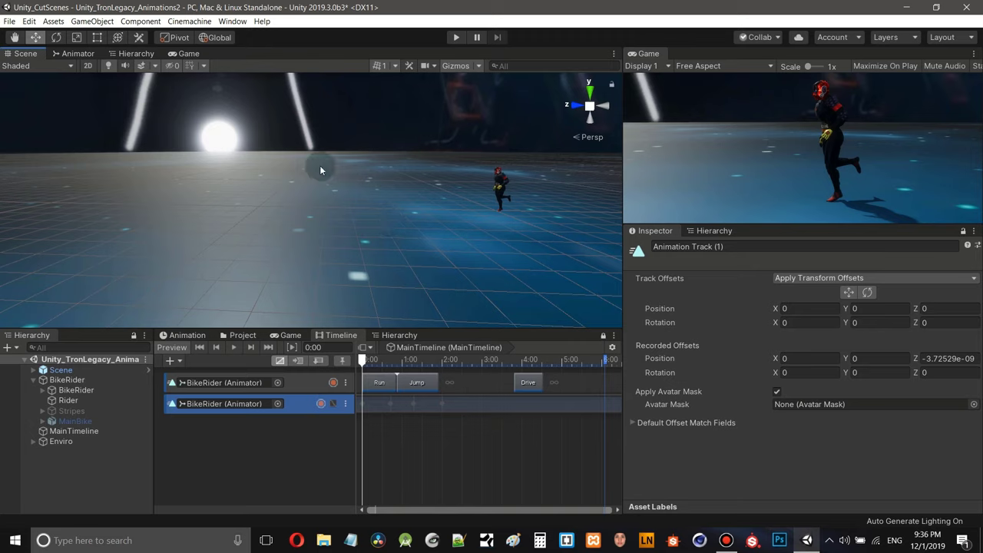
- Collapse BikeRider, expand Scene in the Hierarchy, and select Main Camera
click(183, 23)
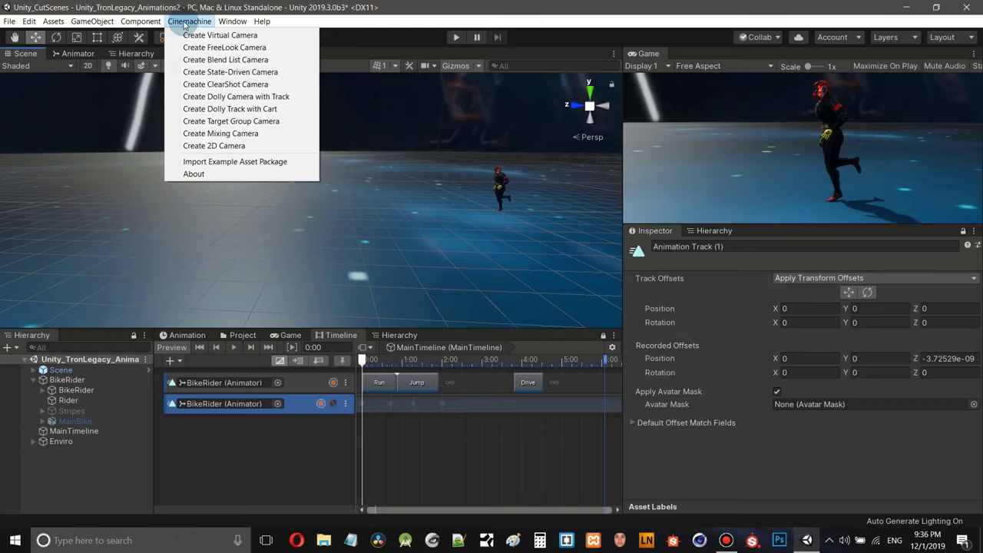
click(262, 21)
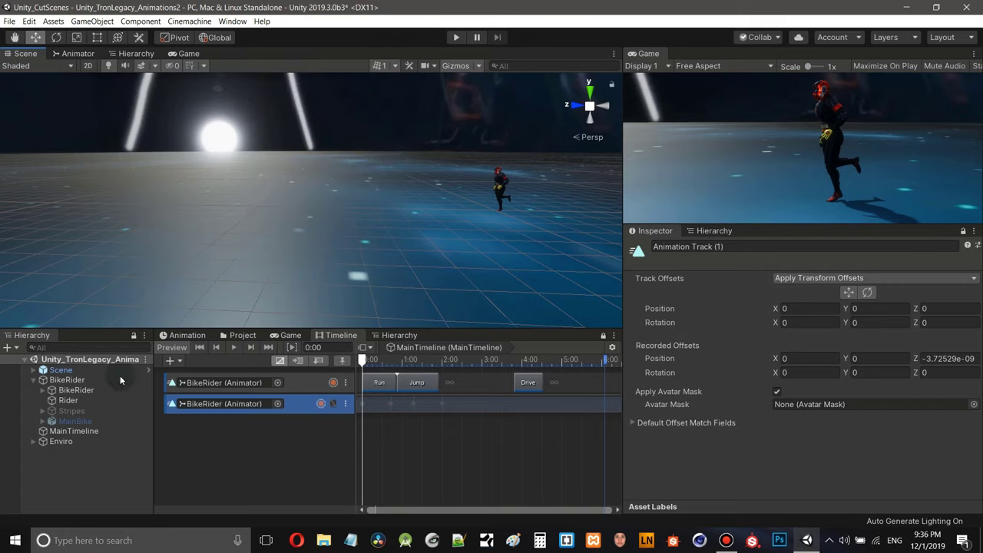
click(33, 380)
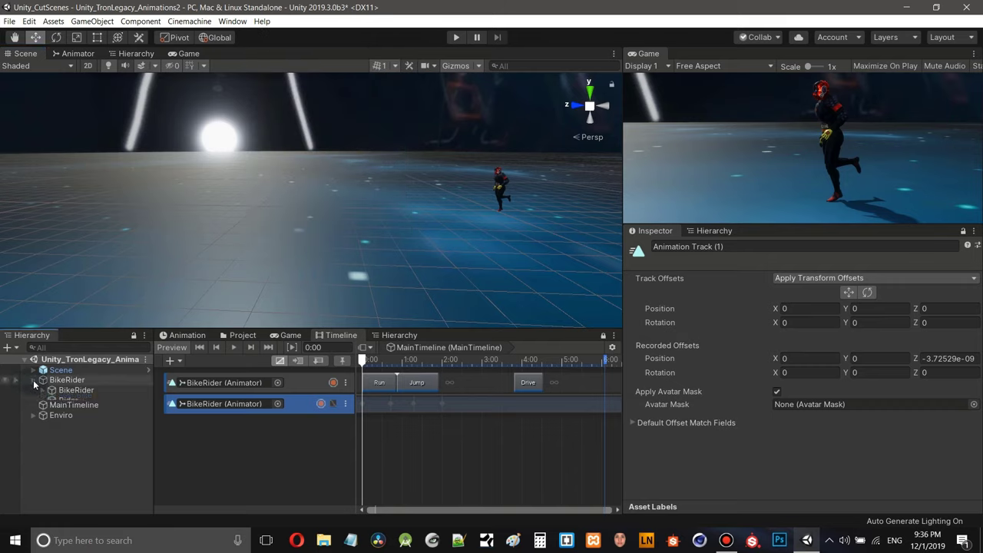
click(33, 371)
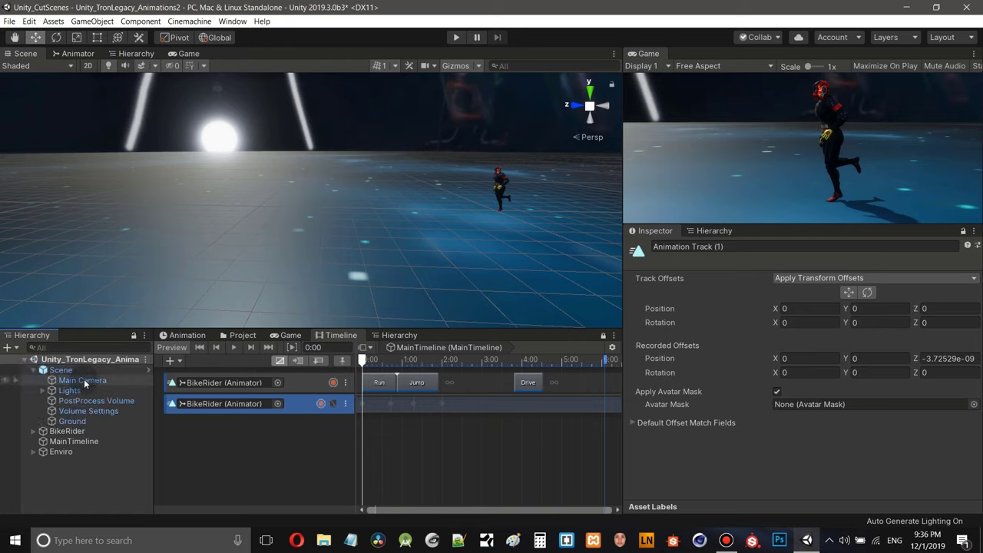
click(84, 380)
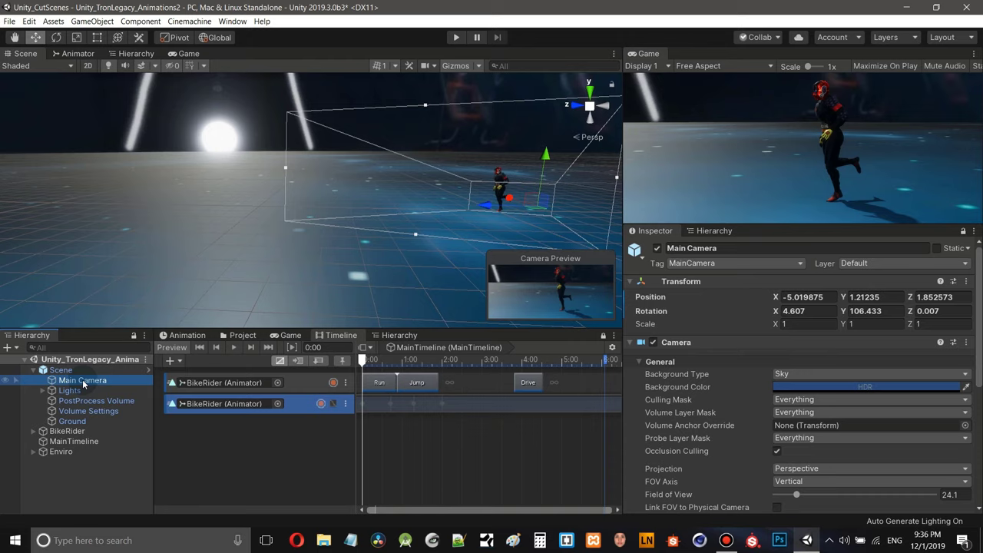
- Collapse the Camera component and add CinemachineBrain to Main Camera by searching 'br'
click(630, 343)
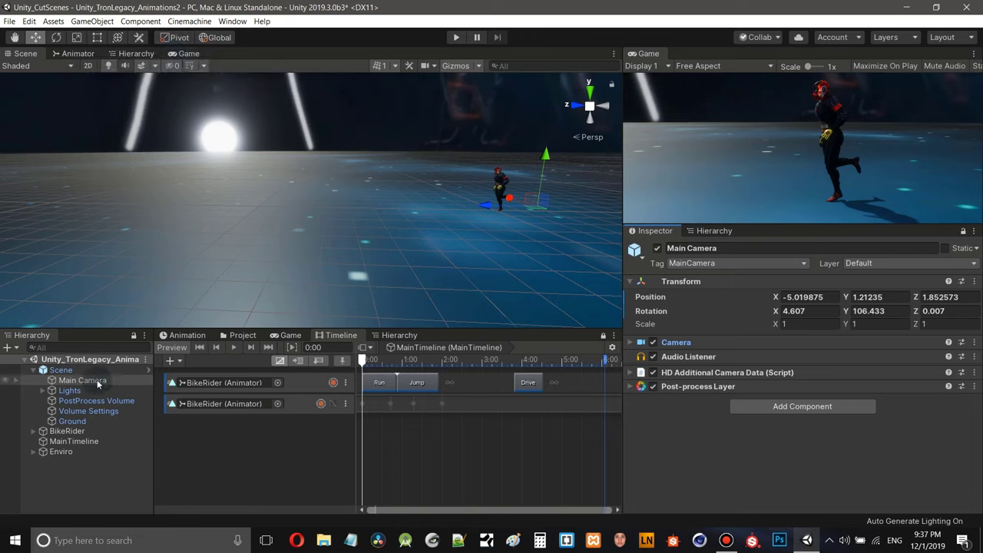
click(796, 407)
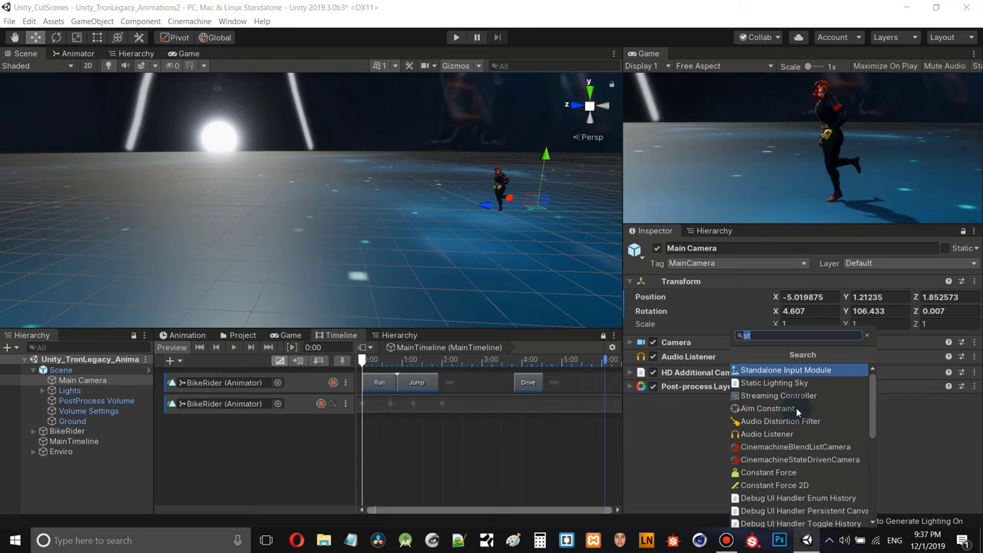
click(869, 339)
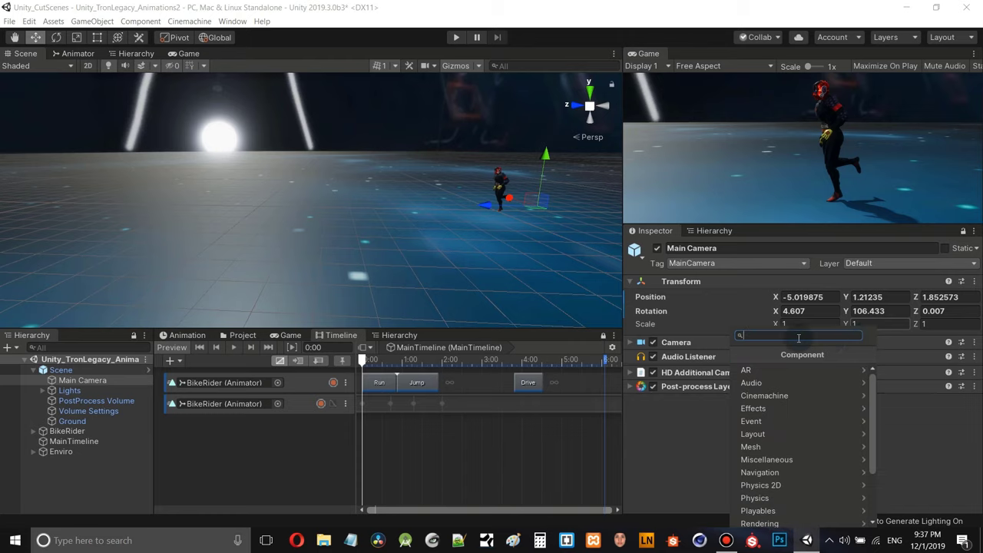
text(b)
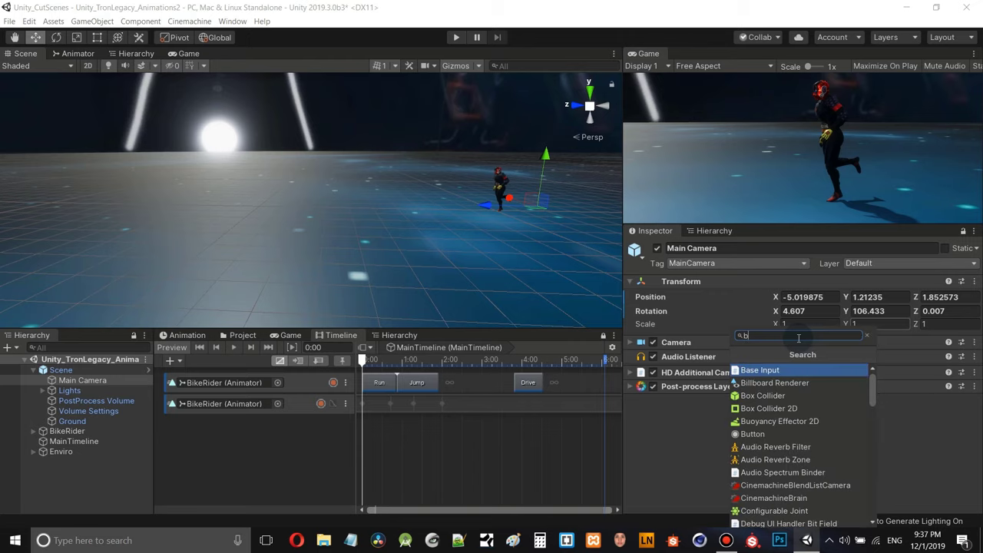
text(r)
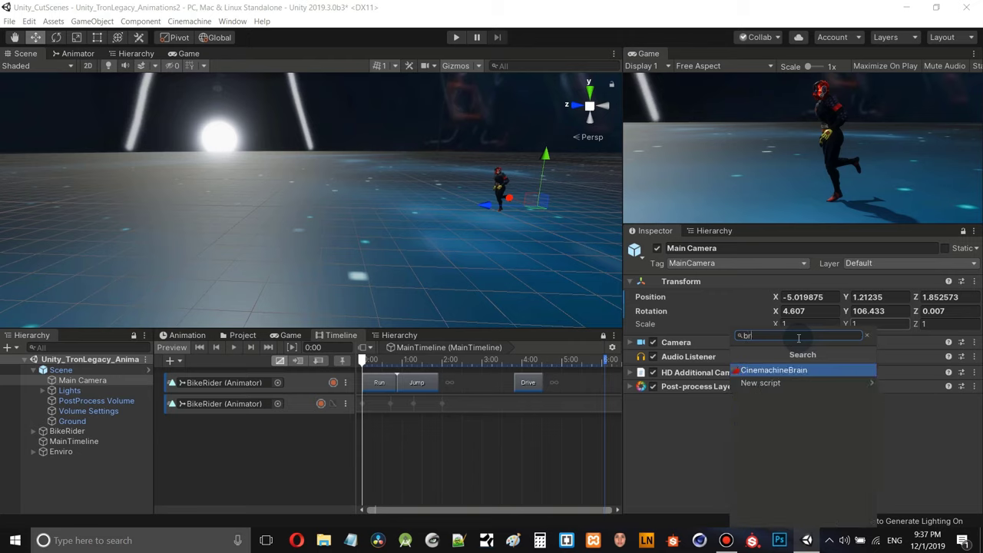
click(775, 371)
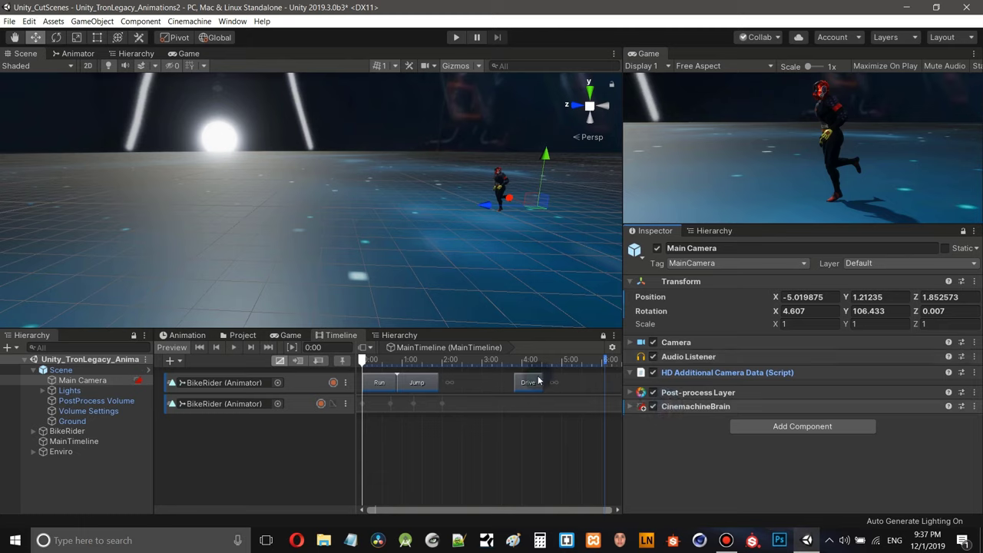
- Expand the Main Camera's CinemachineBrain to show Smart Update and the 2-second Ease In Out blend
click(84, 380)
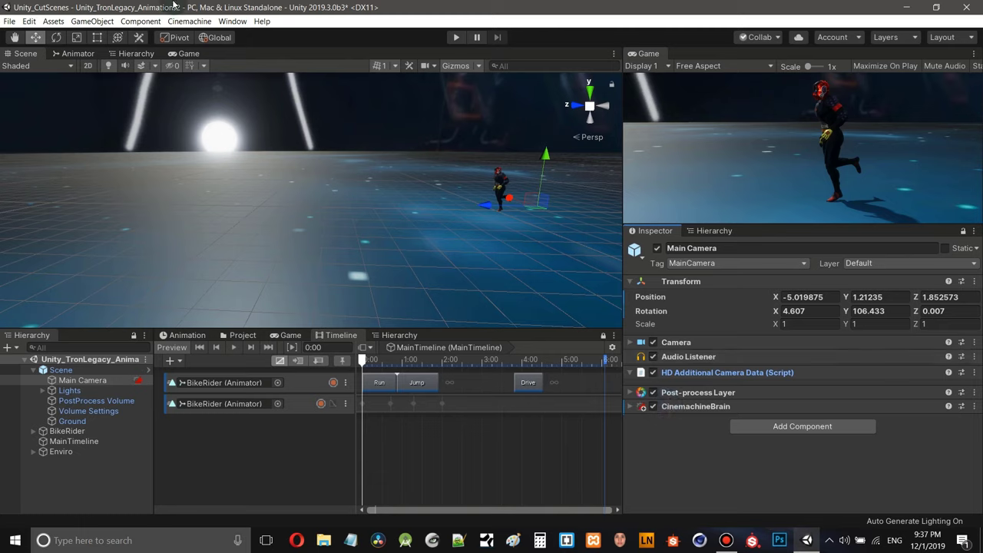
click(189, 21)
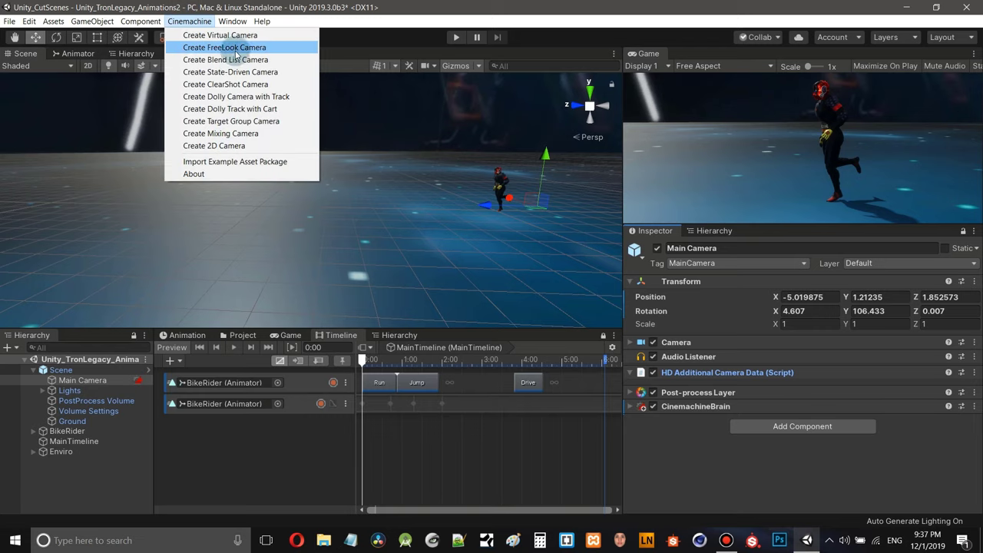
click(421, 15)
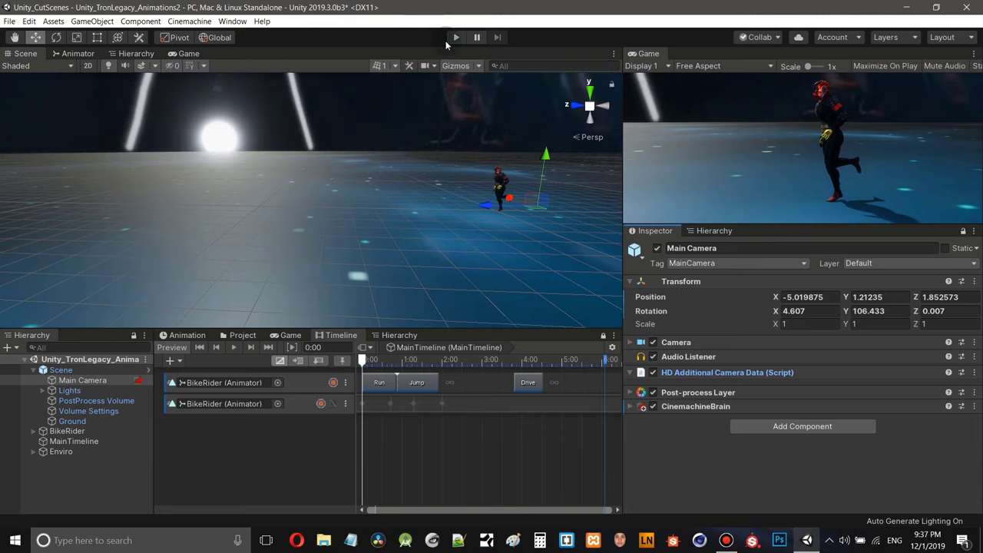
click(632, 407)
scroll(787, 449, down, 3)
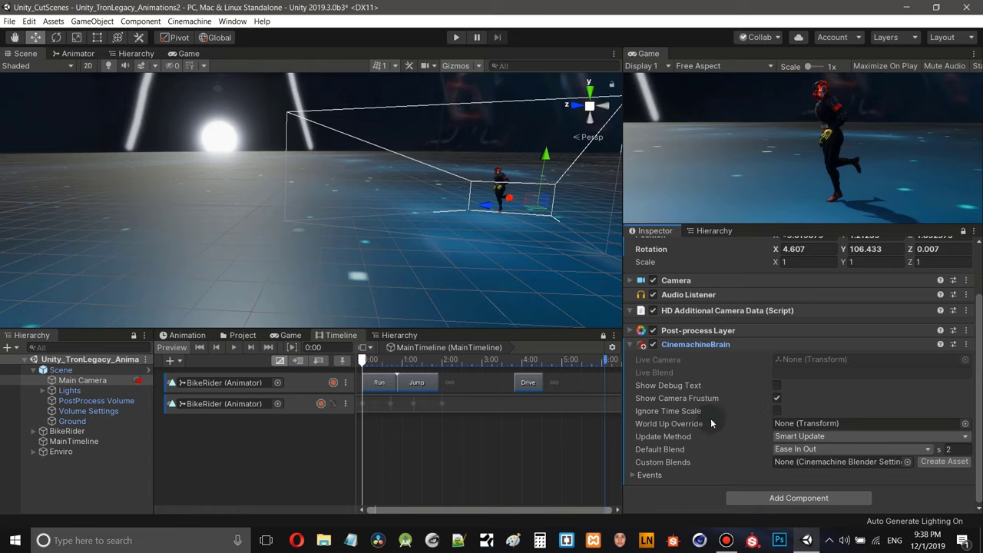
- Collapse the Main Camera's CinemachineBrain component in the Inspector
click(630, 344)
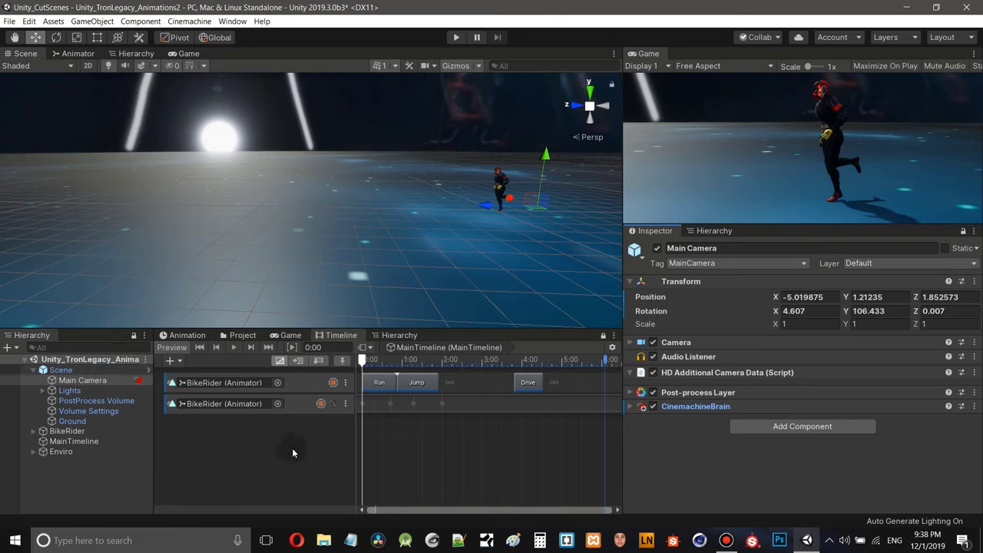
- Add a Cinemachine Track as the third track on MainTimeline
right_click(248, 436)
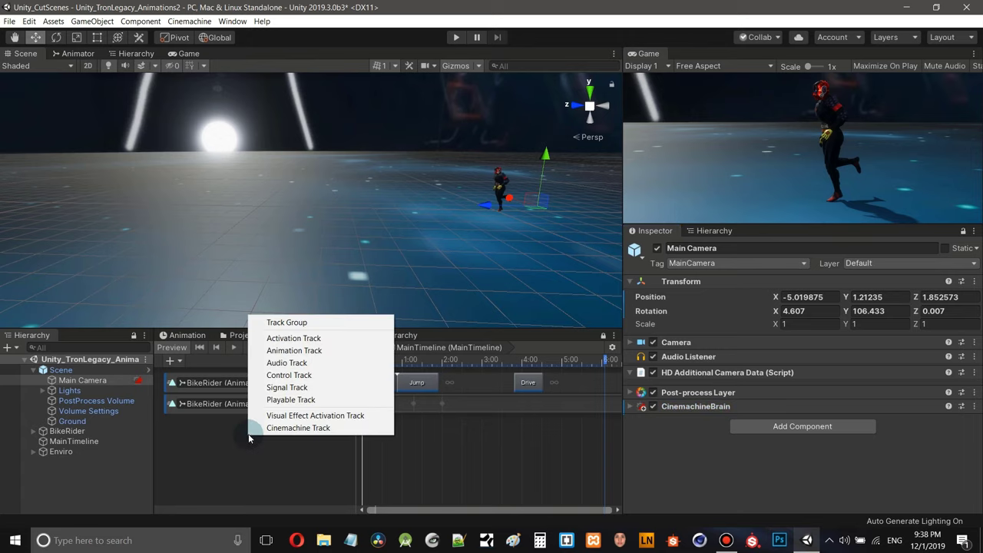
click(299, 428)
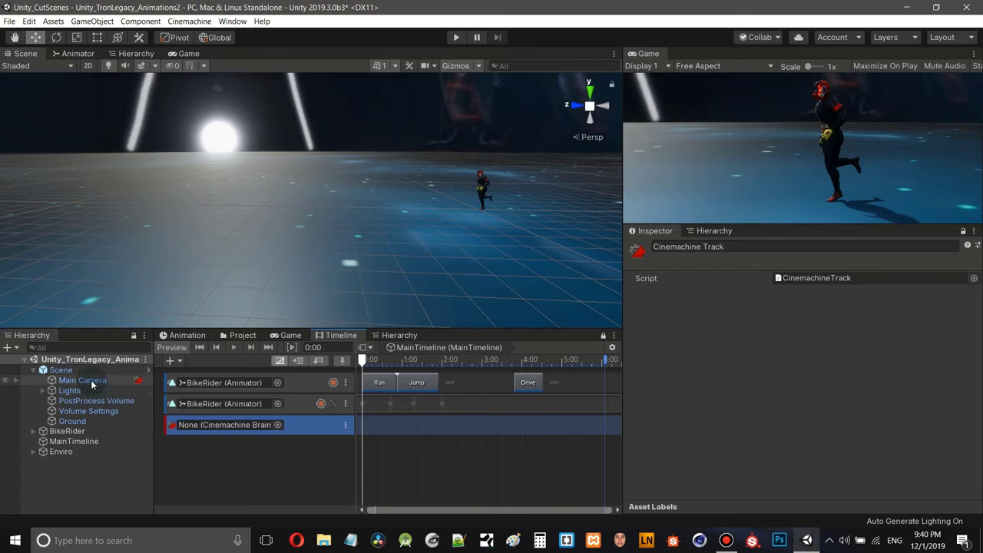
- Bind Main Camera to the Cinemachine track and collapse the Scene group in the Hierarchy
drag(91, 380, 208, 424)
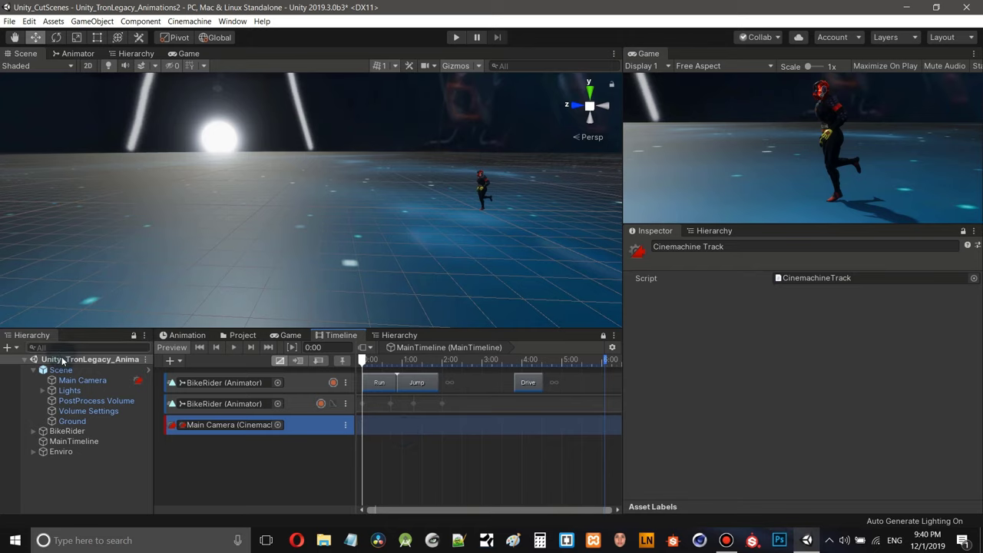
click(34, 371)
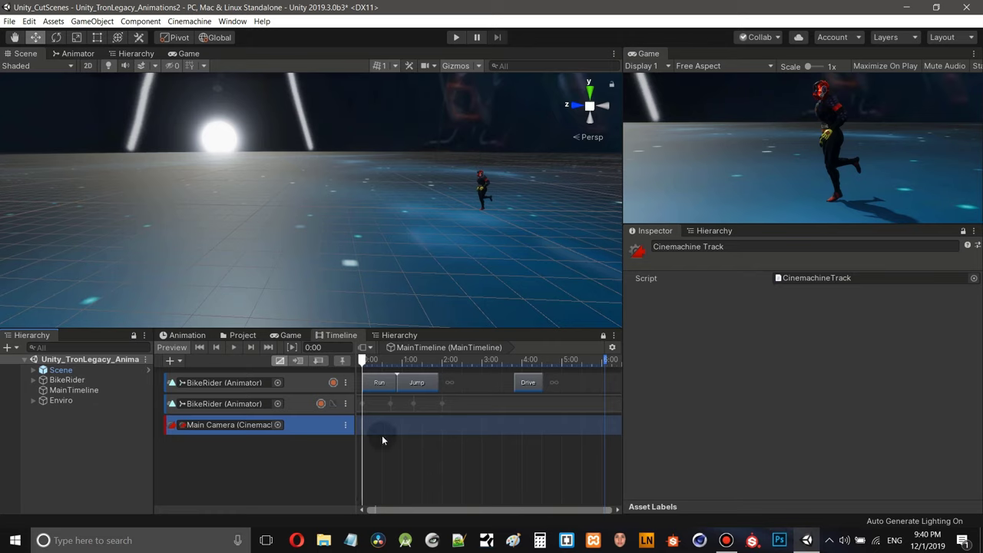
- Add a CinemachineShot clip at 0 on the Main Camera track and stretch it to about 6.08 s
right_click(399, 426)
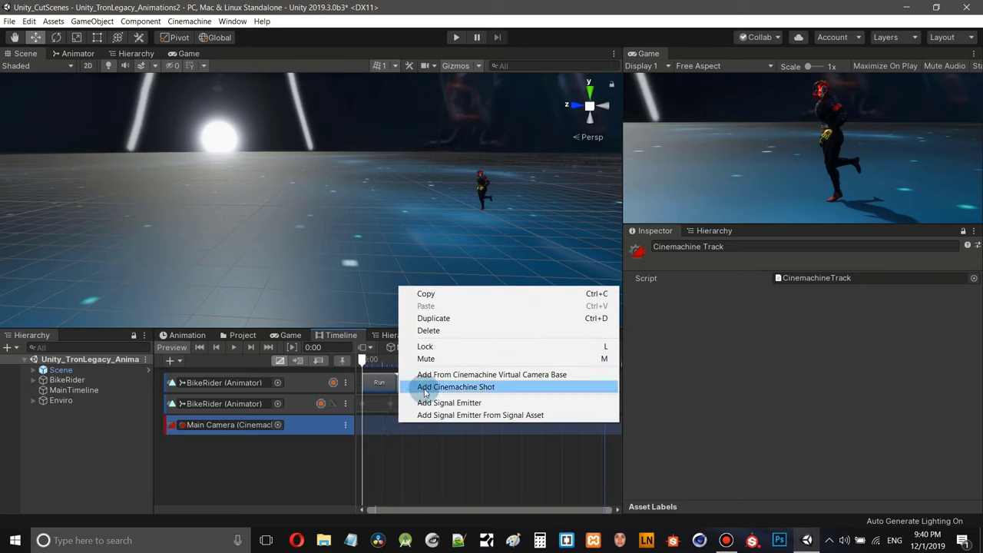
click(474, 388)
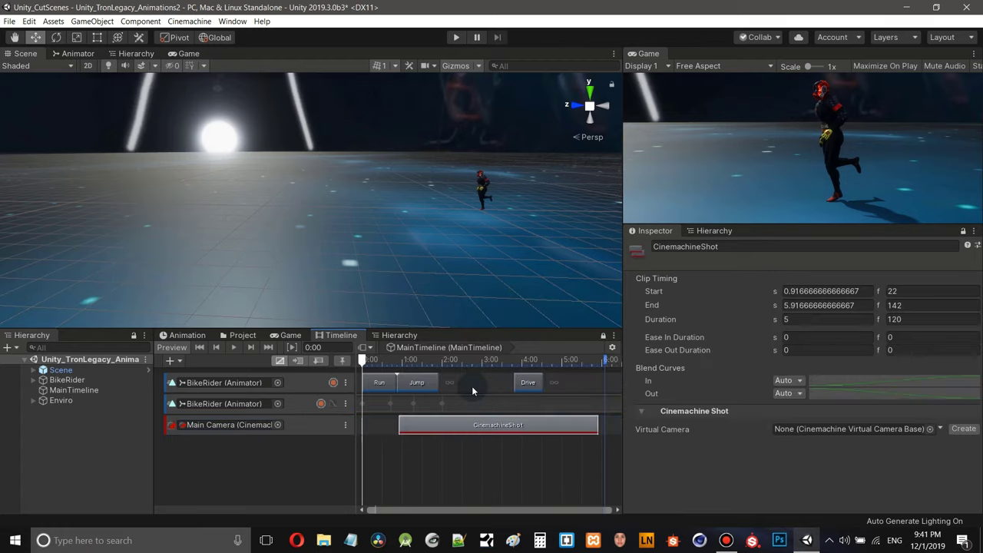
drag(461, 424, 427, 435)
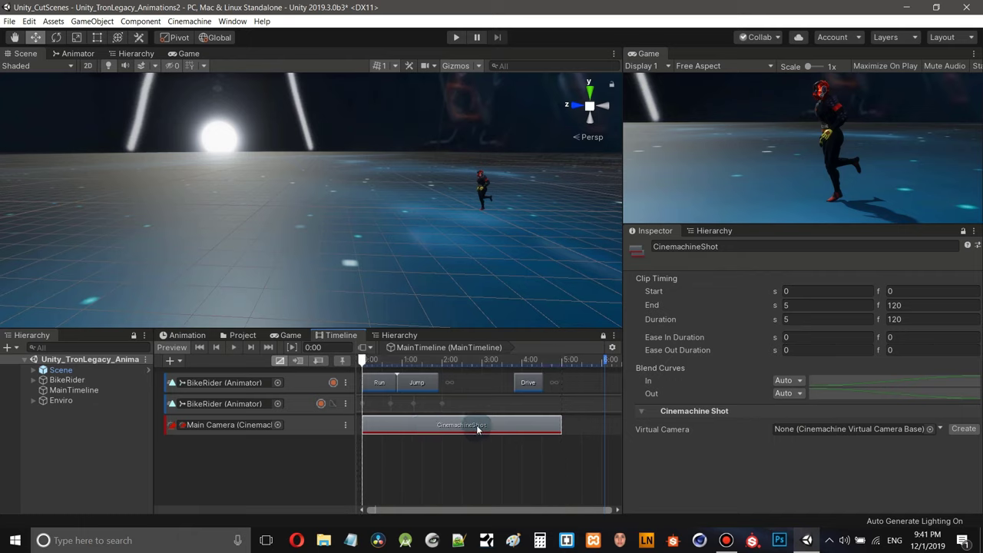
drag(558, 426, 599, 421)
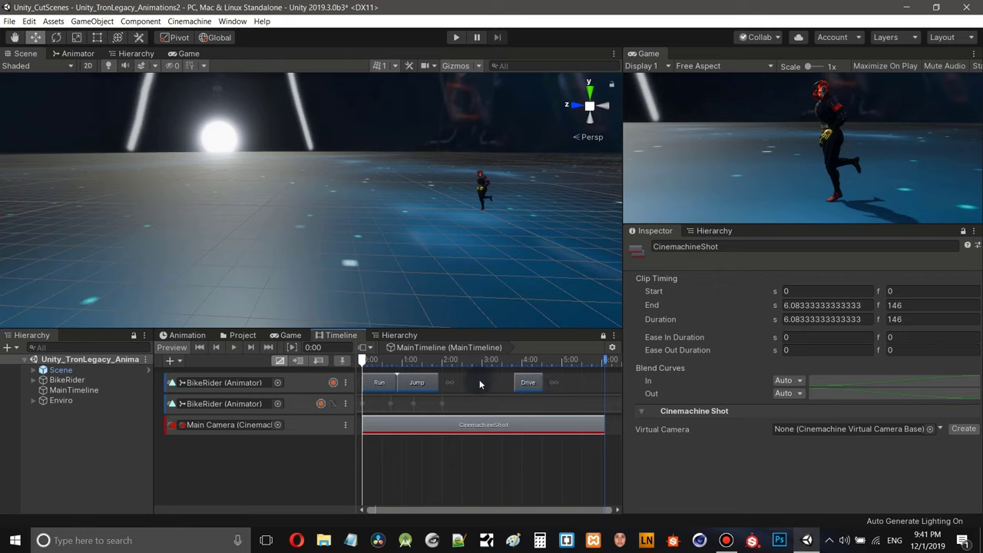
click(566, 420)
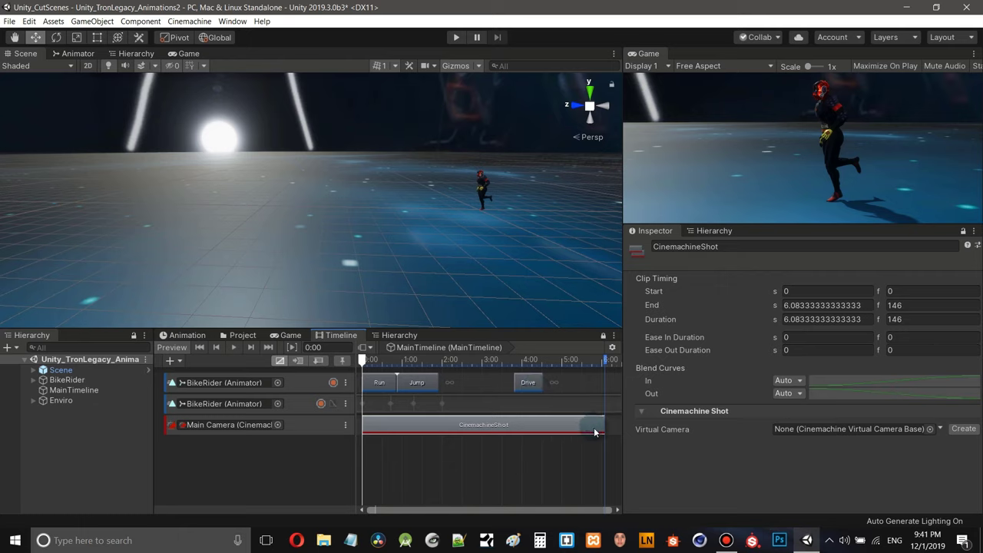
drag(594, 433, 397, 406)
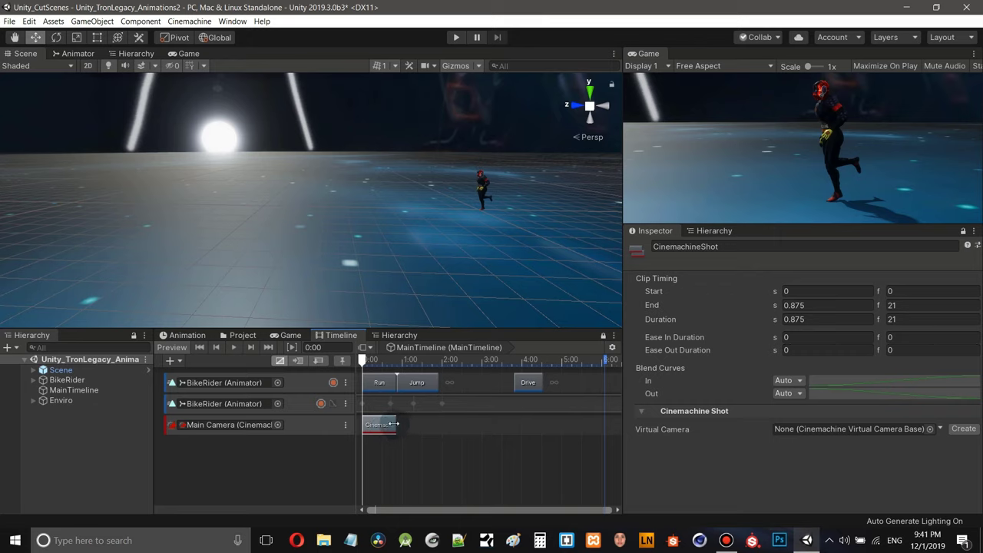
drag(397, 424, 588, 420)
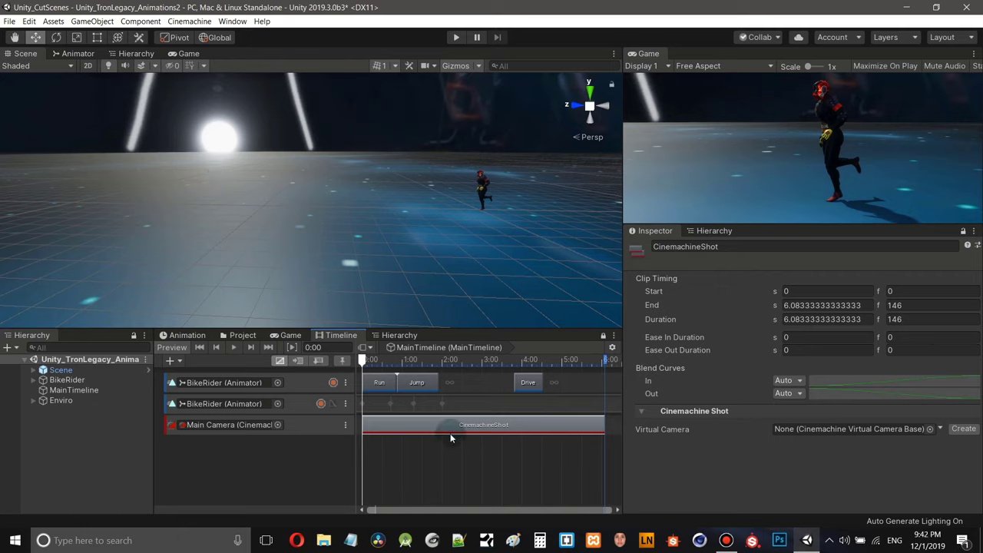
- Create a new Cinemachine virtual camera and an empty GameObject
click(189, 22)
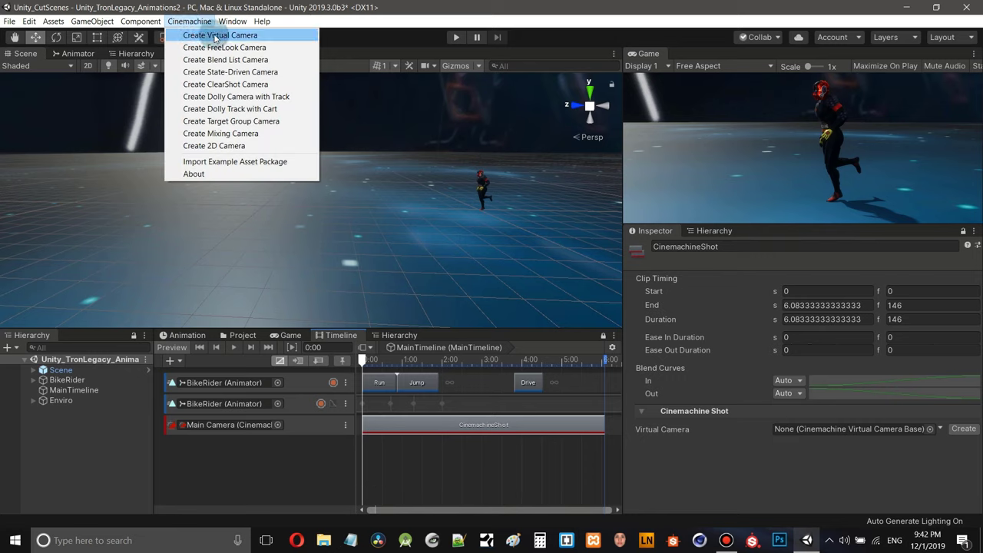
click(216, 38)
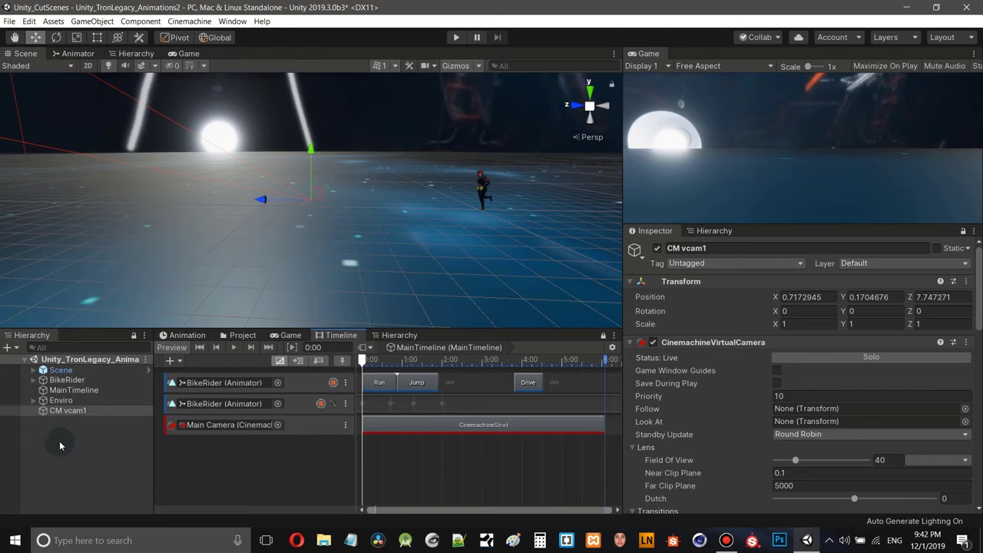
right_click(55, 415)
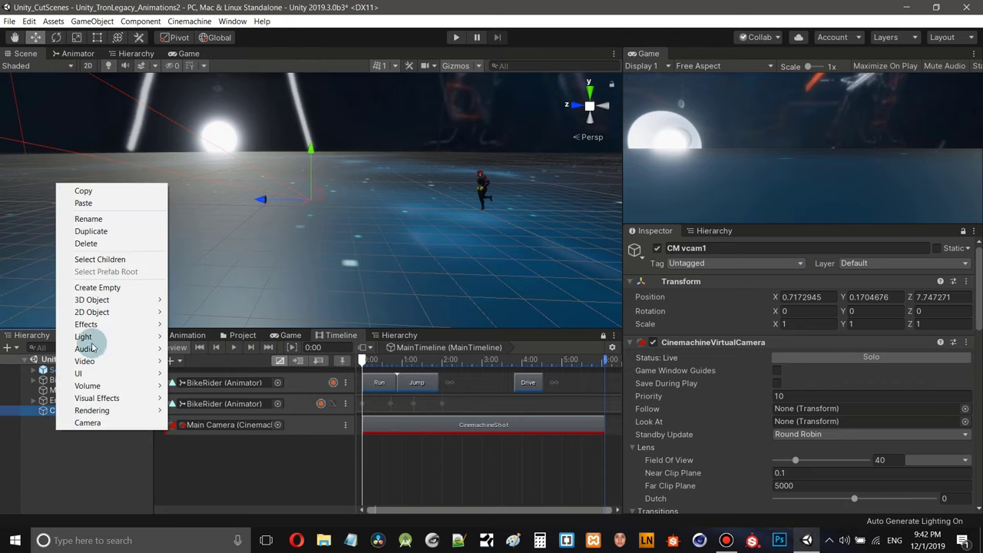
click(101, 287)
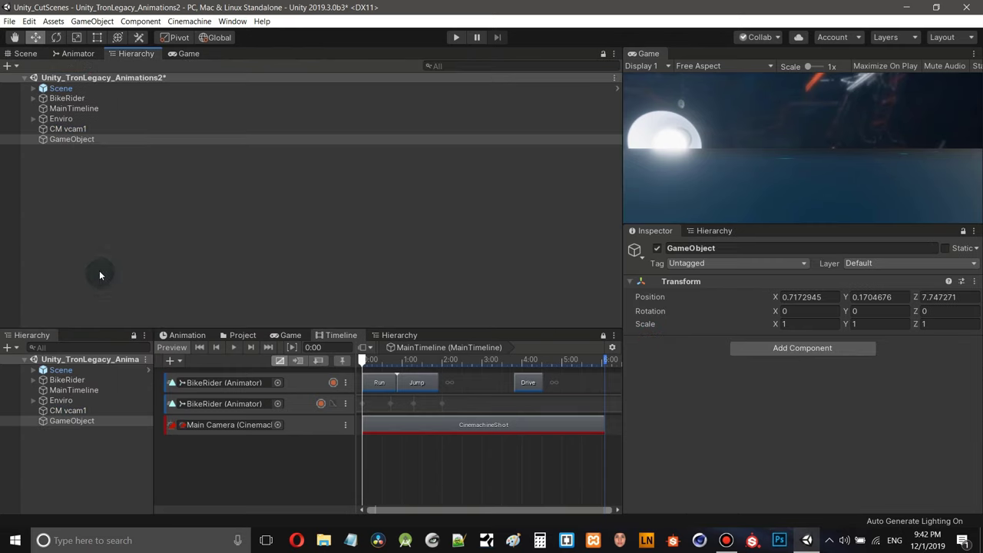
click(23, 53)
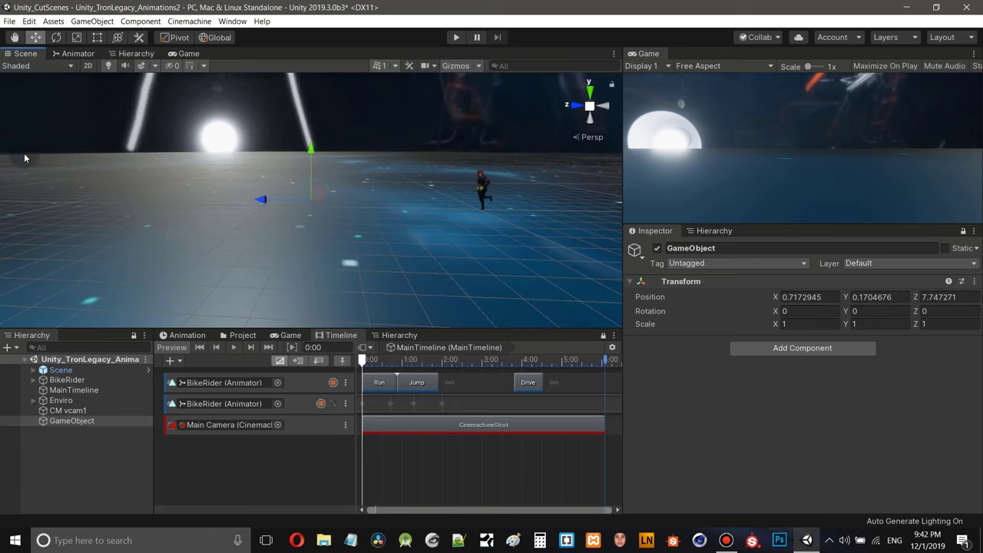
- Rename the empty GameObject to V_Cams and nest CM vcam1 inside it
right_click(87, 424)
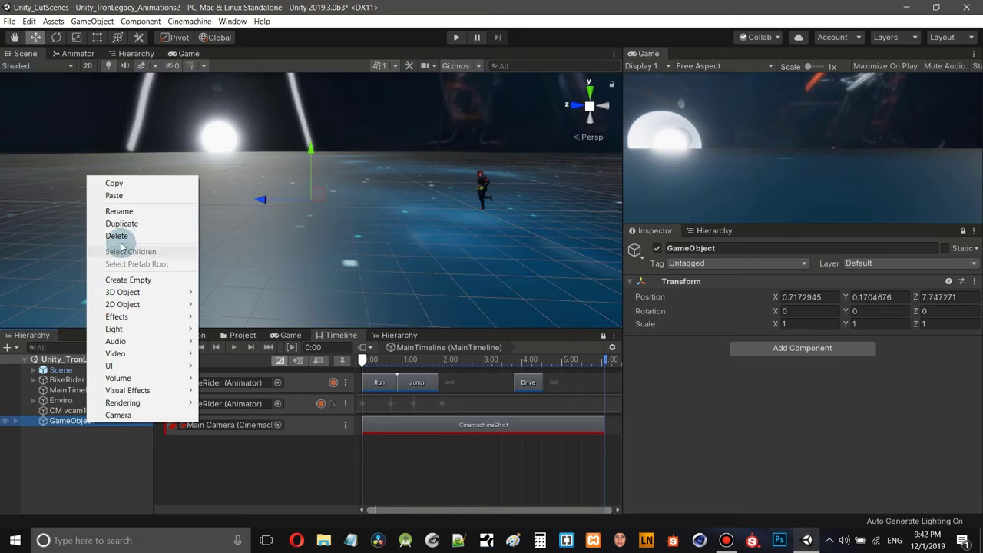
click(122, 212)
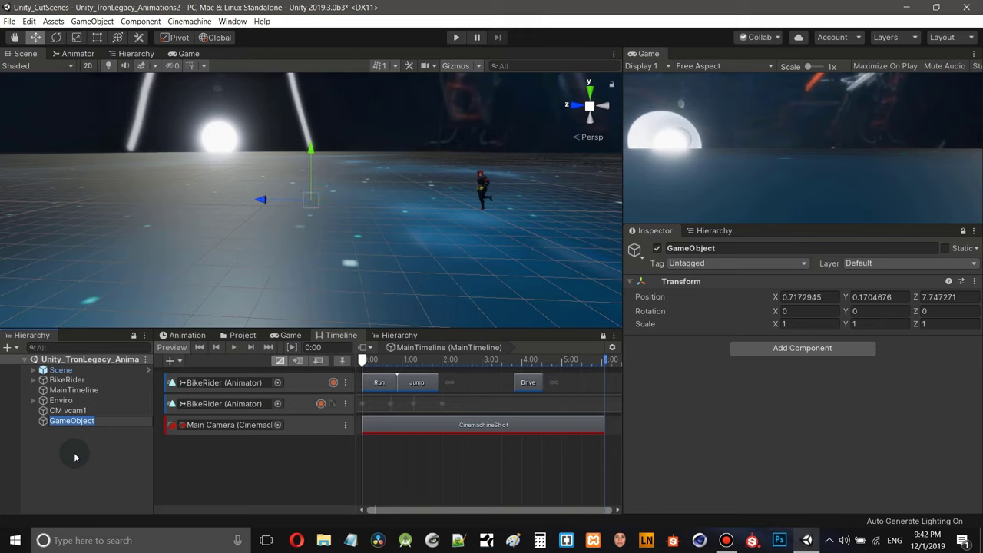
text(V_Cams)
key(Return)
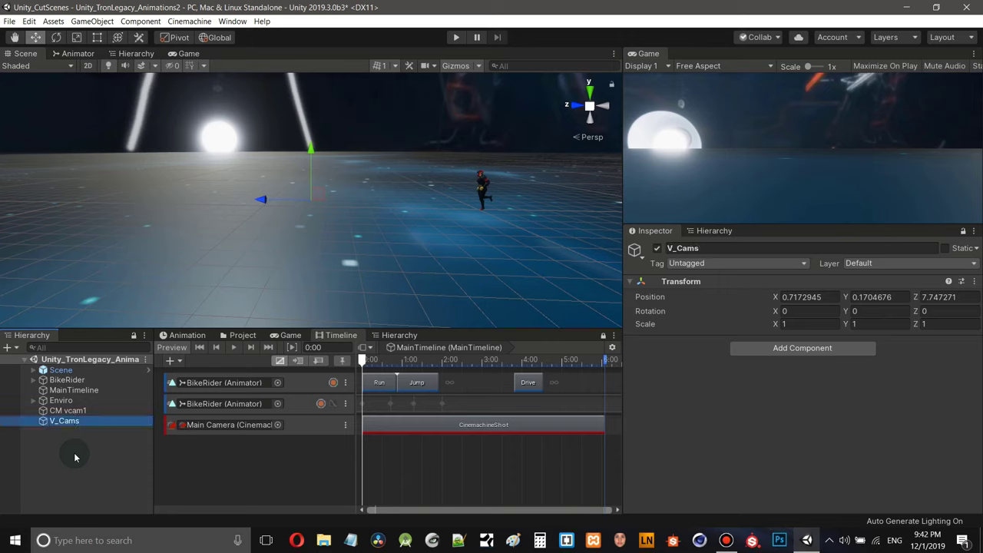
click(75, 412)
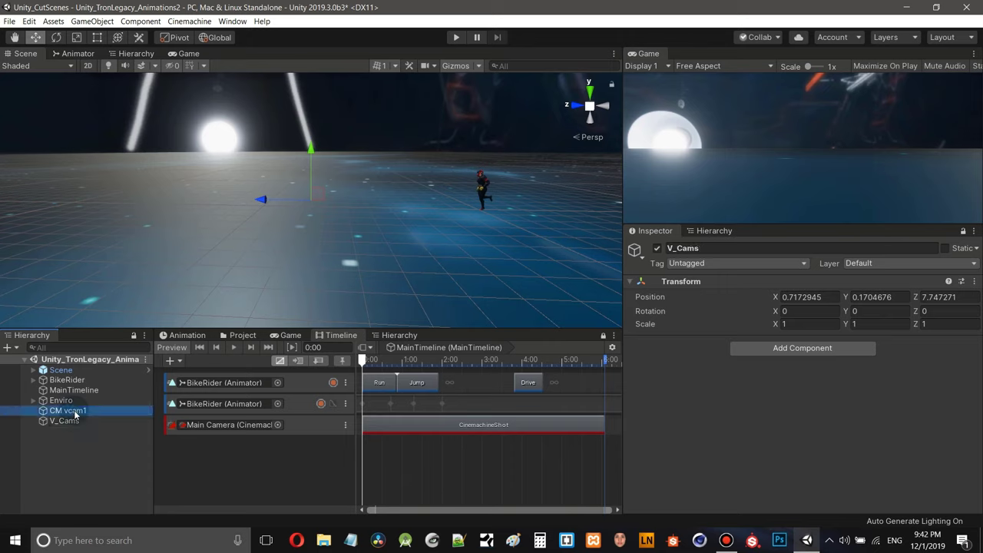
drag(75, 413, 72, 420)
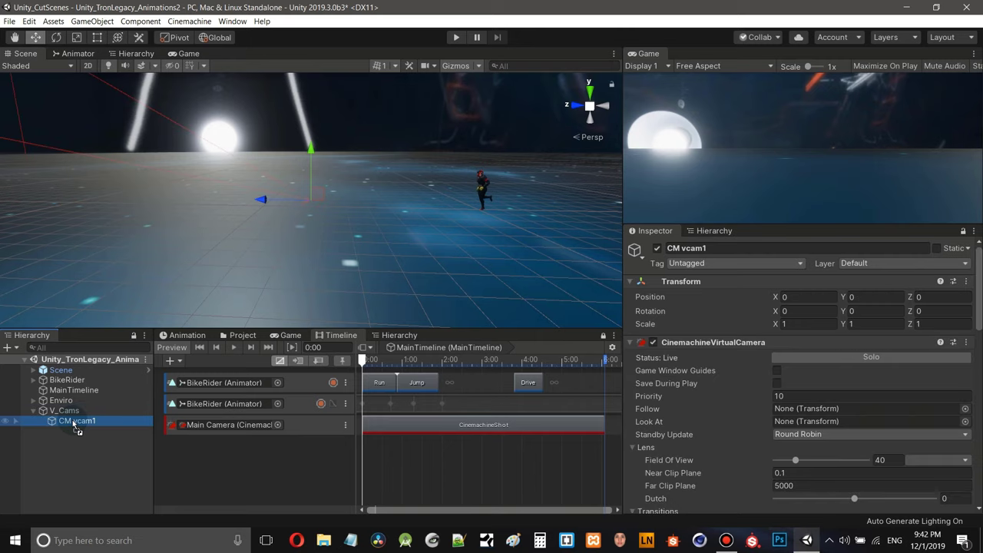
- Expand V_Cams and reselect CM vcam1
click(34, 411)
click(33, 411)
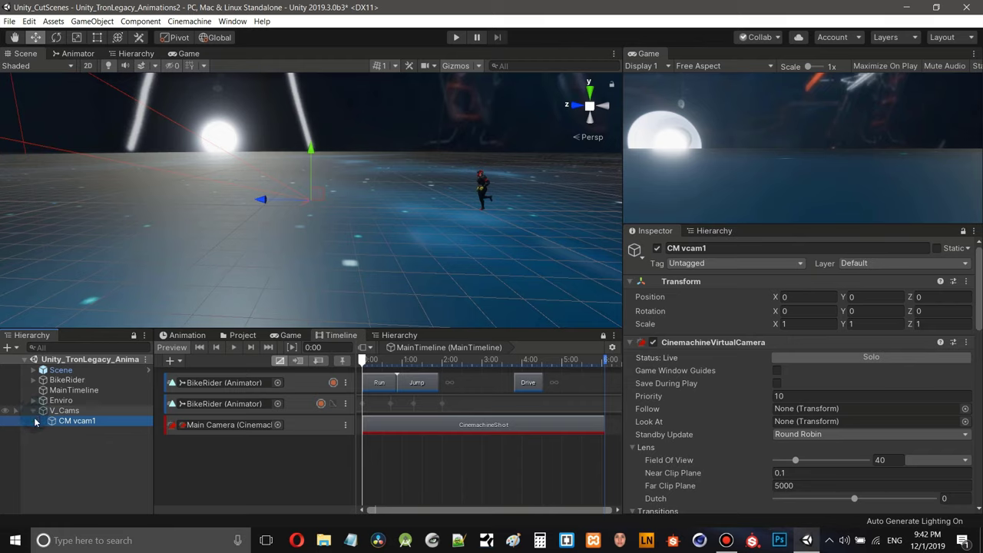
click(79, 432)
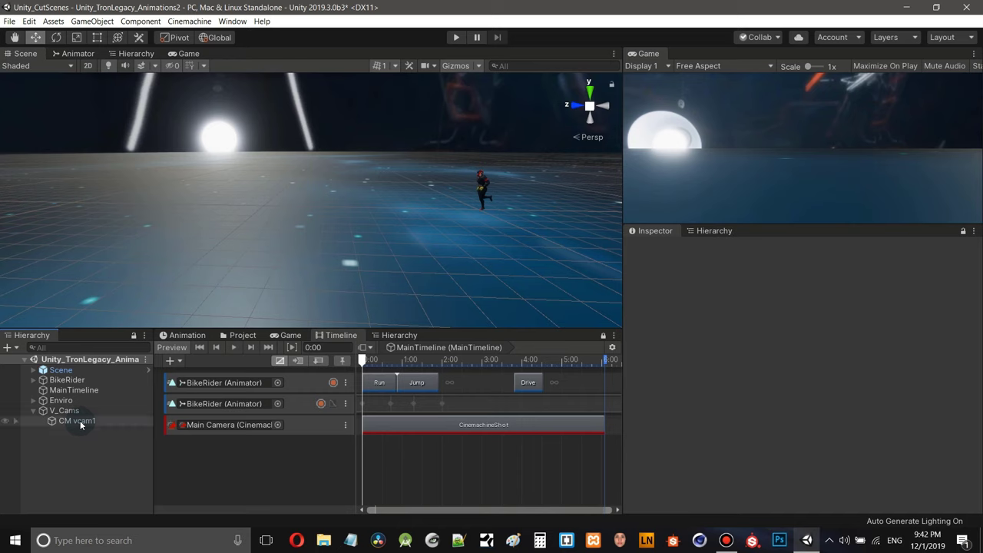
click(80, 420)
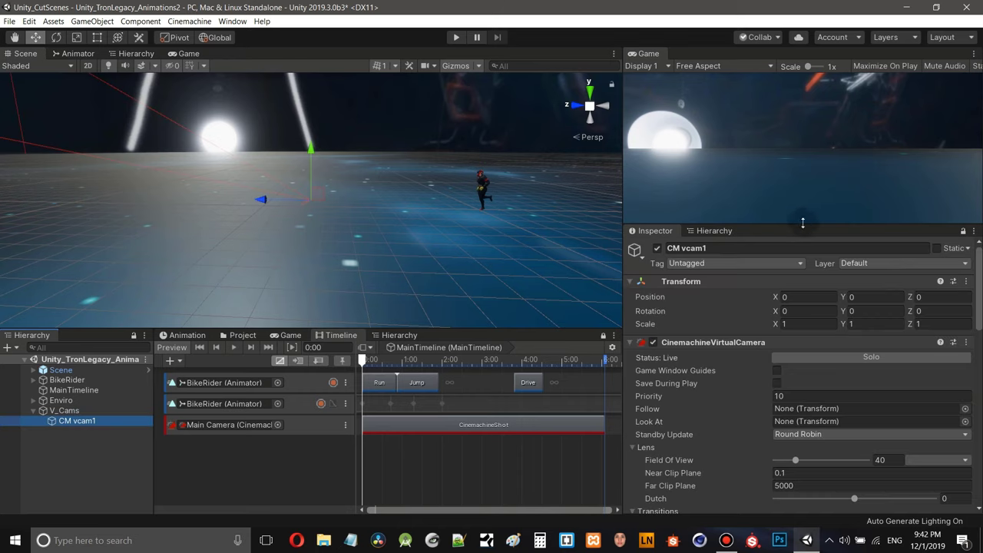
- Enlarge the Inspector to show CM vcam1's priority, lens, Body and Follow settings
drag(803, 222, 802, 187)
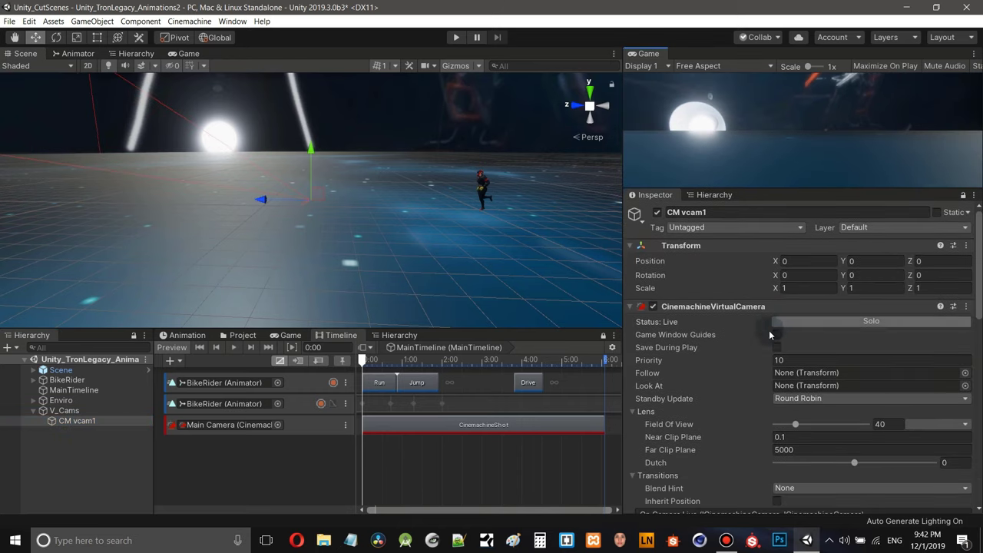
scroll(751, 343, down, 5)
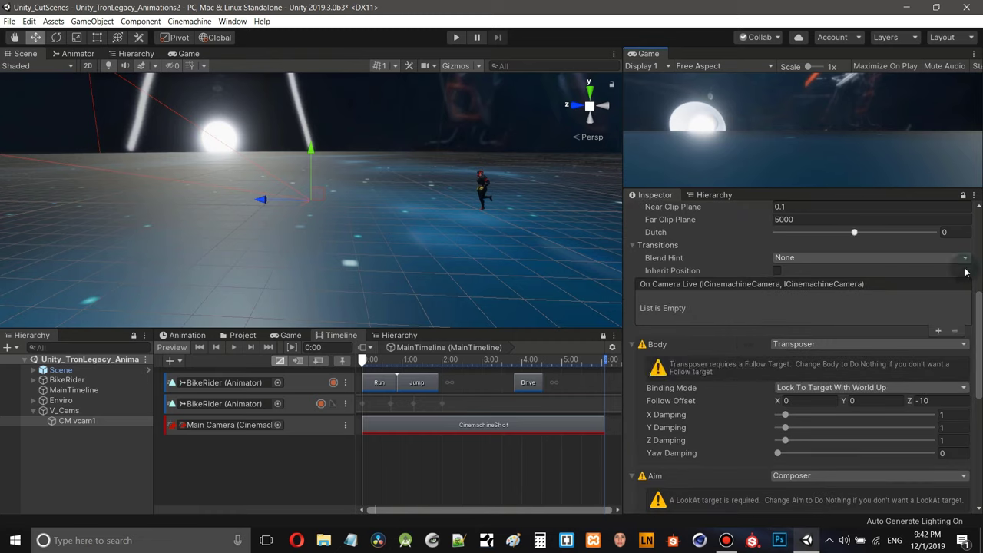
scroll(980, 327, up, 3)
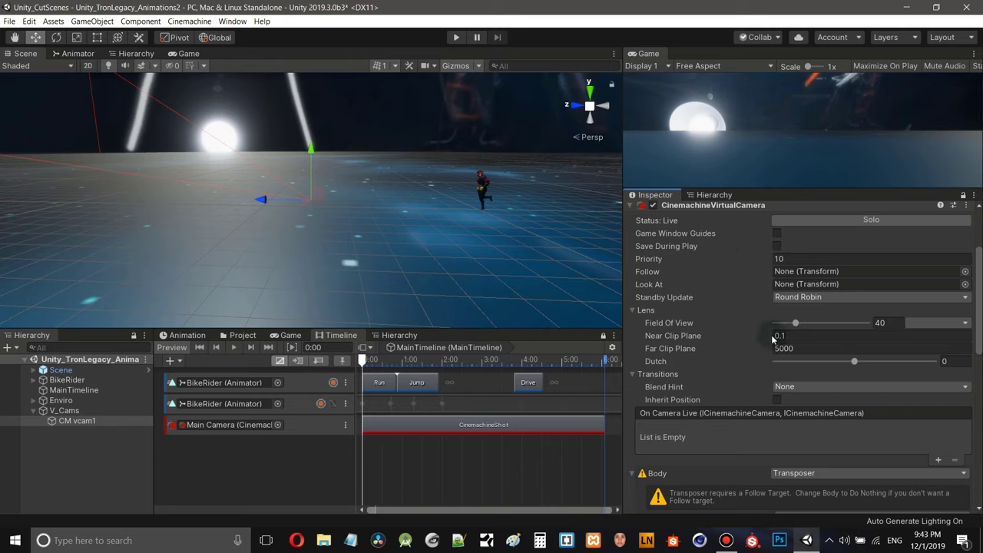
mouse_move(653, 279)
mouse_move(691, 273)
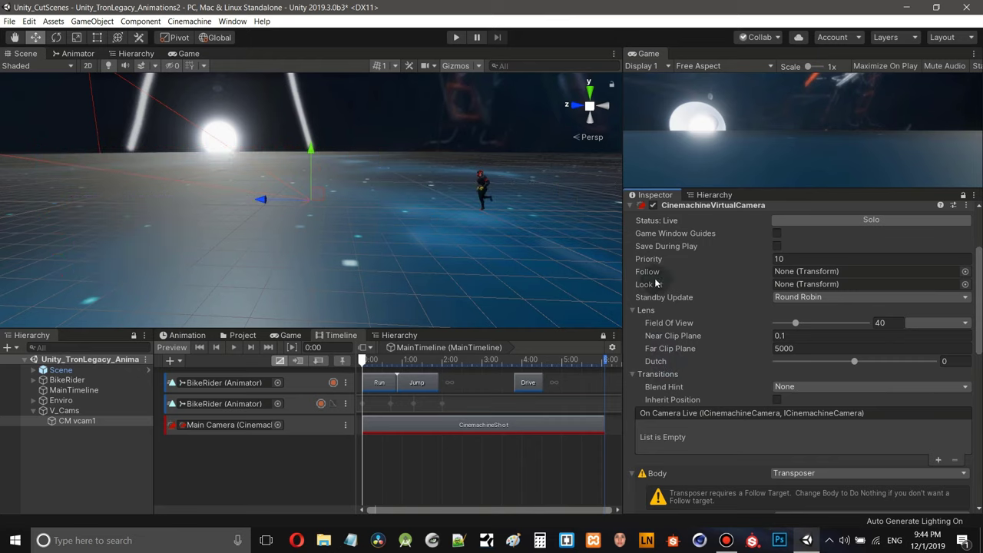
mouse_move(650, 279)
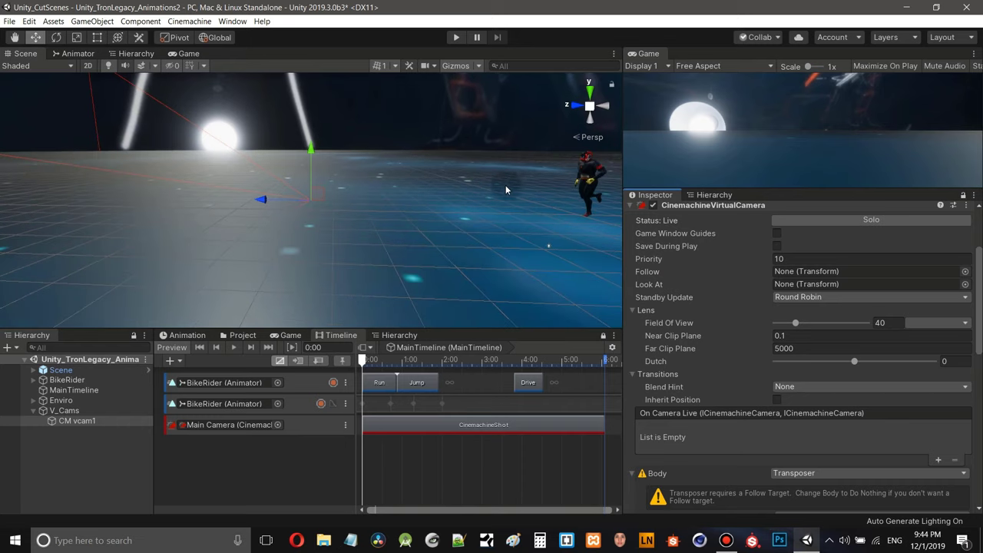
- Pan the Scene view toward BikeRider and scroll to CM vcam1's Body and Aim sections
middle_drag(505, 185, 418, 180)
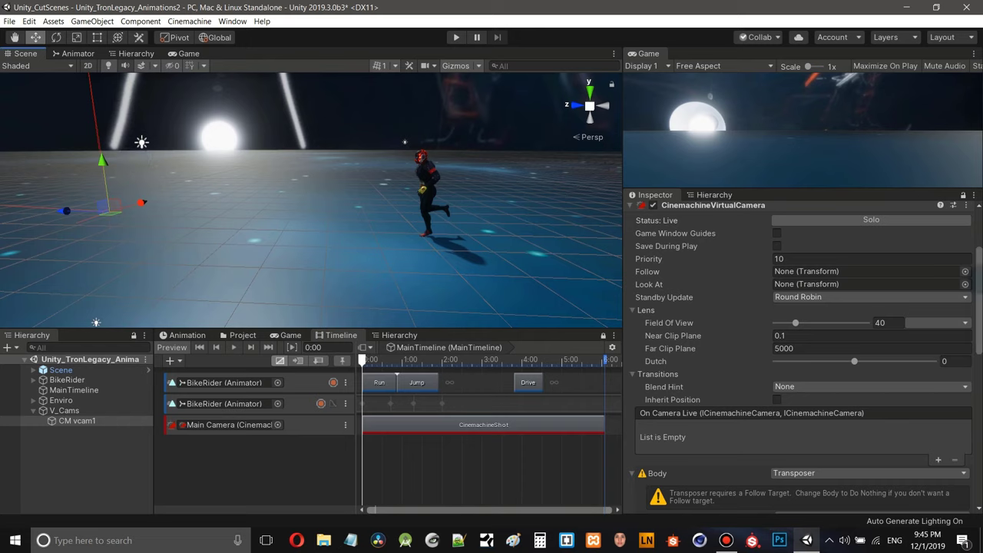
drag(981, 286, 976, 360)
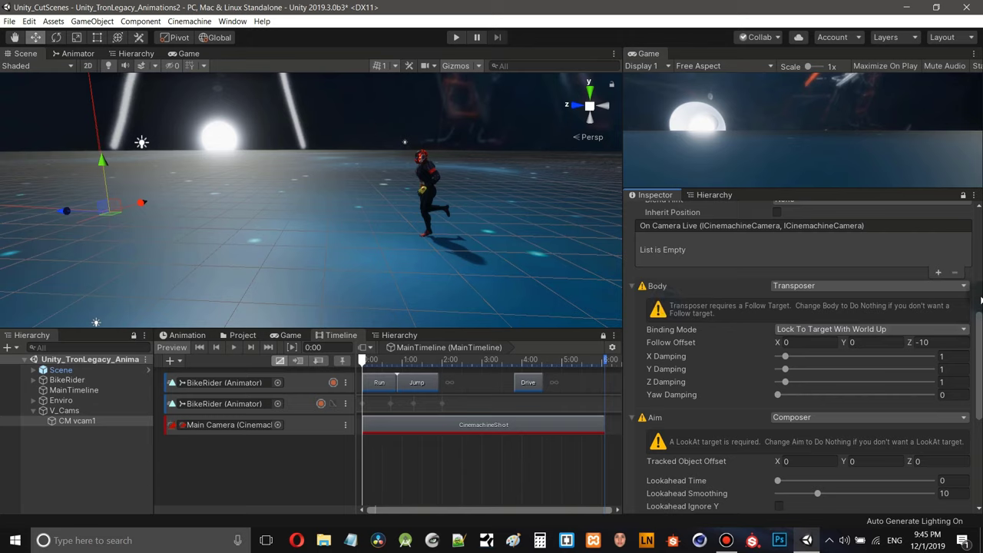
drag(979, 325, 980, 350)
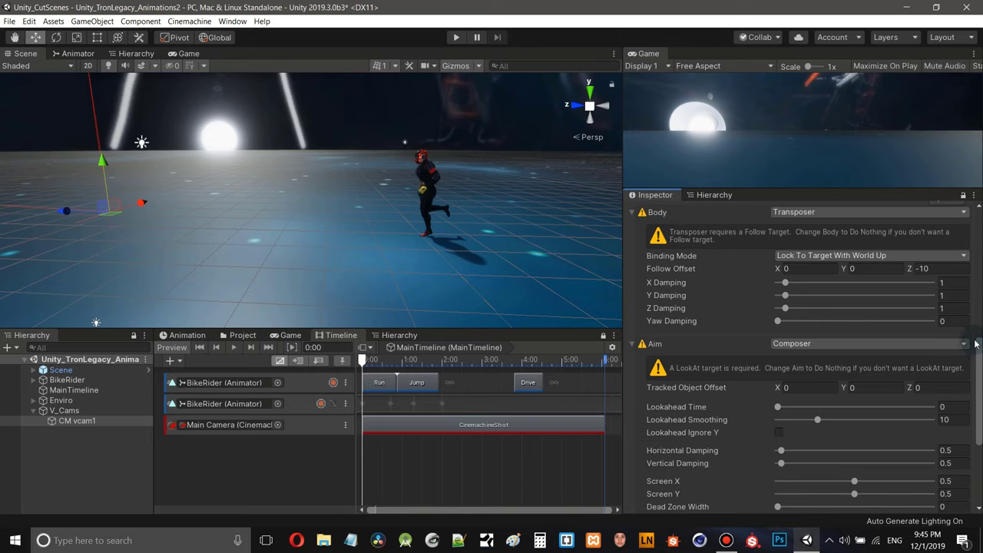
scroll(975, 343, up, 2)
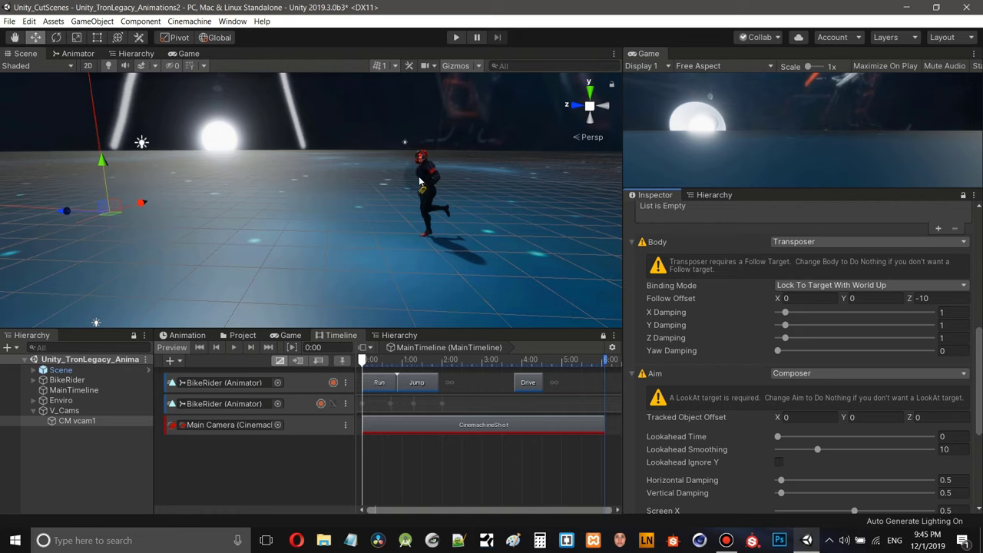
click(829, 243)
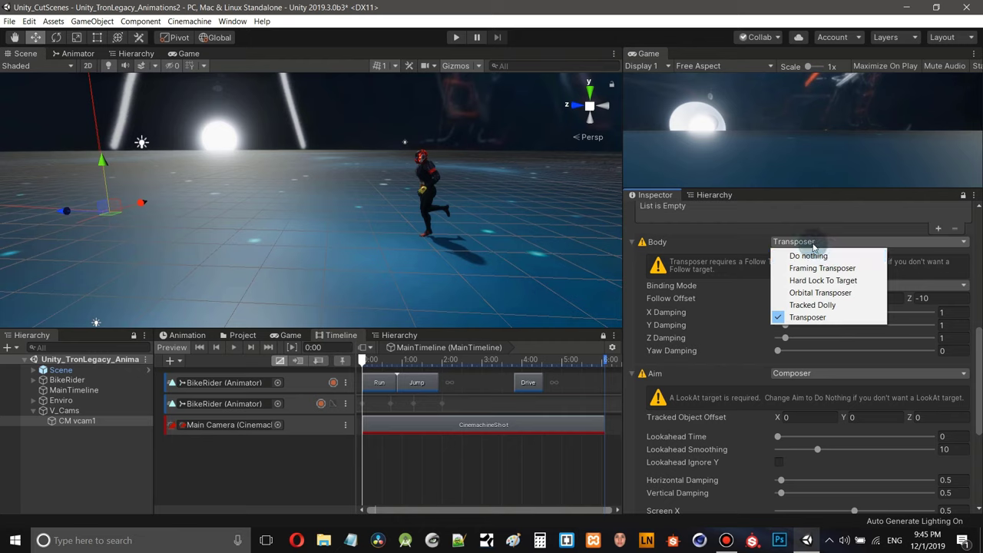
click(816, 244)
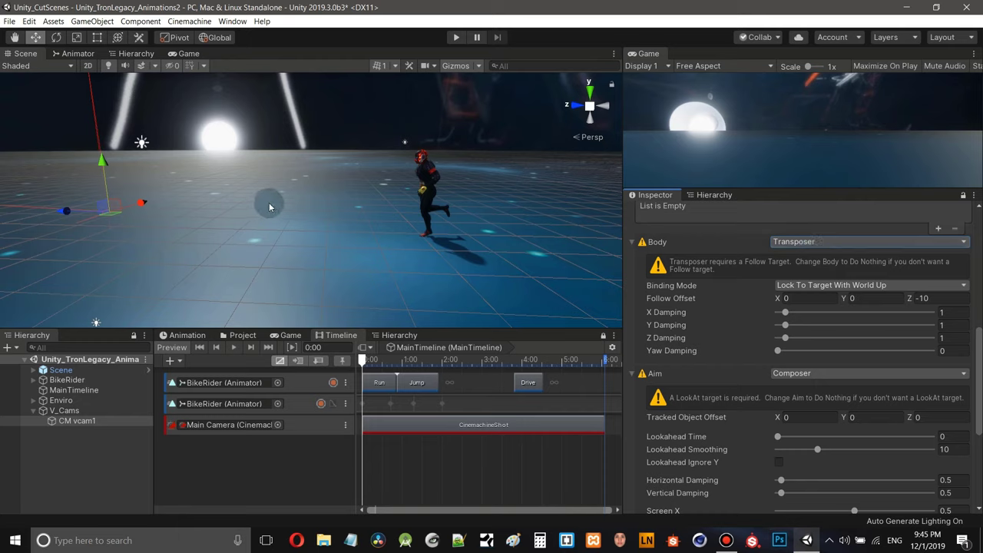
click(815, 287)
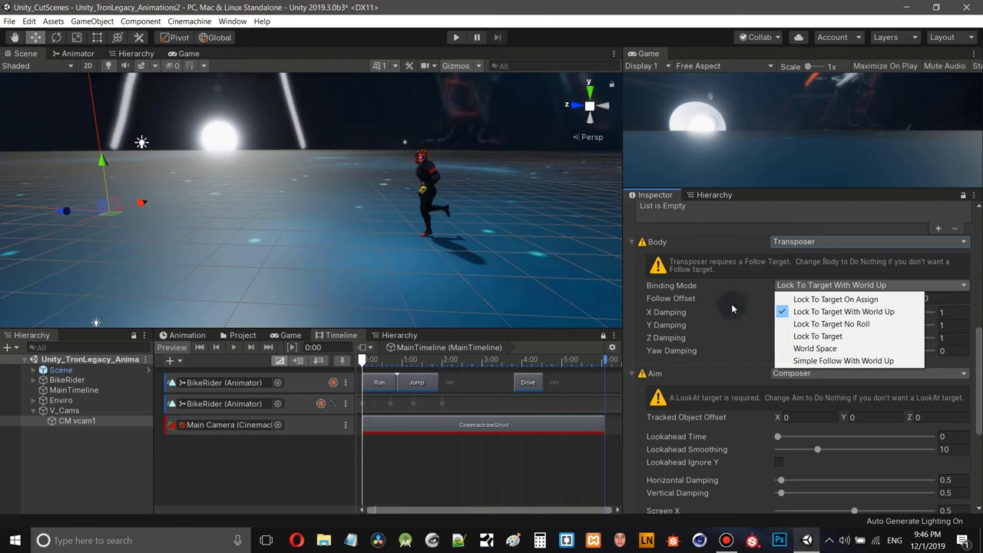
click(876, 214)
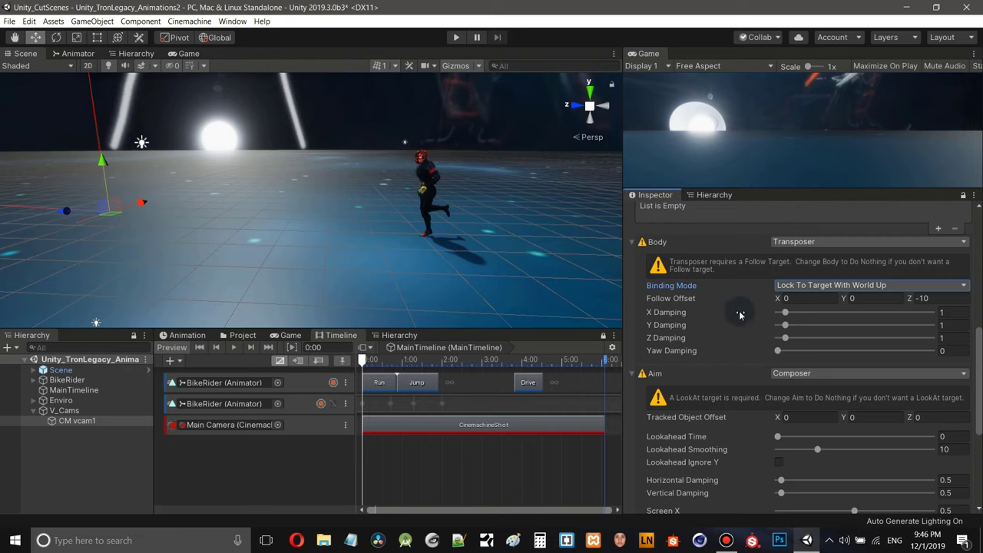
scroll(740, 314, down, 3)
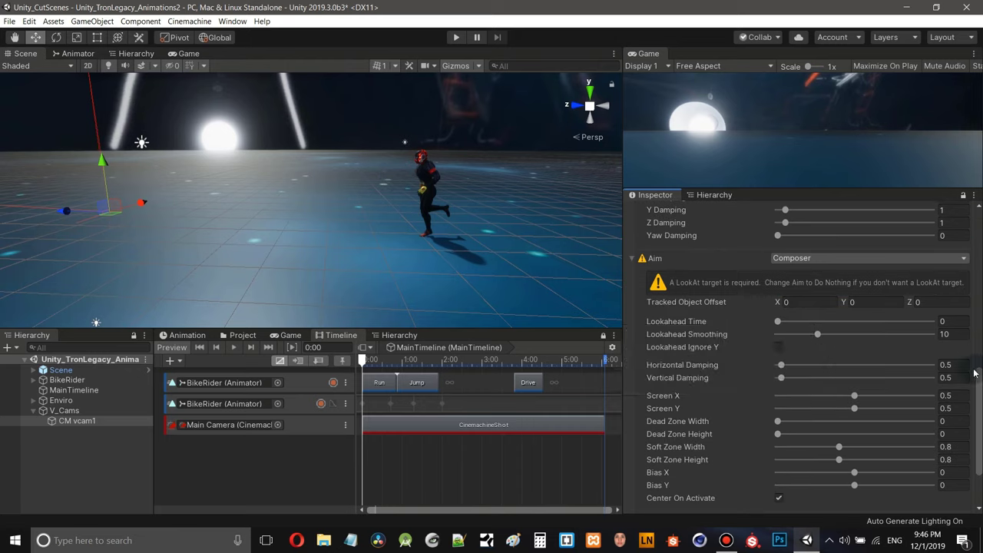
drag(978, 374, 907, 356)
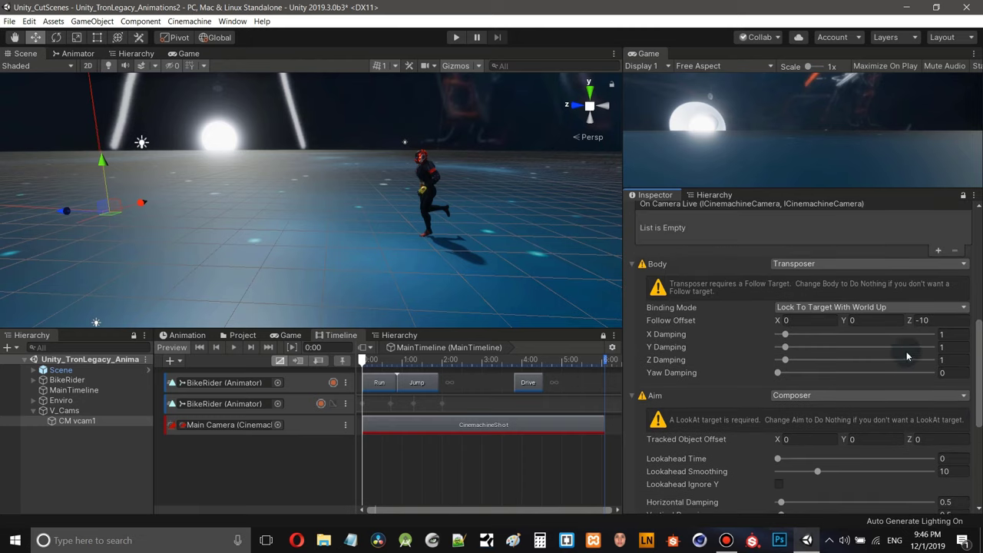
click(804, 308)
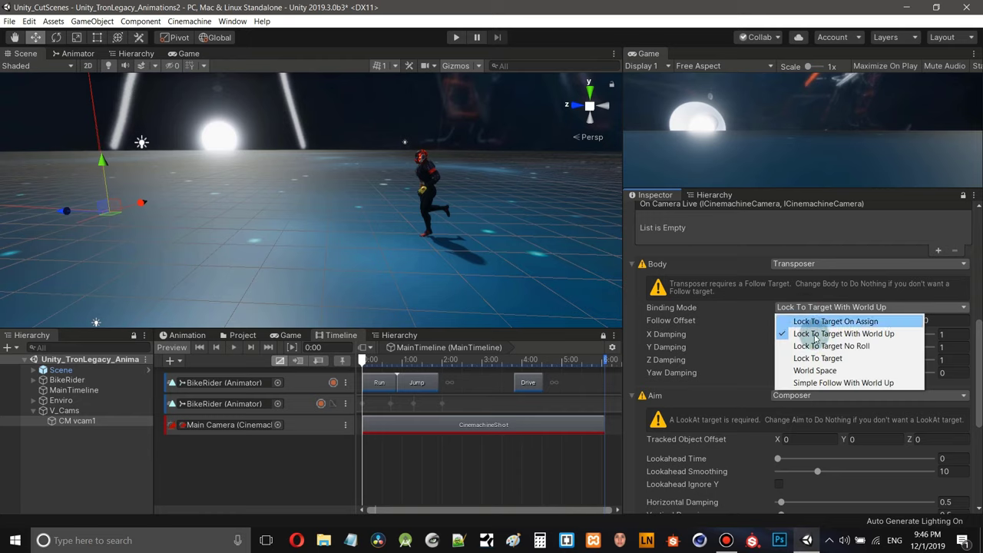
click(837, 333)
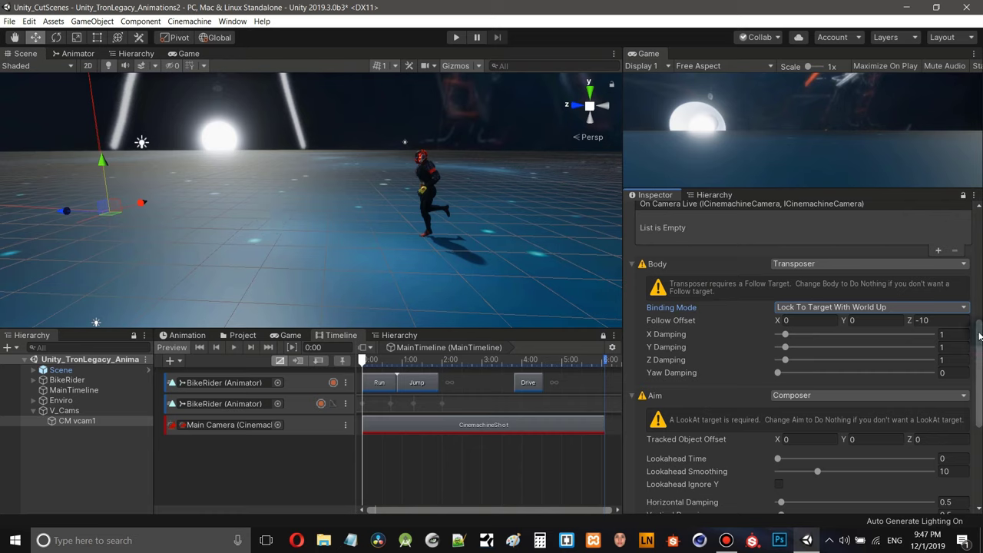
drag(980, 335, 980, 372)
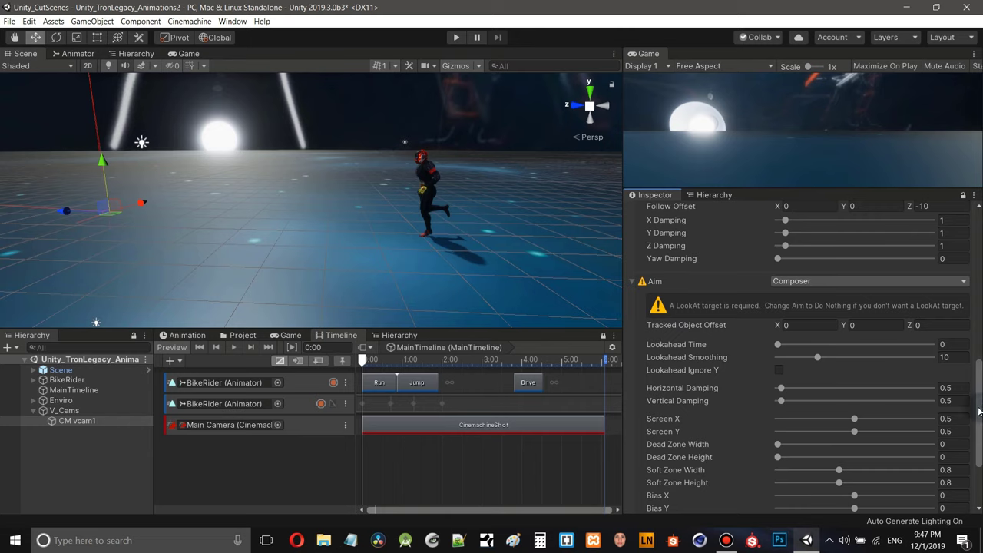
scroll(692, 300, up, 8)
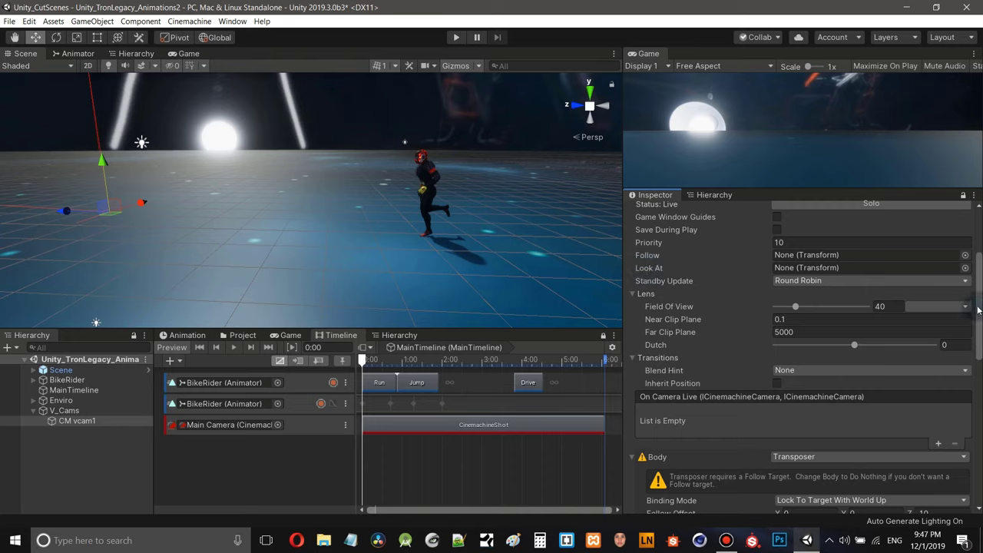
drag(981, 307, 981, 419)
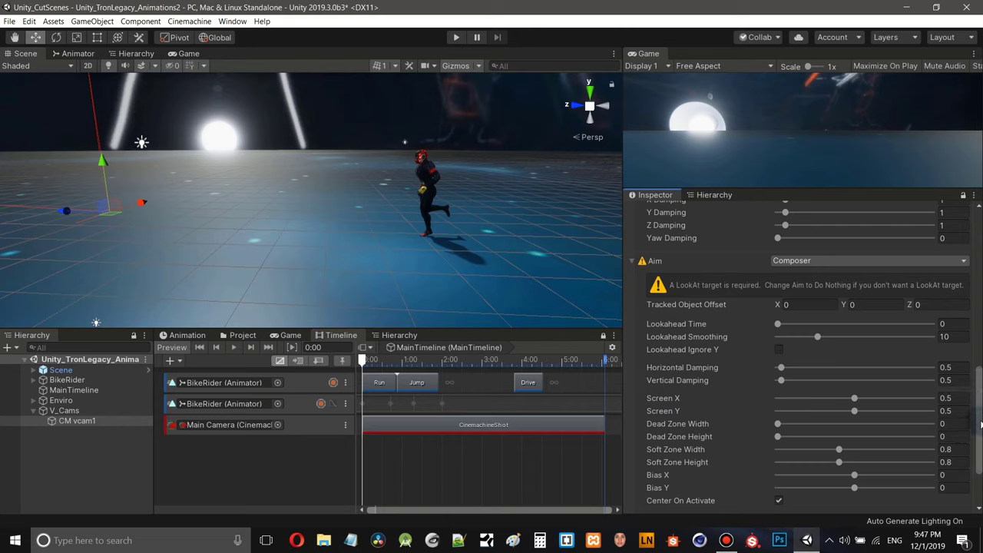
drag(980, 417, 975, 367)
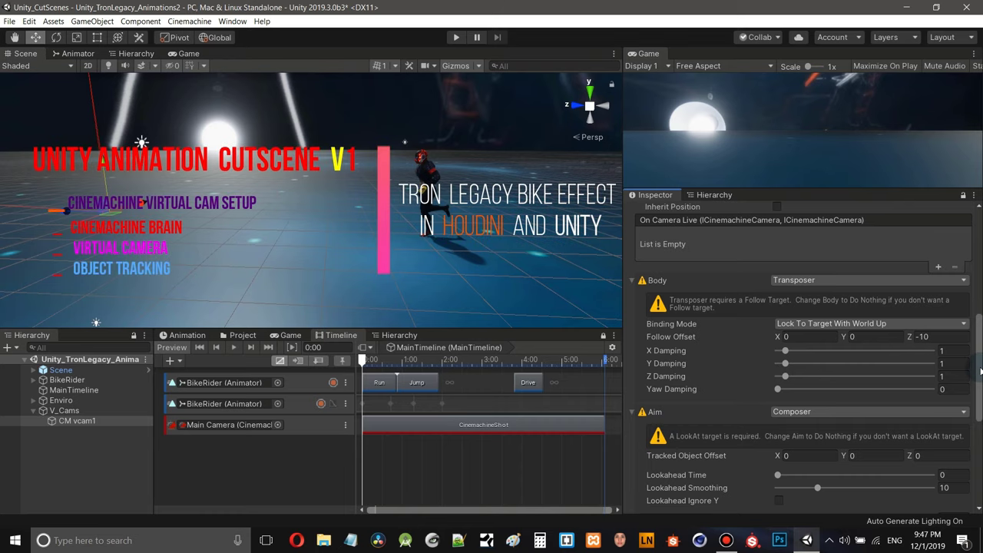
scroll(977, 332, up, 9)
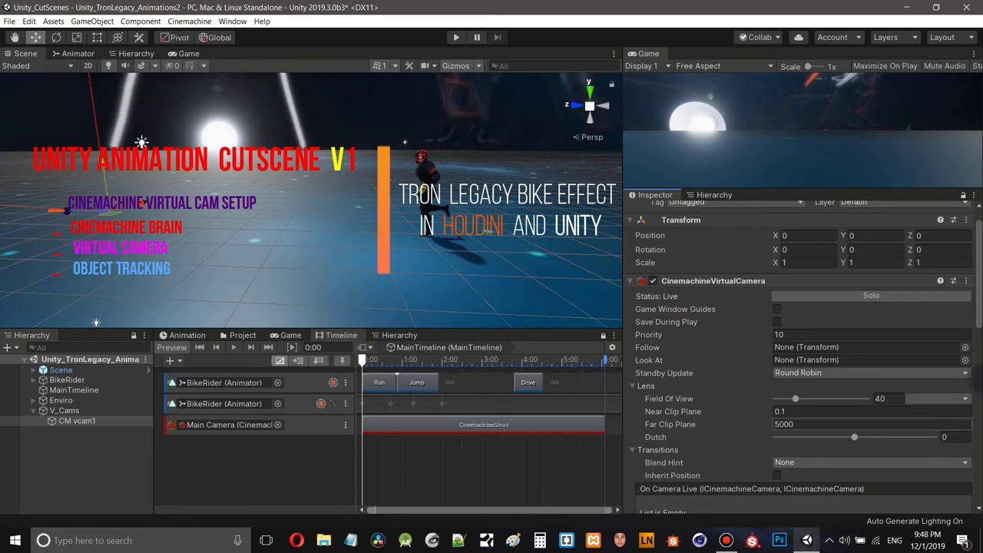
scroll(981, 315, up, 1)
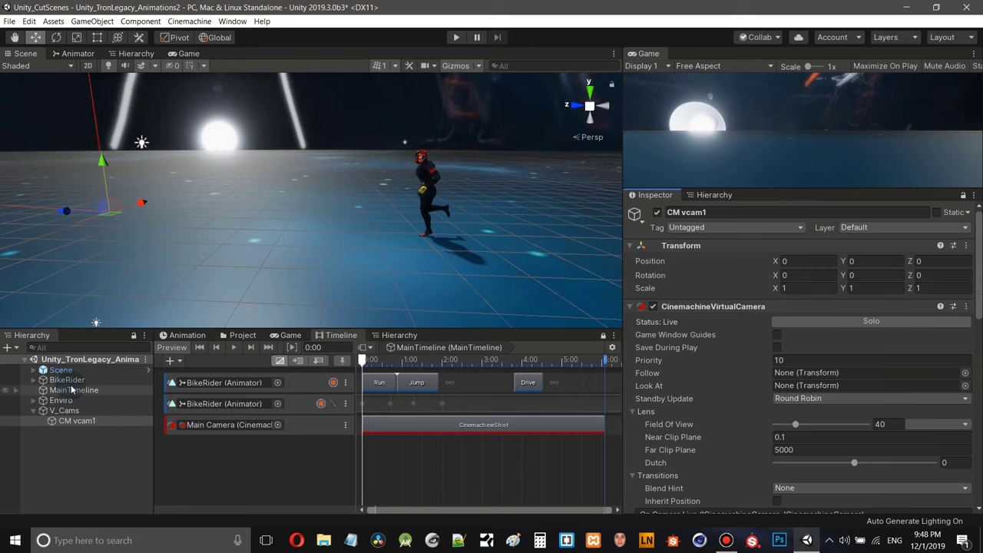
- Set CM vcam1's Look At target to BikeRider
drag(66, 382, 831, 385)
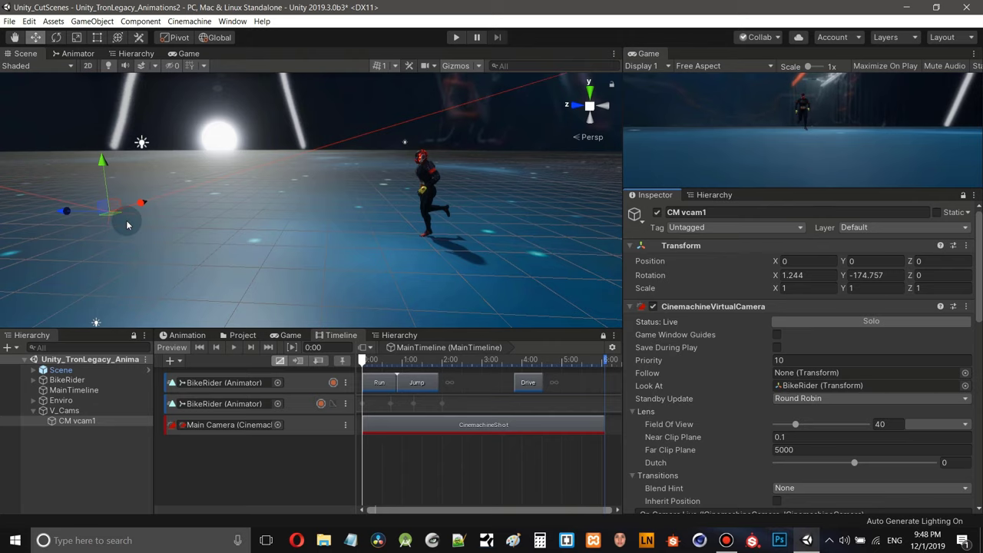
scroll(192, 210, down, 2)
scroll(191, 209, down, 5)
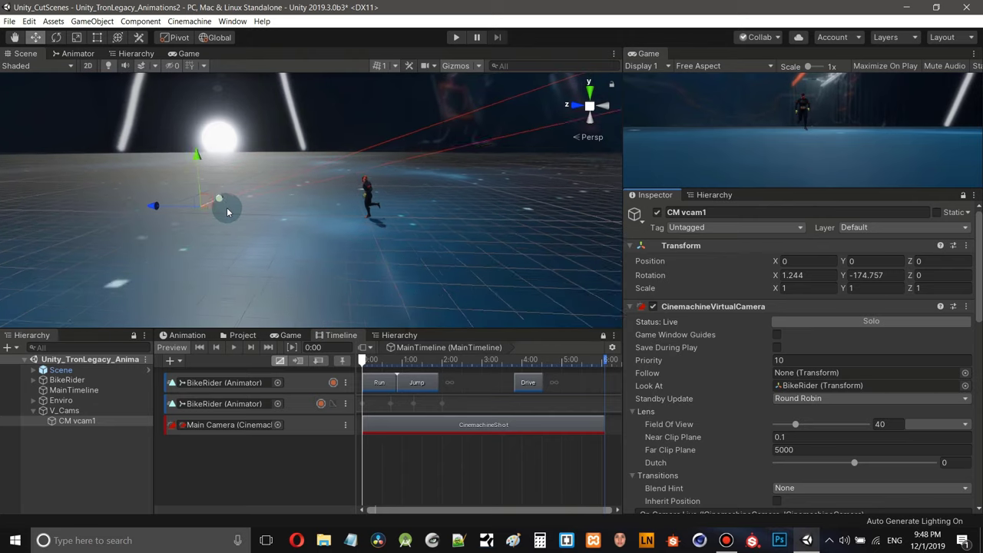
- Move CM vcam1 sideways so its follow offset reads X 1.28, Y 0, Z -10
alt+drag(264, 248, 142, 228)
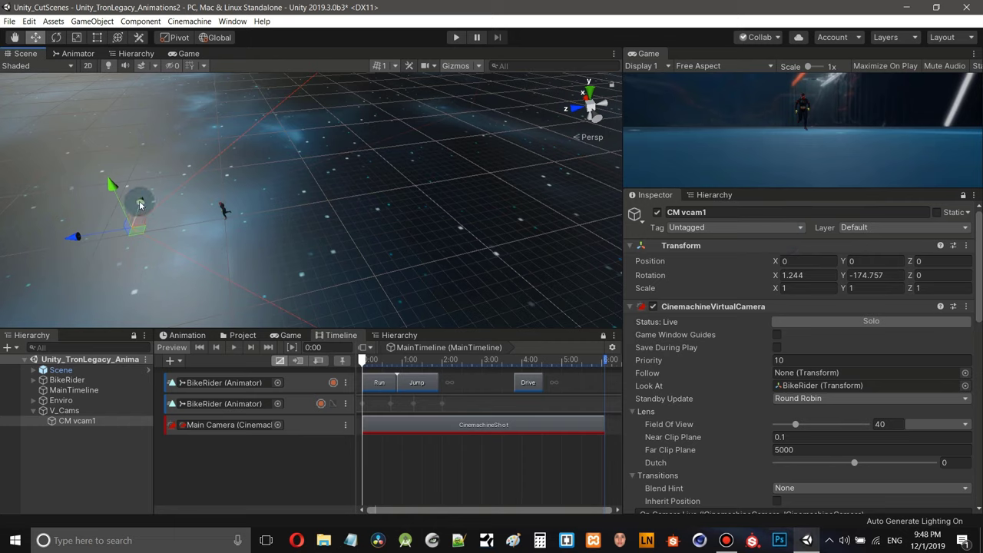
drag(141, 203, 141, 201)
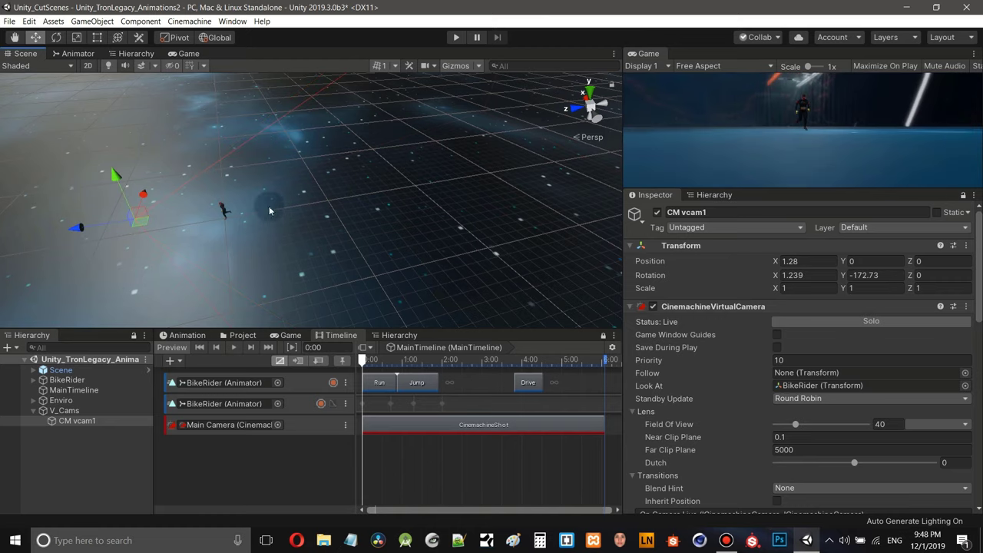
scroll(272, 198, down, 2)
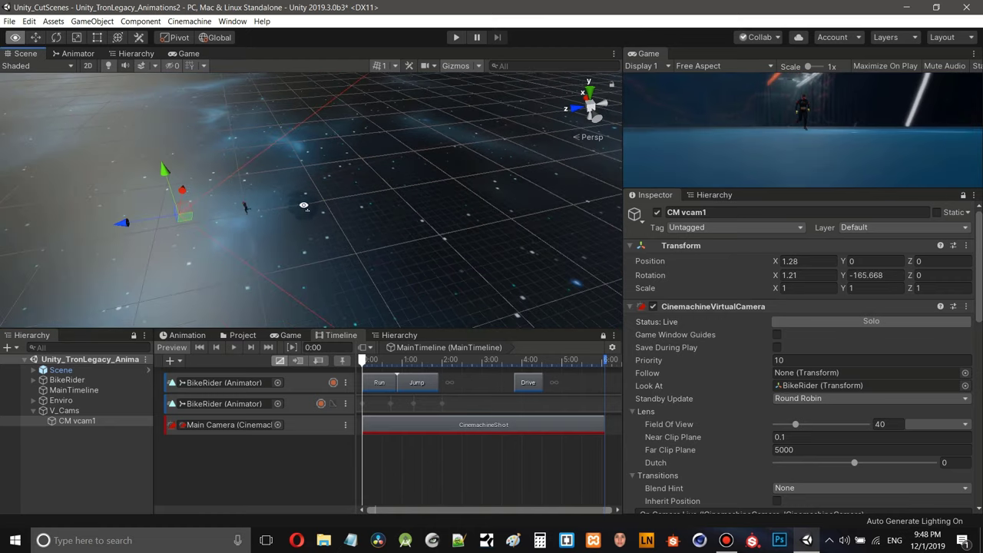
right_drag(272, 205, 319, 196)
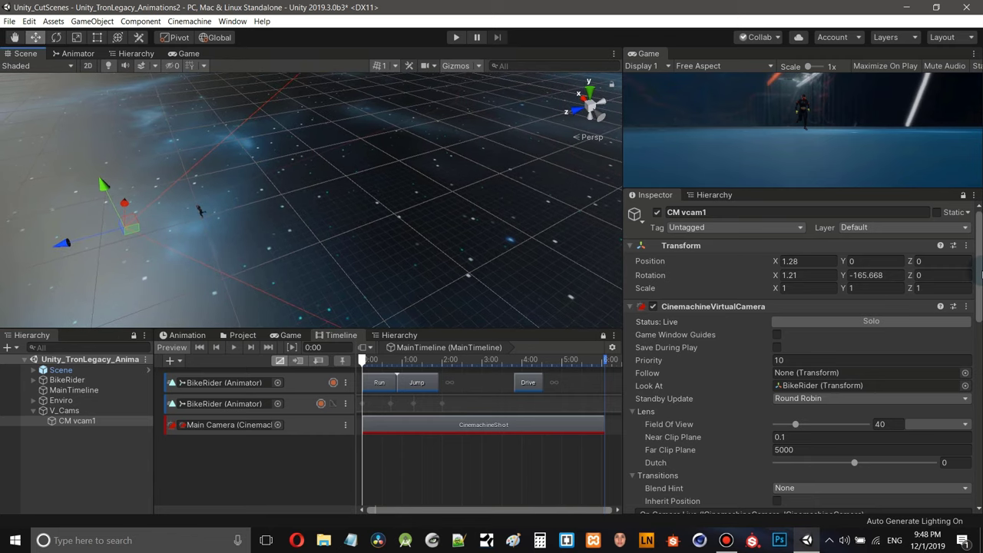
scroll(976, 276, down, 10)
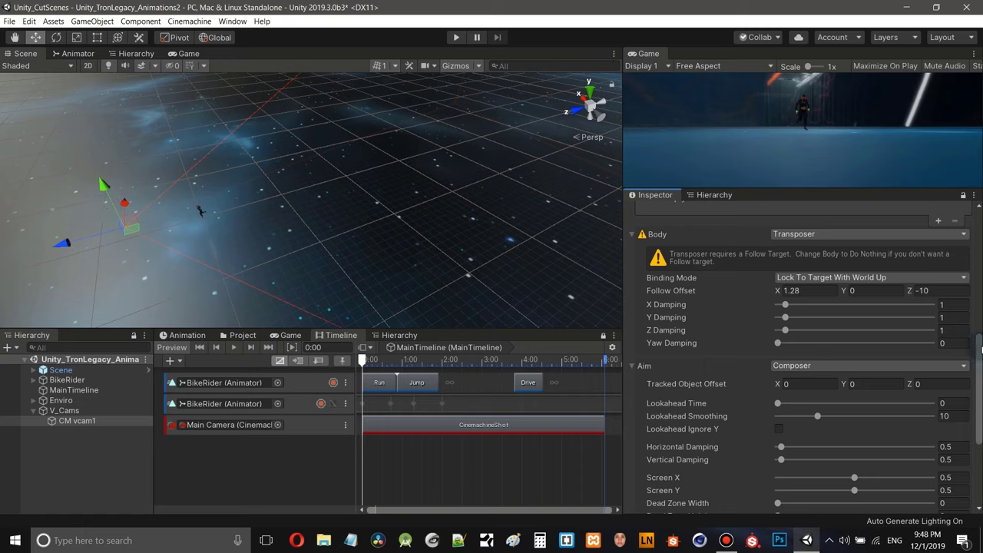
scroll(980, 347, down, 3)
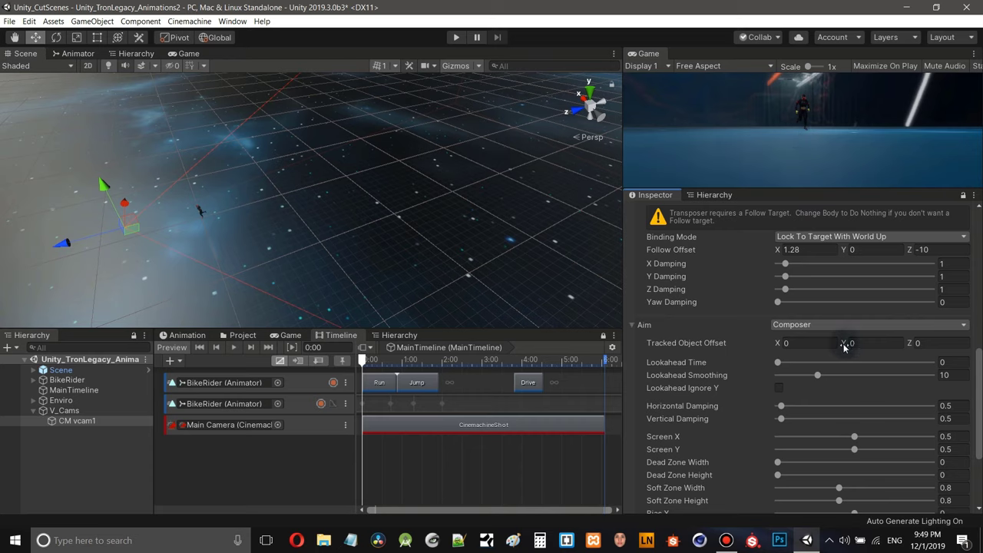
- Set the Composer tracked object offset to X 0.75, Y 0.3, Z 0.17
mouse_move(845, 347)
mouse_down()
mouse_move(878, 346)
mouse_move(844, 346)
mouse_move(857, 344)
mouse_up()
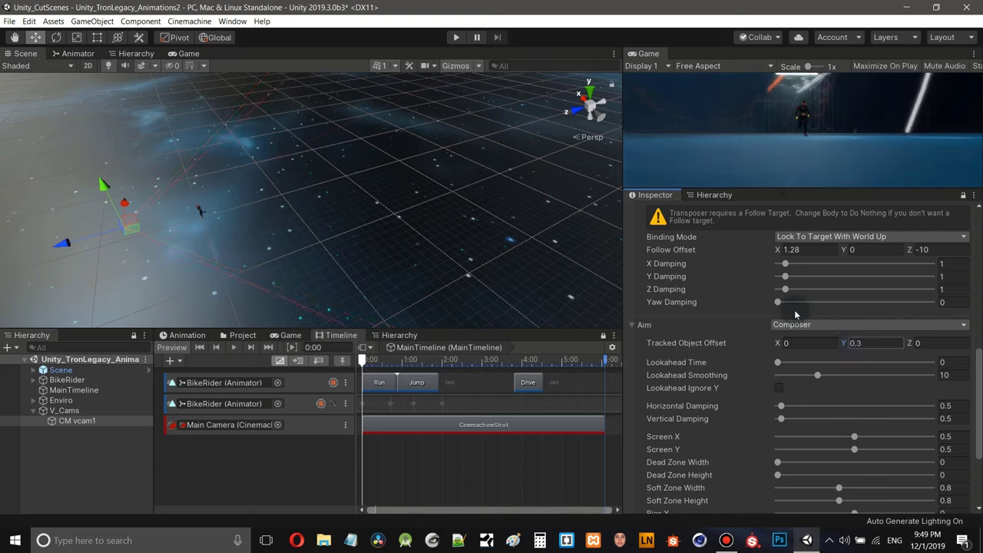
mouse_move(775, 347)
mouse_down()
mouse_move(759, 347)
mouse_move(801, 350)
mouse_move(794, 346)
mouse_up()
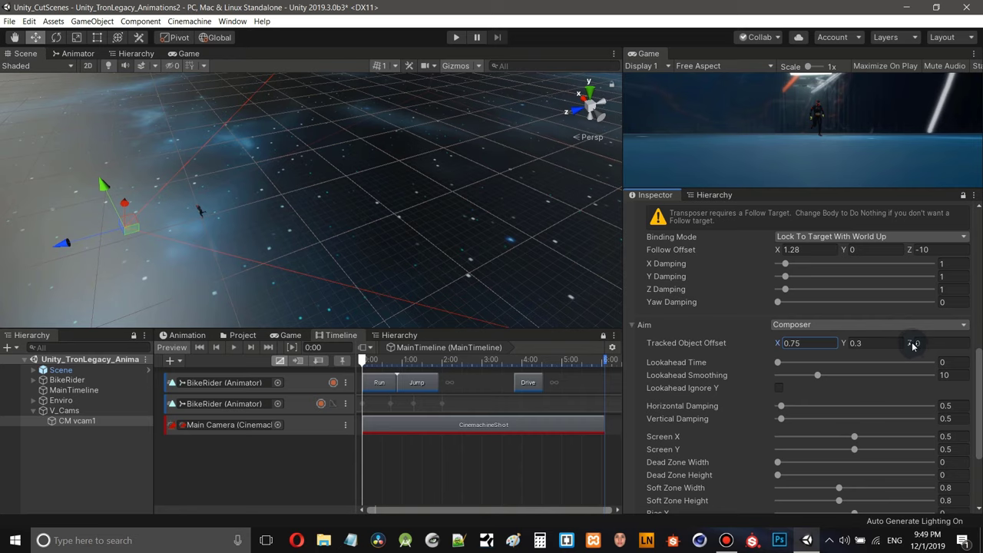
mouse_move(912, 347)
mouse_down()
mouse_move(925, 350)
mouse_move(915, 353)
mouse_up()
drag(980, 384, 979, 267)
click(981, 310)
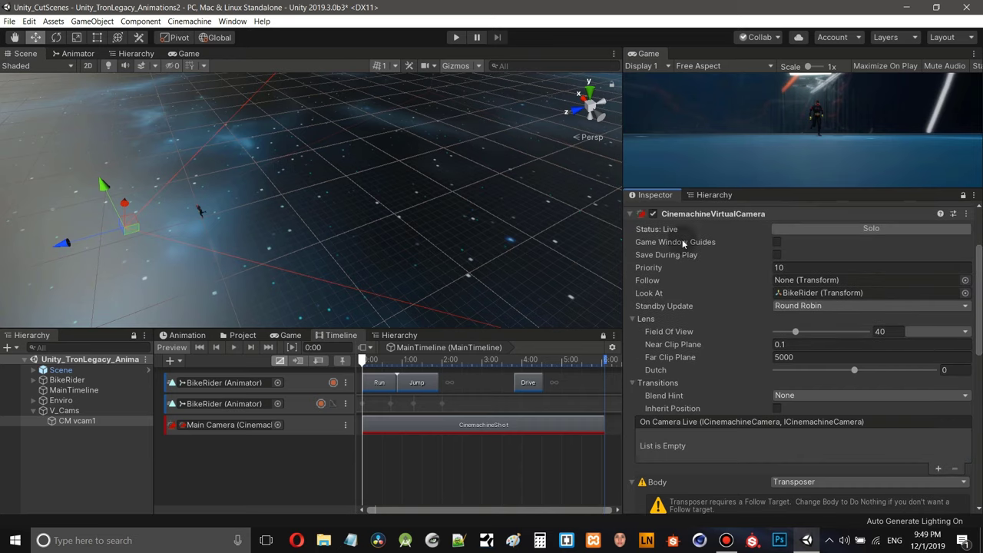
- Enable CM vcam1's Game Window Guides and show the Game view in the large panel
click(777, 243)
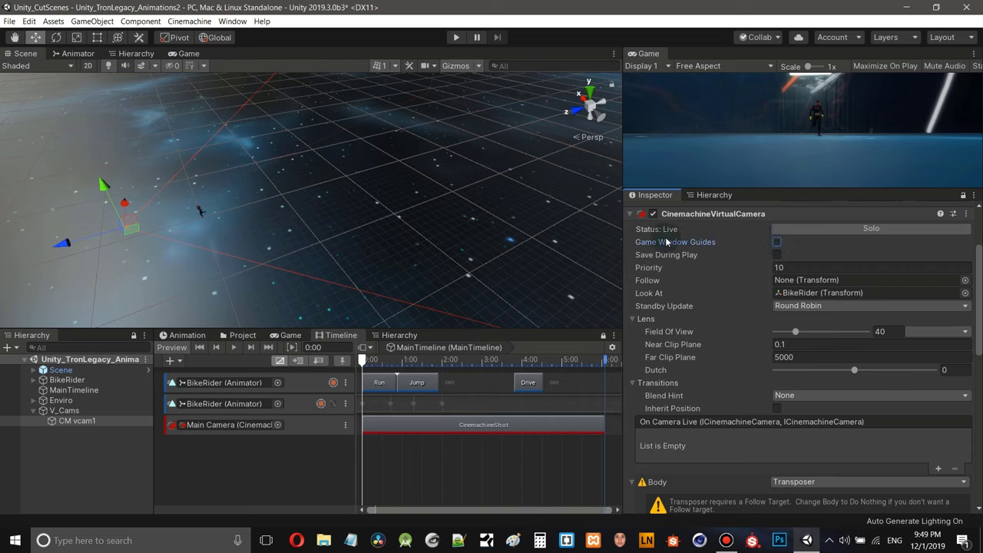
click(777, 242)
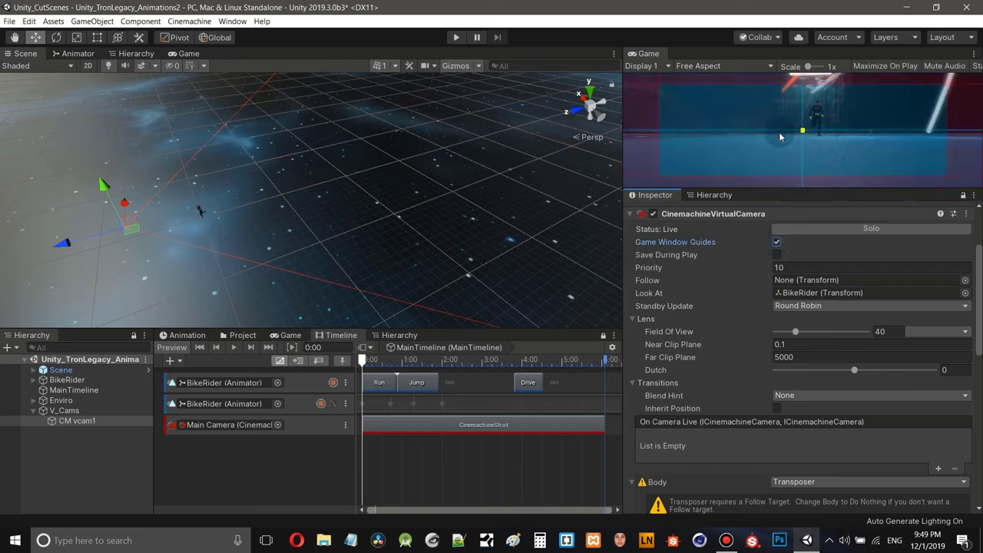
click(187, 54)
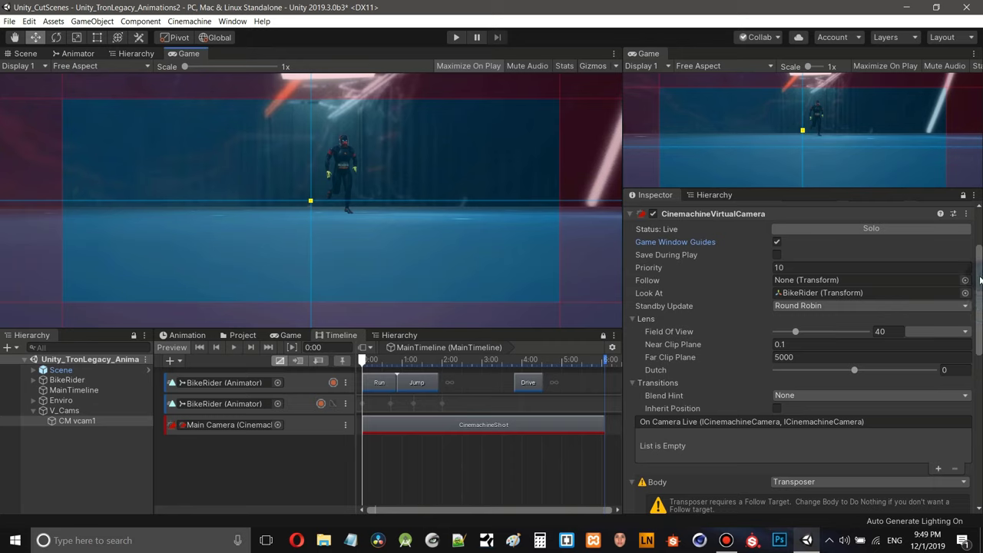
- Set the Composer to Screen X 0.517, Screen Y 0.468 and Bias X about 0.02
drag(981, 280, 971, 413)
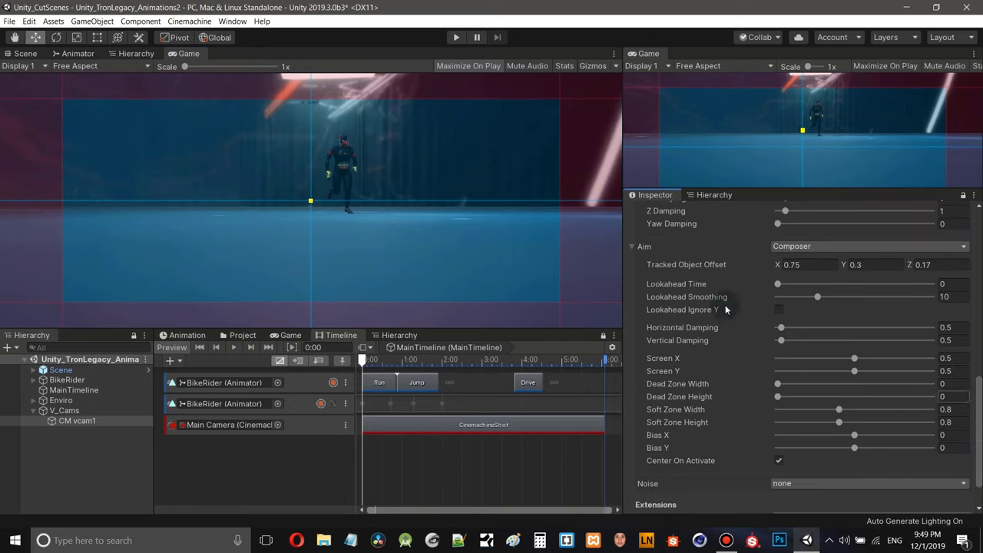
click(854, 359)
mouse_move(854, 359)
mouse_down()
mouse_move(837, 359)
mouse_move(859, 358)
mouse_move(855, 373)
mouse_move(868, 373)
mouse_move(837, 370)
mouse_move(849, 371)
mouse_up()
drag(855, 435, 857, 435)
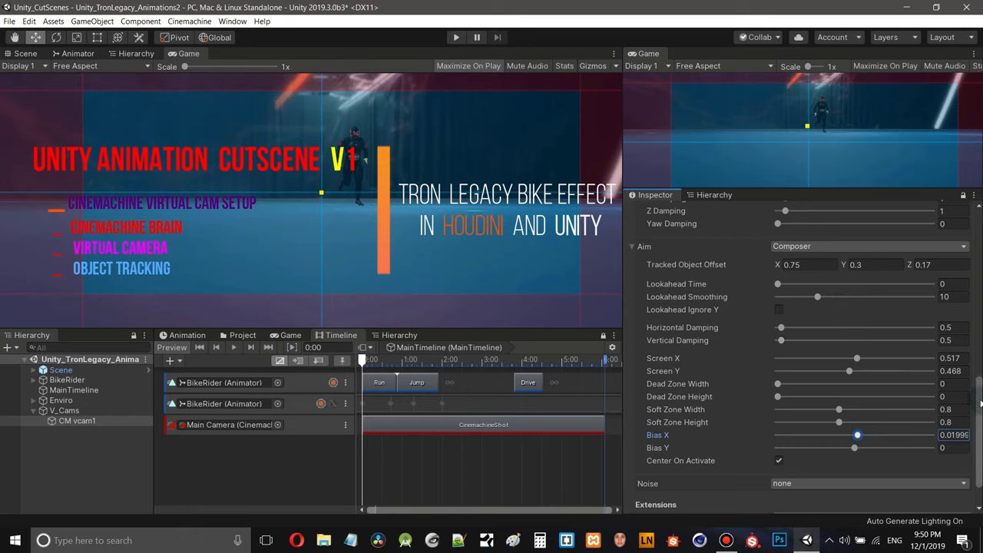
drag(980, 403, 981, 309)
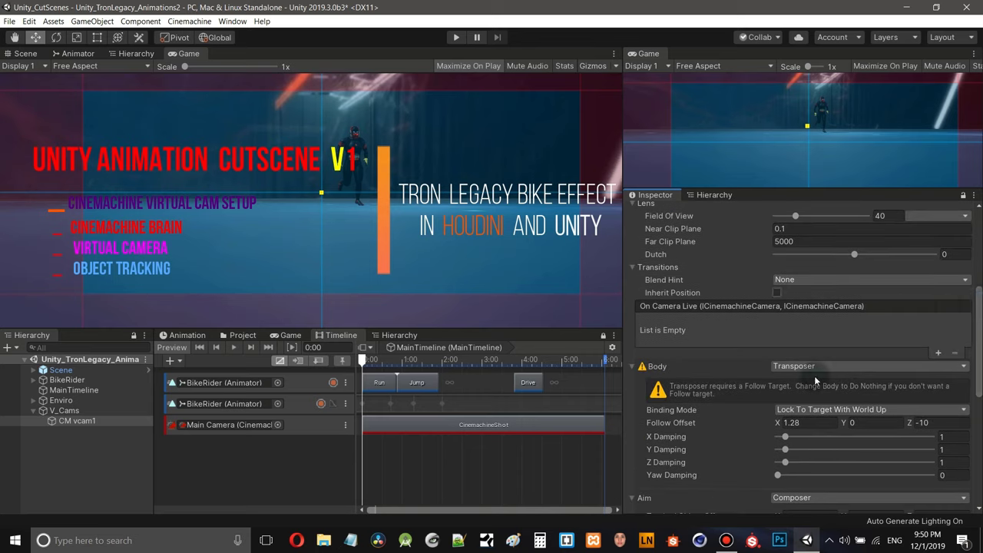
drag(981, 308, 981, 293)
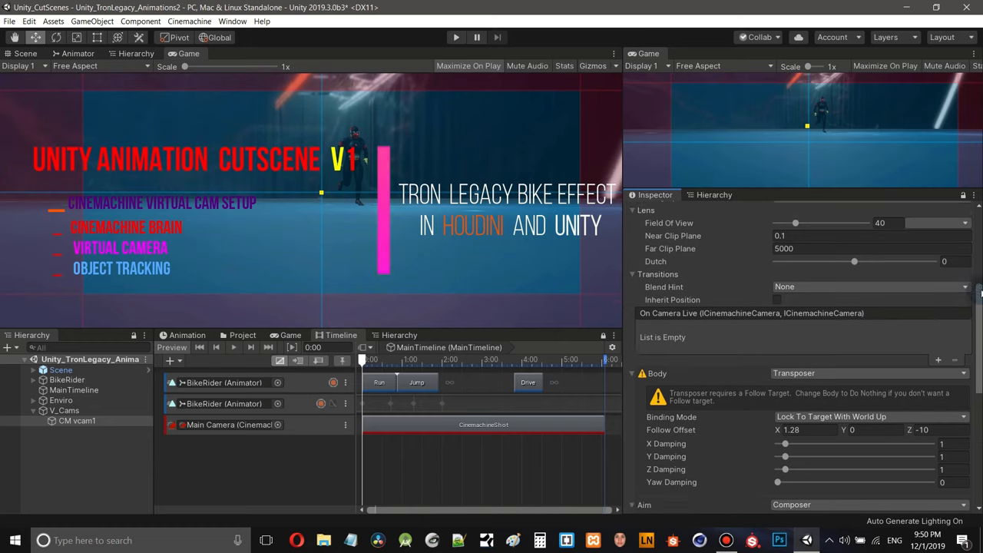
scroll(732, 274, up, 5)
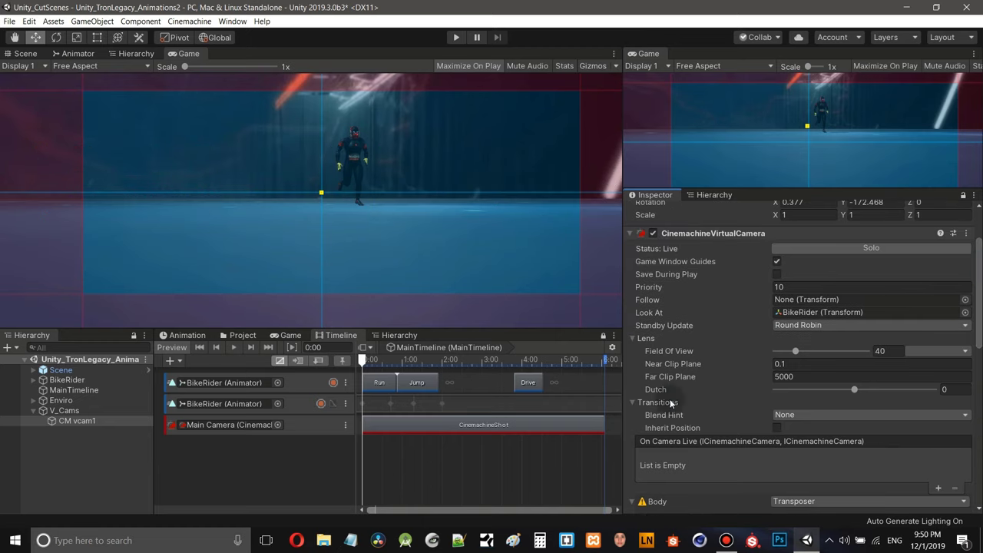
click(717, 323)
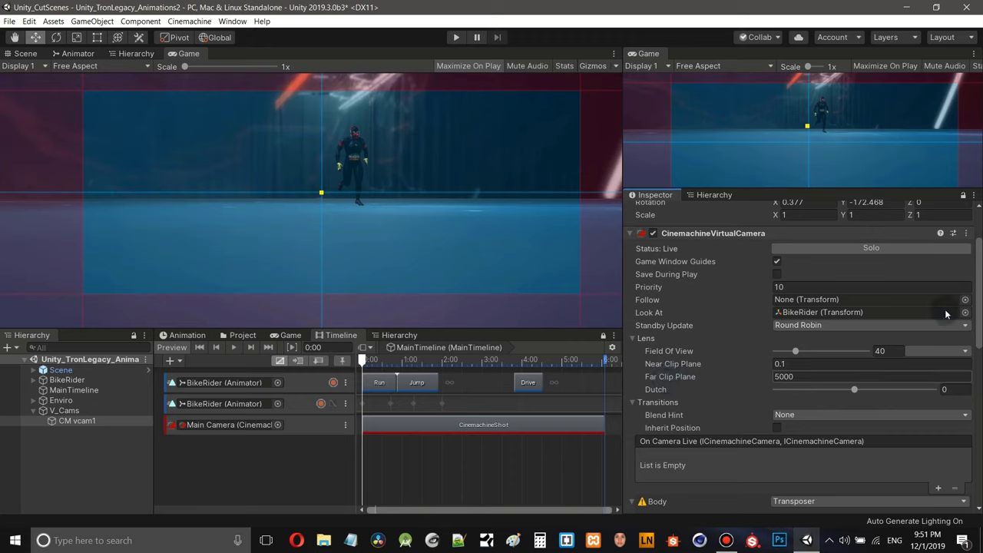
- Align CM vcam1 to the Scene viewpoint, placing it at X -4.60, Y 1.45, Z -5.92, then frame it
drag(980, 282, 971, 370)
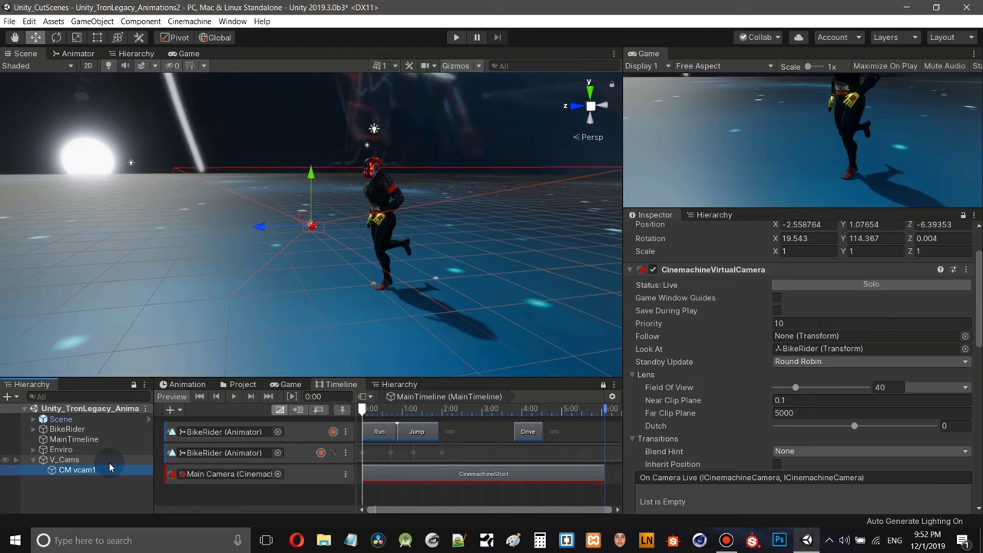
key(ctrl+shift+f)
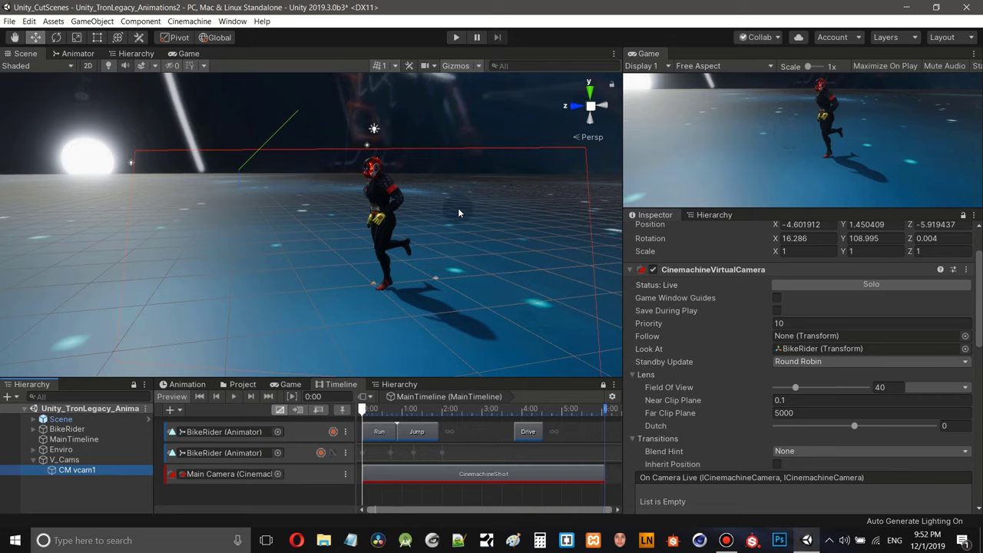
key(f)
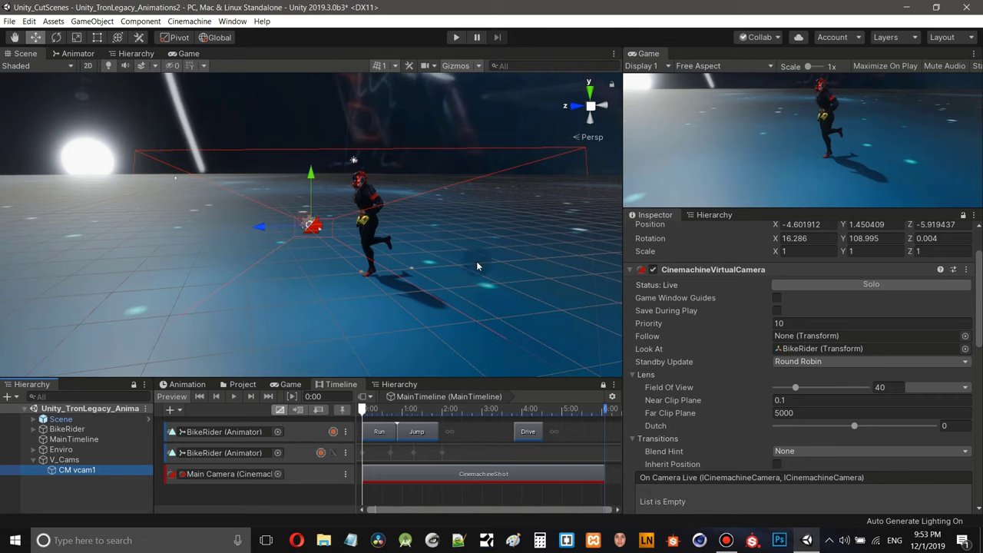
- Zoom and orbit the Scene view around CM vcam1, then turn Game Window Guides back on
scroll(477, 258, down, 2)
alt+drag(477, 262, 328, 313)
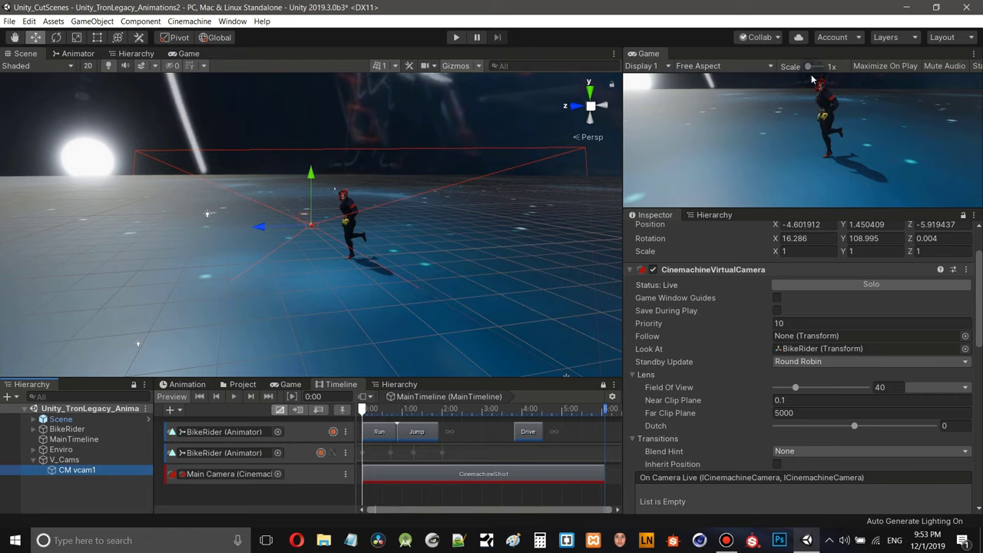
click(777, 298)
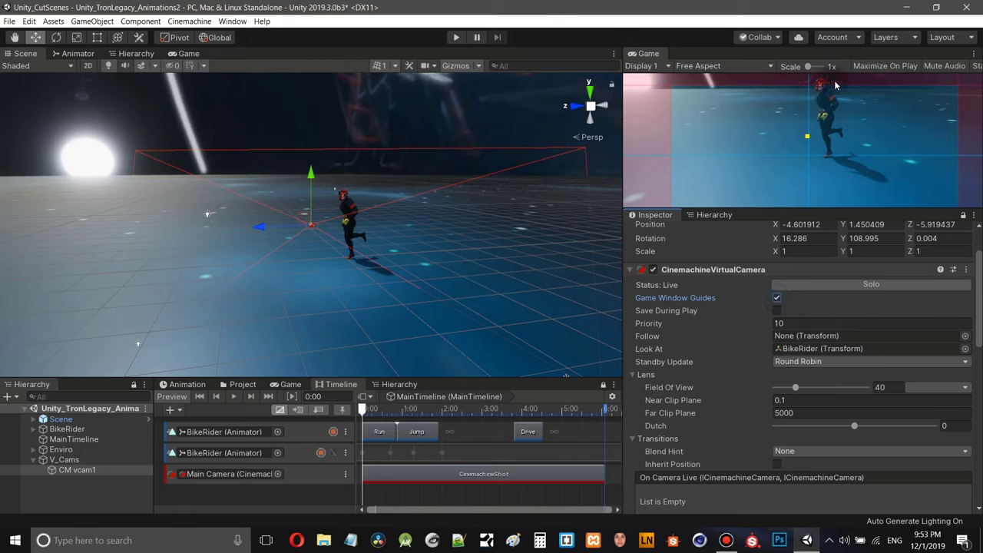
- With the Game view shown, set the Composer Screen Y to 0.551 and Bias Y to -0.154
click(189, 54)
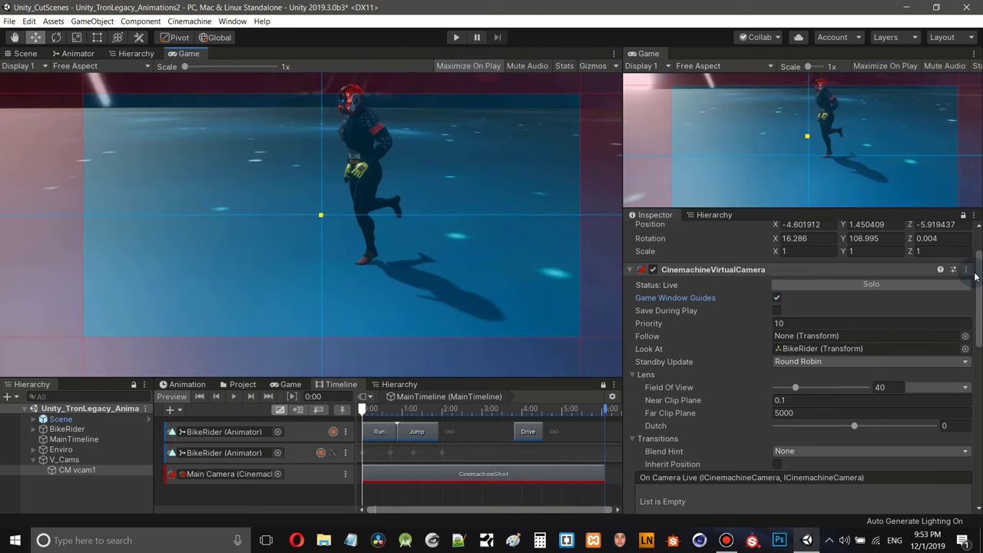
scroll(981, 317, down, 10)
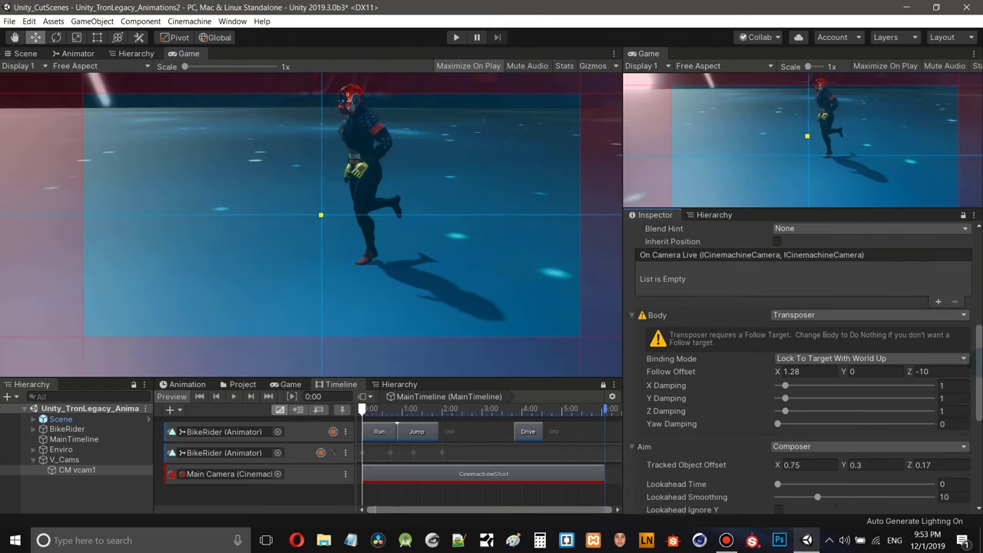
scroll(977, 392, down, 1)
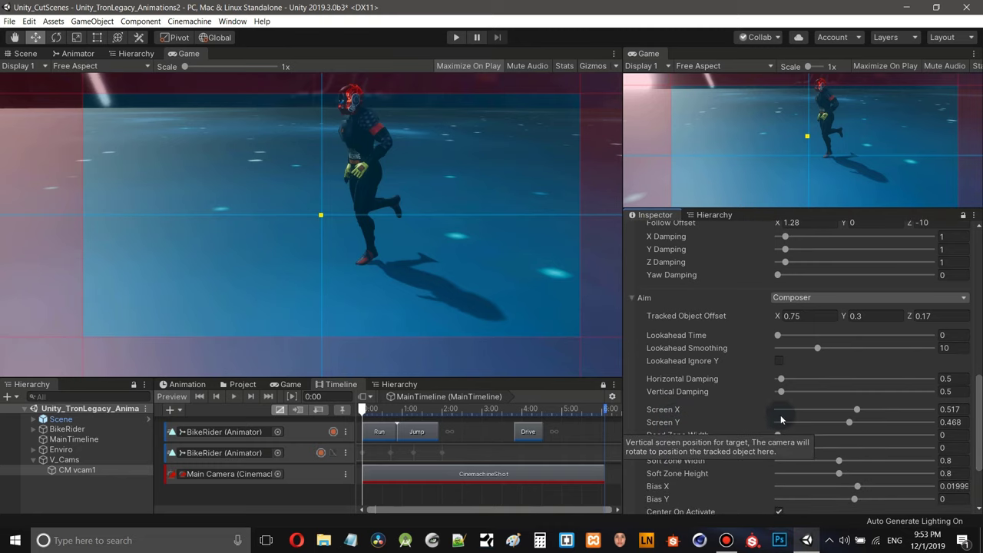
drag(851, 425, 863, 432)
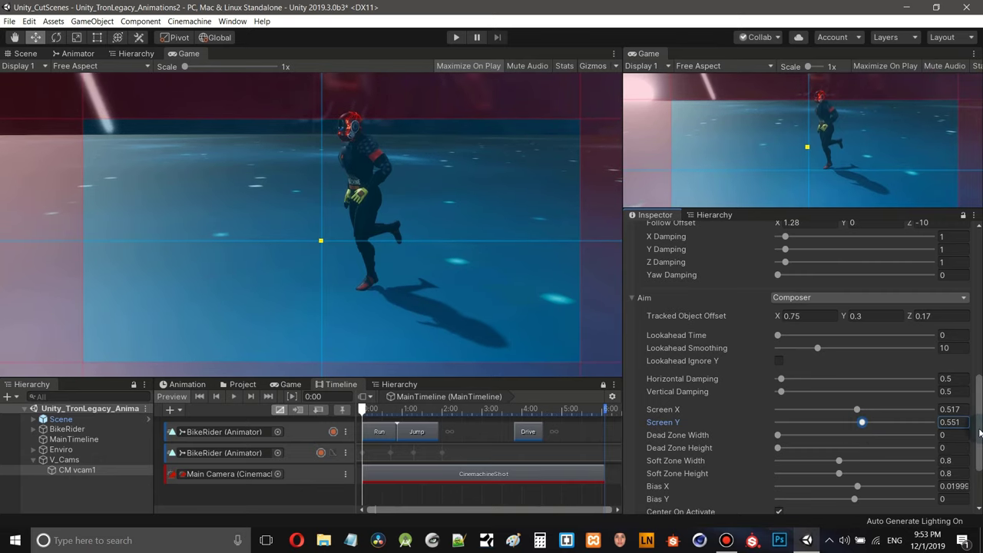
scroll(979, 434, down, 5)
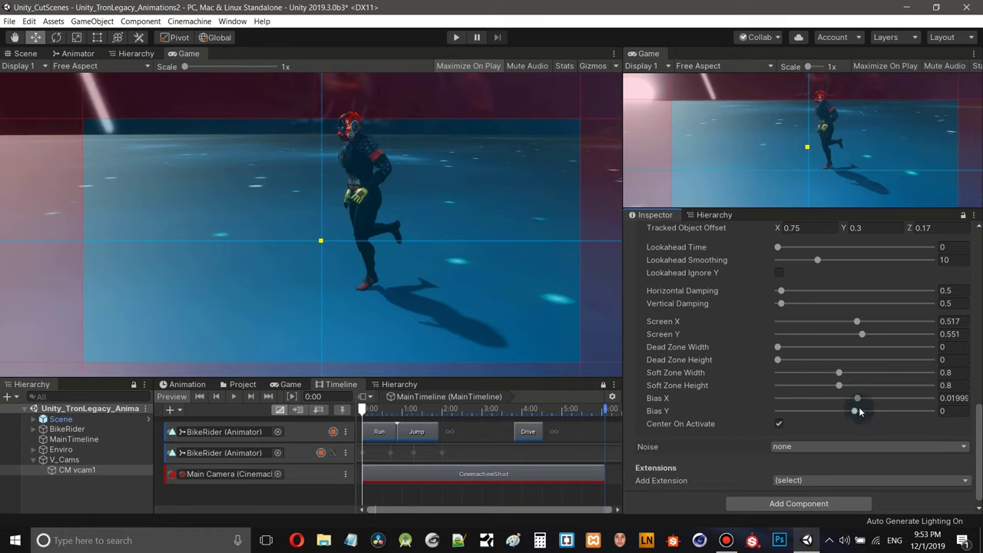
drag(855, 411, 832, 411)
drag(832, 411, 831, 411)
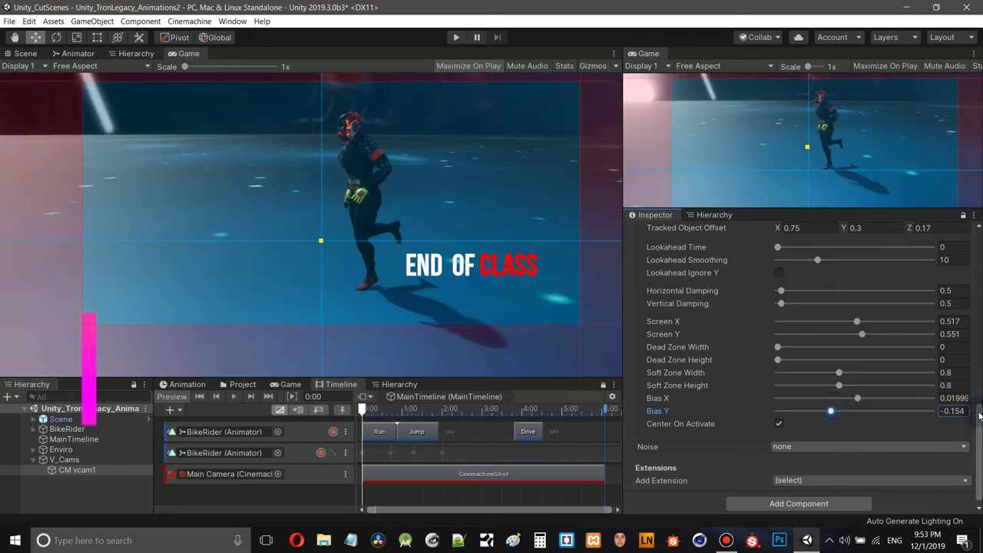
drag(980, 415, 980, 275)
- Turn off Game Window Guides and play the timeline twice to review the CM vcam1 shot
click(777, 263)
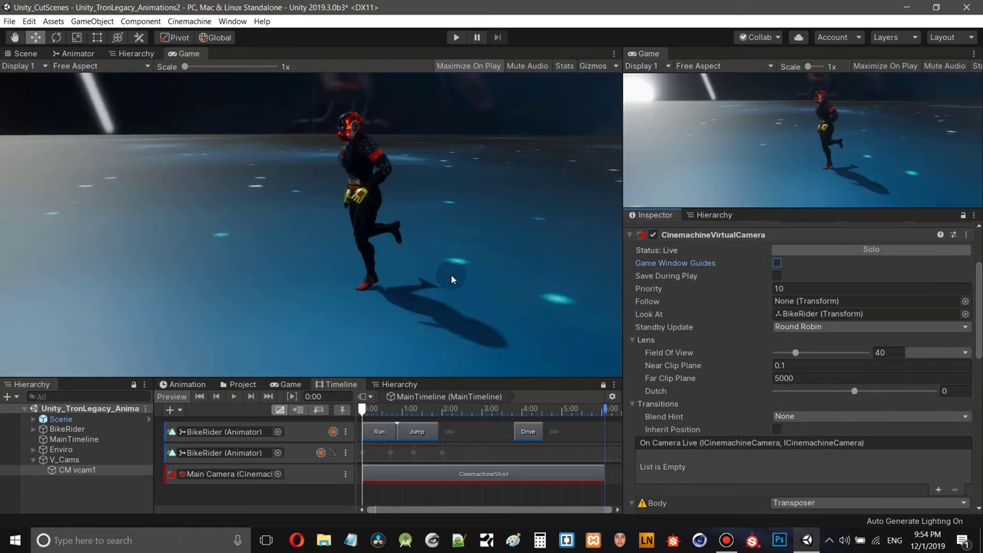
key(ctrl+1)
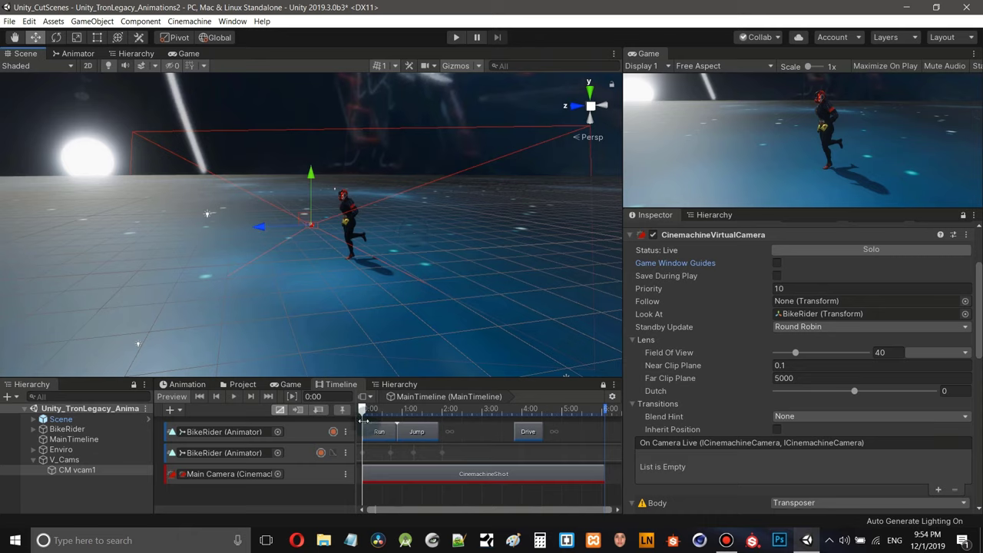
click(232, 396)
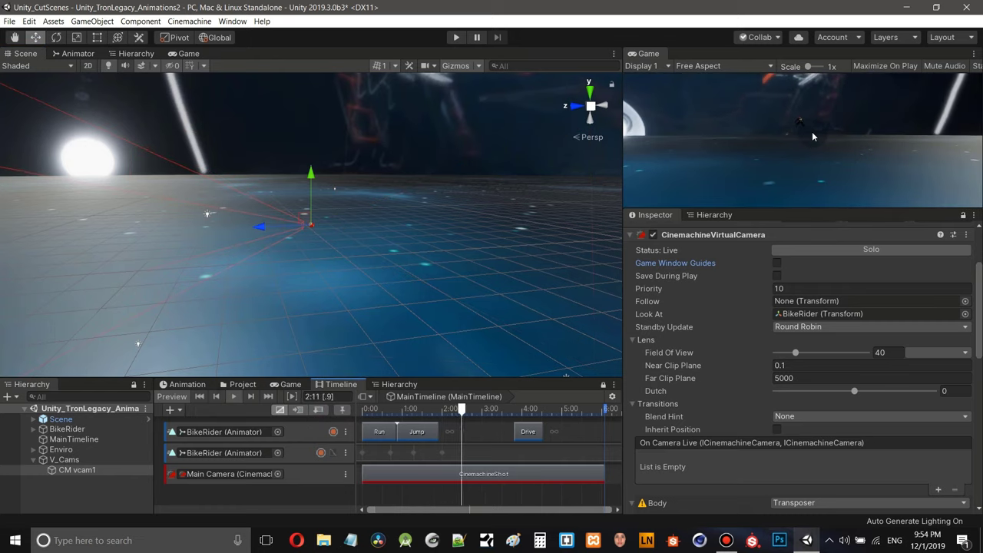
click(189, 54)
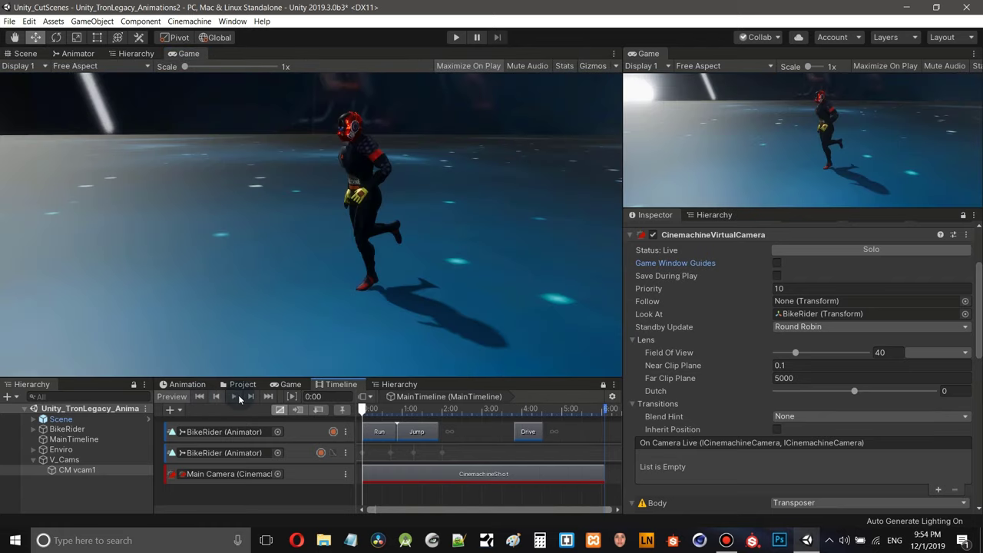
click(232, 398)
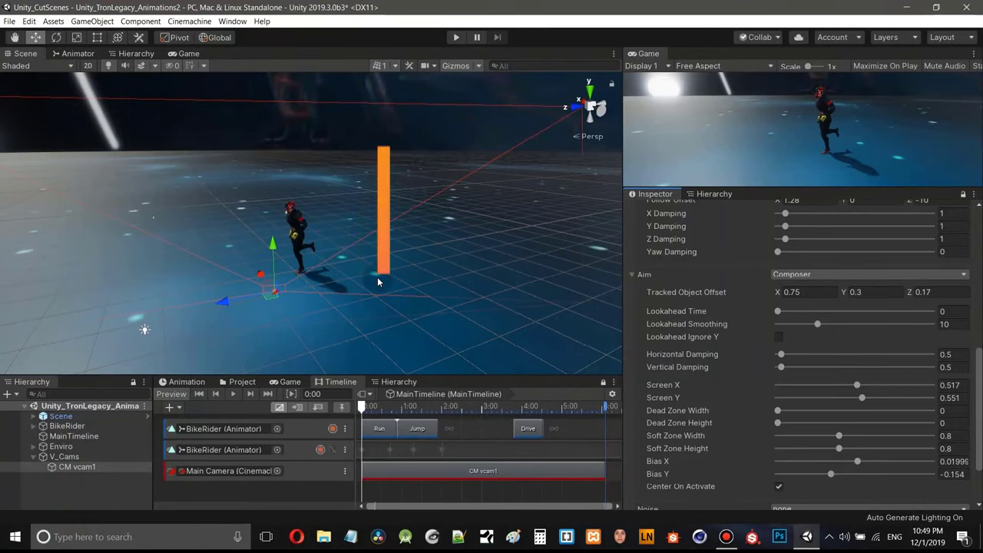
- Reselect CM vcam1 in the Hierarchy and show the Cinemachine menu's camera creation options
scroll(799, 346, up, 5)
click(868, 455)
click(701, 455)
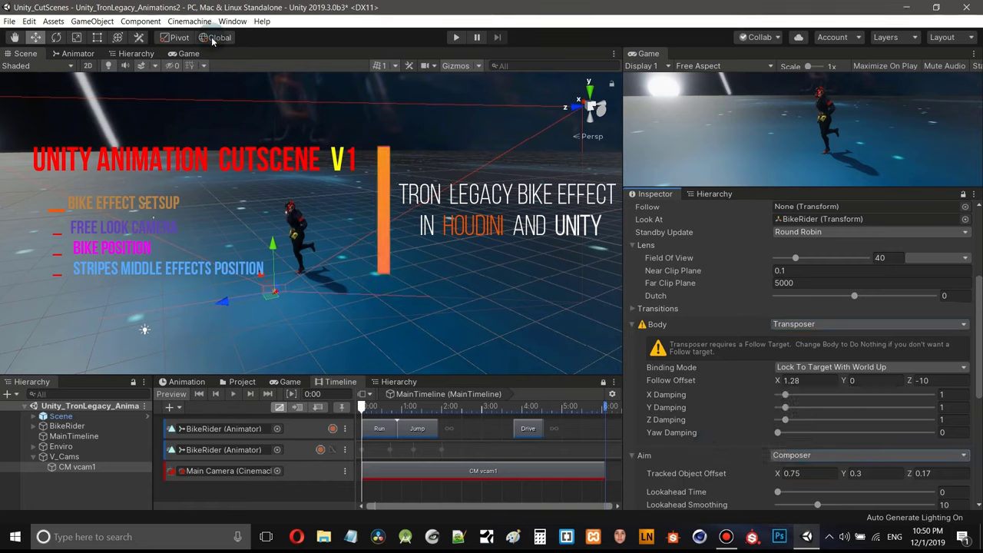
click(191, 22)
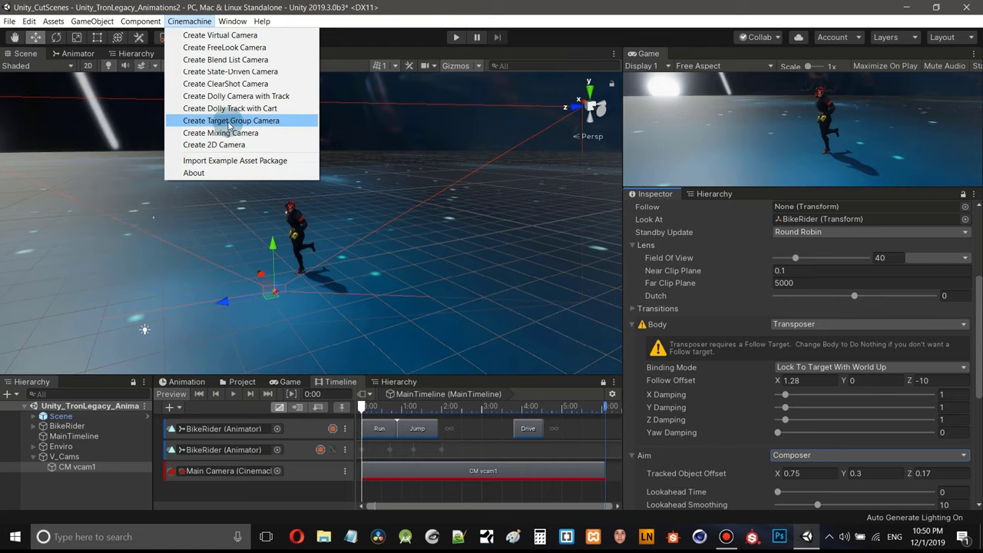
click(86, 472)
click(85, 474)
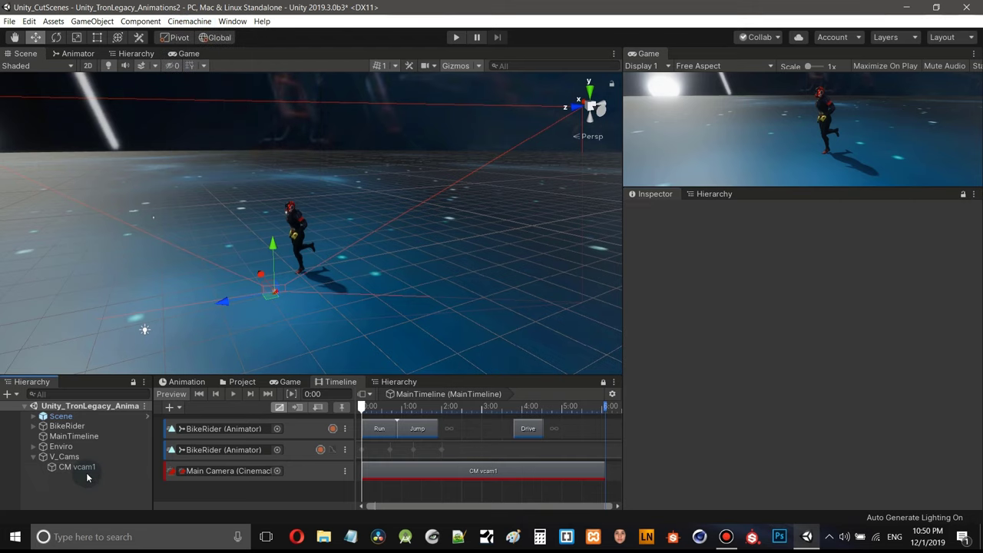
click(85, 470)
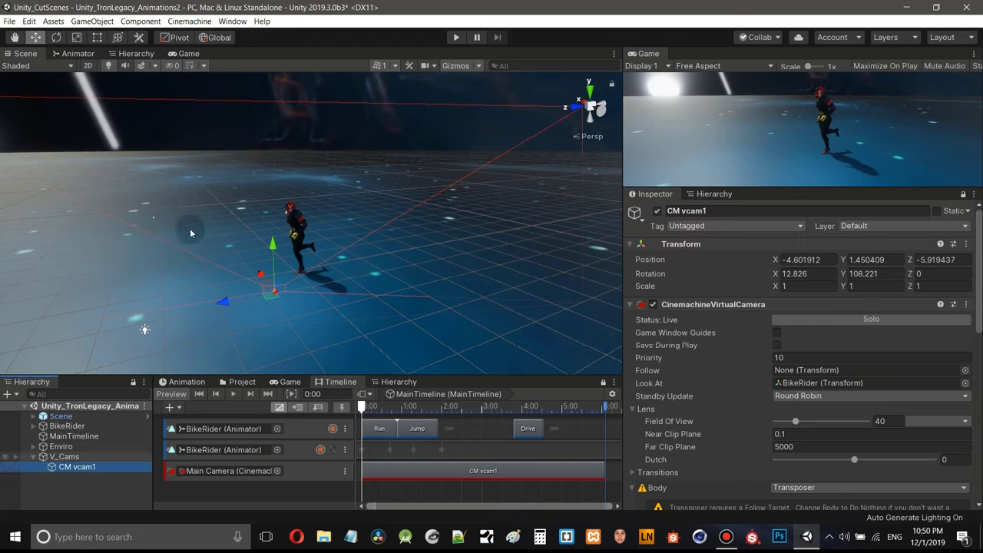
click(185, 23)
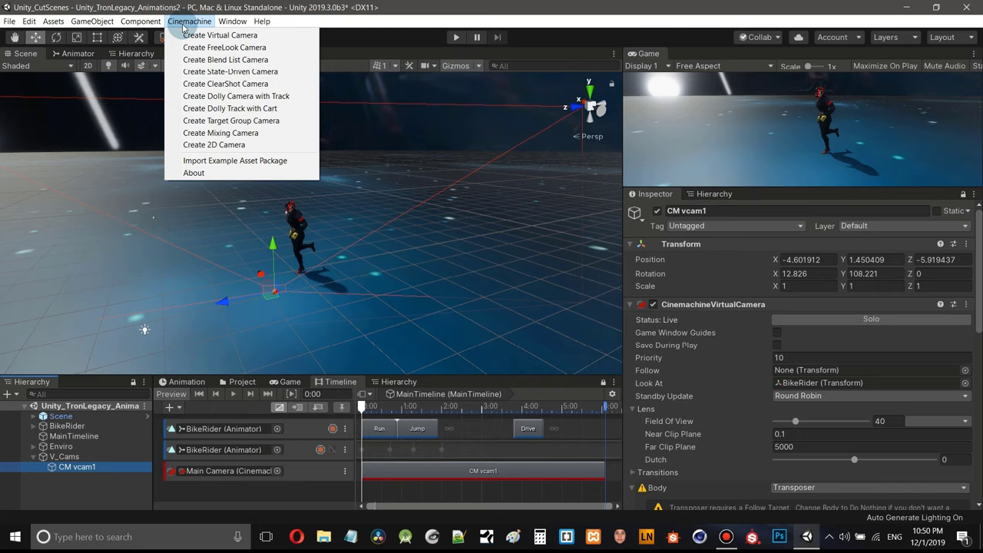
- Create a new CM FreeLook1 camera from the Cinemachine menu
click(227, 47)
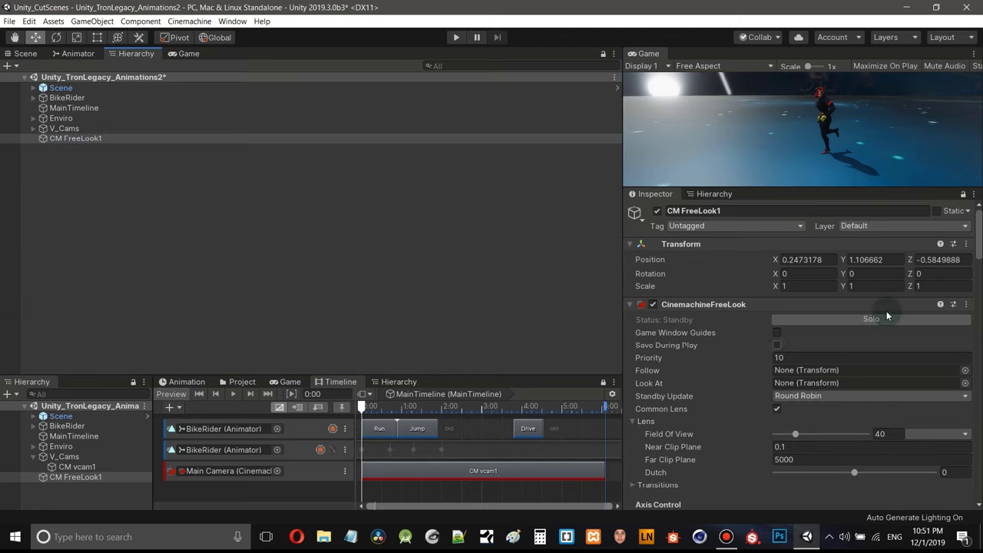
drag(979, 230, 979, 290)
scroll(688, 293, down, 8)
scroll(688, 292, up, 3)
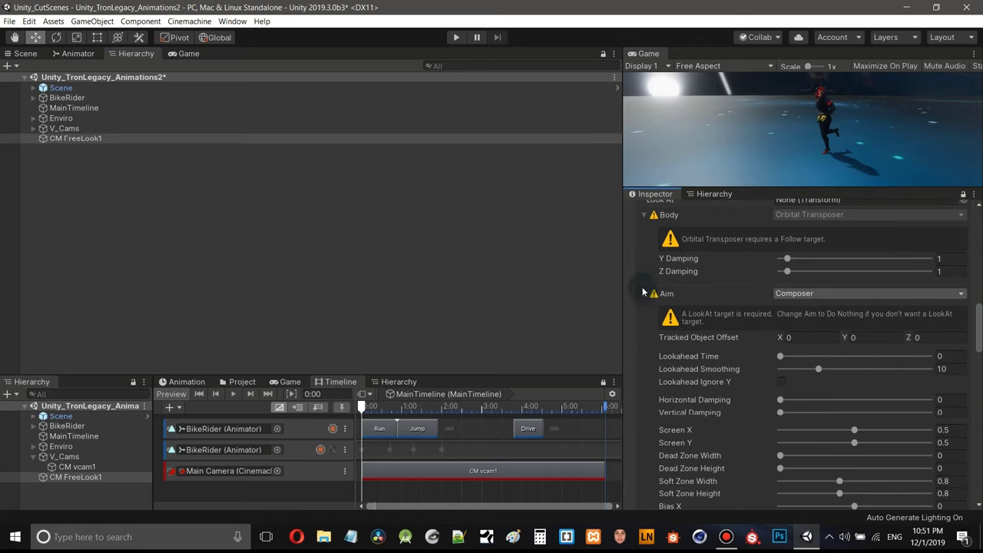
- Collapse the rigs' Aim and Body foldouts and review the Axis Control and Orbits settings
click(644, 293)
click(645, 216)
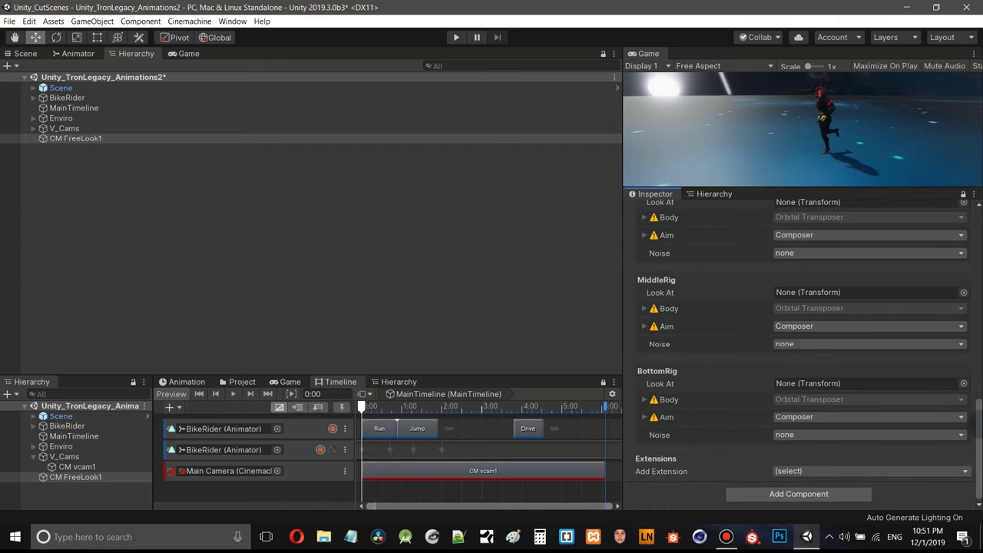
scroll(978, 402, up, 3)
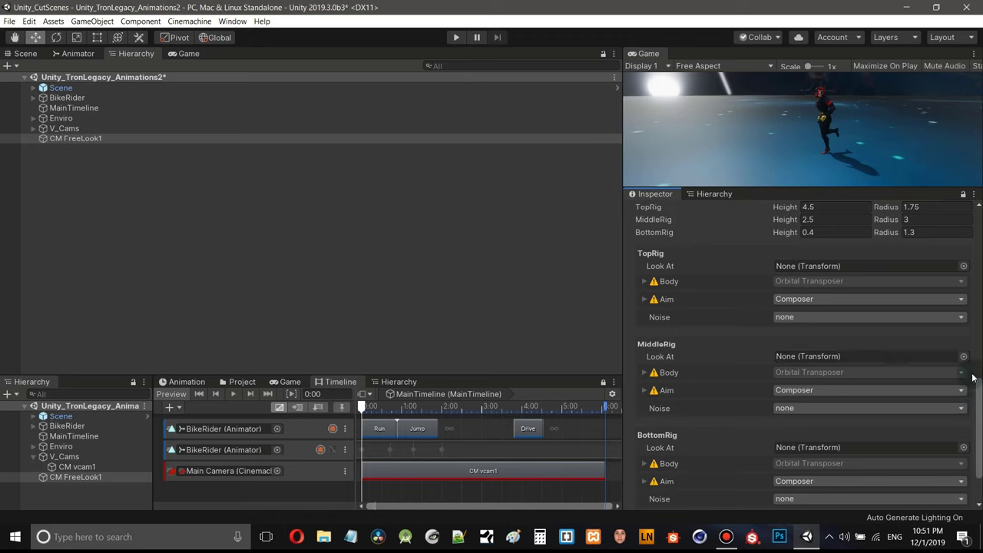
drag(980, 394, 962, 319)
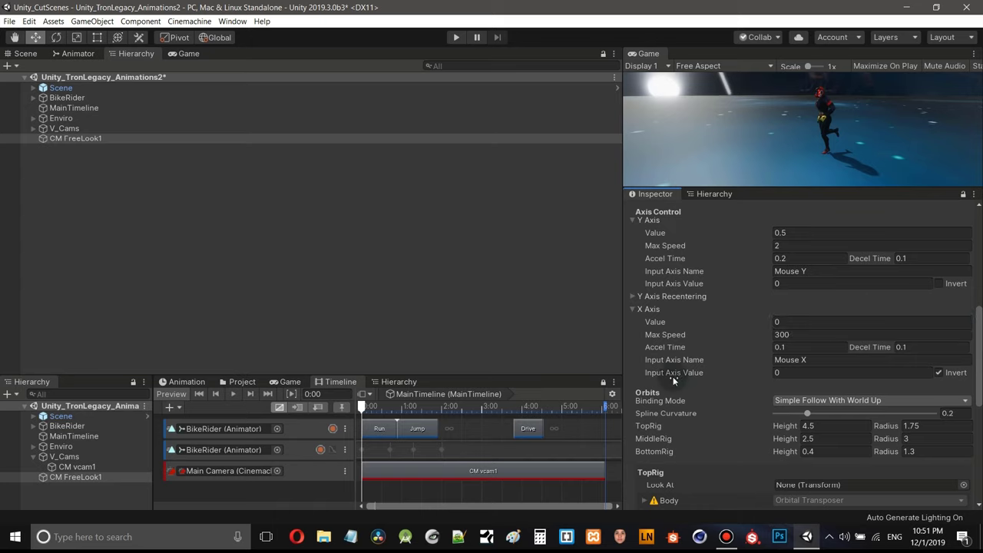
click(651, 402)
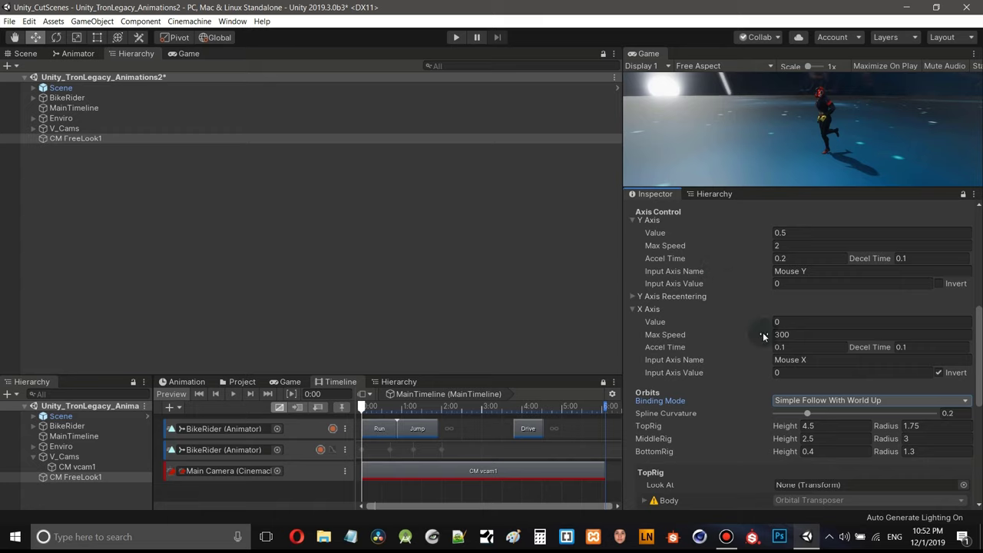
drag(979, 320, 977, 402)
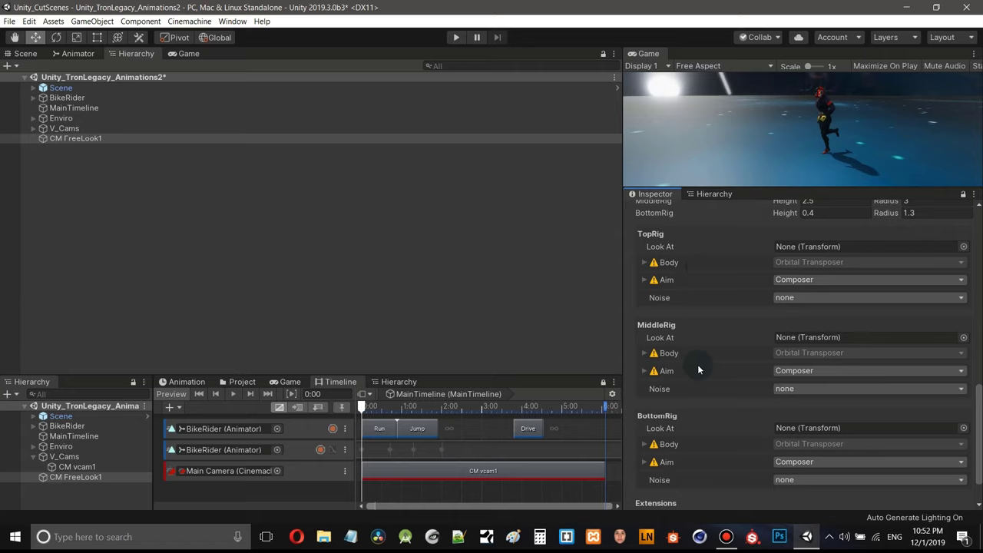
- Frame the rider in the Scene view and set BikeRider as CM FreeLook1's Follow target
click(25, 54)
key(q)
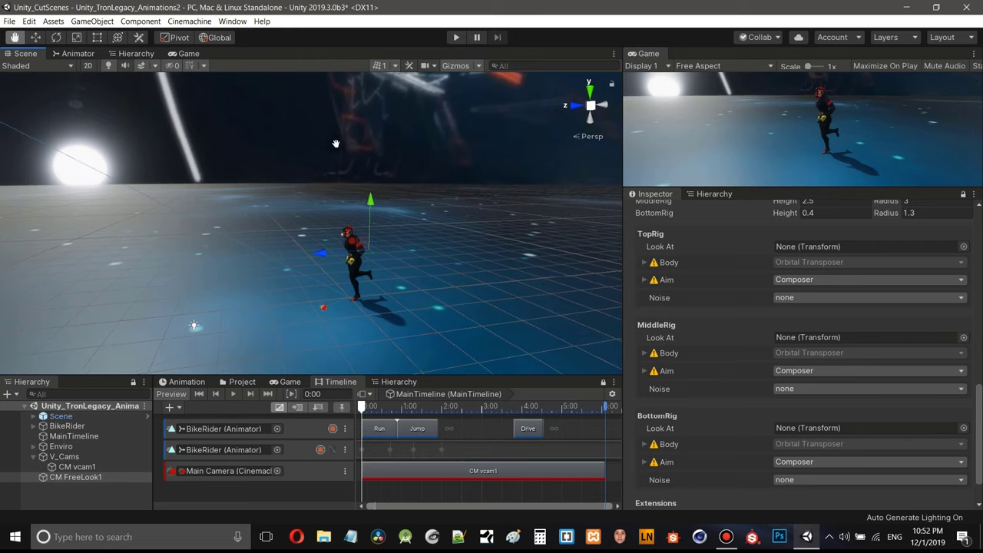
drag(305, 118, 288, 104)
key(w)
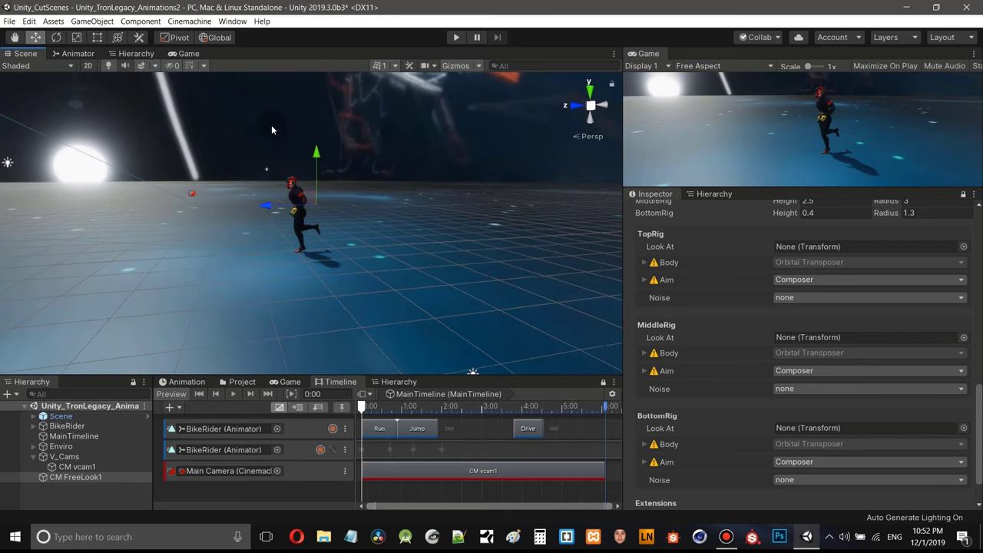
drag(279, 287, 303, 286)
drag(980, 392, 981, 268)
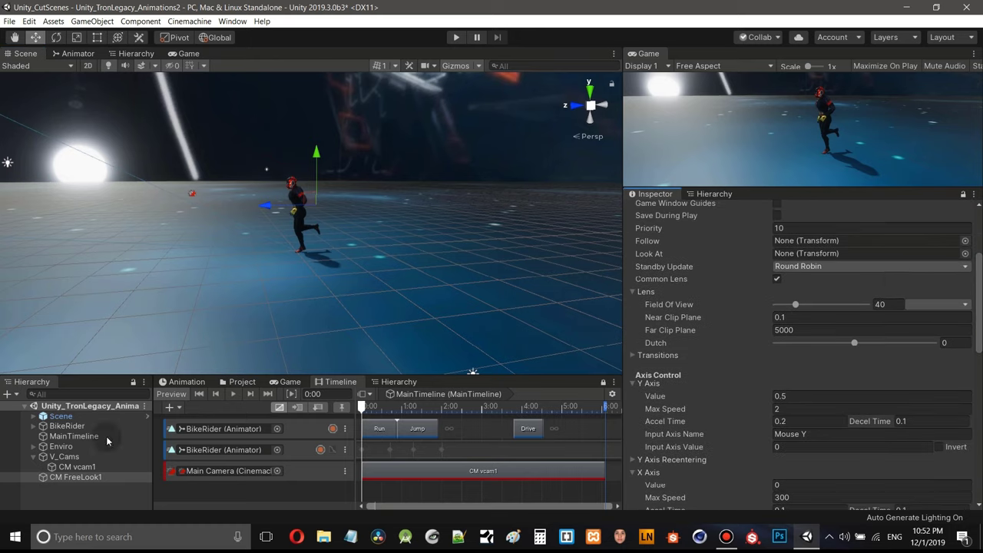
click(69, 425)
drag(68, 424, 818, 243)
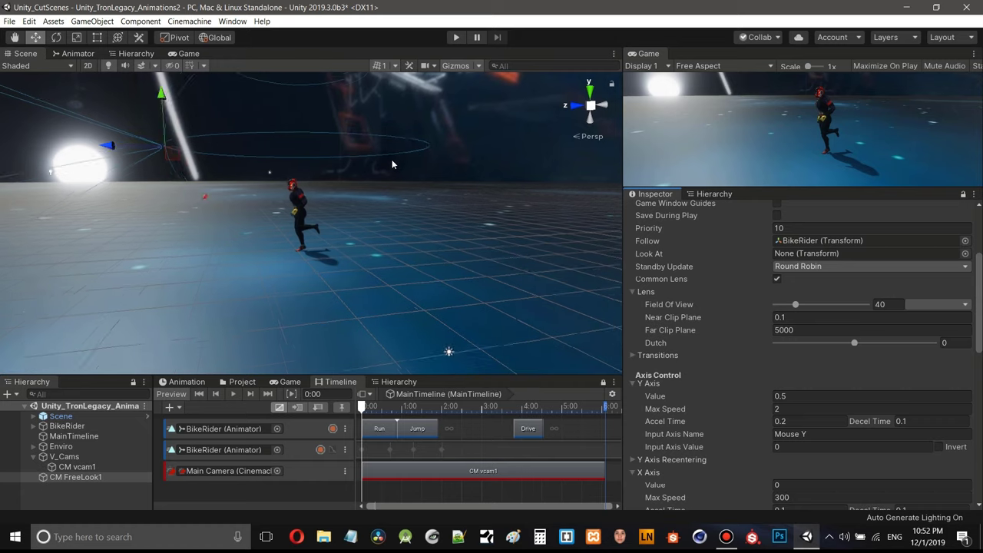
key(q)
alt+drag(392, 168, 358, 140)
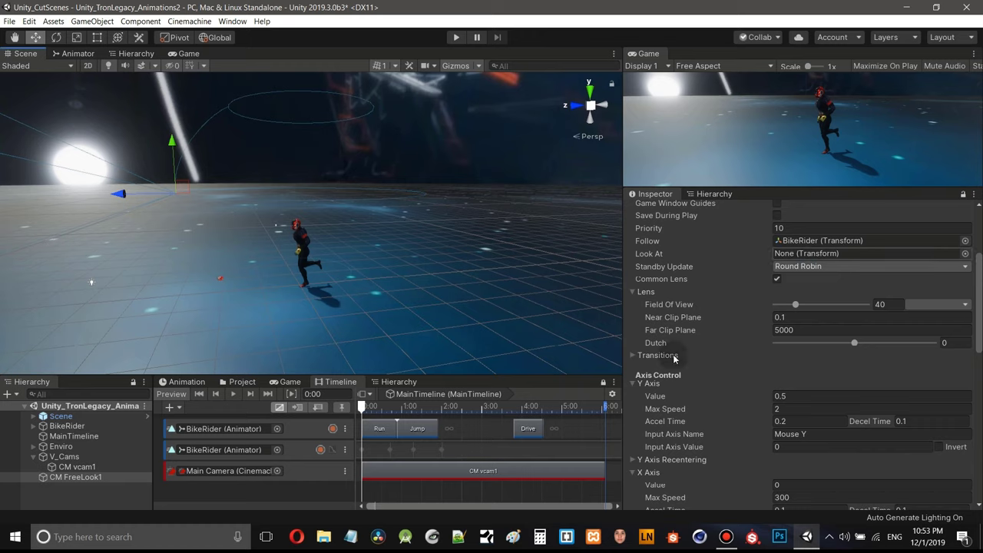
click(84, 478)
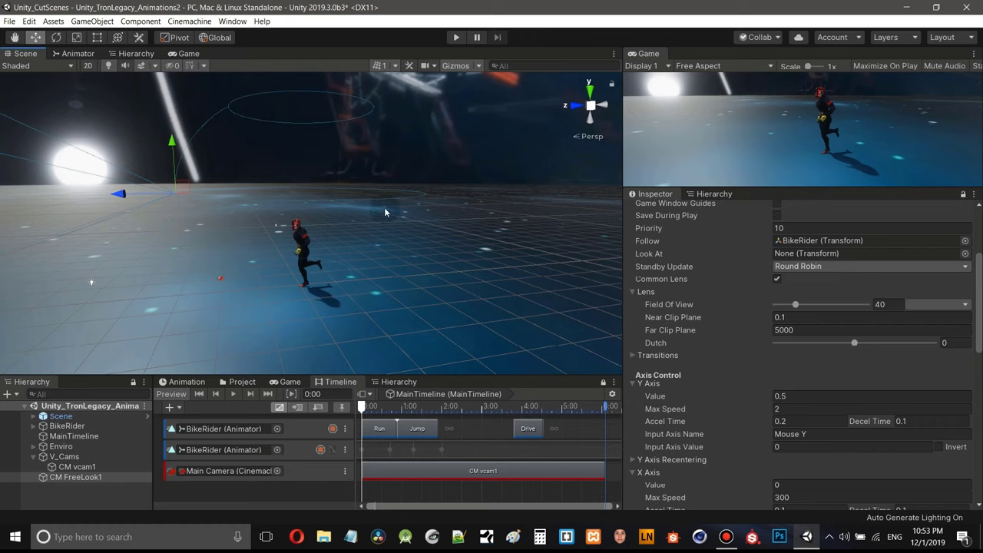
click(280, 223)
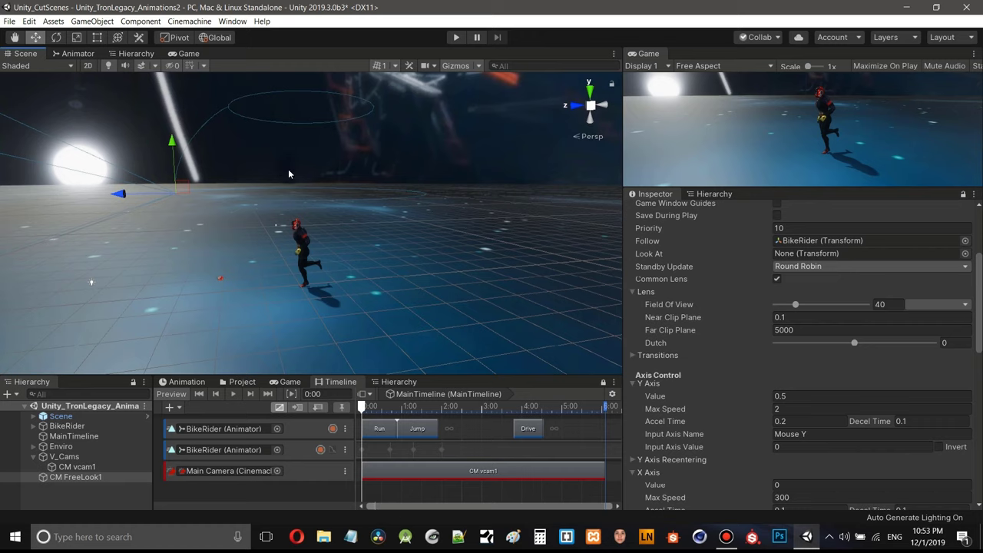
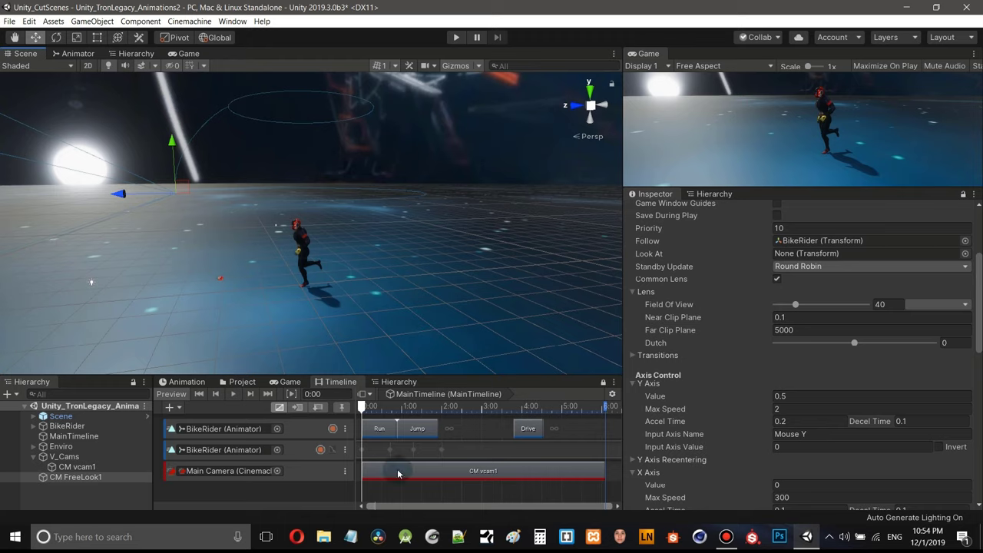
- Dismiss the track list, create CM ClearShot1 from the Cinemachine menu, and expand it to show CM vcam2
right_click(322, 495)
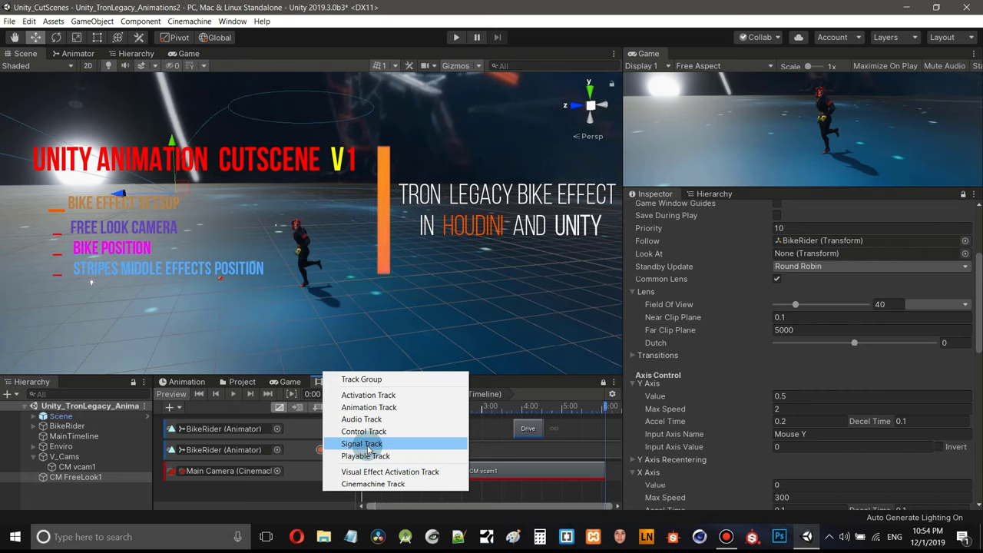
click(265, 495)
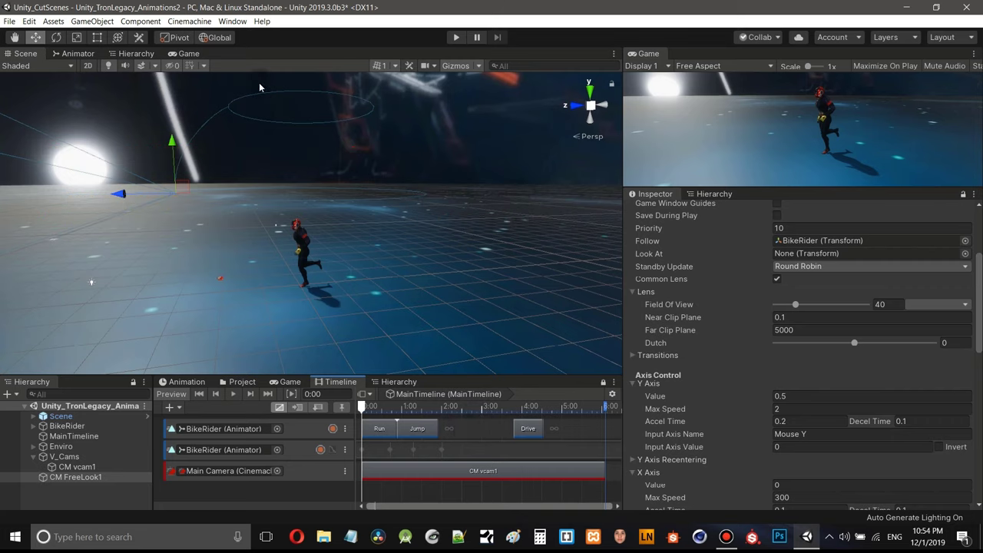
click(188, 21)
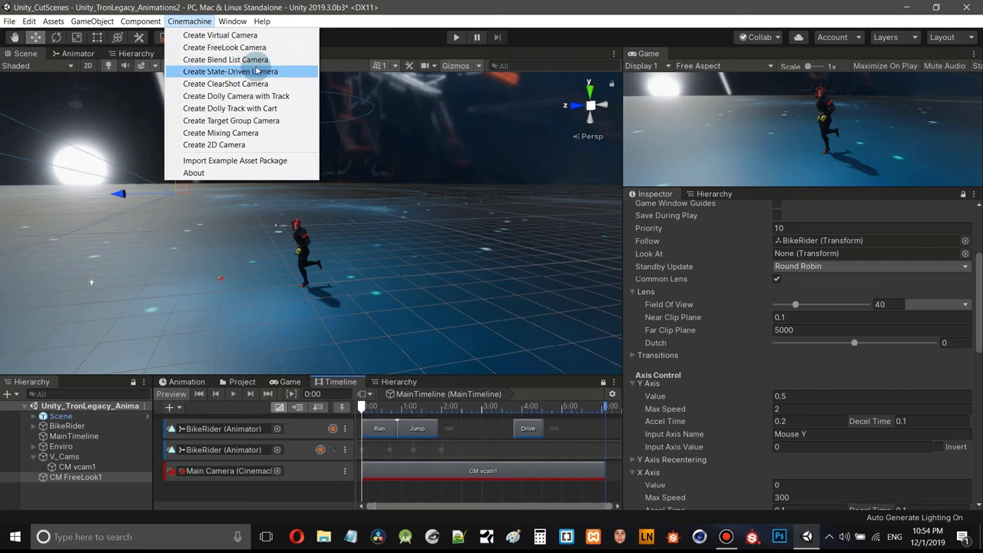
click(221, 84)
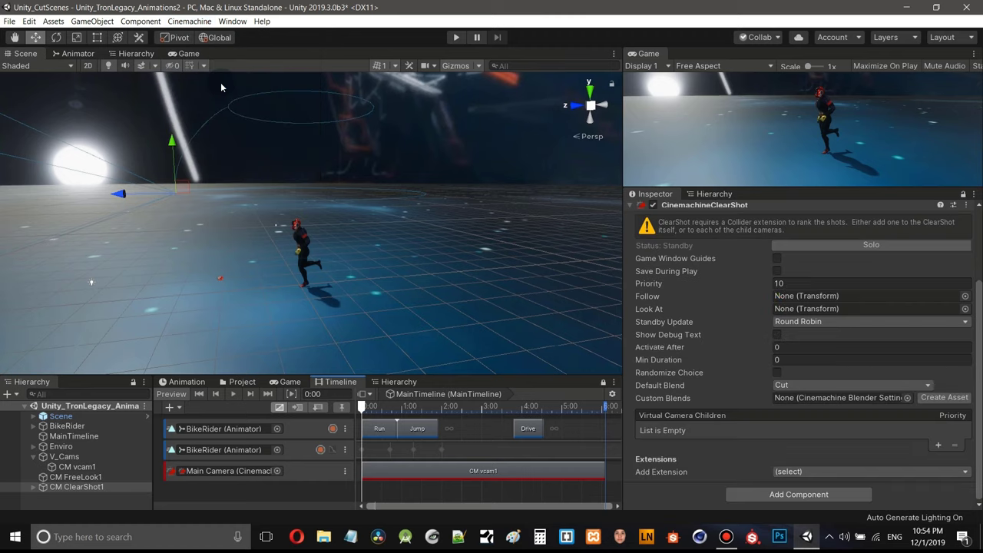
click(137, 54)
click(33, 150)
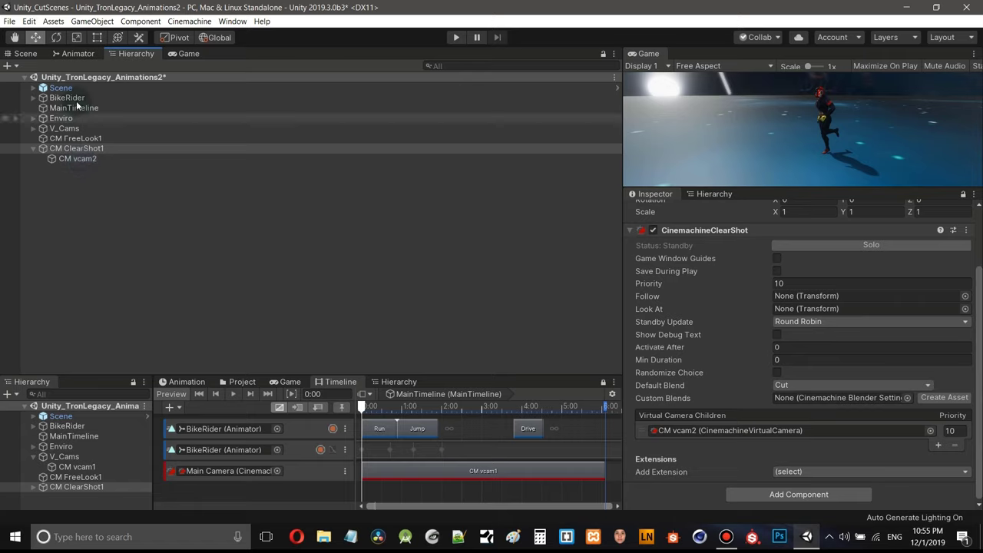
- Delete CM ClearShot1 and CM FreeLook1 from the Hierarchy, leaving CM vcam1 under V_Cams
right_click(76, 151)
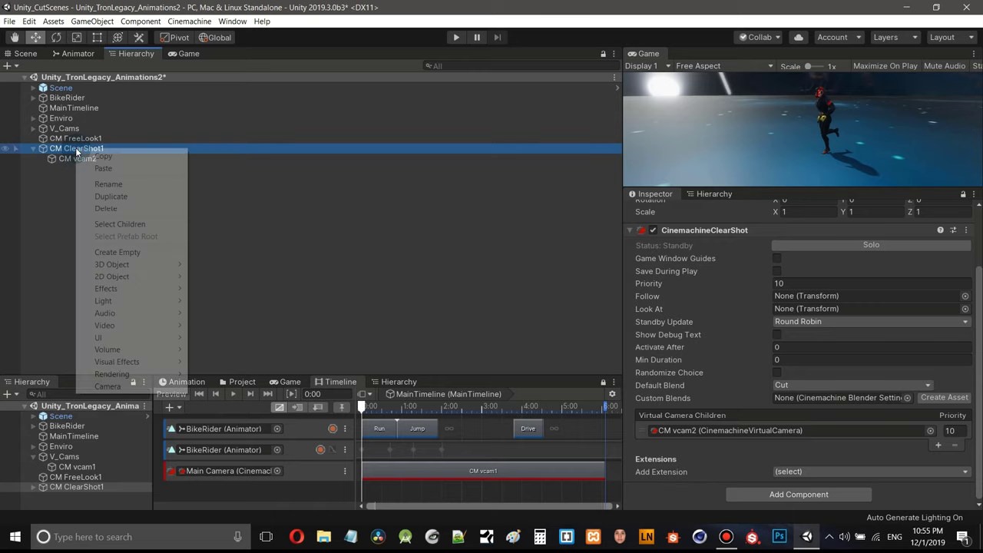
click(112, 207)
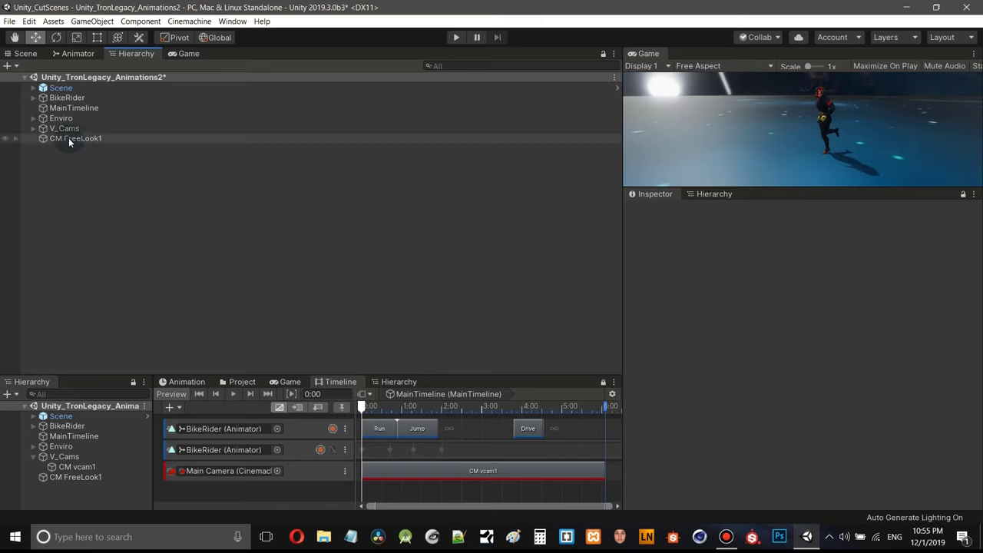
click(69, 138)
right_click(68, 139)
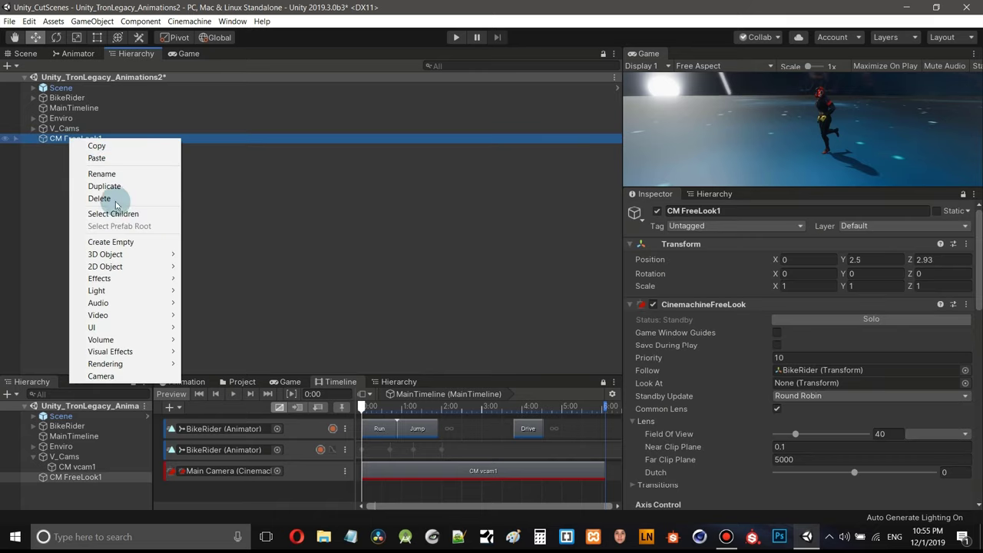
click(108, 198)
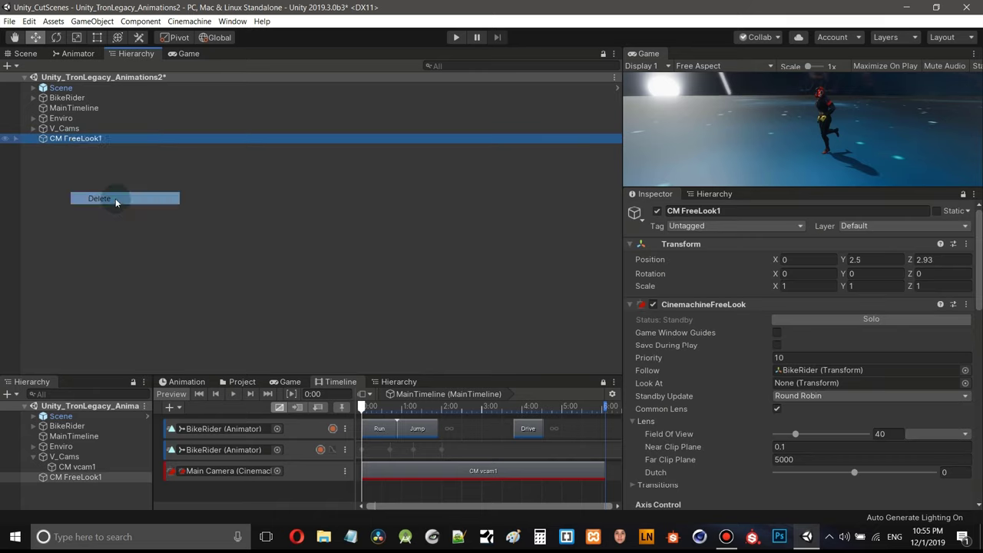
click(192, 22)
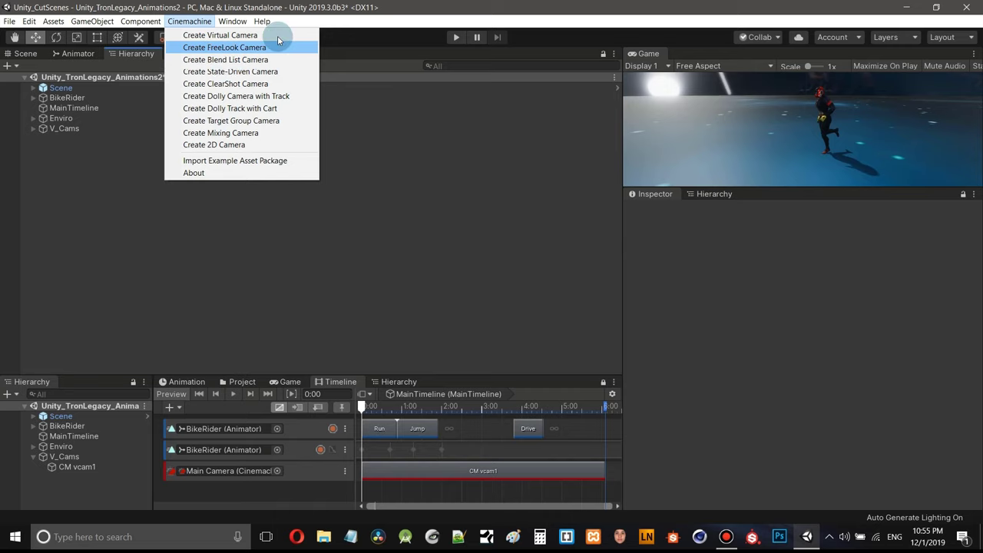
- Close the Cinemachine menu without creating a camera and return to the Scene view
mouse_move(232, 21)
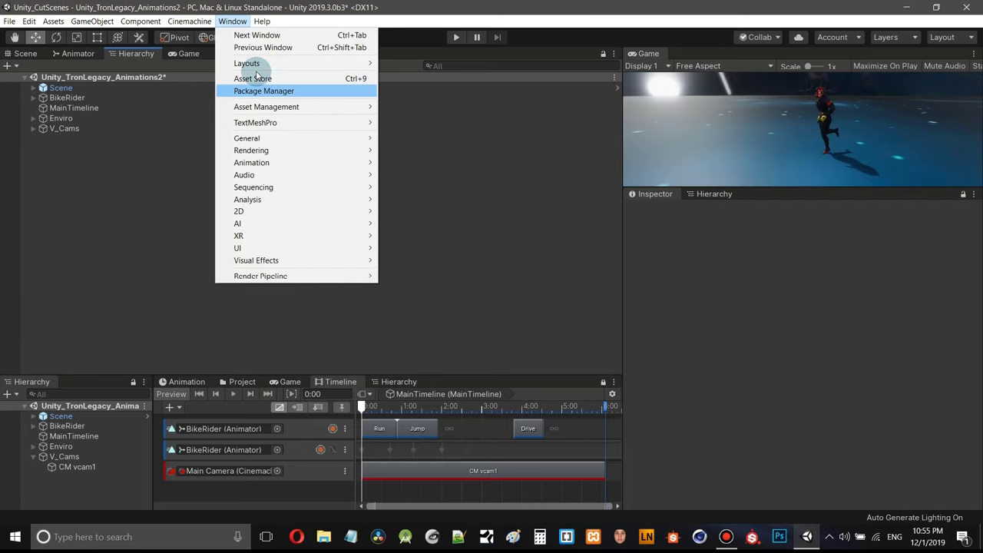
click(188, 22)
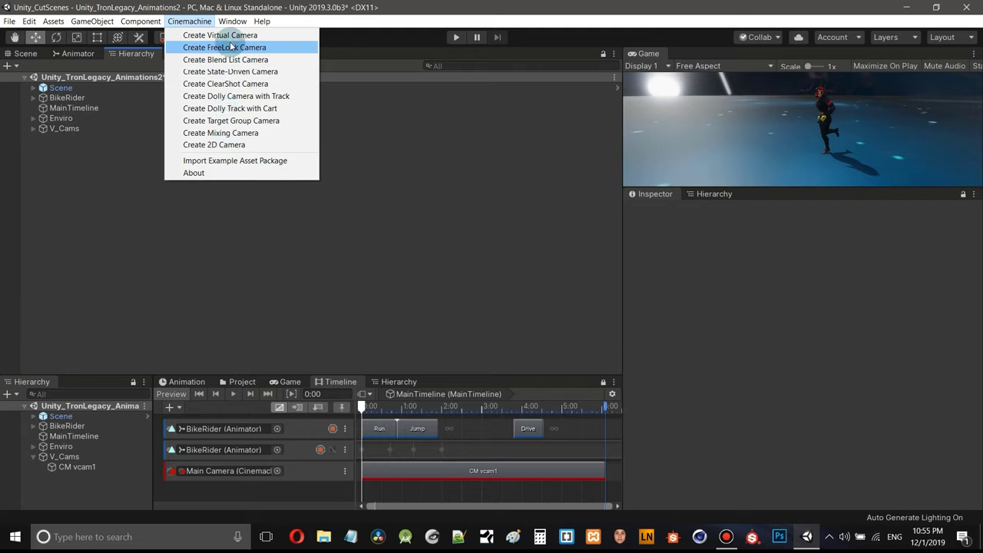
click(35, 58)
click(37, 55)
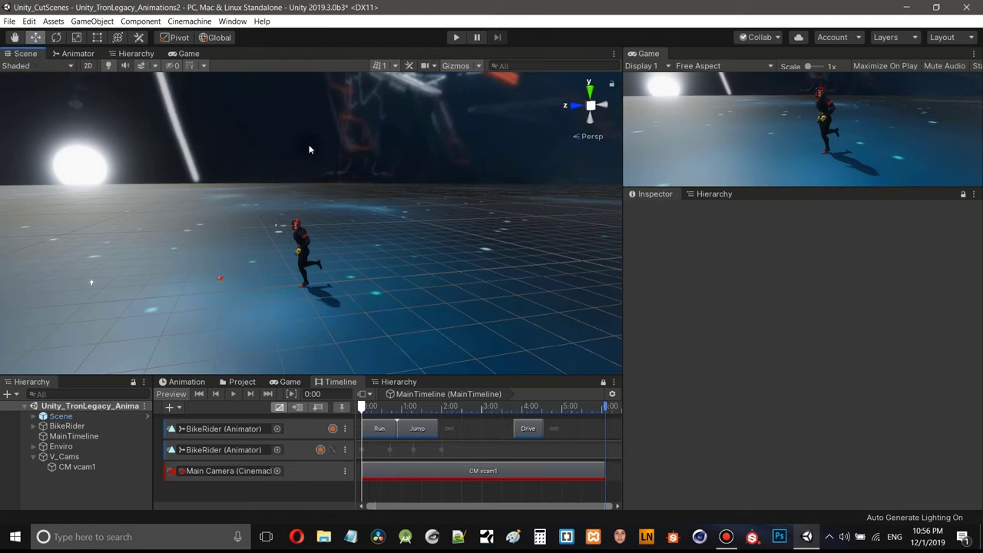
- Select CM vcam1 and align the Scene view to its view of BikeRider (Ctrl+Shift+F)
click(274, 265)
click(77, 466)
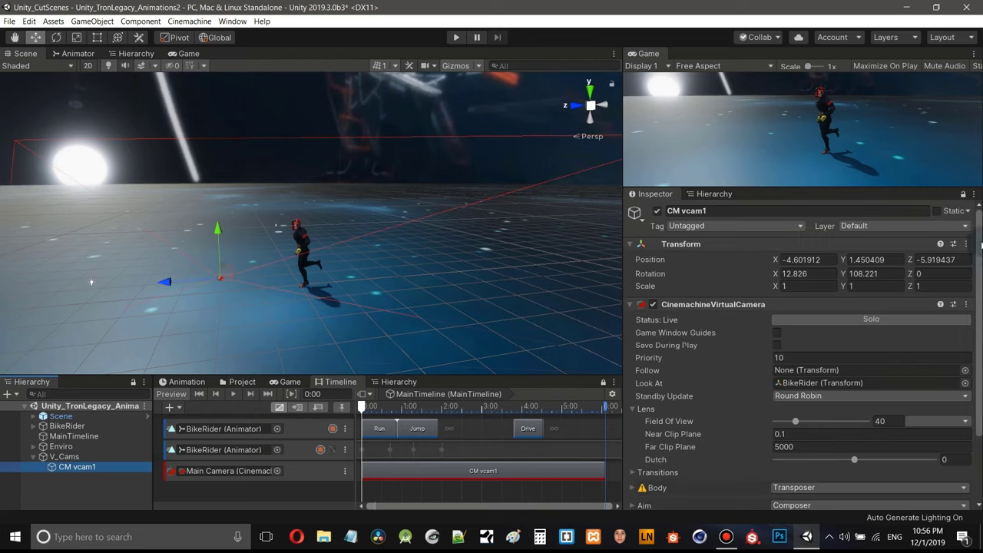
scroll(975, 277, down, 3)
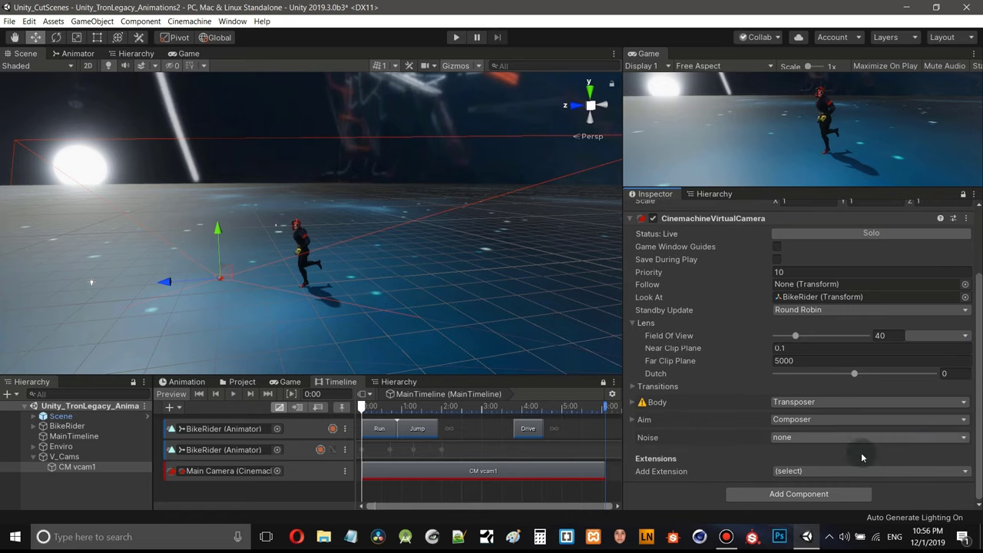
scroll(438, 185, down, 3)
middle_drag(414, 183, 418, 207)
scroll(418, 208, down, 2)
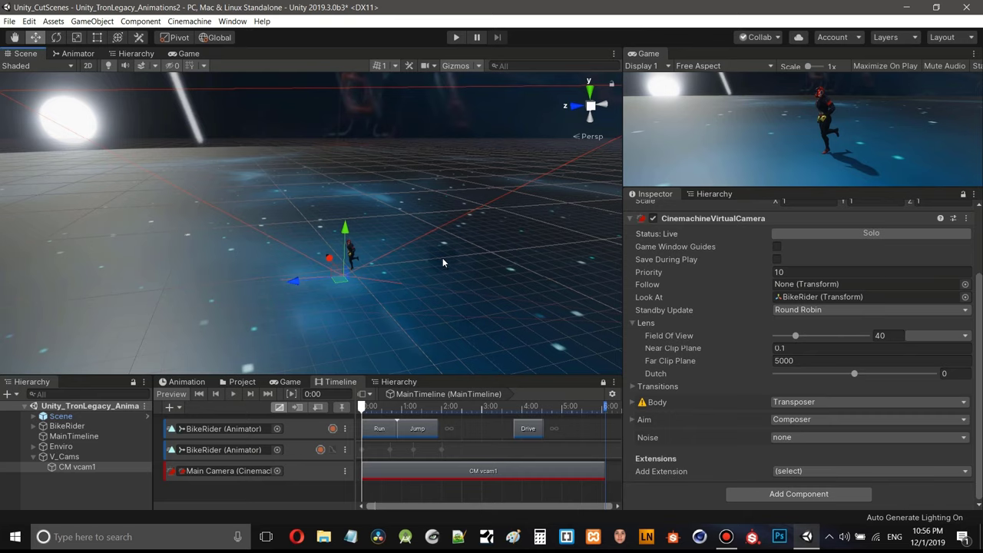
key(ctrl+shift+f)
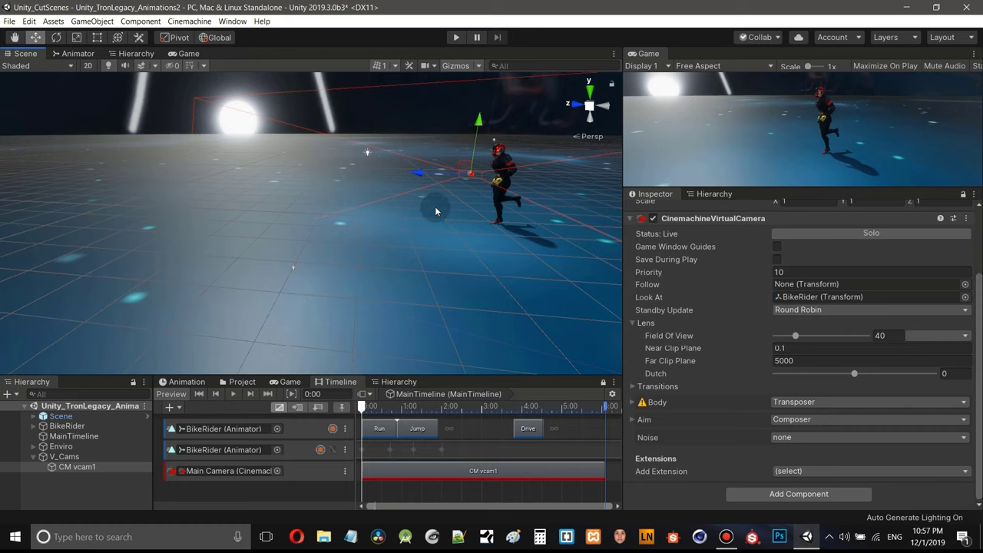
scroll(436, 212, down, 2)
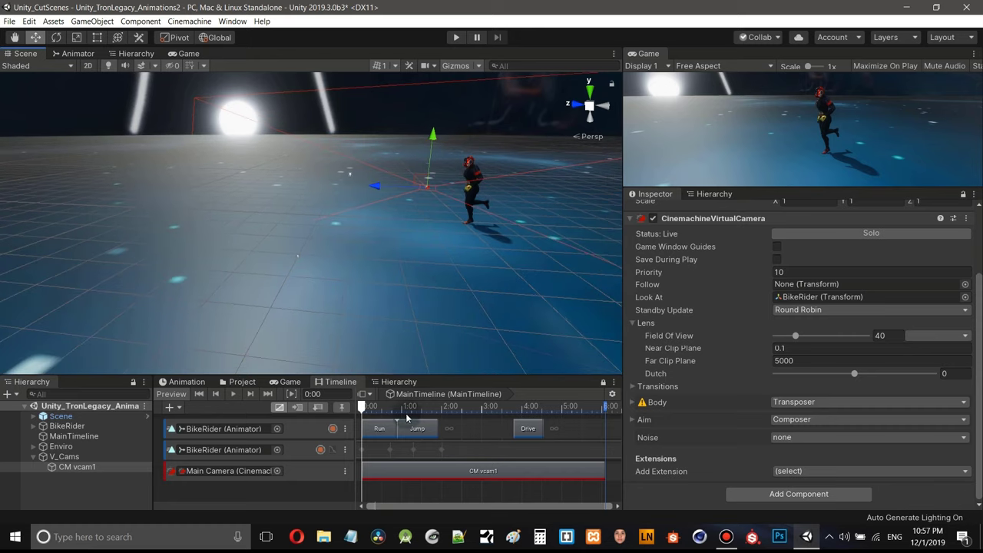
- Scrub MainTimeline to the rider's jump, frame him in the Scene view, and step to 1:00
drag(365, 413, 398, 418)
alt+drag(345, 256, 363, 162)
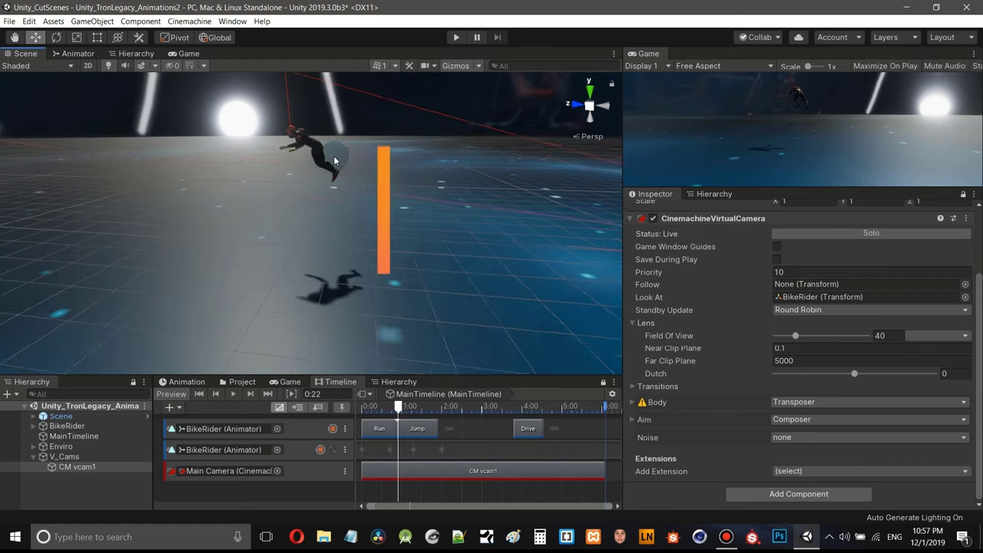
middle_drag(350, 168, 382, 185)
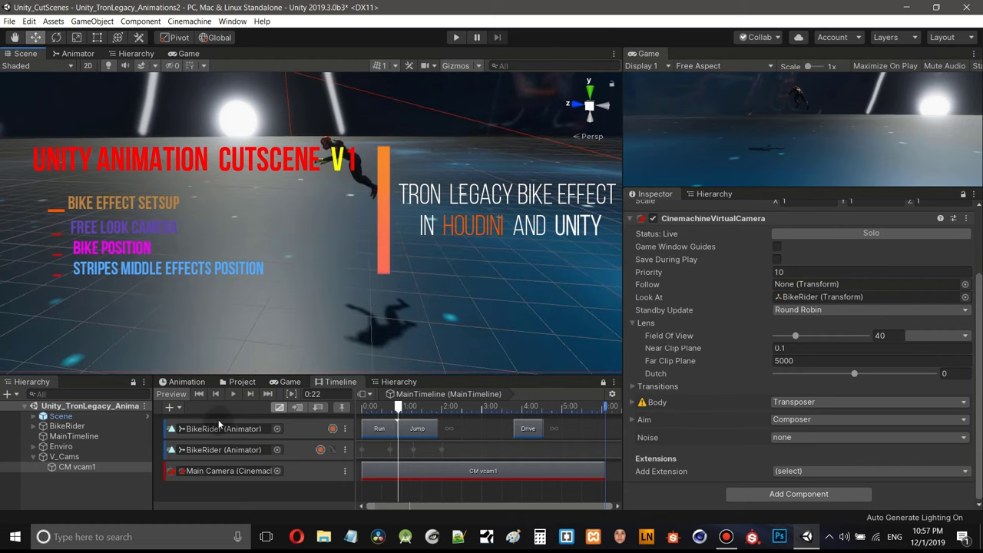
click(86, 478)
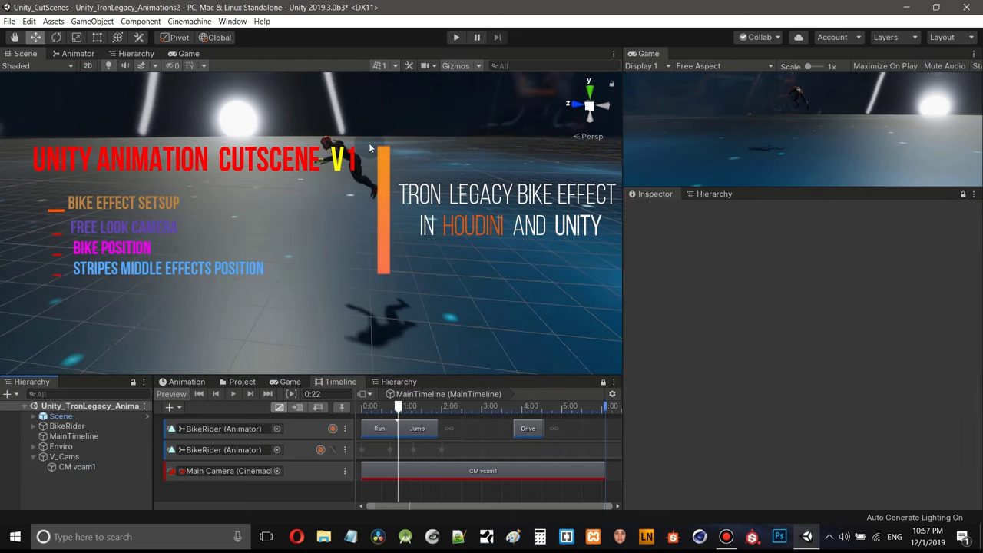
scroll(363, 163, up, 3)
middle_drag(364, 163, 355, 177)
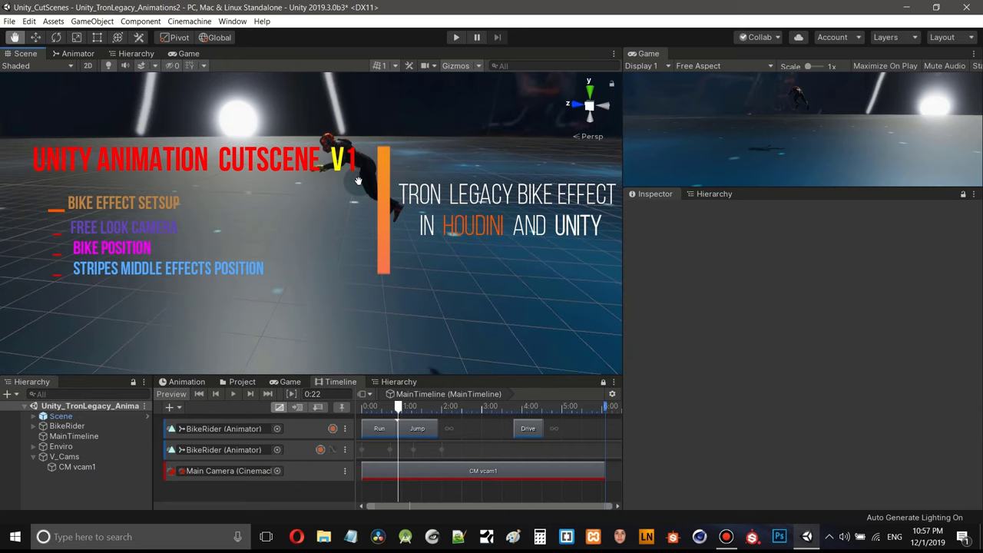
click(249, 395)
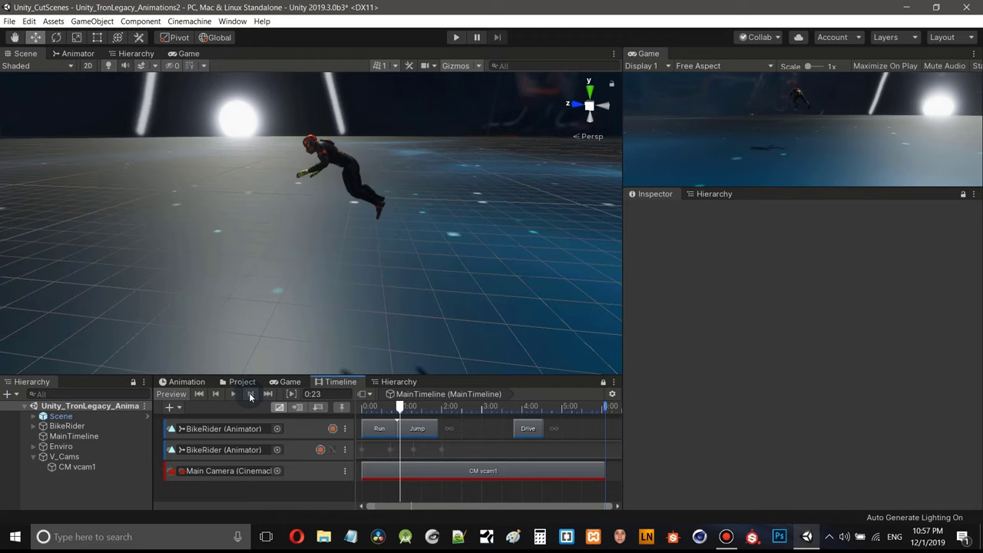
click(250, 395)
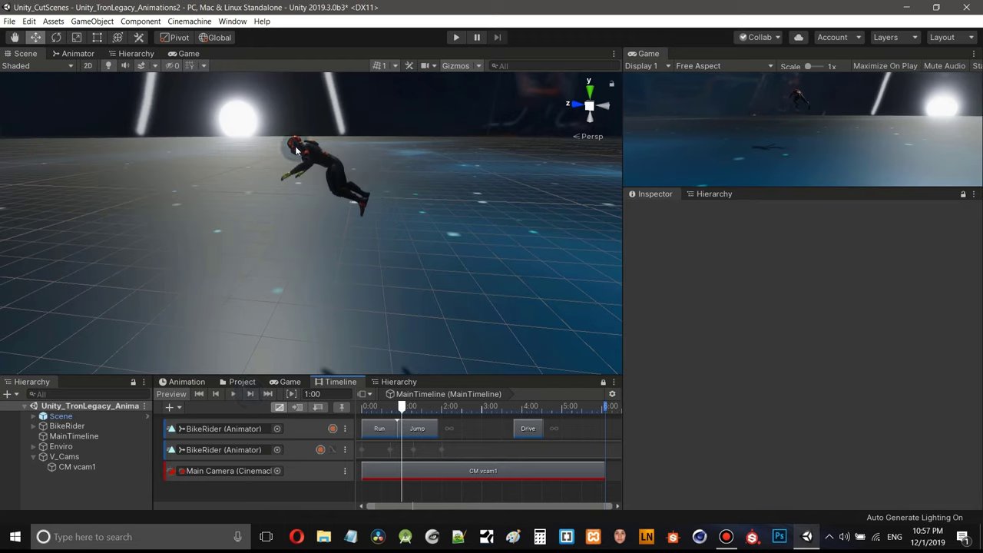
- Expand BikeRider, activate the Stripes object, and scrub to 1:06 to view it on the bike
click(34, 429)
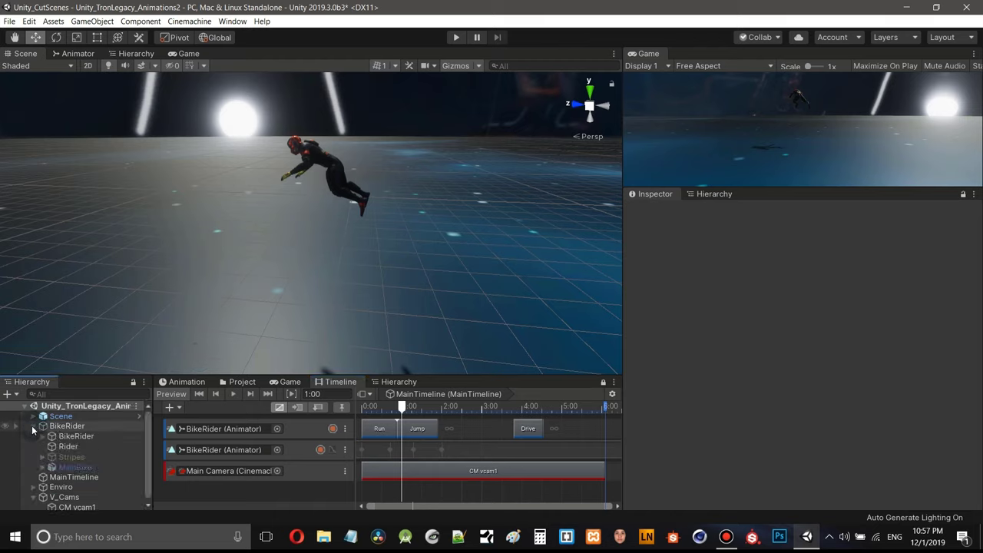
click(77, 456)
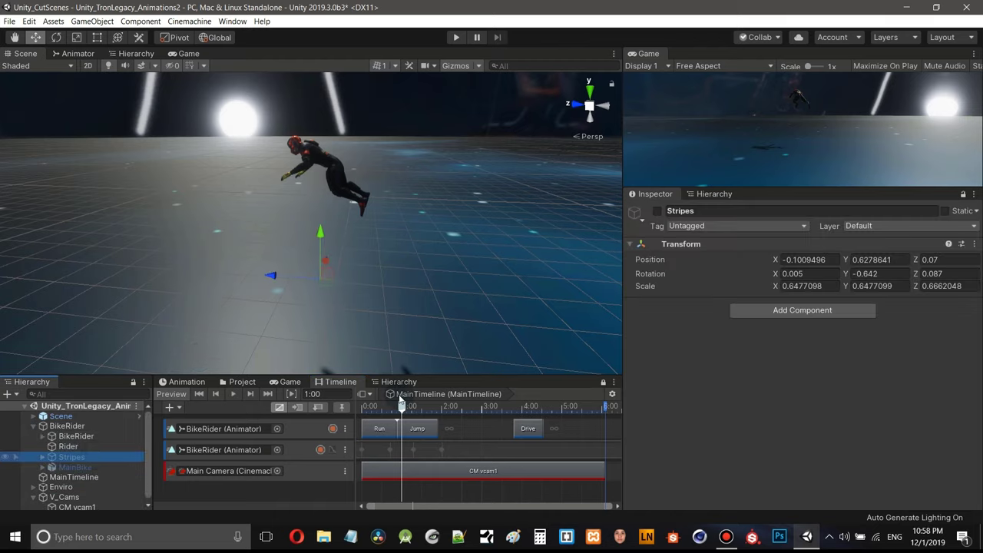
click(657, 211)
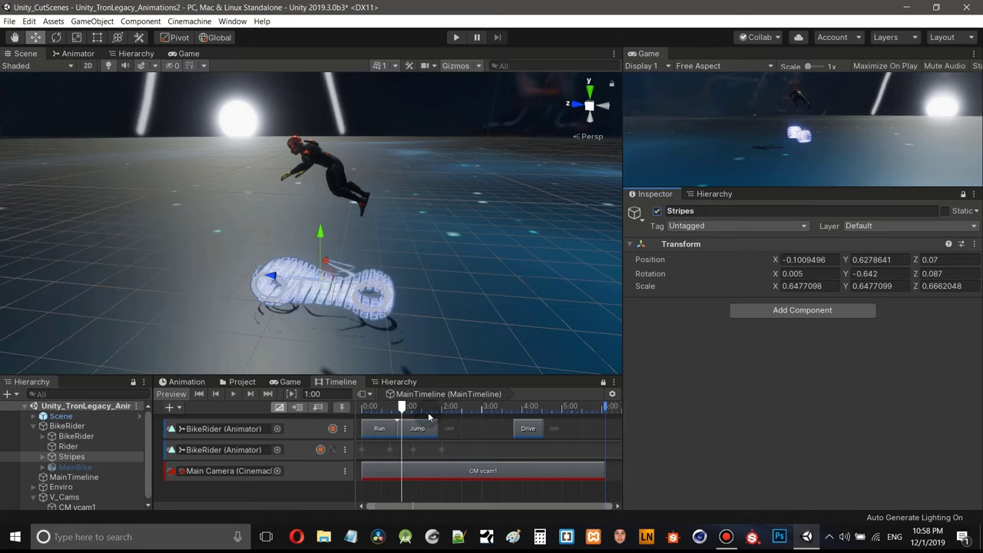
mouse_move(402, 412)
mouse_down()
mouse_move(385, 413)
mouse_move(413, 411)
mouse_up()
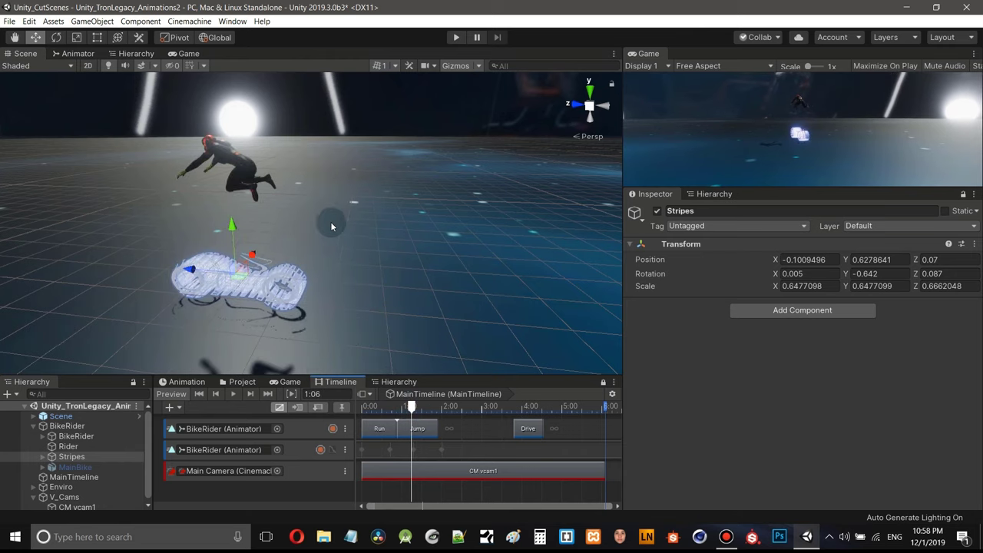
middle_drag(364, 222, 475, 216)
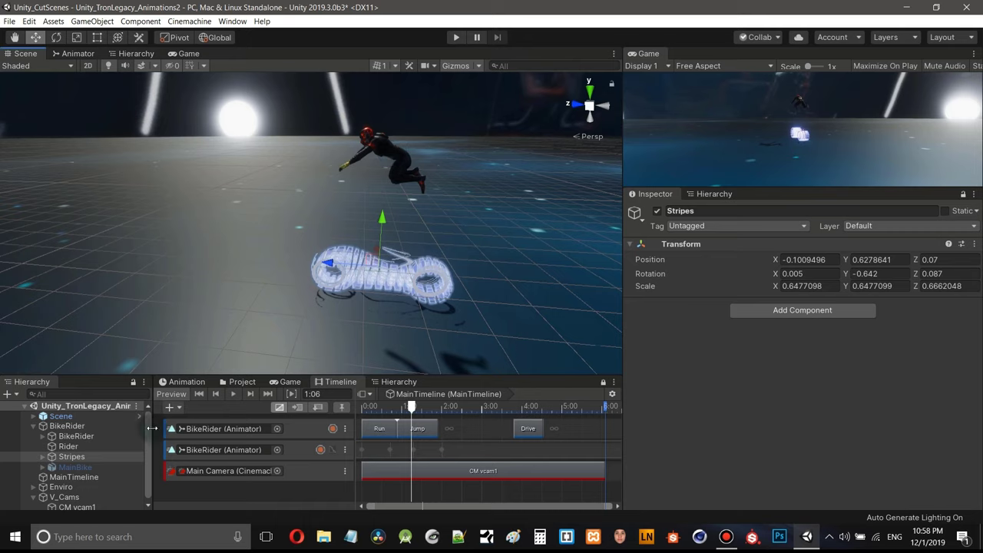
- Re-activate MainBike and nest the Stripes object under it in the Hierarchy
click(90, 468)
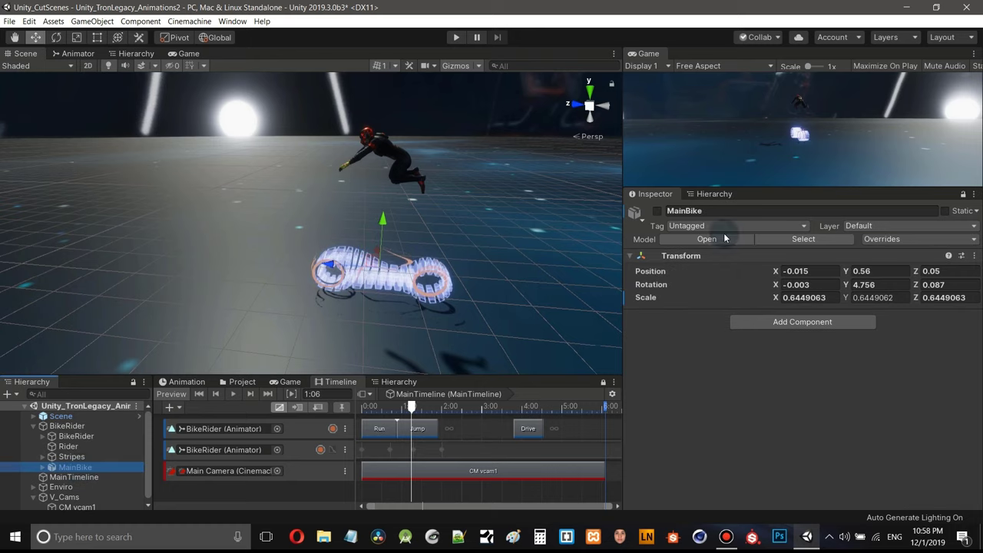
click(657, 211)
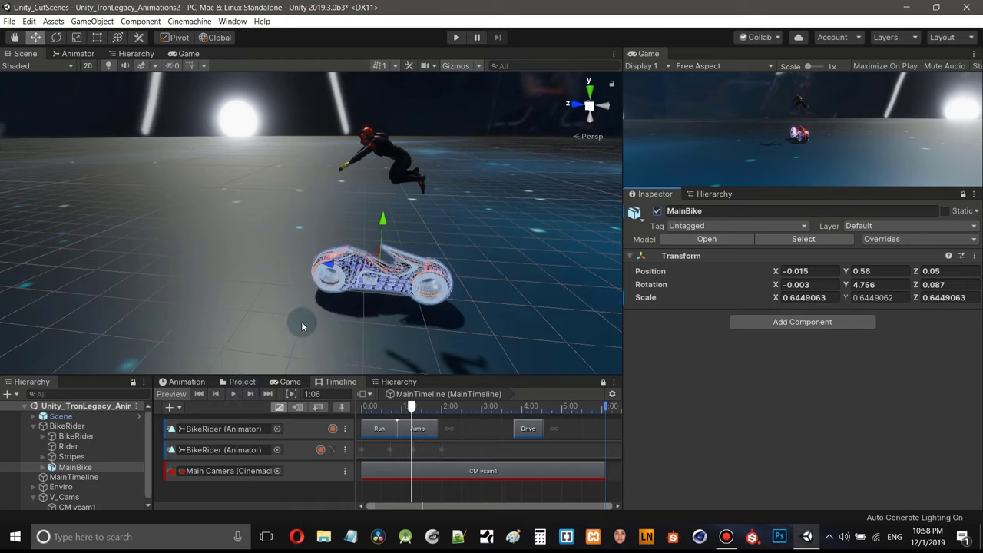
click(73, 458)
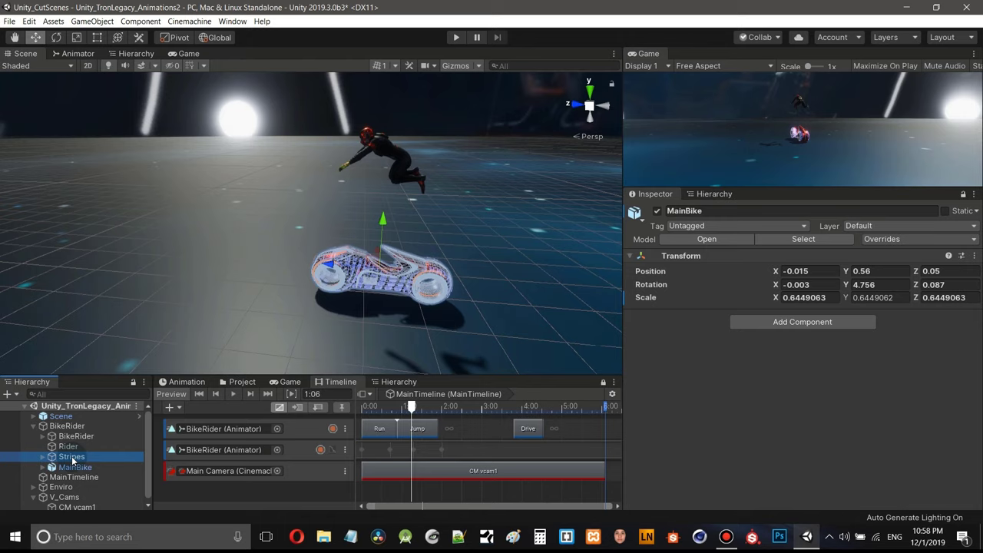
drag(73, 461, 75, 471)
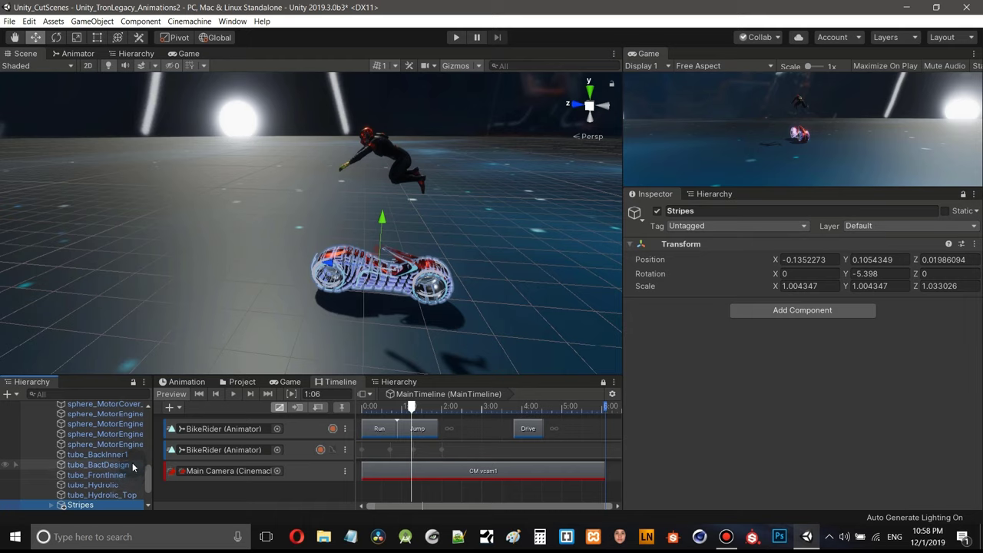
- Collapse MainBike's children, frame the bike and rider, and select MainBike
scroll(82, 461, up, 8)
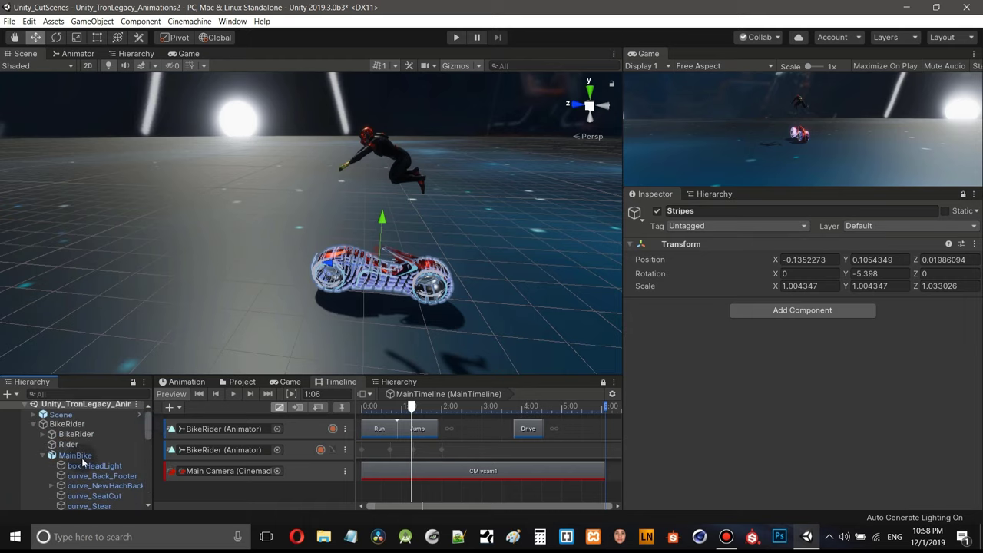
click(42, 456)
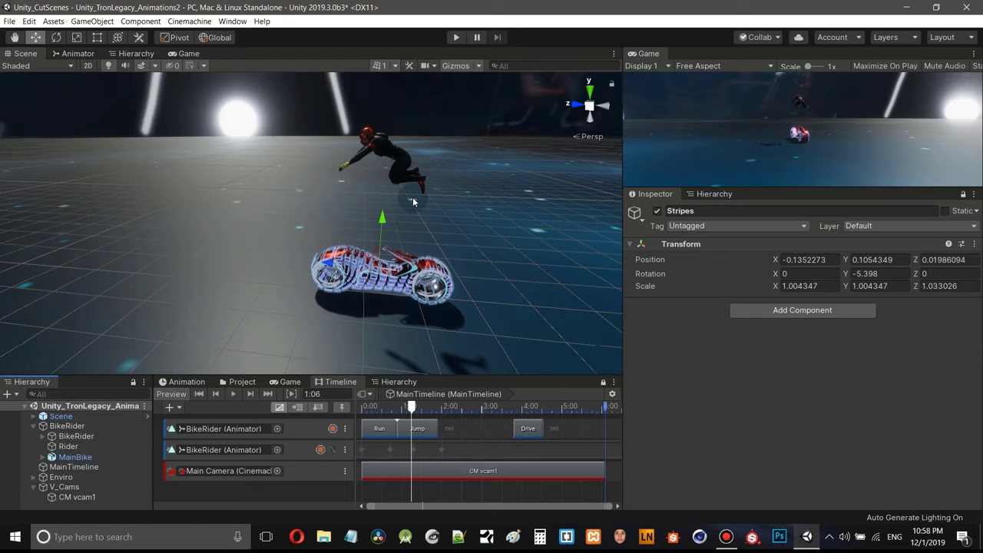
scroll(413, 197, up, 4)
middle_drag(407, 197, 373, 198)
click(74, 457)
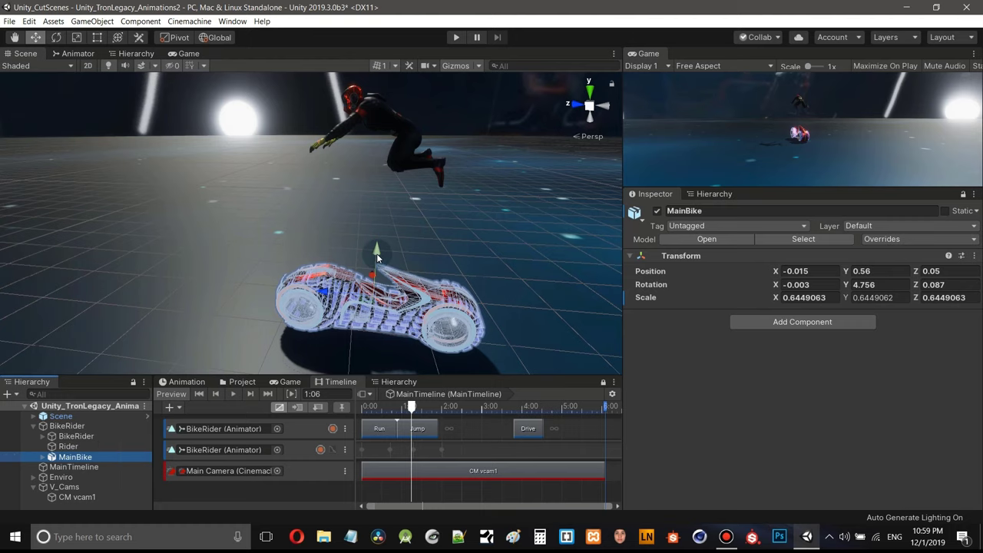
- Raise MainBike to Position Y 2.43 beneath the rider, then check it from a side view
drag(384, 258, 385, 169)
drag(847, 272, 862, 273)
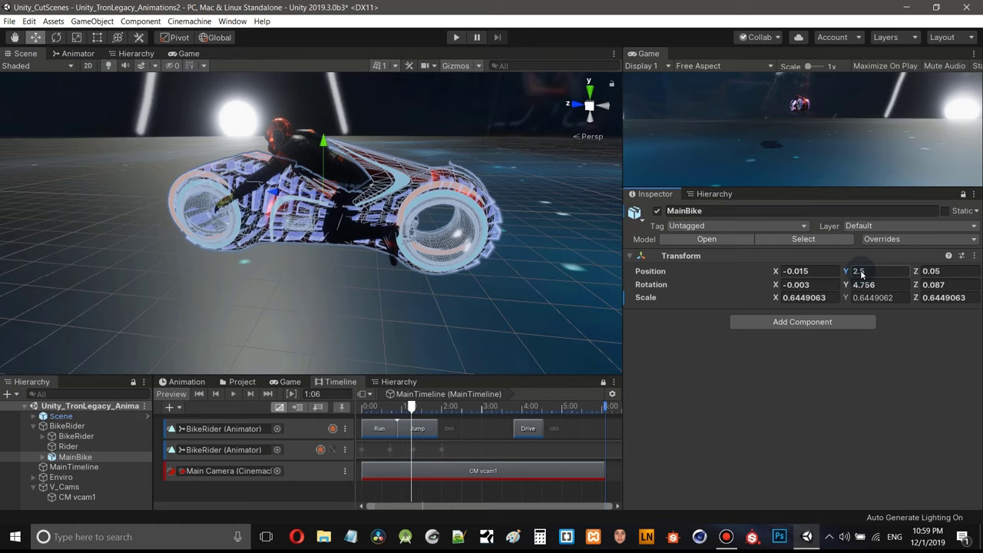
drag(862, 274, 862, 275)
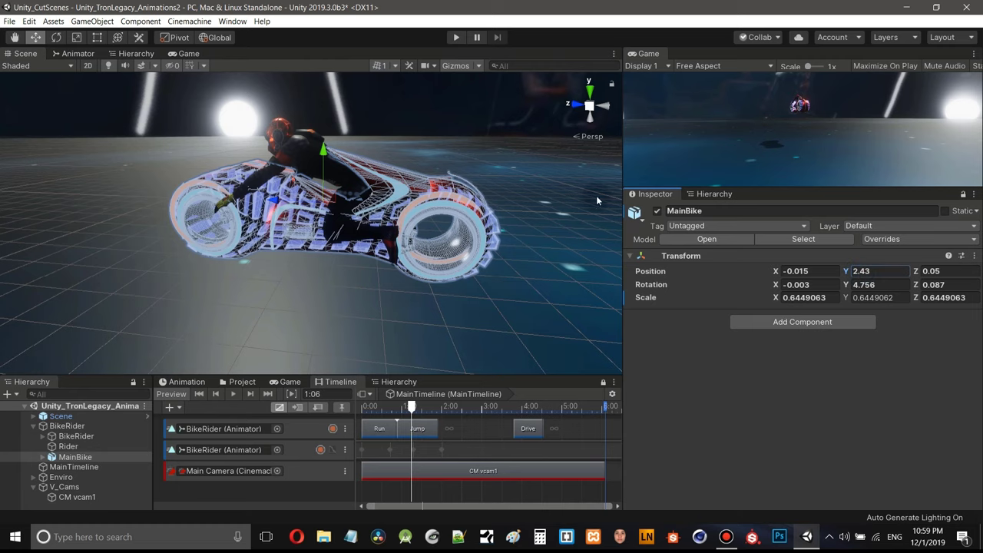
scroll(412, 137, up, 5)
middle_drag(412, 135, 394, 174)
alt+drag(395, 175, 370, 151)
scroll(418, 172, down, 2)
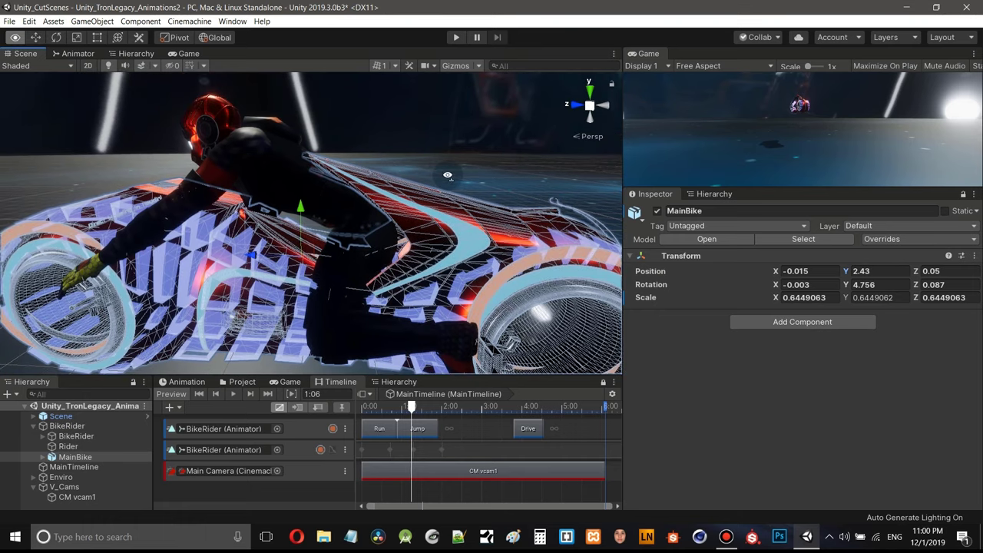
alt+drag(448, 181, 395, 167)
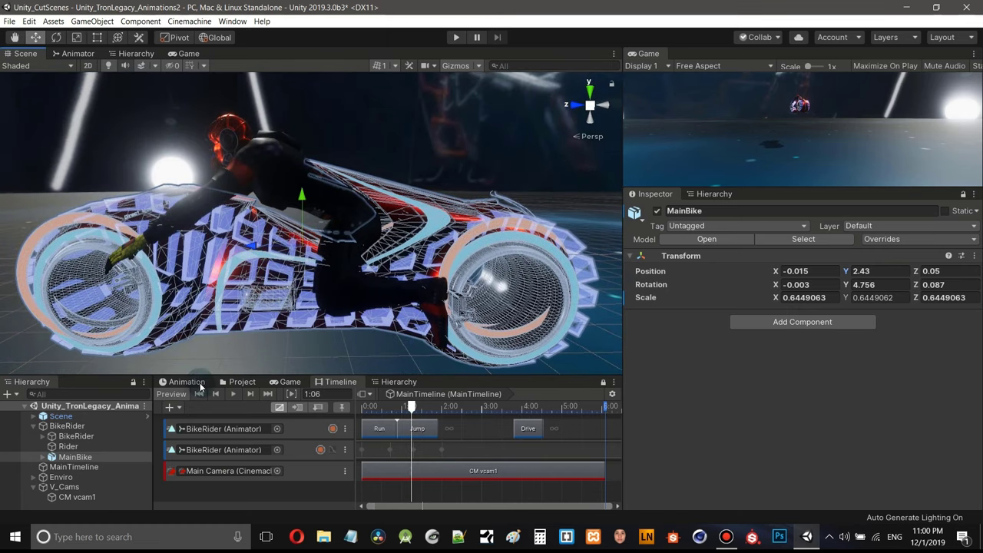
- Expand MainBike, deactivate its Stripes child, and reselect MainBike
click(43, 457)
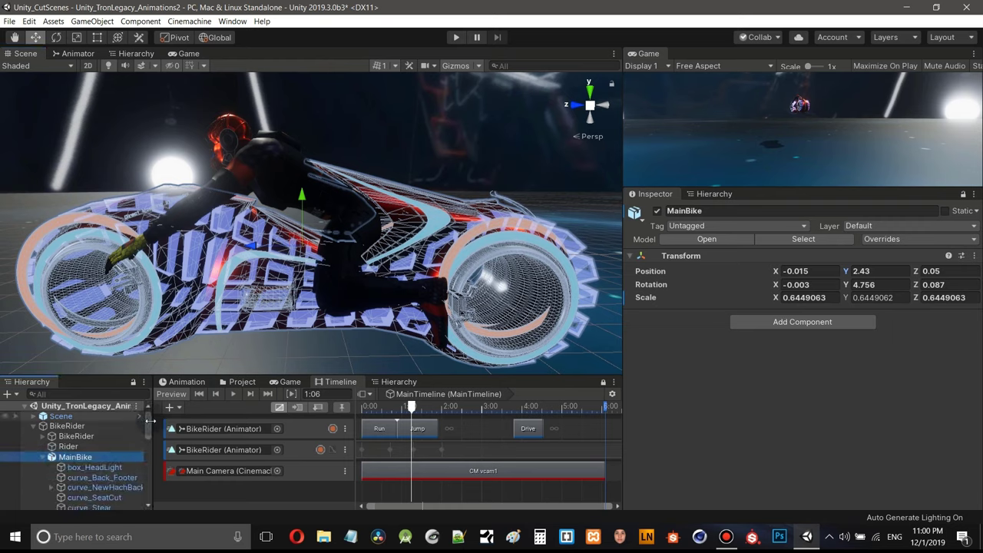
drag(150, 426, 140, 485)
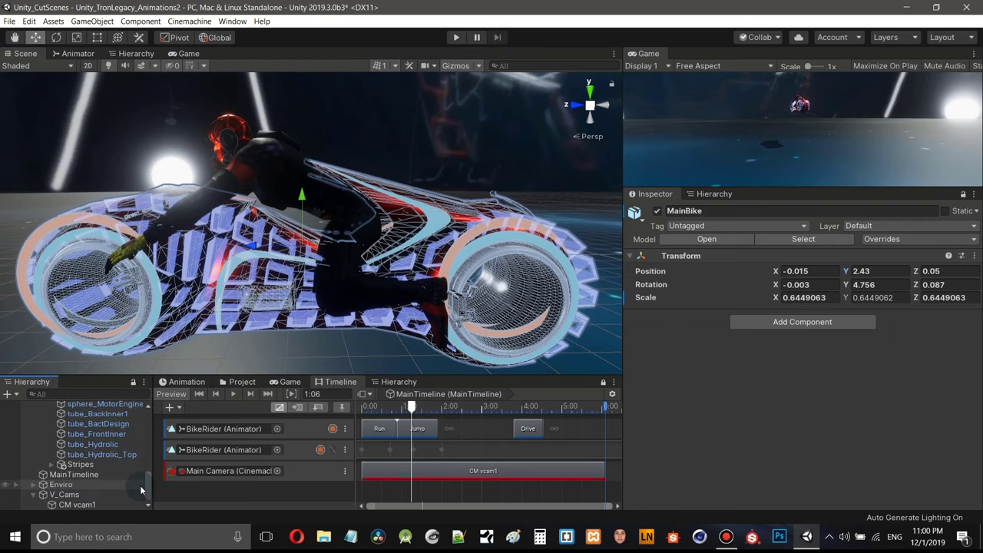
click(78, 465)
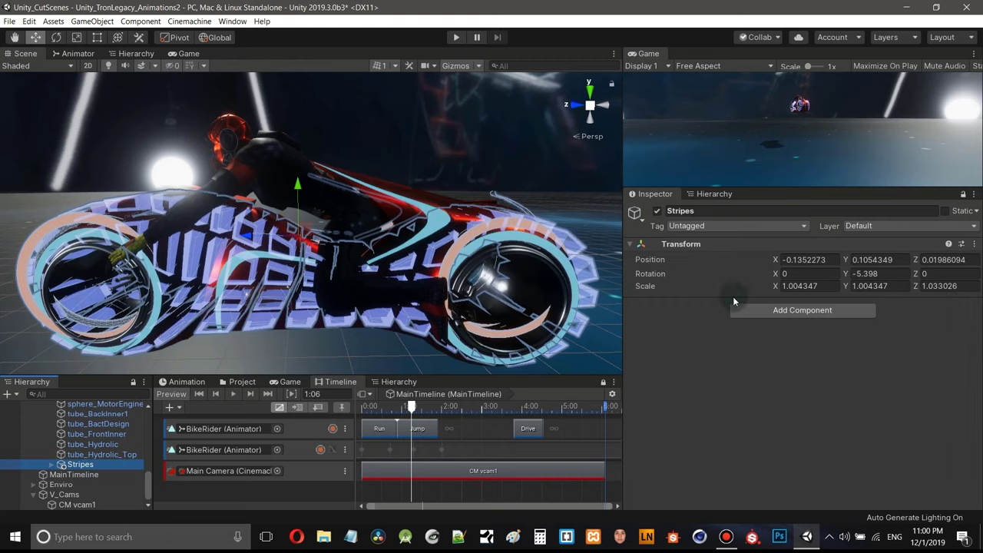
click(657, 210)
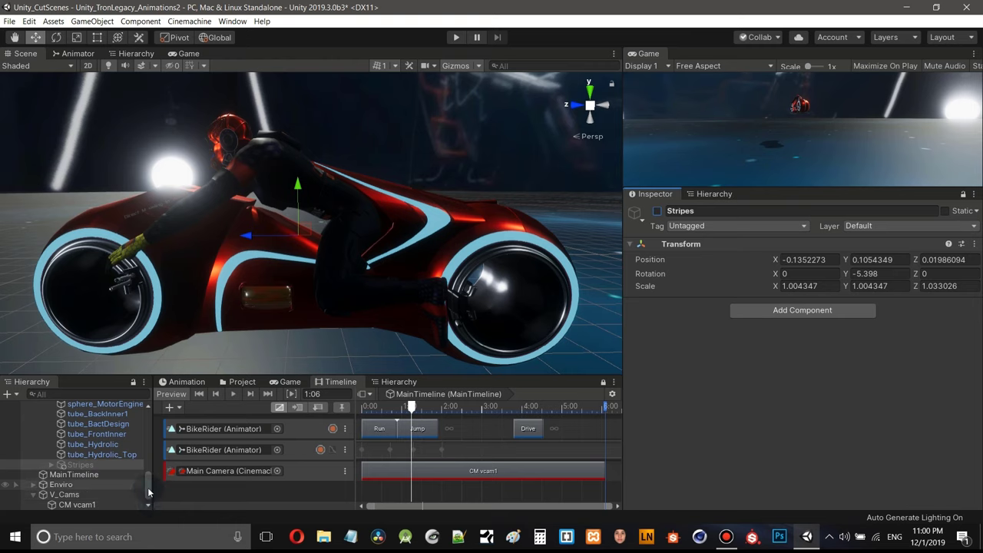
drag(149, 493, 149, 417)
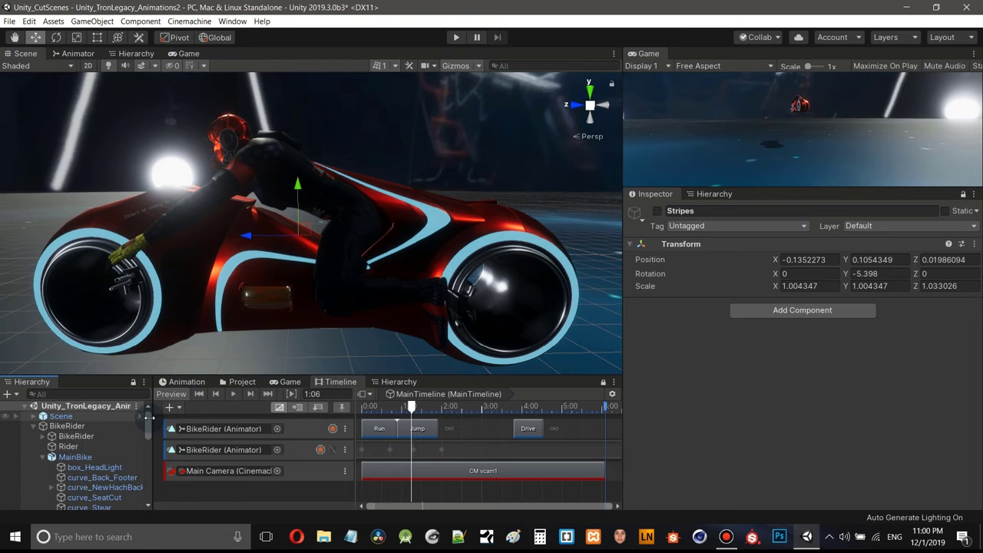
click(86, 456)
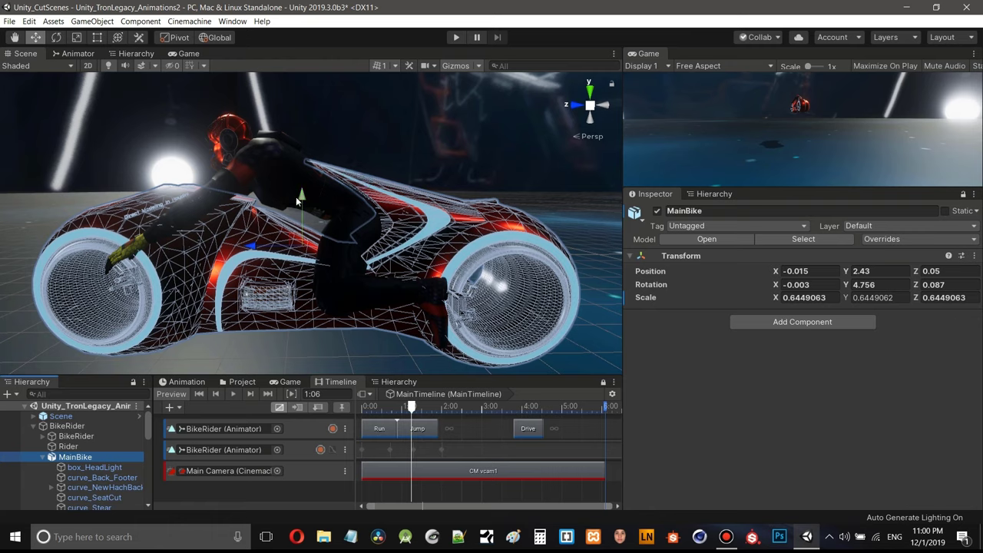
- Set MainBike's Position Y to 2.486 so it sits snugly under the crouched rider
ctrl+drag(298, 196, 301, 198)
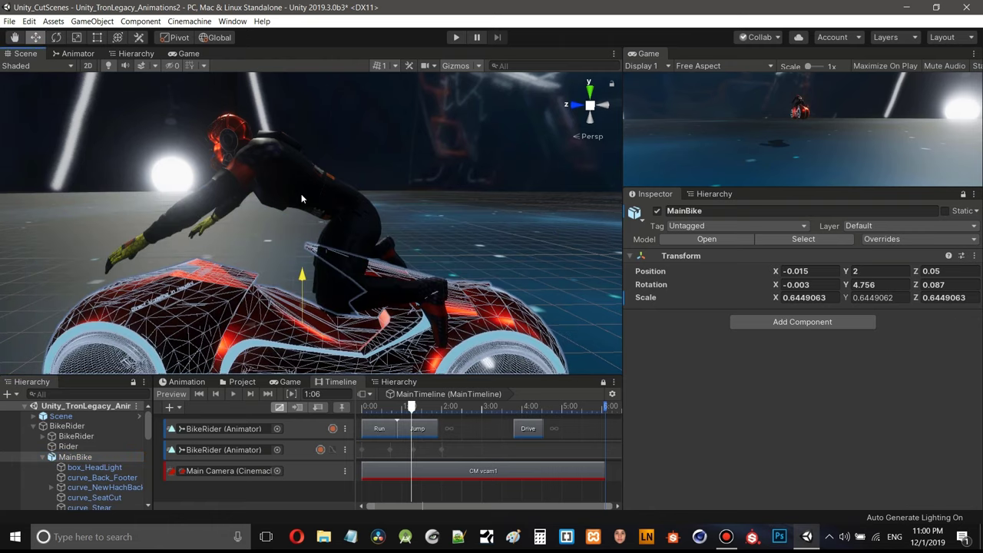
click(847, 274)
drag(849, 272, 858, 275)
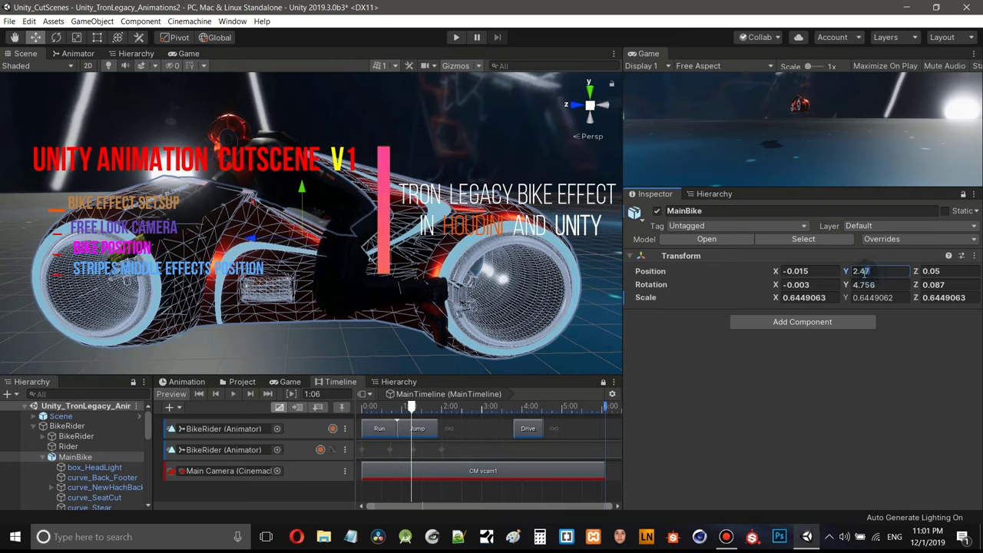
text(2.48)
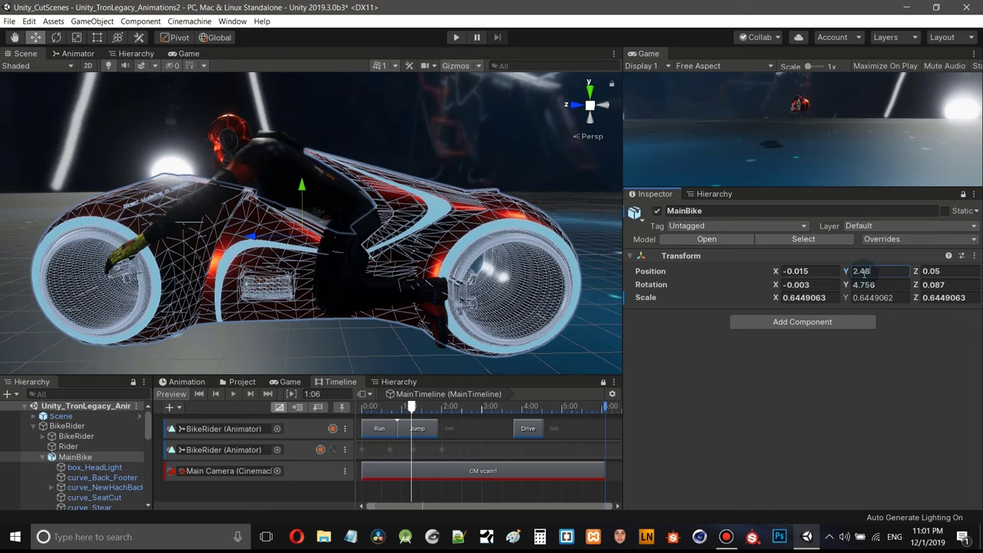
text(6)
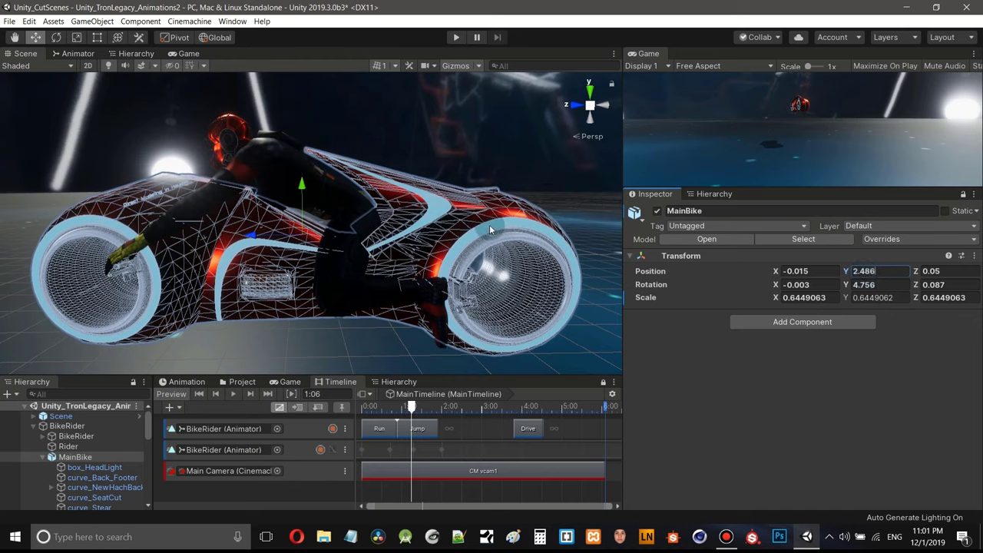
click(219, 502)
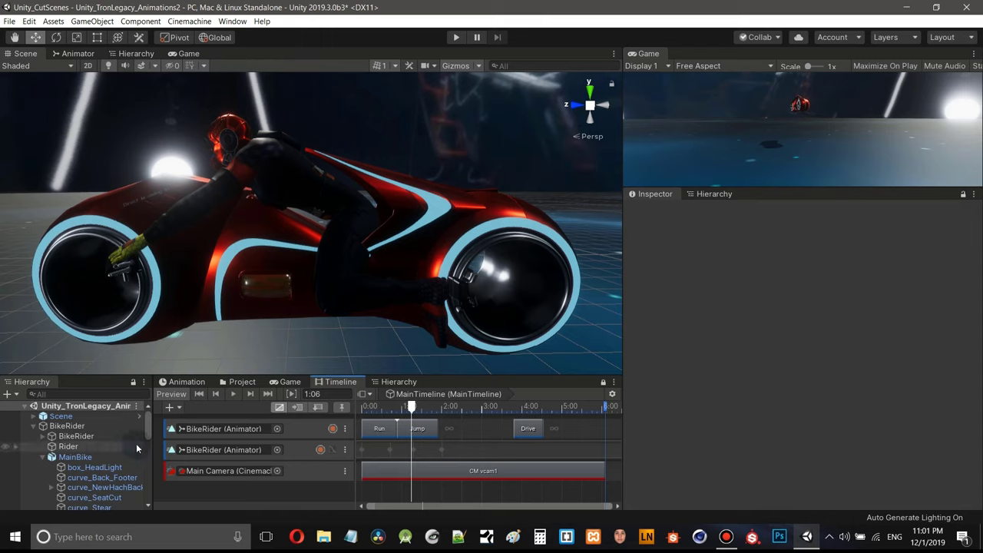
- Reactivate Stripes and drag it out of MainBike to sit directly under BikeRider
drag(149, 424, 150, 485)
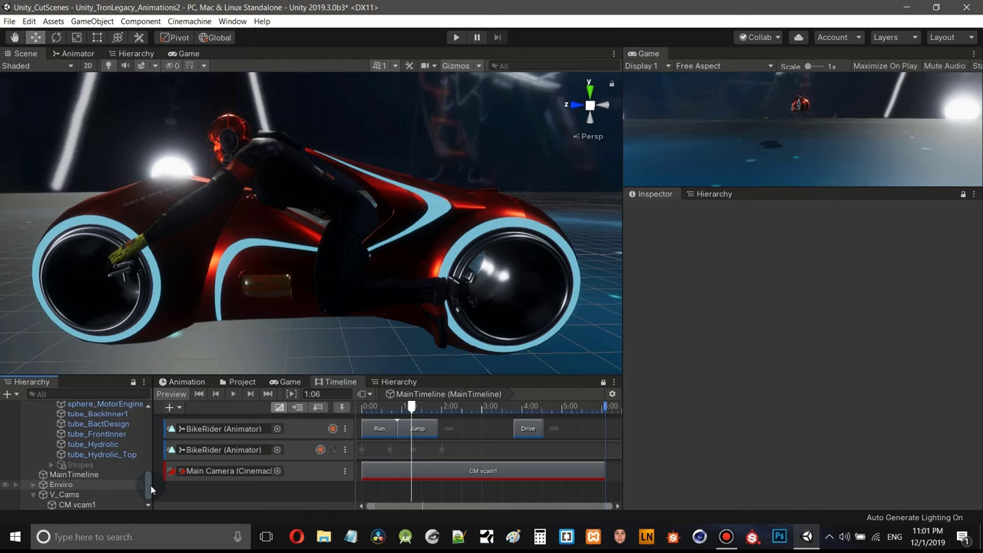
click(81, 465)
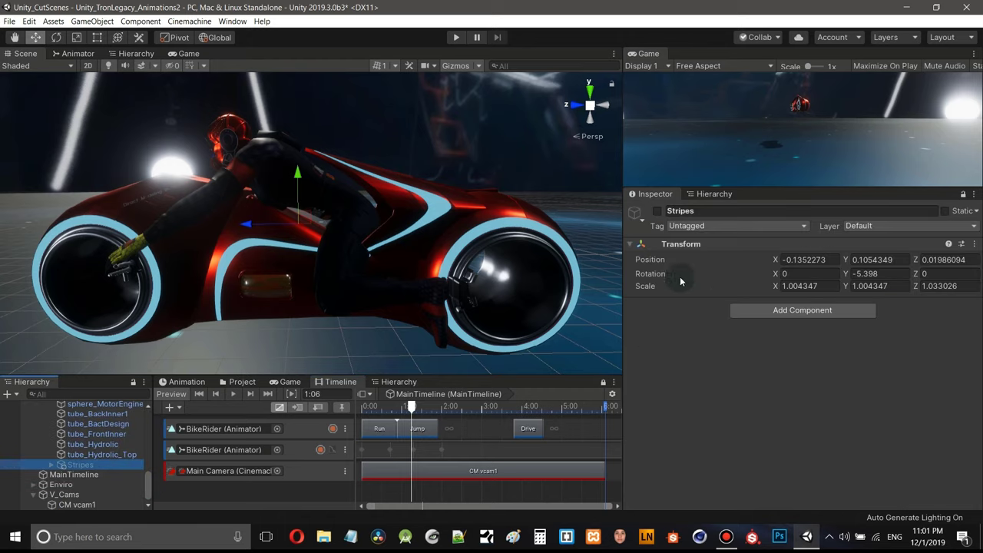
click(657, 211)
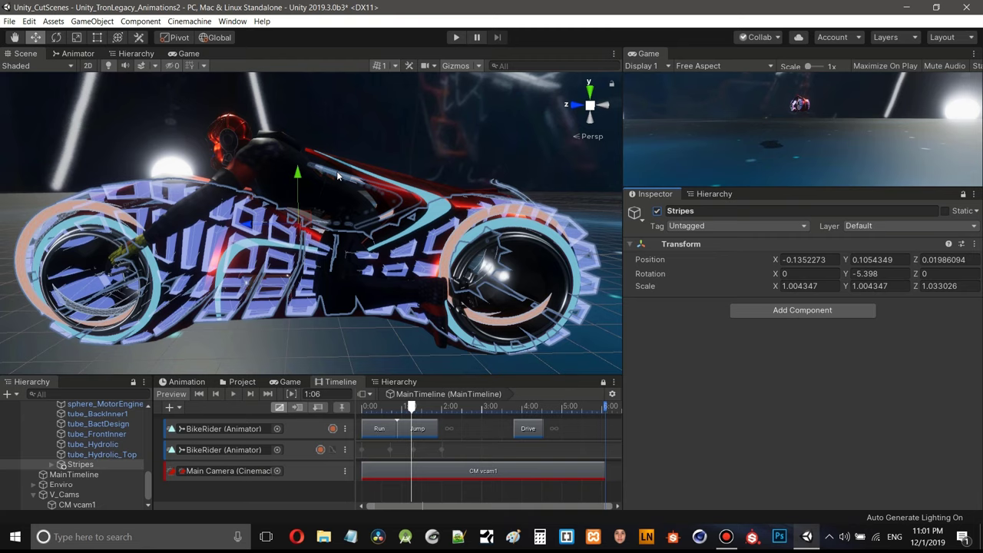
scroll(434, 167, down, 4)
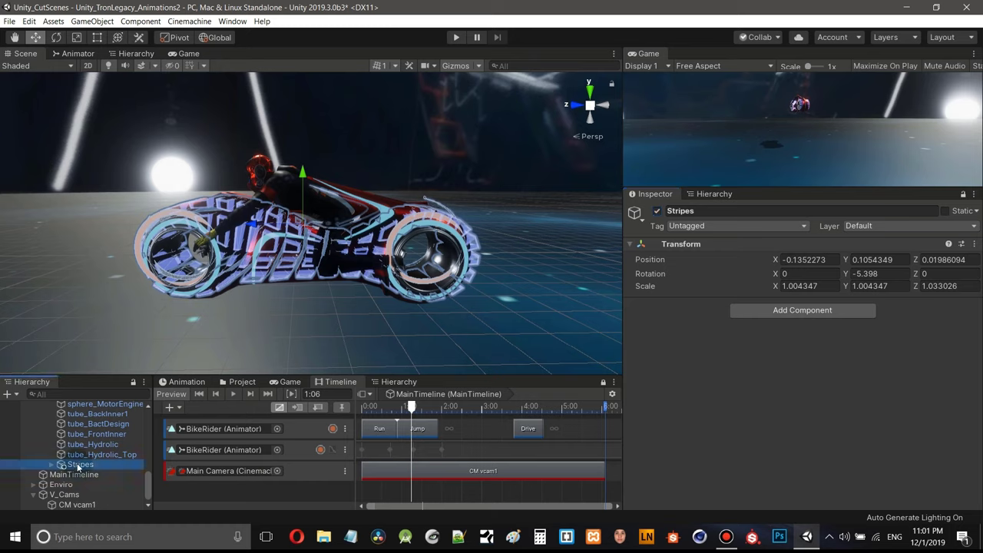
mouse_move(79, 467)
mouse_down()
mouse_move(98, 400)
mouse_move(76, 455)
mouse_up()
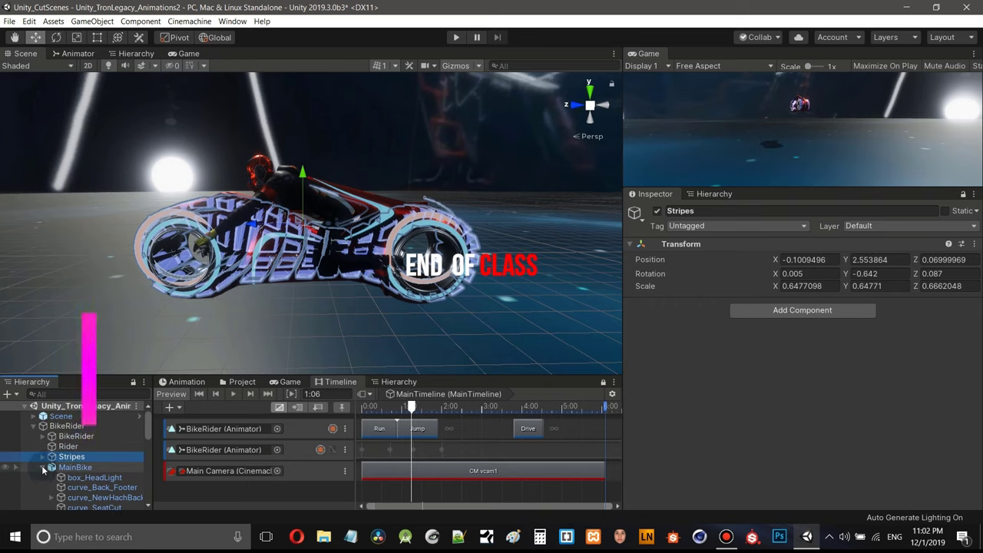
- Collapse MainBike's children and deactivate the MainBike object to hide its body mesh
click(42, 468)
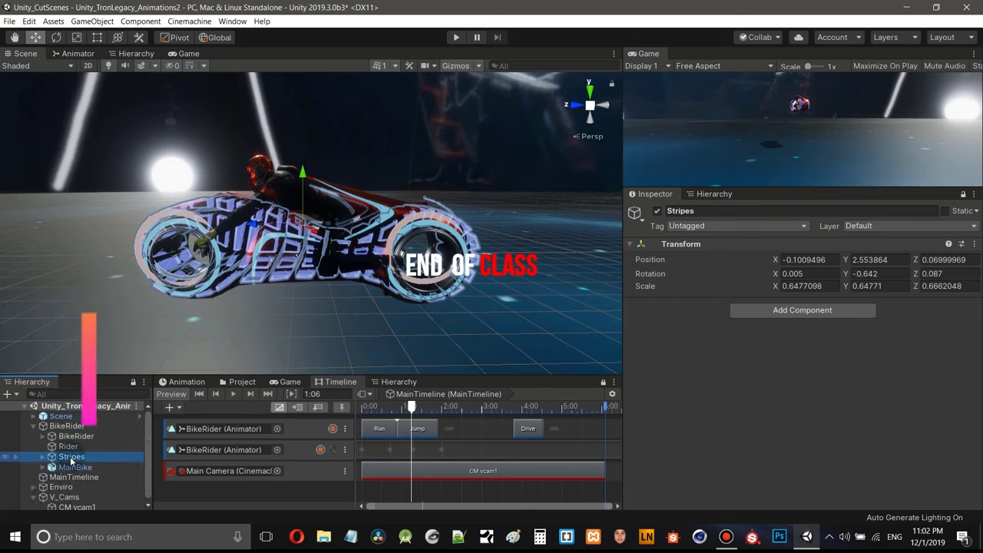
click(72, 458)
click(74, 467)
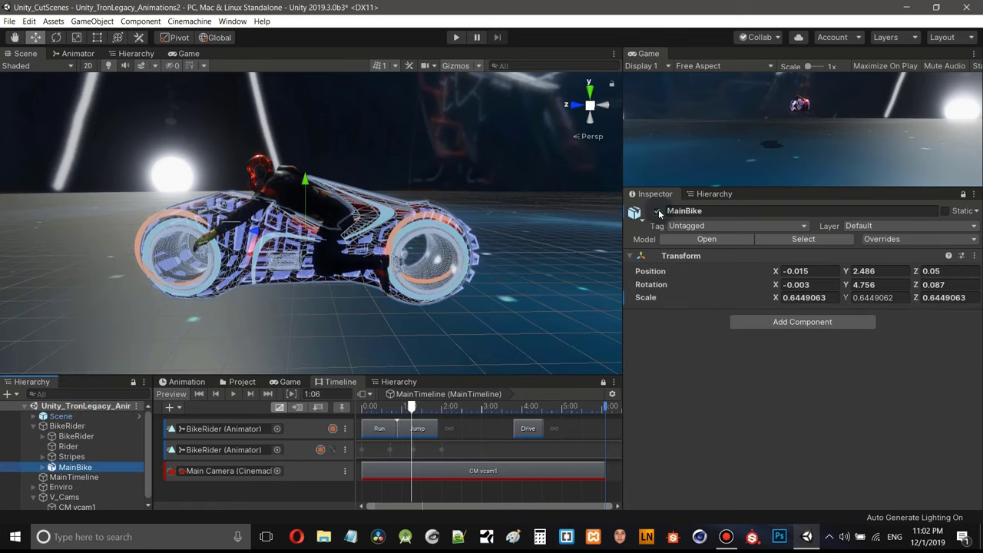
click(658, 212)
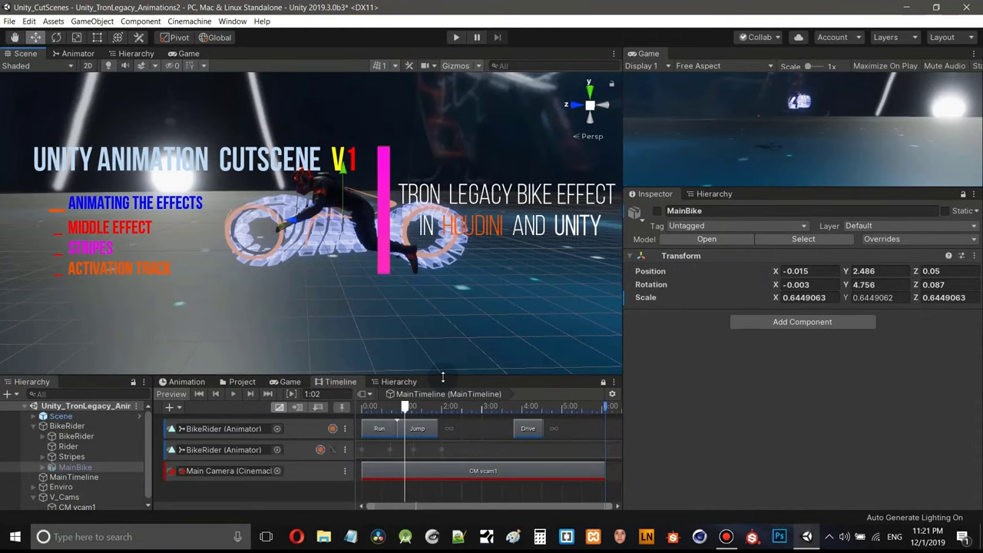
- Deactivate curve_SeatCut, Stripe_Big, Stripe_Medium and stripe_Small under Stripes, leaving ME active
drag(442, 376, 451, 303)
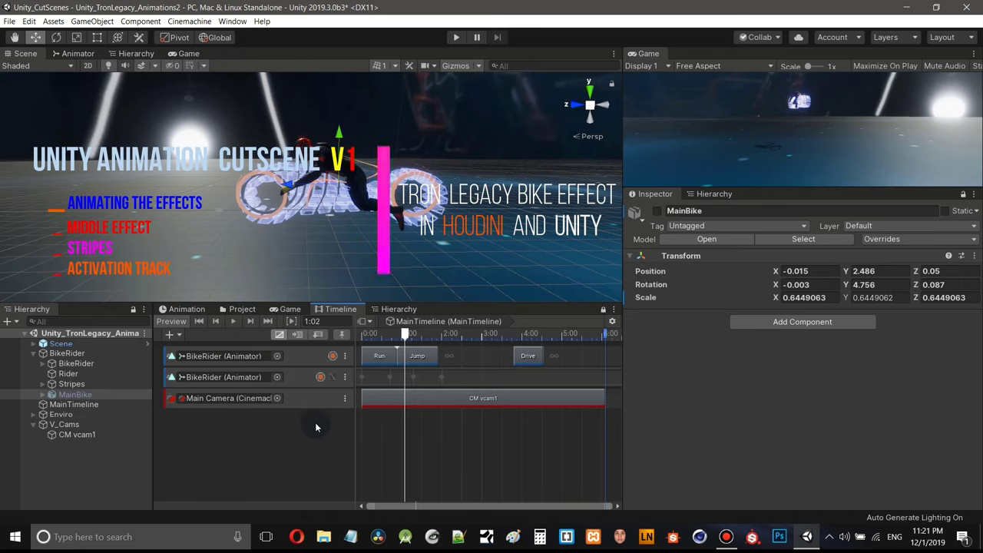
click(40, 383)
click(84, 394)
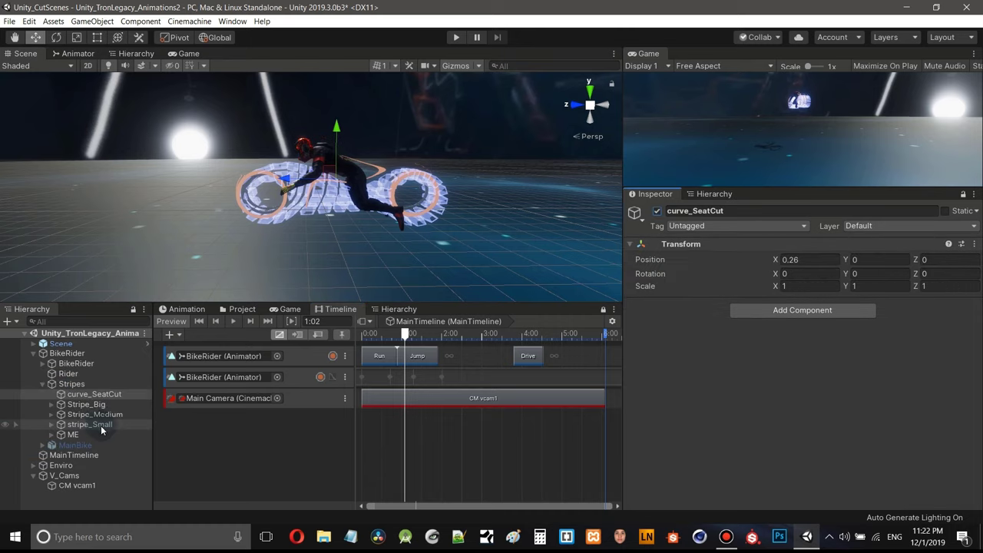
click(101, 426)
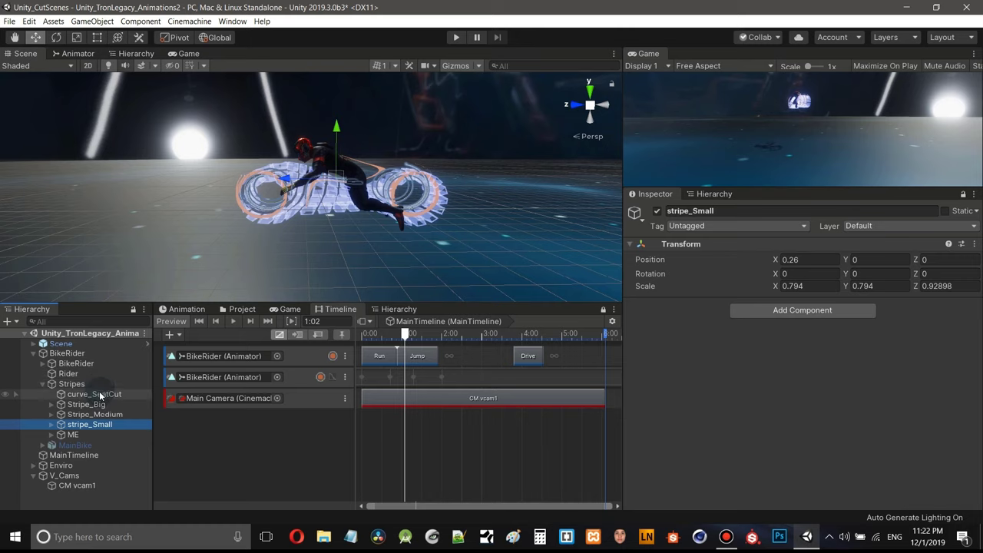
shift+click(100, 395)
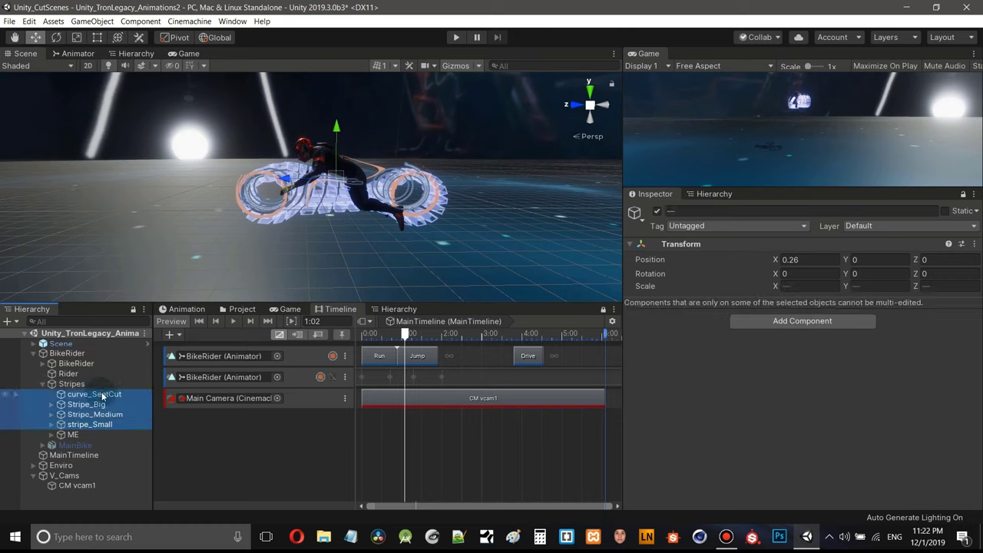
click(657, 213)
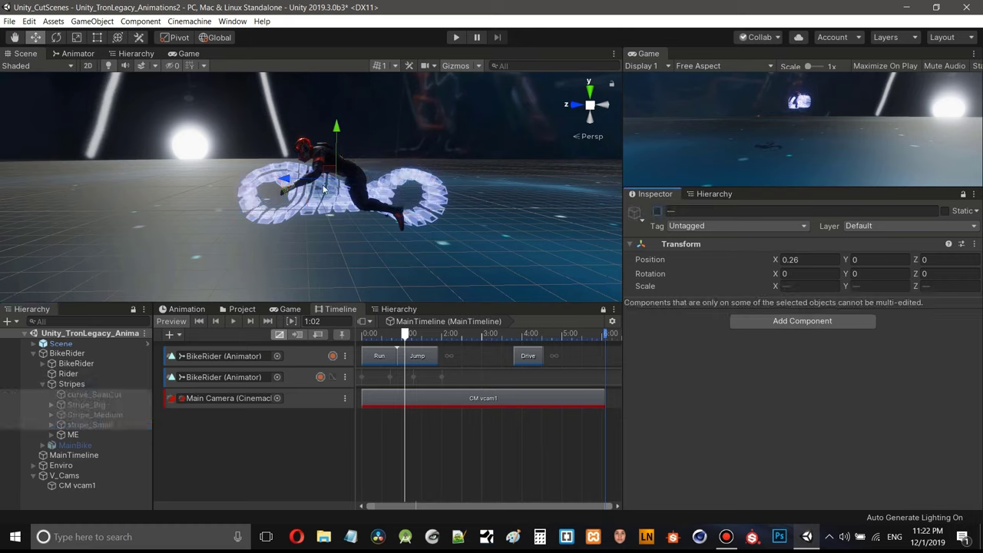
click(74, 435)
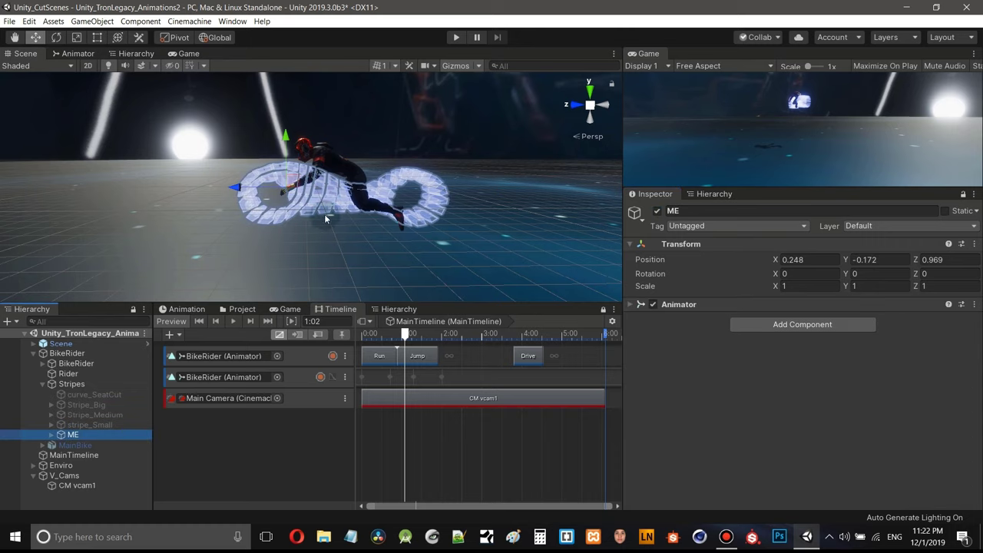
- Toggle ME off and on and inspect the Middle_Effect mesh with the handle at Center
click(657, 212)
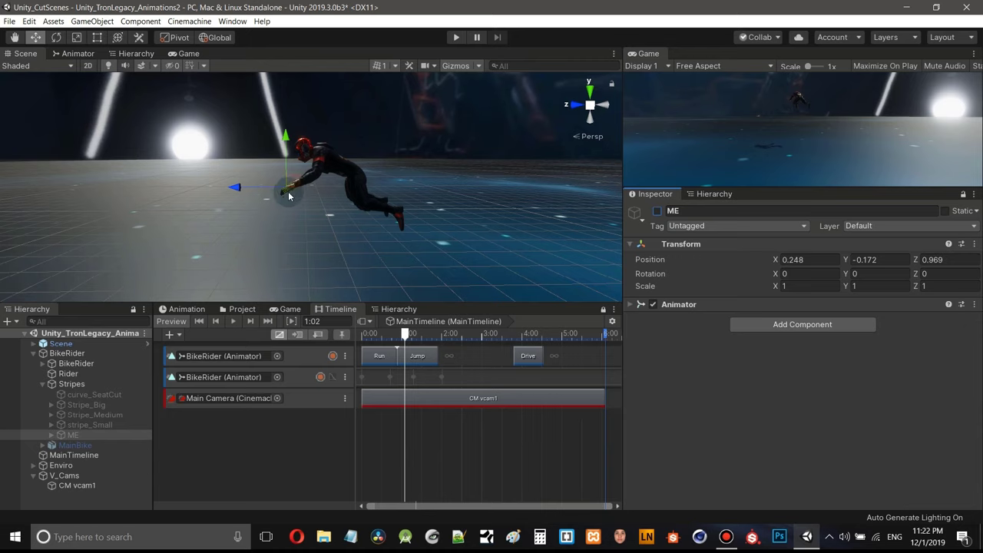
right_drag(296, 208, 332, 203)
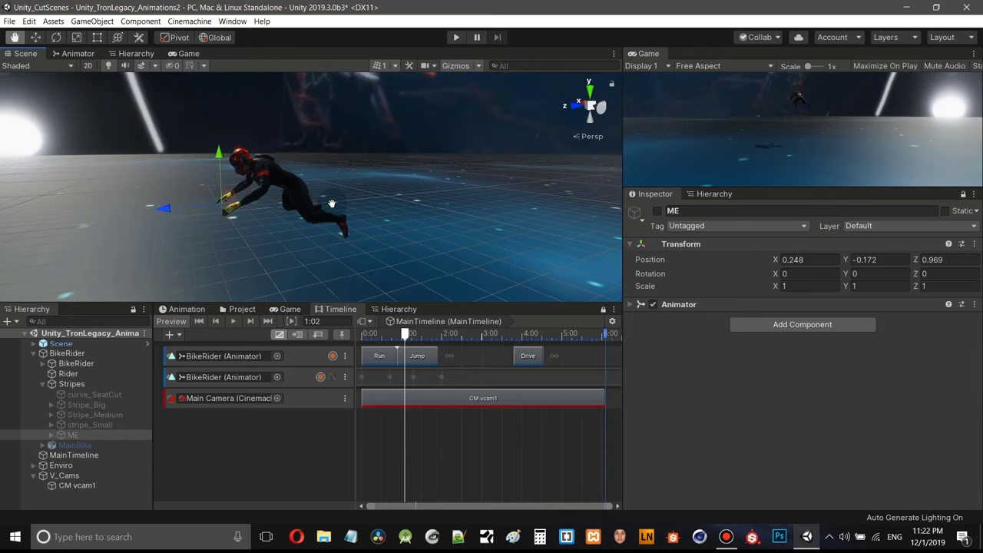
middle_drag(332, 203, 352, 223)
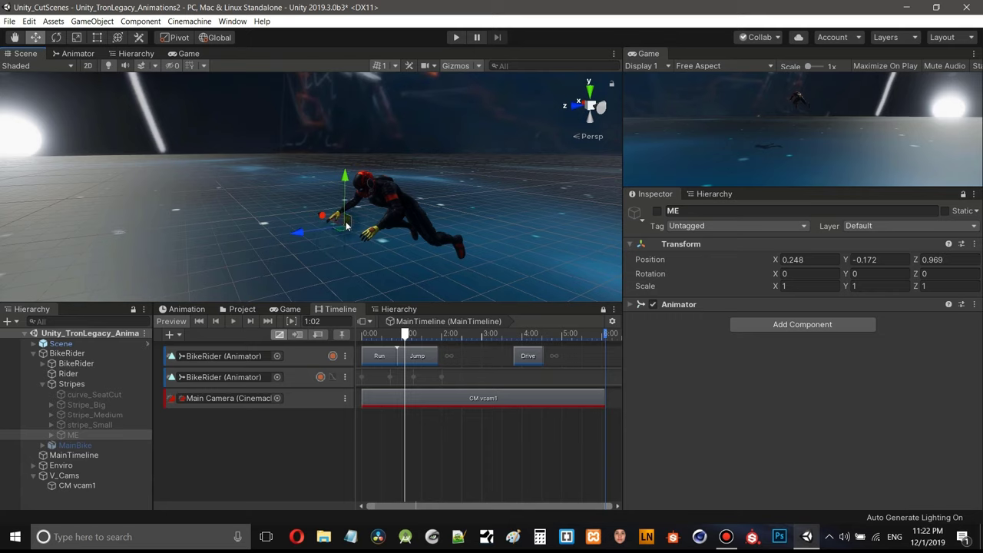
alt+drag(452, 187, 286, 123)
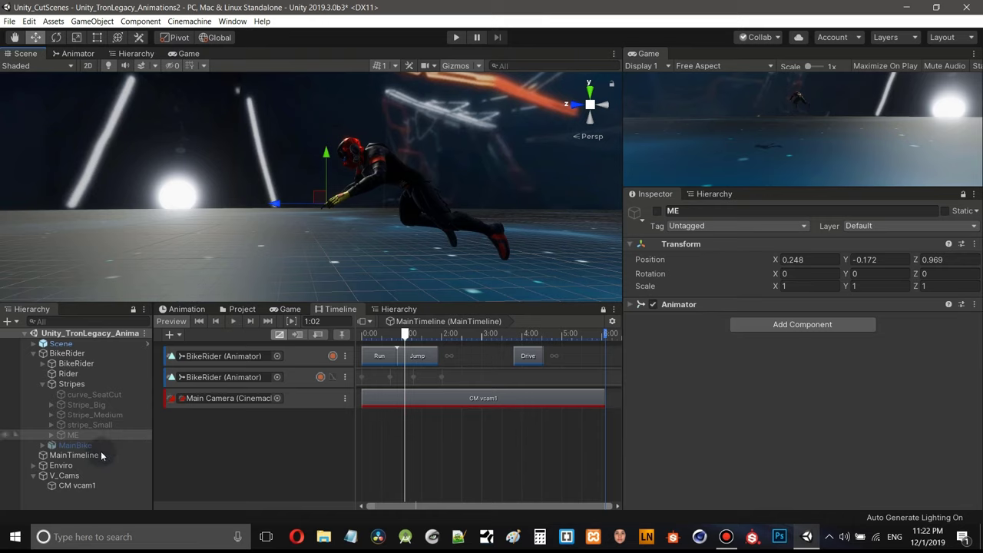
drag(75, 439, 406, 413)
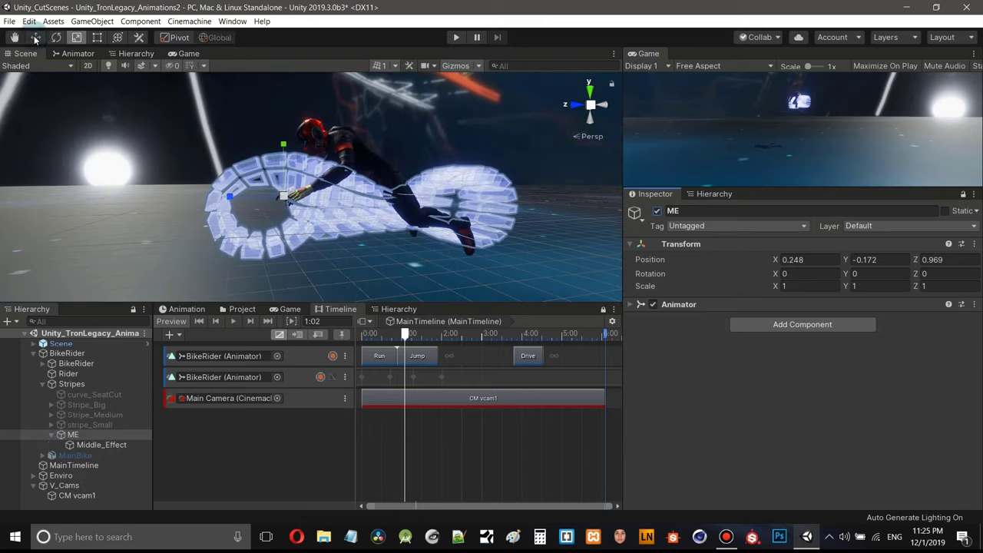
click(35, 37)
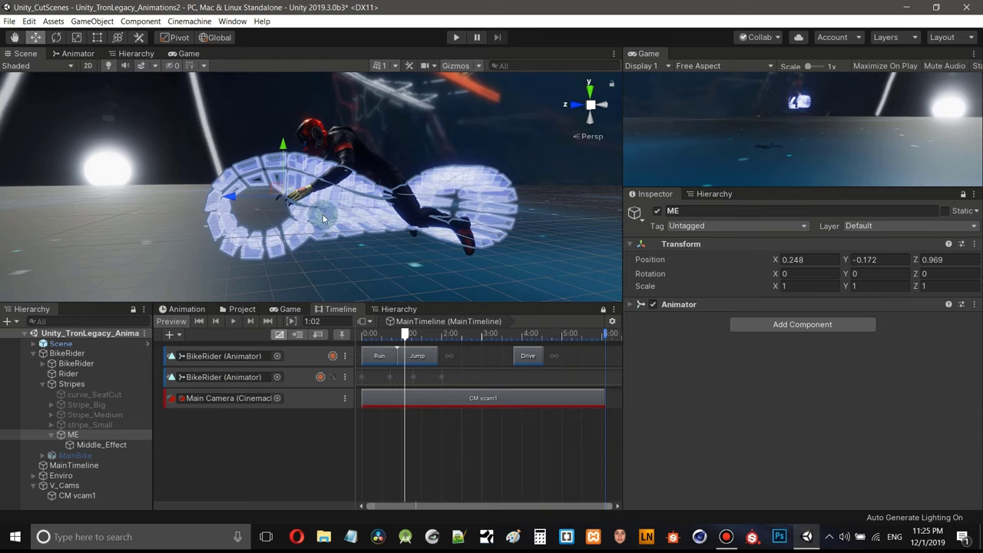
click(106, 445)
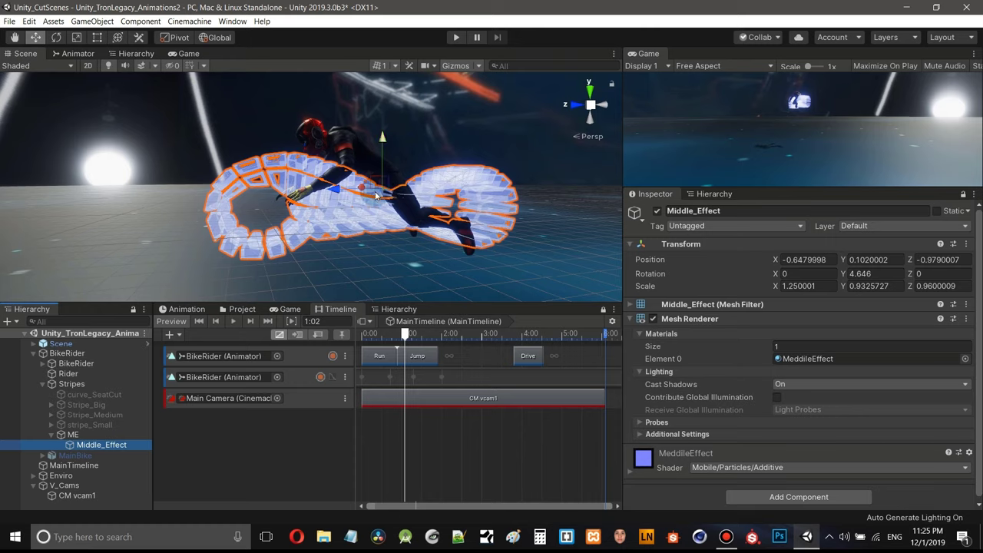
click(177, 38)
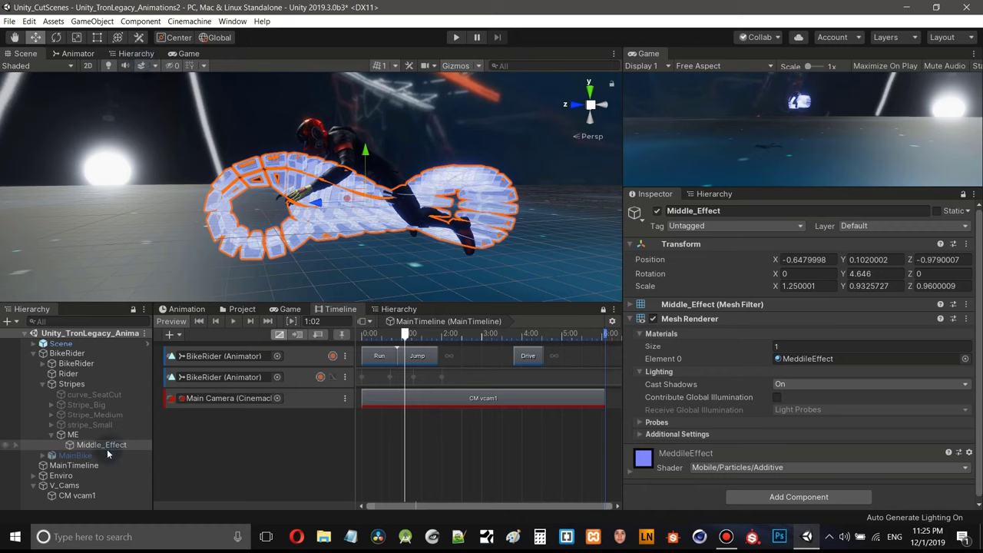
- Compare Middle_Effect's pivot against the ME parent from new angles, then collapse ME
click(73, 435)
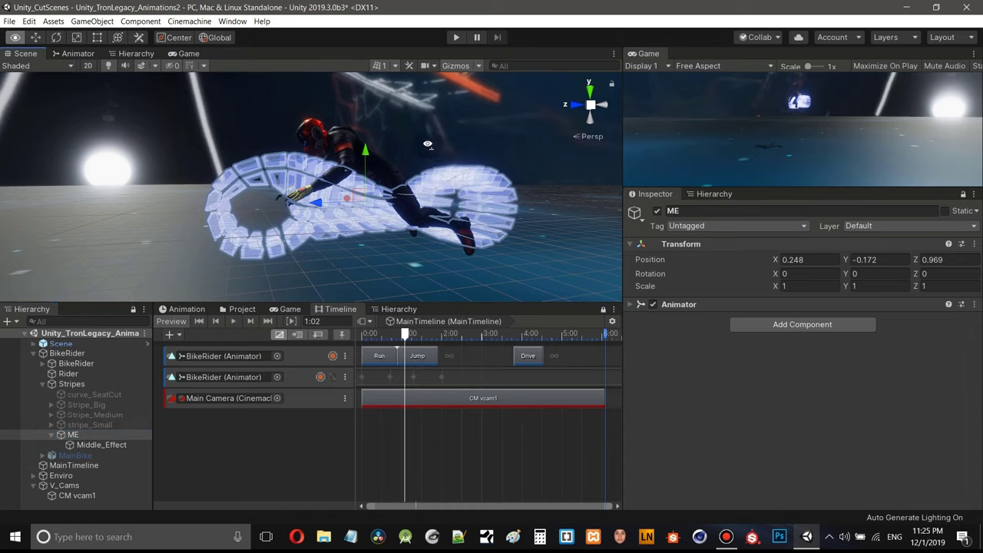
alt+drag(453, 152, 320, 186)
key(w)
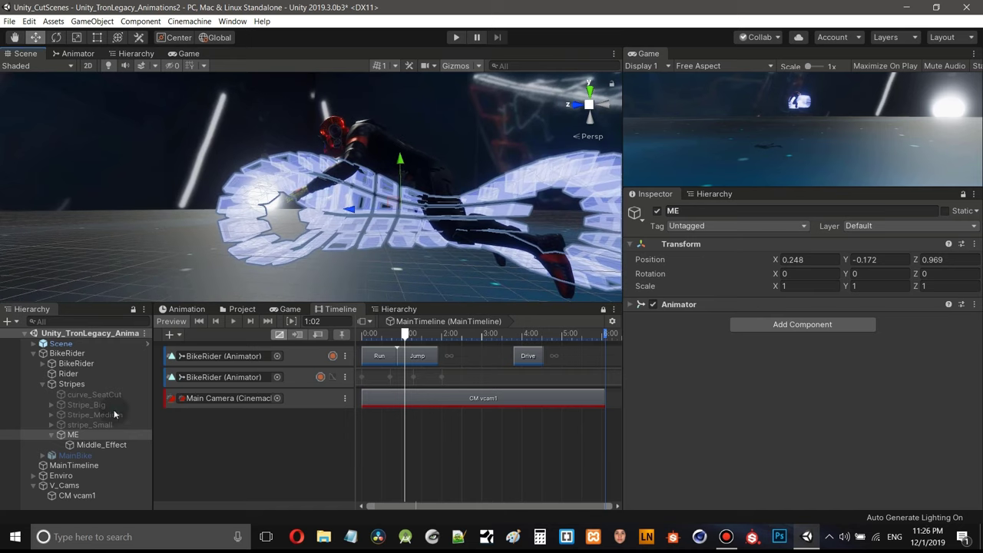
click(101, 446)
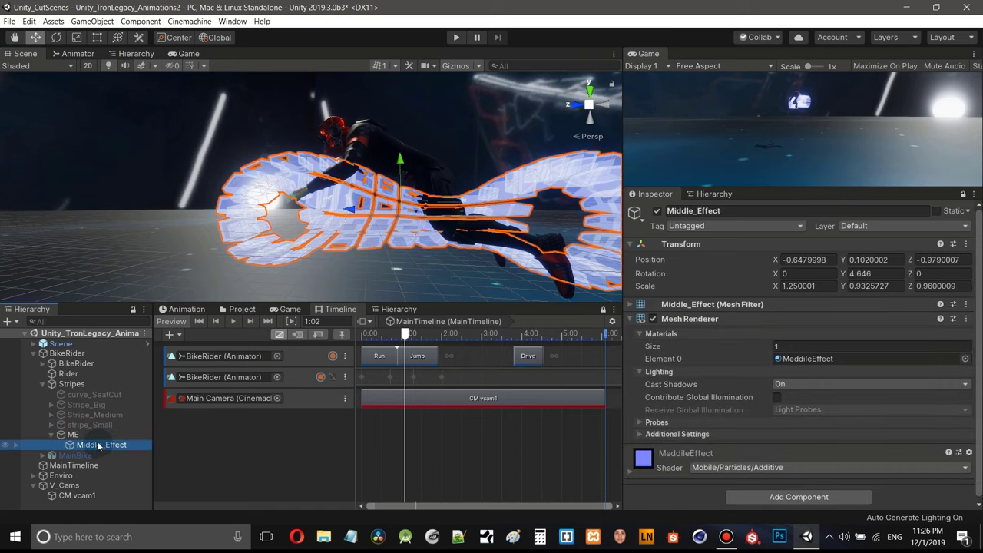
click(175, 38)
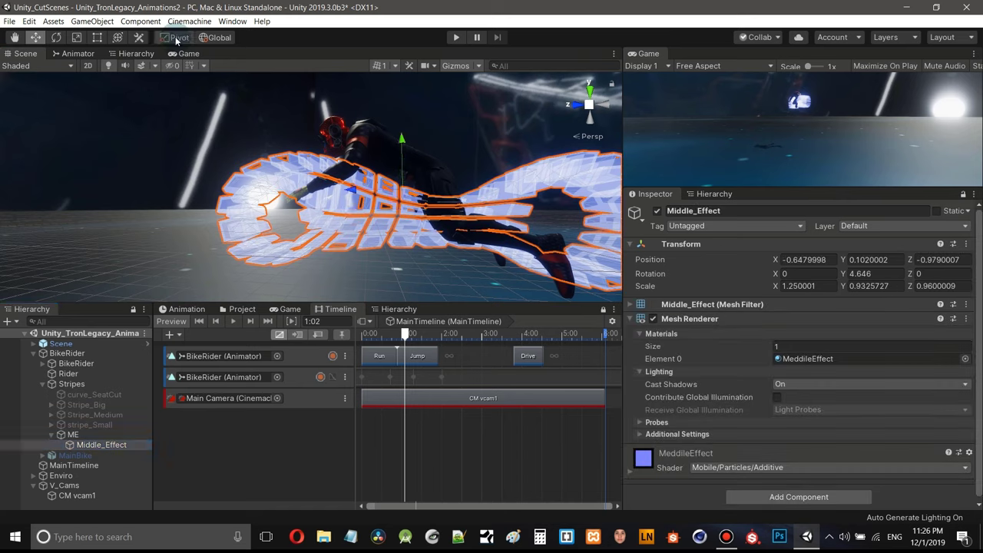
click(71, 436)
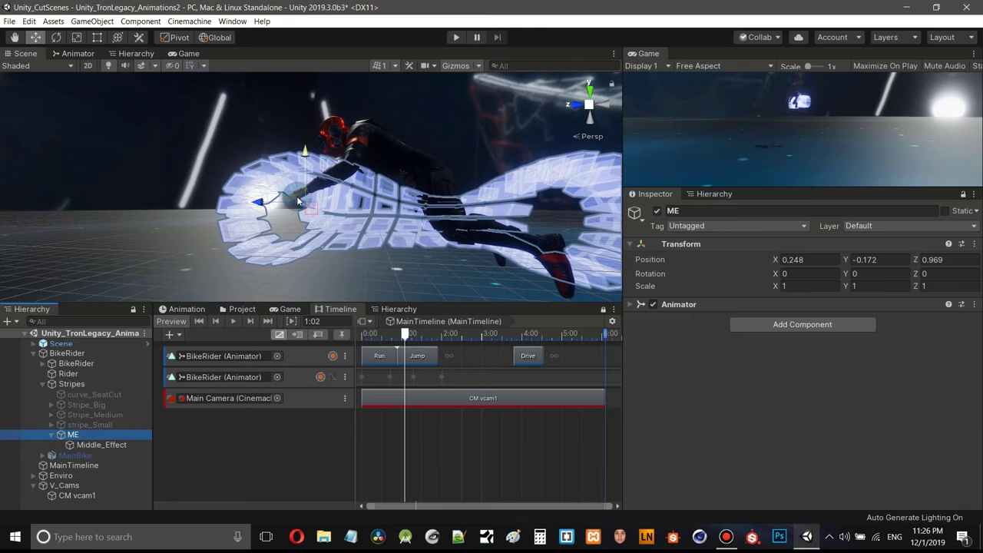
alt+drag(308, 196, 343, 188)
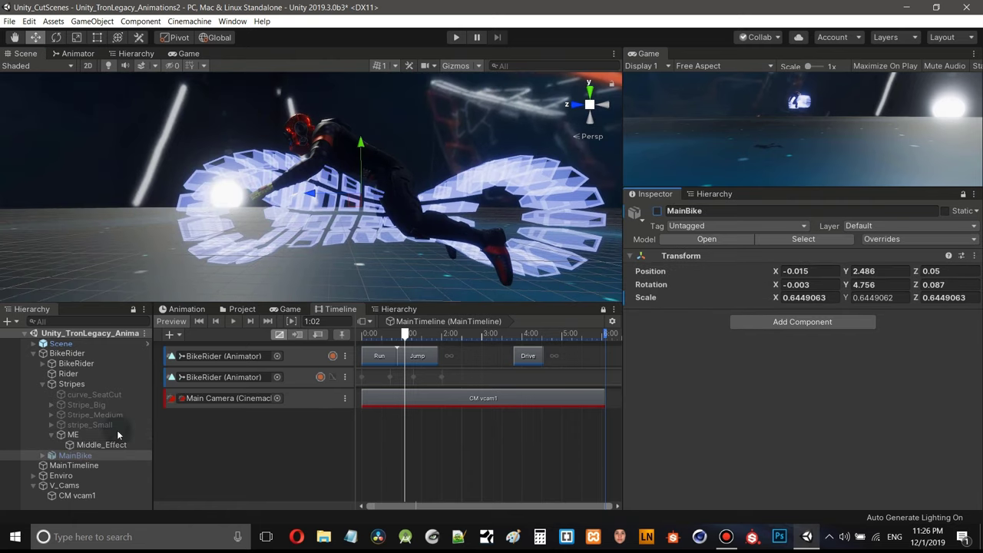
click(73, 436)
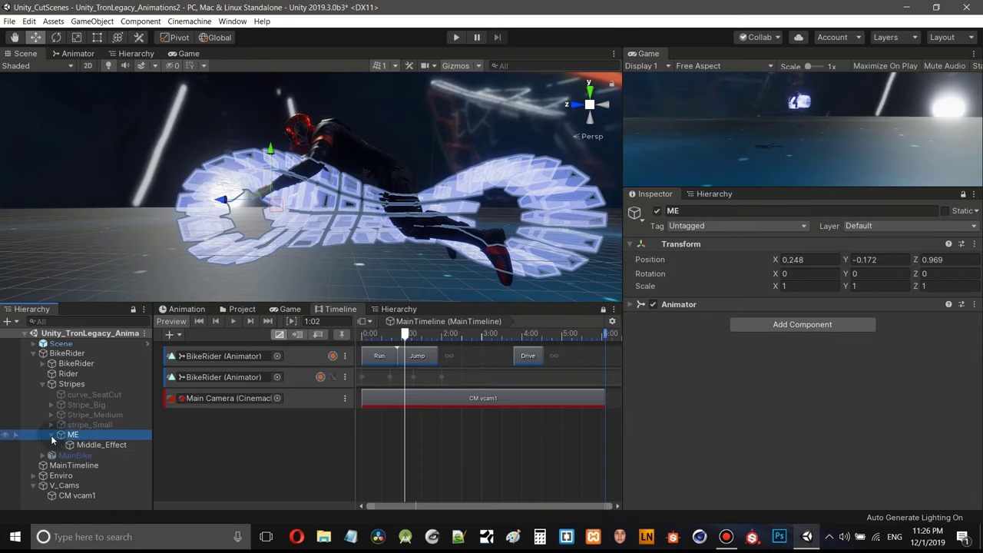
click(52, 435)
- Add an Animation Track to MainTimeline and bind the ME object to it
right_click(244, 443)
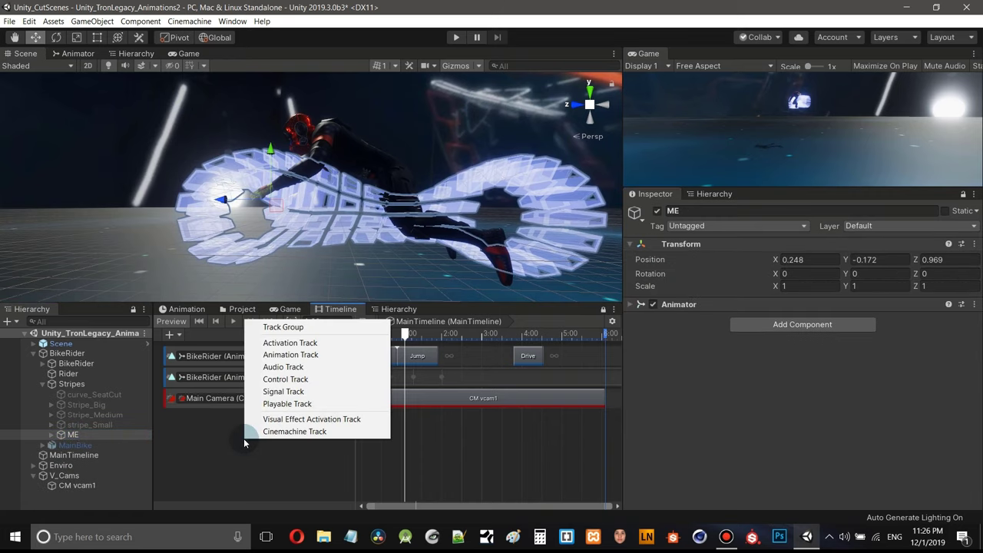
click(304, 354)
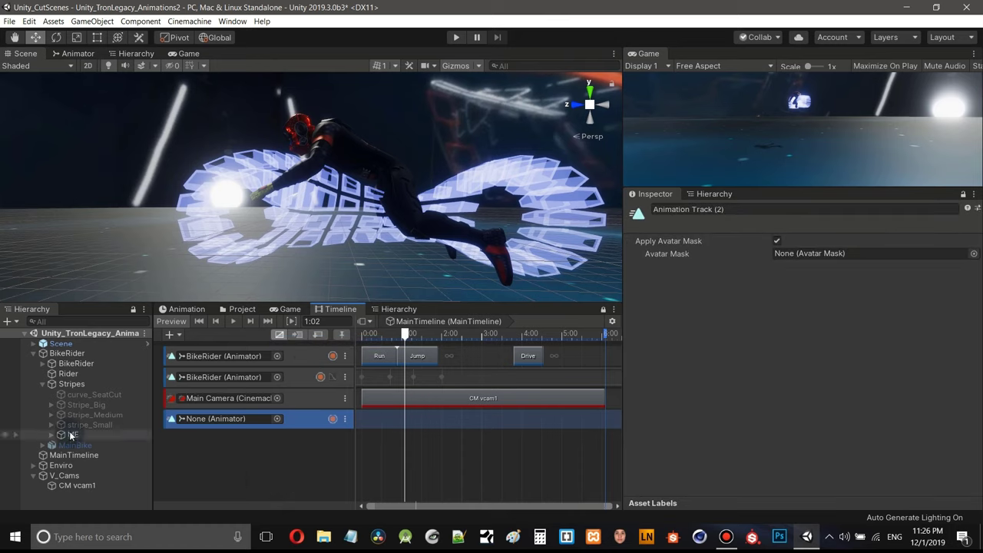
drag(69, 434, 207, 418)
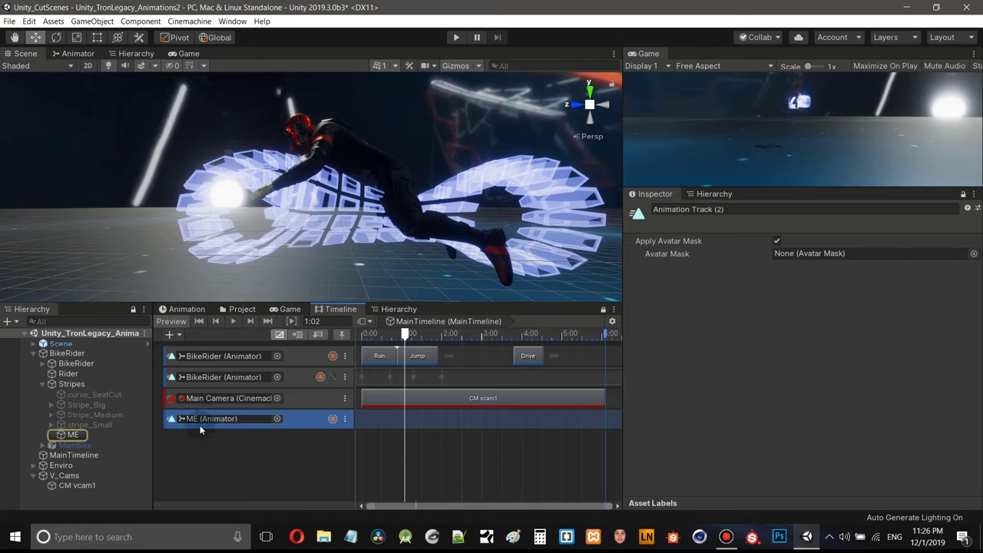
drag(73, 437, 209, 422)
click(74, 435)
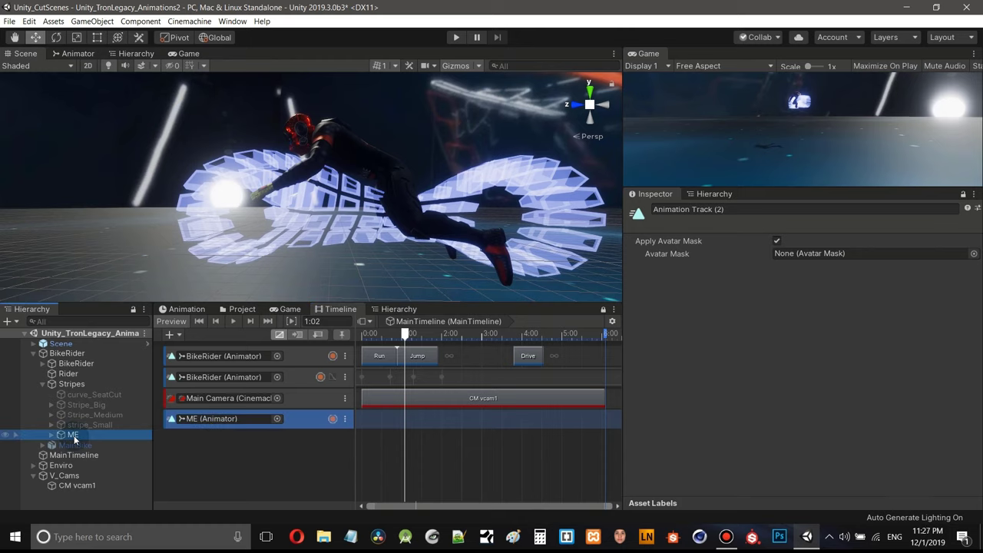
- Start recording on the ME track with the playhead at 0:00
click(333, 420)
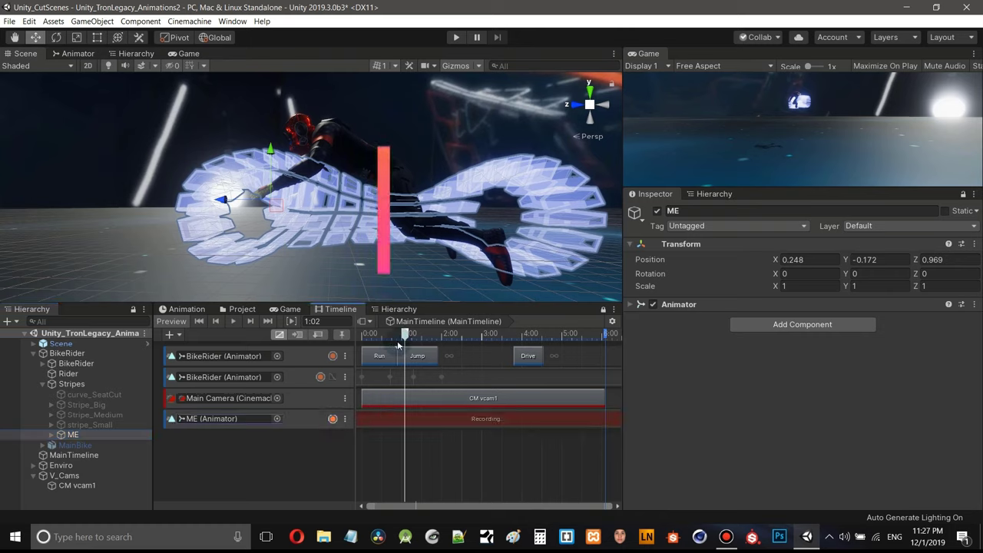
drag(376, 339, 362, 339)
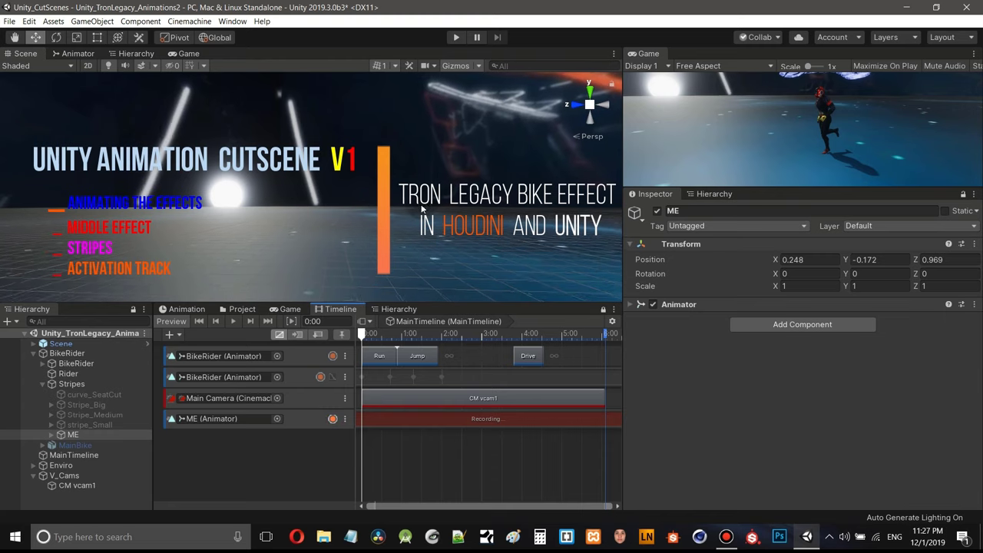
alt+drag(429, 198, 309, 194)
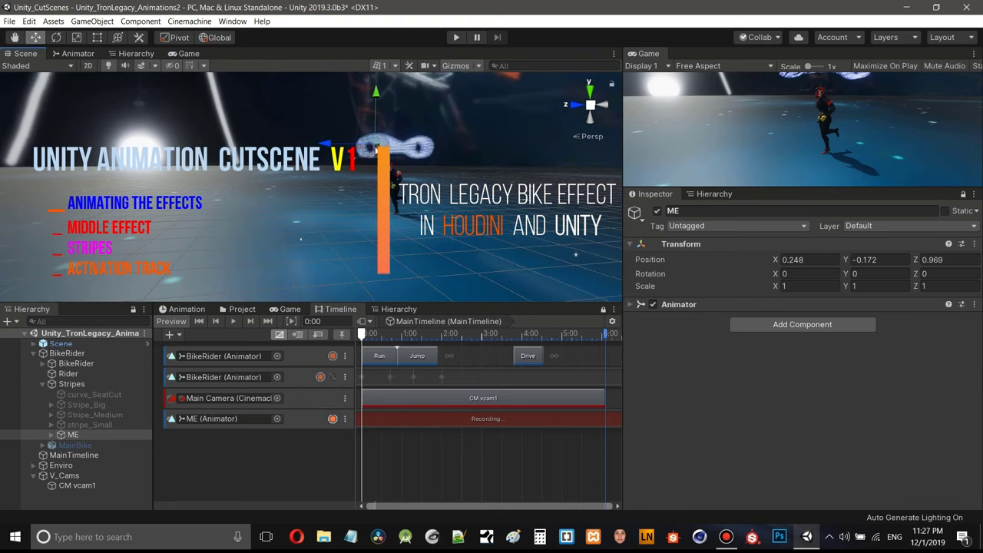
click(366, 423)
right_click(366, 421)
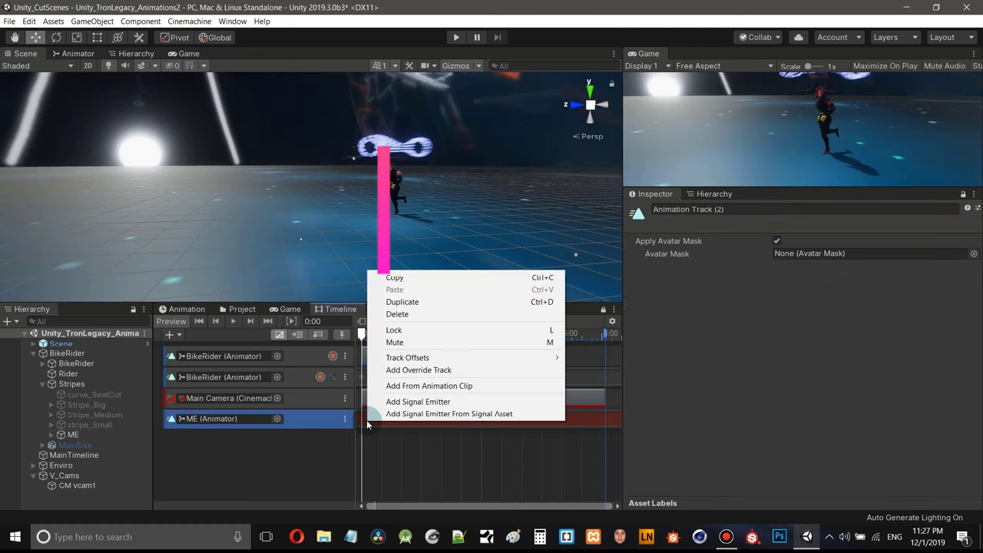
click(367, 421)
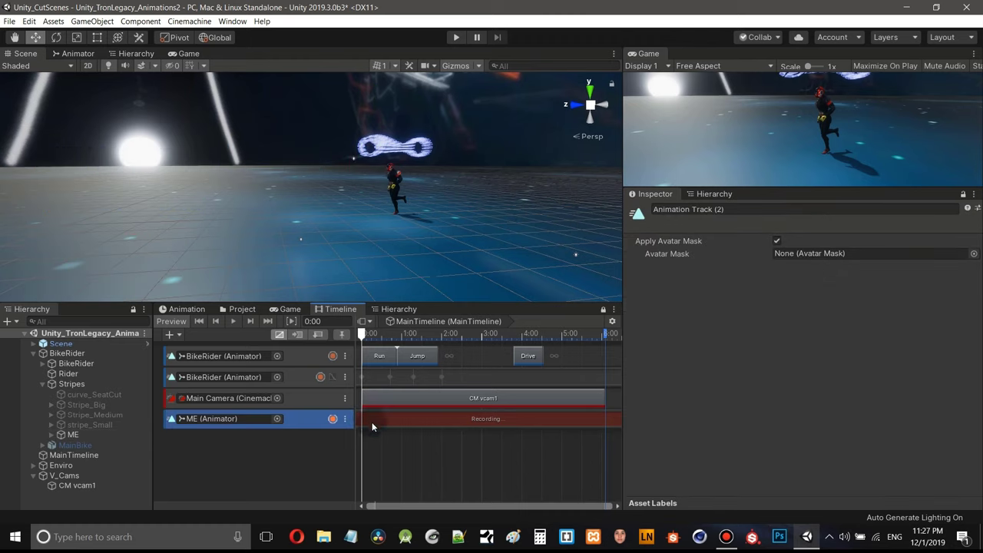
- Key ME's scale to 0, 0, 0 at 0:00 and scrub forward to check
click(72, 435)
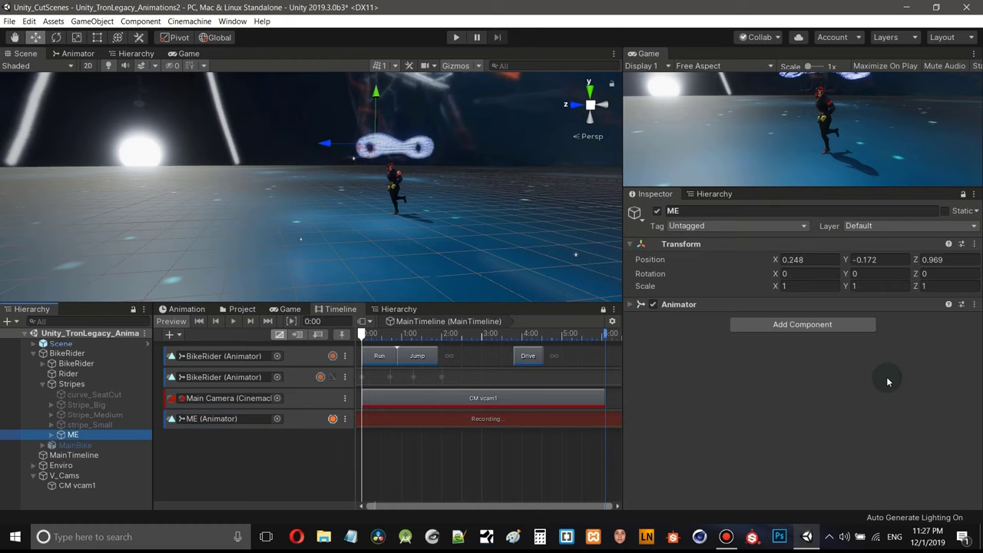
click(786, 285)
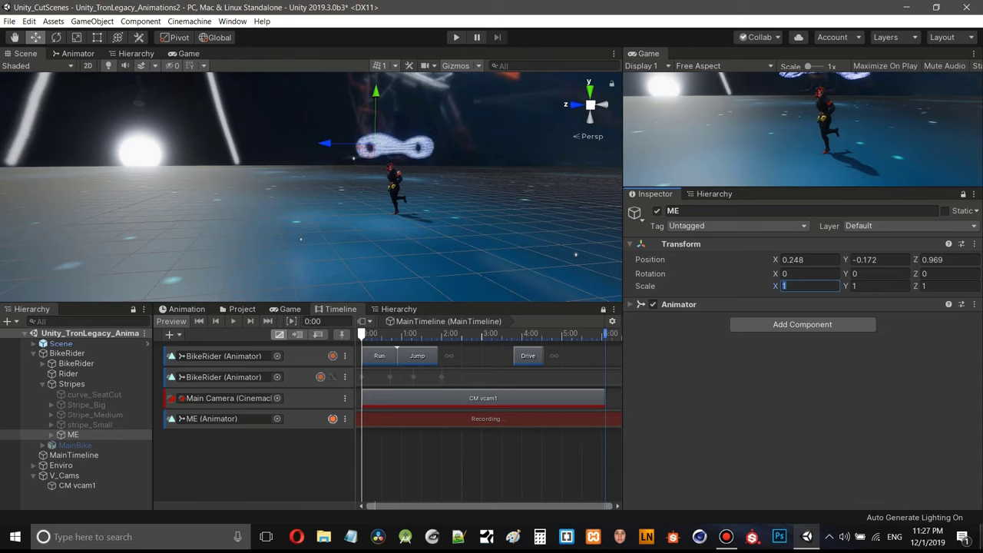
text(0)
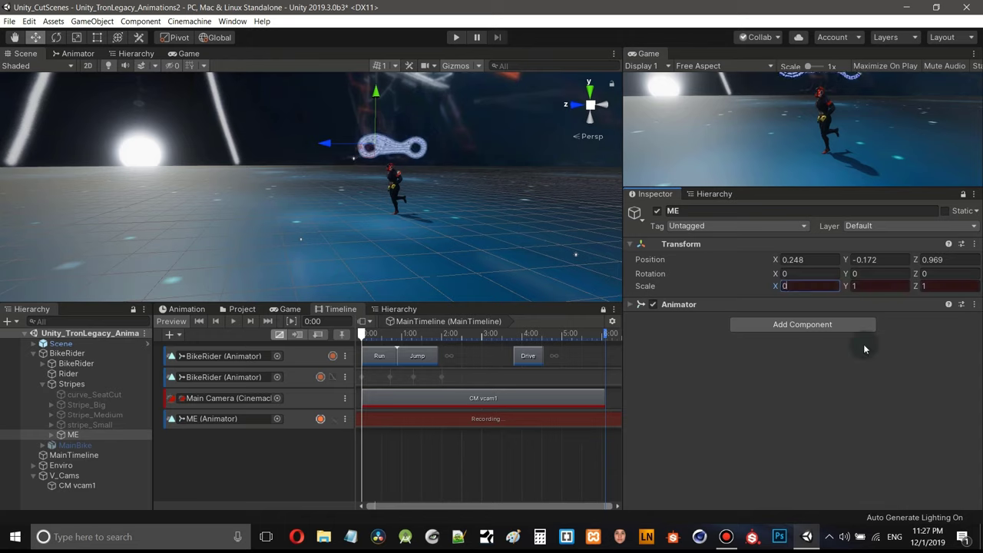
click(860, 286)
text(0)
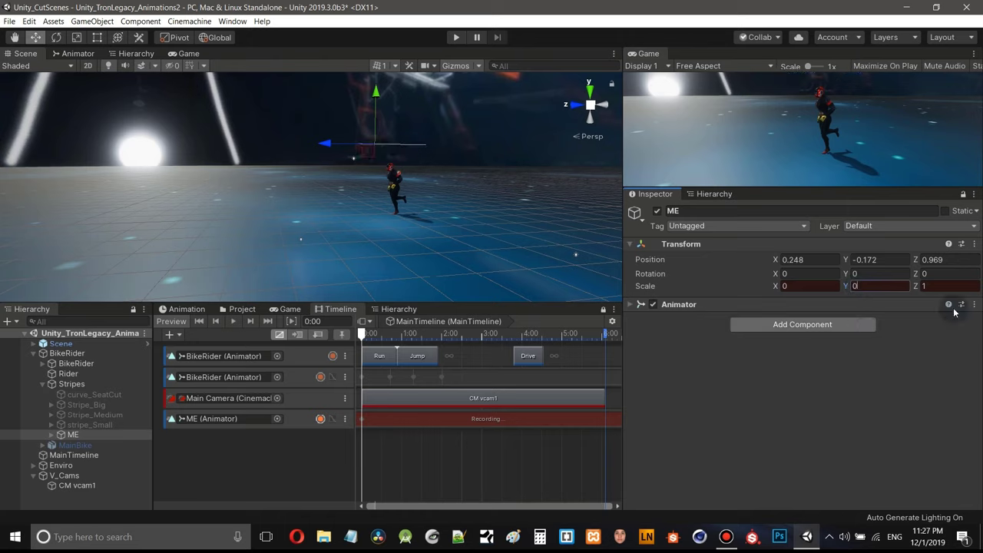
click(938, 285)
text(0)
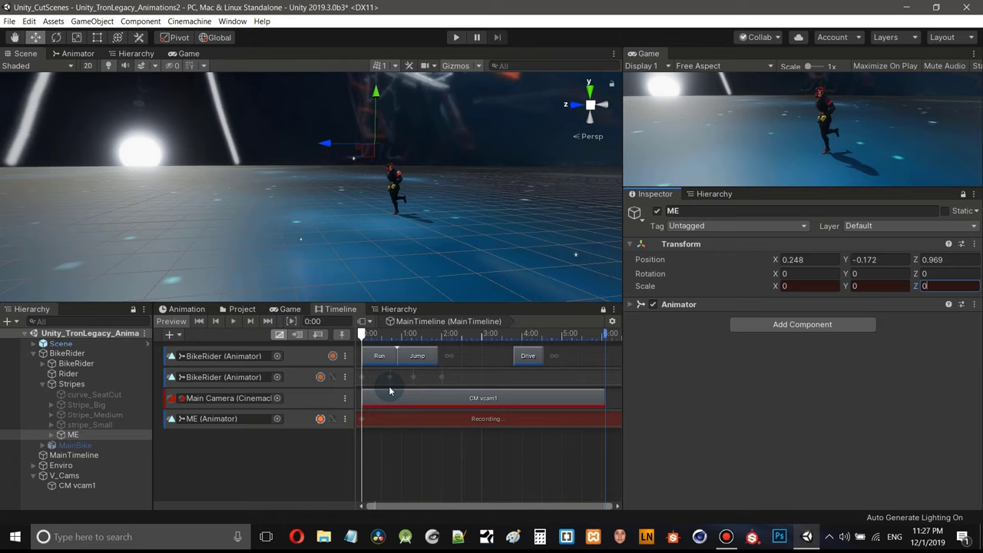
drag(362, 336, 388, 332)
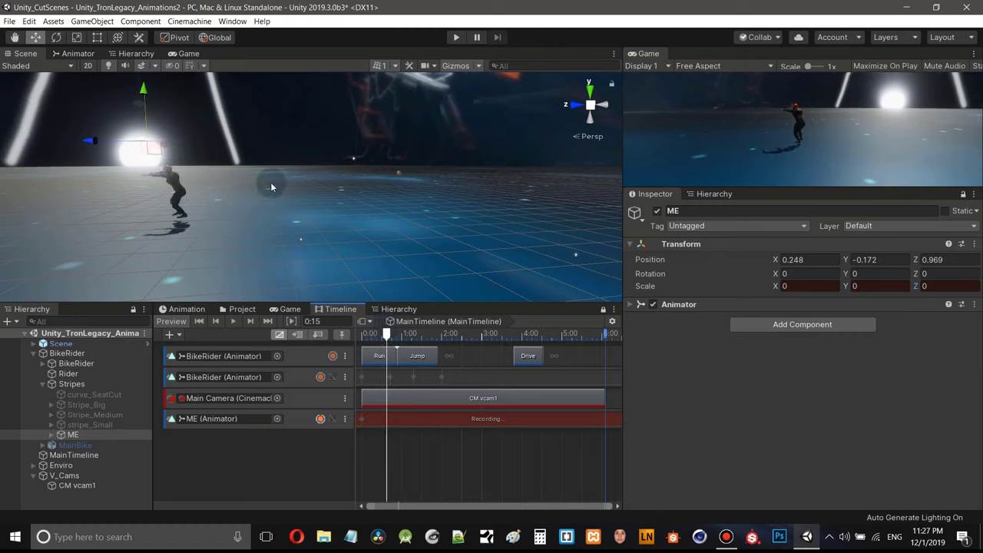
- Move the playhead to 0:22 and frame the rider in the Scene view
middle_drag(315, 193, 389, 213)
scroll(389, 213, up, 2)
middle_drag(393, 288, 380, 209)
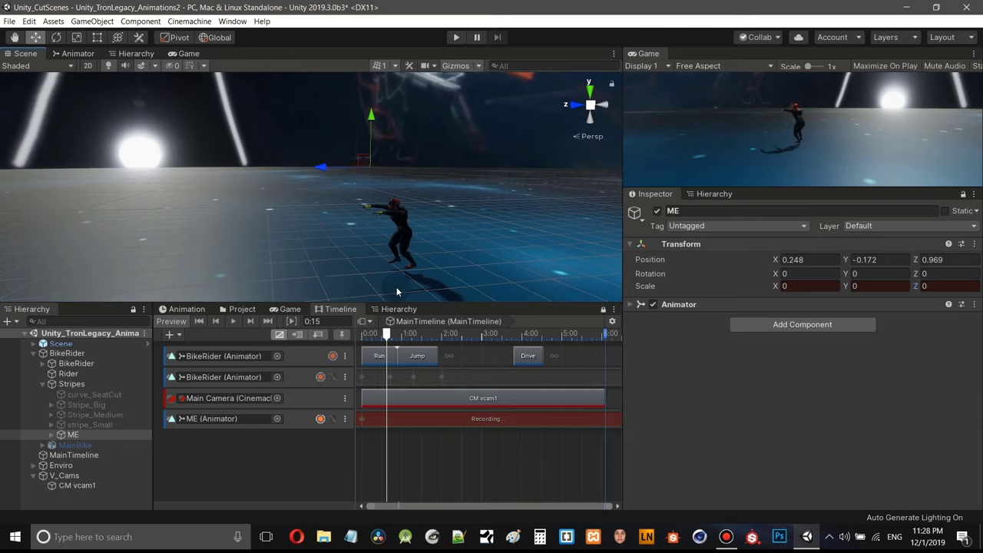
drag(389, 339, 399, 343)
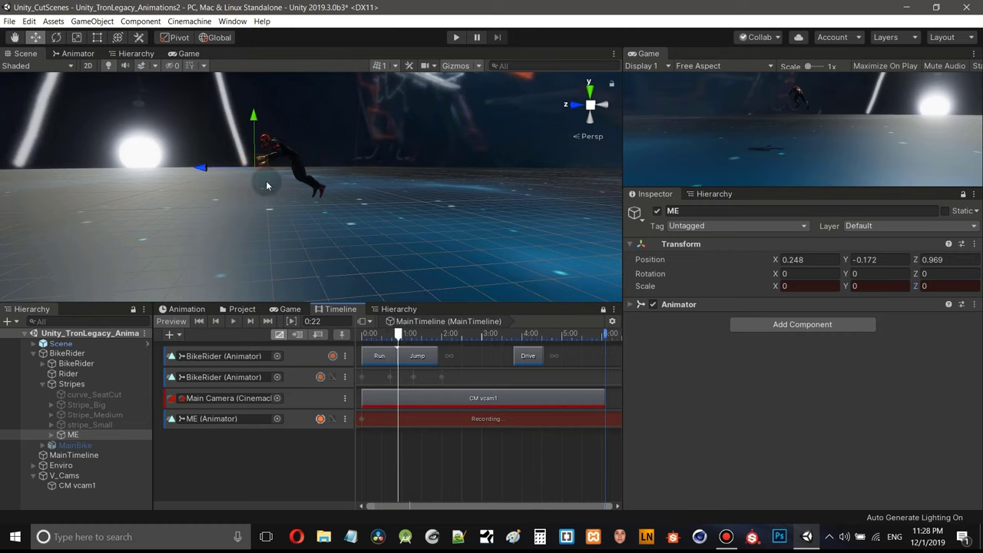
scroll(264, 164, up, 3)
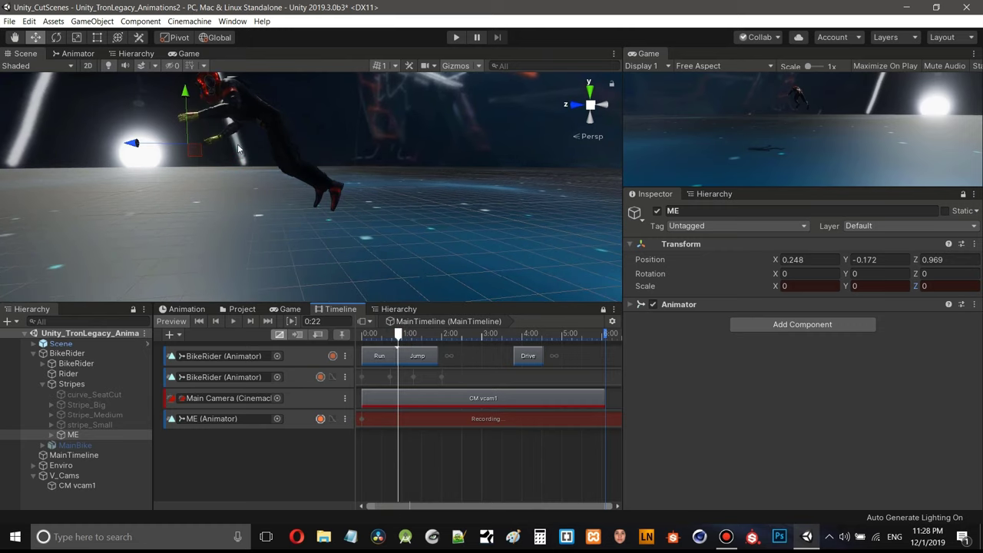
alt+drag(263, 111, 301, 175)
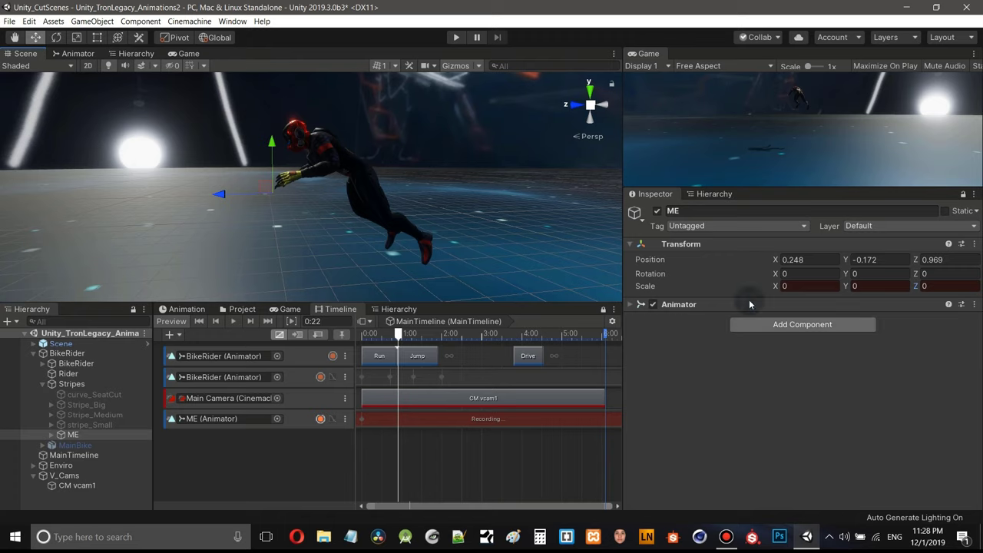
- Preview ME at scale 1, 1, 1, then key its scale back to 0, 0, 0
click(786, 286)
text(1)
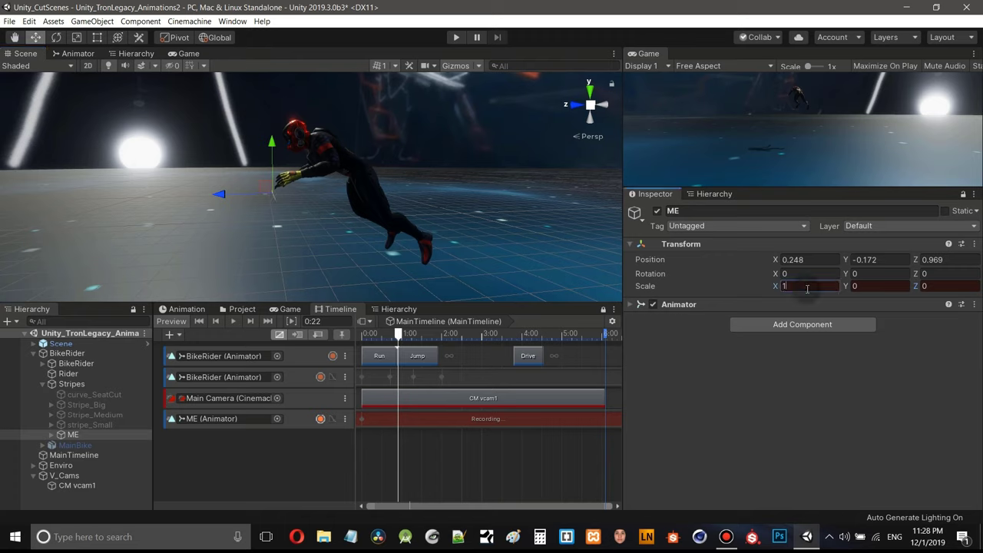
click(859, 286)
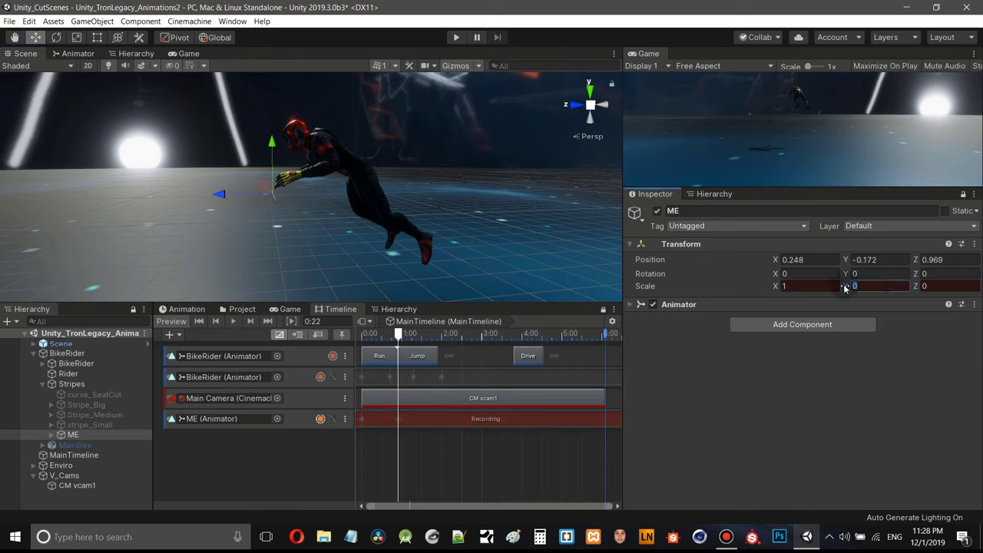
text(1)
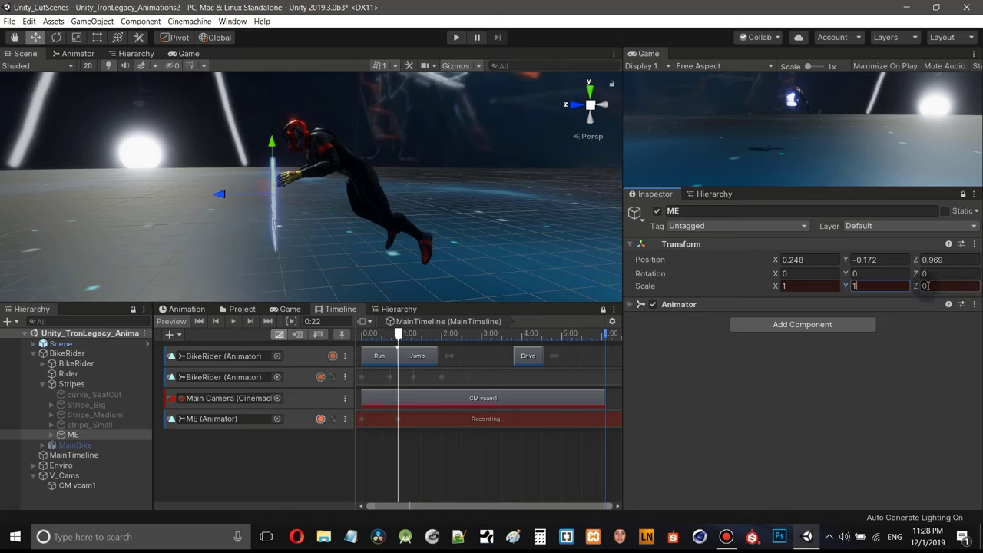
click(926, 286)
text(1)
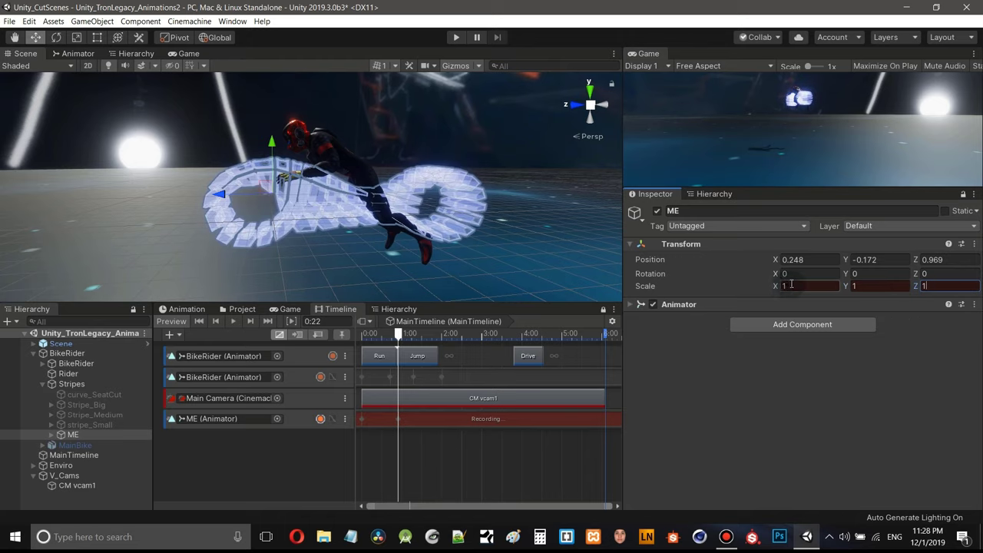
click(788, 285)
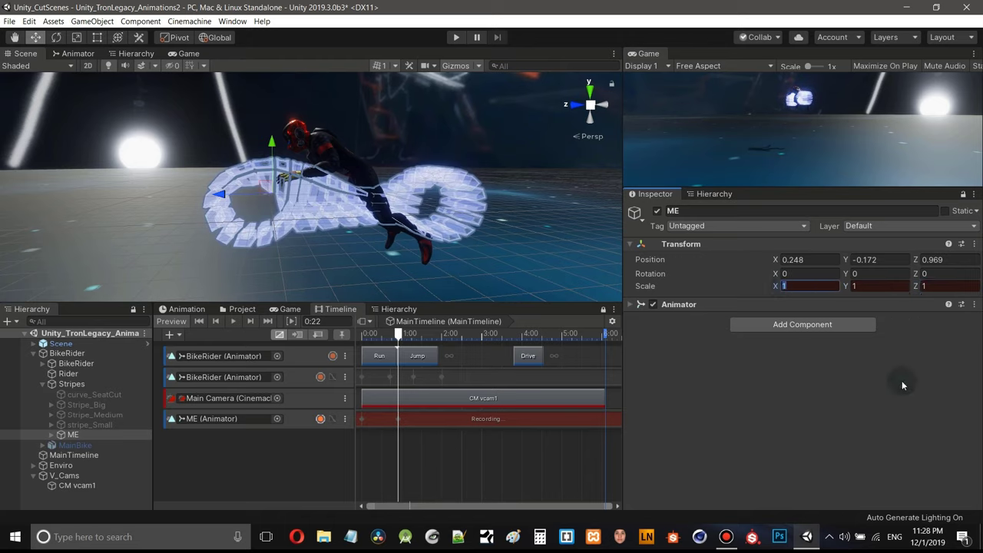
text(0)
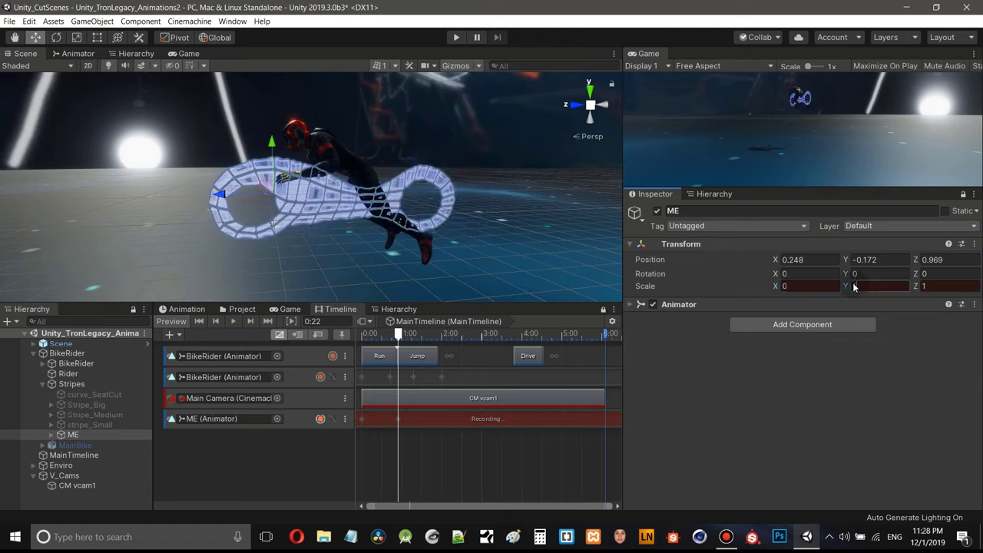
text(0)
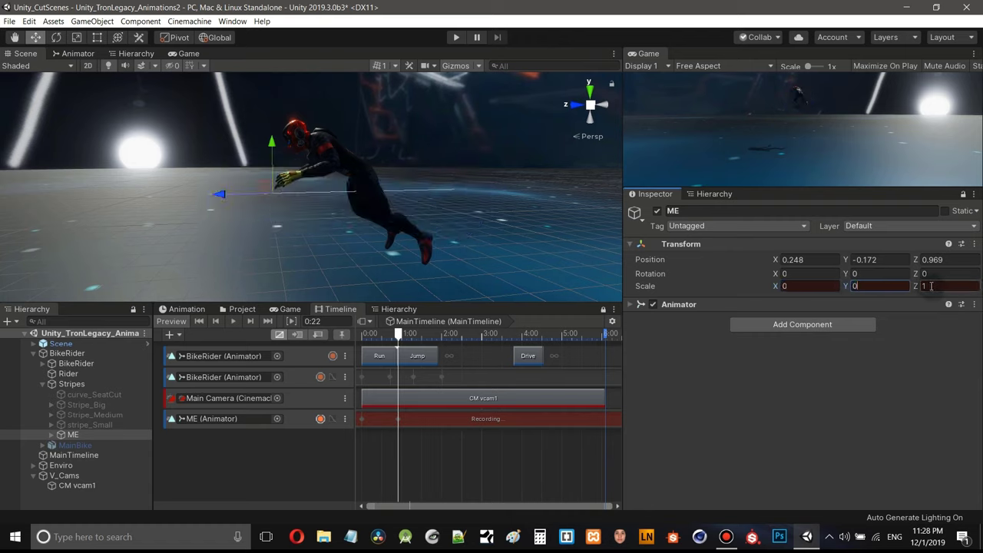
click(926, 287)
text(0)
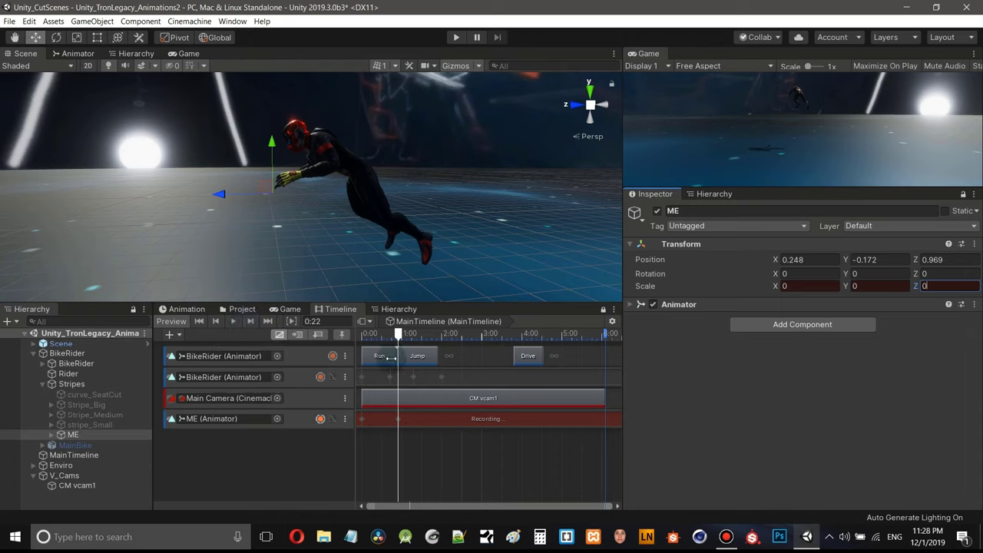
scroll(296, 215, down, 5)
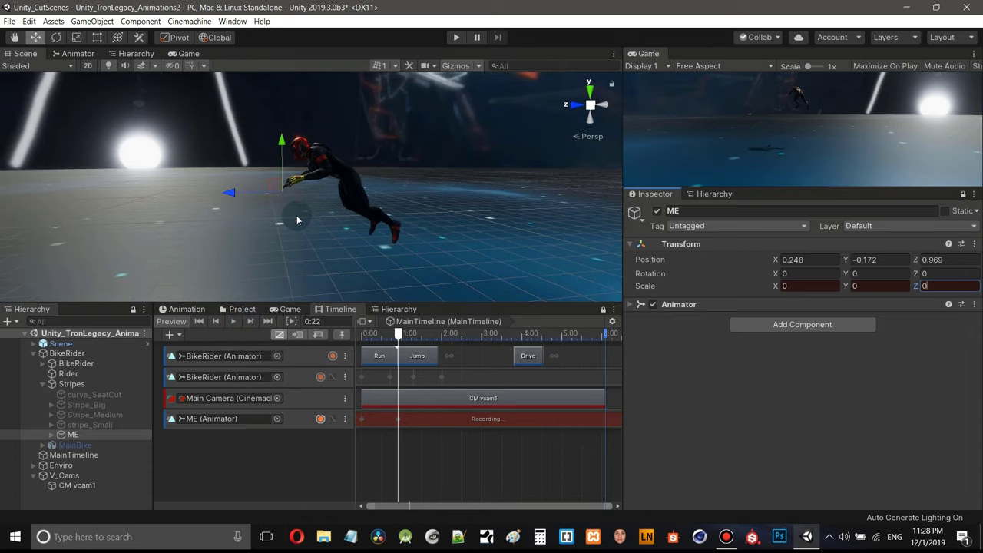
alt+drag(441, 179, 421, 173)
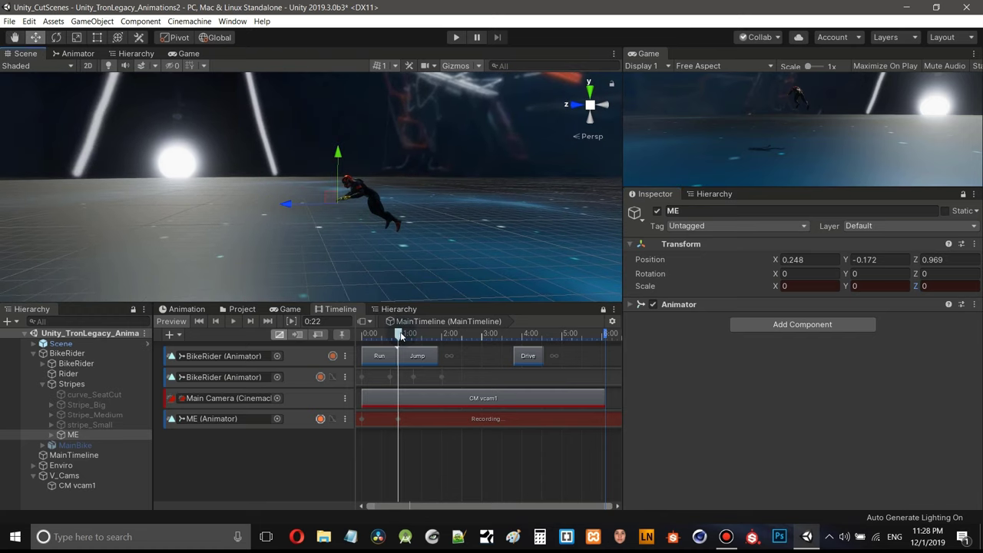
- At 1:05, key ME's scale to 1, 1, 1 and scrub back to preview it growing
drag(399, 334, 411, 339)
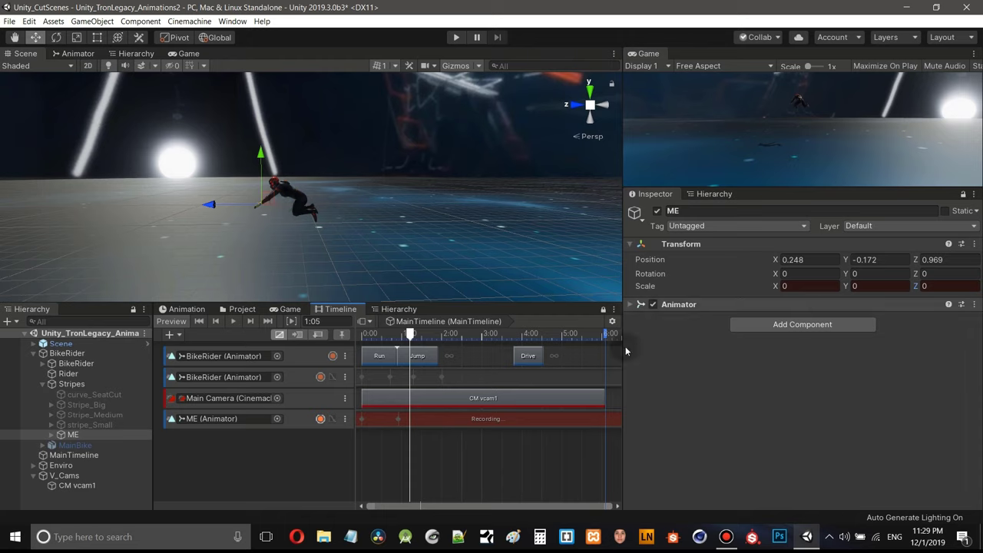
click(780, 286)
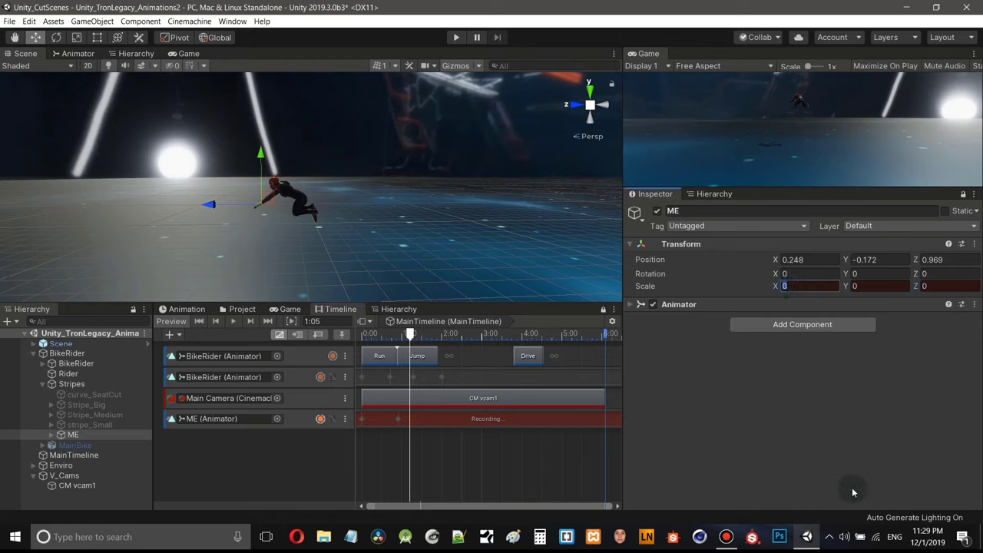
text(1)
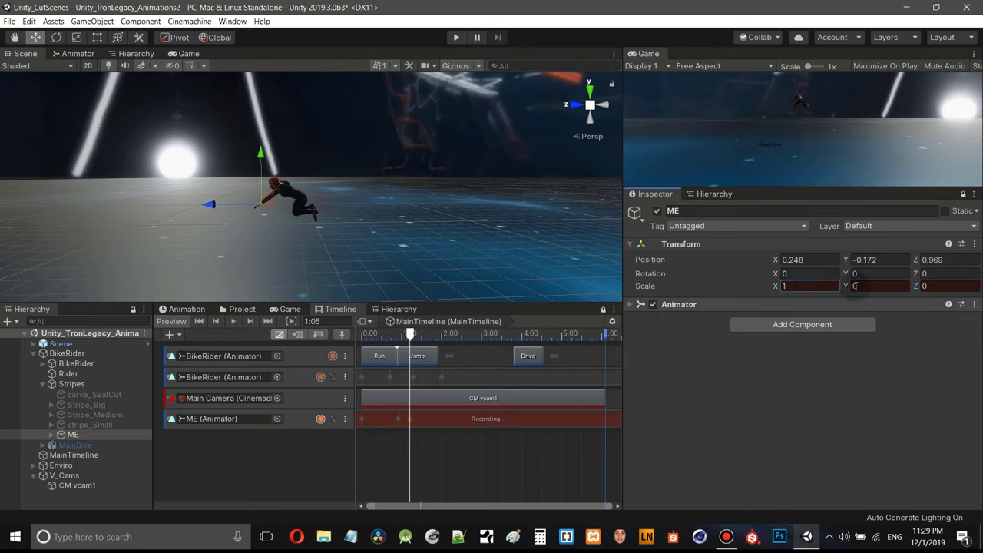
text(1)
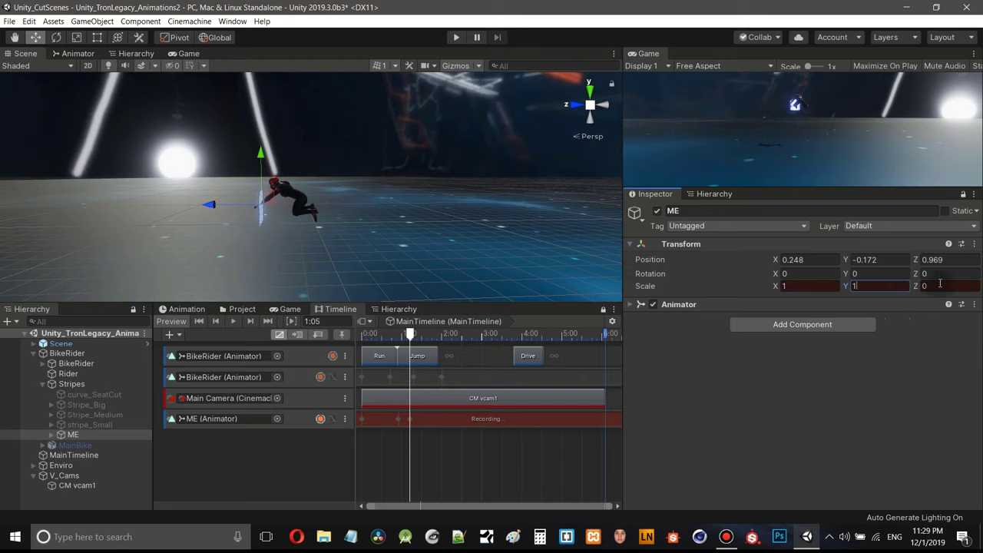
click(933, 286)
text(1)
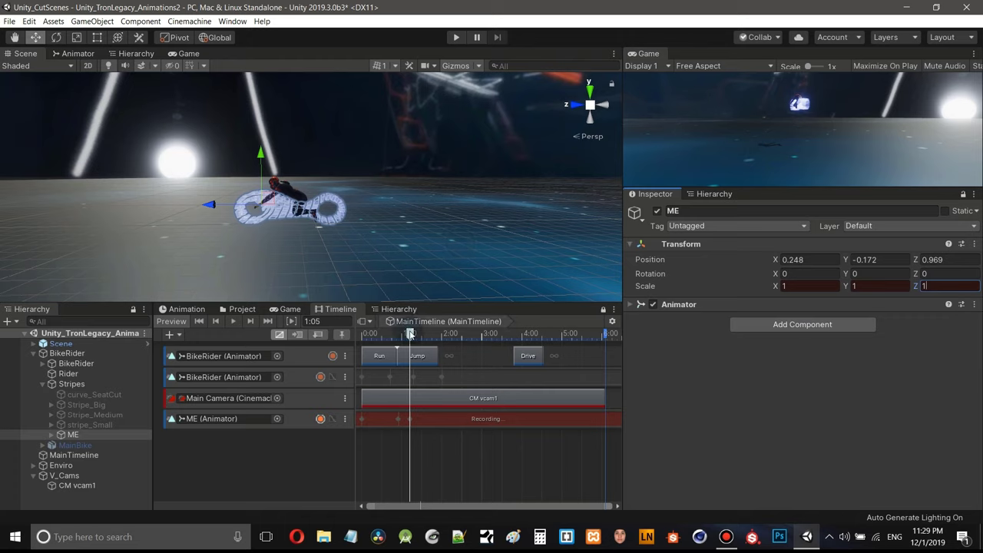
drag(410, 338, 401, 338)
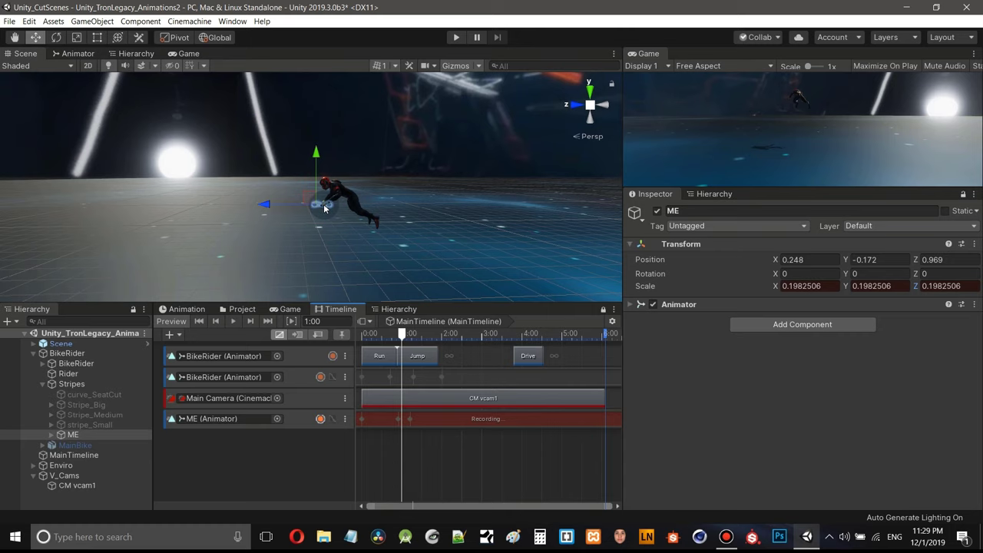
- Frame the rider and rewind the playhead to 0:00, where ME's scale reads 0, 0, 0
scroll(324, 208, up, 5)
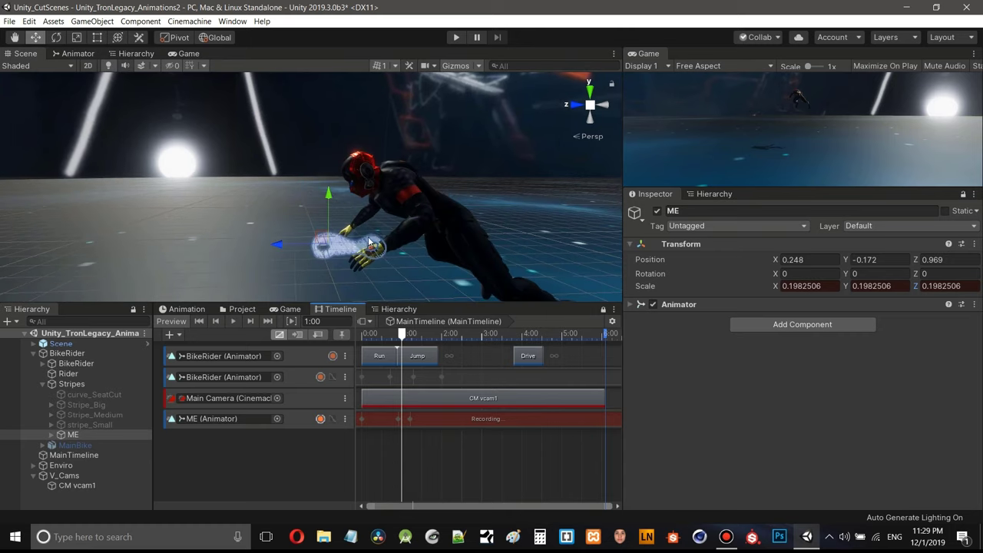
middle_drag(370, 243, 258, 226)
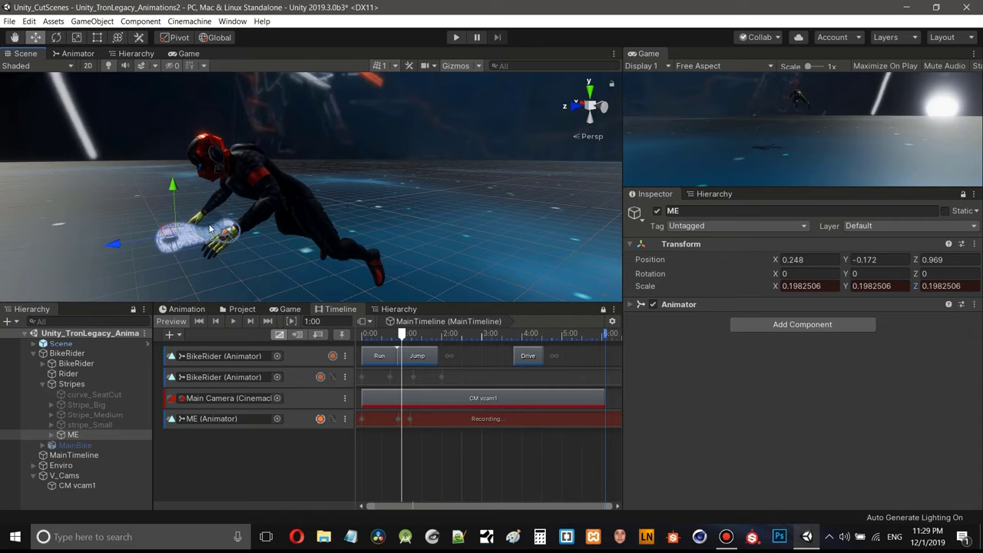
alt+drag(365, 151, 278, 238)
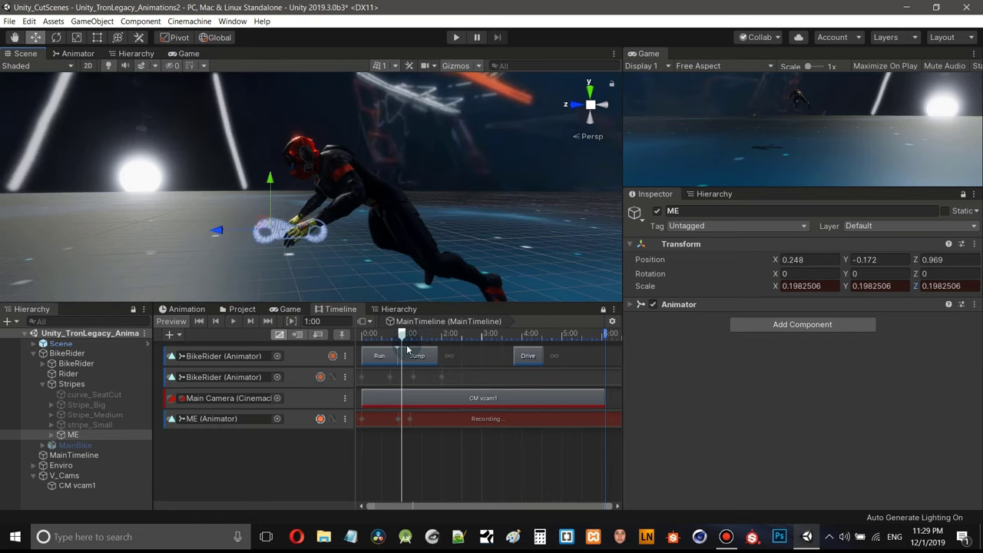
drag(402, 335, 362, 335)
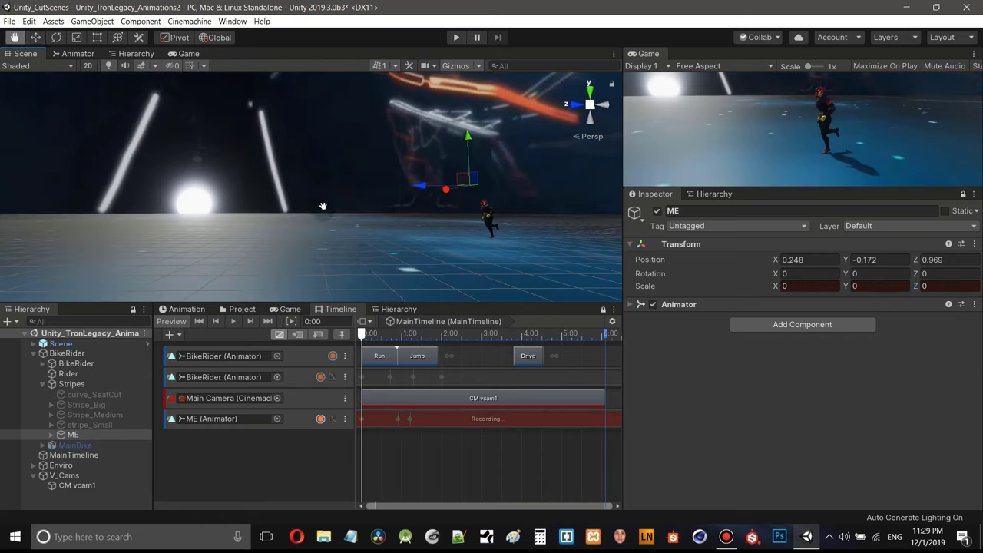
- Play the cutscene, pan to follow the bike, and scrub to 1:09 to see ME at scale 1
click(235, 323)
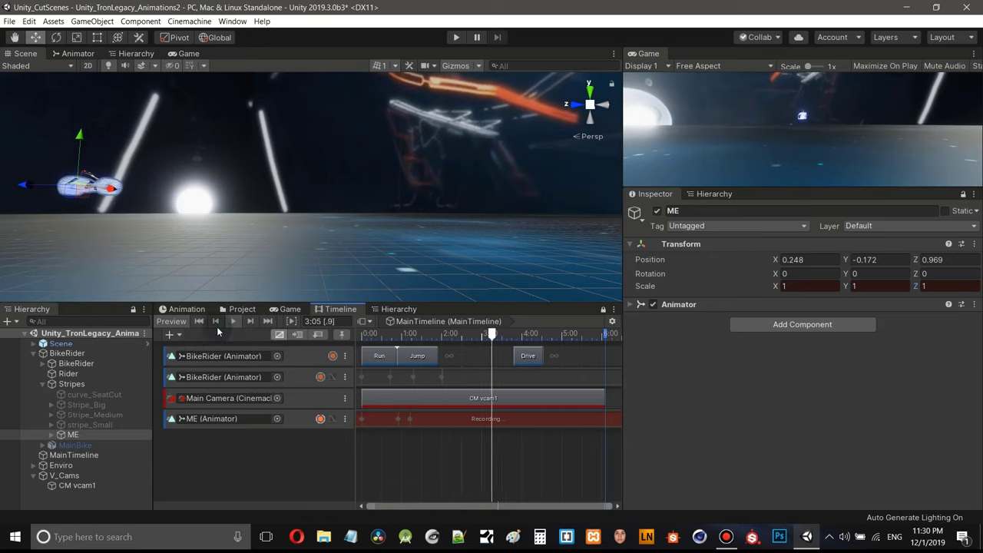
key(q)
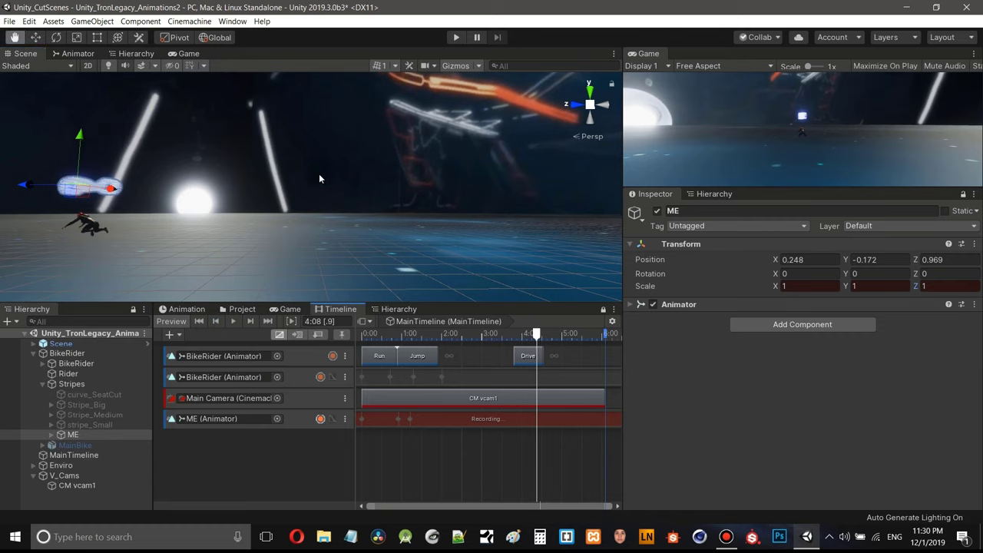
drag(354, 190, 429, 206)
key(w)
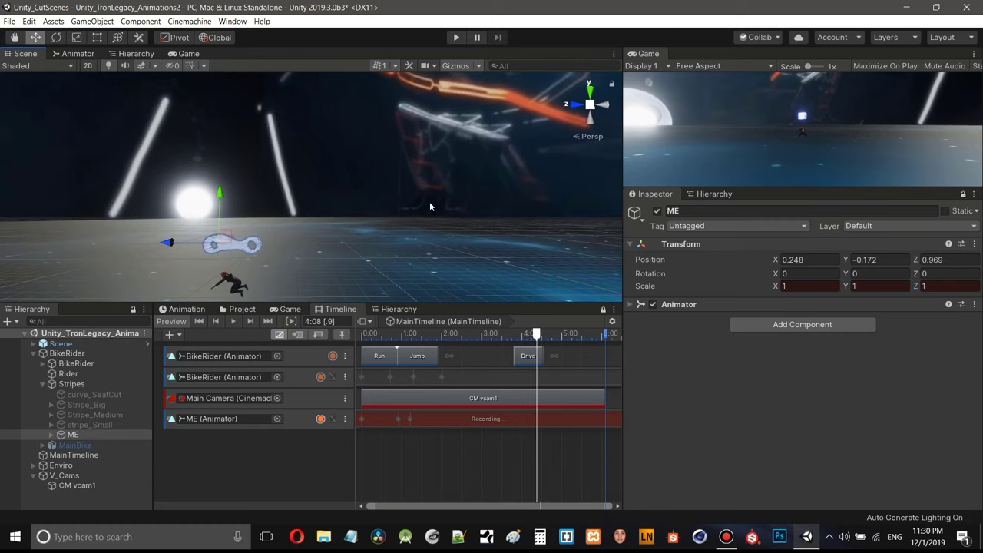
key(q)
drag(345, 205, 411, 179)
key(w)
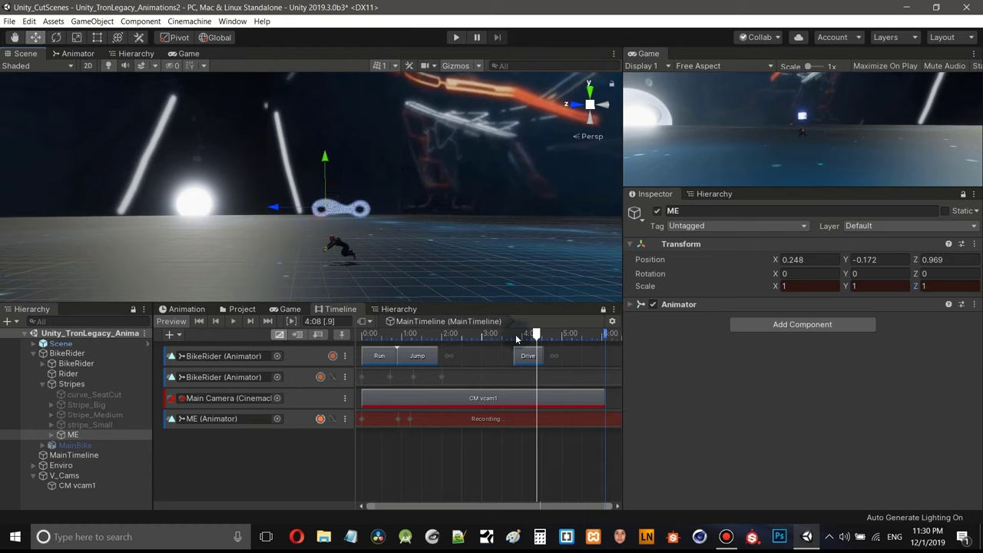
drag(526, 332, 417, 332)
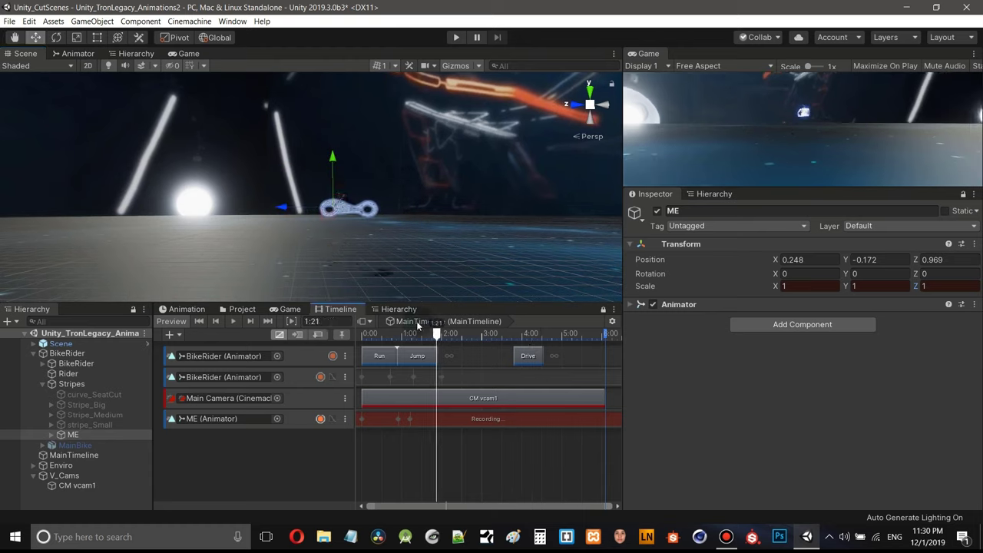
- Delete the Drive clip from the BikeRider track, then scrub to 0:23 to check the bike
right_click(528, 358)
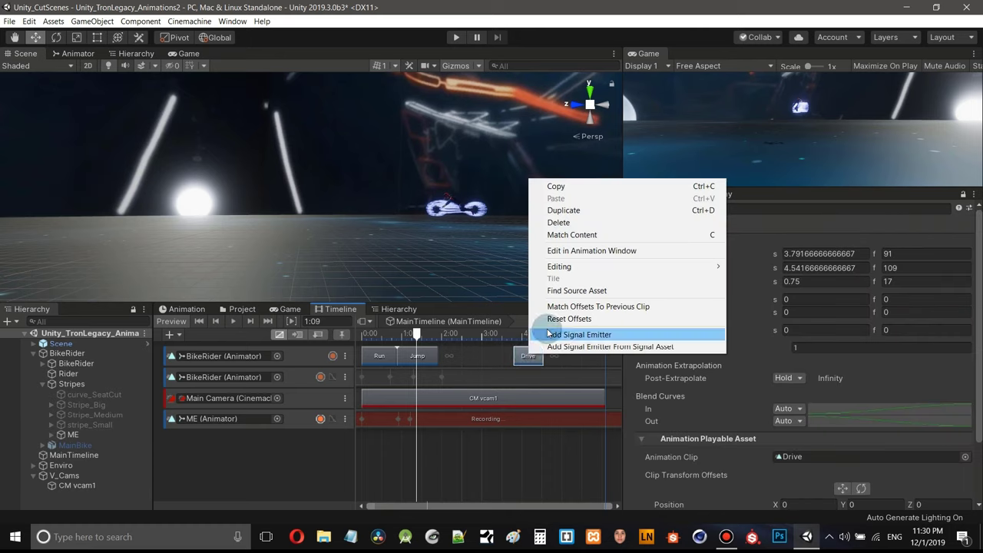
click(589, 230)
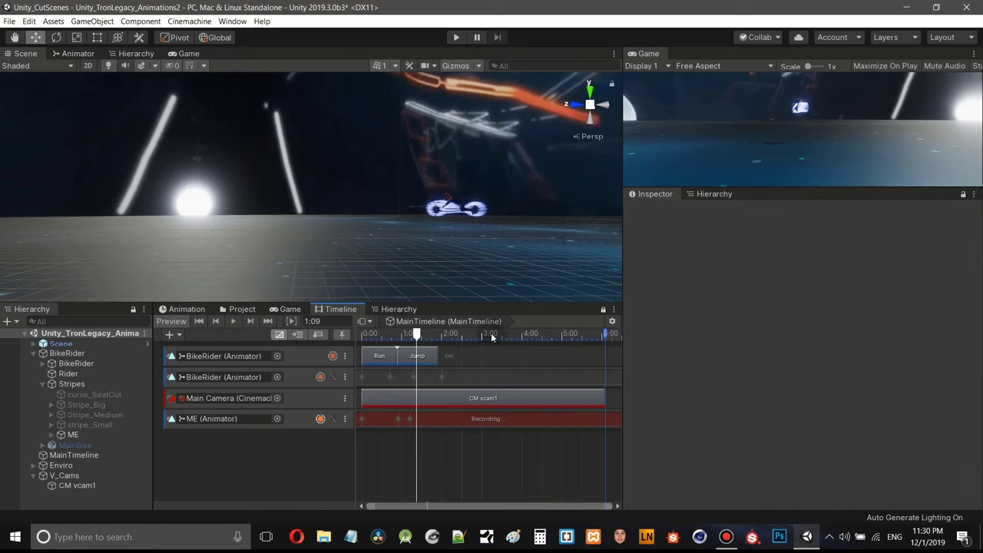
scroll(472, 223, up, 2)
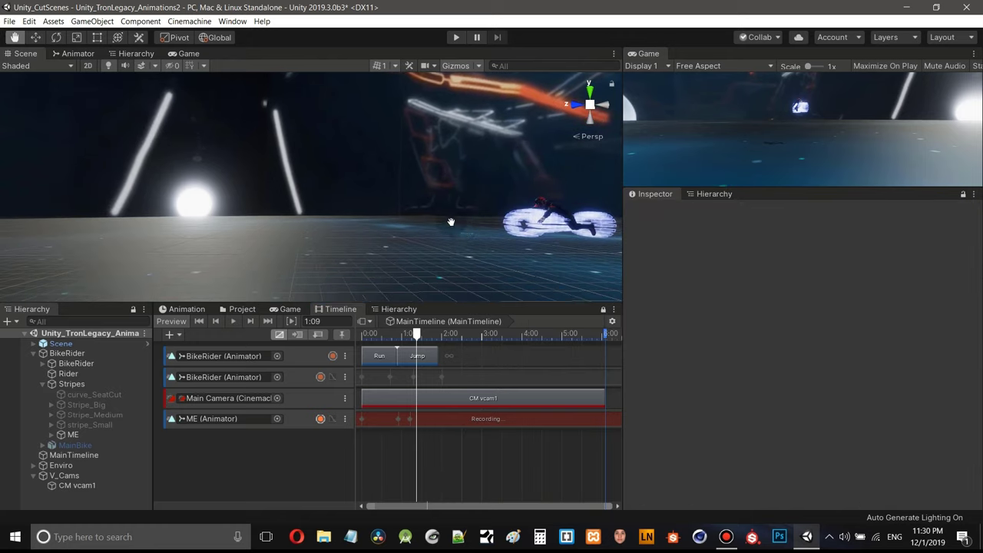
middle_drag(472, 228, 386, 219)
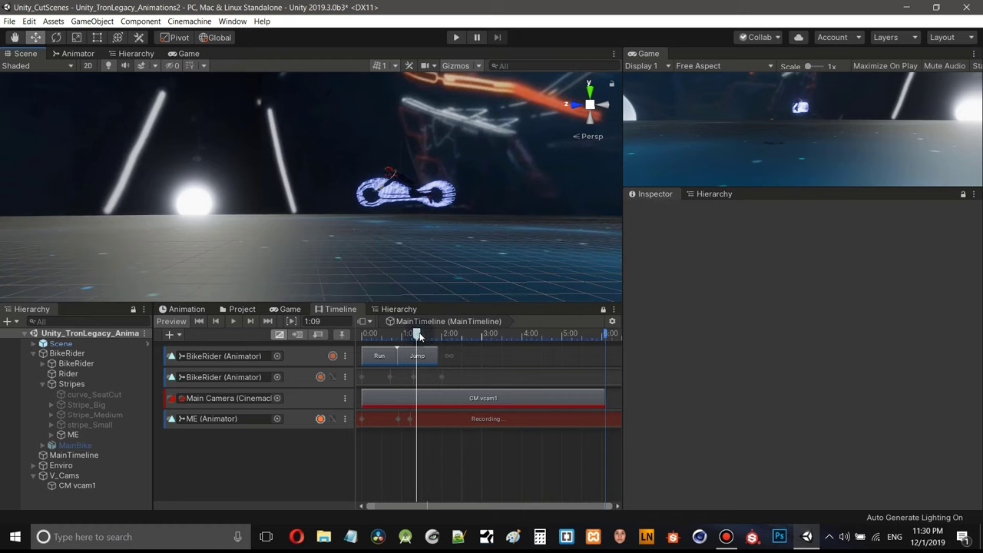
drag(420, 336, 400, 344)
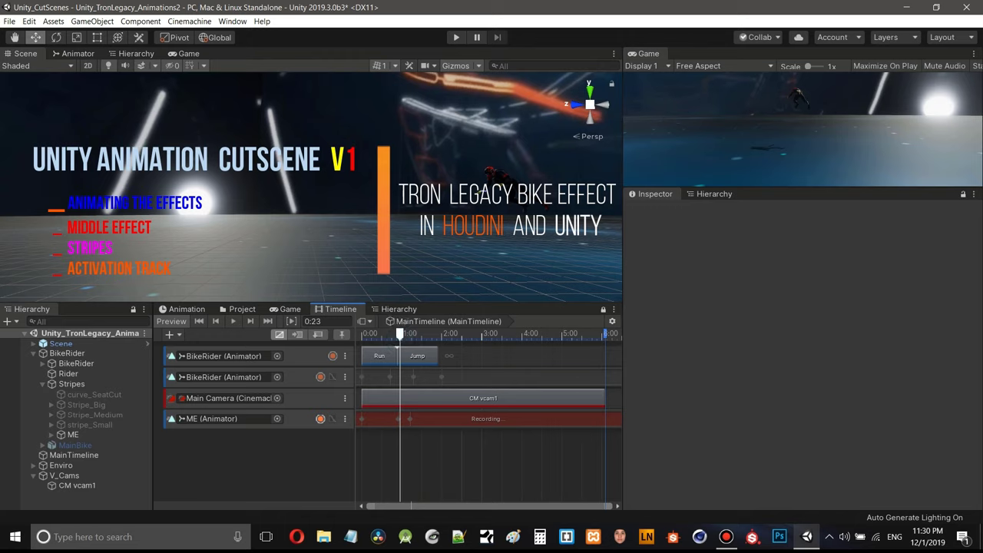
- Play and stop the cutscene, rewind to the start, and play it again
click(234, 322)
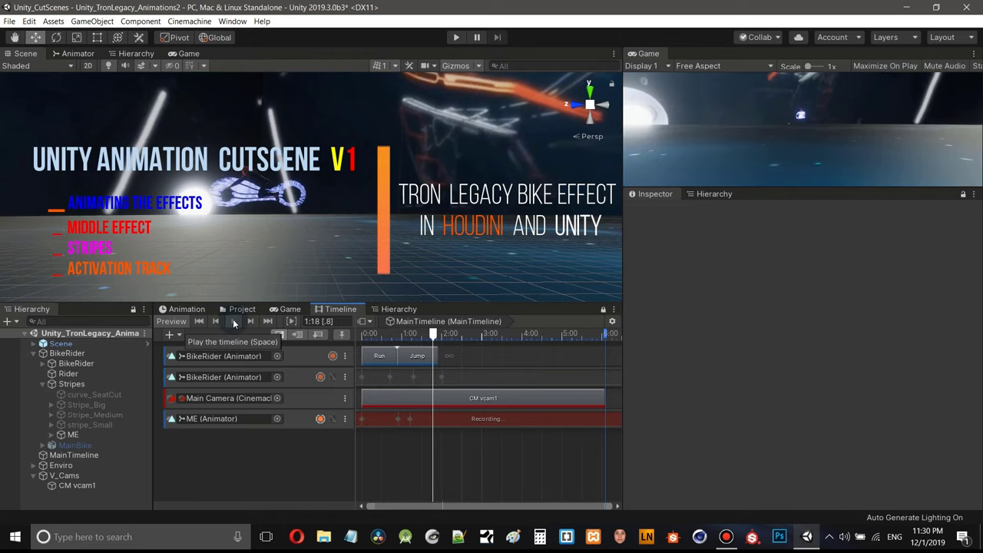
click(234, 321)
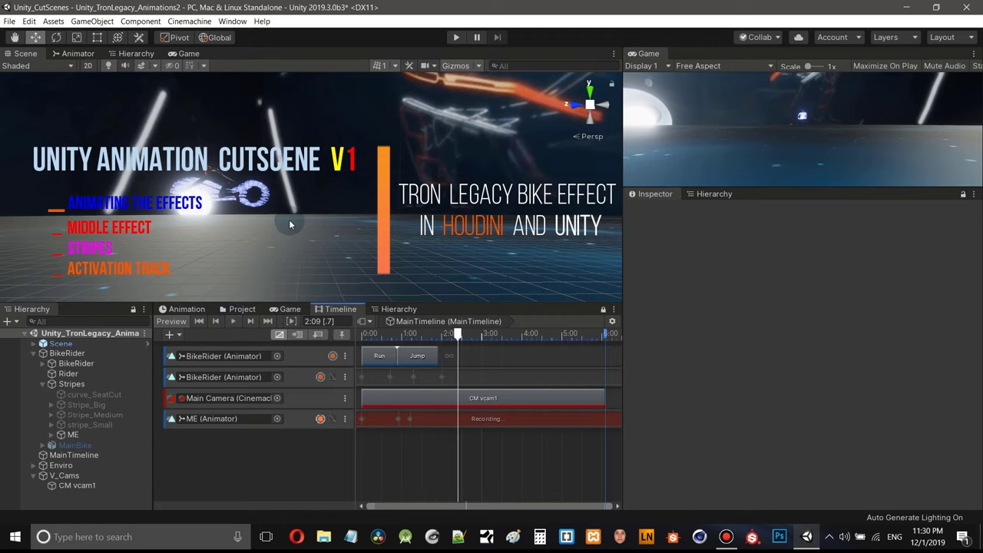
click(199, 322)
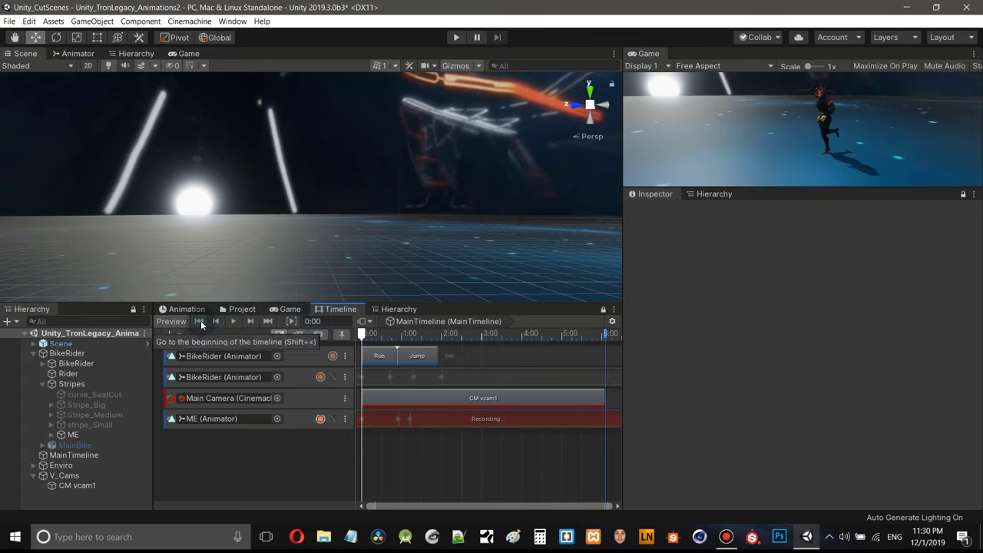
click(234, 323)
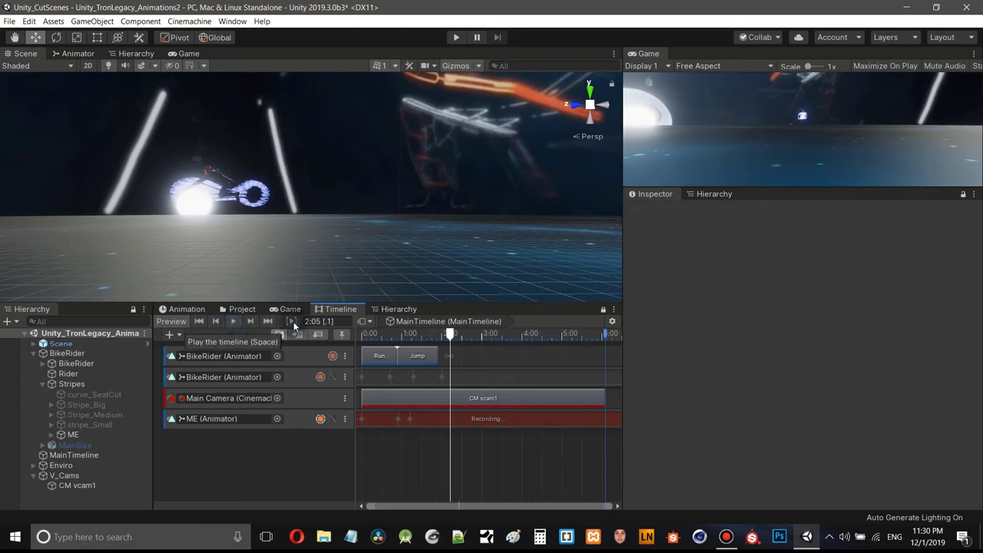
- Pan the Scene view with the Hand tool to frame the bike, returning to the Move tool
drag(412, 412, 323, 407)
key(q)
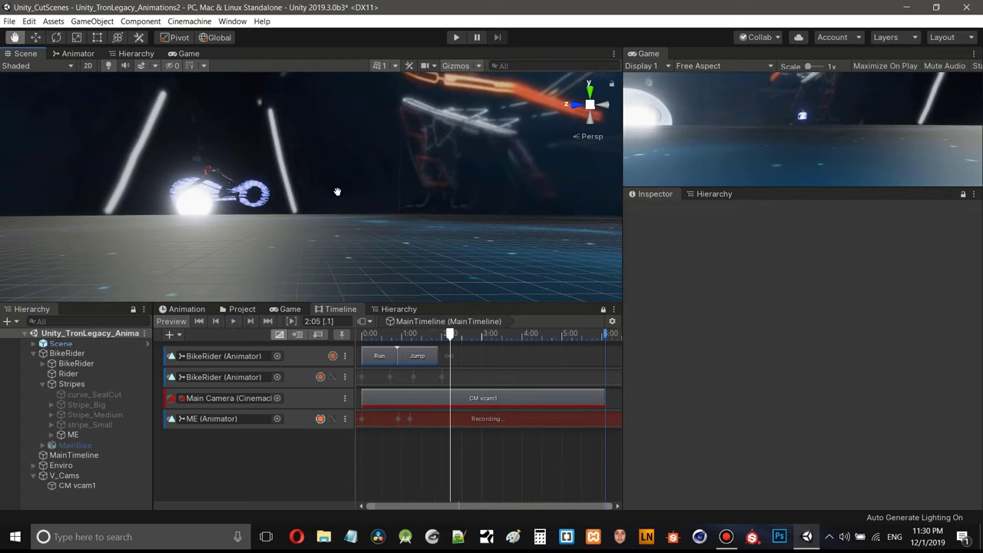
drag(338, 192, 327, 171)
key(w)
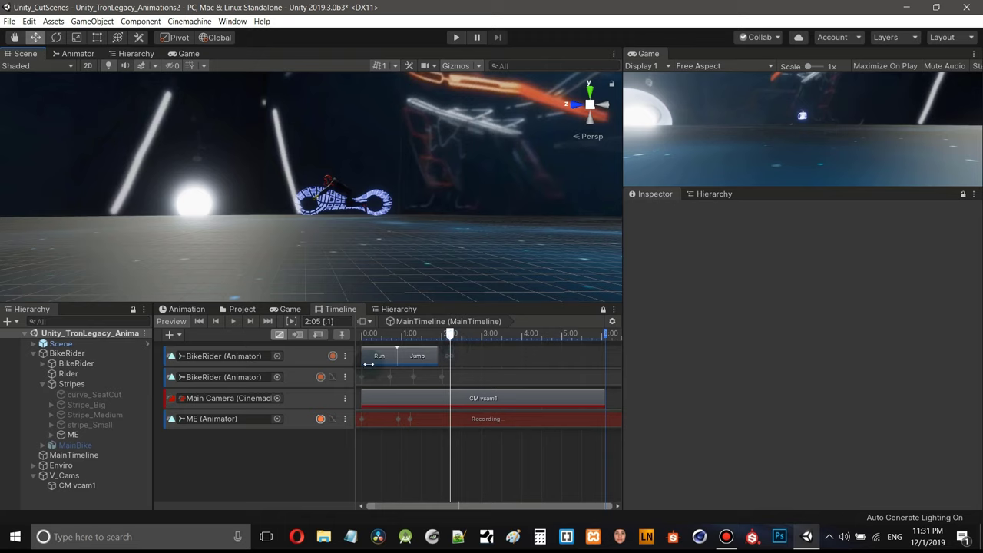
- Stop ME track recording and drag its last Scale keyframe later in the Dopesheet
click(320, 419)
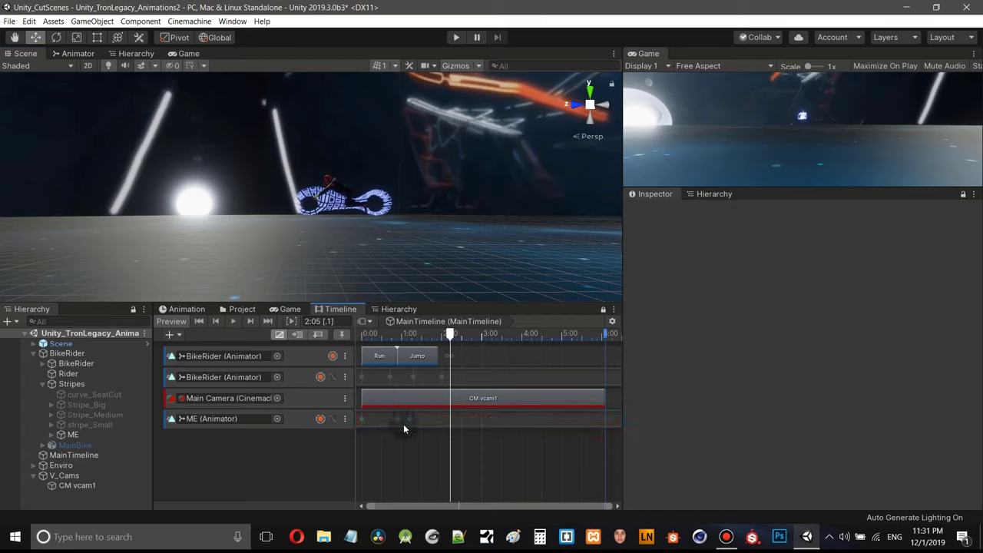
double_click(435, 421)
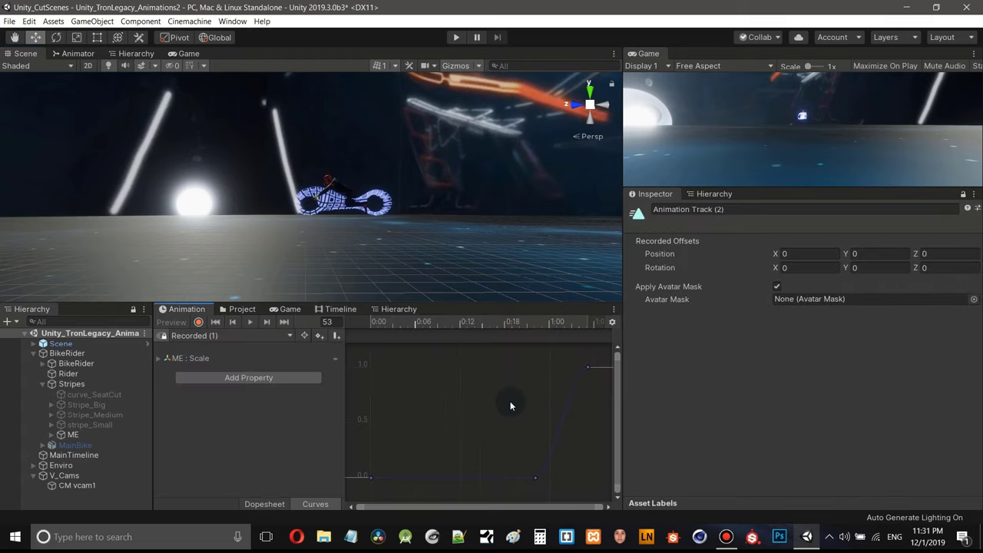
click(270, 504)
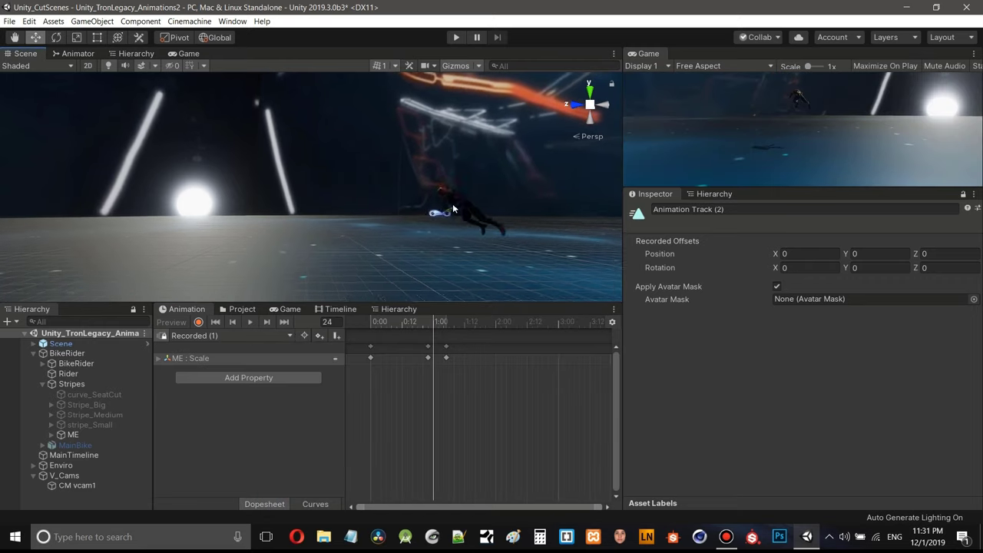
middle_drag(452, 203, 376, 212)
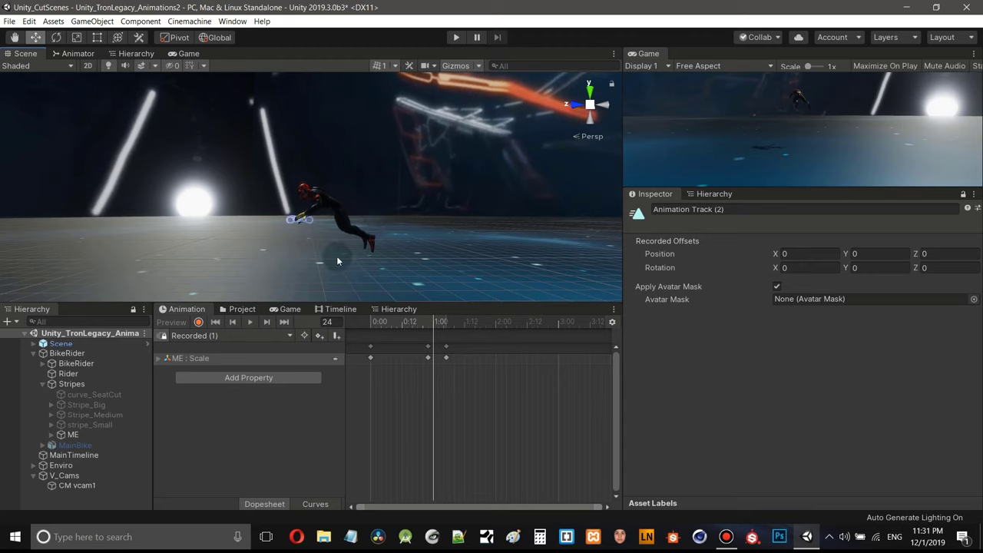
drag(459, 344, 483, 359)
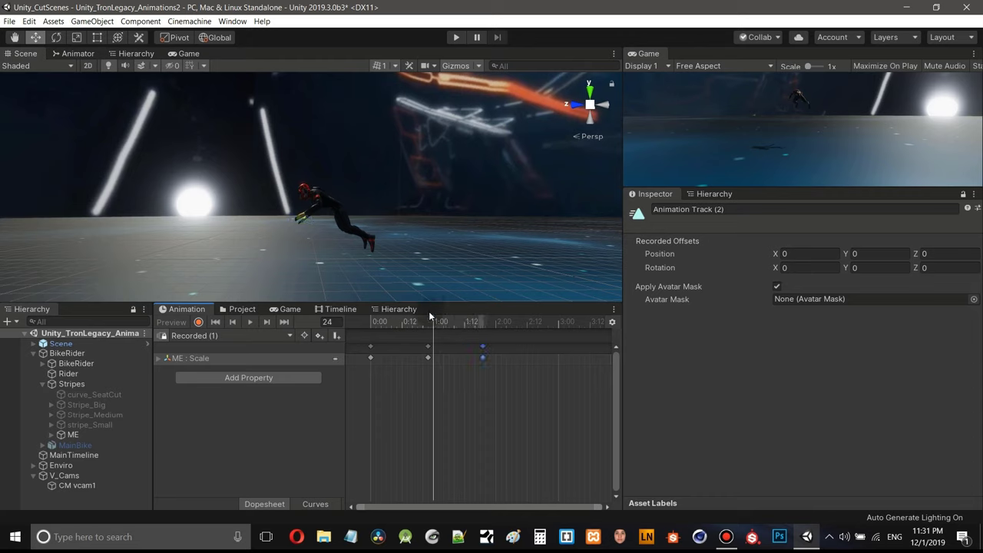
- Scrub through frames 20, 35, 40 and 42 to check the ME effect's growth
drag(435, 323, 455, 331)
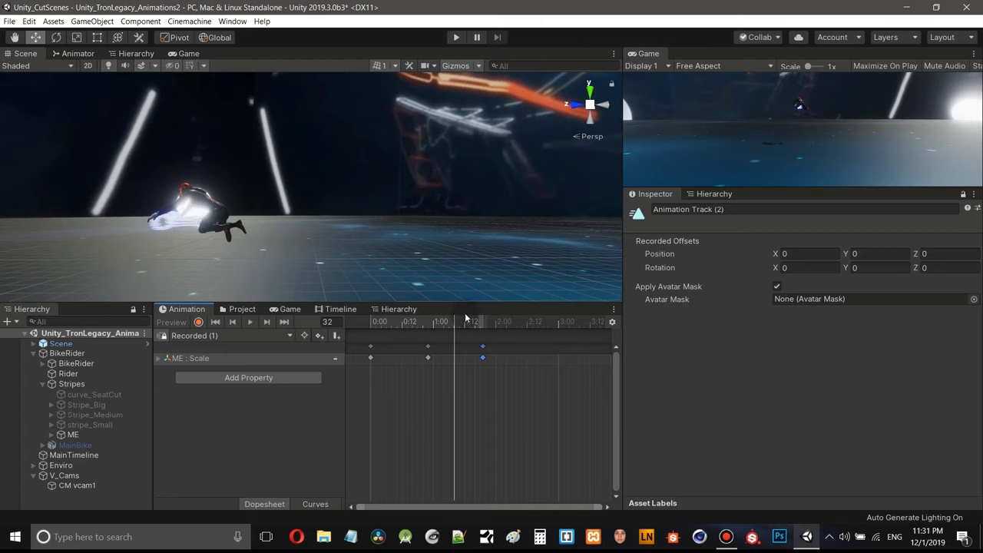
drag(452, 318, 470, 328)
middle_drag(364, 181, 496, 172)
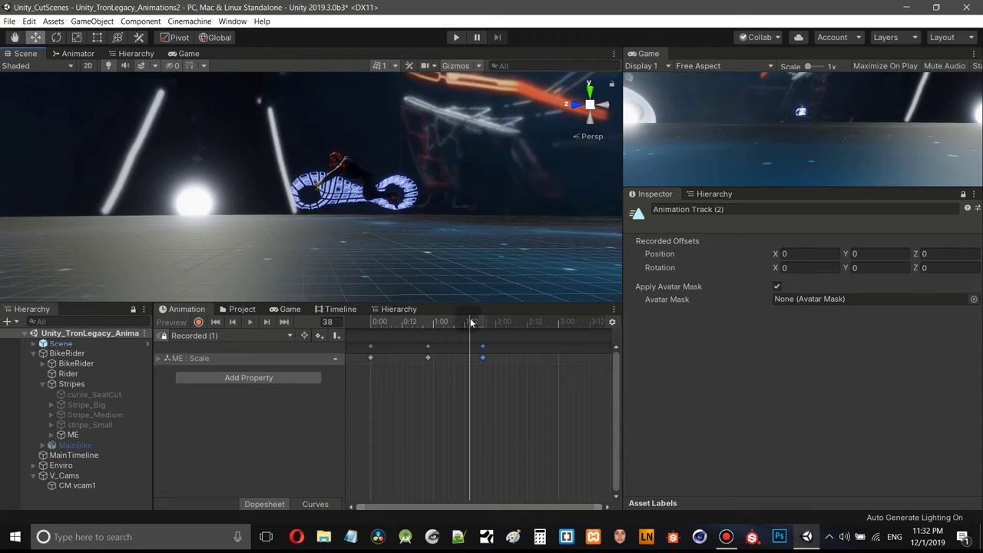
drag(470, 322, 474, 324)
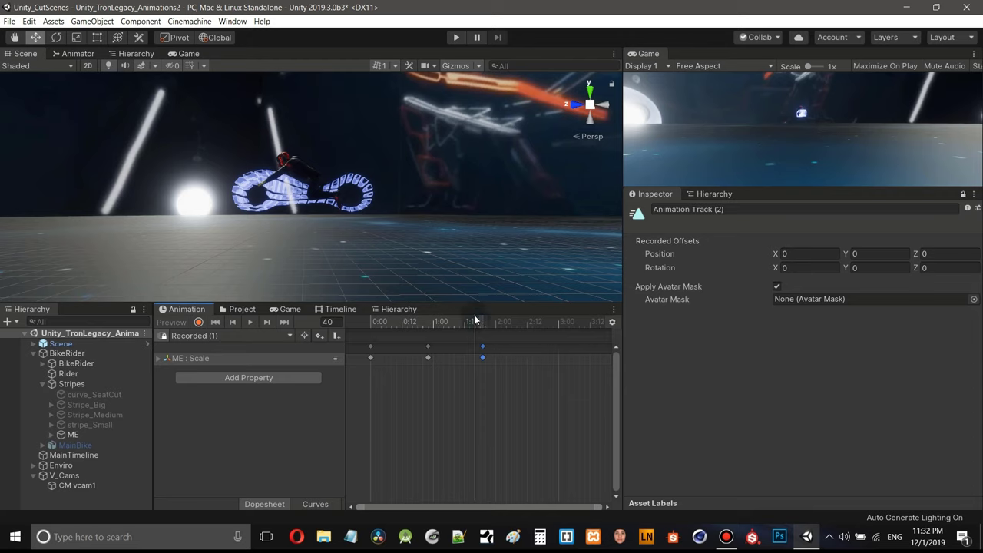
drag(477, 321, 487, 325)
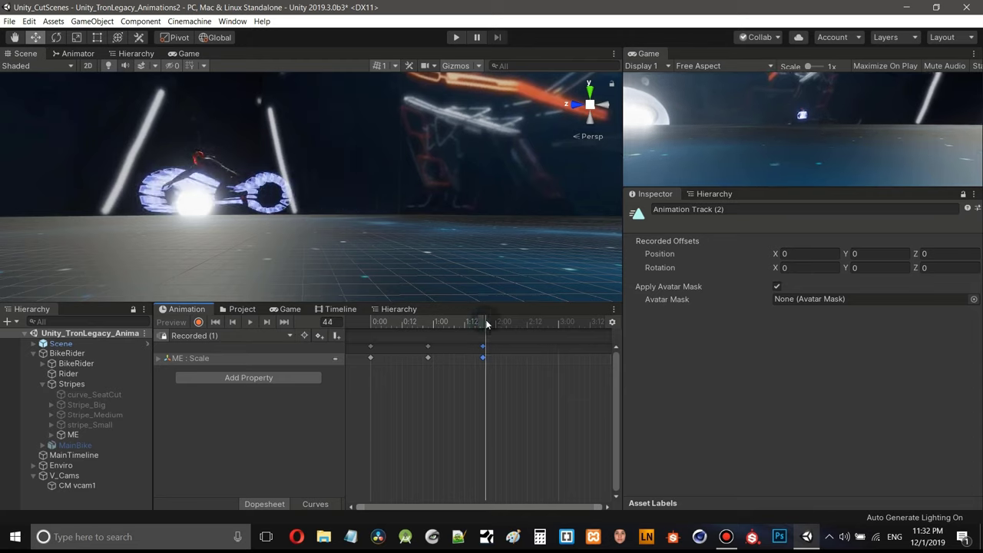
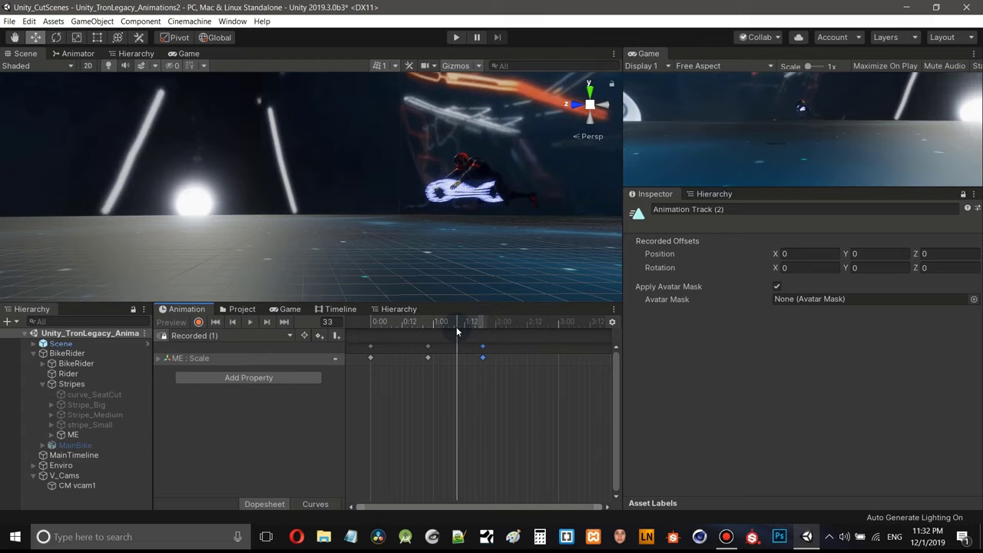
- Replay the ME scale animation from its first frame, then bring up the MainTimeline tracks
drag(456, 326, 473, 338)
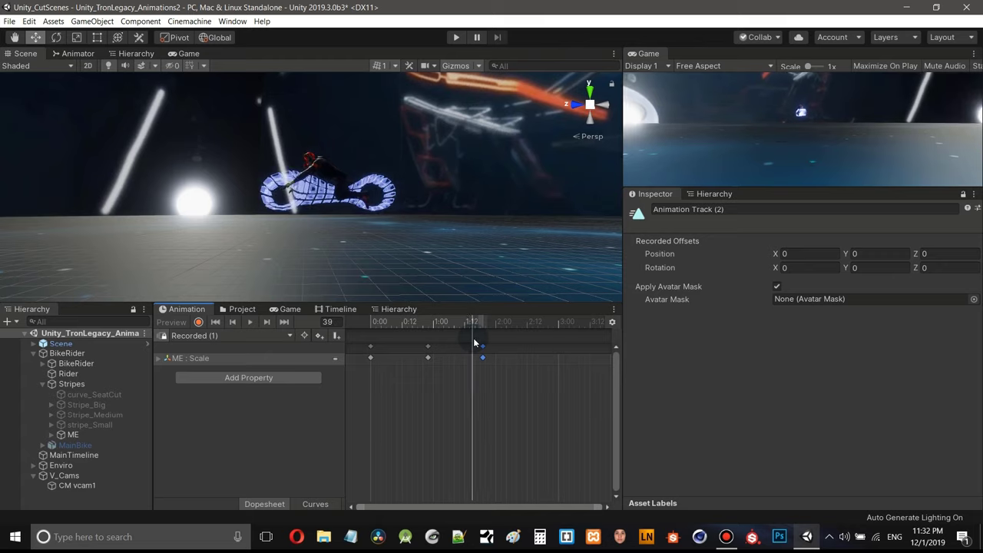
click(216, 322)
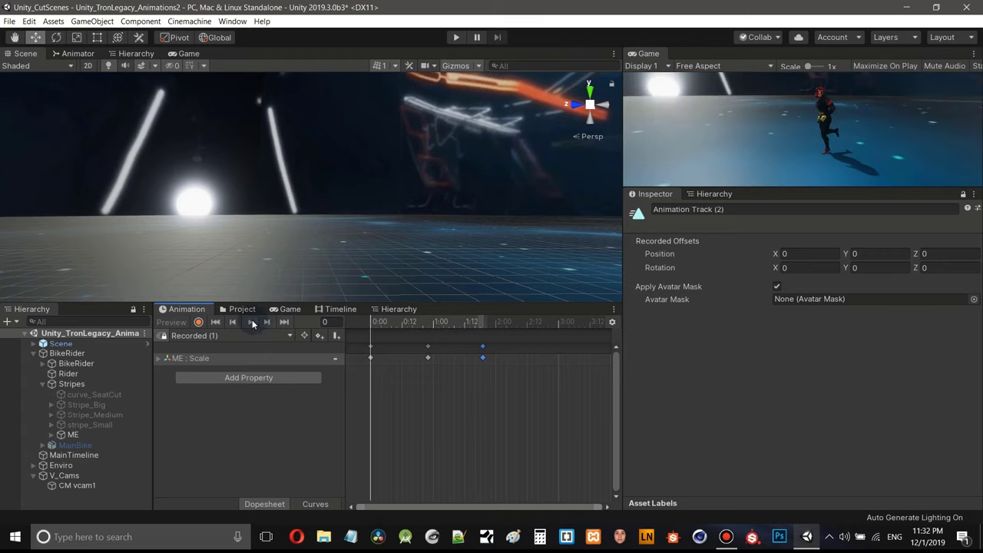
click(252, 322)
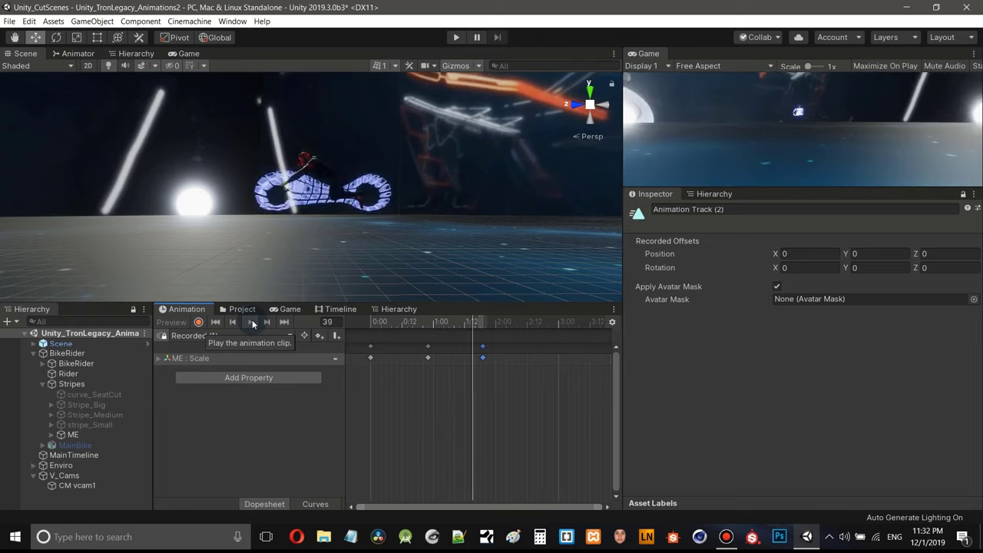
click(253, 322)
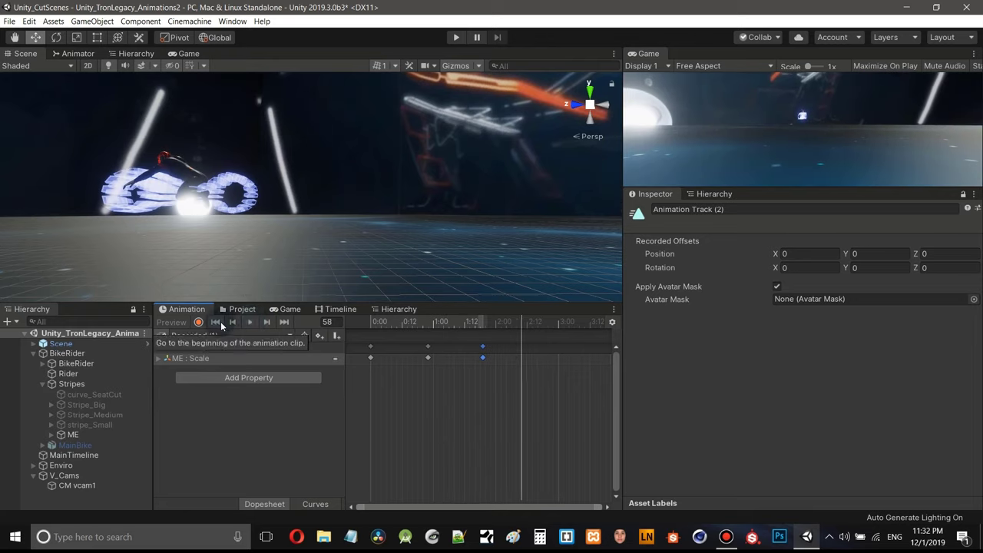
click(219, 324)
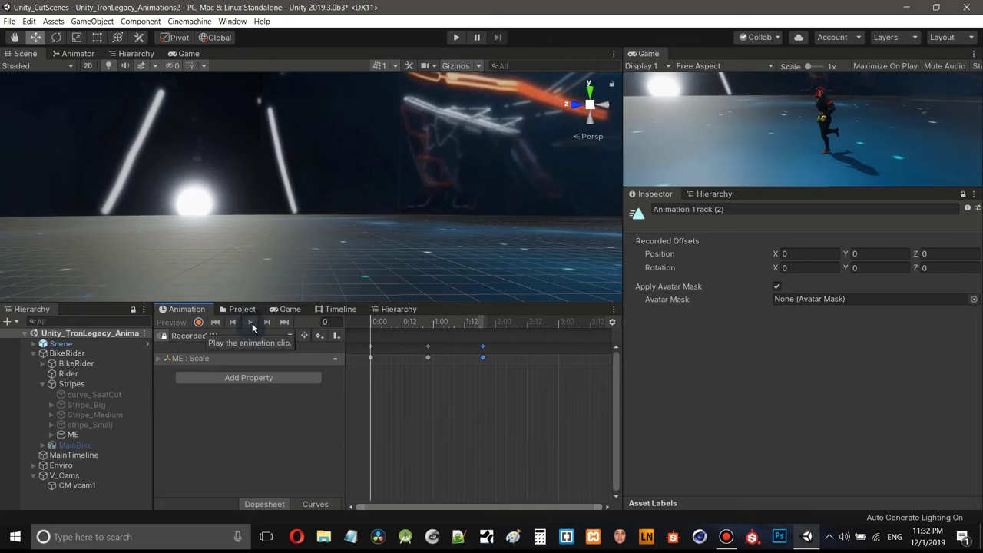
click(252, 324)
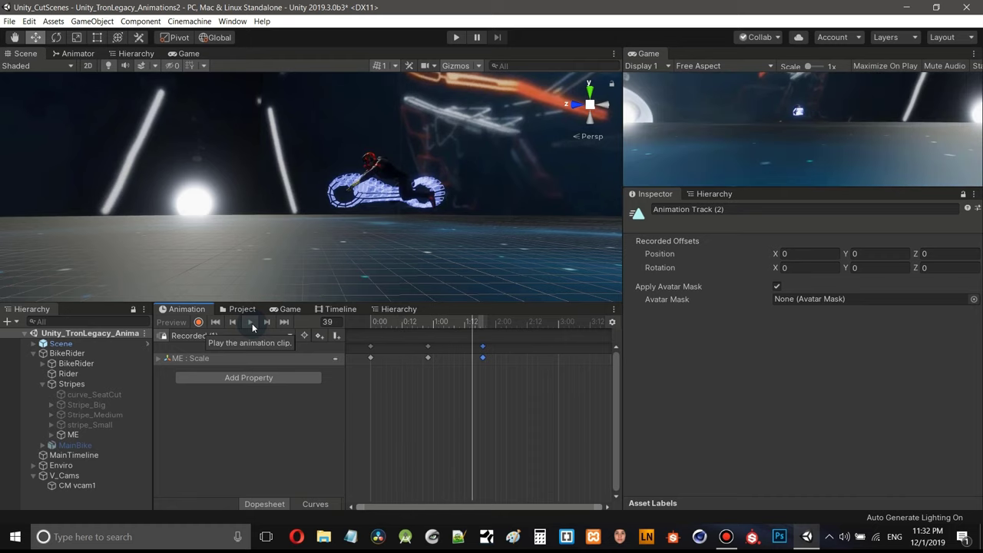
click(337, 309)
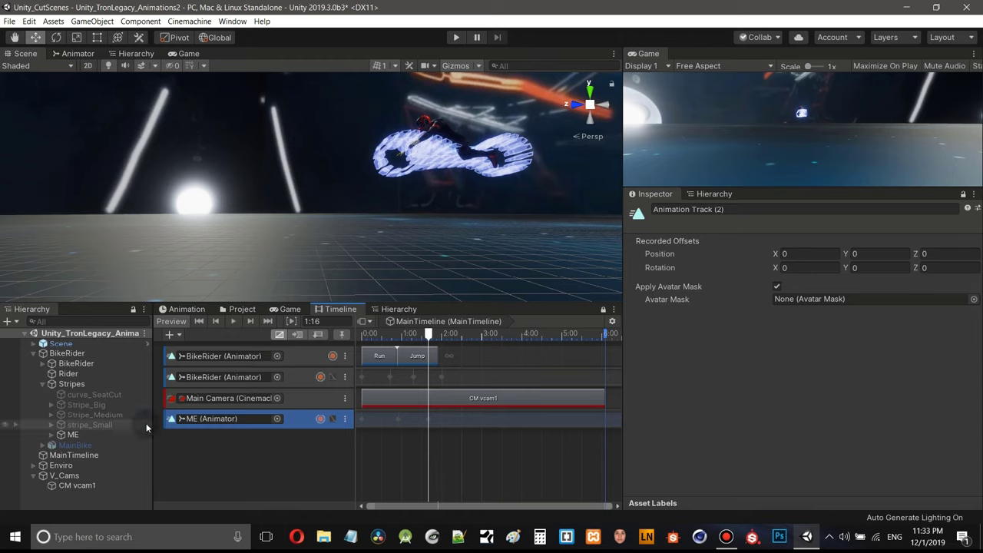
- Add an activation track bound to MainBike, its Active clip stretched to frame 146
right_click(196, 443)
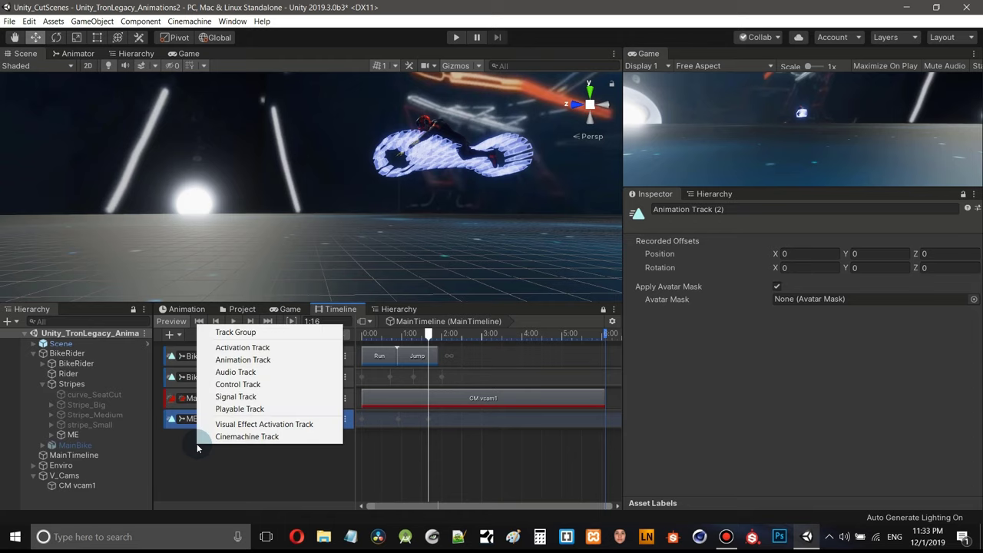
click(245, 350)
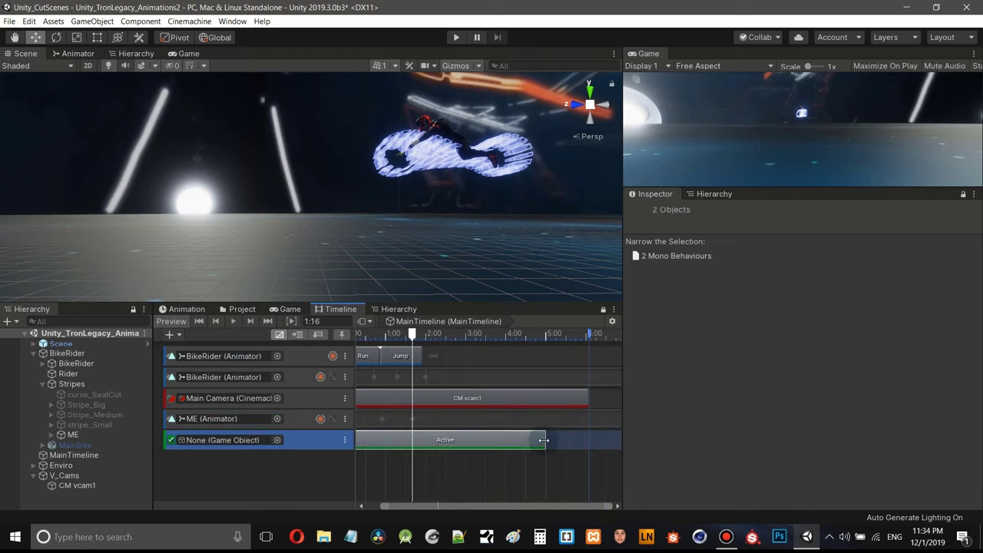
drag(543, 440, 588, 440)
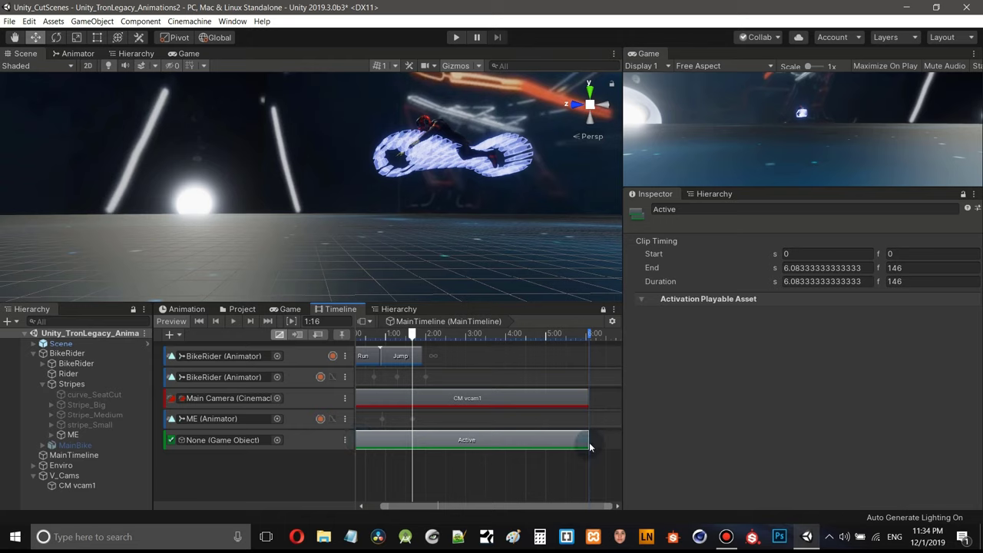
mouse_move(589, 442)
mouse_down()
mouse_move(405, 419)
mouse_move(517, 422)
mouse_move(588, 441)
mouse_up()
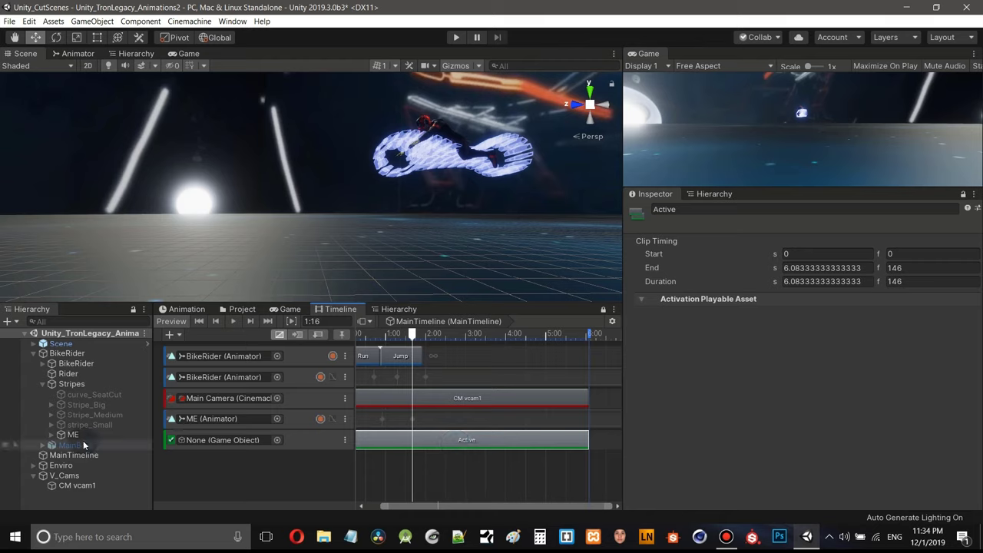
drag(77, 445, 202, 439)
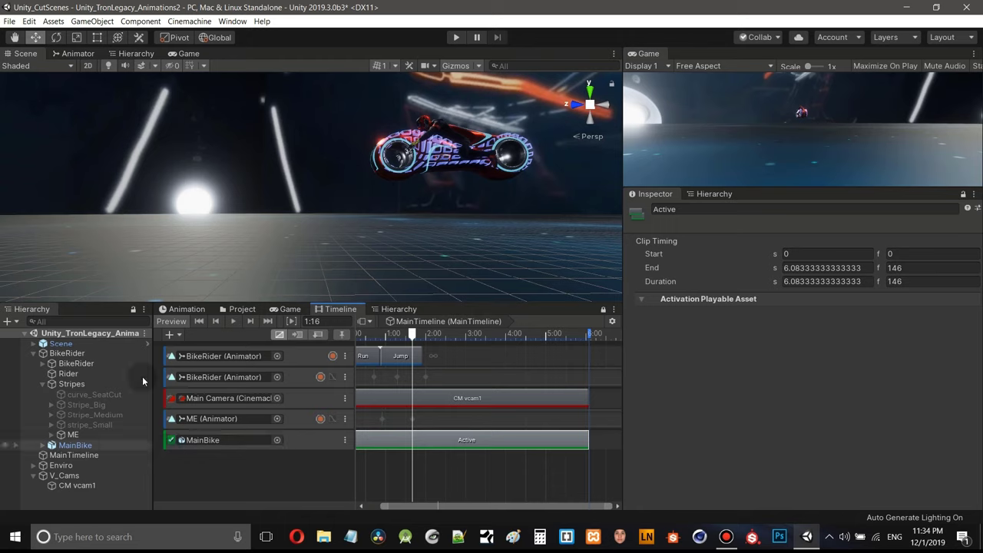
- Undo the MainBike binding and bind MainBike to the activation track again
click(30, 22)
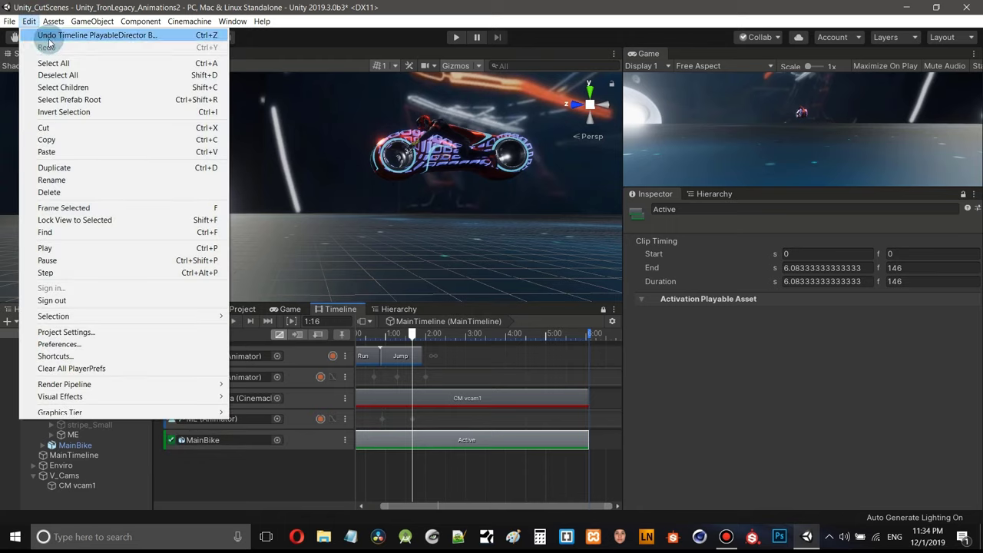
click(50, 37)
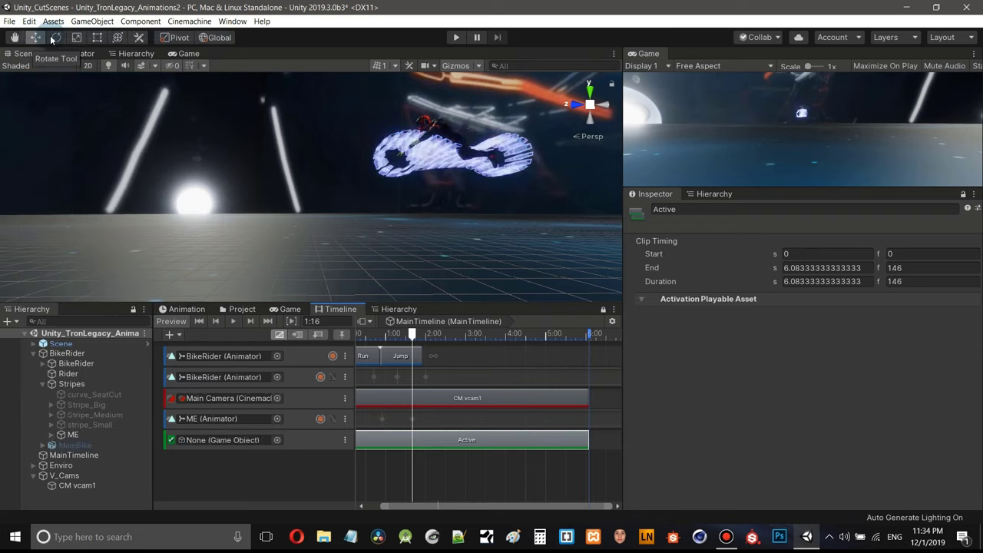
click(76, 446)
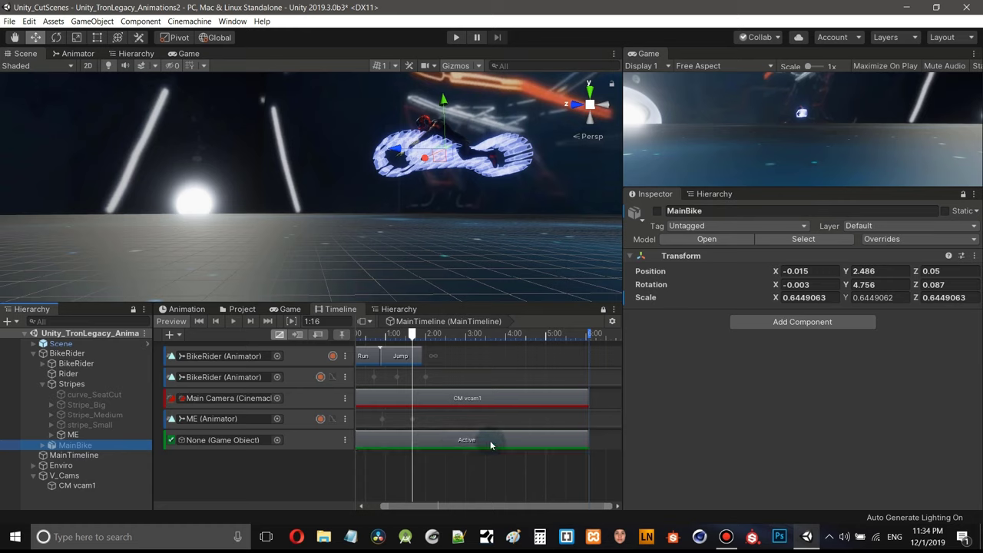
drag(77, 446, 208, 450)
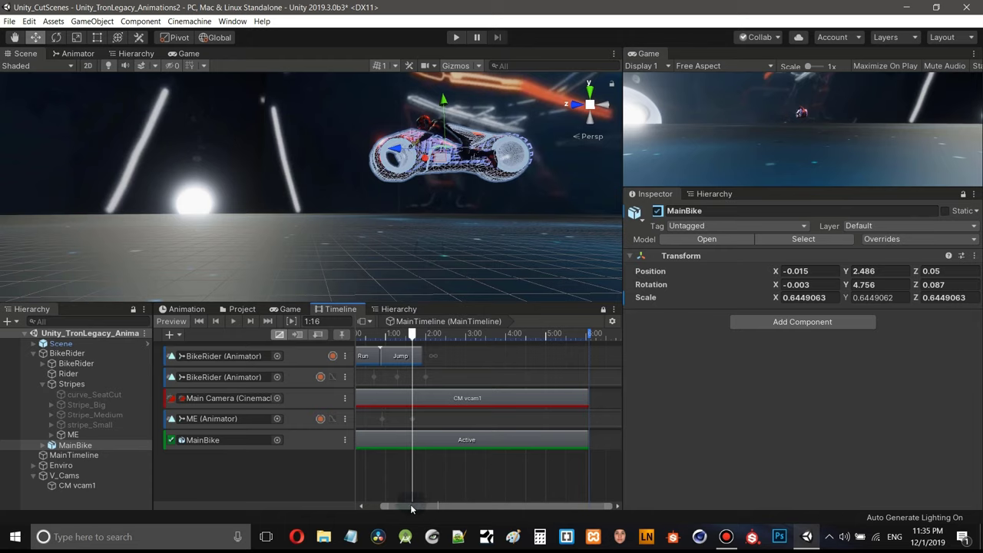
- Trim MainBike's Active clip to start at frame 40, rewind, and show the Game view
drag(411, 505, 375, 501)
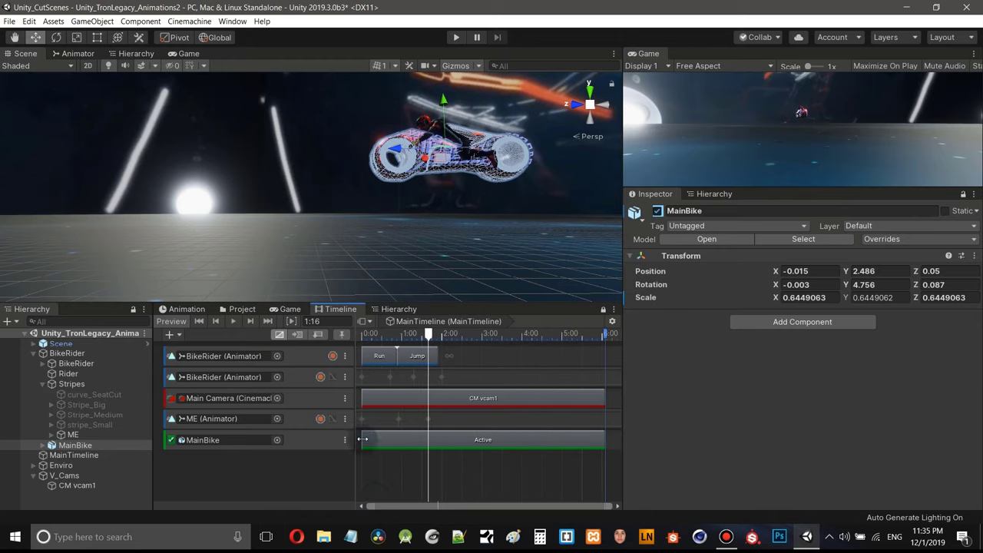
drag(362, 438, 429, 436)
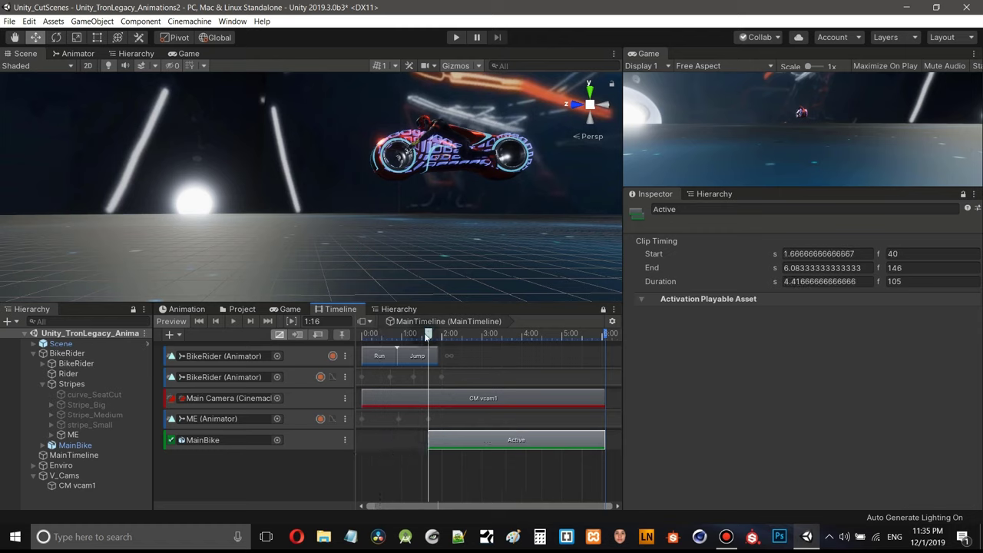
drag(427, 338, 363, 335)
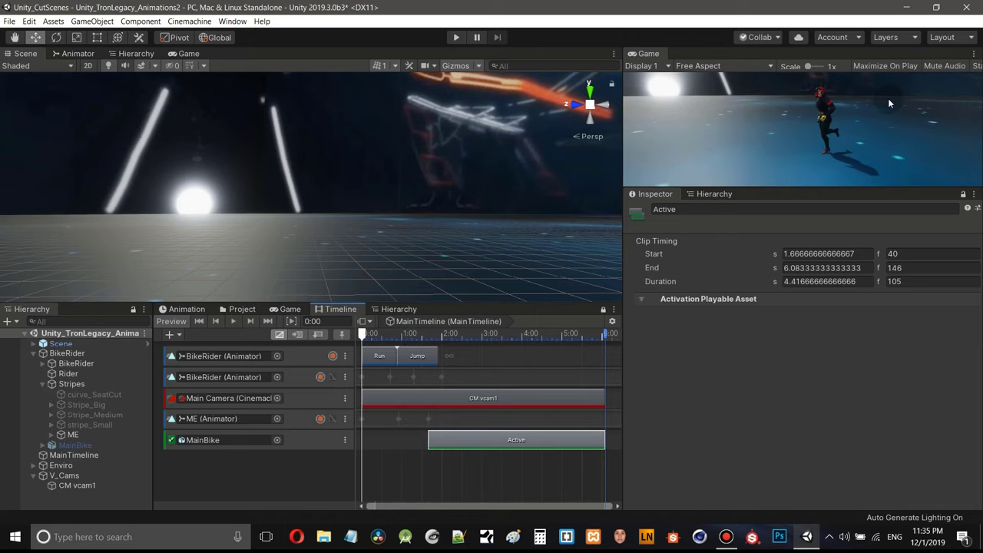
click(186, 54)
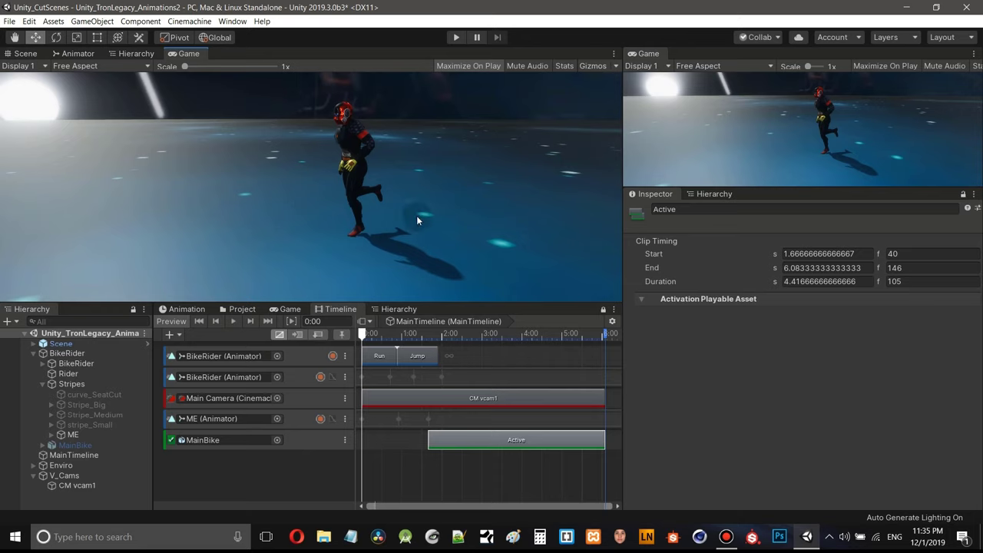
click(365, 335)
drag(366, 336, 431, 373)
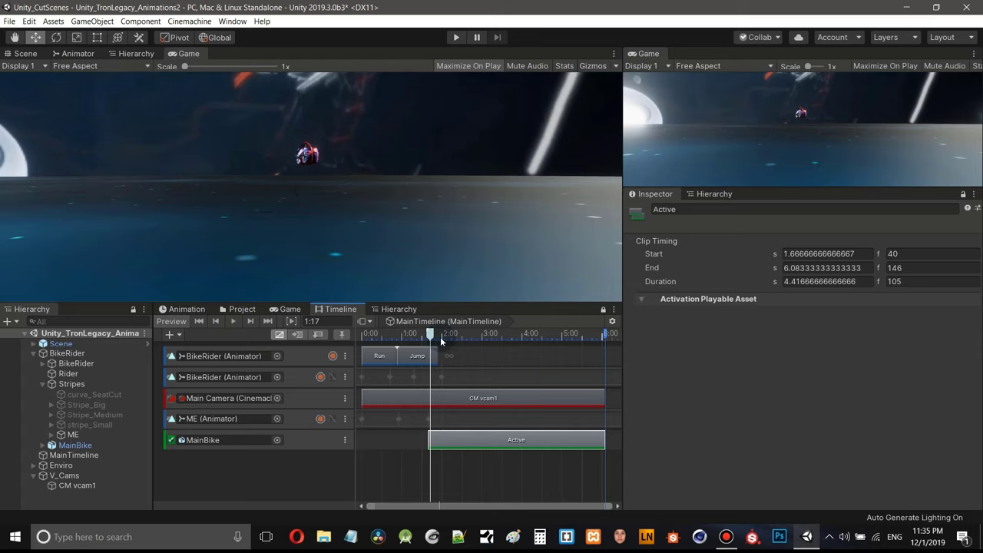
drag(433, 336, 561, 360)
scroll(595, 437, down, 5)
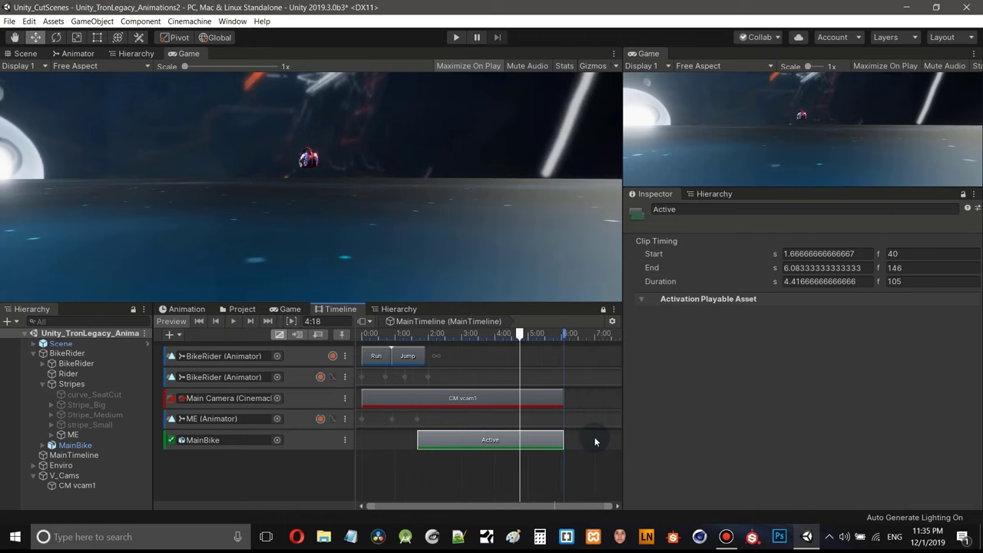
drag(494, 347, 548, 346)
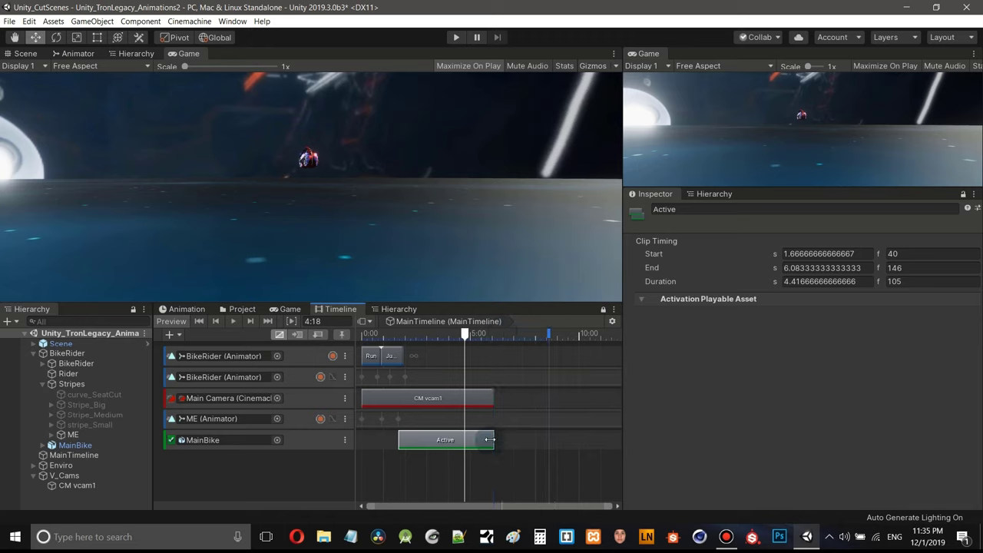
drag(504, 442, 545, 437)
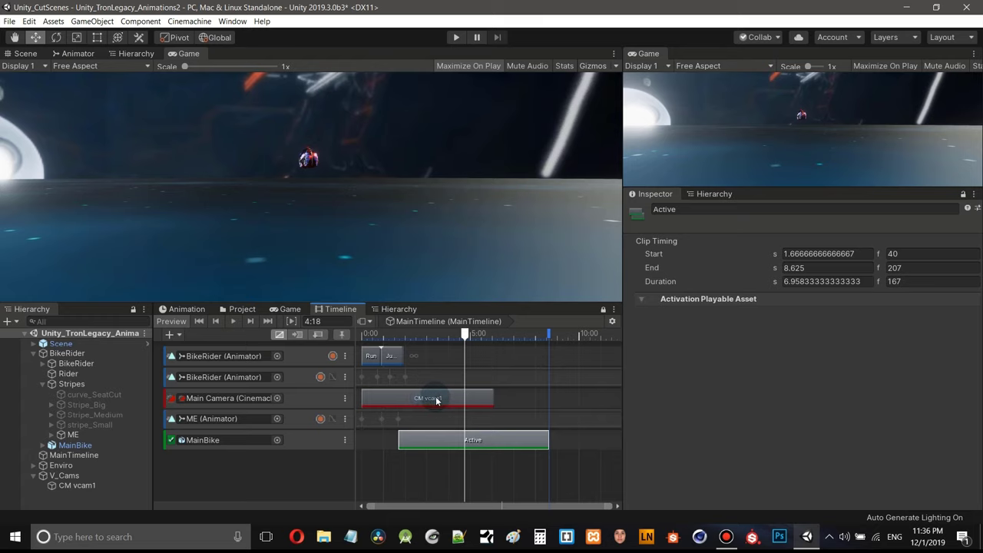
drag(539, 441, 494, 441)
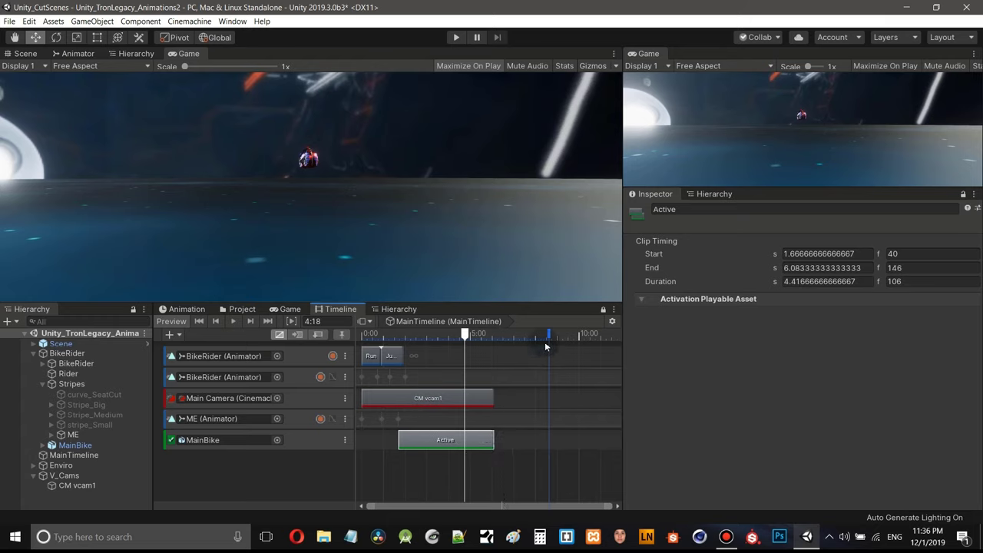
drag(548, 334, 494, 344)
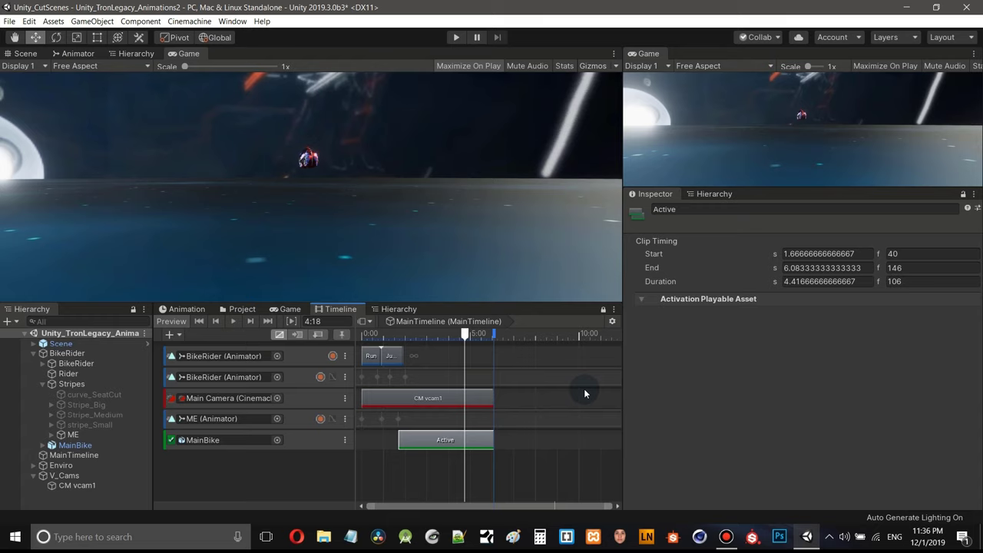
- Return to the Scene view and frame the bike rider larger near the centre
click(32, 55)
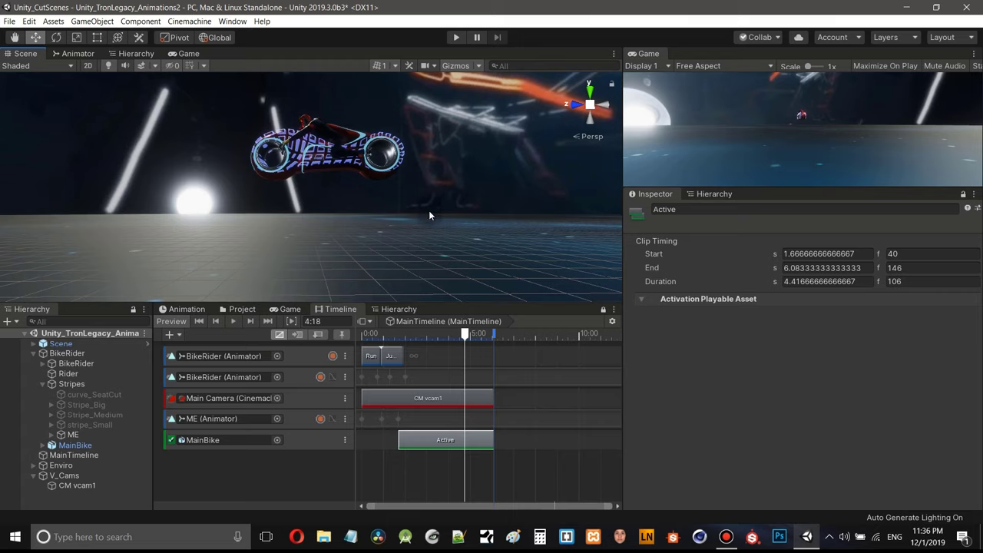
drag(464, 336, 361, 341)
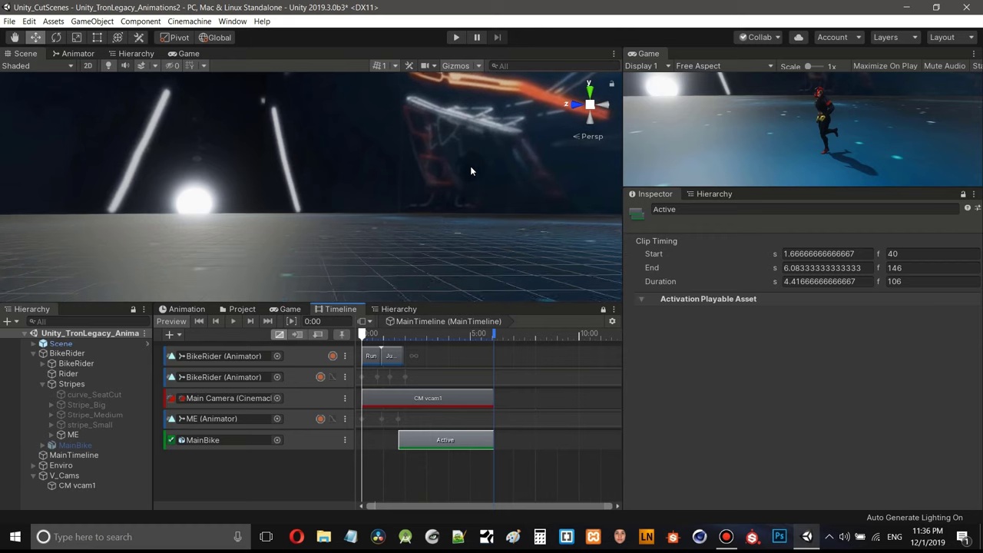
right_drag(470, 166, 451, 175)
scroll(451, 175, up, 2)
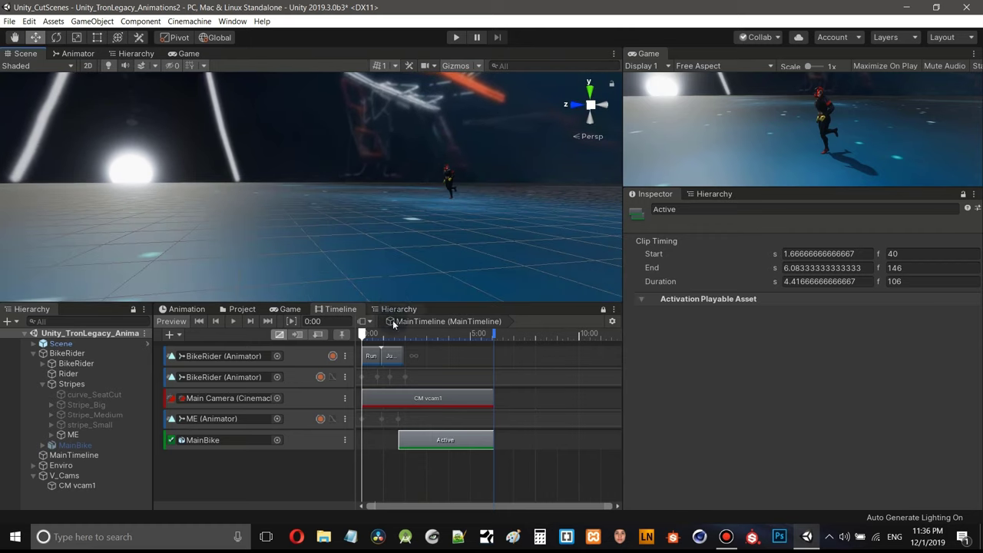
drag(361, 334, 387, 347)
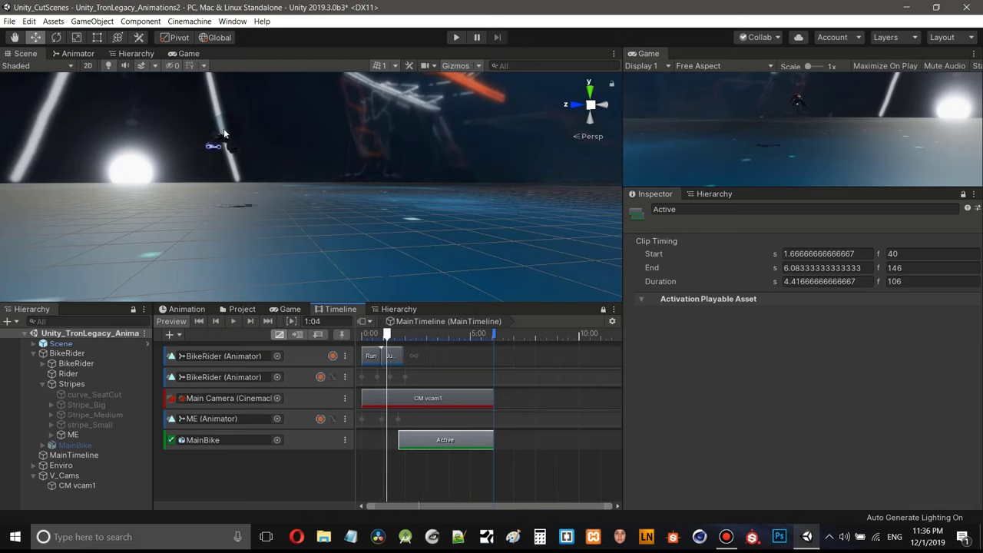
middle_drag(225, 133, 288, 157)
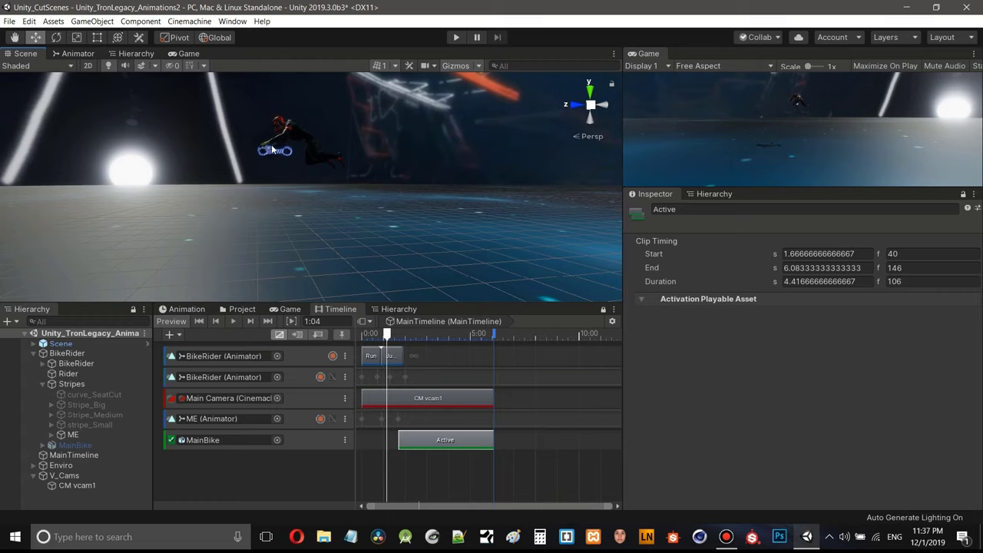
- Add an empty animation track to the MainTimeline
click(257, 471)
right_click(257, 471)
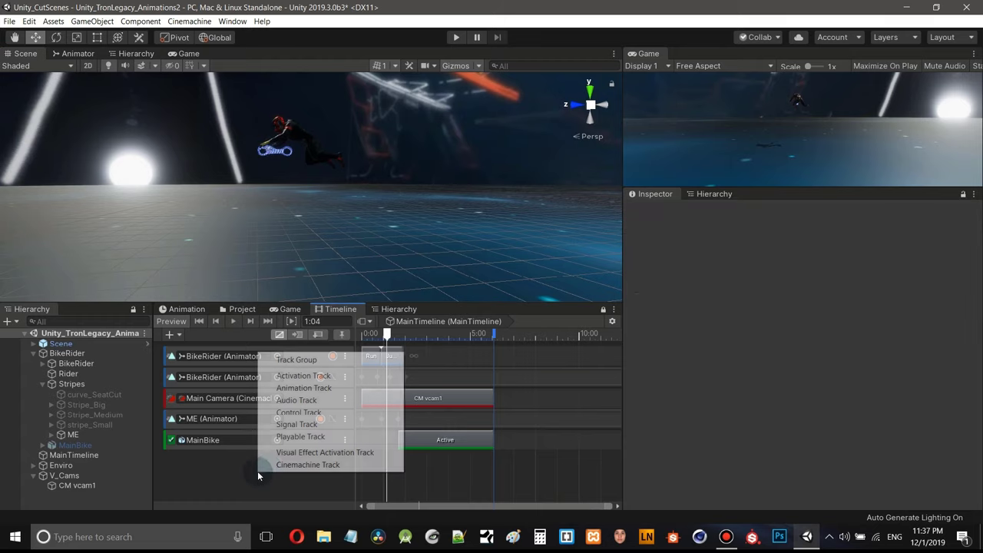
click(302, 390)
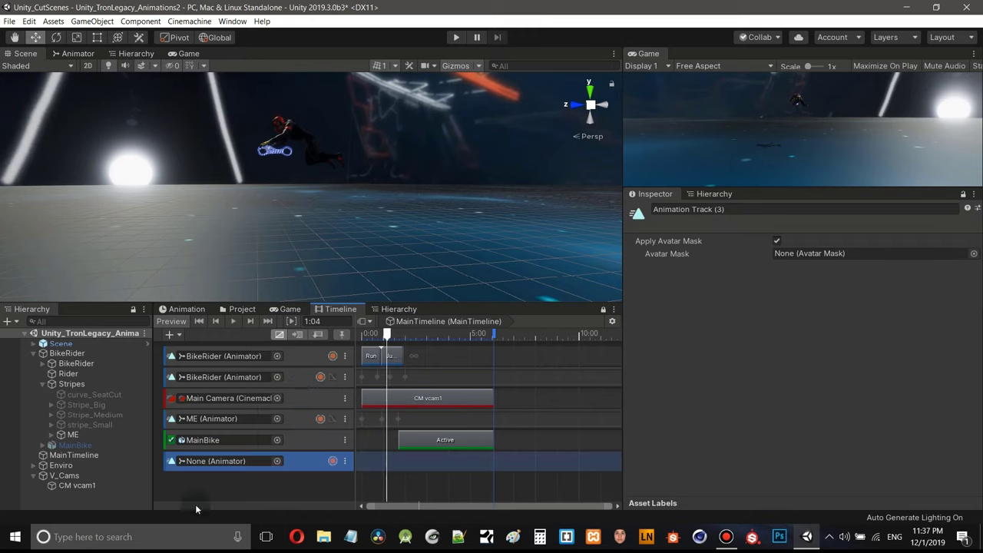
click(50, 435)
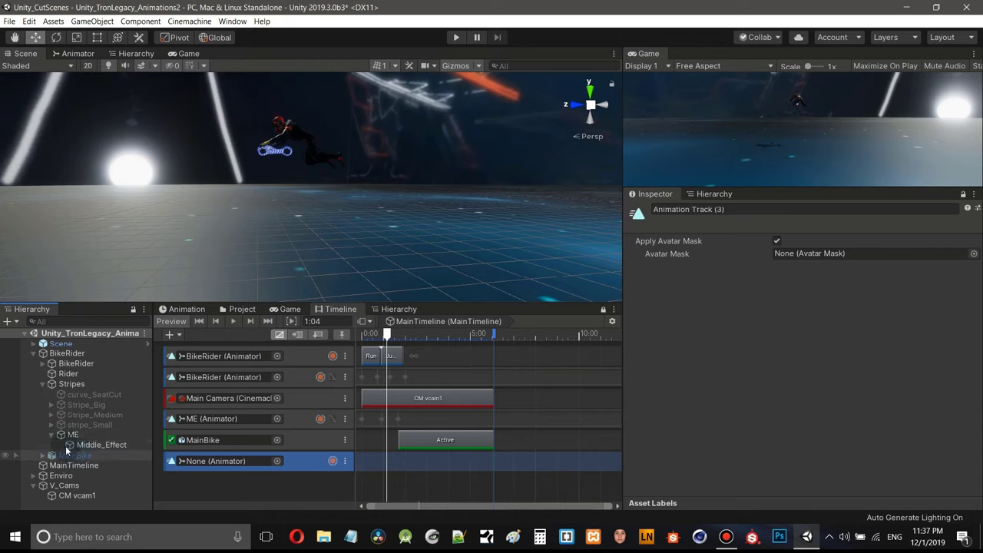
click(51, 435)
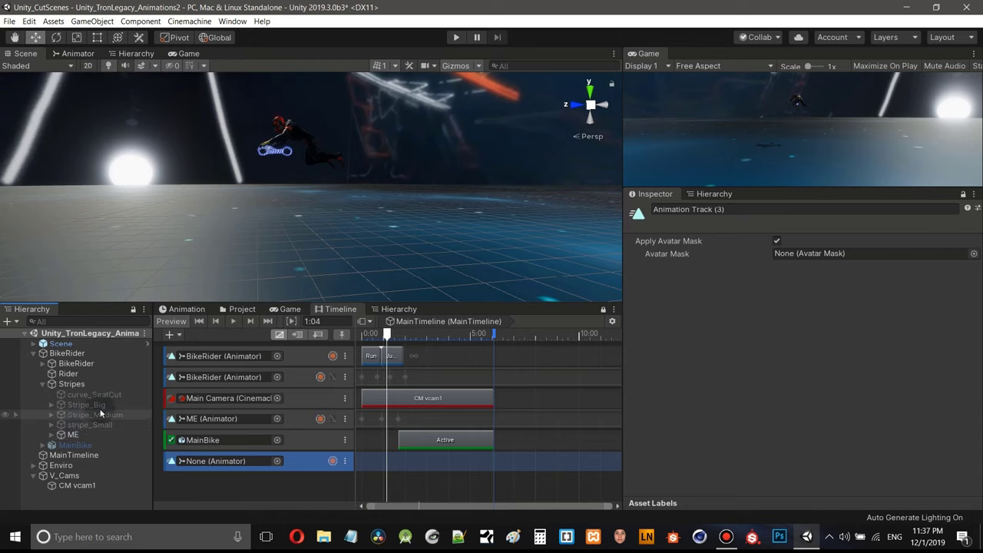
- Activate Stripe_Big and deactivate stripe_Small in the Inspector
click(95, 404)
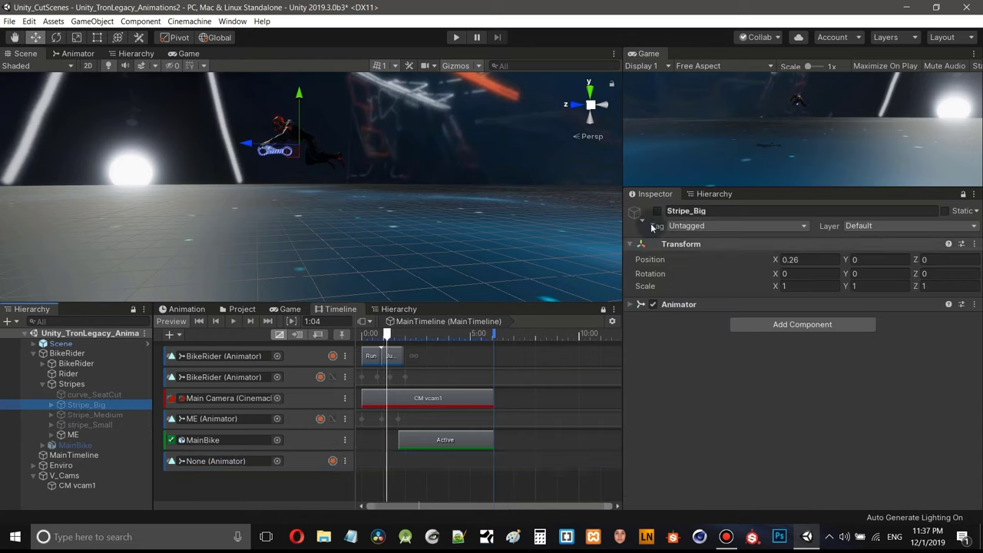
click(657, 211)
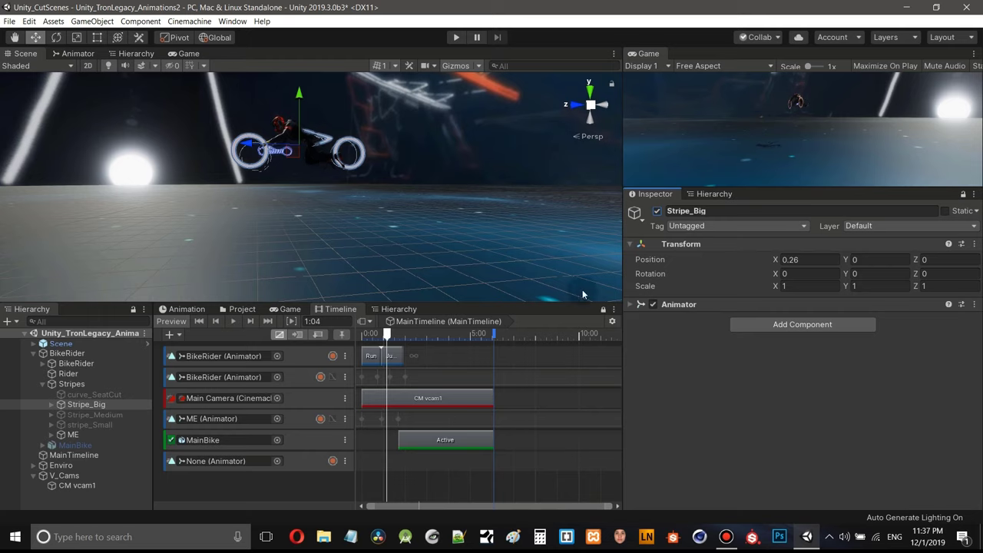
click(657, 210)
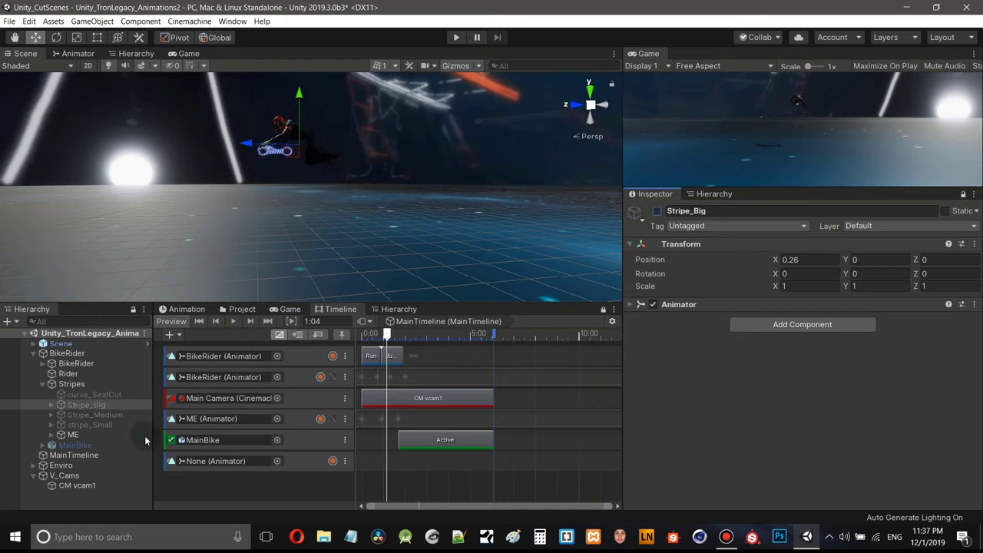
click(107, 425)
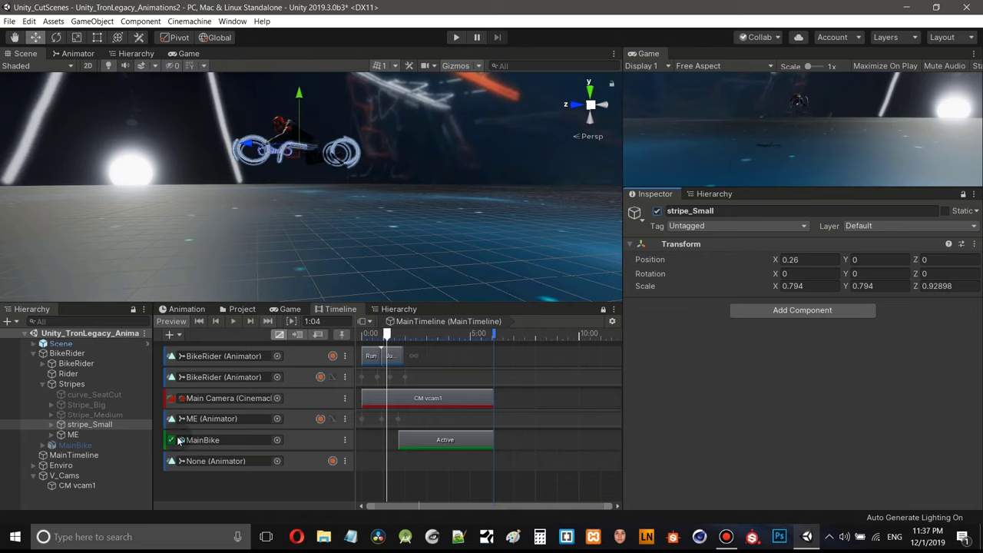
click(86, 405)
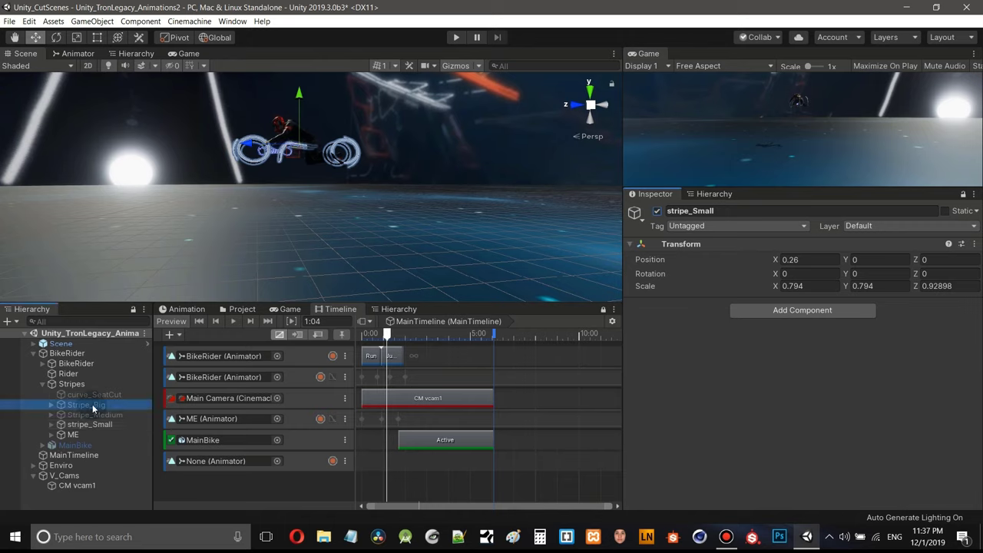
click(657, 212)
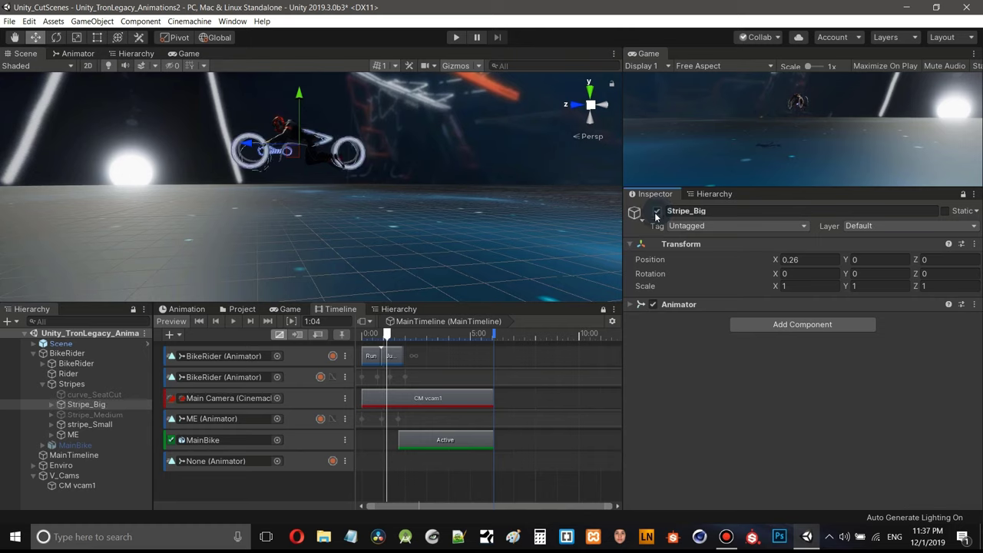
click(97, 424)
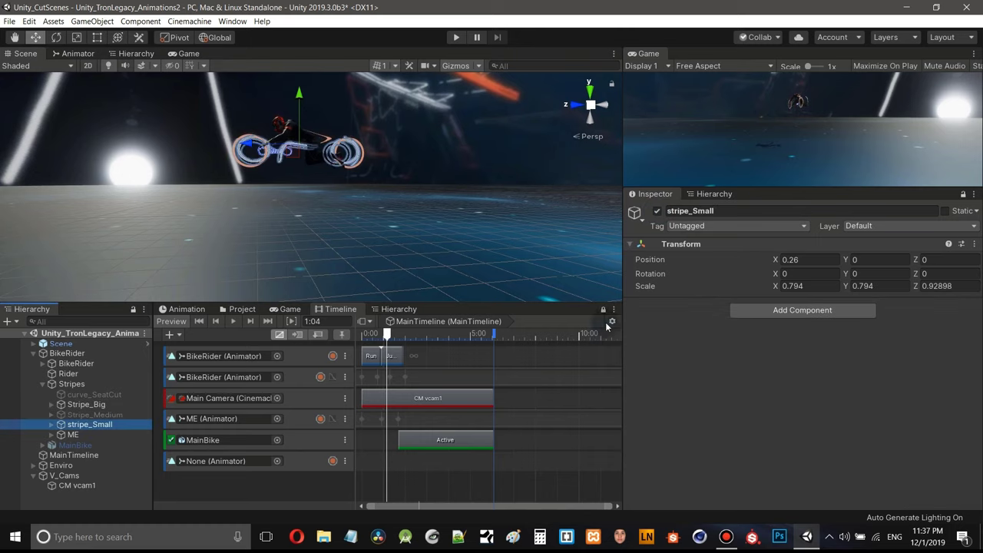
click(656, 212)
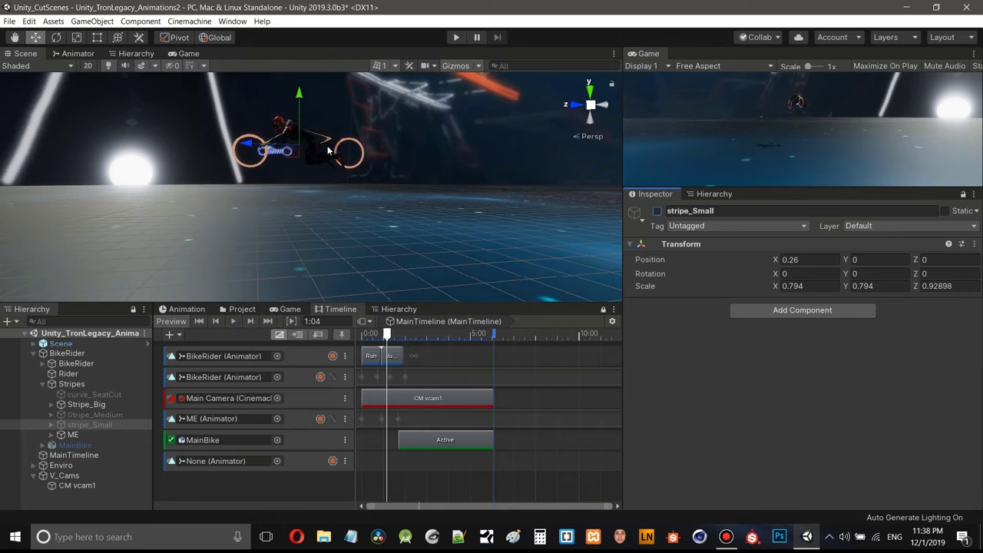
- Delete the unbound None (Animator) track from the MainTimeline
right_click(305, 464)
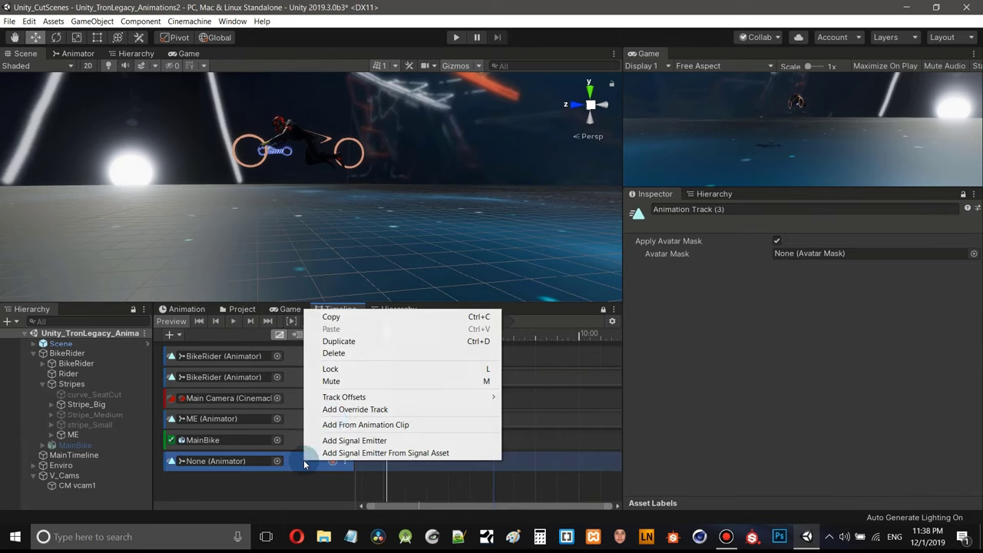
click(355, 354)
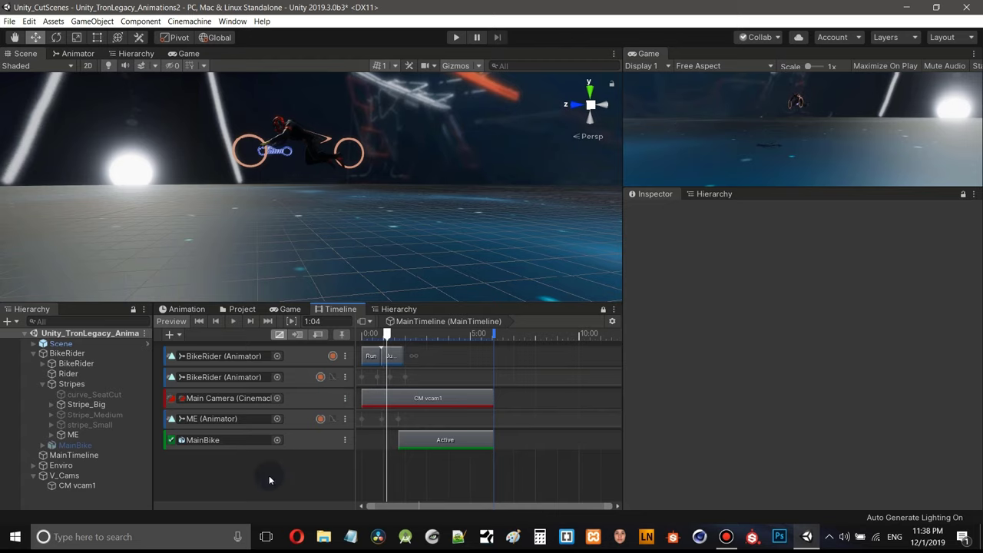
- Add a Stripe_Big activation track whose Active clip starts just before MainBike's
right_click(202, 463)
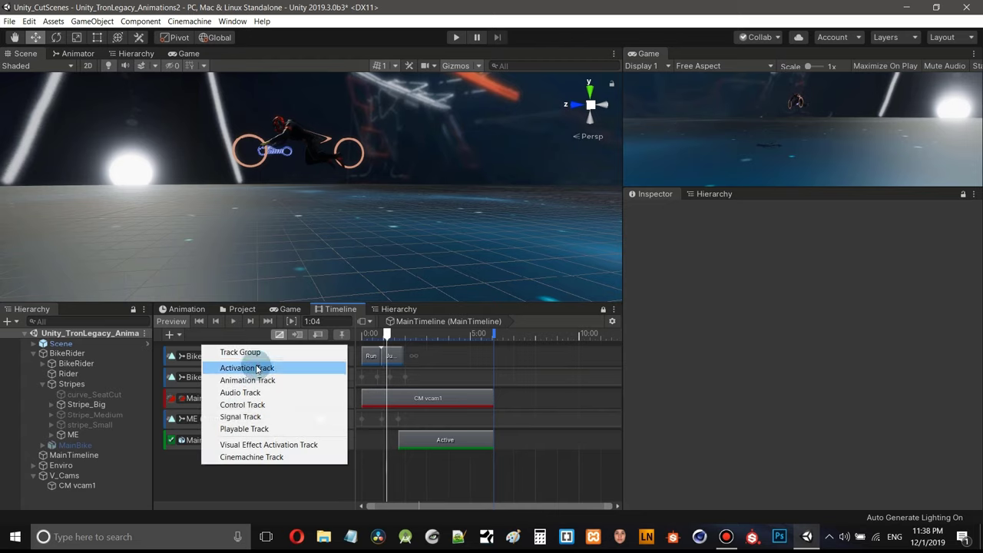
click(254, 368)
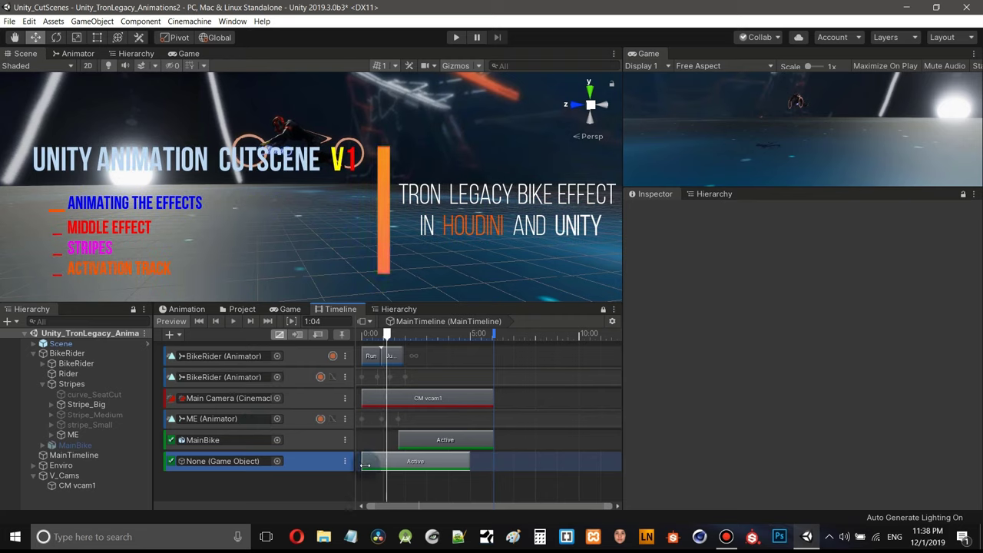
drag(365, 462, 394, 463)
drag(77, 404, 214, 462)
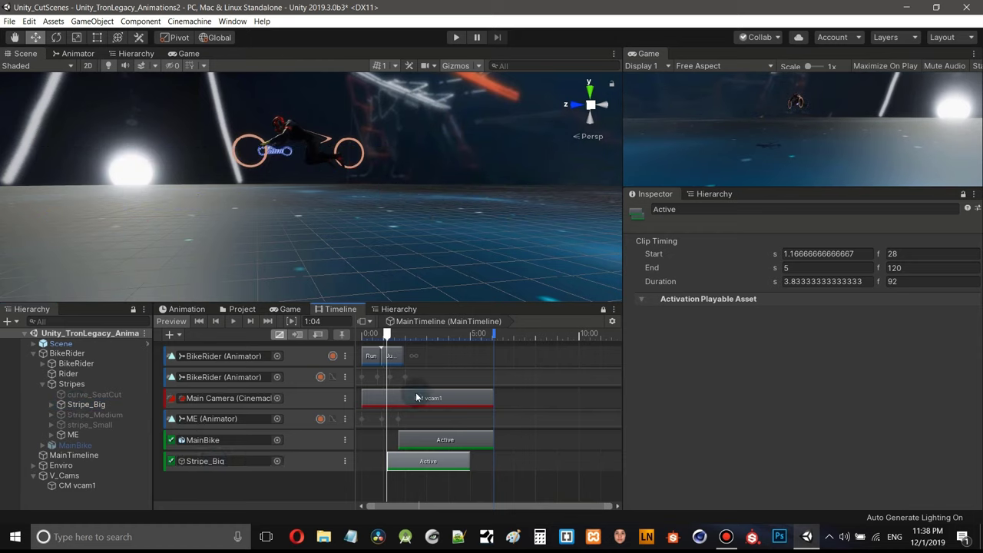
- Scrub the cutscene and orbit the scene to check the rider's jump timing
mouse_move(388, 339)
mouse_down()
mouse_move(352, 329)
mouse_move(369, 331)
mouse_move(388, 355)
mouse_move(407, 349)
mouse_move(389, 350)
mouse_up()
click(389, 355)
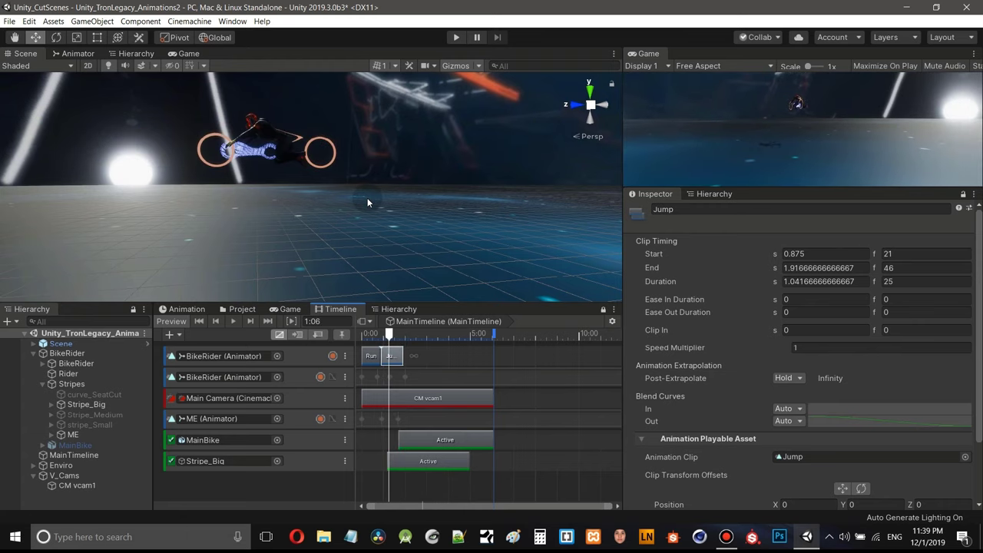
alt+drag(367, 197, 504, 117)
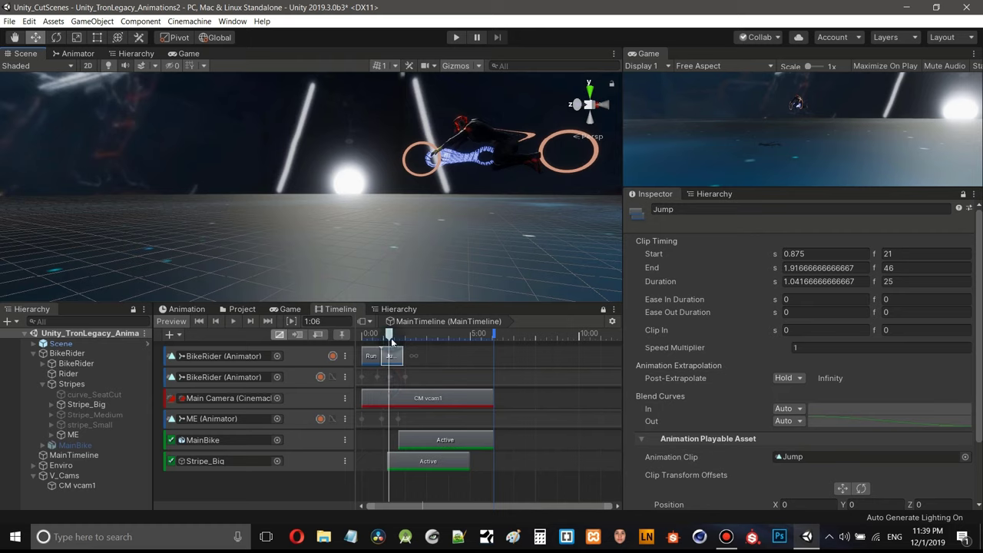
mouse_move(390, 338)
mouse_down()
mouse_move(402, 341)
mouse_move(376, 336)
mouse_up()
right_drag(391, 215, 437, 219)
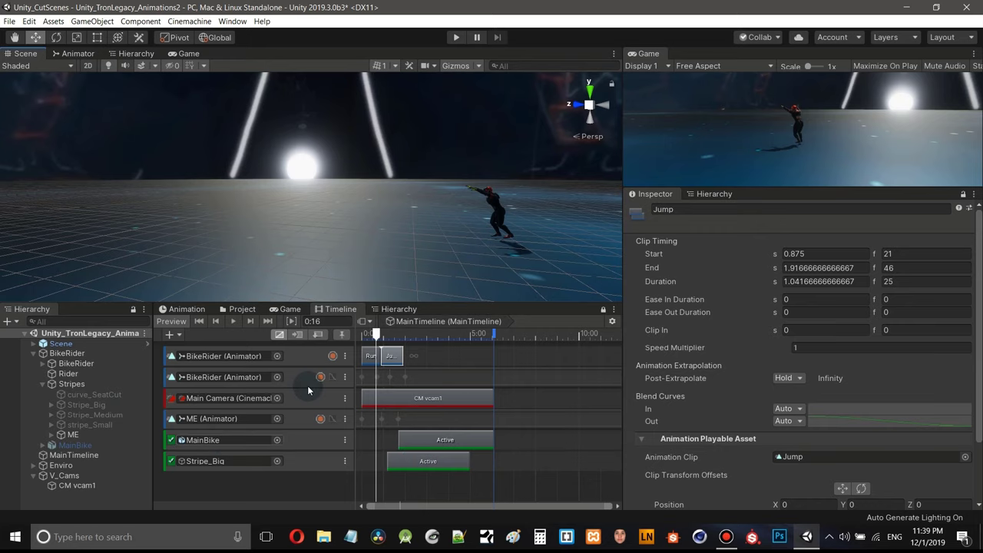
drag(434, 301, 433, 278)
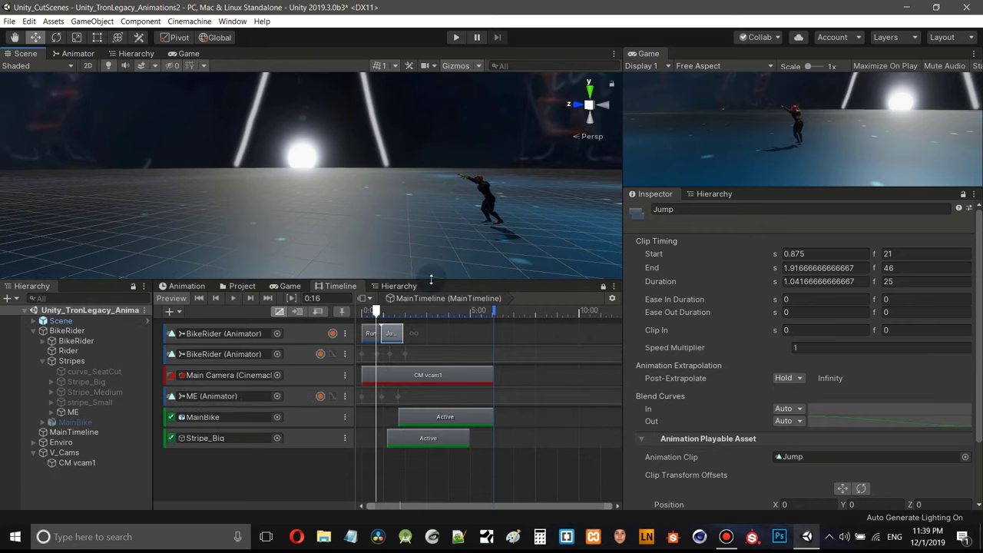
drag(376, 312, 389, 331)
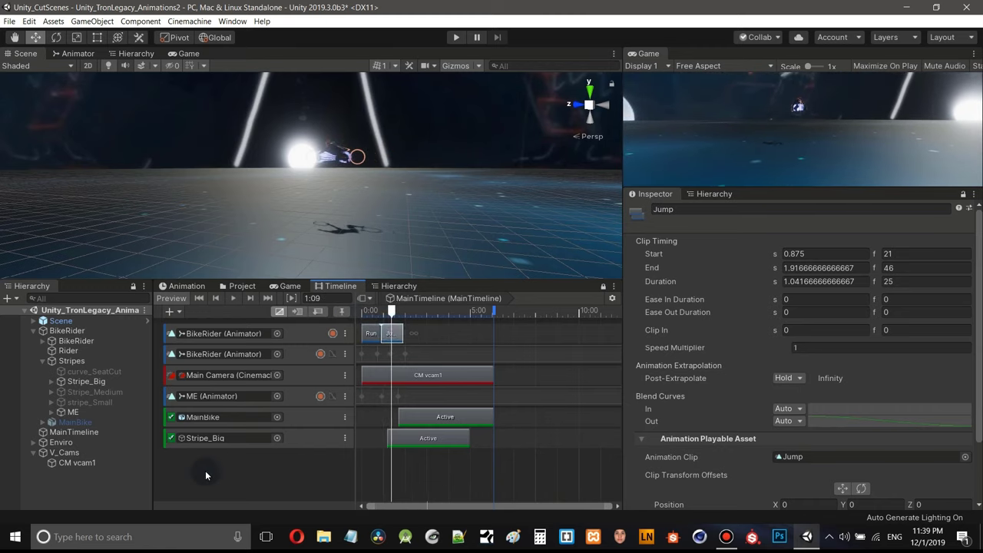
- Add a Stripe_Medium activation track with a delayed clip ending alongside MainBike's
right_click(205, 470)
click(231, 372)
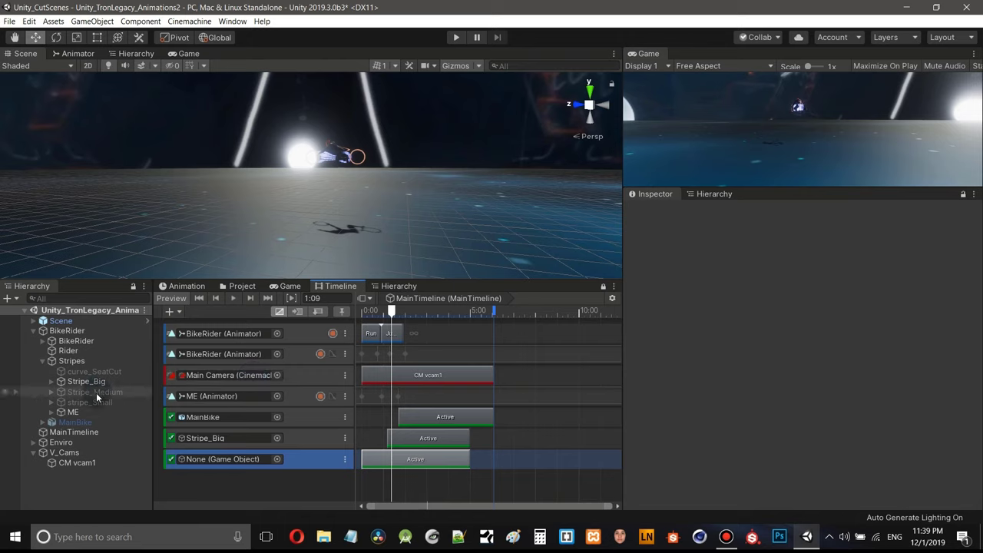
drag(96, 393, 227, 458)
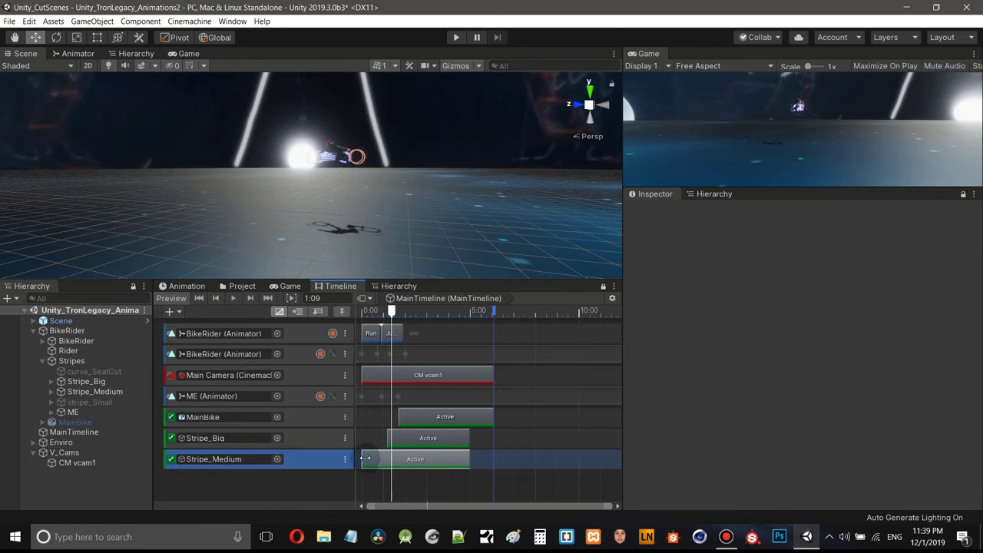
drag(363, 459, 395, 459)
drag(470, 438, 493, 459)
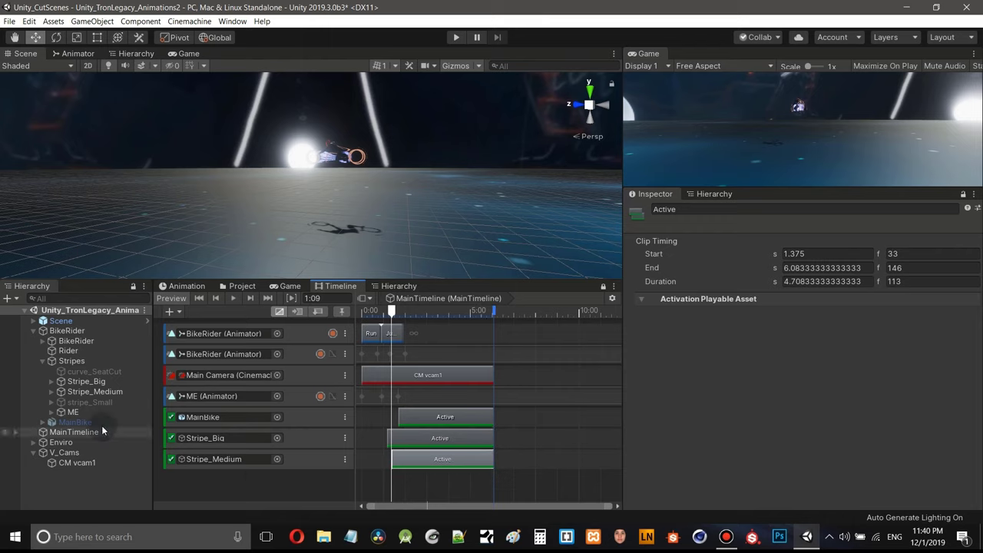
- Add a stripe_Small activation track with its clip starting at 1.083 s, then play it
drag(98, 403, 257, 461)
click(388, 315)
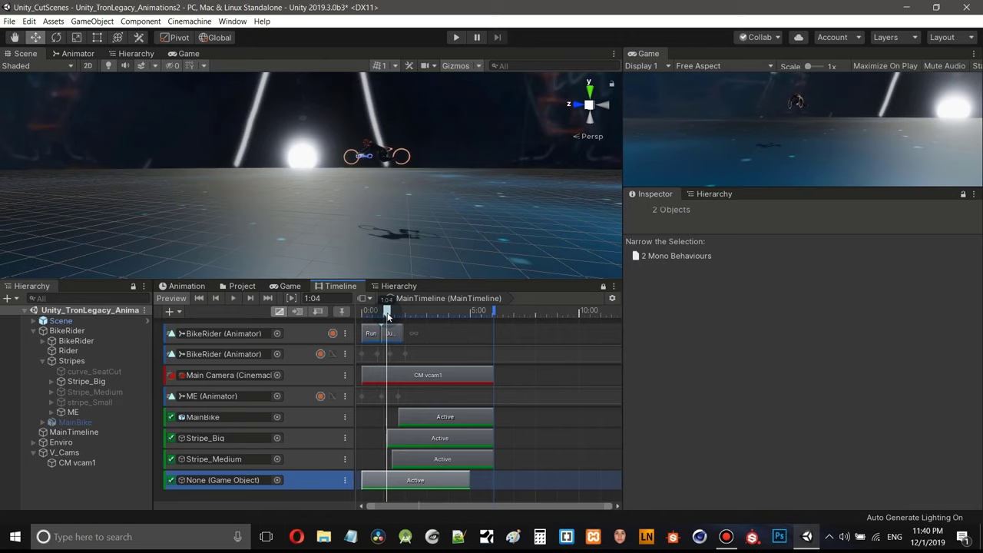
drag(387, 315, 386, 315)
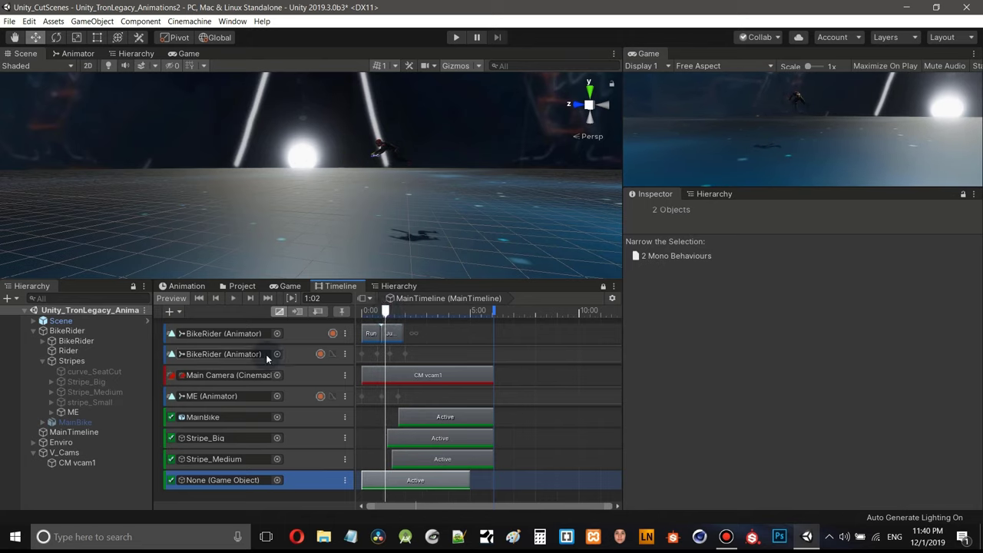
drag(90, 404, 222, 481)
drag(406, 483, 429, 482)
click(232, 299)
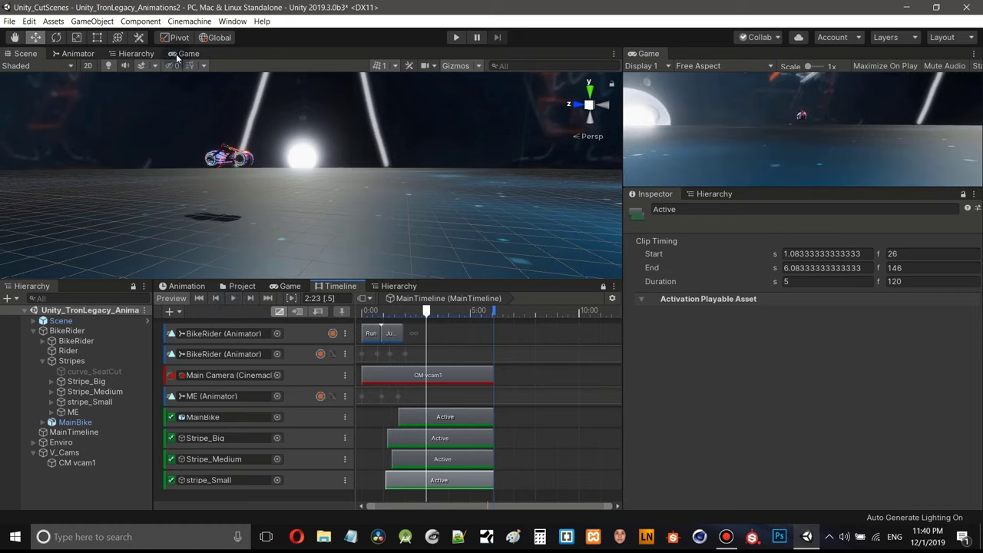
- Zoom the Scene view onto the bike and play the cutscene twice from the start
scroll(231, 146, up, 4)
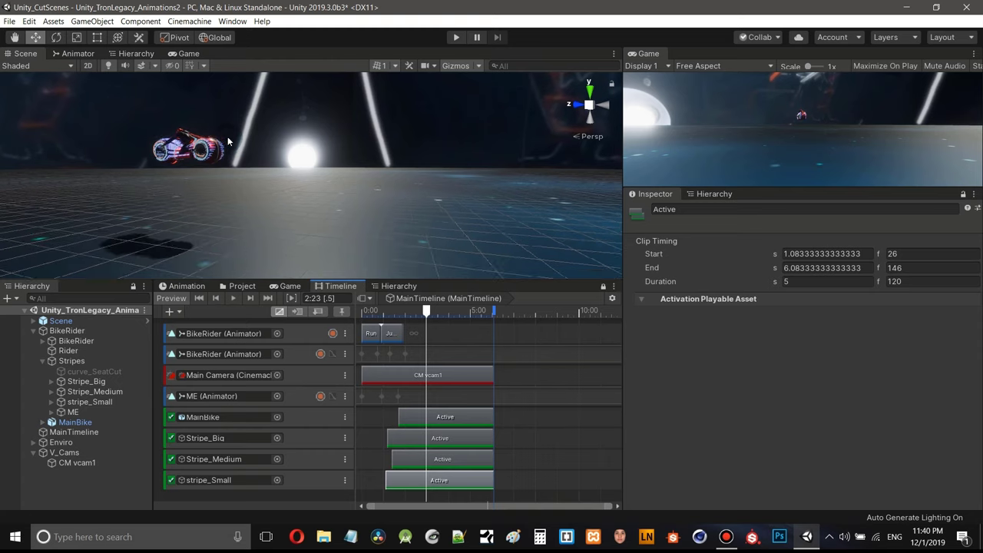
scroll(267, 152, up, 3)
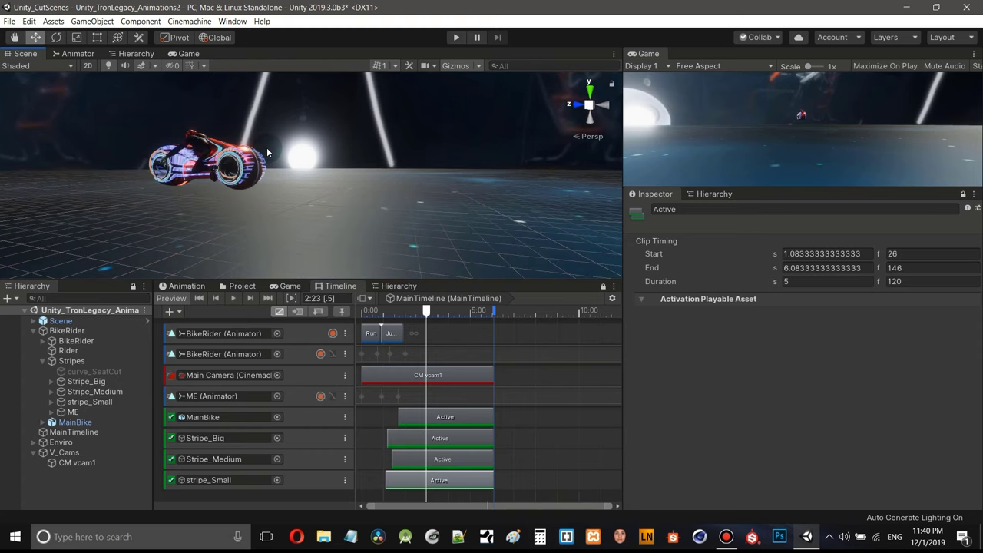
scroll(268, 147, up, 2)
scroll(267, 146, up, 1)
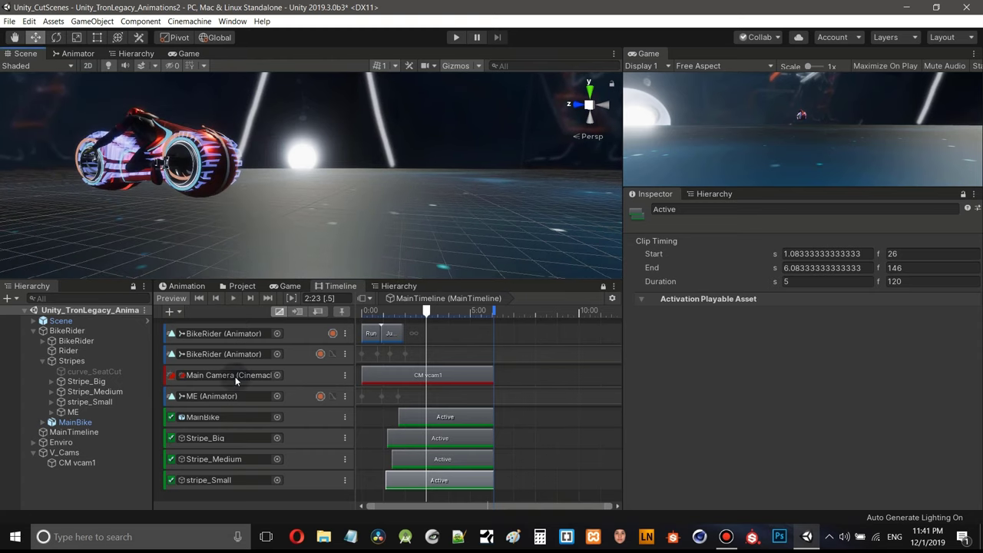
click(200, 298)
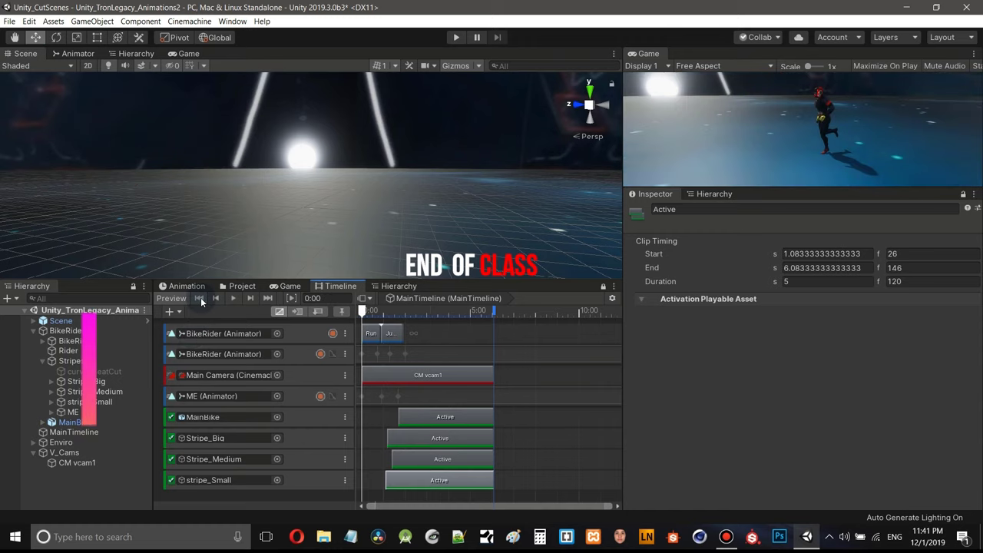
click(233, 298)
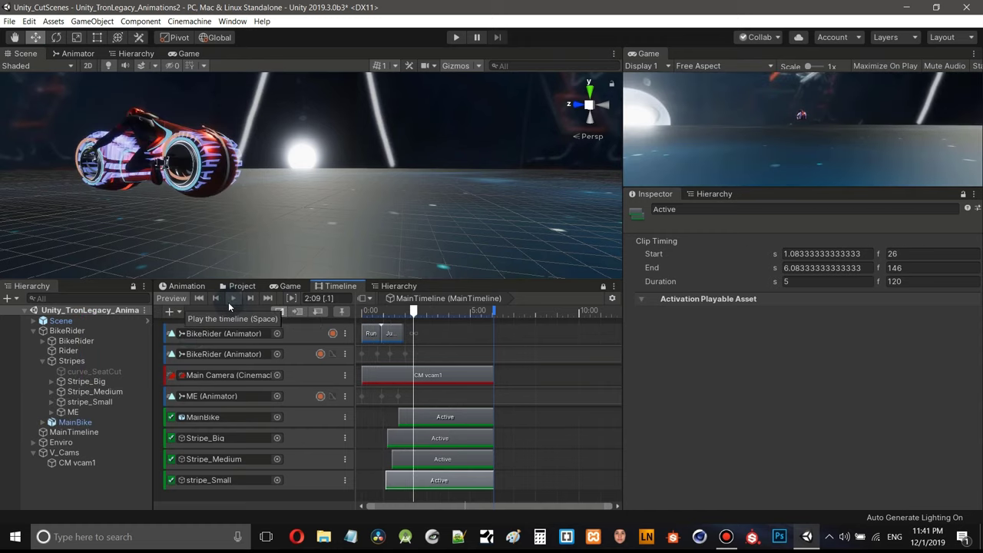
click(231, 299)
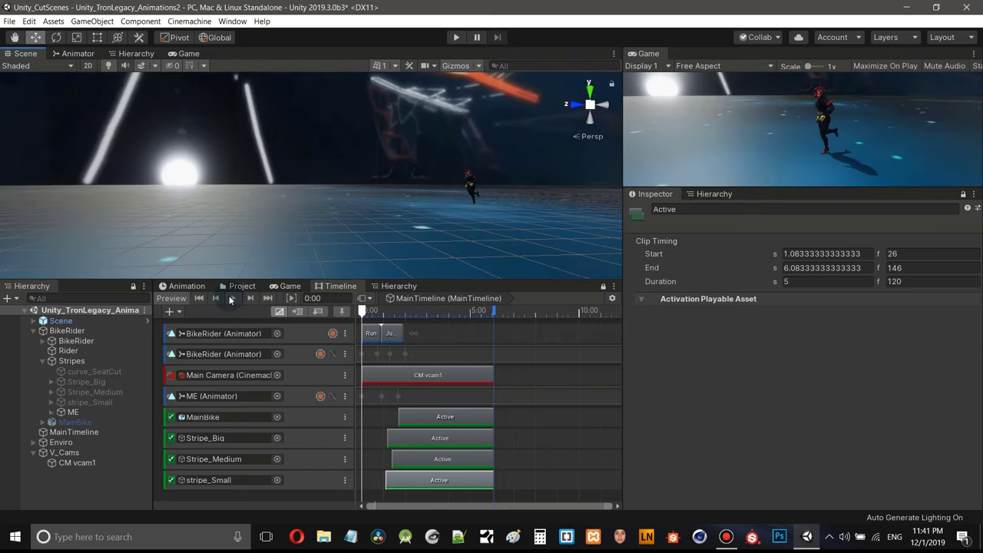
click(230, 299)
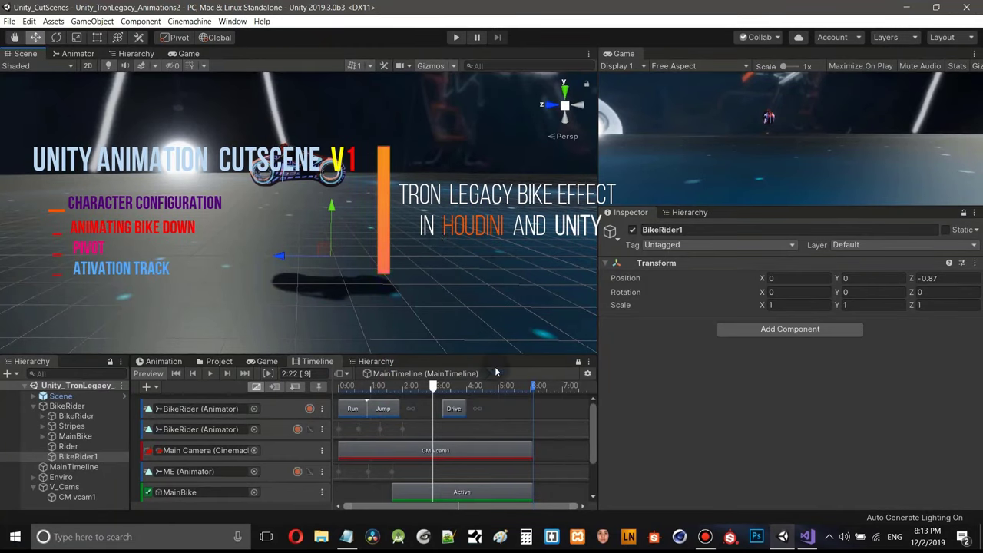
- Move BikeRider1 to the hierarchy's top level and scrub the playhead back to 2:00
drag(504, 355, 516, 265)
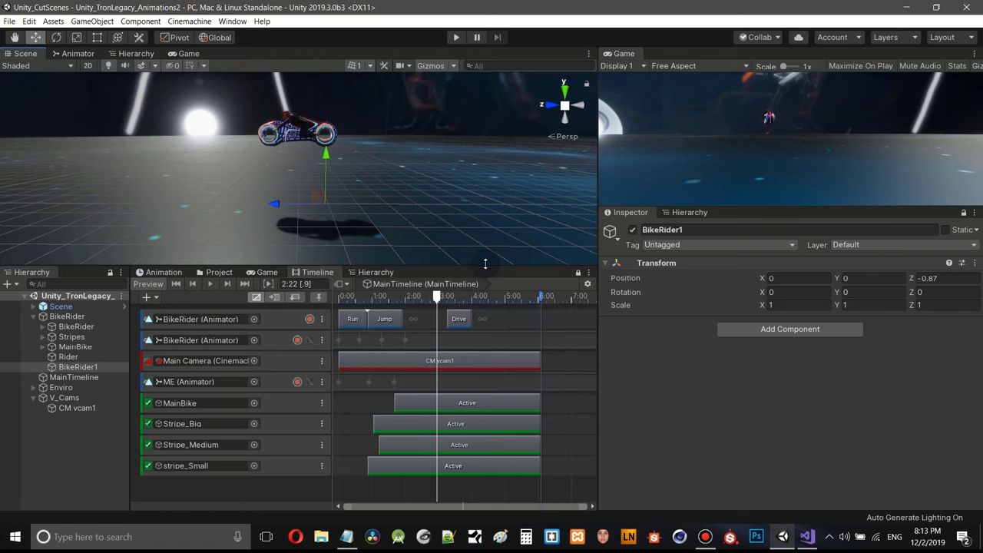
drag(485, 264, 489, 320)
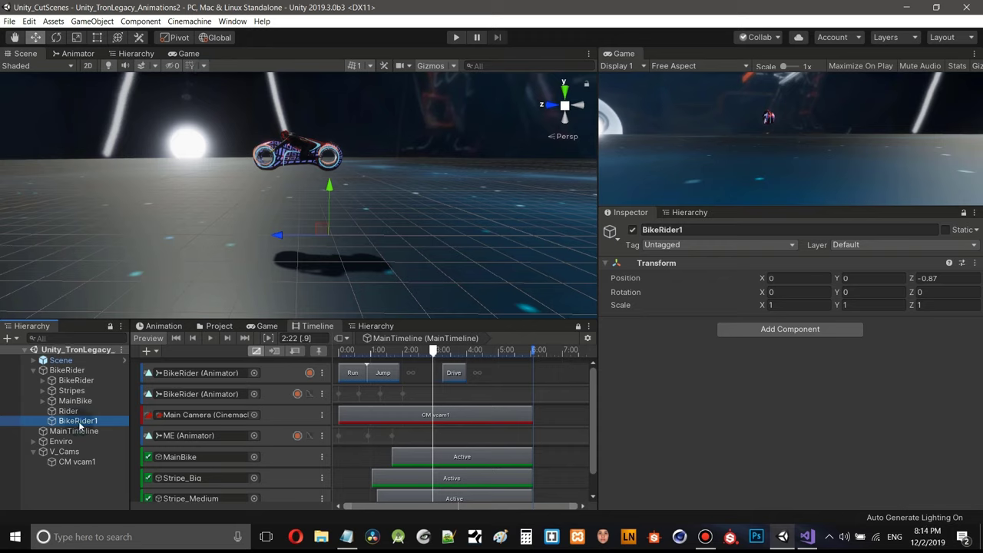
drag(79, 419, 77, 369)
drag(422, 351, 405, 352)
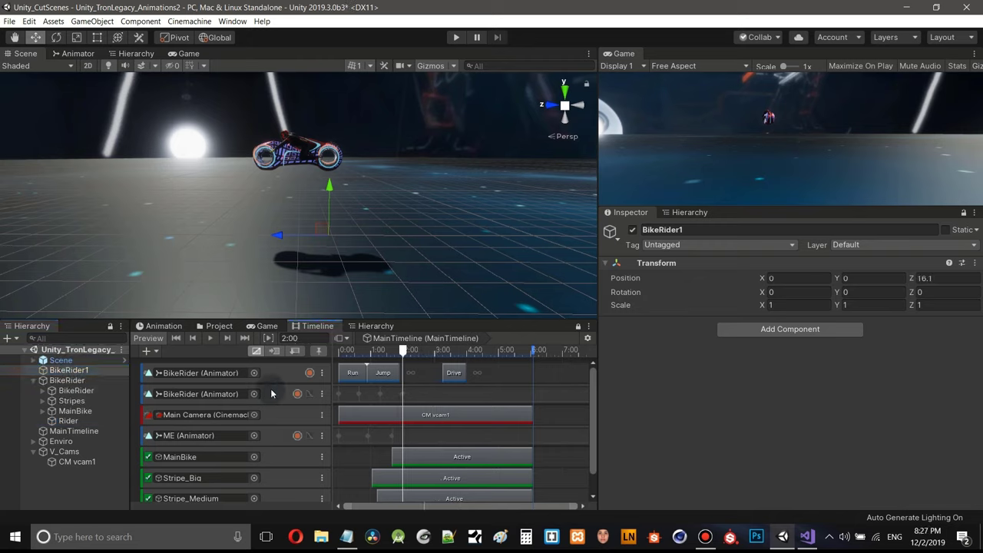
- Start recording on the second BikeRider track and select the BikeRider object
click(271, 394)
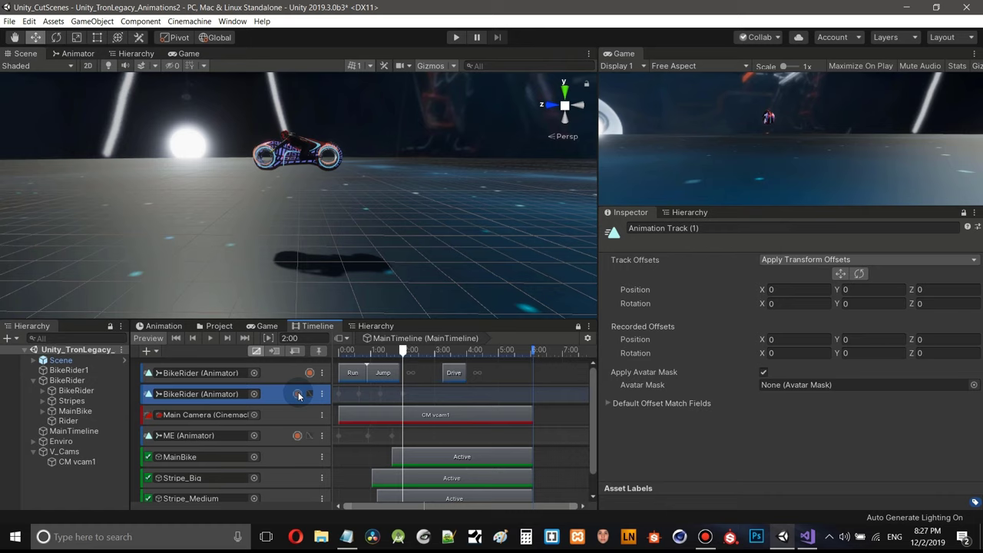
click(298, 394)
alt+drag(391, 245, 405, 244)
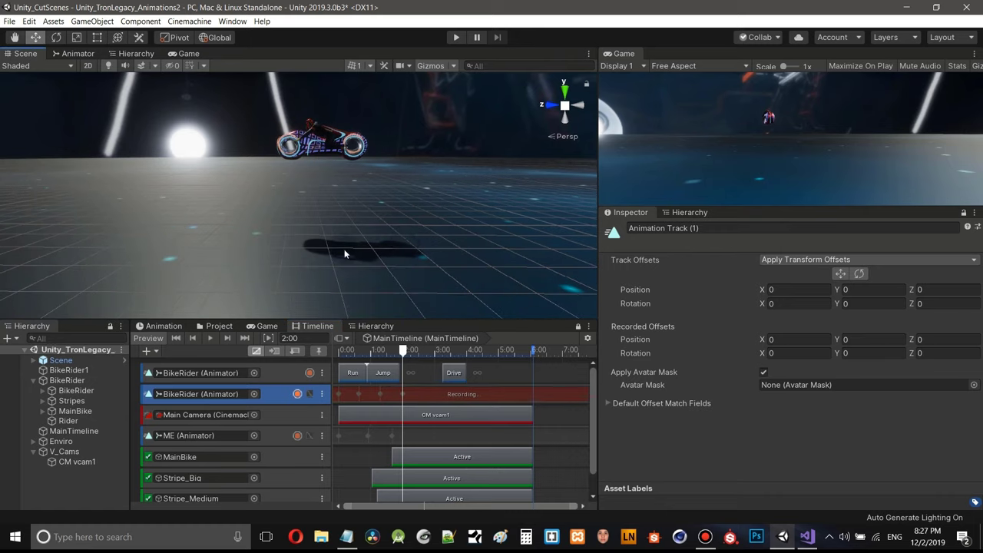
click(66, 382)
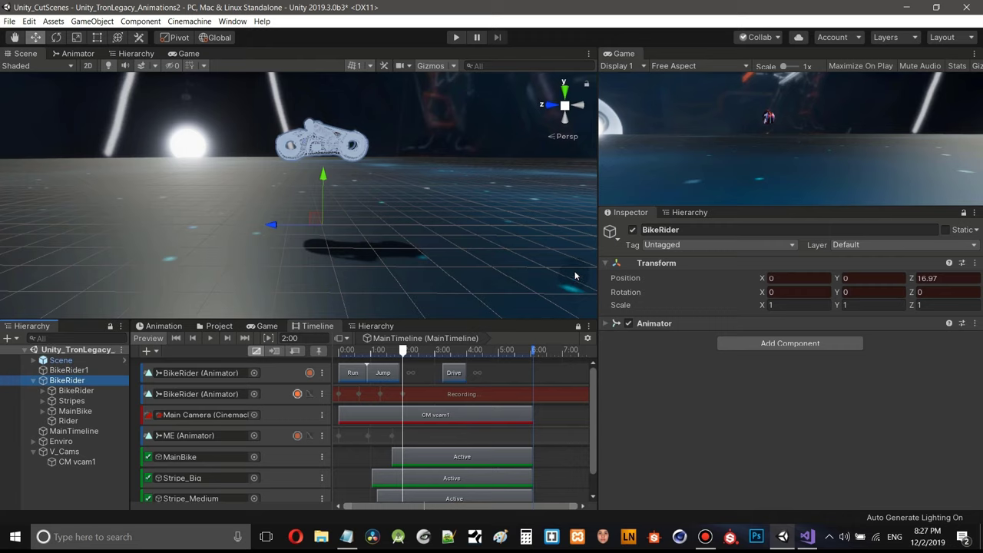
- Lower BikeRider's Y position to about -2.01 while recording
click(838, 281)
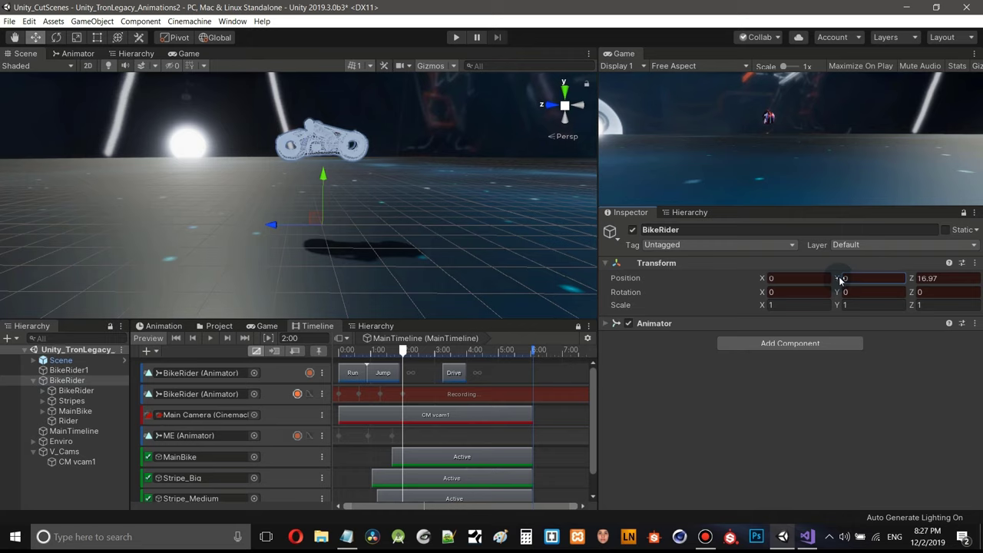
drag(840, 281, 812, 274)
scroll(378, 196, up, 3)
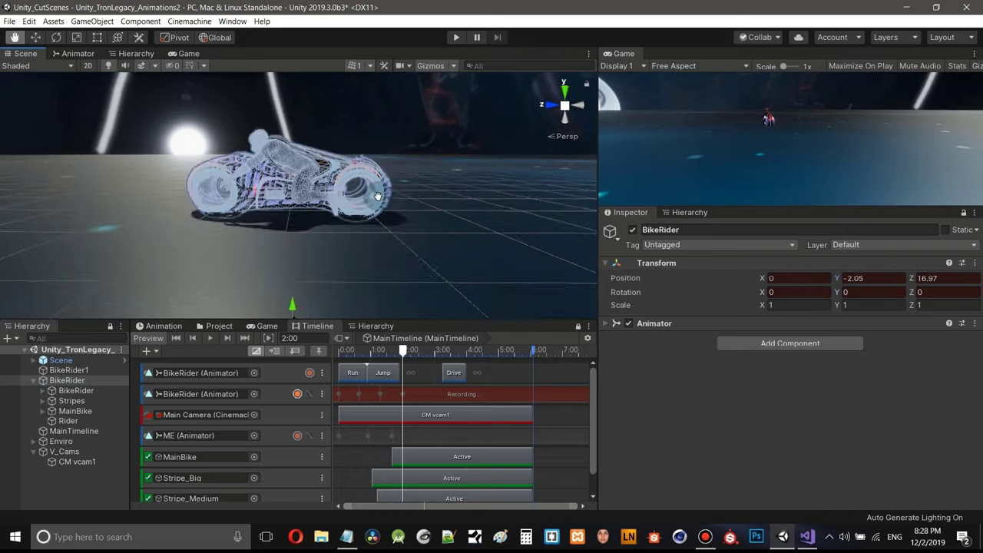
middle_drag(377, 196, 379, 198)
key(Left)
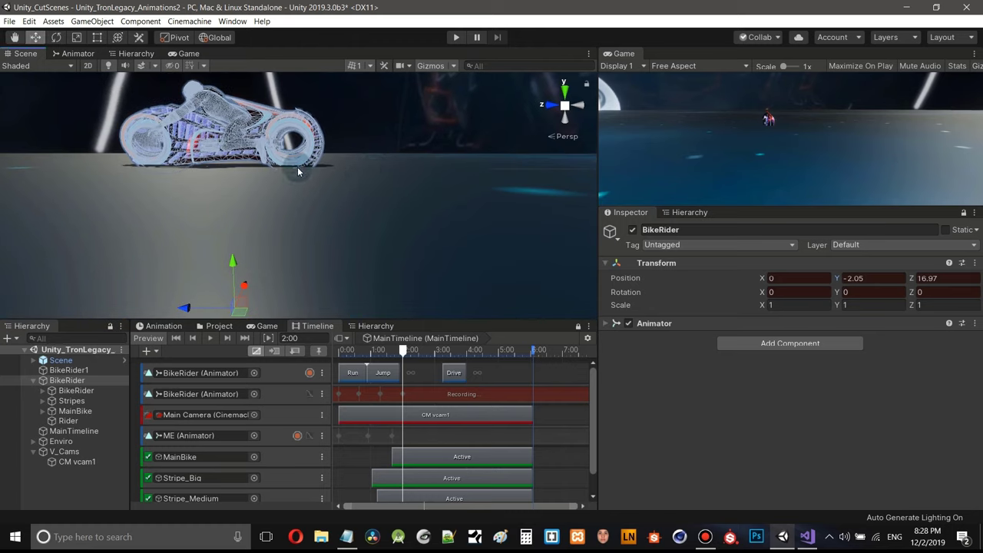
key(BackSpace)
text(1)
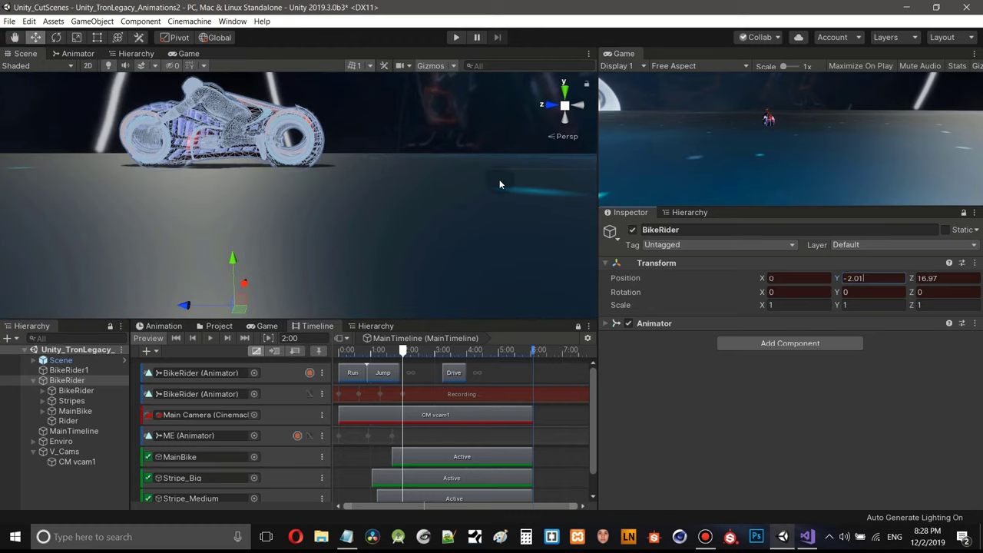
- Set BikeRider's Y position precisely to -1.951
middle_drag(500, 179, 484, 173)
alt+drag(484, 169, 348, 161)
key(w)
scroll(347, 156, up, 3)
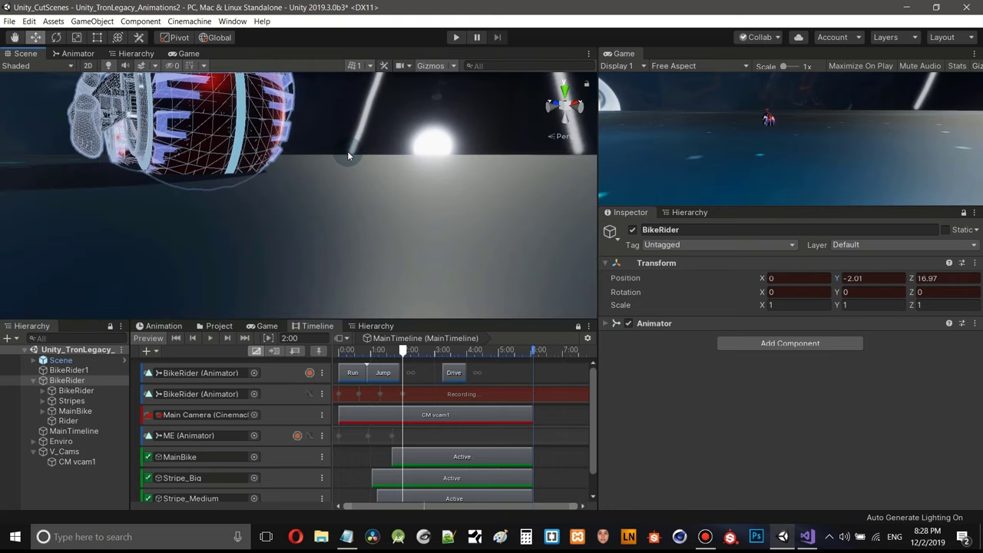
click(857, 279)
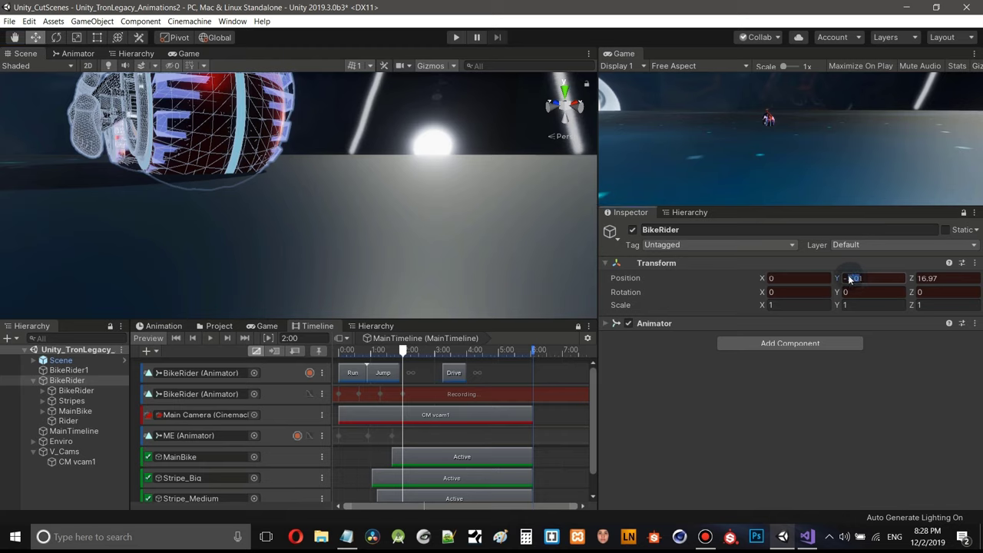
text(-1)
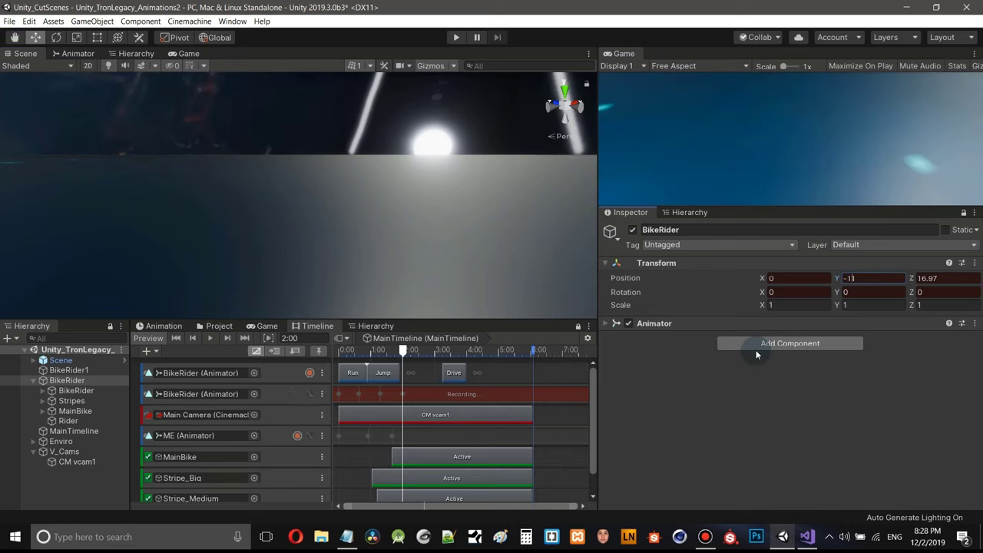
text(.95)
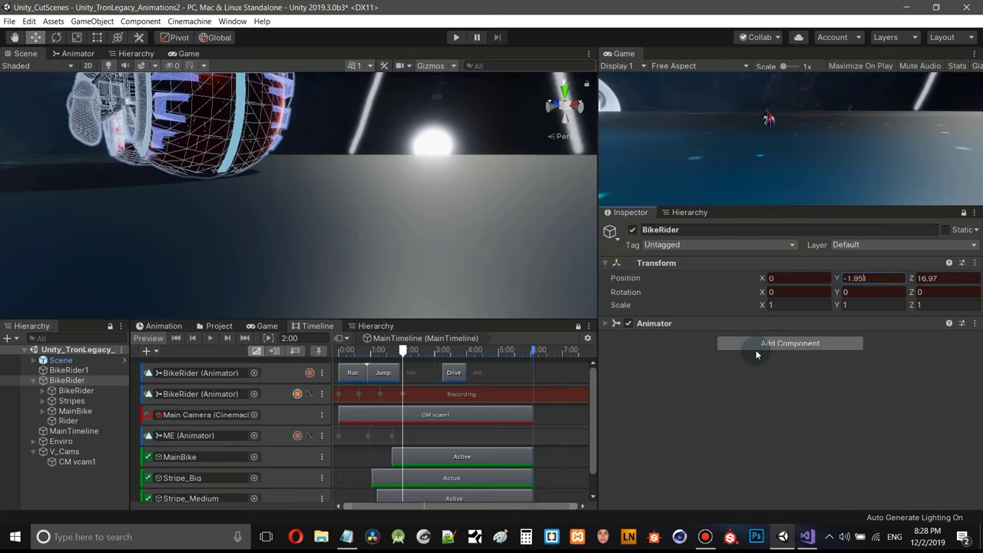
text(1)
middle_drag(254, 187, 295, 191)
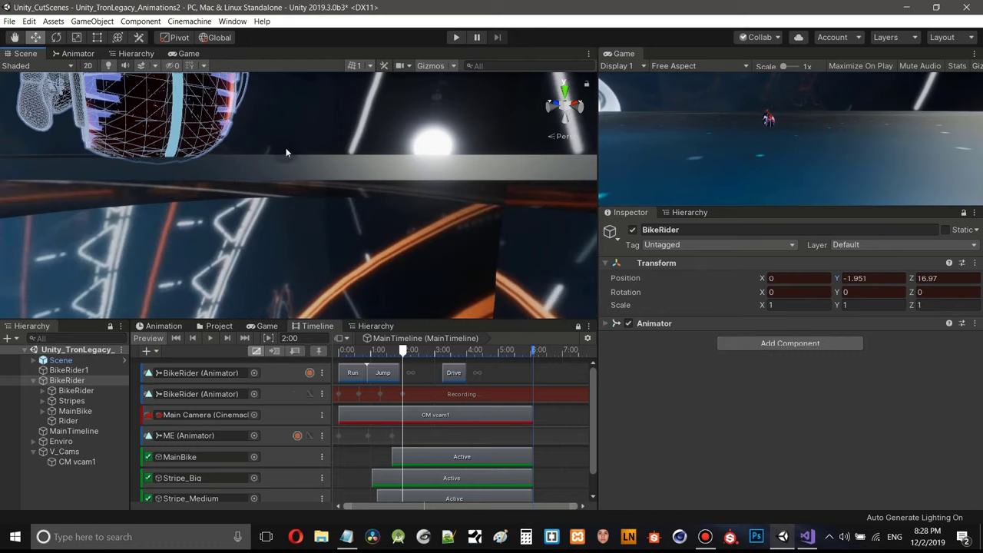
- Scrub the cutscene between 1:05 and 1:16, then replay from the start to check the bike's height
alt+drag(286, 147, 326, 169)
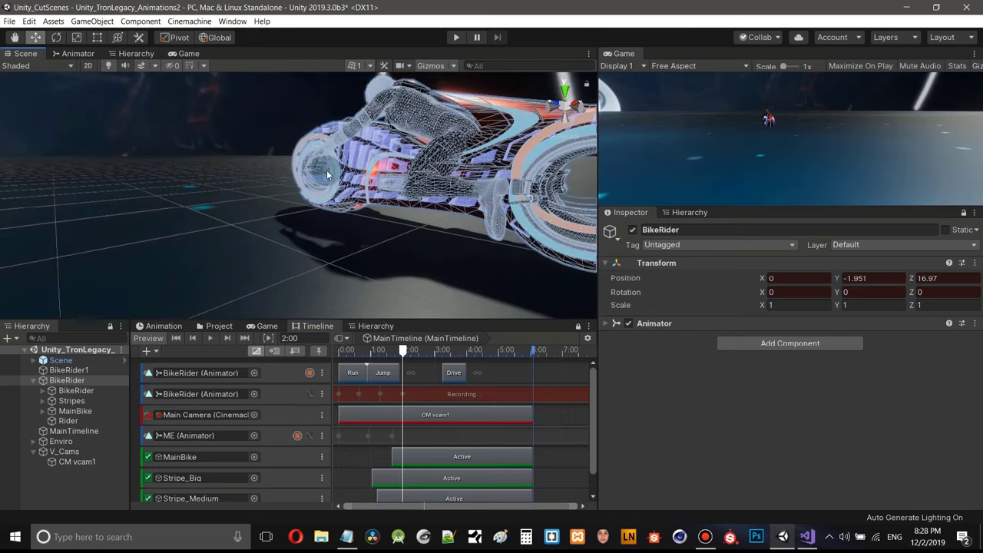
scroll(327, 169, up, 3)
scroll(369, 180, down, 5)
middle_drag(369, 180, 385, 182)
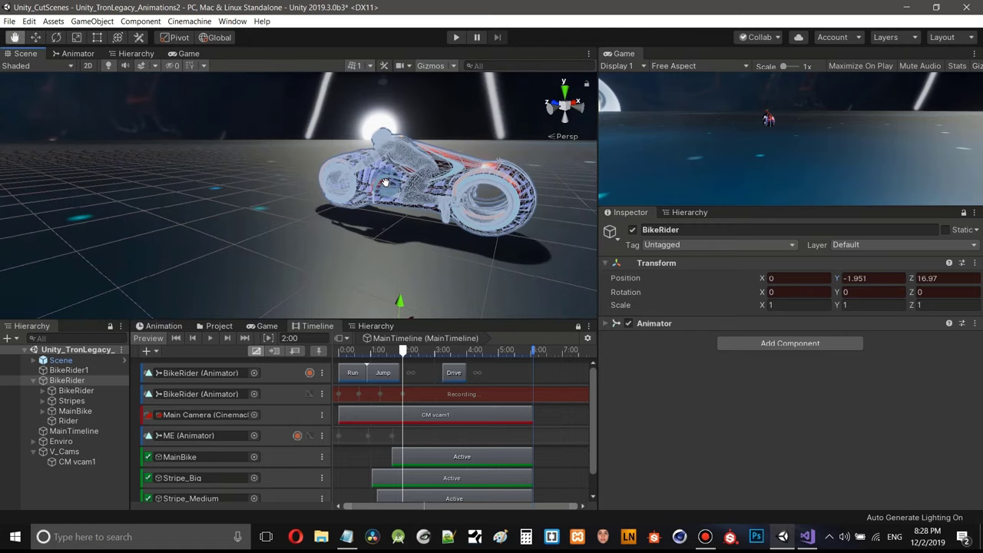
mouse_move(385, 182)
alt+mouse_down()
mouse_move(412, 189)
mouse_move(447, 176)
mouse_move(452, 190)
mouse_move(342, 193)
mouse_move(388, 186)
mouse_move(345, 189)
mouse_move(388, 197)
alt+mouse_up()
key(f)
scroll(409, 200, down, 4)
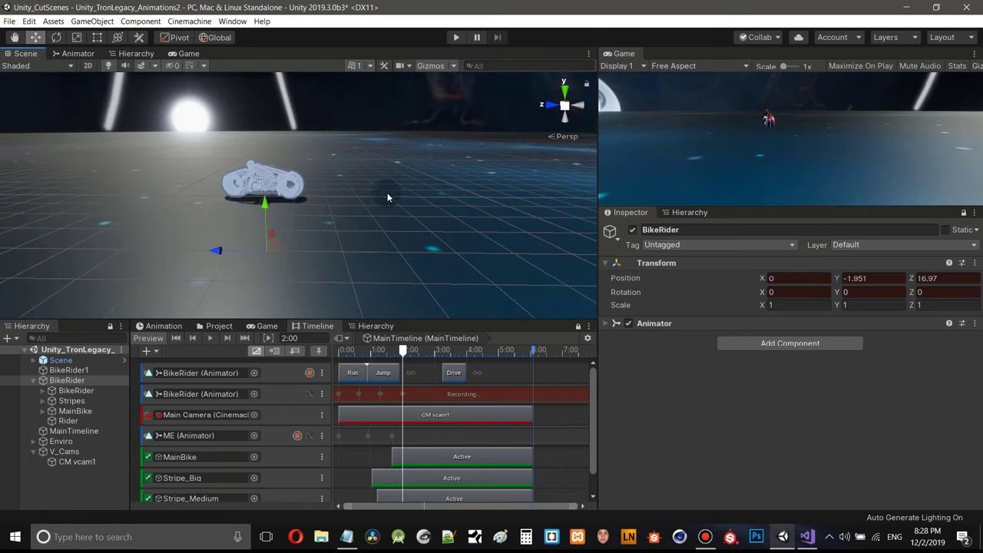
middle_drag(387, 198, 344, 193)
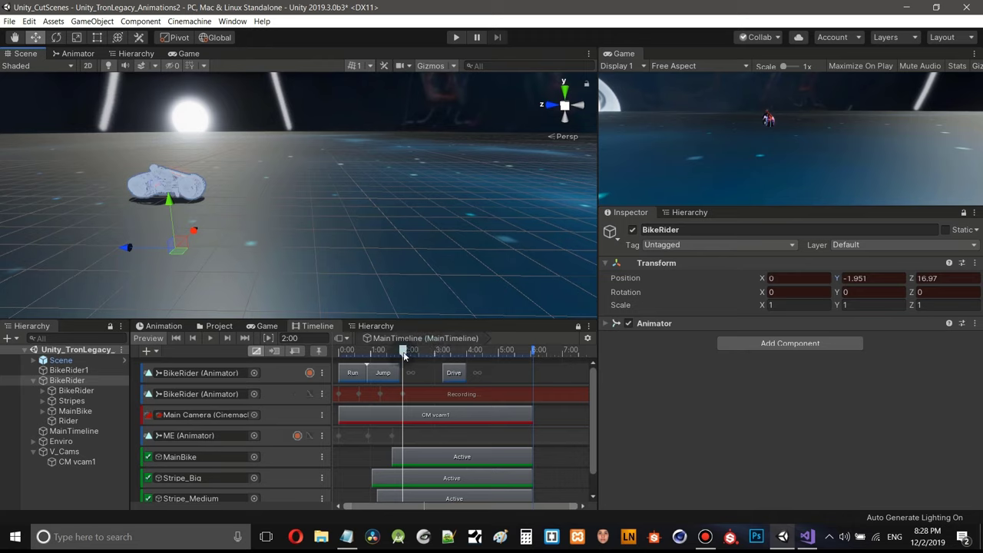
drag(401, 355, 377, 354)
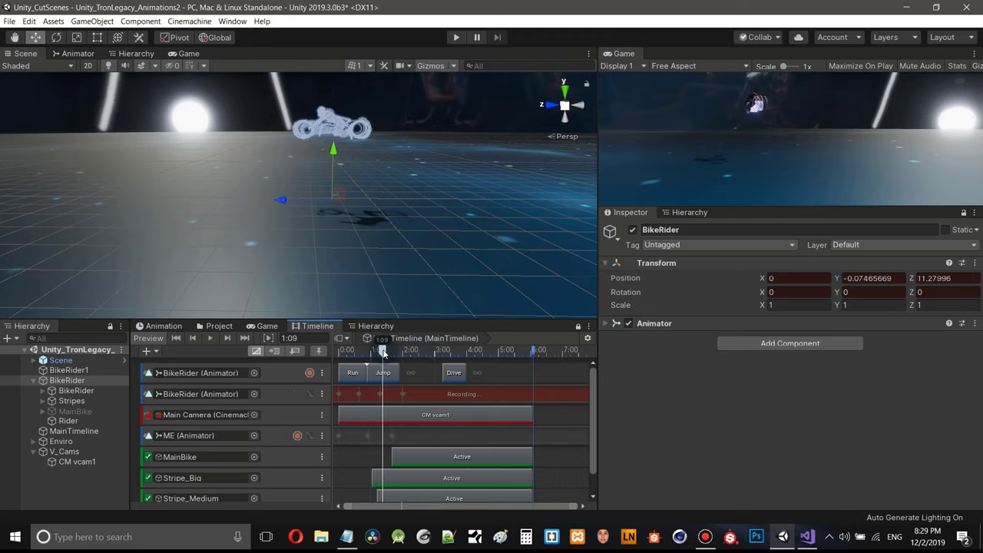
drag(380, 353, 396, 351)
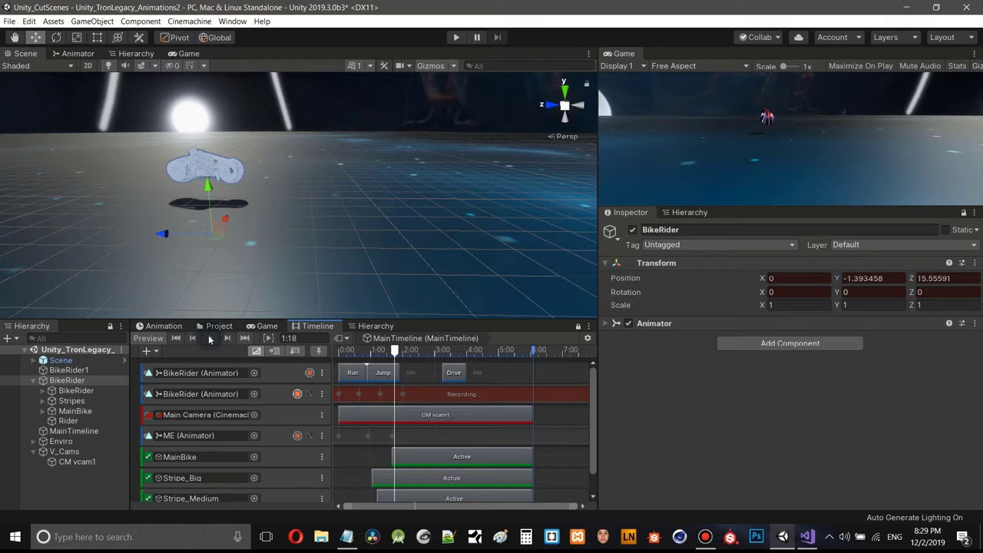
click(176, 338)
click(211, 338)
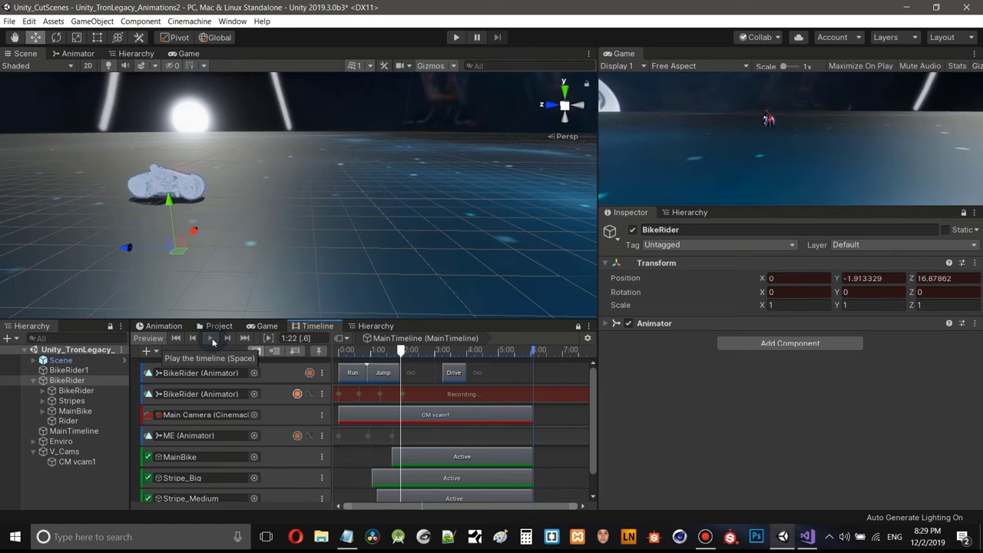
- Move the cutscene to 2:12, then scrub from 2:00 to 2:11 to check the pose
middle_drag(217, 294, 326, 198)
middle_drag(322, 157, 392, 172)
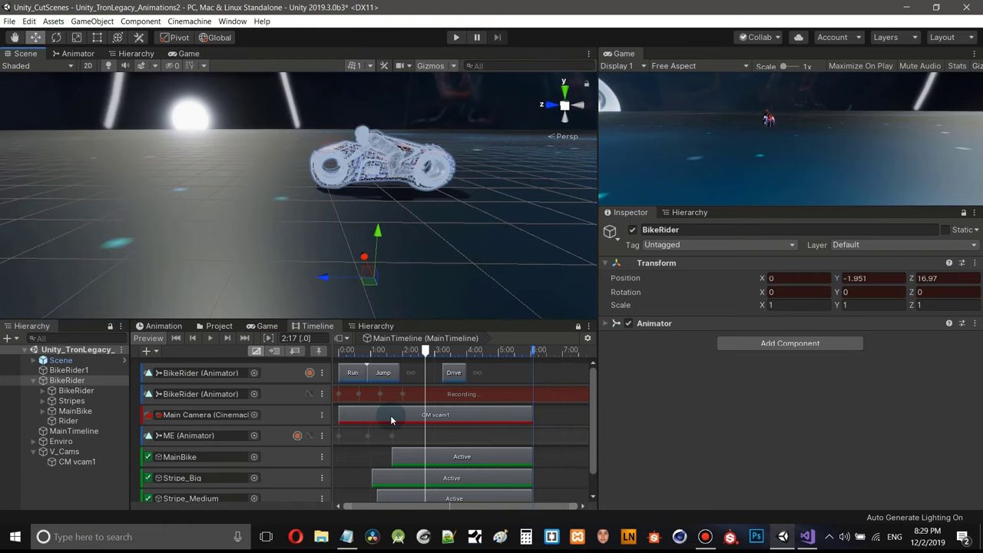
click(358, 393)
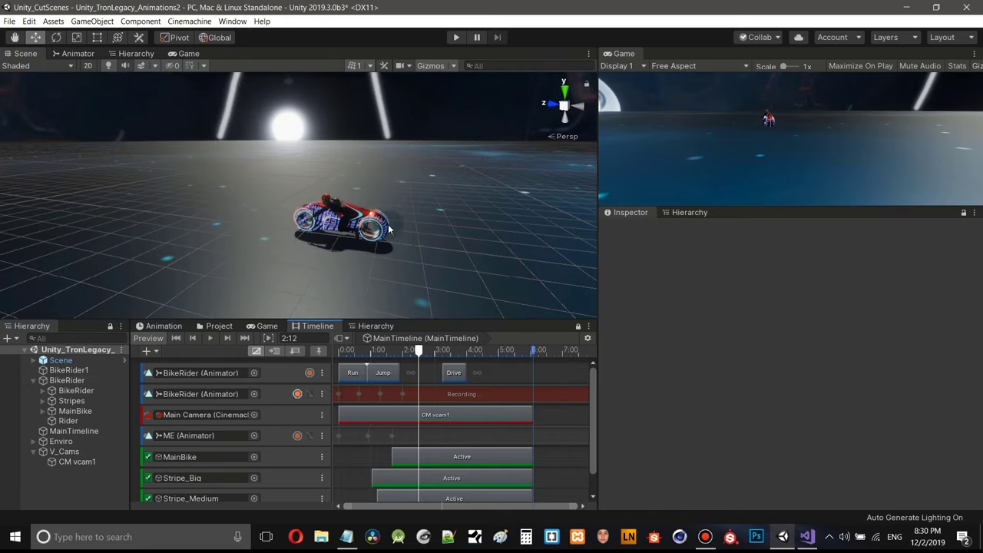
middle_drag(388, 231, 418, 196)
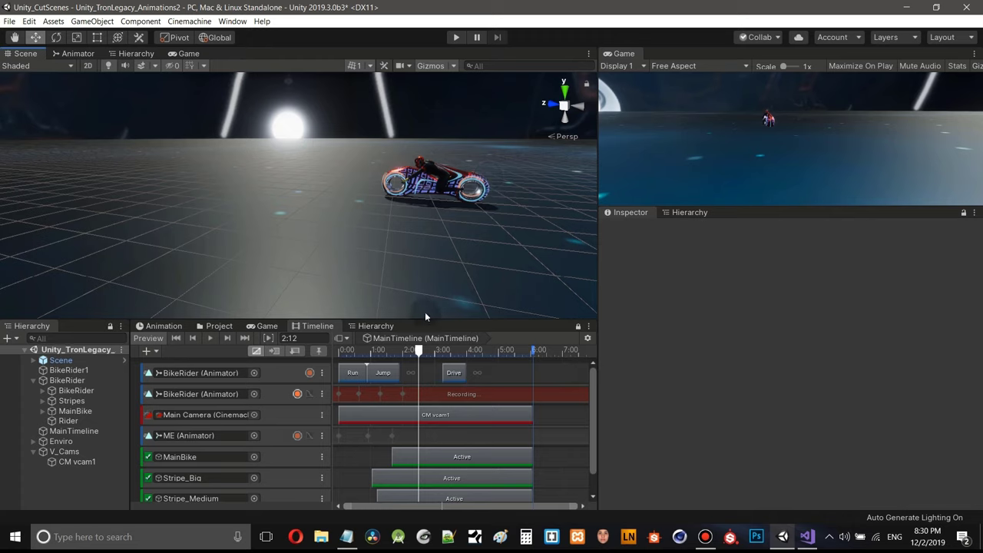
scroll(427, 221, down, 4)
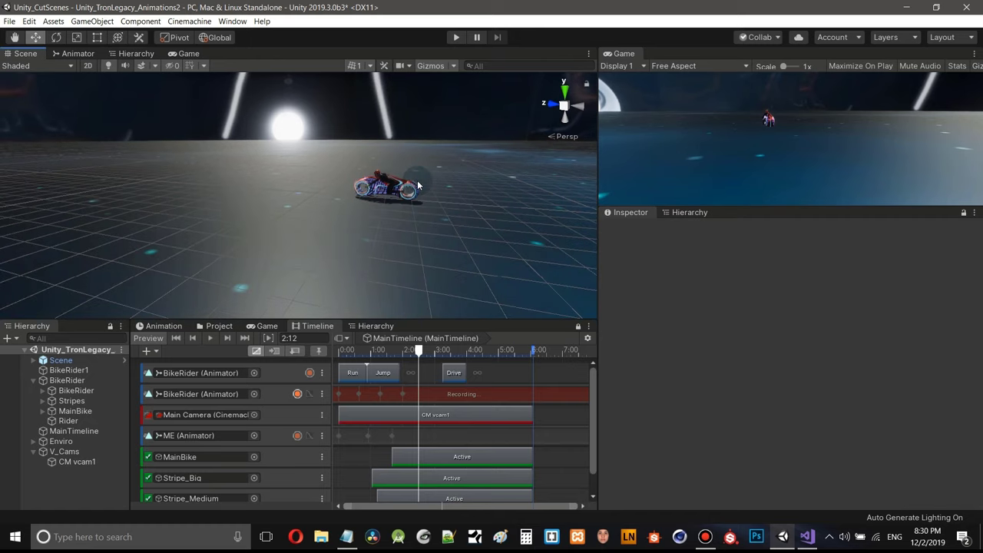
mouse_move(419, 186)
alt+mouse_down()
mouse_move(465, 226)
mouse_move(402, 193)
mouse_move(421, 205)
alt+mouse_up()
click(403, 351)
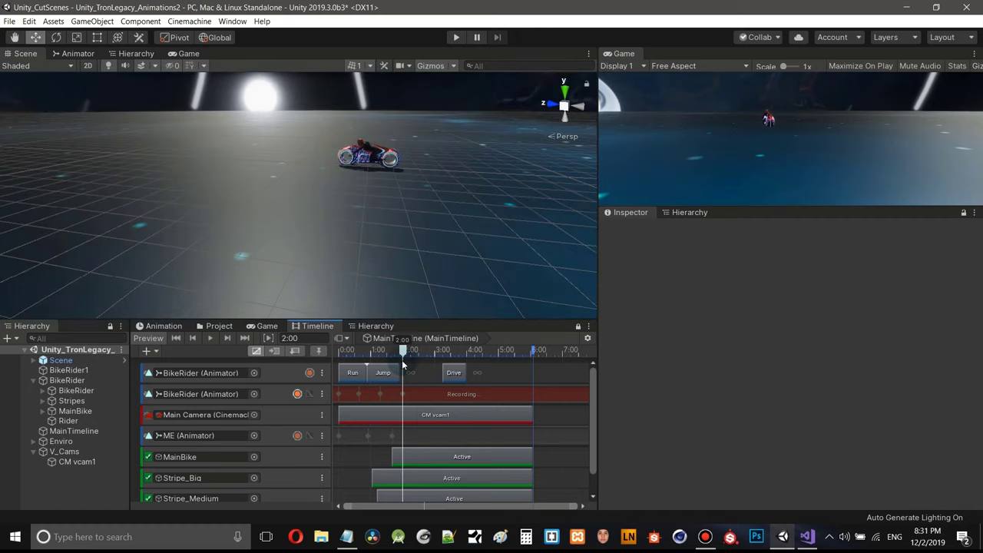
drag(406, 367, 417, 365)
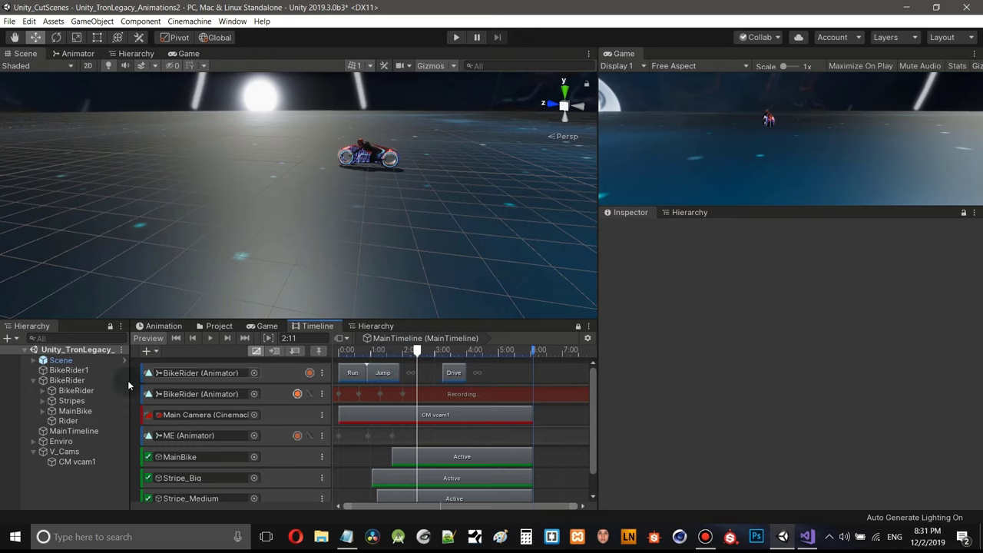
- Parent BikeRider1 under BikeRider, then undo it with Edit > Undo
click(77, 381)
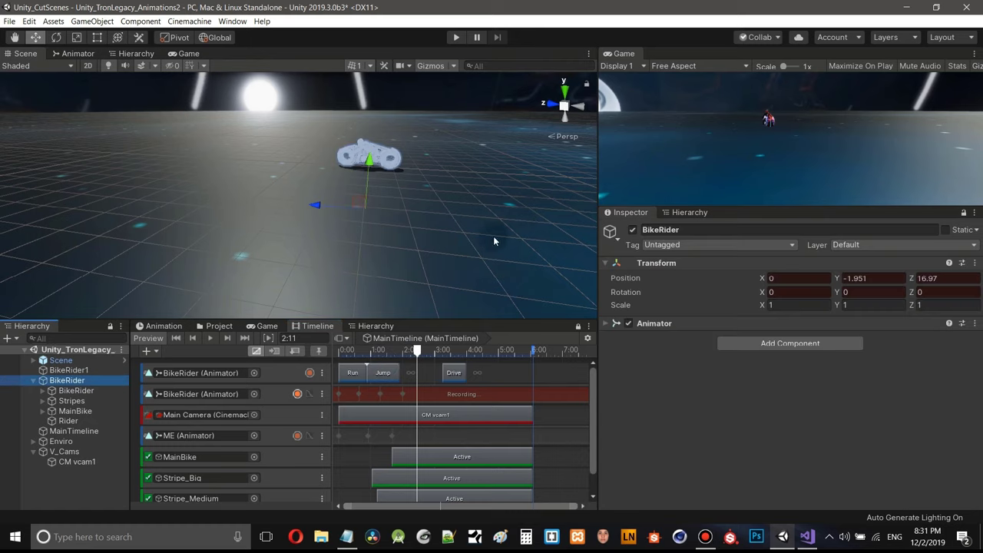
middle_drag(426, 211, 459, 228)
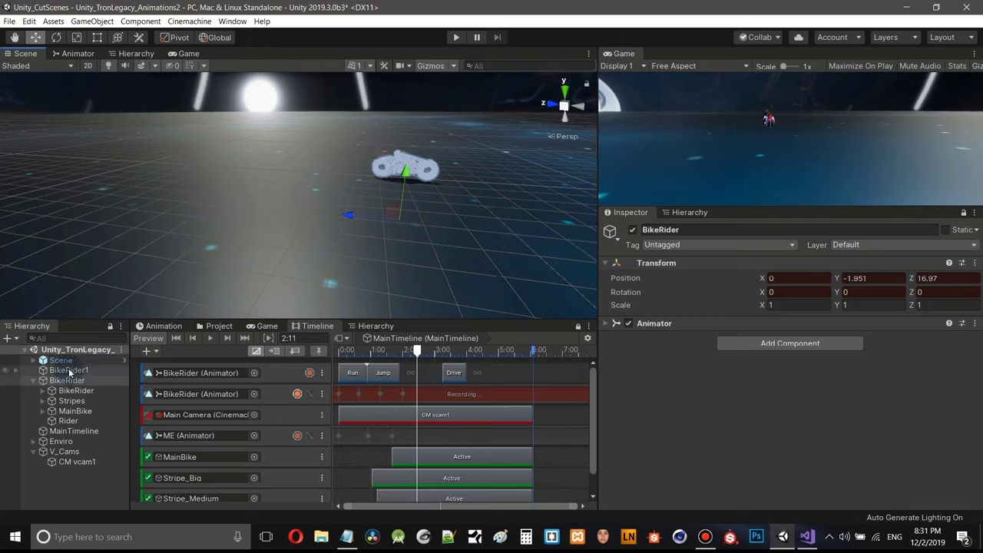
drag(69, 373, 74, 389)
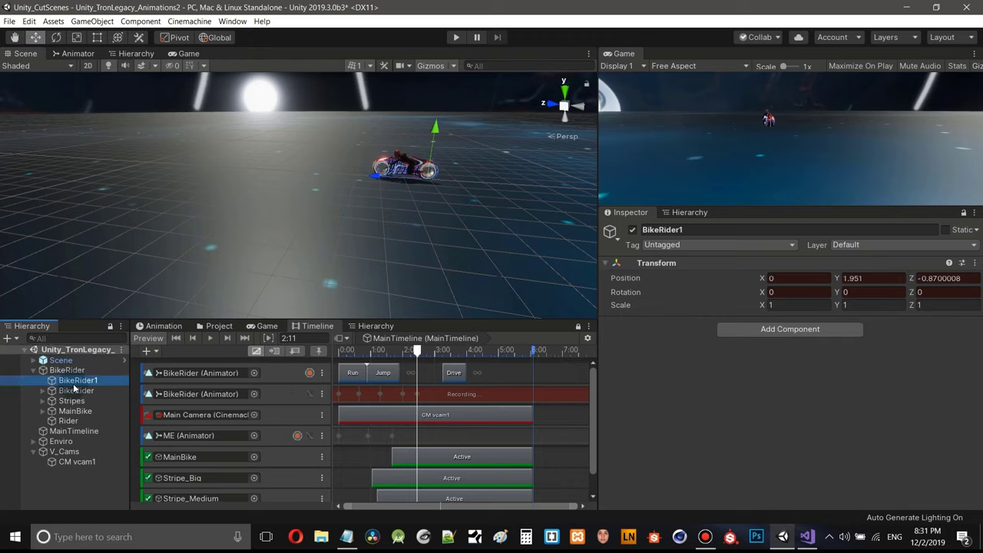
click(29, 21)
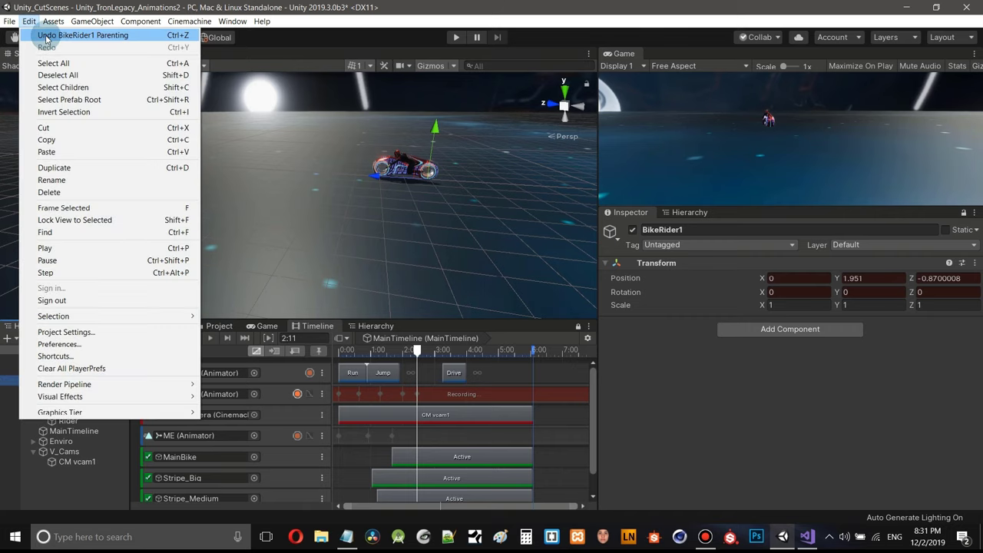
click(46, 38)
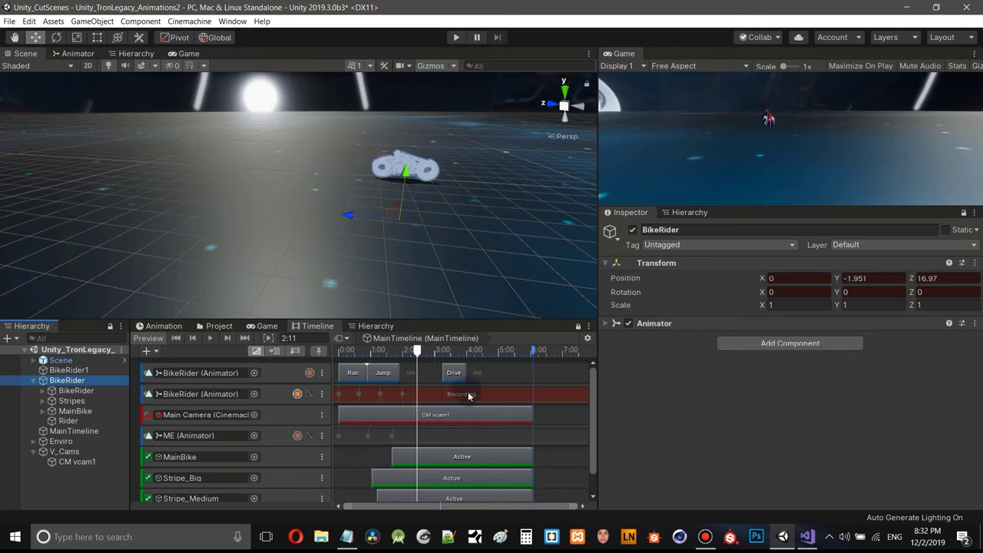
- With recording paused, nest BikeRider1 under BikeRider, resume recording and select BikeRider
click(298, 395)
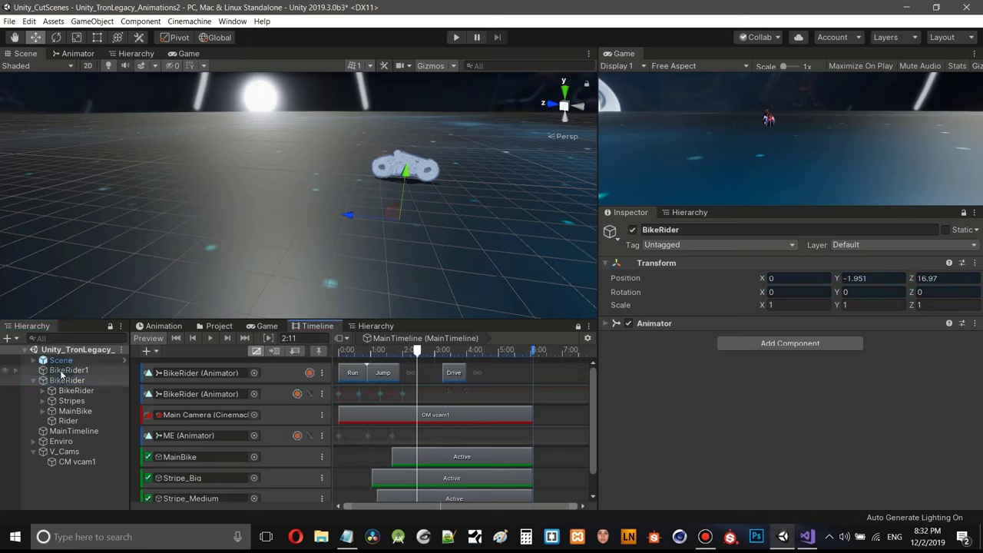
drag(62, 372, 61, 390)
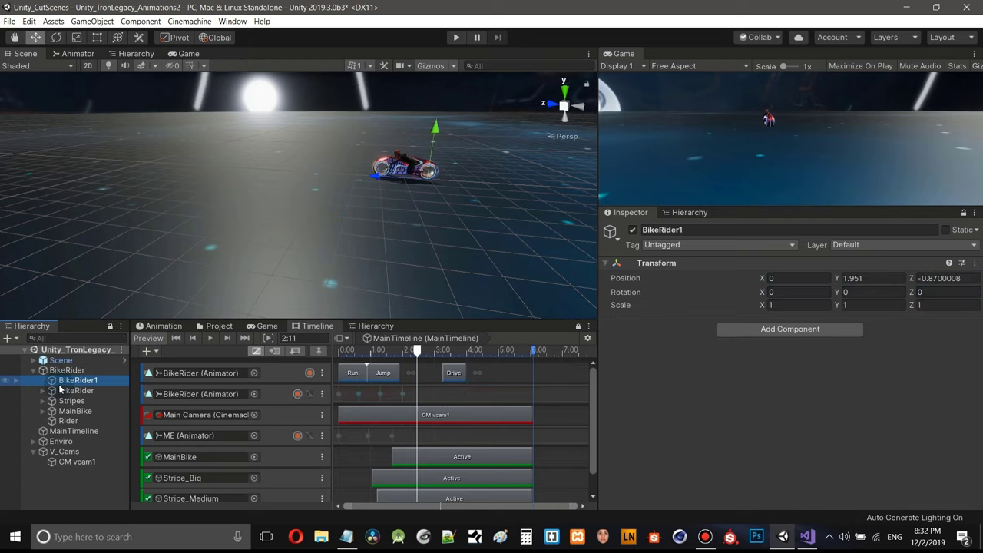
click(299, 396)
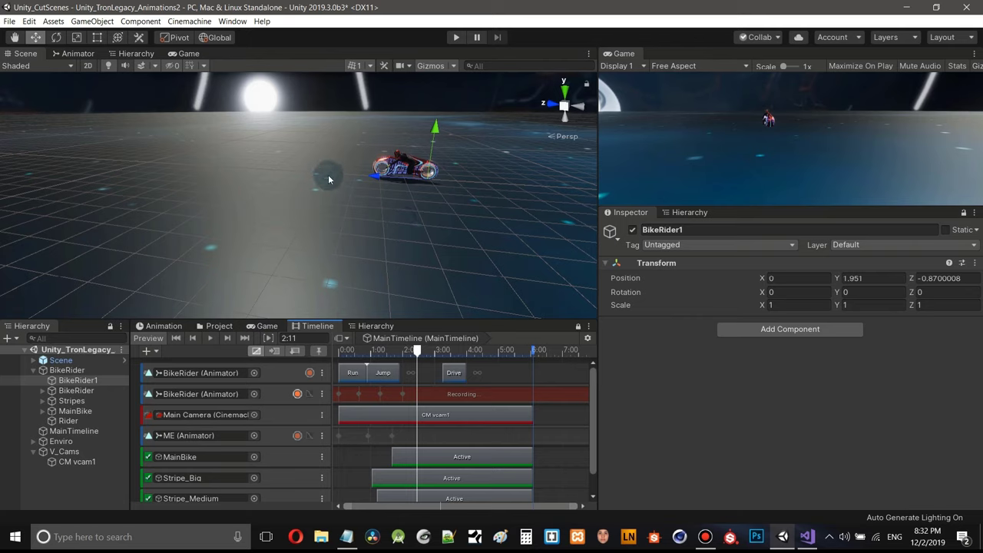
click(75, 371)
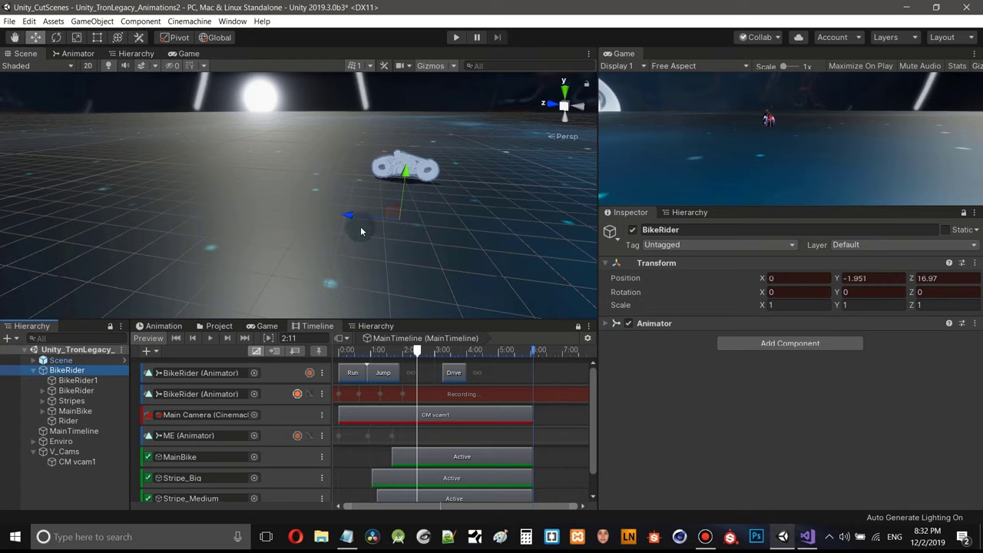
- At 2:11, drag BikeRider forward along Z to position 25
drag(351, 219, 222, 221)
click(419, 352)
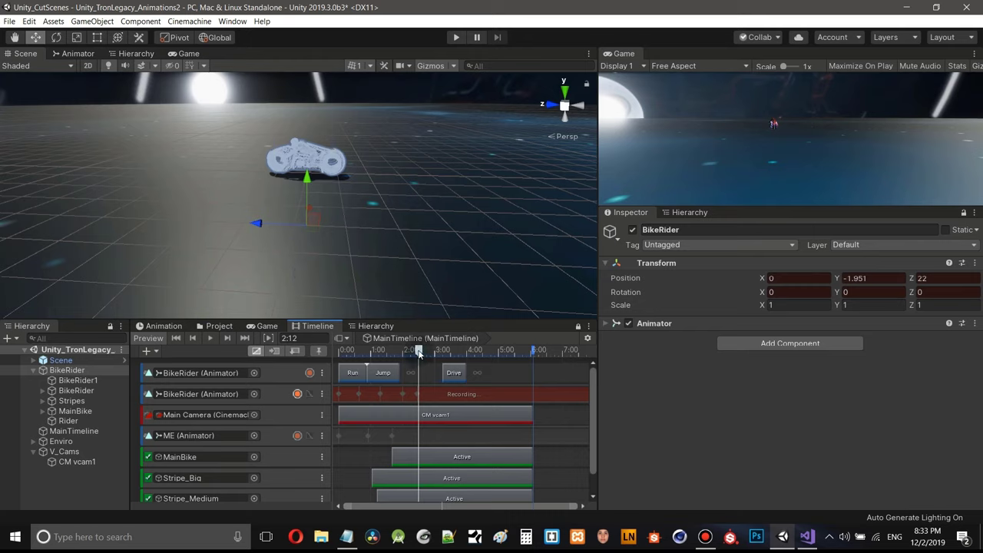
drag(419, 354, 417, 354)
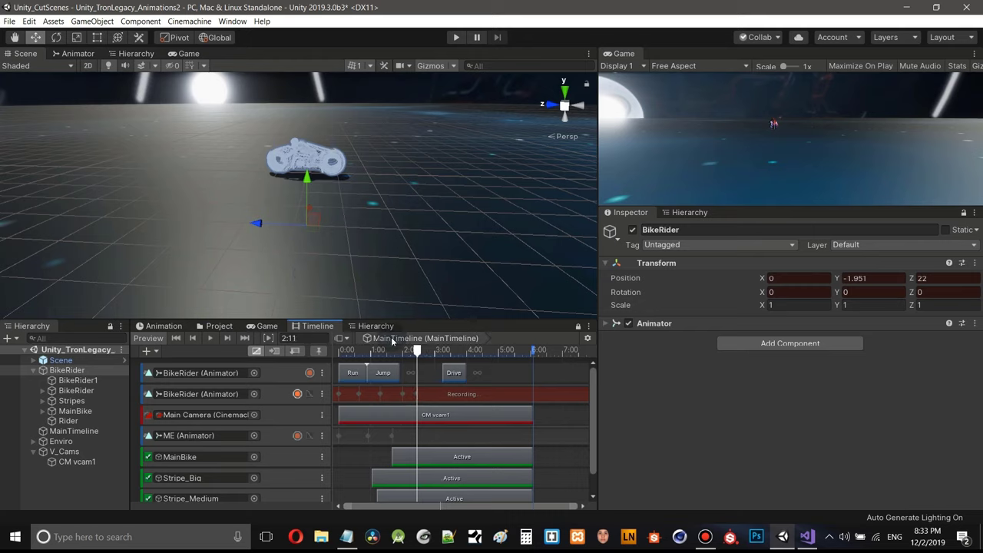
drag(259, 226, 184, 234)
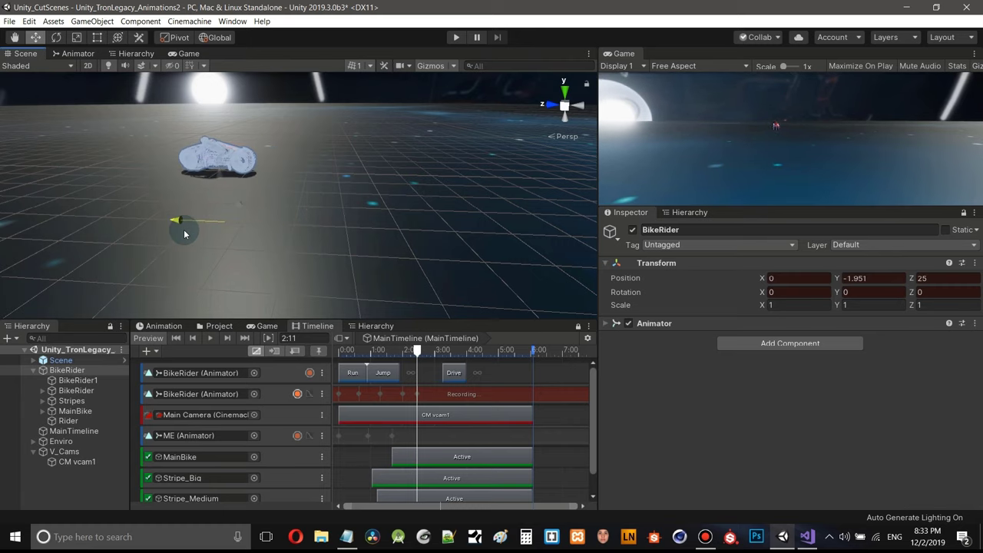
right_drag(361, 237, 392, 218)
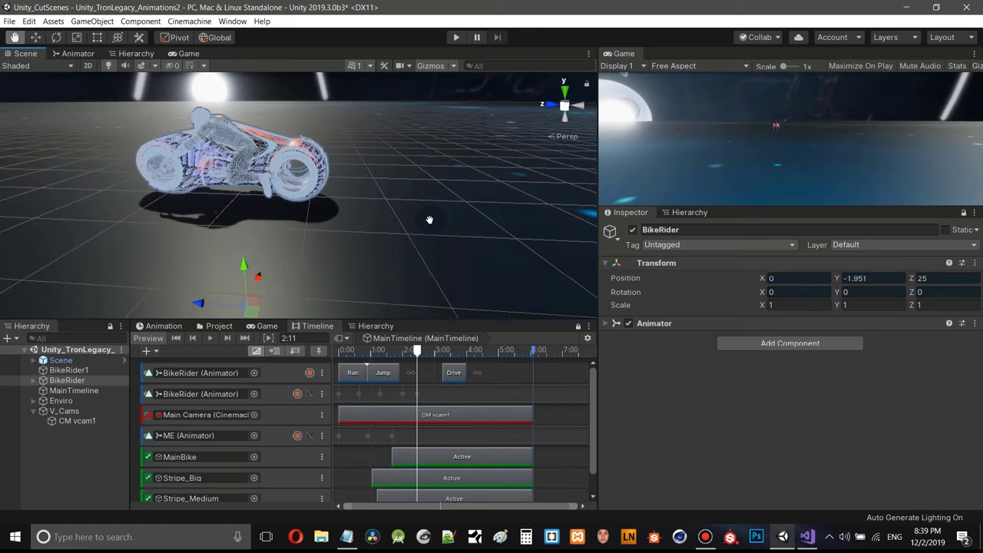
- Clear the selection and move the cutscene time to 2:04
key(w)
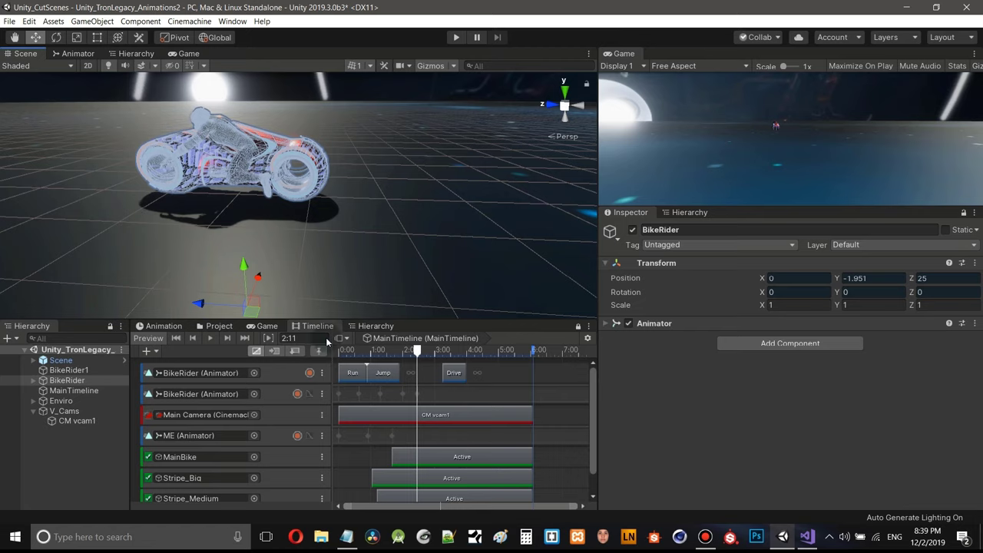
scroll(325, 215, down, 5)
click(332, 251)
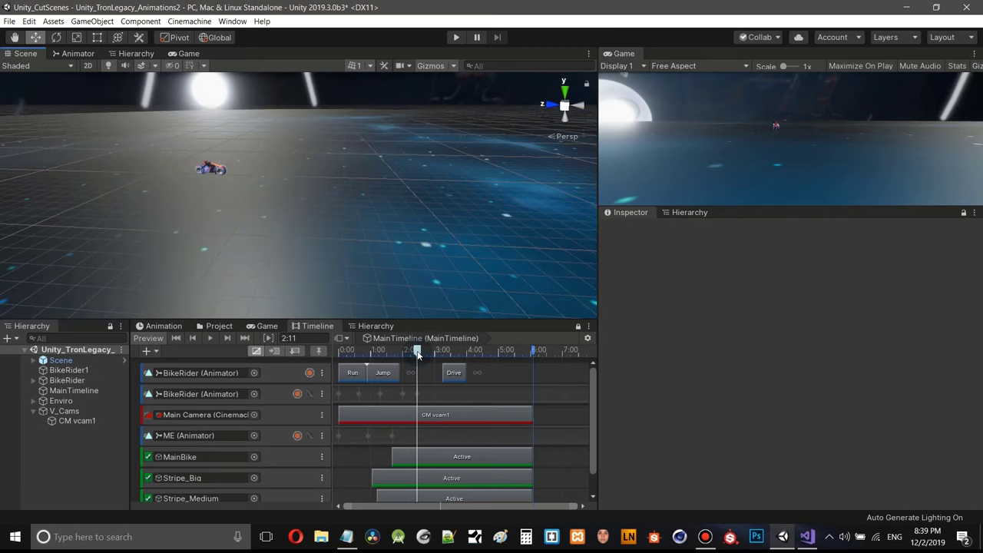
mouse_move(417, 353)
mouse_down()
mouse_move(388, 343)
mouse_move(410, 352)
mouse_up()
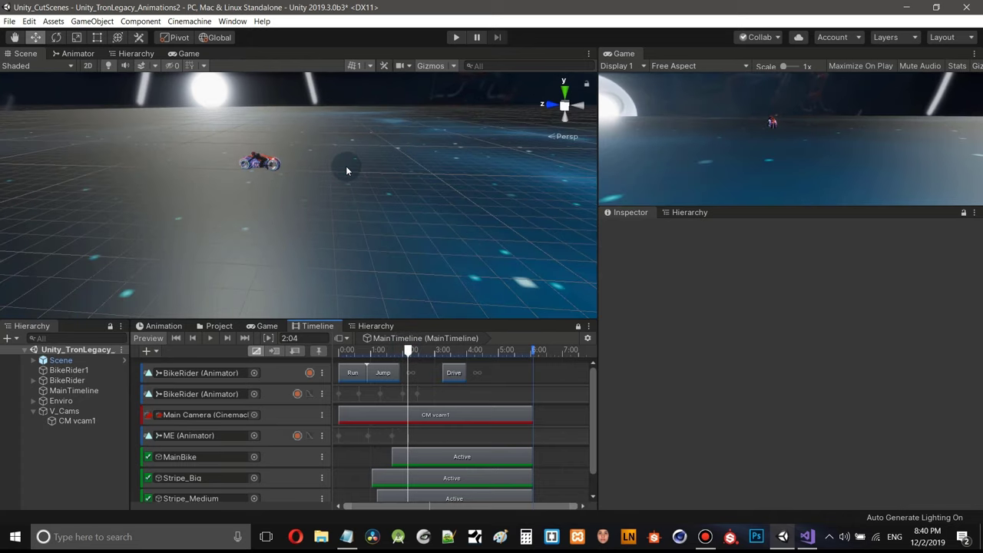
scroll(346, 171, up, 5)
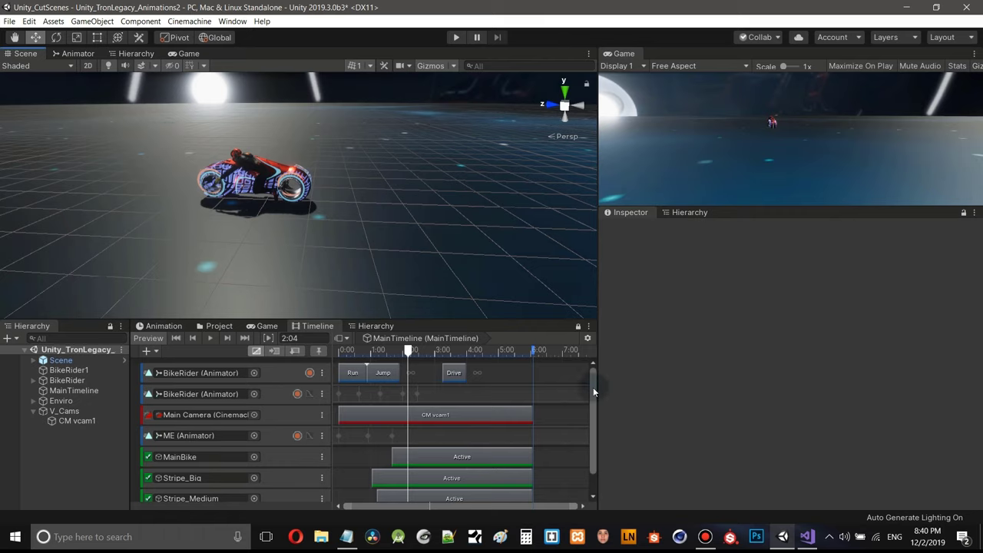
drag(595, 397, 594, 415)
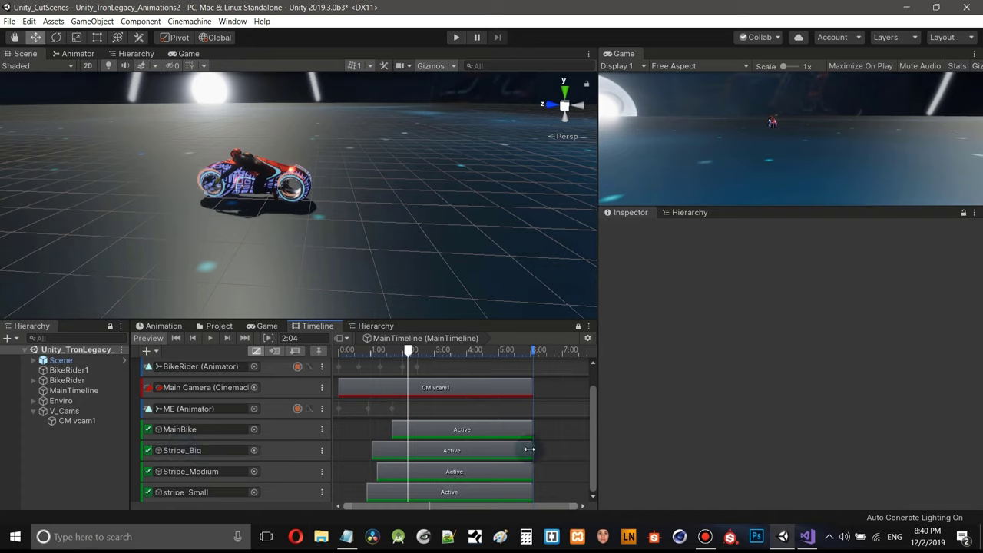
- Trim the Stripe_Big, Stripe_Medium and stripe_Small Active clips to end at 2:04, then enlarge the Timeline
drag(530, 450, 407, 447)
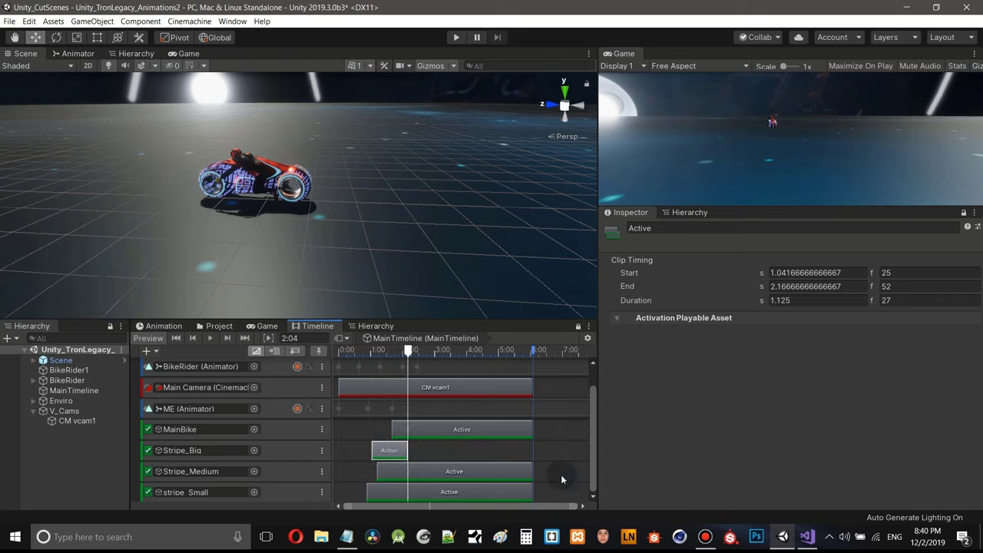
drag(530, 468, 411, 472)
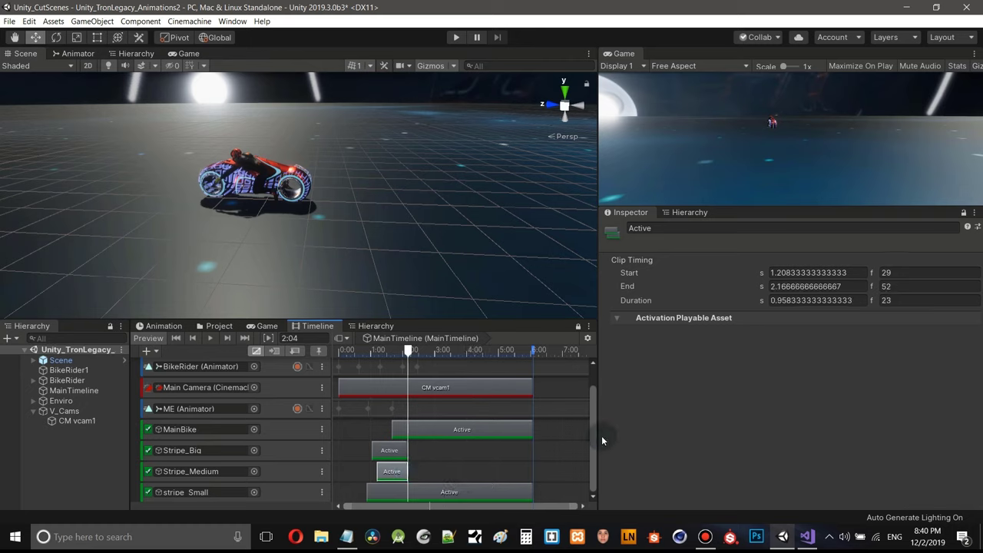
drag(530, 492, 408, 493)
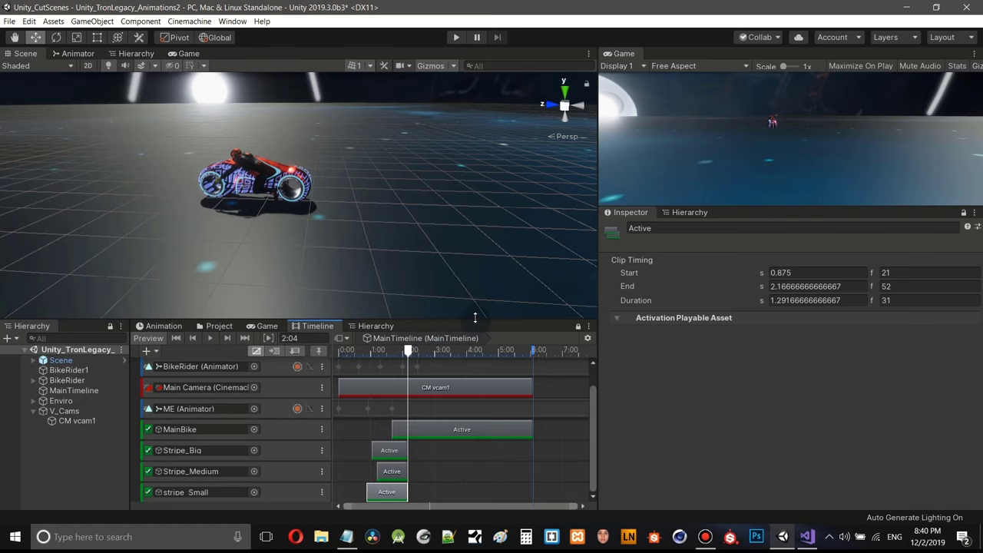
drag(475, 317, 477, 249)
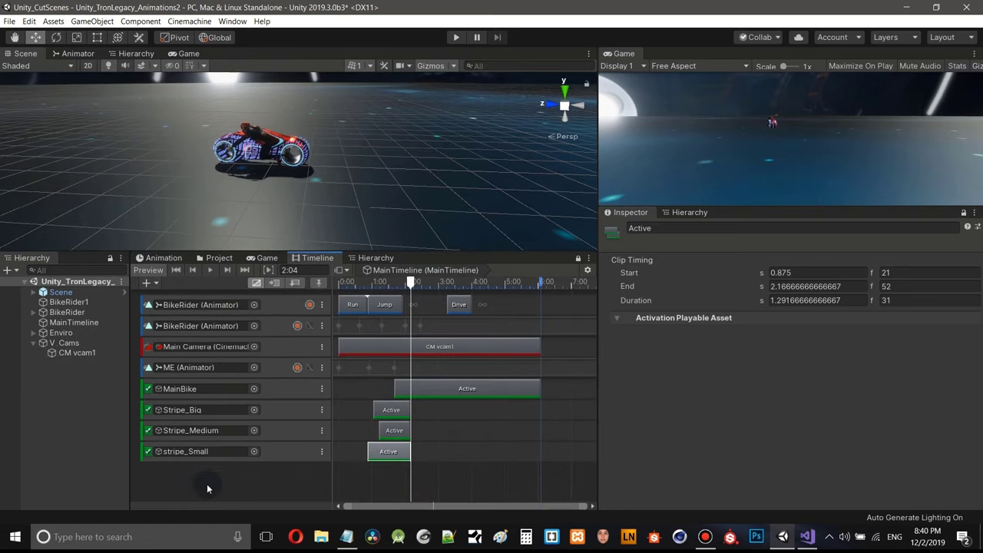
- Add a new Activation Track, bind the ME object to it, and select its Active clip
right_click(198, 486)
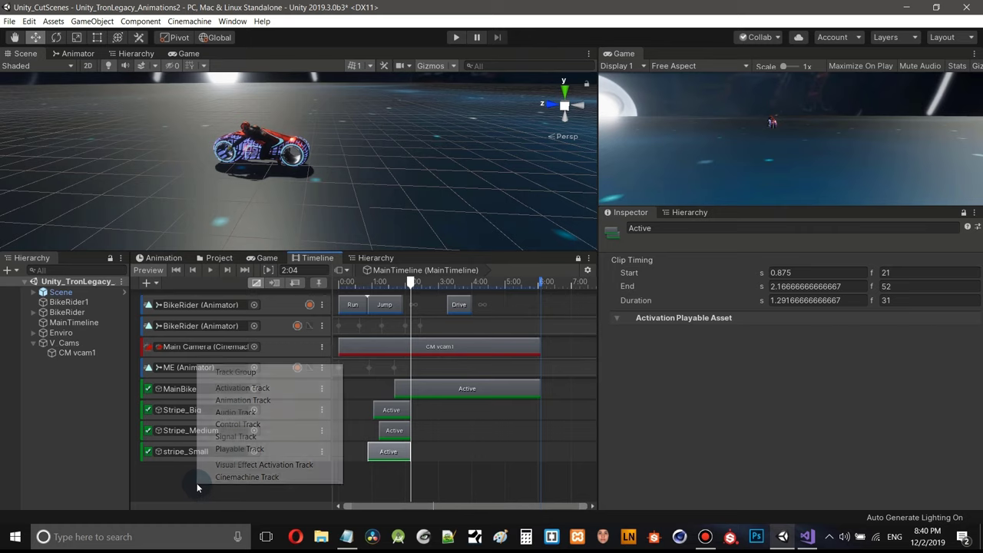
click(245, 388)
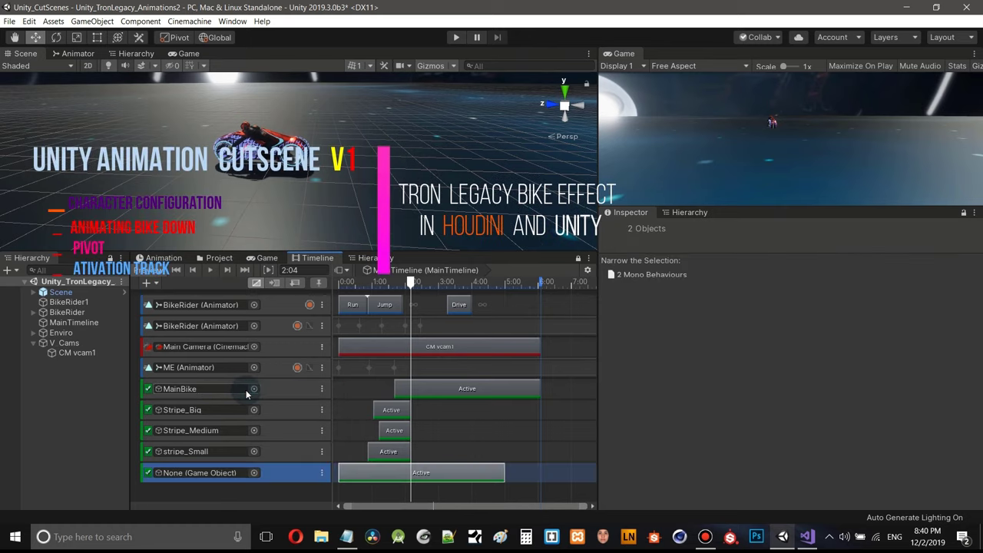
click(34, 312)
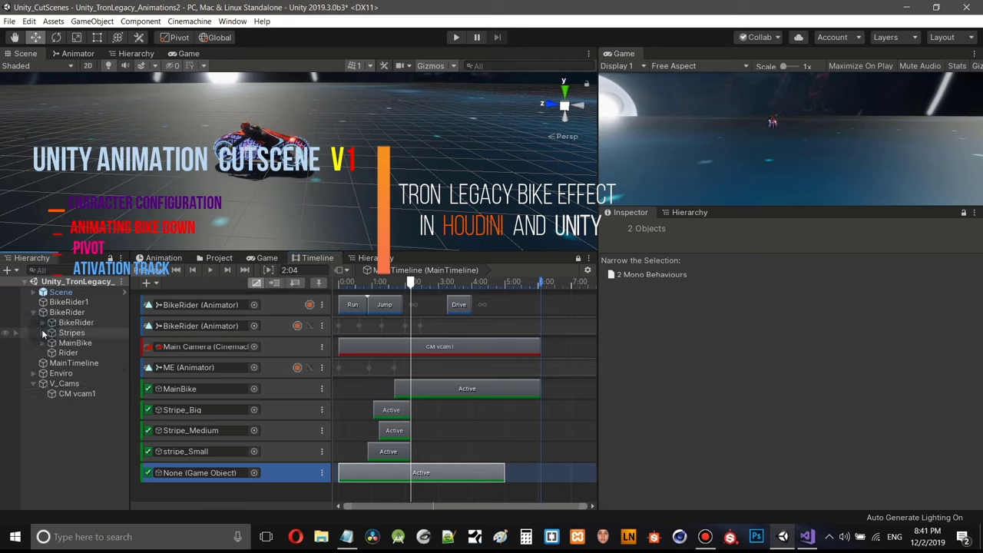
click(43, 332)
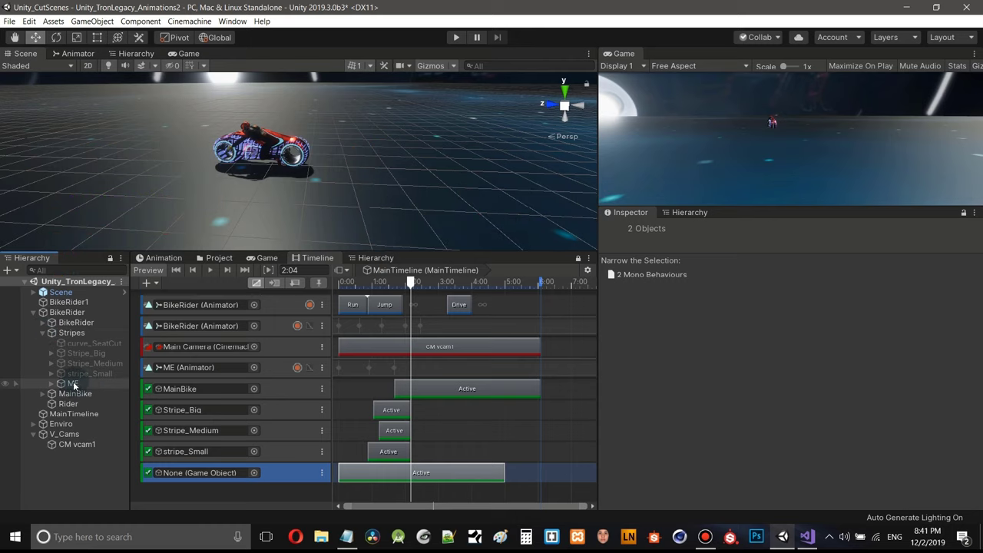
drag(73, 386, 196, 474)
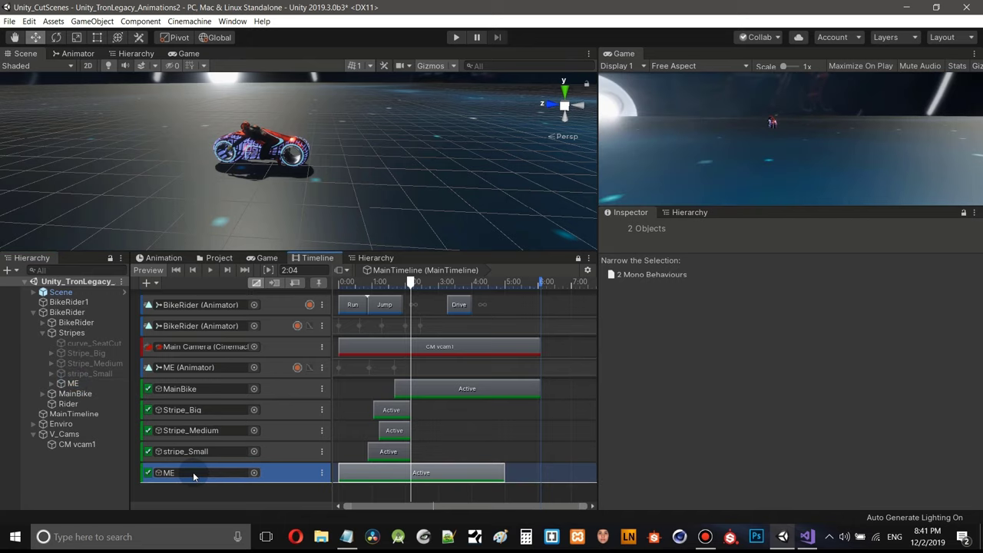
click(341, 470)
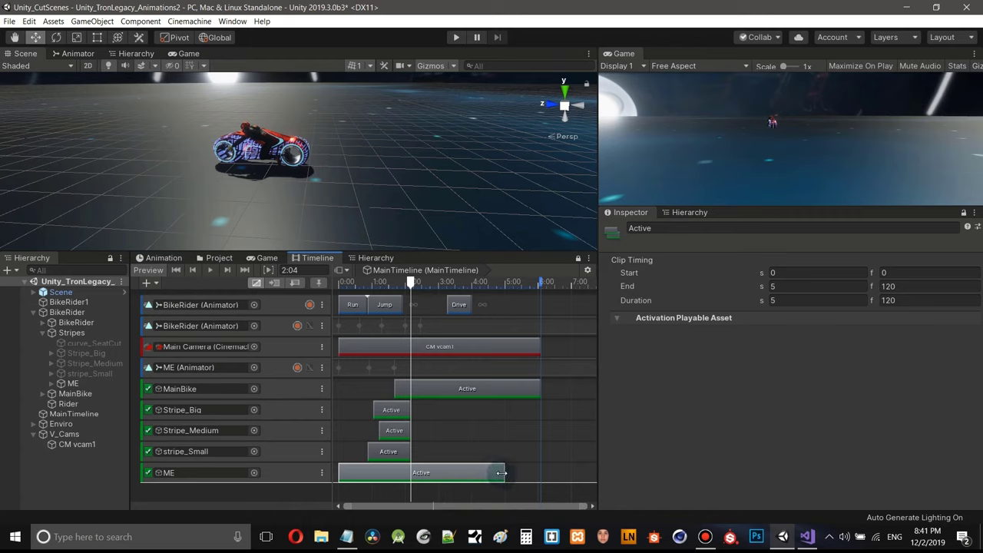
- Trim the ME Active clip to end around 2.17 s and scrub past the switch-off point
drag(500, 473, 405, 469)
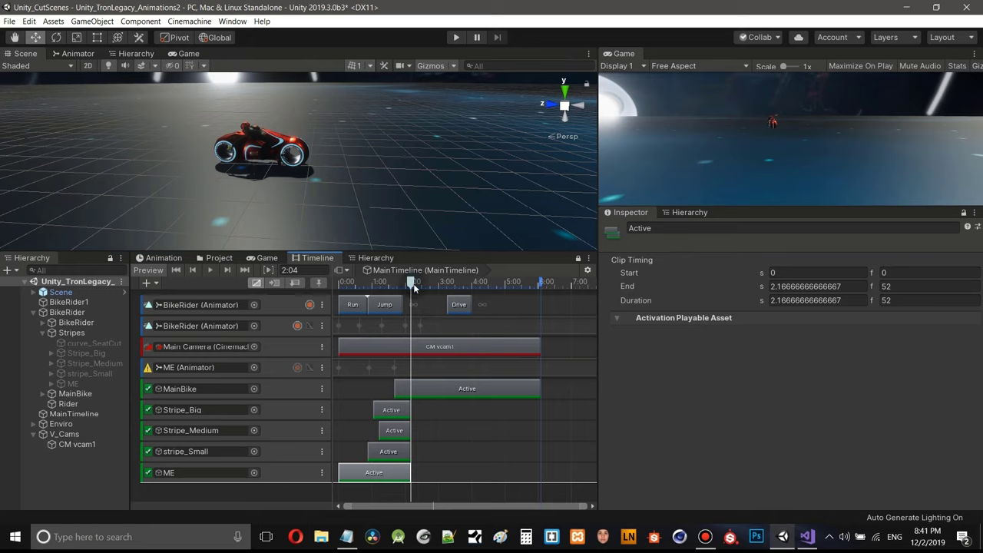
drag(415, 286, 439, 284)
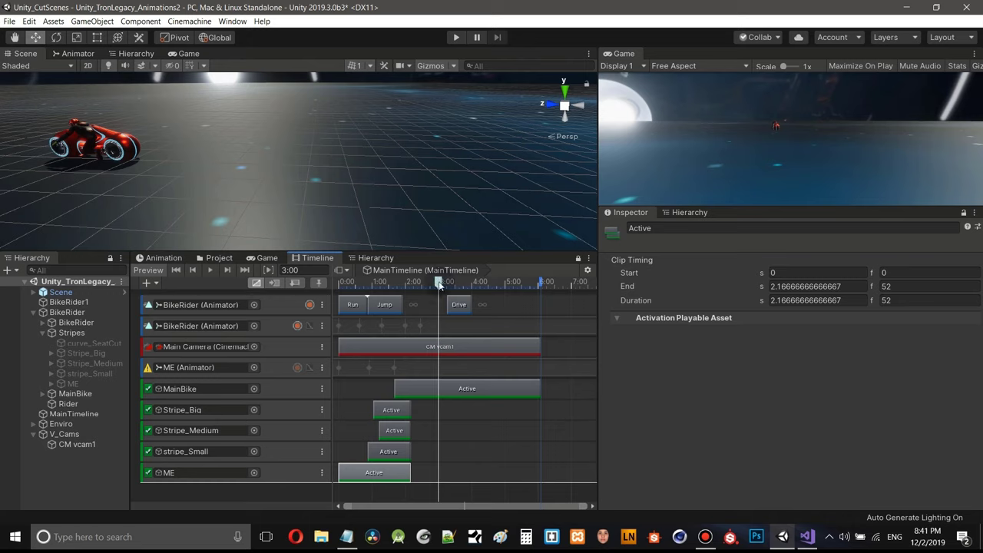
drag(440, 285, 406, 288)
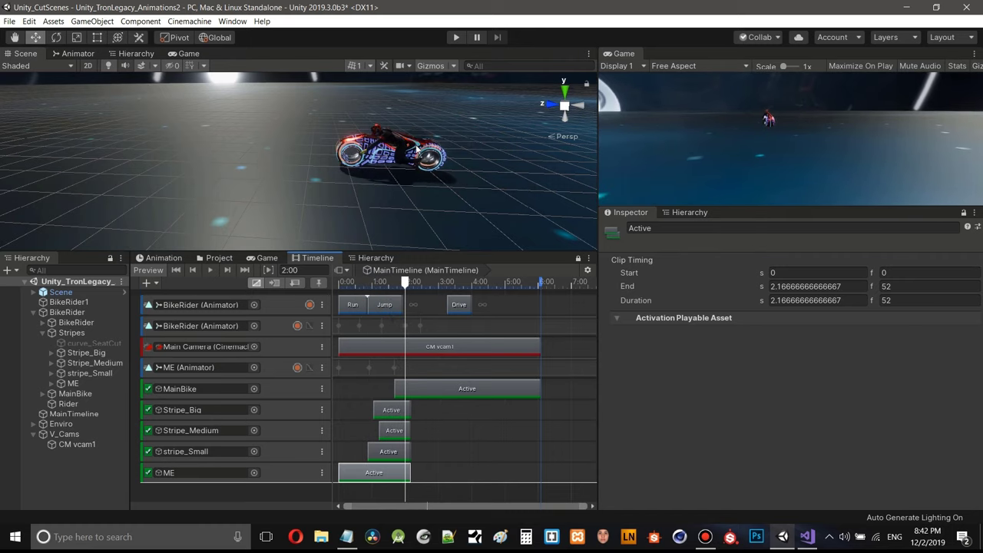
right_drag(417, 148, 361, 184)
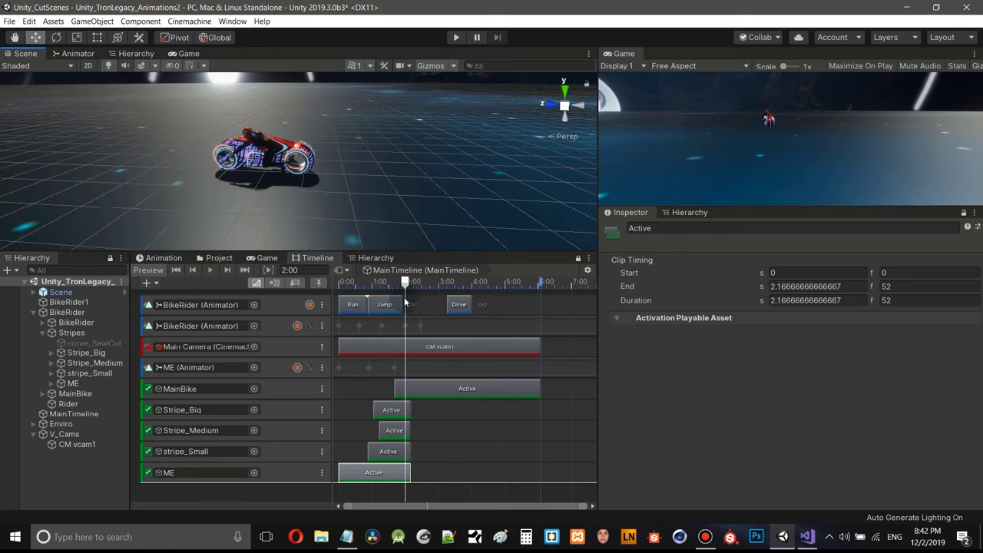
drag(405, 282, 415, 315)
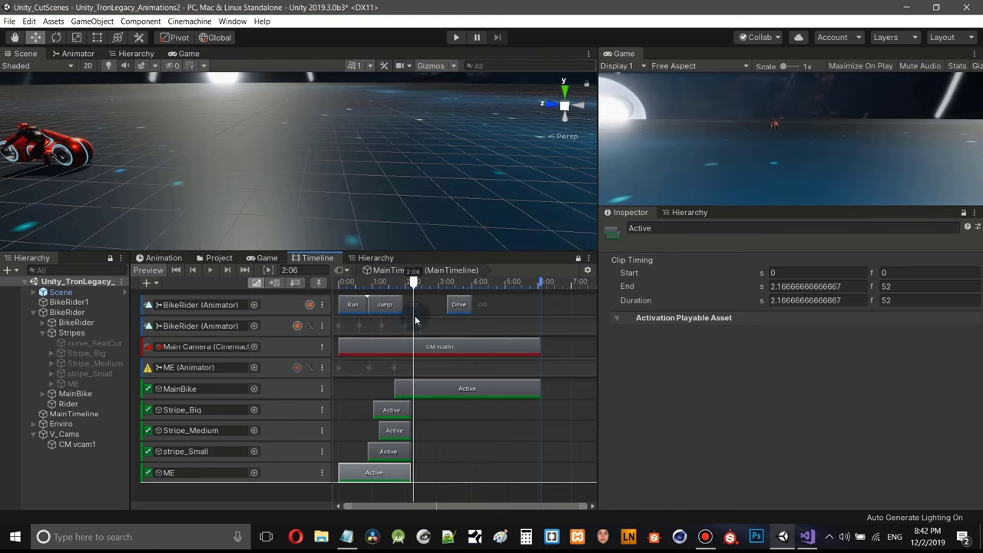
- Enlarge the Scene view and zoom and pan to reframe the bike
middle_drag(217, 123, 320, 198)
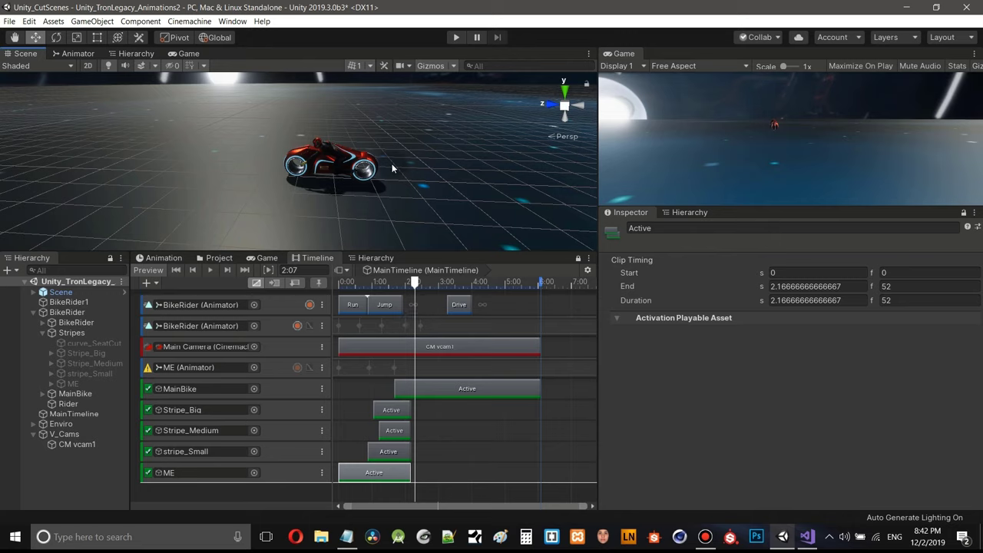
scroll(391, 165, up, 3)
scroll(449, 234, up, 2)
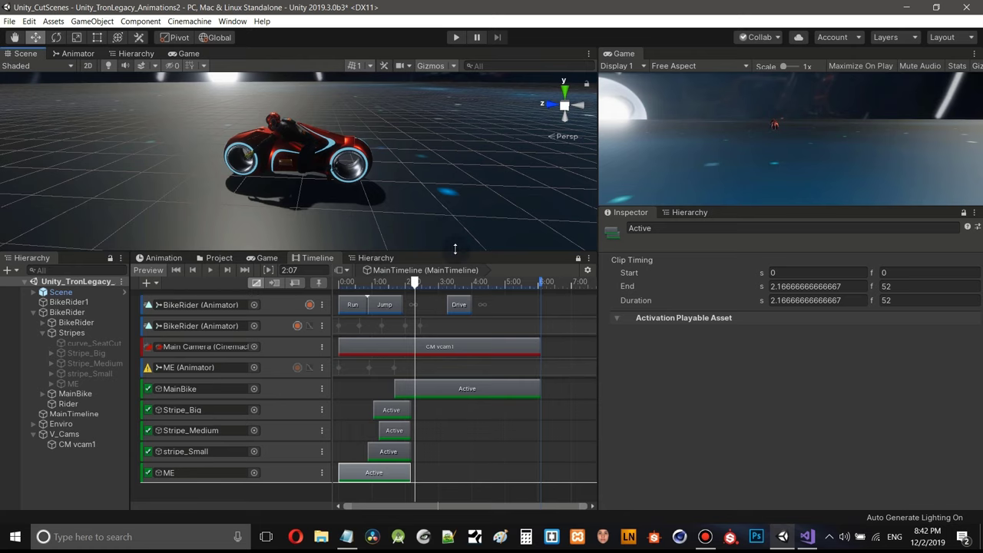
drag(455, 248, 443, 358)
scroll(455, 267, up, 5)
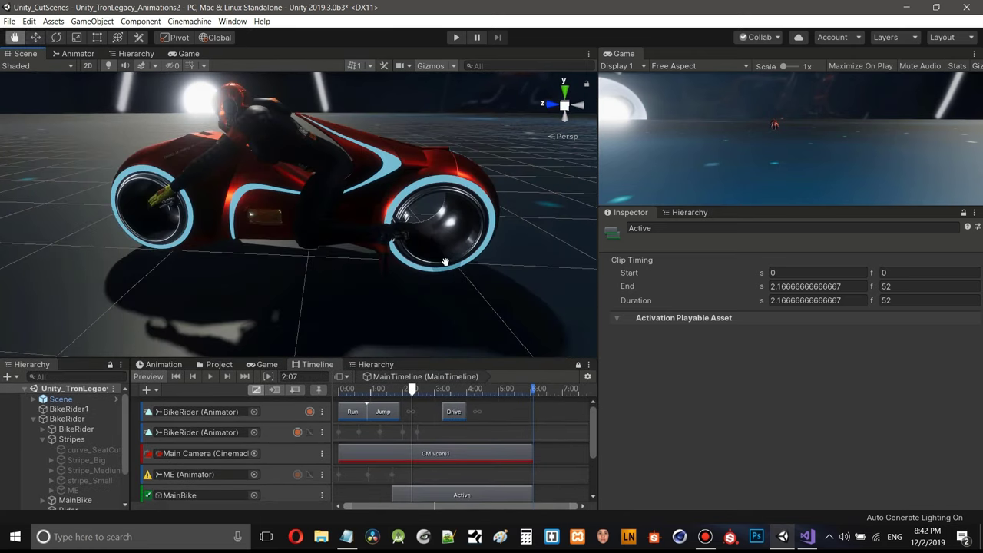
drag(445, 262, 453, 268)
scroll(453, 272, down, 3)
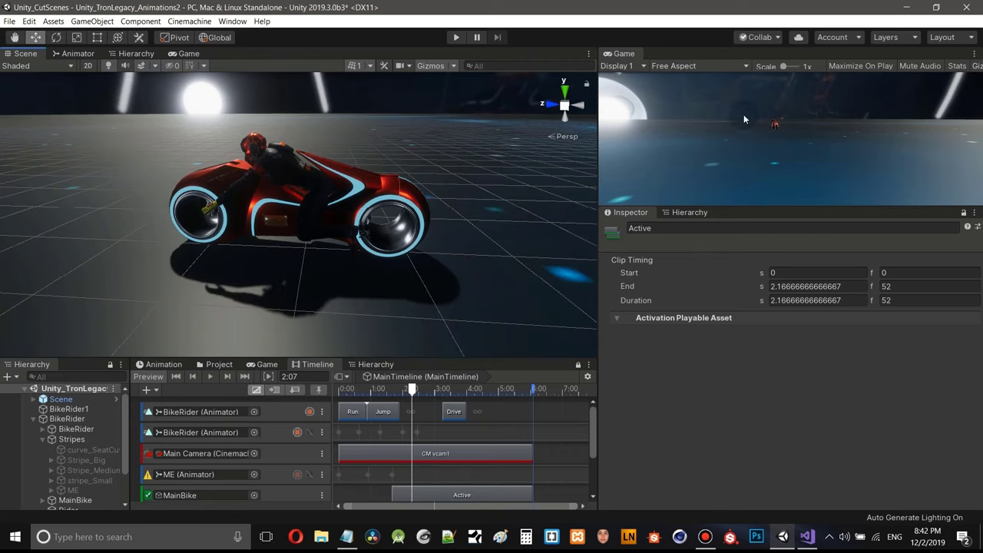
scroll(470, 265, down, 2)
mouse_move(456, 267)
middle_down()
mouse_move(446, 248)
mouse_move(442, 275)
middle_up()
- Frame BikeRider1 in the Scene view and orbit around the light-cycle
click(288, 206)
key(f)
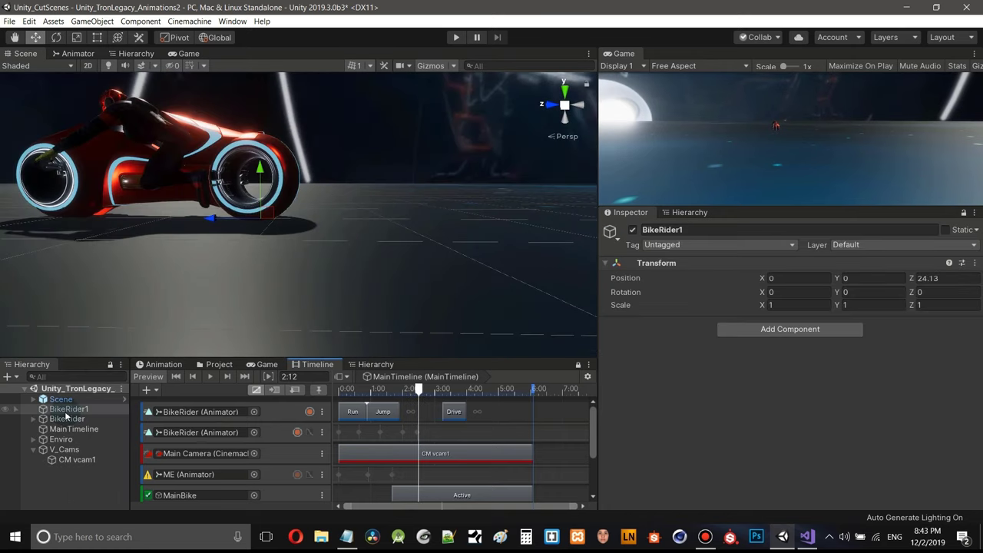
alt+drag(273, 184, 291, 191)
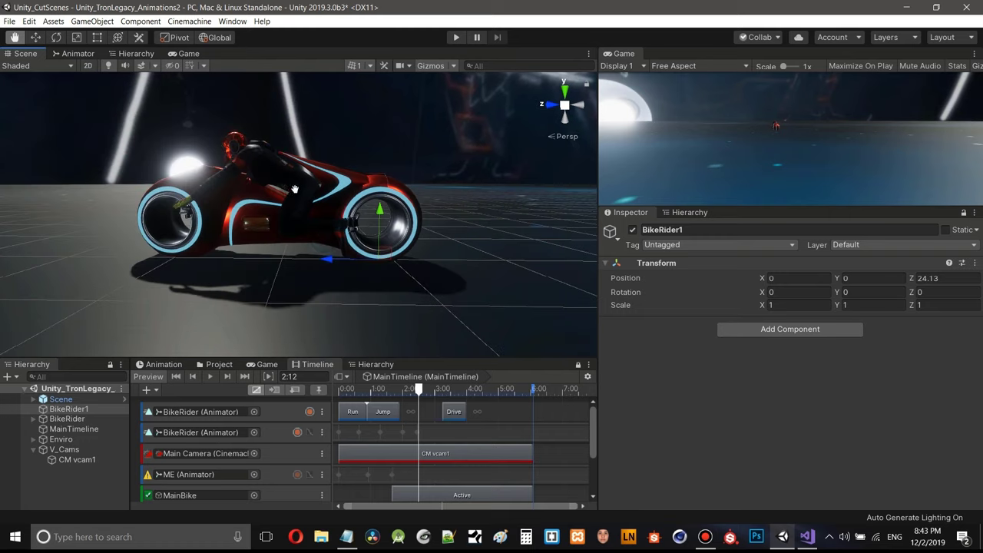
scroll(356, 259, up, 5)
mouse_move(355, 255)
alt+mouse_down()
mouse_move(318, 230)
mouse_move(344, 251)
alt+mouse_up()
scroll(332, 244, down, 2)
scroll(333, 245, down, 5)
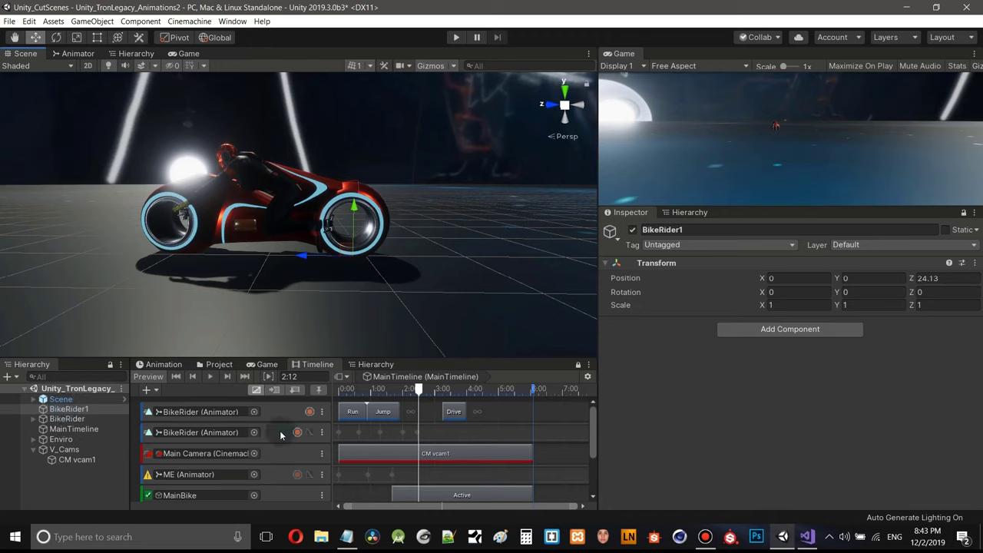
- Drag BikeRider onto BikeRider1 in the Hierarchy to make it a child
click(66, 421)
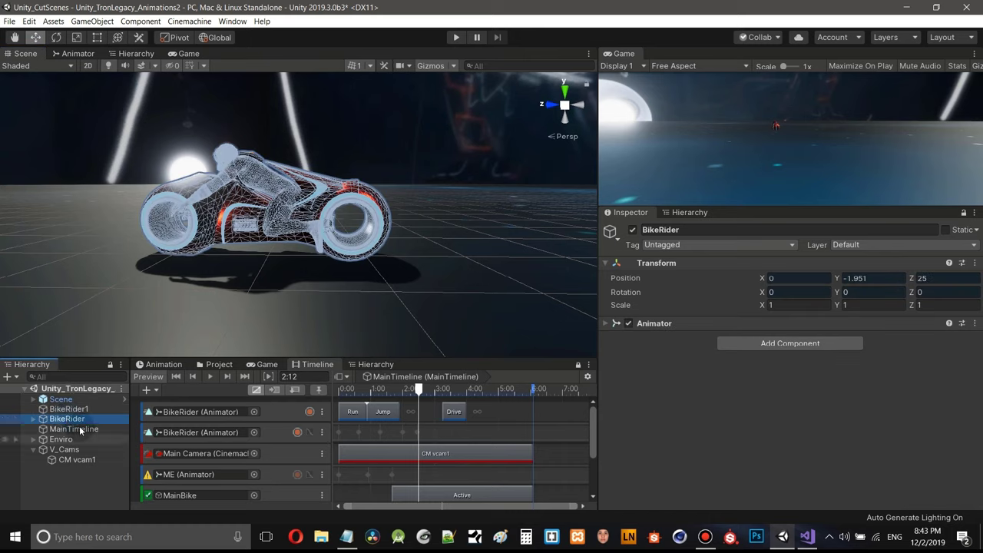
click(79, 429)
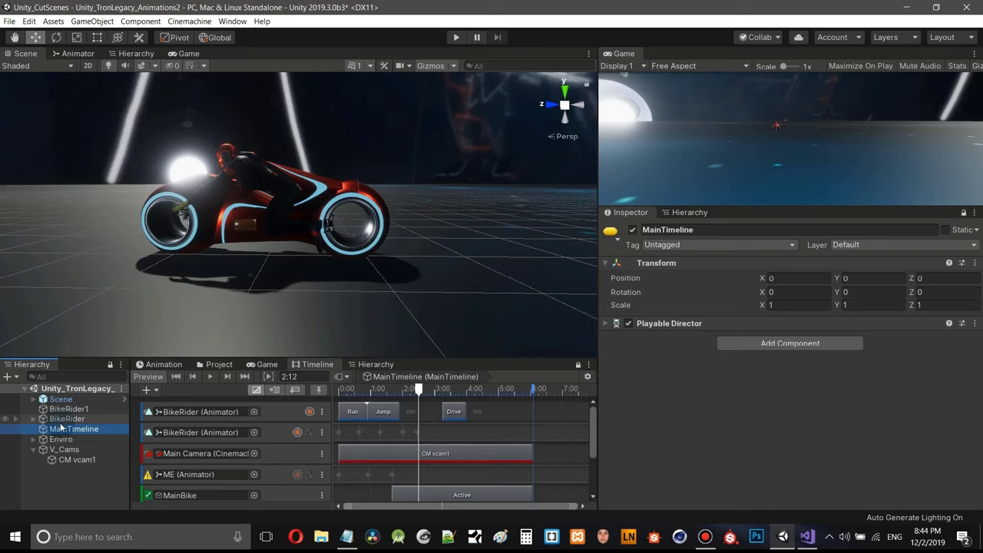
click(61, 421)
drag(63, 421, 66, 412)
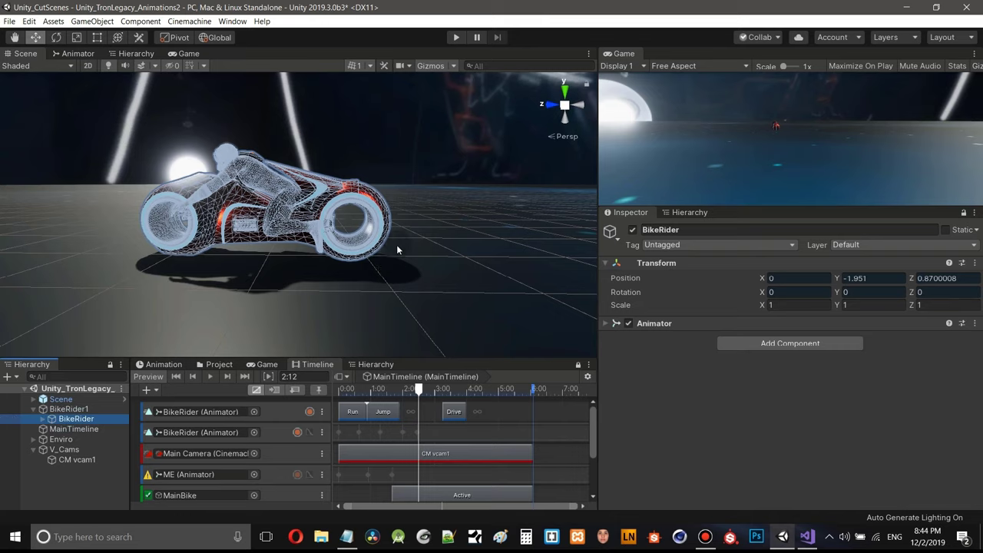
scroll(396, 244, down, 5)
right_drag(369, 251, 252, 228)
middle_drag(252, 229, 201, 223)
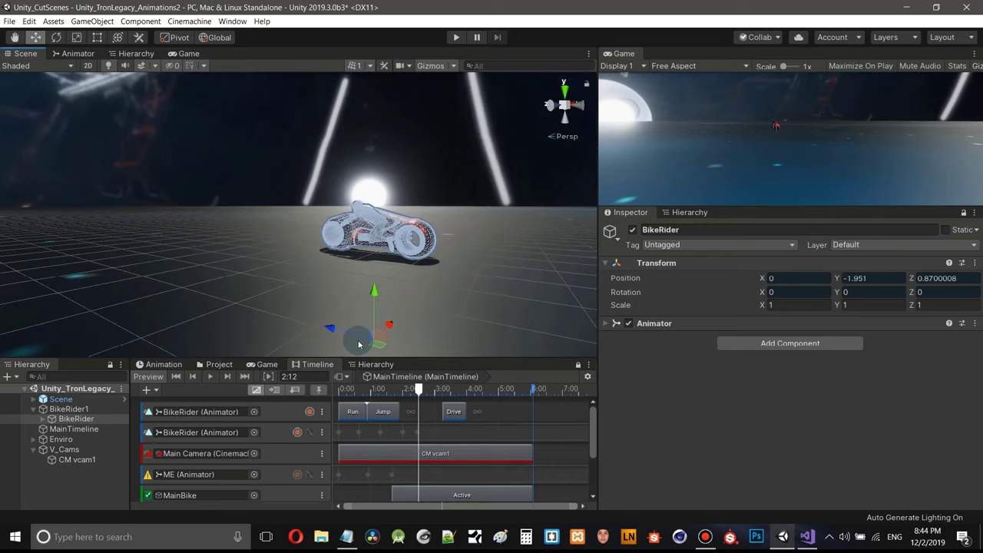
- Select BikeRider1, frame it with F and orbit around the bike
click(69, 408)
key(f)
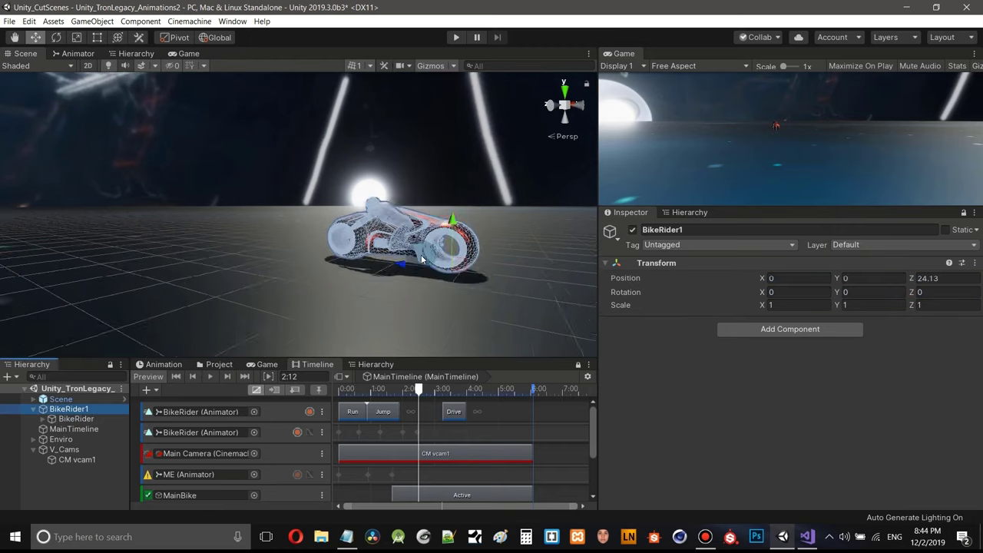
mouse_move(430, 261)
alt+mouse_down()
mouse_move(484, 257)
mouse_move(442, 269)
alt+mouse_up()
right_drag(412, 266, 594, 288)
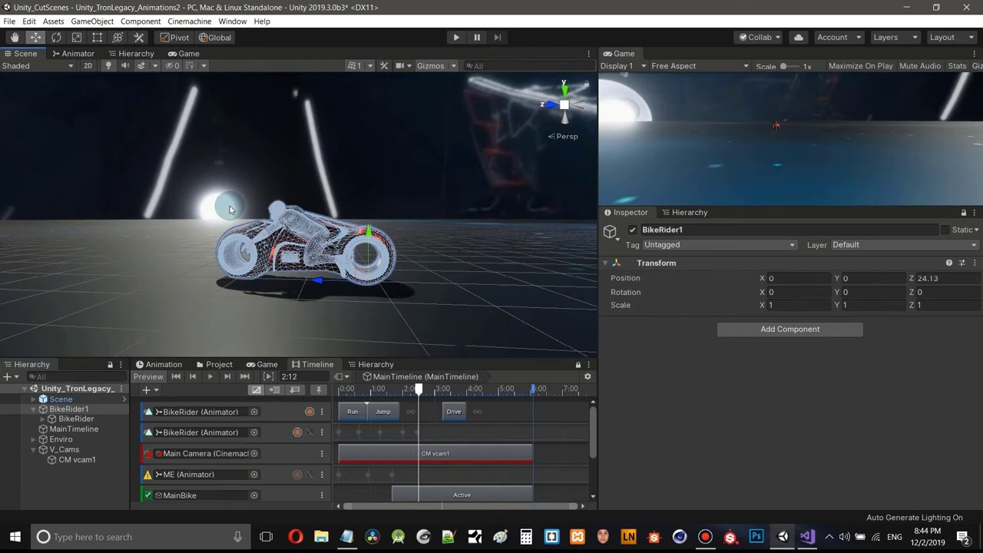
- Tilt BikeRider1 back around the X axis to a rotation of -27.81
click(54, 38)
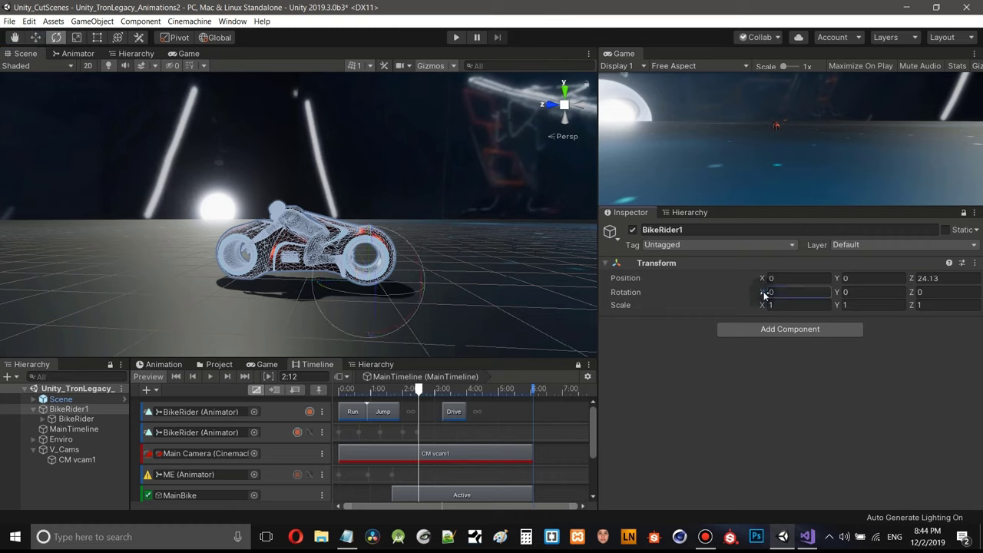
drag(766, 293, 356, 279)
scroll(353, 196, up, 3)
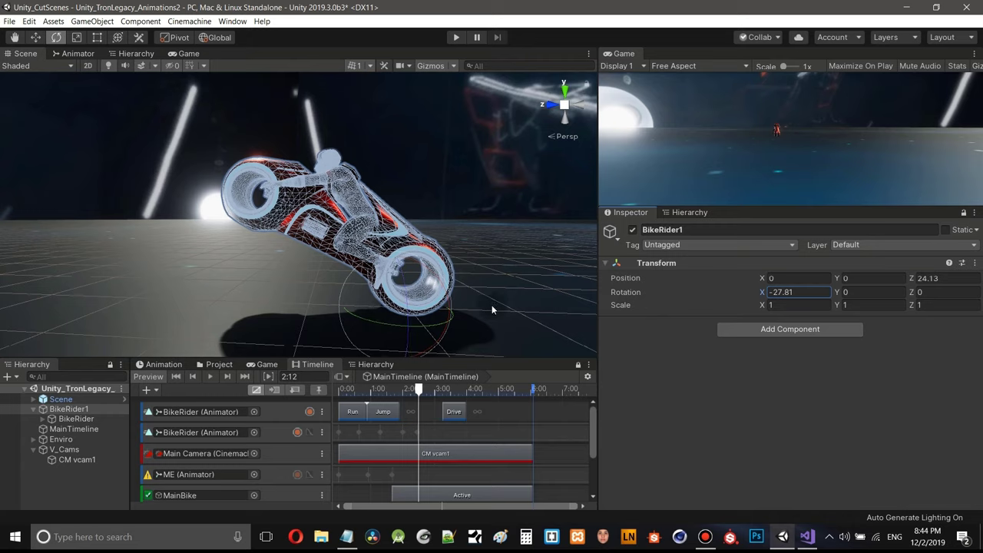
middle_drag(490, 301, 478, 270)
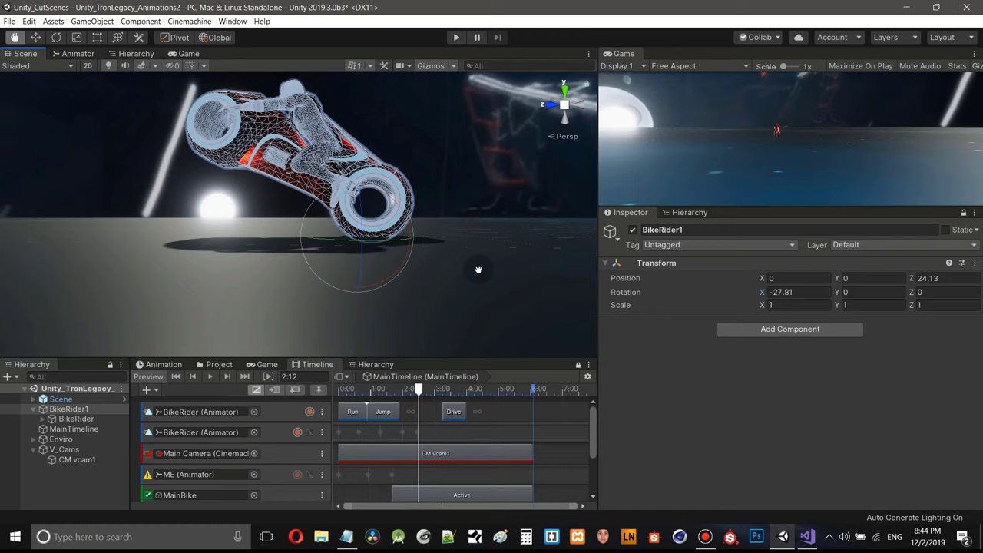
alt+drag(296, 227, 361, 232)
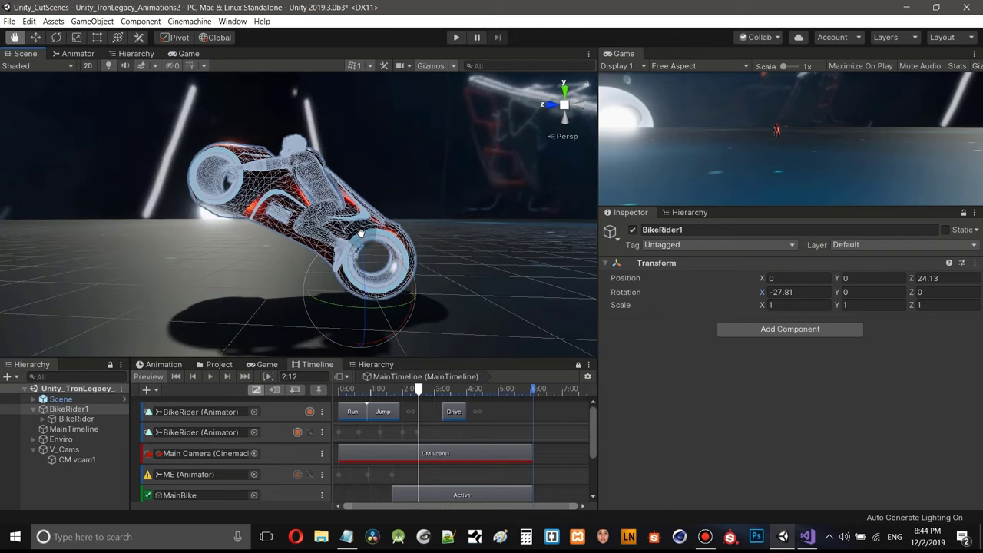
- Select BikeRider1 and collapse its Hierarchy foldout so BikeRider is hidden
click(58, 496)
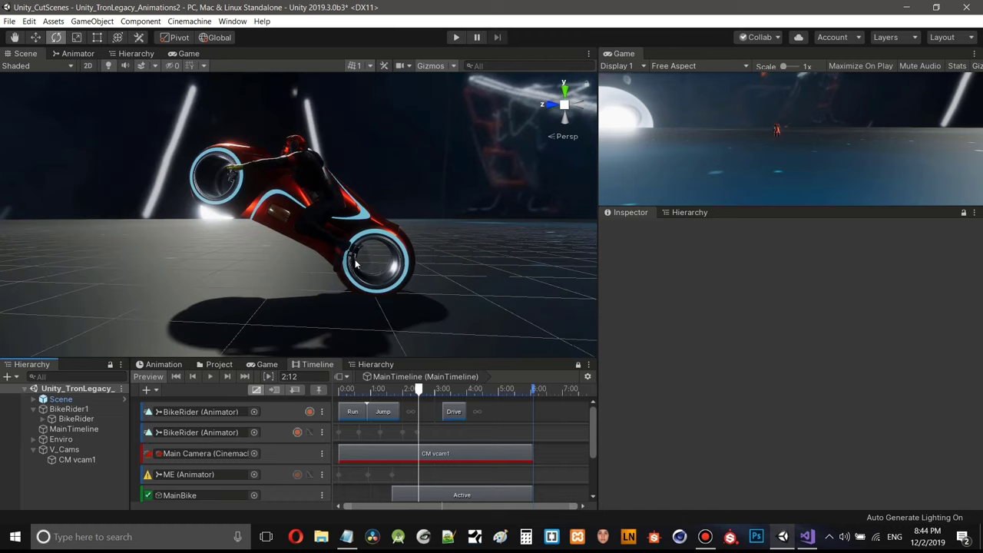
scroll(385, 268, up, 2)
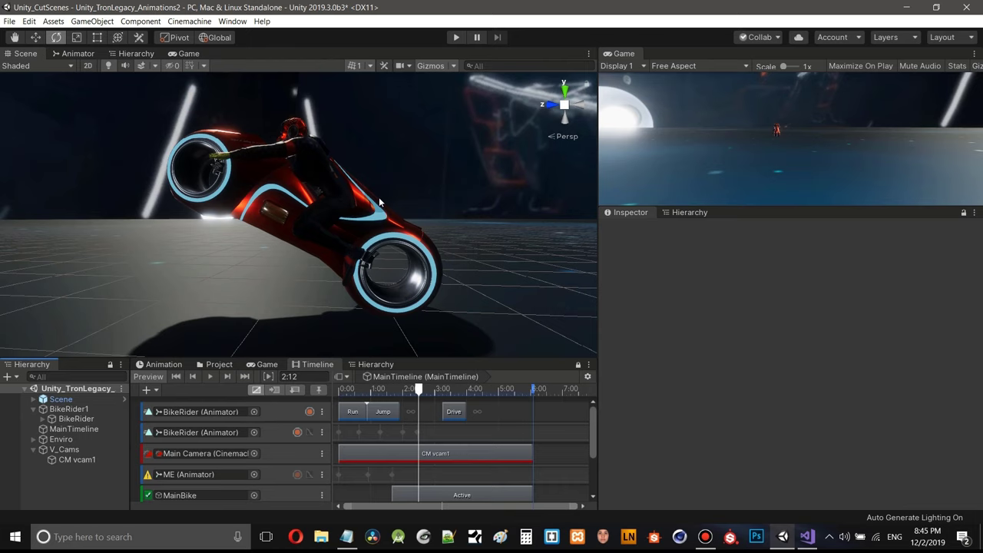
scroll(379, 199, down, 5)
click(82, 417)
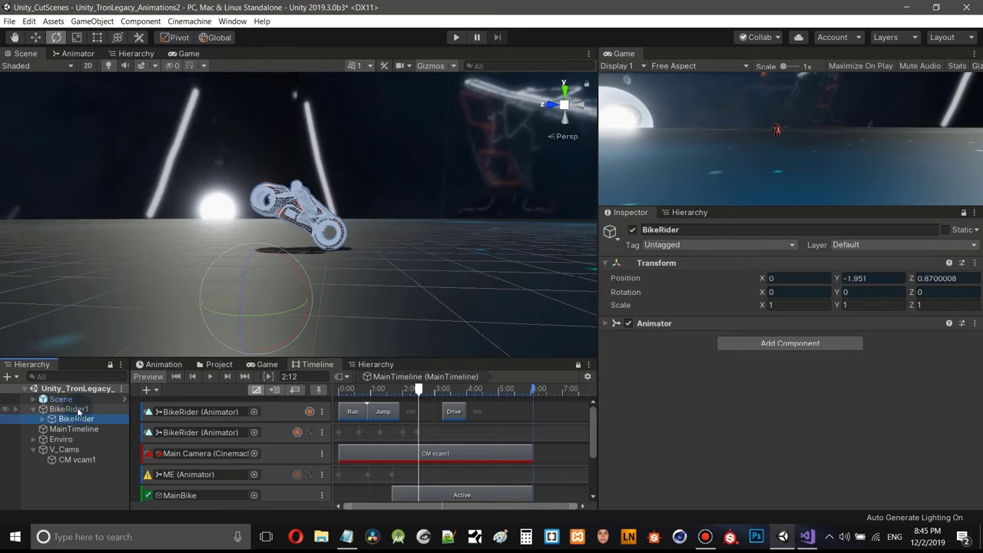
click(79, 410)
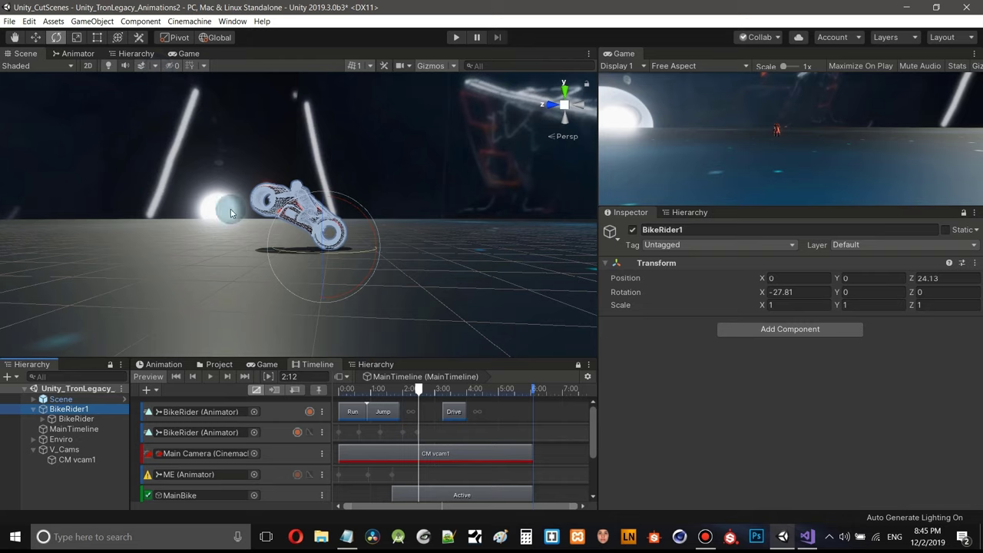
click(33, 408)
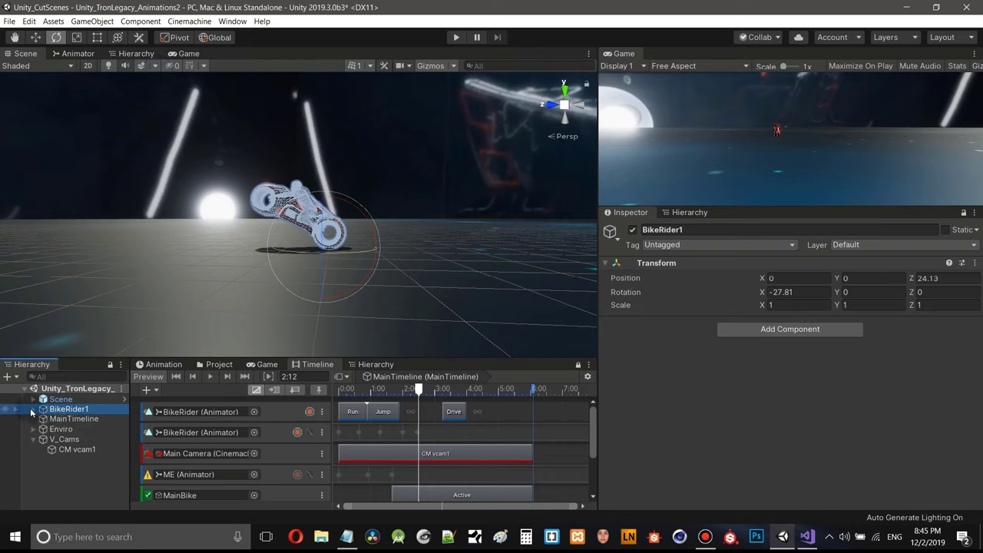
click(33, 410)
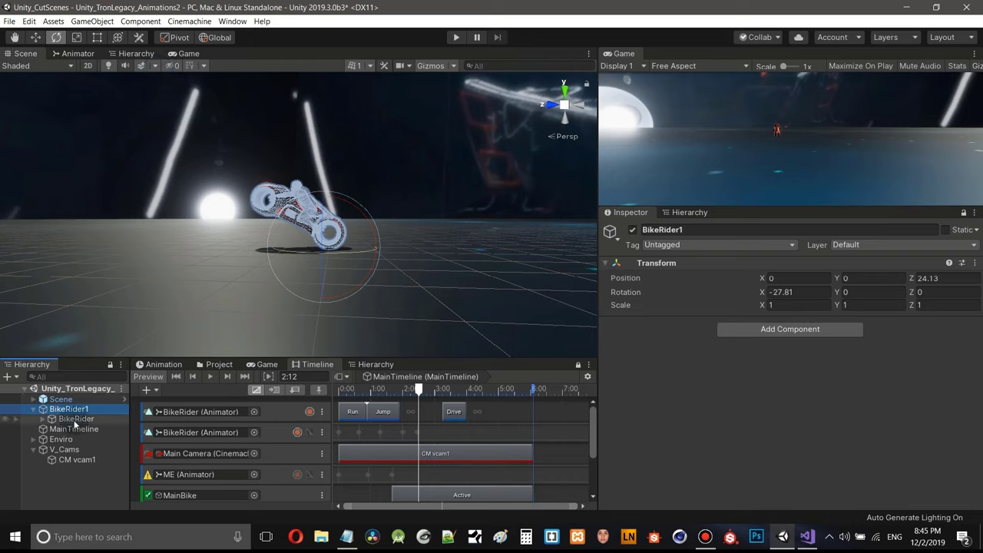
click(33, 409)
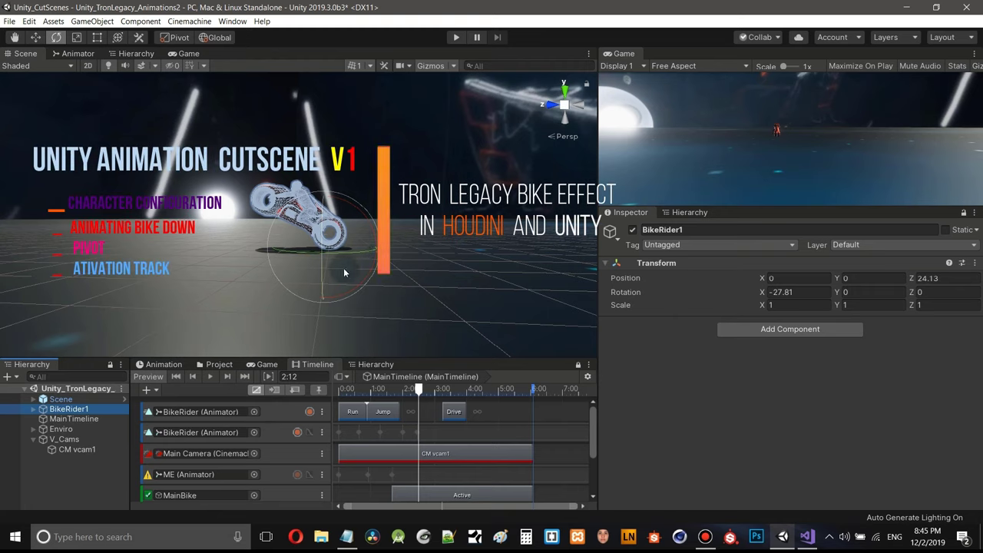
- Reset BikeRider1's Rotation X to 0 so the light-cycle sits level
click(794, 296)
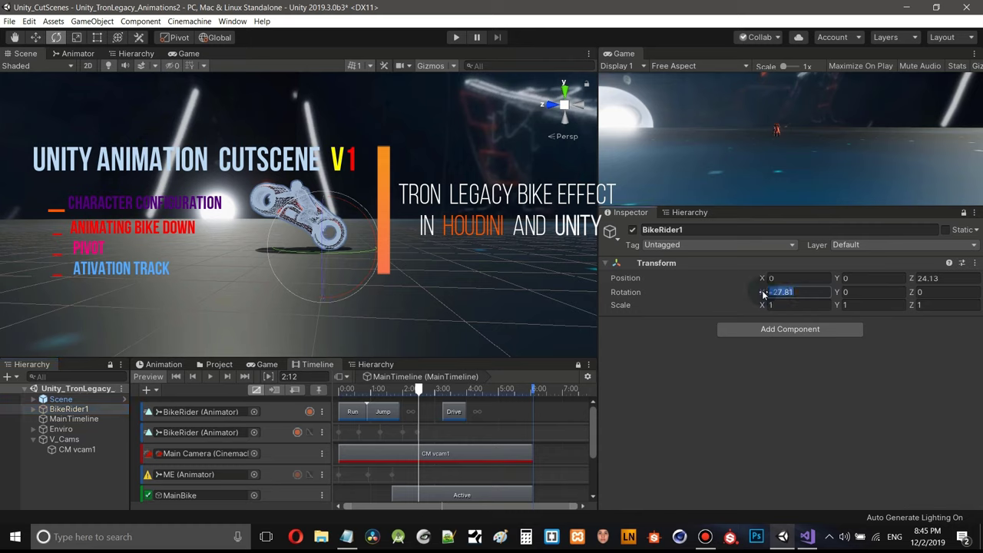
text(0)
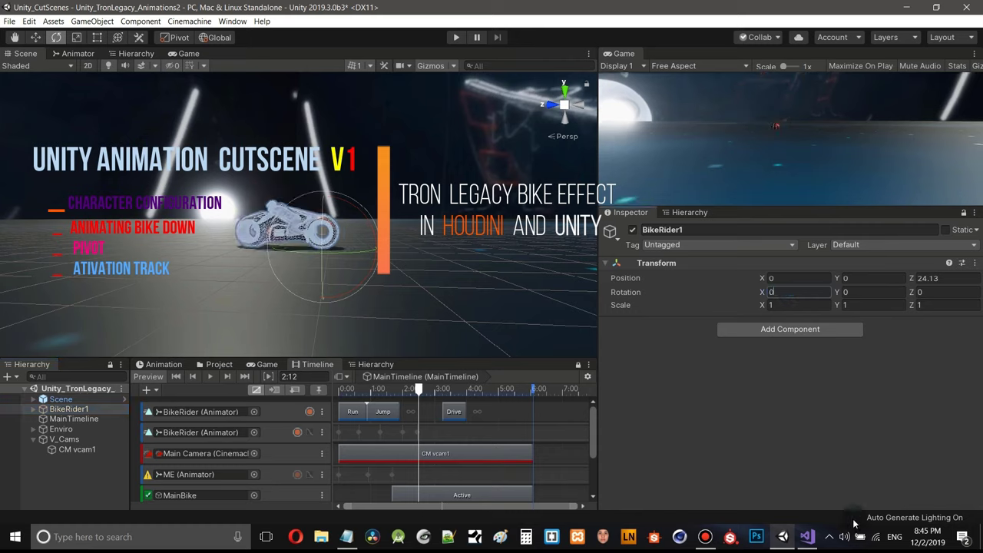
scroll(498, 198, up, 3)
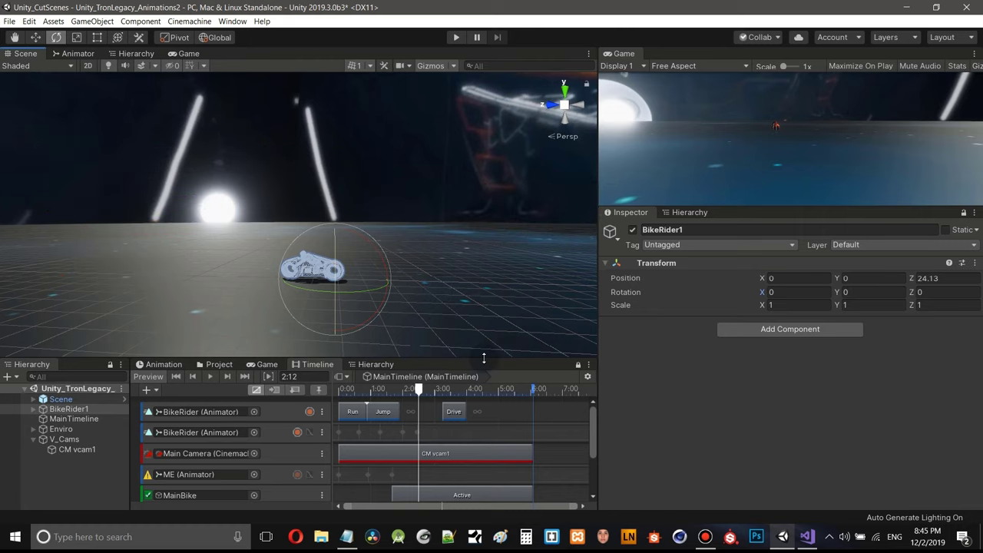
scroll(450, 265, up, 3)
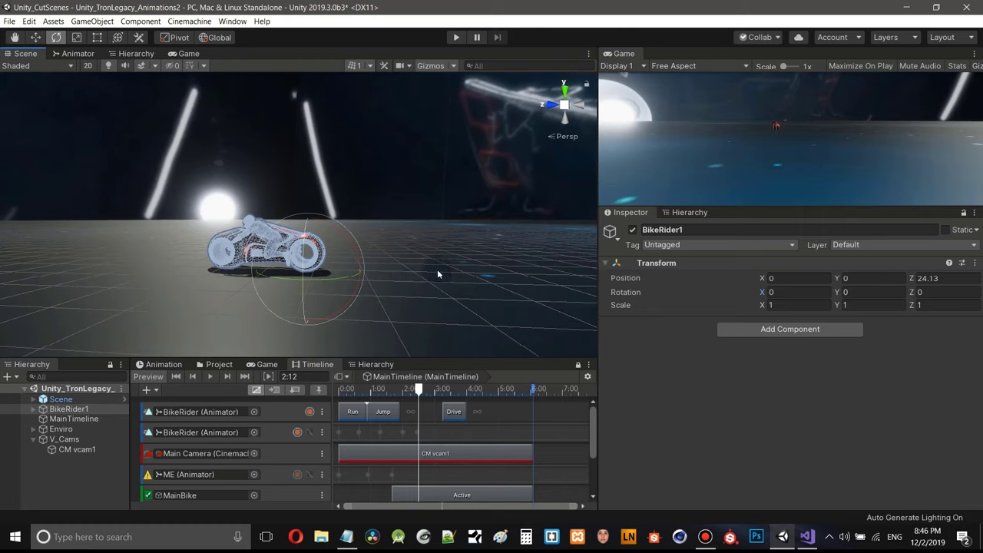
mouse_move(438, 259)
middle_down()
mouse_move(457, 237)
mouse_move(451, 254)
middle_up()
scroll(434, 242, up, 5)
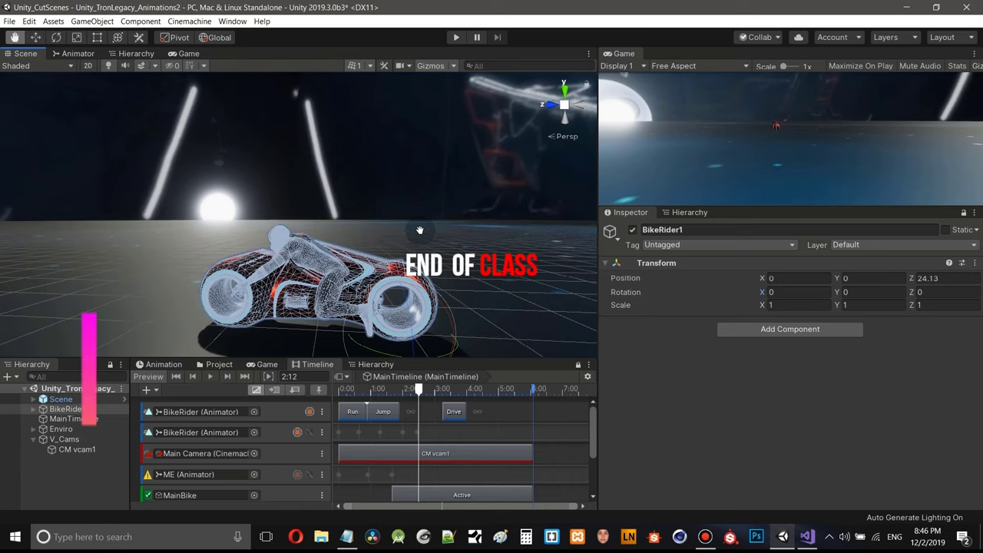
- Switch to the Rotate tool with E
key(e)
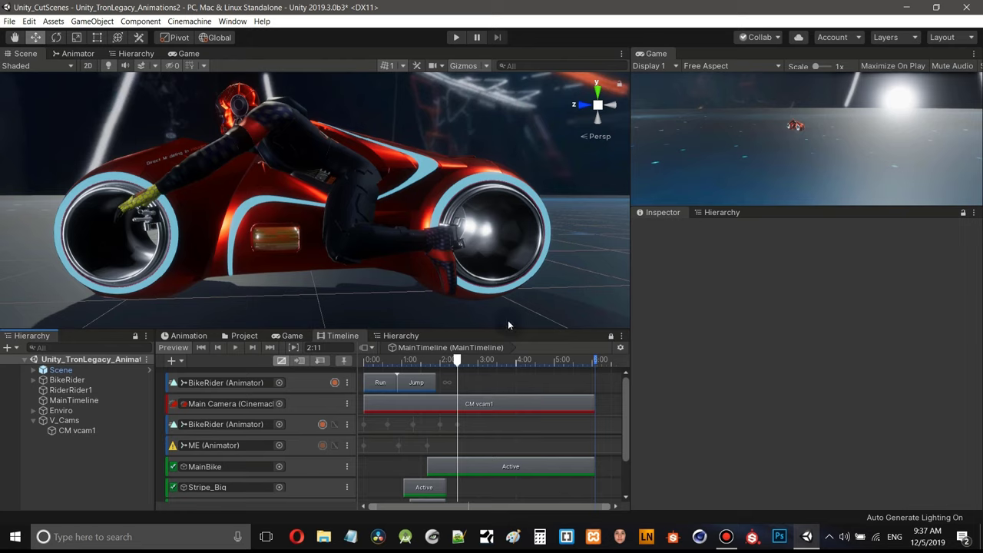
- Enlarge the Timeline panel and add a new Track Group to MainTimeline
drag(507, 328, 507, 247)
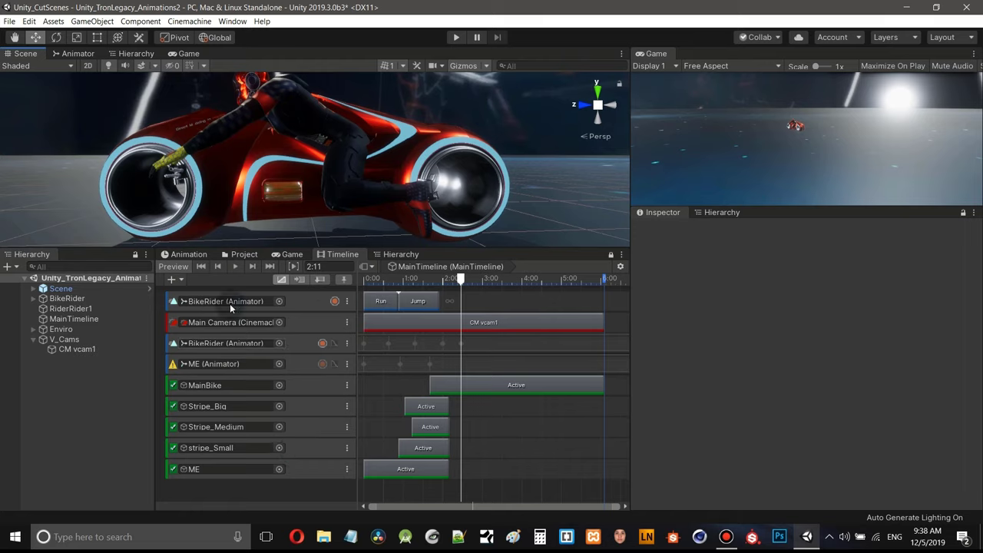
click(182, 282)
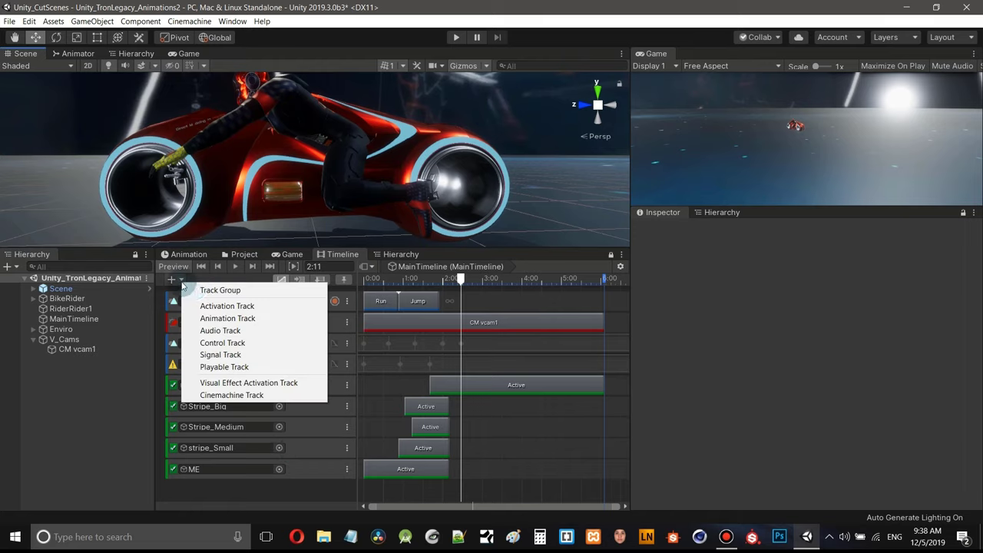
click(223, 290)
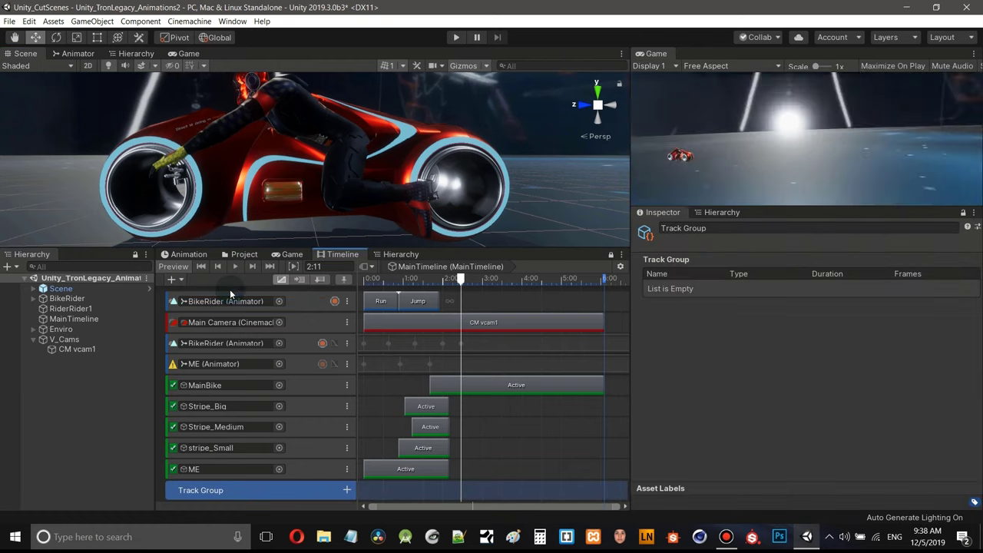
- Move the ME Animator track and the activation tracks into the Track Group, then fold it
click(302, 365)
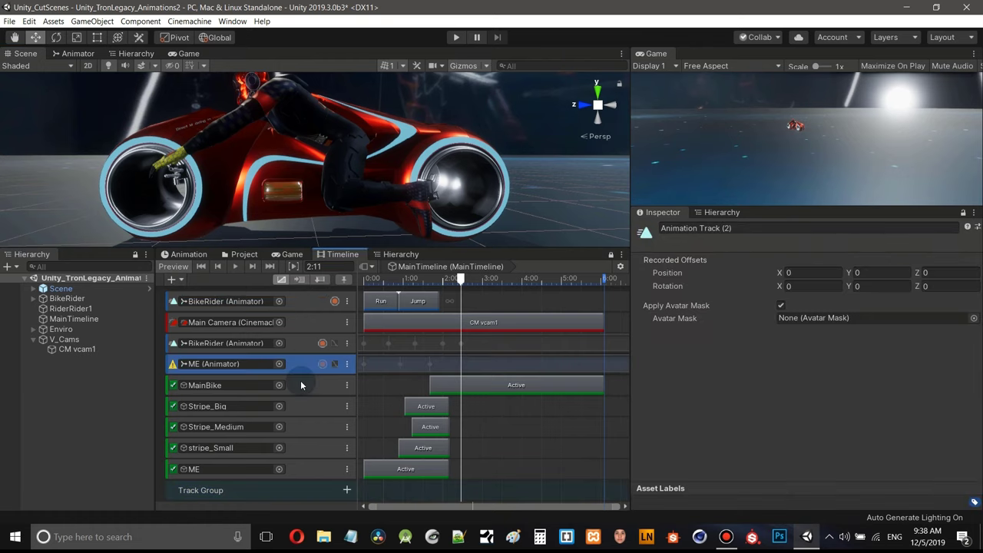
shift+click(305, 469)
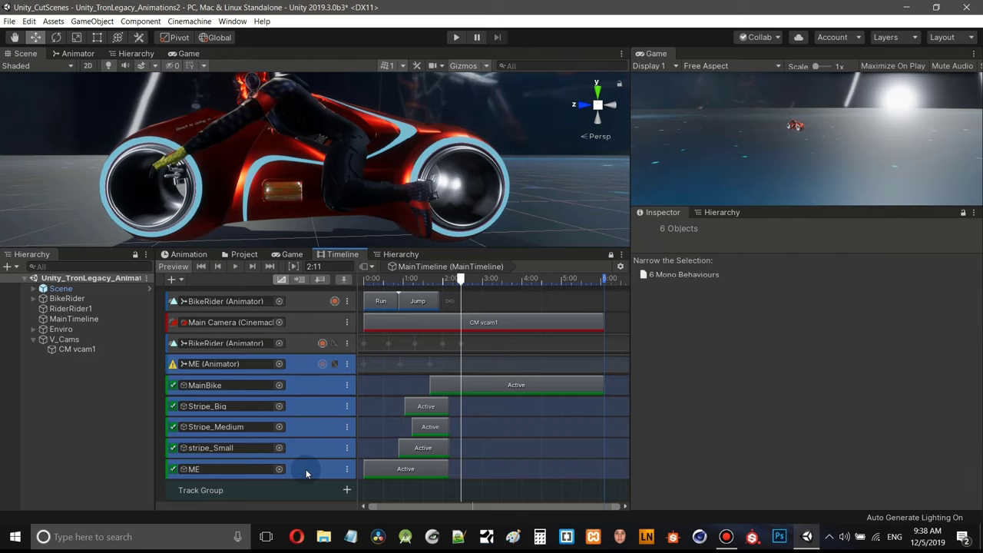
drag(315, 458, 280, 492)
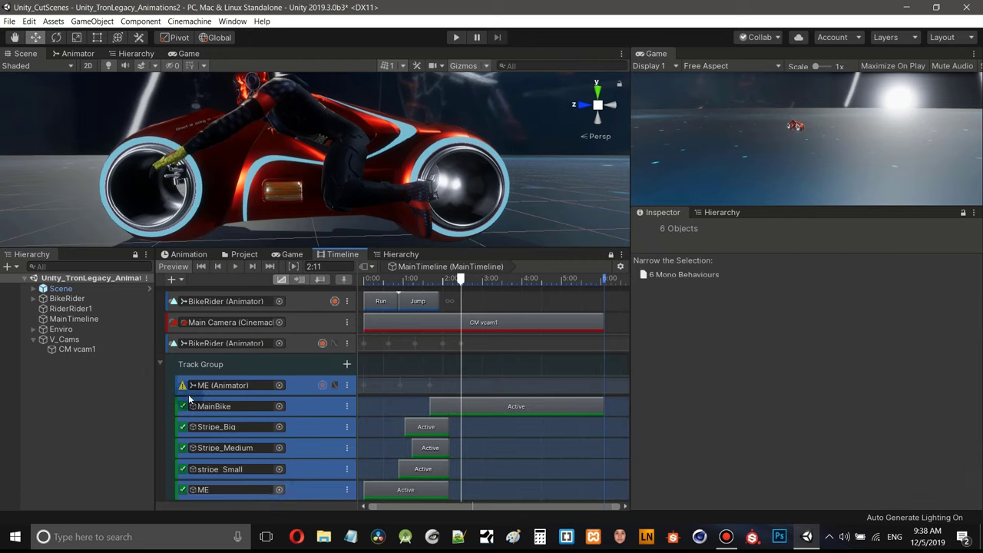
click(160, 363)
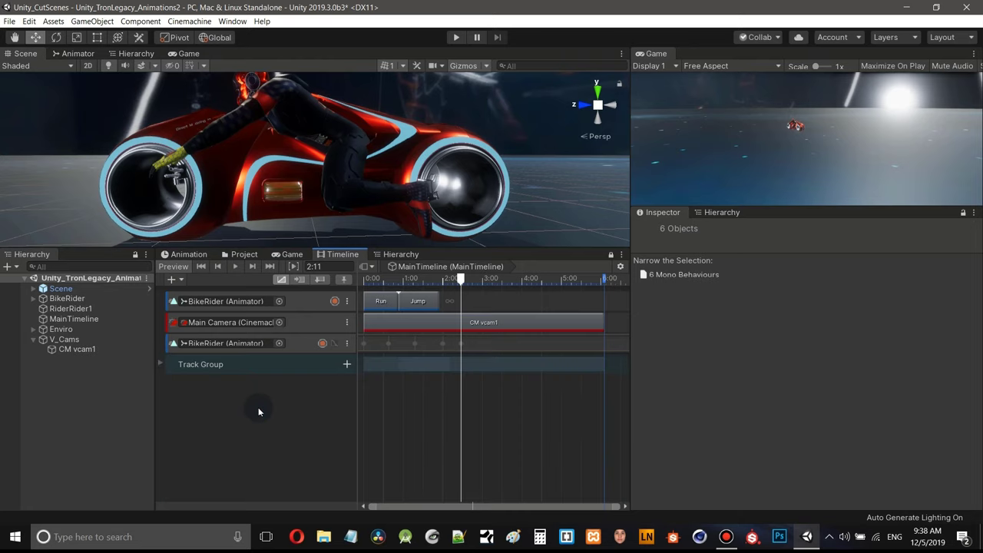
- Align CM vcam1 with a new Scene view angle on the rider, at -27.31, -1.54, -3.17
drag(509, 247, 355, 400)
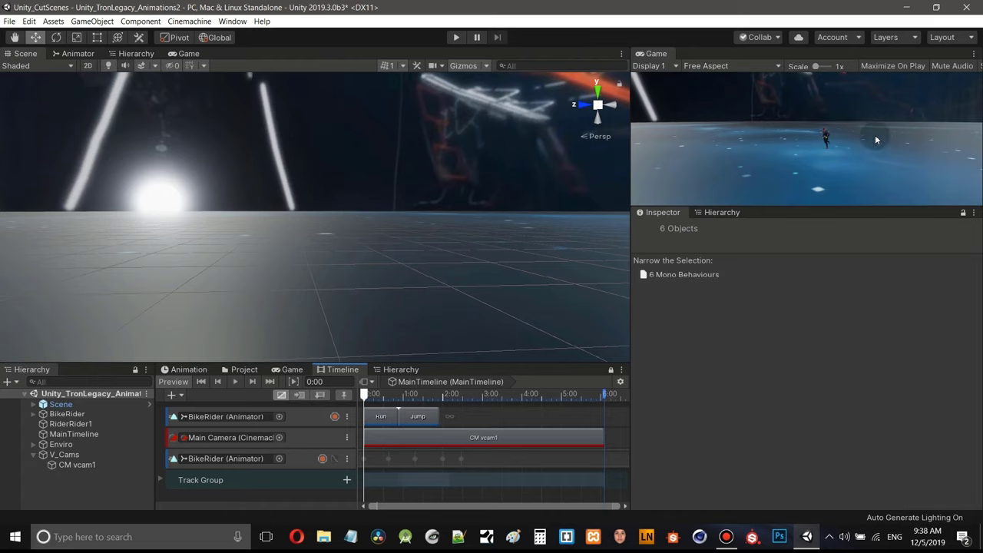
drag(366, 394, 464, 422)
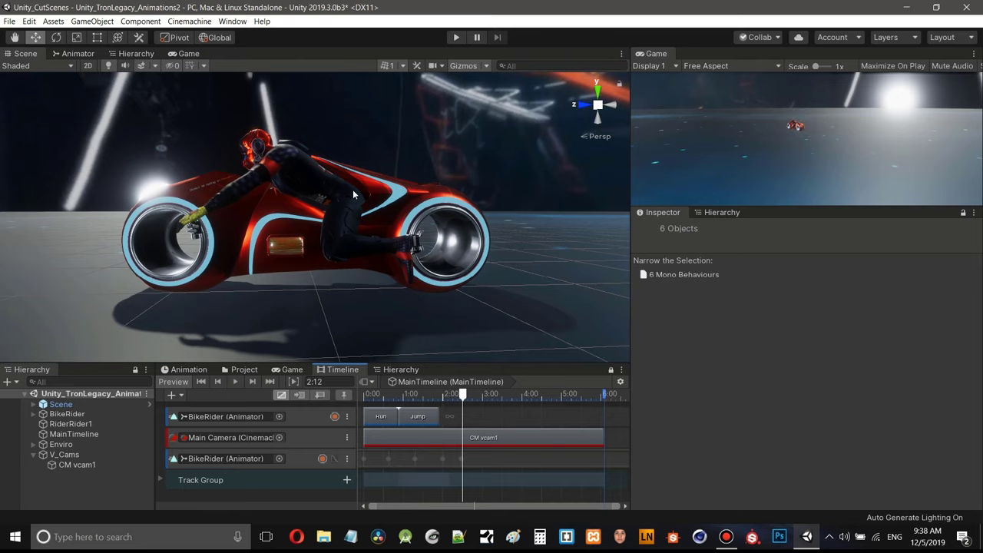
scroll(353, 194, down, 5)
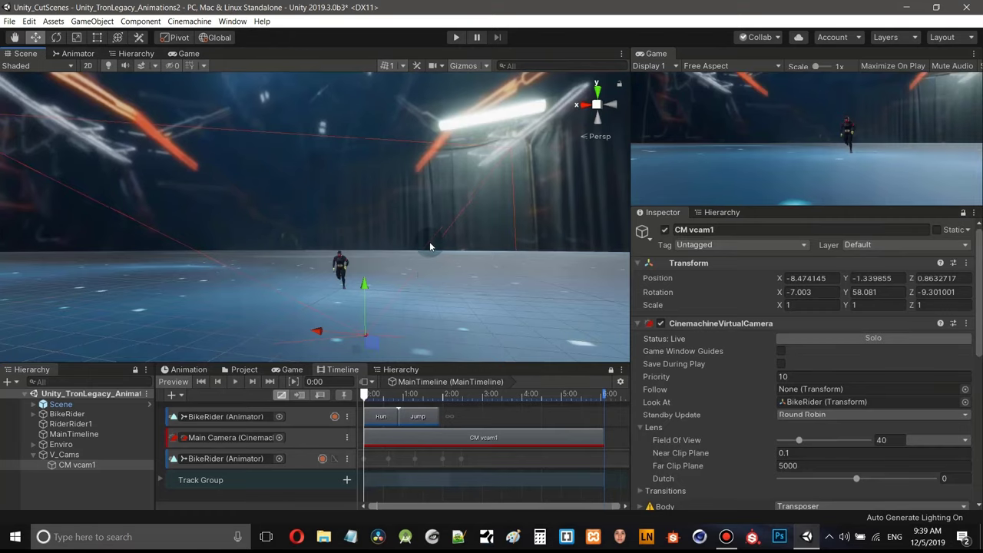
scroll(430, 247, down, 5)
middle_drag(433, 247, 472, 248)
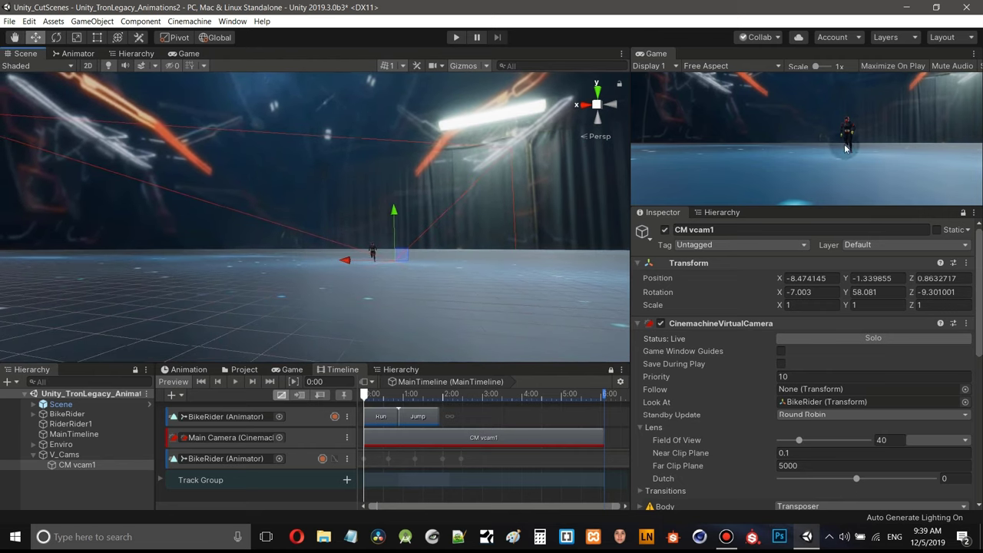
right_drag(459, 281, 428, 264)
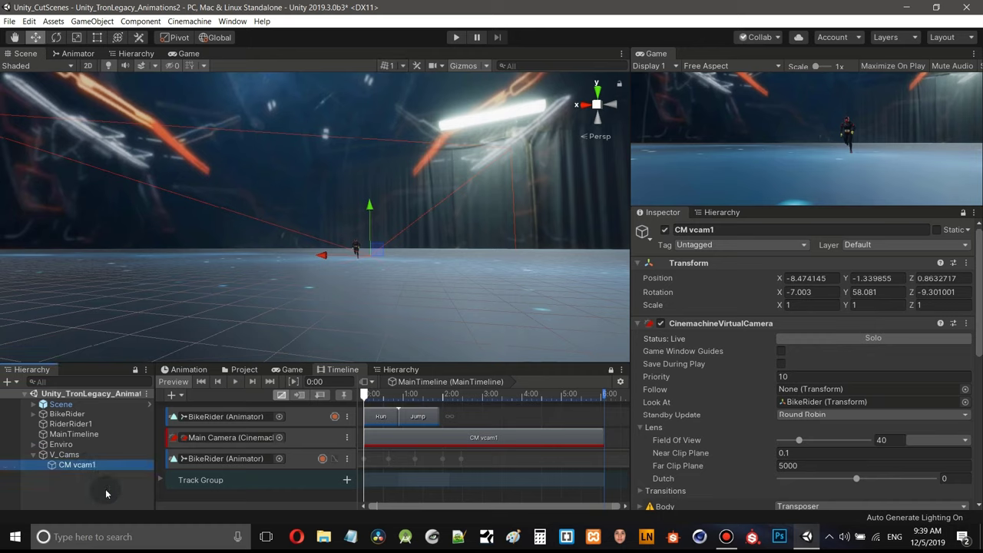
key(ctrl+shift+f)
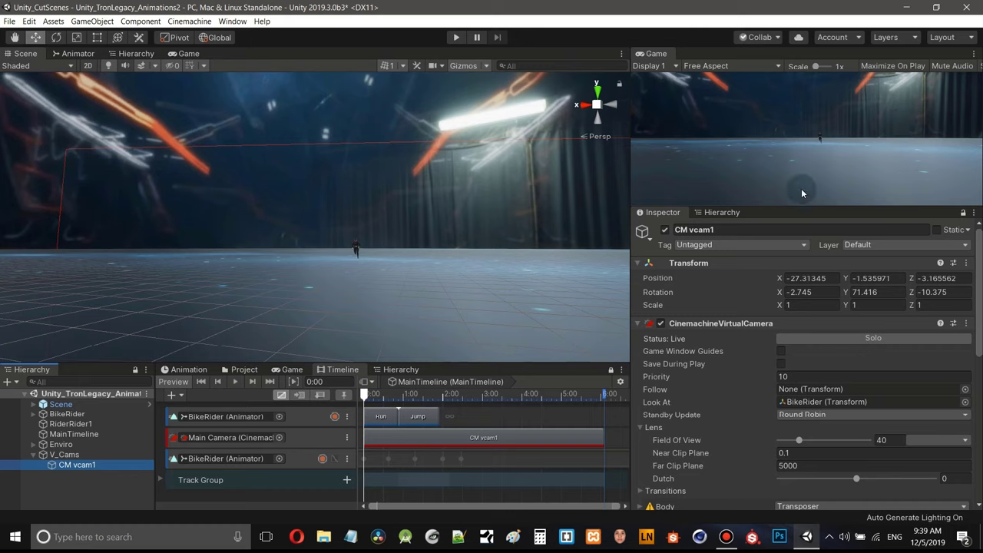
drag(366, 398, 480, 417)
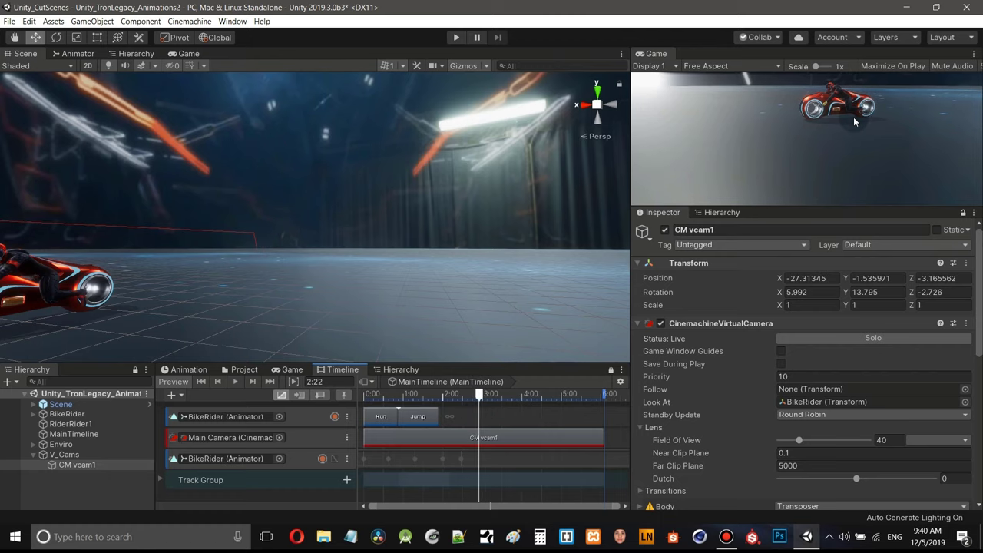
- Frame BikeRider in the Scene view and orbit to see the bike side-on
click(358, 258)
key(f)
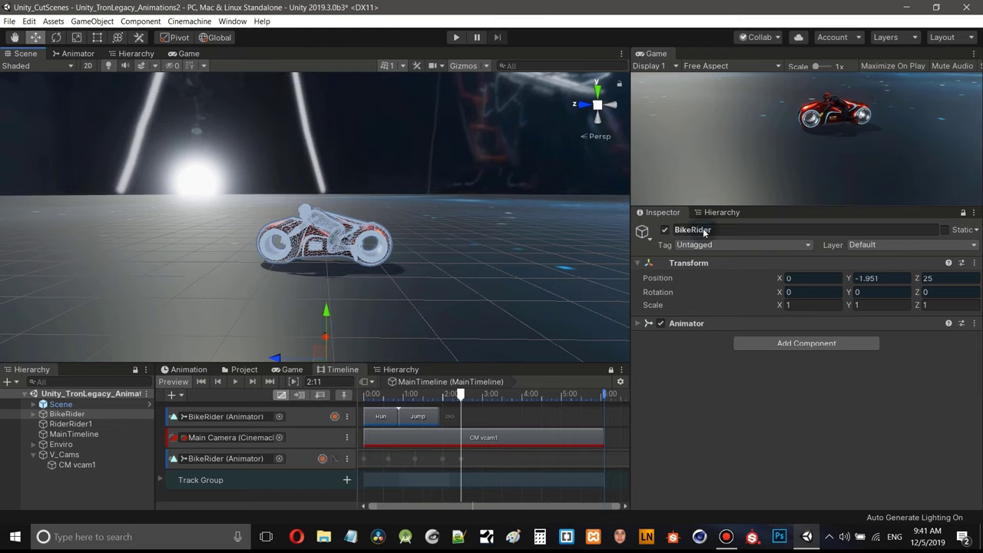
scroll(403, 234, up, 2)
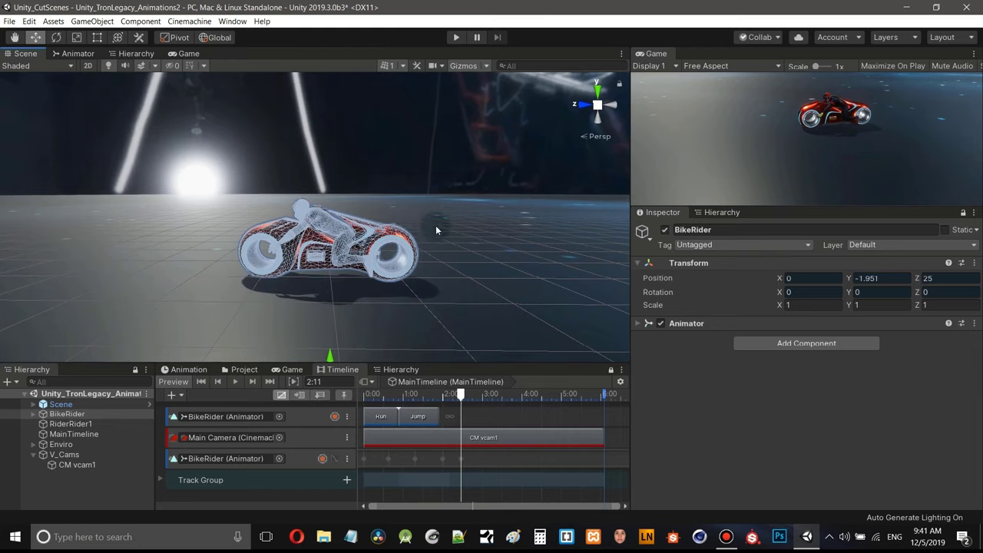
alt+drag(435, 222, 457, 216)
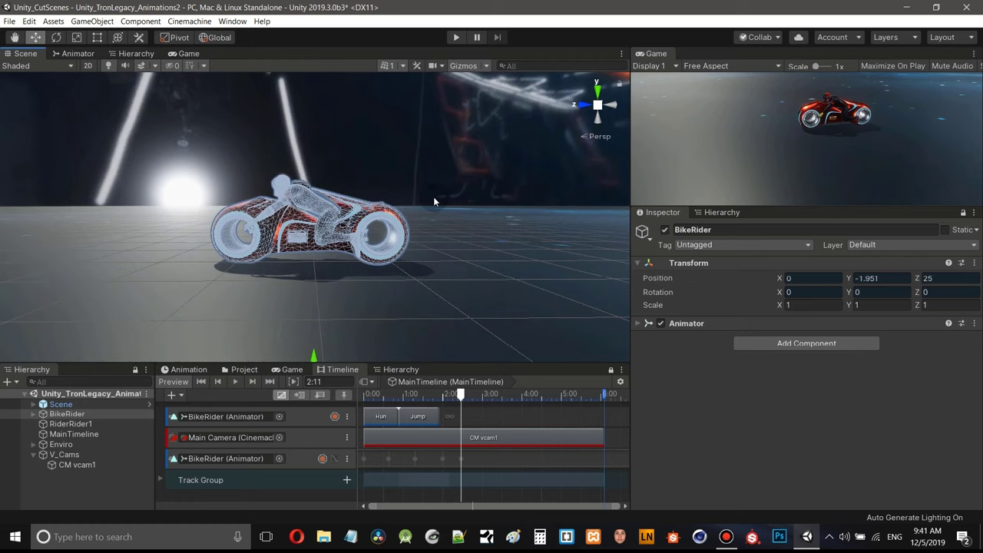
scroll(433, 197, up, 5)
scroll(424, 187, up, 3)
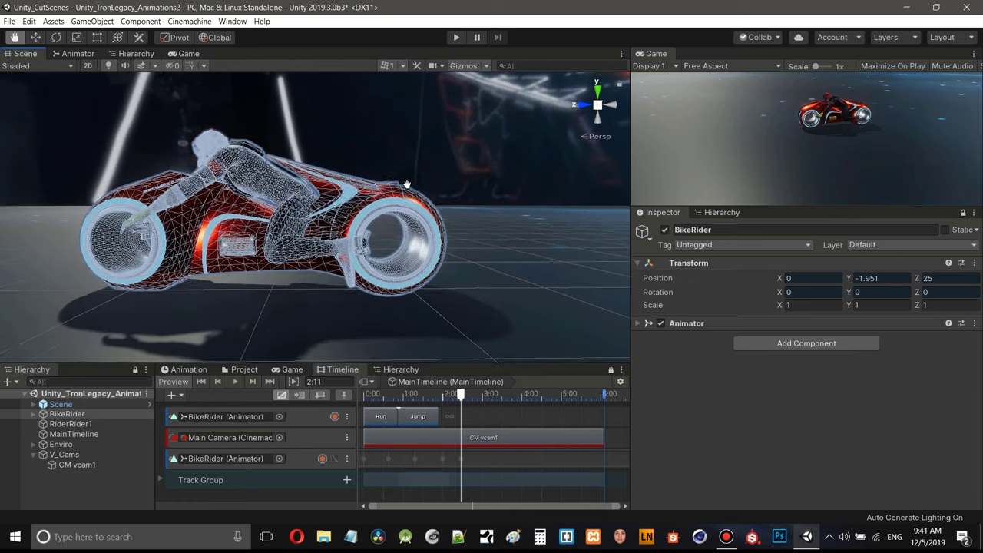
scroll(446, 192, down, 3)
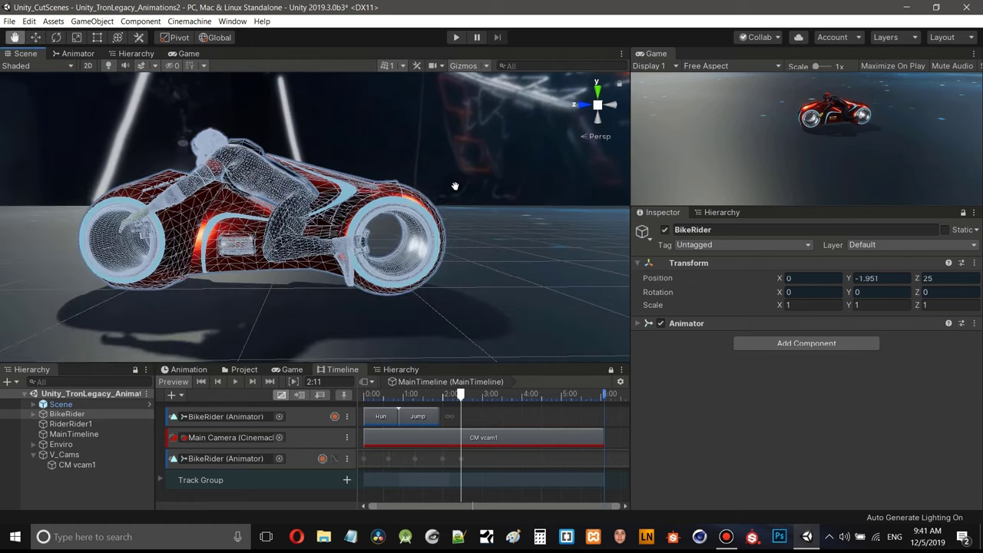
alt+drag(447, 190, 456, 189)
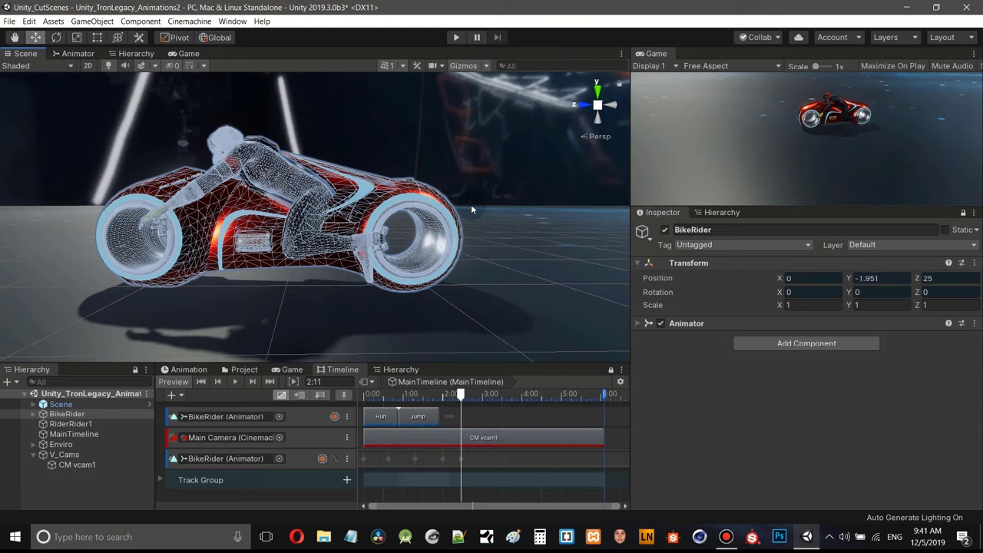
scroll(457, 192, up, 3)
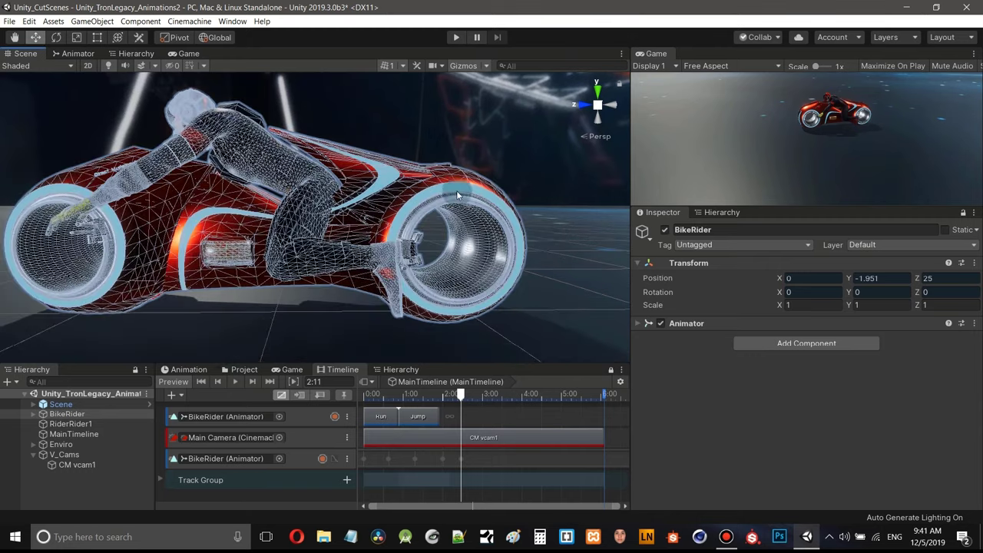
click(60, 491)
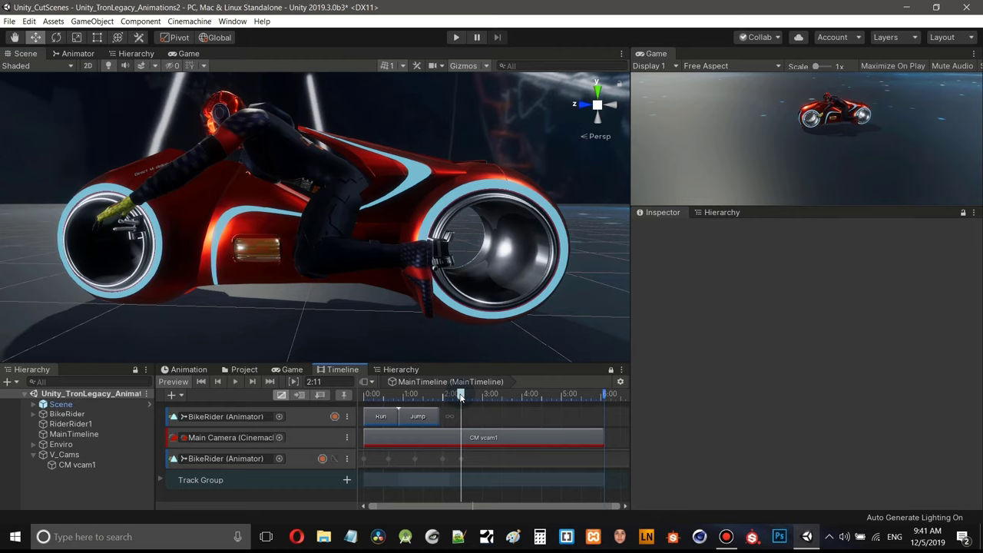
- Scrub the cutscene to 2:10 and select BikeRider, at 0, -1.951, 24.8556
drag(461, 394, 457, 395)
scroll(442, 227, down, 3)
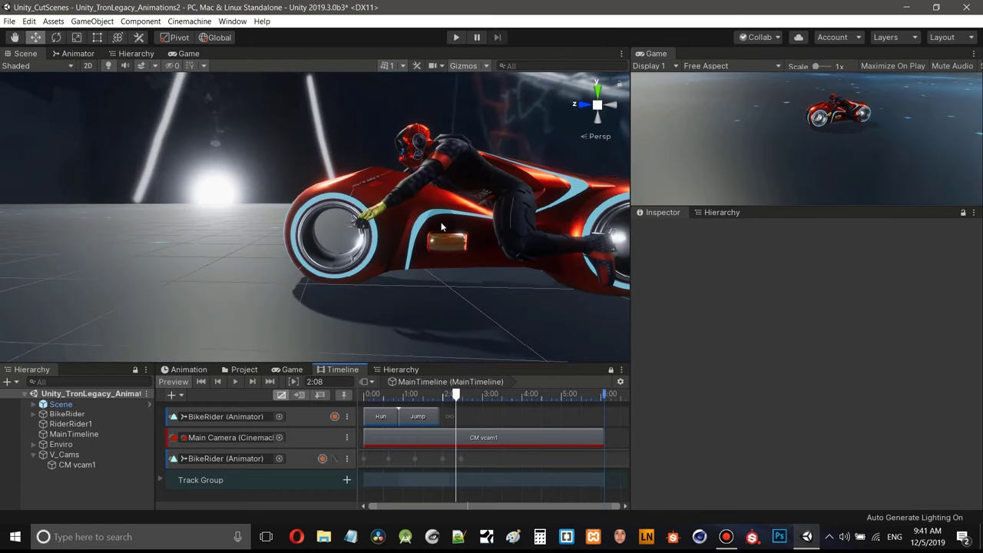
scroll(441, 228, down, 5)
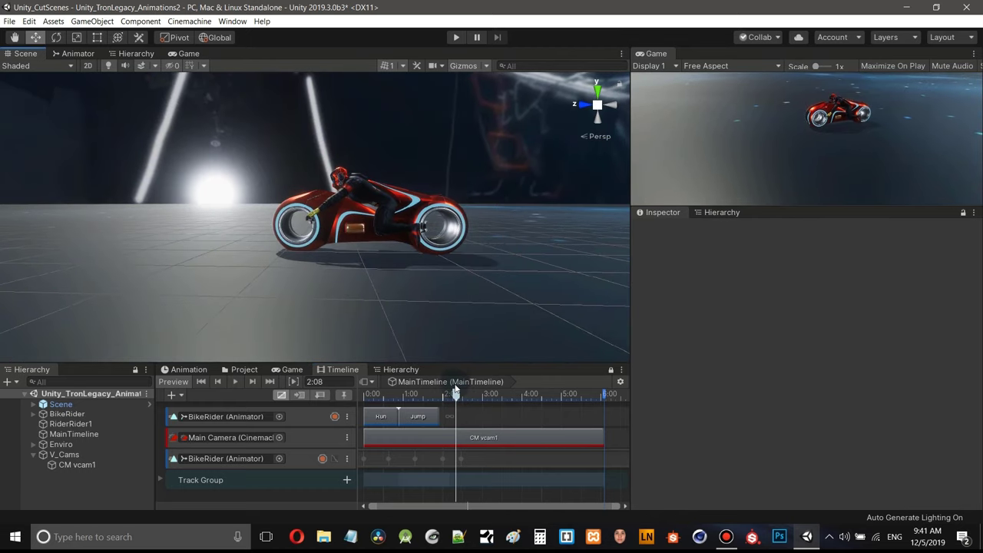
mouse_move(456, 397)
mouse_down()
mouse_move(447, 397)
mouse_move(461, 398)
mouse_up()
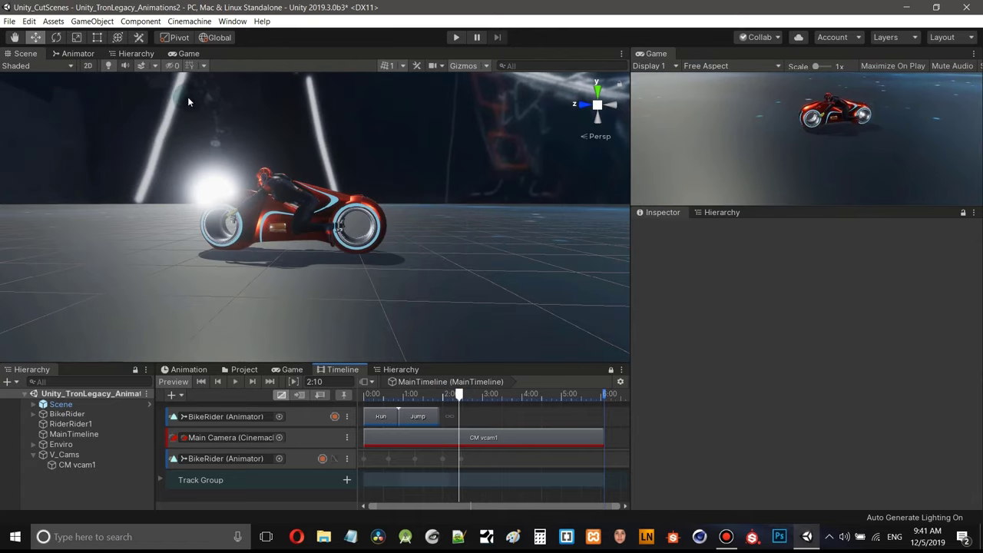
scroll(362, 230, down, 4)
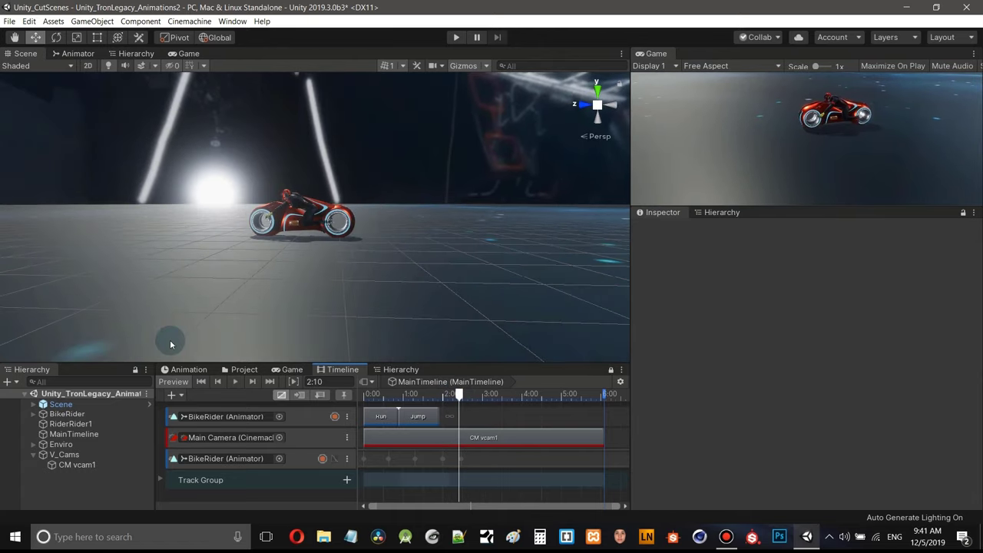
click(68, 415)
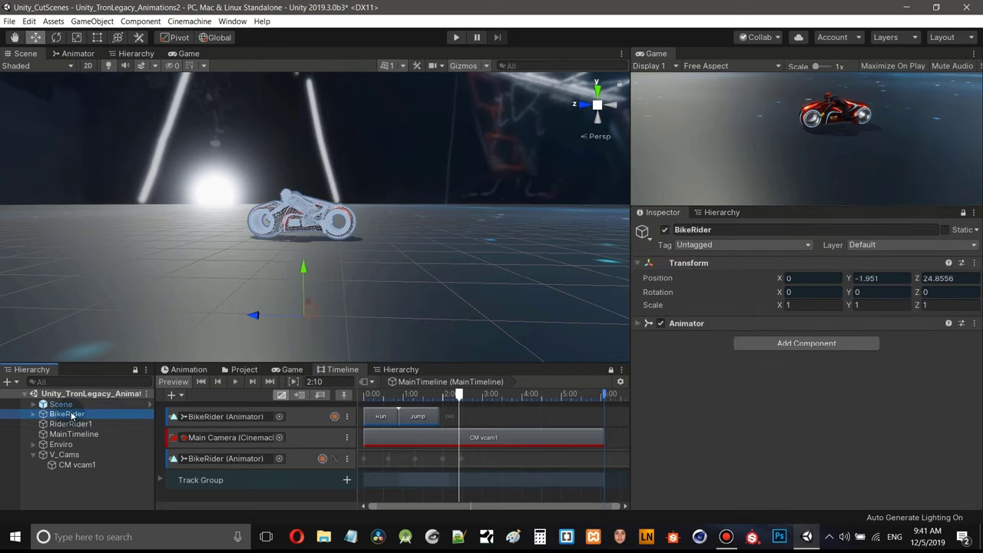
- Parent BikeRider under RiderRider1 and frame RiderRider1 in the Scene view
drag(79, 427, 76, 424)
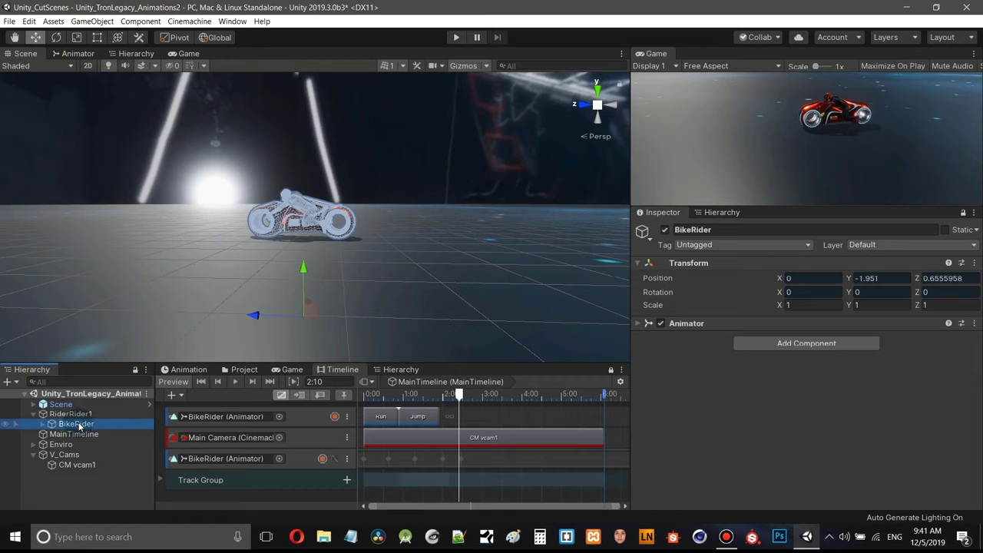
drag(451, 371, 449, 335)
scroll(447, 214, down, 5)
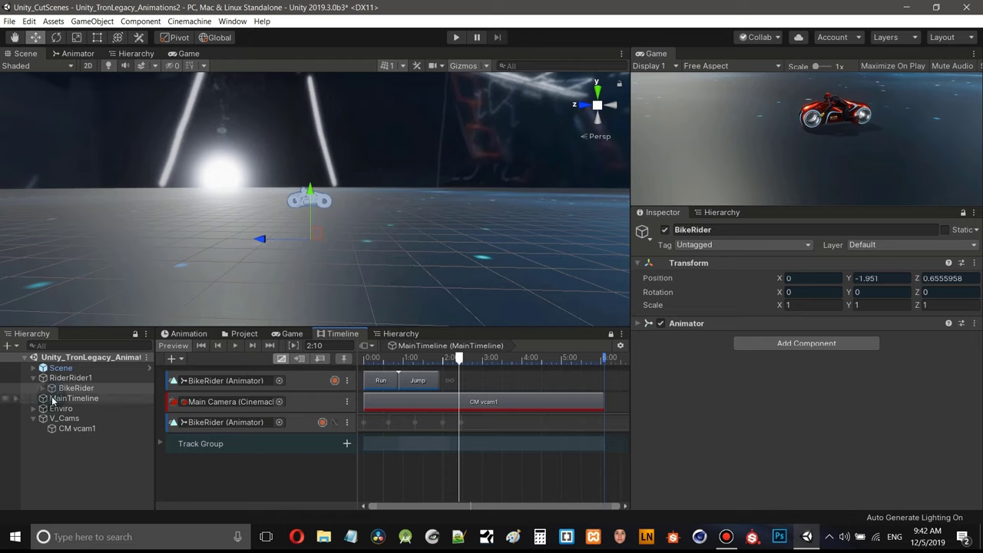
drag(75, 388, 70, 381)
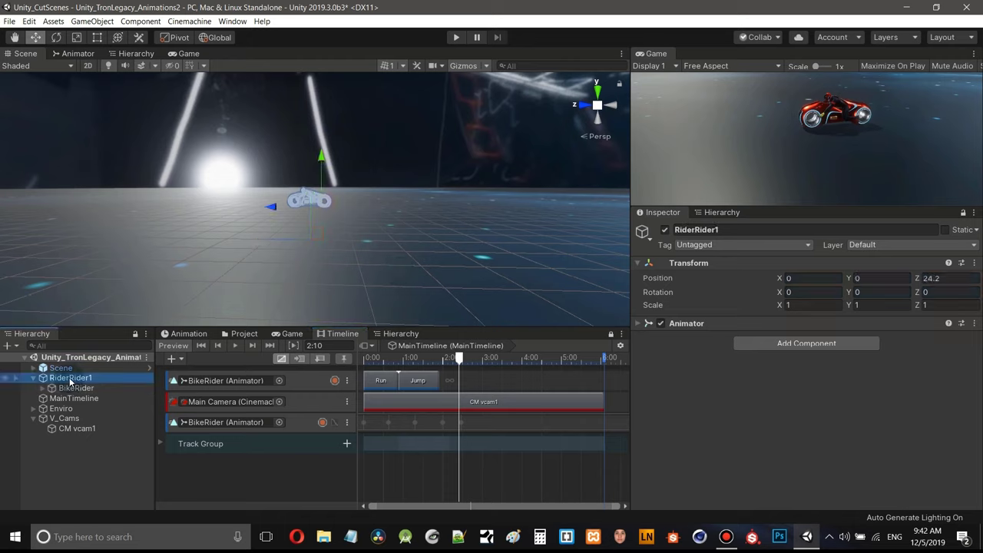
key(f)
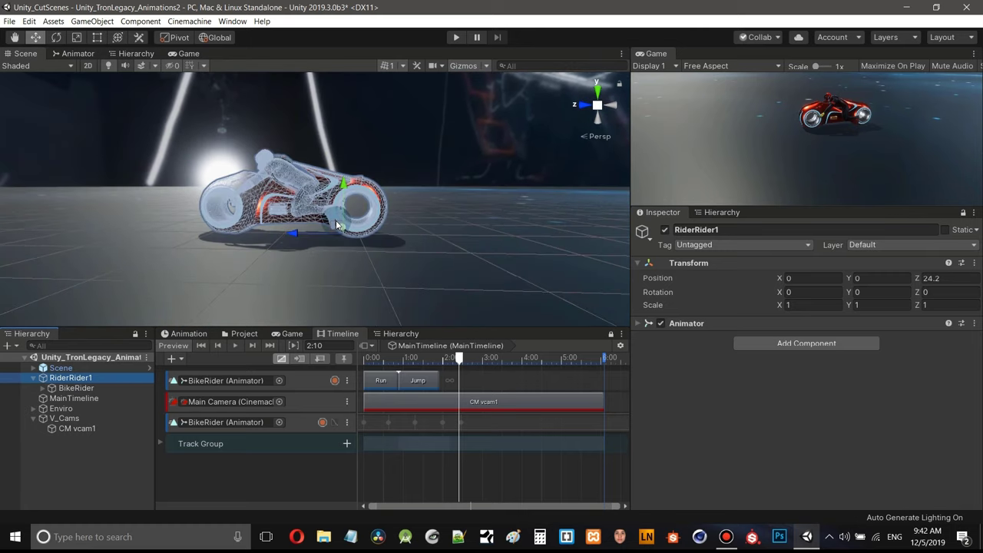
scroll(365, 254, up, 2)
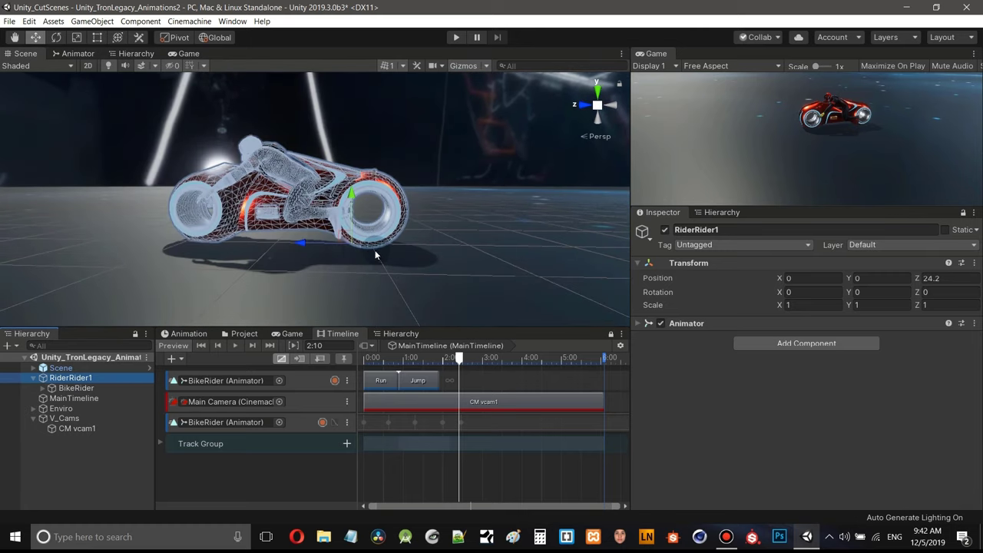
middle_drag(375, 248, 409, 240)
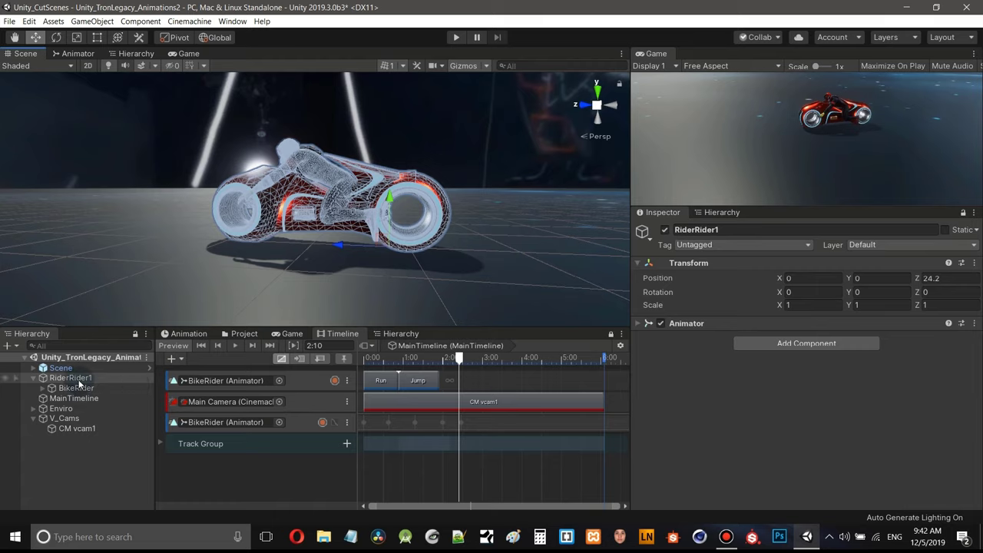
- Add a RiderRider1 Animator track to MainTimeline
right_click(257, 478)
click(327, 428)
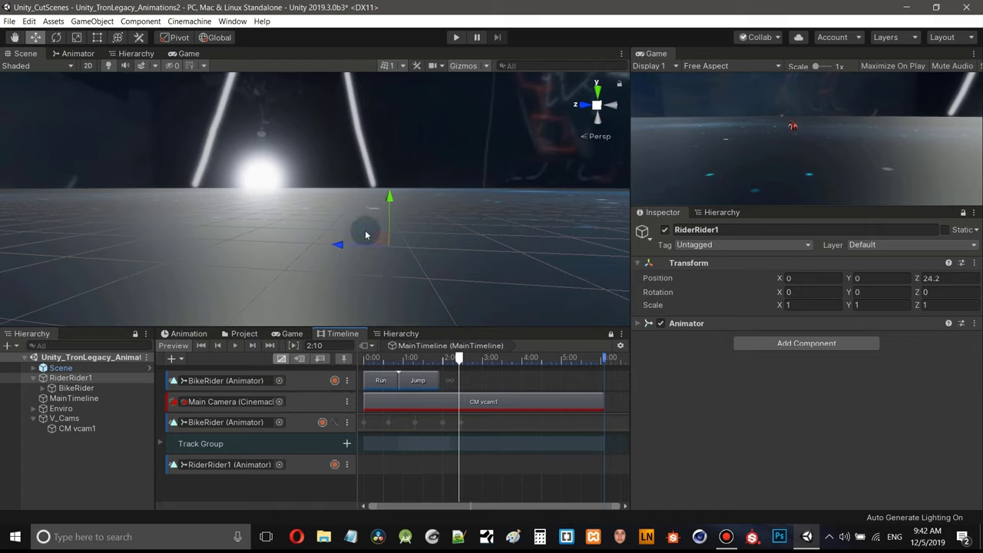
mouse_move(366, 235)
alt+mouse_down()
mouse_move(368, 226)
mouse_move(394, 229)
mouse_move(56, 196)
alt+mouse_up()
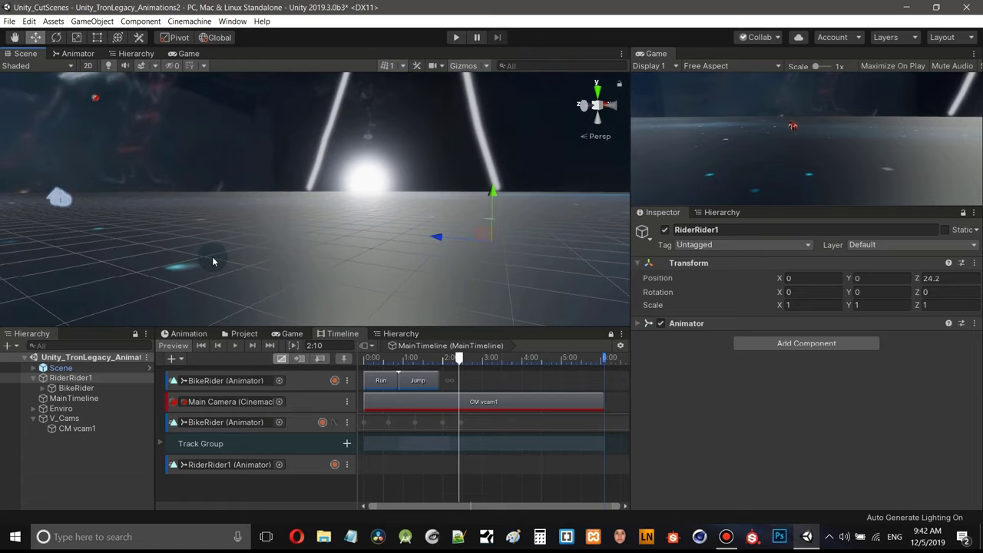
middle_drag(330, 275, 391, 262)
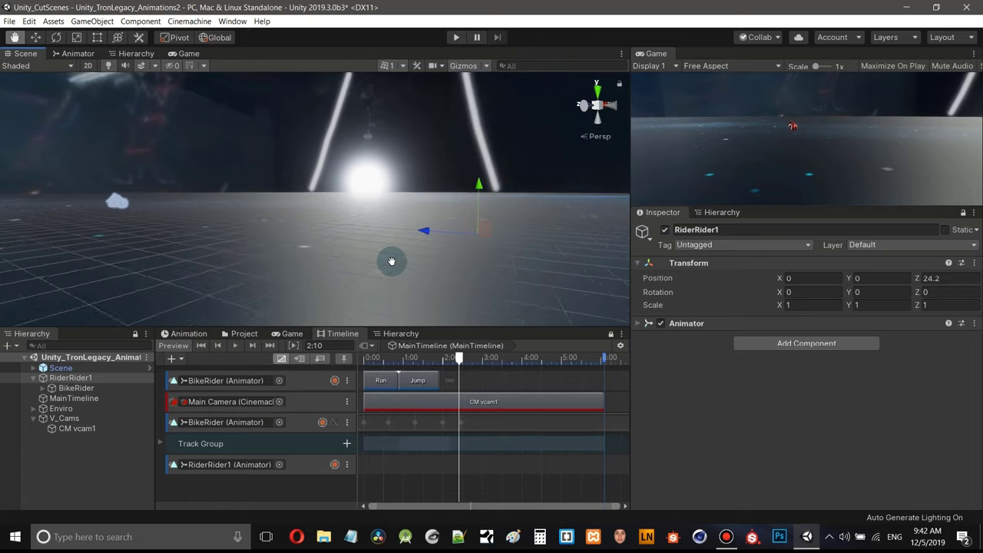
mouse_move(391, 262)
alt+mouse_down()
mouse_move(362, 256)
mouse_move(417, 259)
mouse_move(340, 213)
mouse_move(346, 291)
alt+mouse_up()
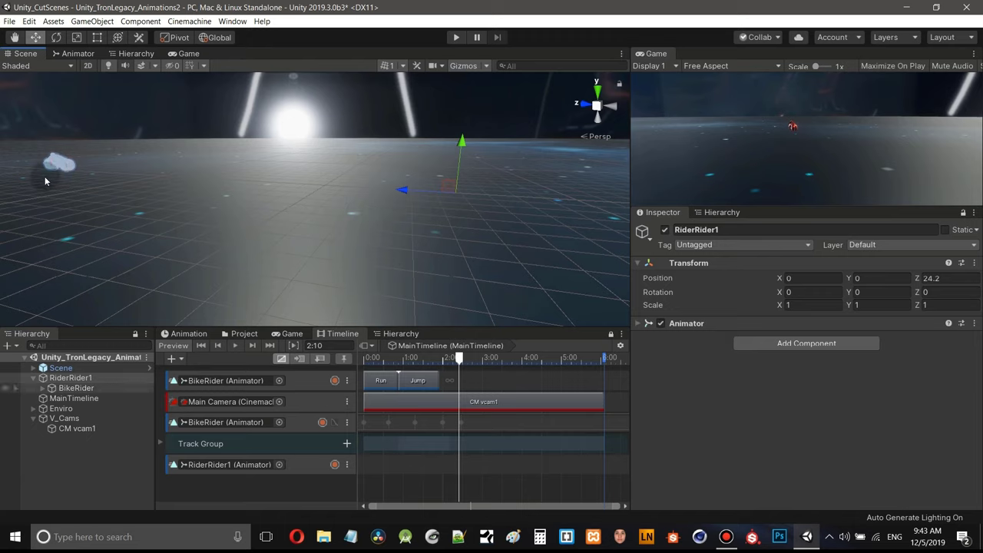
- Undo the RiderRider1 track creation, the selection changes and BikeRider's parenting
click(29, 21)
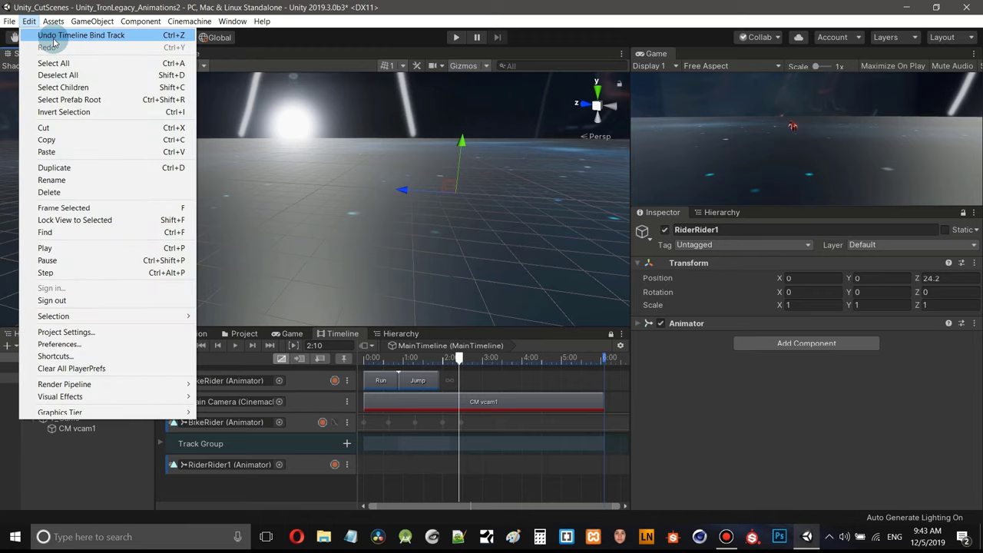
click(53, 35)
key(ctrl+z)
click(30, 20)
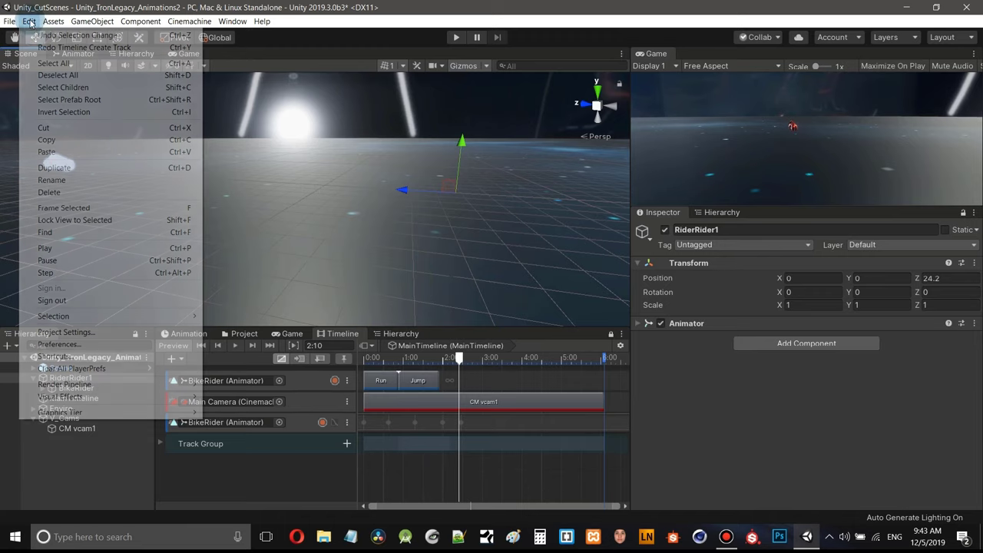
click(54, 35)
click(29, 21)
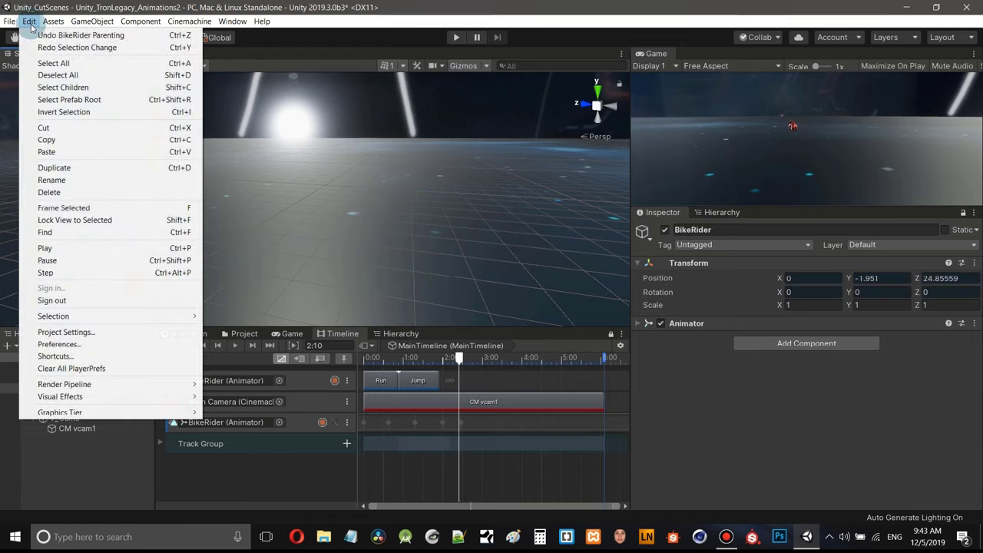
click(54, 35)
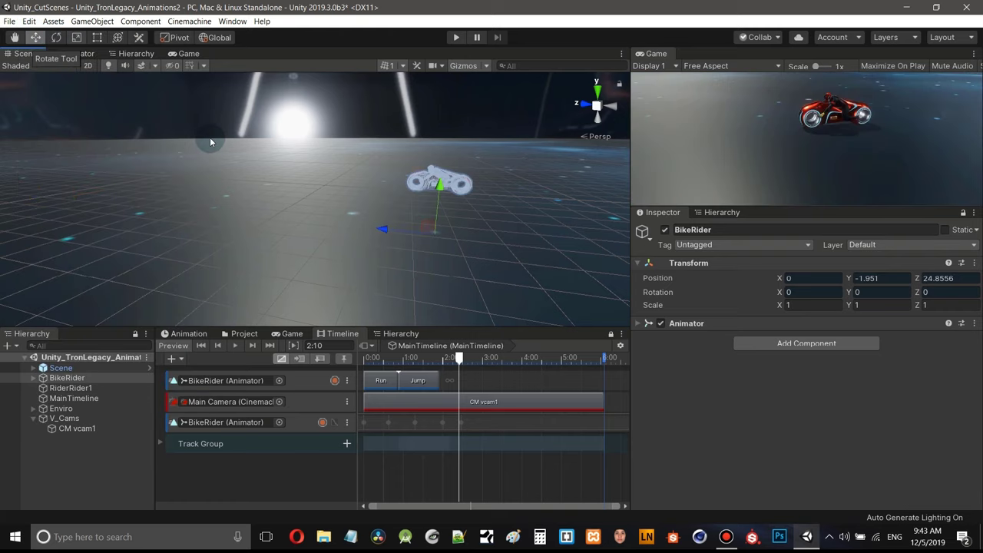
- Check the bike back at the top level and select the second BikeRider animation track
middle_drag(489, 184, 399, 189)
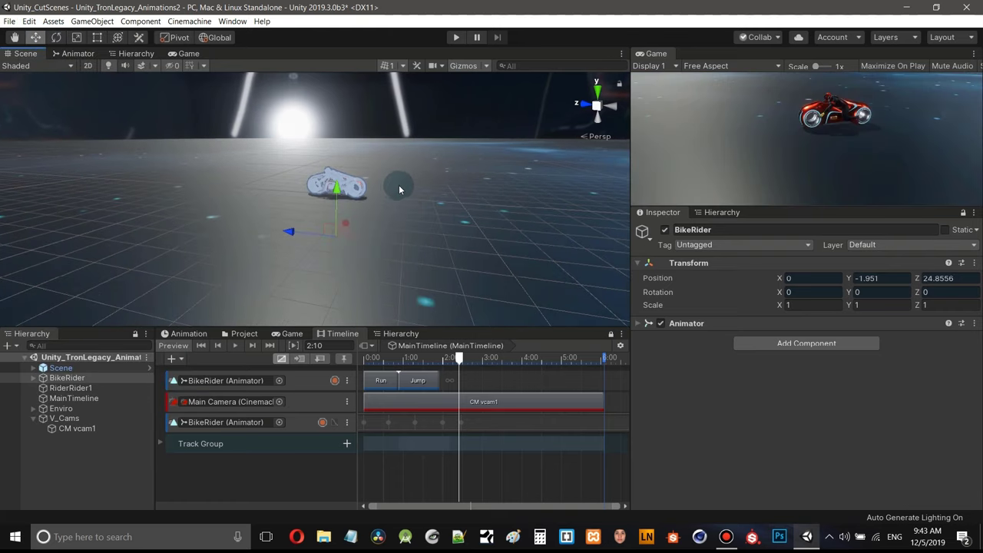
scroll(433, 184, up, 5)
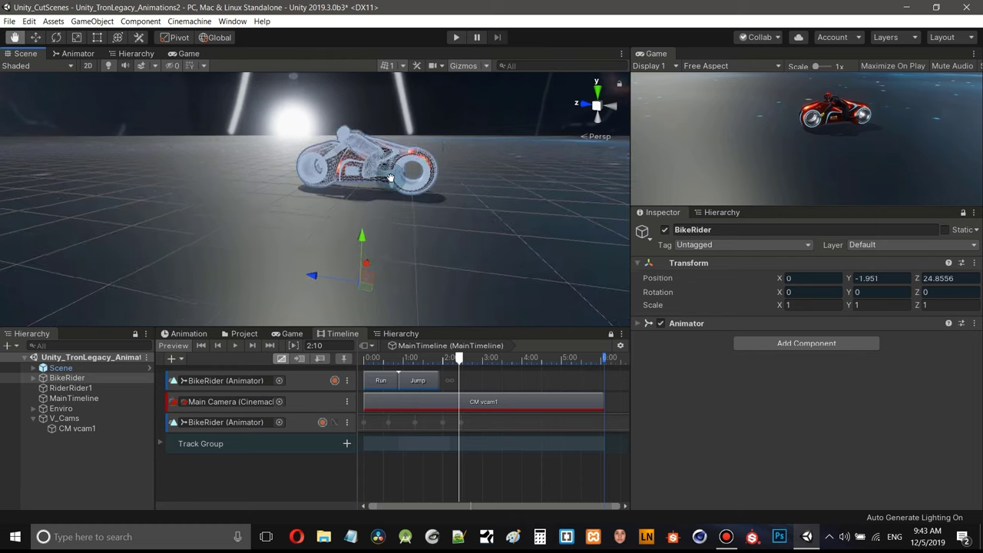
scroll(391, 178, up, 5)
alt+drag(372, 192, 430, 152)
scroll(452, 157, up, 5)
scroll(454, 155, up, 3)
scroll(430, 152, down, 4)
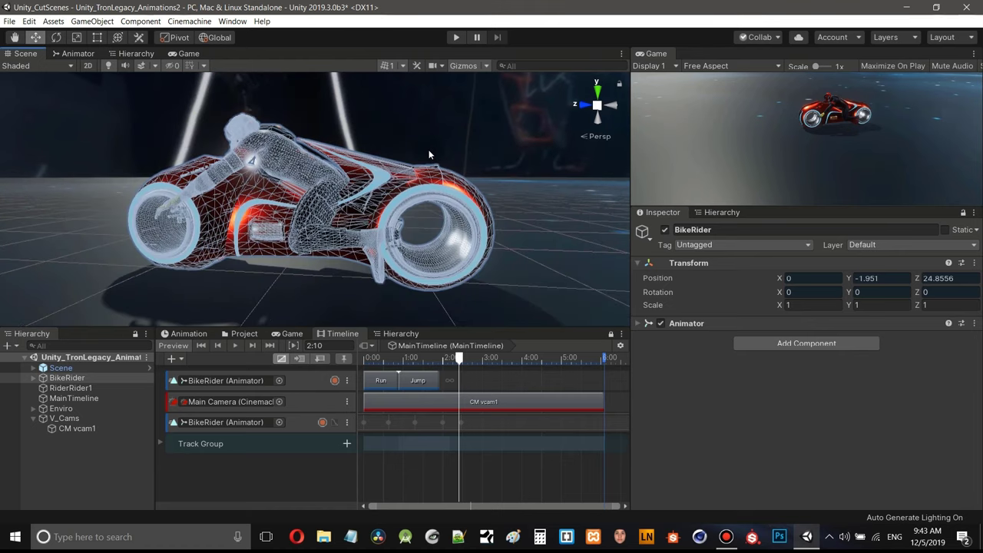
scroll(429, 156, up, 2)
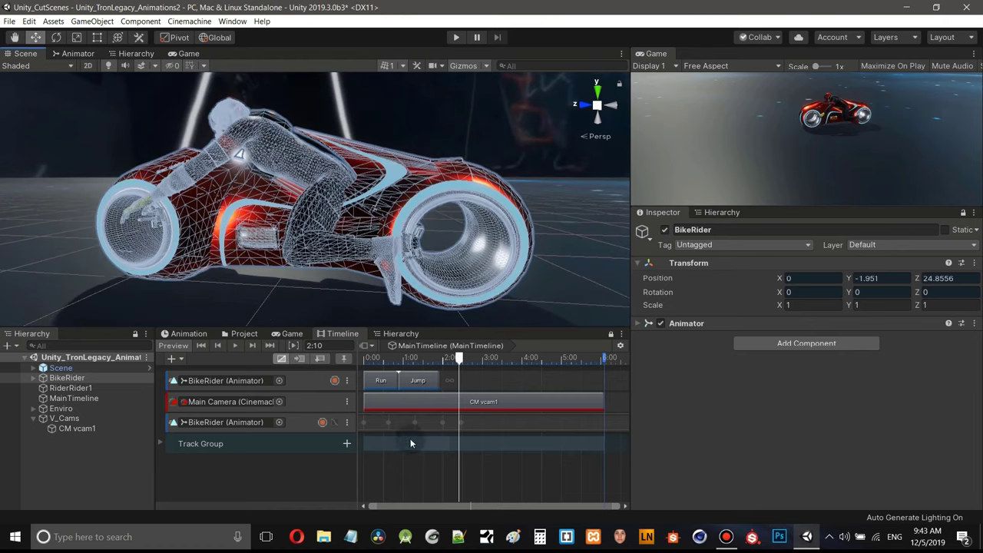
click(54, 457)
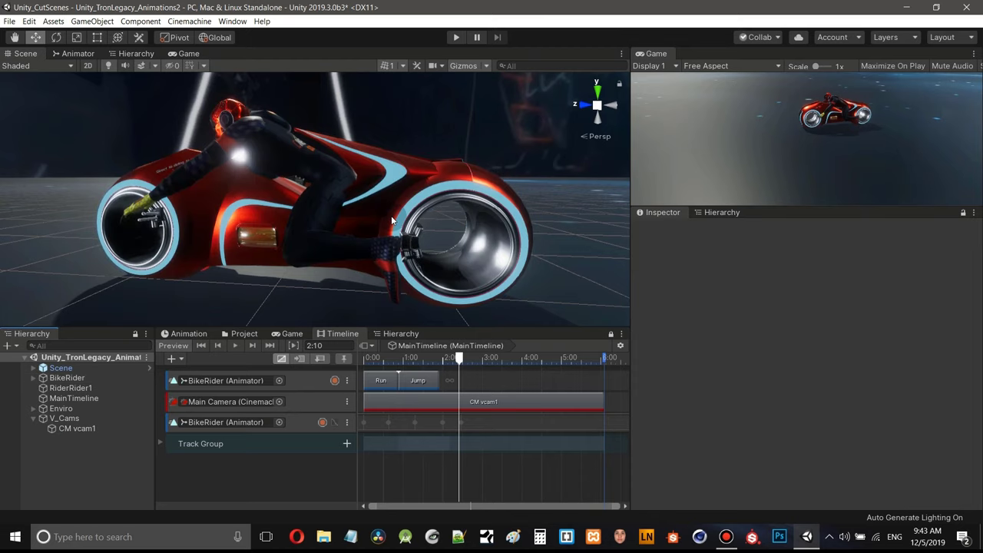
click(299, 425)
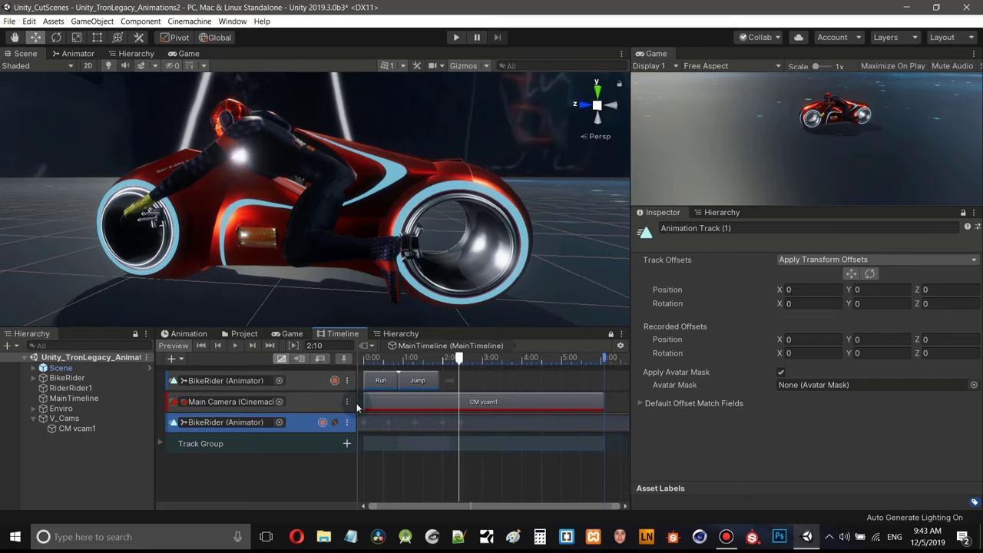
mouse_move(459, 358)
mouse_down()
mouse_move(361, 357)
mouse_move(465, 365)
mouse_move(460, 375)
mouse_up()
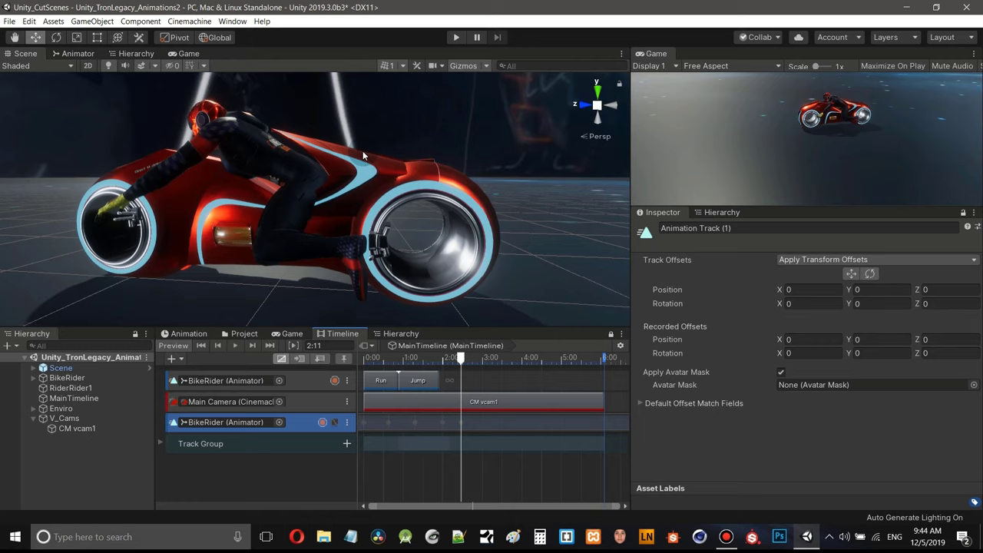
scroll(362, 151, down, 3)
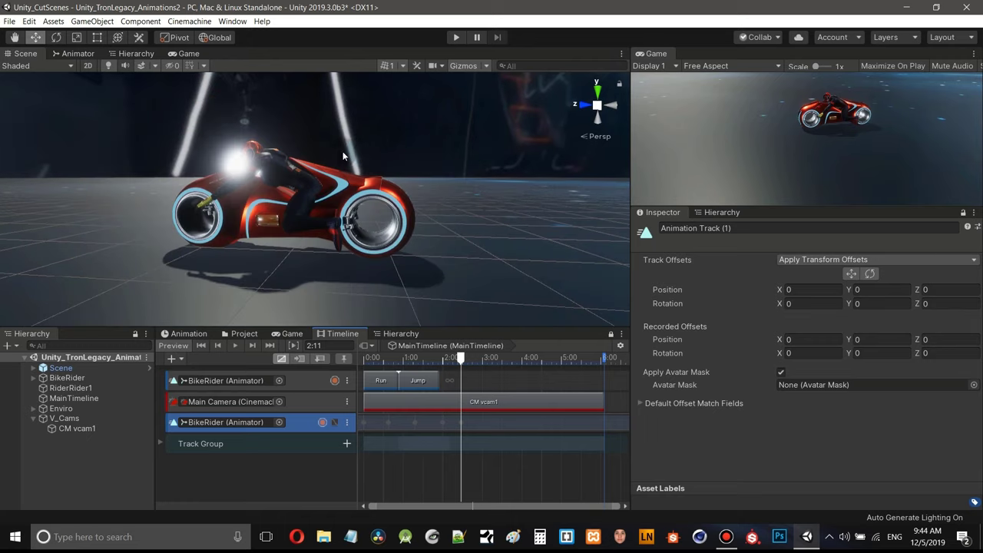
middle_drag(343, 155, 401, 157)
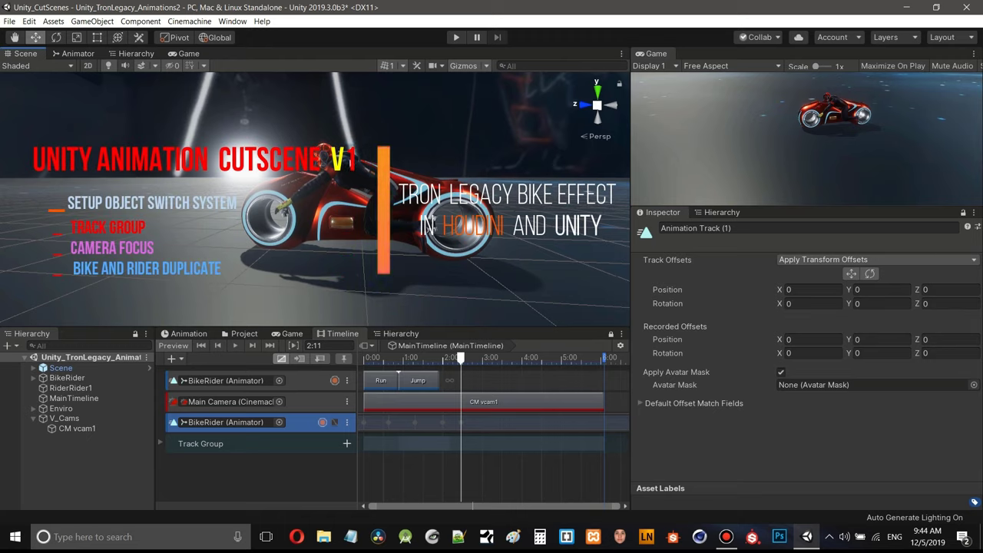
- Browse the Characters folder in Unity_CutScenes, then collapse Unity_CutScenes
click(244, 333)
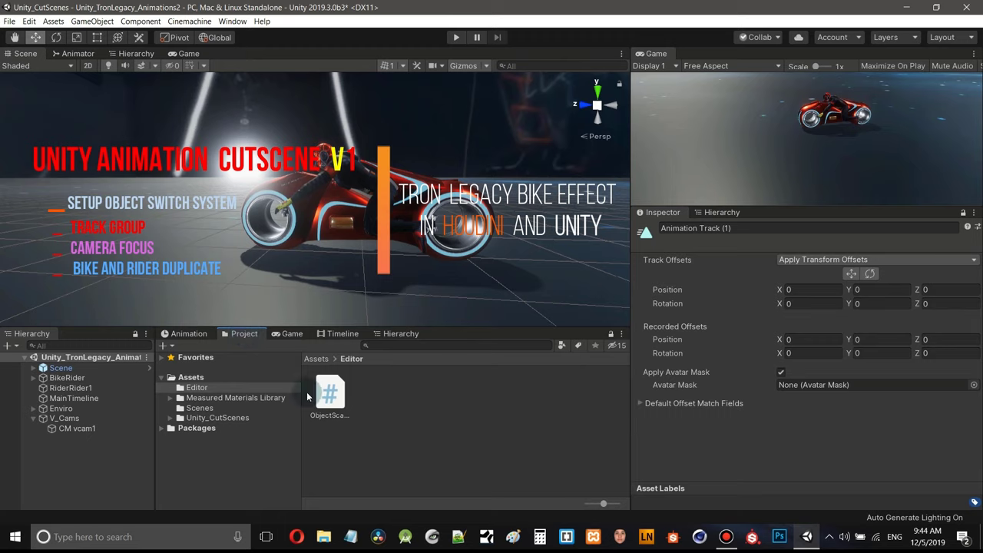
click(171, 419)
click(215, 448)
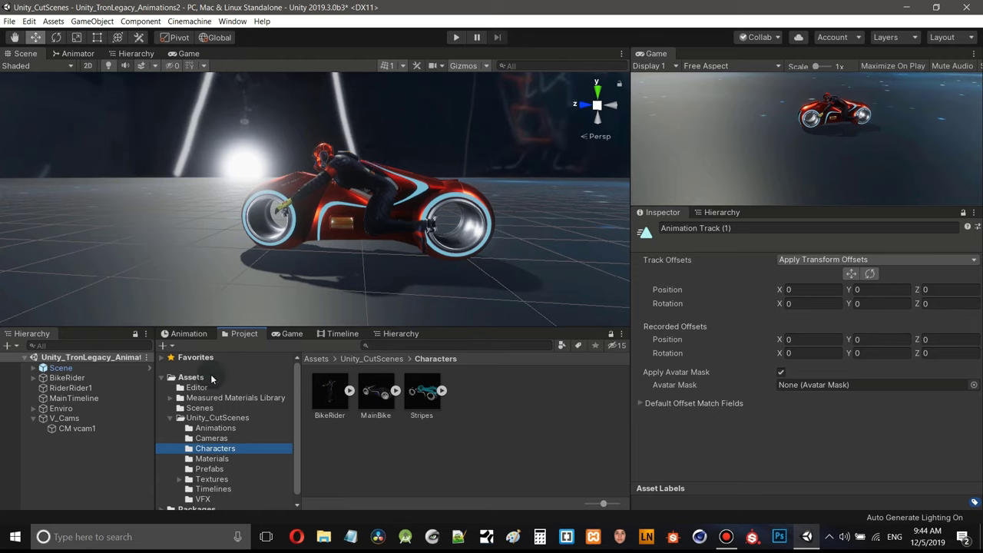
click(180, 418)
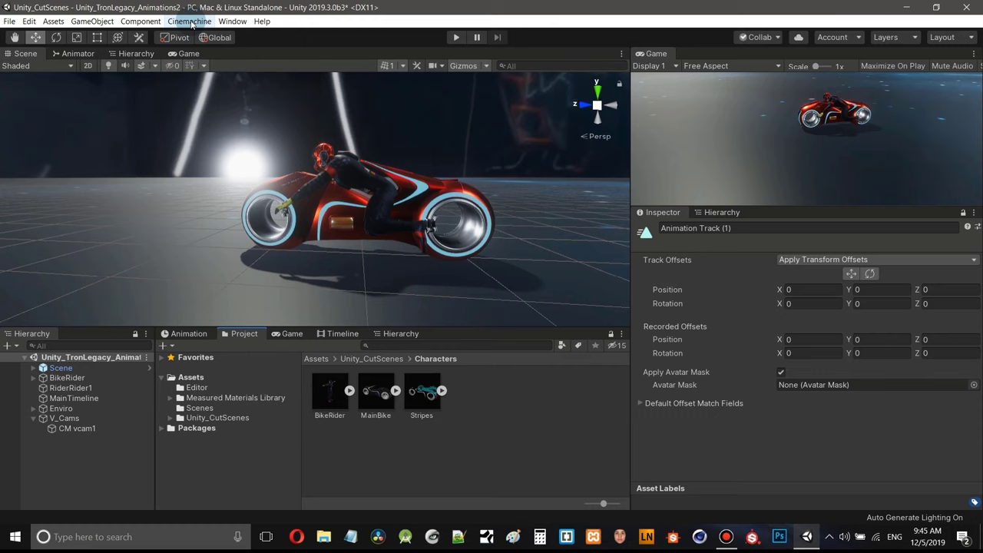
- Dismiss the Cinemachine menu and show the MainTimeline tracks in the bottom panel
click(192, 23)
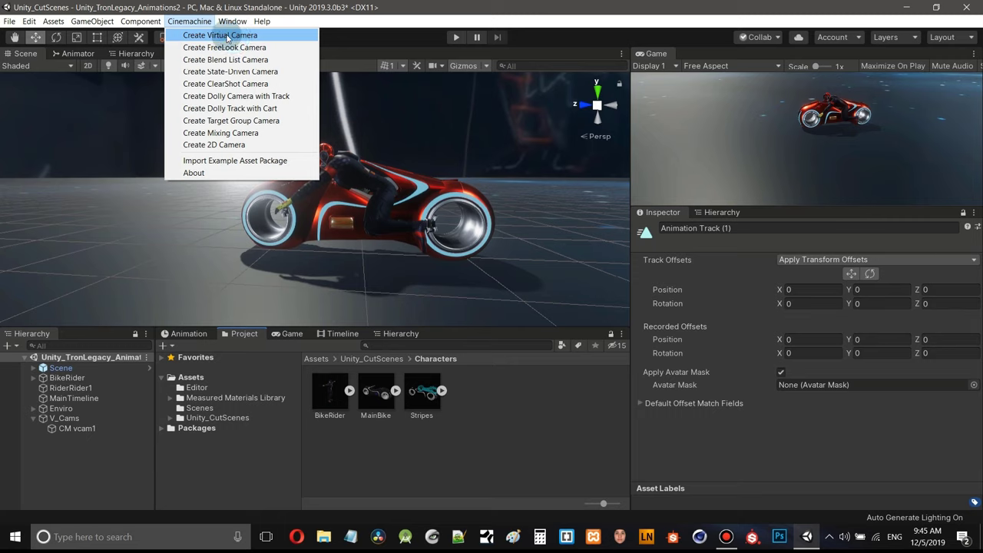
click(295, 335)
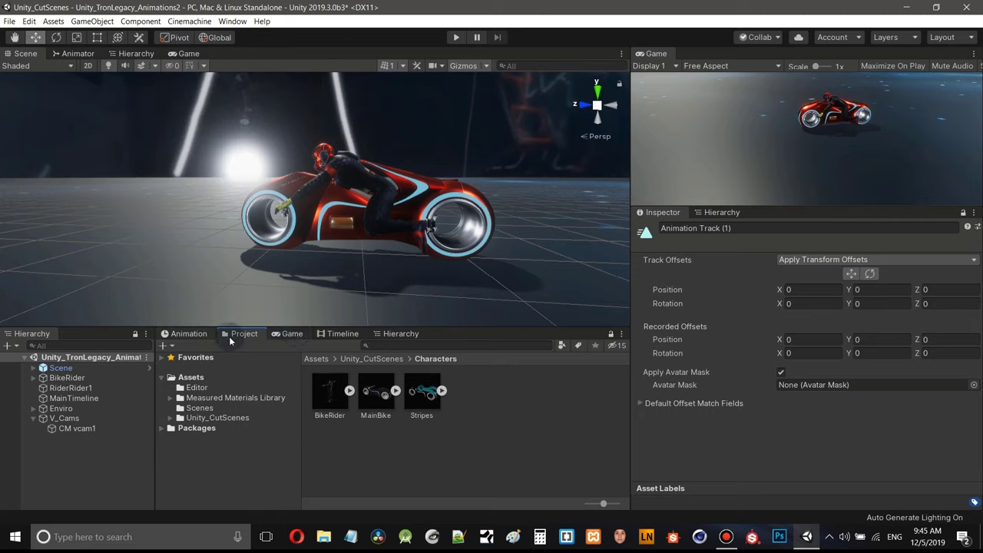
click(343, 333)
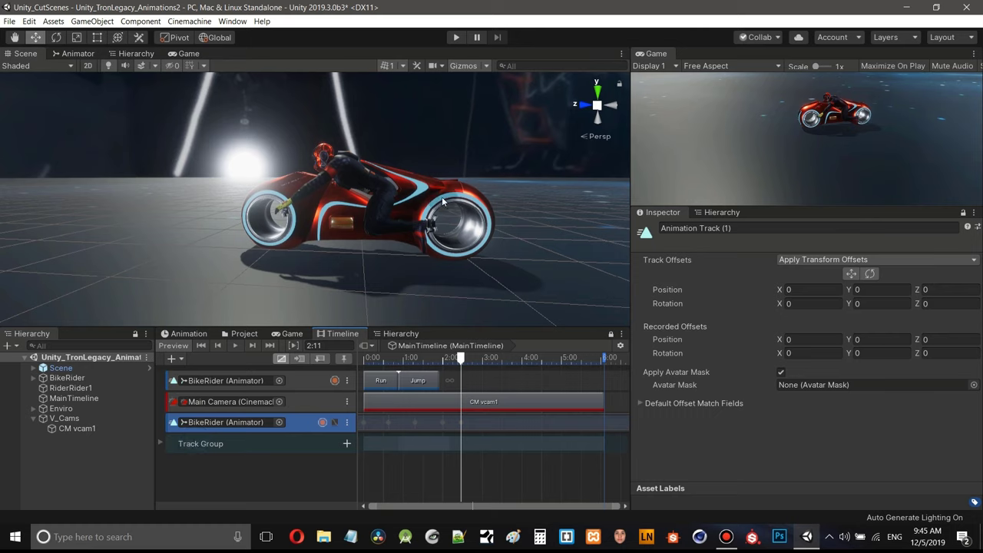
- Inspect RiderRider1 (0, 0, 24.2) and BikeRider (0, -1.951, 25) transforms at 2:11
middle_drag(458, 198, 359, 201)
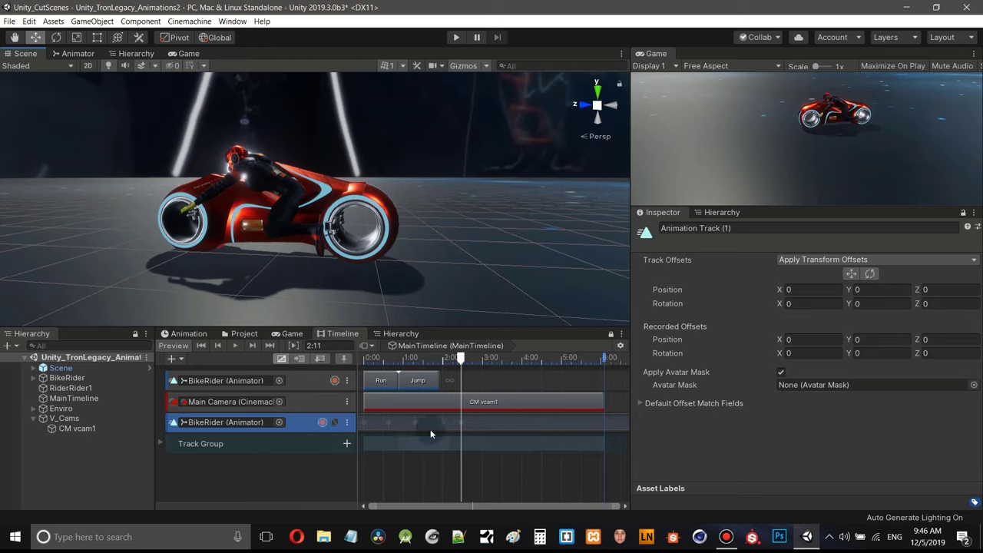
click(69, 389)
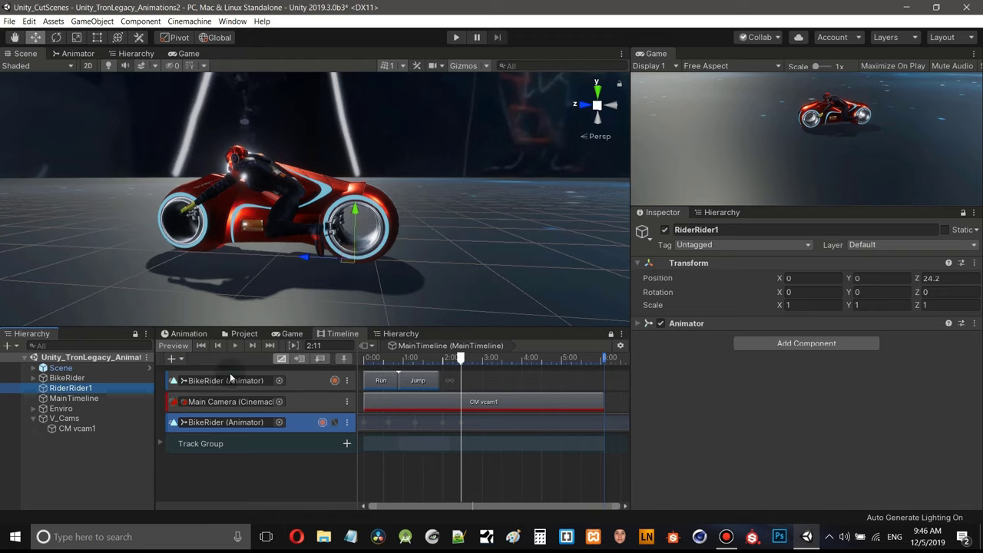
click(66, 378)
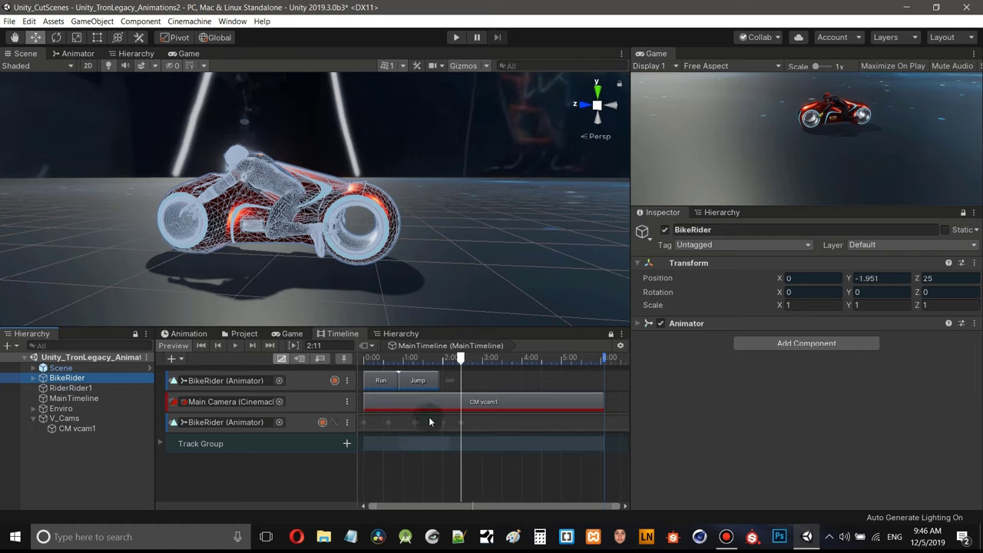
- Duplicate BikeRider and deactivate the original BikeRider
right_click(68, 379)
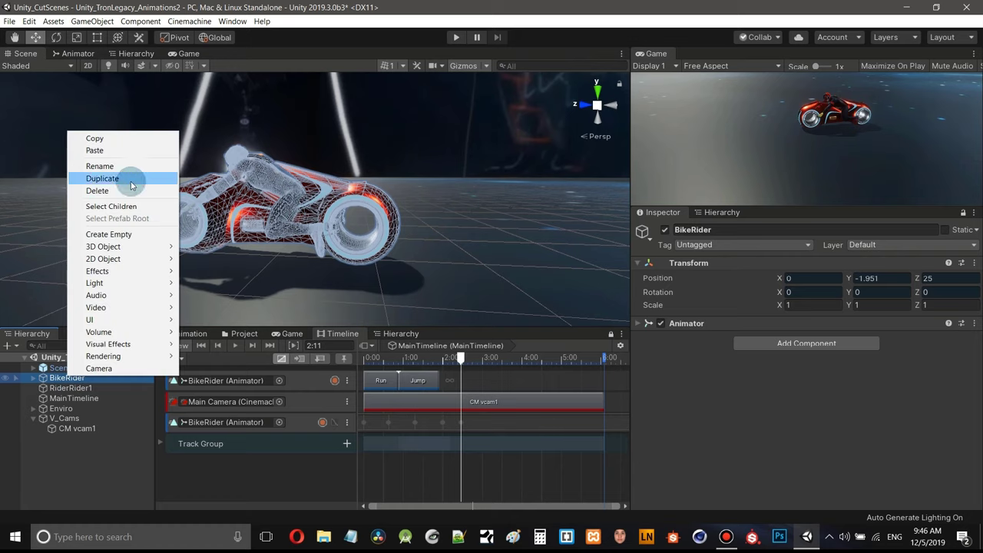
click(102, 178)
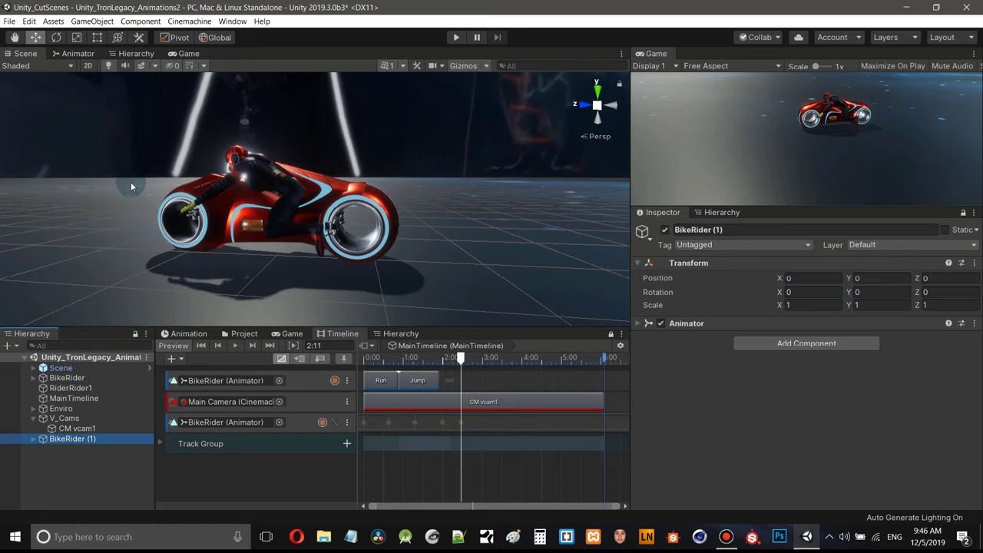
click(64, 379)
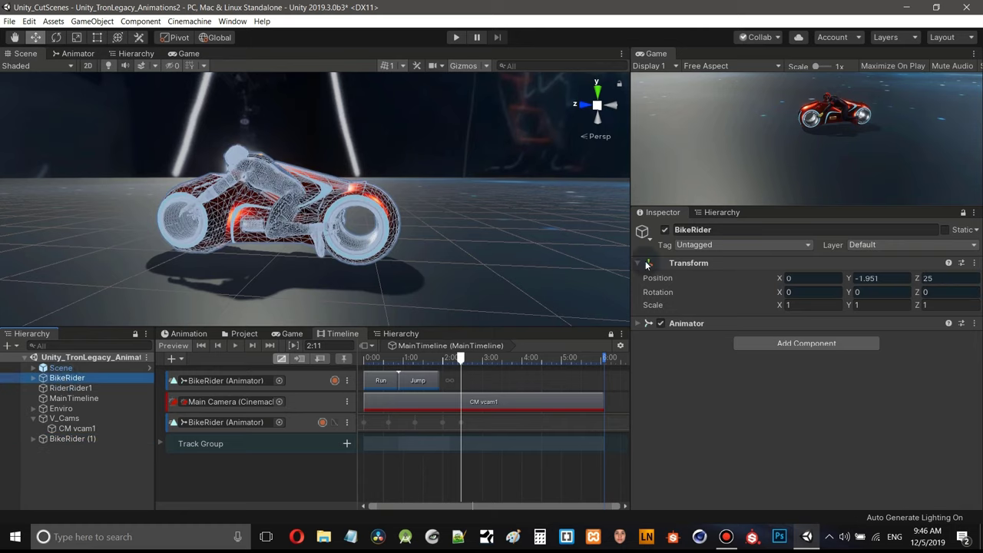
click(666, 231)
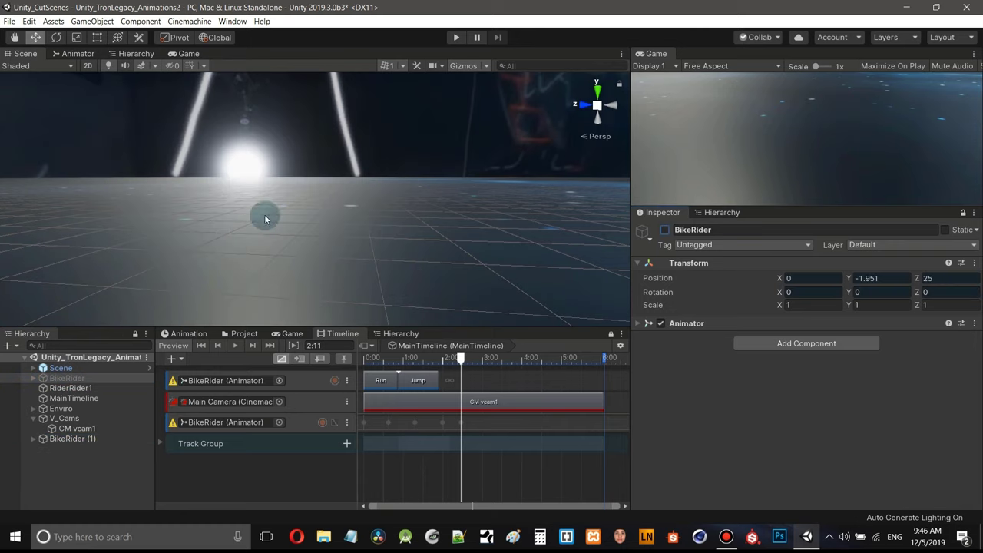
click(77, 438)
- Rename the duplicate BikeRider (1) to BikeRiderC
right_click(79, 441)
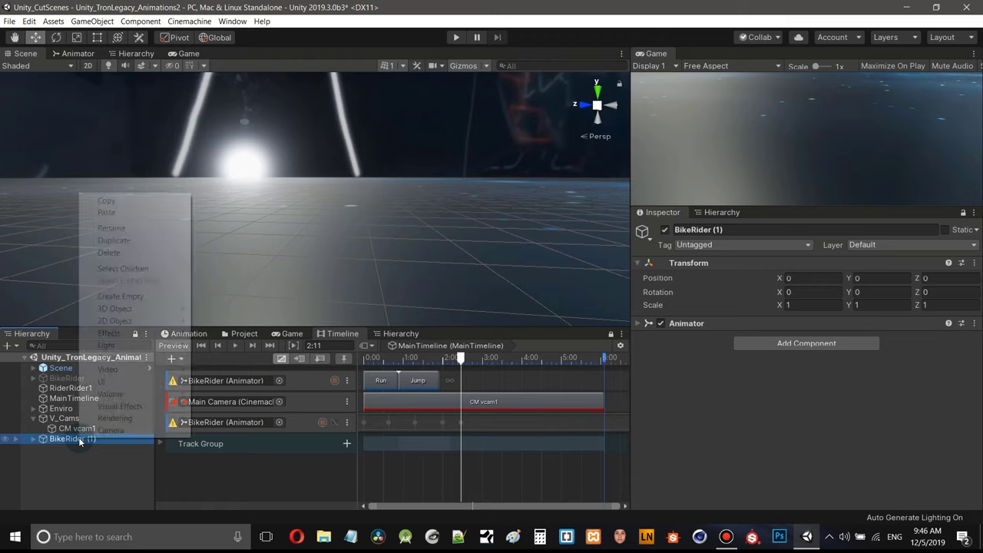
click(148, 228)
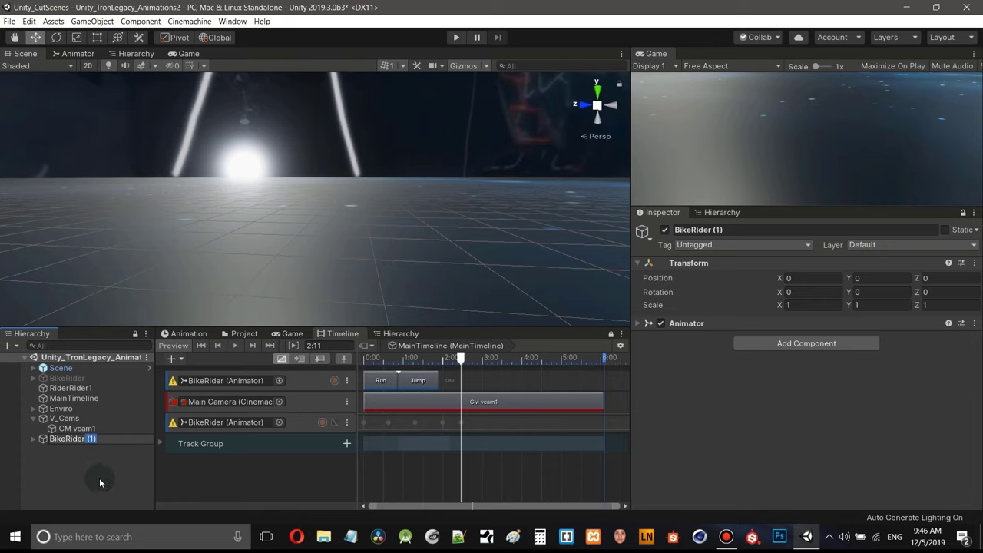
text(C)
key(Return)
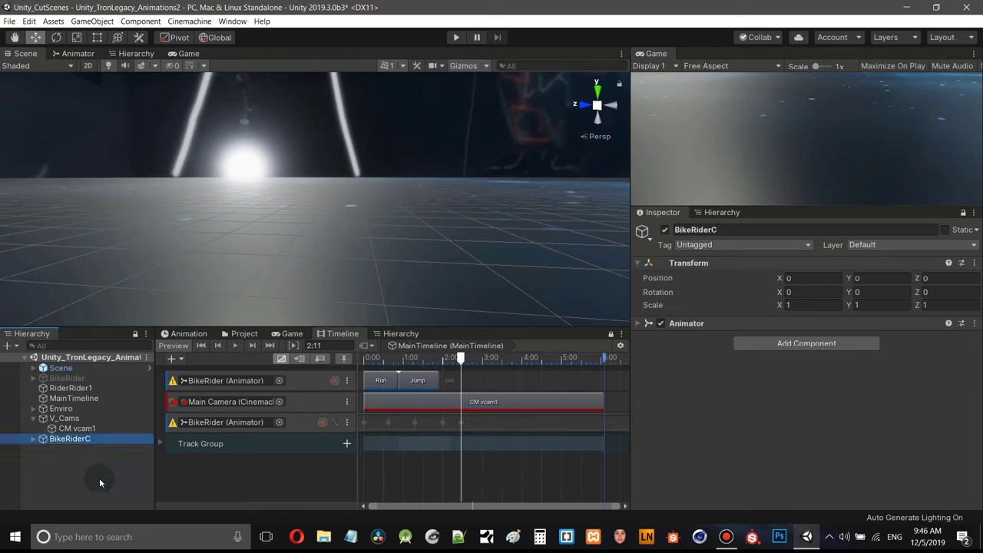
right_drag(280, 218, 528, 130)
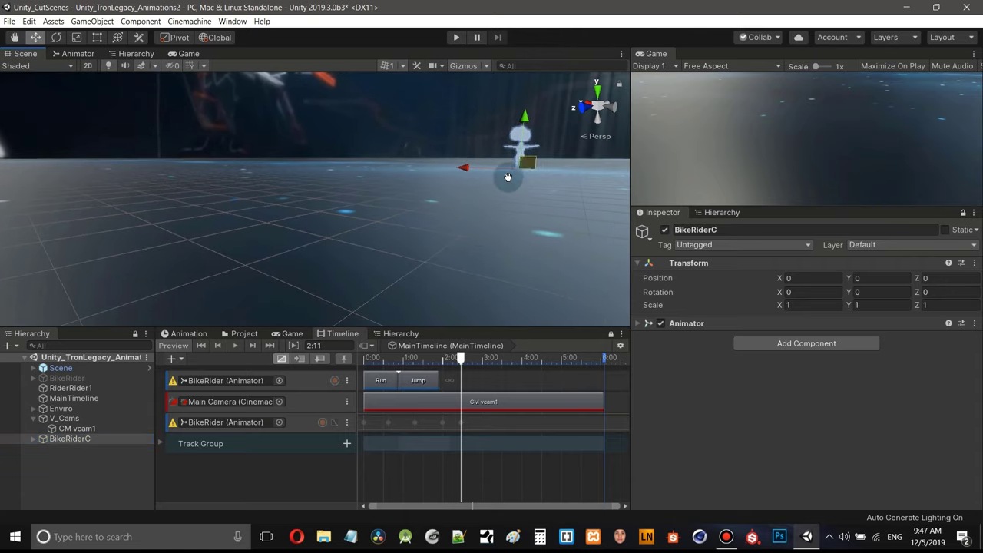
middle_drag(508, 178, 341, 187)
click(60, 467)
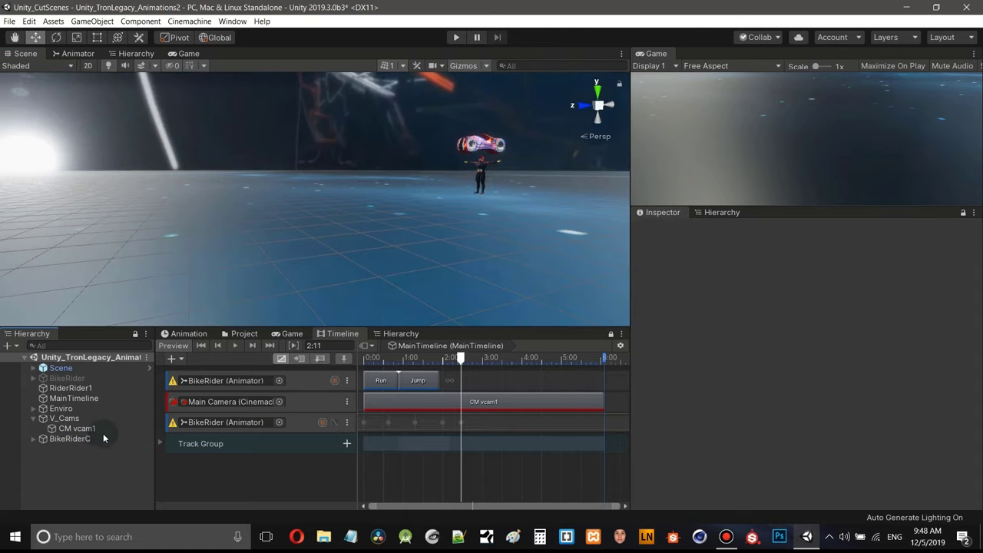
- Expand BikeRiderC and delete its Stripes child object
click(33, 440)
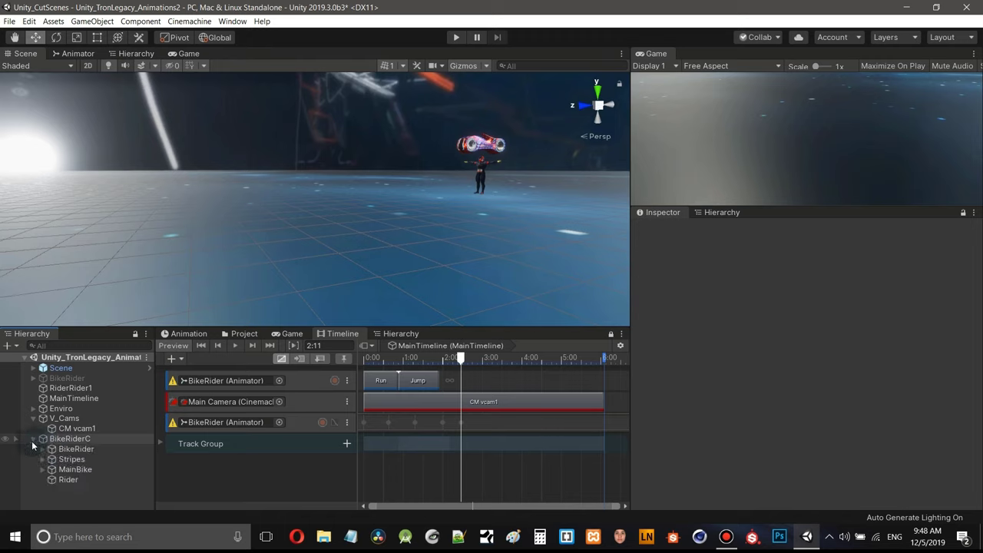
click(76, 470)
click(33, 418)
click(74, 430)
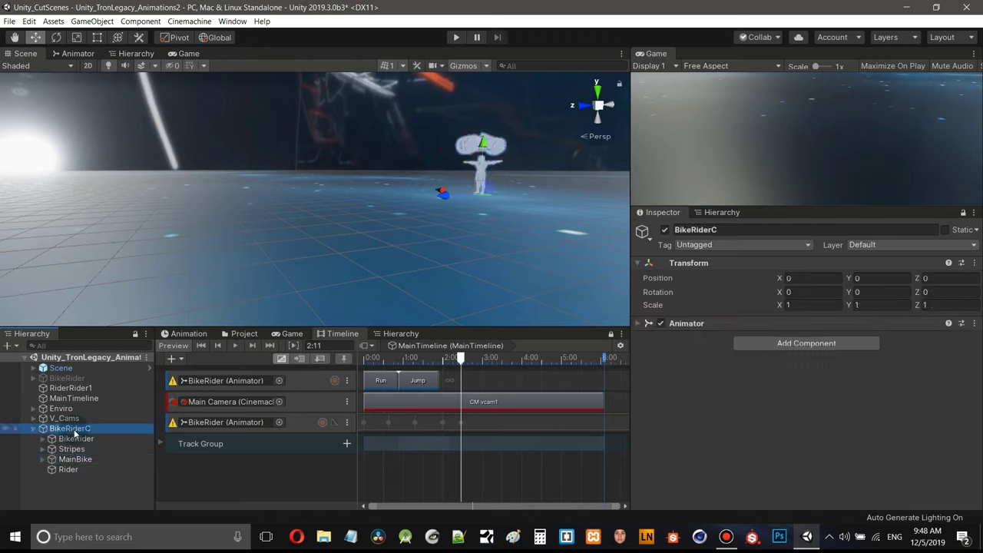
click(33, 428)
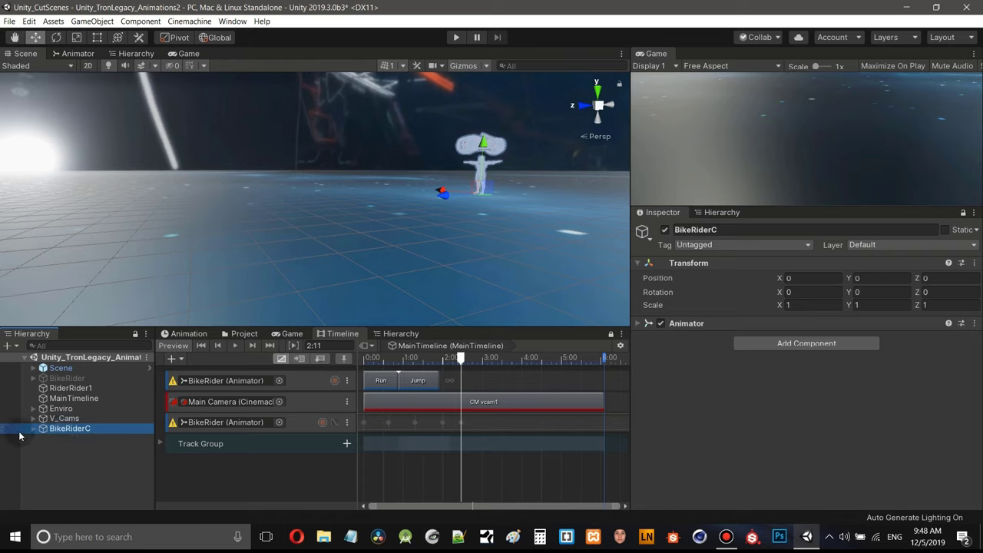
click(34, 429)
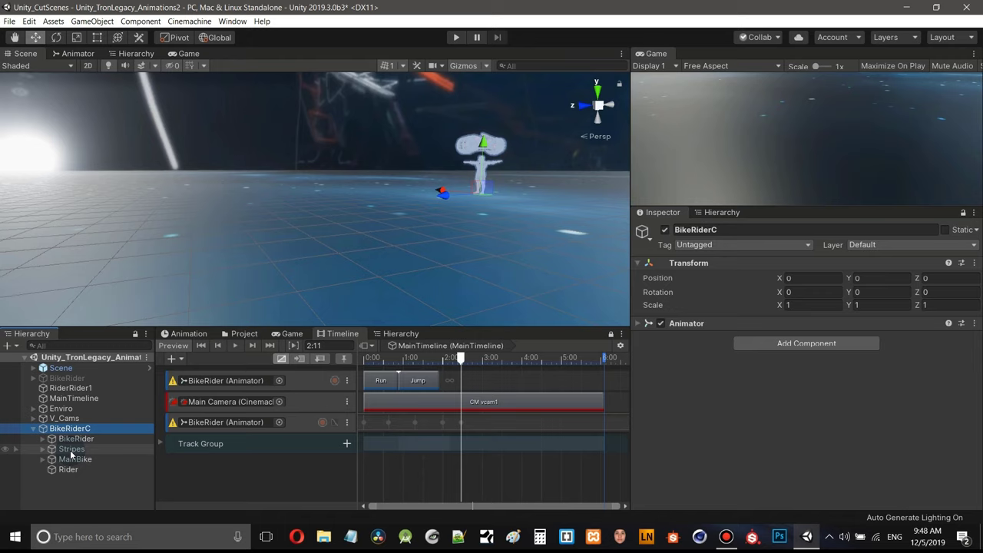
click(70, 450)
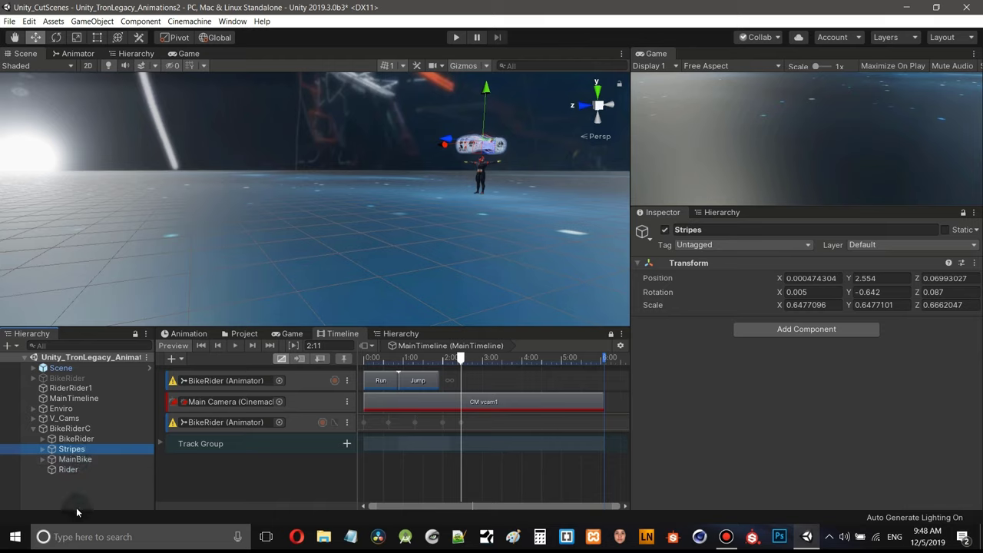
key(Delete)
- Move MainBike to the hierarchy's top level and rename it MainBikeC
click(73, 451)
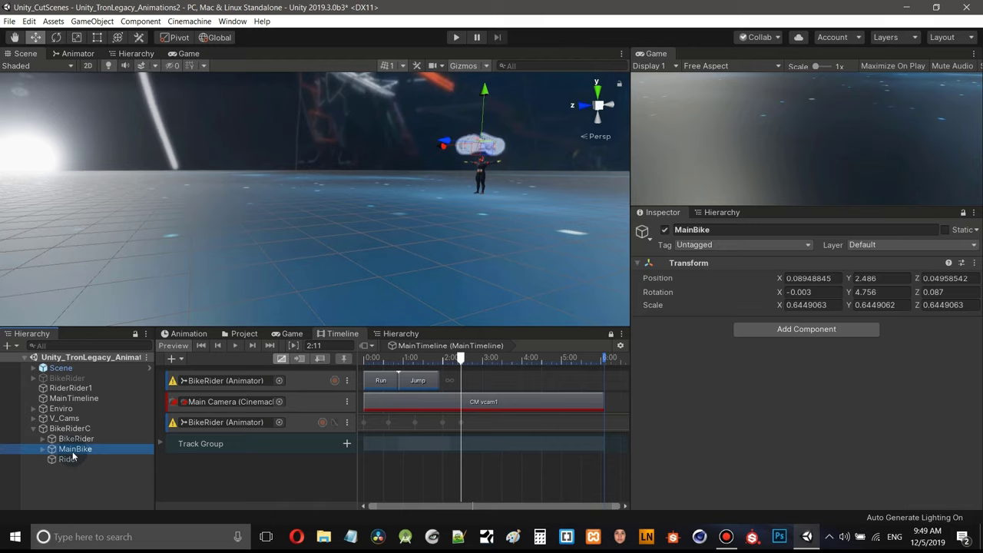
drag(73, 452, 68, 424)
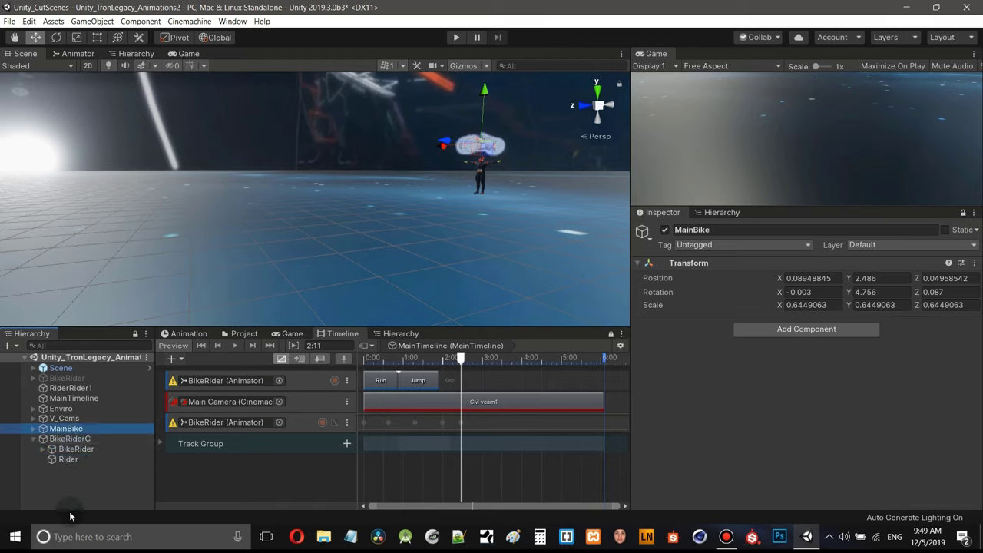
right_click(69, 429)
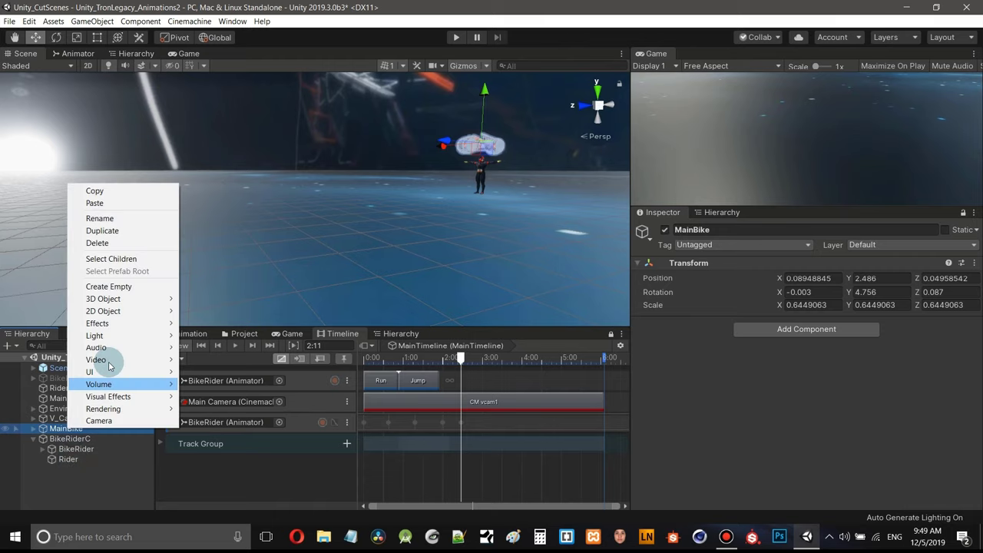
click(83, 429)
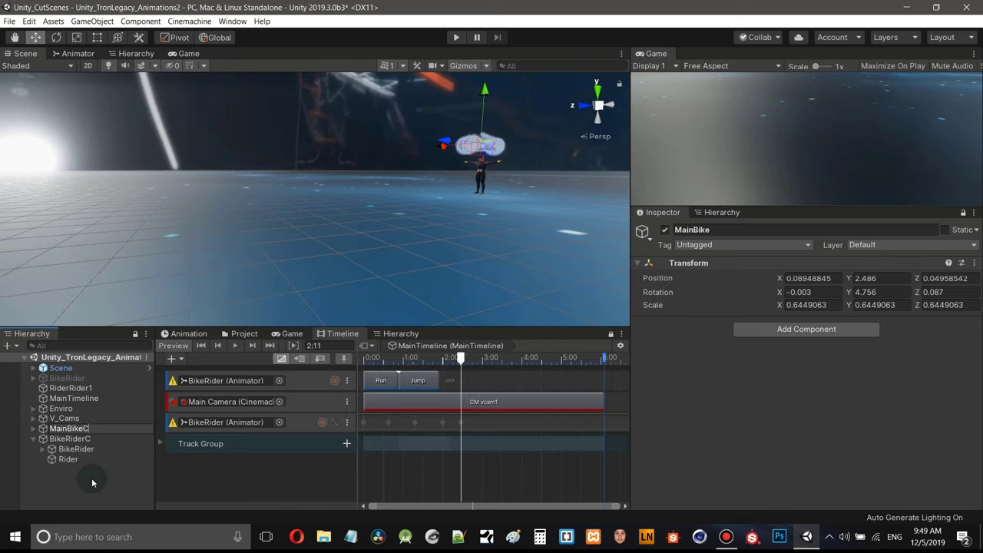
key(Return)
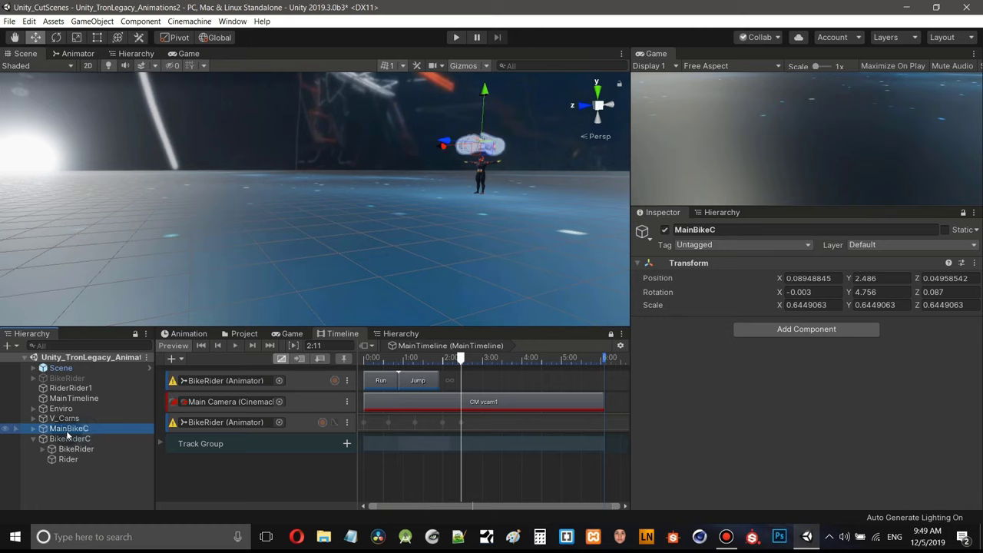
click(66, 458)
click(35, 440)
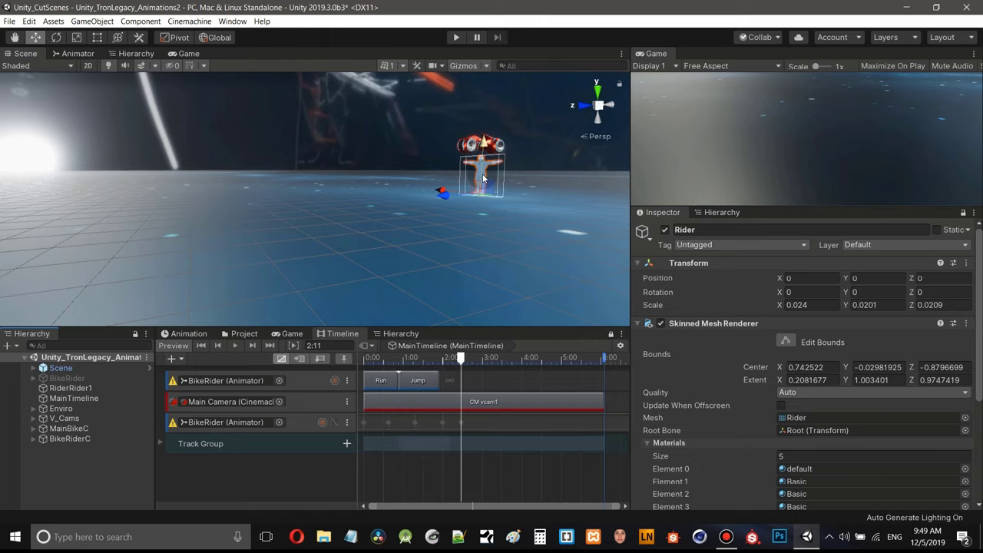
right_drag(415, 232, 367, 204)
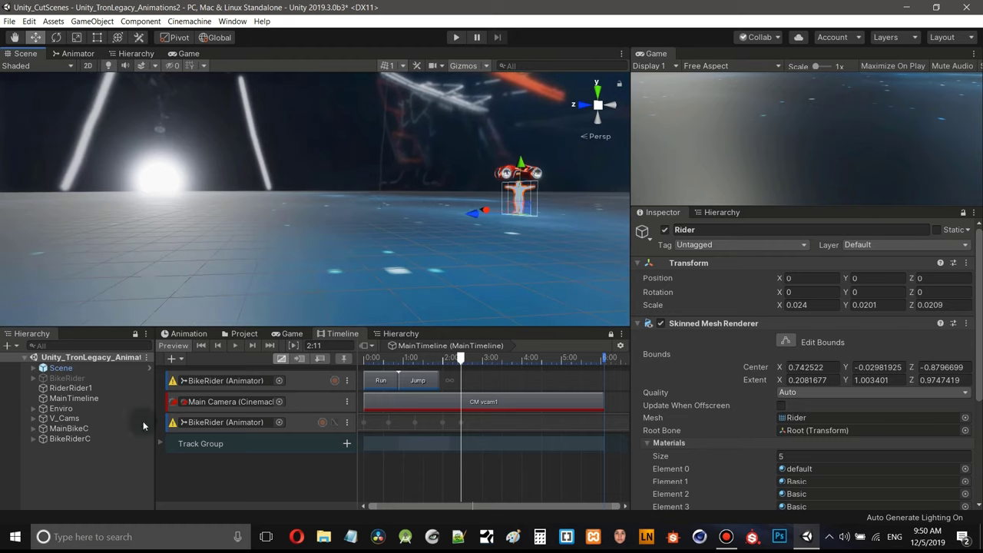
click(77, 428)
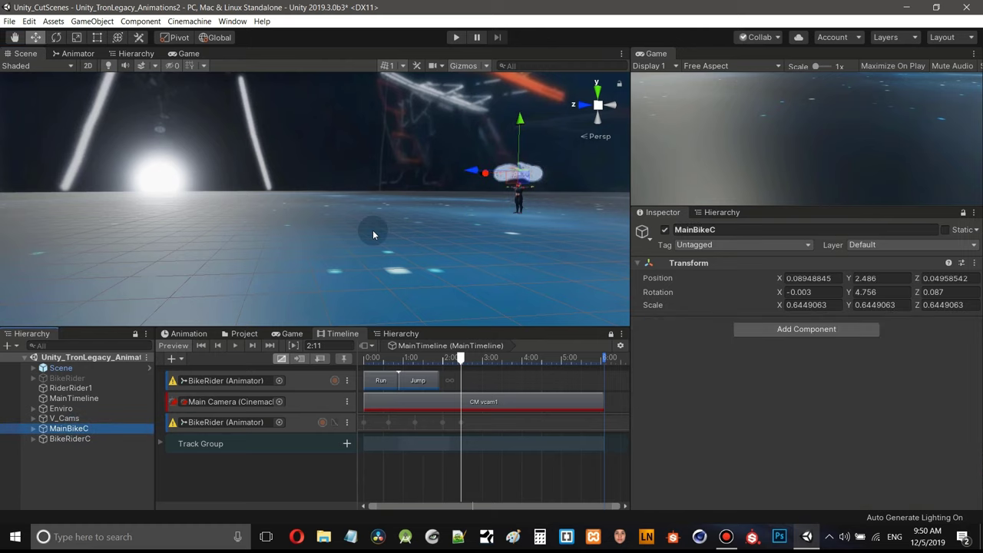
mouse_move(372, 234)
right_down()
mouse_move(241, 250)
mouse_move(381, 219)
right_up()
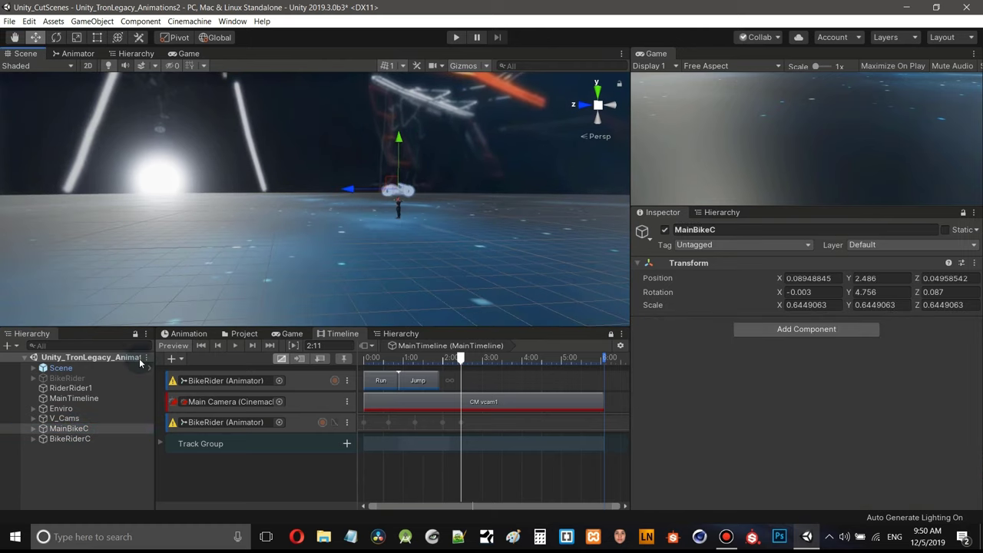
- Reactivate BikeRider and lower MainBikeC's Position Y from 2.486 to 0.54
click(67, 378)
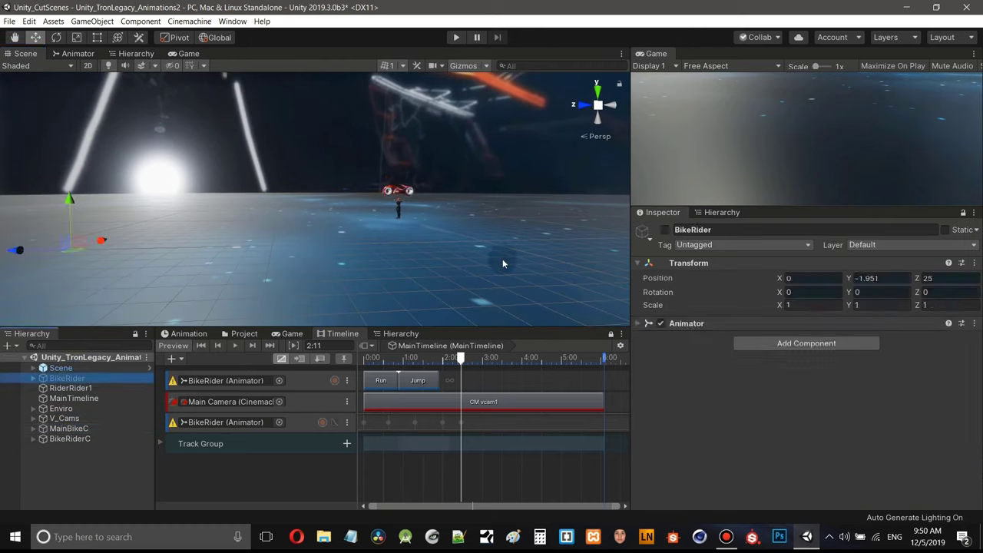
click(665, 230)
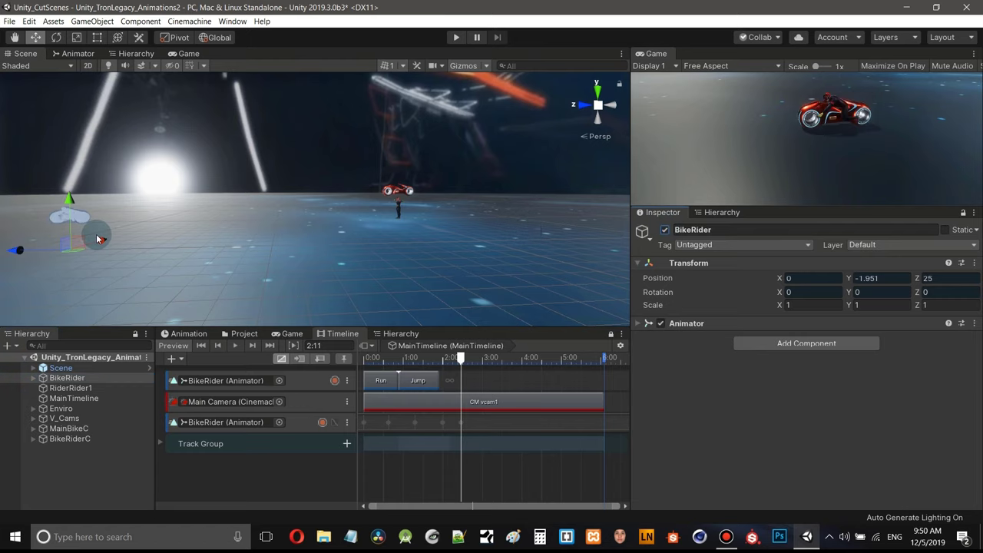
click(405, 189)
key(f)
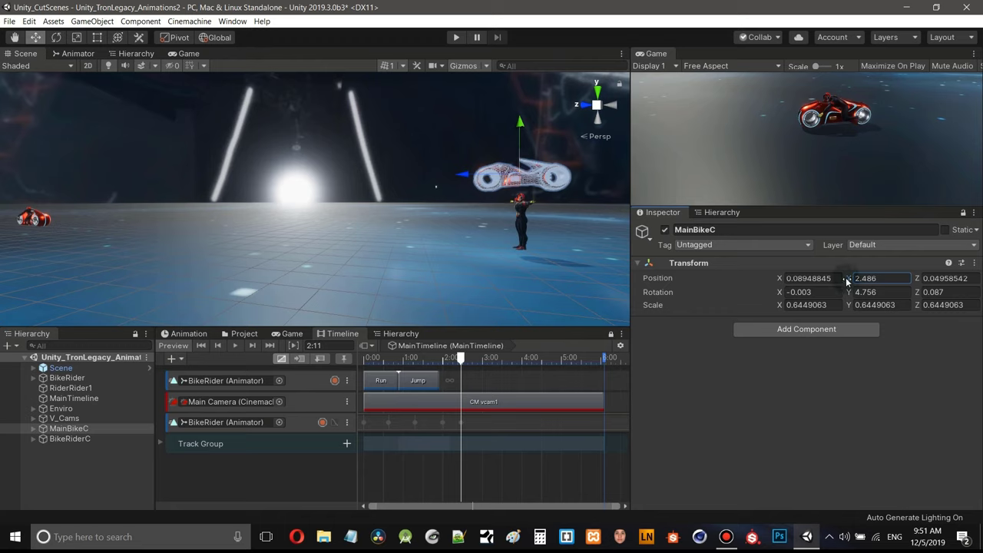
drag(859, 283, 808, 279)
- Orbit and zoom around MainBikeC to check it on the floor beside the second bike
scroll(492, 171, up, 5)
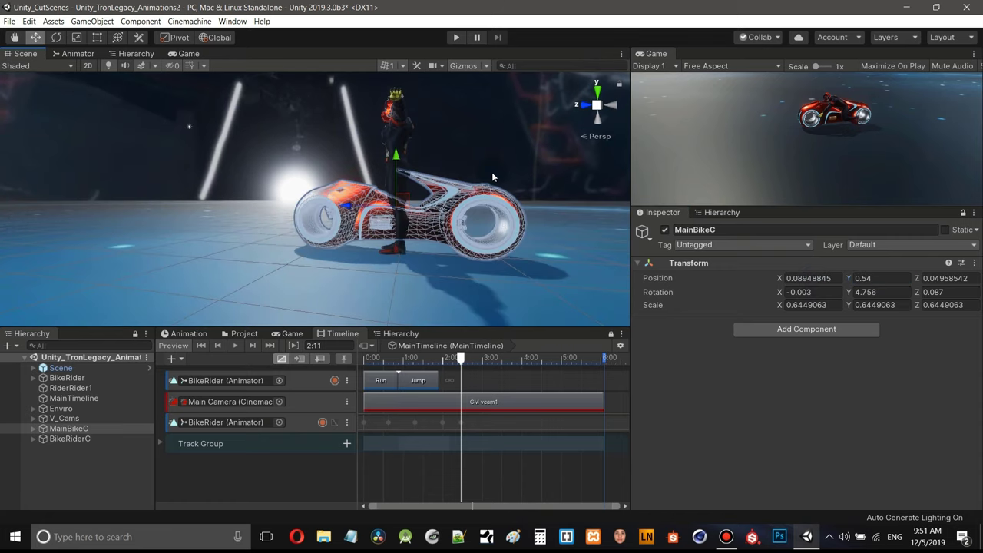
scroll(490, 172, up, 2)
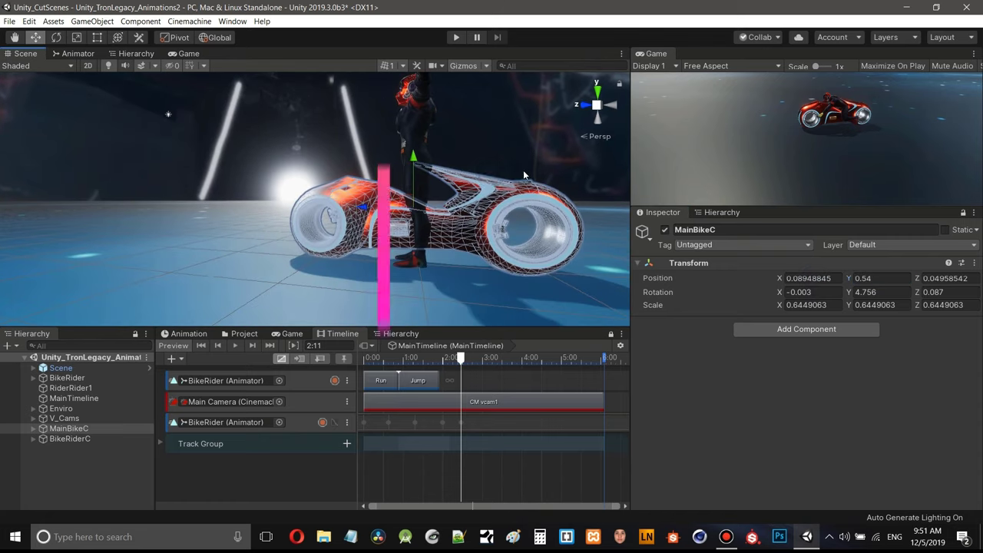
middle_drag(524, 170, 356, 53)
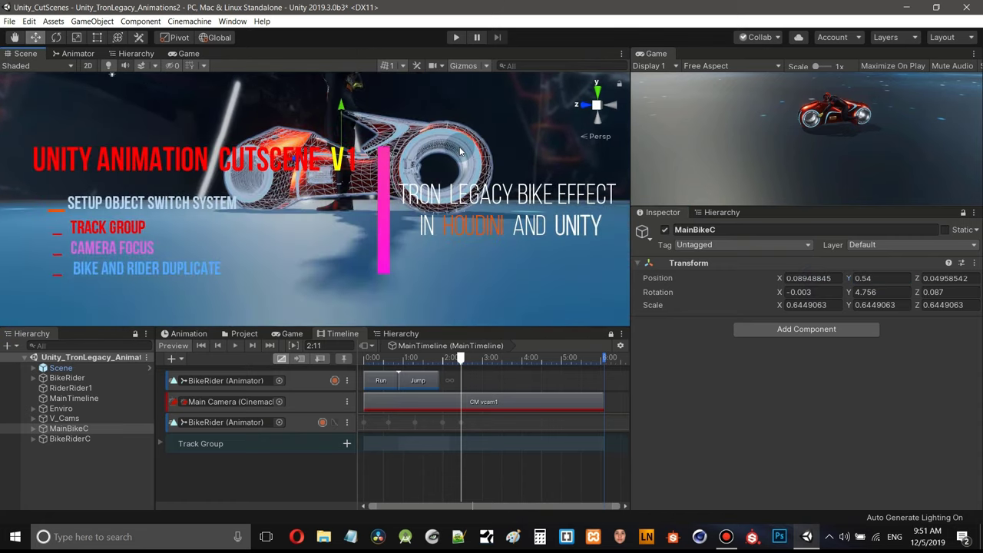
scroll(367, 143, up, 3)
scroll(367, 144, down, 2)
key(w)
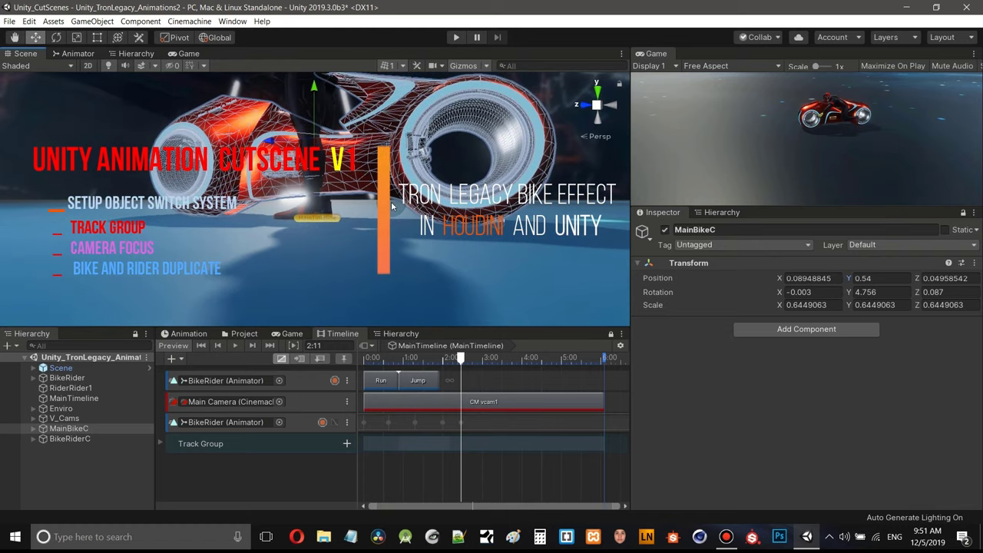
alt+drag(384, 146, 216, 179)
scroll(405, 206, down, 3)
middle_drag(216, 175, 390, 176)
scroll(390, 175, down, 3)
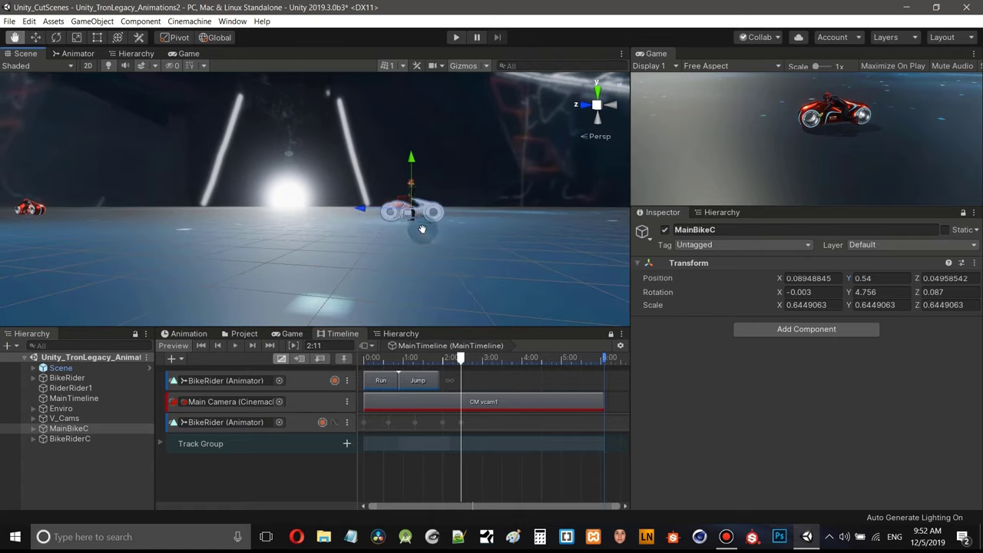
middle_drag(357, 219, 481, 223)
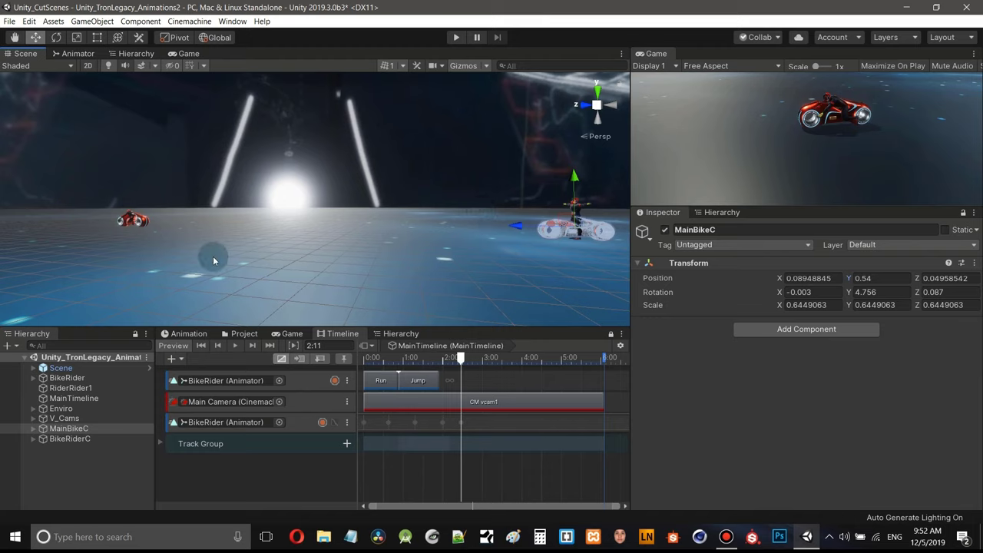
- Copy BikeRider's Position Z value of 25 and paste it into MainBikeC's Position Z
click(66, 379)
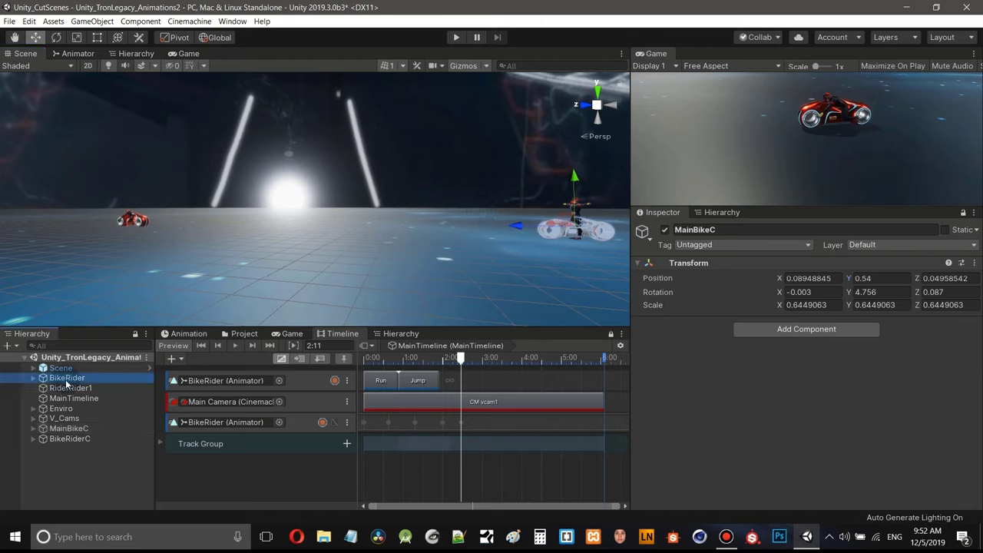
click(939, 278)
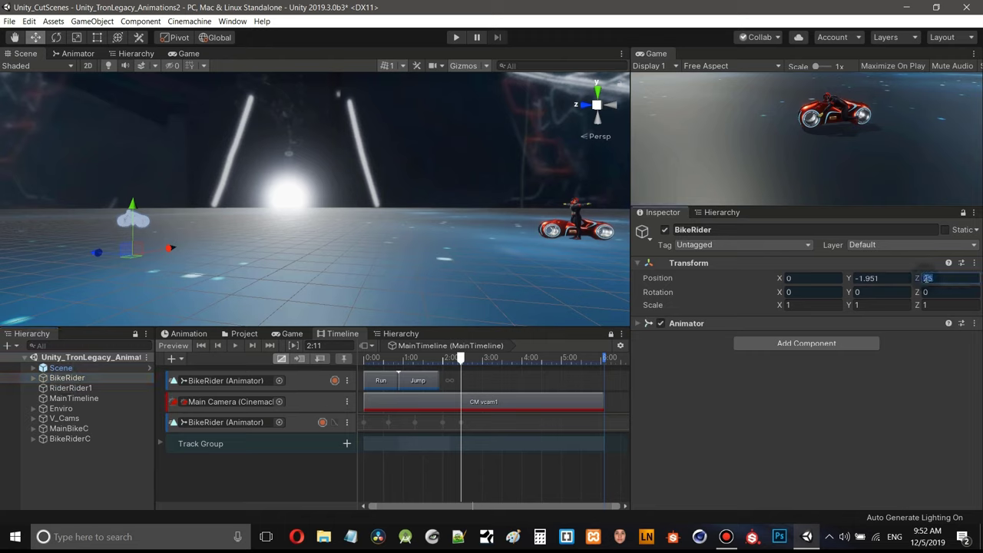
right_click(928, 279)
click(941, 297)
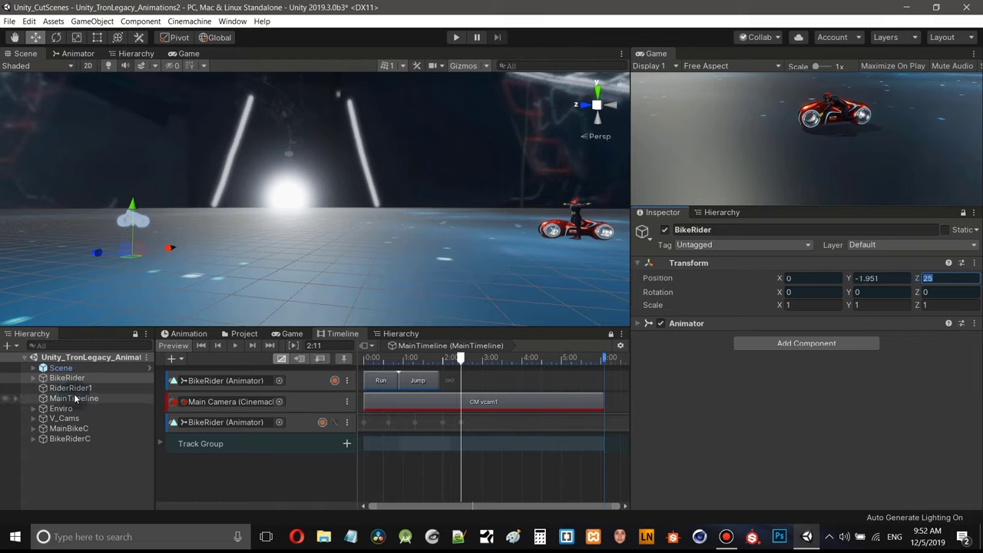
click(69, 428)
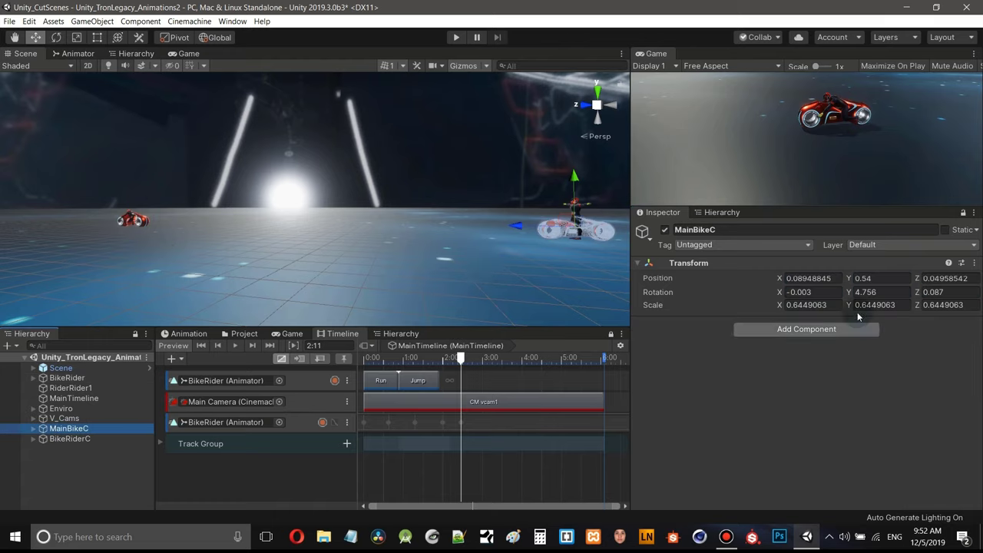
click(971, 278)
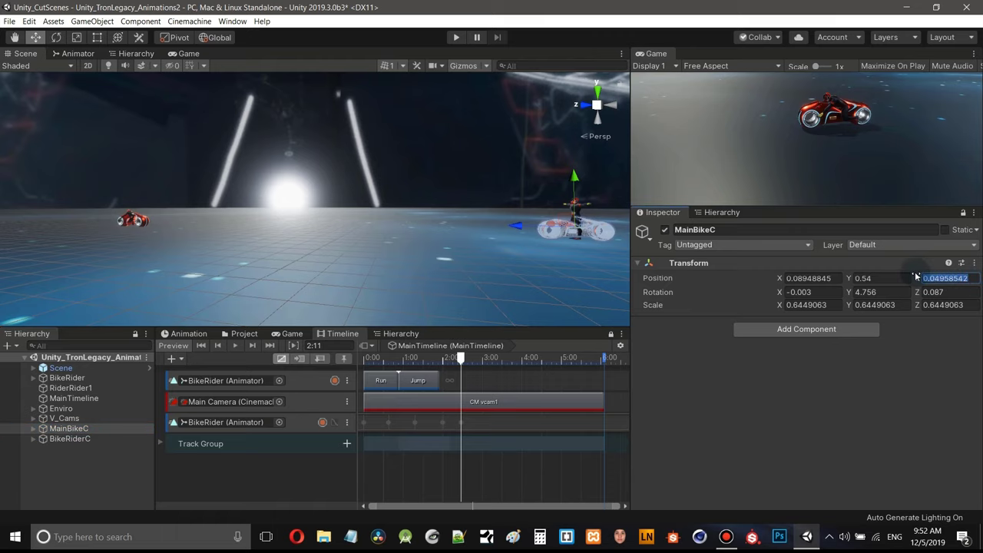
right_click(920, 278)
click(944, 308)
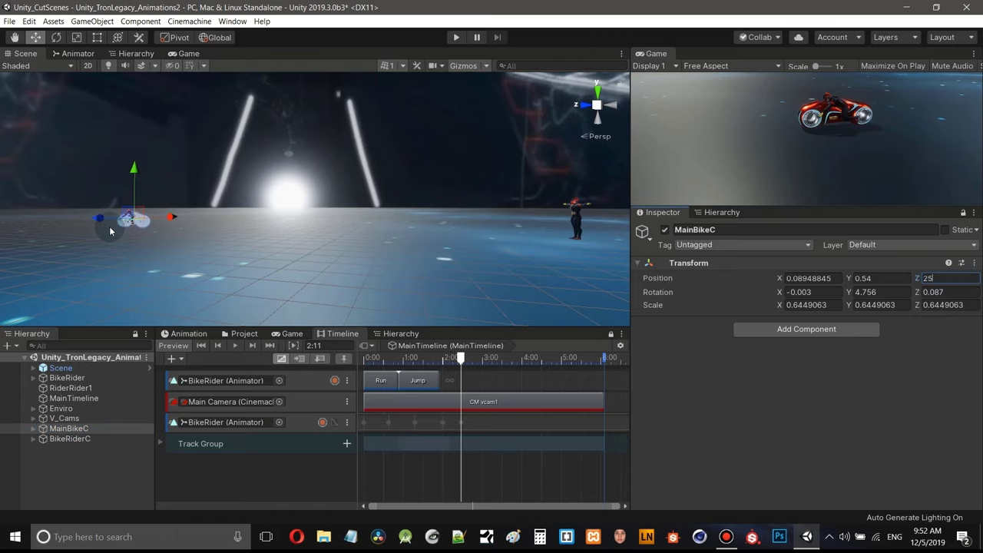
key(Return)
- Paste the same Position Z of 25 into BikeRiderC
click(70, 440)
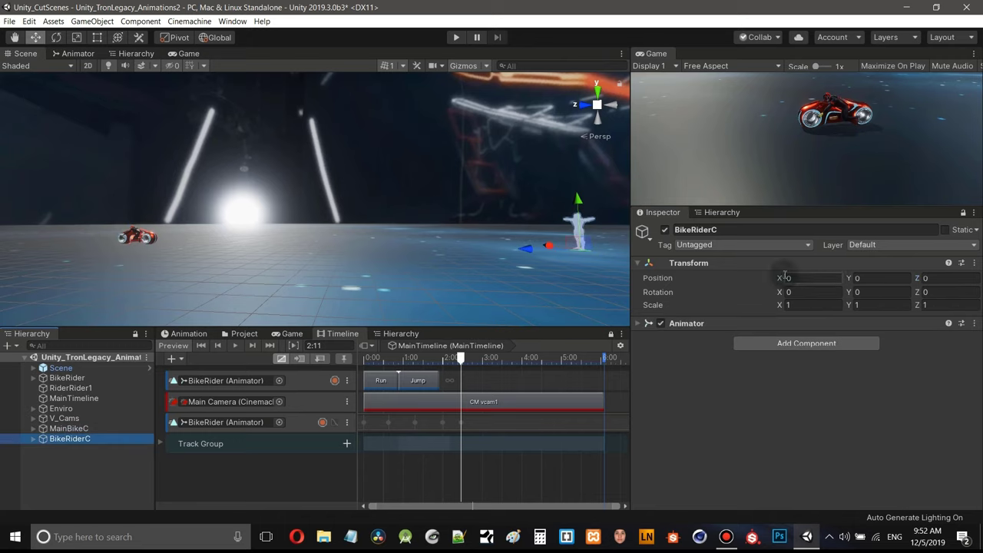
click(922, 280)
right_click(927, 279)
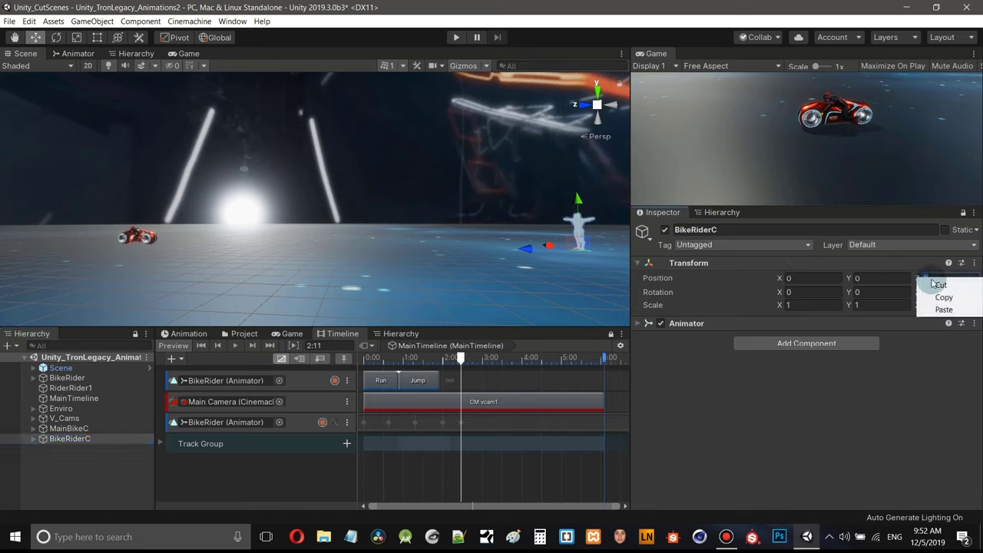
click(948, 309)
key(Return)
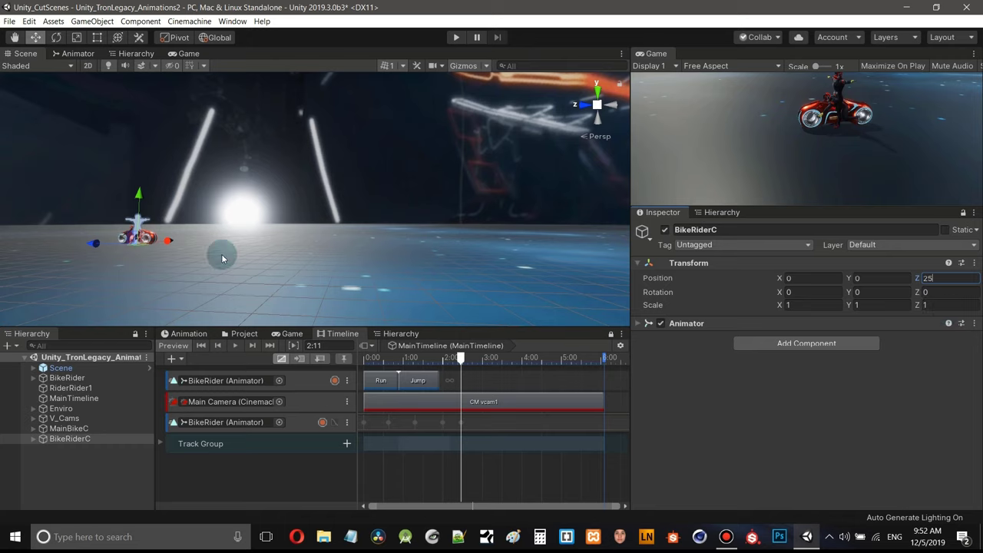
- Frame and orbit the scene view to inspect the aligned bike and rider
key(f)
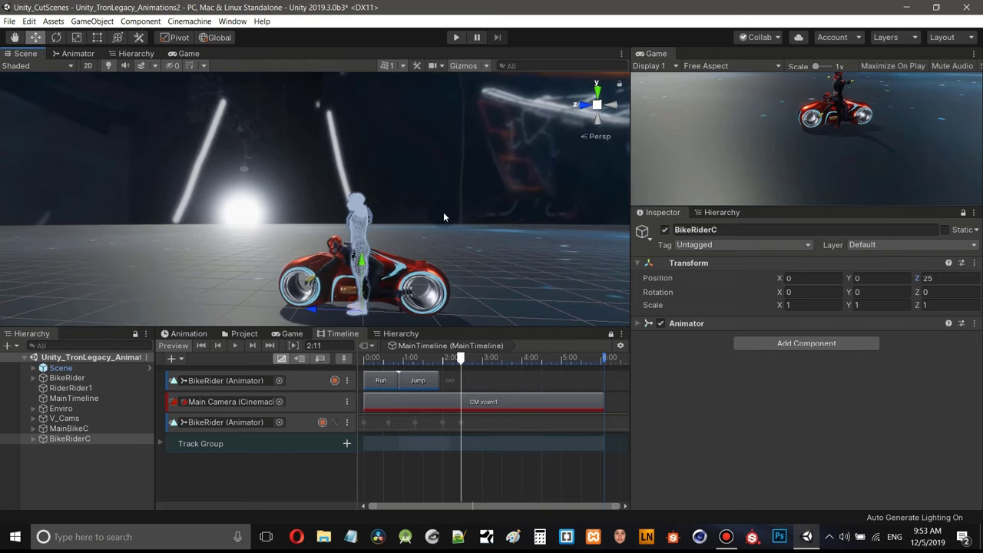
alt+drag(360, 213, 395, 188)
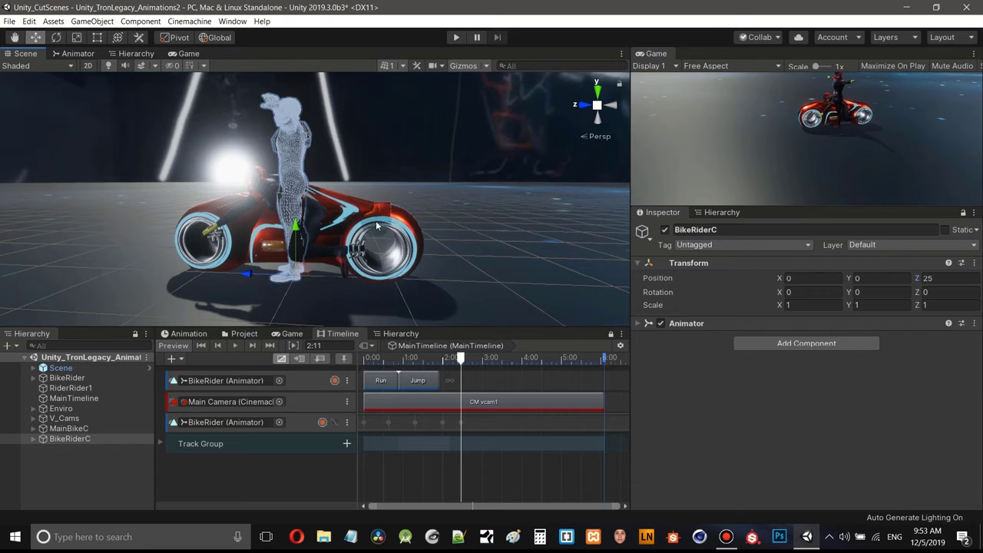
click(112, 478)
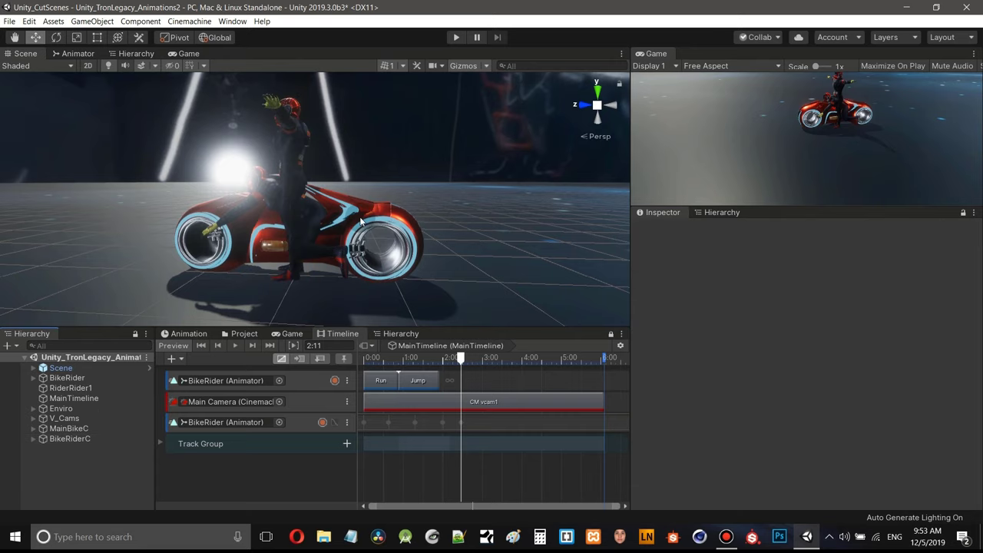
middle_drag(361, 221, 532, 175)
scroll(461, 178, down, 3)
middle_drag(420, 196, 474, 249)
middle_drag(473, 168, 292, 253)
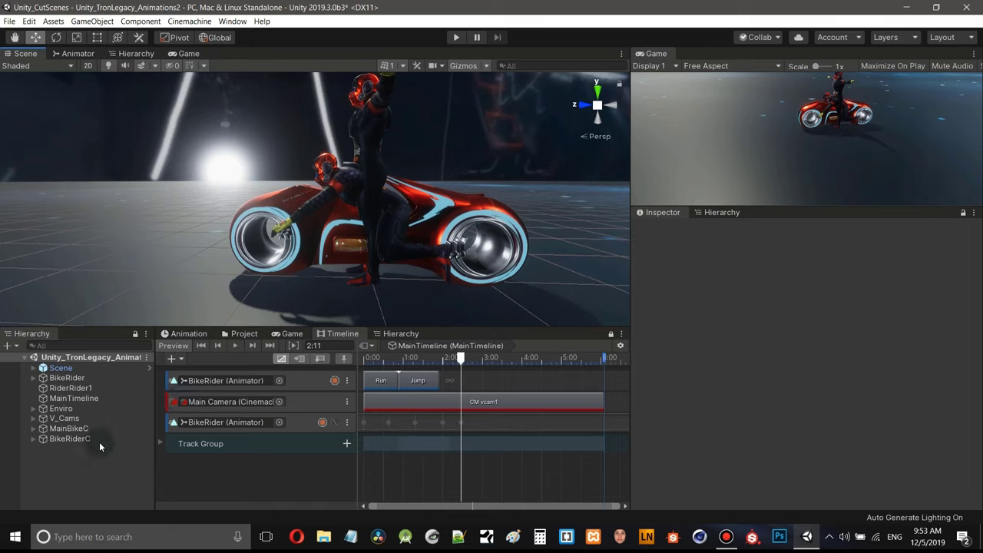
click(306, 401)
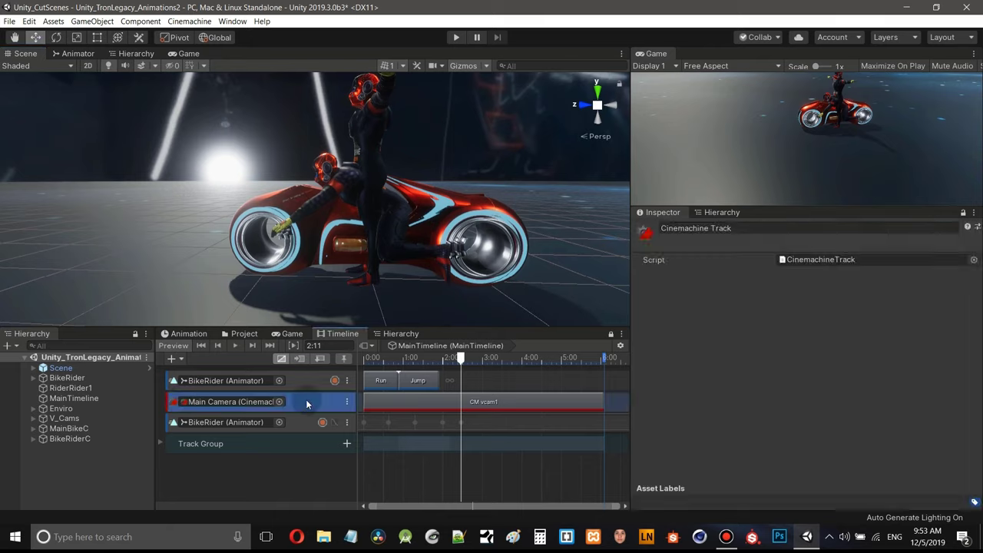
click(244, 470)
- Add an Animation Track to MainTimeline and bind BikeRiderC to it
right_click(246, 469)
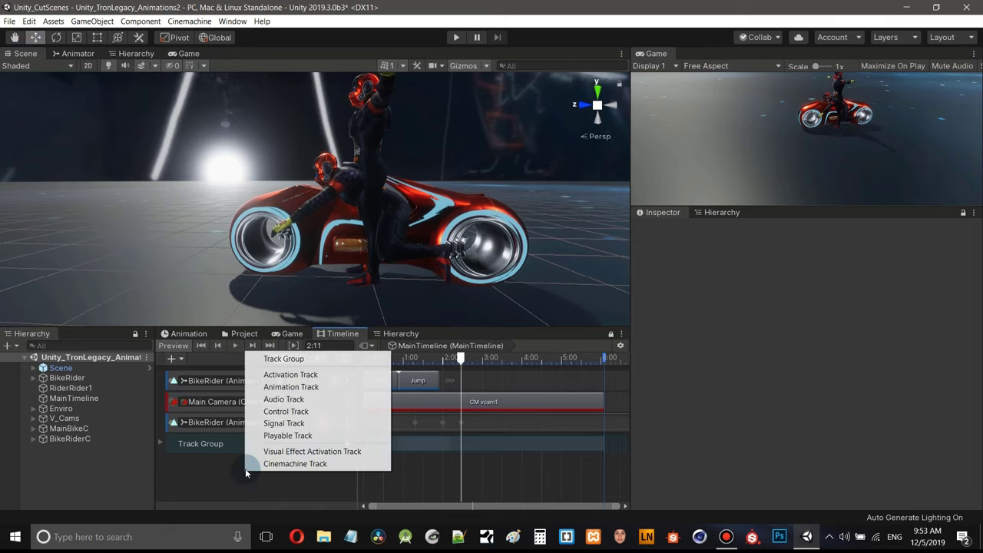
click(292, 387)
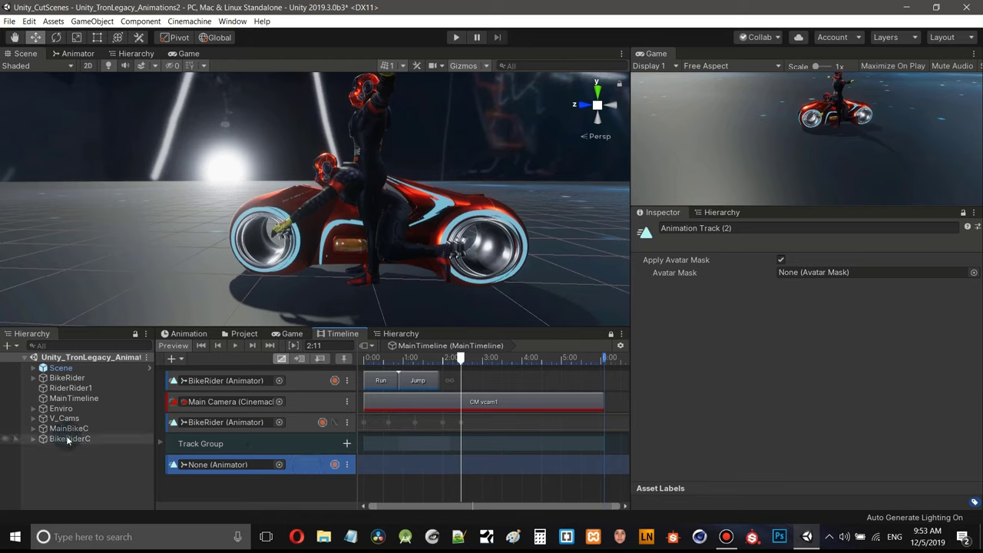
drag(60, 439, 229, 470)
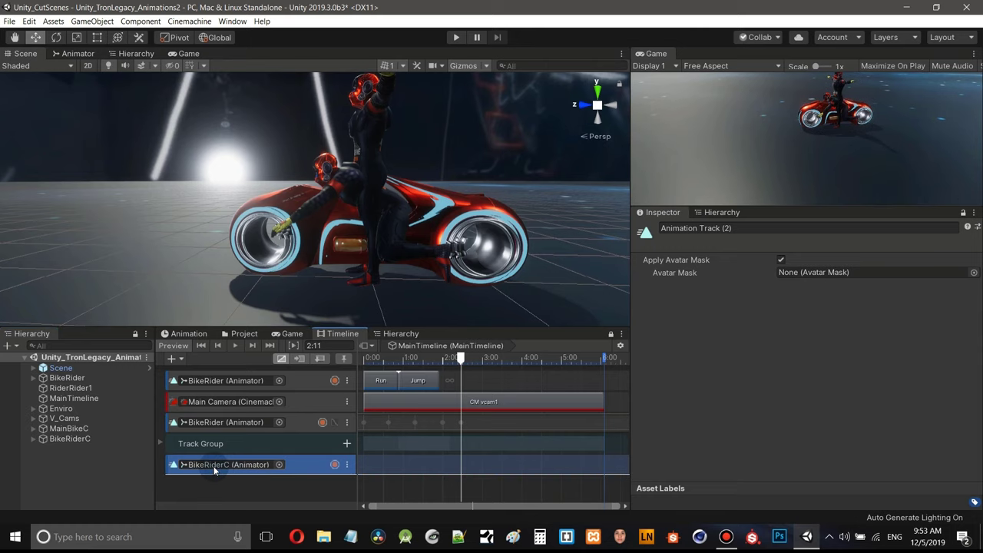
- Rename BikeRiderC to BikeRider1 in the Hierarchy
right_click(71, 438)
click(135, 227)
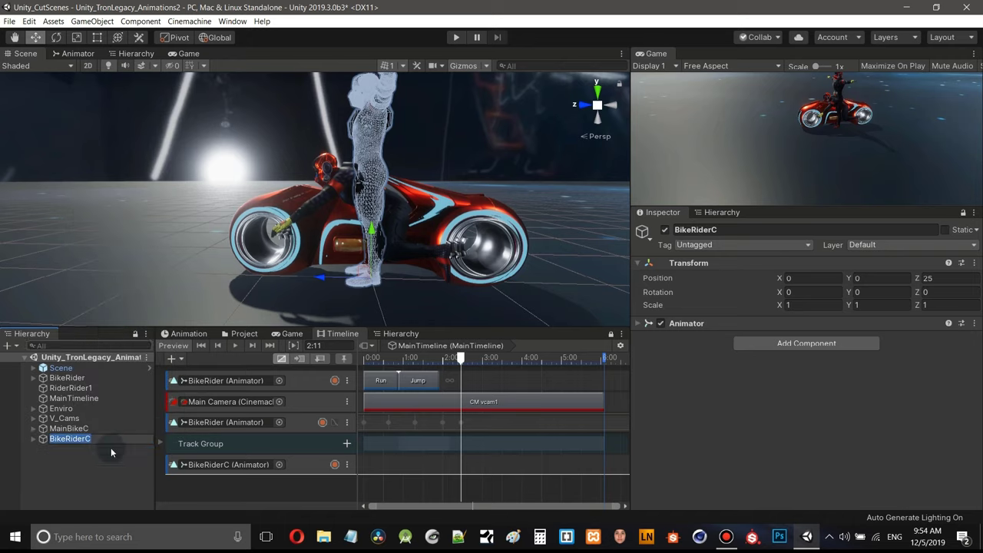
key(Return)
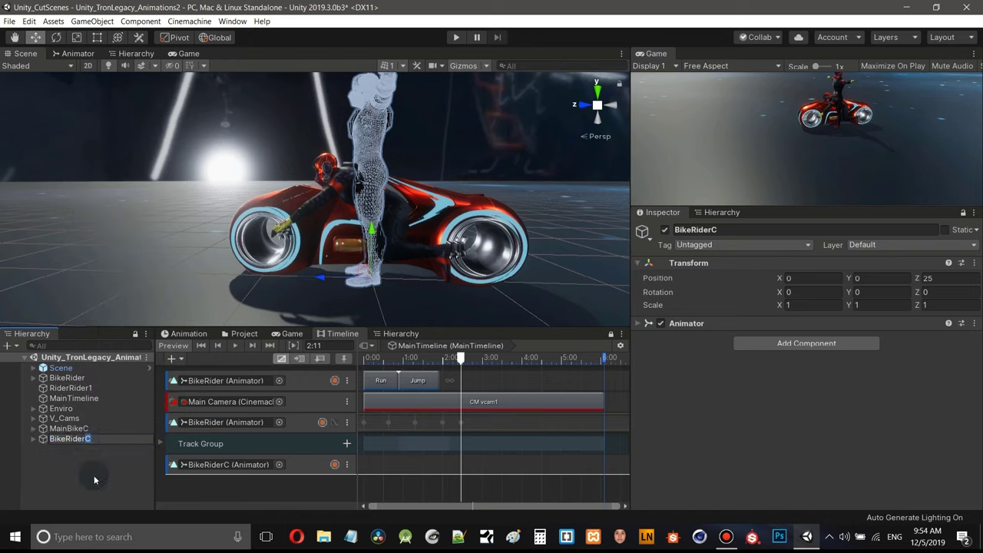
key(BackSpace)
text(1)
key(Return)
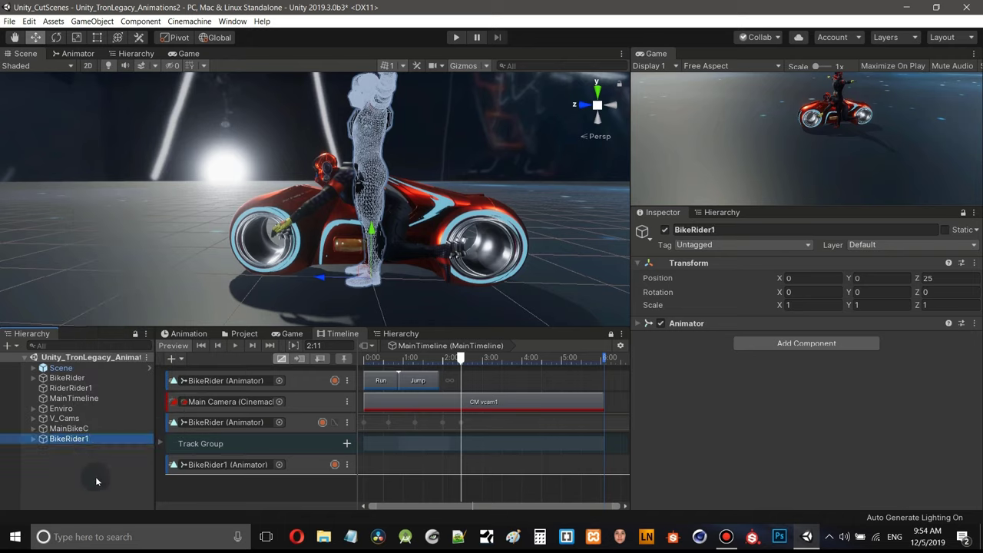
click(299, 470)
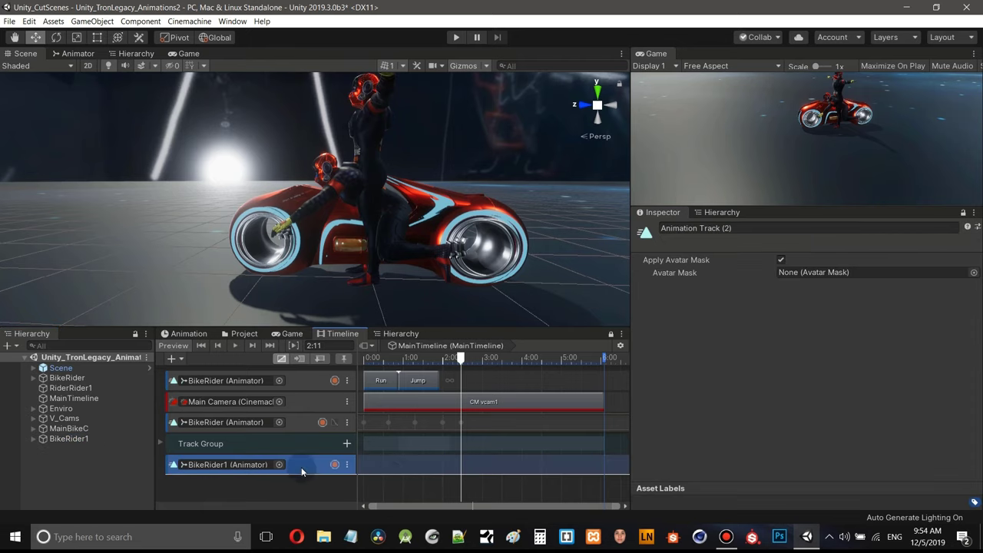
- Add a Drive clip to the BikeRider1 track, starting at 2.458 s (frame 59)
right_click(472, 465)
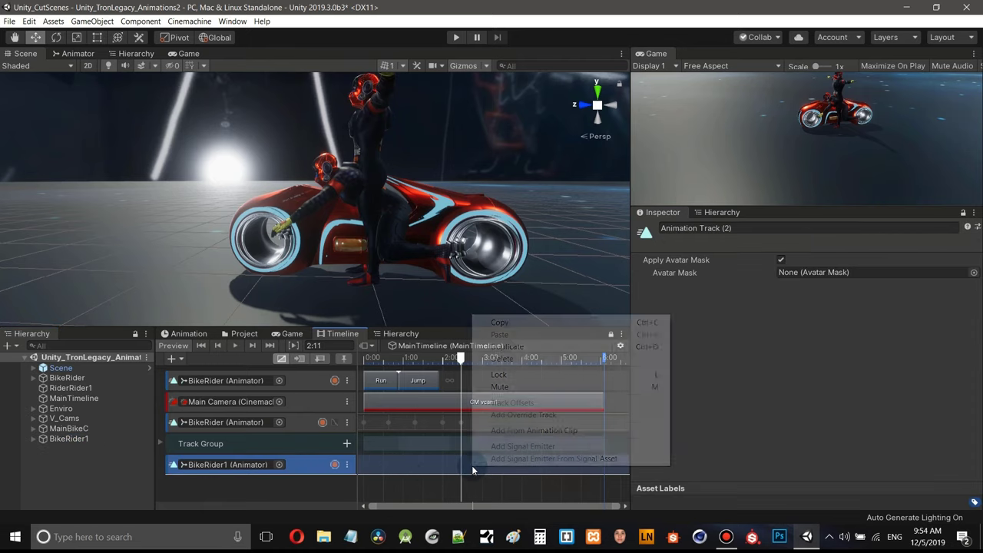
click(548, 432)
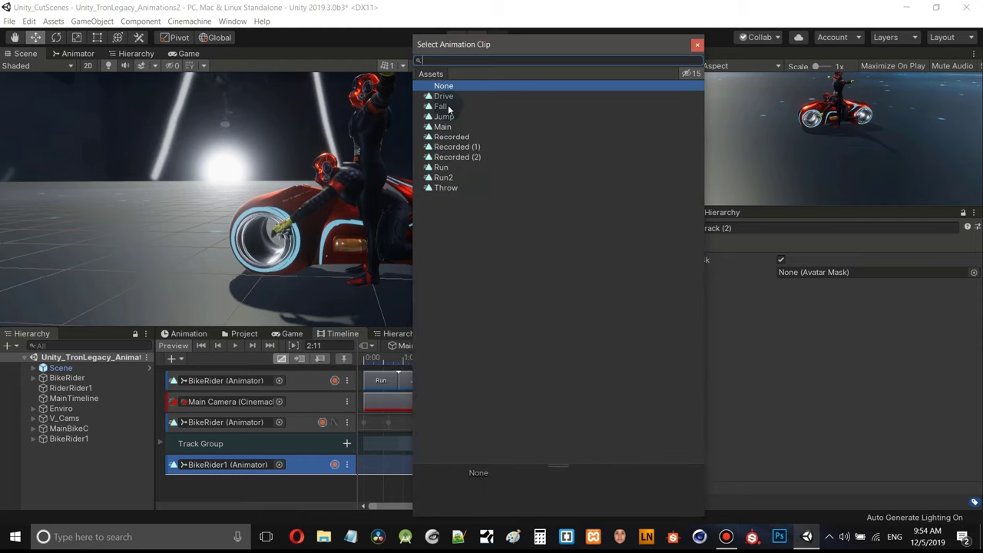
double_click(445, 96)
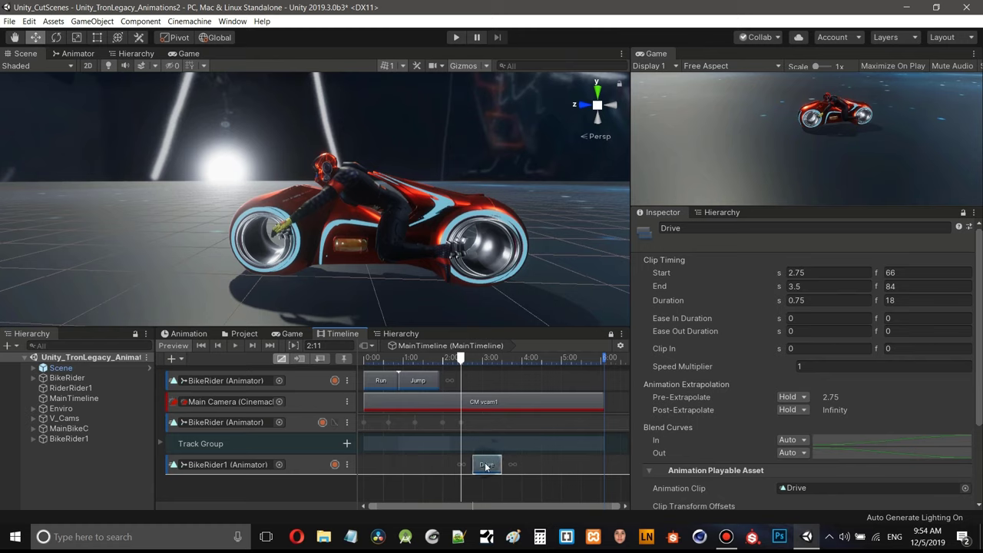
drag(484, 467, 479, 467)
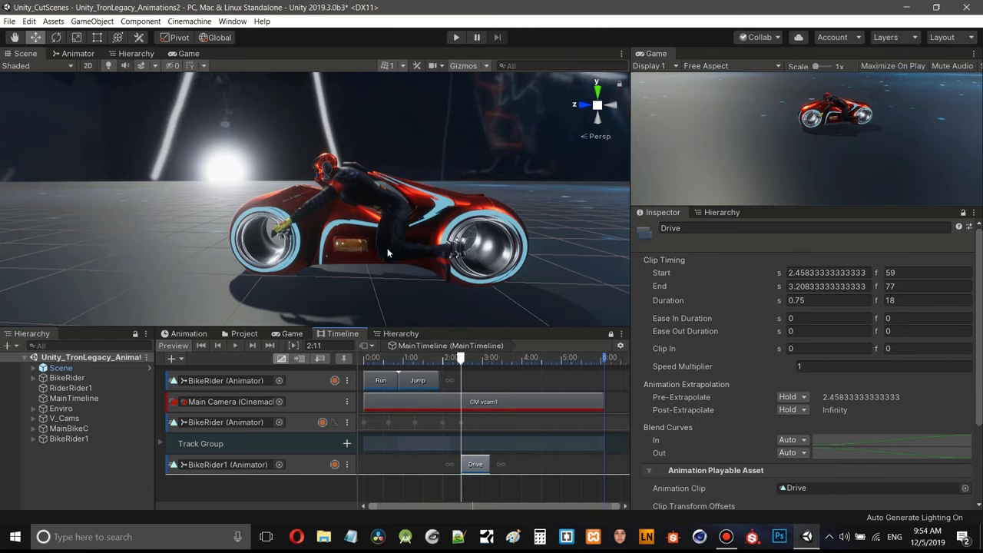
right_drag(358, 175, 481, 205)
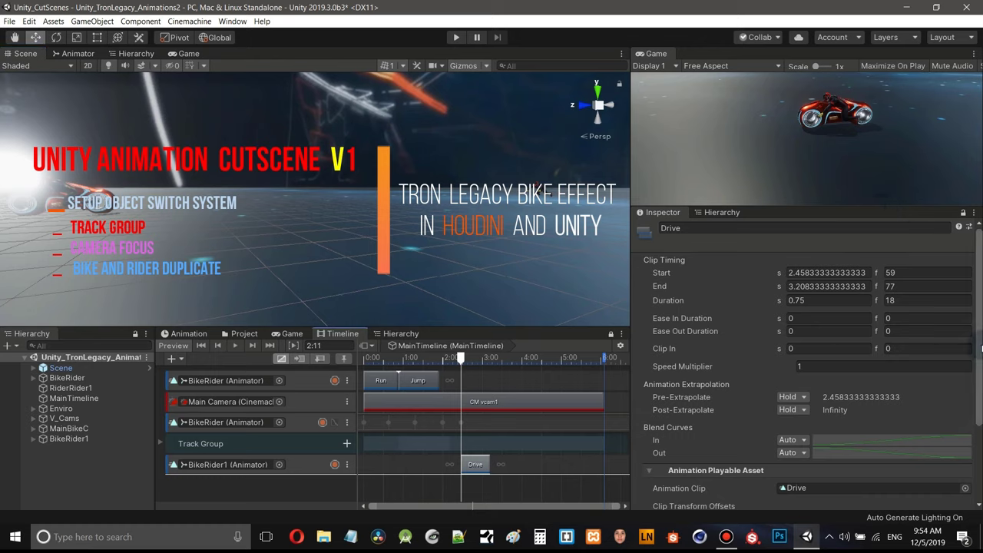
- Deactivate the original BikeRider so only BikeRider1 remains visible on the bike
scroll(982, 350, down, 5)
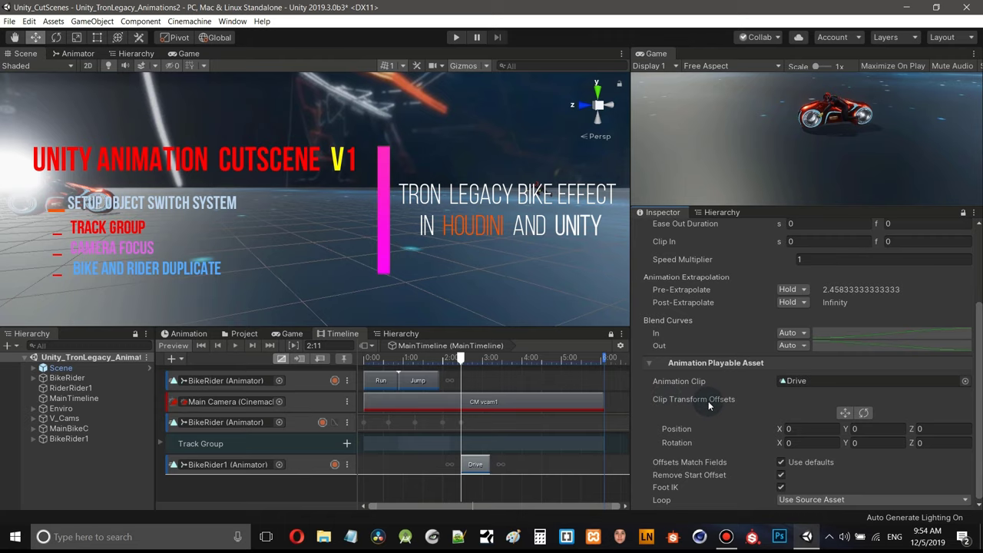
mouse_move(712, 400)
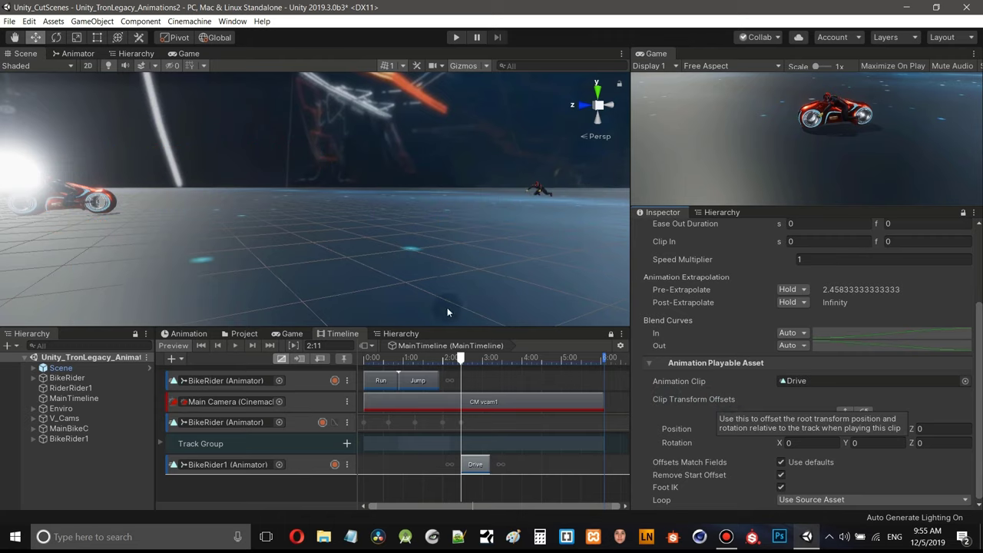
right_drag(493, 201, 383, 190)
click(277, 188)
key(f)
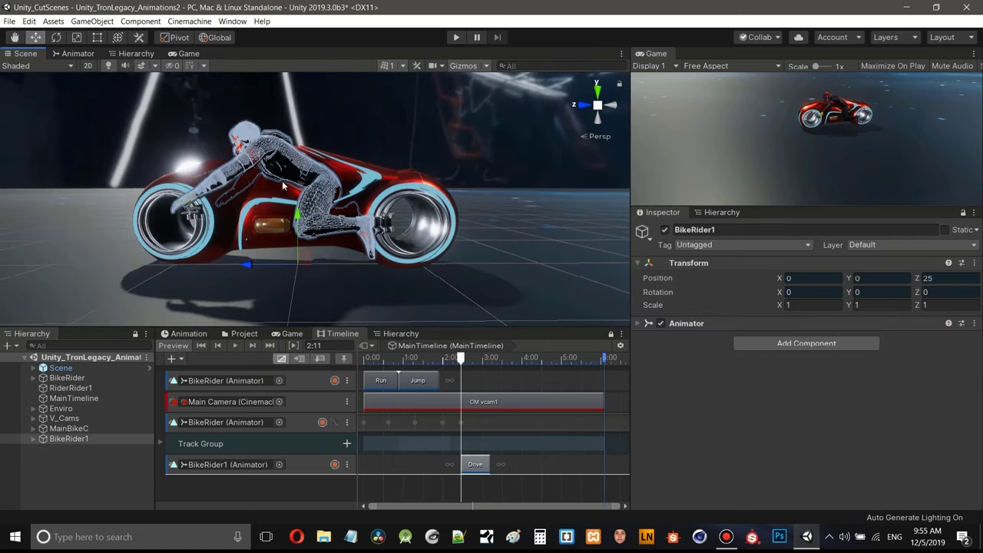
right_drag(313, 177, 419, 208)
right_drag(303, 198, 330, 202)
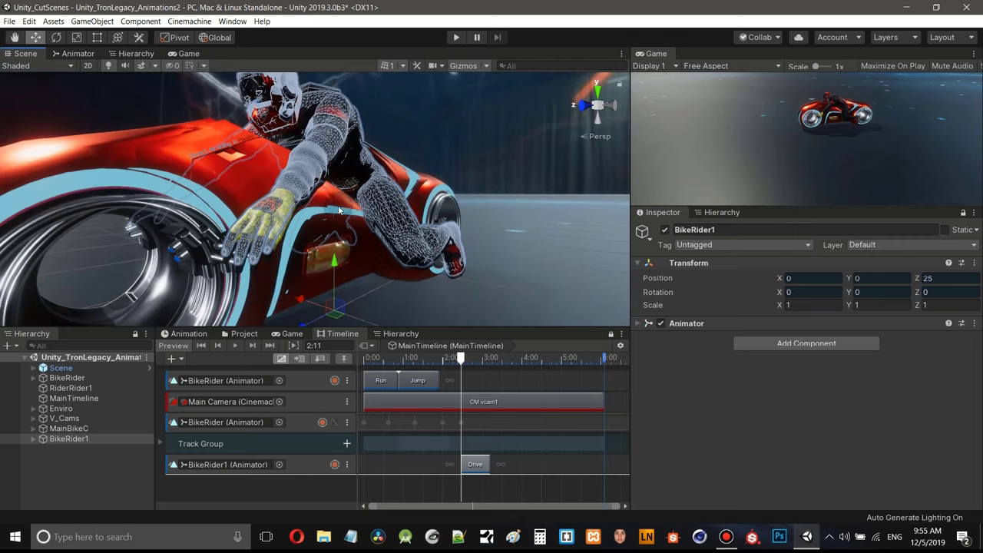
scroll(330, 201, down, 5)
alt+drag(291, 164, 461, 284)
click(68, 382)
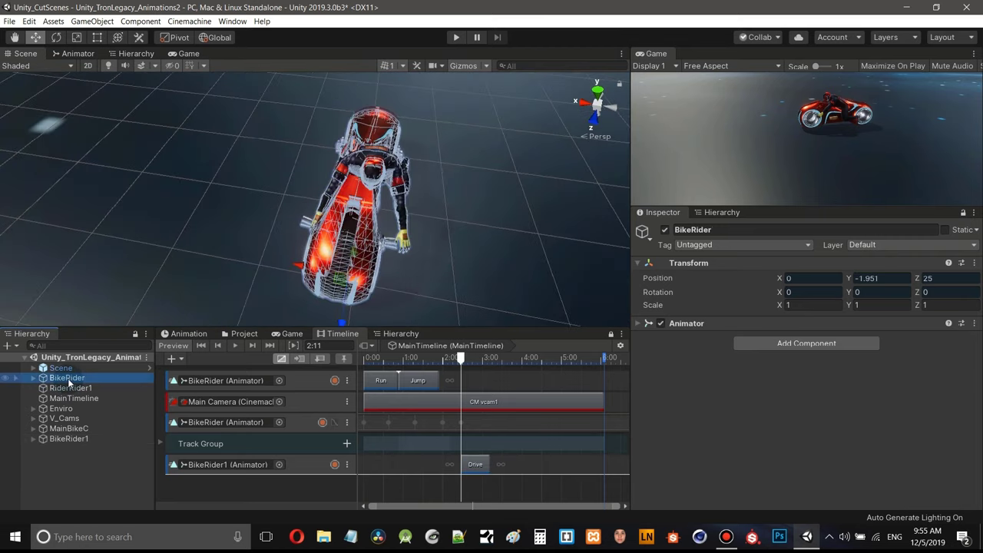
key(alt+shift+a)
alt+drag(428, 199, 357, 127)
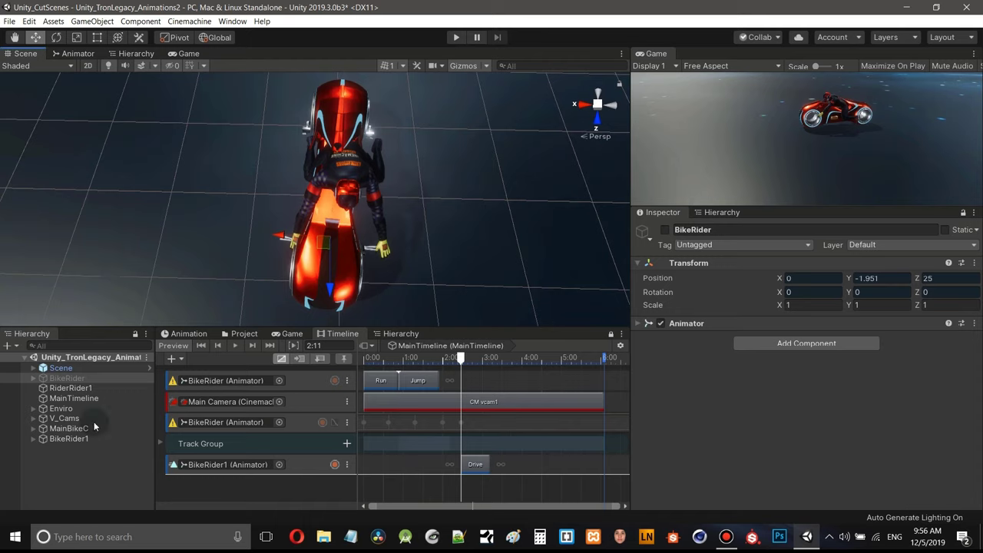
- Set the Drive clip's position offsets to X 0.12 and Z 24.95
click(72, 438)
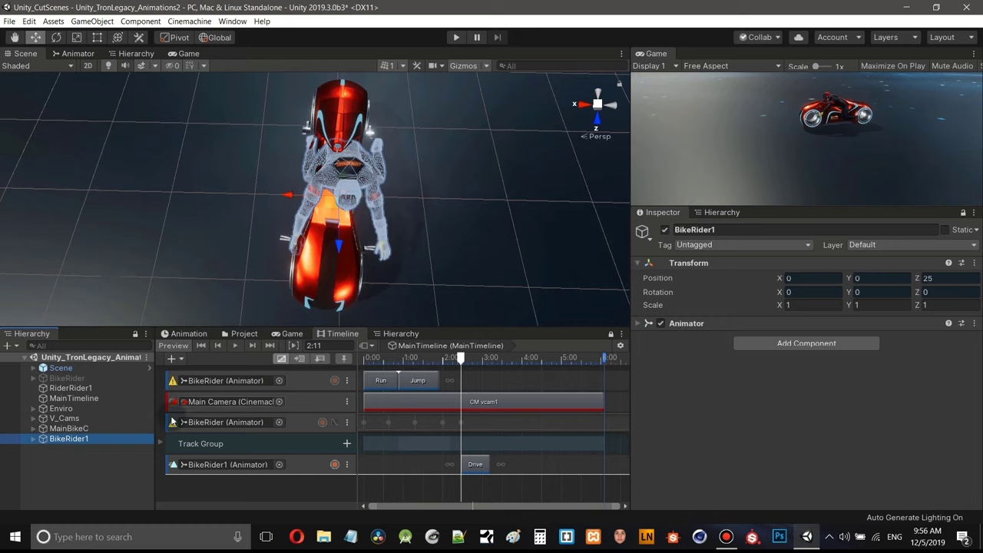
click(475, 464)
scroll(692, 430, down, 4)
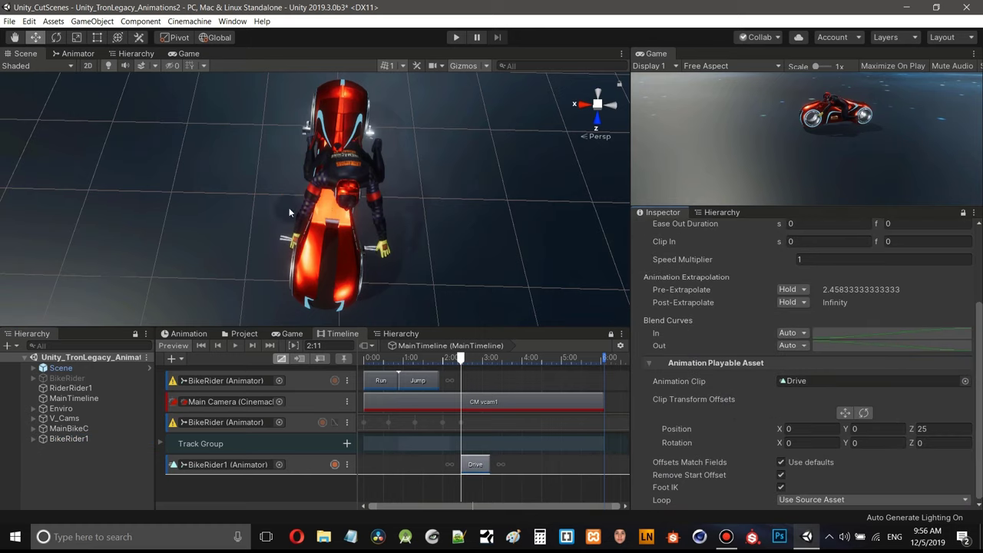
drag(779, 429, 777, 430)
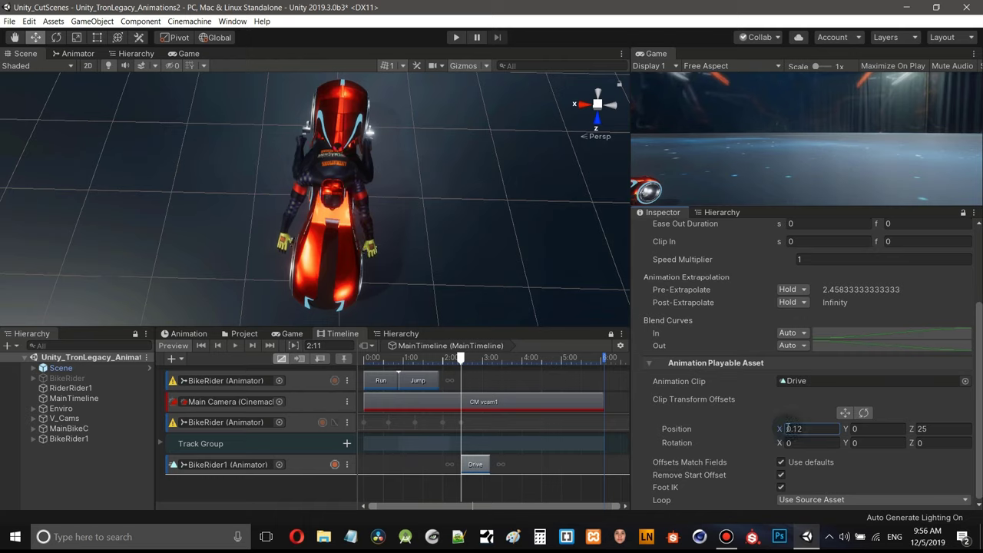
alt+drag(484, 190, 292, 126)
click(941, 429)
text(24.9)
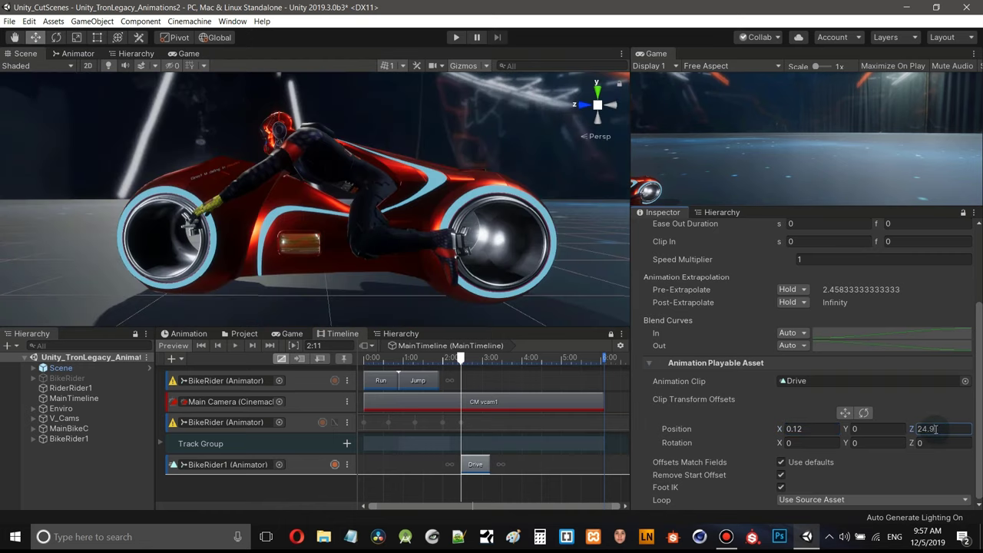
click(941, 431)
text(5)
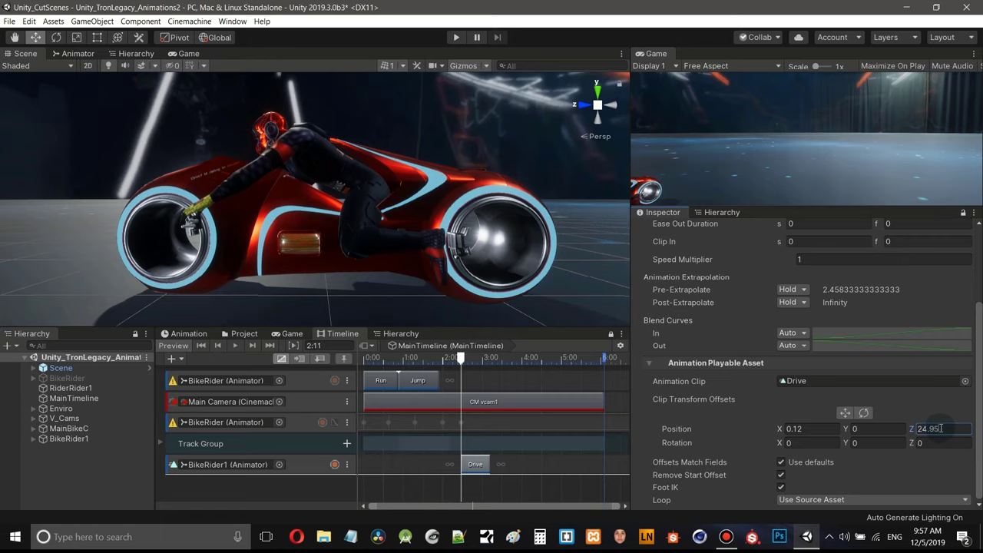
alt+drag(422, 199, 322, 139)
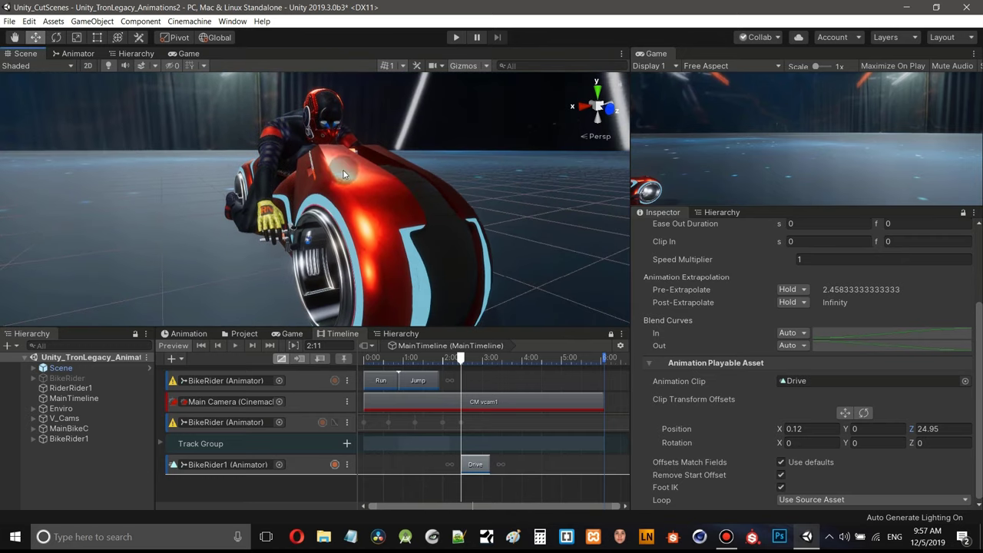
scroll(335, 176, down, 5)
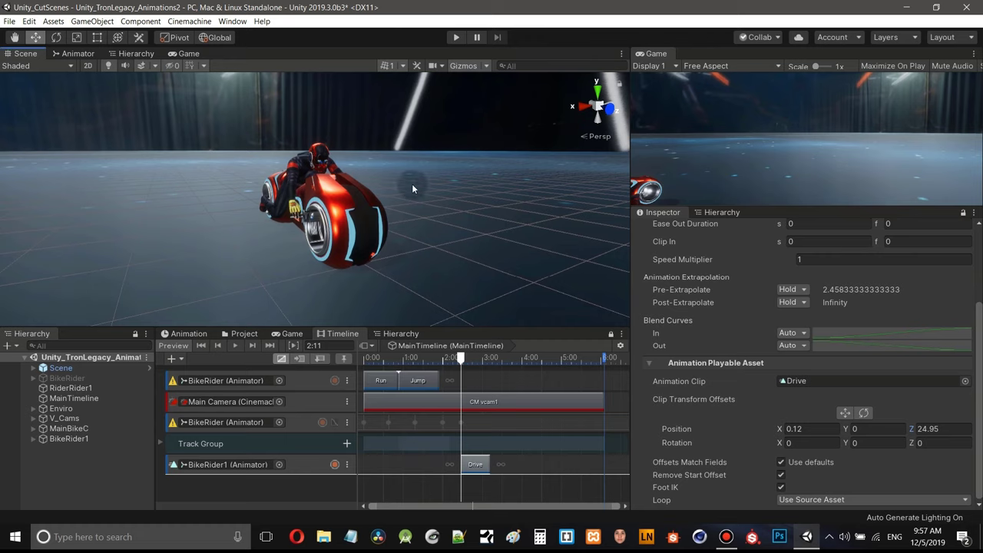
alt+drag(411, 184, 294, 162)
scroll(295, 162, down, 5)
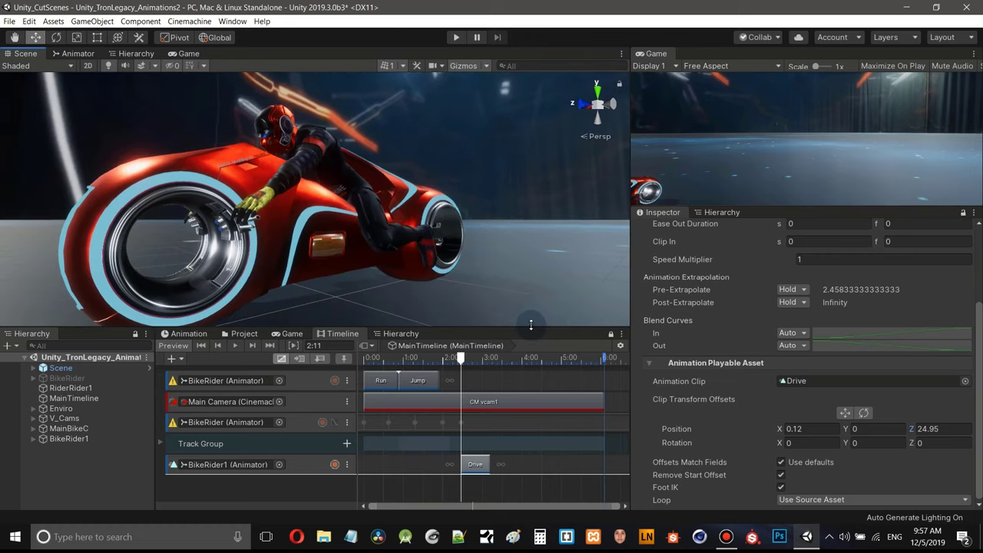
drag(529, 347, 528, 375)
alt+drag(385, 185, 423, 211)
scroll(422, 211, down, 3)
middle_drag(423, 210, 453, 196)
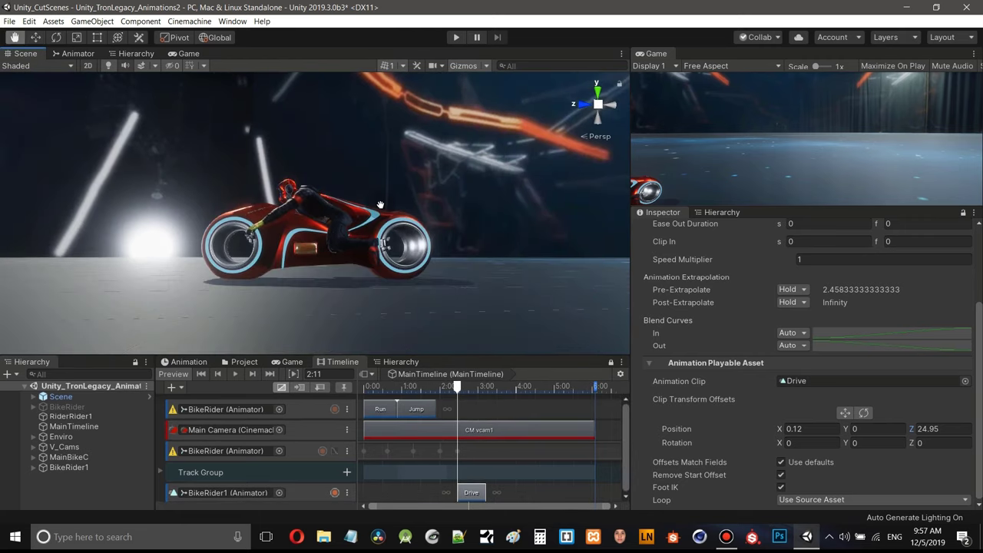
alt+drag(466, 183, 484, 230)
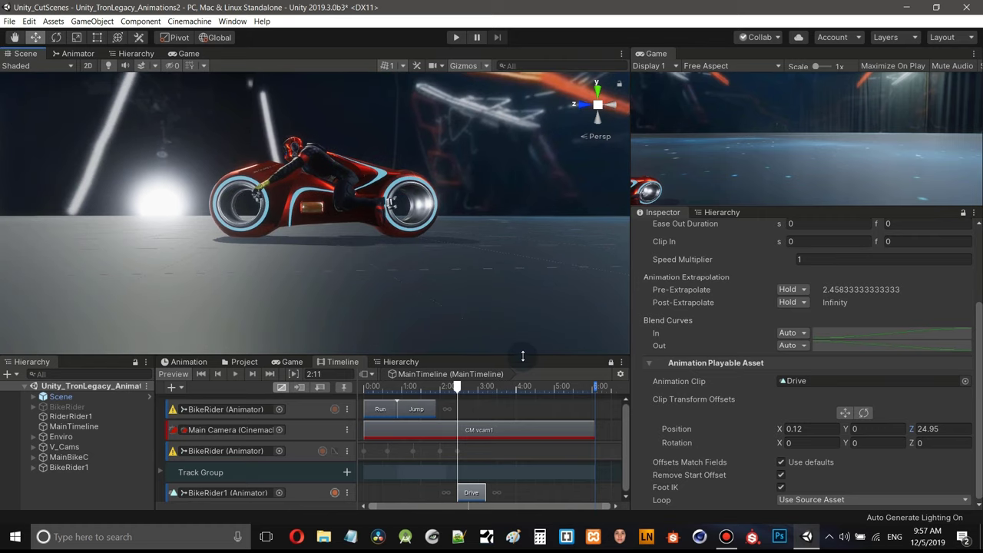
drag(522, 355, 523, 341)
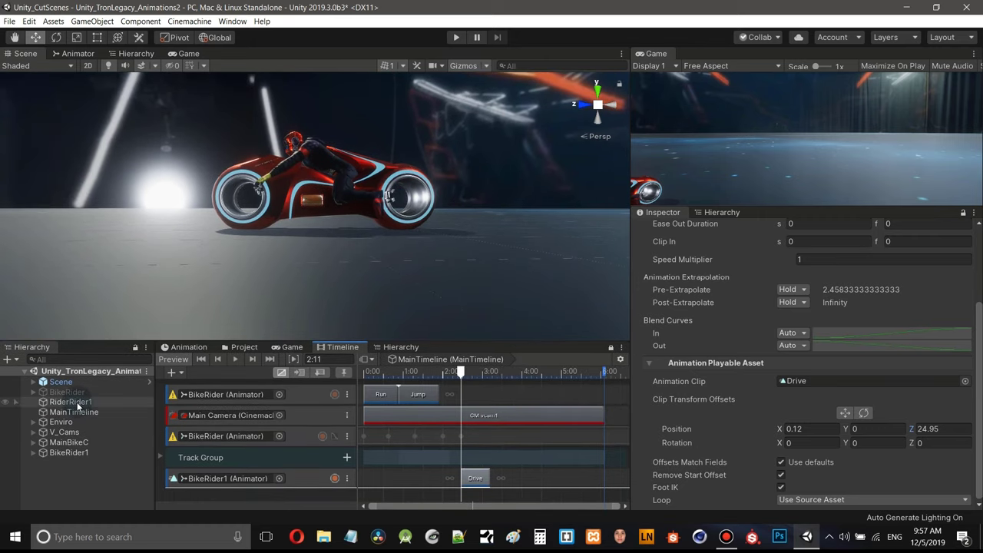
middle_drag(435, 237, 354, 277)
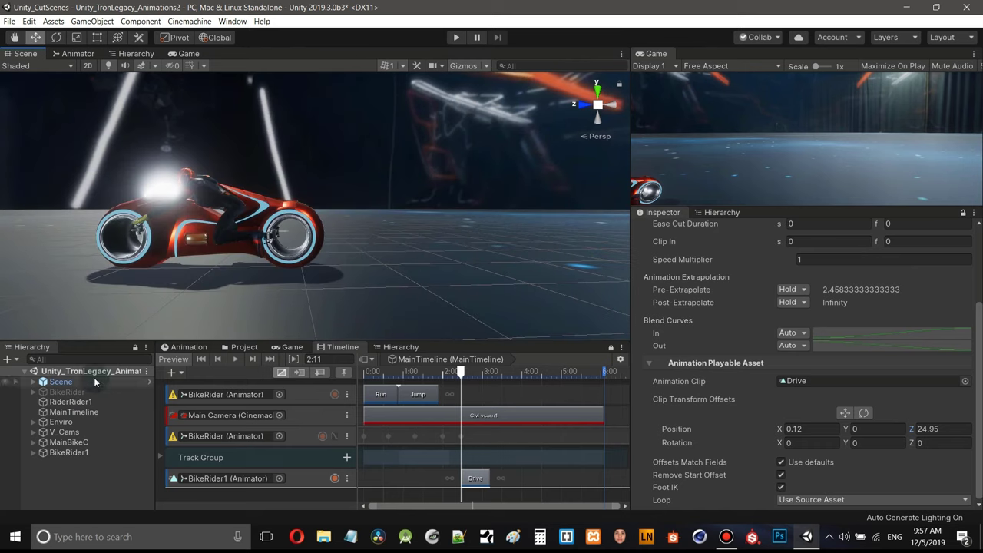
- Re-enable BikeRider, then scrub the Timeline in the Game view to preview the rider switch
click(68, 391)
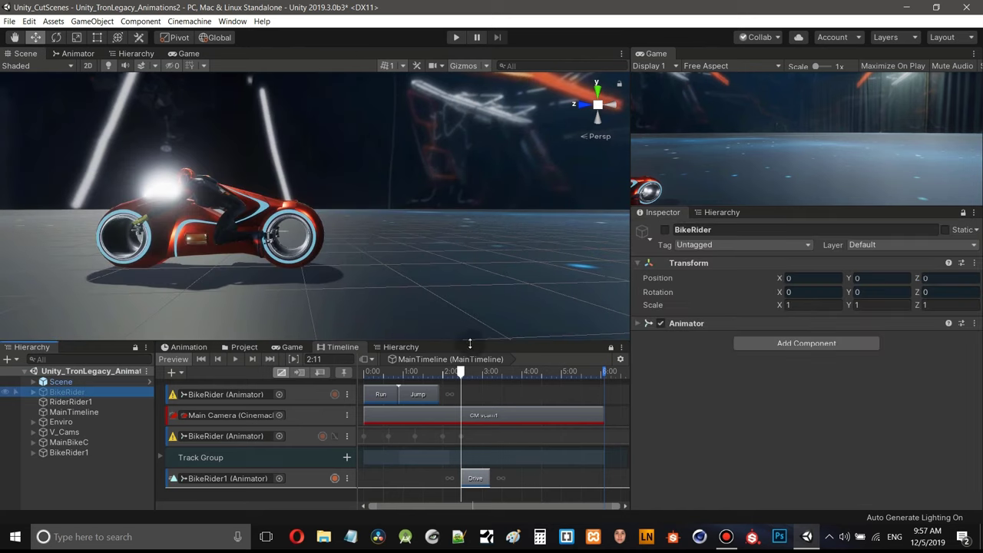
click(665, 230)
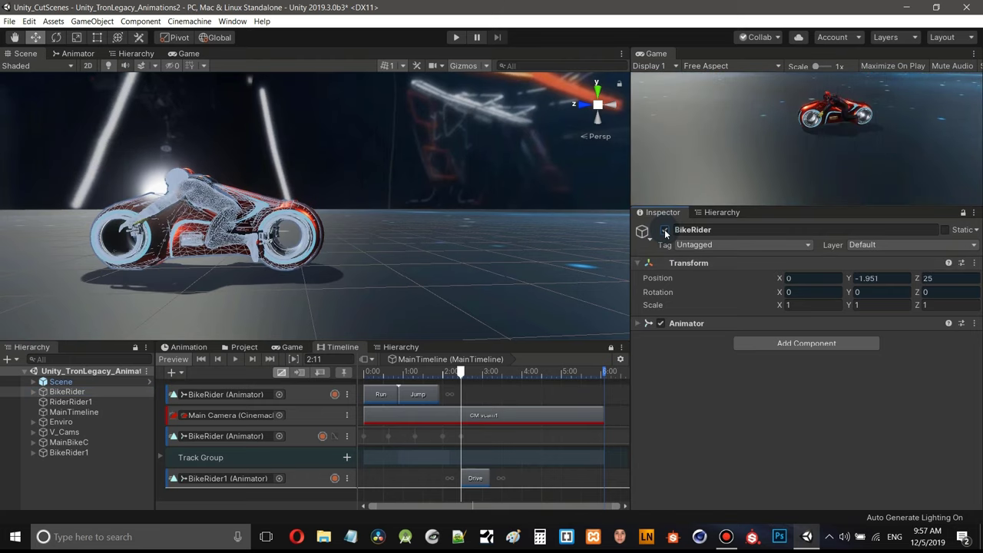
drag(461, 374, 419, 375)
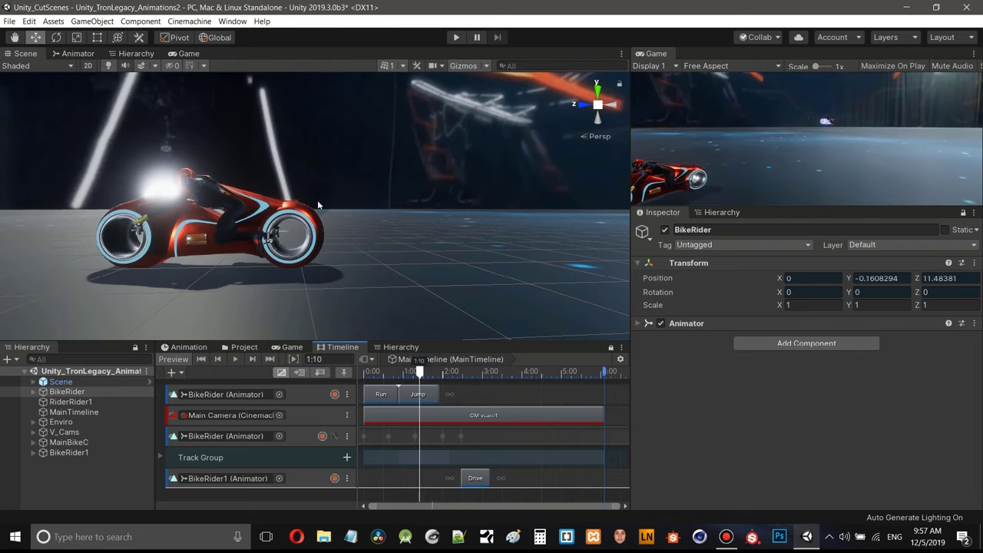
click(188, 54)
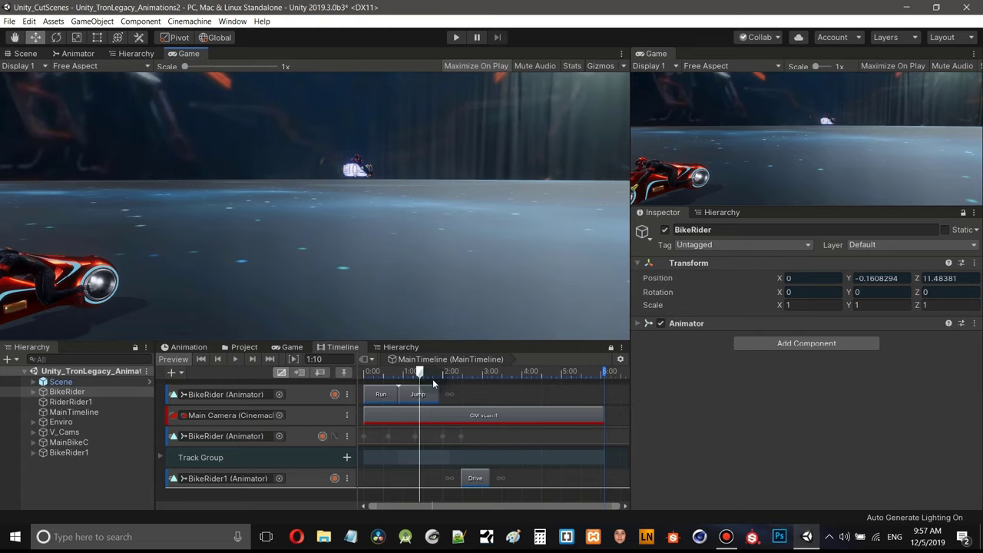
drag(423, 375, 464, 389)
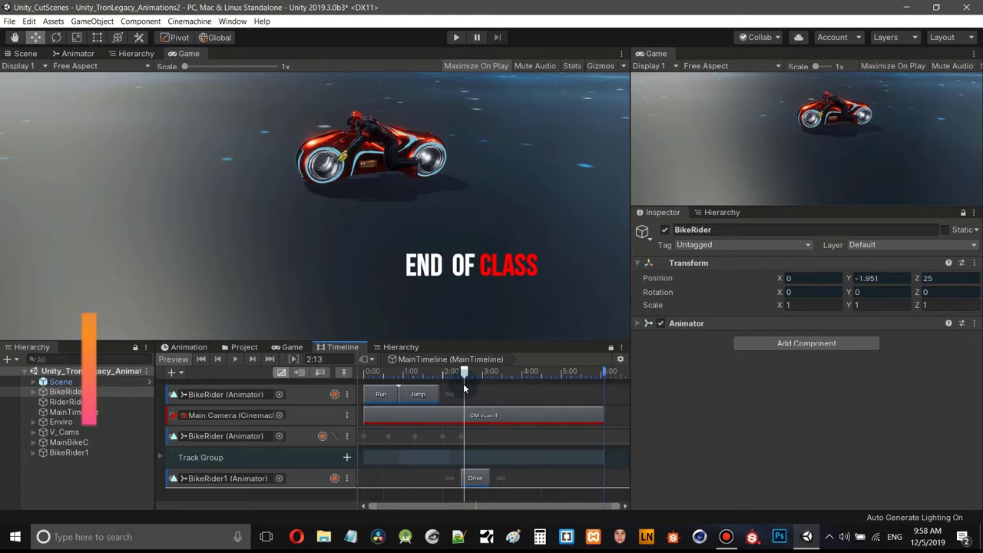
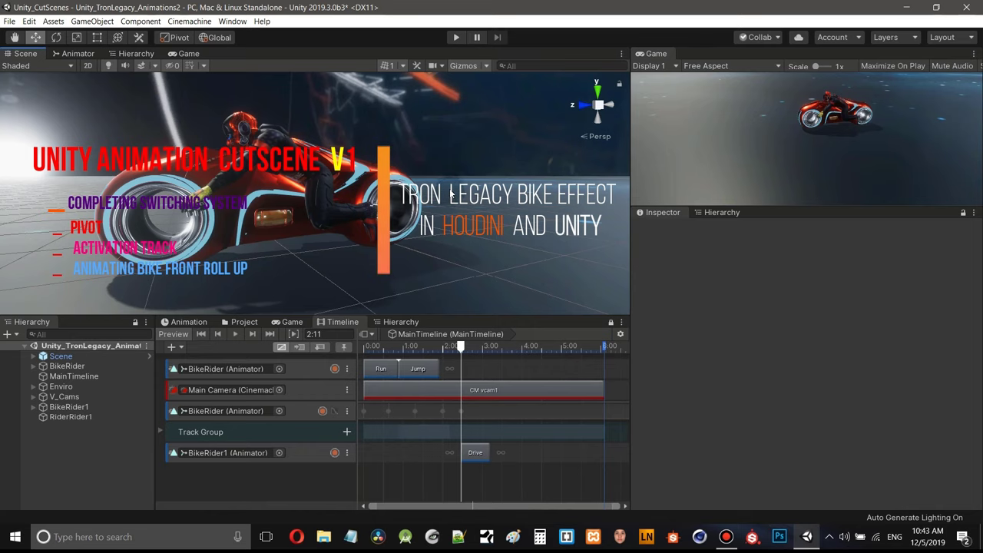
- Scrub the cutscene to about 2:04 and reframe the scene view around the bike
drag(513, 315, 514, 325)
mouse_move(472, 229)
alt+mouse_down()
mouse_move(496, 222)
mouse_move(486, 221)
alt+mouse_up()
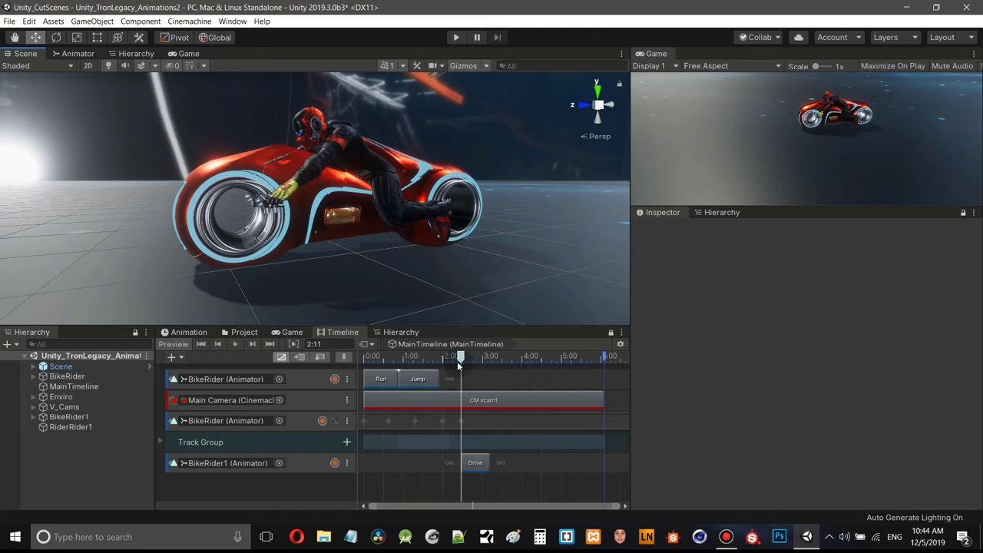
mouse_move(460, 357)
mouse_down()
mouse_move(450, 358)
mouse_move(461, 357)
mouse_up()
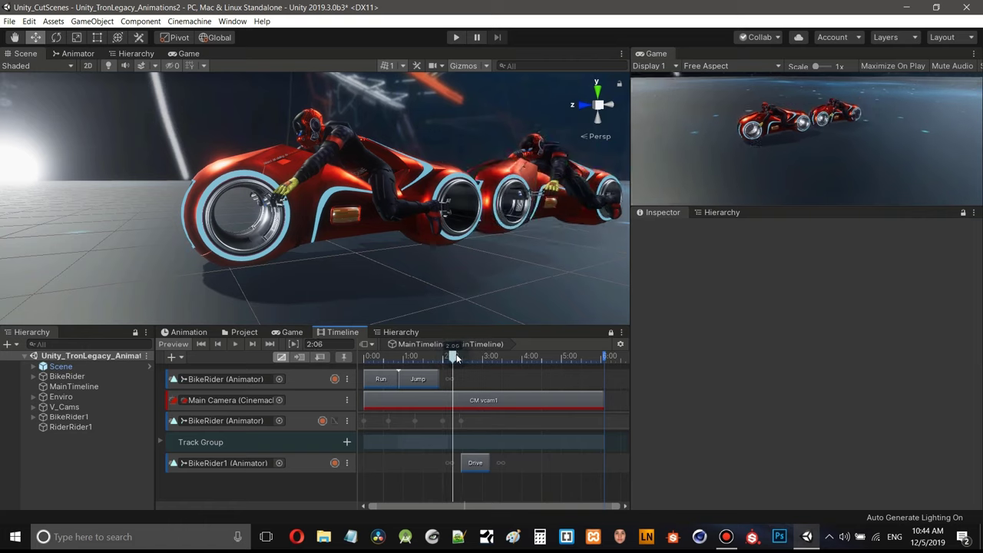
scroll(470, 196, down, 3)
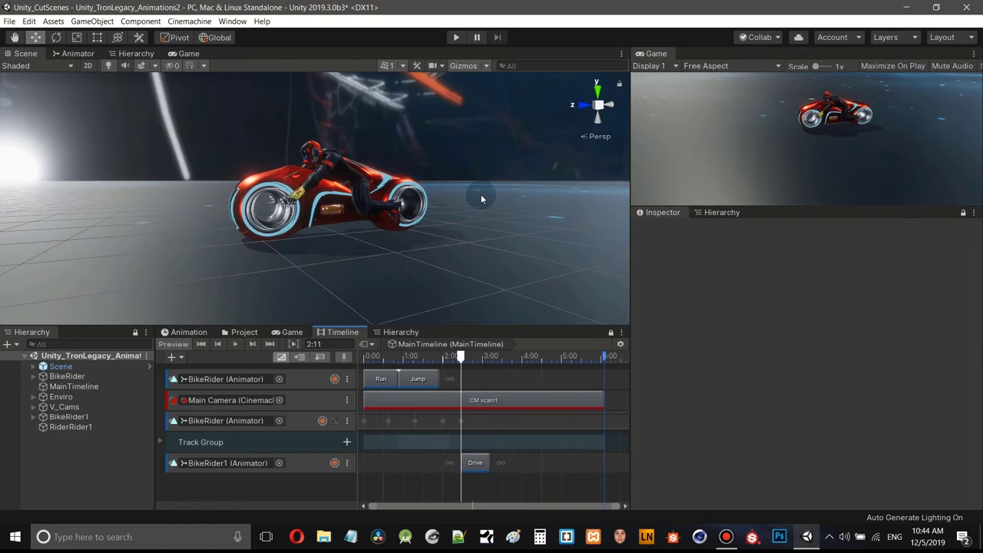
middle_drag(470, 193, 424, 174)
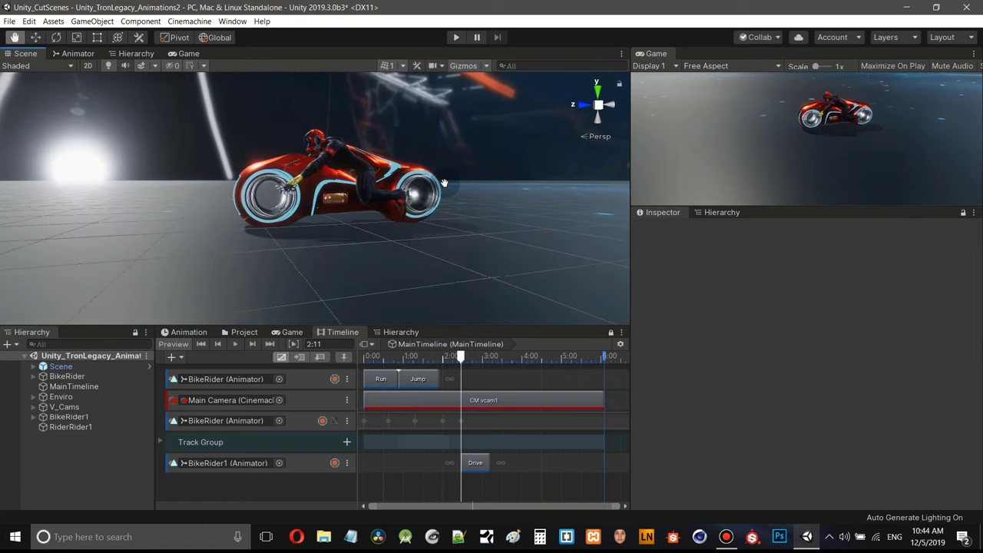
key(w)
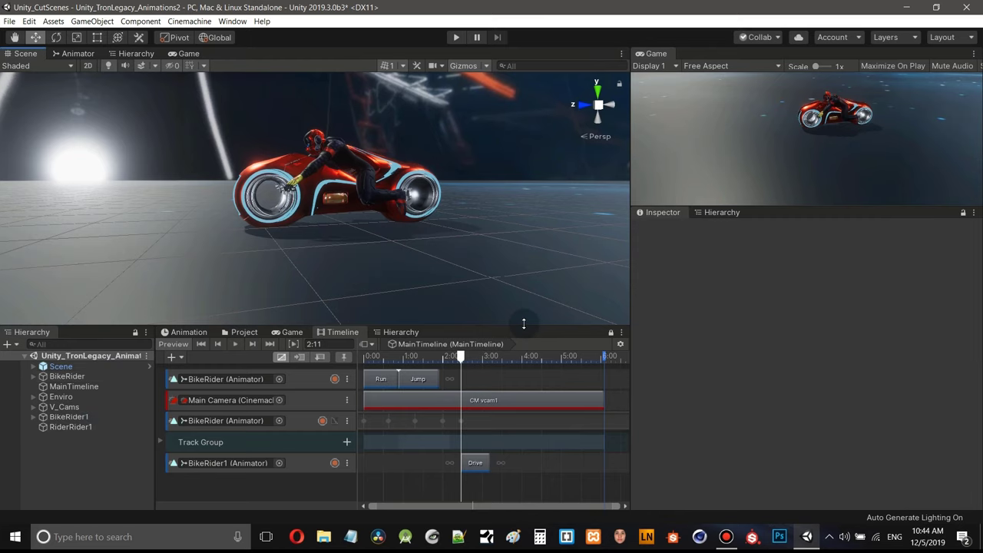
drag(523, 325, 431, 292)
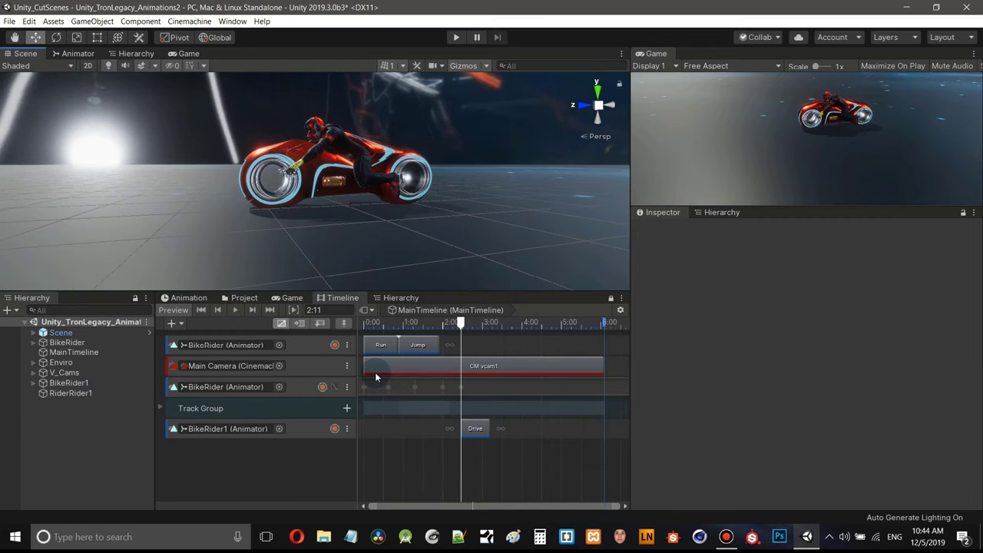
- Add a BikeRider activation track with its Active clip trimmed to end at about 2.46 s
right_click(226, 451)
click(284, 358)
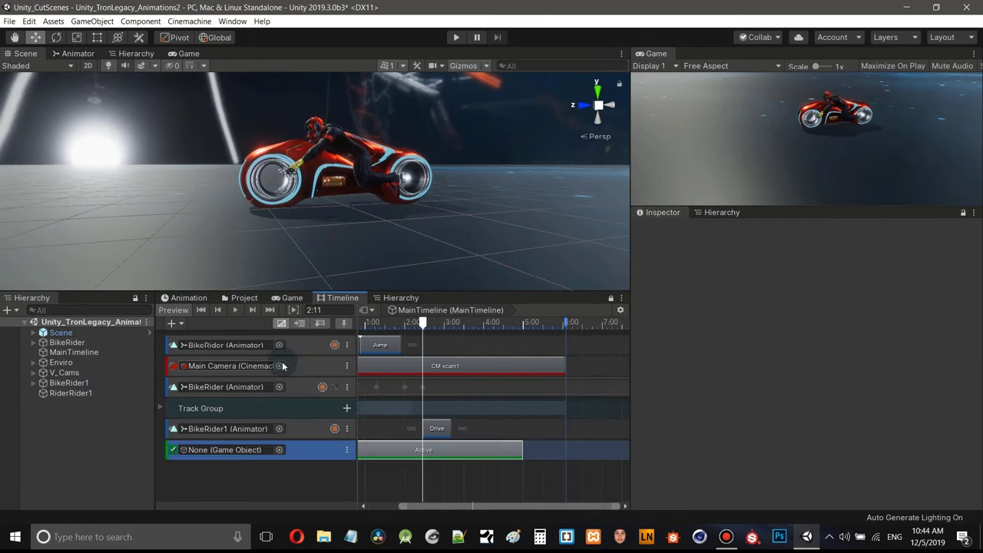
click(68, 343)
drag(73, 346, 228, 443)
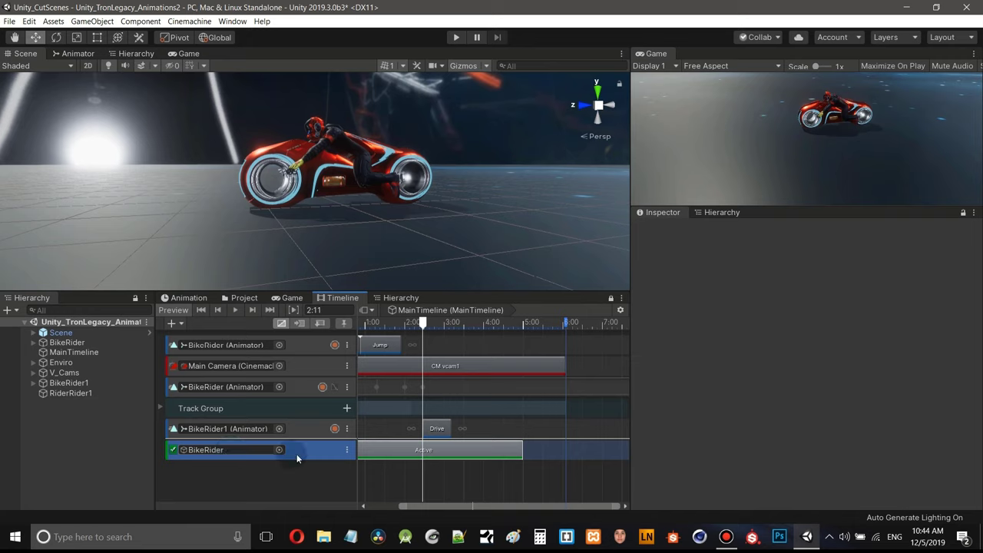
drag(428, 507, 374, 507)
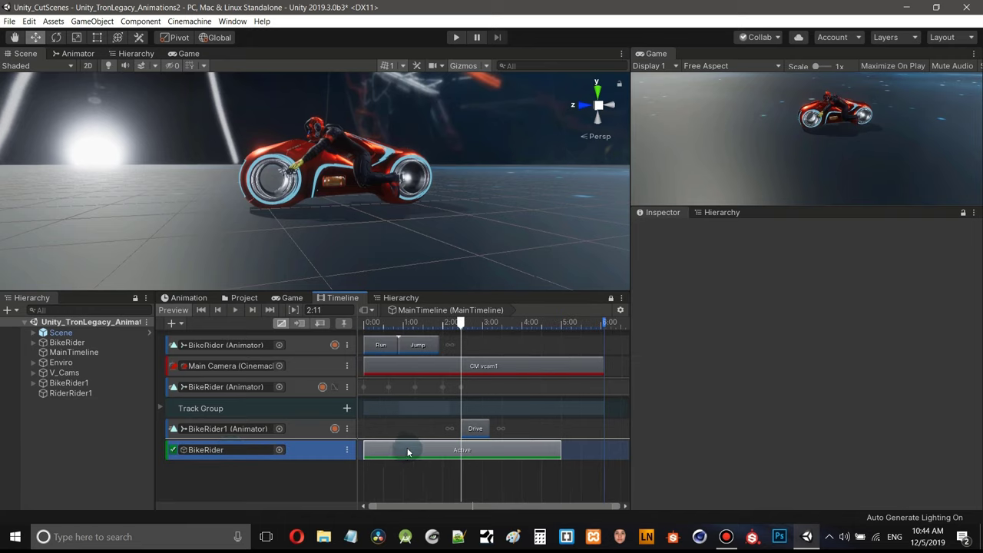
drag(560, 450, 461, 447)
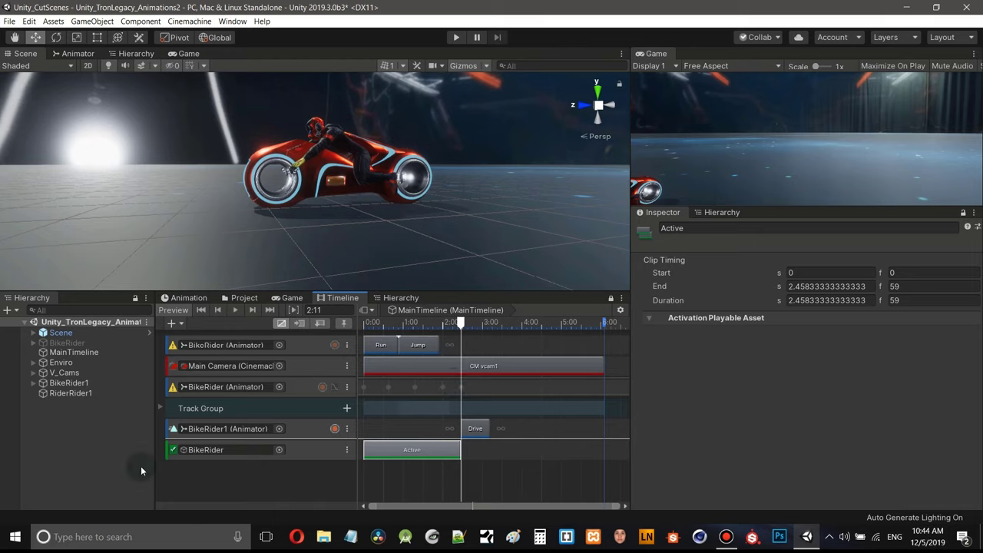
click(249, 479)
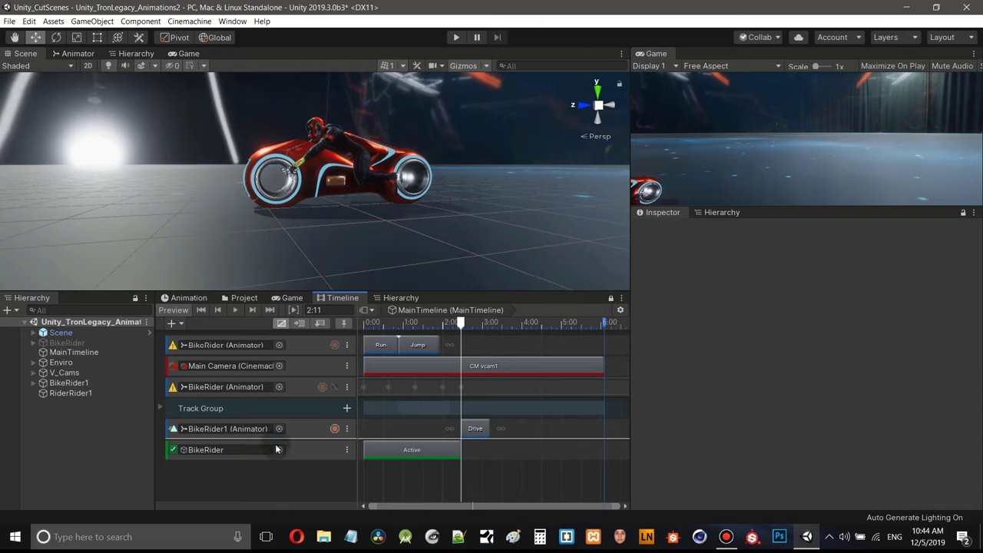
- Add a second activation track and parent BikeRider1 under RiderRider1
right_click(237, 475)
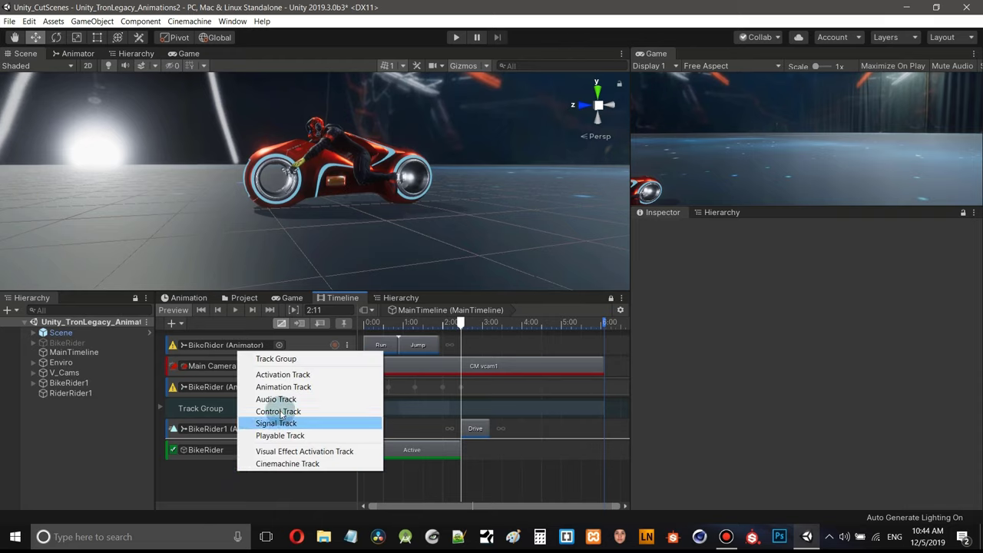
click(282, 374)
click(66, 393)
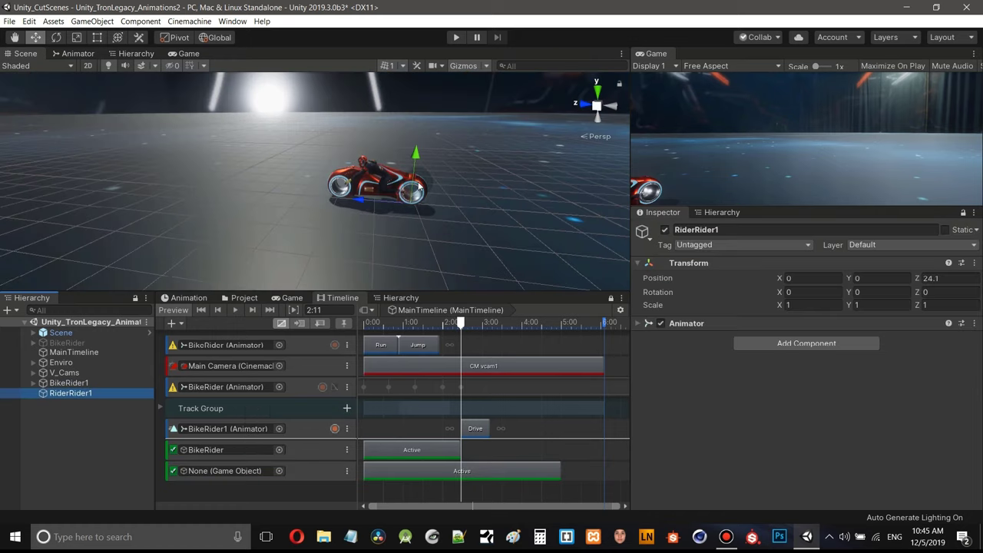
click(71, 383)
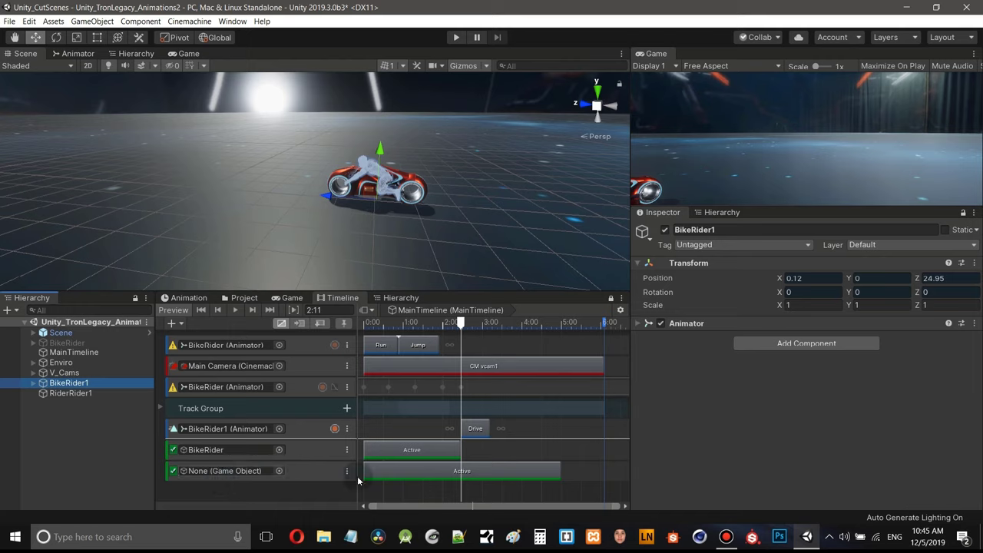
click(322, 177)
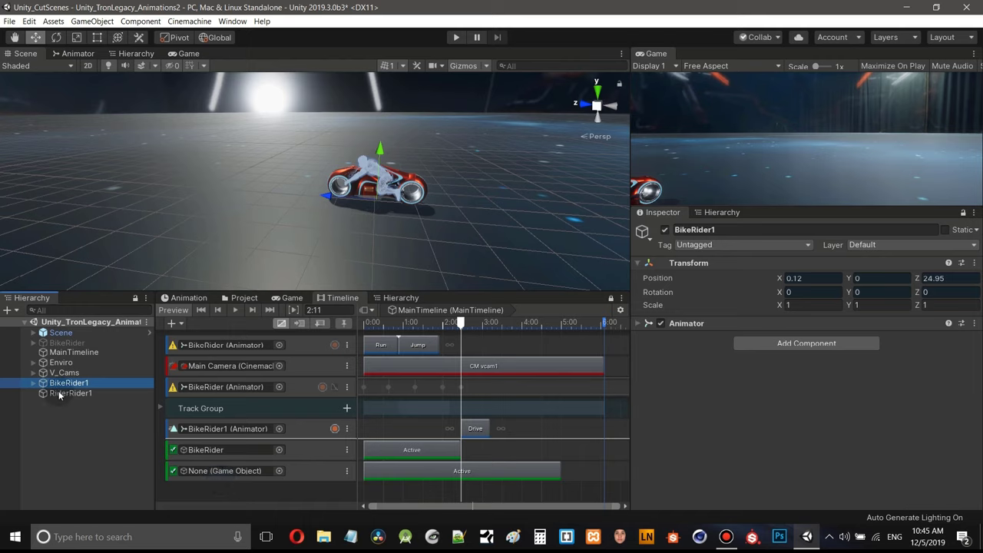
drag(63, 380, 71, 393)
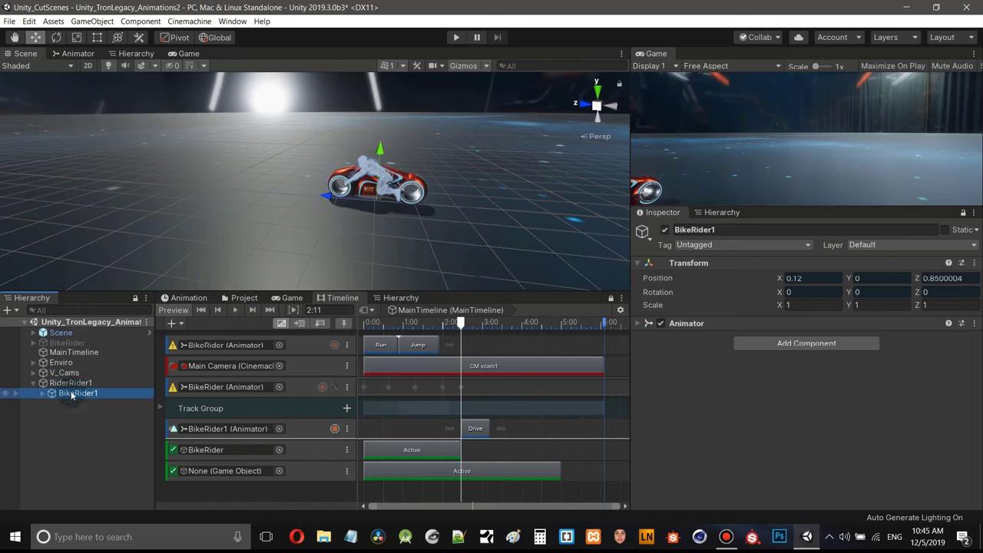
- Bind RiderRider1 to the new, empty activation track
click(69, 383)
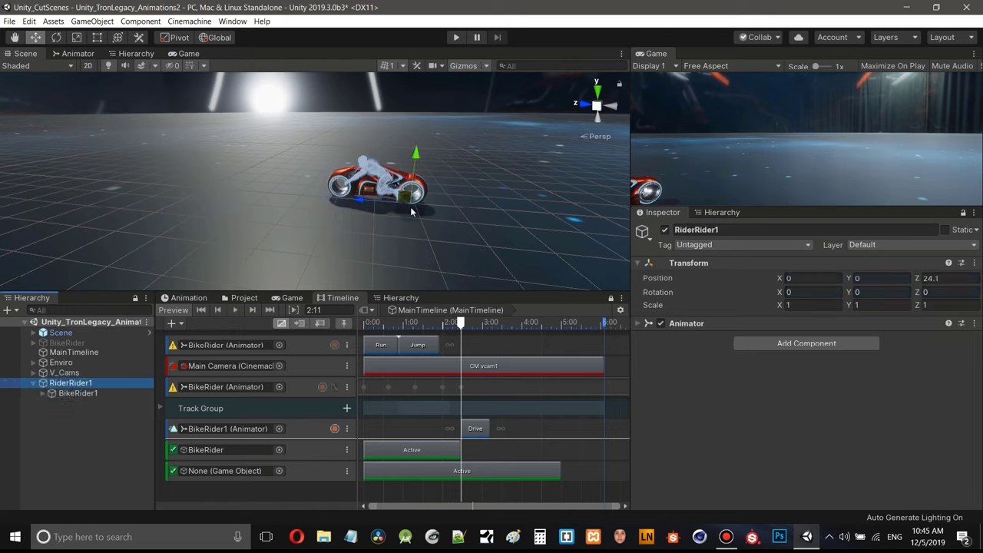
click(76, 394)
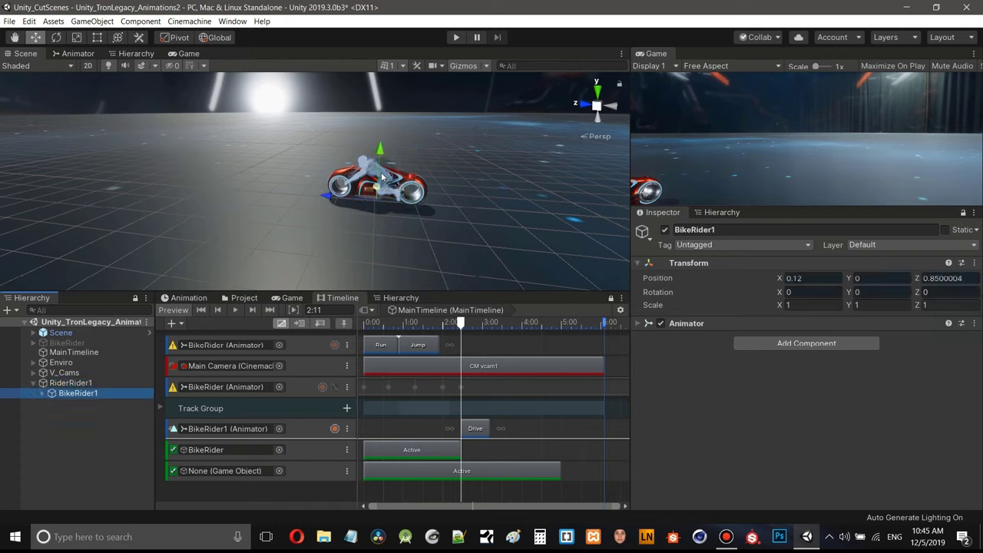
click(33, 386)
drag(66, 381, 225, 470)
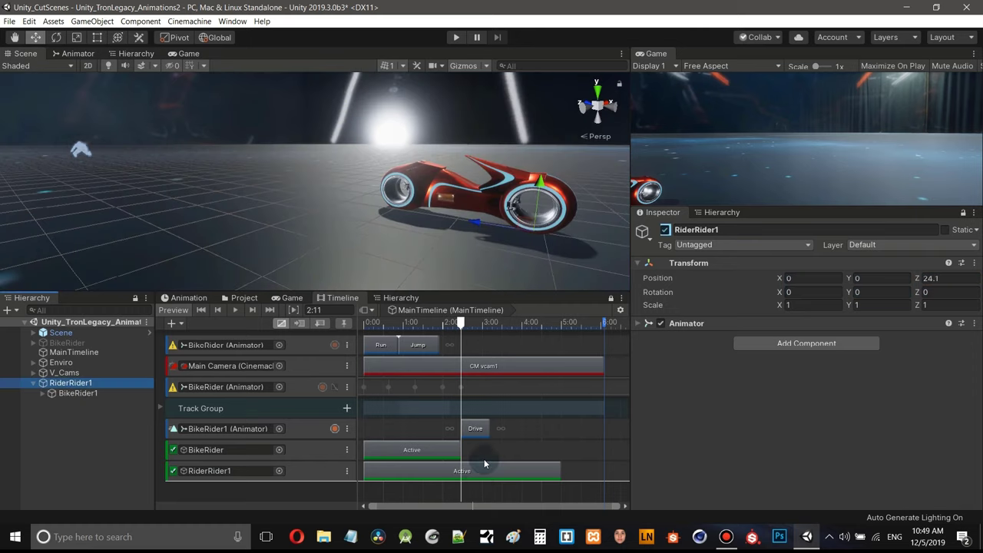
- Raise the Drive clip's Position Z offset from 0.8 to 0.82, then reselect RiderRider1
click(473, 429)
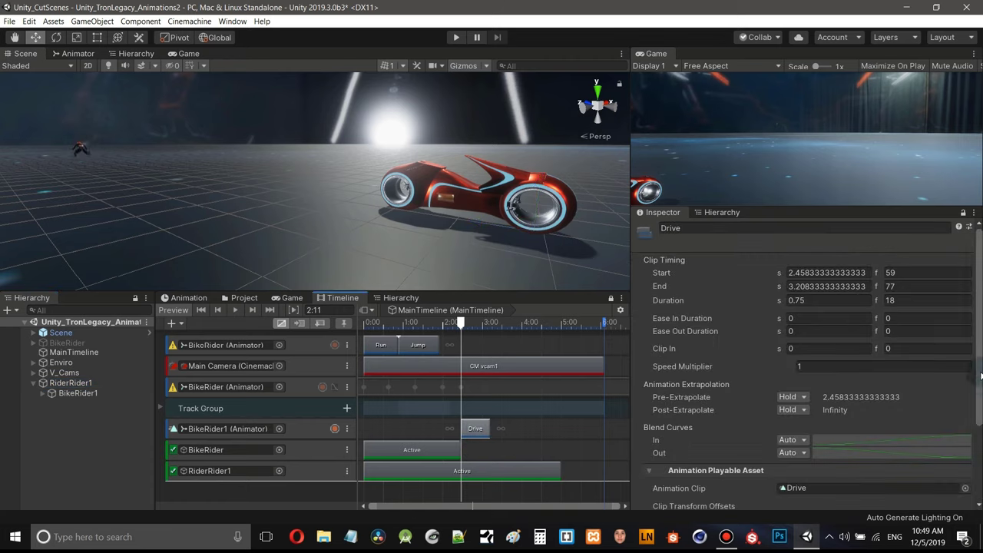
drag(979, 388, 972, 487)
click(923, 429)
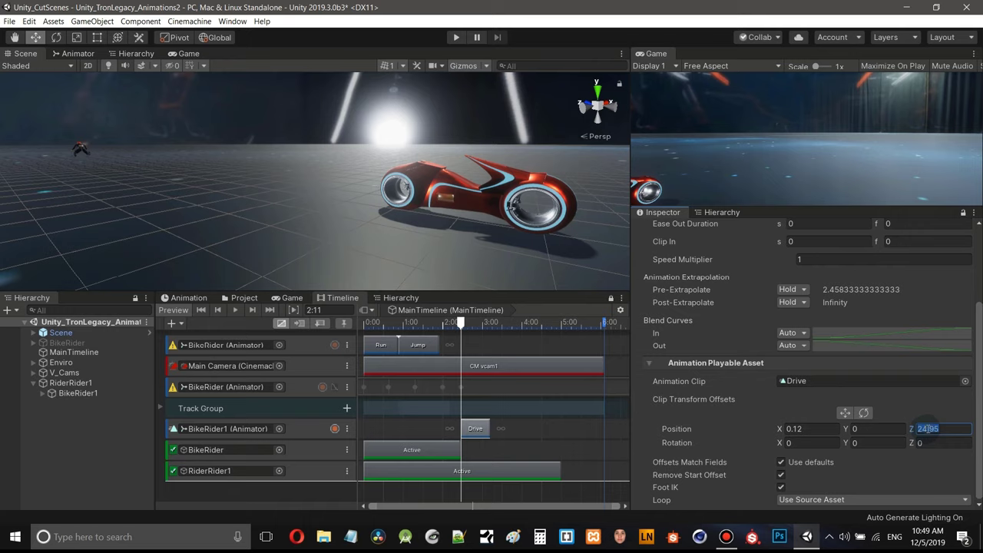
text(0)
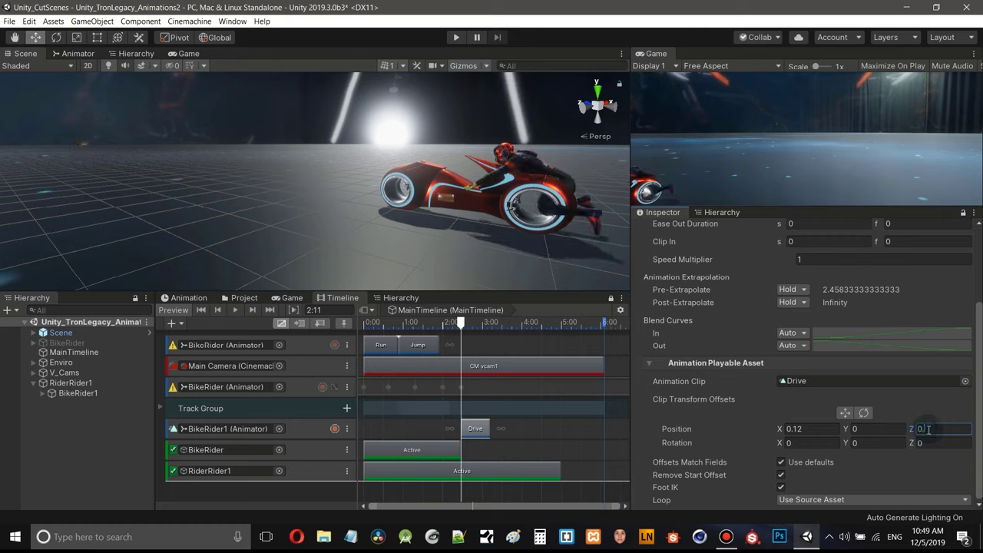
text(.8)
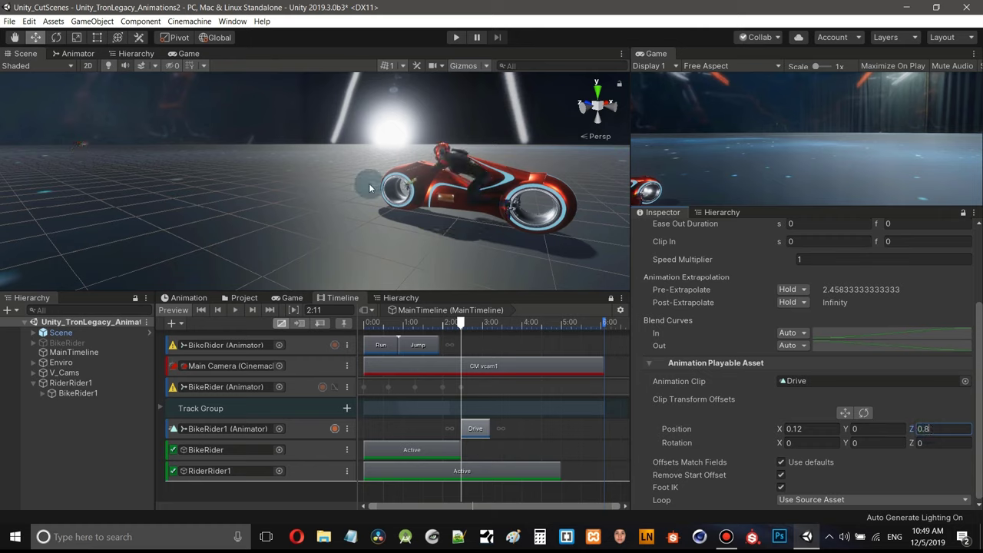
alt+drag(369, 183, 508, 175)
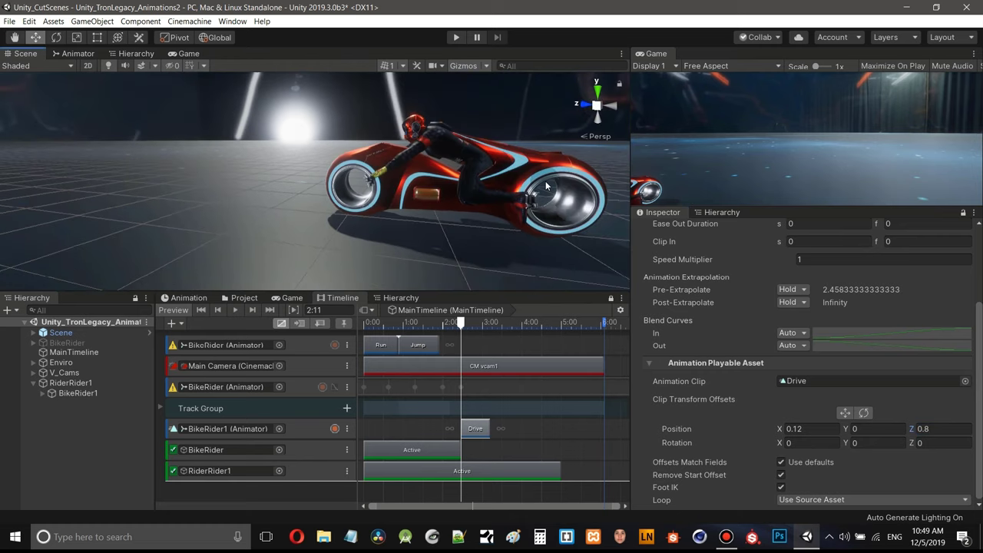
scroll(507, 175, up, 5)
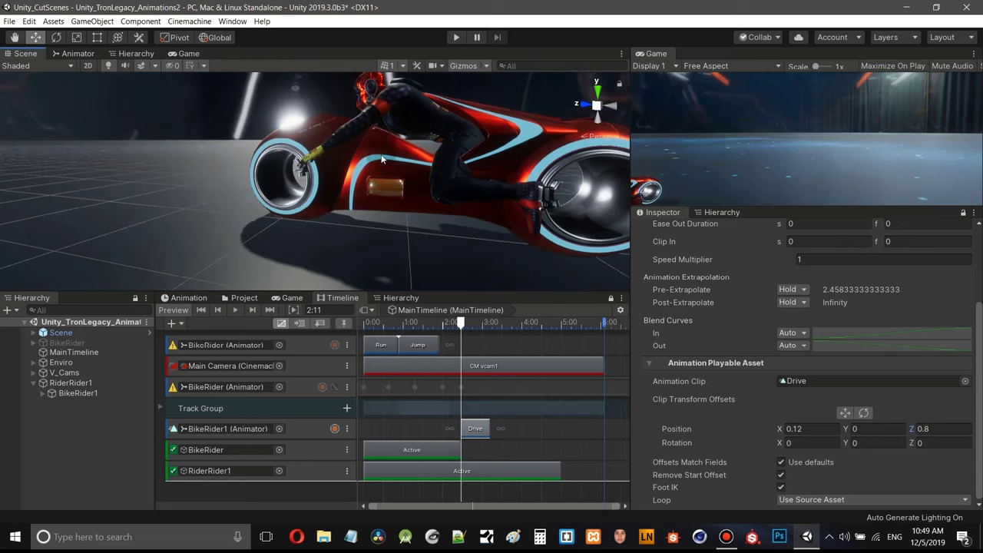
click(932, 429)
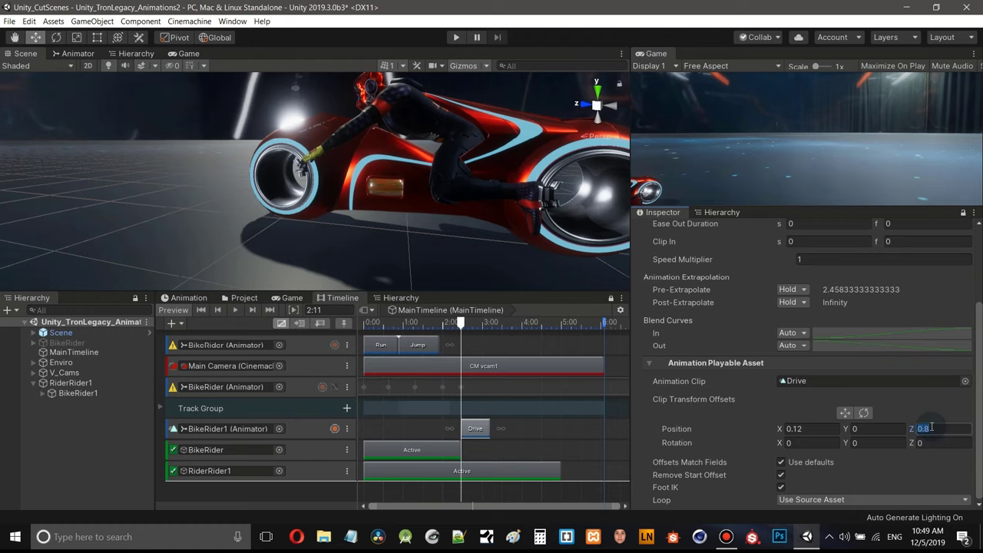
text(0.82)
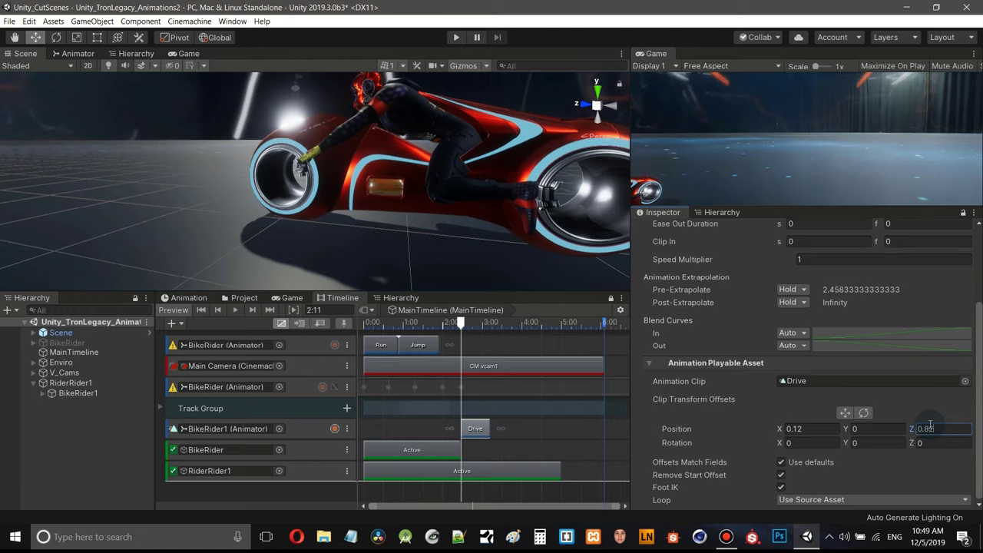
scroll(369, 162, down, 5)
click(476, 430)
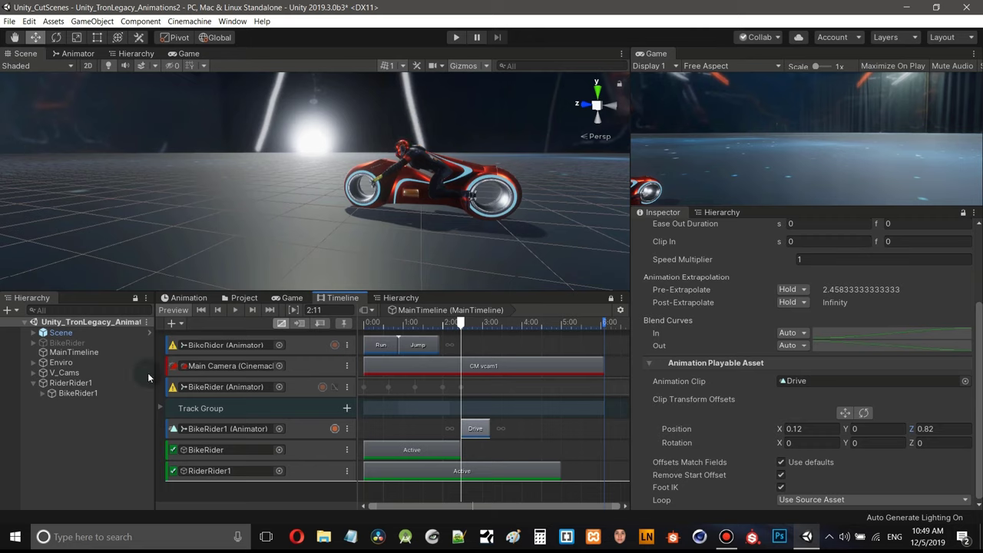
click(73, 382)
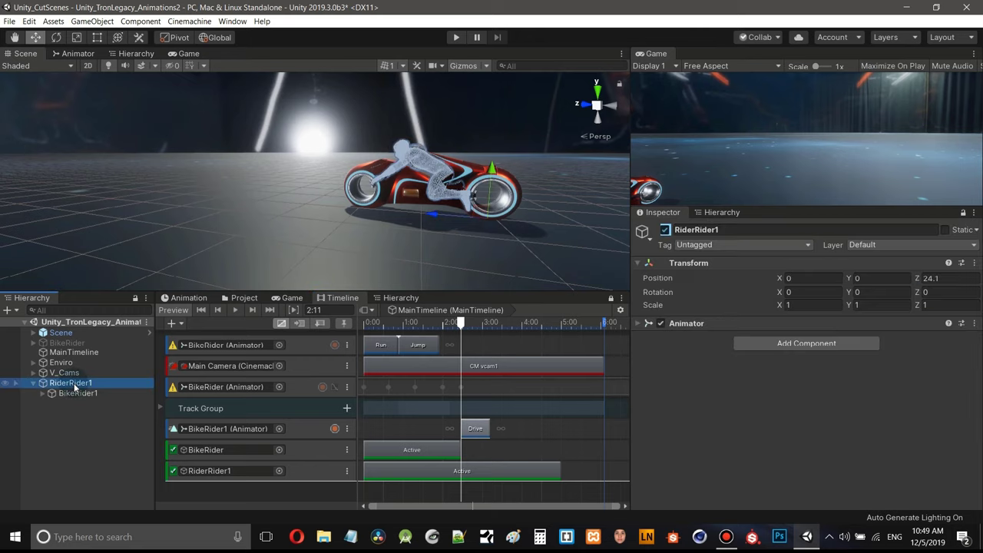
scroll(501, 228, up, 5)
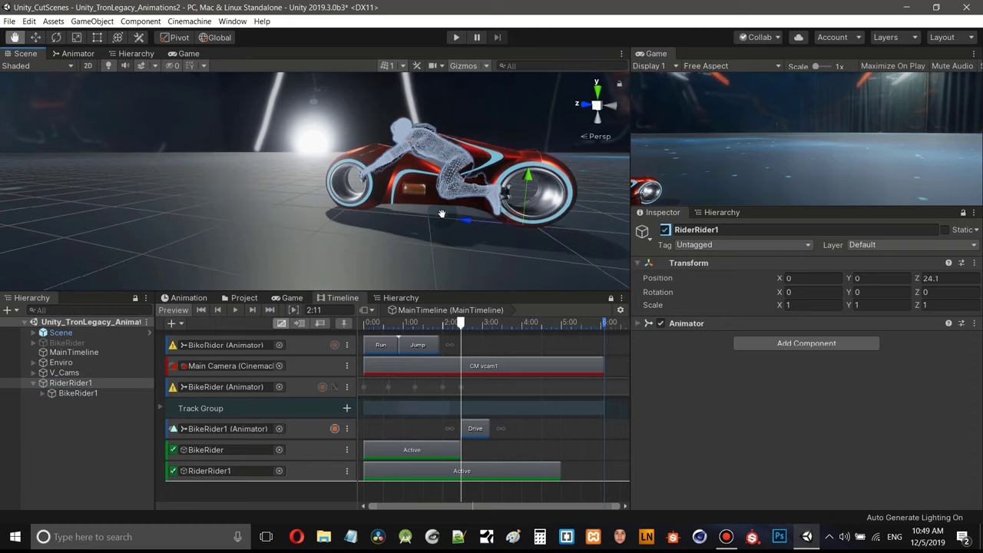
- Move RiderRider1's Active clip start to about 2.46 s, where BikeRider's clip ends
middle_drag(501, 228, 373, 201)
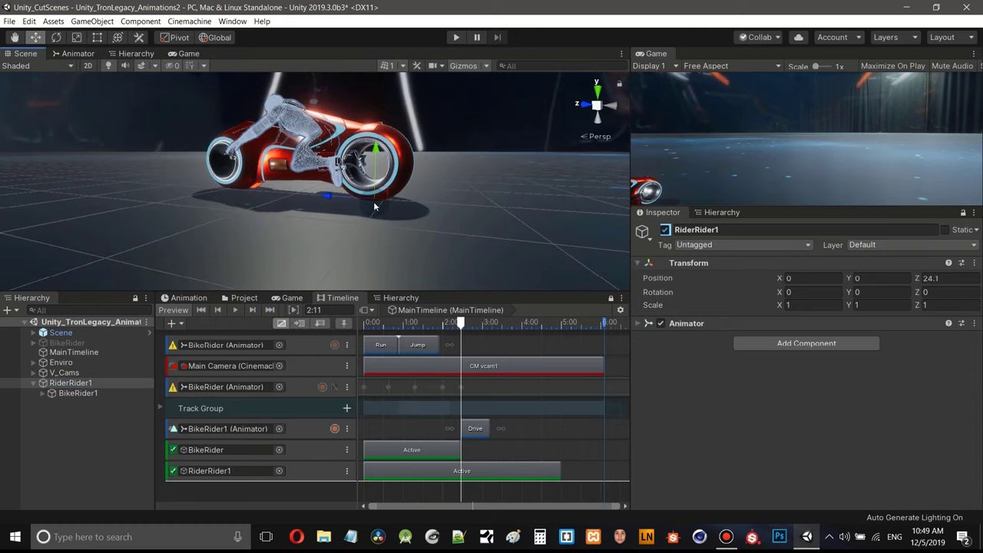
click(78, 393)
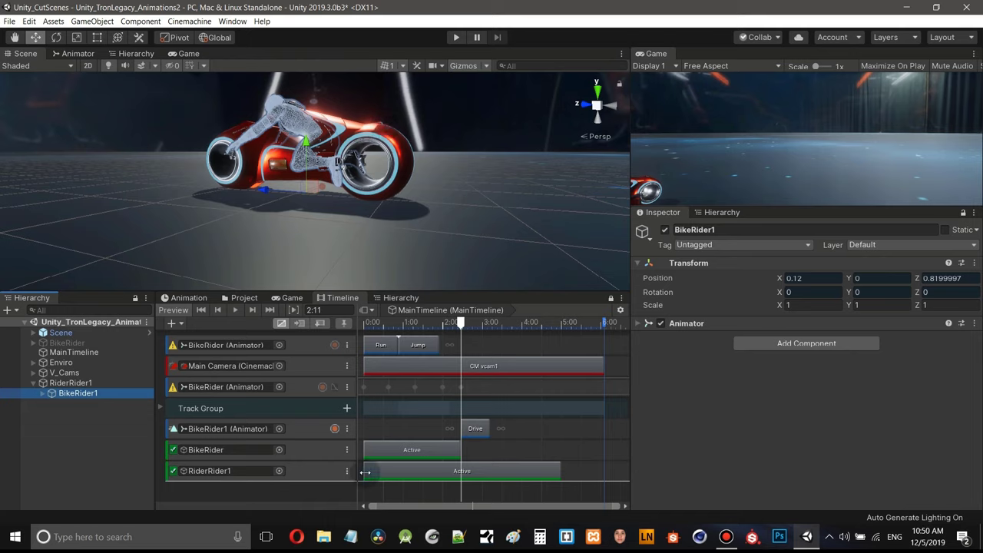
drag(365, 472, 474, 476)
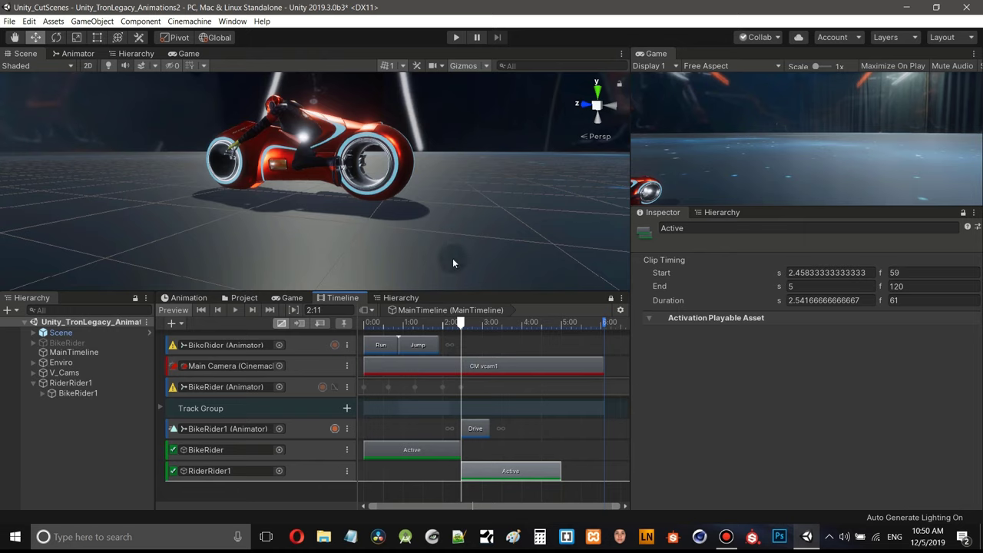
right_drag(452, 263, 483, 198)
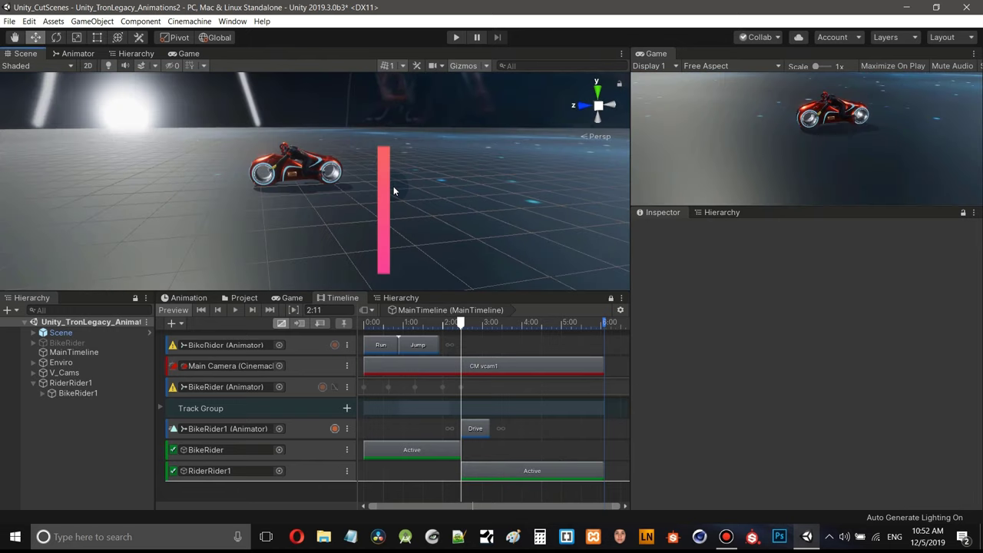
right_drag(394, 191, 370, 243)
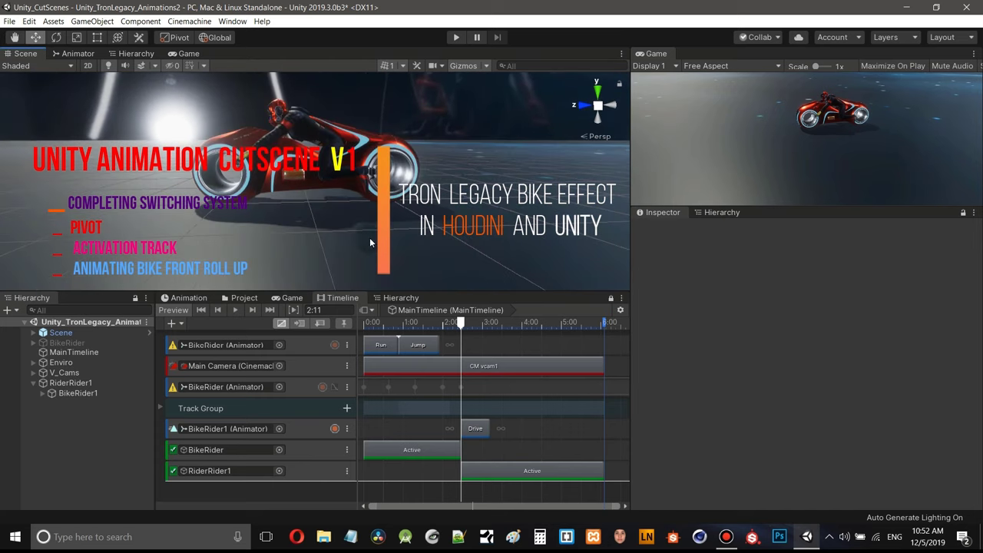
- Scrub back to 1:21 and orbit to view the riderless bike side-on
click(72, 384)
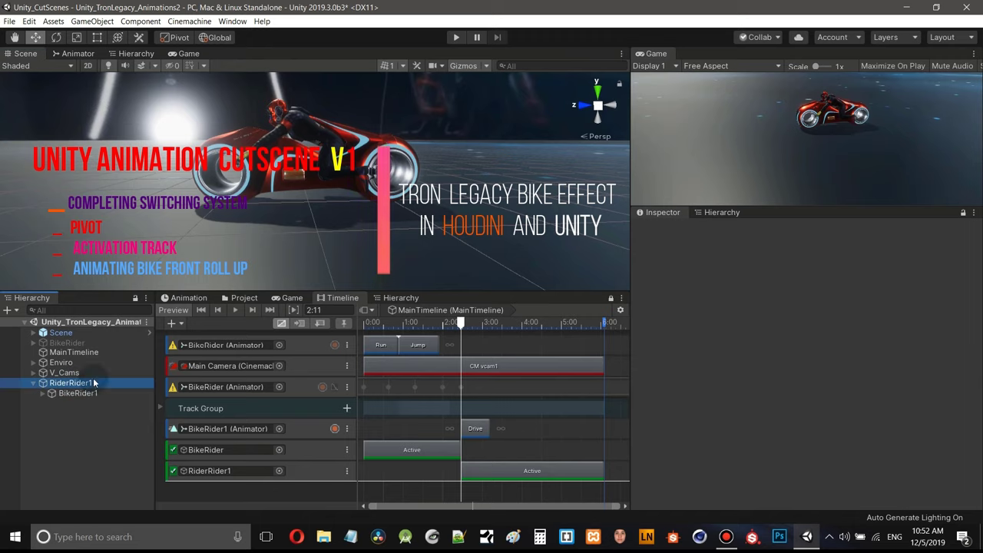
click(66, 436)
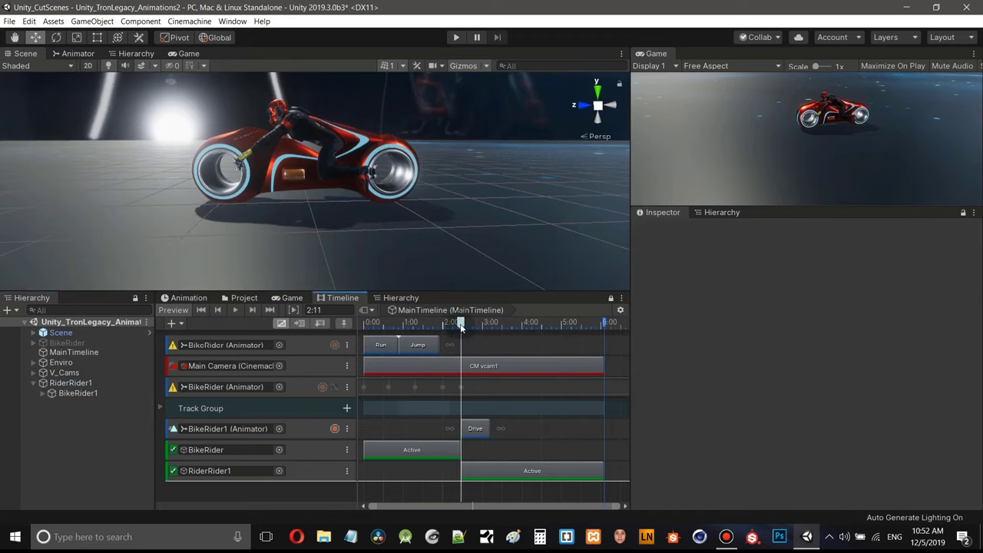
drag(462, 328, 439, 324)
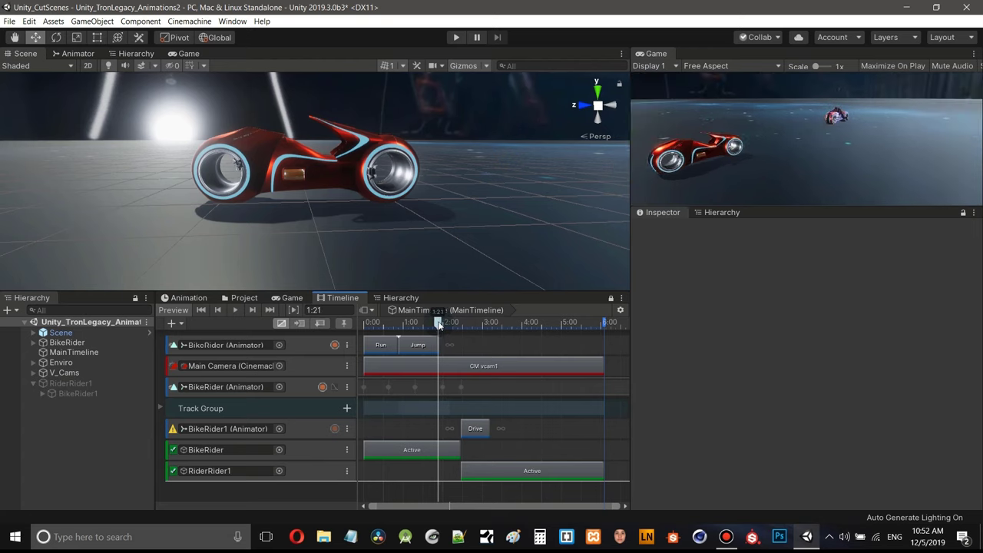
right_drag(445, 193, 166, 181)
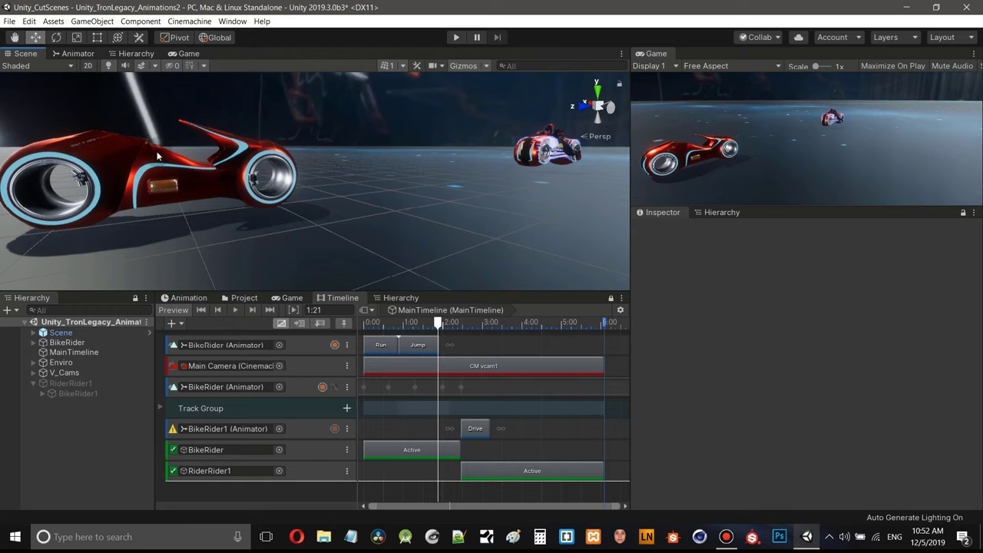
alt+drag(254, 158, 332, 156)
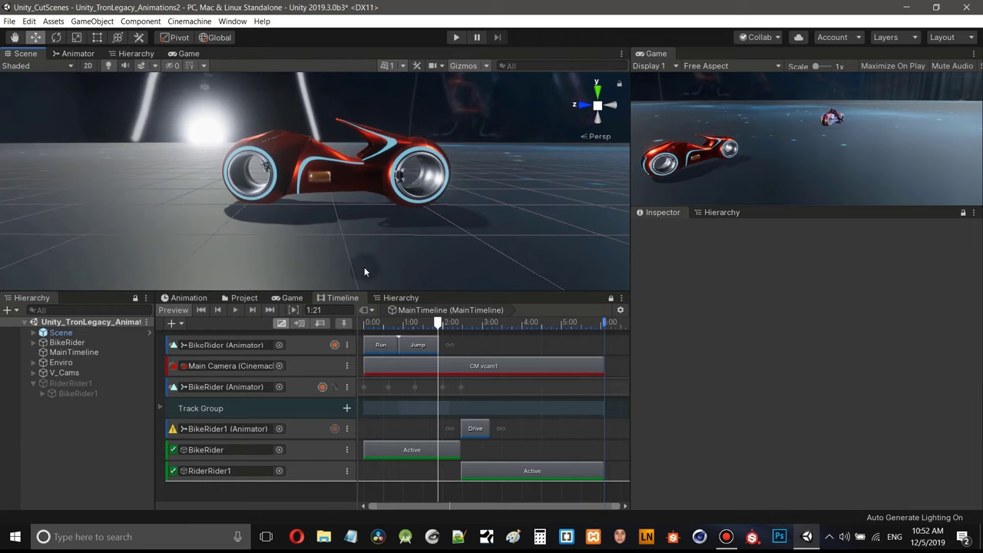
- Pick the bike's front wheel to reveal MainBikeC under V_Cams, then collapse it
click(42, 392)
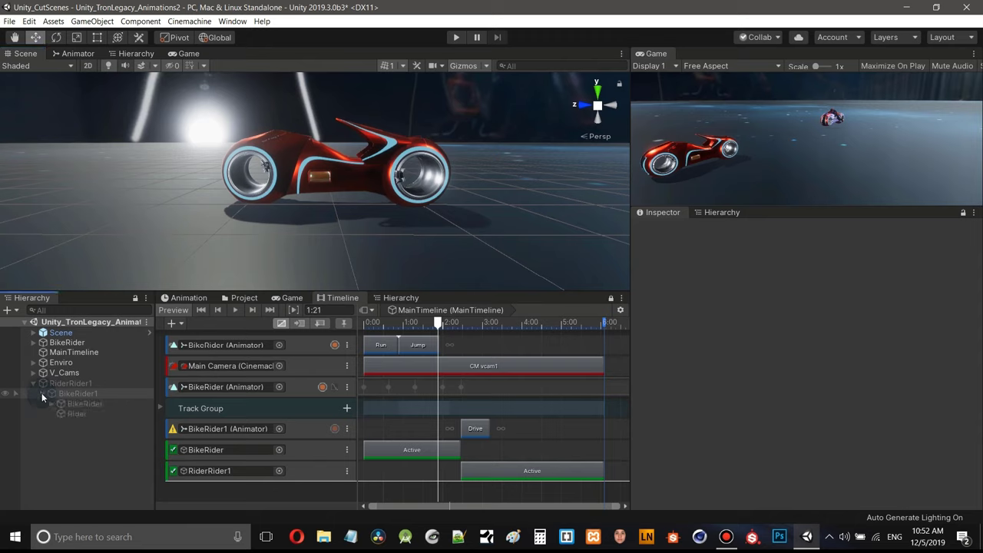
click(42, 393)
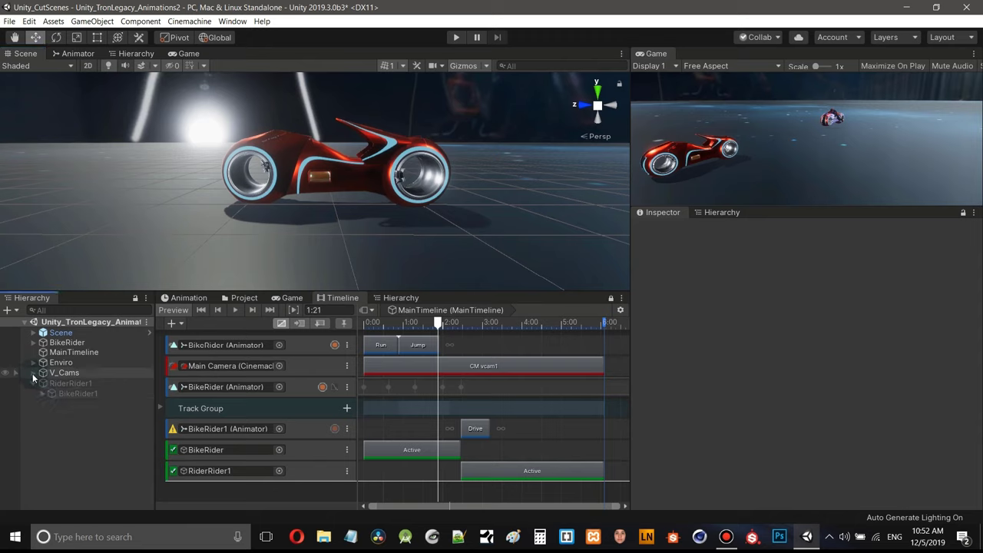
click(276, 143)
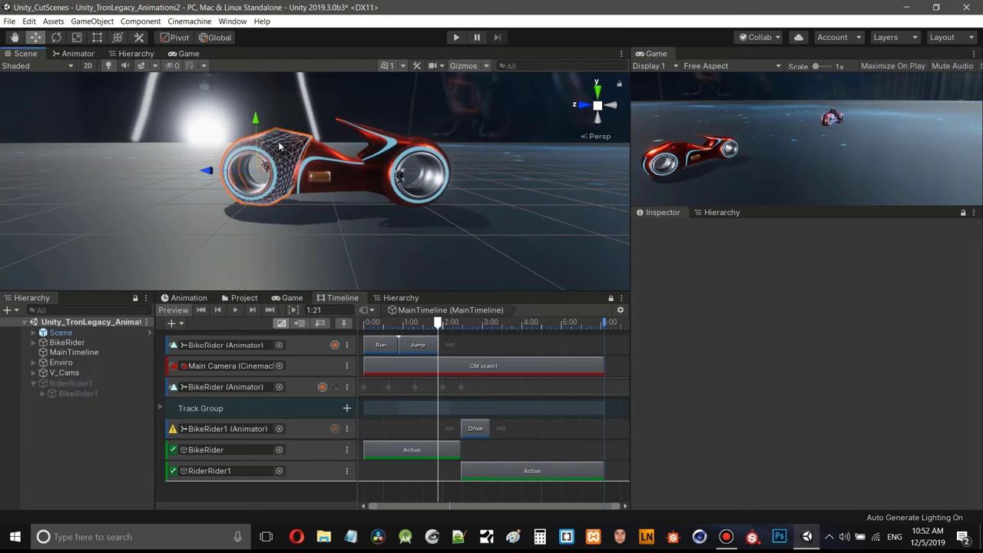
scroll(73, 388, up, 5)
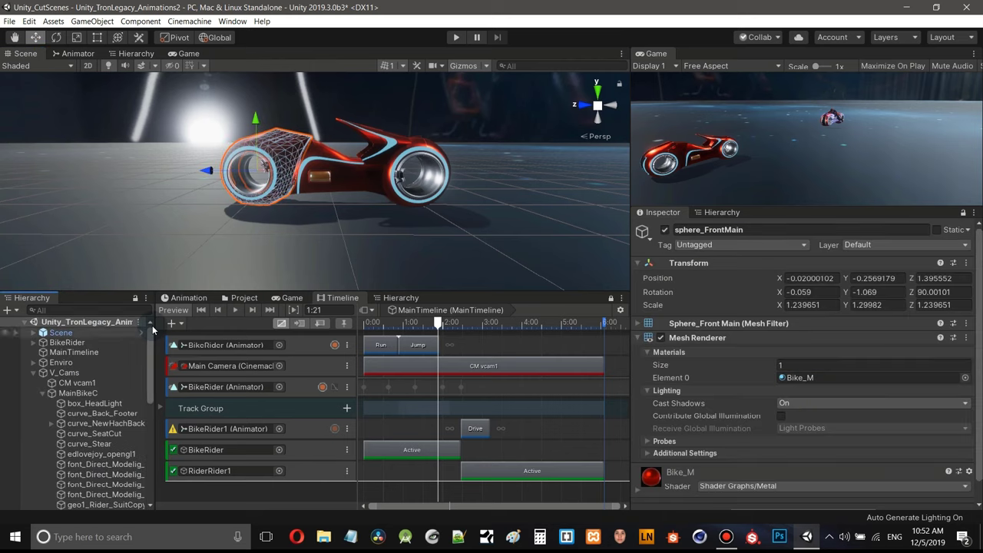
click(43, 395)
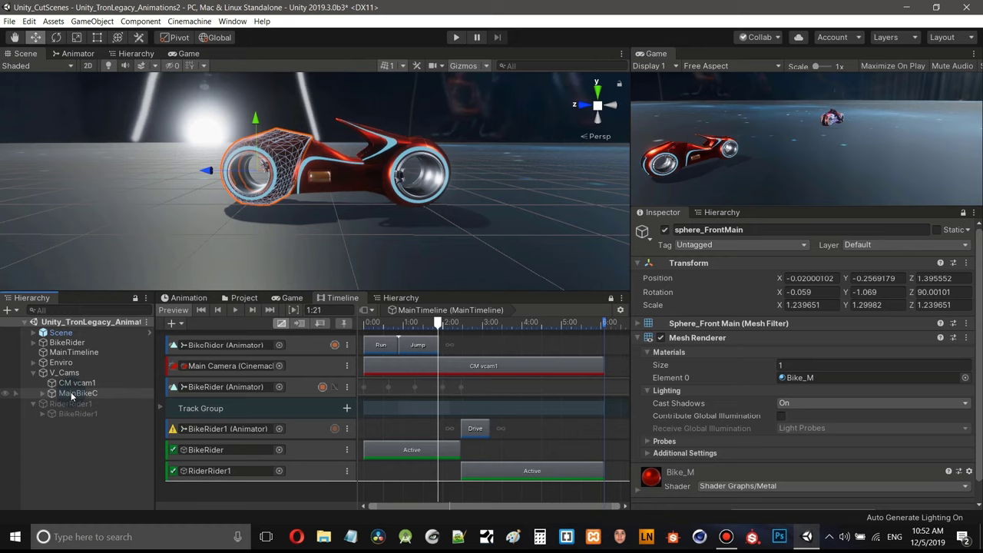
- Parent MainBikeC under RiderRider1 in the Hierarchy
click(72, 393)
drag(72, 396, 79, 414)
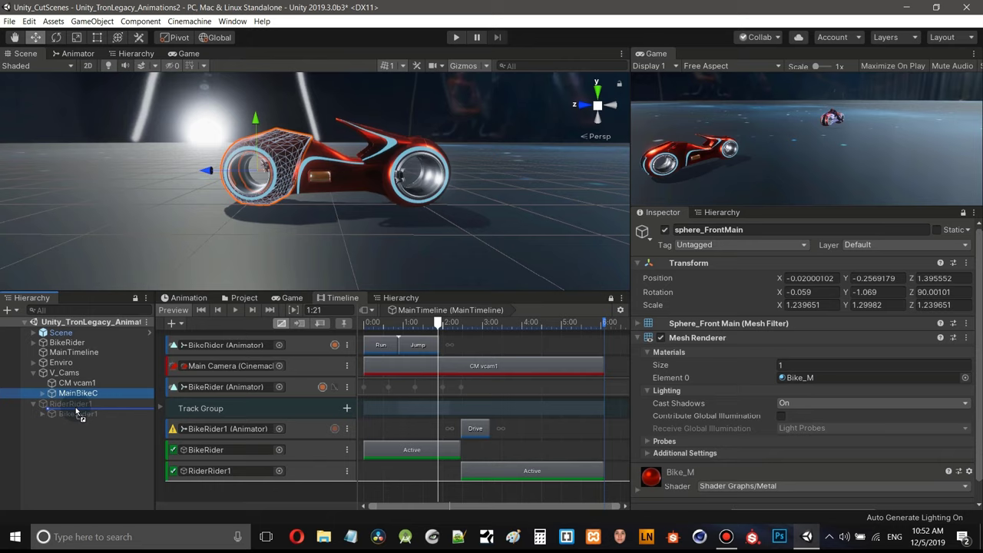
drag(79, 415, 80, 413)
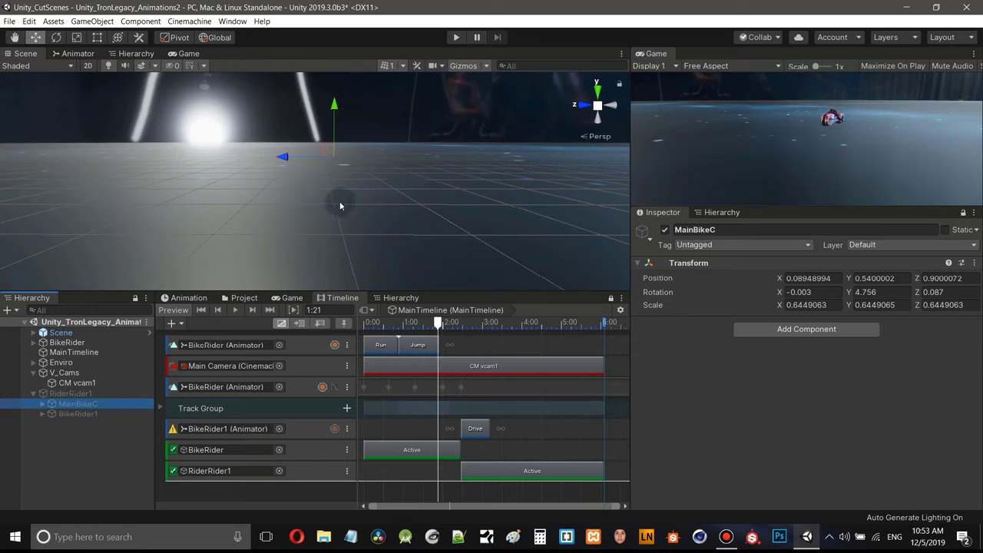
click(34, 393)
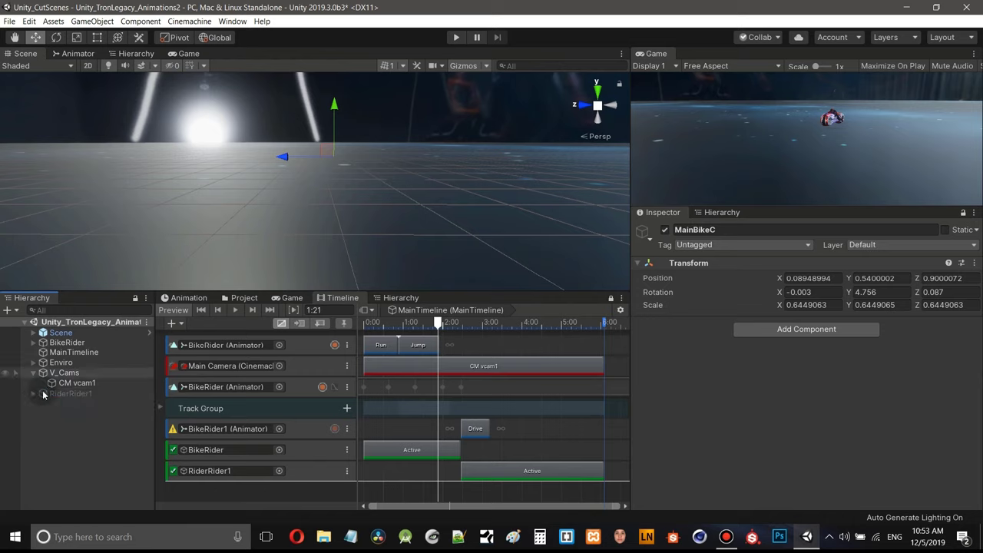
click(69, 394)
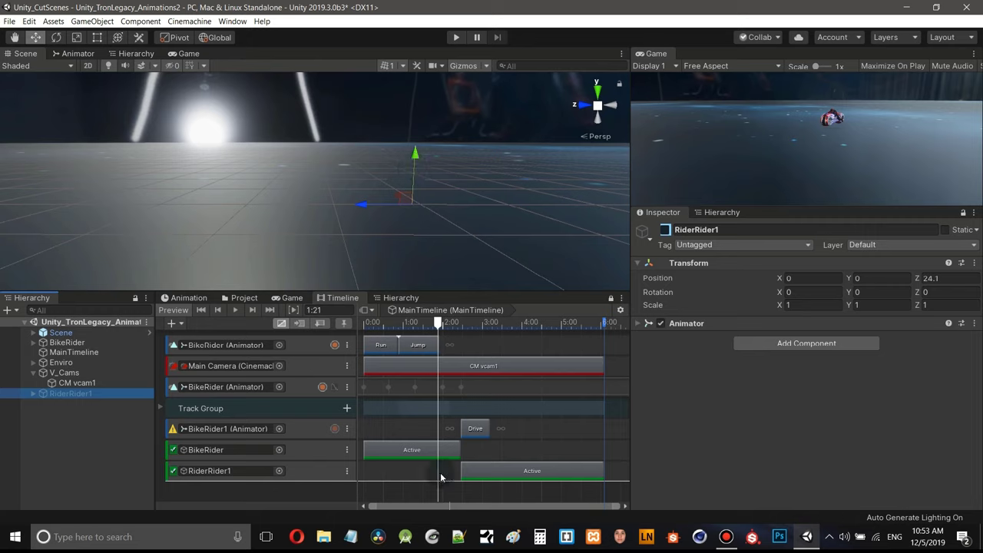
- Scrub to where the rider appears and frame RiderRider1 on the red bike
drag(439, 323, 451, 345)
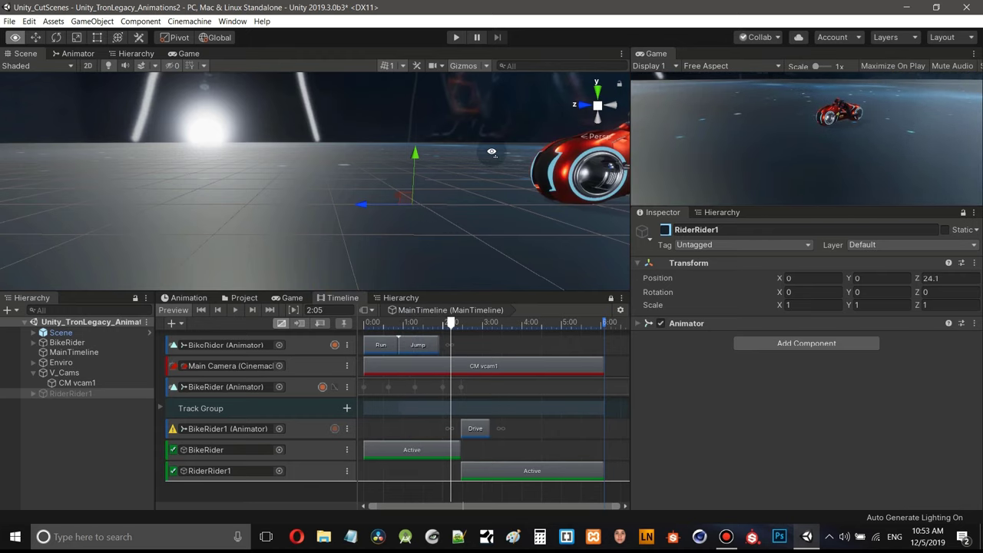
right_drag(492, 151, 530, 154)
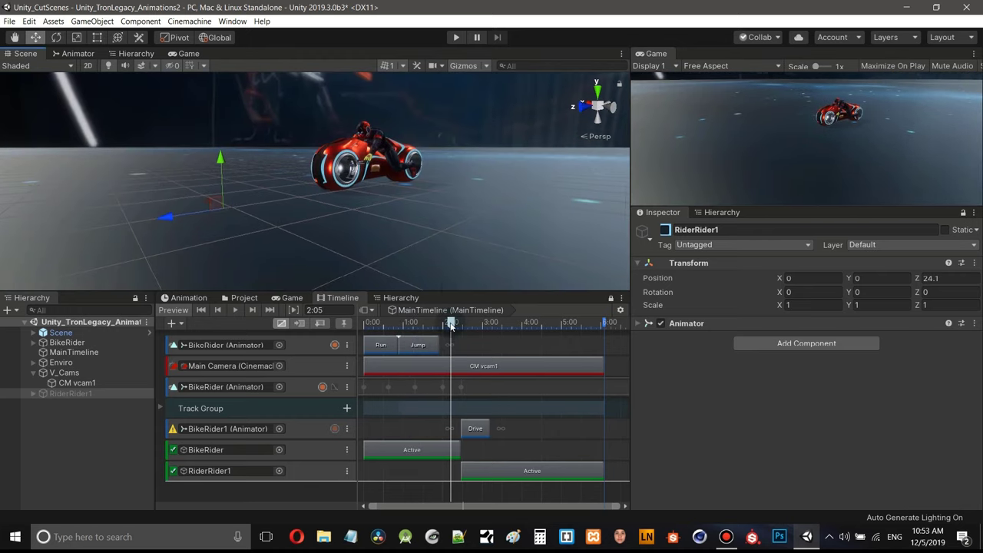
drag(451, 326, 504, 331)
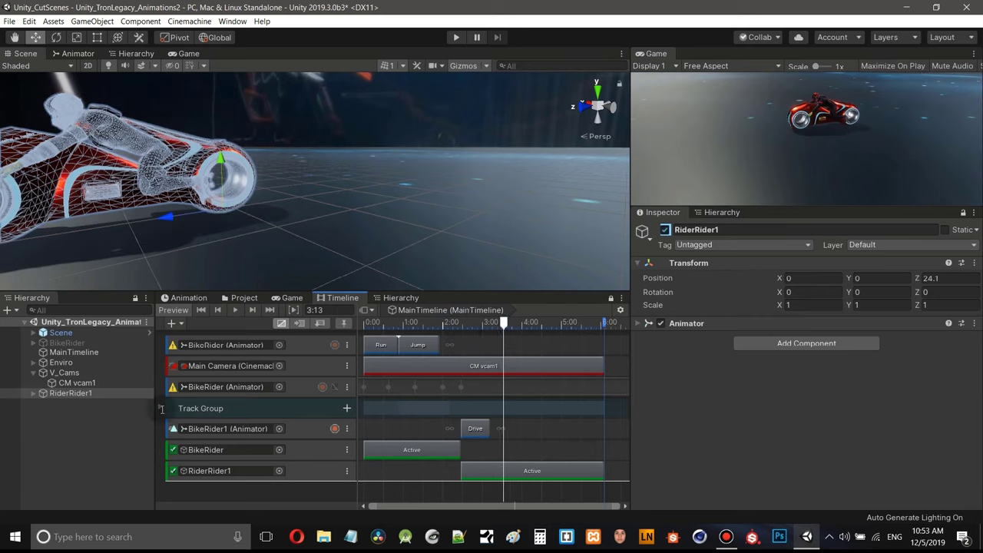
click(34, 373)
click(69, 383)
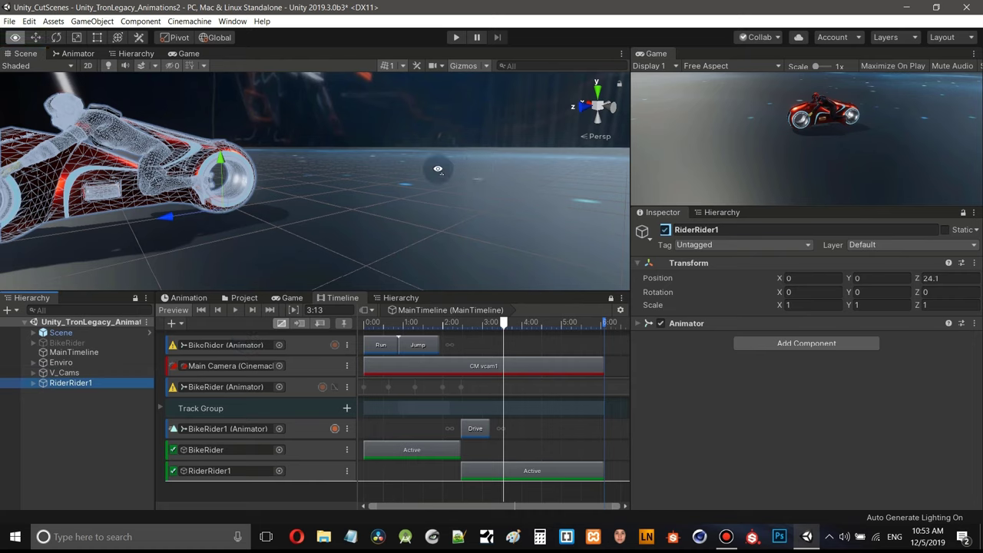
key(f)
drag(538, 291, 533, 316)
right_drag(537, 231, 289, 225)
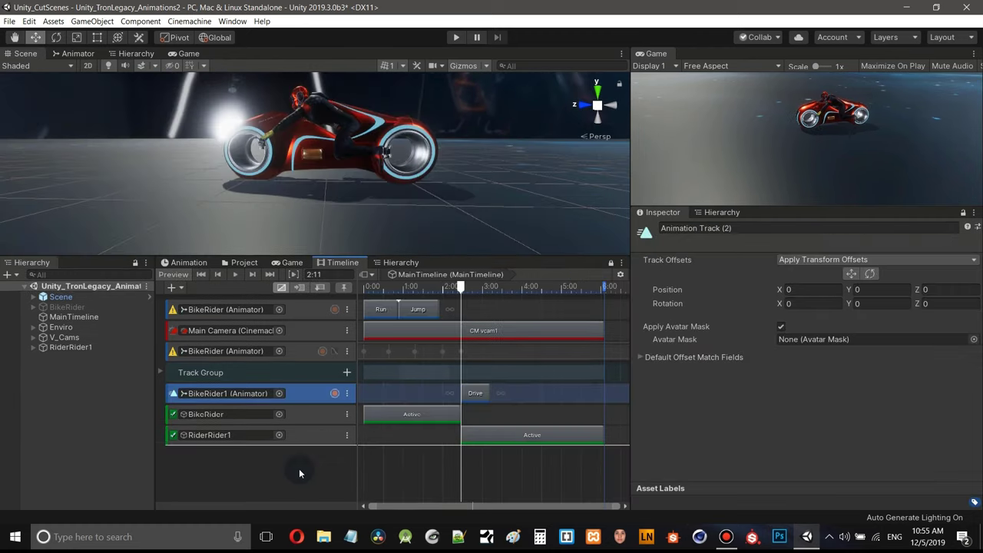
- Add an Animation track bound to RiderRider1 and start recording on it
right_click(256, 464)
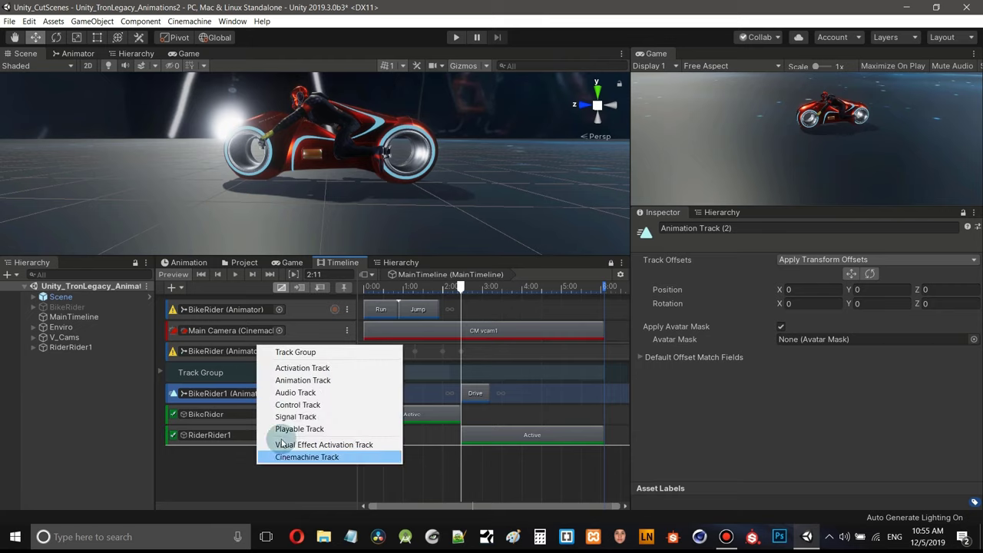
click(309, 381)
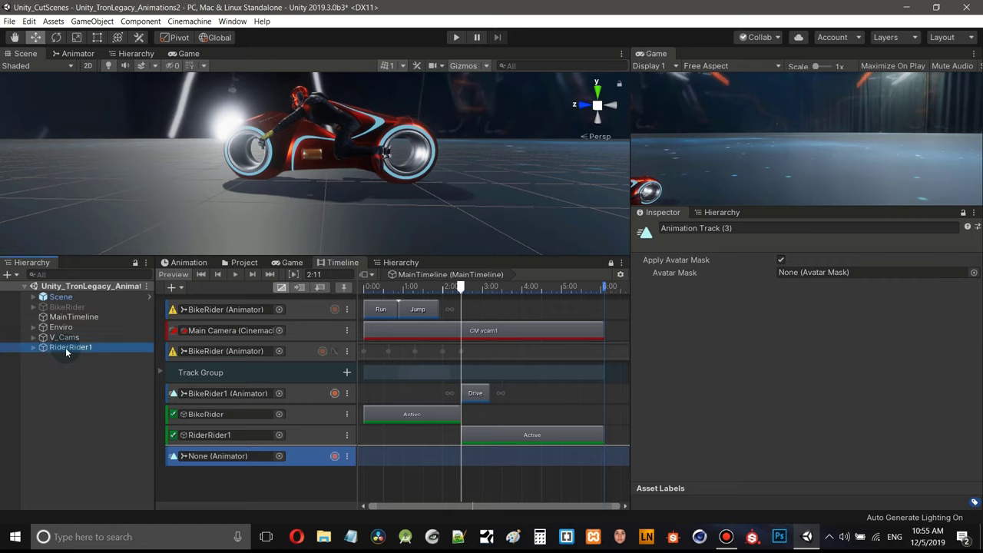
drag(65, 347, 218, 455)
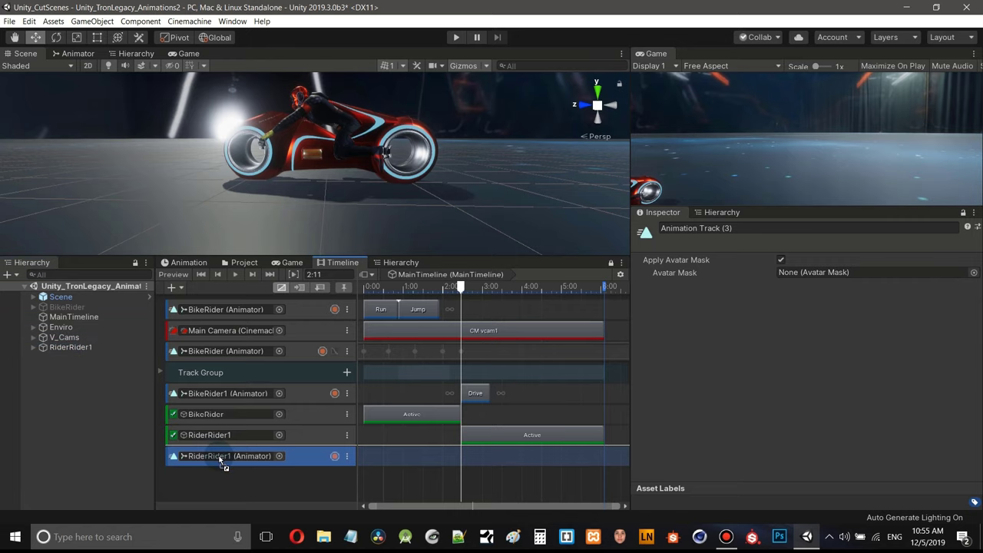
double_click(218, 454)
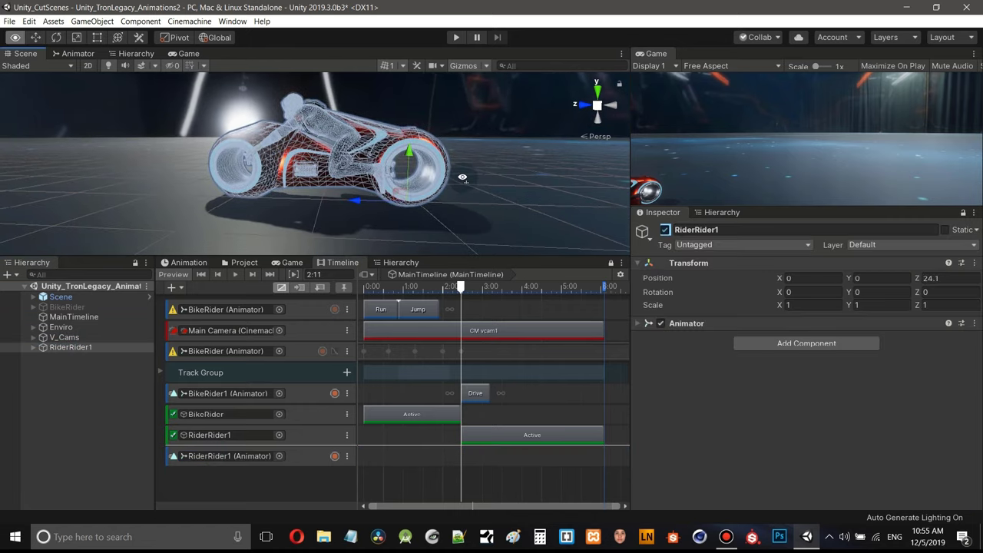
click(308, 457)
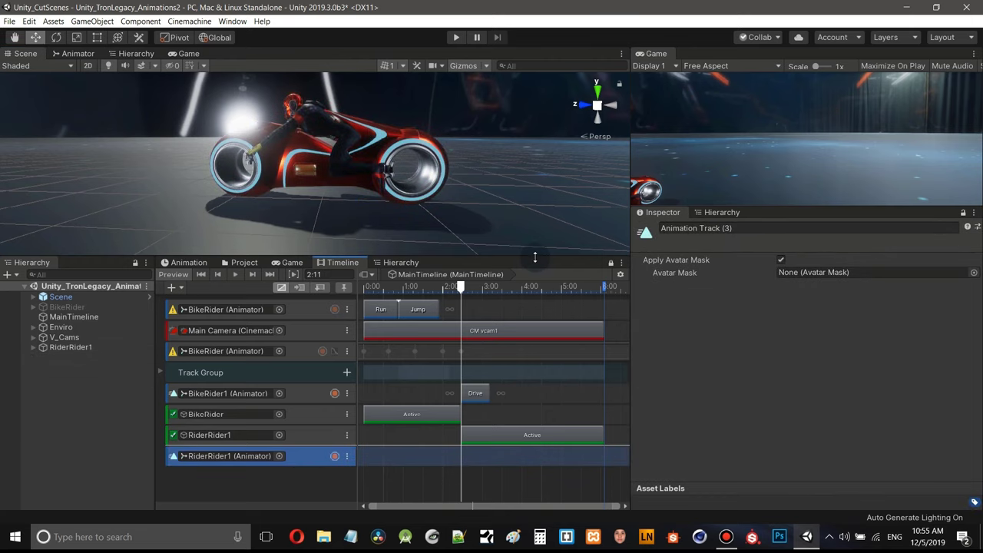
drag(535, 258, 535, 272)
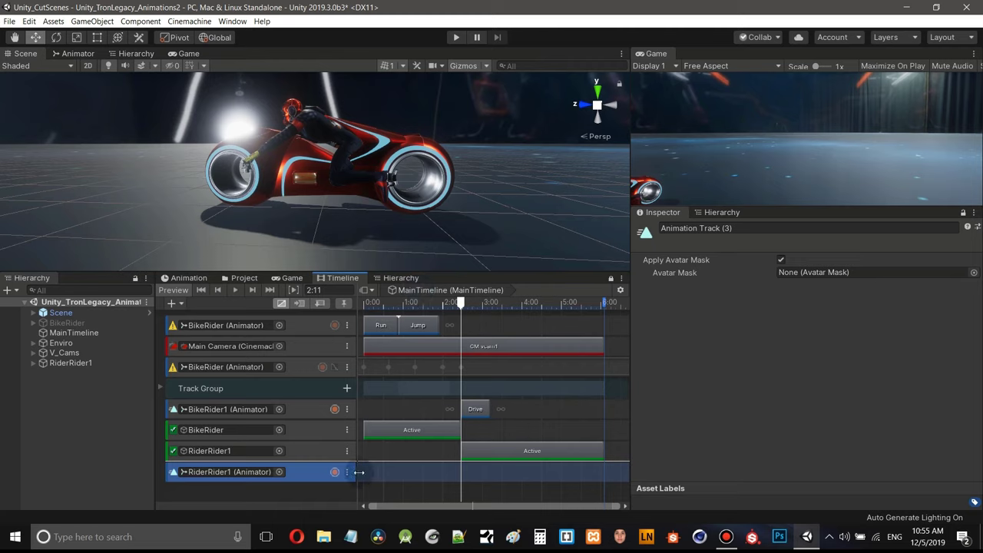
click(334, 472)
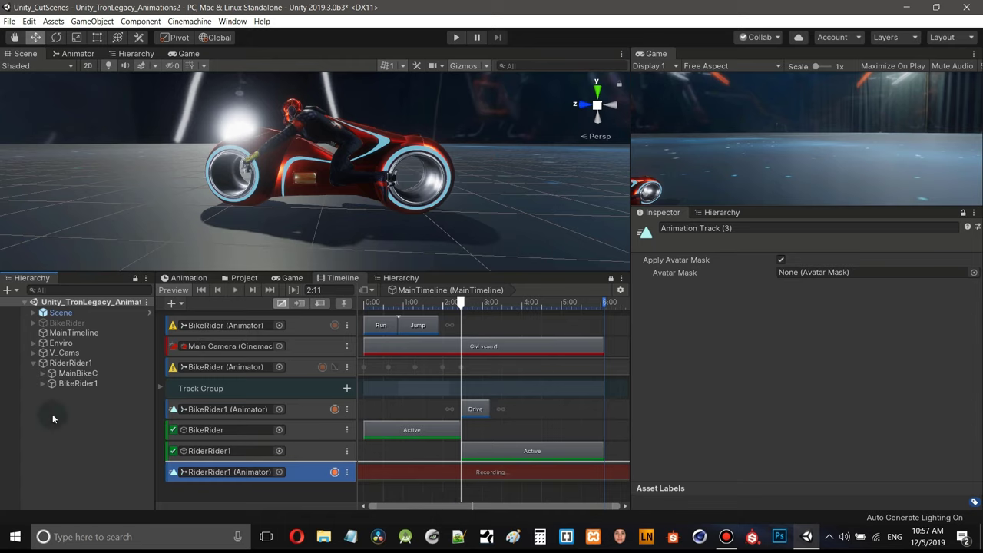
- At 0:00, key RiderRider1's Position as 0, 0, 24.1
click(34, 363)
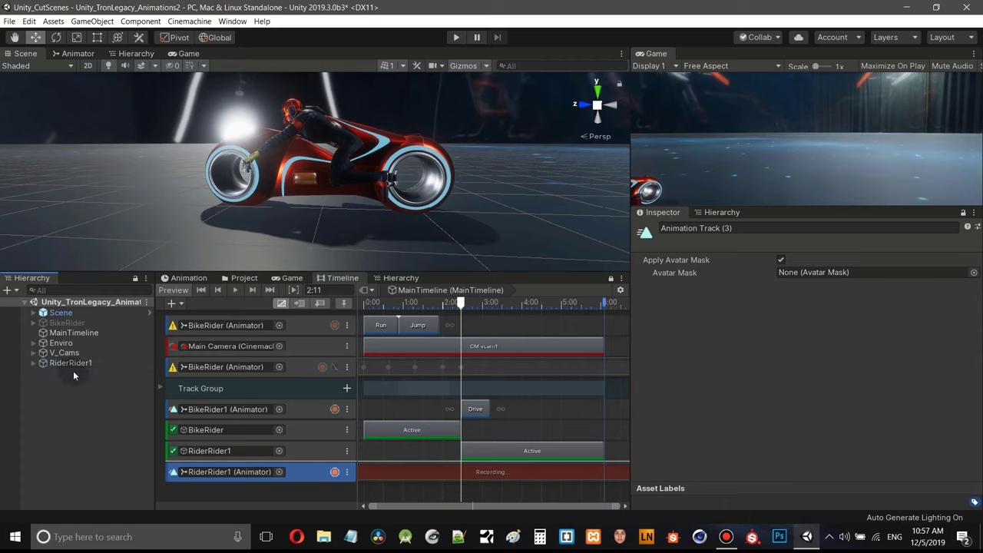
click(72, 364)
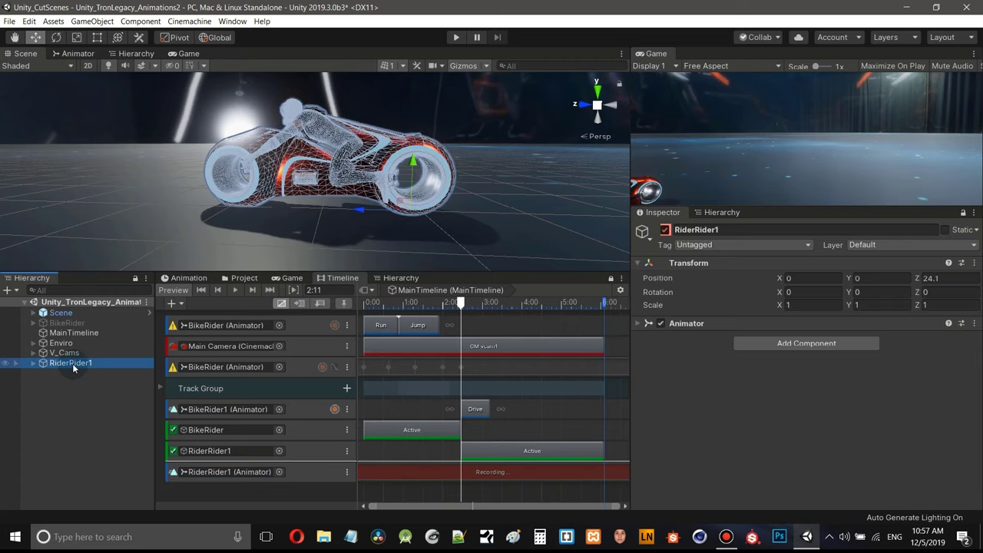
drag(463, 305, 363, 307)
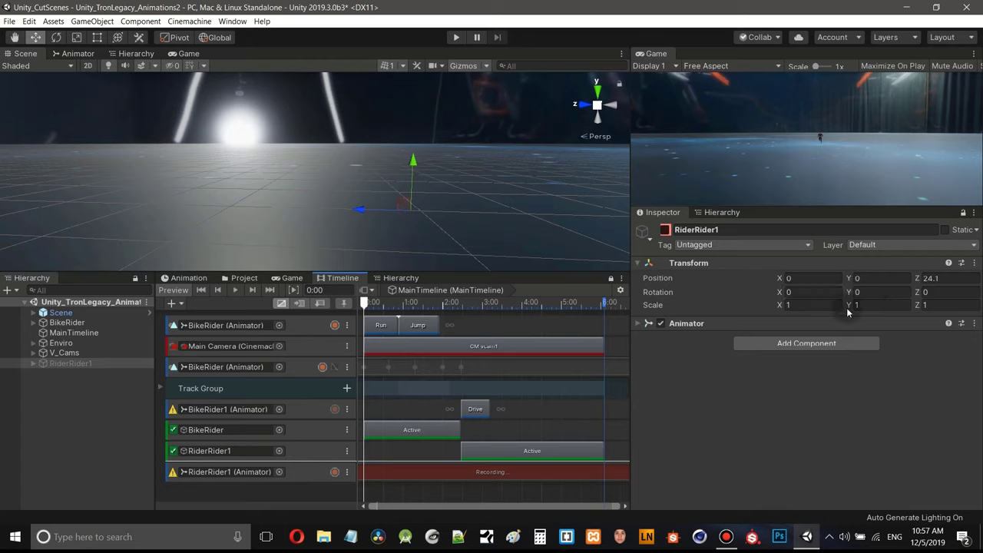
click(779, 278)
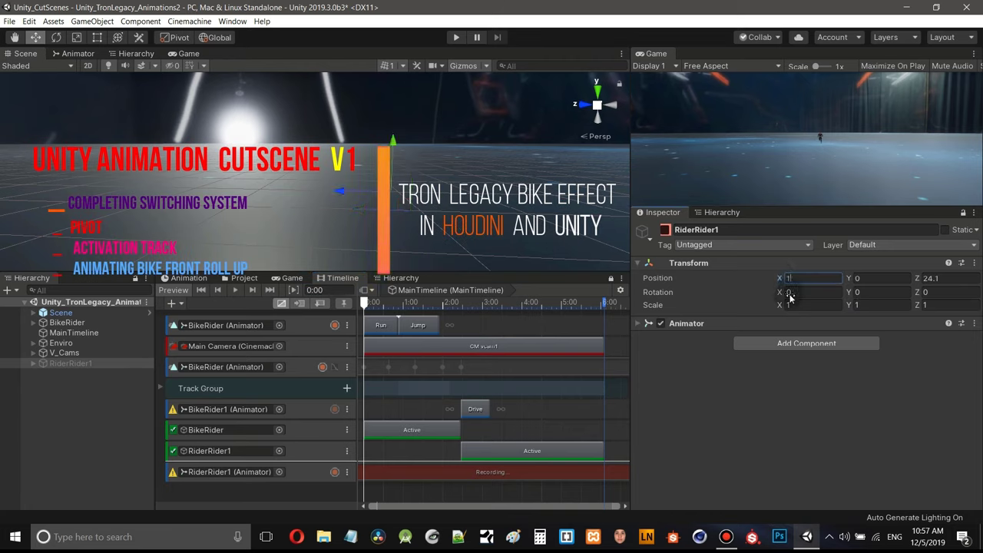
text(1)
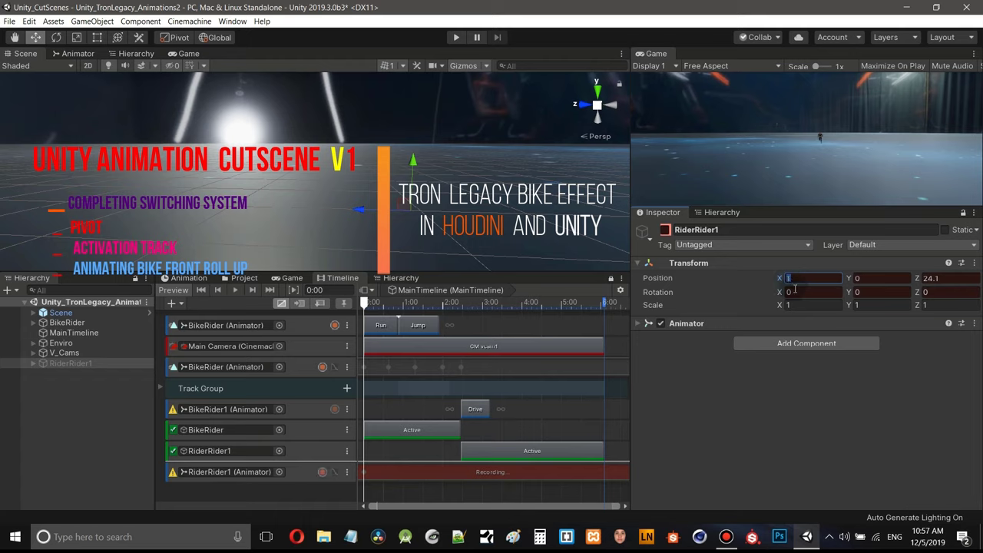
text(0)
click(848, 284)
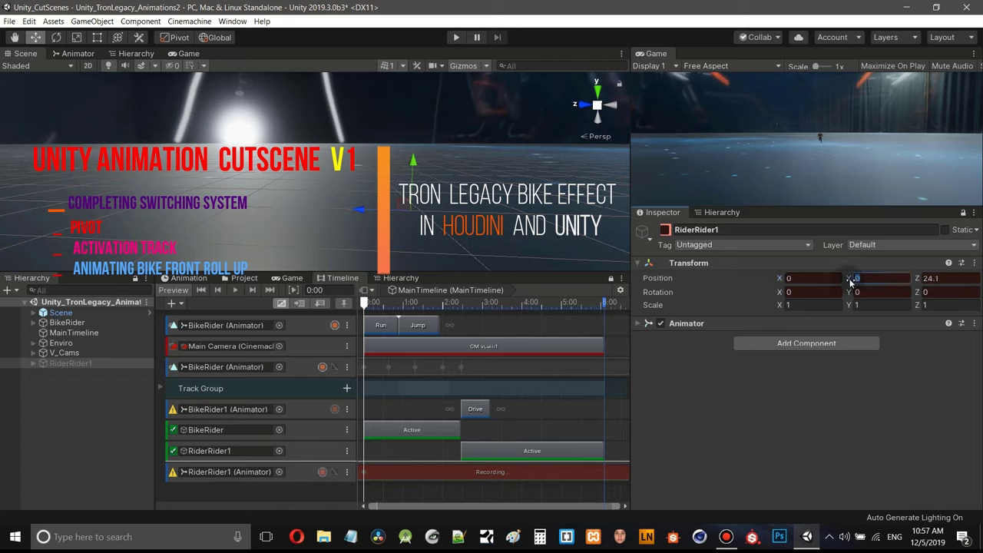
text(1)
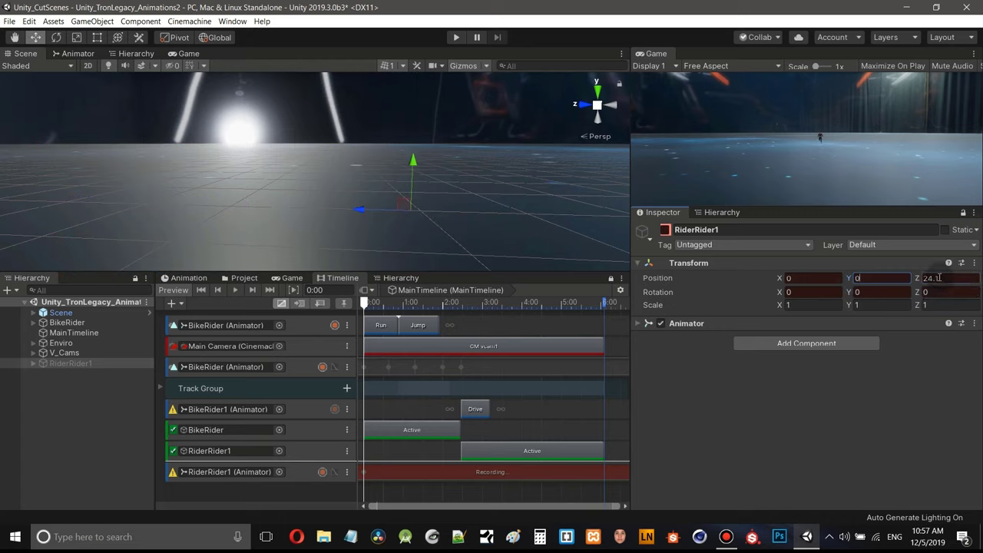
key(Return)
key(BackSpace)
text(2)
drag(945, 279, 937, 282)
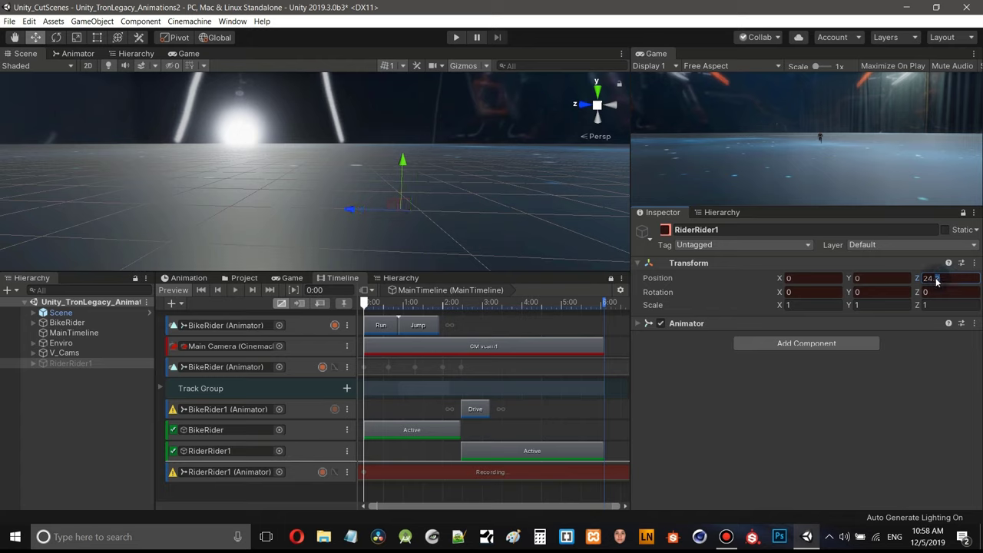
text(1)
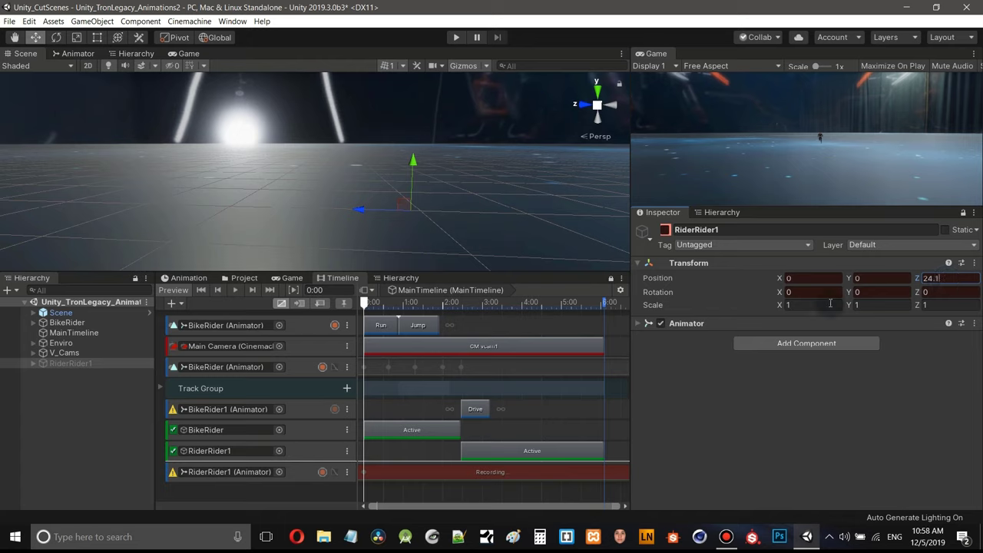
- Key RiderRider1's Rotation as 0, 0, 0
click(788, 293)
double_click(788, 292)
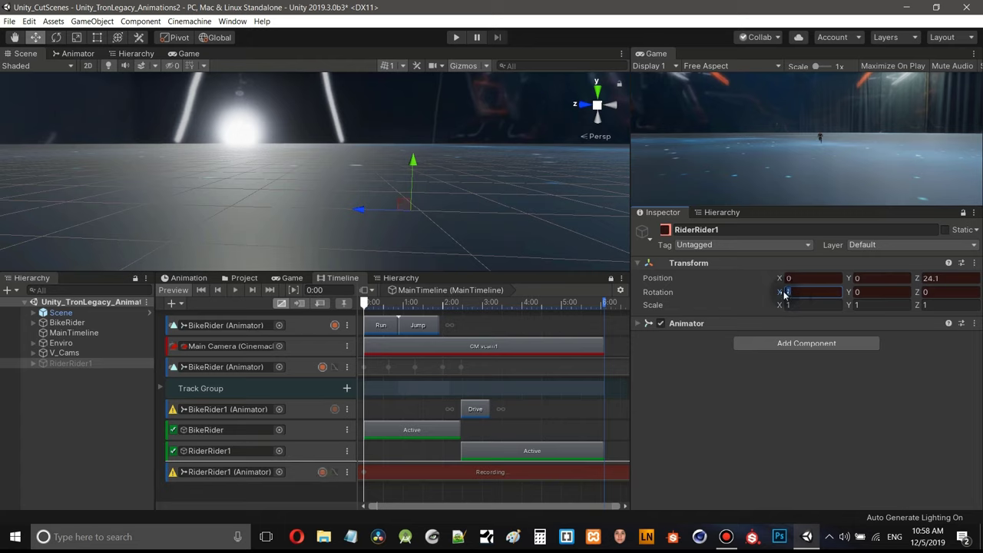
text(0)
click(849, 293)
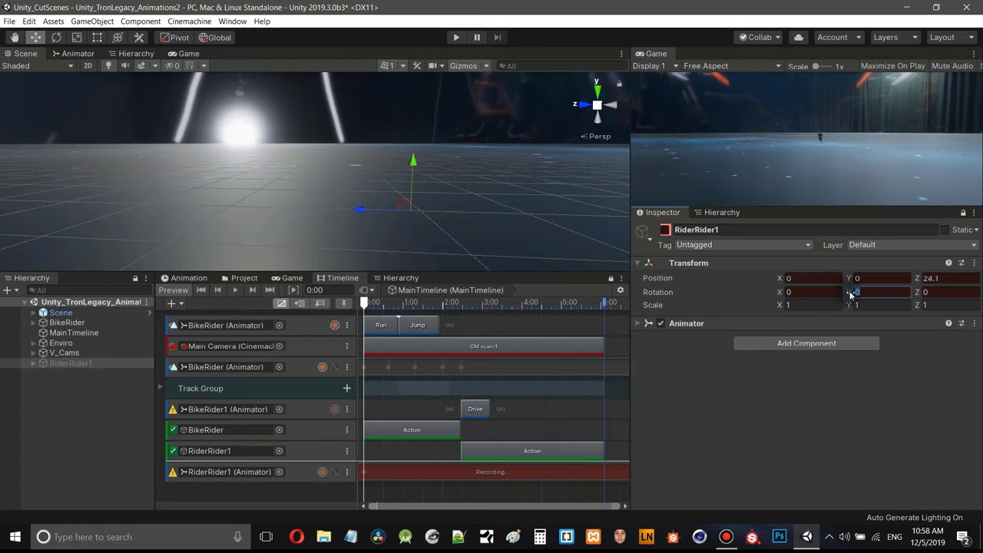
text(0)
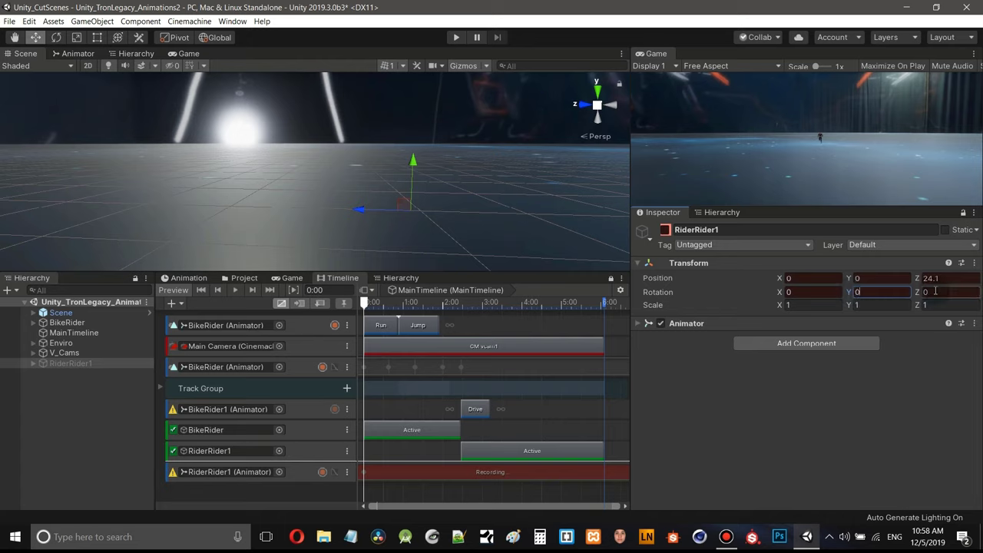
click(929, 291)
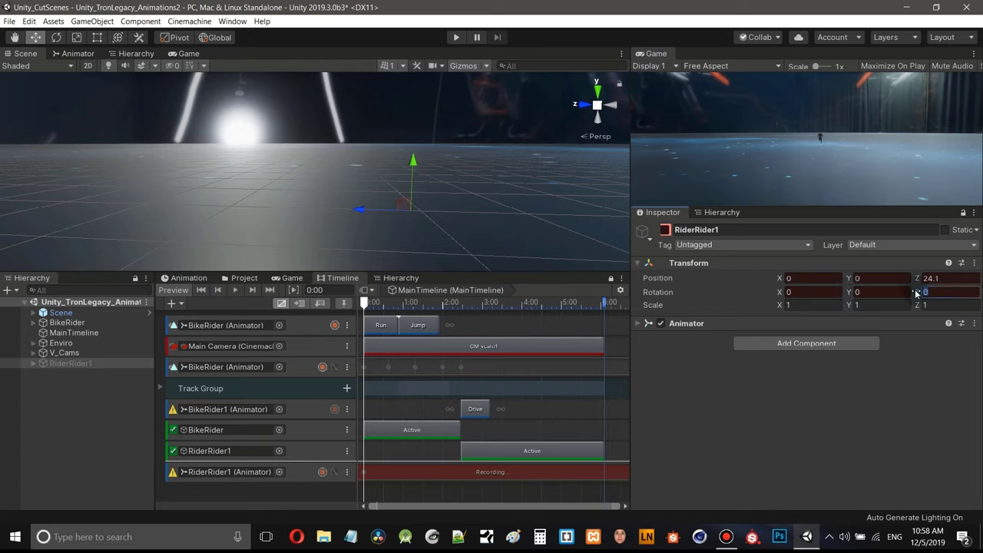
text(1)
text(0)
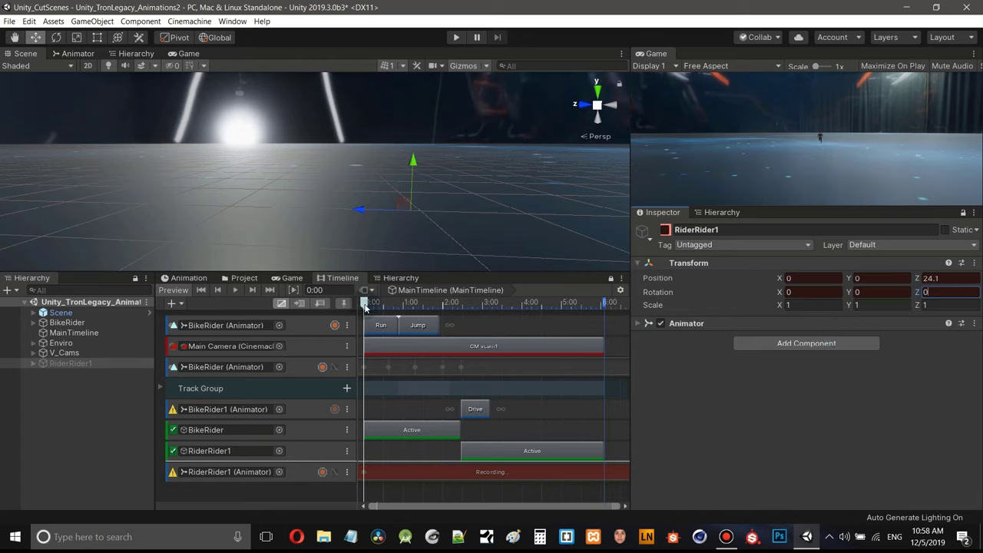
- At 2:11, re-enter RiderRider1's Position and Rotation to add a second key
drag(370, 302, 462, 317)
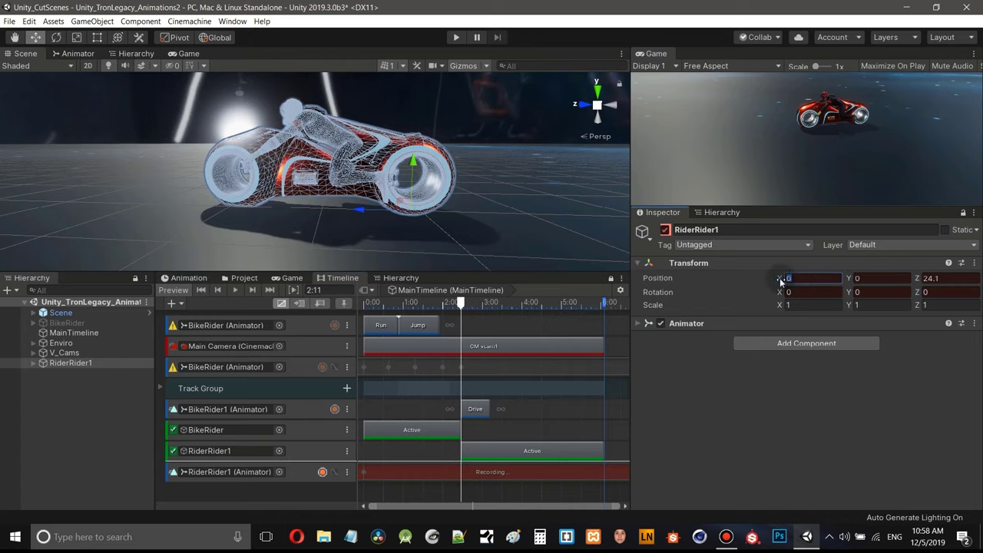
drag(849, 278, 851, 281)
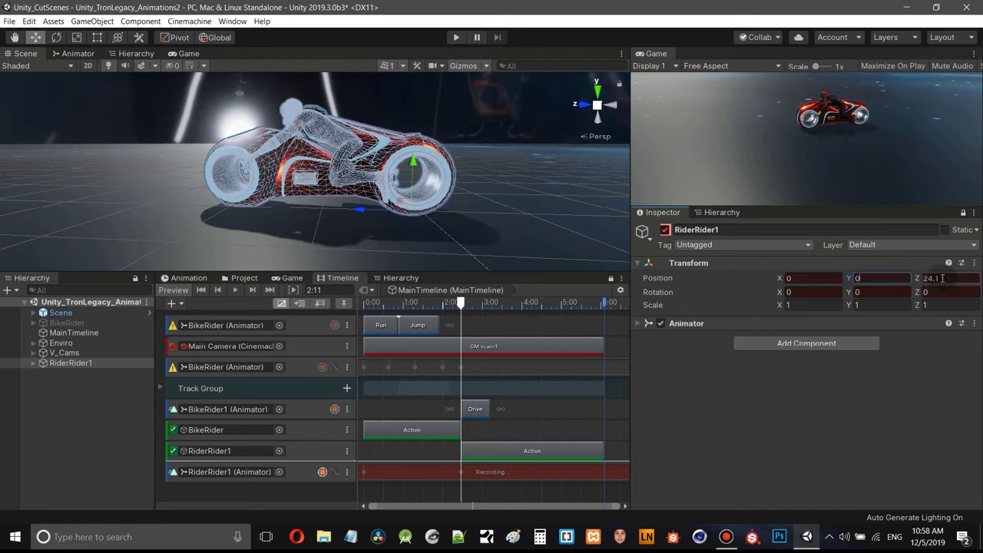
double_click(933, 278)
text(24.02)
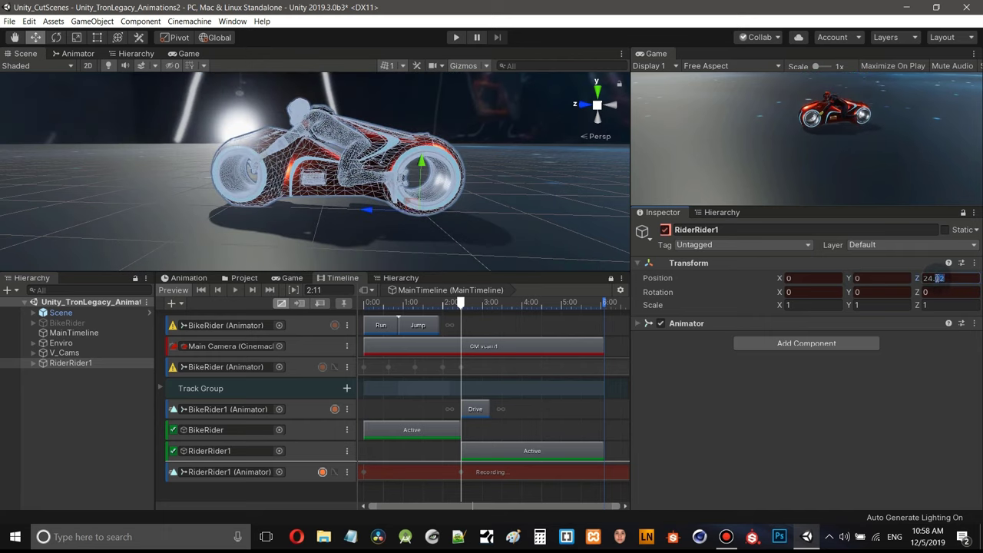
click(801, 292)
text(1)
key(Escape)
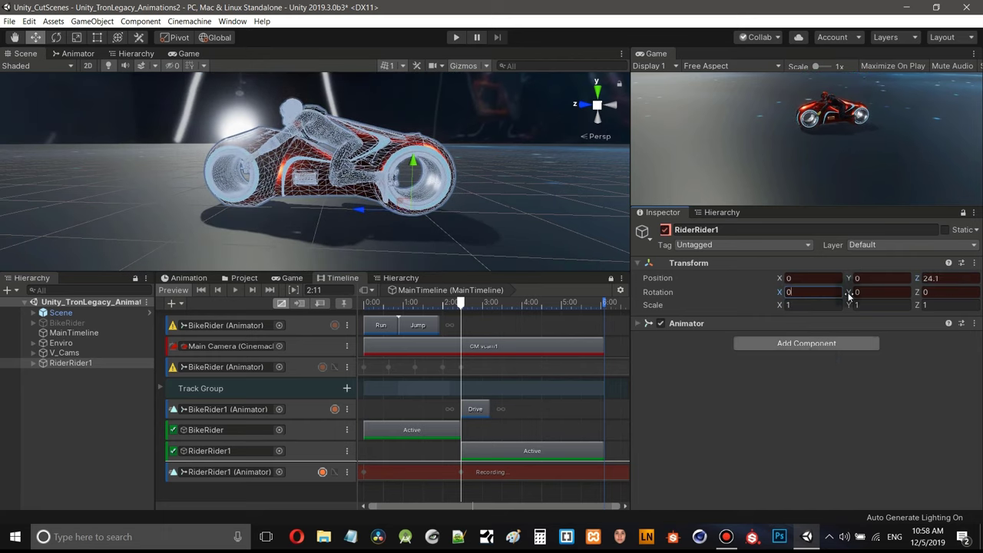
click(926, 292)
text(0)
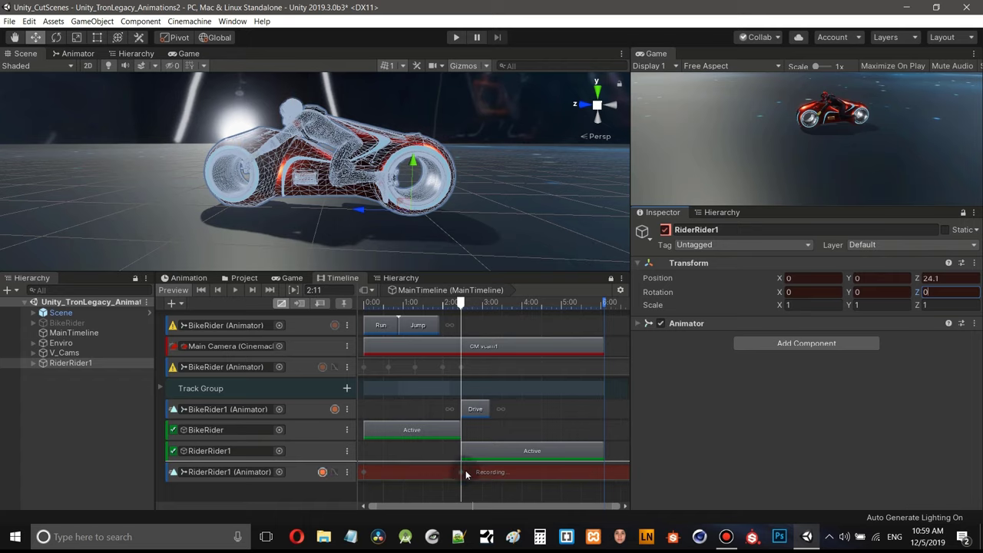
- Enlarge the Scene view and move the playhead to about 2:22
drag(461, 303, 477, 313)
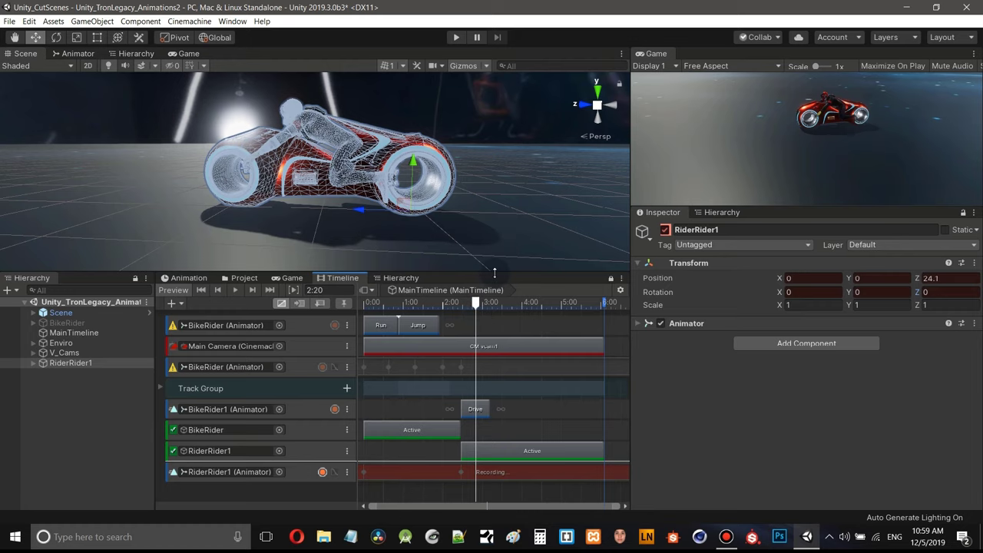
drag(495, 275, 496, 283)
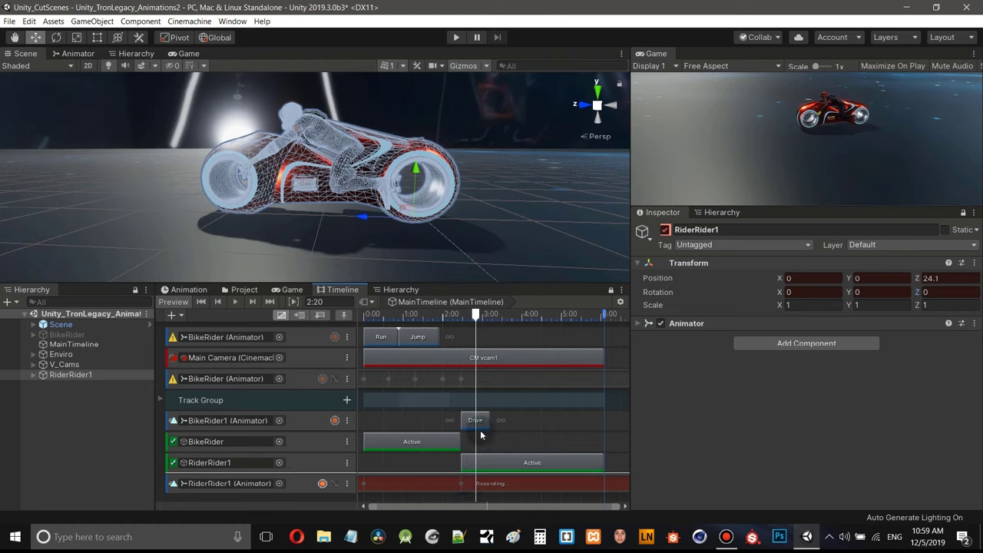
drag(478, 318, 473, 320)
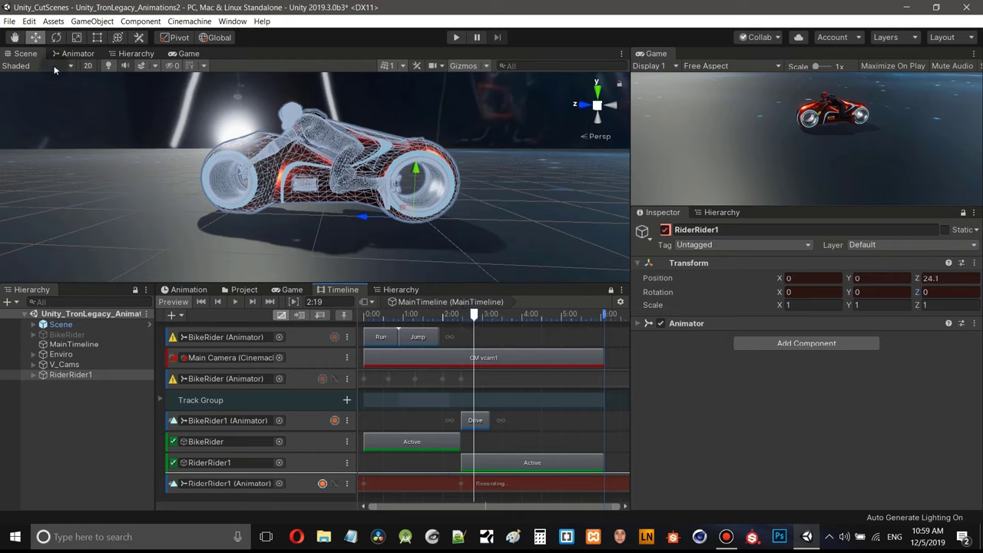
- Tilt RiderRider1 back around its X axis to Rotation X -35.94 with the Rotate tool
click(57, 38)
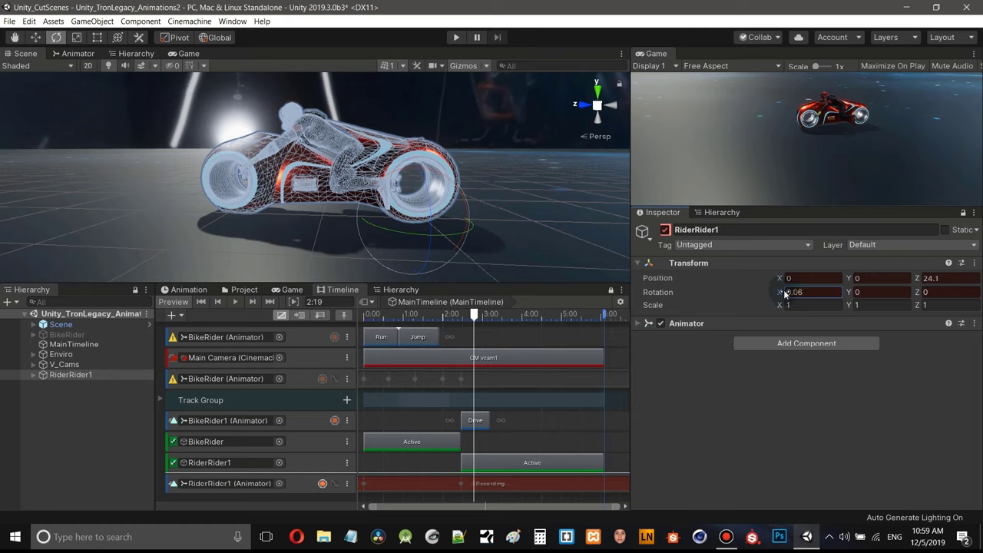
drag(784, 294, 44, 110)
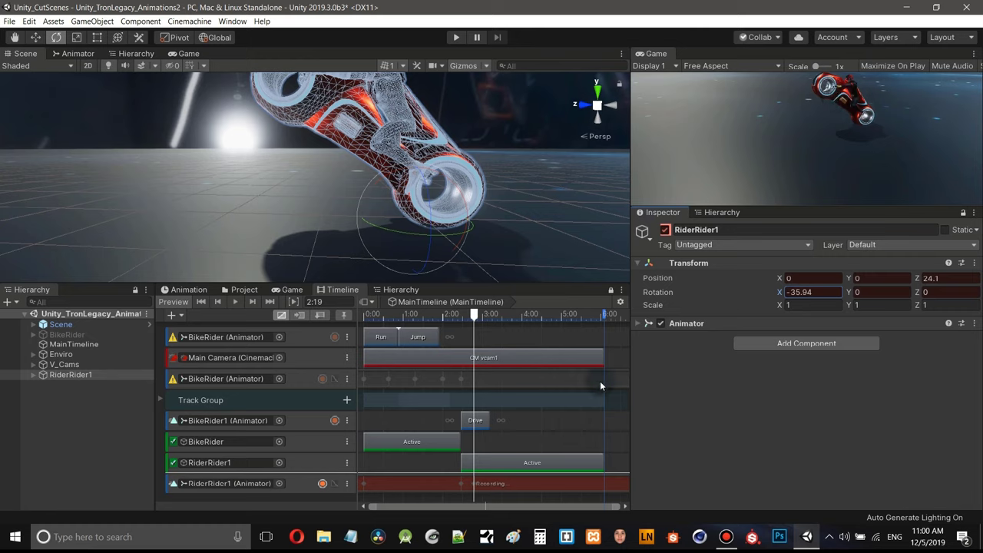
scroll(515, 163, down, 4)
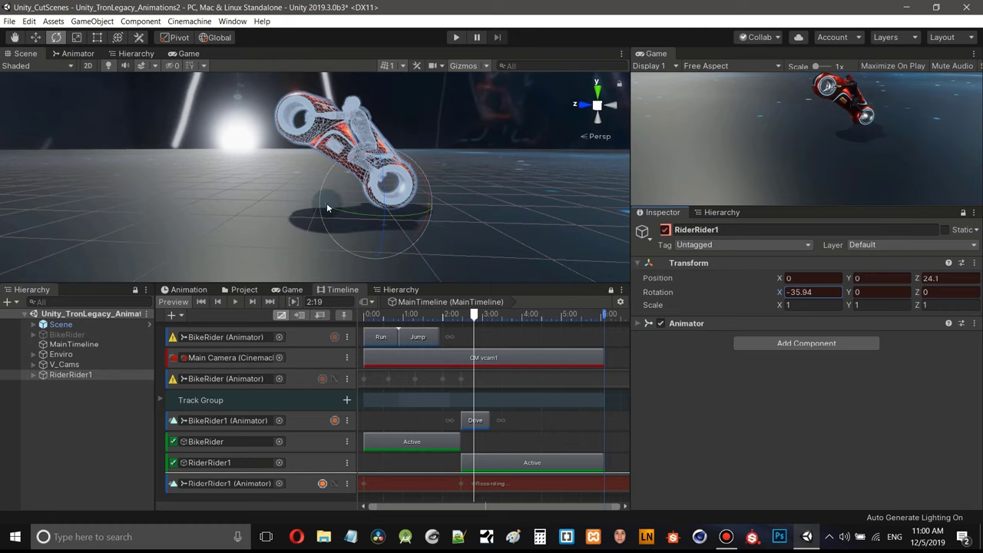
scroll(497, 204, down, 2)
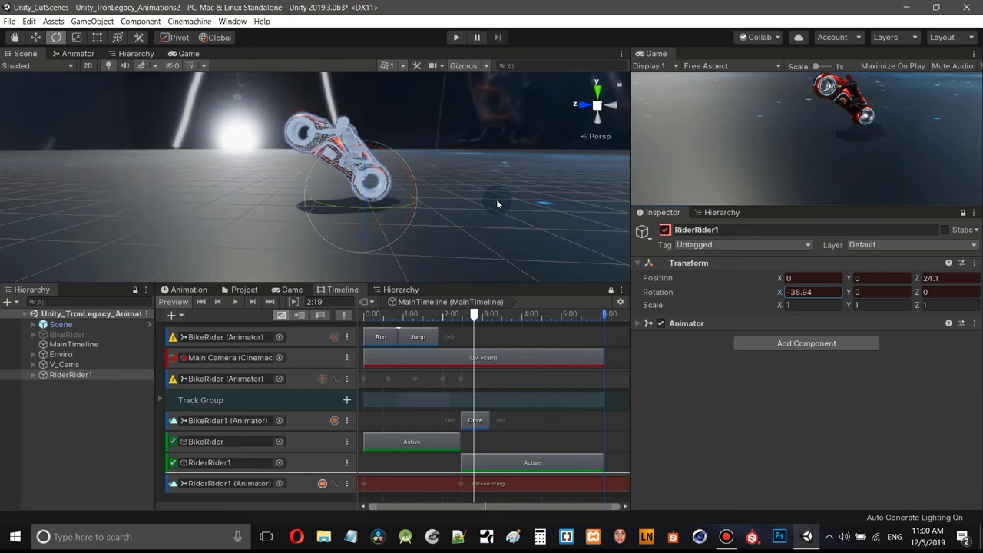
middle_drag(496, 204, 393, 156)
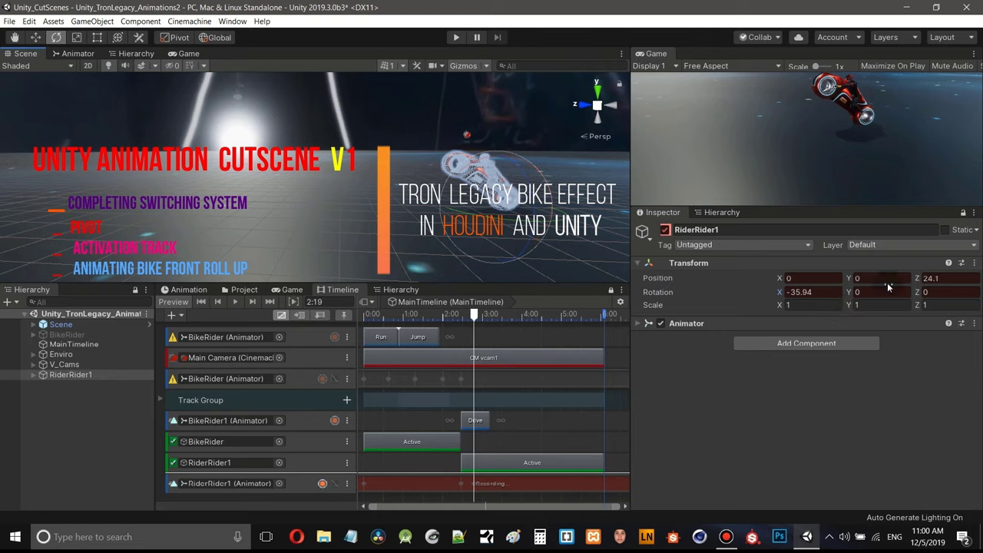
- Slide the bike along Z to position 35 and centre it in the Scene view
click(35, 37)
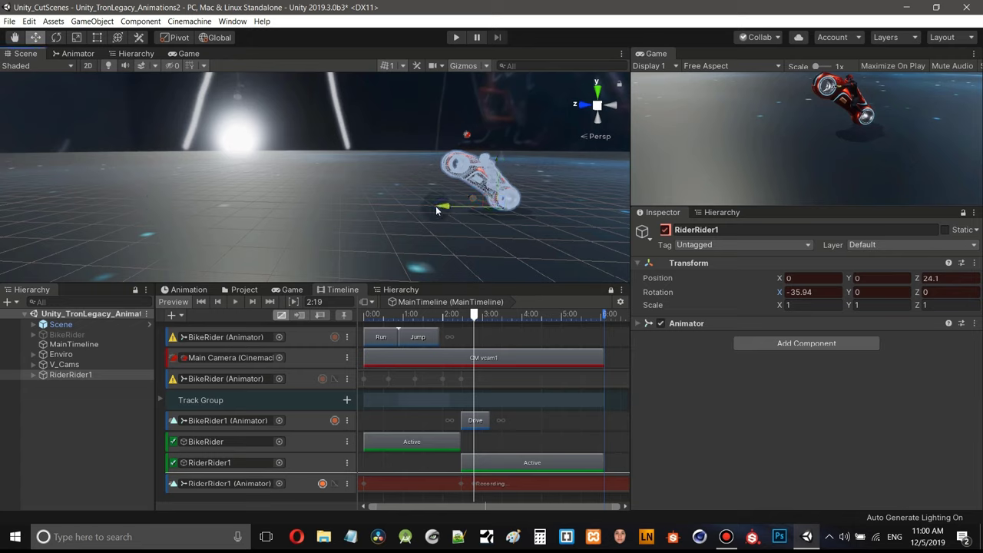
drag(436, 206, 131, 205)
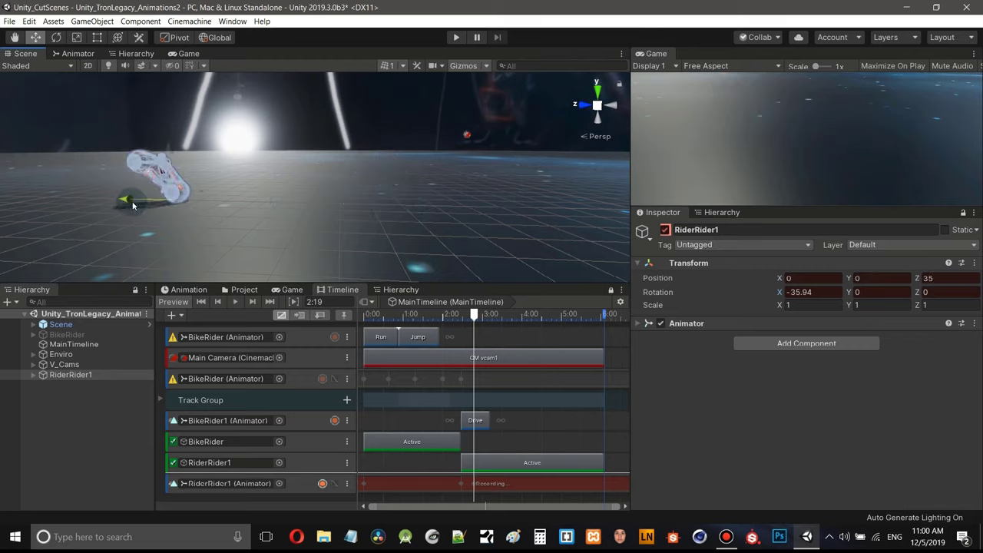
middle_drag(345, 172, 412, 183)
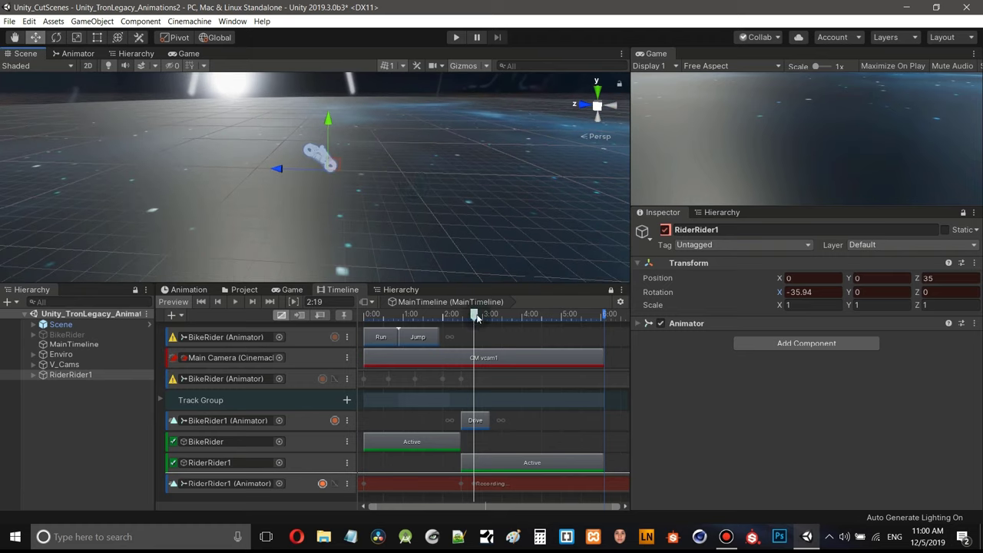
- Zoom the Timeline around the Drive clip and bring the playhead back to about 2:23
drag(475, 315, 484, 315)
scroll(563, 431, up, 3)
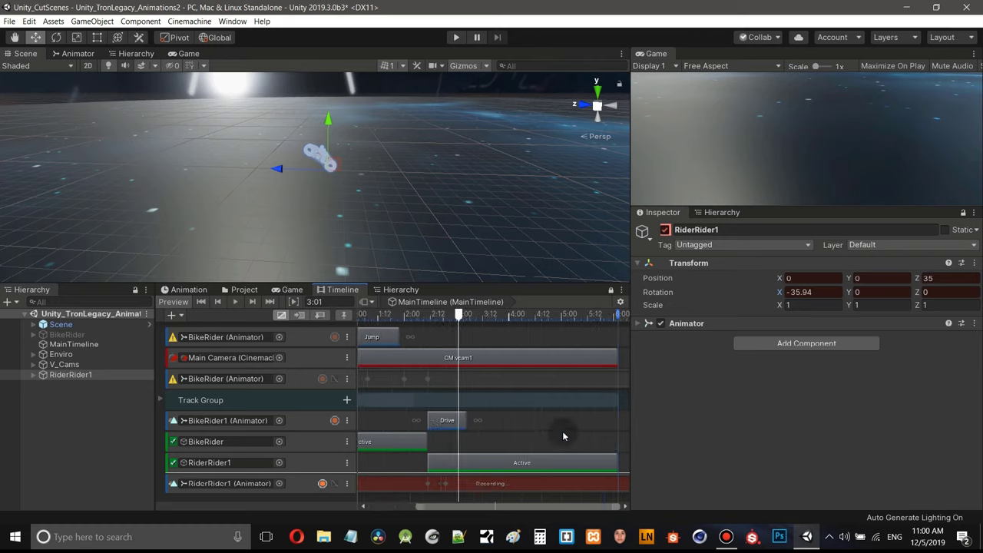
scroll(549, 429, up, 2)
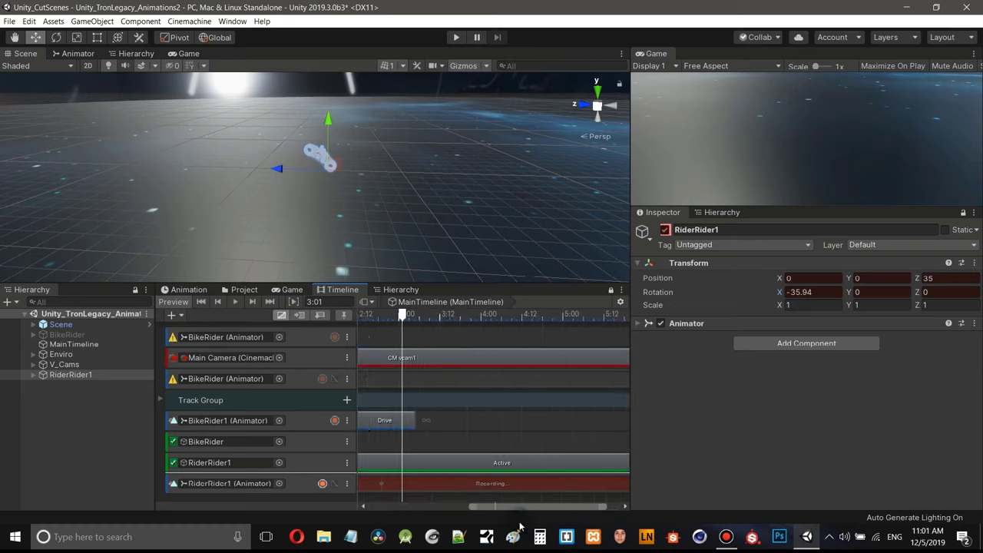
drag(529, 507, 478, 507)
scroll(476, 487, up, 2)
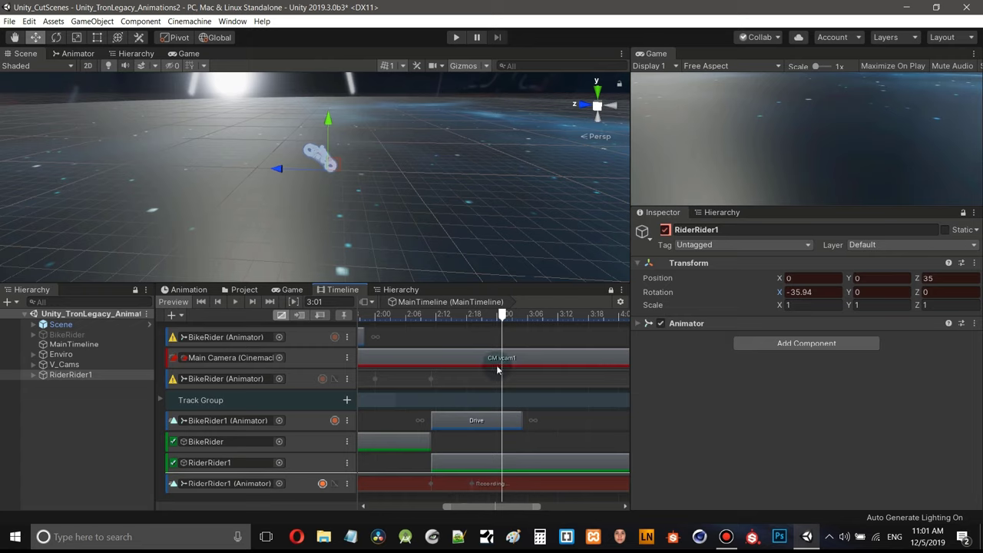
drag(502, 315, 492, 316)
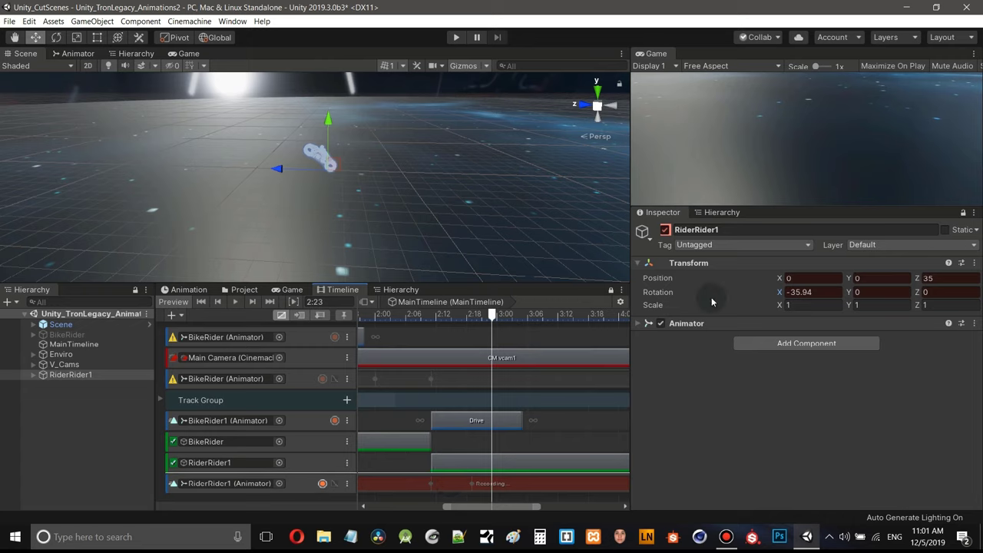
- Reset RiderRider1's Rotation X to 0 and drag it forward to Position Z 43
click(801, 291)
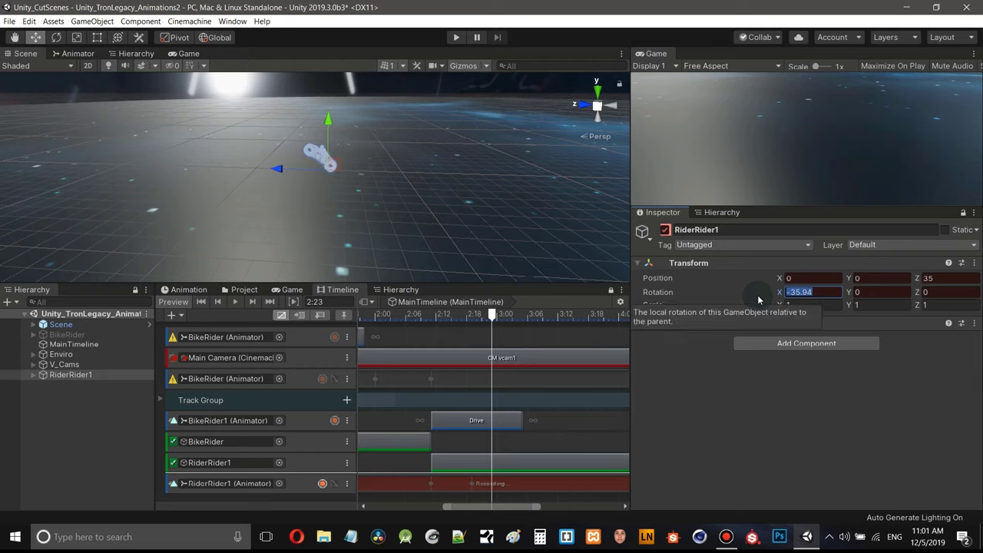
text(0)
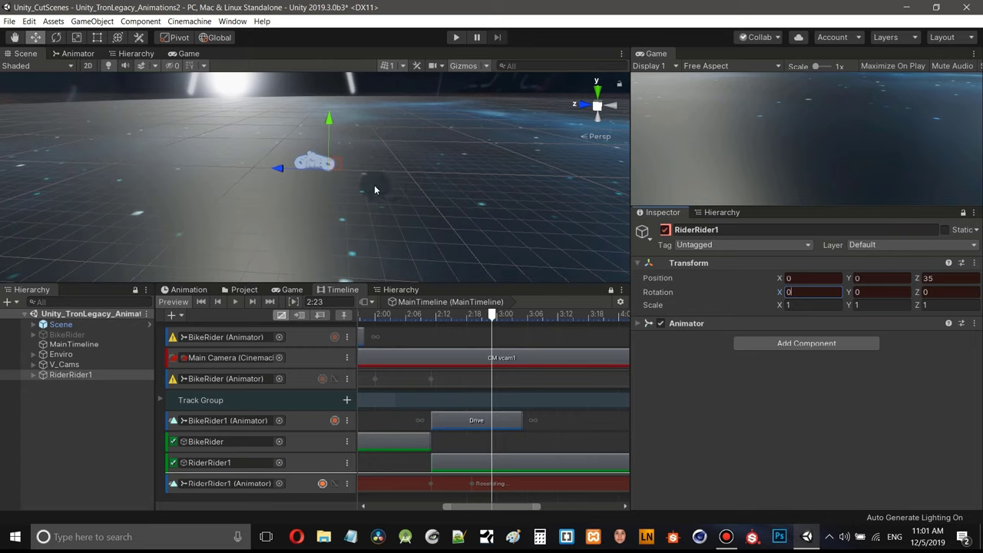
middle_drag(375, 190, 428, 189)
scroll(428, 185, up, 2)
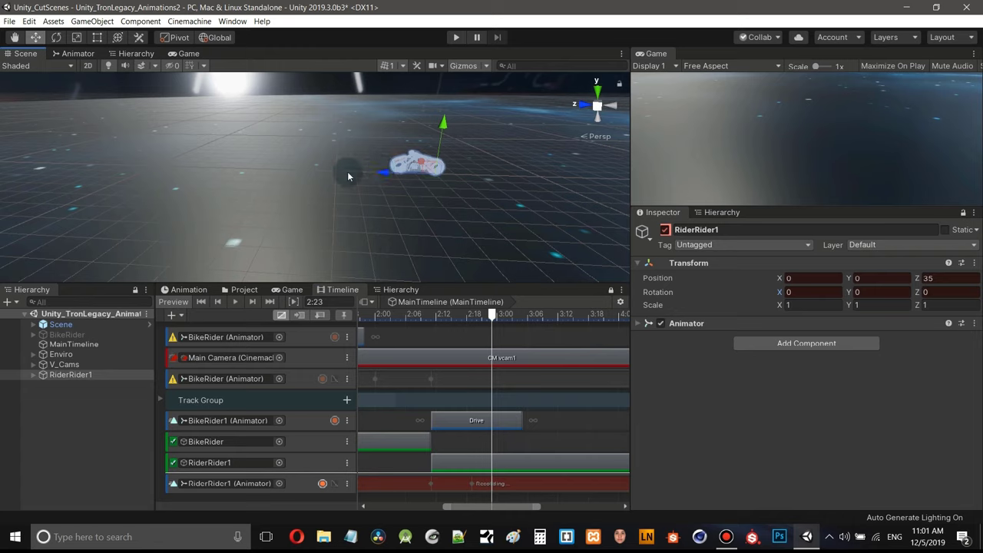
key(Return)
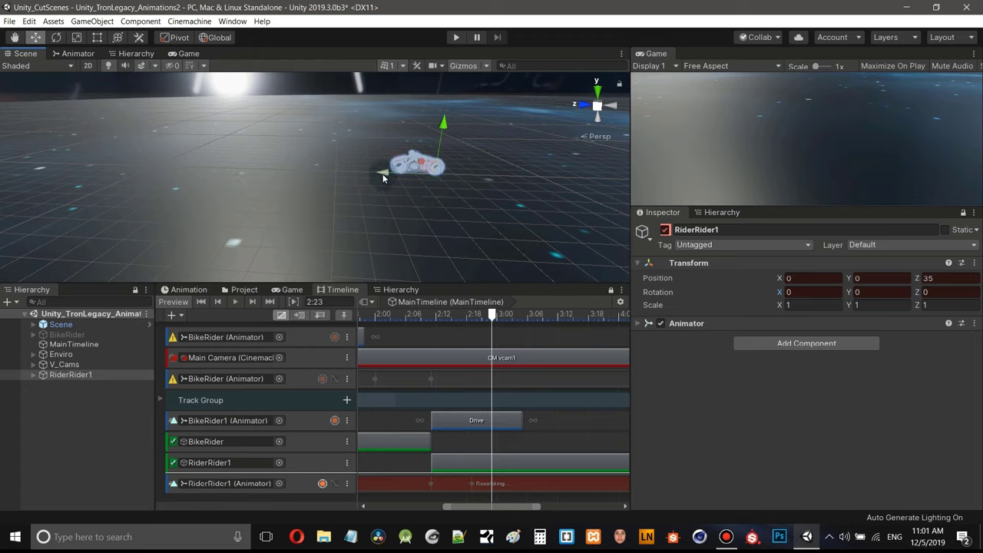
drag(383, 173, 223, 172)
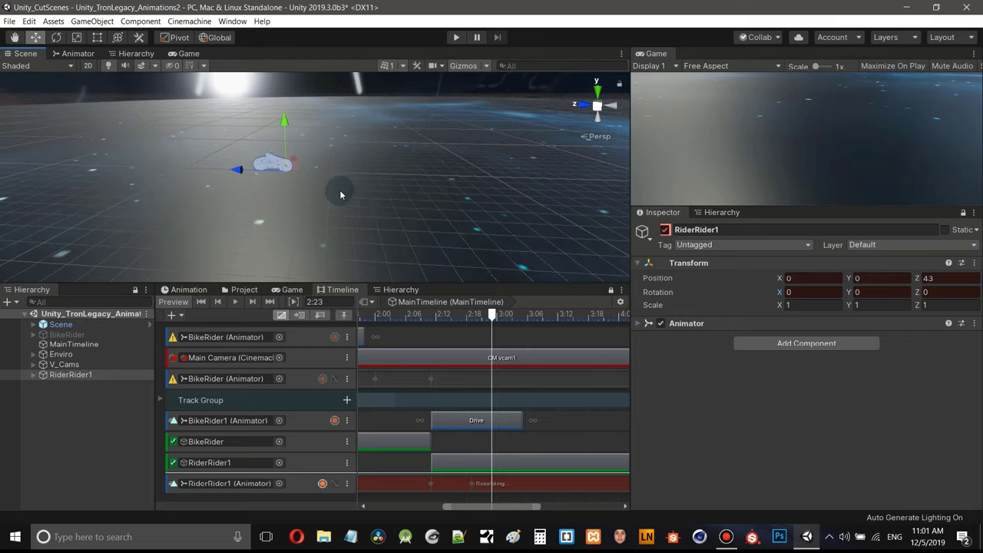
- At 3:05, drag RiderRider1 along Z to position 77, keeping rotation 0, 0, 0
middle_drag(341, 194, 530, 196)
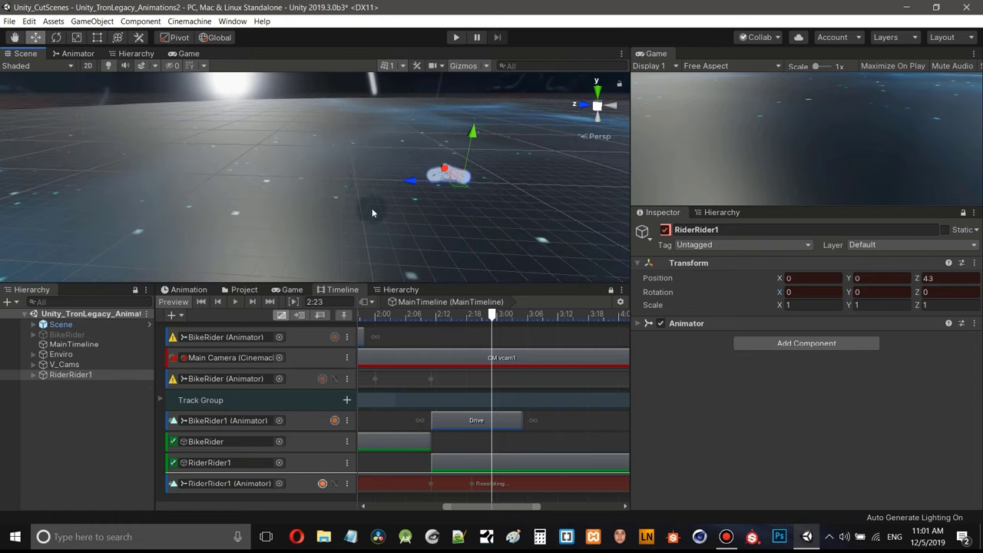
scroll(371, 206, down, 2)
scroll(372, 207, up, 3)
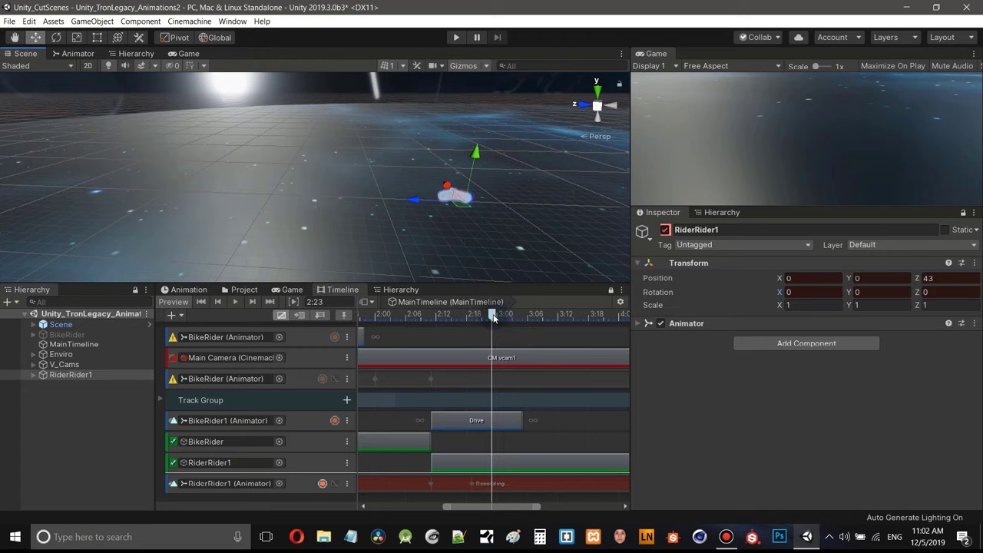
drag(498, 315, 521, 321)
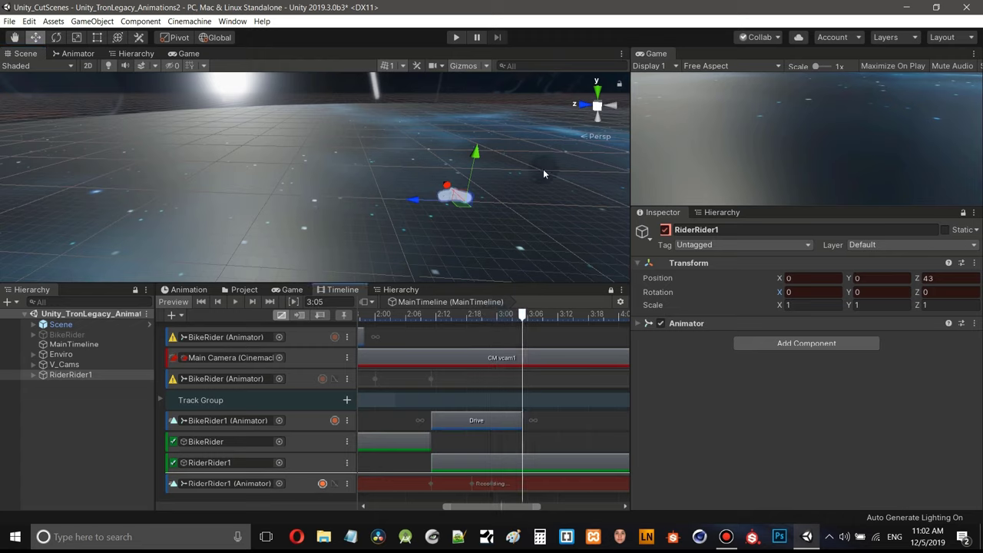
scroll(544, 162, down, 3)
middle_drag(530, 166, 547, 163)
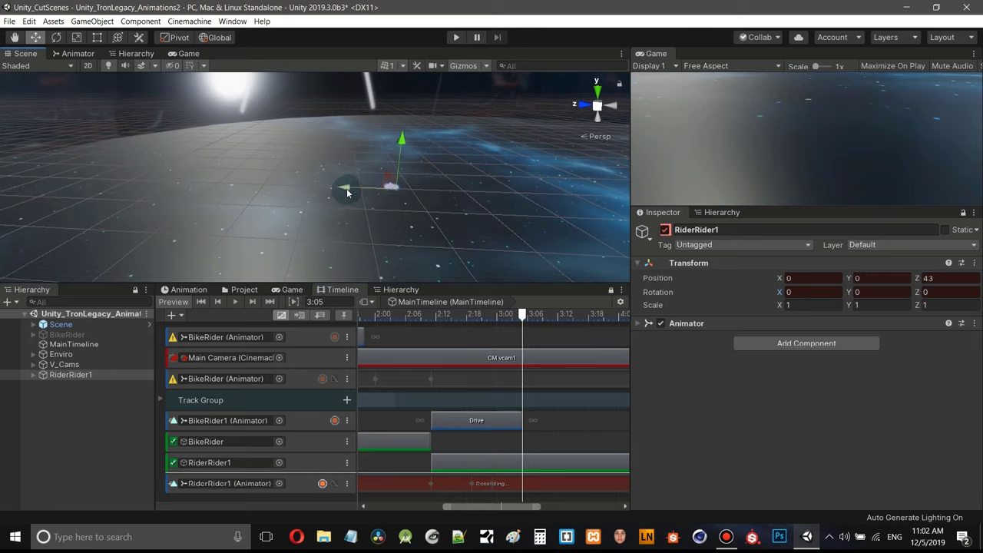
drag(344, 191, 176, 183)
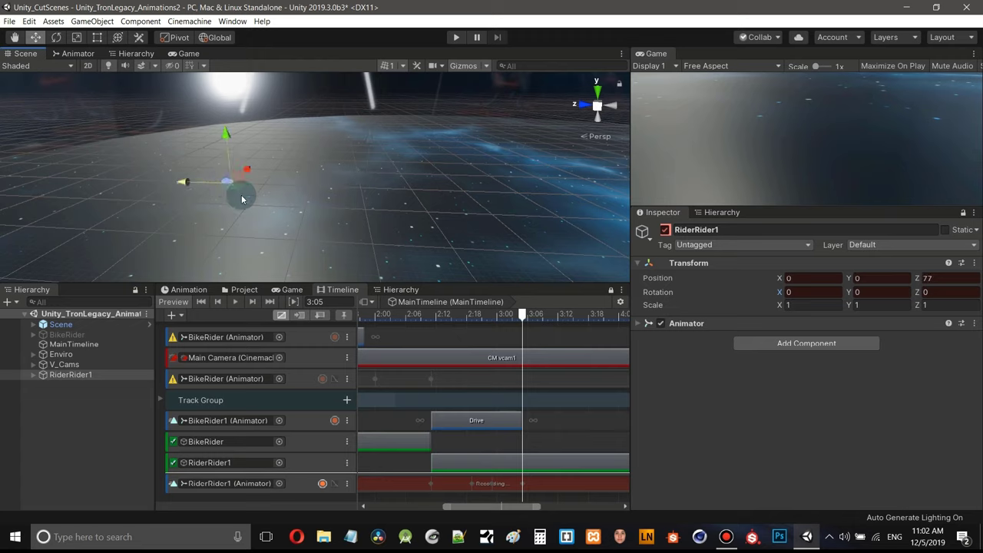
scroll(248, 196, up, 3)
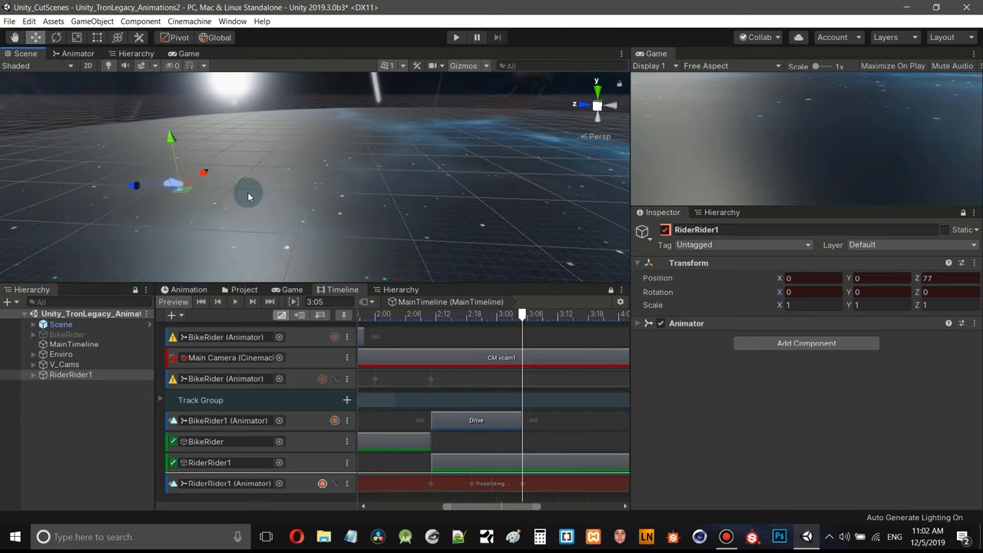
scroll(256, 193, up, 4)
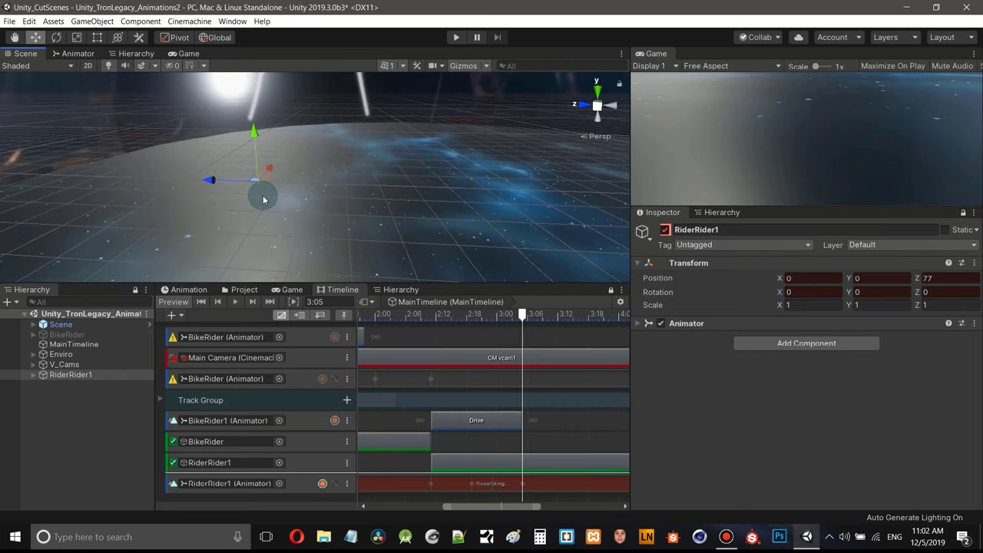
right_drag(263, 197, 475, 217)
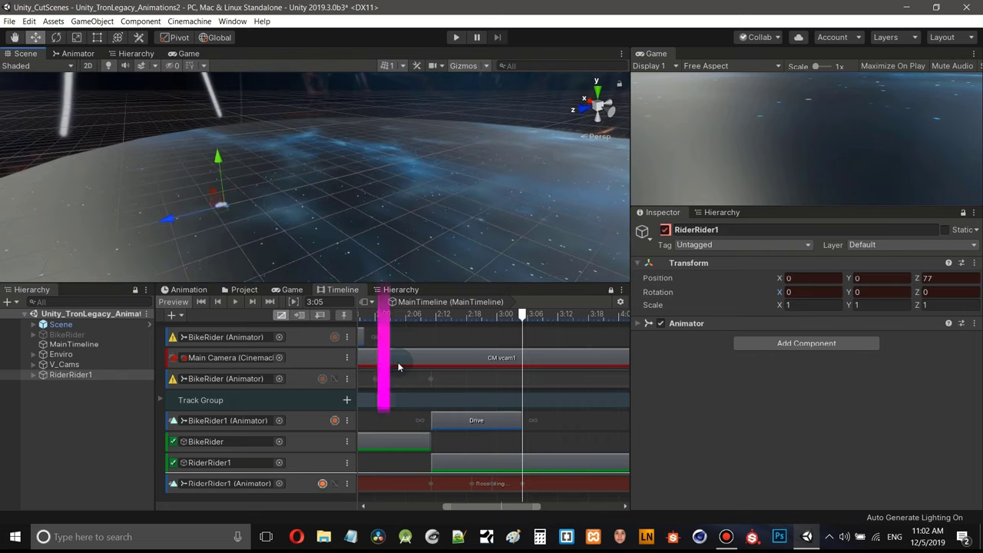
- Rewind the Timeline to the start and turn off recording on the RiderRider1 track
click(202, 304)
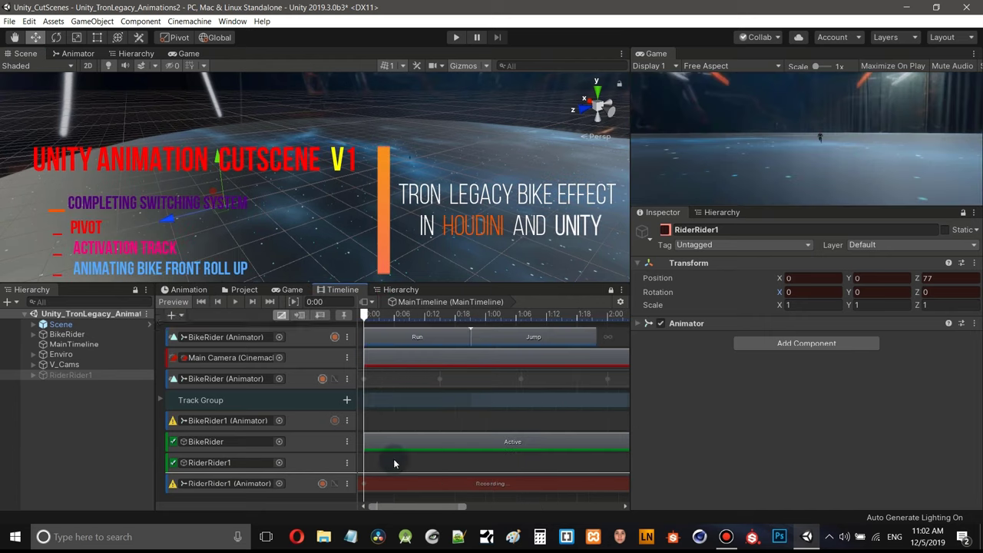
click(323, 487)
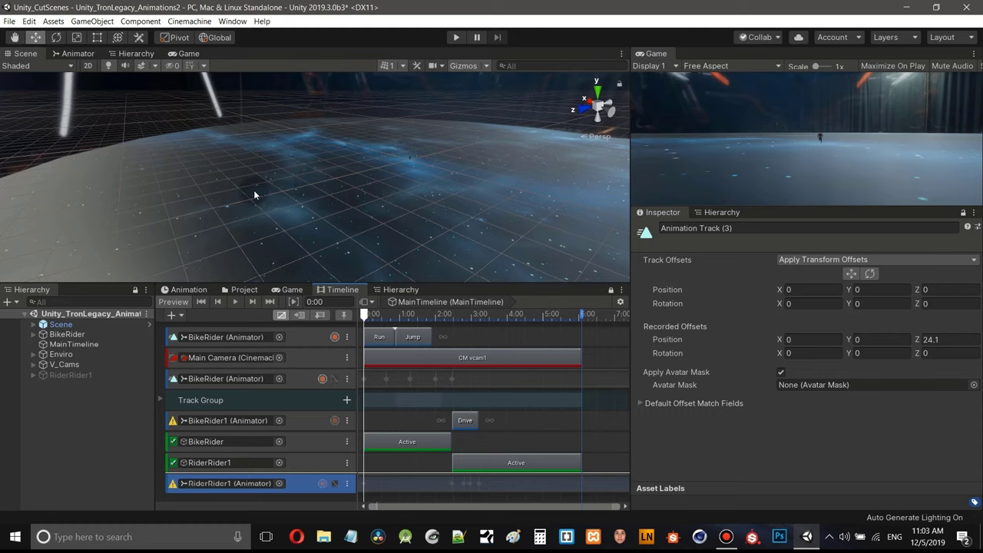
right_drag(337, 172, 295, 264)
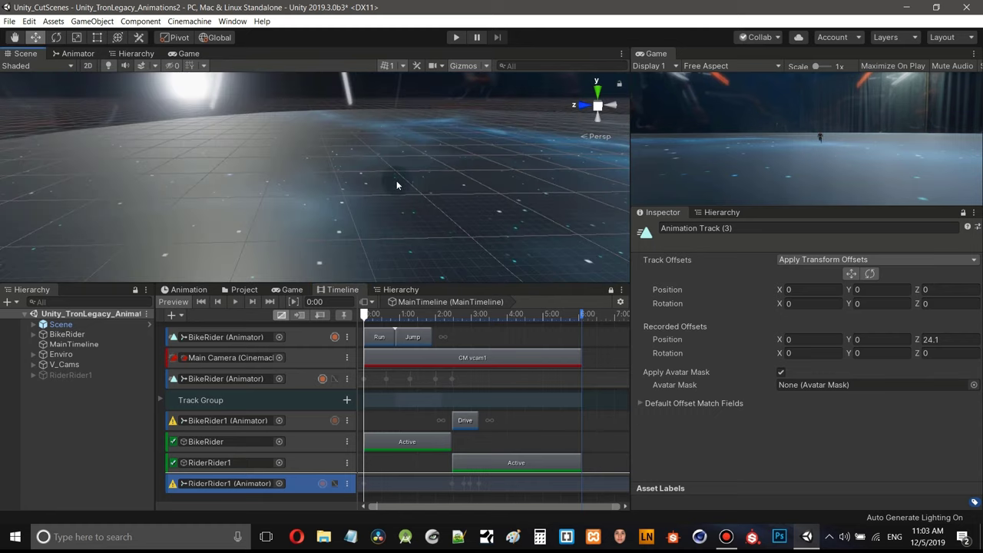
right_drag(388, 200, 350, 254)
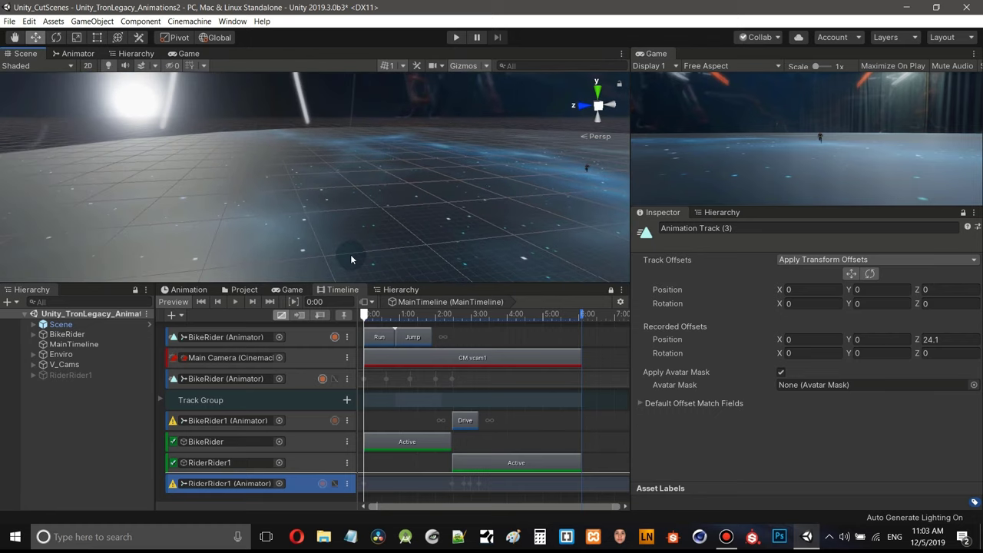
- Play the cutscene from the start, then rewind and replay it through to 6:00
click(234, 303)
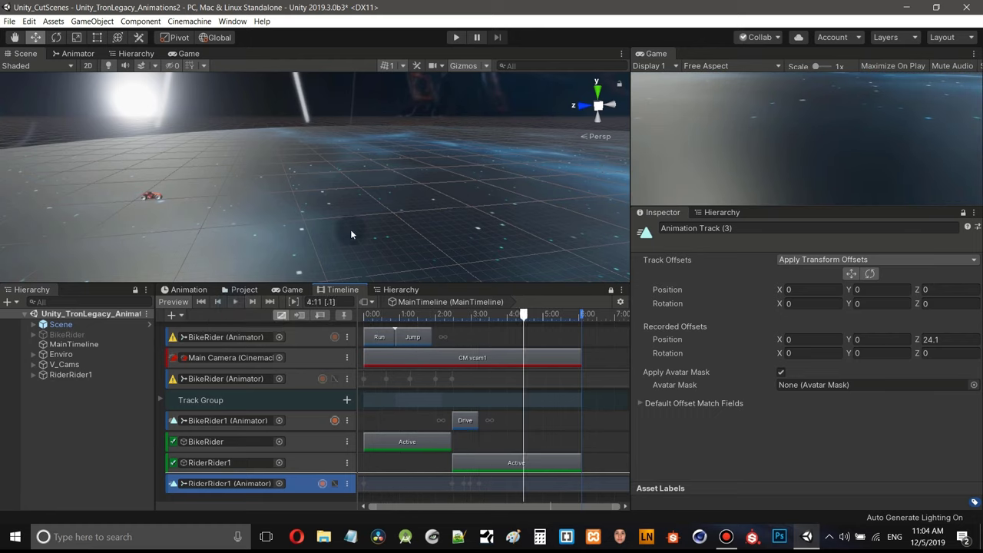
alt+drag(383, 222, 432, 209)
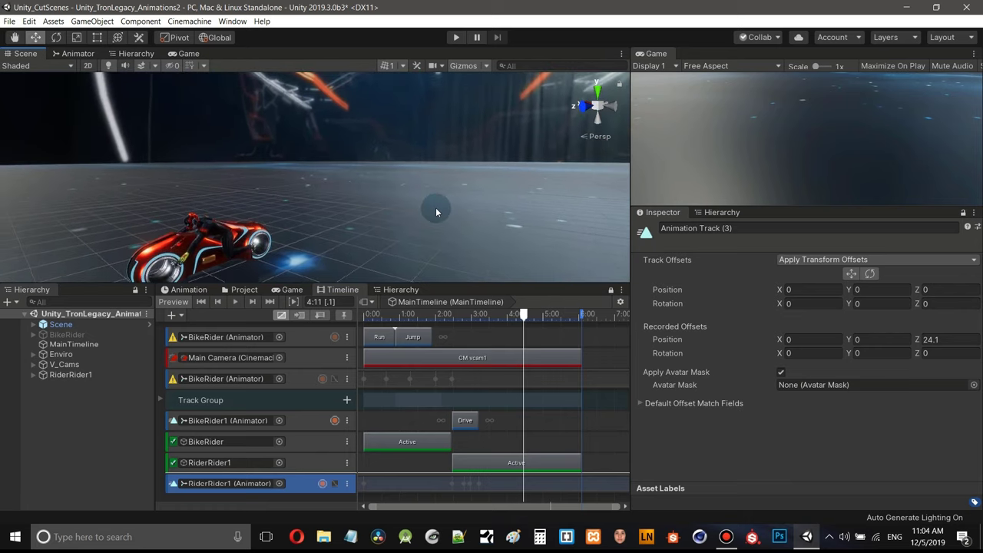
click(203, 302)
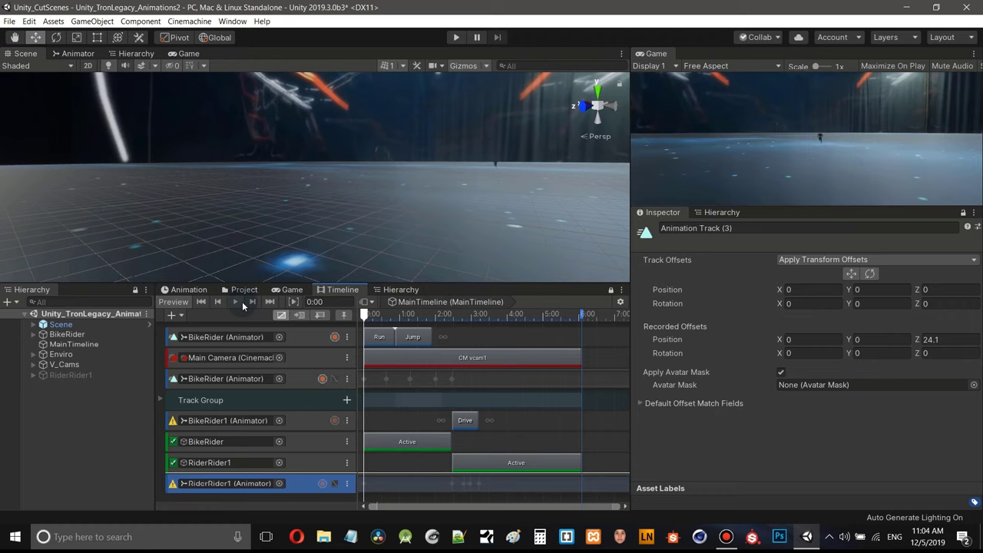
click(238, 302)
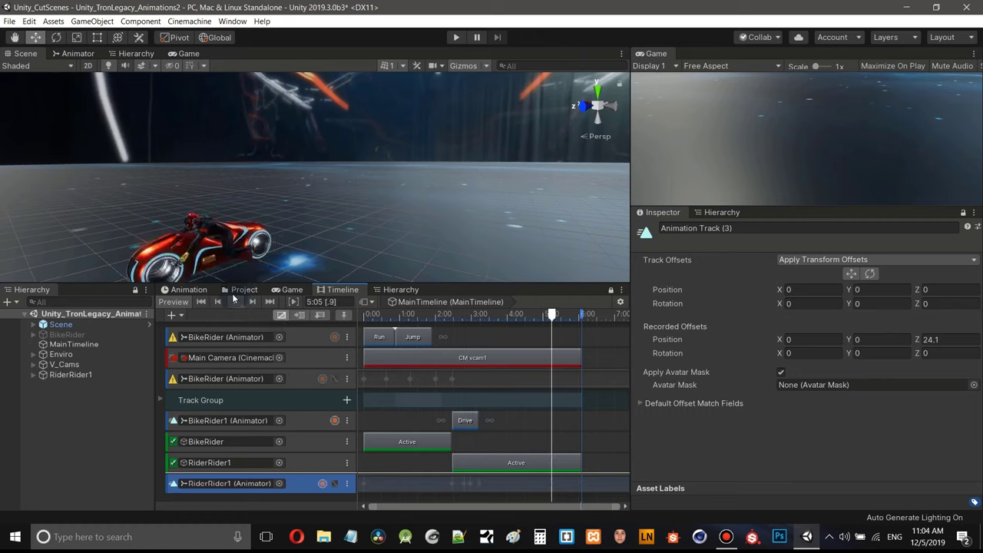
right_drag(491, 197, 471, 265)
middle_drag(556, 208, 516, 200)
scroll(517, 200, down, 3)
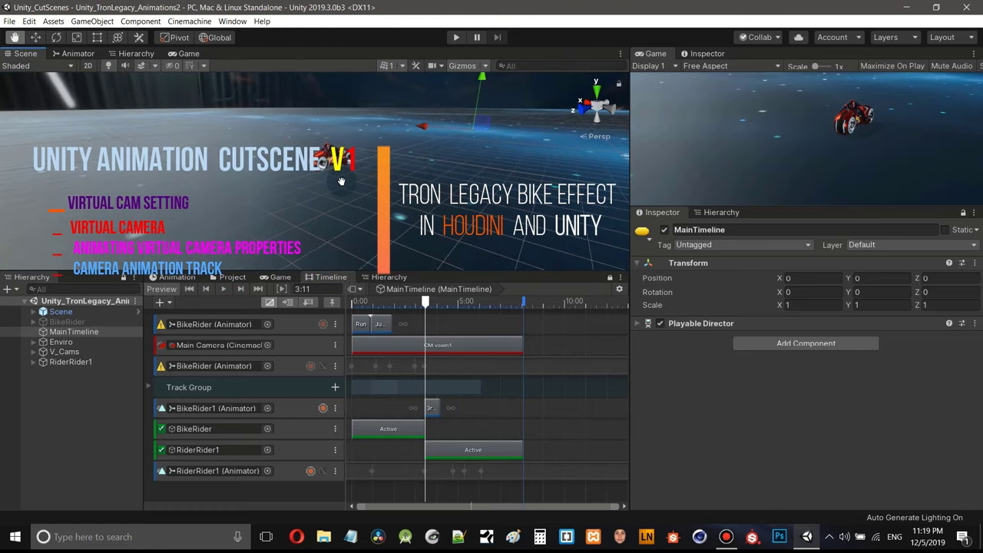
- Reframe and enlarge the Scene view, then scrub the playhead from 3:11 to 4:11
mouse_move(402, 199)
alt+mouse_down()
mouse_move(374, 181)
mouse_move(361, 194)
mouse_move(393, 186)
alt+mouse_up()
middle_drag(411, 198, 355, 201)
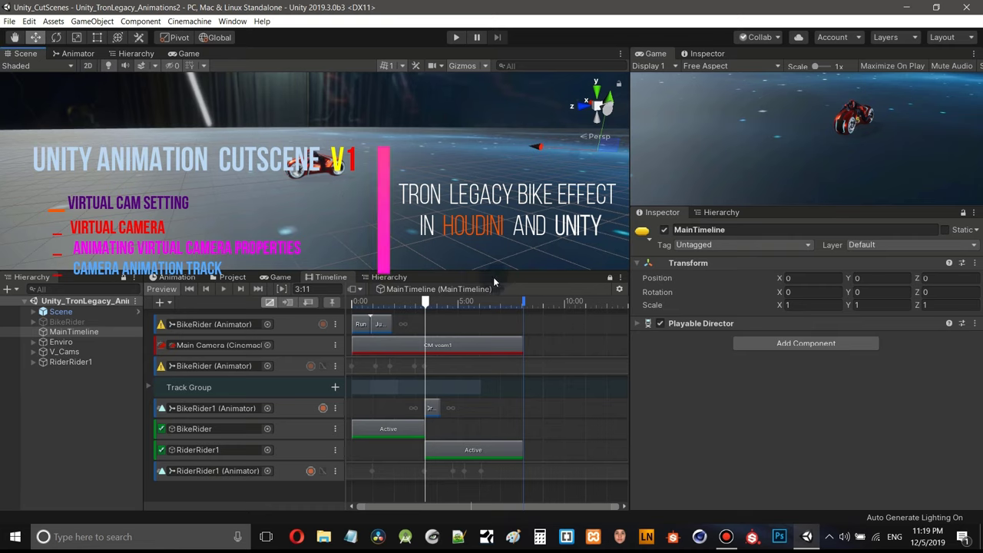
mouse_move(498, 275)
mouse_down()
mouse_move(493, 295)
mouse_move(490, 285)
mouse_up()
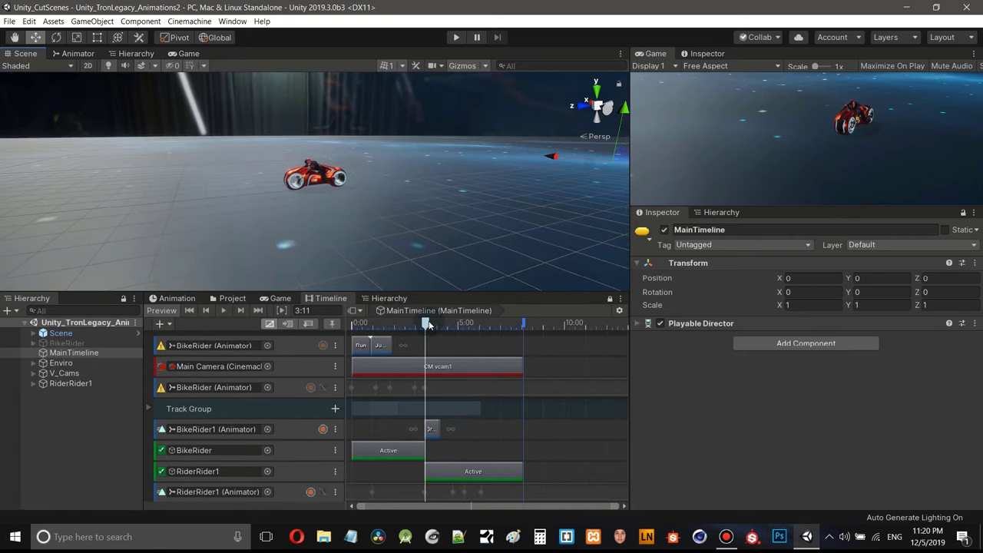
mouse_move(433, 322)
mouse_down()
mouse_move(443, 330)
mouse_move(427, 328)
mouse_up()
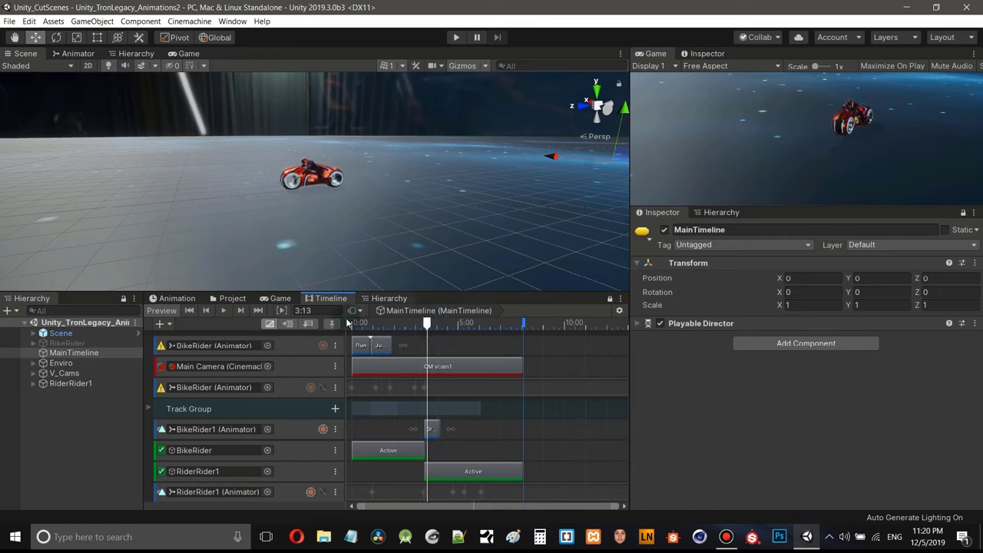
- Select the Main Camera (Cinemachine) track to show its settings and scrub the preview
click(308, 367)
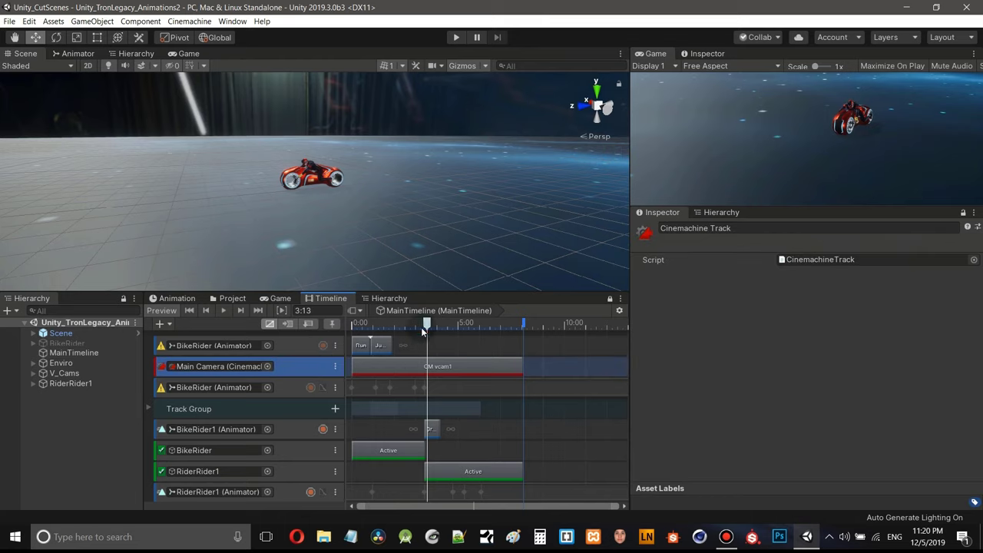
drag(425, 326, 433, 345)
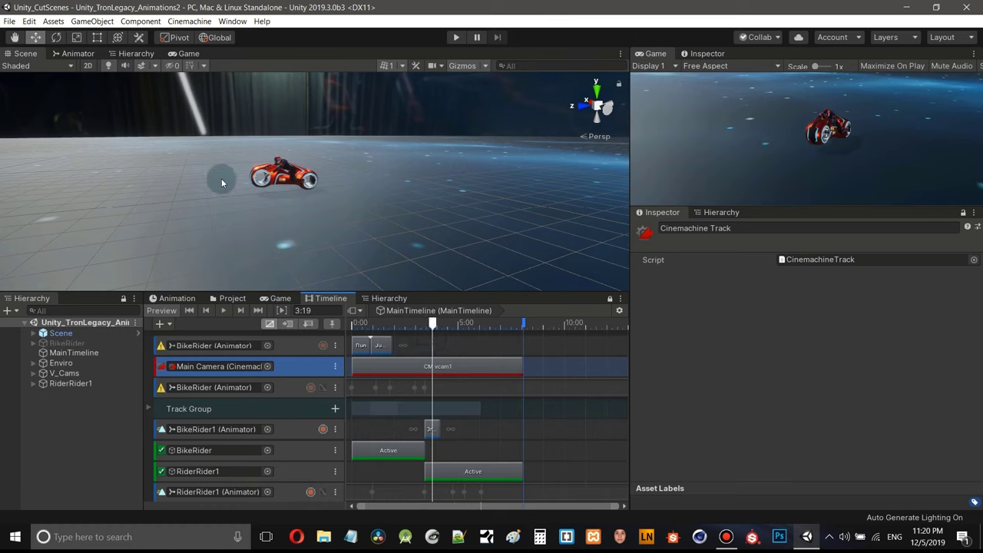
click(351, 171)
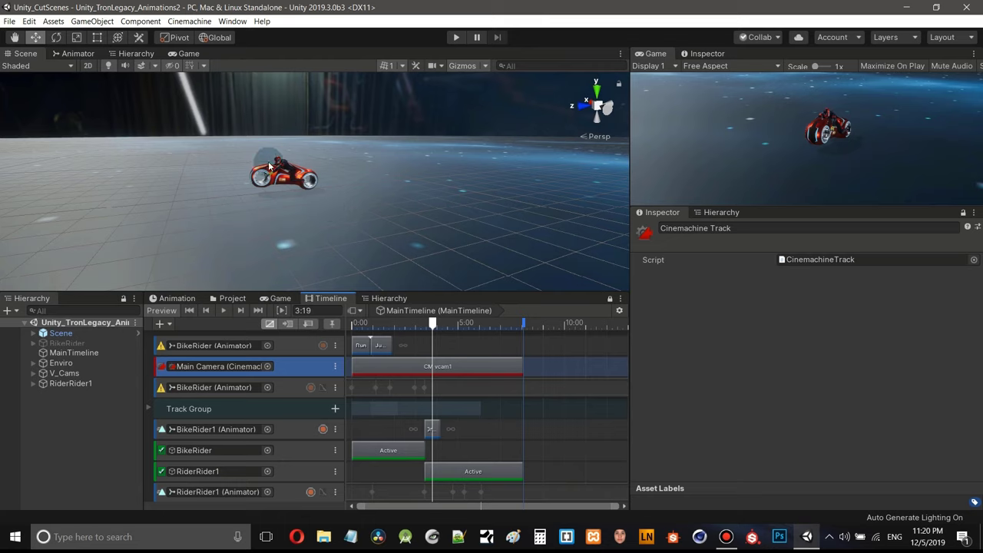
- Inspect the bike from higher and lower angles, returning the playhead to 3:11
right_drag(351, 176, 285, 171)
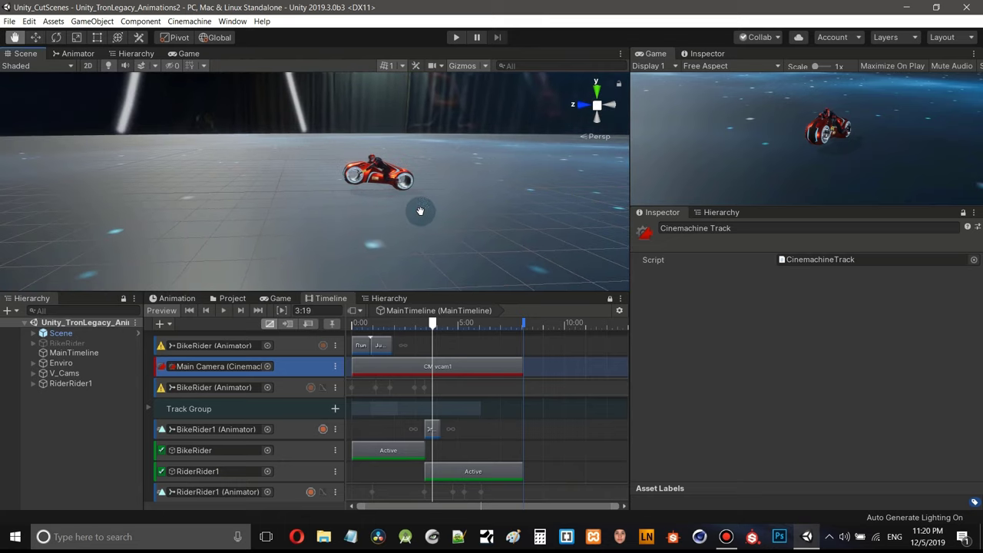
middle_drag(419, 208, 352, 183)
scroll(408, 183, up, 5)
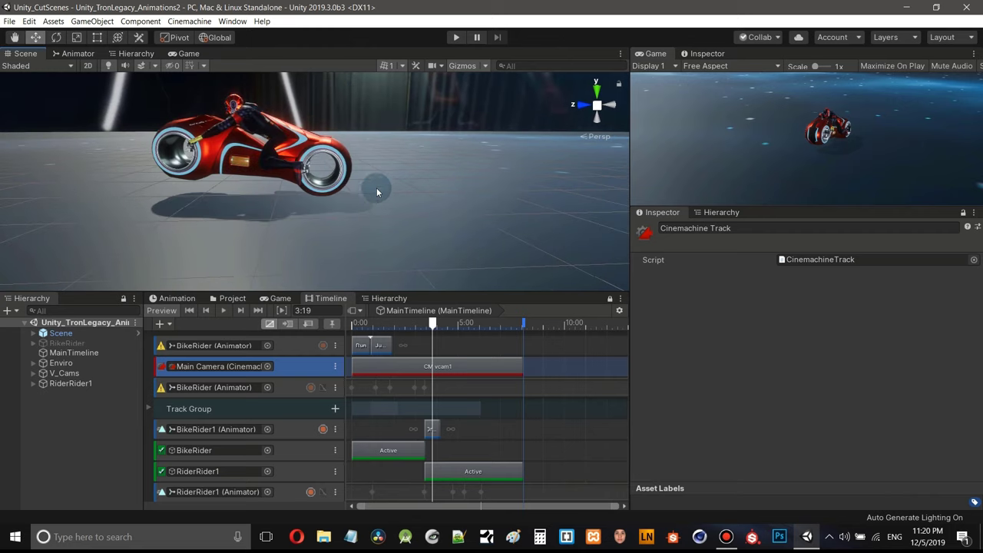
mouse_move(433, 323)
mouse_down()
mouse_move(443, 324)
mouse_move(407, 323)
mouse_move(447, 329)
mouse_move(431, 324)
mouse_up()
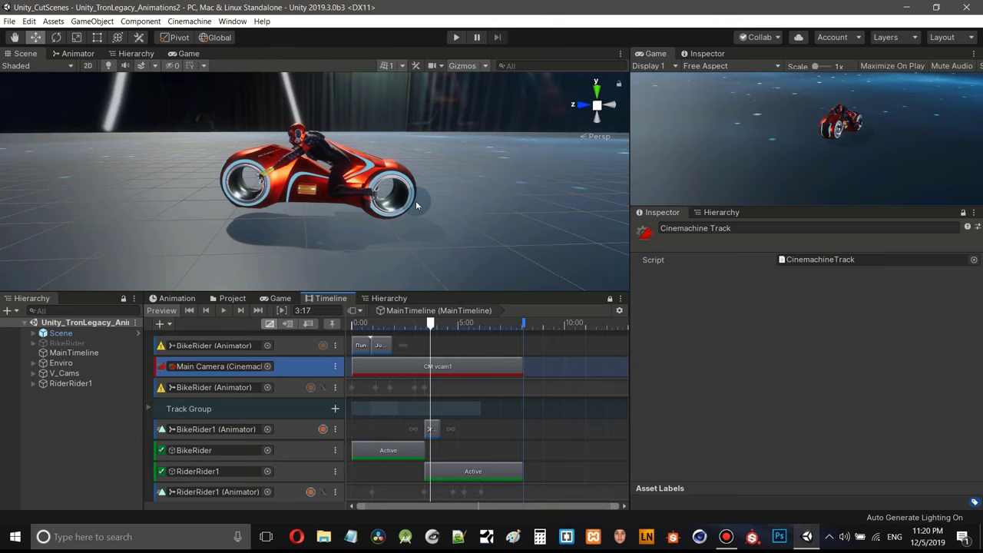
alt+drag(417, 206, 272, 160)
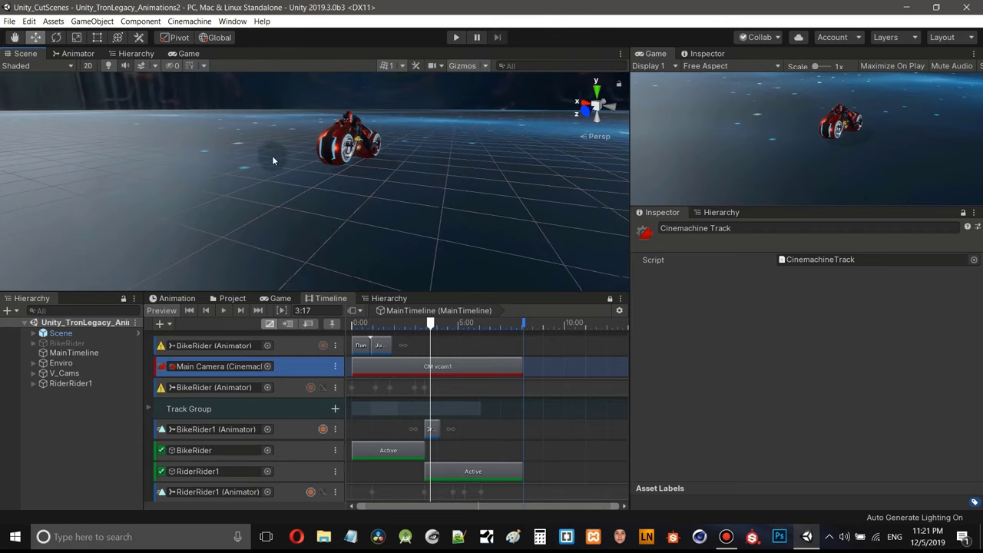
alt+drag(400, 182, 479, 302)
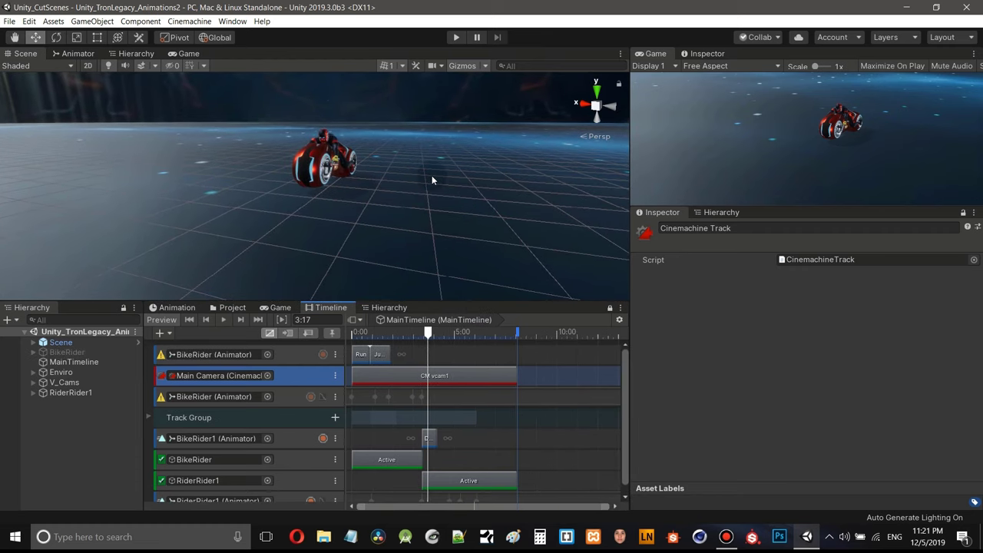
alt+drag(432, 174, 394, 162)
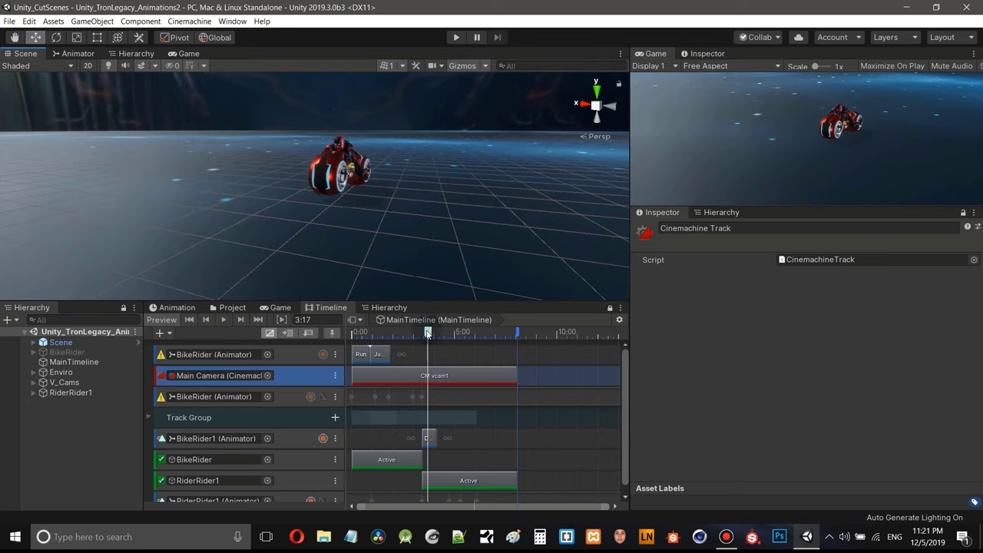
drag(427, 336, 423, 336)
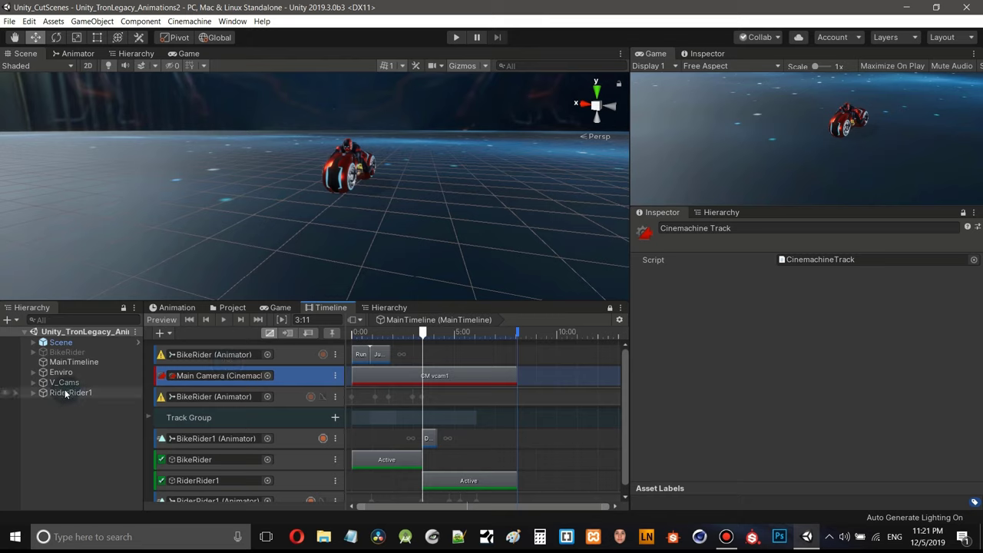
- Expand V_Cams, select CM vcam1 and scroll to its Composer aim settings
click(33, 382)
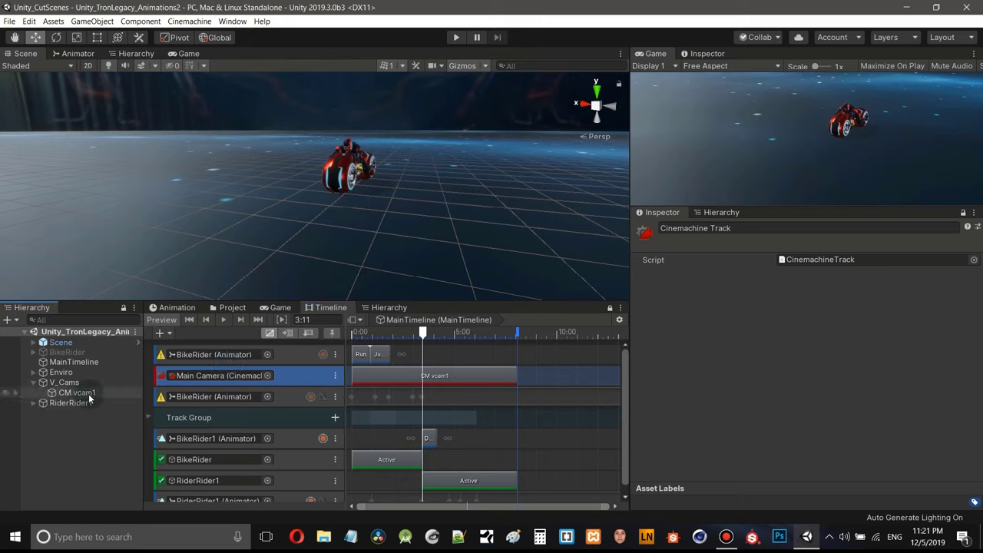
click(79, 393)
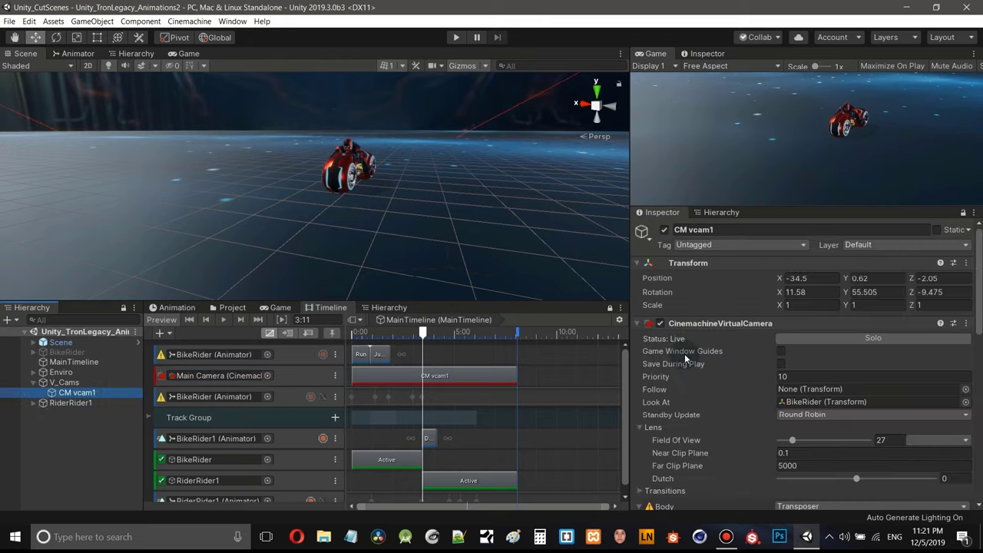
scroll(451, 174, down, 6)
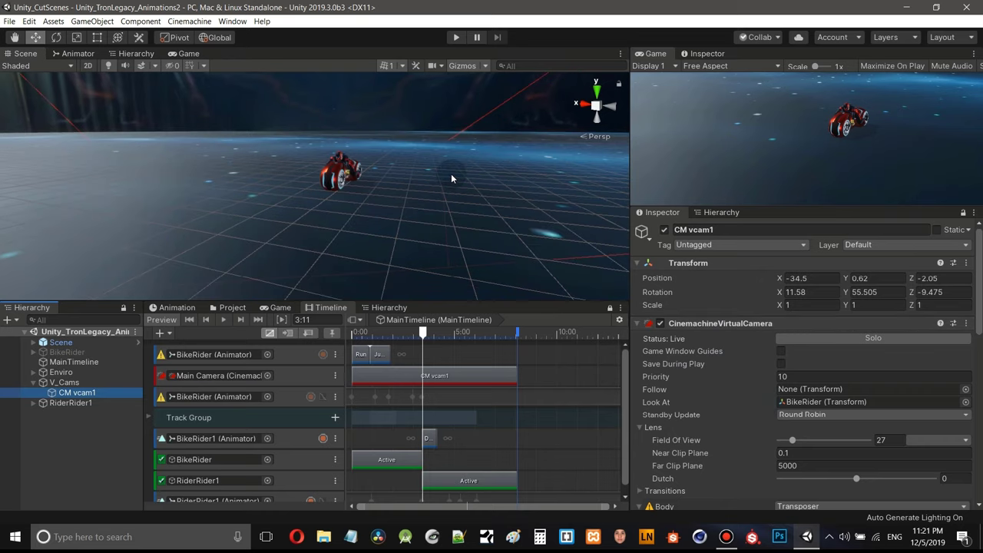
scroll(407, 184, down, 2)
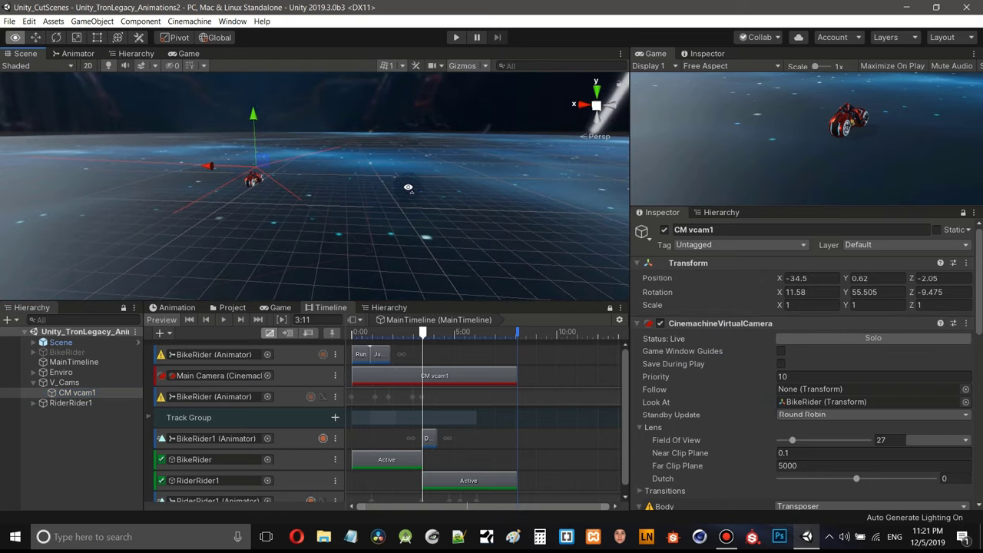
scroll(403, 164, down, 3)
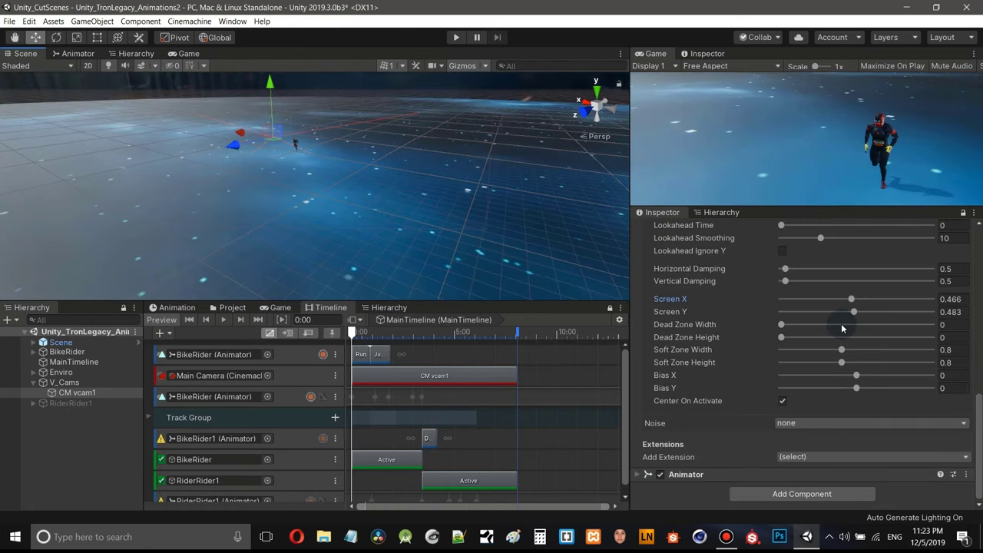
- Set the Tracked Object Offset to 2.51, -1.36, 0.53 and frame the rider in view
drag(980, 419, 980, 380)
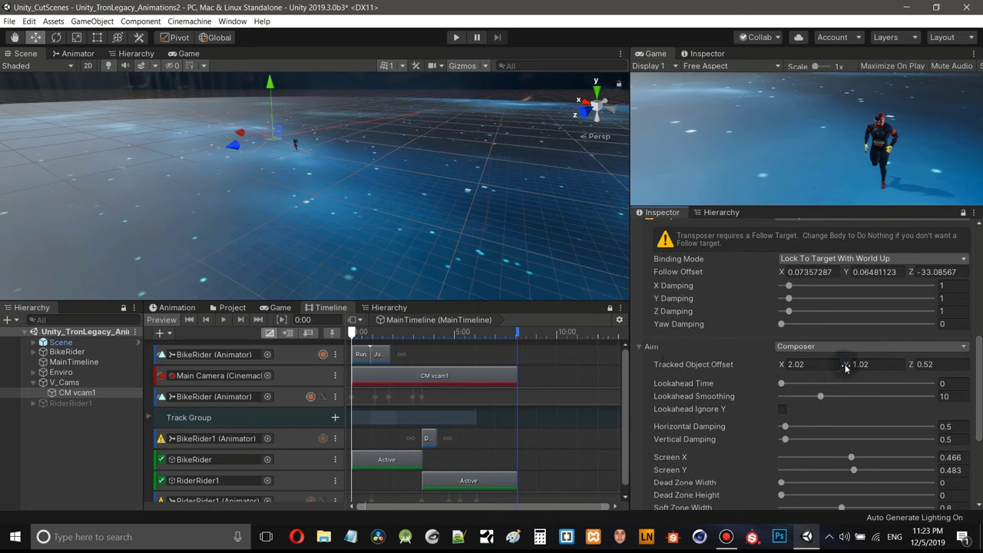
text(0.62)
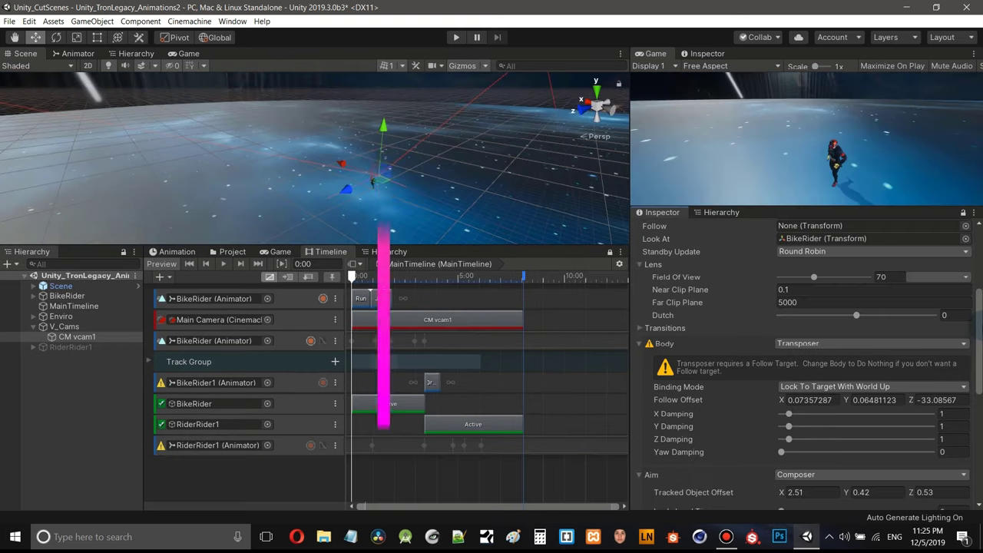
drag(979, 330, 980, 368)
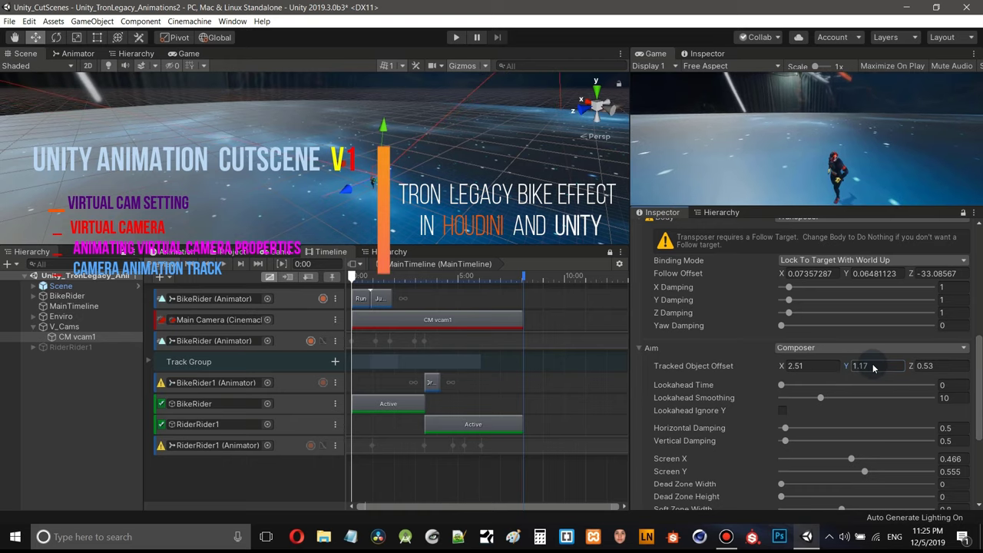
text(-0.28)
drag(846, 366, 814, 366)
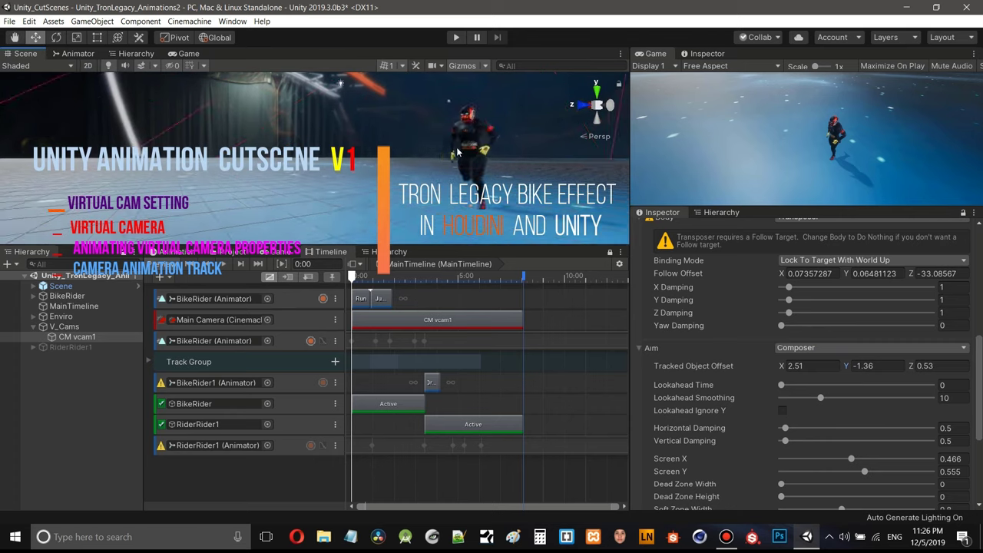
middle_drag(410, 156, 344, 141)
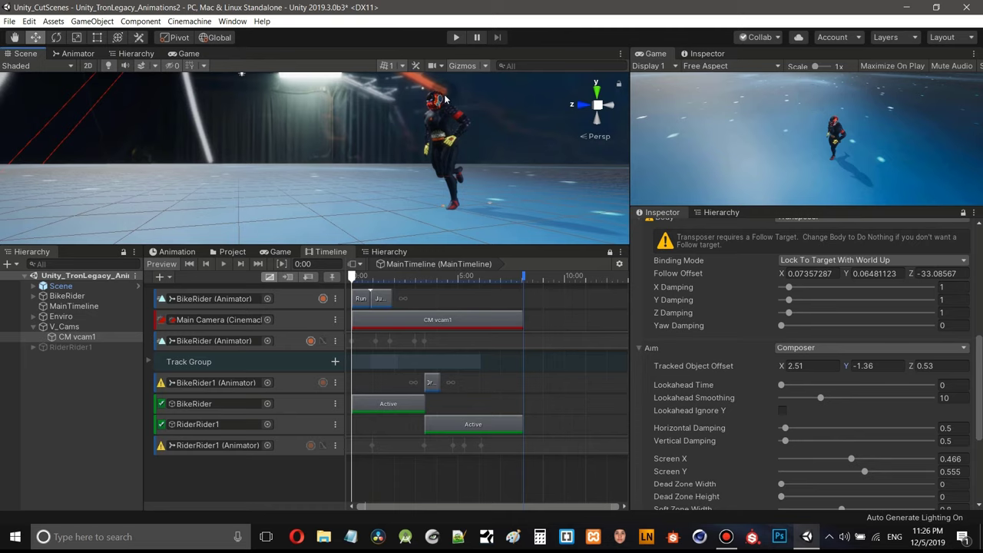
middle_drag(458, 160, 492, 201)
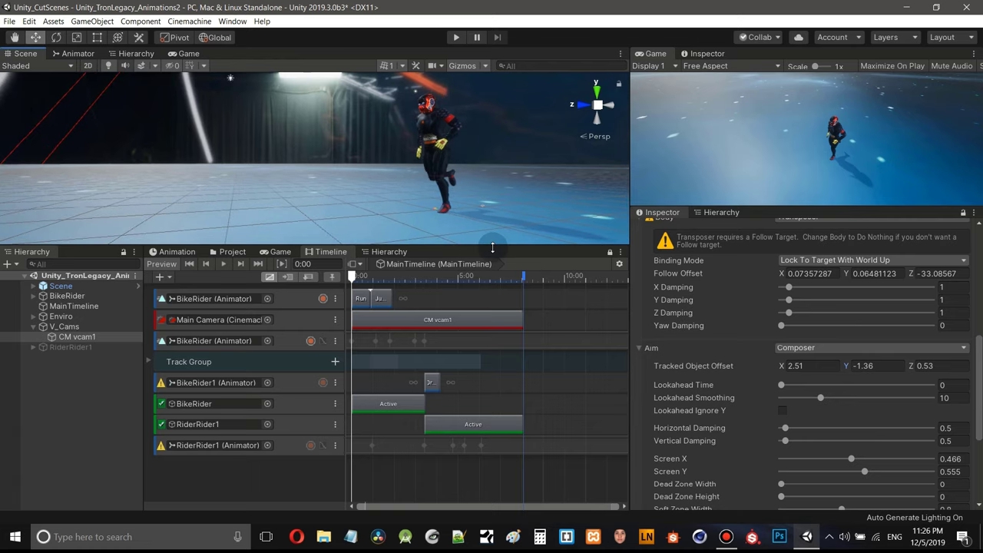
- Align CM vcam1 to the Scene view with Ctrl+Shift+F and check its Game view shot at 1:03
drag(493, 248, 492, 269)
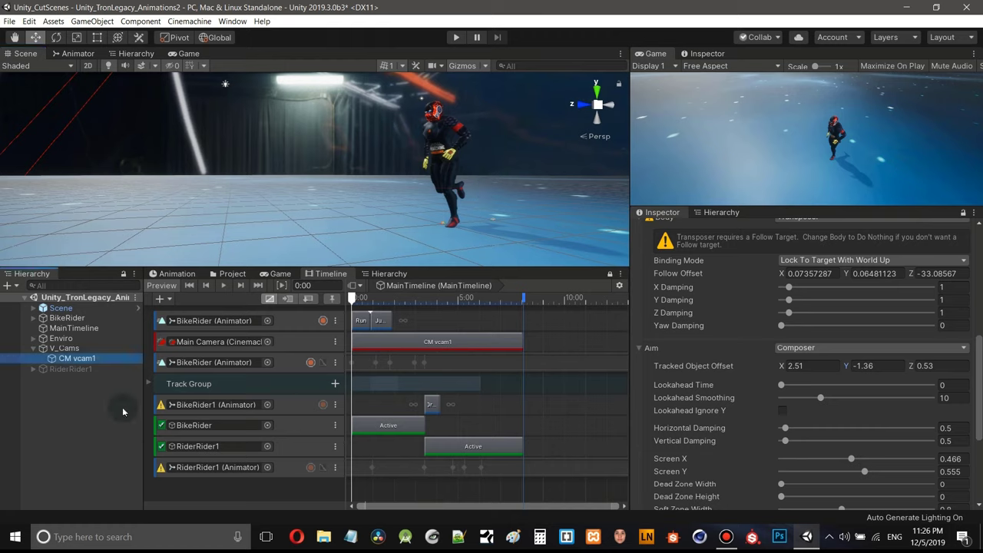
key(ctrl+shift+f)
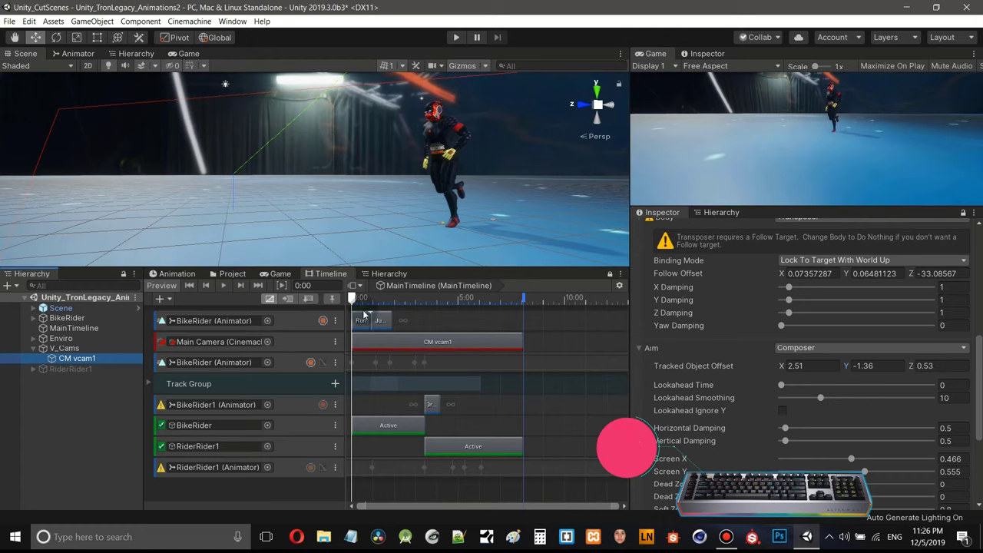
mouse_move(357, 299)
mouse_down()
mouse_move(380, 305)
mouse_move(369, 302)
mouse_up()
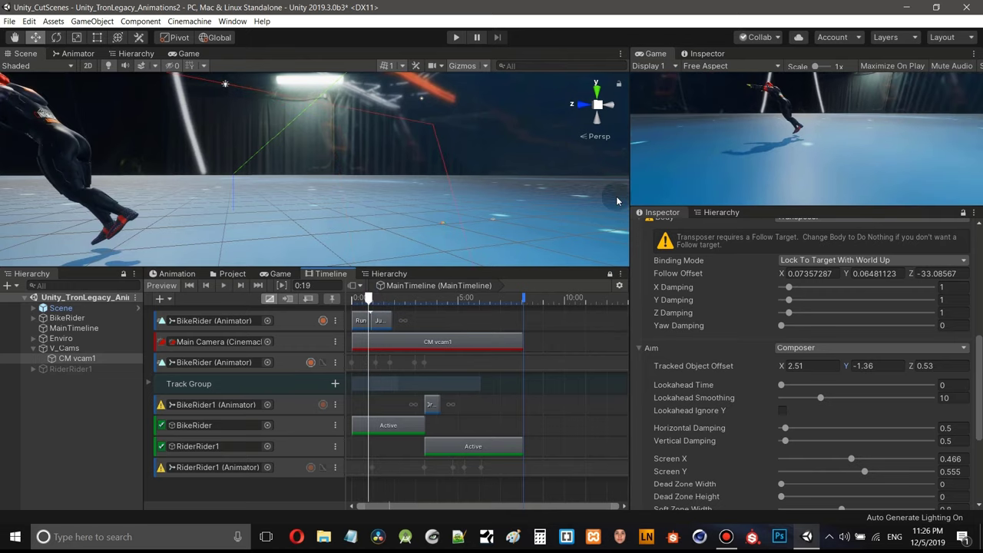
click(189, 53)
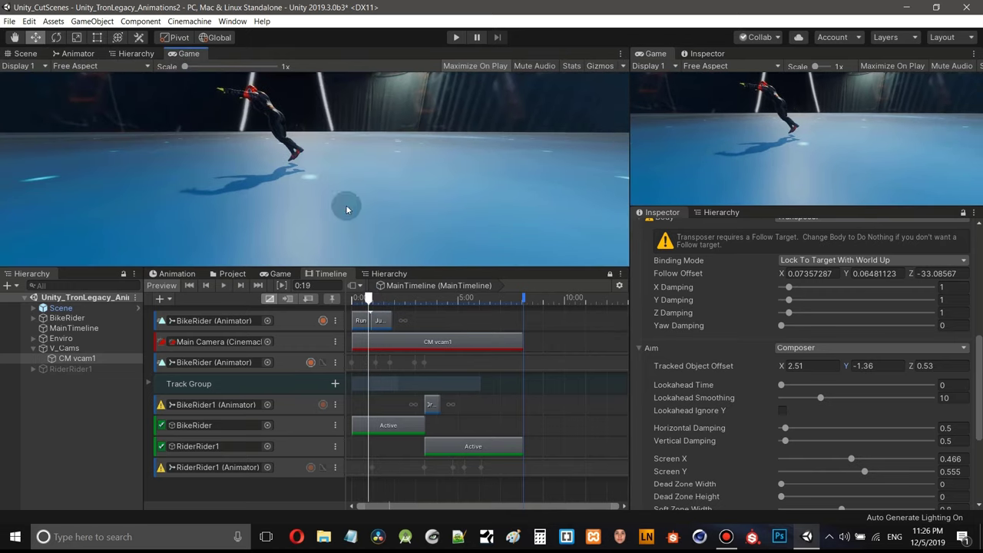
drag(372, 301, 375, 302)
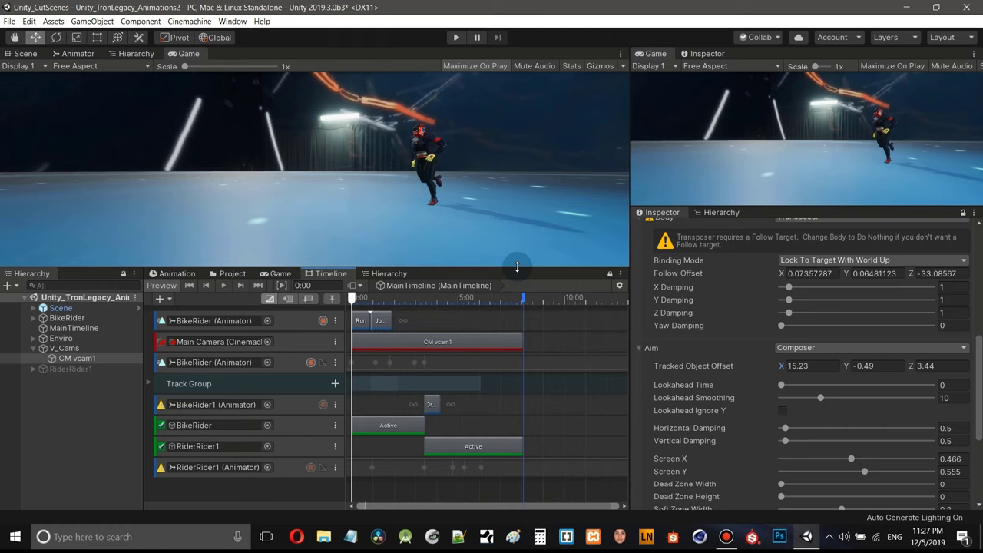
- Change CM vcam1's aim offset Z to -0.42 and preview the cutscene's opening
drag(517, 267, 499, 366)
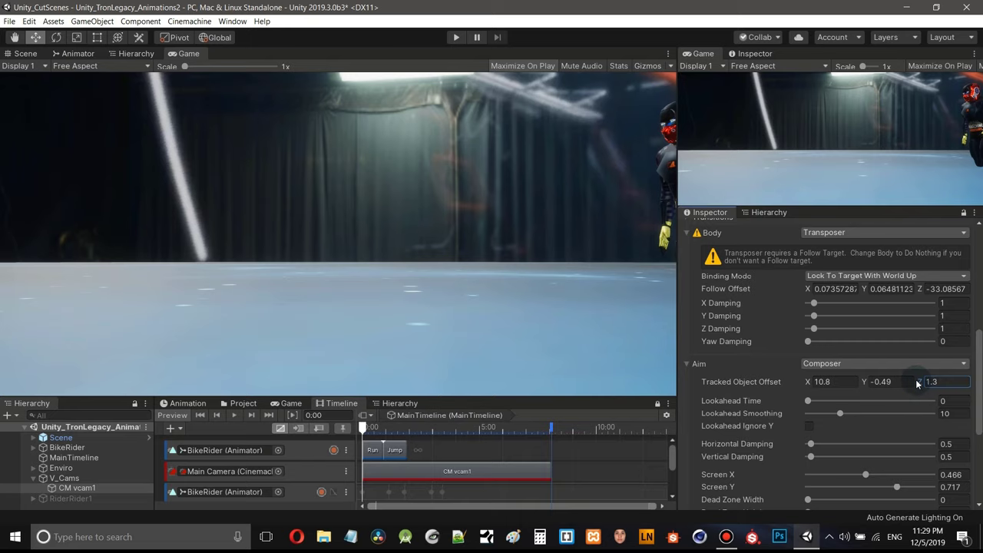
drag(917, 384, 899, 382)
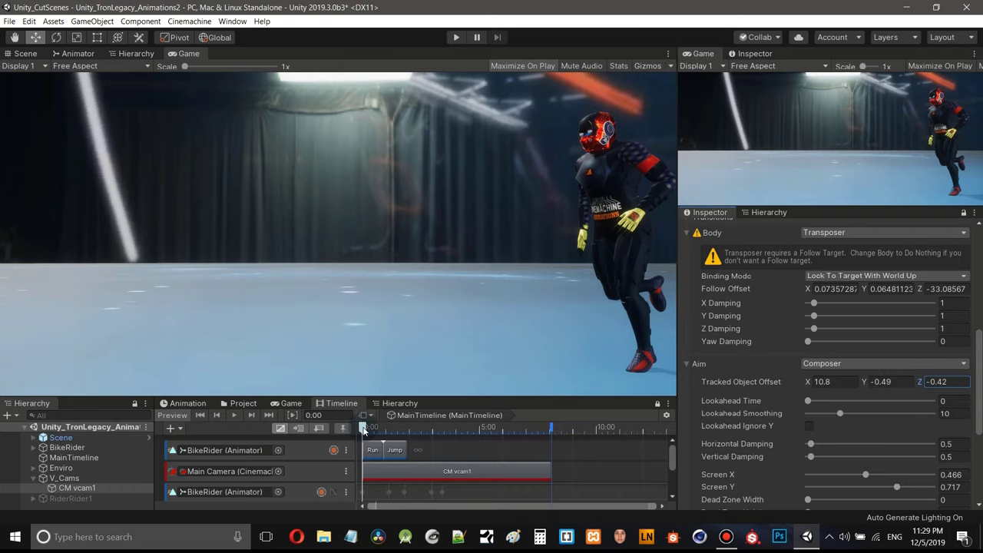
mouse_move(366, 431)
mouse_down()
mouse_move(386, 438)
mouse_move(363, 436)
mouse_up()
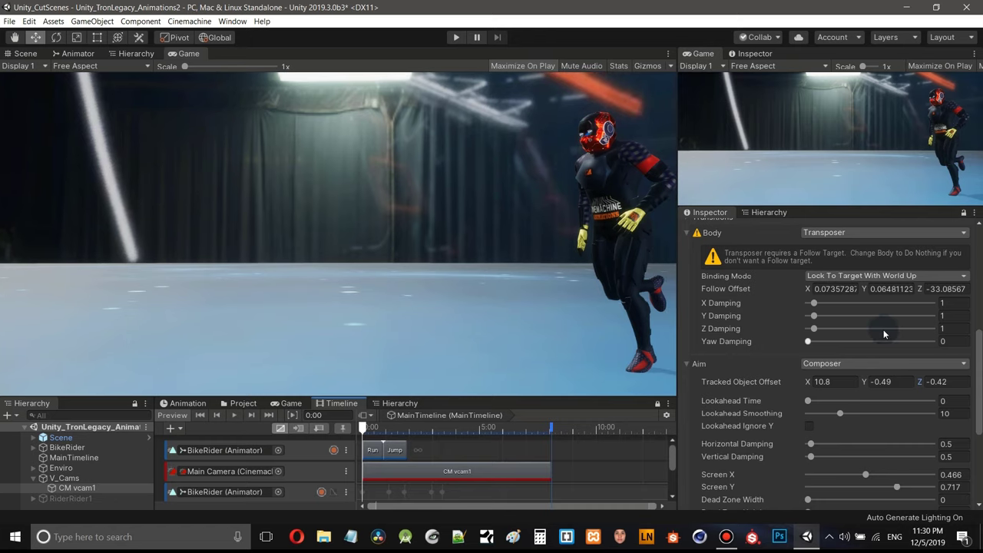
- Enlarge the Timeline panel to show the Track Group, BikeRider and RiderRider1 tracks
drag(982, 365, 982, 292)
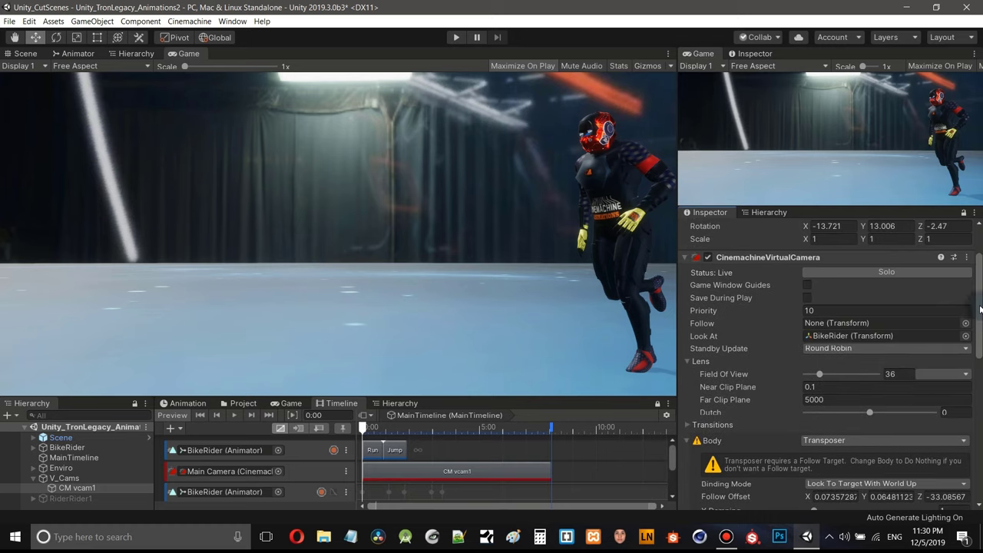
scroll(970, 414, down, 5)
scroll(971, 413, down, 5)
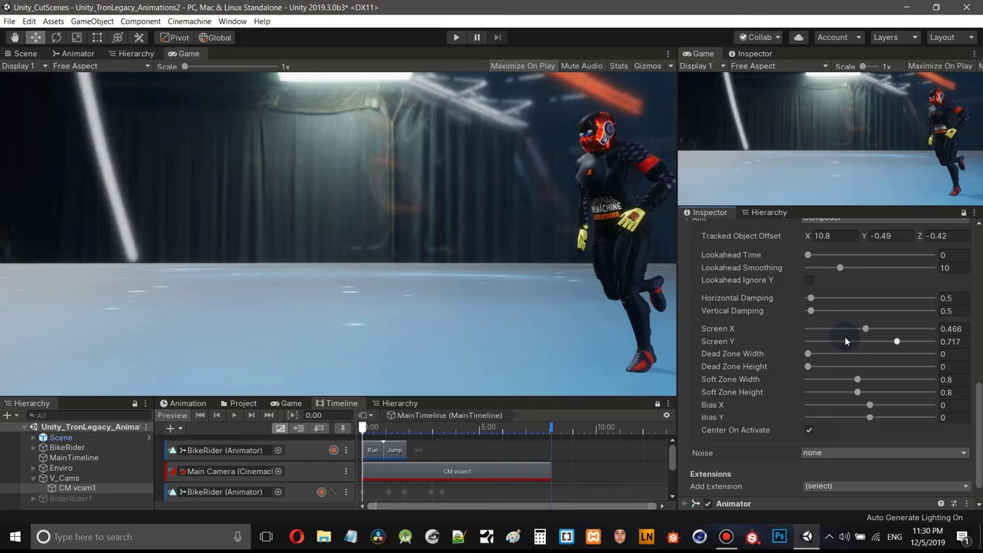
drag(499, 394, 496, 260)
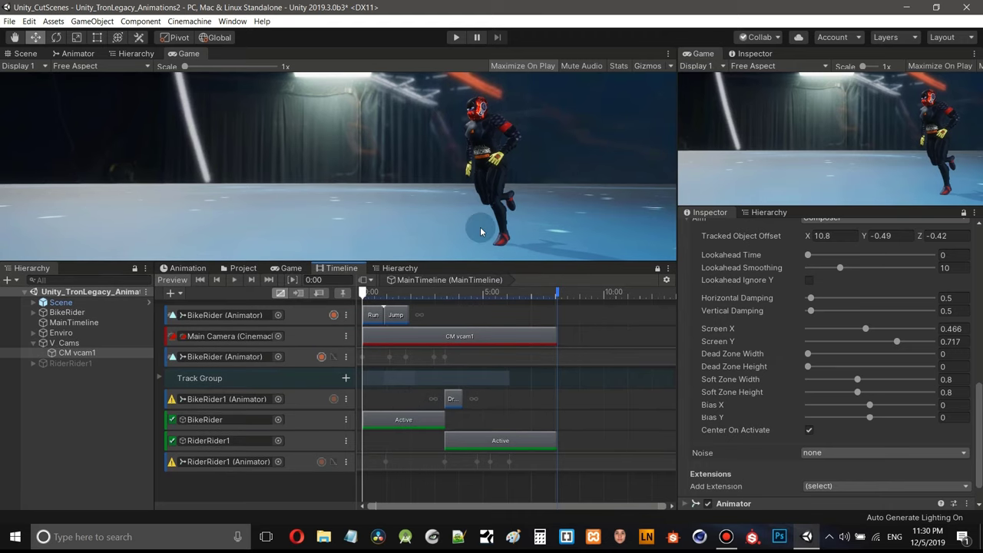
- Add an Animation Track to MainTimeline and bind it to CM vcam1
click(424, 206)
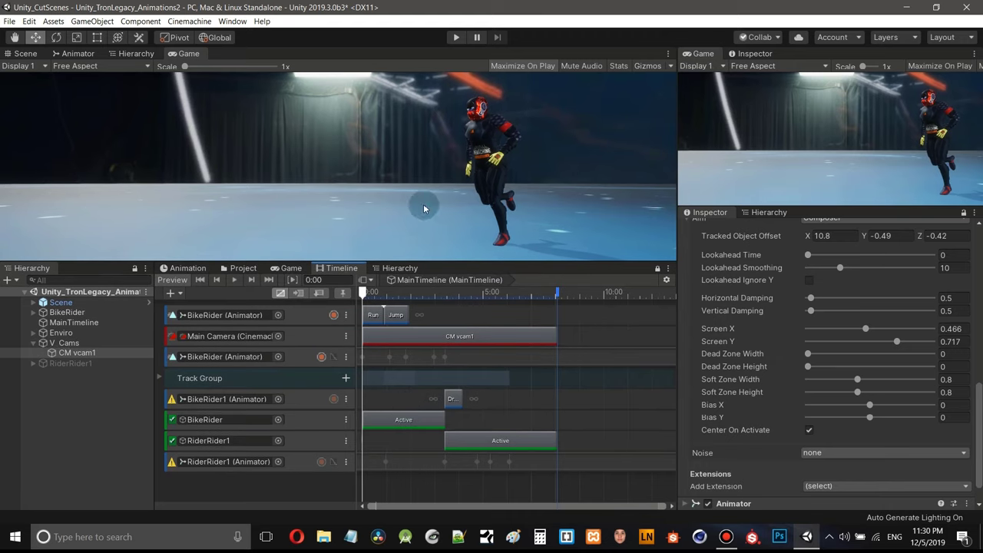
right_click(272, 488)
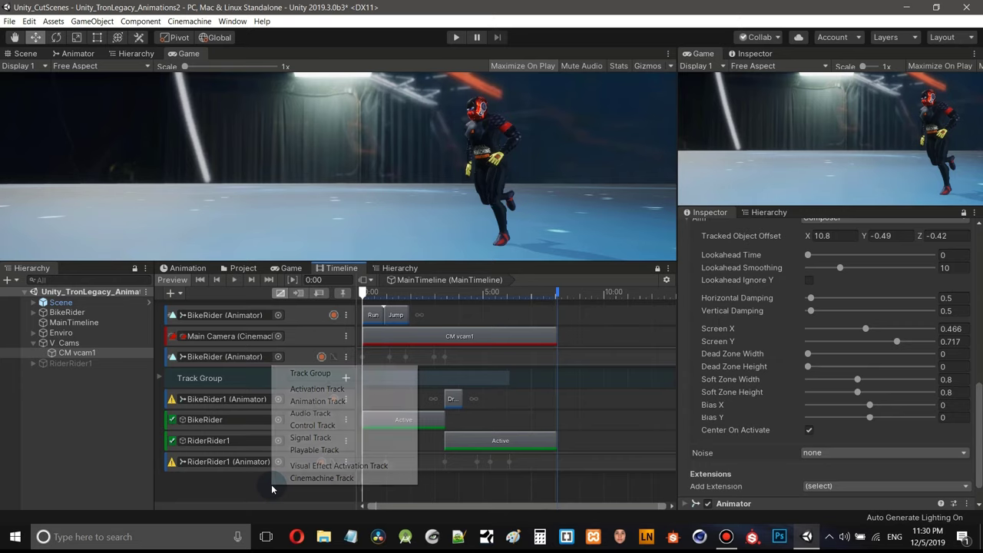
click(318, 403)
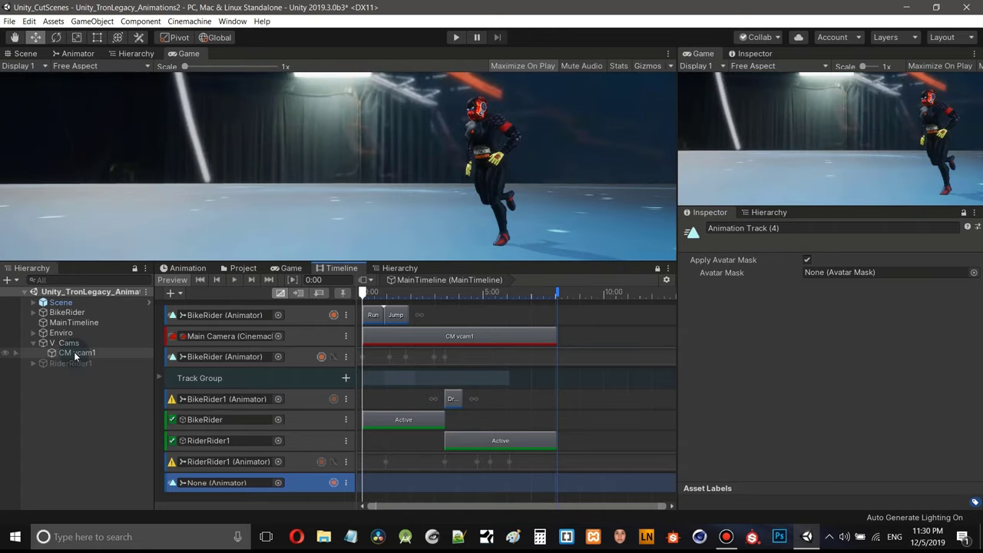
drag(79, 355, 239, 481)
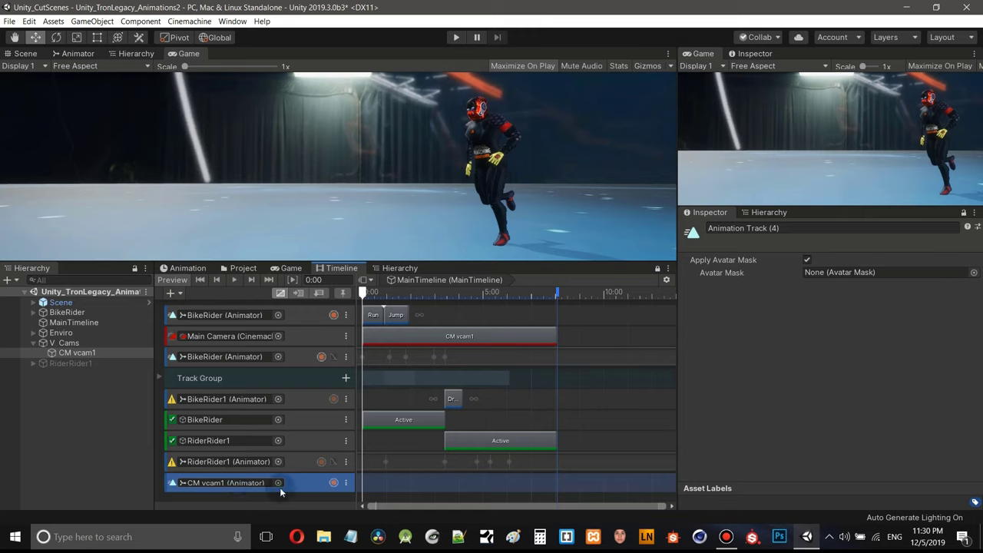
- Arm recording on the CM vcam1 track and select CM vcam1 in the Hierarchy
click(335, 483)
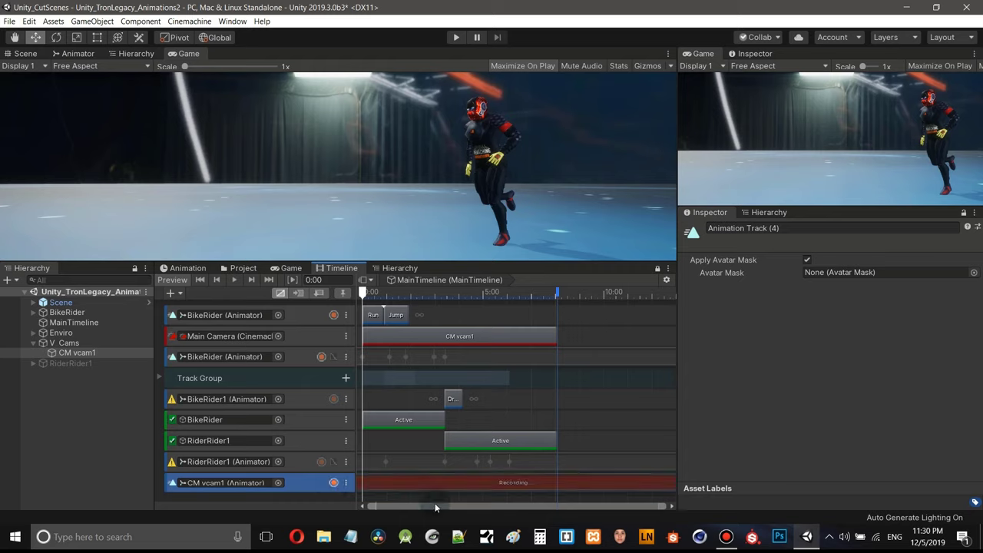
click(85, 354)
drag(362, 294, 362, 300)
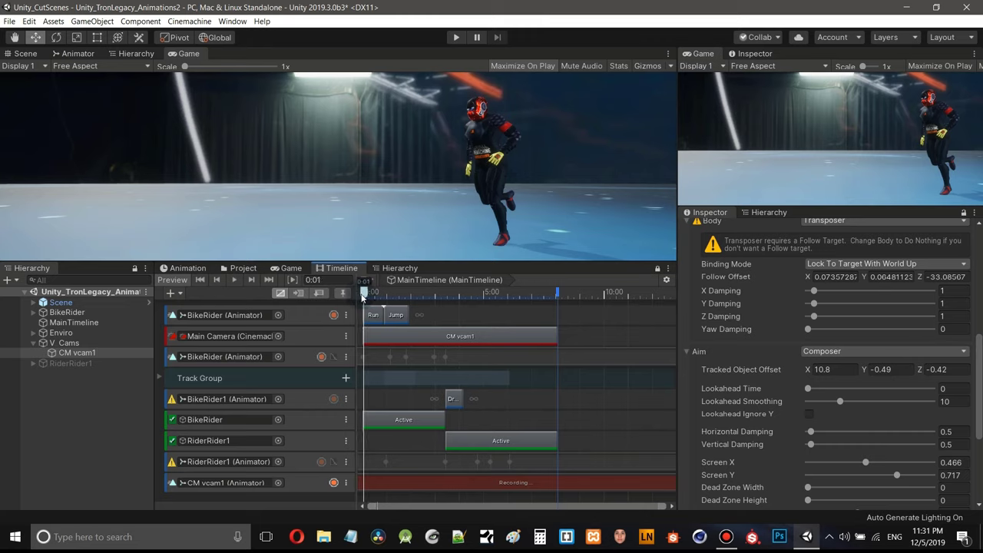
- At 0:00, record CM vcam1's Tracked Object Offset Y as 0.49
drag(363, 298, 362, 298)
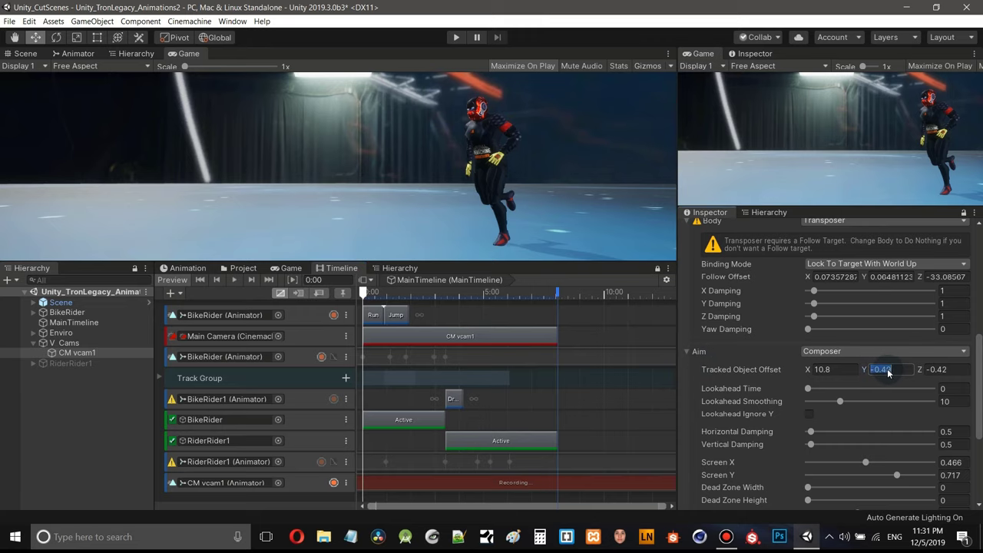
text(0.49)
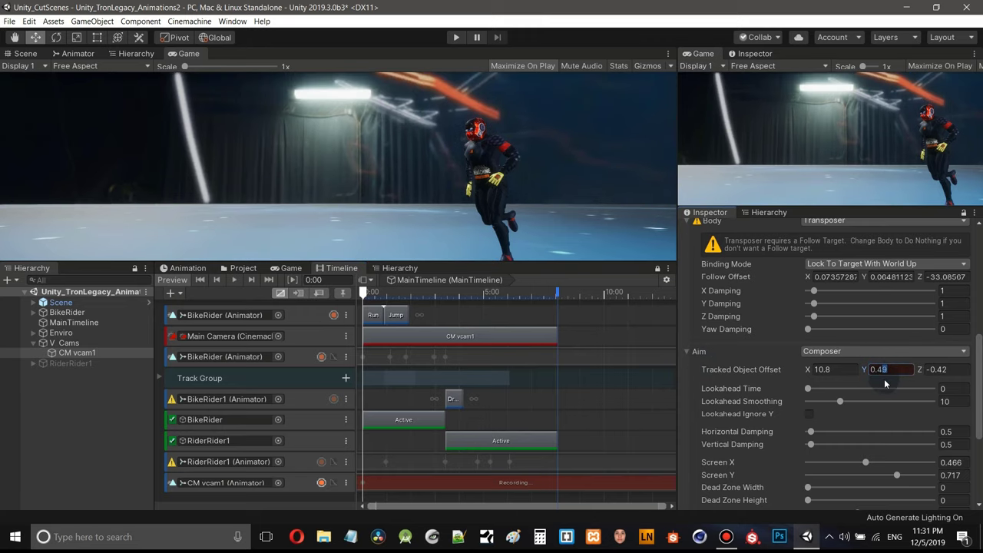
text(0.48)
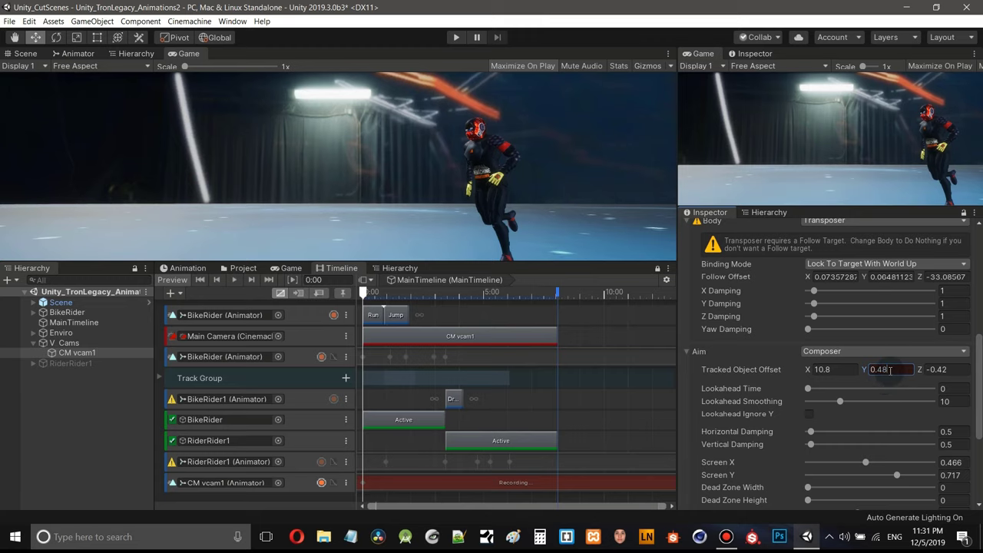
key(BackSpace)
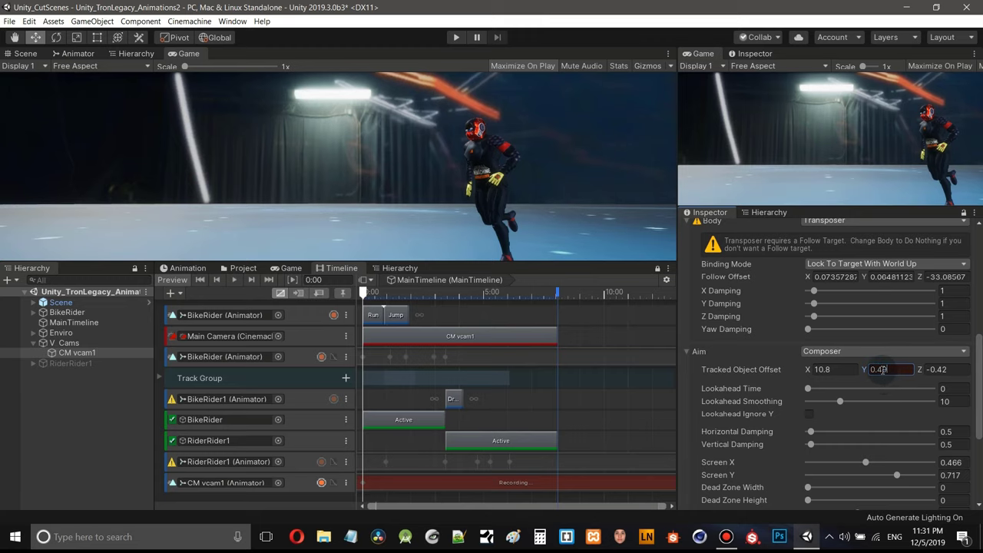
text(9)
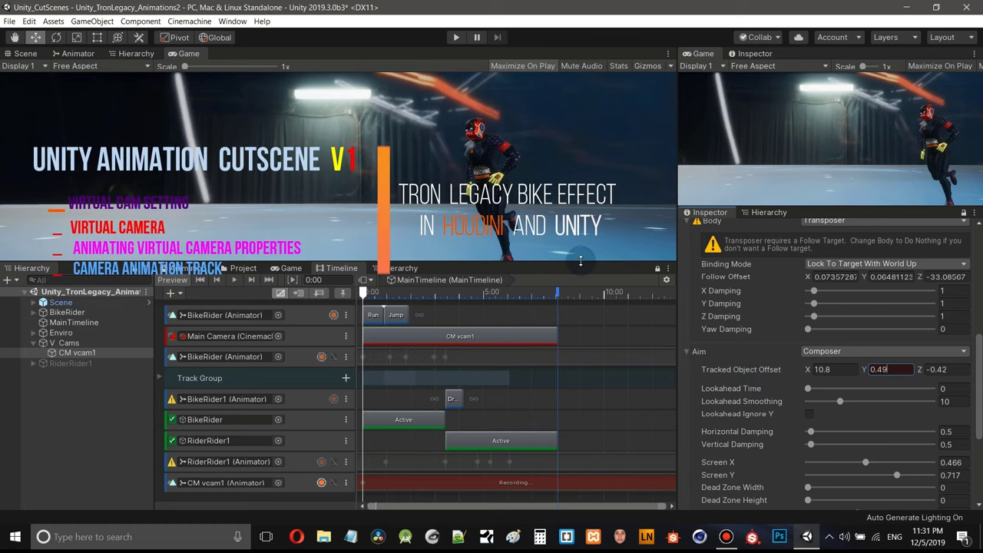
key(Return)
- Move the CM vcam1 Animator track up to second place, under the first BikeRider track
drag(581, 271, 581, 312)
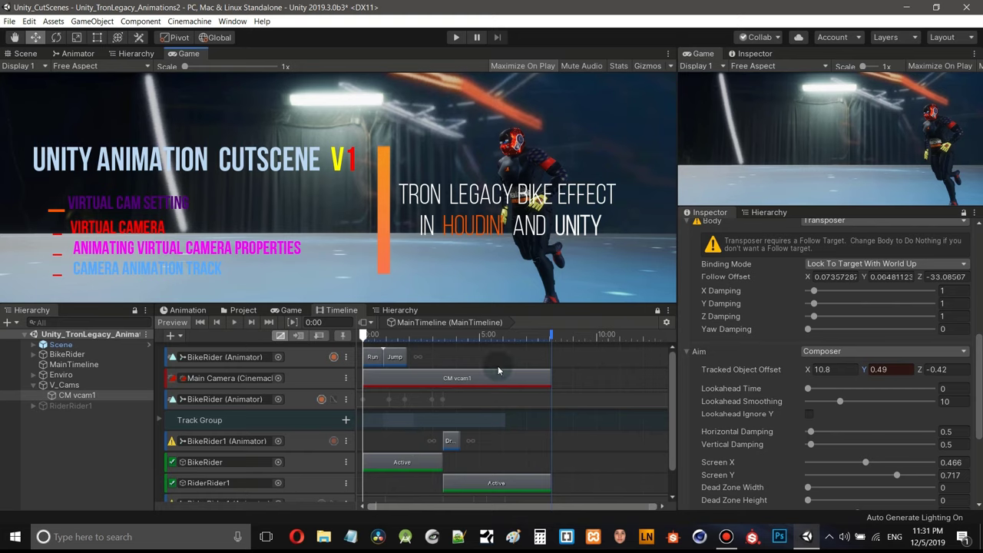
drag(573, 294, 573, 239)
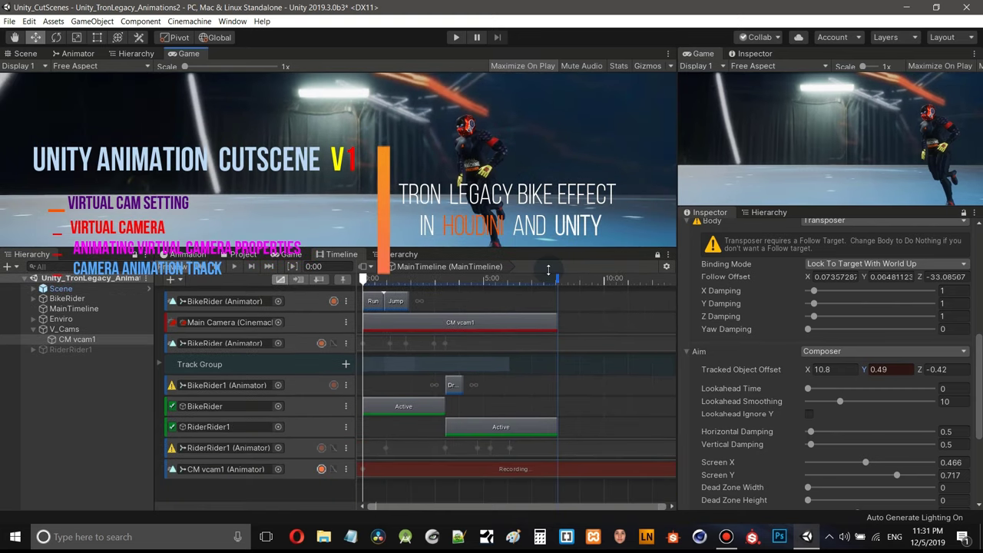
click(300, 469)
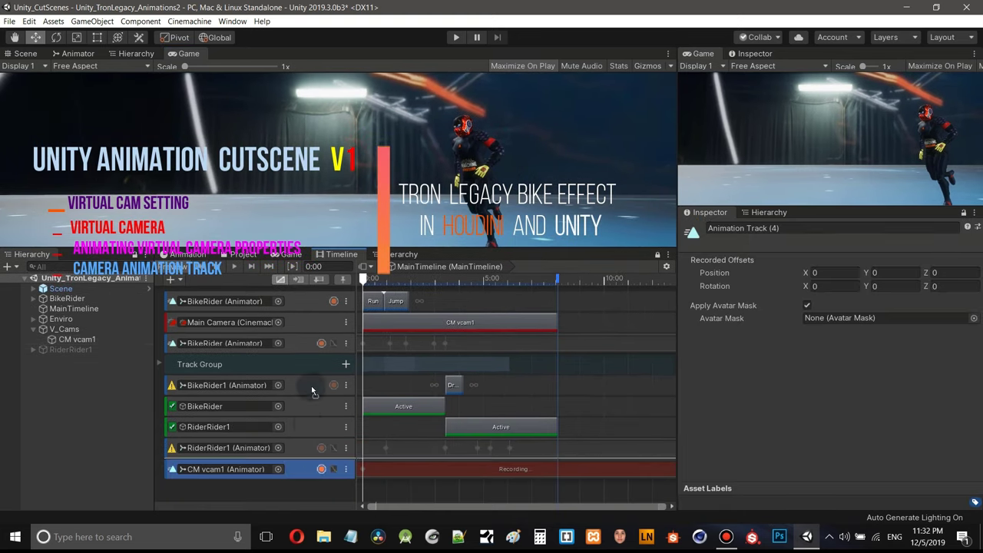
drag(319, 312, 321, 314)
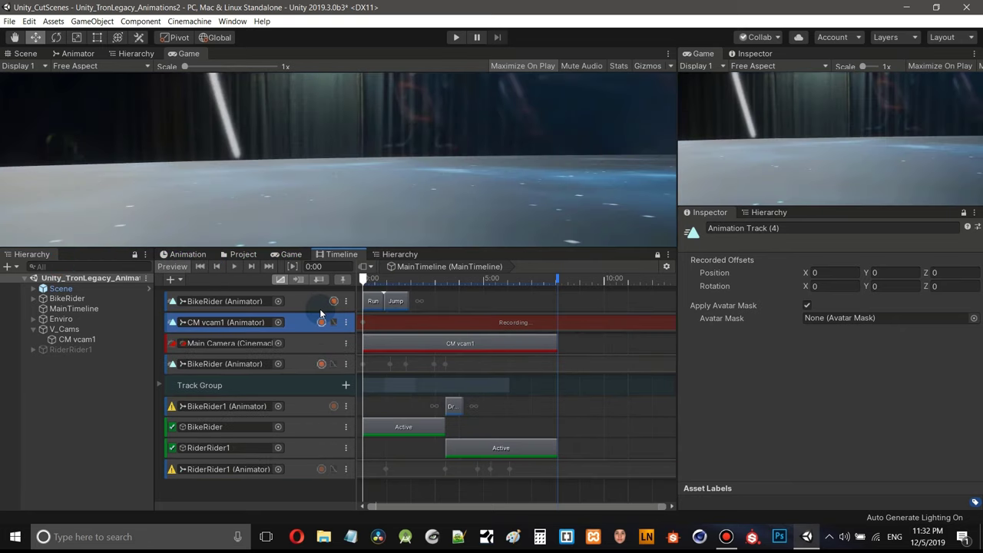
- In CM vcam1's Aim Composer settings, drag Tracked Object Offset Y down to -0.63
drag(553, 248, 540, 375)
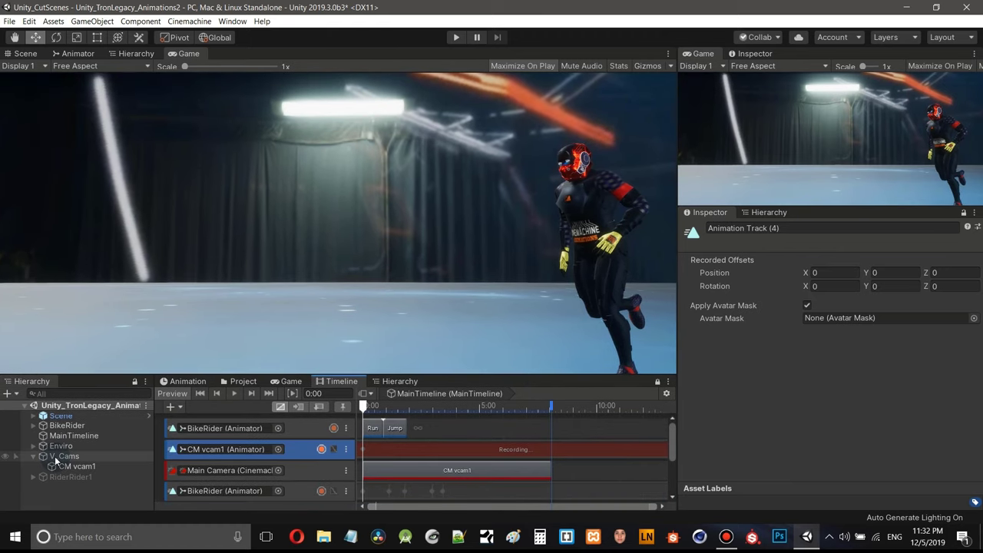
click(77, 466)
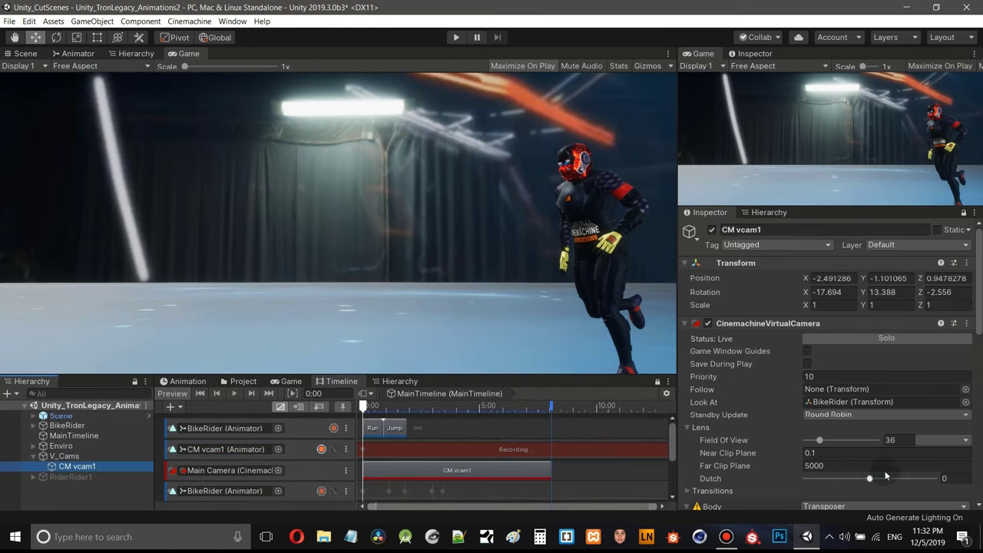
drag(981, 319, 980, 353)
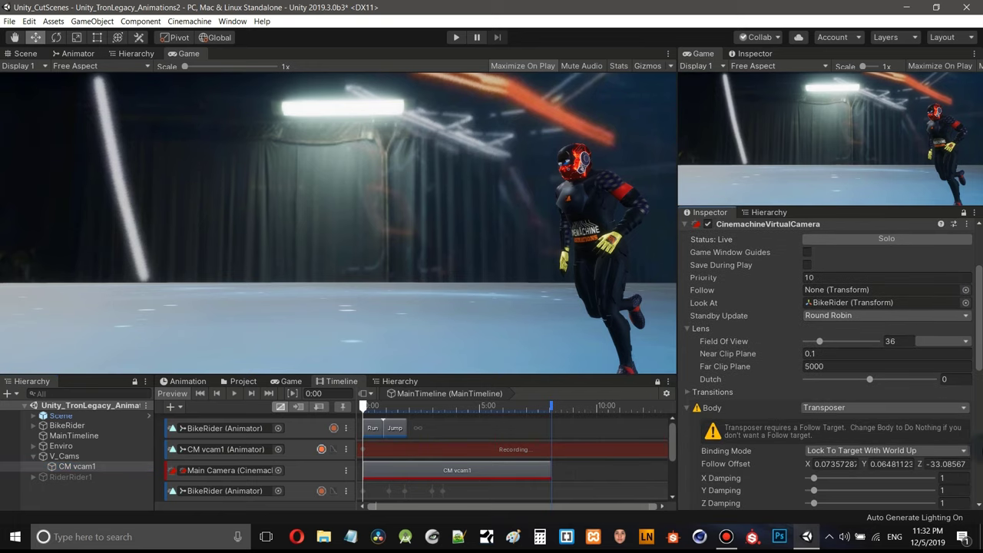
drag(978, 377, 979, 416)
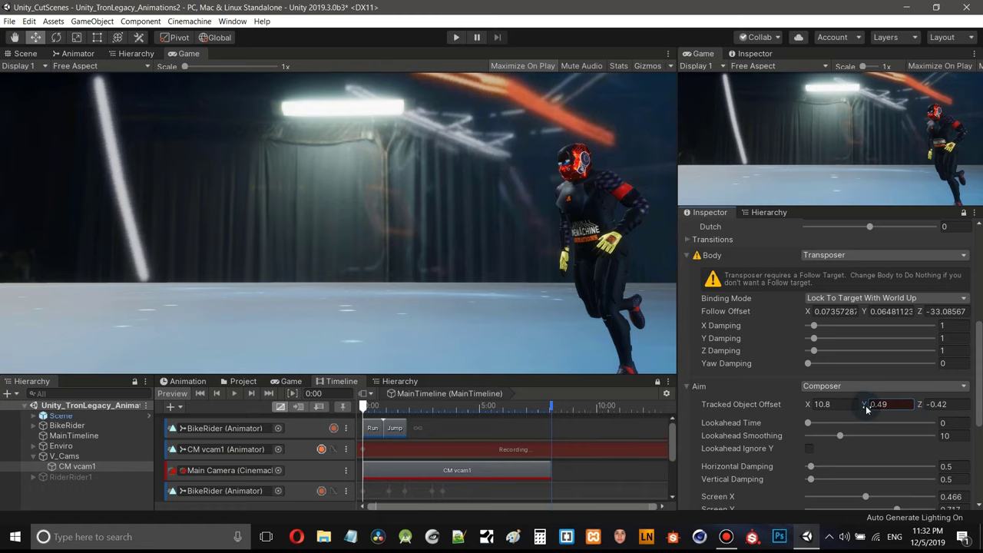
drag(870, 412, 847, 414)
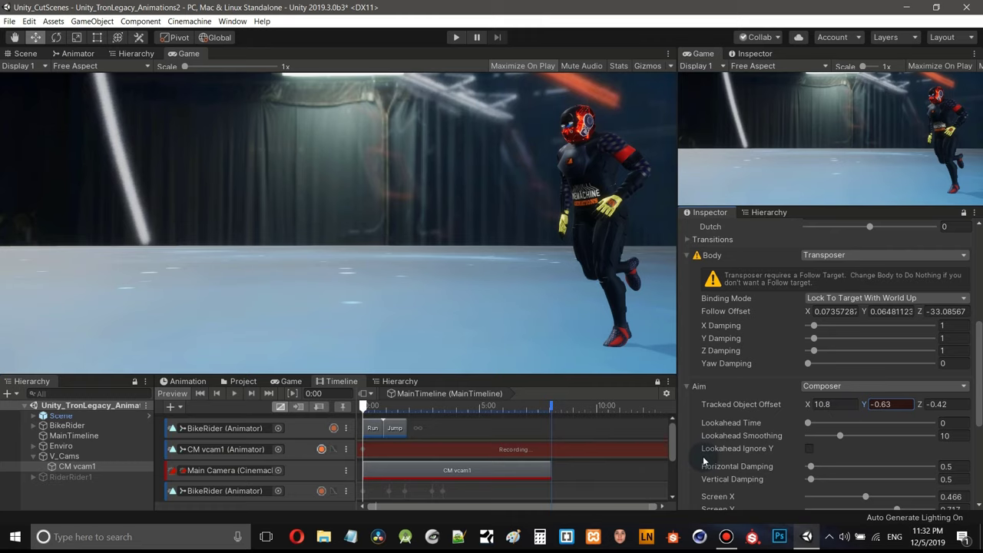
- Set Tracked Object Offset X to 10.8 and Z to -0.42
click(827, 405)
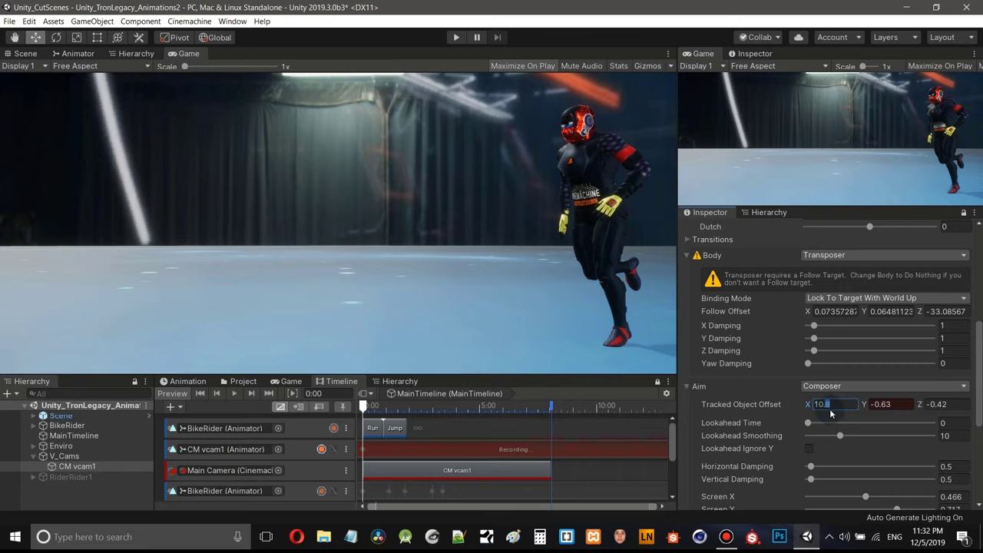
text(10.9)
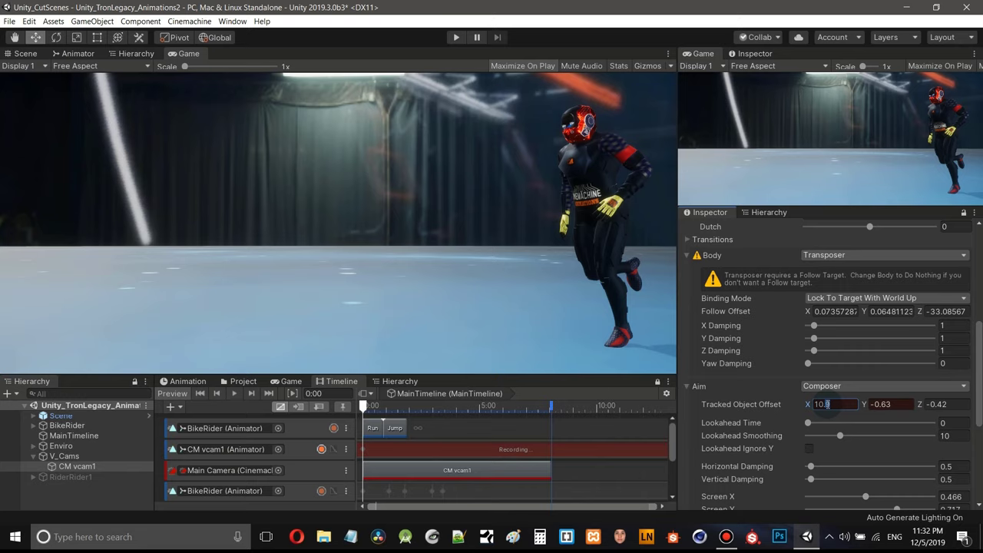
key(BackSpace)
text(8)
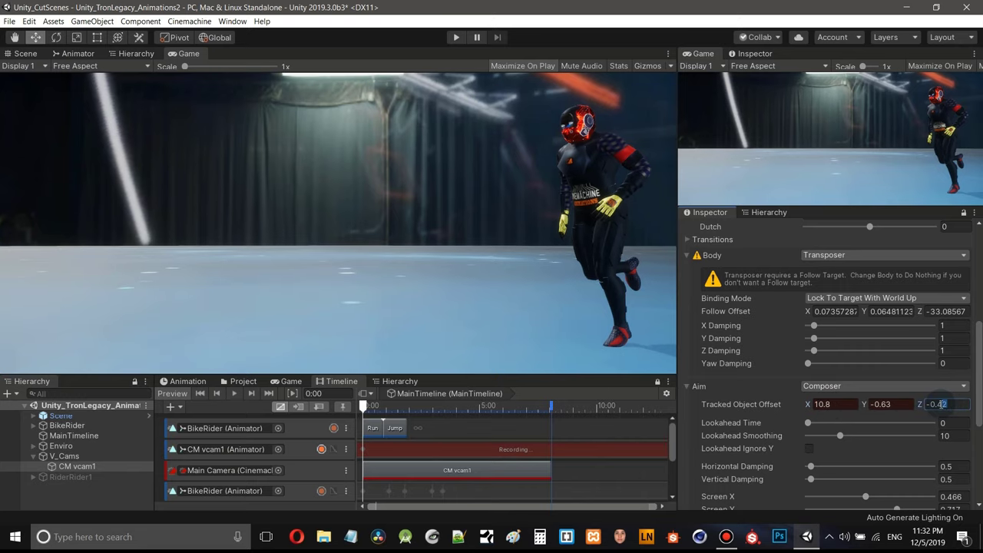
key(BackSpace)
text(1)
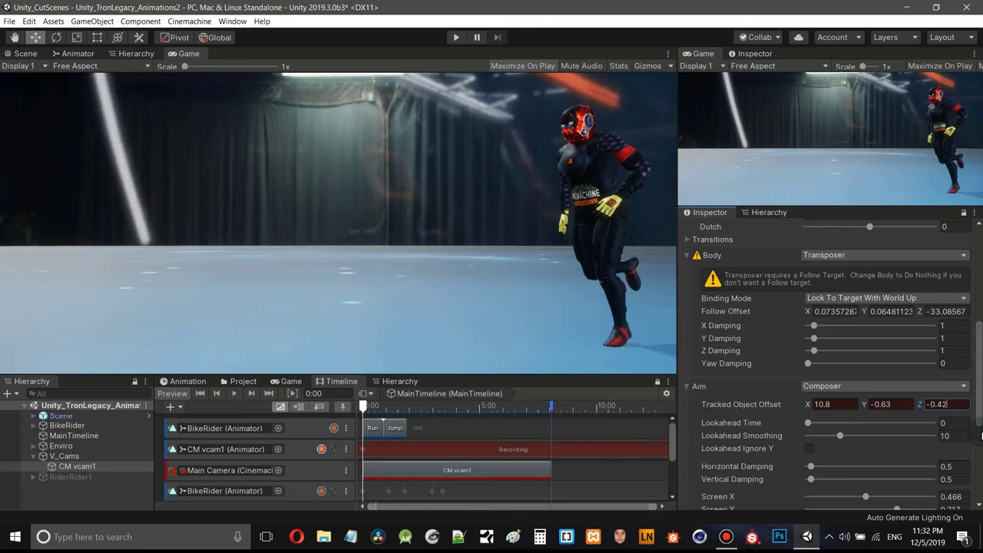
- Scroll the Inspector back up and scrub the Timeline from 0:16 to 0:18
drag(980, 418, 982, 466)
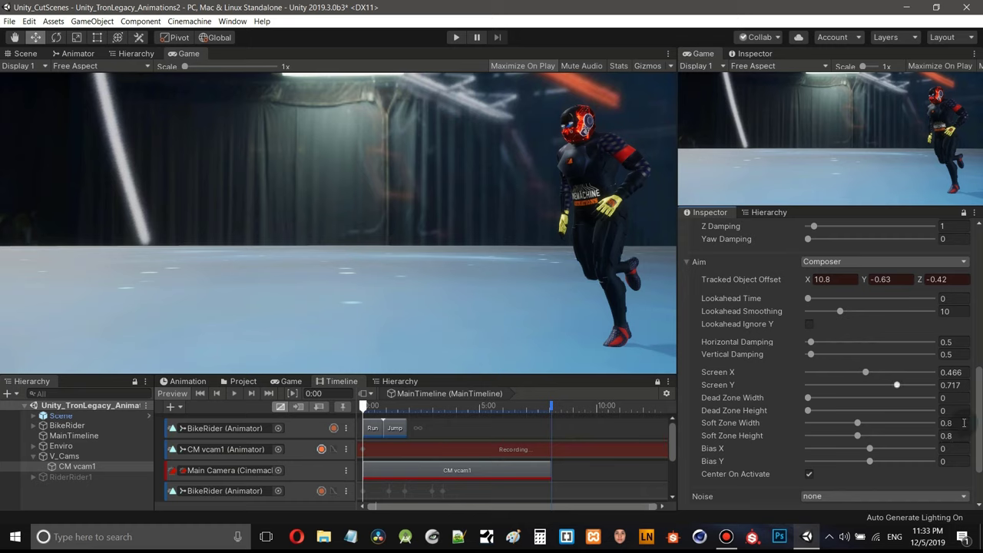
scroll(981, 381, up, 3)
scroll(980, 382, up, 1)
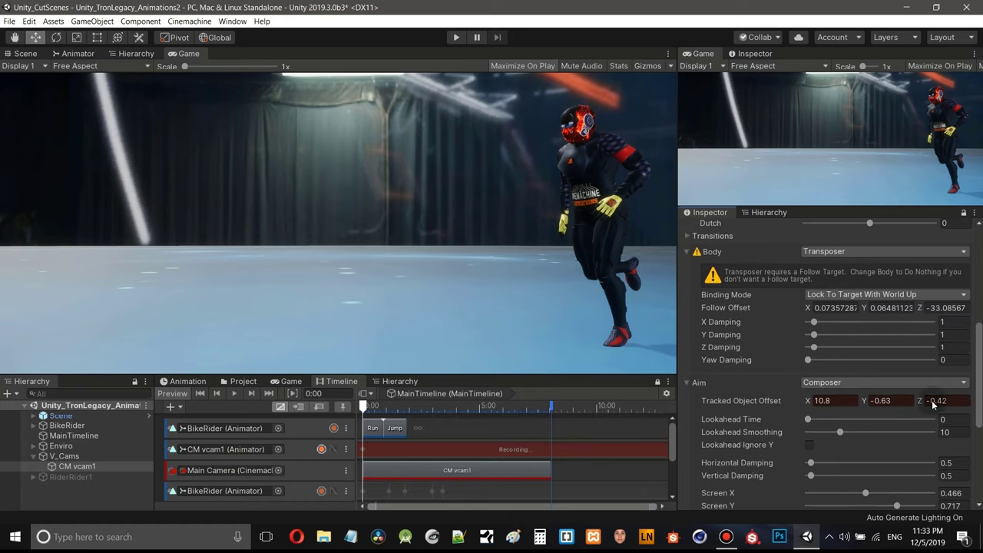
mouse_move(381, 407)
mouse_down()
mouse_move(366, 410)
mouse_move(378, 409)
mouse_up()
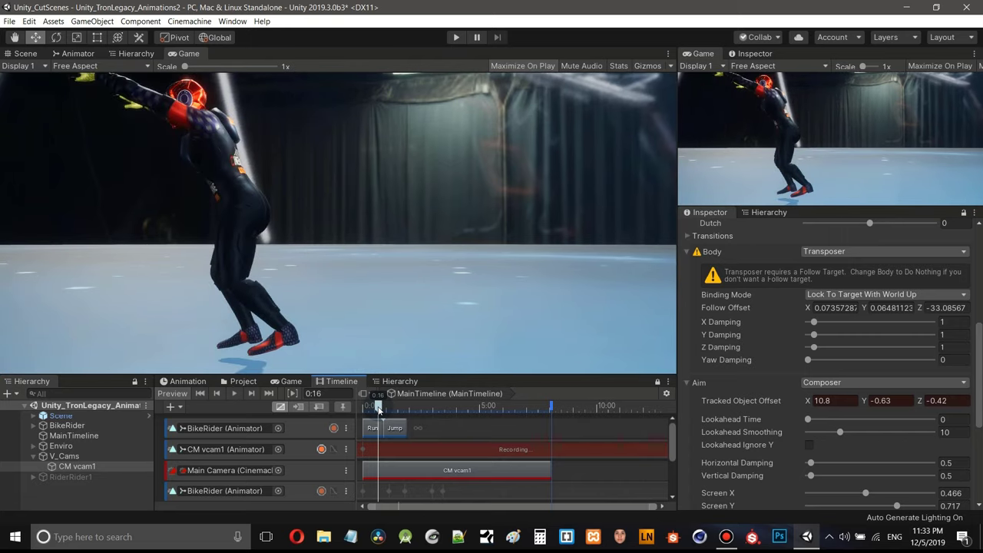
drag(378, 409, 381, 411)
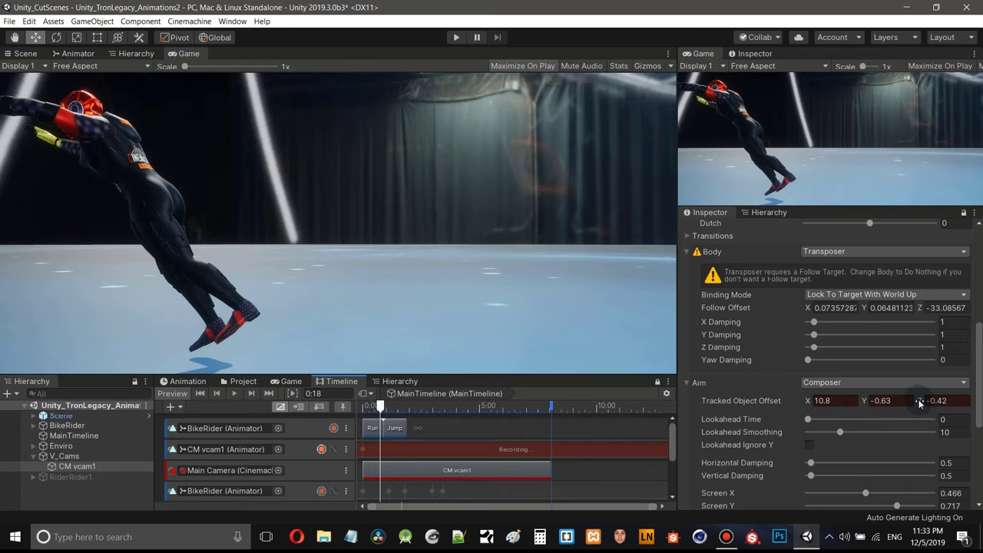
- Scrub the aim offset Z, Y and X to 7.82, 1.67, 13.42, checking frames up to 0:21
drag(920, 404, 27, 409)
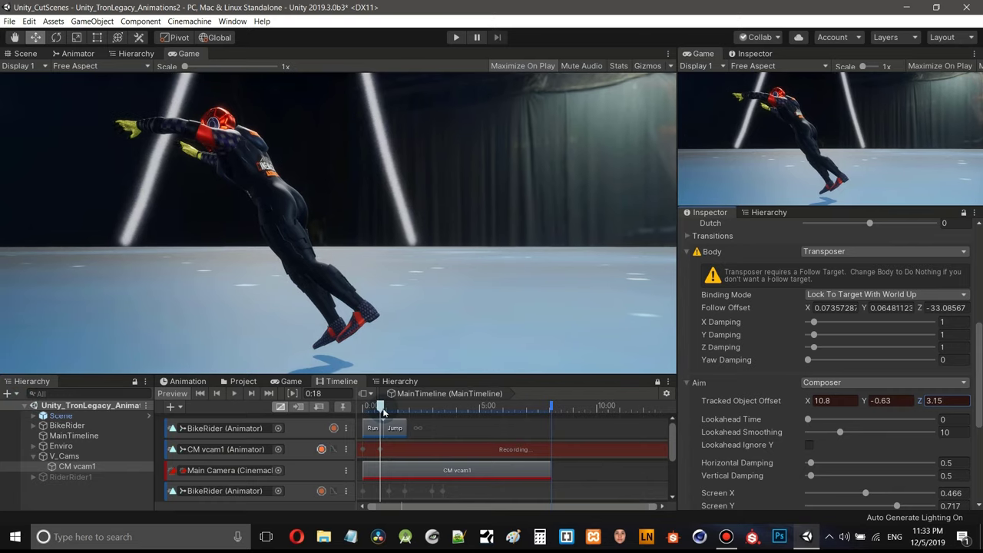
mouse_move(384, 413)
mouse_down()
mouse_move(363, 410)
mouse_move(388, 417)
mouse_up()
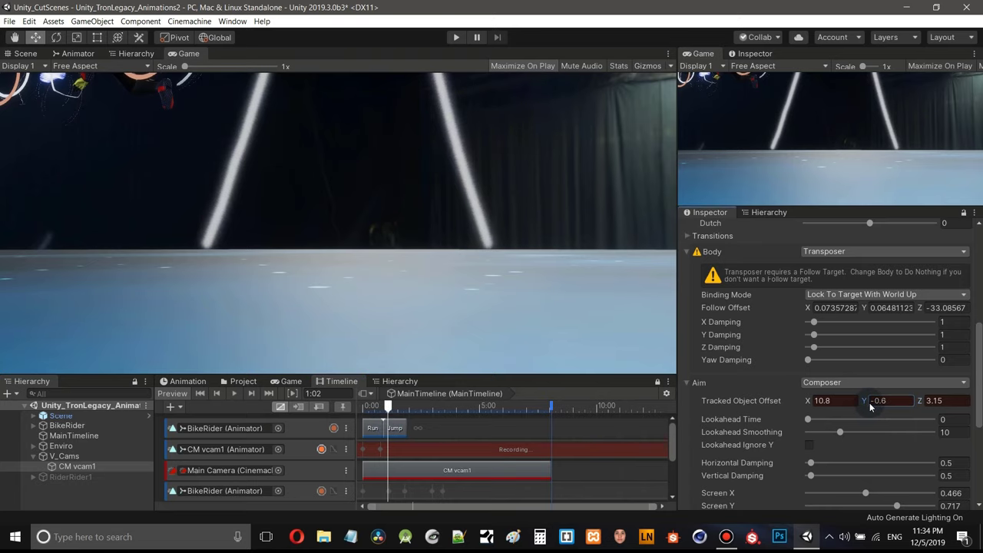
drag(870, 407, 914, 425)
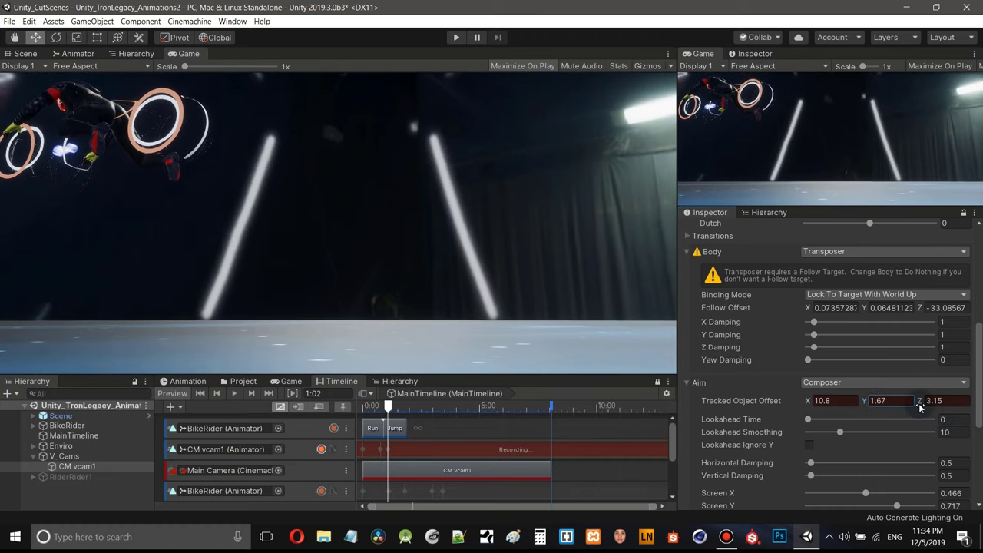
drag(926, 405, 58, 415)
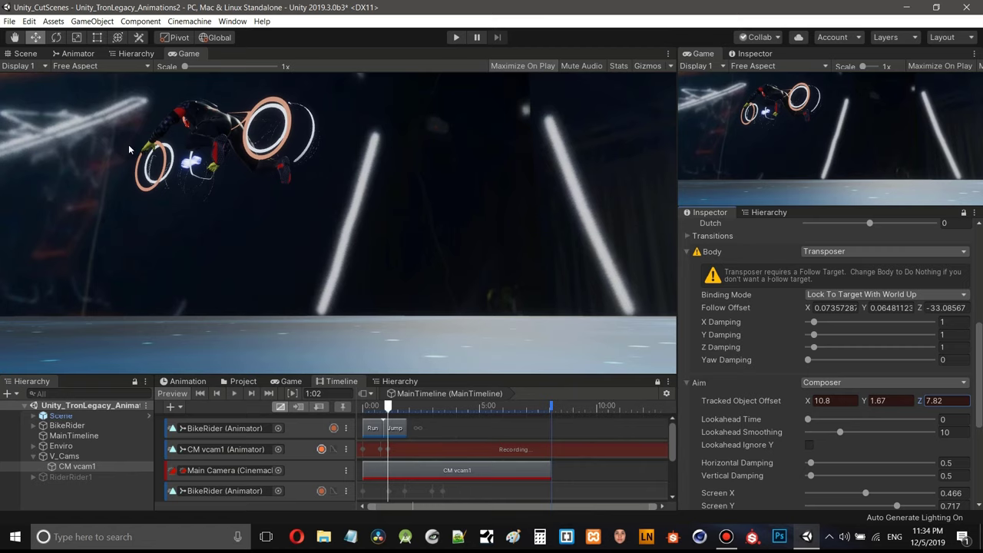
drag(808, 401, 868, 401)
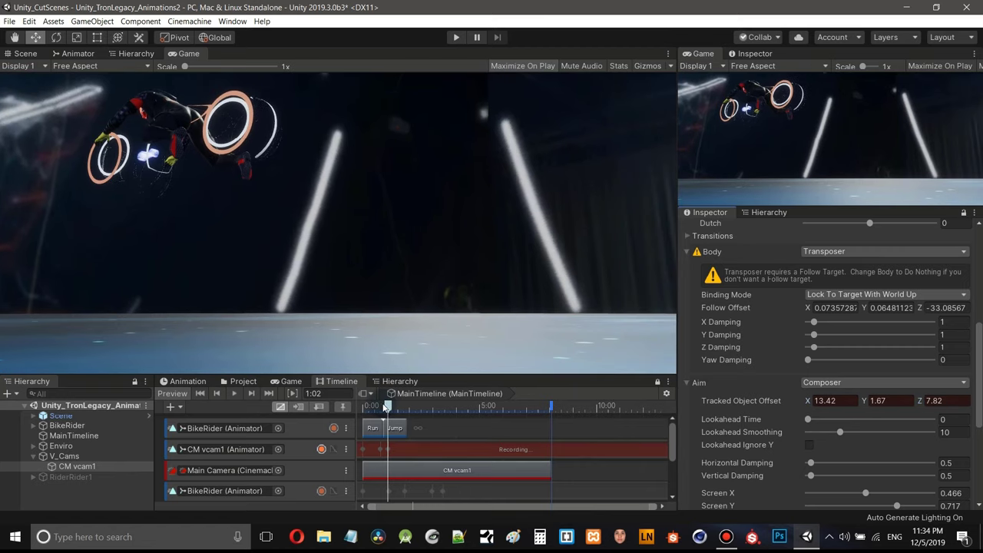
mouse_move(376, 403)
mouse_down()
mouse_move(363, 406)
mouse_move(384, 415)
mouse_up()
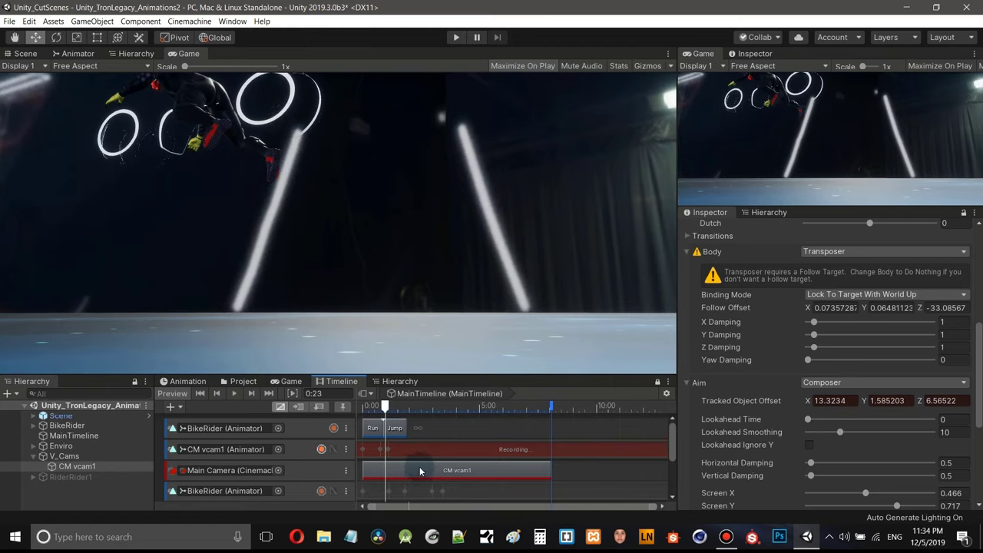
- Zoom the Timeline, step to frame 0:21, raise the aim offset Y, then advance to 0:23
scroll(423, 475, up, 3)
drag(446, 507, 431, 507)
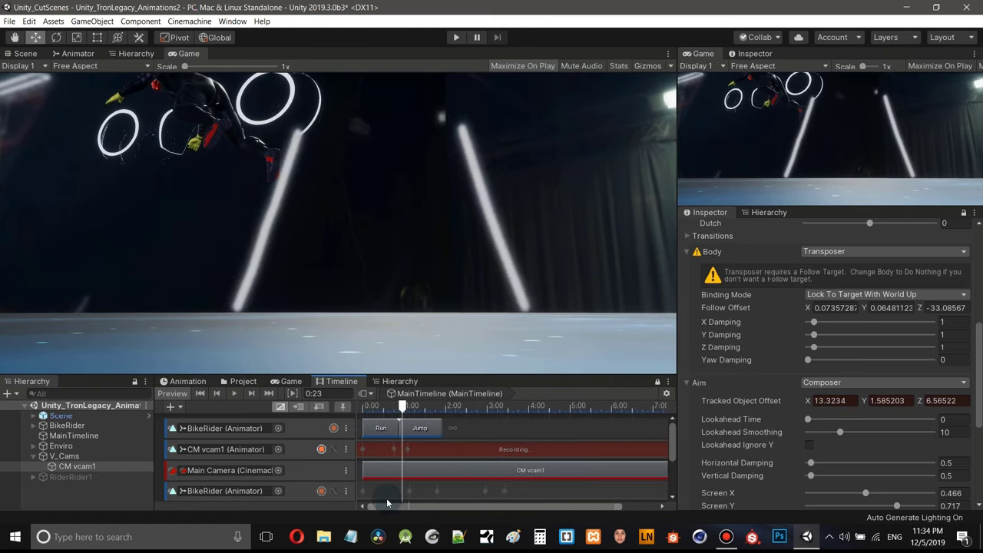
scroll(428, 448, up, 2)
scroll(428, 448, up, 2)
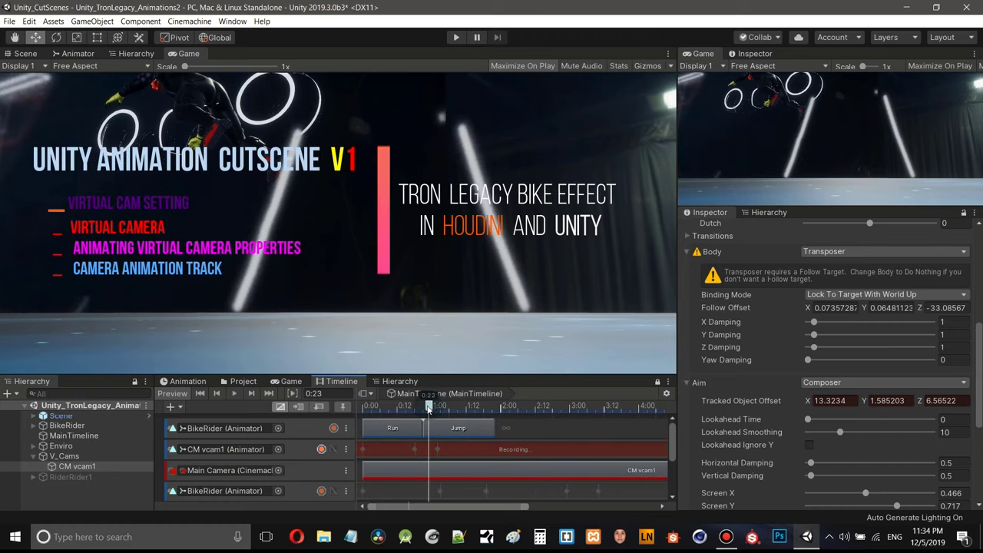
drag(429, 407, 422, 408)
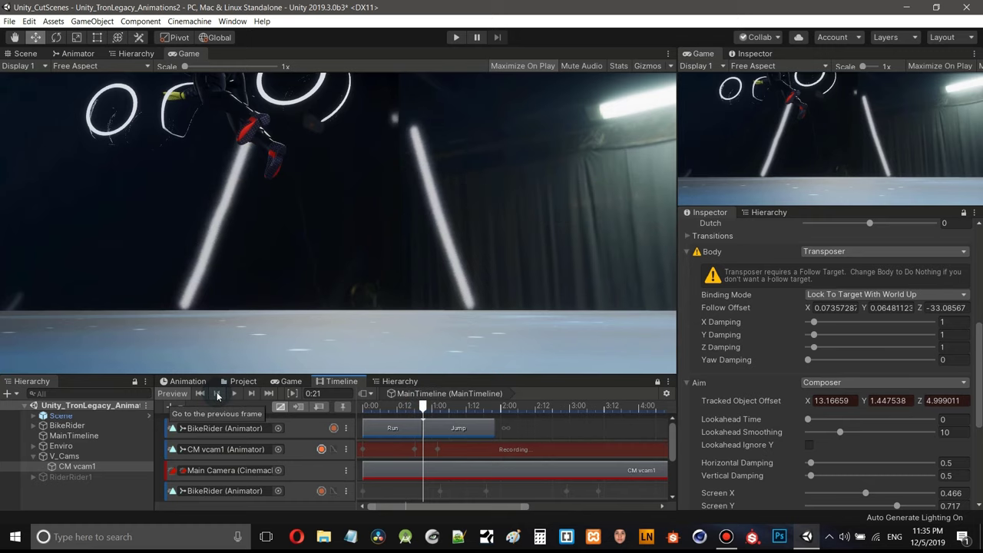
click(219, 394)
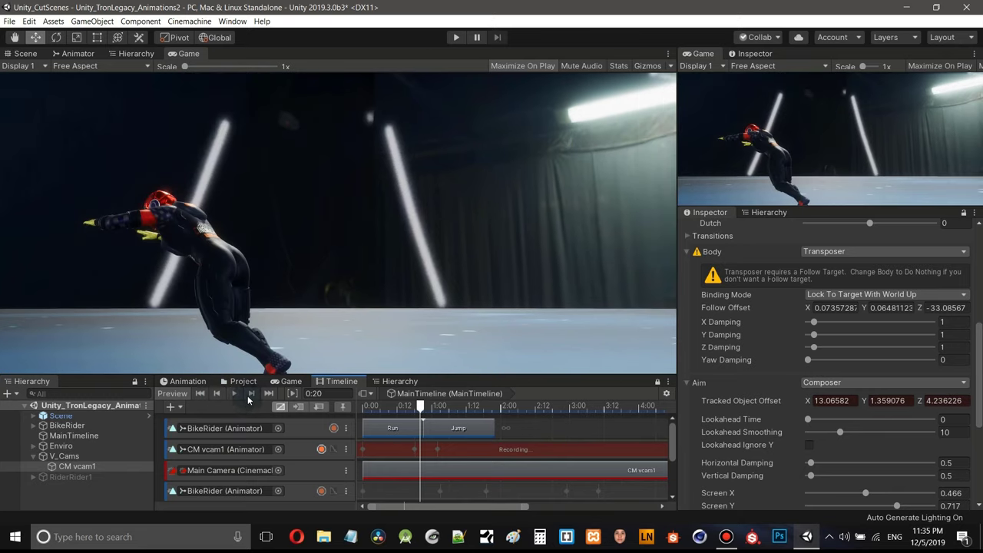
click(252, 393)
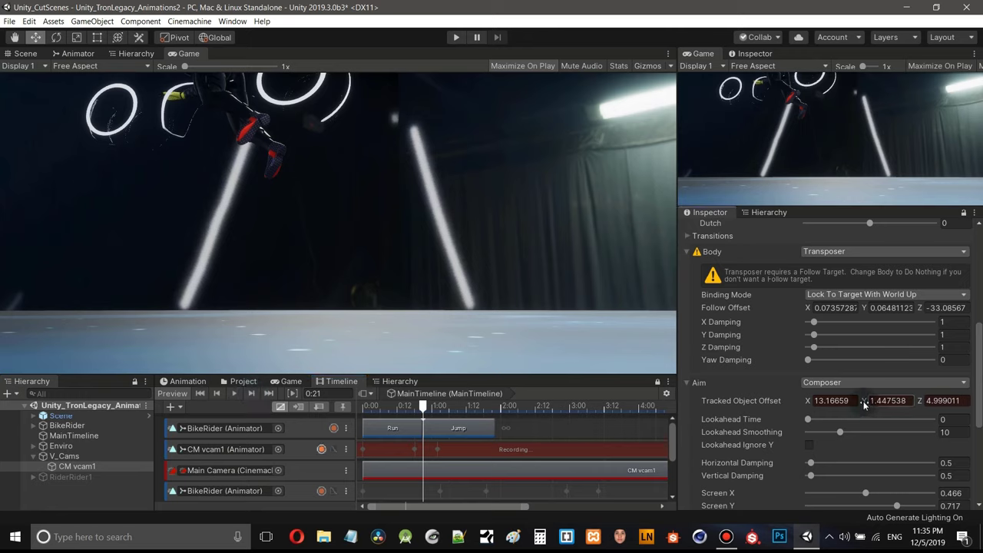
drag(869, 406, 880, 406)
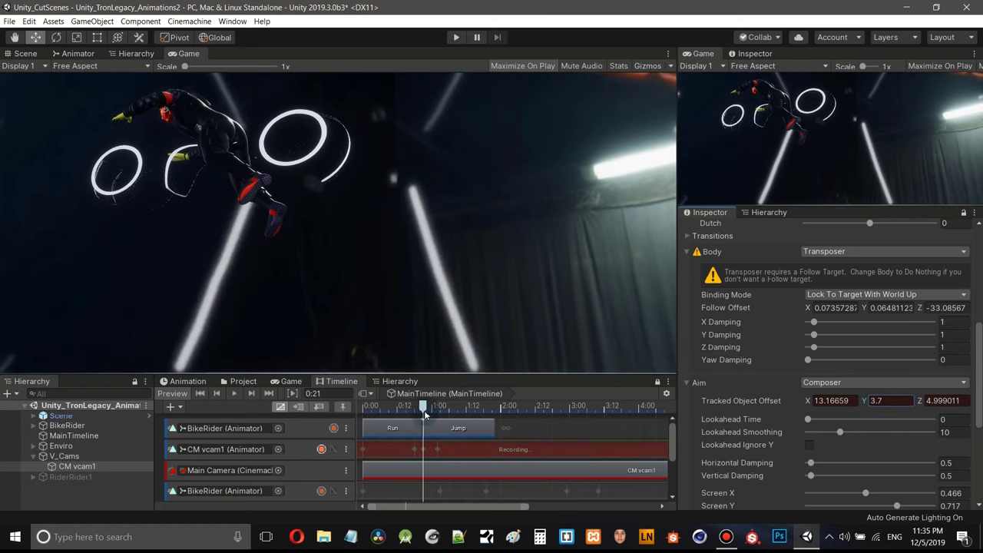
drag(425, 413, 463, 425)
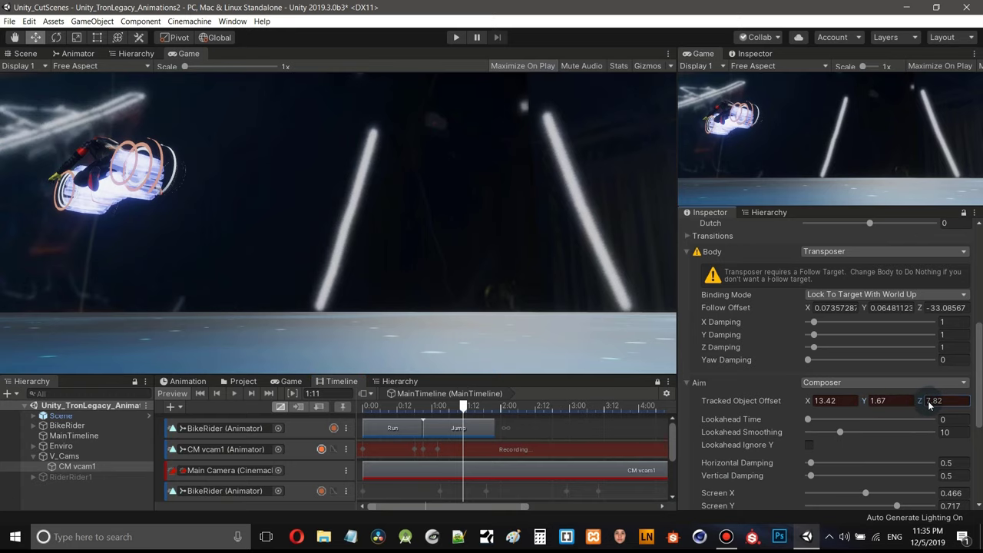
- Scrub the aim offset Z up to 23 and X up to 31, then review from 0:22
drag(929, 405, 88, 415)
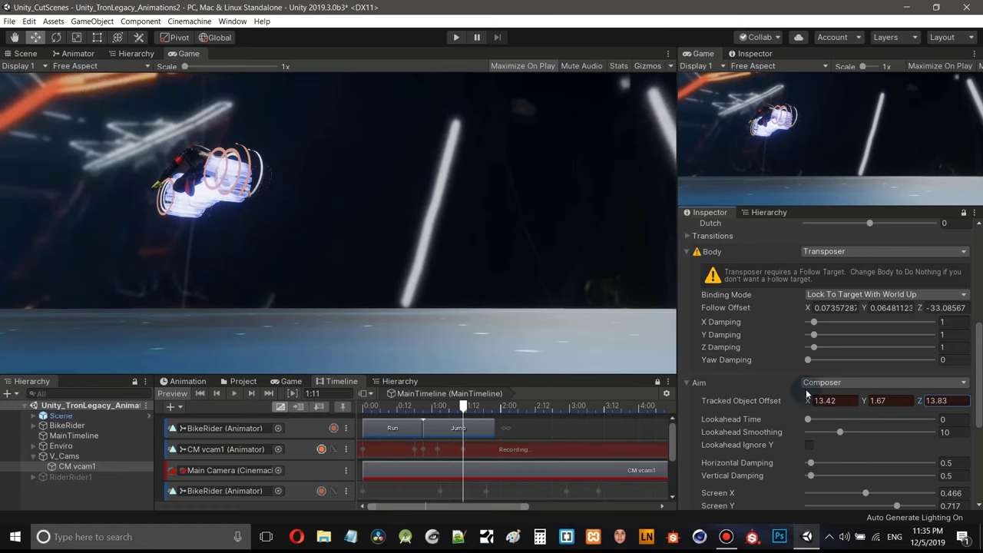
drag(812, 403, 857, 410)
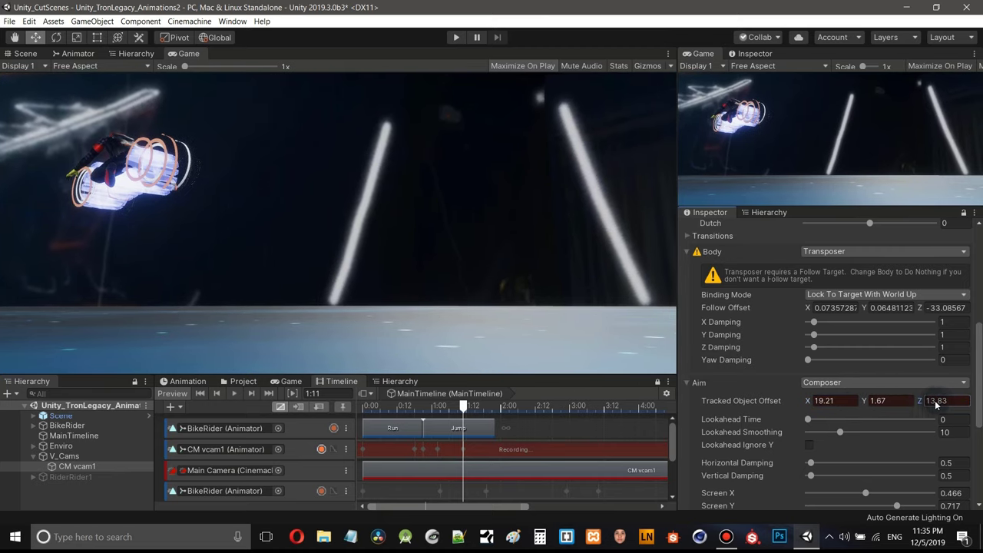
drag(936, 406, 3, 398)
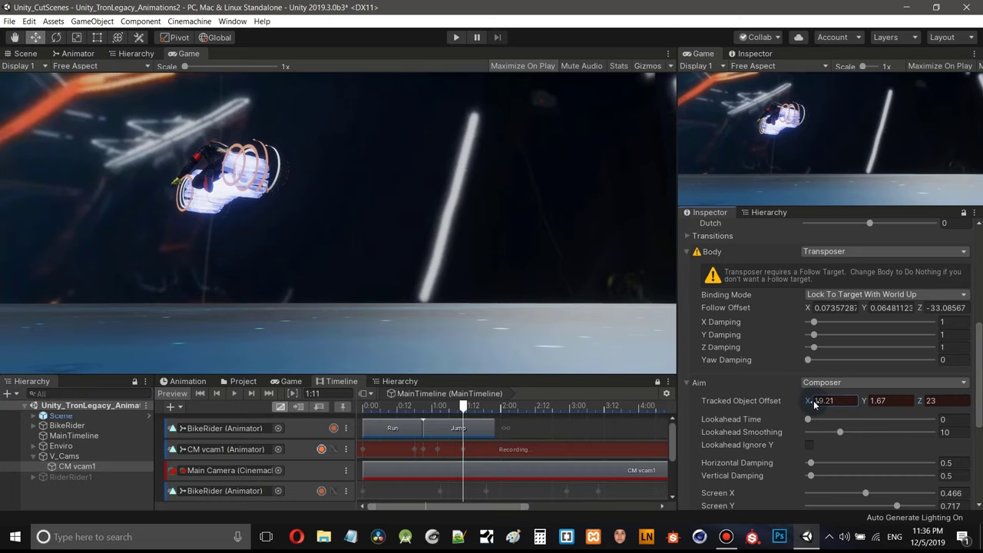
drag(823, 404, 878, 400)
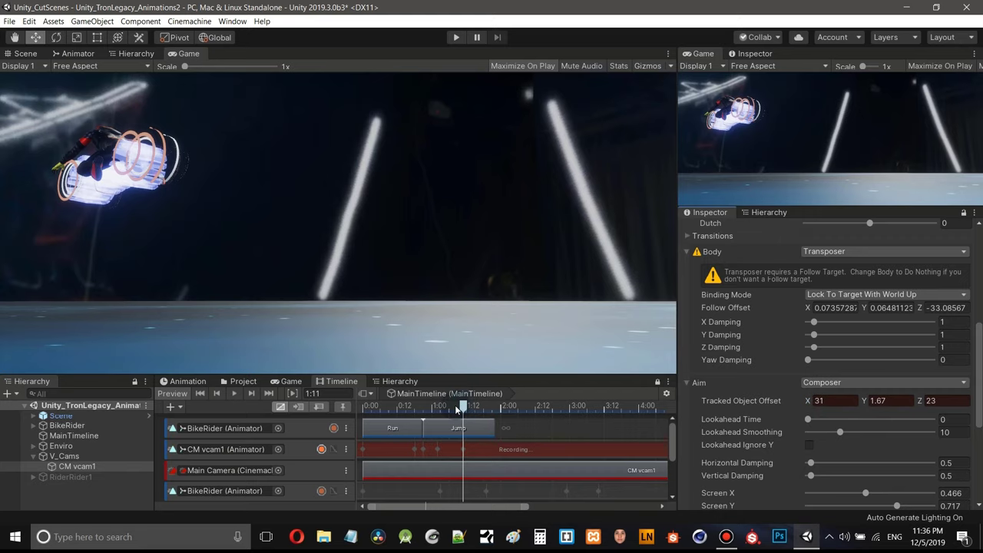
drag(464, 407, 540, 446)
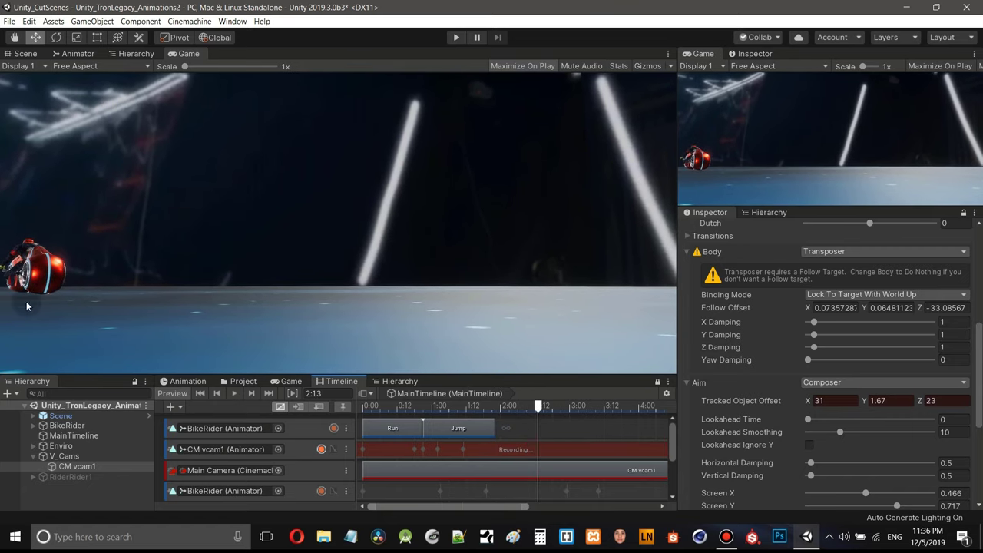
- At frame 2:01, drag the Composer Screen X to 0.652, then review from 1:03
scroll(437, 411, down, 5)
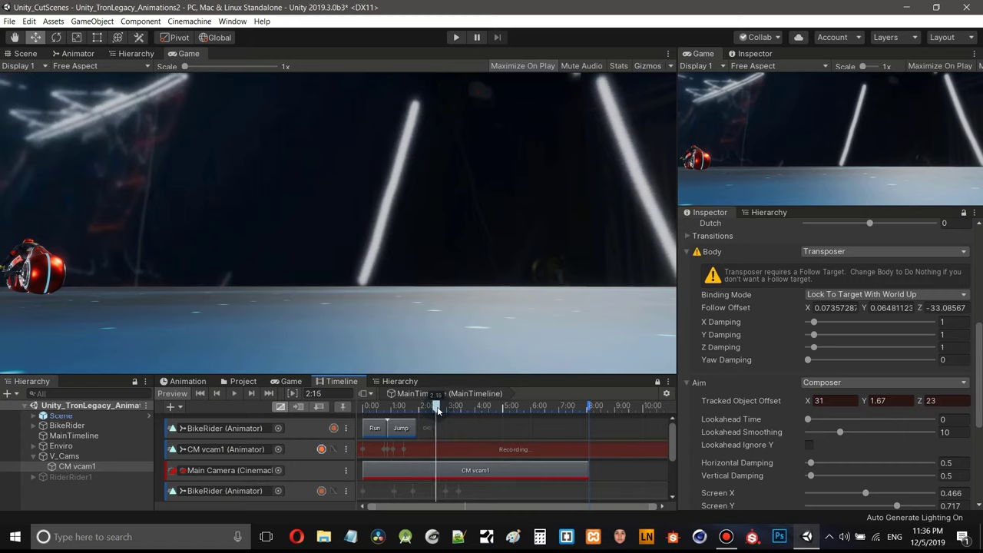
mouse_move(438, 411)
mouse_down()
mouse_move(465, 419)
mouse_move(421, 413)
mouse_up()
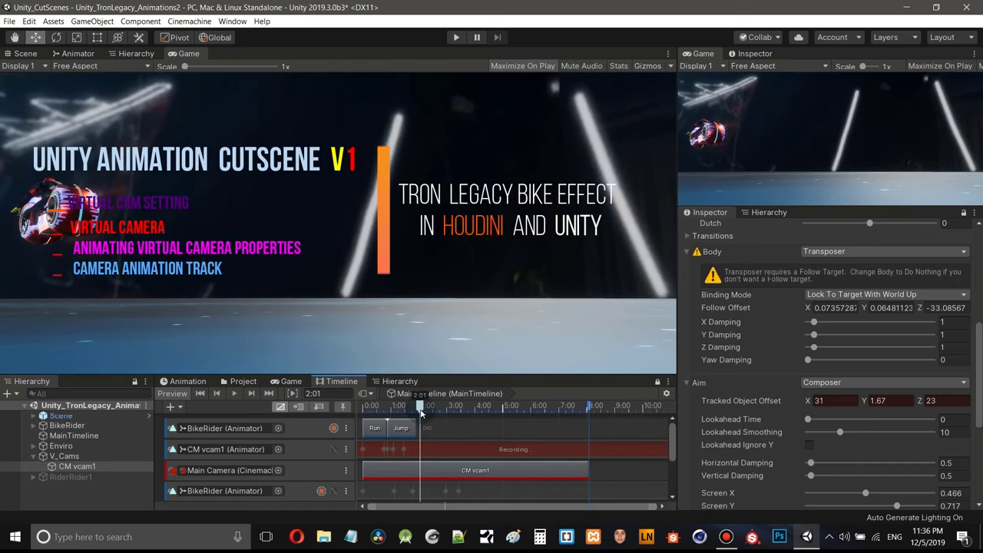
drag(421, 413, 421, 413)
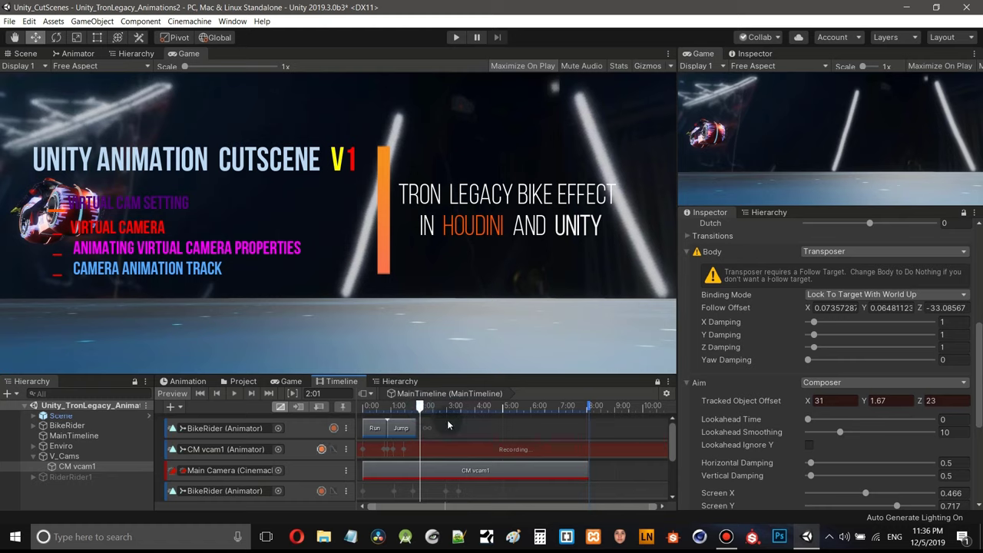
drag(981, 359, 970, 413)
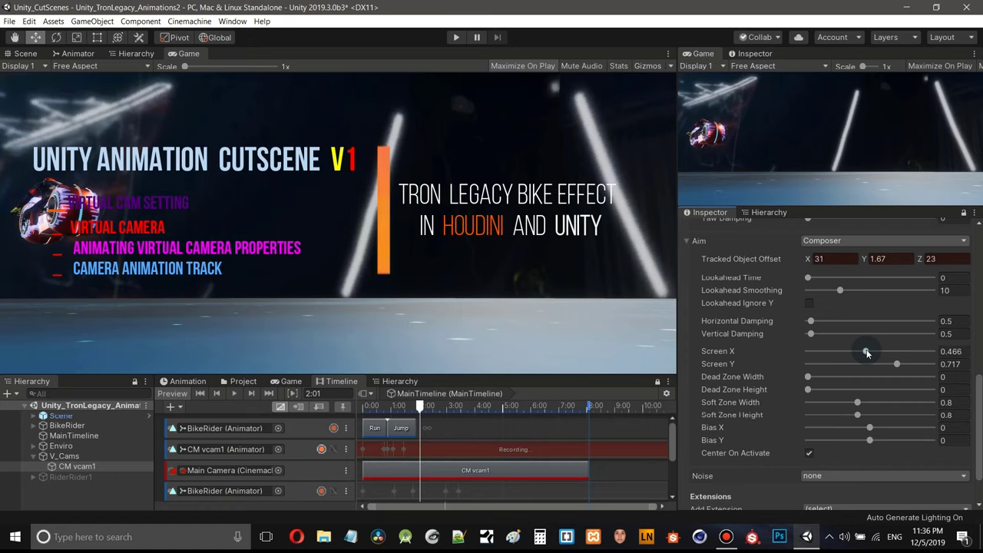
click(866, 353)
drag(867, 353, 889, 349)
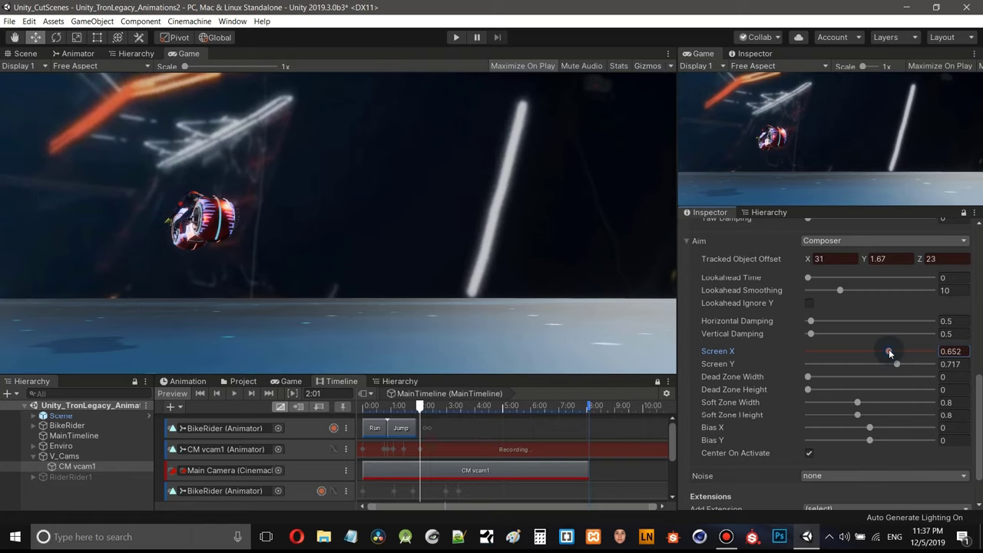
drag(421, 412, 362, 423)
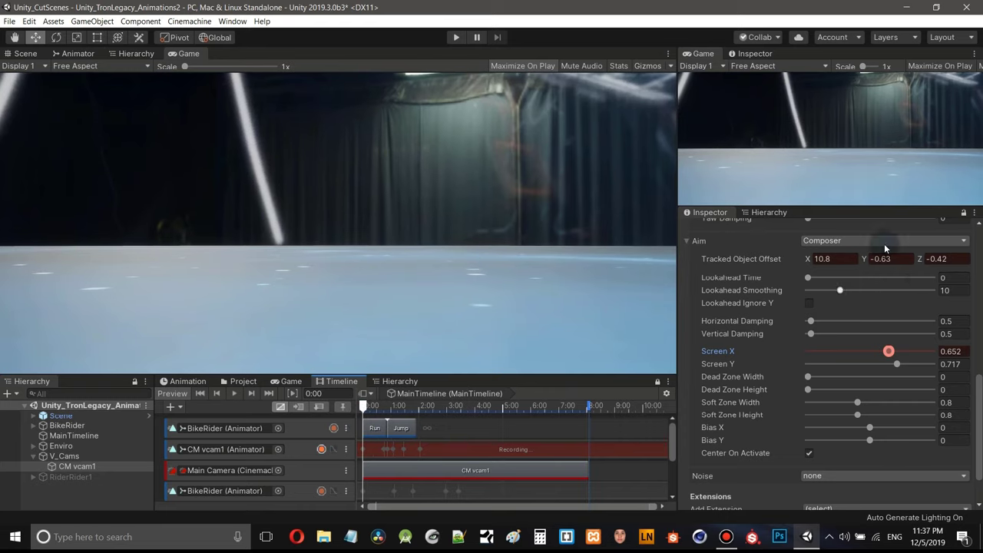
- Play the cutscene preview through to the closing title, then stop it
click(235, 394)
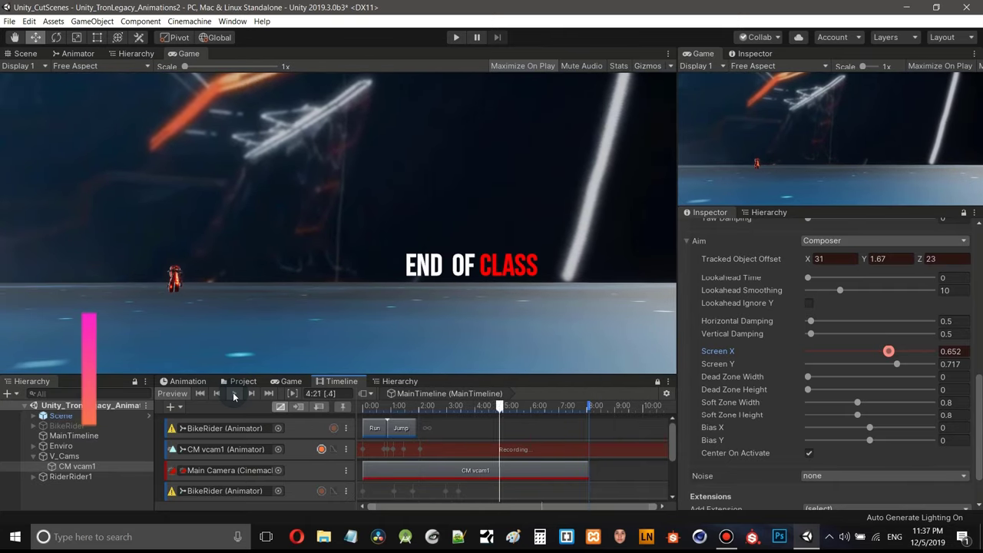
click(234, 395)
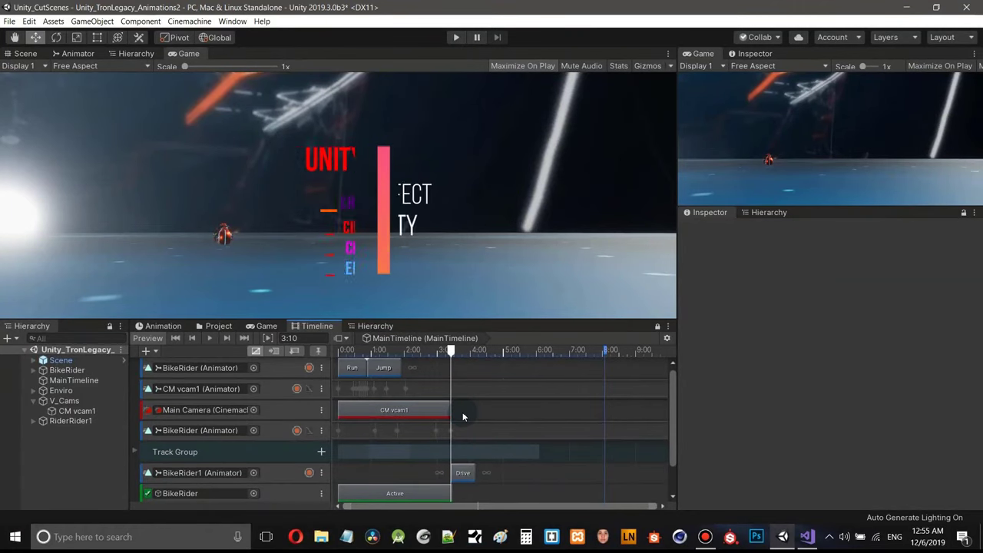
- Add a Cinemachine shot clip right after CM vcam1, ending at frame 194
right_click(463, 418)
click(531, 377)
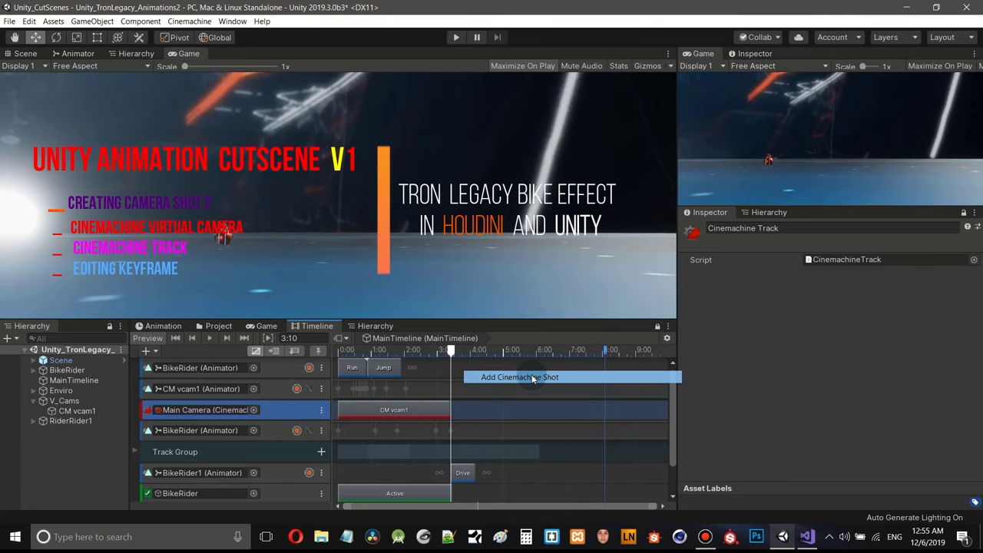
drag(511, 415, 502, 415)
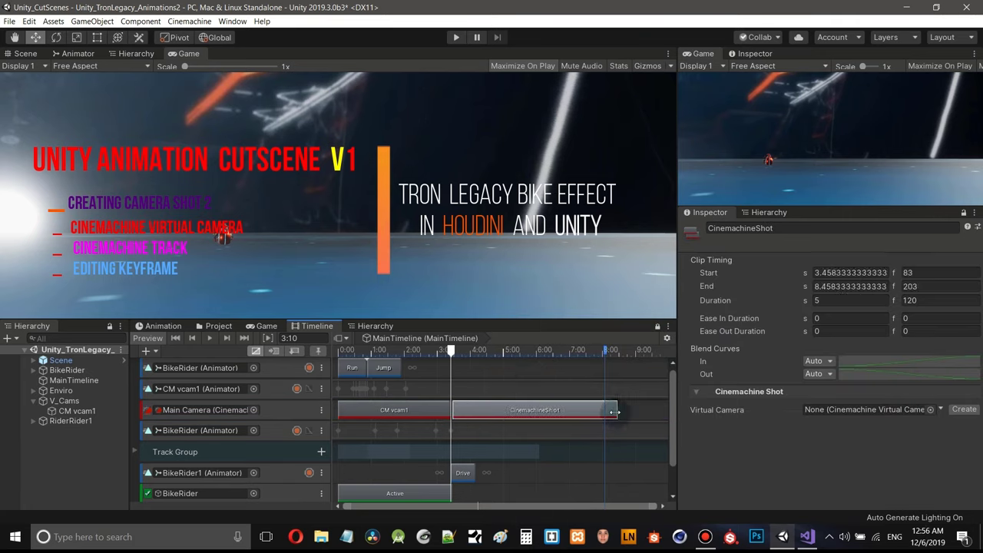
drag(607, 411, 604, 411)
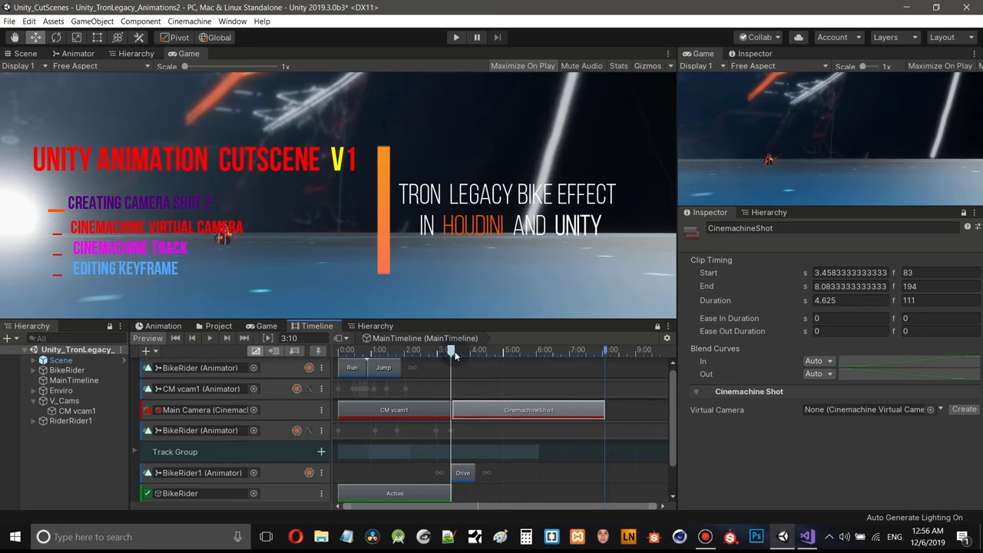
mouse_move(450, 351)
mouse_down()
mouse_move(403, 350)
mouse_move(450, 360)
mouse_up()
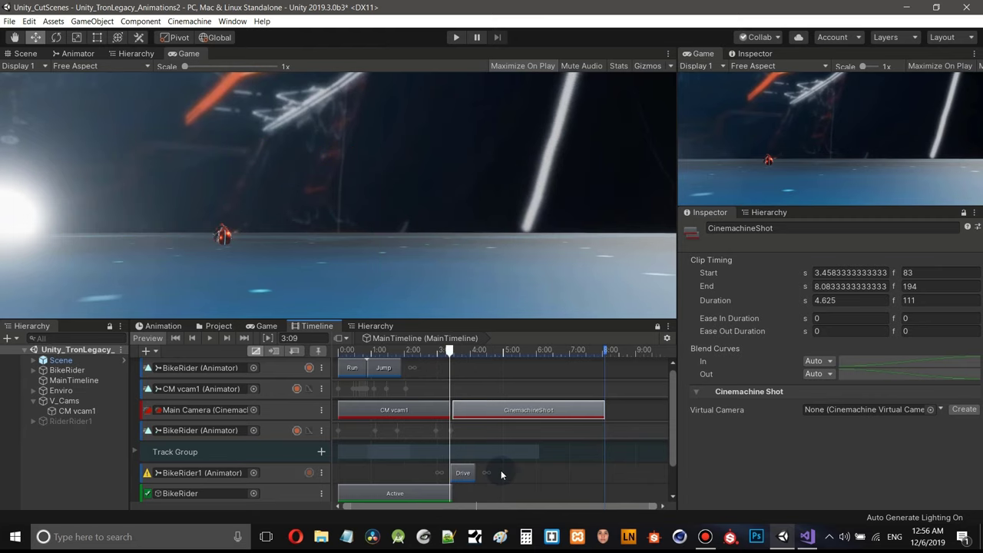
- Start the shot slightly earlier and create CM vcam2 as its Virtual Camera
click(613, 412)
drag(613, 412, 614, 412)
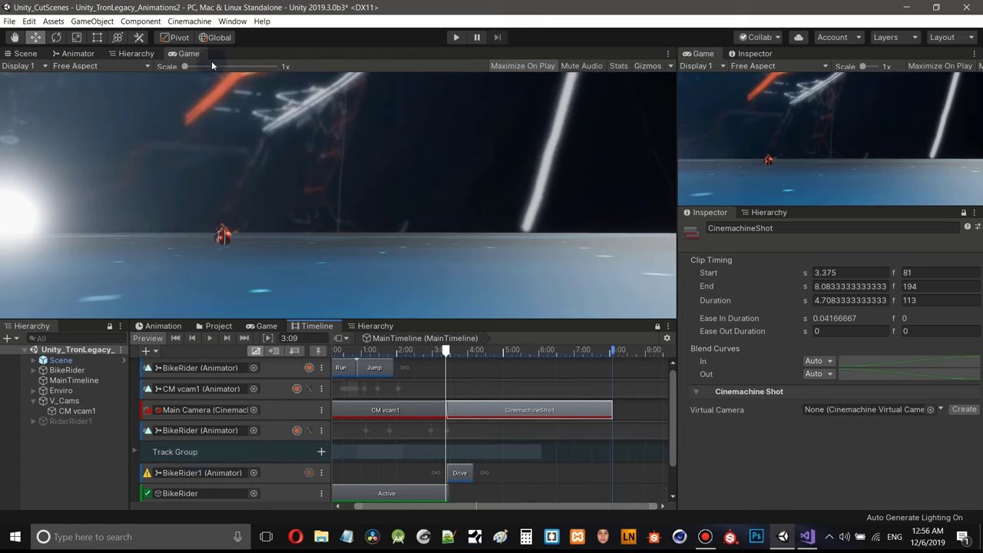
click(190, 23)
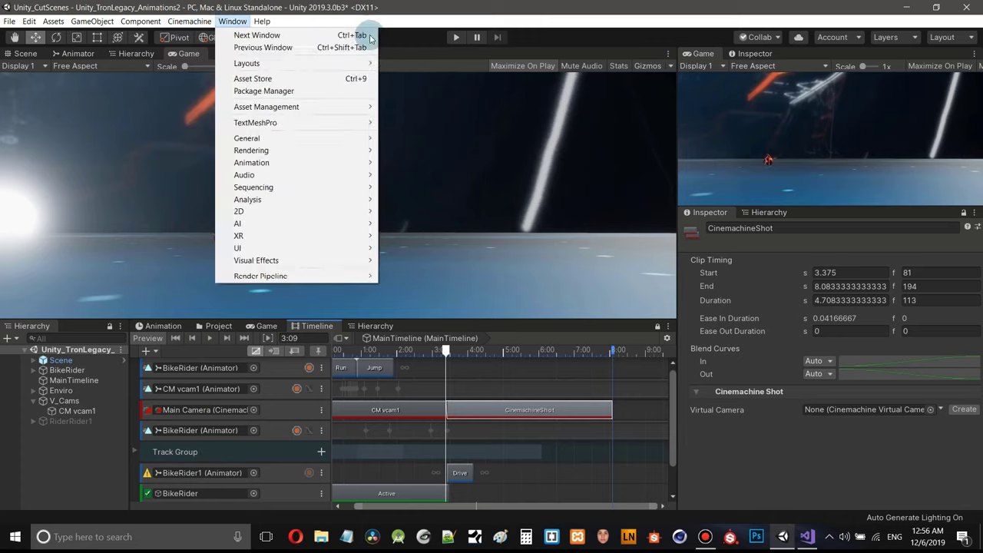
click(793, 460)
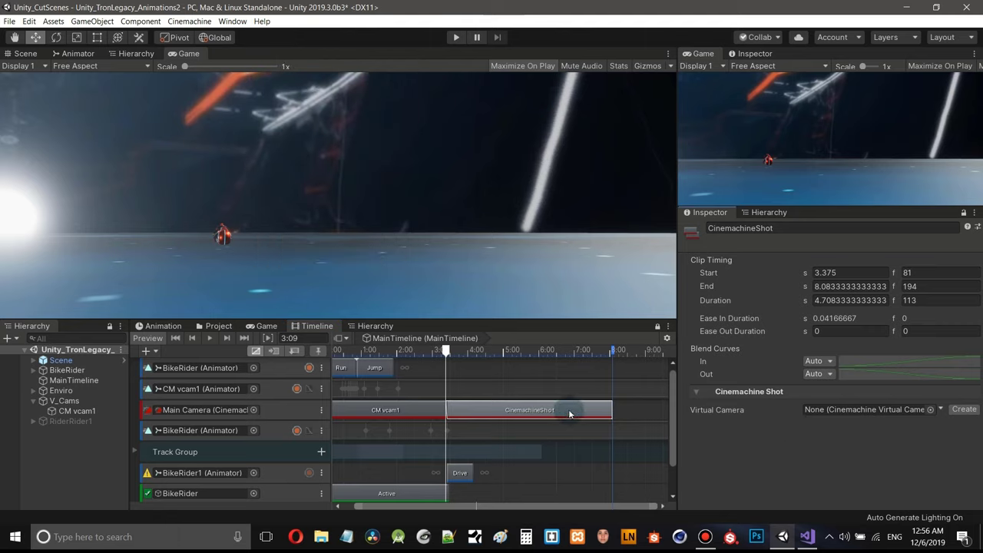
click(965, 411)
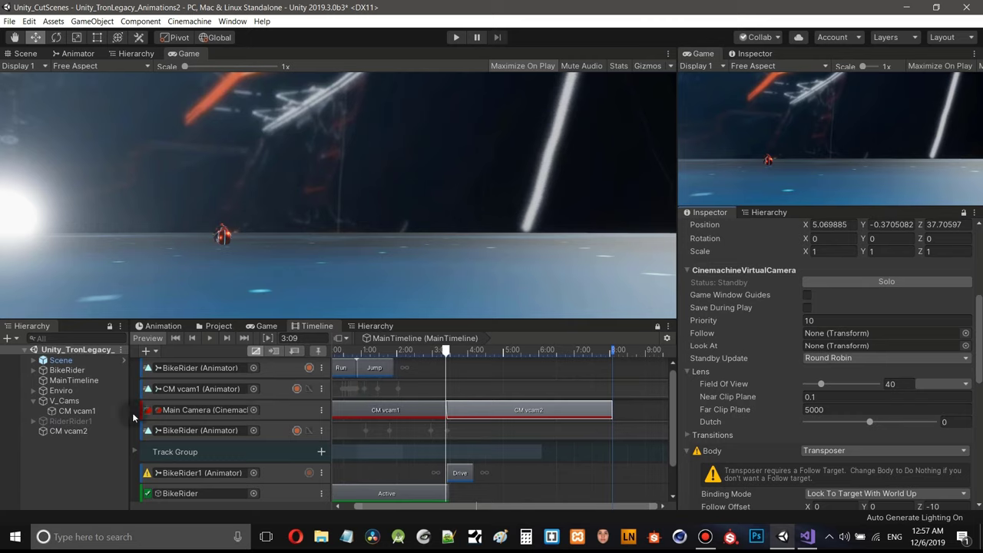
- Set CM vcam2 to look at RiderRider1 and raise its position slightly above the bike
click(81, 422)
drag(80, 422, 843, 352)
drag(850, 344, 850, 344)
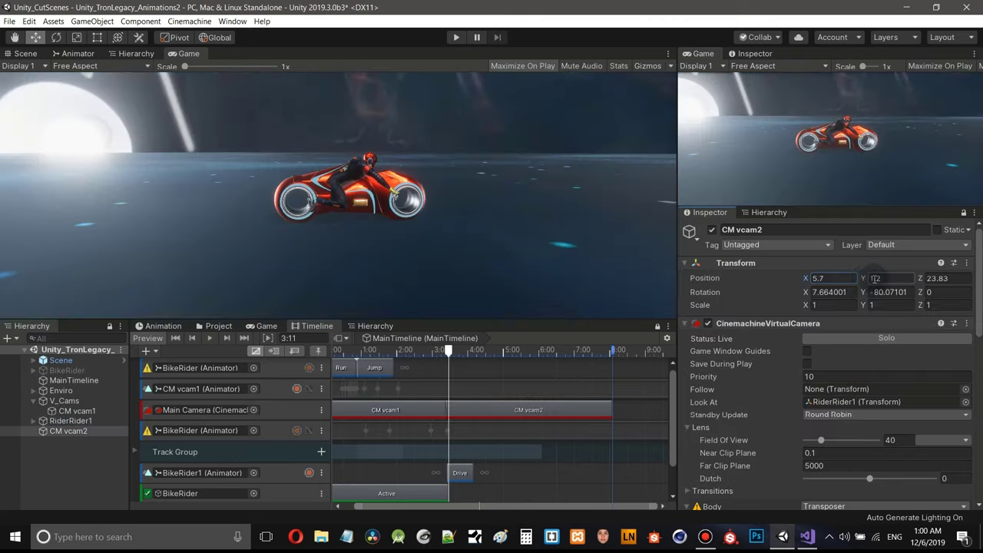
mouse_move(871, 282)
mouse_down()
mouse_move(965, 281)
mouse_move(864, 274)
mouse_up()
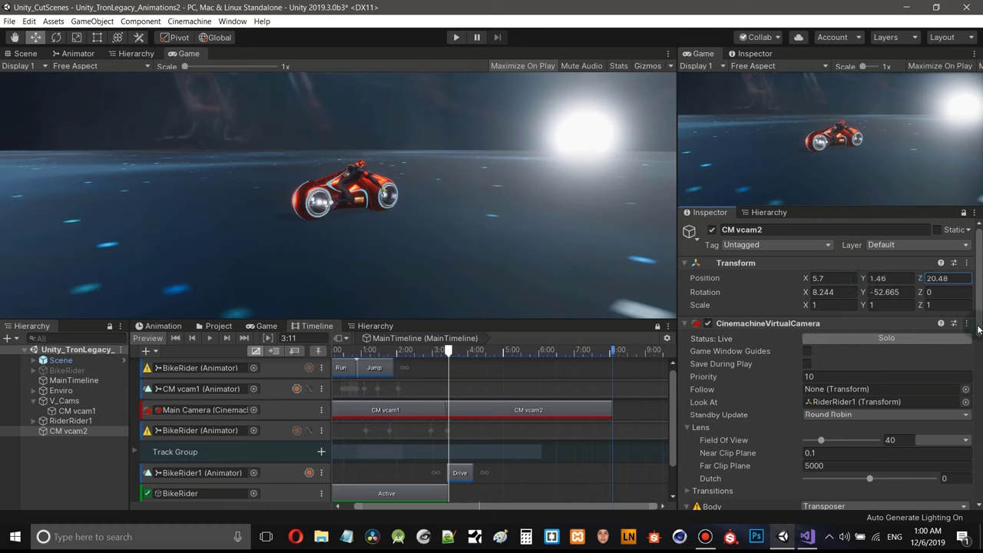
- Narrow CM vcam2's Field of View to 16 and check the close-up framing
scroll(915, 348, down, 6)
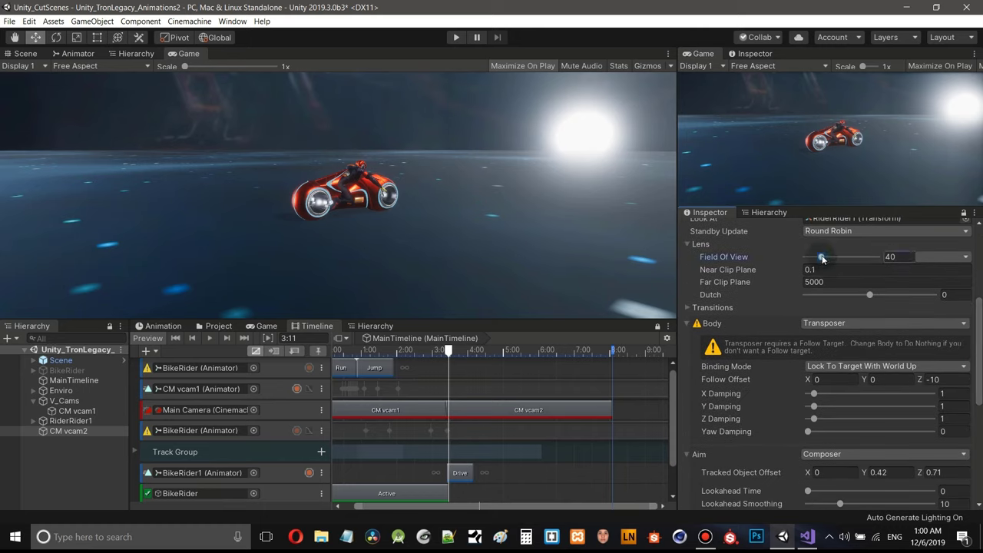
drag(822, 258, 812, 258)
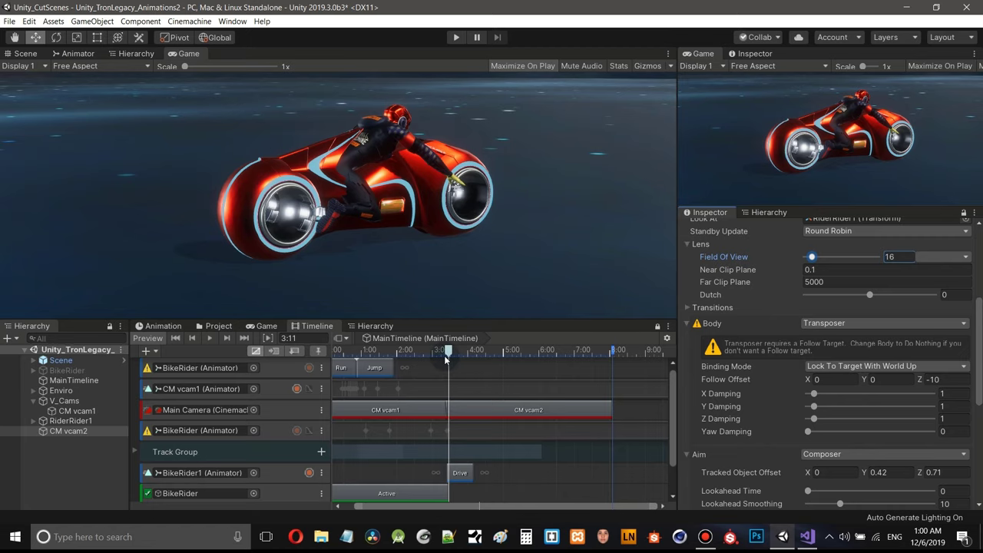
drag(451, 353, 373, 358)
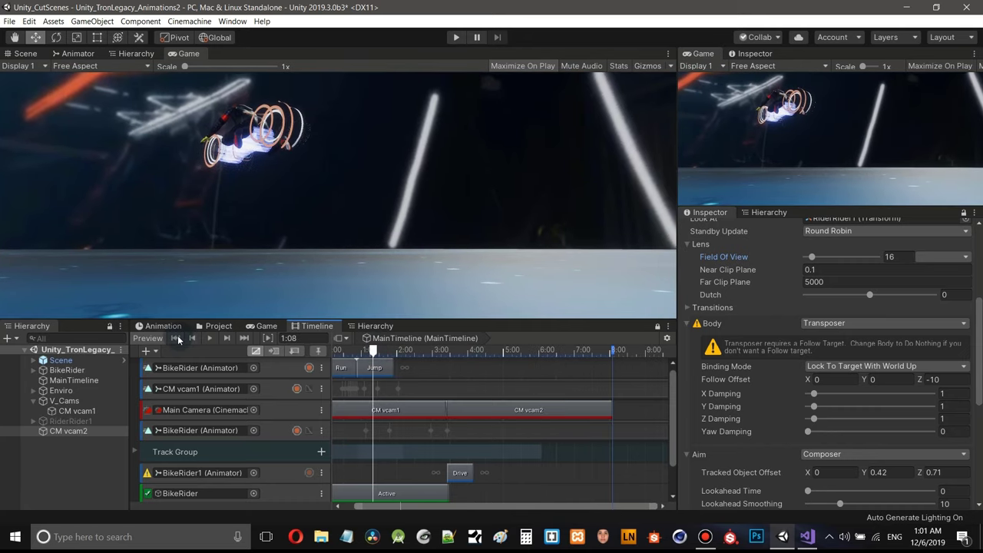
- Enlarge the Game view and replay the cutscene from the first frame to review the vcam2 cut
click(211, 339)
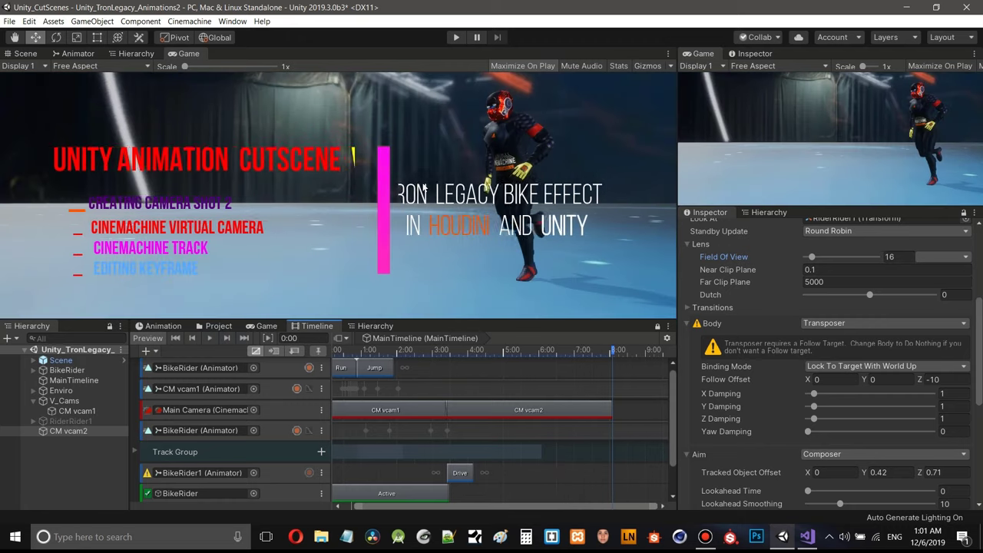
drag(545, 319, 538, 373)
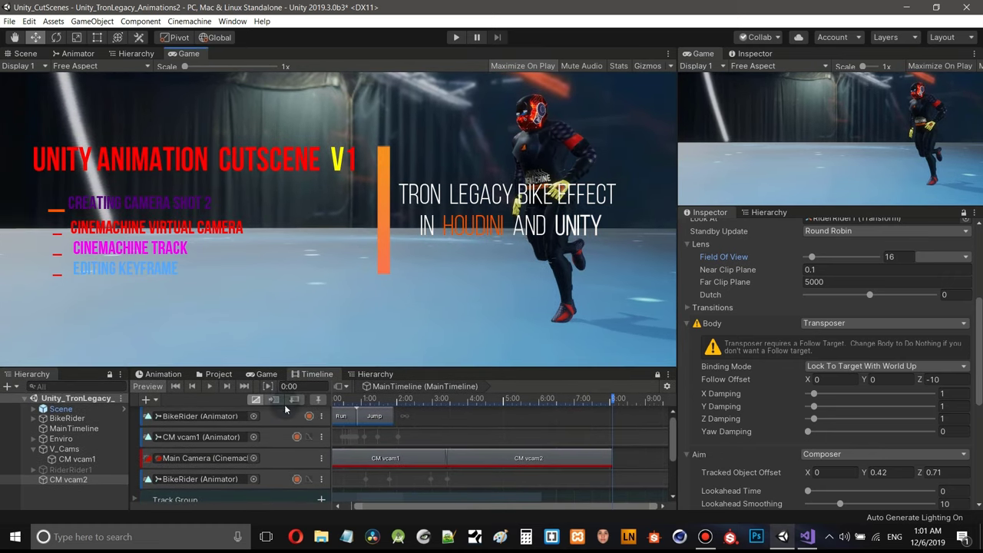
click(175, 388)
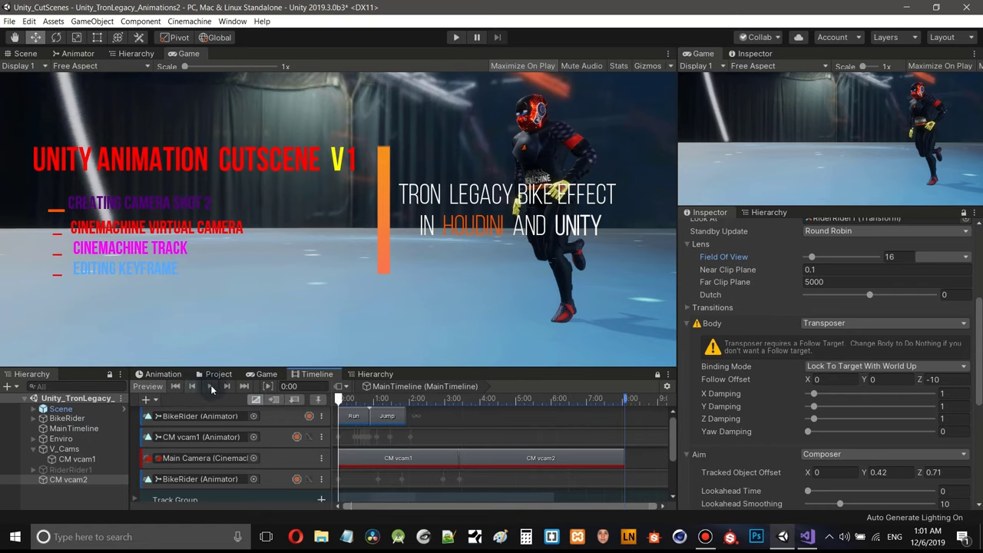
click(212, 387)
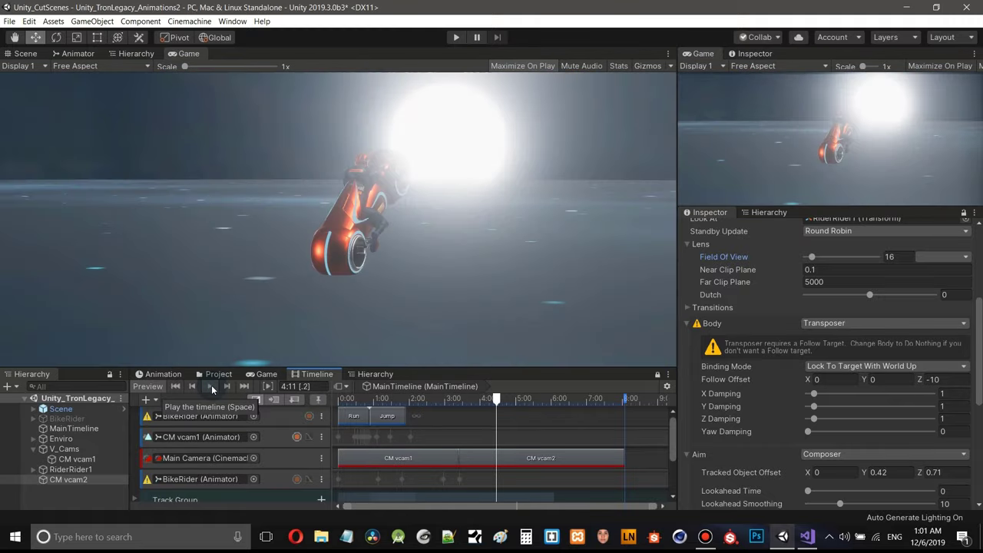
- Expand the Scene group and select Volume Settings to show its HDRI Sky override
click(34, 410)
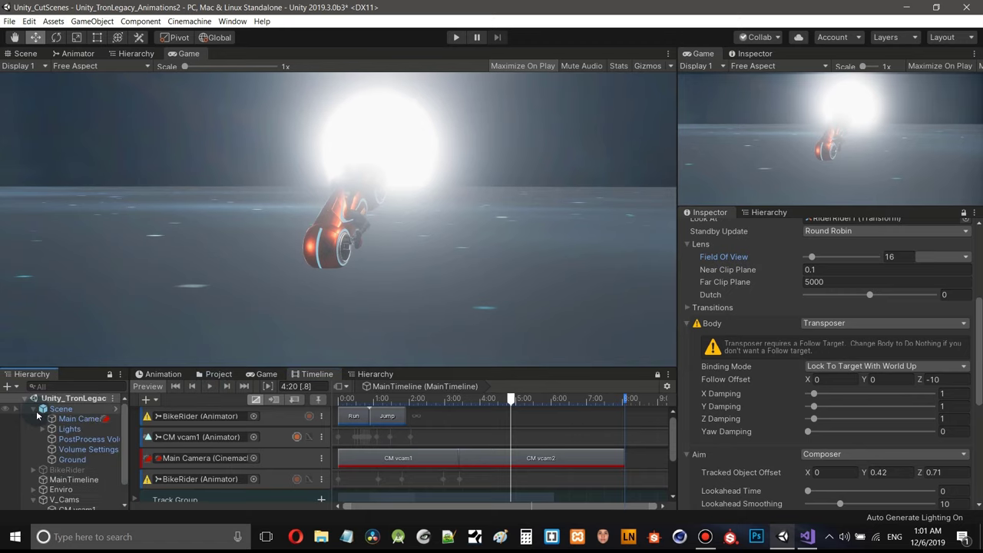
click(89, 450)
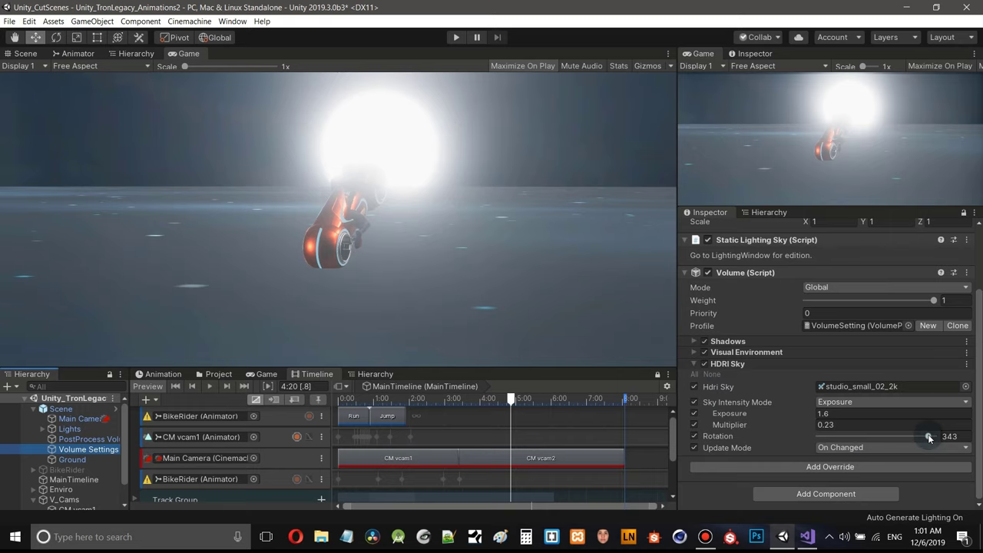
- Rotate the HDRI sky away from 343 and replay the cutscene to check the sun position
drag(929, 438, 939, 440)
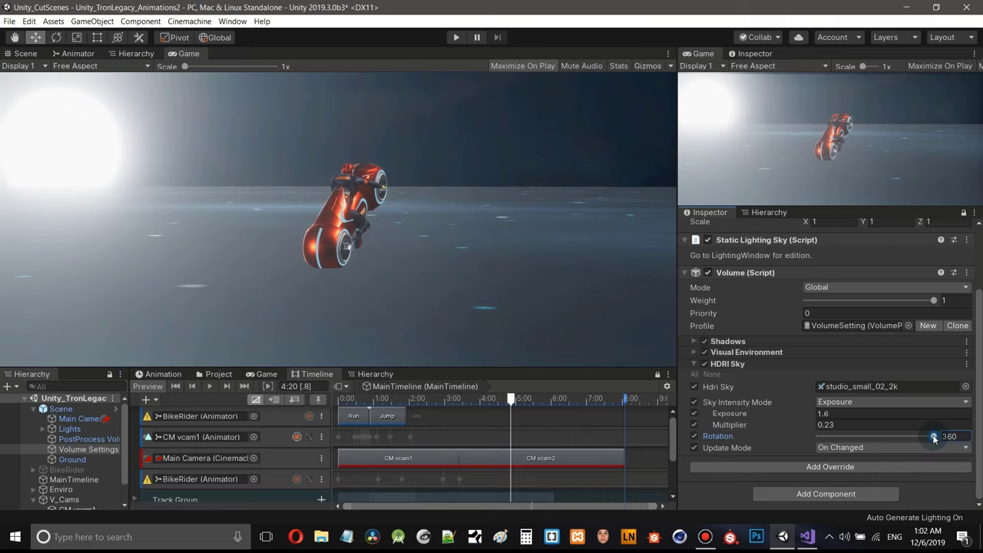
drag(938, 440, 909, 440)
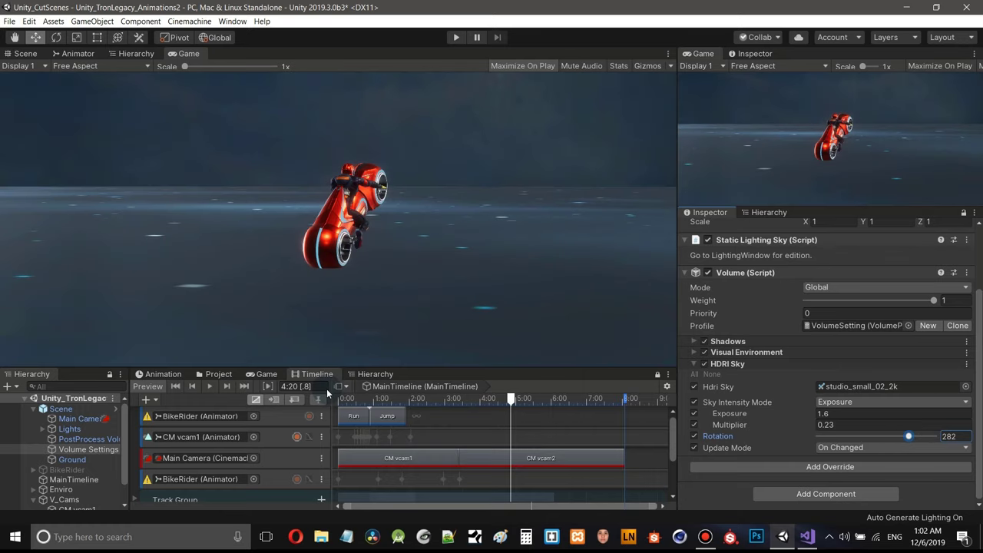
click(176, 387)
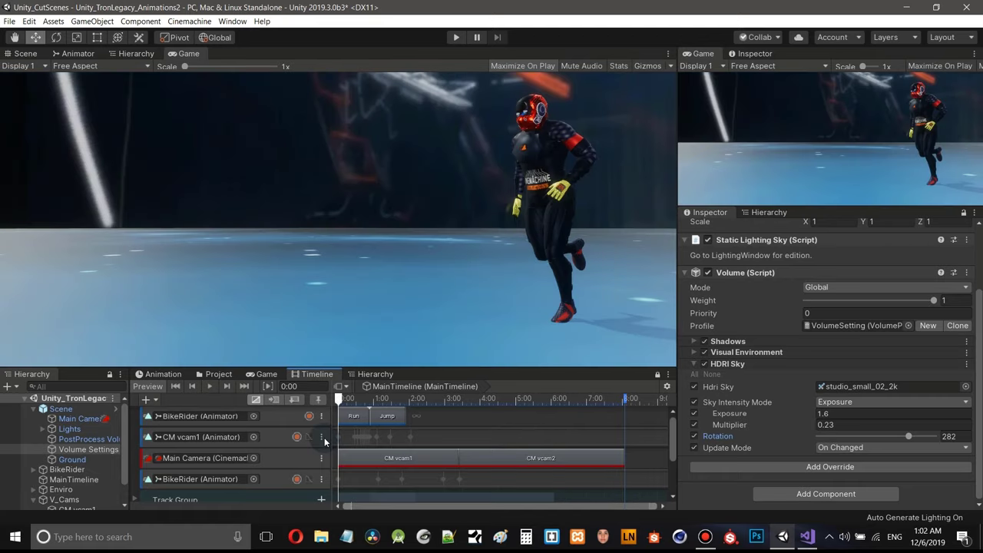
click(210, 387)
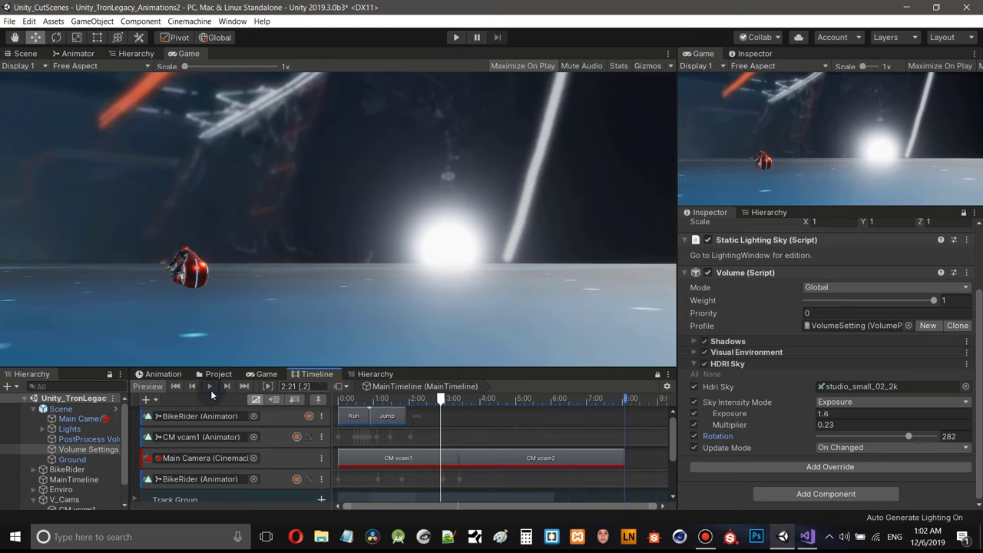
click(177, 387)
click(209, 386)
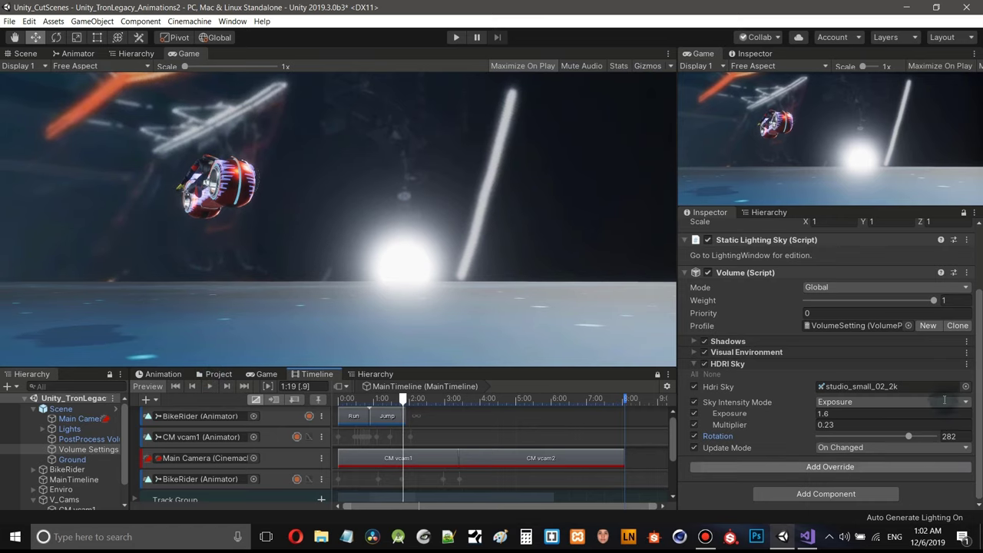
- Settle the HDRI Sky Rotation at 100 and replay the cutscene to confirm the lighting
drag(909, 436, 852, 444)
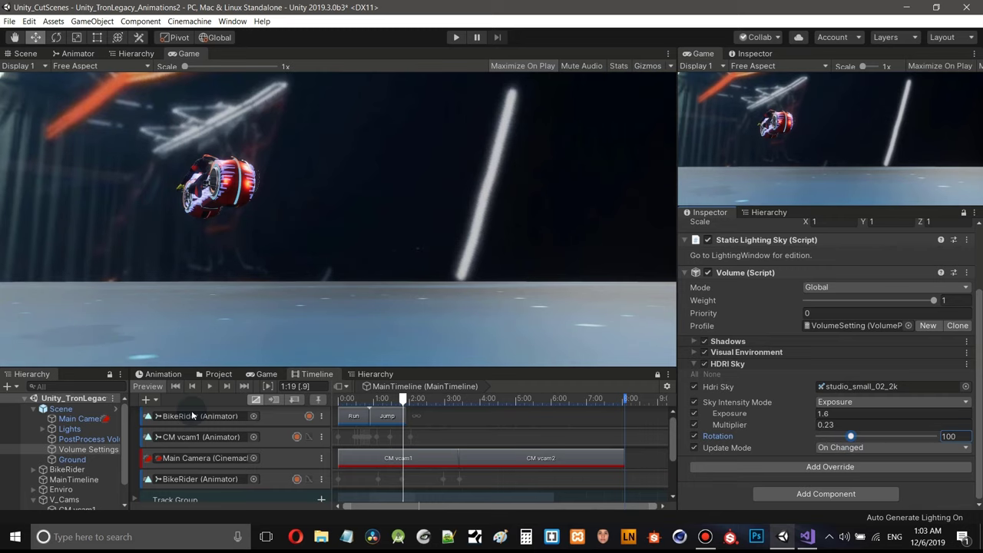
click(176, 387)
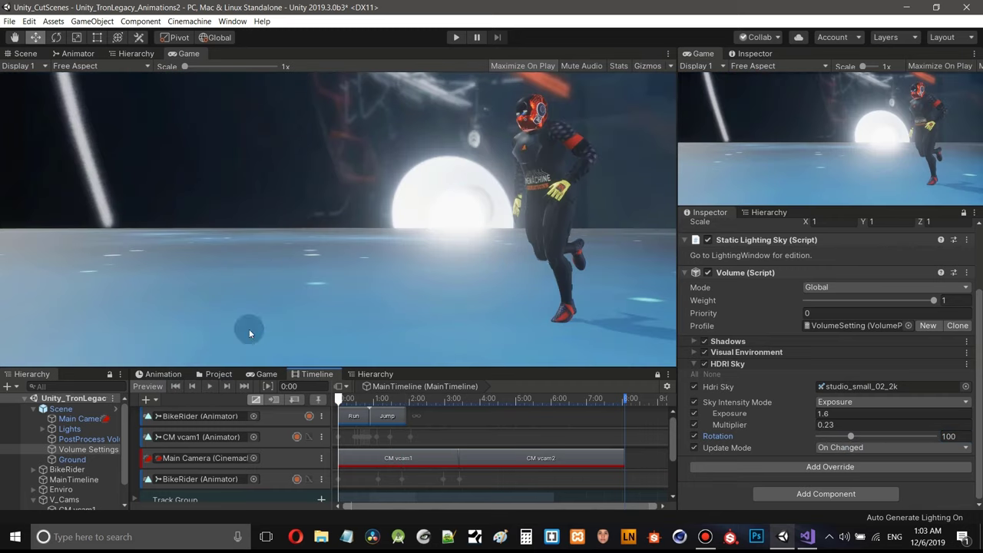
click(212, 387)
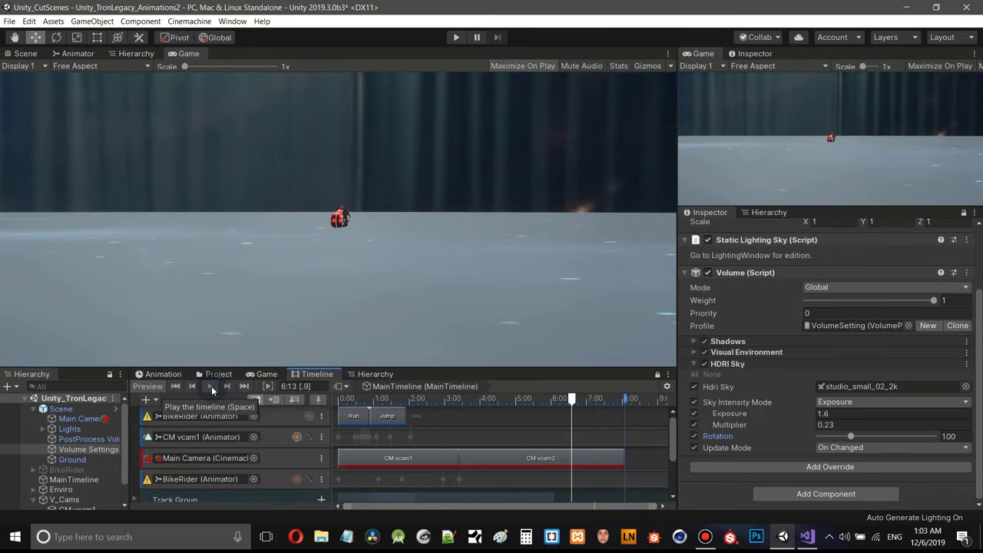
click(212, 386)
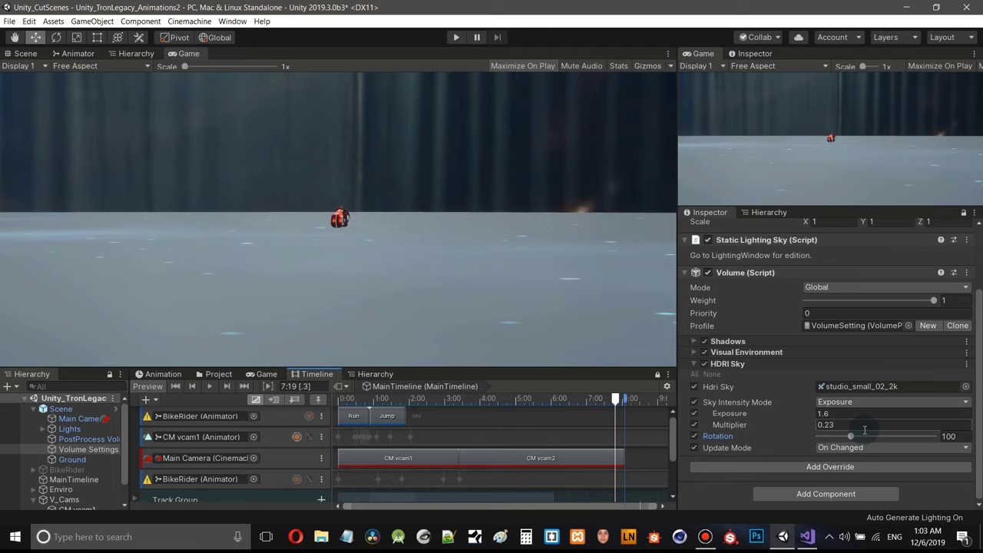
drag(501, 367, 526, 242)
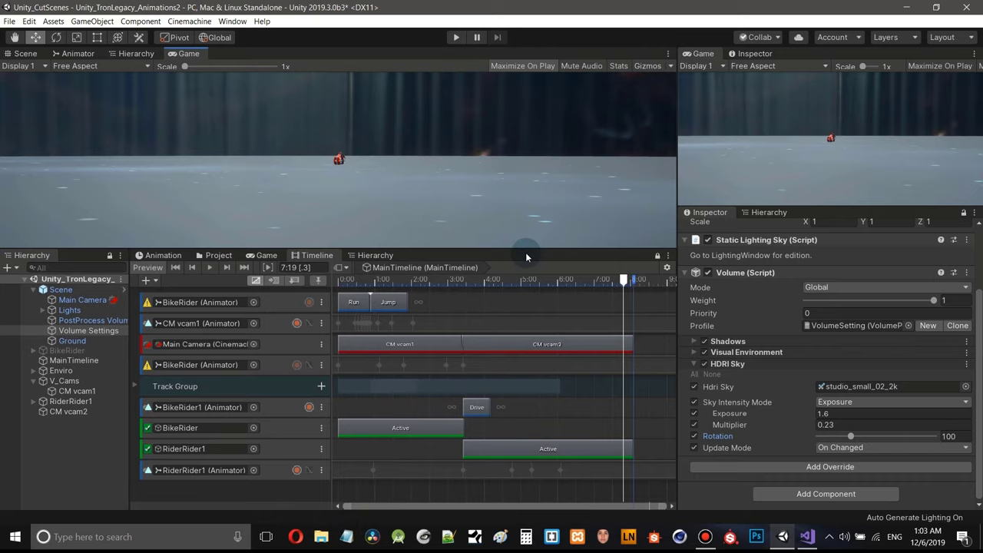
- Enlarge the Game view and play the cutscene from the start with the rotated sky
drag(525, 246, 519, 345)
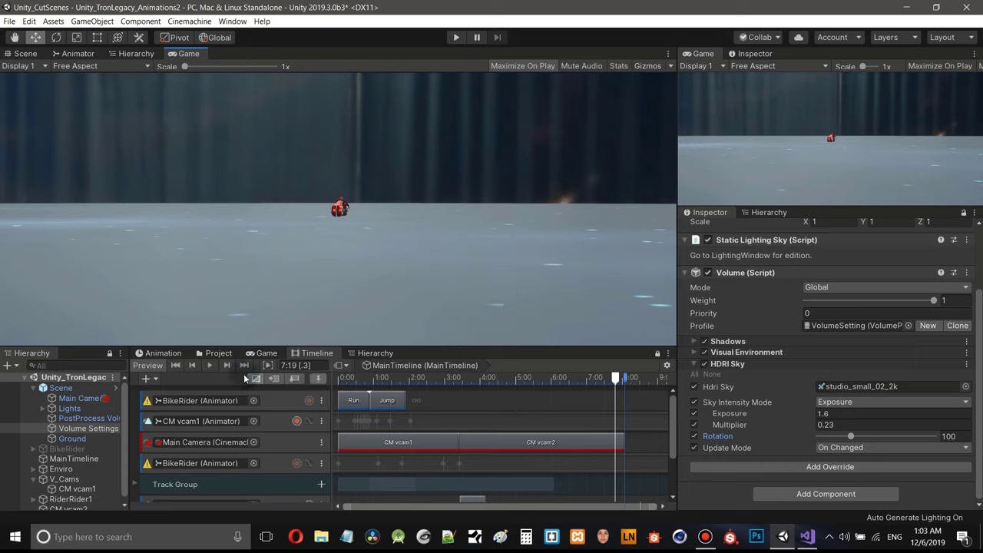
click(175, 366)
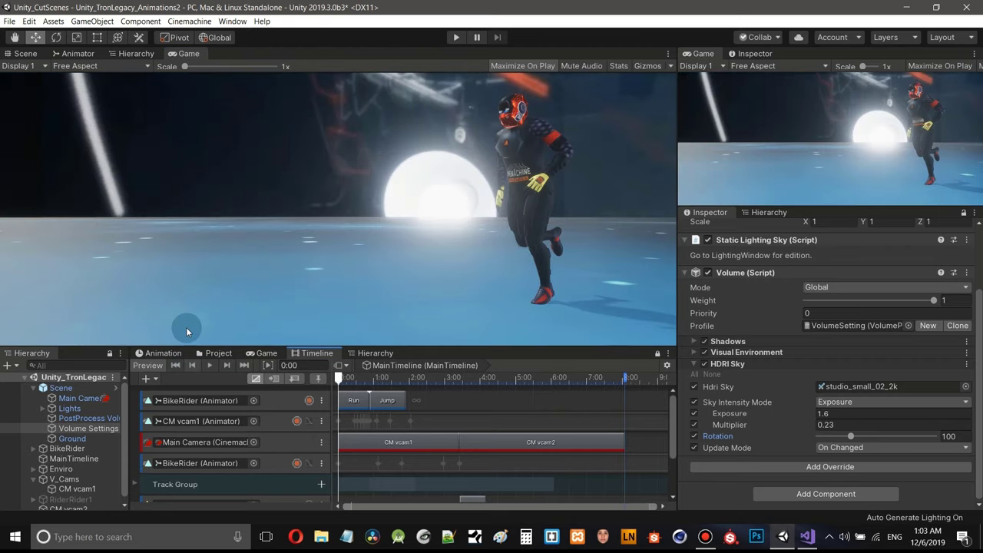
click(210, 366)
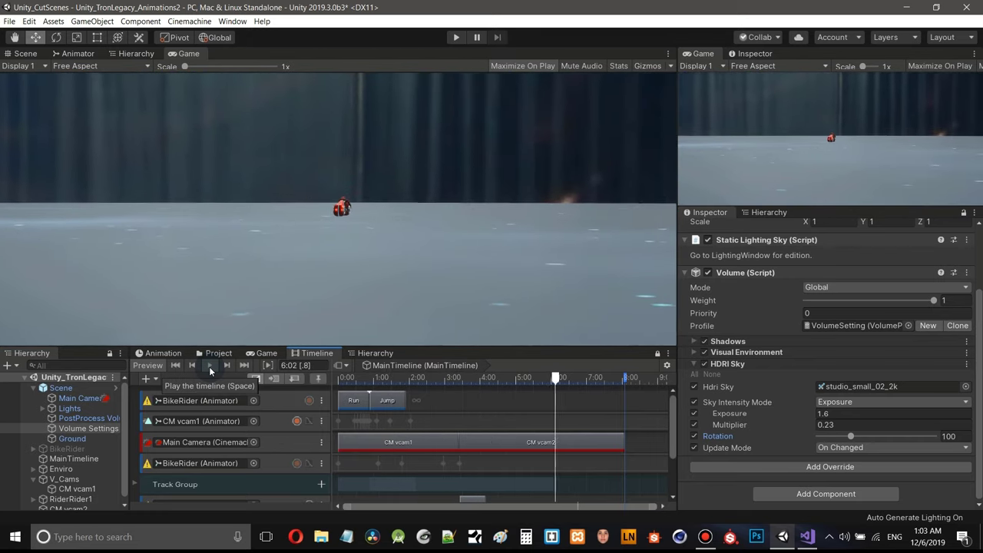
click(209, 367)
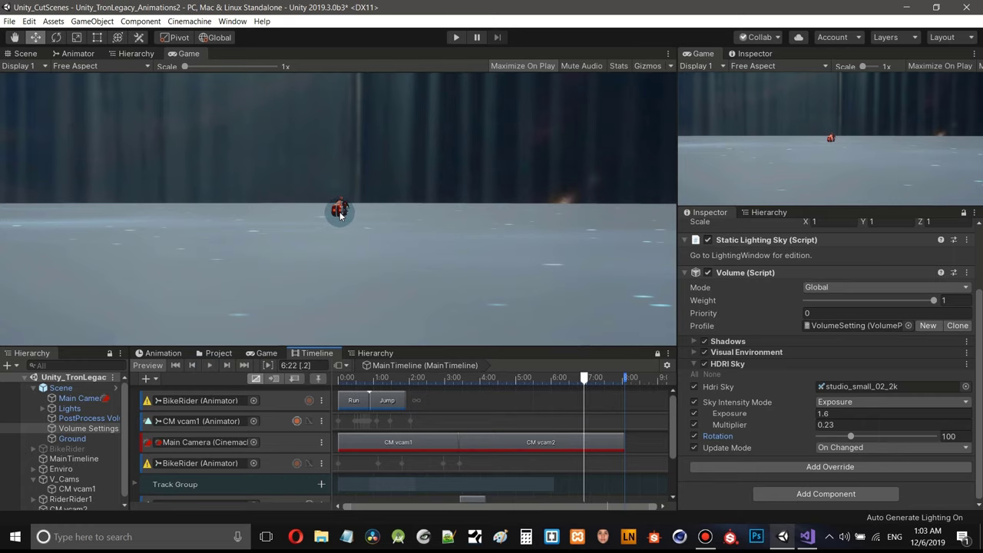
- Scrub back to about 6:02, make the Game preview taller, then scrub to about 5:03
drag(644, 342, 639, 192)
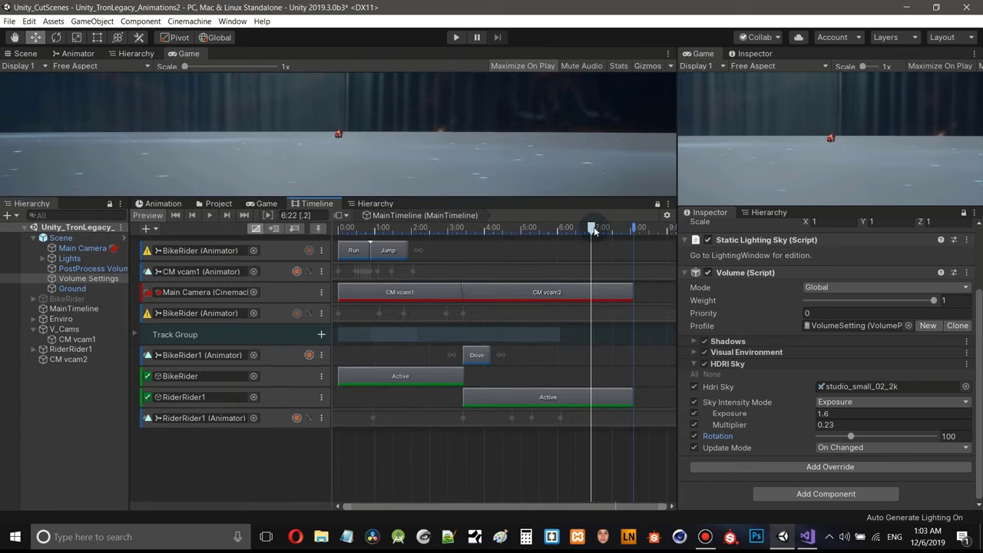
drag(575, 225, 562, 228)
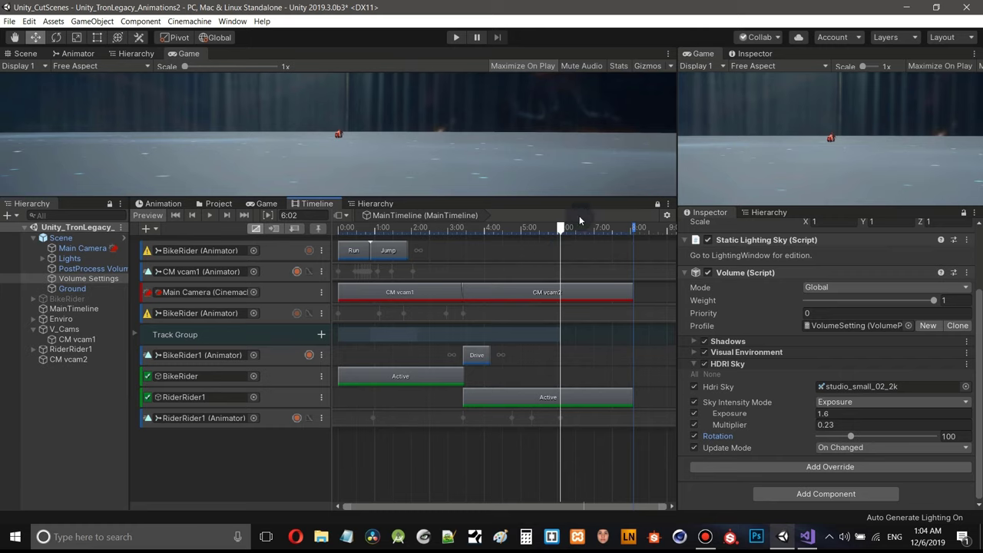
drag(585, 203, 572, 258)
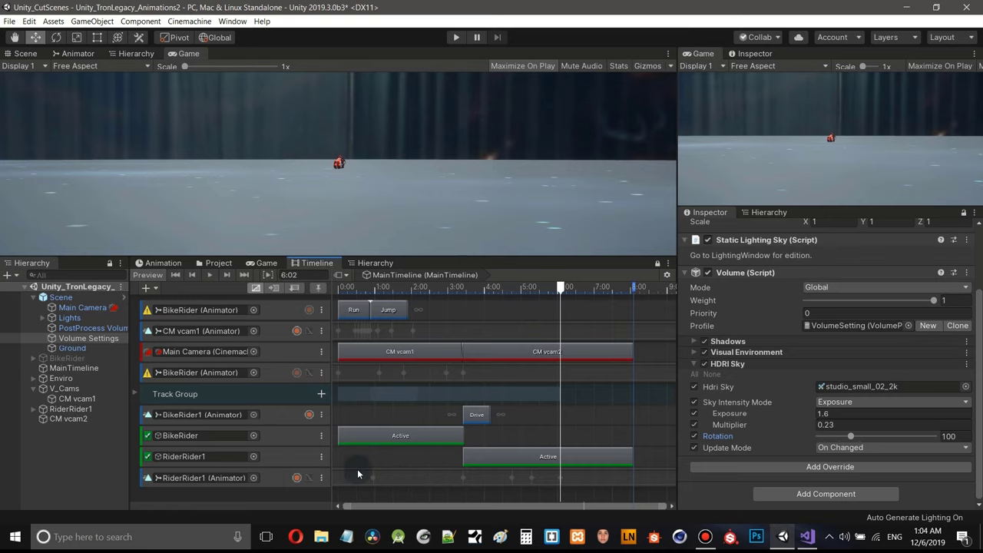
drag(555, 291, 527, 307)
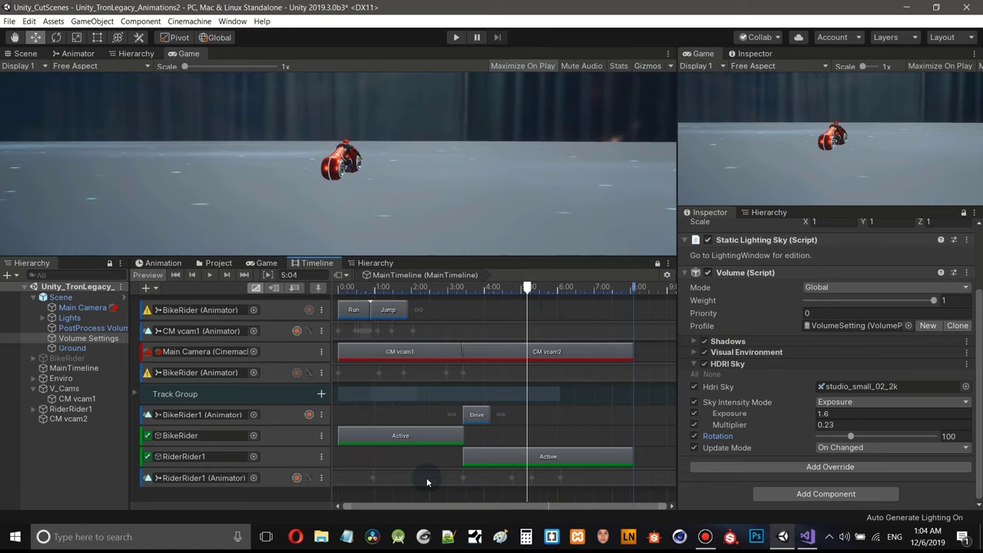
- Open the RiderRider1 track's Recorded (2) clip in the Animation window with a larger preview
double_click(426, 477)
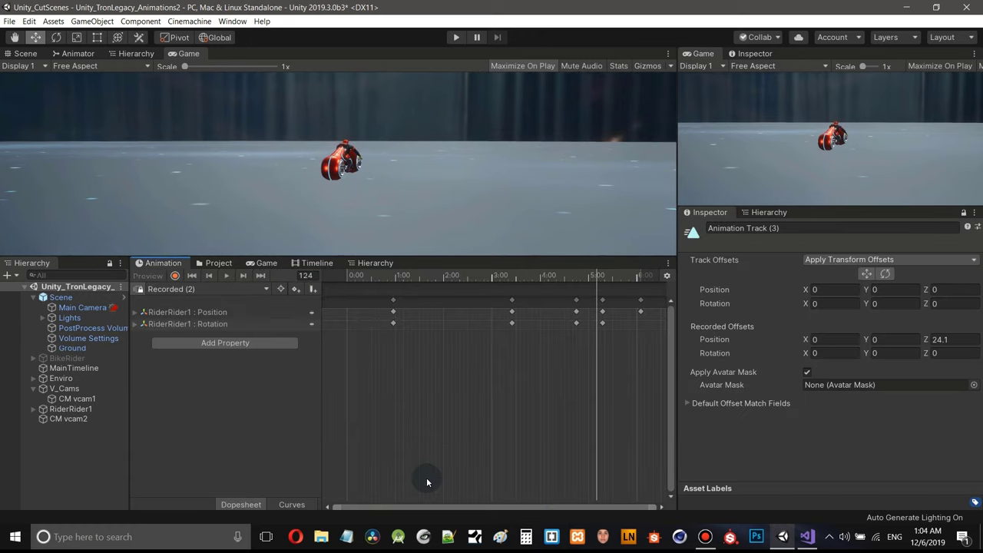
scroll(549, 371, down, 3)
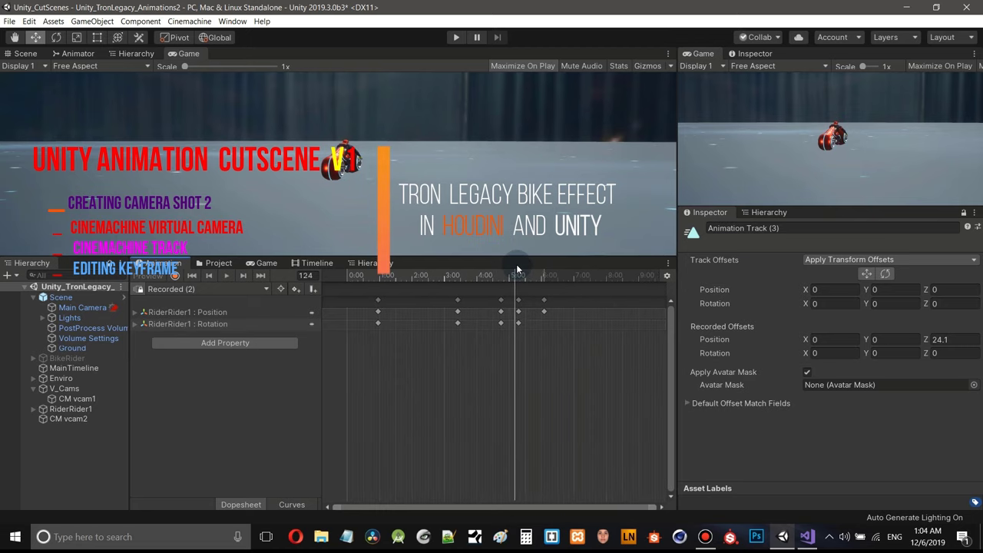
drag(550, 260, 472, 408)
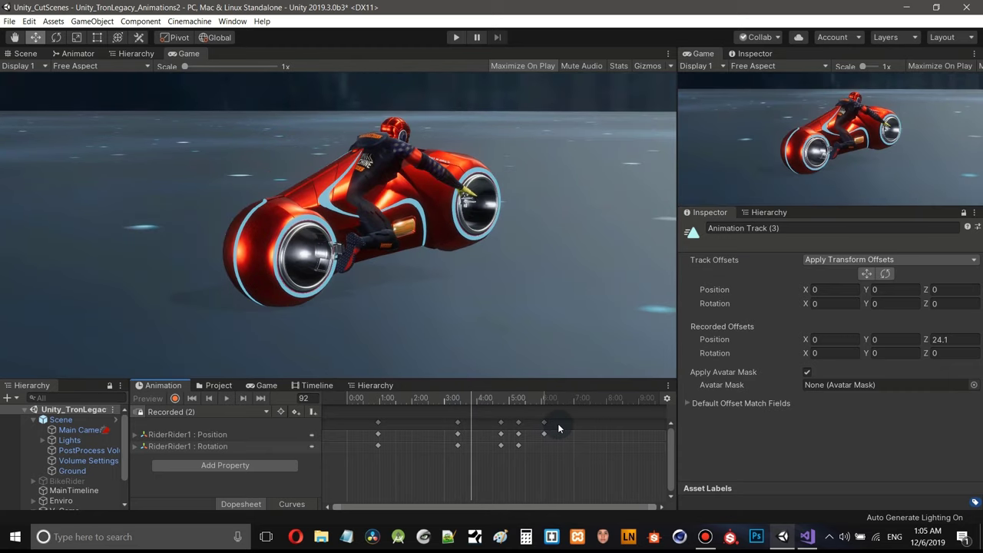
- Move the last group of rider Position and Rotation keys later and play the preview from frame 0
drag(551, 425, 571, 463)
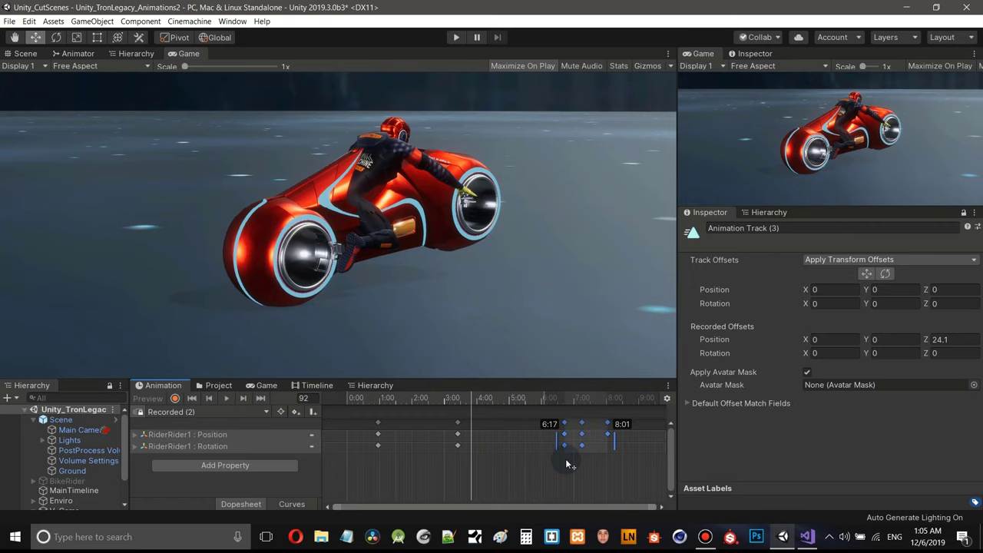
click(473, 400)
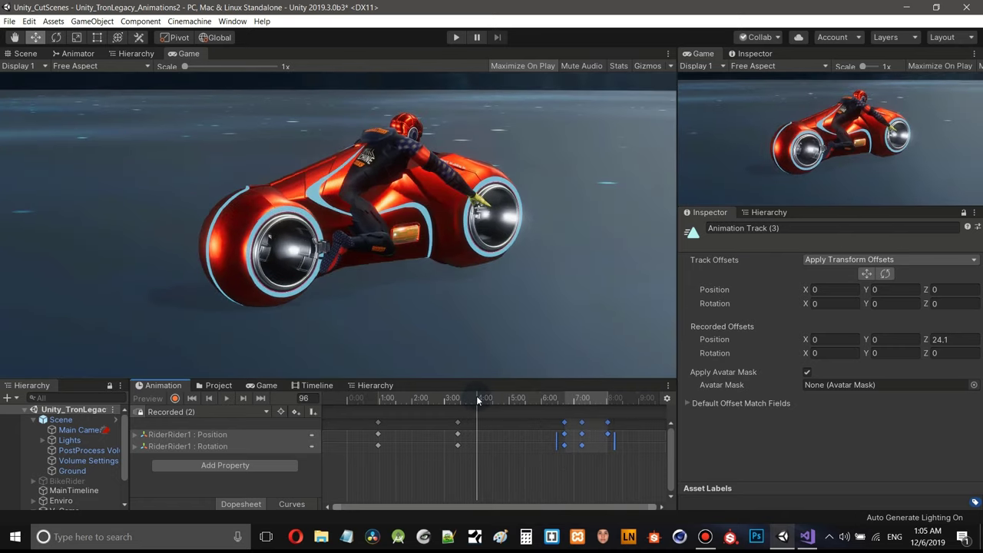
drag(476, 400, 430, 400)
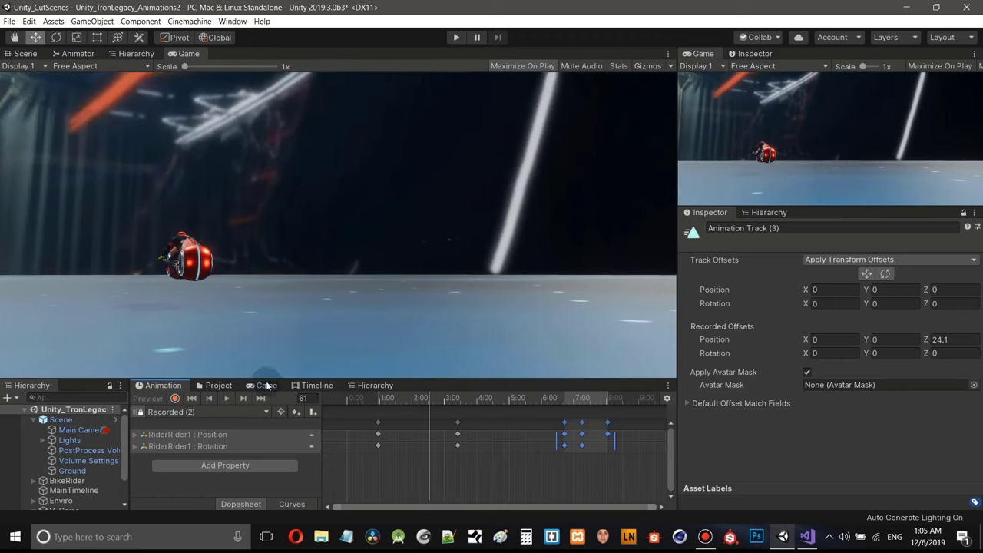
click(227, 399)
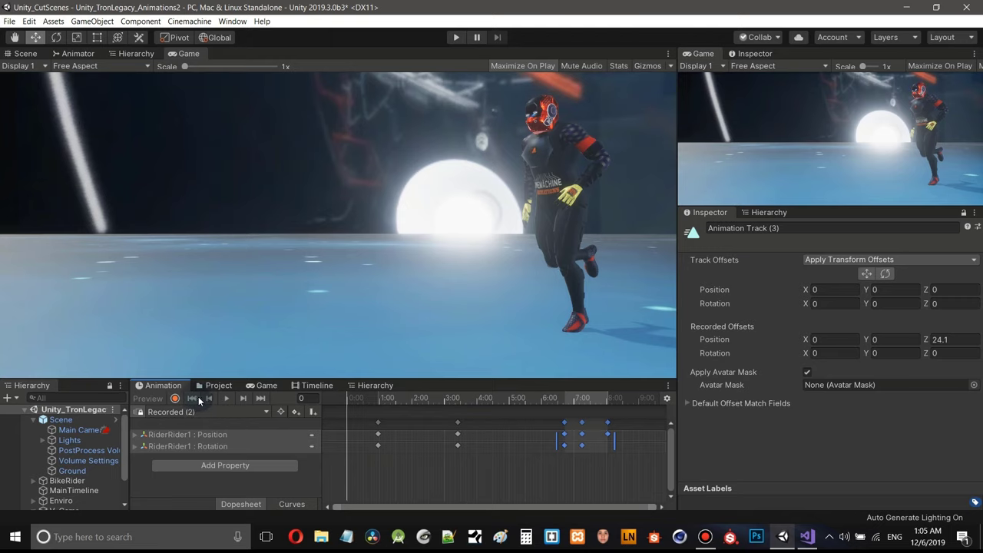
click(225, 401)
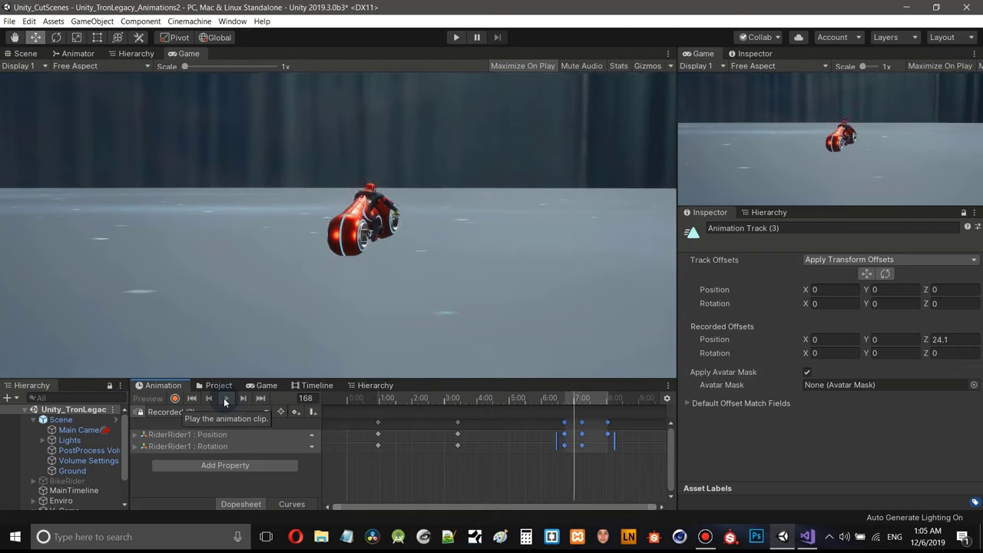
click(226, 399)
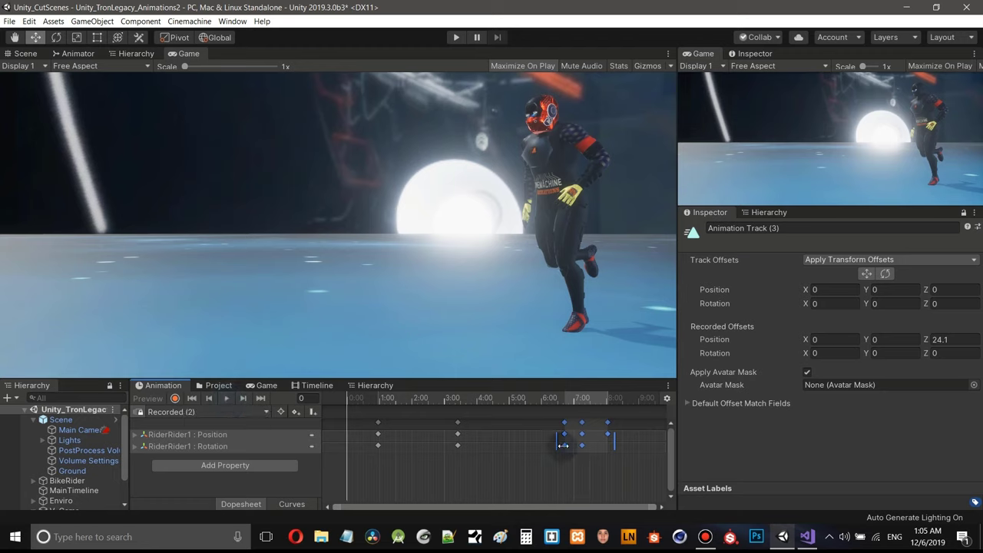
- Nudge the selected rider keys earlier to 6:14–7:22, check frames 30 and 84–106, then show the Scene view
drag(569, 451, 562, 452)
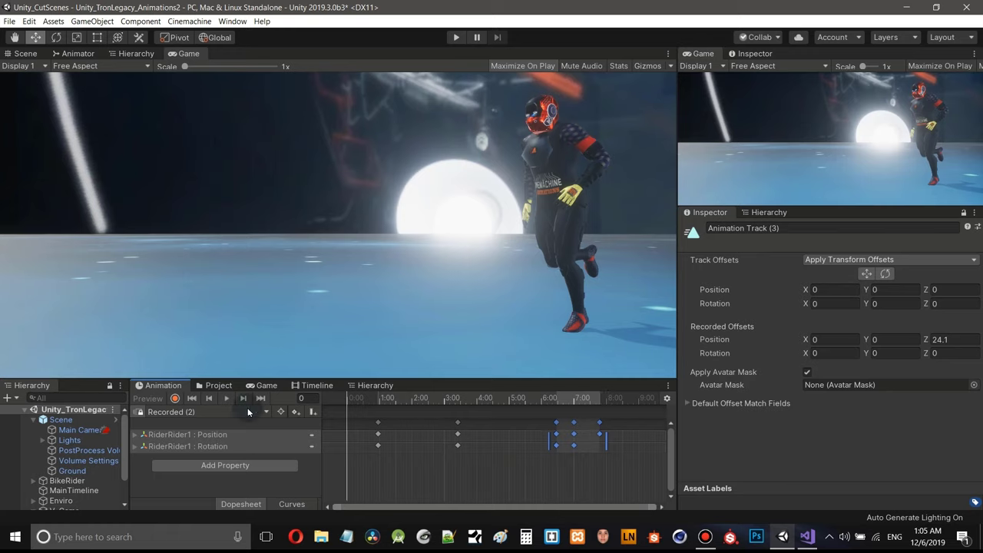
click(226, 400)
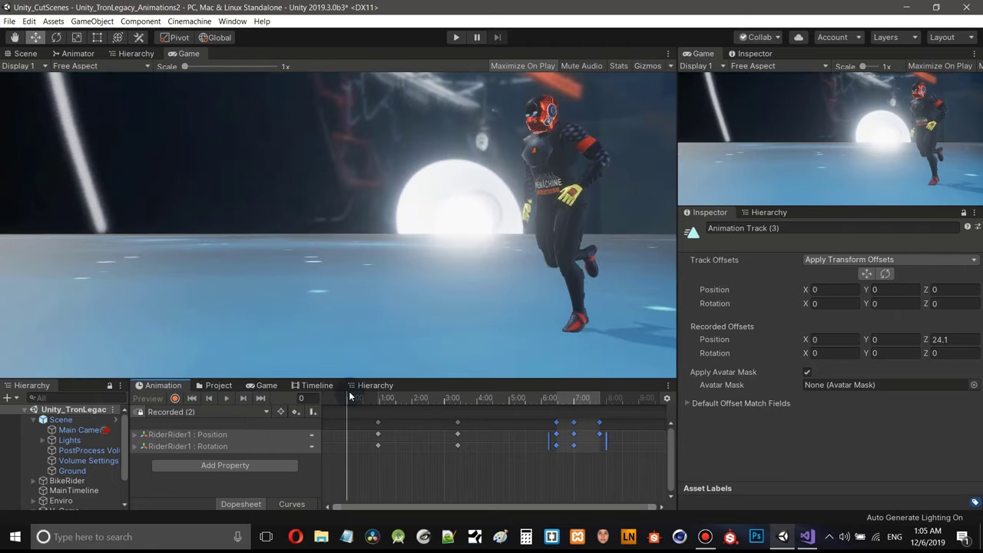
drag(348, 392, 462, 412)
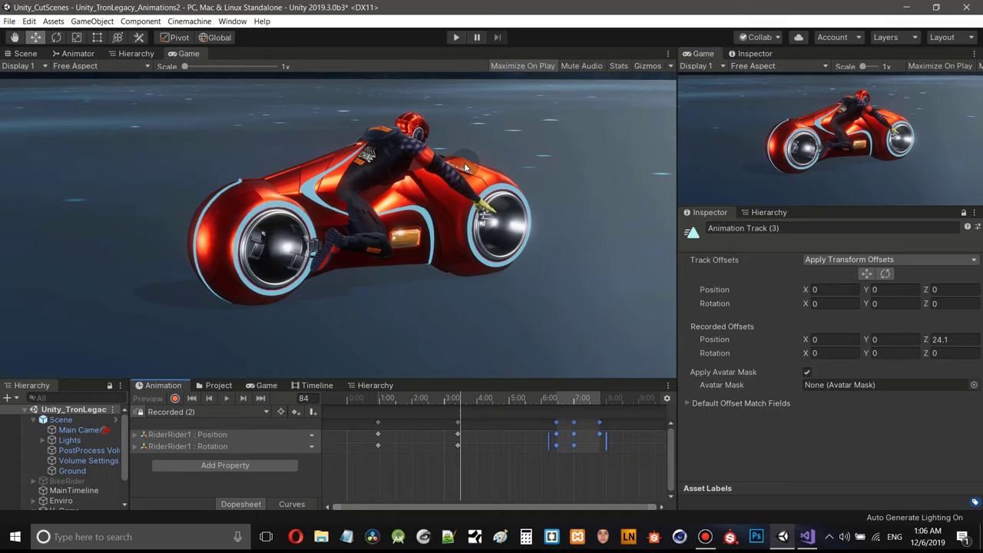
drag(471, 400, 588, 425)
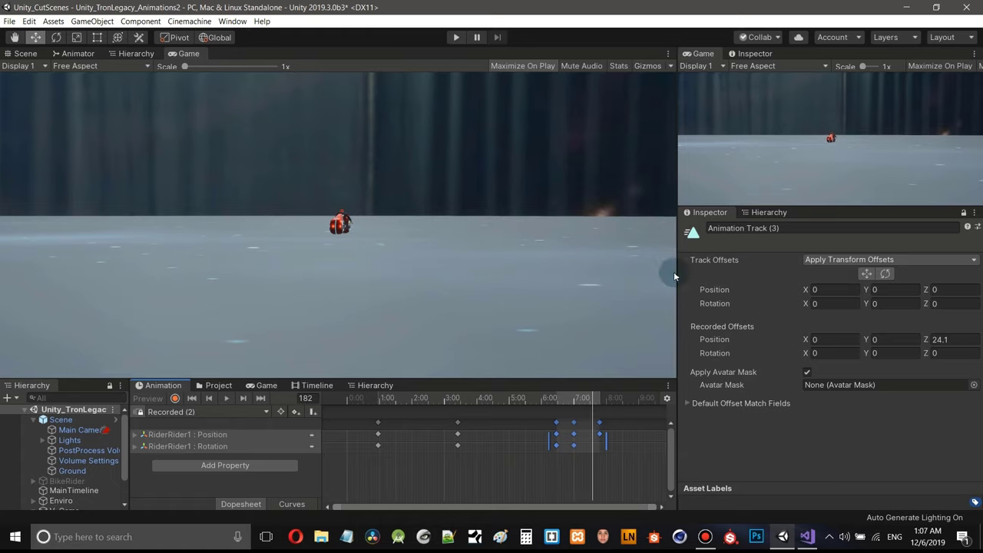
key(ctrl+1)
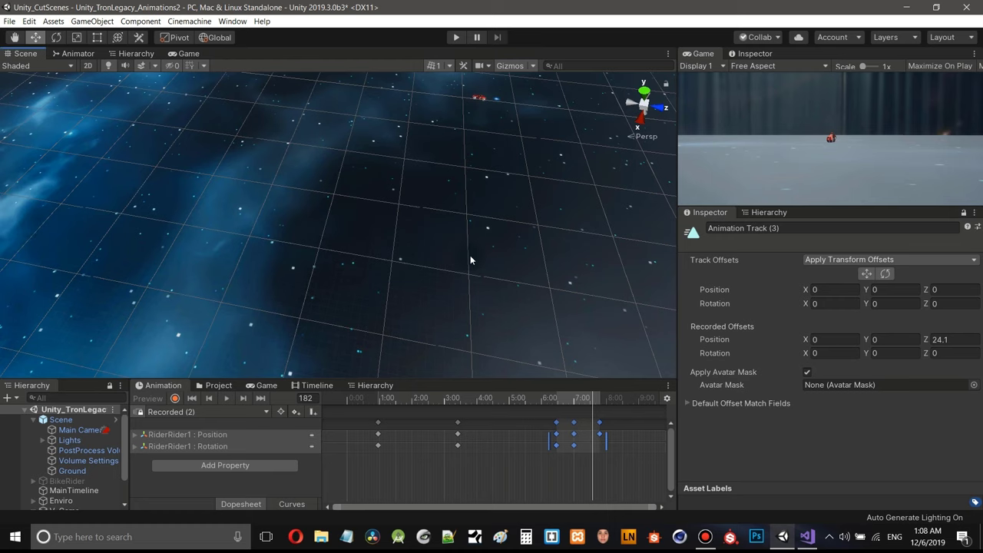
- Orbit the Scene view, play the rider animation, and switch back to the Game camera view
right_drag(470, 260, 481, 231)
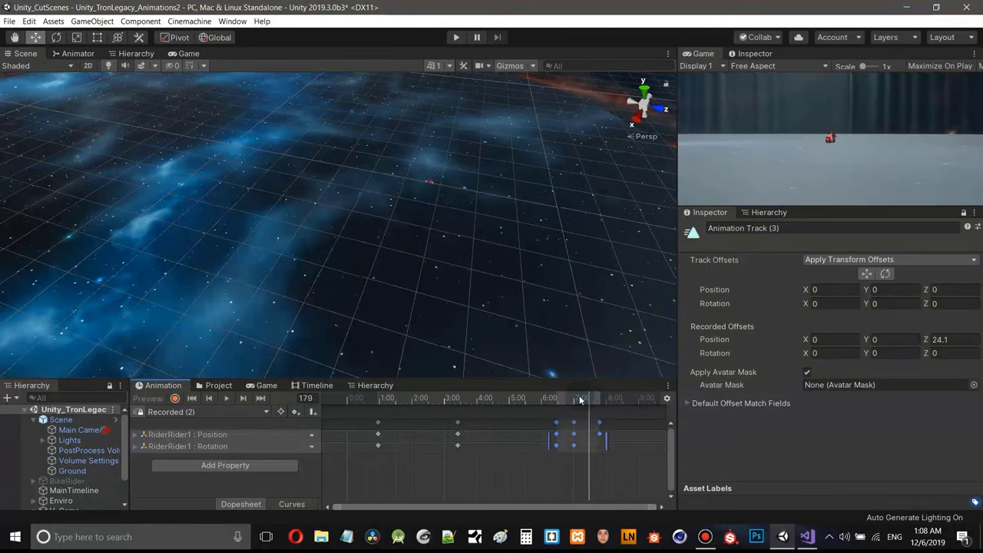
drag(477, 507, 602, 520)
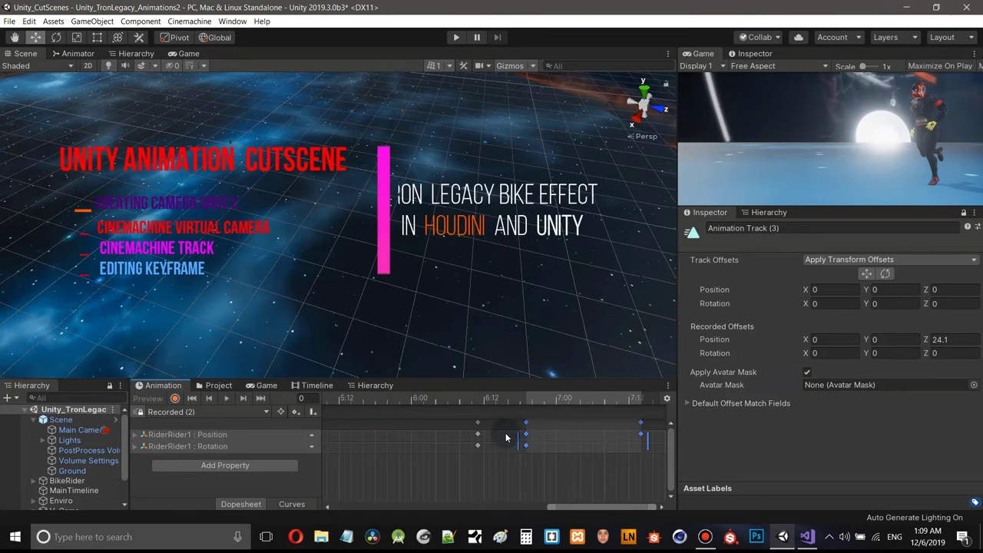
click(227, 398)
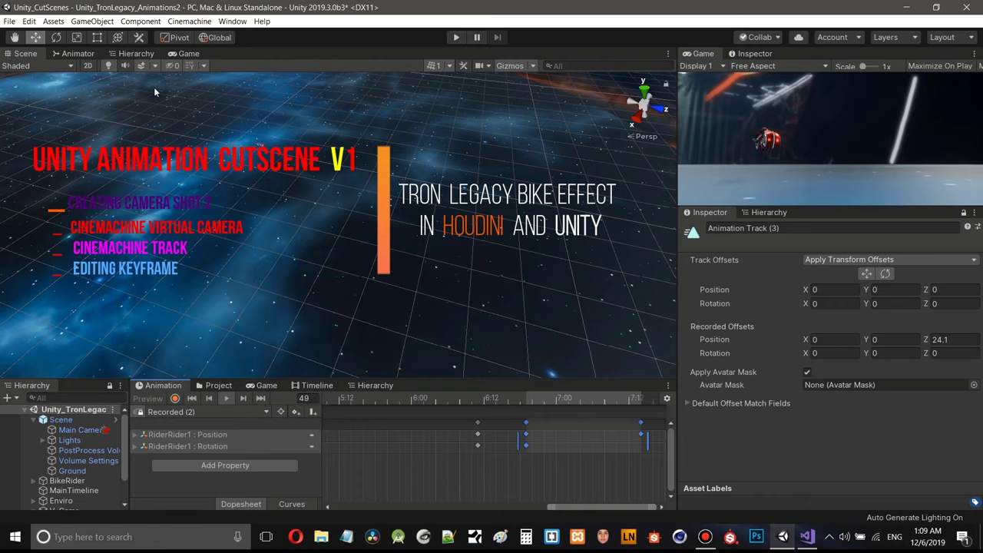
click(188, 53)
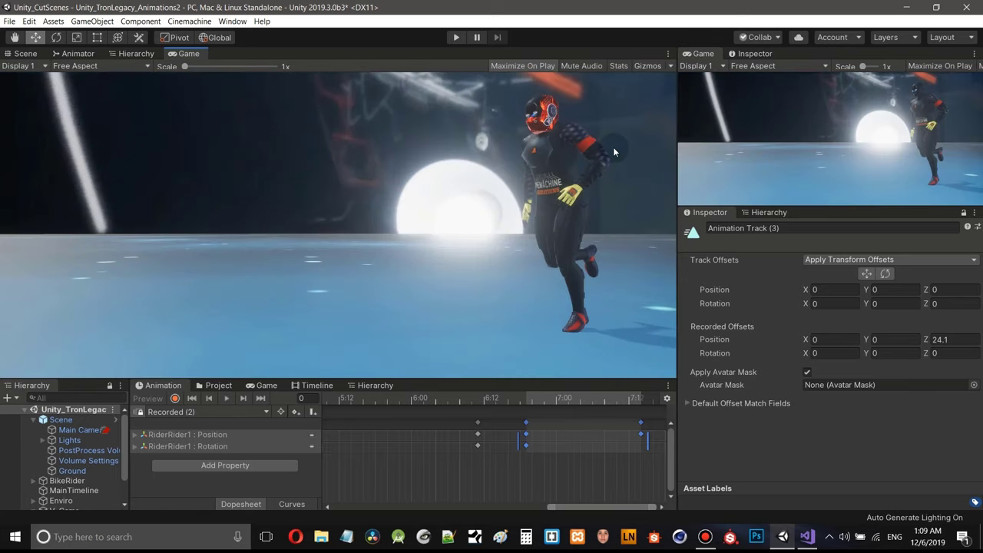
- Bring MainTimeline's tracks back into the lower panel and make that panel taller
click(482, 326)
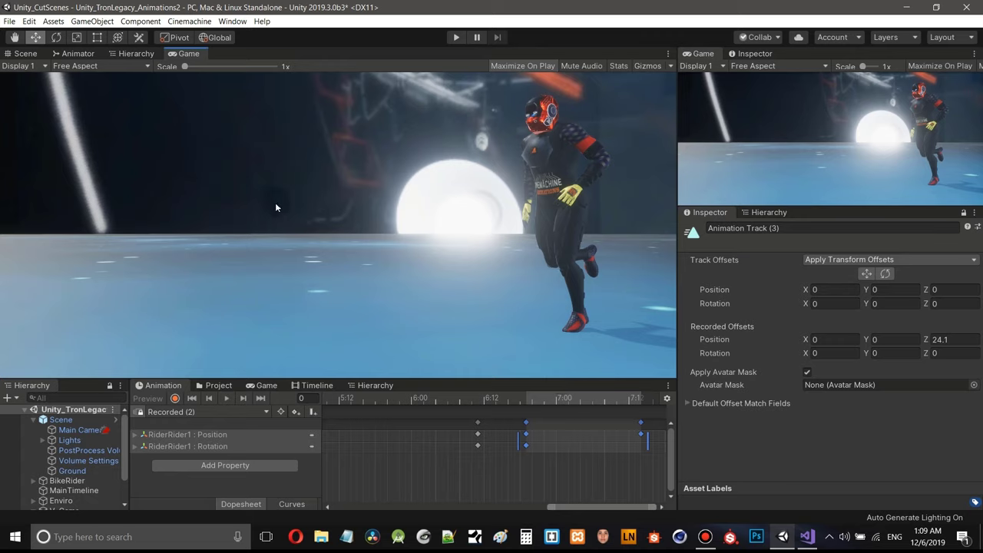
click(305, 303)
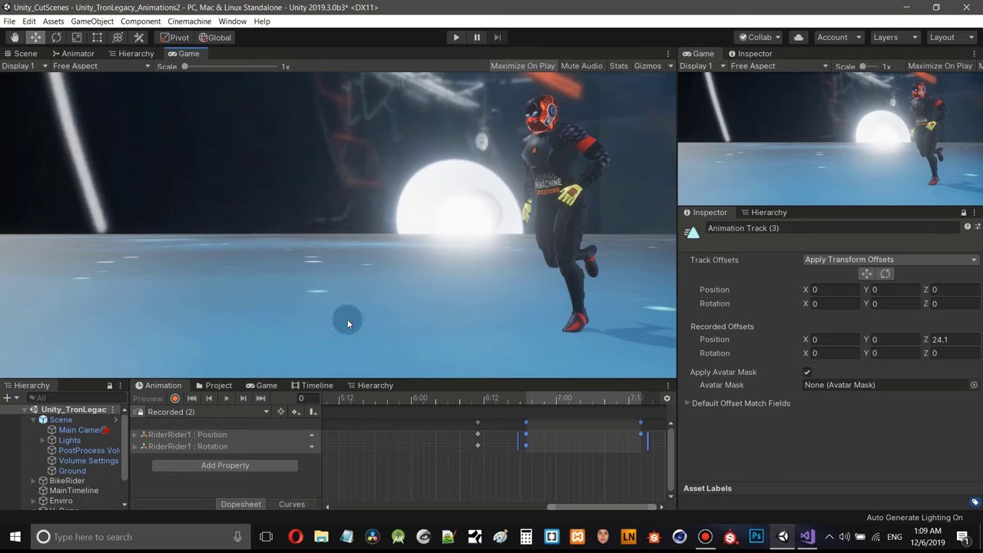
click(313, 385)
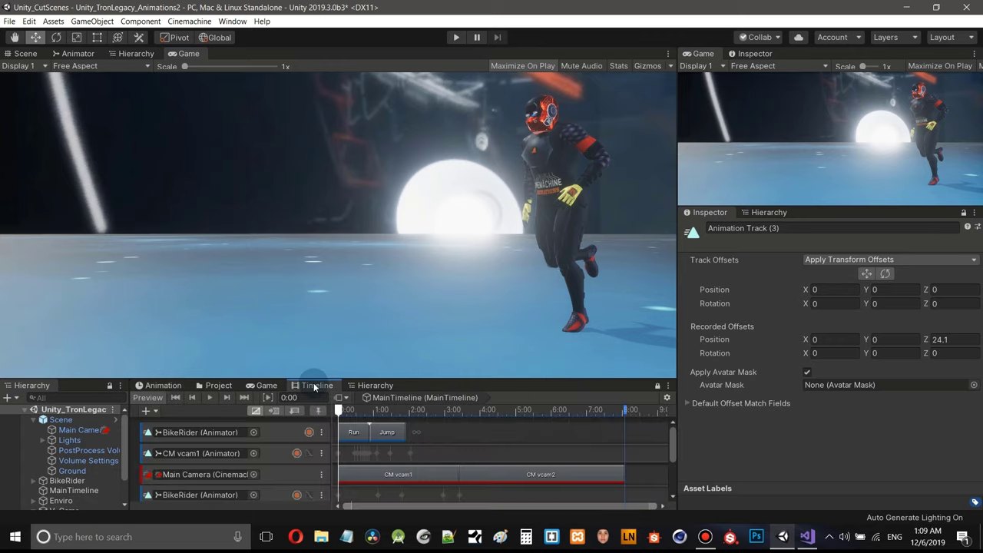
click(498, 380)
drag(498, 380, 503, 348)
click(484, 294)
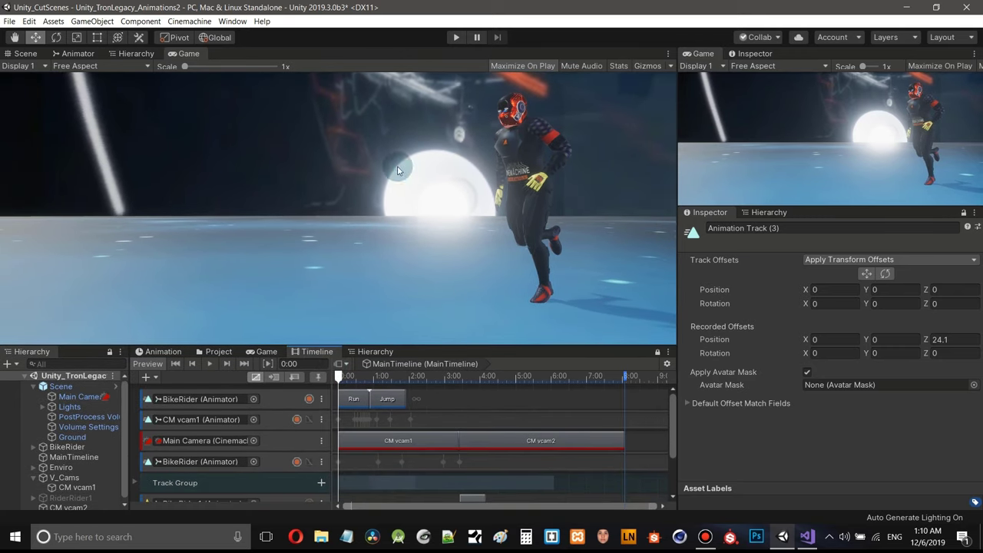
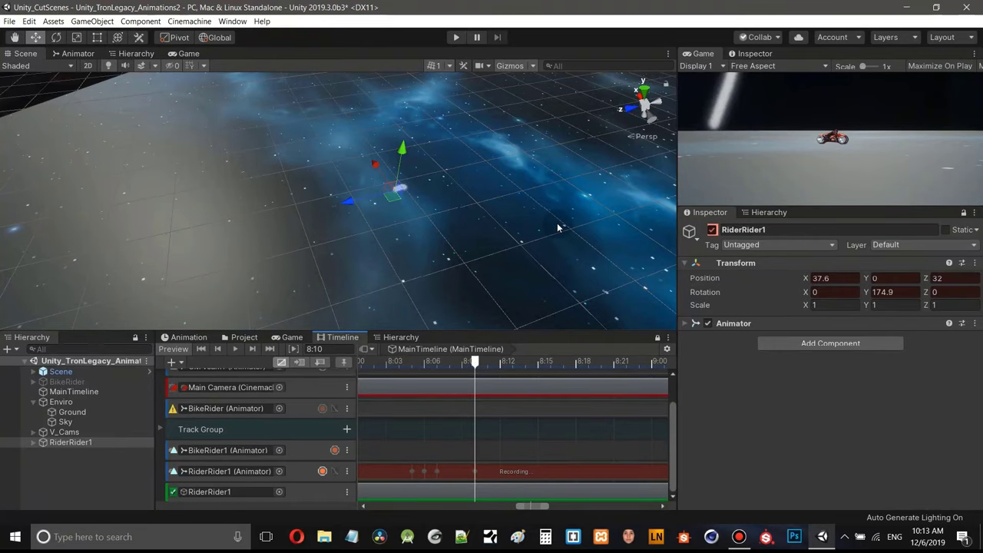
- Orbit and pan the Scene view around the scene, nudging the playhead past 8:10
middle_drag(557, 222, 502, 224)
right_drag(502, 223, 417, 211)
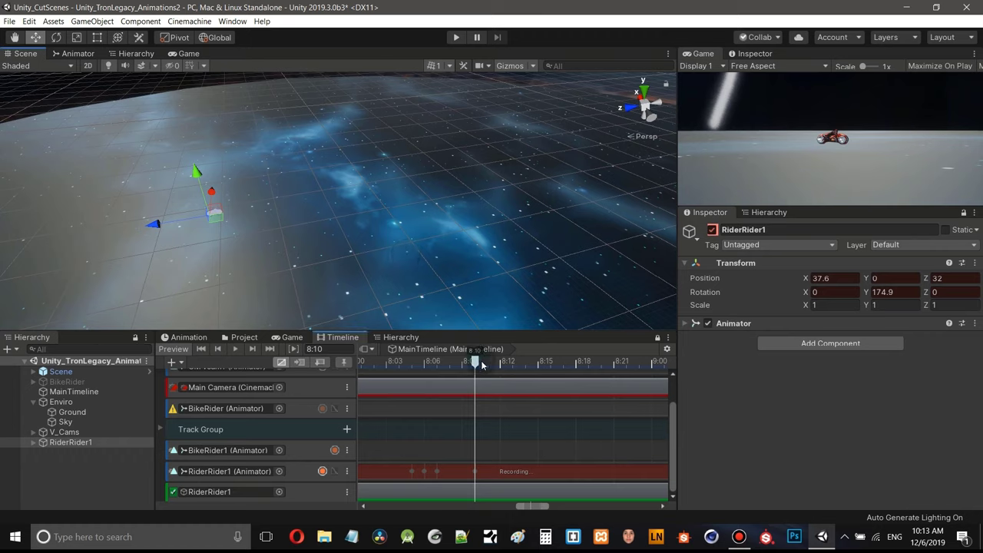
drag(481, 365, 510, 369)
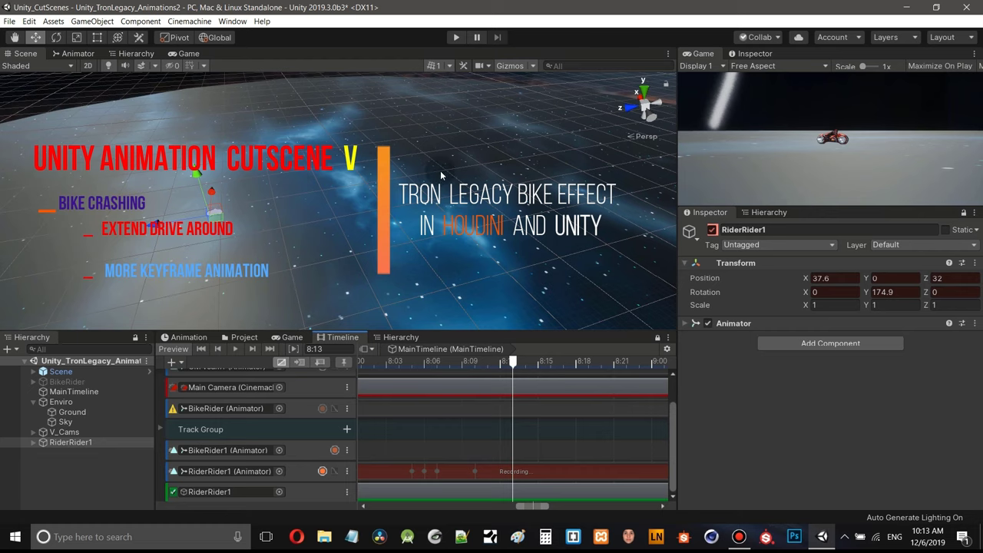
alt+drag(352, 205, 426, 172)
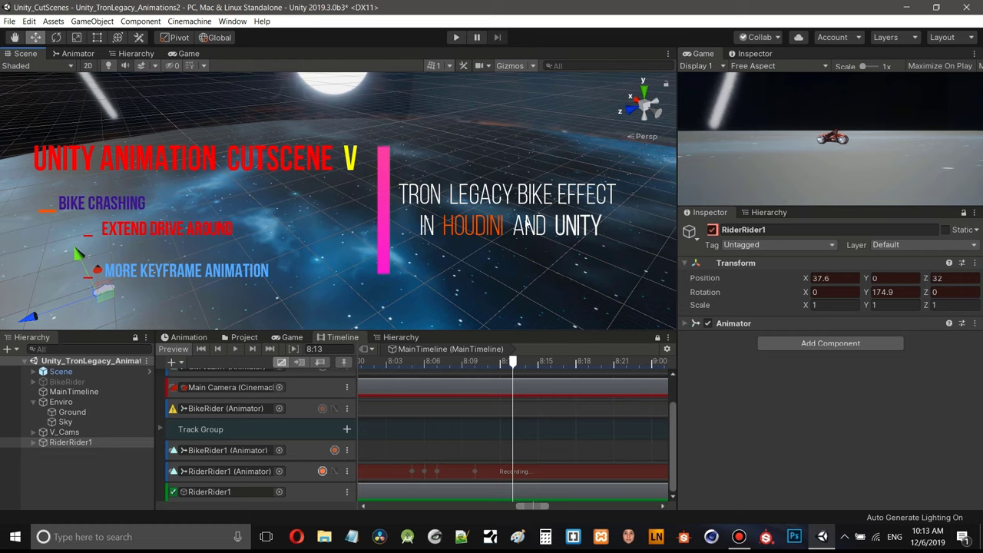
alt+drag(485, 197, 477, 228)
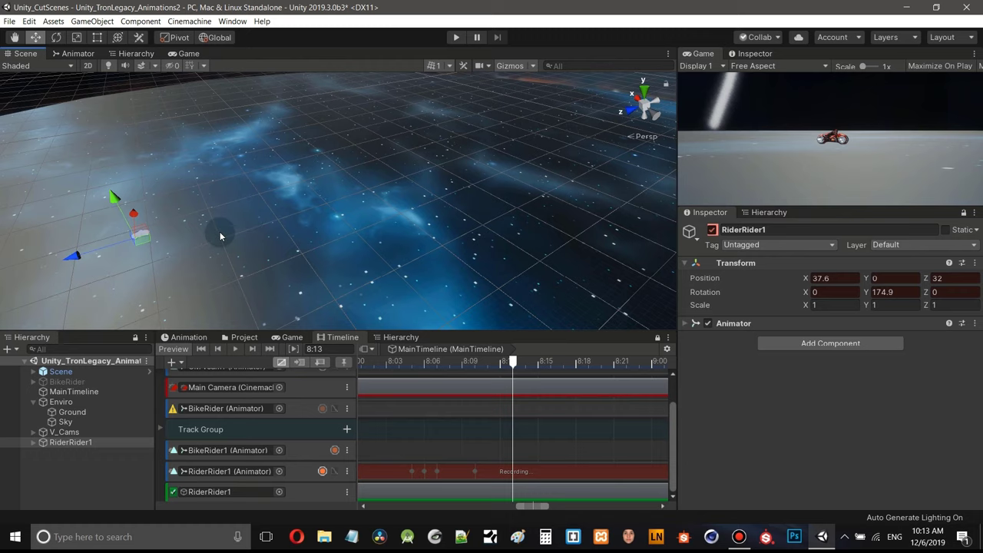
- Pan and zoom in close on RiderRider1, settling the playhead at 8:12
middle_drag(220, 236, 329, 162)
scroll(332, 196, up, 5)
scroll(313, 170, up, 2)
scroll(330, 163, up, 2)
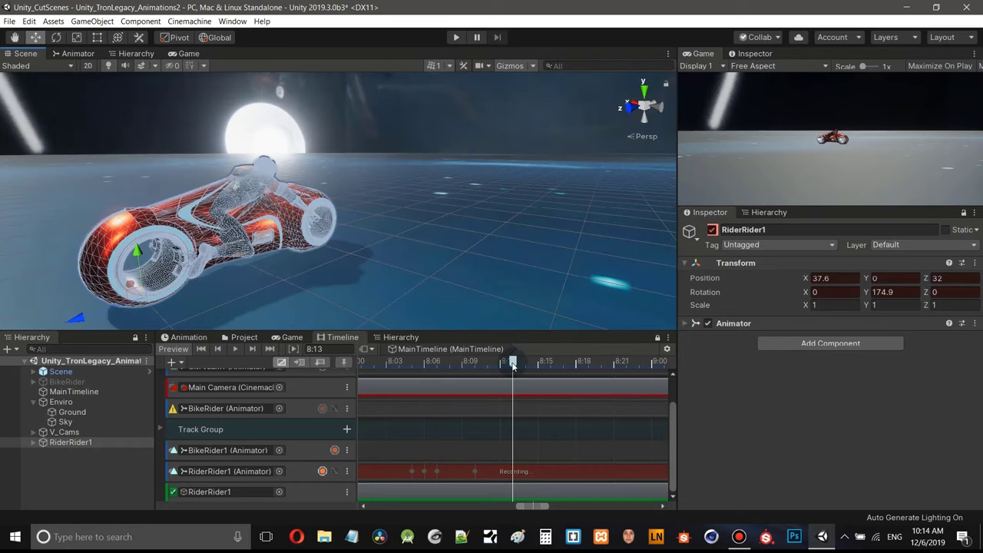
drag(507, 366, 502, 365)
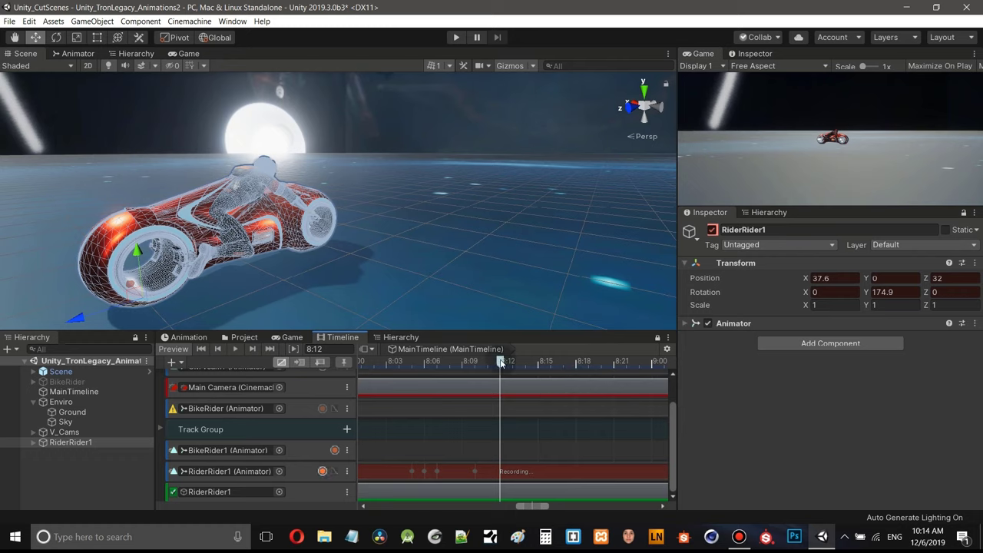
mouse_move(497, 363)
mouse_down()
mouse_move(476, 362)
mouse_move(500, 363)
mouse_up()
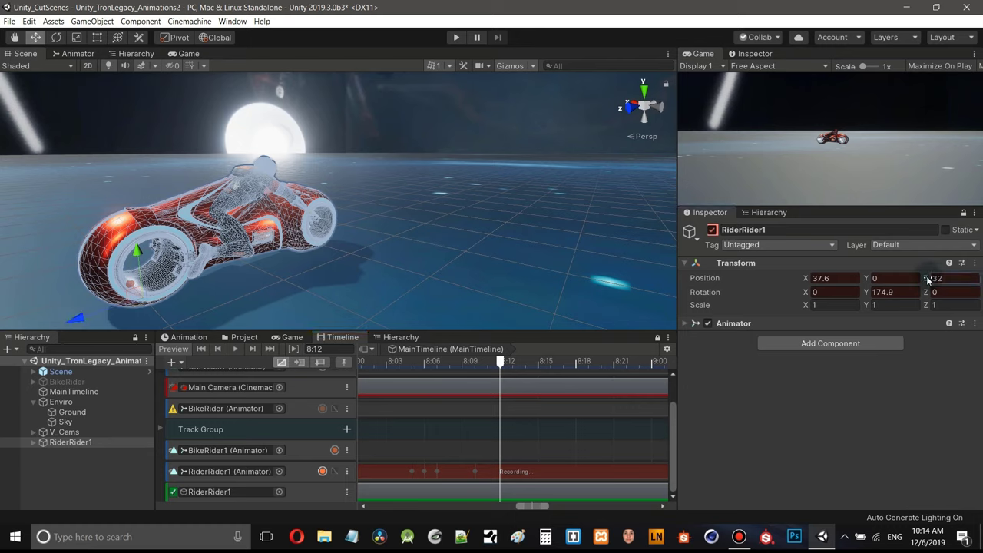
- Pull the bike back to Position Z 26.5 at 8:12, comparing against the 8:10 pose
drag(928, 280, 919, 283)
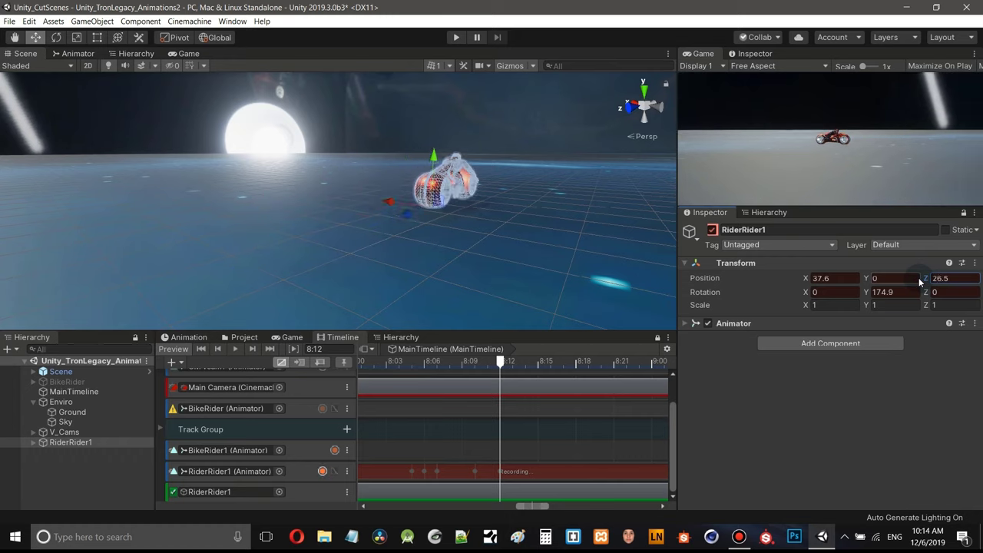
click(56, 39)
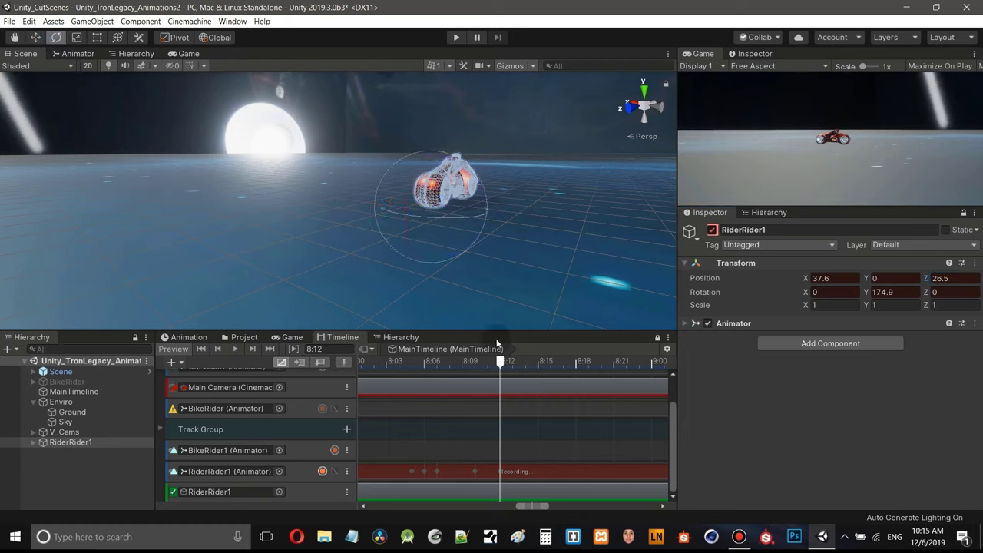
drag(495, 364, 480, 365)
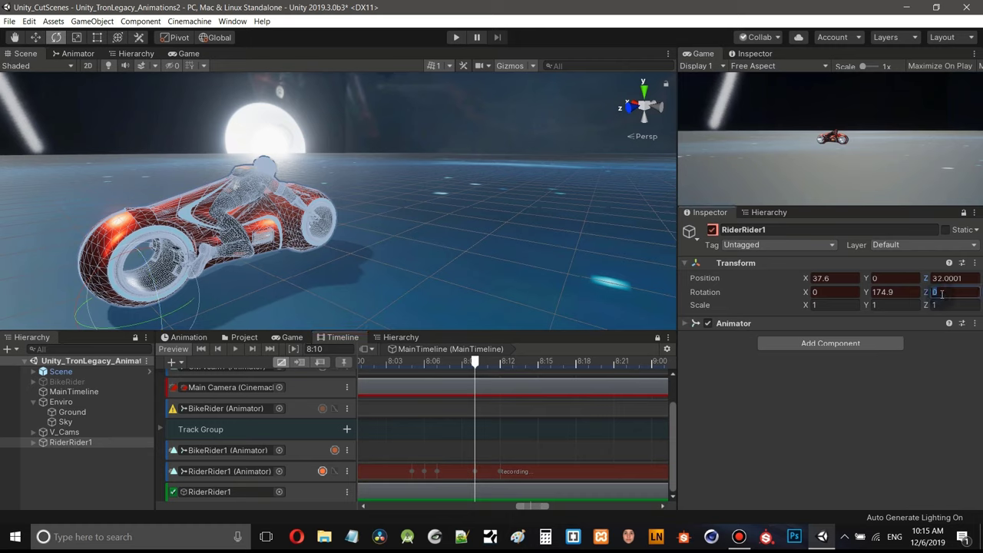
text(1)
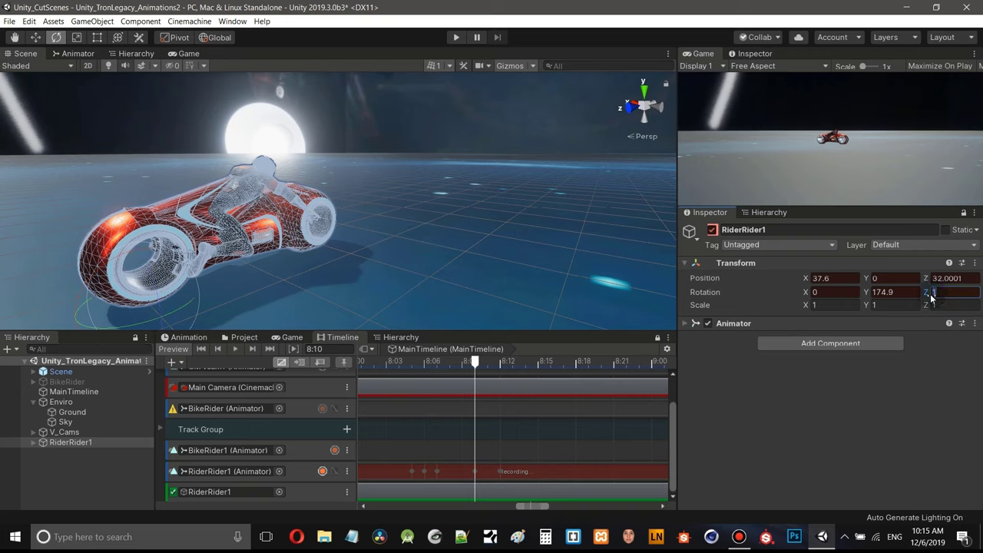
text(0)
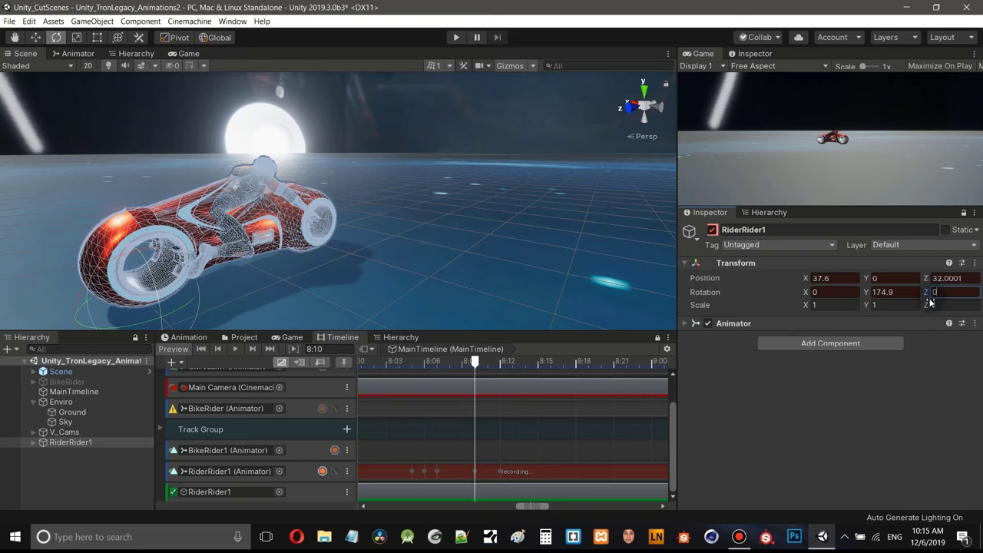
drag(476, 363, 497, 366)
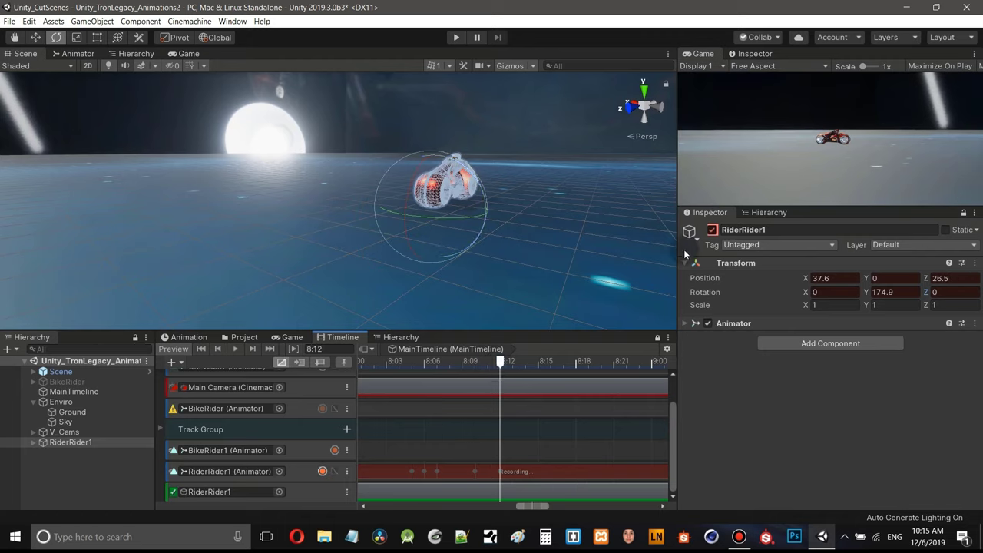
- Tilt the bike to Rotation Z 20 and view the result
click(928, 294)
drag(938, 297, 29, 306)
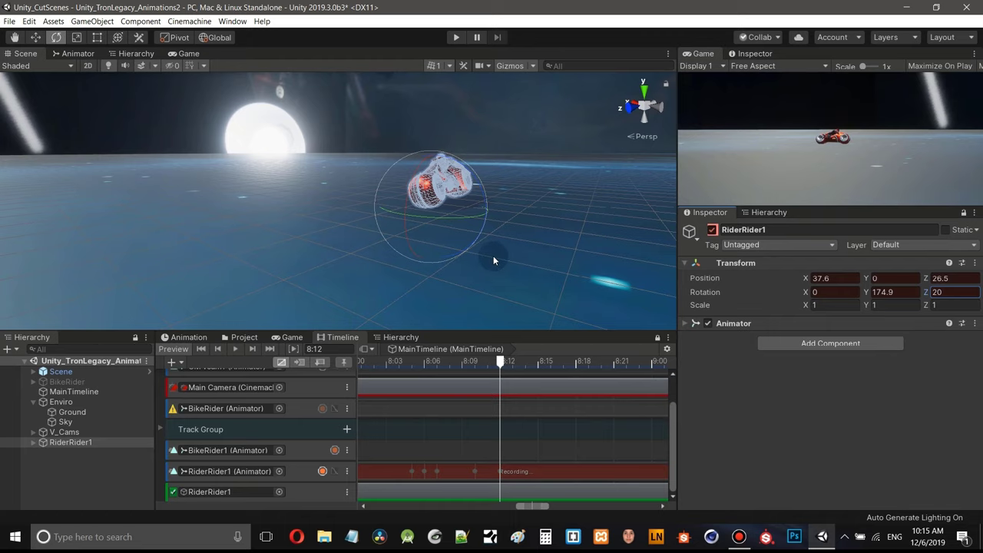
alt+drag(405, 266, 474, 252)
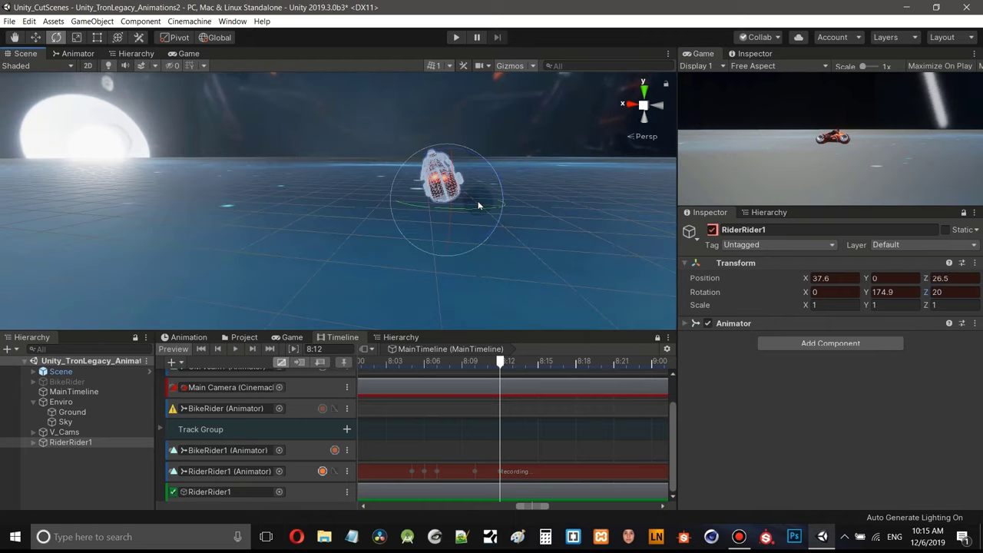
- Orbit and zoom around the tilted bike, viewing it from behind and the side
scroll(453, 196, up, 5)
scroll(450, 205, down, 5)
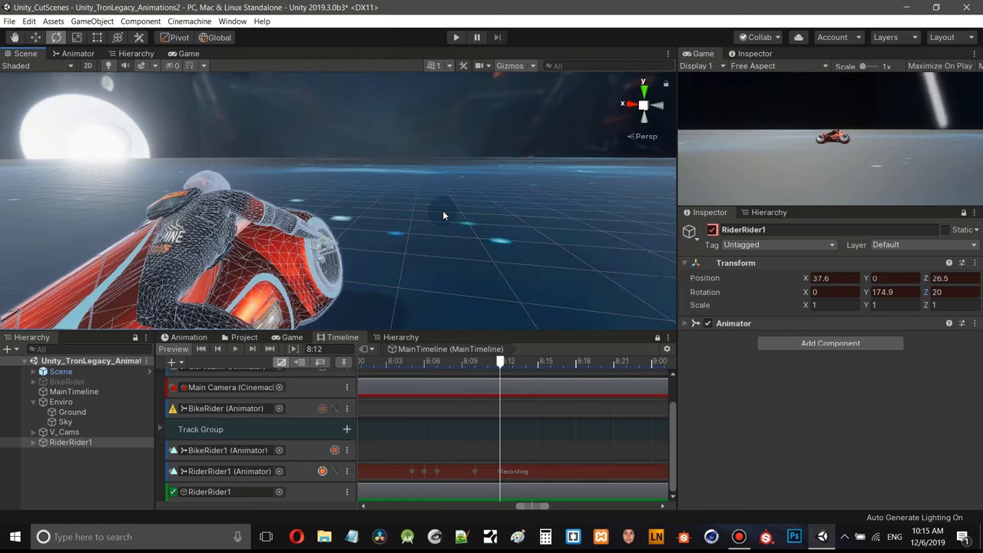
alt+drag(443, 210, 395, 210)
scroll(431, 207, up, 5)
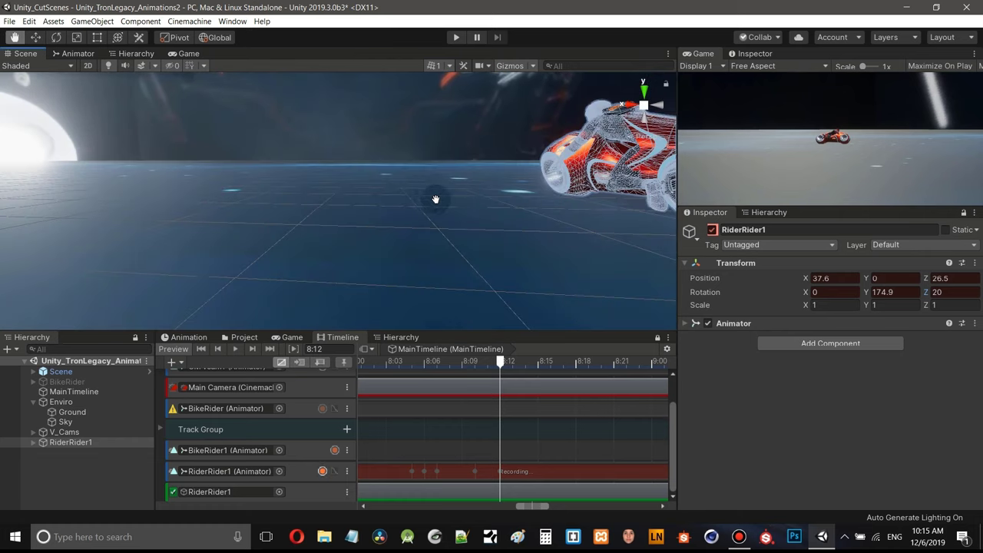
scroll(422, 200, down, 3)
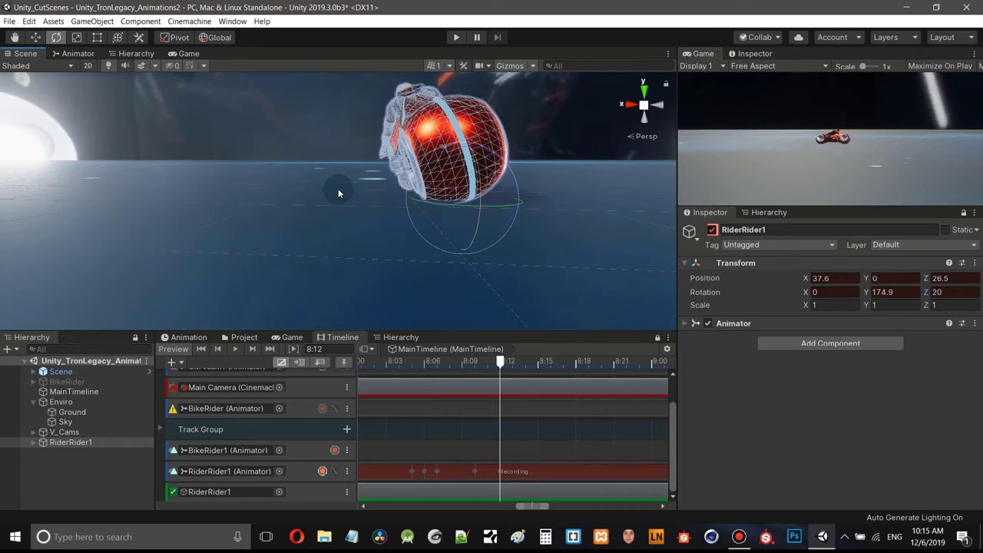
alt+drag(340, 191, 323, 215)
scroll(399, 209, up, 2)
key(e)
scroll(451, 190, down, 2)
- Centre the bike side-on, then advance the playhead to 8:14 and zoom the Timeline ruler
mouse_move(414, 187)
alt+mouse_down()
mouse_move(343, 191)
mouse_move(422, 186)
alt+mouse_up()
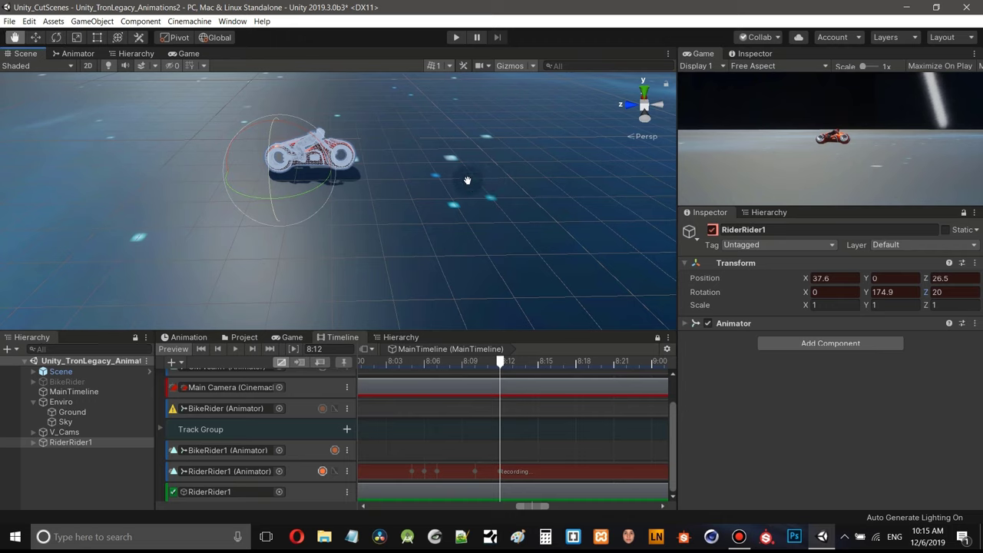
alt+drag(490, 183, 465, 179)
alt+drag(399, 163, 412, 160)
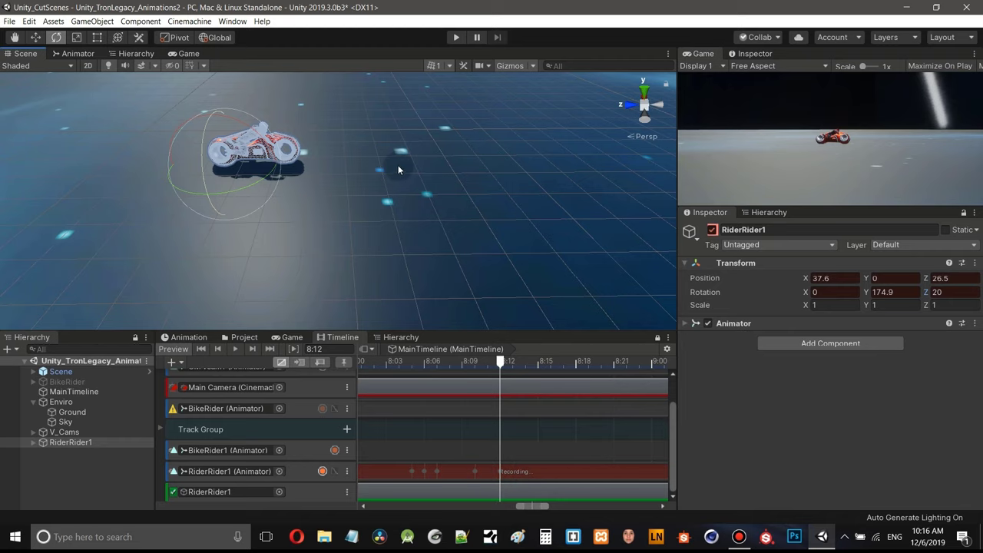
right_drag(398, 170, 445, 191)
scroll(461, 192, up, 3)
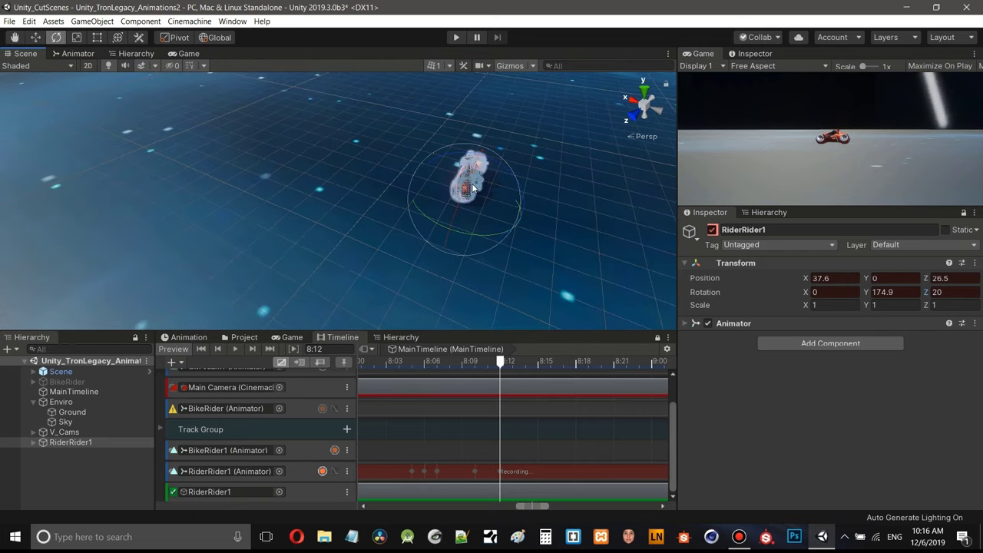
scroll(473, 186, up, 2)
middle_drag(458, 171, 445, 164)
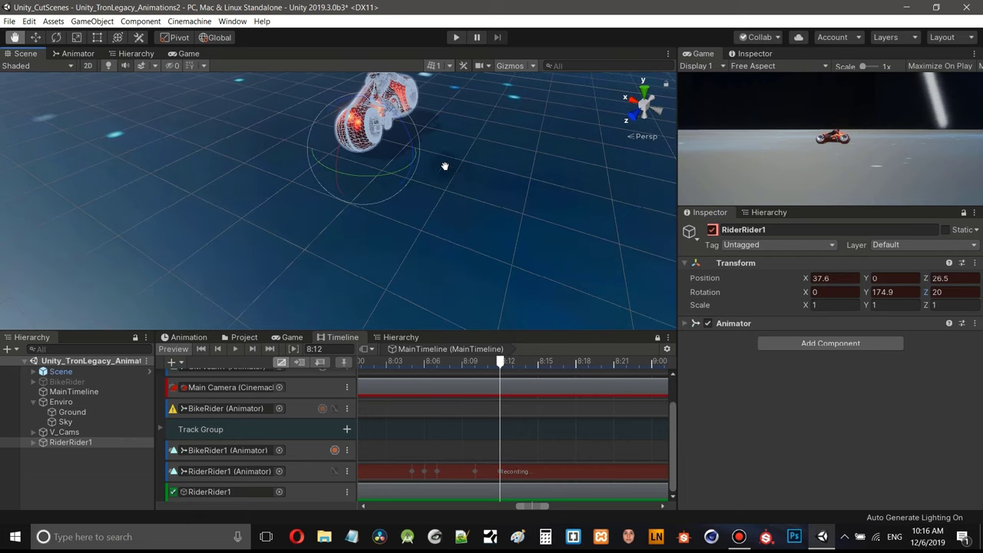
mouse_move(454, 159)
right_down()
mouse_move(454, 120)
mouse_move(441, 167)
right_up()
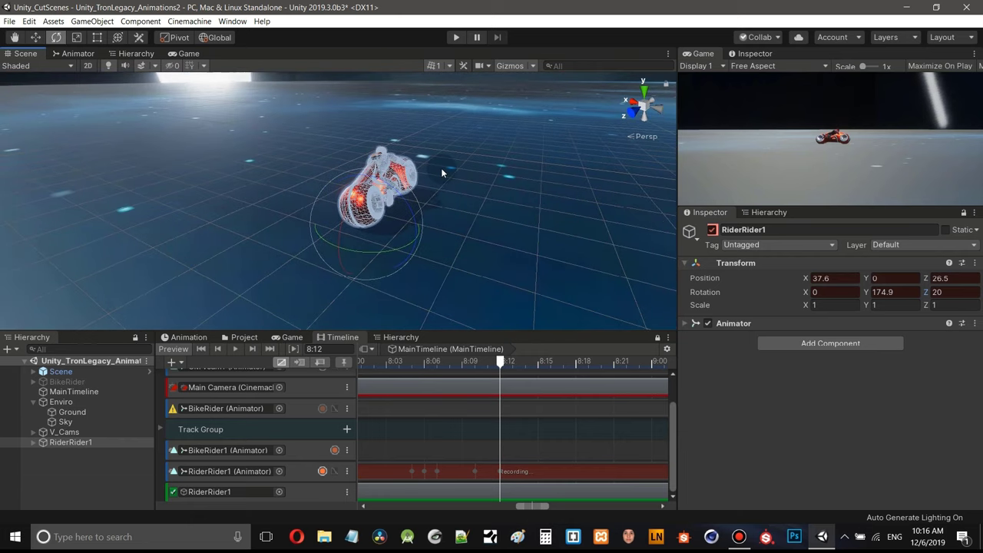
mouse_move(441, 168)
middle_down()
mouse_move(433, 161)
mouse_move(443, 176)
middle_up()
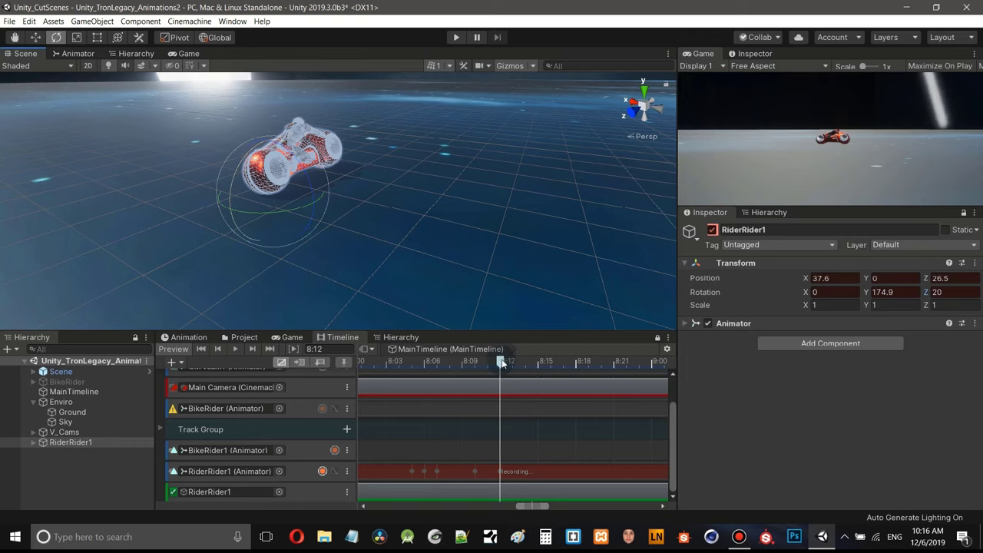
drag(501, 363, 523, 367)
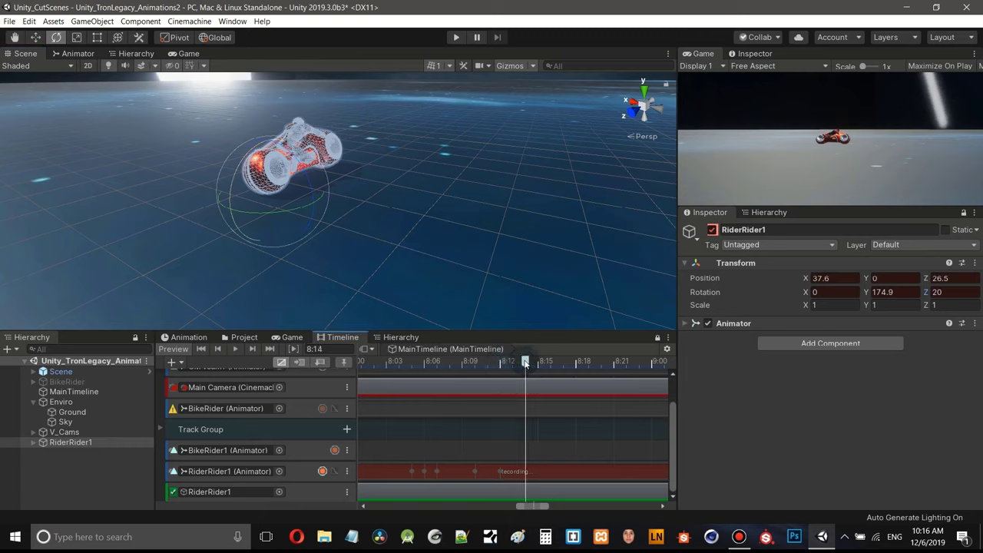
scroll(465, 475, up, 2)
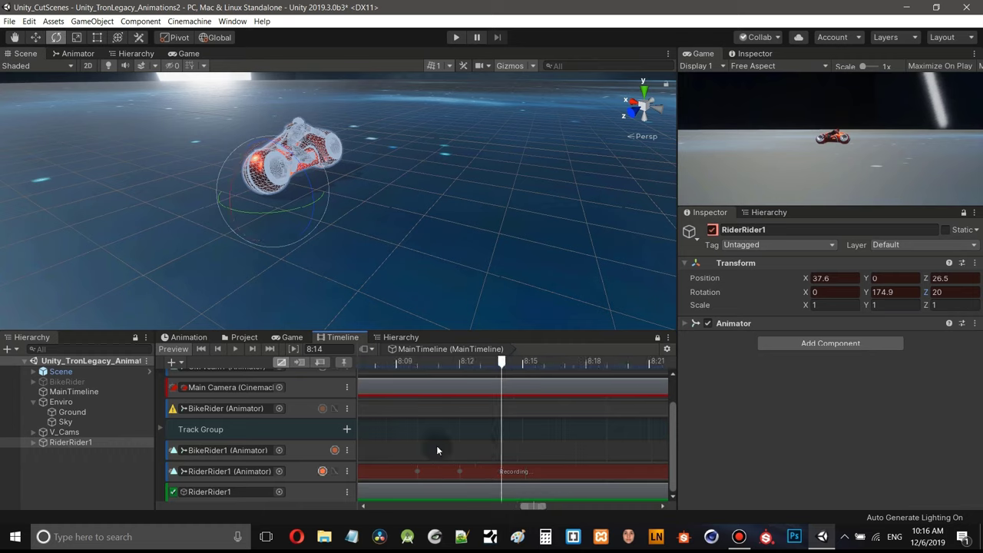
- Push the bike further away to Position Z 21 at 8:14
click(35, 38)
middle_drag(472, 206, 456, 209)
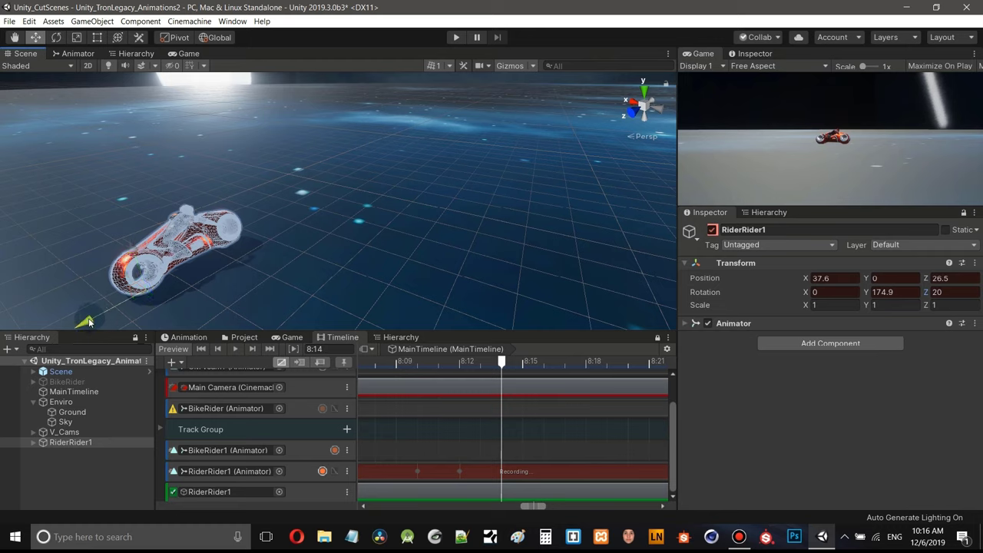
drag(88, 323, 320, 248)
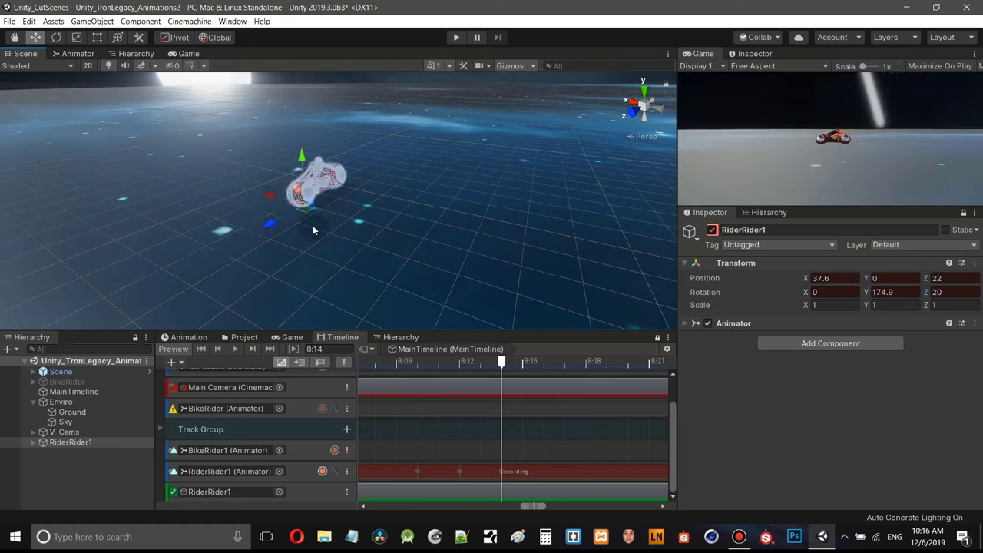
drag(273, 225, 300, 215)
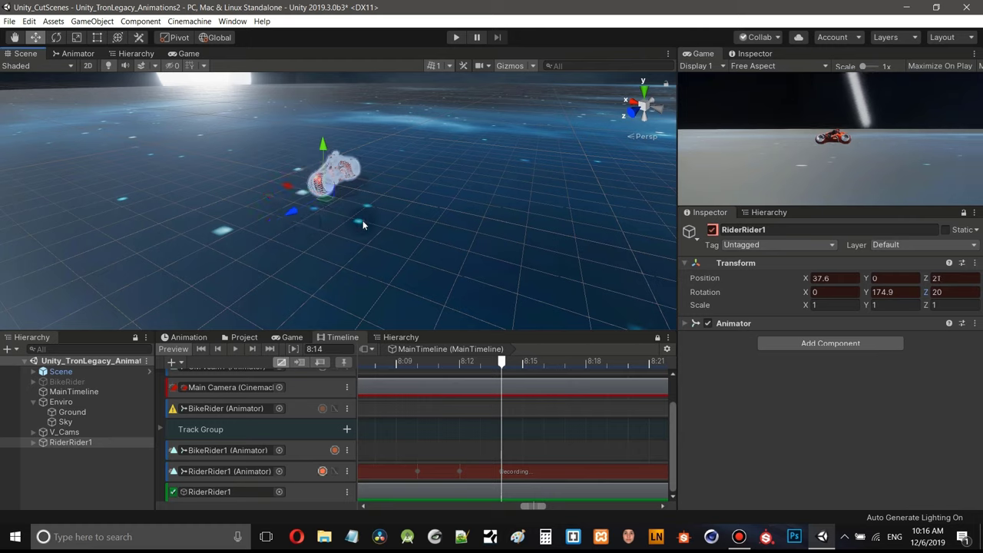
- Roll the bike over to Rotation Z -30.7 and orbit to inspect it
click(56, 36)
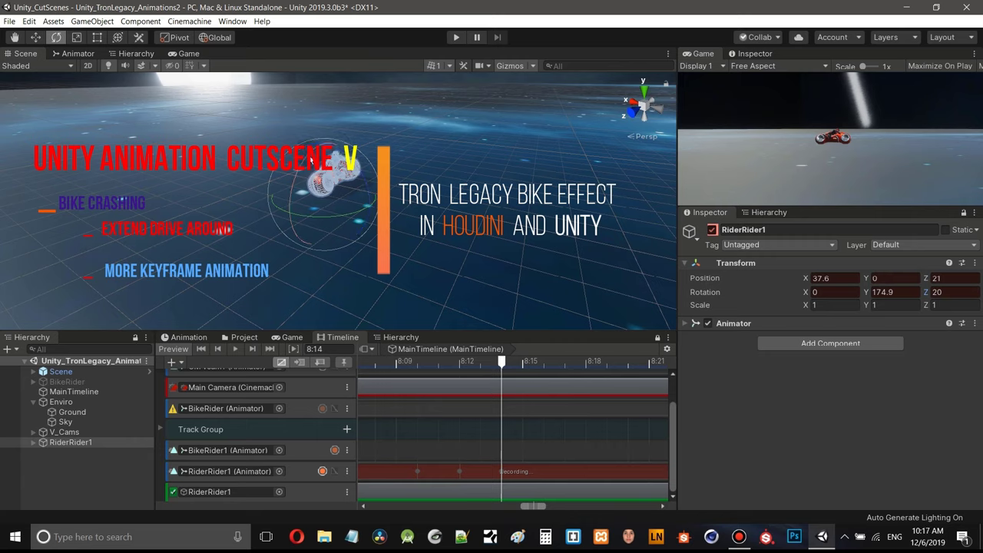
drag(928, 292, 71, 308)
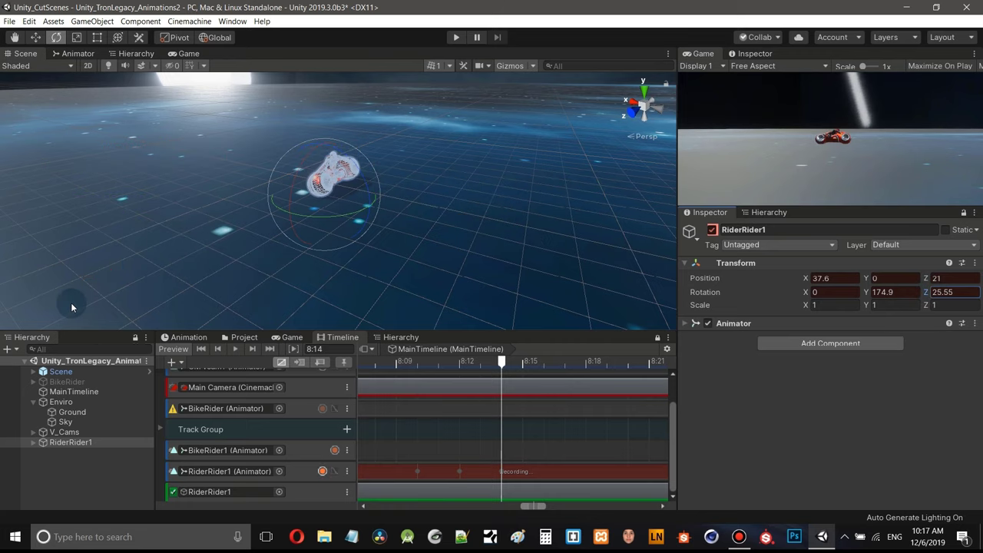
drag(915, 281, 977, 142)
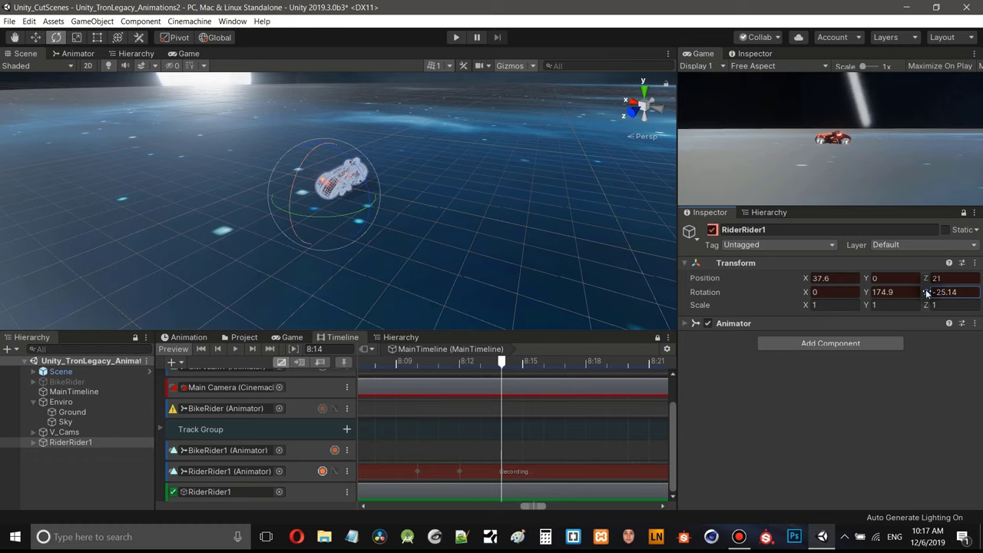
drag(941, 296, 415, 154)
scroll(415, 149, up, 5)
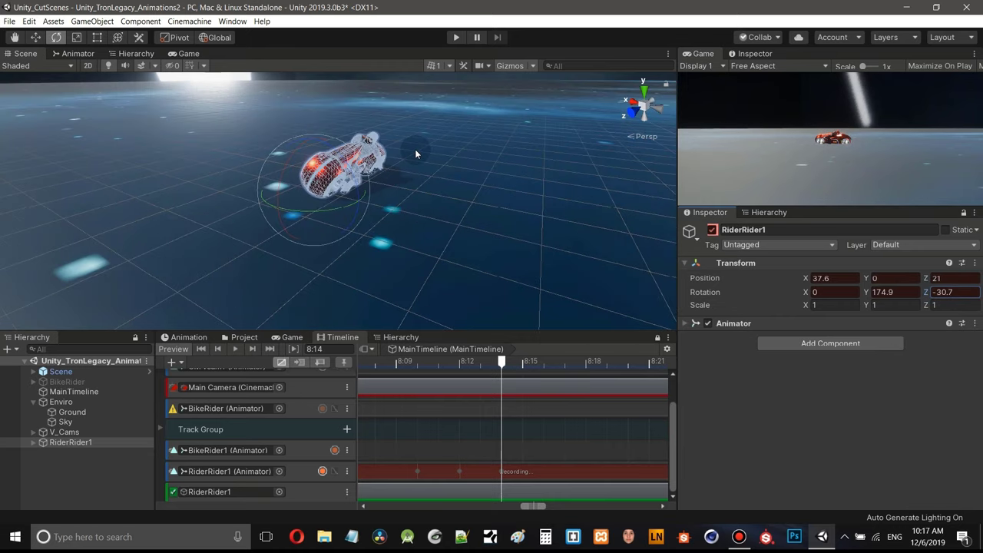
scroll(404, 162, down, 3)
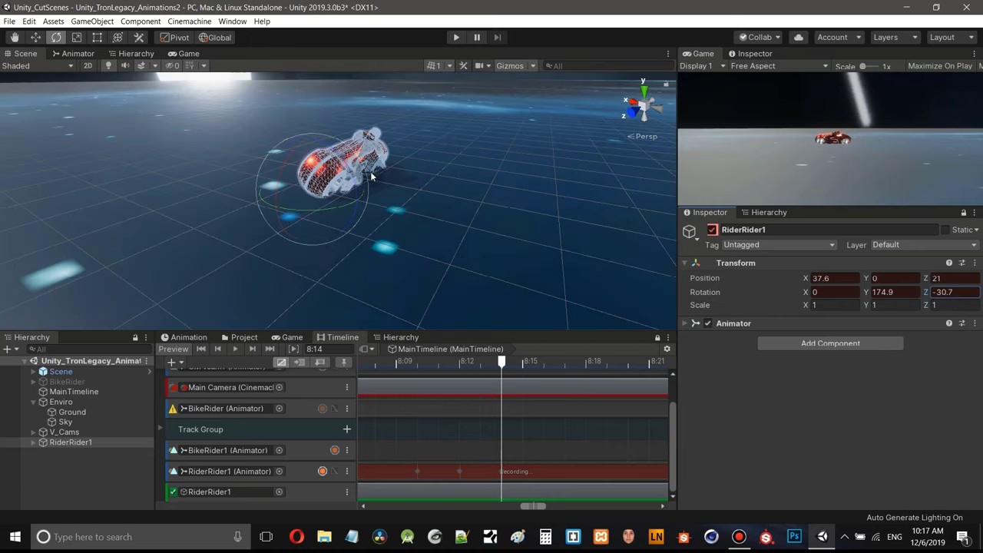
alt+drag(371, 177, 468, 166)
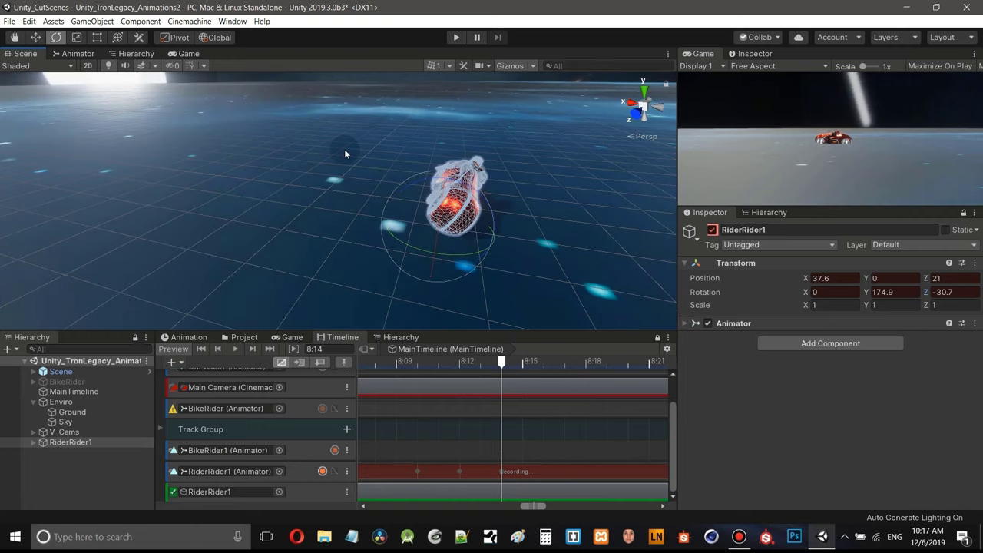
alt+drag(340, 149, 381, 200)
scroll(376, 180, down, 2)
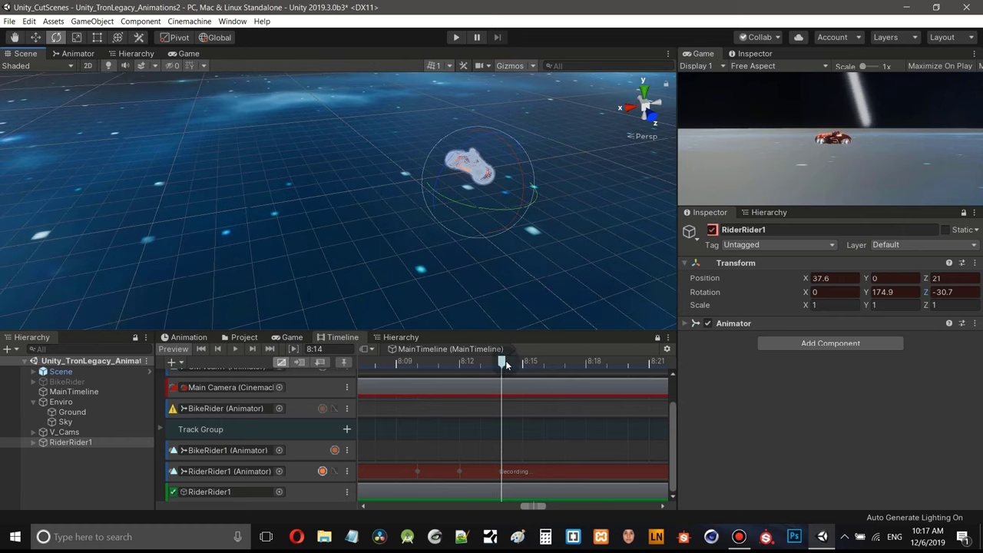
- At 8:16, bring the bike nearly upright at Rotation Z 2.5, viewing it from several angles
drag(507, 364, 534, 368)
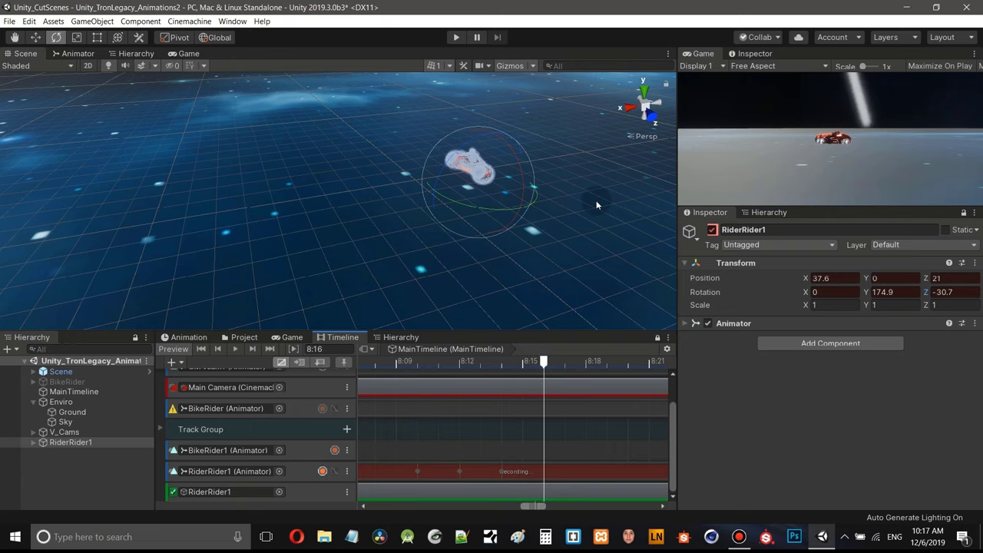
alt+drag(597, 205, 475, 178)
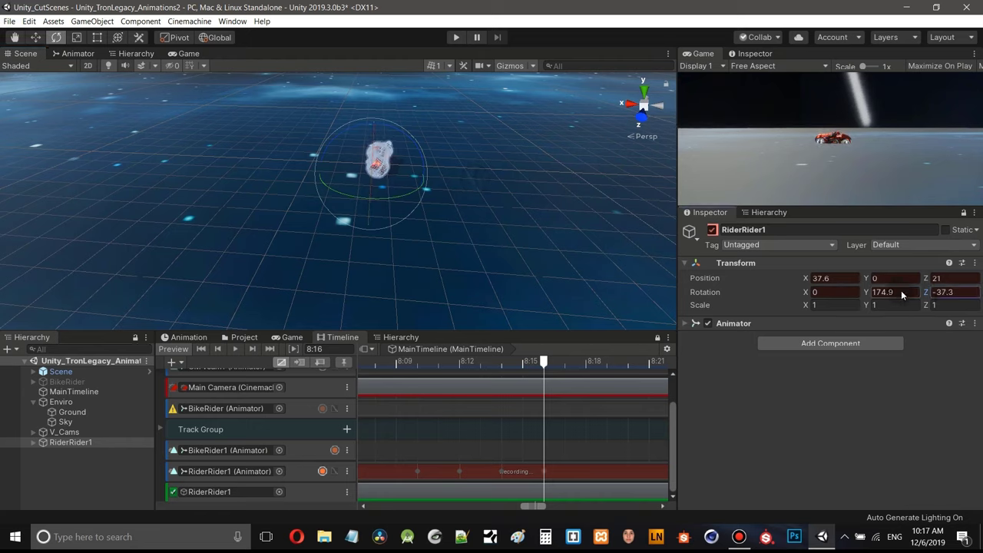
drag(925, 293, 119, 321)
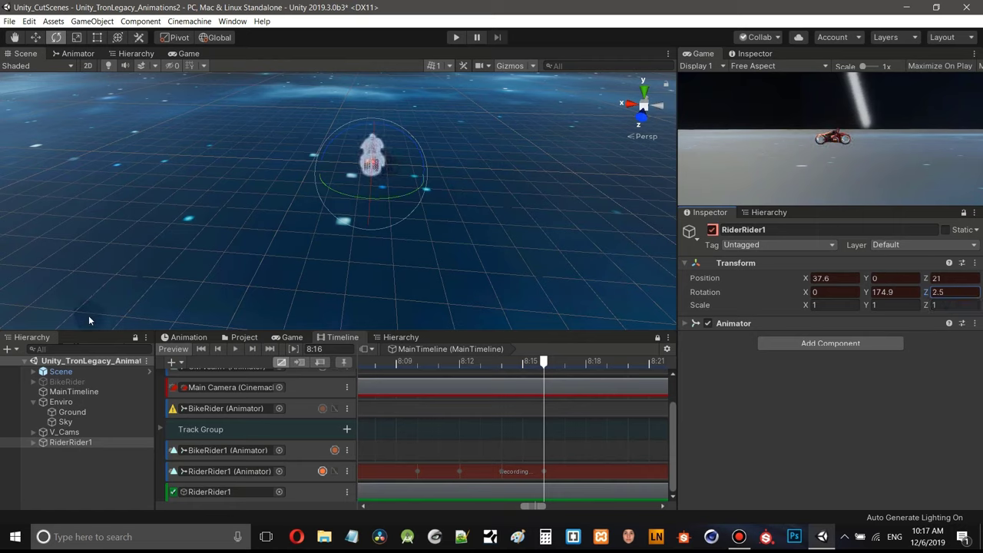
scroll(349, 158, up, 5)
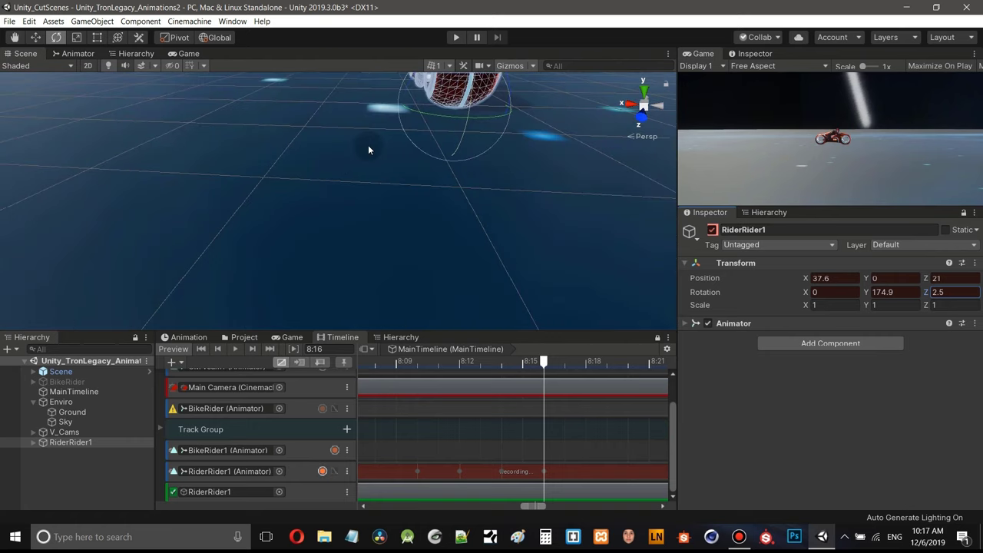
alt+drag(368, 145, 318, 164)
scroll(383, 178, down, 3)
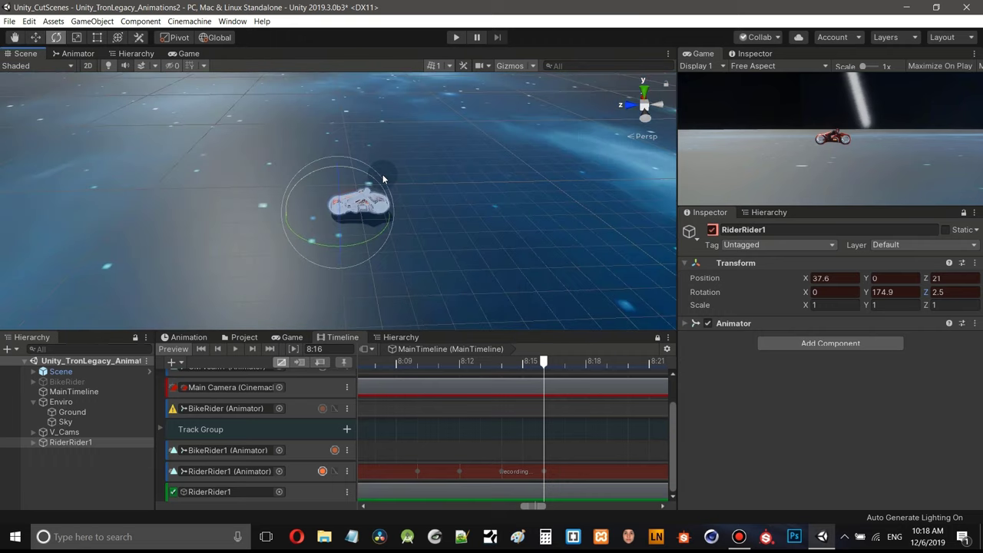
middle_drag(383, 179, 345, 165)
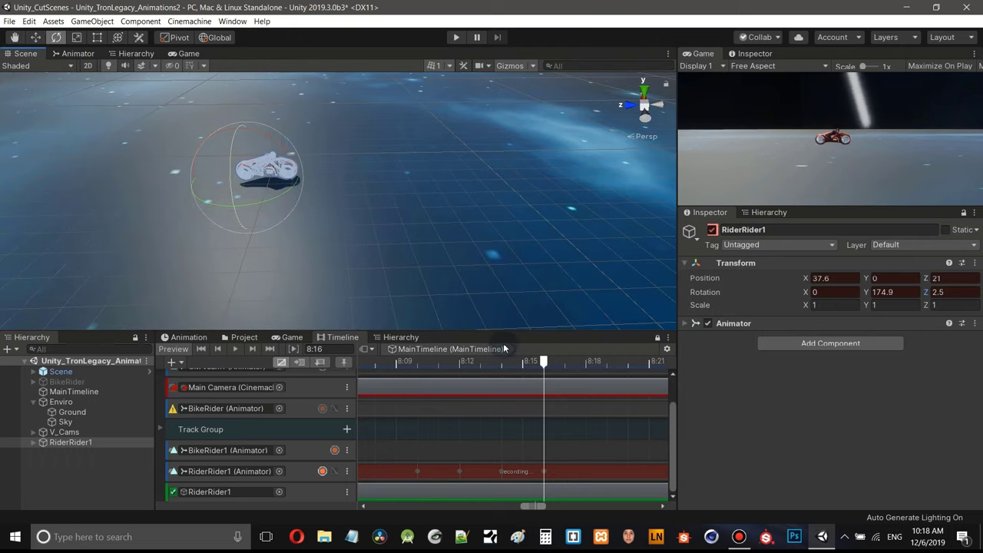
alt+drag(380, 138, 363, 167)
middle_drag(363, 167, 381, 146)
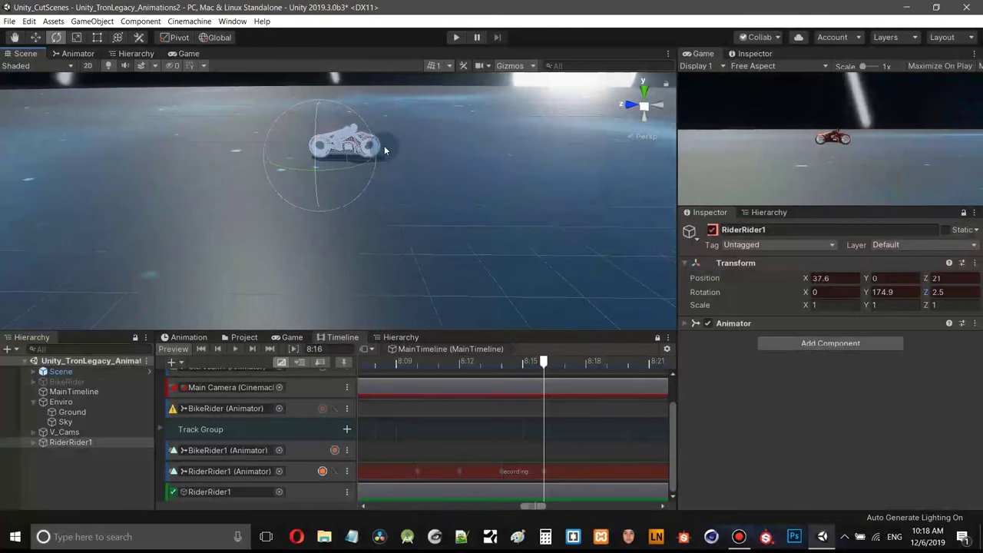
alt+drag(381, 146, 395, 147)
scroll(395, 149, up, 3)
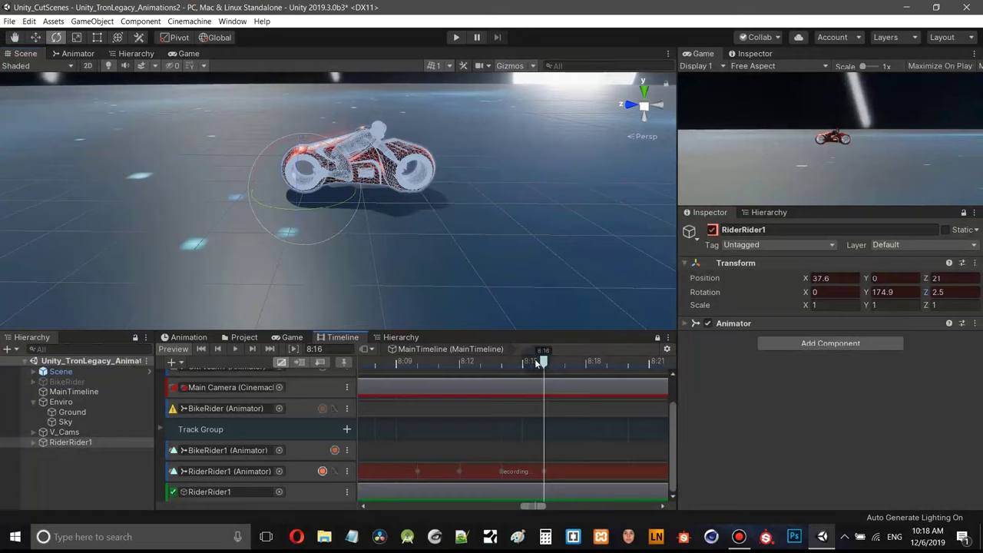
- Scrub back through 8:15 and 8:12 to preview the motion, then return to 8:16
drag(537, 364, 530, 354)
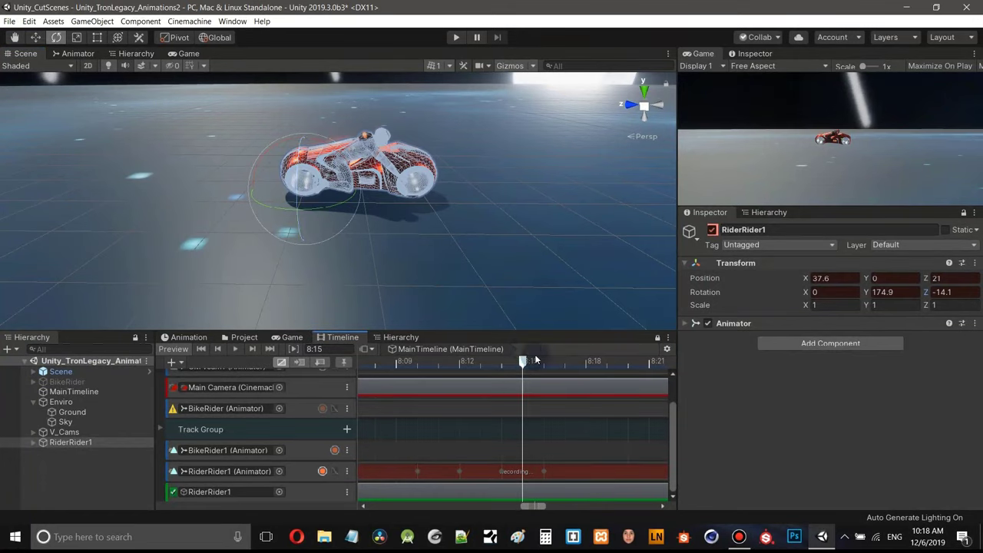
drag(522, 363, 544, 376)
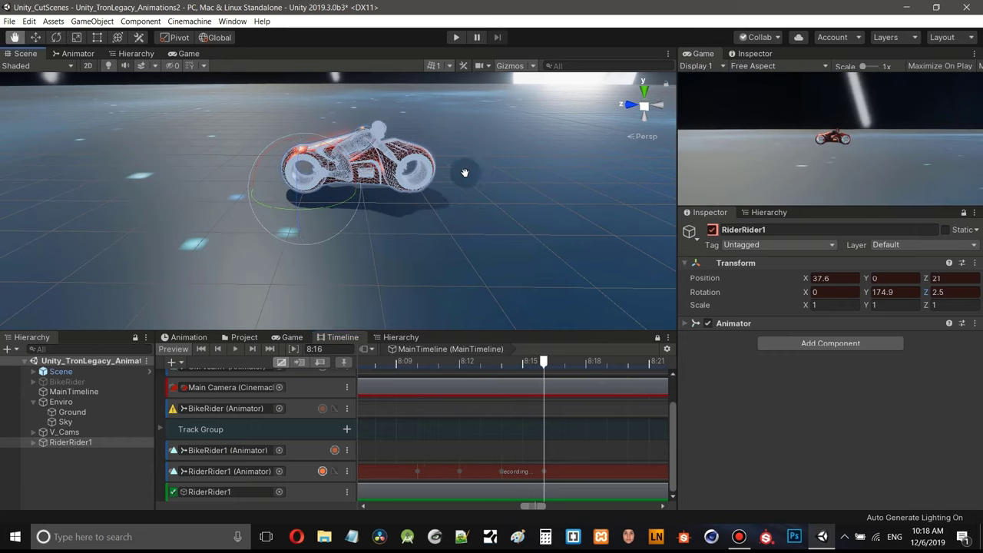
middle_drag(466, 172, 439, 172)
right_drag(438, 172, 384, 188)
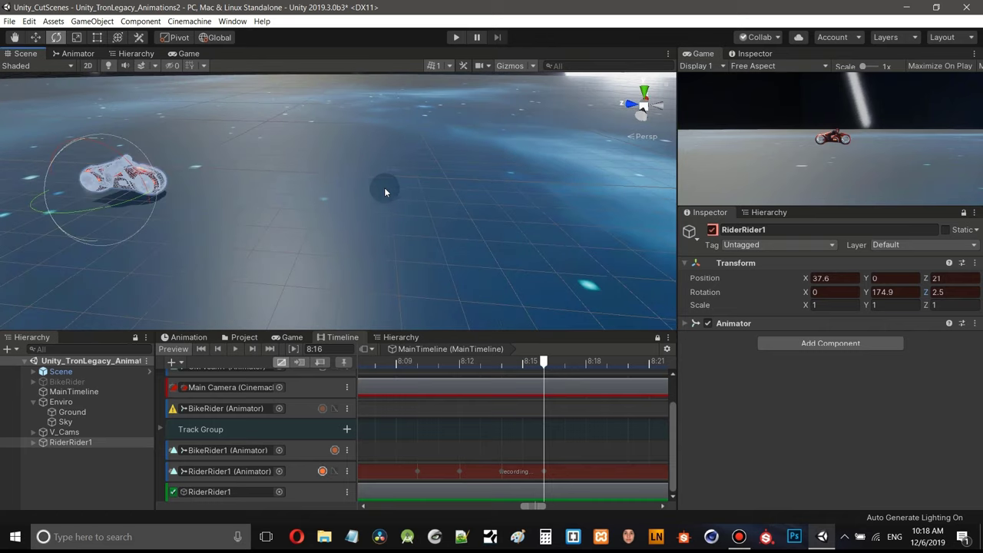
- Move the bike forward to Position Z 6.1 and orbit around it
click(35, 37)
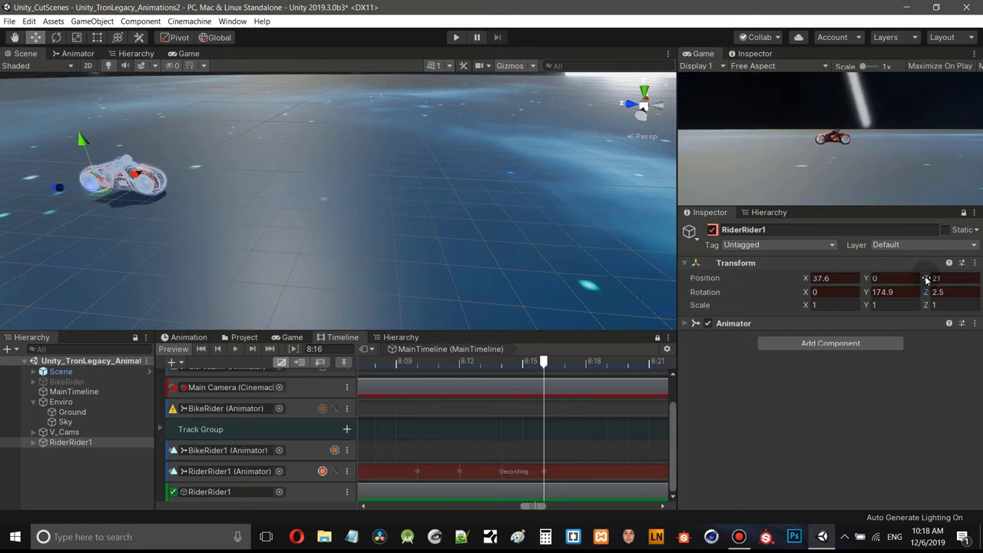
drag(928, 281, 865, 275)
middle_drag(624, 236, 570, 232)
alt+drag(479, 219, 557, 353)
alt+drag(519, 295, 439, 216)
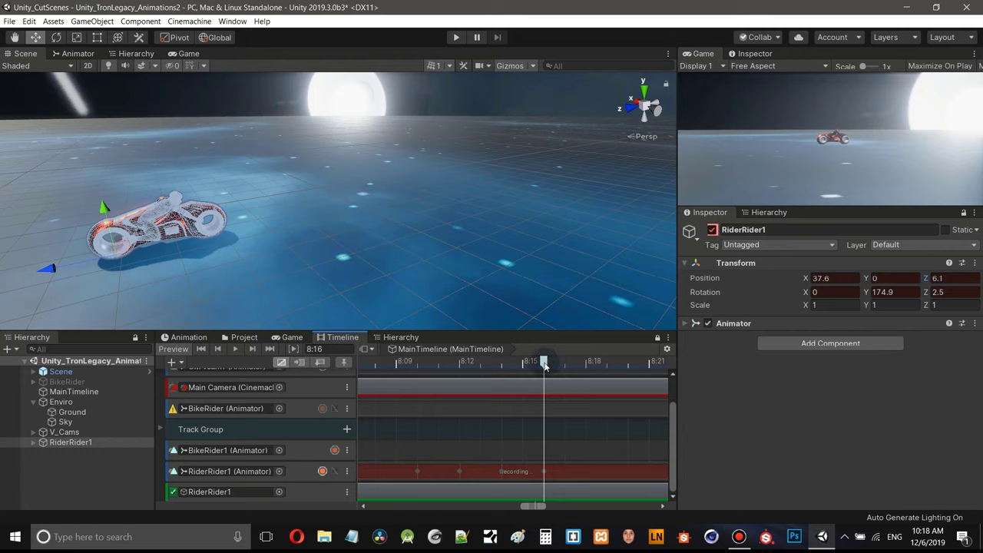
- At 8:17, slide the bike to Position Z 4 and roll it to Rotation Z -17.7
drag(550, 367, 564, 363)
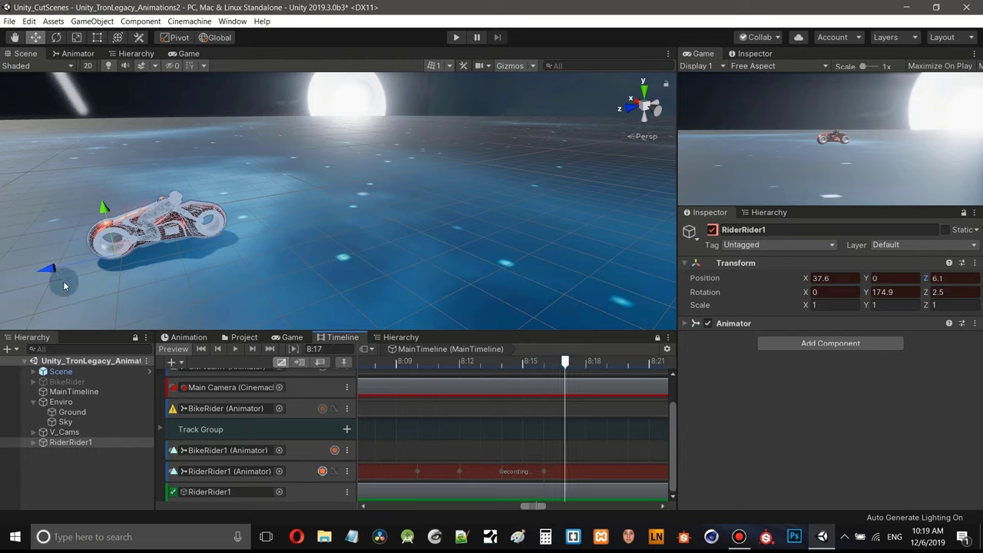
drag(50, 271, 261, 262)
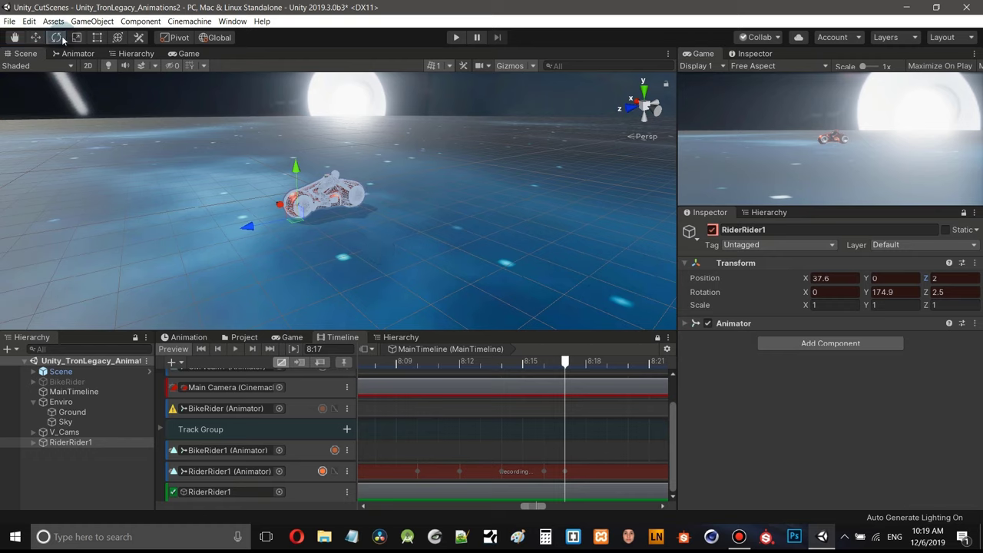
drag(318, 219, 368, 233)
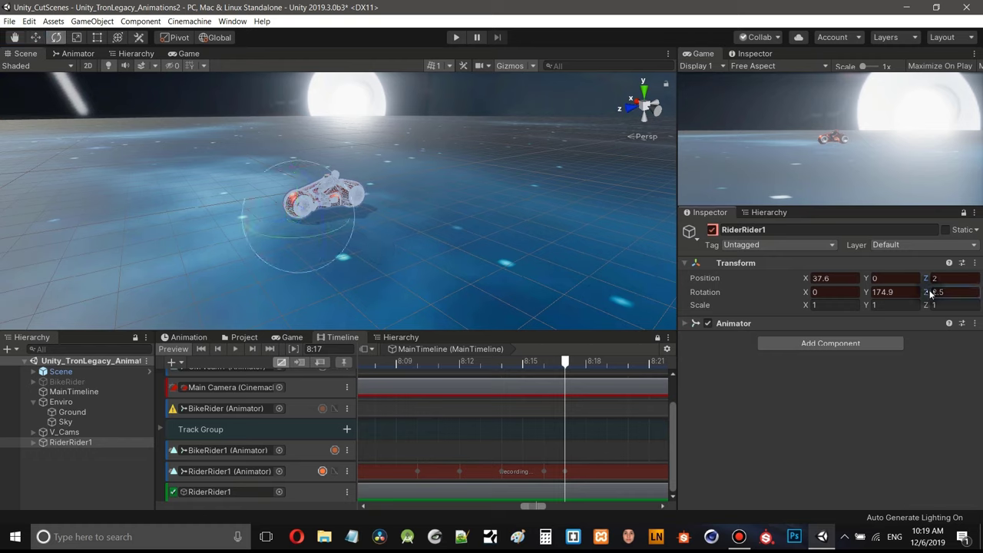
drag(949, 297, 824, 260)
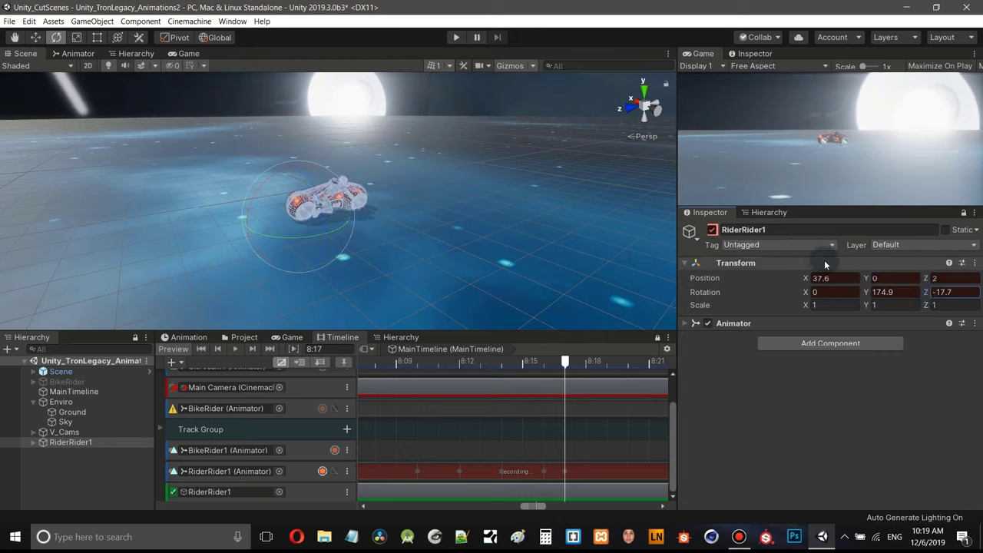
click(566, 362)
- At 8:18, tilt the bike to Rotation Z 14.33 and slide it to Position Z -2
click(578, 364)
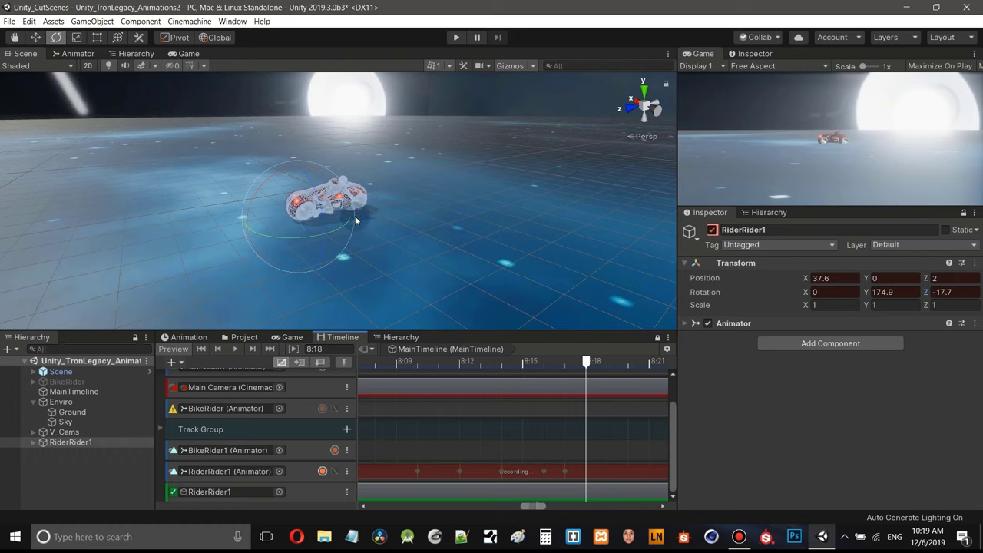
drag(928, 295, 377, 355)
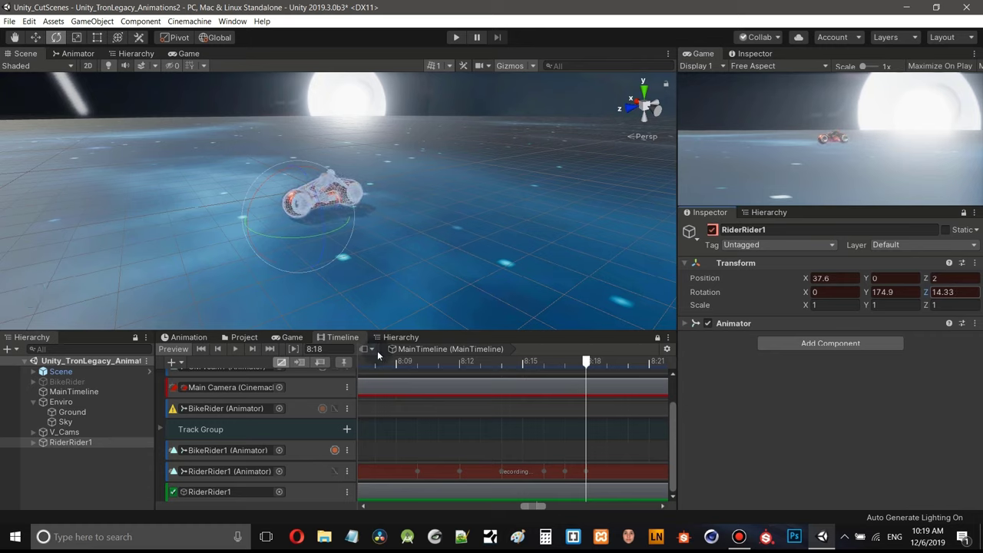
click(35, 38)
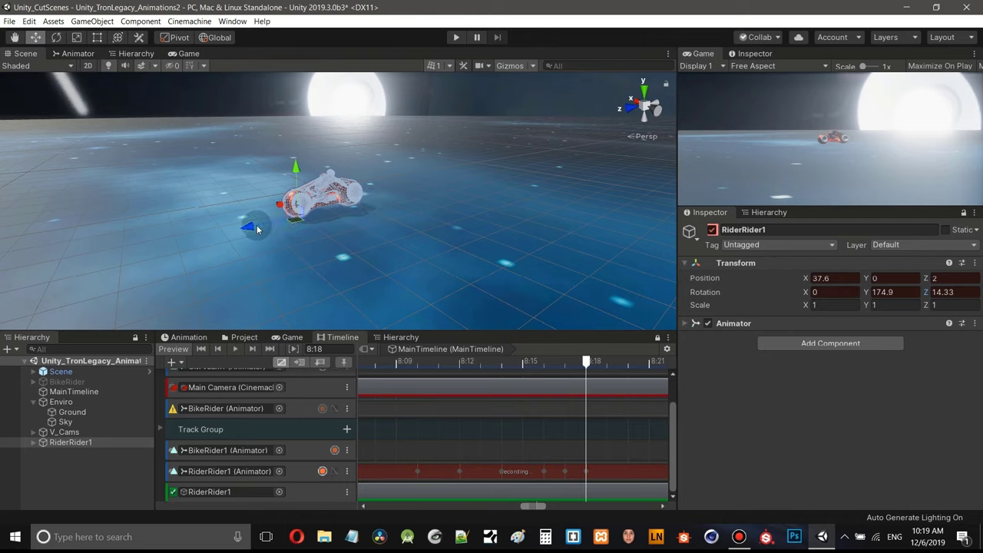
drag(253, 227, 388, 214)
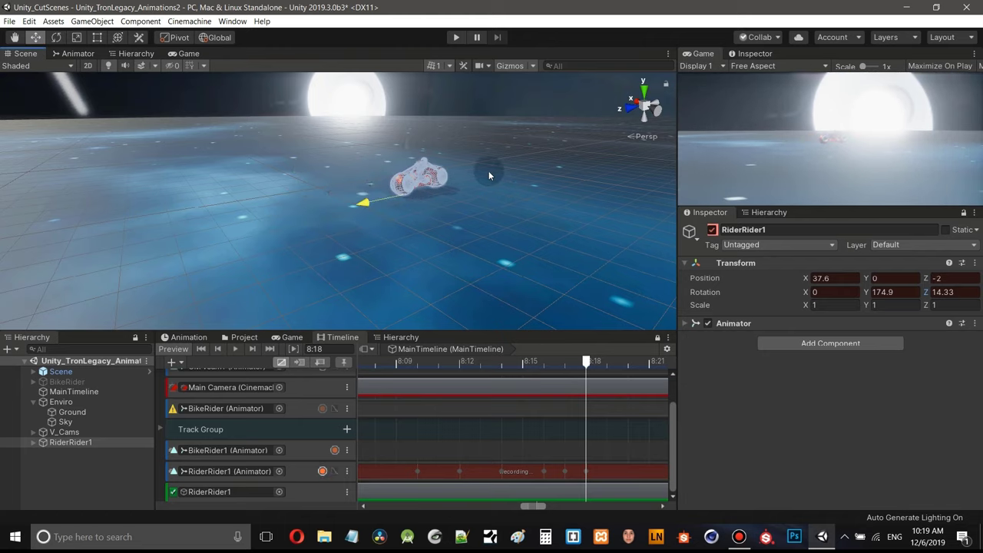
middle_drag(488, 170, 454, 179)
right_drag(454, 179, 450, 179)
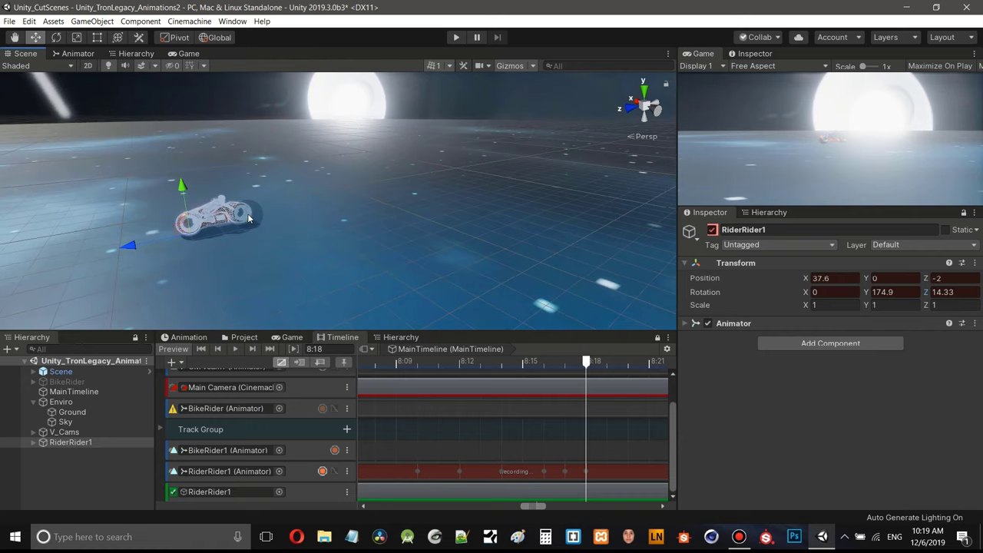
scroll(248, 218, up, 3)
right_drag(325, 214, 230, 214)
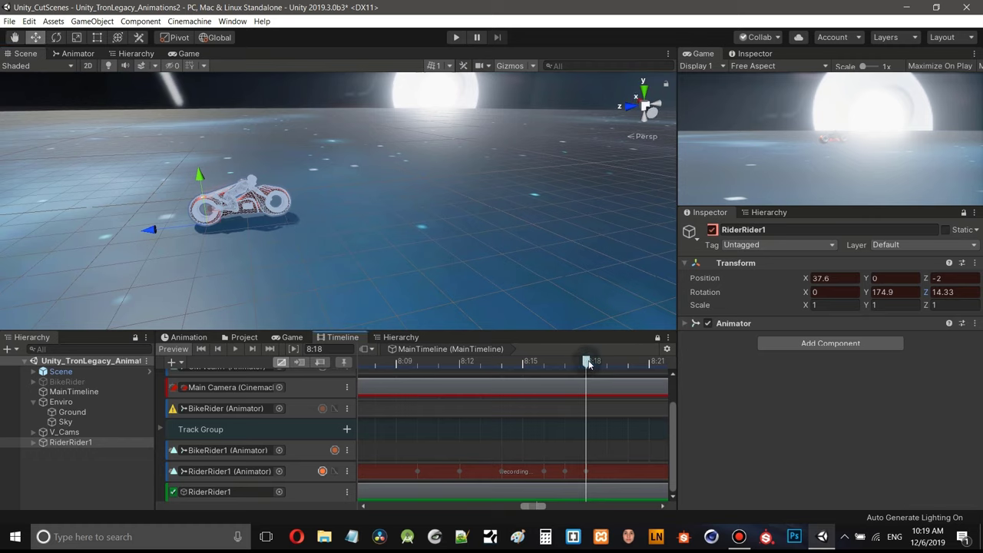
- Move the playhead to 8:19, previewing the motion around 8:18
click(600, 369)
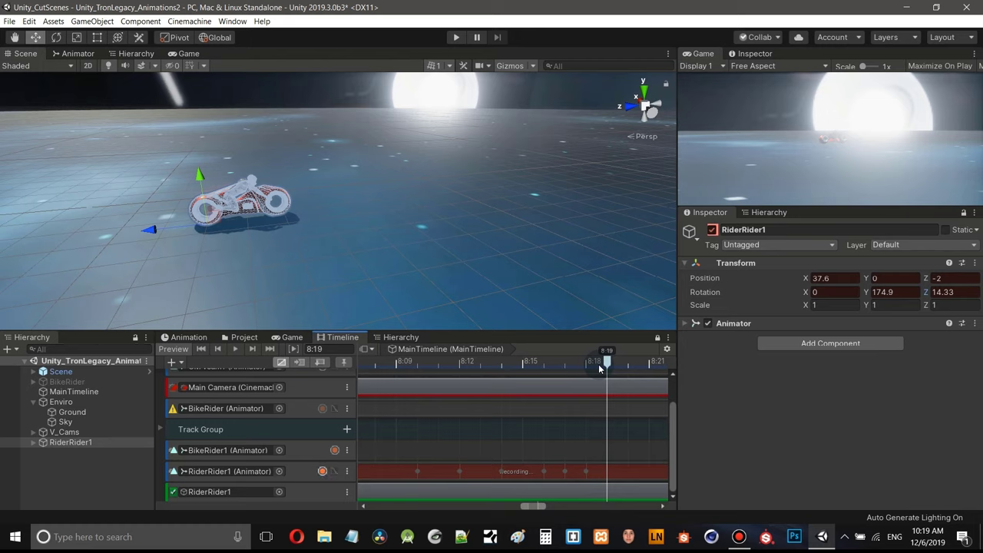
drag(531, 506, 534, 505)
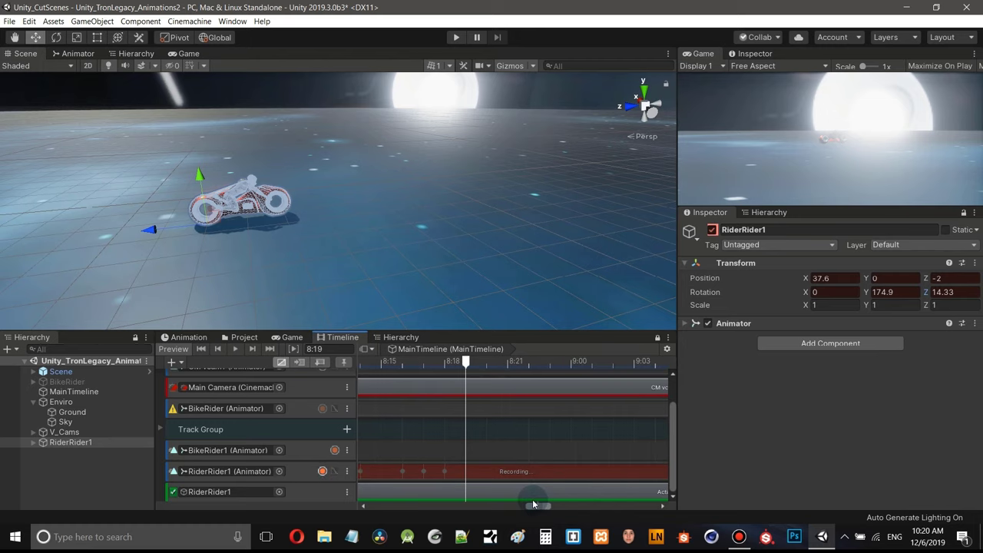
scroll(284, 206, up, 4)
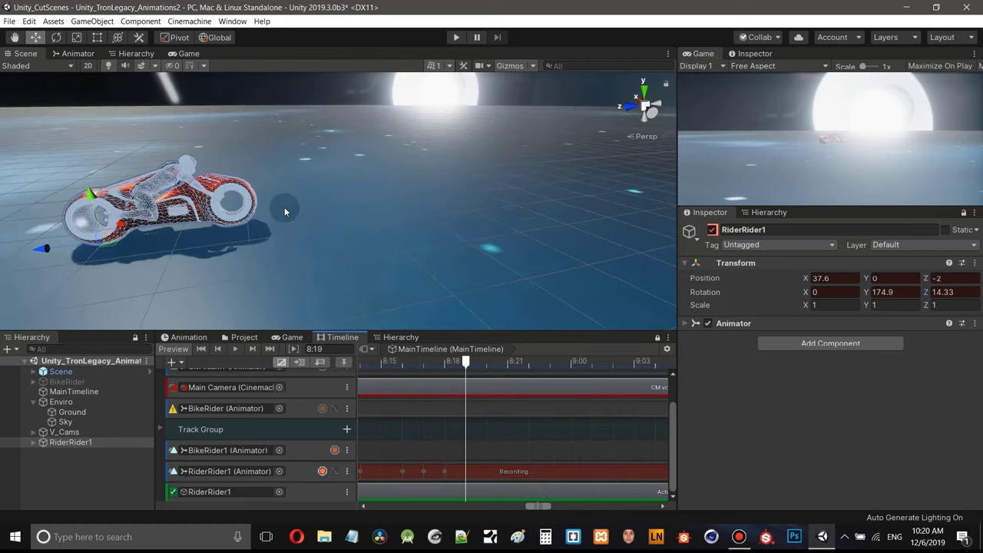
key(w)
key(Left)
key(Left)
key(Left)
key(Left)
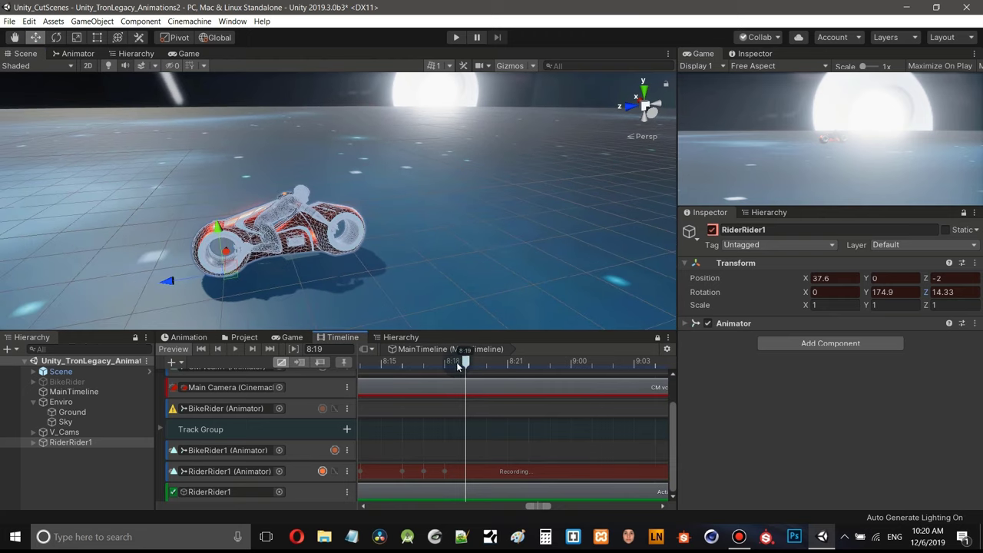
mouse_move(465, 366)
mouse_down()
mouse_move(424, 366)
mouse_move(454, 375)
mouse_up()
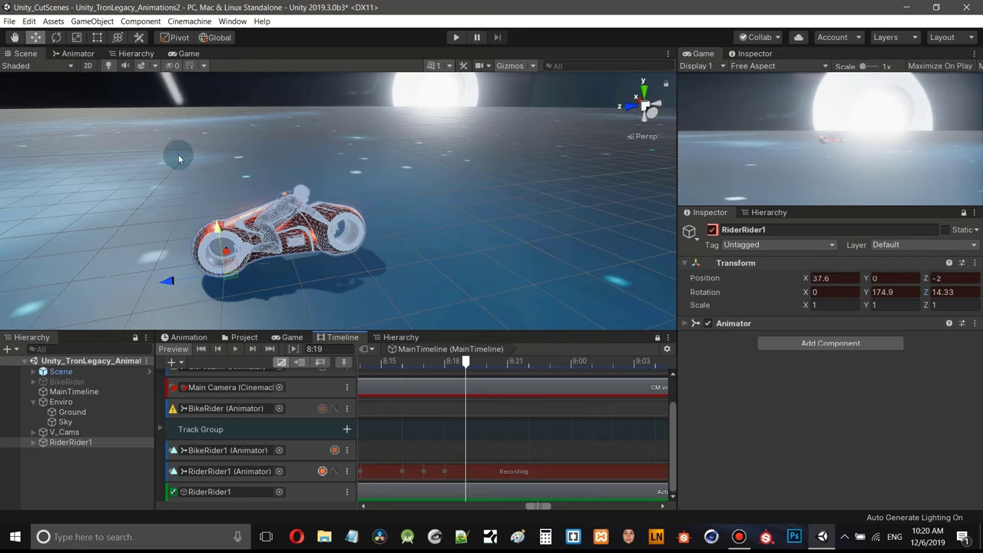
- Tilt the bike to Rotation Z -36.8 and push it back to Position Z -7.2
click(56, 37)
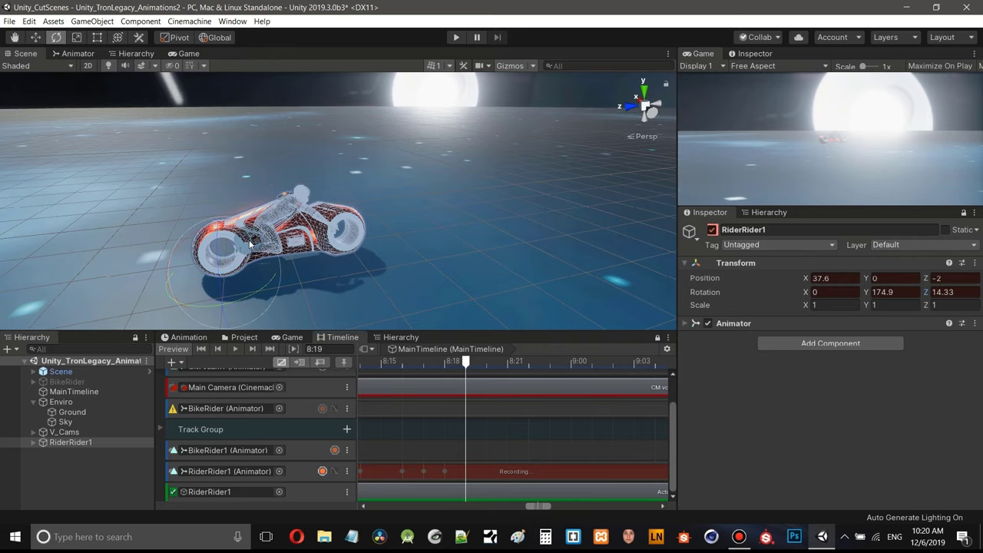
right_drag(210, 141, 325, 161)
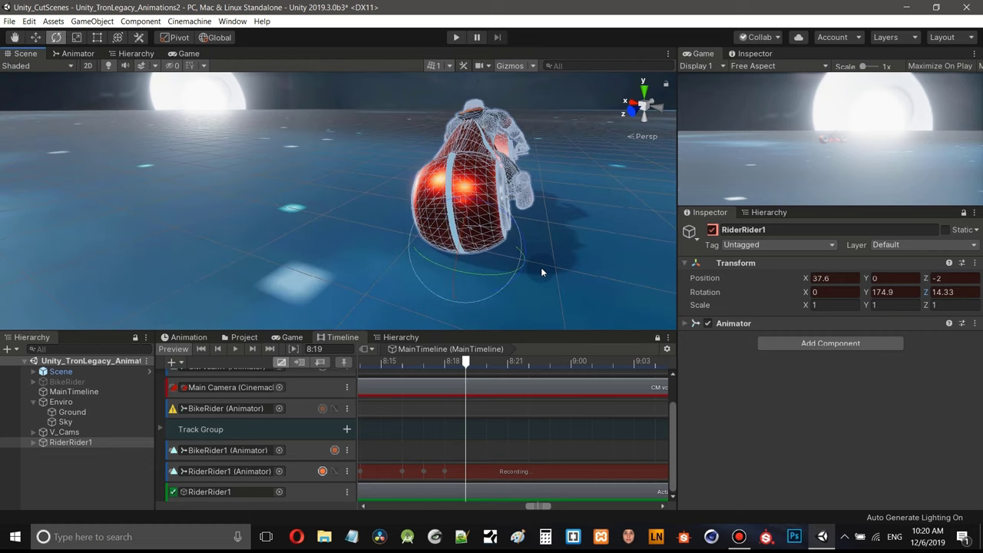
right_drag(419, 192, 592, 236)
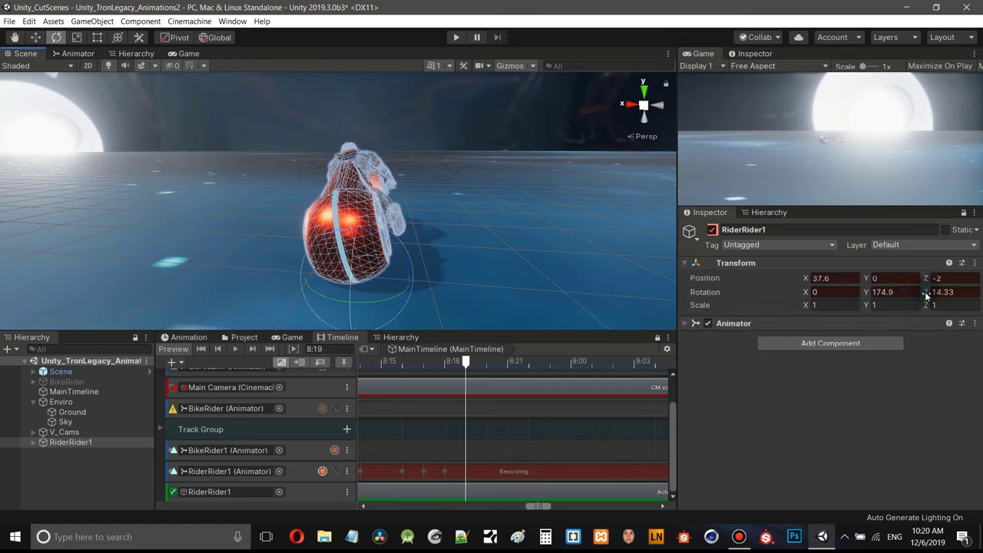
drag(929, 296, 667, 278)
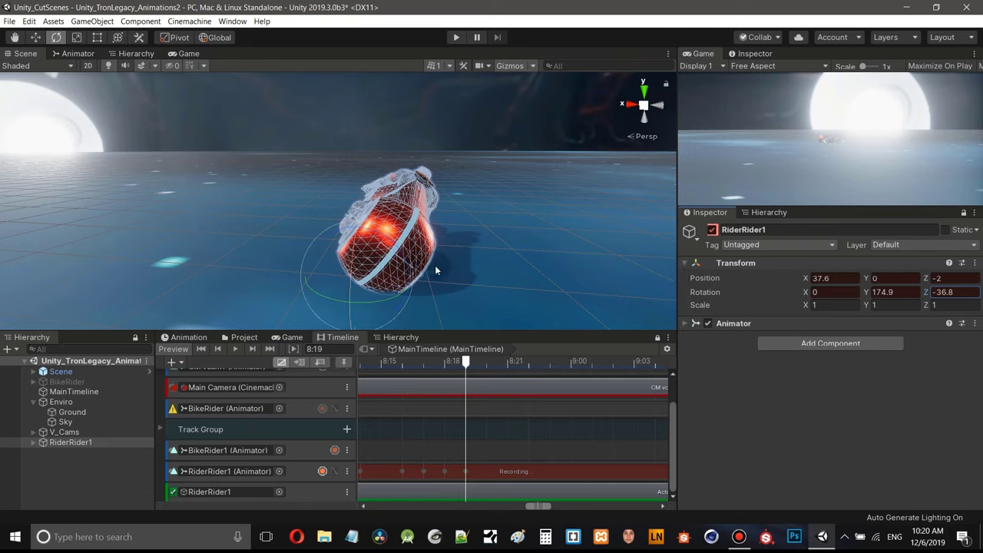
click(928, 280)
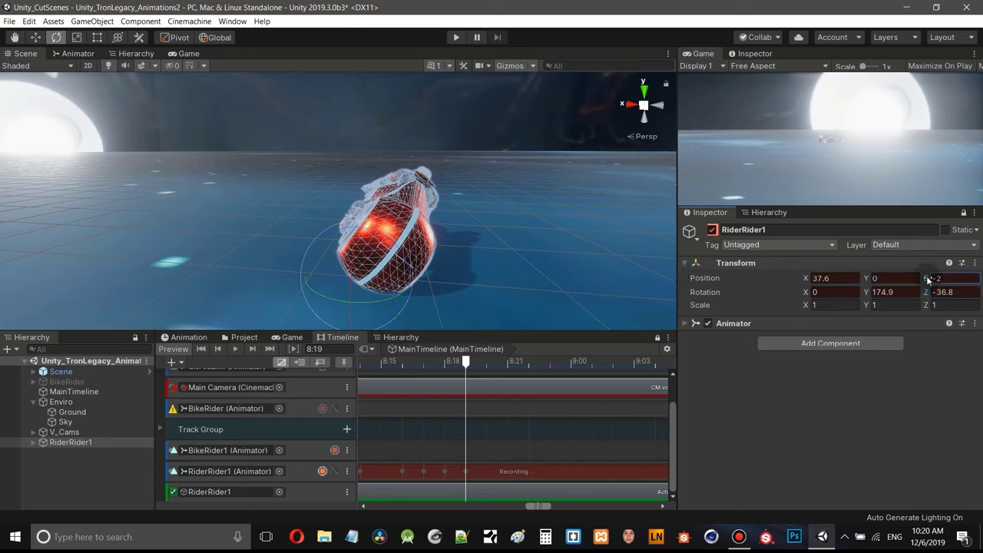
drag(925, 280, 895, 280)
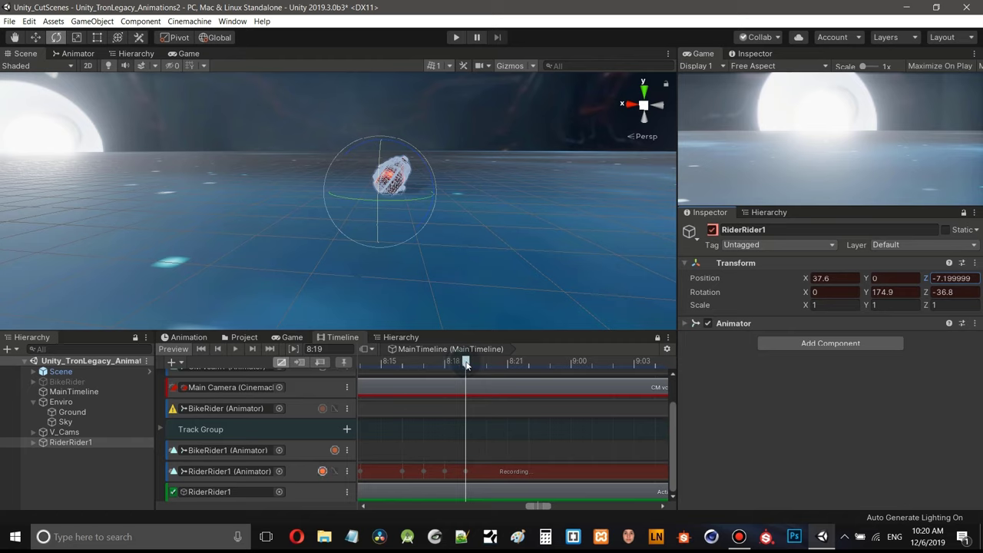
drag(466, 361, 478, 363)
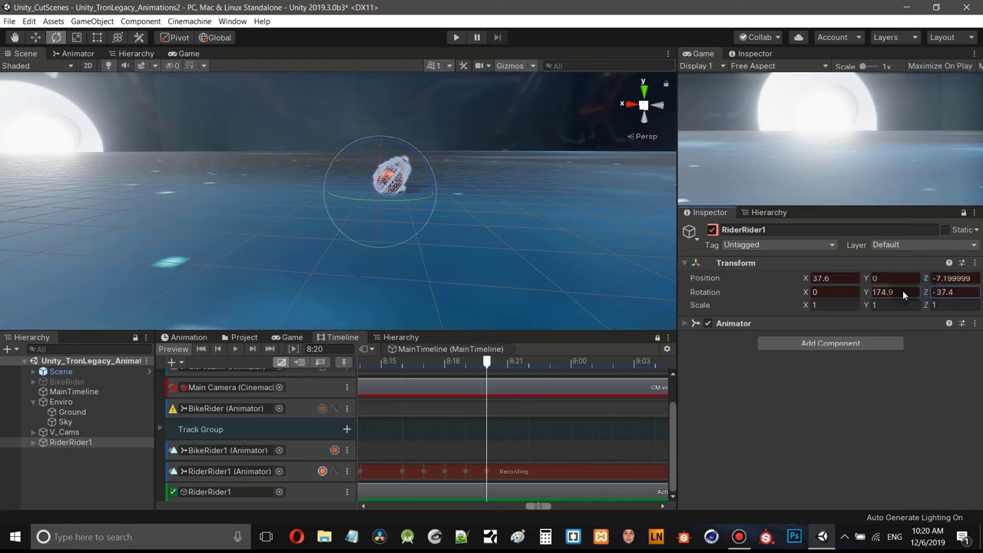
- Swing the bike's tilt to Rotation Z 38.4 and move it to Position Z -16.8
drag(926, 292, 80, 305)
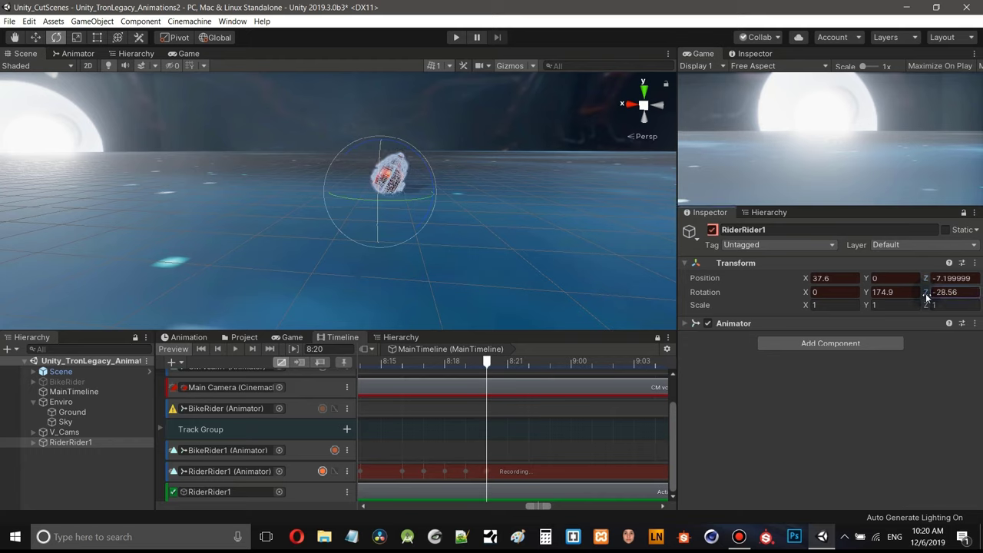
drag(929, 295, 204, 348)
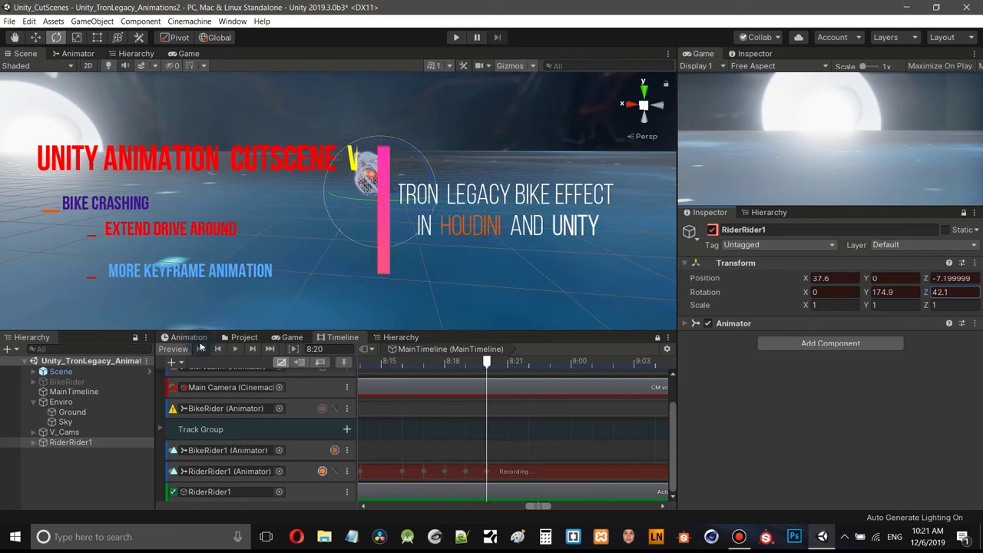
drag(204, 347, 194, 344)
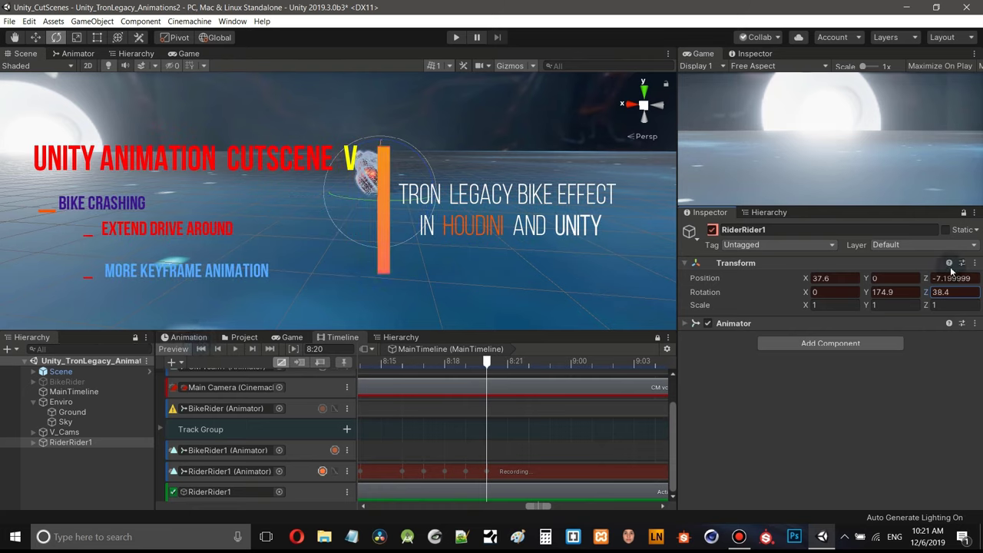
drag(928, 281, 921, 291)
- Orbit and pan the Scene view to follow and centre the moved bike
right_drag(518, 191, 464, 206)
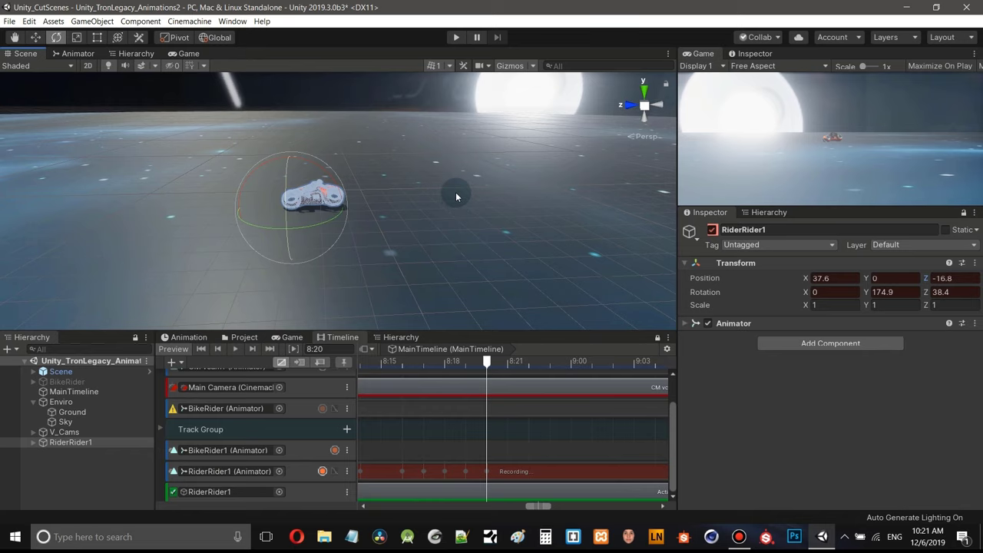
middle_drag(439, 202, 412, 209)
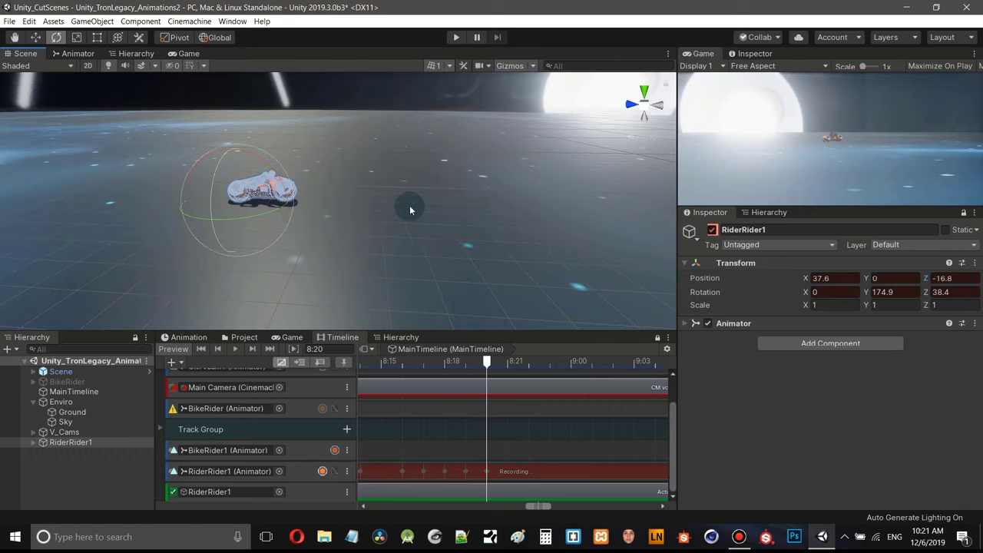
mouse_move(408, 209)
alt+mouse_down()
mouse_move(397, 205)
mouse_move(406, 205)
alt+mouse_up()
middle_drag(405, 204, 382, 201)
alt+drag(391, 211, 472, 159)
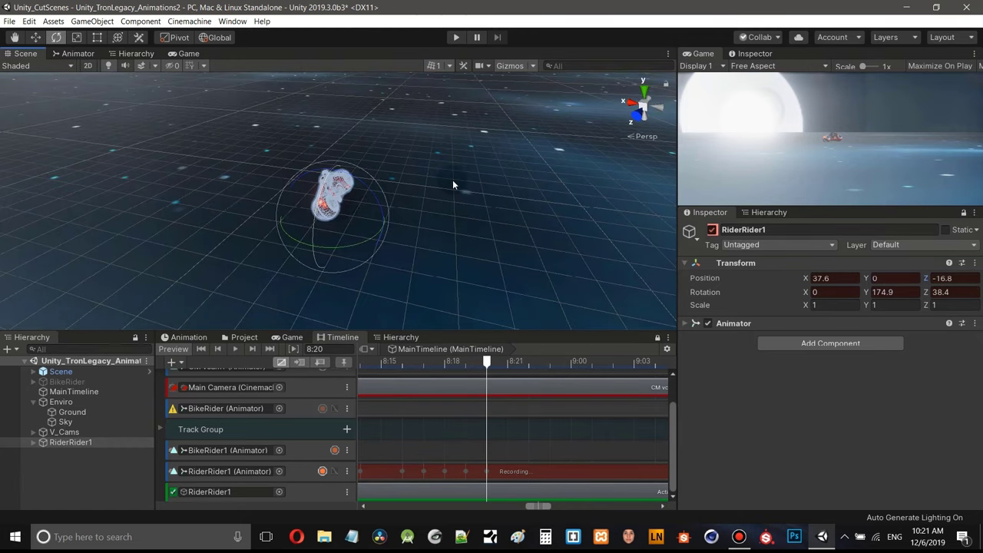
- At 8:21, turn the bike to Rotation Y 130.07 and roll it onto its side
click(500, 364)
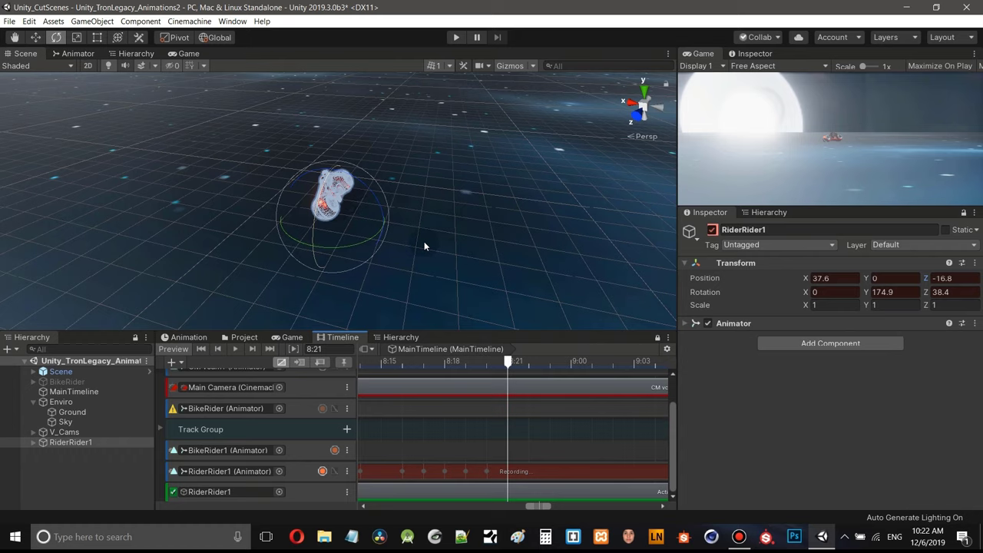
middle_drag(443, 204, 449, 192)
alt+drag(447, 187, 442, 180)
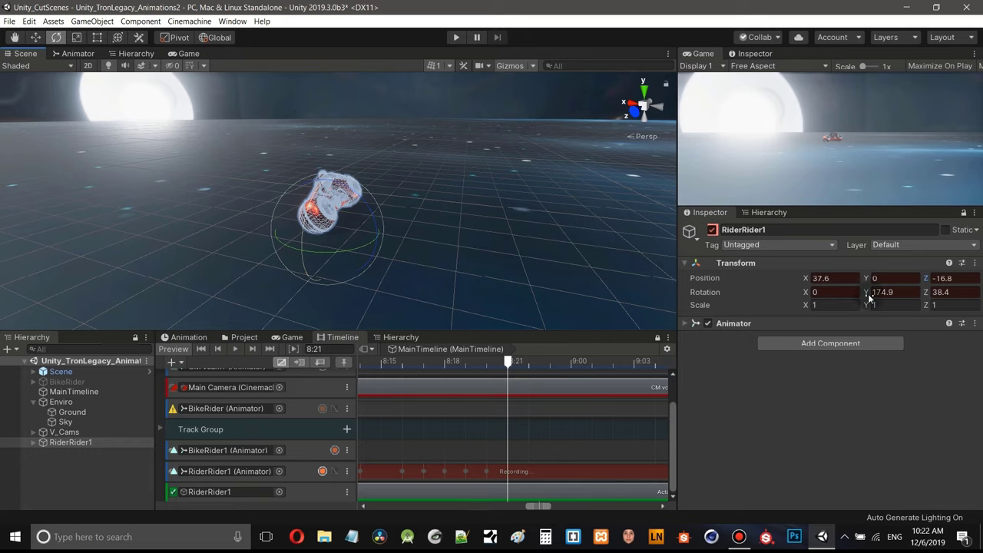
drag(868, 295, 518, 274)
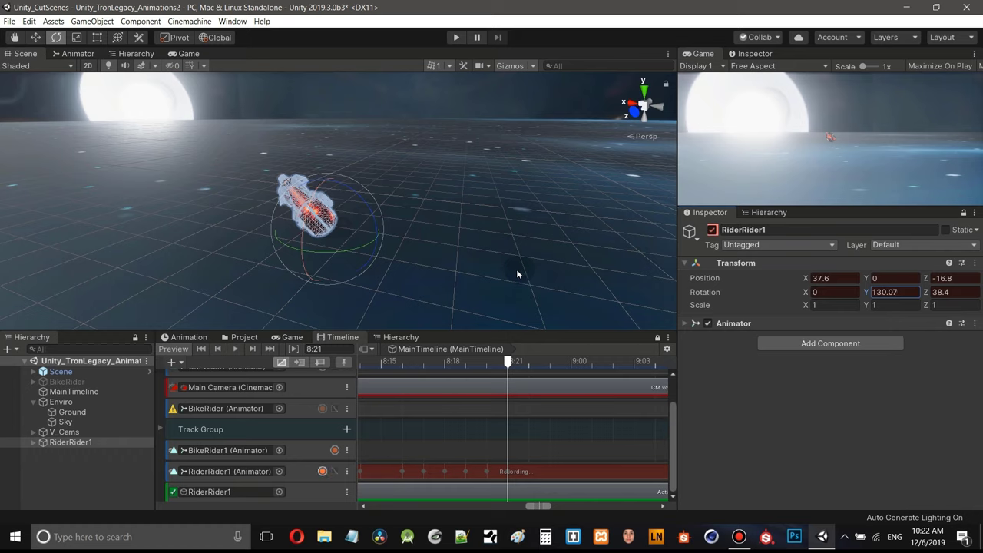
click(926, 294)
drag(918, 294, 969, 301)
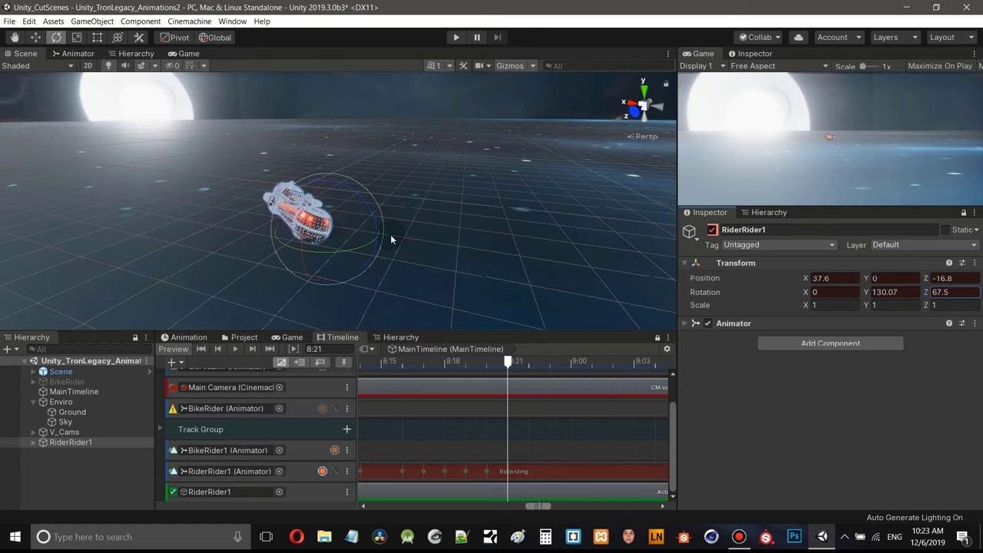
scroll(390, 235, up, 3)
middle_drag(391, 235, 398, 224)
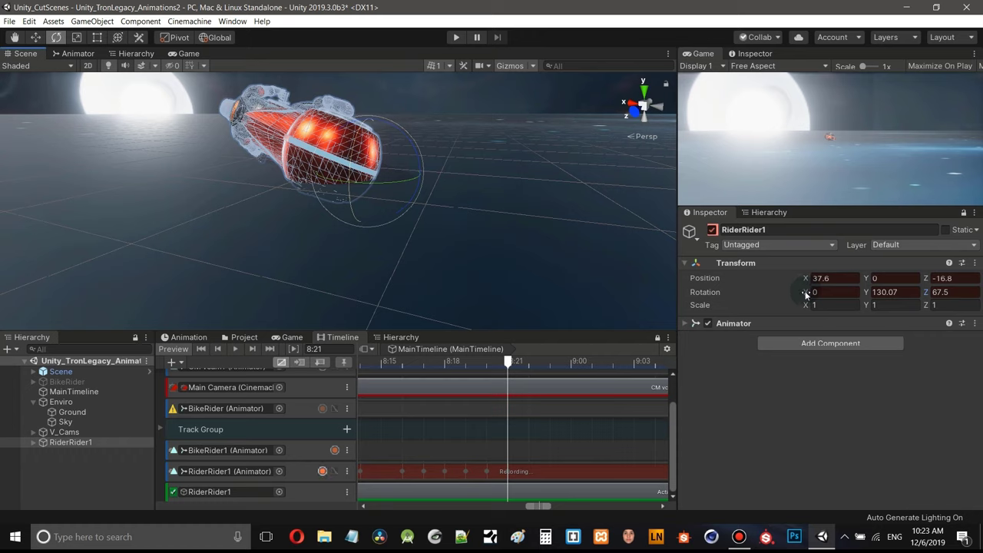
- Fine-tune the roll to Rotation Z 90.8 and lift the bike to Position Y 0.29
drag(805, 294, 806, 295)
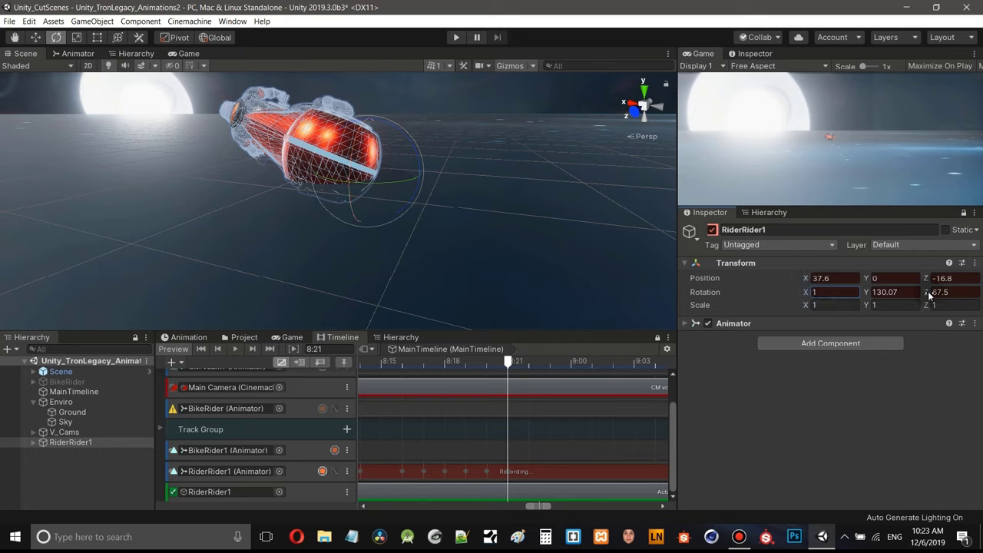
drag(928, 296, 138, 296)
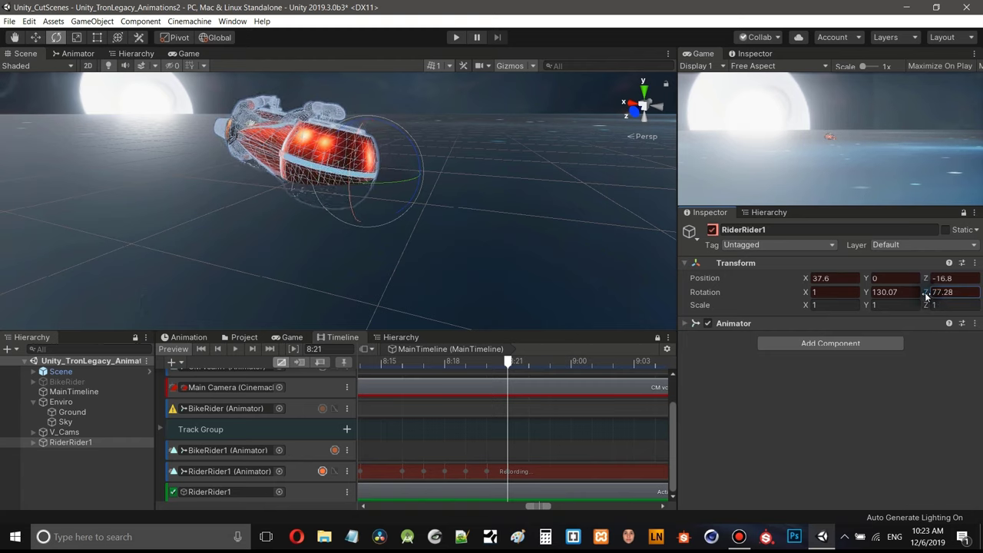
drag(927, 297, 966, 299)
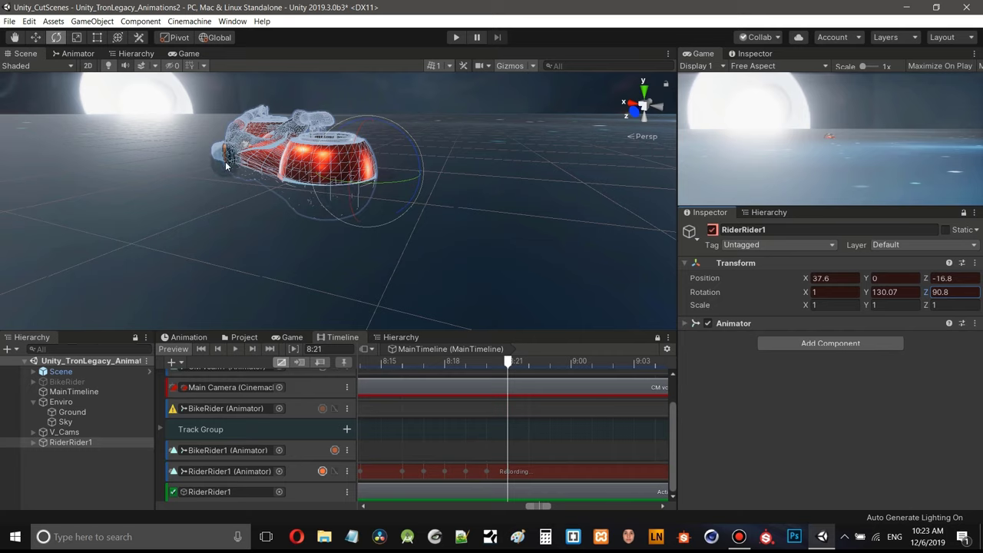
click(866, 280)
drag(872, 279, 876, 280)
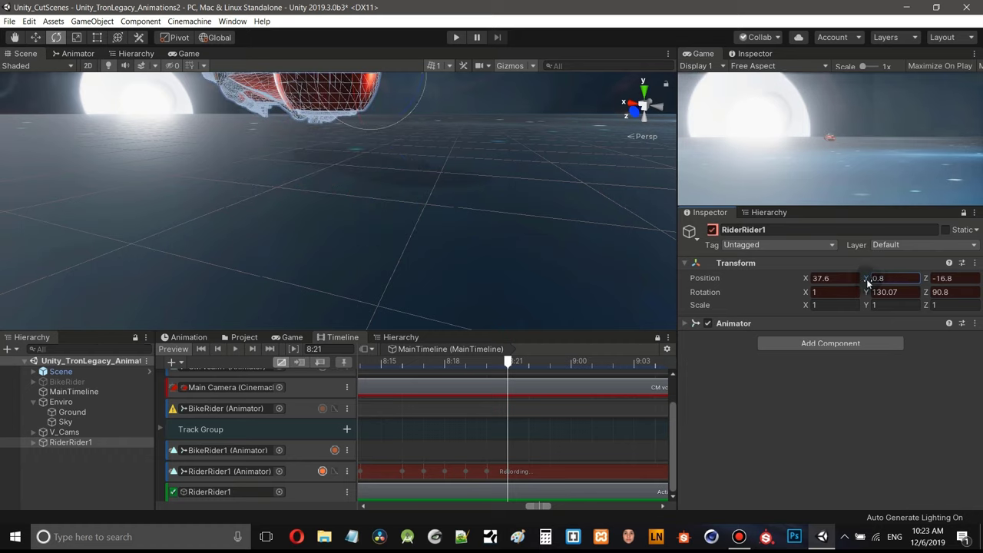
drag(868, 279, 859, 281)
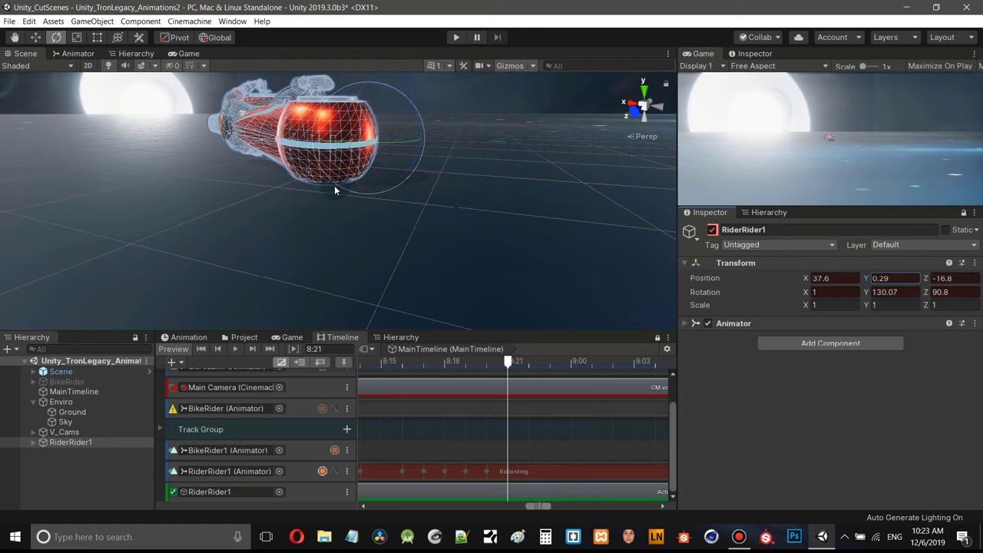
right_drag(467, 166, 386, 193)
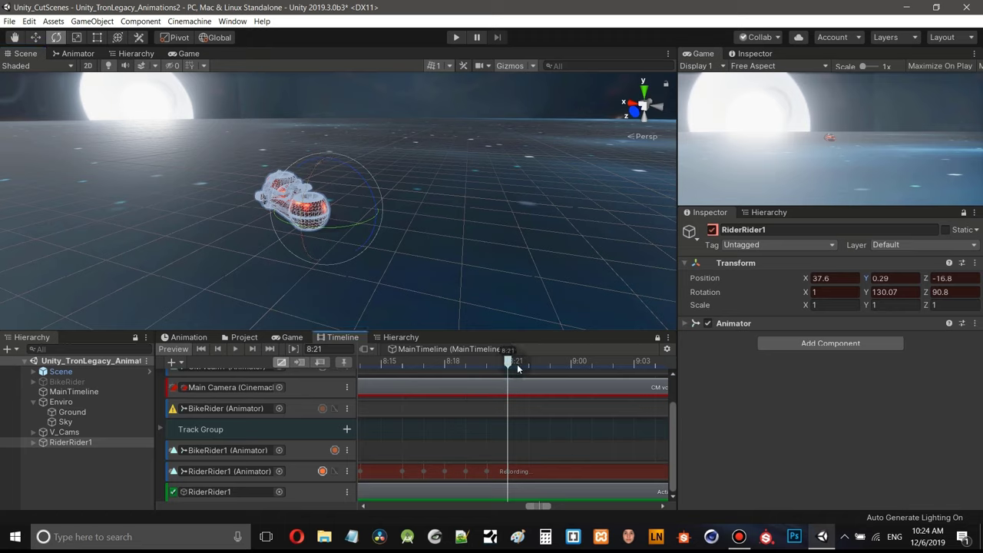
- Slide the lying bike along to Position Z -22
mouse_move(518, 369)
mouse_down()
mouse_move(488, 365)
mouse_move(510, 370)
mouse_up()
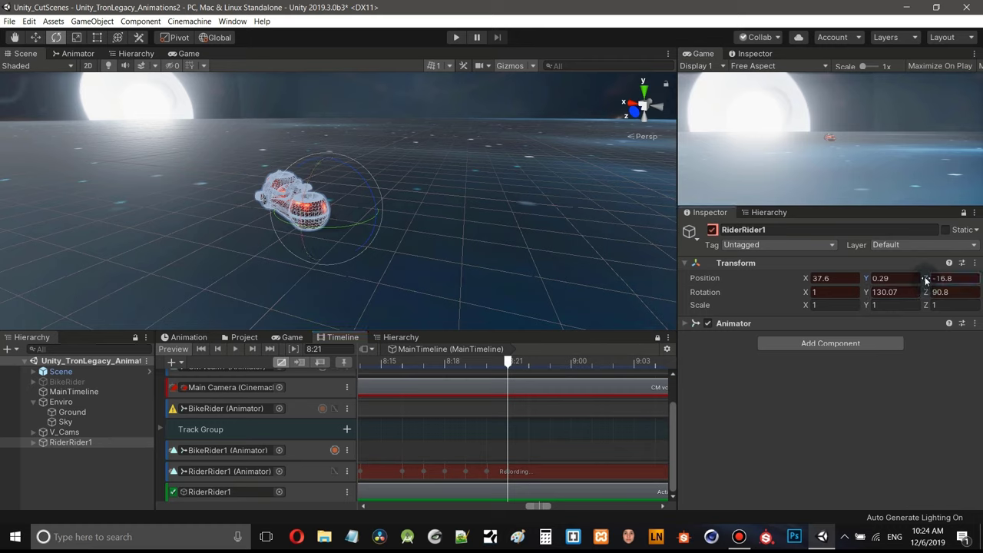
drag(920, 280, 822, 273)
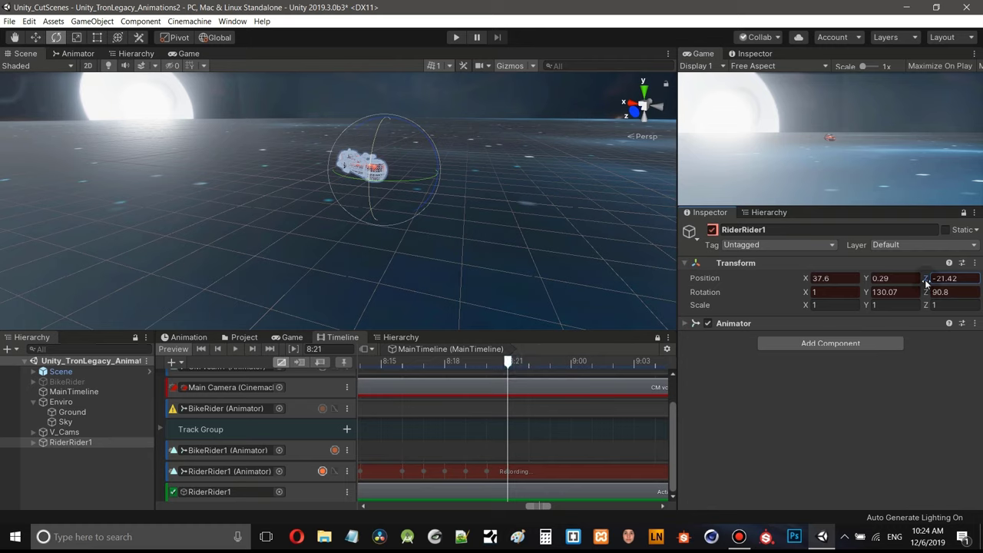
drag(927, 280, 921, 281)
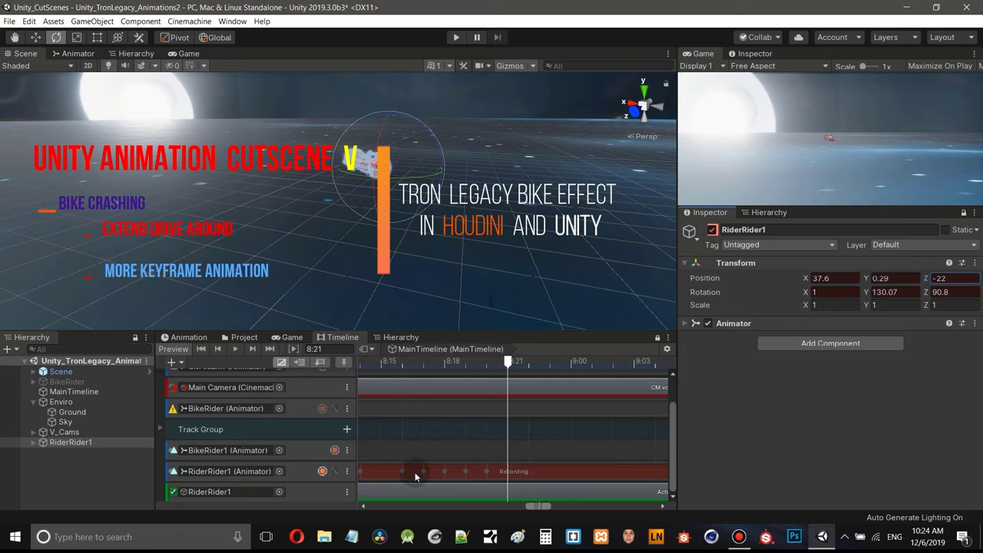
scroll(460, 245, up, 3)
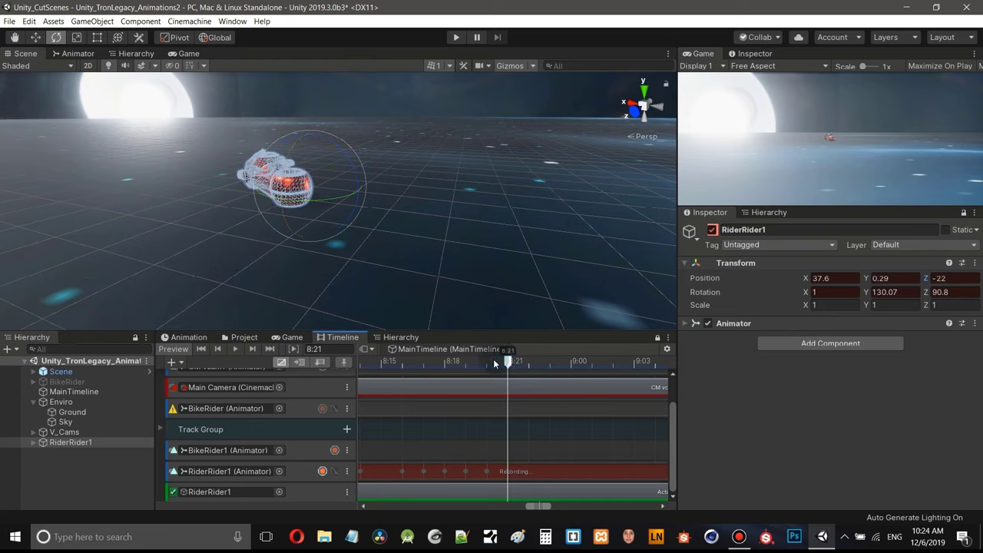
- Step the playhead from 8:20 through 8:21 to 8:22
click(487, 361)
click(507, 362)
click(519, 364)
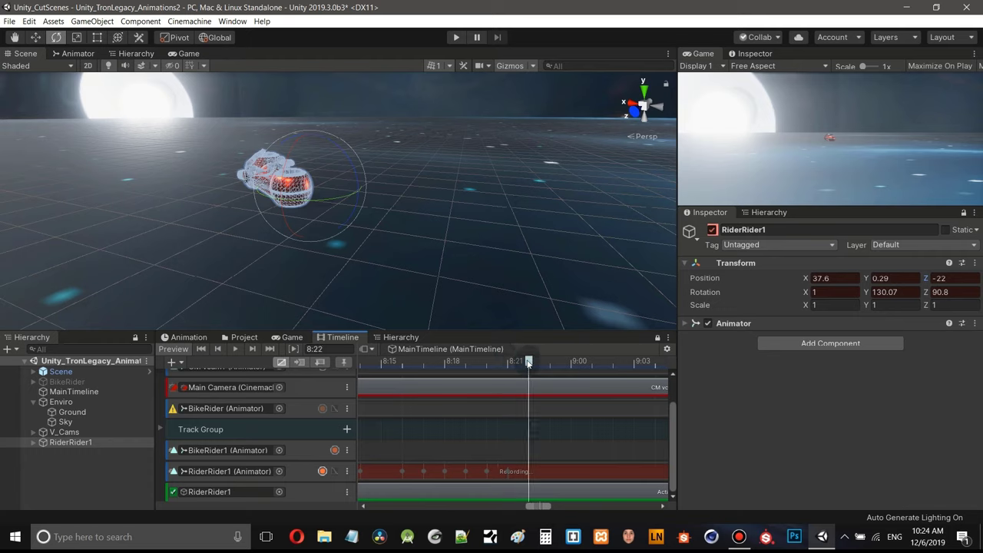
- At frame 8:22, turn RiderRider1 to Y rotation -113.4
click(218, 351)
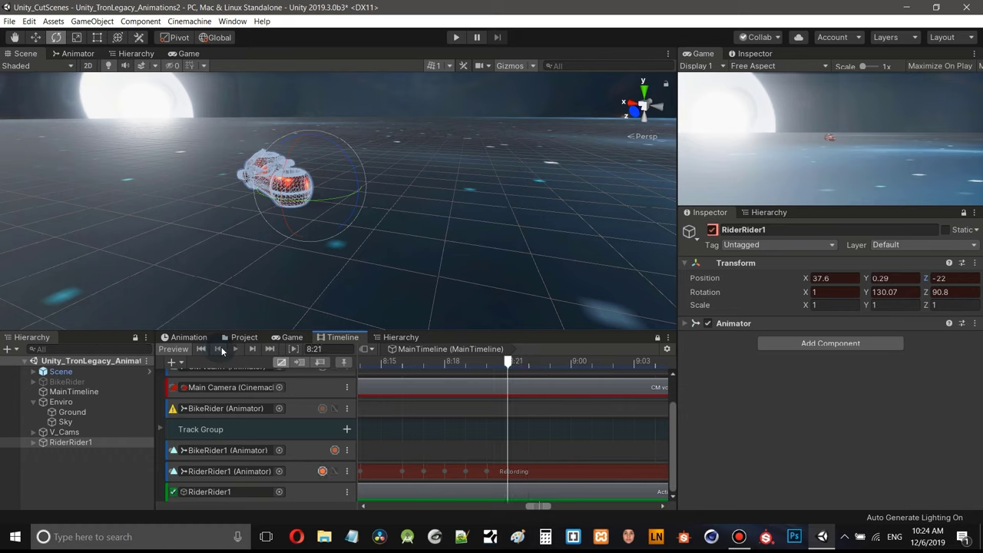
click(251, 350)
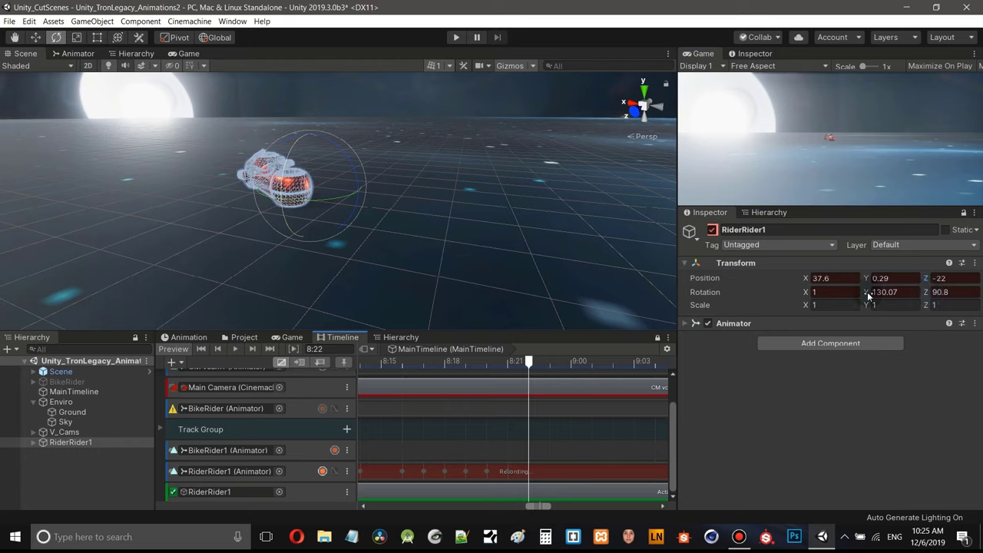
drag(868, 296, 291, 326)
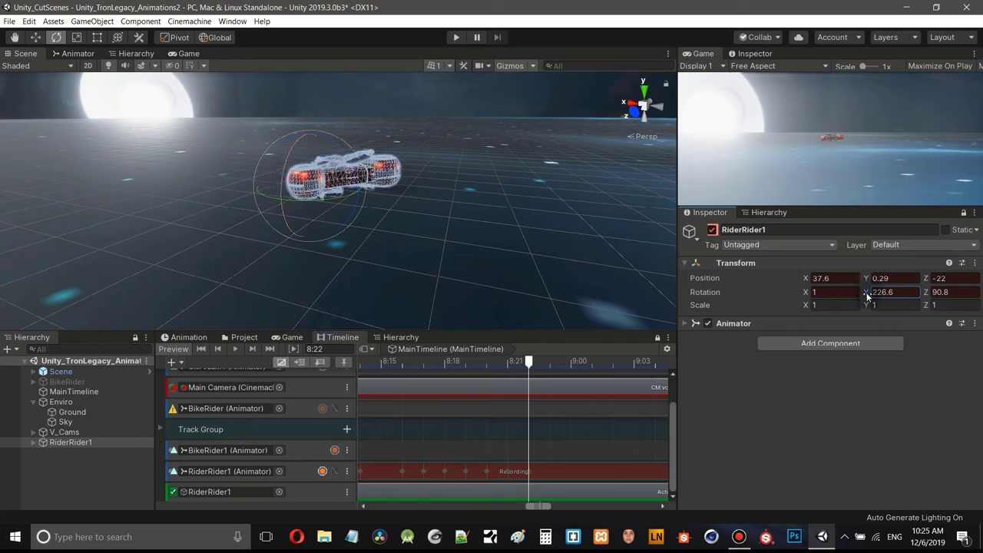
drag(880, 296, 906, 294)
key(q)
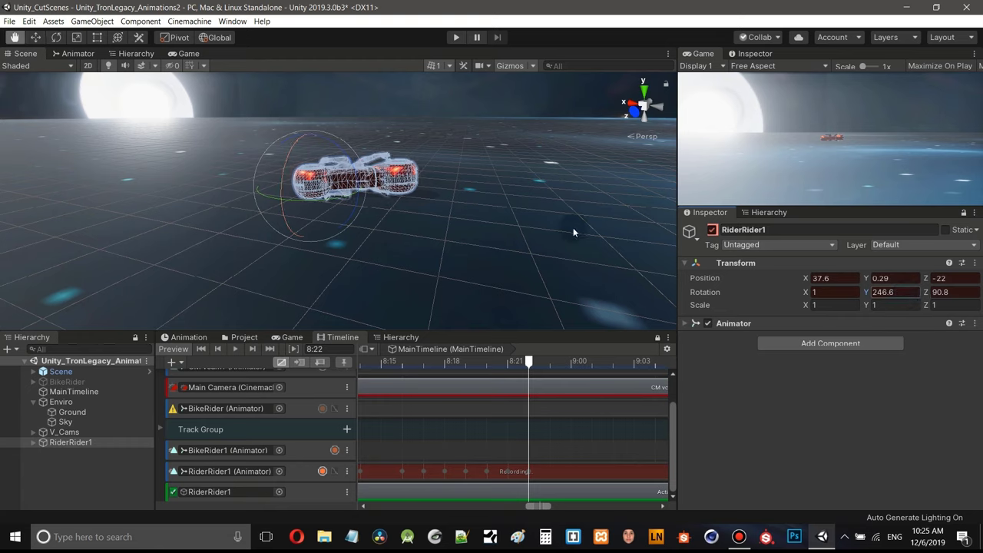
drag(573, 227, 538, 226)
key(e)
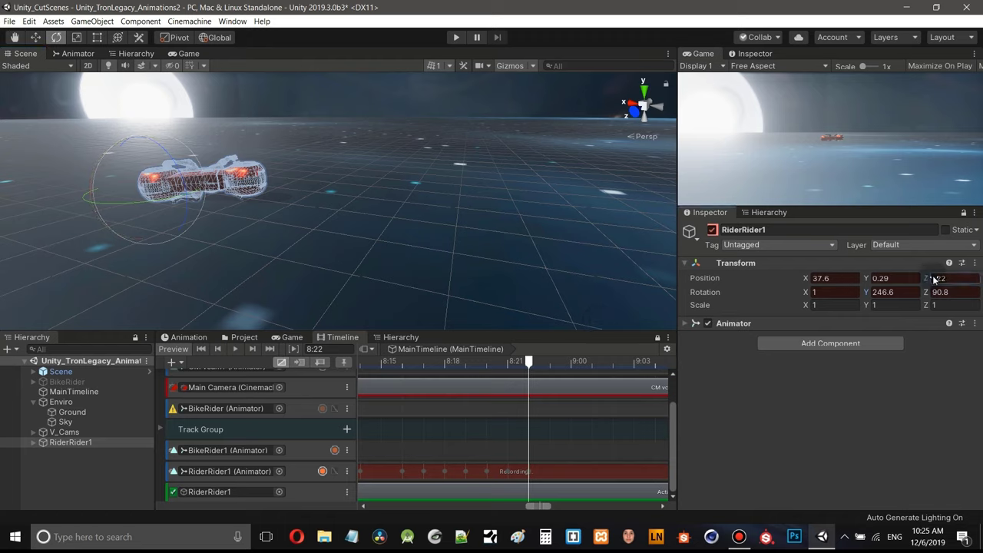
- Slide the rider to Z position -28.4, undoing one curve edit, and advance to 8:23
drag(934, 280, 666, 251)
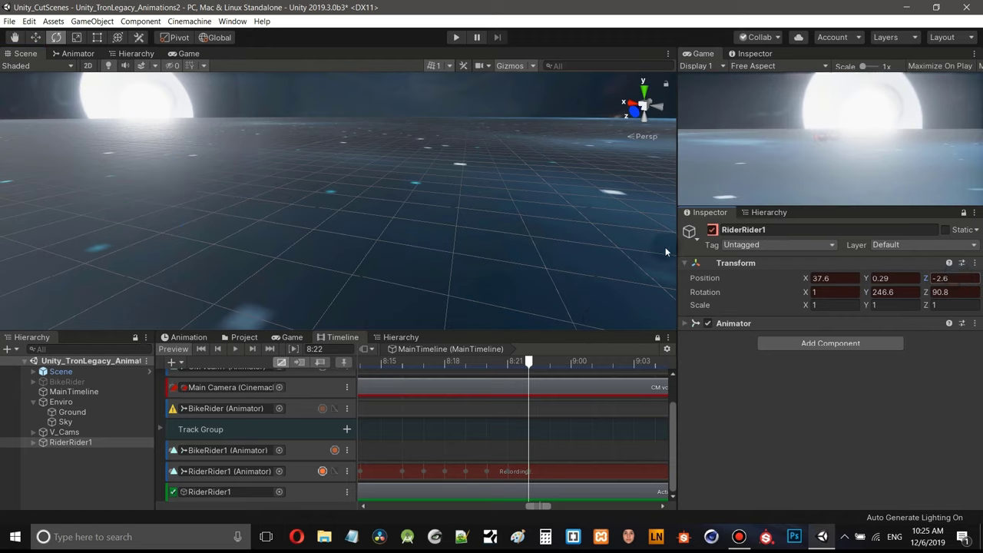
click(29, 21)
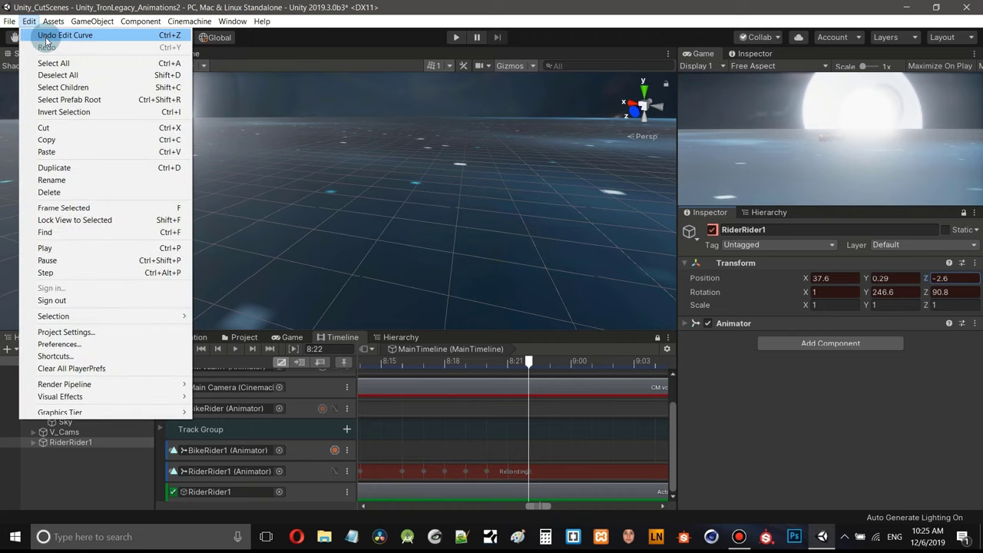
click(46, 36)
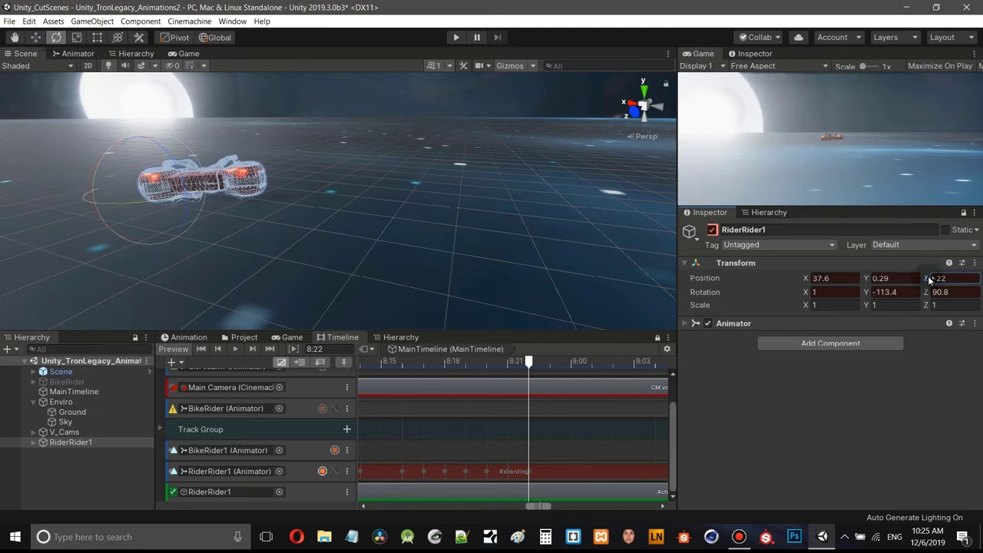
drag(931, 280, 901, 276)
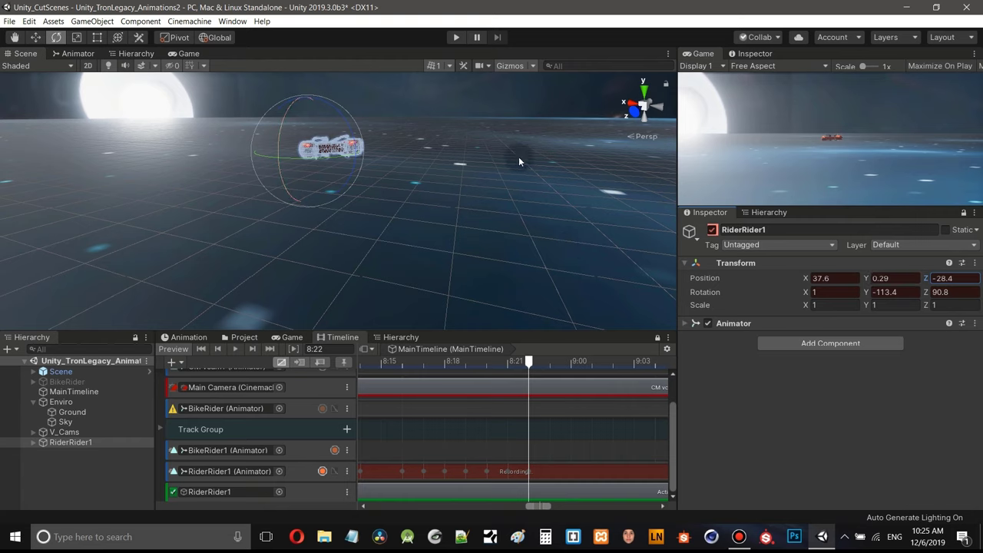
middle_drag(519, 162, 542, 202)
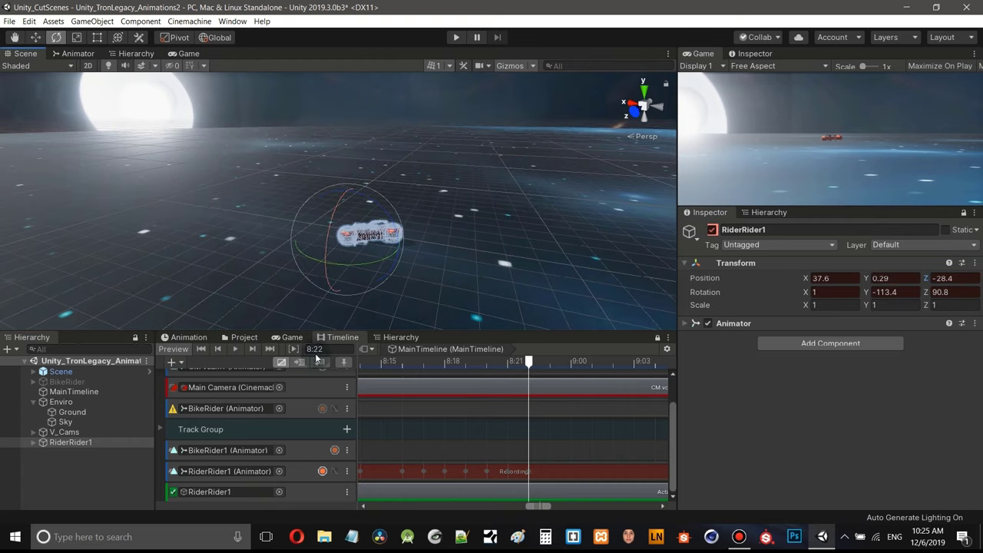
click(253, 349)
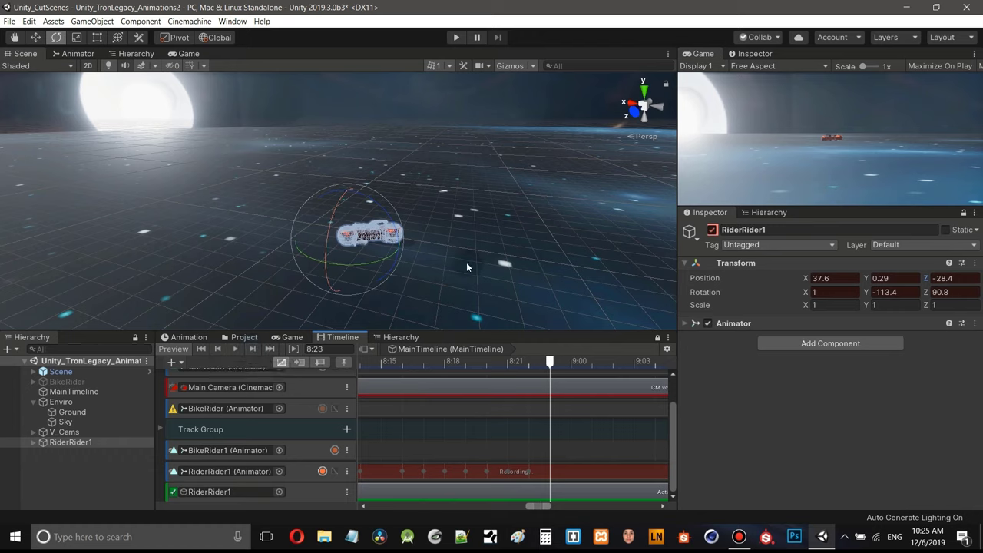
- At 8:23, rotate RiderRider1 to Y -235.8 and push it along to Z -35.8
click(927, 294)
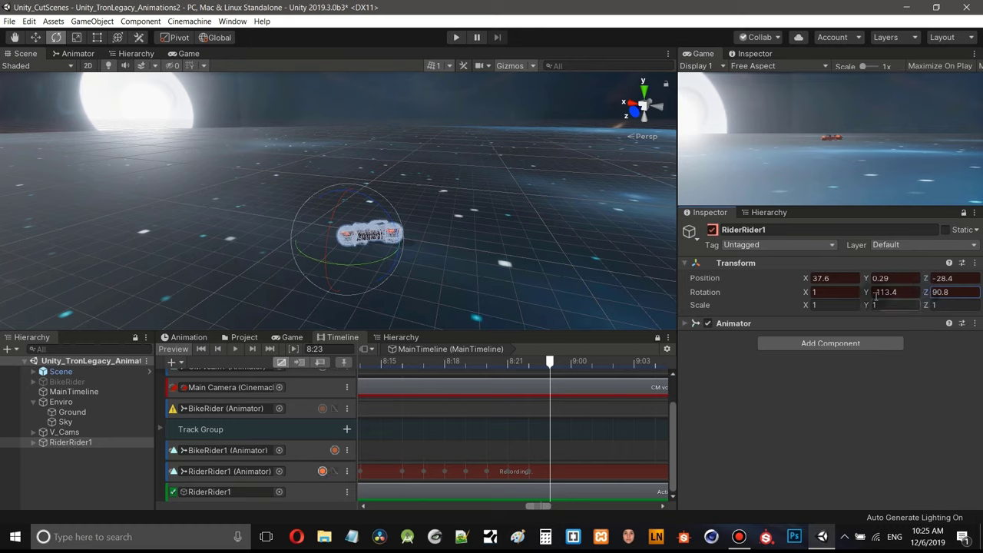
drag(865, 293, 590, 296)
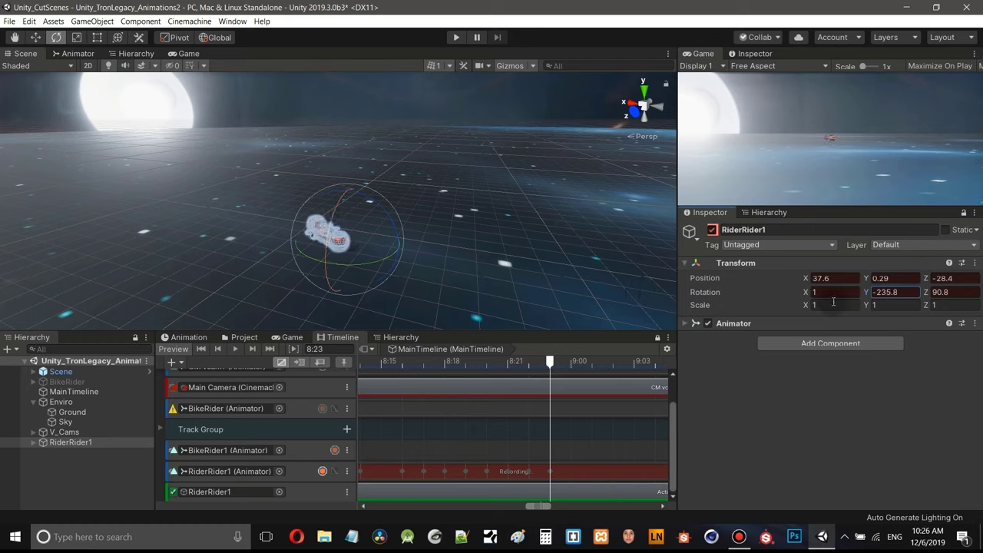
middle_drag(530, 251, 502, 244)
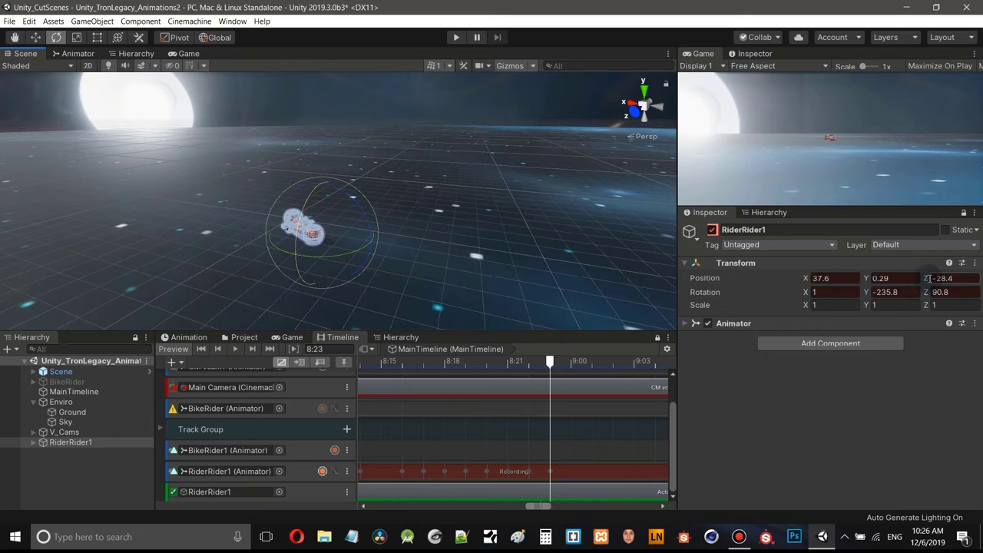
mouse_move(926, 278)
mouse_down()
mouse_move(953, 282)
mouse_move(916, 278)
mouse_up()
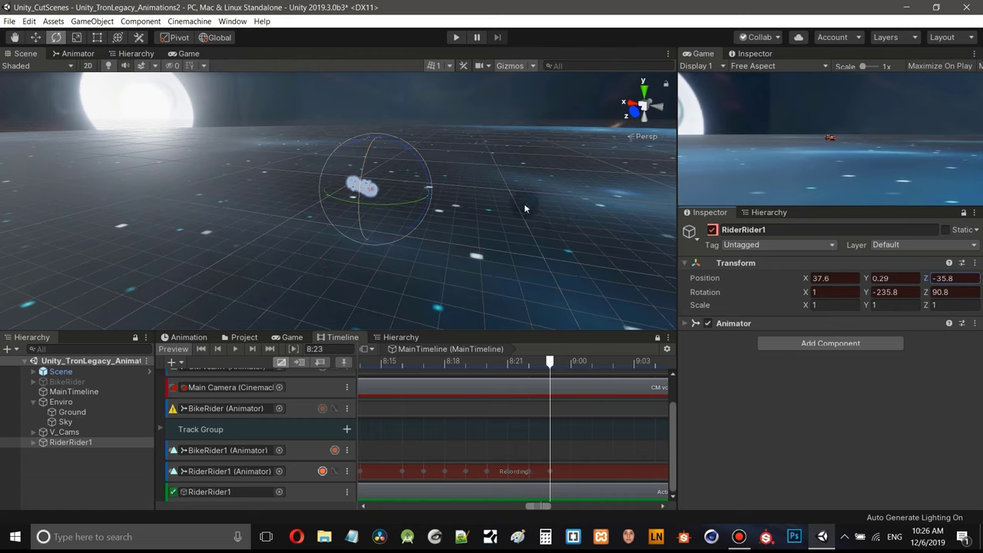
middle_drag(524, 203, 487, 231)
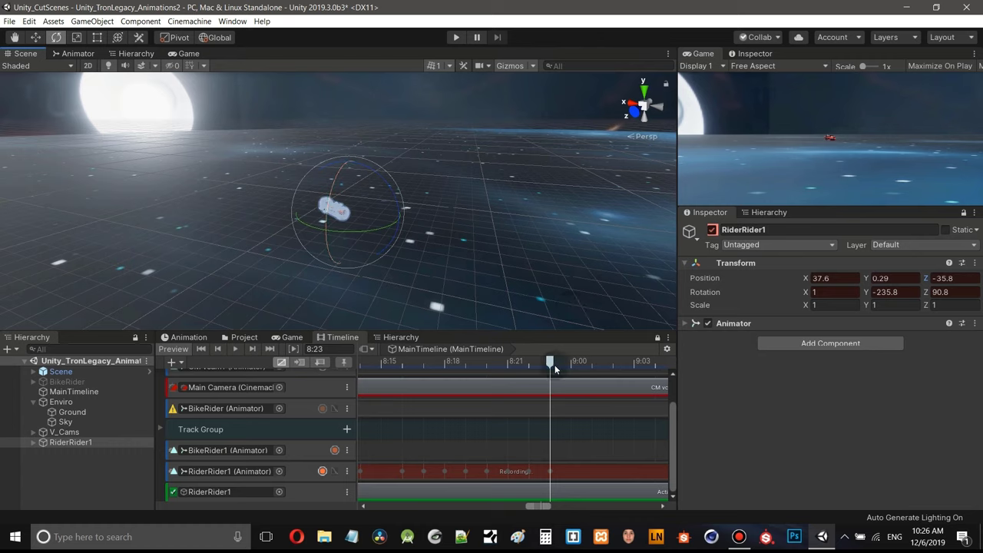
- Move the playhead to 9:01 and slide RiderRider1 on to Z position -56.5
drag(557, 363, 562, 365)
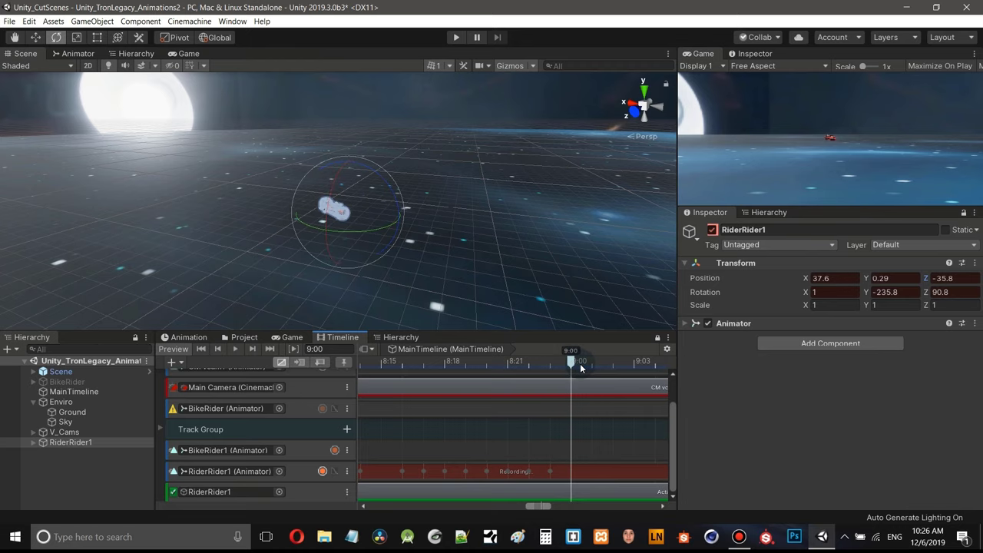
drag(578, 360, 585, 361)
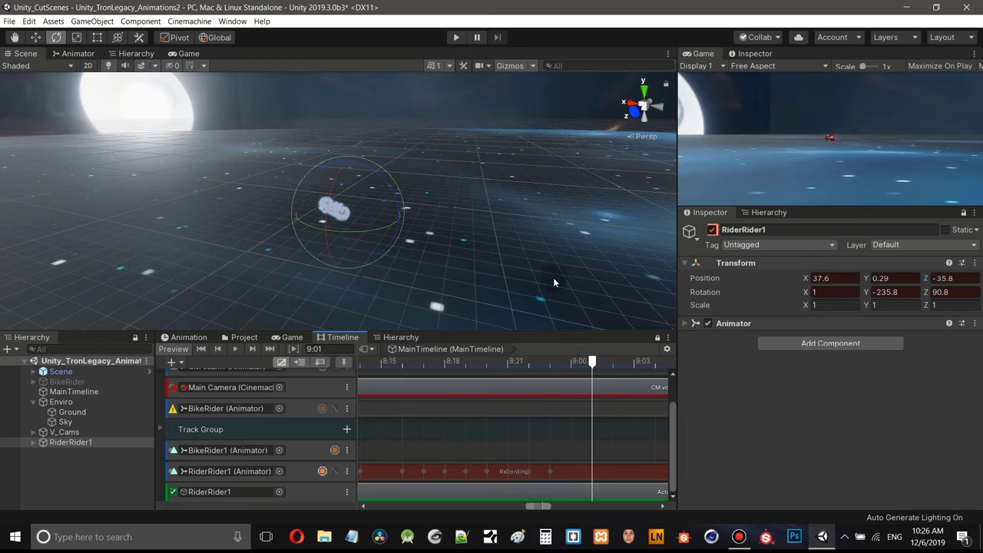
alt+drag(554, 282, 499, 227)
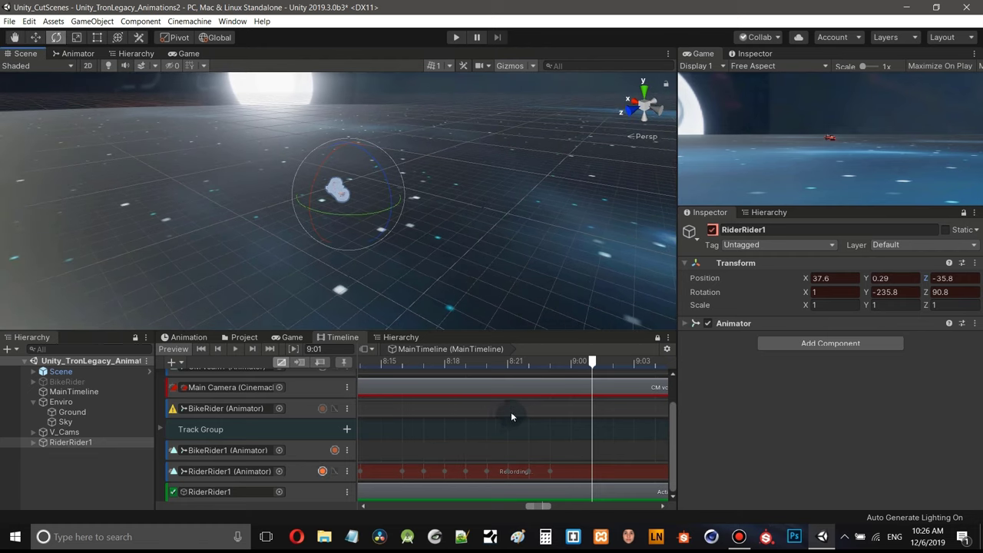
alt+drag(515, 158, 296, 140)
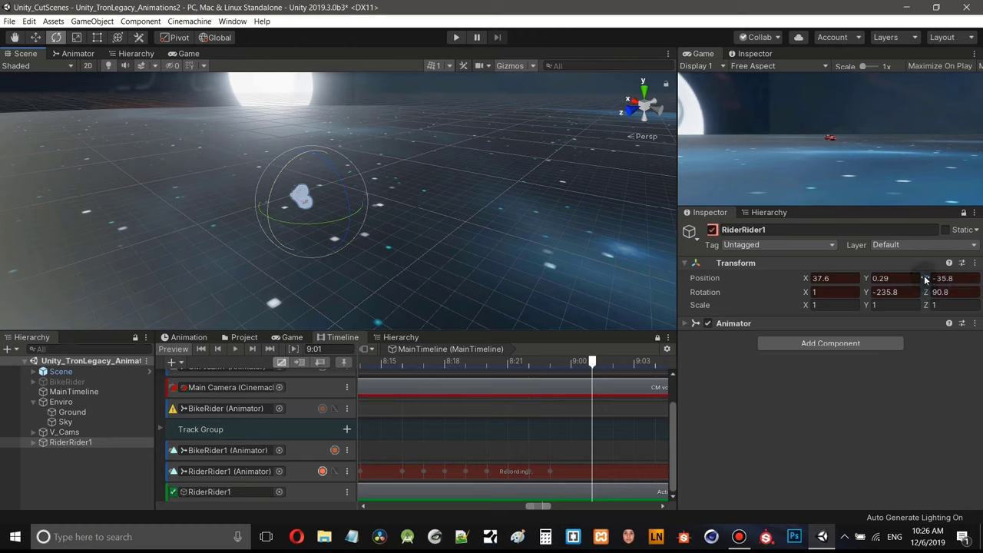
drag(925, 280, 826, 280)
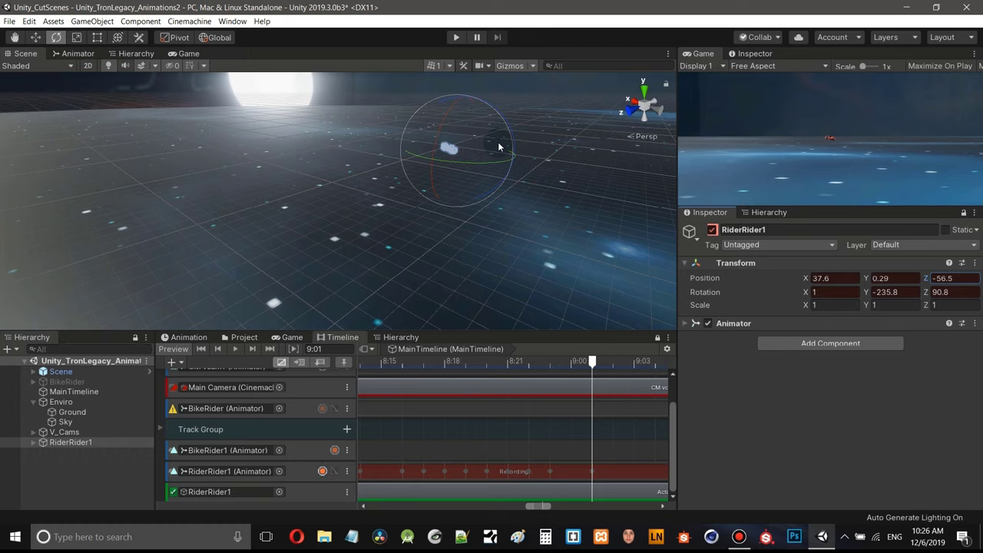
middle_drag(498, 142, 423, 175)
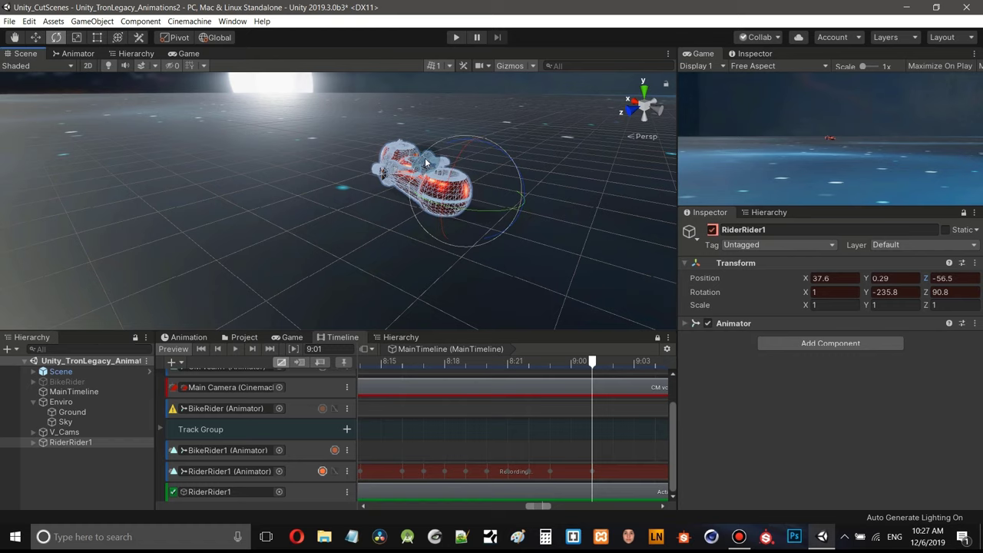
scroll(450, 167, up, 2)
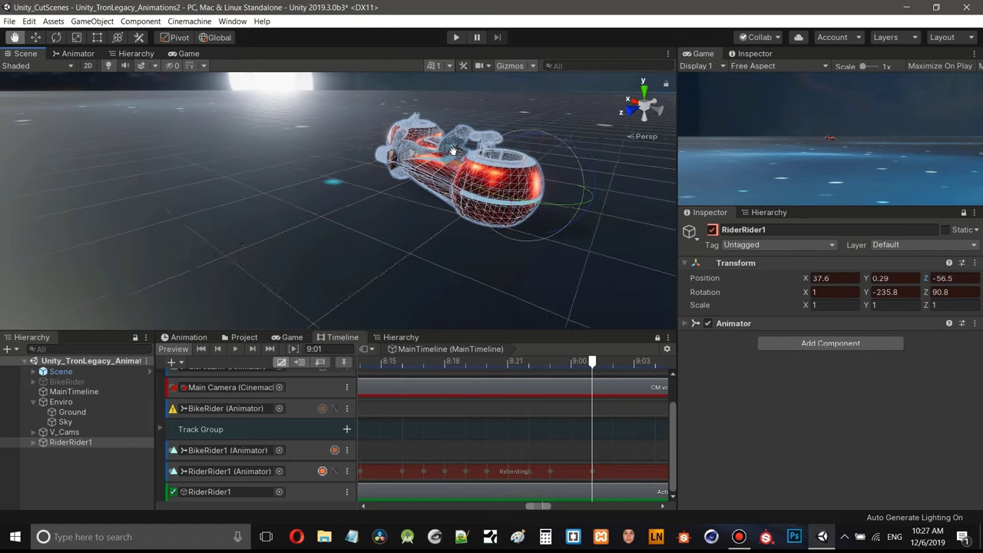
click(94, 473)
key(q)
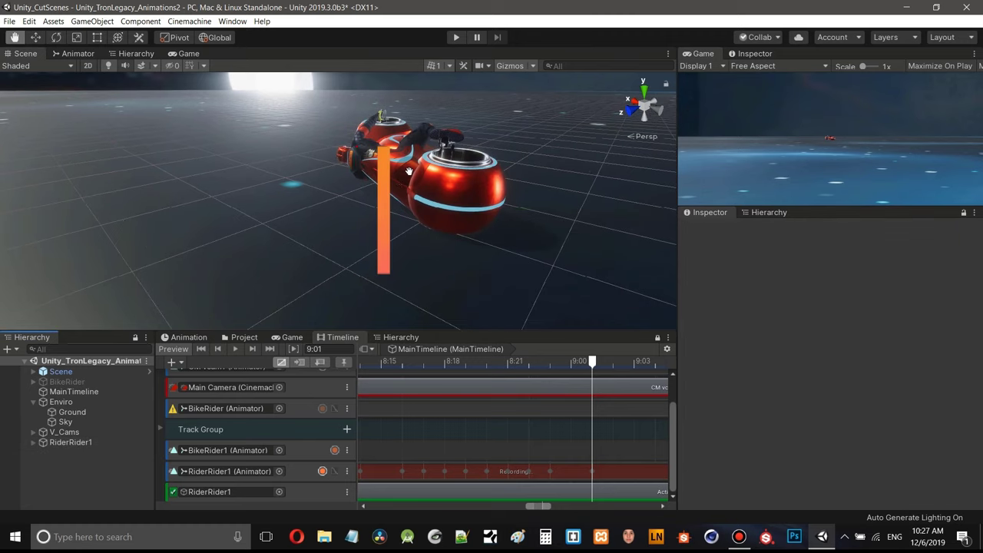
key(e)
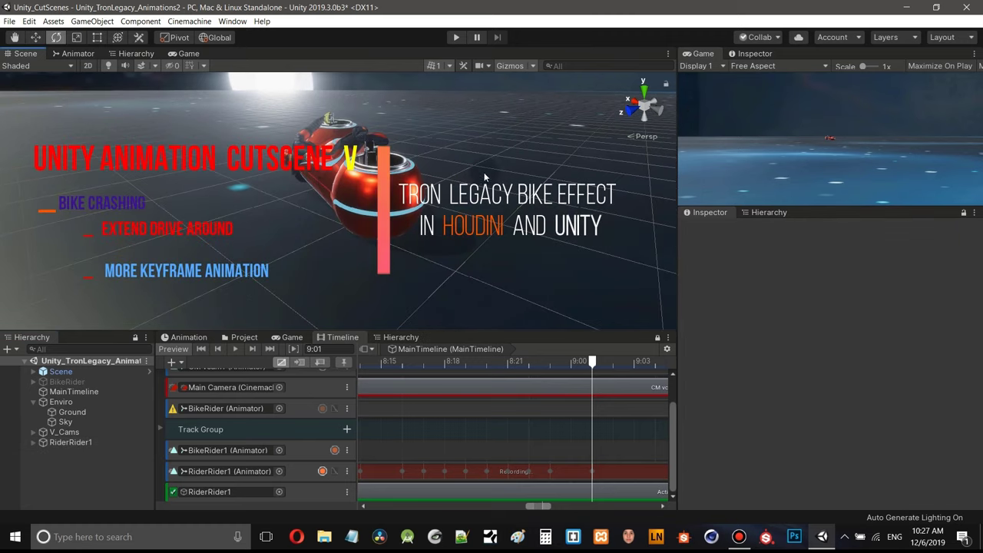
right_drag(484, 177, 429, 167)
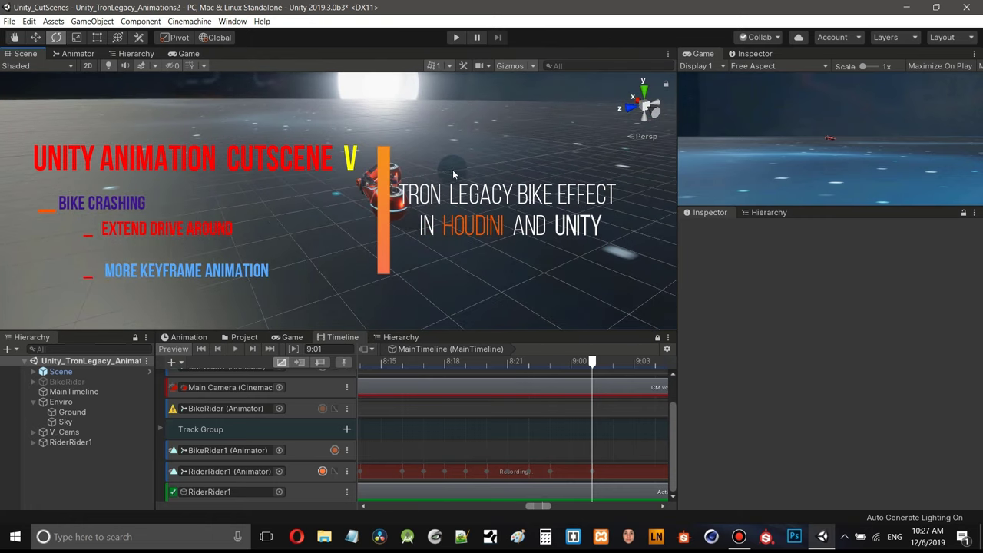
click(577, 364)
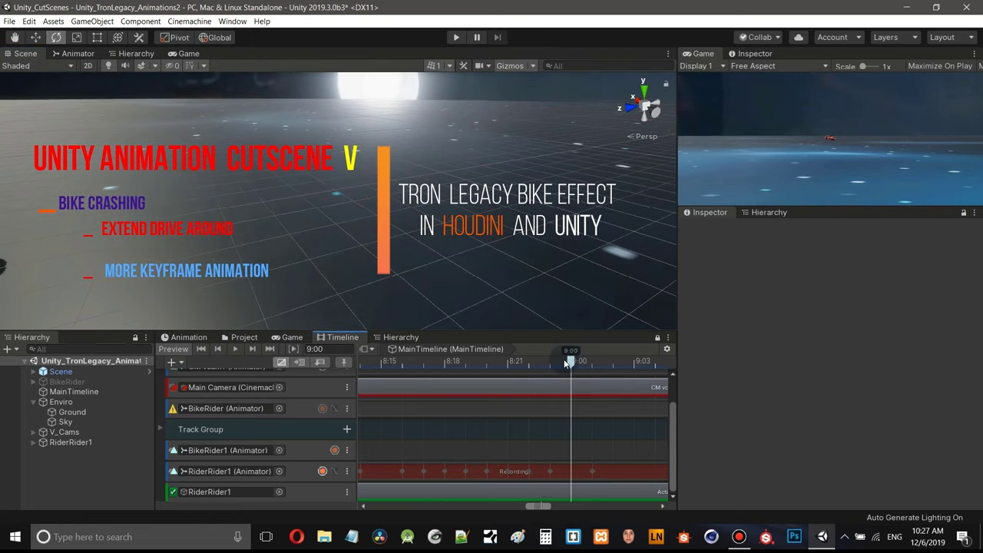
right_drag(292, 216, 213, 217)
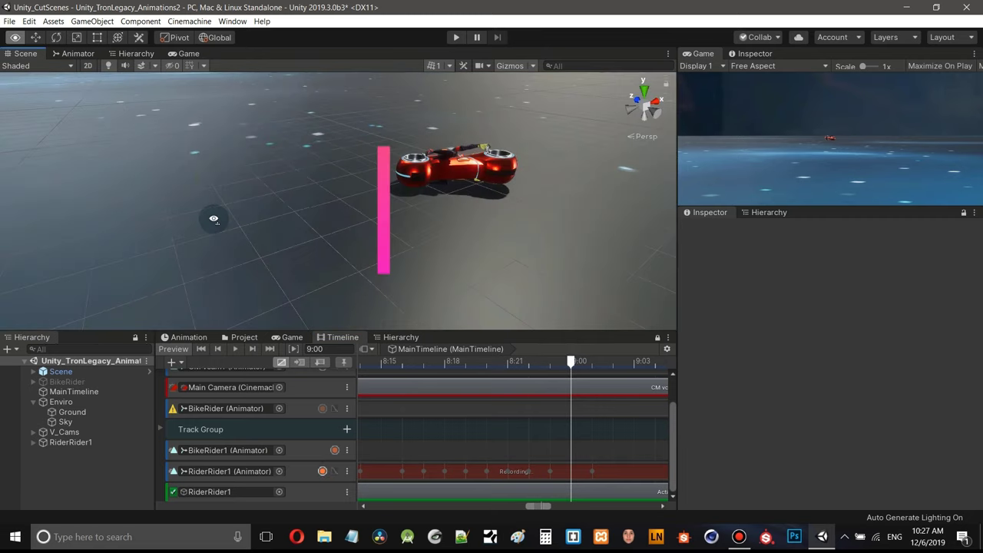
scroll(513, 198, up, 5)
scroll(514, 198, down, 5)
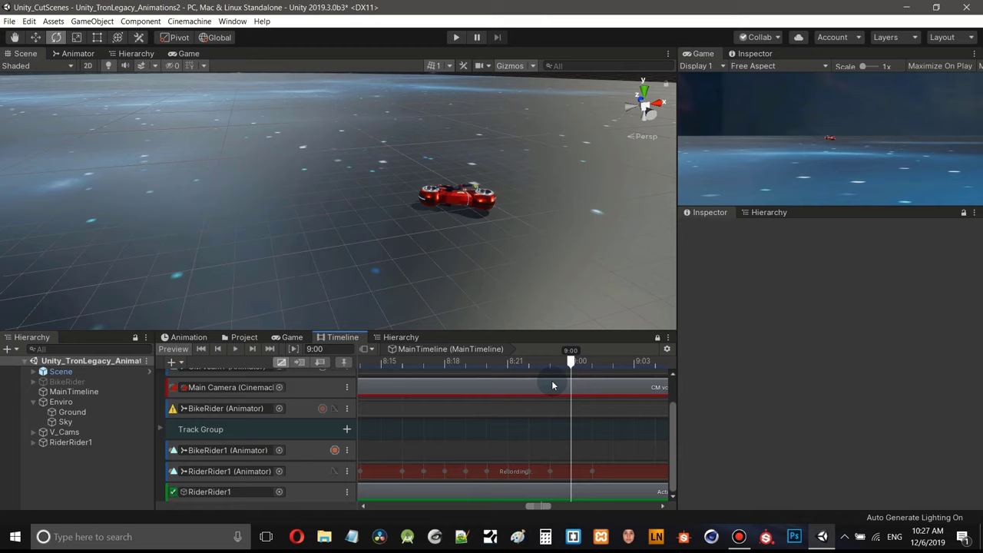
drag(485, 362, 565, 396)
click(445, 362)
drag(531, 365, 596, 394)
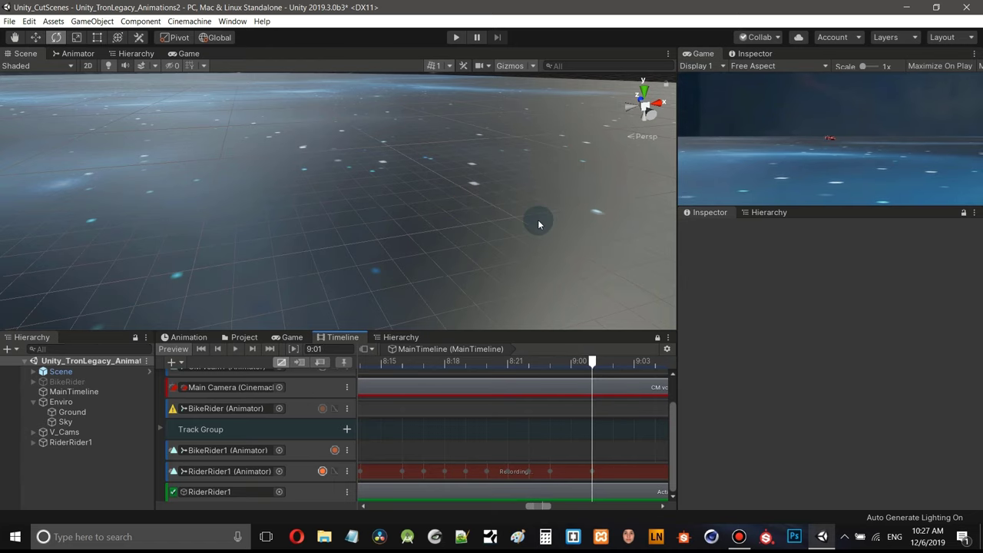
right_drag(538, 224, 471, 198)
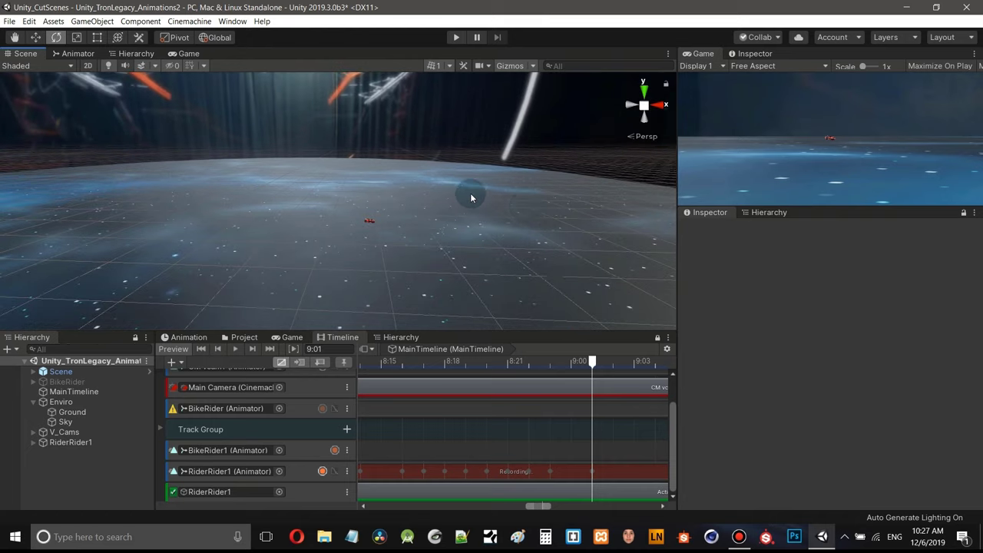
- Stop recording on the RiderRider1 track and replay the cutscene from the start
click(323, 472)
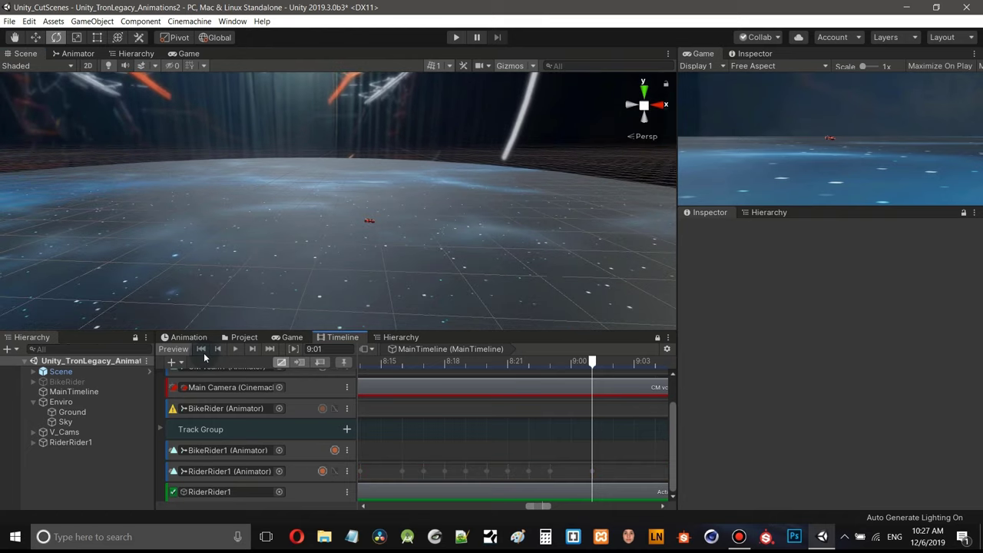
click(202, 348)
click(235, 349)
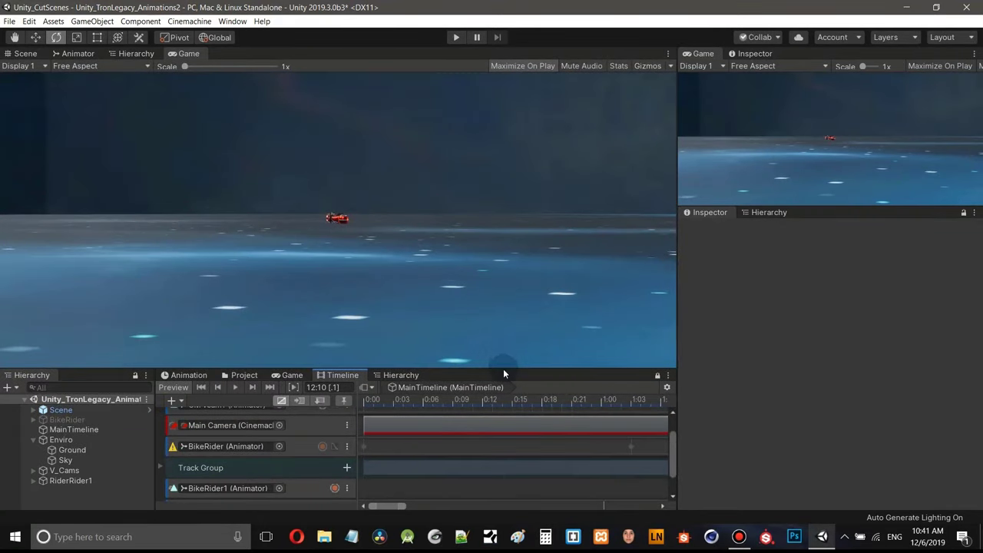
- Enlarge the Timeline panel to show all tracks, replay from 0:00, and zoom the ruler
drag(504, 370, 502, 315)
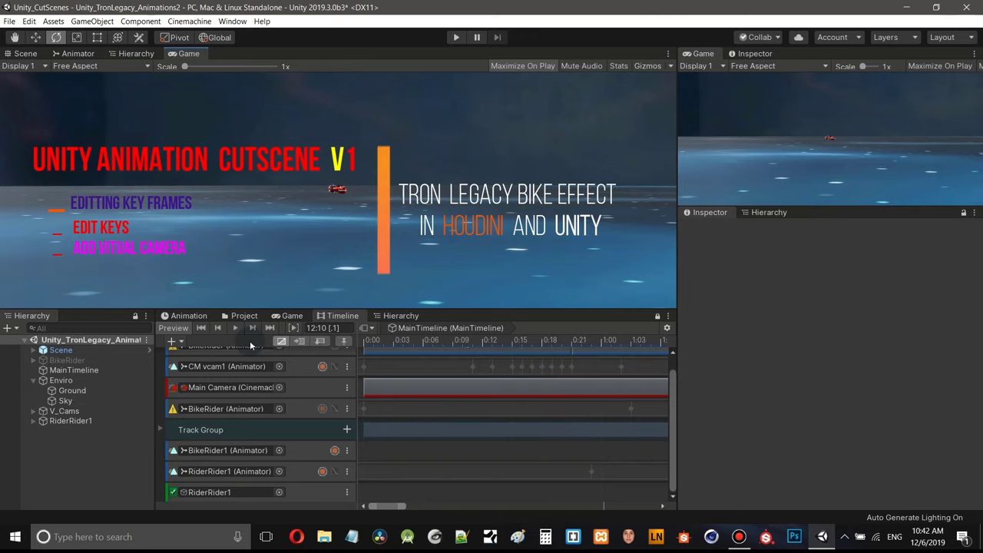
click(202, 328)
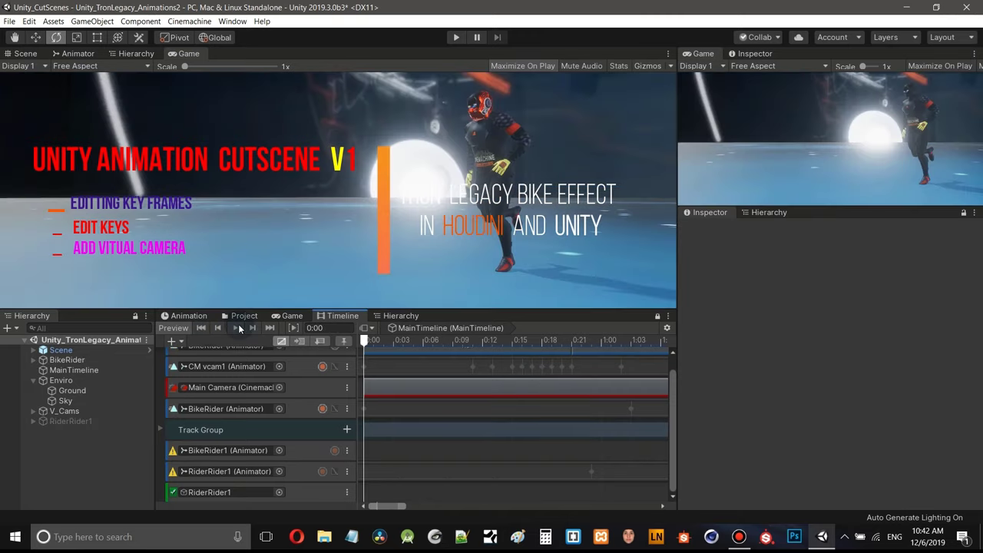
click(236, 328)
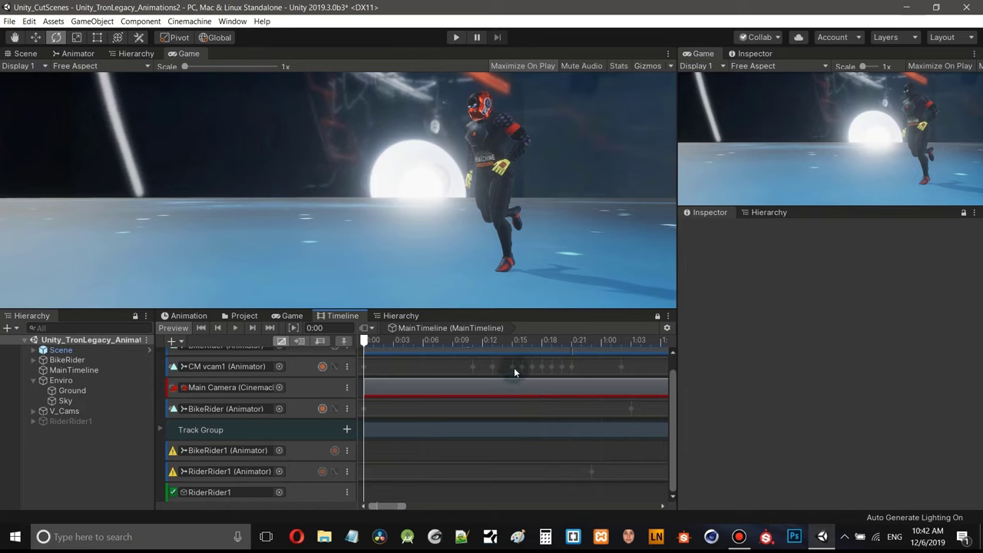
scroll(514, 368, up, 2)
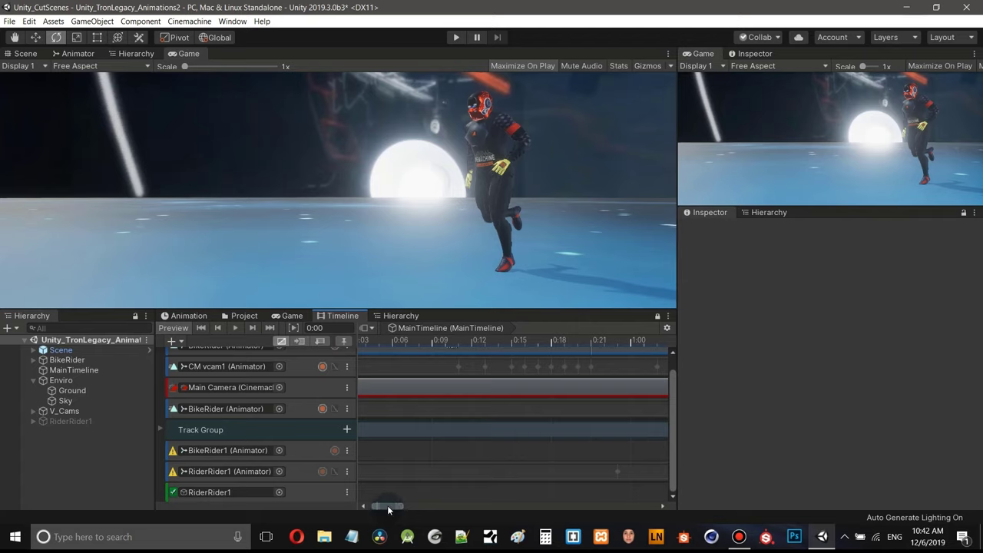
scroll(405, 487, up, 3)
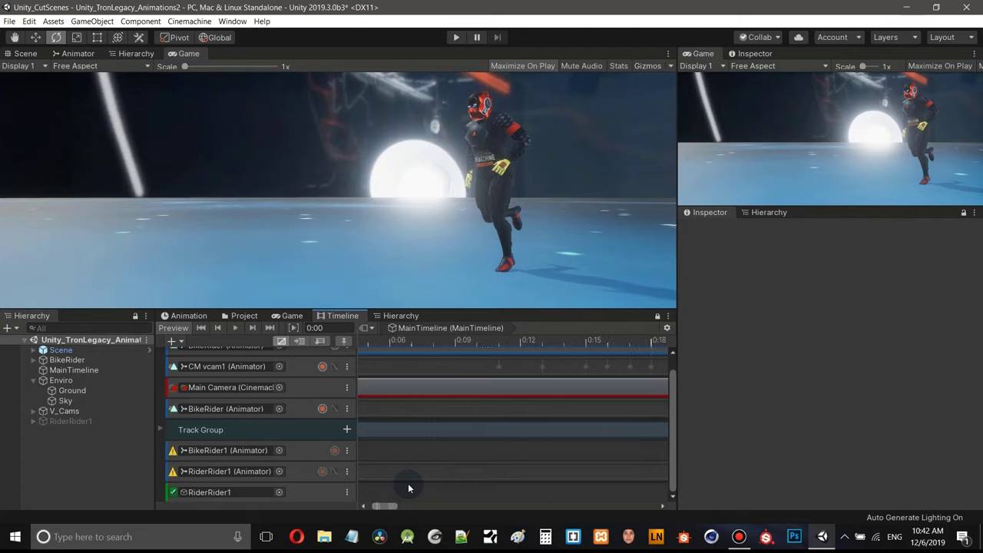
scroll(411, 483, up, 1)
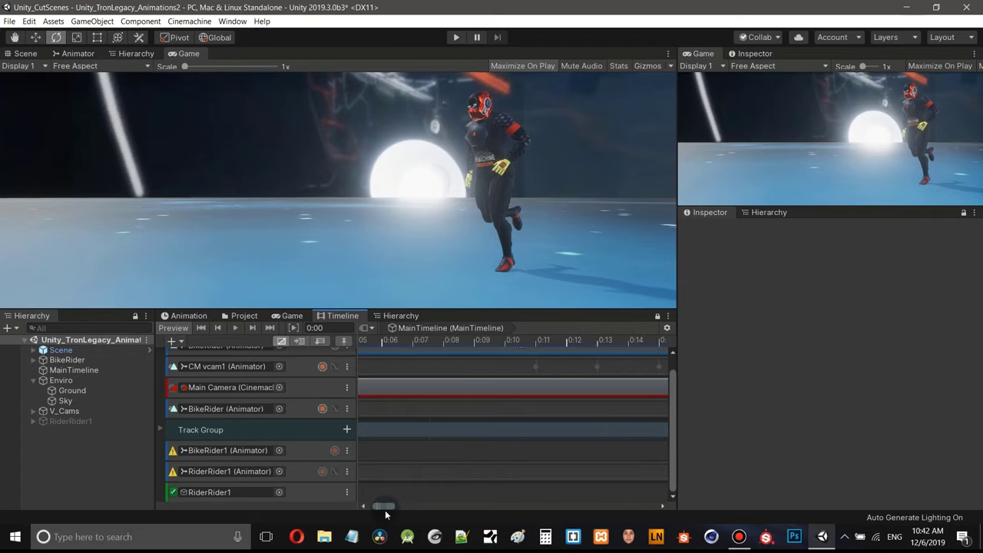
scroll(389, 492, up, 3)
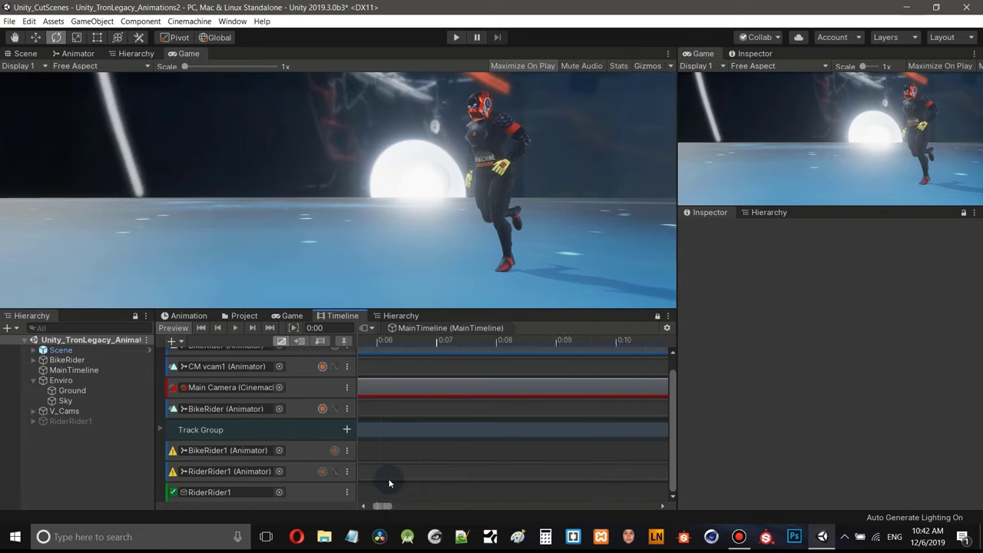
scroll(390, 476, down, 10)
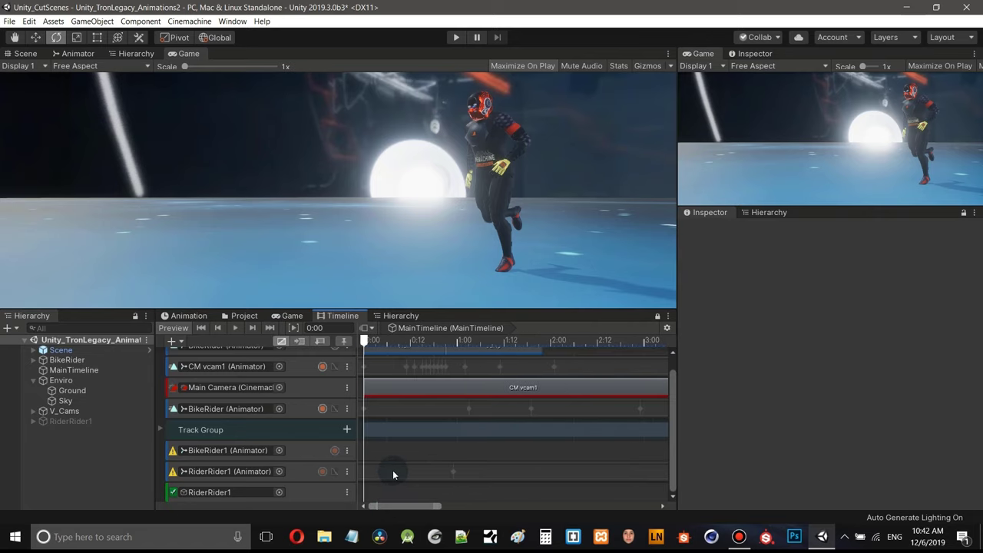
scroll(392, 471, down, 6)
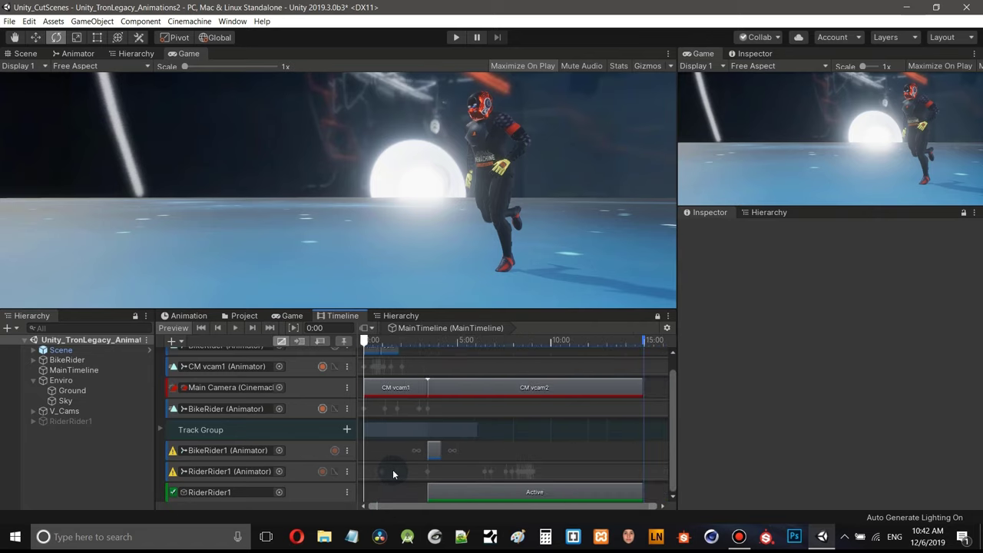
scroll(393, 469, up, 3)
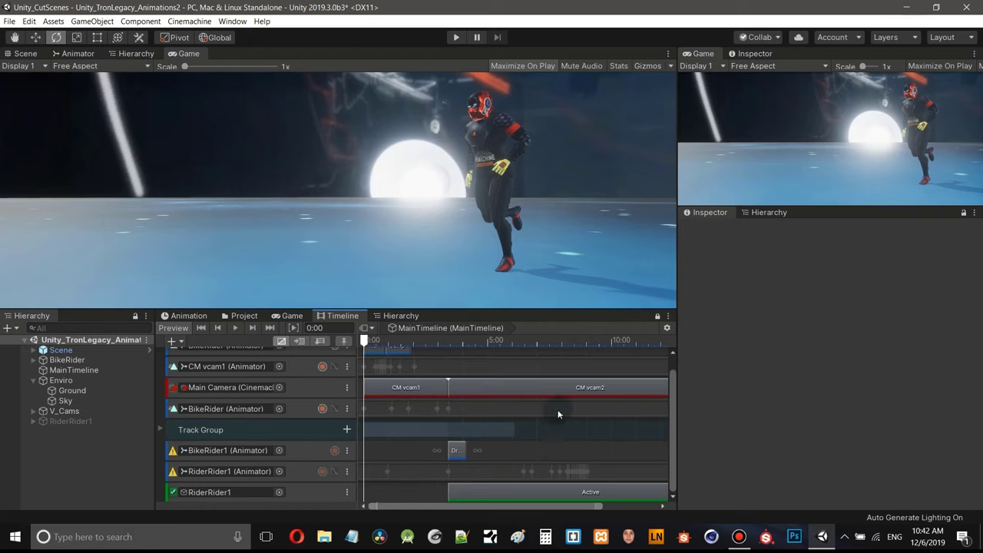
scroll(607, 456, up, 5)
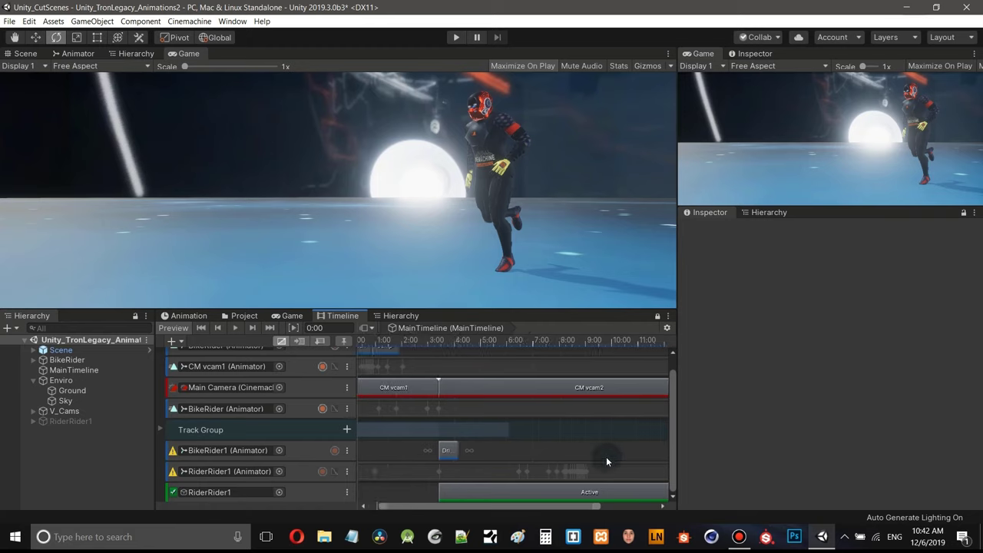
scroll(607, 454, up, 3)
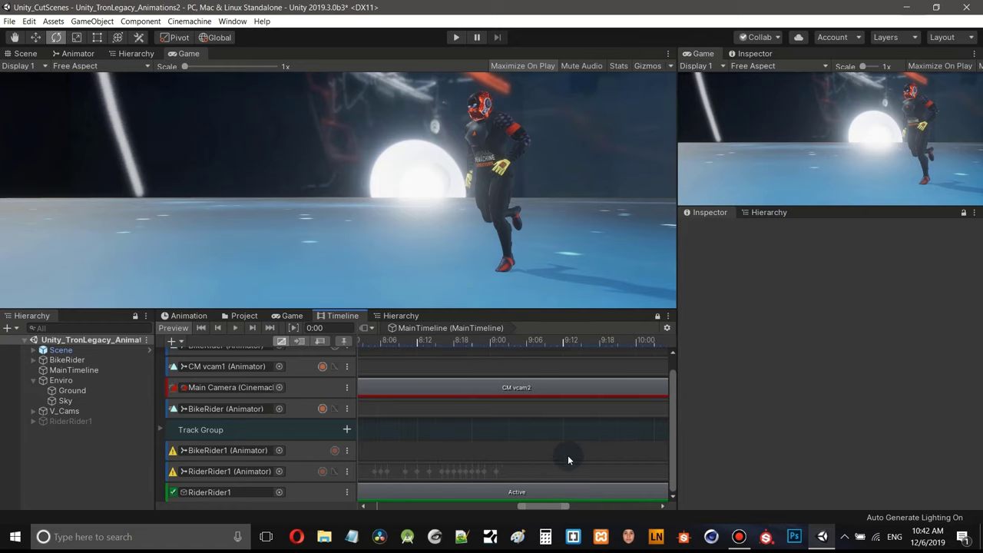
- Open RiderRider1's recorded keys in the Animation window, then return to the Timeline framing all clips
double_click(549, 471)
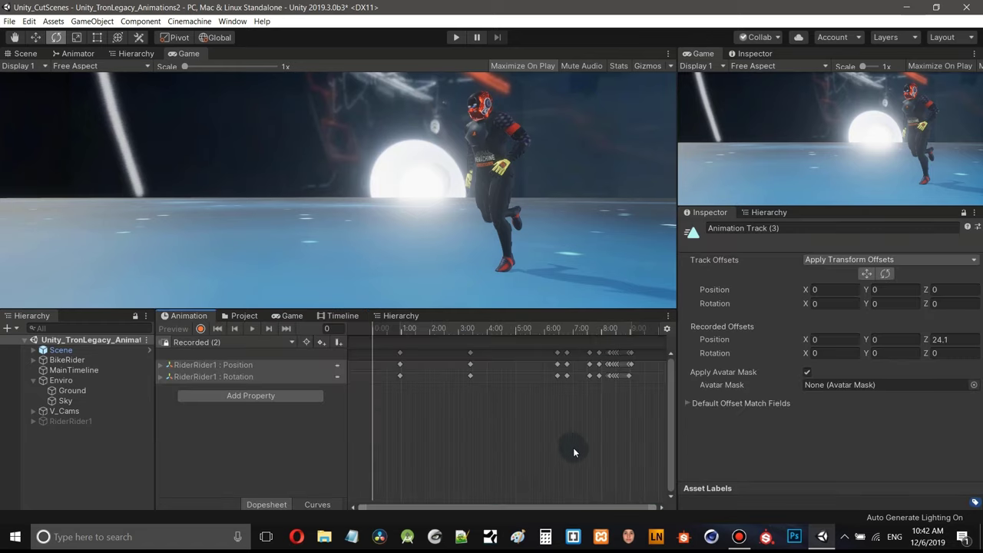
scroll(637, 418, up, 5)
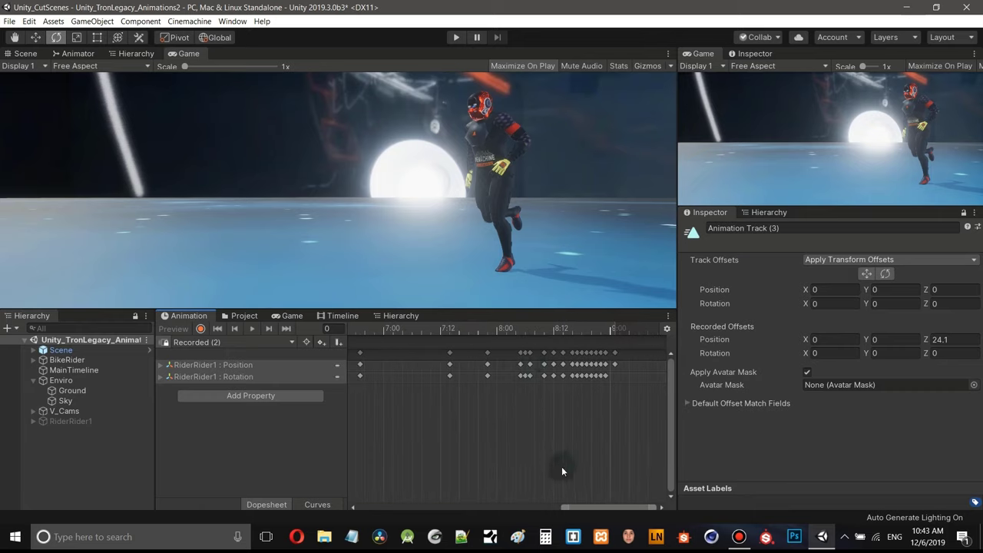
scroll(570, 433, up, 3)
scroll(510, 415, up, 4)
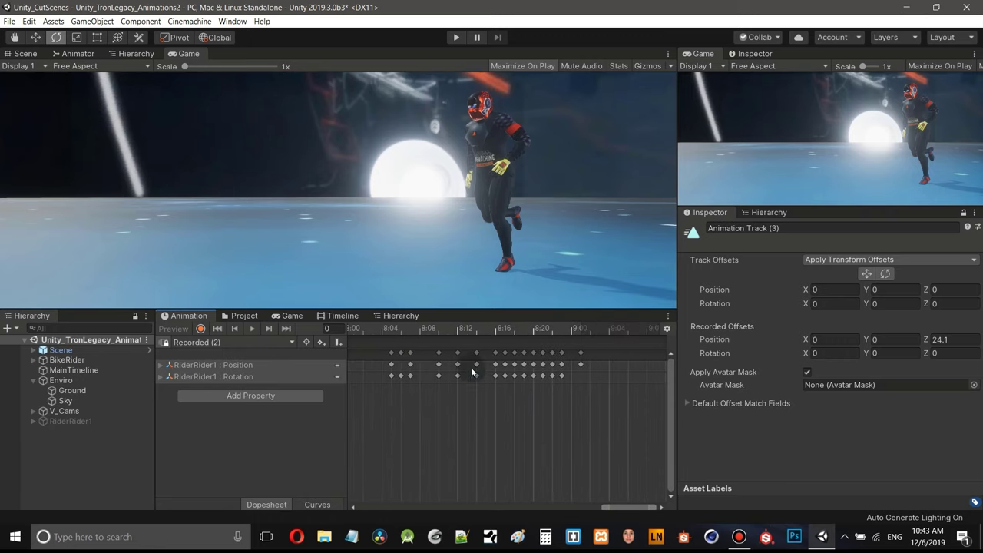
click(343, 316)
key(f)
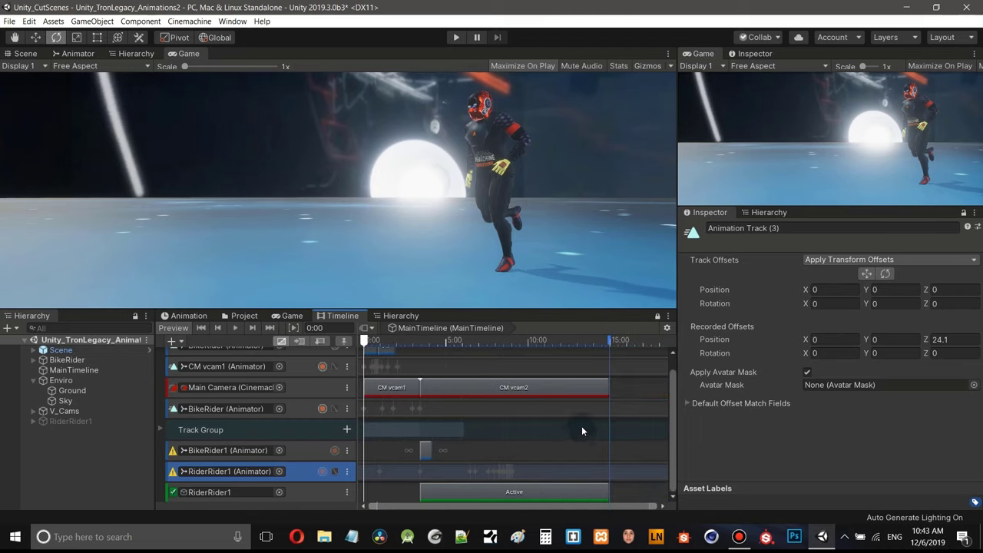
- Extend the CM vcam2 shot and the RiderRider1 Active clip out to about 15:04
middle_drag(582, 428, 518, 424)
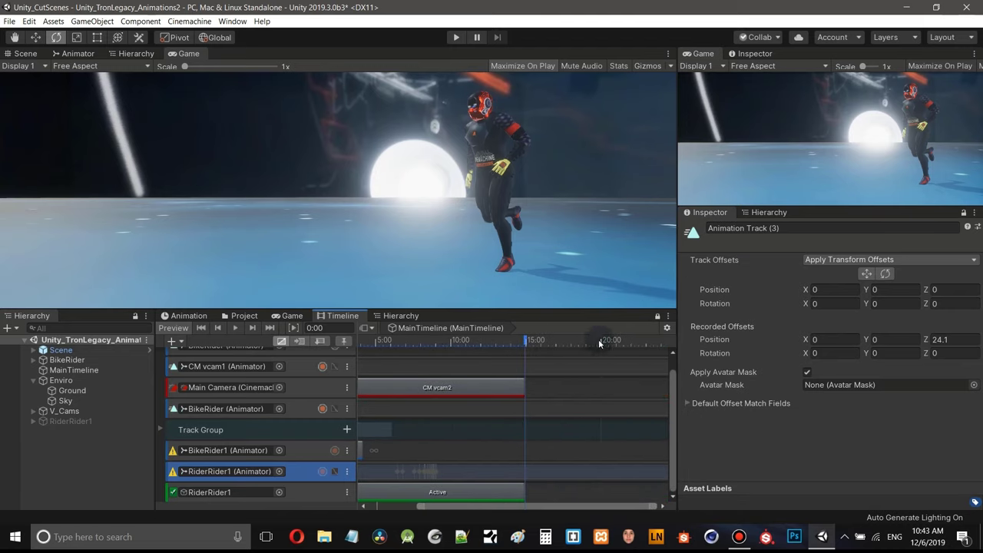
drag(528, 343, 602, 353)
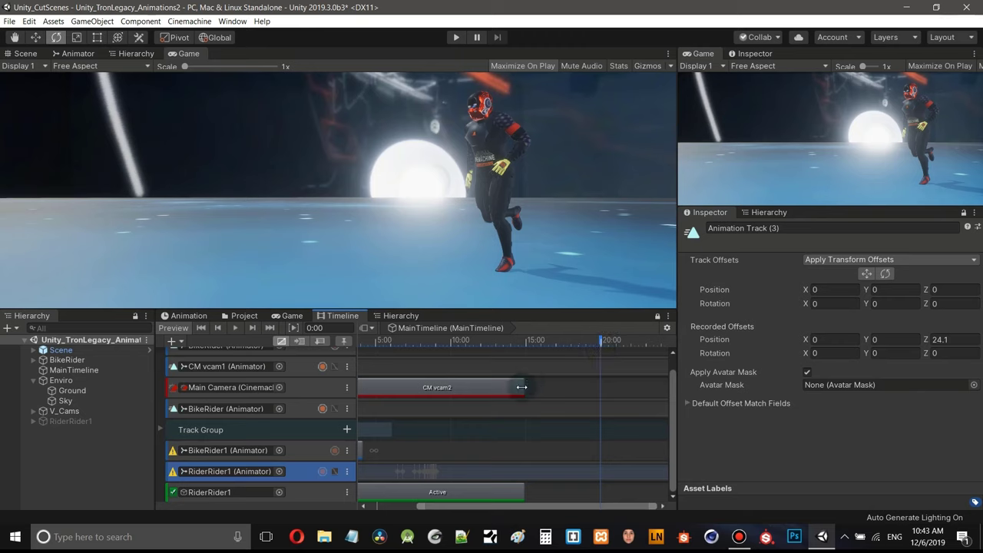
drag(522, 388, 594, 393)
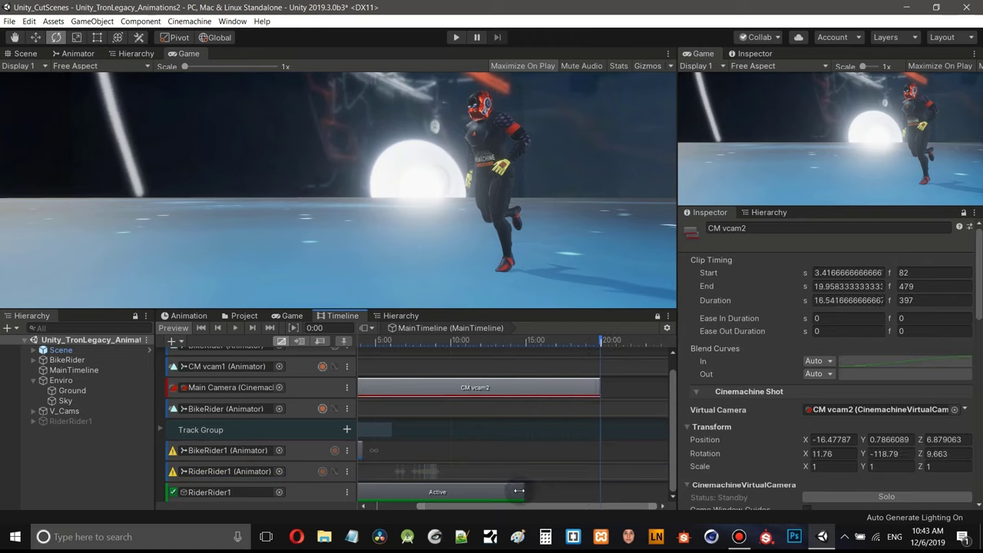
drag(525, 490, 592, 481)
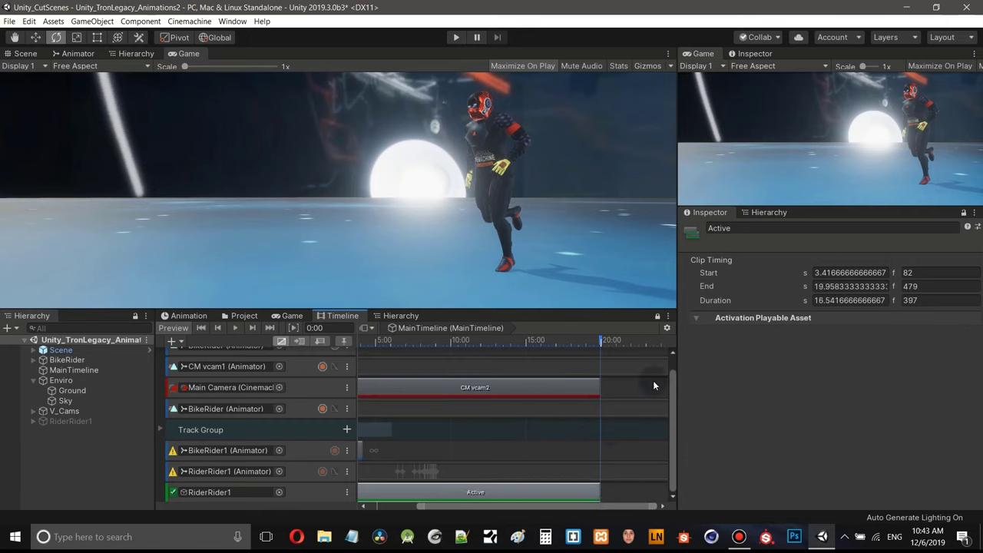
- Lengthen both clips further so they end at frame 599 (24:23)
scroll(619, 443, down, 2)
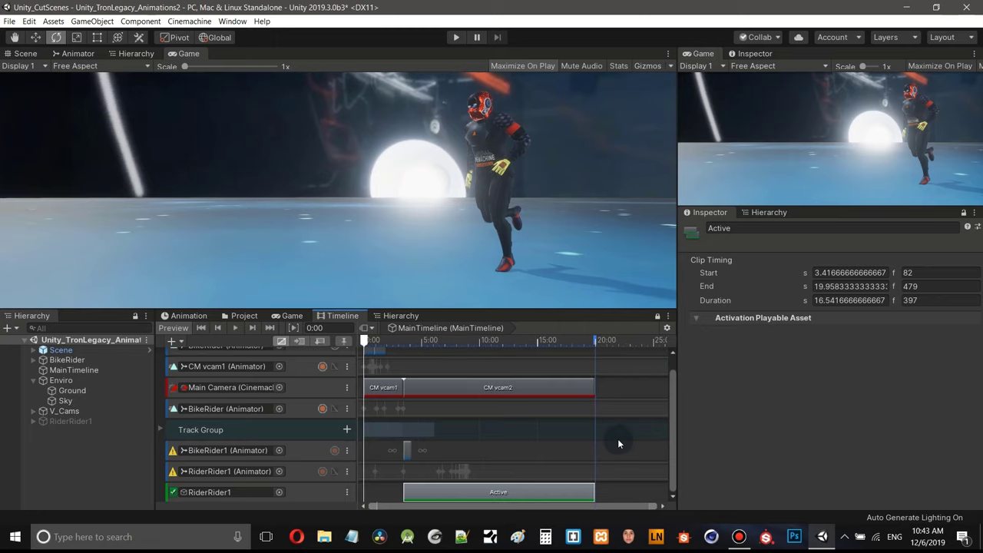
drag(622, 346, 654, 342)
drag(595, 388, 647, 388)
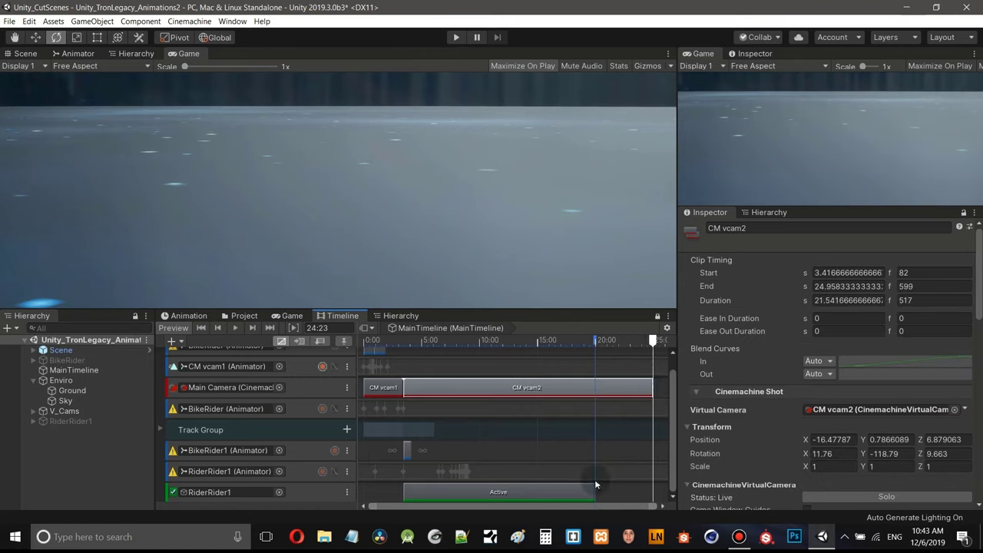
drag(593, 491, 653, 493)
- Open RiderRider1's recorded keys and scrub the preview from 7:00 past 7:12
double_click(487, 470)
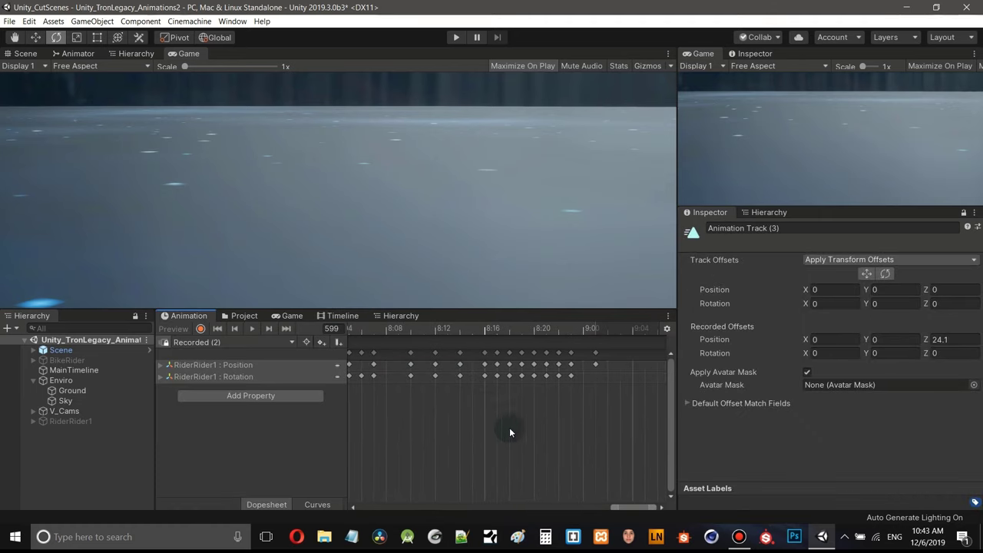
scroll(515, 438, up, 2)
scroll(511, 446, up, 1)
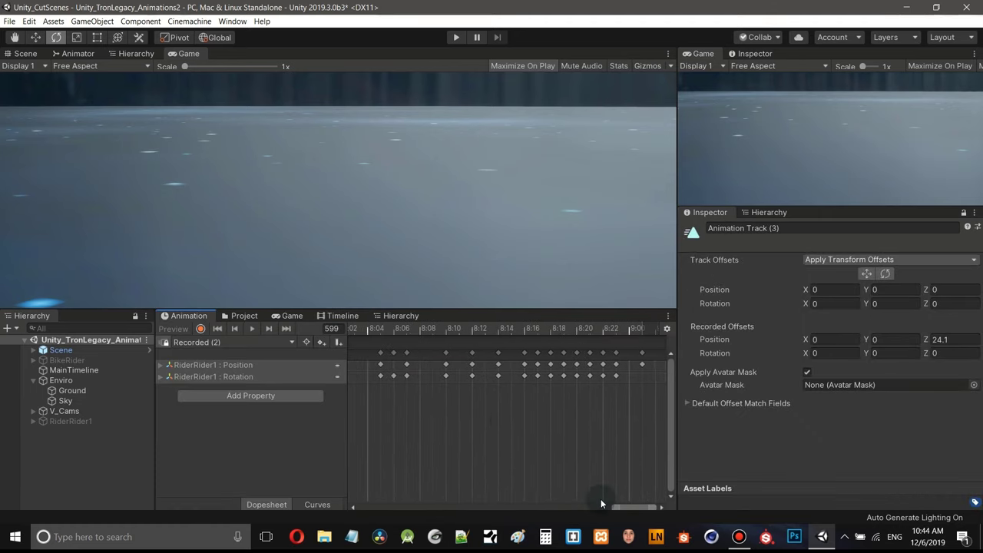
drag(624, 511, 584, 500)
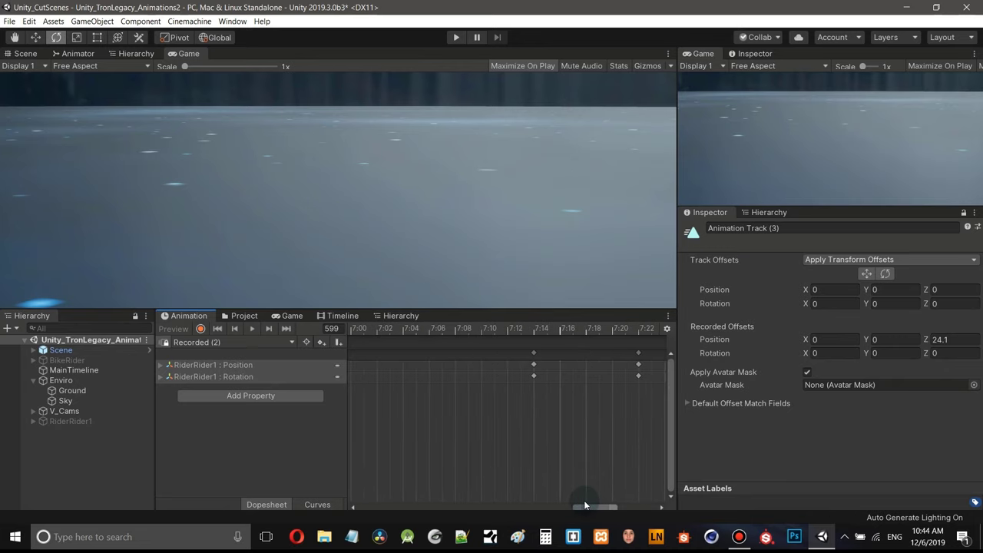
scroll(567, 451, down, 3)
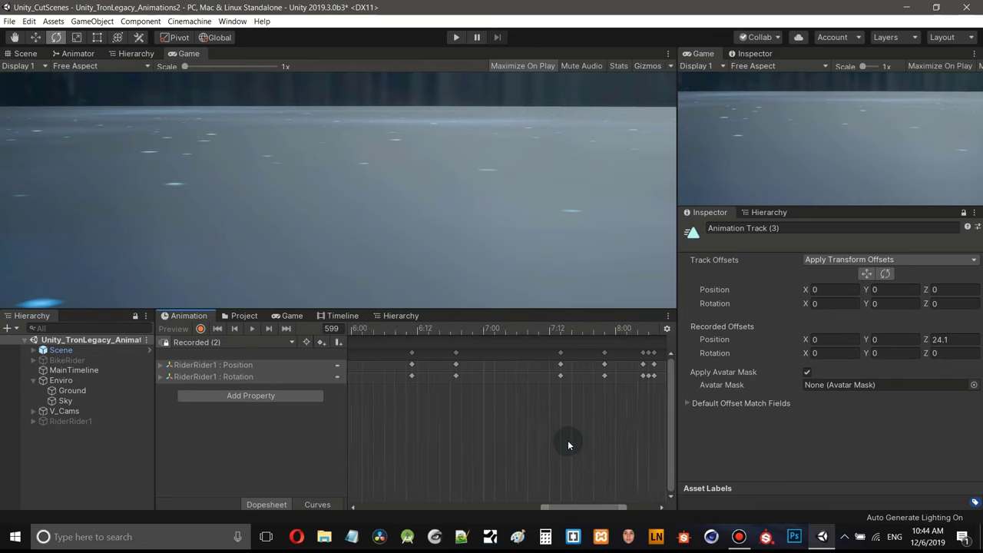
click(517, 329)
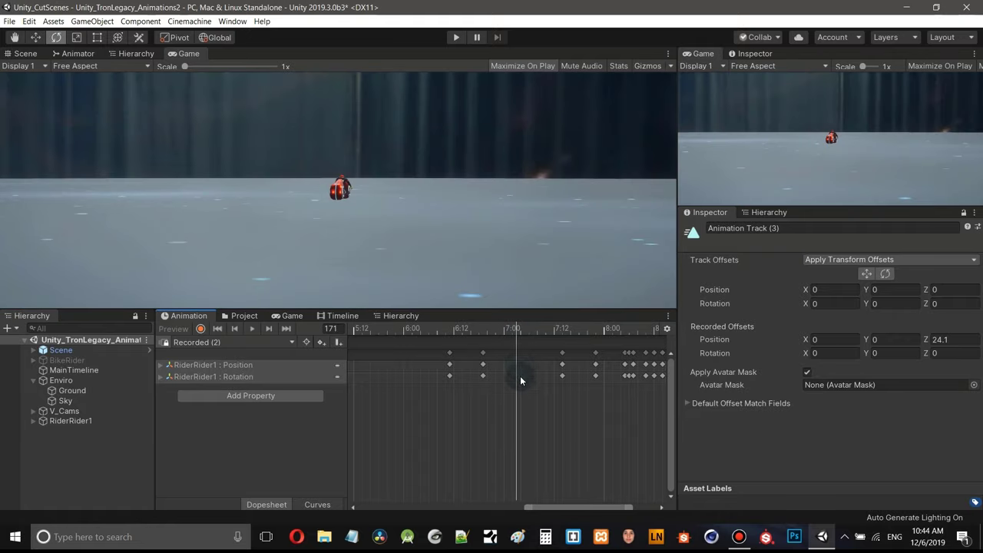
drag(517, 327, 575, 332)
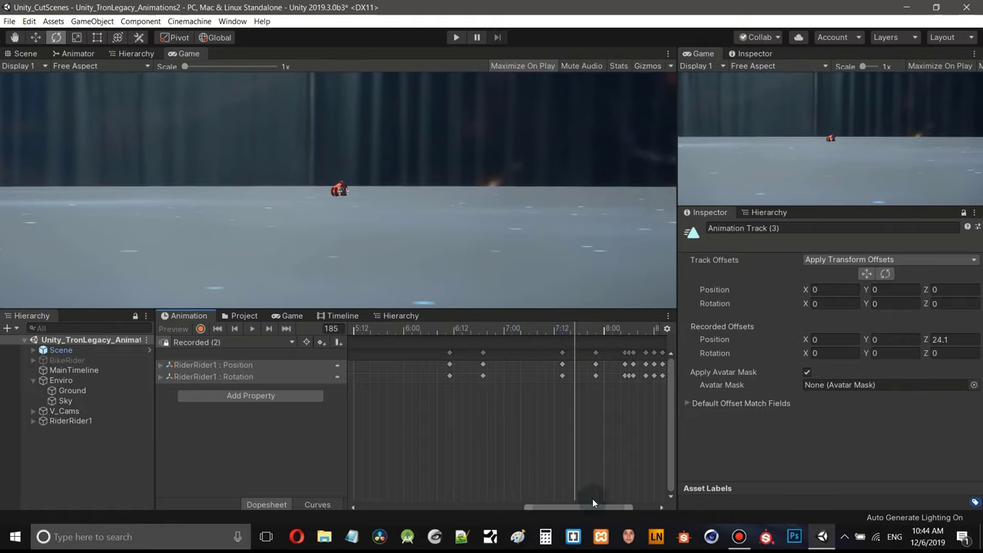
drag(580, 507, 610, 509)
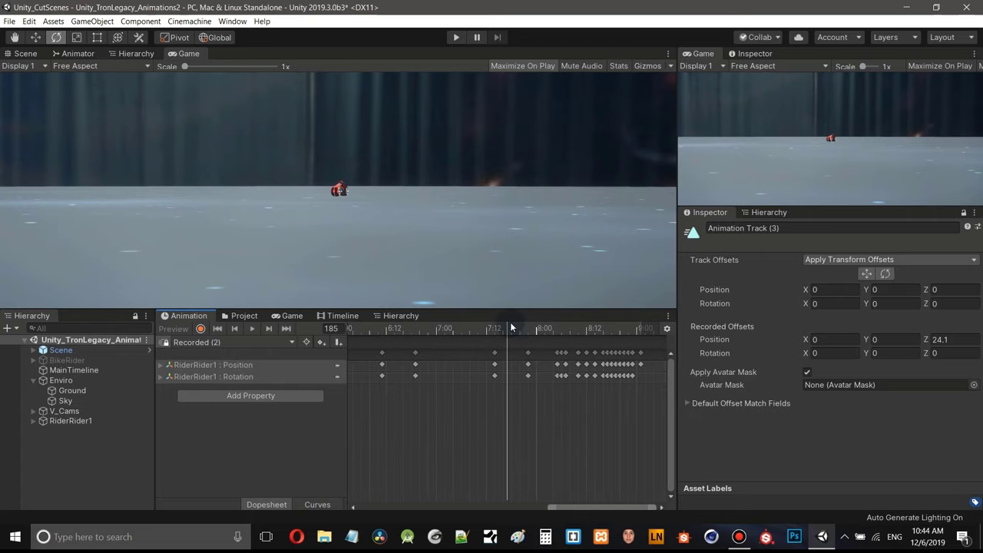
drag(509, 328, 560, 338)
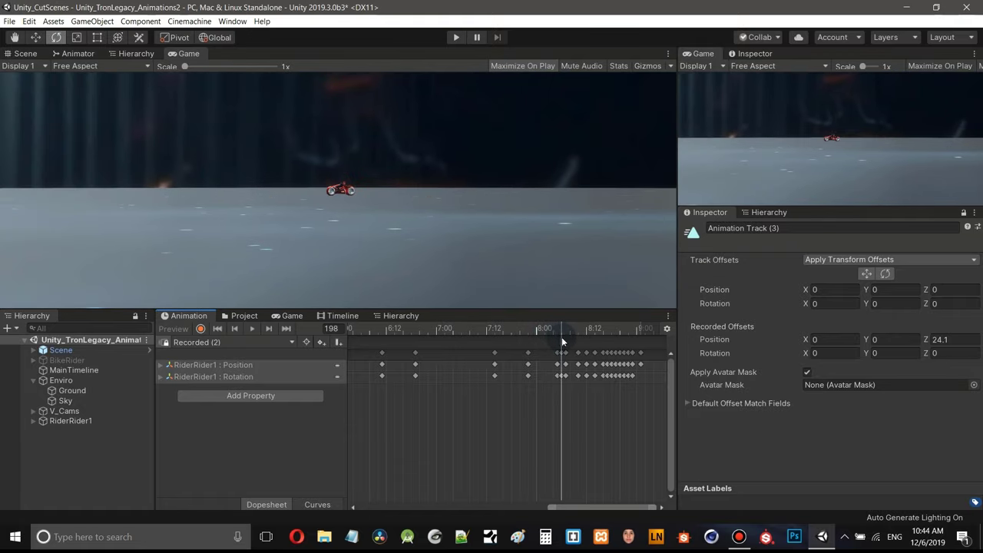
- Zoom in and settle the preview on frame 203, where the bike passes the camera
scroll(576, 363, up, 5)
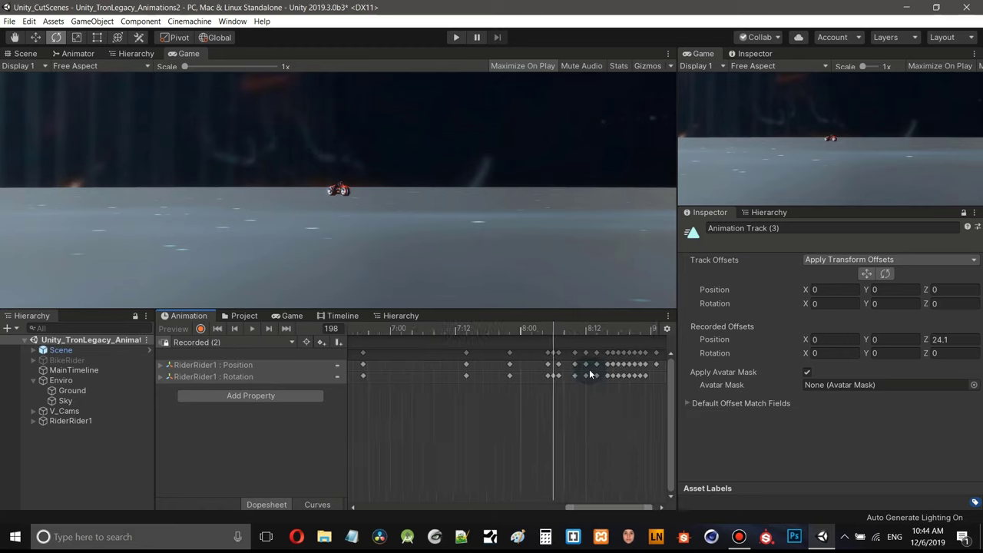
scroll(585, 368, up, 4)
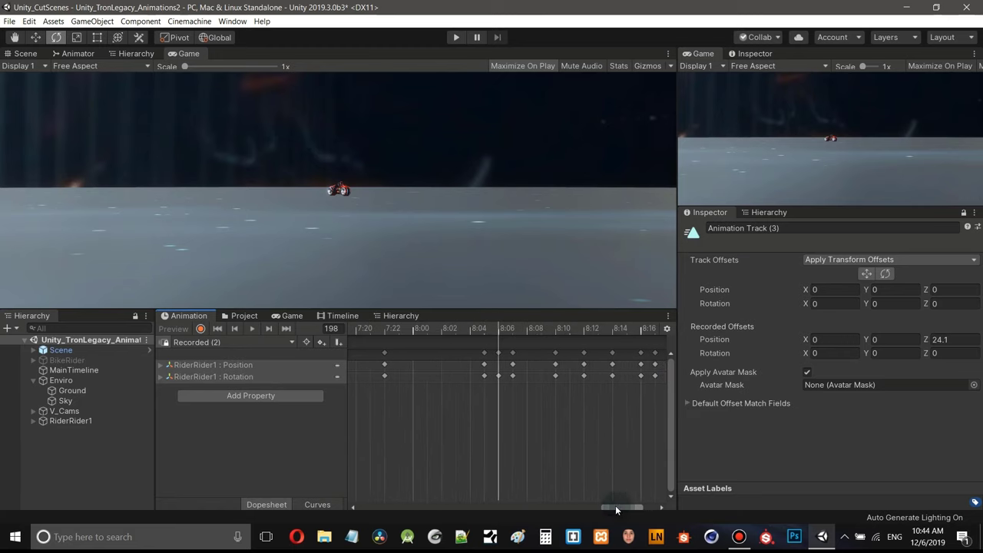
drag(615, 505, 635, 506)
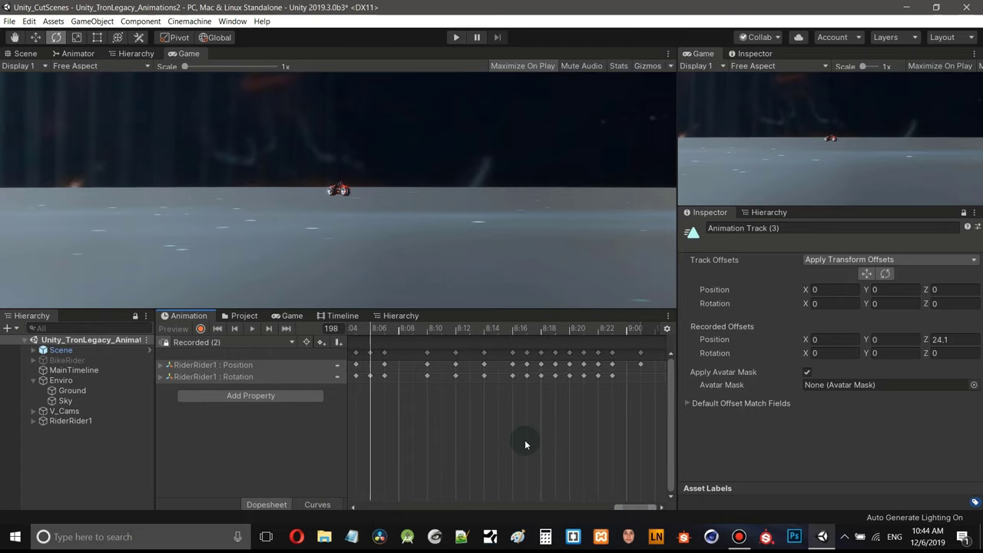
click(385, 329)
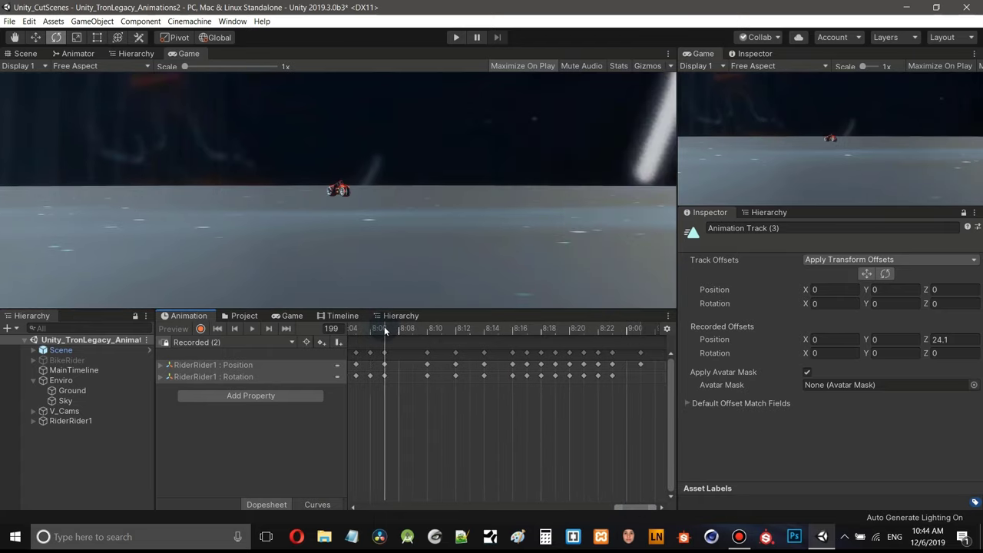
drag(384, 330, 468, 326)
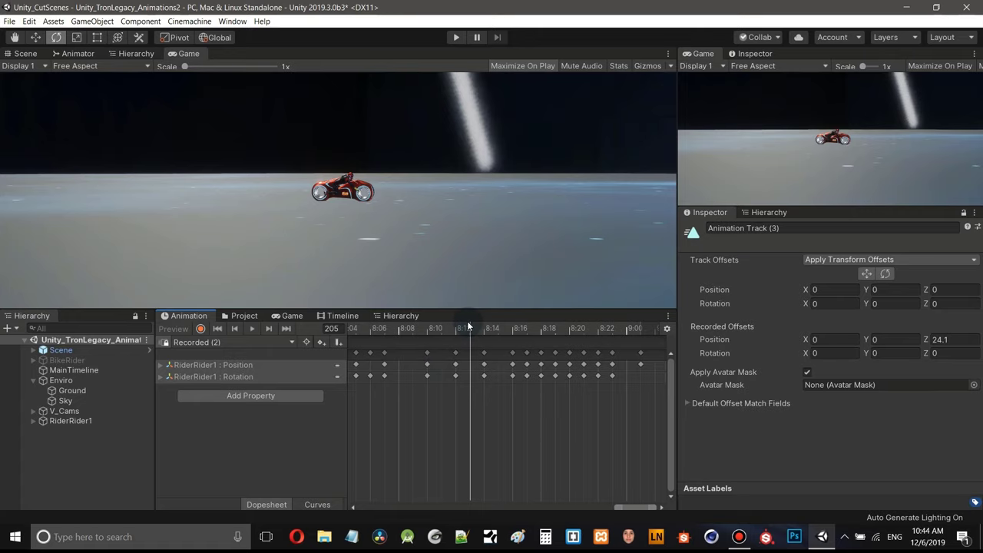
drag(469, 327, 443, 326)
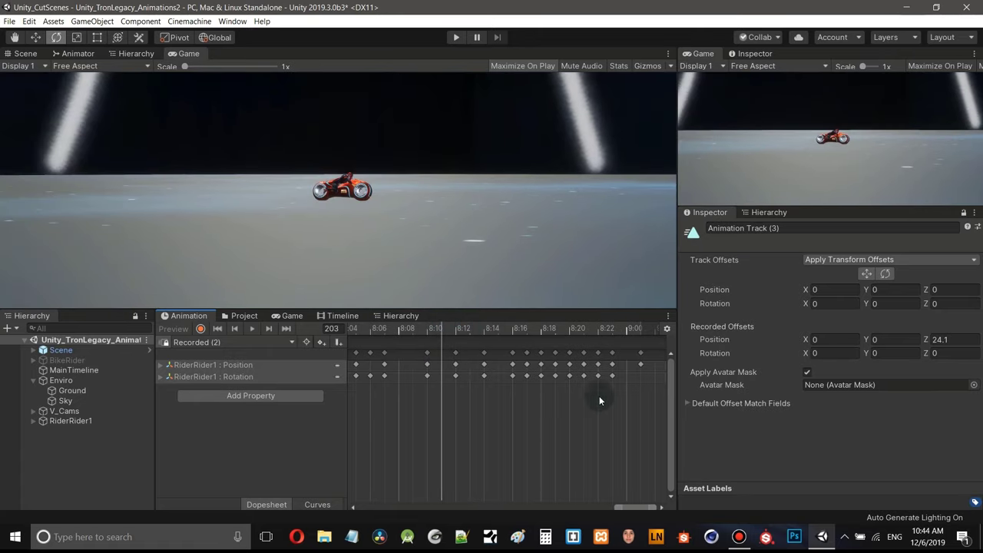
scroll(599, 394, down, 3)
- Box-select the last group of RiderRider1 keyframes and shift it to 8:13
drag(642, 344, 508, 385)
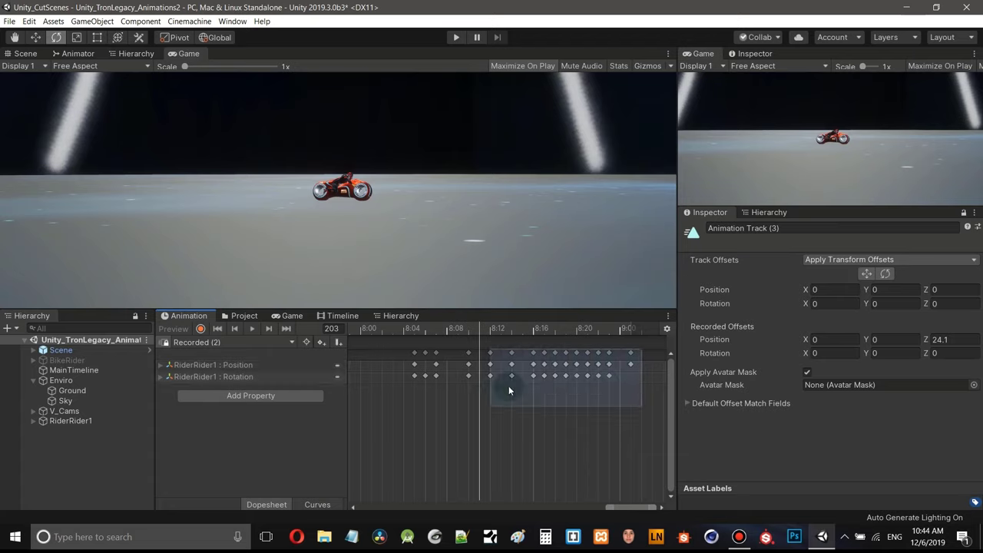
scroll(507, 385, up, 2)
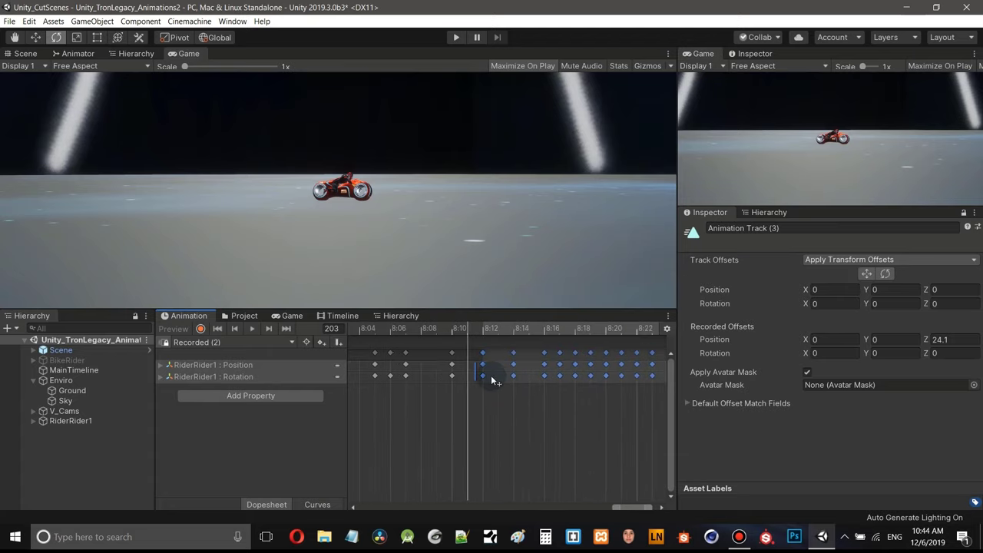
drag(496, 382, 512, 382)
middle_drag(571, 418, 470, 418)
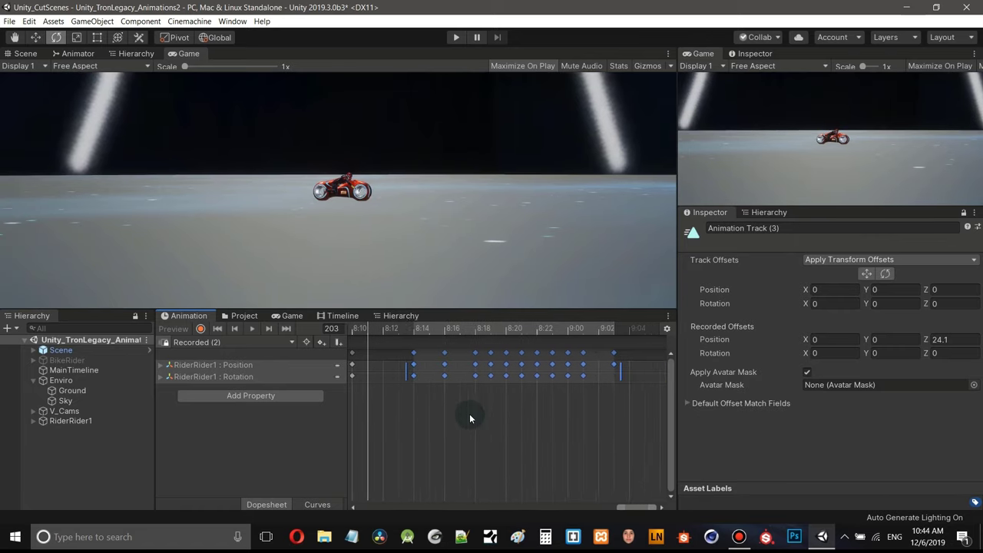
click(487, 422)
- Select the next later keyframe groups and slide them later in time
drag(633, 359, 501, 398)
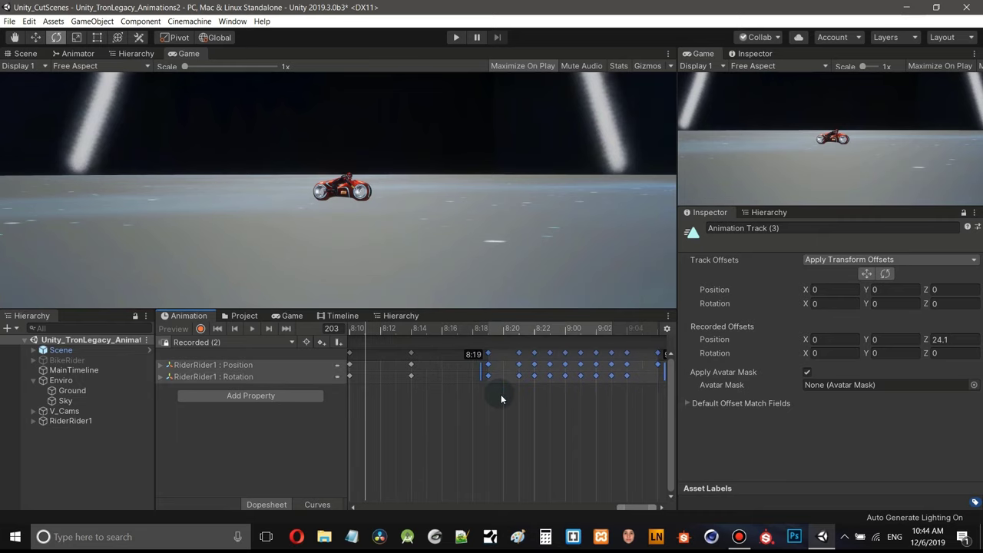
scroll(542, 423, down, 3)
middle_drag(483, 425, 462, 424)
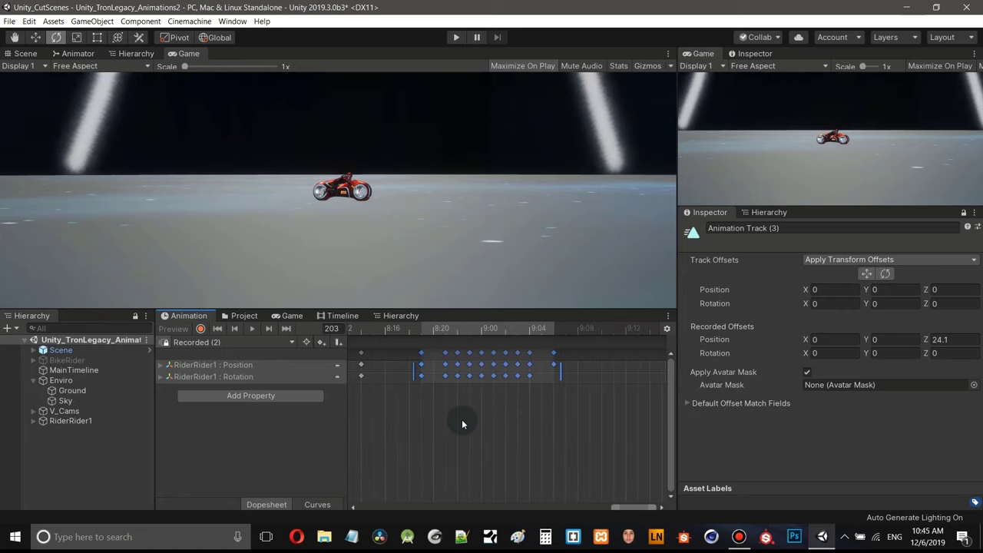
drag(589, 351, 493, 391)
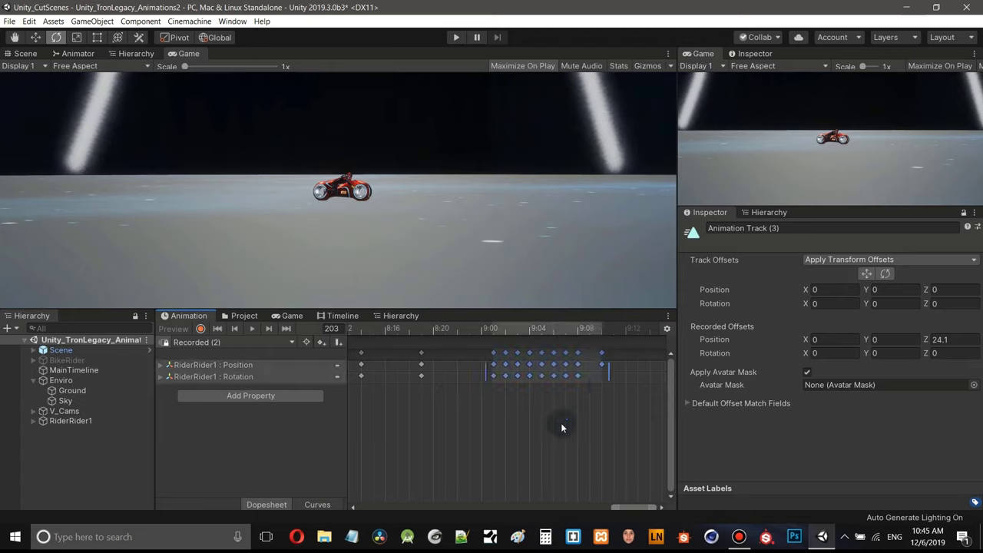
scroll(491, 426, right, 3)
click(553, 358)
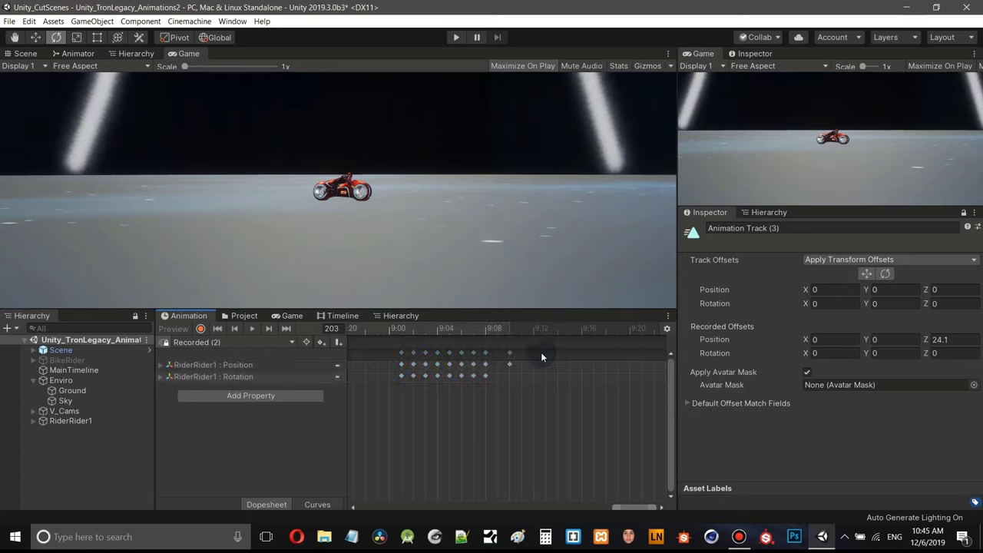
drag(546, 349, 487, 390)
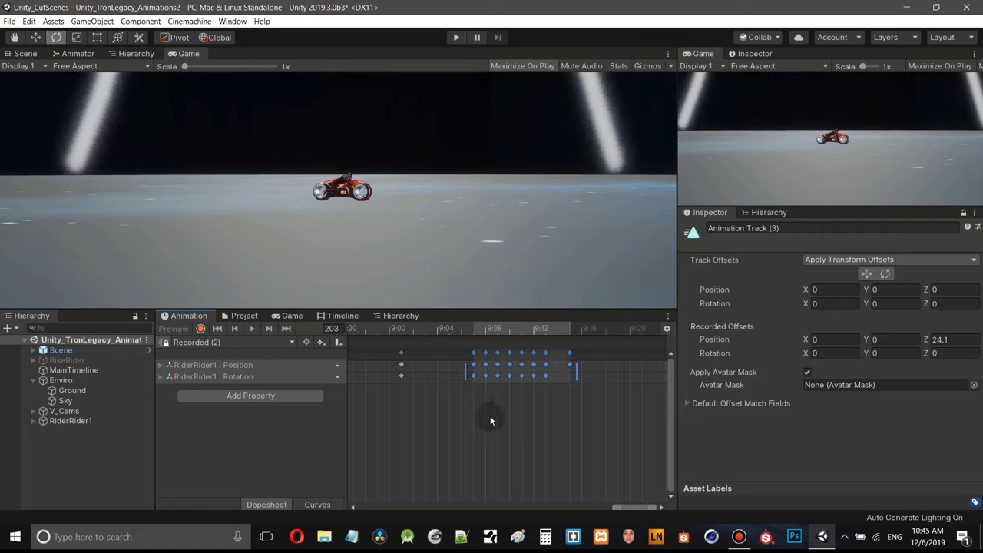
middle_drag(494, 402, 438, 409)
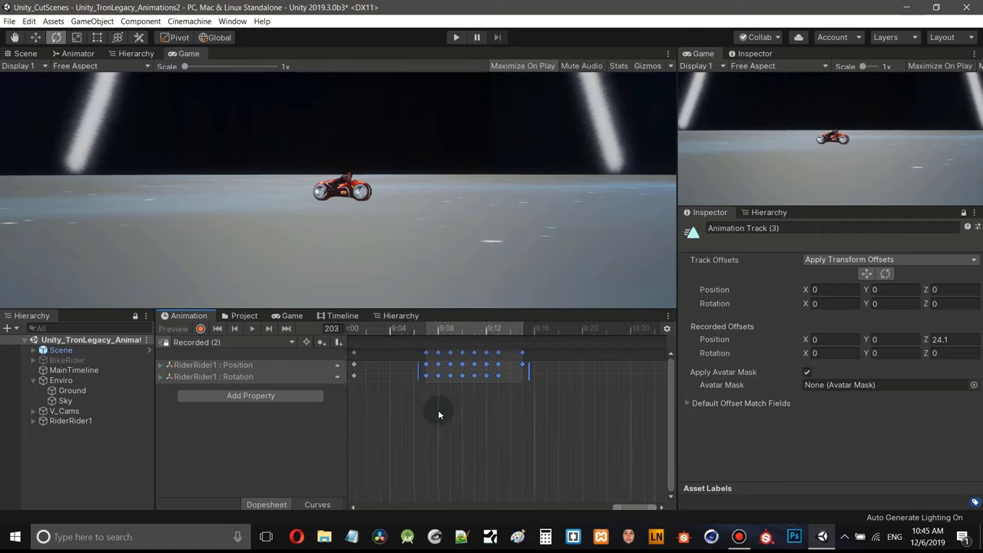
click(551, 365)
- Move the 9:07–9:15 keys one frame later and push the 9:20–10:00 keys to 10:01
drag(550, 350, 497, 397)
middle_drag(522, 424, 509, 421)
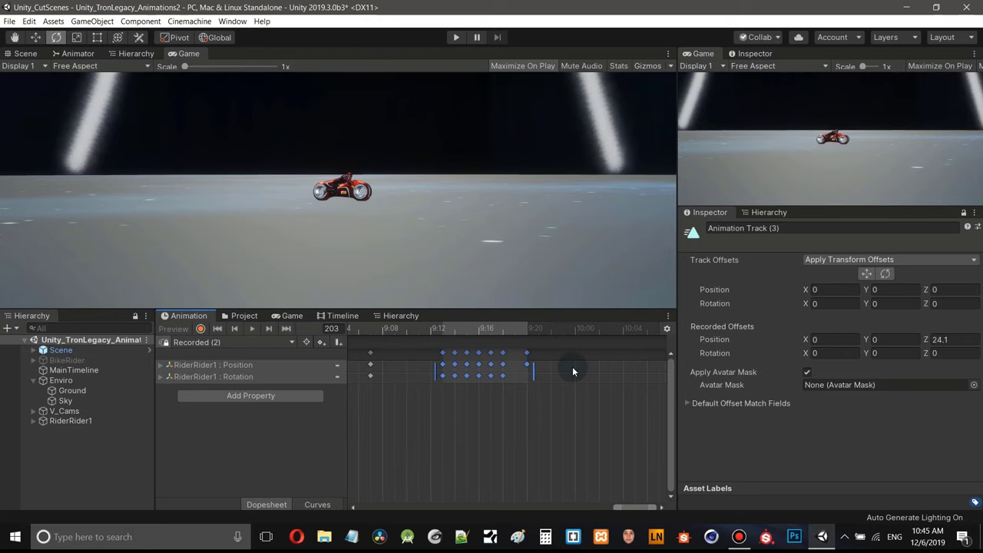
drag(573, 350, 527, 386)
middle_drag(527, 433, 471, 427)
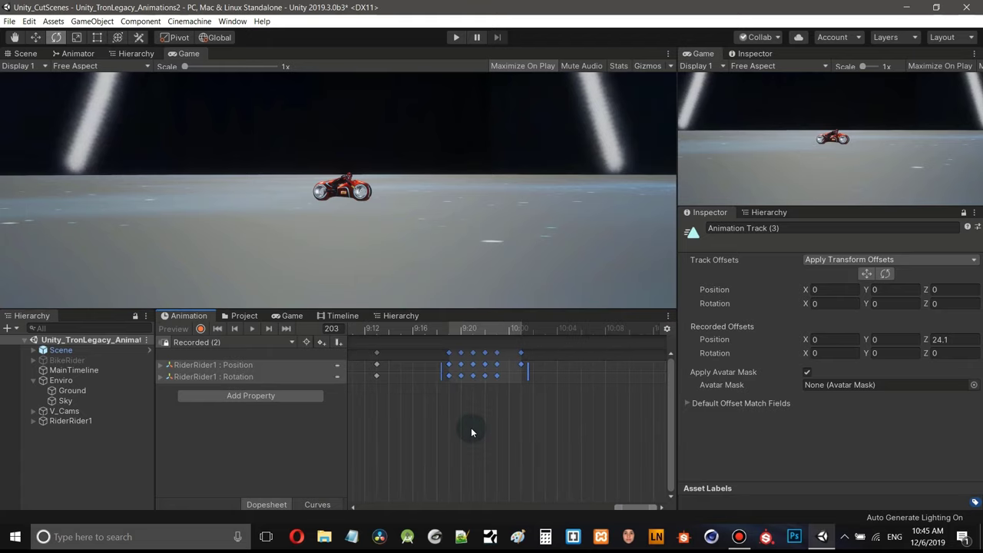
click(552, 358)
drag(521, 358, 508, 384)
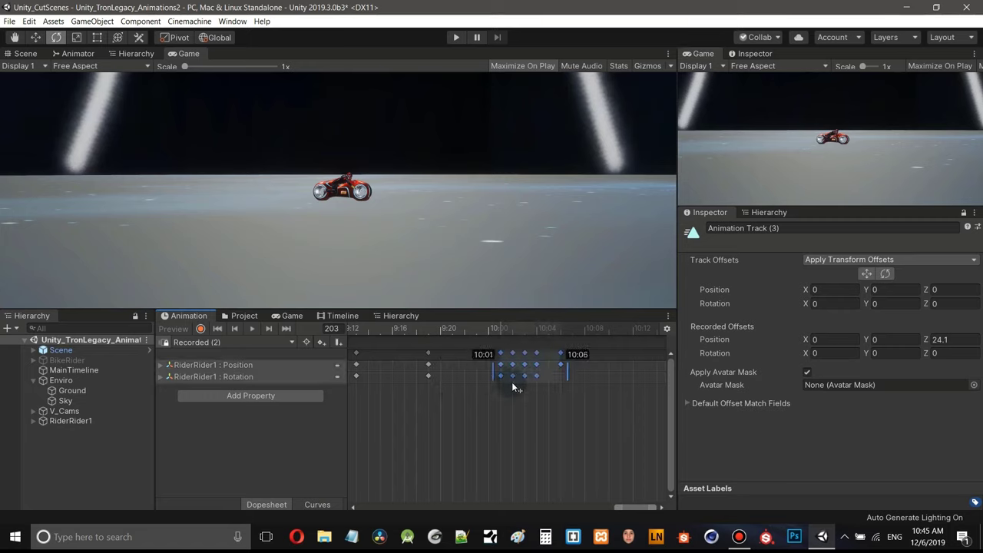
drag(514, 383, 514, 384)
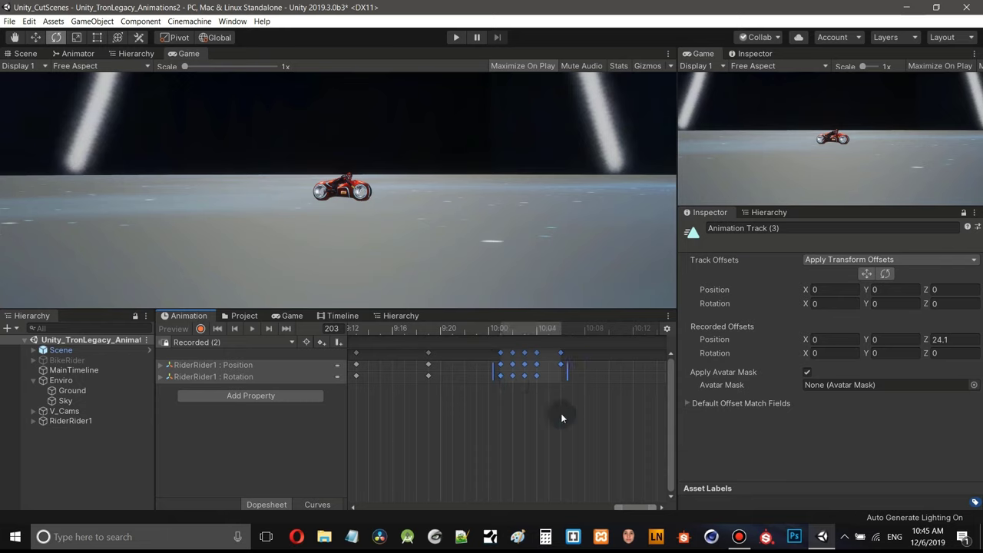
- Shift the 10:06–10:10 and final keys later to about 10:18–10:20, then show MainTimeline
scroll(538, 415, right, 4)
drag(555, 352, 538, 415)
scroll(520, 421, right, 5)
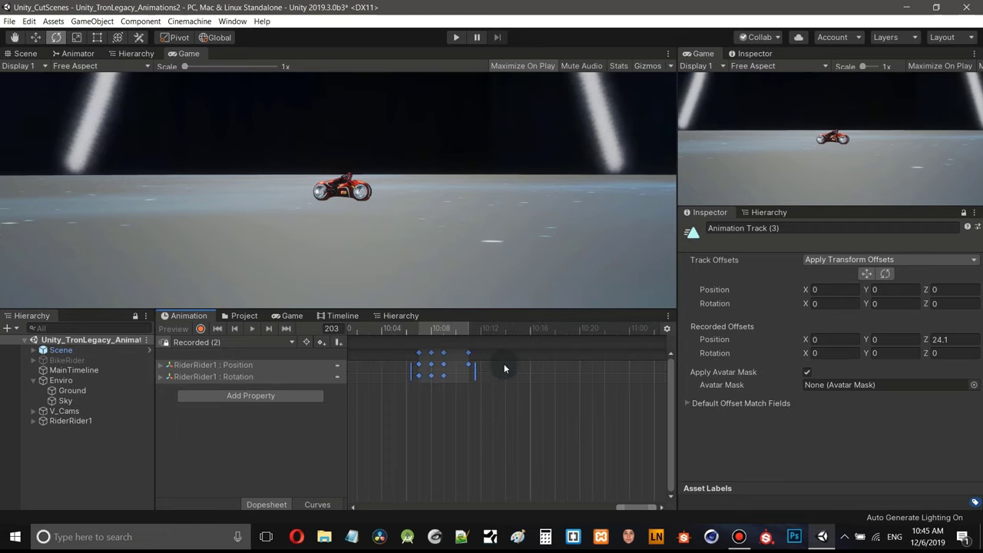
drag(506, 349, 503, 389)
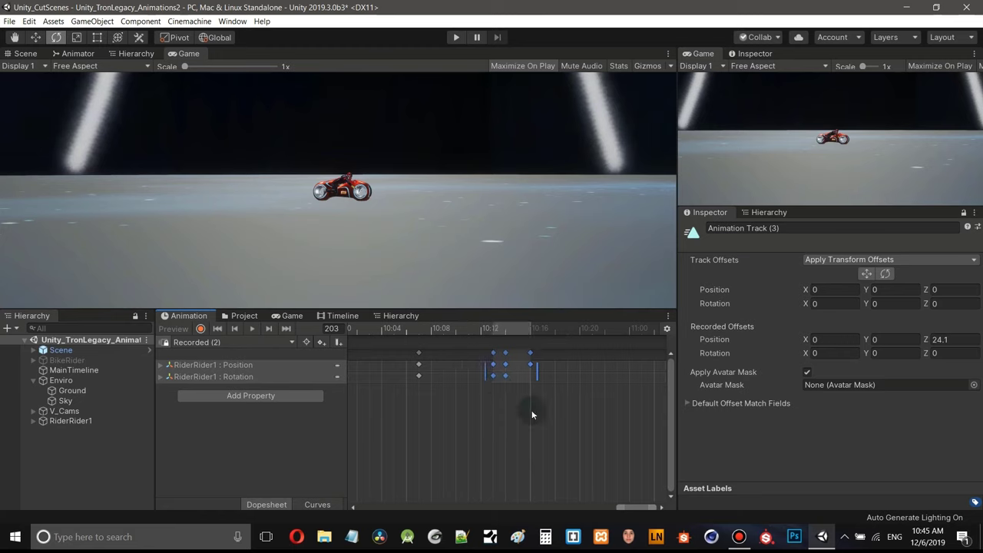
middle_drag(531, 413, 483, 413)
drag(509, 349, 515, 397)
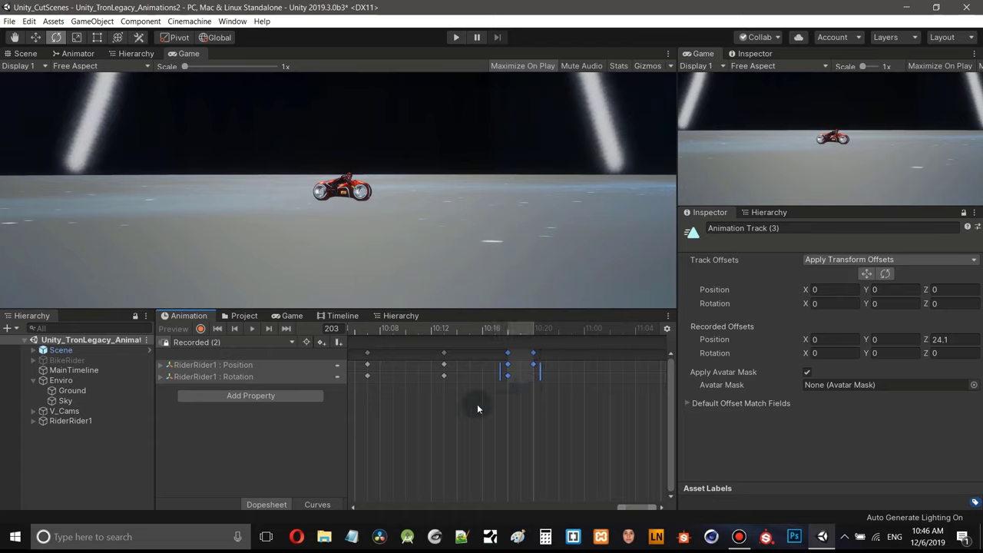
click(344, 317)
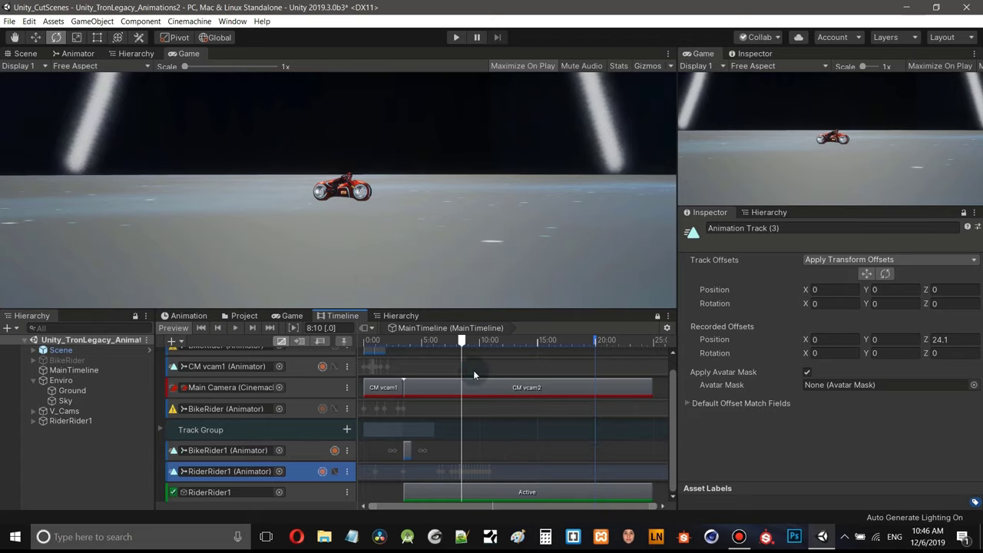
drag(467, 345, 446, 353)
scroll(498, 431, up, 5)
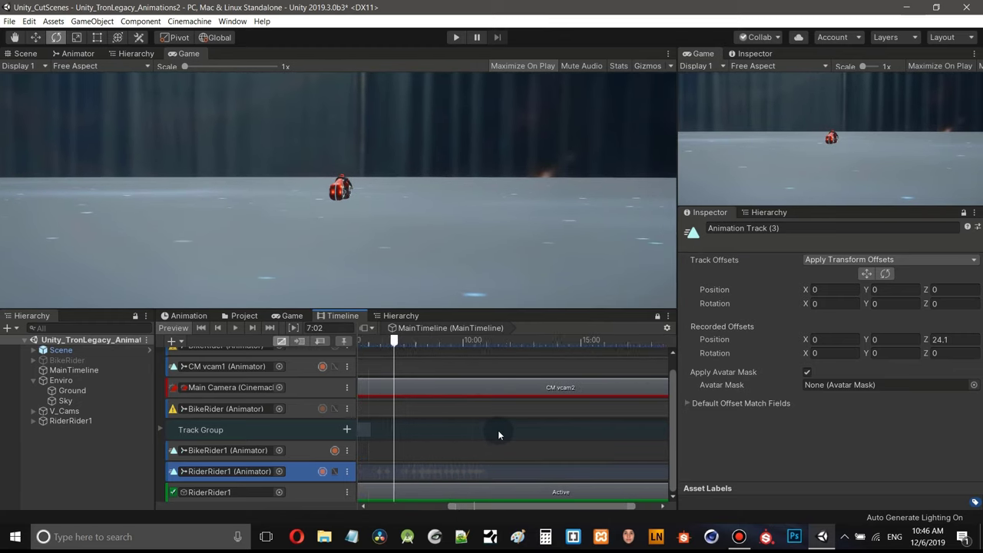
drag(528, 504, 479, 505)
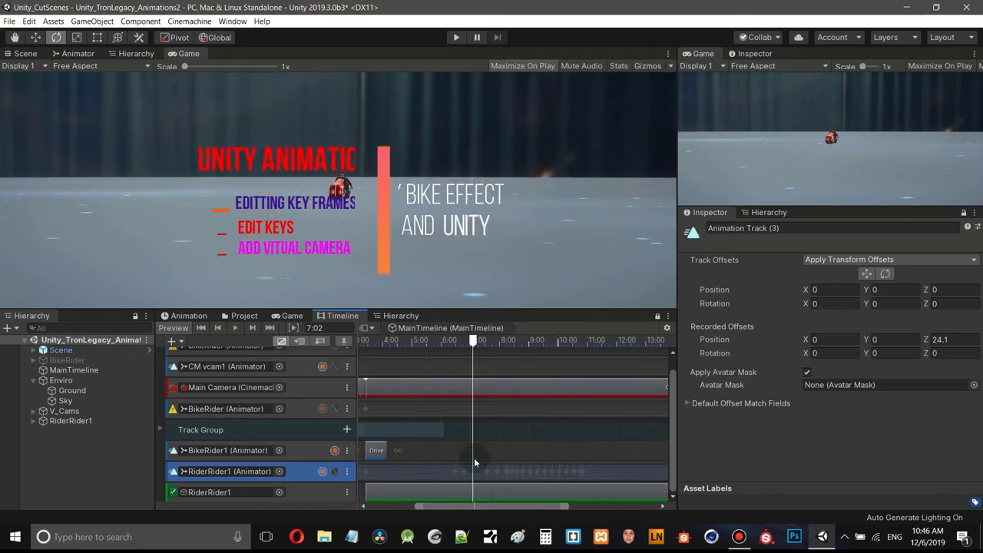
click(237, 328)
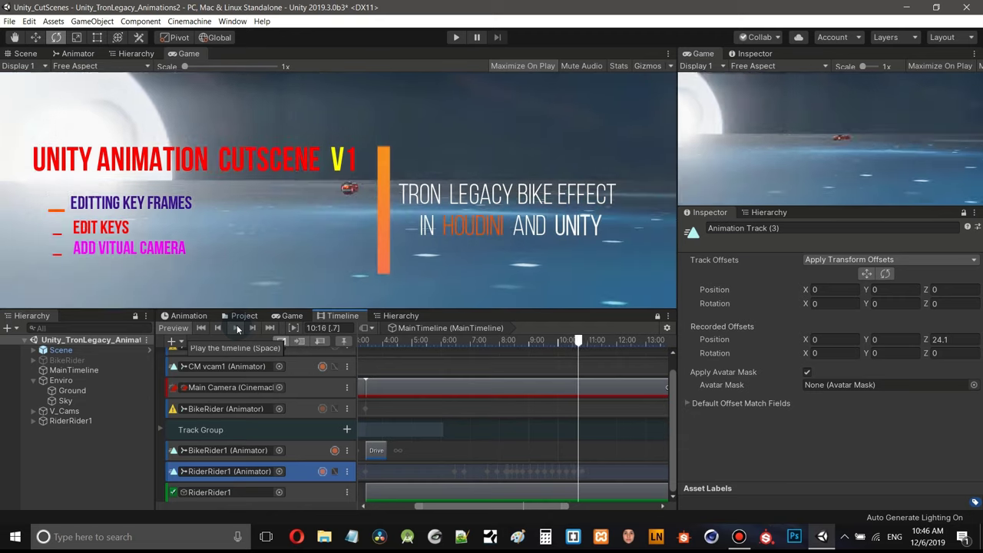
click(237, 328)
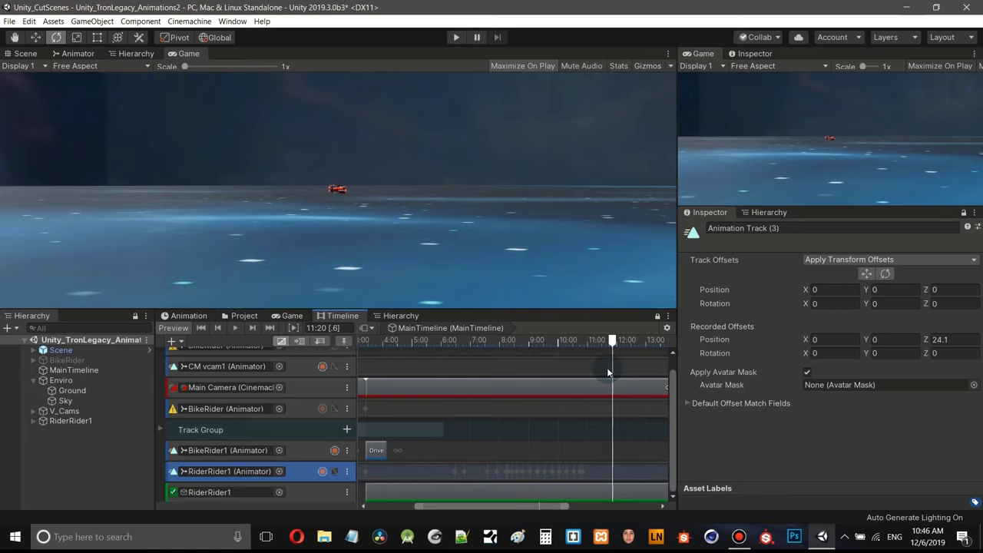
click(612, 341)
drag(604, 344, 510, 386)
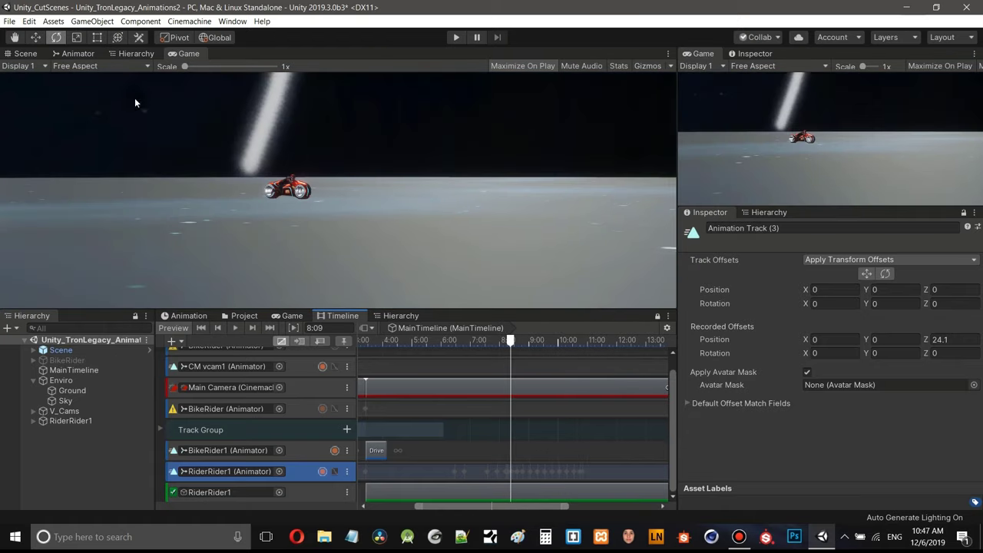
- In the RiderRider1 dopesheet, box-select the rider keyframes from 8:12 onward
click(186, 316)
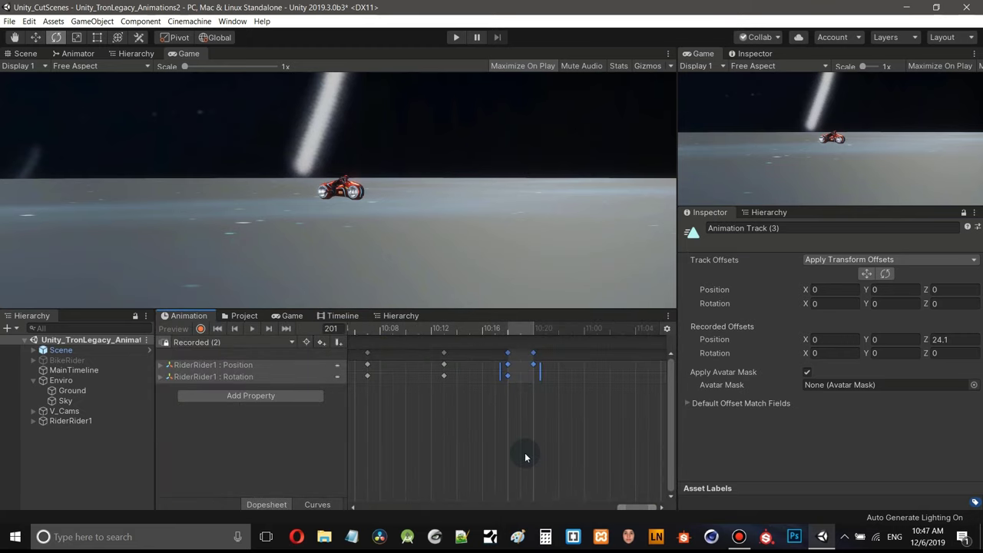
scroll(522, 453, down, 5)
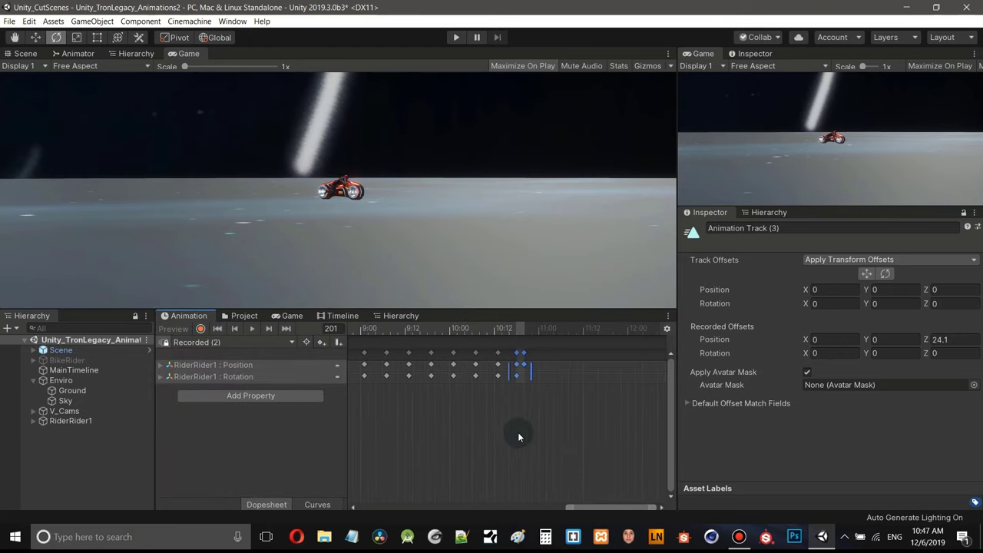
scroll(518, 436, down, 5)
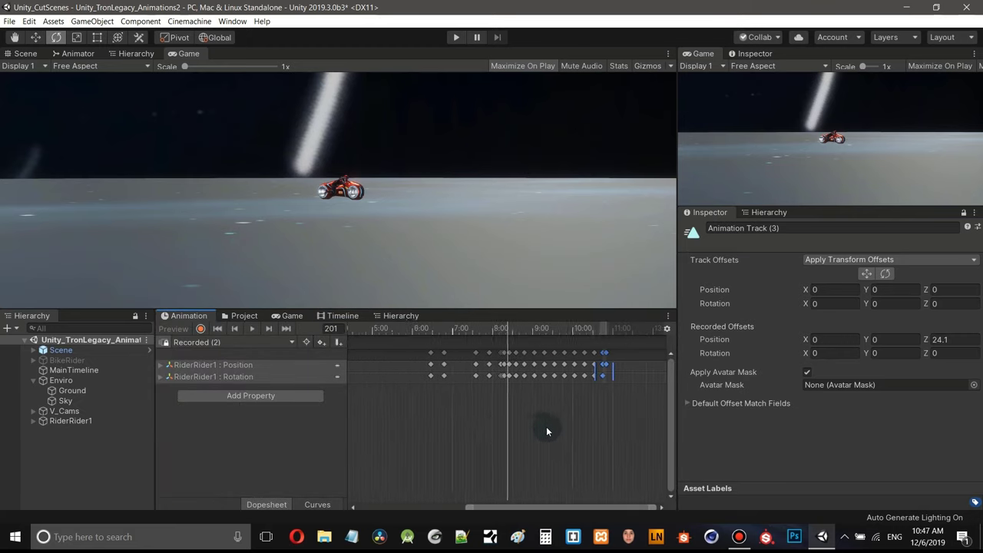
scroll(547, 423, up, 3)
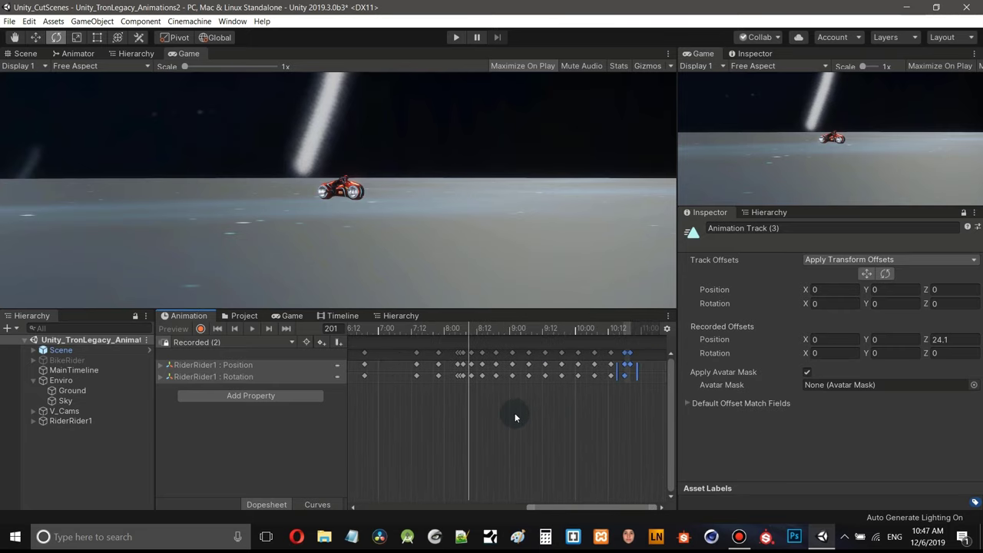
scroll(515, 418, up, 1)
click(620, 412)
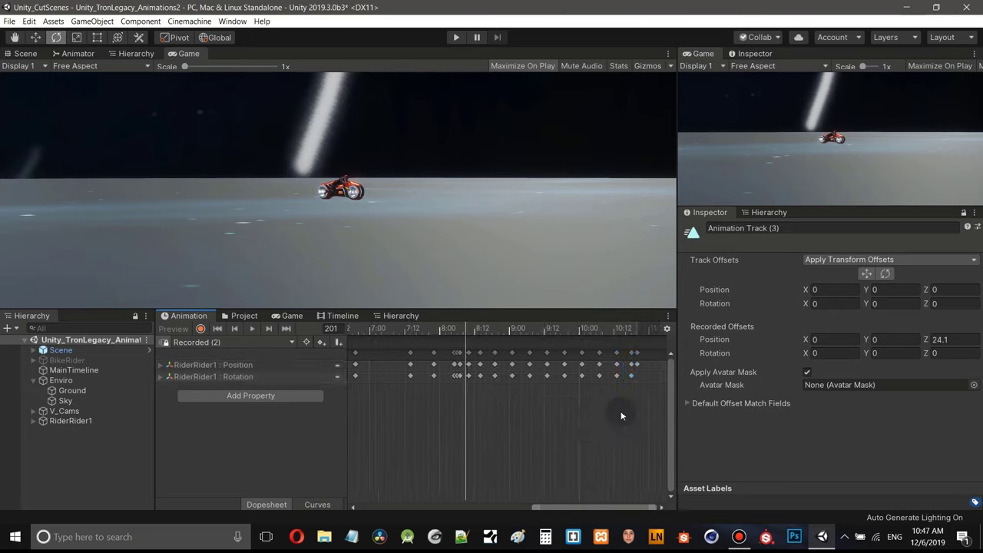
scroll(534, 388, up, 1)
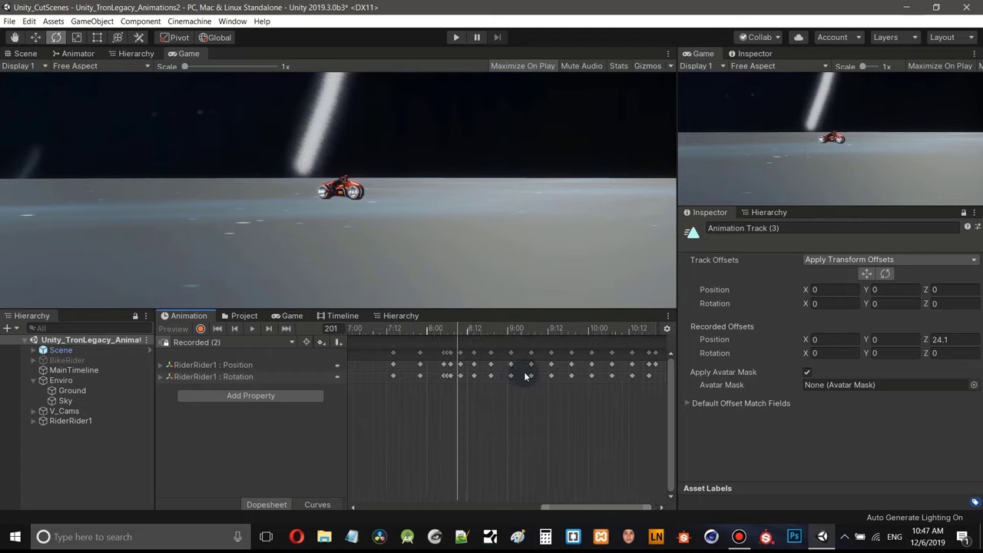
middle_drag(570, 423, 517, 411)
drag(625, 350, 428, 376)
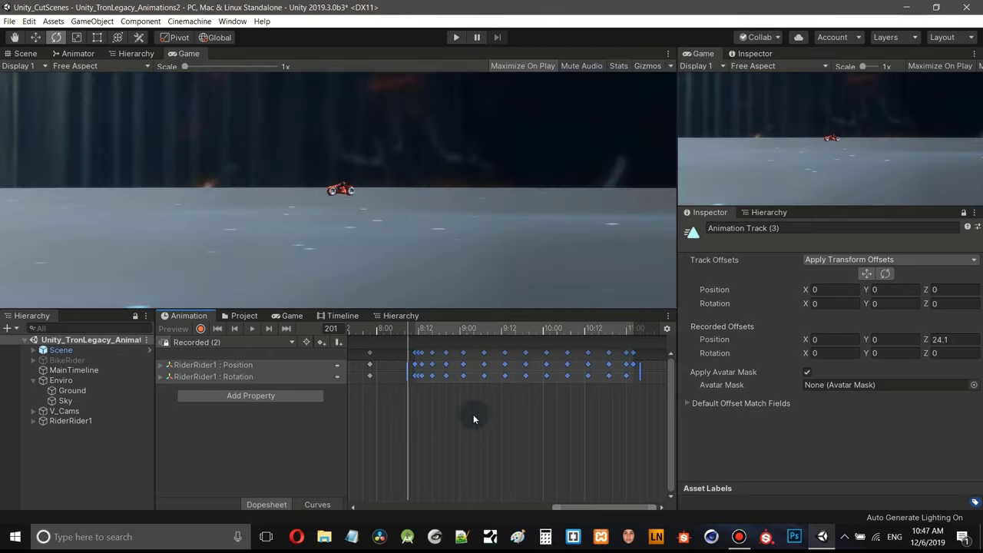
click(476, 415)
drag(599, 358, 381, 389)
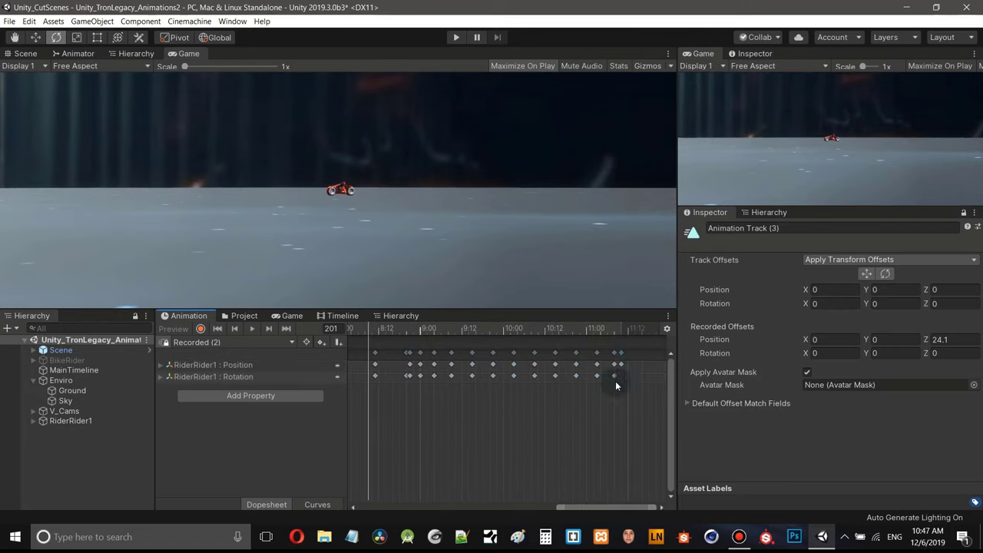
- Drag the later rider keyframes much later, to around 17:00, and return to MainTimeline
drag(631, 350, 477, 379)
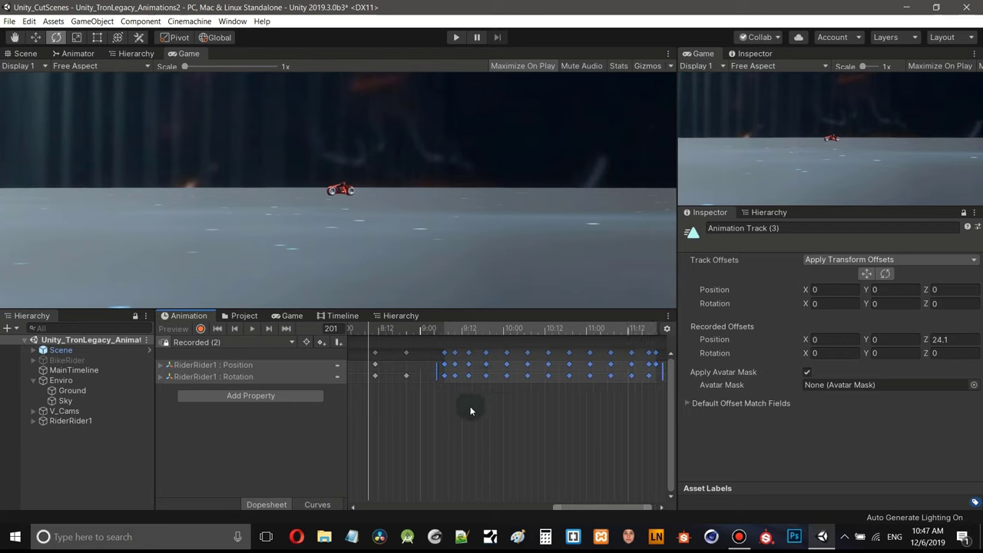
drag(632, 350, 446, 386)
drag(608, 369, 357, 347)
drag(442, 364, 481, 398)
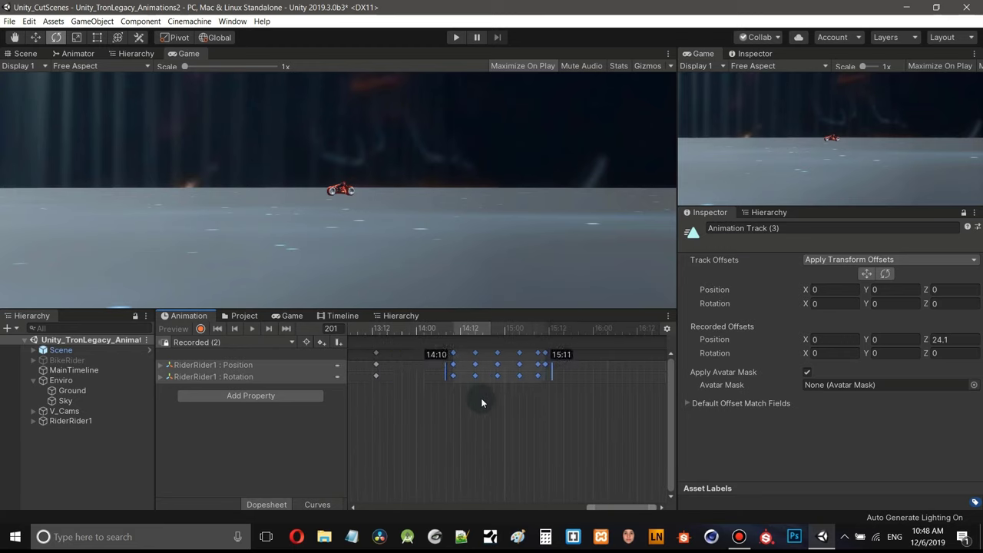
drag(540, 349, 481, 363)
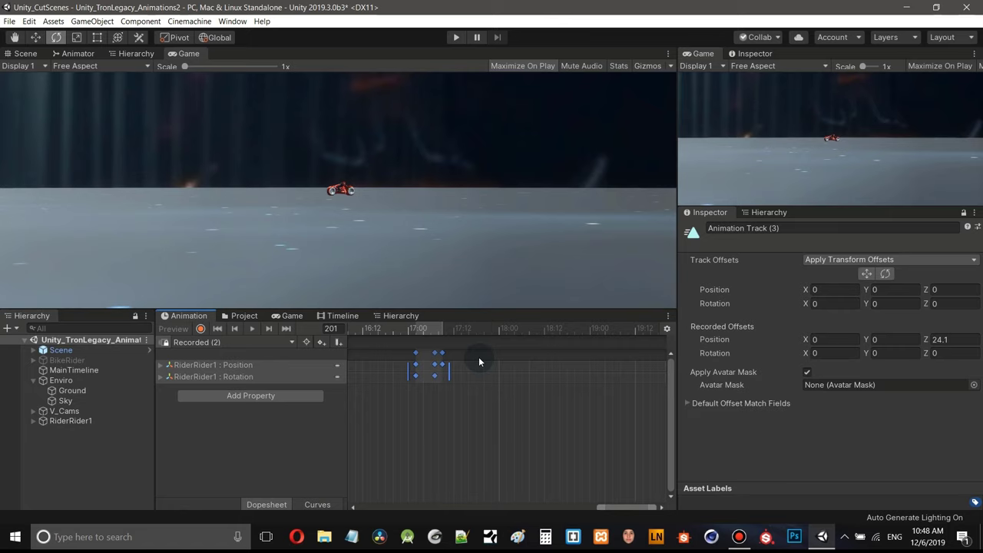
click(466, 394)
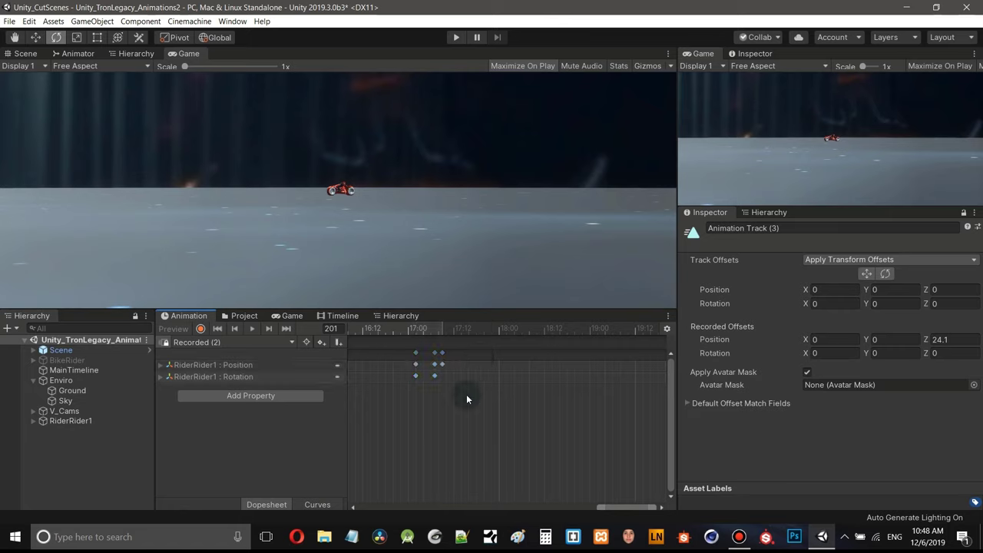
click(351, 317)
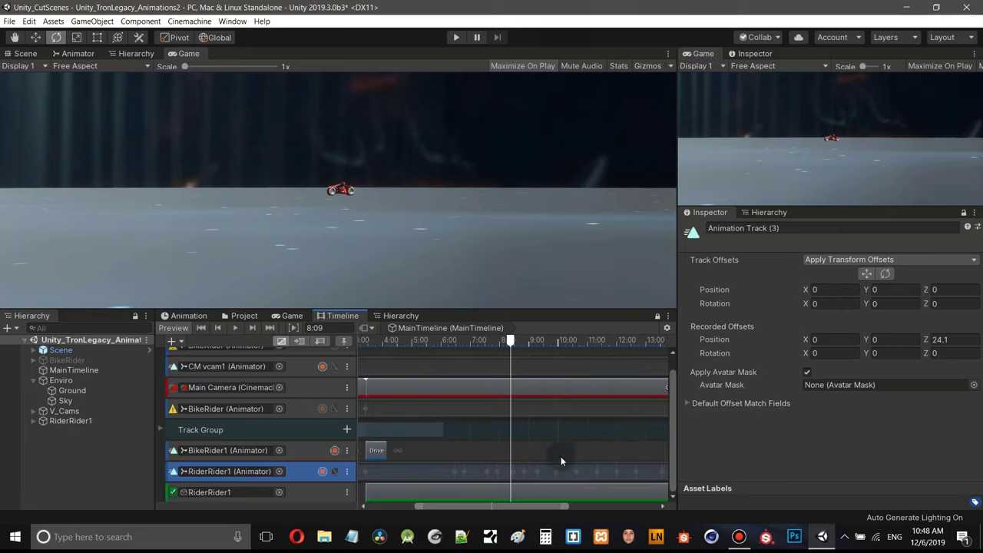
- Zoom out the Timeline and play the cutscene preview from the beginning
drag(529, 505, 560, 506)
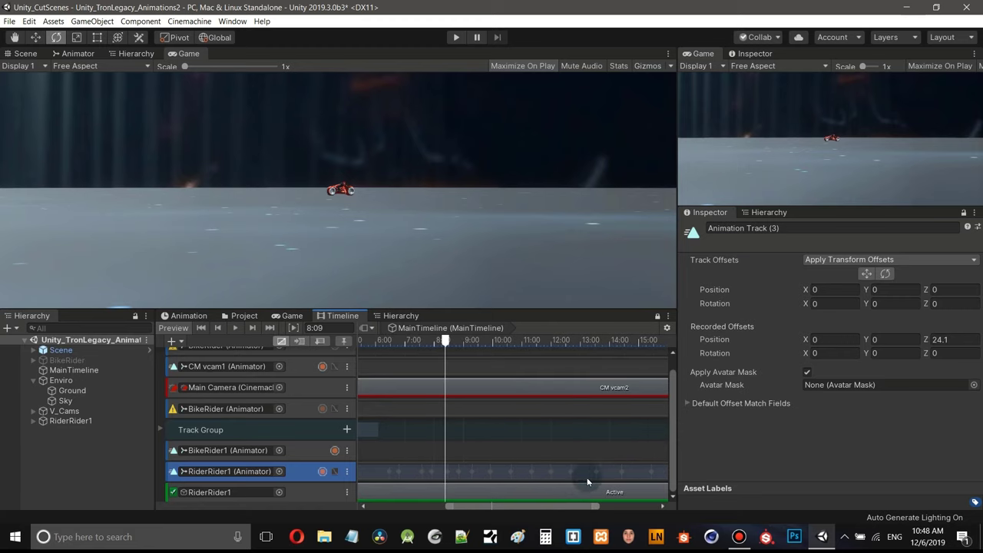
scroll(530, 457, down, 3)
scroll(531, 447, down, 2)
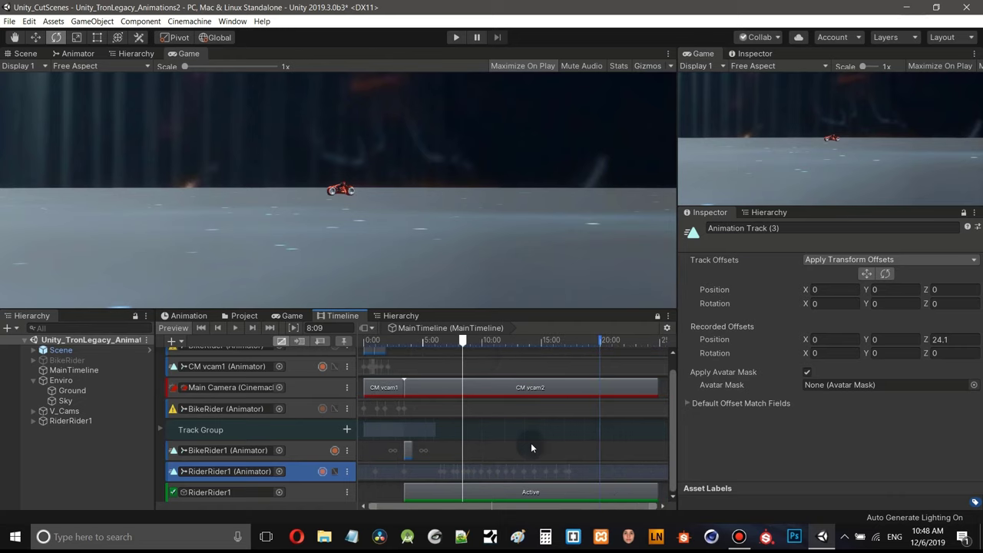
drag(466, 343, 410, 345)
click(237, 330)
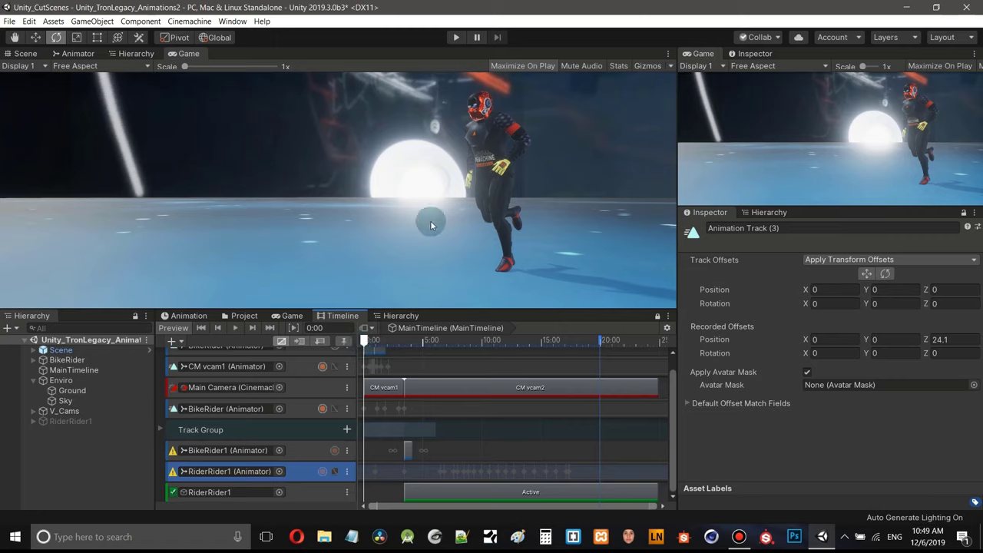
click(234, 328)
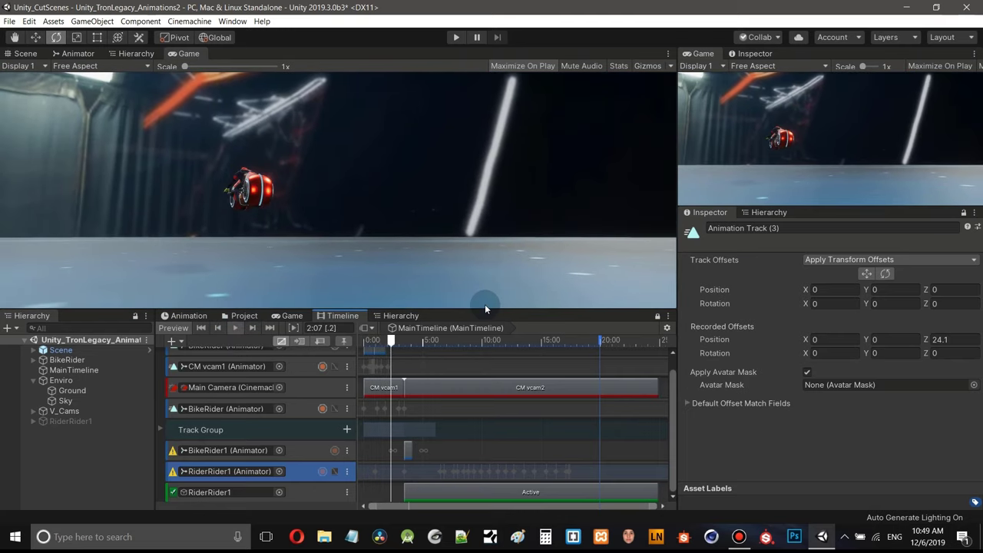
- Resize the Game view preview to show more tracks, then switch to the Scene view
drag(482, 311, 478, 386)
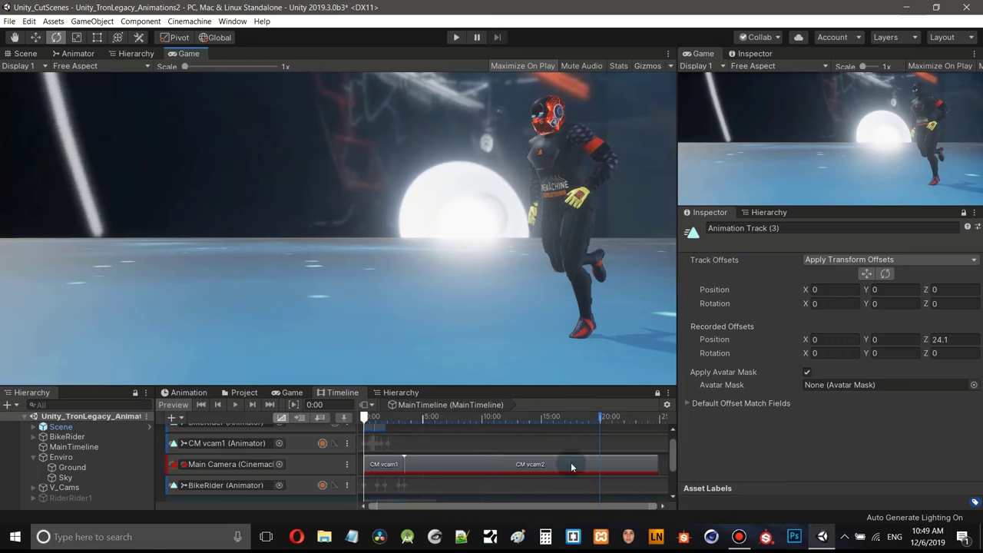
drag(153, 386, 153, 319)
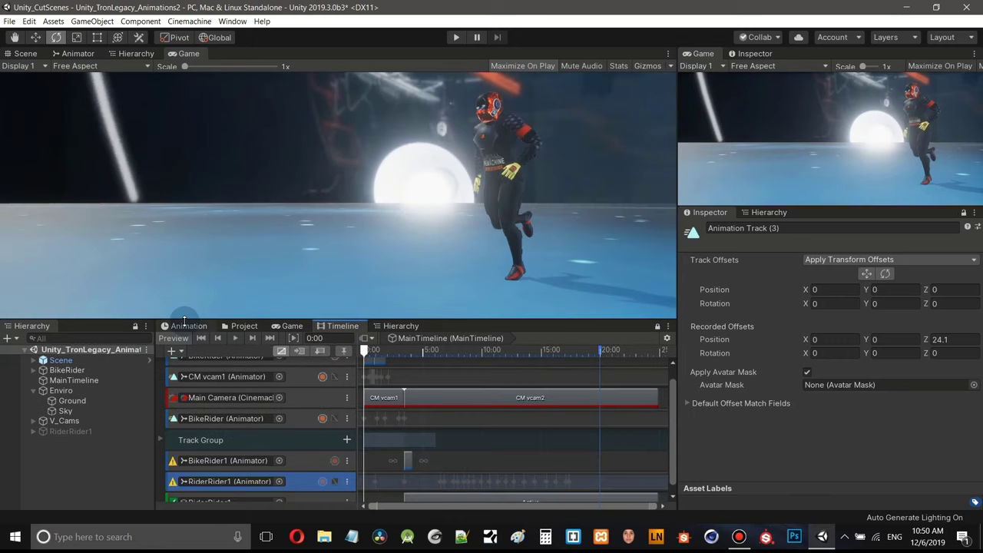
click(24, 54)
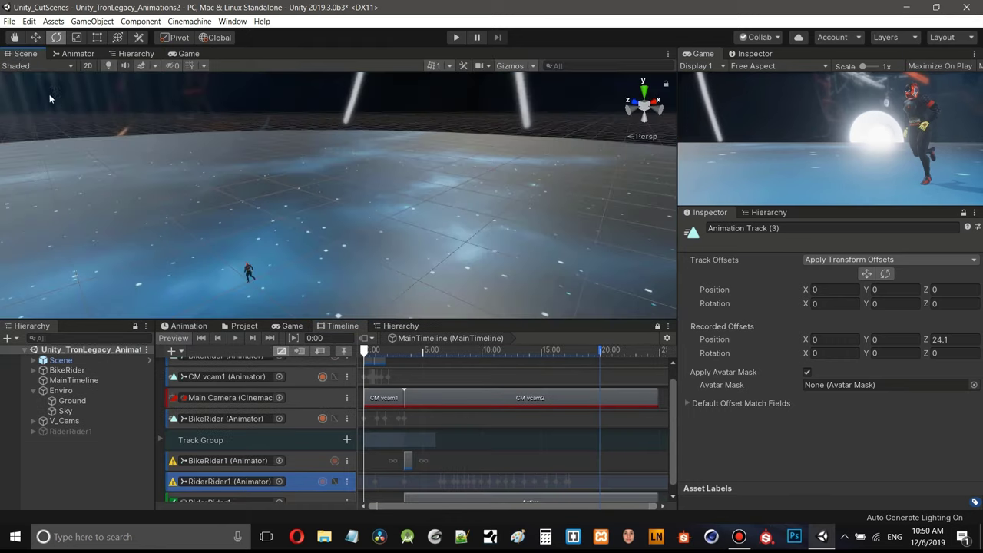
- Review the RiderRider1 keyframe dopesheet
click(188, 326)
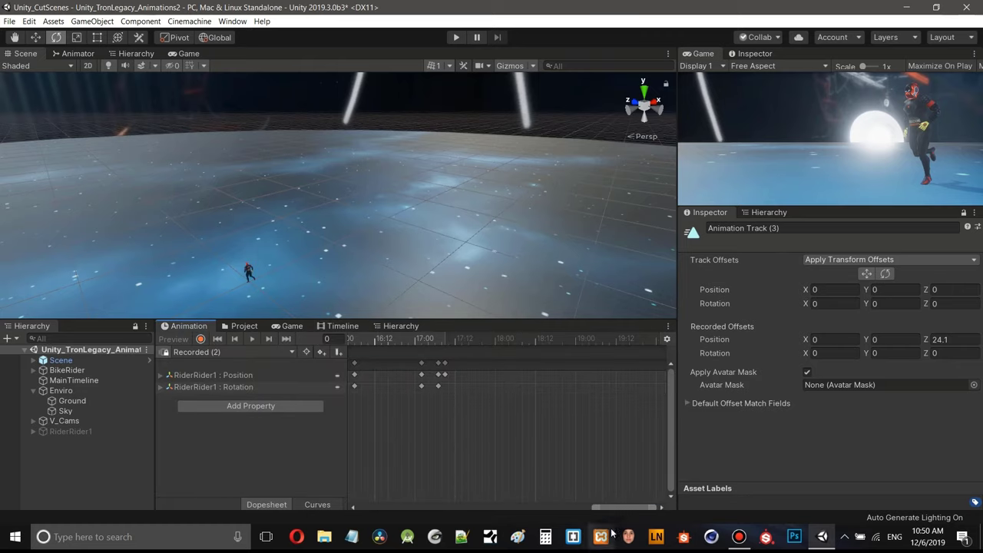
drag(616, 506, 456, 510)
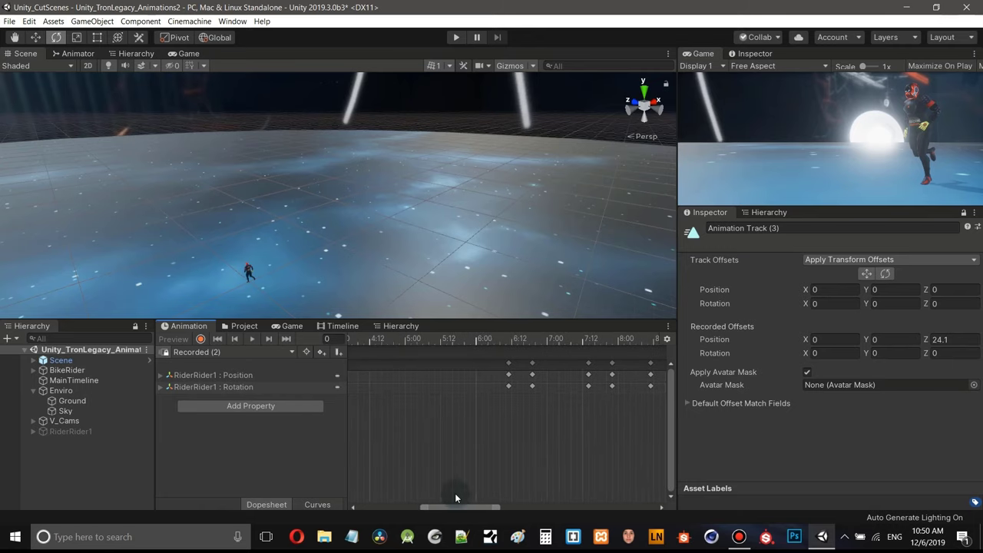
scroll(463, 429, down, 5)
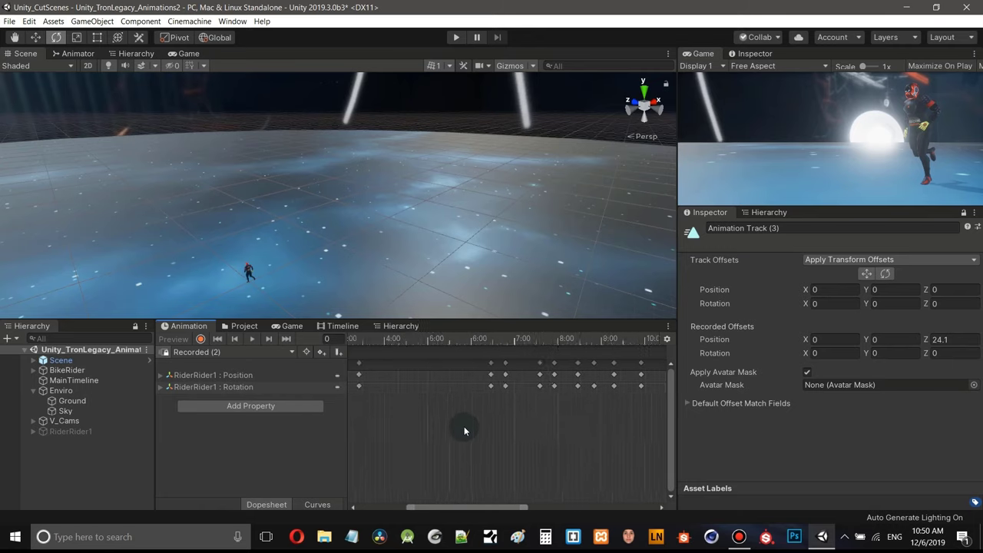
scroll(464, 430, down, 2)
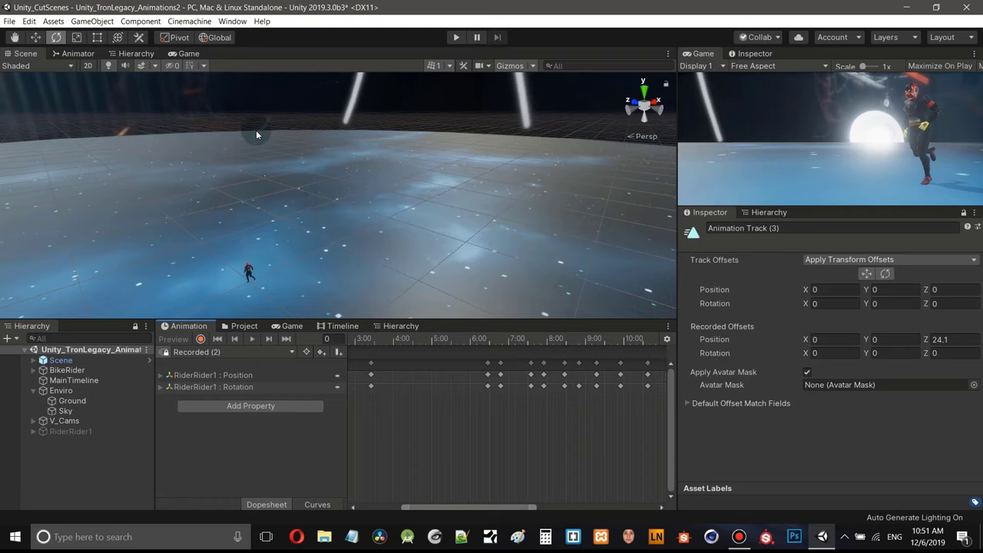
- Scrub MainTimeline through the 5:20 and 8:18 shots, then return to the Scene view near 7 seconds
click(189, 53)
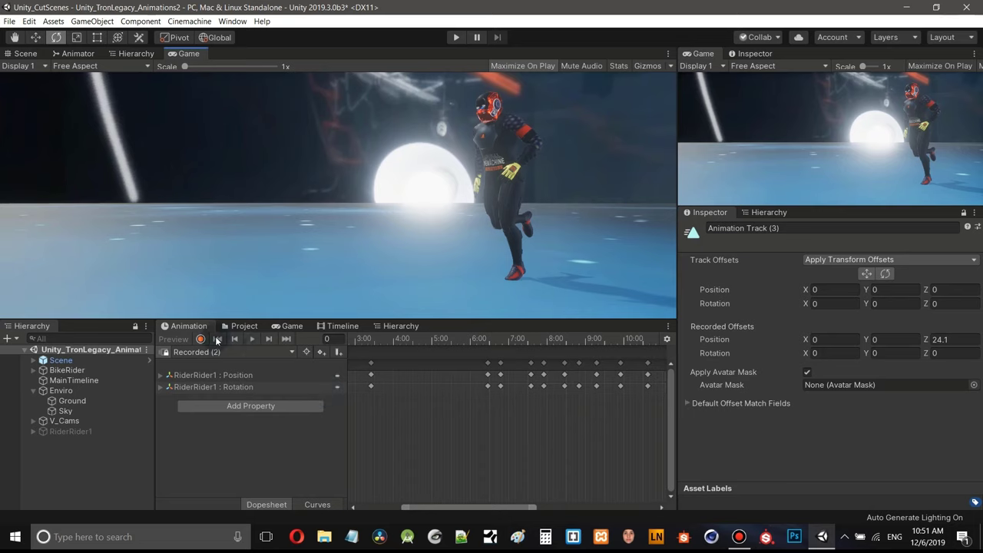
click(339, 326)
drag(369, 352, 445, 363)
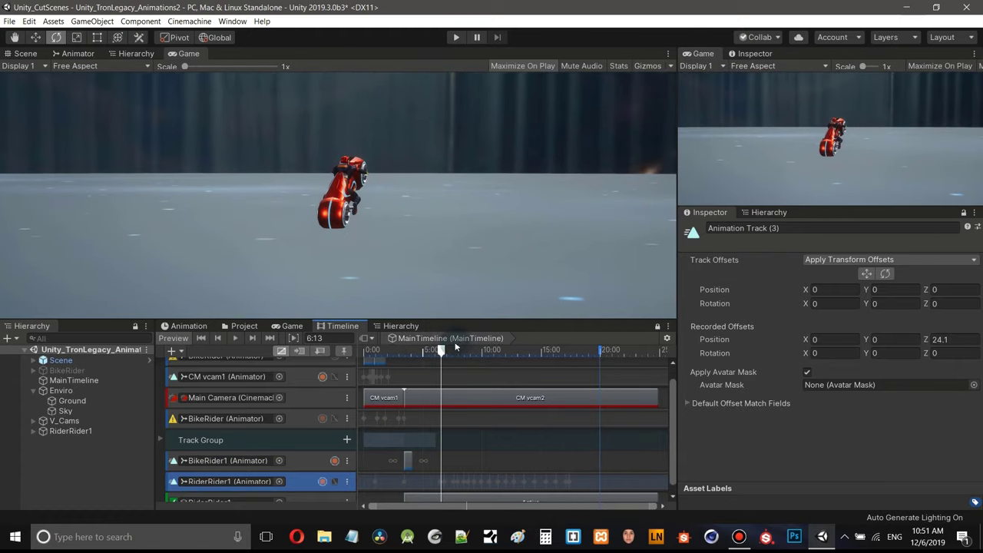
drag(448, 350, 499, 365)
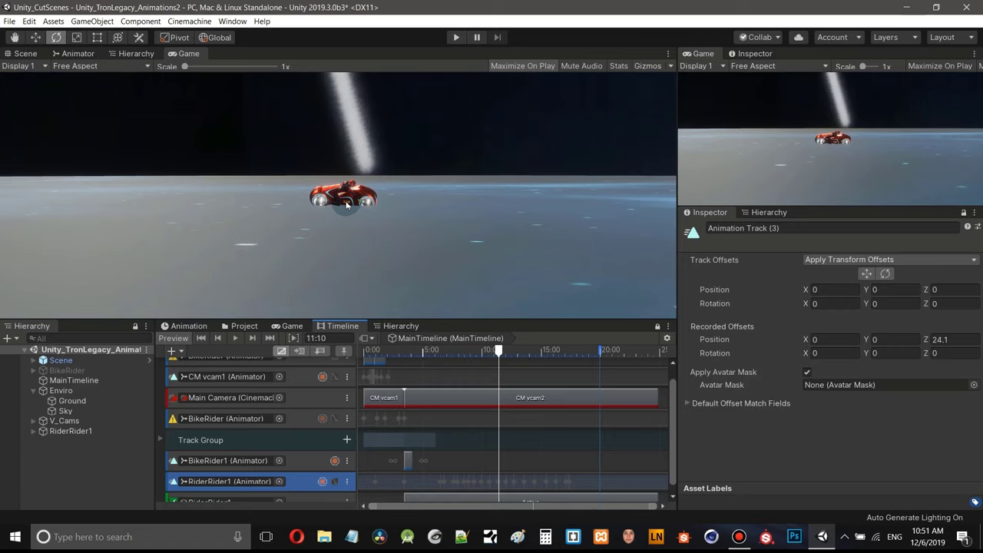
click(26, 53)
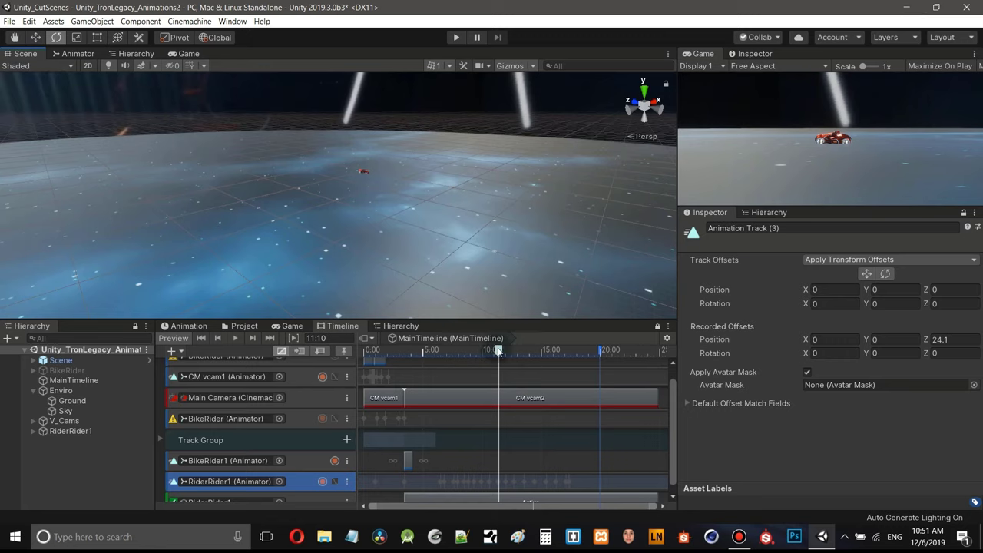
drag(496, 351, 453, 350)
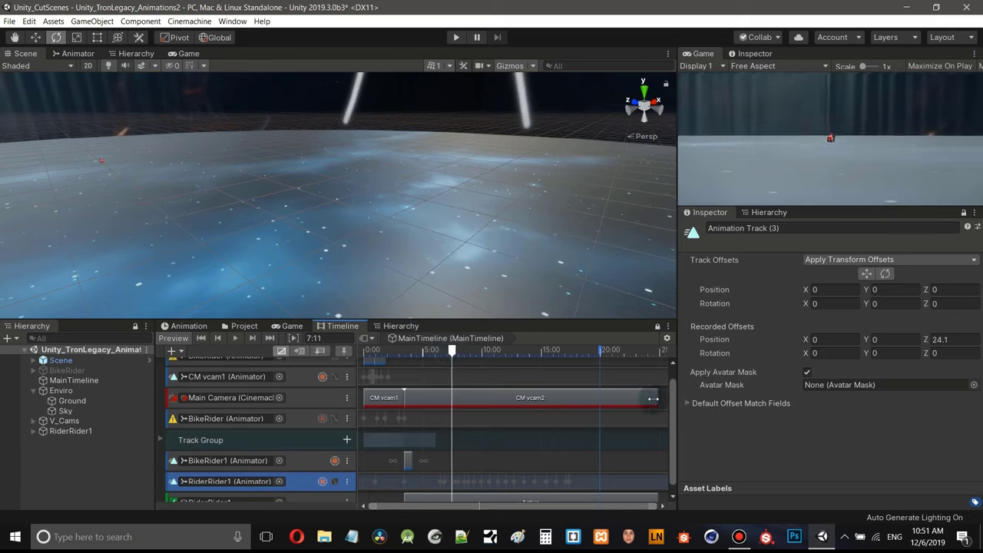
- Trim the CM vcam2 clip to end at frame 179 (about 7.46 s) and scrub to check it
drag(655, 398, 454, 398)
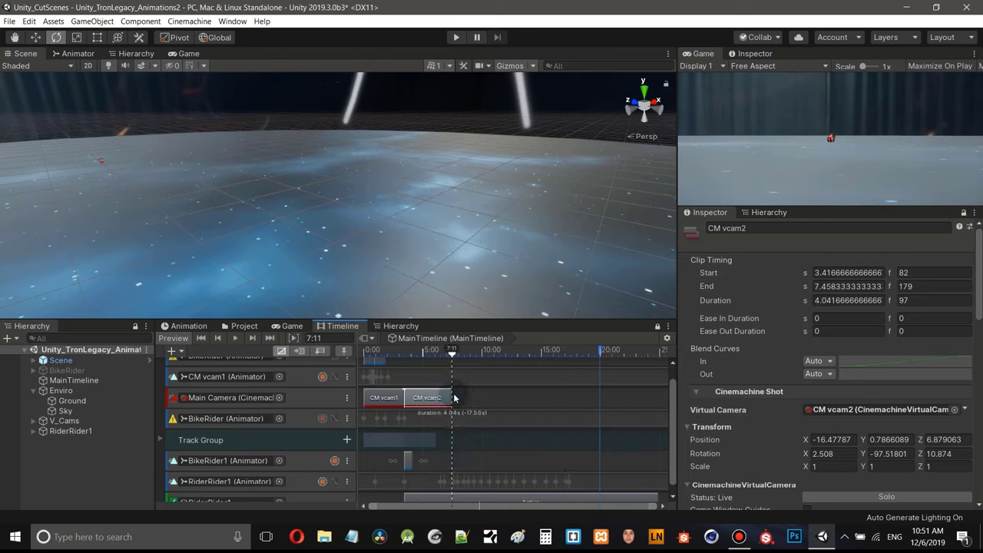
drag(452, 352, 489, 364)
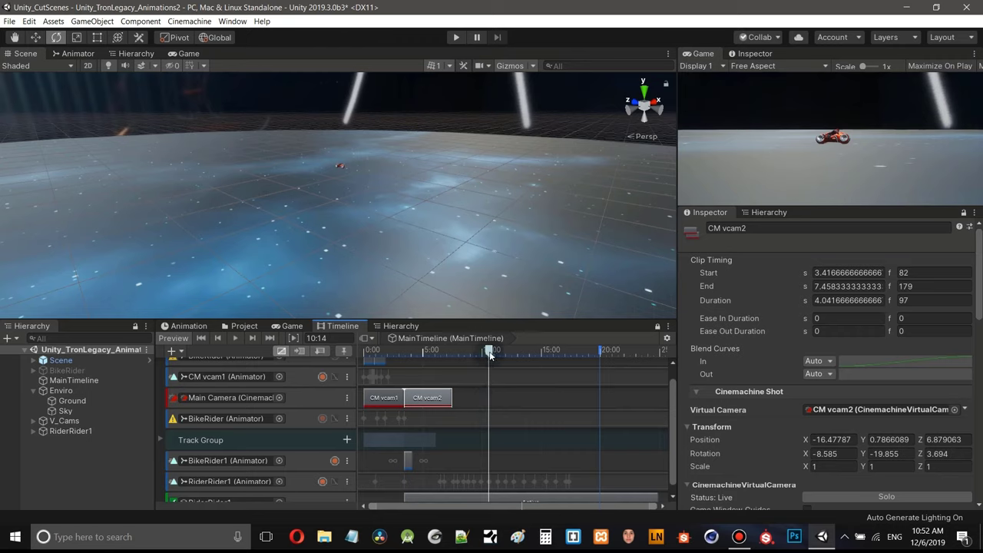
mouse_move(490, 351)
mouse_down()
mouse_move(437, 353)
mouse_move(513, 367)
mouse_move(504, 364)
mouse_up()
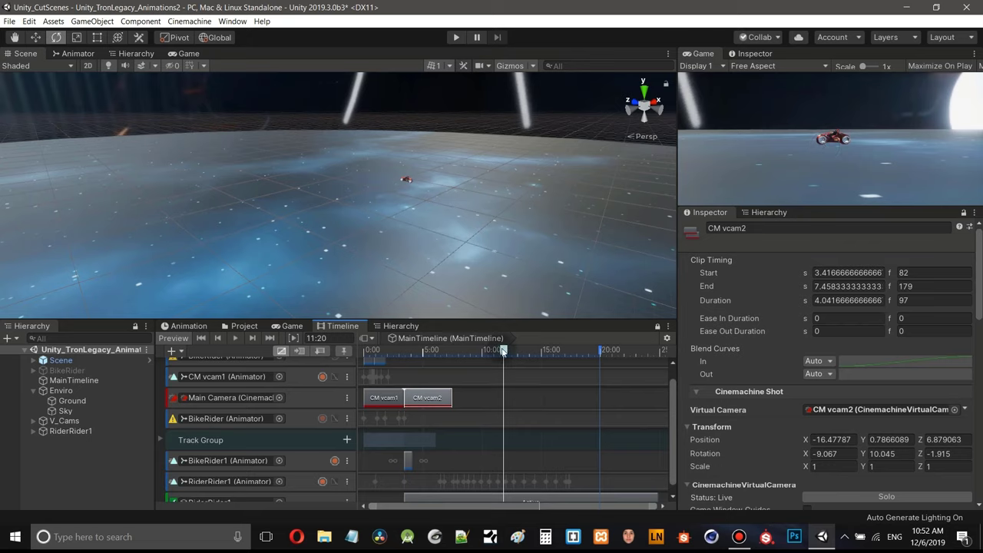
drag(503, 352, 435, 378)
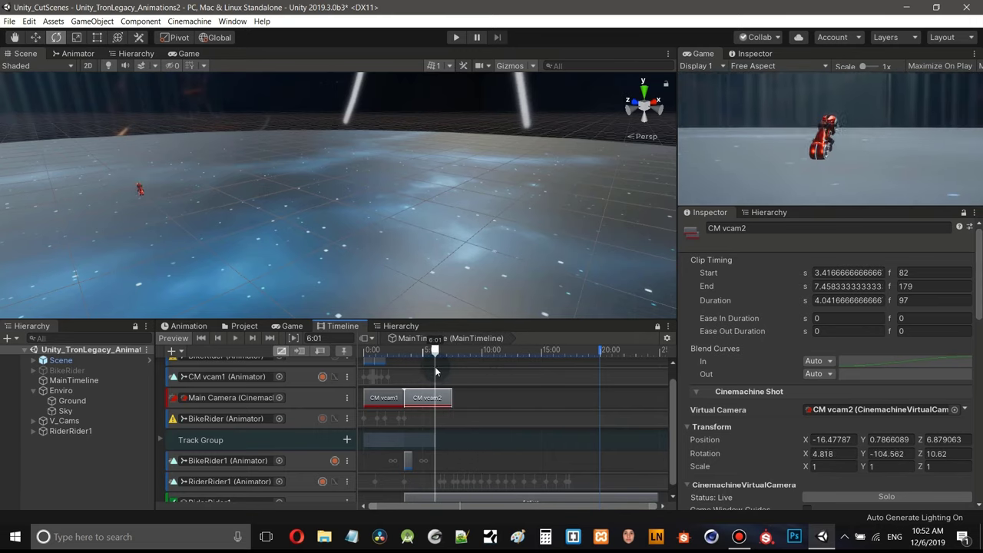
- Add a Cinemachine shot right after CM vcam2, spanning frames 179–479, and collapse the Enviro group
right_click(491, 399)
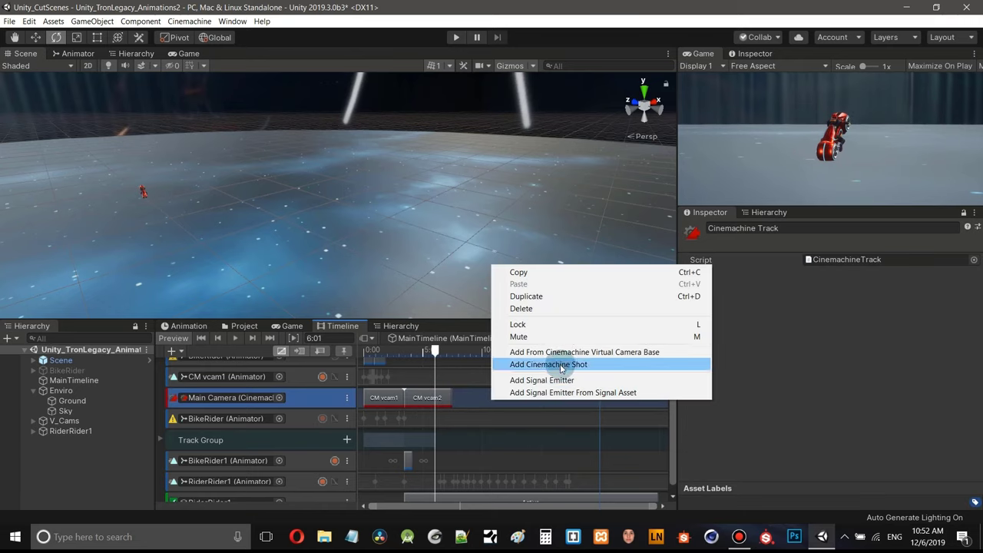
click(561, 365)
drag(492, 401, 599, 399)
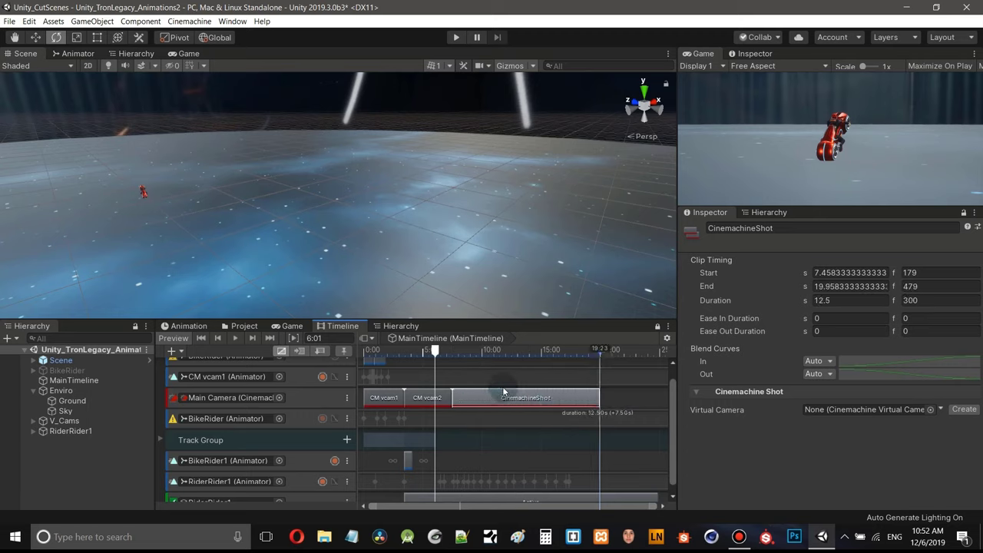
click(33, 392)
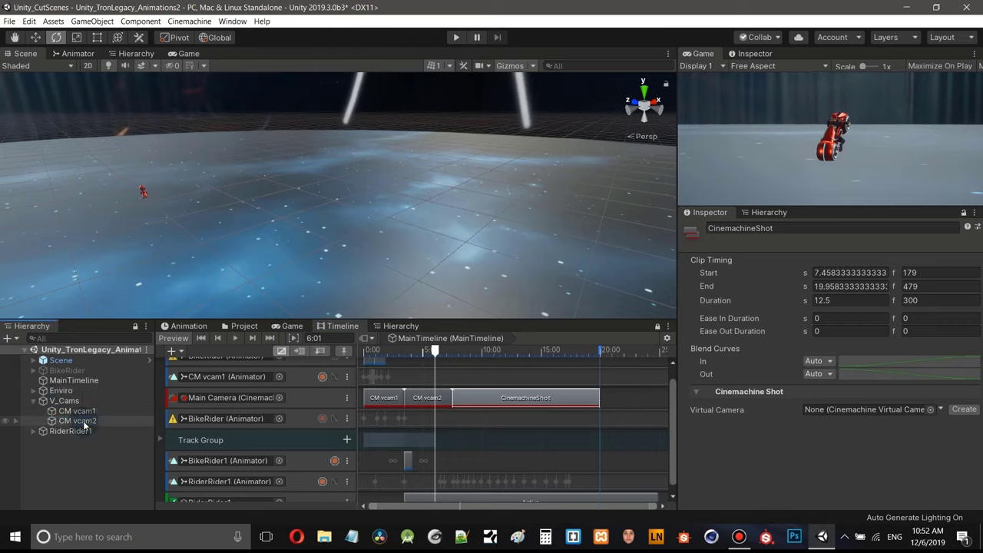
right_click(84, 425)
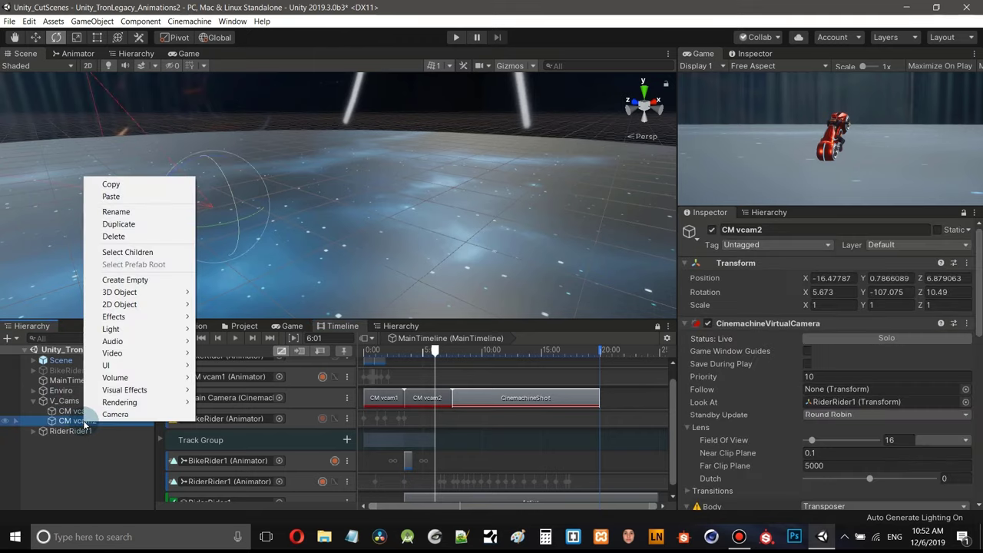
- Duplicate CM vcam2 and rename the copy to CM vcam3
click(121, 224)
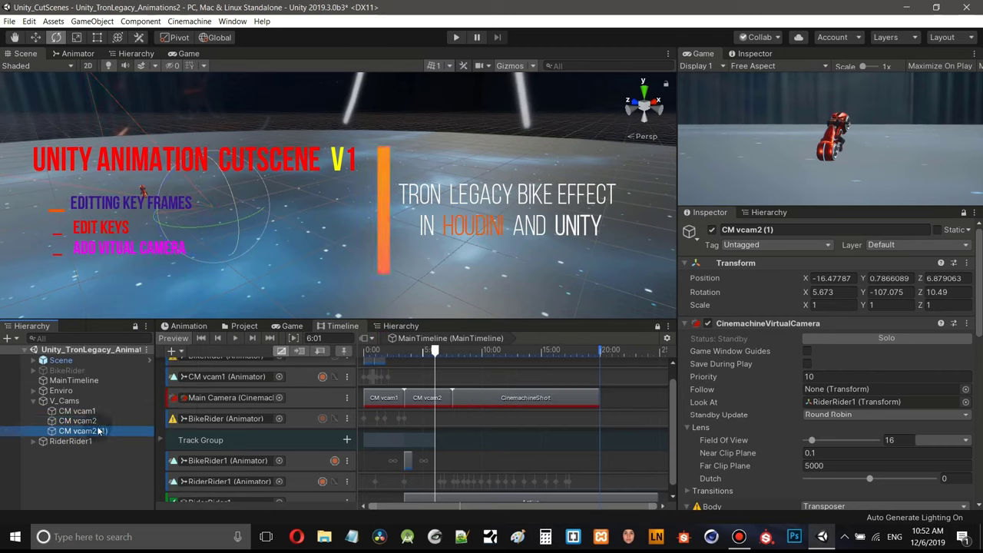
right_click(91, 433)
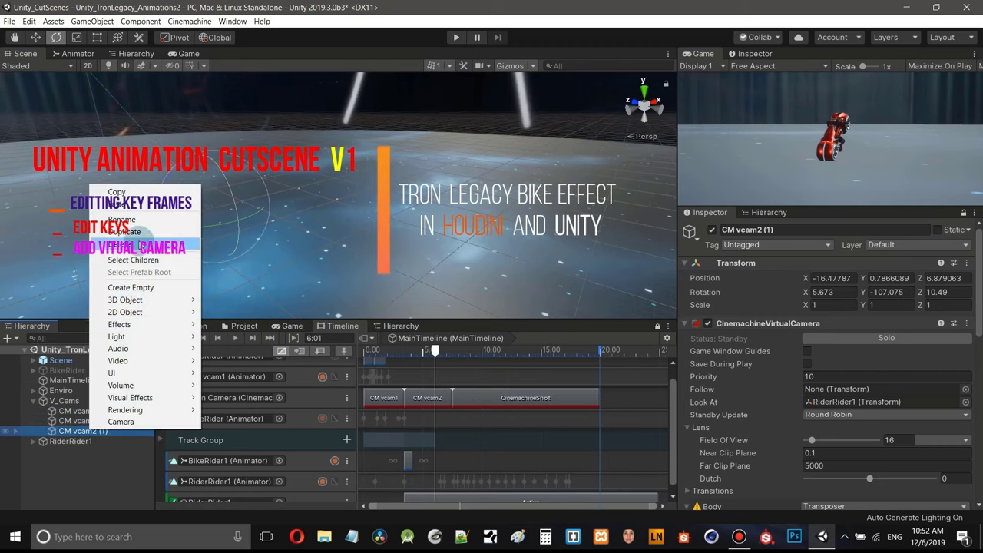
click(123, 220)
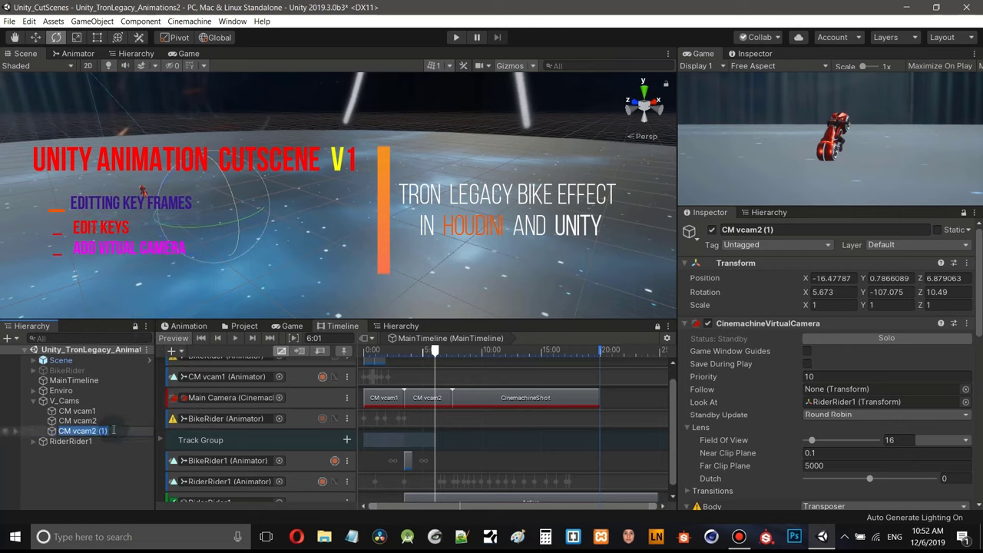
text(3)
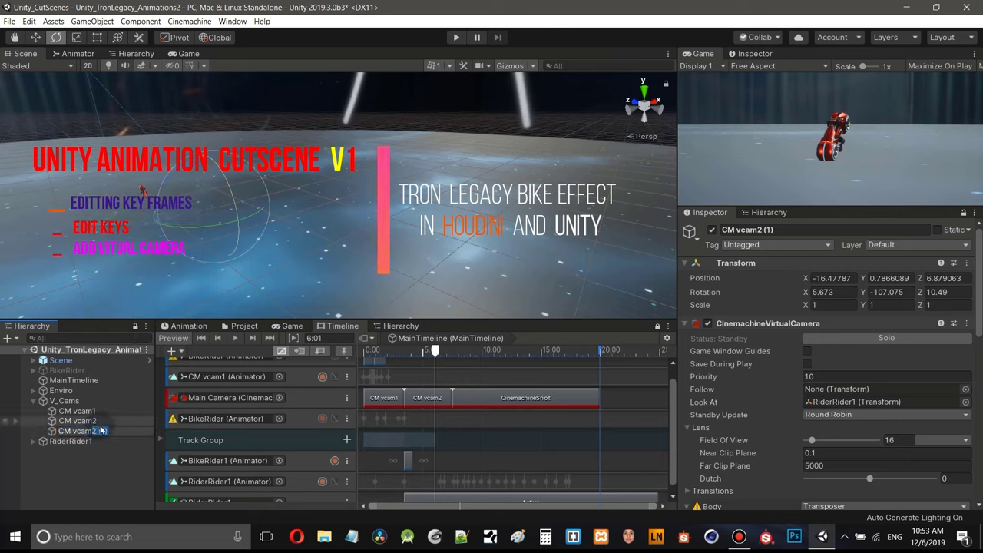
key(Return)
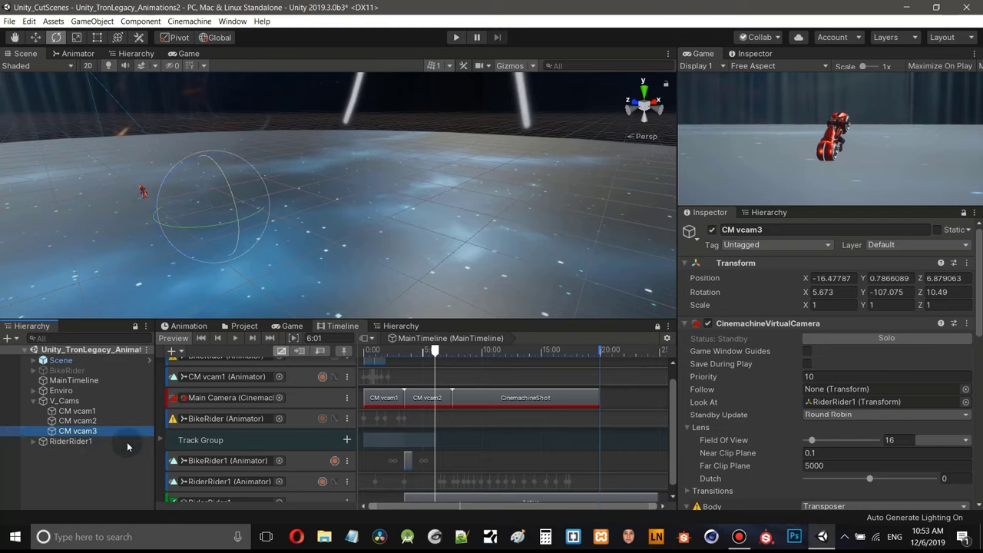
- Assign CM vcam3 to the new shot clip and view it at about 8 seconds in the Game view
click(531, 398)
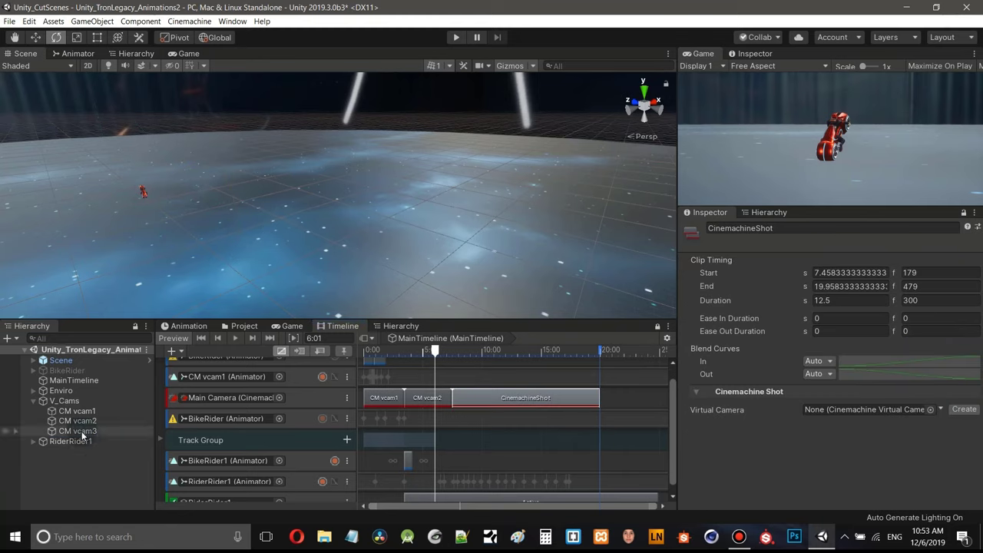
drag(83, 435, 880, 413)
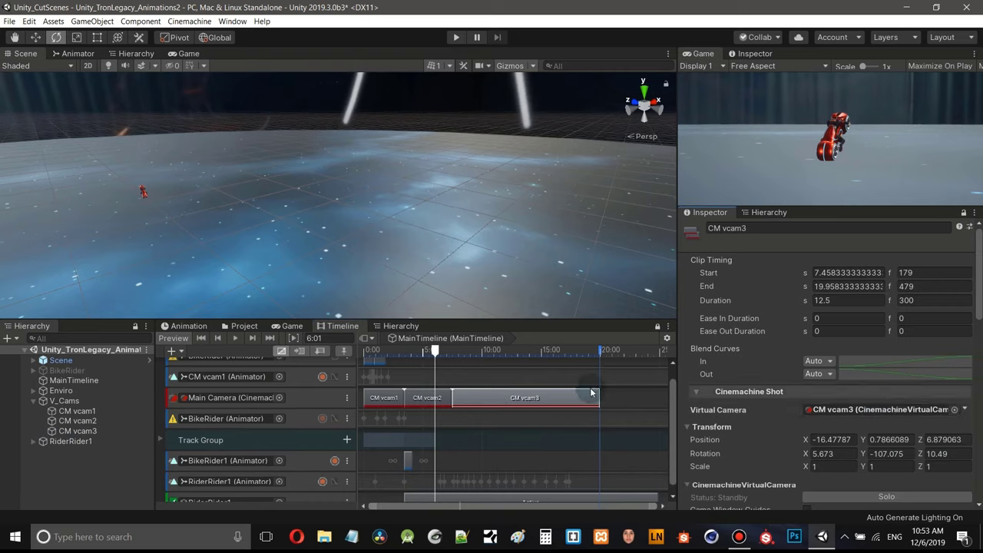
drag(438, 351, 462, 356)
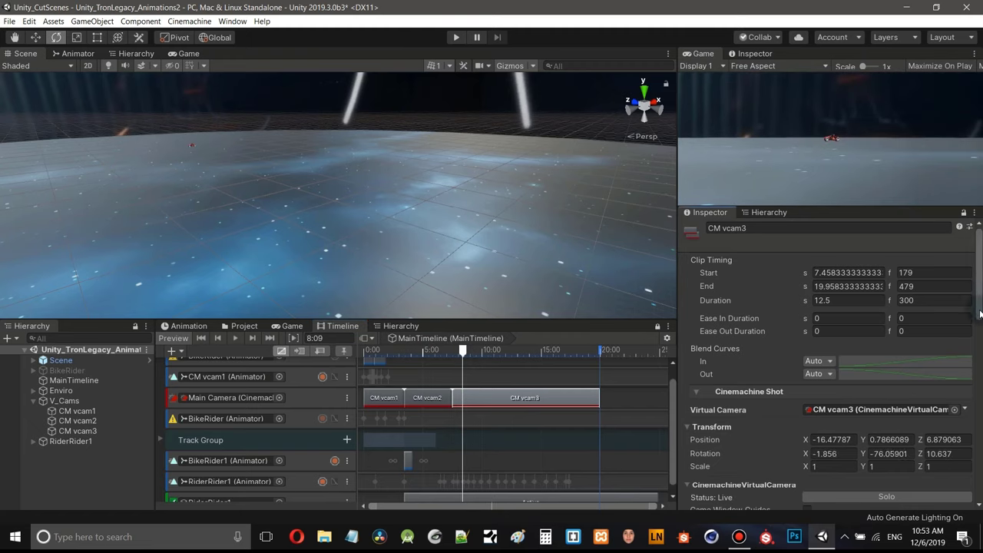
scroll(980, 314, down, 5)
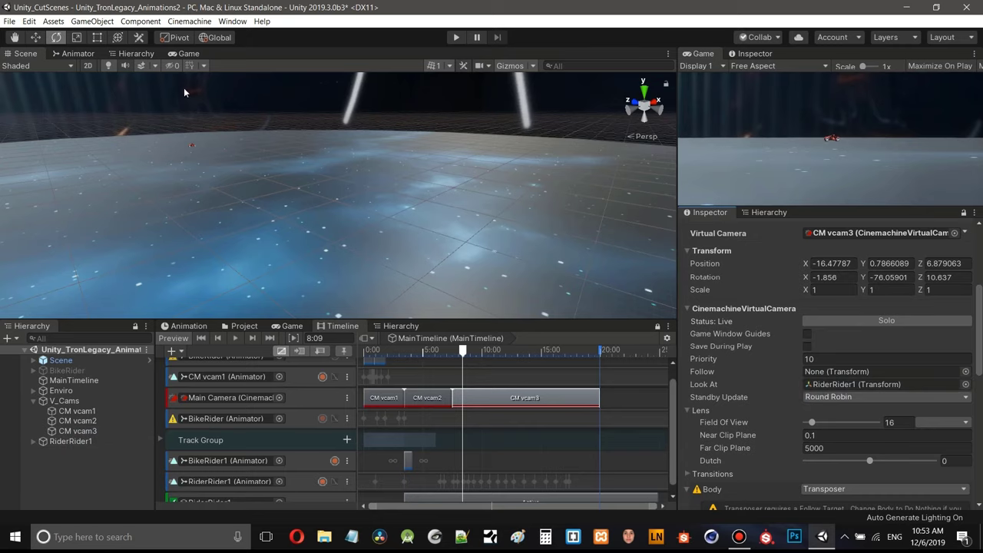
click(189, 54)
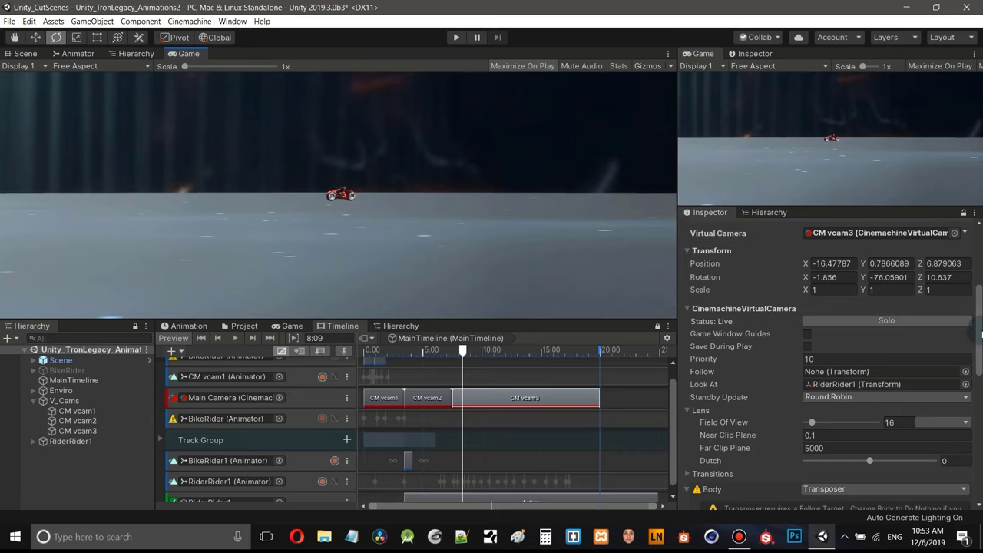
- Edit CM vcam3's Transform position, moving it along X to reframe the bike
scroll(981, 328, up, 3)
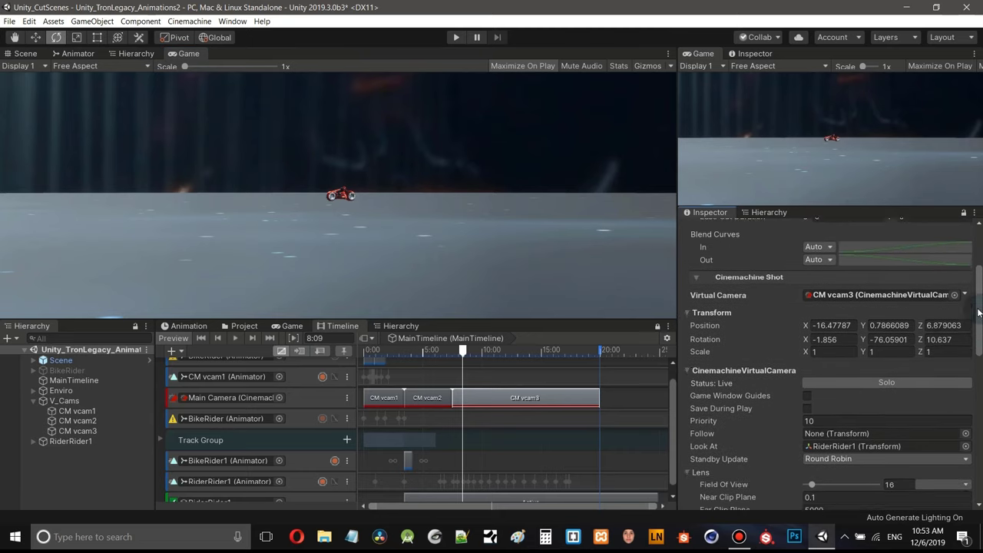
mouse_move(463, 354)
mouse_down()
mouse_move(452, 354)
mouse_move(472, 357)
mouse_up()
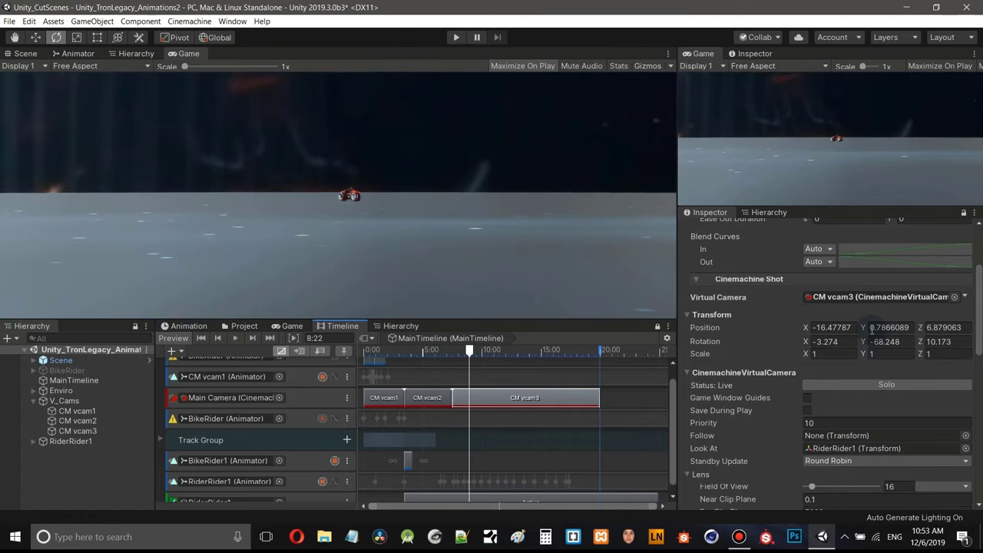
click(922, 328)
text(7.1)
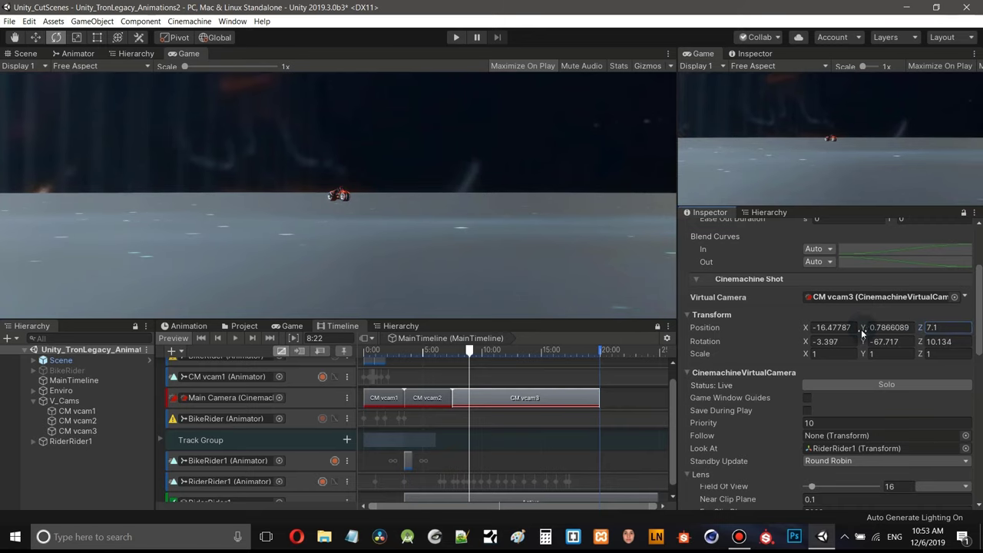
text(2.68)
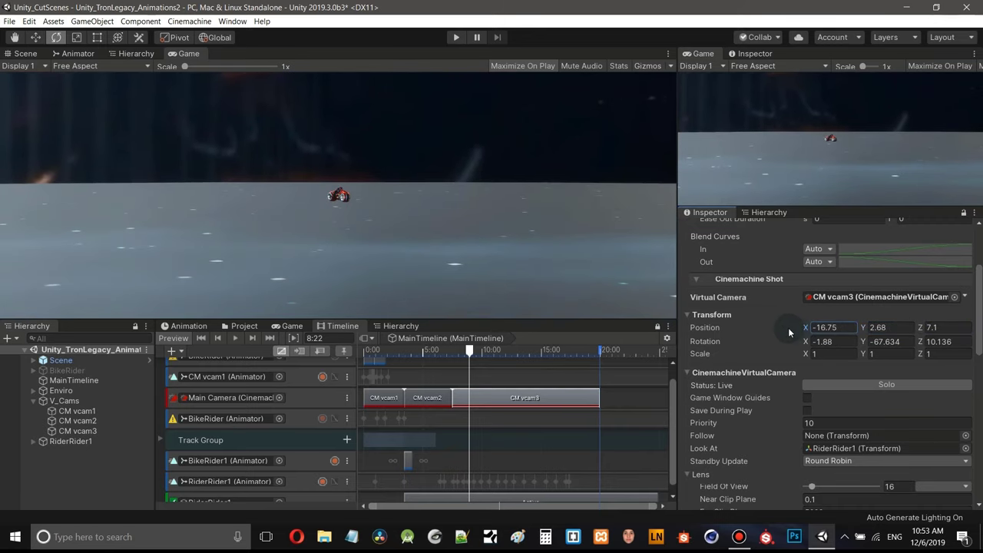
drag(788, 327, 279, 285)
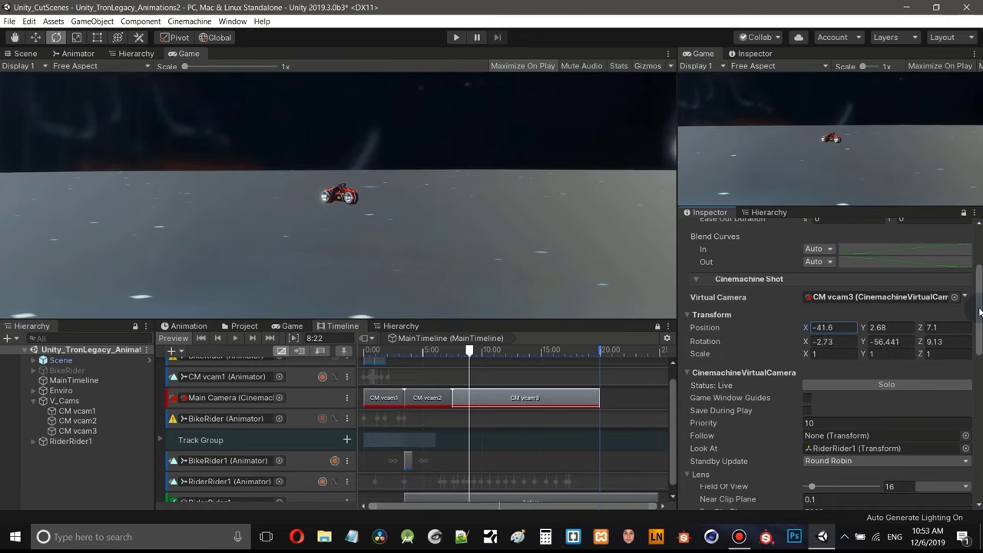
- Narrow CM vcam3's field of view for a bike close-up and preview it at about 10 seconds
drag(980, 311, 981, 363)
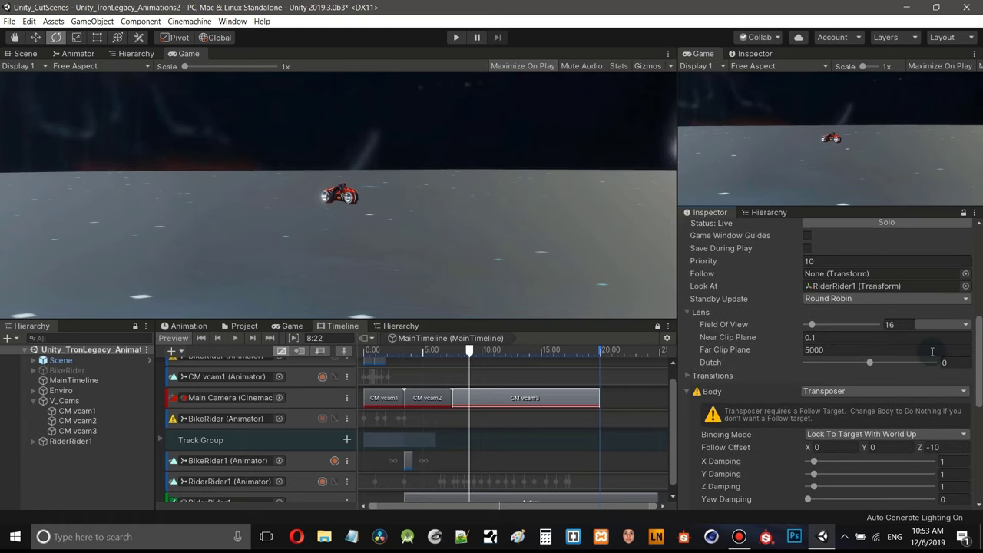
scroll(876, 342, down, 1)
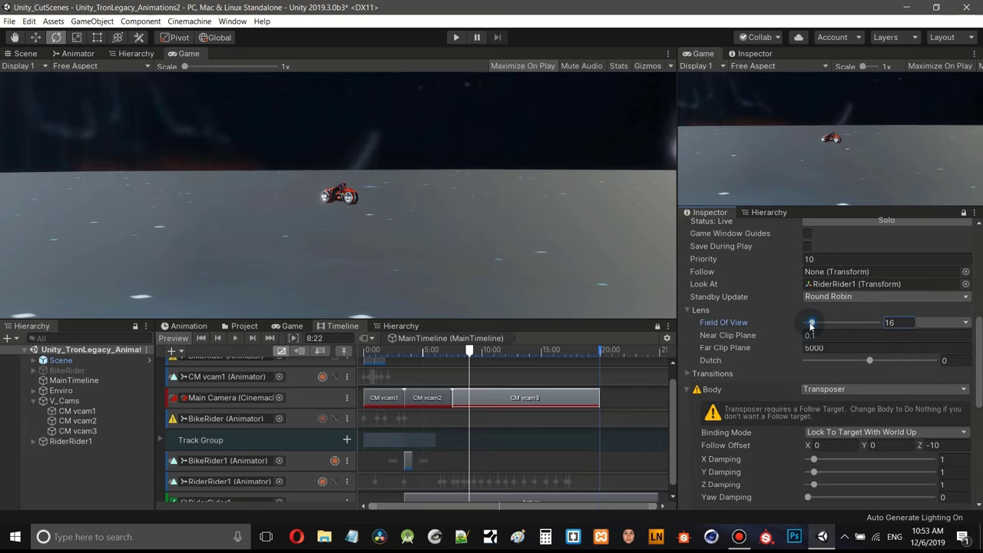
drag(812, 325, 806, 328)
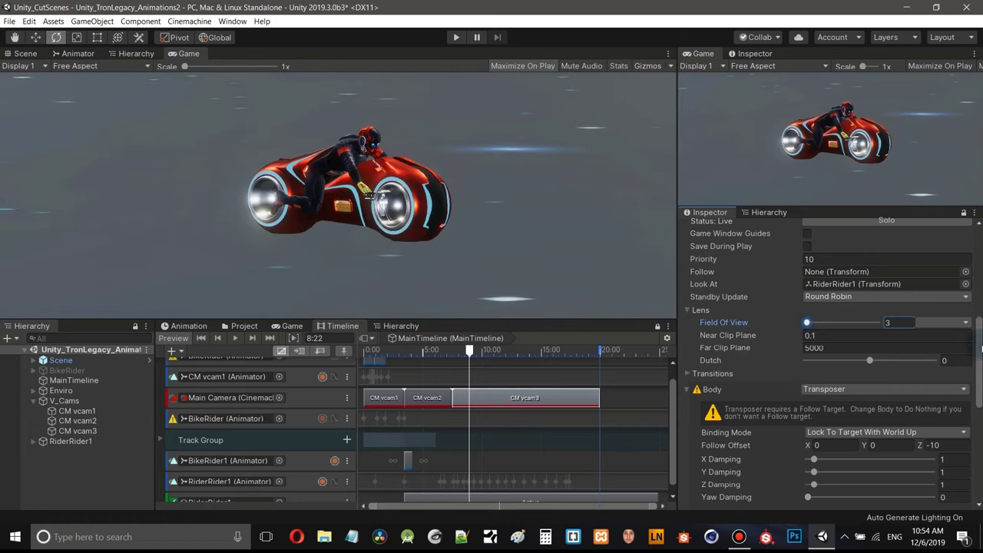
scroll(979, 348, down, 5)
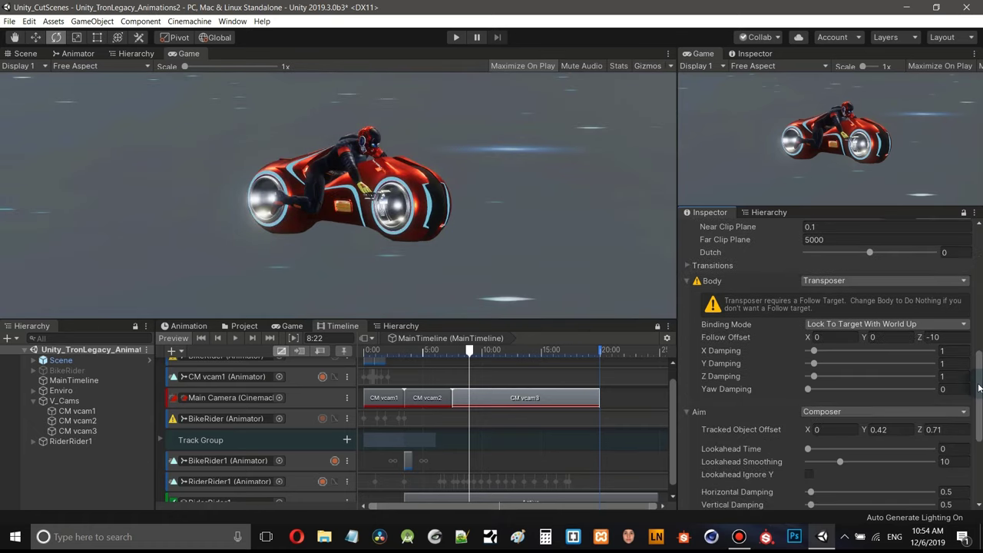
drag(470, 351, 516, 371)
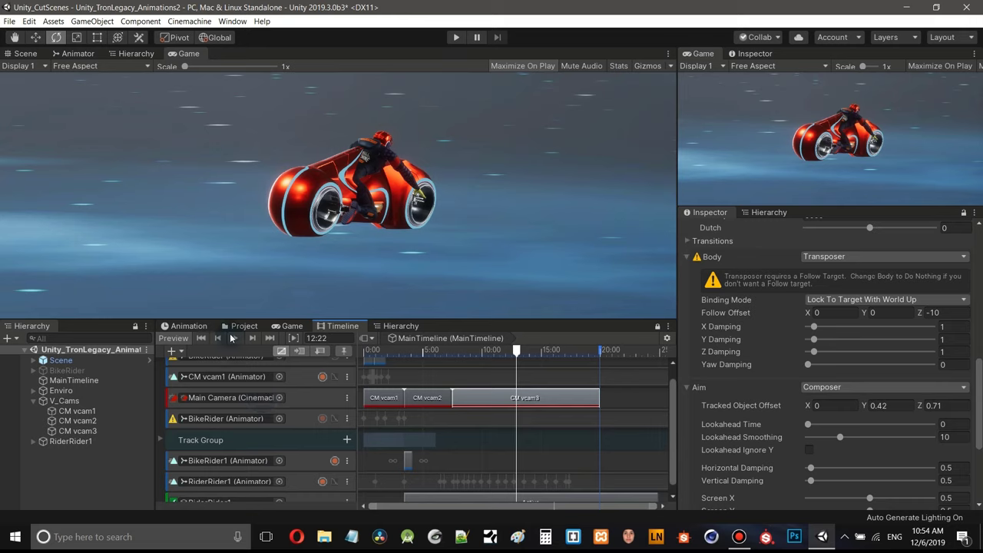
- Check the rider's position and rotation keys, then return to MainTimeline on the close-up shot
click(184, 326)
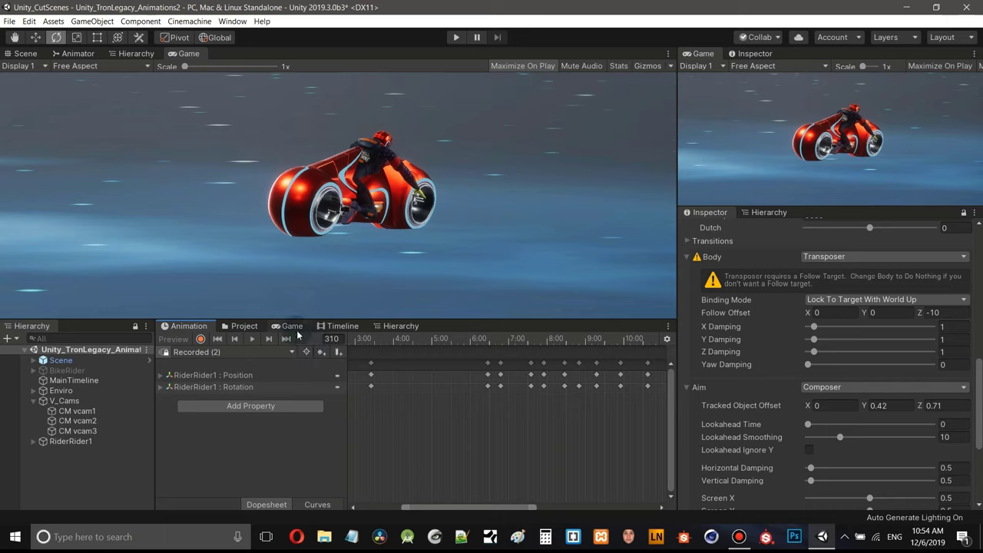
click(342, 325)
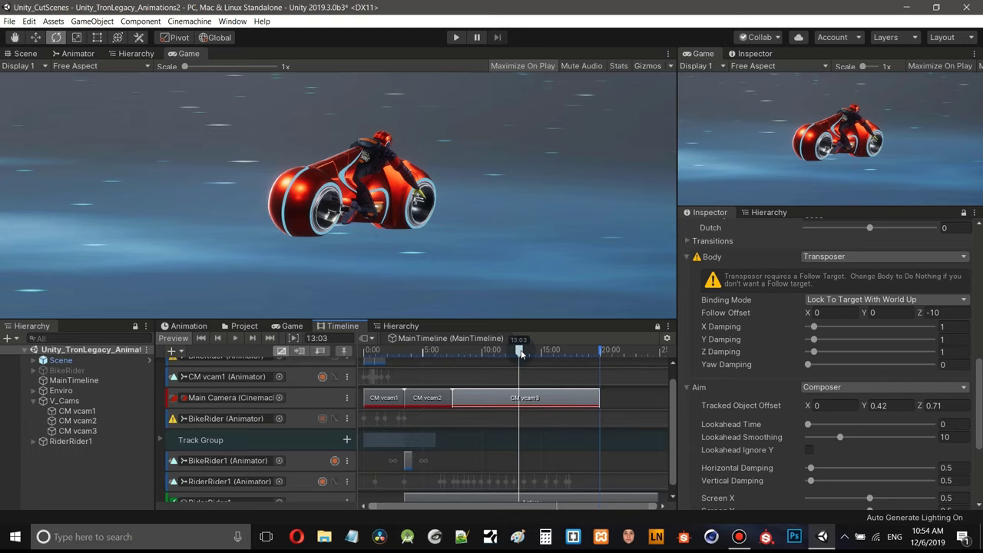
drag(521, 351, 438, 364)
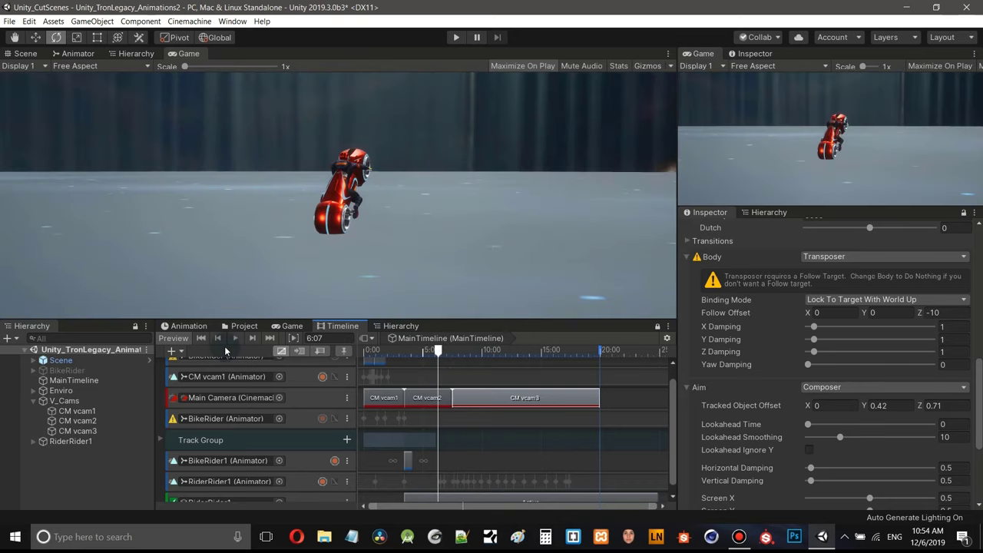
- Replay the cutscene from the start in an enlarged Game view, pausing on the close-up at 10:16
click(200, 339)
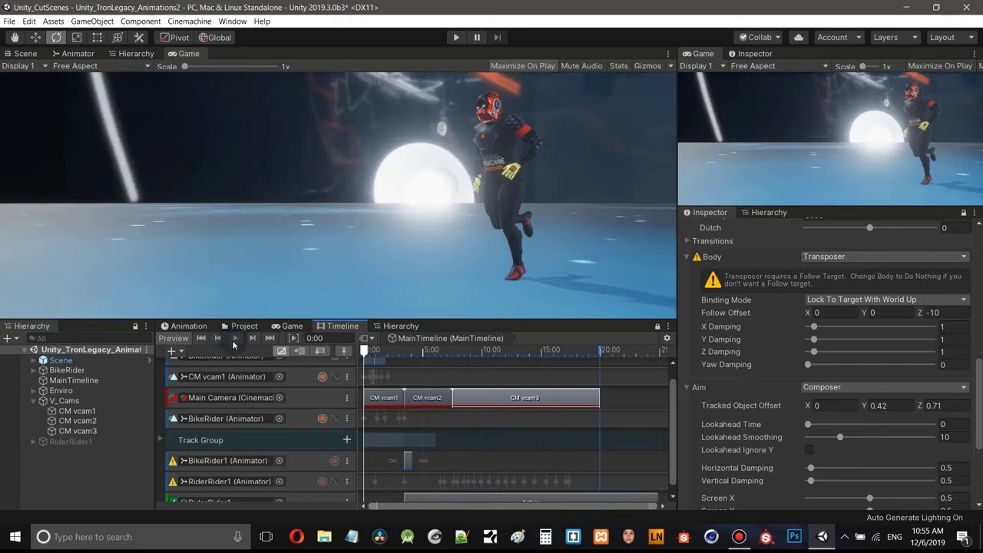
click(235, 339)
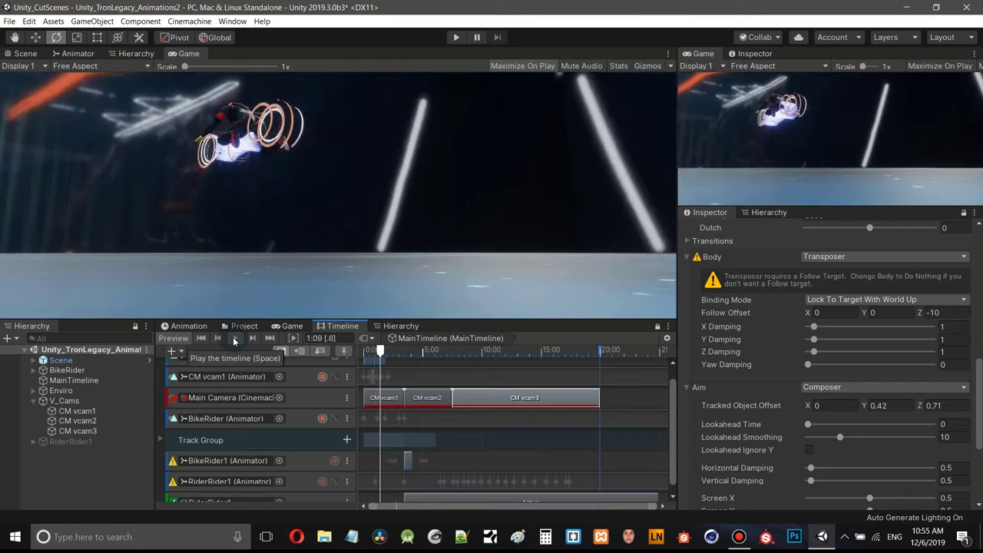
drag(528, 323, 540, 408)
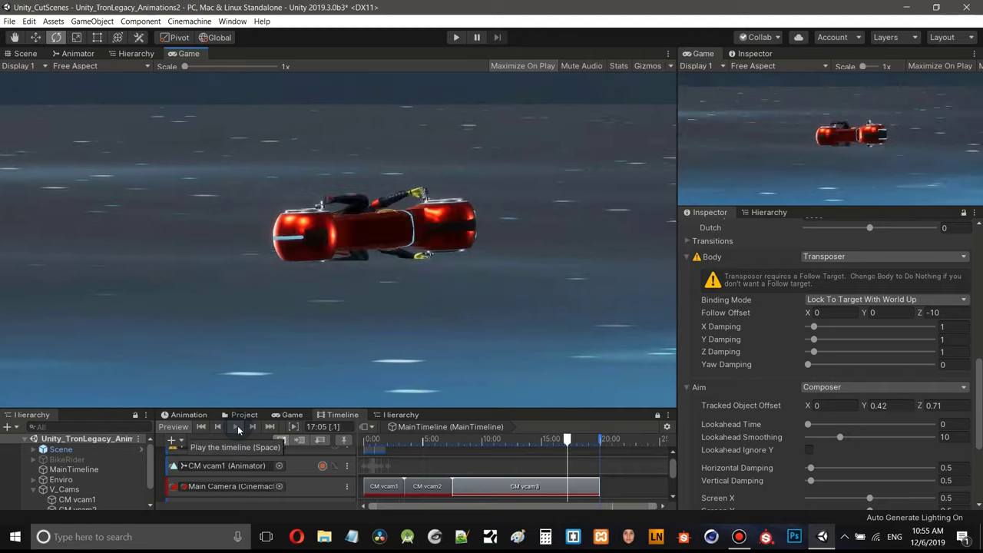
click(238, 426)
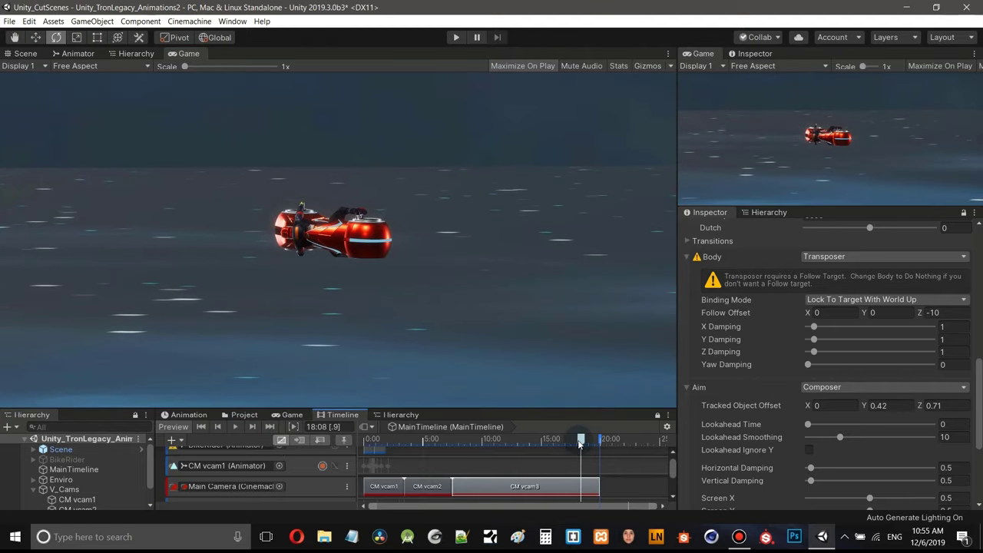
drag(555, 440, 490, 447)
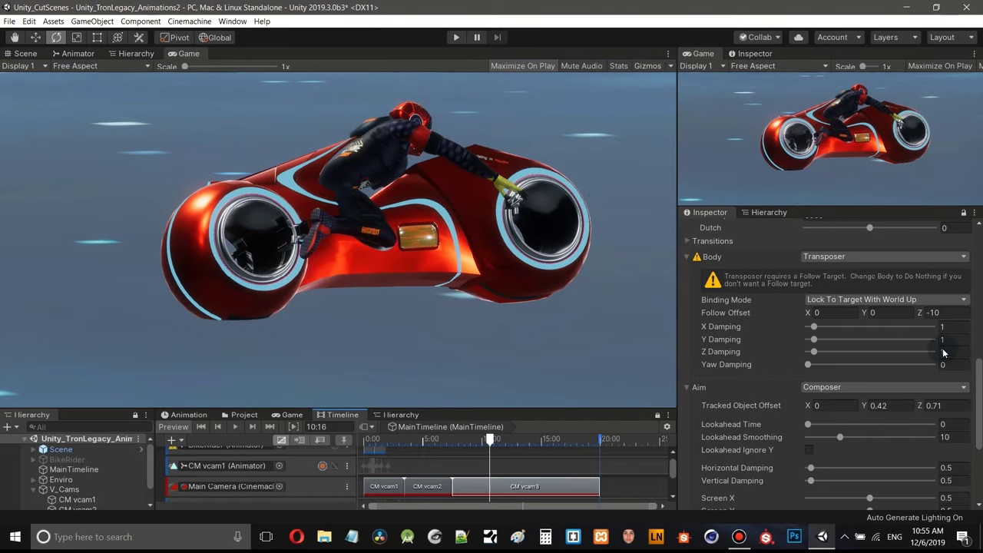
- Set CM vcam3's Composer Screen X to 0.315 and check the framing at 13:07
drag(979, 385, 974, 441)
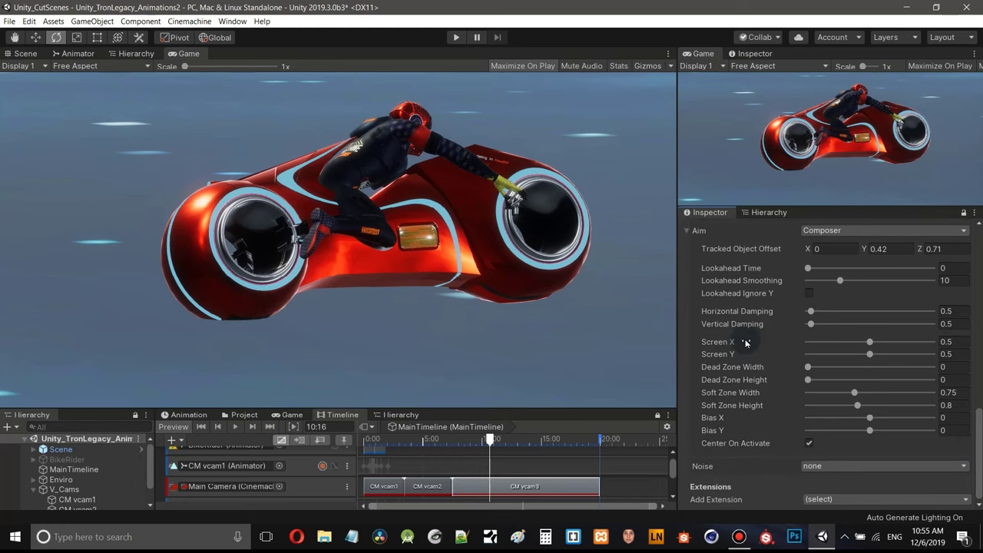
click(870, 343)
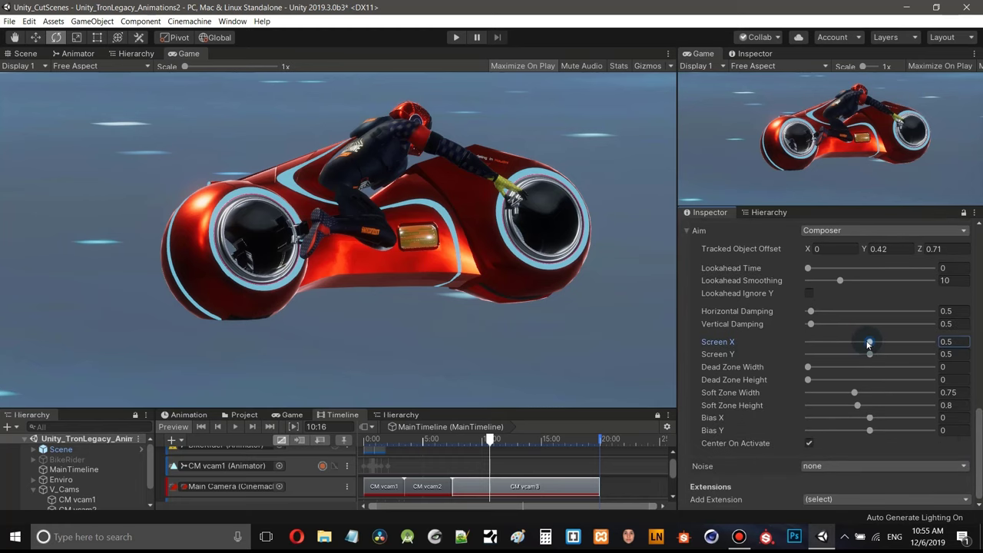
drag(869, 344, 839, 342)
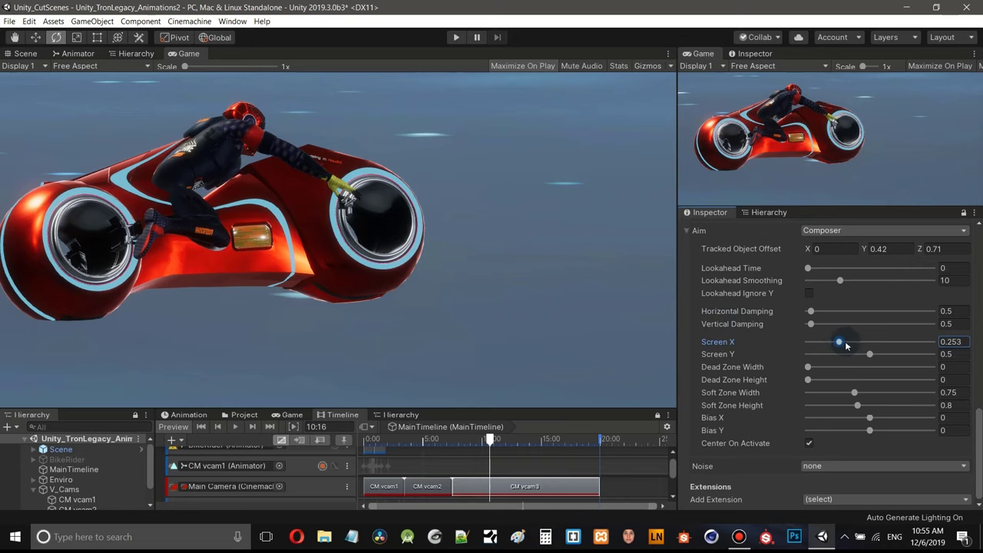
drag(846, 346, 849, 343)
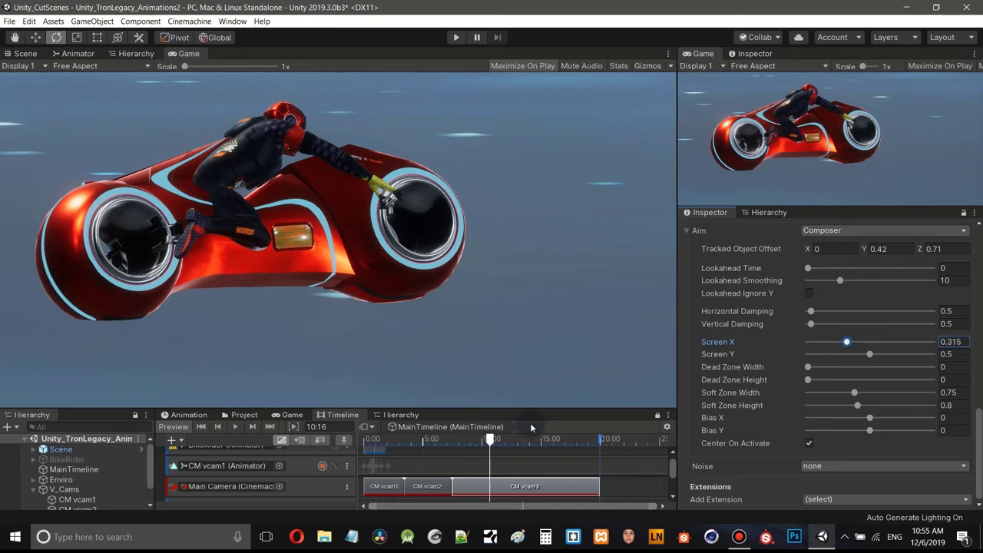
drag(500, 442, 522, 447)
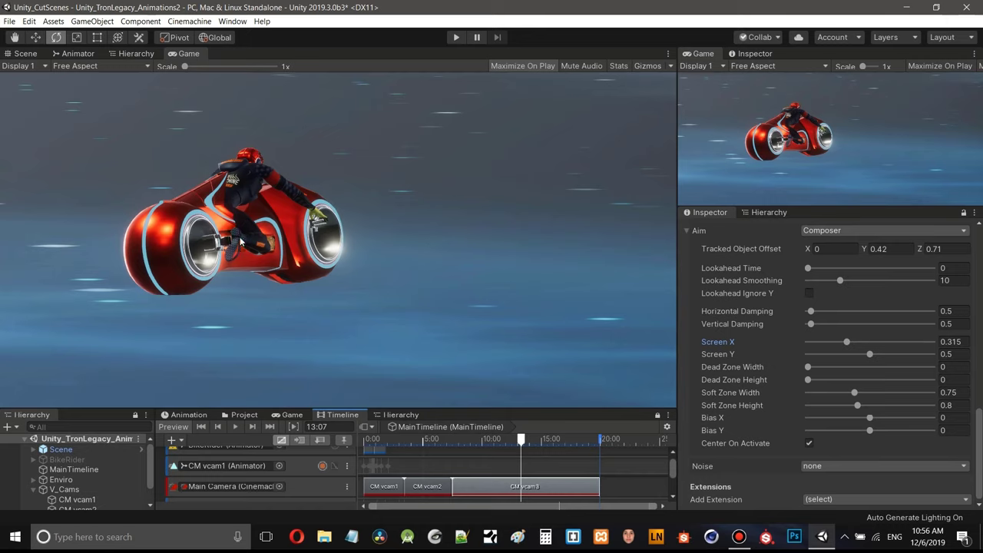
- Move CM vcam3 to Position X -15.25 and set its Field Of View to 4
drag(981, 433, 981, 386)
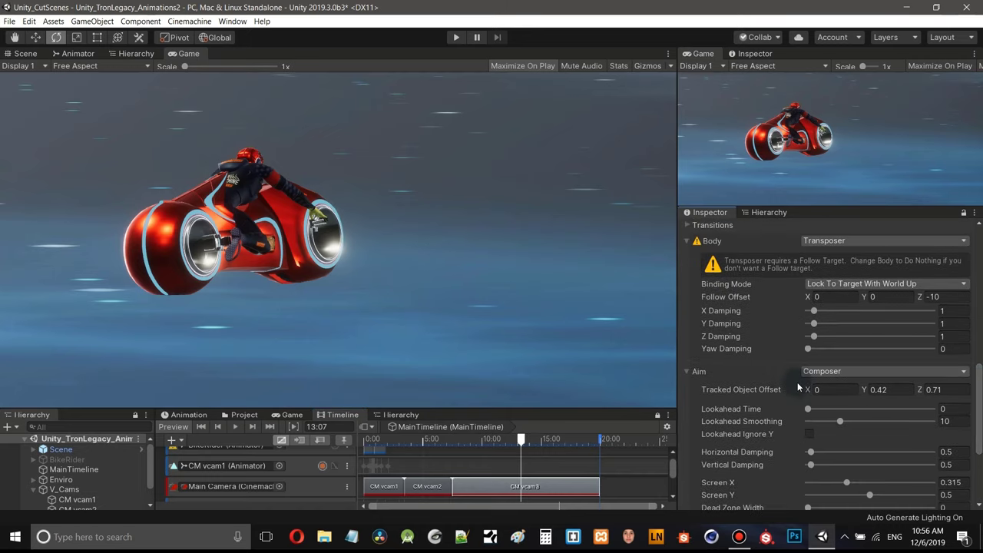
scroll(808, 392, up, 10)
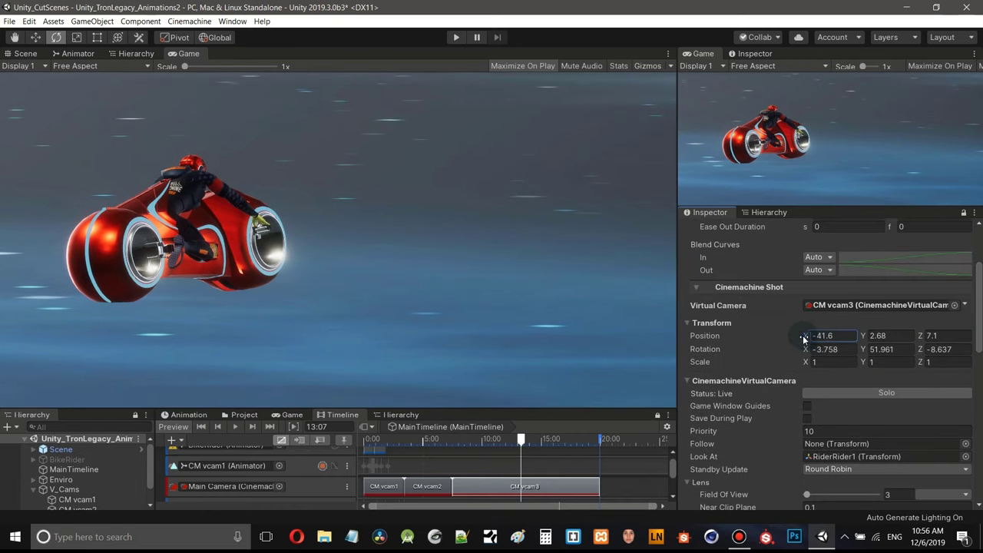
drag(795, 339, 365, 330)
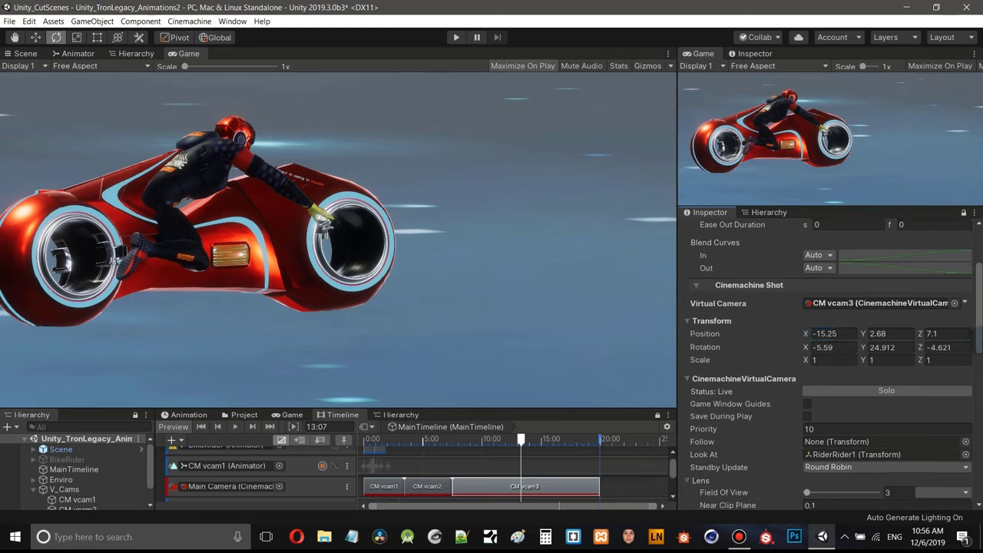
scroll(879, 370, down, 4)
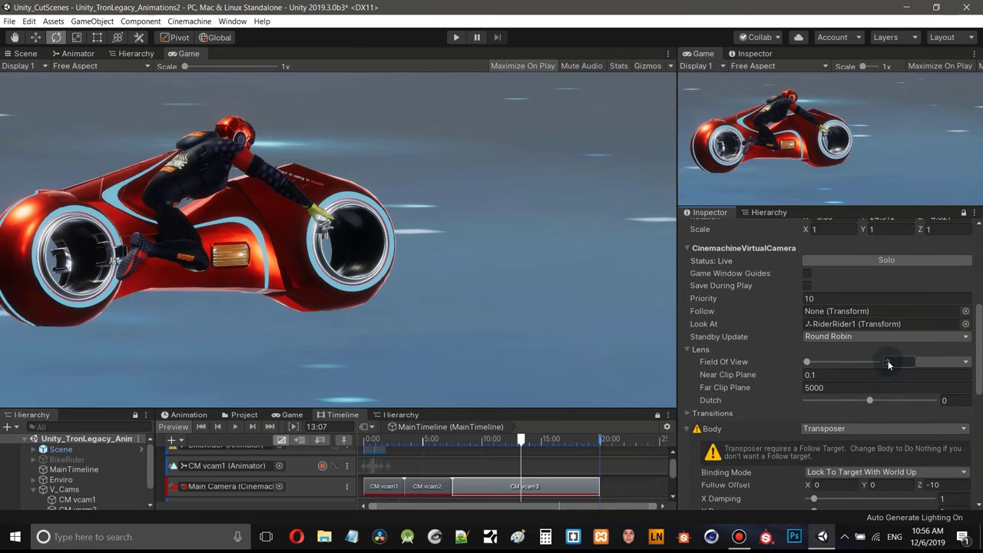
text(4)
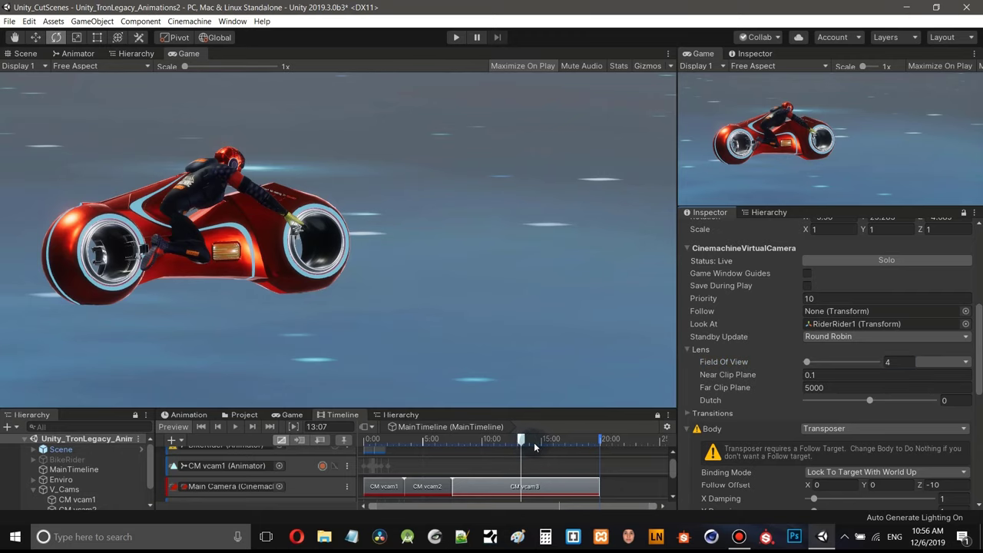
- Check the new framing later in the shot, then replay the cutscene from the start
drag(533, 442, 447, 447)
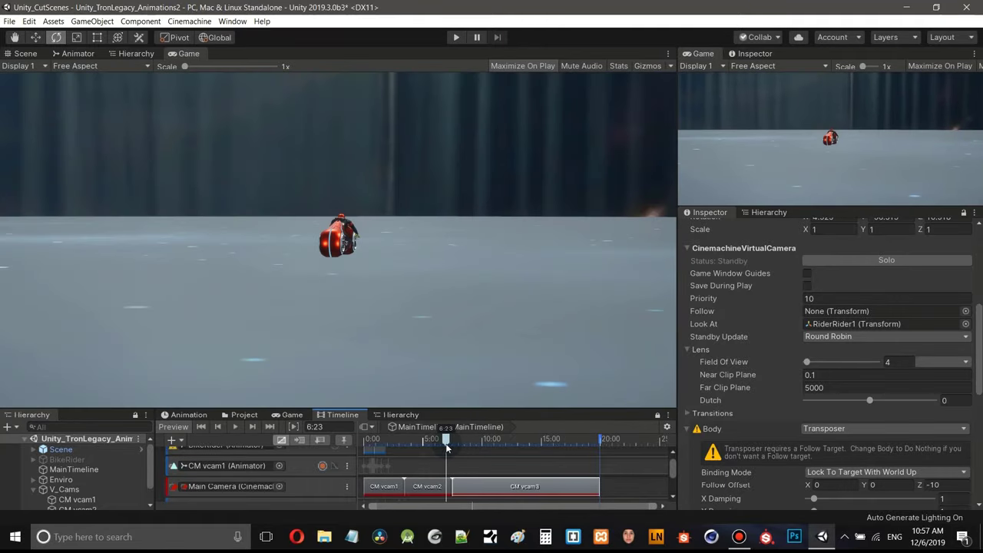
click(203, 428)
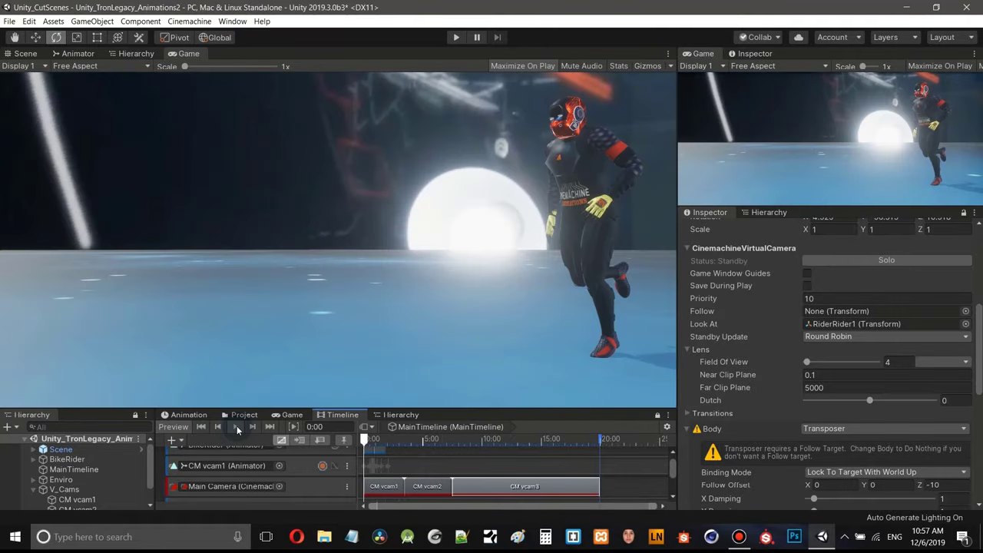
click(238, 428)
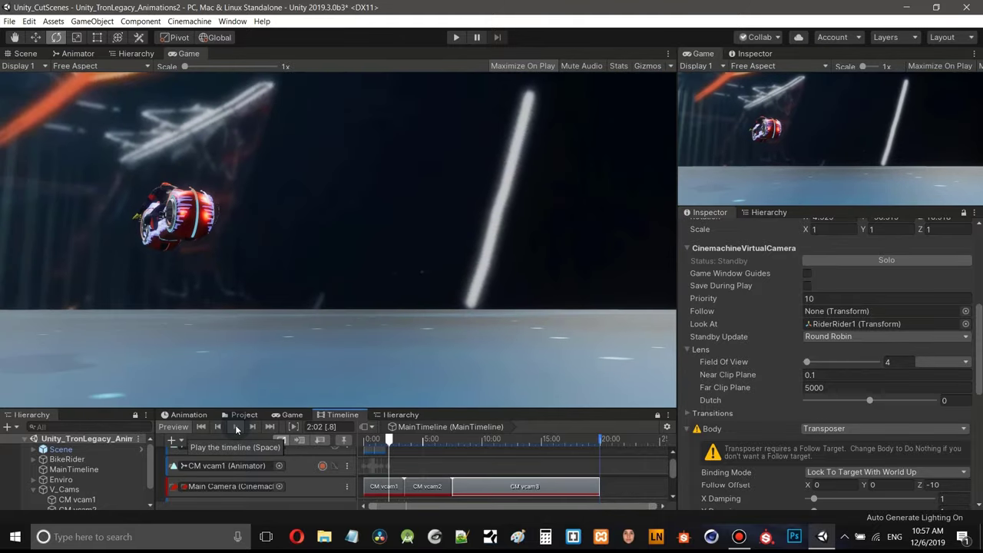
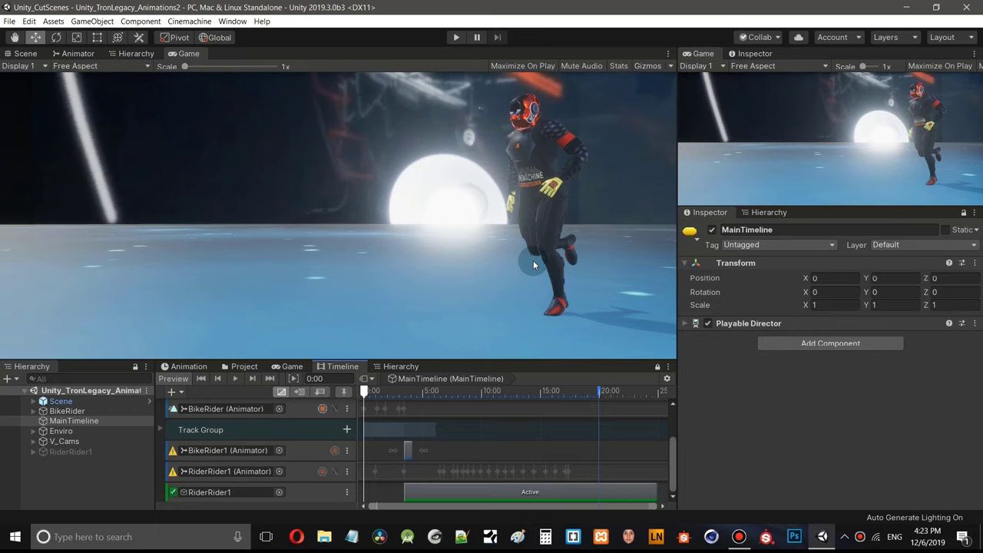
- Play the cutscene, enlarge the Timeline panel and select the RiderRider1 track
click(236, 378)
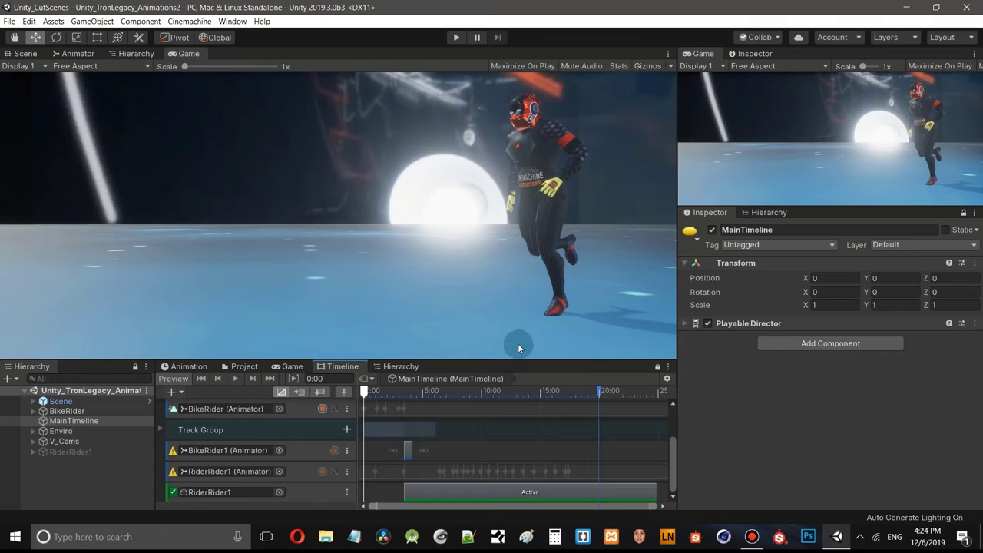
drag(518, 358, 518, 309)
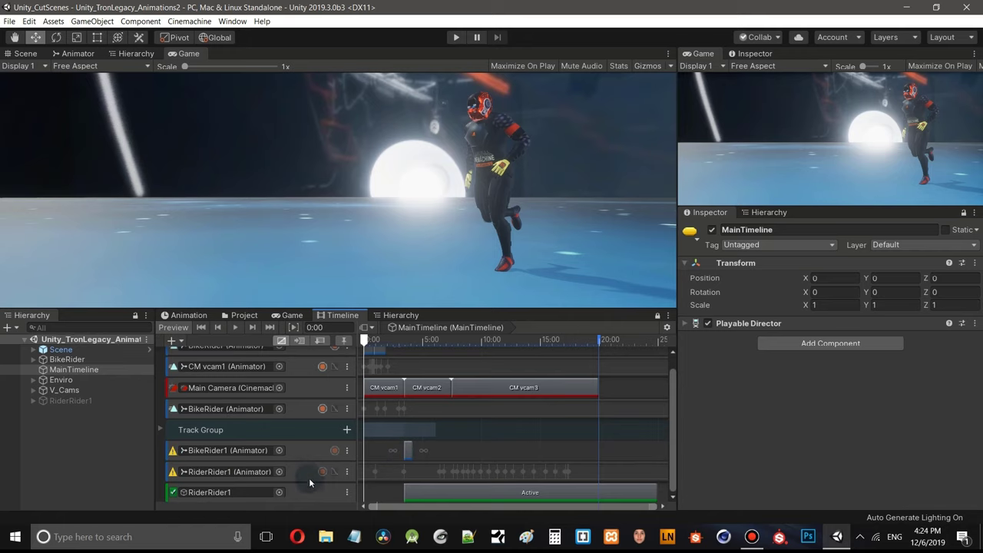
click(304, 471)
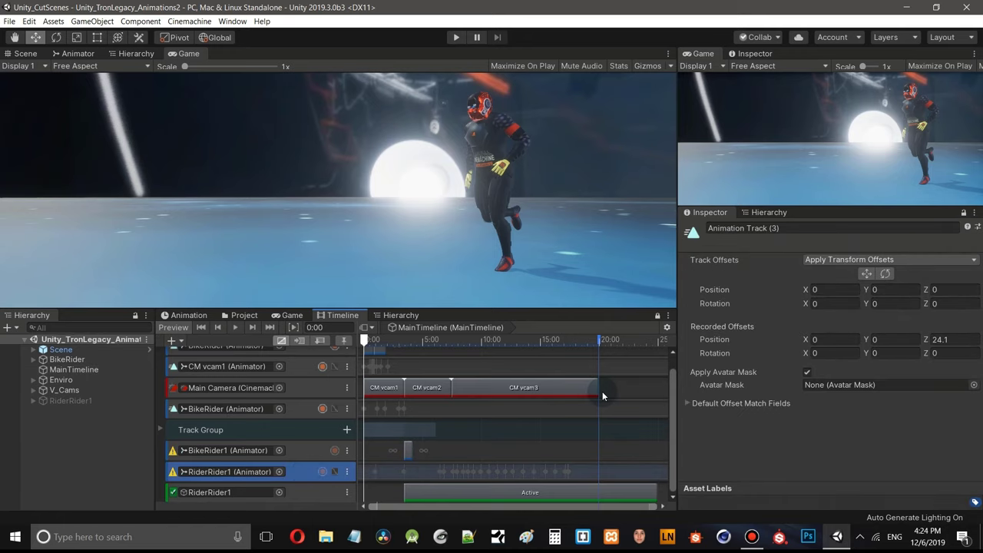
drag(615, 308, 613, 276)
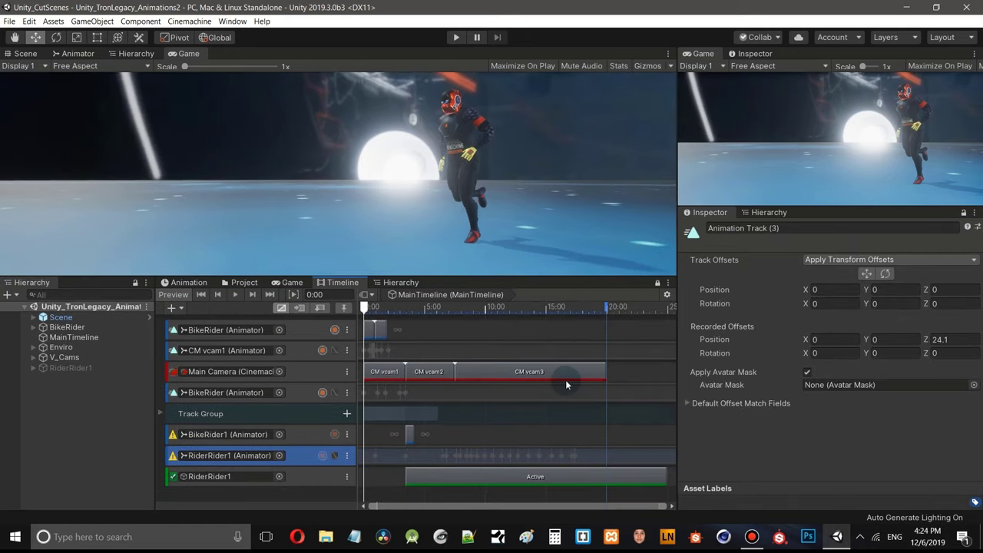
- Trim the RiderRider1 Active clip to end at frame 479, aligned with CM vcam3
scroll(564, 379, down, 3)
scroll(562, 377, up, 2)
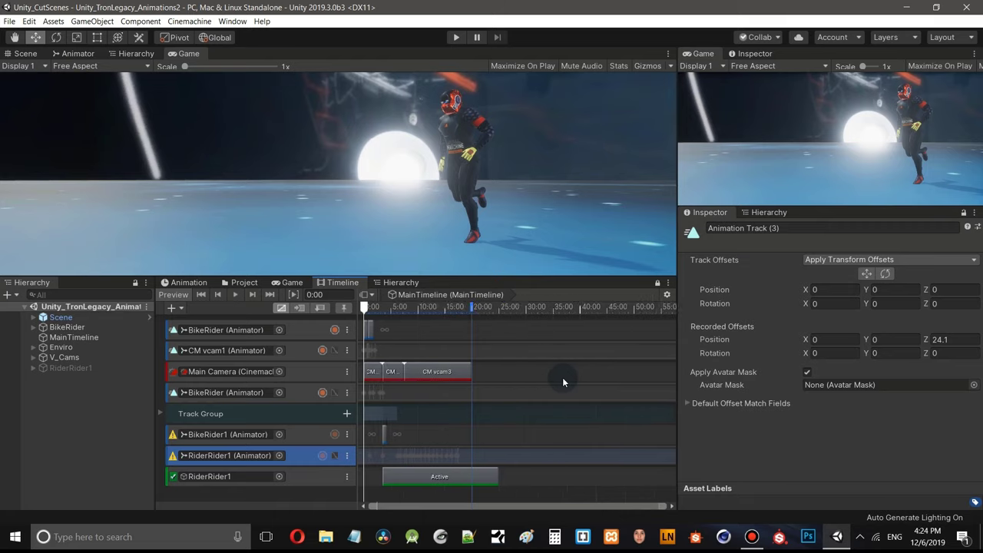
scroll(562, 377, up, 3)
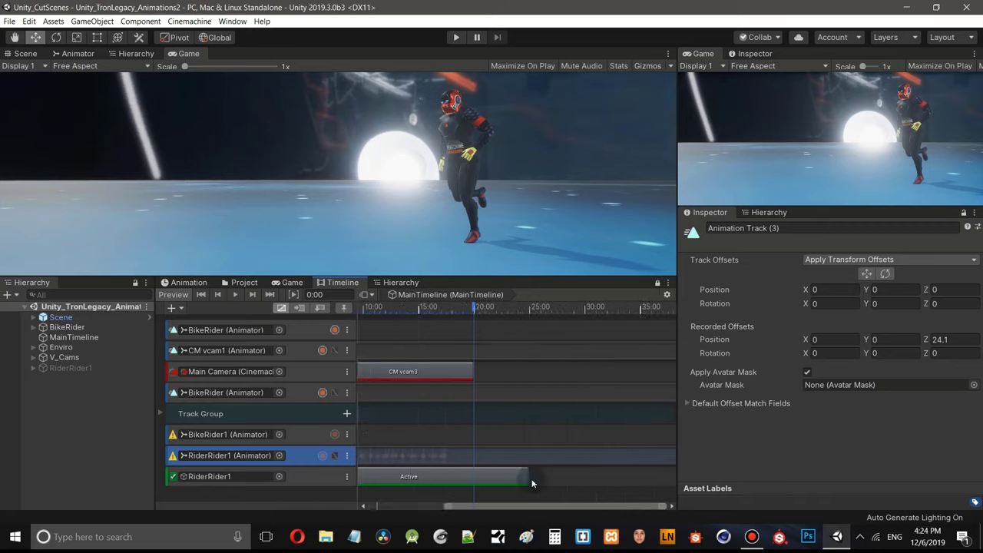
drag(521, 476, 466, 461)
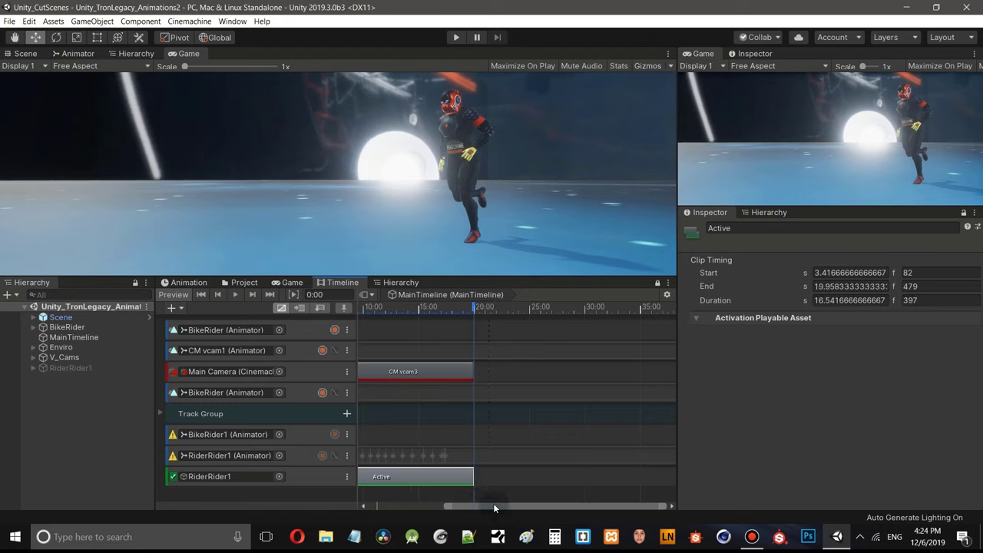
drag(479, 504, 400, 498)
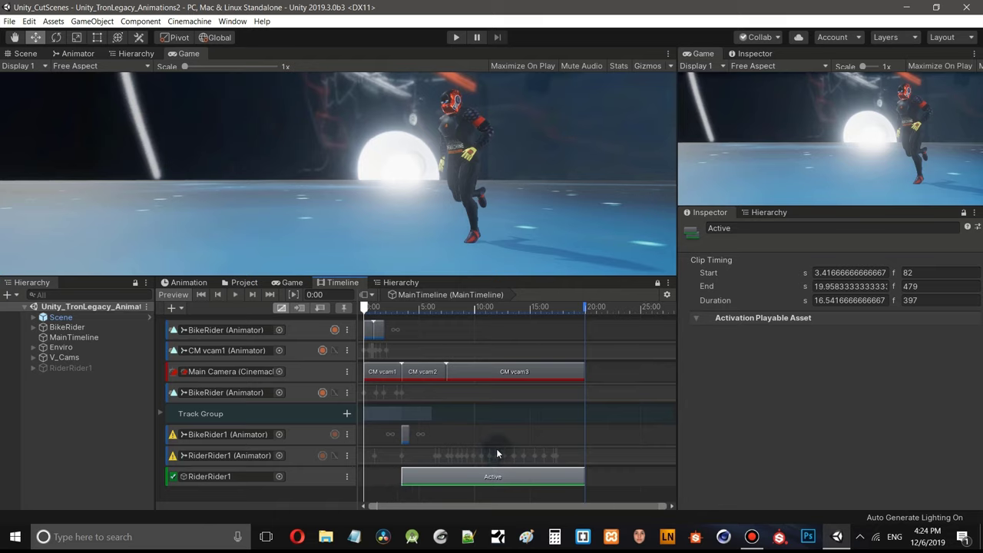
- Open RiderRider1's Recorded (2) keys in the Animation window and preview up to frame 272
double_click(571, 458)
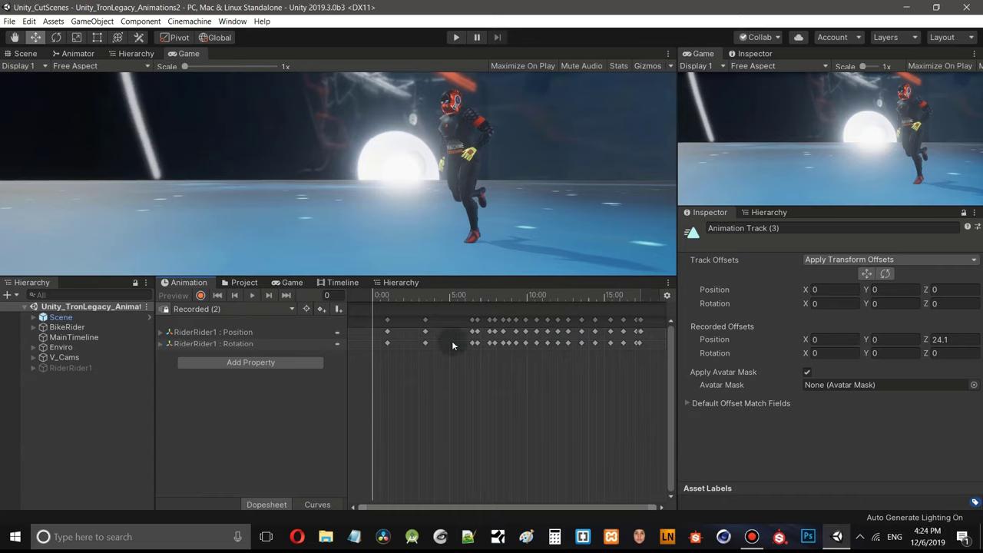
drag(563, 276, 547, 368)
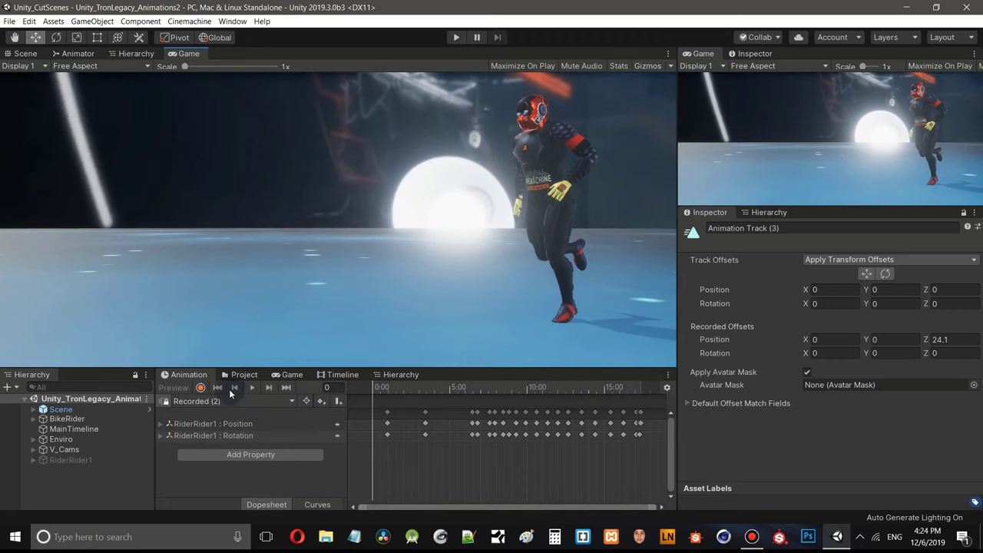
drag(378, 386, 547, 399)
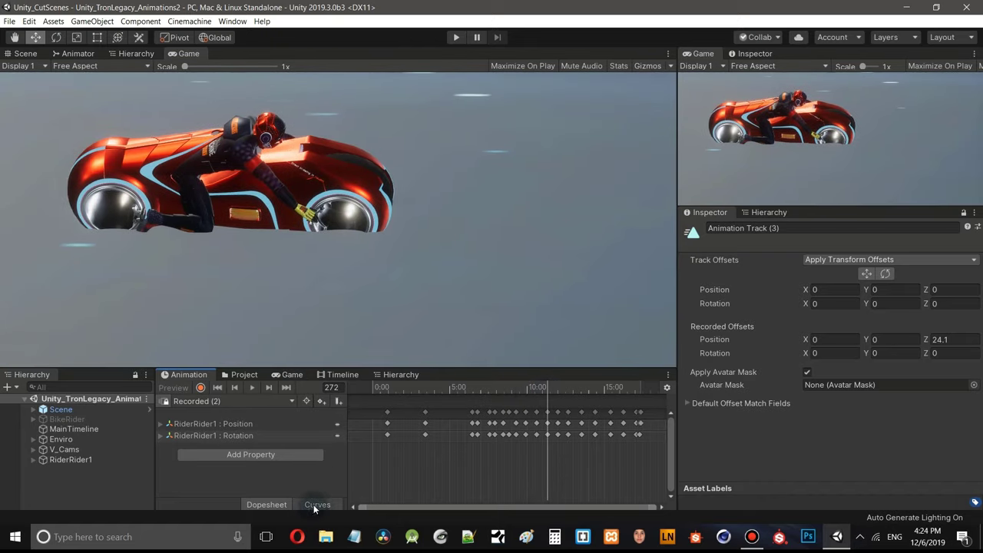
- Select RiderRider1 and show its animation as Curves in a taller Animation panel
click(74, 460)
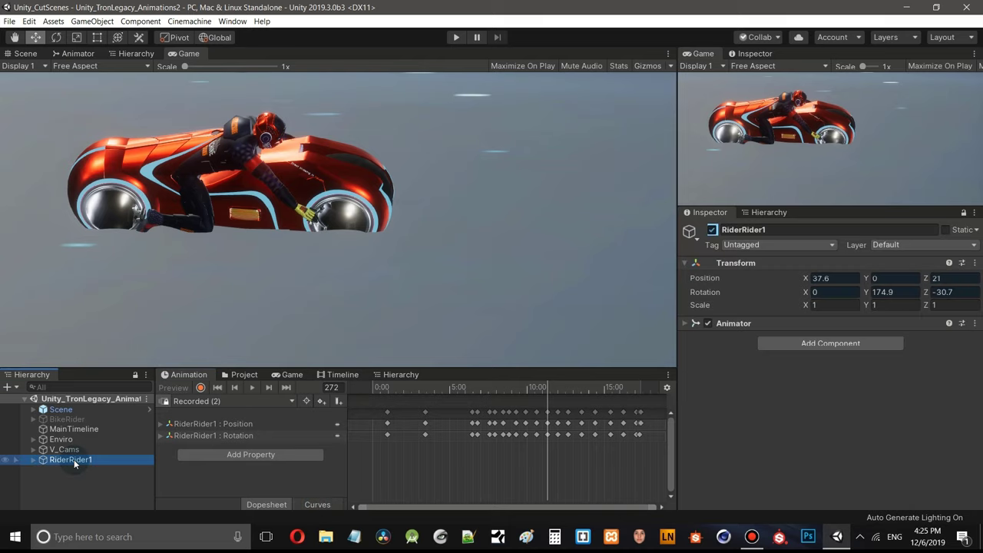
click(317, 504)
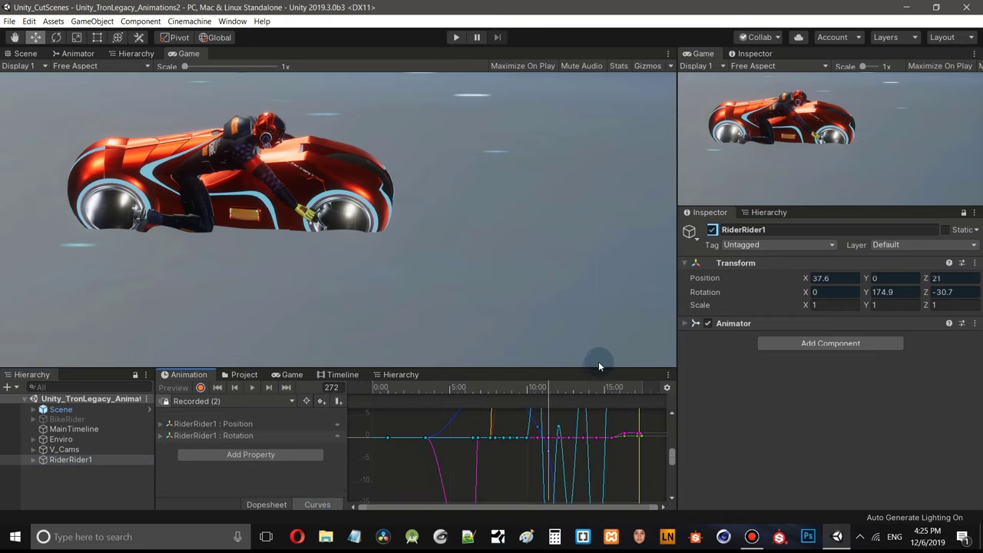
drag(598, 366, 593, 316)
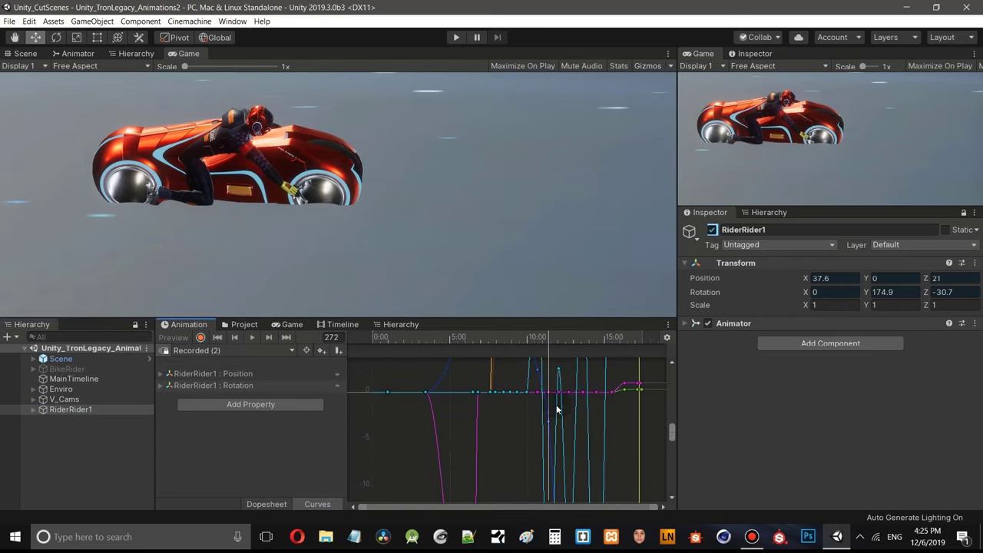
scroll(555, 423, down, 5)
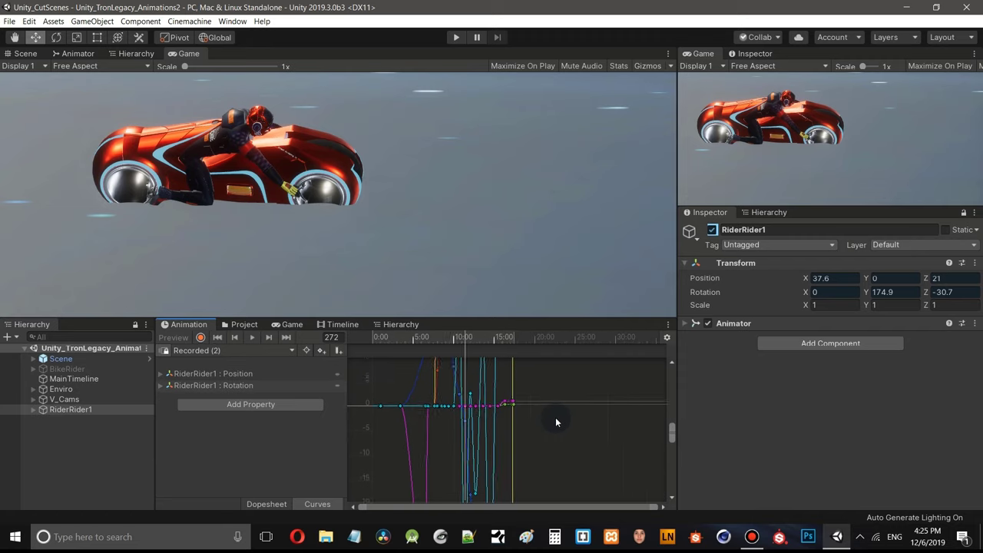
scroll(556, 418, down, 1)
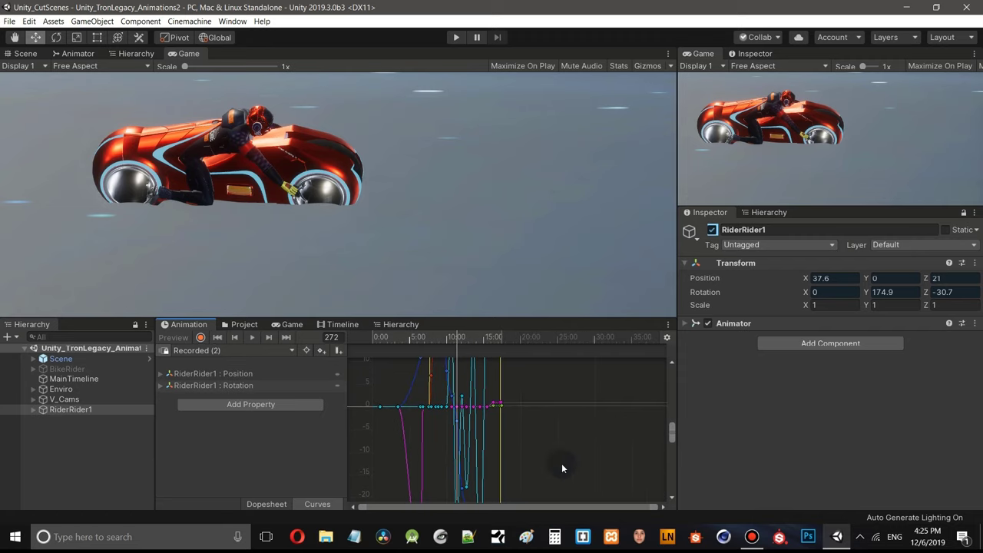
drag(677, 377, 681, 489)
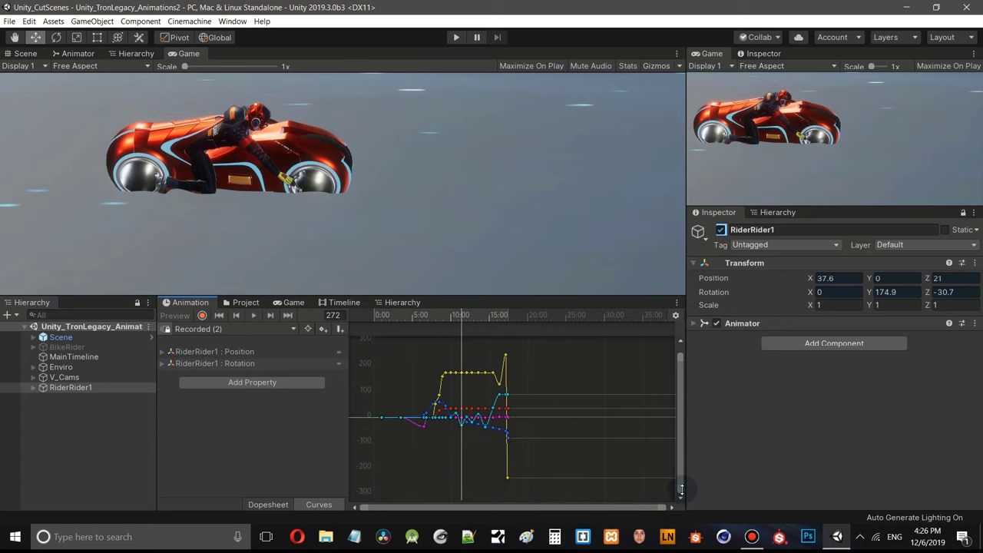
- Zoom the curve editor to fit the rider's position and rotation curves
scroll(595, 422, up, 5)
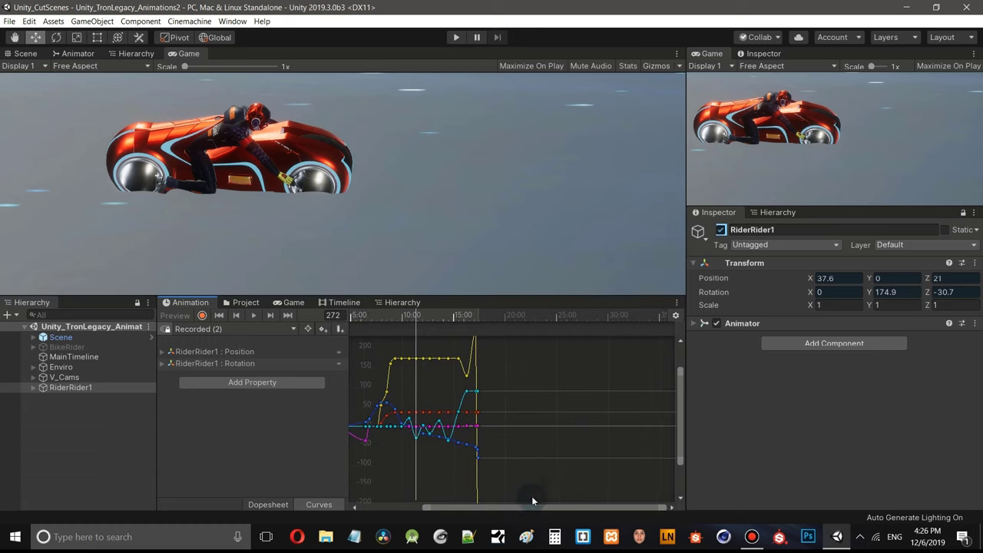
drag(528, 507, 457, 498)
scroll(492, 448, up, 2)
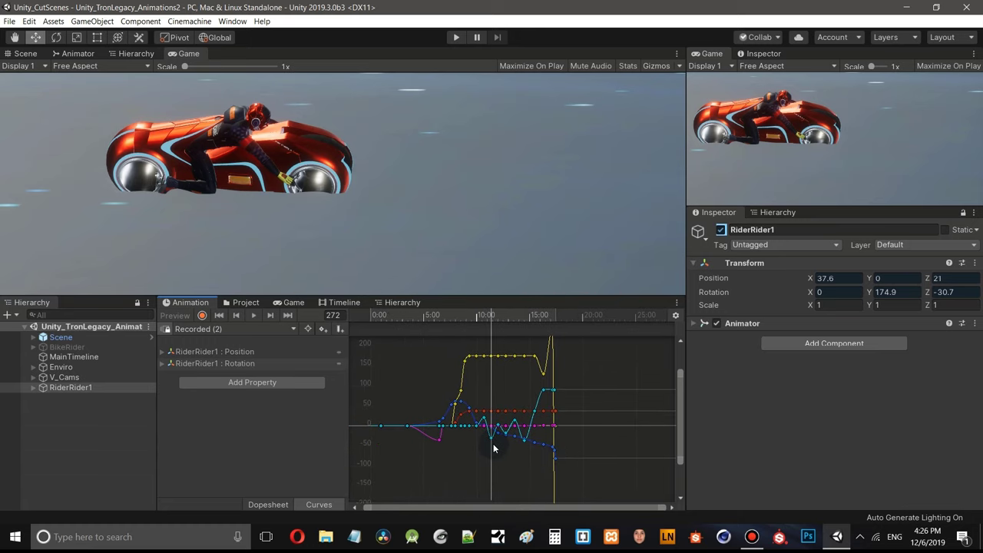
scroll(513, 444, up, 1)
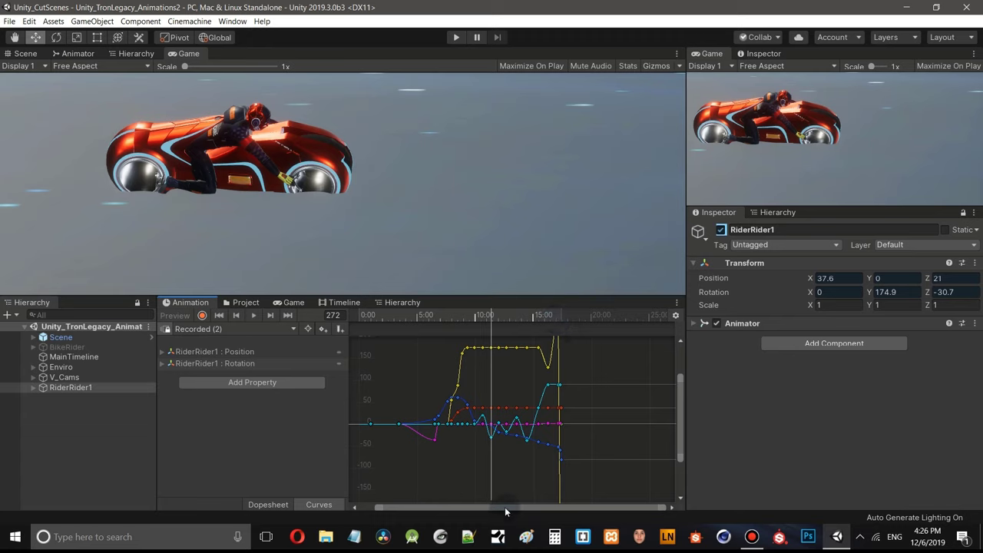
drag(505, 507, 492, 507)
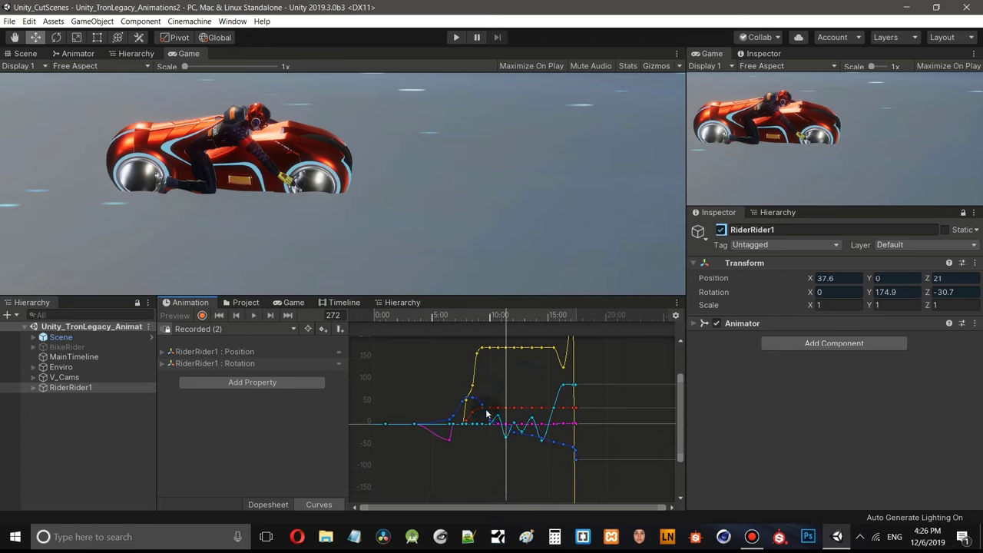
scroll(538, 385, up, 3)
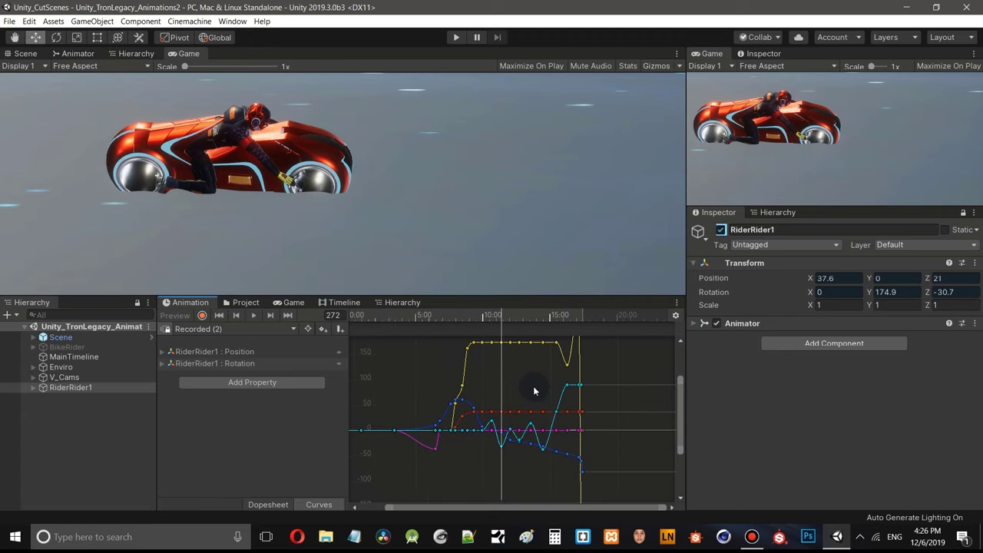
scroll(551, 375, down, 3)
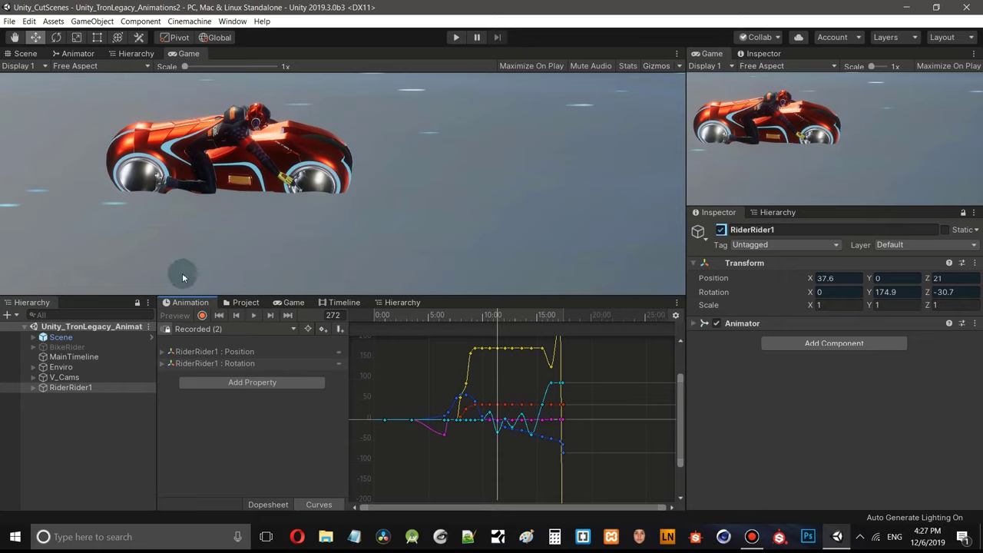
- Expand the rider's Rotation curves and isolate Rotation.x, Rotation.y, then Rotation.z in turn
click(240, 365)
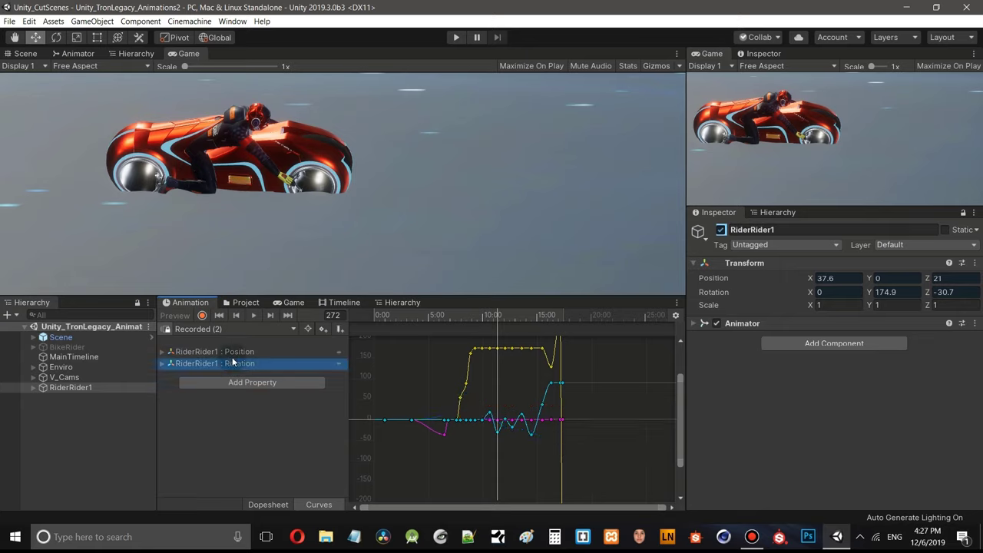
click(238, 353)
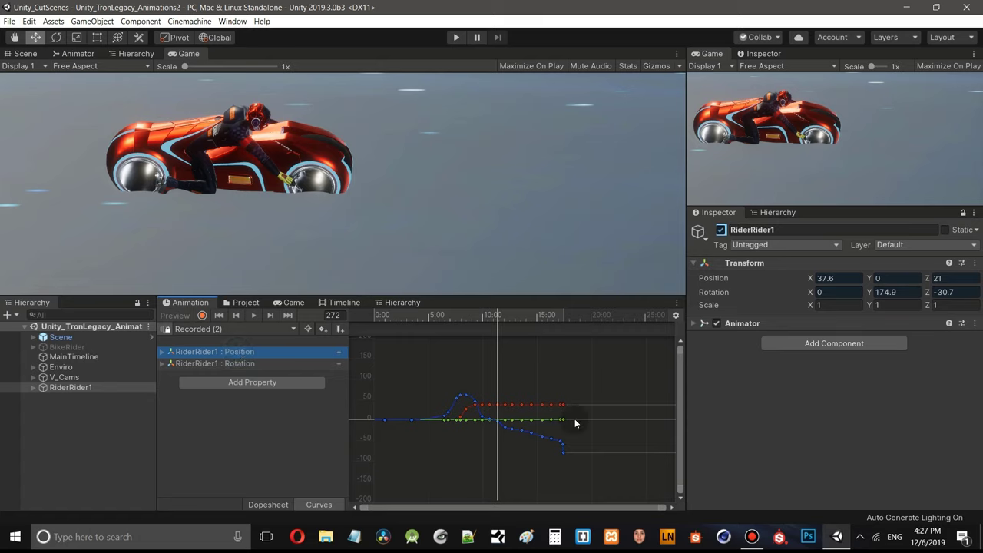
click(162, 364)
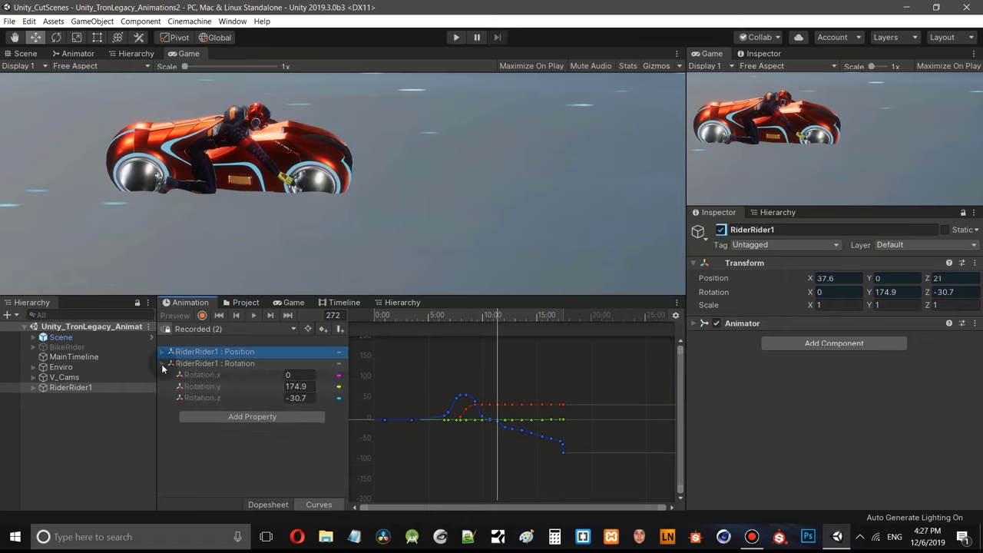
click(241, 365)
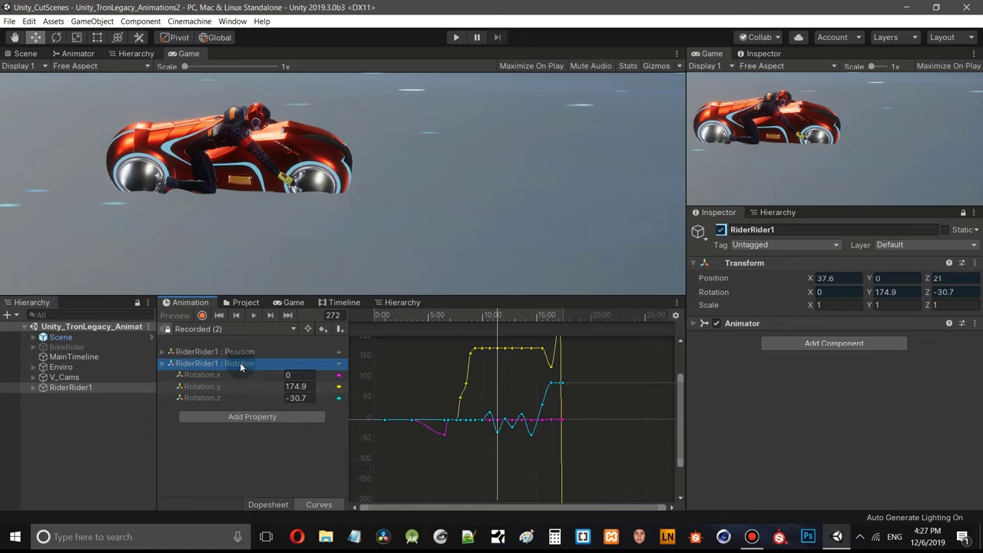
click(203, 375)
click(208, 389)
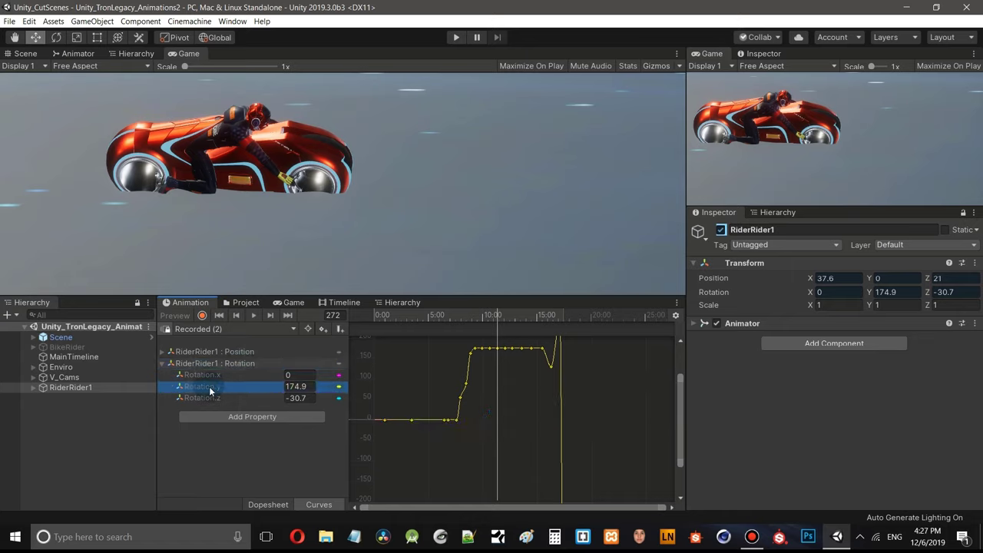
click(209, 398)
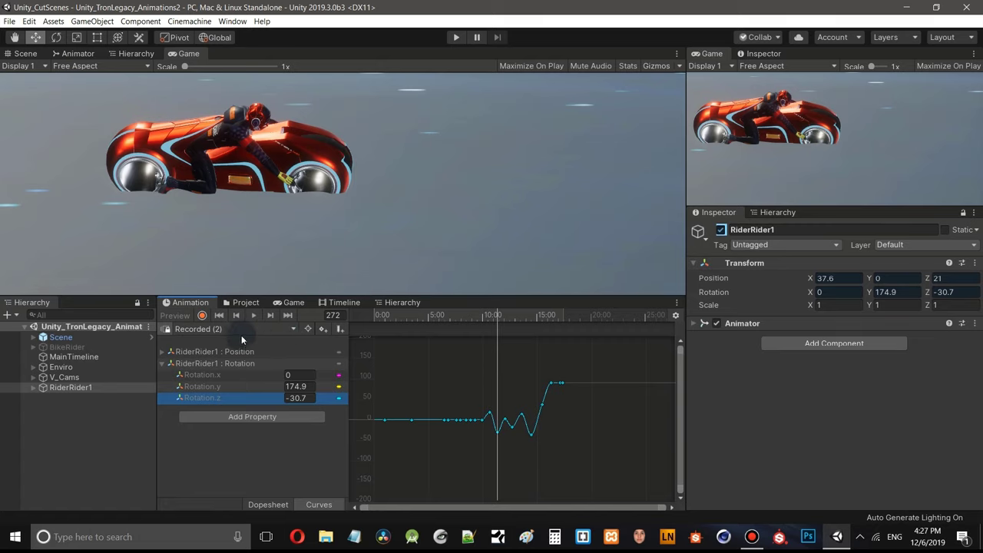
- Zoom the Scene view in on the rider and bike and select the Rotate tool
click(36, 52)
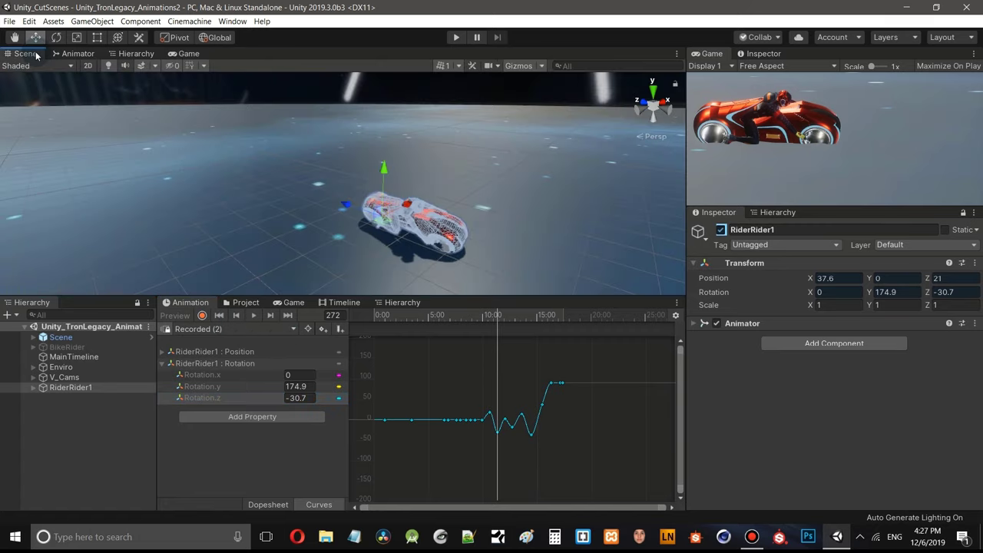
mouse_move(451, 186)
alt+mouse_down()
mouse_move(459, 167)
mouse_move(312, 169)
mouse_move(440, 174)
alt+mouse_up()
scroll(463, 184, up, 3)
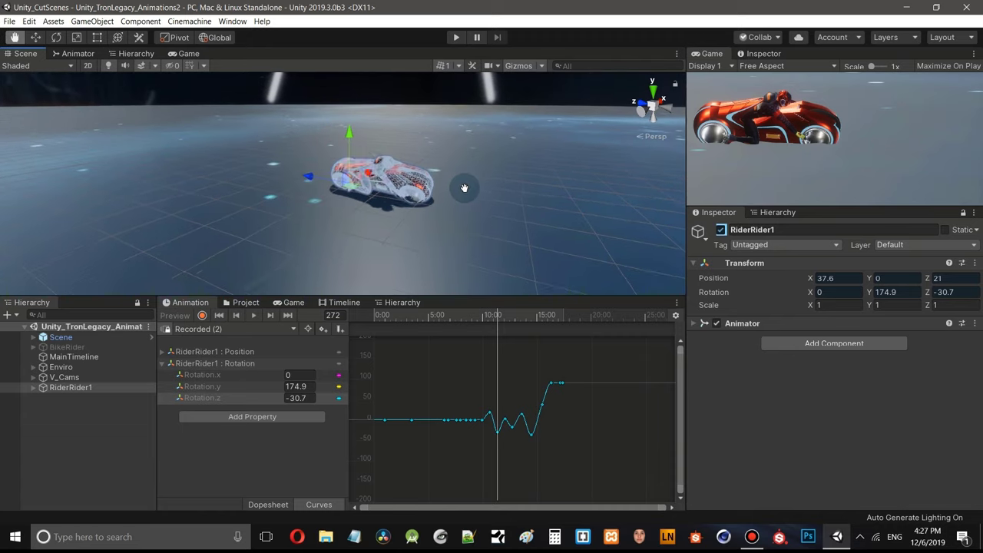
scroll(414, 178, up, 5)
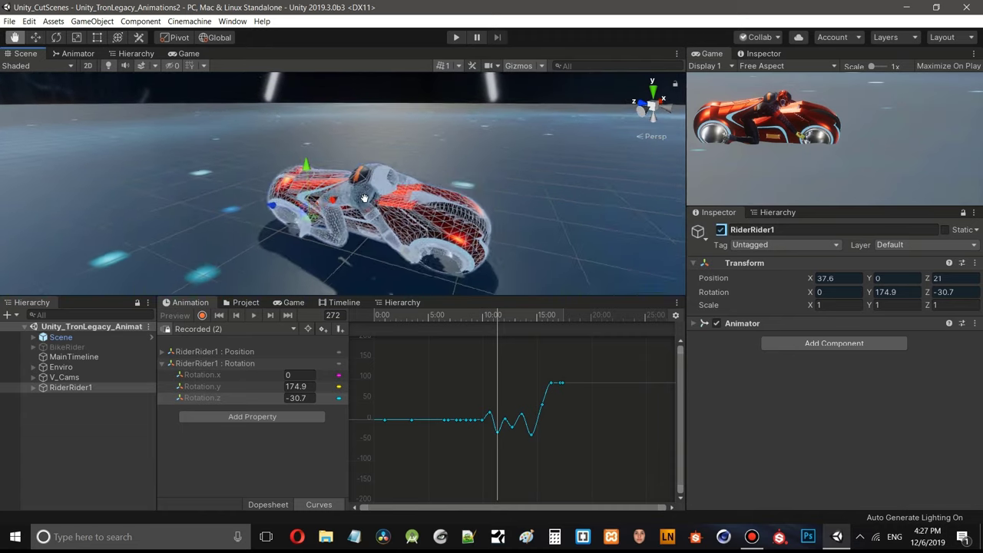
scroll(361, 201, up, 5)
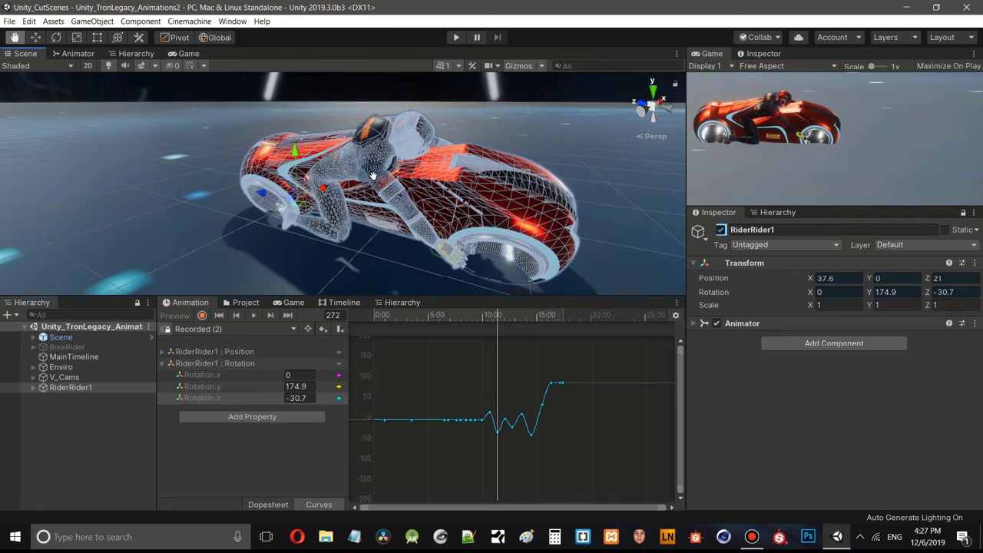
click(56, 37)
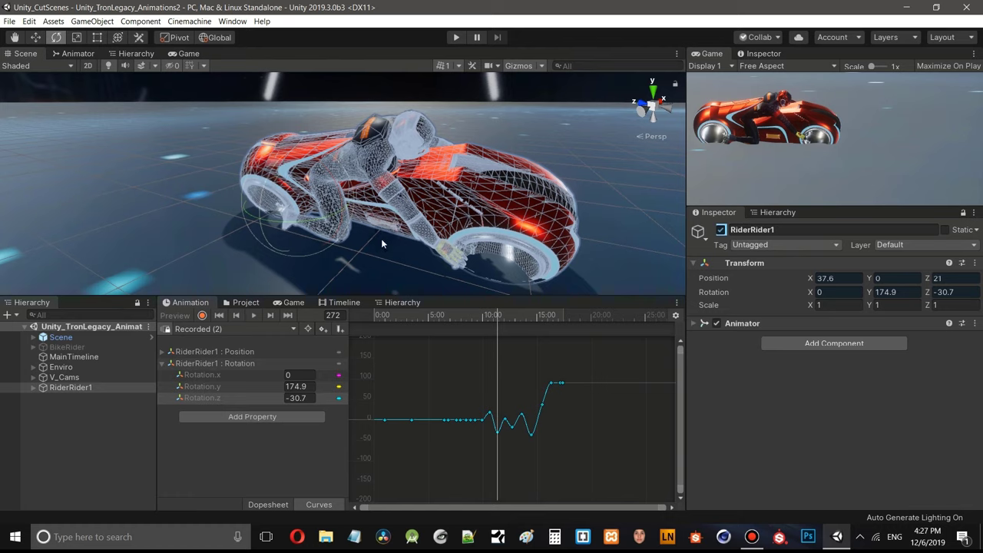
- Lower the rider's Inspector Z rotation, then ease it slightly back up
click(930, 295)
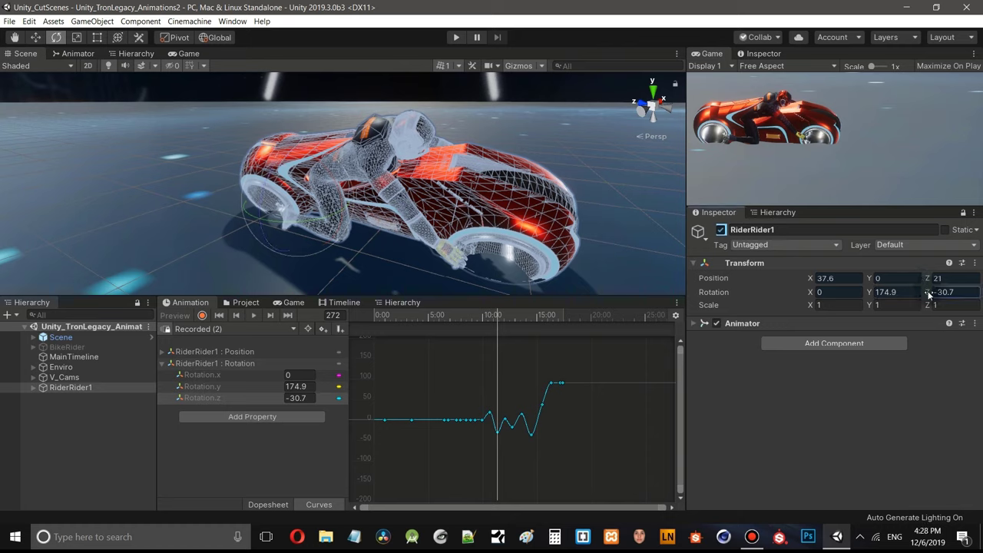
mouse_move(934, 296)
mouse_down()
mouse_move(829, 308)
mouse_move(942, 307)
mouse_up()
mouse_move(923, 292)
mouse_down()
mouse_move(940, 293)
mouse_move(921, 289)
mouse_up()
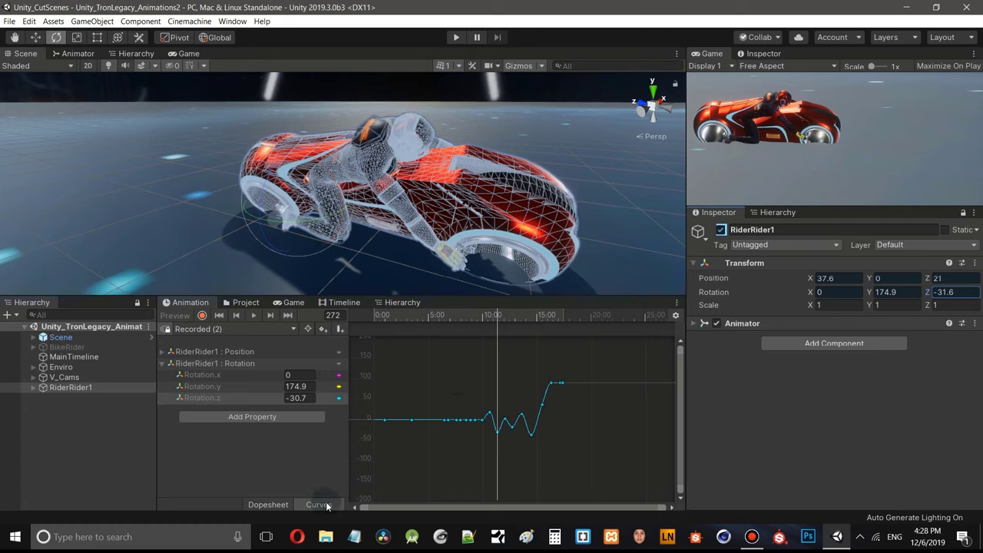
- Select the Rotation.z curve and scrub back through earlier frames of the lean
scroll(522, 443, up, 3)
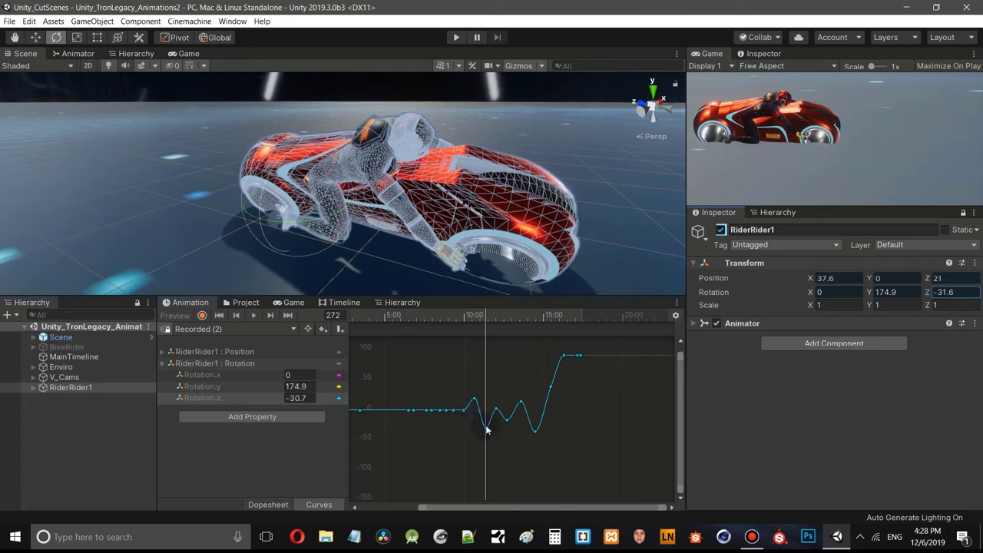
scroll(488, 436, up, 4)
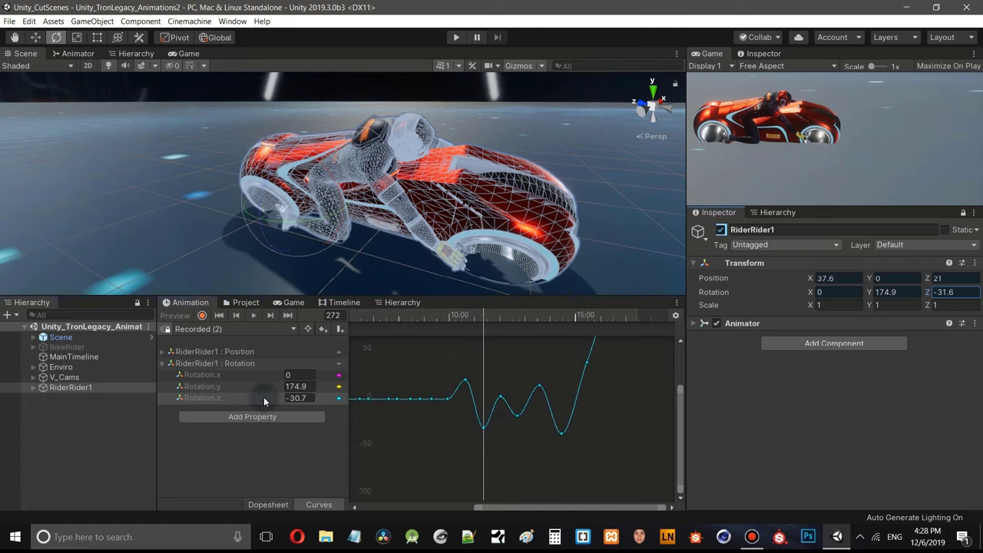
click(218, 397)
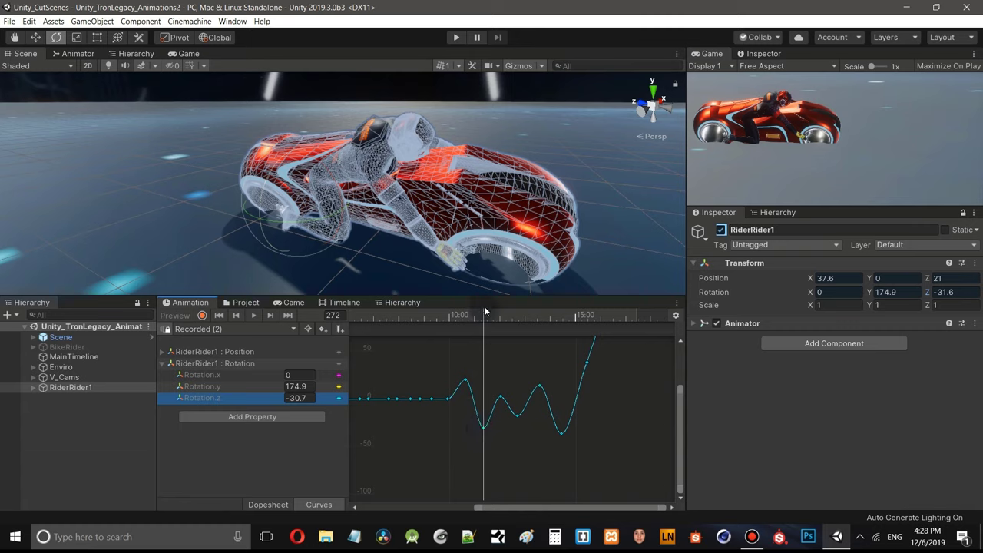
drag(484, 309, 464, 315)
middle_drag(188, 140, 443, 176)
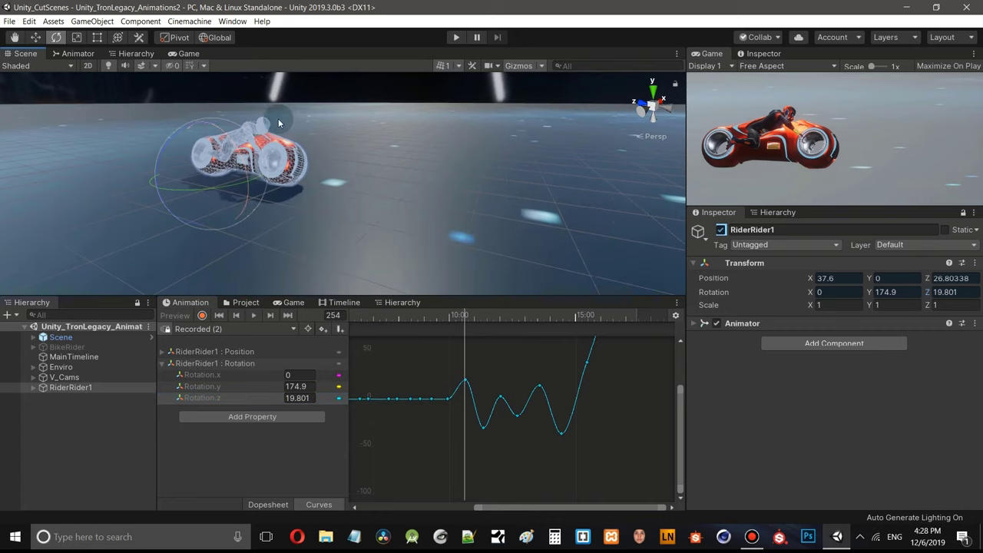
- Deselect the rider, scrub frames 287 through 345, and show the Game view
click(65, 459)
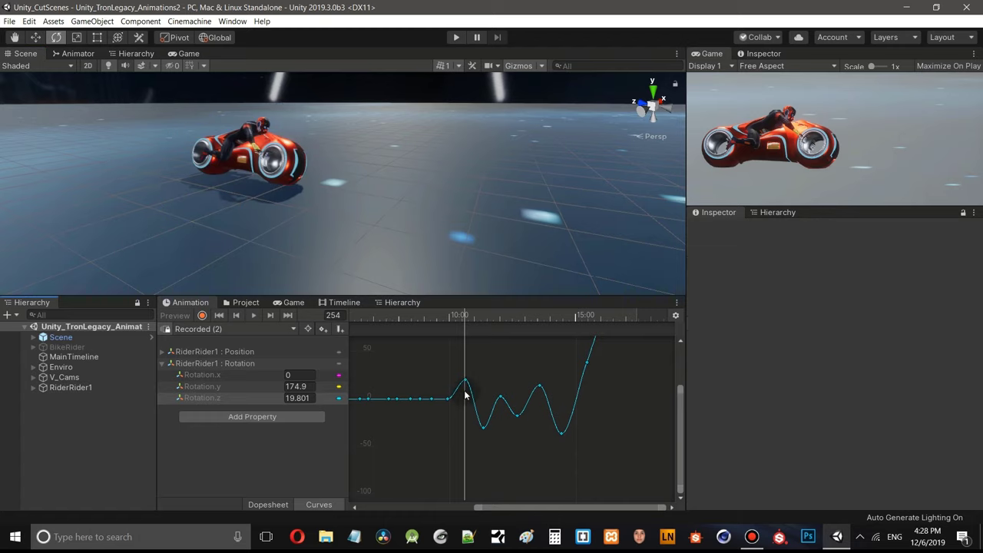
click(499, 318)
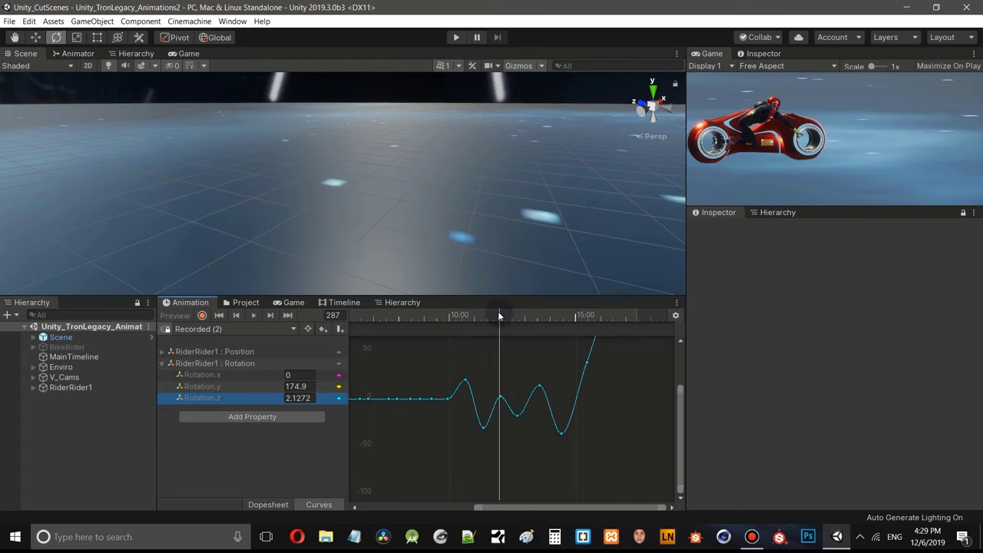
drag(498, 313, 501, 313)
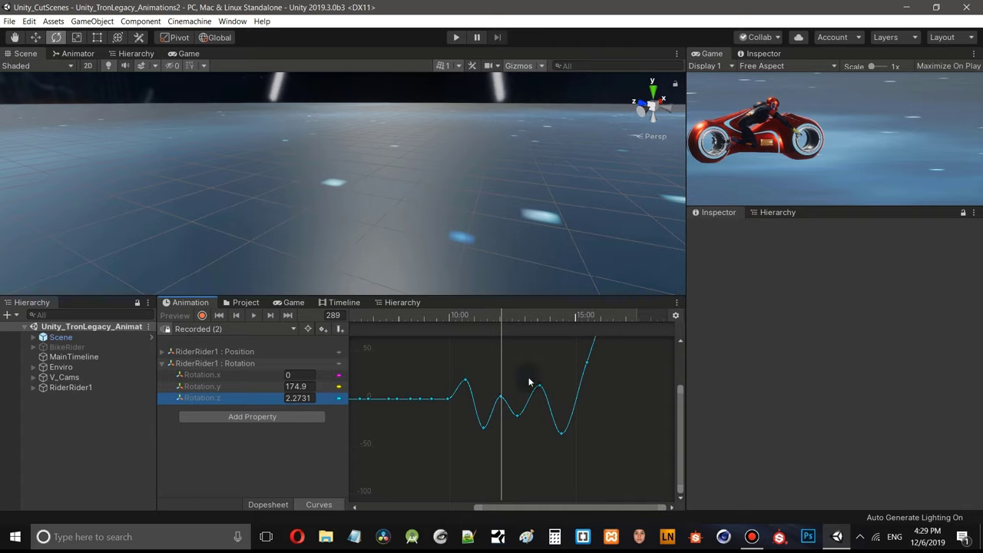
drag(526, 316, 516, 310)
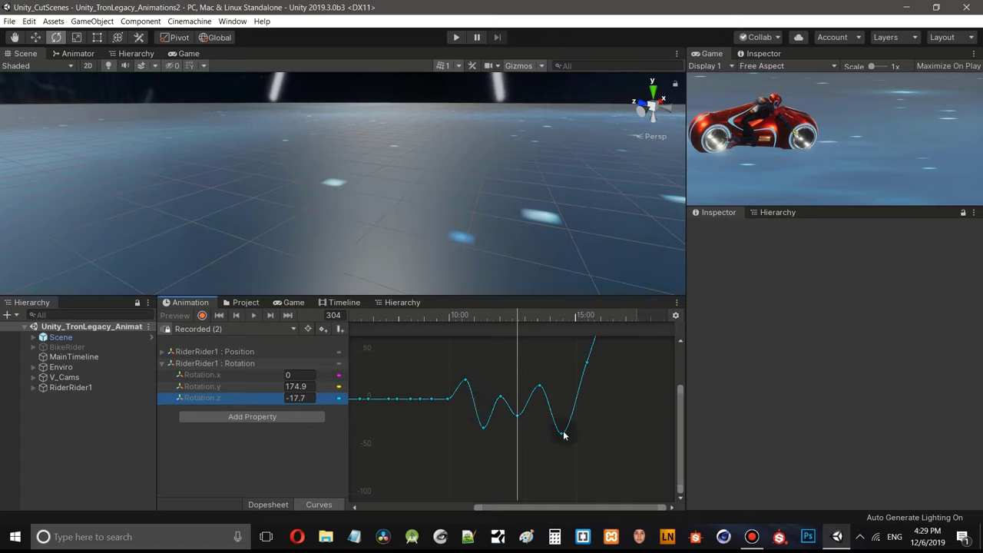
click(568, 315)
drag(568, 315, 560, 315)
click(189, 53)
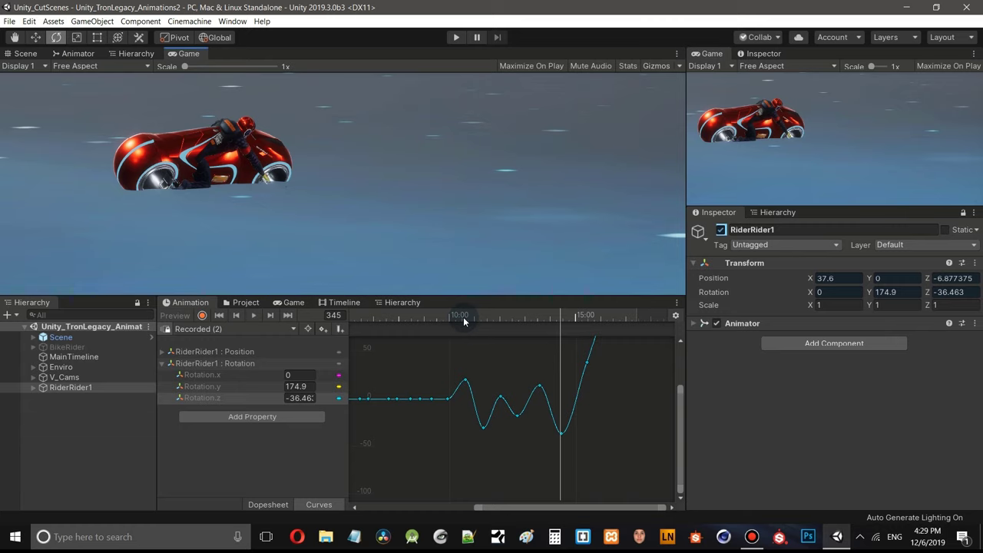
drag(464, 322, 450, 319)
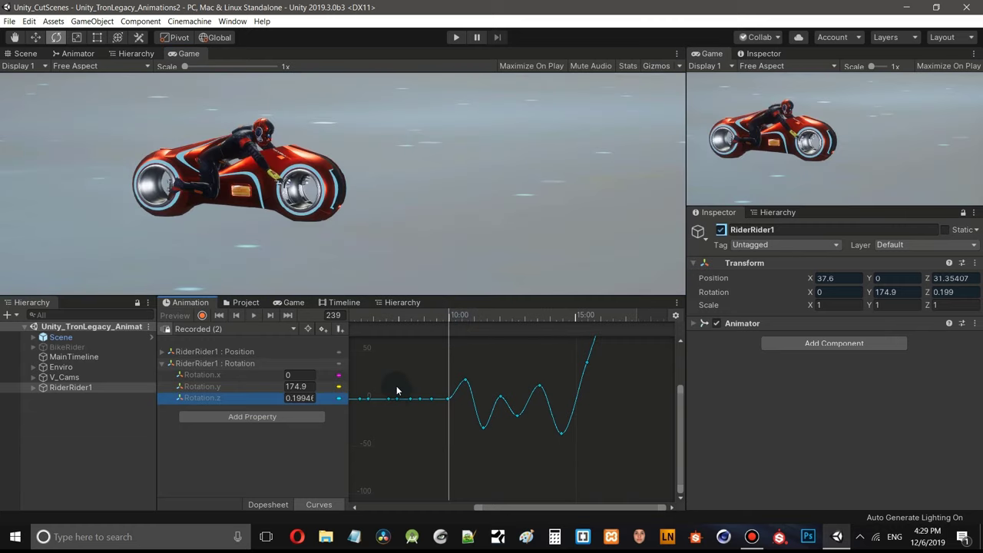
mouse_move(447, 312)
mouse_down()
mouse_move(388, 315)
mouse_move(442, 321)
mouse_up()
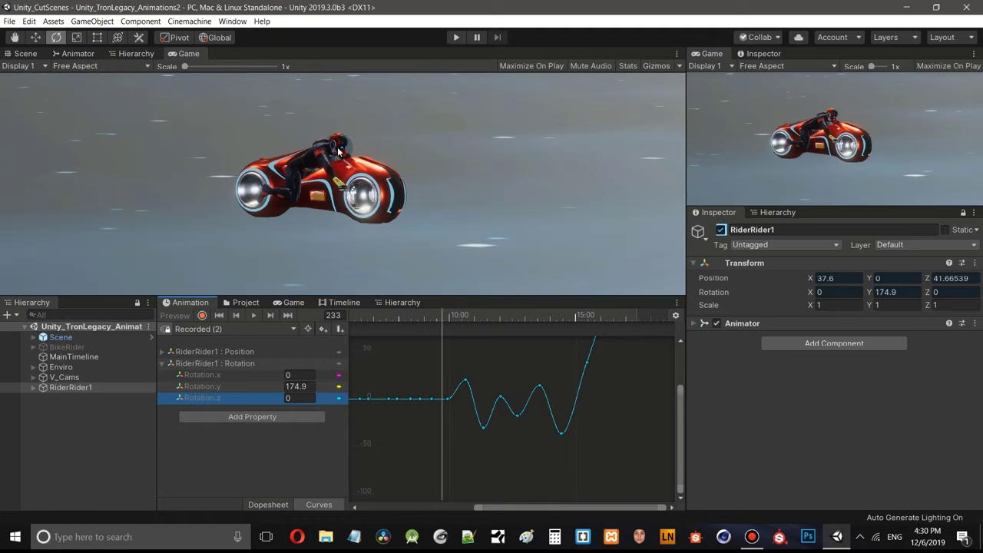
click(339, 151)
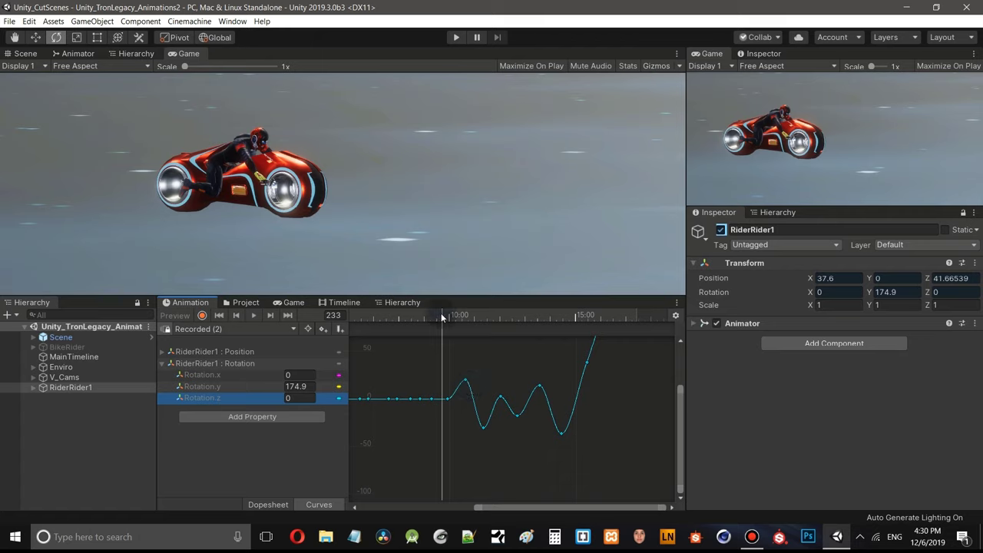
drag(441, 312, 465, 319)
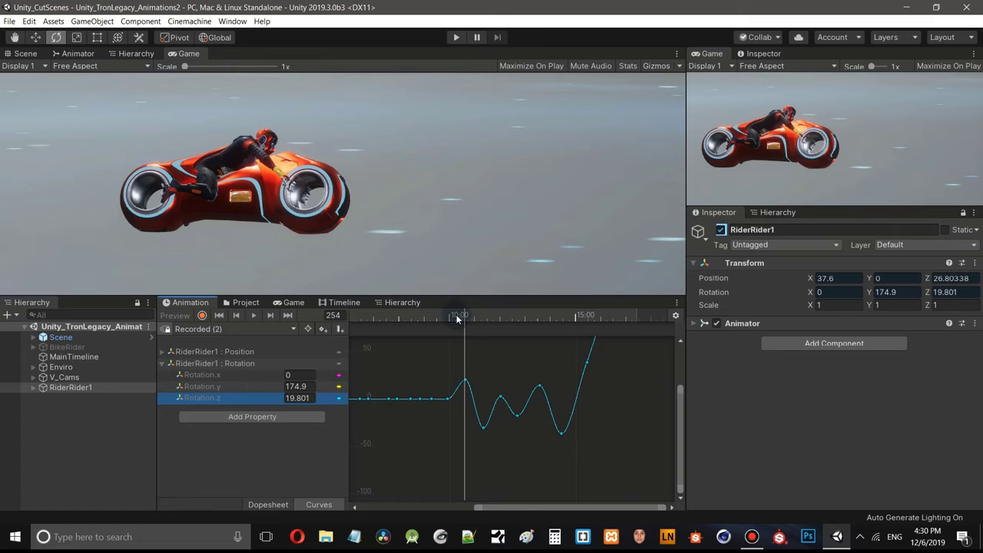
drag(465, 316, 483, 317)
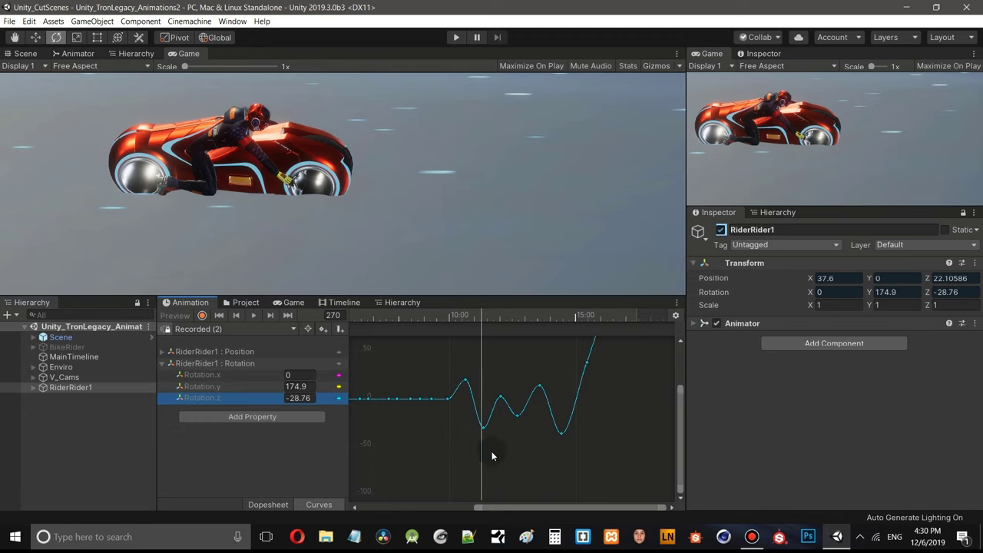
scroll(492, 450, up, 2)
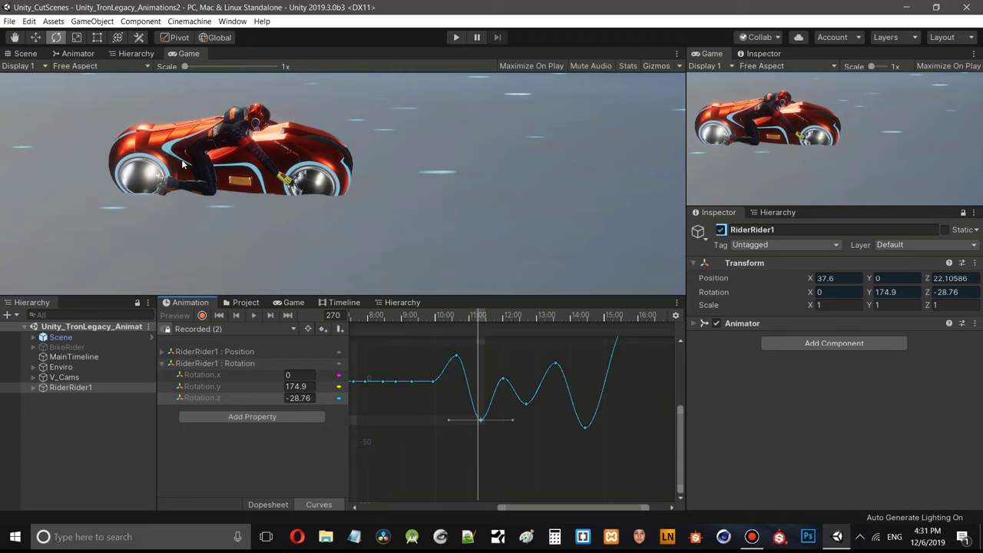
- Raise the Rotation.z key at 11:08 from -30.7 to about -22.7
drag(401, 160, 406, 180)
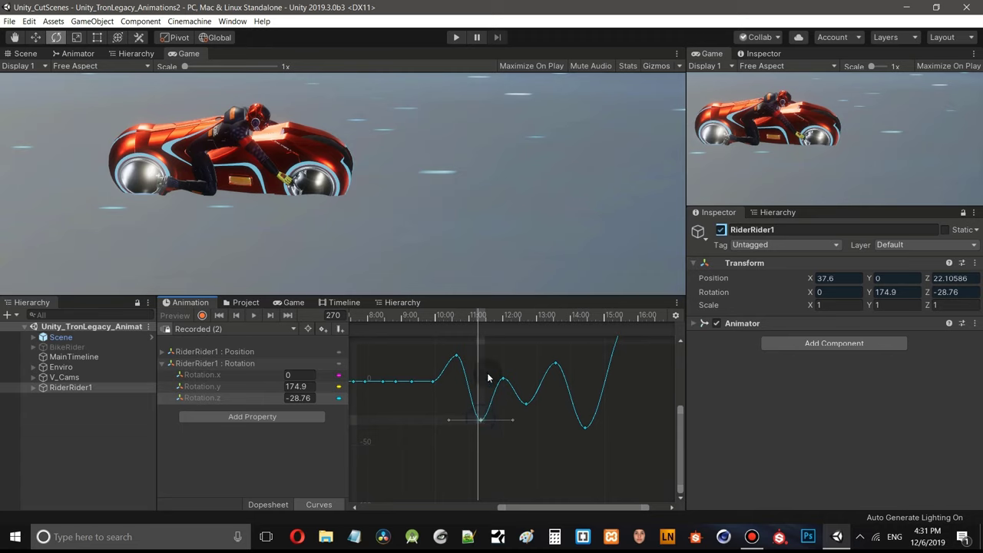
click(482, 422)
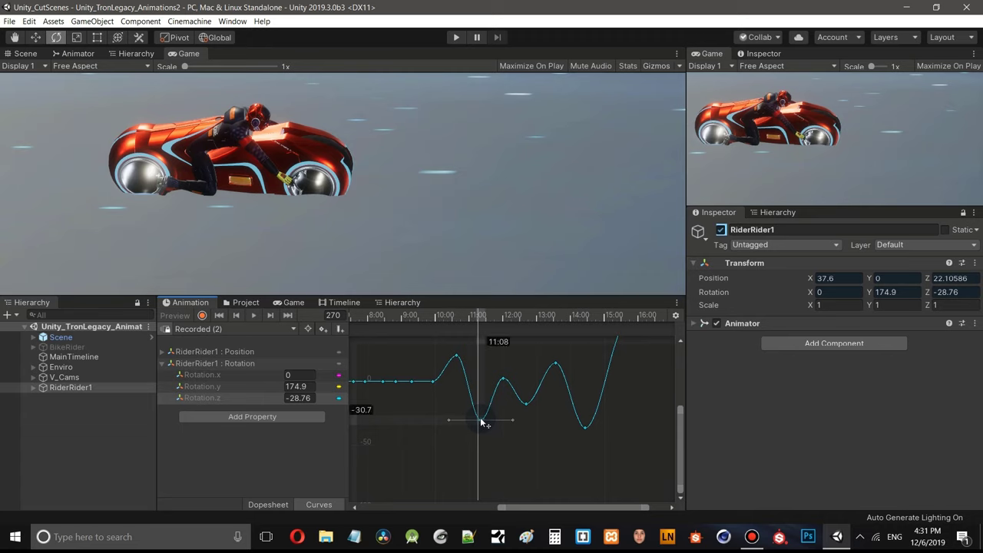
drag(482, 422, 480, 396)
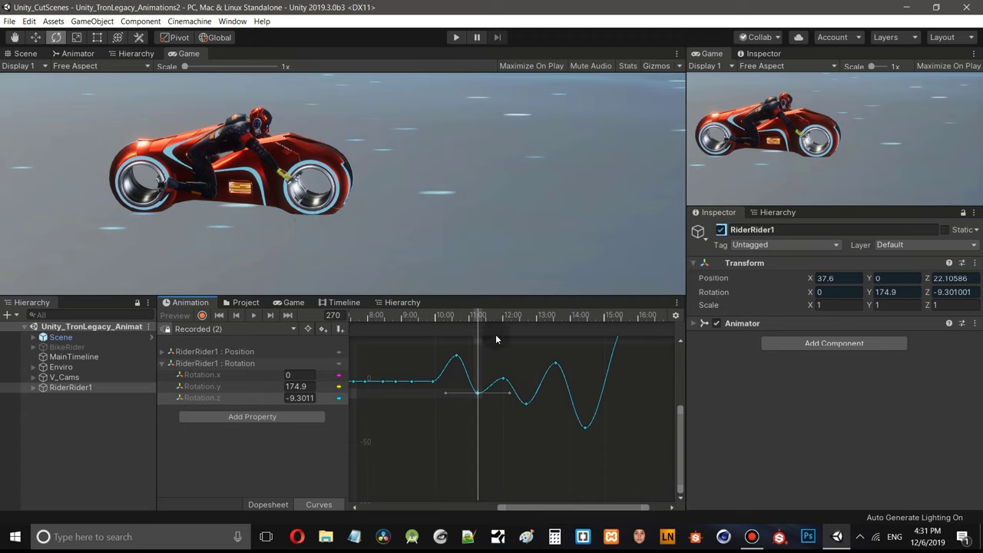
- Scrub frames 254 to 270 to check the gentler lean
drag(478, 315, 459, 315)
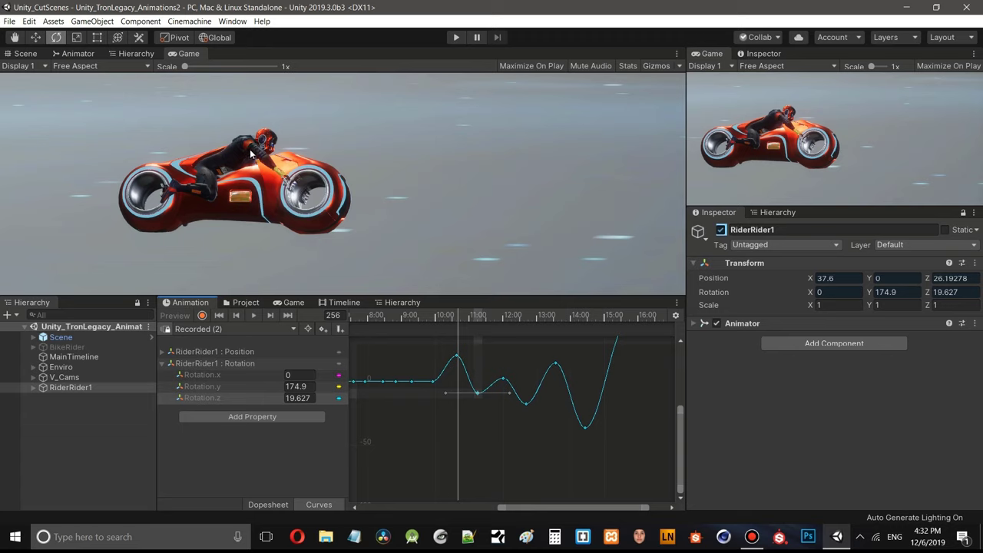
mouse_move(288, 138)
mouse_down()
mouse_move(320, 121)
mouse_move(325, 131)
mouse_up()
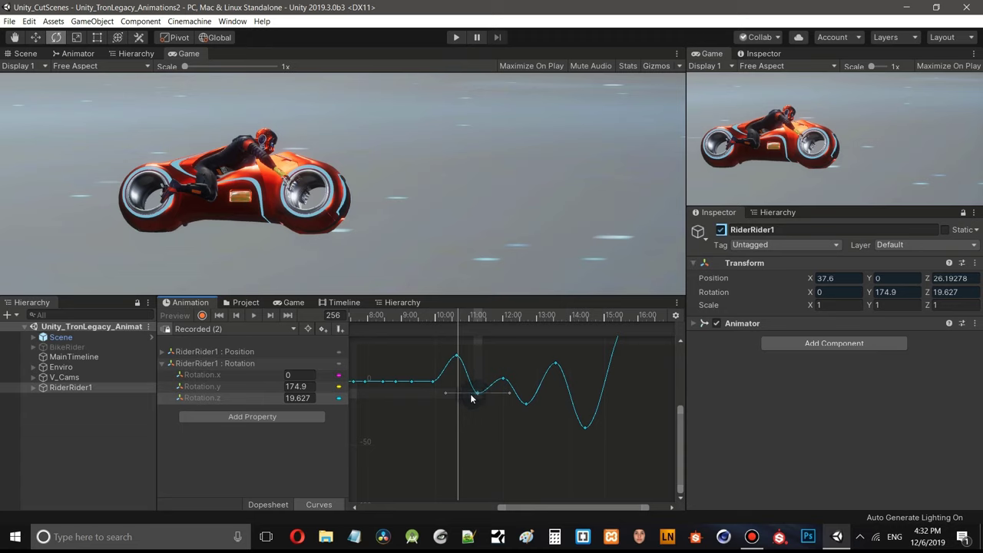
click(859, 340)
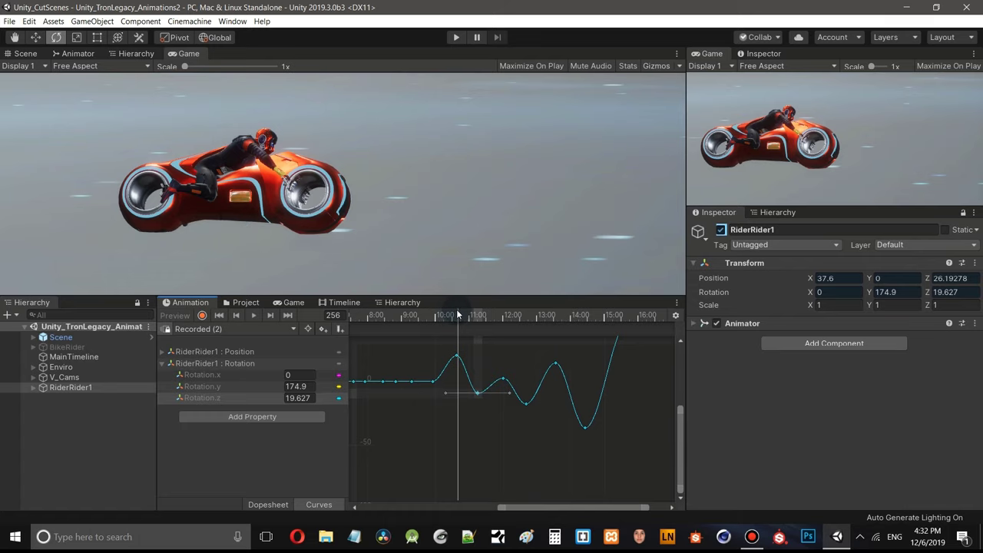
drag(458, 315, 503, 317)
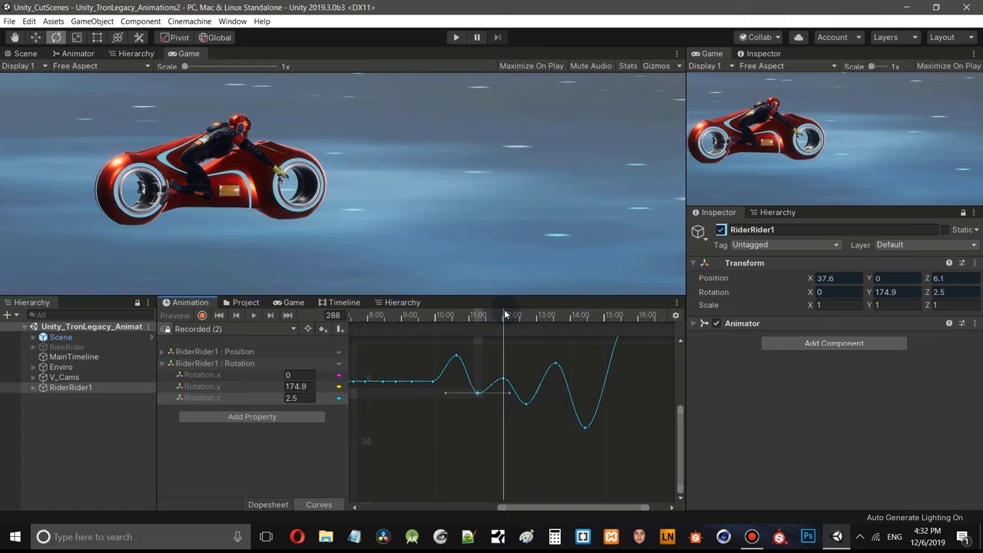
- Raise the Rotation.z dip key near frame 304 to lessen the tilt
drag(506, 312, 527, 315)
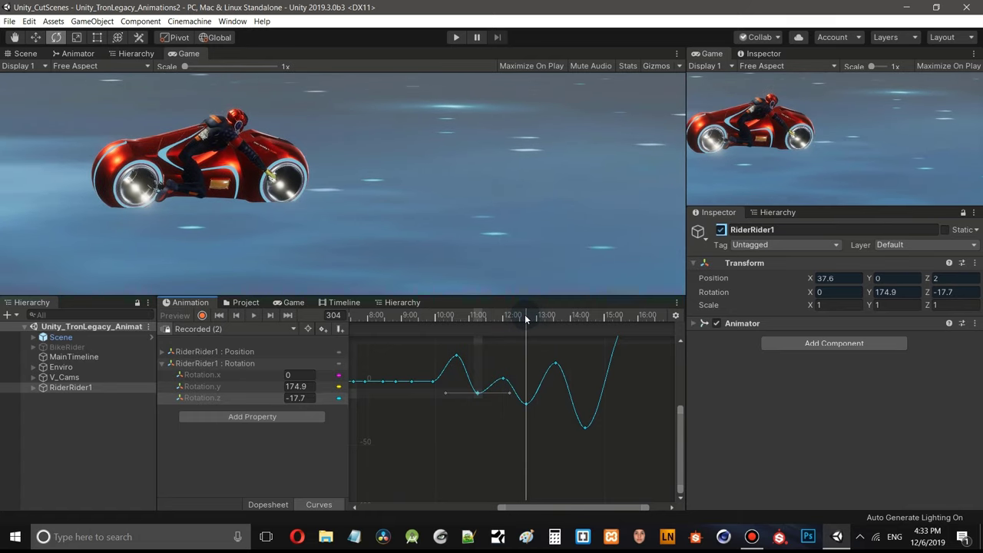
click(523, 403)
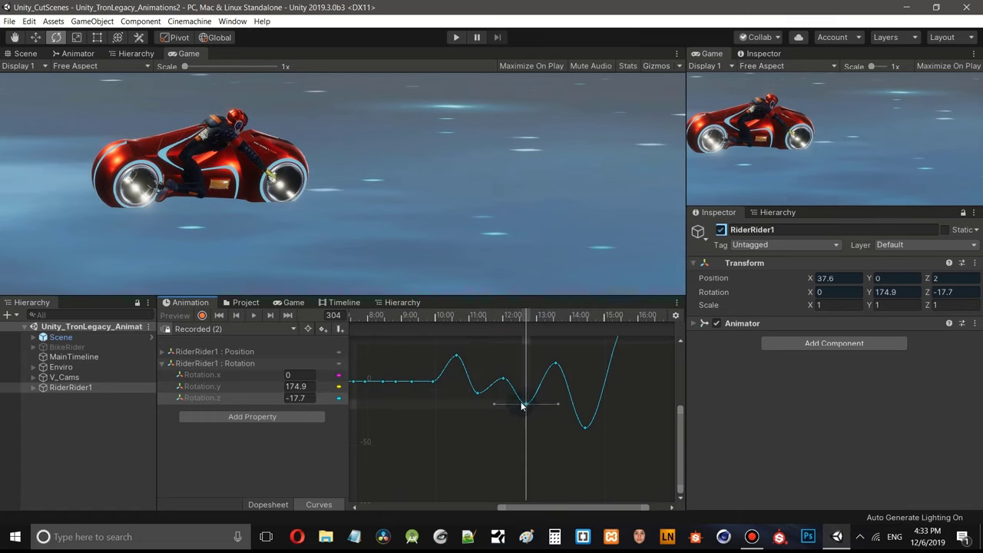
drag(527, 405, 529, 393)
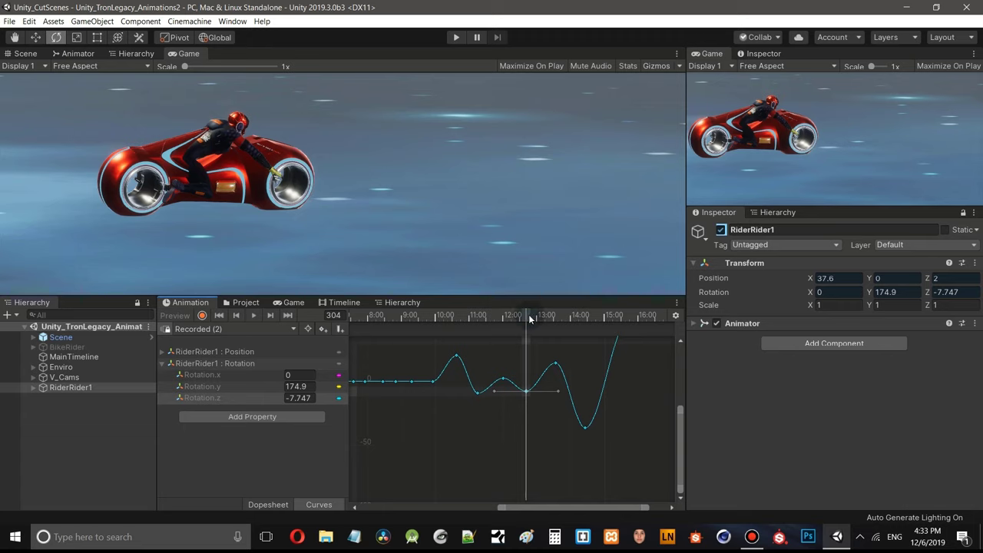
- Preview later frames and raise the lowest Rotation.z key at 14:10 to about -6.8
drag(528, 315, 559, 320)
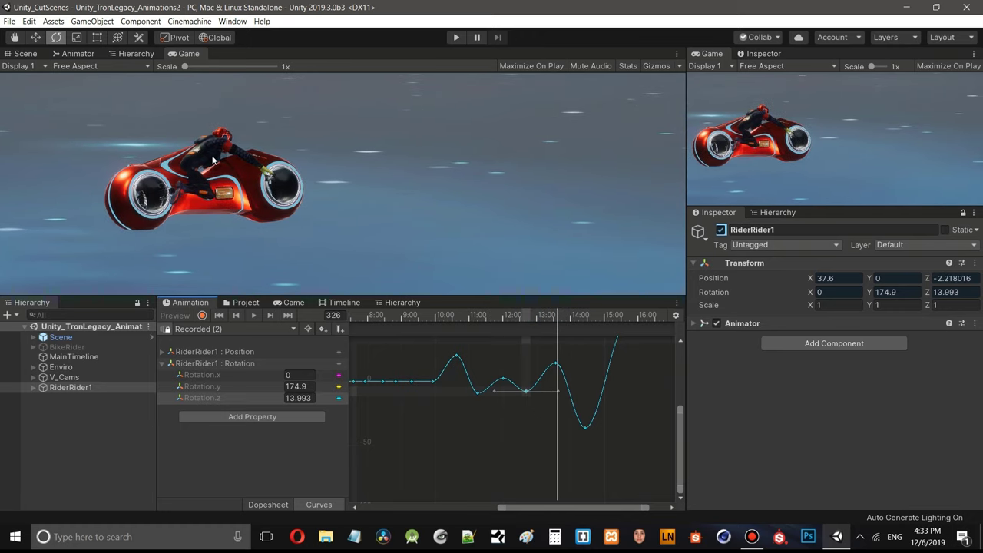
drag(560, 315, 582, 324)
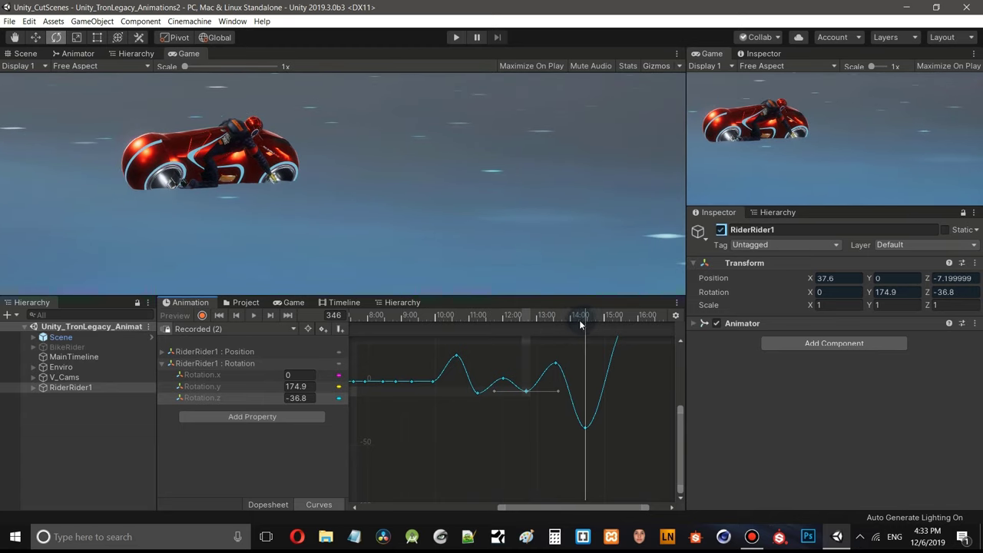
click(586, 427)
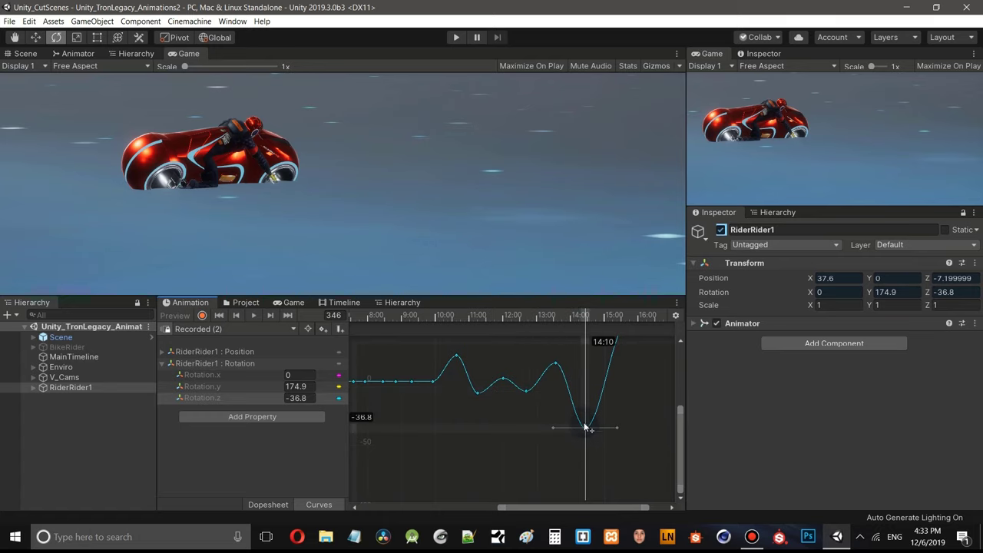
drag(585, 427, 588, 395)
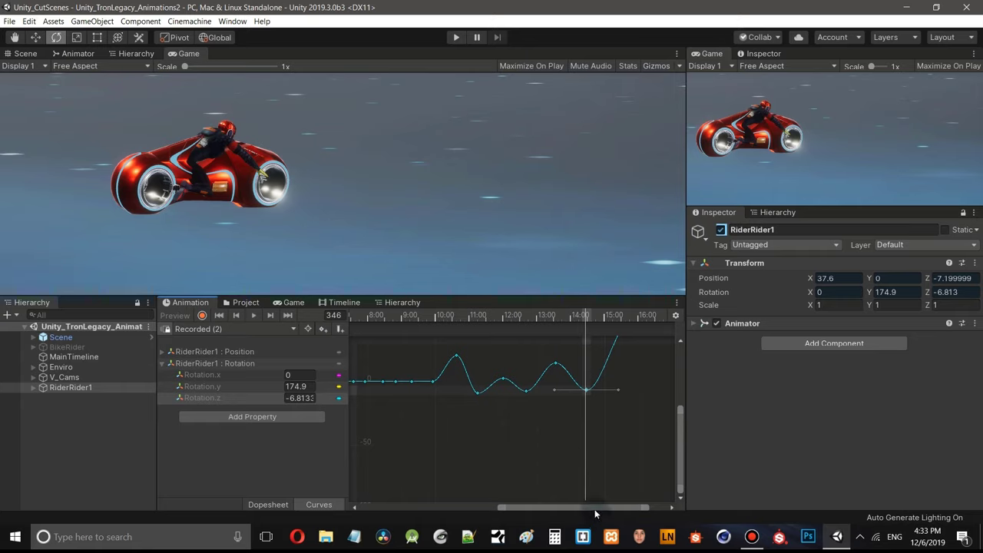
- Select the top and bottom keys of the final Rotation.z rise
drag(596, 509, 617, 508)
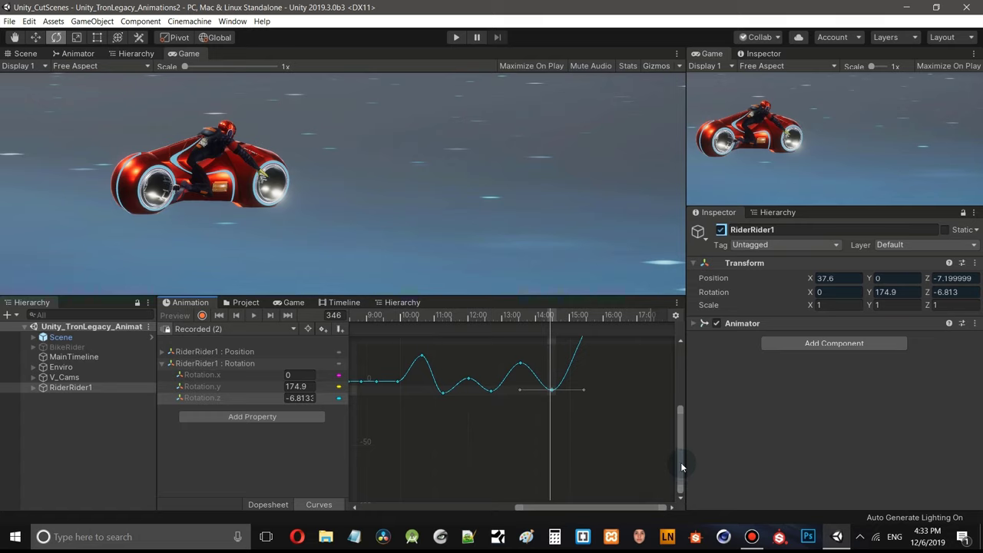
drag(680, 460, 639, 415)
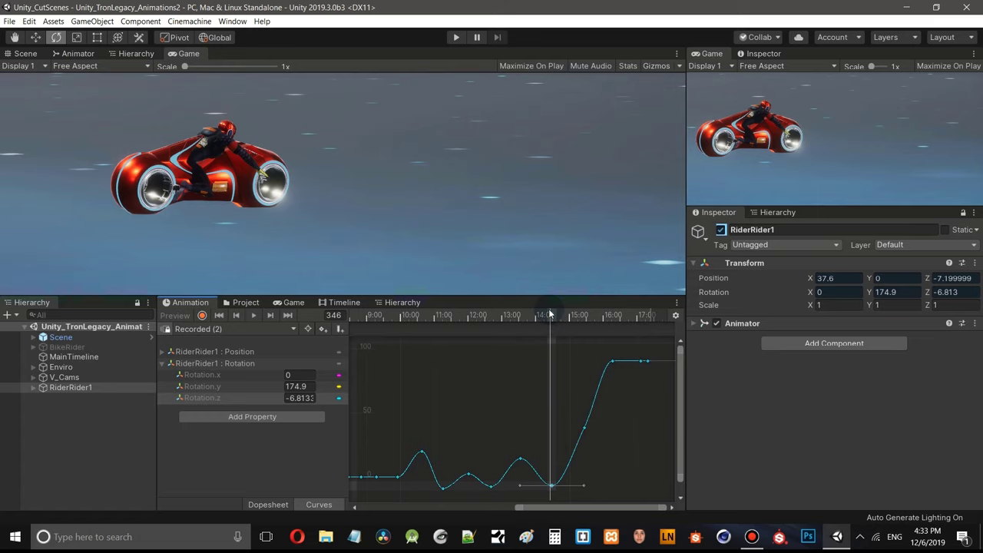
drag(554, 314, 612, 334)
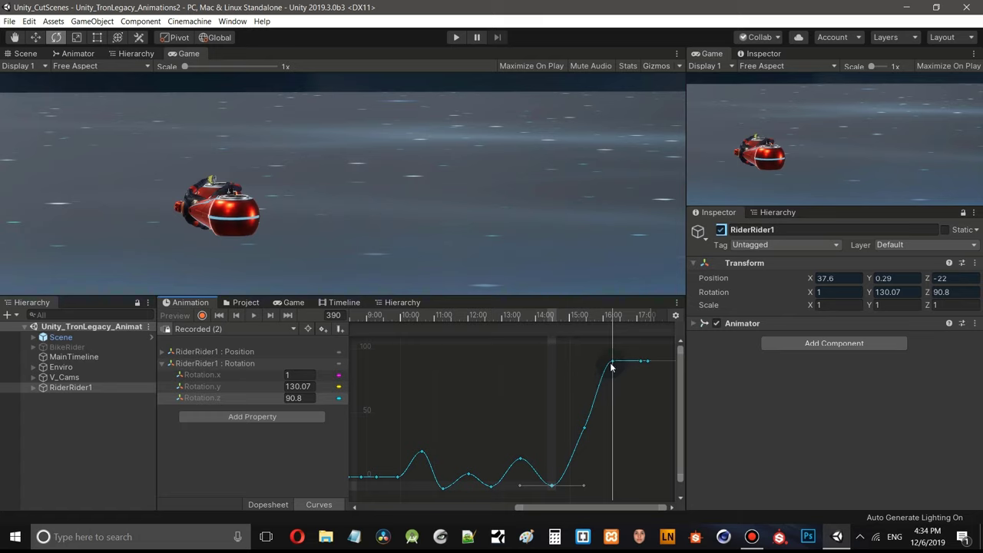
click(613, 361)
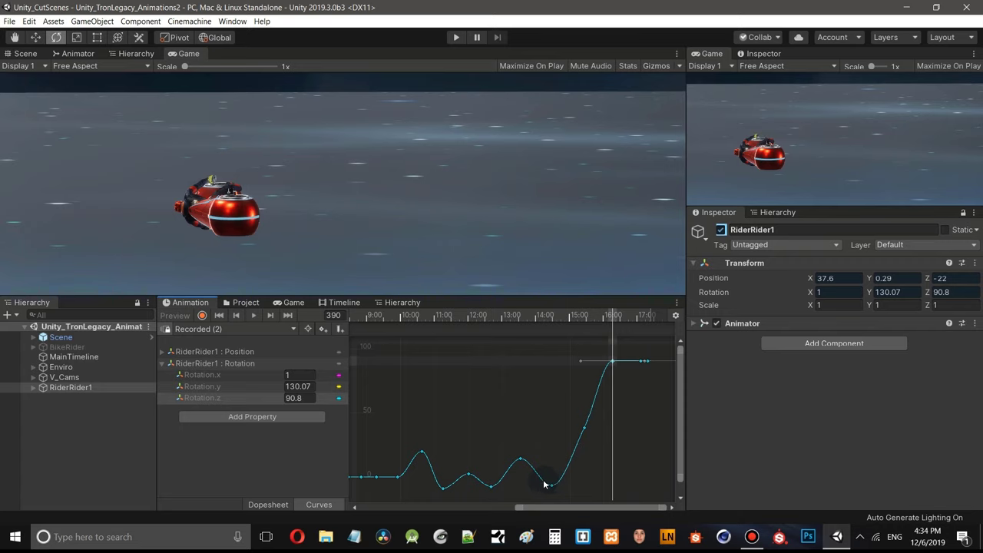
scroll(542, 486, down, 2)
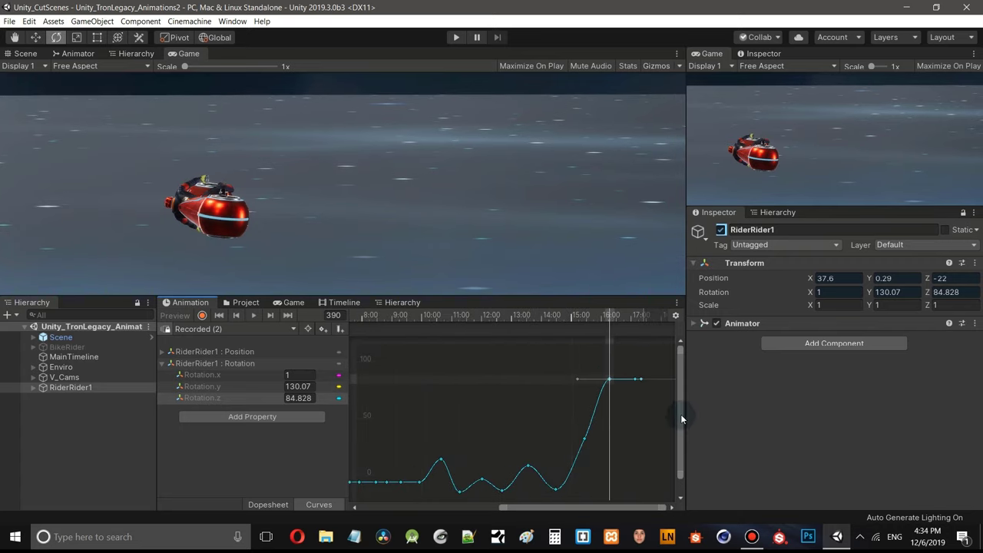
drag(680, 413, 674, 453)
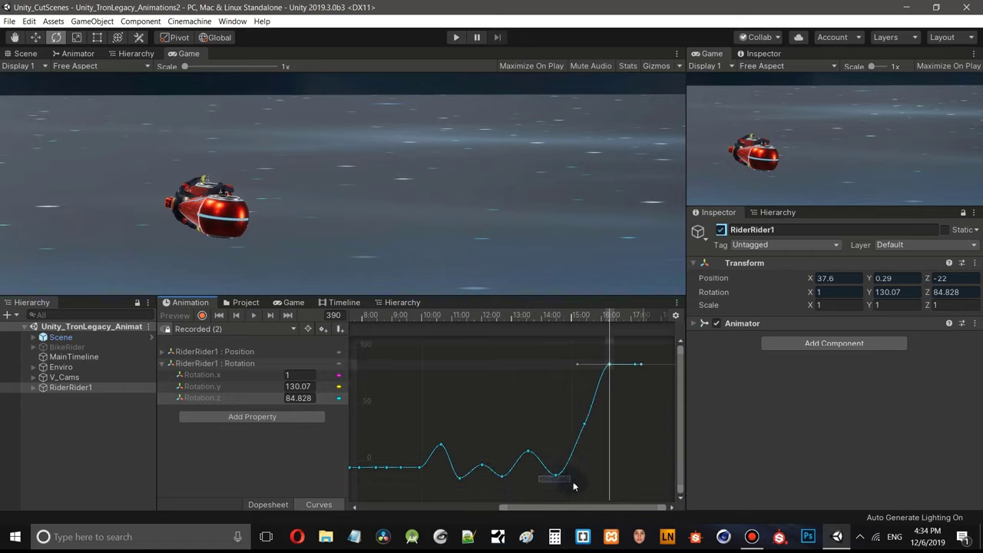
drag(573, 487, 576, 465)
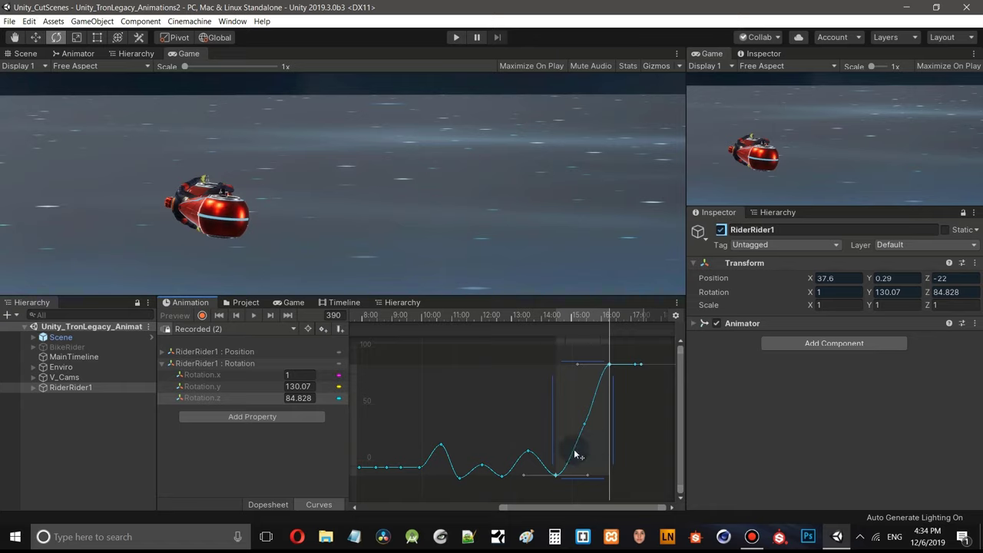
- Set both tangents of the selected rise keys to Linear
right_click(607, 367)
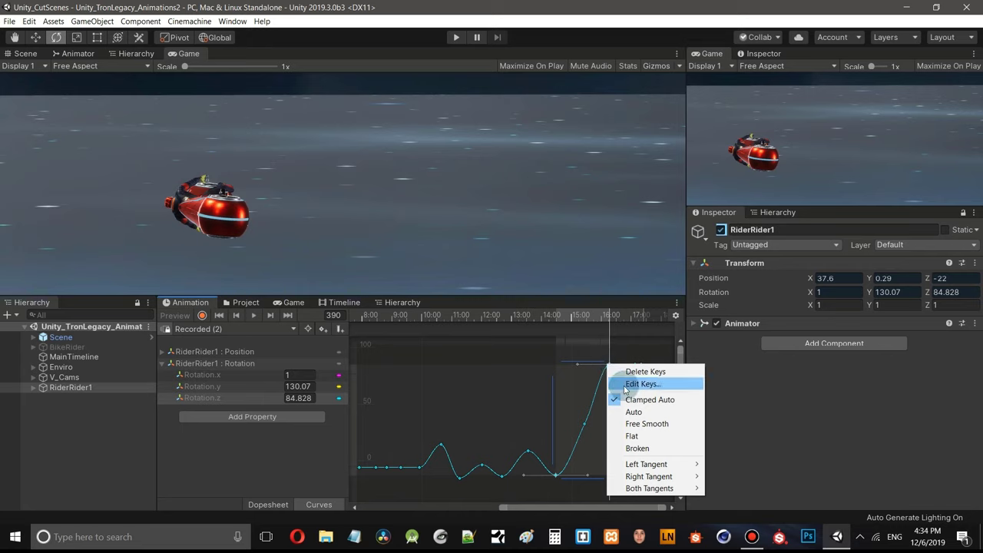
mouse_move(654, 482)
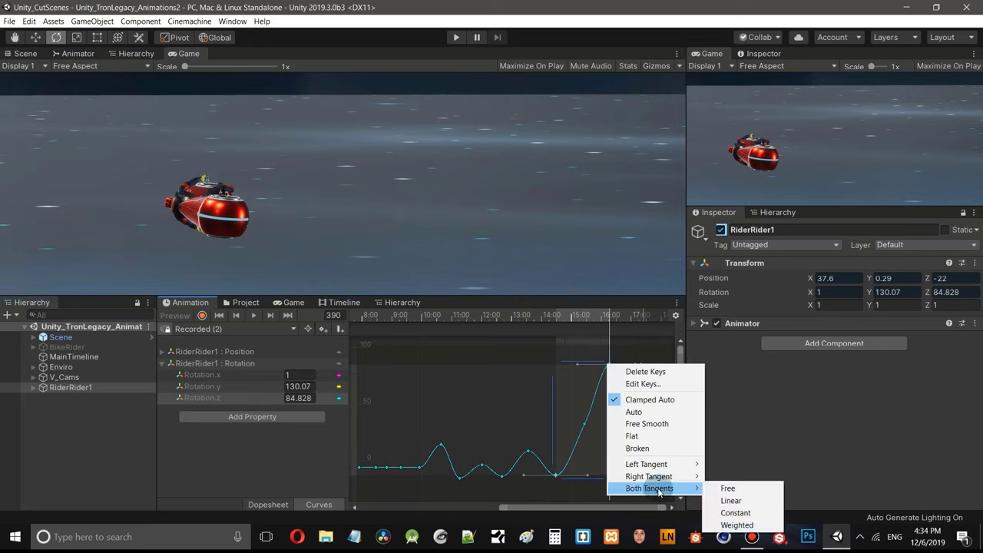
click(738, 502)
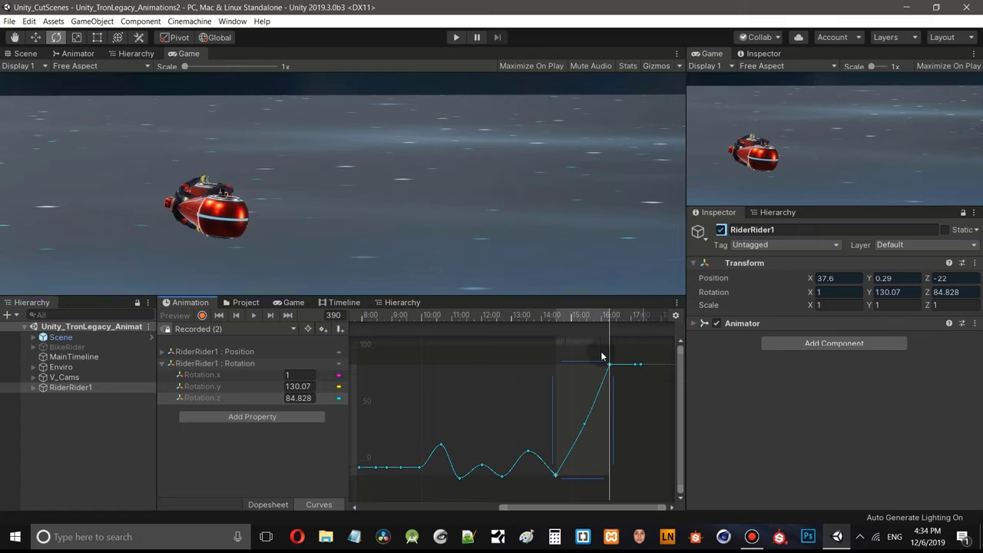
- Add a key partway up the rise, shift it slightly earlier, and flatten its tangent
mouse_move(612, 315)
mouse_down()
mouse_move(550, 313)
mouse_move(620, 322)
mouse_up()
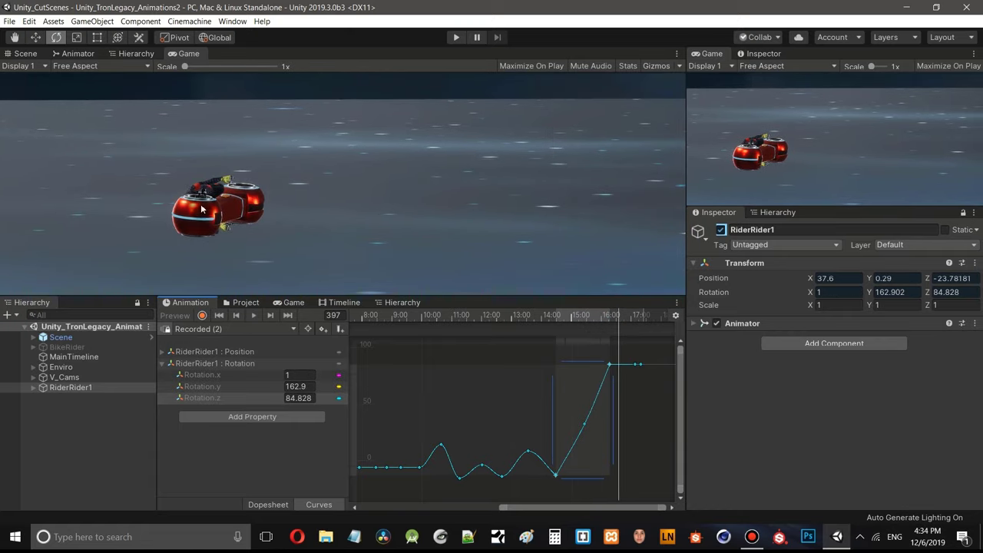
click(586, 429)
drag(586, 429, 586, 431)
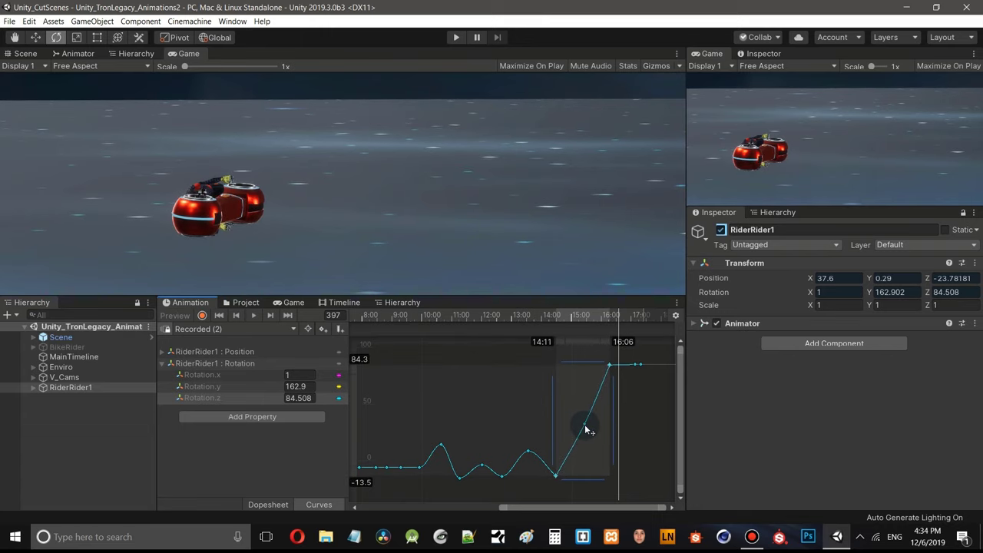
click(526, 490)
double_click(586, 425)
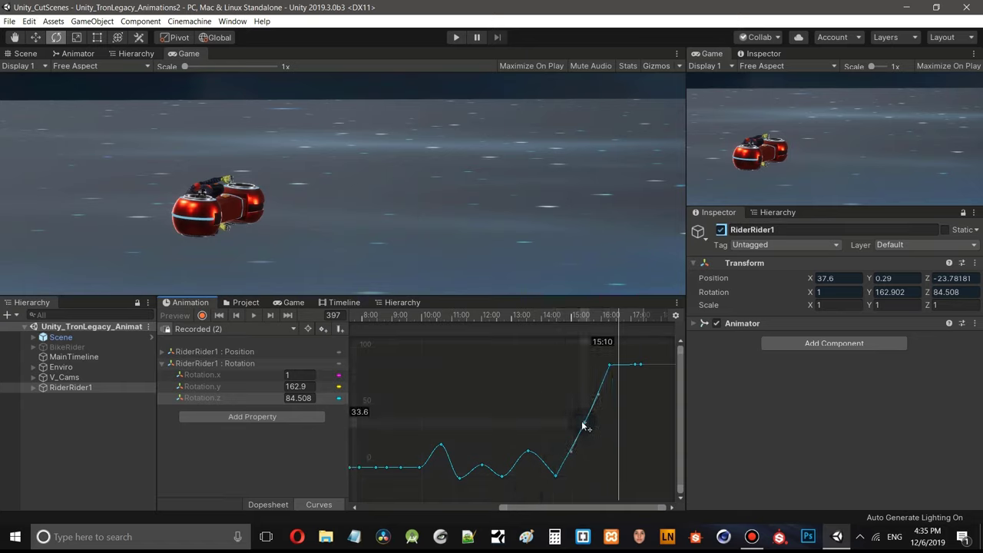
drag(582, 422, 582, 425)
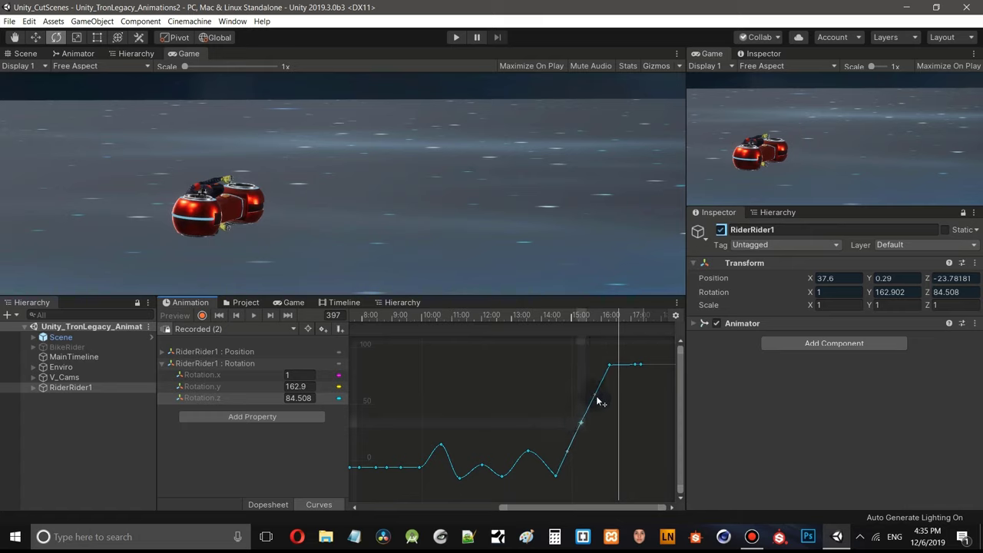
mouse_move(602, 409)
mouse_down()
mouse_move(607, 419)
mouse_move(582, 398)
mouse_move(594, 408)
mouse_up()
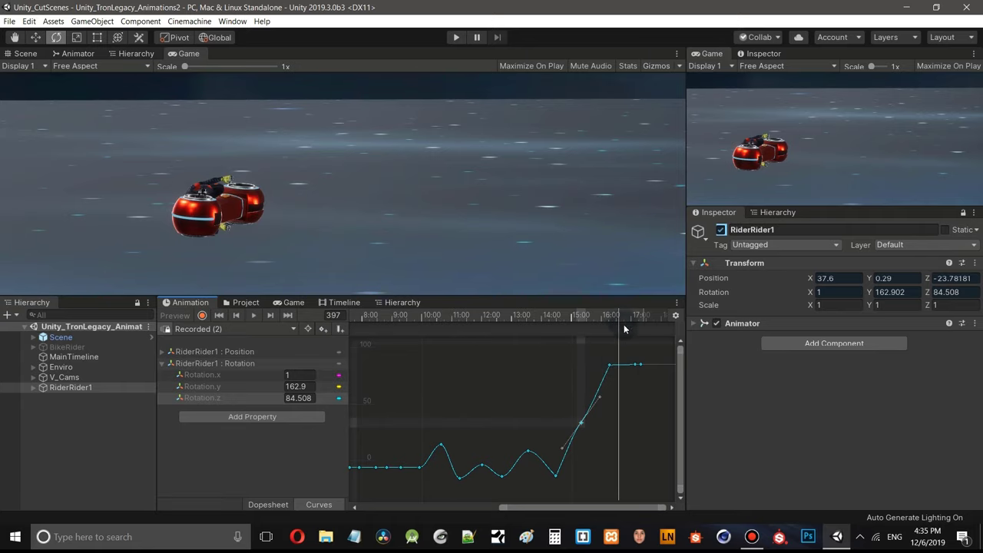
drag(618, 315, 642, 326)
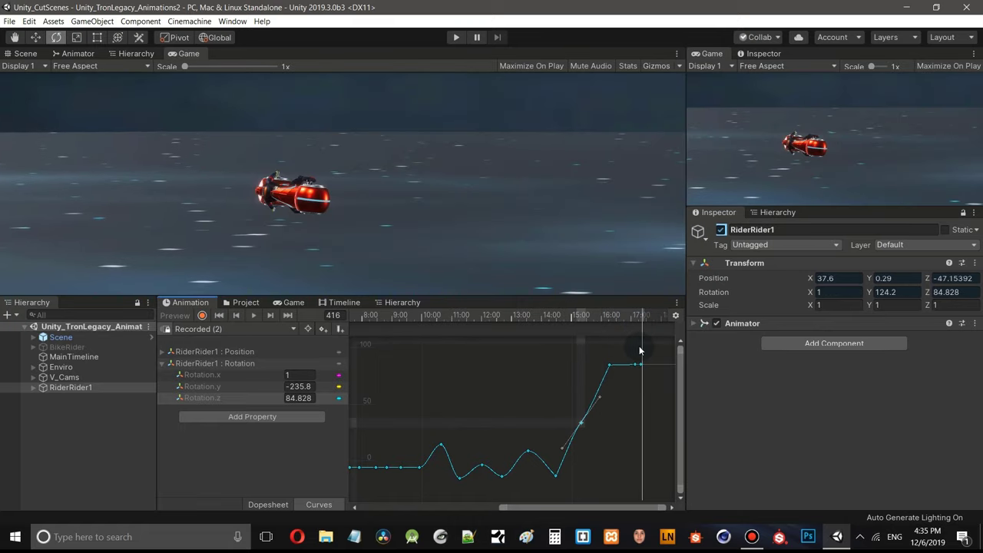
middle_drag(627, 459, 600, 459)
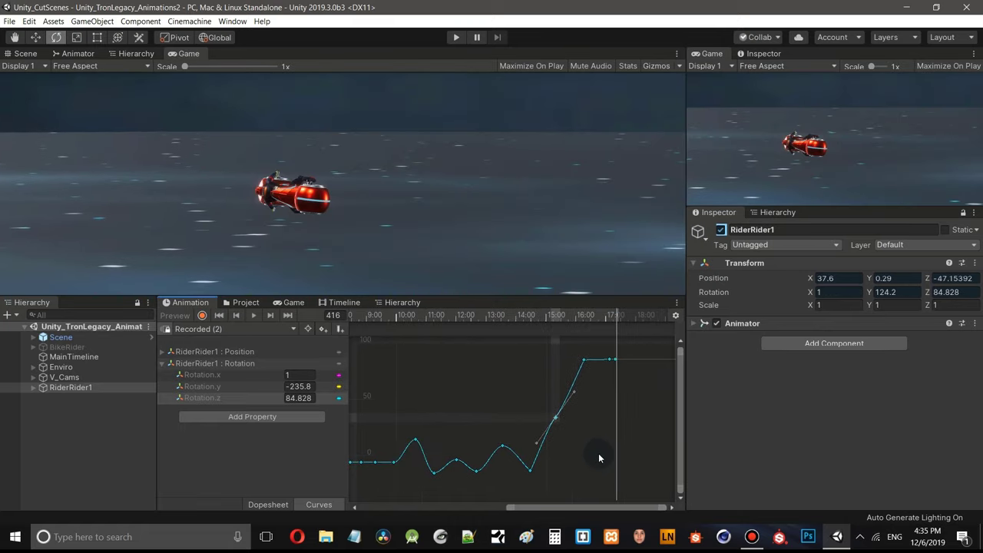
- Inspect RiderRider1's Rotation.y, Rotation.x and Rotation.z curves individually, then return to the Dopesheet
scroll(593, 433, down, 5)
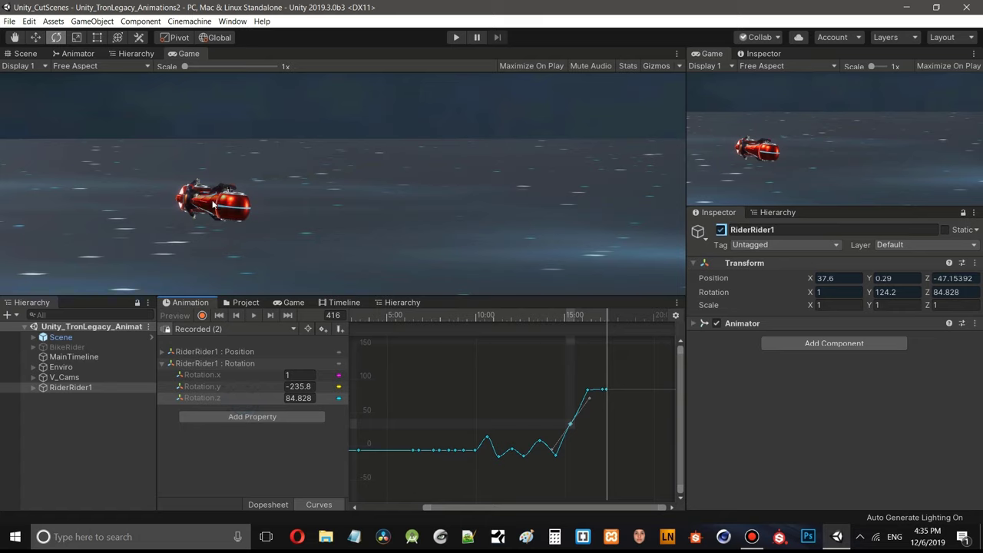
click(251, 387)
scroll(554, 418, down, 3)
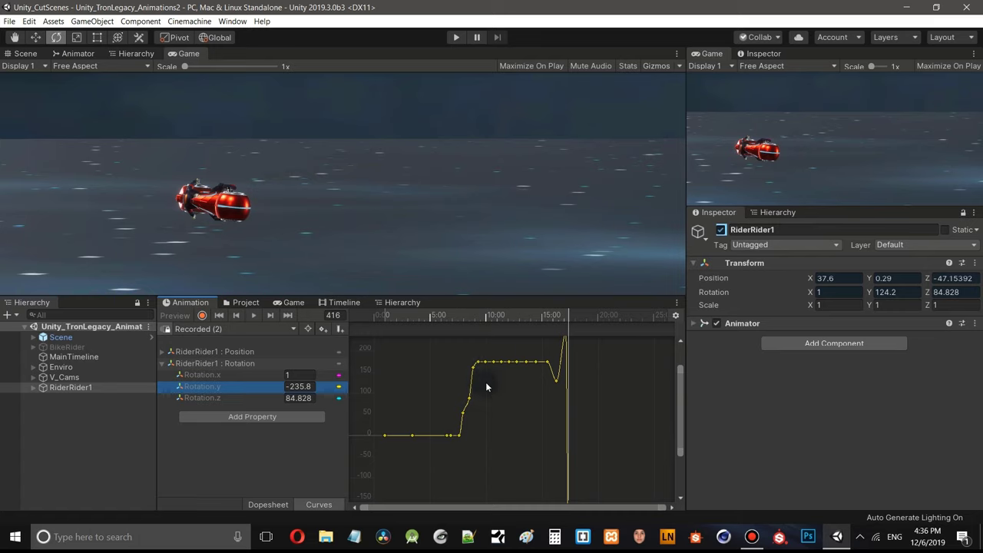
click(255, 375)
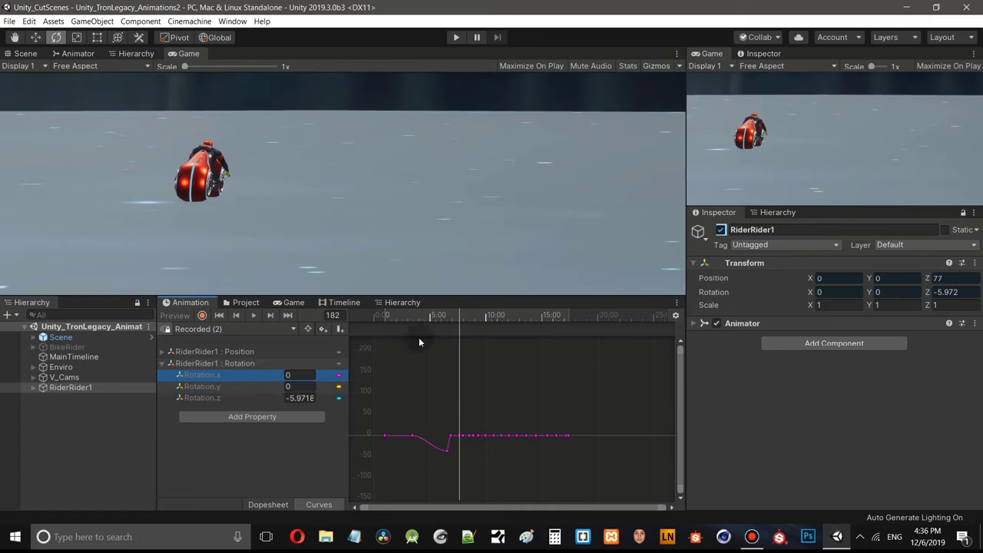
click(234, 401)
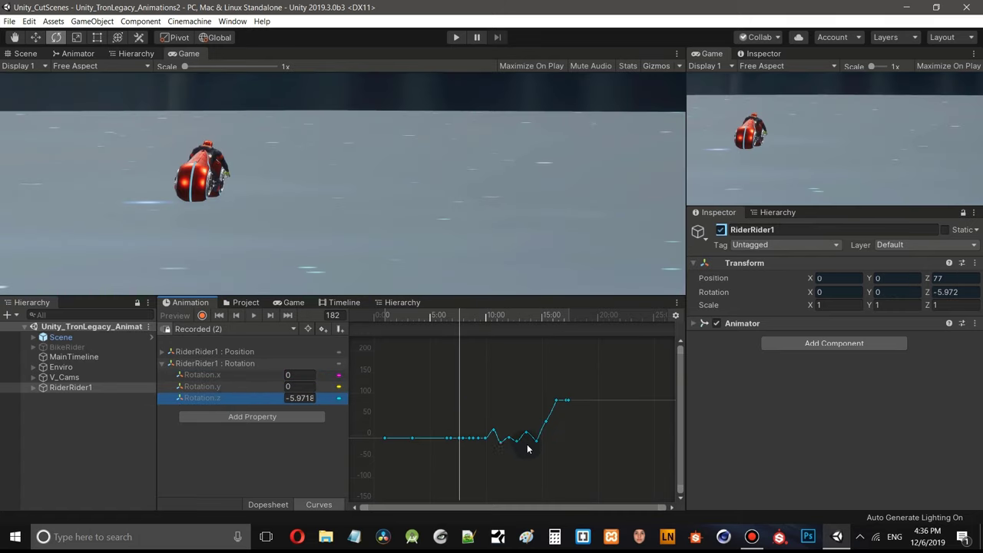
scroll(528, 450, up, 5)
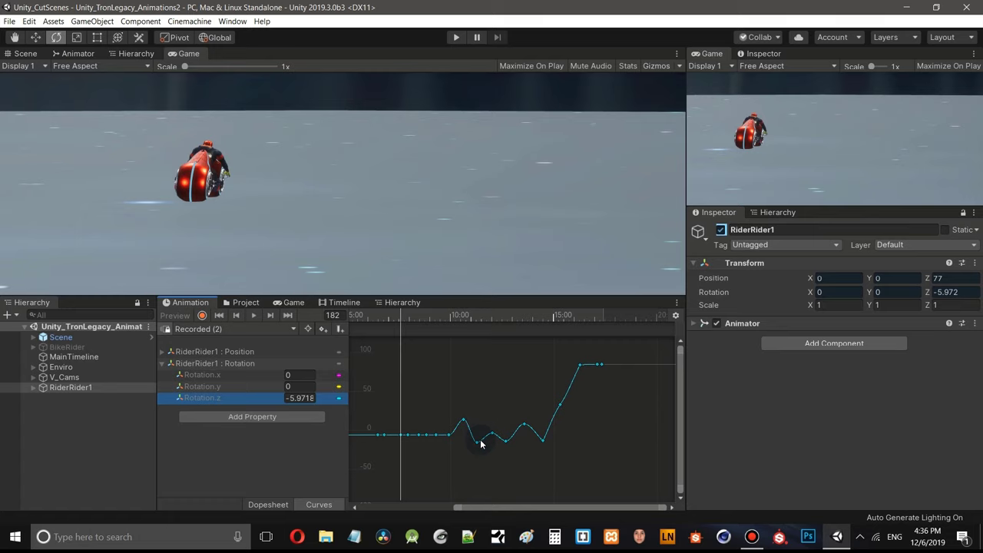
click(270, 504)
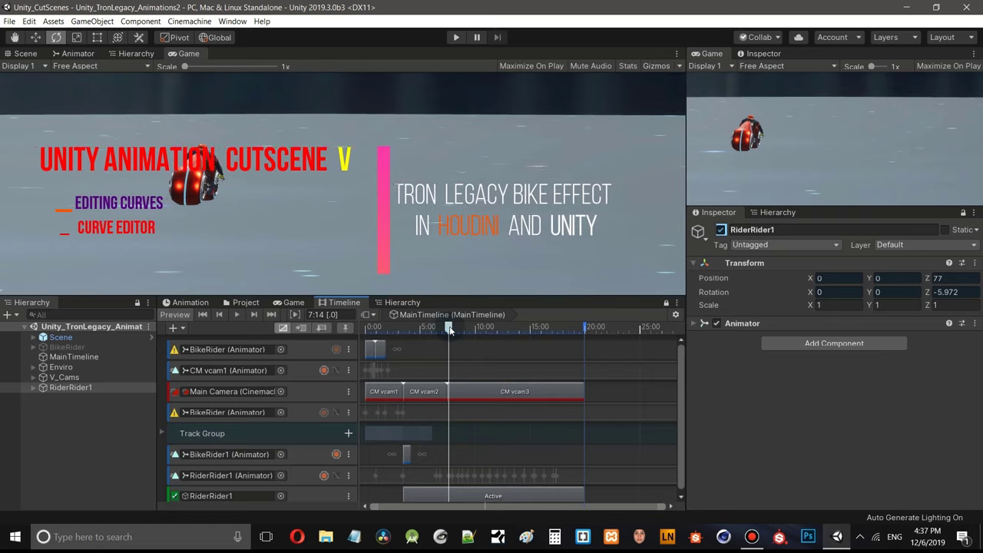
- Enlarge the Timeline panel slightly, select the BikeRider1 track and set the preview to about 5:11
drag(449, 326, 487, 353)
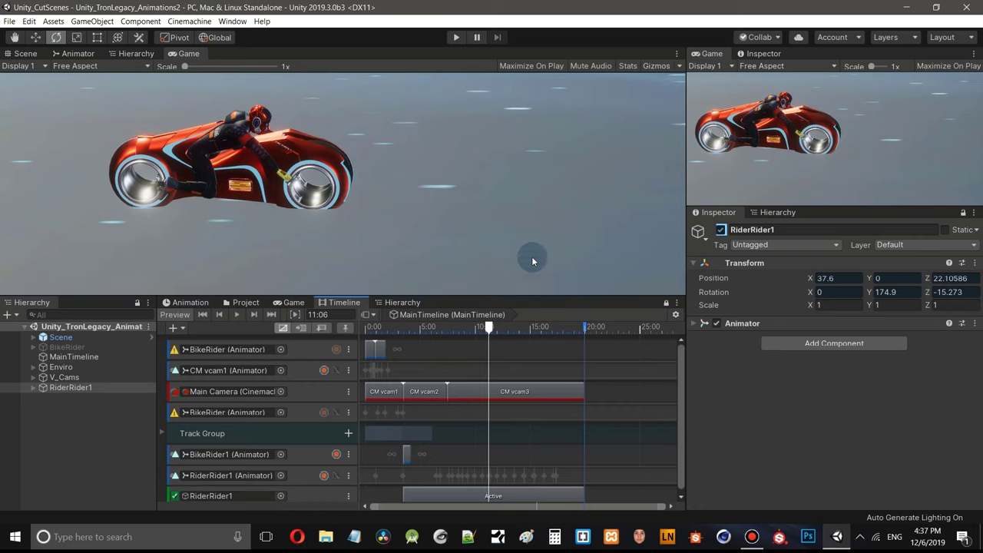
drag(550, 295, 548, 288)
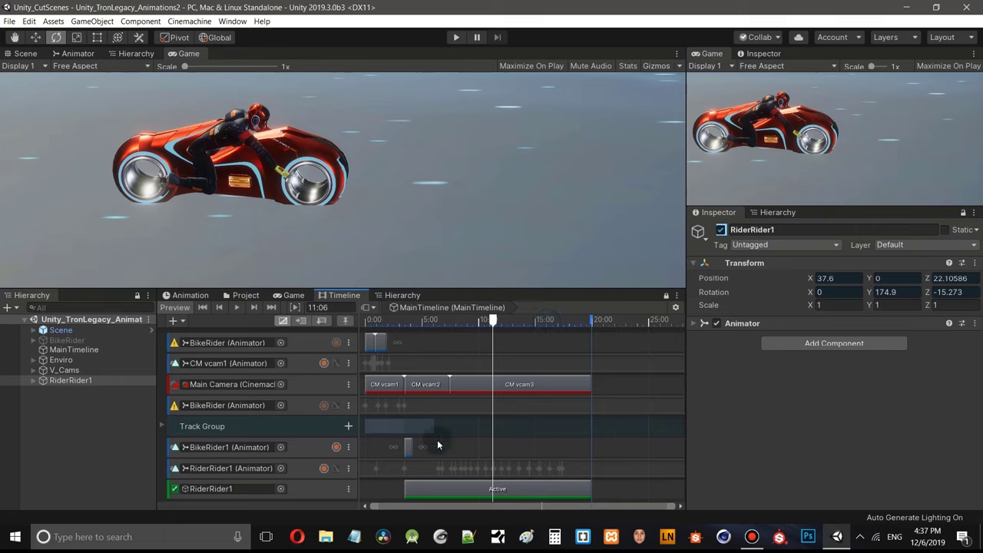
click(315, 449)
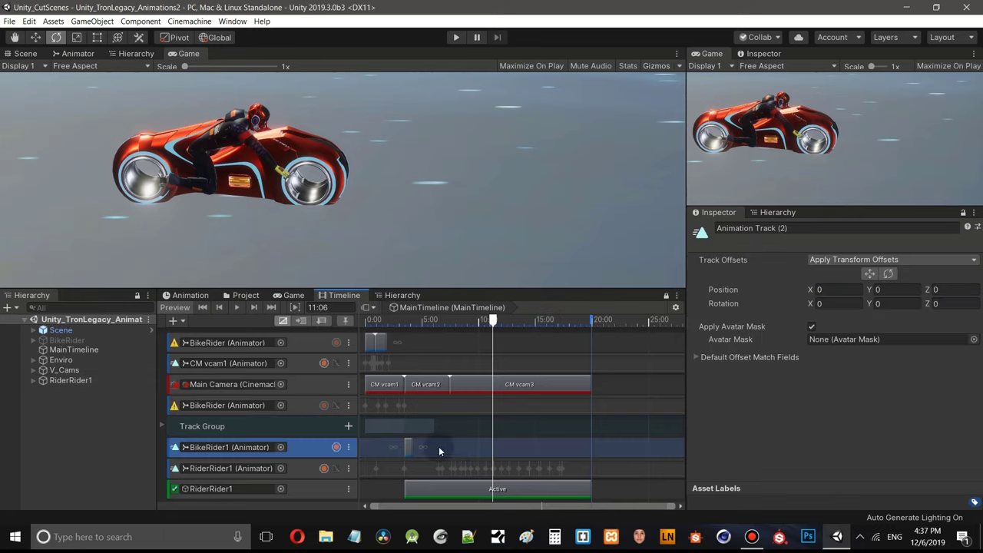
click(434, 322)
drag(434, 321, 428, 321)
- Add the Throw animation clip to the BikeRider1 track
right_click(451, 453)
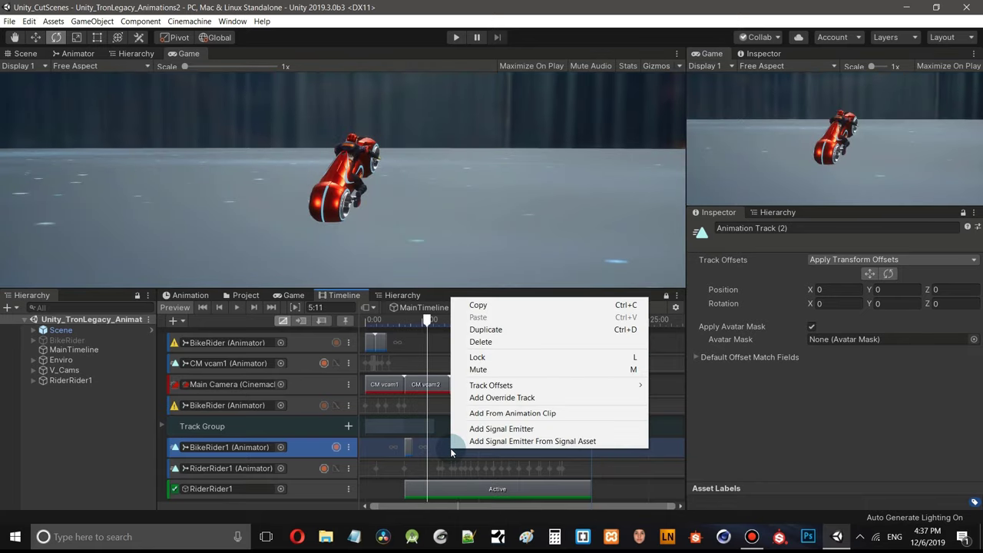
click(534, 412)
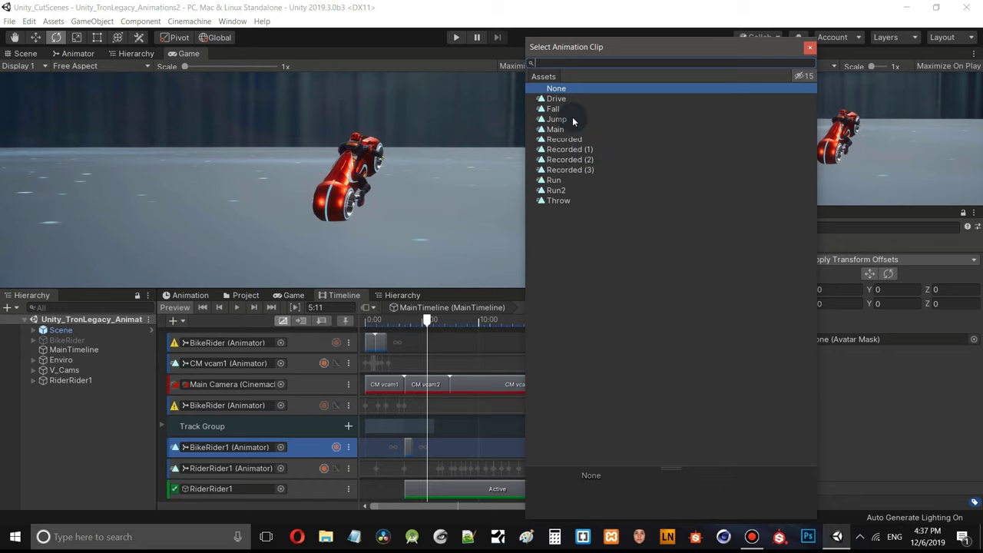
double_click(556, 201)
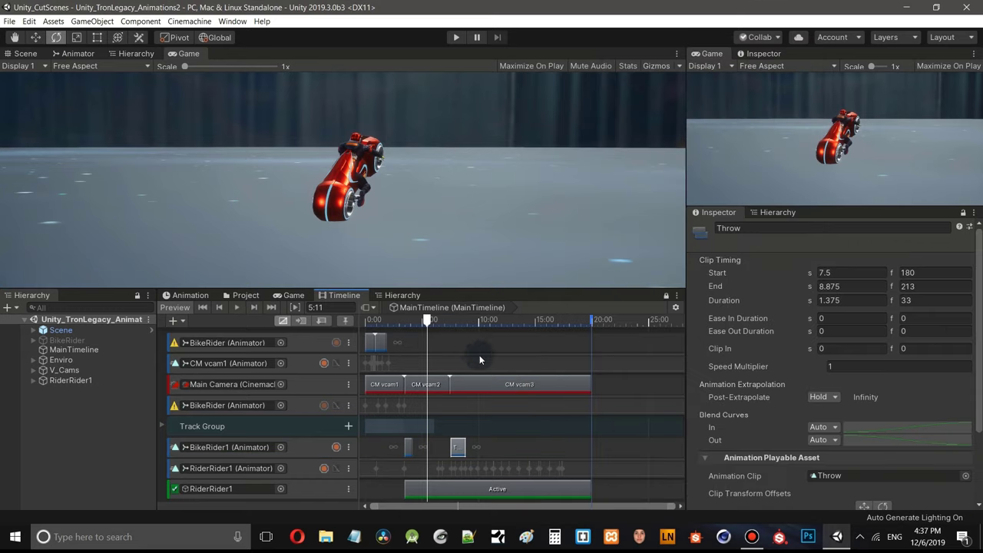
- Add the Fall clip to BikeRider1 and move it to start at 15.458
click(515, 444)
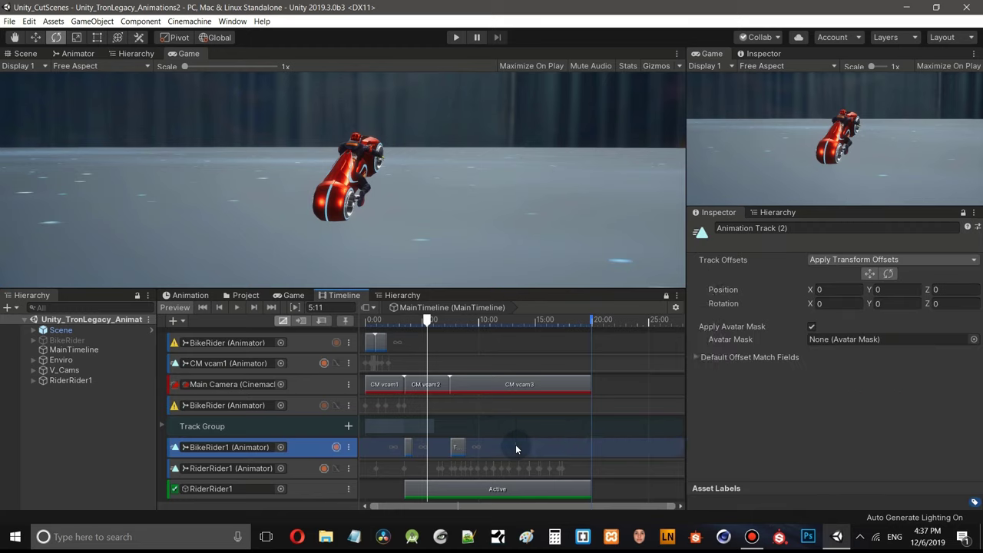
right_click(515, 444)
click(598, 411)
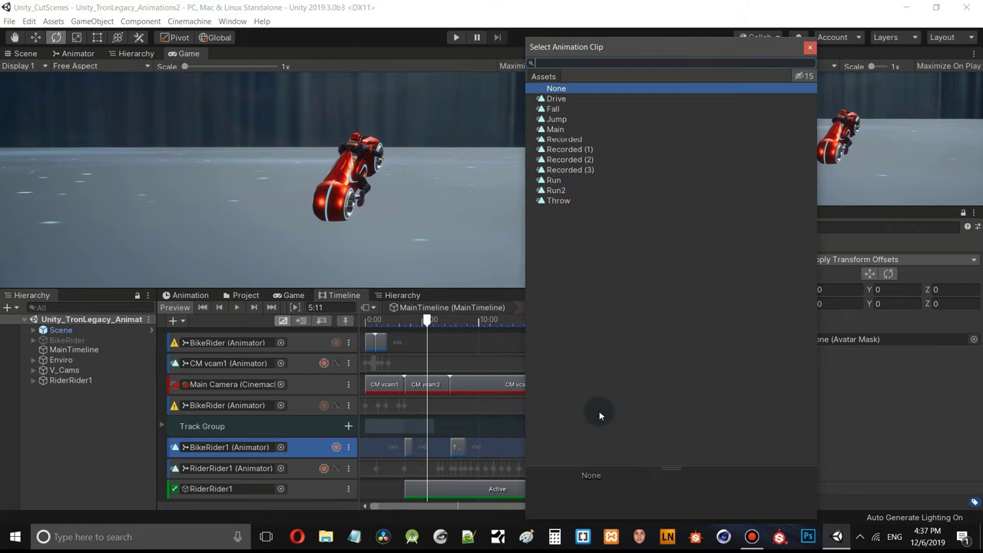
double_click(553, 109)
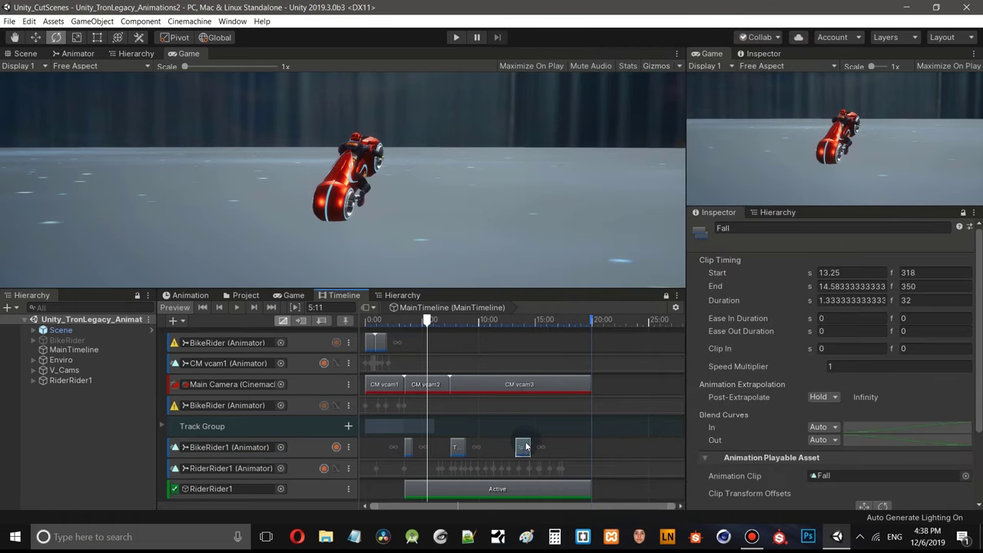
drag(525, 449, 548, 453)
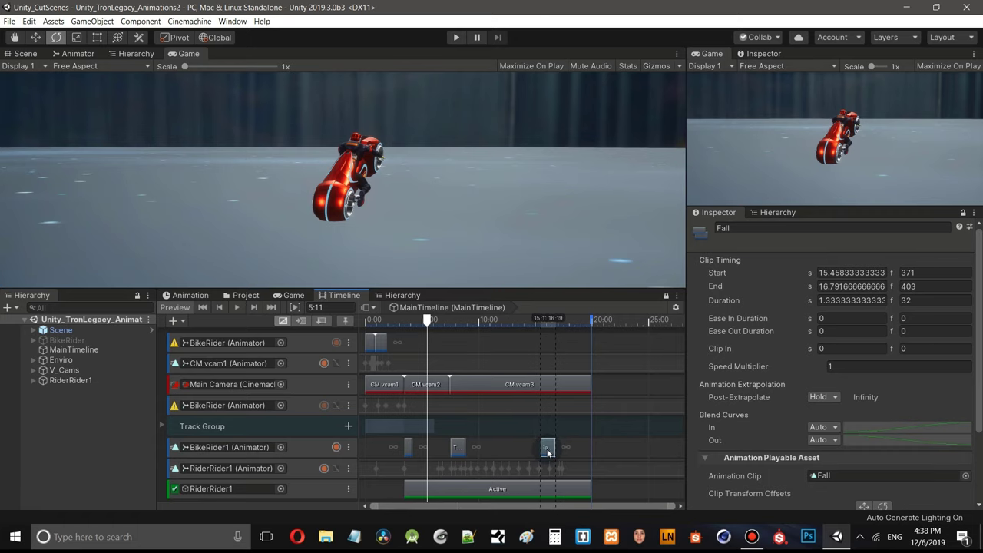
click(535, 323)
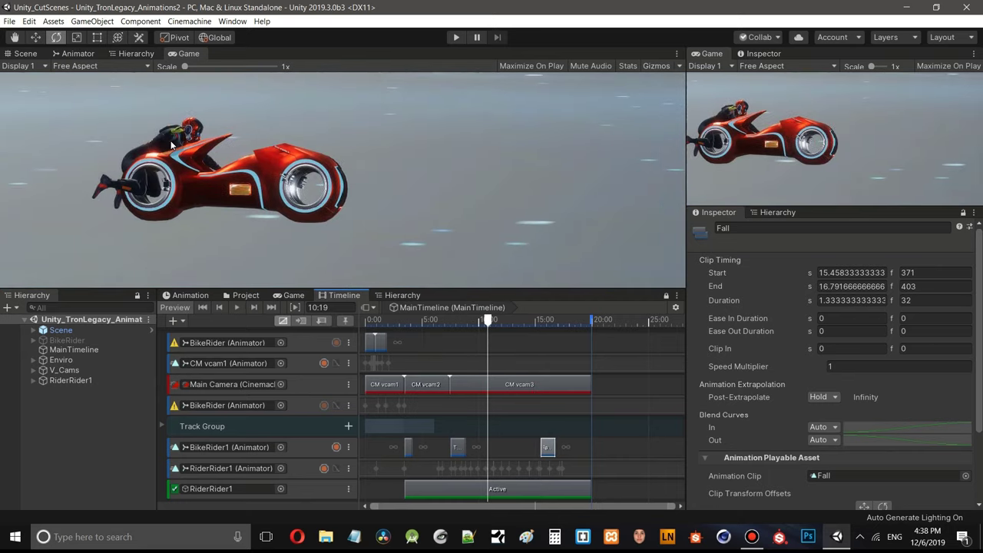
- Slide the Fall clip later so the rider tumbles off near 16 seconds, previewing at 17:04
click(459, 449)
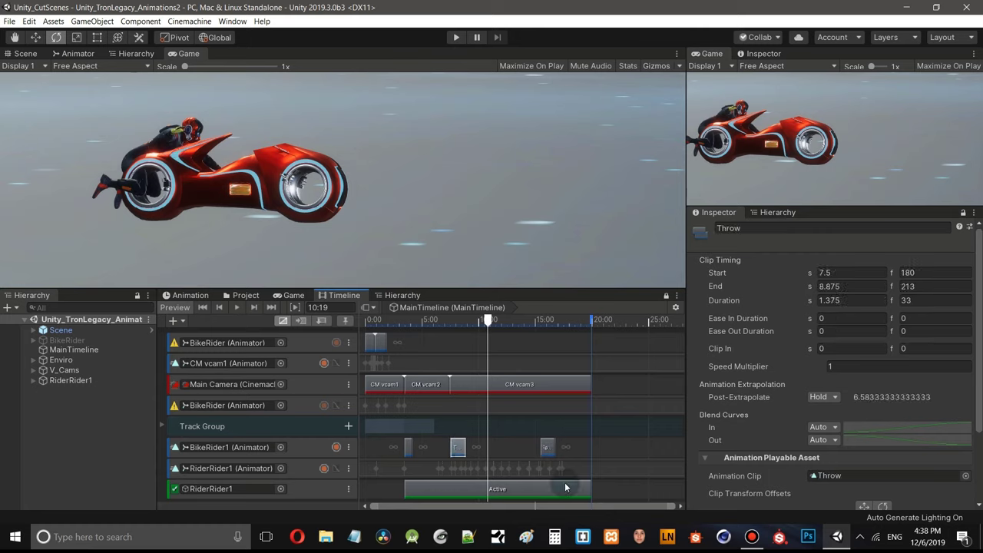
drag(981, 360, 981, 421)
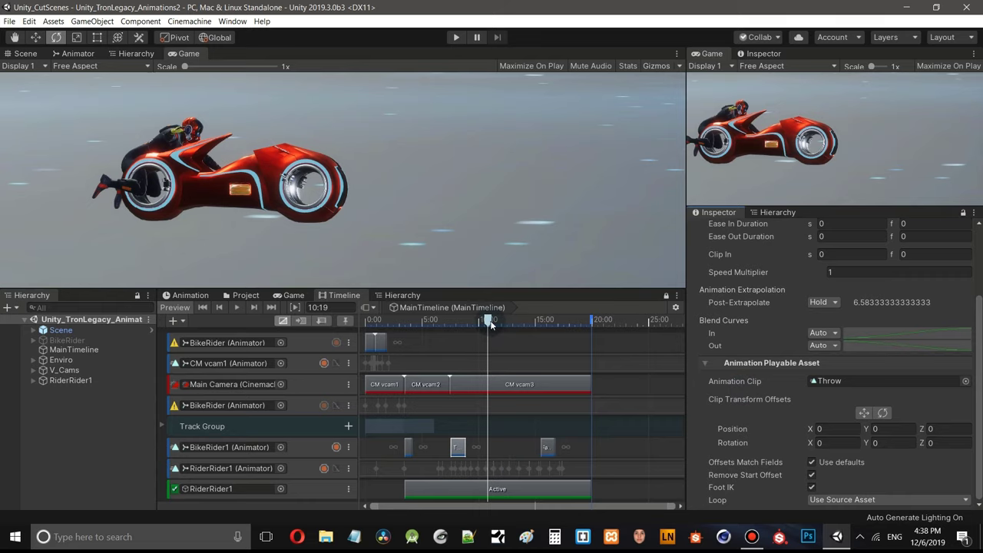
drag(486, 323, 558, 355)
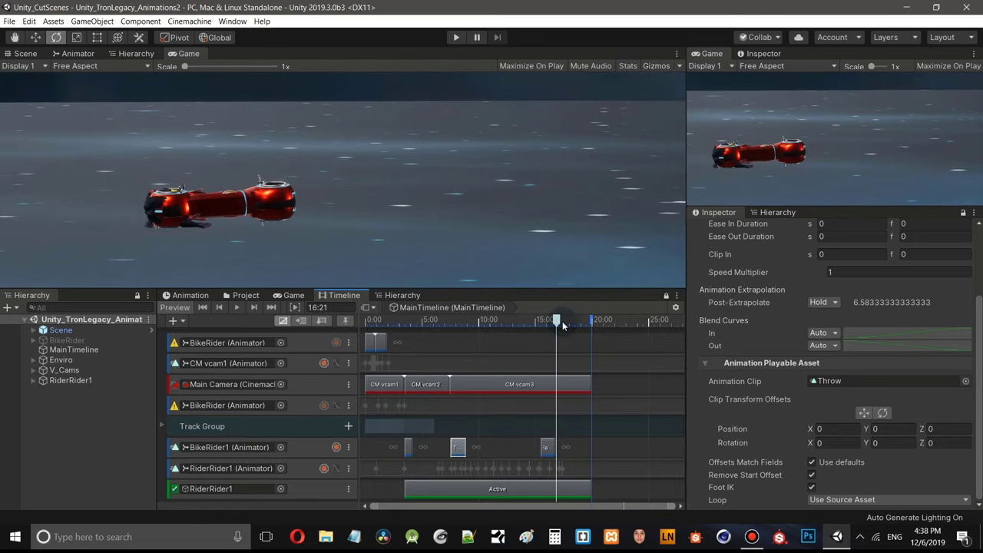
mouse_move(550, 453)
mouse_down()
mouse_move(567, 452)
mouse_move(558, 454)
mouse_up()
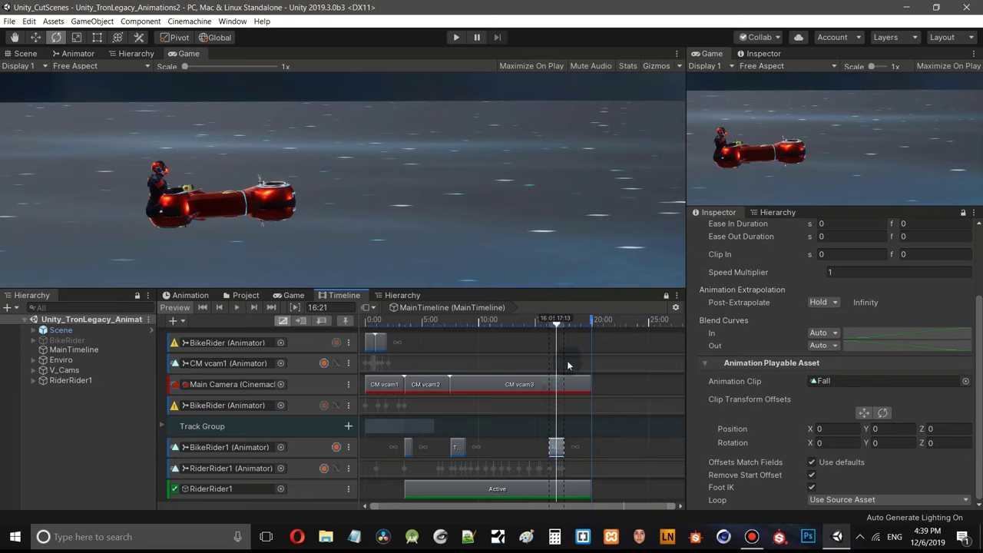
mouse_move(562, 327)
mouse_down()
mouse_move(544, 328)
mouse_move(560, 330)
mouse_up()
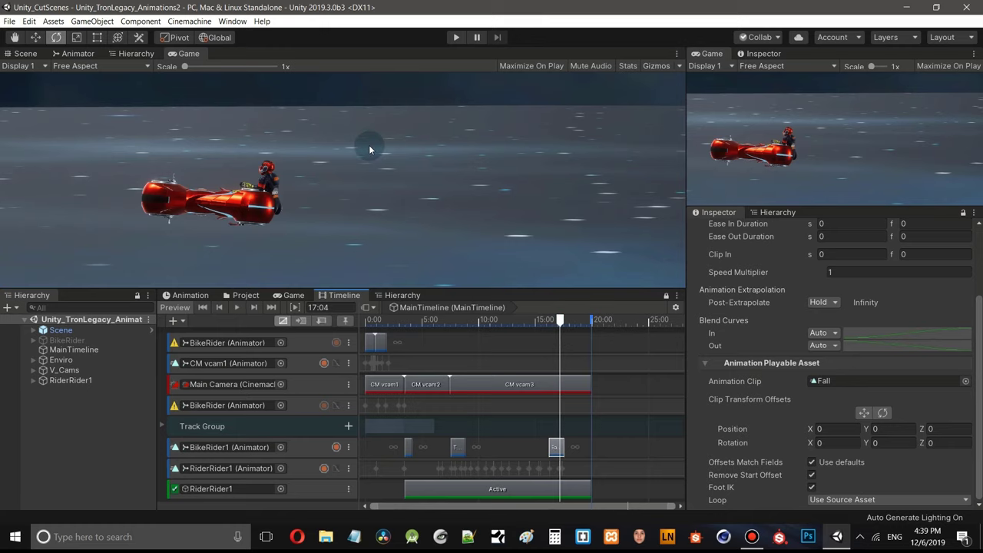
- Frame RiderRider1 with F in the Scene view and enlarge the Scene panel
click(26, 53)
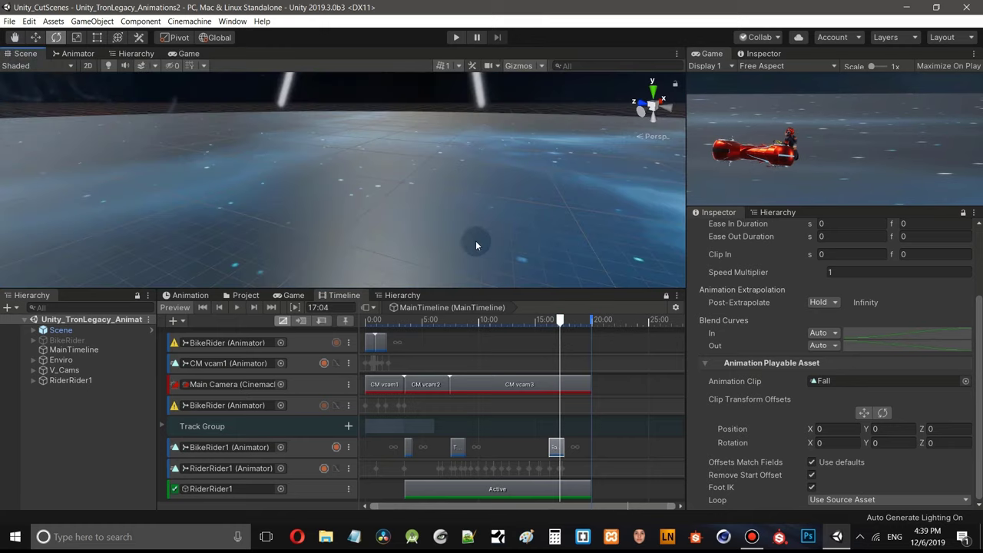
click(77, 381)
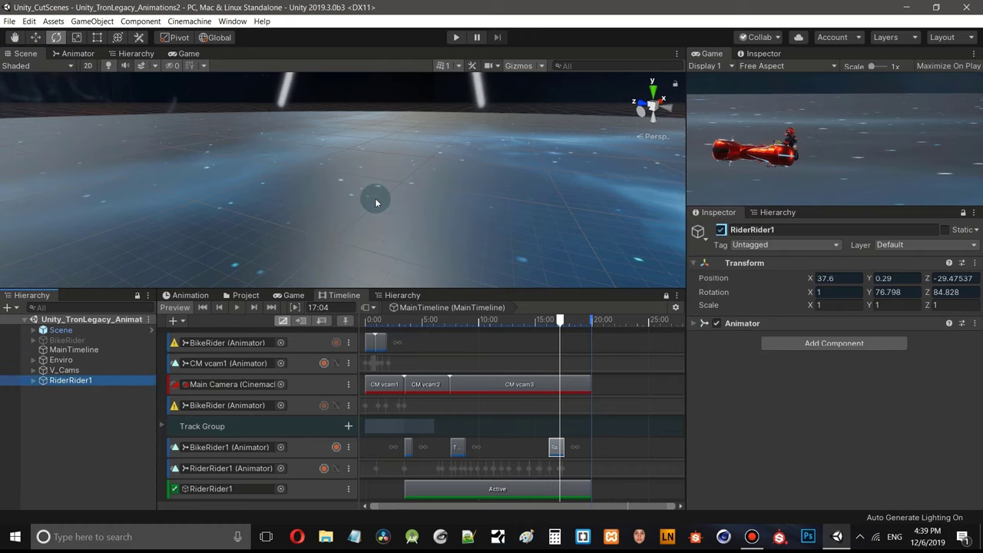
key(f)
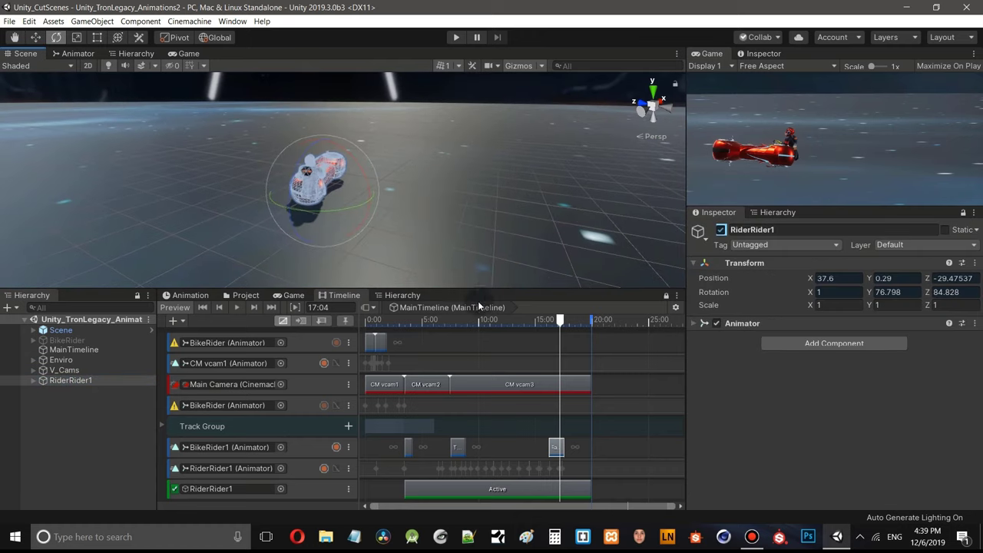
drag(479, 290, 475, 348)
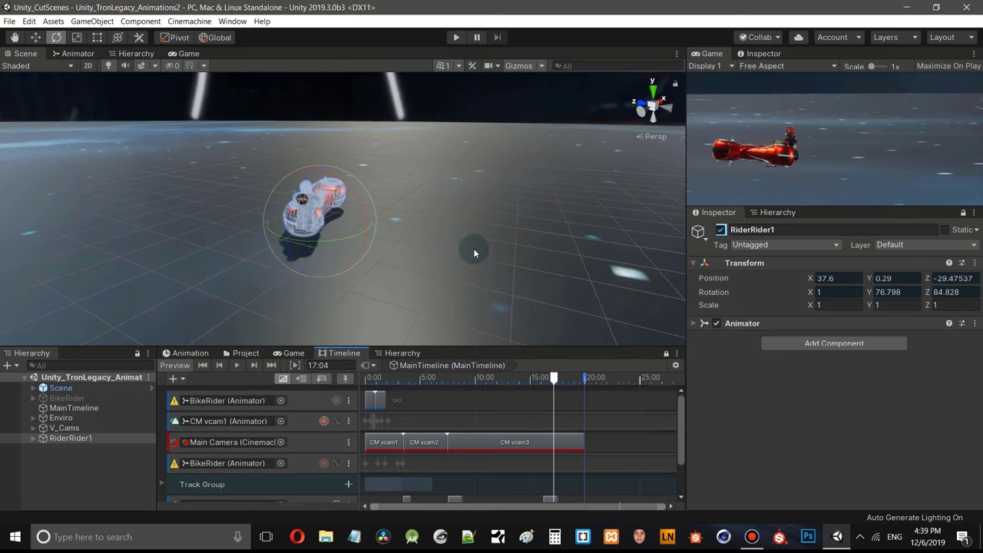
- Zoom, orbit and pan around the bike and rider to inspect them from several angles
scroll(388, 229, up, 5)
middle_drag(392, 233, 500, 238)
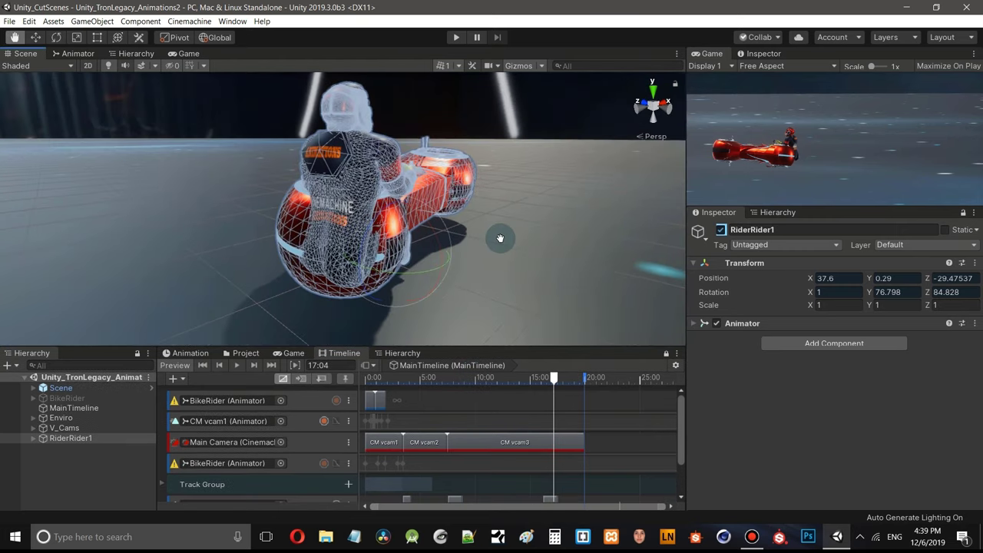
alt+drag(500, 238, 371, 260)
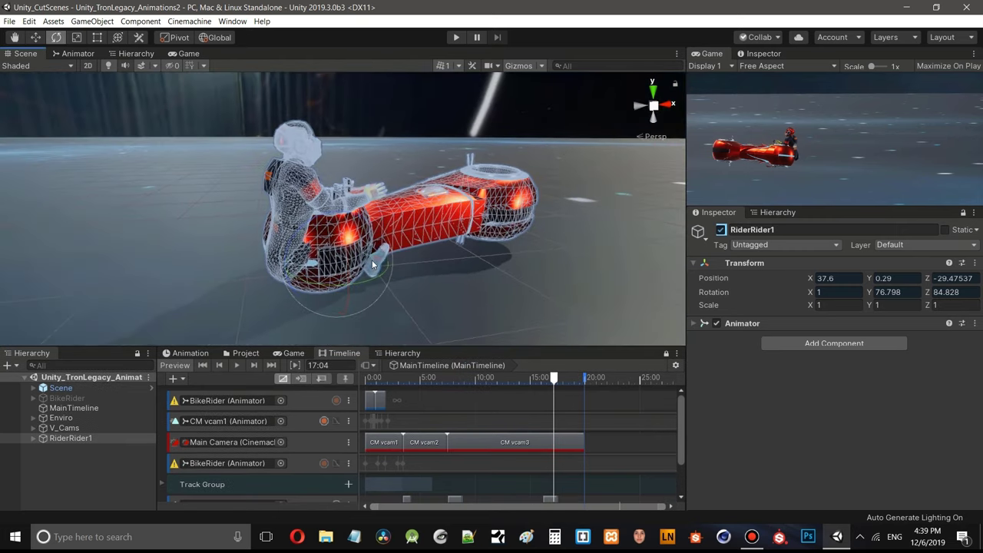
click(114, 470)
middle_drag(499, 270, 474, 270)
alt+drag(478, 268, 431, 263)
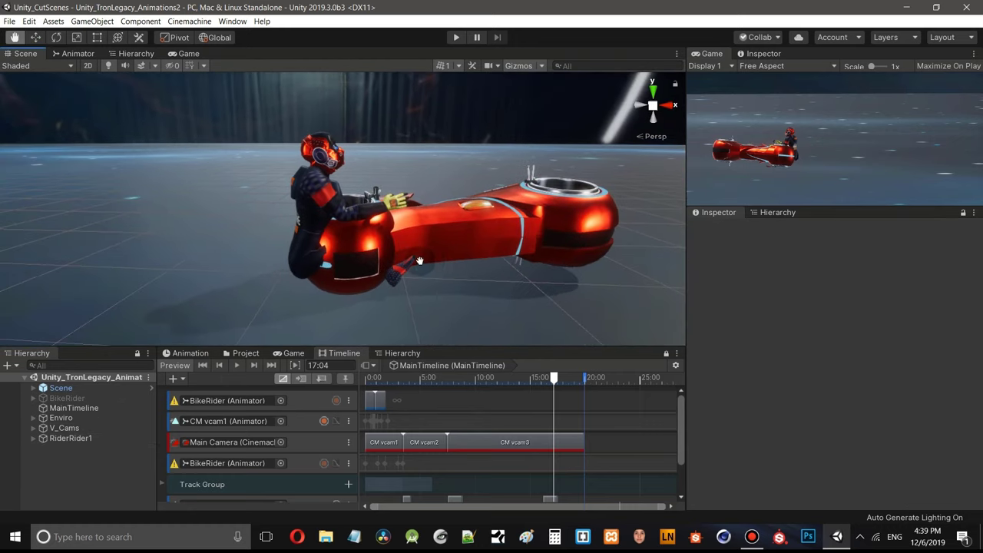
middle_drag(420, 261, 385, 264)
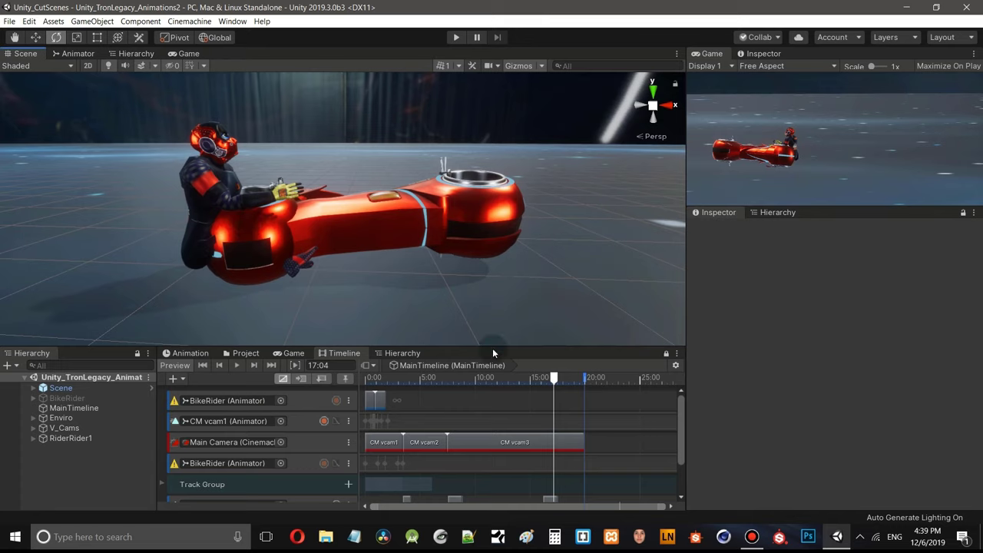
middle_drag(457, 263, 297, 229)
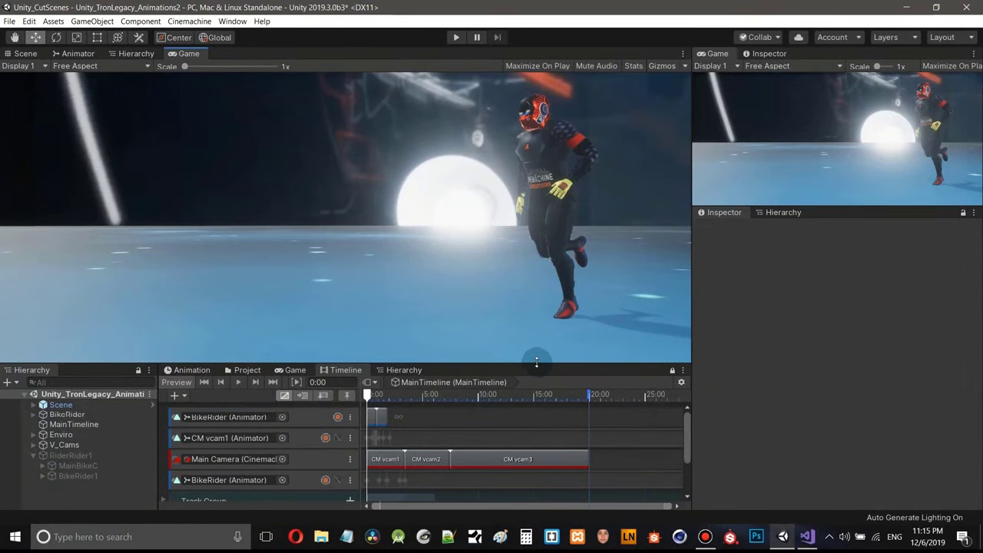
- Enlarge the Timeline and open RiderRider1's recorded clip to view its rotation curves
drag(544, 362, 541, 275)
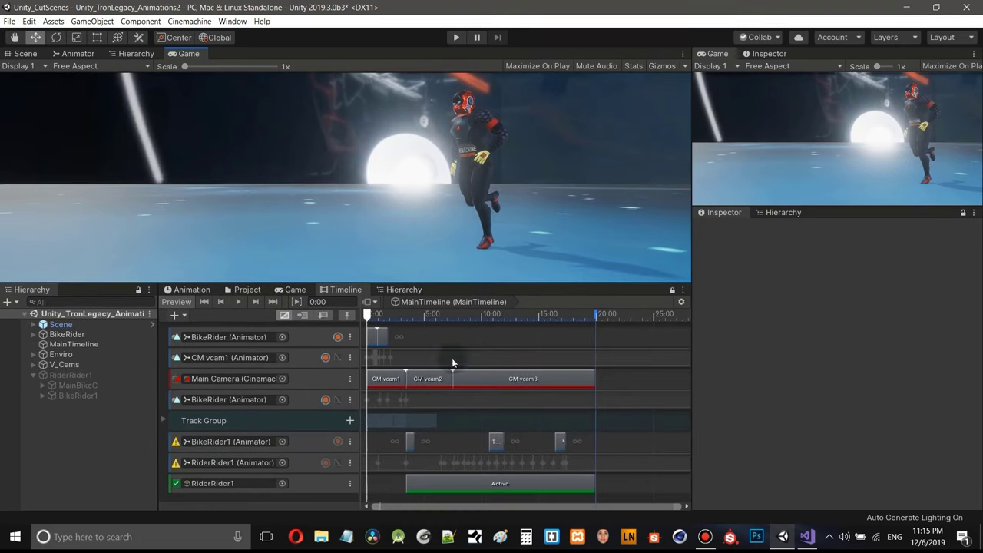
click(303, 462)
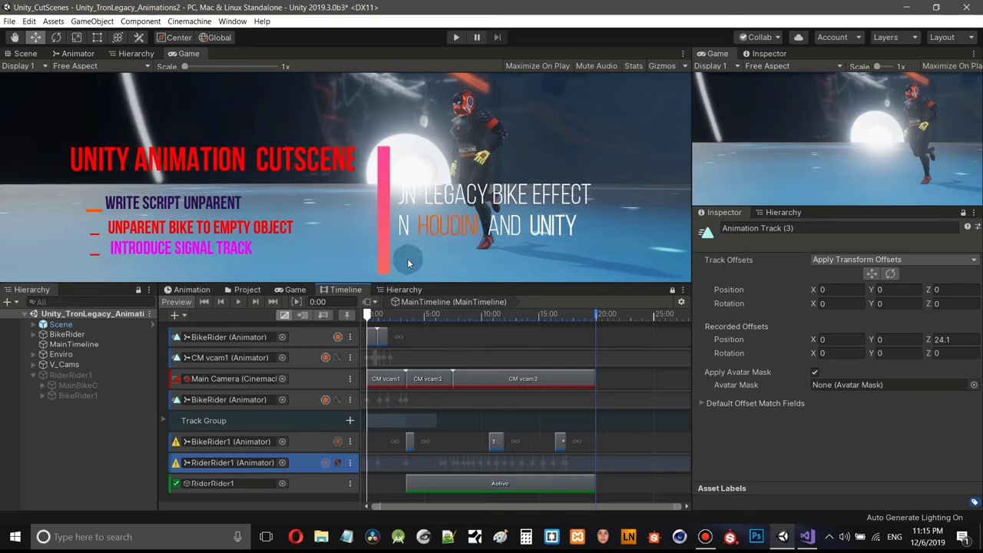
double_click(604, 461)
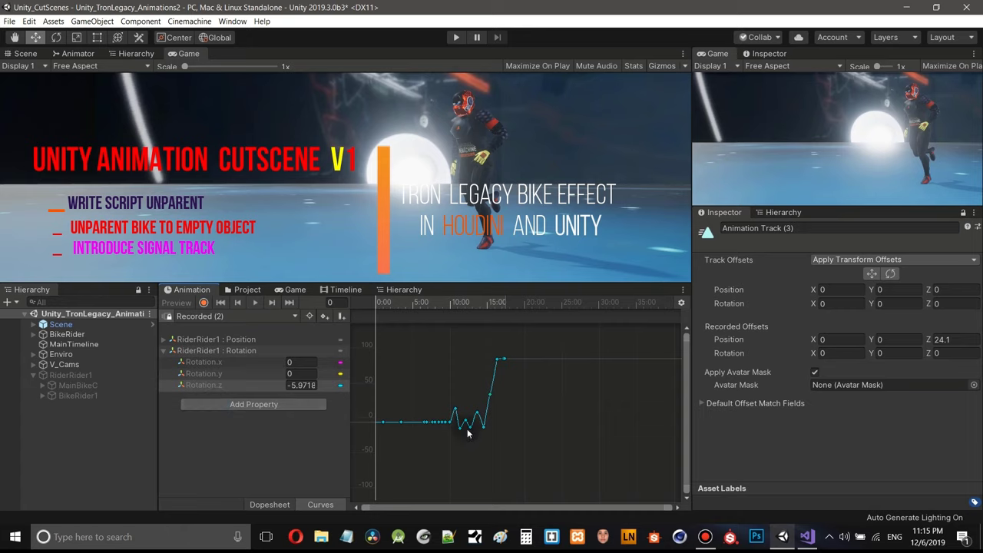
scroll(467, 432, up, 4)
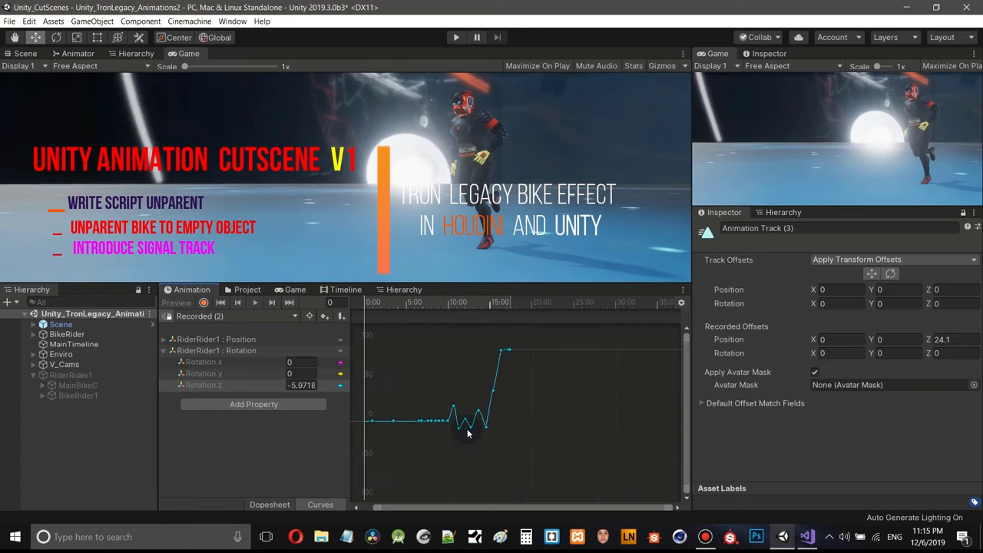
click(207, 387)
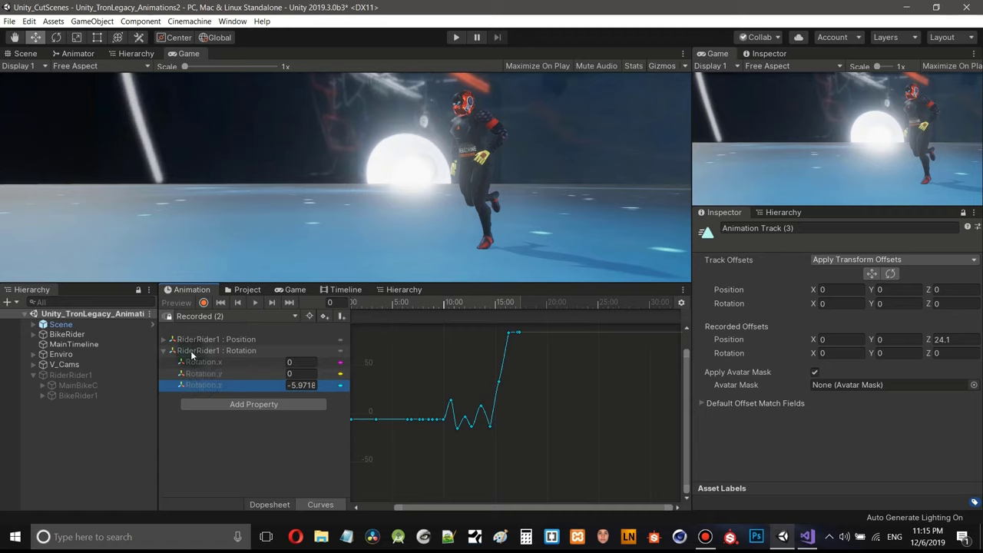
click(192, 352)
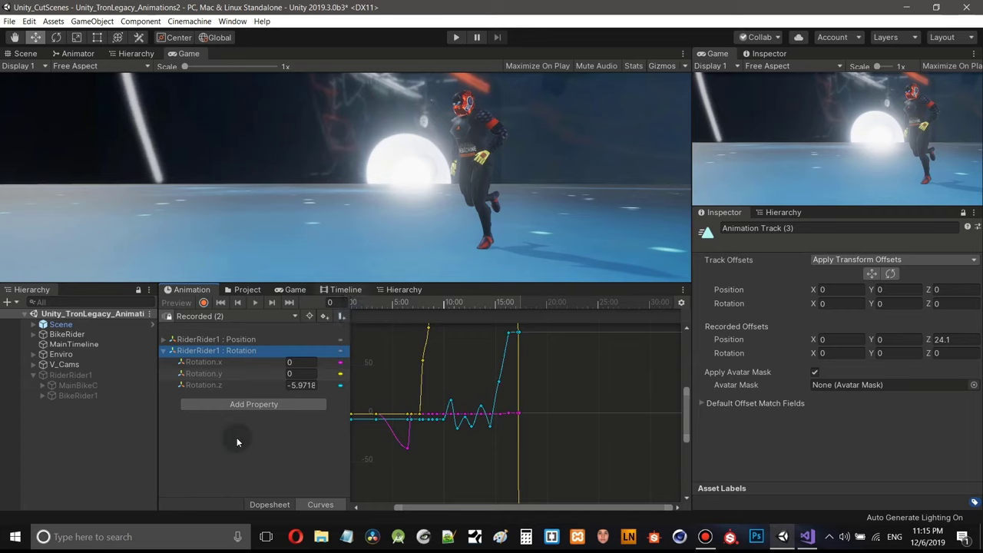
- Go to the Dopesheet, then return to MainTimeline, select BikeRider1 and scrub the opening shots
click(262, 504)
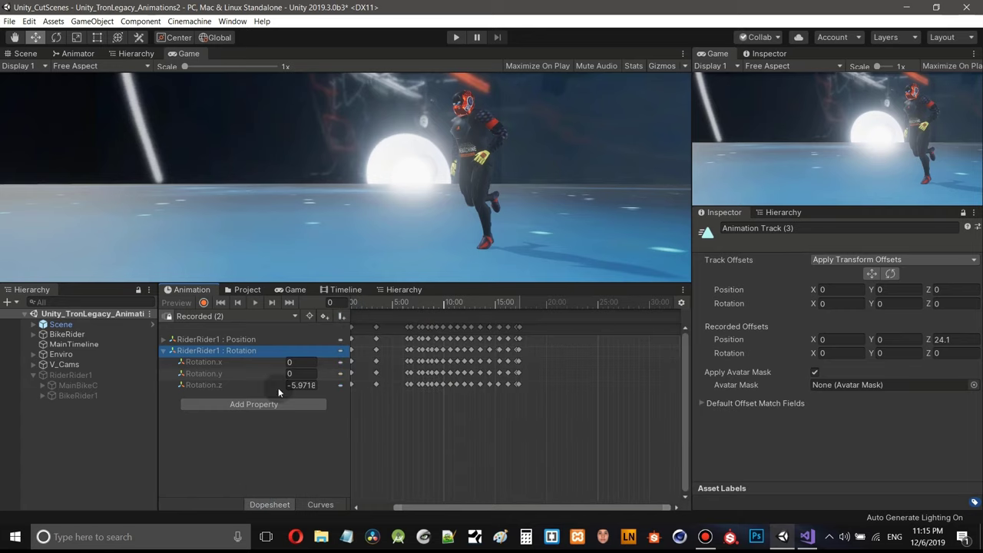
click(344, 292)
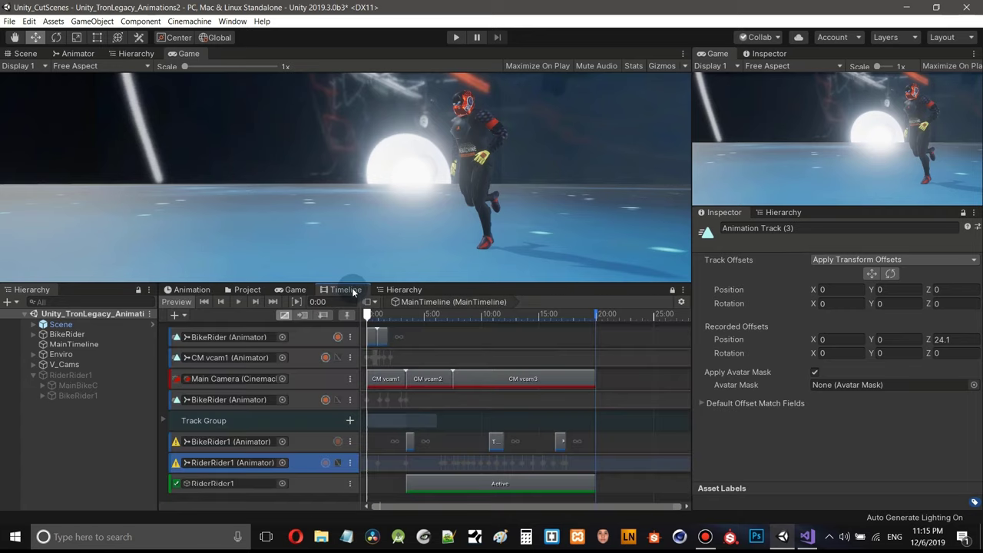
click(460, 443)
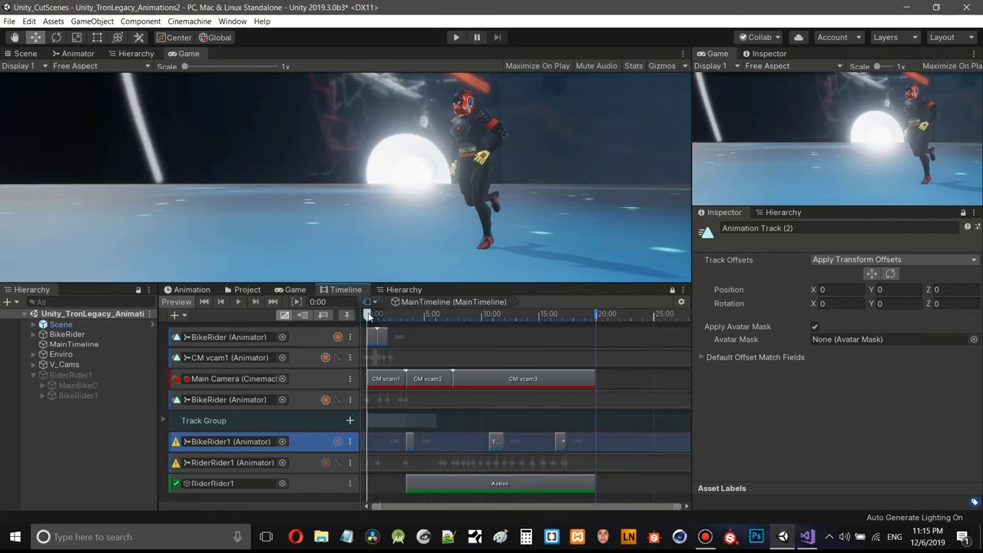
drag(369, 318, 496, 324)
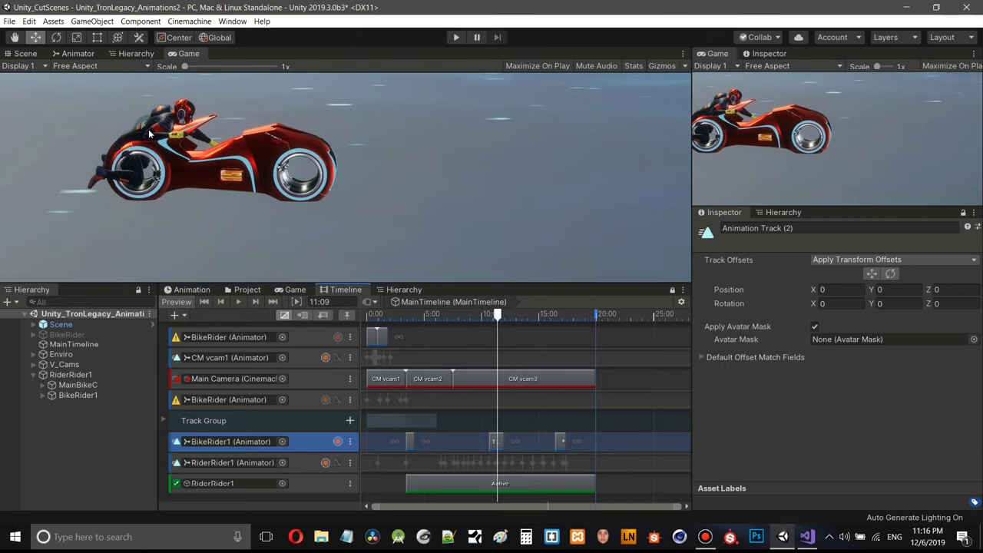
- Copy the Drive clip's 0.74 Z position offset and paste it into the Throw clip
click(497, 442)
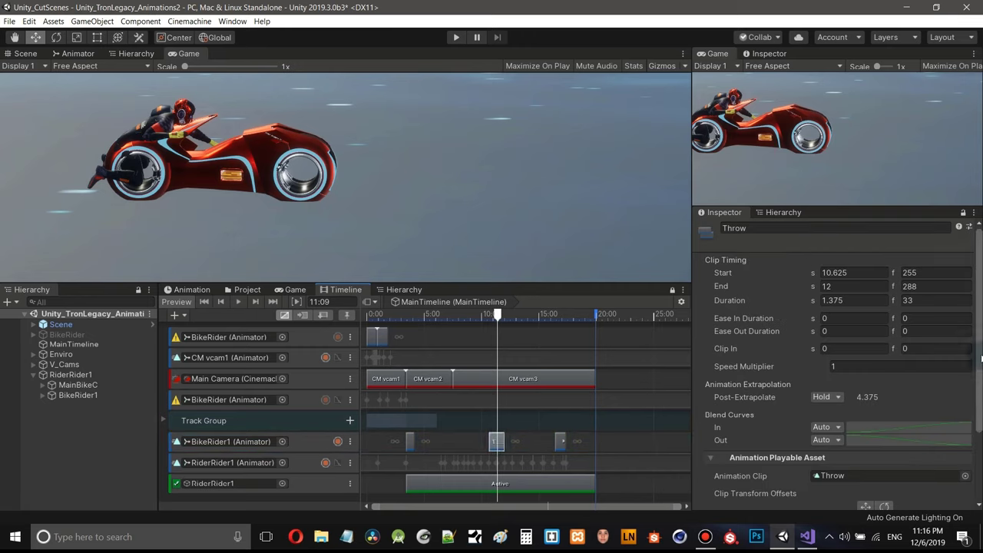
scroll(982, 358, down, 5)
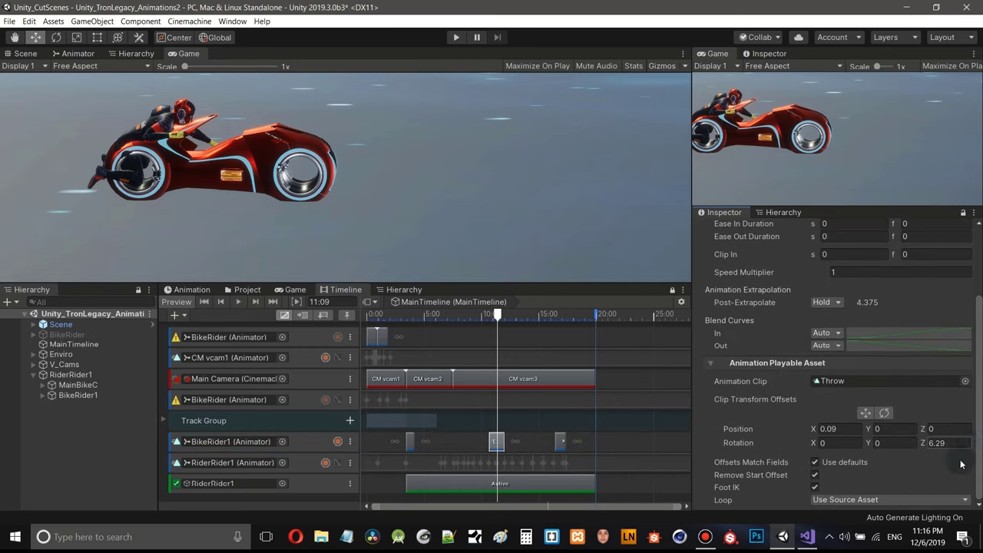
click(412, 443)
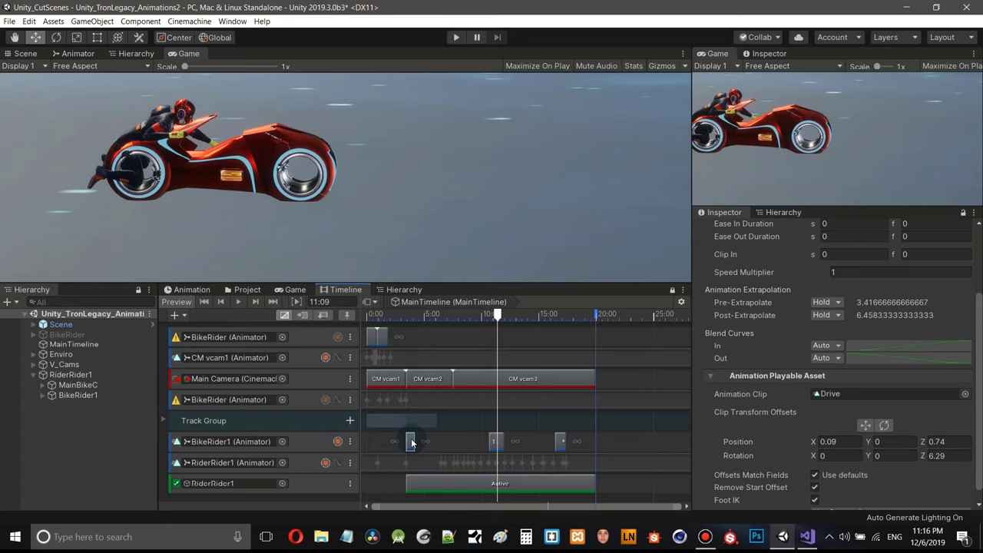
right_click(936, 441)
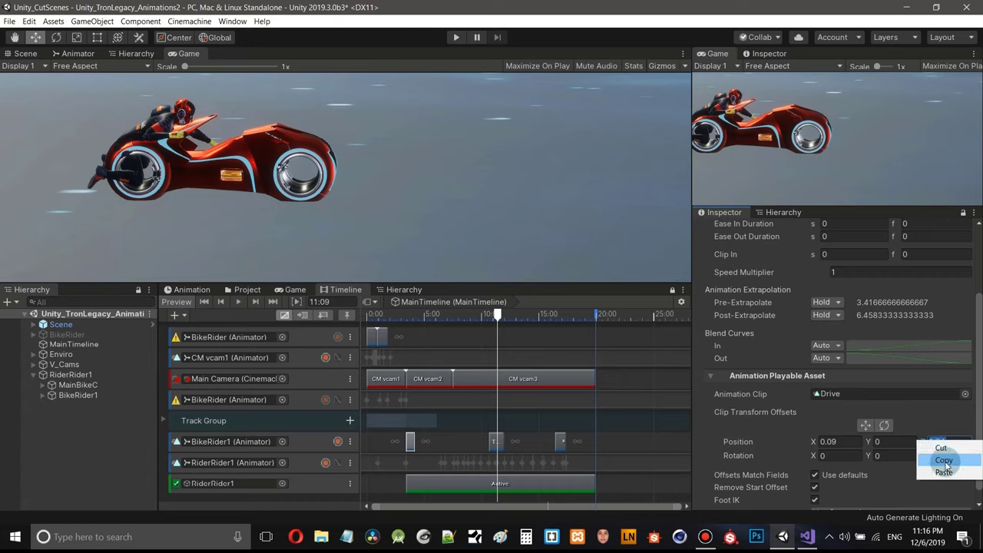
click(944, 461)
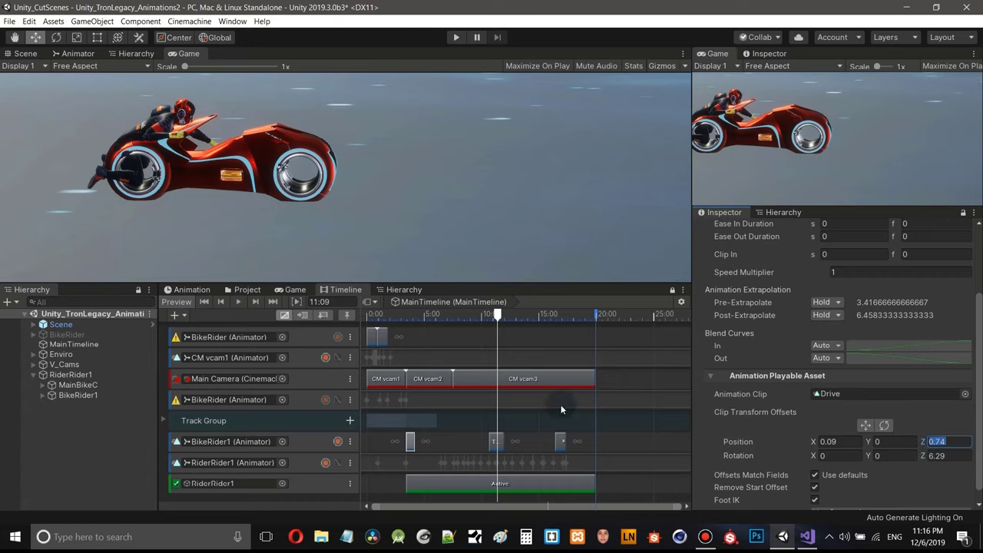
click(497, 442)
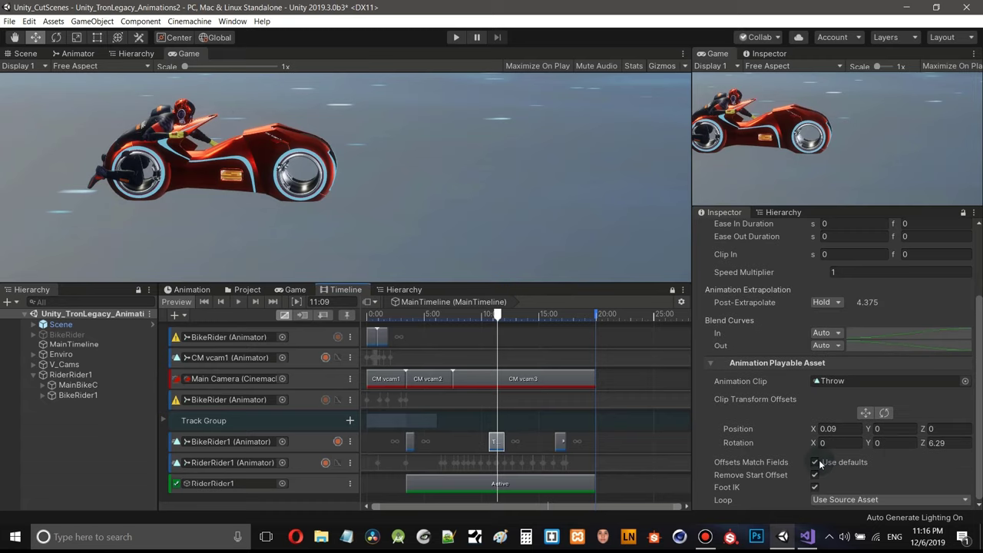
click(927, 431)
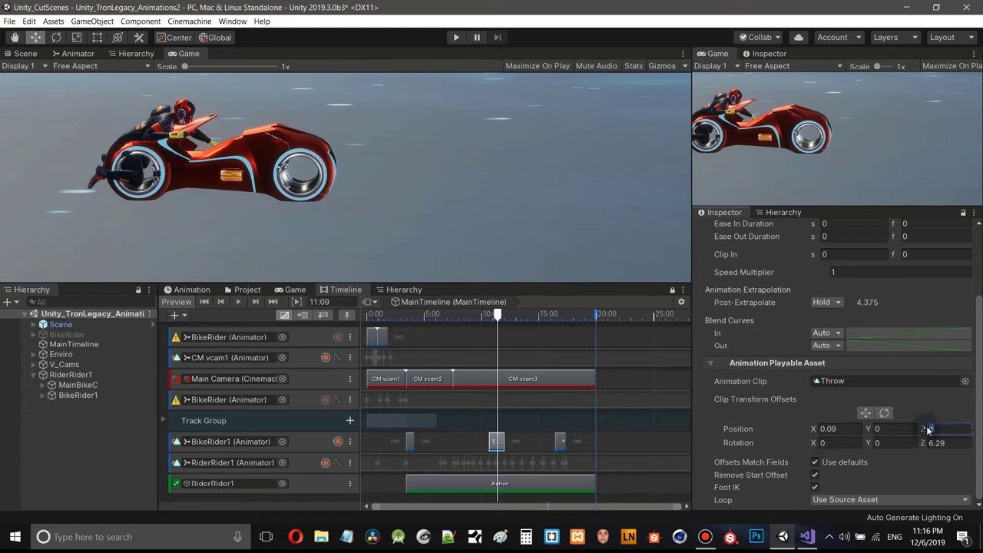
key(ctrl+v)
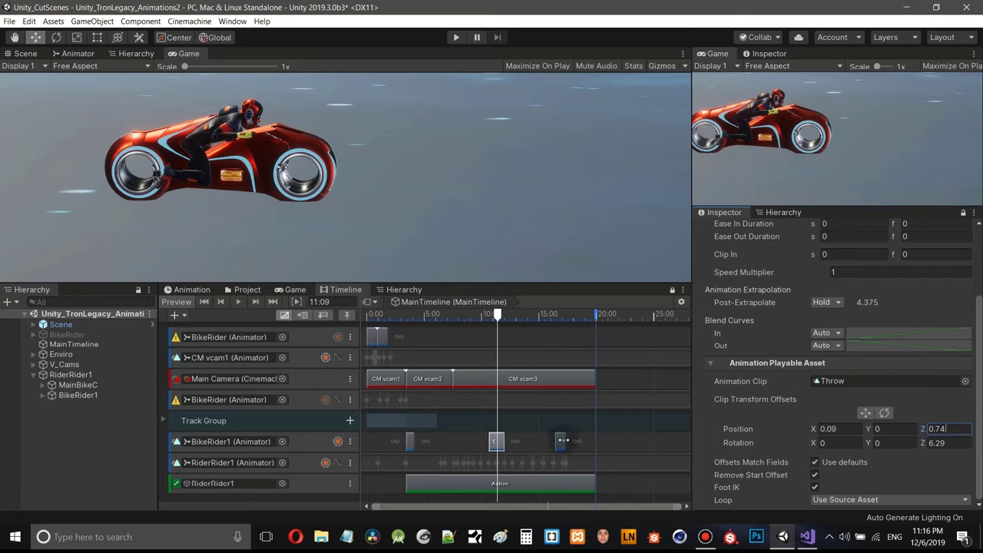
- Give the Fall clip the same 0.74 Z position offset, previewing near 17 seconds
click(561, 444)
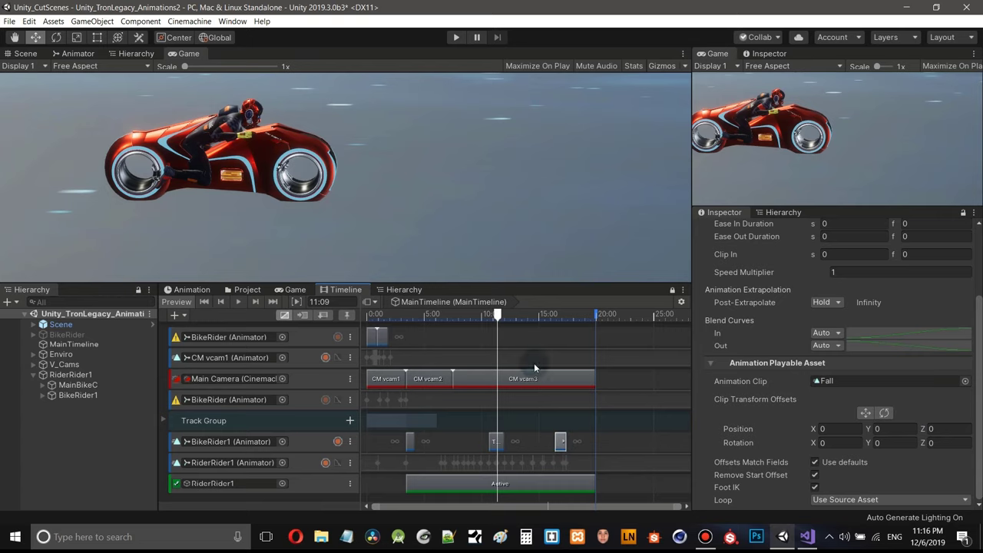
drag(500, 317, 560, 332)
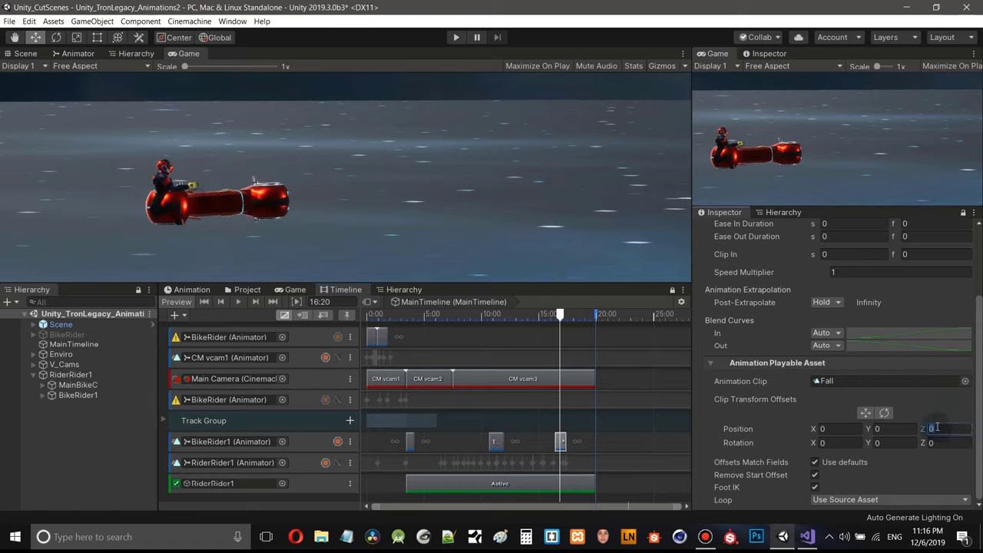
text(5)
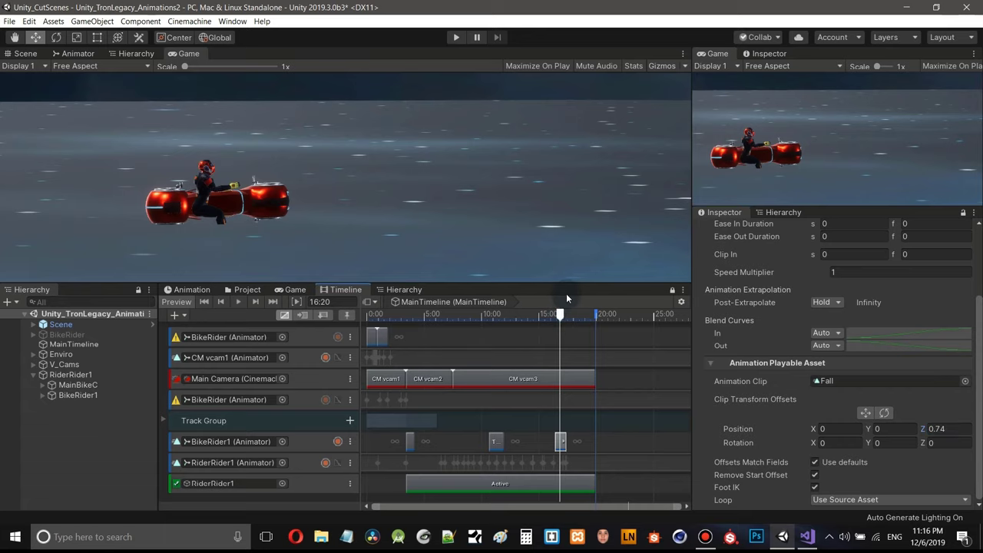
- Rewind MainTimeline to 0:00, enlarge the Game view, play the cutscene twice, then shrink it back
click(205, 303)
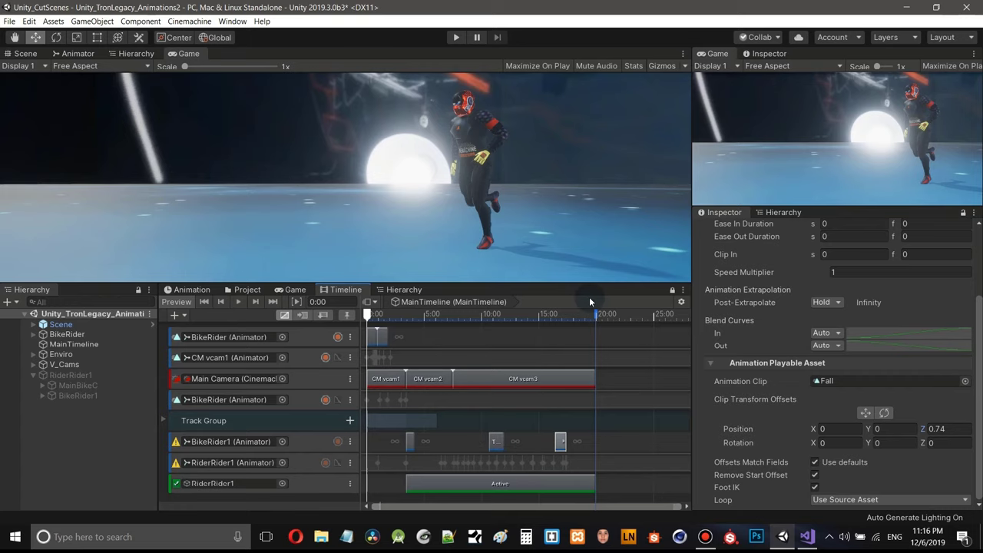
drag(598, 285, 577, 404)
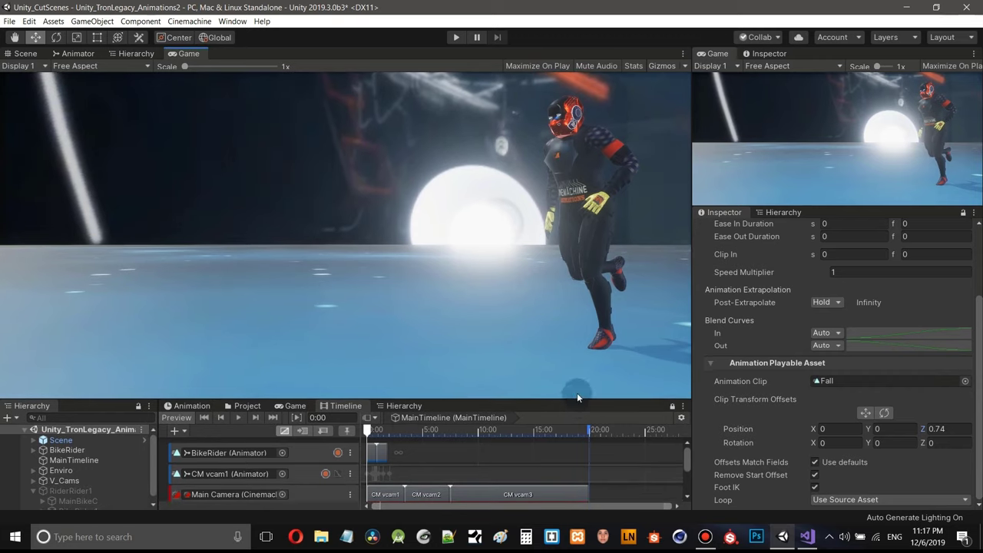
click(239, 416)
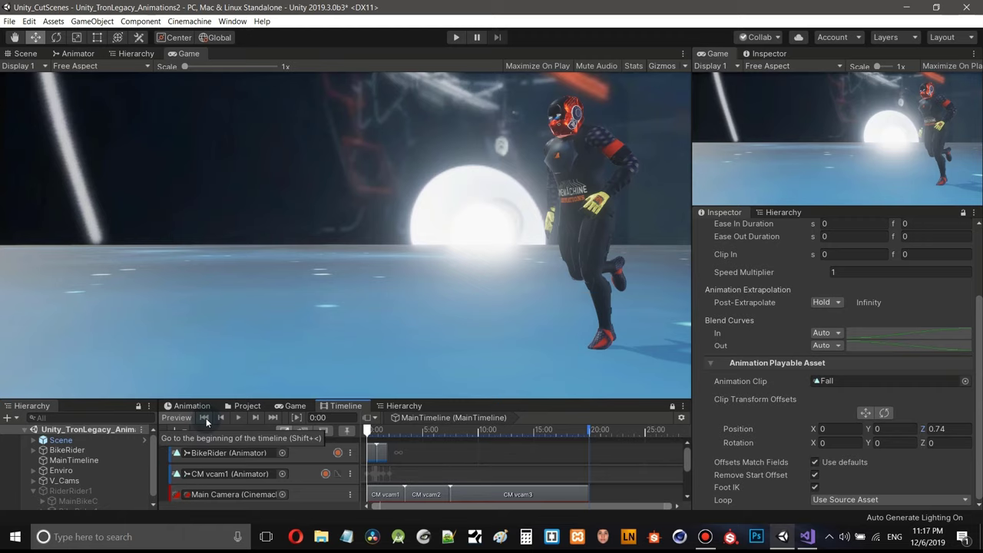
click(239, 417)
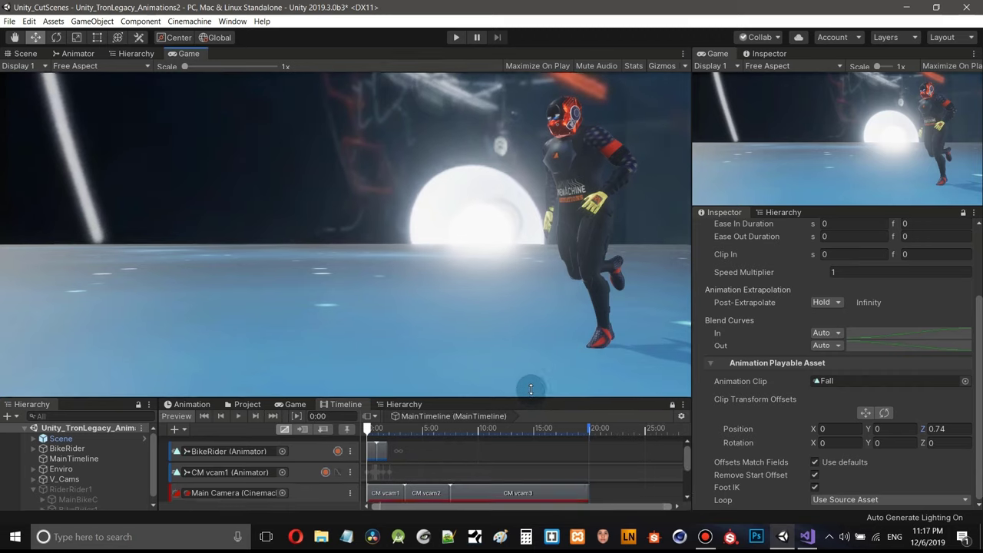
drag(531, 399, 551, 293)
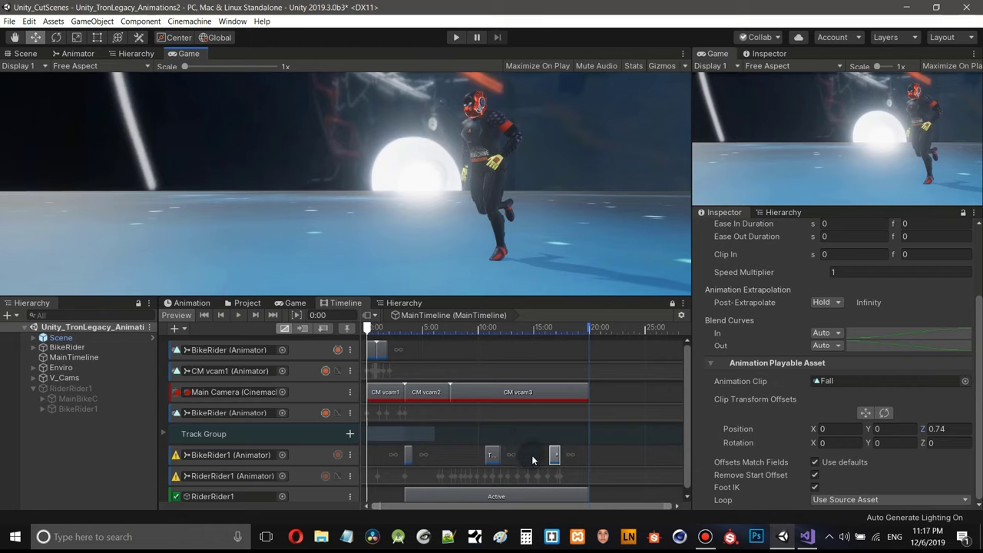
- Copy the Drive clip and paste it onto the BikeRider1 track at 11:23
click(409, 456)
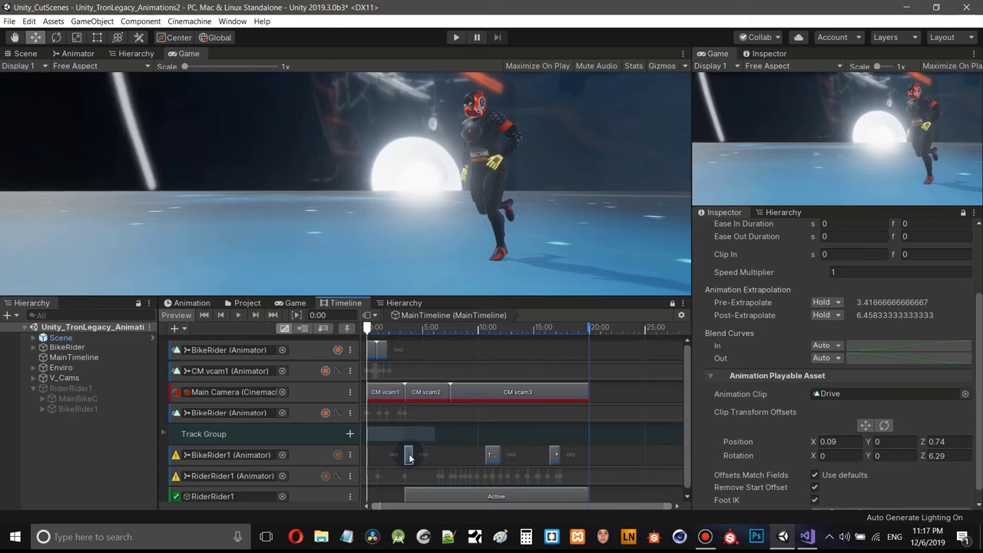
right_click(409, 456)
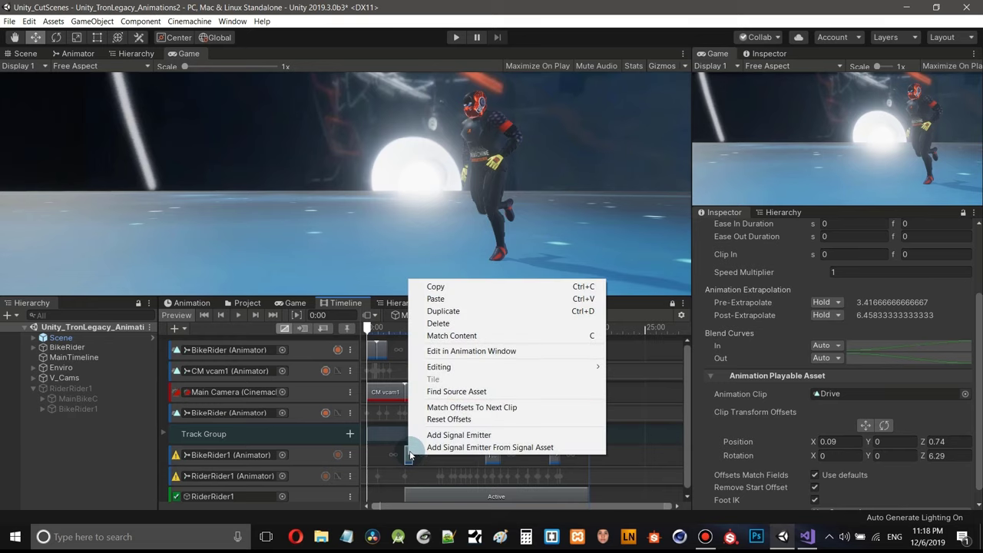
click(453, 299)
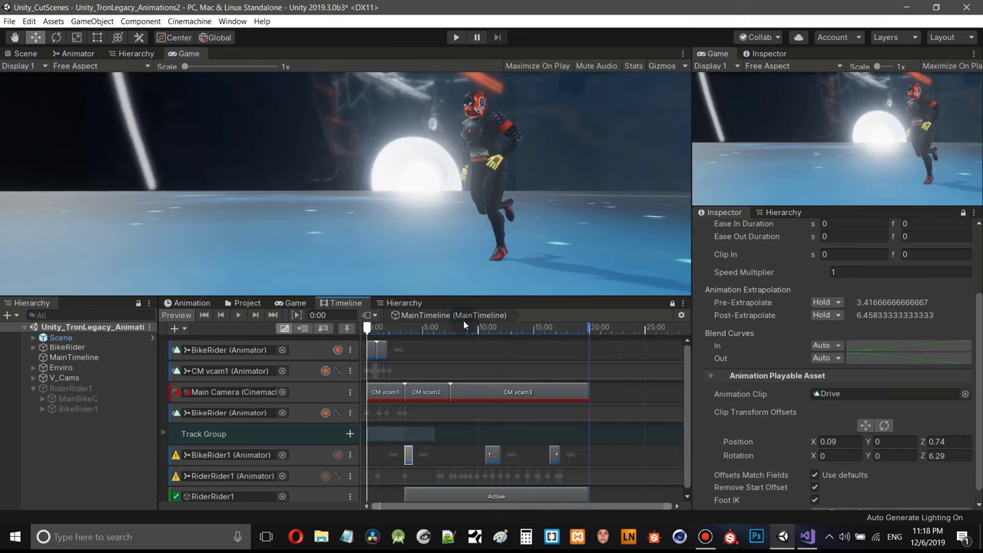
drag(369, 332, 500, 352)
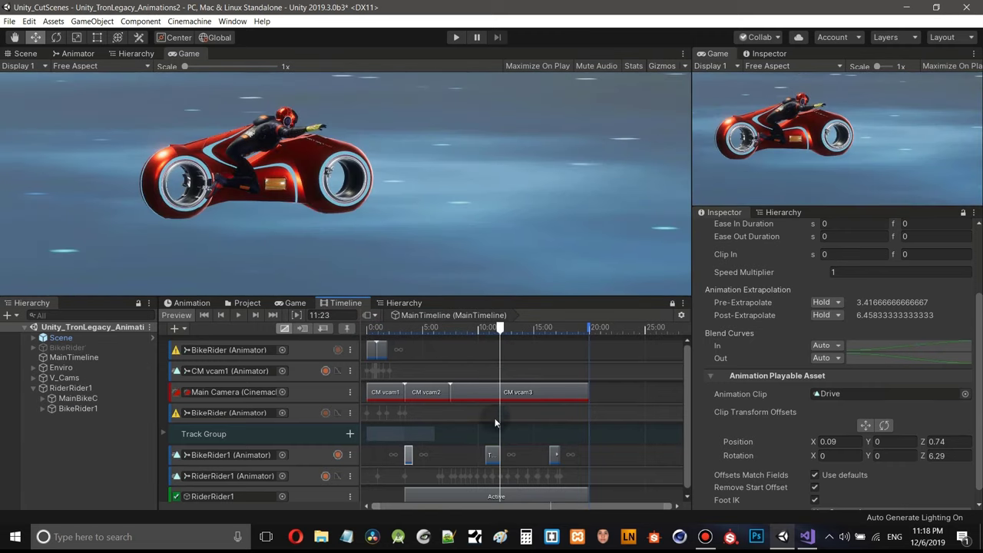
right_click(508, 454)
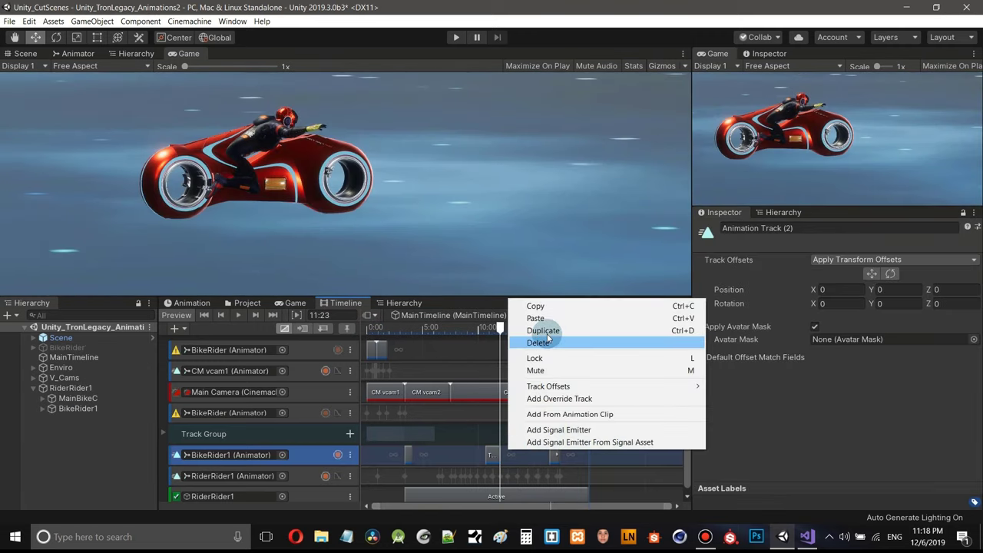
click(544, 320)
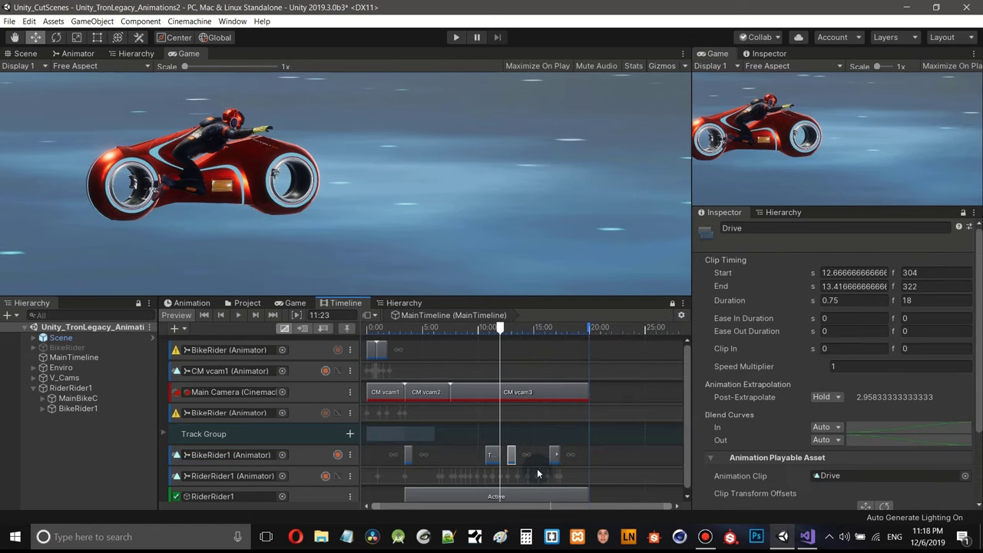
- Scrub the preview between about 12 and 16 seconds to check the pasted Drive clip
scroll(536, 467, up, 5)
scroll(534, 464, up, 3)
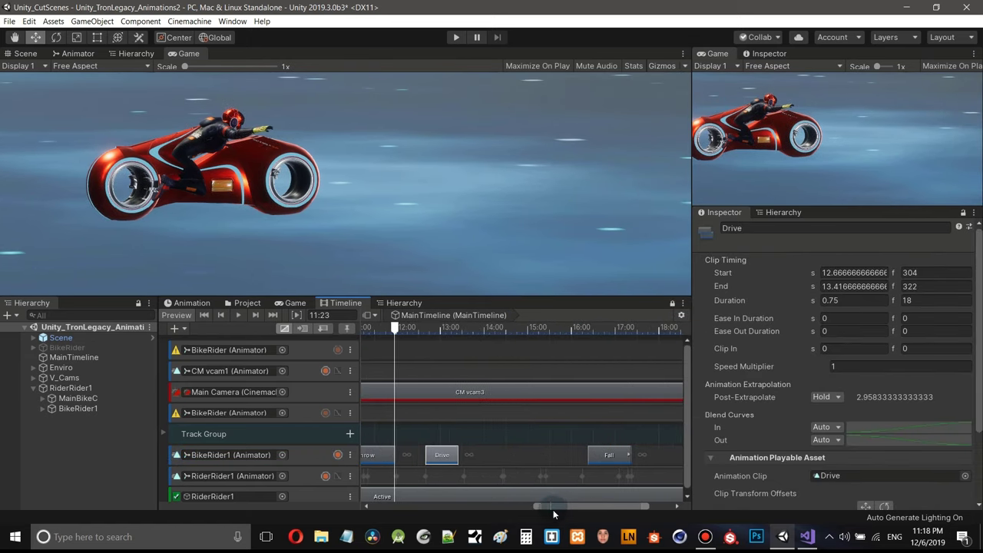
mouse_move(561, 505)
mouse_down()
mouse_move(504, 504)
mouse_move(558, 506)
mouse_up()
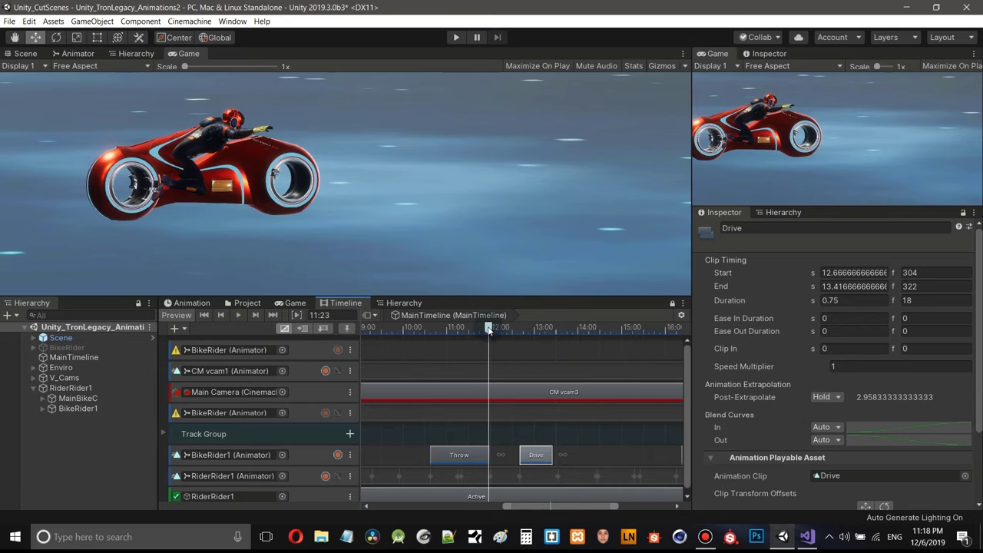
drag(489, 330, 560, 406)
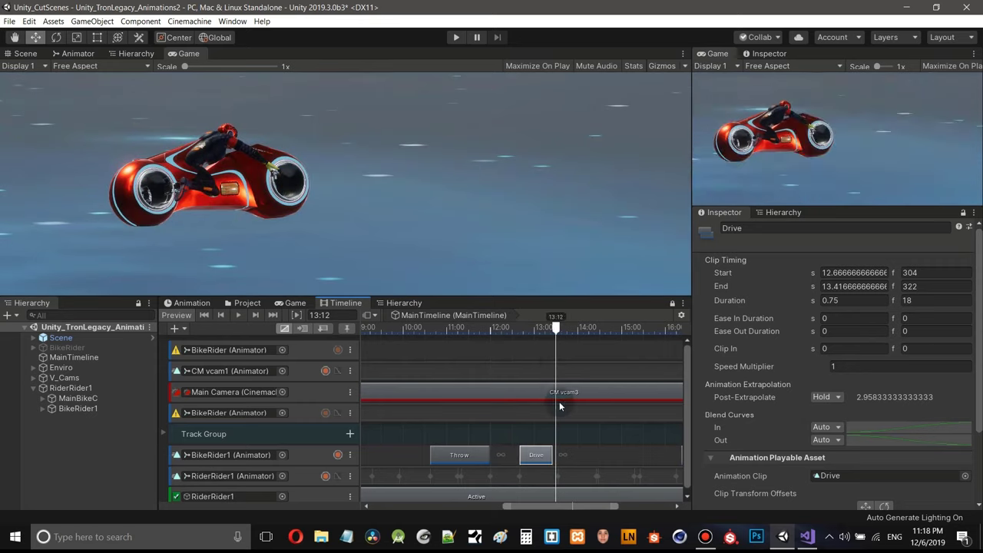
drag(534, 506, 593, 506)
drag(401, 327, 519, 357)
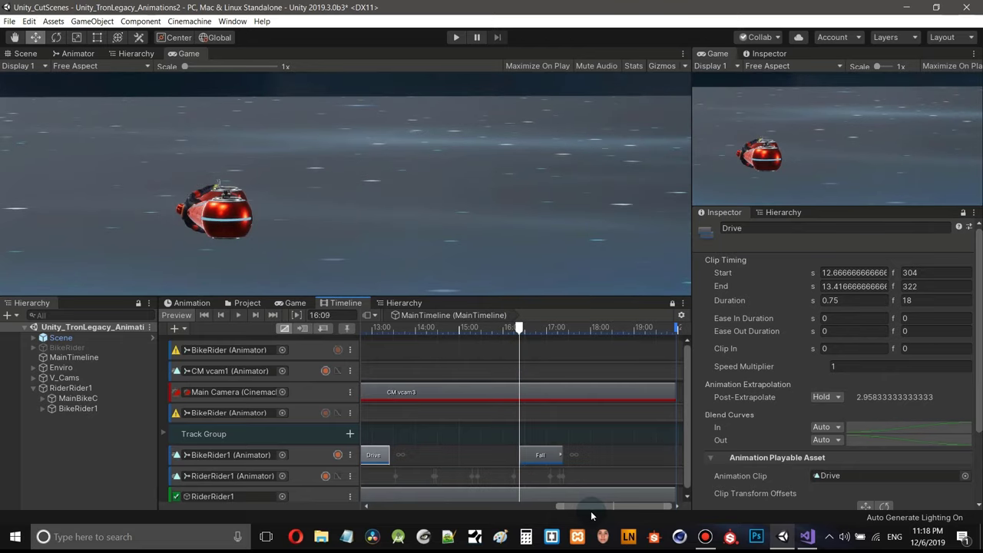
drag(593, 507, 512, 504)
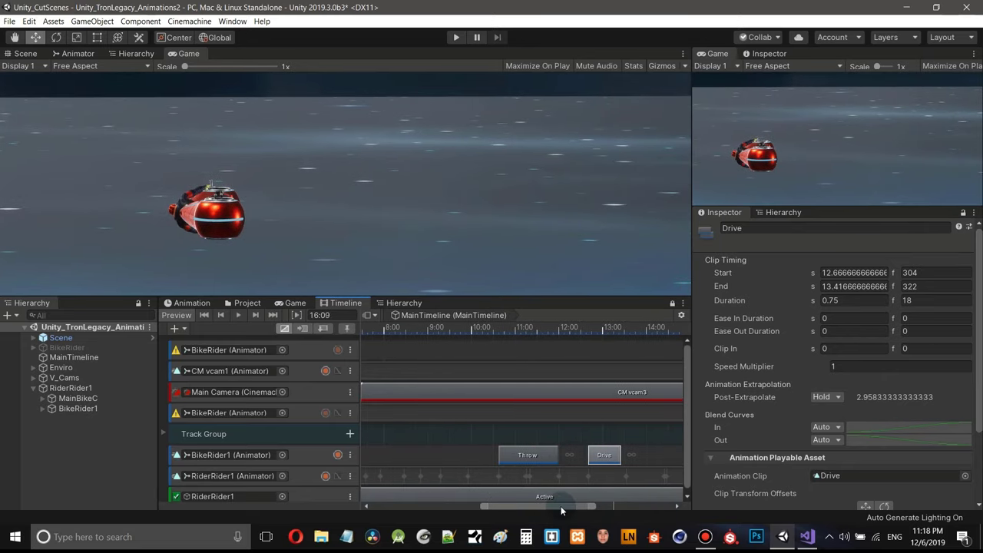
drag(563, 506, 635, 507)
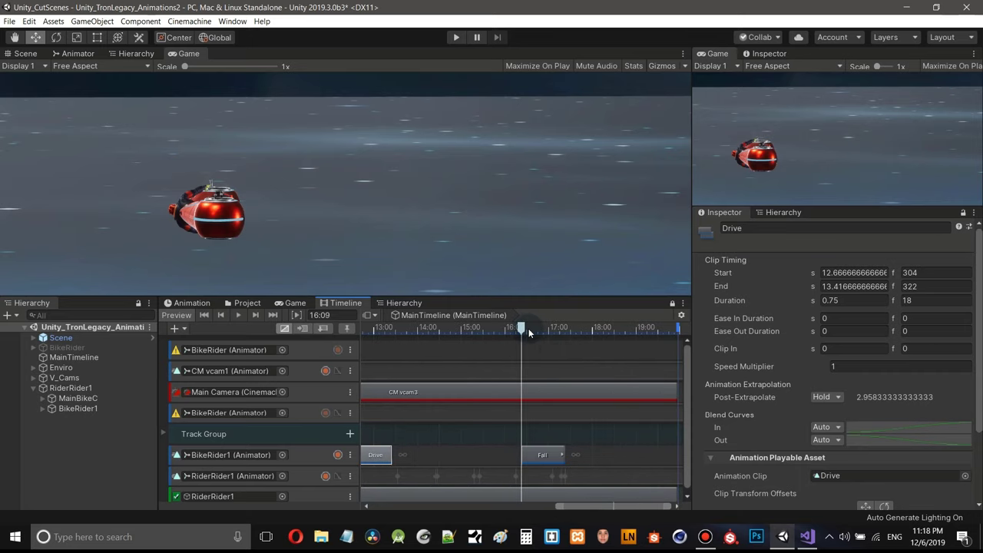
drag(529, 328, 459, 328)
scroll(566, 368, down, 3)
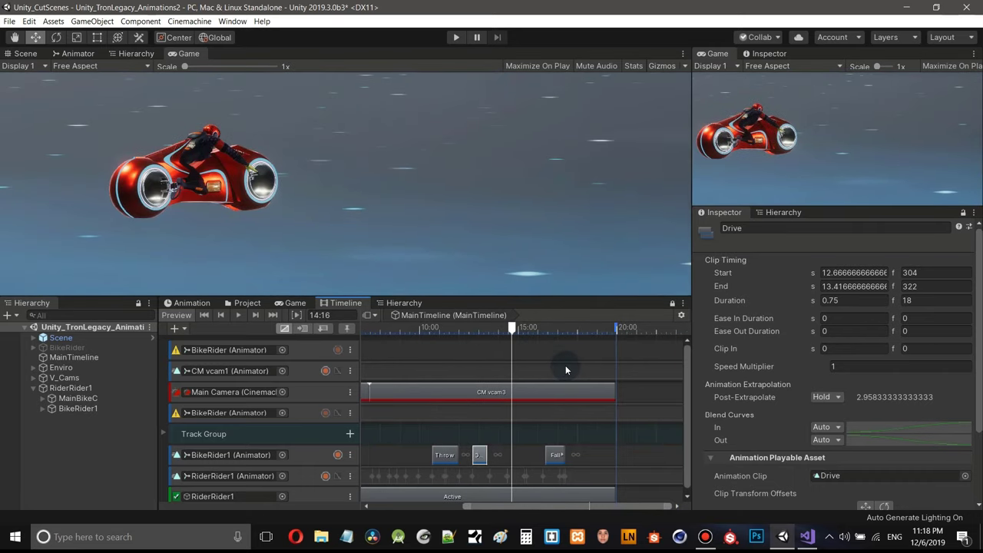
scroll(566, 370, down, 1)
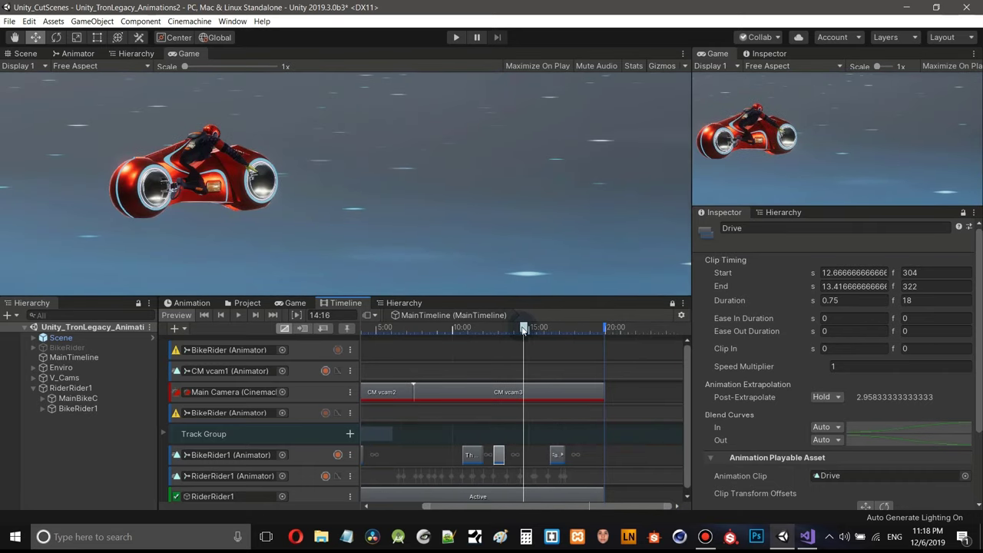
drag(527, 330, 603, 343)
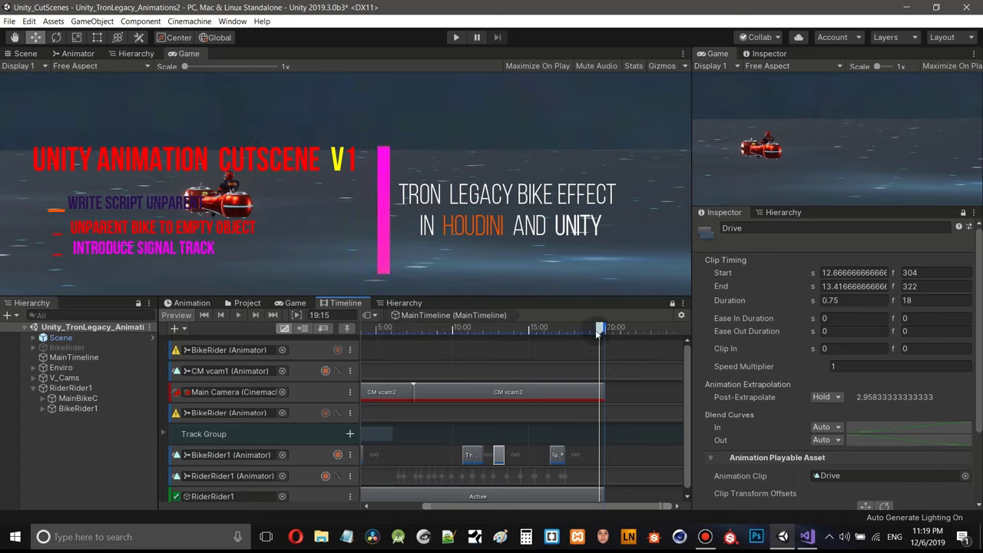
drag(600, 329, 551, 329)
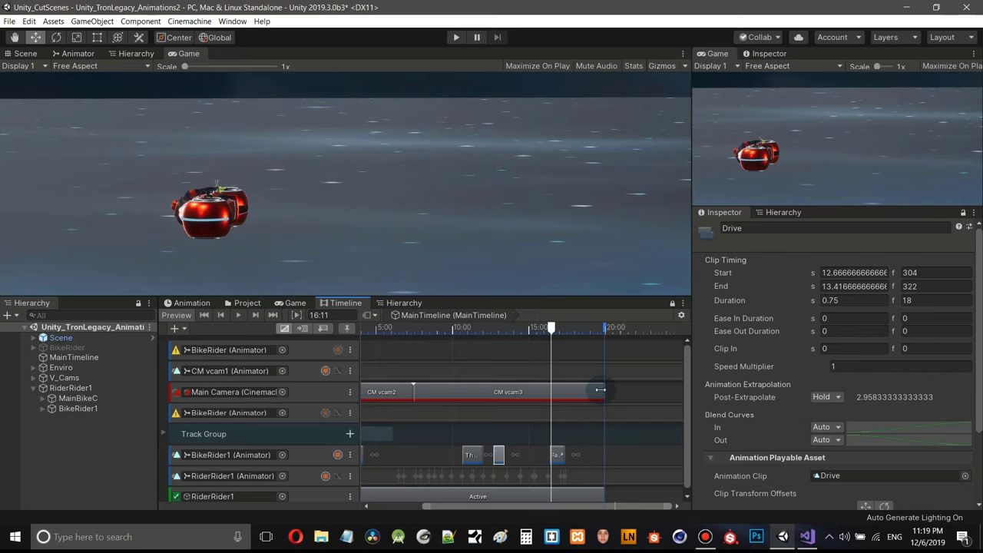
- Trim the CM vcam3 clip to 9 seconds and add a new Cinemachine shot overlapping its end
drag(600, 390, 551, 392)
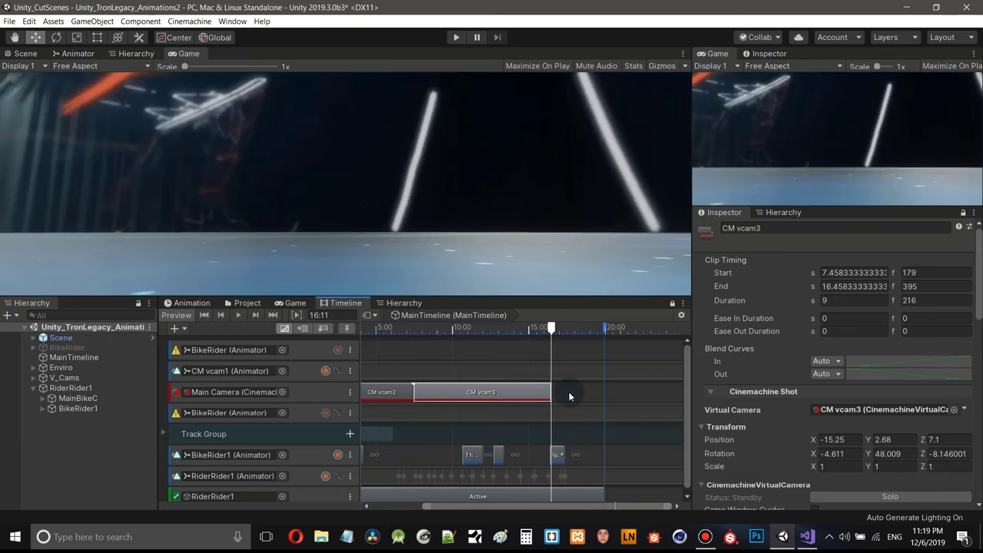
right_click(569, 394)
click(640, 358)
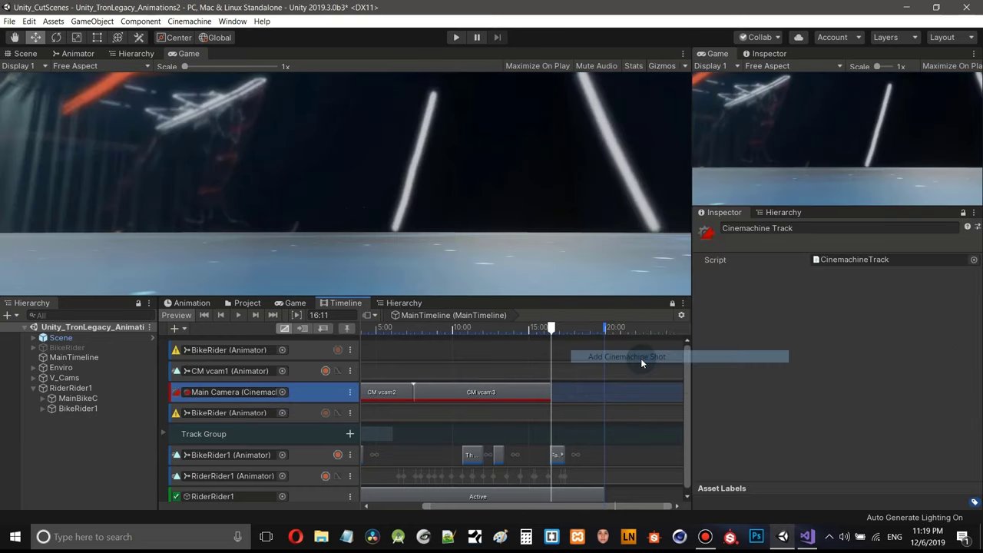
mouse_move(606, 397)
mouse_down()
mouse_move(620, 392)
mouse_move(606, 394)
mouse_up()
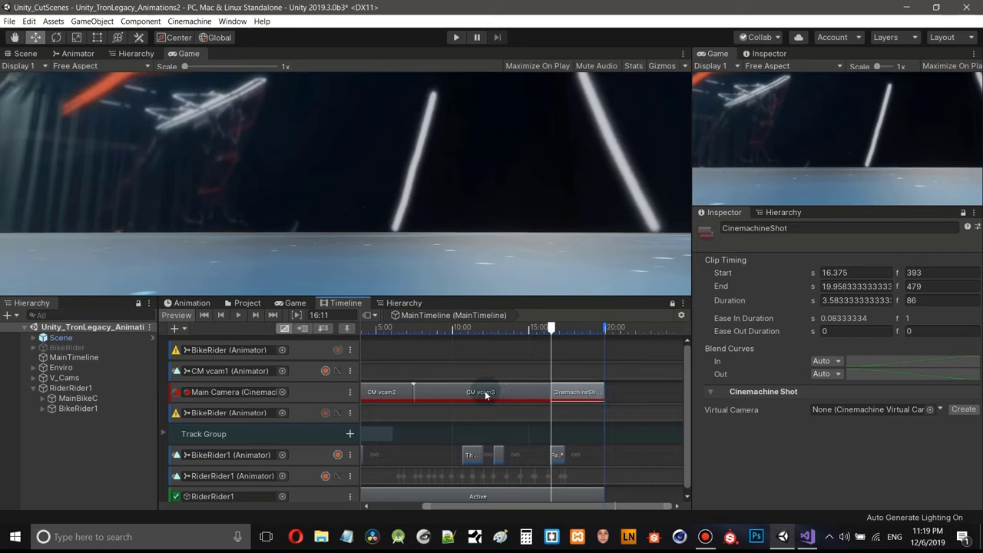
- Duplicate CM vcam3 under V_Cams and rename the copy CM vcam4
click(32, 378)
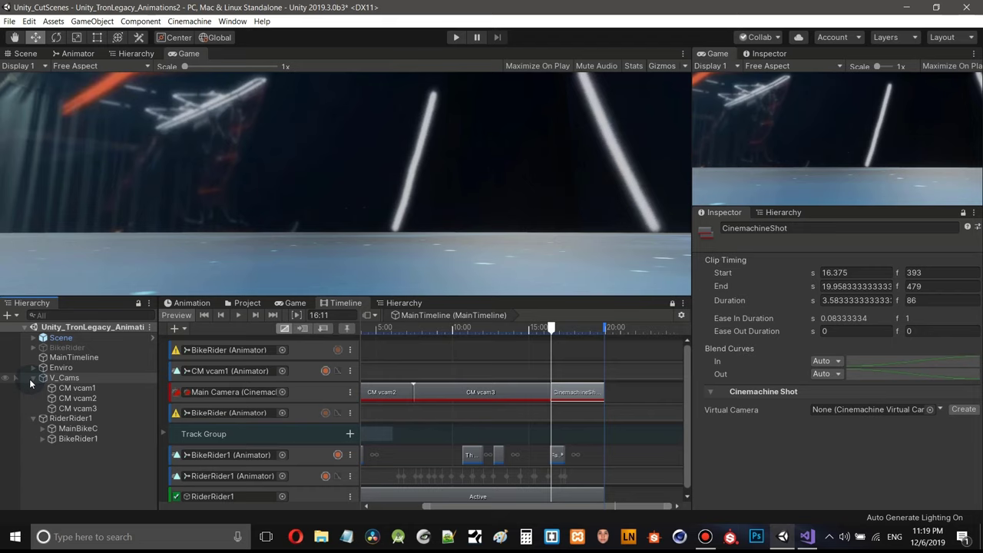
click(83, 409)
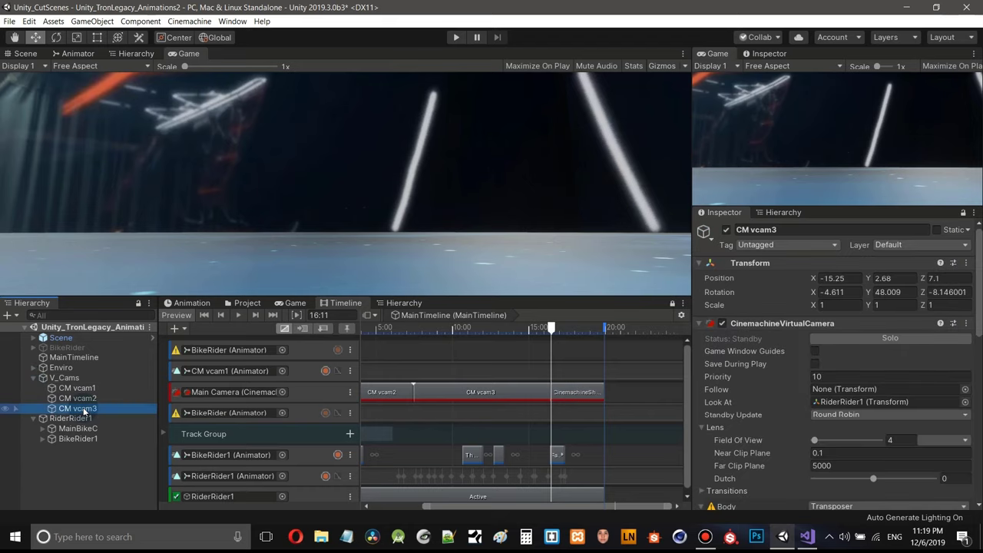
right_click(83, 409)
click(128, 213)
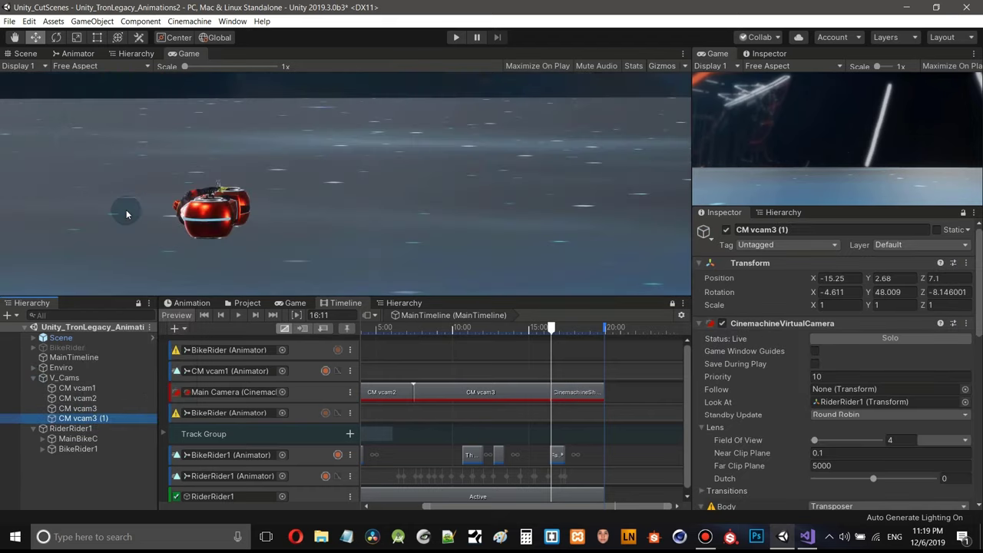
right_click(87, 421)
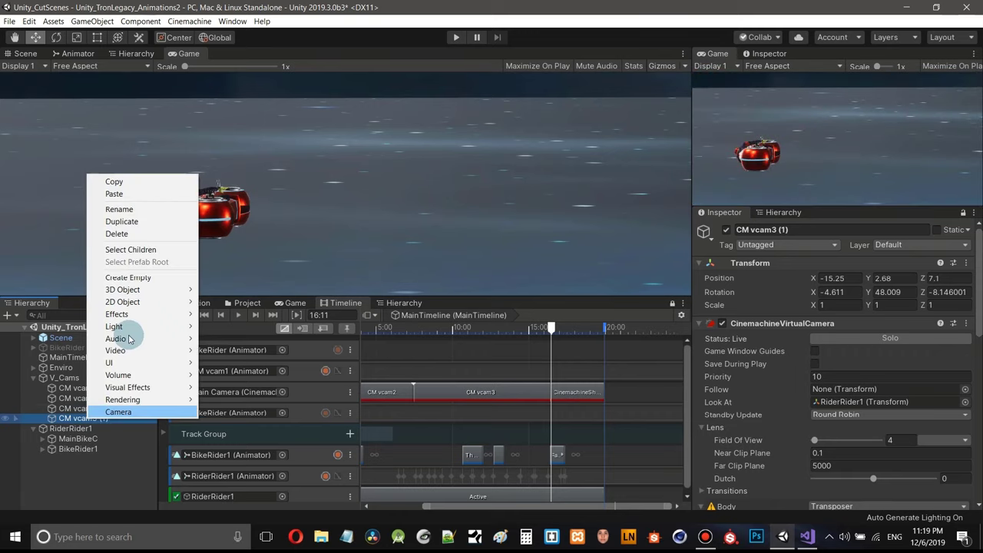
click(123, 209)
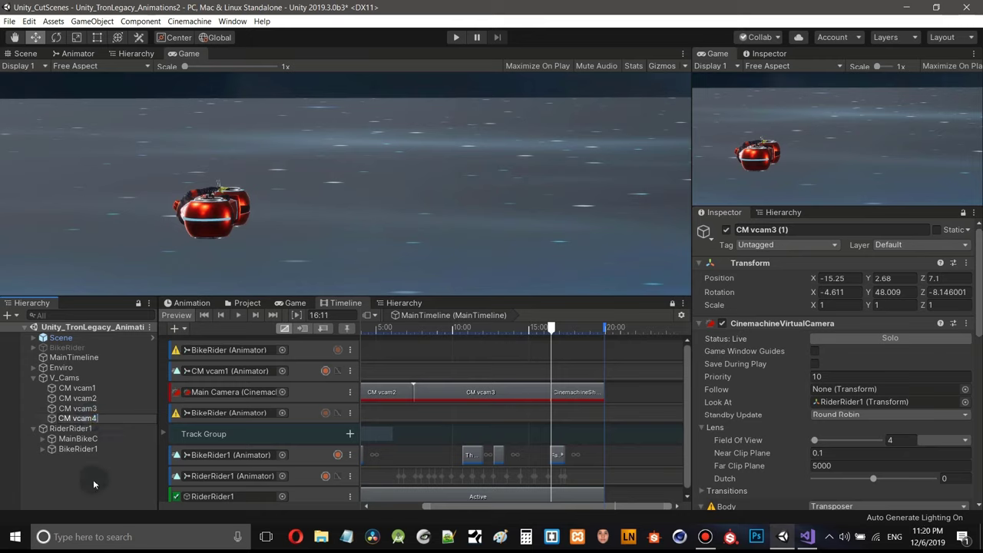
key(Return)
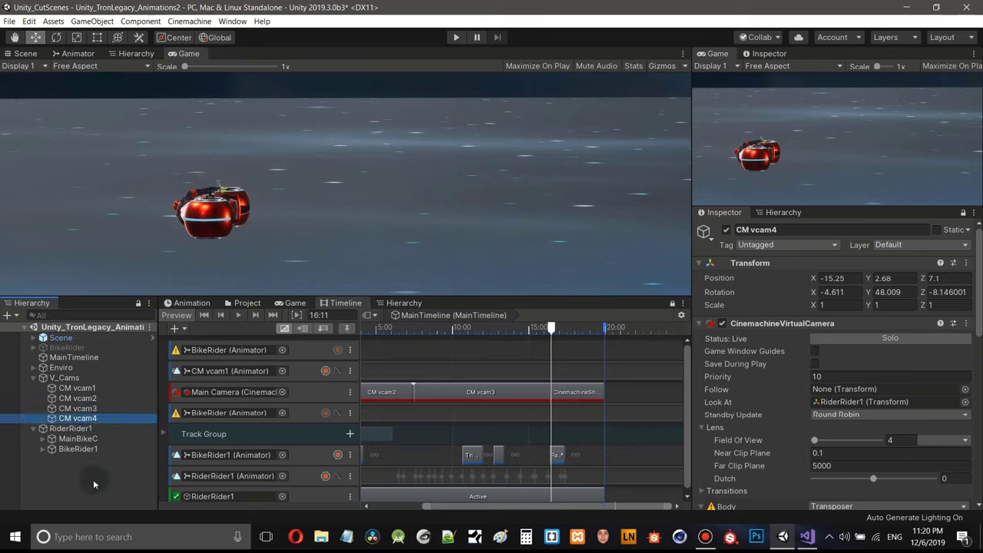
- Assign CM vcam4 to the new Cinemachine shot (frames 393–479) and preview it at 17:03
click(581, 394)
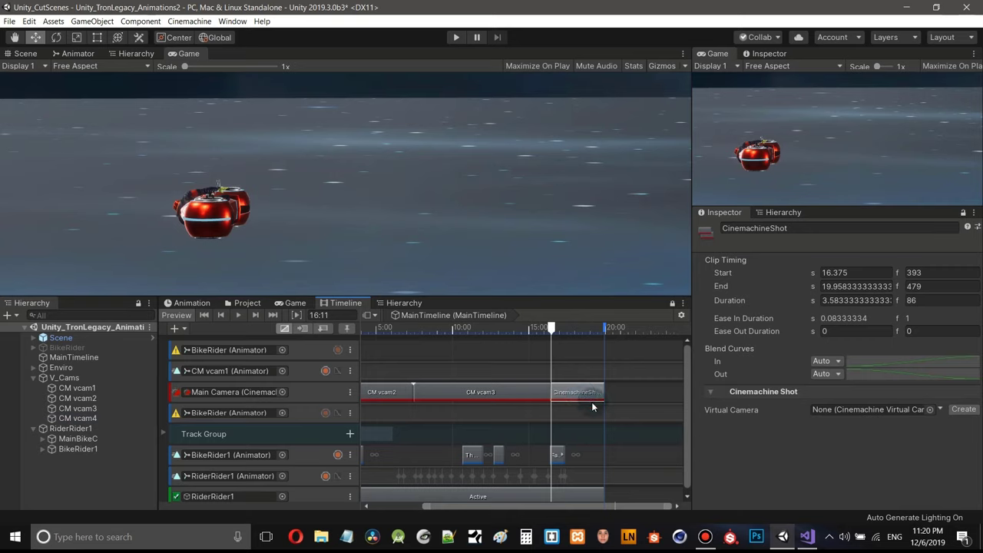
click(930, 411)
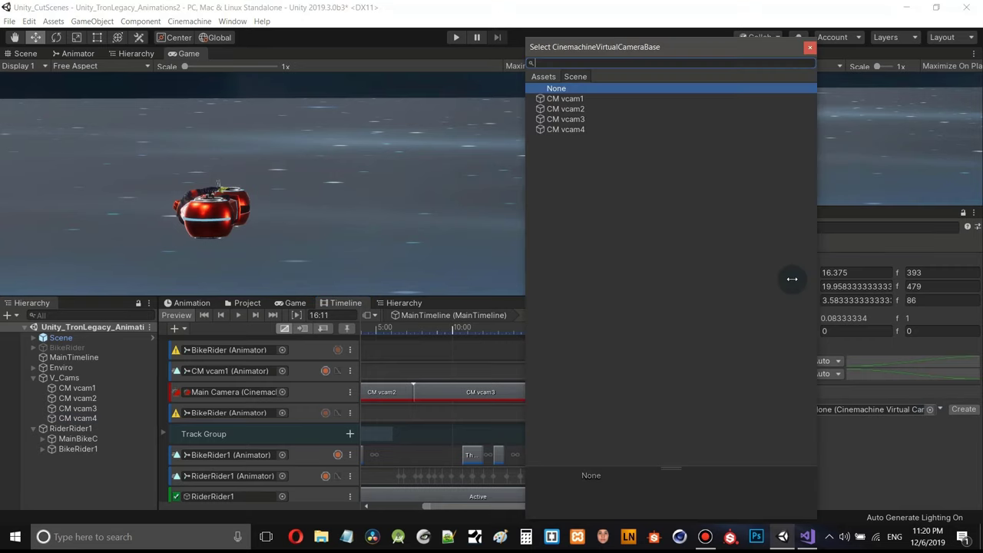
click(573, 131)
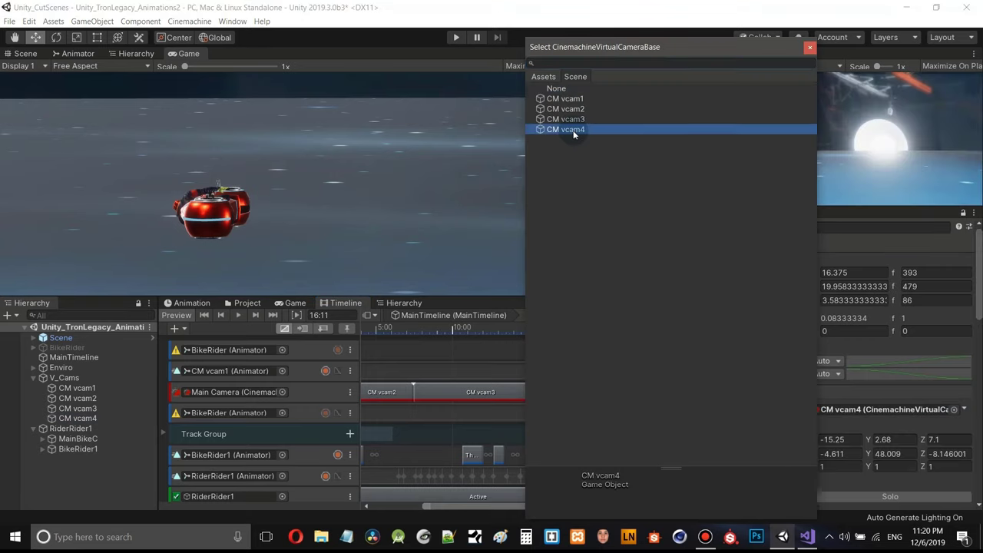
click(810, 47)
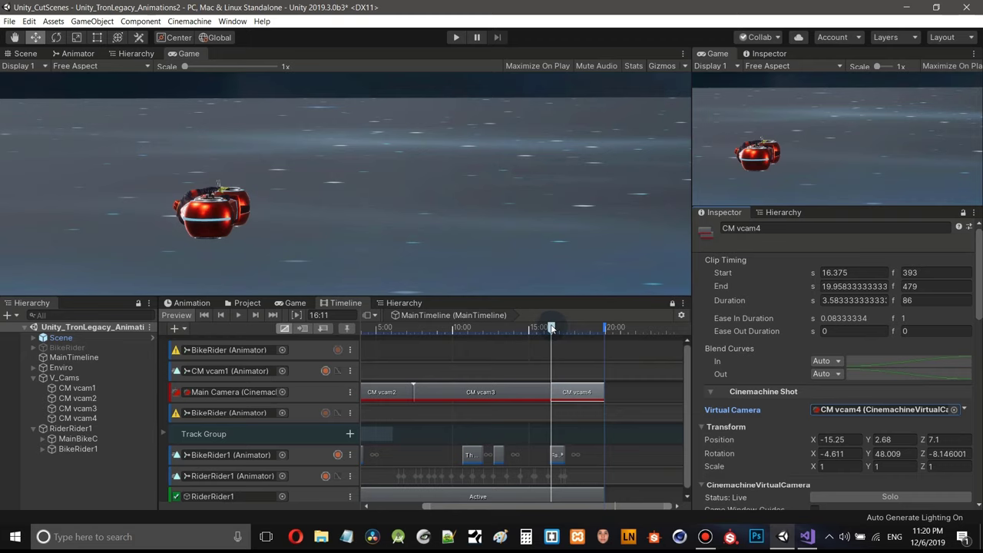
drag(550, 328, 561, 332)
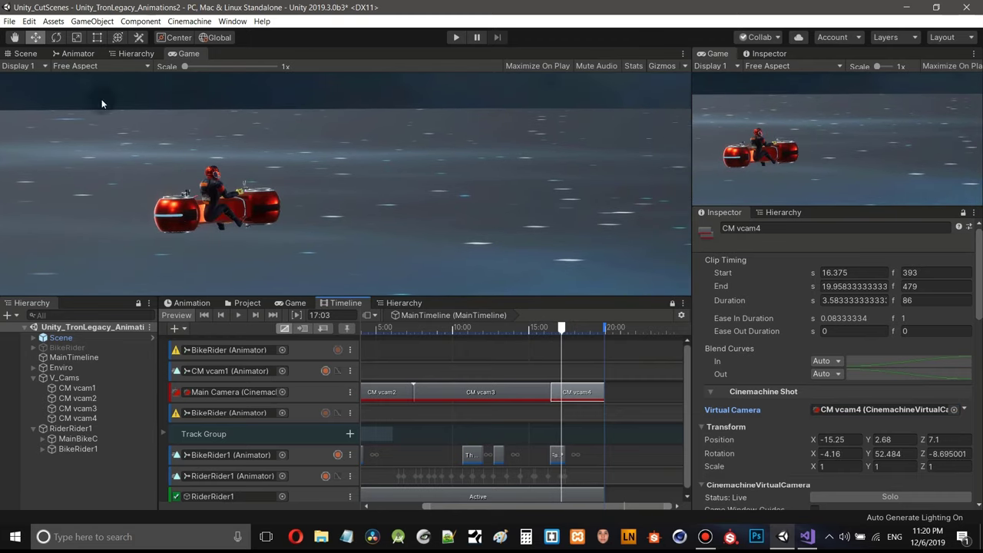
- Select CM vcam4 and move it to position 66.7, 2.89, 12.3 while watching the Game view
click(26, 53)
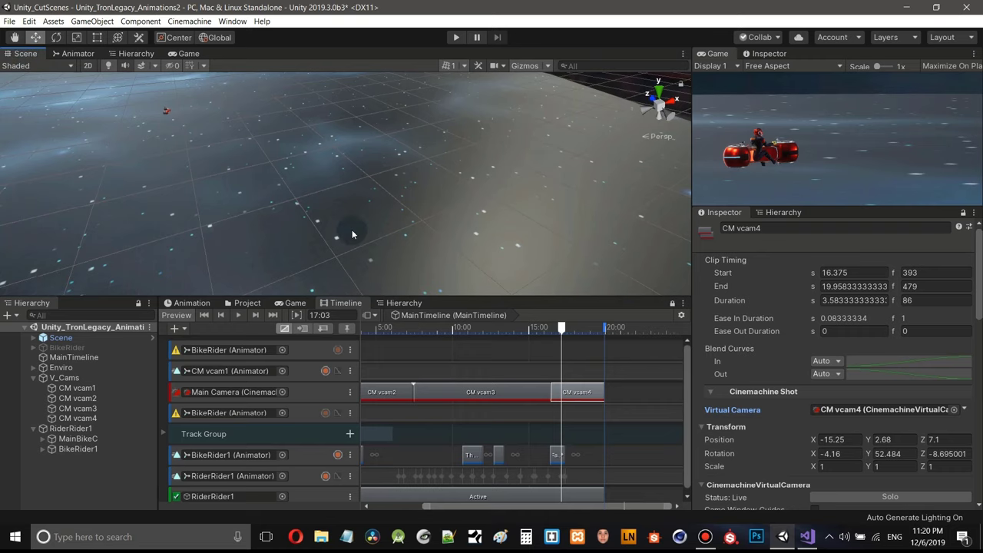
right_drag(352, 230, 336, 211)
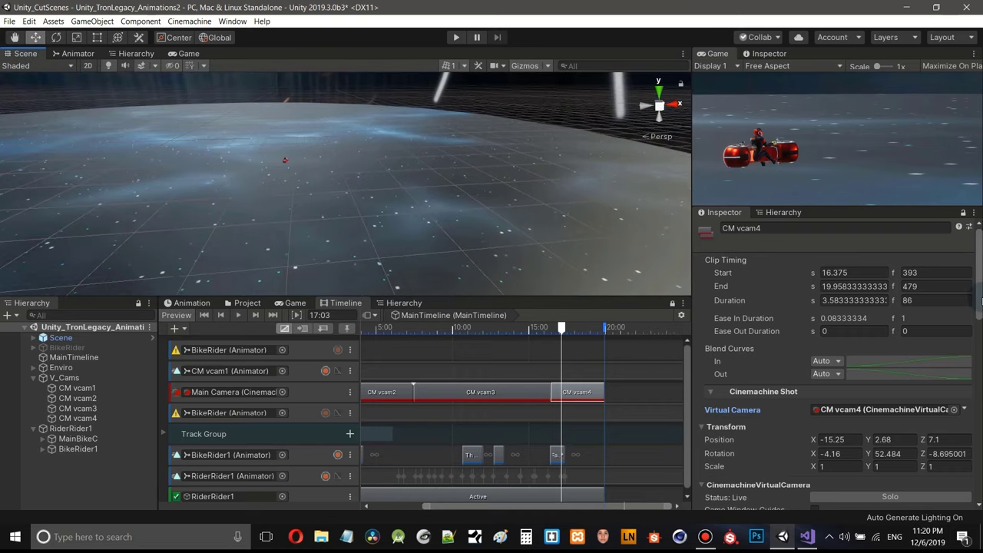
click(86, 417)
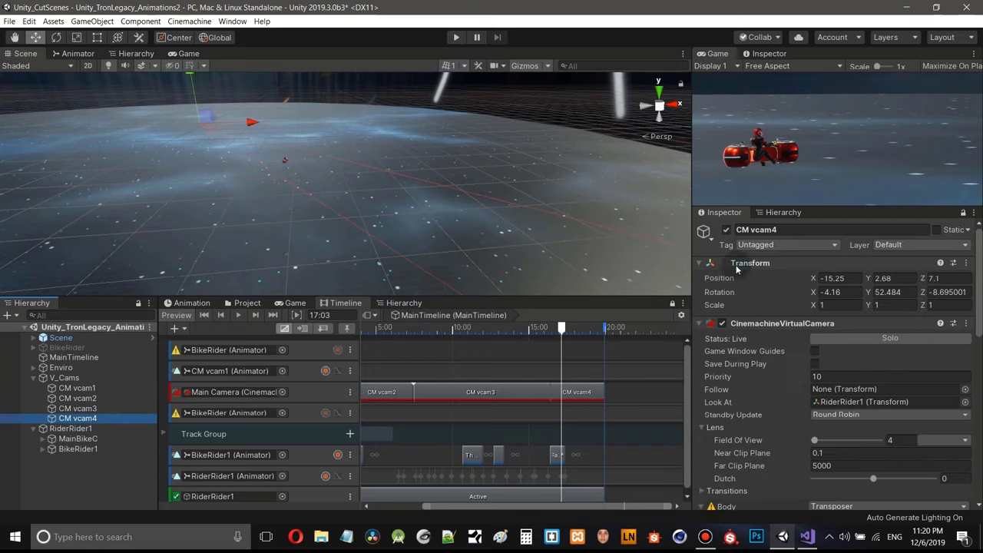
click(188, 54)
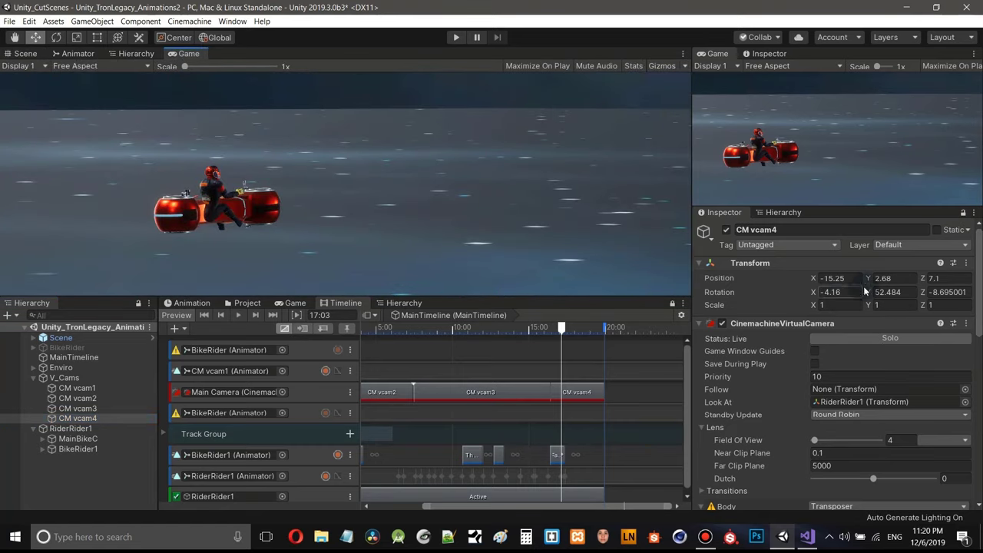
drag(880, 283, 876, 284)
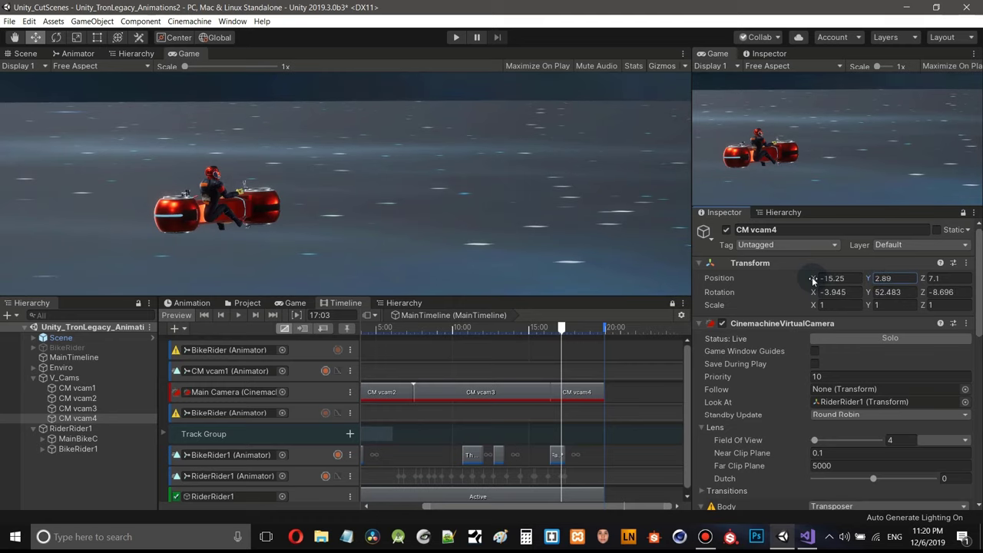
drag(812, 282, 973, 360)
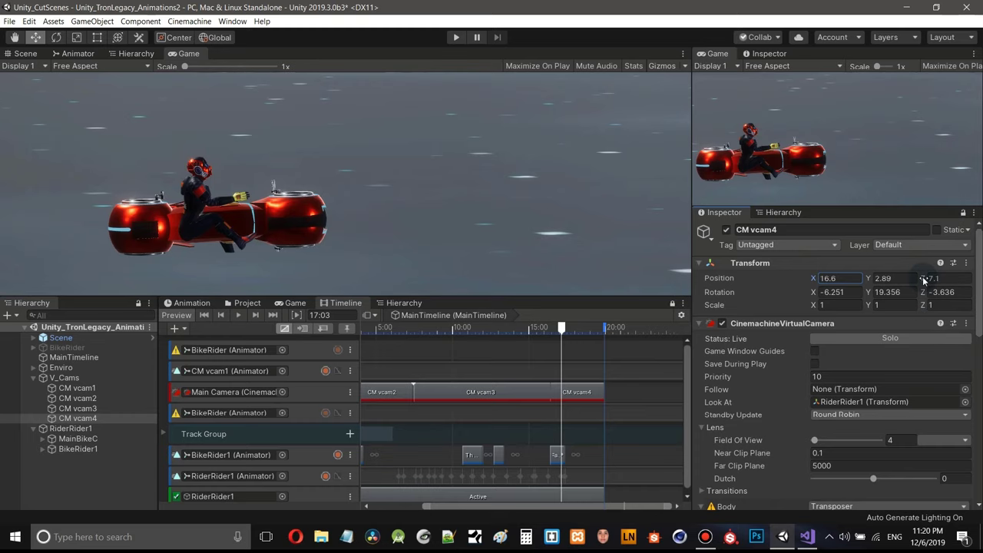
drag(924, 280, 964, 279)
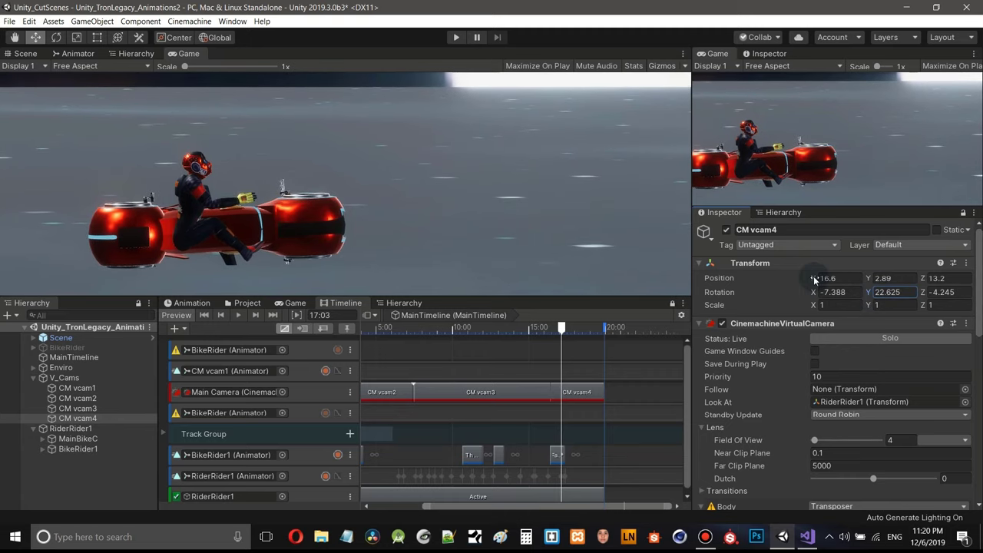
drag(816, 280, 66, 280)
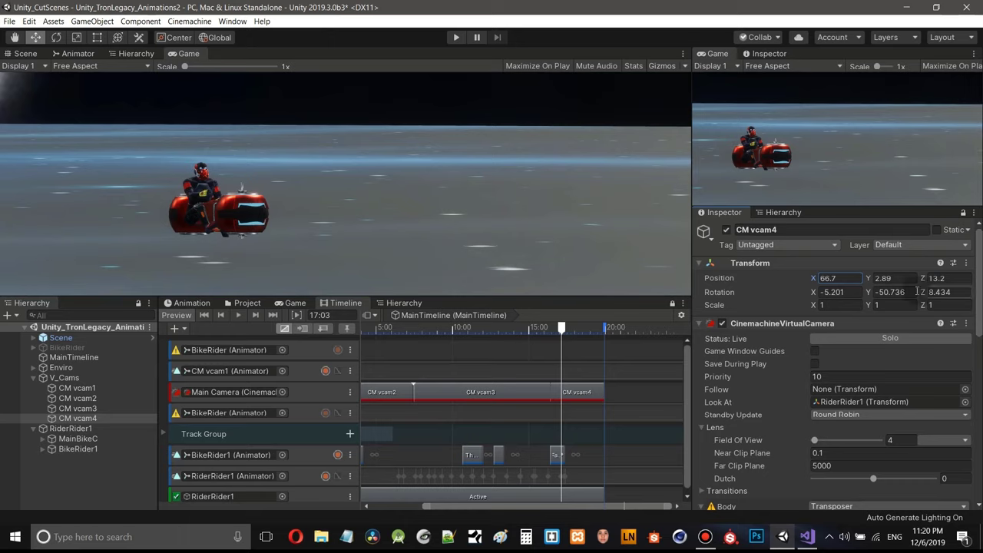
drag(925, 280, 935, 281)
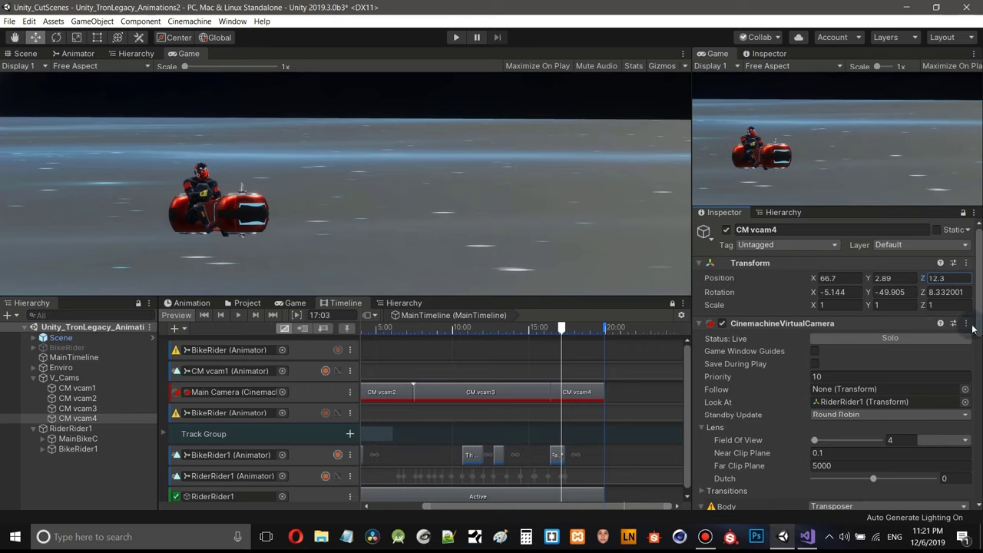
- Set CM vcam4's Composer Screen X to 0.514 and Screen Y to 0.45, then scrub to preview
scroll(980, 444, down, 3)
scroll(980, 453, down, 10)
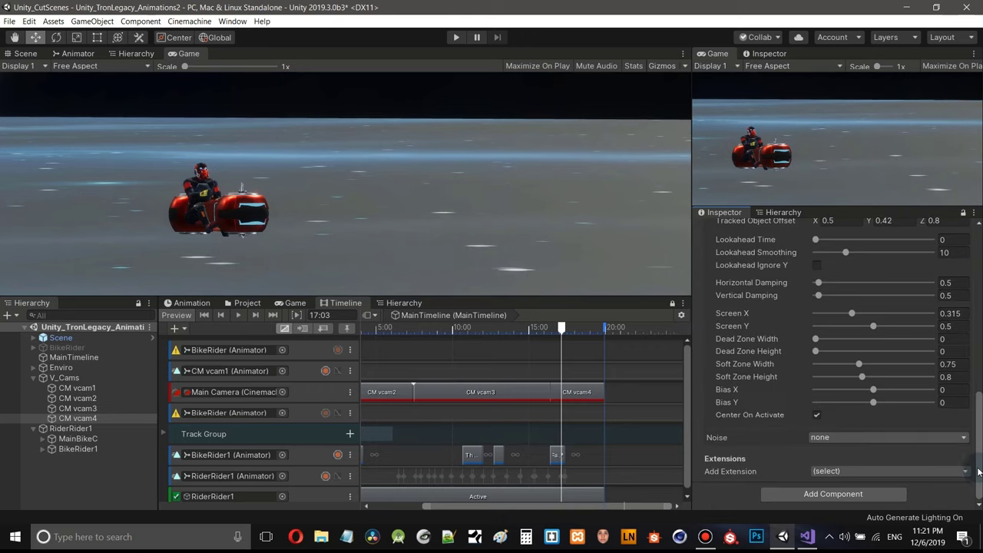
scroll(979, 472, up, 2)
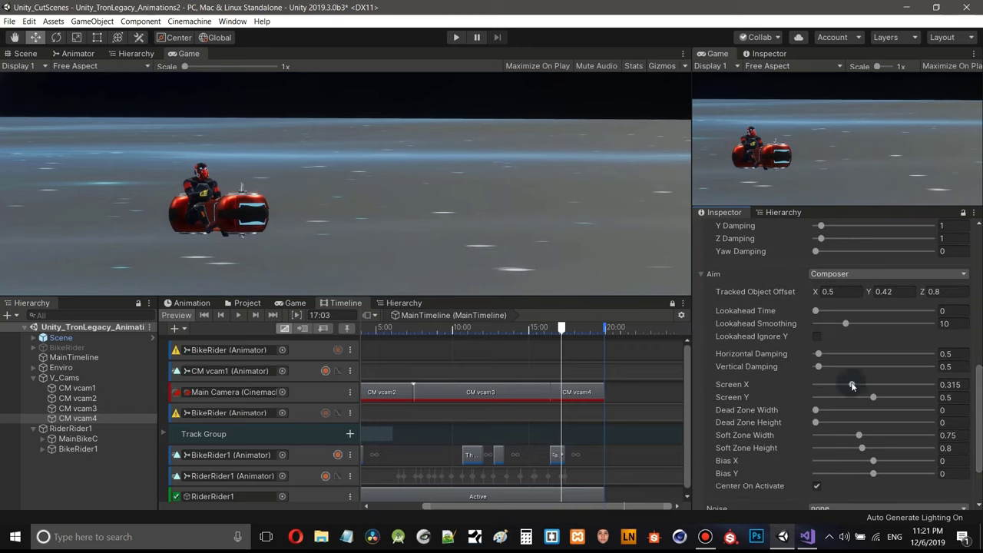
drag(854, 384, 867, 404)
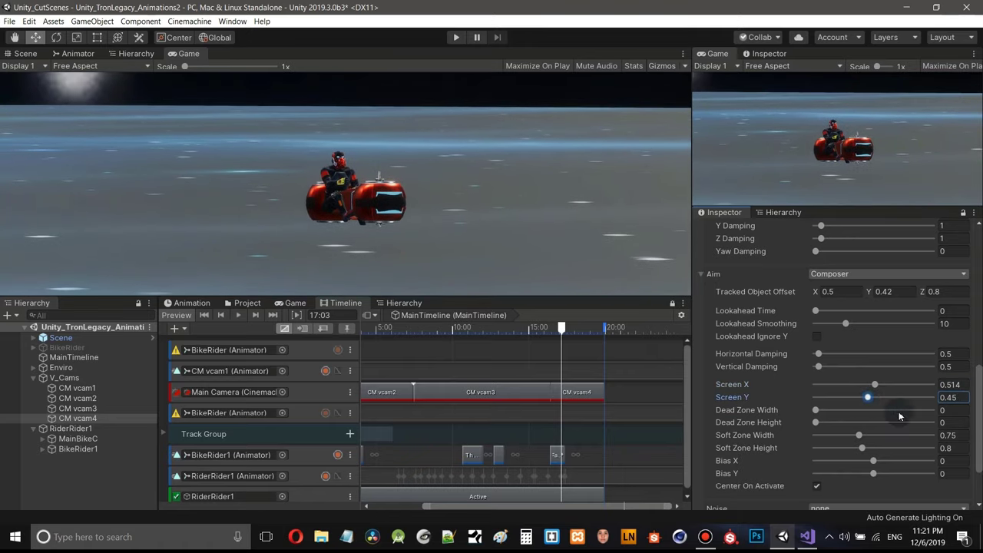
scroll(981, 416, up, 8)
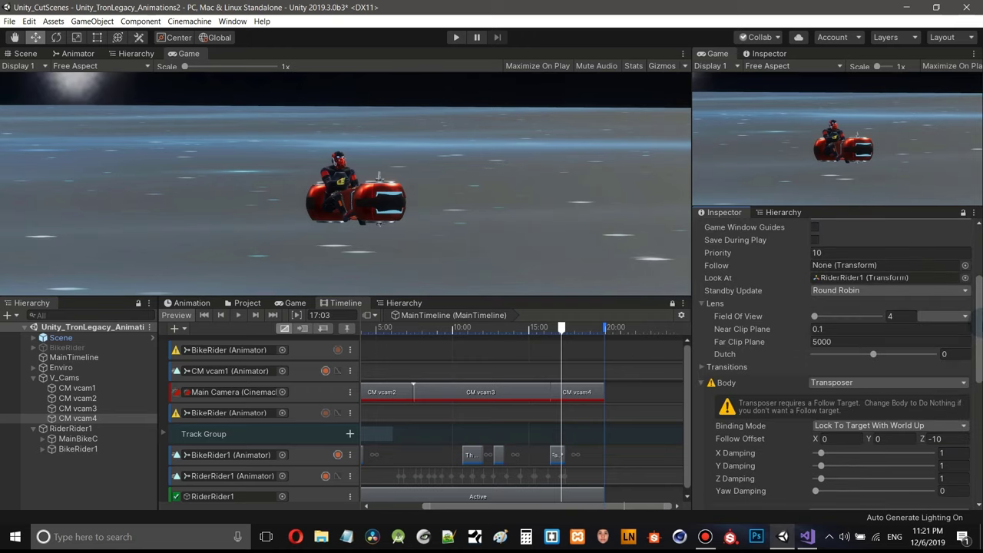
scroll(890, 326, up, 1)
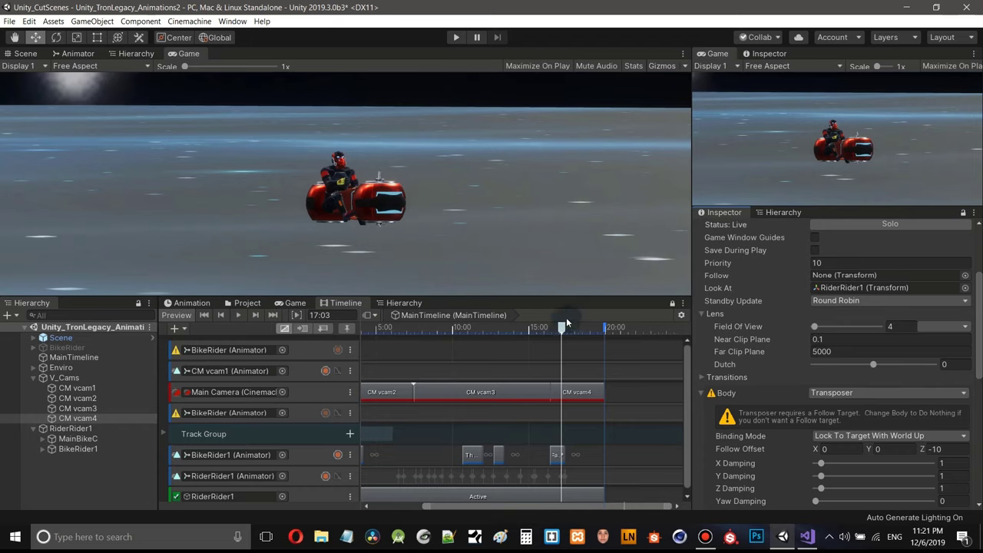
drag(564, 332, 515, 336)
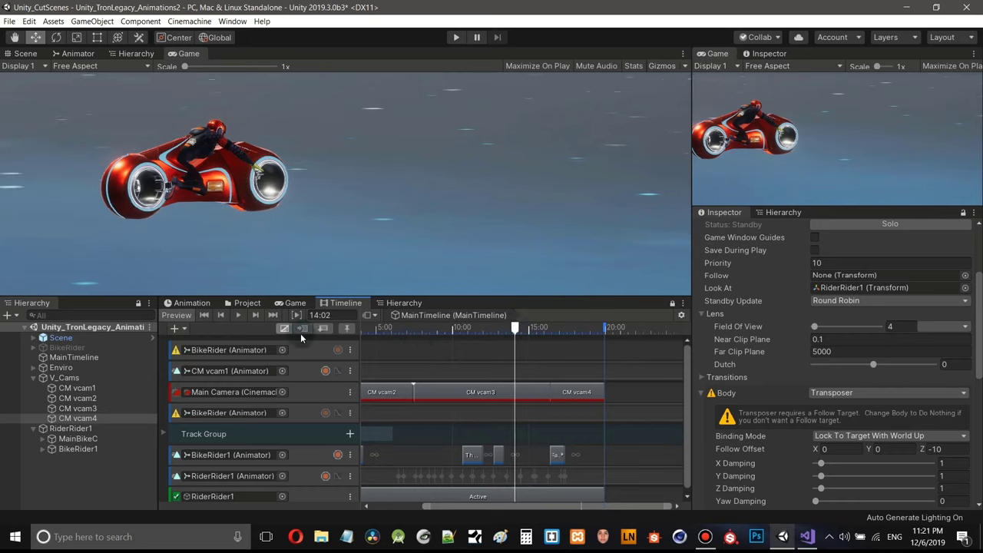
- Move the cutscene playhead to 17:13 and switch to the 3D Scene view
click(240, 316)
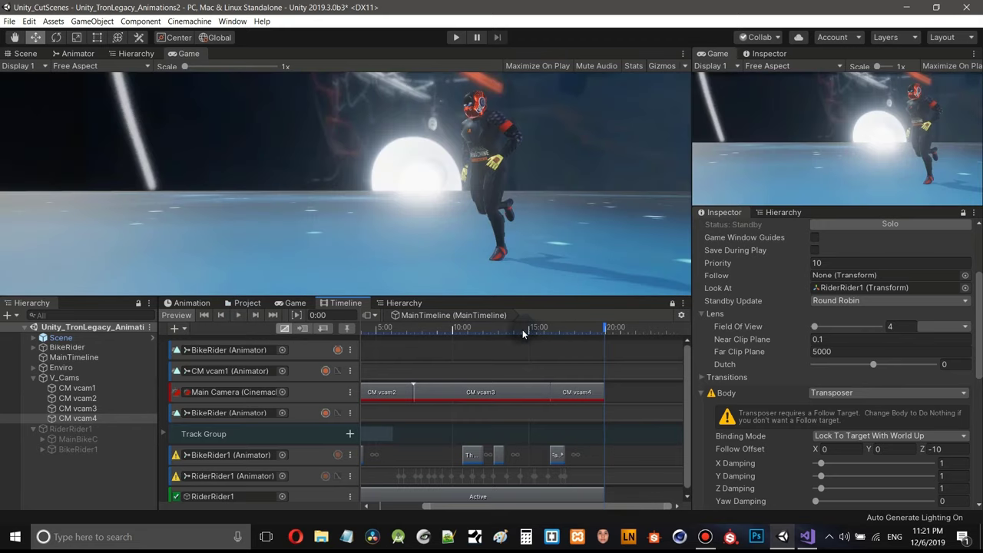
click(552, 327)
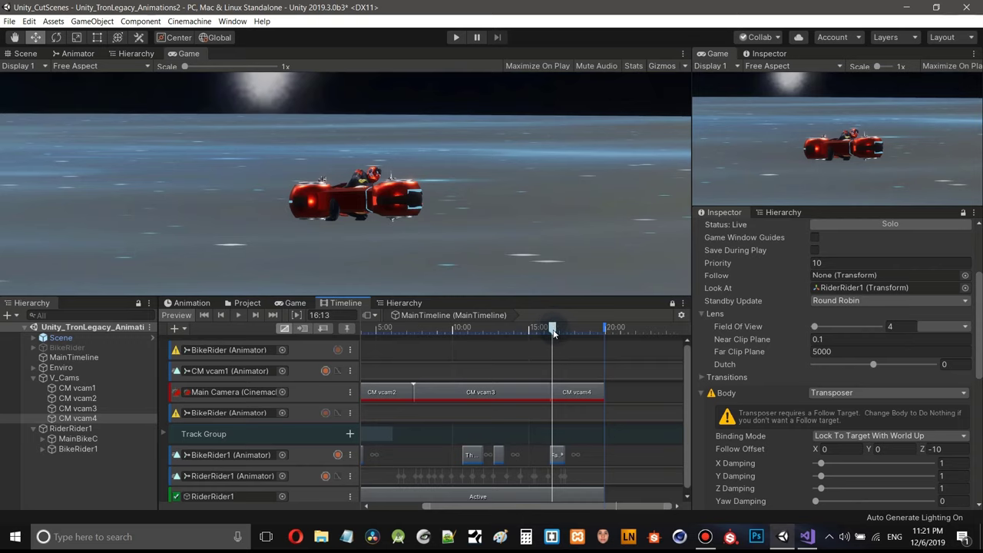
drag(555, 329, 568, 329)
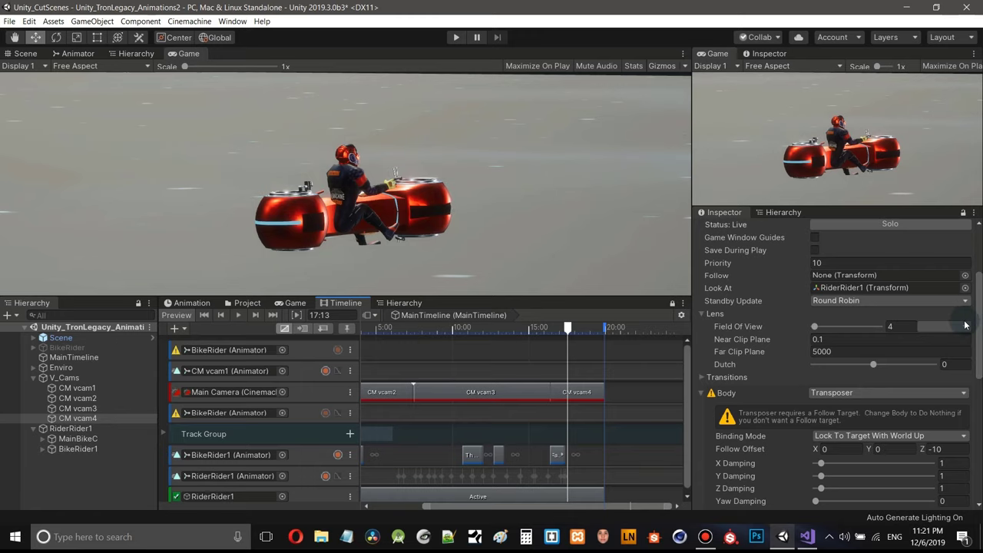
click(24, 53)
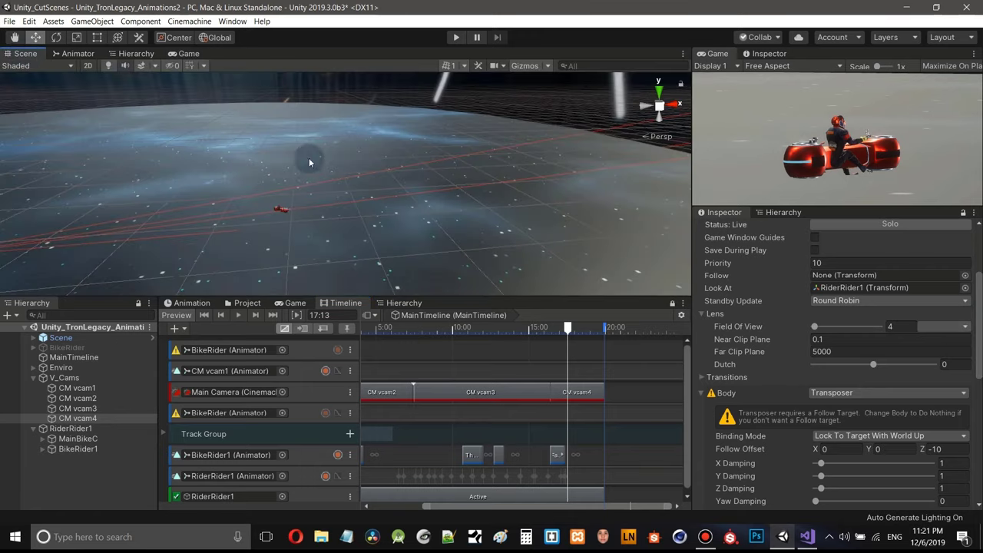
- Move the camera close to the rider and bike, check the shot, then scrub to 18:08
right_drag(402, 180, 354, 186)
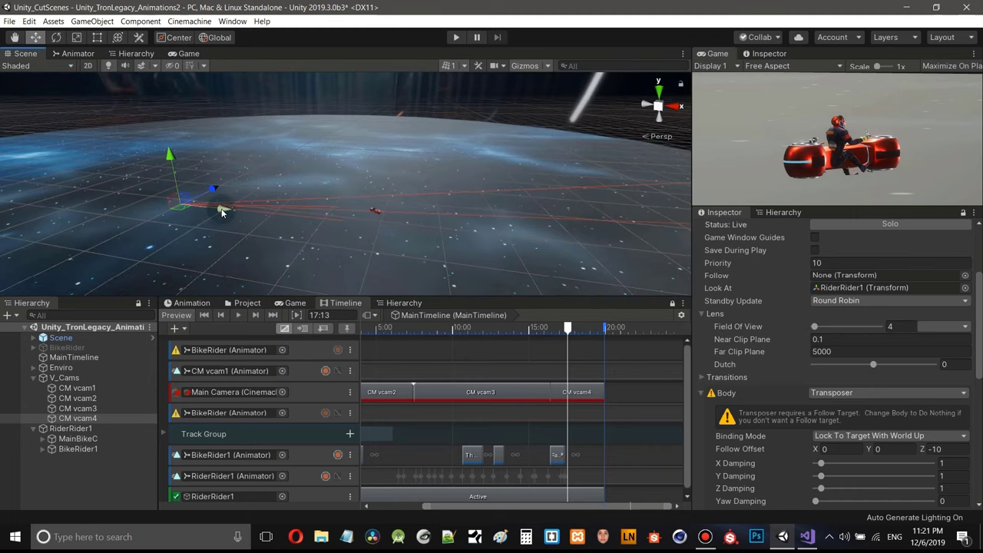
drag(221, 212, 422, 260)
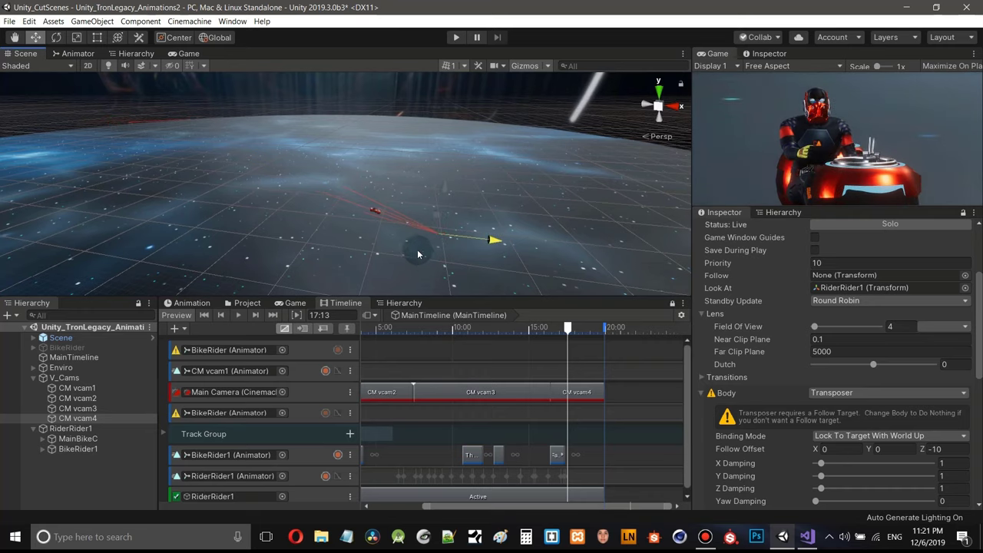
drag(418, 254, 419, 254)
click(188, 54)
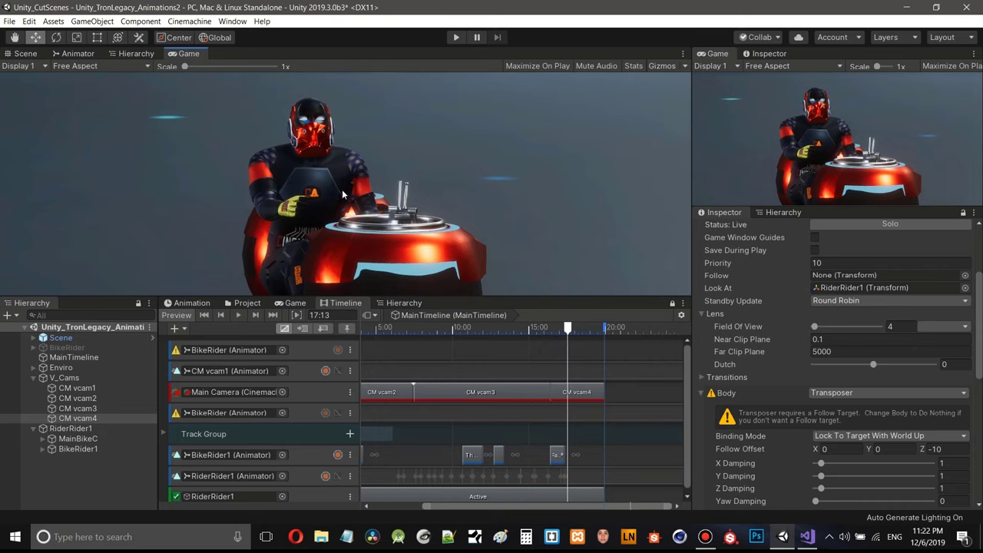
click(26, 54)
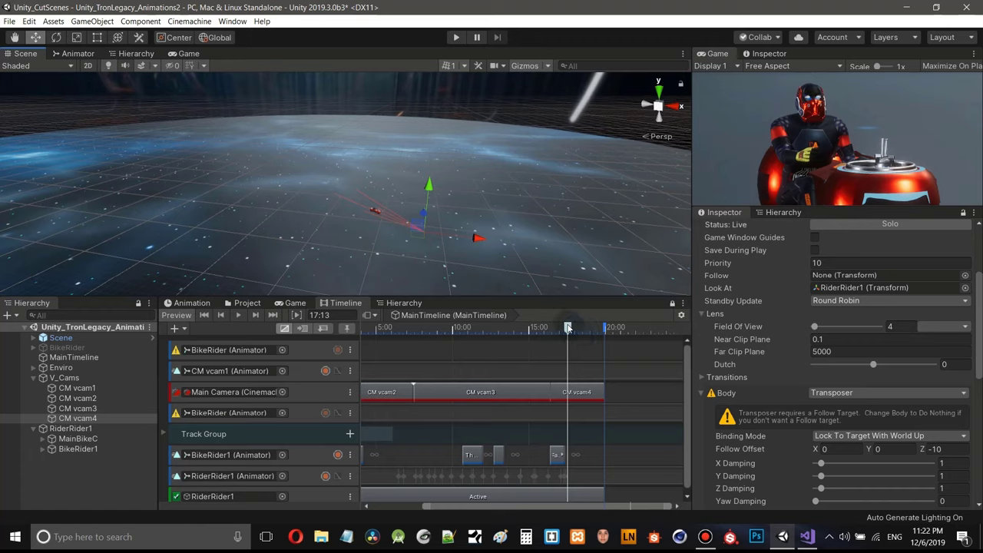
mouse_move(568, 328)
mouse_down()
mouse_move(609, 335)
mouse_move(461, 318)
mouse_move(581, 332)
mouse_up()
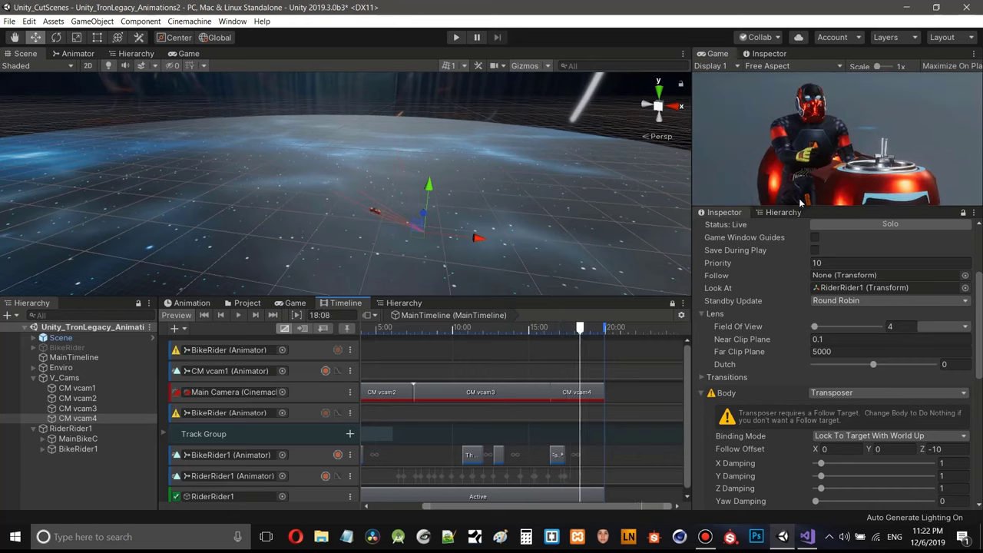
- Enlarge the Game view, review the rider close-up around 18:00, then restore the timeline space
click(186, 53)
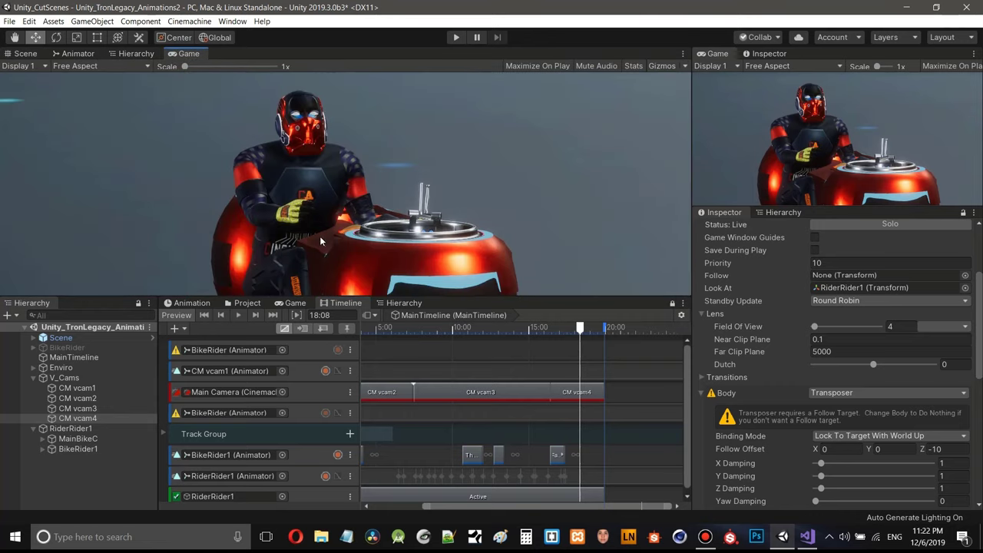
drag(604, 300, 603, 386)
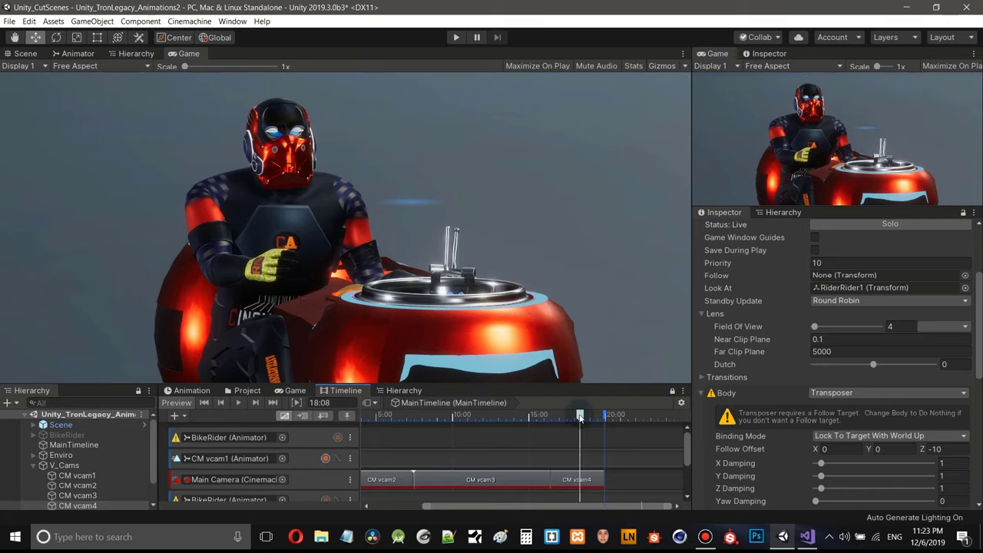
mouse_move(580, 417)
mouse_down()
mouse_move(603, 427)
mouse_move(561, 421)
mouse_move(578, 420)
mouse_up()
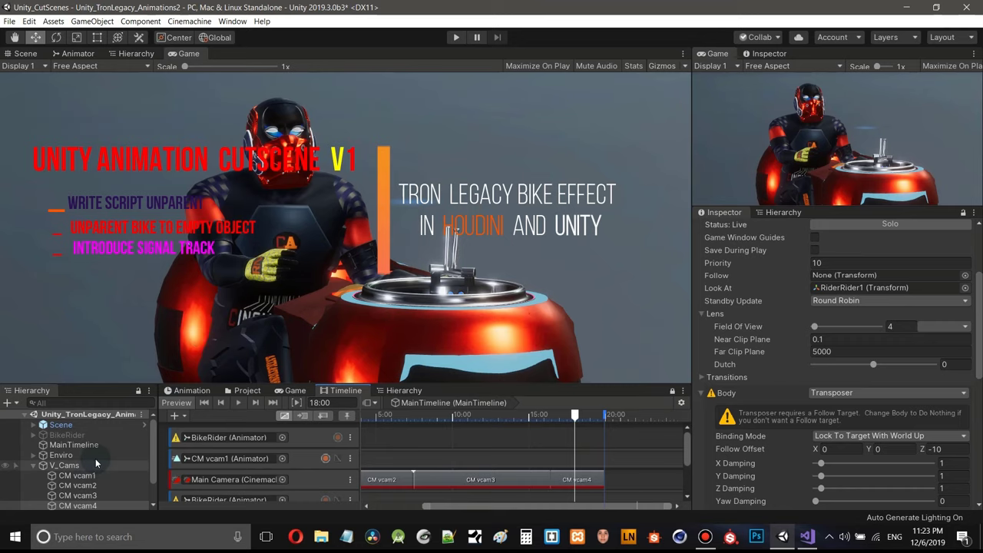
drag(568, 376, 573, 256)
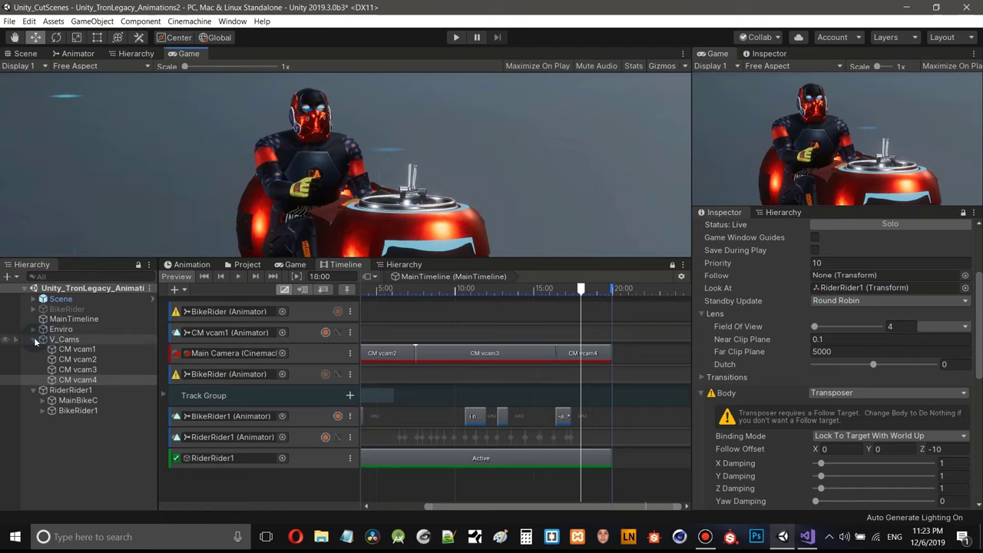
- Select MainBikeC and frame it up close in the Scene view
click(34, 340)
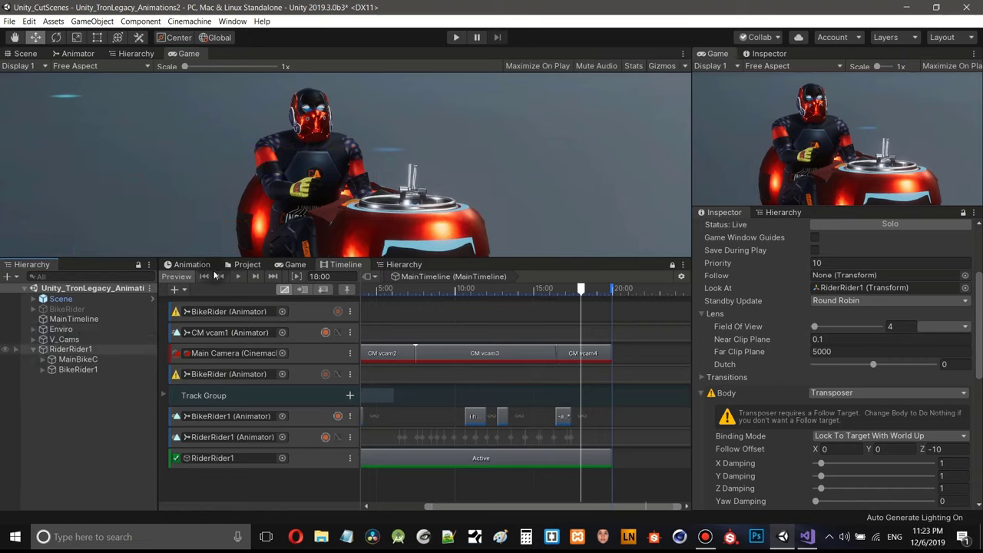
click(73, 360)
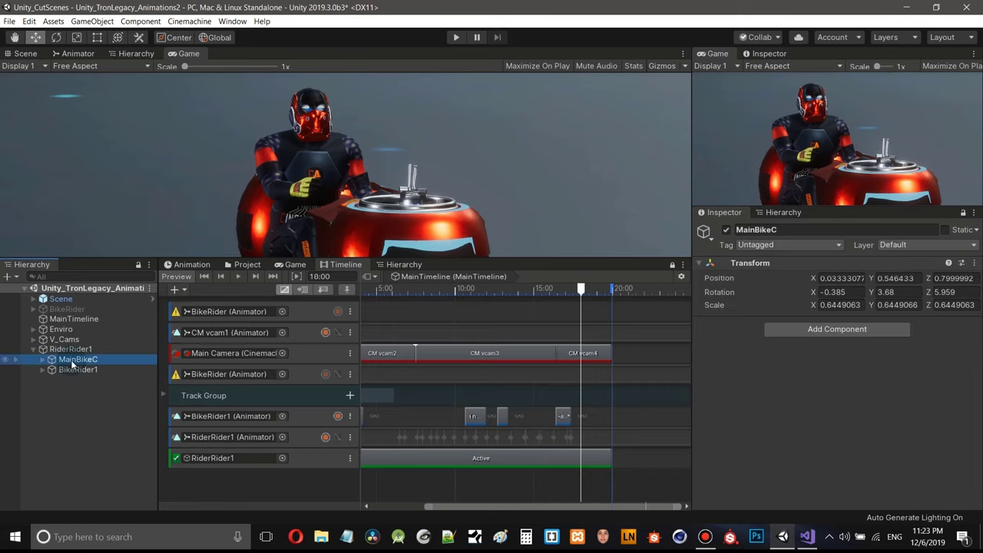
click(26, 54)
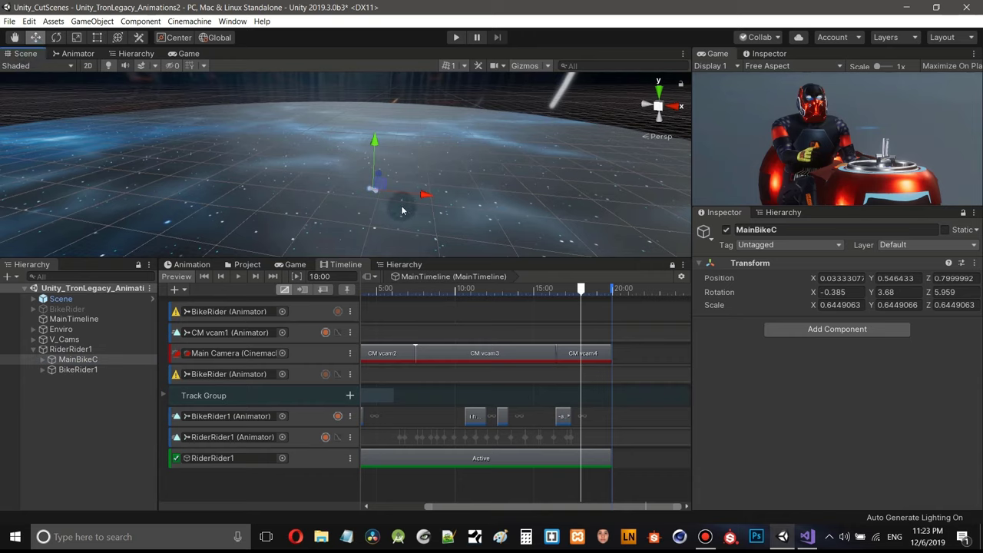
key(f)
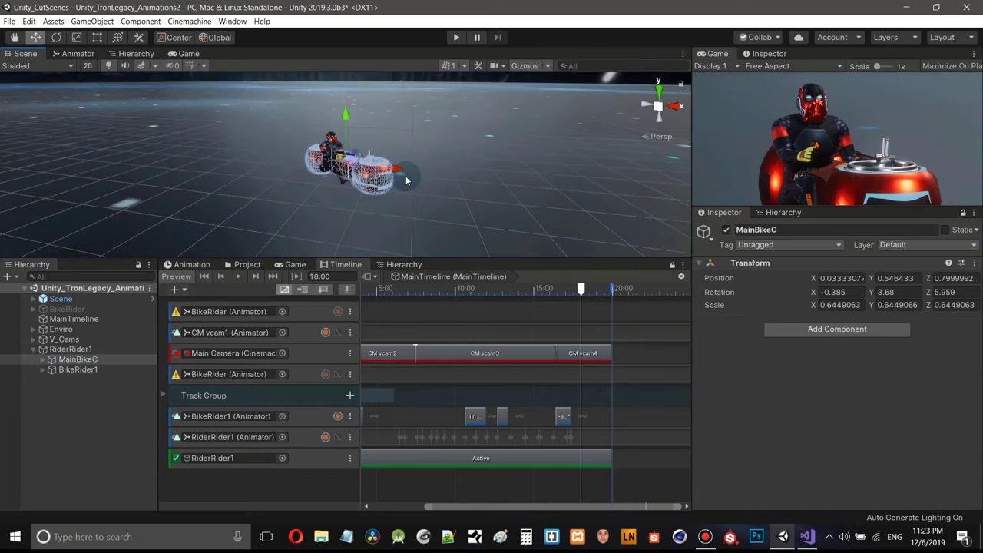
scroll(404, 178, up, 6)
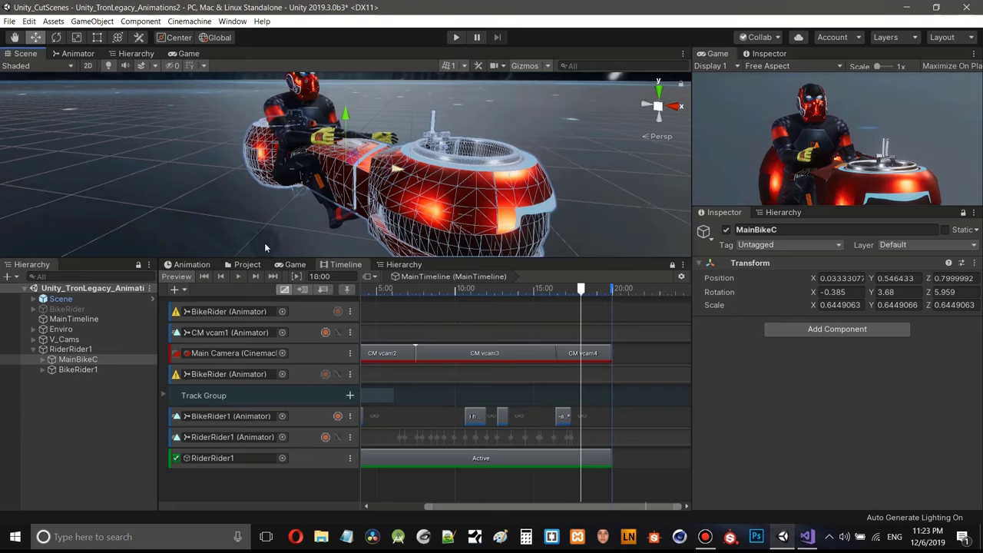
- Inspect the BikeRider1, RiderRider1 and MainBikeC objects, ending with MainBikeC selected
click(80, 369)
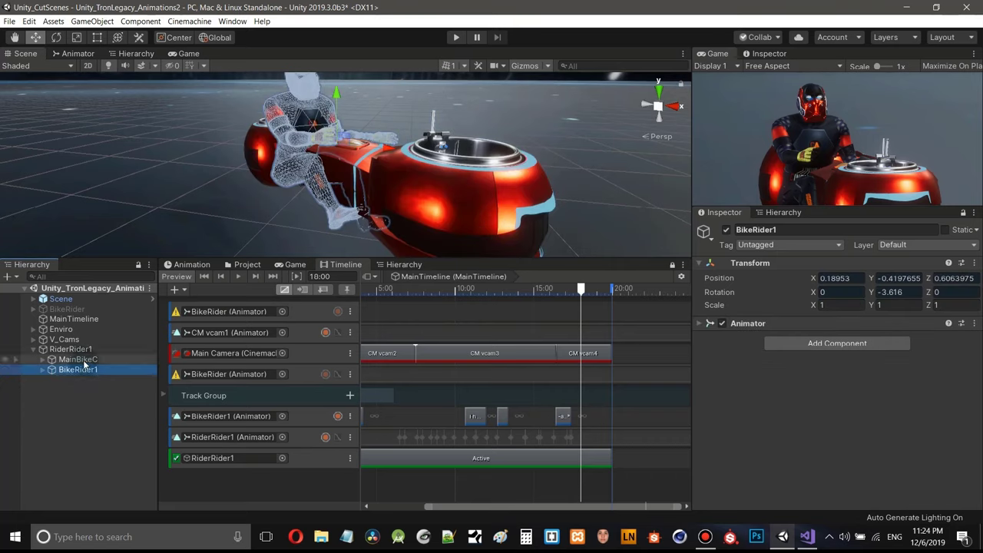
click(76, 360)
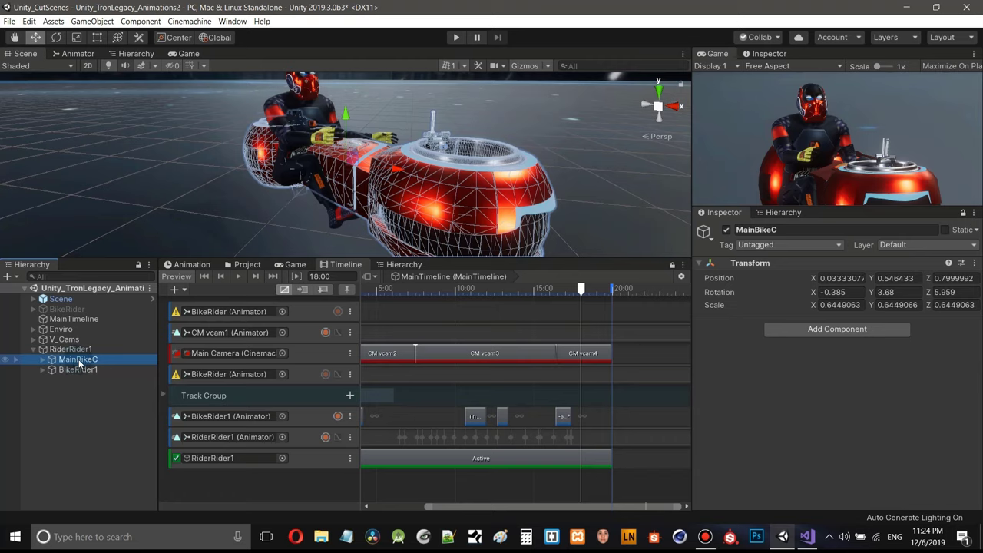
click(74, 371)
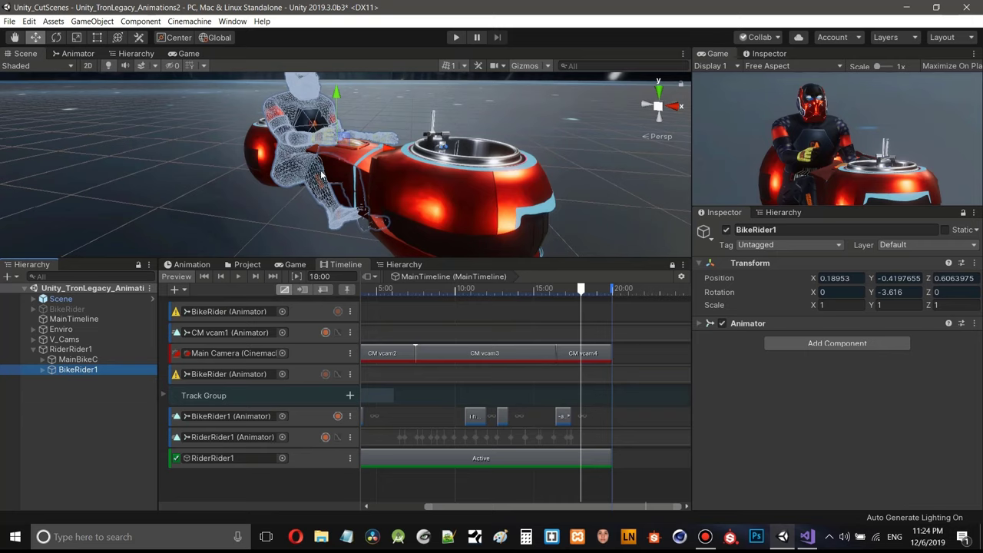
click(76, 358)
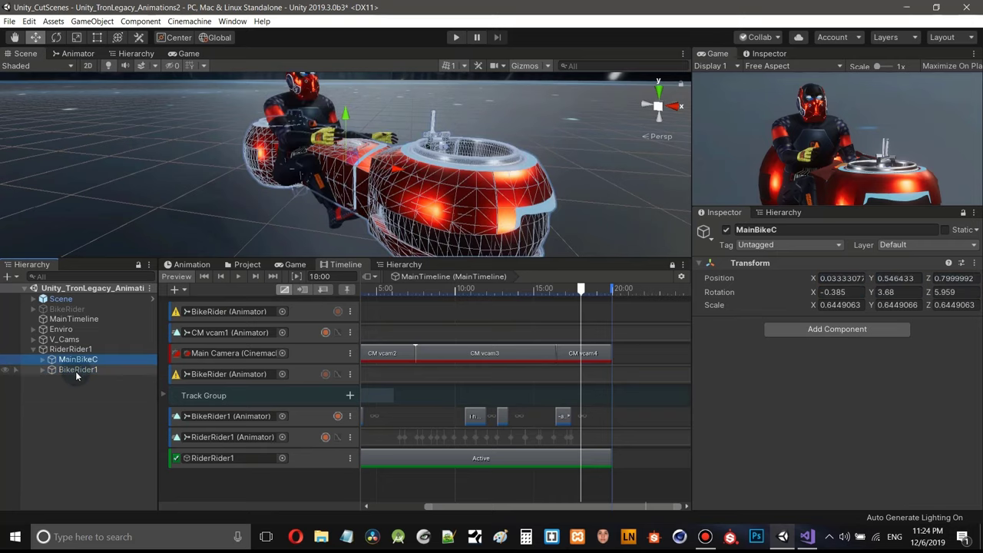
click(75, 371)
click(66, 350)
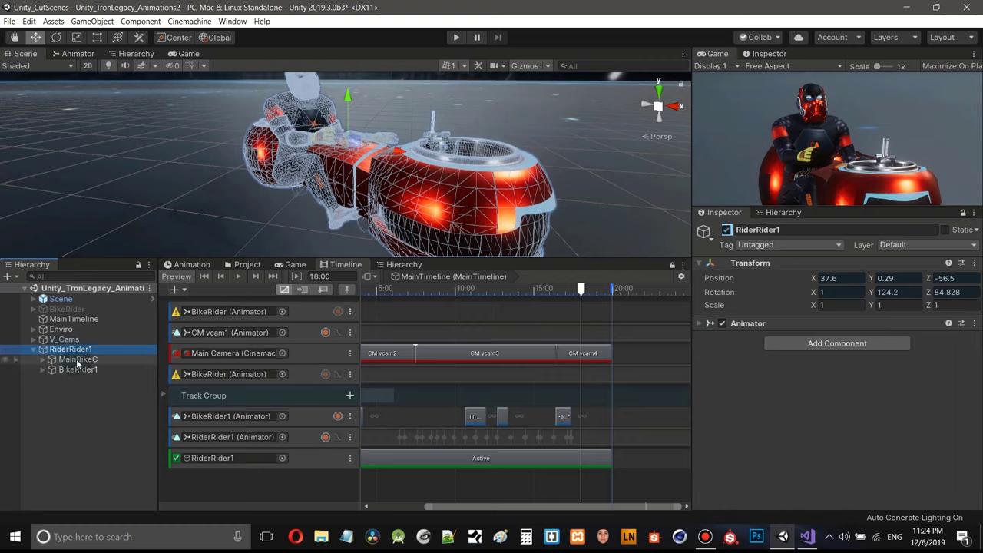
click(76, 361)
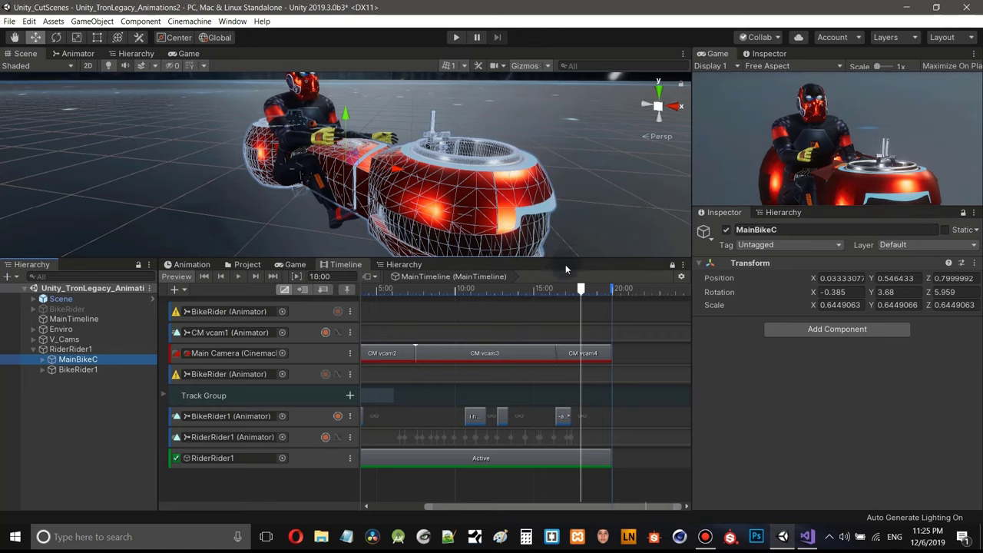
- Make the Scene view taller and bring up the Project asset browser
drag(565, 265, 565, 269)
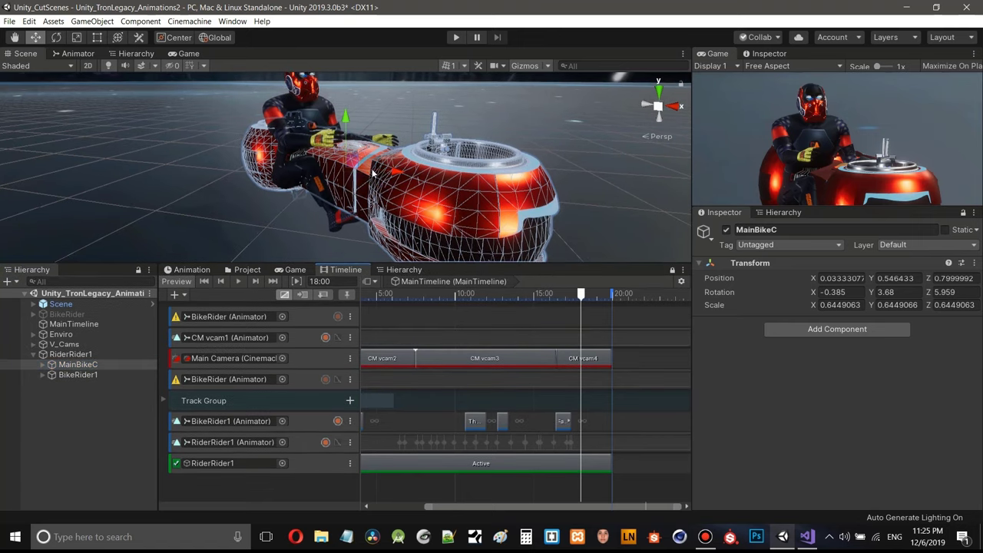
right_click(277, 487)
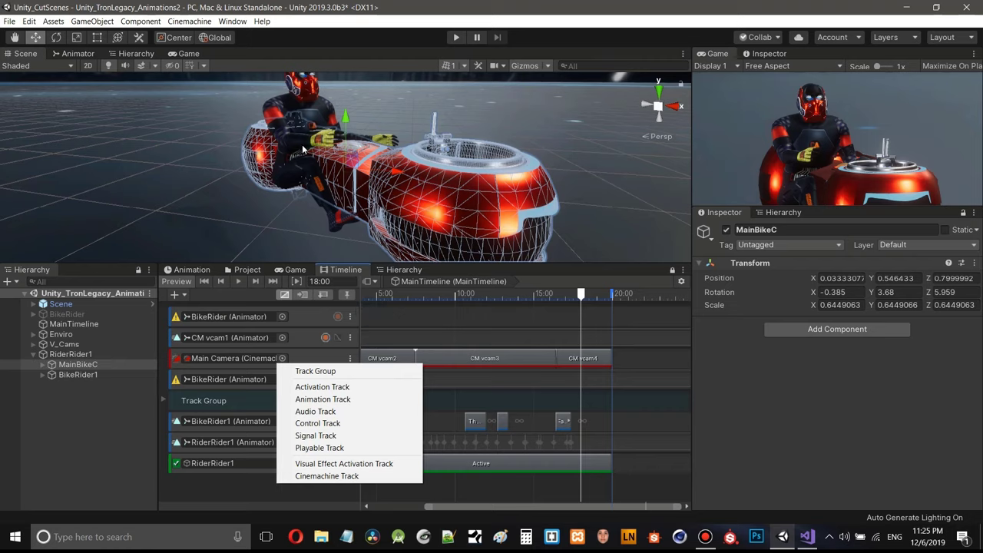
click(248, 489)
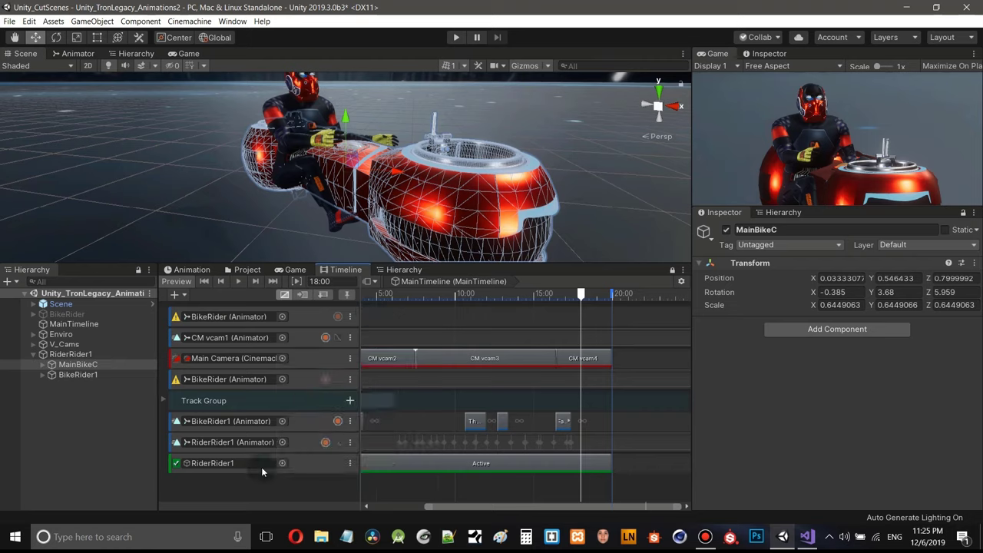
drag(461, 263, 449, 315)
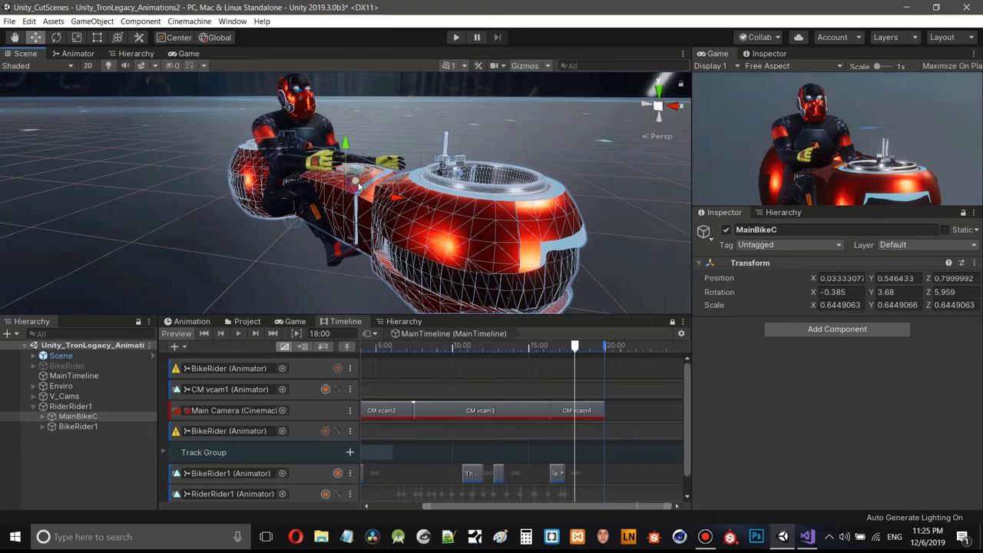
click(247, 321)
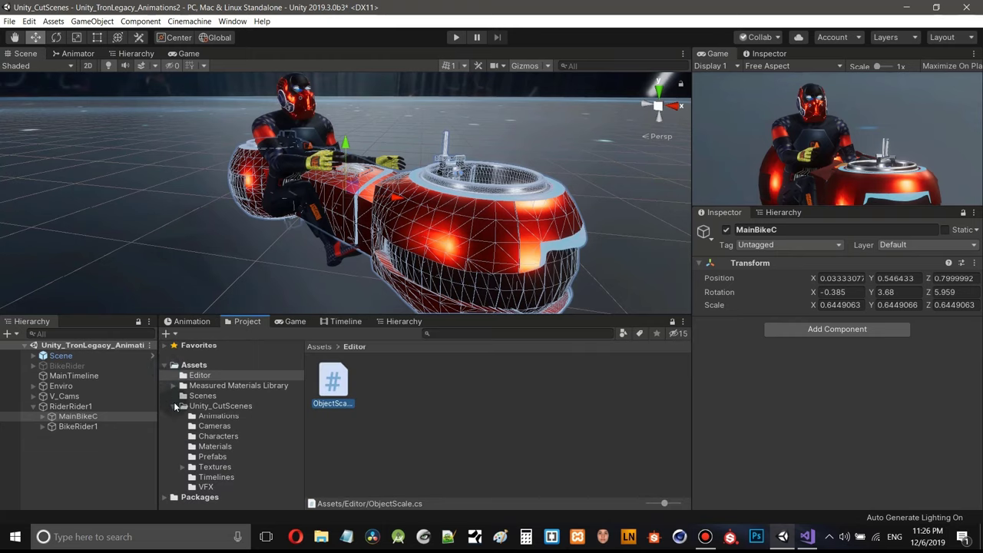
- Create a folder named Scripts inside Unity_CutScenes
click(218, 408)
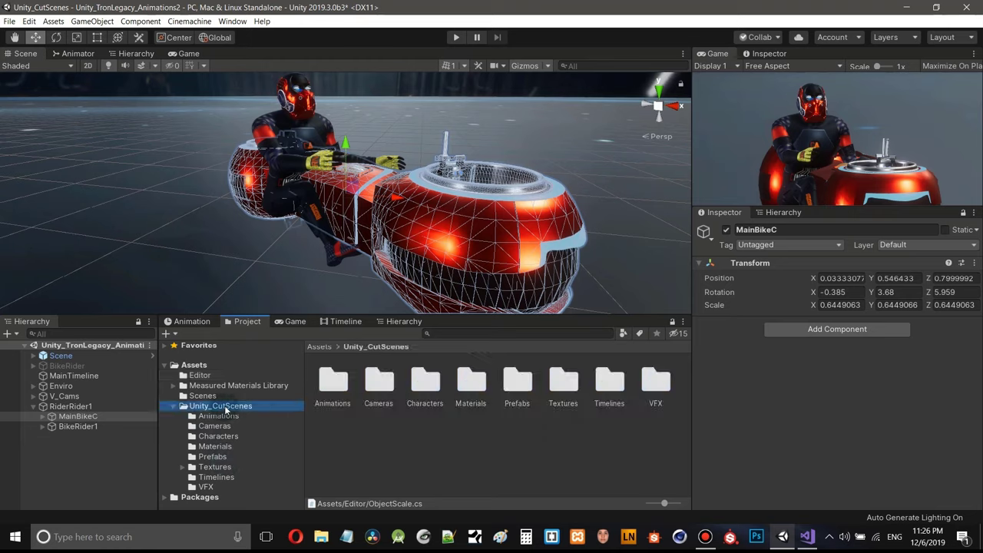
right_click(226, 411)
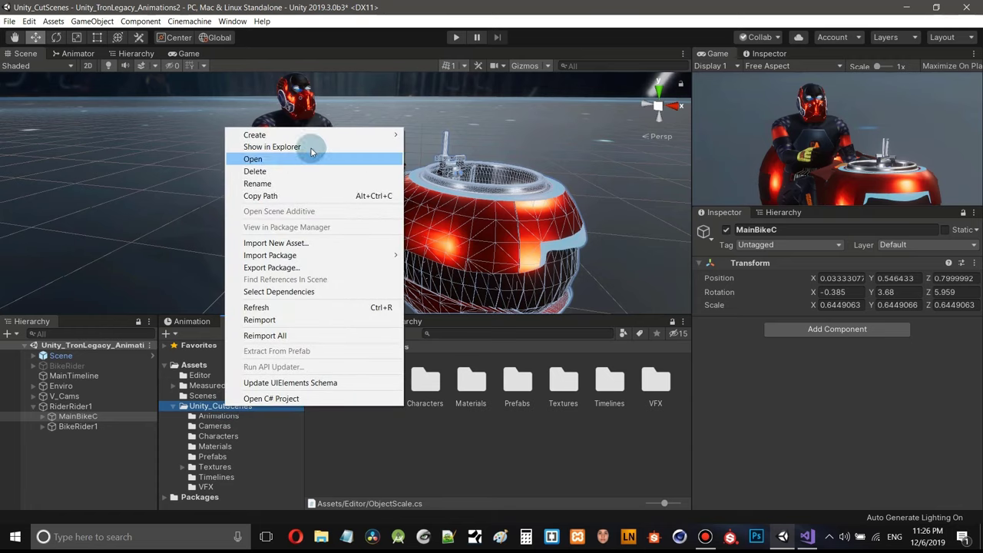
mouse_move(353, 138)
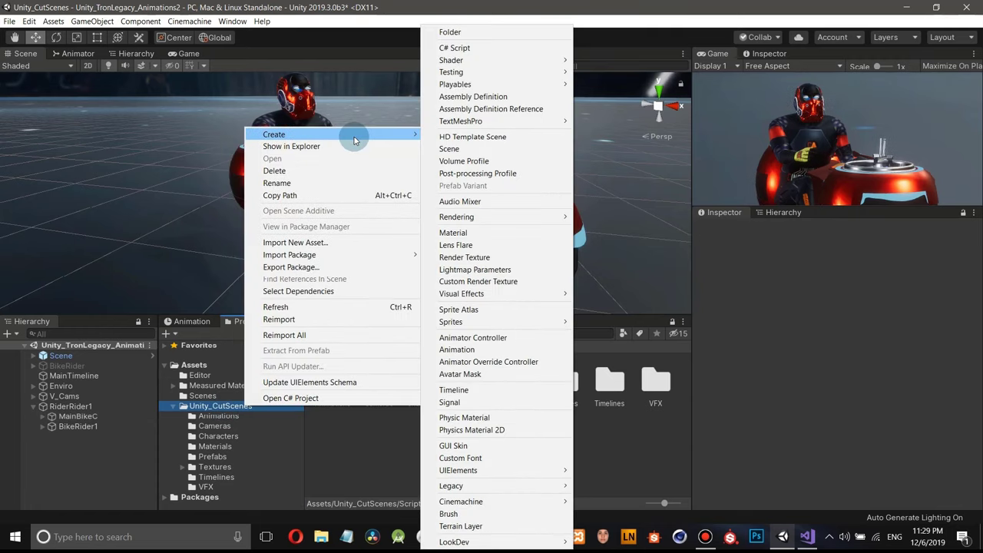
click(450, 32)
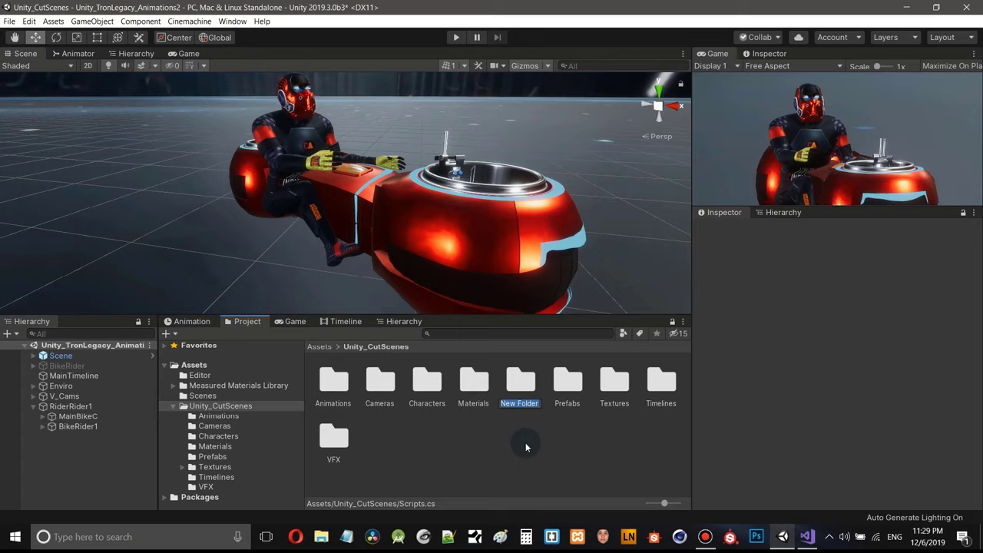
text(Scripts)
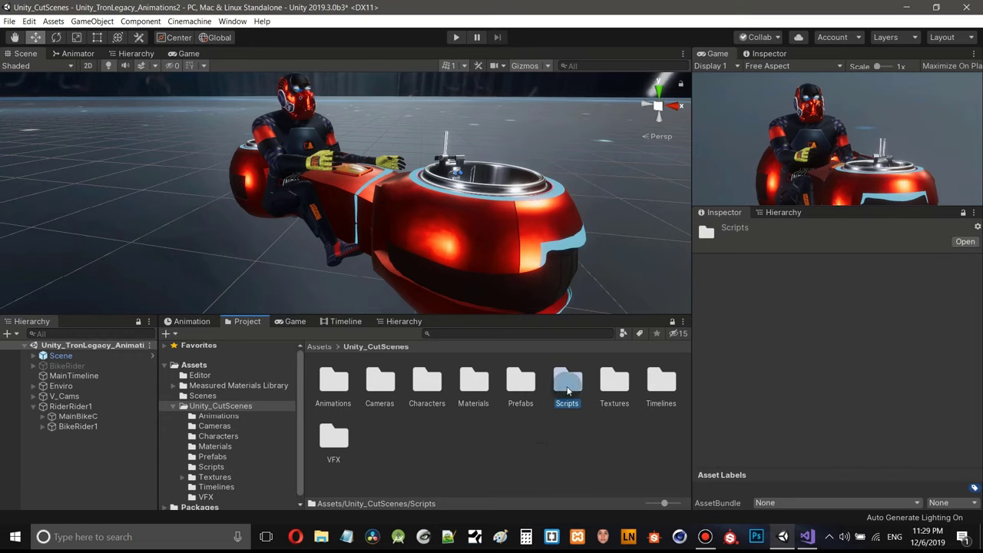
- Create a C# script named unparent in the Scripts folder
double_click(571, 390)
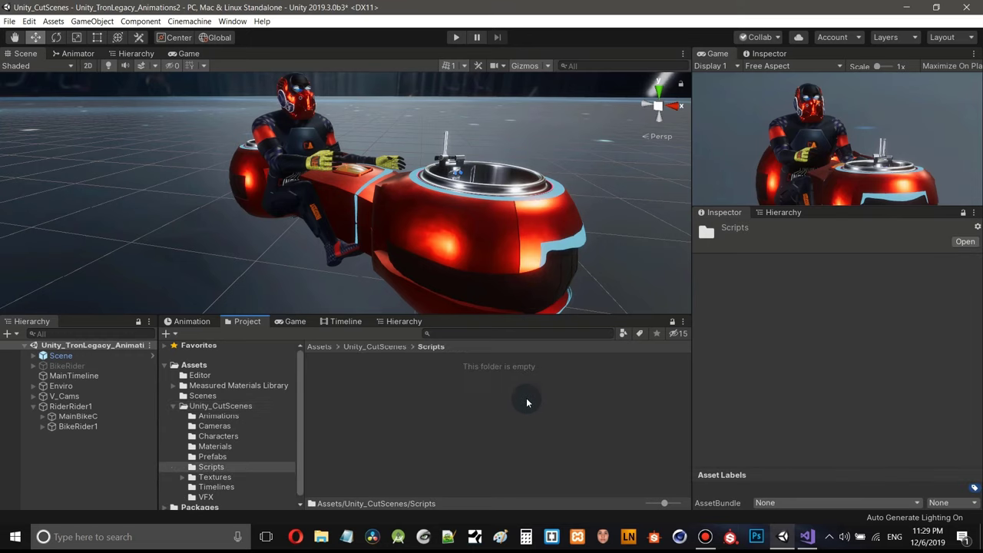
right_click(360, 412)
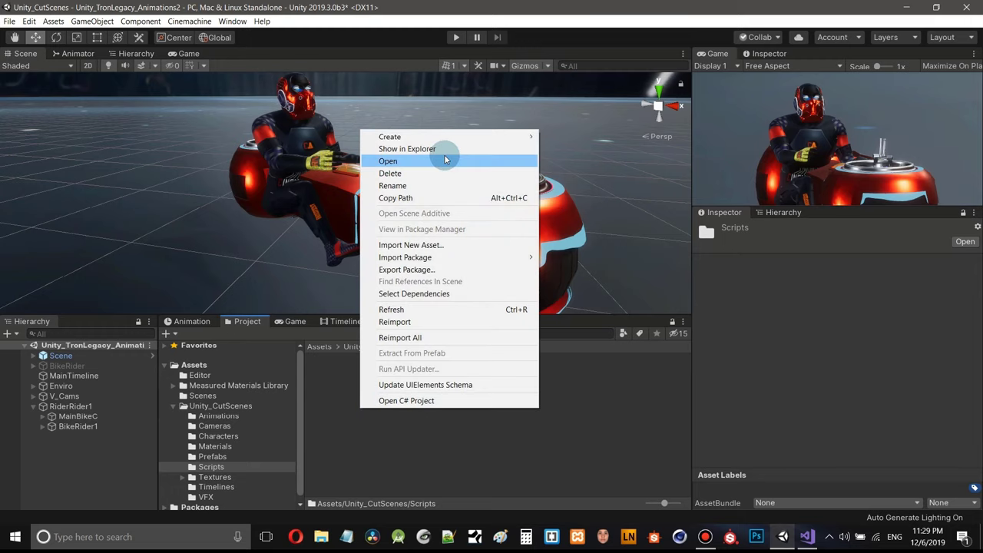
mouse_move(472, 139)
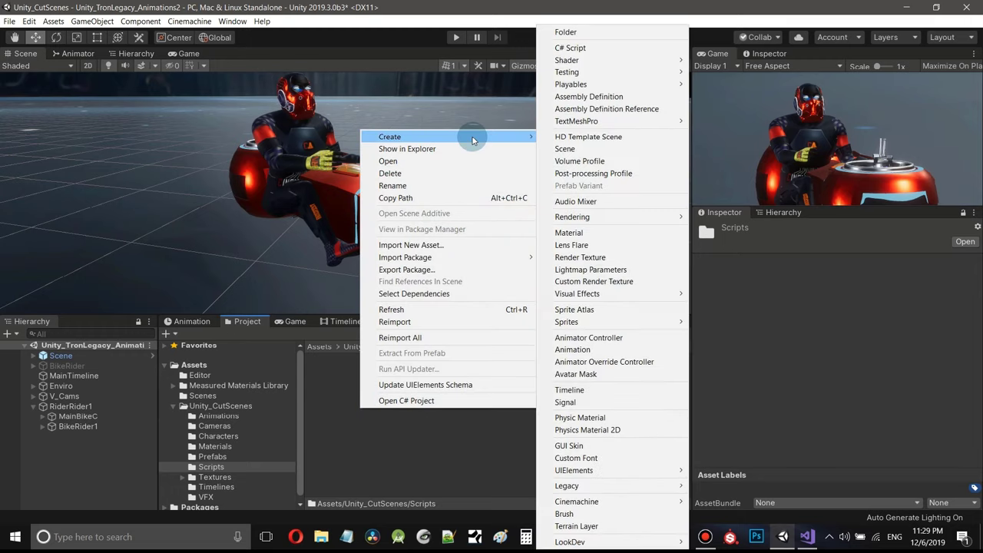
click(584, 48)
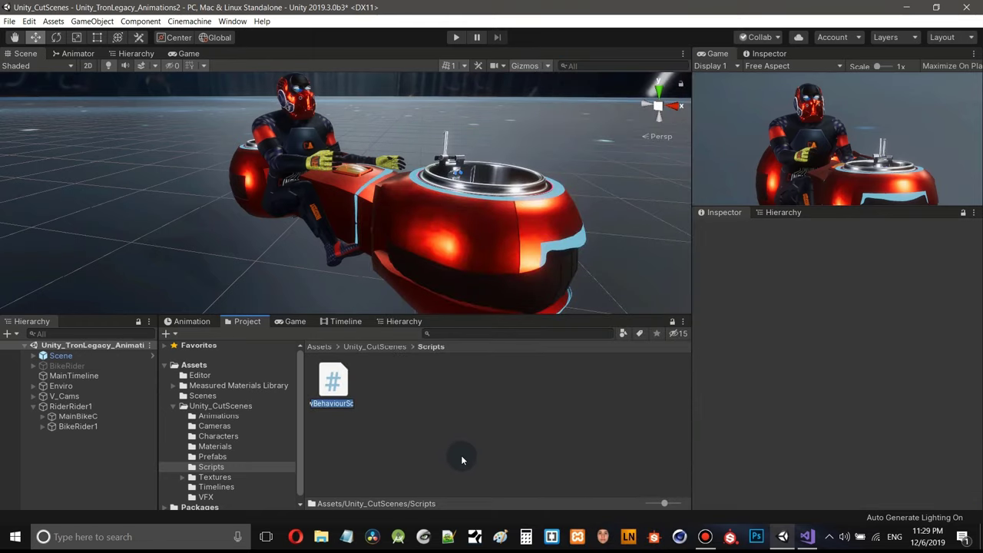
text(unparent)
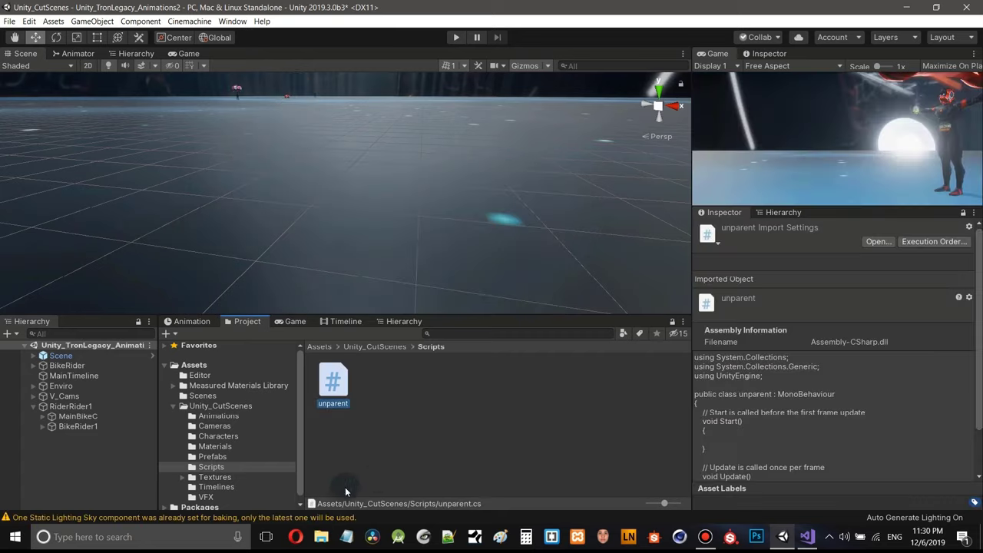
- Clear the lighting warning from the Console and open unparent.cs in Visual Studio
click(222, 519)
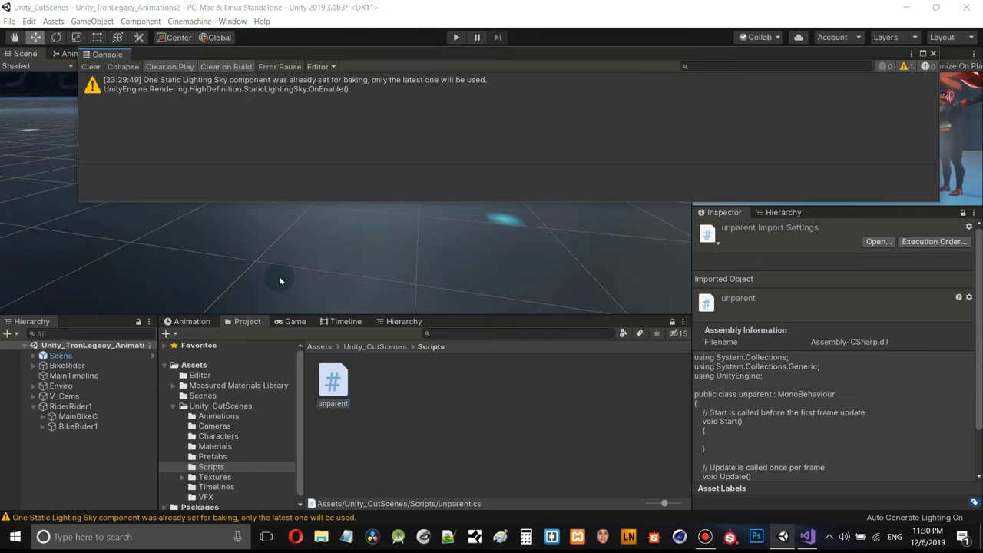
click(90, 67)
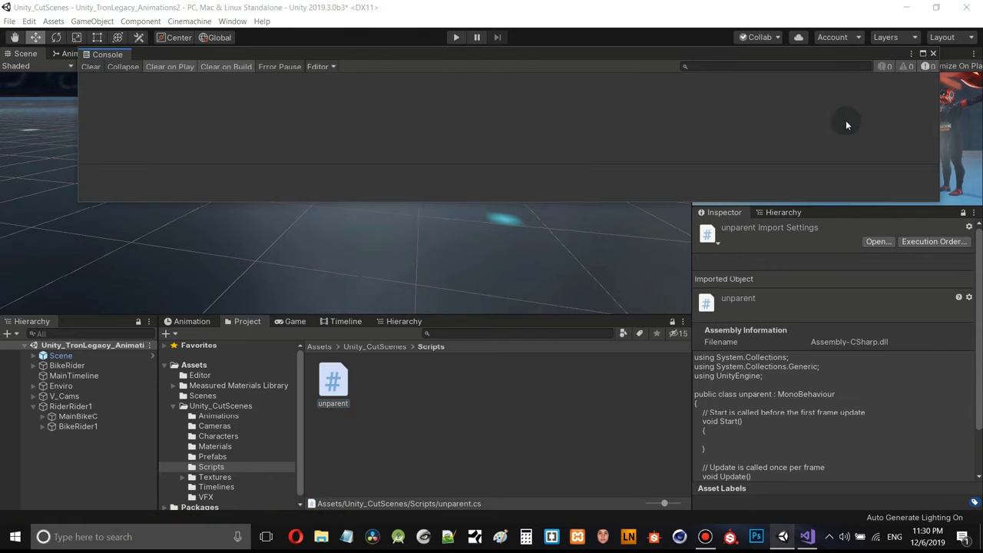
click(933, 54)
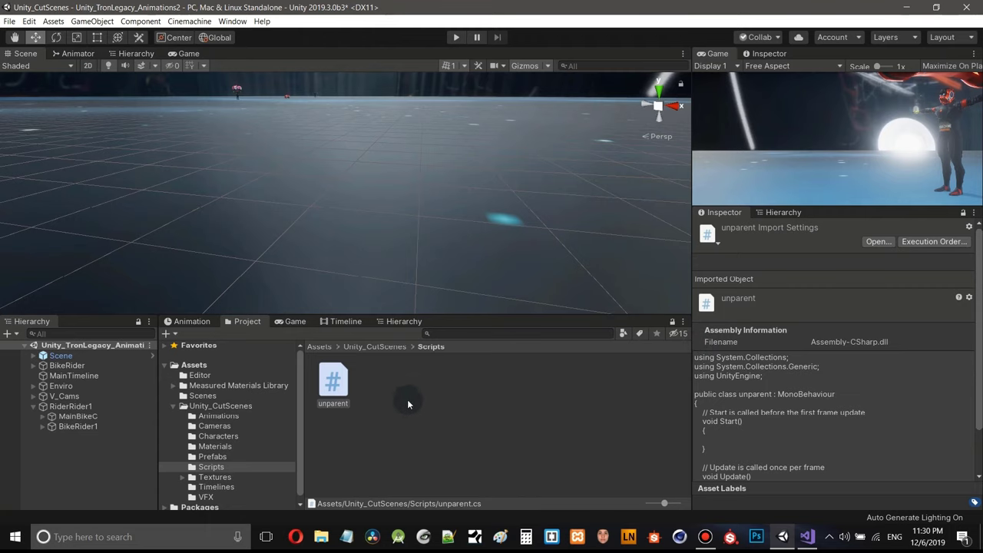
double_click(335, 383)
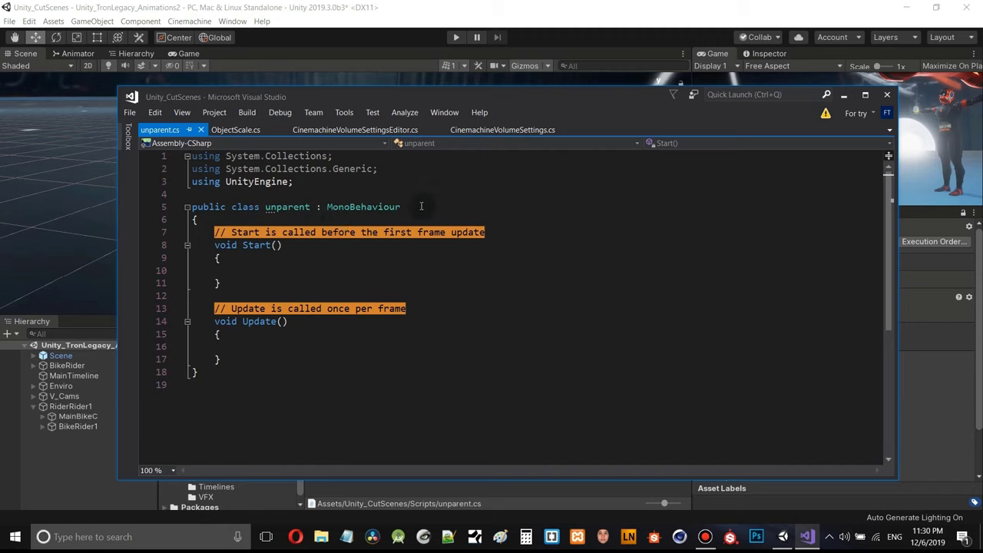
- Declare a field 'public Transform fall;' above Start
click(229, 218)
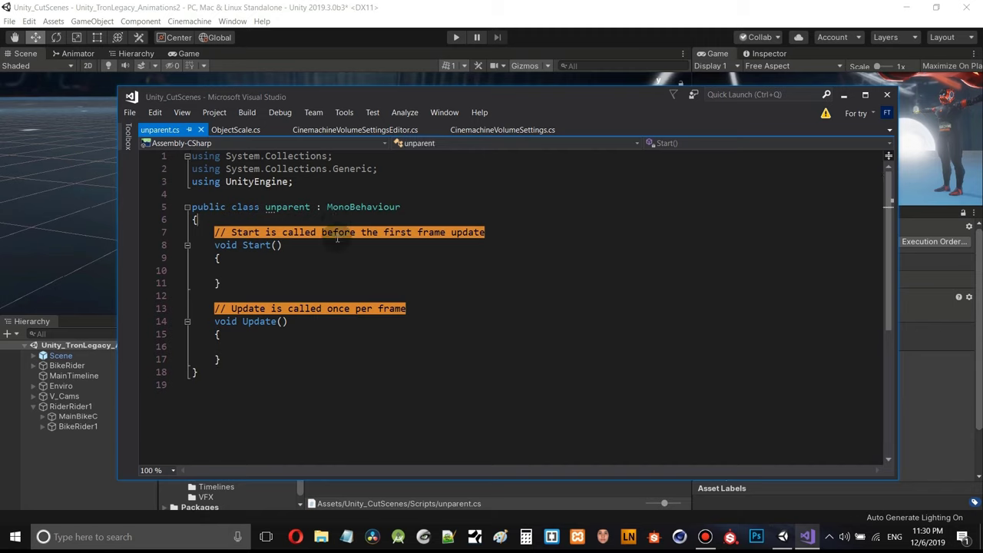
key(Return)
key(Return)
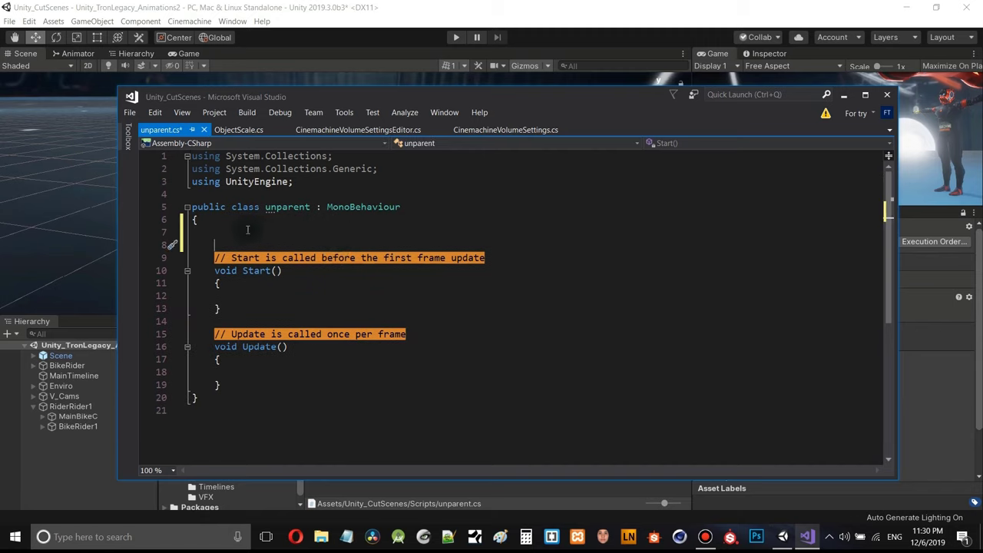
click(223, 231)
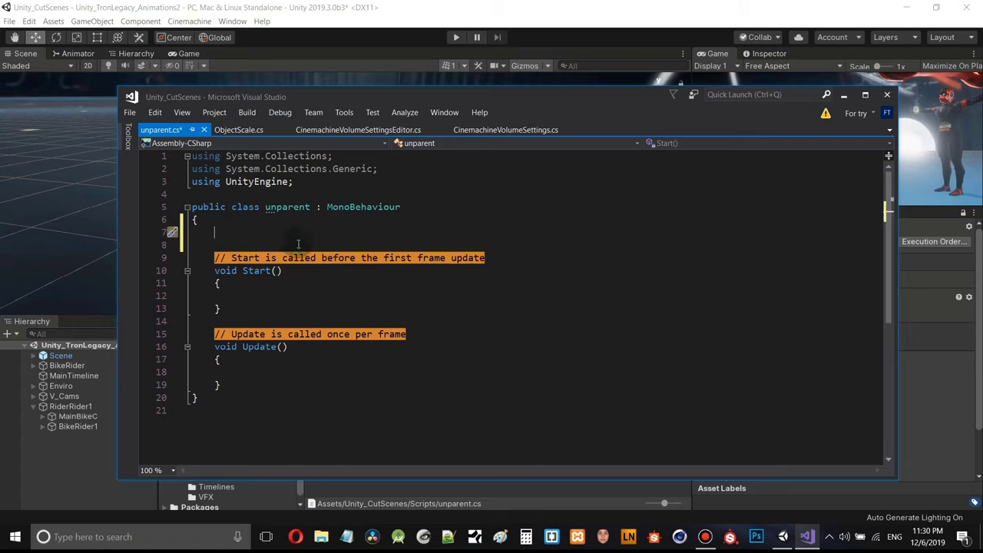
text(public )
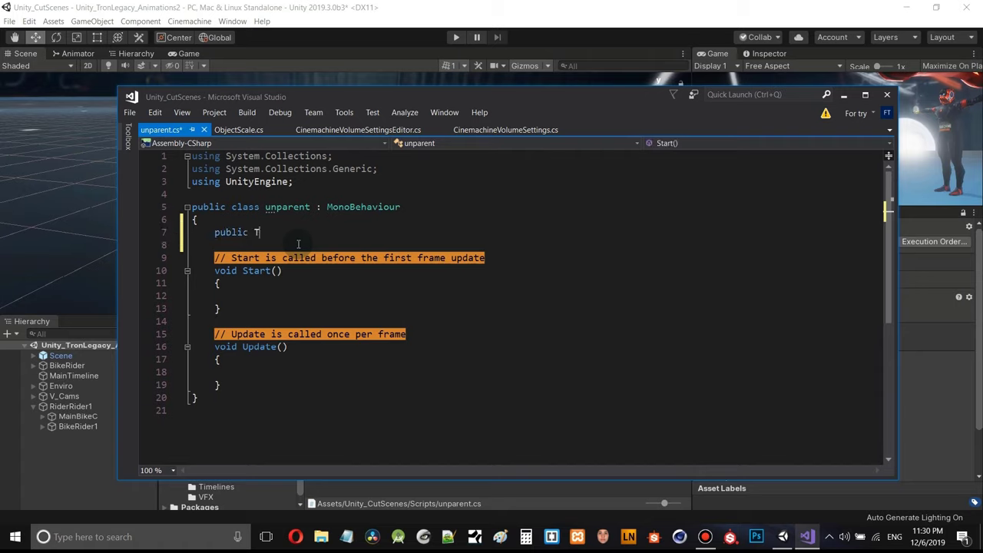
text(Tran)
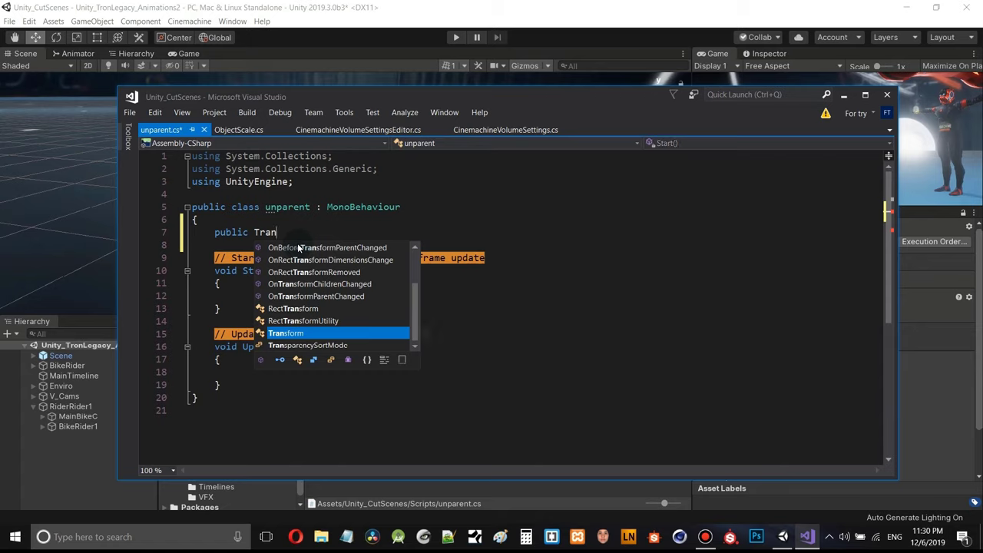
key(Tab)
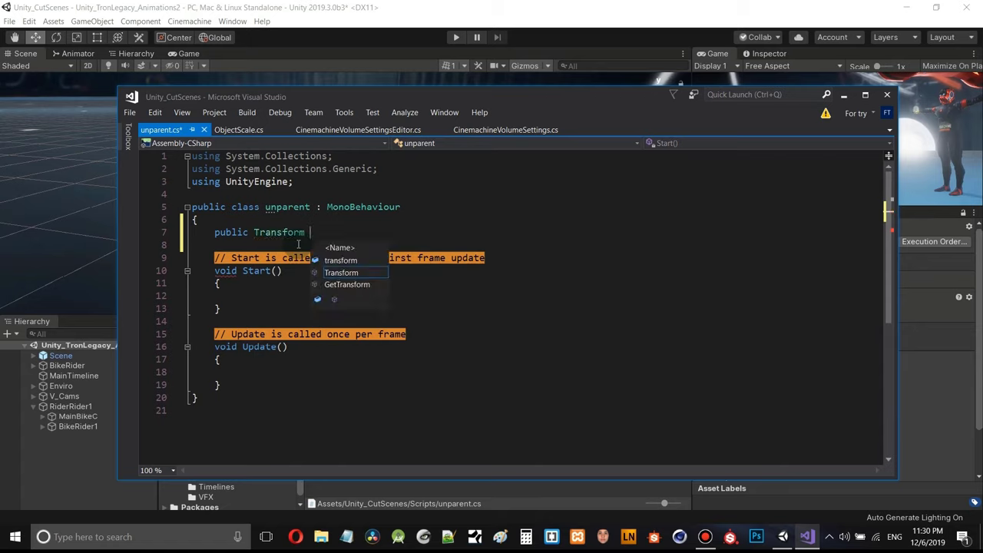
text(f)
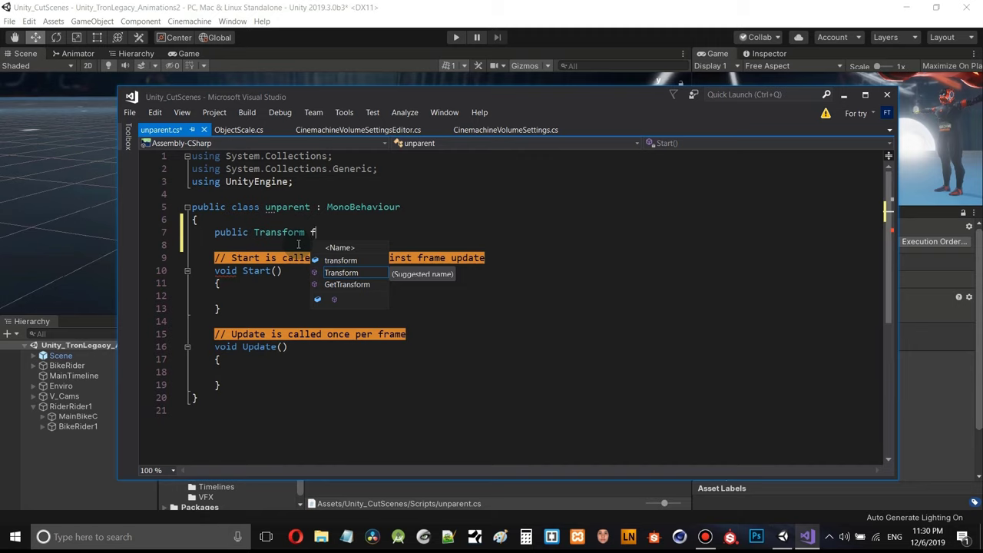
text(all;)
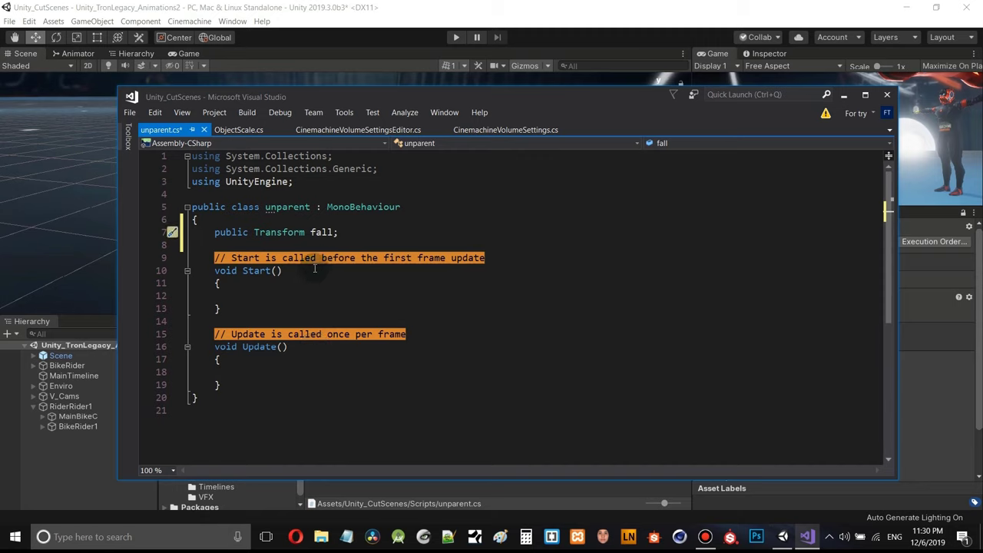
- Add 'this.transform.parent = fall;' inside the Update method
click(234, 369)
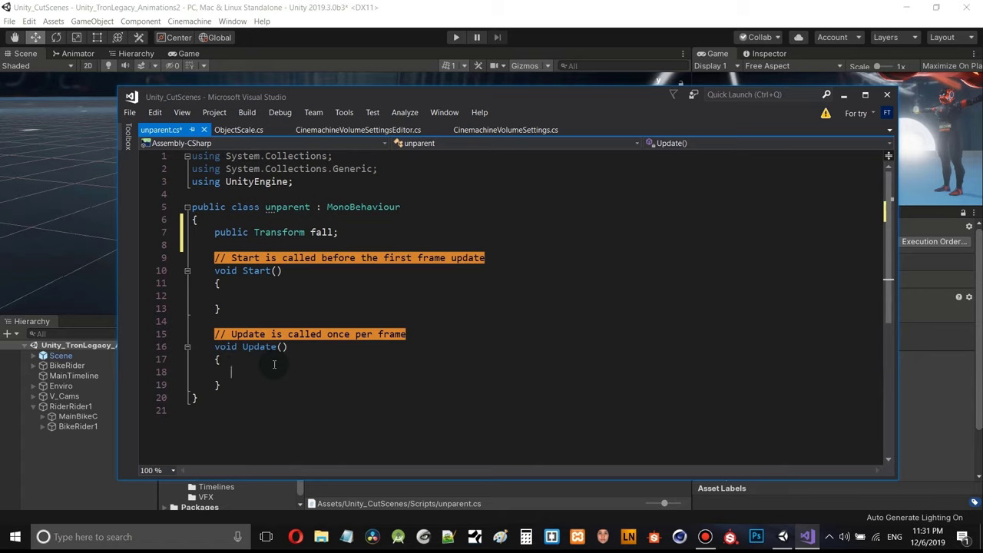
text(this.tr)
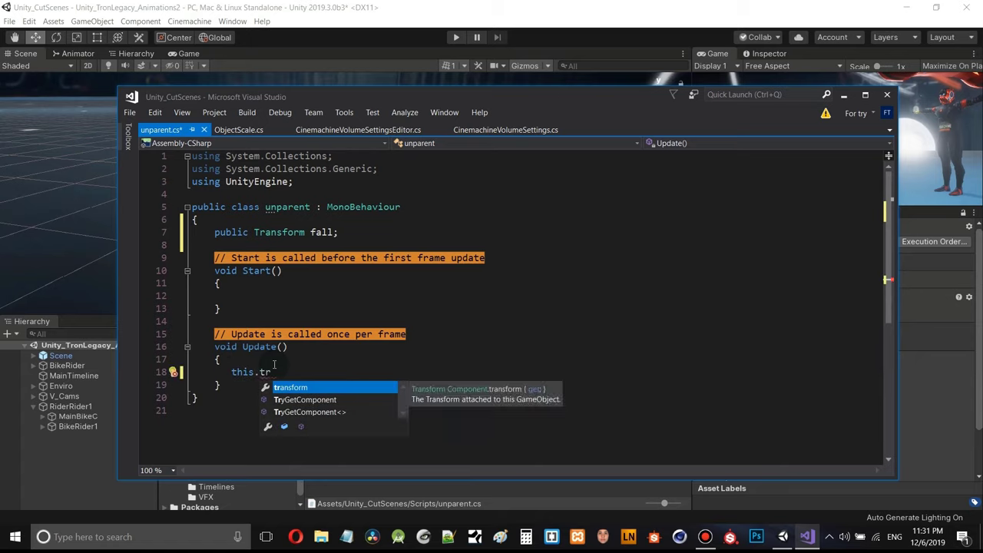
key(Tab)
text(.)
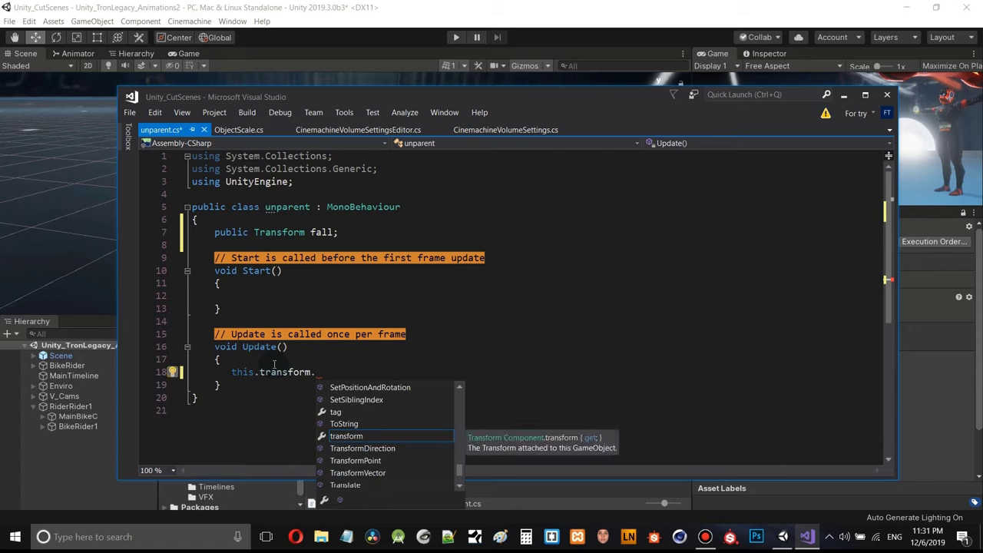
text(p)
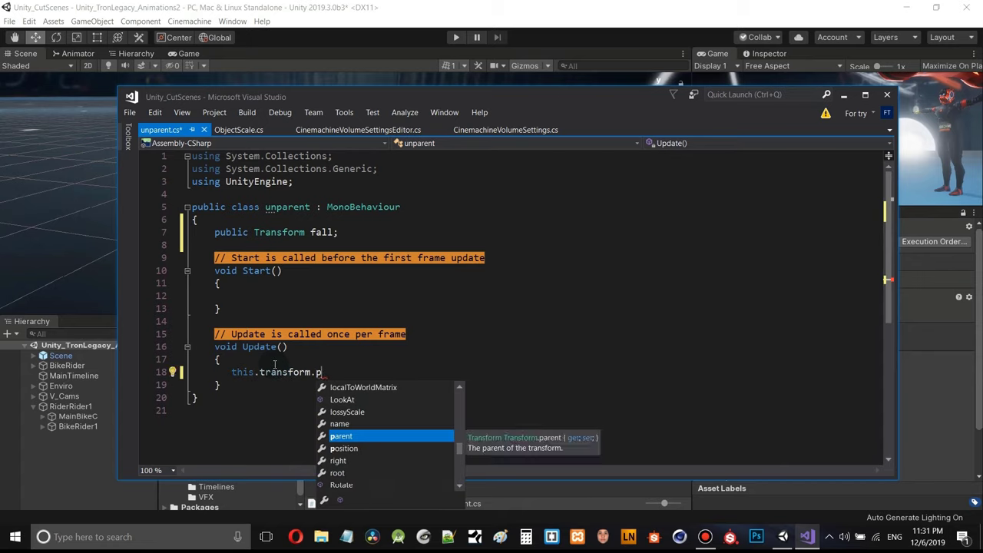
key(Tab)
text(=)
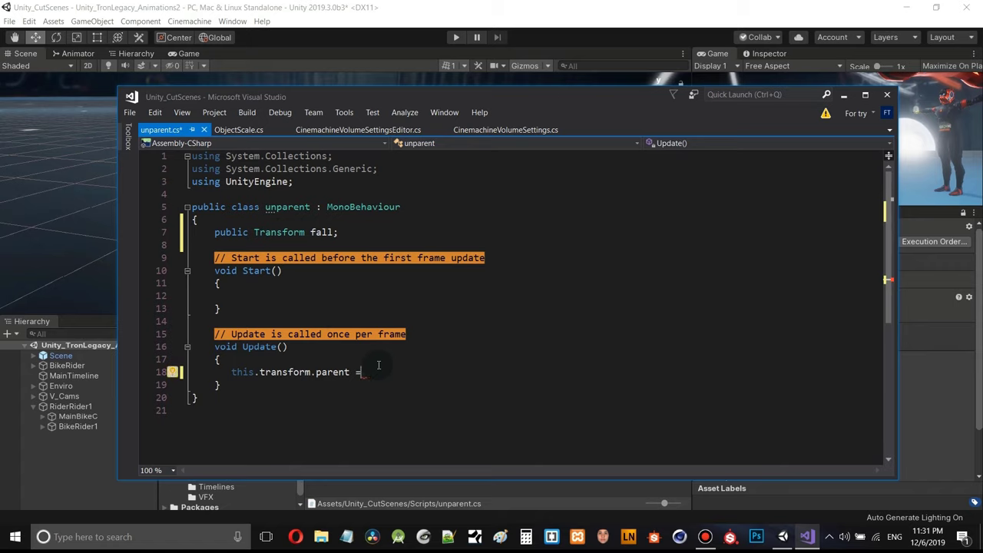
text(fall)
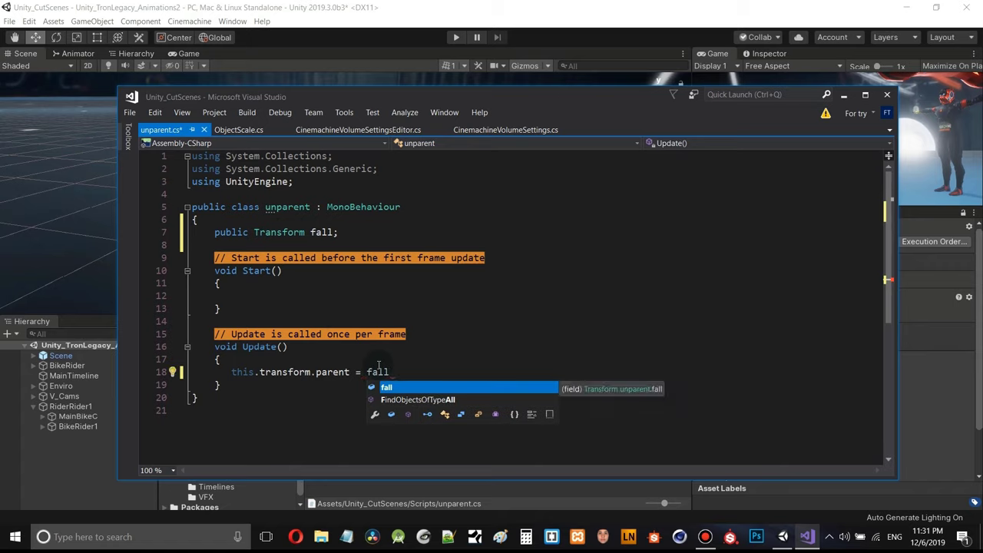
text(;)
key(Return)
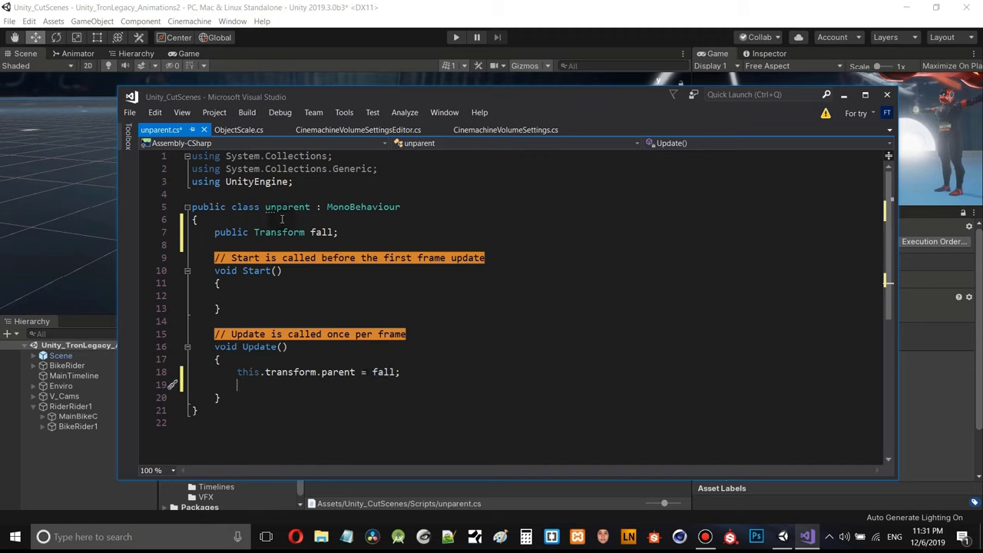
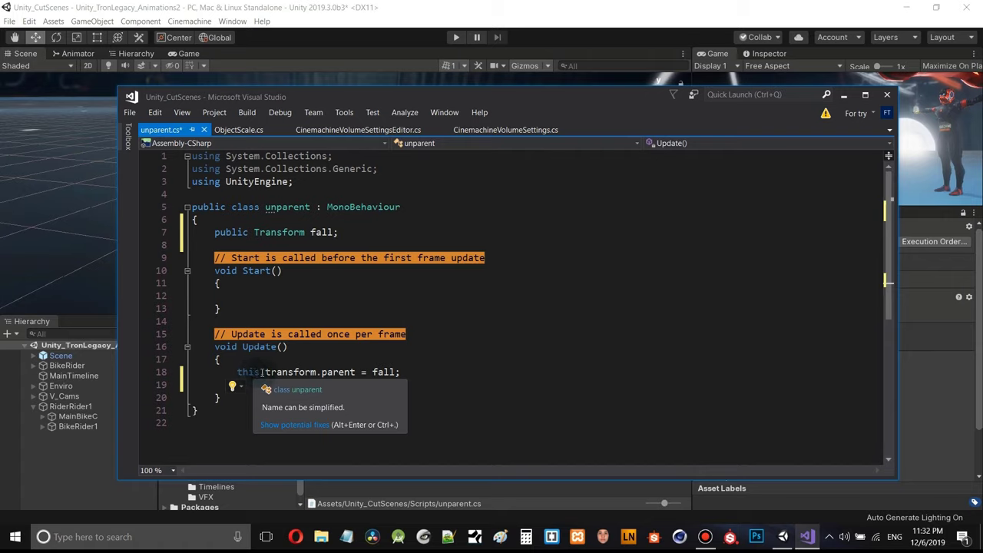
- Remove 'this.' so line 18 reads transform.parent = fall; and save all files
drag(266, 373, 230, 373)
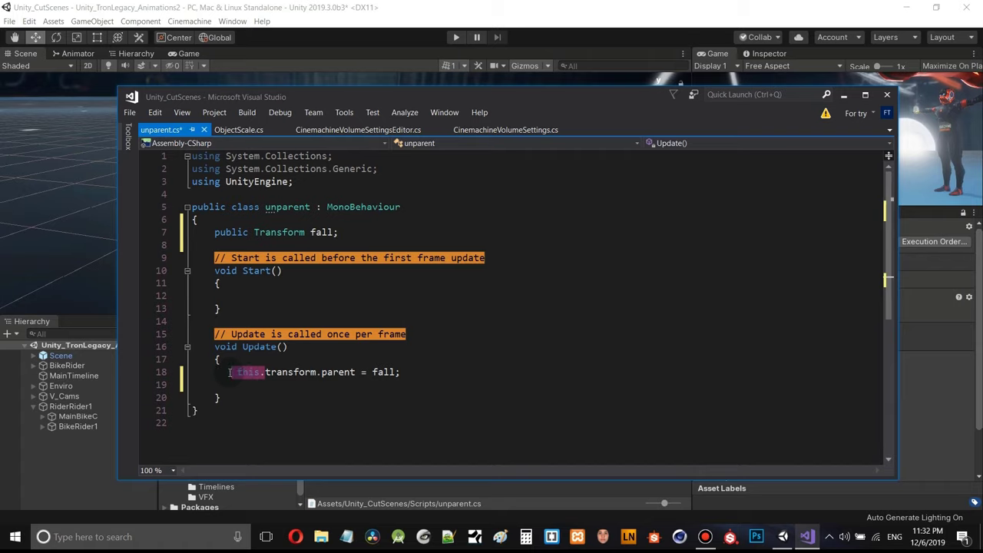
key(Delete)
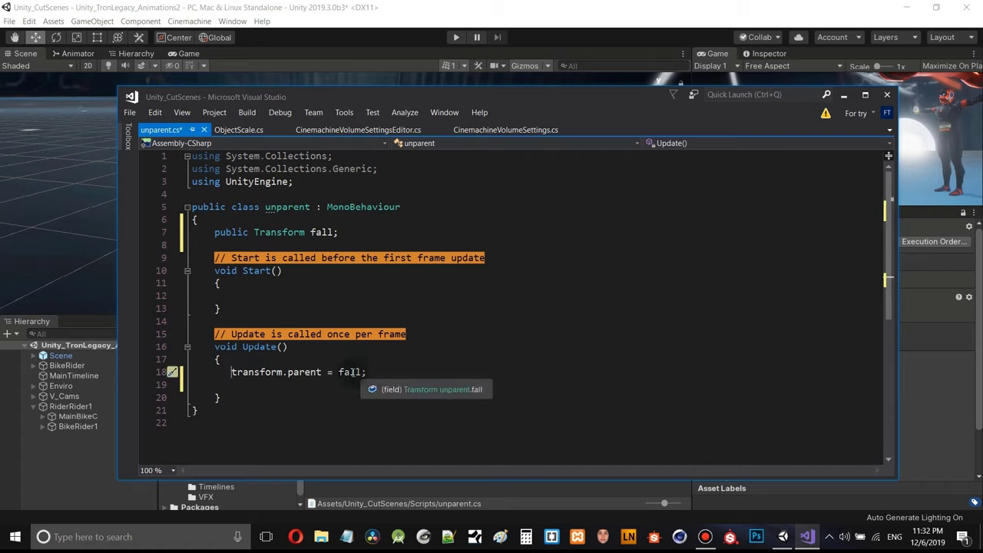
double_click(261, 372)
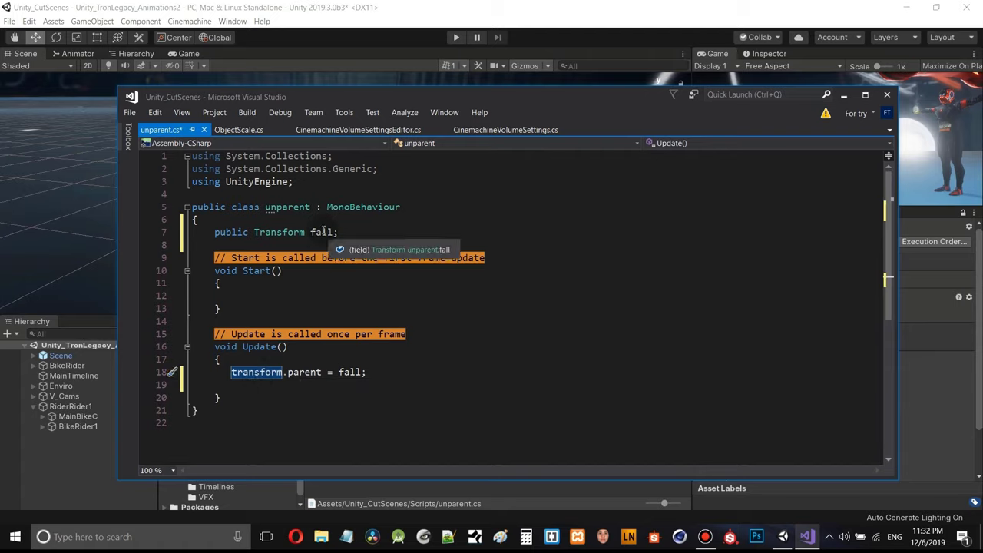
click(129, 113)
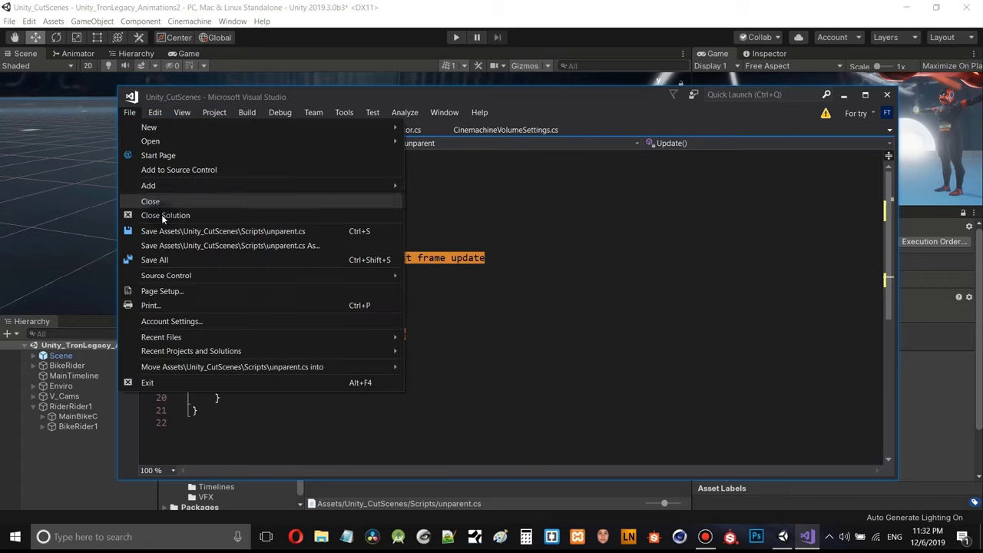
click(167, 259)
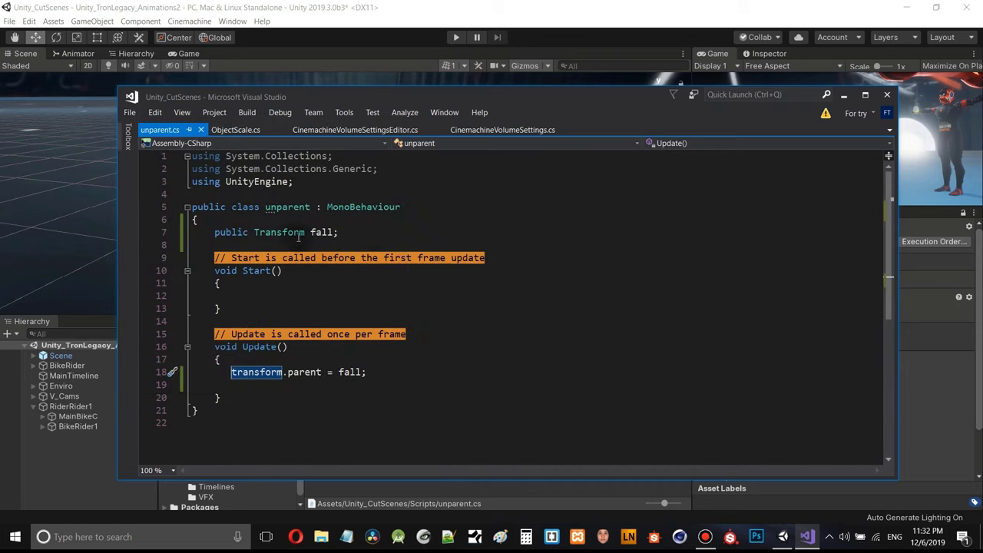
click(699, 16)
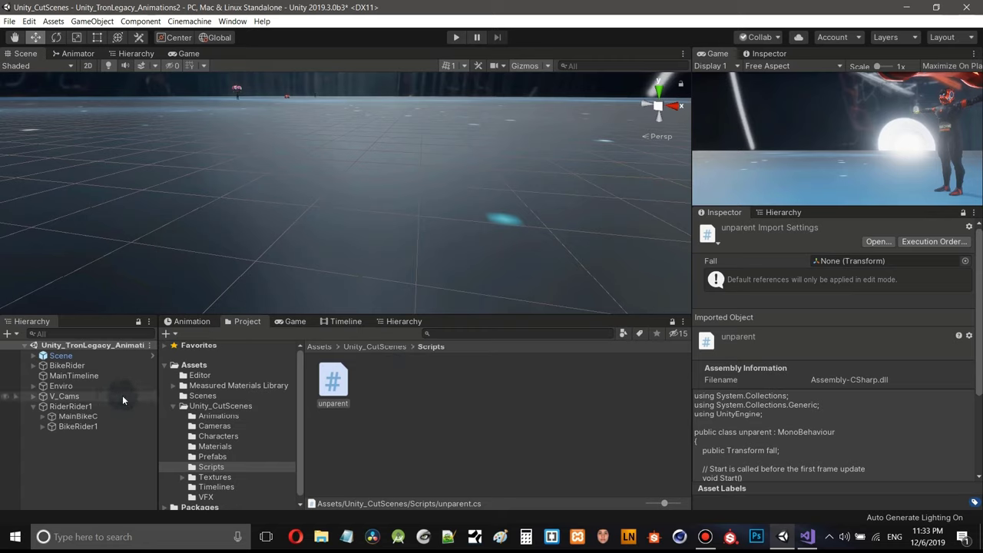
- Add the unparent script component to MainBikeC and show the MainTimeline tracks
click(76, 416)
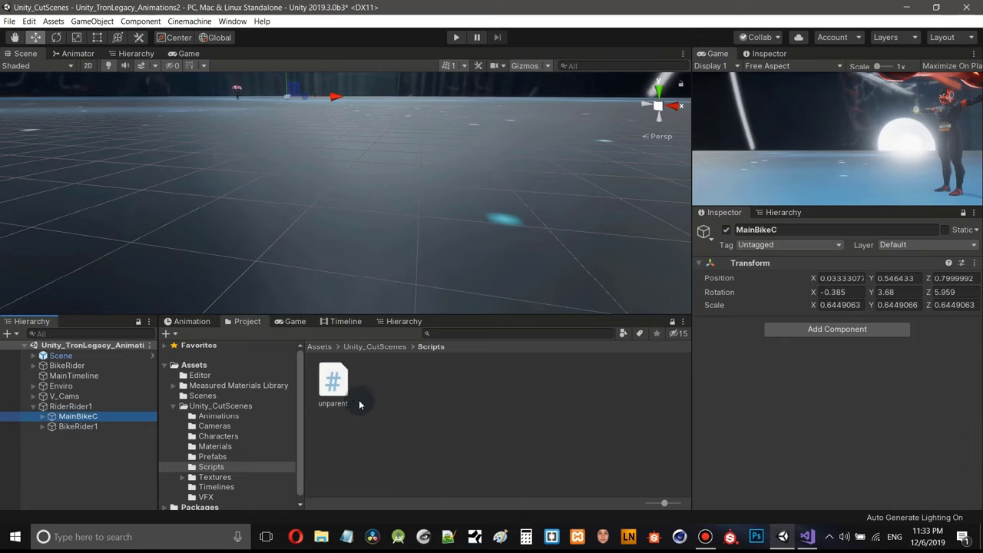
drag(336, 383, 805, 396)
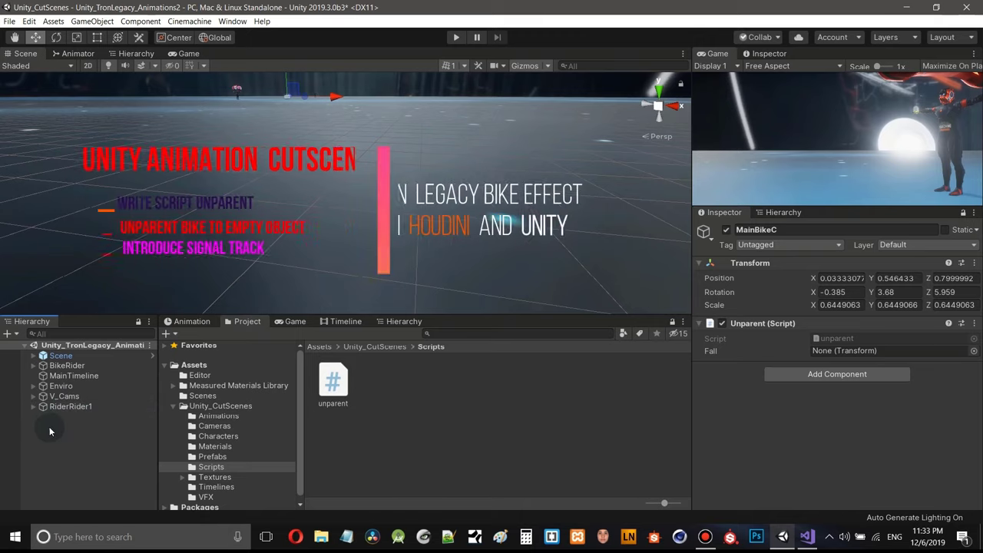
right_click(49, 427)
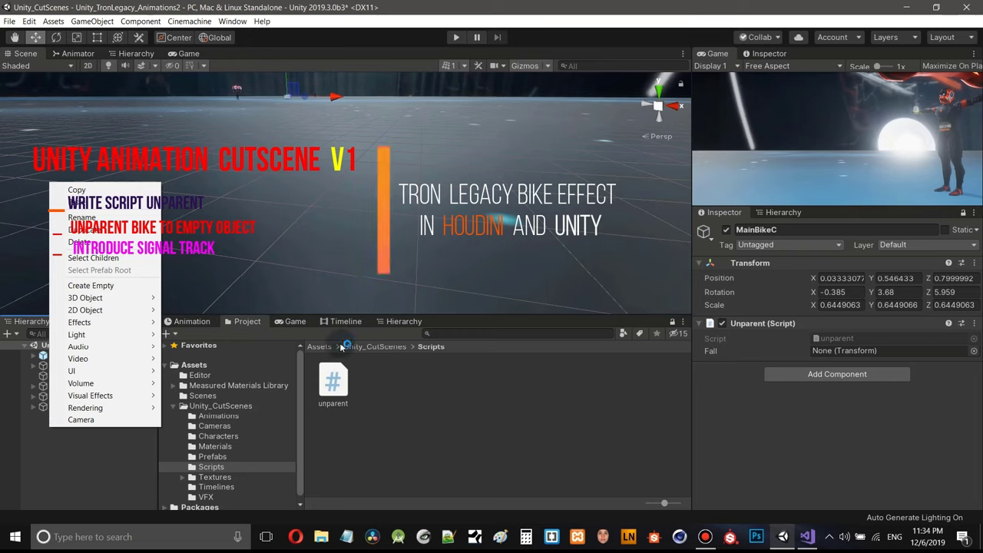
click(80, 481)
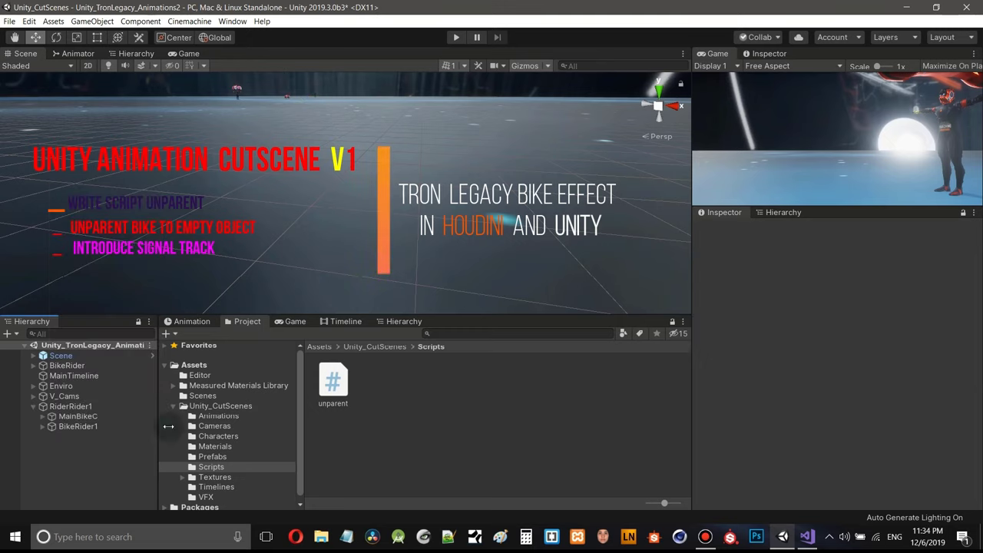
click(343, 321)
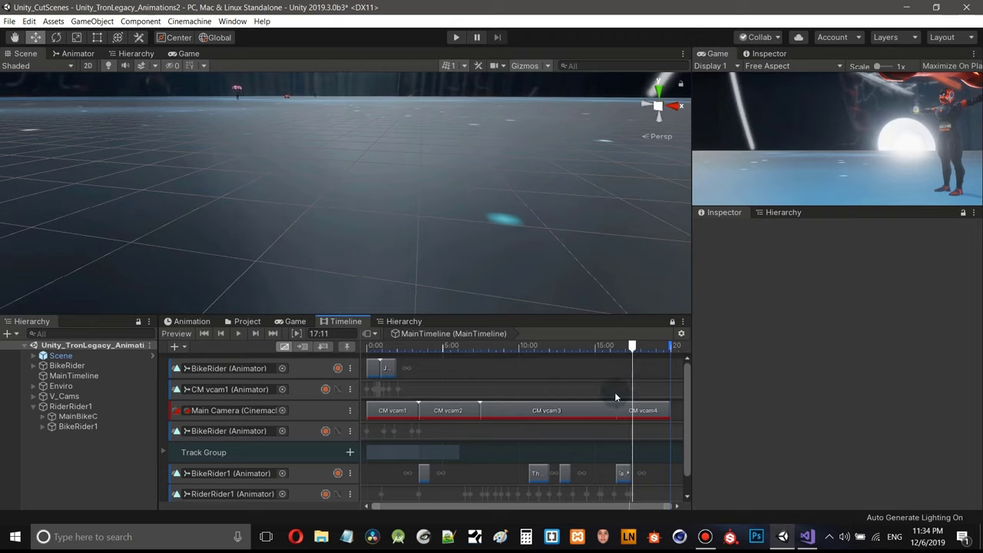
- Frame RiderRider1 in the Scene view and orbit around it
click(73, 407)
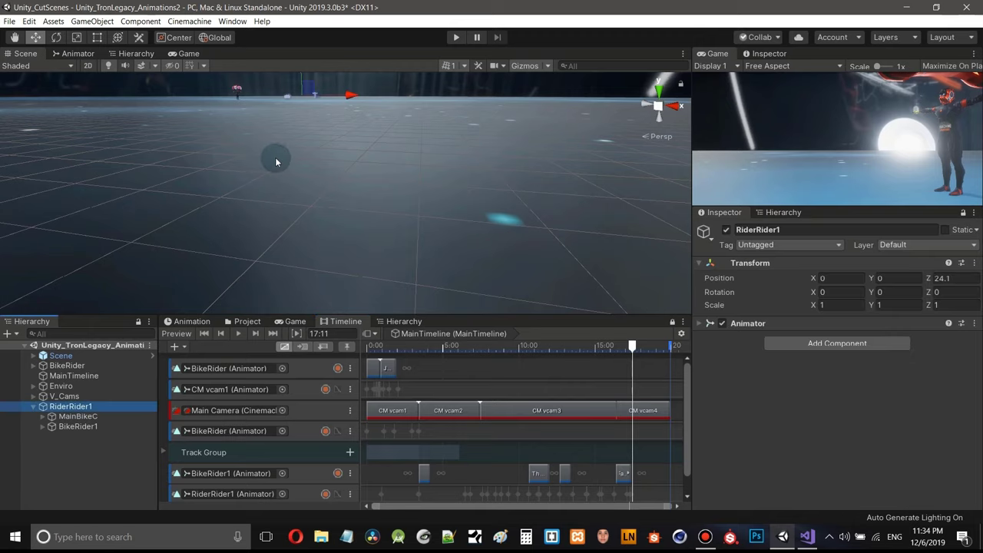
key(f)
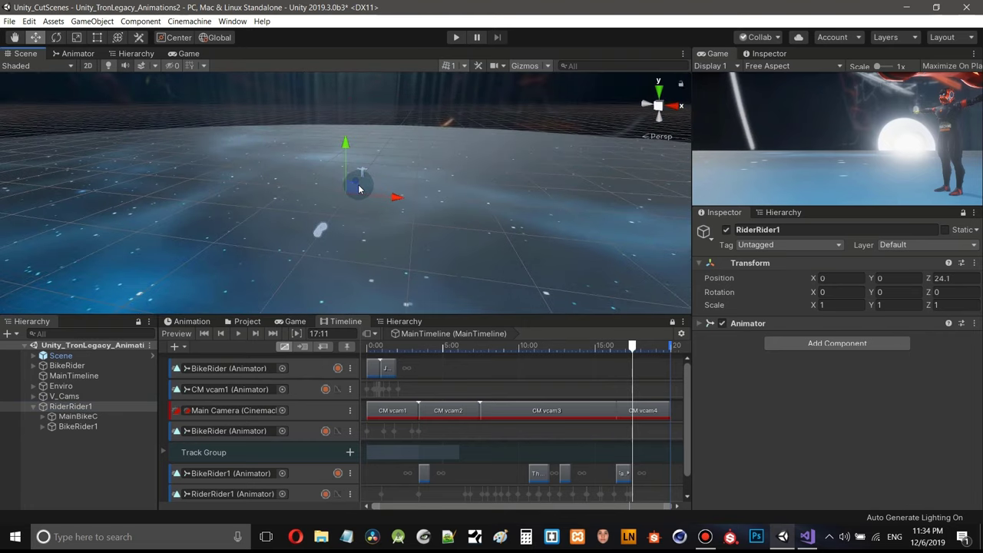
right_drag(358, 186, 474, 290)
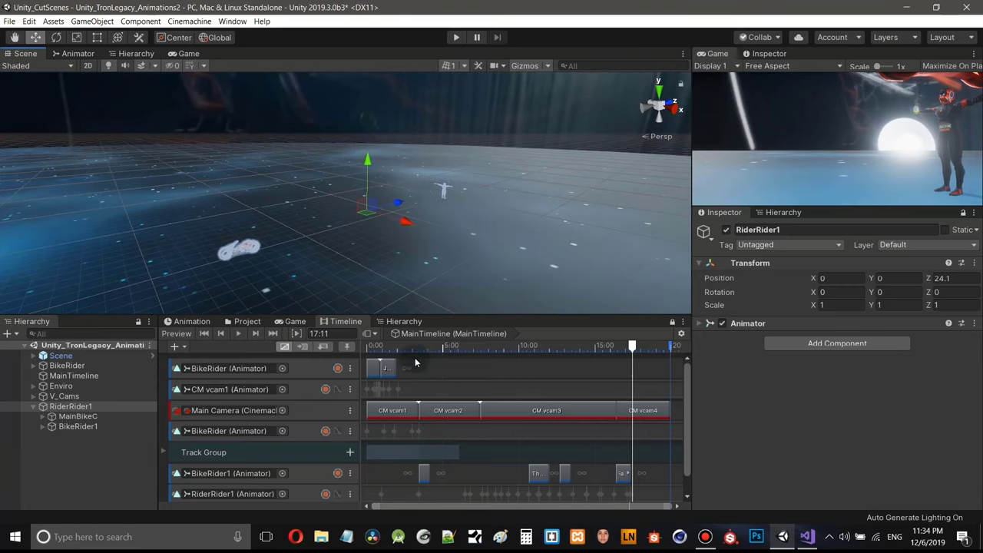
- Rewind MainTimeline to 0:00, preview the cutscene, and stop near 17:09
click(207, 334)
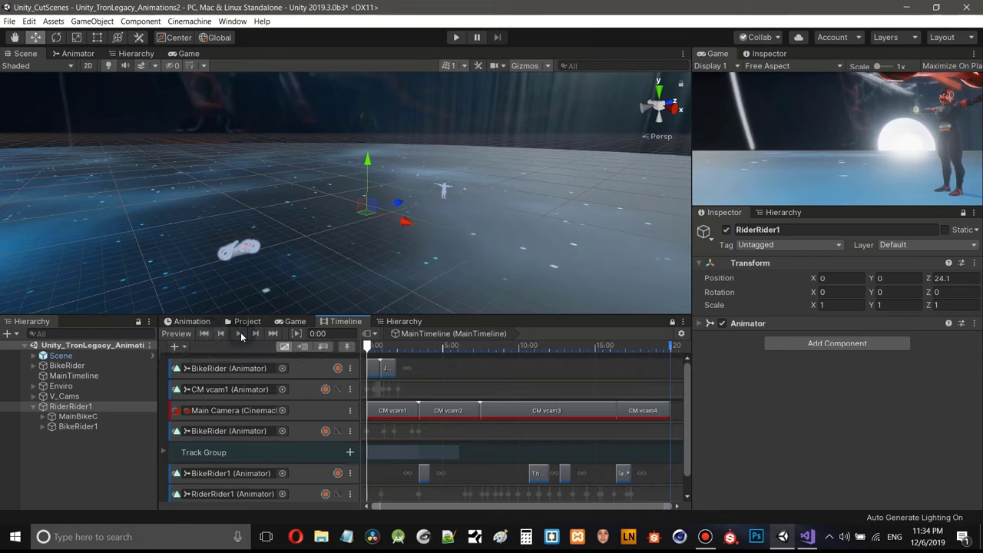
click(240, 334)
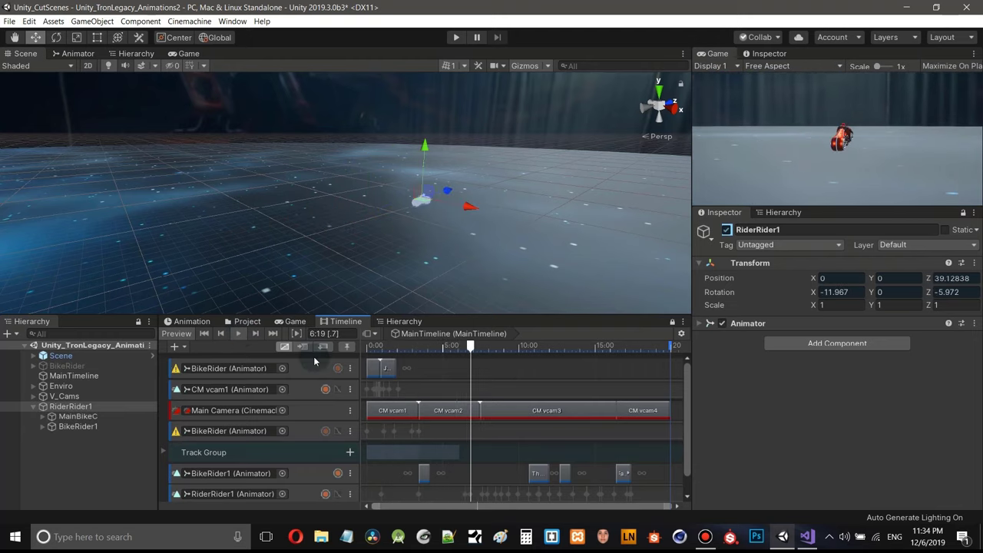
click(239, 333)
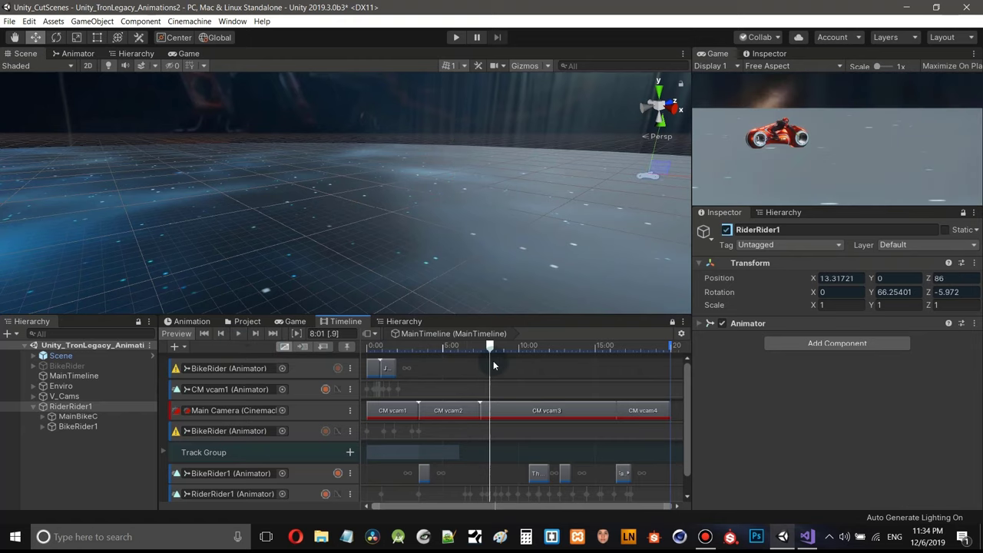
click(515, 346)
drag(570, 365, 633, 366)
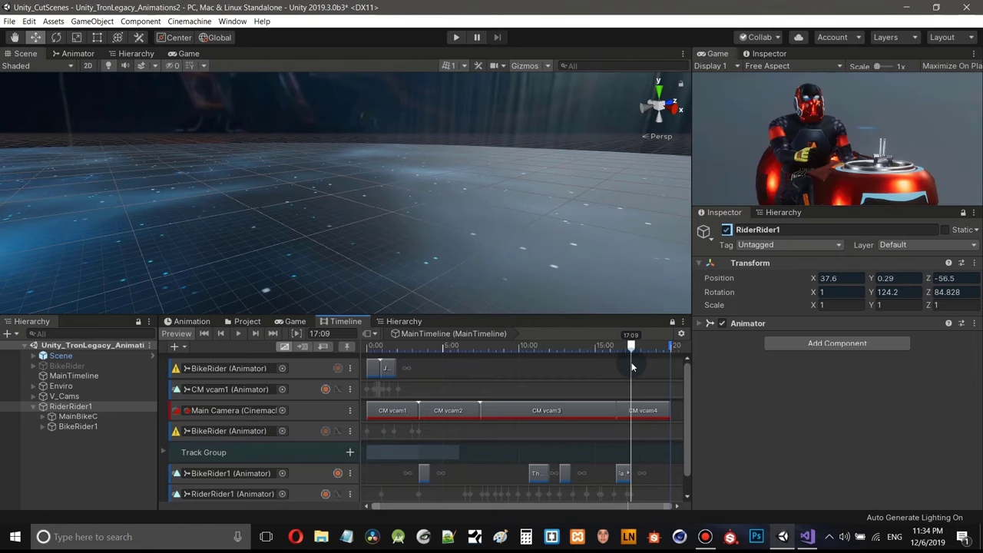
- Reframe RiderRider1 and view the bike up close from the side
click(71, 407)
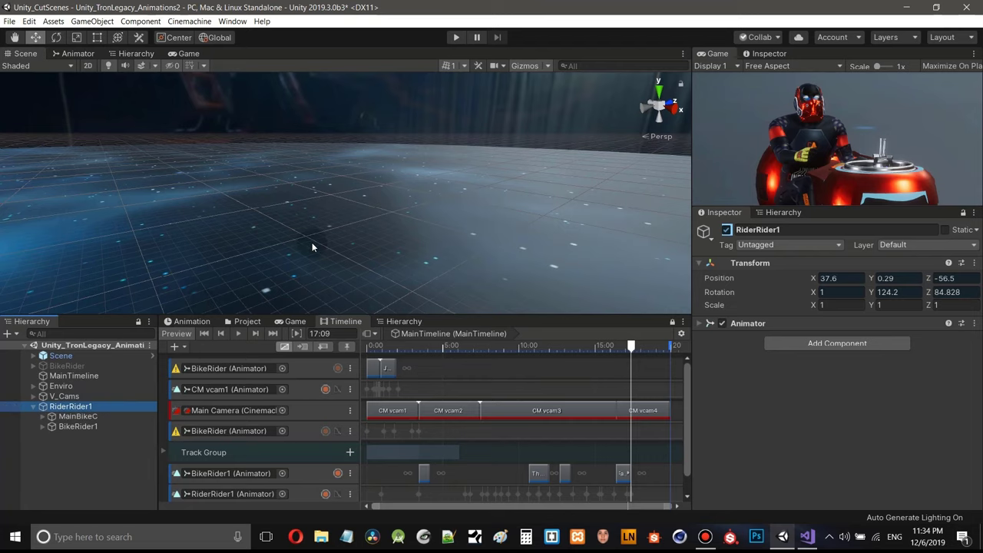
key(f)
alt+drag(315, 214, 353, 209)
scroll(384, 211, up, 5)
scroll(352, 209, up, 3)
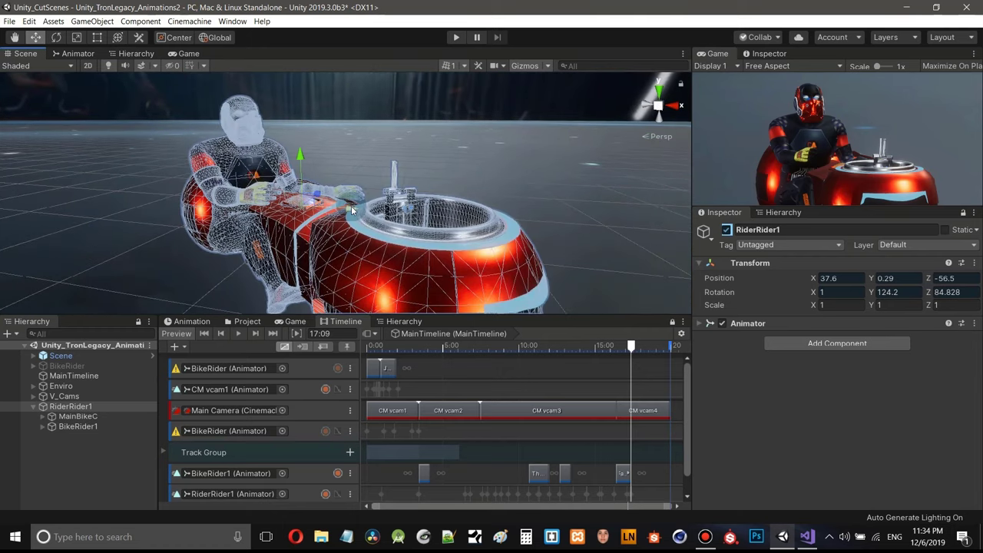
scroll(352, 208, down, 3)
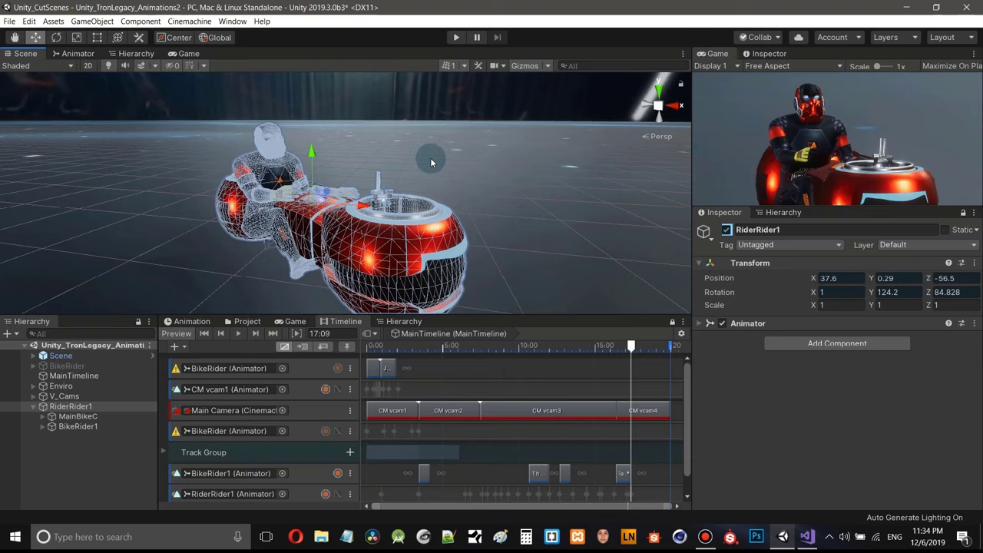
- Create an empty GameObject under RiderRider1, then move it out to the top level
right_click(72, 410)
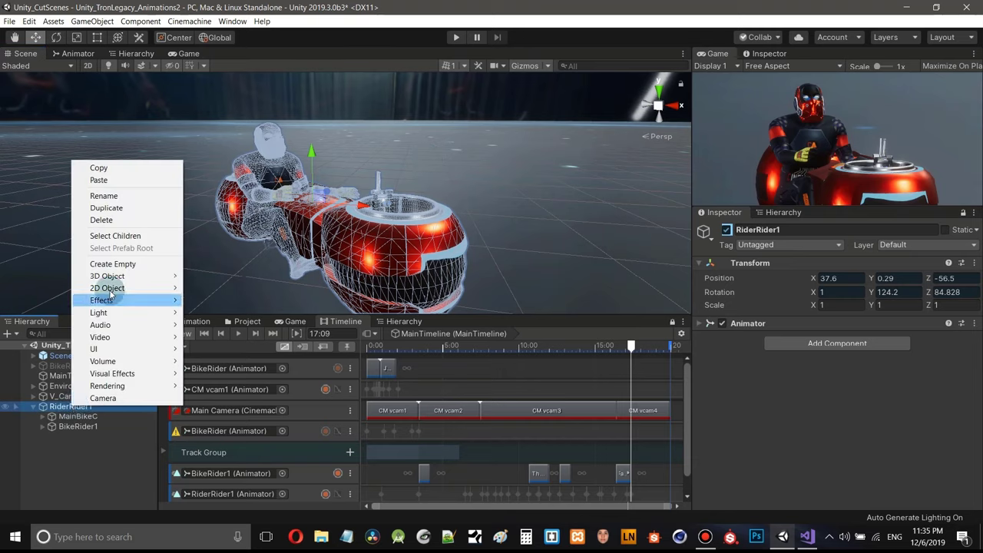
click(123, 265)
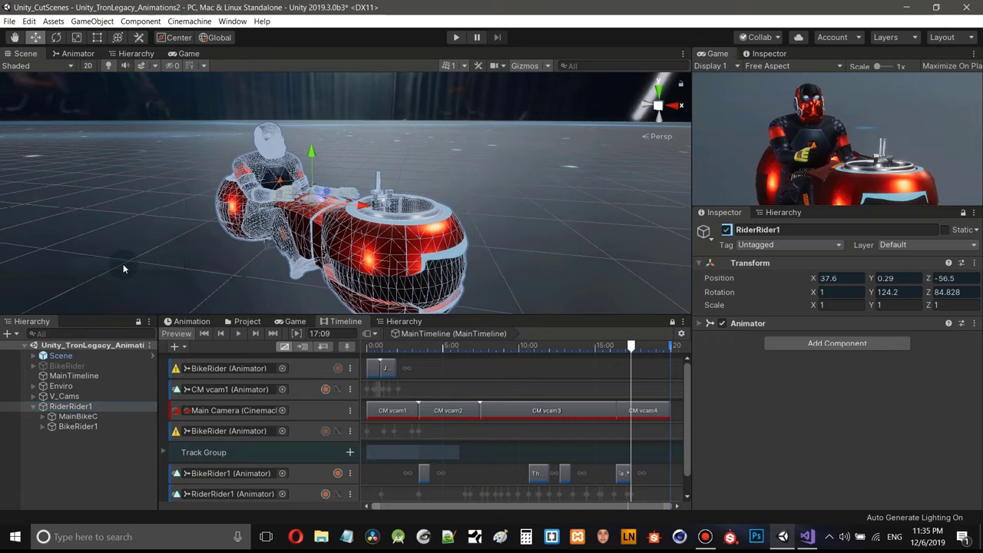
key(ctrl+4)
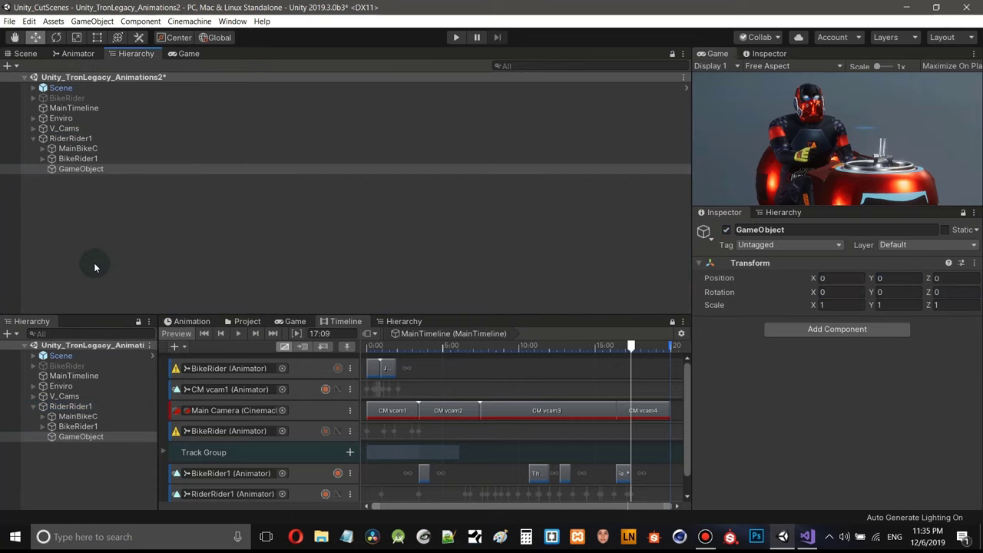
click(26, 54)
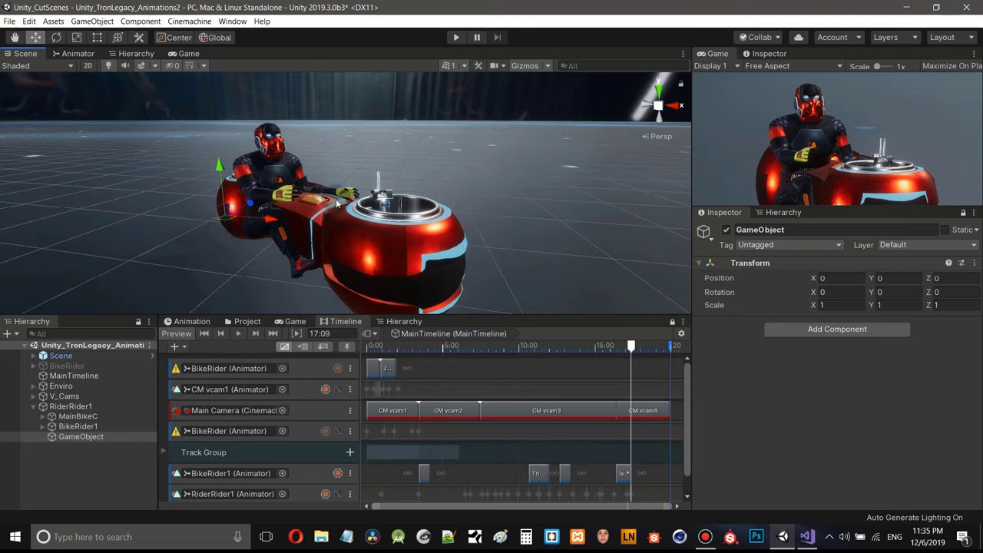
click(76, 438)
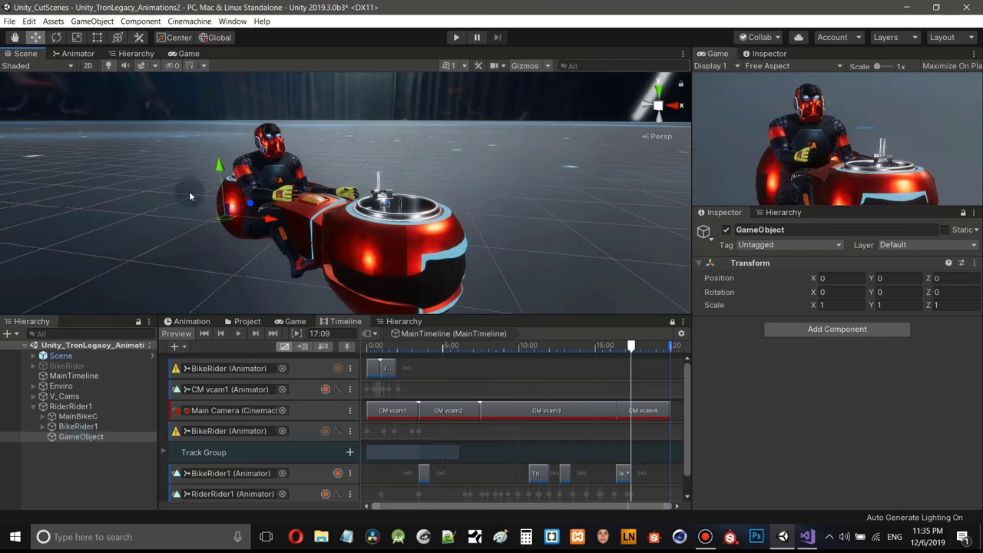
drag(84, 438, 77, 404)
drag(77, 405, 77, 403)
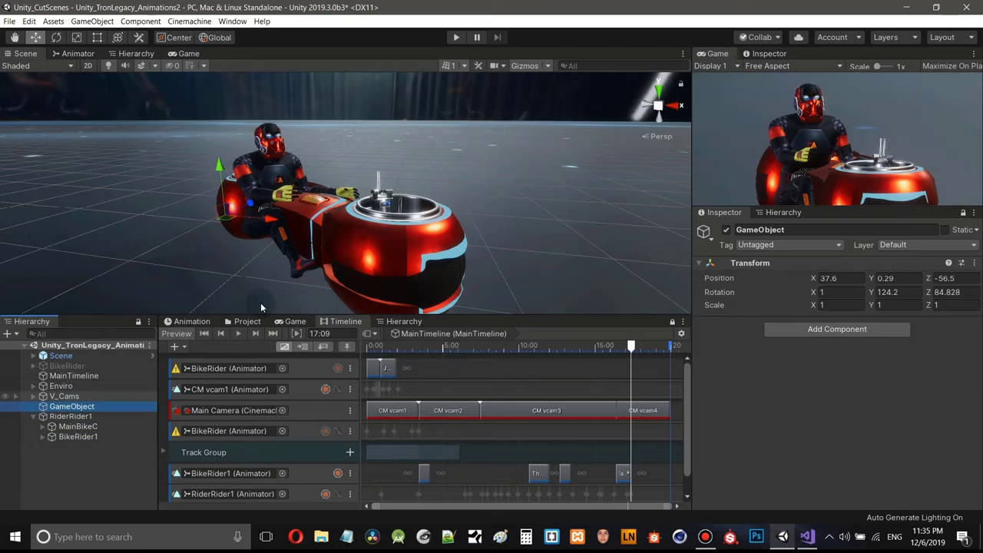
- Nudge the empty GameObject along Z beside the bike and frame it
scroll(389, 151, down, 3)
alt+drag(389, 151, 205, 269)
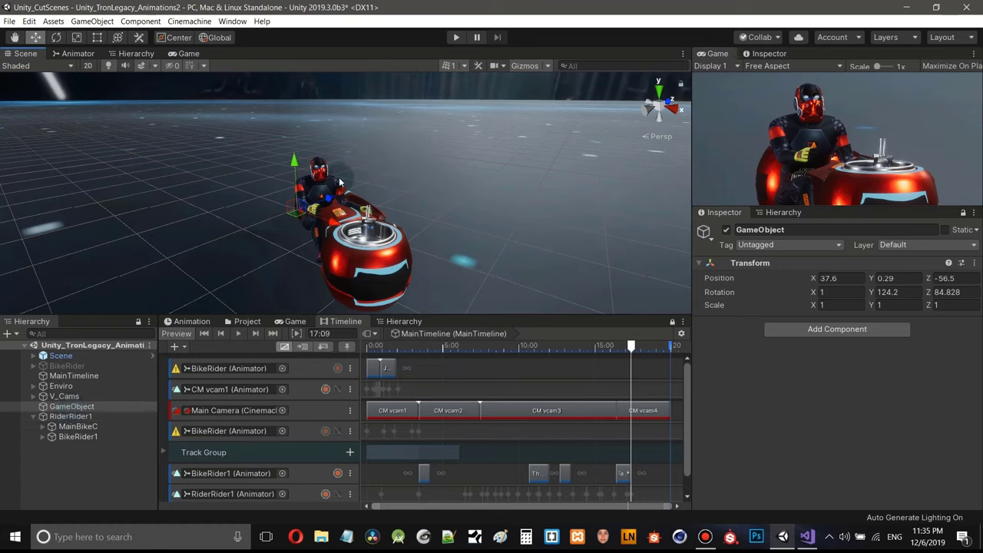
drag(330, 200, 356, 194)
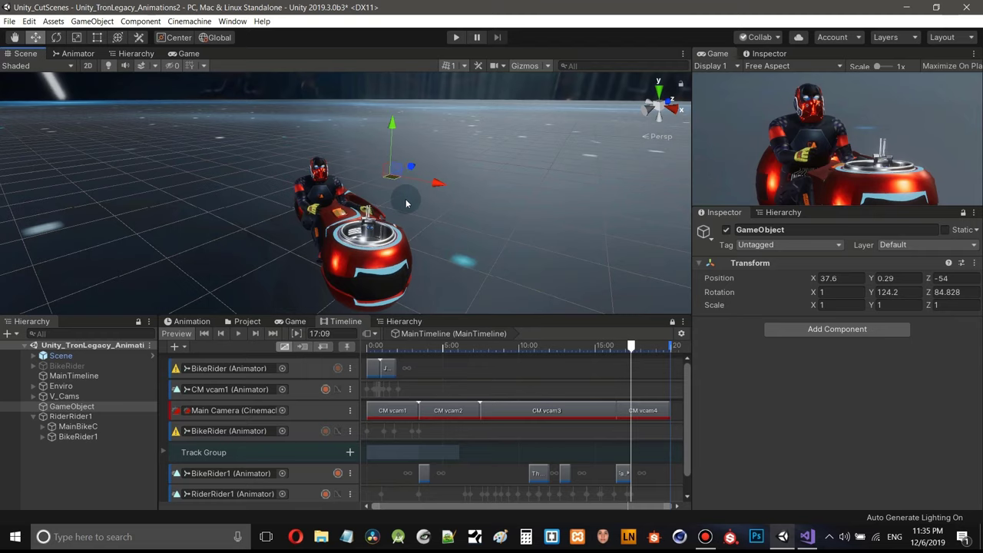
middle_drag(364, 196, 443, 155)
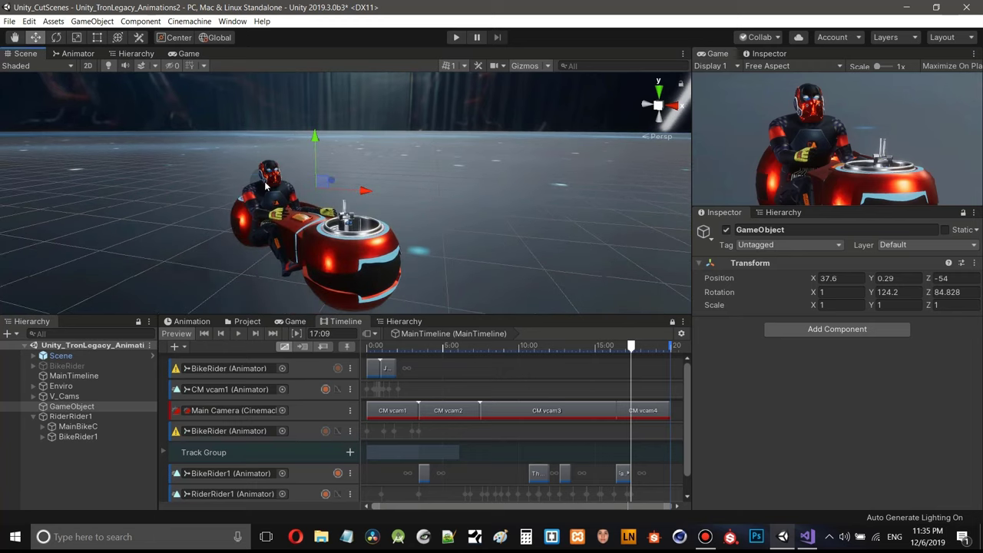
key(f)
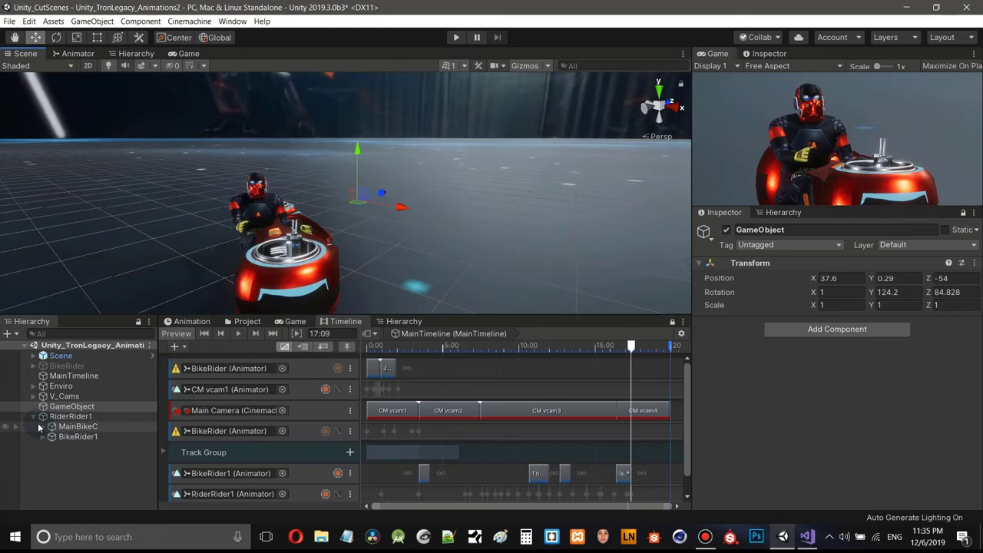
- Rename the empty GameObject to 'fall'
right_click(71, 408)
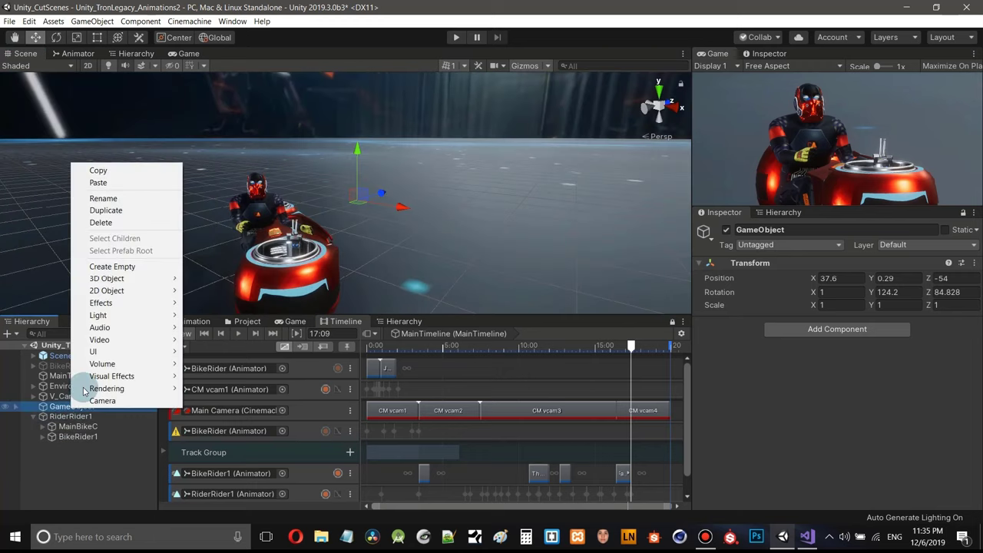
click(130, 198)
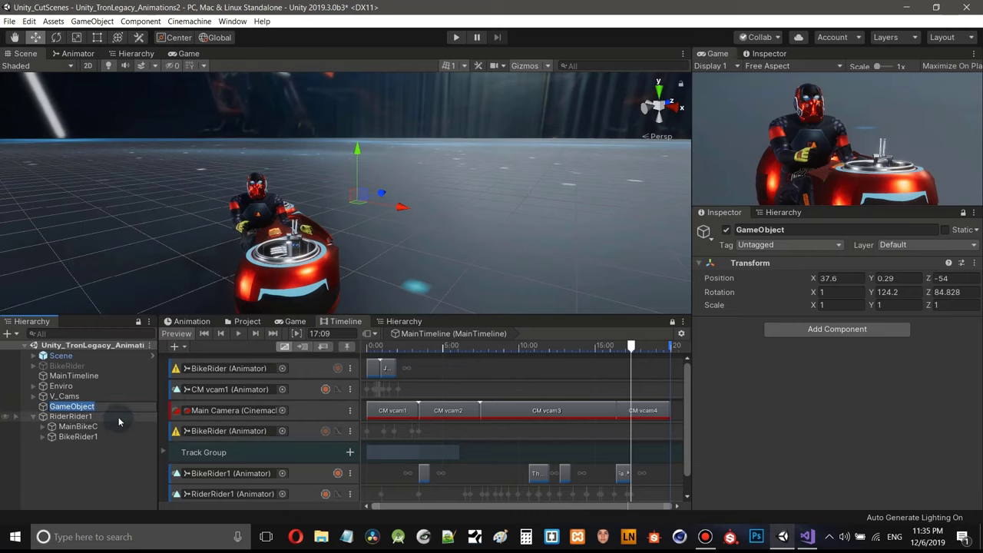
text(fall)
key(Return)
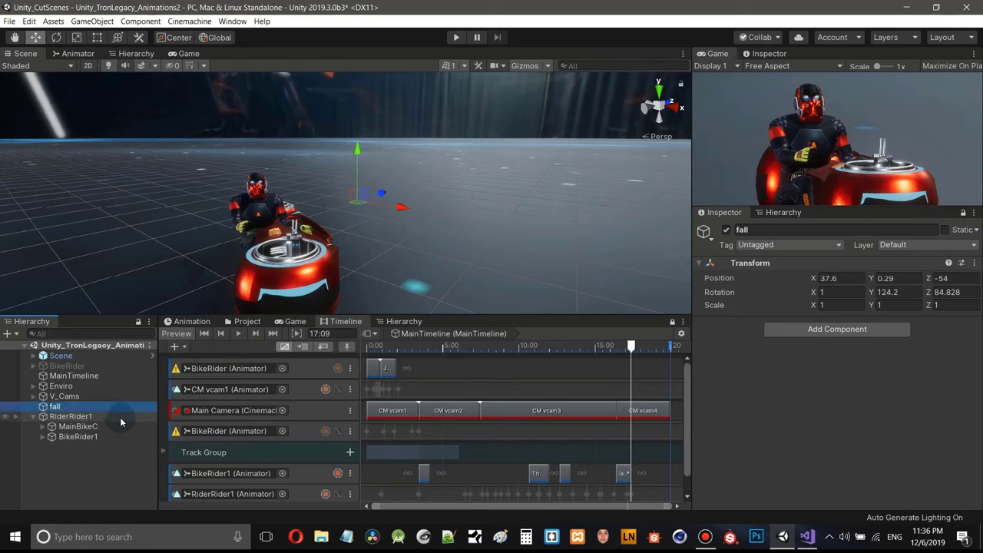
- Assign fall to the Fall field of MainBikeC's Unparent component
click(77, 426)
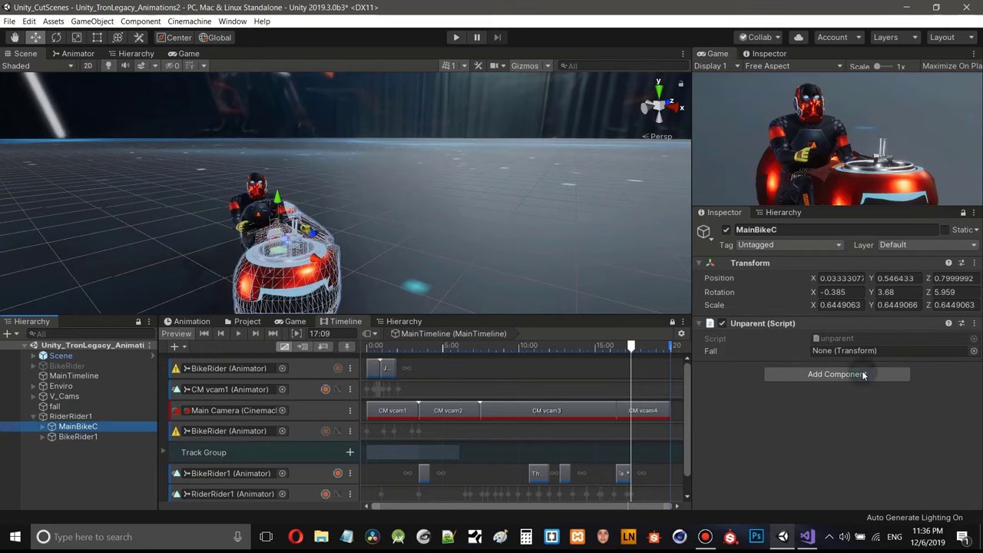
click(66, 409)
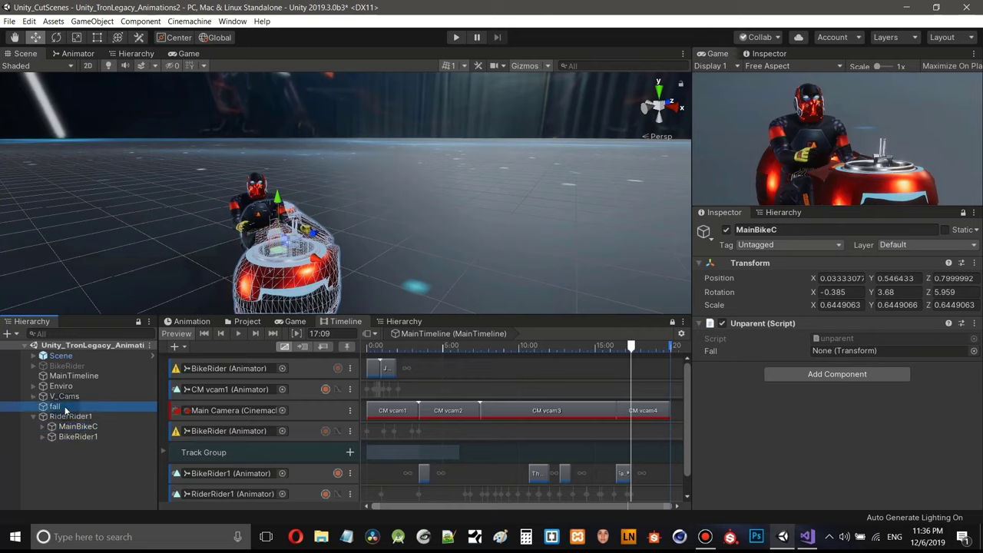
drag(66, 412, 893, 354)
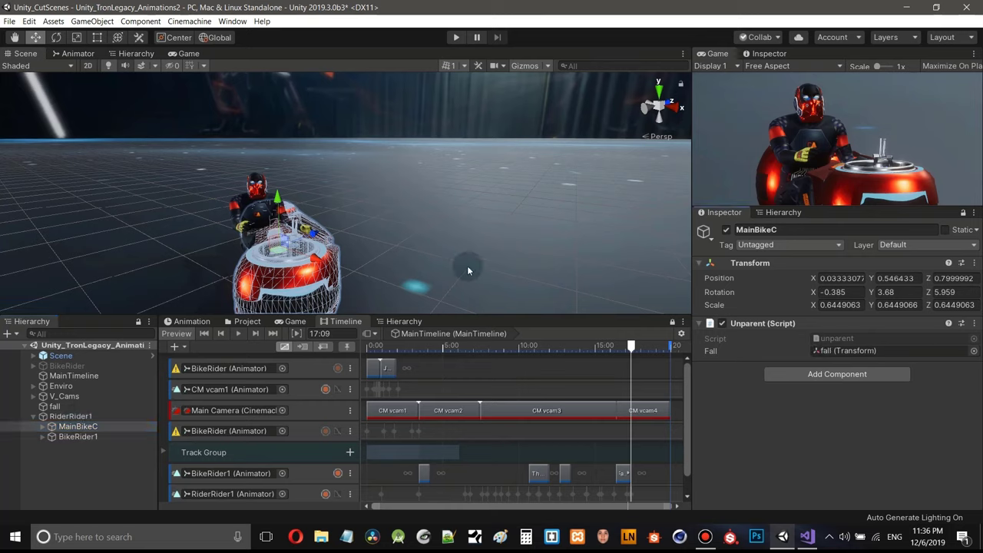
middle_drag(468, 267, 563, 235)
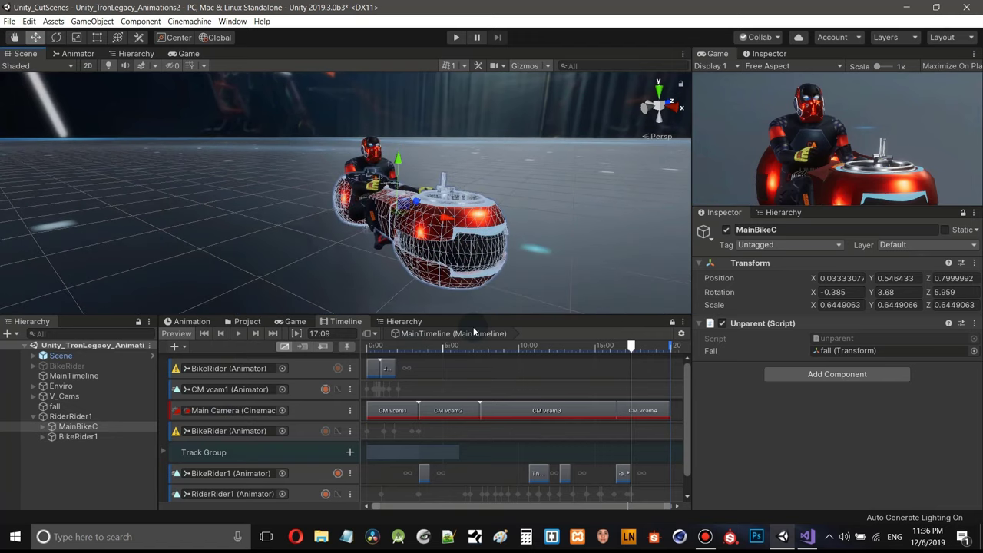
click(807, 536)
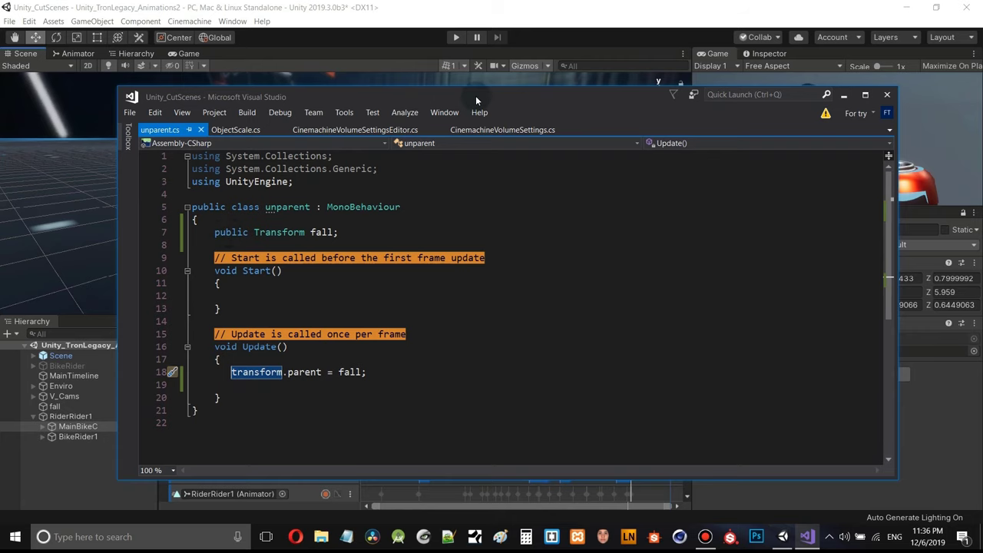
drag(475, 95, 558, 101)
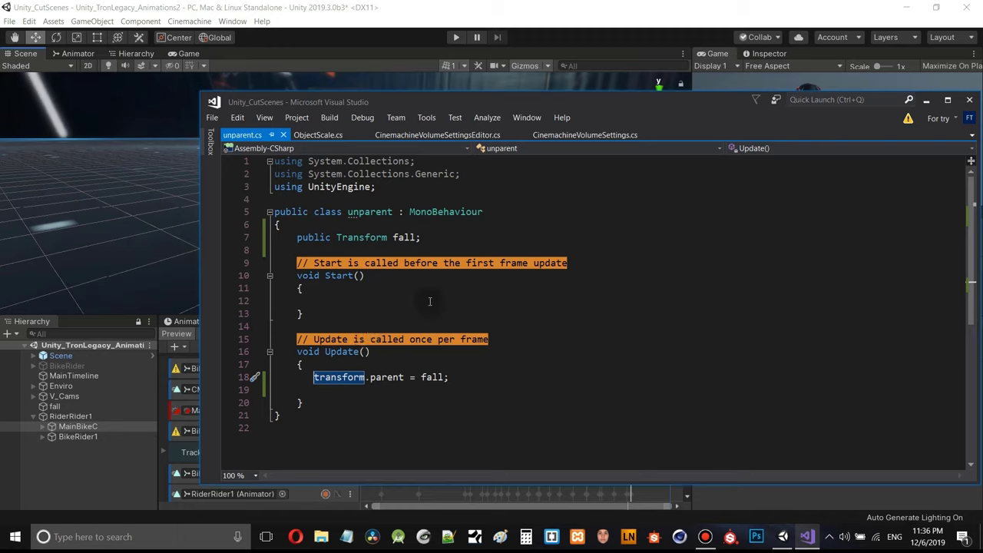
mouse_move(377, 378)
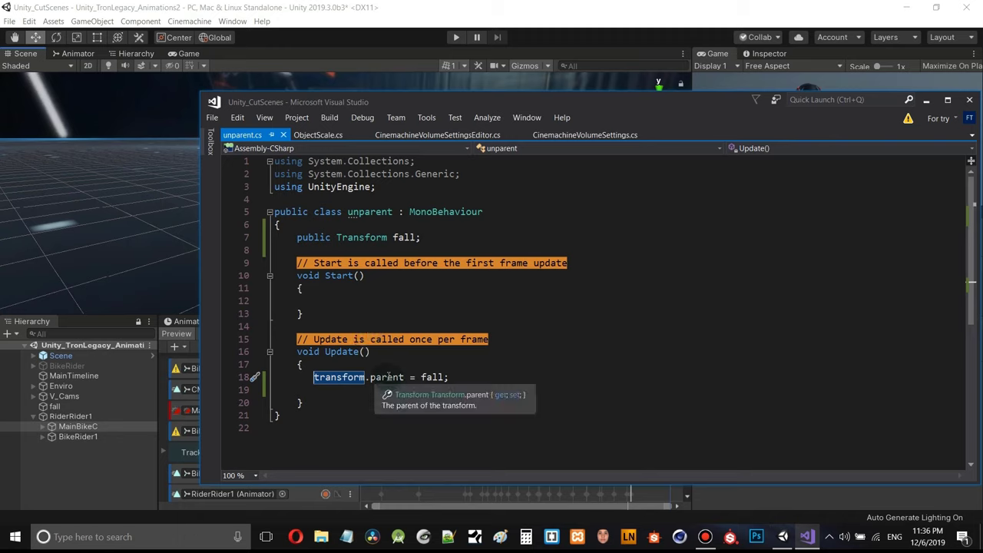
mouse_move(338, 378)
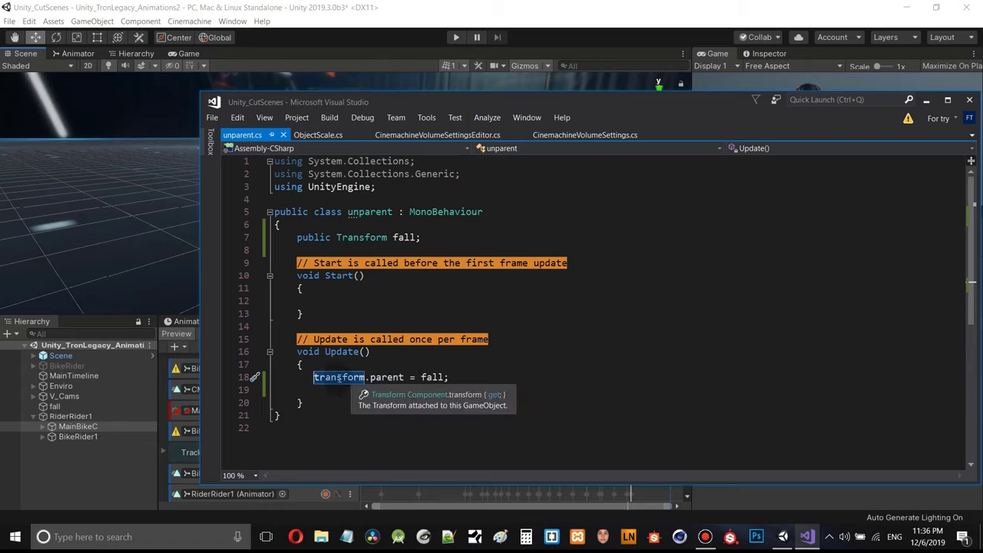
mouse_move(431, 376)
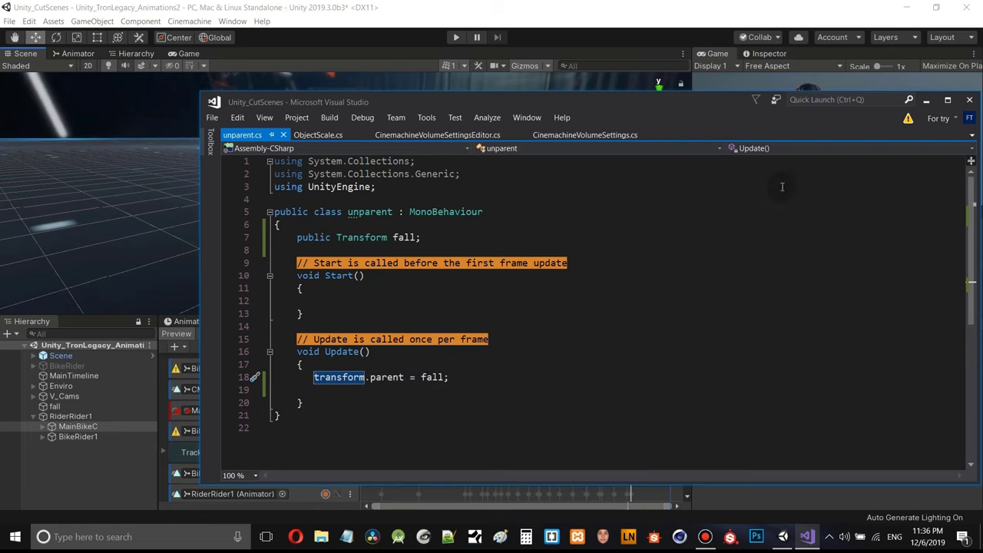
- Enlarge the Timeline panel and add a new Signal Track to MainTimeline
click(757, 7)
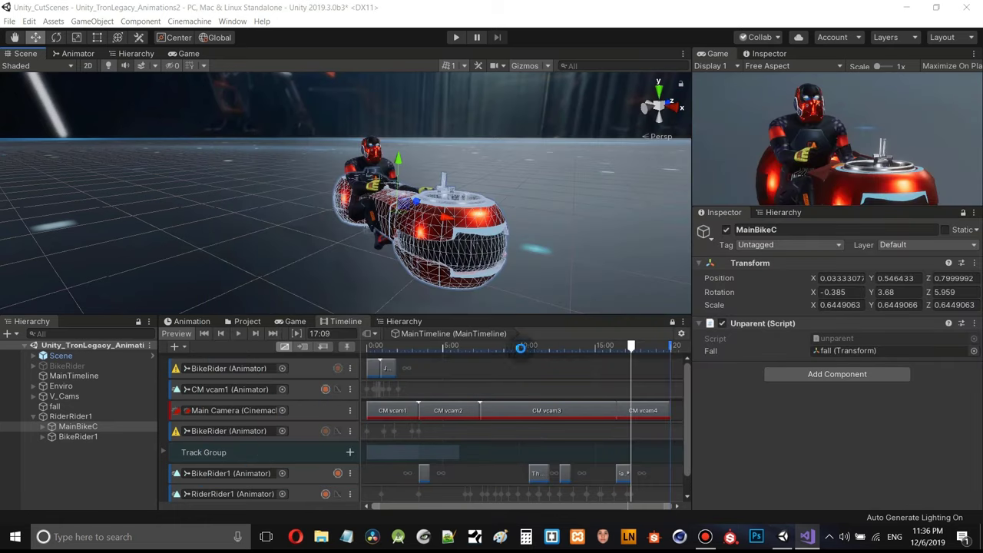
drag(559, 315, 559, 219)
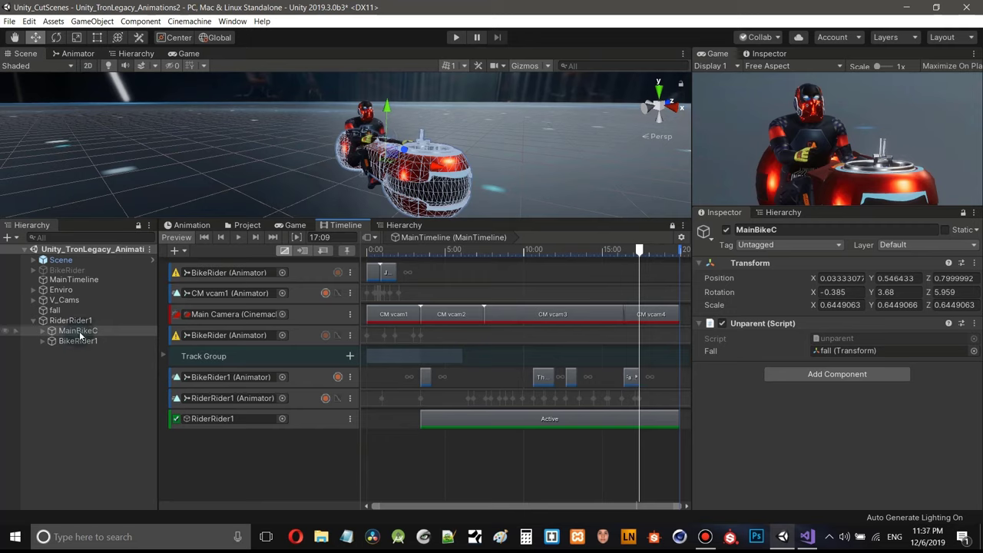
right_click(258, 457)
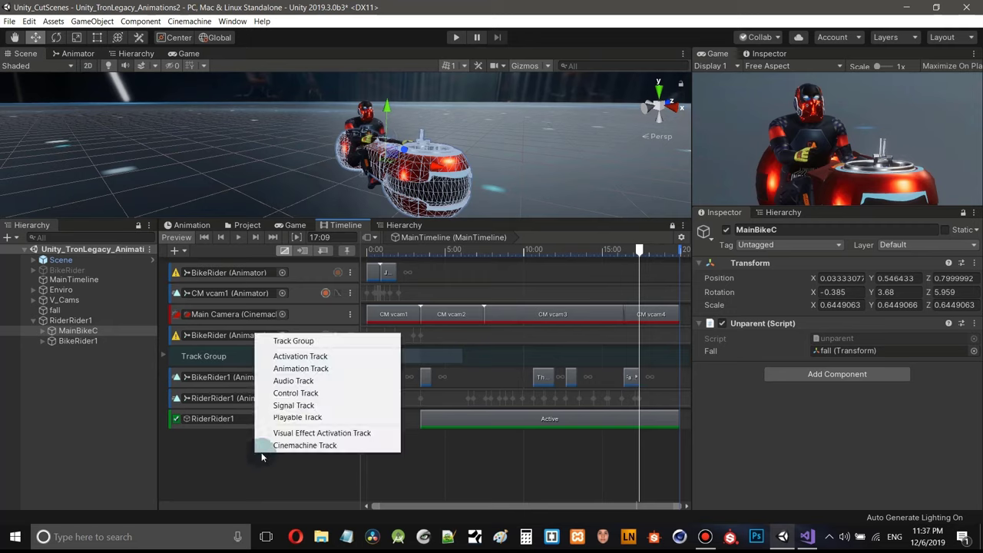
click(308, 408)
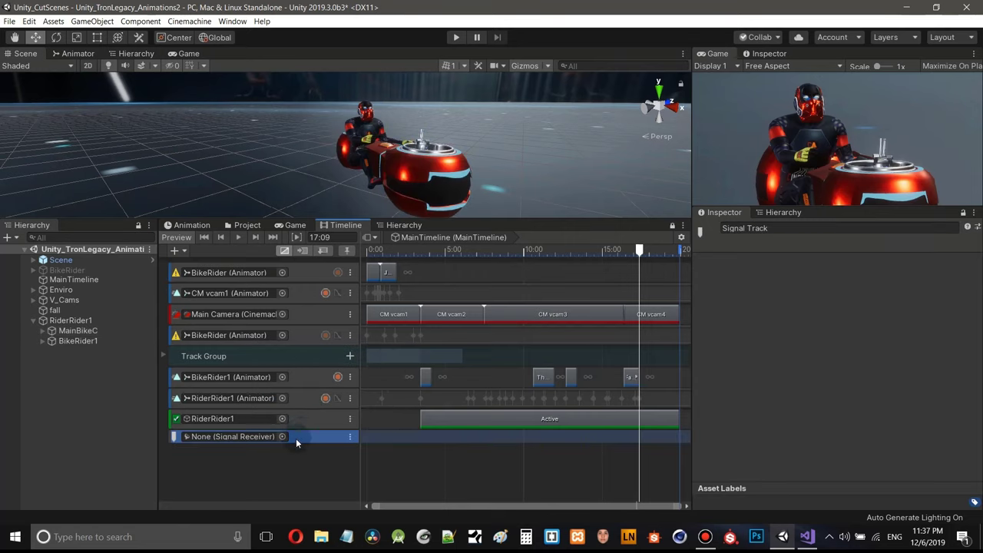
right_click(423, 441)
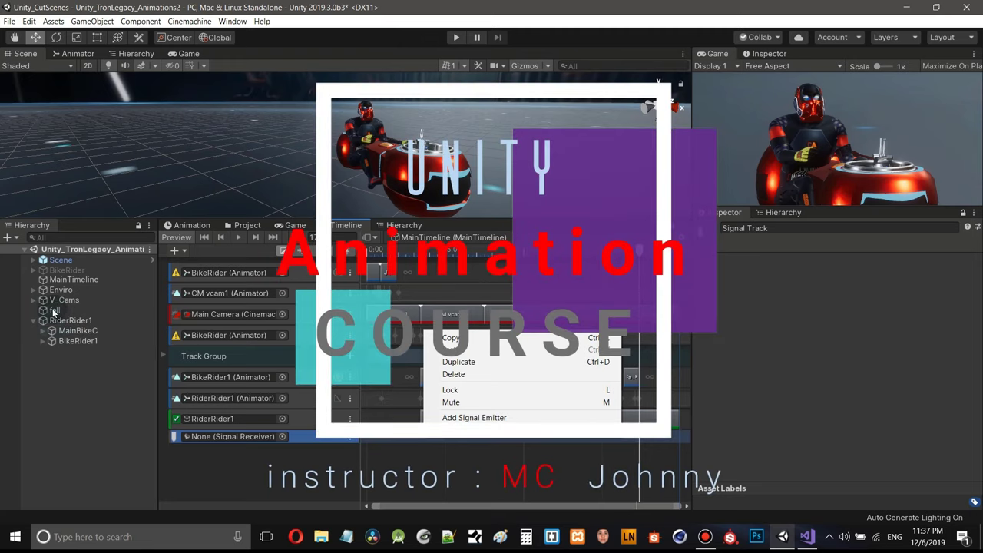
- Bind the signal track to MainBikeC and create a SignalReceiver on it
click(403, 476)
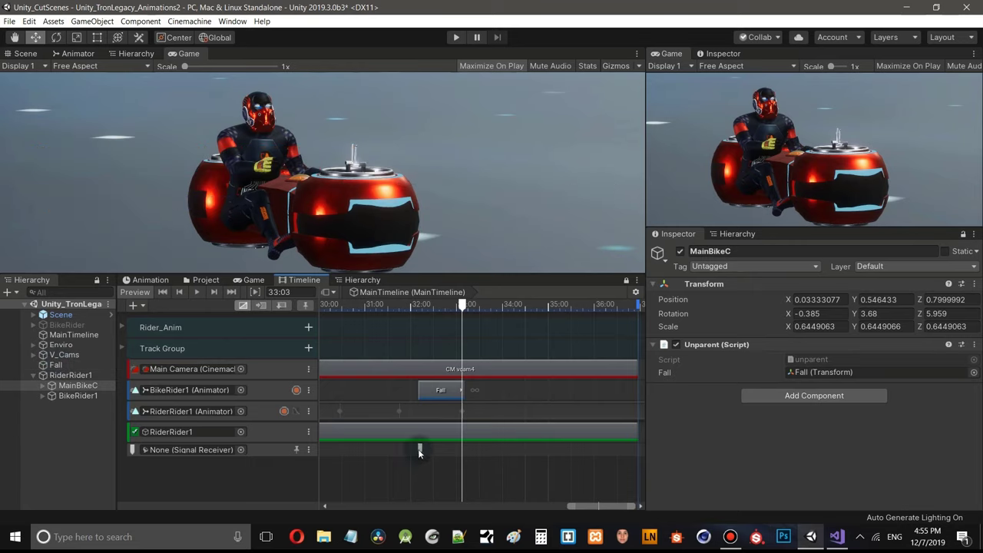
click(269, 450)
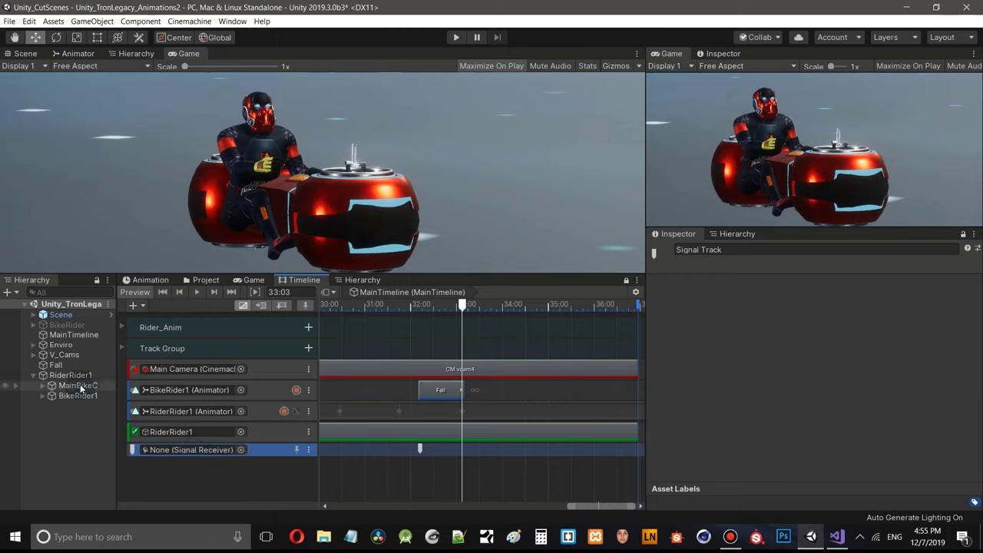
drag(81, 389, 188, 452)
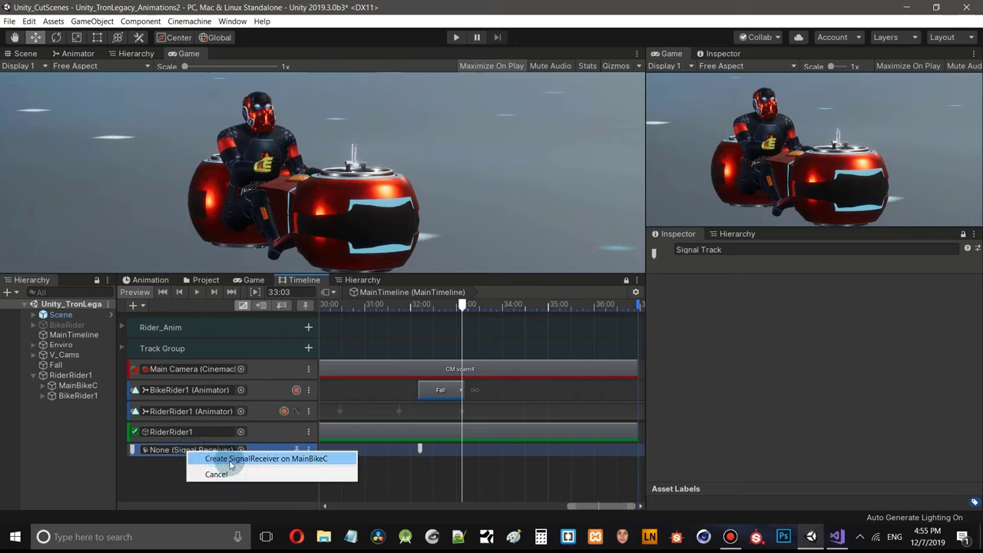
click(306, 459)
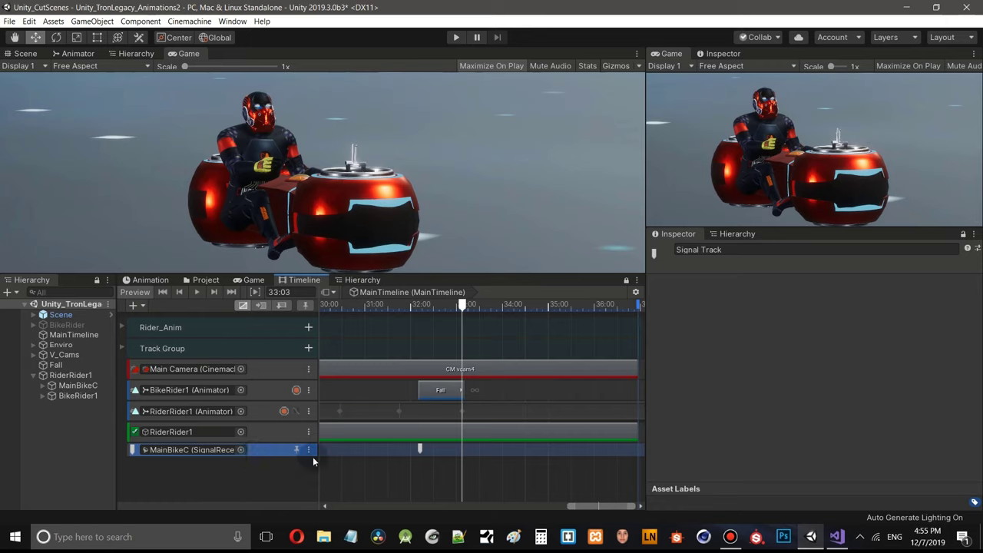
click(421, 449)
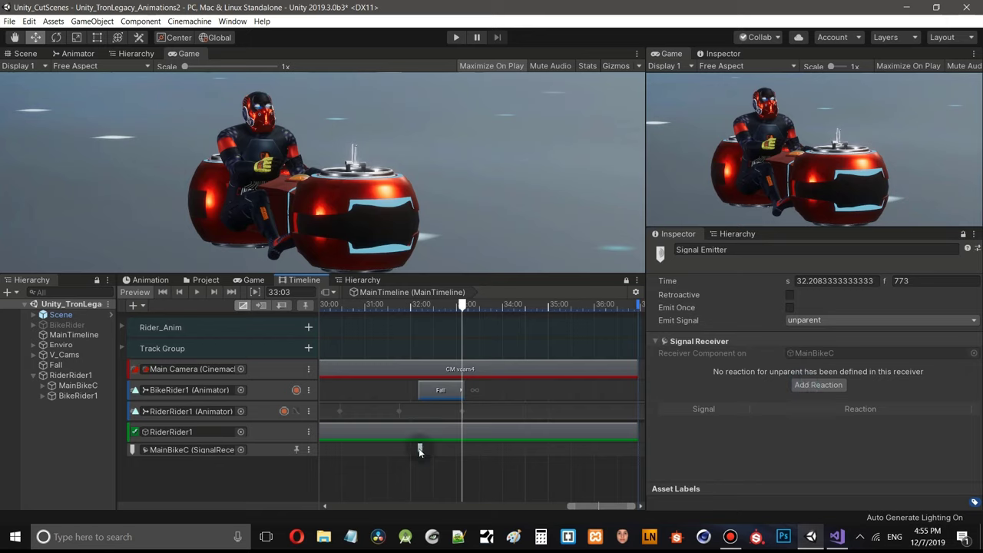
click(71, 386)
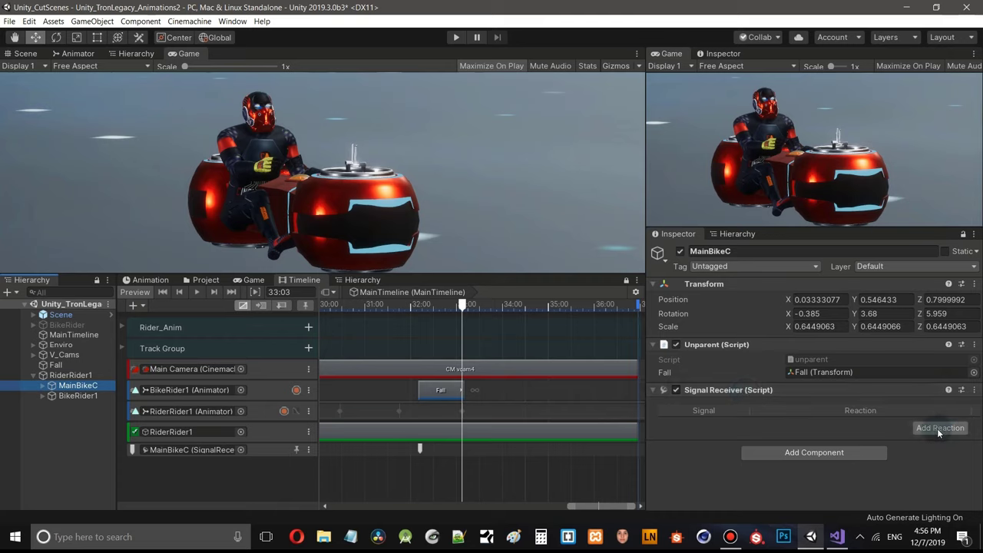
- Add a reaction for the unparent signal targeting MainBikeC, running in Editor And Runtime
click(420, 448)
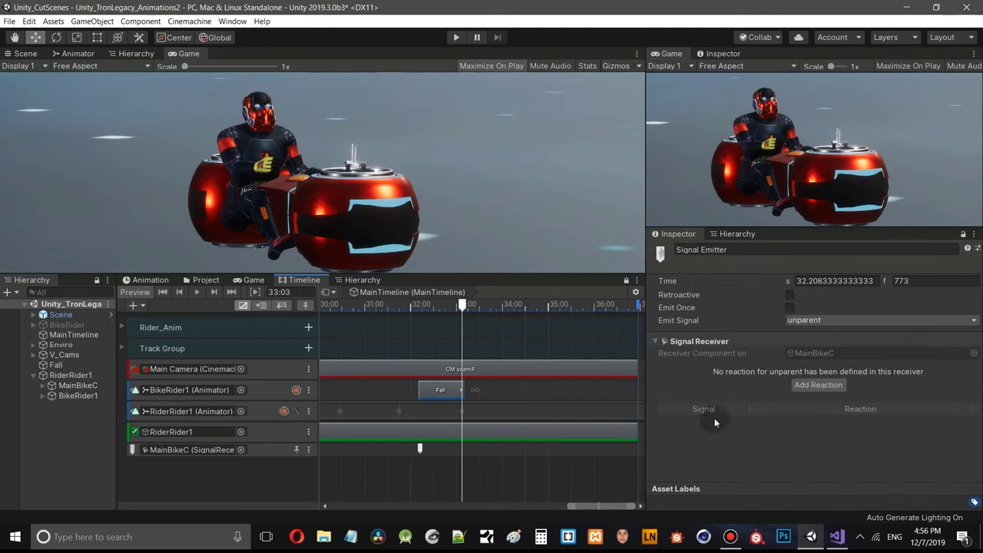
click(819, 384)
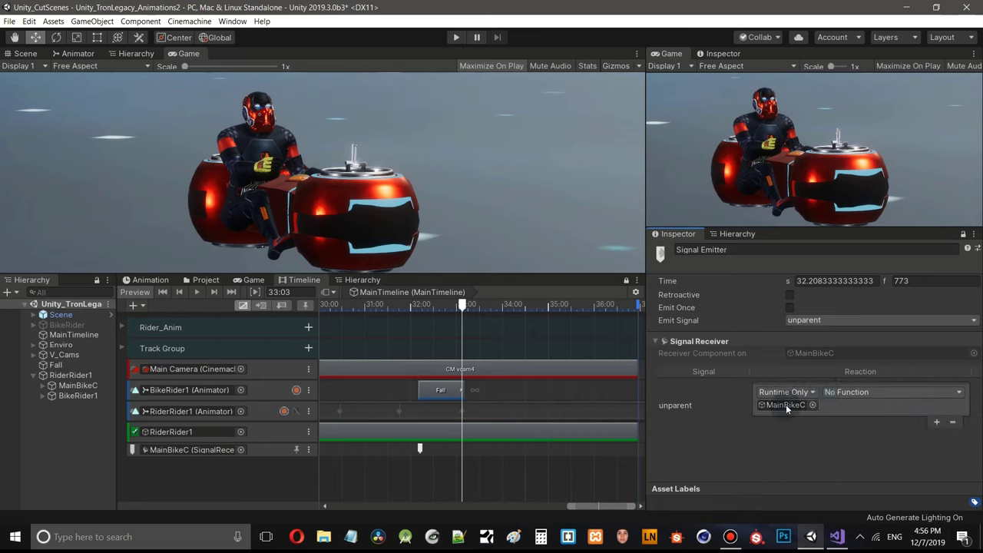
click(796, 405)
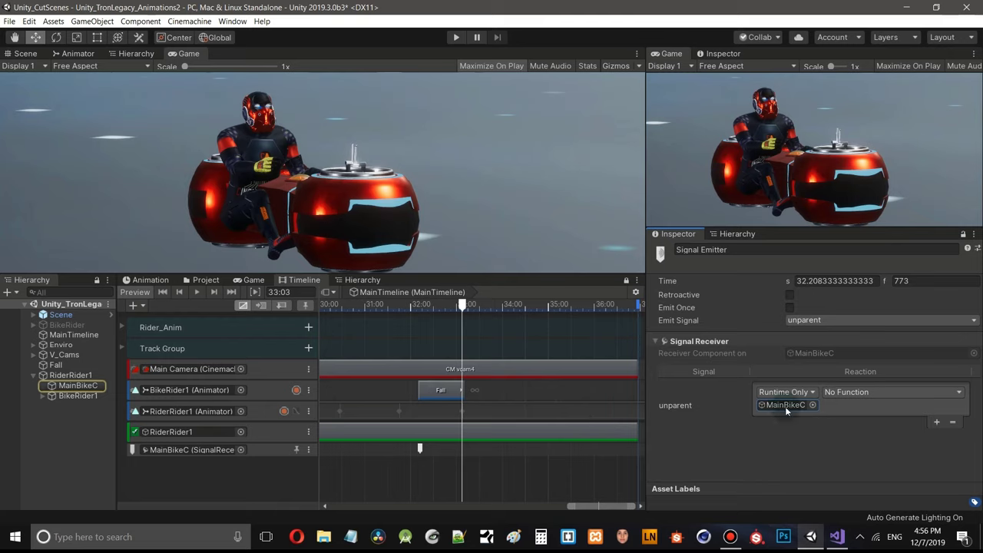
click(812, 393)
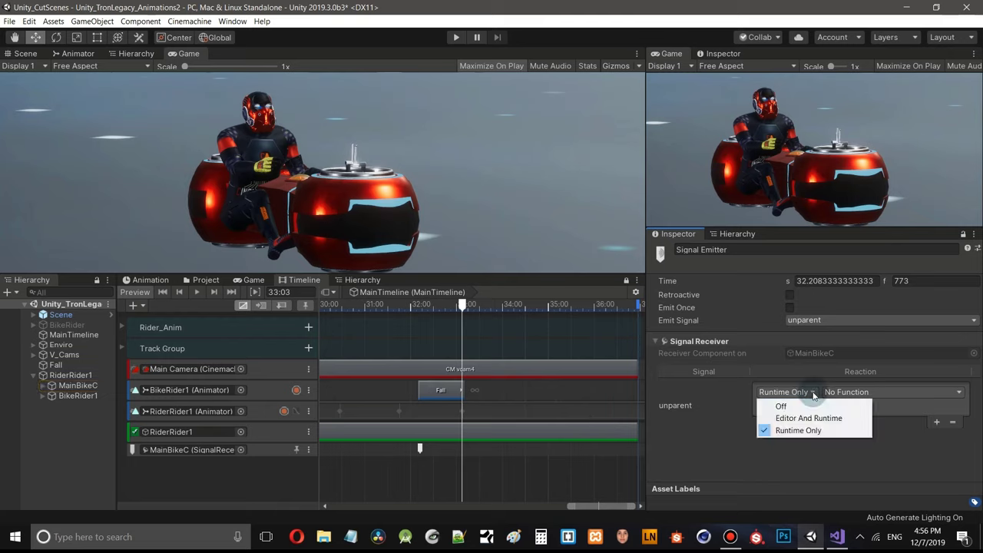
click(806, 421)
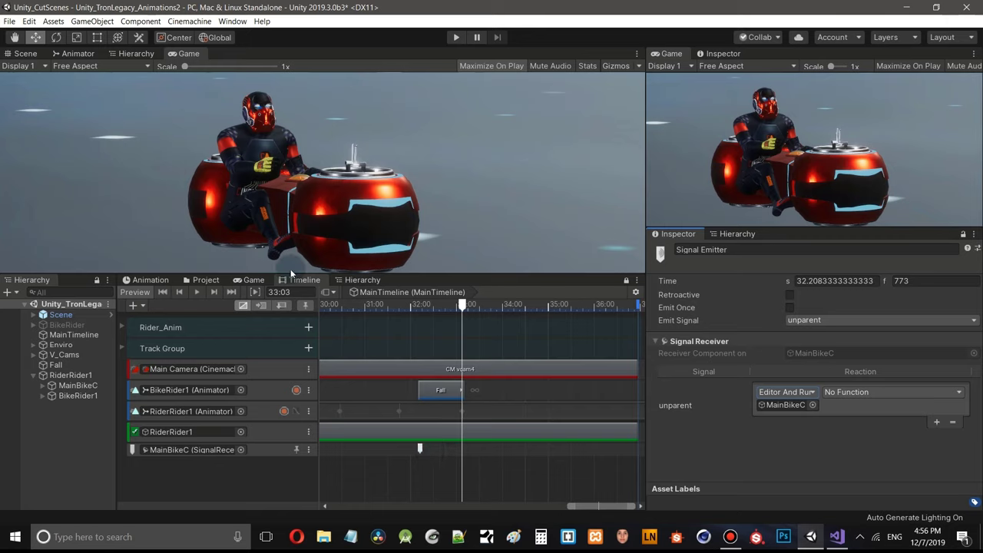
click(458, 37)
click(787, 393)
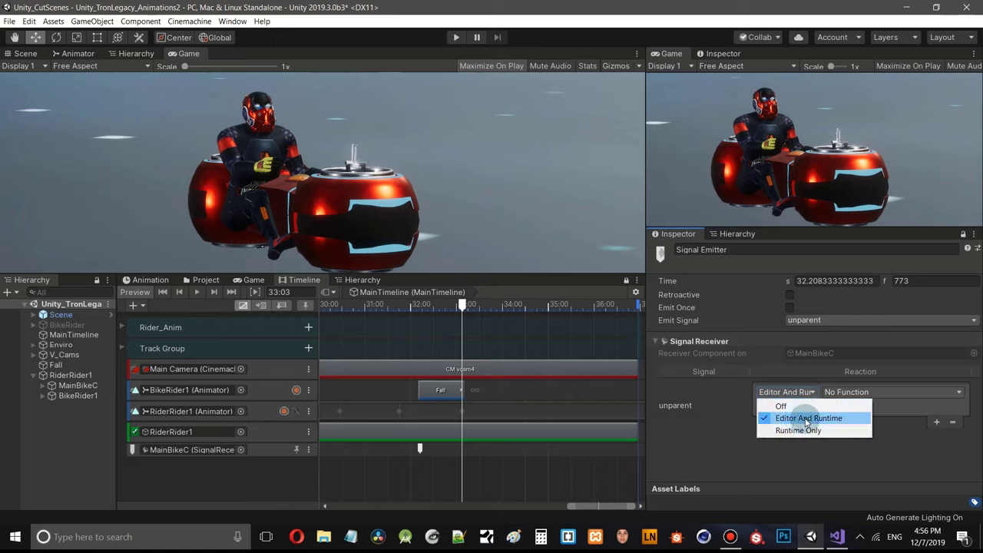
click(839, 420)
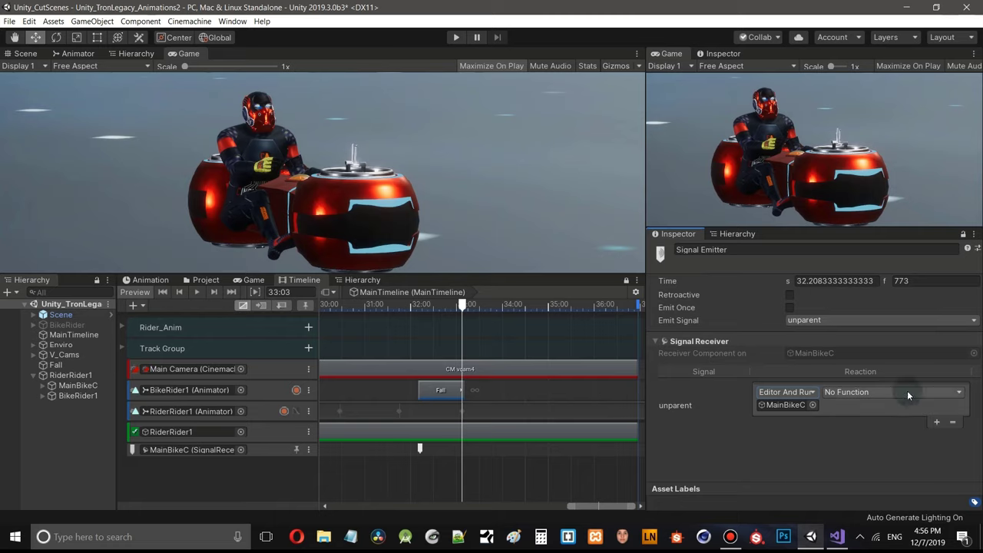
- Set the reaction function to unparent > bool enabled, ticked true
click(958, 393)
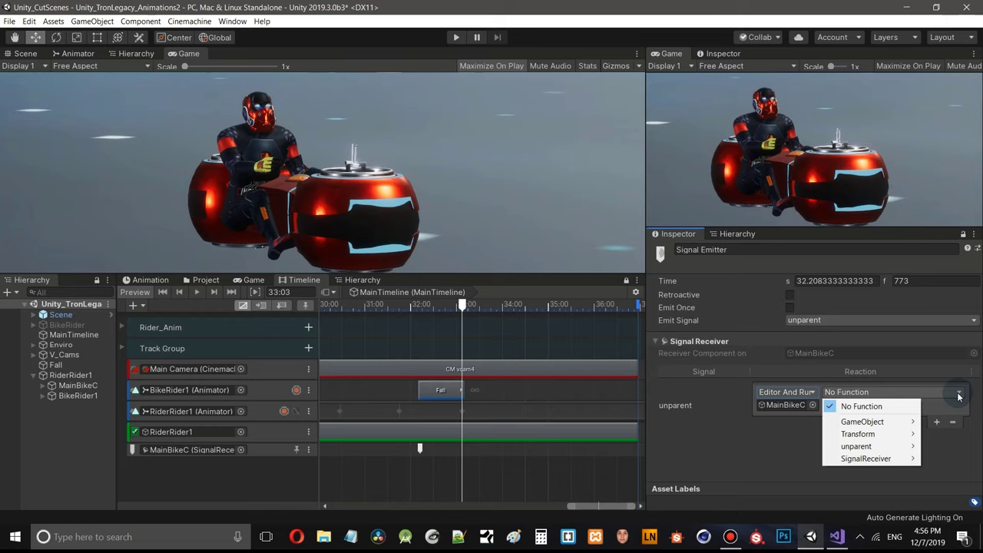
mouse_move(881, 424)
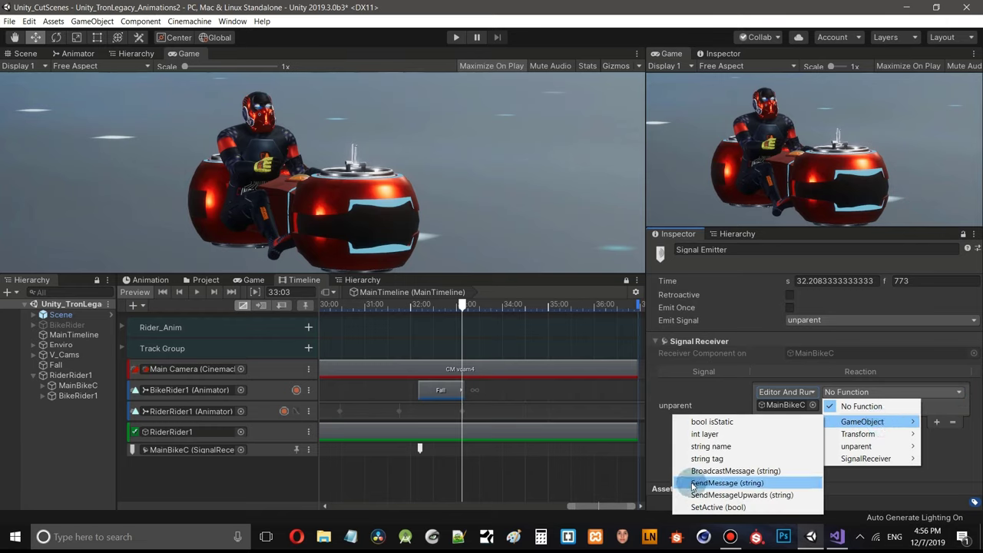
mouse_move(899, 440)
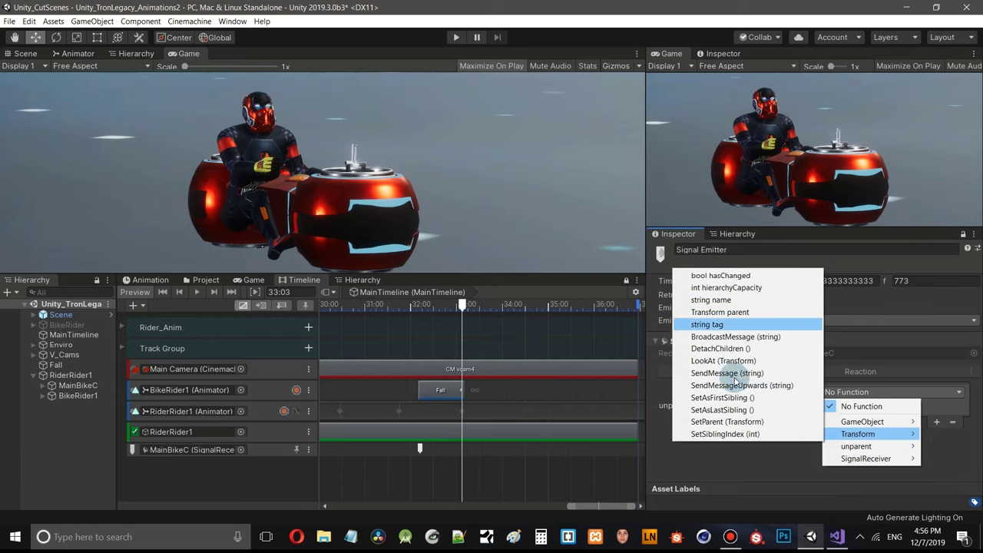
click(739, 474)
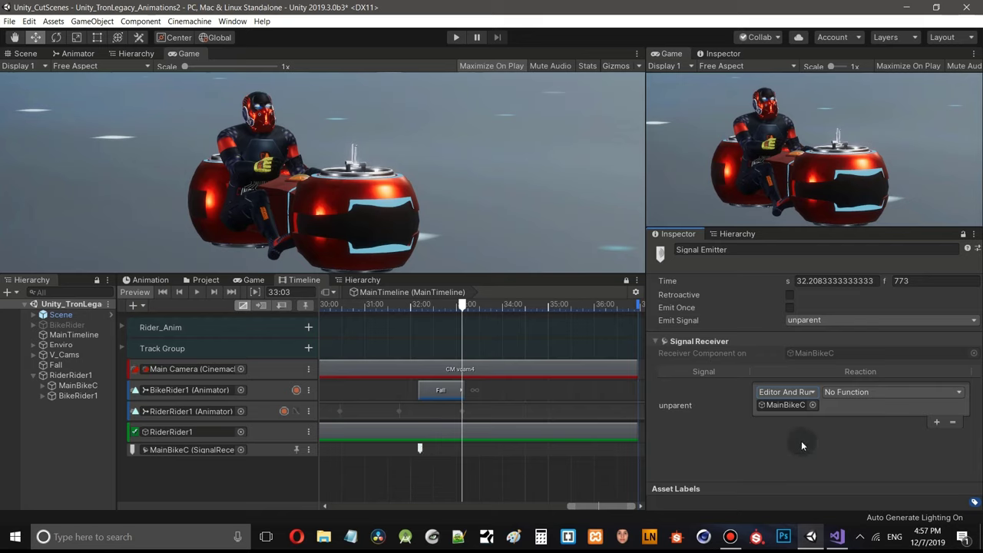
click(959, 395)
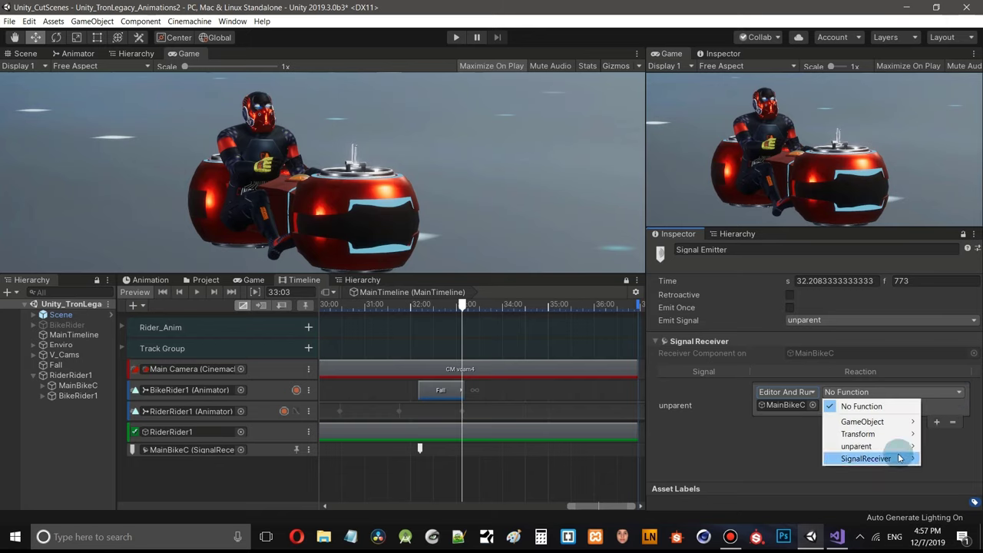
mouse_move(895, 452)
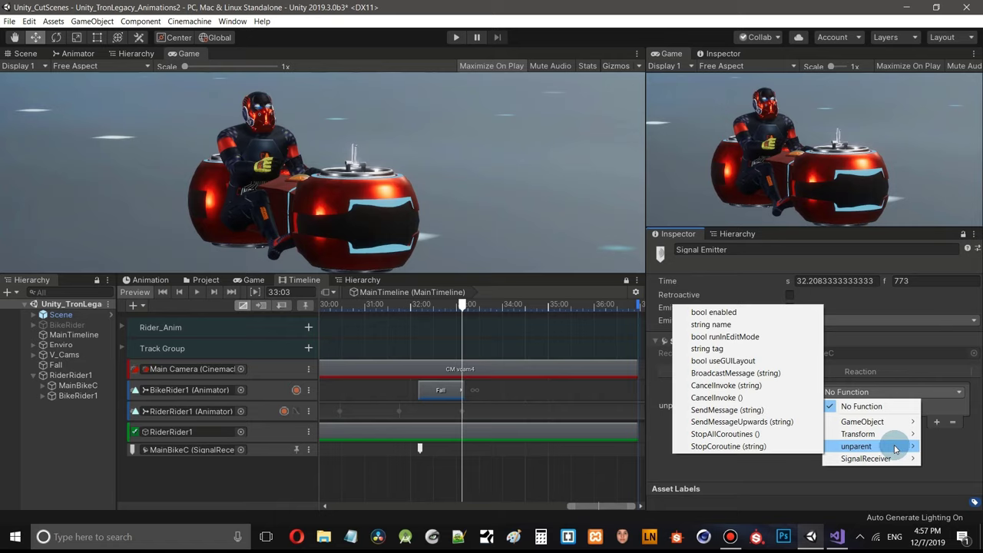
click(723, 314)
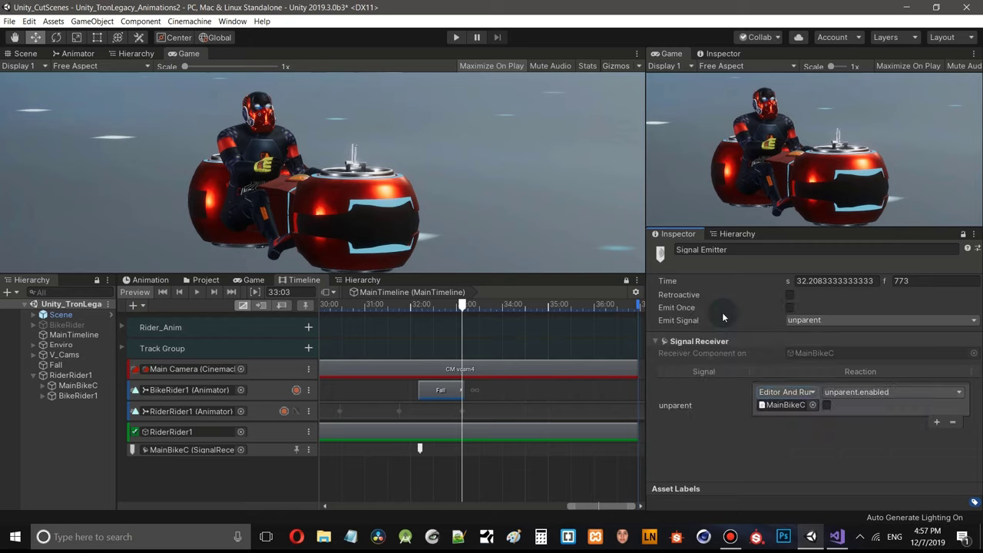
click(826, 406)
- Untick MainBikeC's Unparent (Script) and scrub around 30–32 s to preview the signal
click(80, 386)
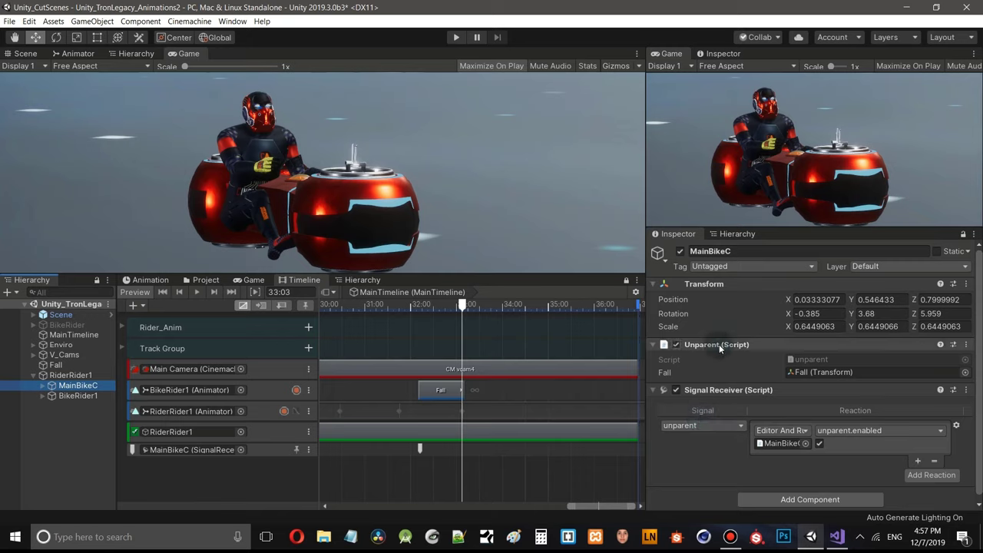
click(463, 308)
mouse_move(463, 308)
mouse_down()
mouse_move(323, 306)
mouse_move(461, 327)
mouse_up()
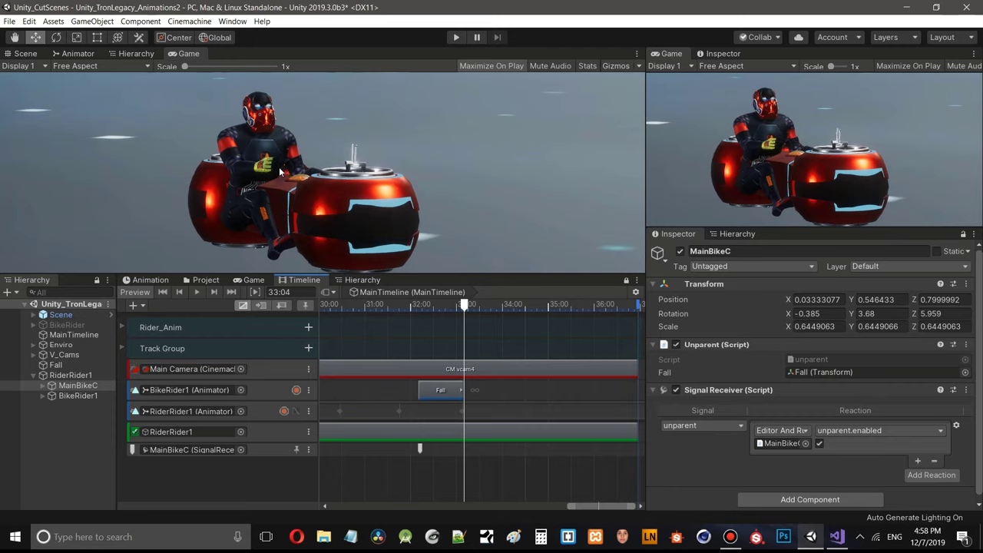
click(676, 345)
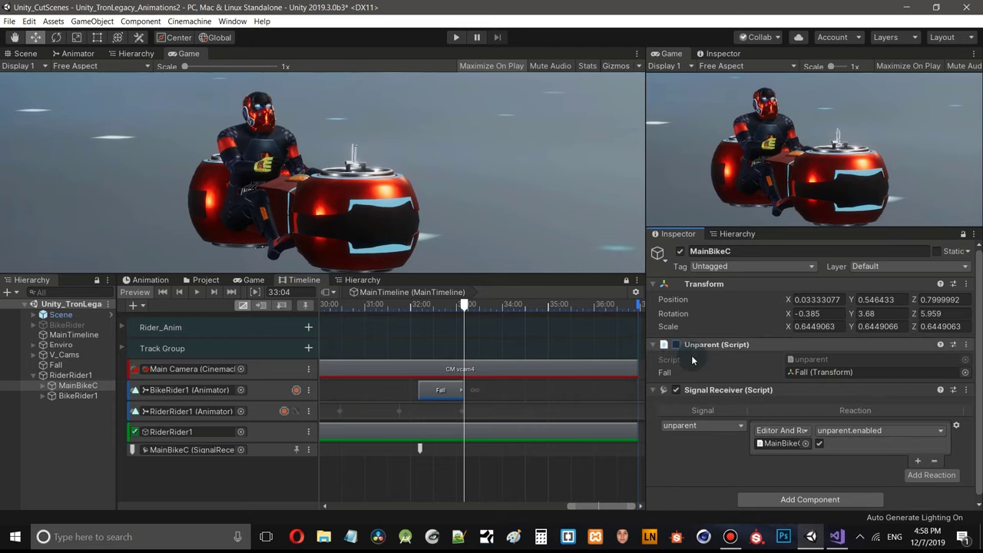
mouse_move(441, 307)
mouse_down()
mouse_move(394, 306)
mouse_move(457, 306)
mouse_up()
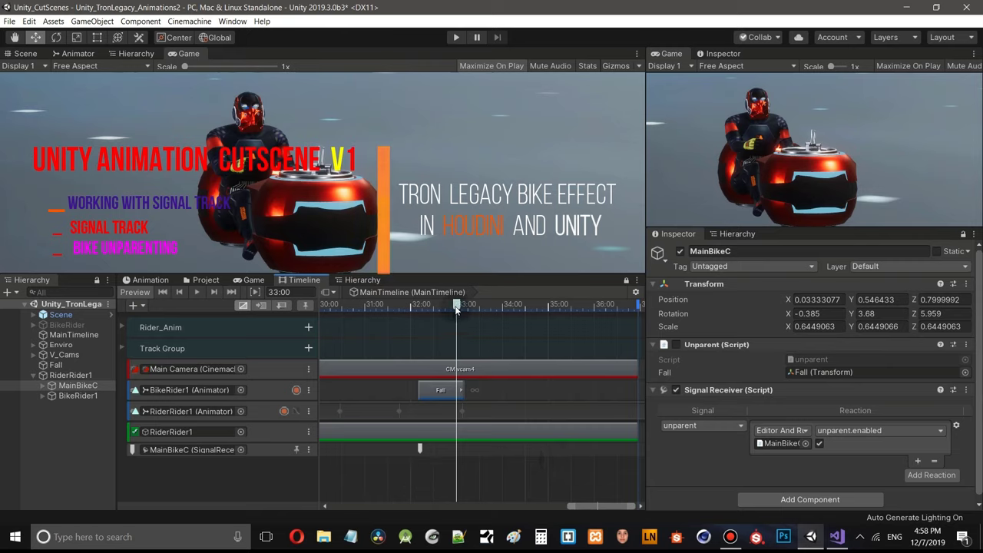
drag(457, 307, 465, 329)
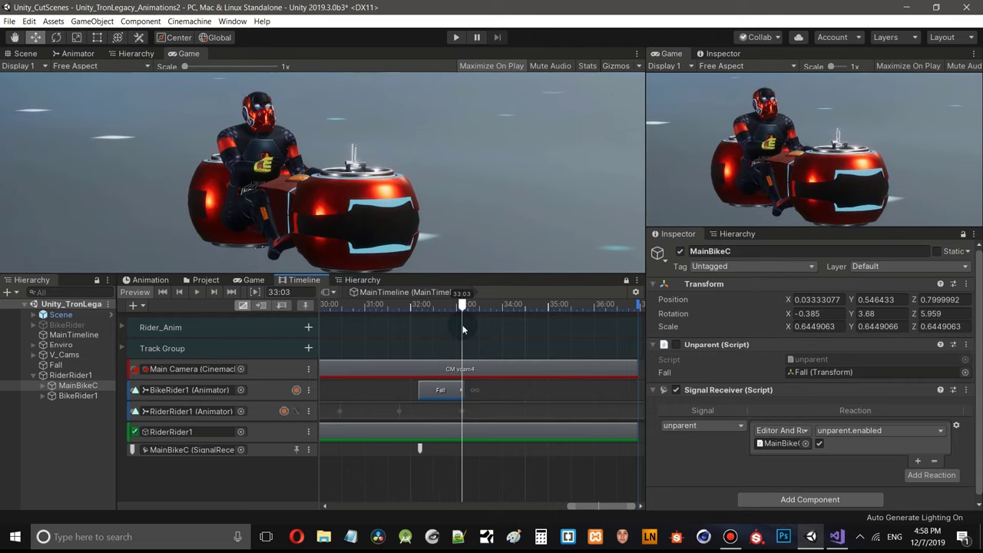
- Move the unparent signal later to 33 s (frame 792) and preview that shot
click(427, 447)
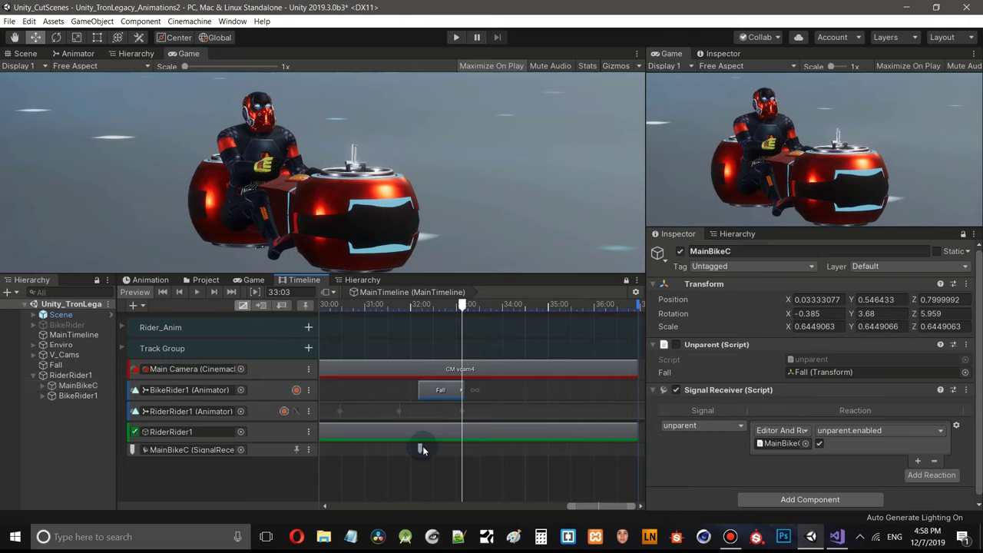
drag(417, 447, 451, 456)
scroll(467, 455, up, 10)
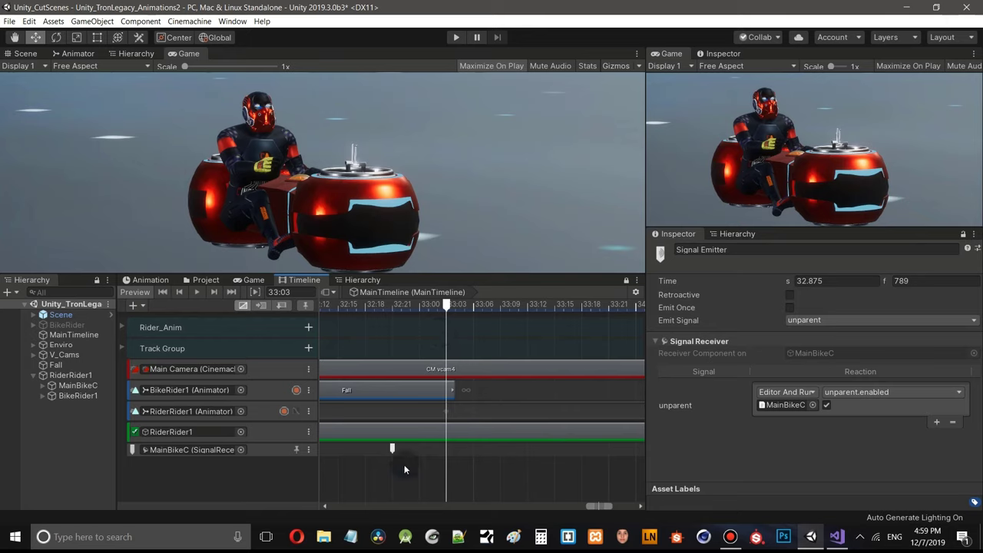
drag(394, 447, 421, 453)
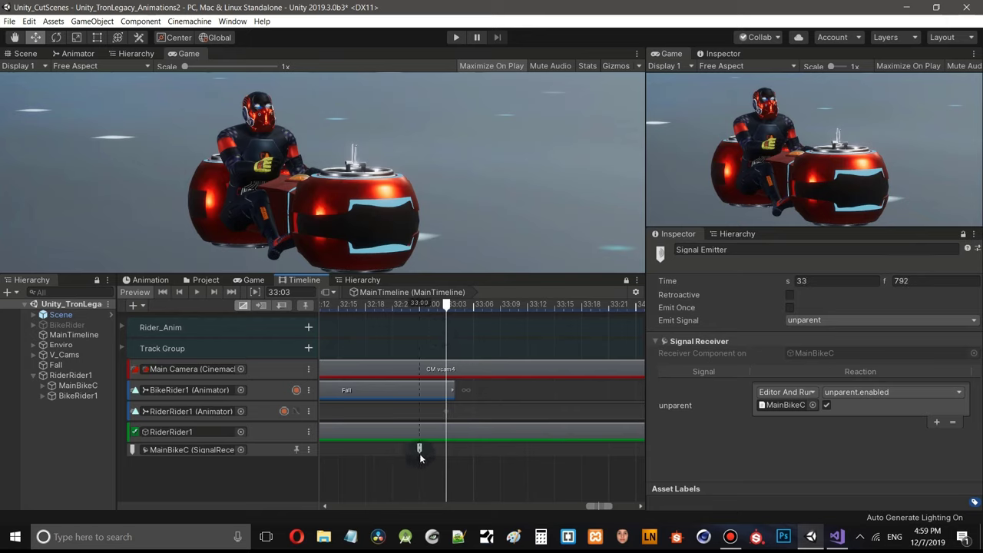
click(447, 305)
mouse_move(437, 307)
mouse_down()
mouse_move(402, 309)
mouse_move(443, 318)
mouse_up()
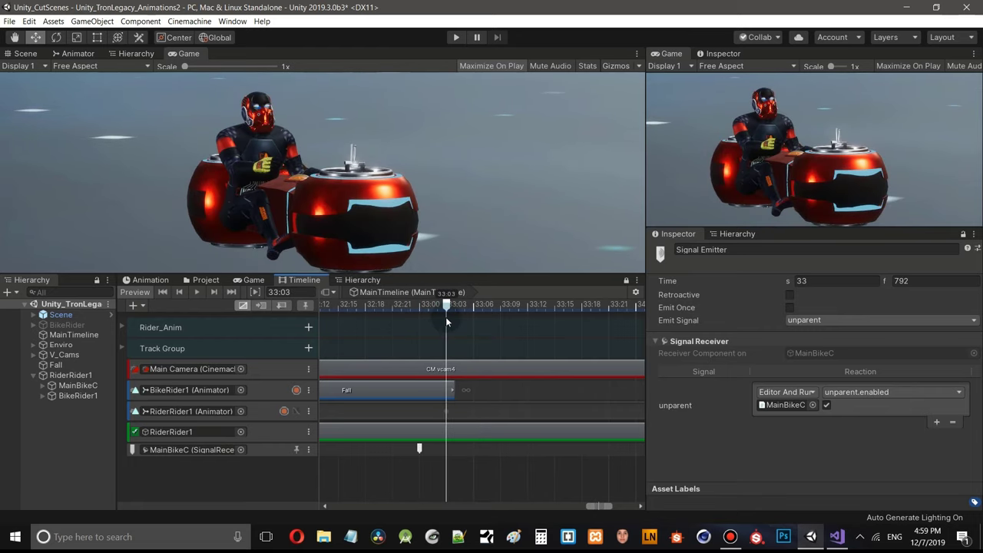
click(388, 161)
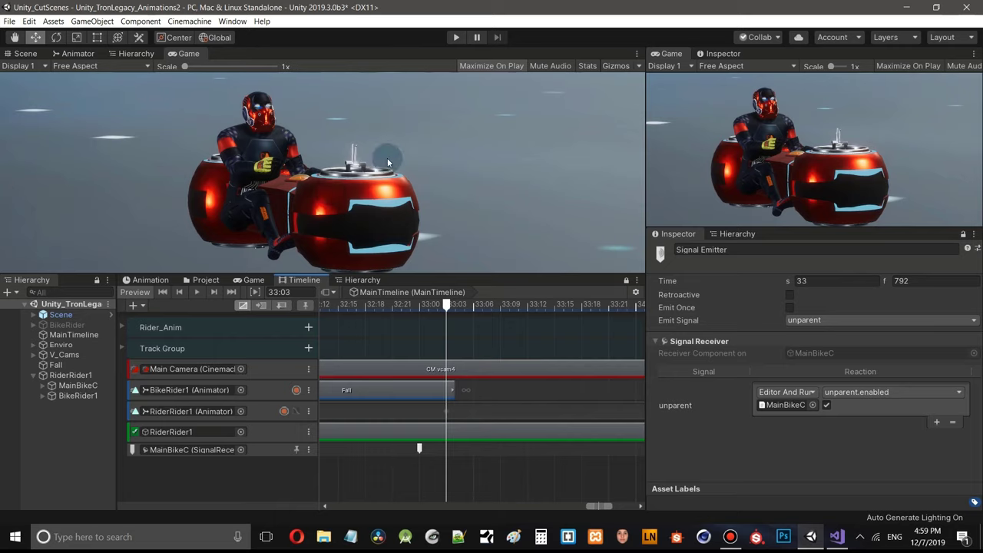
- Move the Fall object along Z from -35.8 to -34 in the Scene view
click(91, 365)
click(65, 136)
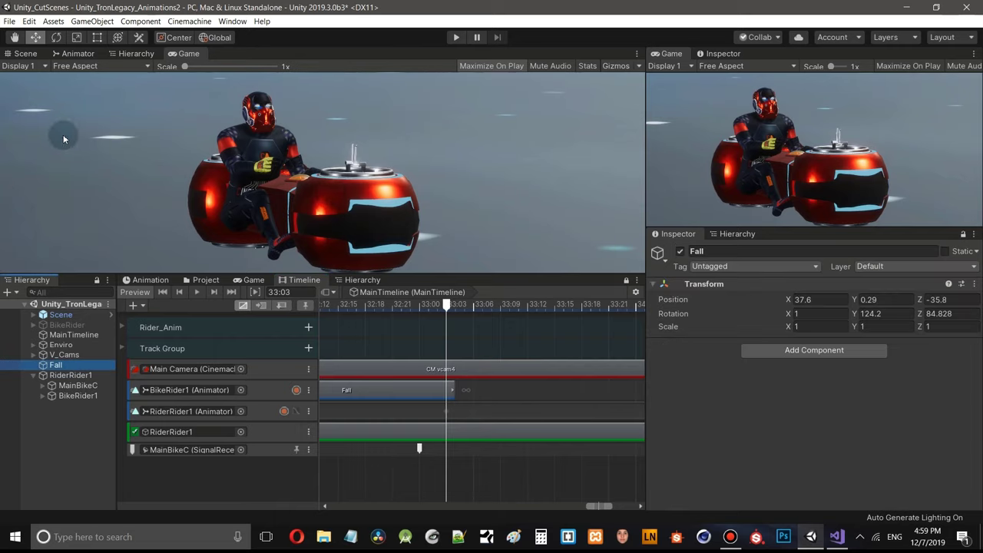
click(26, 54)
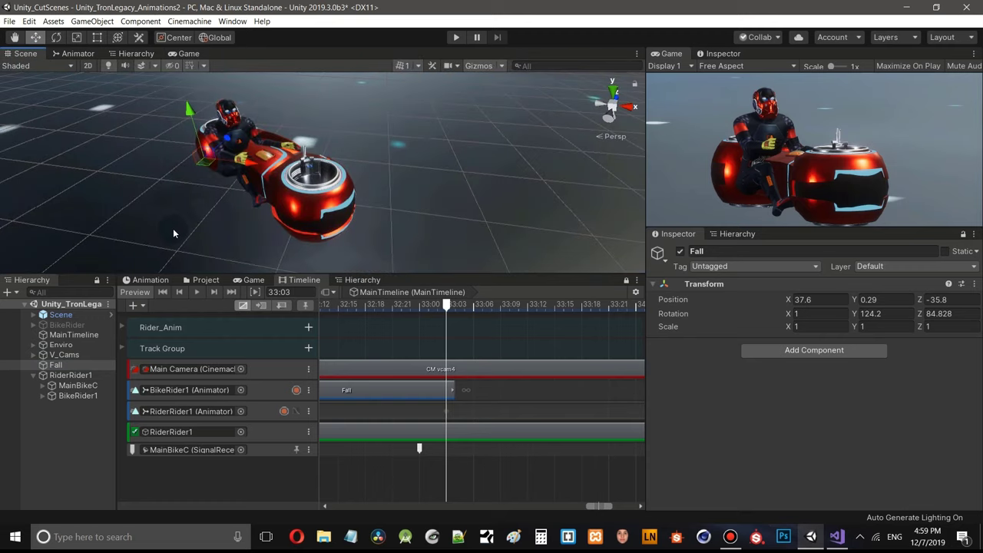
click(320, 119)
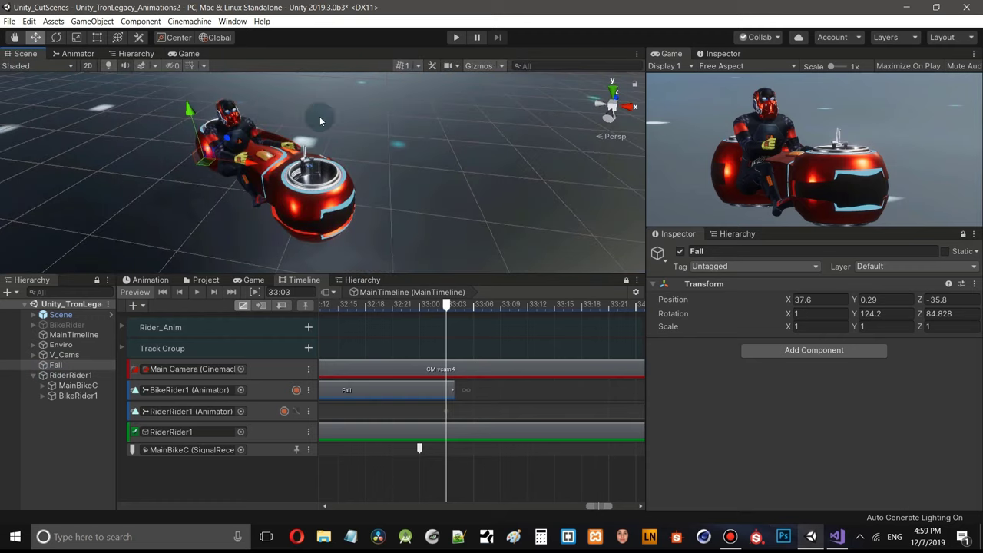
scroll(323, 127, down, 5)
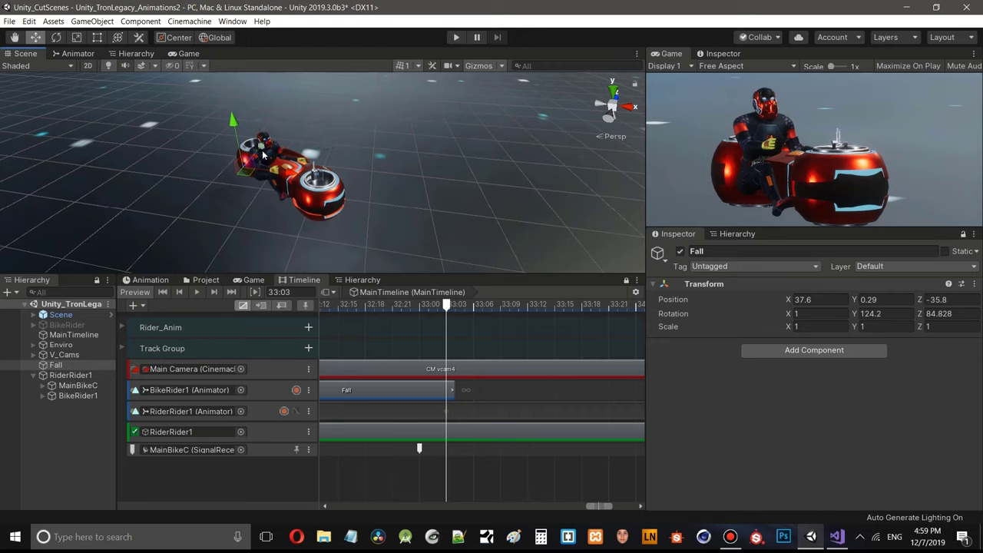
right_drag(408, 145, 303, 180)
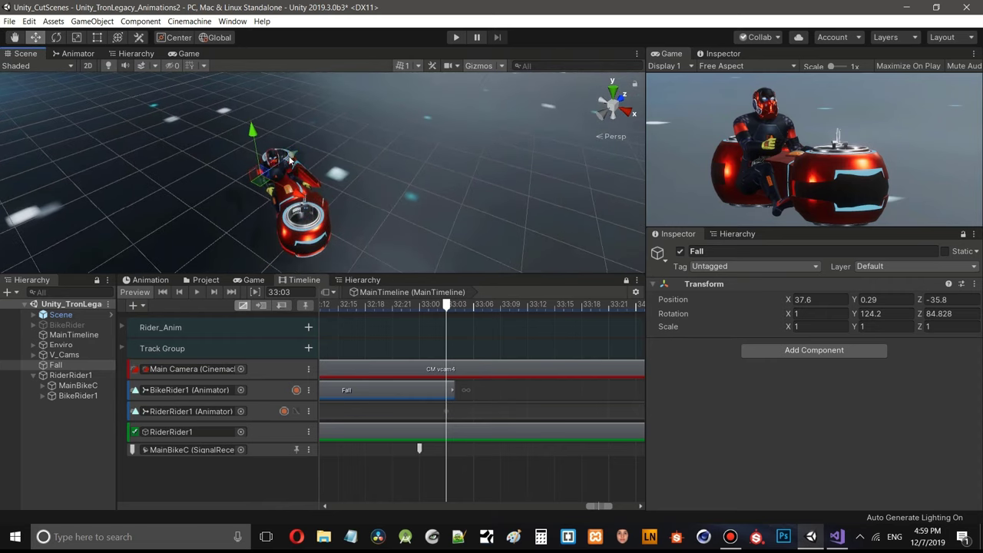
drag(291, 157, 321, 157)
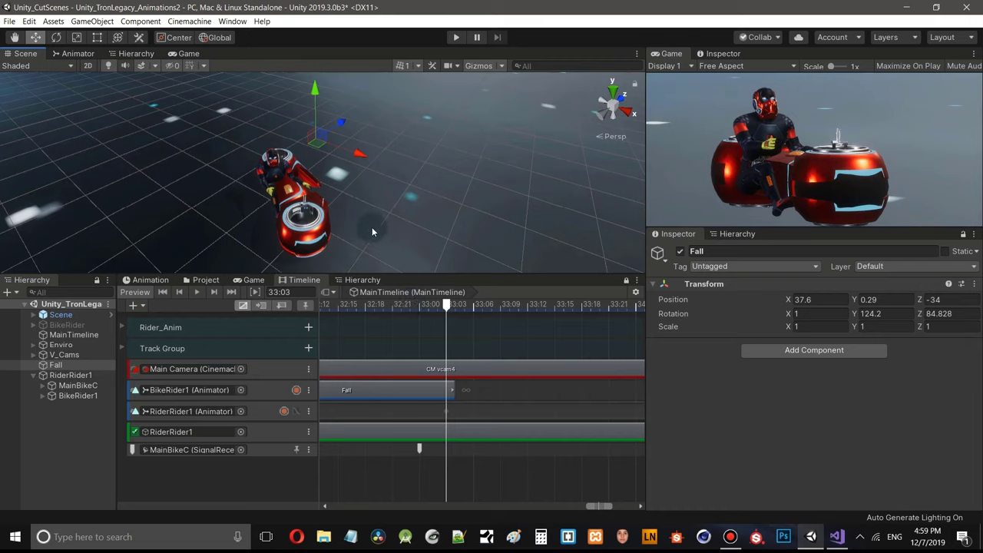
- Scrub back to 32:13 with MainBikeC selected and play through the unparent signal
click(420, 448)
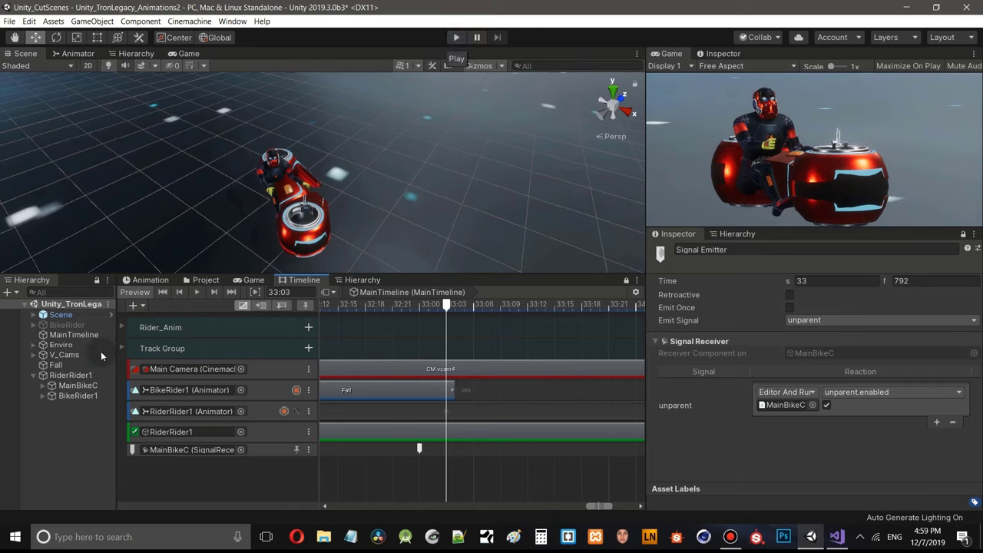
click(77, 385)
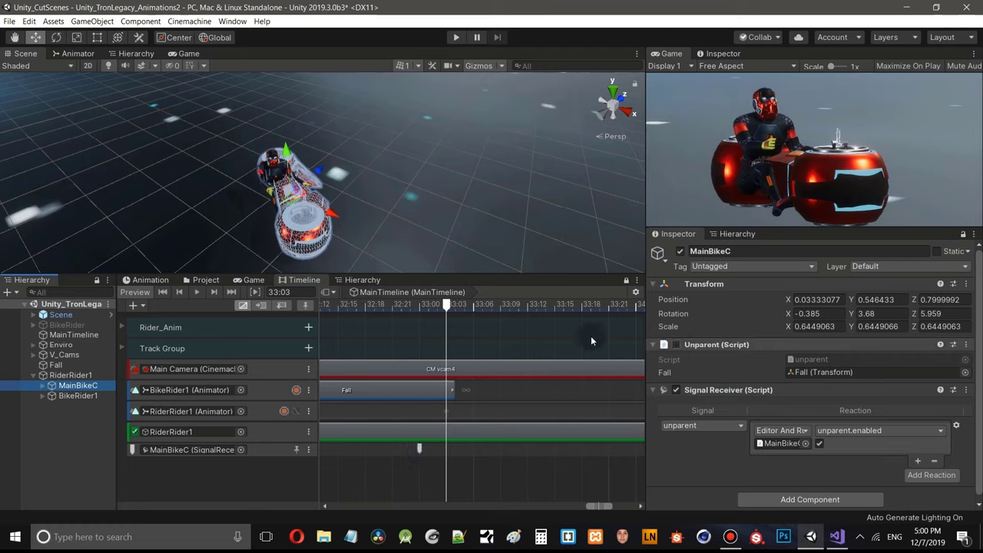
drag(446, 305, 323, 302)
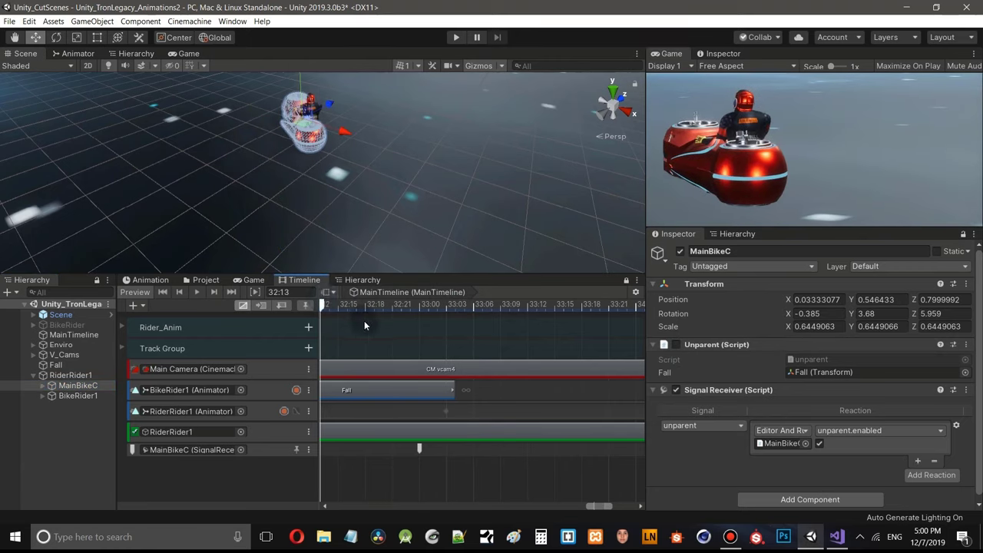
click(197, 293)
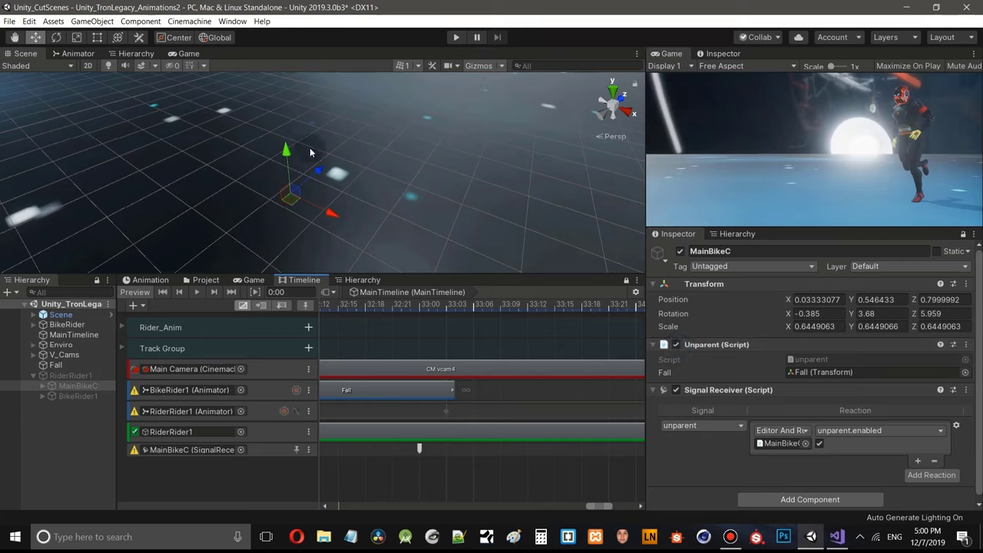
- Turn MainBikeC's Unparent script back off, rewind the cutscene to its start, and enlarge the scene view
click(675, 346)
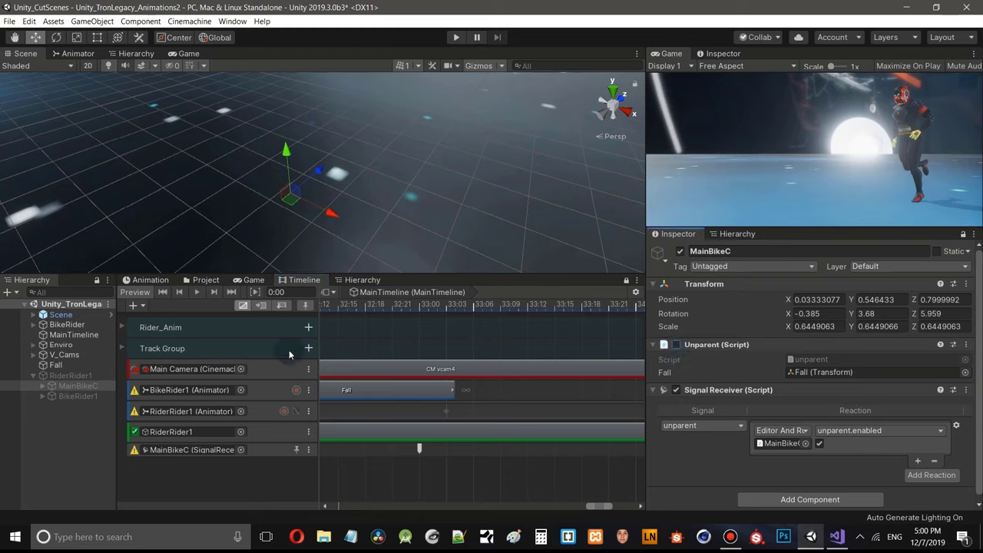
click(166, 291)
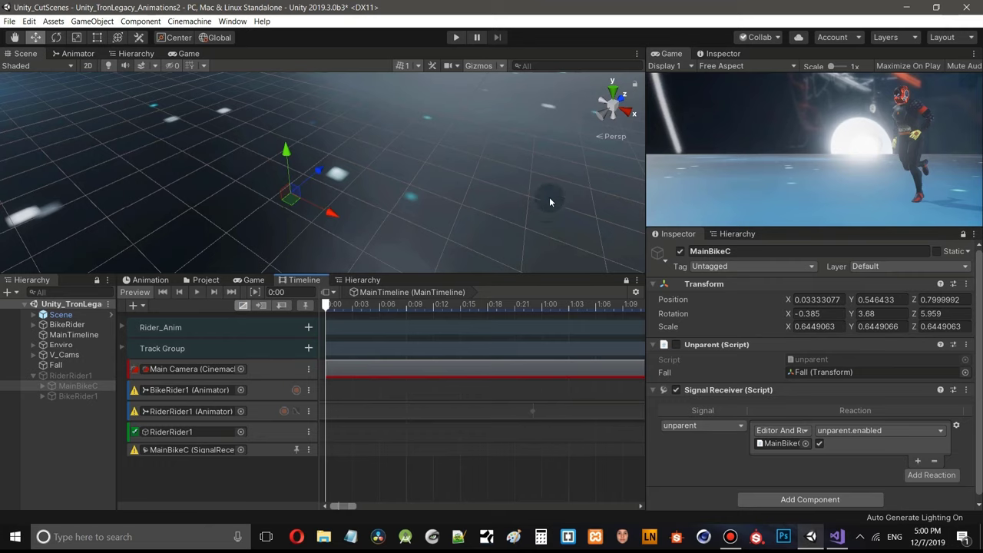
drag(547, 274, 534, 366)
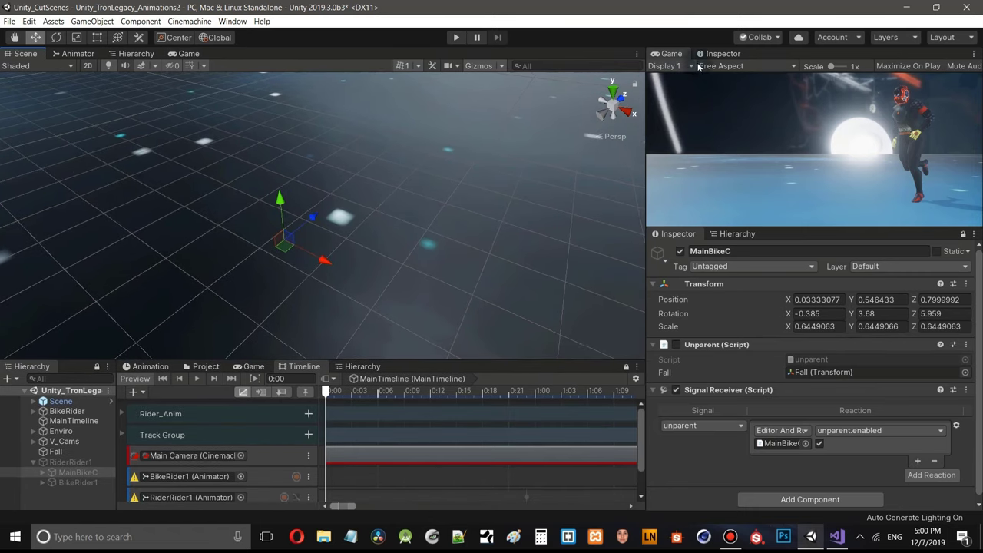
- Flip the upper-right panel to MainBikeC's Inspector and back to Game, then bring the Game view into the main area
click(722, 54)
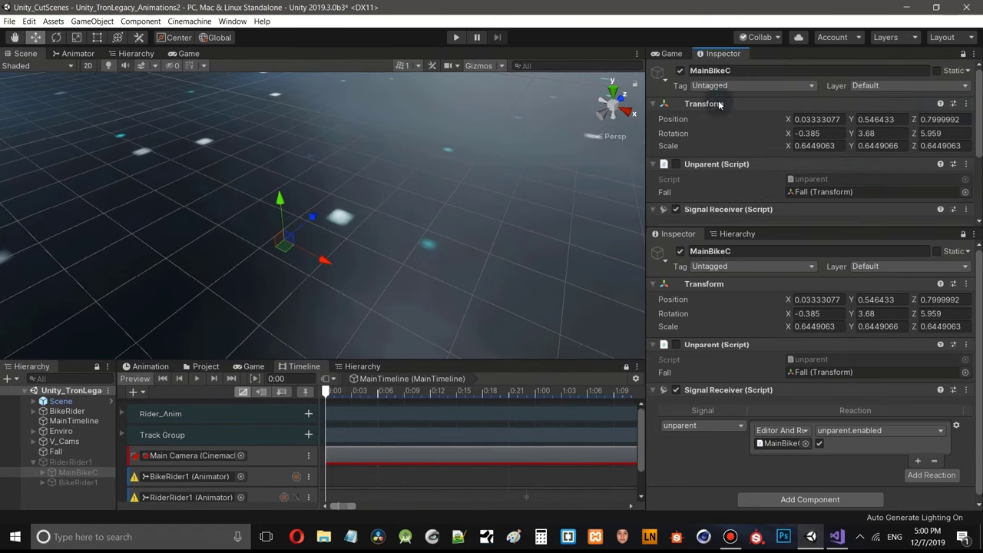
click(673, 54)
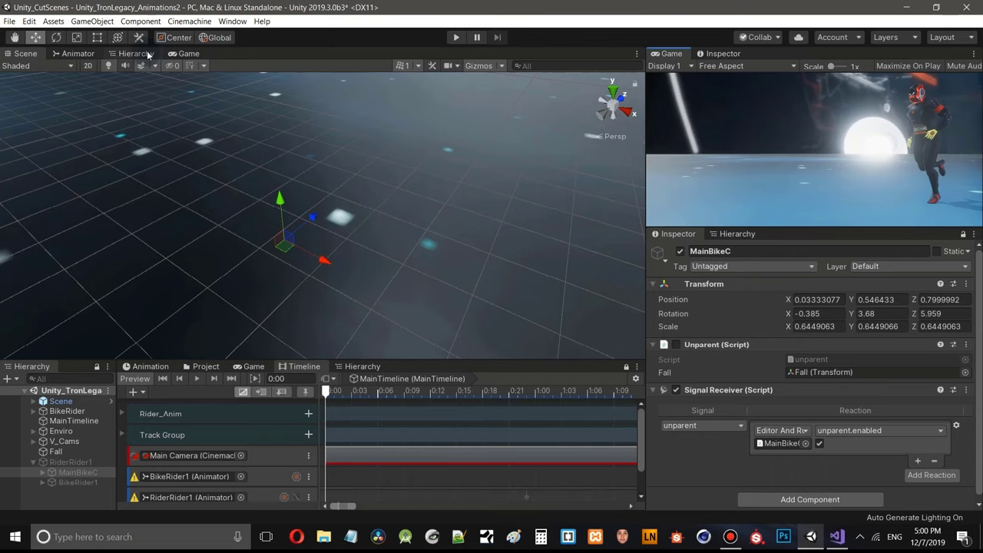
click(186, 54)
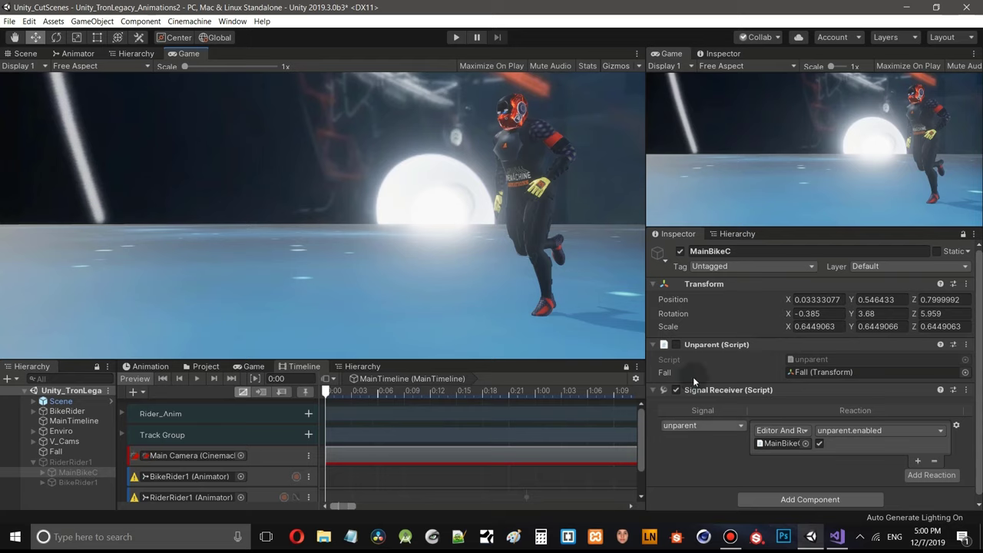
- Zoom out the Timeline and drag its end marker out to about 38 seconds
scroll(497, 468, down, 5)
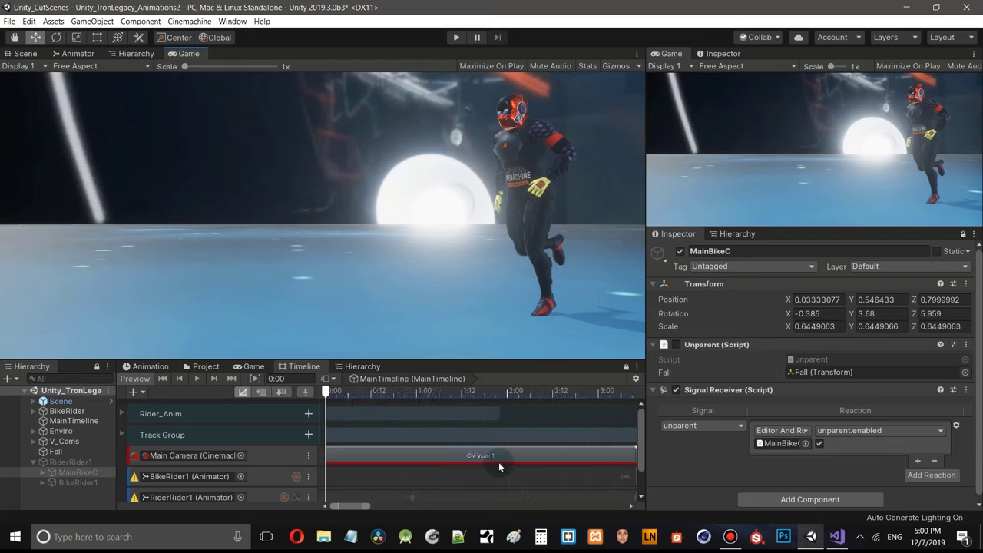
scroll(499, 462, down, 5)
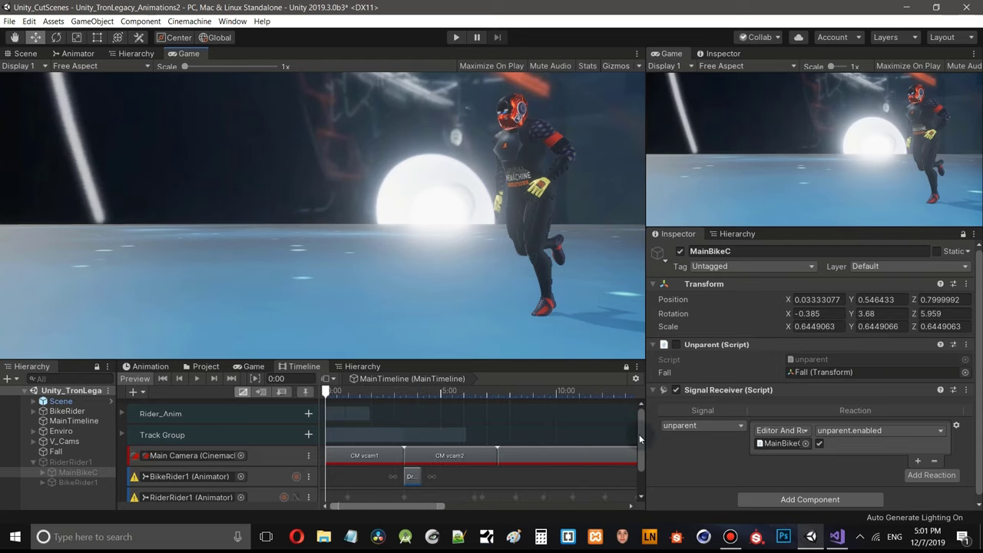
drag(644, 436, 644, 471)
scroll(601, 452, down, 1)
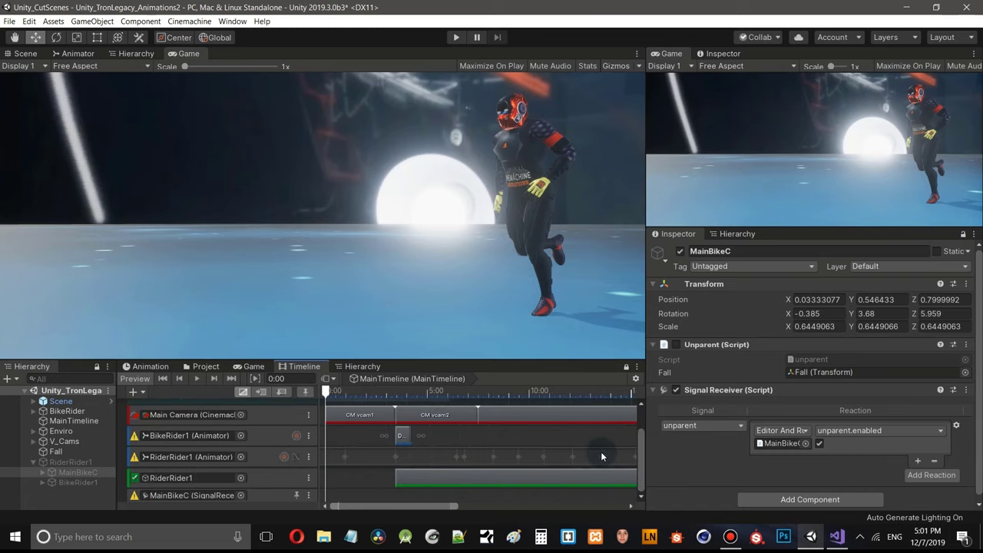
scroll(601, 452, down, 6)
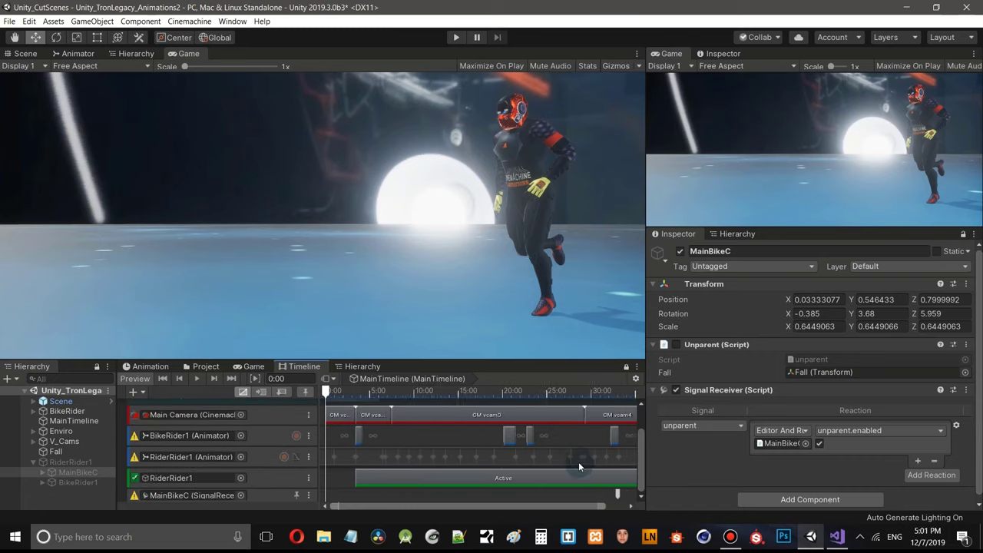
scroll(580, 466, down, 3)
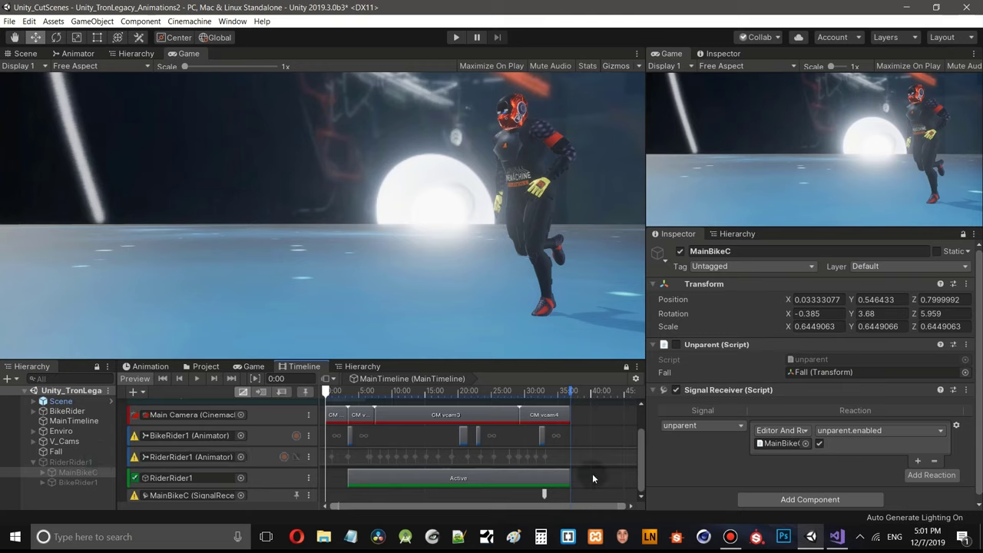
scroll(590, 441, down, 1)
scroll(587, 443, down, 2)
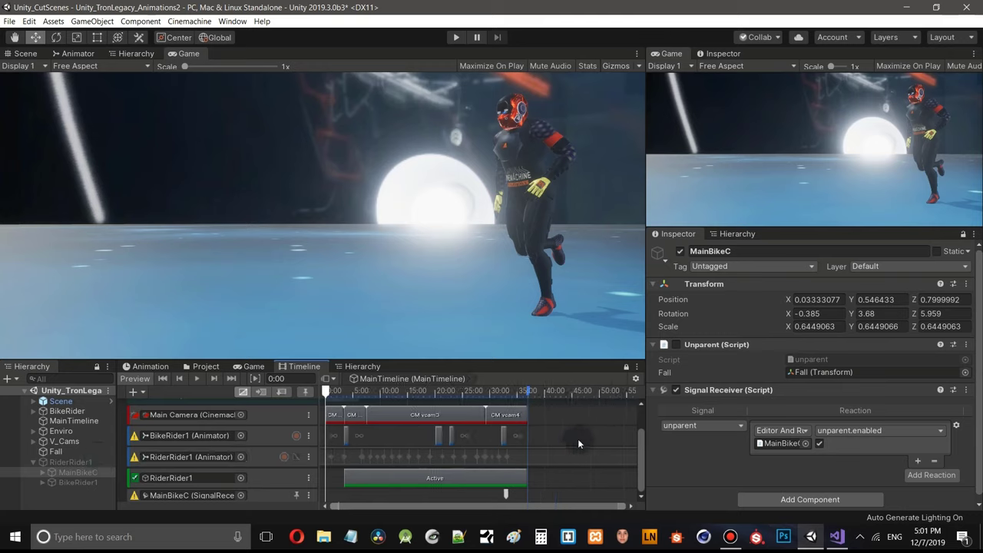
drag(521, 393, 589, 396)
- Lengthen the CM vcam4 shot and the Active clip to match, then start the cutscene in Play mode
drag(512, 415, 574, 415)
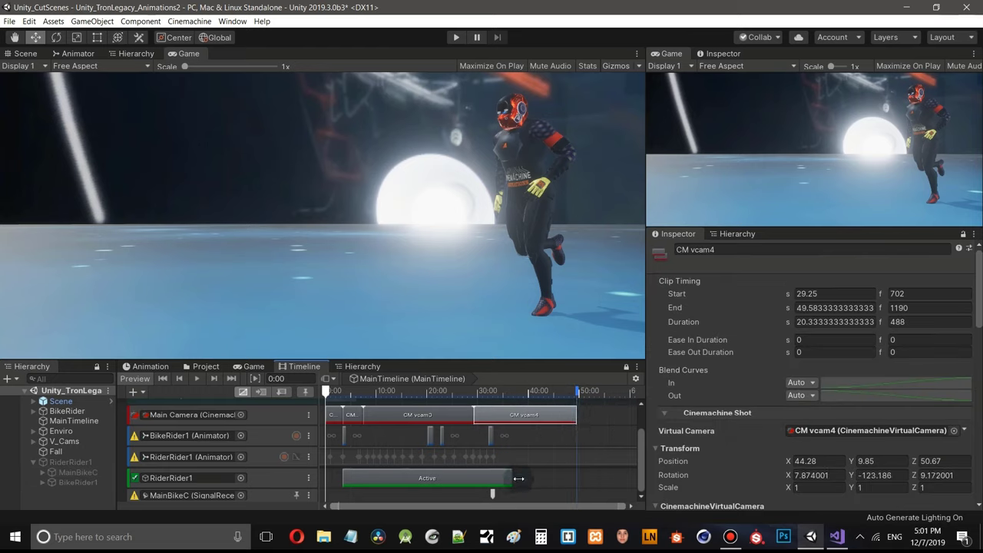
drag(519, 478, 577, 468)
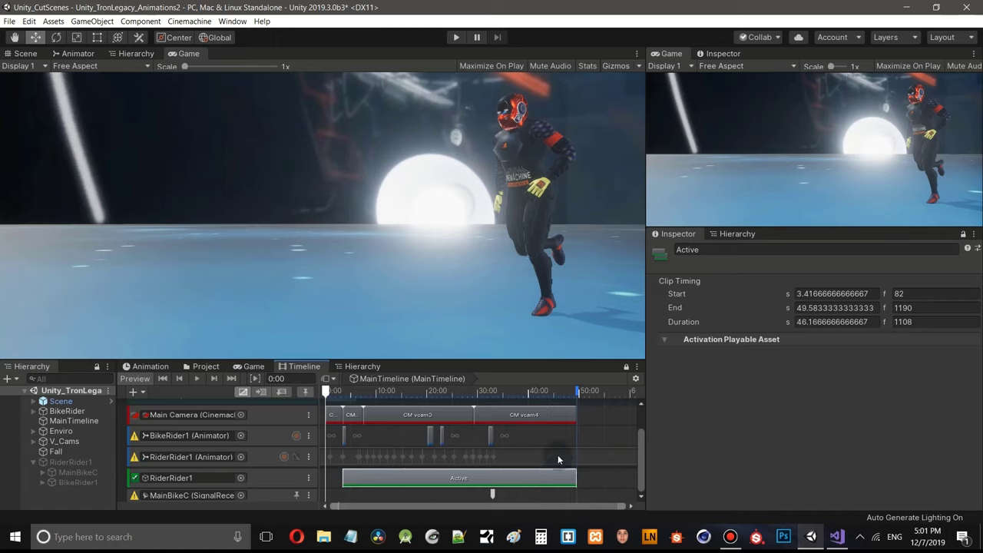
click(262, 291)
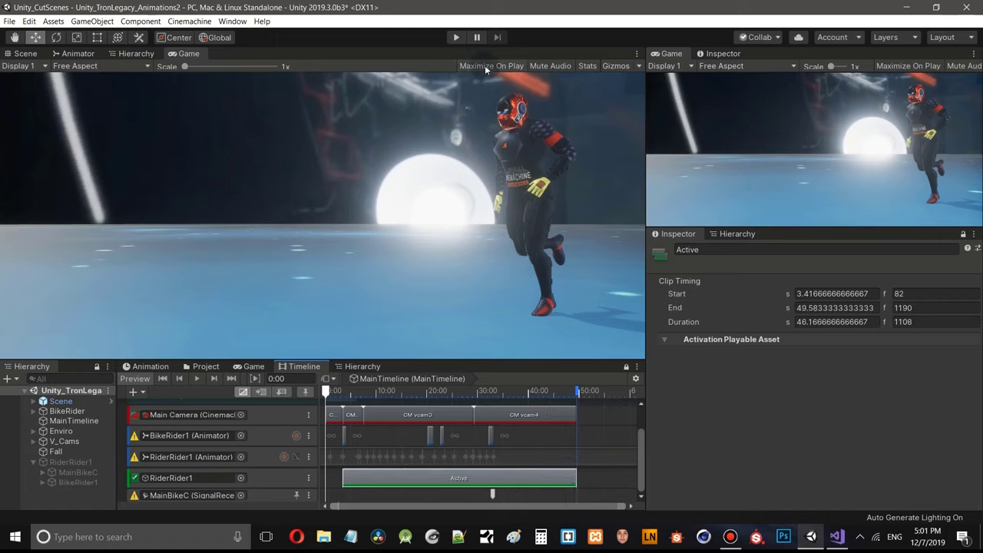
click(456, 37)
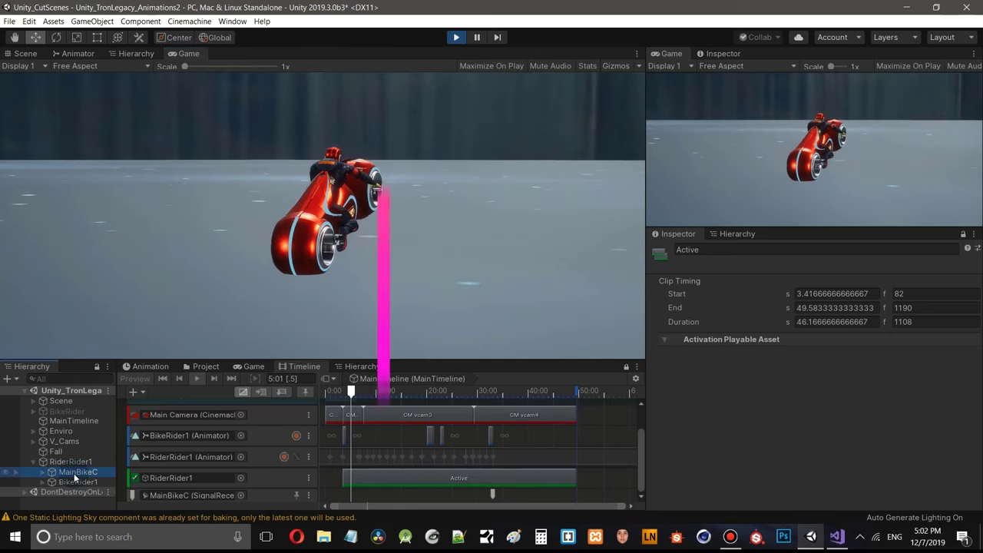
- Select MainBikeC, pause the cutscene at 37:00, and drag the splitter up to make the Timeline panel taller
click(75, 473)
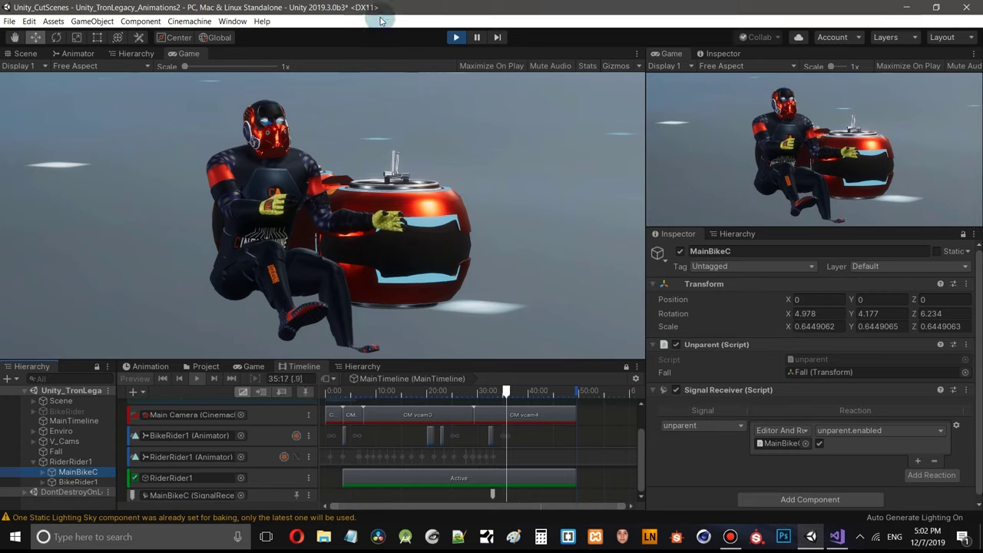
click(477, 37)
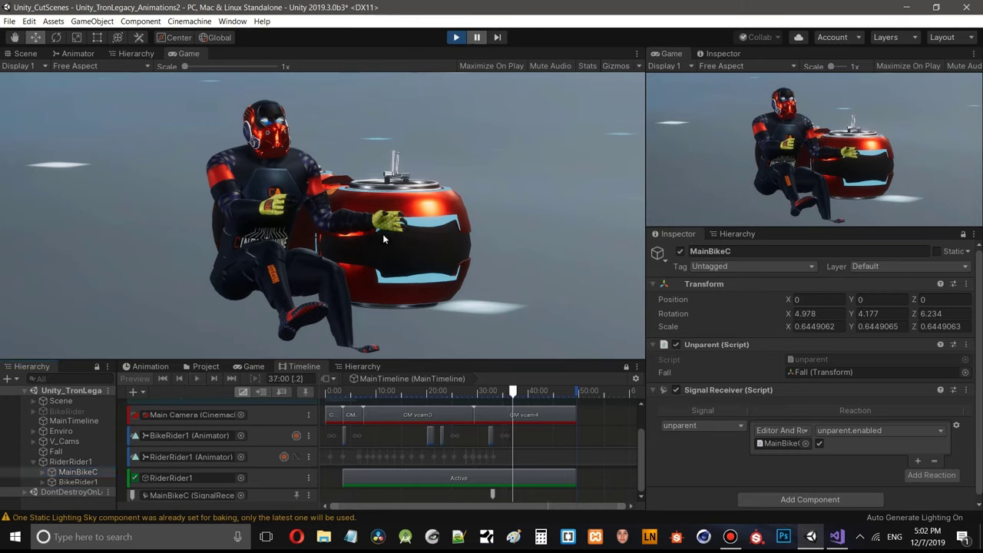
click(570, 354)
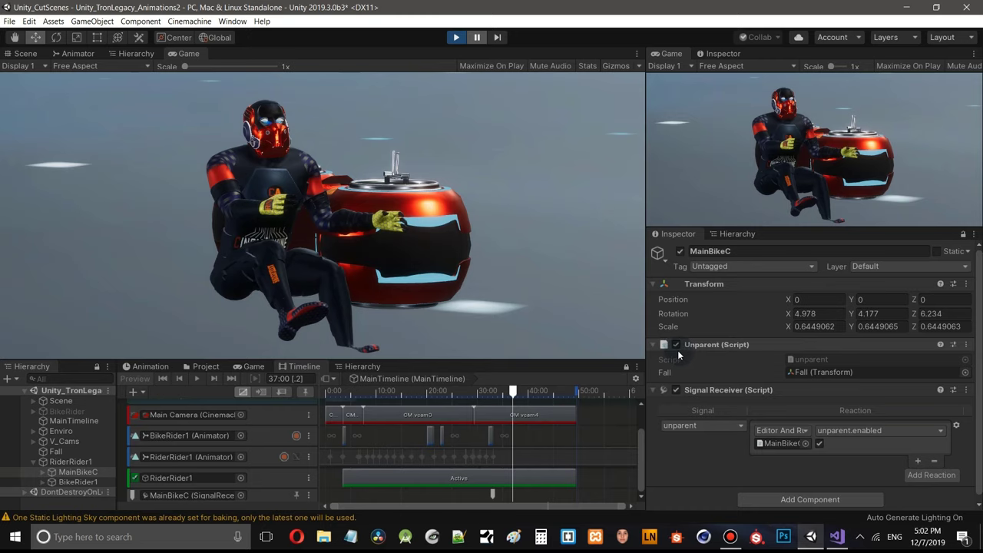
click(578, 353)
drag(532, 361, 532, 321)
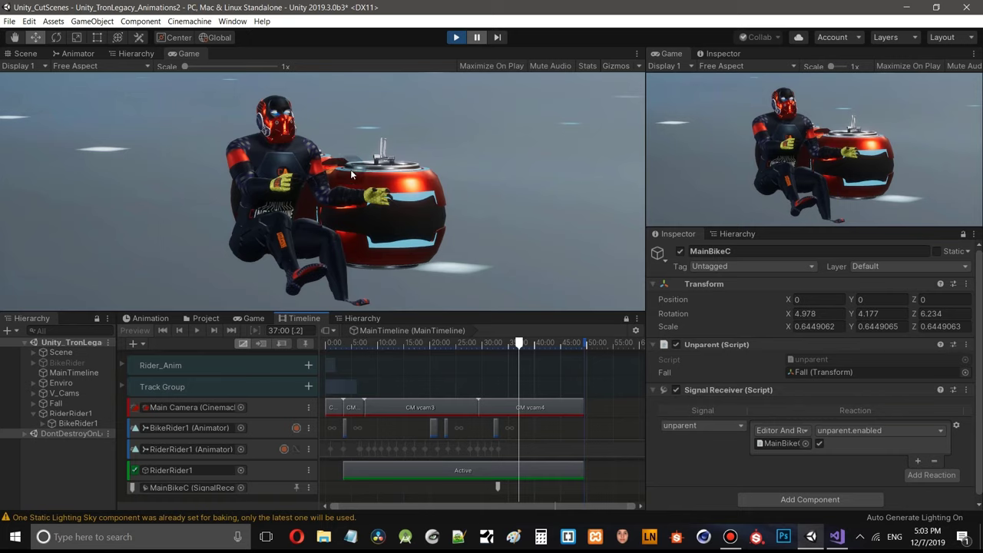
click(34, 415)
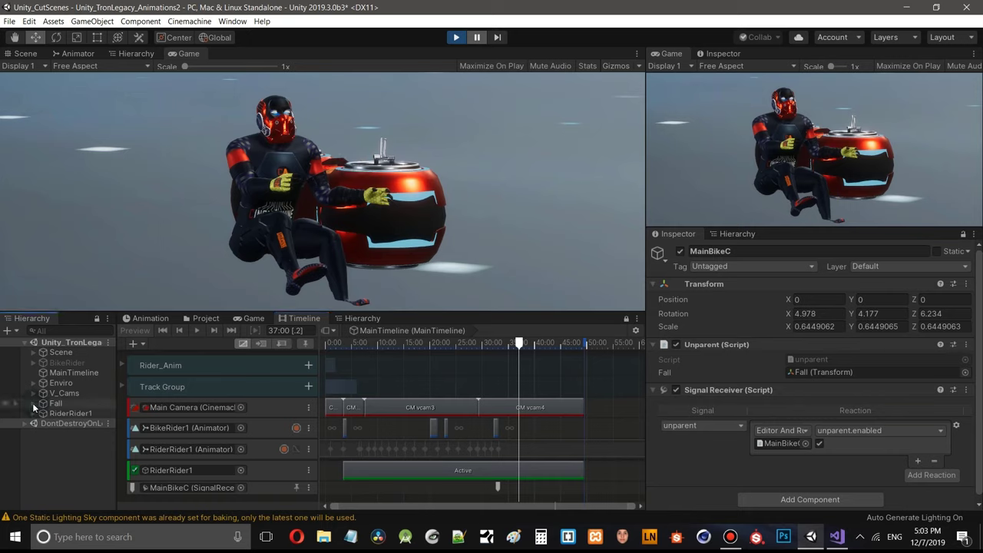
click(34, 404)
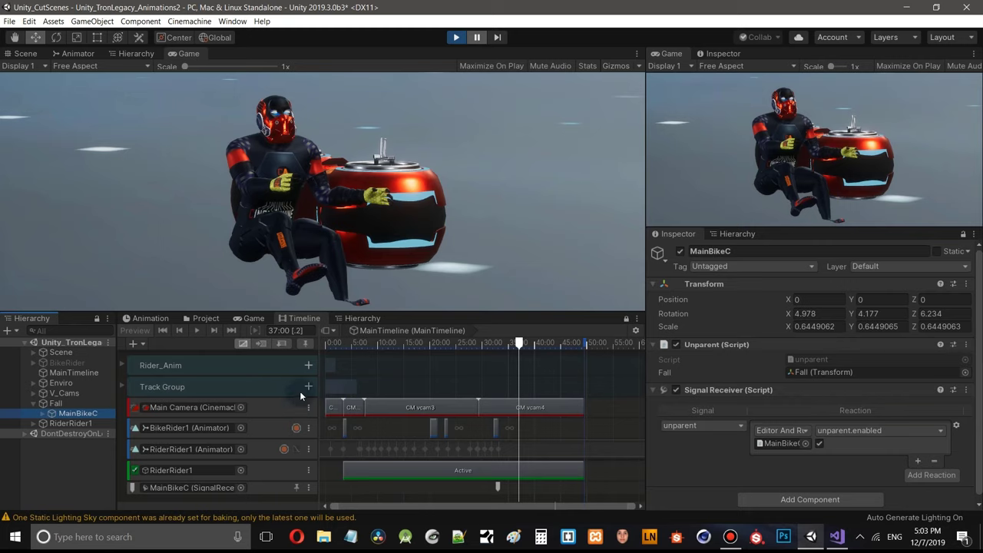
click(820, 443)
click(941, 435)
mouse_move(878, 472)
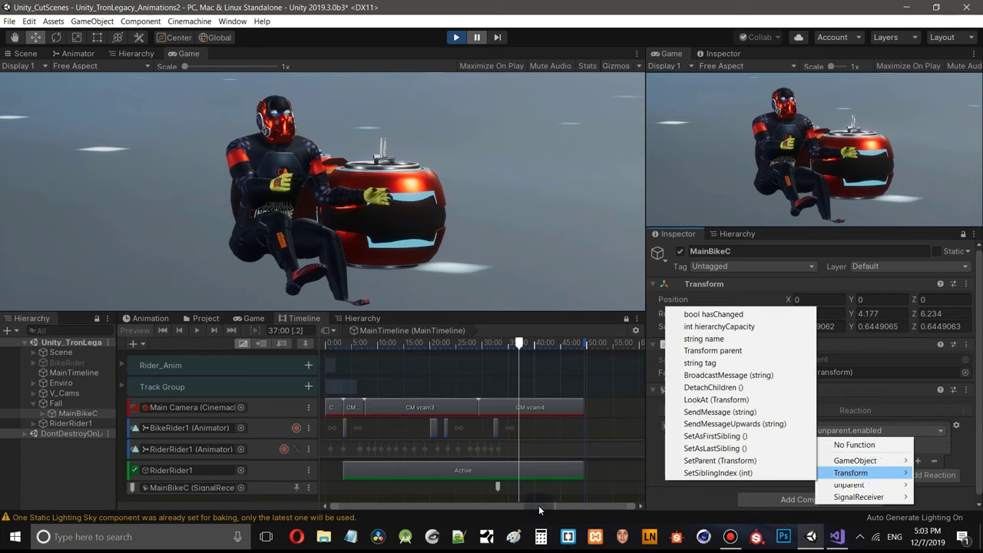
click(687, 499)
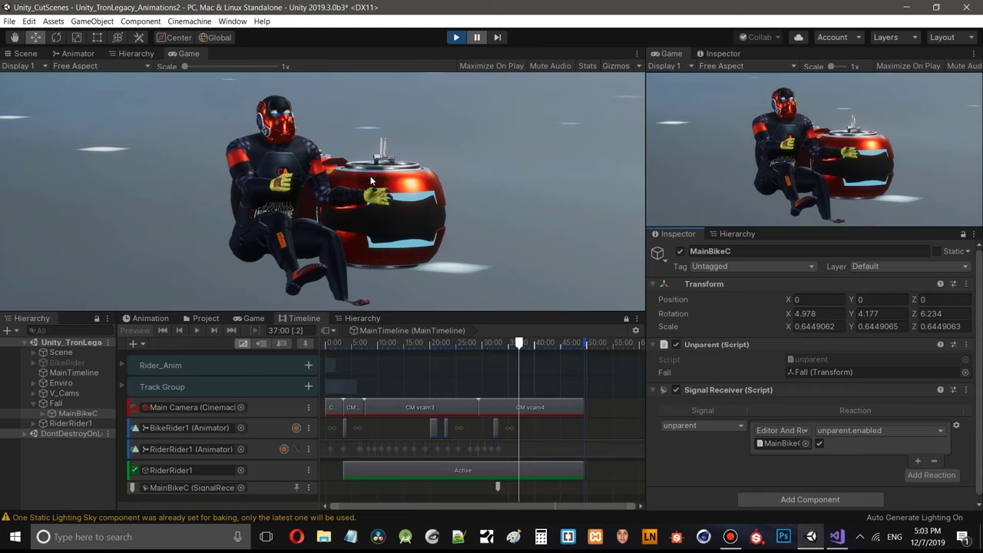
click(33, 404)
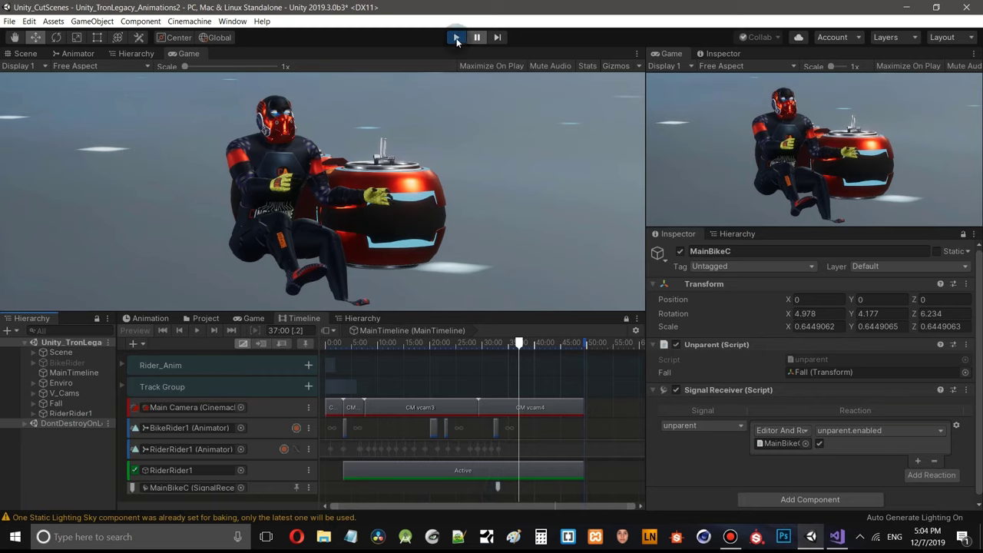
- Press Play, then switch the main view to the 3D Scene showing the rider and wireframe bike
click(457, 39)
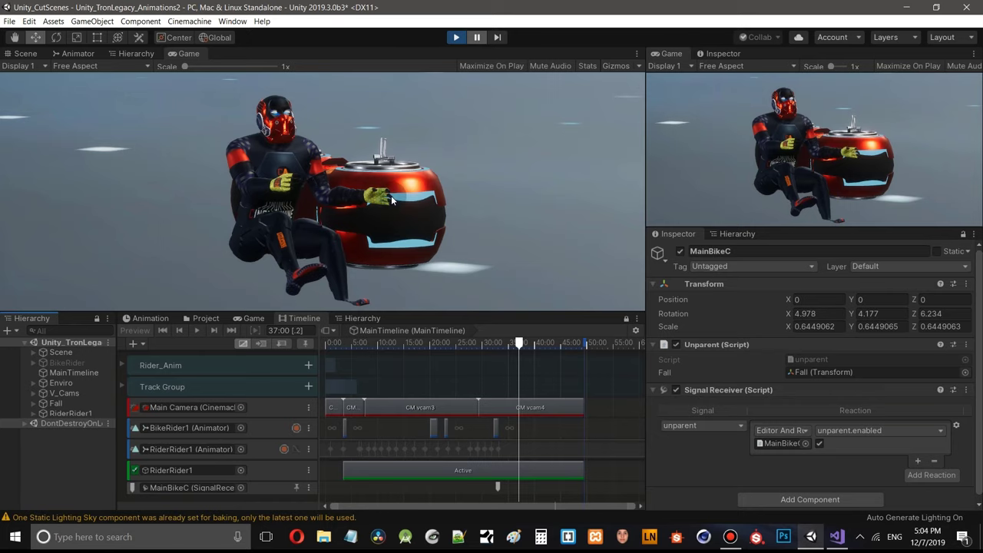
click(24, 55)
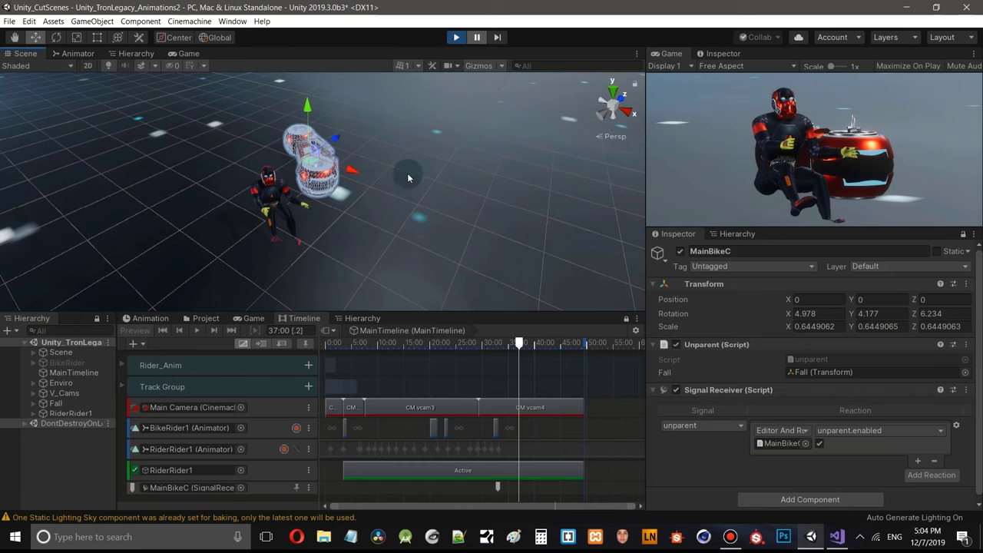
- Move the Fall object to Position X 38.2, Z -33.3, then check the bike placement in the Game view
alt+drag(446, 167, 408, 155)
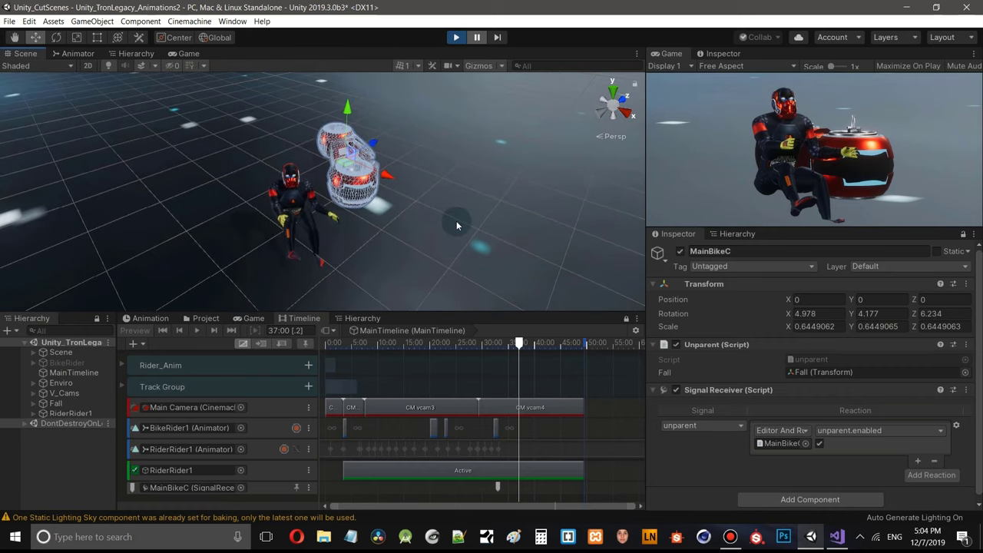
click(55, 403)
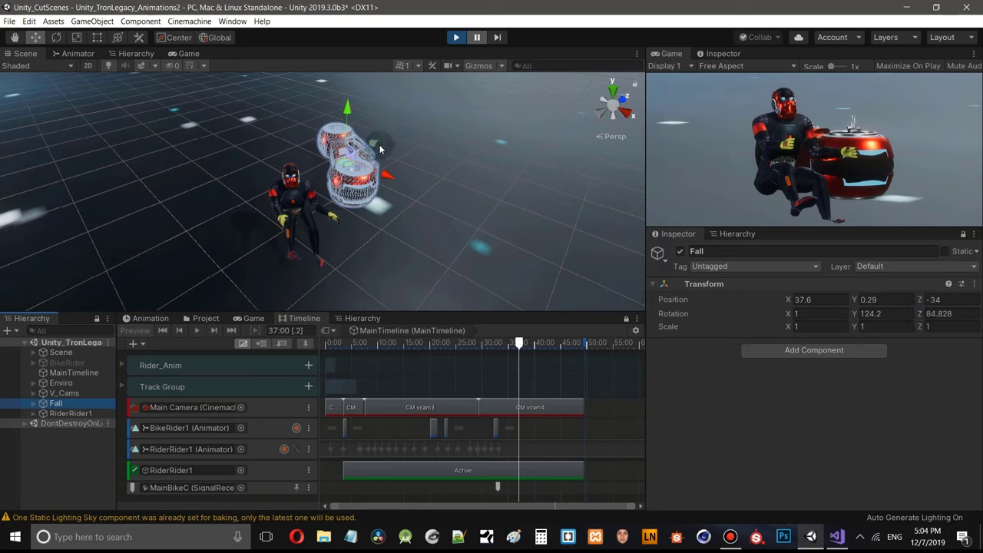
click(920, 302)
drag(923, 301, 937, 301)
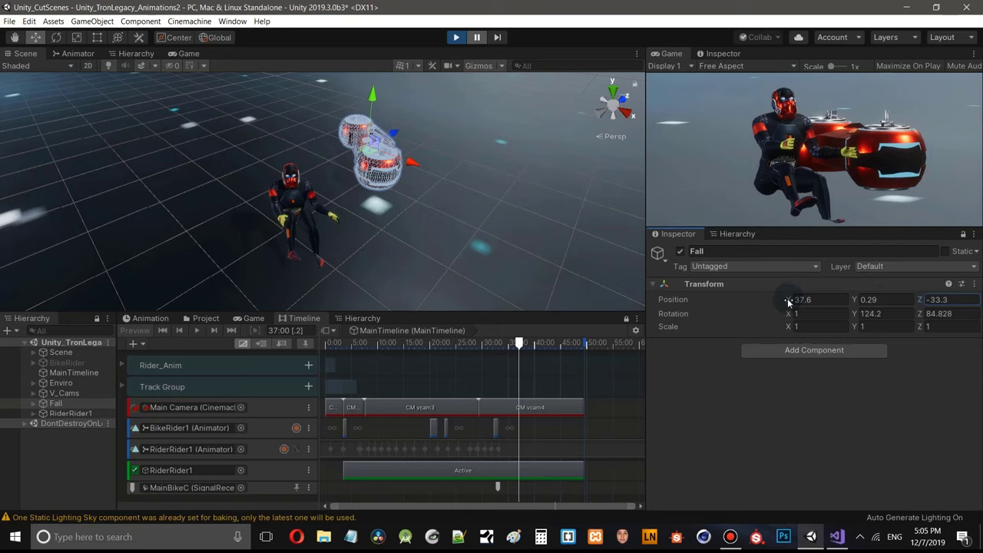
drag(787, 302, 794, 304)
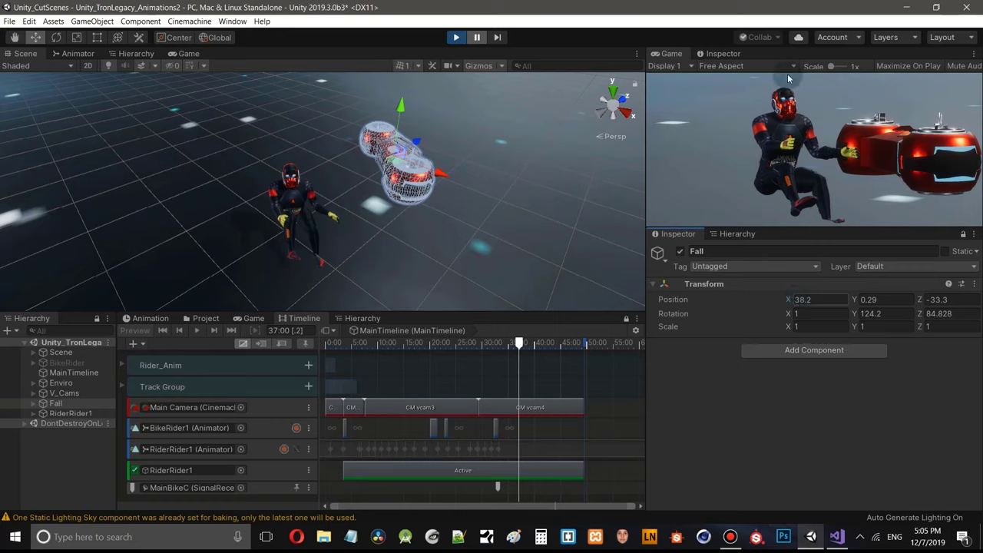
click(188, 53)
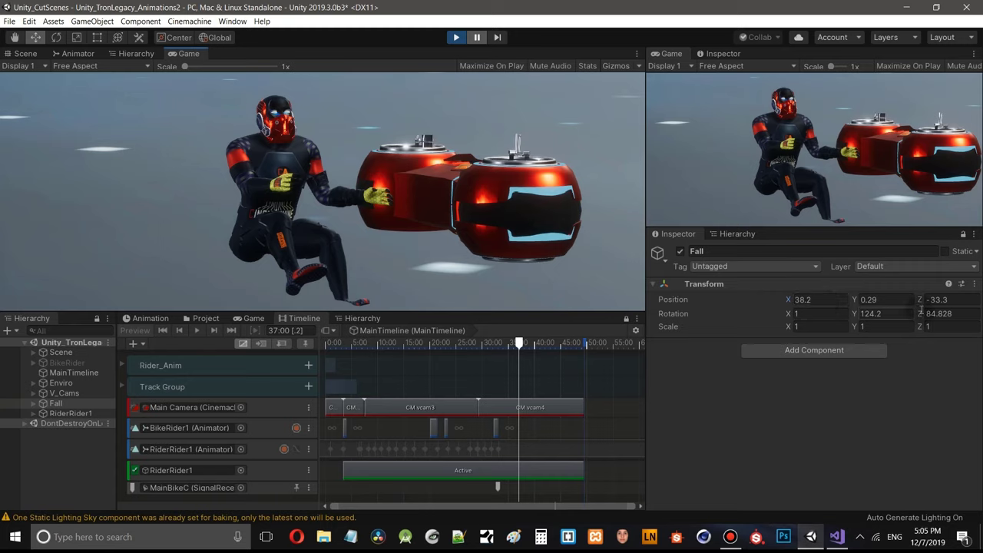
- Copy Fall's Transform component values during play, then pause and resume the cutscene
click(974, 284)
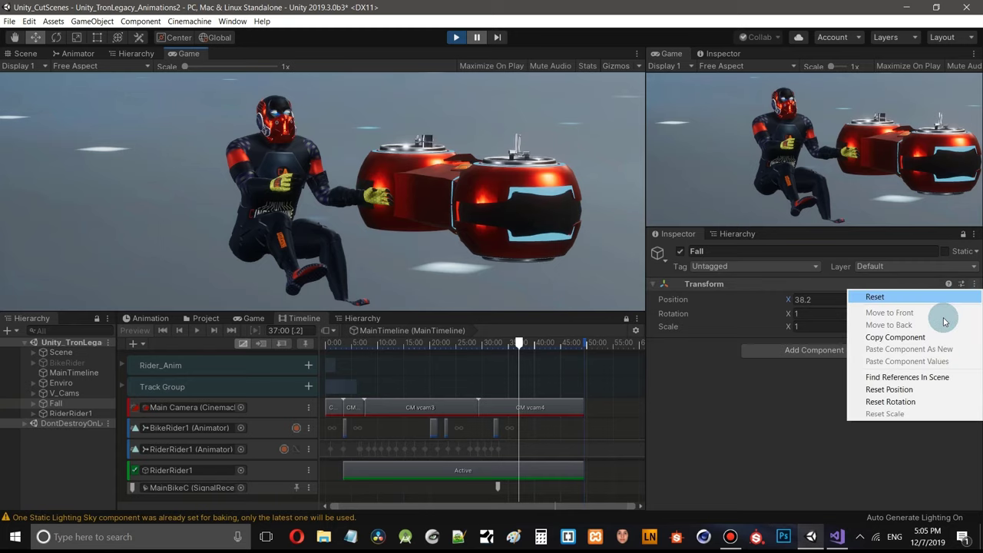
click(907, 338)
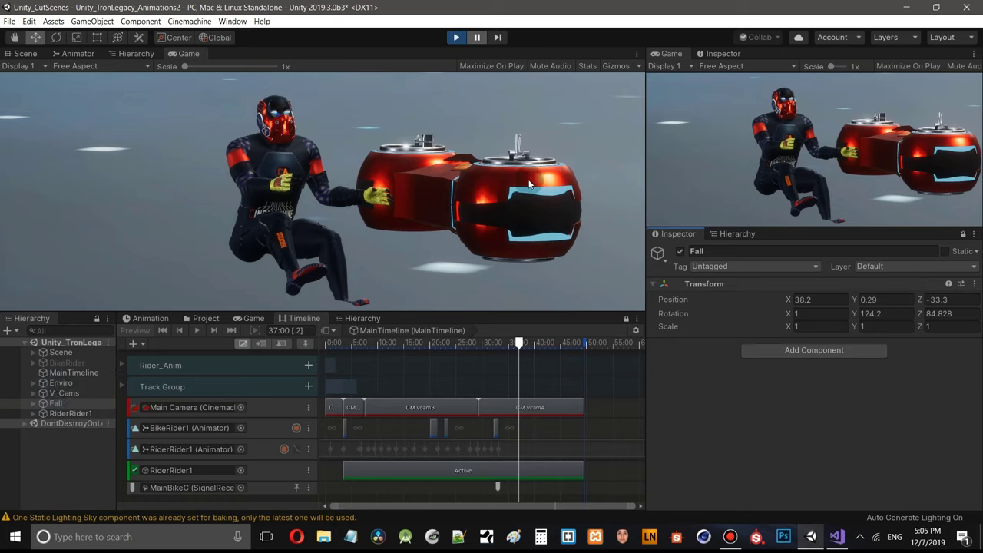
click(476, 37)
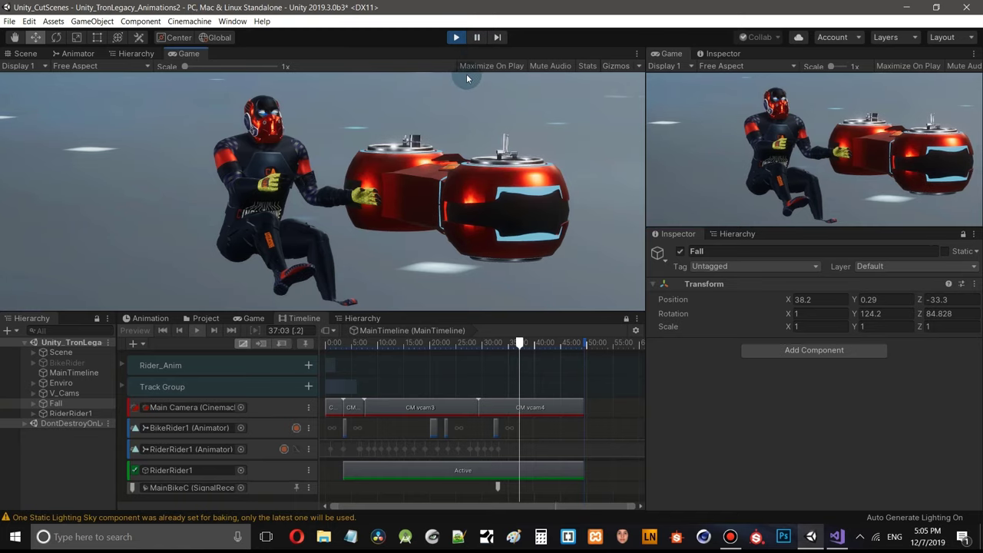
click(457, 38)
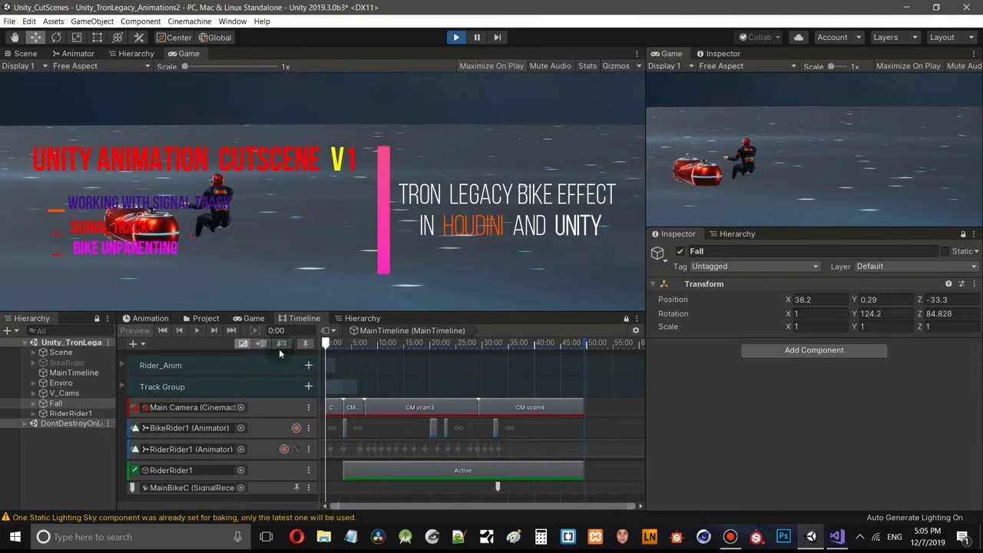
- Exit Play mode and paste the copied Transform values onto the Fall object
click(57, 405)
key(ctrl+p)
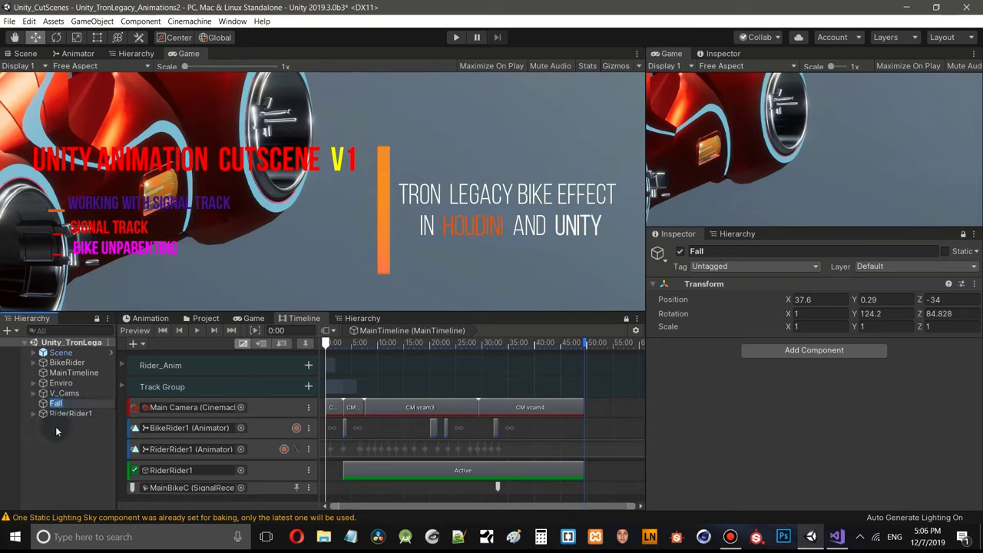
ctrl+click(57, 404)
click(56, 404)
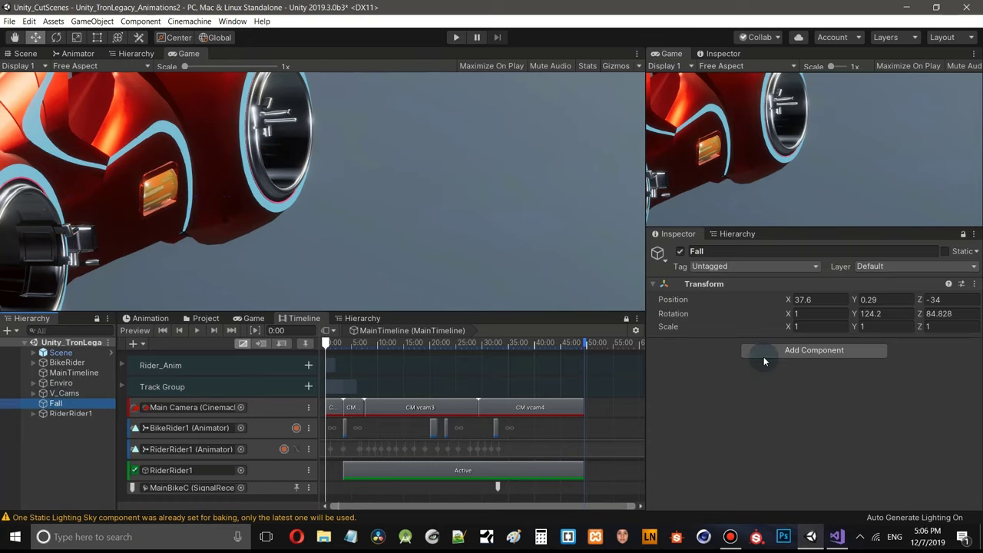
click(974, 283)
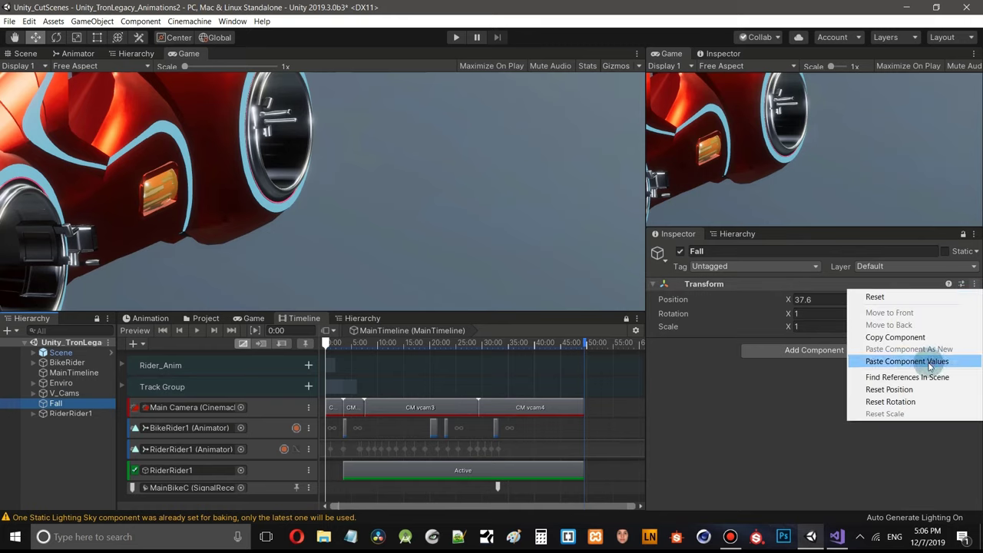
click(930, 363)
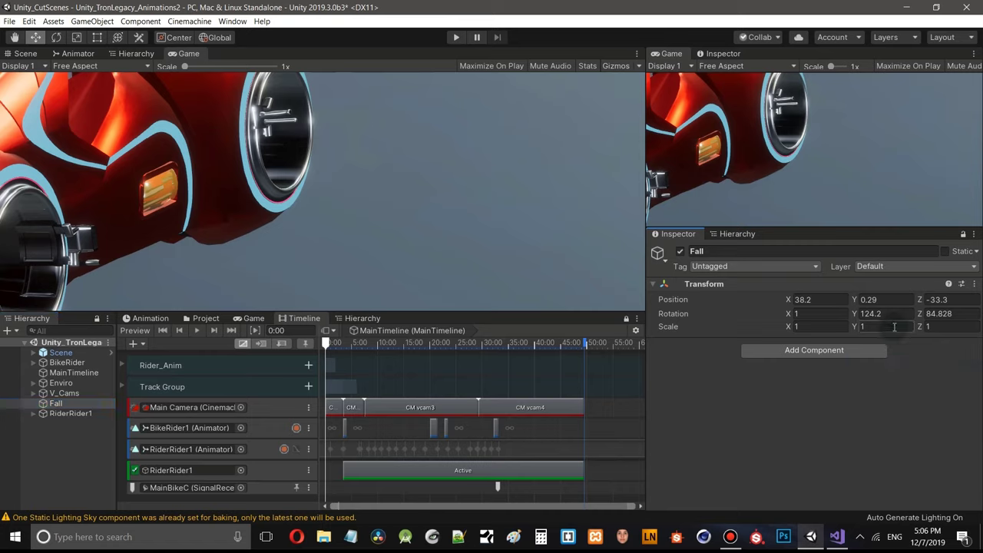
- Preview the timeline from its start and clear the Console warnings
click(327, 346)
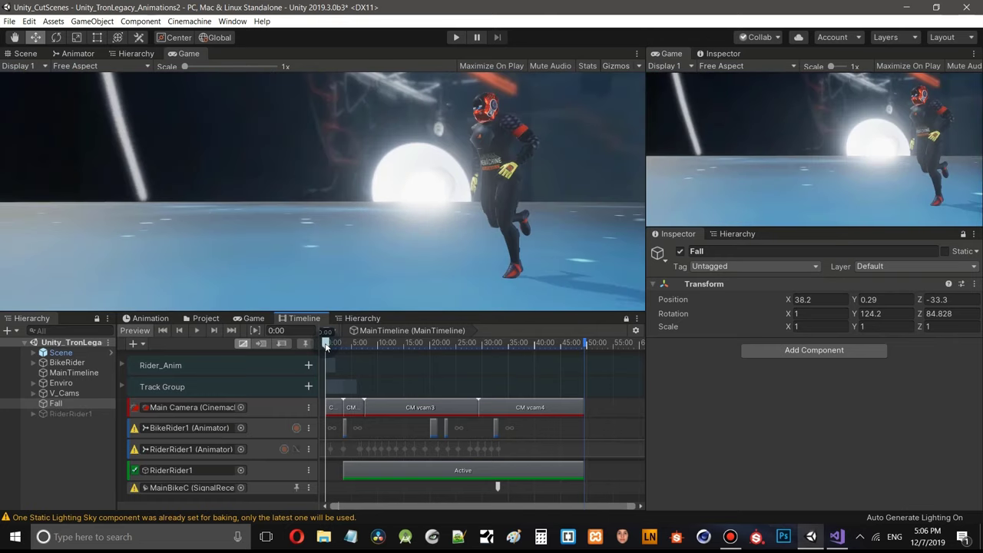
click(184, 517)
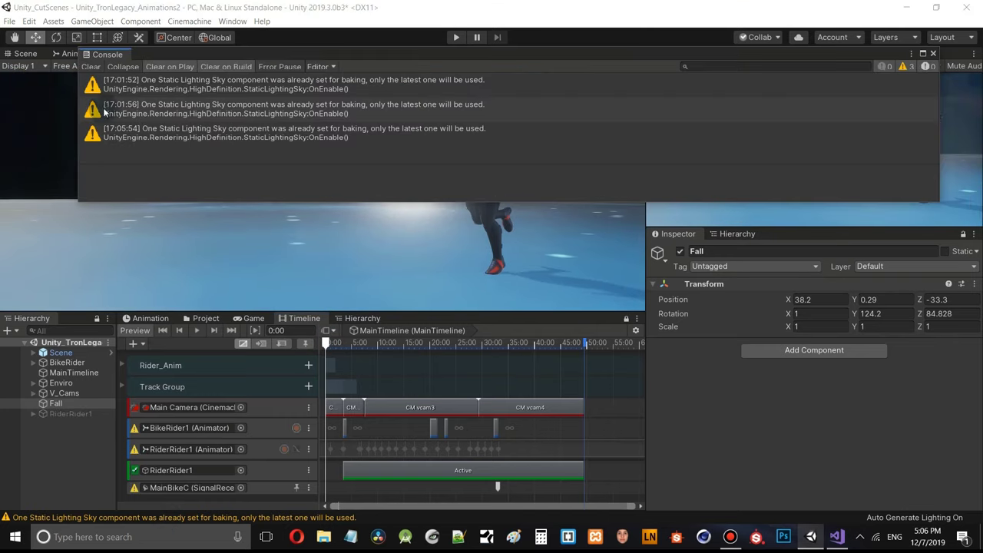
click(90, 66)
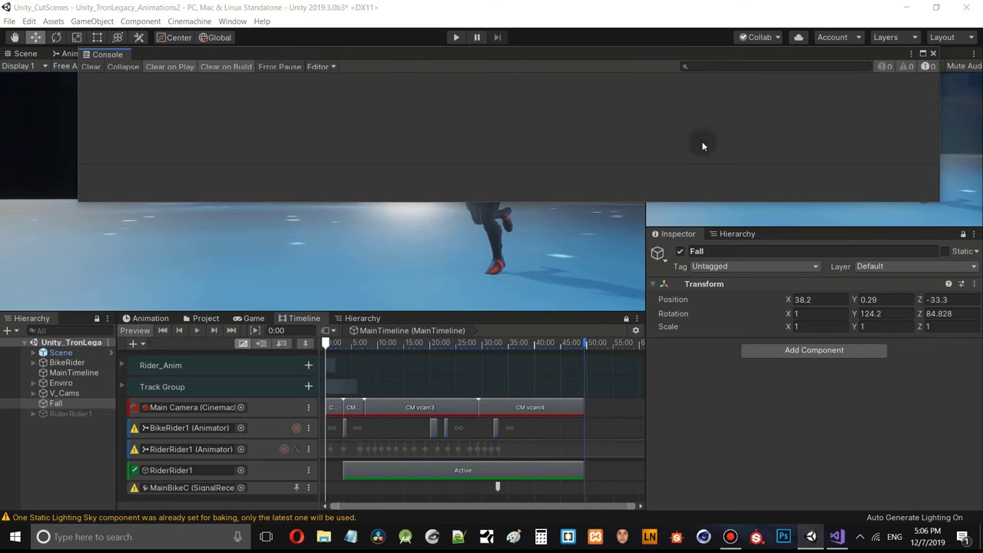
click(933, 55)
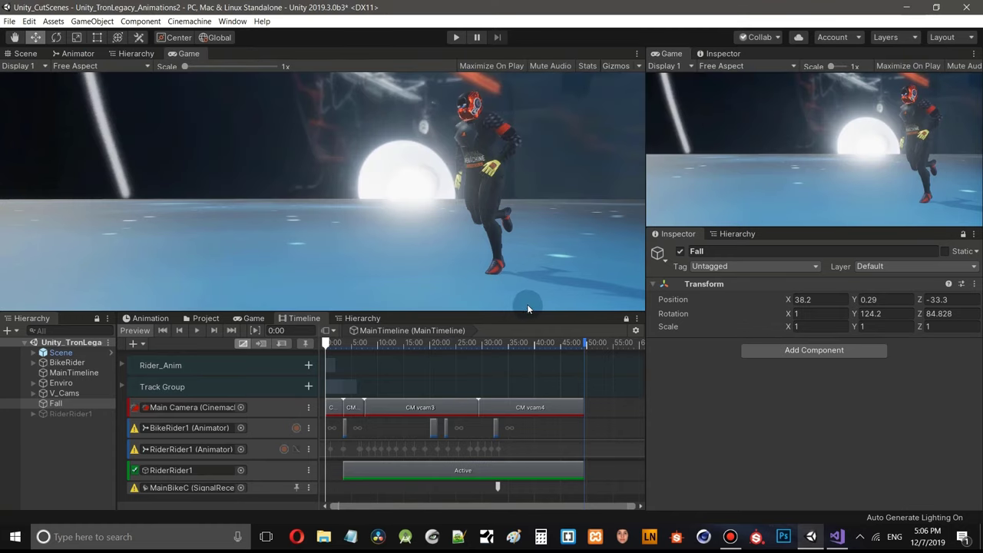
- Show Fall's properties in the upper-right panel, then expand RiderRider1 and select MainBikeC
click(726, 57)
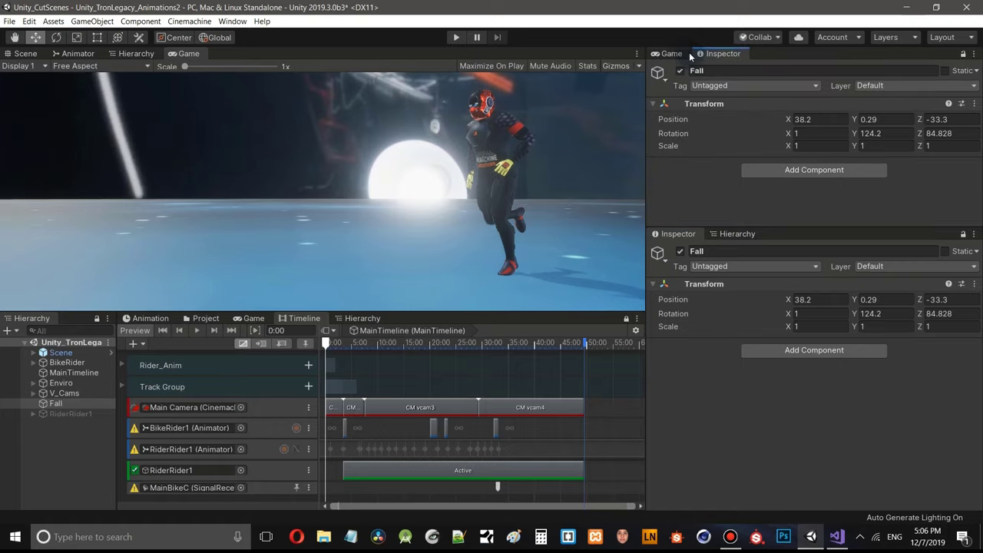
click(670, 54)
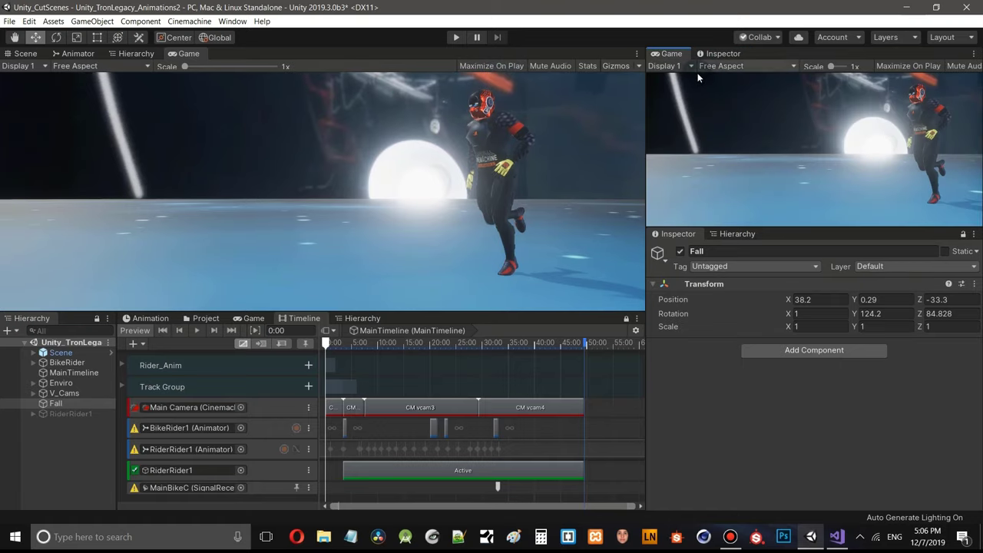
click(722, 56)
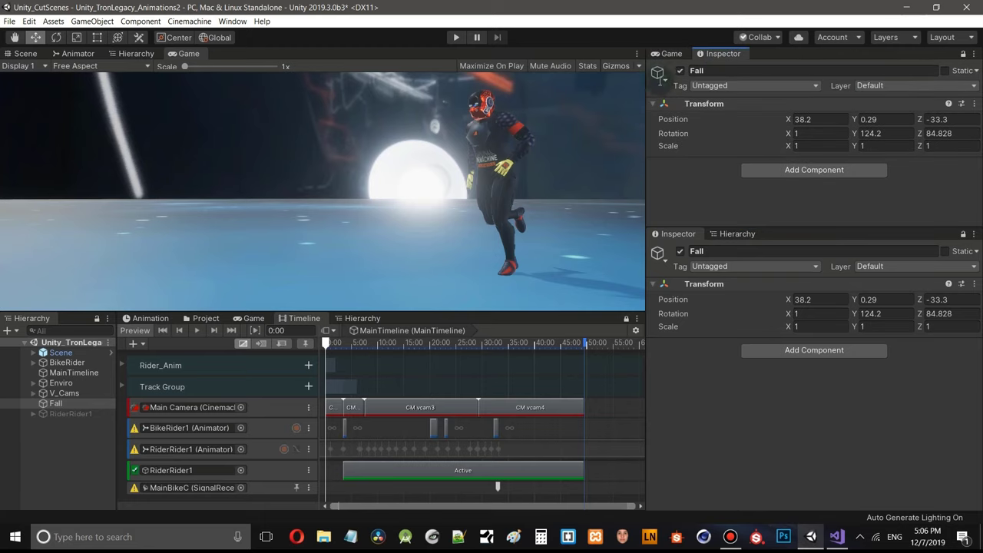
click(490, 68)
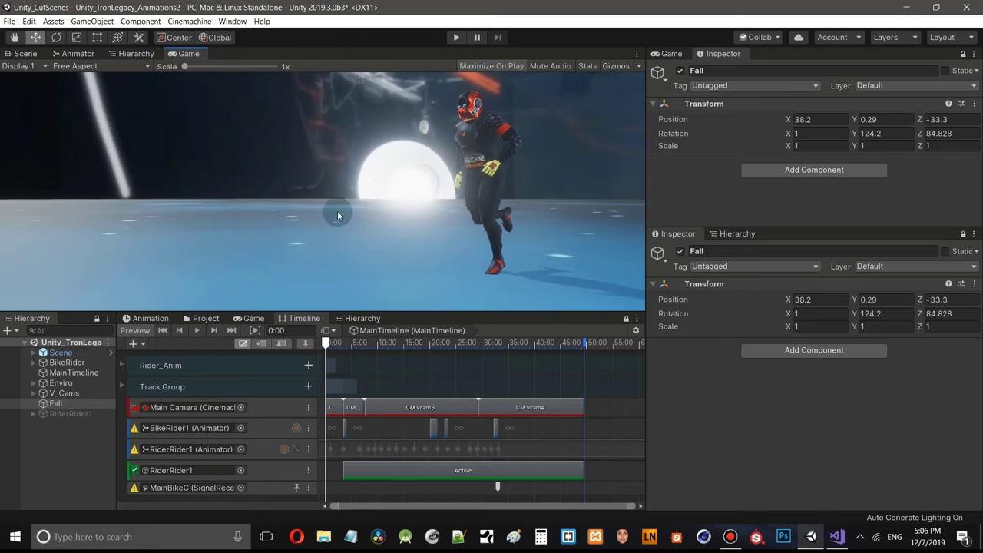
click(33, 414)
click(85, 425)
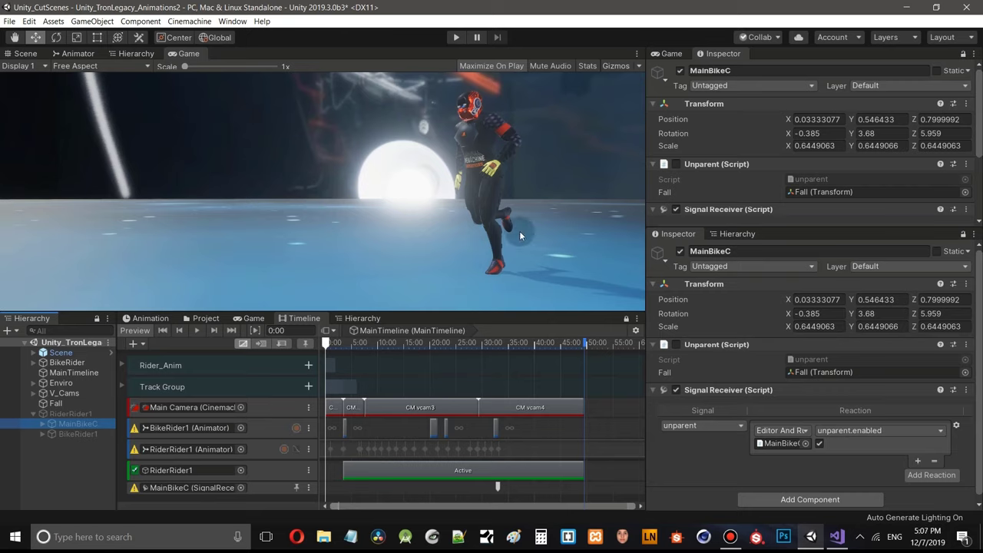
- Enable Maximize On Play in the Game view and enter Play mode with Ctrl+P
click(504, 66)
key(ctrl+p)
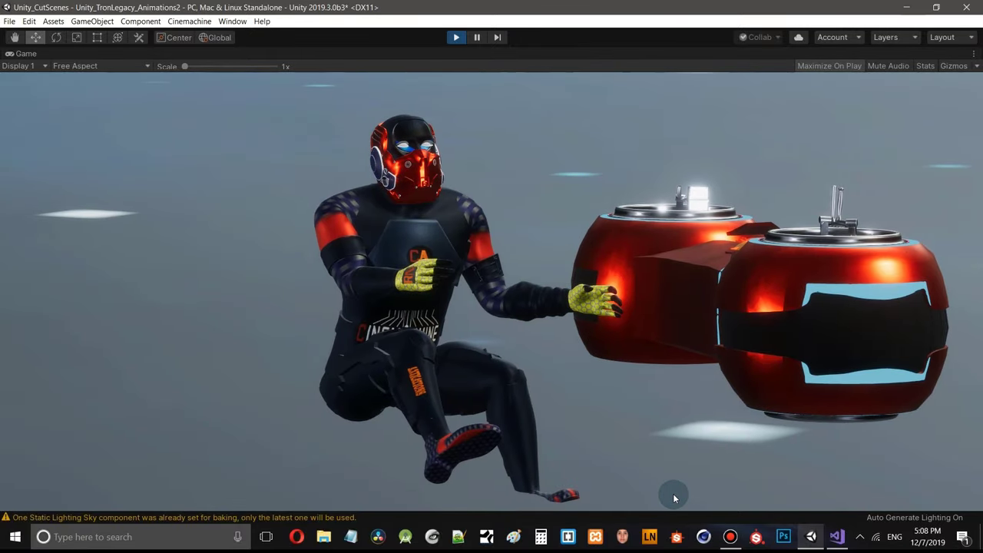
- Pause playback, restore the docked editor layout, then resume and exit Play mode
click(476, 38)
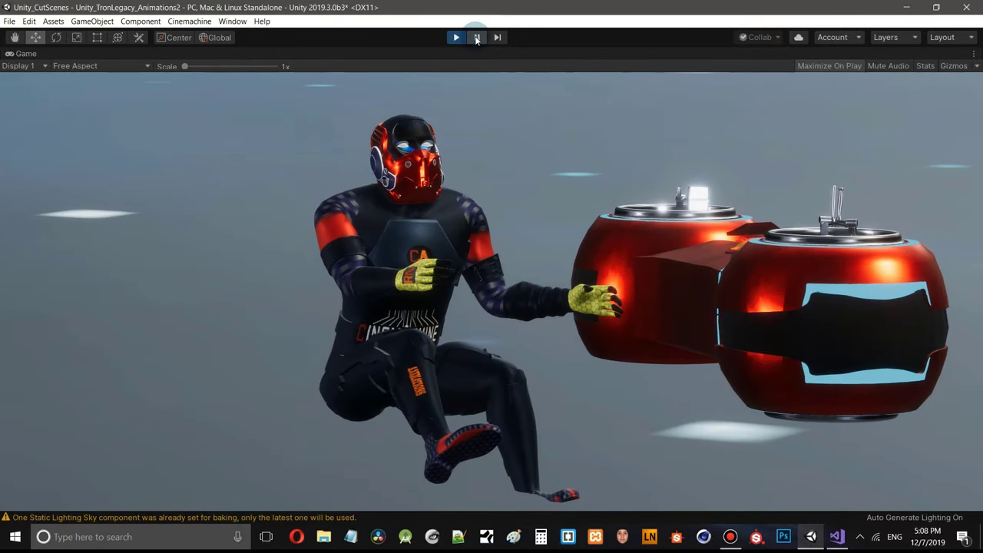
double_click(488, 55)
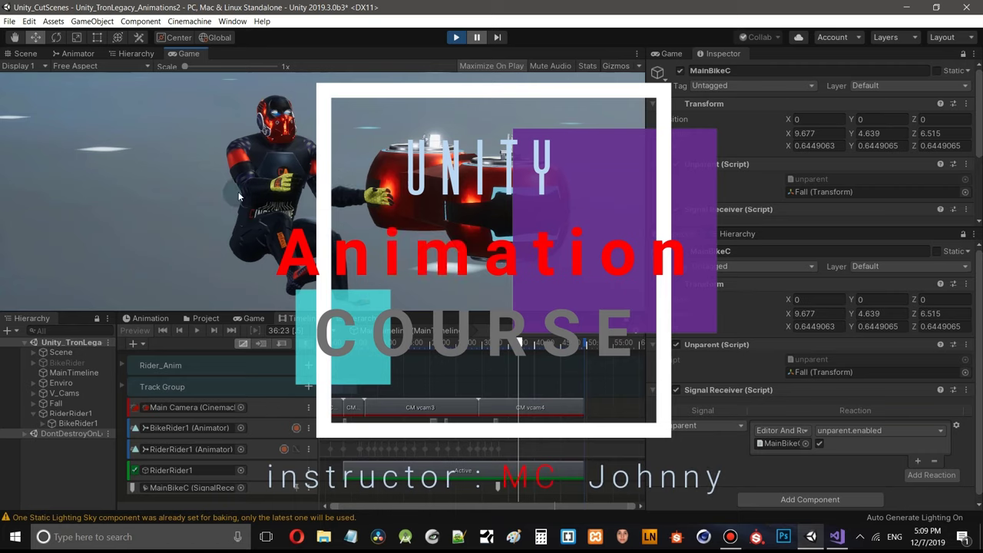
click(459, 40)
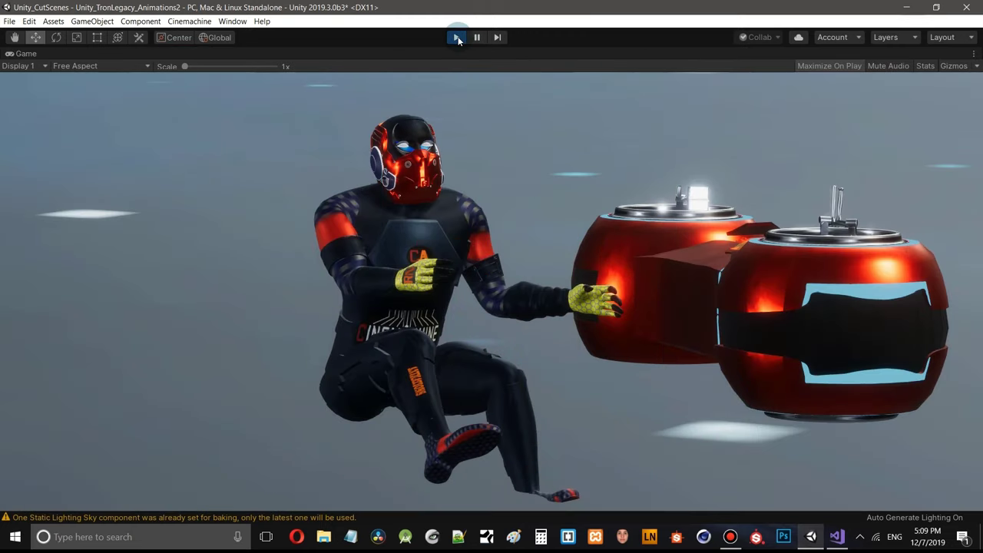
click(458, 37)
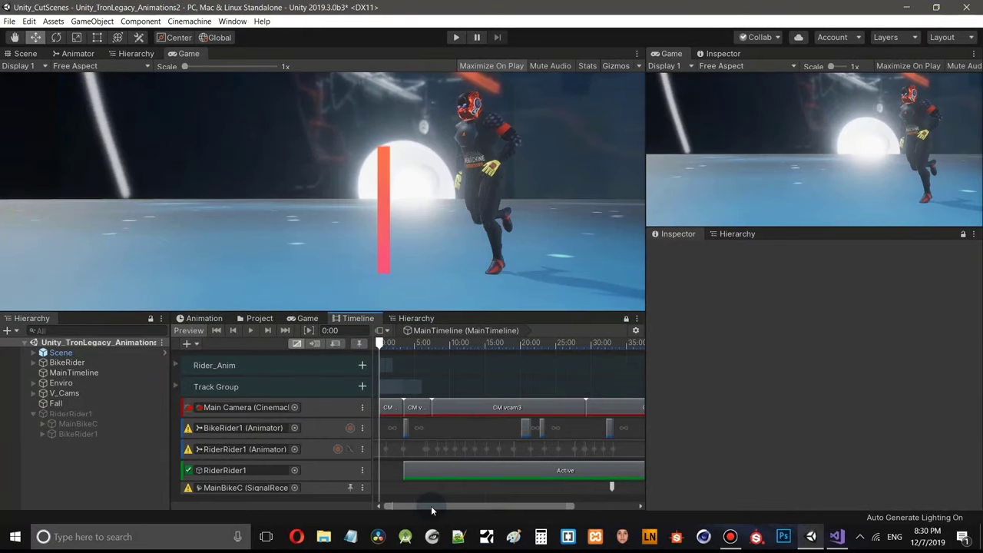
- Select the unparent signal marker, then create a new C# script named TireRotate in the Scripts folder
drag(431, 505, 543, 505)
click(548, 488)
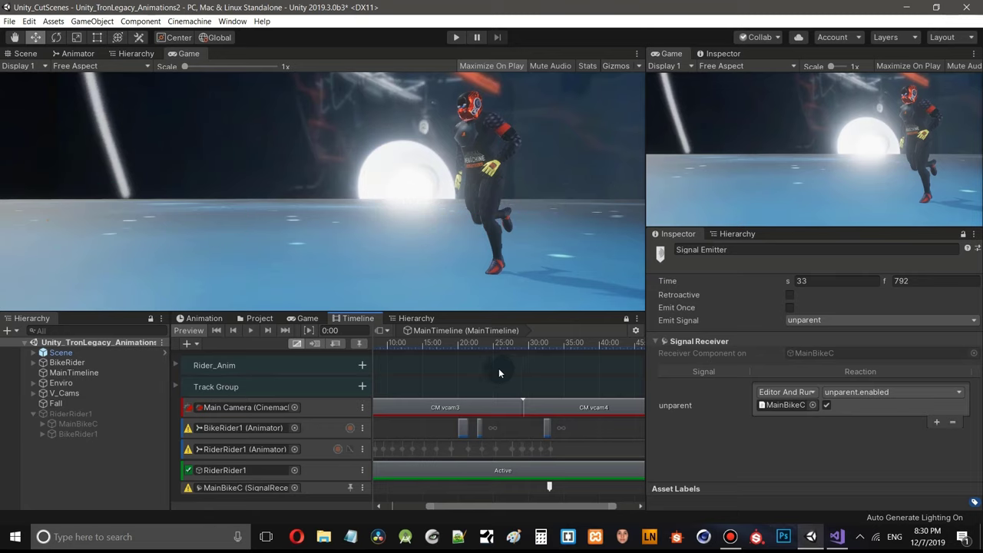
click(260, 318)
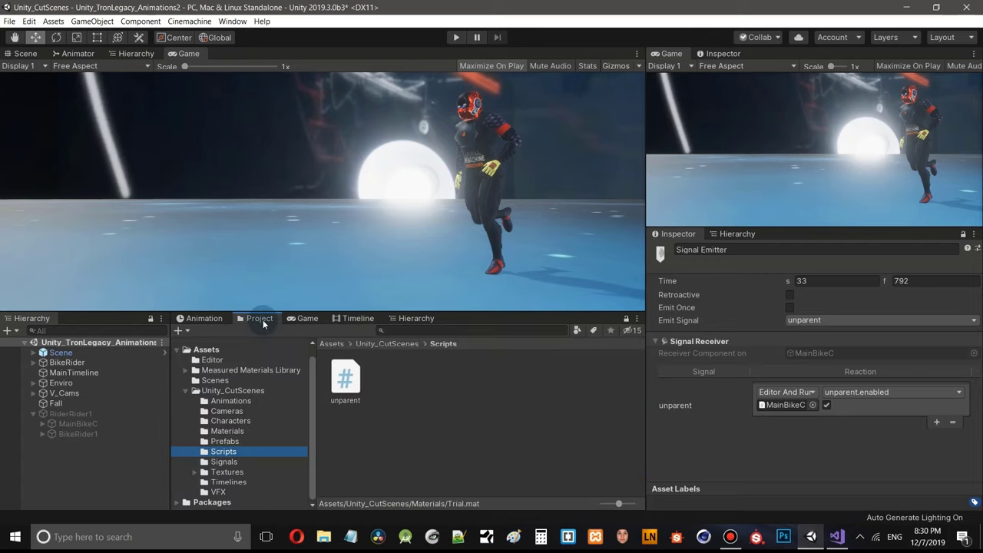
right_click(400, 394)
mouse_move(488, 116)
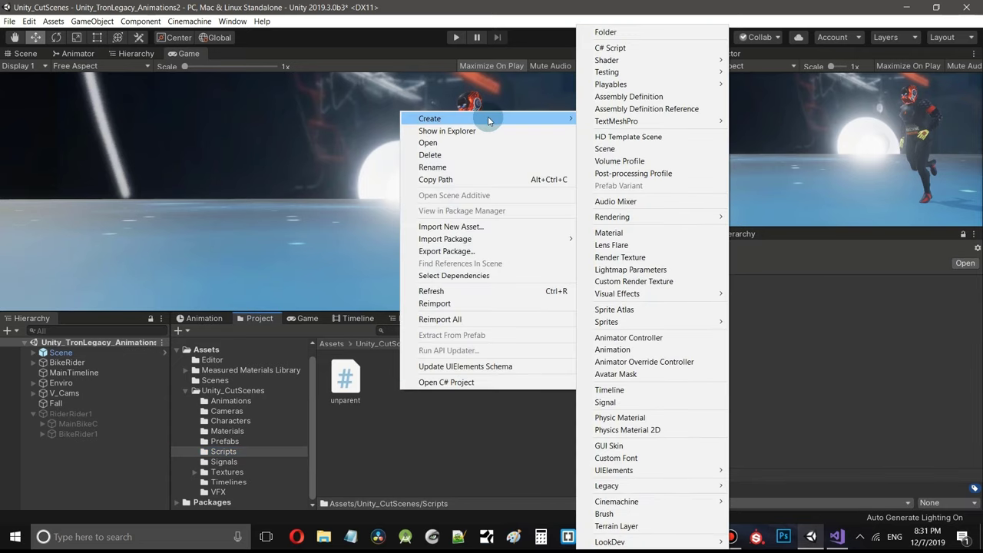
click(612, 47)
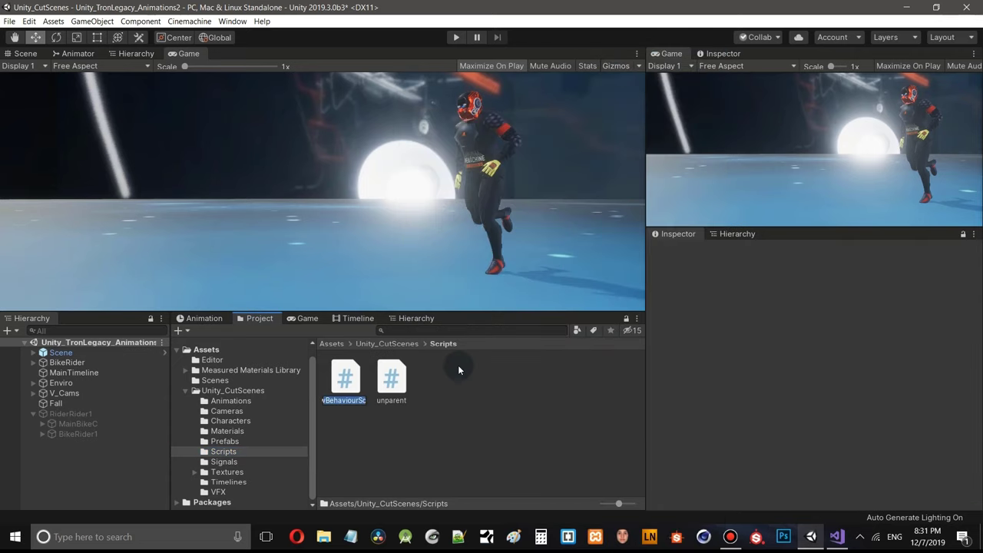
text(TireRotate)
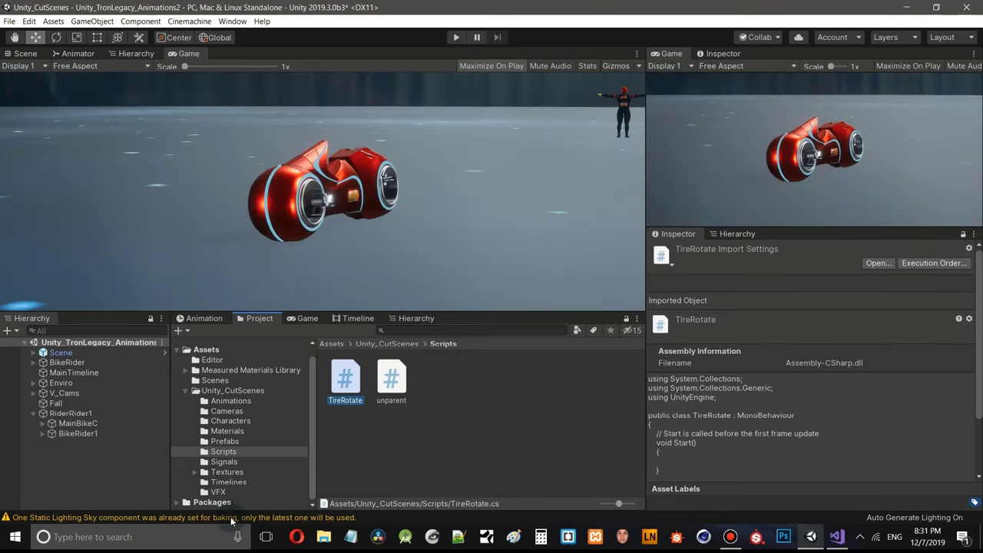
- Clear the Console warnings and preview the MainTimeline cutscene, returning it to 0:00
click(231, 521)
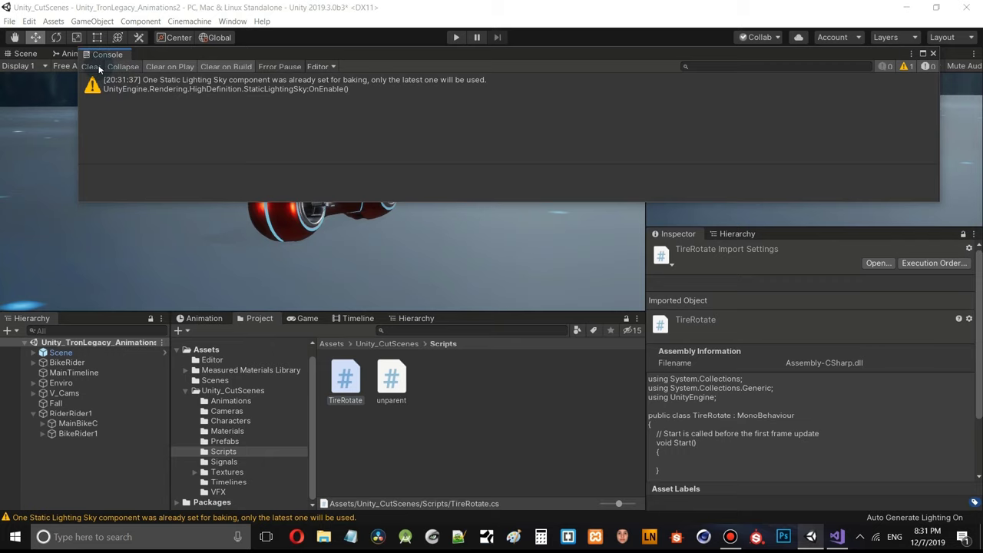
click(98, 67)
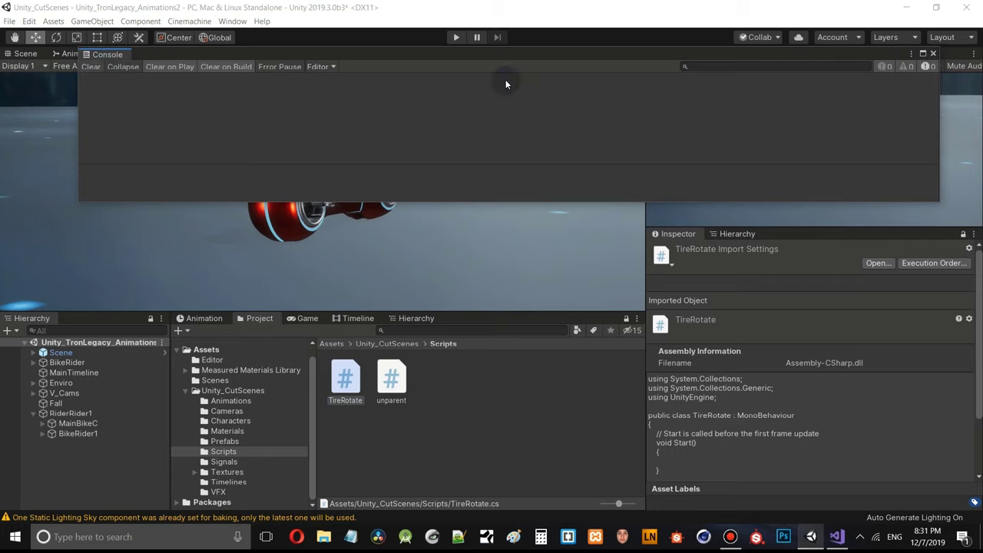
click(934, 54)
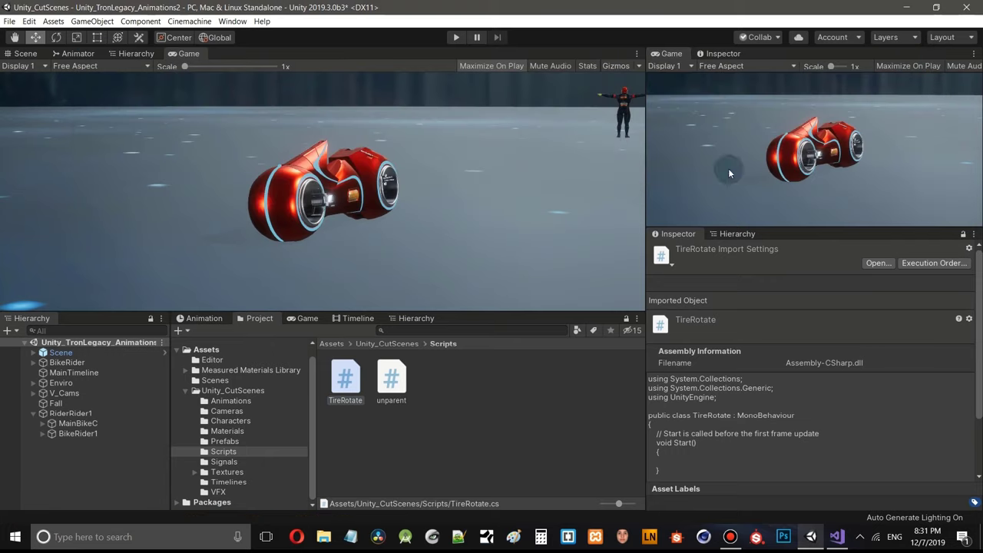
click(352, 318)
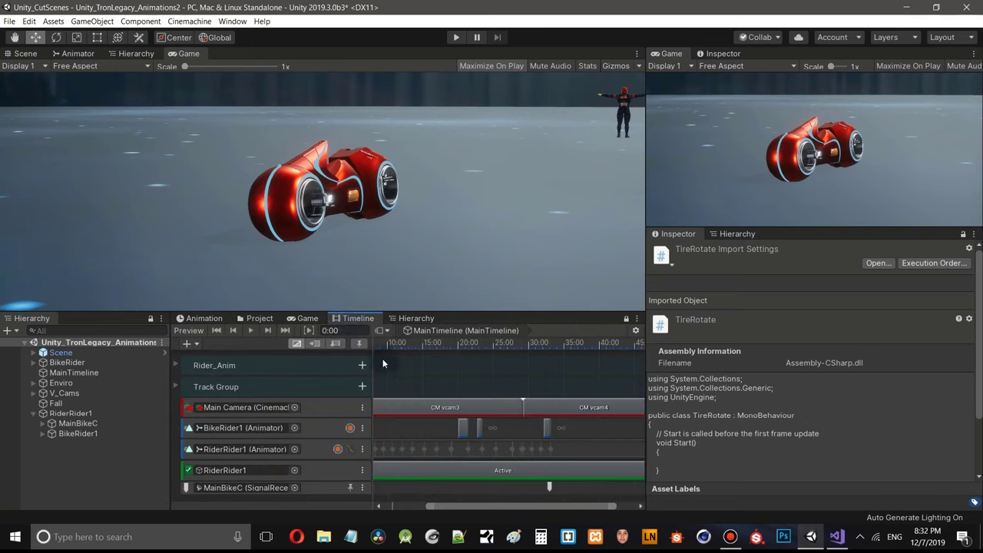
click(218, 330)
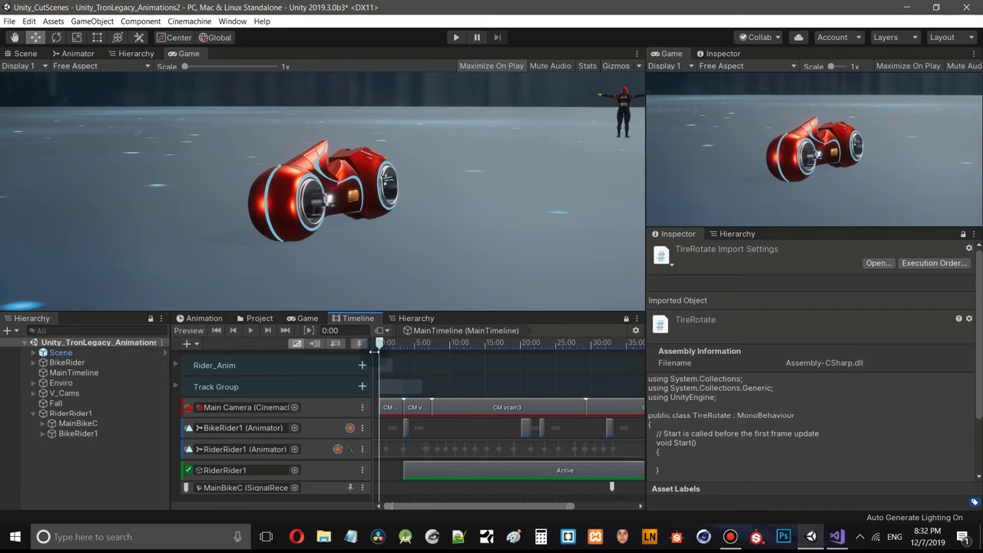
key(space)
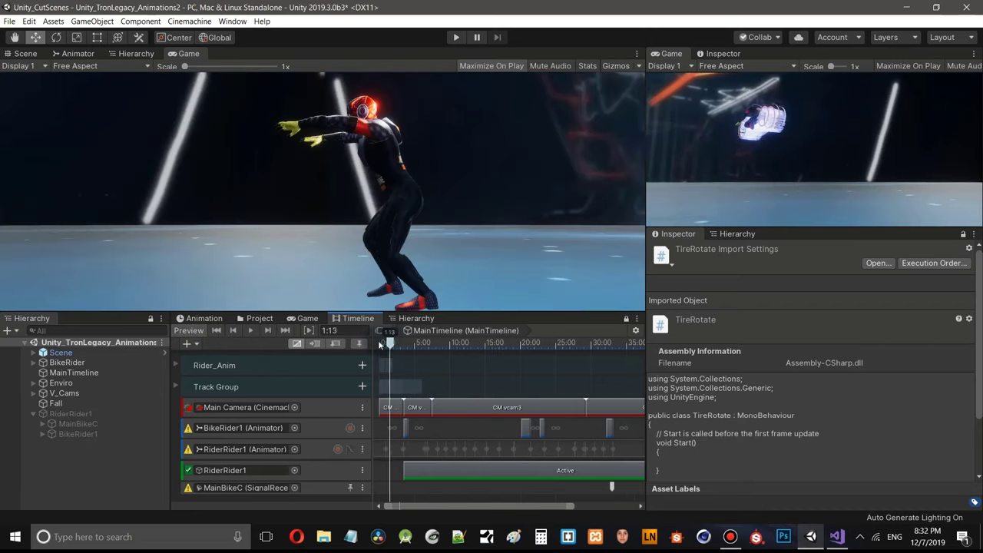
click(379, 343)
- Open the TireRotate script in Visual Studio from the Project browser
click(257, 318)
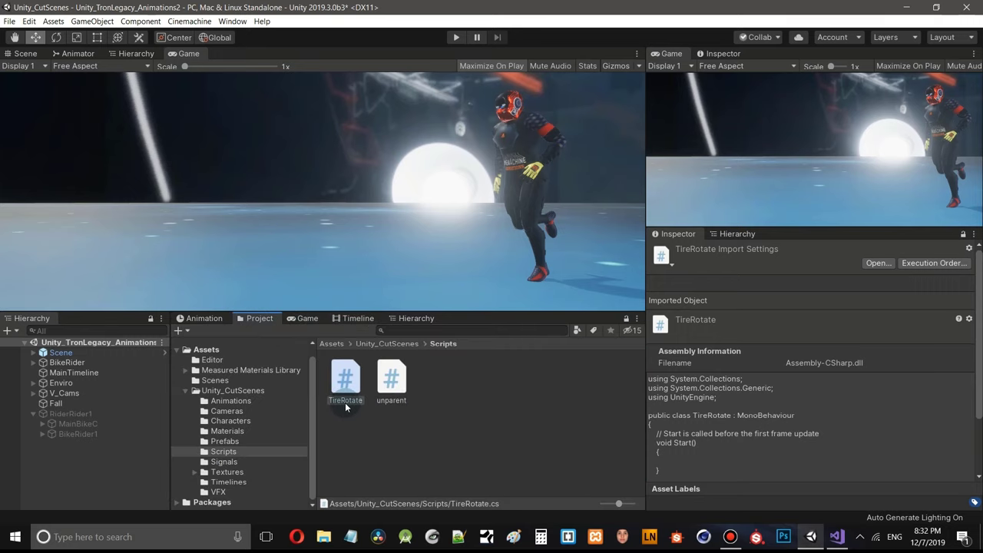
right_click(352, 370)
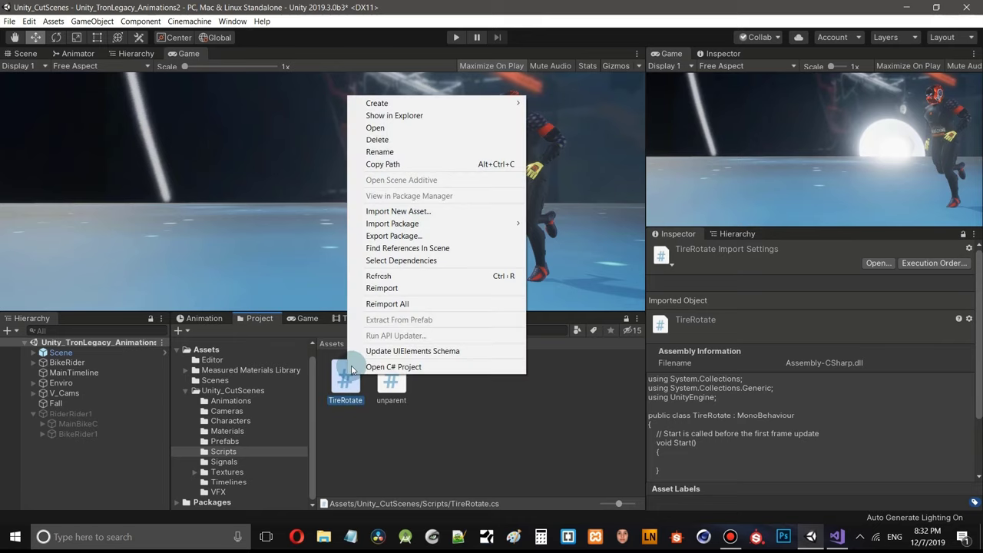
click(414, 128)
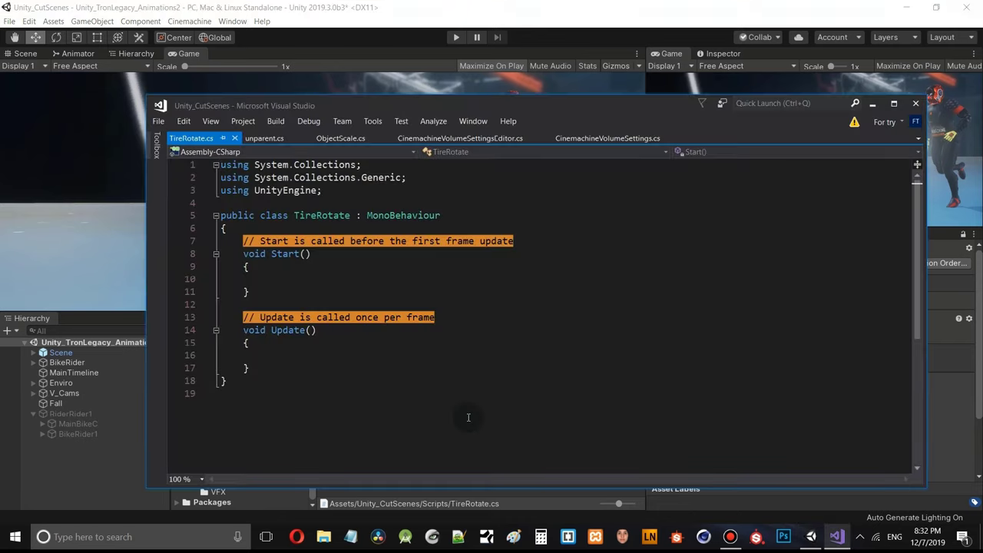
- Declare 'public GameObject tire;' and 'public float Speed = 10.0f;' in TireRotate, and start a new line in Update
click(260, 228)
key(Return)
key(Return)
key(Return)
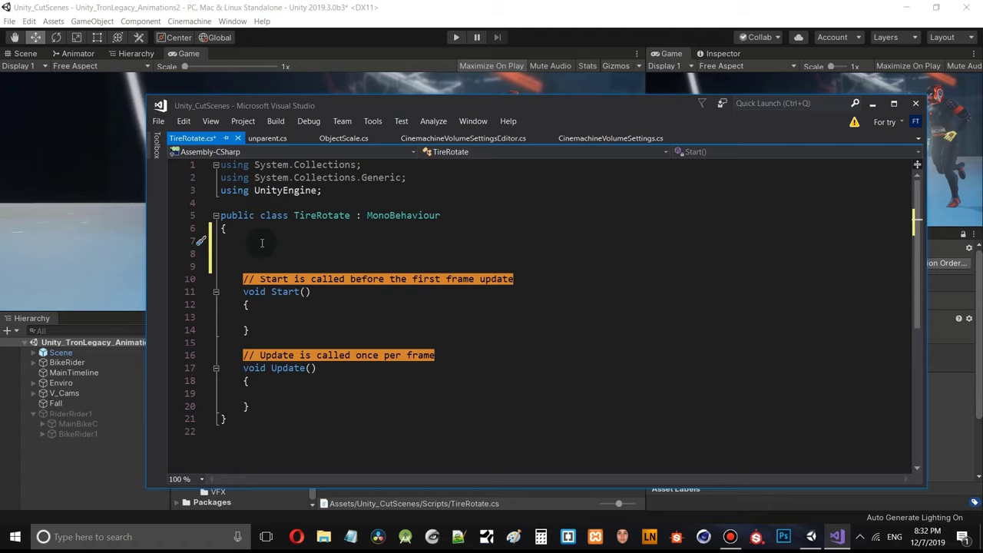
text(ublic GameObject tire;)
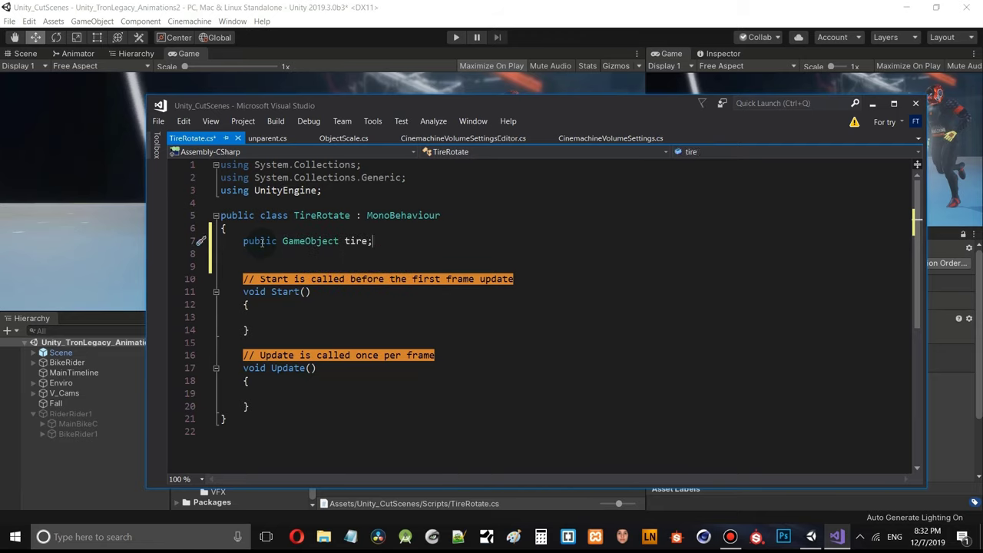
key(Return)
text(pu)
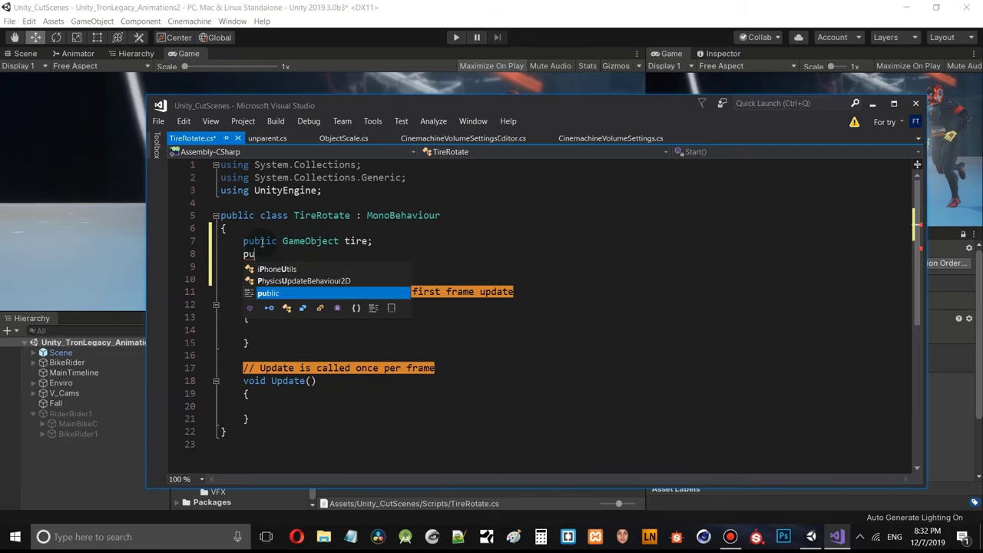
text(blic float )
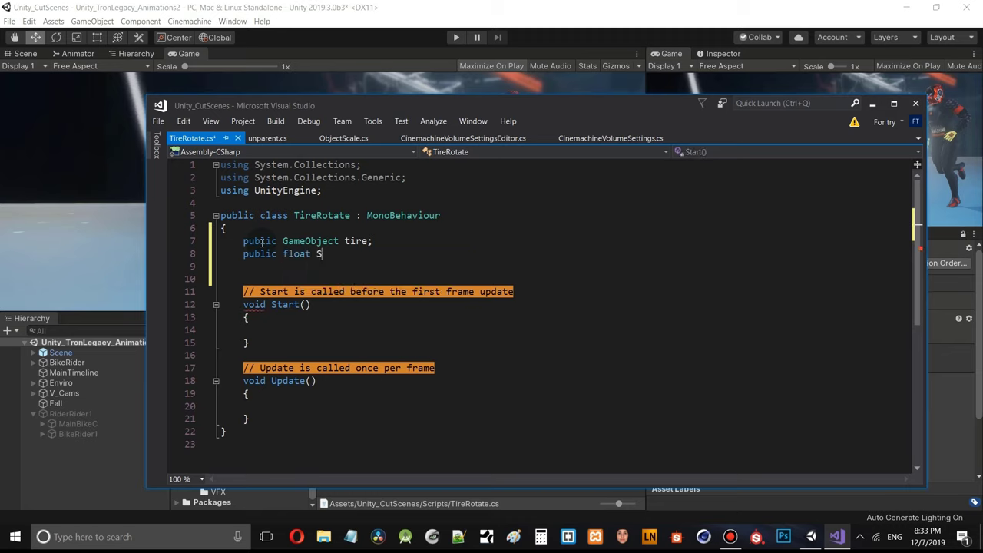
text(Speed = 10.0f;)
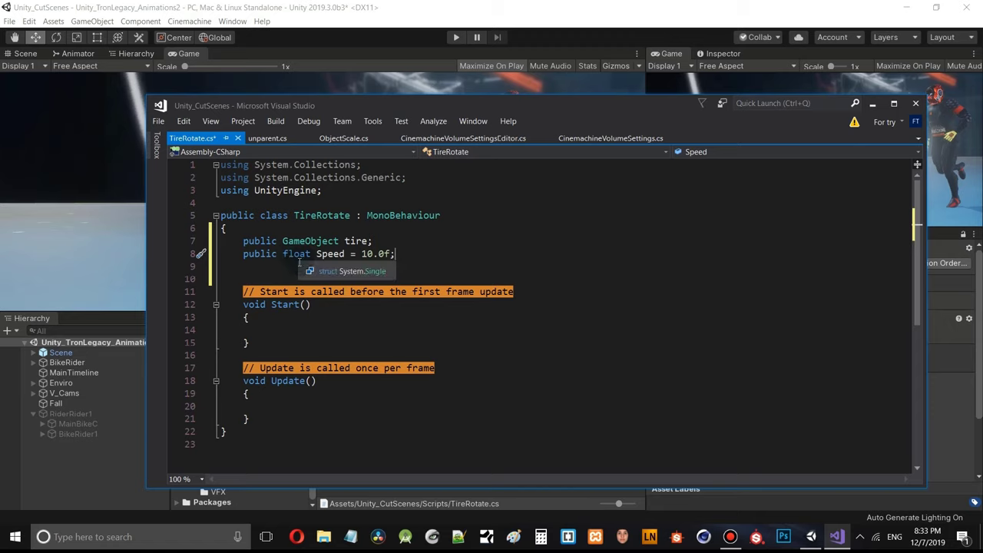
click(259, 405)
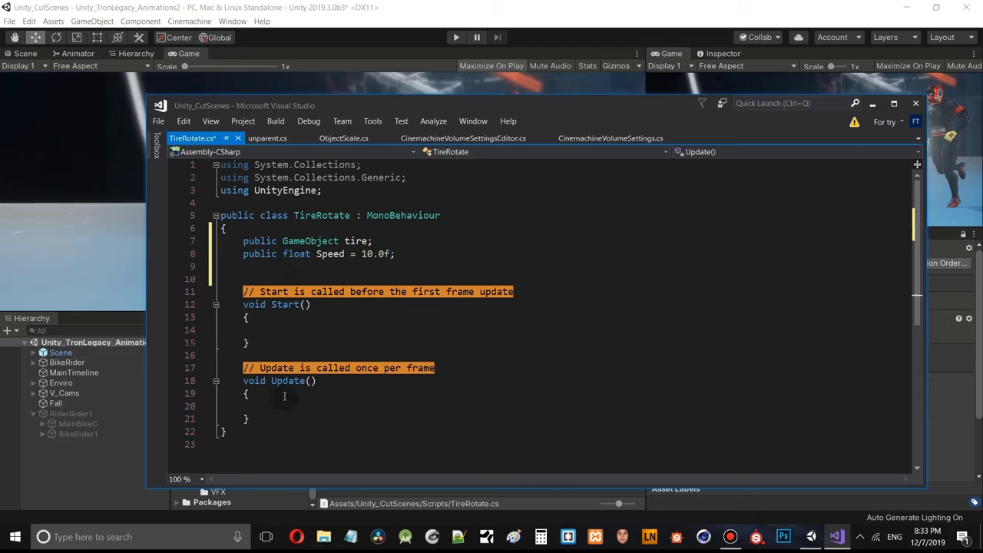
key(Return)
- Add transform.Rotate(0, -10 * Speed * Time.deltaTime, 0) in Update, turning the stray dot into a comma
text(trans)
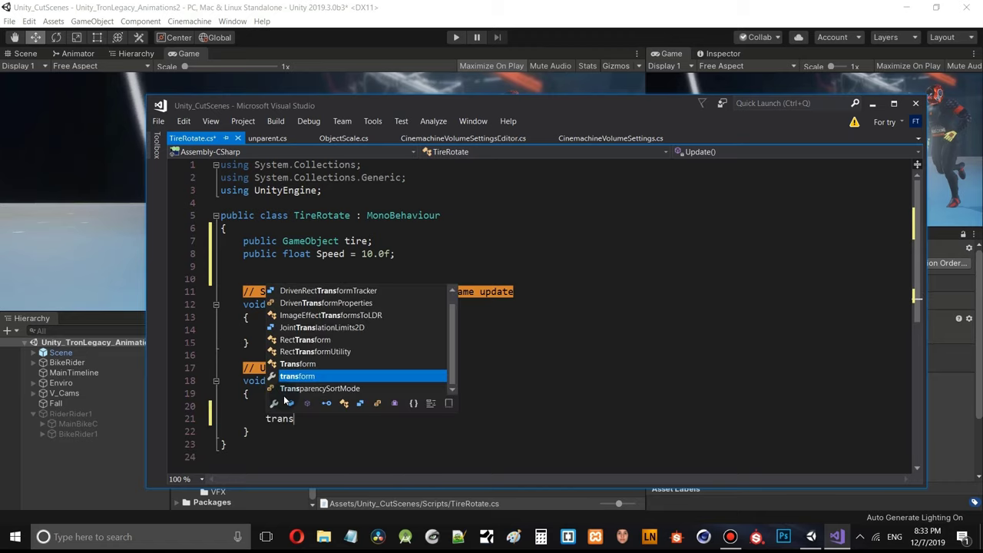
text(form.Rotate(0)
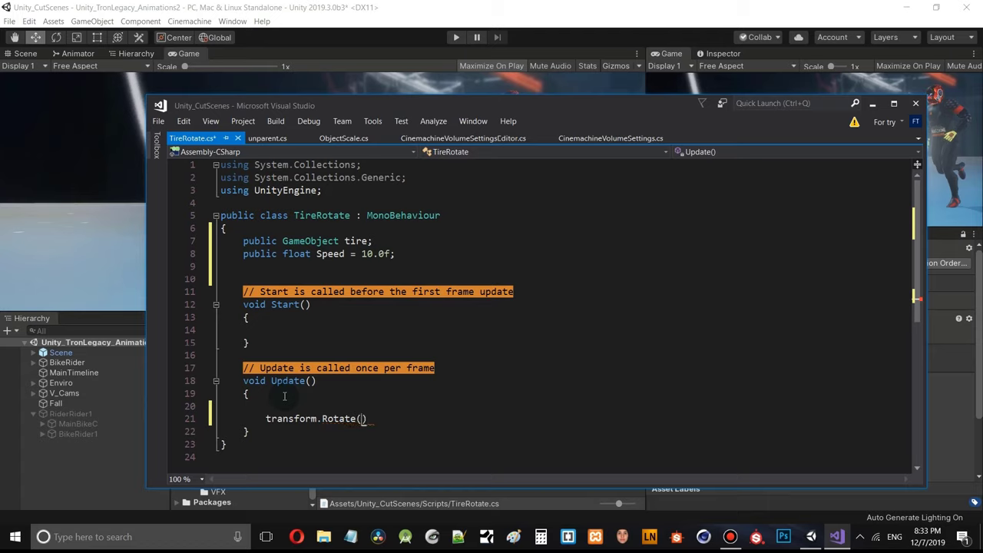
text(,)
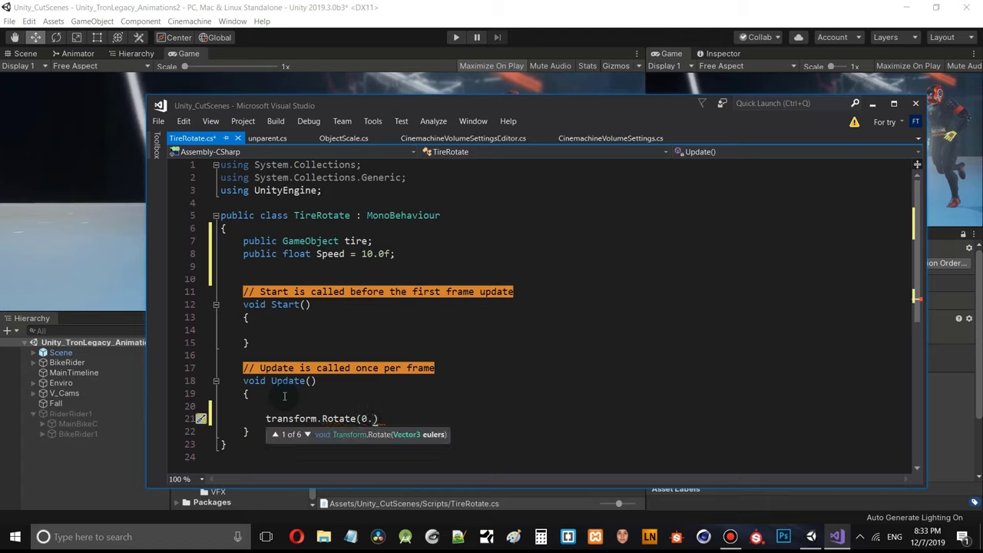
text(- 10 * Speed)
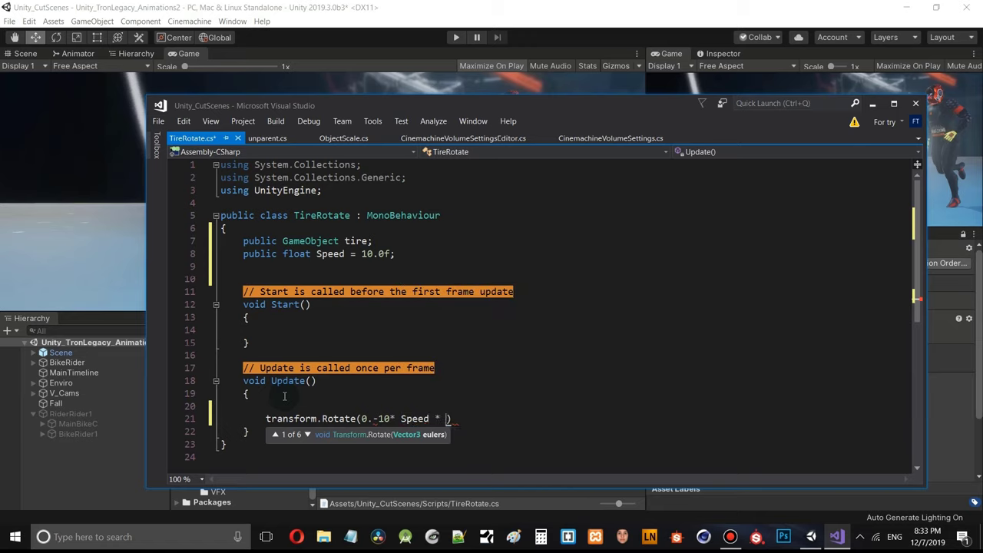
text( * Time.deltaTime)
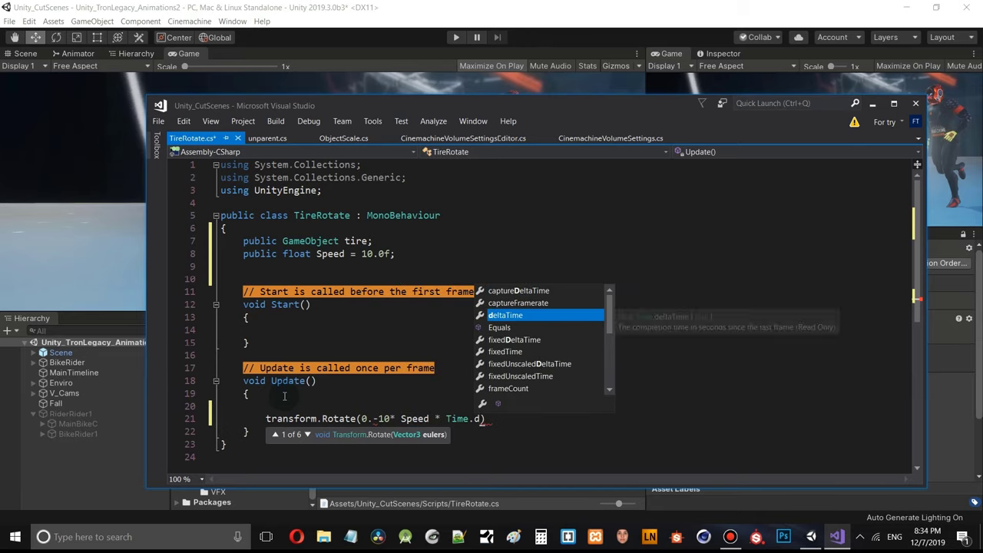
text(, 0)
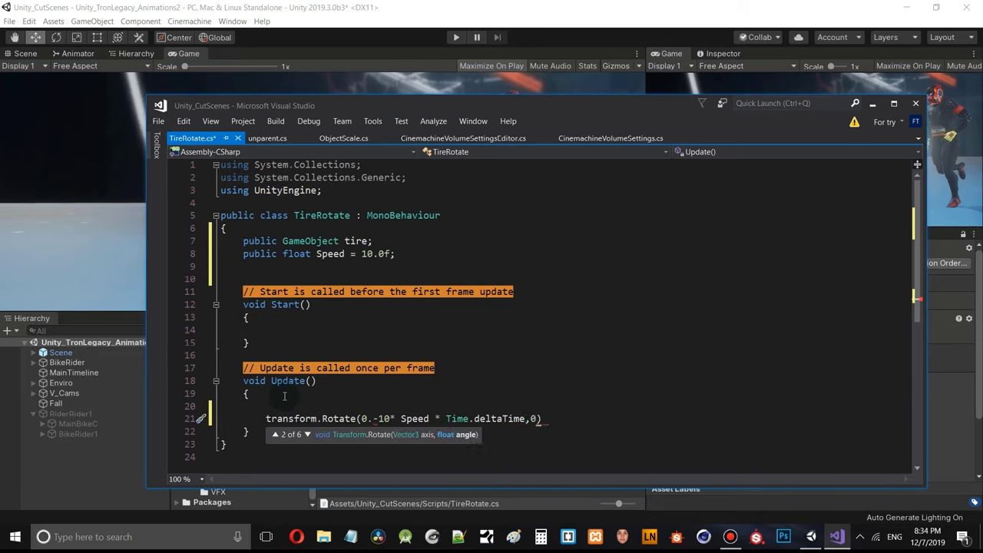
text();)
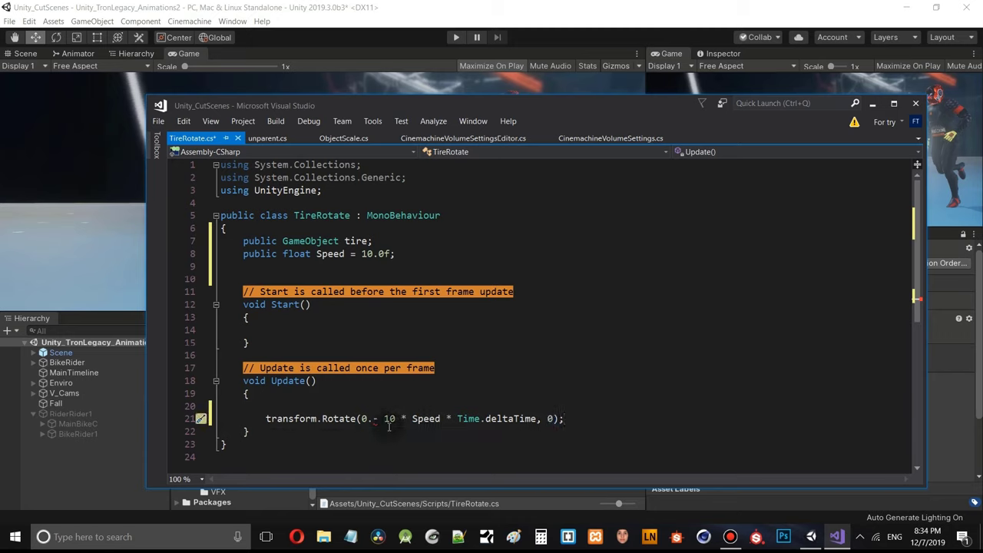
click(371, 421)
key(BackSpace)
text(,)
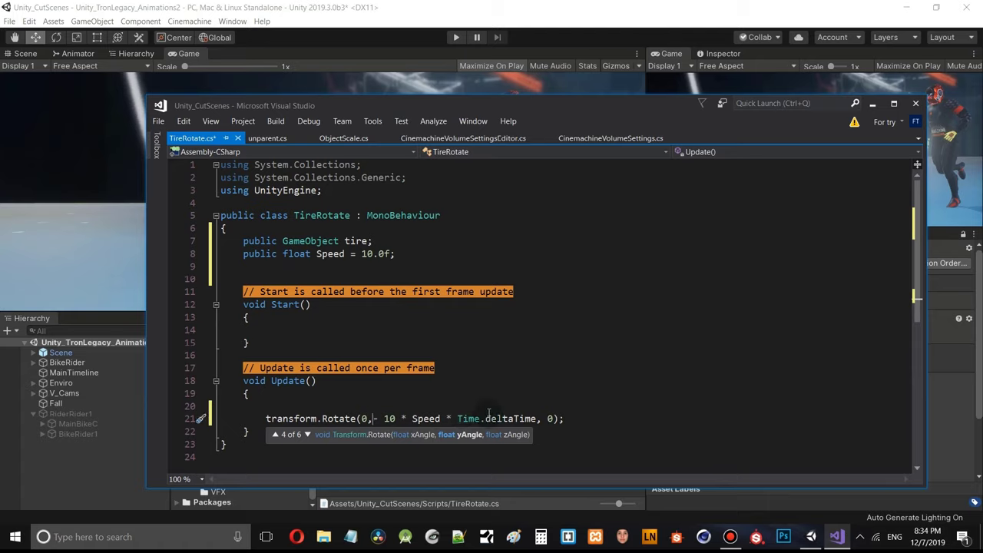
click(308, 459)
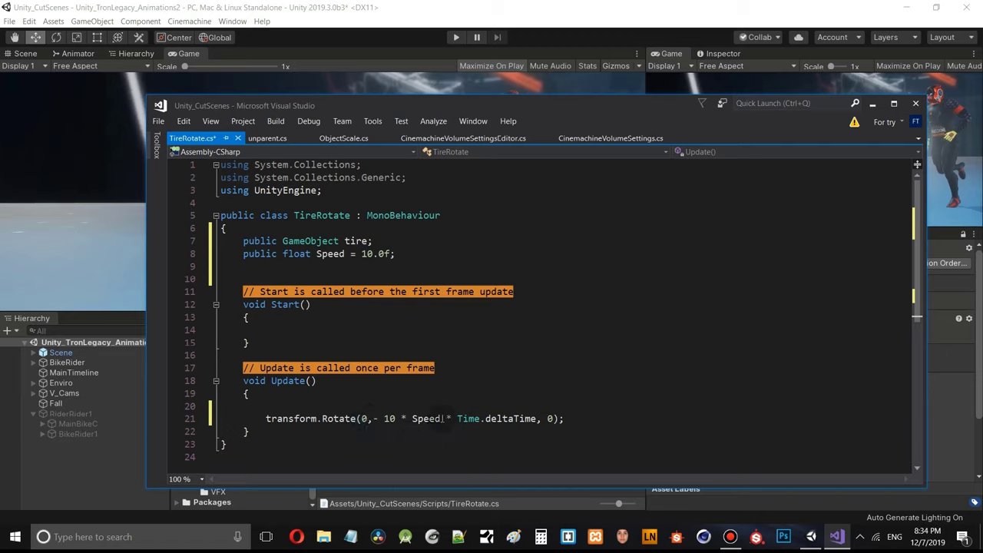
click(382, 418)
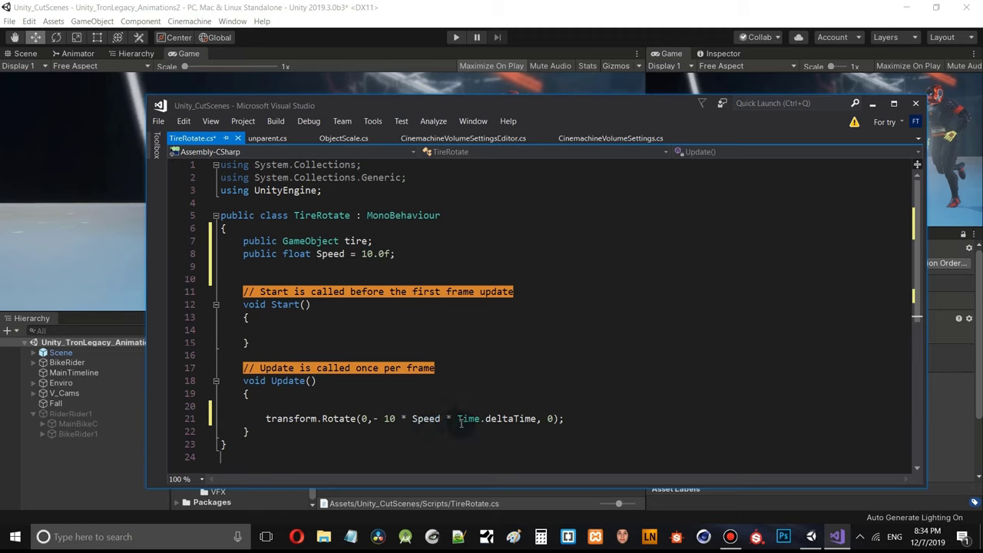
mouse_move(500, 421)
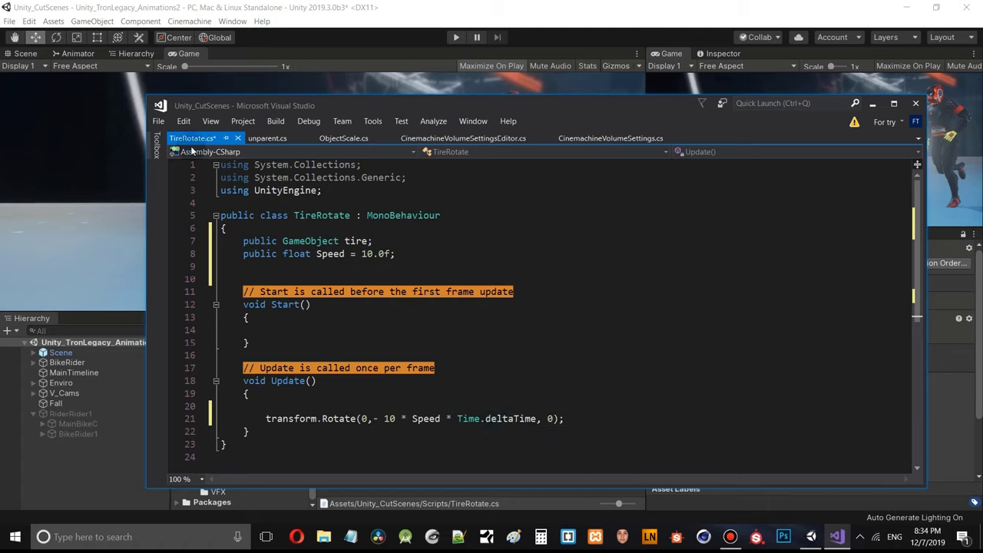
- Save all files in Visual Studio, then in Unity clear the Console warning and close the Console
click(162, 122)
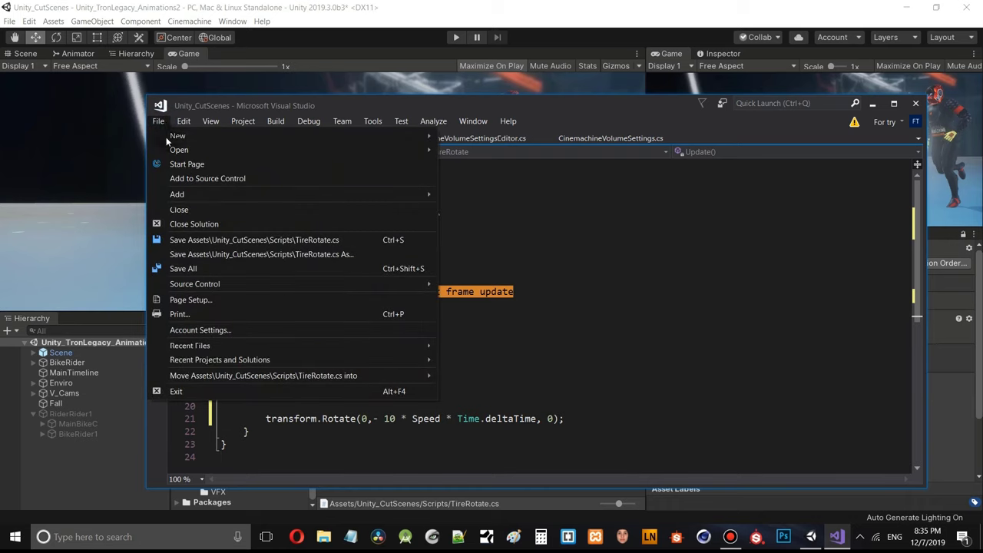
click(203, 268)
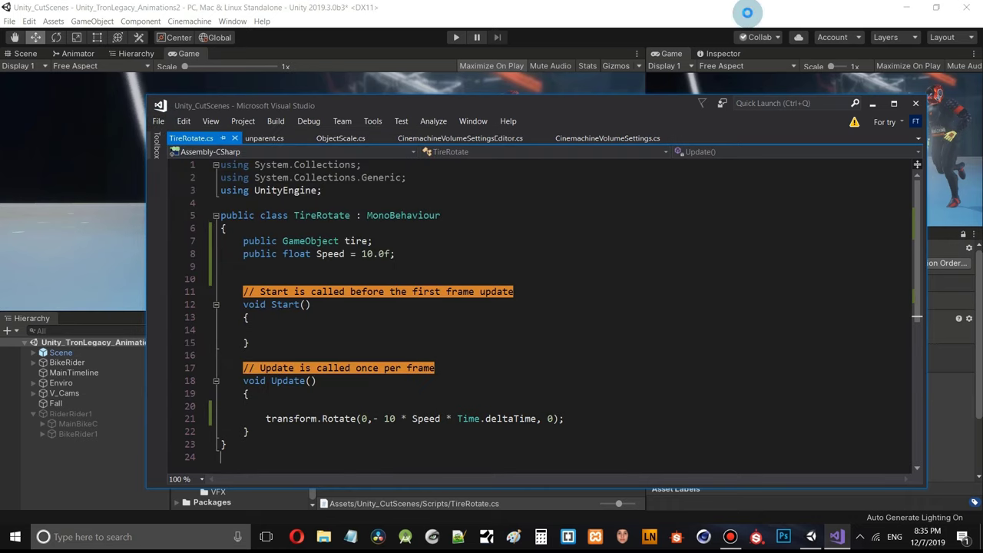
click(746, 10)
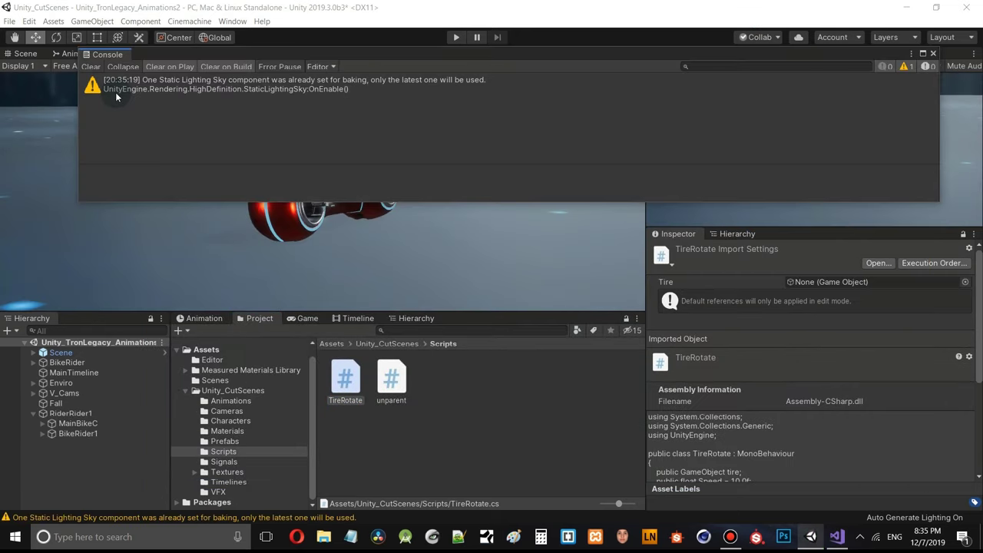
click(92, 67)
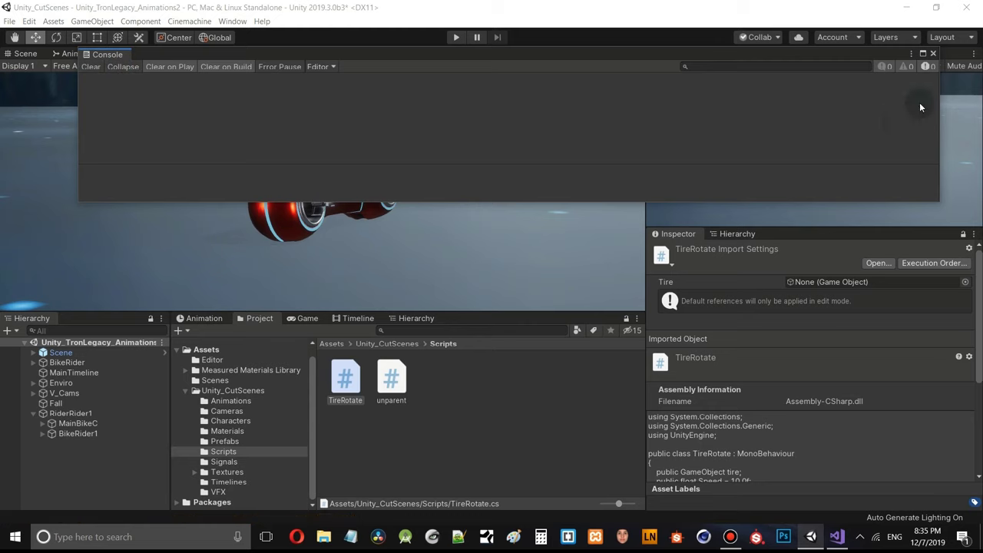
click(935, 54)
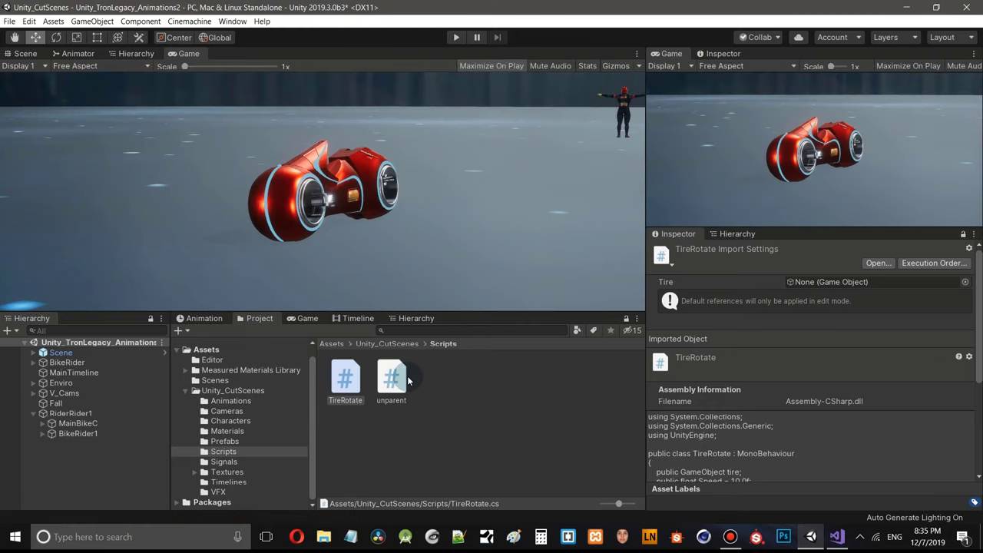
- Show MainTimeline, scrub the cutscene preview forward to about 8:12, then switch to the Scene view
click(360, 318)
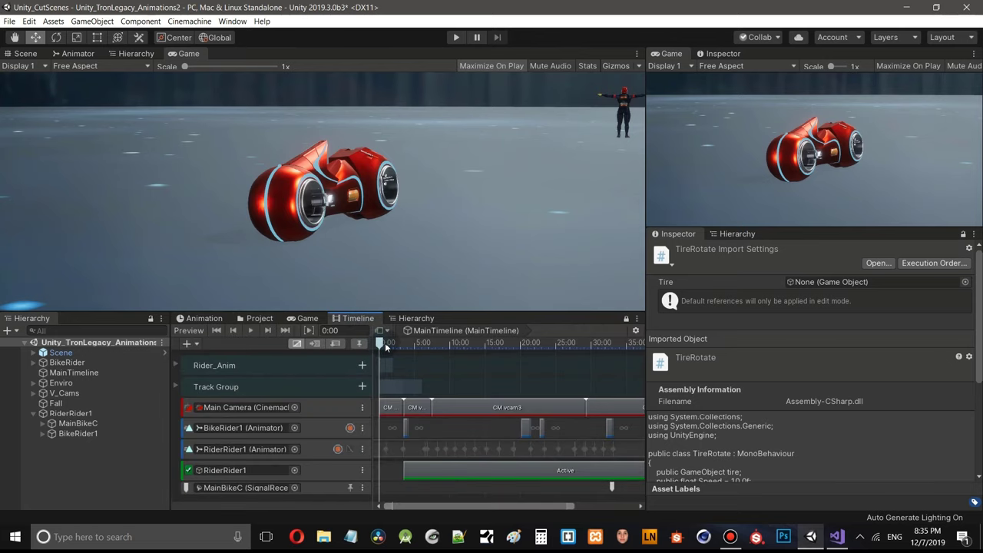
drag(388, 347, 389, 346)
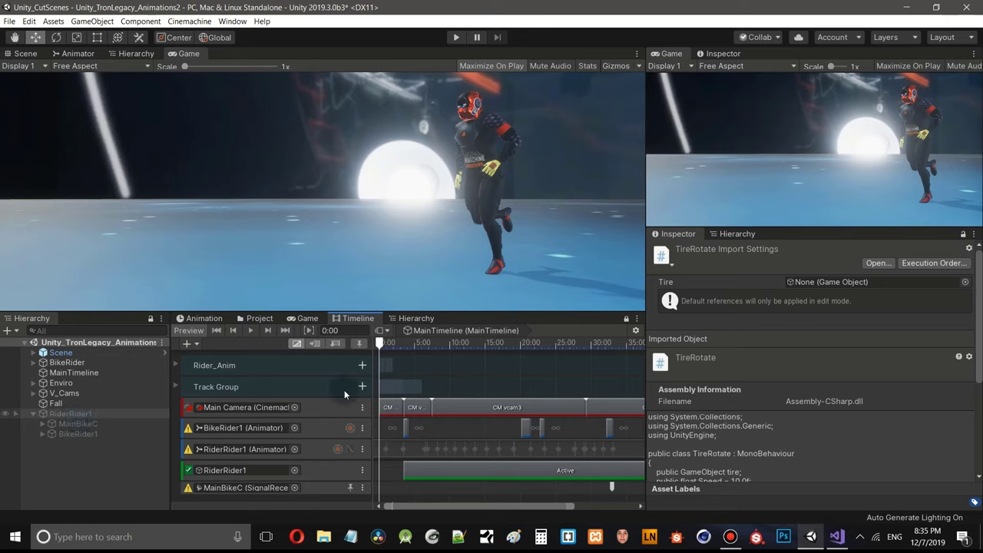
click(394, 344)
drag(395, 344, 438, 350)
click(20, 54)
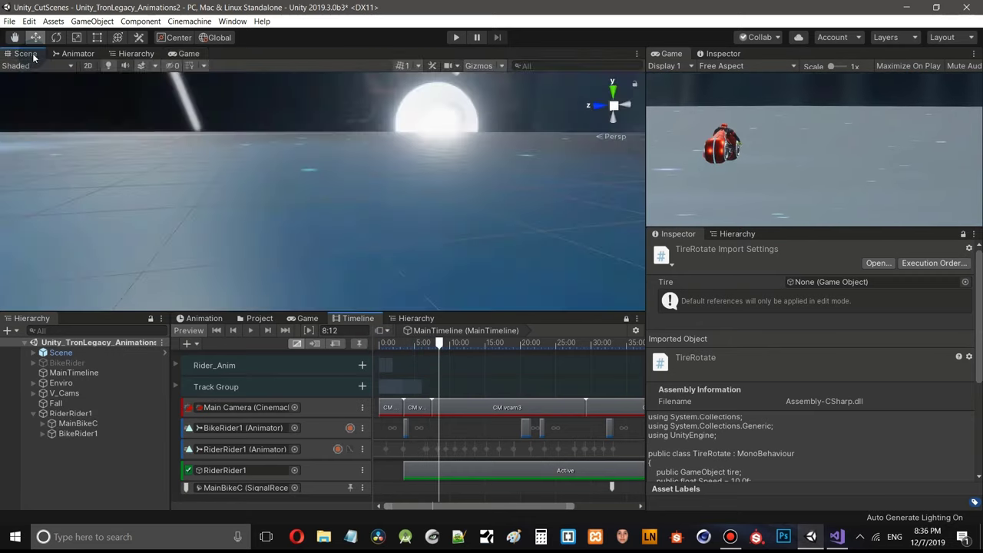
- Select RiderRider1 and frame it with F, zooming and orbiting to see the whole bike
click(81, 414)
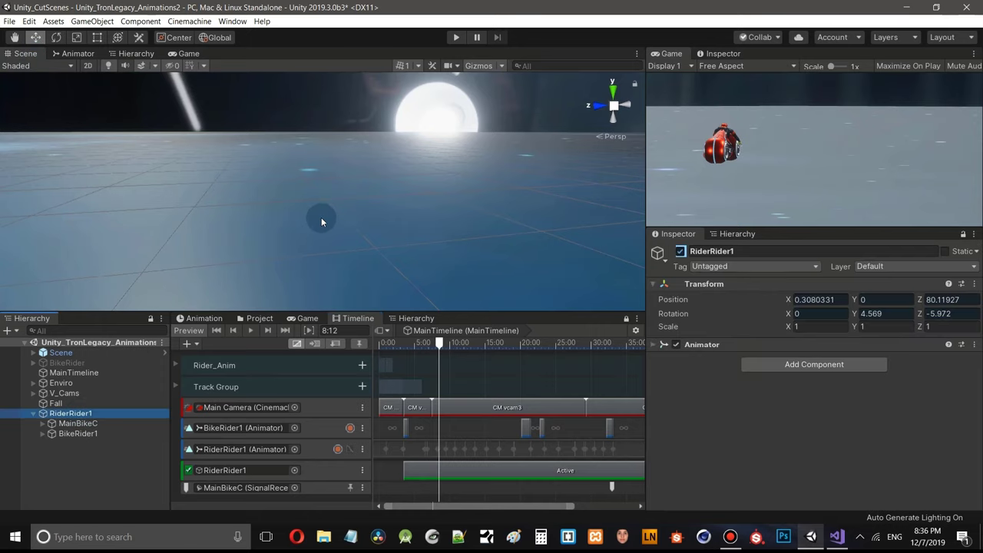
key(f)
scroll(325, 224, up, 2)
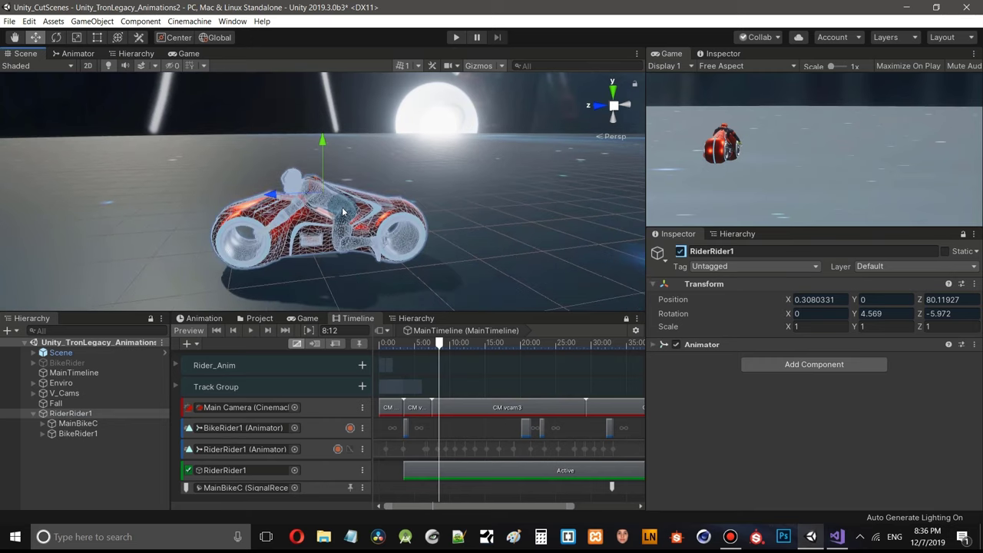
scroll(315, 196, up, 3)
scroll(317, 190, up, 2)
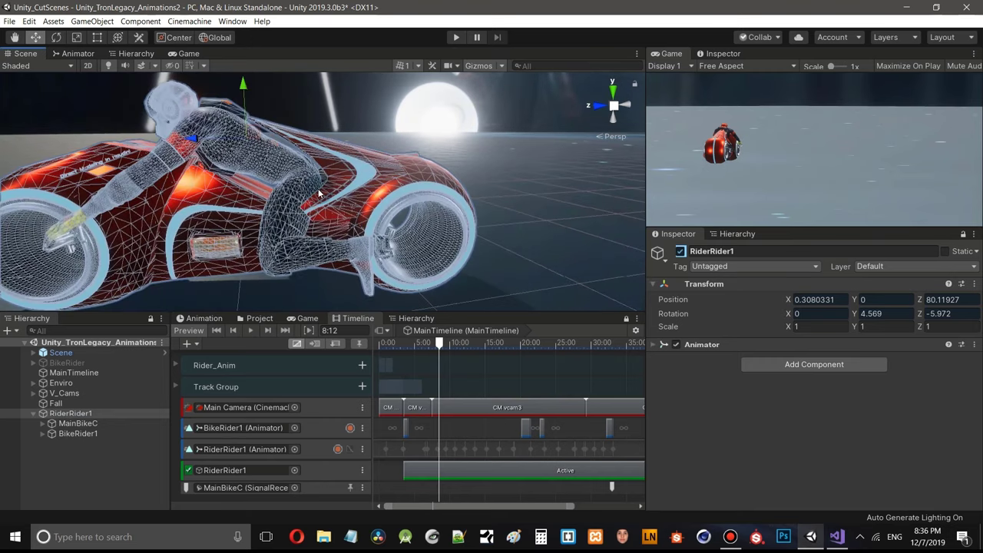
scroll(438, 159, up, 3)
alt+drag(438, 159, 415, 161)
scroll(432, 183, down, 3)
scroll(444, 179, up, 3)
scroll(443, 179, up, 2)
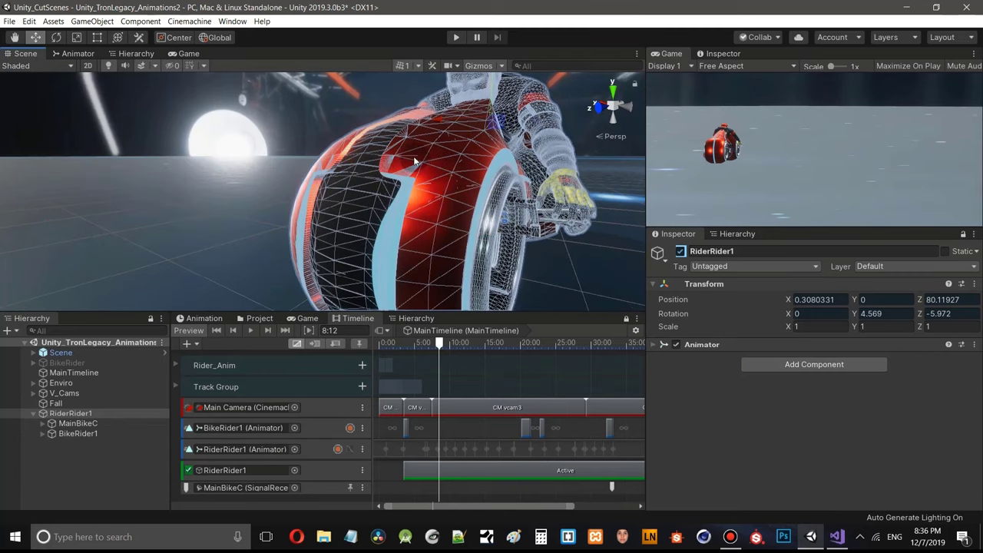
- Click through the front wheel parts to select sphere_FRontTire and collapse its Mesh Renderer
click(349, 201)
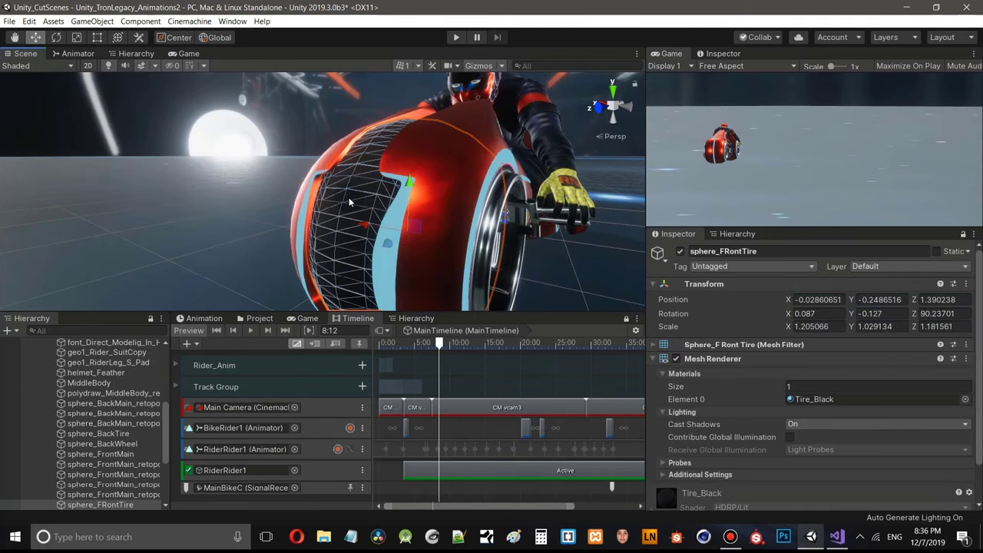
click(349, 200)
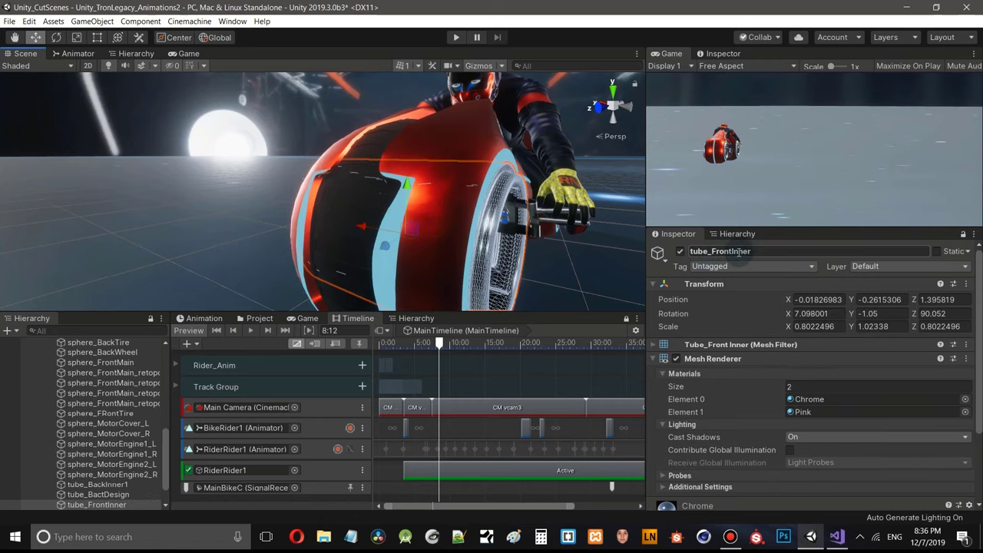
scroll(450, 220, down, 3)
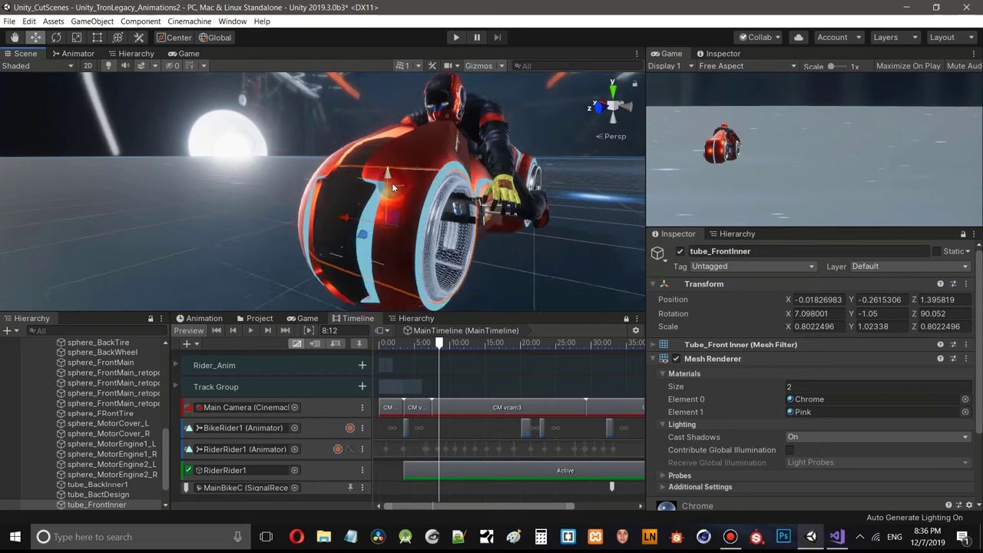
click(358, 160)
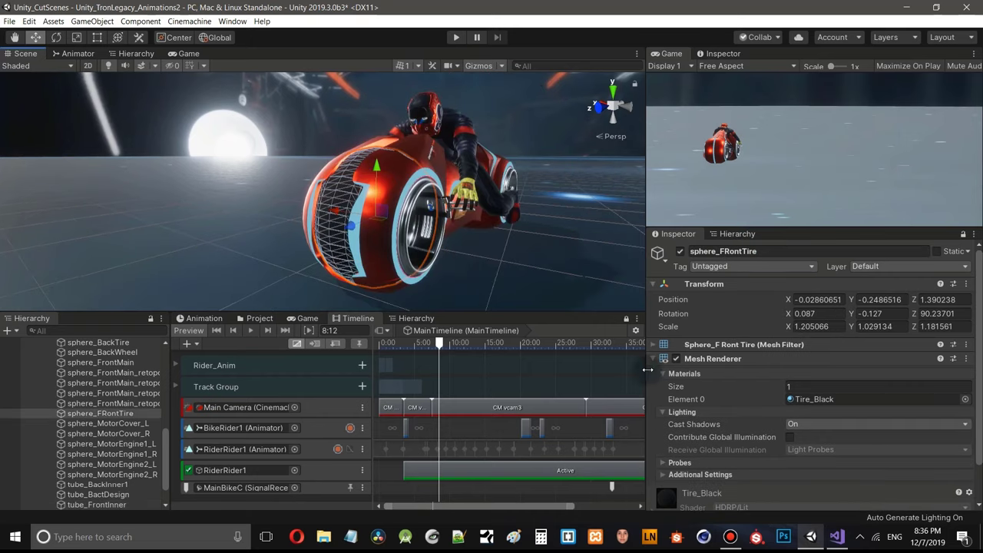
click(745, 251)
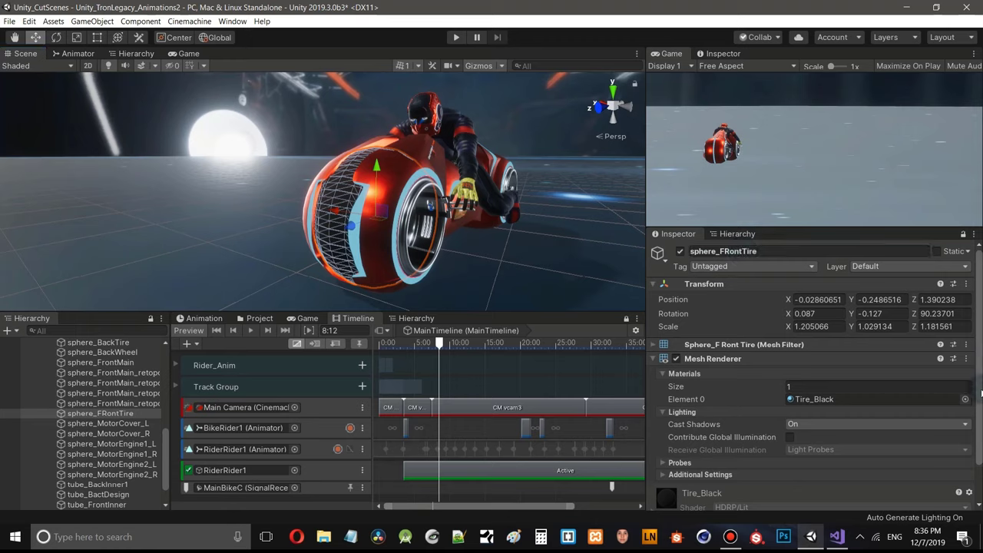
scroll(982, 367, down, 2)
click(654, 318)
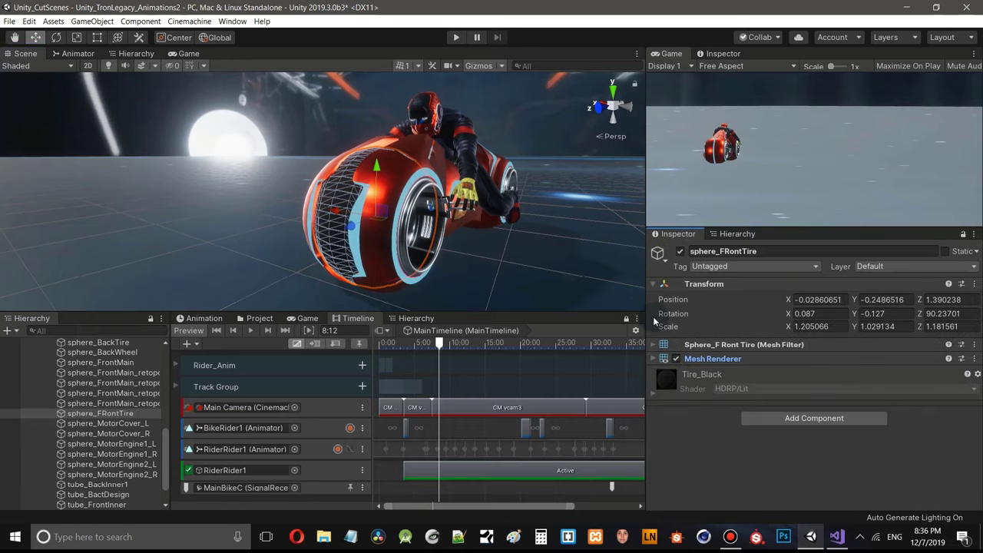
- Drag the TireRotate script from the Scripts folder onto sphere_FRontTire's Inspector
click(259, 318)
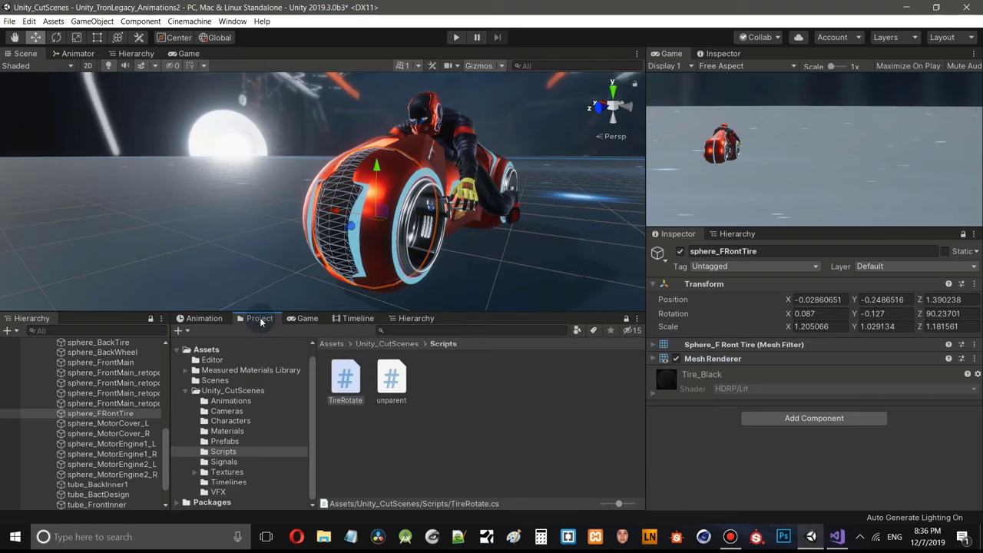
click(346, 380)
drag(346, 380, 795, 472)
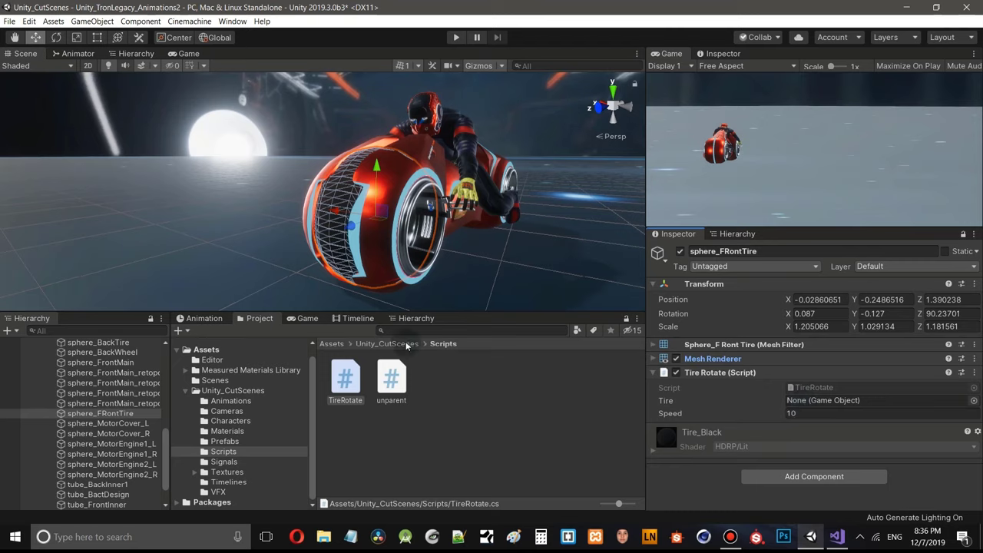
- Set the Tire field to sphere_FRontTire, leaving Speed at 10
click(109, 415)
drag(111, 415, 833, 405)
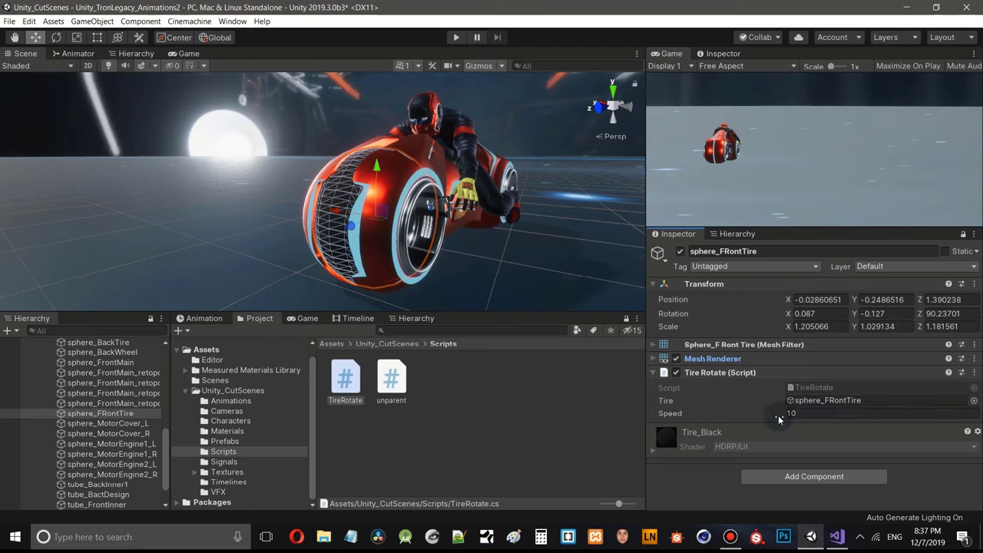
click(791, 414)
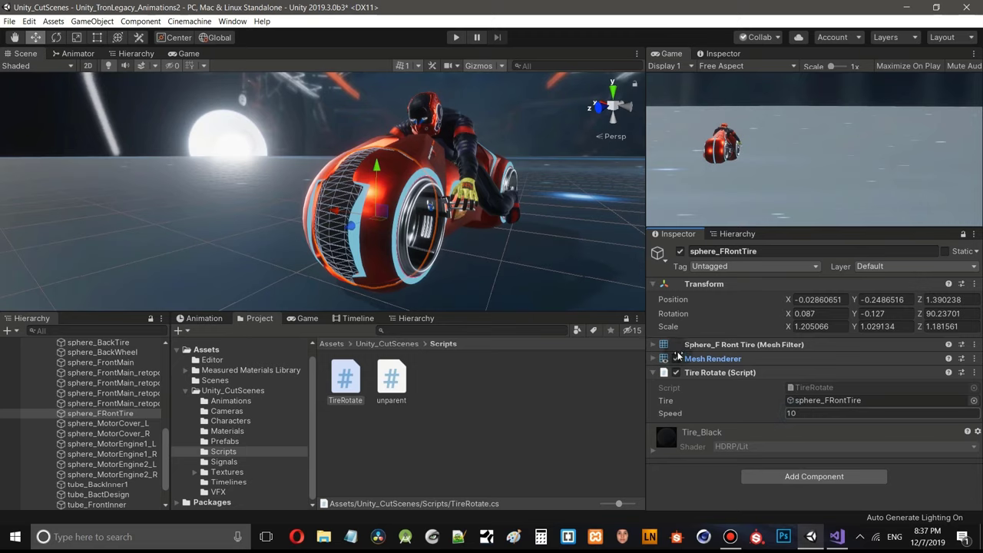
click(312, 177)
alt+drag(463, 144, 204, 169)
alt+right_drag(204, 169, 313, 172)
alt+drag(313, 172, 427, 164)
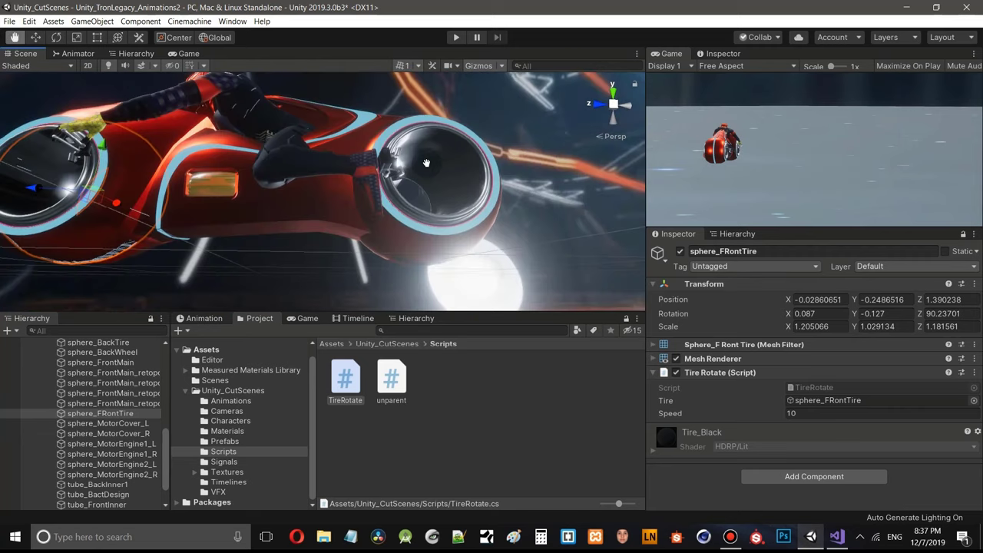
- Select sphere_BackTire in the Hierarchy and add the TireRotate script to it
click(403, 264)
click(403, 263)
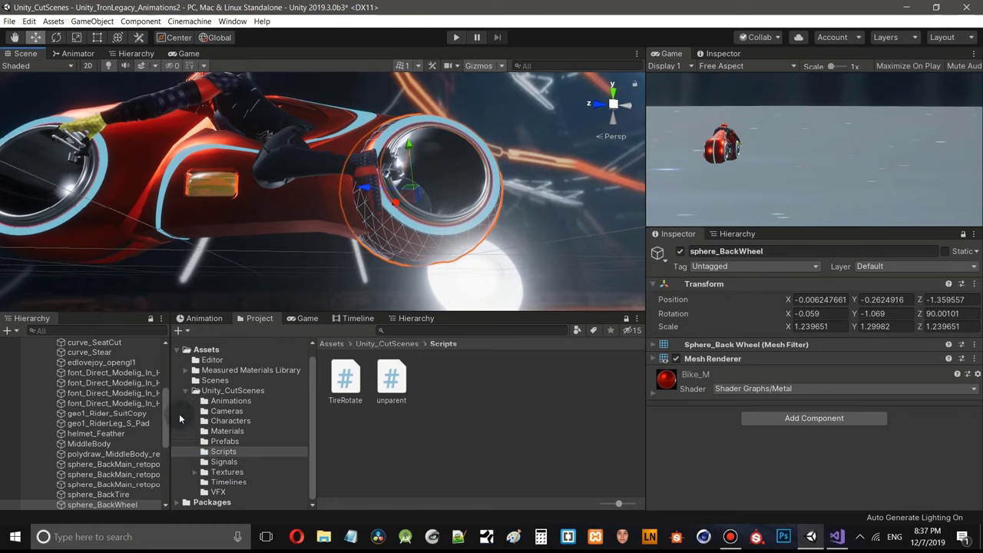
click(118, 497)
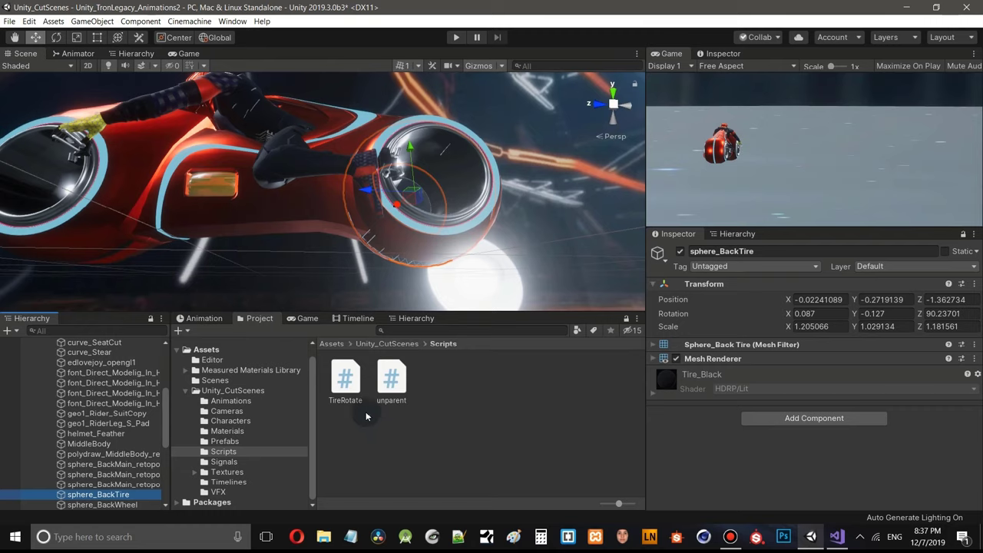
drag(352, 395, 751, 469)
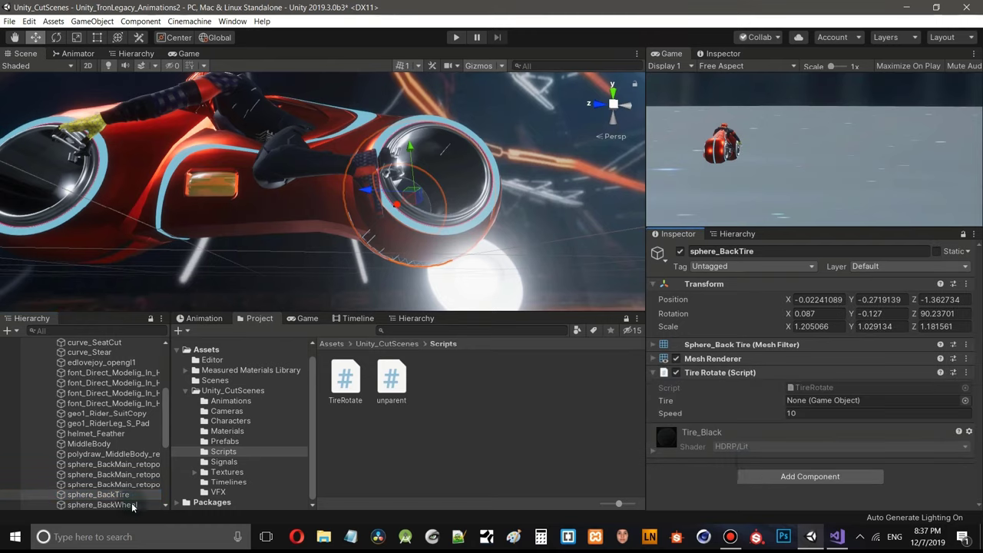
- Set the back tire's Tire field to sphere_BackTire, then deselect and enlarge the Scene view
drag(110, 499, 851, 403)
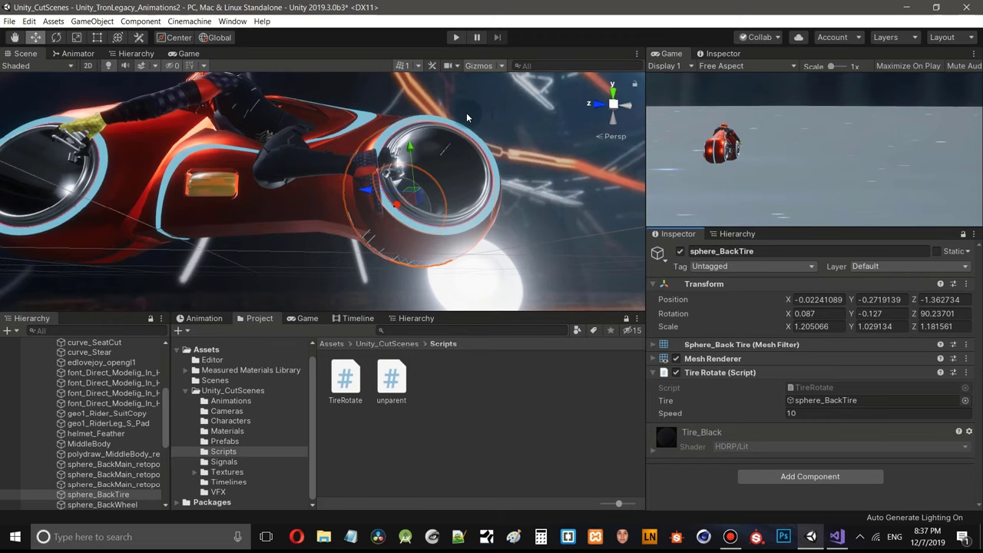
middle_drag(464, 113, 520, 218)
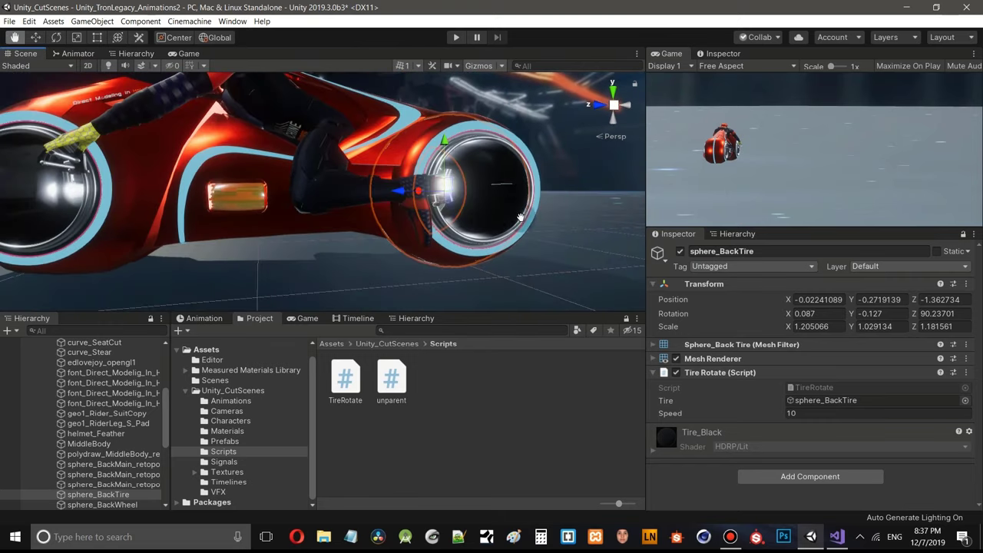
scroll(519, 218, down, 10)
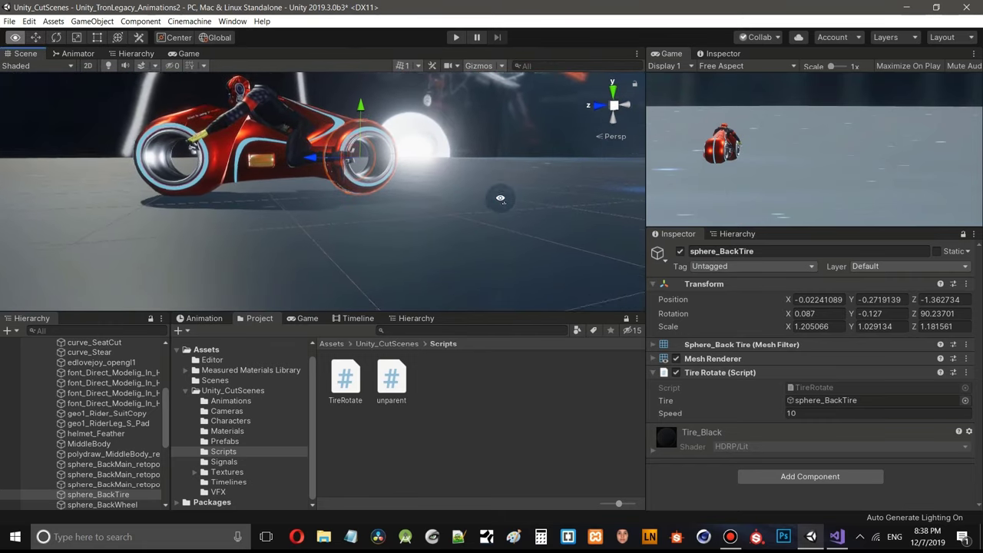
alt+drag(542, 234, 481, 326)
click(445, 438)
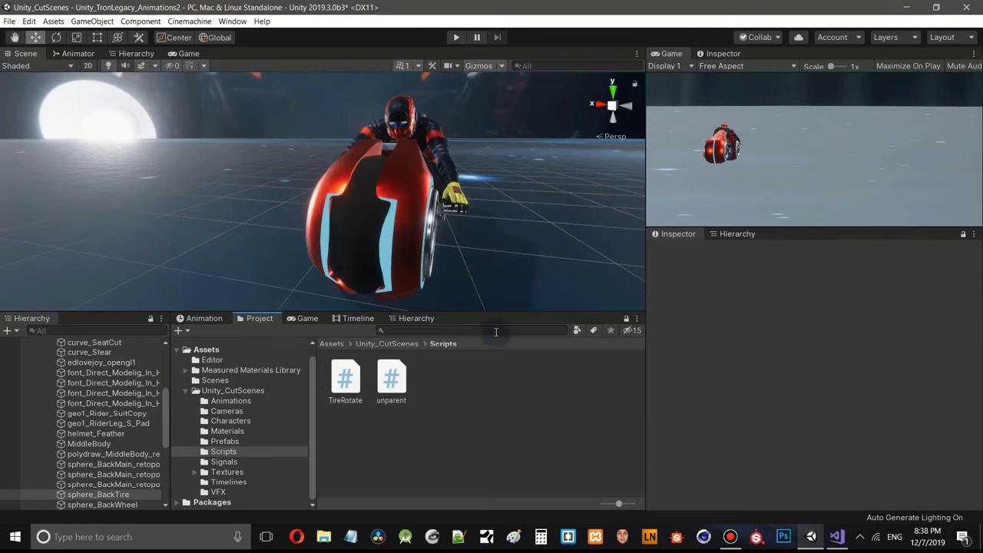
drag(498, 310, 495, 339)
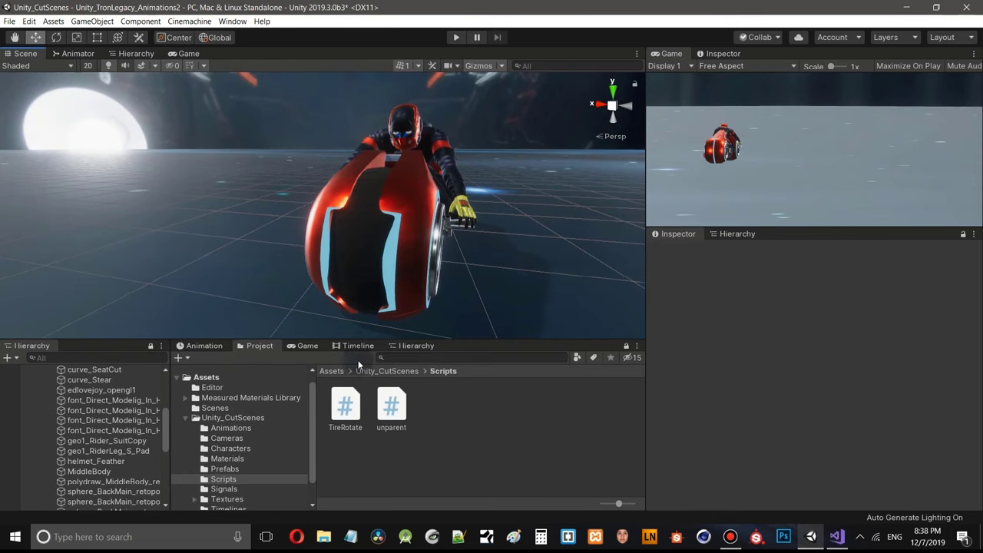
- Show the MainTimeline tracks and pull the view back to the whole bike
click(352, 347)
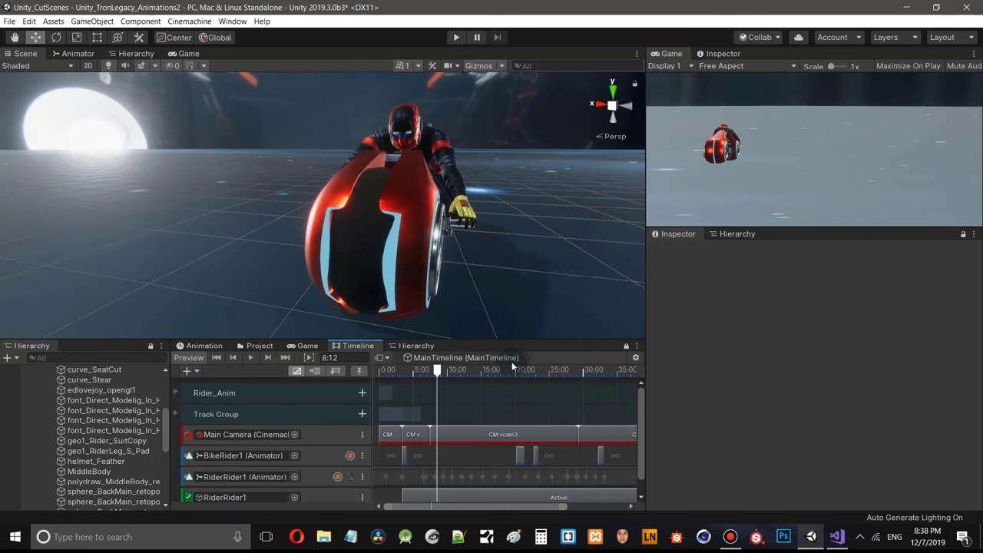
right_drag(332, 161, 209, 192)
scroll(209, 193, up, 8)
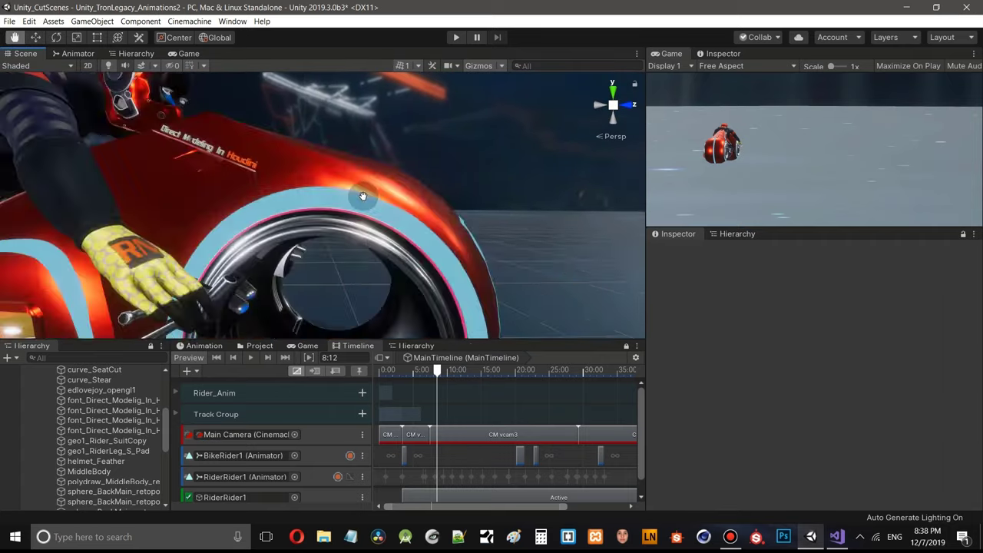
scroll(394, 191, down, 8)
right_drag(393, 191, 251, 94)
- Play the cutscene from the start in the Game view, then reopen TireRotate.cs in Visual Studio
click(189, 54)
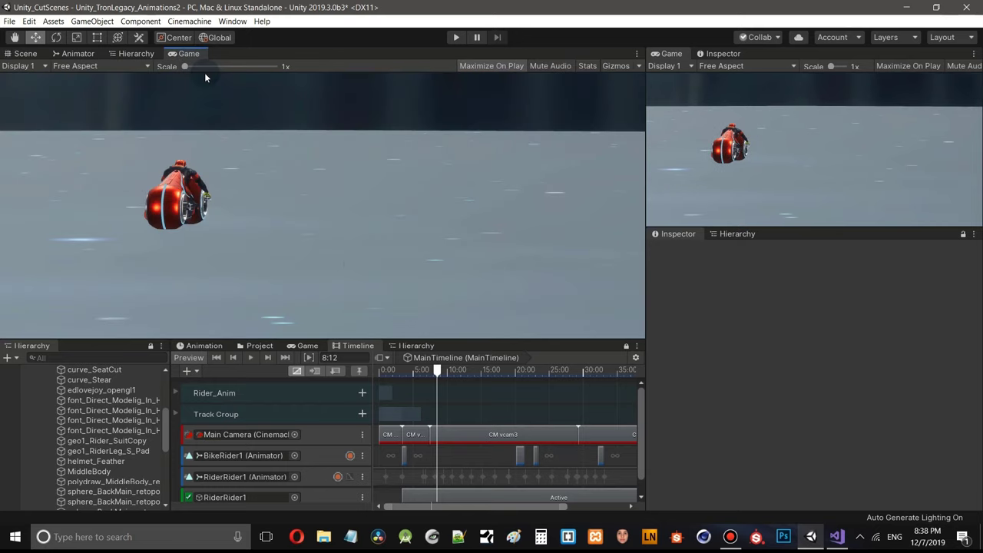
click(217, 358)
click(250, 359)
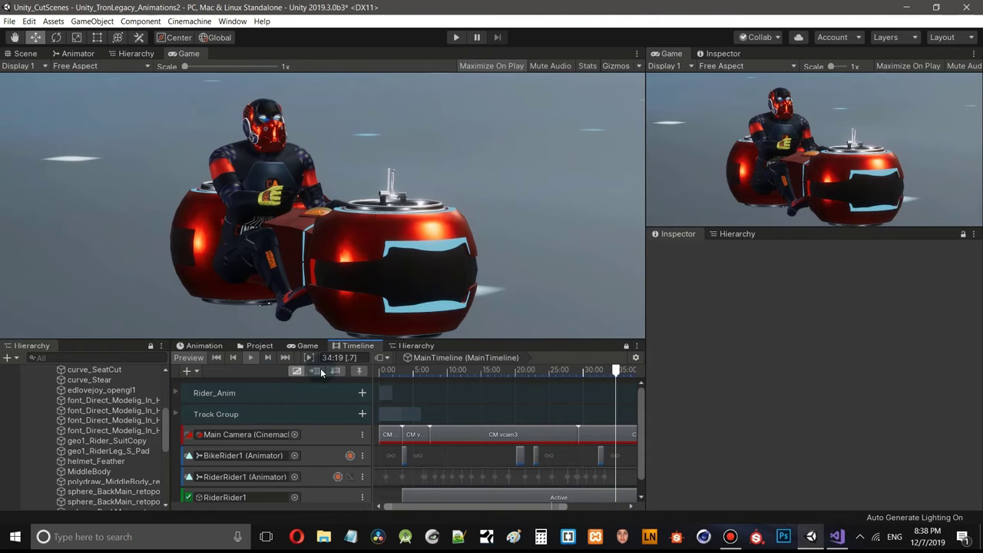
click(252, 358)
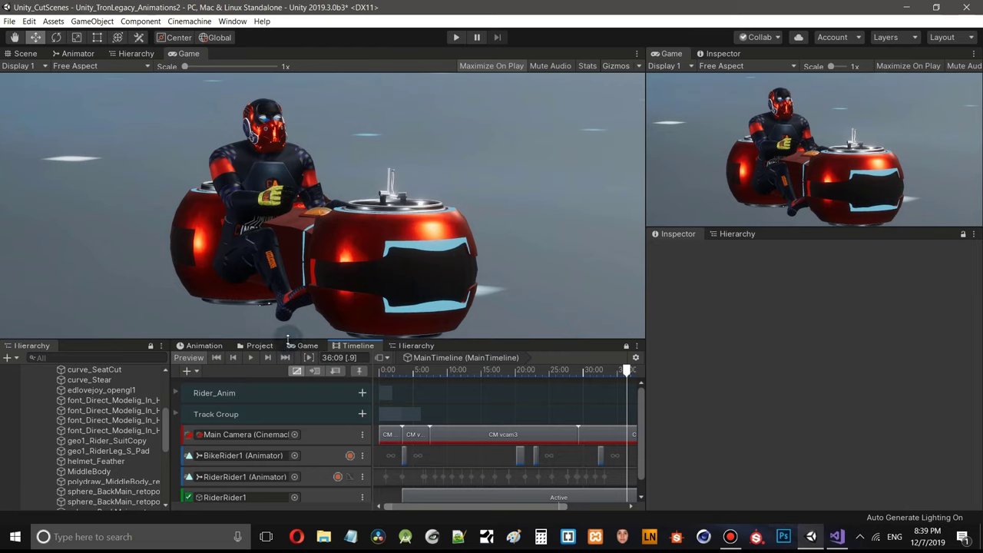
click(259, 346)
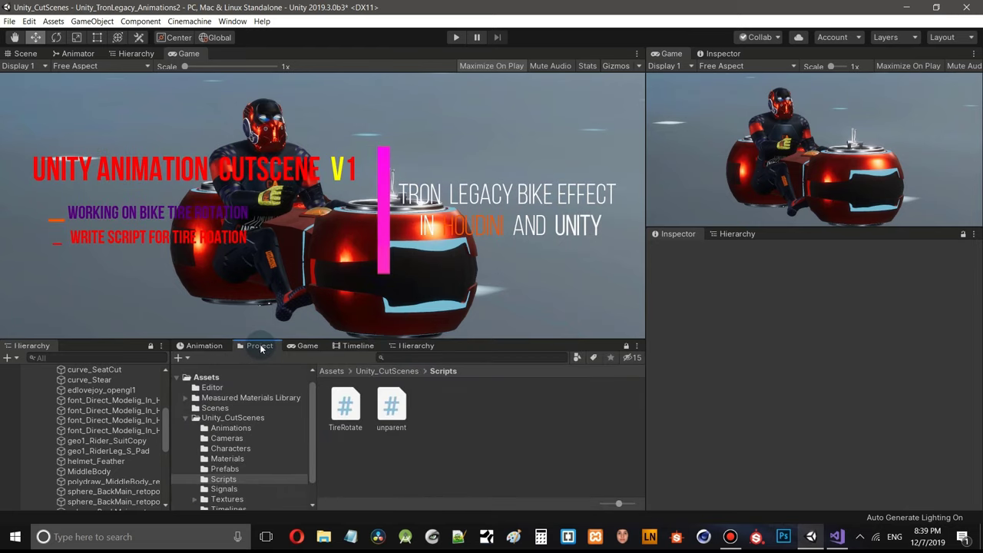
click(839, 539)
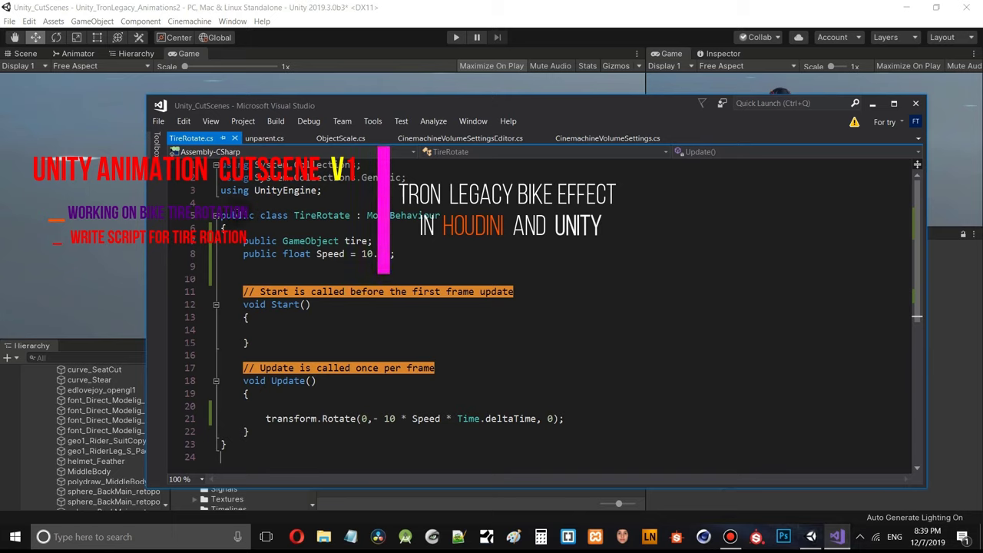
- Insert '#if UNITY_2018_3_OR_NEWER' above the TireRotate class declaration, with blank lines beneath
click(237, 202)
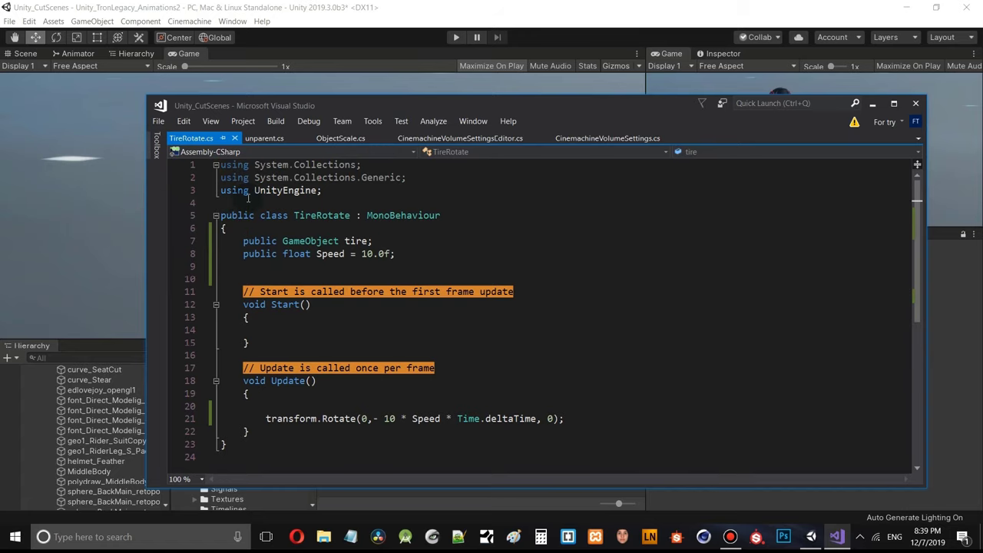
key(Return)
key(Return)
key(Return)
key(Return)
key(Return)
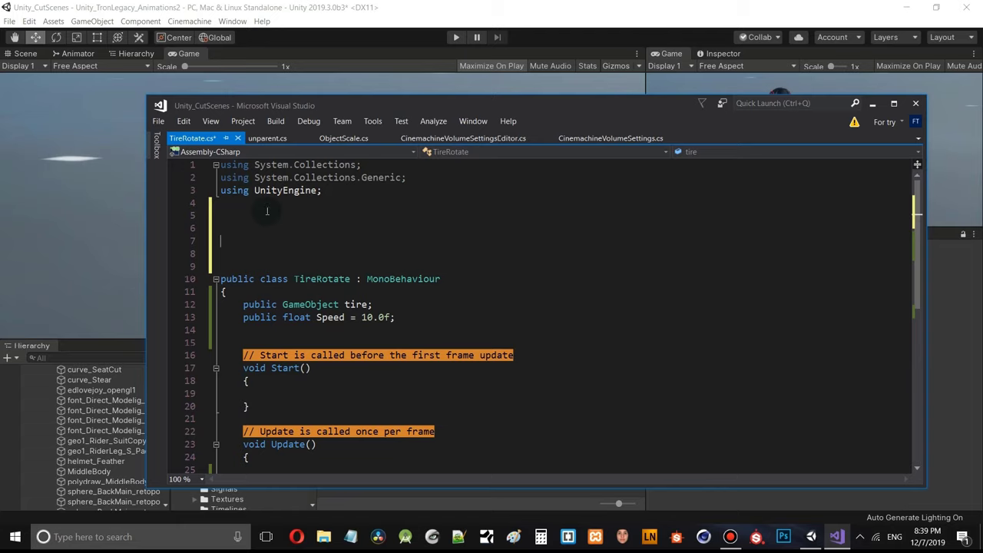
text(#)
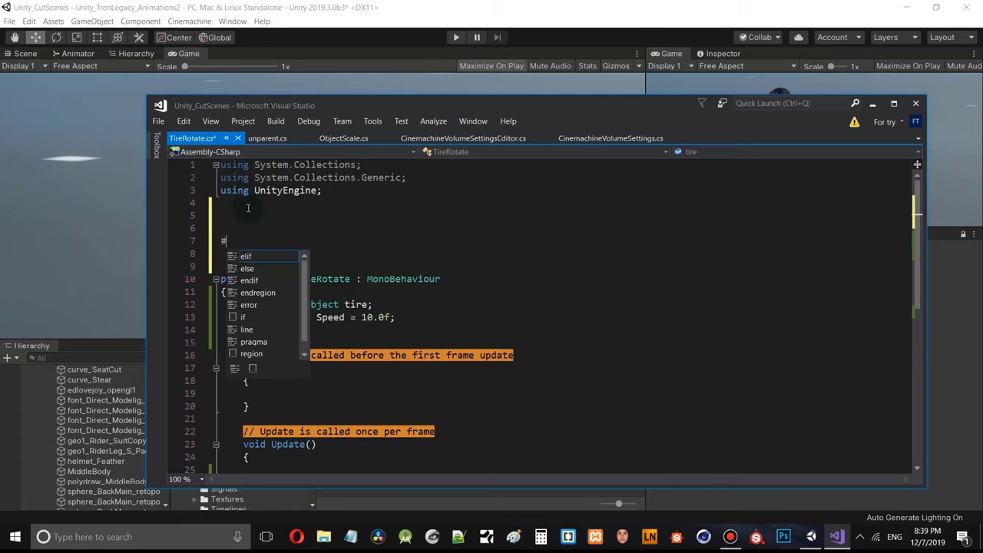
text(if)
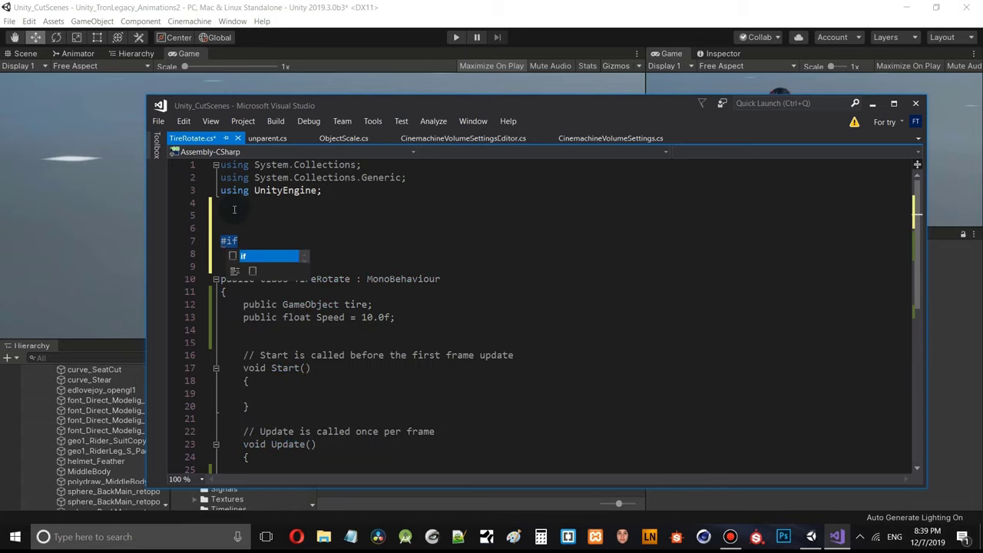
text( U)
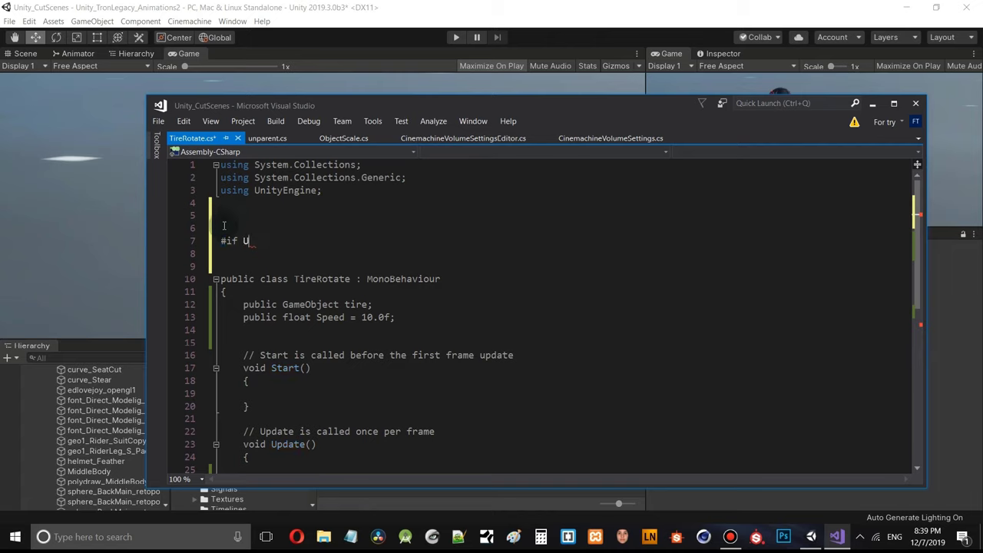
text(NITY_2018.)
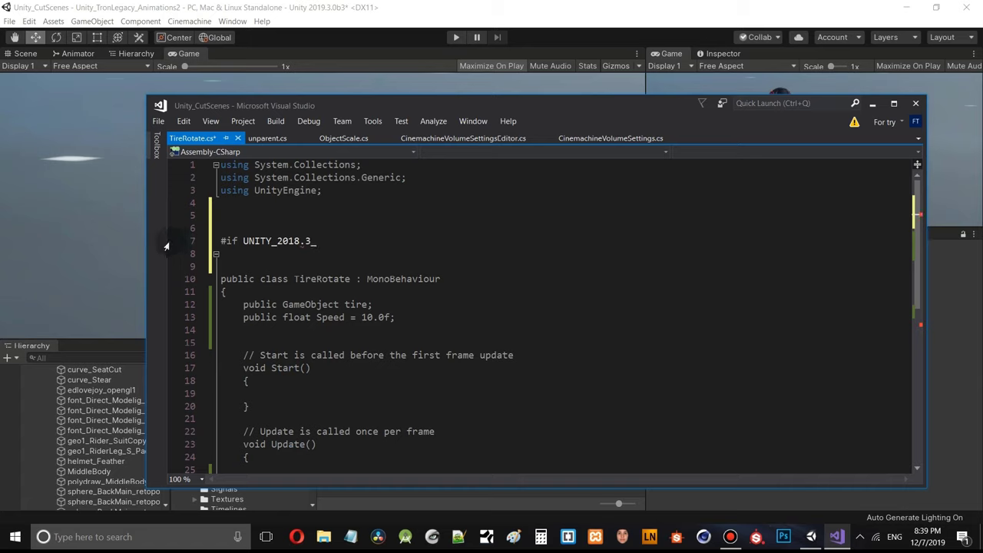
key(BackSpace)
text(_3)
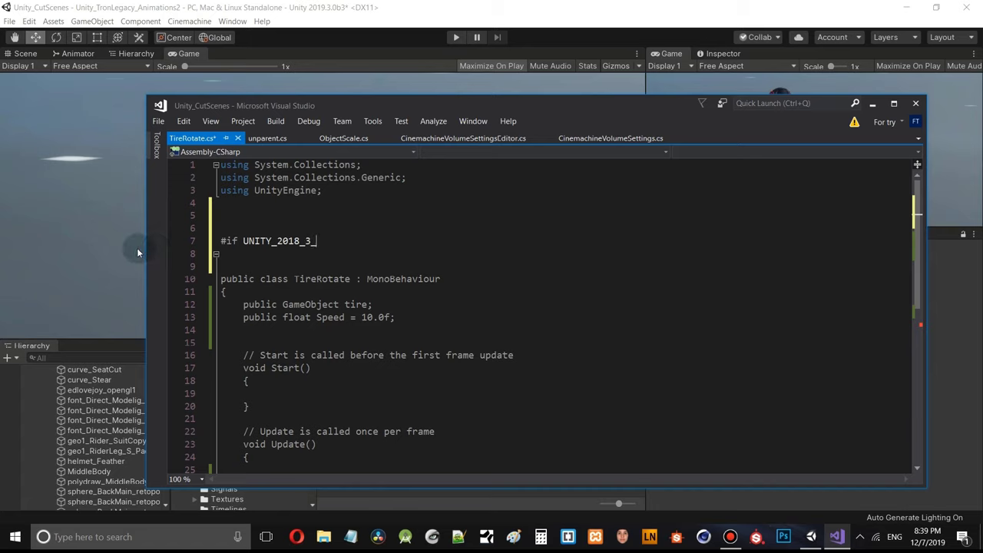
text(_OR_NEWER)
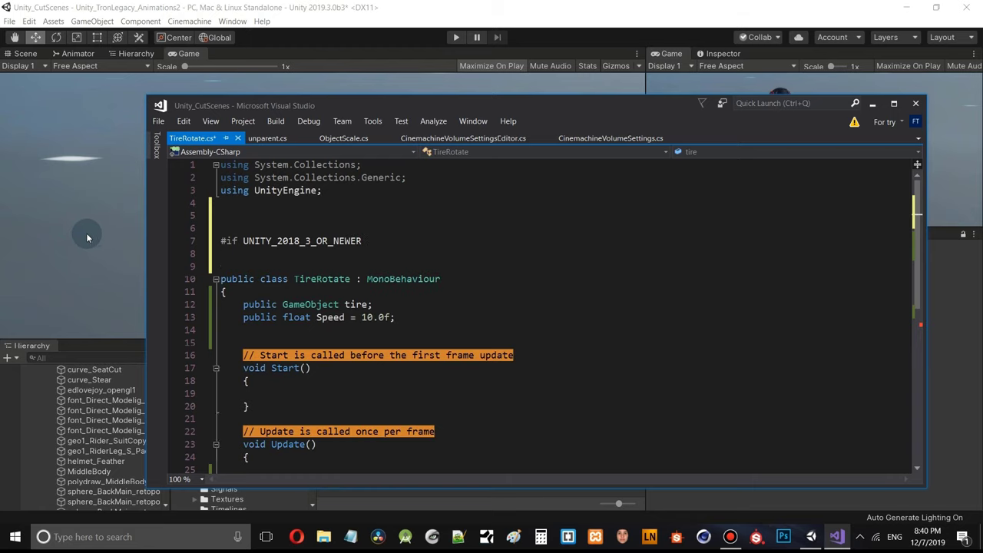
key(Return)
key(Return)
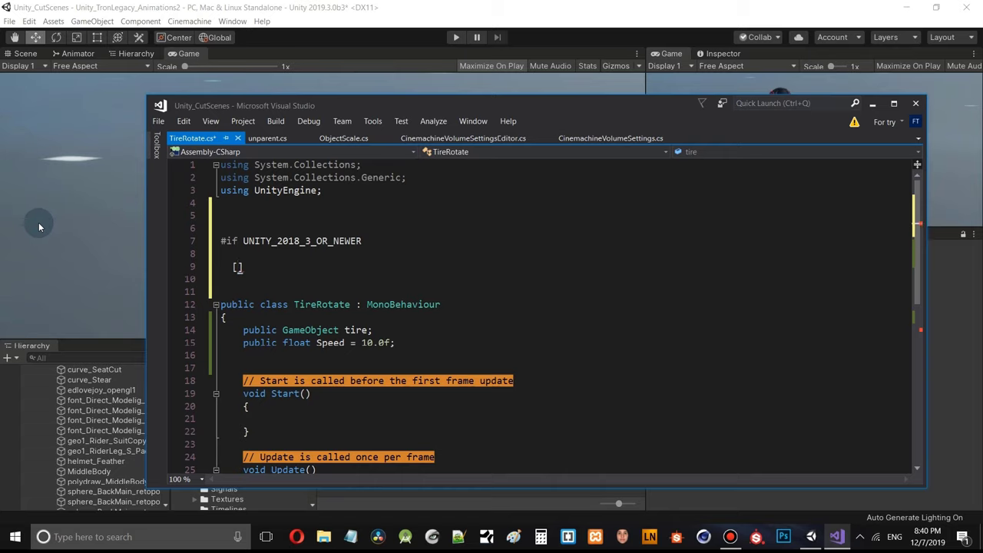
- Add the [ExecuteInEditMode] attribute under the #if line and close the block with #endif
text(x)
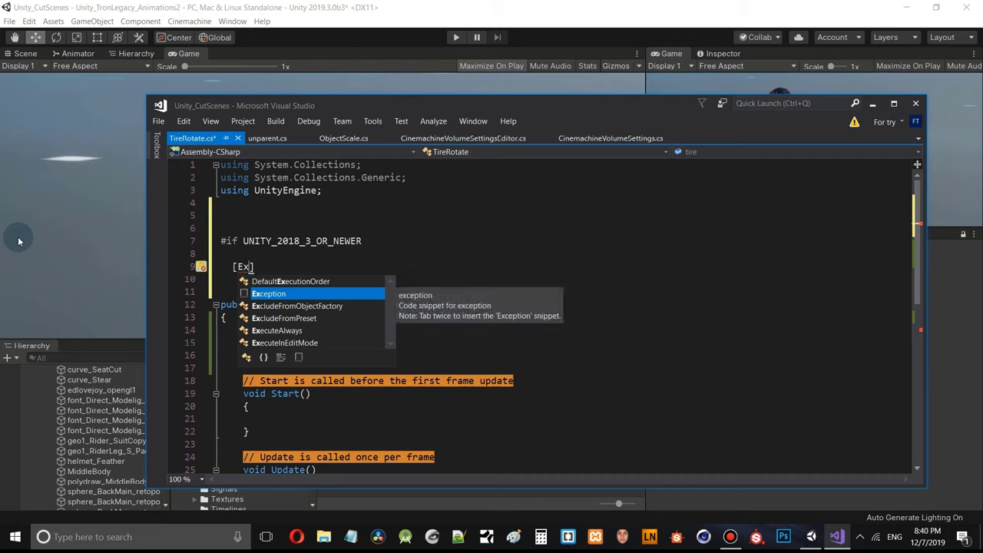
click(303, 344)
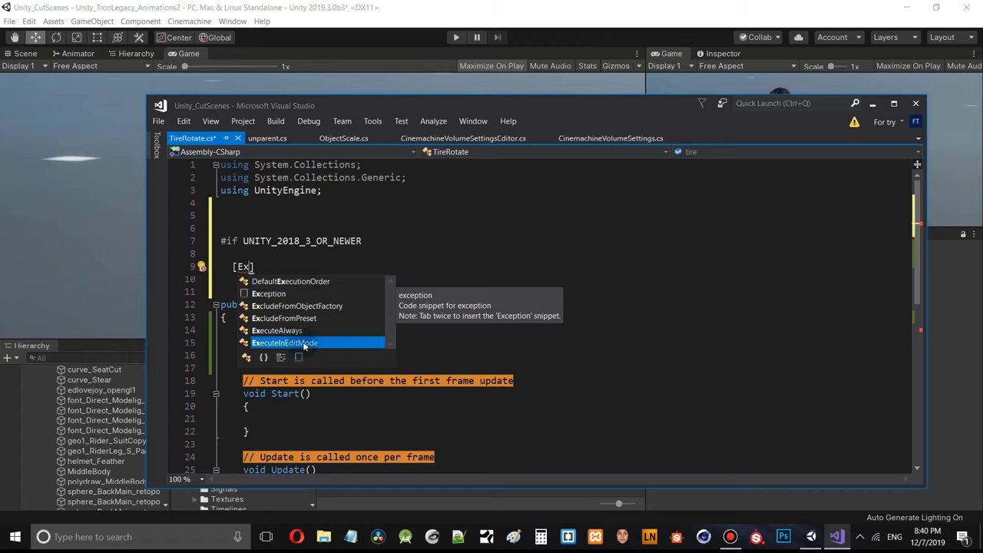
key(Return)
click(376, 267)
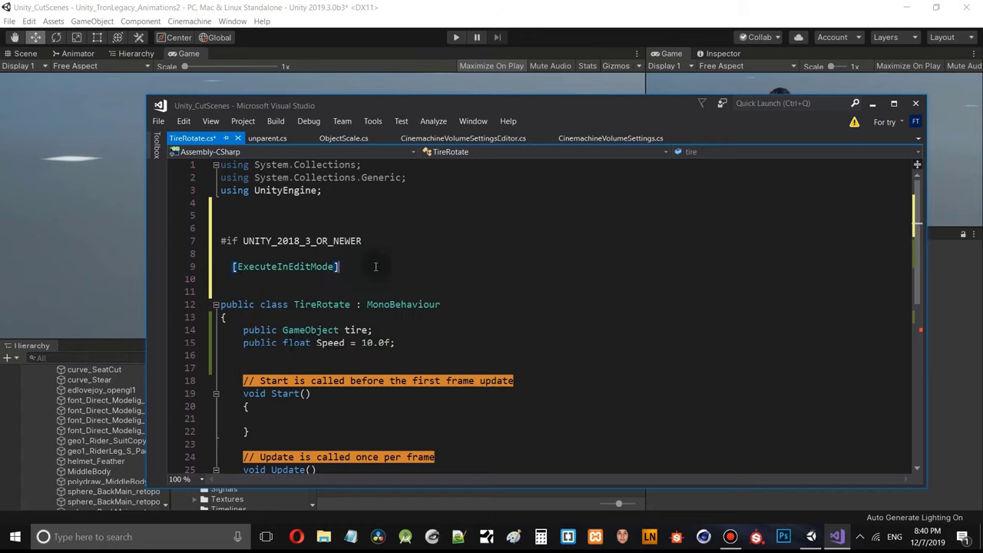
key(Return)
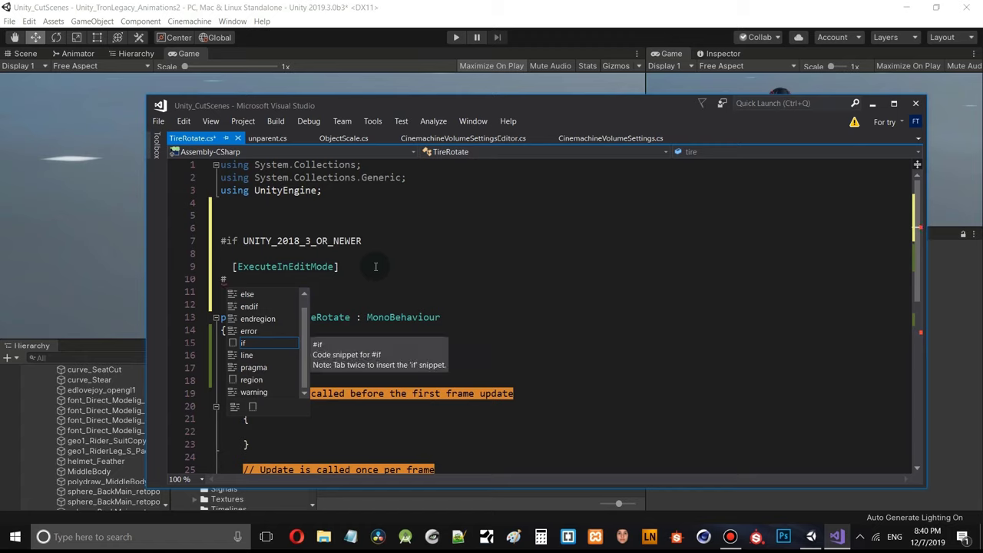
text(en)
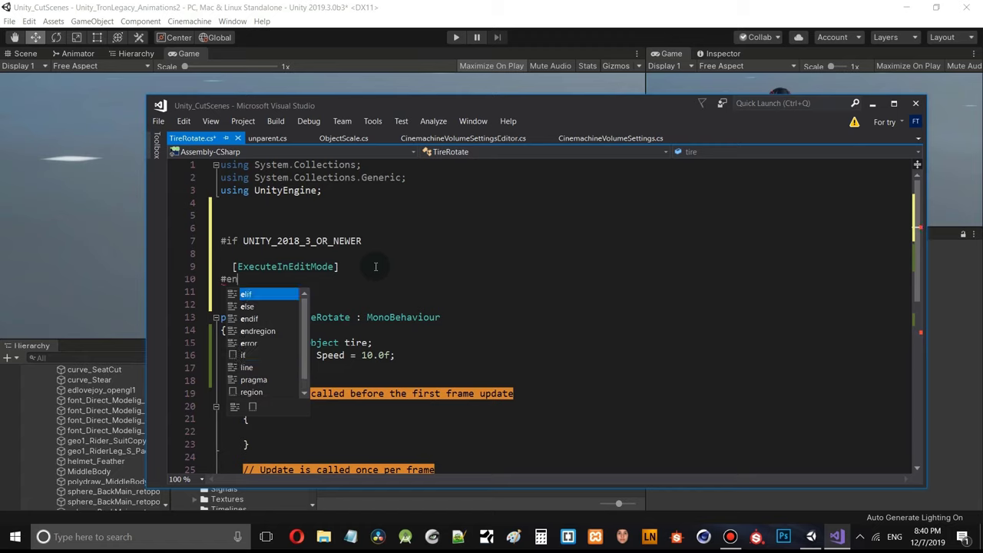
text(di)
key(Tab)
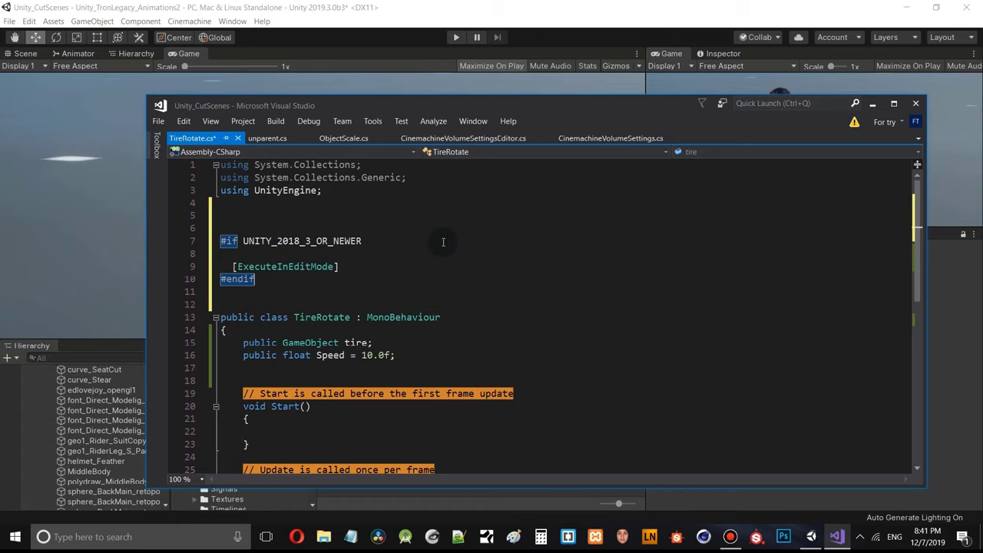
- Save all files in Visual Studio and return to the Unity editor
click(157, 121)
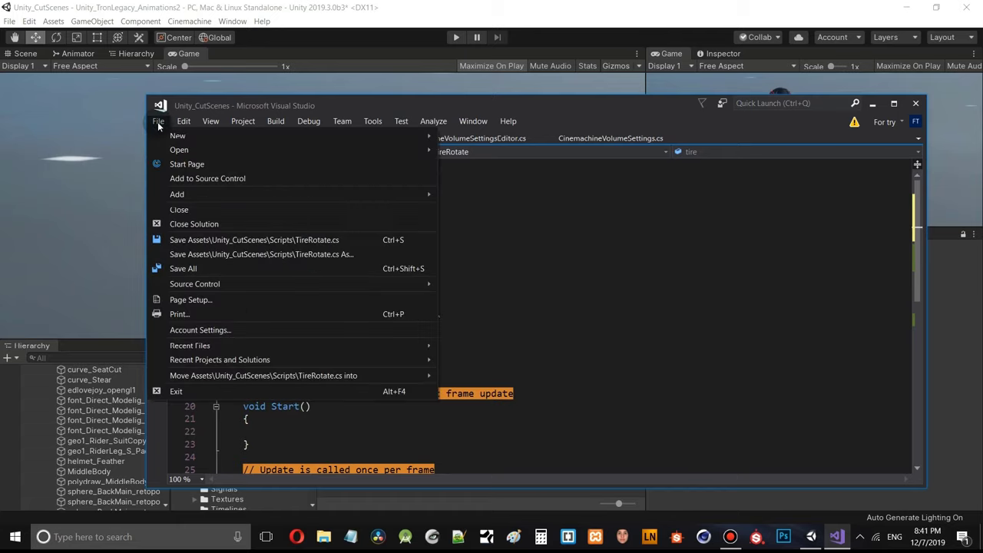
click(205, 268)
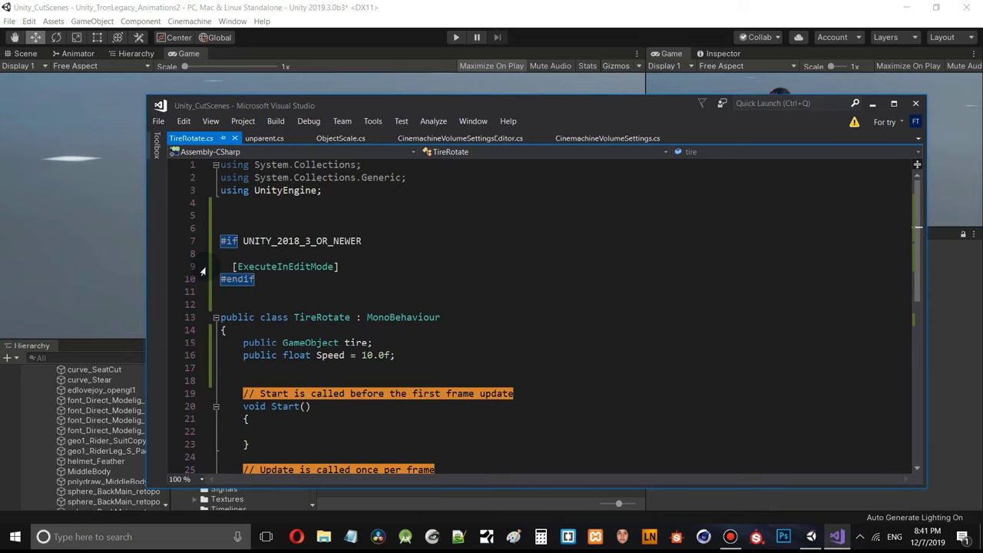
click(638, 18)
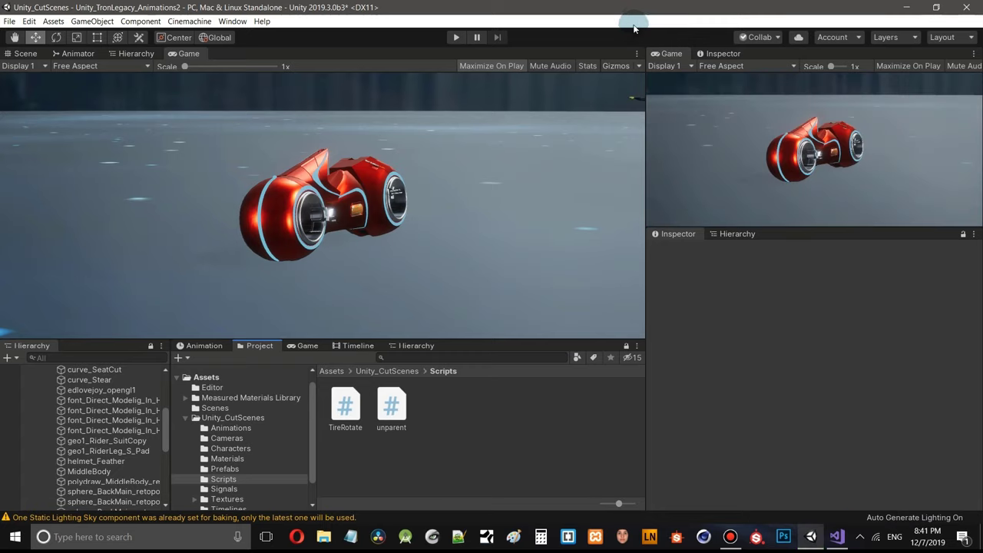
- Clear the lighting-sky warning from the Console log
click(239, 520)
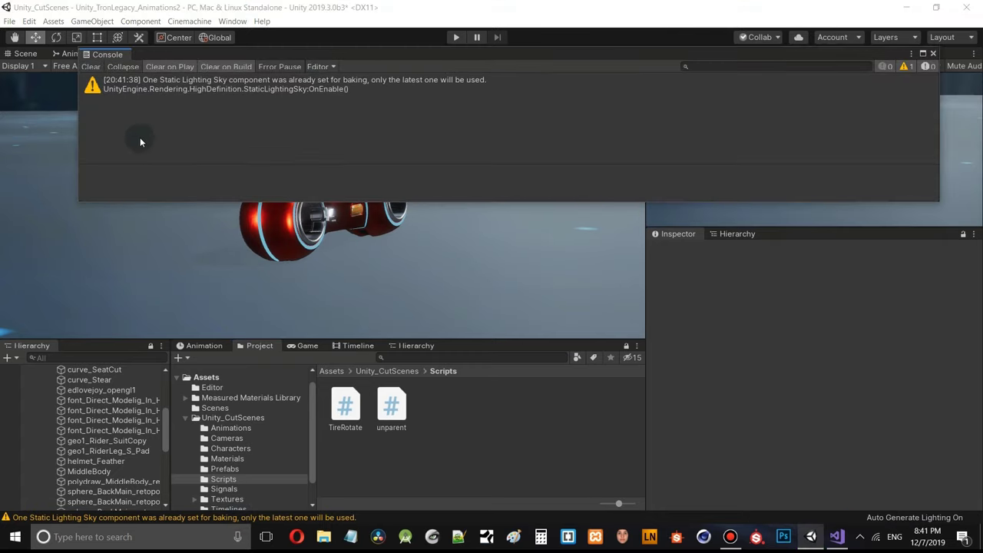
click(94, 67)
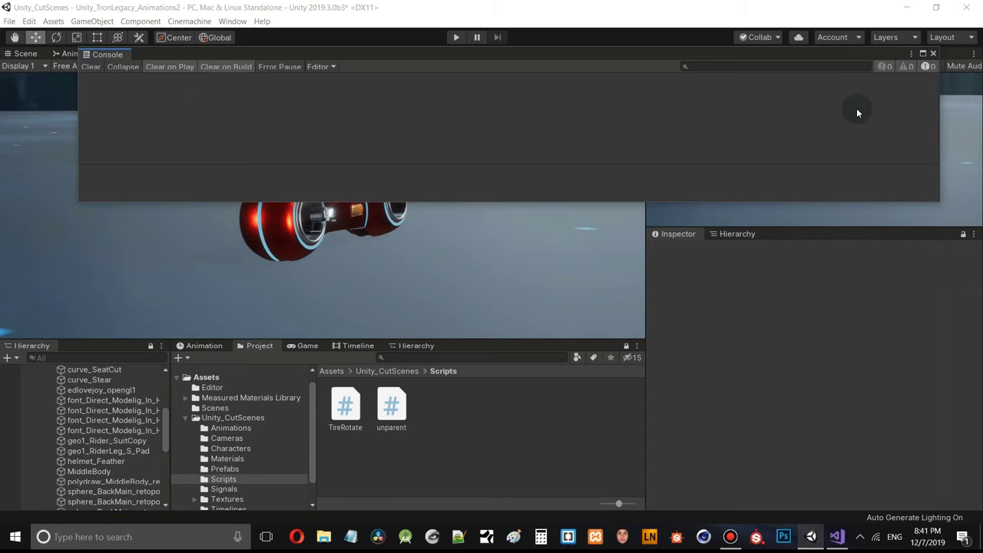
click(933, 55)
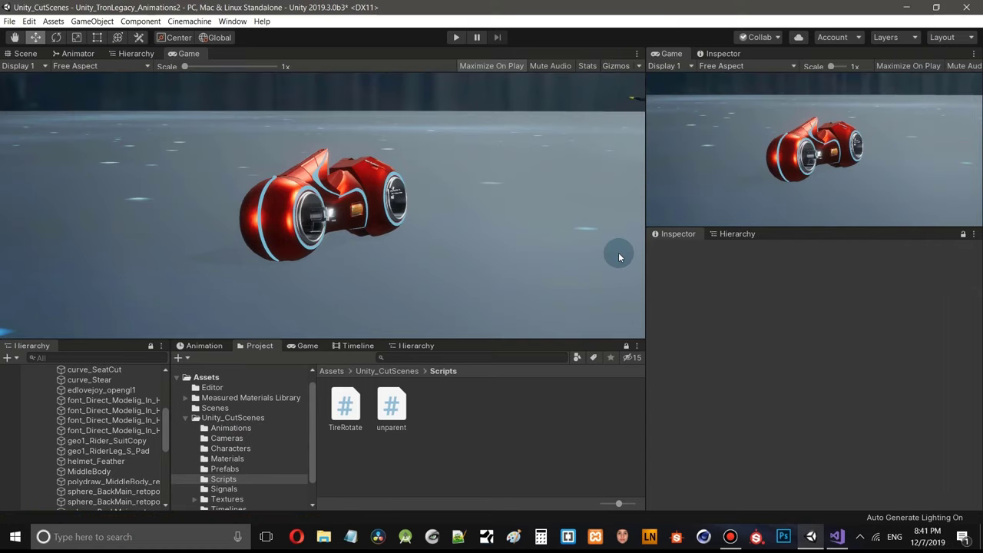
- Preview the MainTimeline cutscene in the Game view from 0:00
click(358, 346)
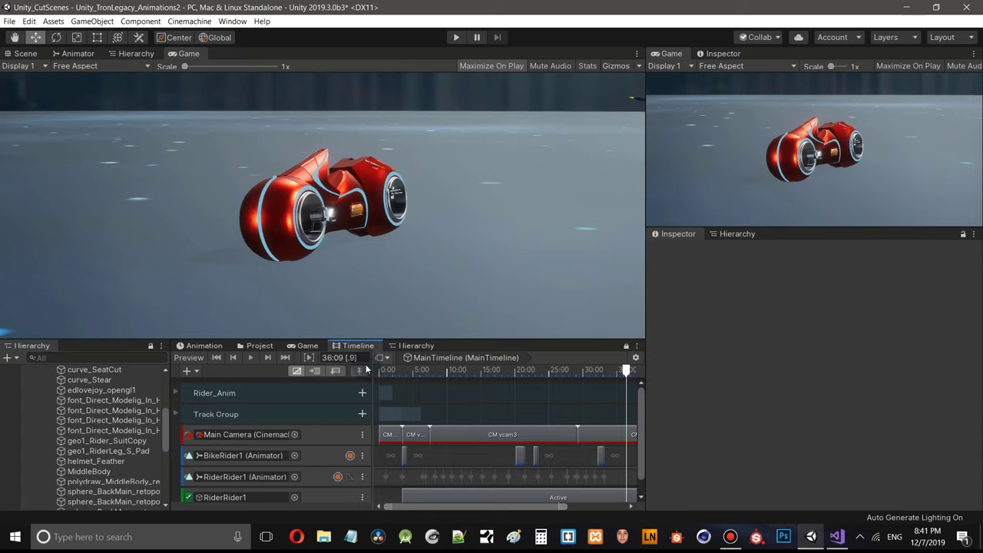
click(217, 358)
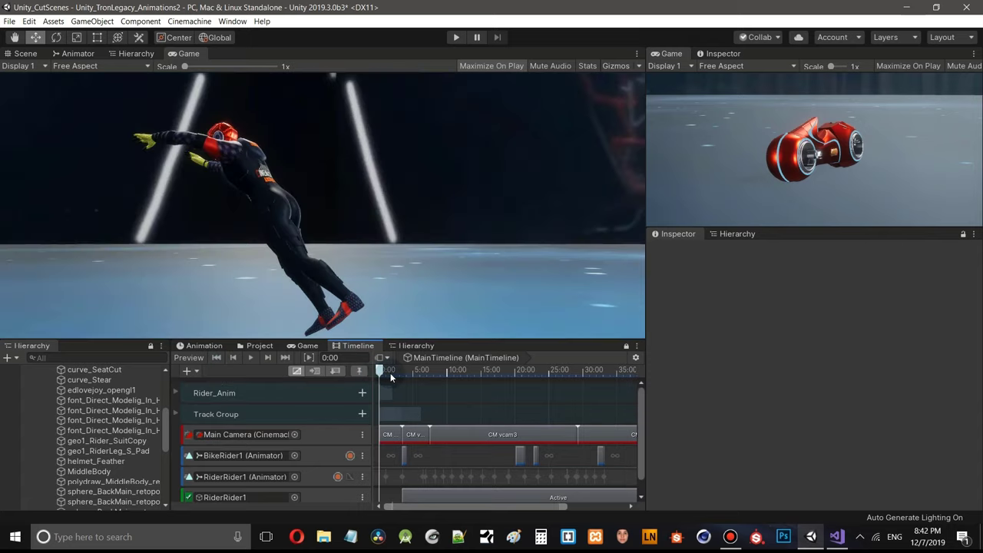
click(390, 373)
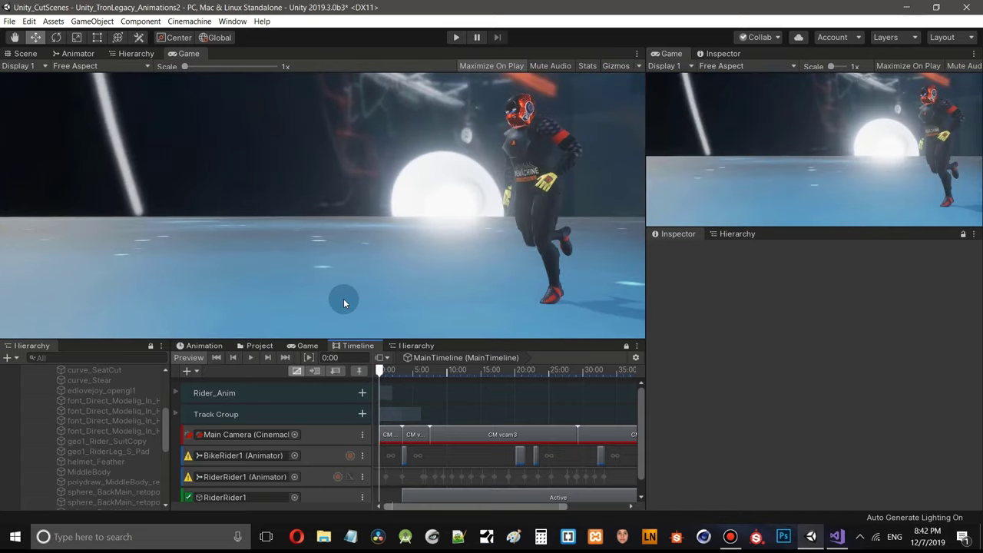
click(251, 309)
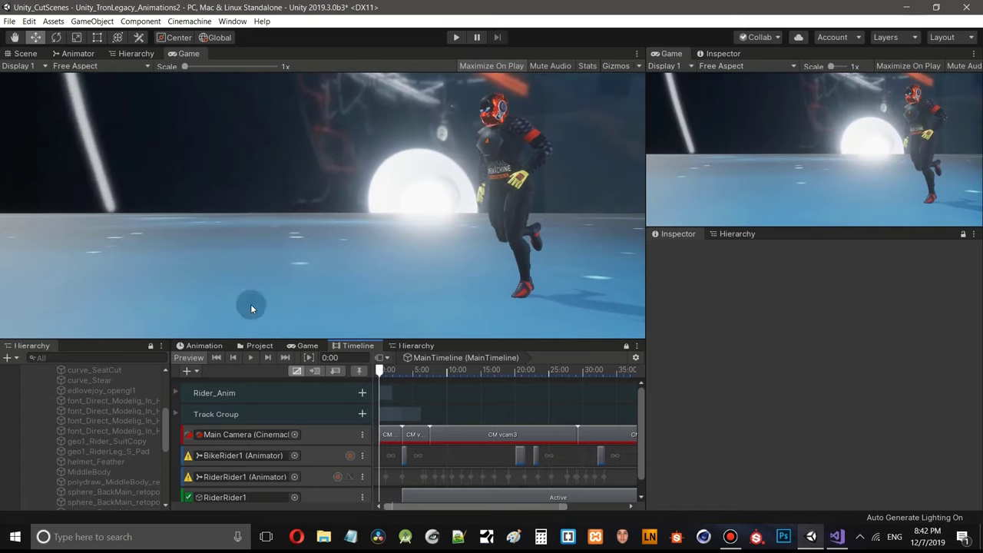
click(251, 358)
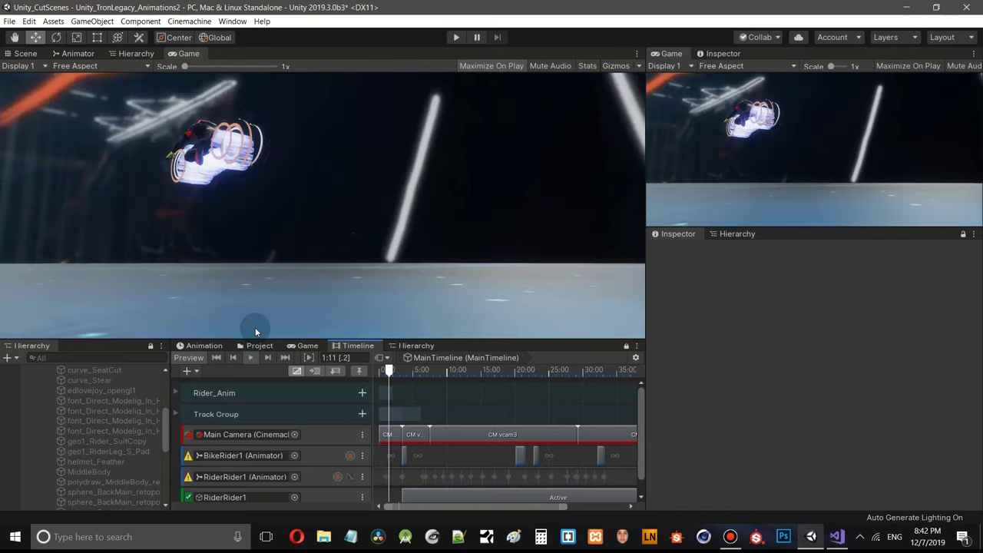
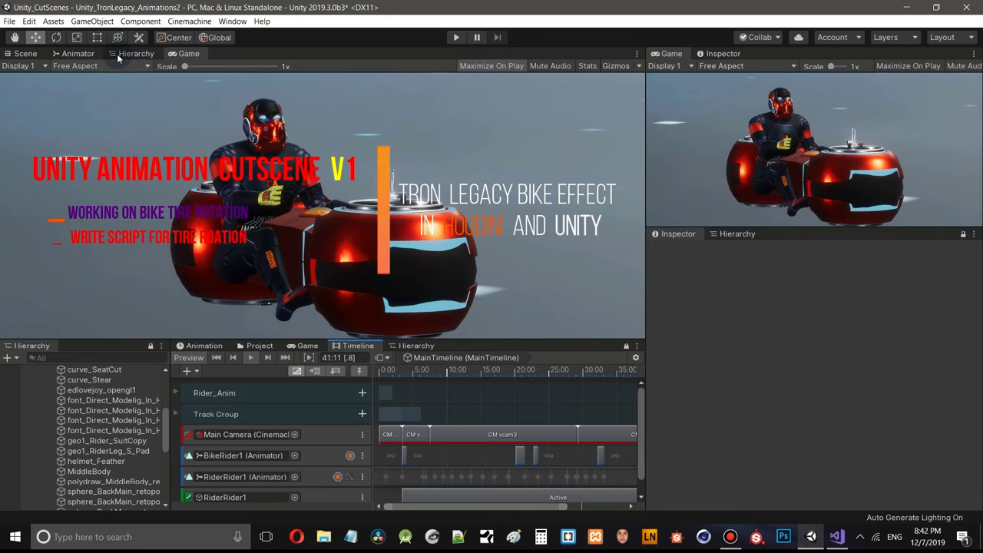
- Switch to the Scene view and collapse MainBikeC under RiderRider1 in the Hierarchy
click(32, 57)
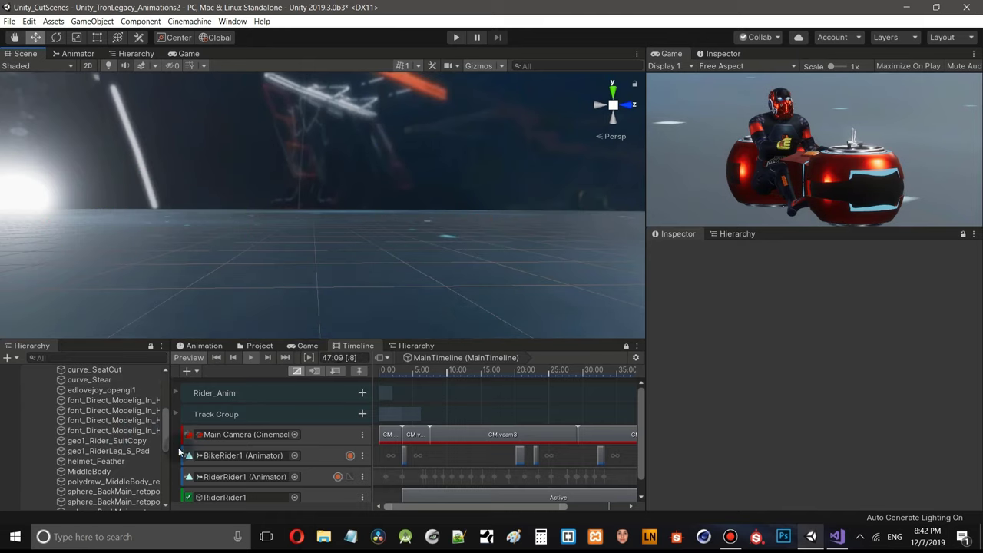
drag(164, 434, 166, 407)
scroll(165, 406, down, 3)
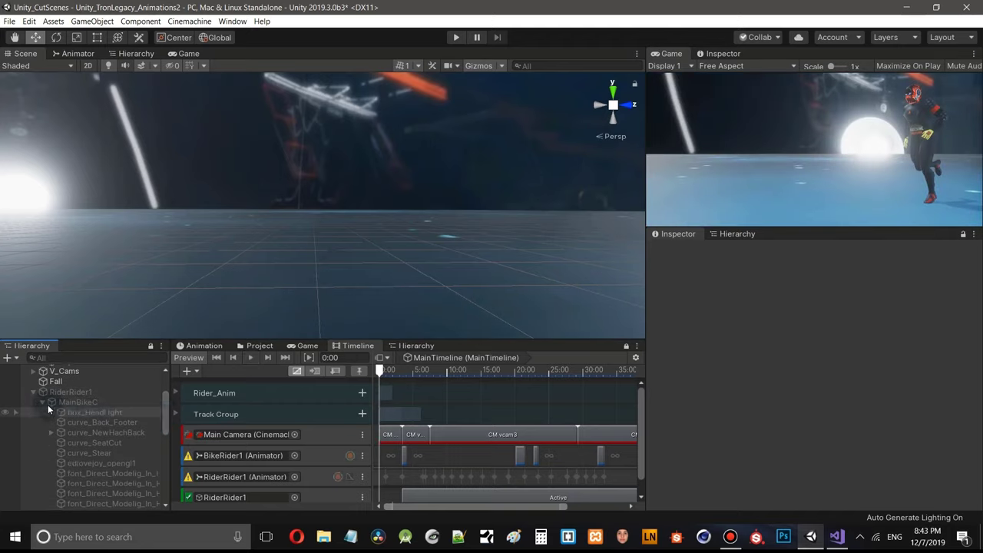
click(43, 402)
click(604, 372)
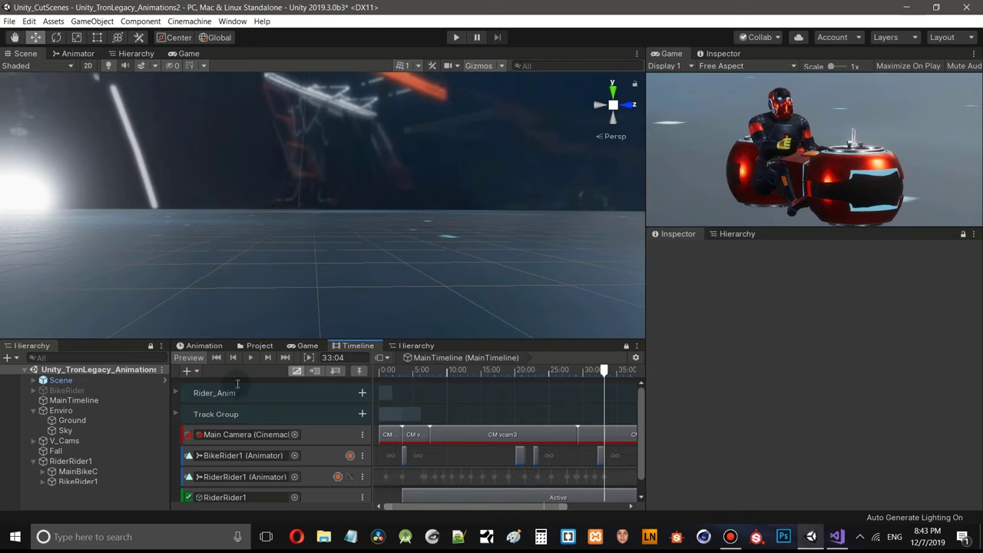
- Frame RiderRider1, orbit and zoom around the light cycle and rider, then deselect
click(72, 461)
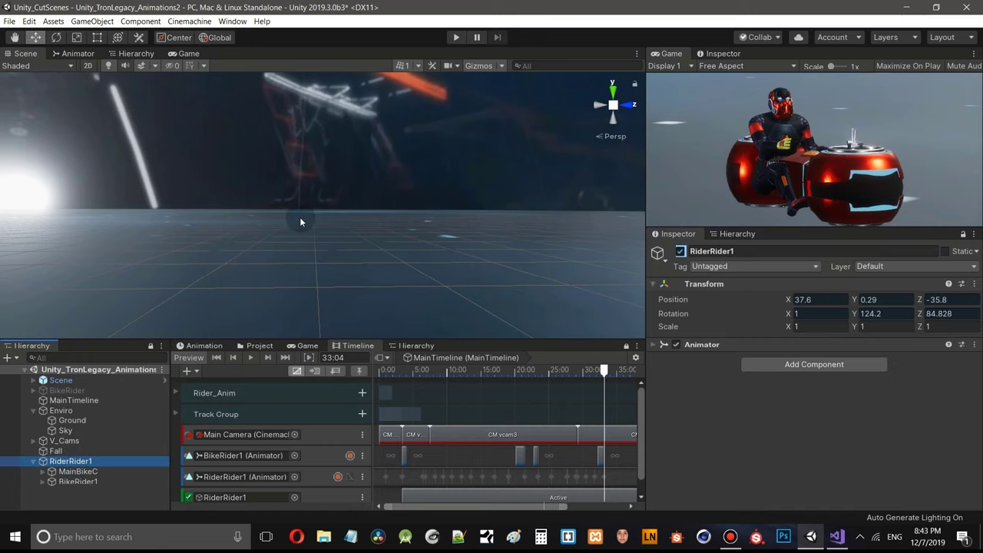
key(f)
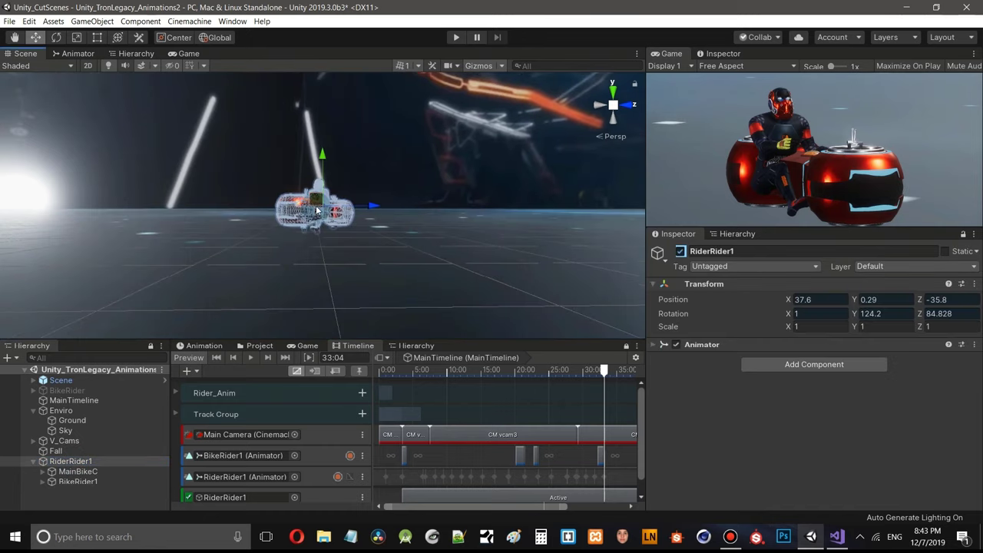
alt+right_drag(314, 202, 390, 210)
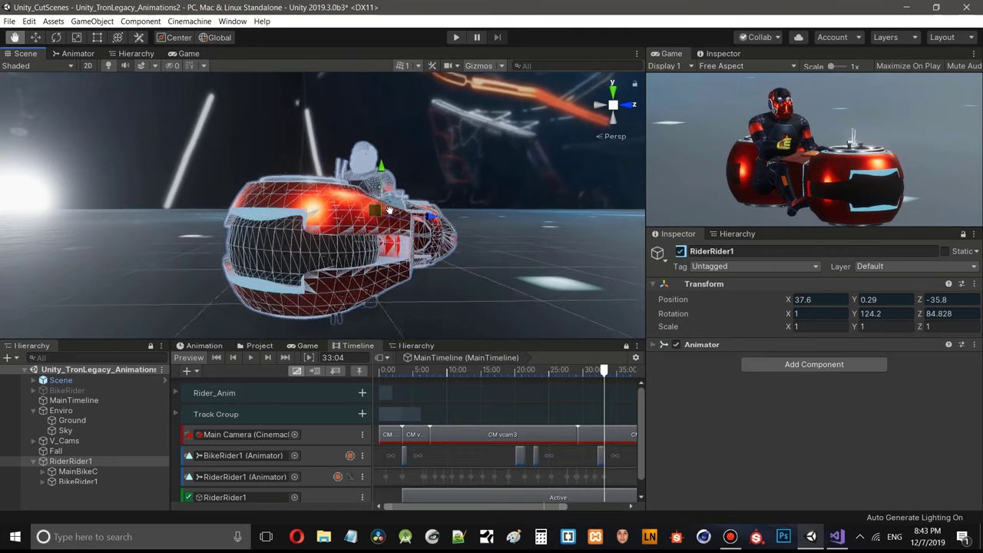
alt+drag(390, 210, 511, 192)
scroll(510, 191, up, 5)
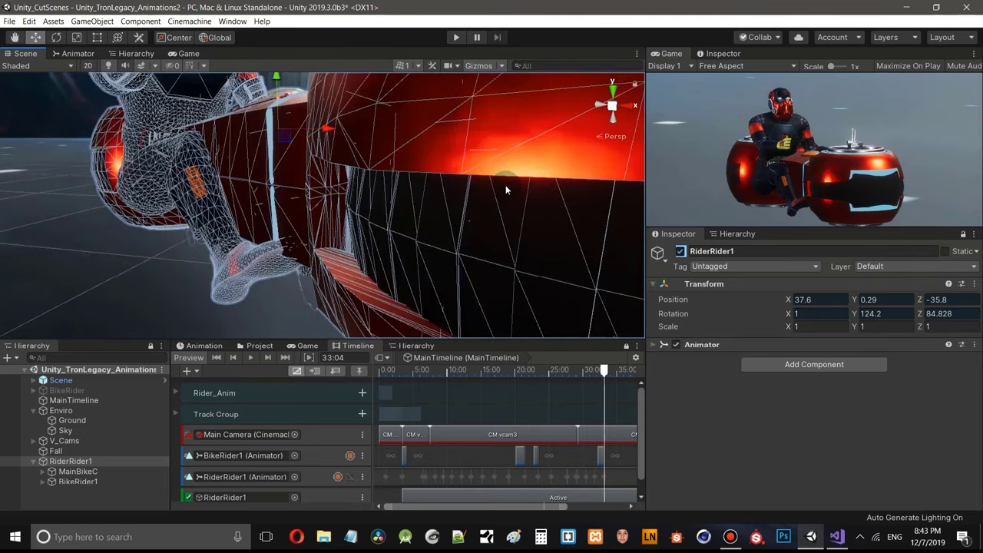
scroll(506, 189, down, 6)
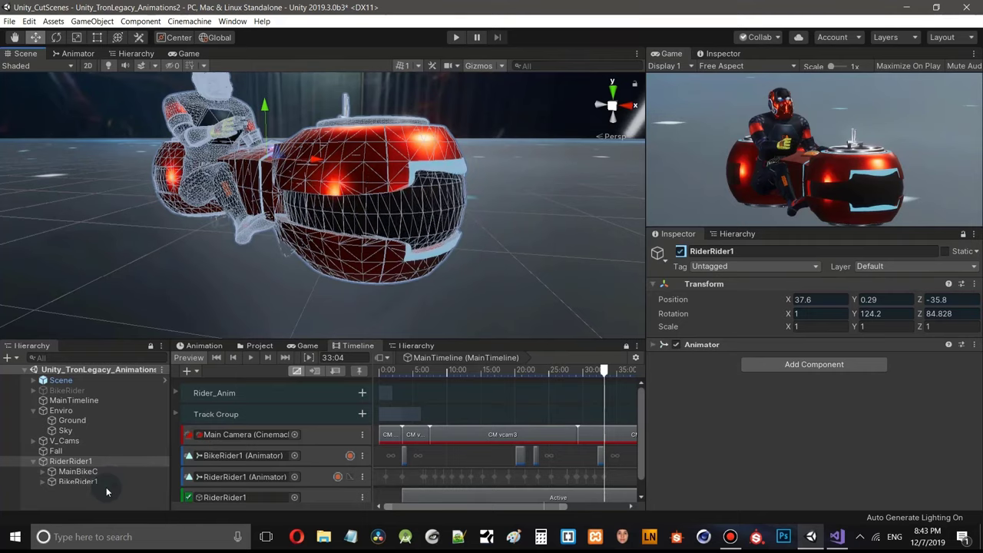
click(106, 489)
scroll(415, 225, up, 5)
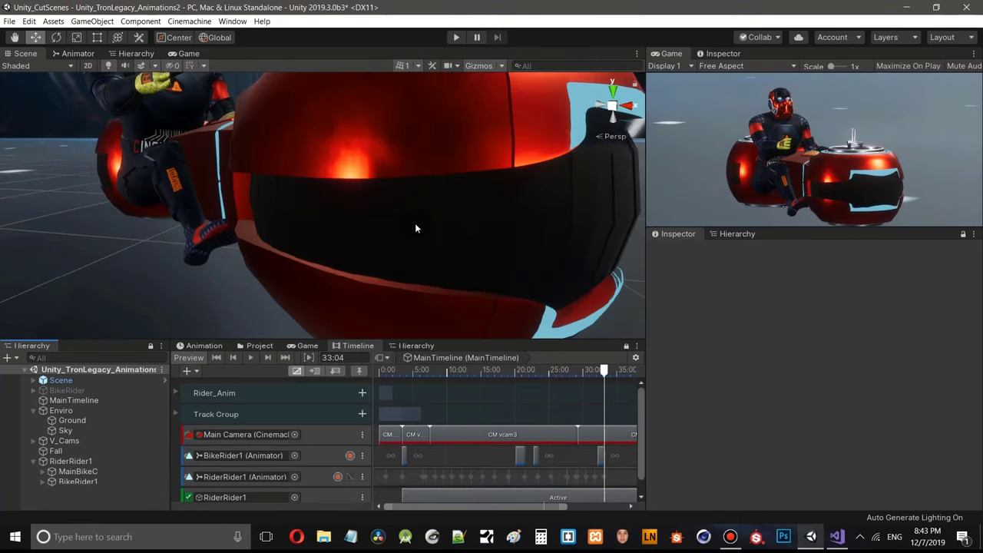
scroll(390, 218, down, 3)
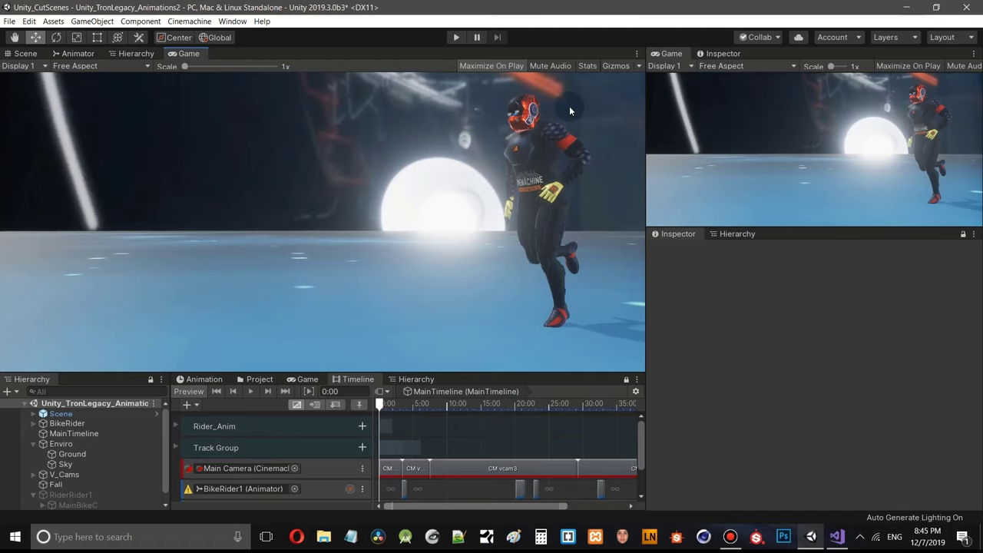
- Uncheck Unparent (Script) on MainBikeC in the Inspector and enter Play mode
click(726, 54)
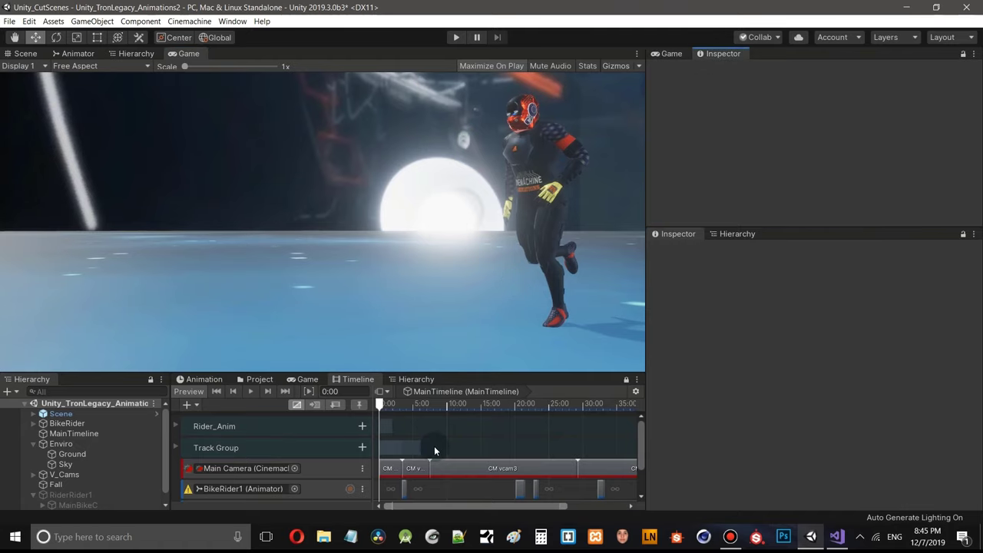
click(86, 505)
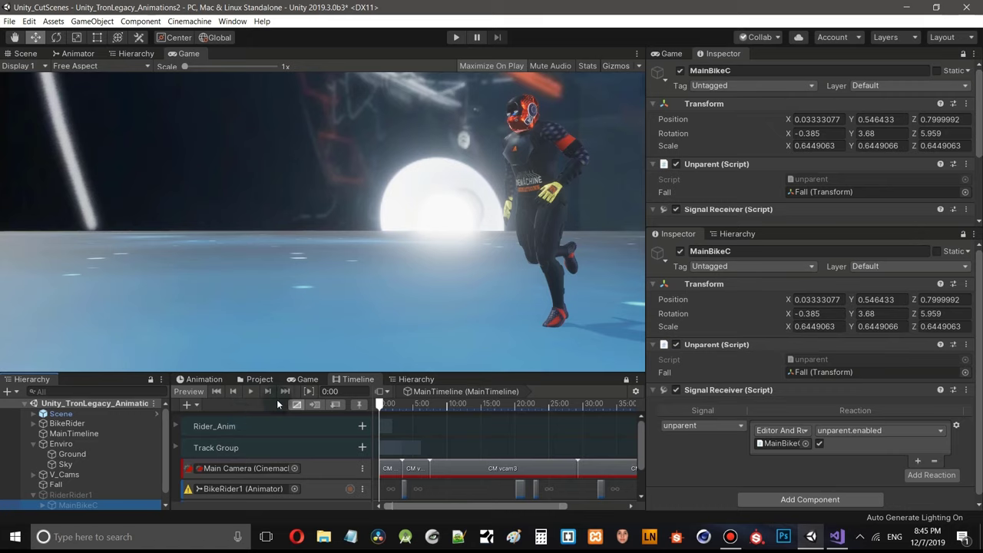
click(676, 345)
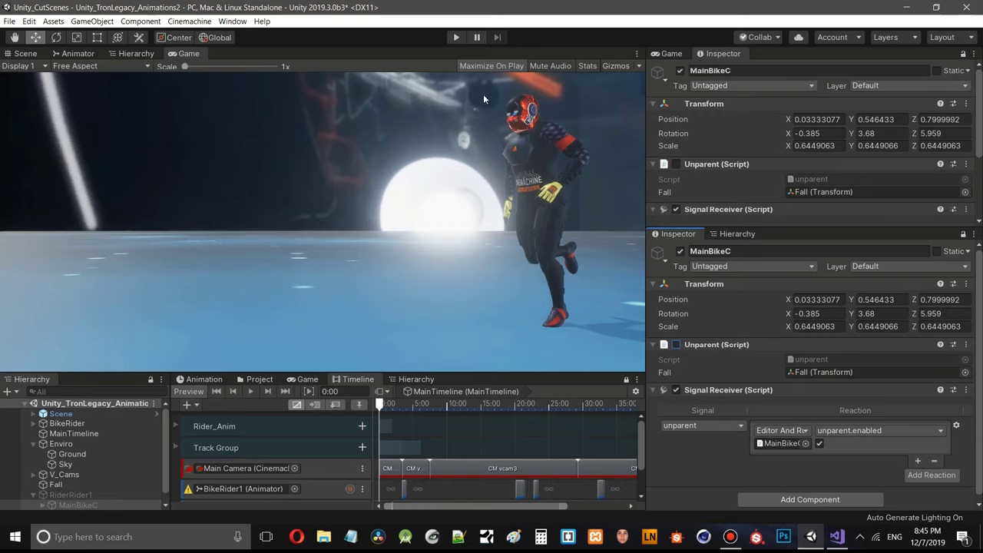
click(456, 38)
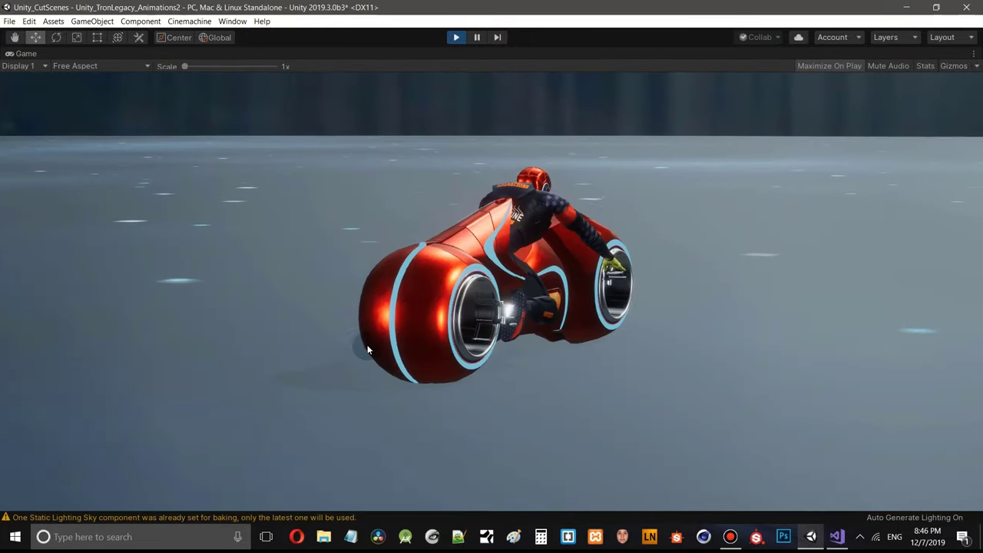
- Watch the light-cycle cutscene in the Game view, then exit Play mode with Ctrl+P
click(368, 350)
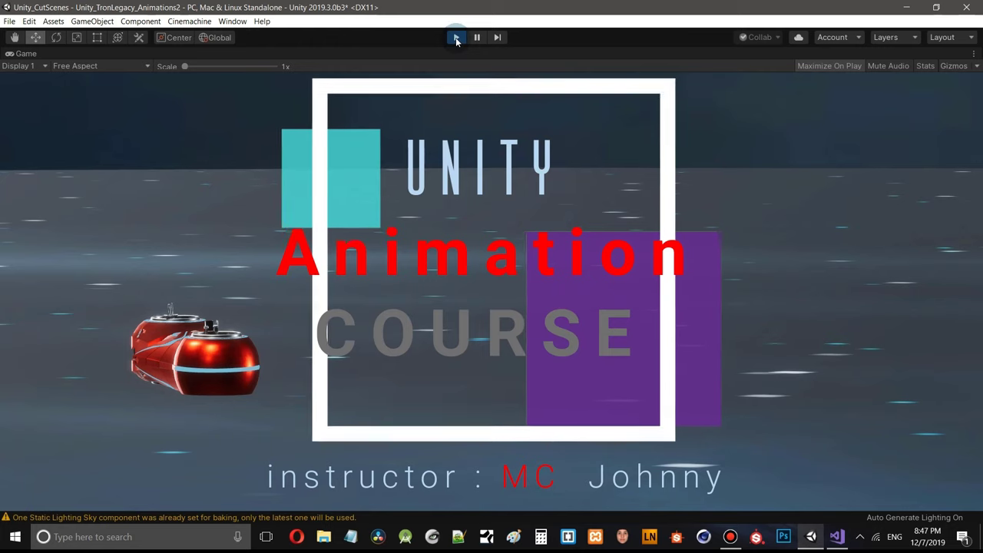
click(484, 226)
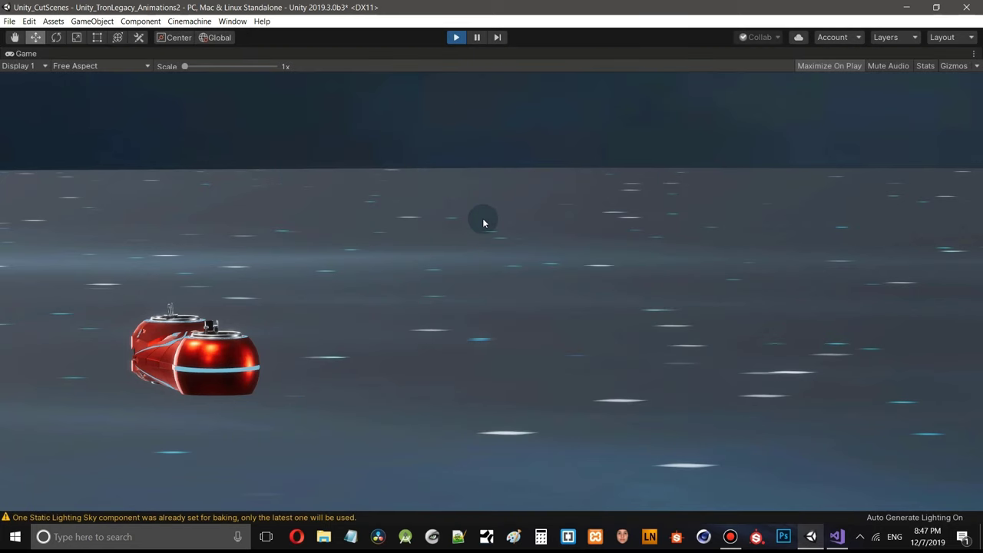
key(ctrl+p)
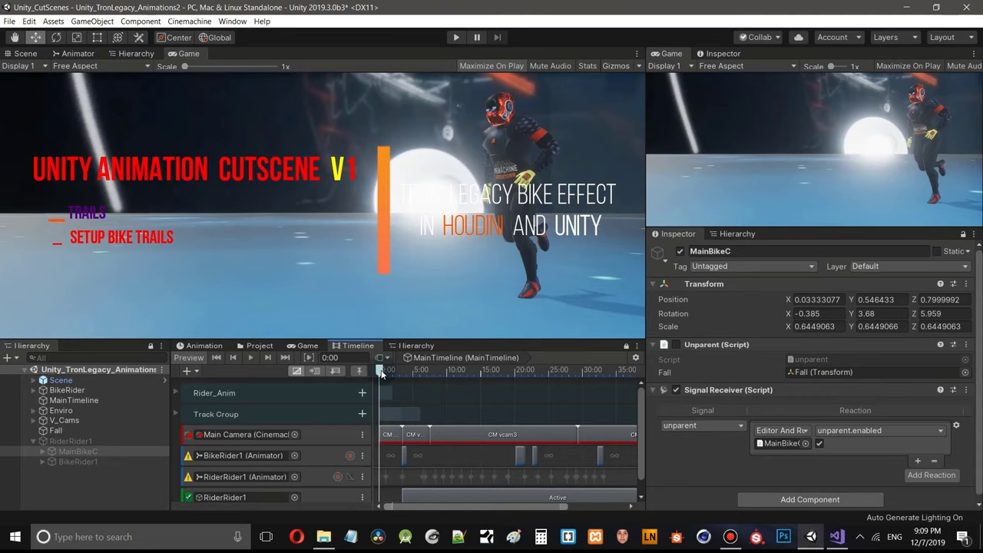
- Scrub the Timeline playhead through 1:03 and 2:04 to 4:17
drag(381, 374, 389, 375)
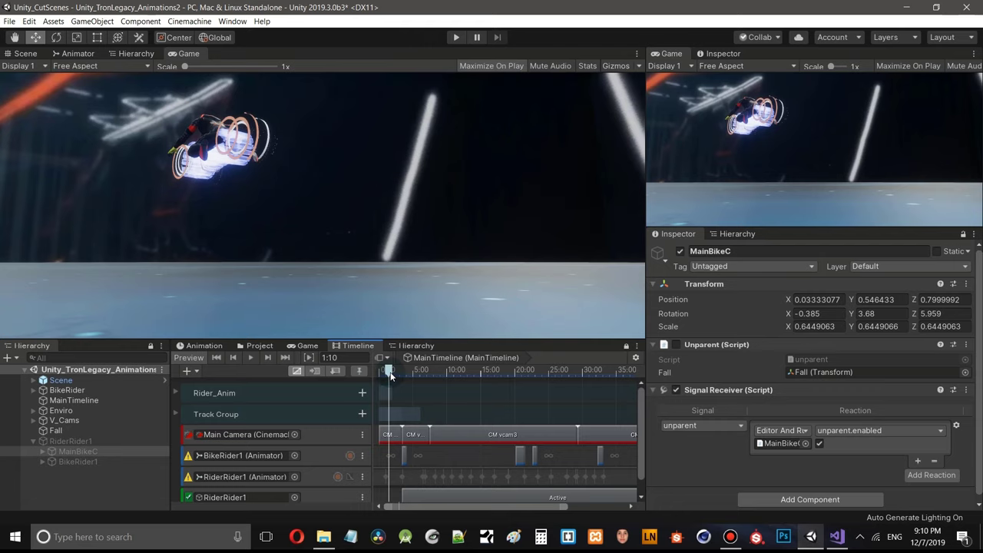
drag(391, 375, 394, 373)
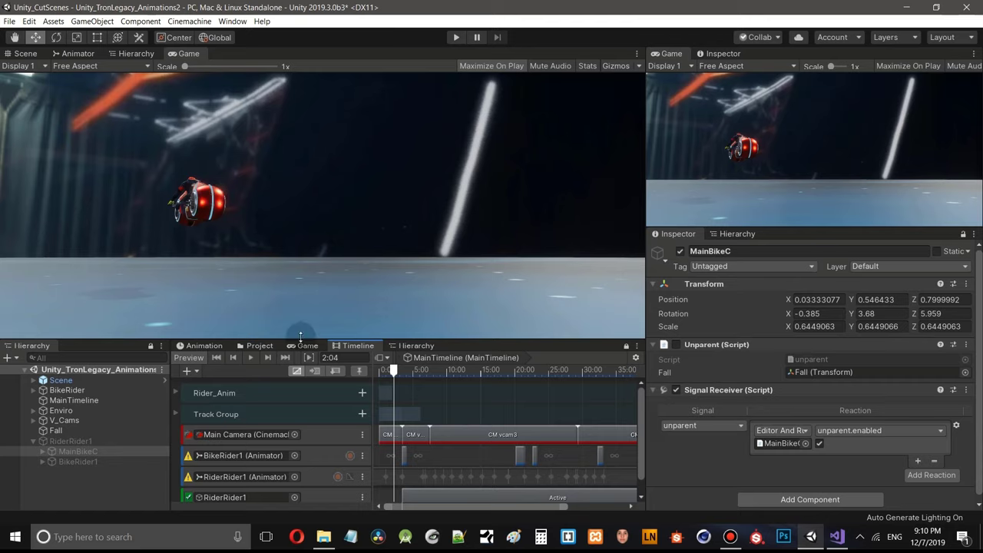
drag(394, 371, 411, 371)
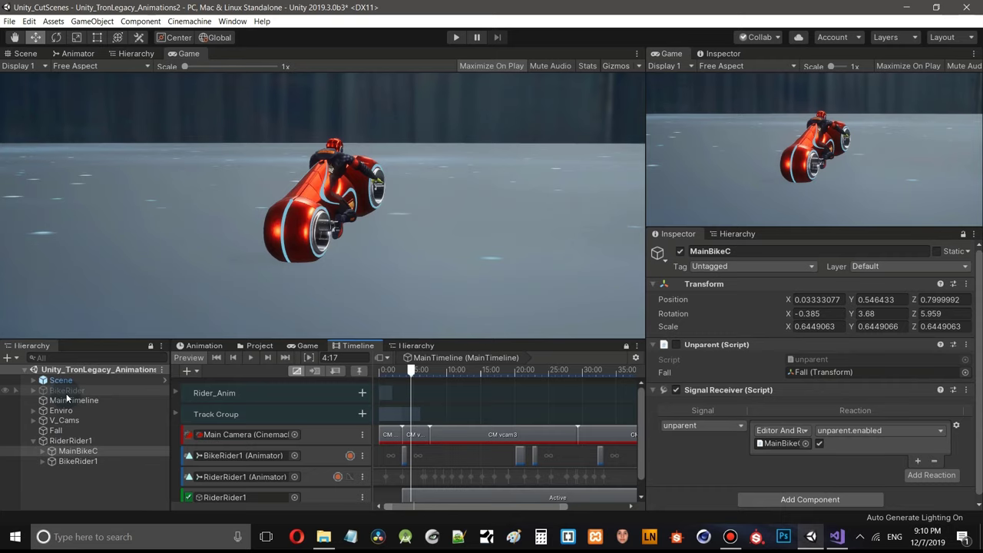
- In the Scene view, frame RiderRider1 on the red light cycle, then deselect it
click(25, 54)
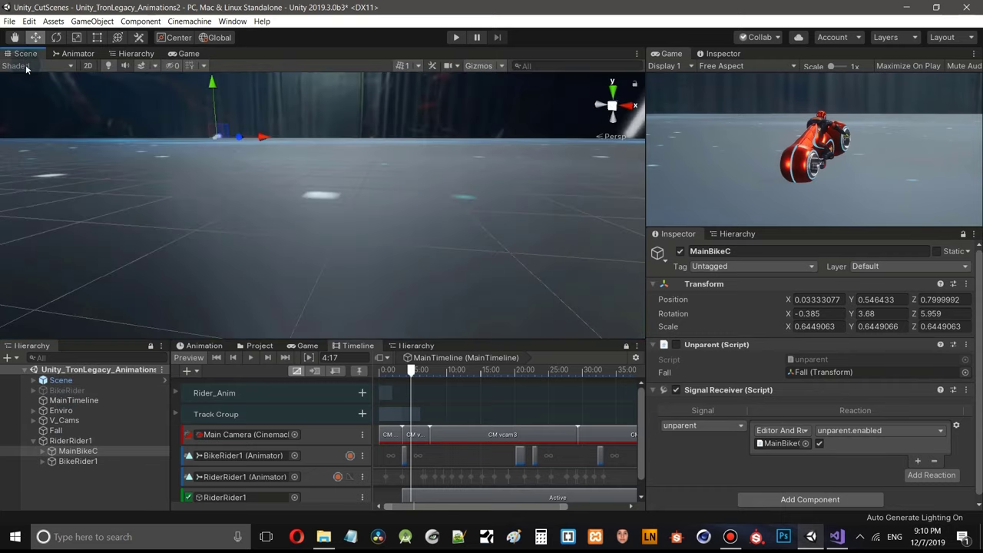
click(74, 442)
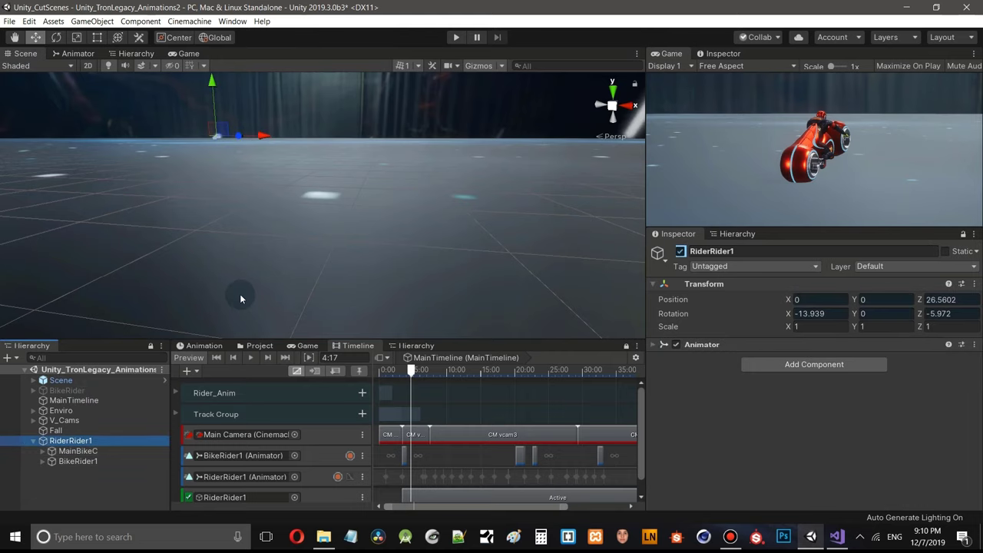
key(f)
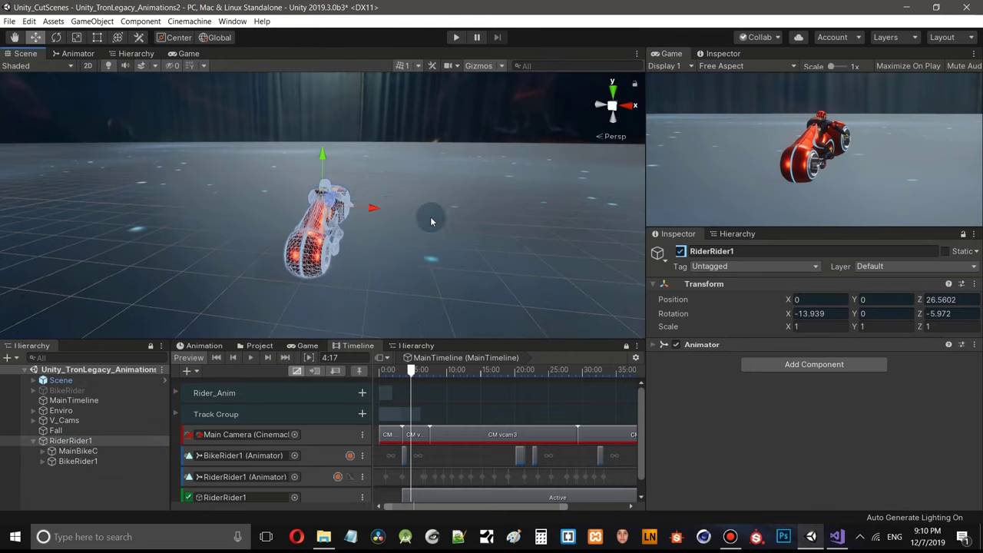
alt+drag(431, 222, 348, 164)
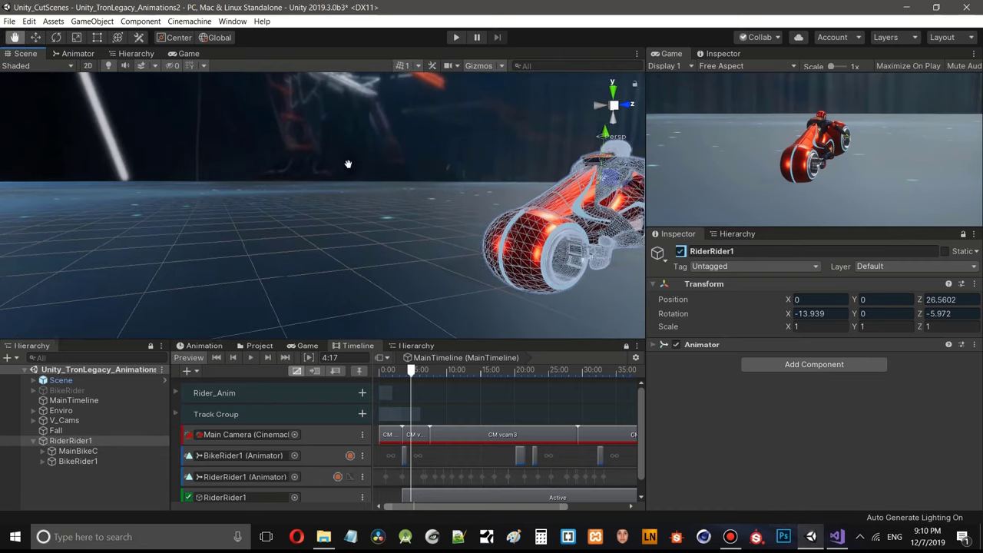
key(f)
alt+drag(323, 250, 398, 279)
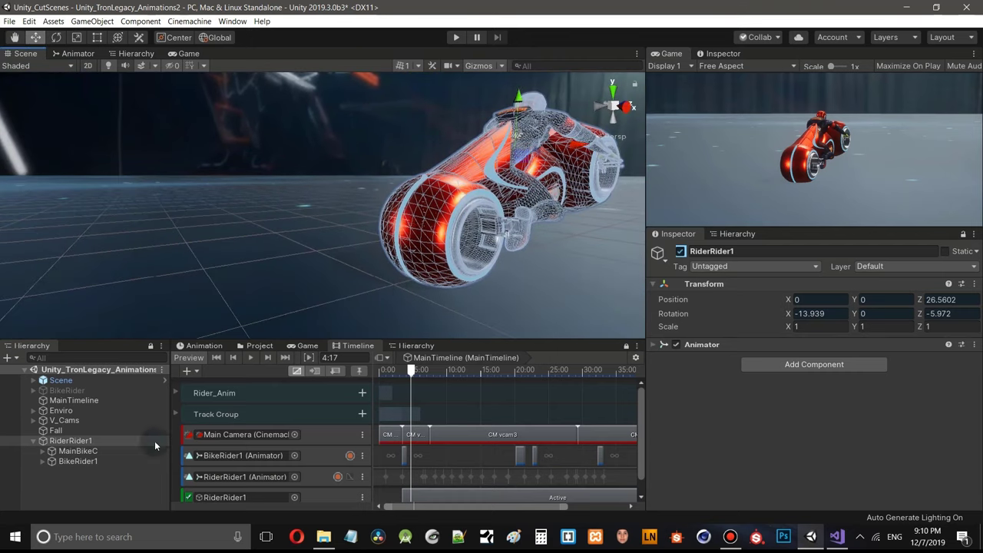
click(93, 491)
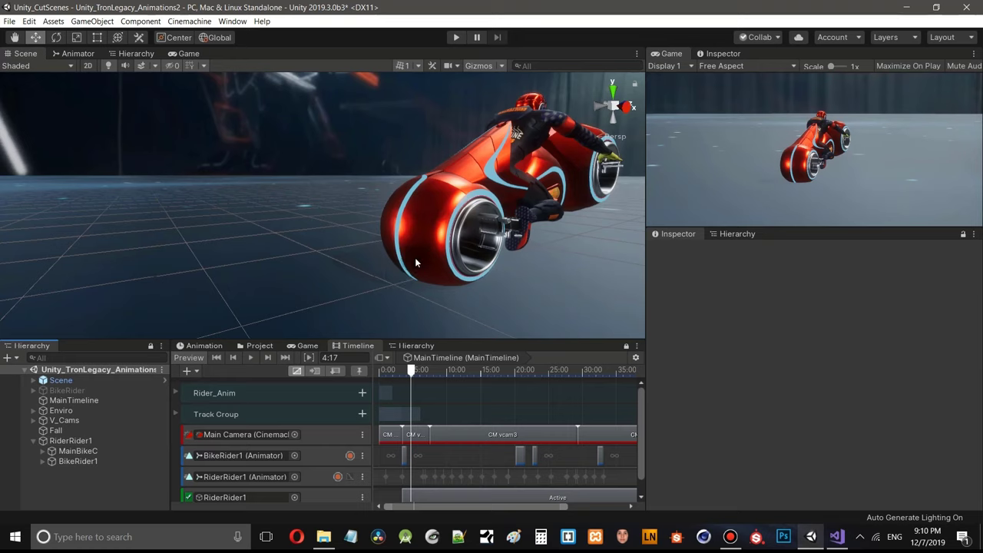
- Orbit and zoom around the bike to view its left side and front wheel
alt+drag(416, 263, 378, 258)
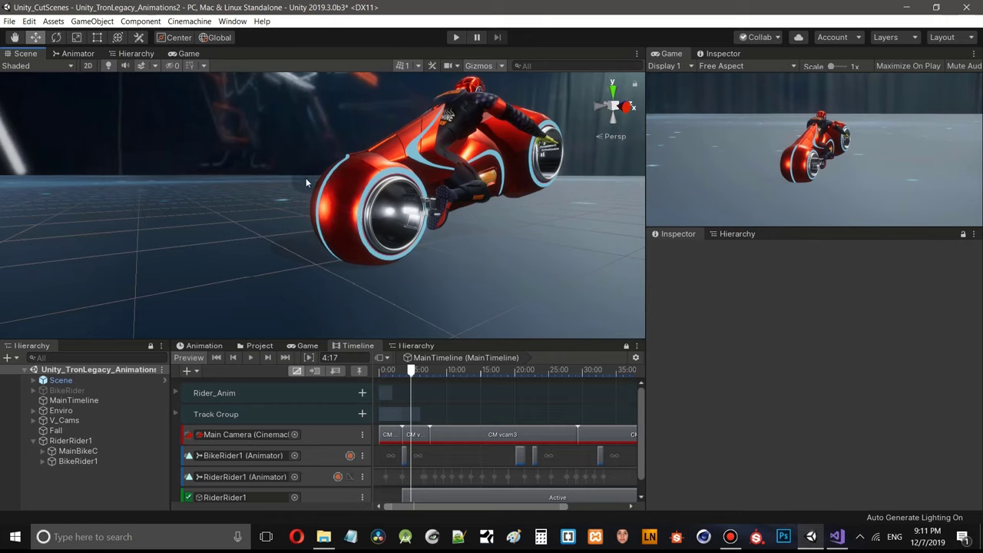
alt+drag(432, 190, 373, 167)
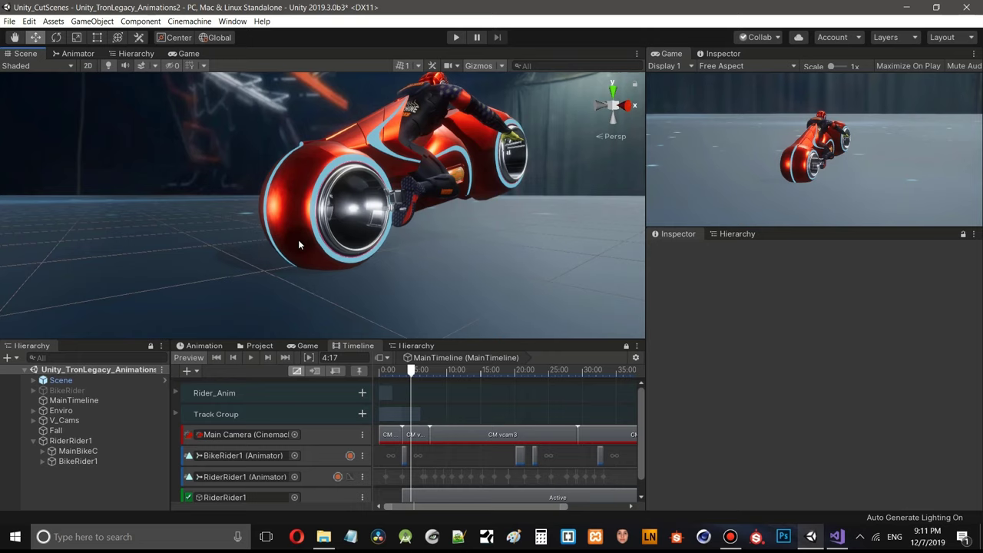
scroll(298, 240, up, 2)
alt+drag(298, 240, 345, 272)
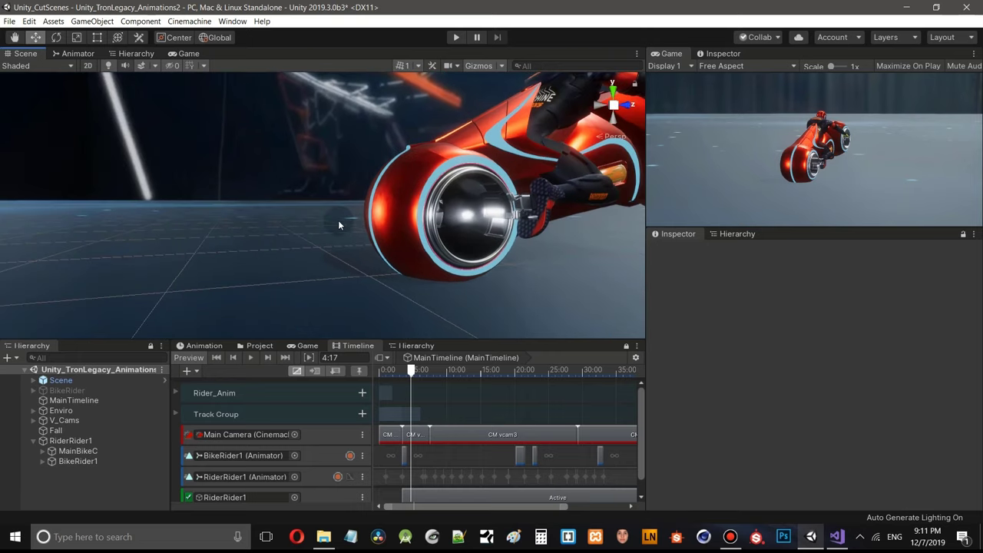
alt+drag(379, 212, 358, 269)
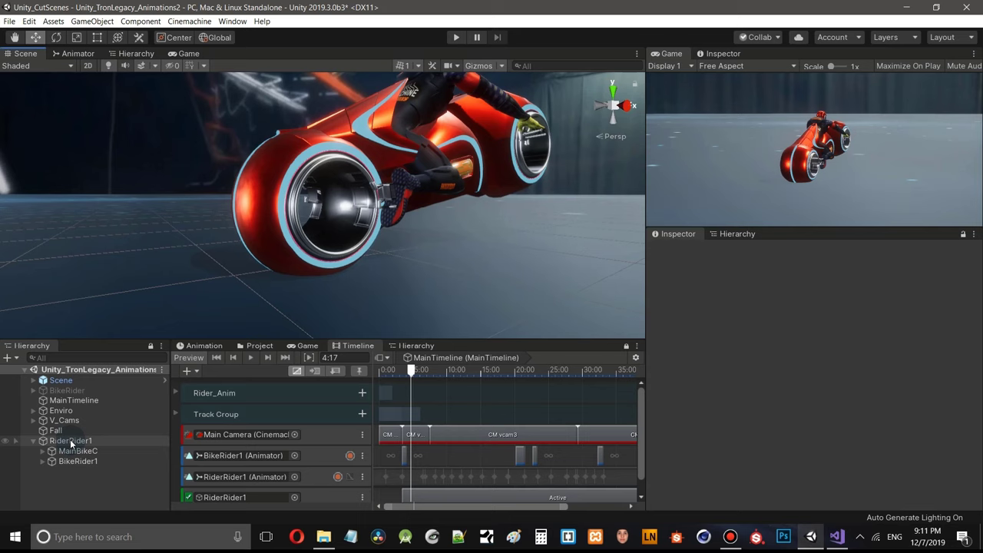
- Create a 3D Object > Cube as a child of RiderRider1
right_click(71, 442)
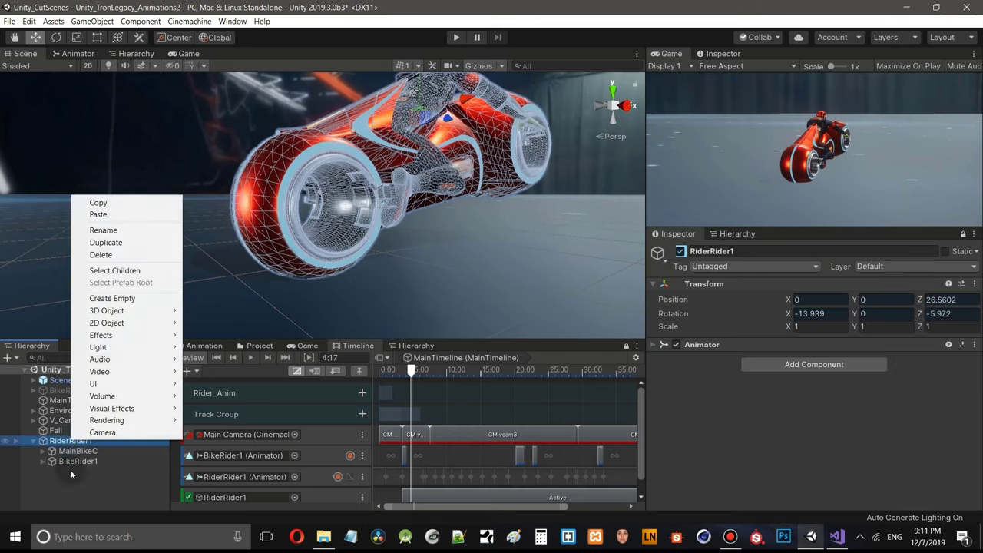
right_click(71, 445)
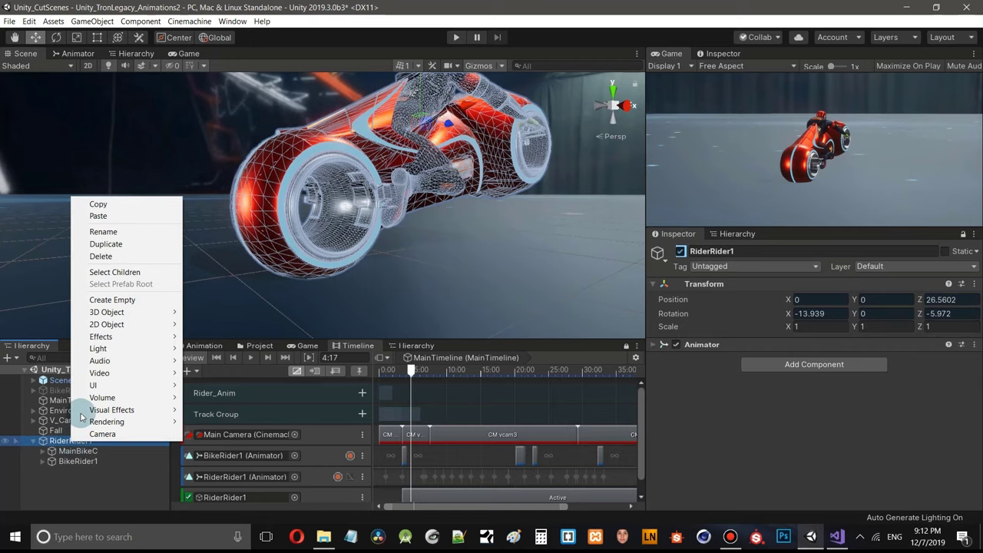
mouse_move(127, 314)
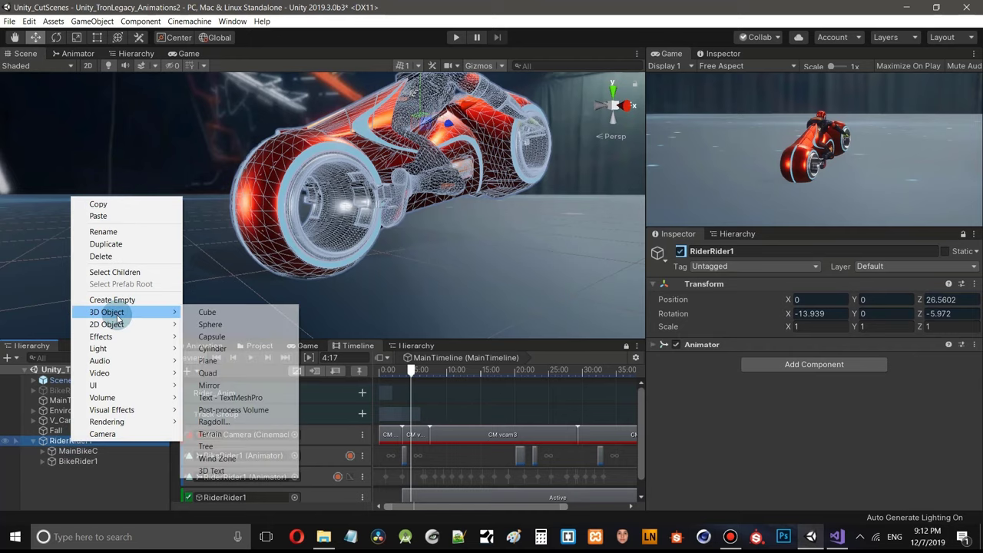
click(207, 312)
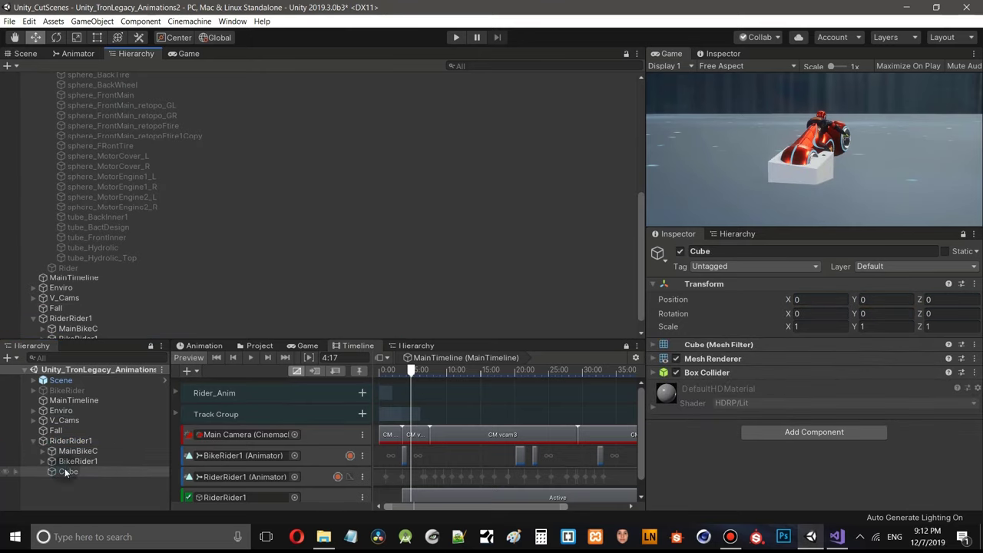
- In the Scene view, set the Cube's scale to 0.5 on X, Y and Z
click(28, 54)
scroll(444, 233, down, 2)
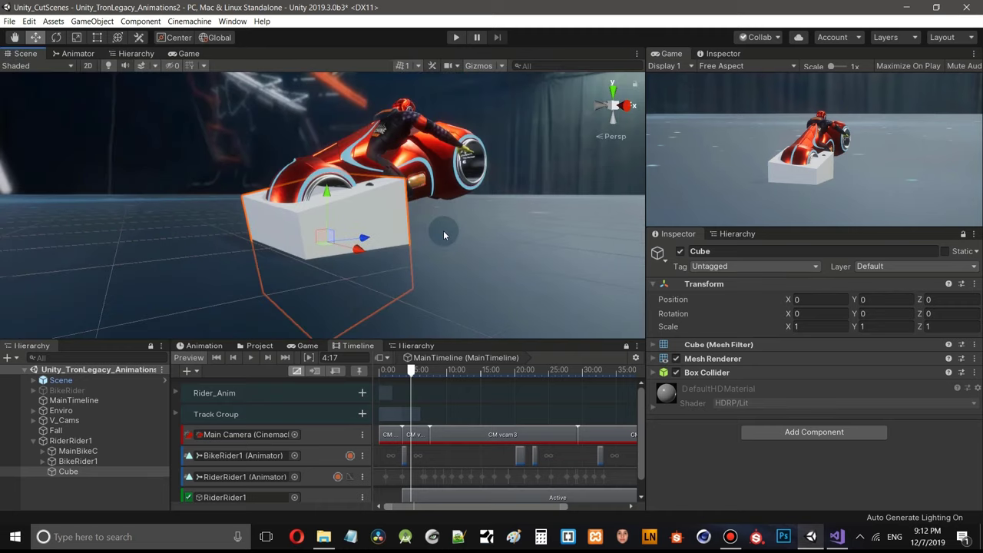
middle_drag(397, 226, 368, 225)
alt+drag(369, 226, 428, 212)
click(814, 331)
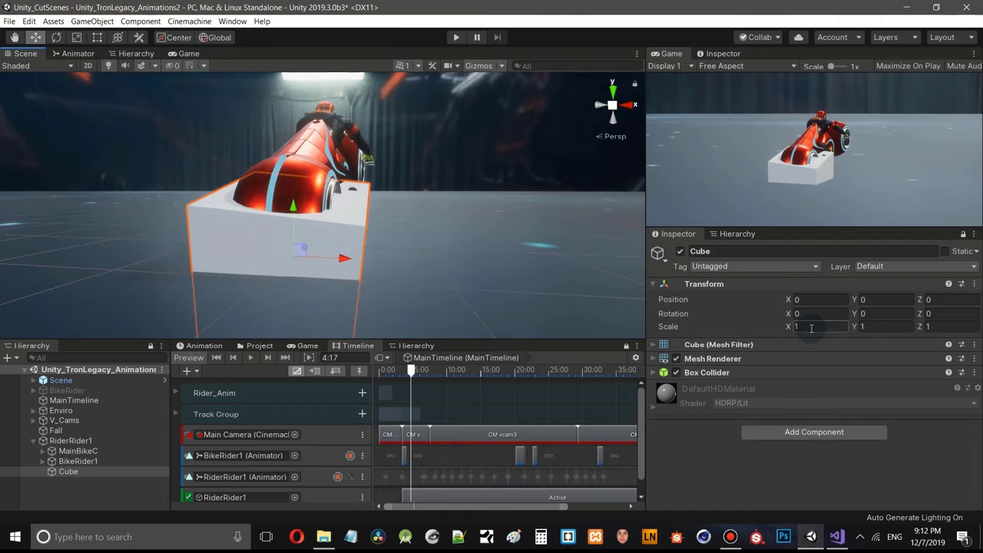
text(0)
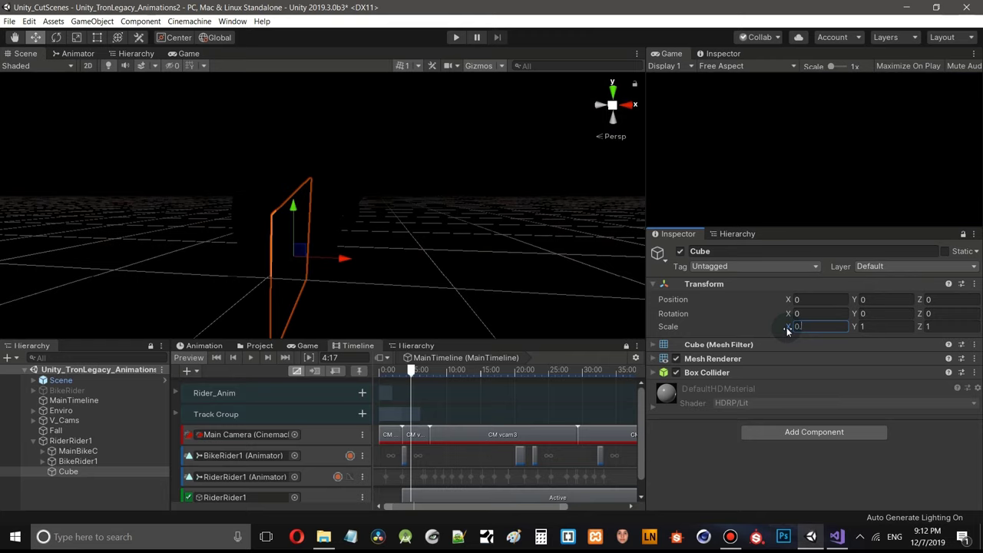
text(5)
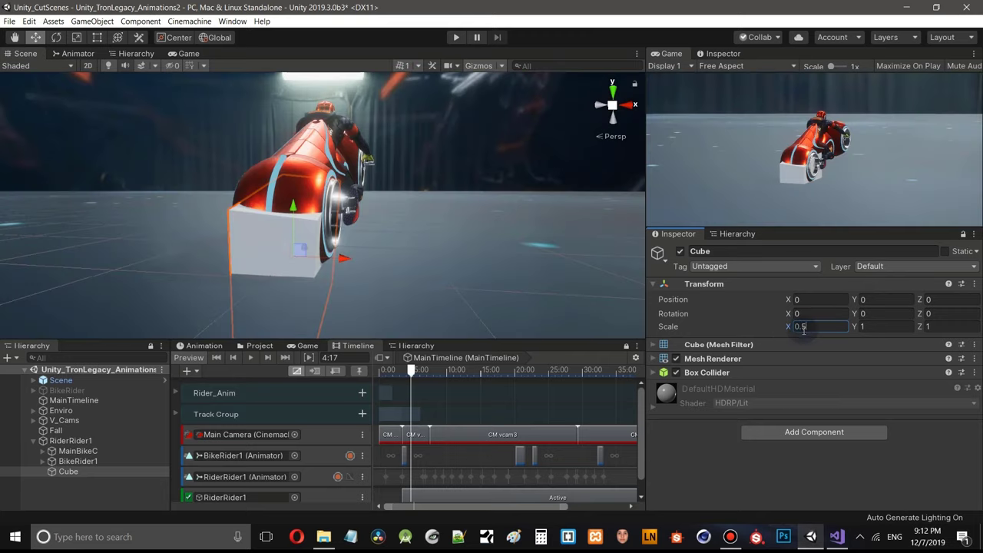
click(855, 327)
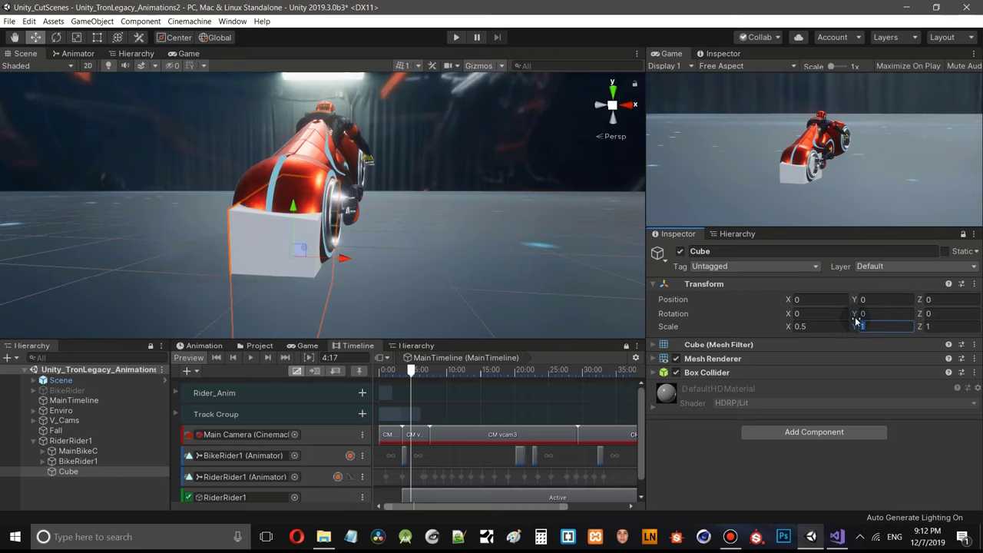
text(0.5)
click(930, 327)
text(0.5)
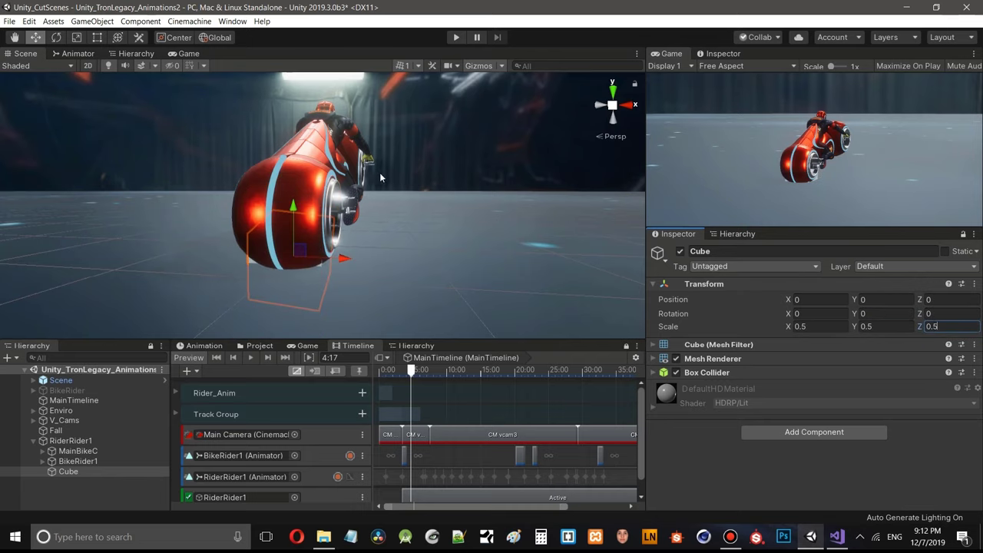
- Reduce the Cube's scale to 0.2 on every axis
scroll(379, 178, up, 5)
alt+drag(320, 192, 431, 211)
key(w)
click(803, 325)
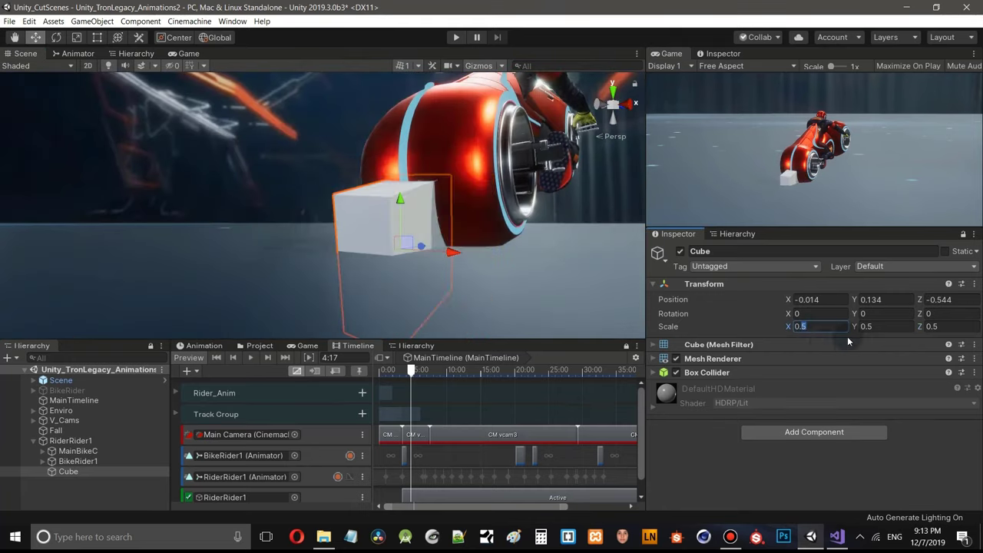
text(0.2)
key(Tab)
text(0.2)
click(932, 326)
text(0.2)
key(Return)
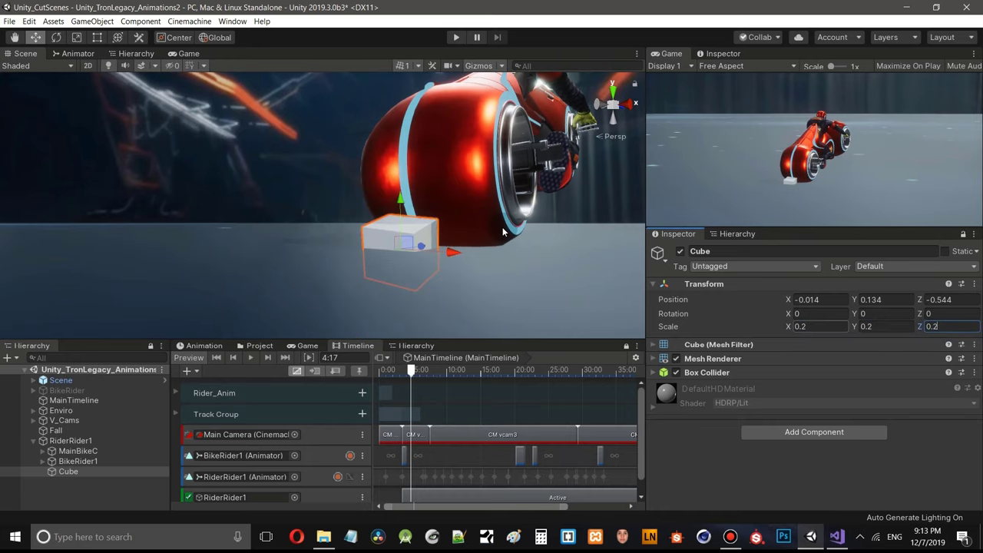
alt+drag(502, 226, 400, 230)
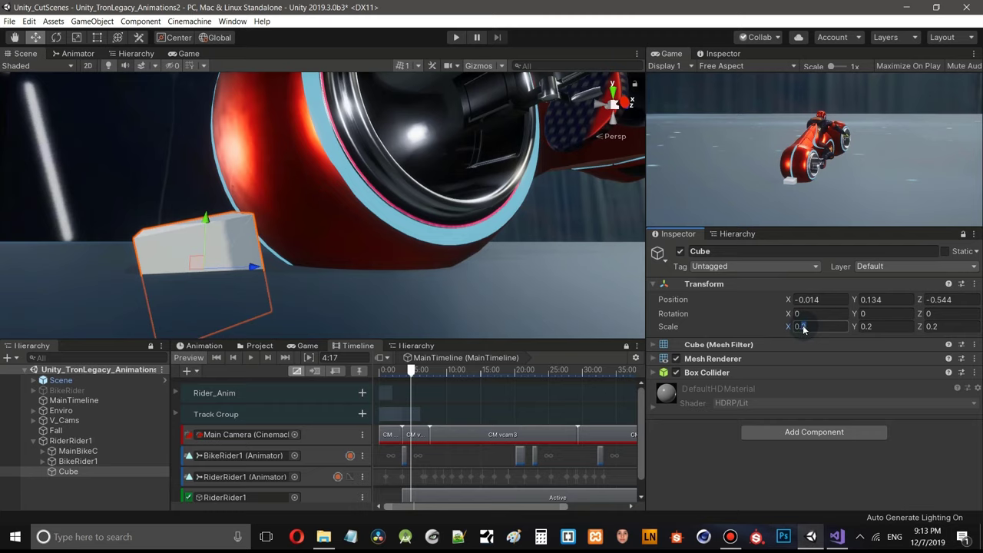
- Shrink the Cube to 0.1 on every axis and frame it in the view
text(0.1)
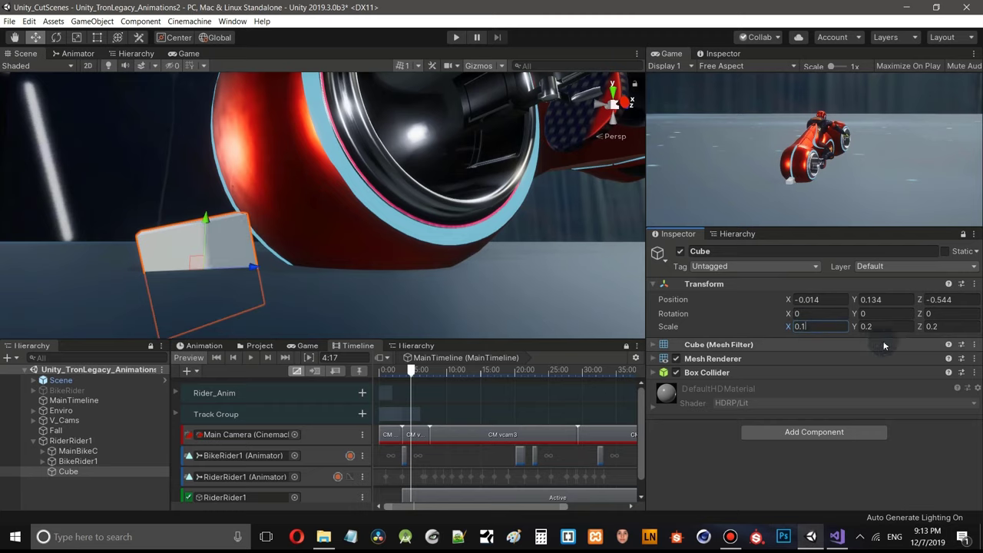
click(879, 329)
text(0.1)
click(934, 326)
text(0.1)
key(Return)
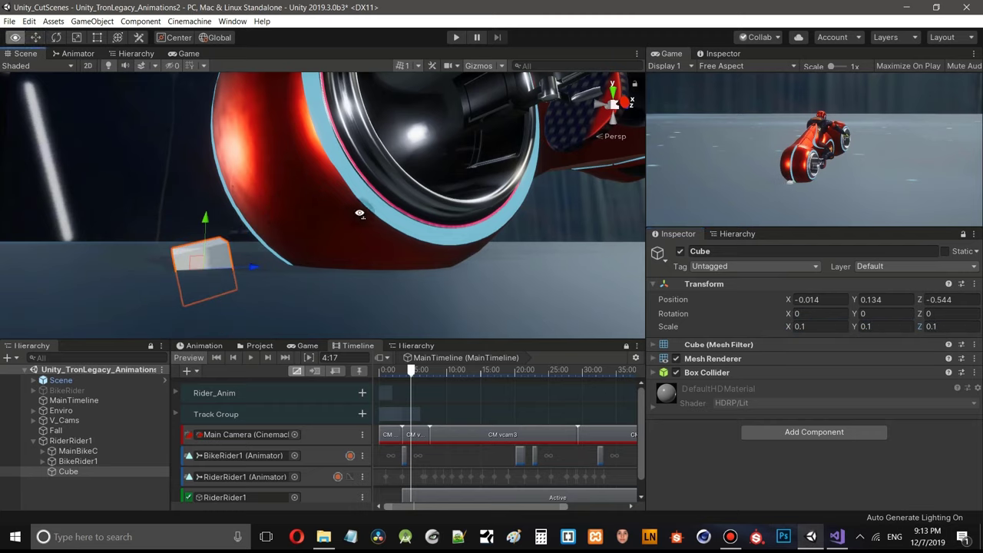
key(f)
key(w)
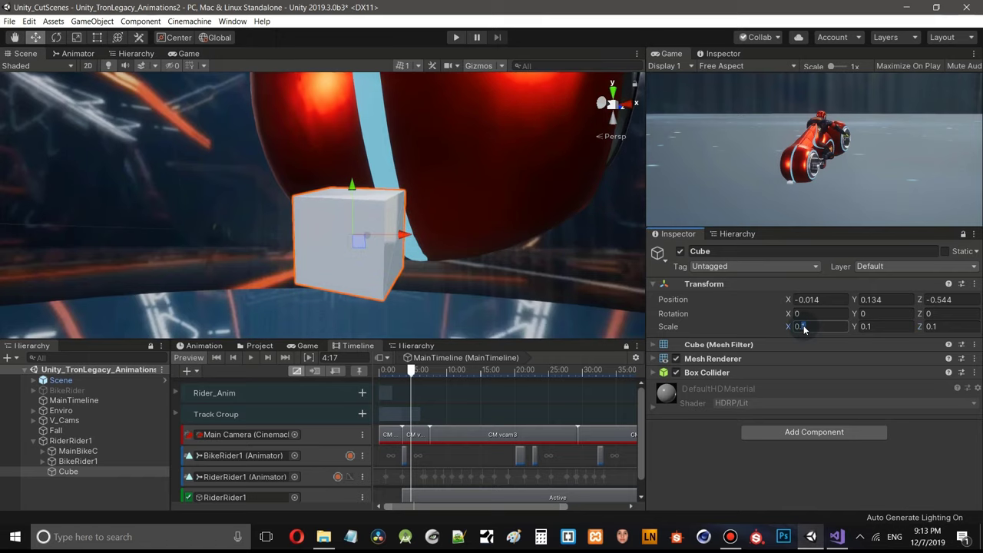
- Set the Cube's X, Y and Z scale to 0.05 and re-expand RiderRider1
click(804, 327)
text(0.05)
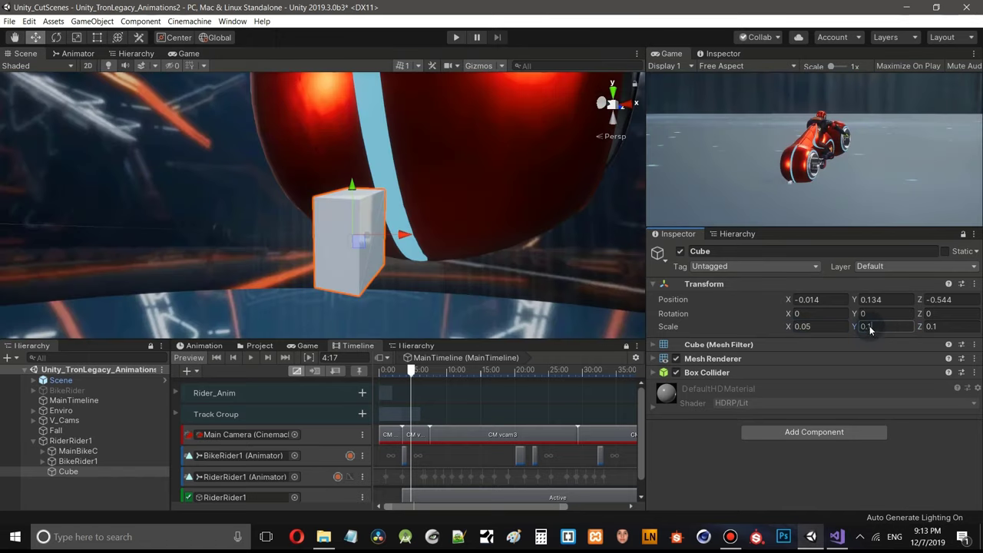
text(0.05)
click(934, 327)
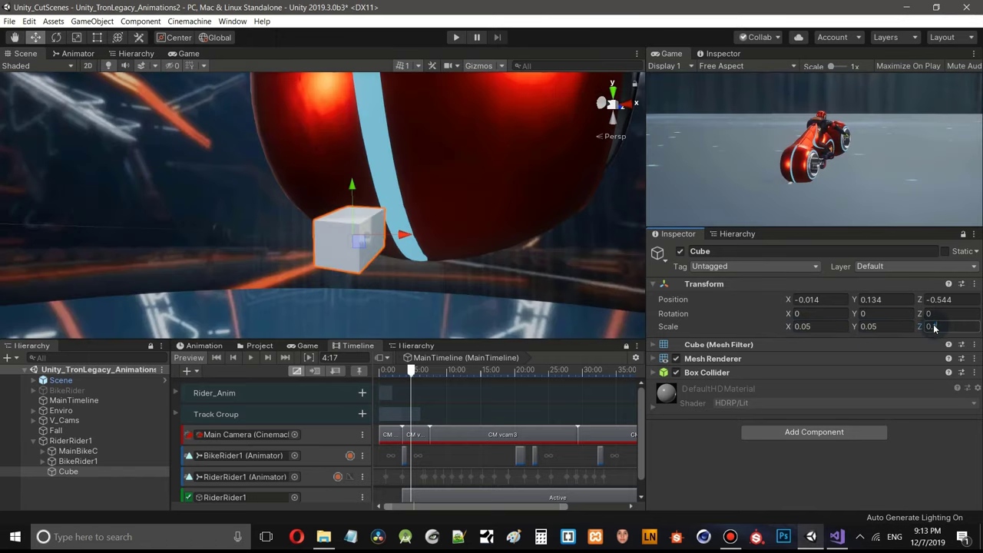
text(0.05)
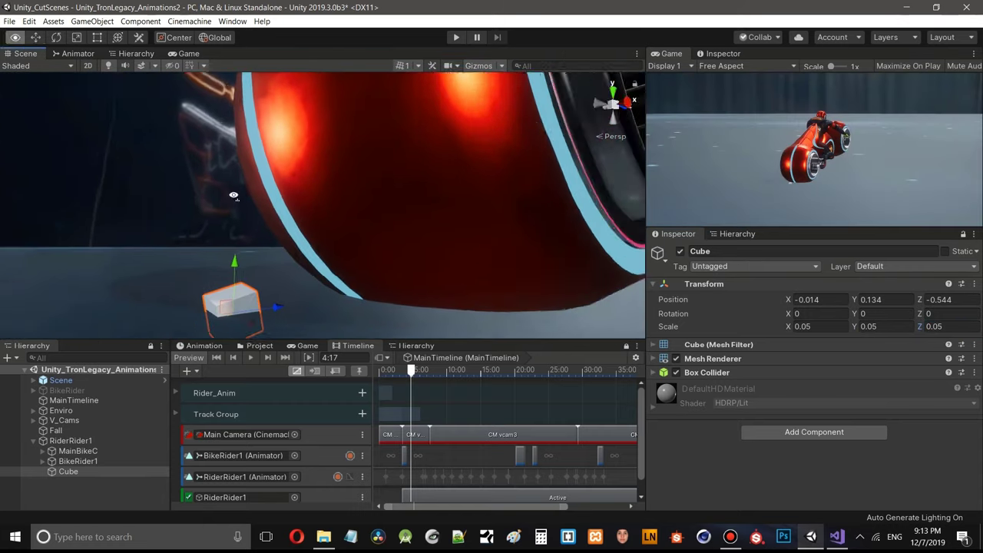
click(34, 441)
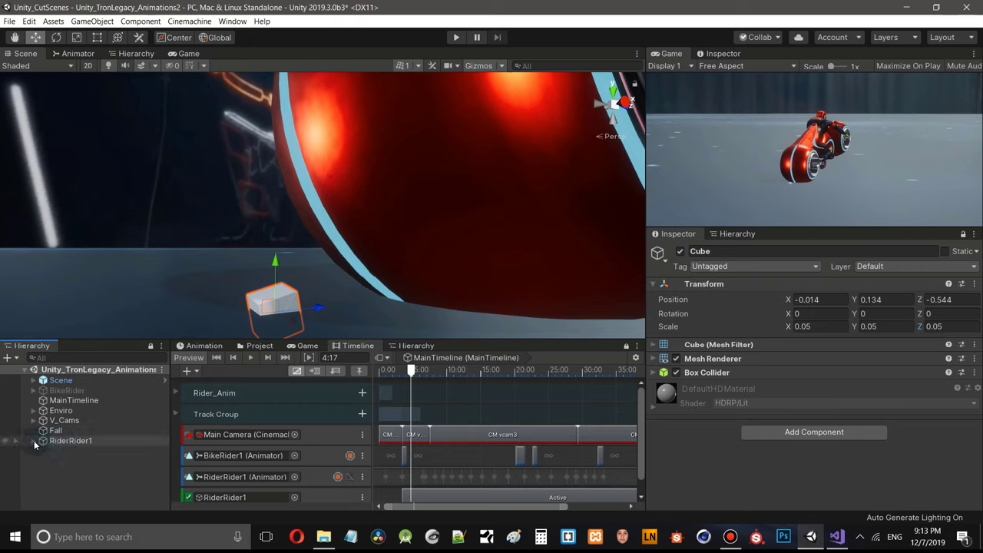
click(33, 441)
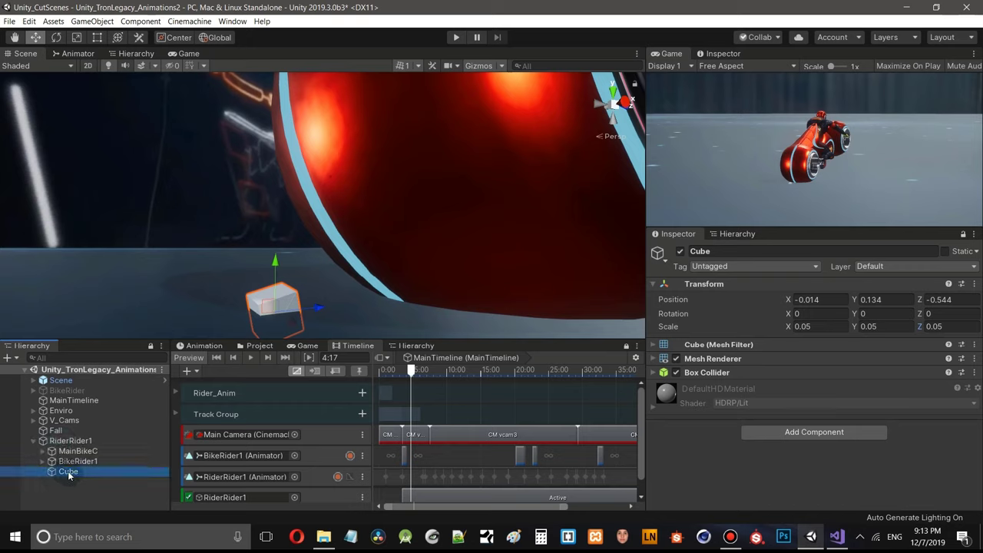
- Parent the Cube under BikeRider1 and move it to Y -0.66, Z -1.83 at the wheel
drag(75, 463, 74, 461)
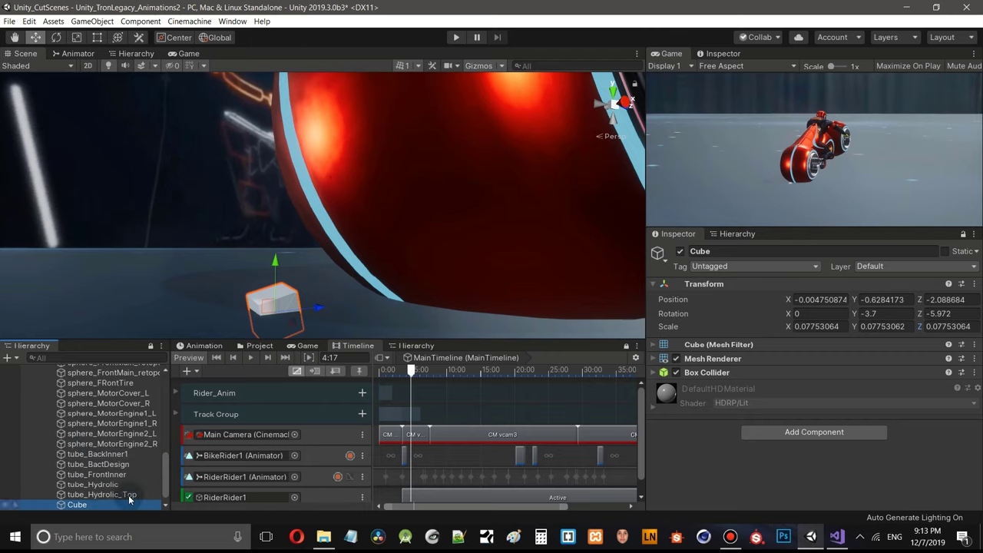
alt+drag(522, 210, 453, 217)
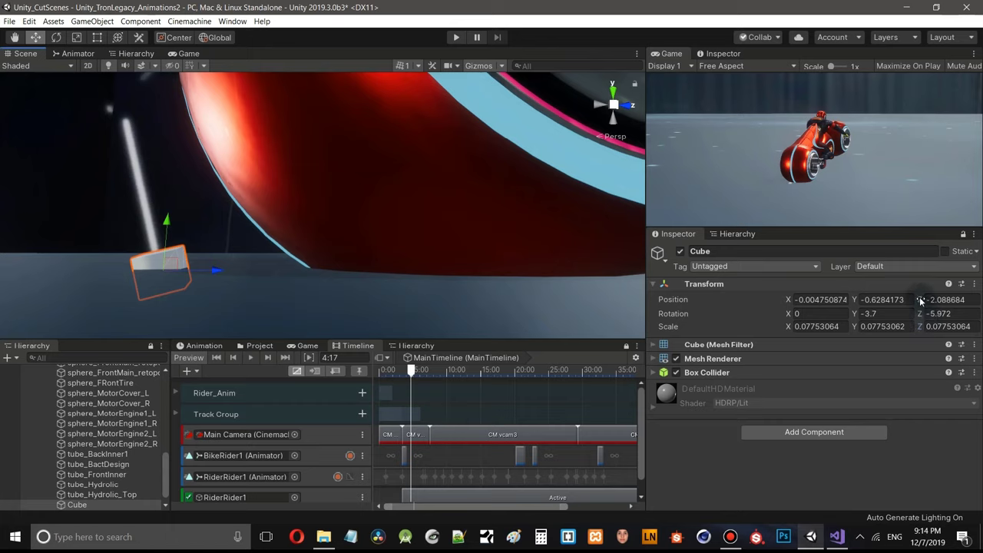
drag(925, 299, 923, 306)
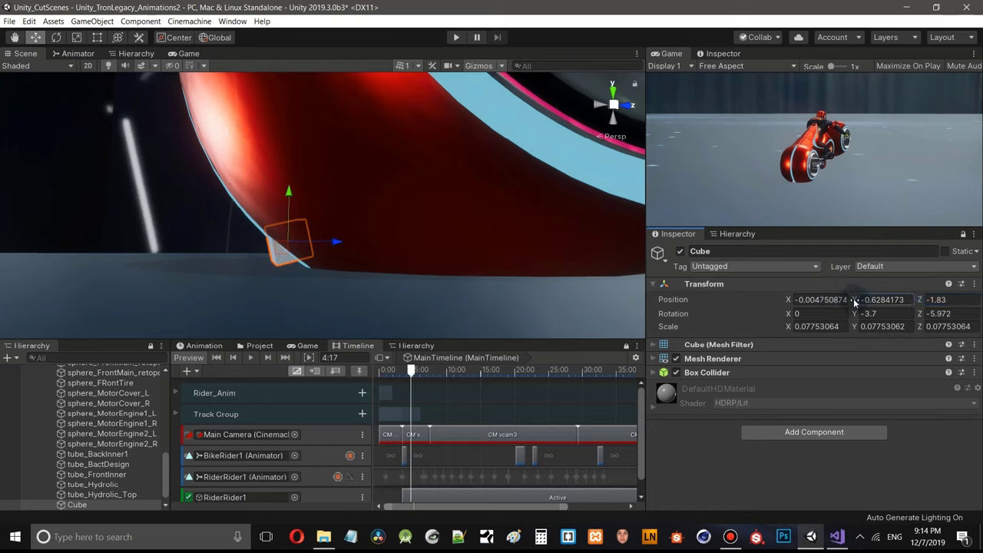
drag(858, 303, 859, 307)
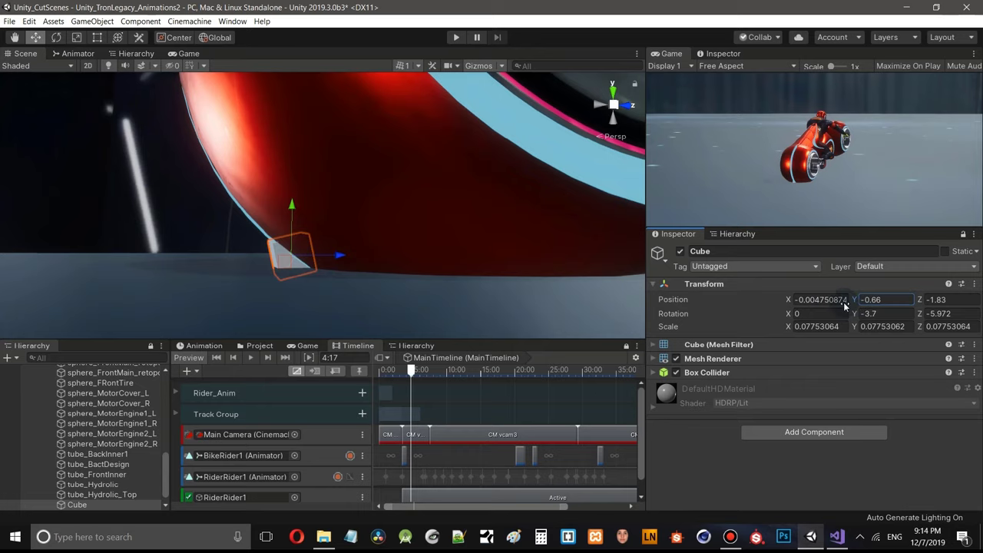
middle_drag(298, 208, 385, 206)
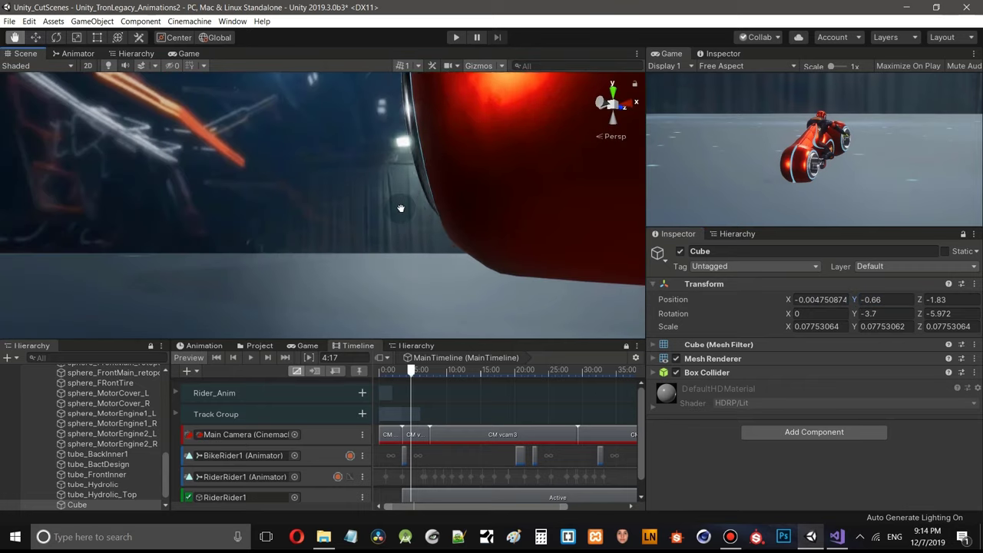
key(f)
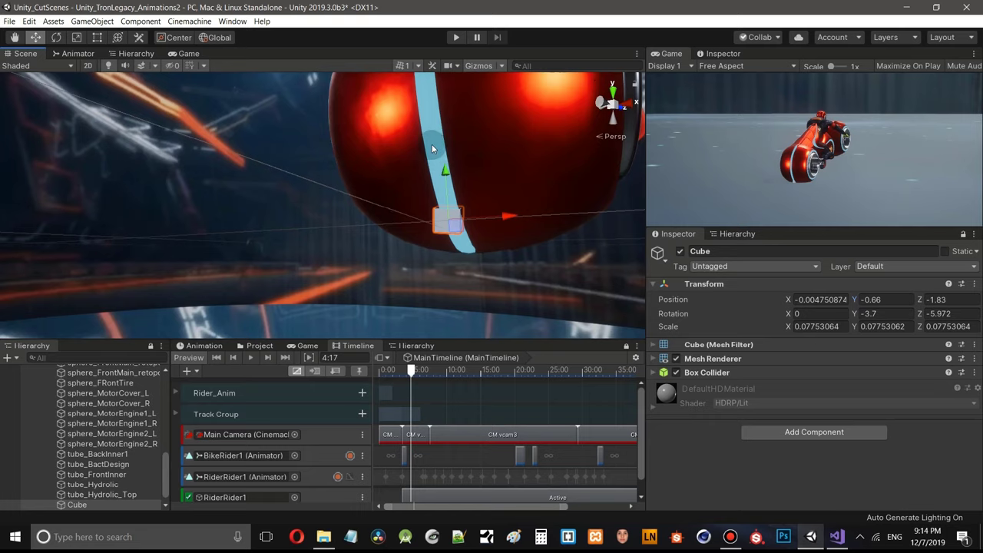
middle_drag(434, 151, 375, 178)
scroll(424, 202, up, 5)
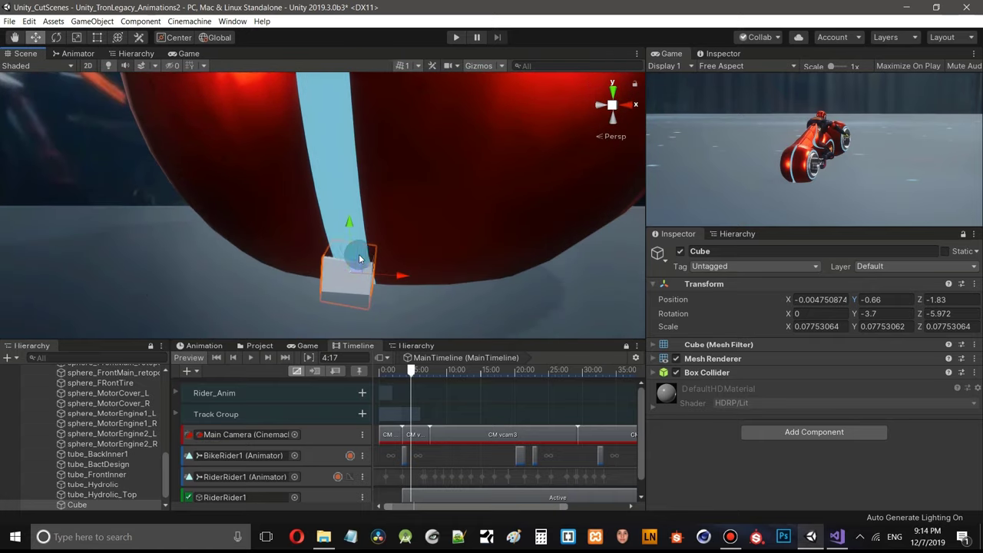
- Zero the Cube's rotation values and orbit close to check it at the red wheel
click(876, 315)
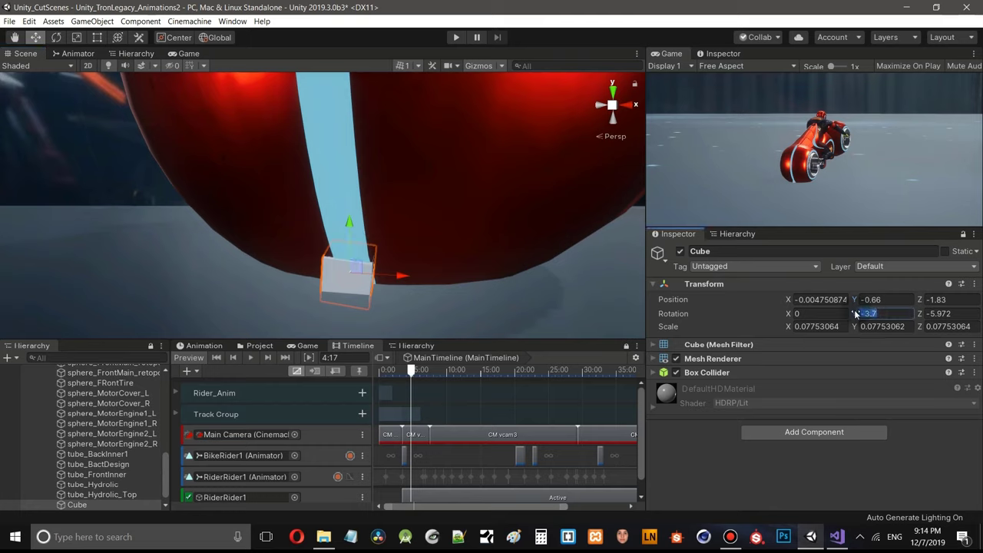
text(0)
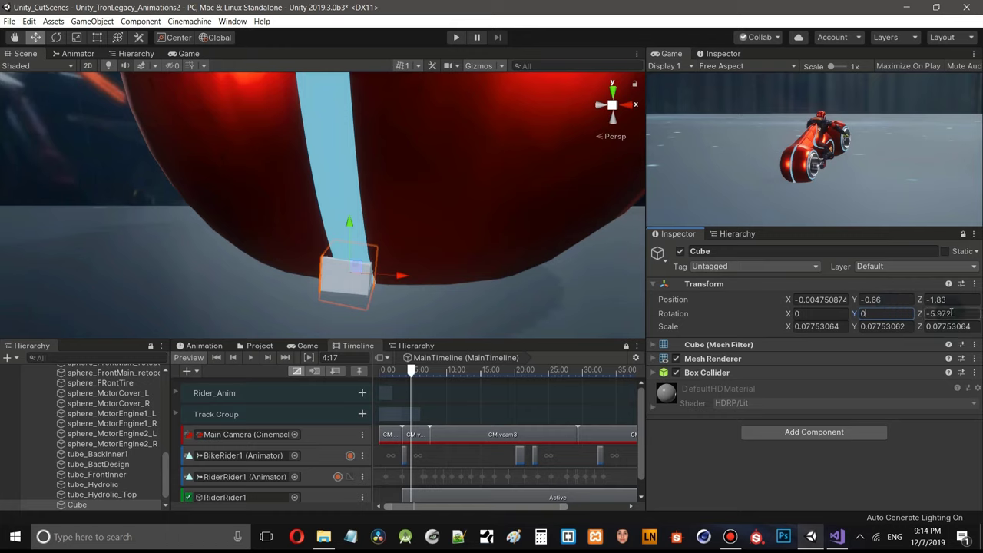
text(0)
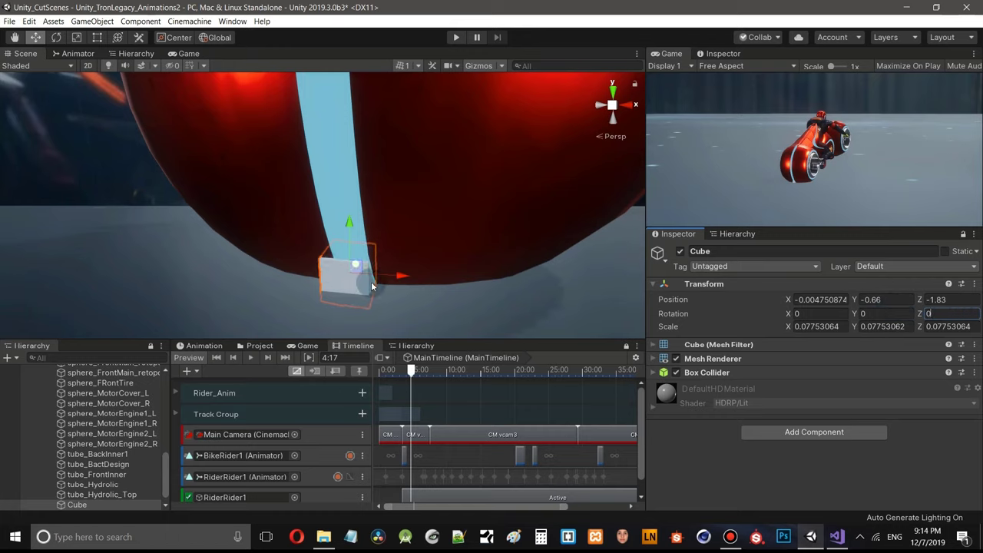
alt+drag(483, 206, 394, 241)
scroll(399, 193, up, 5)
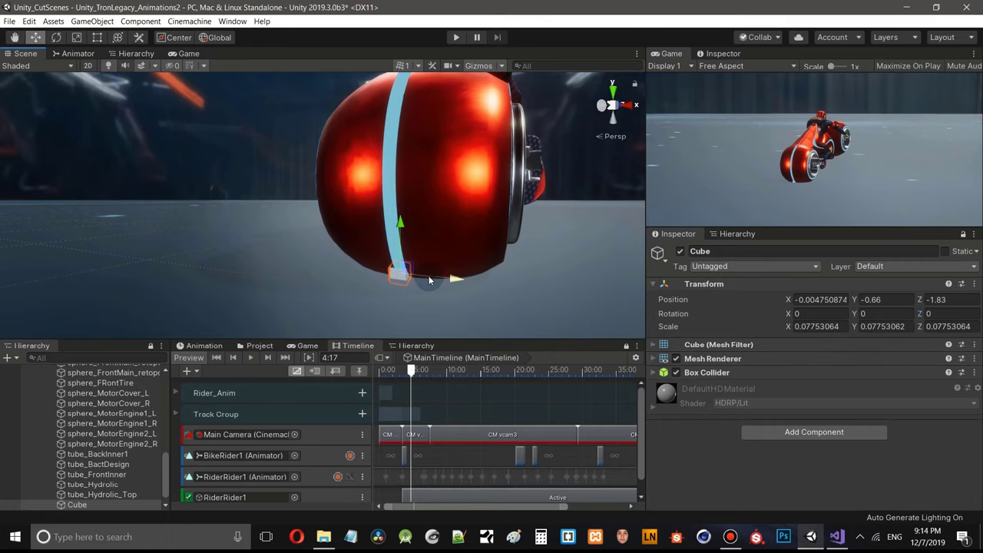
alt+drag(497, 265, 372, 239)
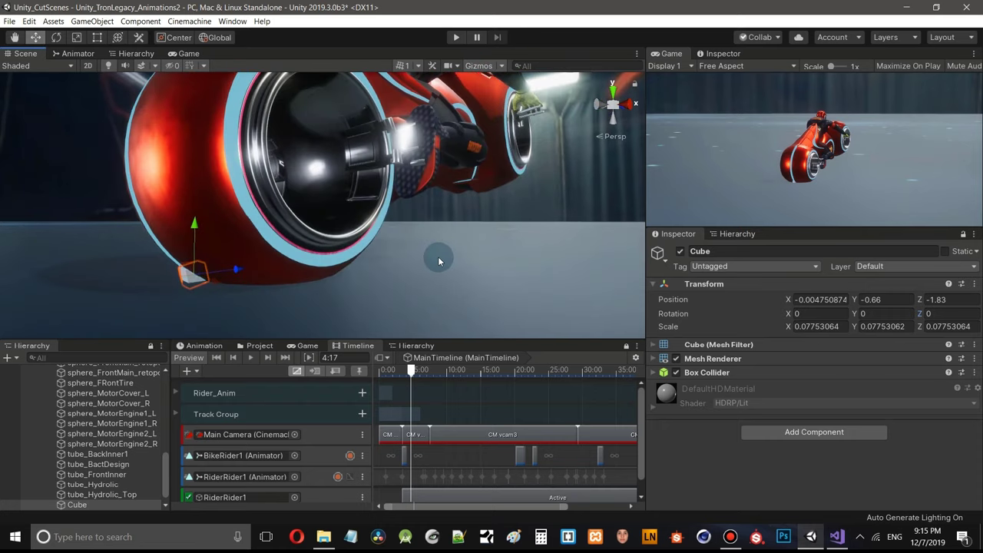
alt+drag(439, 259, 378, 248)
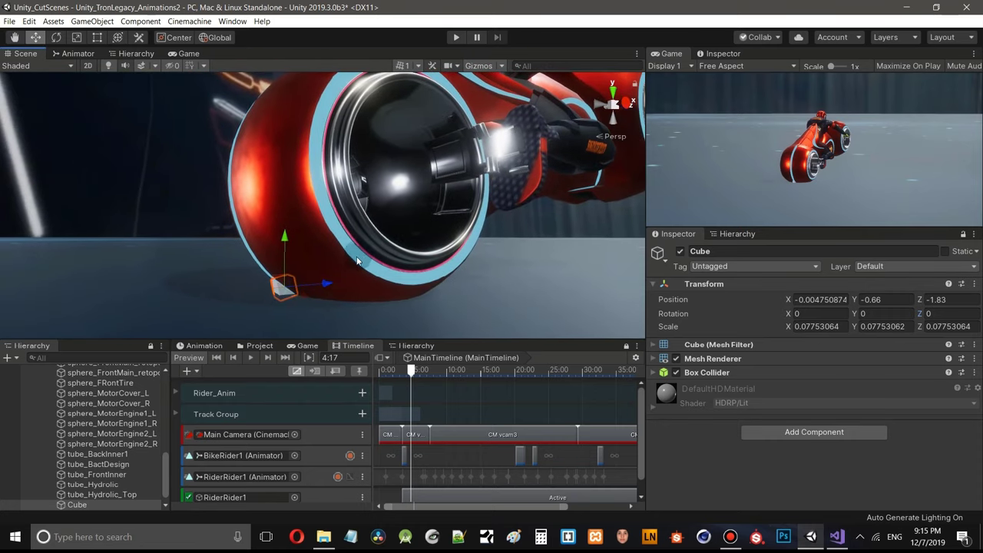
drag(166, 470, 167, 384)
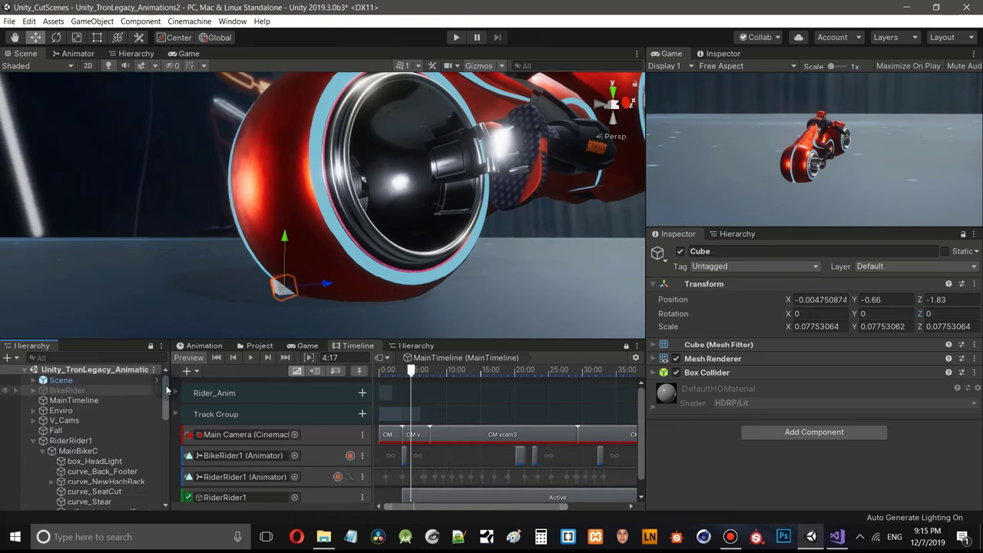
- Add an Effects > Trail Renderer component to the Cube
click(34, 441)
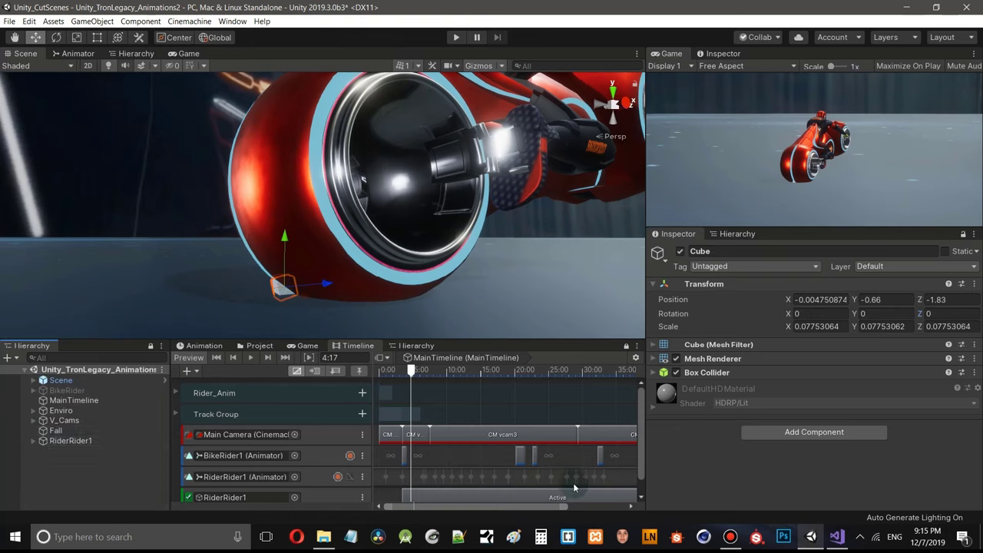
click(798, 434)
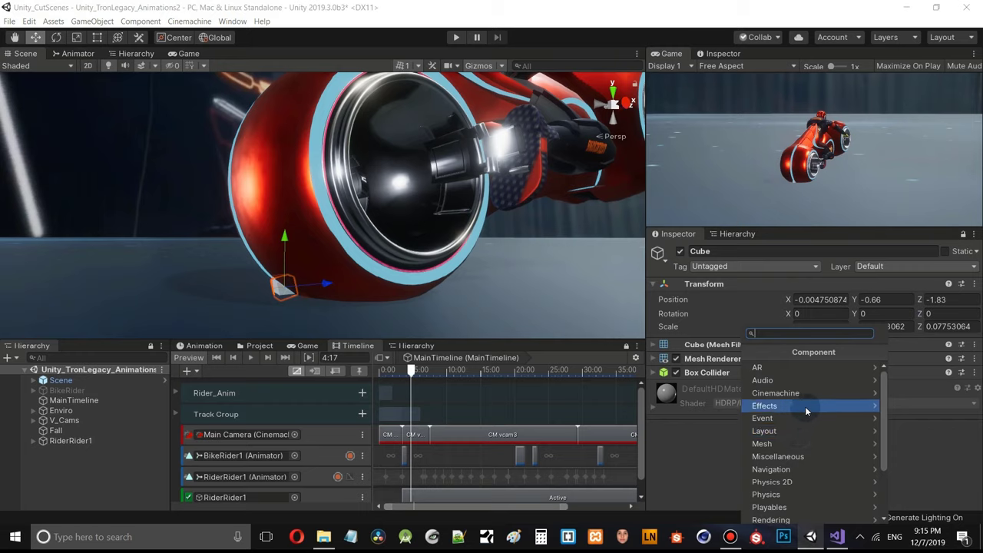
click(805, 406)
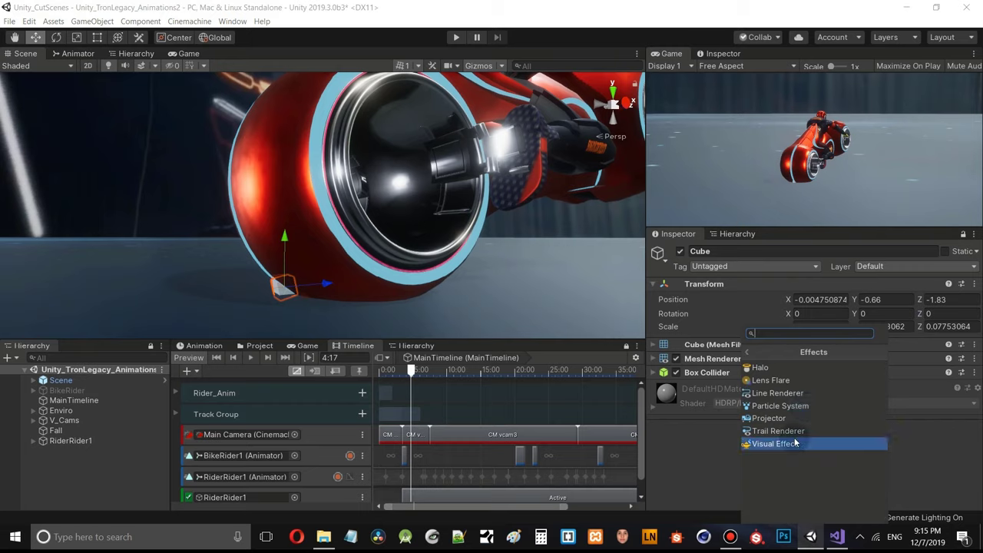
click(796, 431)
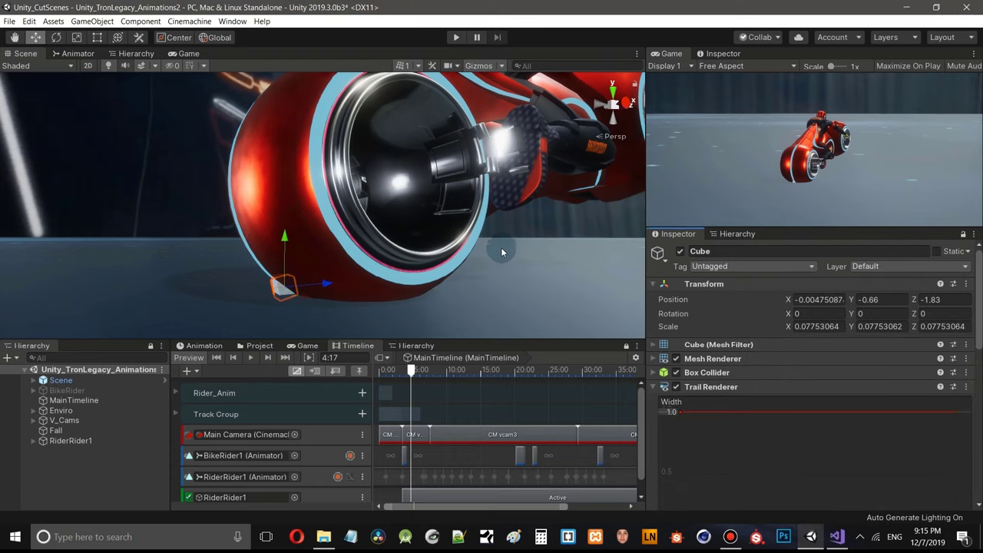
- Scrub the Timeline forward and play to preview the pink trail behind the bike
alt+drag(484, 231, 376, 264)
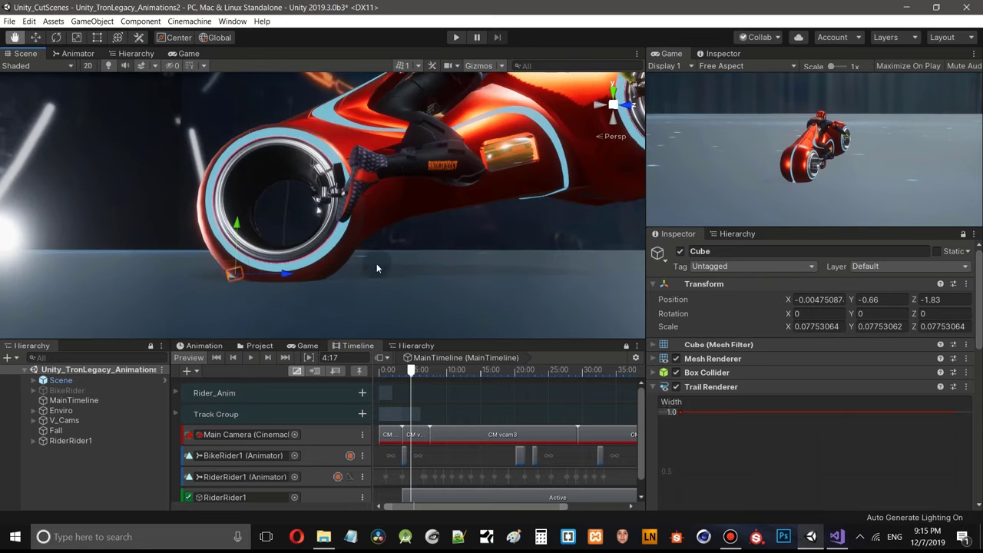
drag(414, 371, 492, 387)
key(space)
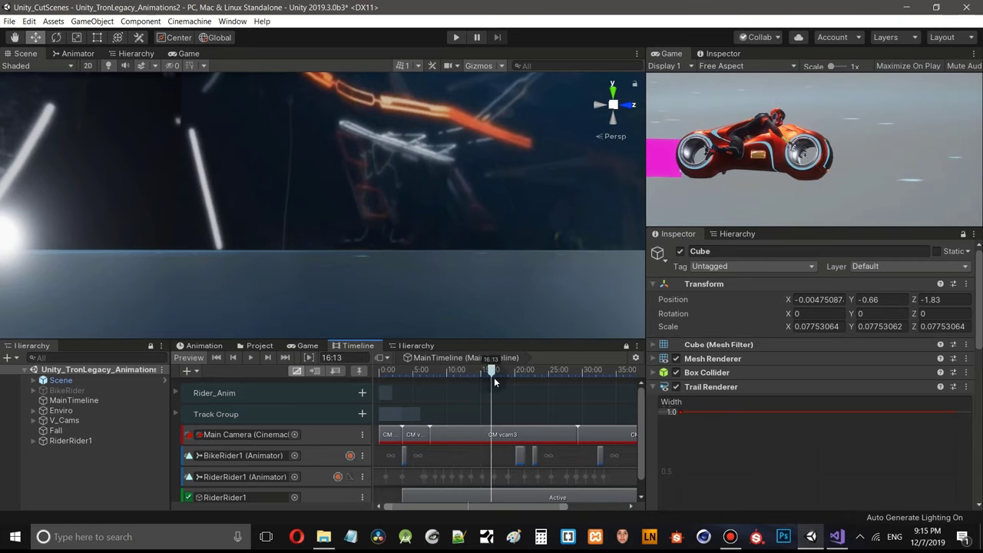
- In the Game view, find the Cube under RiderRider1 and set its Position Z to -1.61
click(187, 54)
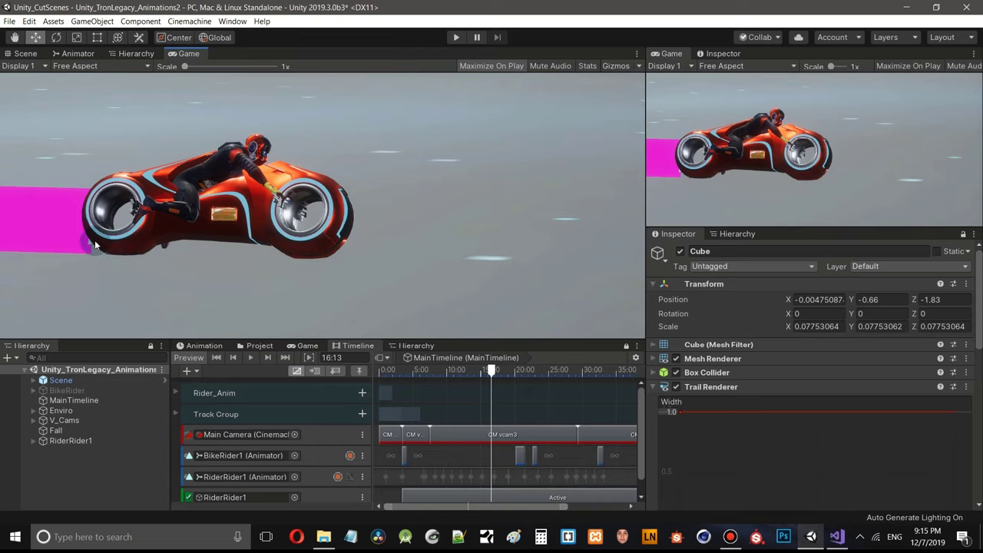
click(34, 441)
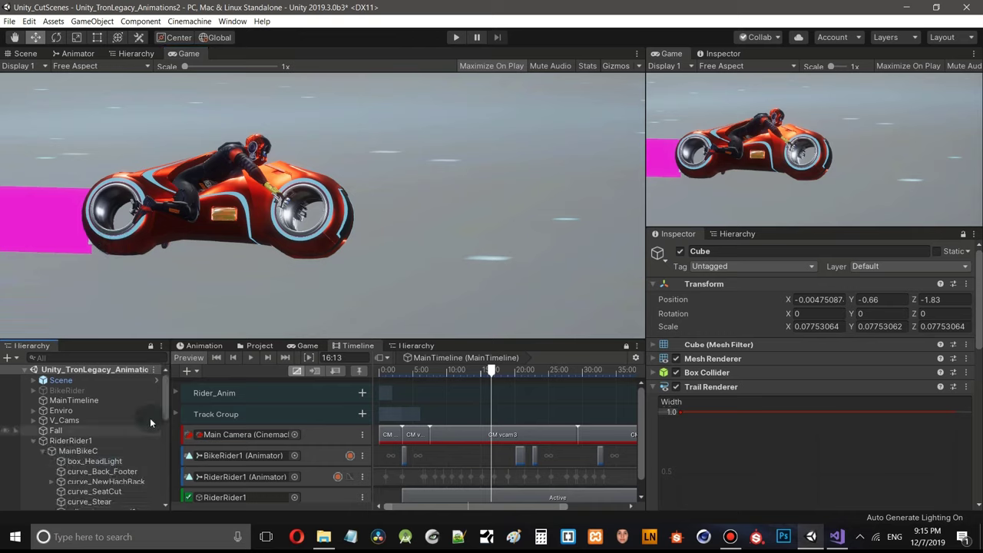
scroll(165, 420, down, 2)
scroll(166, 421, down, 5)
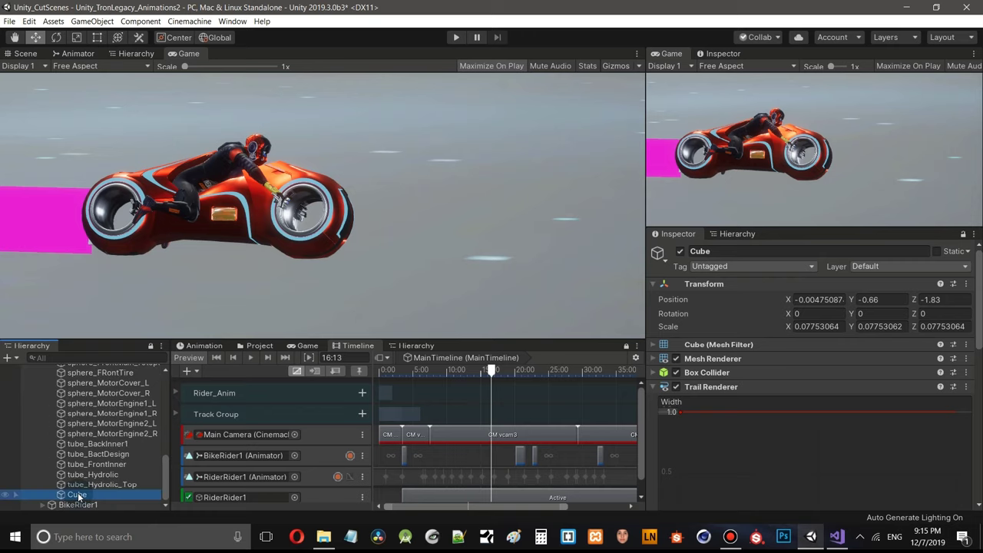
right_click(79, 496)
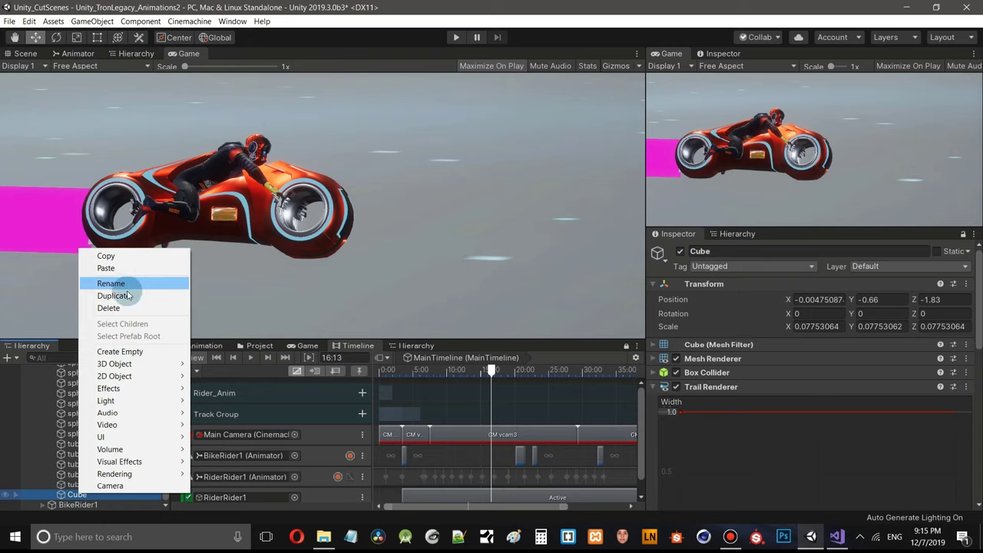
click(76, 497)
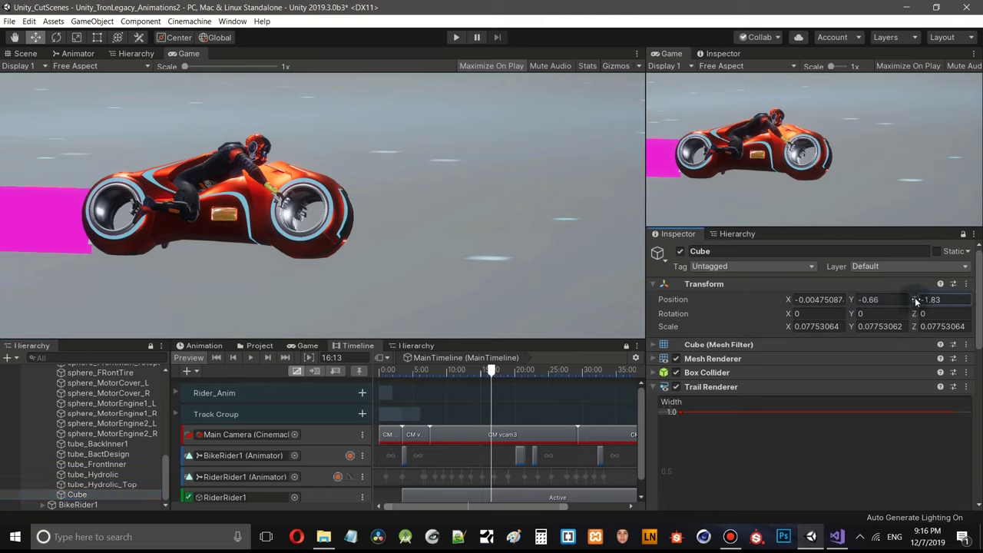
drag(922, 302, 922, 302)
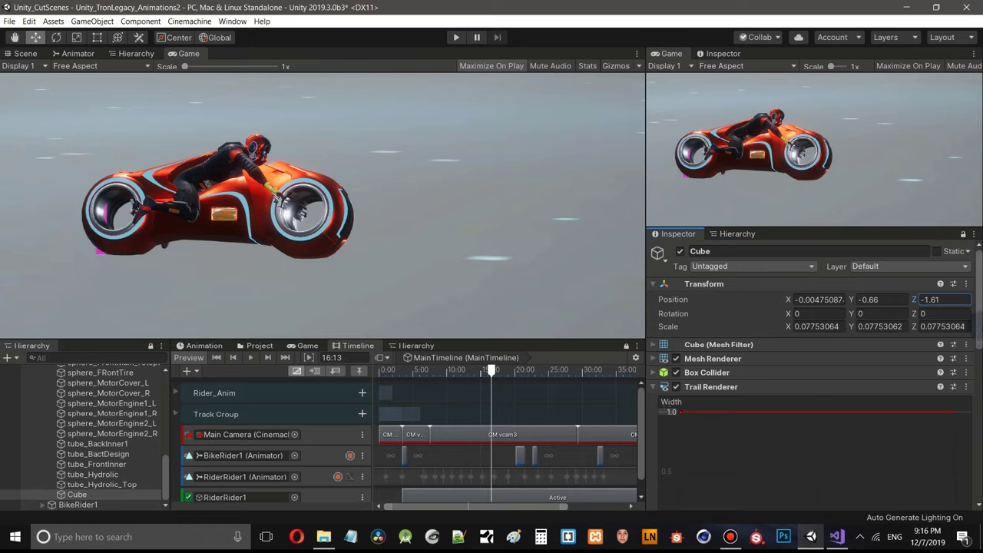
scroll(779, 345, down, 3)
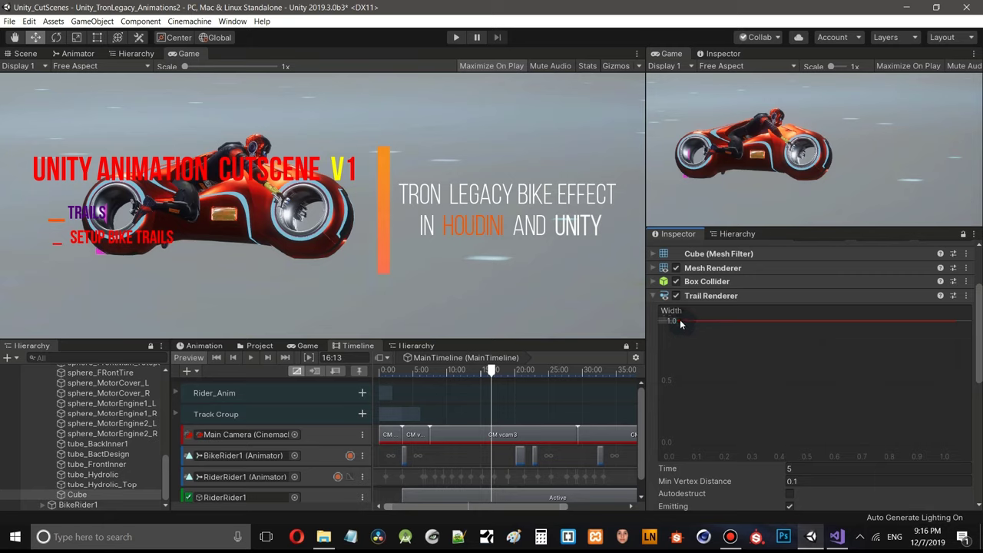
- Drag the Trail Renderer width from 0.76 through 0.39 down to about 0.25, checking on the timeline
mouse_move(680, 320)
mouse_down()
mouse_move(681, 351)
mouse_move(681, 323)
mouse_up()
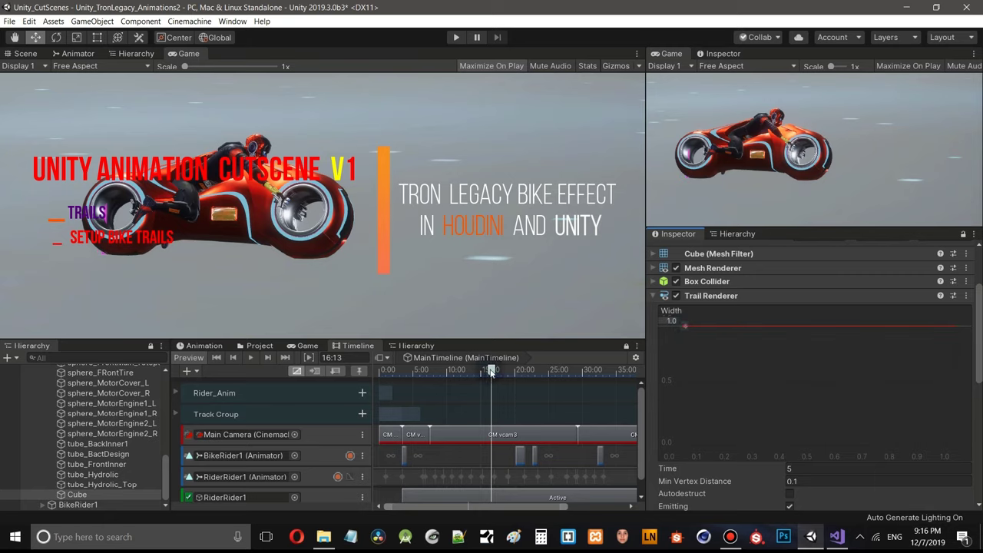
mouse_move(491, 371)
mouse_down()
mouse_move(431, 372)
mouse_move(478, 380)
mouse_up()
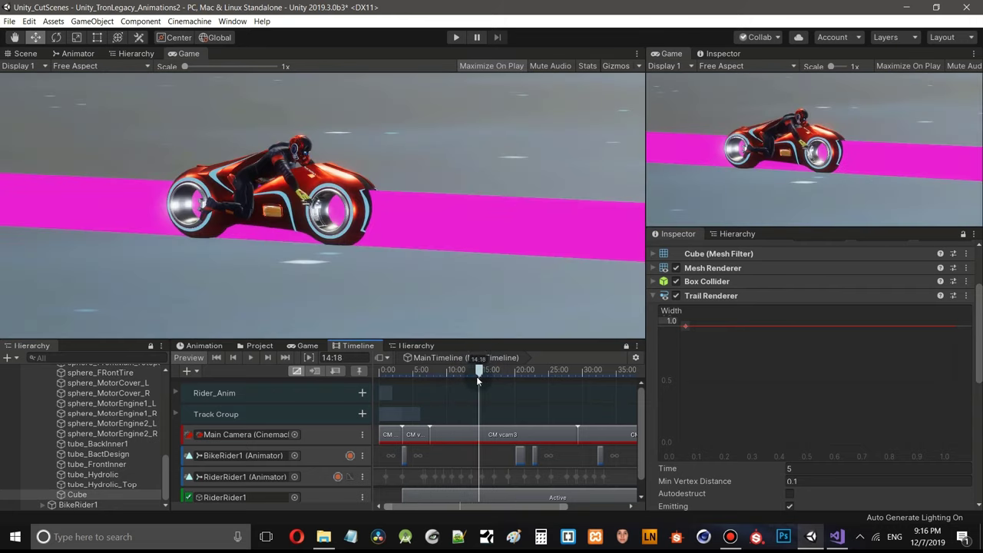
drag(686, 326, 689, 428)
drag(693, 400, 689, 394)
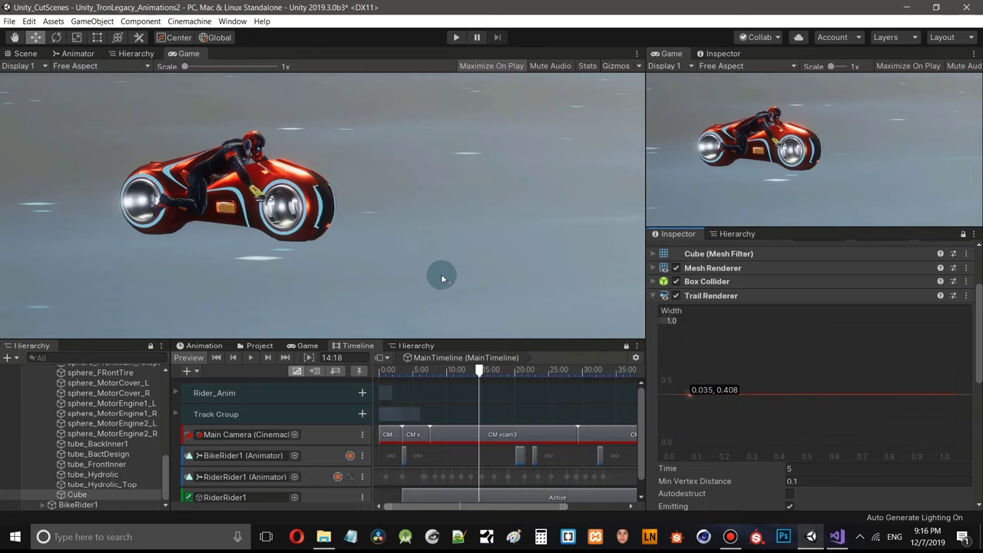
click(411, 188)
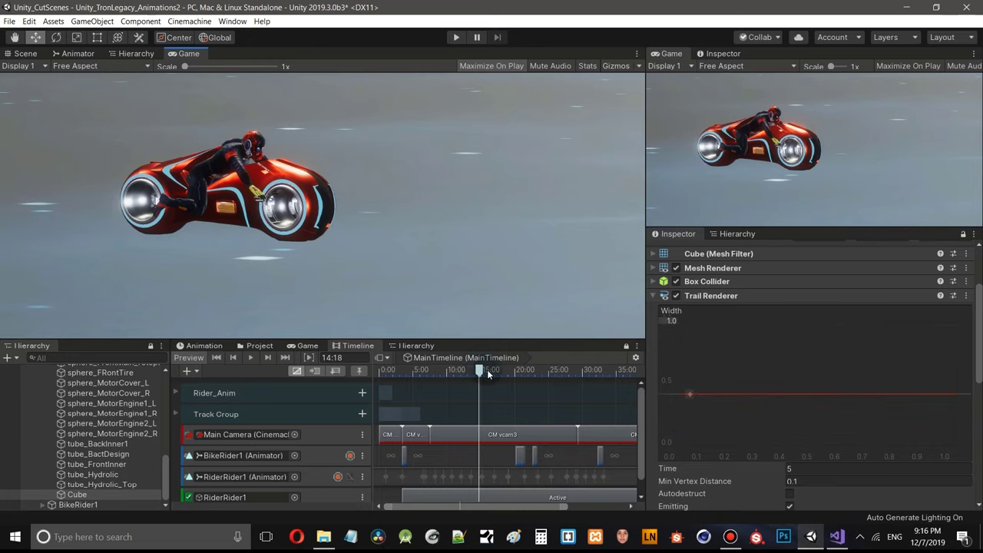
mouse_move(487, 370)
mouse_down()
mouse_move(475, 375)
mouse_move(495, 379)
mouse_up()
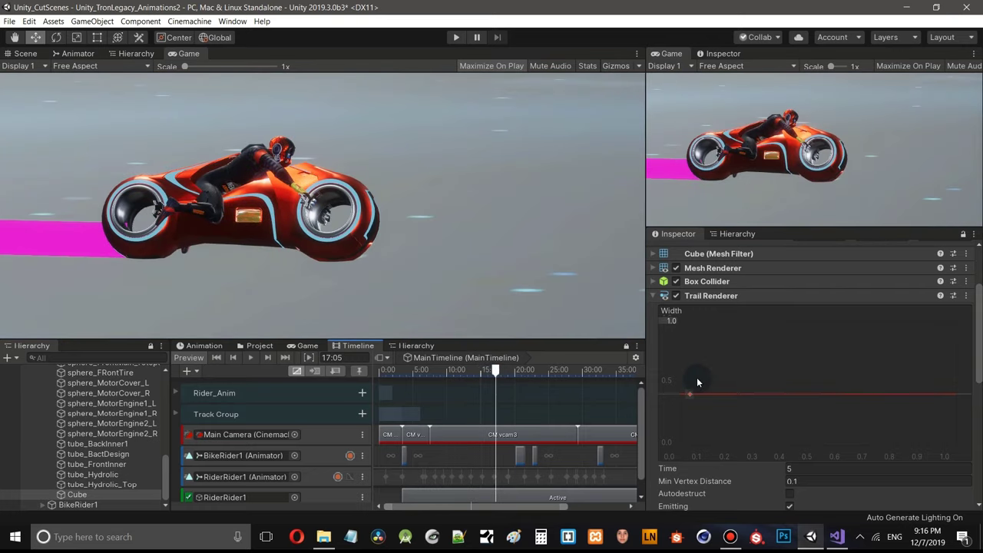
drag(690, 395, 682, 415)
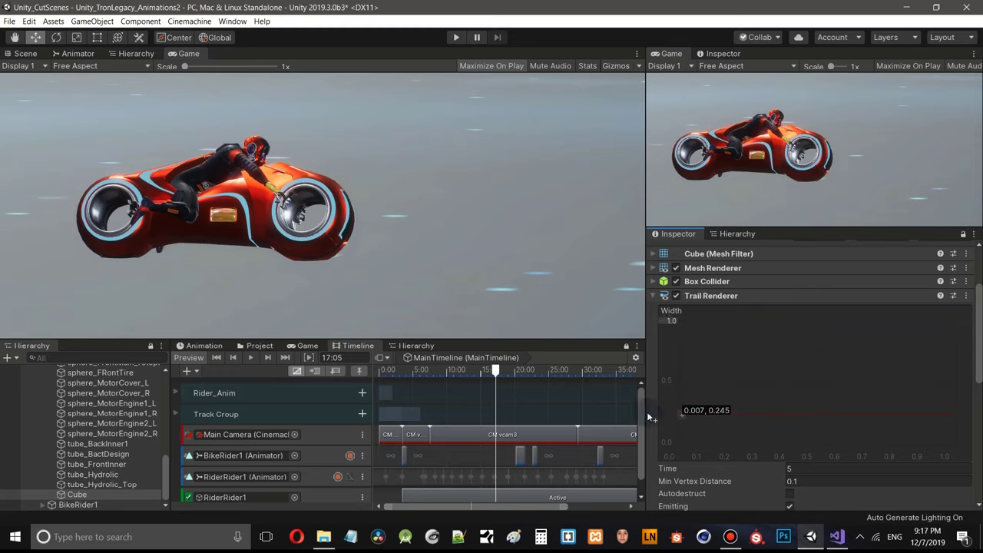
drag(505, 373, 504, 374)
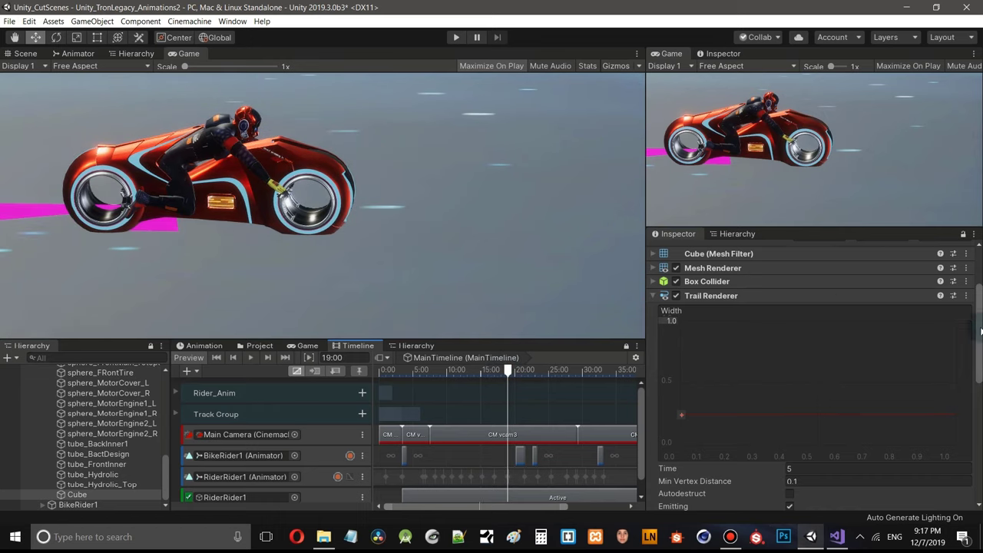
drag(981, 330, 981, 407)
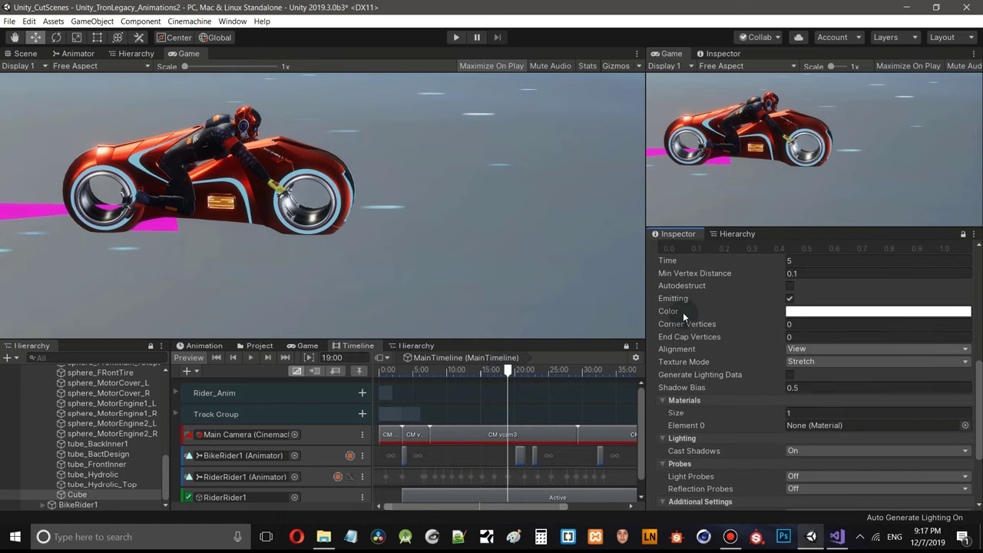
- Switch the trail colour gradient to Fixed mode and add two colour keys, one at 70.3%
click(813, 315)
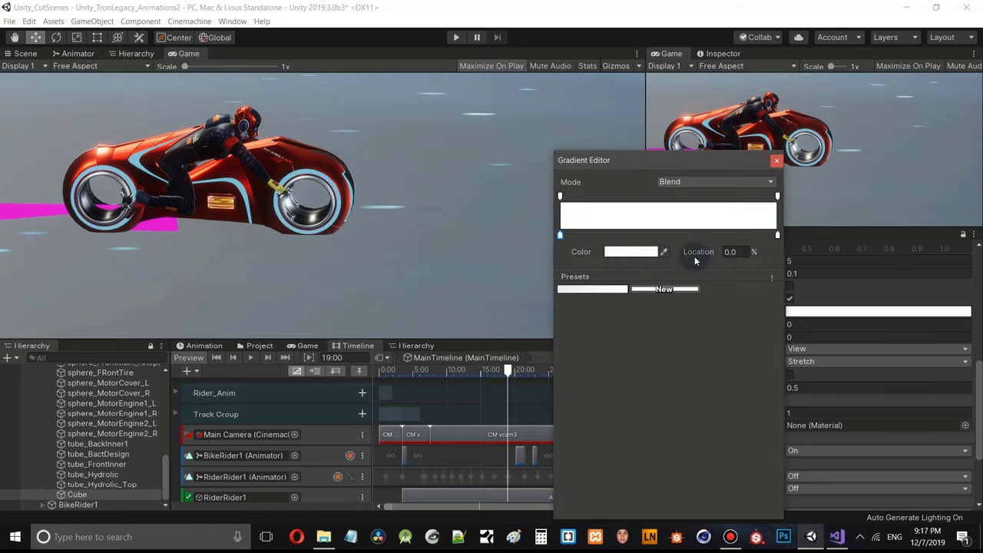
click(701, 230)
click(682, 181)
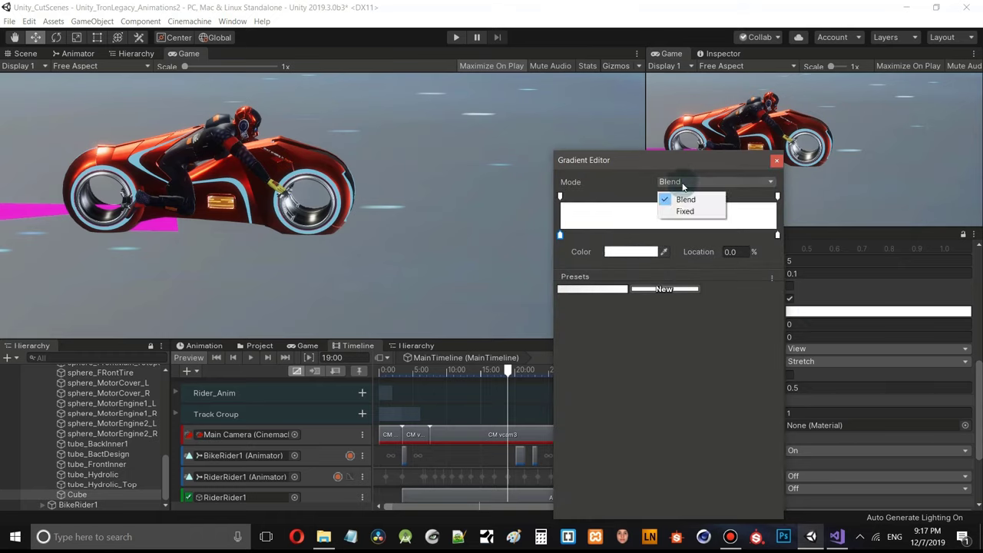
click(684, 212)
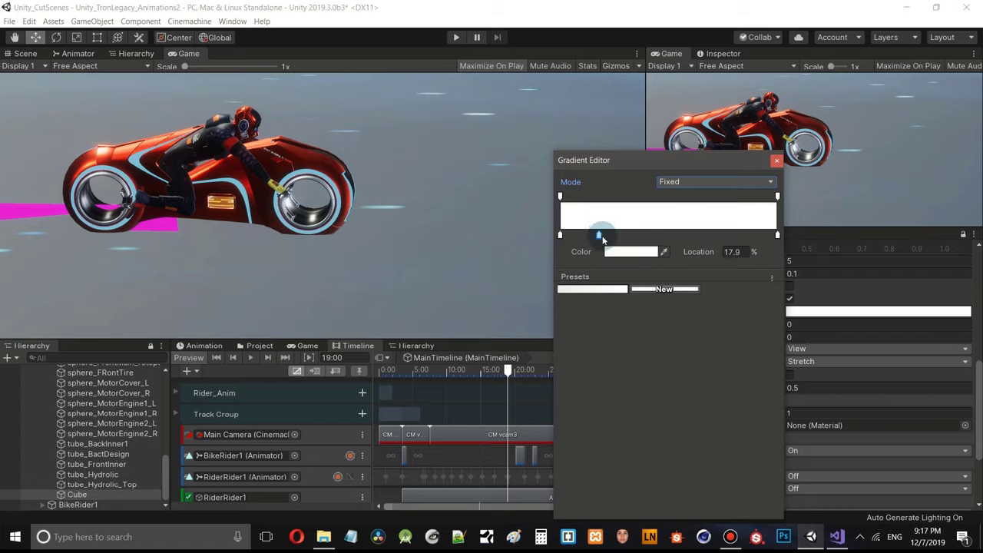
click(643, 235)
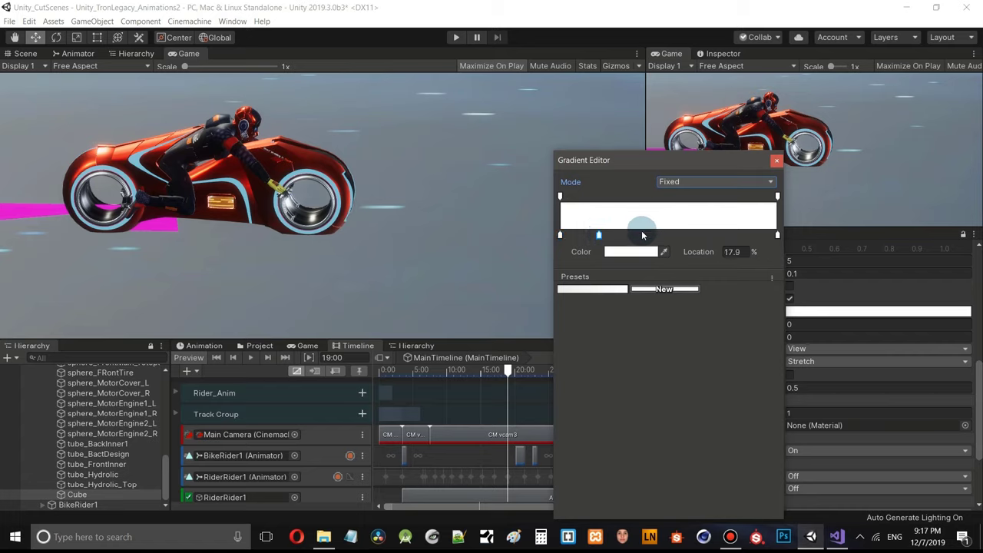
click(711, 235)
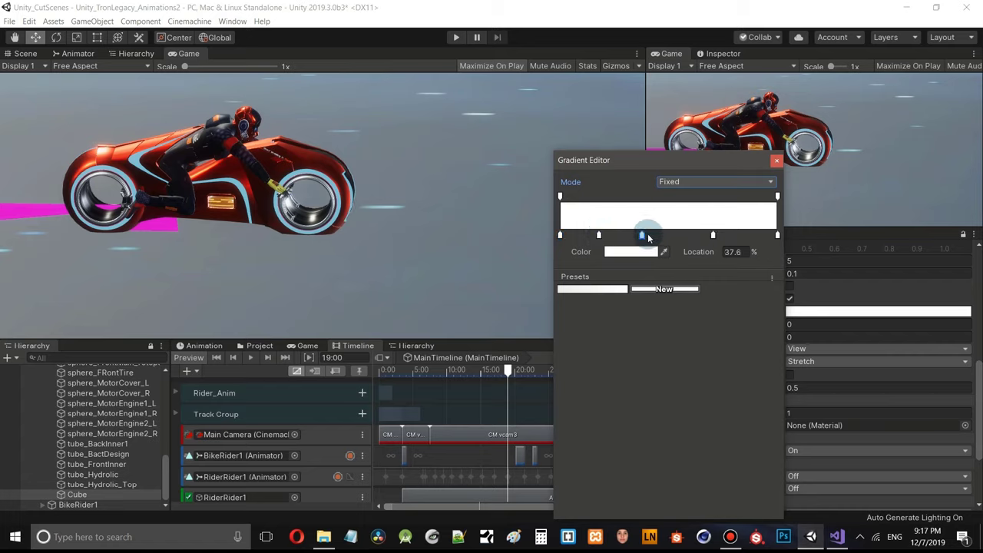
- Colour the 0% key a dull red and the 17.9% key blue
click(561, 235)
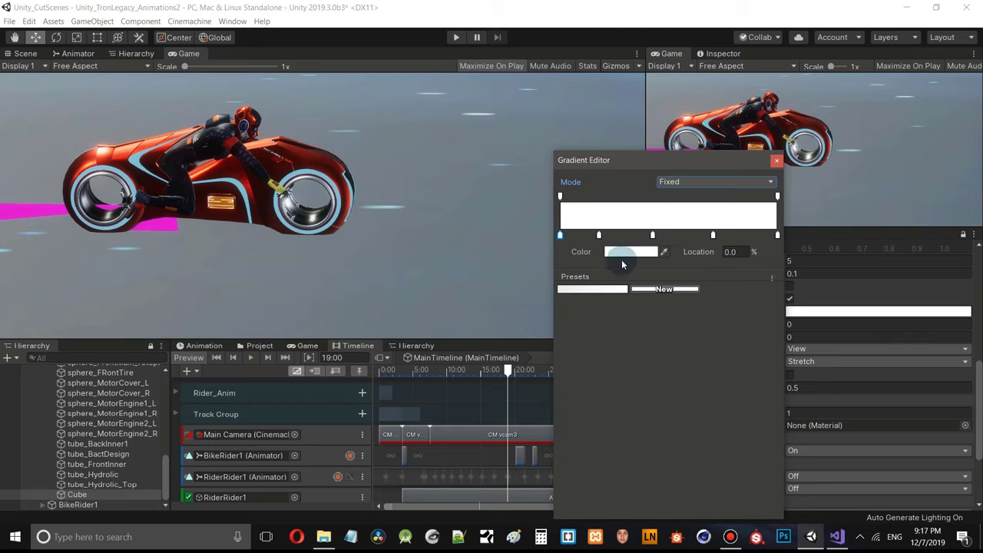
click(631, 258)
drag(719, 227, 737, 194)
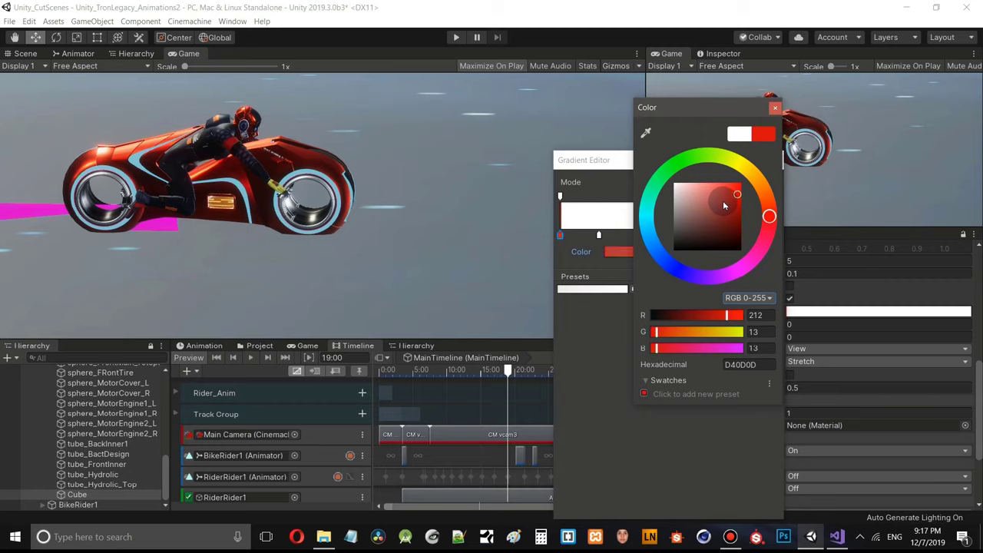
click(723, 201)
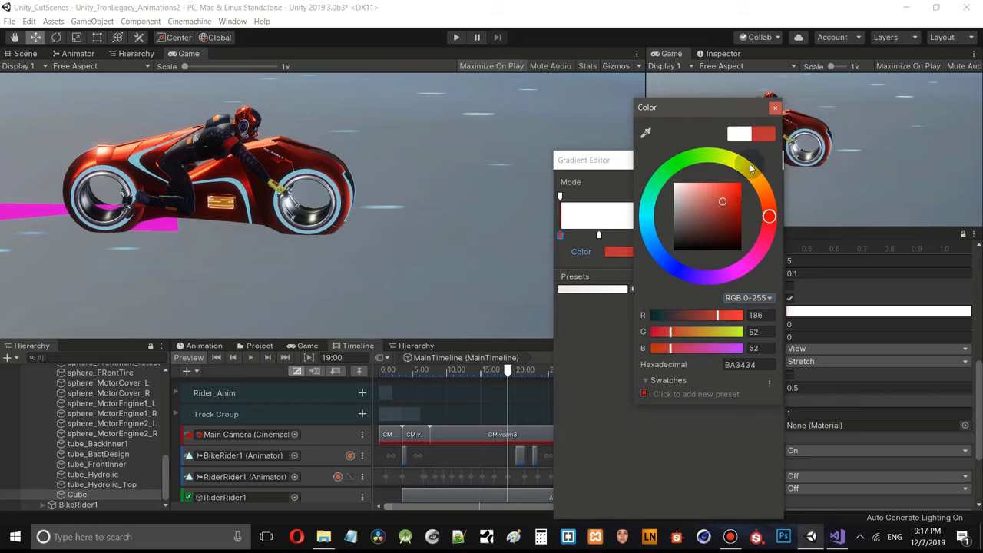
click(775, 108)
click(599, 235)
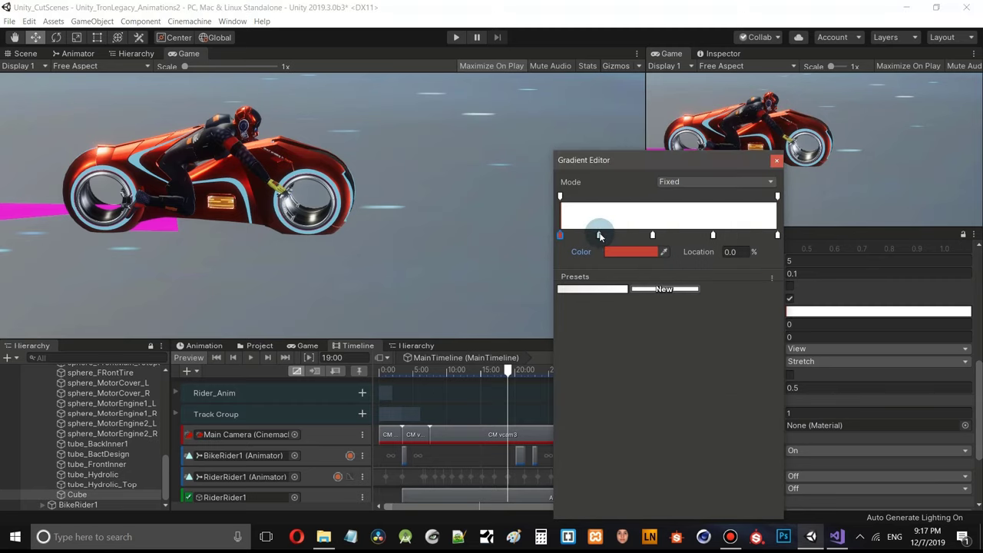
click(628, 258)
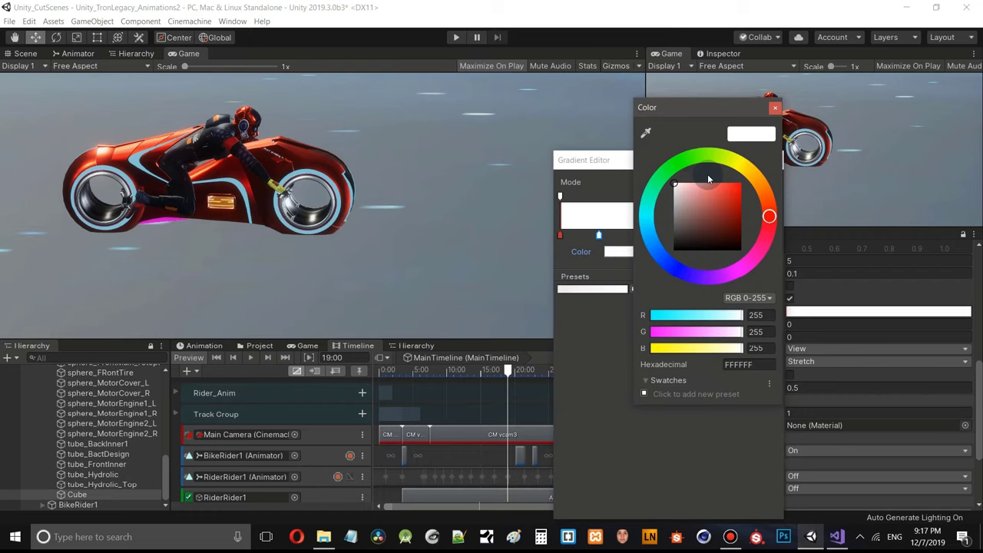
click(659, 244)
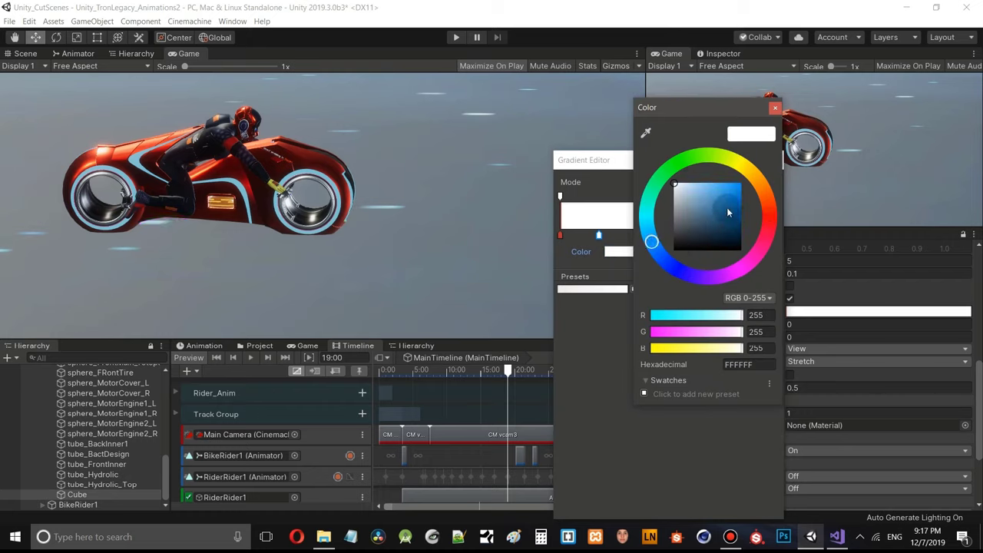
click(728, 212)
- Colour the next two gradient keys gold and magenta
click(652, 232)
double_click(650, 235)
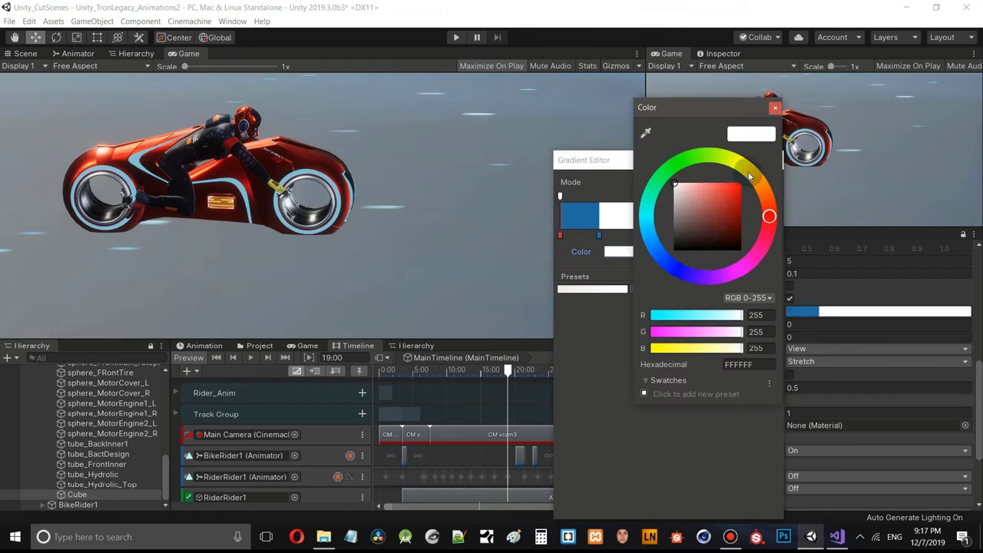
click(750, 176)
click(724, 213)
click(709, 235)
double_click(708, 235)
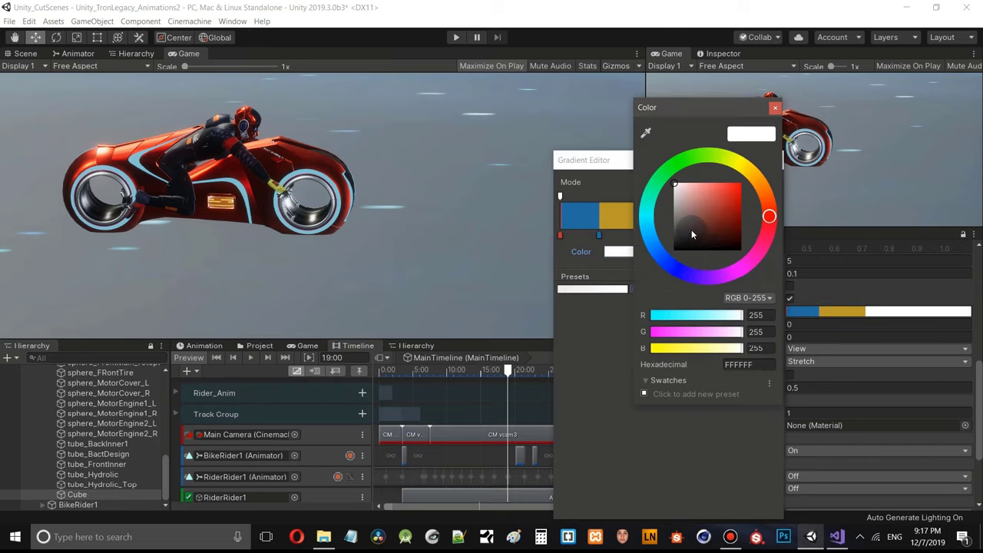
click(705, 269)
click(738, 187)
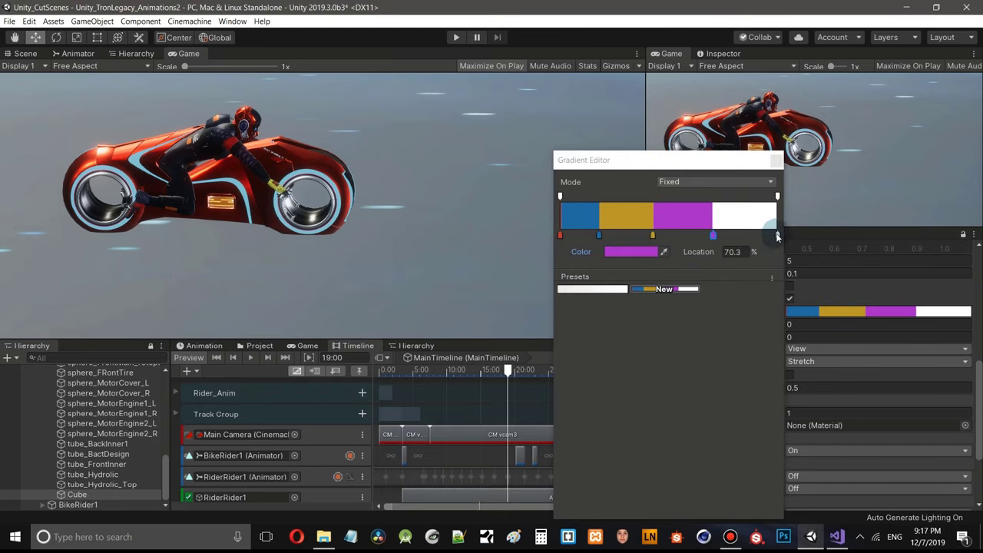
- Make the 100% end key green and close the gradient editor
click(627, 254)
click(684, 159)
click(776, 107)
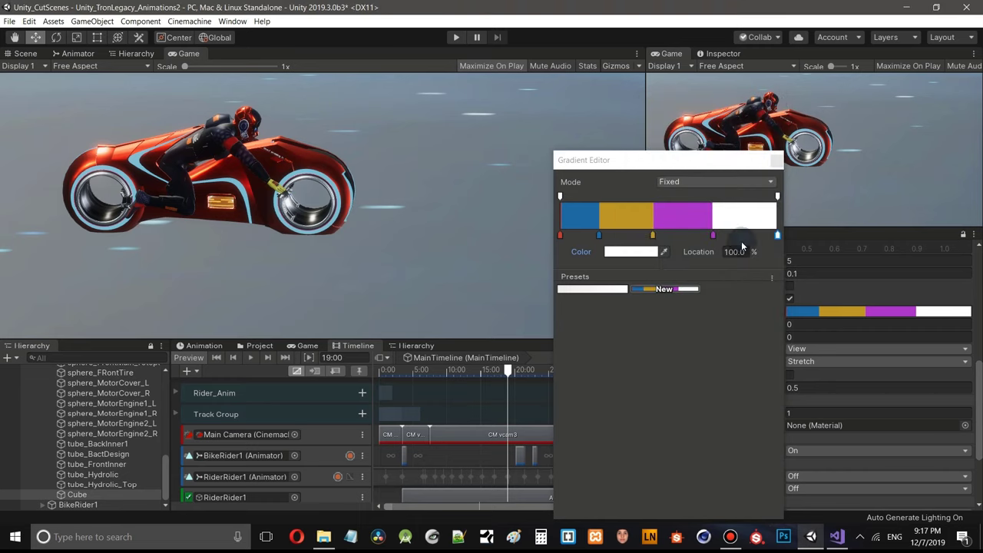
click(646, 252)
click(688, 163)
click(710, 237)
click(776, 107)
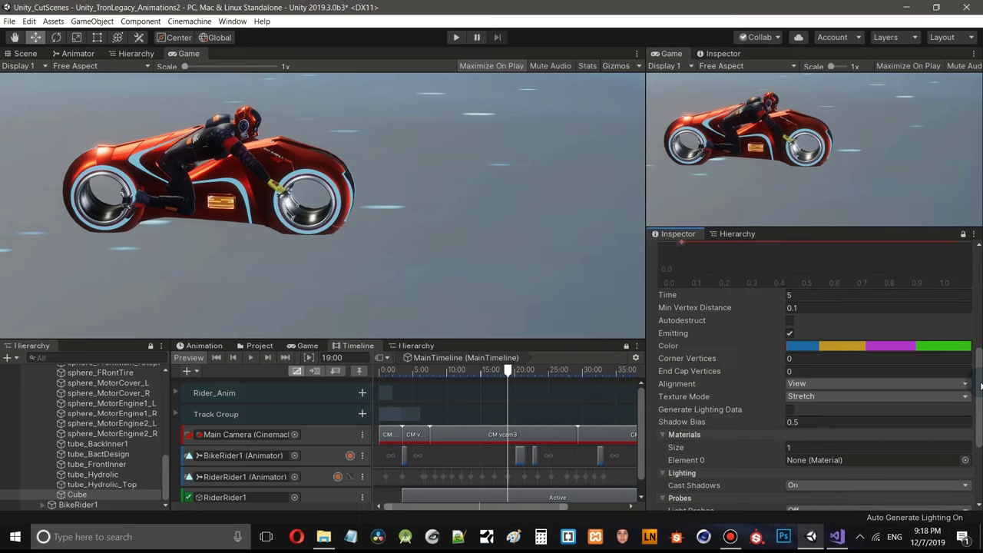
- Open the cut-scene Materials folder in the Project panel
drag(982, 384, 977, 425)
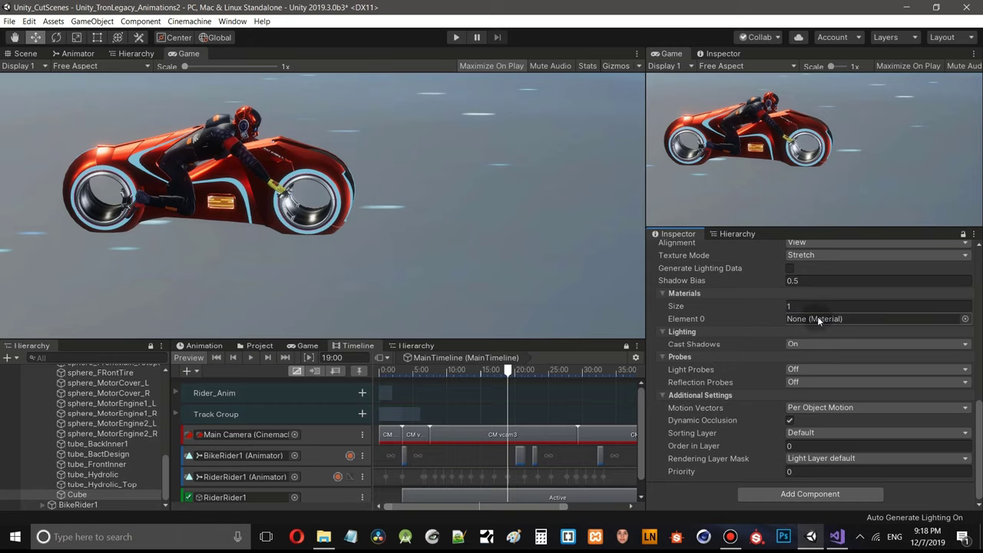
click(254, 345)
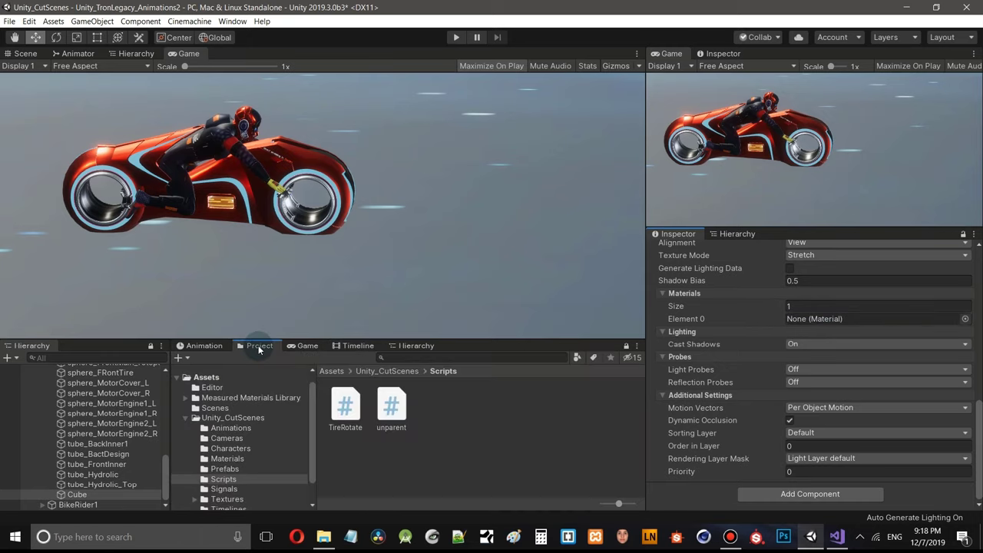
click(228, 461)
- Create a new material there and name it Trials
right_click(490, 466)
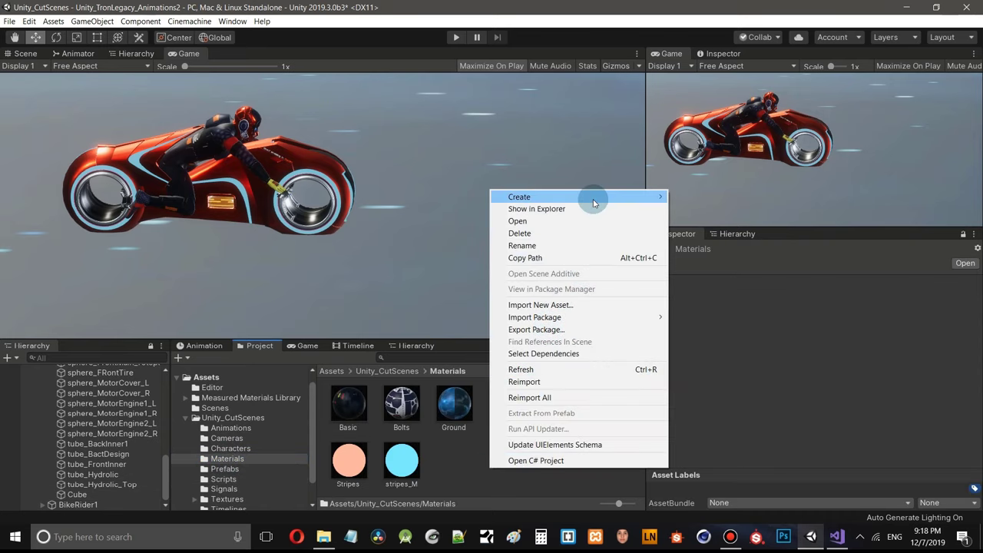
mouse_move(594, 203)
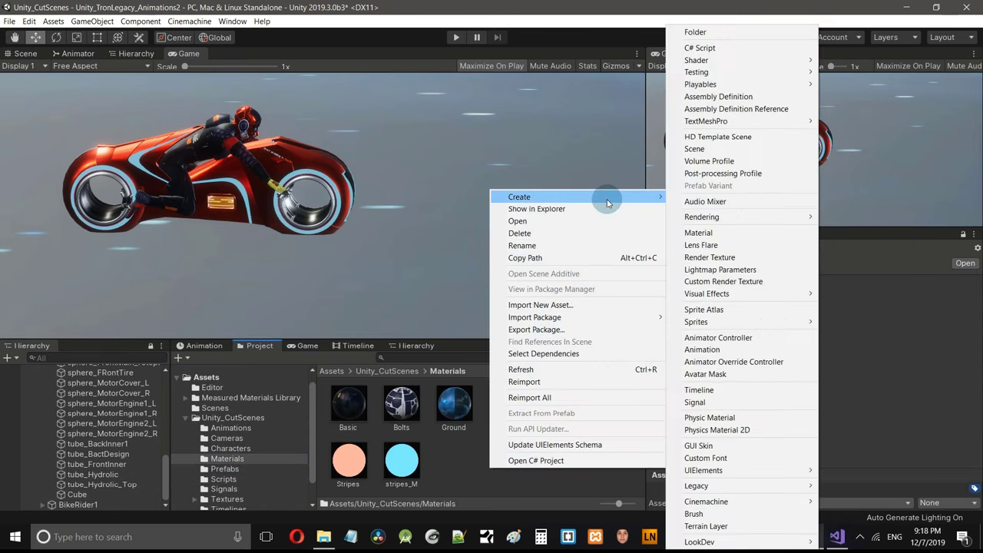
click(699, 233)
key(Return)
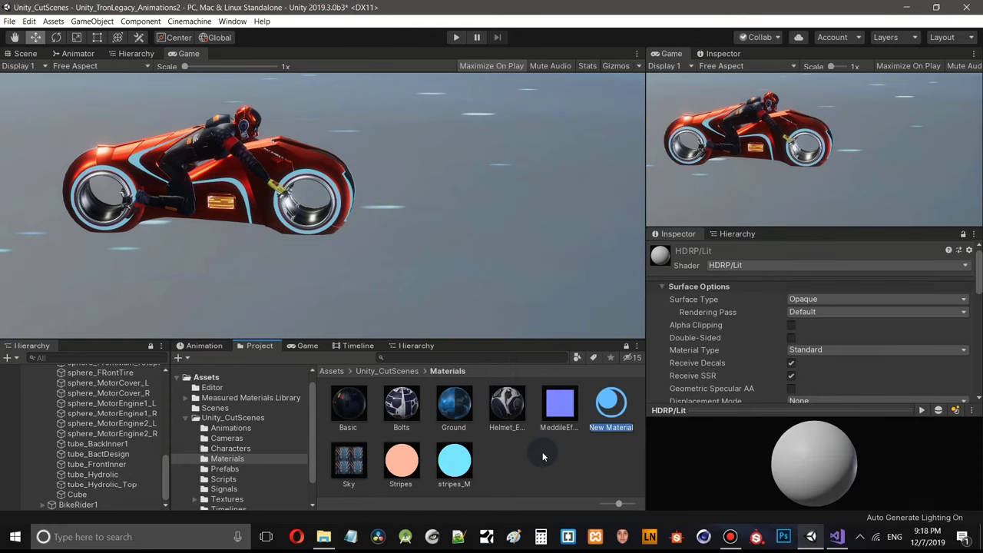
text(Trials)
key(Return)
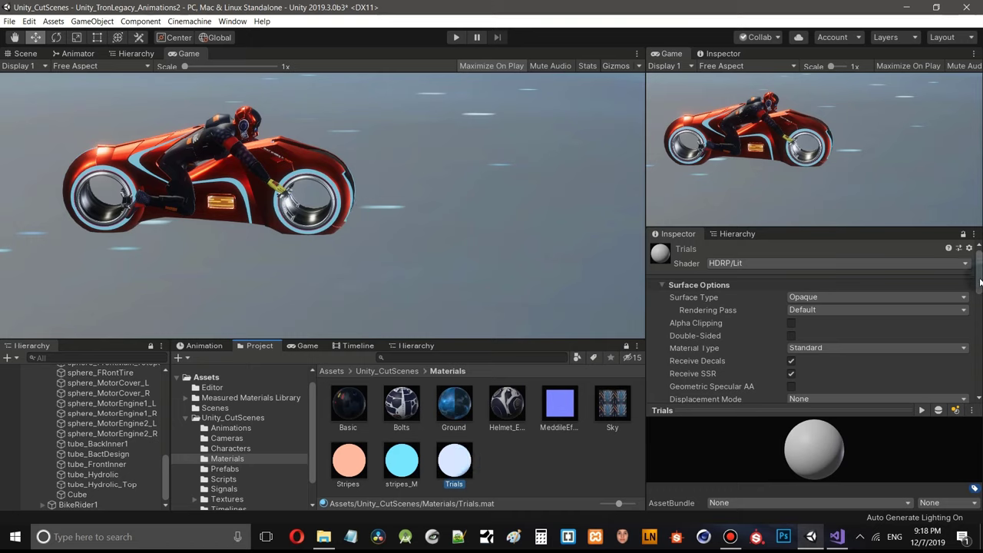
scroll(980, 283, down, 3)
scroll(981, 284, up, 3)
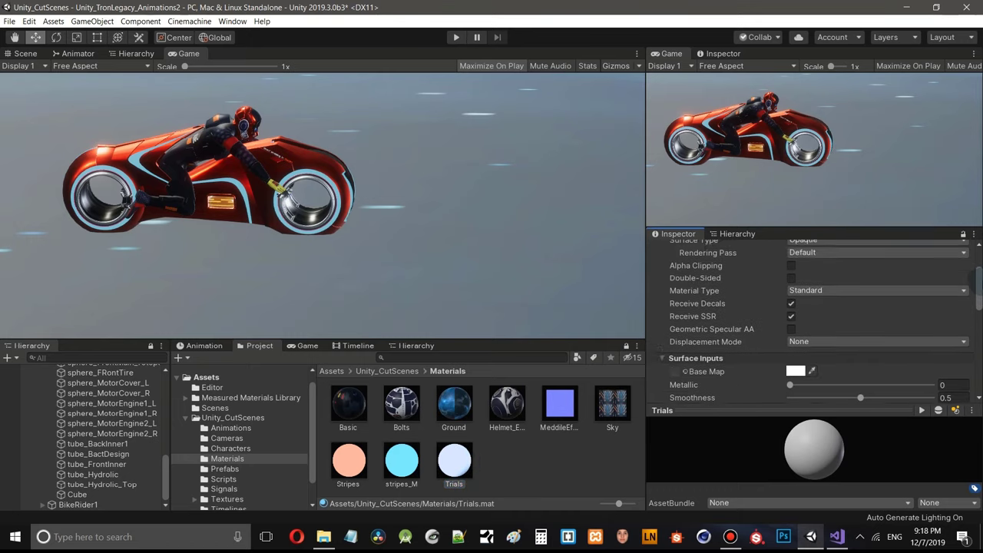
scroll(980, 283, down, 3)
scroll(977, 284, down, 2)
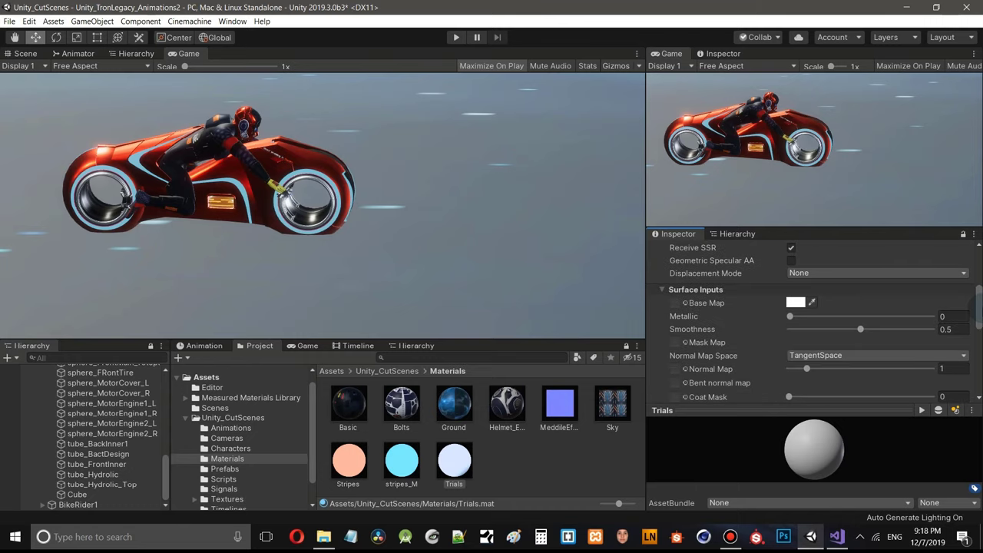
- Set the Trials material's base colour to blue
click(797, 294)
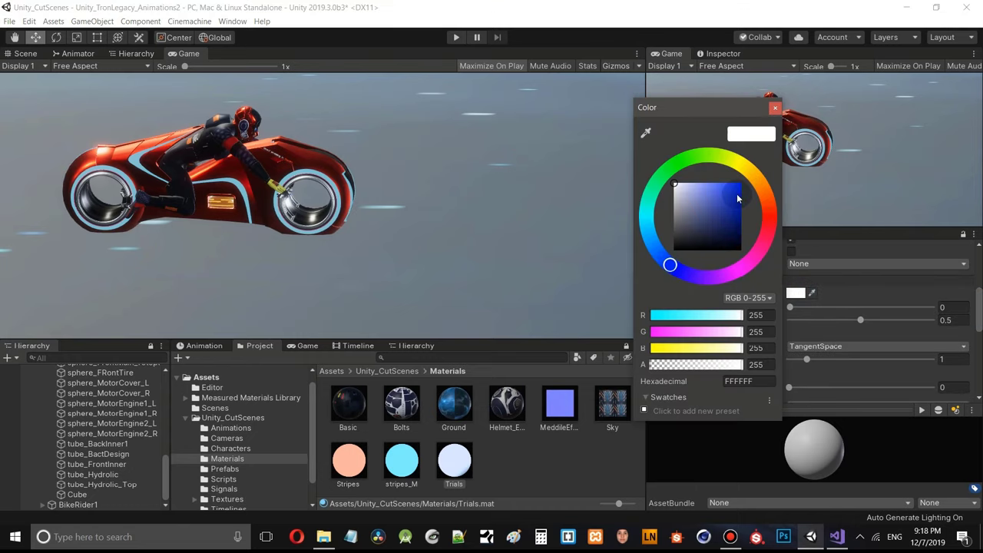
mouse_move(738, 199)
mouse_down()
mouse_move(739, 223)
mouse_move(736, 189)
mouse_up()
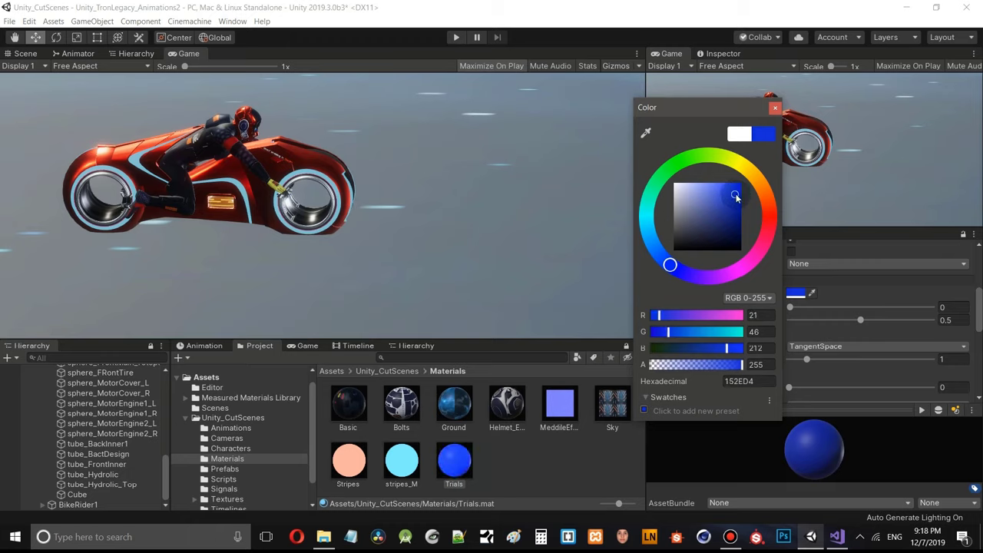
click(774, 108)
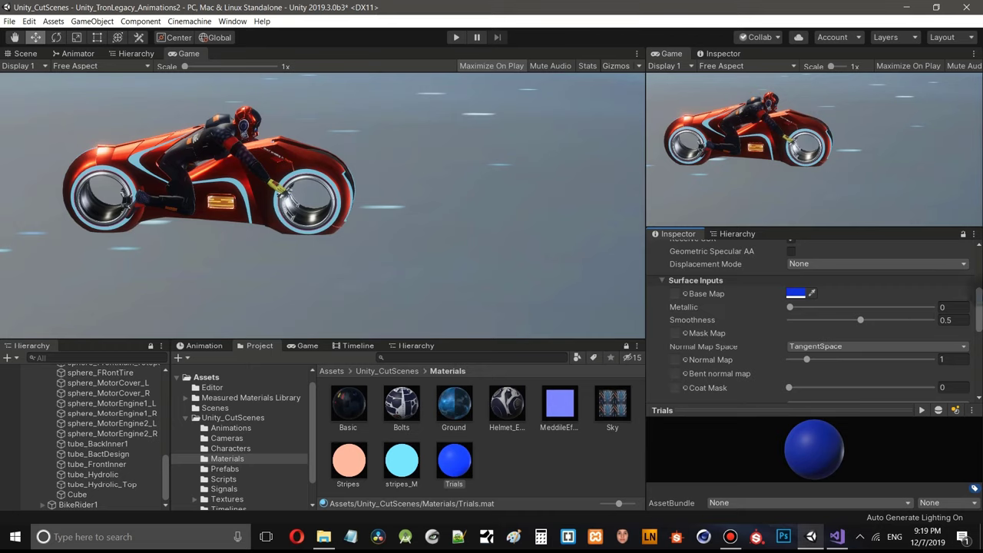
scroll(981, 314, down, 5)
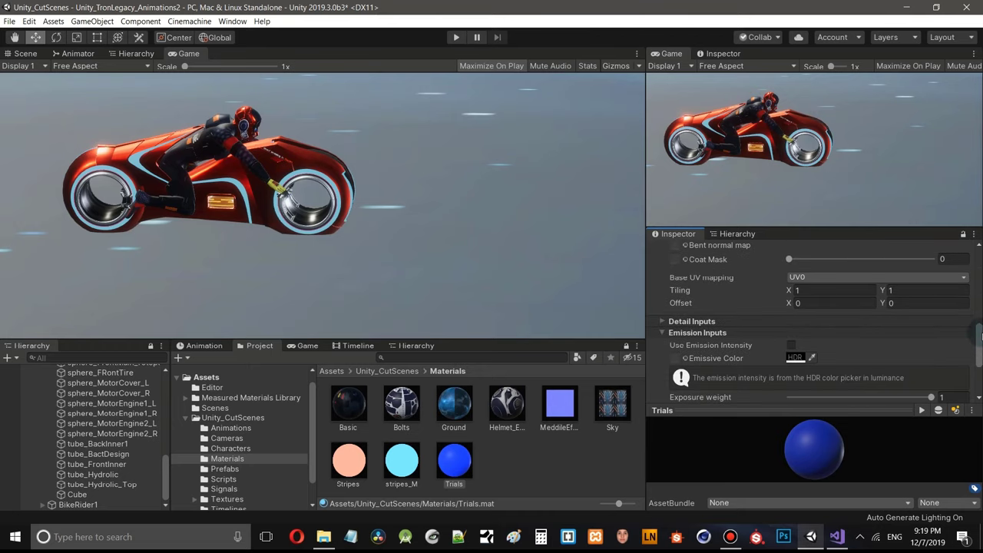
scroll(981, 314, up, 3)
scroll(980, 331, up, 4)
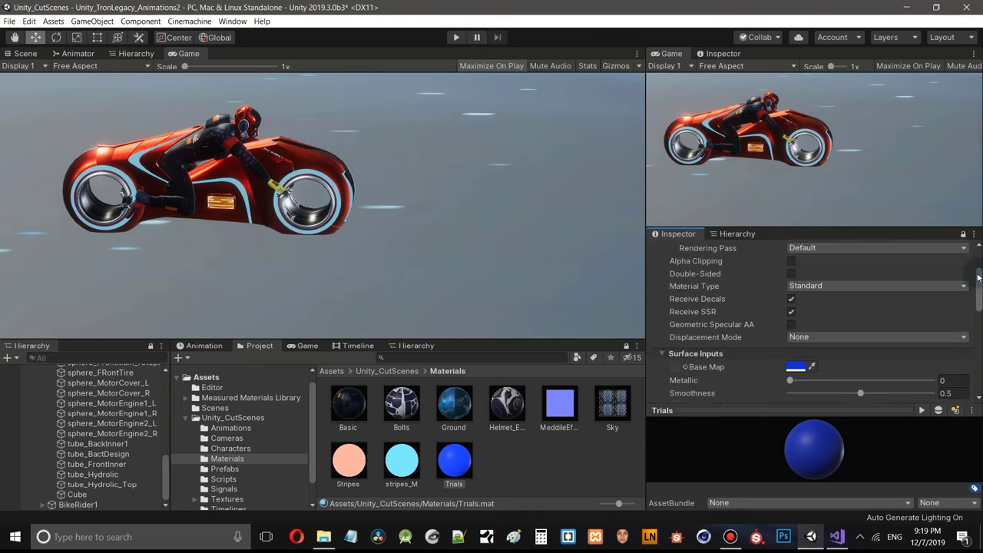
scroll(981, 346, down, 6)
scroll(980, 346, down, 3)
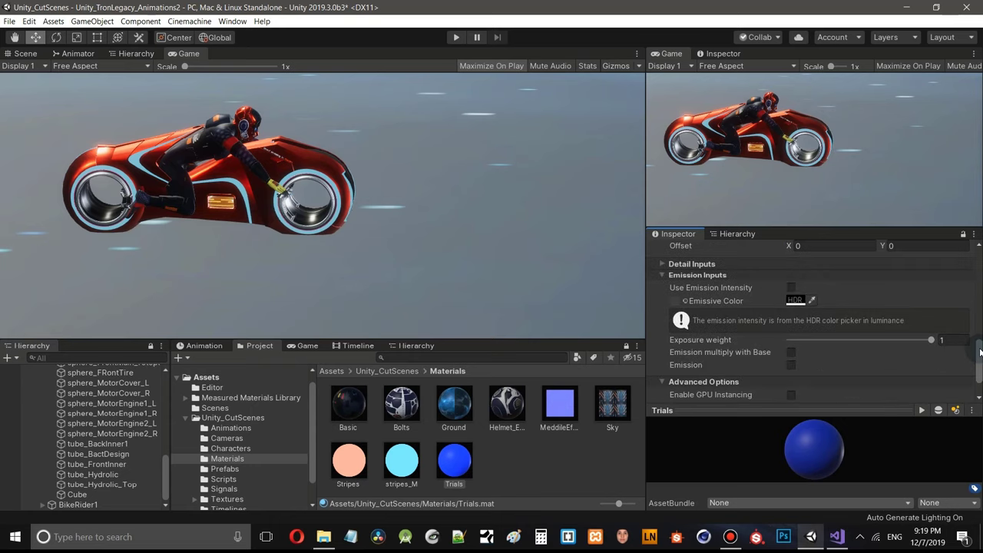
- Give Trials a dark blue emissive colour (8, 10, 123) at intensity 5.1
click(795, 294)
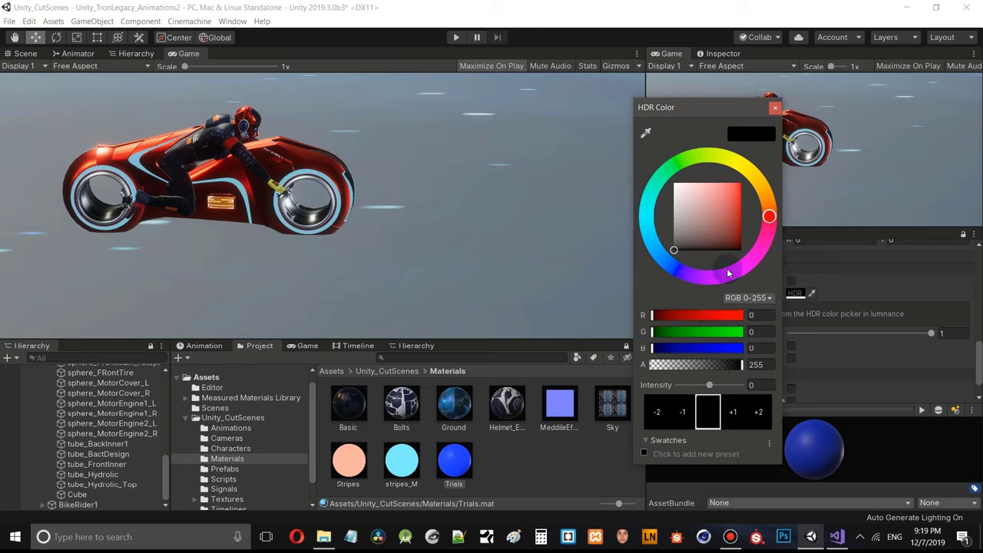
click(676, 269)
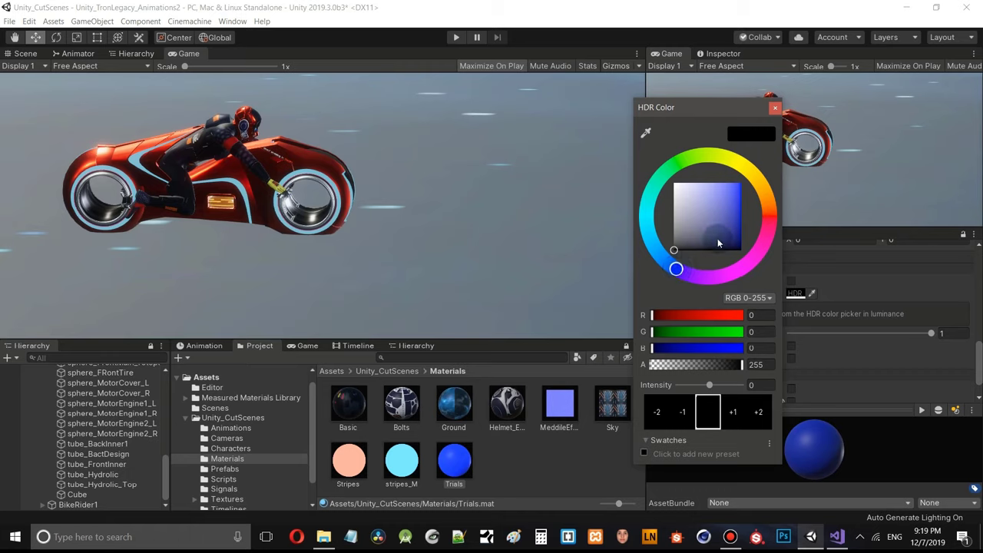
click(731, 198)
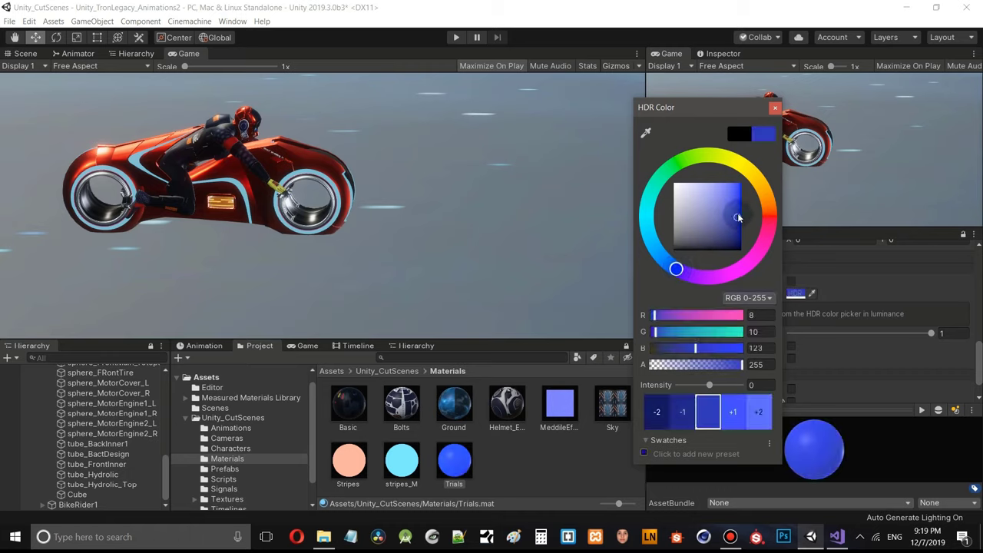
click(738, 218)
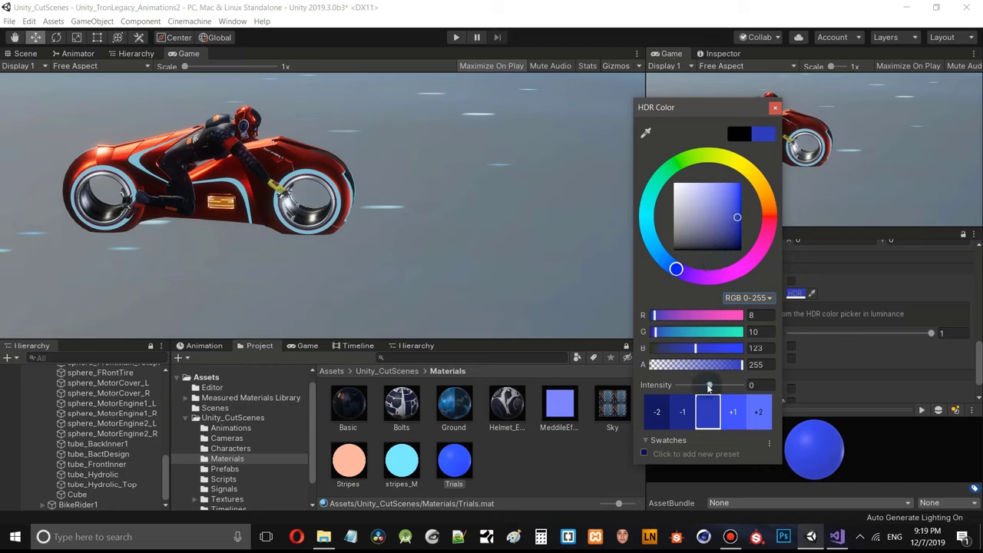
drag(714, 389, 728, 388)
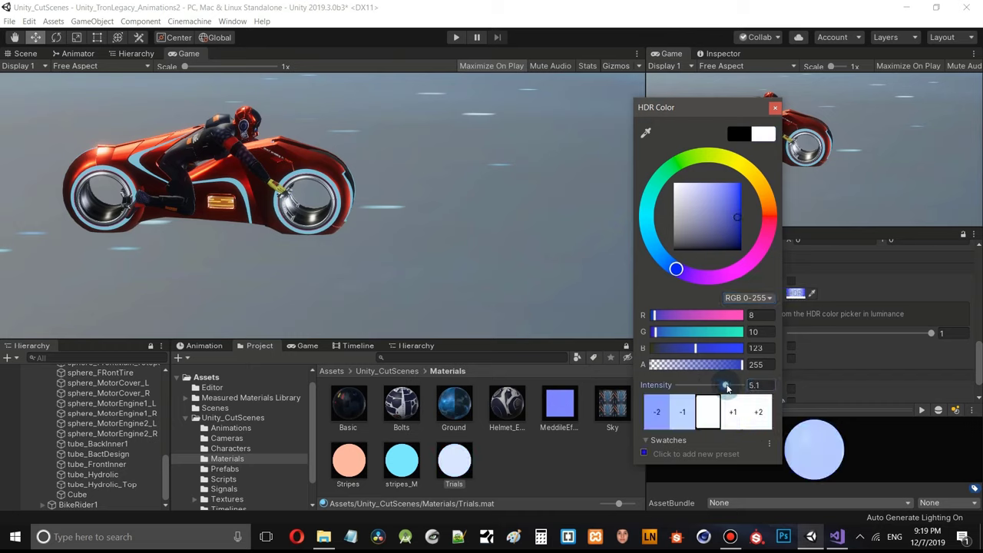
click(363, 346)
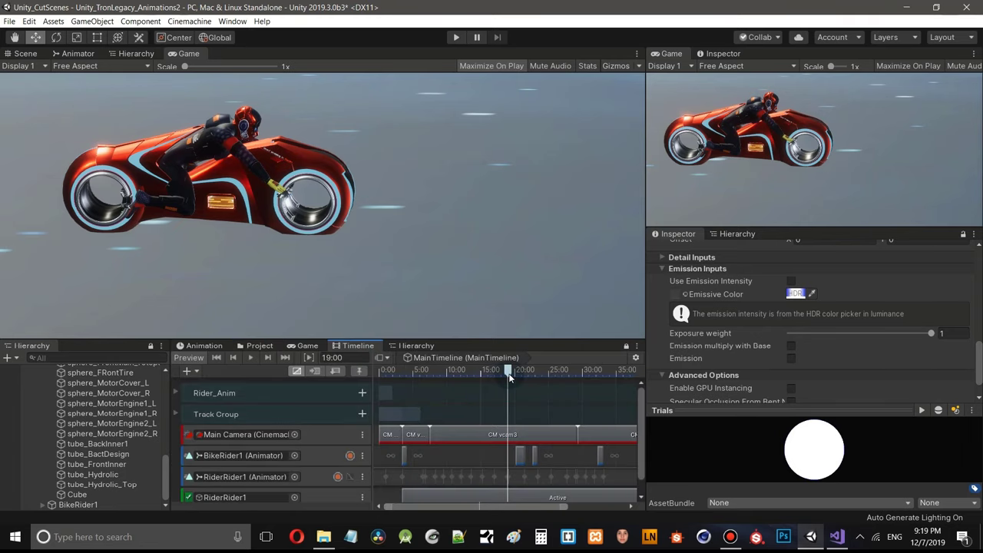
- Scrub the cutscene ahead to 25:03 to view the current trail
drag(517, 375, 528, 378)
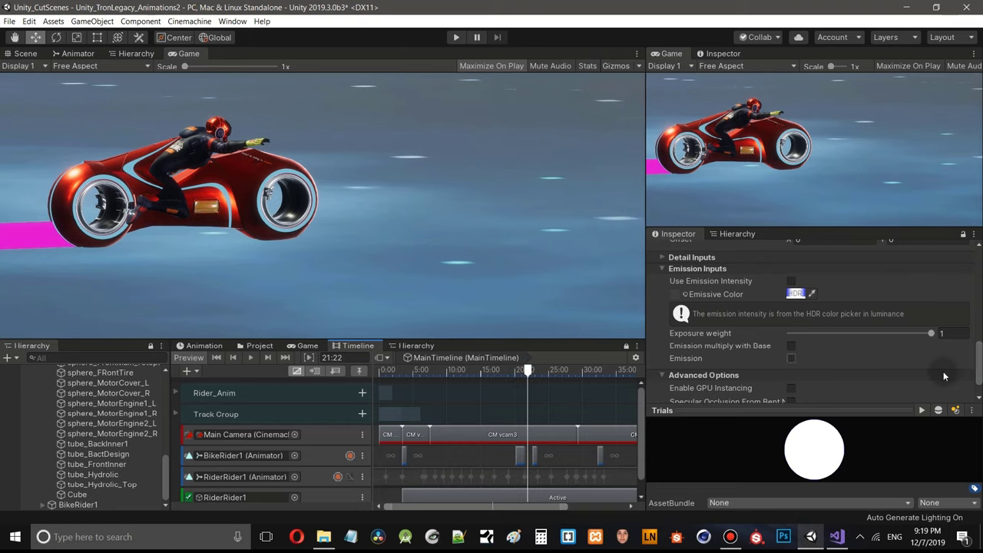
drag(980, 355, 982, 274)
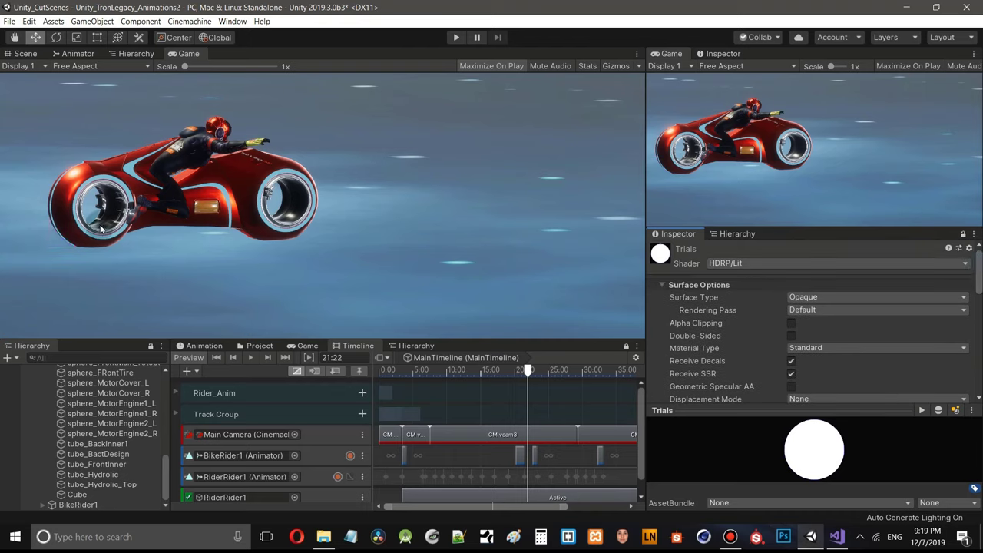
click(534, 369)
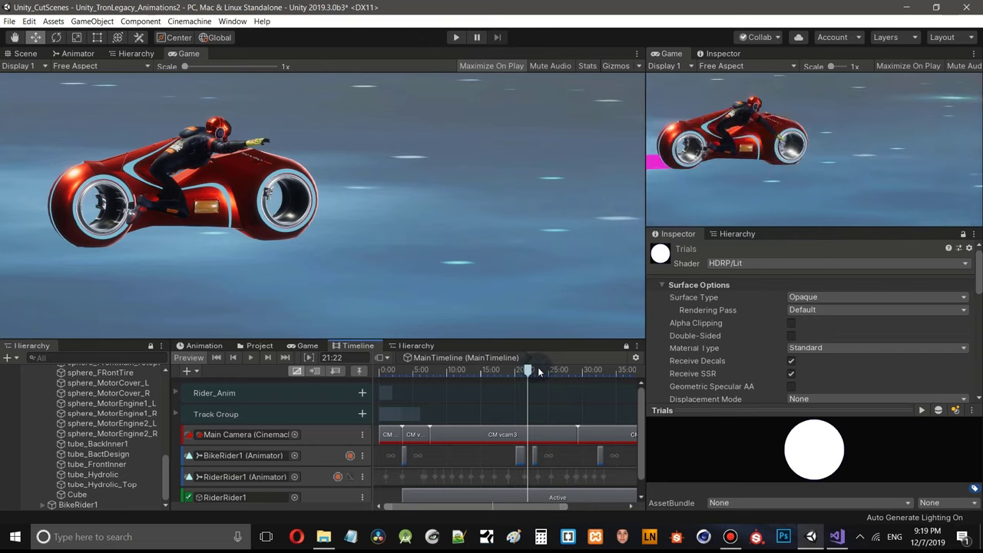
drag(538, 372, 550, 372)
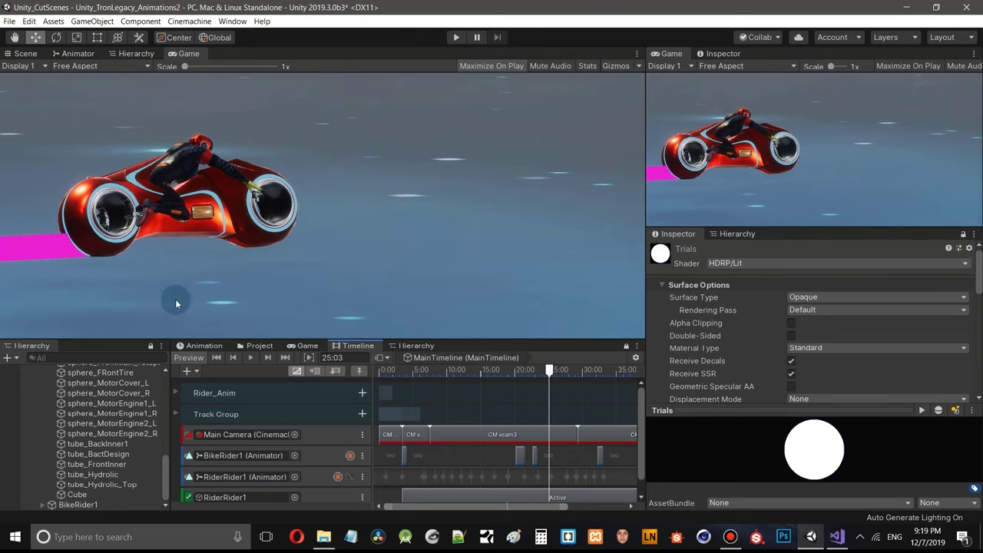
- Drag the Trials material into the Cube's Trail Renderer Materials Element 0
click(260, 347)
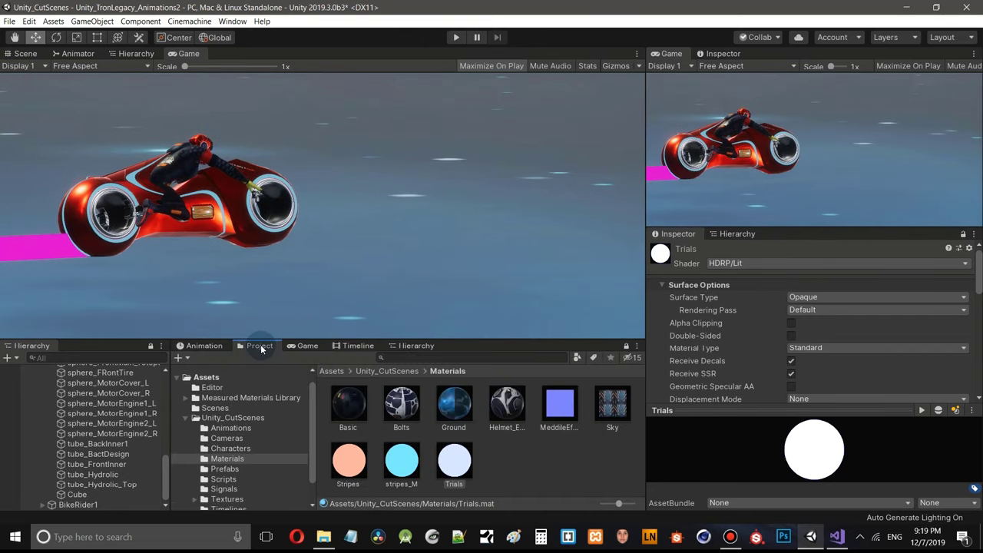
click(77, 494)
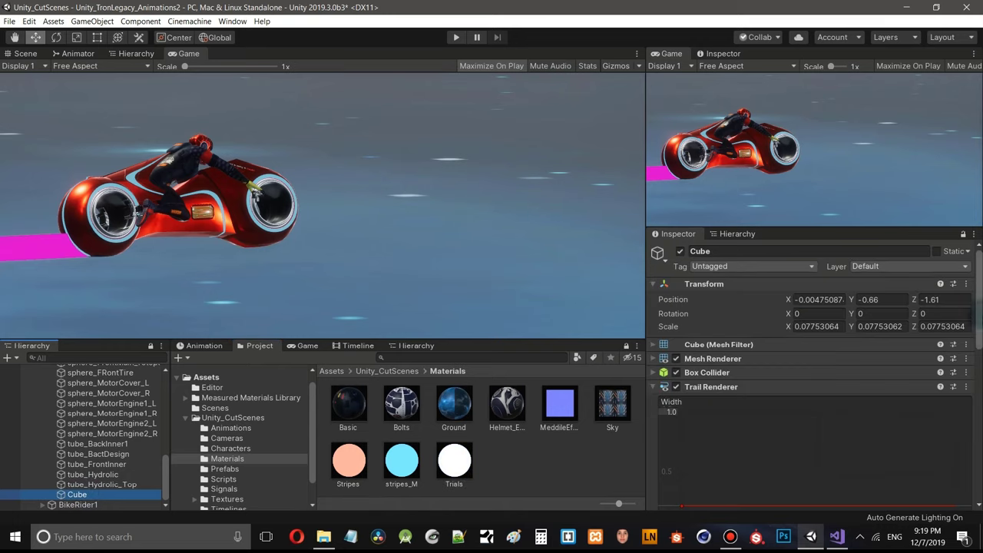
drag(980, 311, 966, 444)
drag(454, 461, 856, 369)
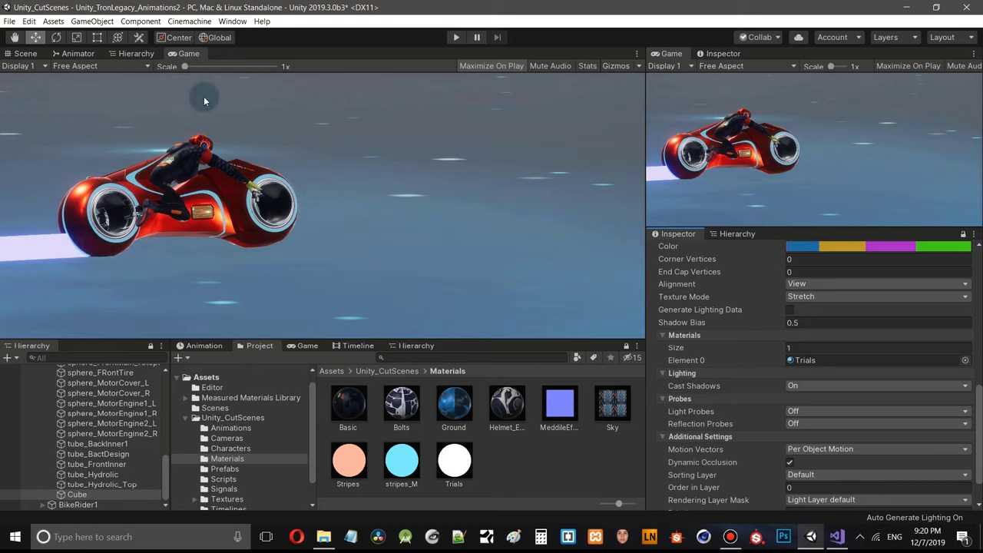
click(358, 346)
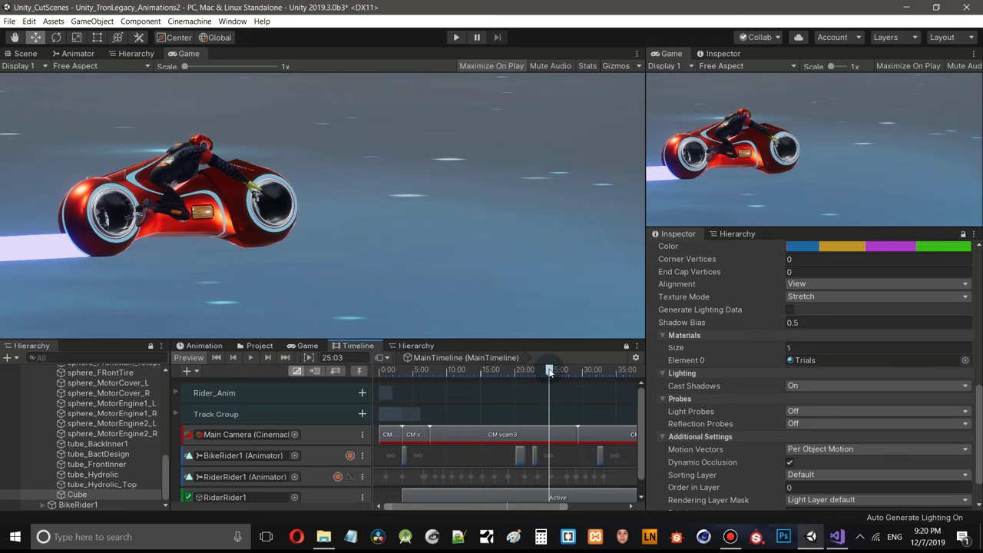
- Play the cutscene to preview the glowing trail, then select the Trials material in Materials
drag(550, 372, 382, 371)
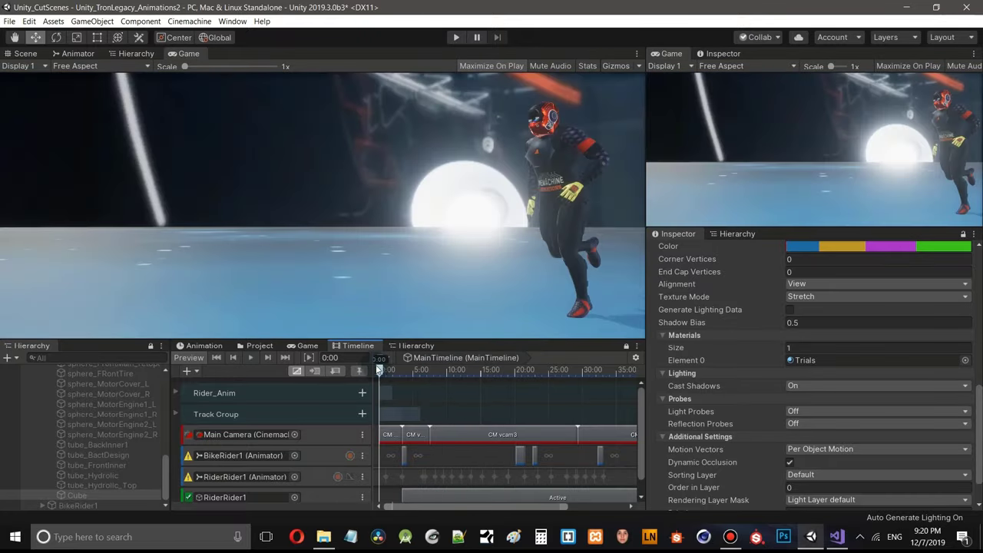
click(254, 358)
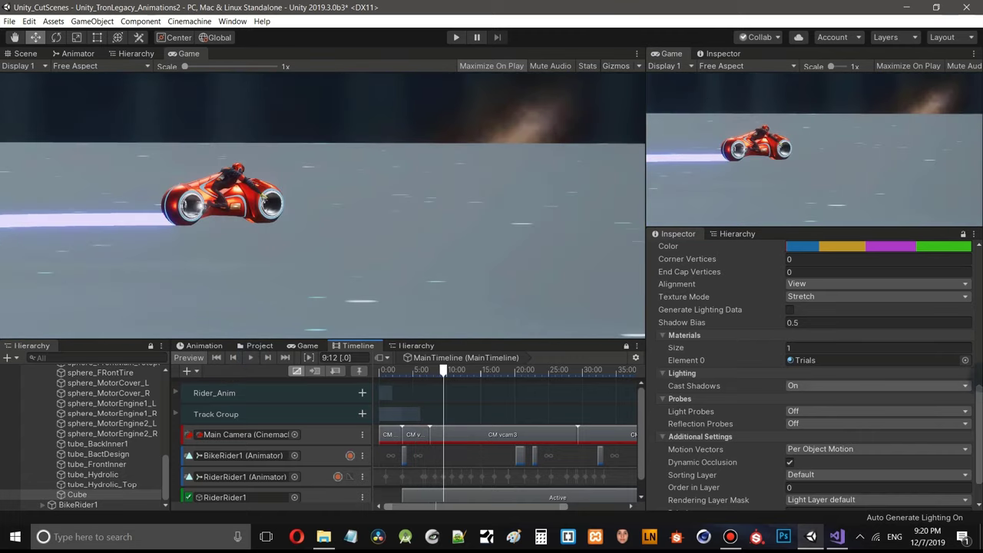
click(815, 360)
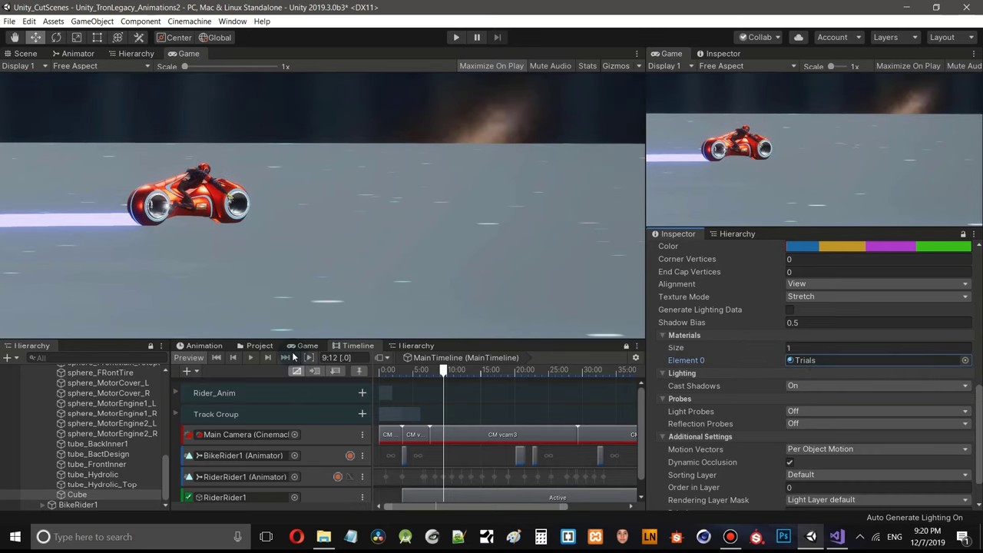
click(258, 346)
click(455, 463)
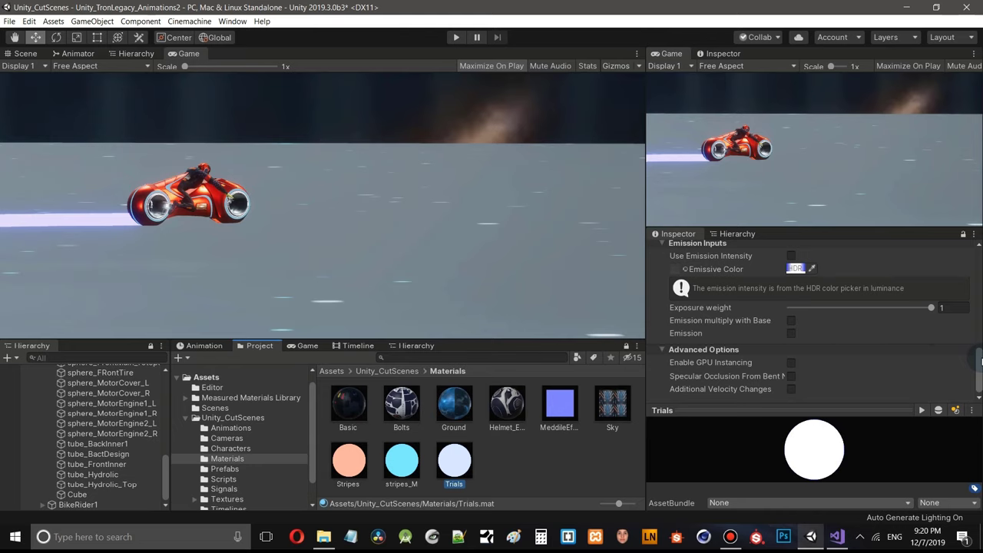
- Raise the Trials emission intensity to 8
click(796, 269)
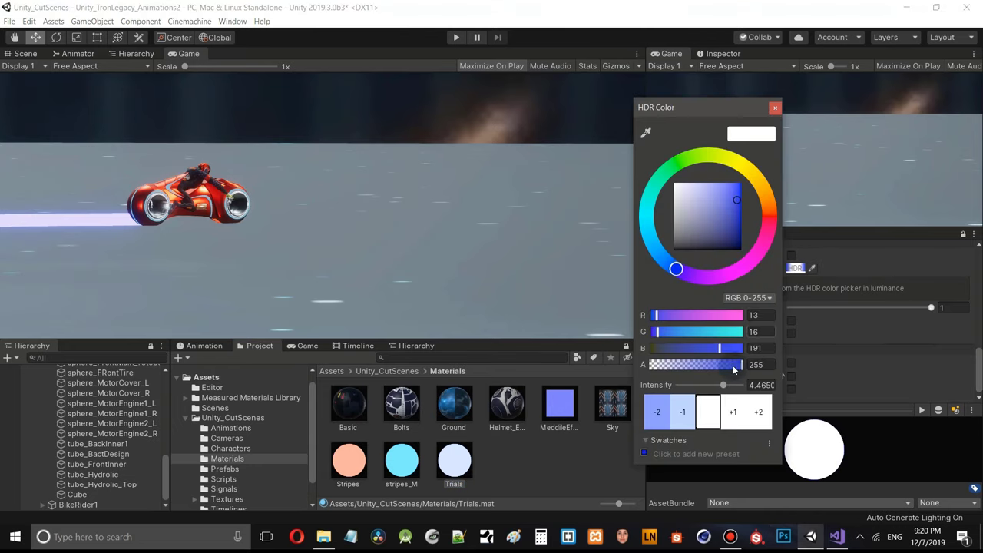
mouse_move(726, 386)
mouse_down()
mouse_move(743, 391)
mouse_move(733, 390)
mouse_up()
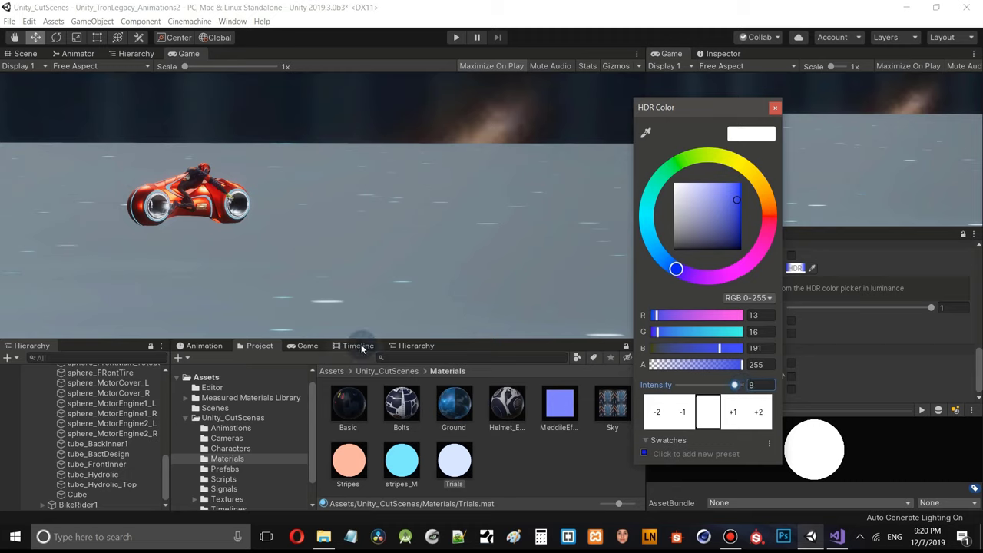
click(361, 346)
- Scrub the cutscene around 14–15 seconds to inspect the brighter trail, then select the Cube
click(357, 346)
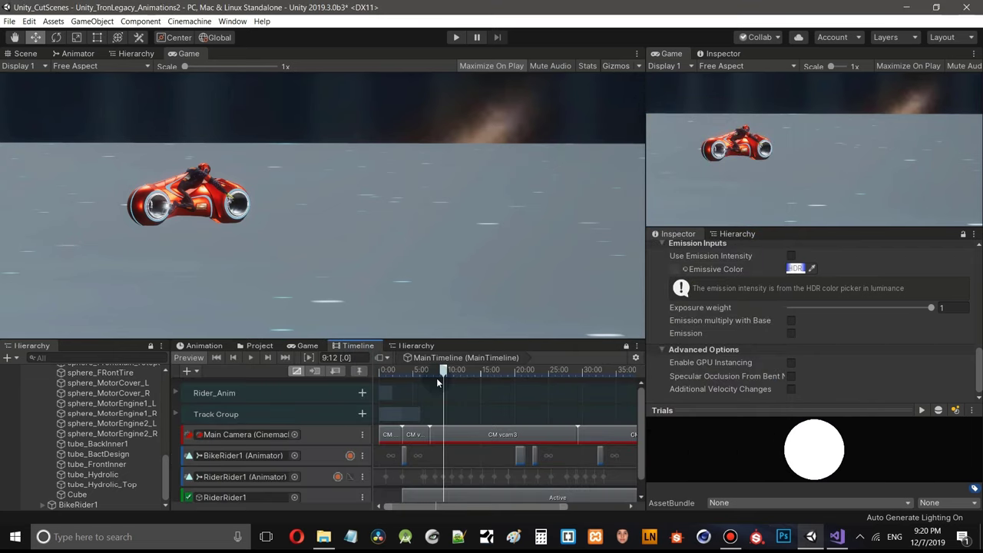
drag(448, 375, 478, 384)
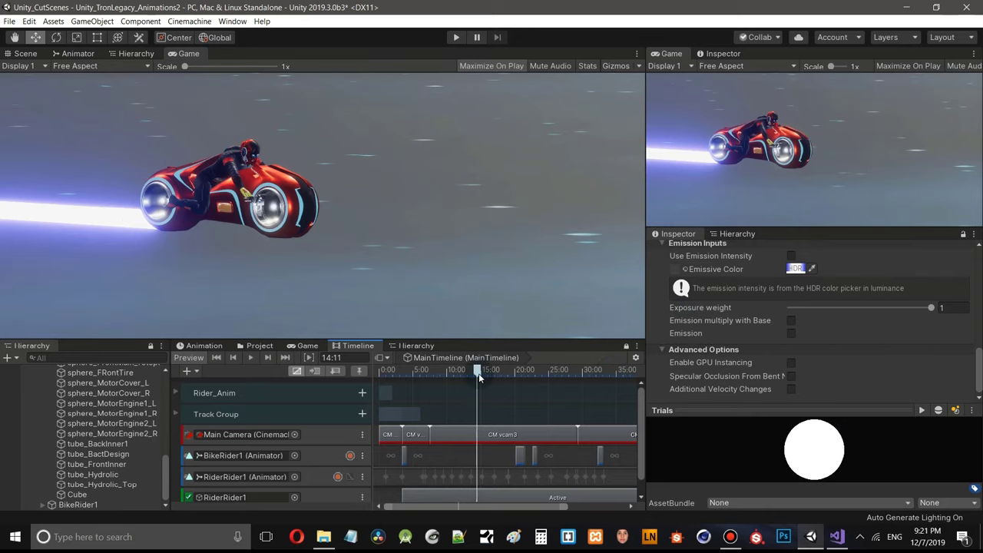
drag(475, 374, 505, 380)
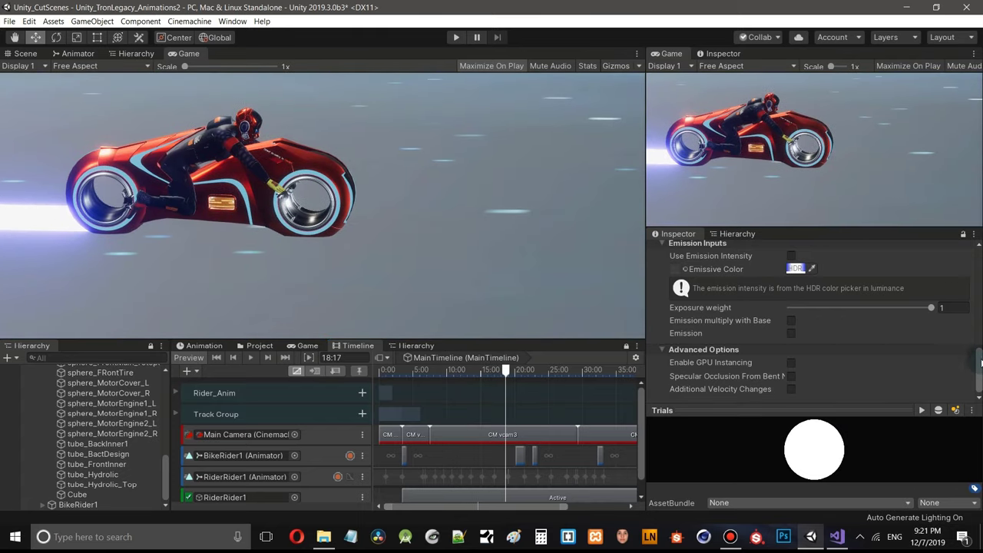
mouse_move(981, 363)
mouse_down()
mouse_move(978, 284)
mouse_move(977, 366)
mouse_up()
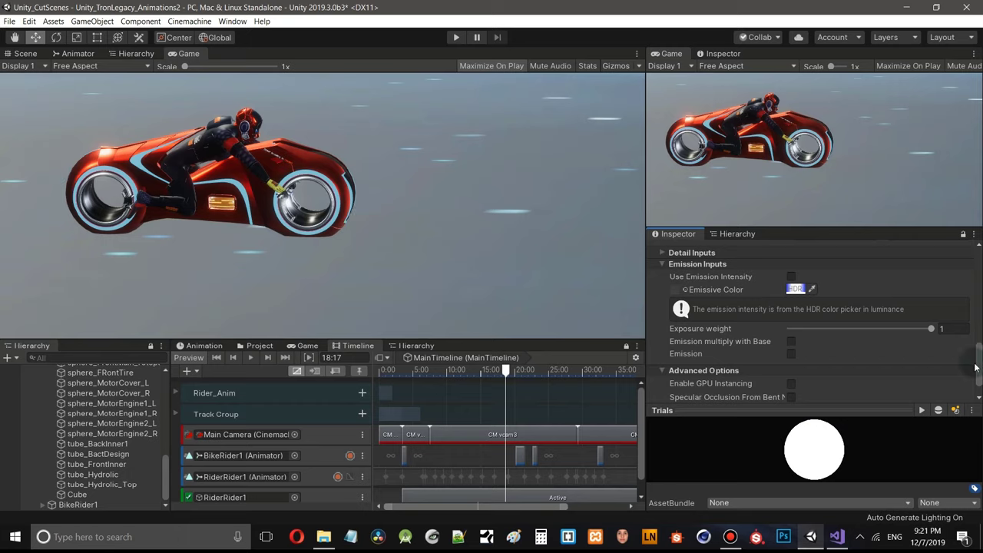
drag(979, 370, 976, 321)
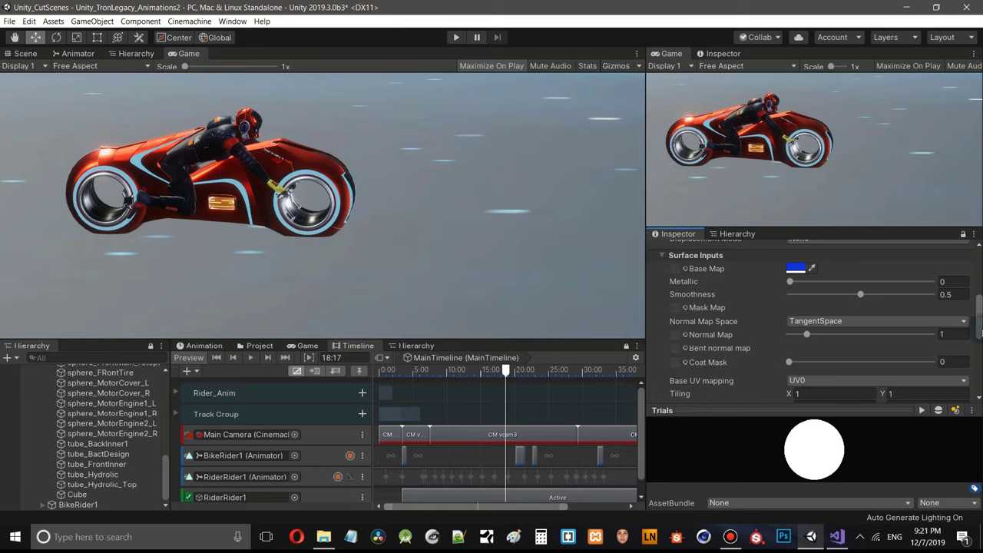
drag(980, 332, 980, 384)
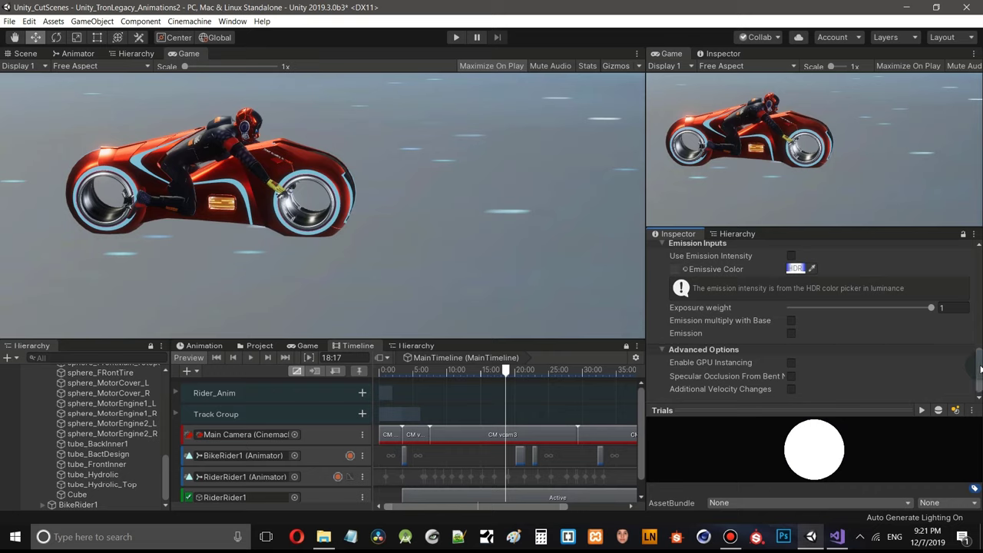
drag(980, 370, 974, 407)
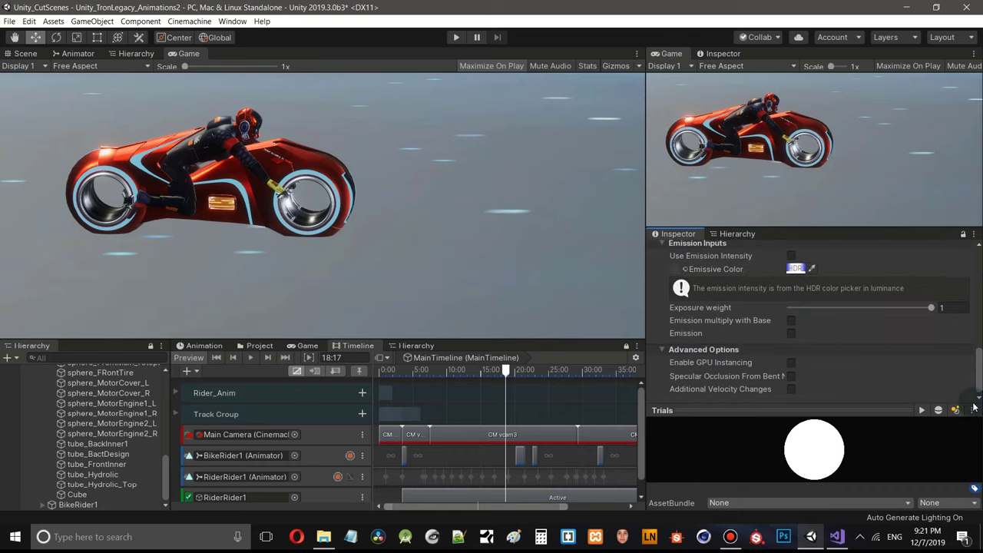
click(80, 495)
- Lower the Trail Renderer width curve to nearly zero, scrubbing the cutscene to check
scroll(884, 345, up, 5)
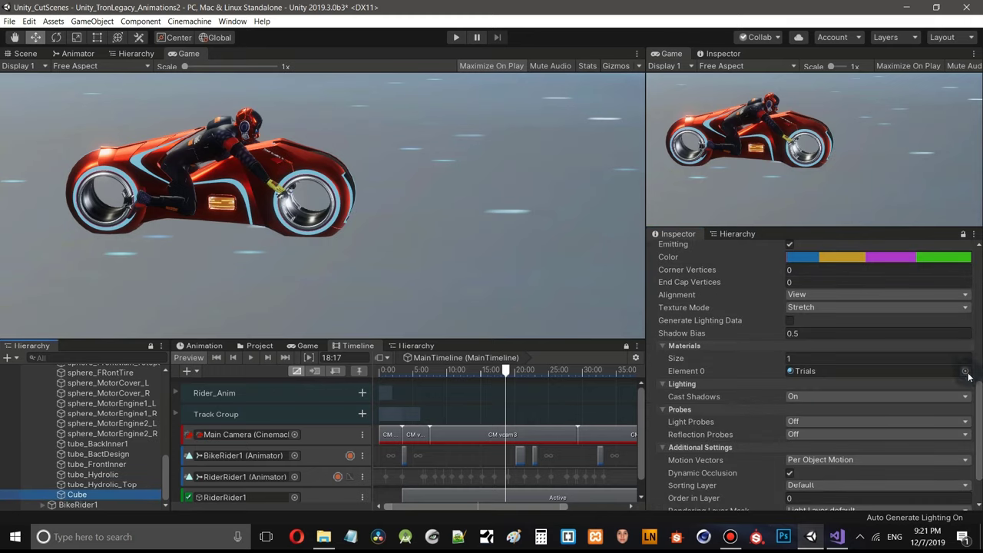
drag(981, 405, 981, 315)
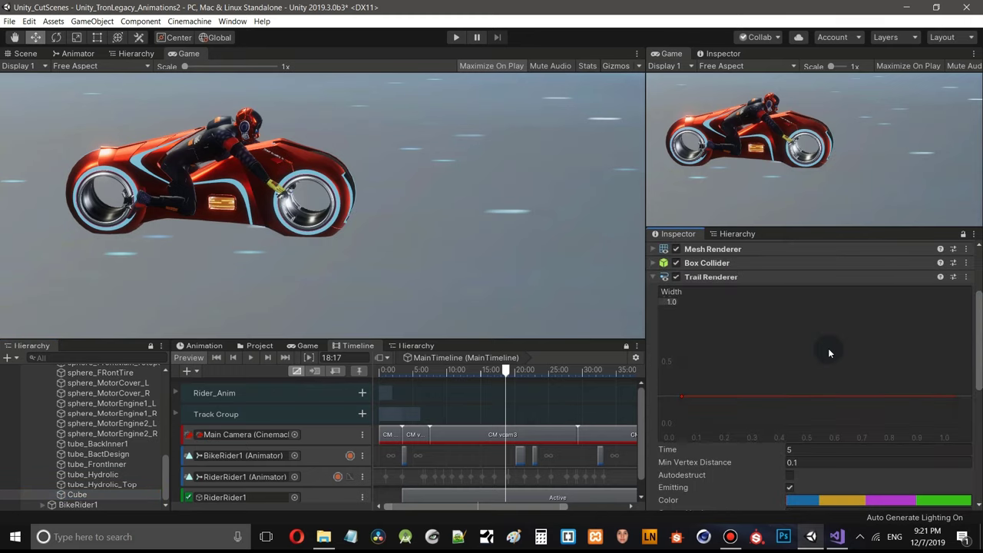
drag(682, 396, 682, 405)
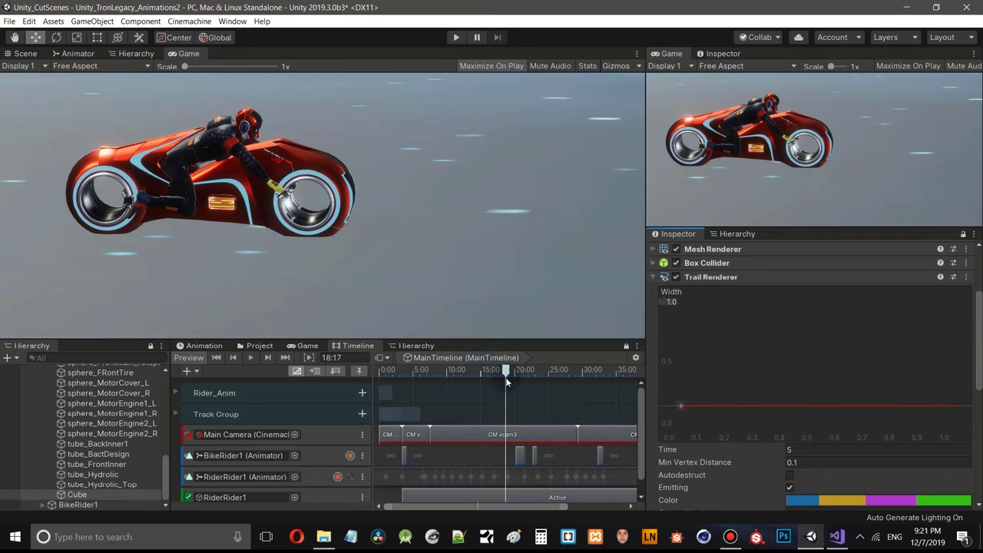
drag(506, 371, 546, 382)
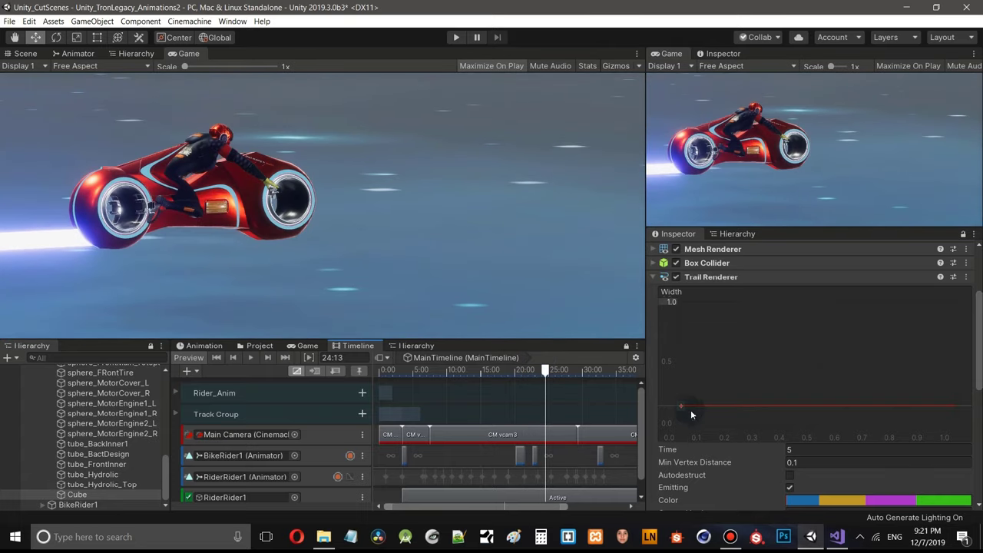
drag(681, 404, 686, 417)
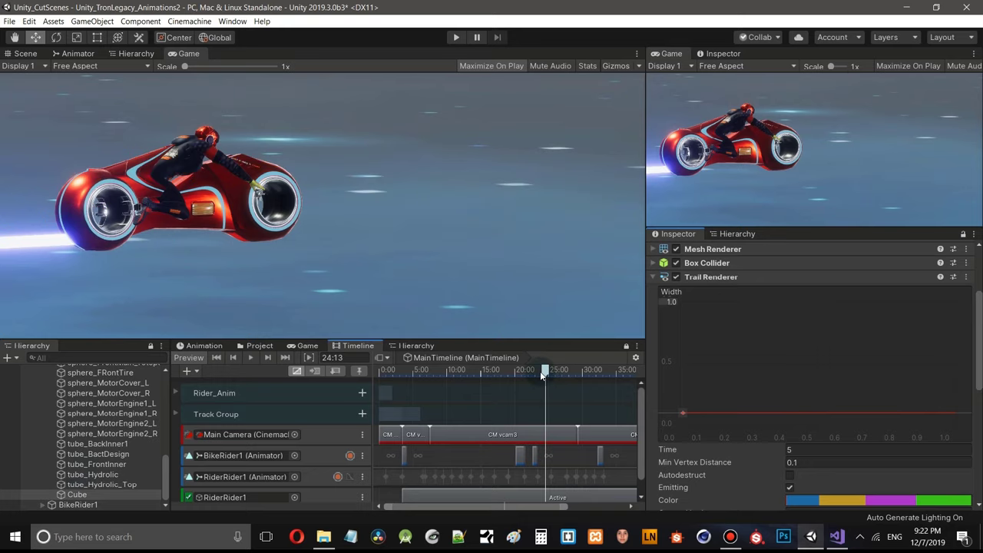
drag(543, 374, 539, 408)
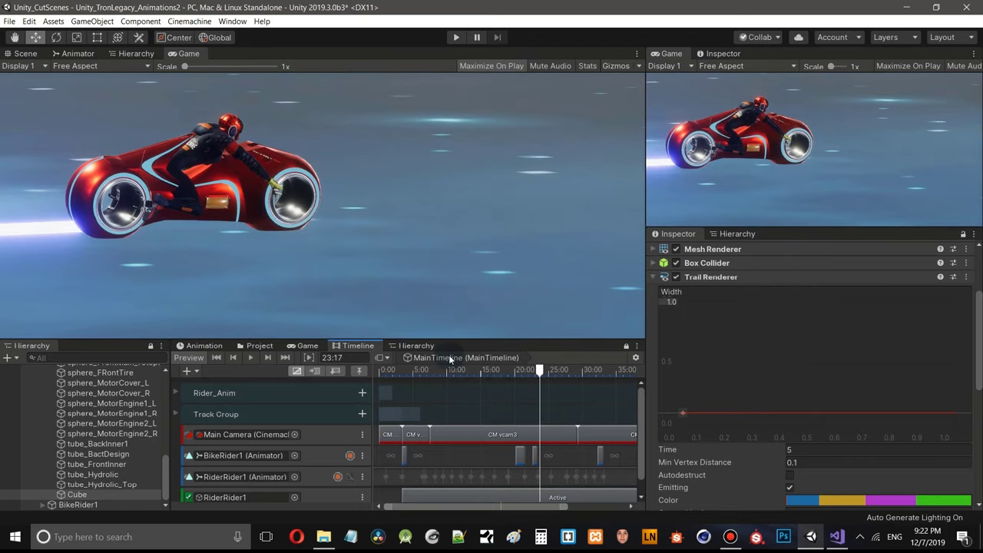
- Replay the cutscene from 0:00 and stop playback
click(216, 359)
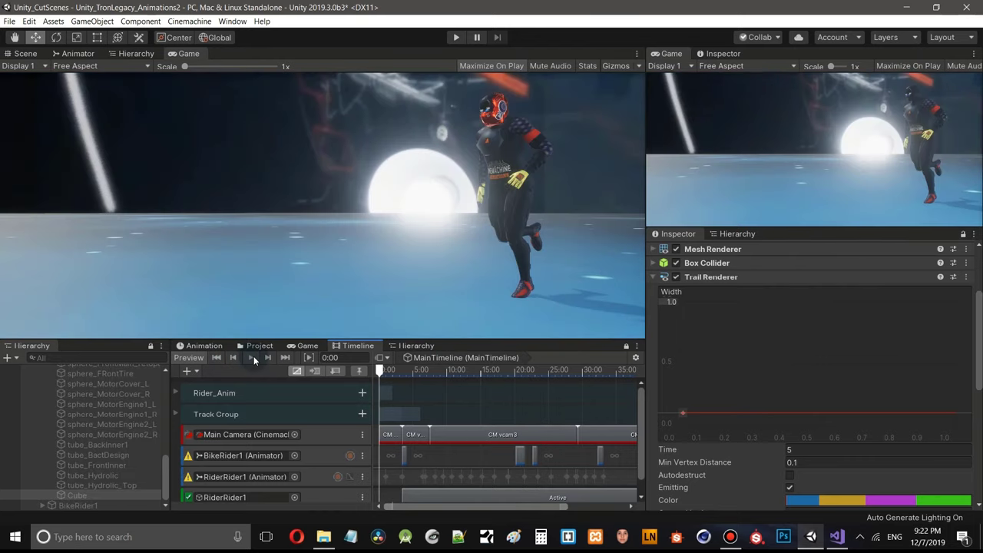
click(253, 357)
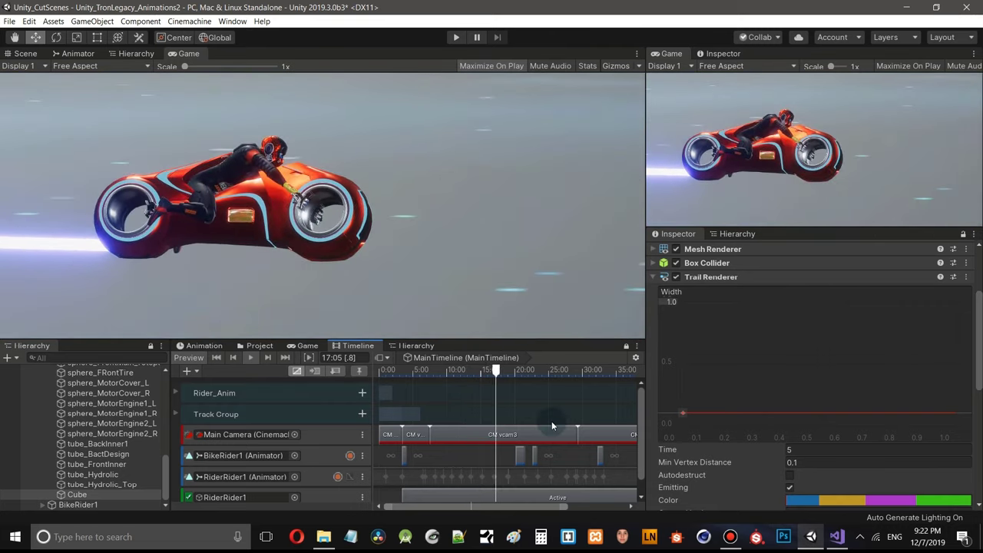
key(space)
- Set the Trials emission intensity to 8.8, then switch to the Scene view
click(260, 346)
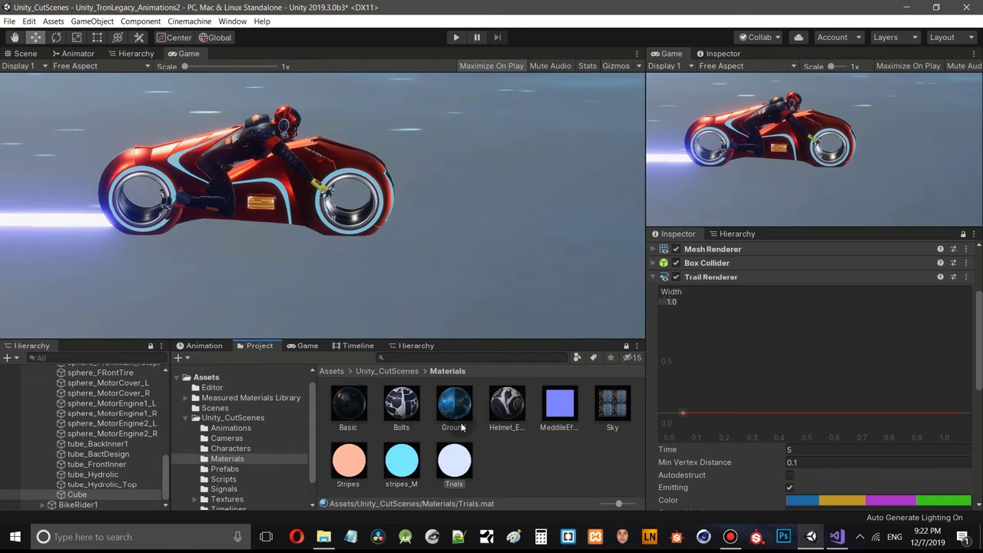
click(454, 461)
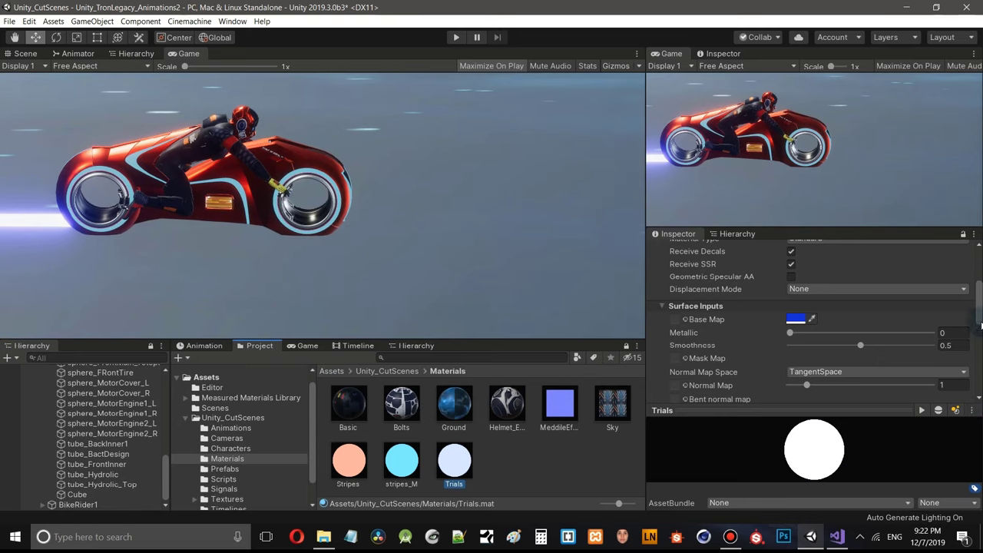
drag(981, 323, 980, 380)
click(796, 305)
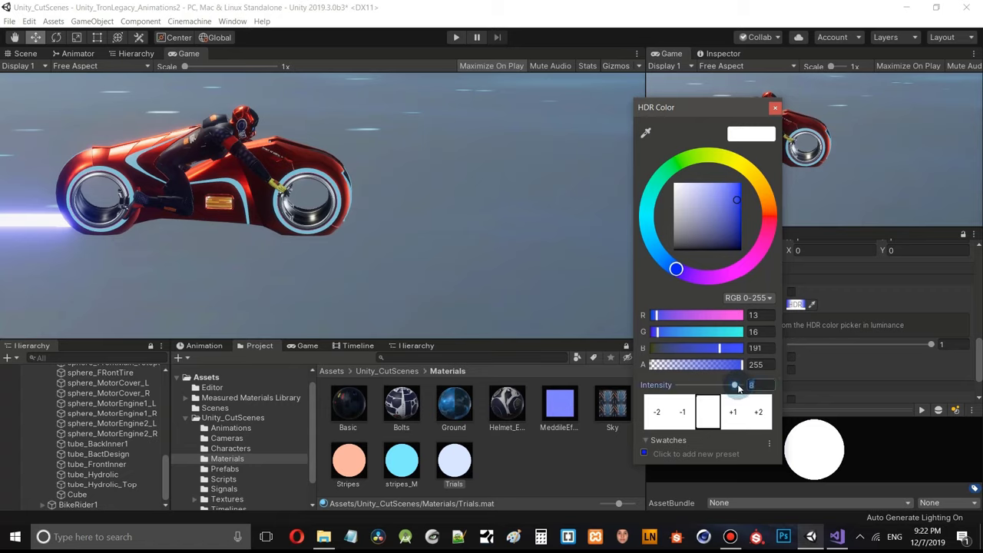
drag(739, 388, 740, 389)
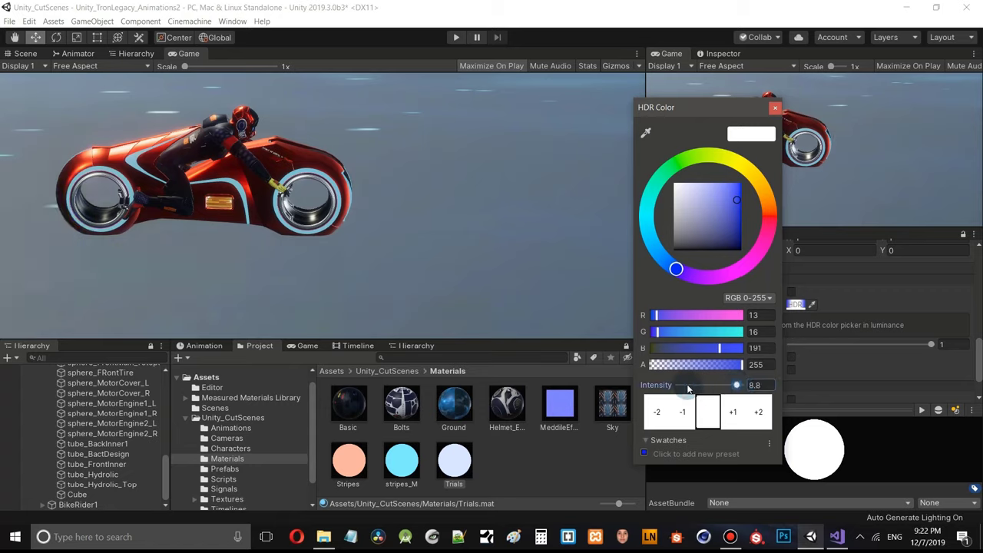
click(776, 109)
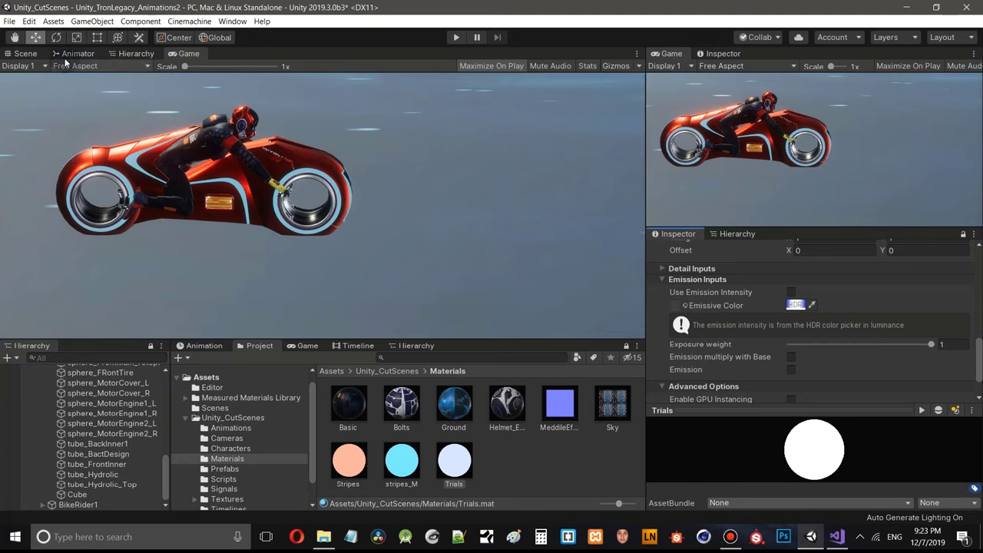
click(32, 56)
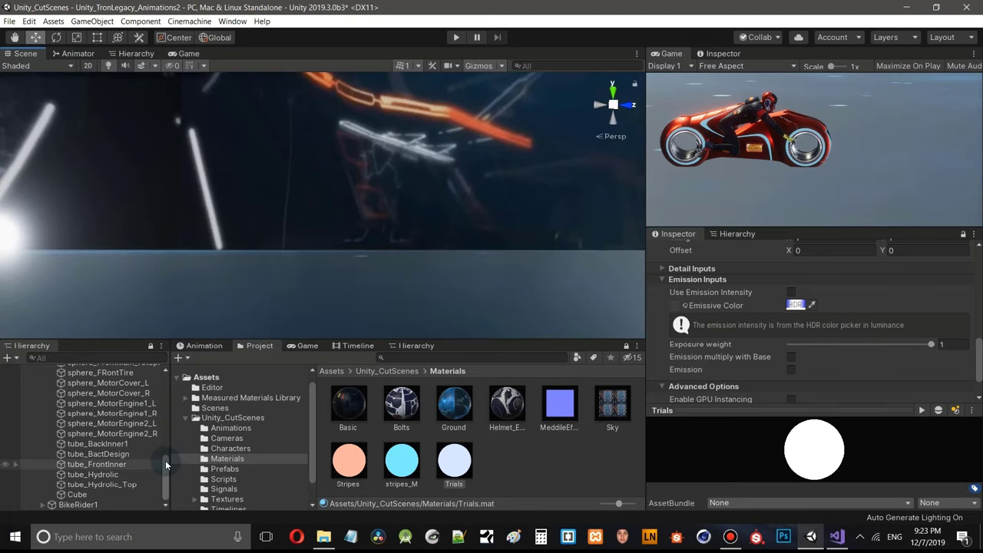
- Collapse RiderRider1 in the Hierarchy and frame the bike in the Scene view
drag(165, 460, 165, 375)
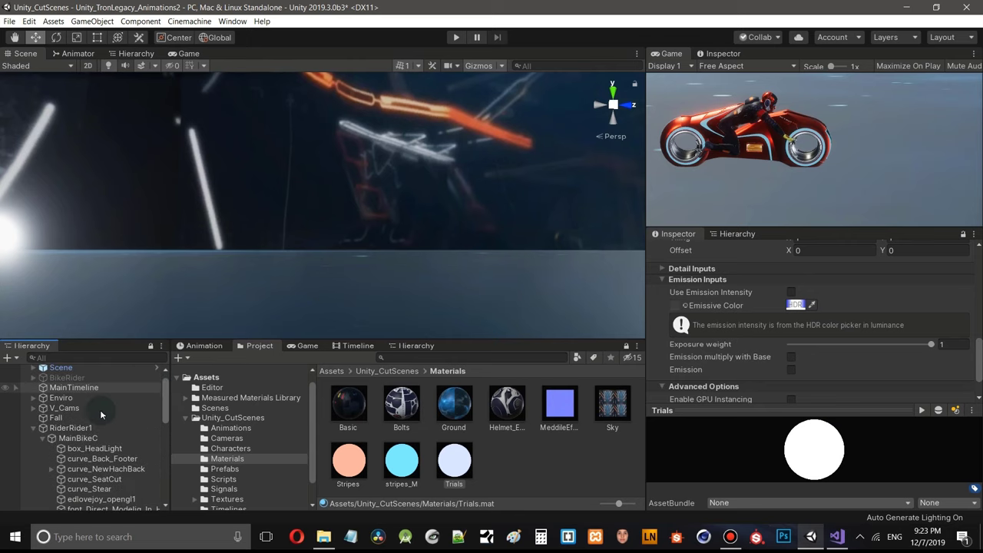
click(34, 440)
double_click(71, 441)
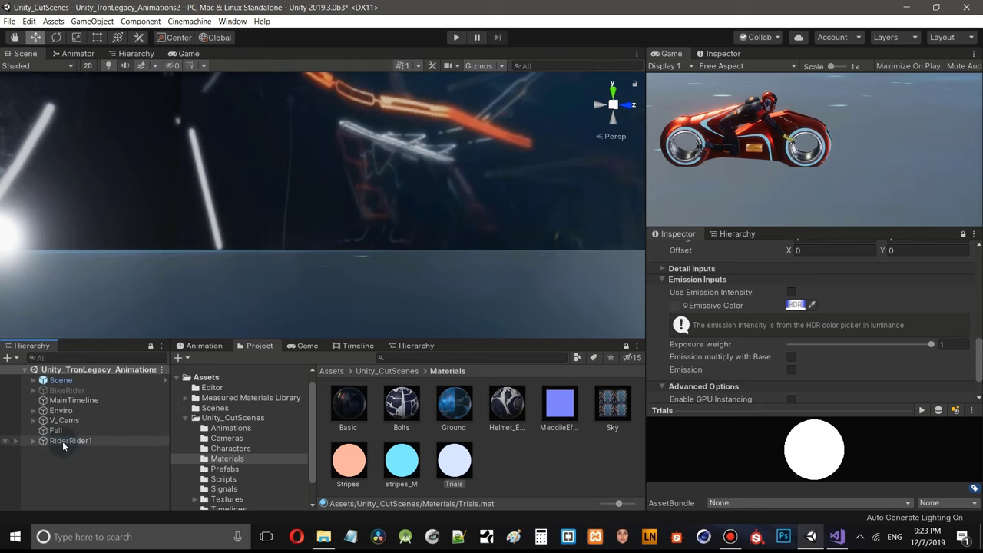
middle_drag(284, 186, 476, 246)
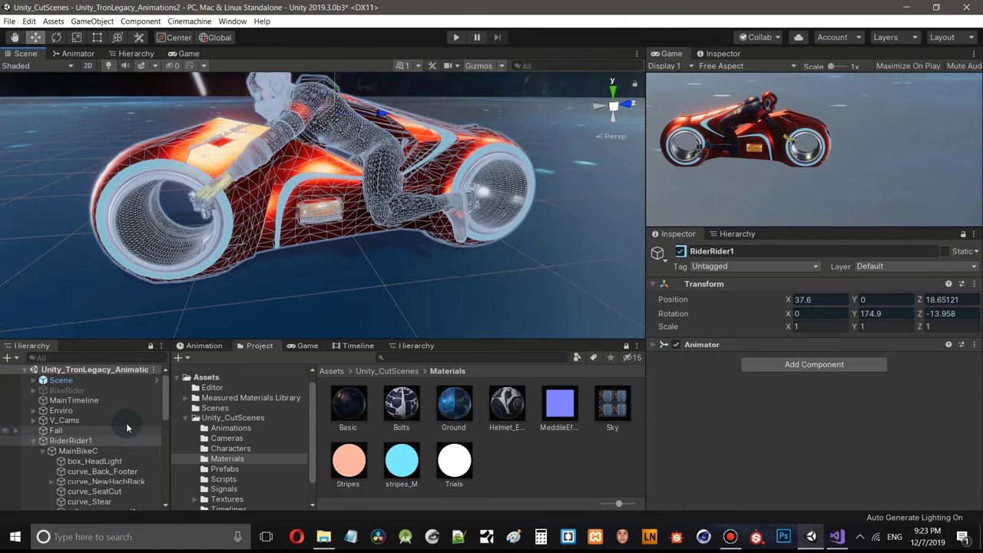
click(514, 480)
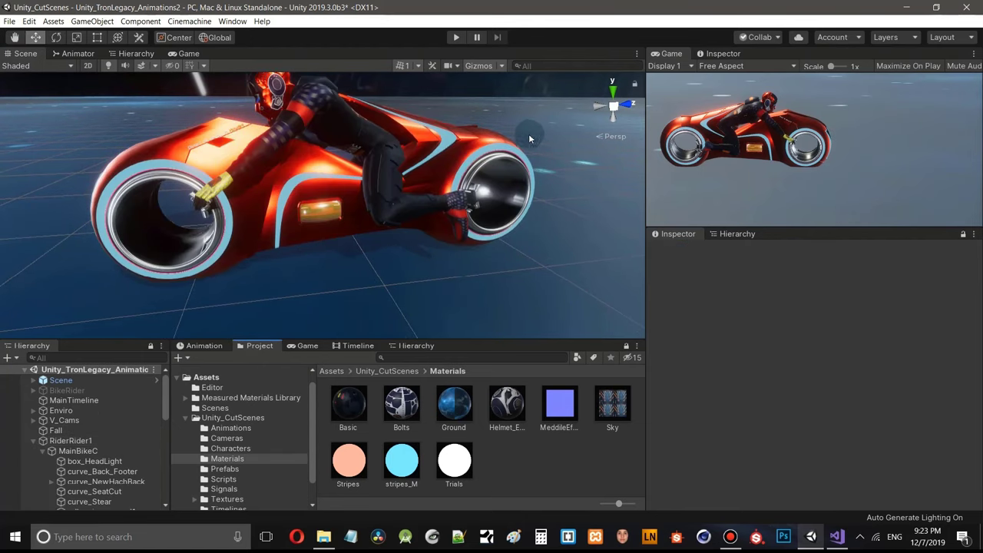
- Apply Trials to the rear wheel, body stripes and front wheel rim, cancelling a wrong body drop
drag(455, 466, 460, 176)
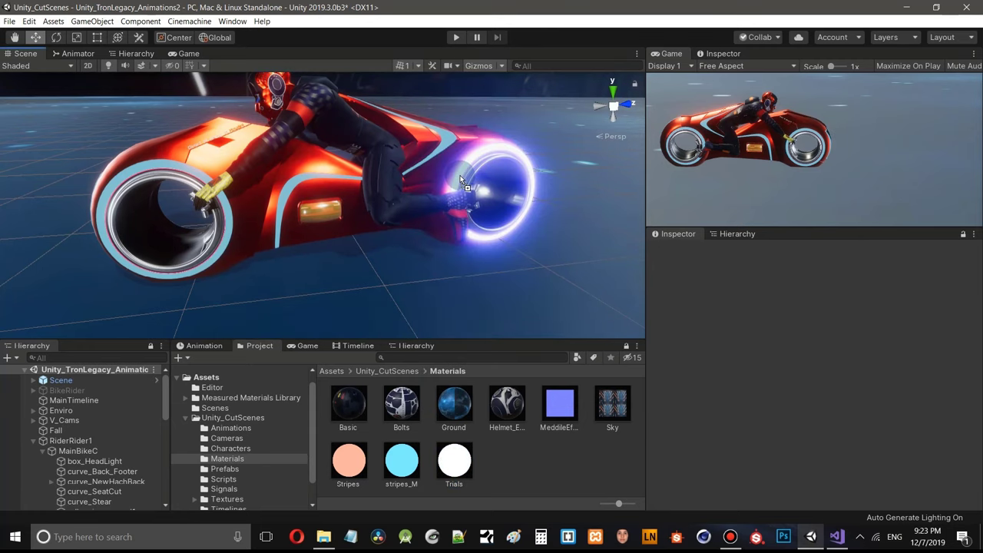
drag(456, 466, 290, 189)
key(Escape)
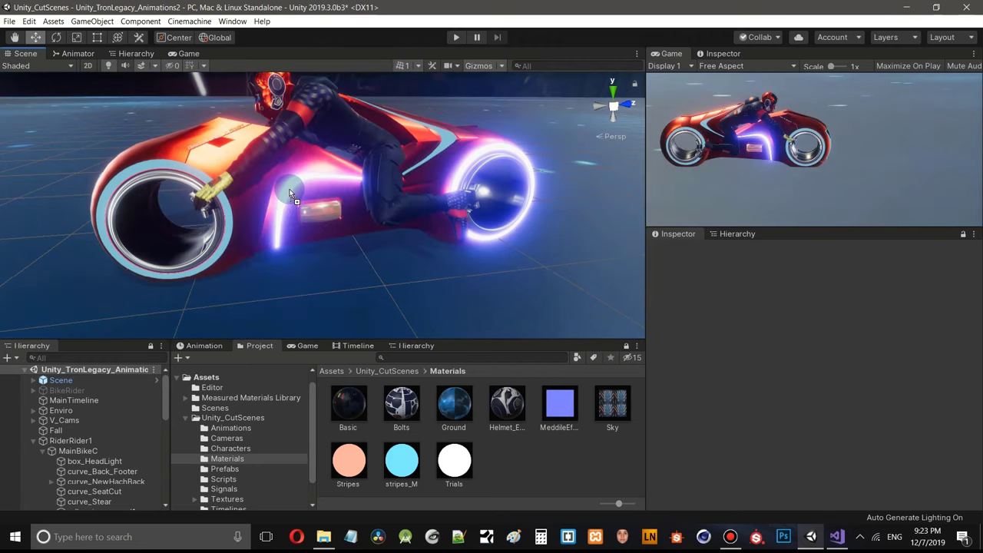
click(460, 466)
drag(470, 262, 476, 471)
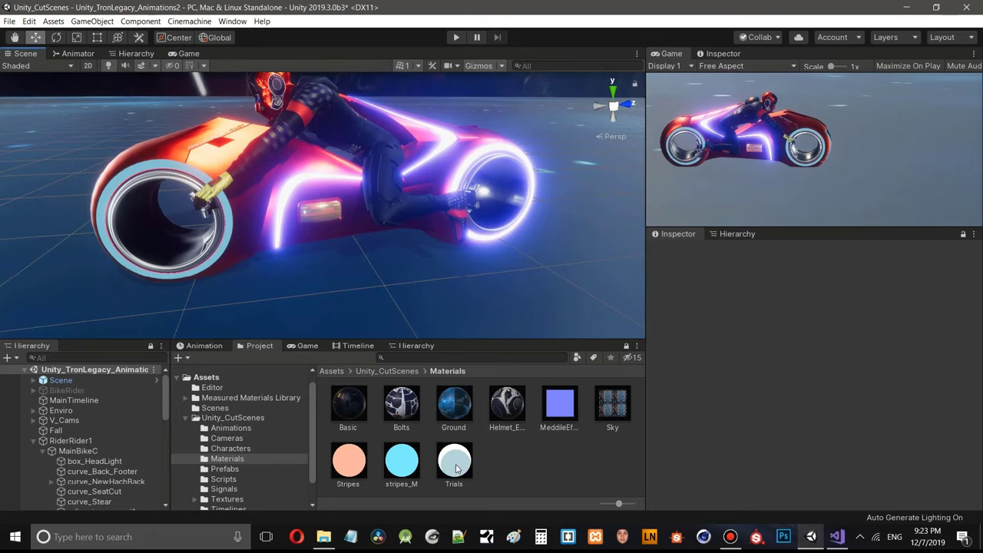
click(457, 469)
drag(392, 336, 188, 167)
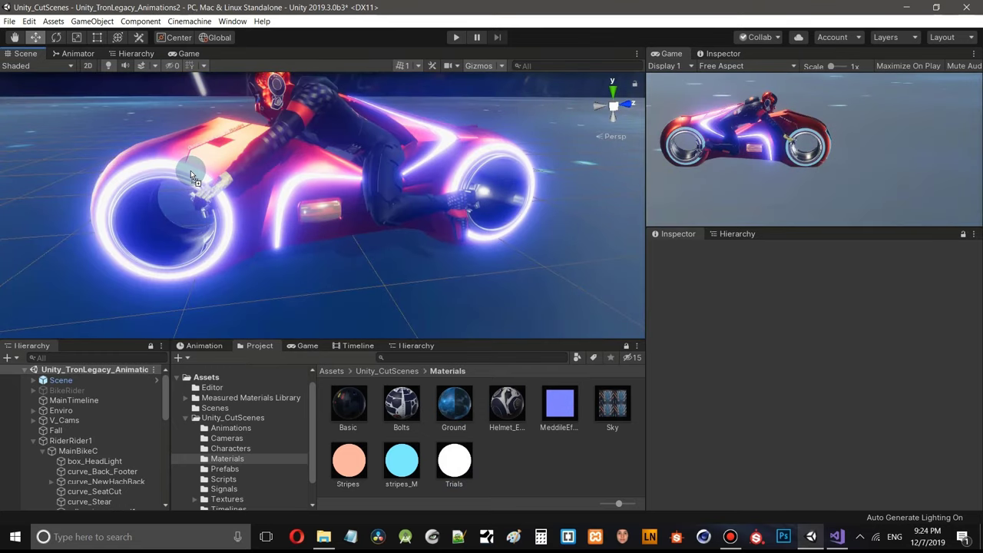
right_drag(340, 277, 347, 235)
middle_drag(347, 235, 415, 223)
scroll(384, 242, up, 6)
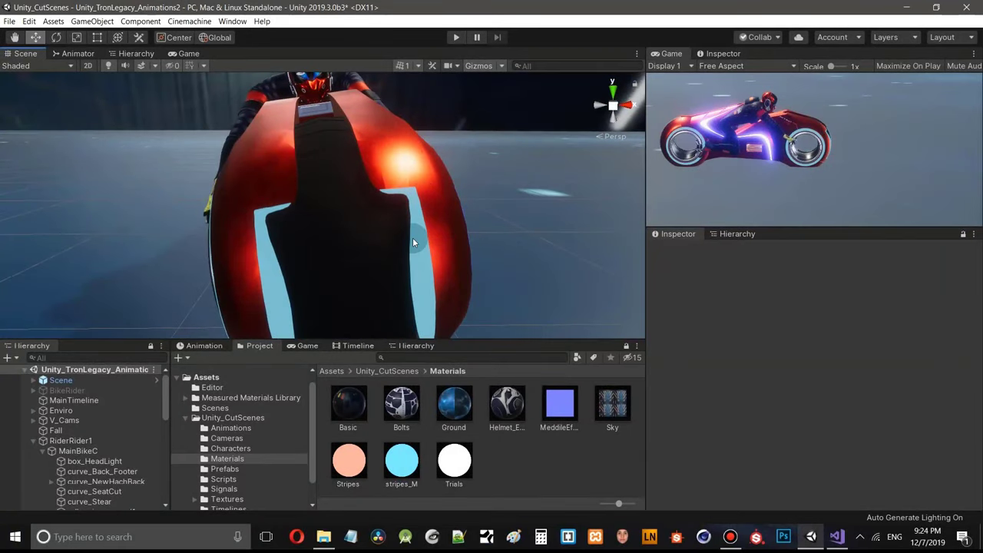
- Make the front stripes and front tyre glow with the Trials material
click(456, 470)
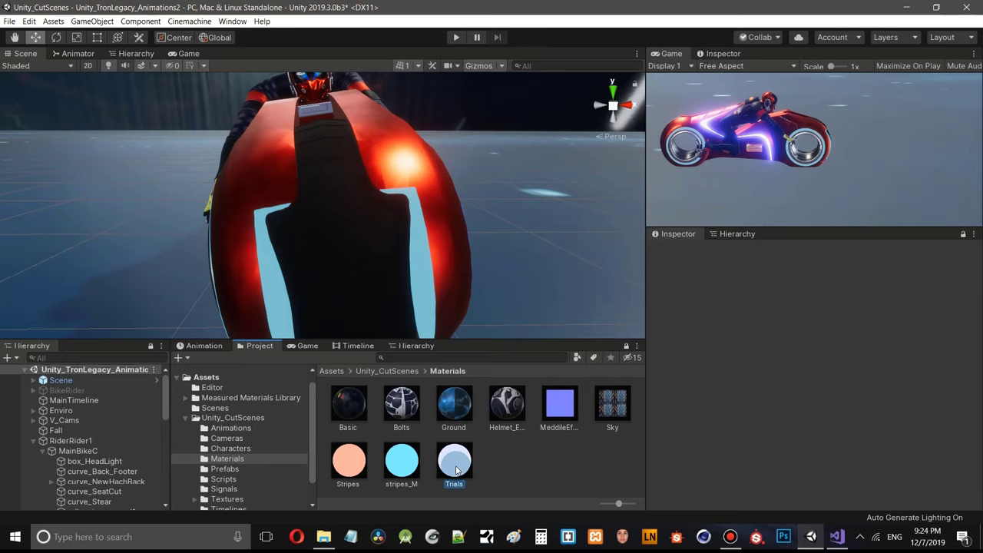
drag(441, 340, 426, 291)
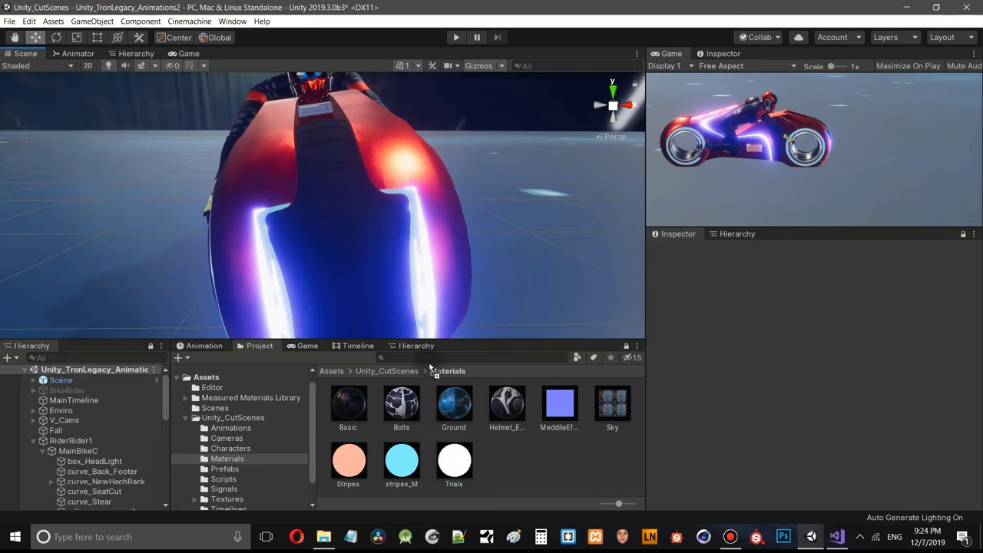
drag(434, 338, 417, 291)
mouse_move(366, 219)
middle_down()
mouse_move(397, 207)
mouse_move(341, 241)
mouse_move(402, 220)
mouse_move(360, 217)
middle_up()
alt+drag(361, 217, 396, 206)
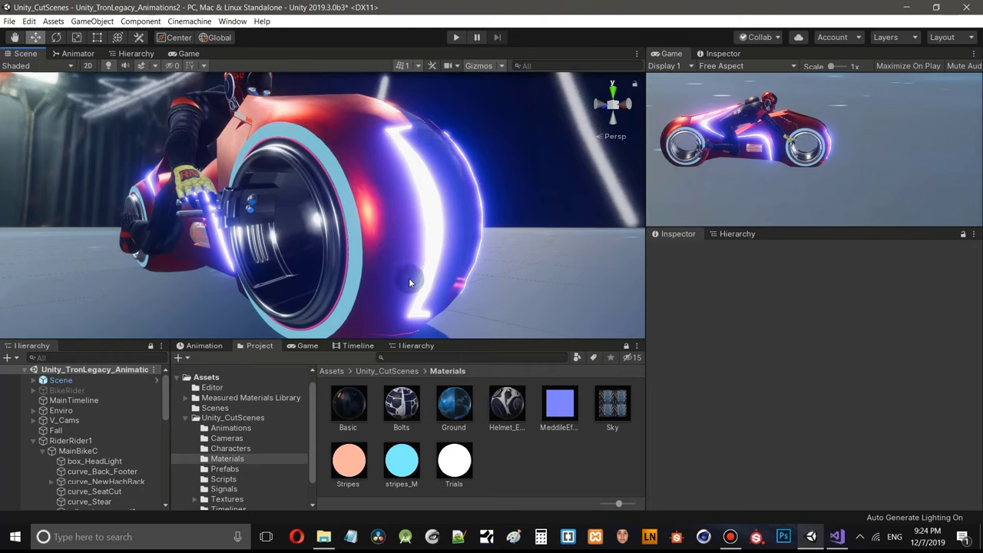
drag(454, 465, 357, 233)
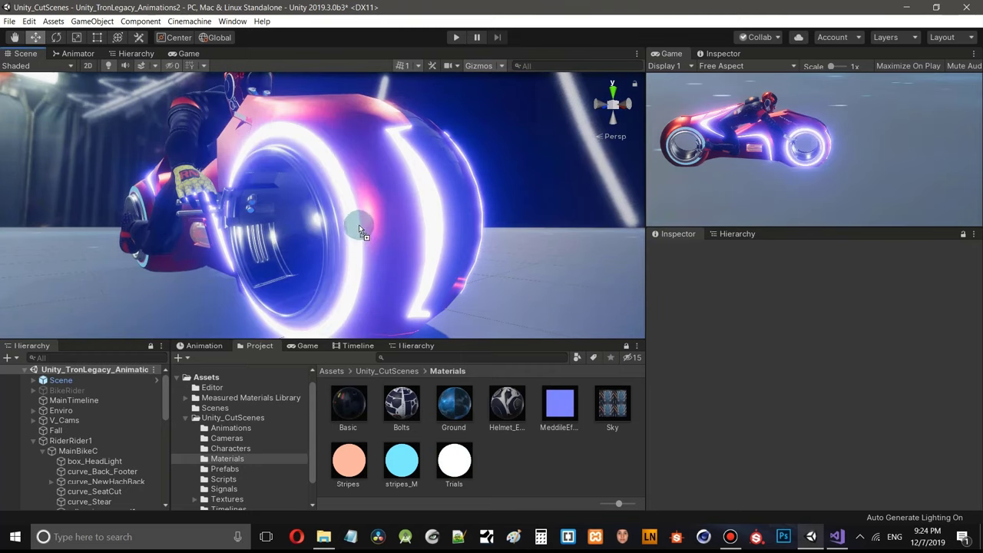
- Apply the Trials material to the rear wheel rim and the wheel stripe
alt+drag(371, 197, 498, 190)
scroll(498, 186, down, 5)
middle_drag(426, 192, 462, 204)
alt+drag(463, 204, 442, 207)
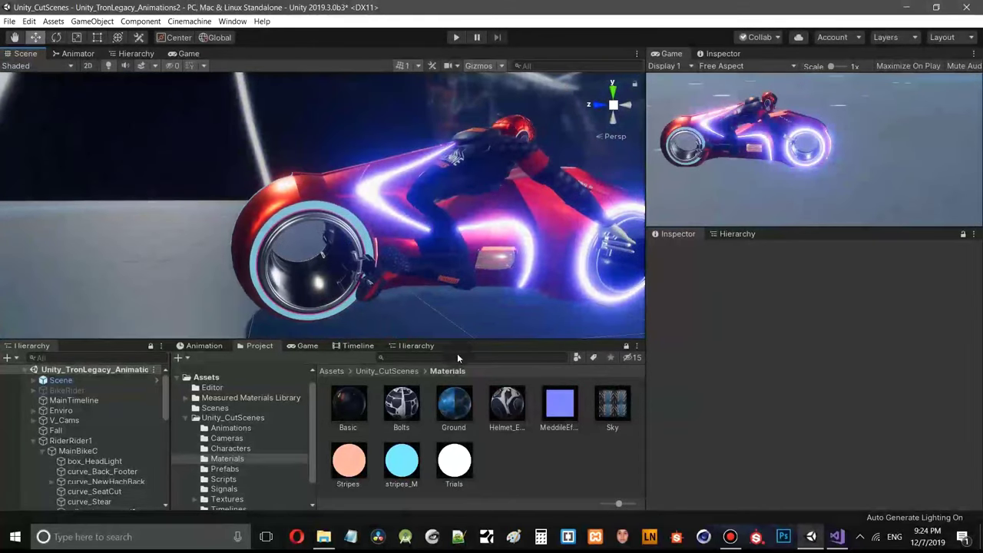
drag(453, 467, 440, 203)
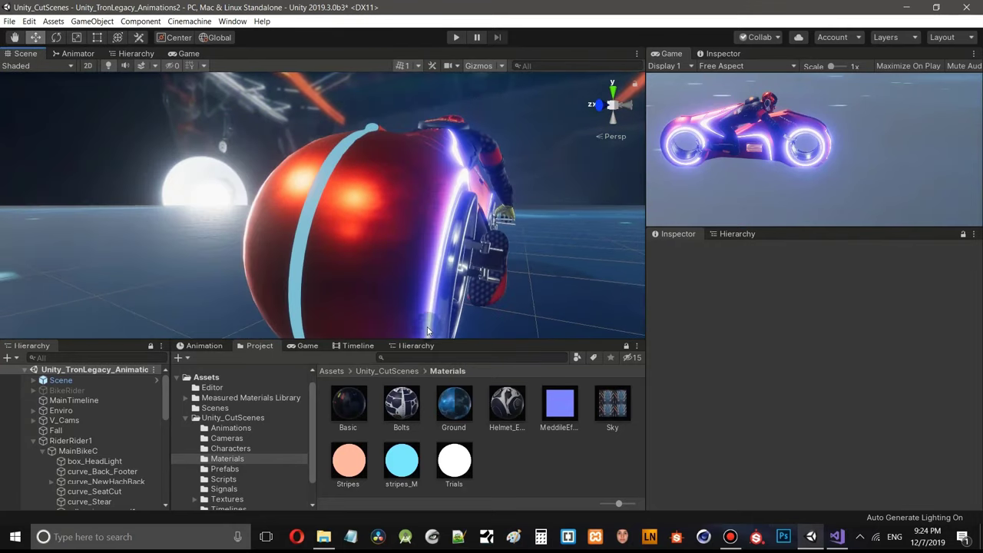
click(454, 461)
drag(426, 363, 362, 216)
- Orbit the Scene view round to the bike's other side, up close
scroll(389, 197, down, 3)
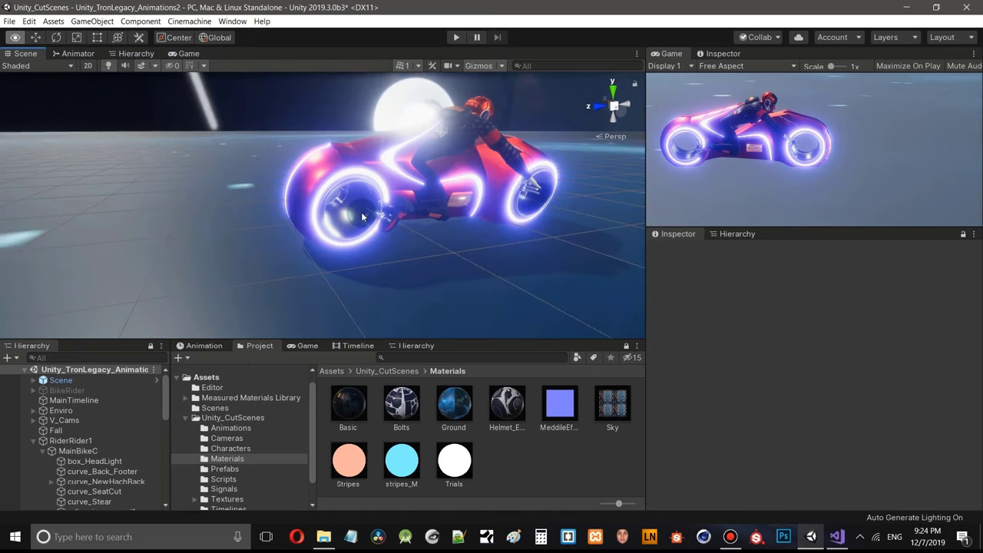
alt+drag(345, 158, 355, 204)
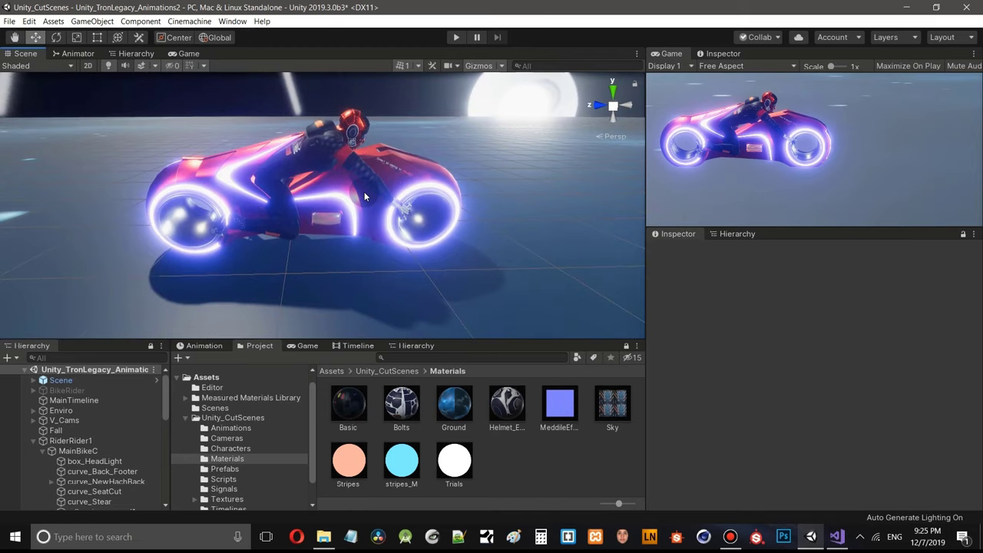
scroll(349, 189, up, 3)
middle_drag(296, 185, 274, 185)
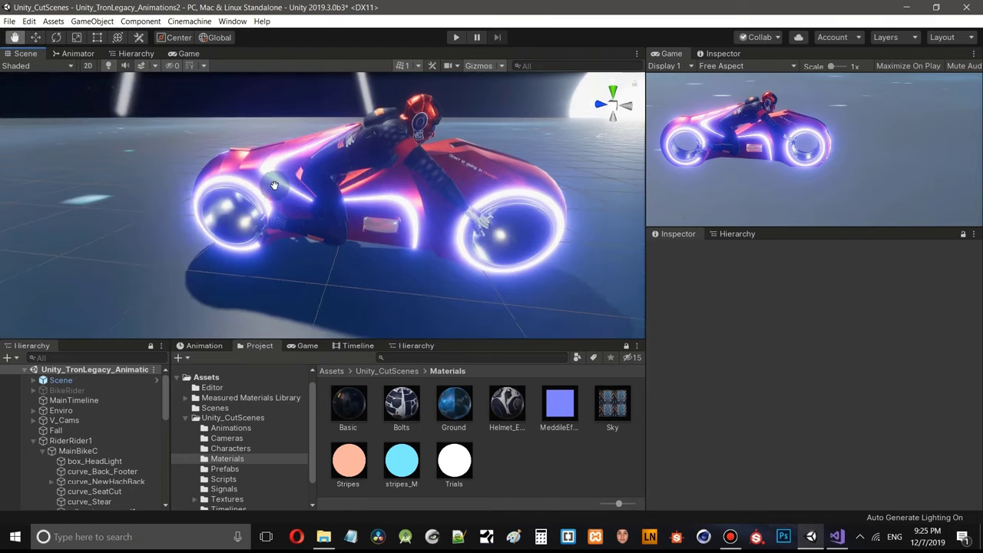
alt+drag(274, 185, 306, 131)
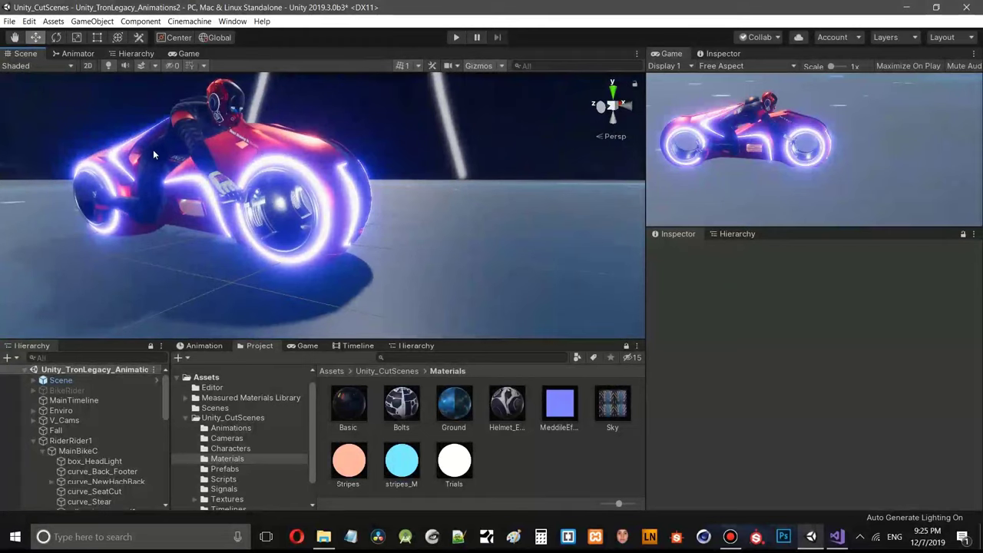
alt+drag(153, 155, 494, 202)
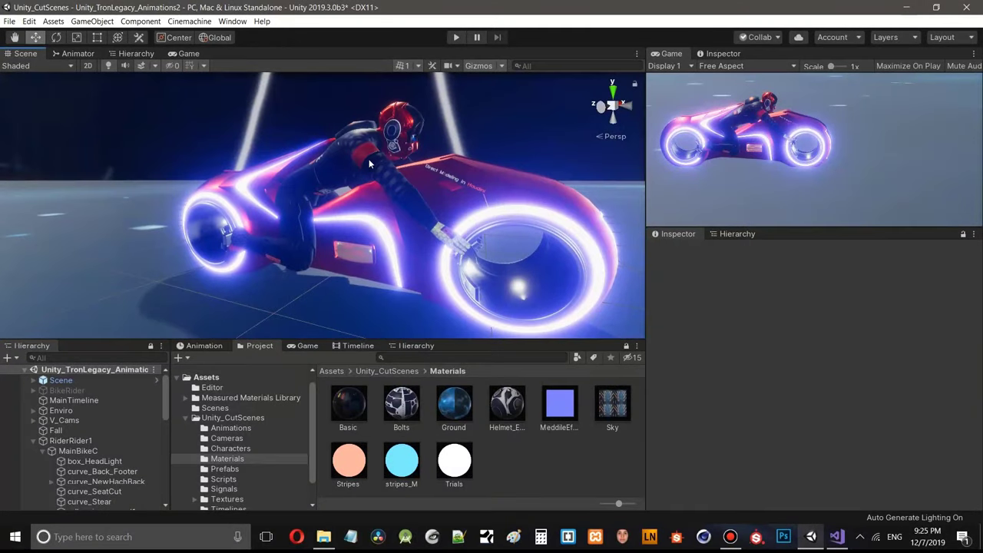
- Rename the duplicated Trials 1 material to TrialsBike
right_click(454, 466)
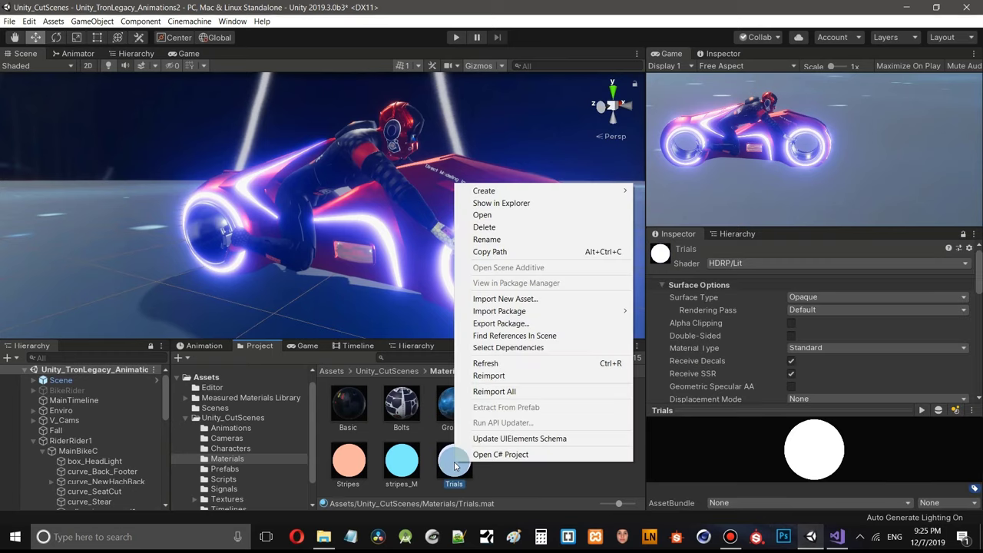
click(532, 488)
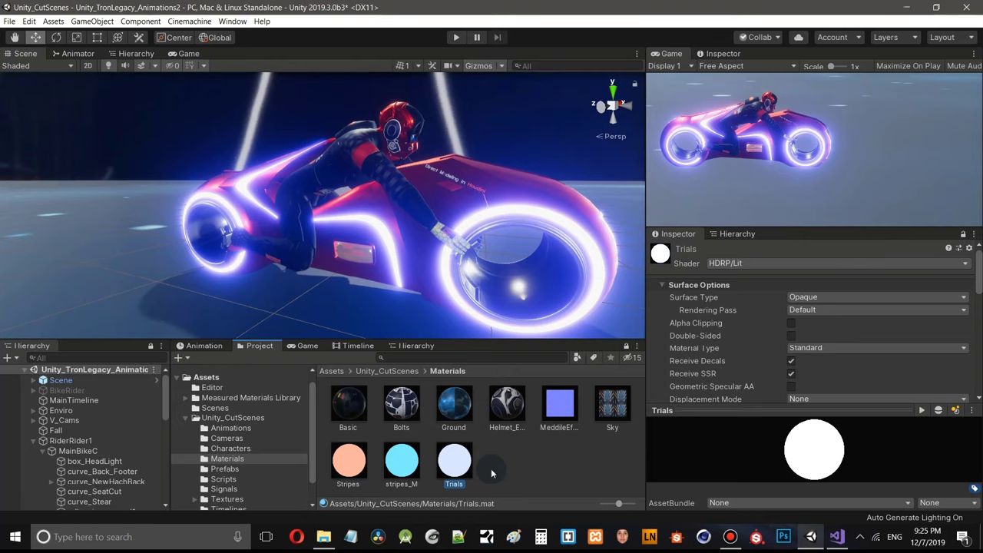
right_click(454, 487)
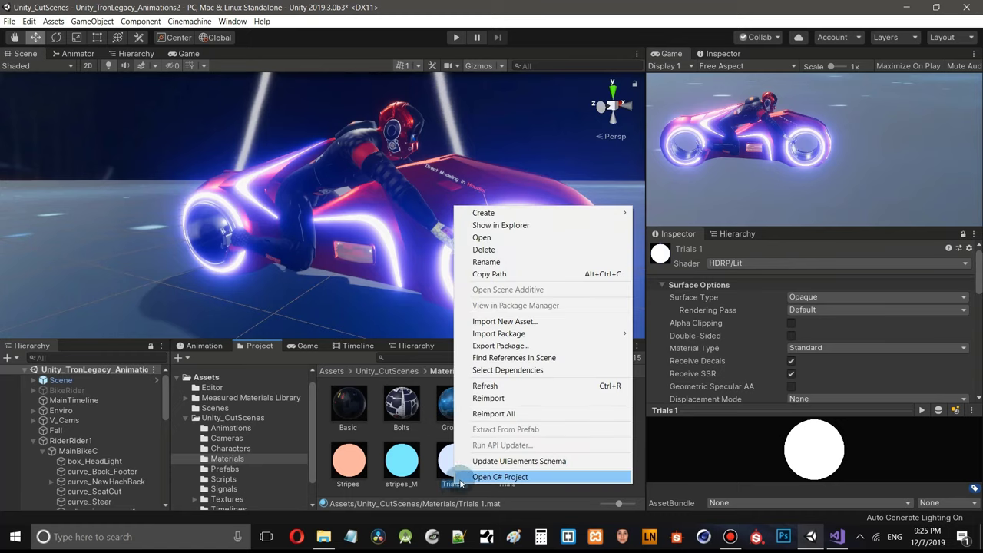
click(506, 266)
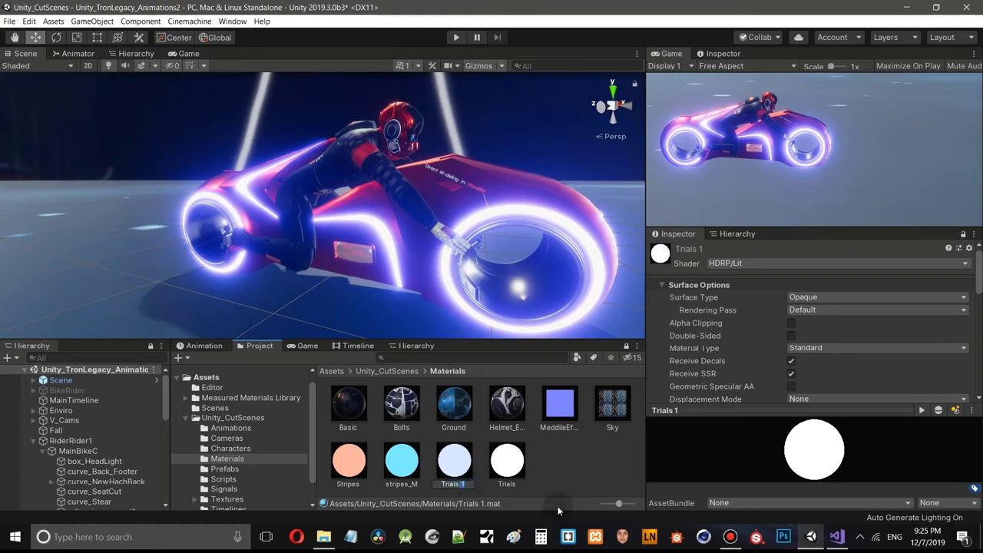
text(Bike)
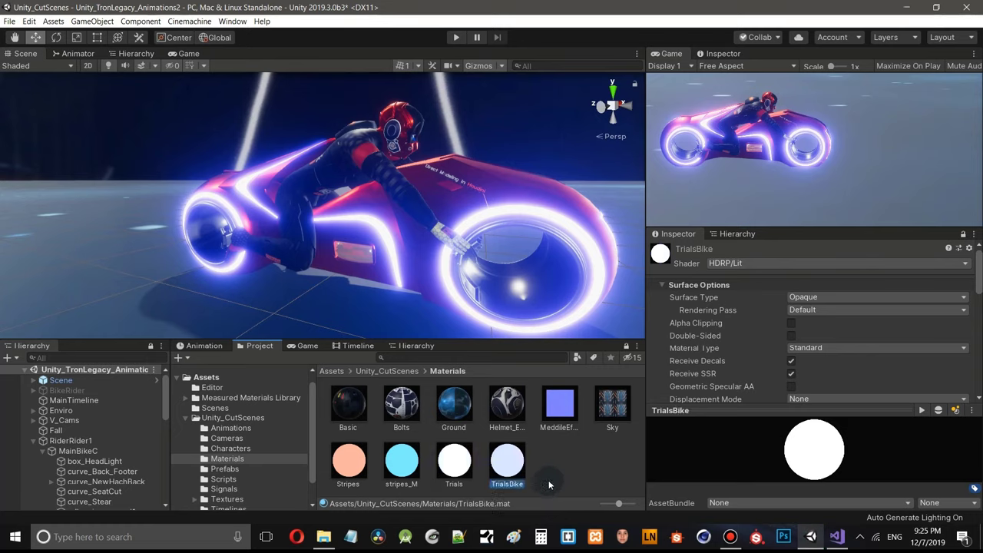
- Select the front wheel rim sphere_FrontMain_retopo_GR and frame it in view
click(566, 227)
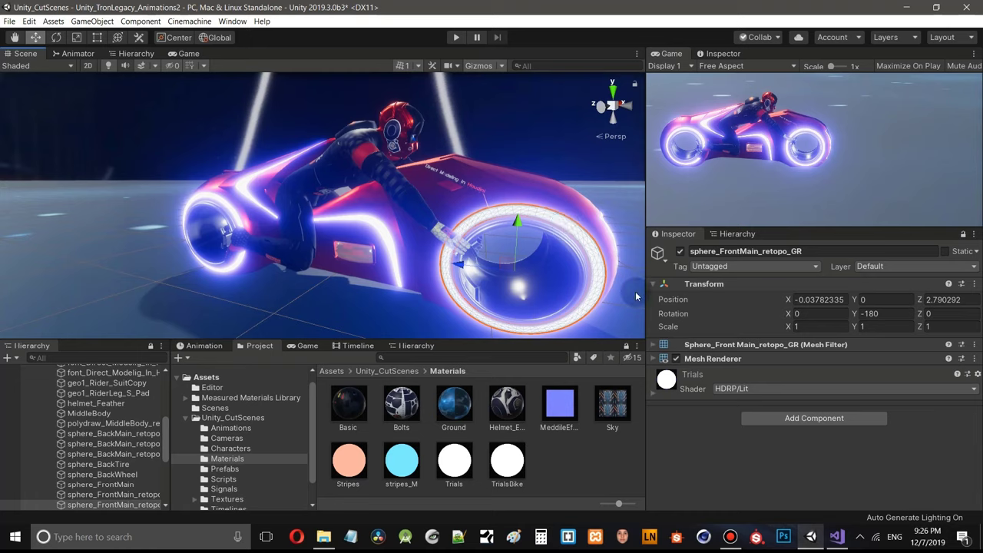
click(592, 257)
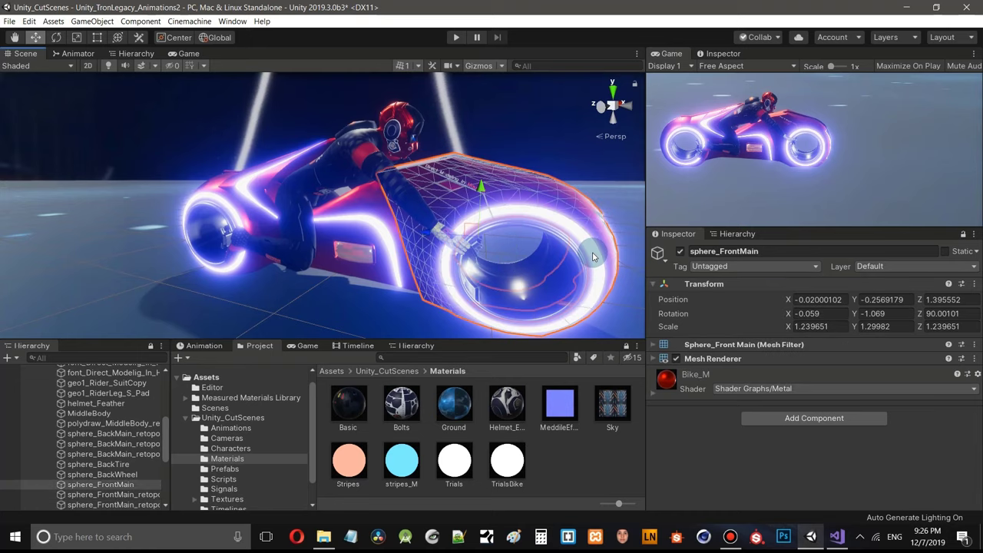
click(593, 257)
click(592, 256)
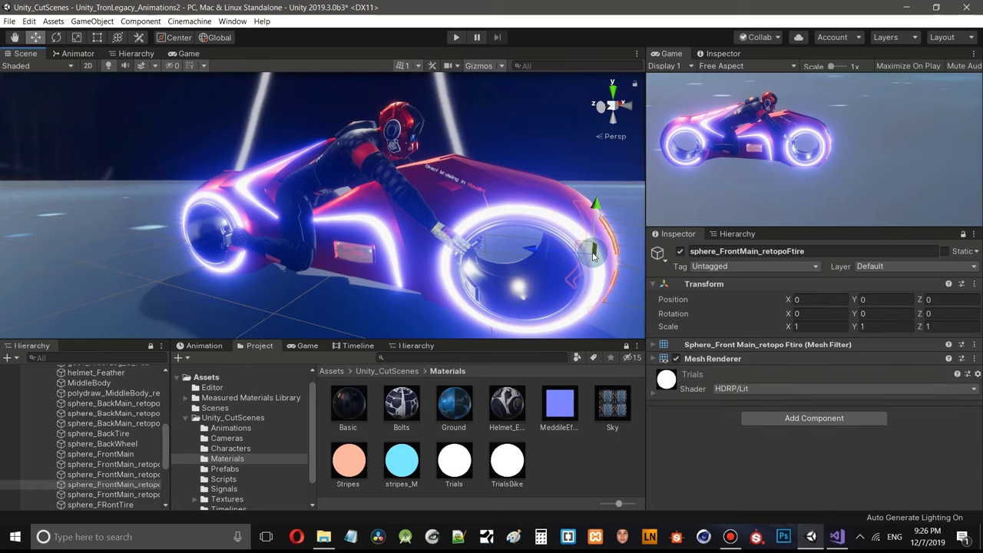
click(599, 273)
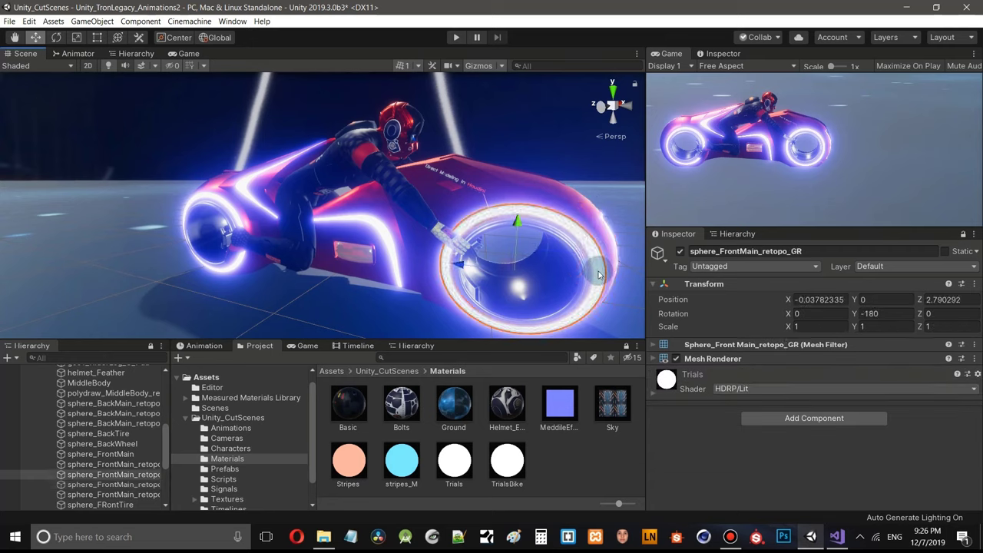
click(653, 393)
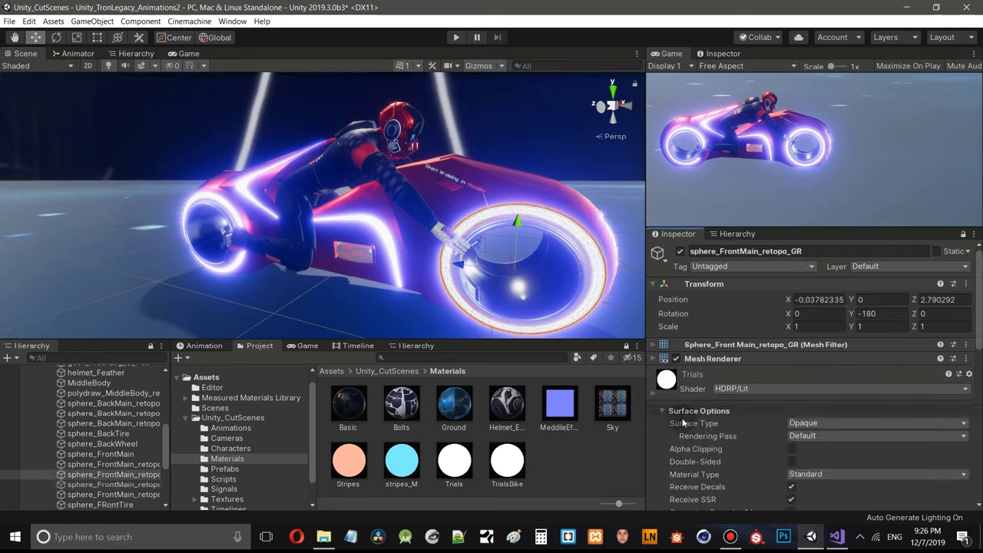
key(f)
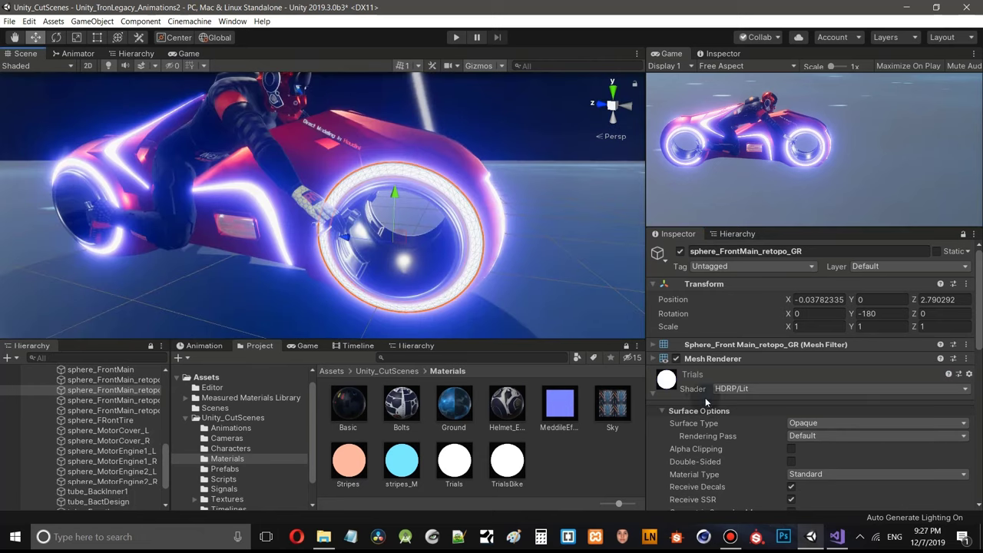
- Locate the rim's Trials material in the Project and select it to show Emission Inputs
click(652, 359)
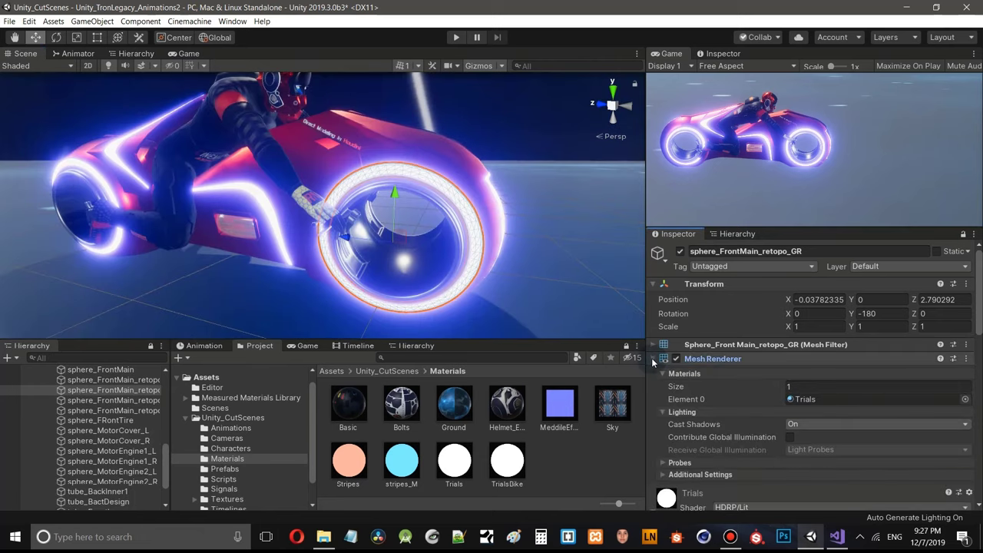
click(819, 400)
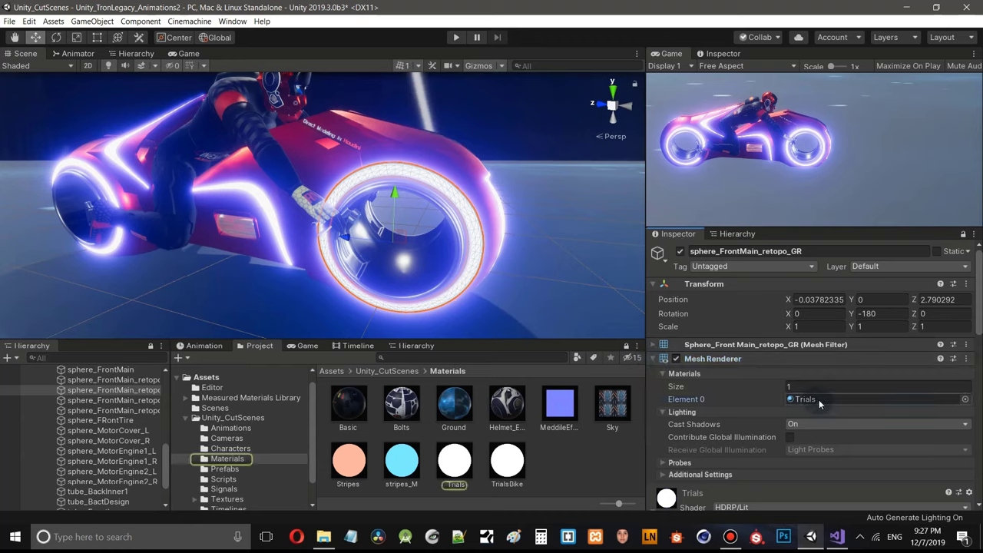
click(456, 463)
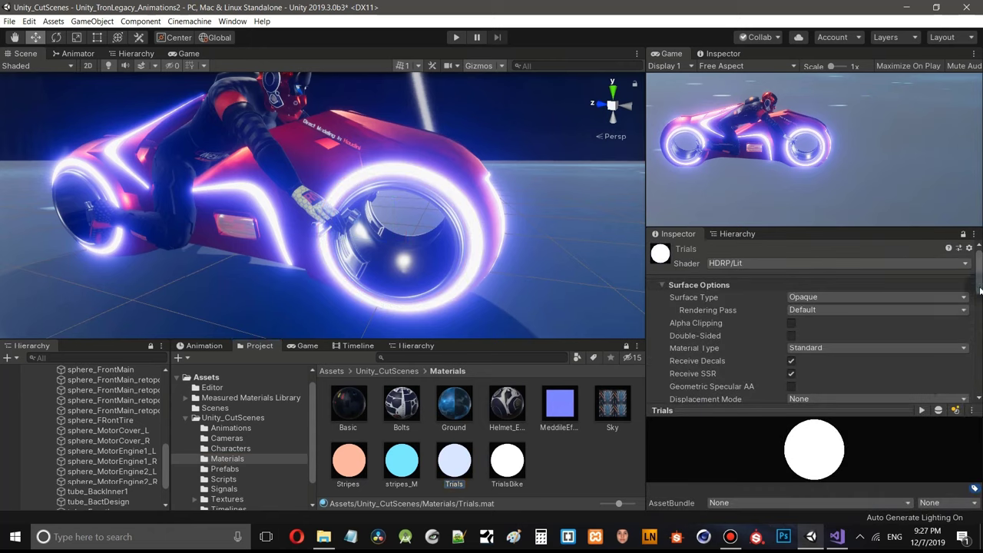
drag(980, 290, 979, 382)
- Lower the Trials emission intensity from 8.8 to 5.1 with a greyish-blue colour
click(796, 304)
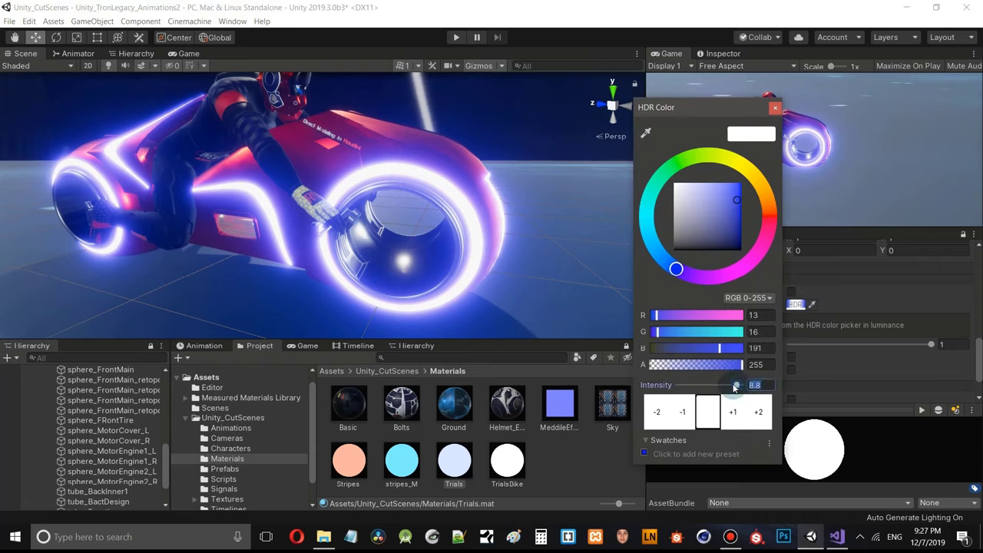
drag(734, 388, 731, 388)
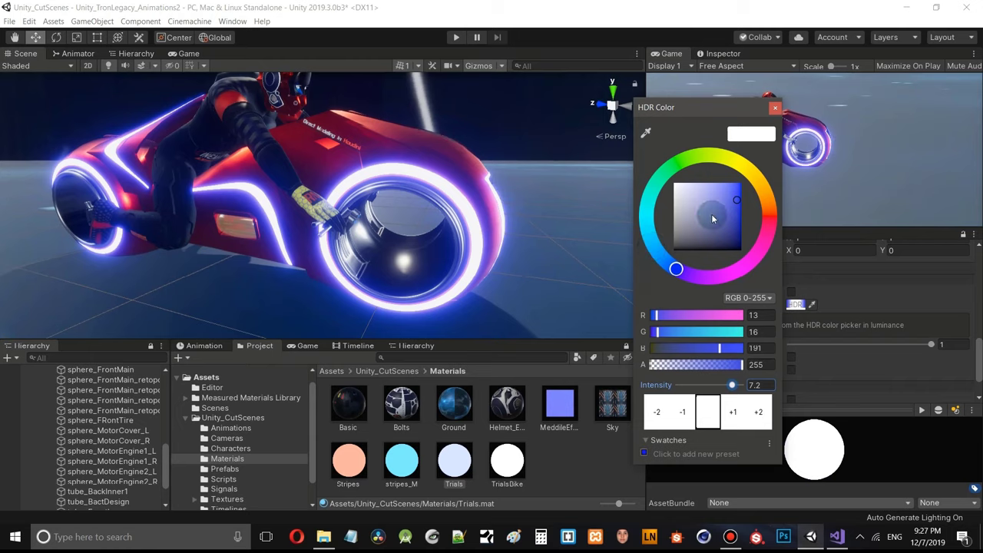
click(657, 247)
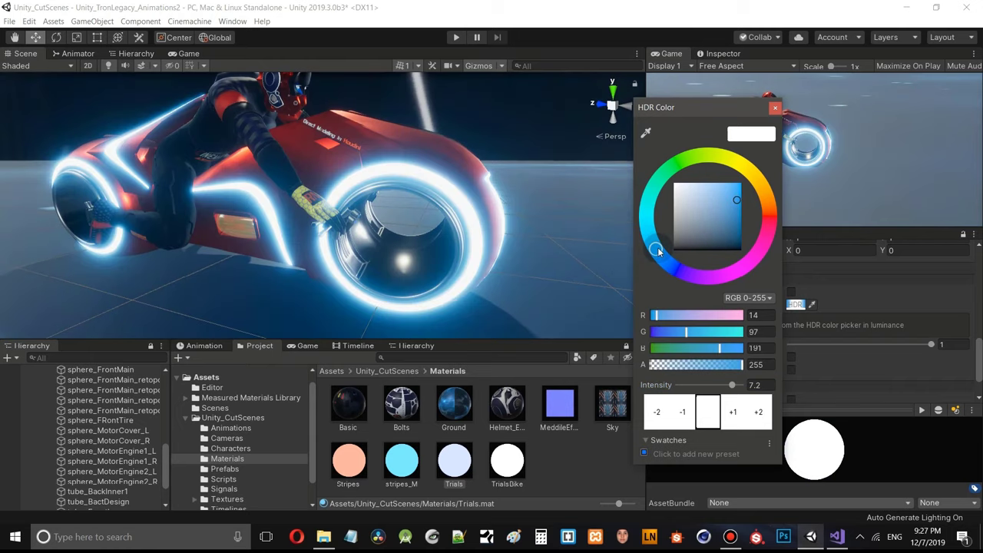
click(712, 205)
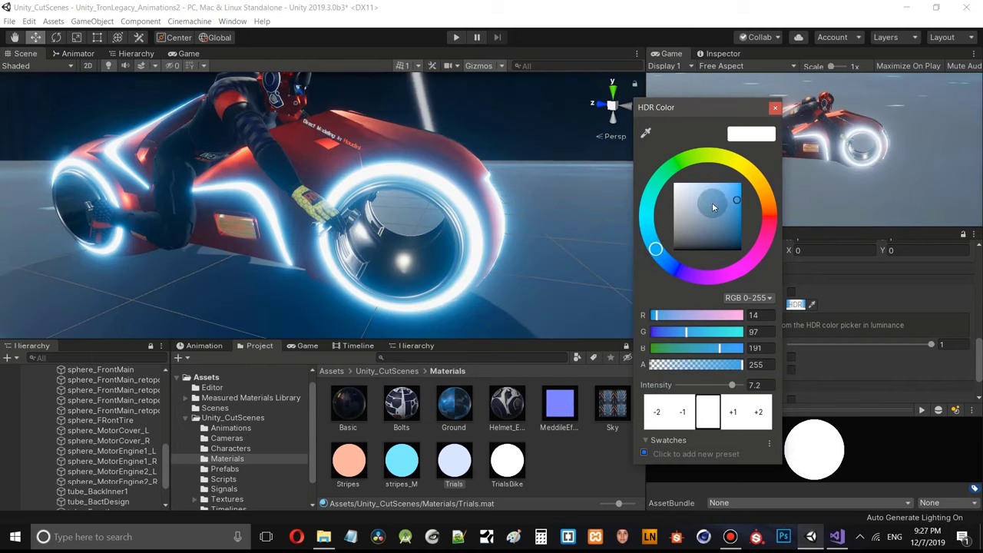
drag(714, 221, 719, 223)
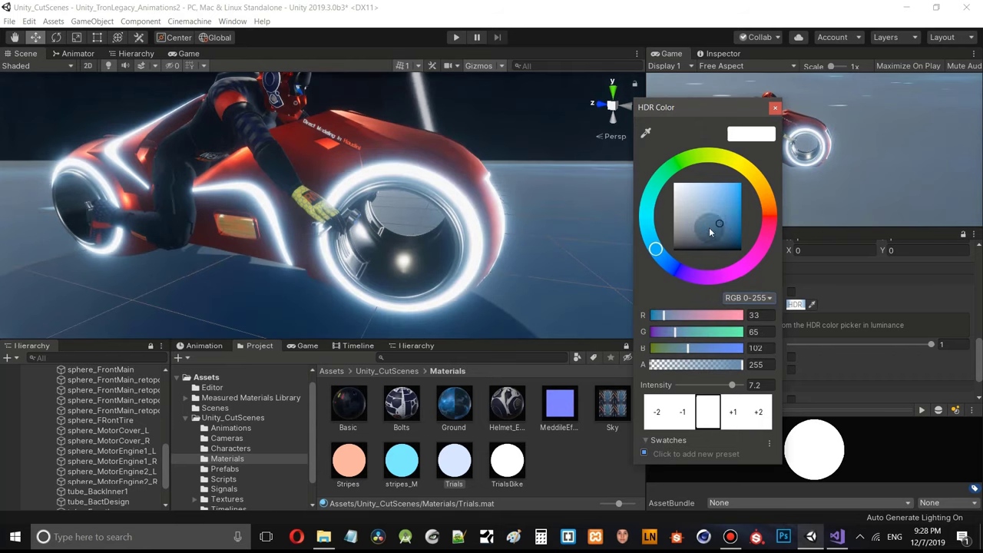
click(686, 219)
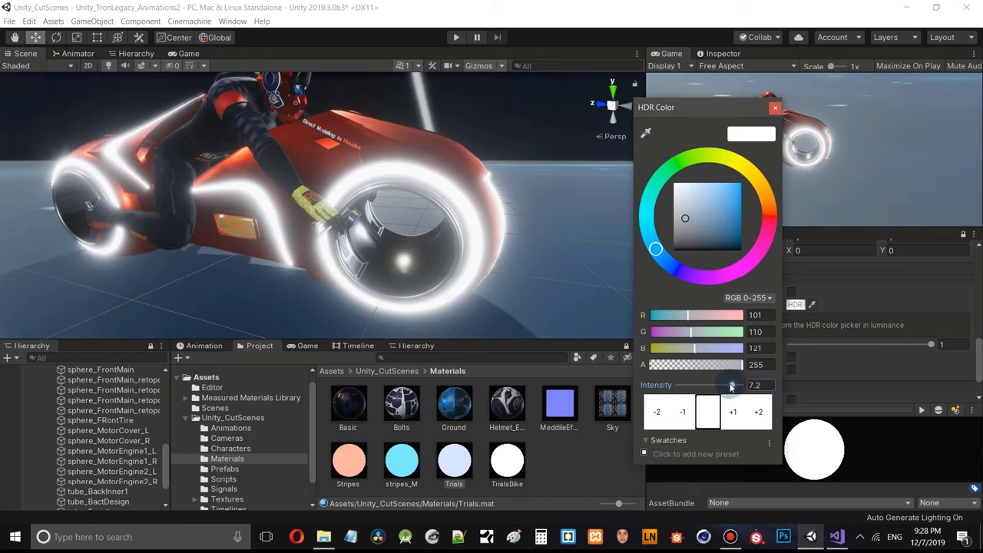
drag(731, 386, 726, 386)
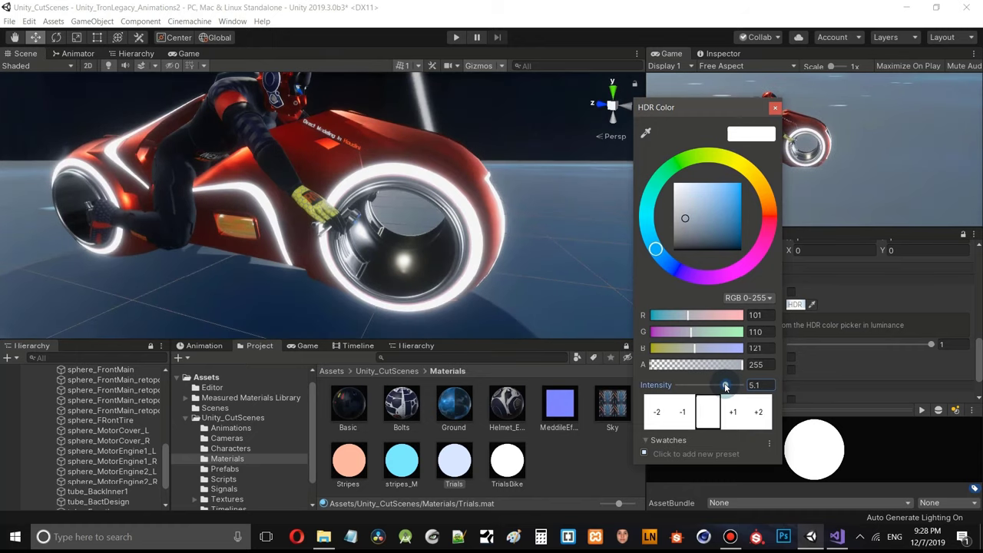
- Fine-tune the emissive hue to muted blue-grey 65, 101, 135 and close the picker
click(711, 218)
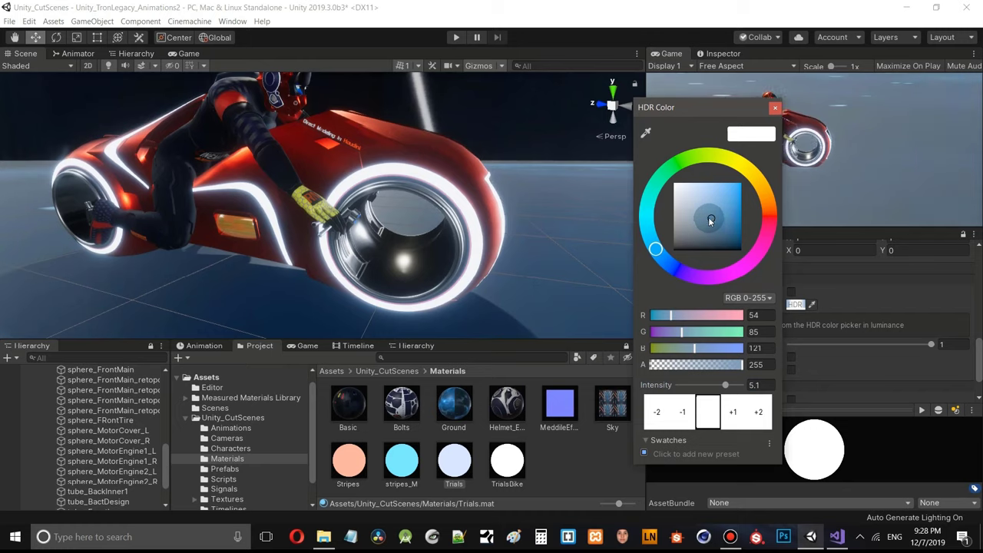
click(672, 265)
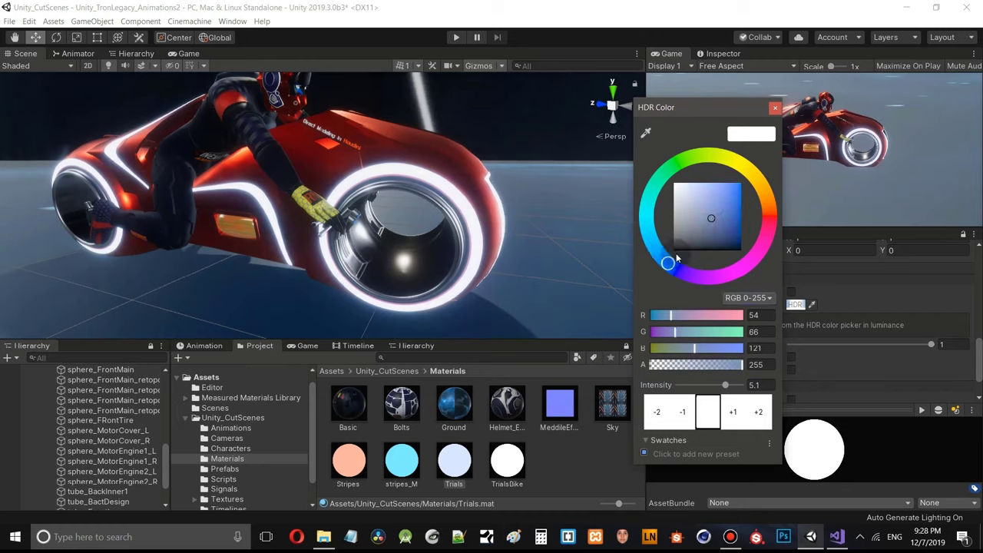
click(720, 205)
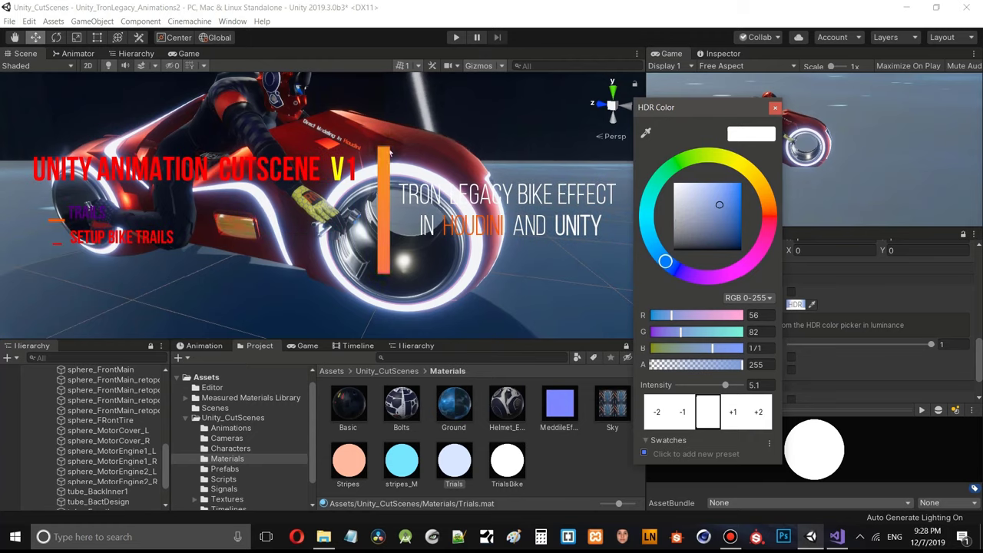
click(694, 215)
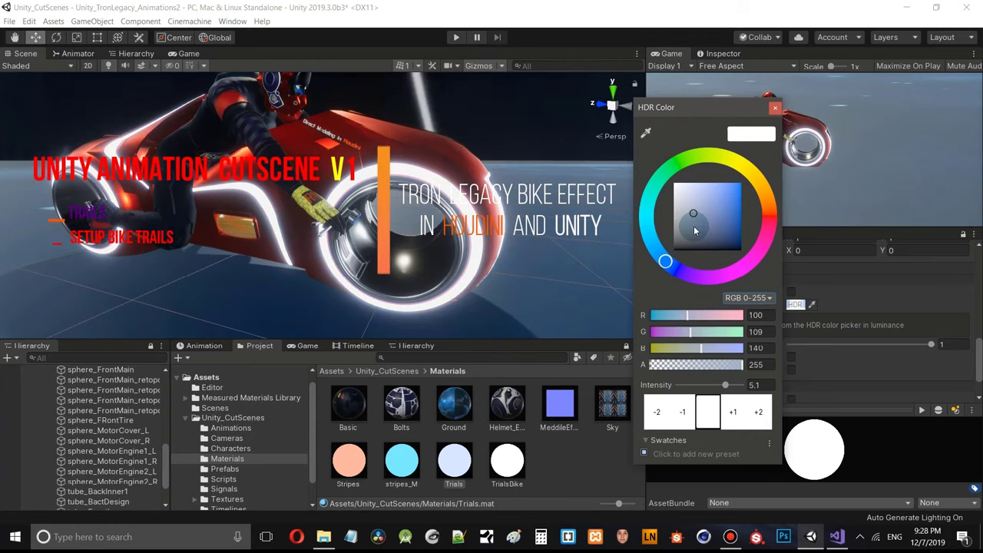
click(653, 244)
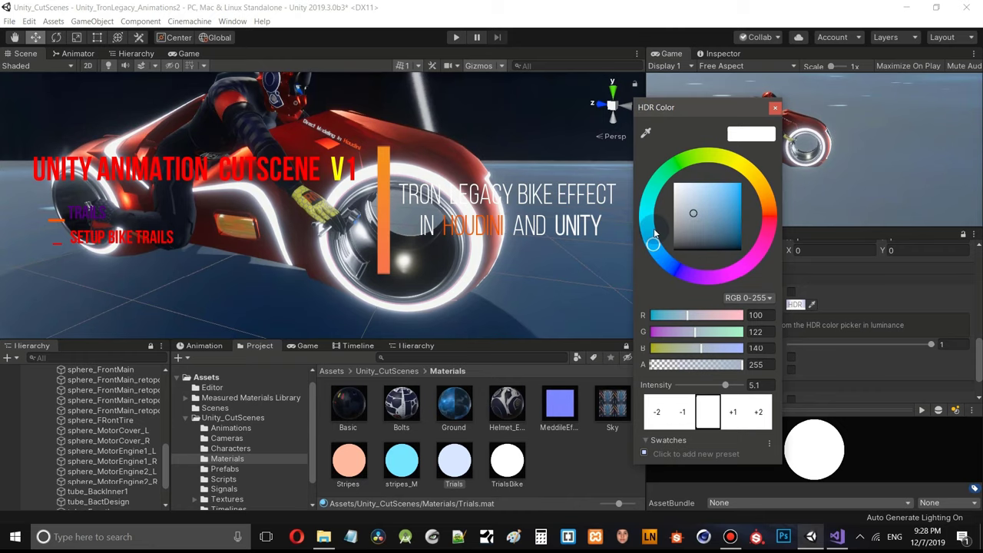
click(665, 173)
click(706, 205)
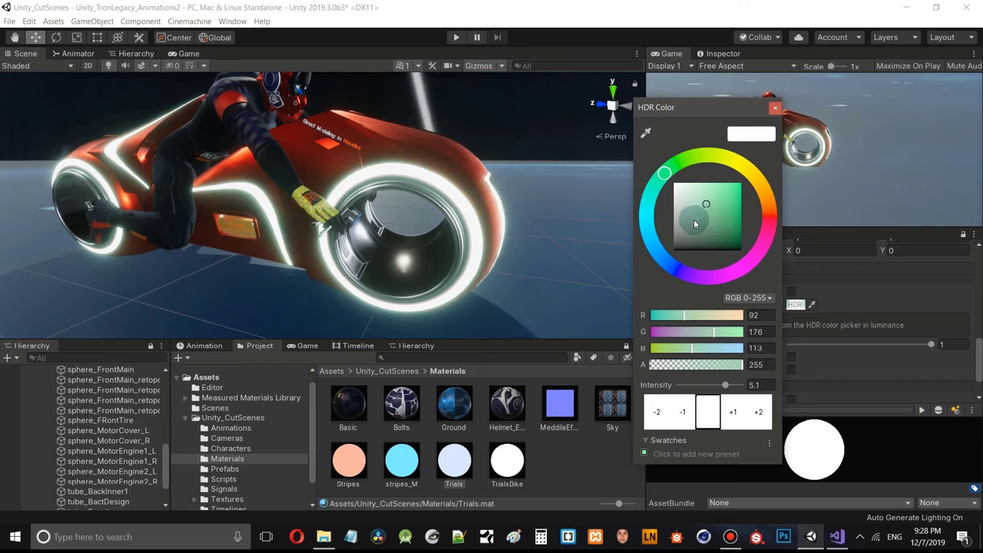
click(654, 246)
click(706, 218)
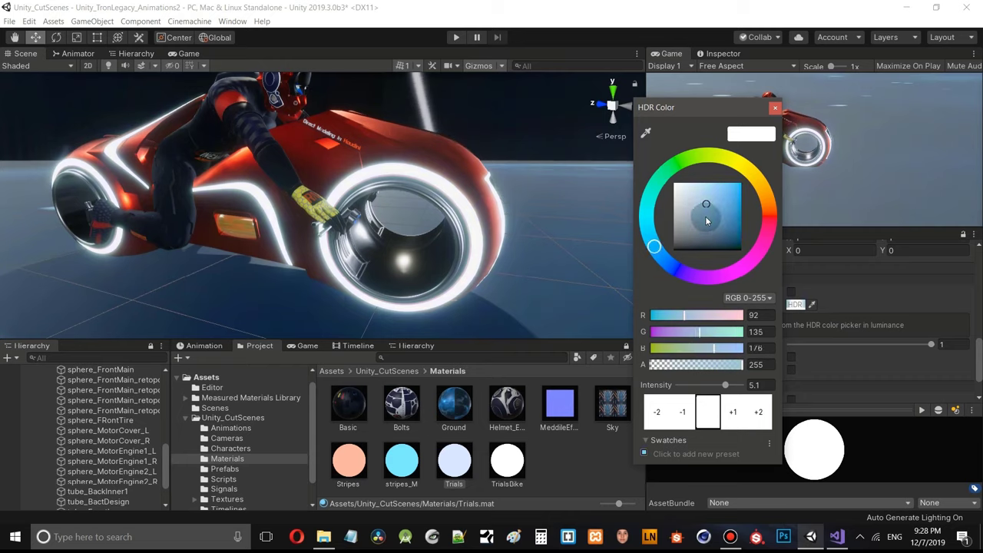
click(710, 212)
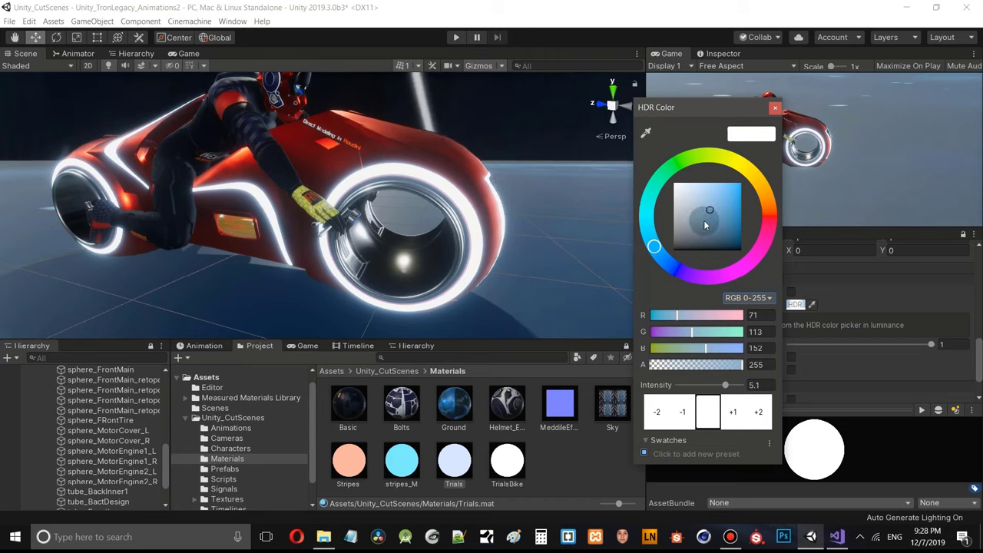
click(705, 222)
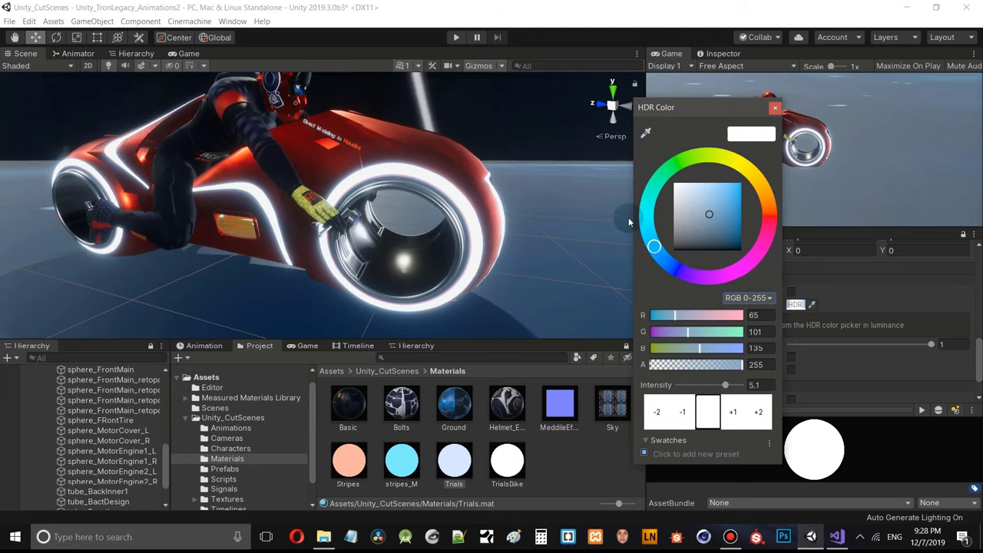
click(775, 107)
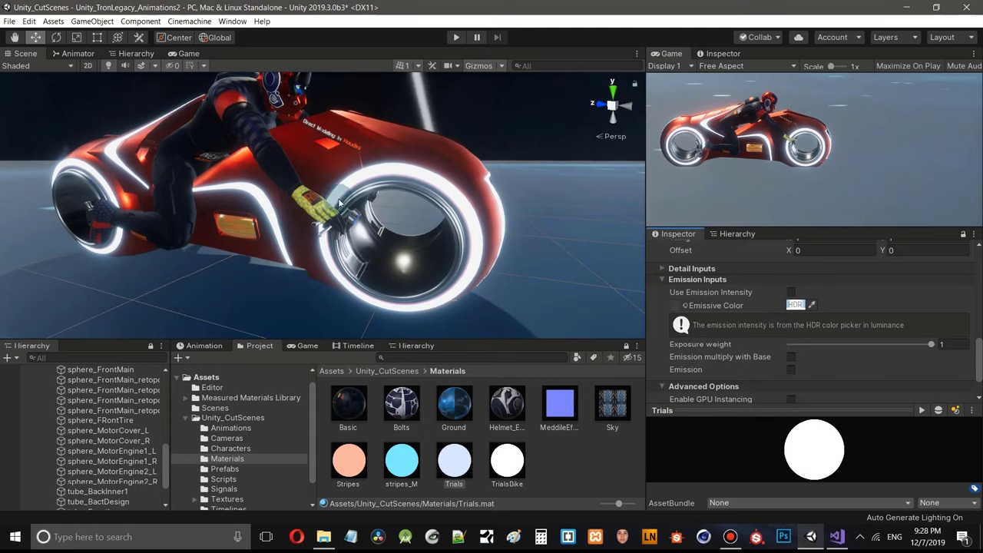
- Select the Cube and try the TrialsB material on its Trail Renderer
scroll(377, 158, down, 6)
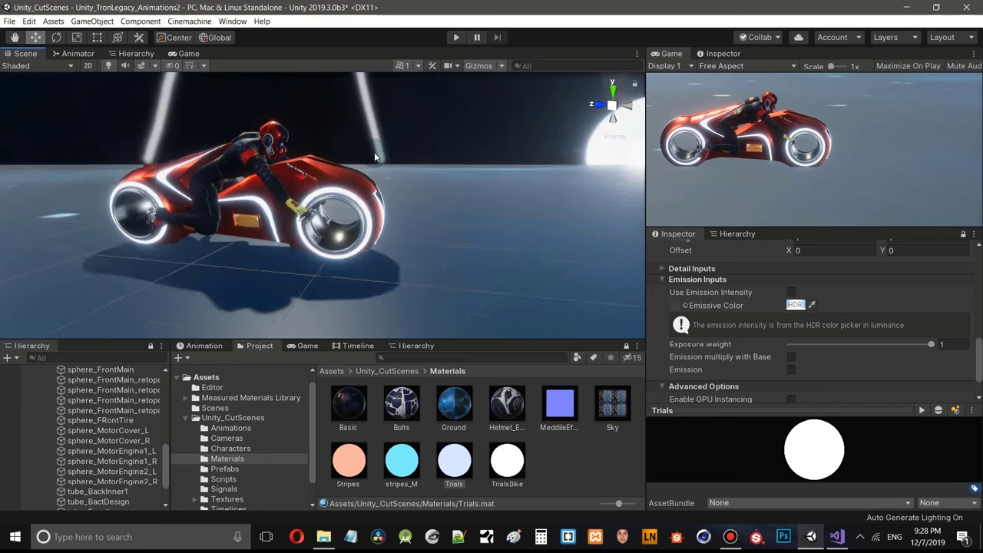
alt+drag(375, 156, 308, 307)
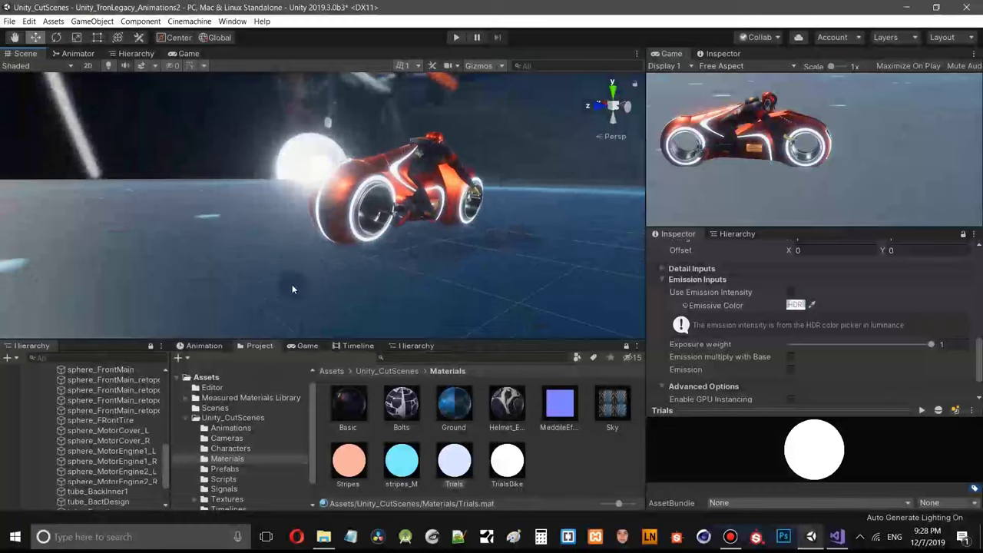
scroll(164, 462, down, 3)
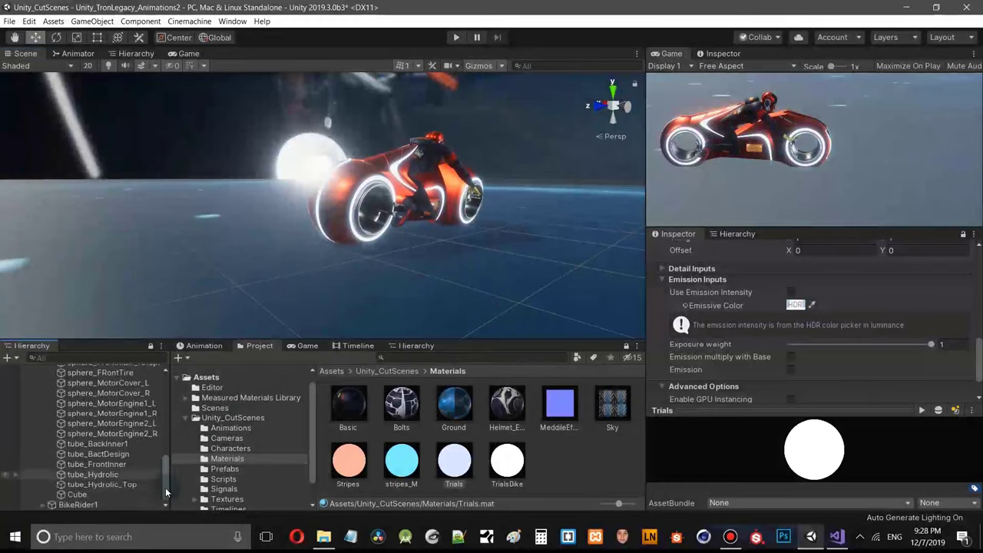
click(78, 495)
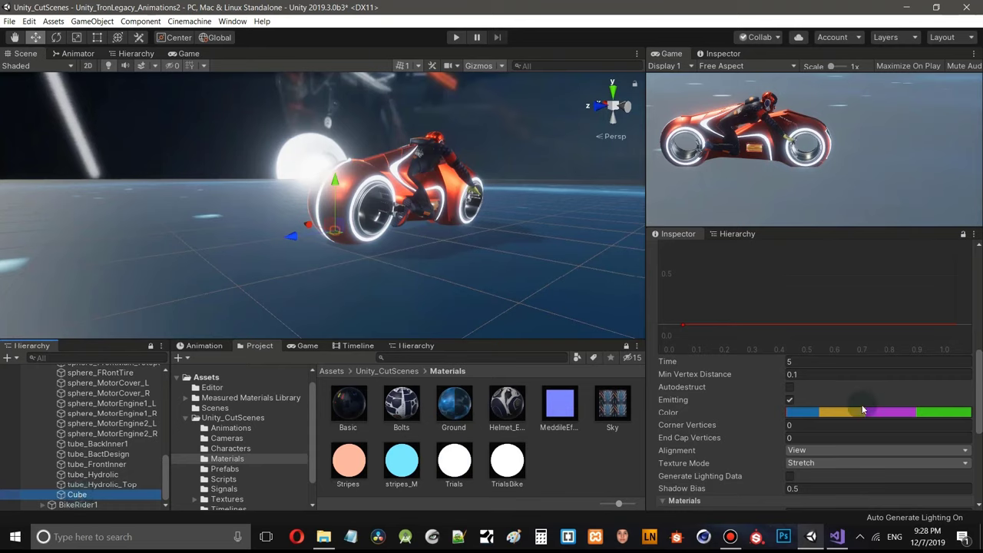
drag(975, 417, 975, 453)
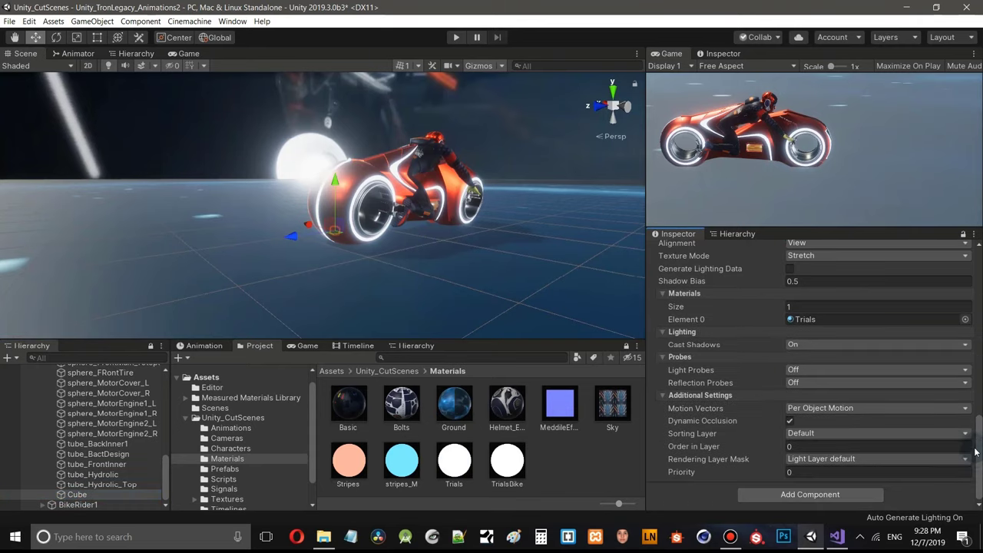
click(454, 461)
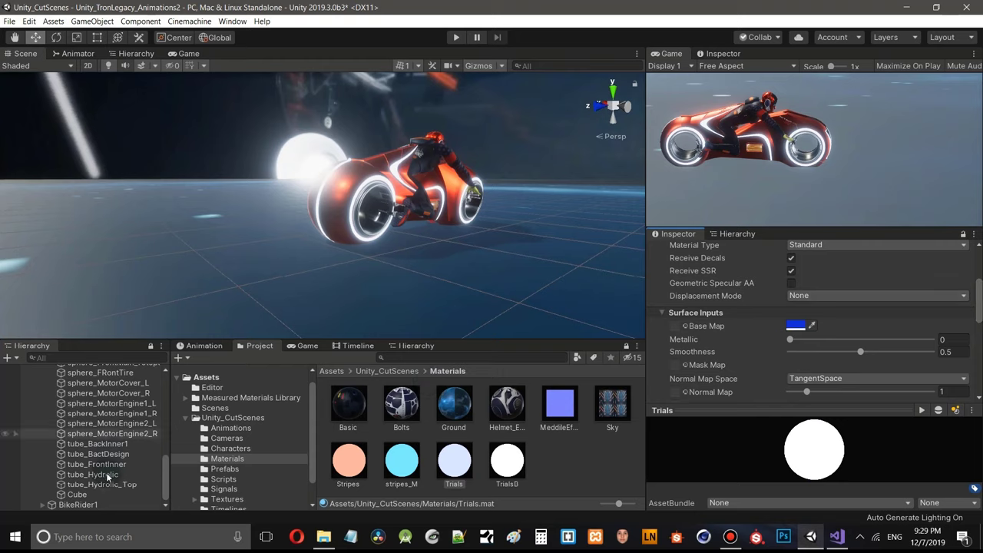
click(78, 495)
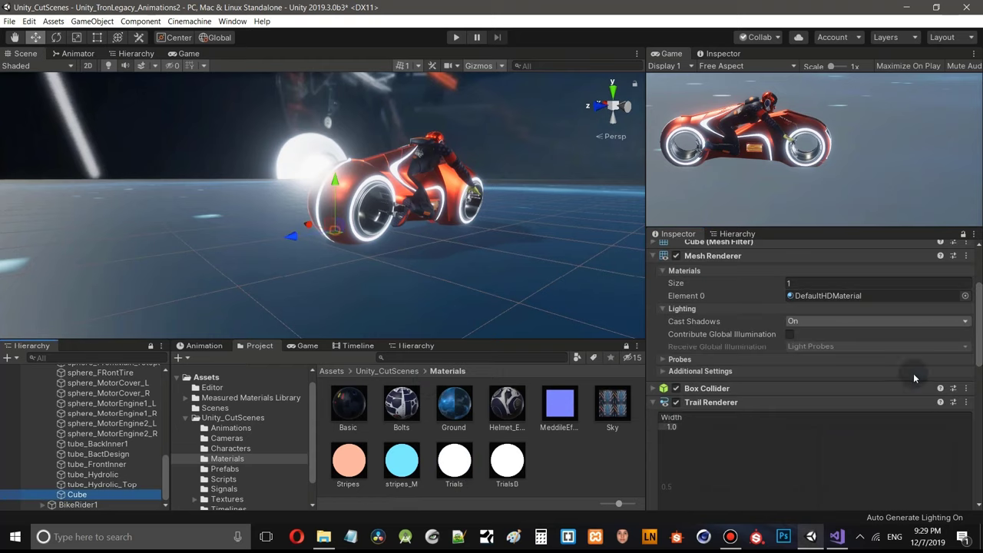
drag(982, 324, 969, 458)
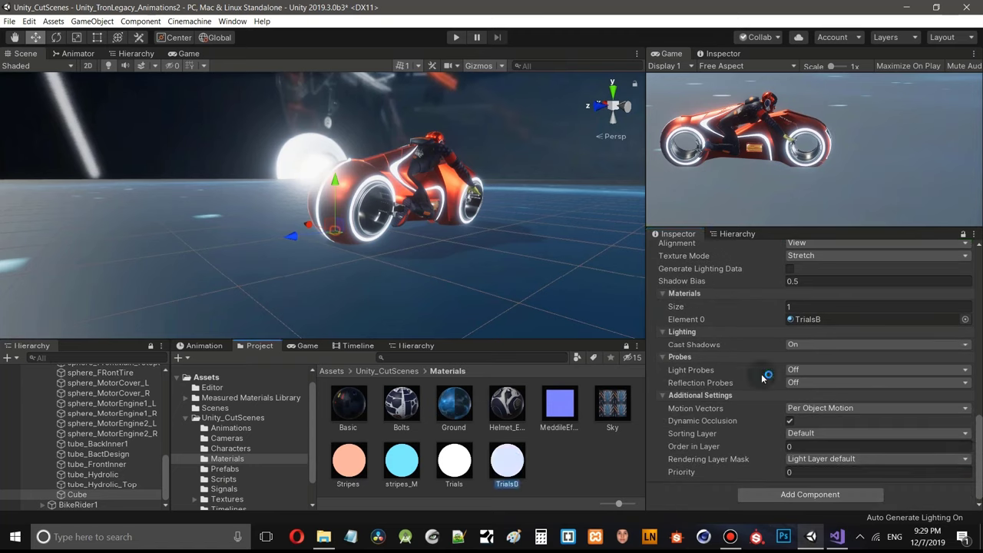
drag(763, 376, 829, 320)
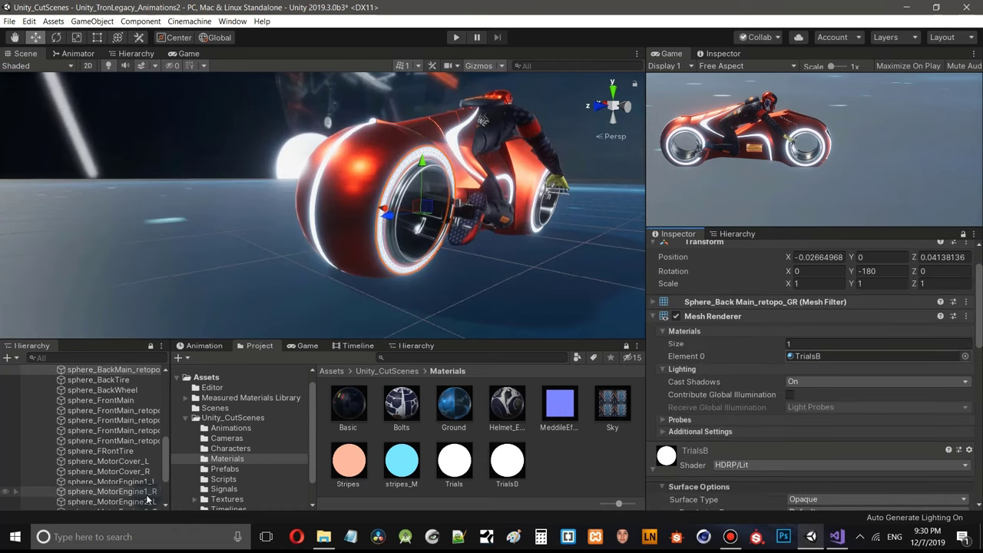
- Put the Trials material back on the Cube's trail and open its emission colour picker
drag(168, 459, 169, 490)
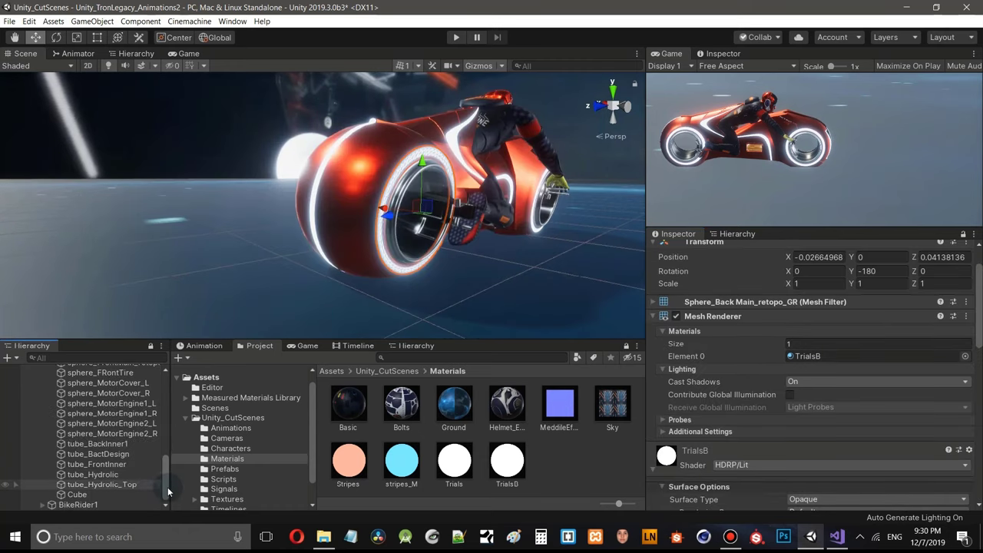
click(85, 495)
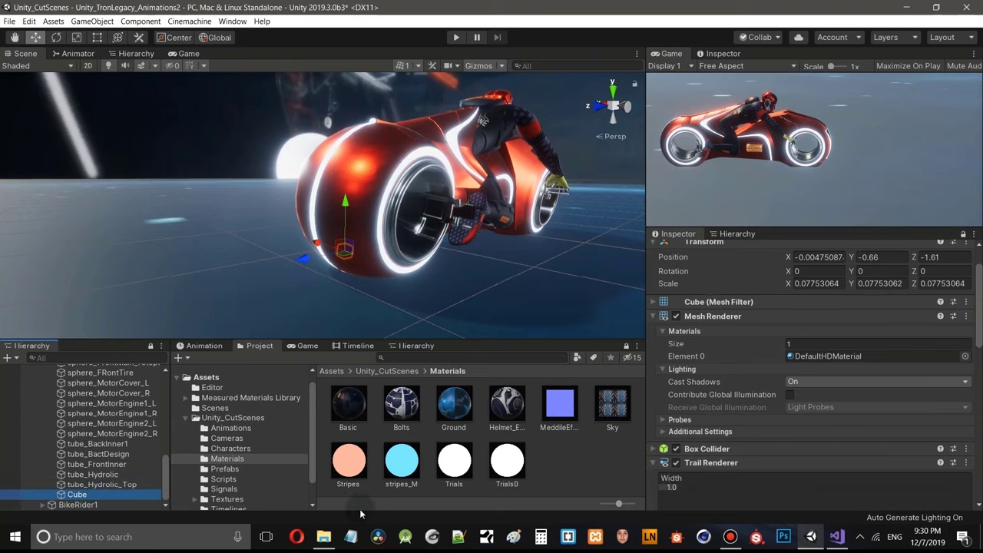
click(459, 474)
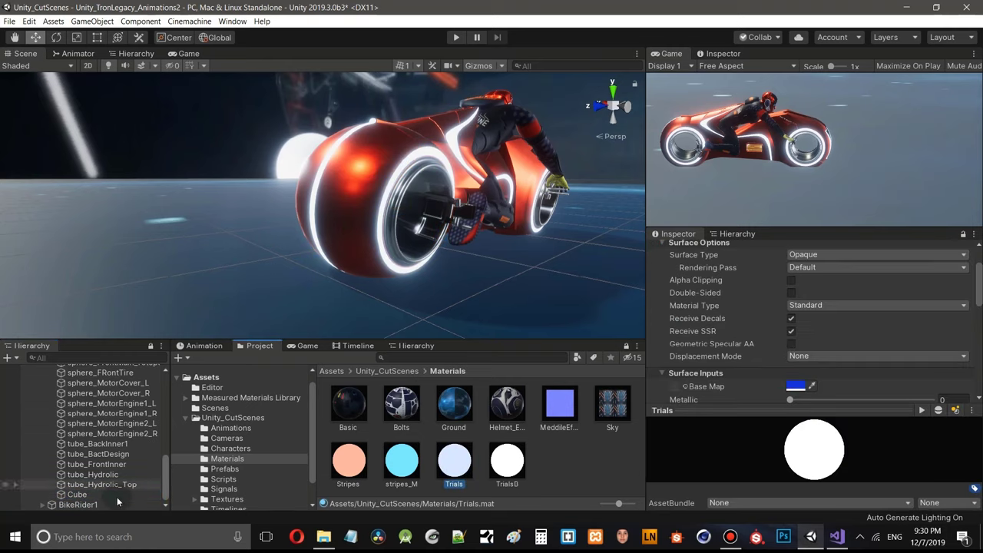
click(77, 495)
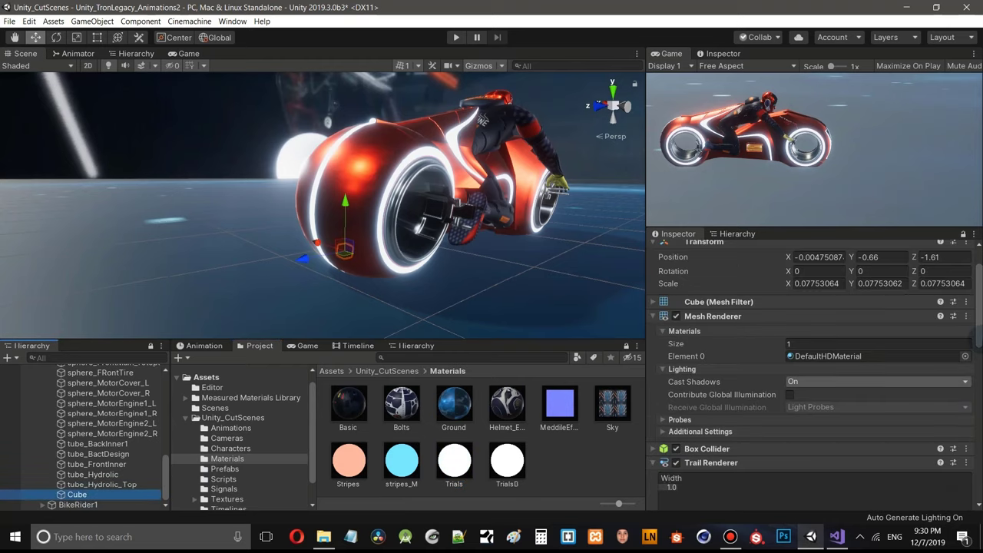
drag(979, 321, 981, 488)
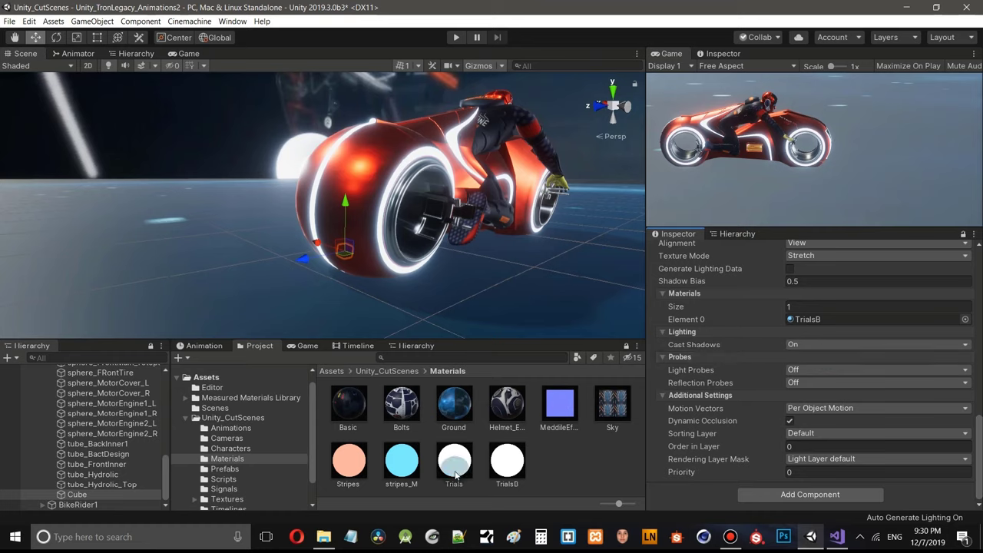
drag(457, 468, 841, 325)
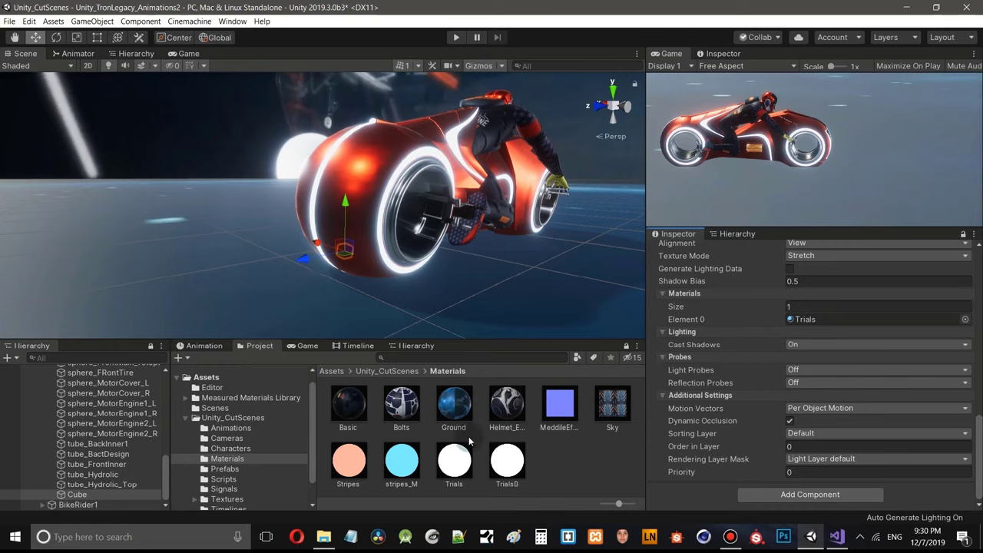
click(456, 465)
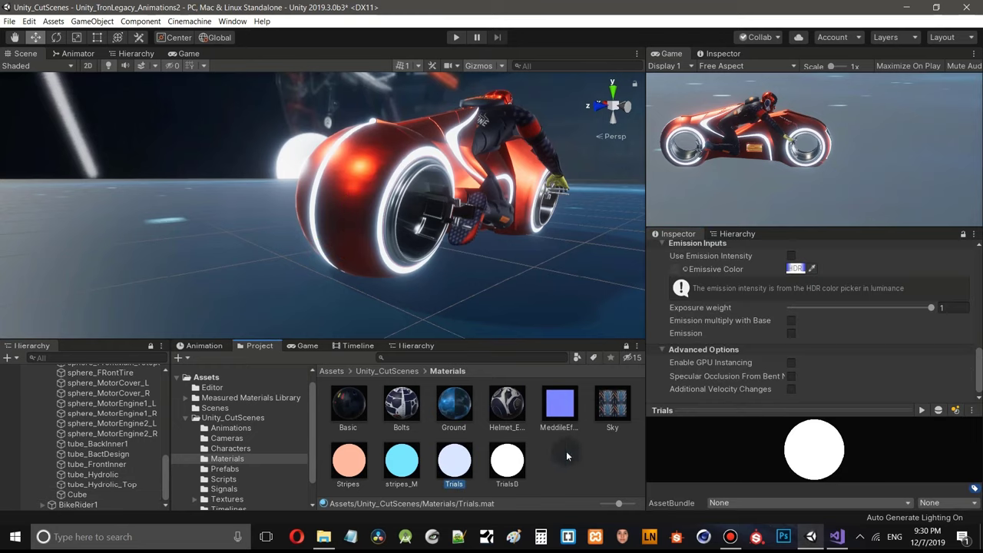
click(801, 271)
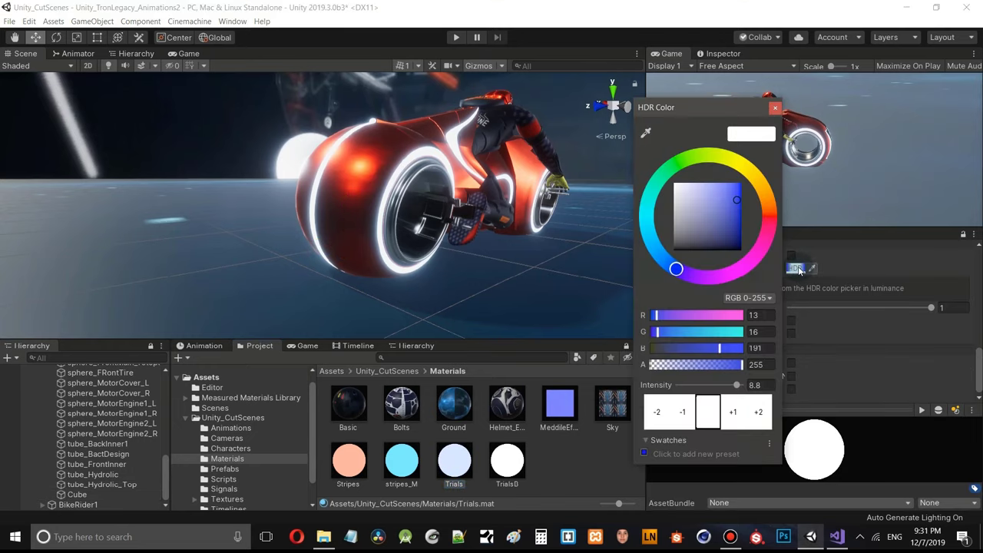
- Dismiss the Emissive Color picker, leaving Trials at blue 13, 16, 191, intensity 8.8
click(572, 7)
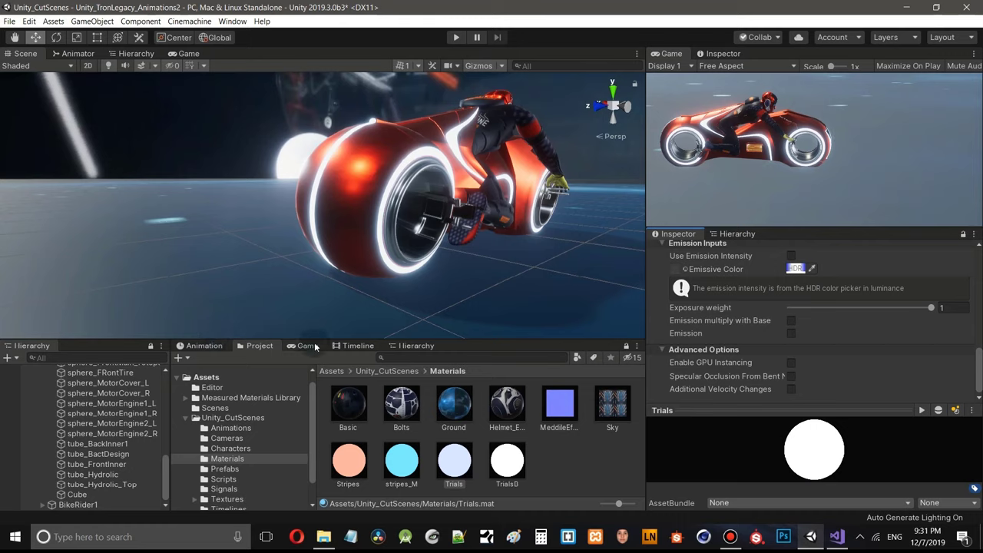
- Rewind MainTimeline to 0:00, play it, and watch the glowing trail in the Game view
click(352, 347)
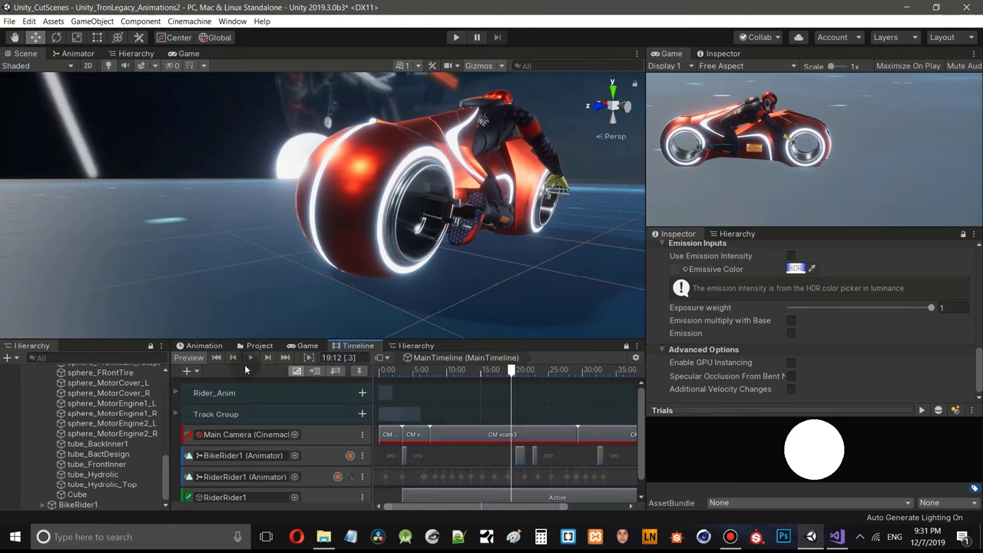
click(217, 358)
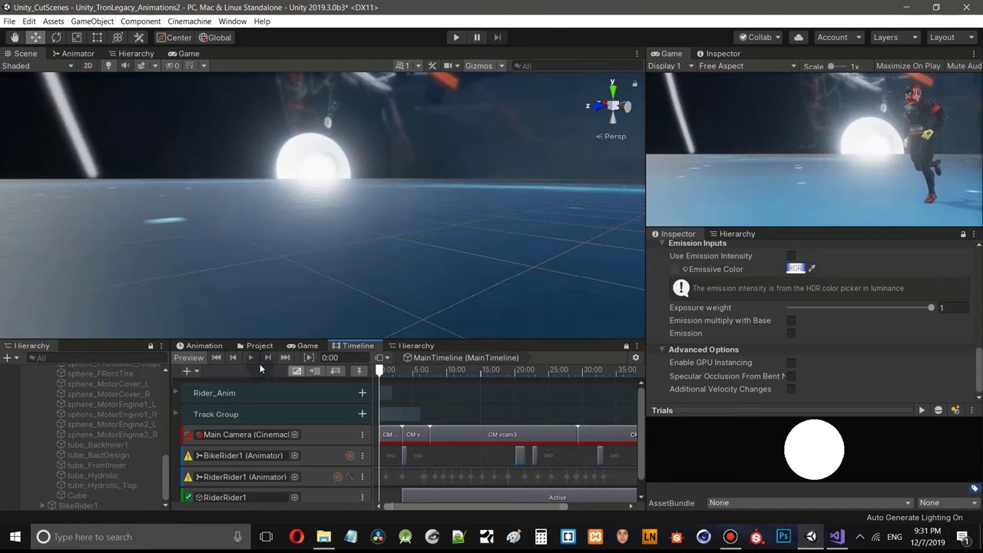
click(253, 359)
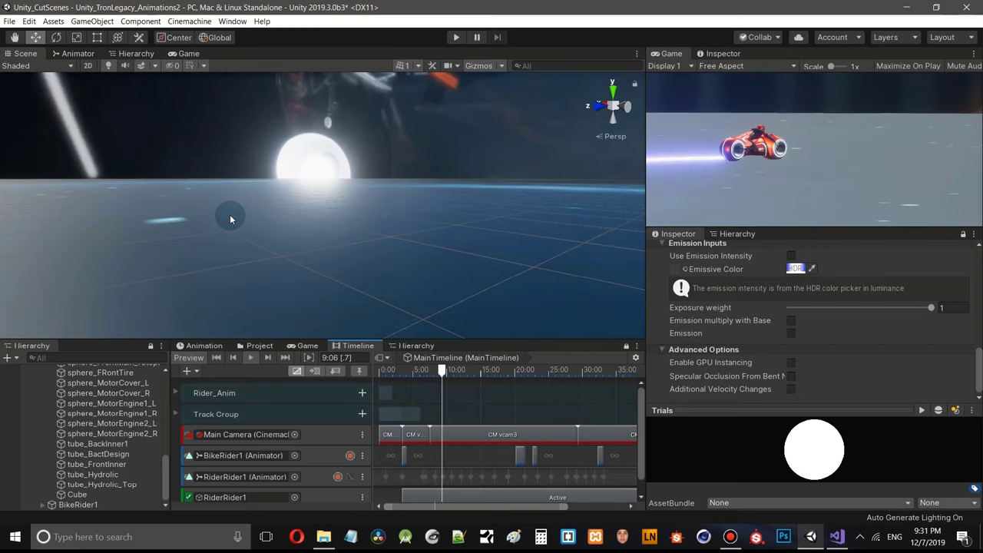
click(188, 53)
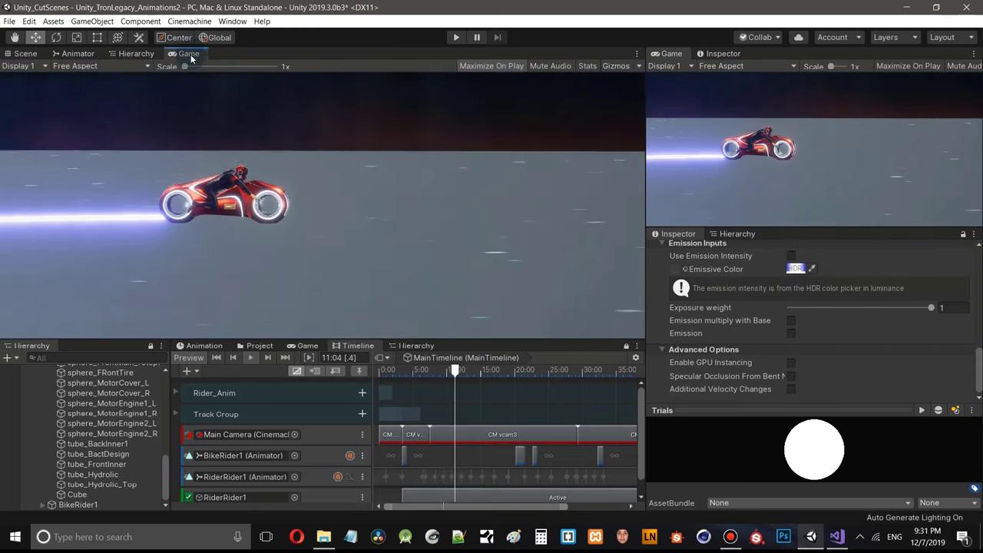
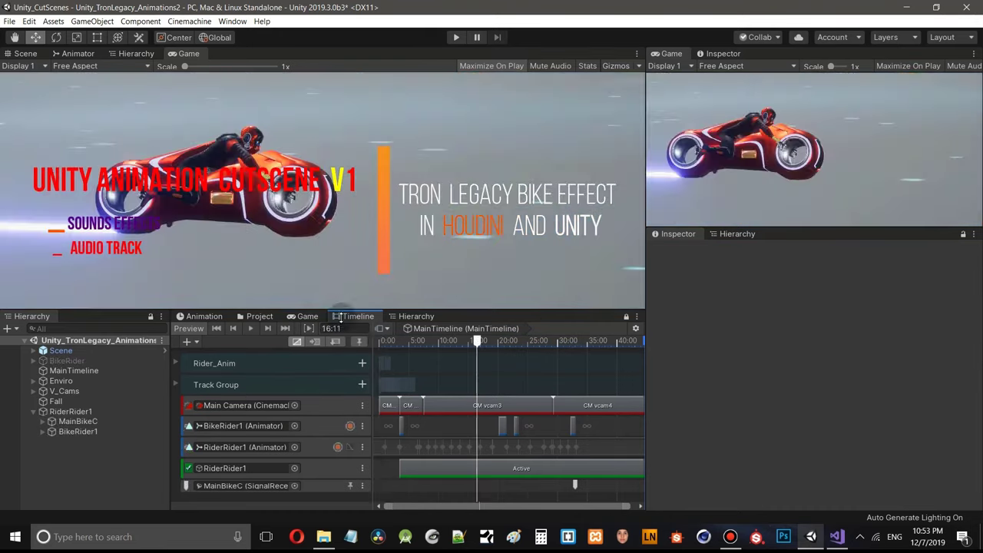
- Copy TrialsB's emissive intensity 1.6958, test a brighter 7.5, then paste 1.6958 back
click(259, 317)
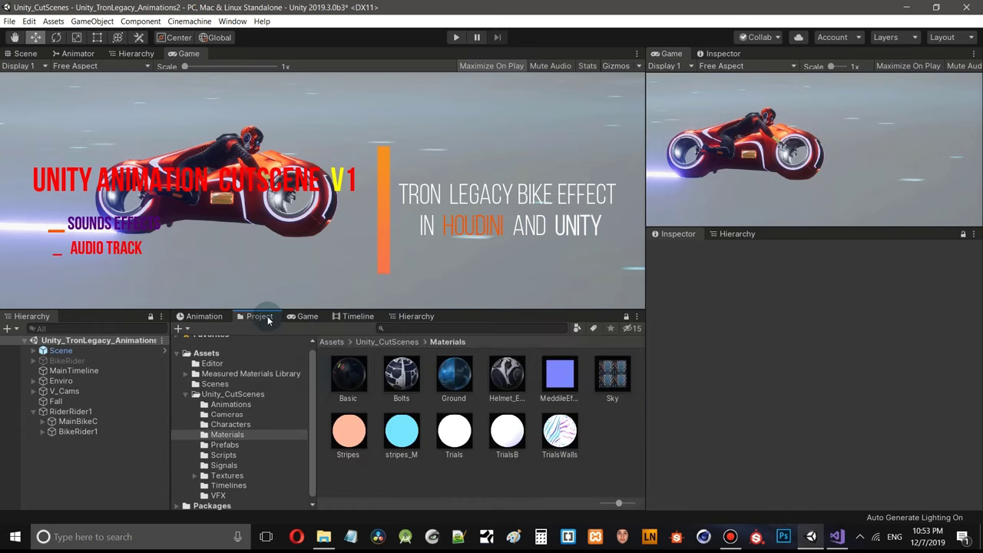
click(507, 431)
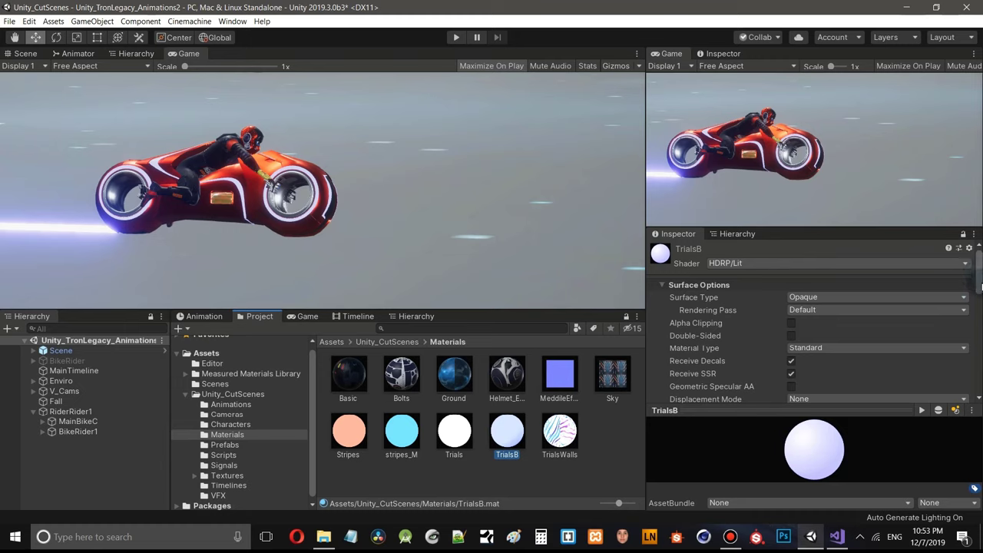
drag(981, 286, 972, 359)
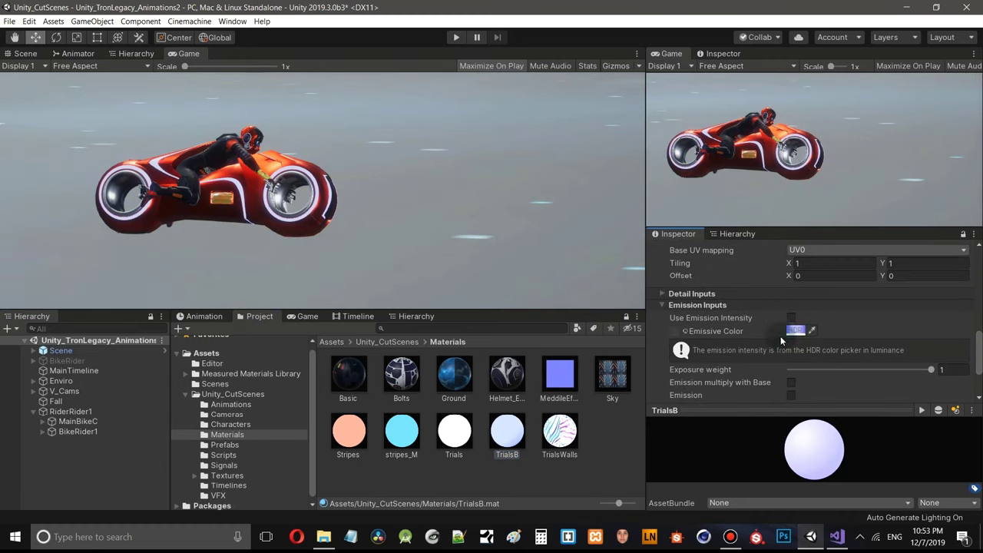
click(796, 332)
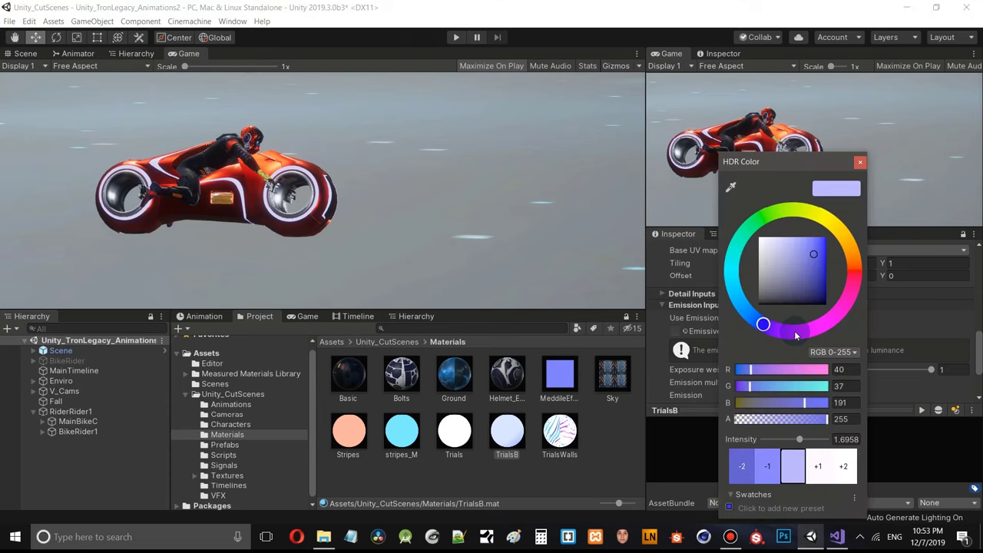
click(845, 440)
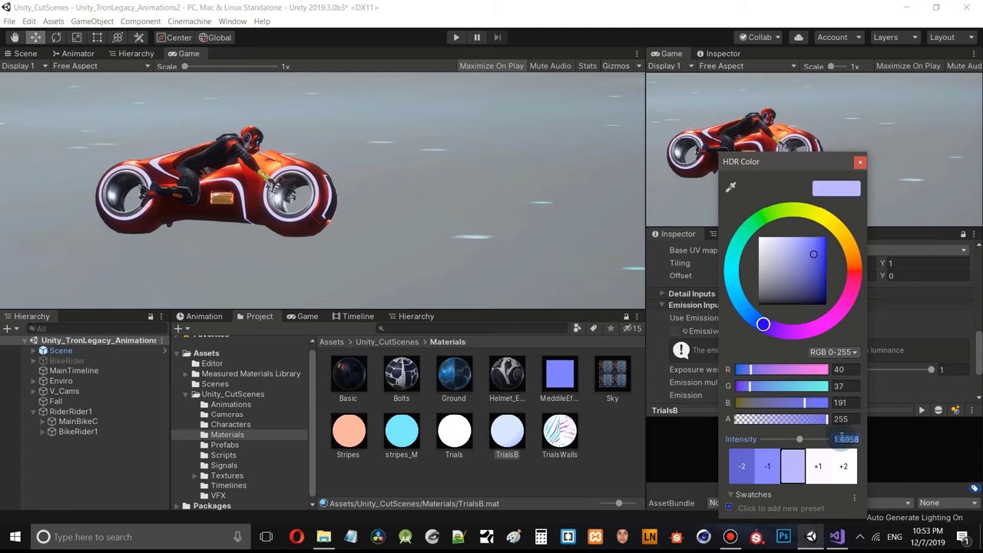
right_click(843, 437)
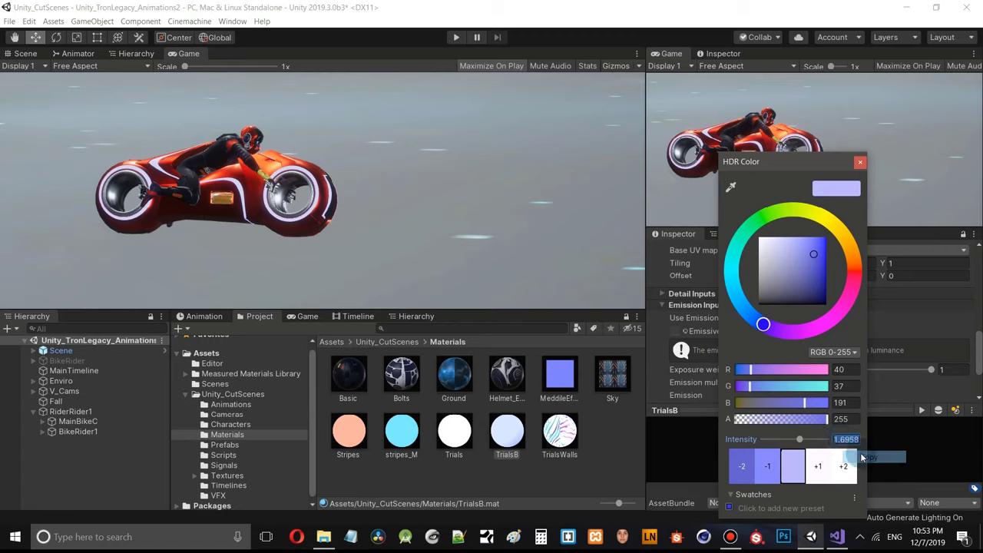
click(862, 458)
drag(815, 444, 807, 444)
right_click(839, 439)
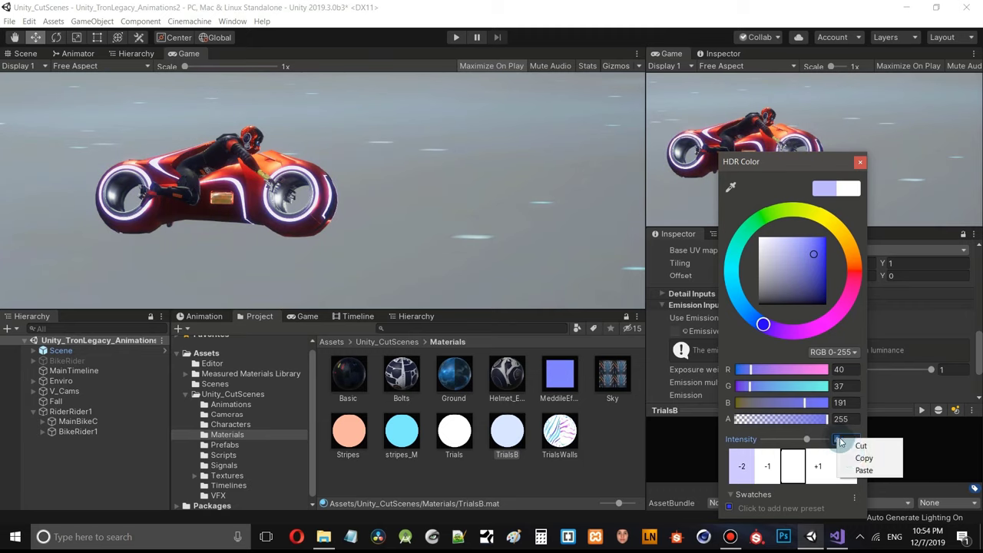
click(864, 471)
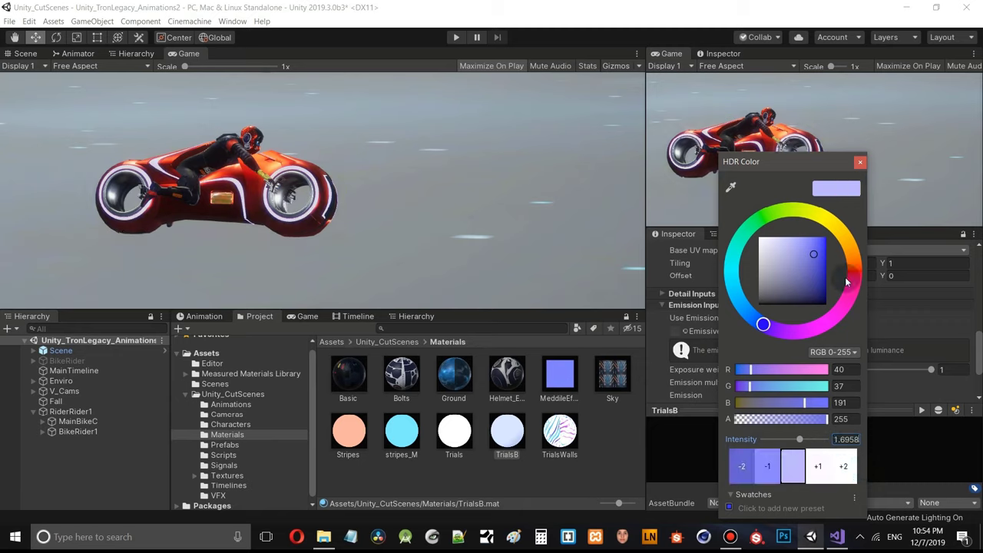
click(860, 163)
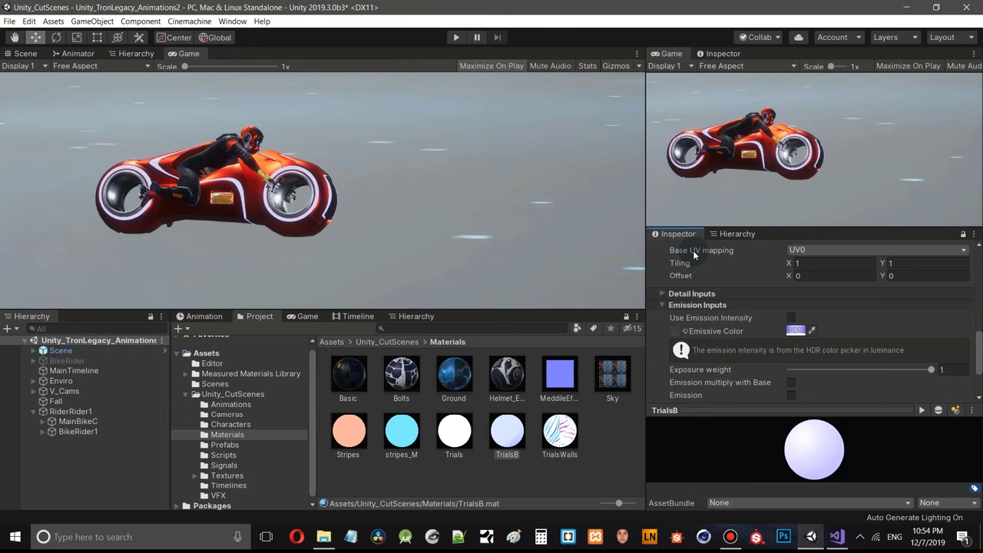
- Review the Trials material's HDR emissive colour: R 13, G 16, B 191, intensity 8.8
click(459, 437)
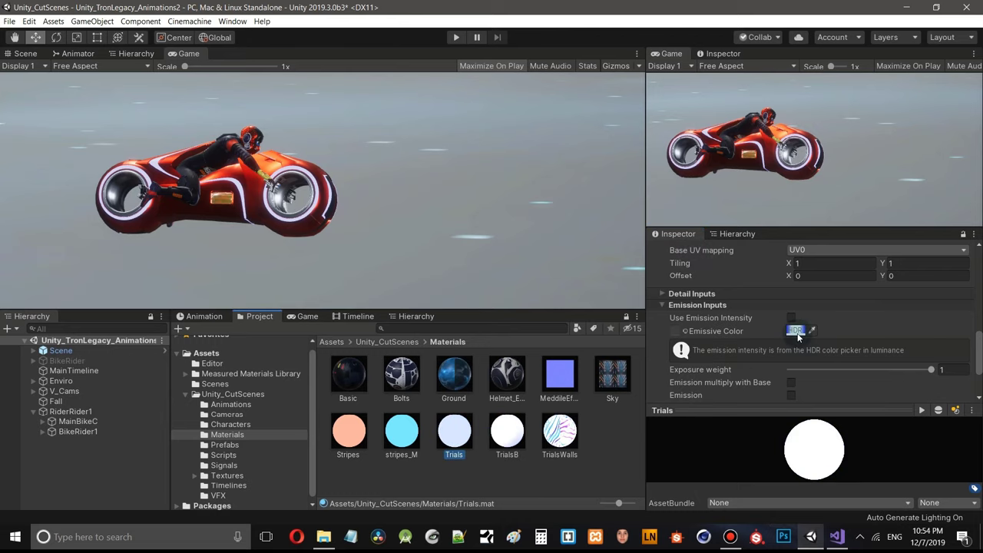
click(798, 333)
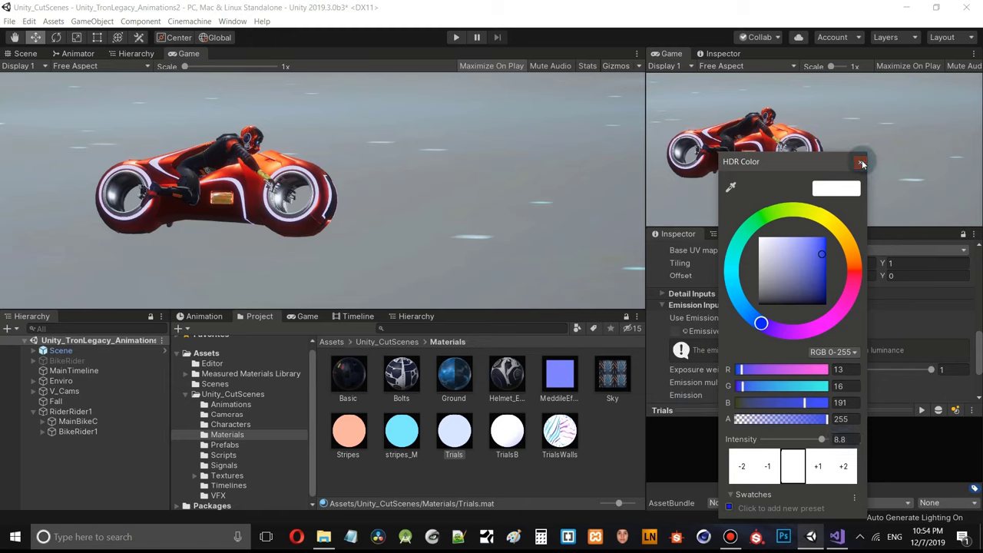
click(861, 163)
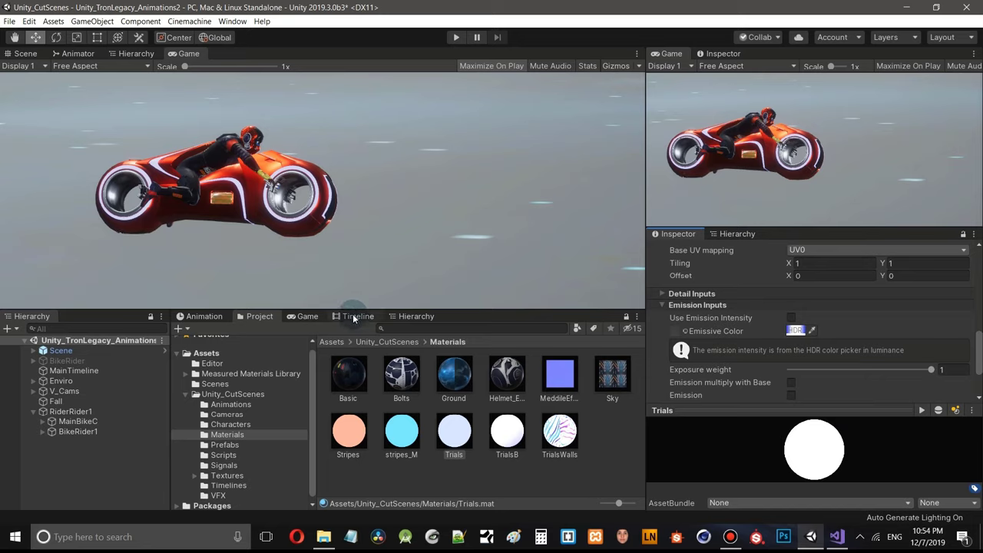
- Expand Enviro and Cube, then play MainTimeline from the start in a taller game view
click(33, 381)
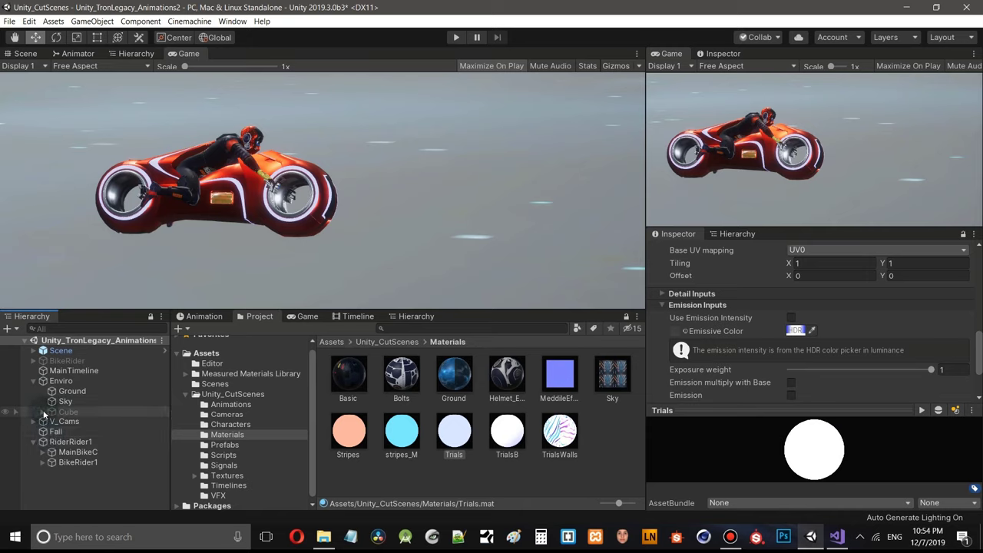
click(42, 413)
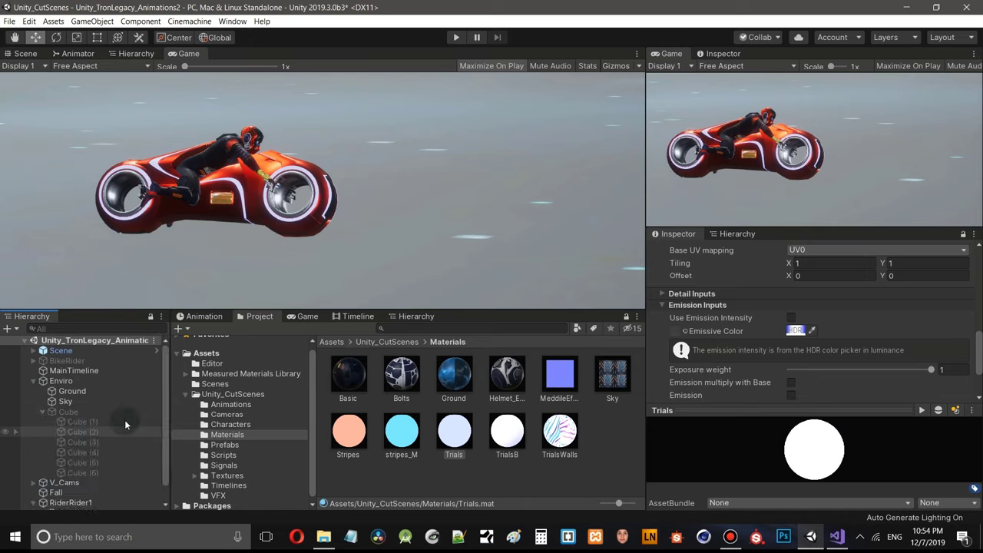
click(357, 316)
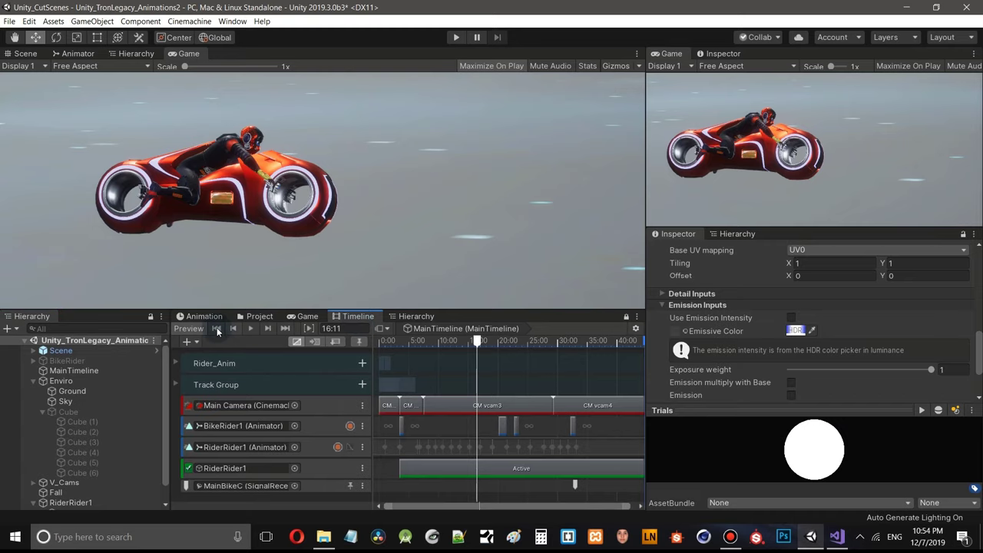
click(250, 328)
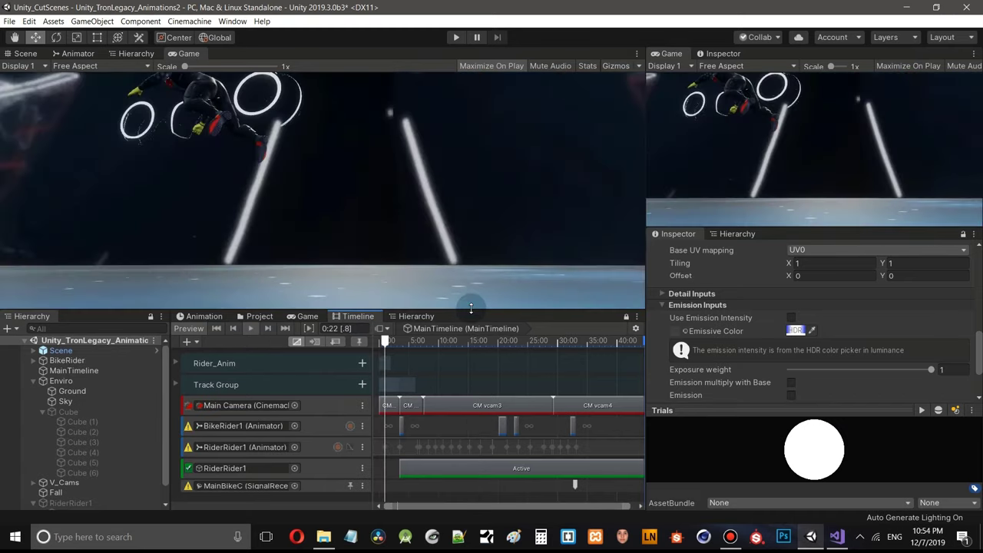
drag(471, 310, 471, 345)
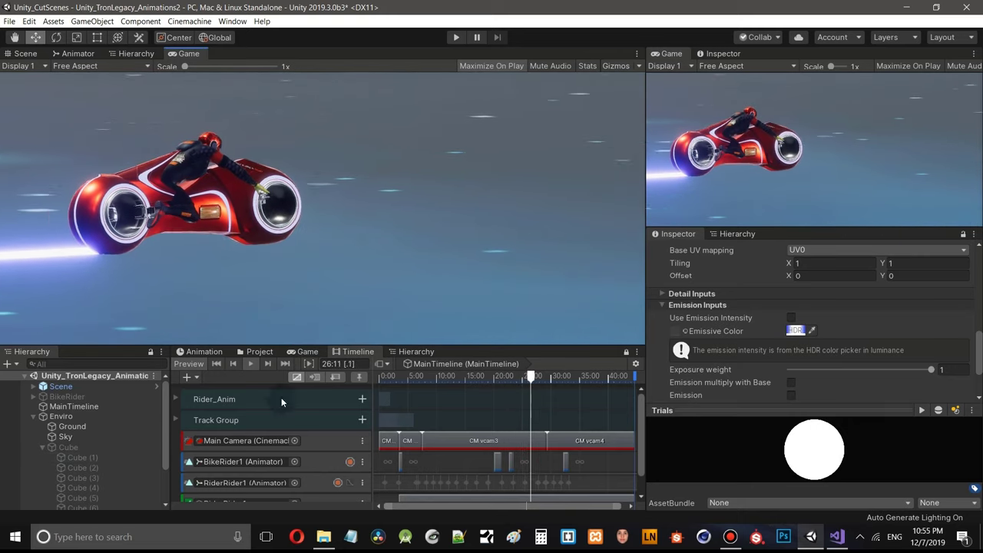
- Stop the preview, rewind to 0:00, and select the Cube wall object
click(250, 363)
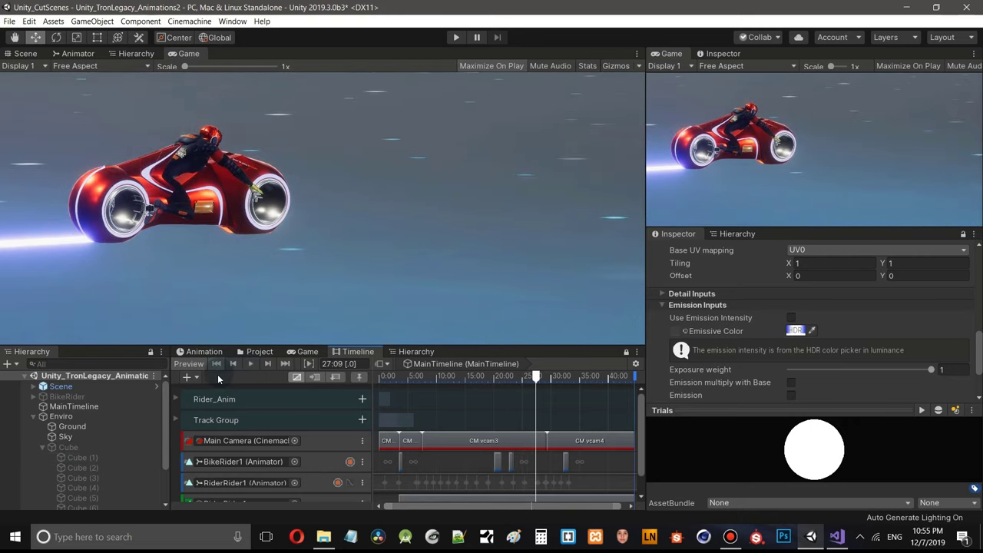
click(219, 364)
click(74, 446)
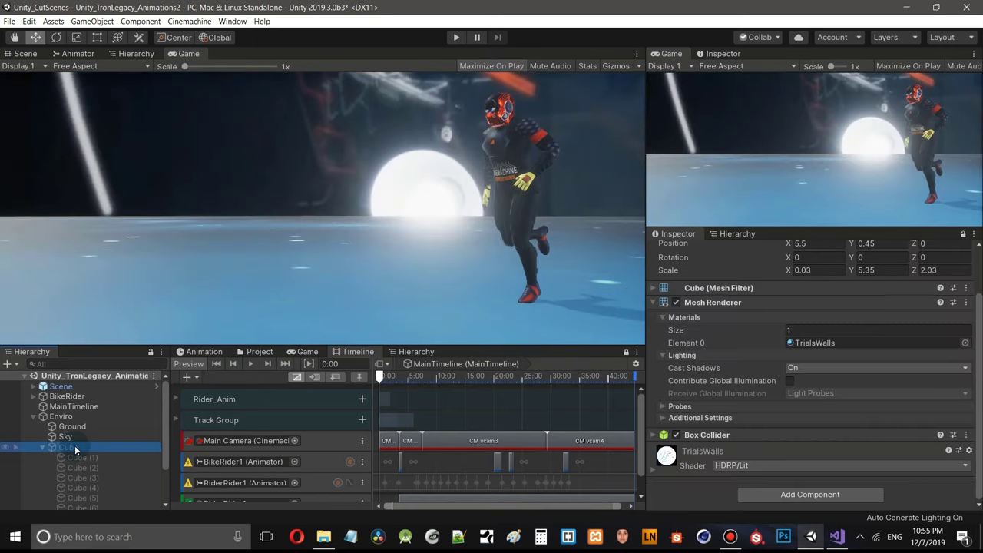
- Toggle Cube's Mesh Renderer off and on, then activate the Cube object
click(675, 302)
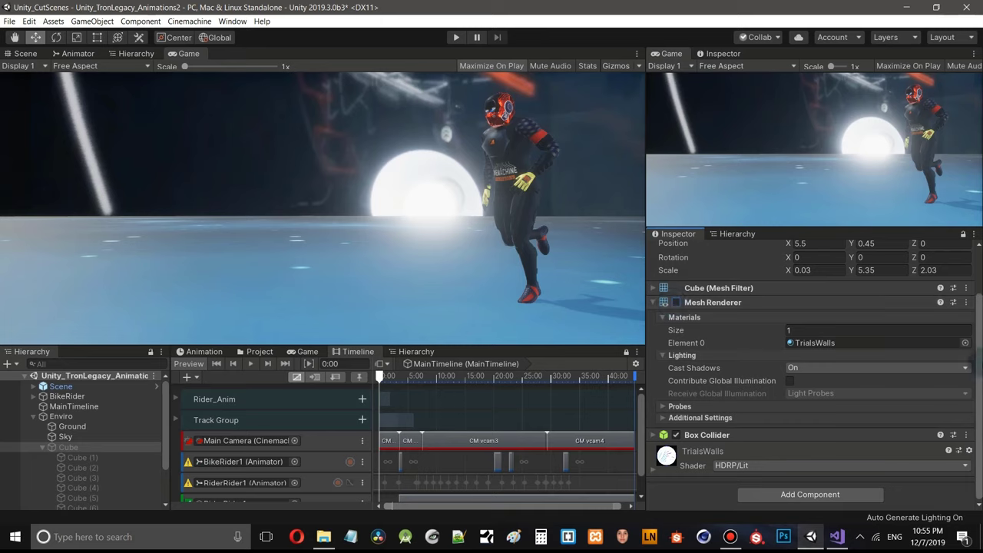
scroll(814, 368, up, 2)
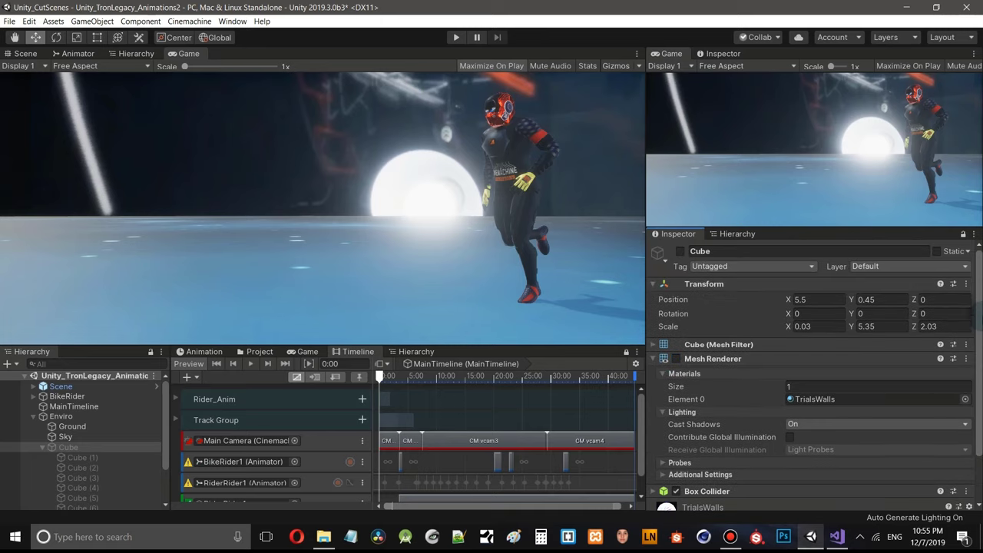
click(676, 359)
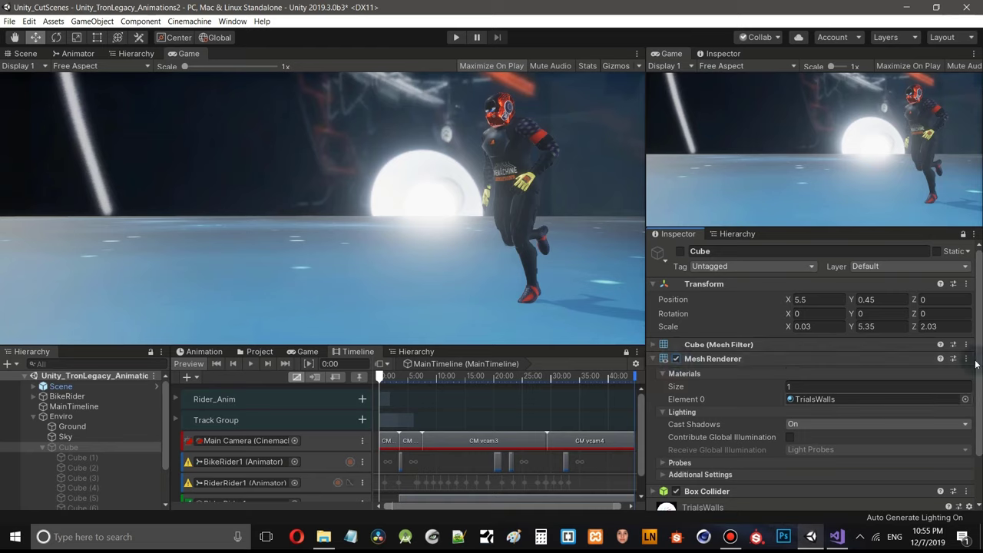
click(681, 251)
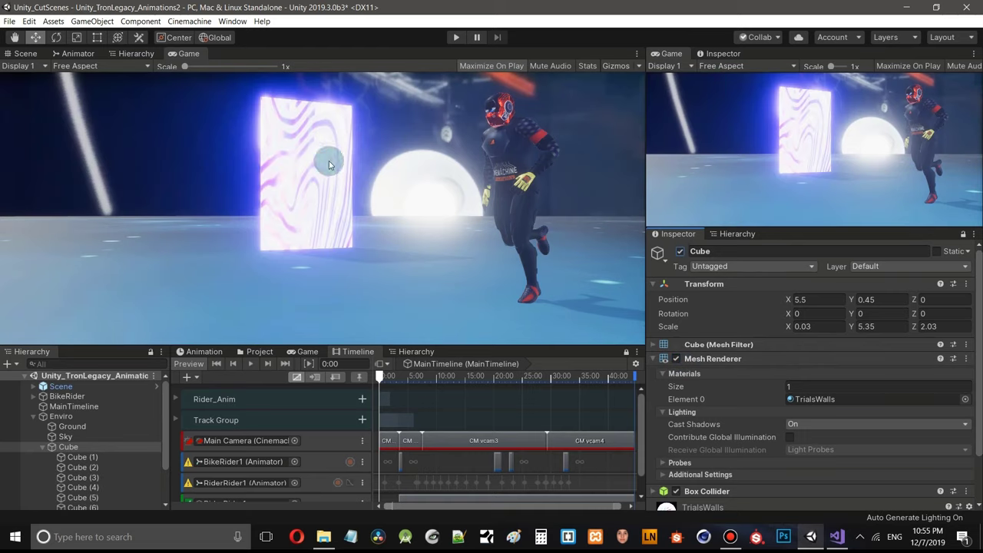
- Inspect the TrialsWalls material's HDR emissive colour, then return to MainTimeline
click(265, 354)
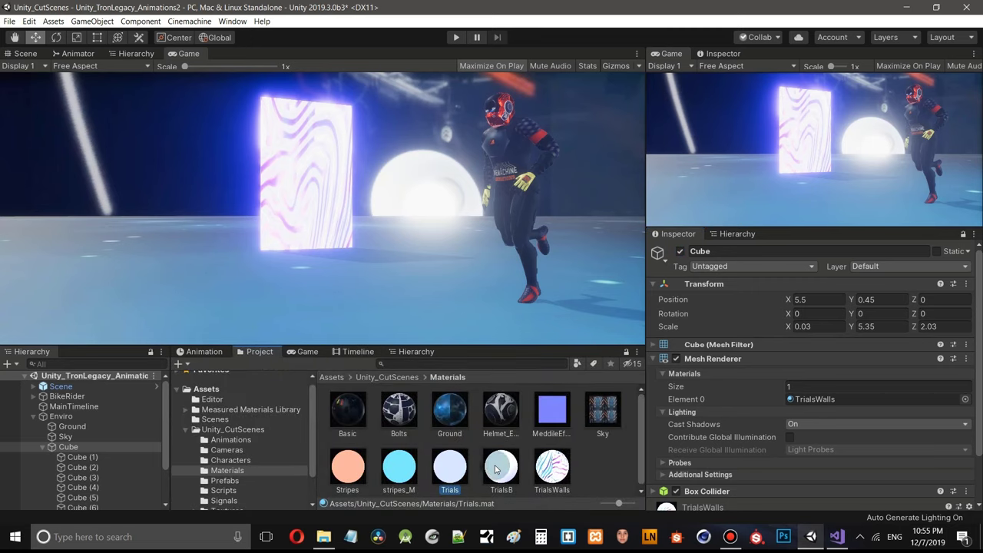
click(558, 467)
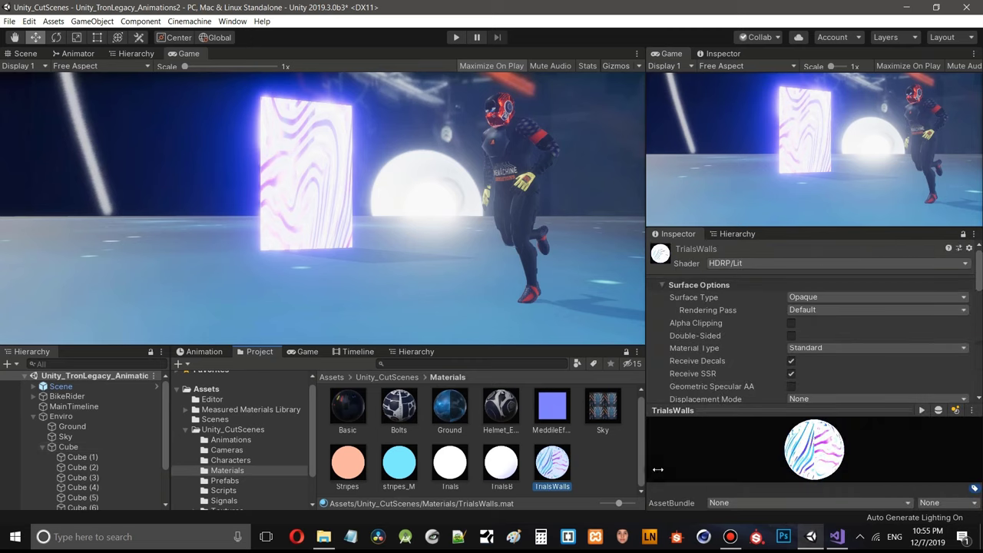
drag(980, 274, 980, 358)
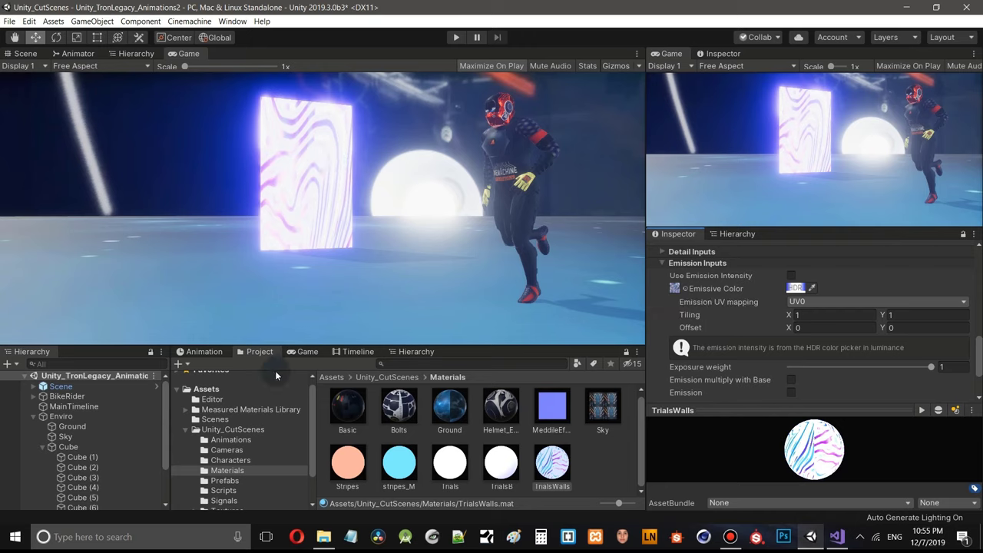
click(358, 352)
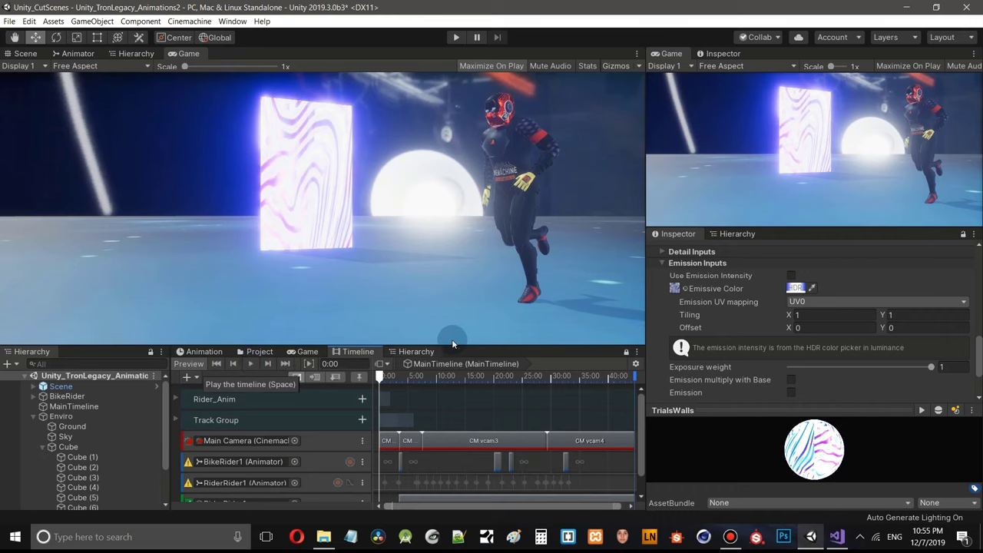
- Play the cutscene preview in a taller game view up to the 16:16 bike close-up
drag(456, 352, 456, 382)
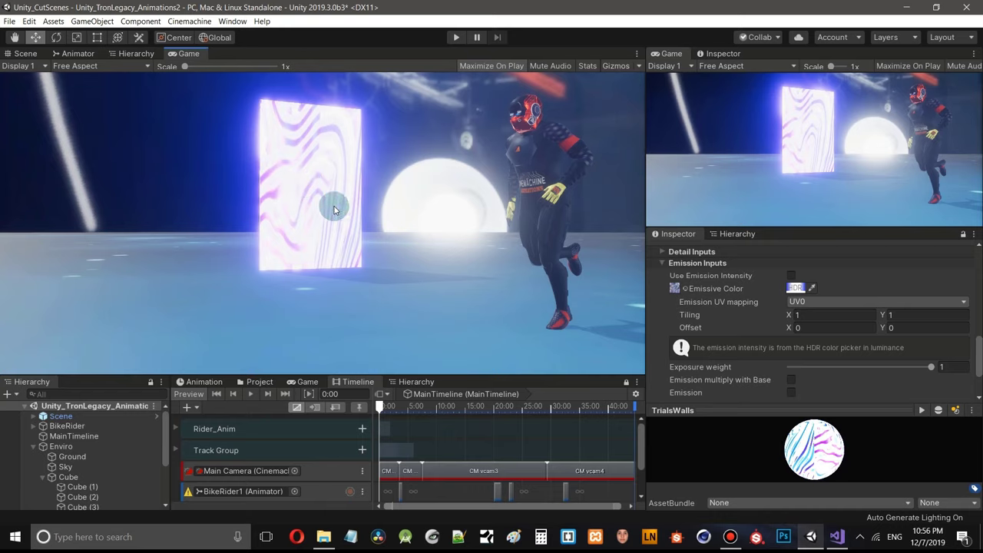
click(251, 394)
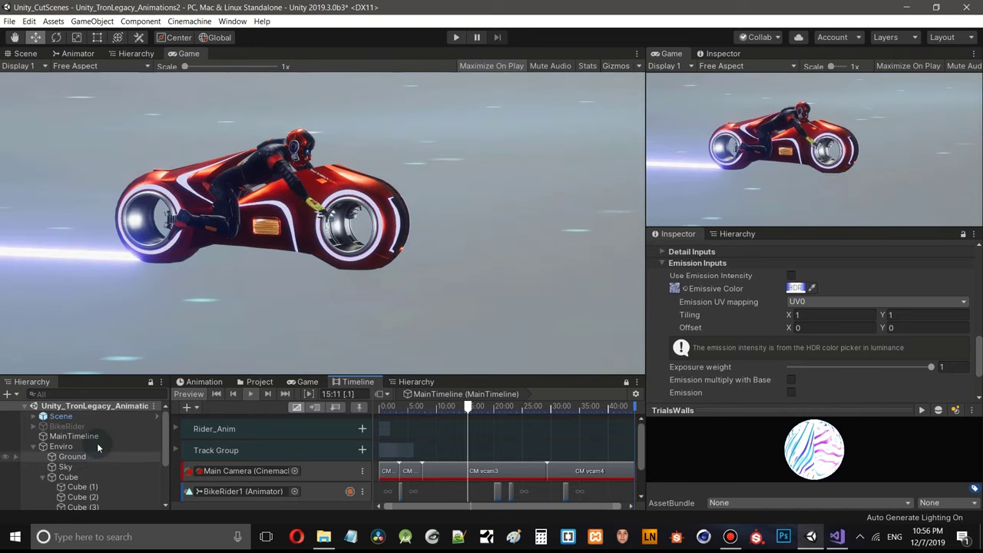
click(250, 394)
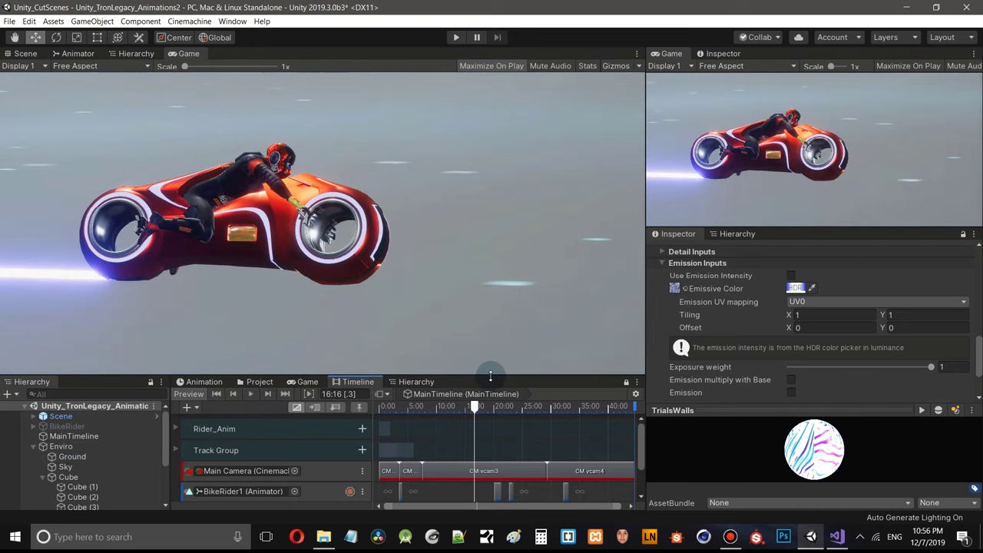
- Enlarge the timeline panel and fold away Cube and Enviro in the Hierarchy
drag(491, 370, 513, 282)
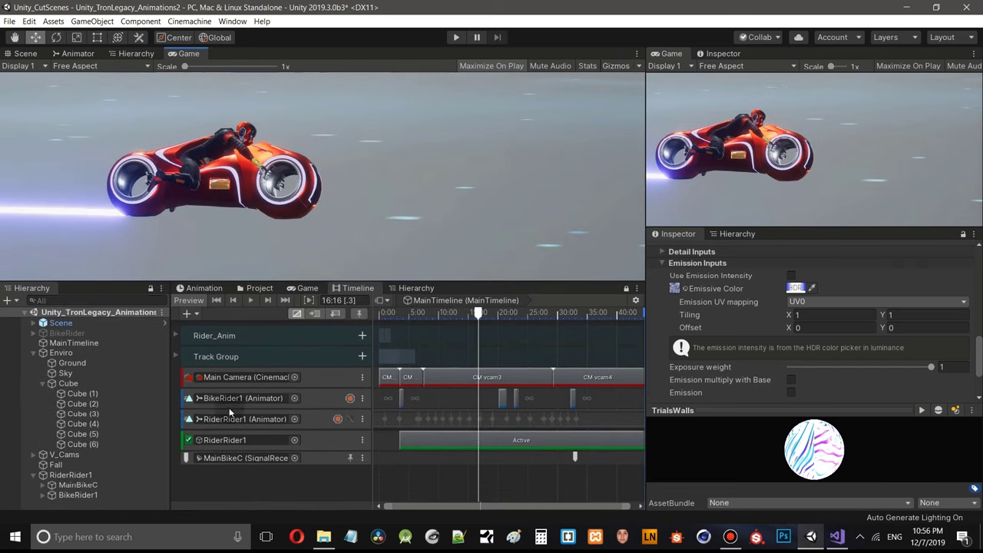
click(43, 384)
click(33, 353)
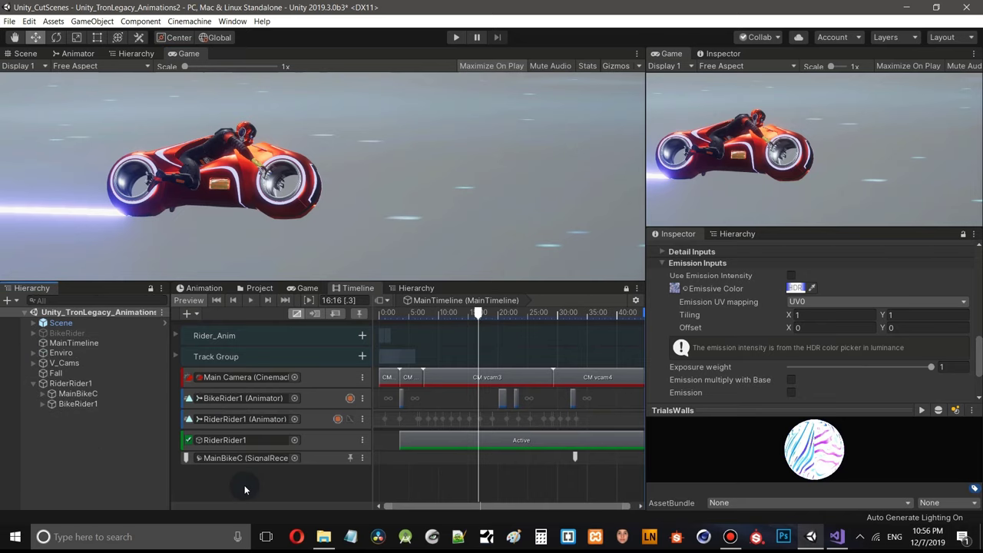
- Add an Audio Track bound to Main Camera, then show the Unity_CutScenes folder
right_click(266, 478)
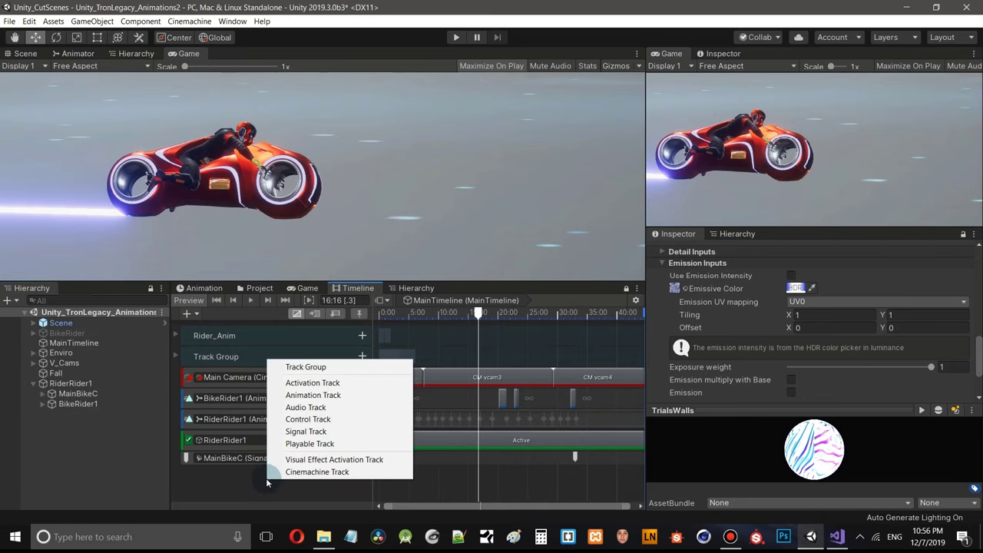
click(306, 407)
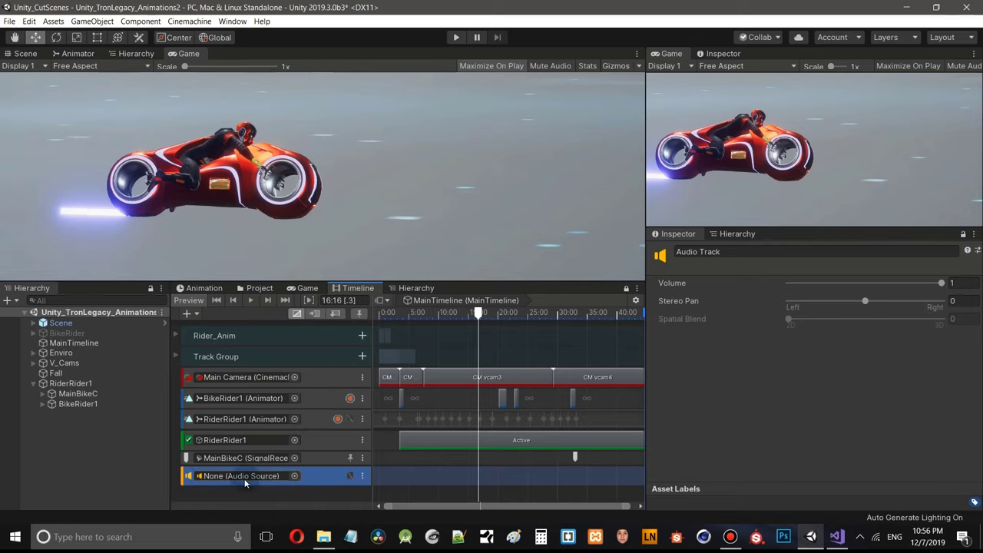
click(33, 323)
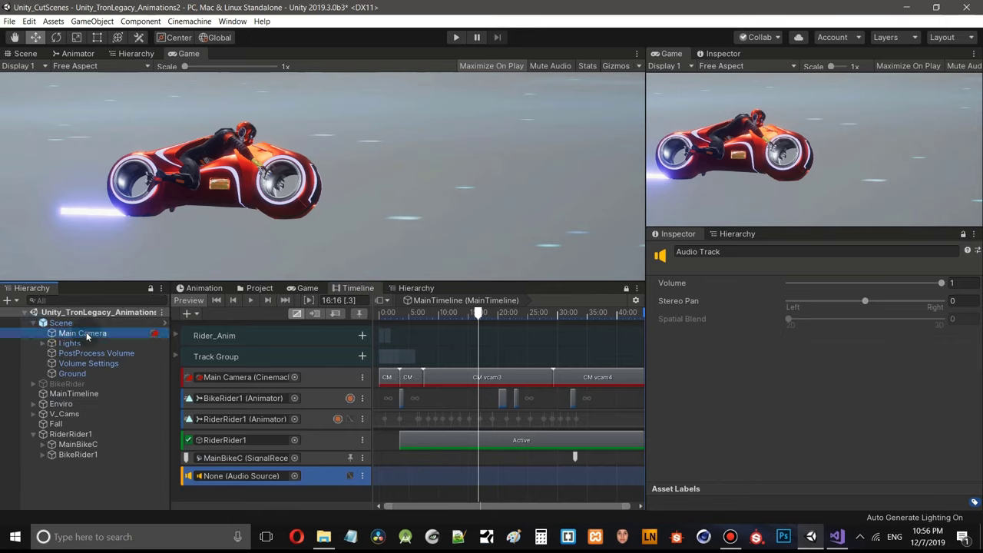
drag(197, 455, 240, 478)
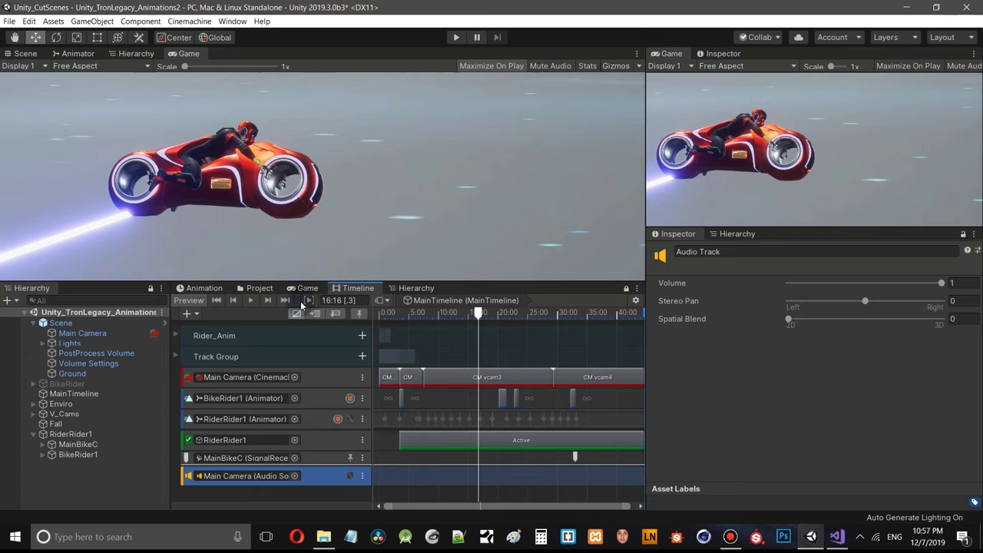
click(262, 289)
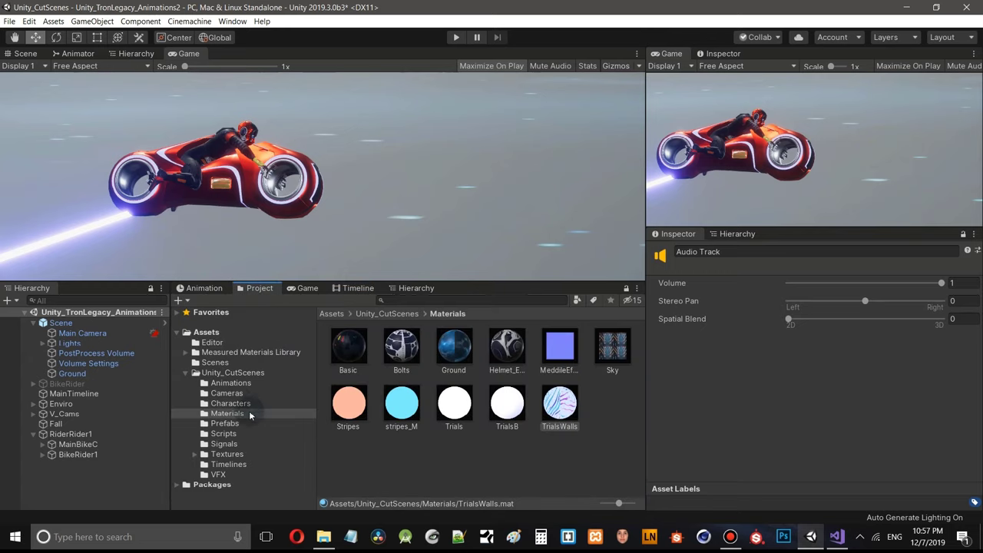
click(235, 373)
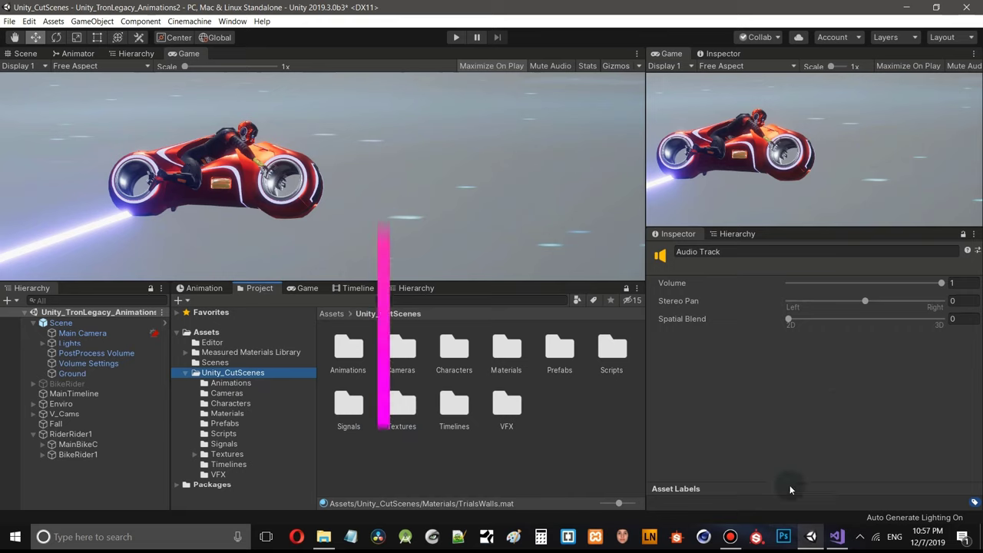
- Drag the Sounds folder from Resource into Unity's Unity_CutScenes assets
click(816, 542)
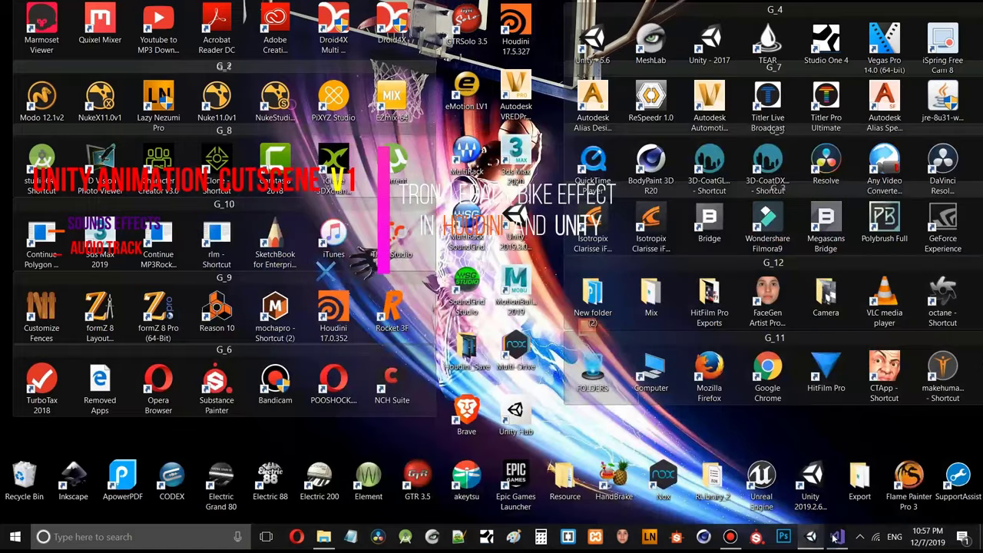
double_click(569, 484)
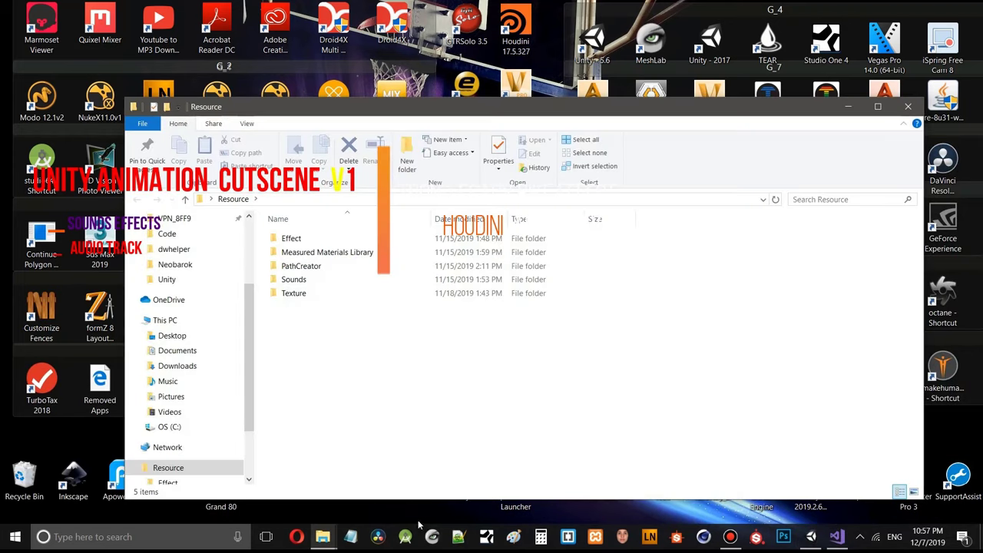
click(810, 540)
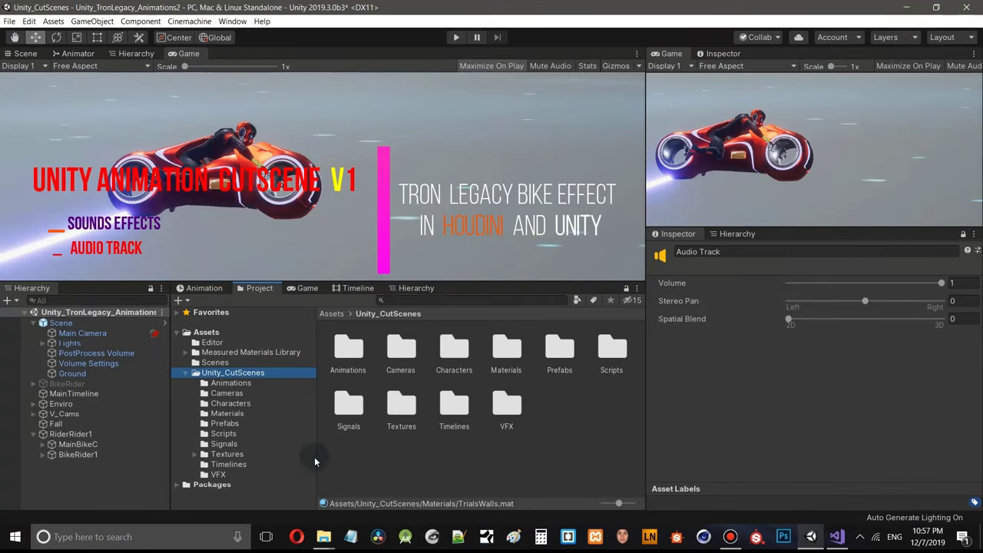
mouse_move(338, 532)
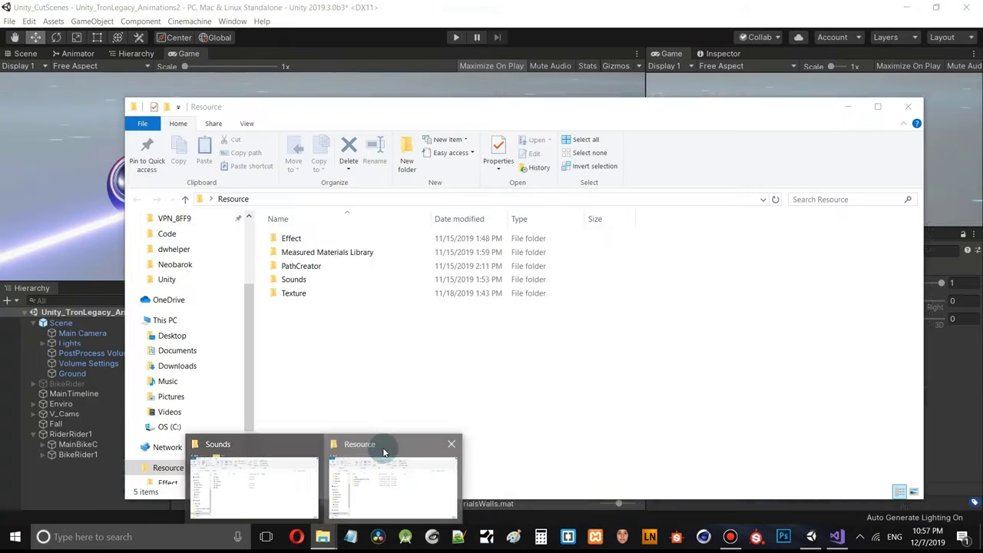
click(384, 488)
drag(368, 108, 850, 131)
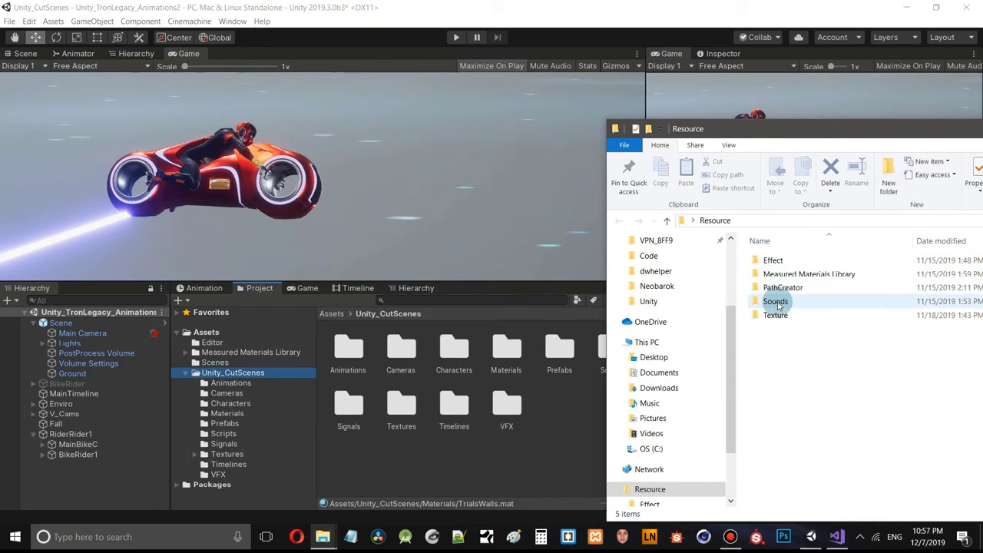
drag(775, 302, 560, 421)
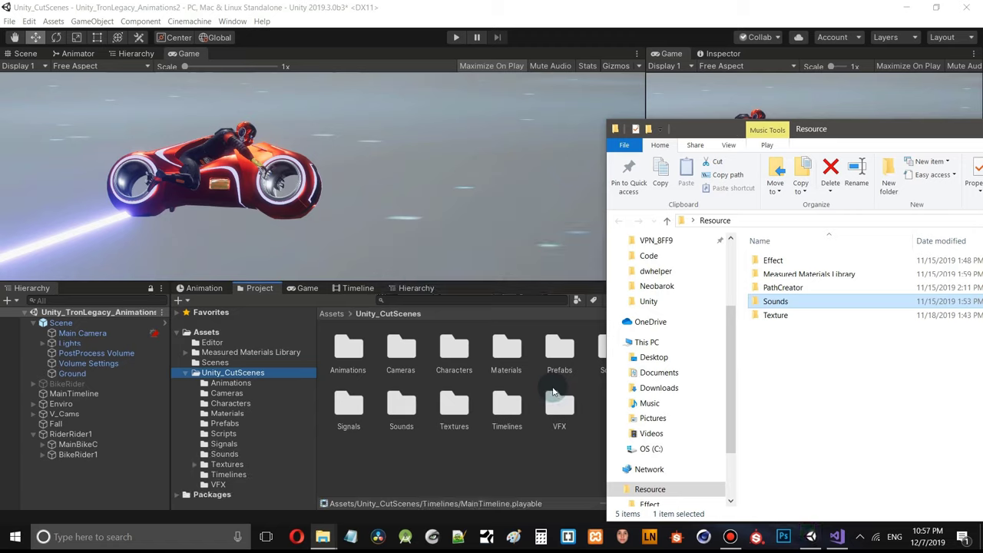
- Close the Resource window and open Sounds to see Crash, Drive, FootSteps and Pass
drag(914, 129, 469, 119)
click(925, 124)
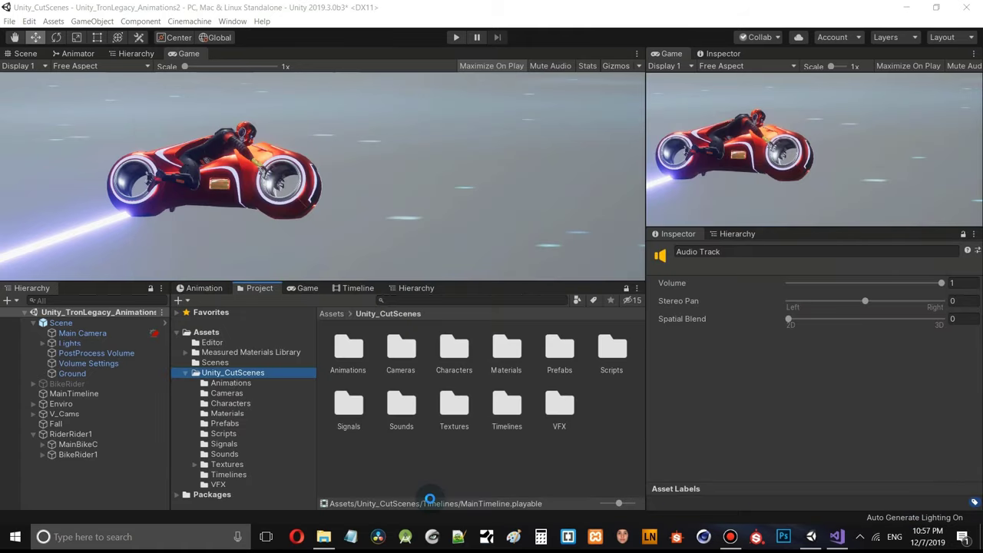
double_click(399, 408)
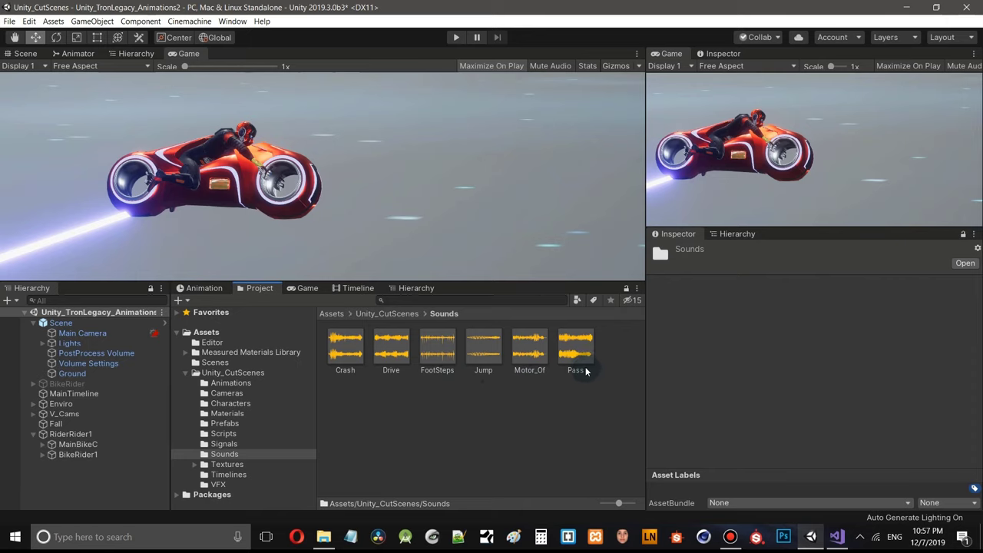
click(358, 290)
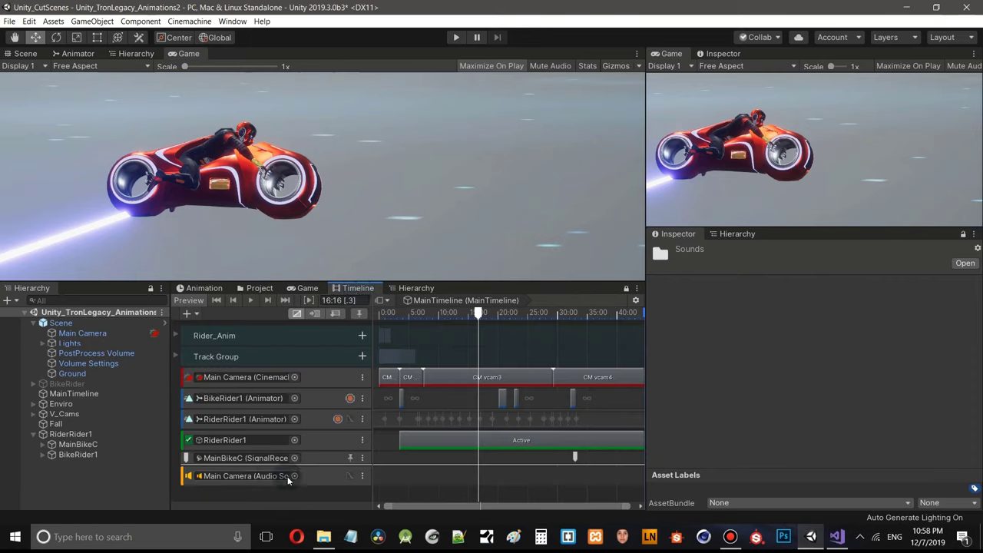
- Rewind to 0:00 and move the Main Camera audio track directly under Track Group
click(317, 473)
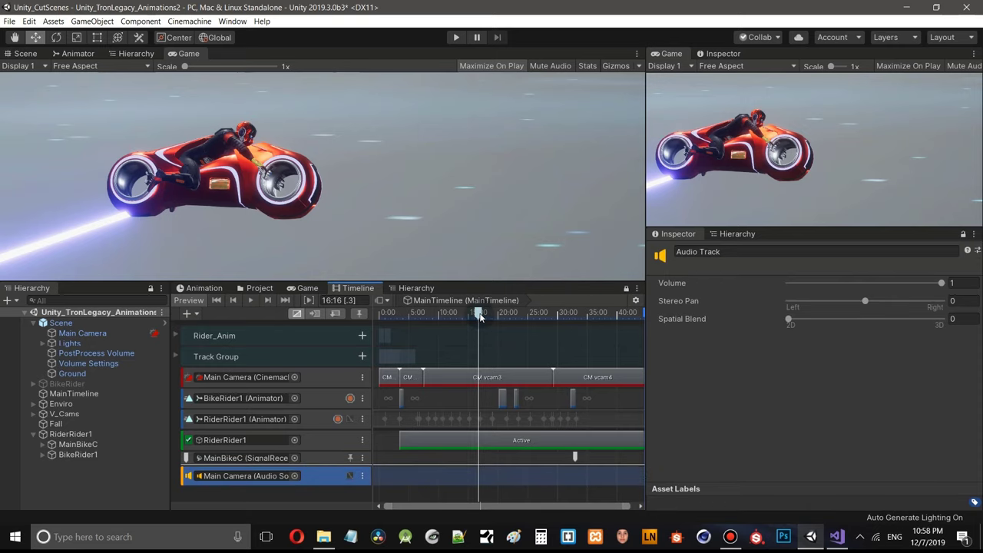
drag(480, 317, 378, 318)
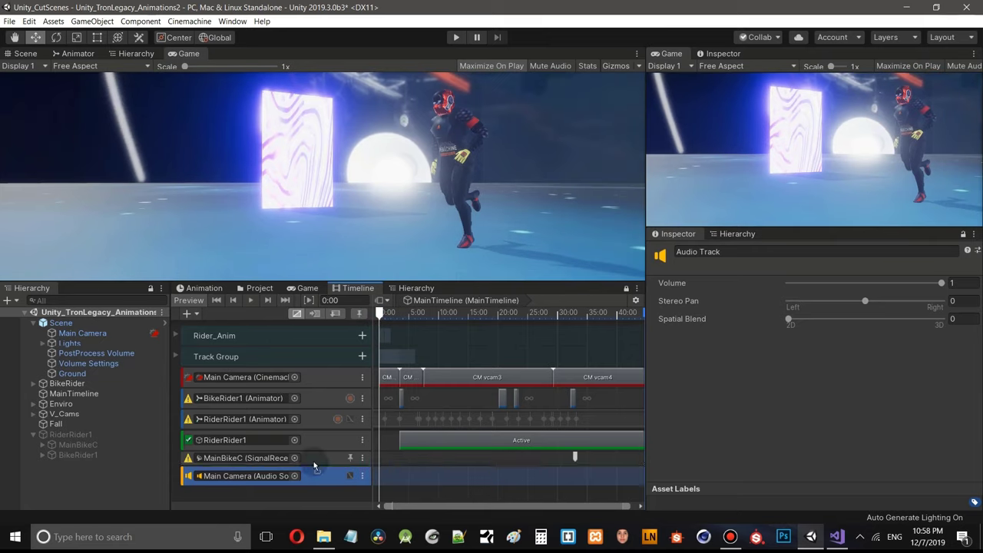
drag(335, 374, 335, 369)
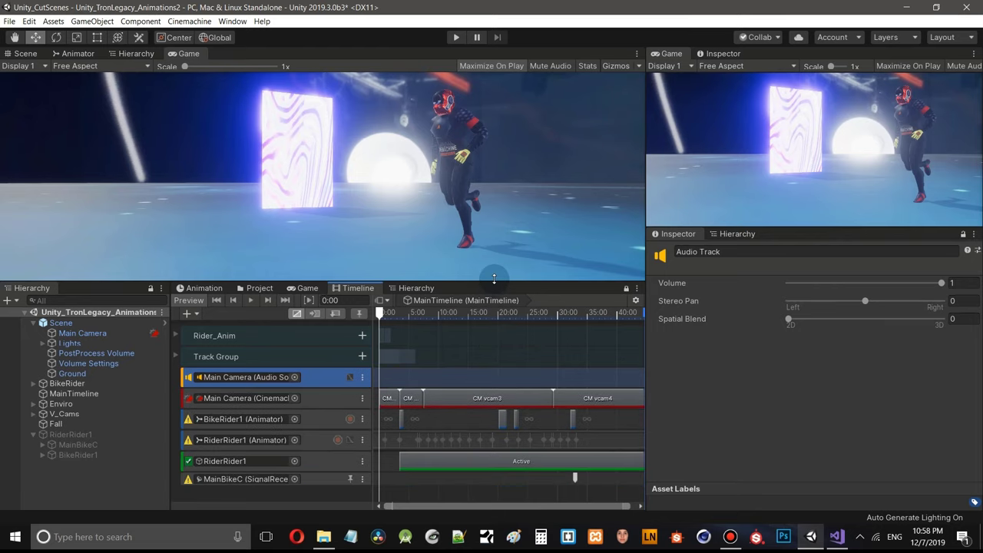
drag(494, 278, 471, 372)
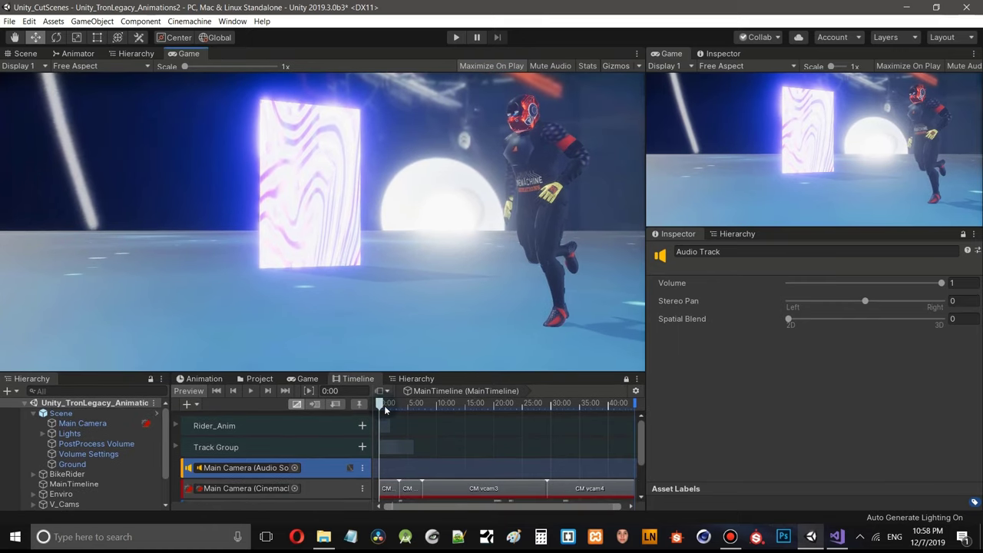
- Add the FootSteps clip to the Main Camera audio track, starting at 0
right_click(406, 469)
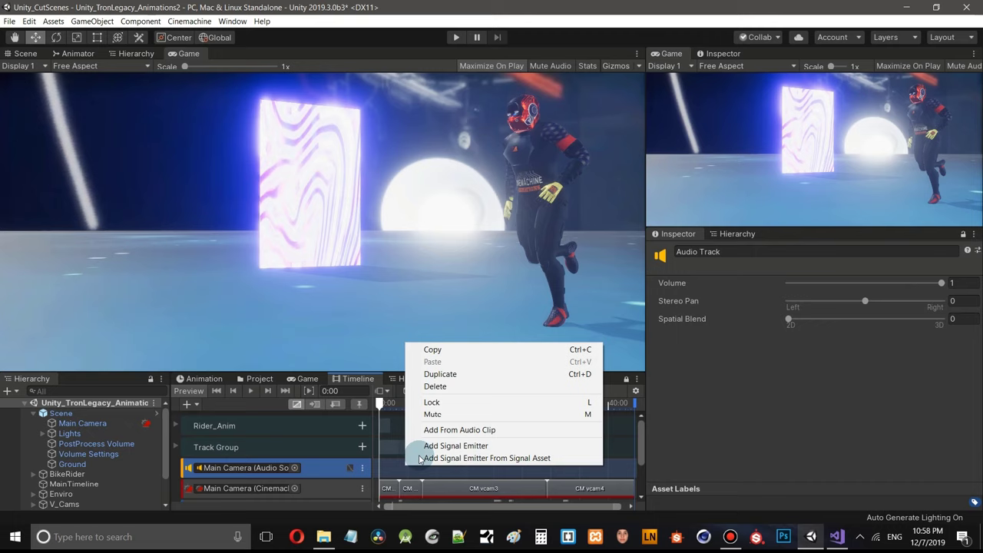
click(477, 429)
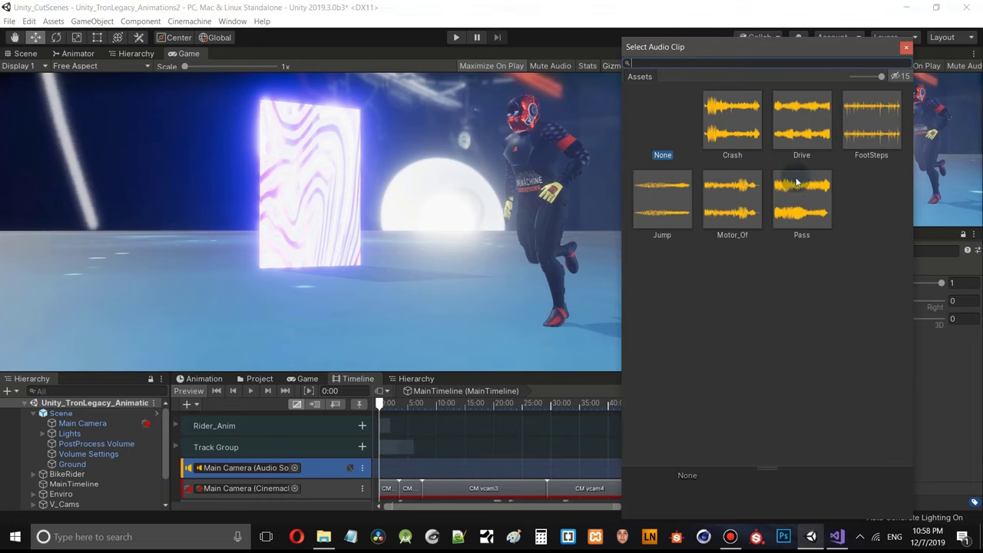
click(871, 129)
double_click(871, 135)
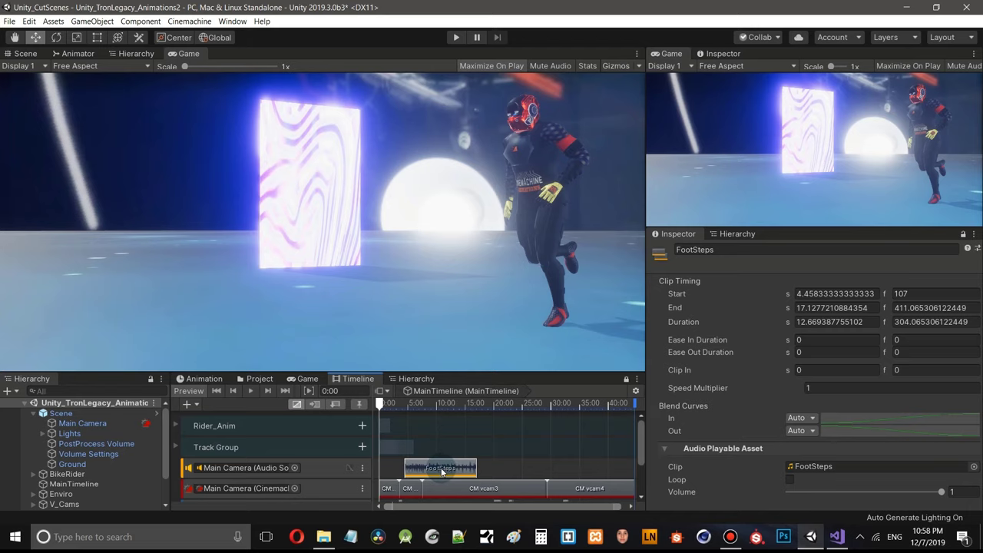
drag(442, 471, 415, 472)
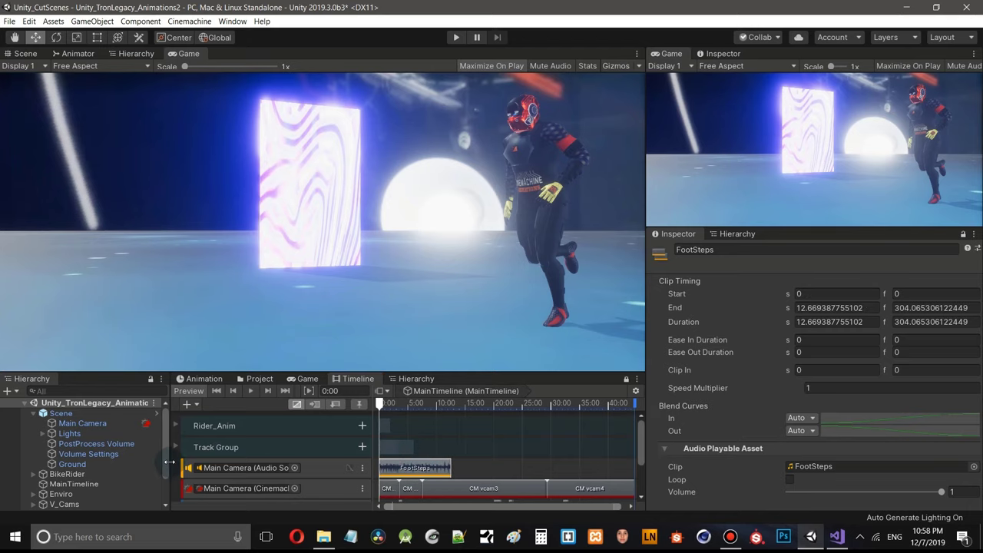
- Widen the timeline area and preview the cutscene with FootSteps
drag(169, 462, 133, 458)
drag(129, 456, 124, 456)
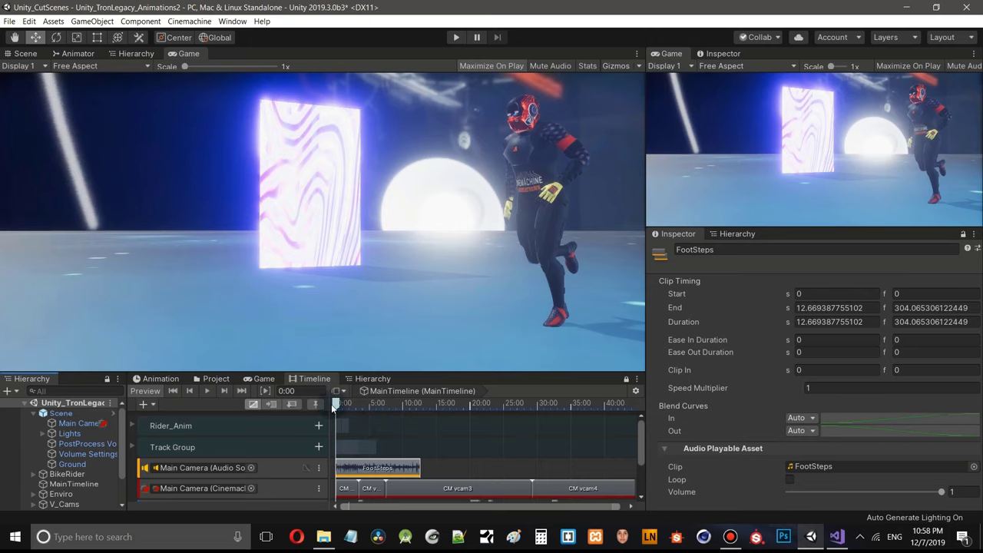
click(207, 392)
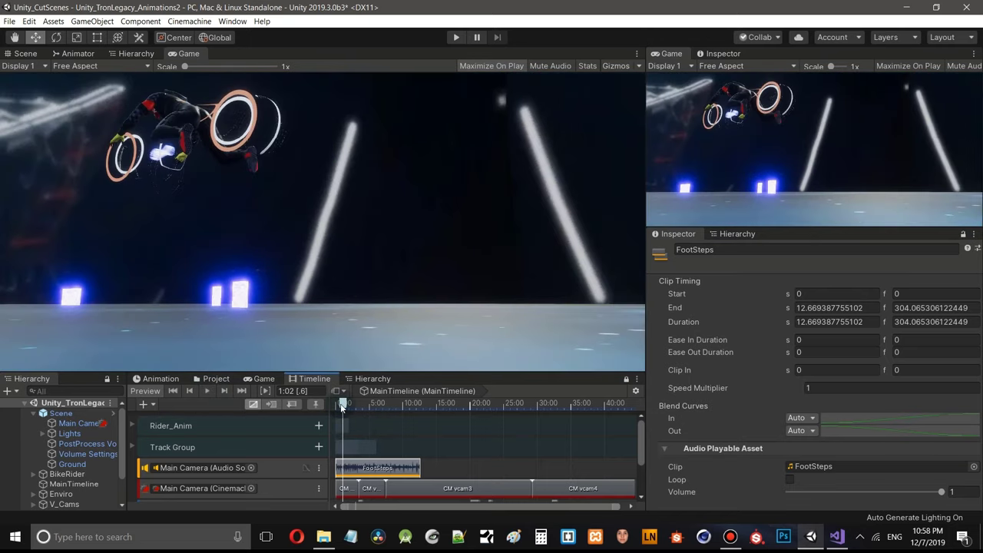
drag(346, 409, 338, 378)
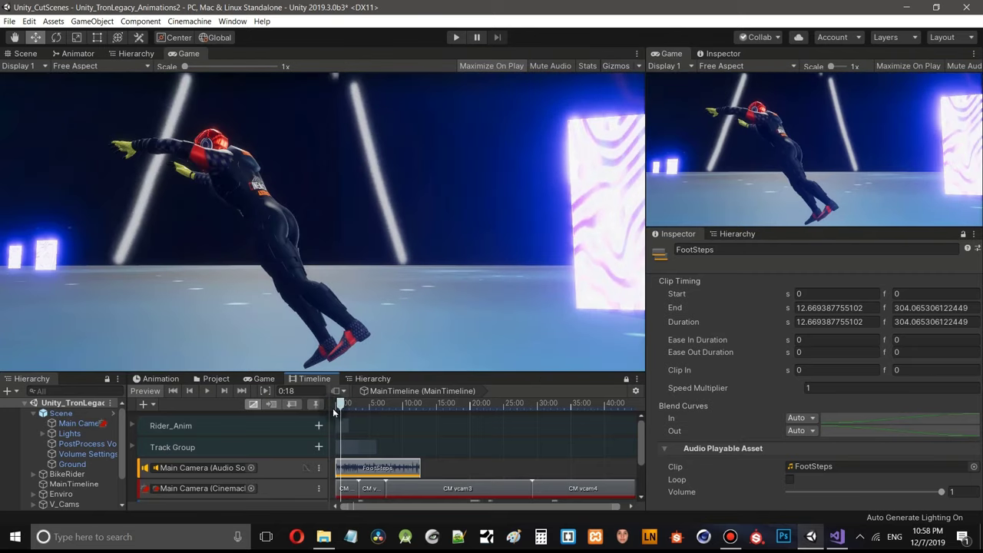
- Trim the FootSteps clip from 100 frames down to 0.75 seconds (18 frames)
scroll(376, 469, up, 5)
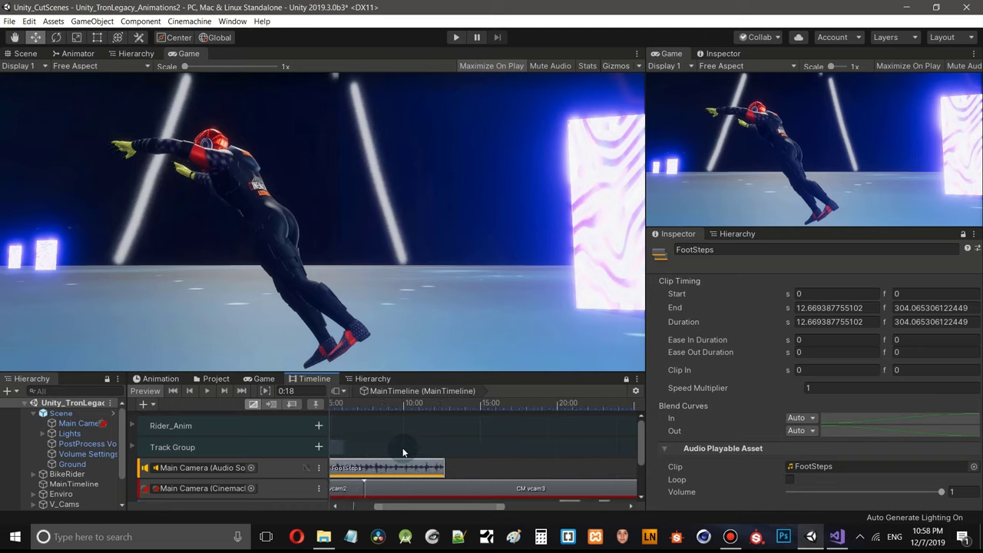
mouse_move(391, 510)
mouse_down()
mouse_move(349, 509)
mouse_move(385, 509)
mouse_up()
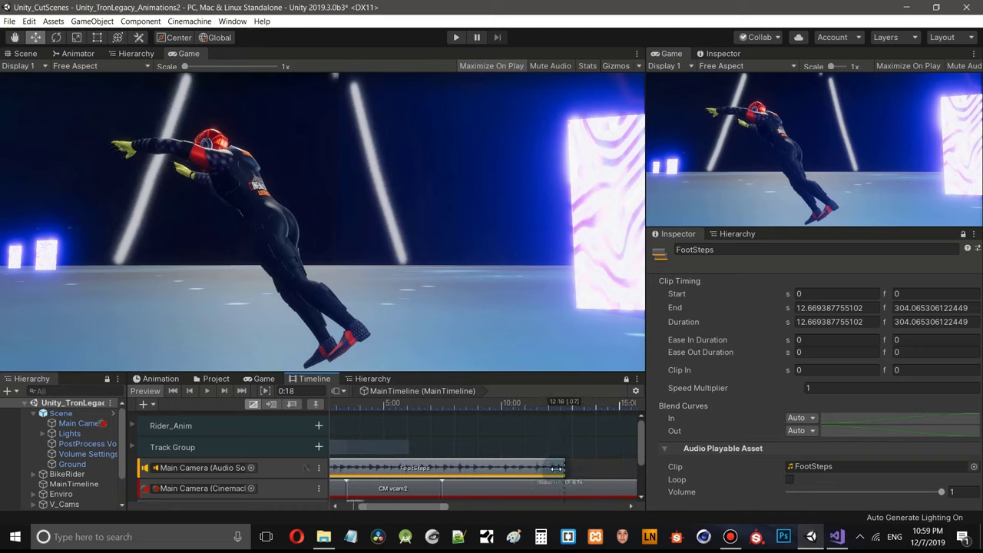
drag(555, 469, 359, 468)
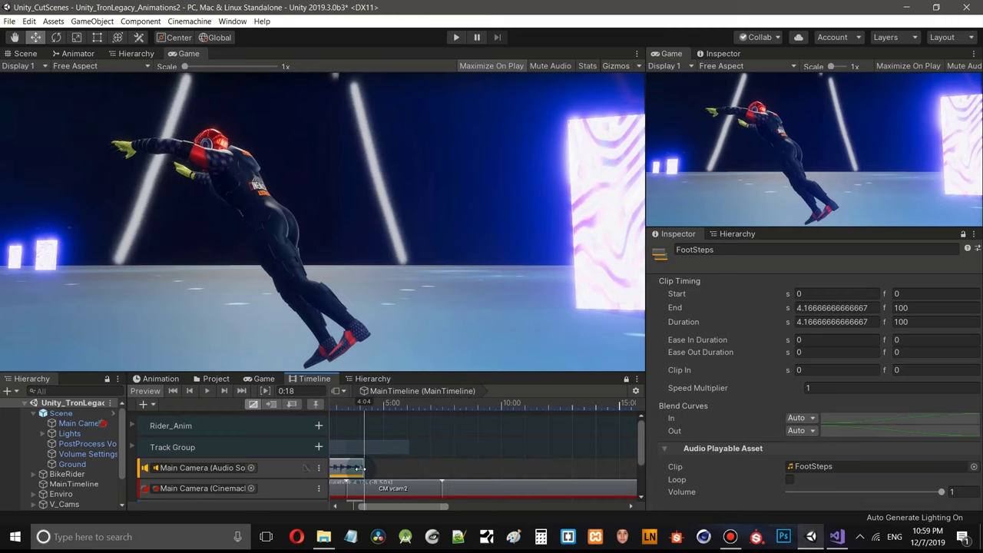
drag(395, 505, 354, 502)
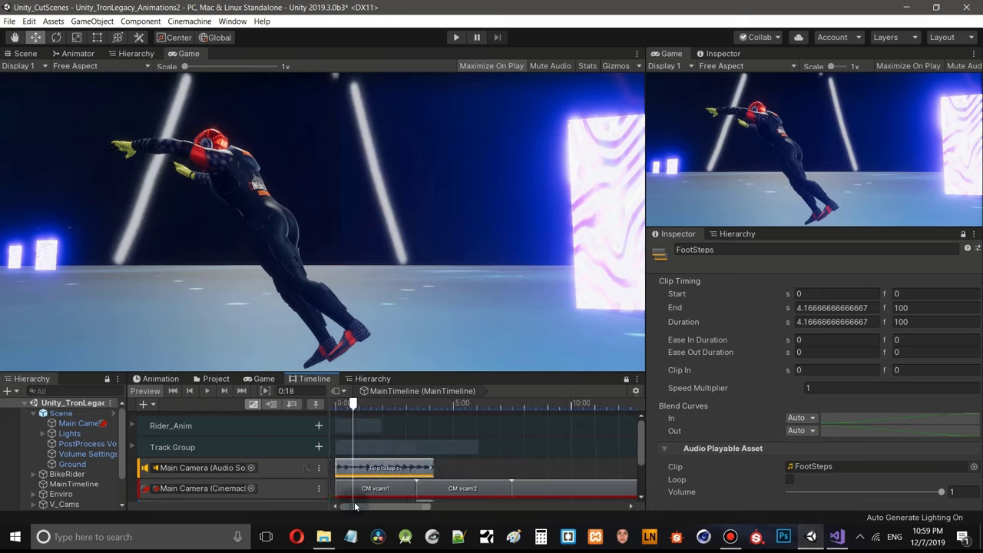
drag(430, 470, 366, 469)
scroll(406, 463, up, 5)
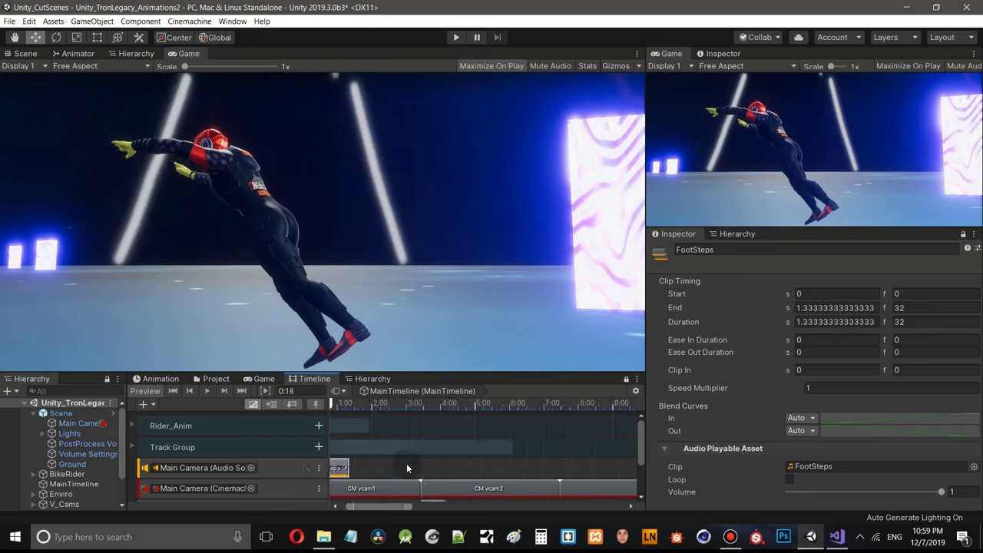
drag(358, 508, 329, 506)
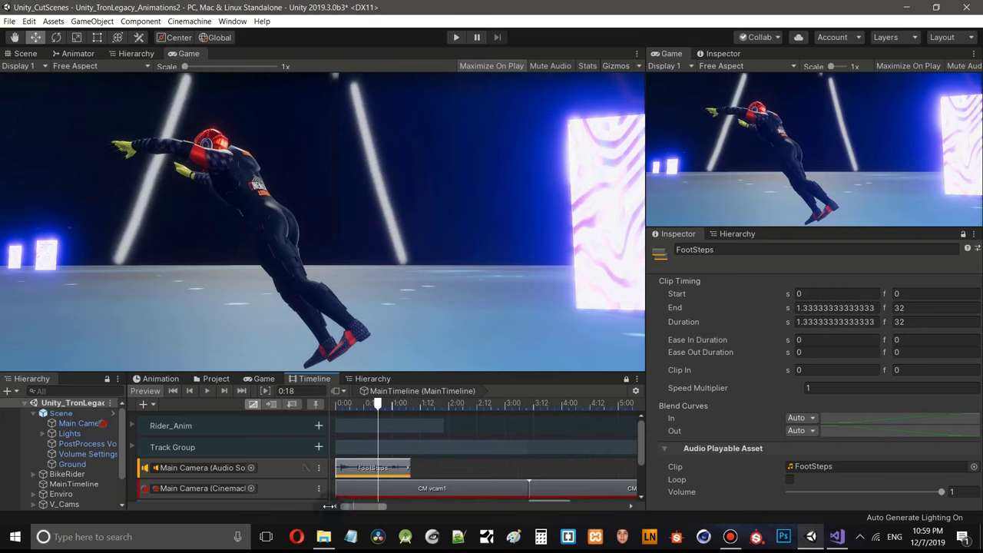
drag(408, 469, 380, 475)
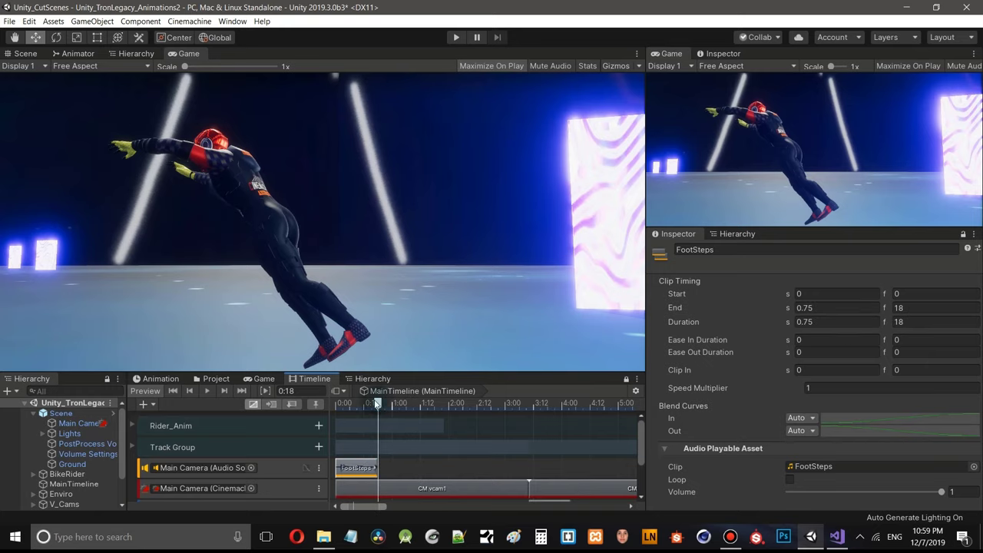
- Replay the cutscene from 0:00, then scrub the preview to 0:18
drag(377, 405, 316, 405)
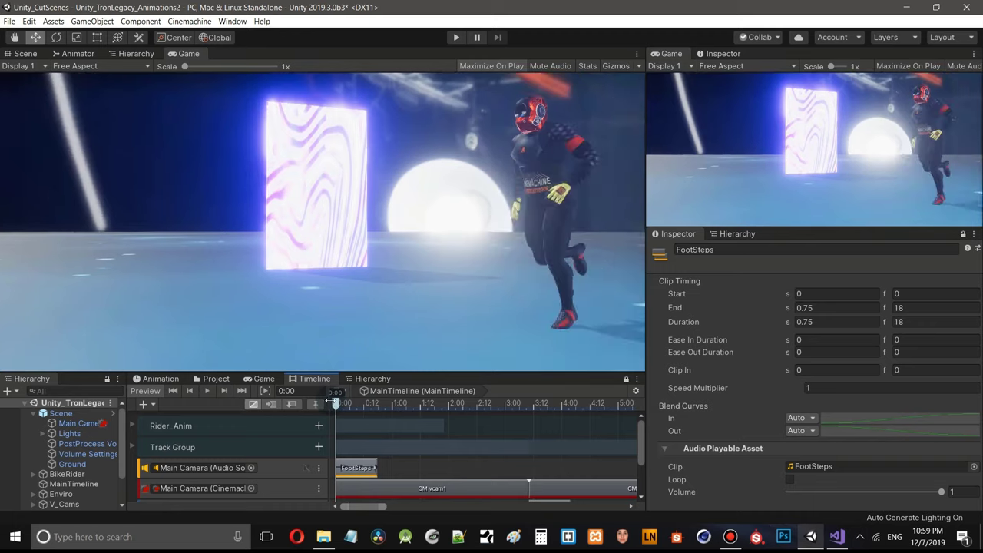
click(208, 391)
click(207, 391)
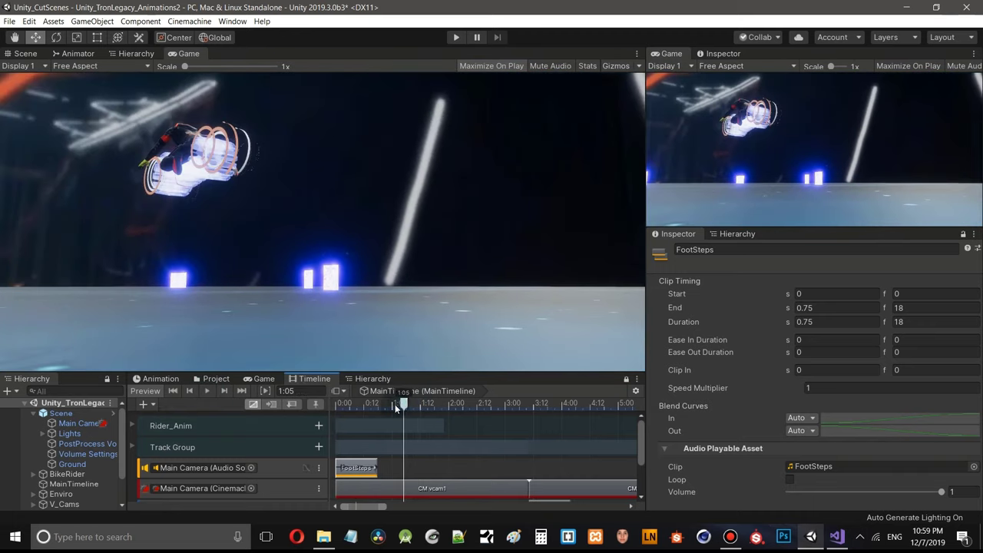
drag(395, 404, 379, 407)
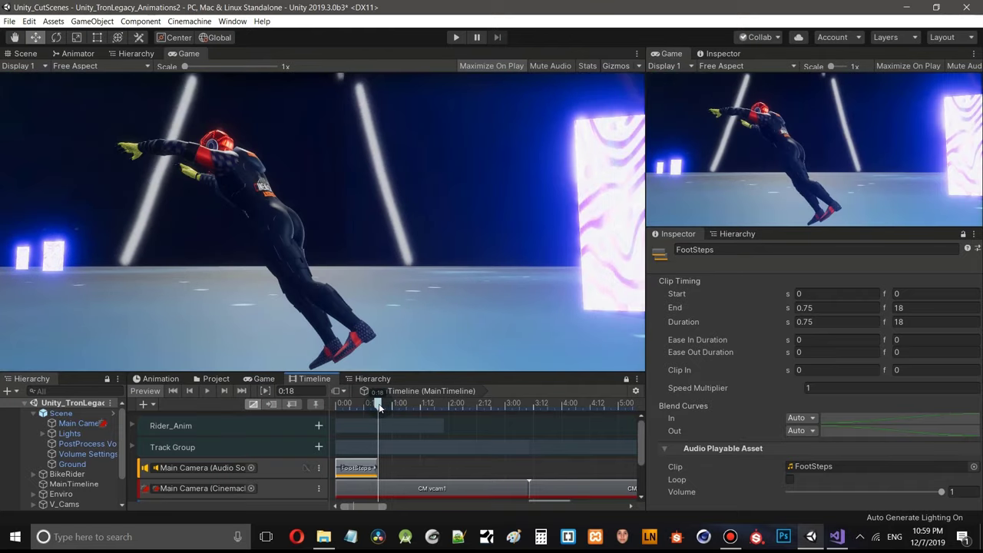
- Add the Jump clip to the audio track, starting at 0.75 seconds
right_click(394, 467)
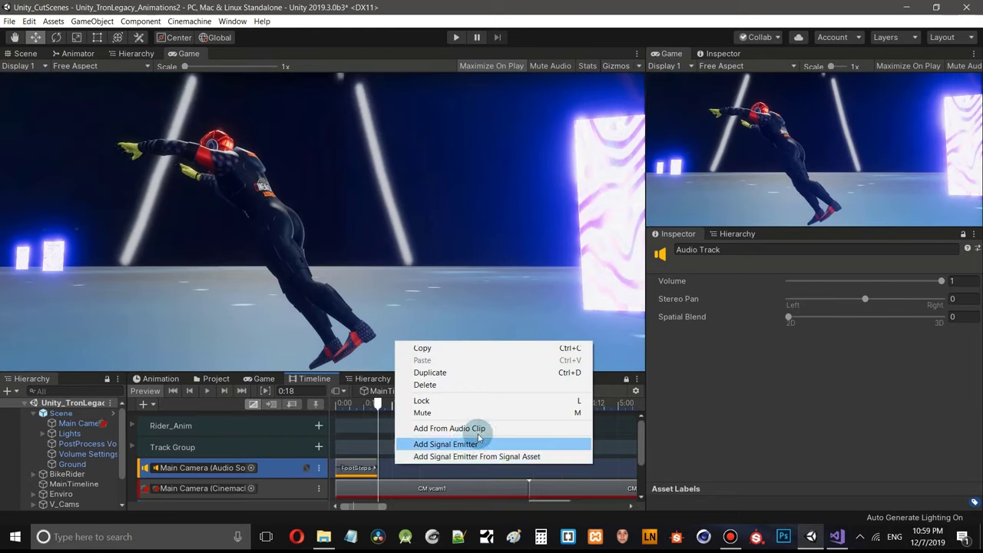
click(478, 429)
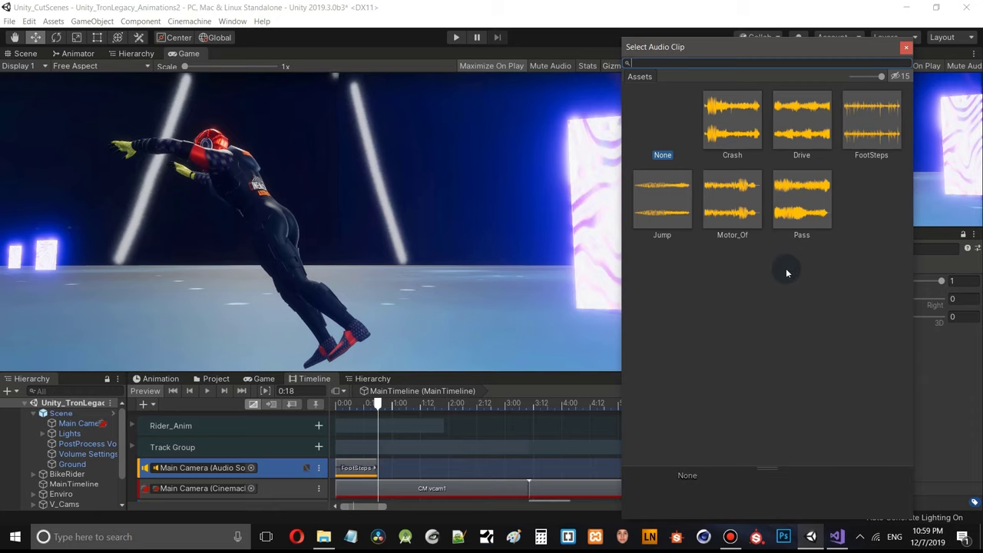
click(661, 214)
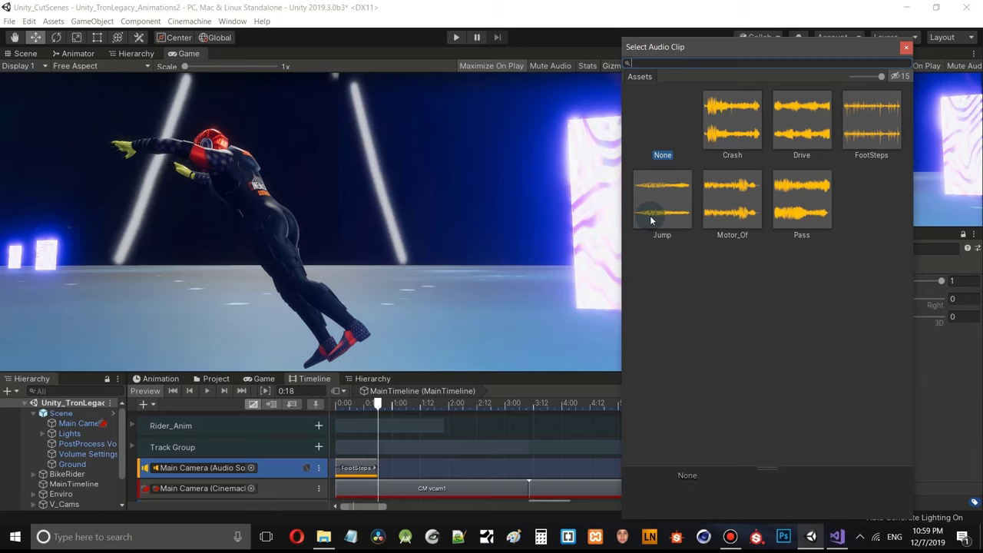
double_click(661, 216)
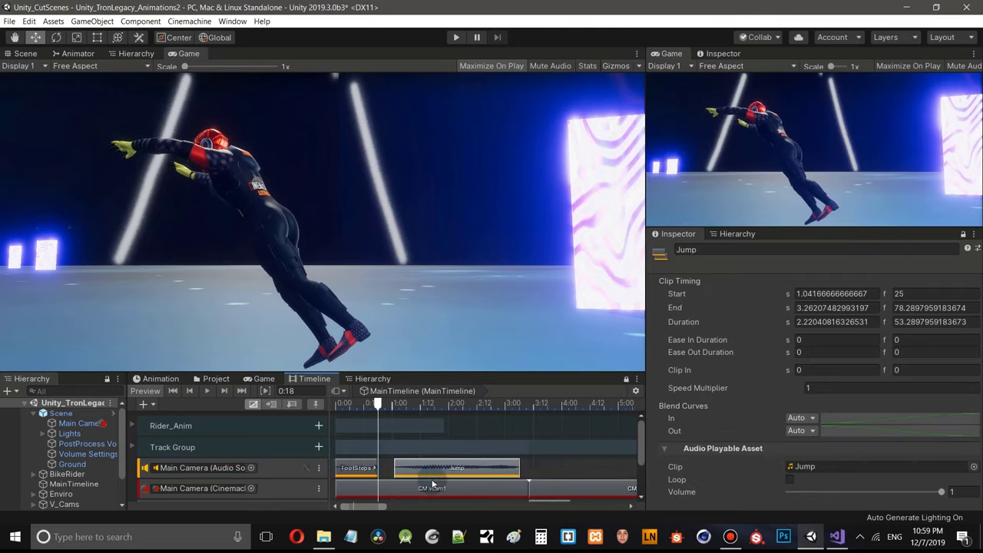
drag(426, 468, 420, 471)
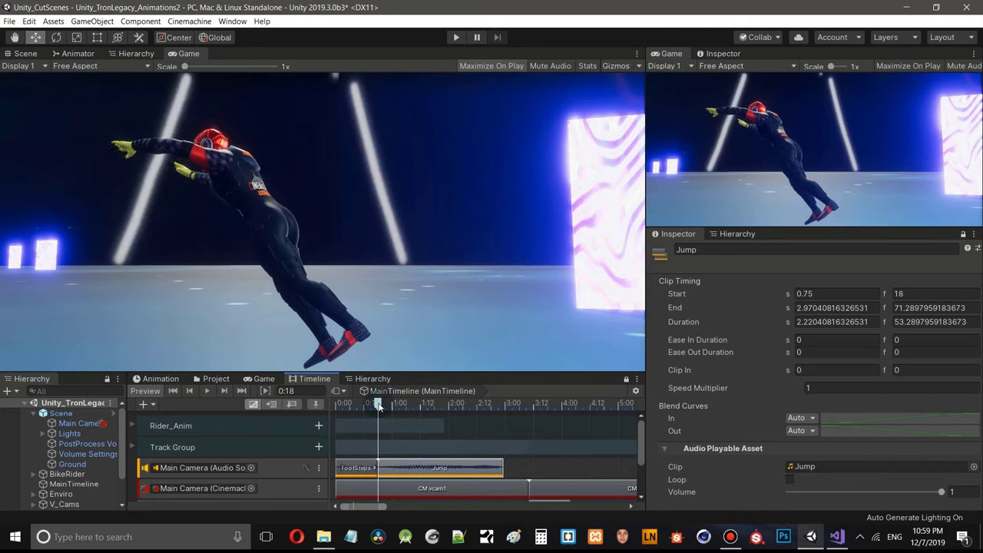
- Play the cutscene from the start to hear Jump, then scrub back to 2:23
drag(367, 403, 326, 402)
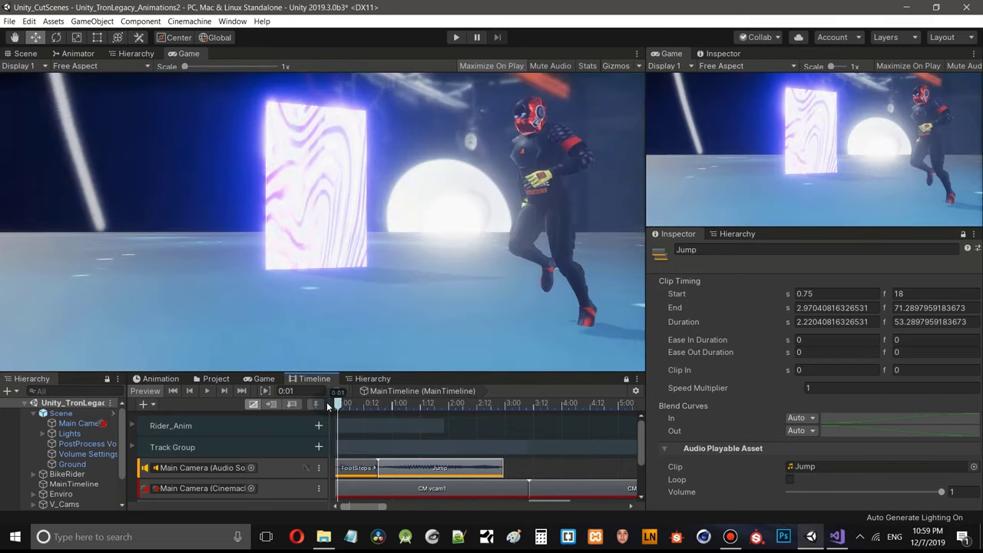
click(206, 392)
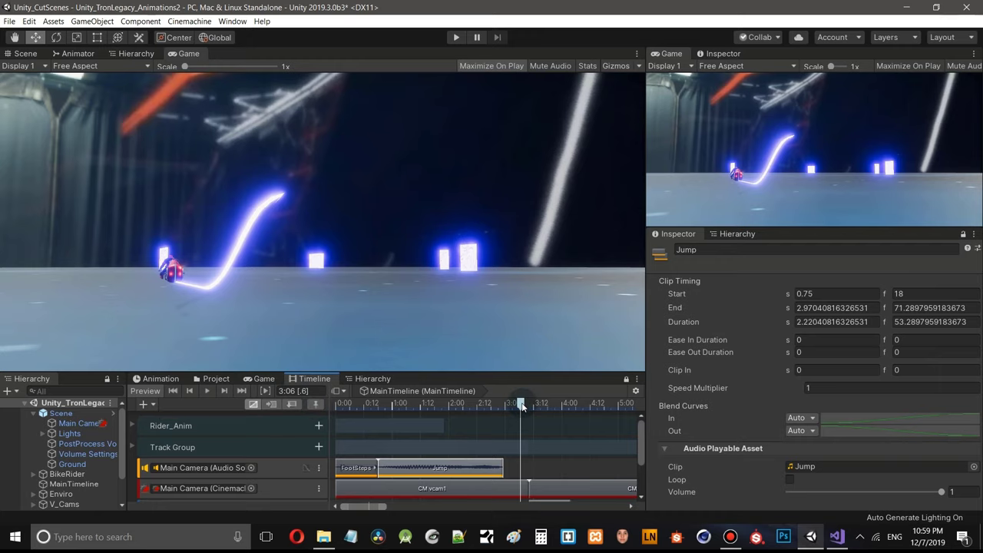
drag(521, 407, 505, 407)
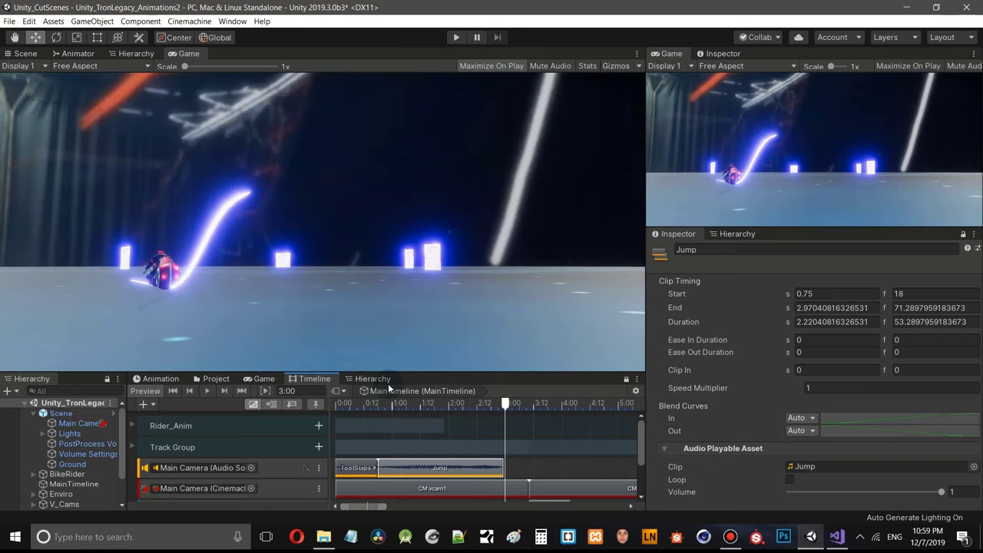
drag(505, 405, 503, 405)
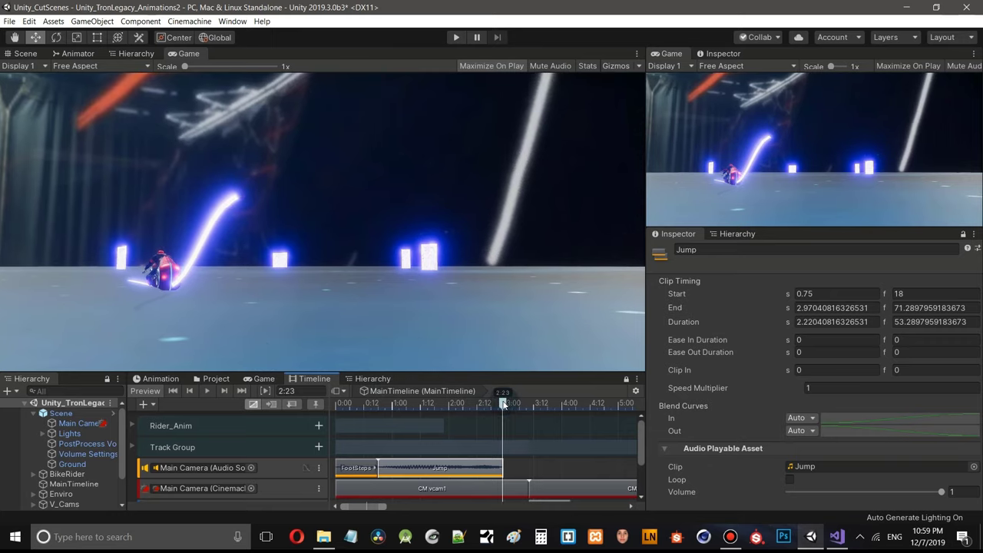
drag(371, 506, 383, 507)
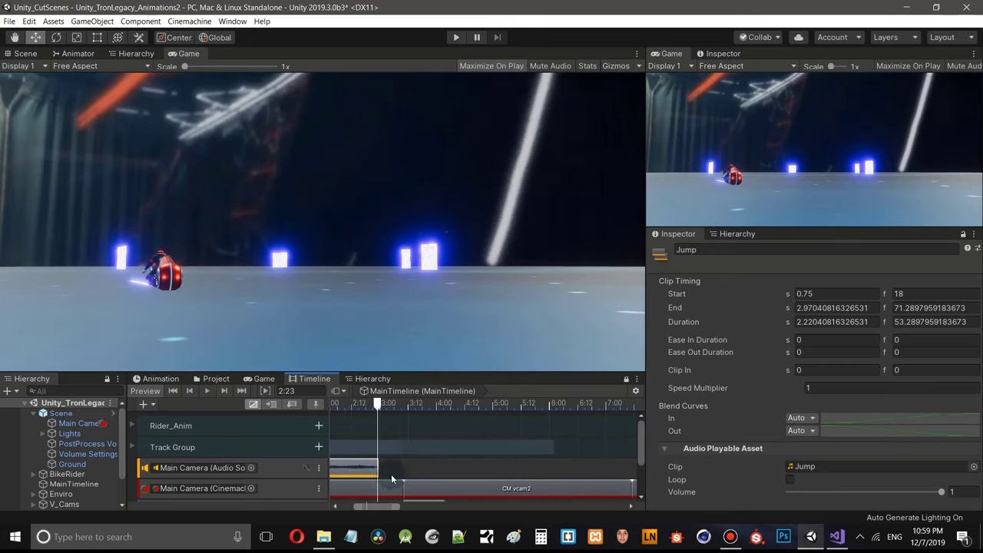
- Add the Drive clip after Jump, trimming its end and sliding it to 2.97 s
right_click(398, 463)
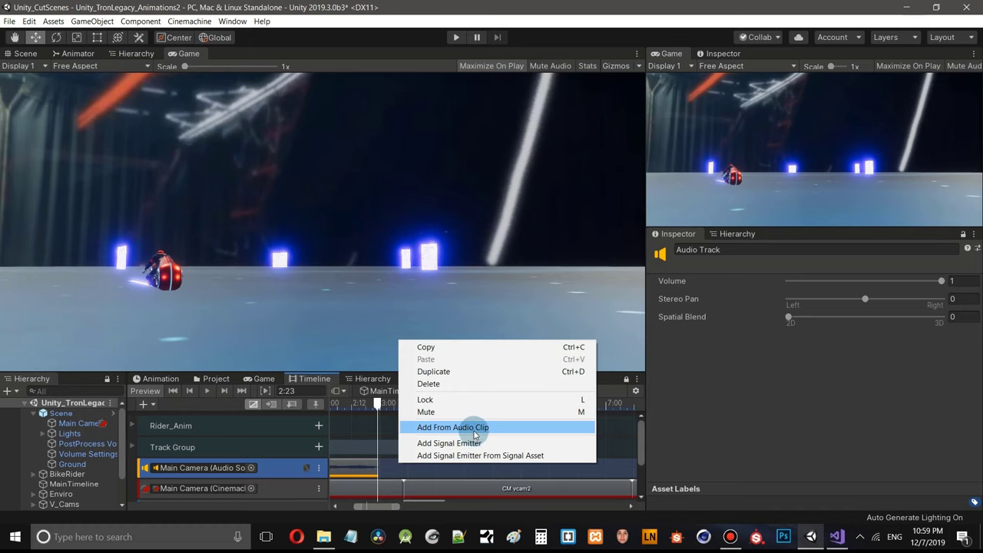
click(475, 428)
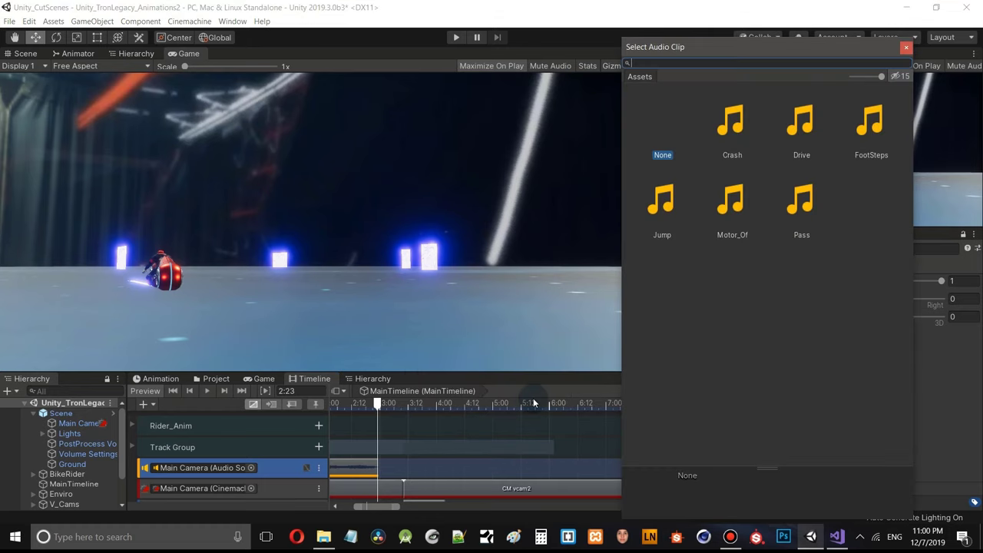
double_click(812, 131)
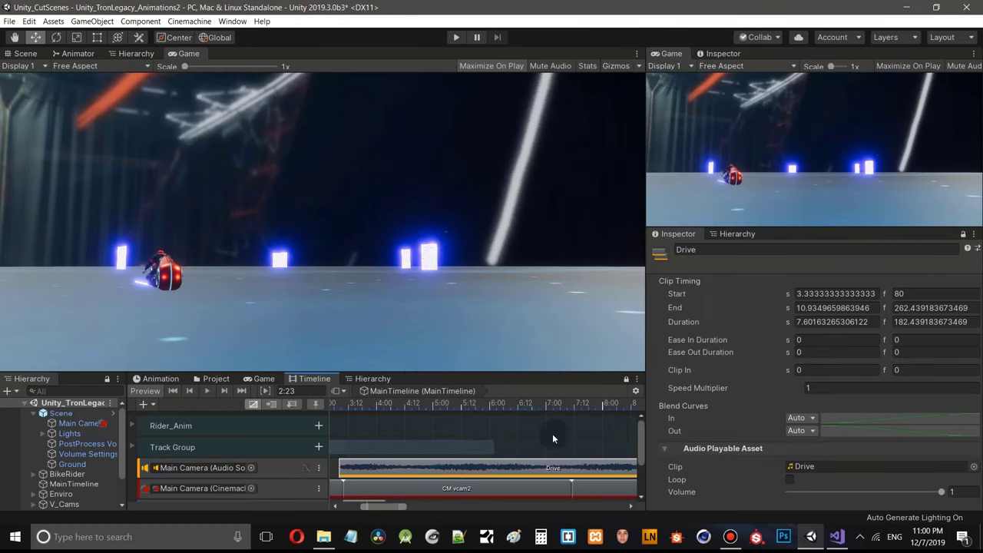
scroll(553, 432, down, 6)
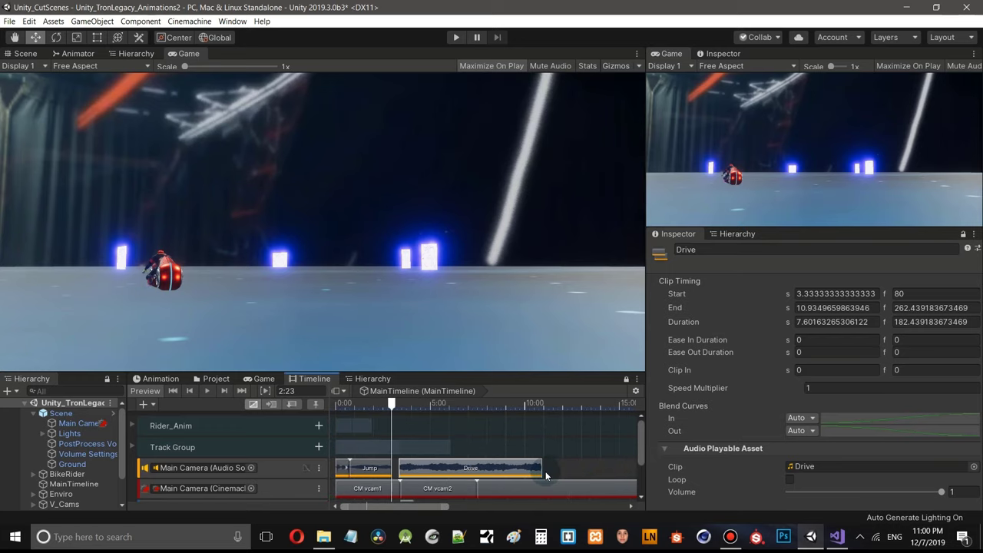
drag(530, 467, 517, 468)
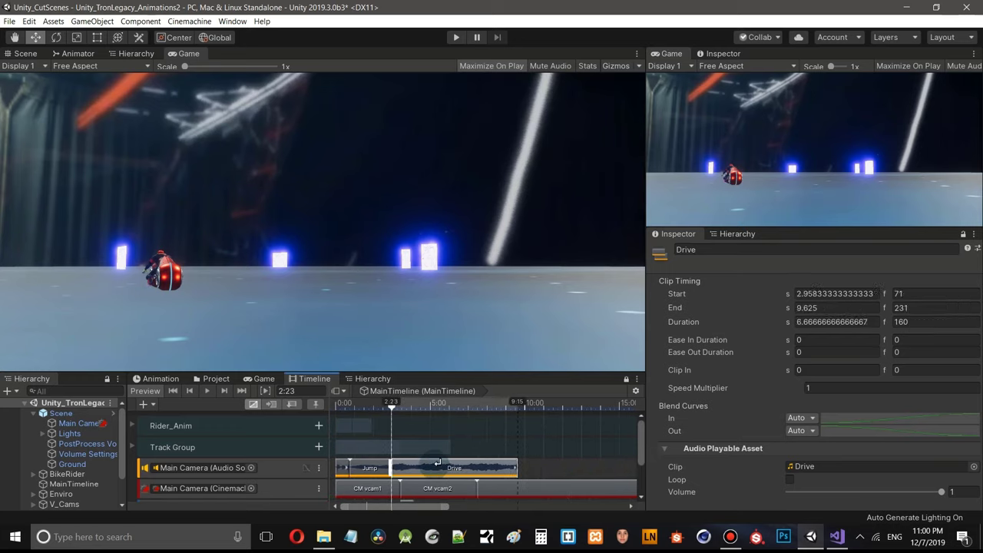
drag(432, 467, 425, 467)
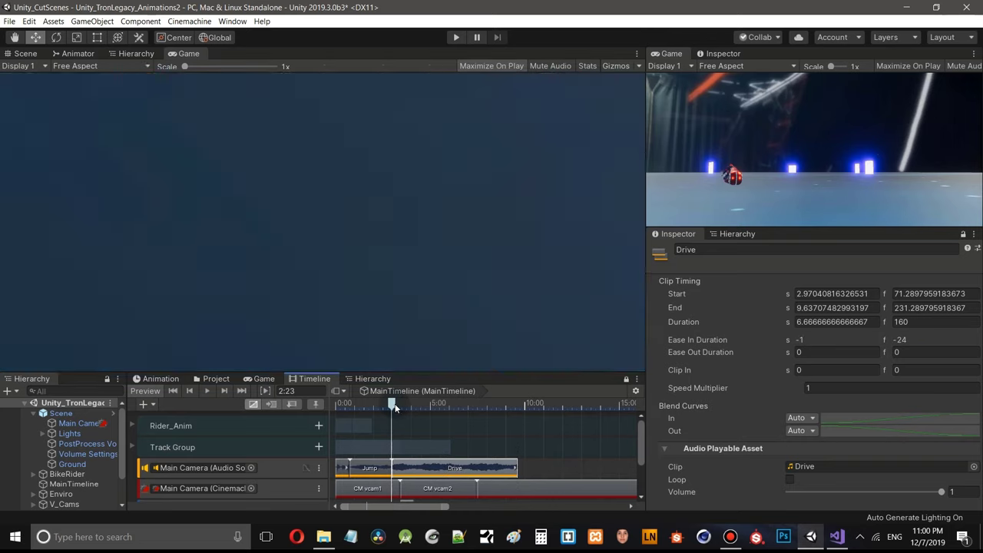
- Preview the Drive sound from 1:08 and trim its end to about 6.92 s
drag(396, 408, 361, 408)
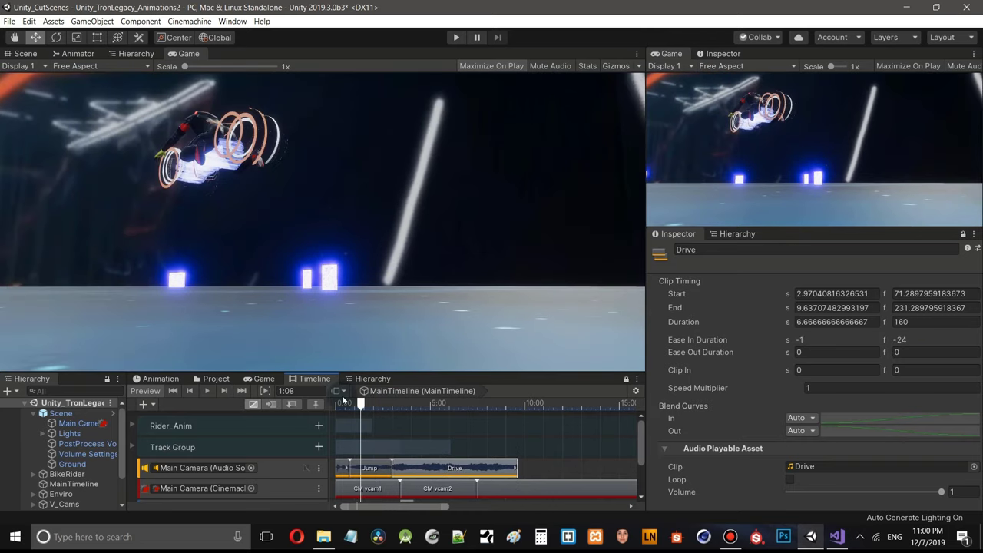
click(206, 391)
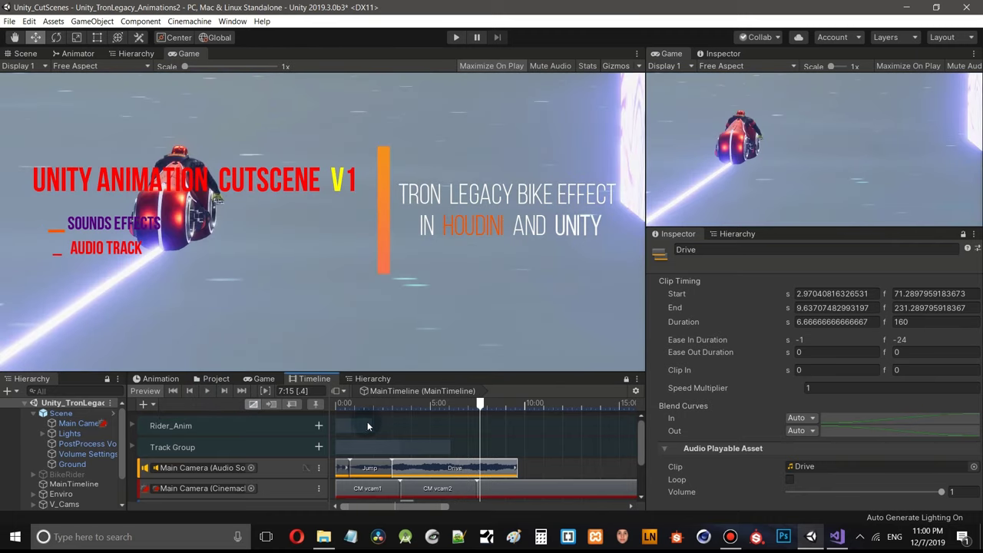
click(480, 405)
mouse_move(480, 405)
mouse_down()
mouse_move(436, 402)
mouse_move(467, 412)
mouse_up()
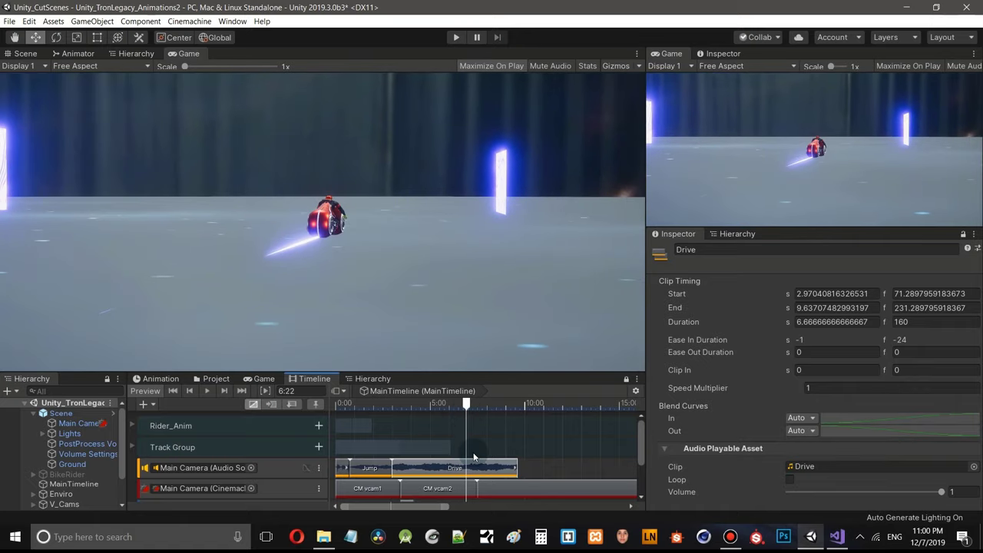
drag(509, 467, 466, 466)
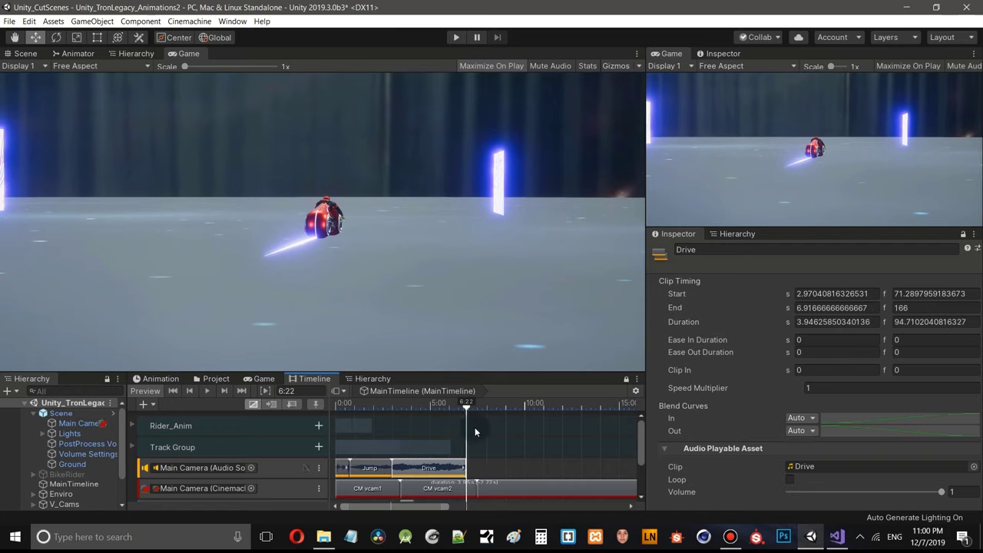
click(453, 401)
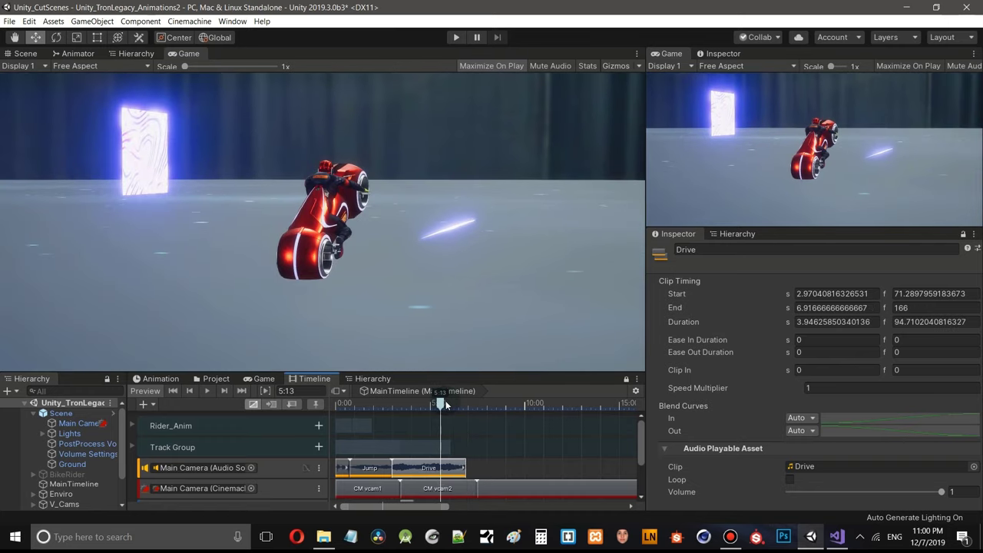
drag(458, 403, 467, 408)
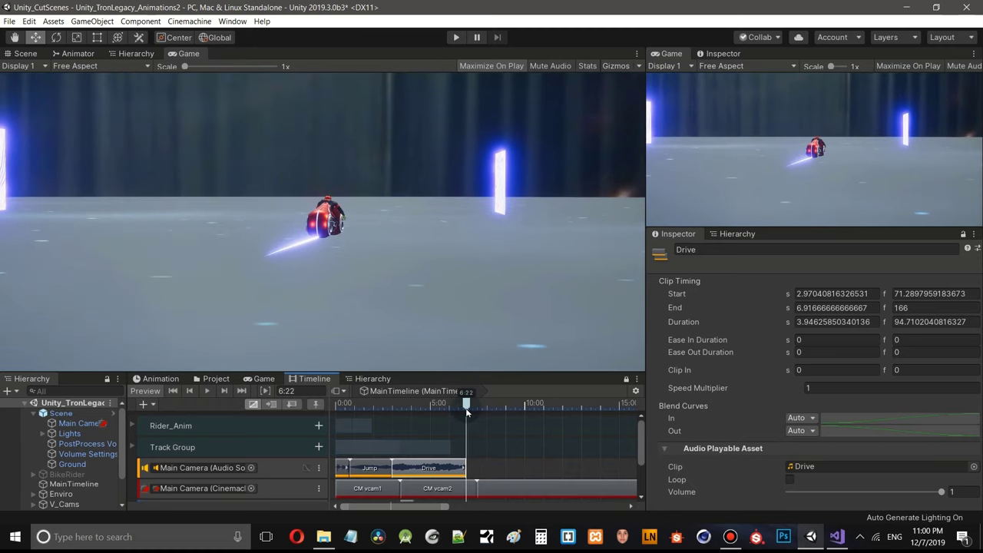
- Add the Pass sound to the audio track and move it to about 6.92 s, right after Drive
right_click(482, 466)
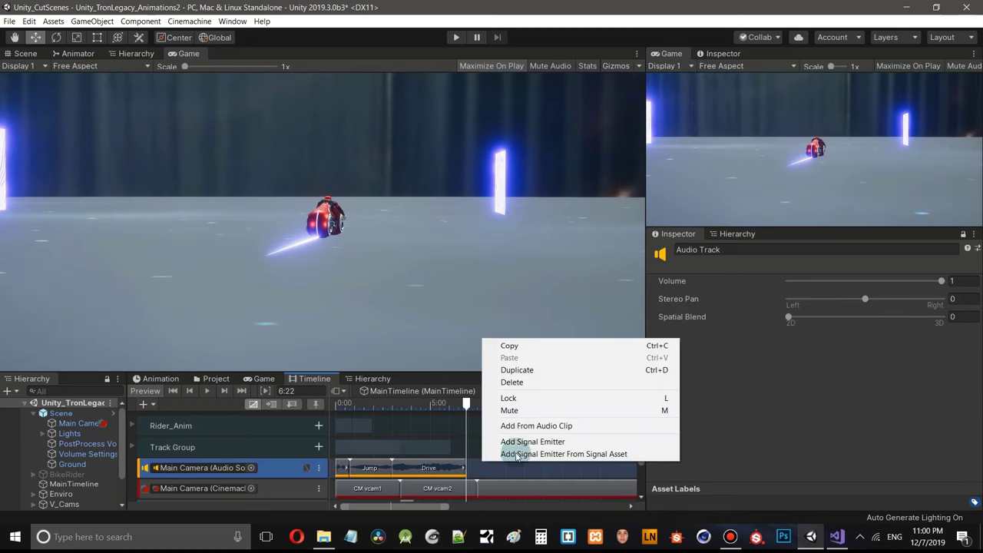
click(551, 427)
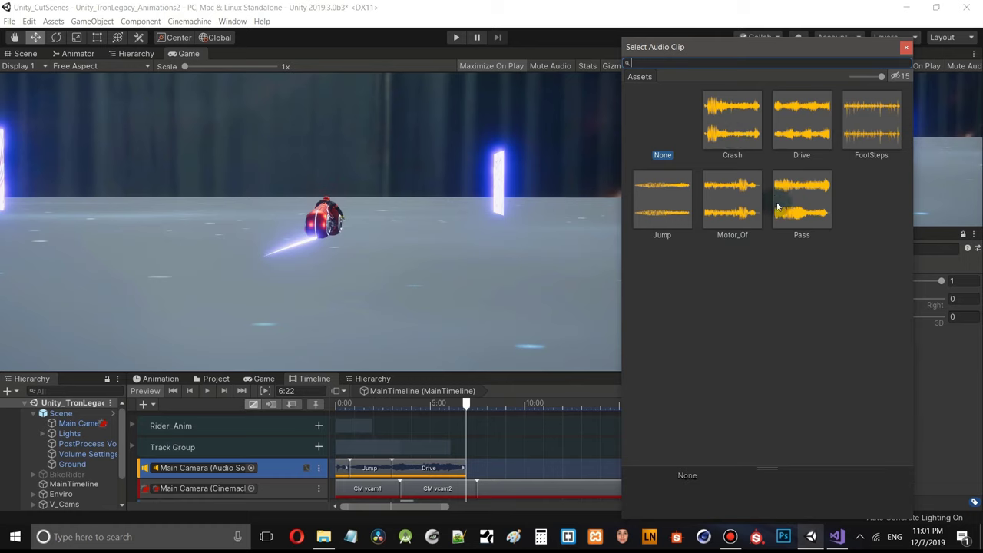
double_click(800, 207)
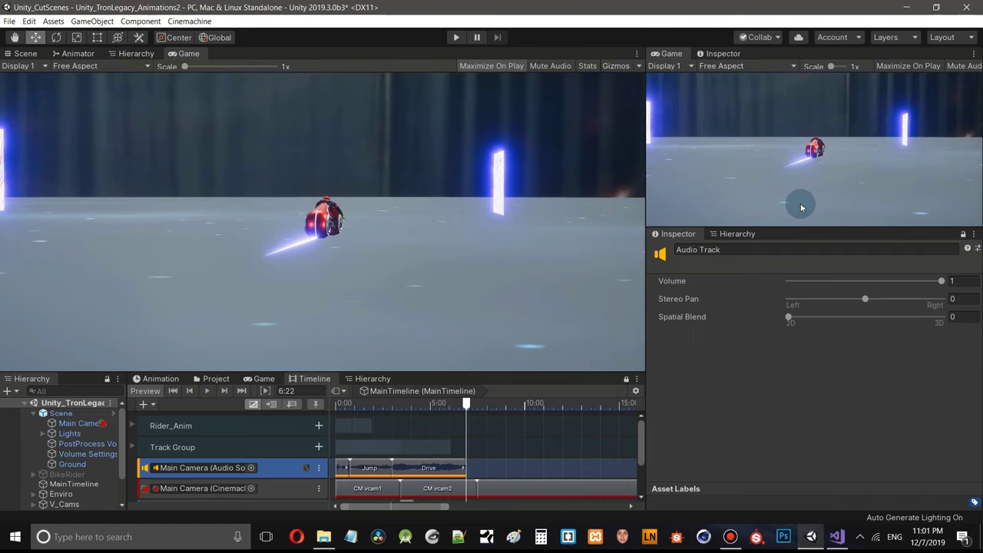
click(525, 466)
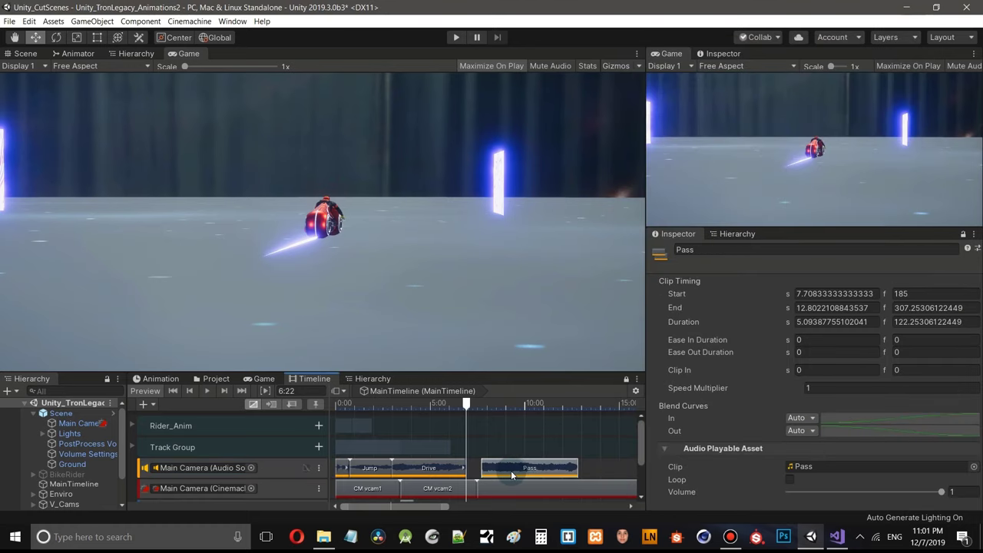
drag(511, 470, 501, 471)
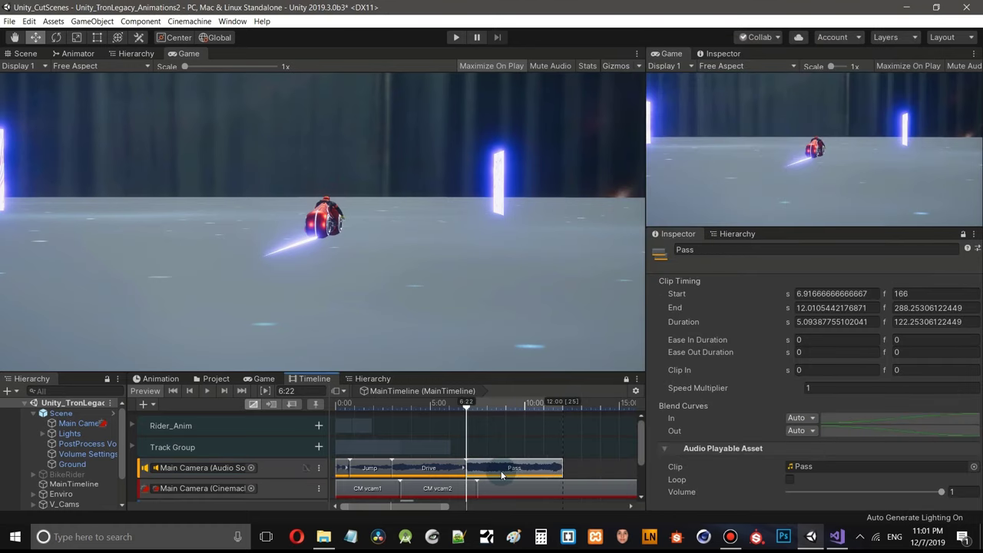
- Preview the cutscene from 5:14, then set the playhead back to 12:00
click(441, 404)
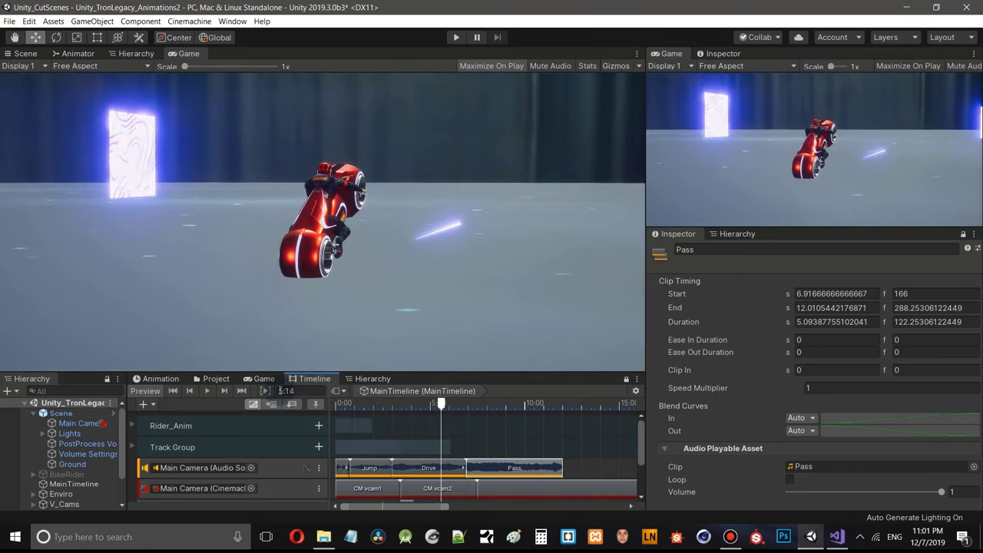
click(209, 390)
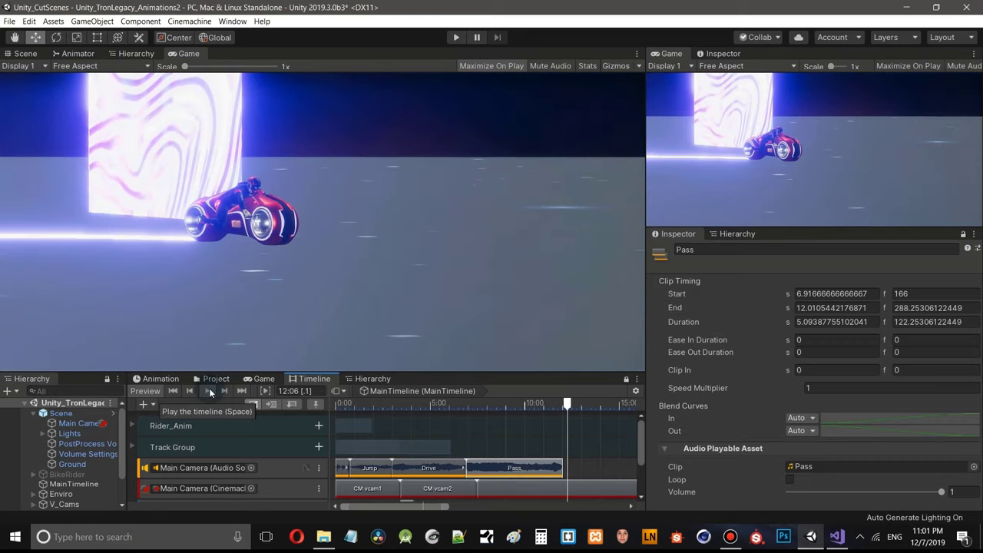
click(209, 390)
scroll(463, 451, down, 3)
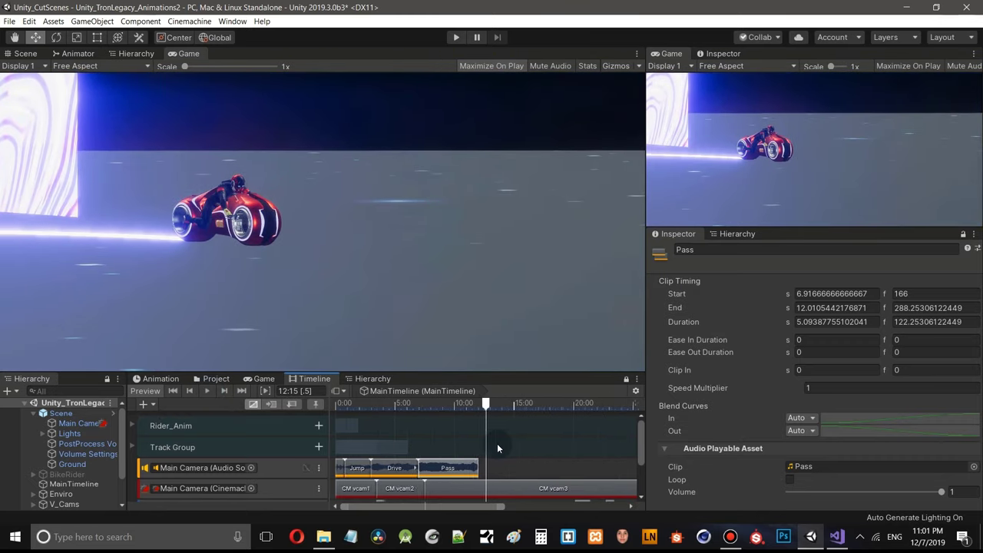
drag(473, 407, 465, 407)
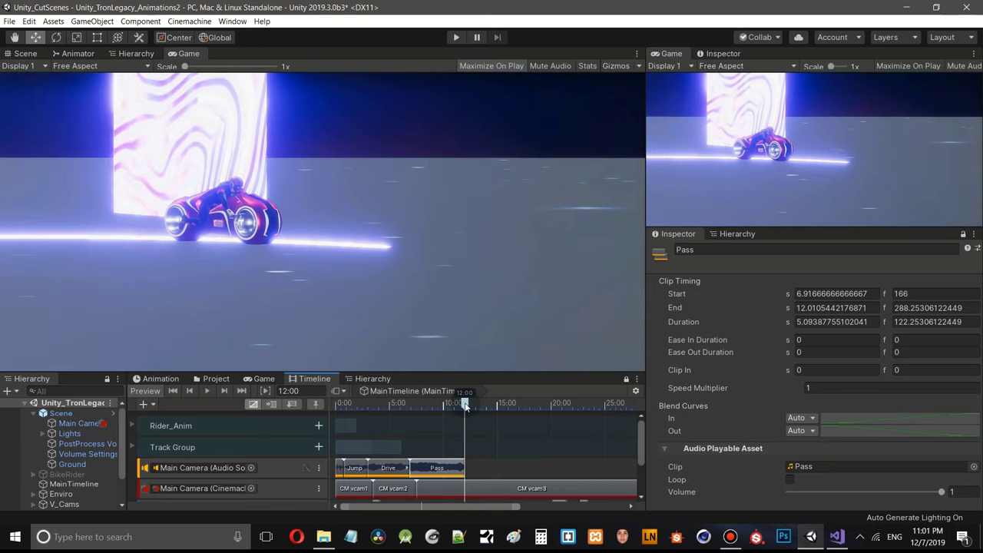
- Add a second Drive clip right after Pass at 12.01 s and preview it from about 5:11
right_click(486, 473)
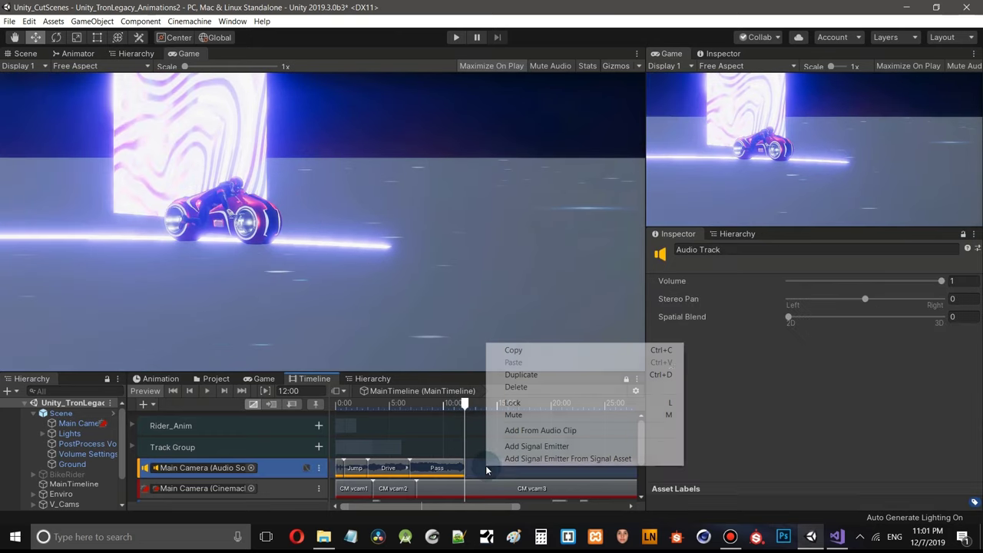
click(551, 429)
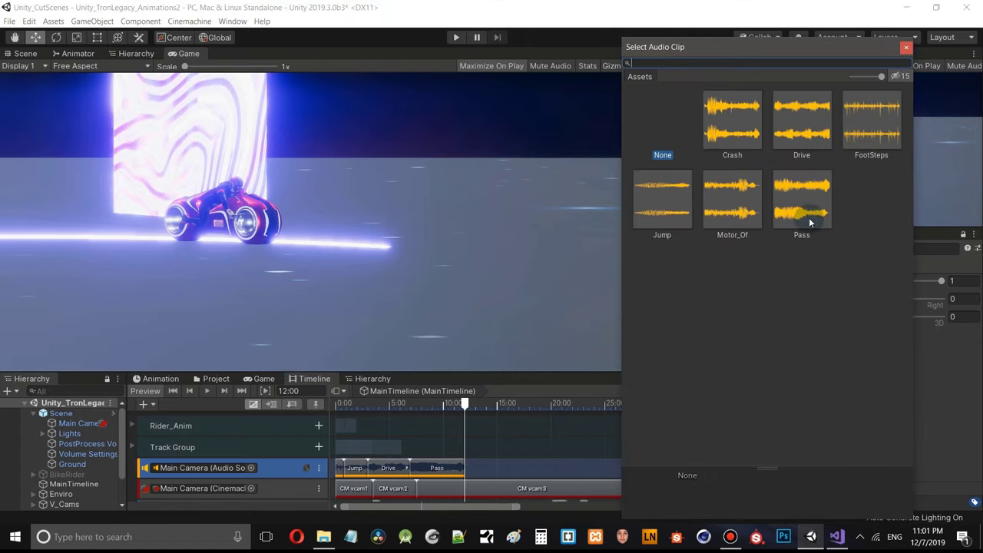
double_click(797, 143)
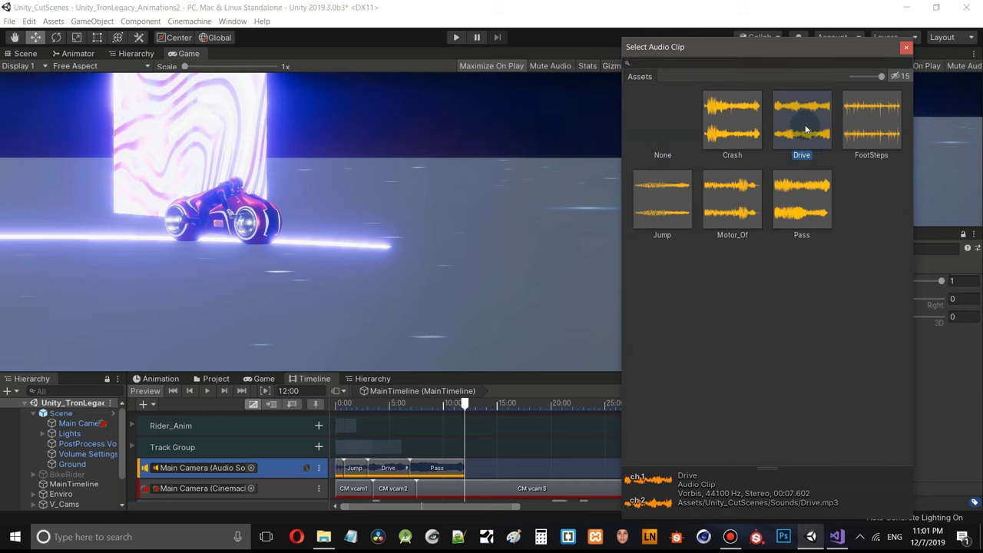
drag(524, 467, 493, 468)
click(461, 403)
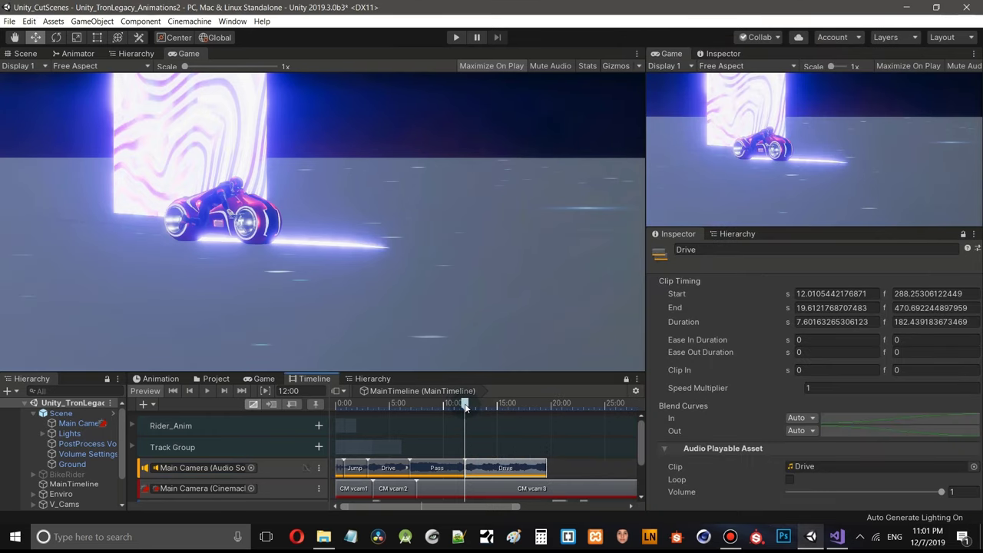
drag(461, 403, 394, 403)
click(212, 390)
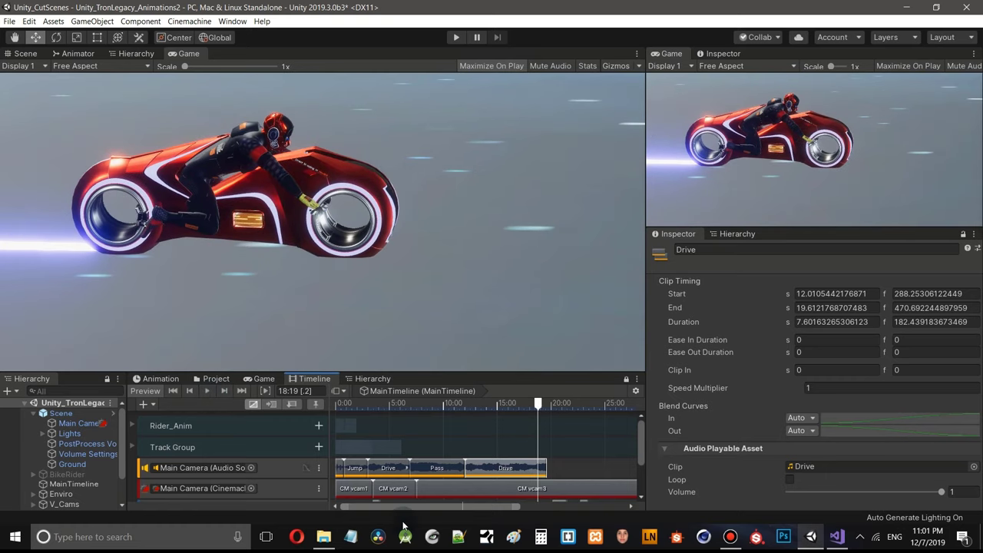
- Trim the second Drive clip to end at about 18.17 s, checking it in playback
drag(410, 507, 463, 508)
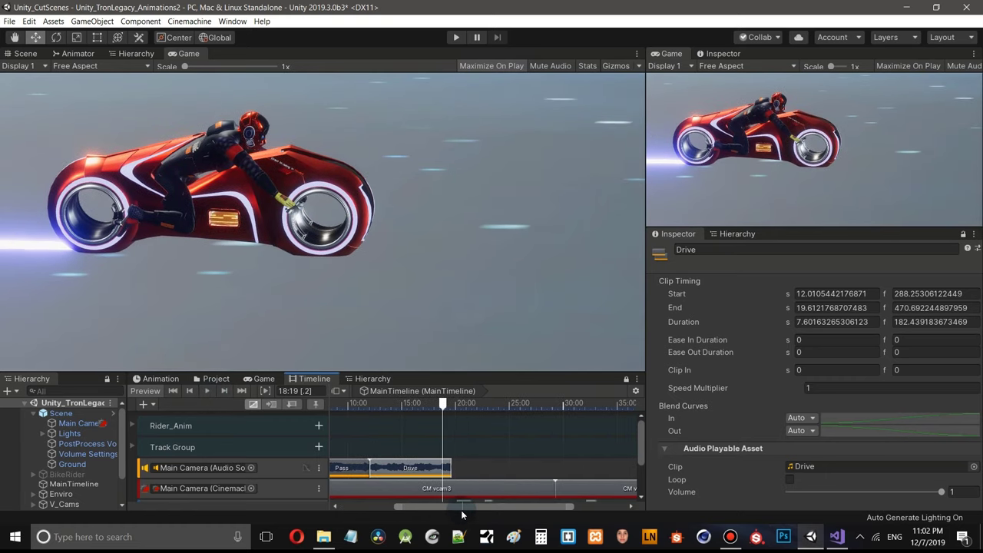
click(210, 390)
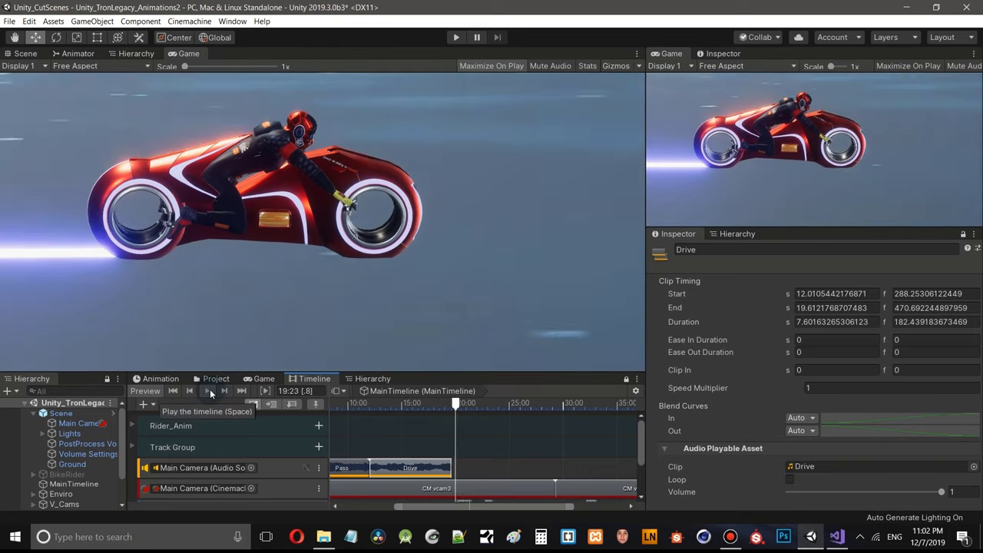
click(211, 392)
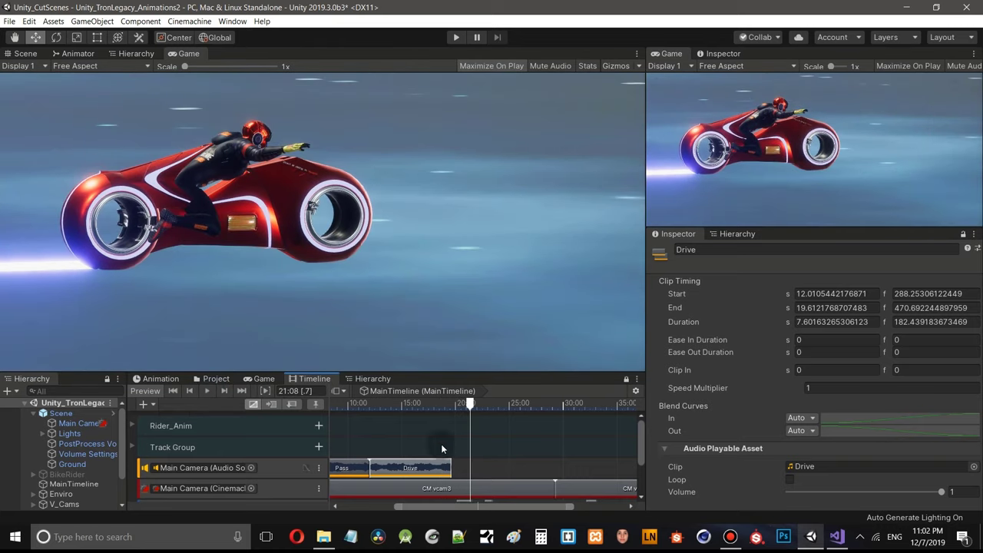
drag(471, 408, 452, 411)
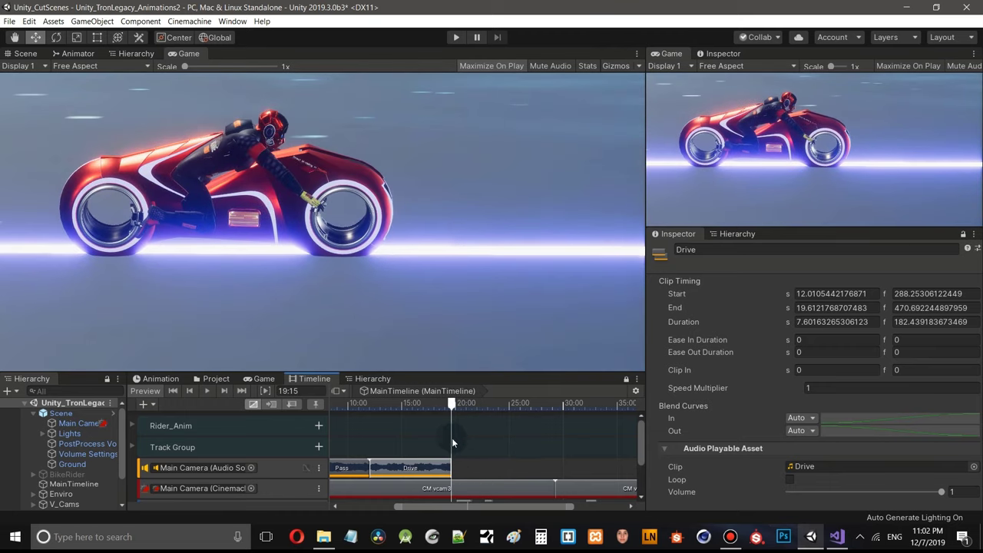
drag(450, 466, 434, 466)
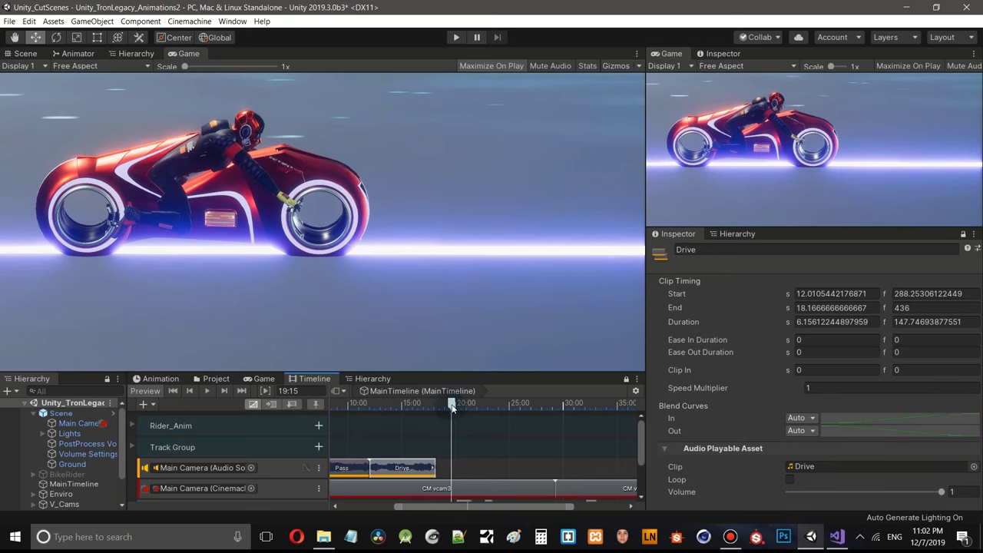
drag(447, 410, 439, 410)
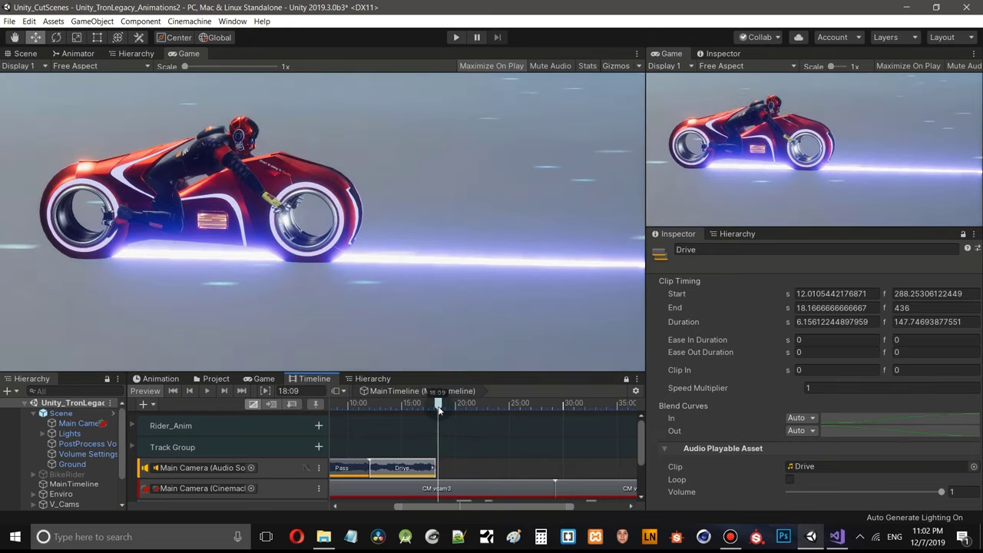
- Add a second Pass clip after the second Drive, from 18.17 s to 23.26 s, and preview from 13:08
right_click(446, 471)
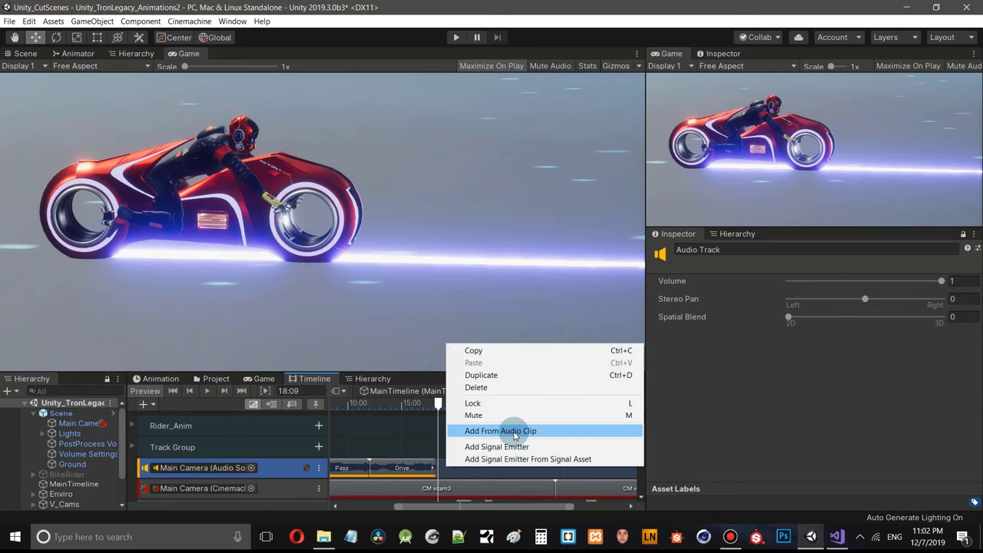
click(513, 430)
click(802, 223)
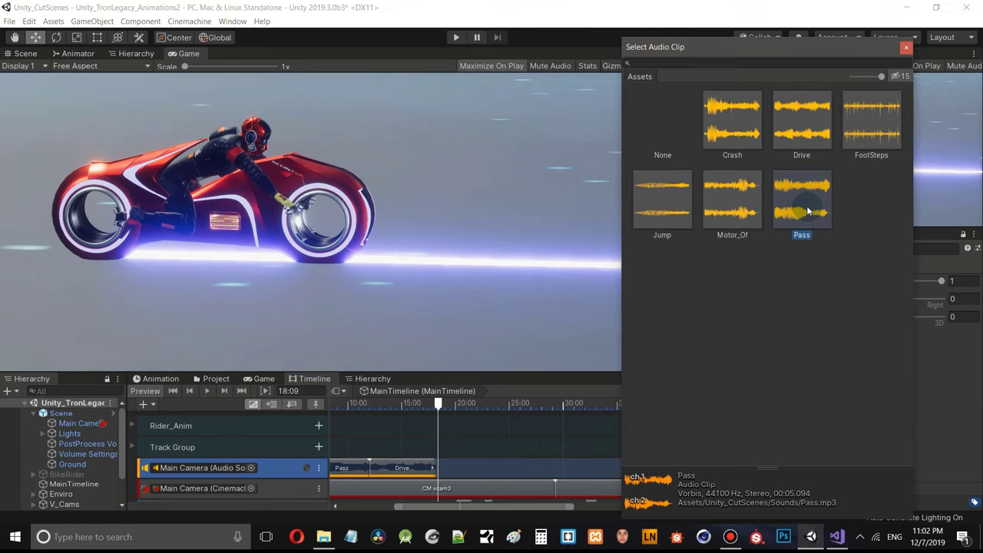
double_click(802, 223)
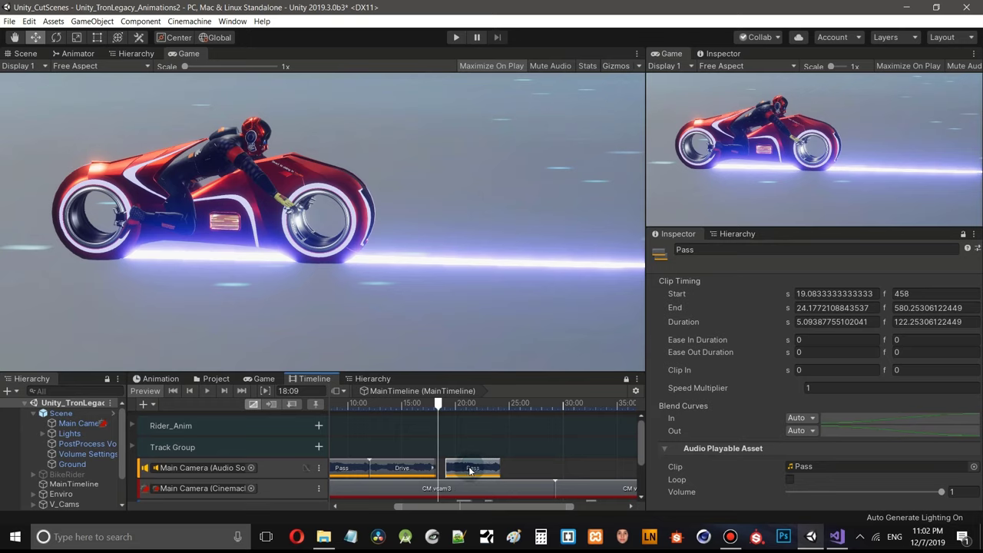
drag(470, 471, 459, 471)
drag(419, 405, 374, 408)
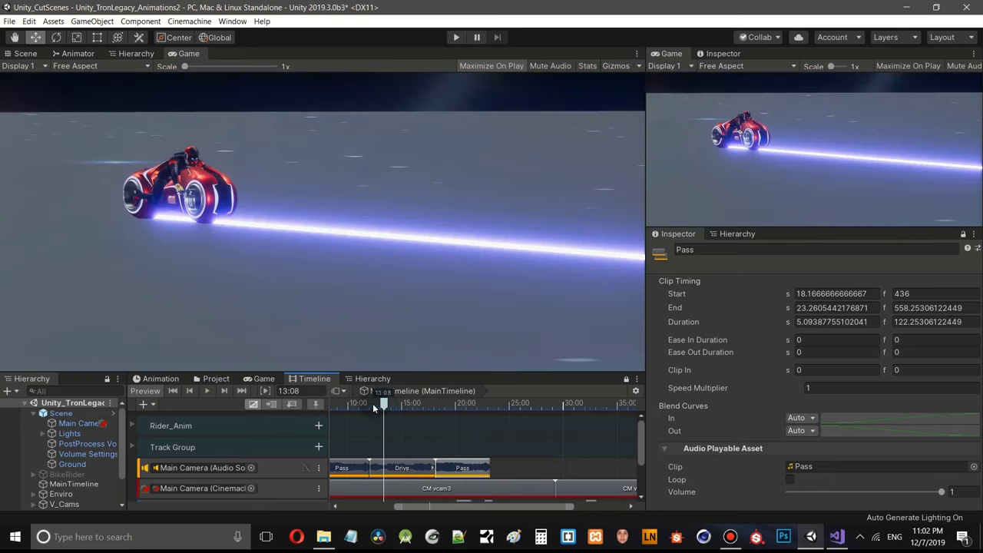
click(209, 391)
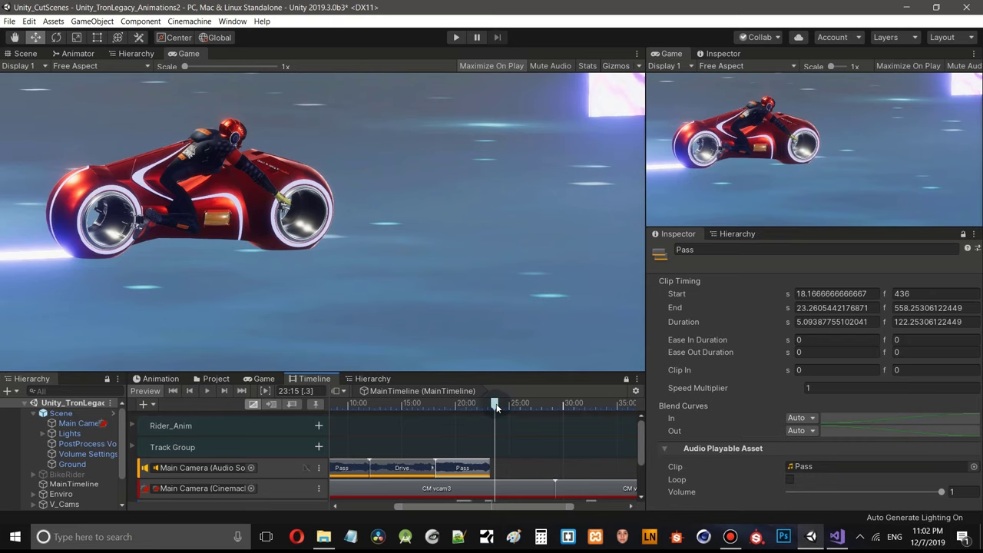
drag(496, 406, 490, 406)
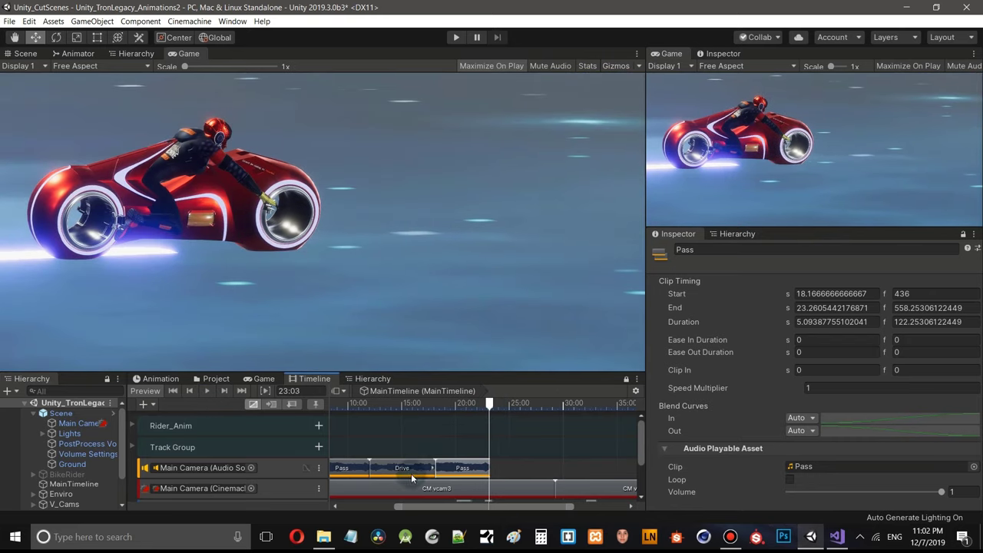
- Add a third Drive clip starting at 23.125 s and preview it from 21:03
right_click(519, 473)
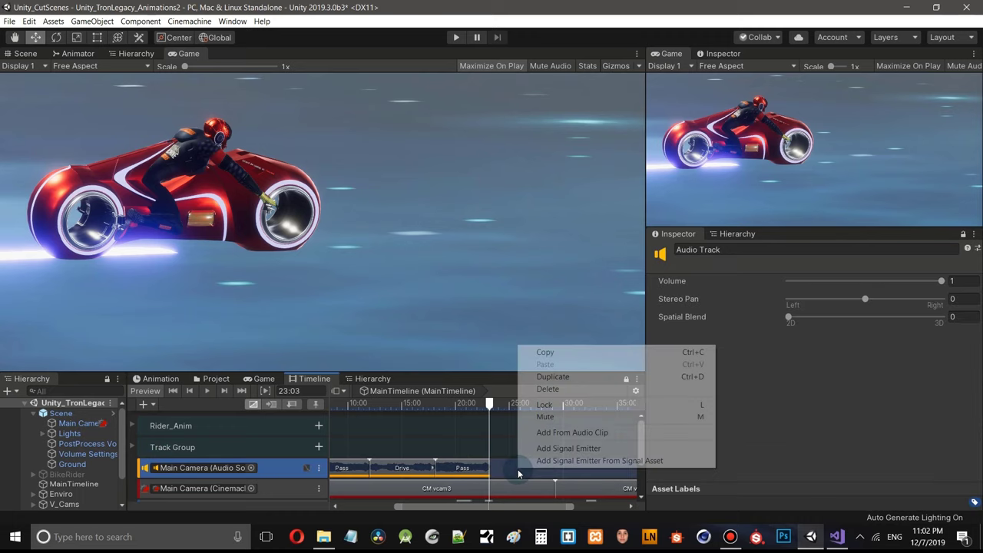
click(590, 433)
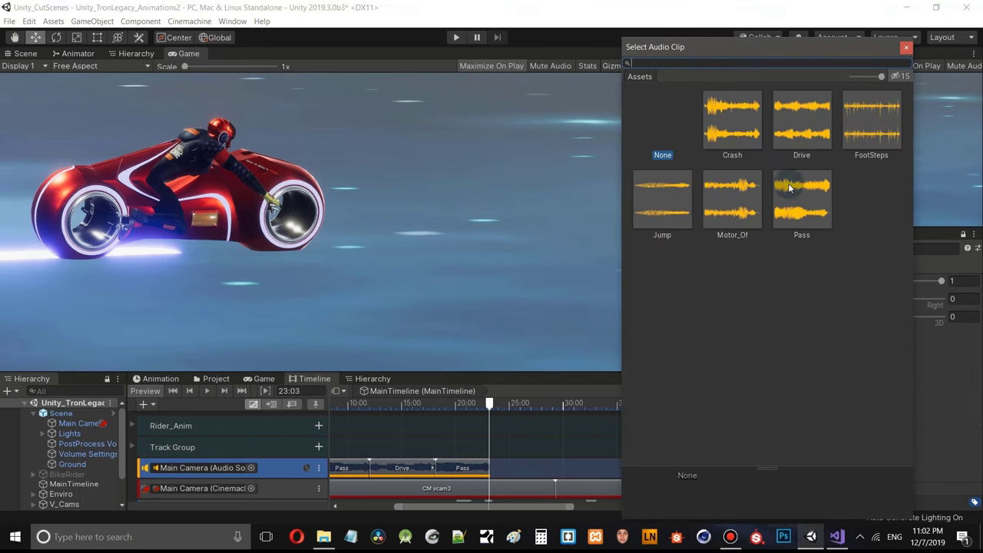
double_click(811, 126)
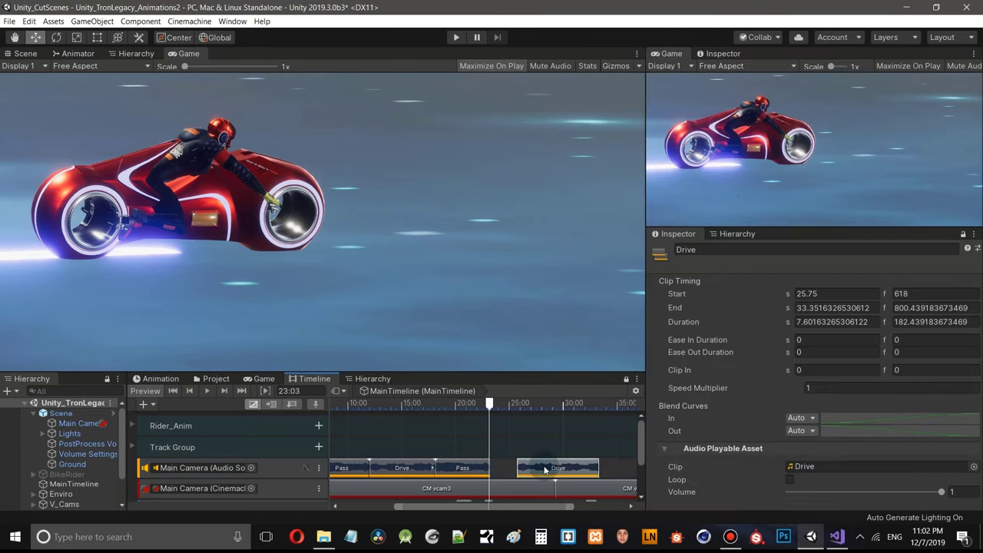
drag(530, 470, 518, 464)
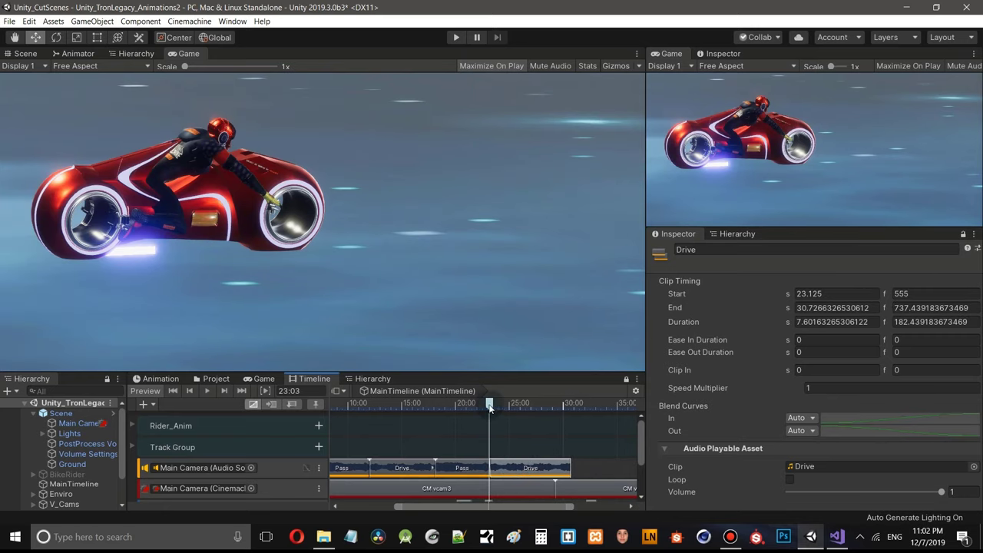
click(467, 405)
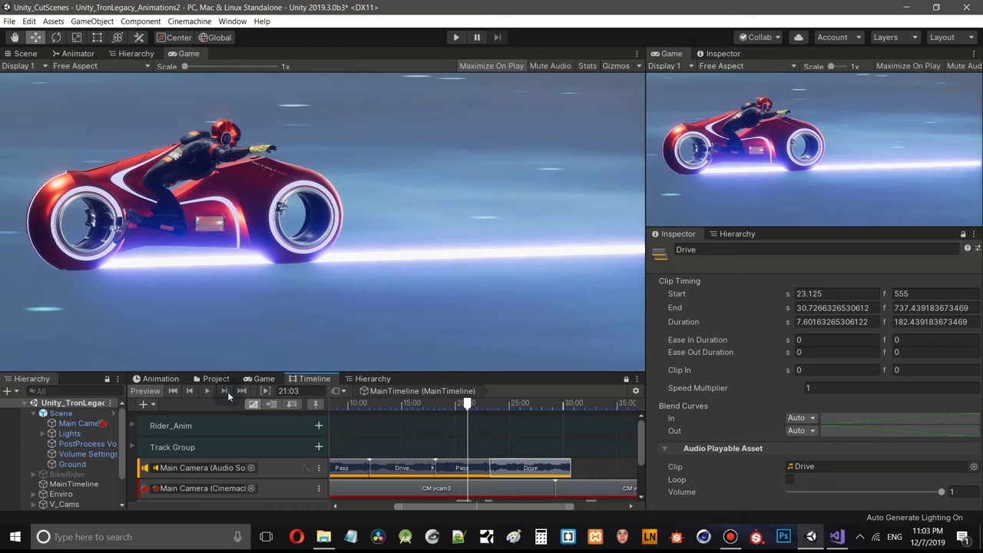
click(207, 390)
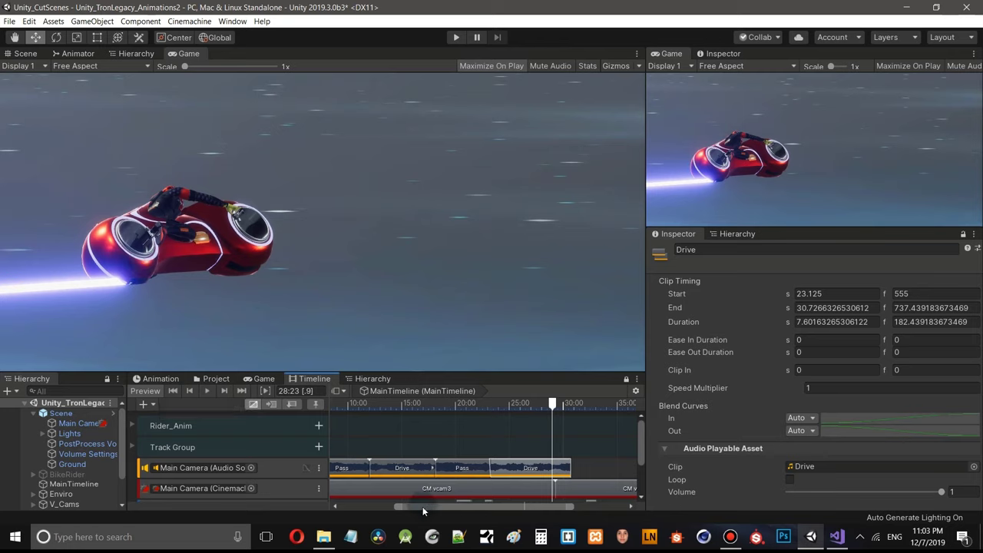
- Trim the third Drive clip to end at 29.5 s, a 6.375-second duration
drag(423, 511, 471, 512)
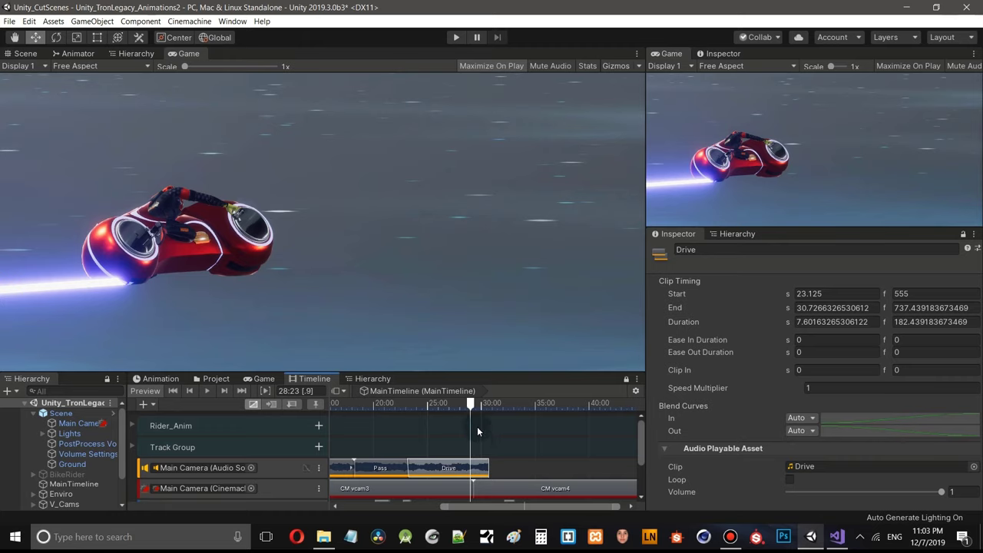
click(207, 393)
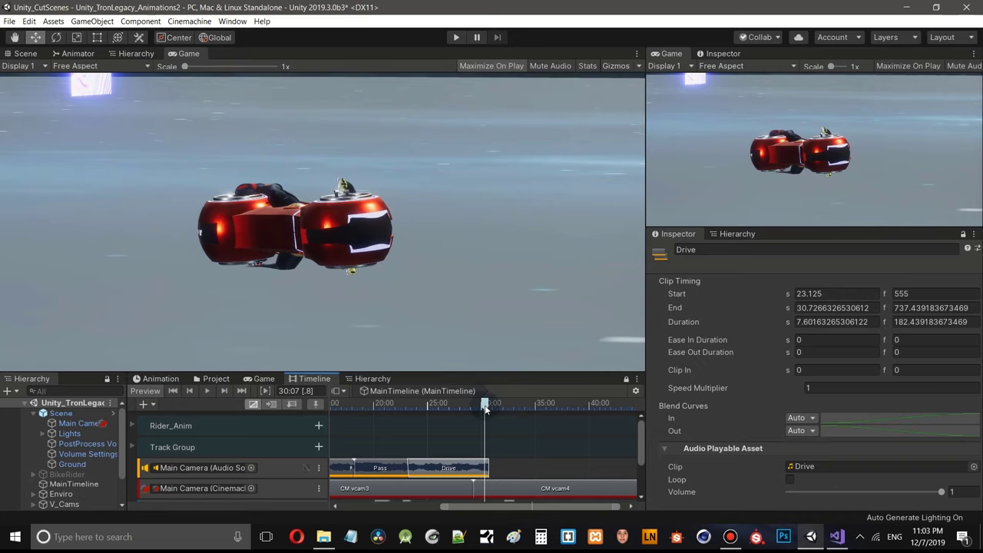
drag(481, 409, 476, 411)
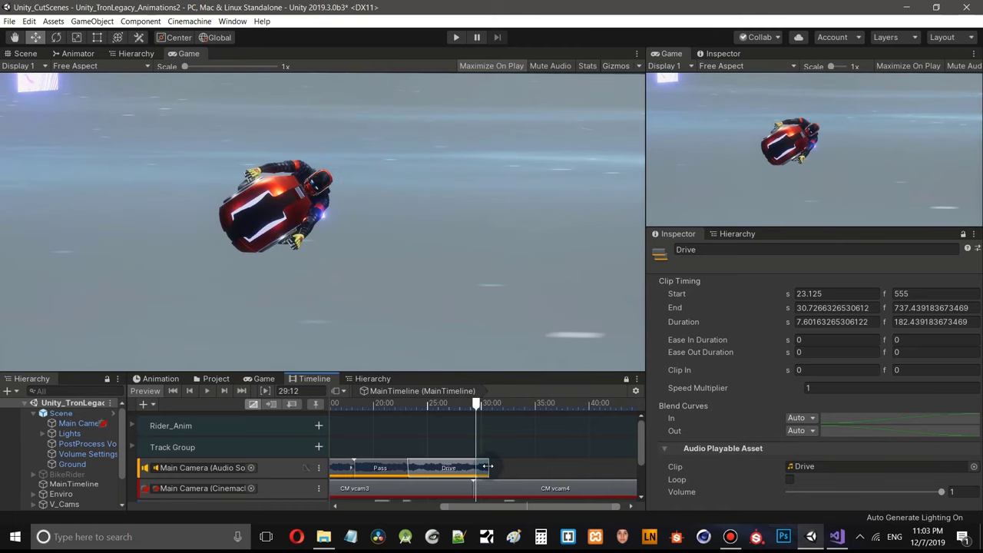
drag(486, 467, 478, 469)
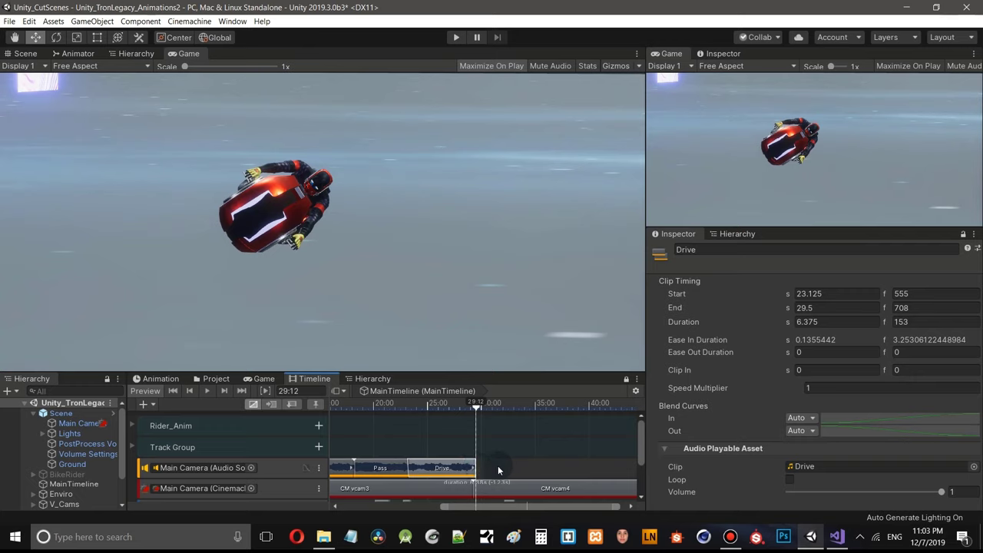
- Add the Motor_Of sound starting at 29.5 s and preview it
right_click(501, 466)
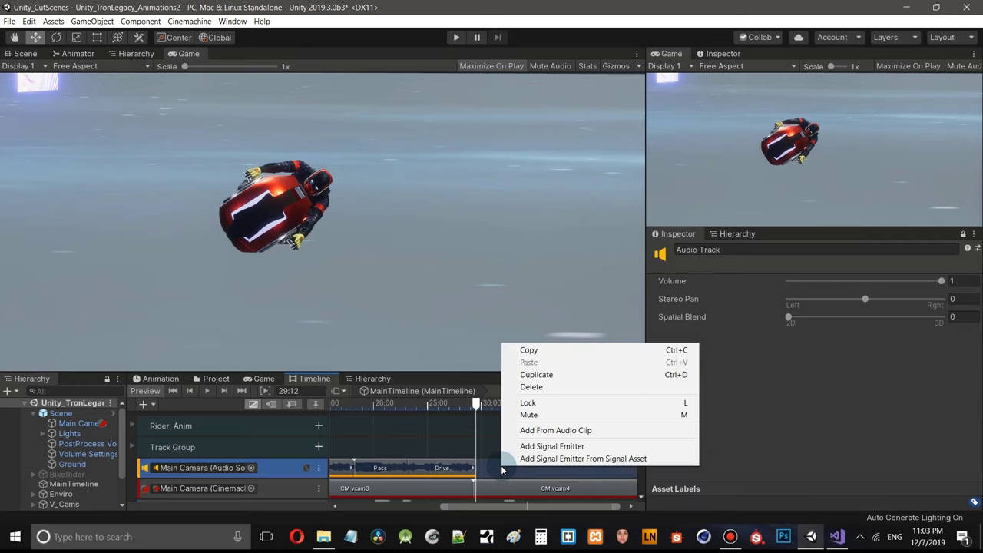
click(567, 432)
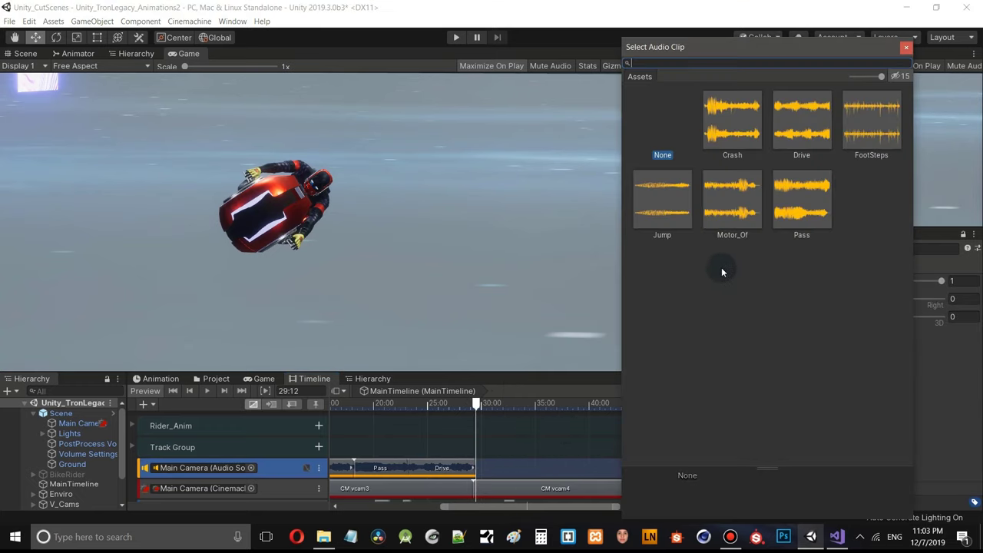
double_click(739, 217)
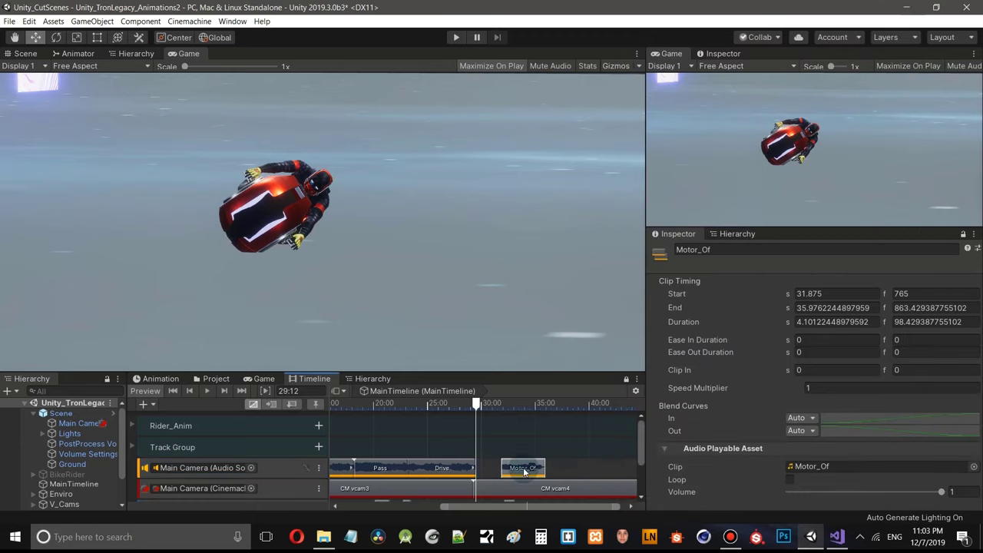
drag(525, 471, 503, 470)
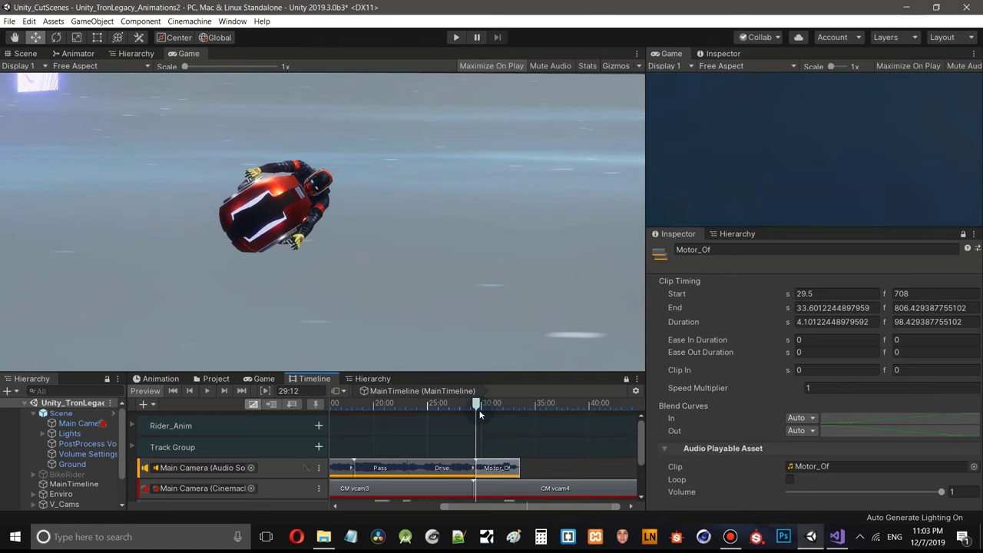
drag(477, 404, 451, 407)
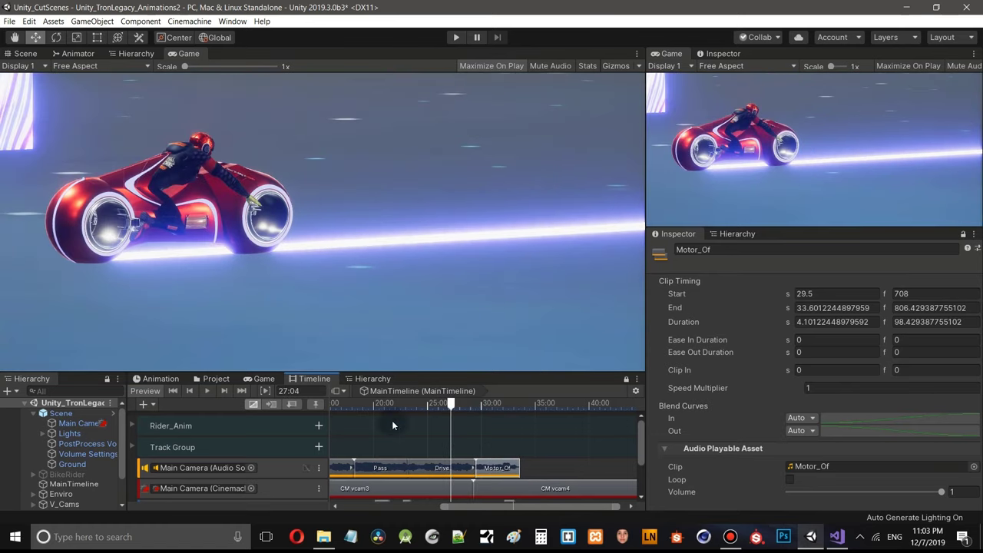
click(209, 394)
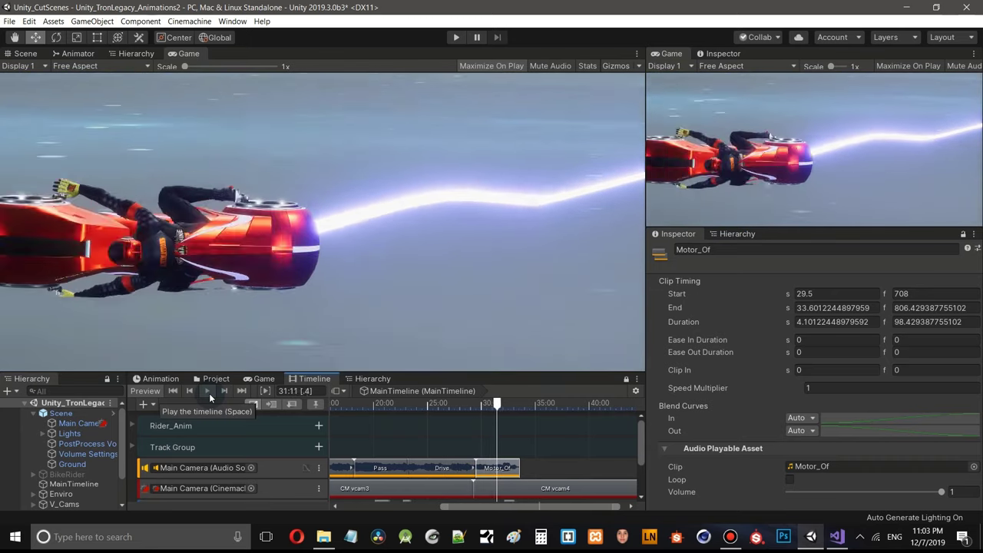
click(209, 394)
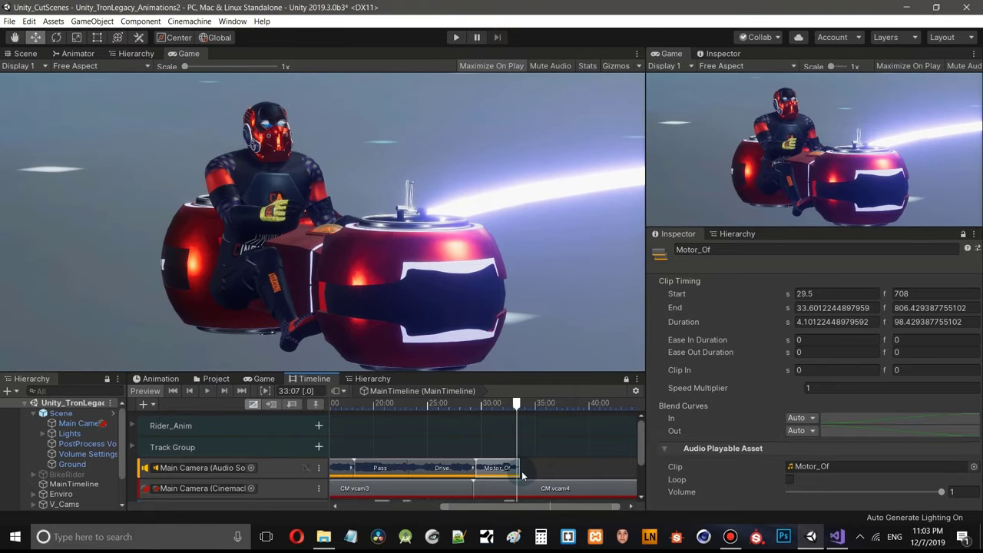
- Shorten the Motor_Of clip to end at 31.52 s, checking the timing in playback
drag(519, 468, 507, 469)
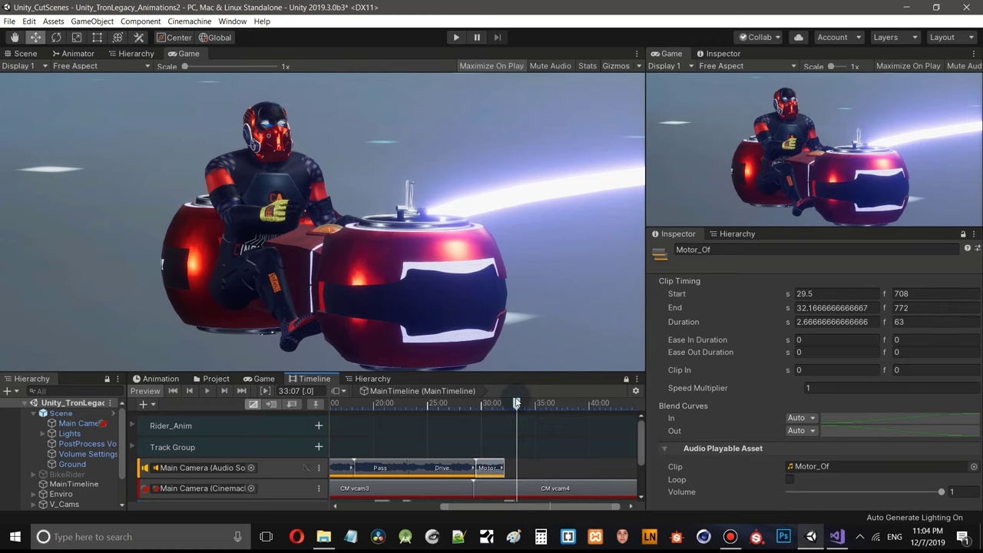
drag(517, 403, 462, 415)
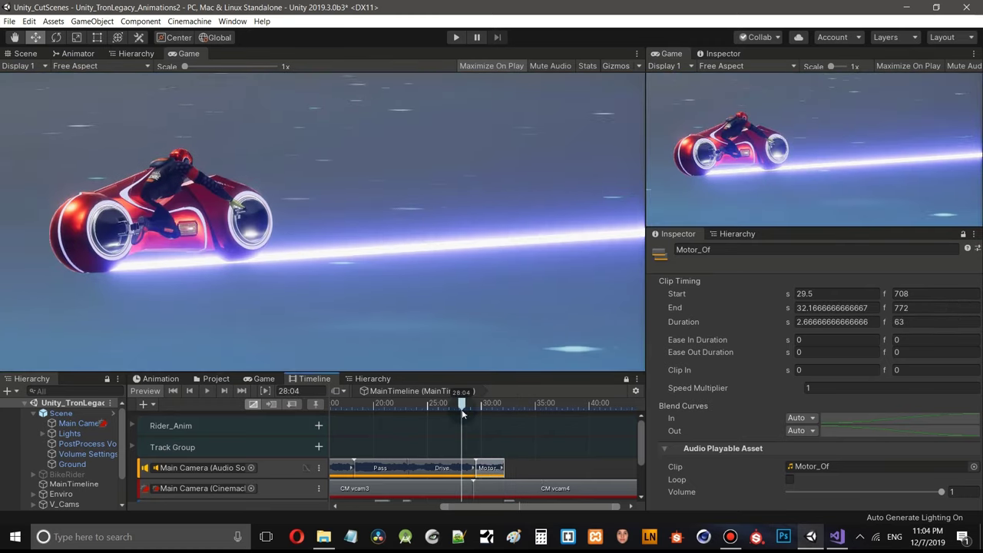
click(206, 391)
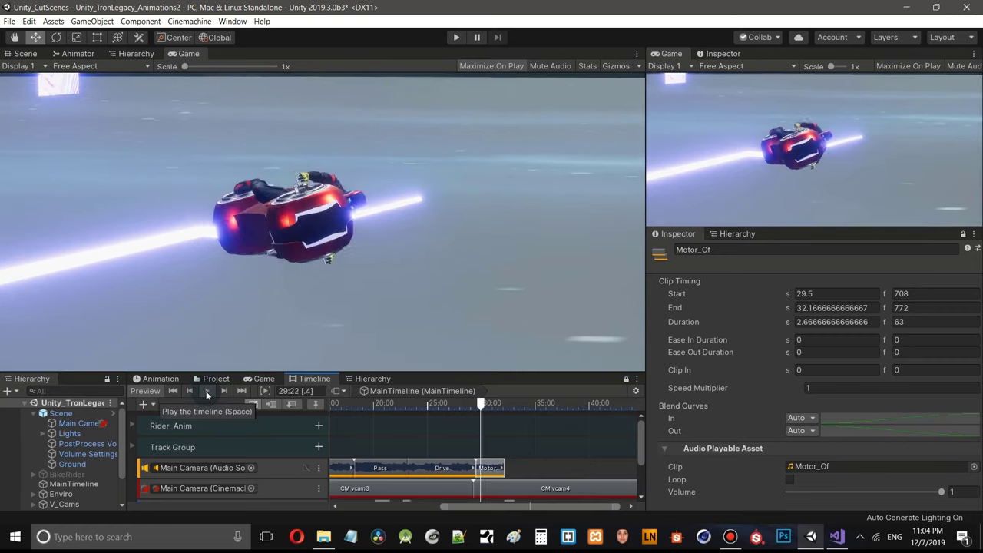
click(228, 364)
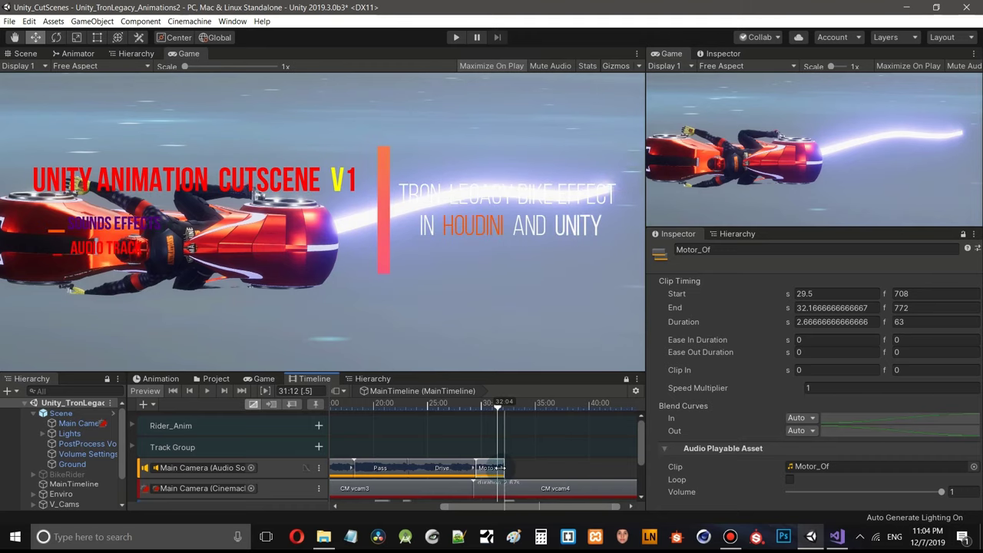
drag(503, 468, 498, 470)
- Place a Crash clip at 31.52 s, running to 36.12 s, and preview from 26:17
right_click(526, 468)
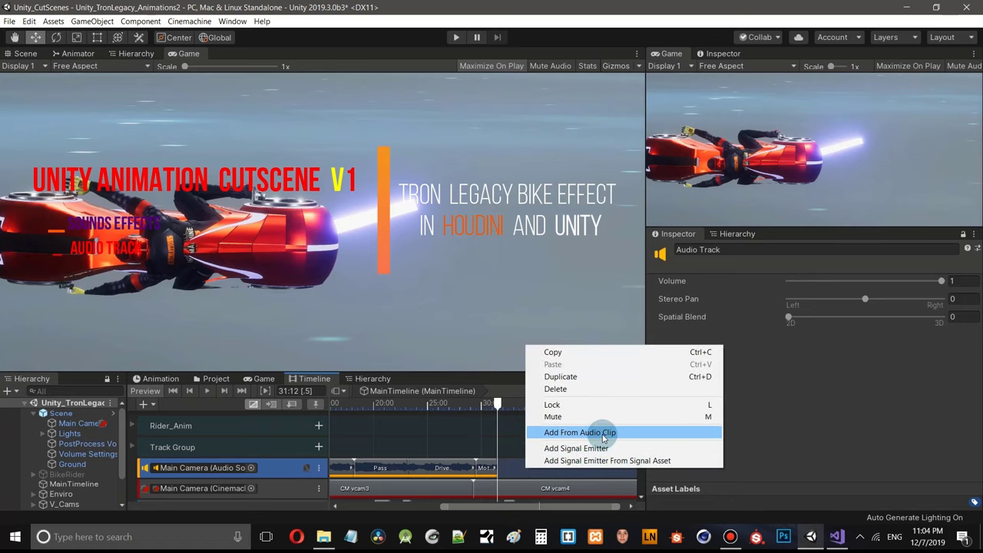
click(602, 433)
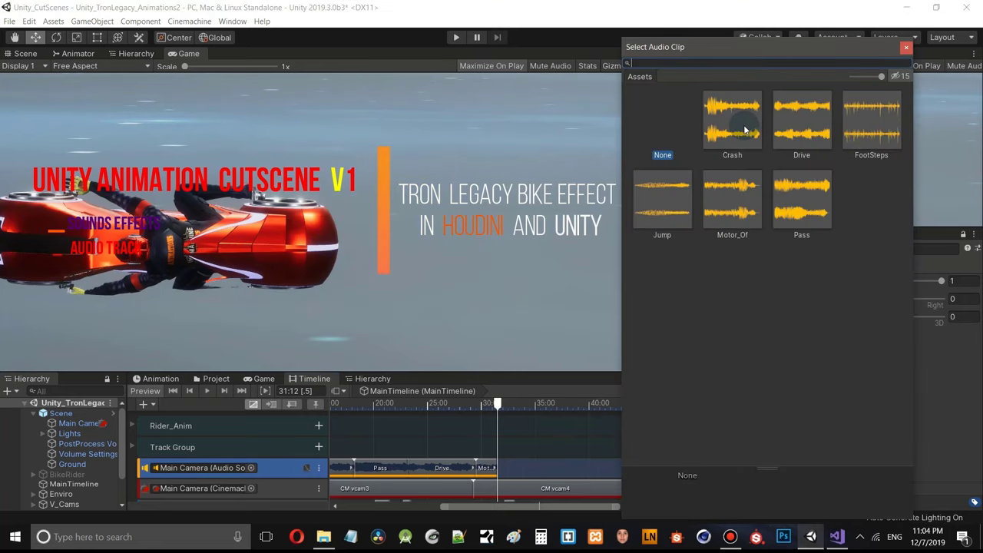
double_click(743, 125)
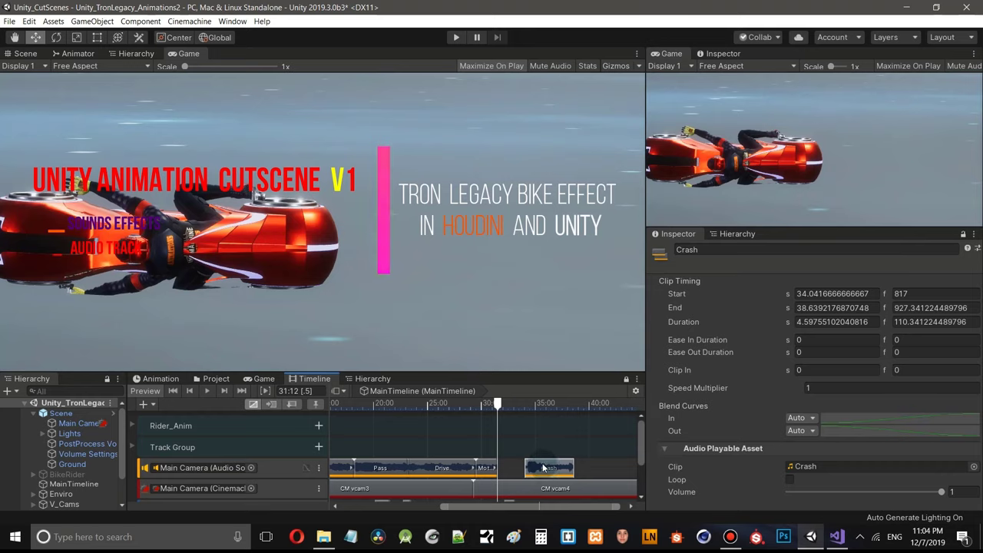
drag(543, 468, 514, 464)
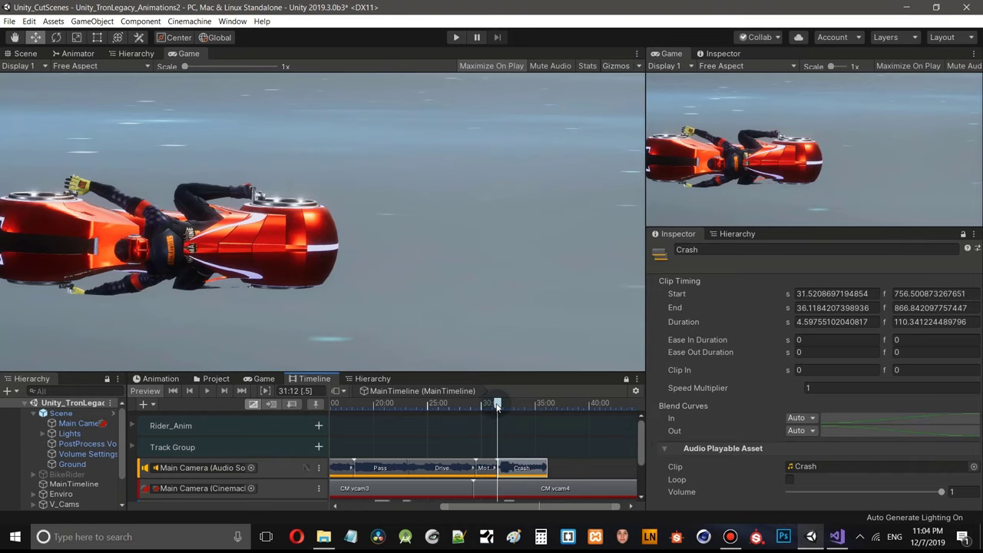
drag(498, 406, 446, 407)
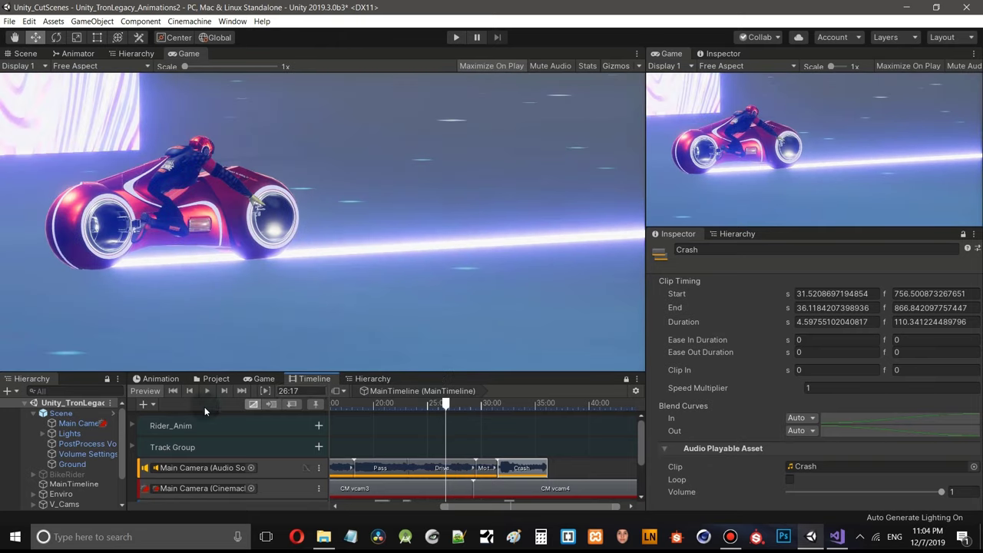
click(208, 391)
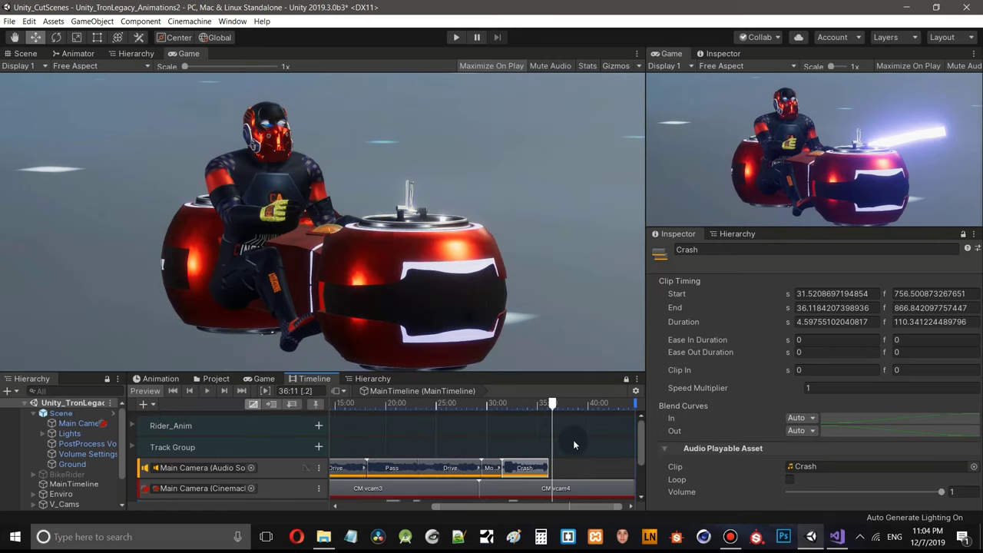
- Zoom out and heighten the Timeline panel so all cutscene tracks show, playhead at 35:22
scroll(573, 440, down, 3)
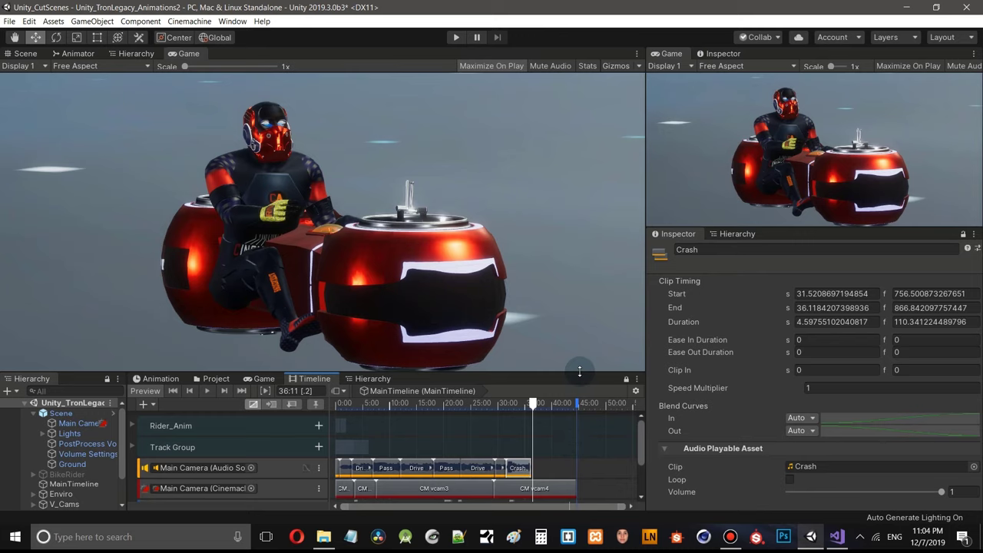
drag(580, 372, 562, 344)
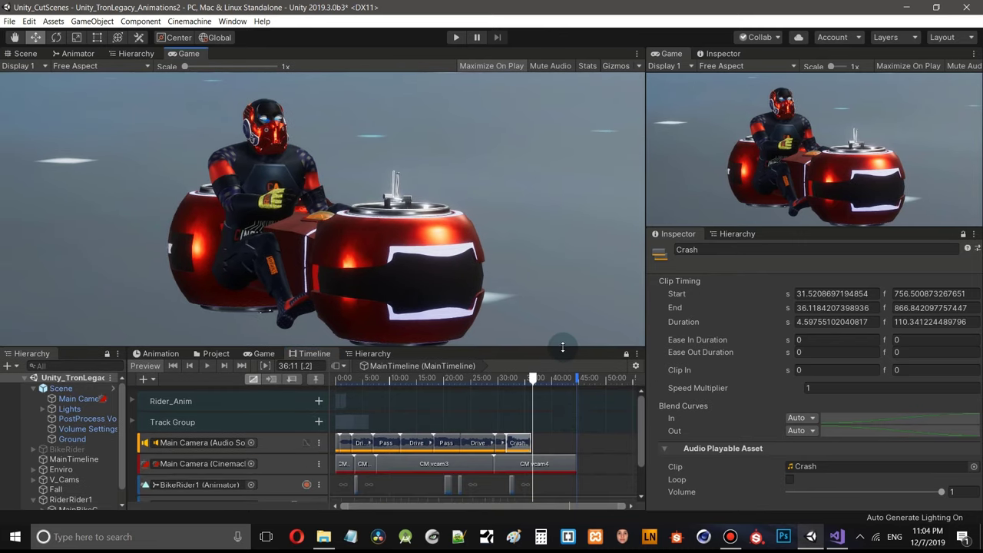
drag(558, 332, 559, 279)
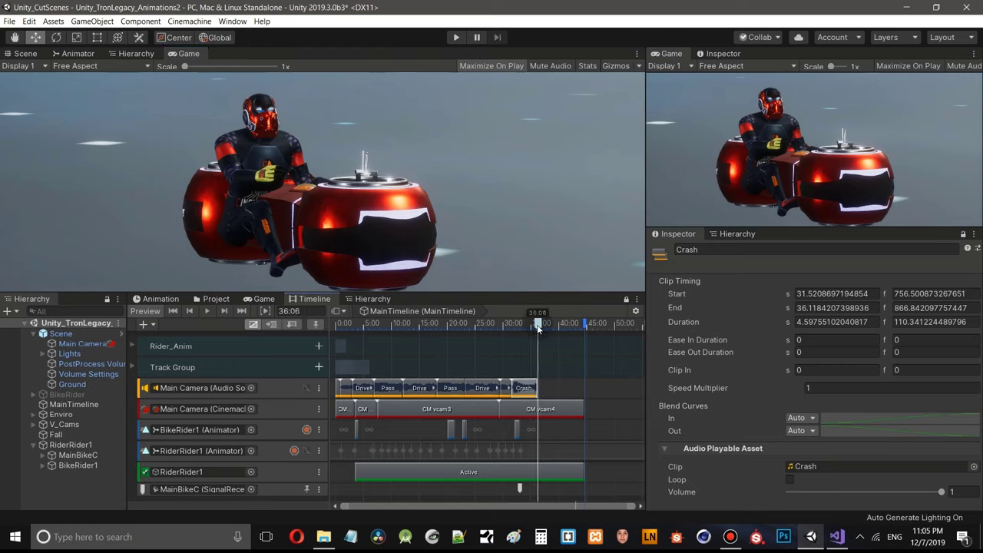
drag(539, 328, 536, 326)
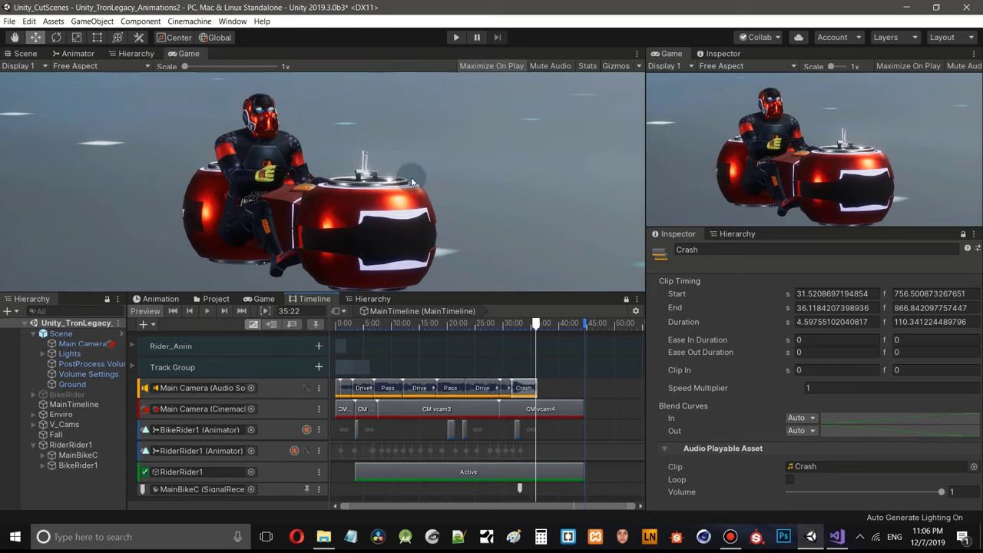
- Disable the Unparent script on MainBikeC and collapse the Scene hierarchy
click(84, 456)
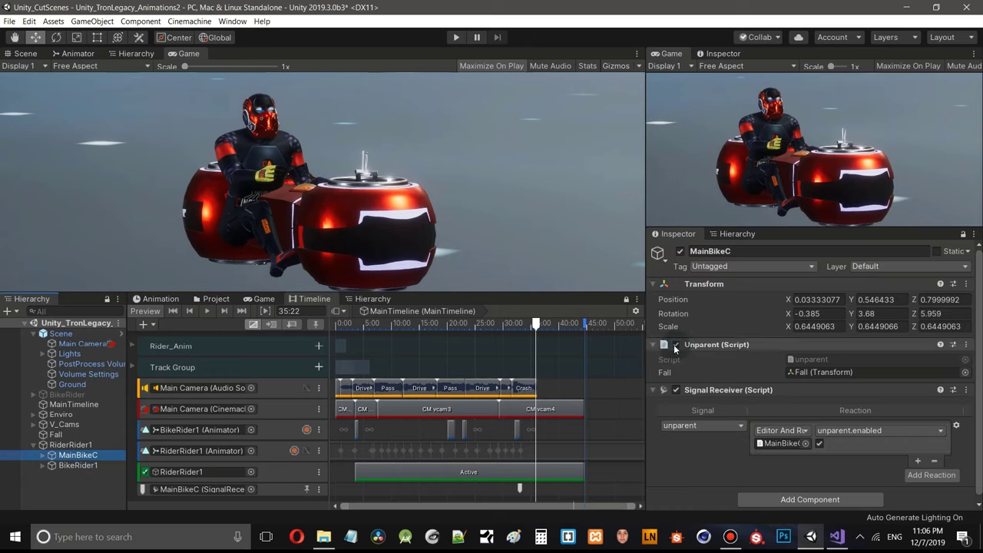
click(676, 347)
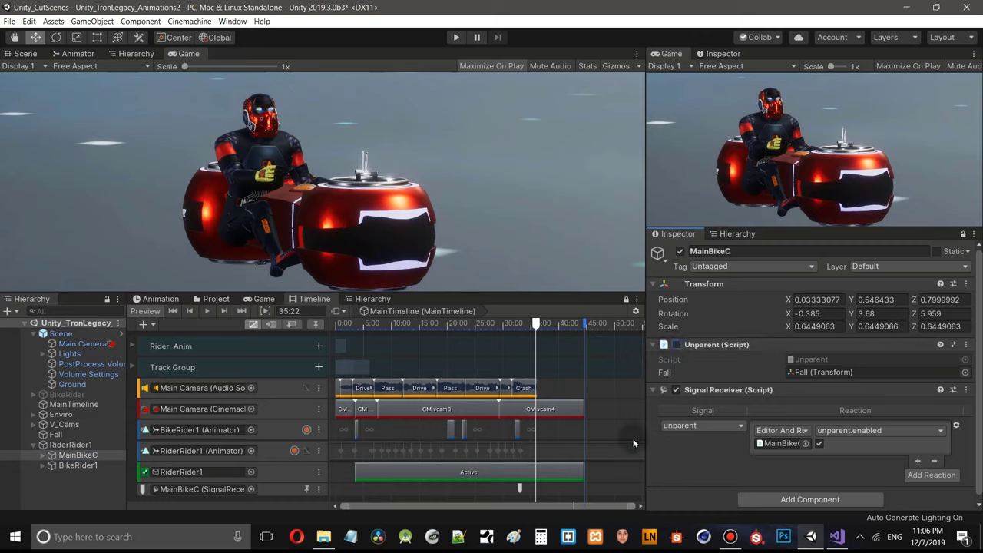
click(35, 339)
click(34, 335)
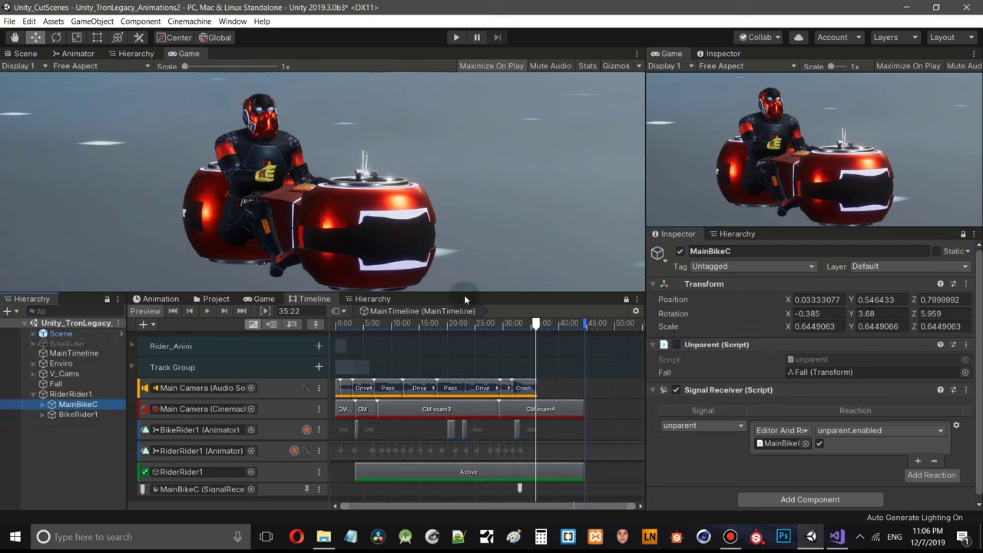
- Enlarge the game view beside MainBikeC's Inspector and rewind the cutscene to 0:00
drag(466, 299, 467, 357)
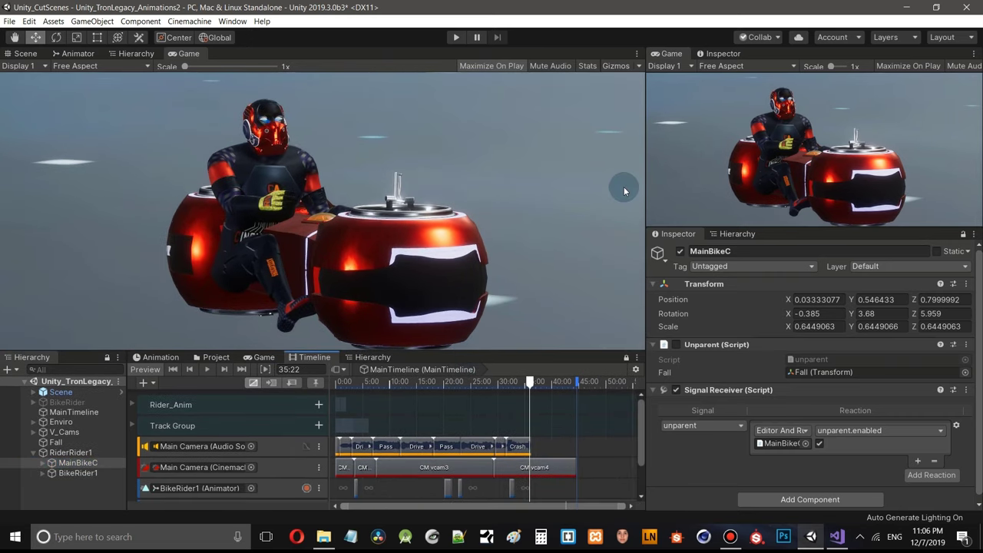
click(726, 54)
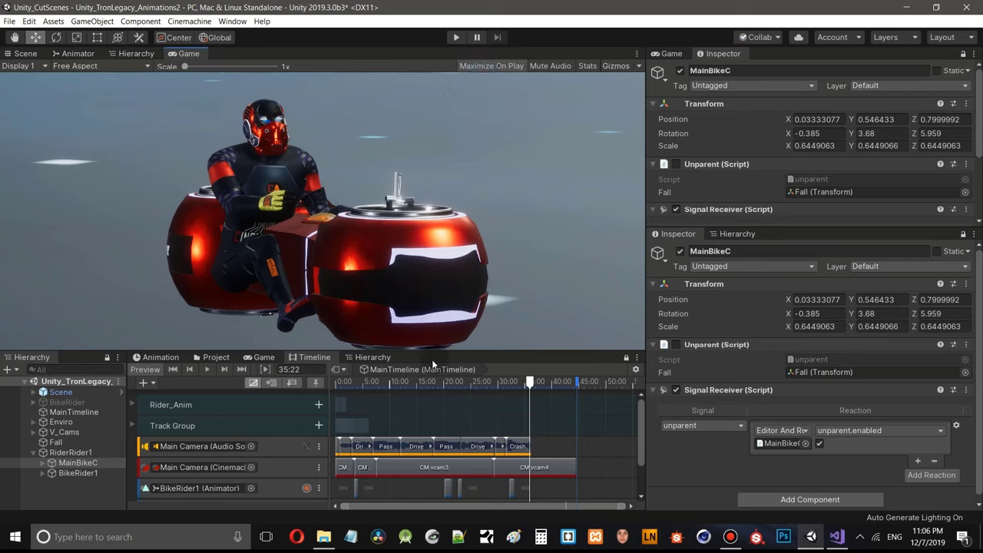
click(174, 371)
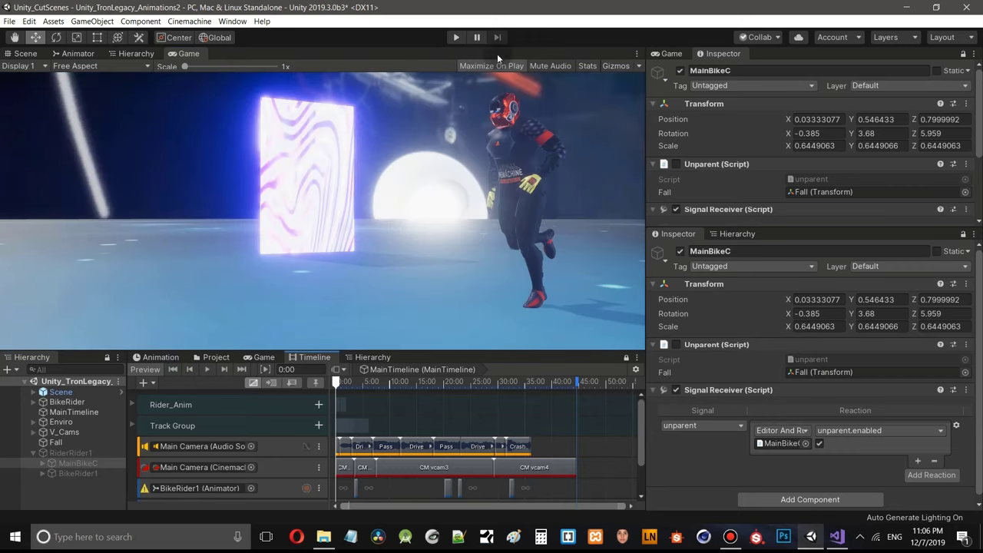
- Run the full cutscene in Play mode, then pause it
click(457, 38)
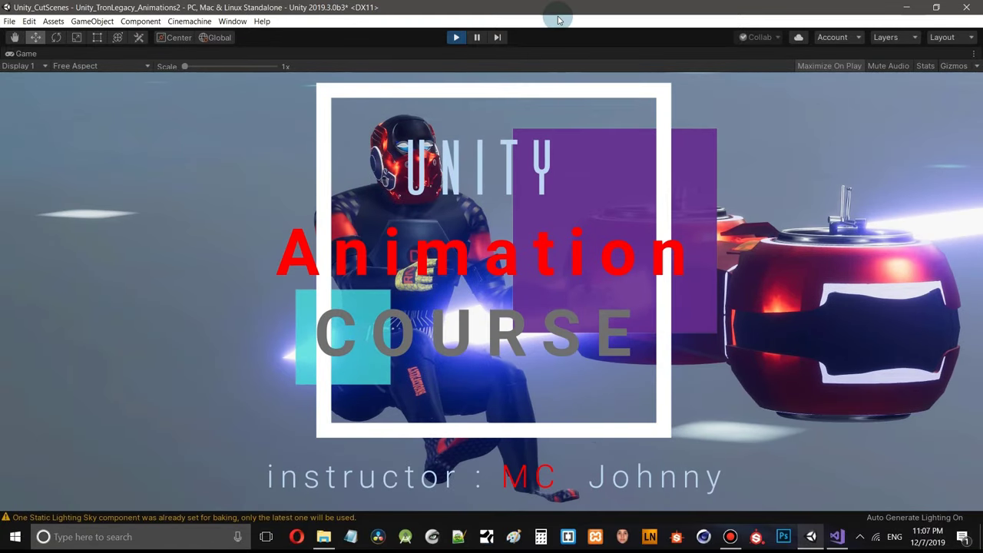
click(479, 37)
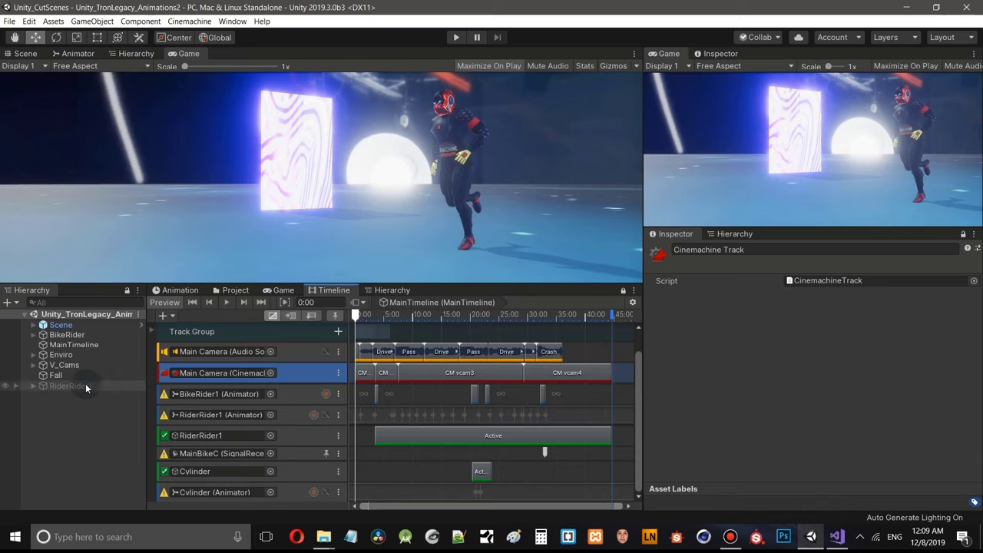
- Scrub the cutscene forward to the bike-riding shot at about 20:11
click(128, 52)
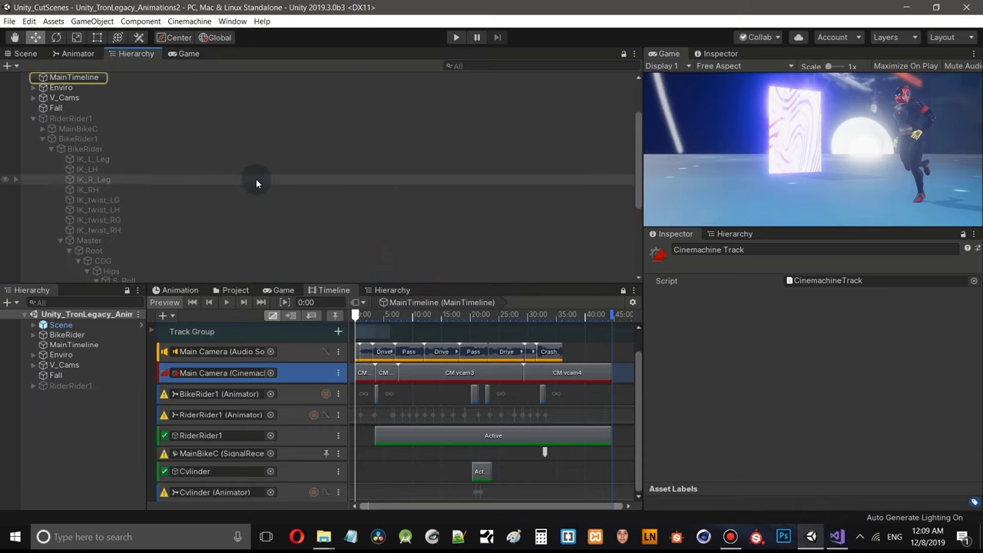
scroll(255, 178, down, 10)
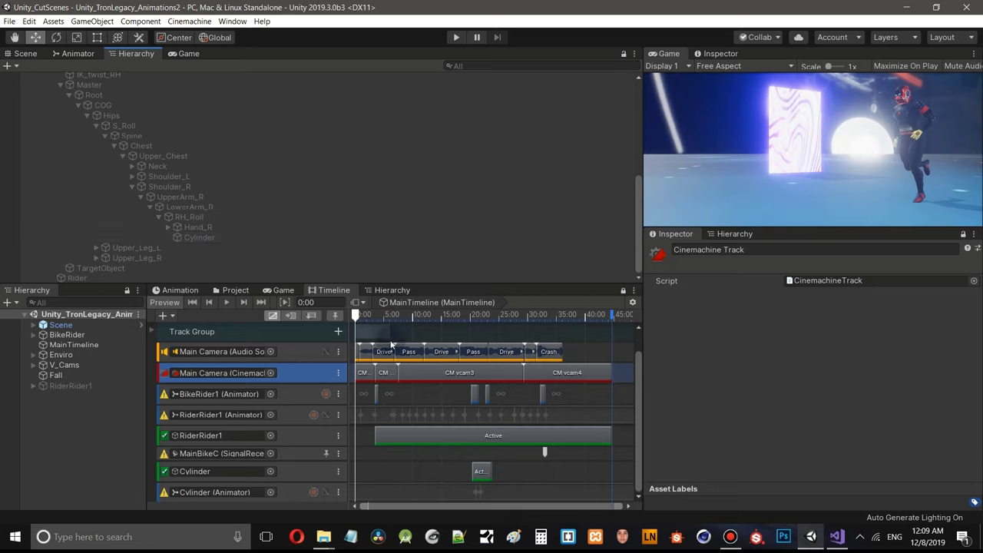
drag(358, 318, 472, 337)
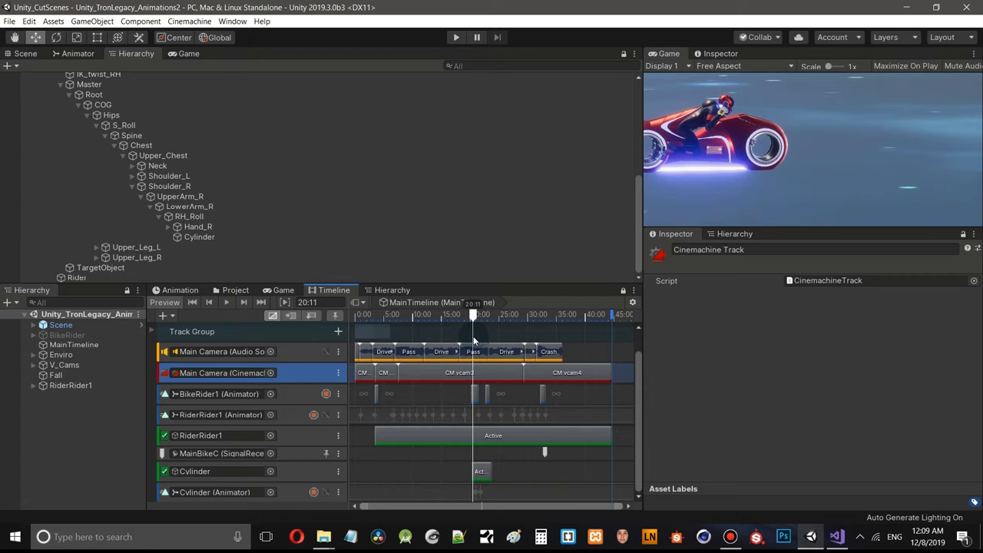
- Dismiss the Cylinder object's options and show Assets/Unity_CutScenes/Textures in the Project browser
right_click(193, 235)
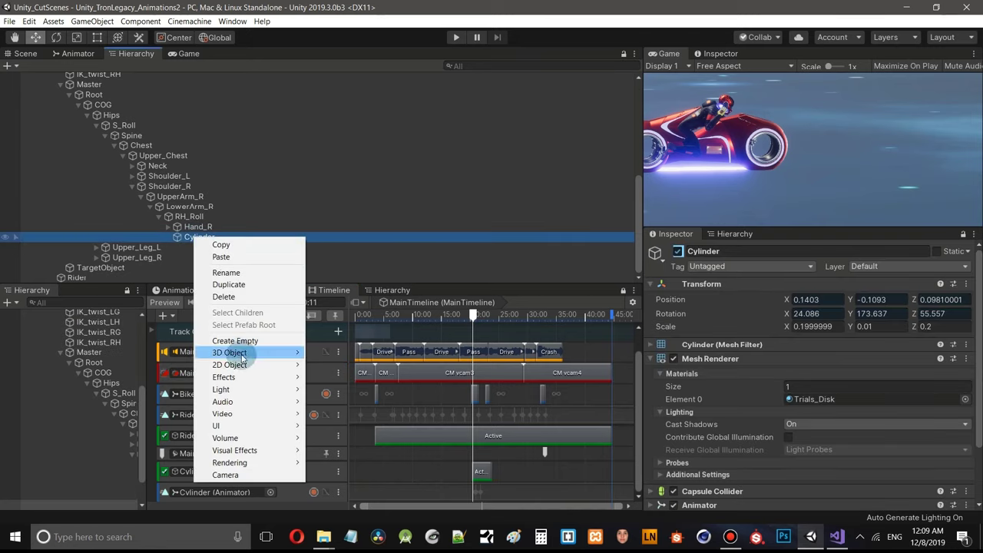
mouse_move(245, 359)
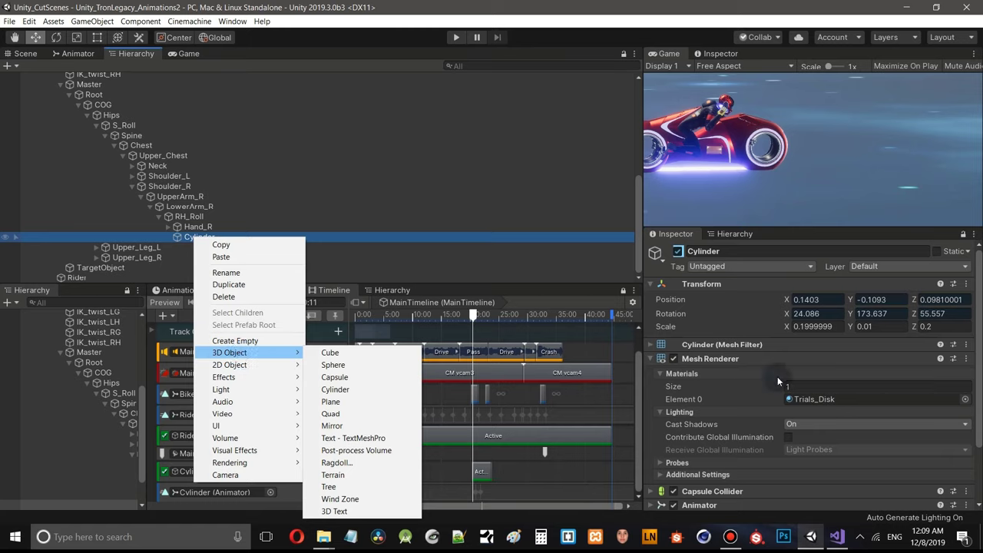
click(714, 13)
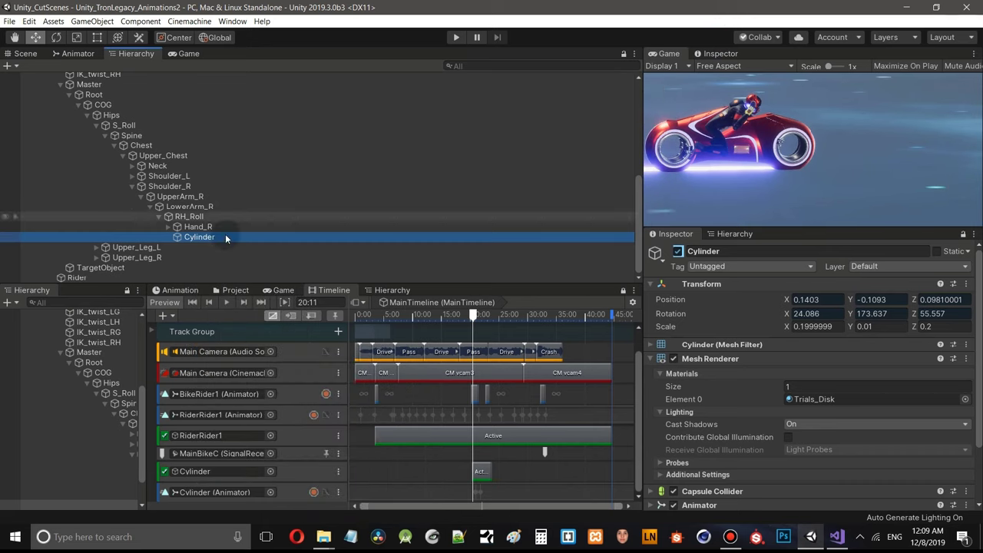
click(254, 315)
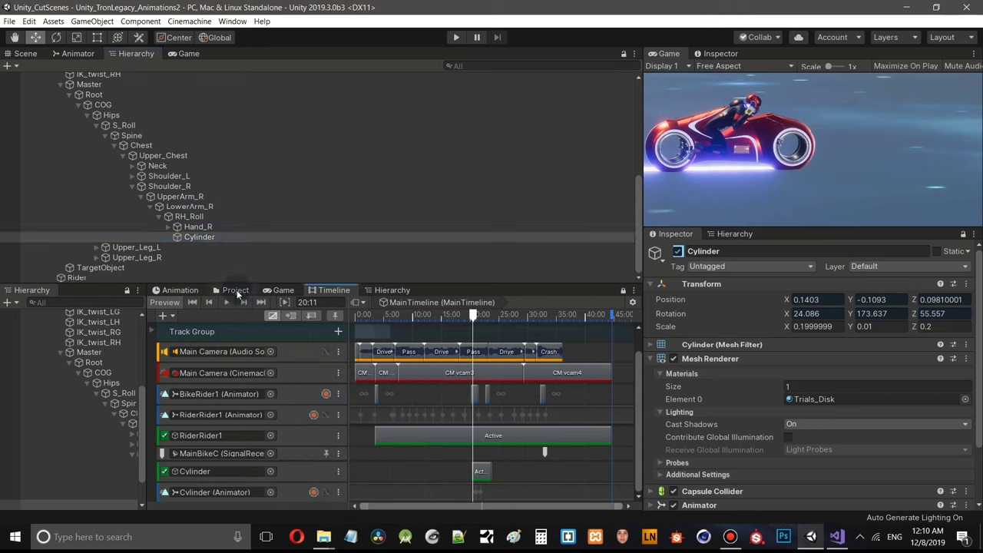
click(235, 290)
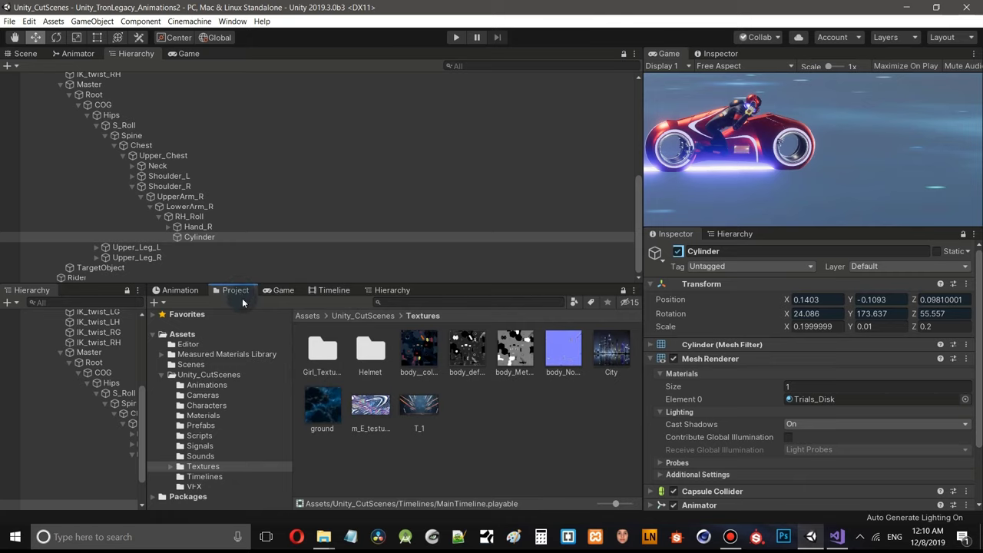
- Open the Materials folder, fold up Master and RiderRider1, and show the Game view above the Timeline
click(203, 415)
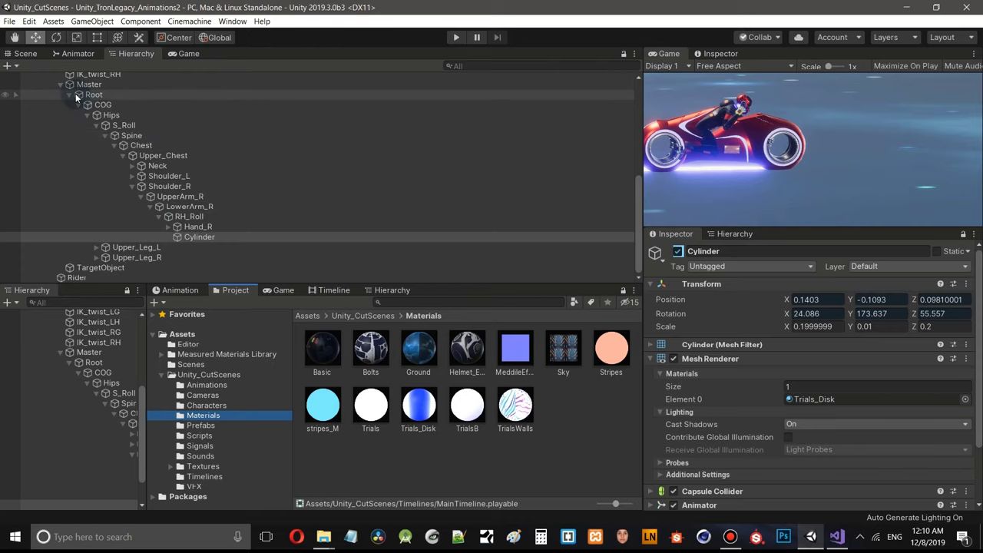
scroll(62, 90, up, 3)
click(60, 159)
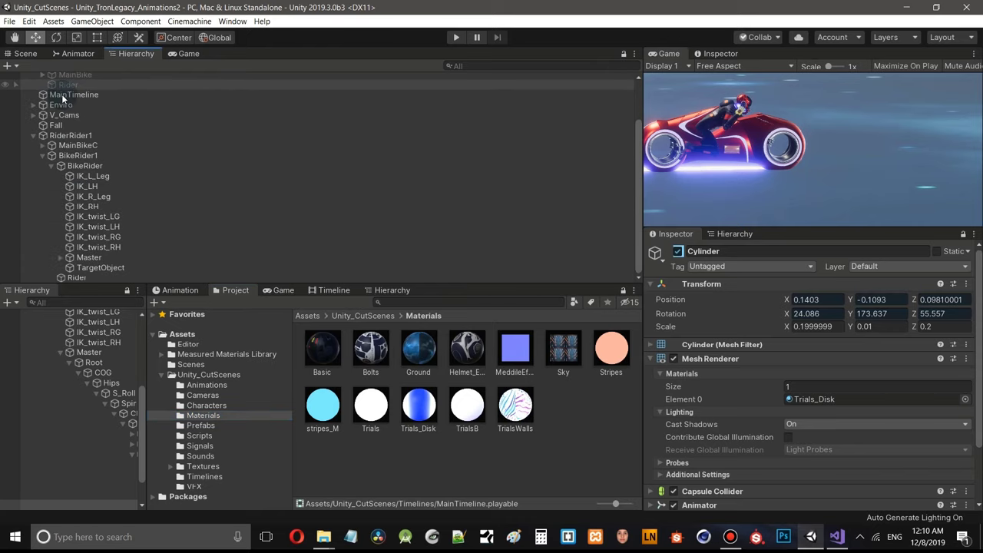
click(34, 136)
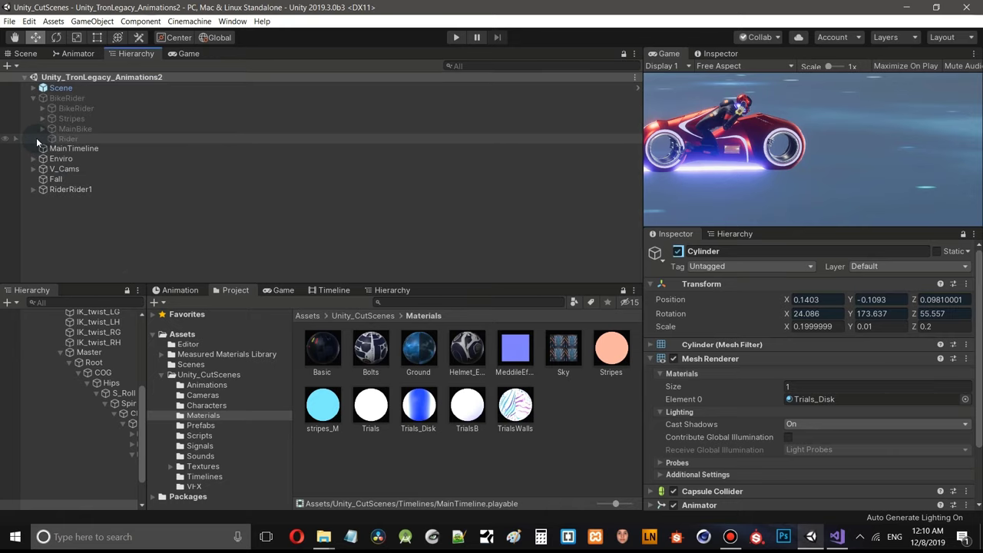
click(193, 55)
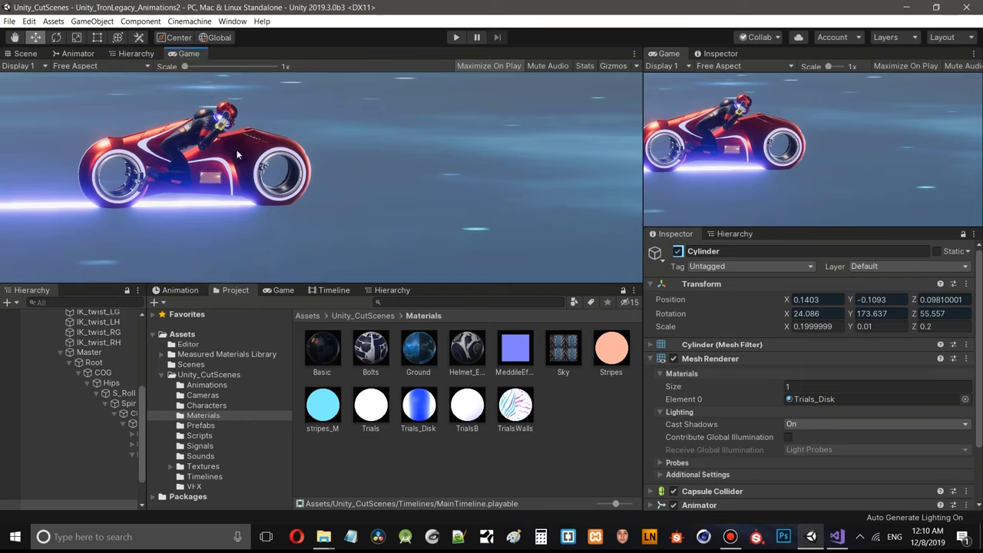
click(330, 290)
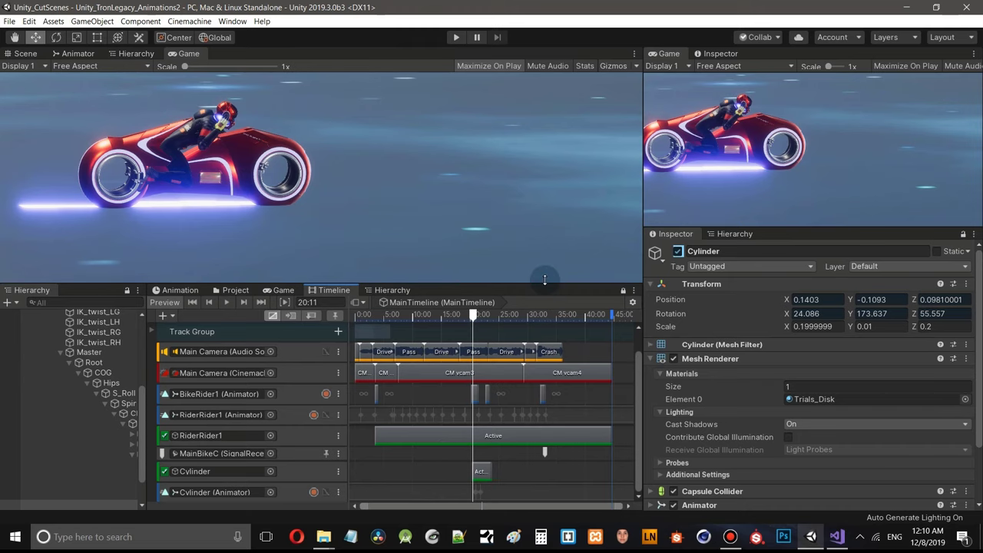
- Zoom the Timeline ruler in on the cutscene's middle section and enlarge the Game view
drag(543, 279, 544, 266)
scroll(539, 499, up, 3)
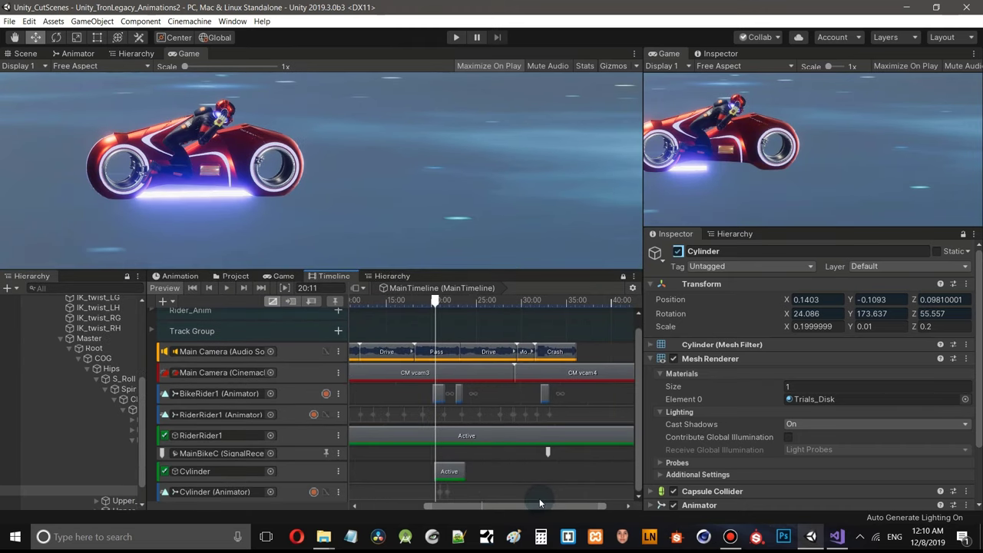
scroll(540, 500, up, 2)
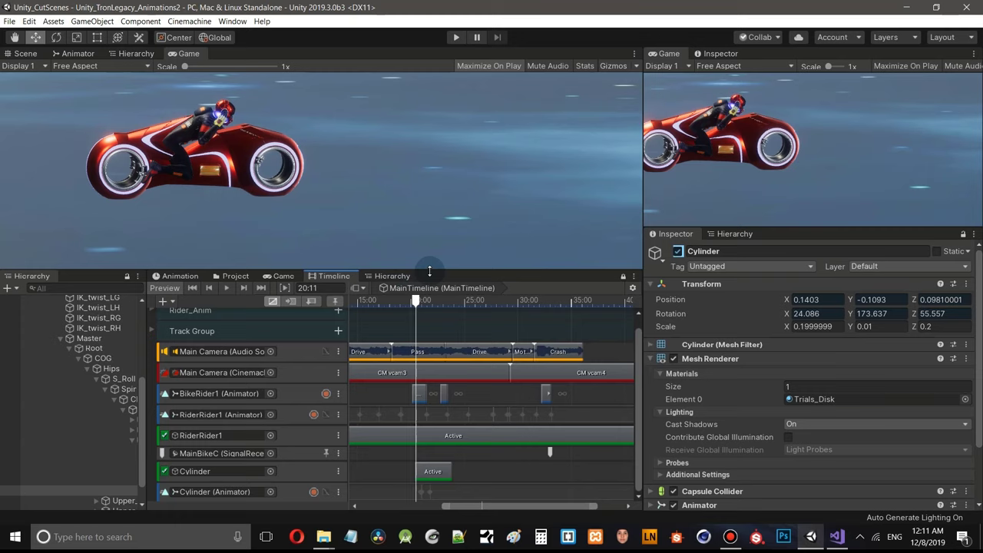
drag(434, 269, 427, 355)
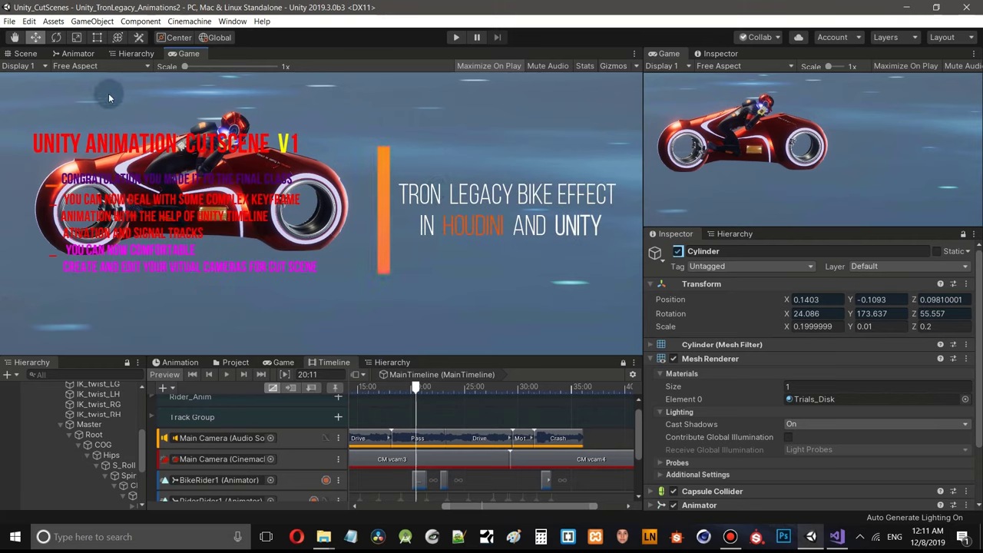
- Switch to the Scene view, fold up Master, and pan and zoom close to the bike and rider
click(31, 55)
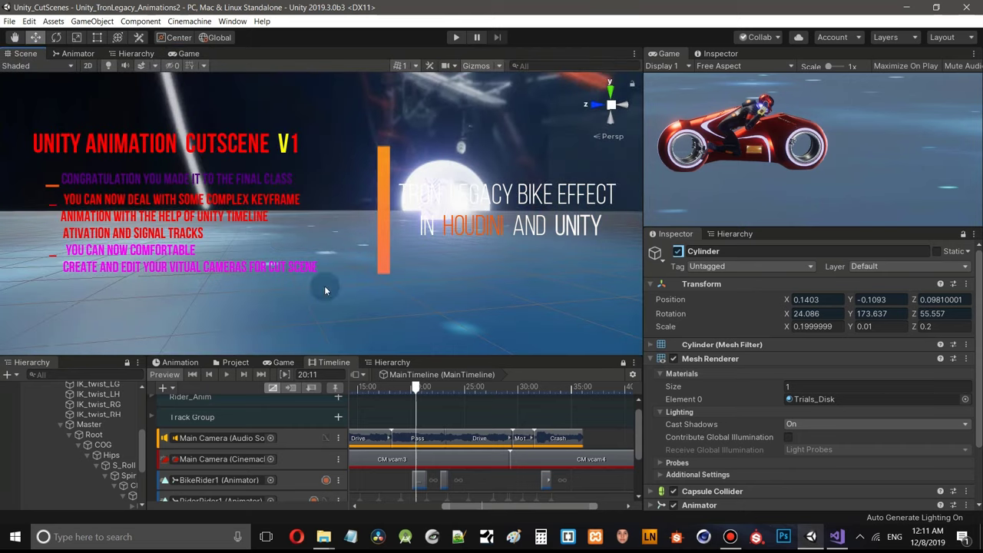
click(61, 425)
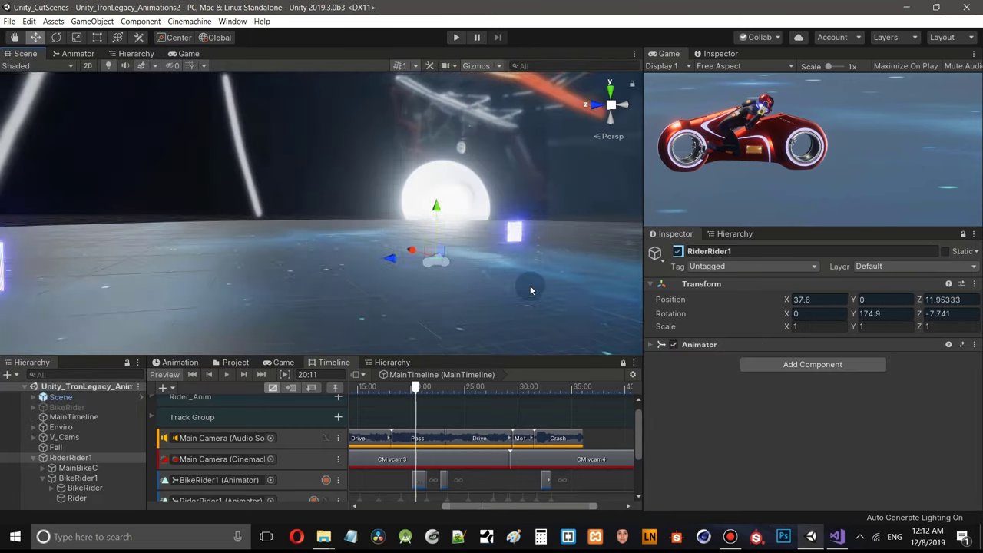
drag(530, 285, 330, 265)
key(w)
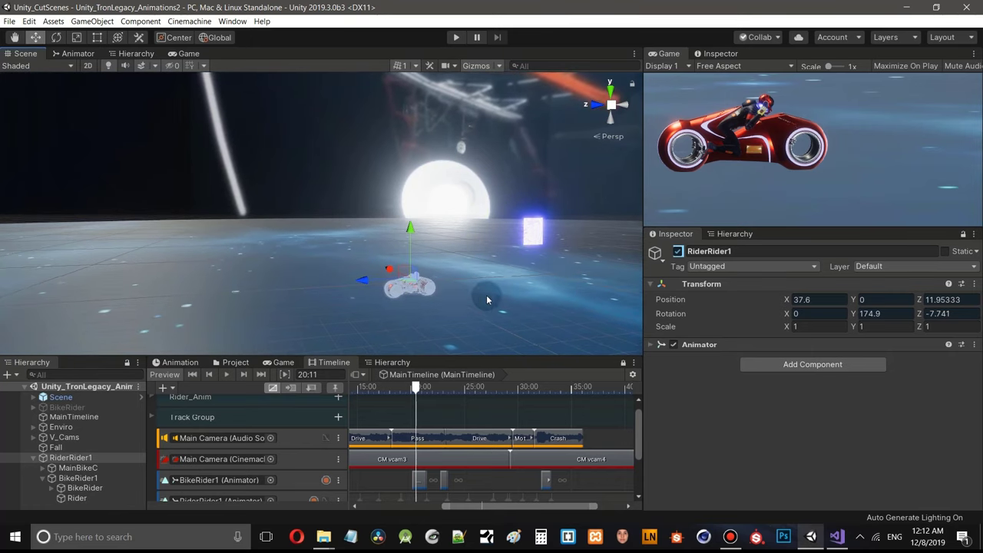
middle_drag(486, 300, 425, 241)
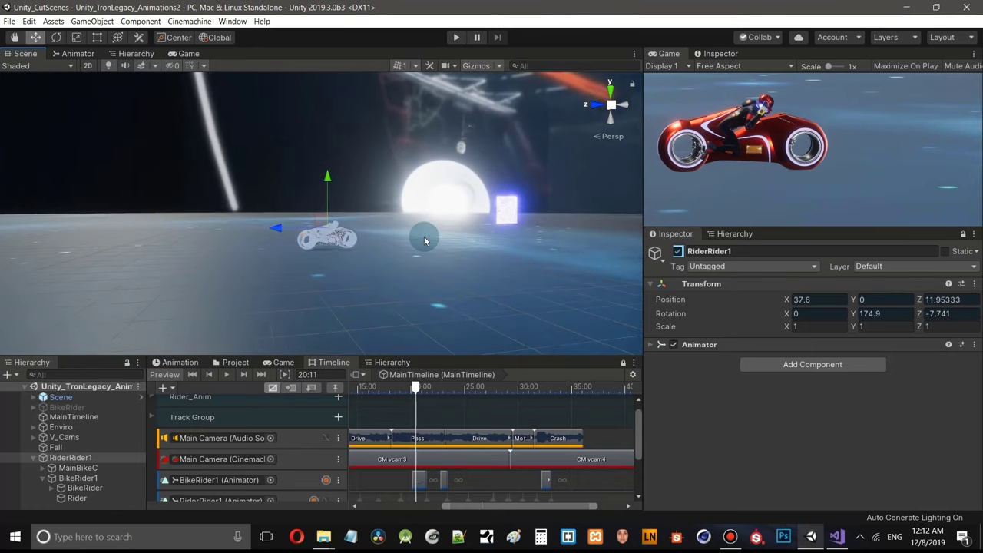
scroll(374, 246, up, 5)
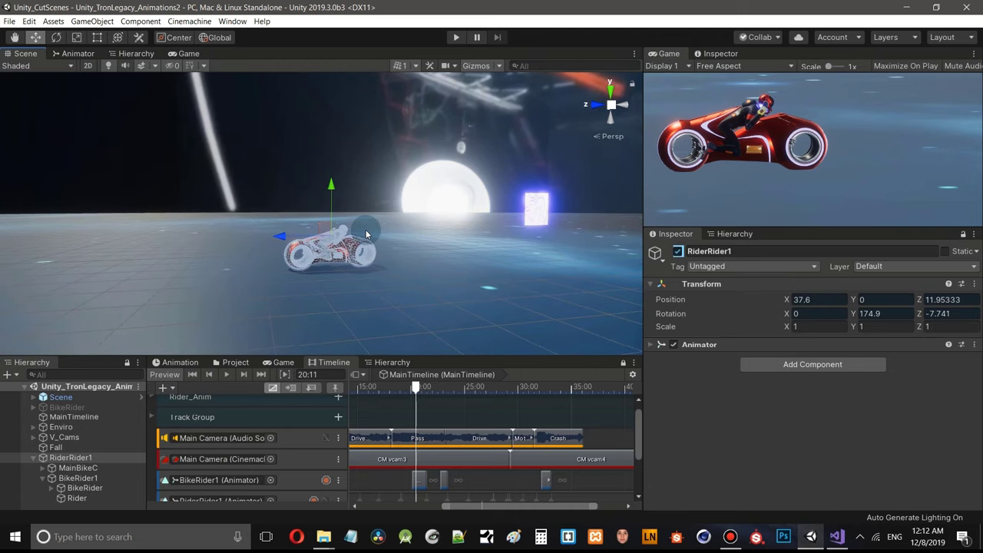
scroll(367, 231, up, 6)
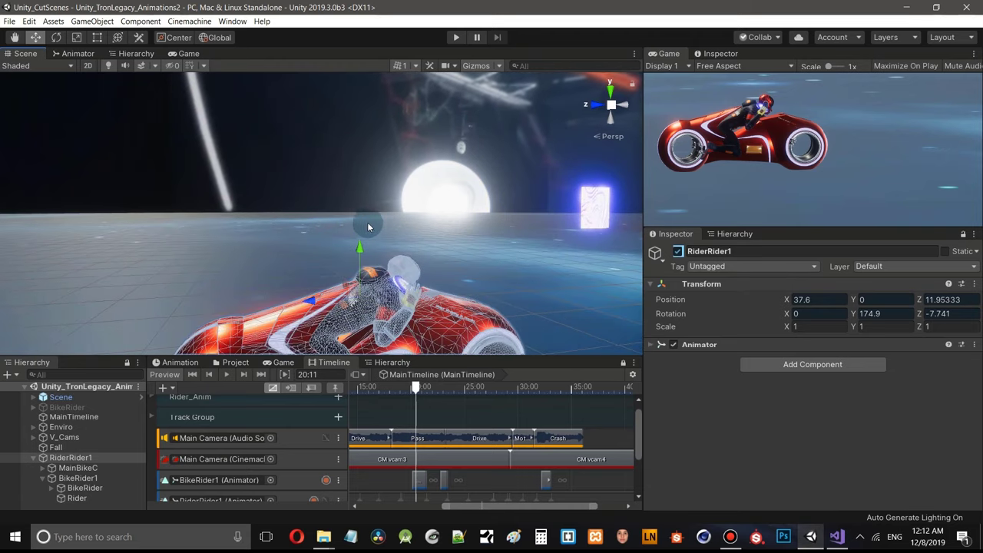
- Orbit and zoom in on the rider's helmet, then select the Rider mesh
alt+drag(369, 227, 307, 185)
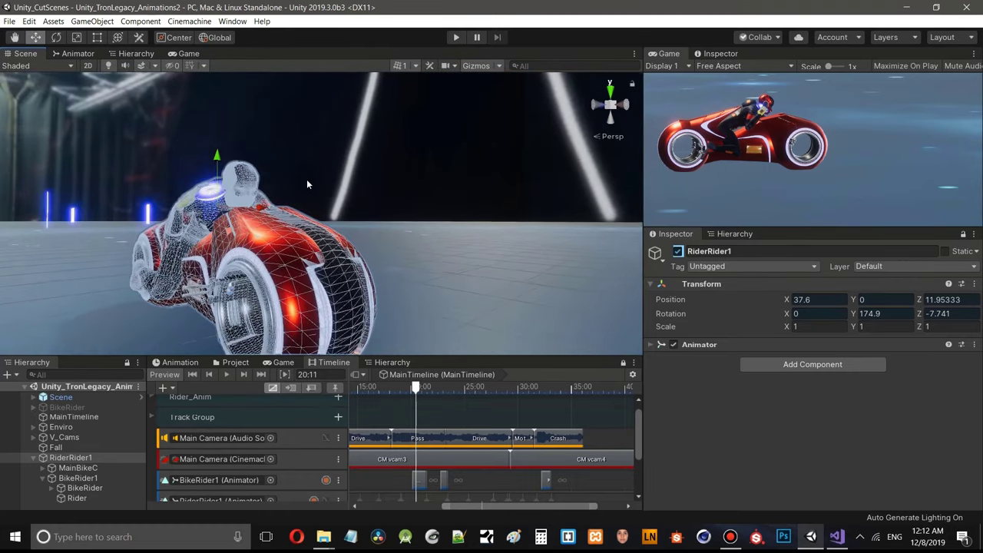
scroll(306, 184, up, 3)
scroll(303, 187, up, 4)
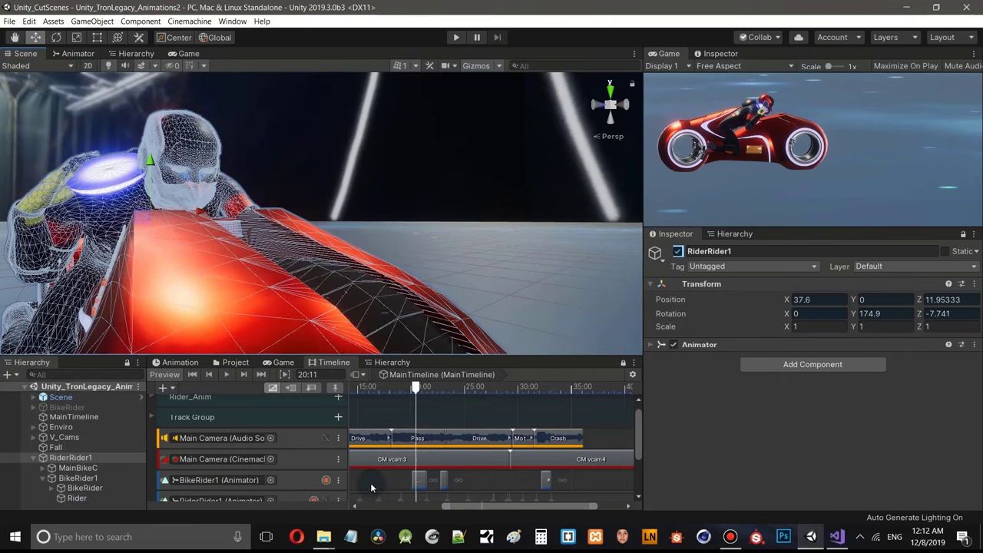
click(97, 499)
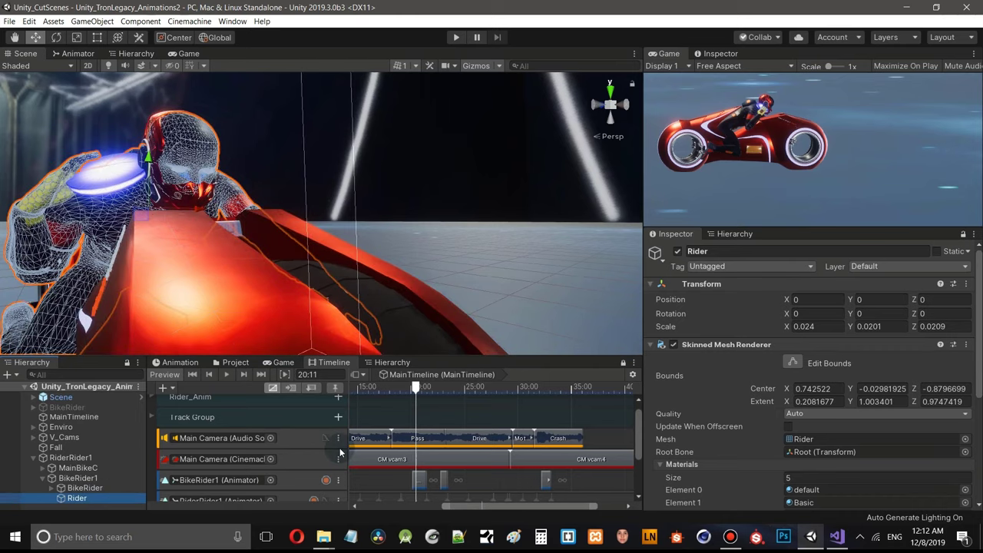
drag(443, 353, 444, 316)
- Compare the rider's plain shading and check its five materials: one default, four Basic
click(68, 495)
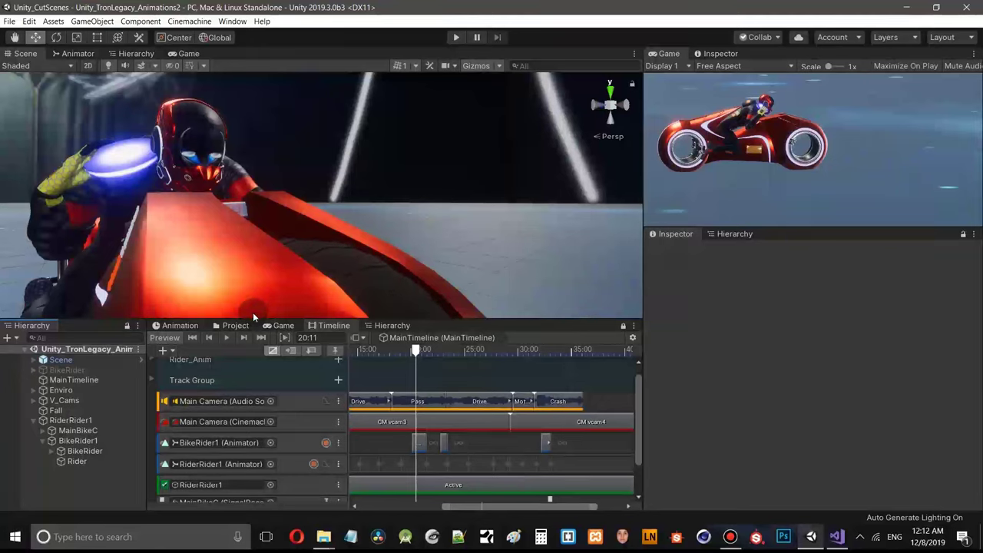
click(77, 462)
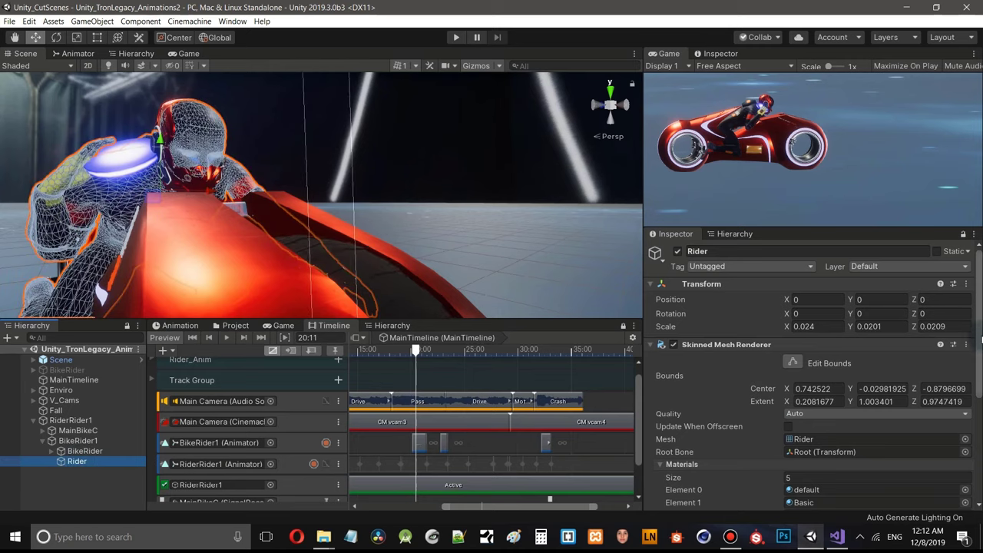
scroll(981, 341, down, 3)
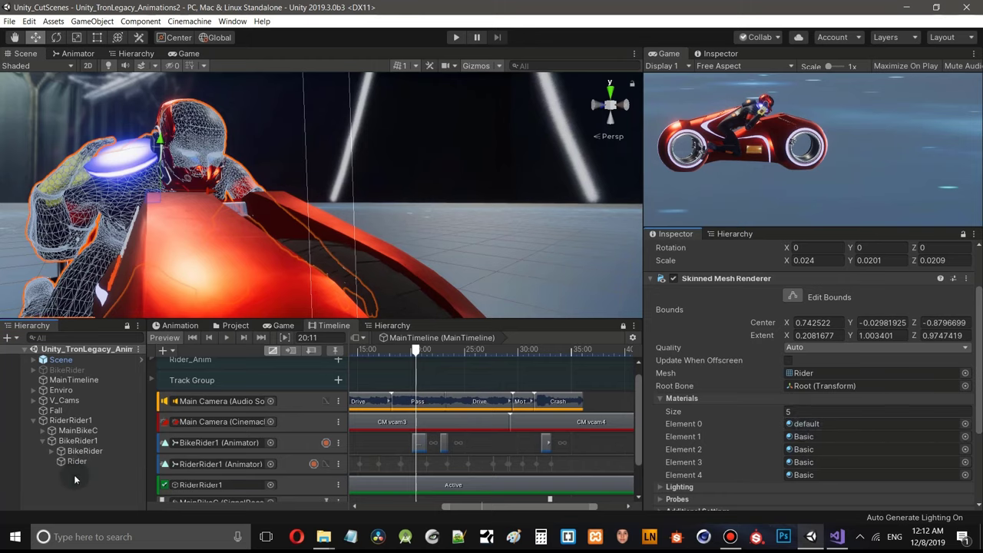
click(152, 171)
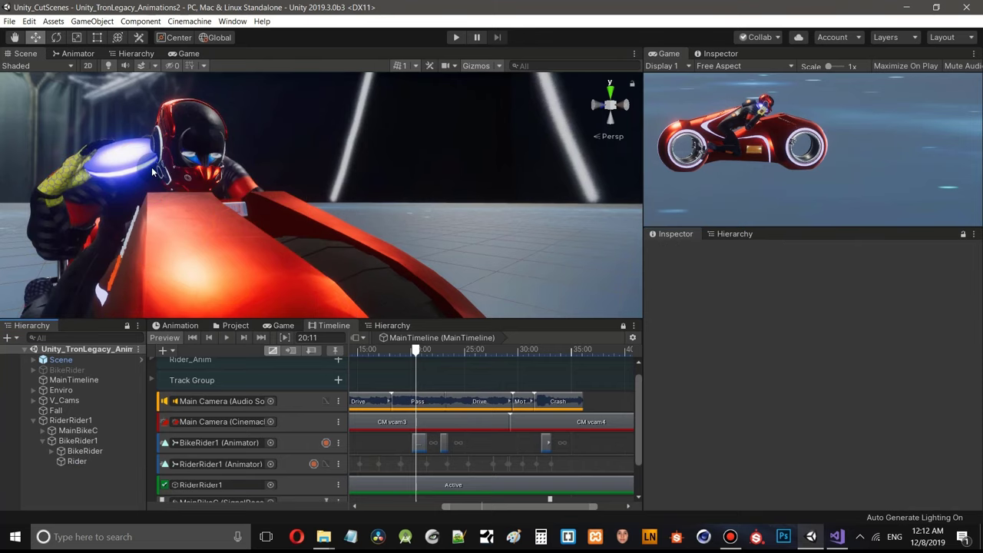
click(78, 463)
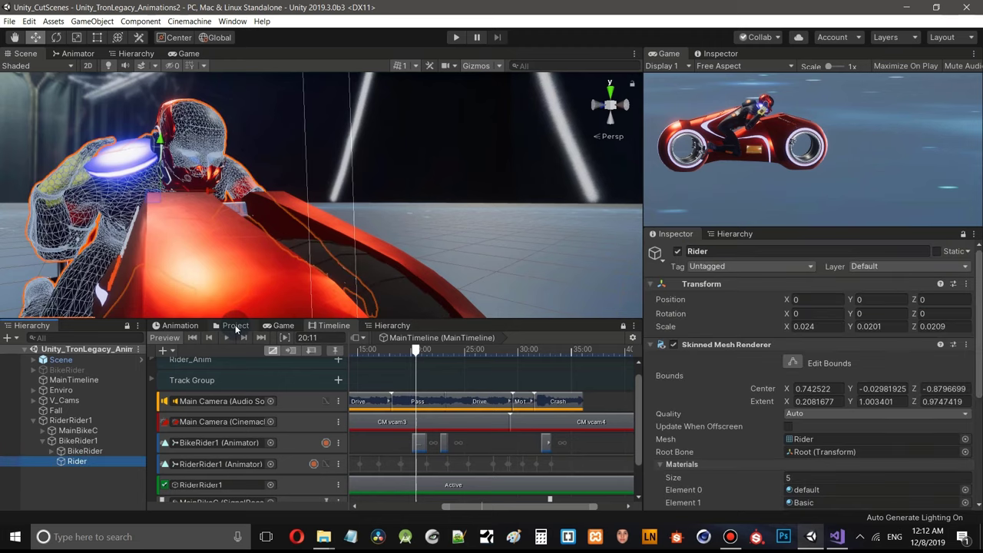
- Duplicate the Trials material, rename the copy Eyes, and drag it onto Rider
click(234, 325)
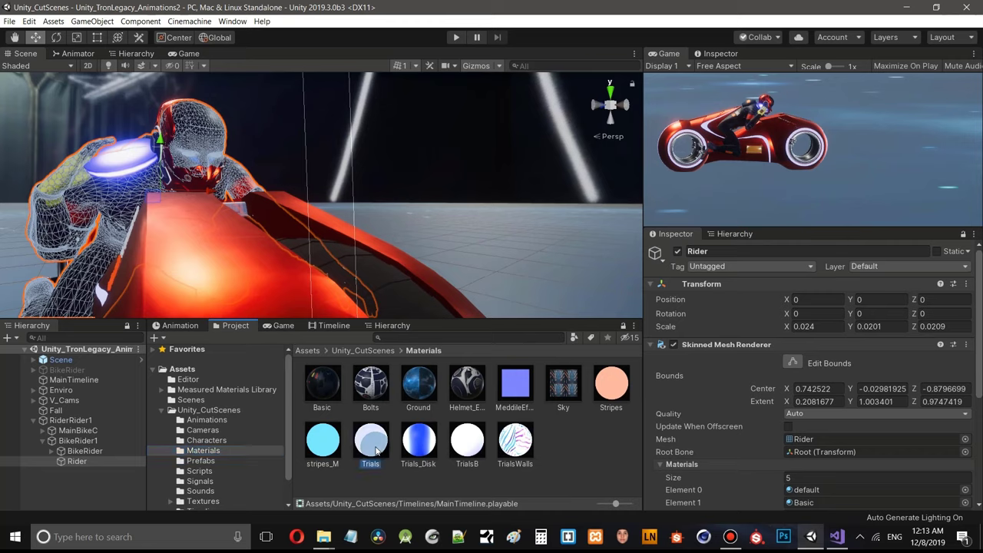
click(373, 446)
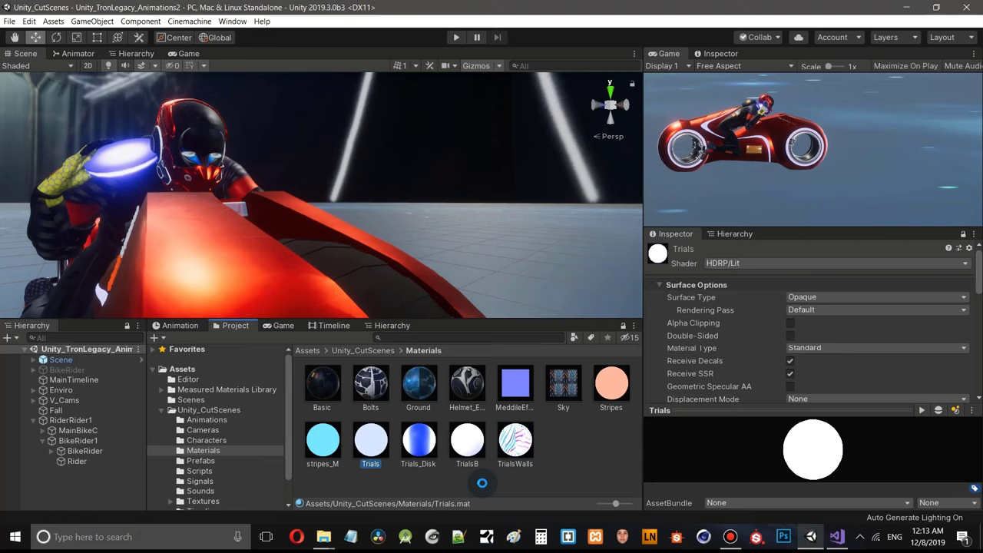
key(ctrl+d)
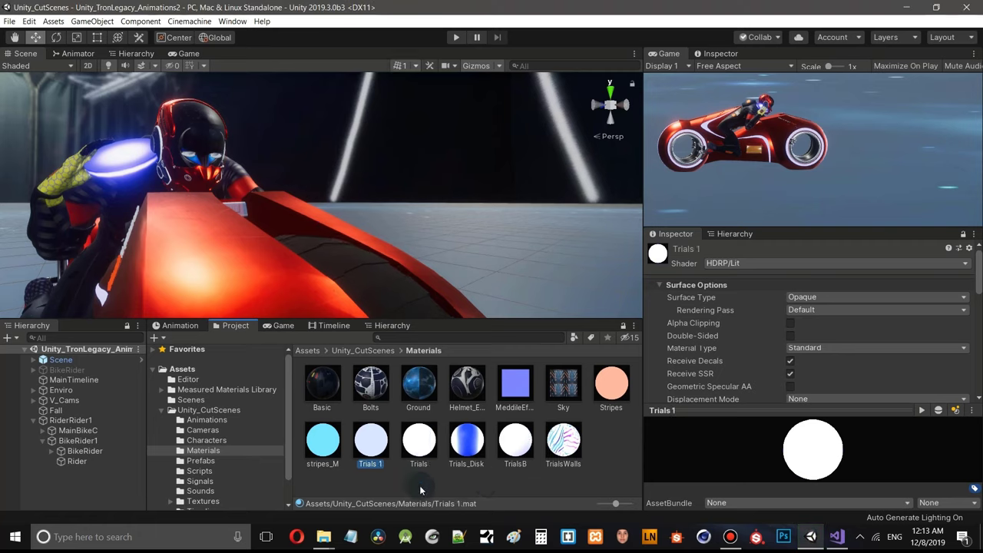
right_click(375, 466)
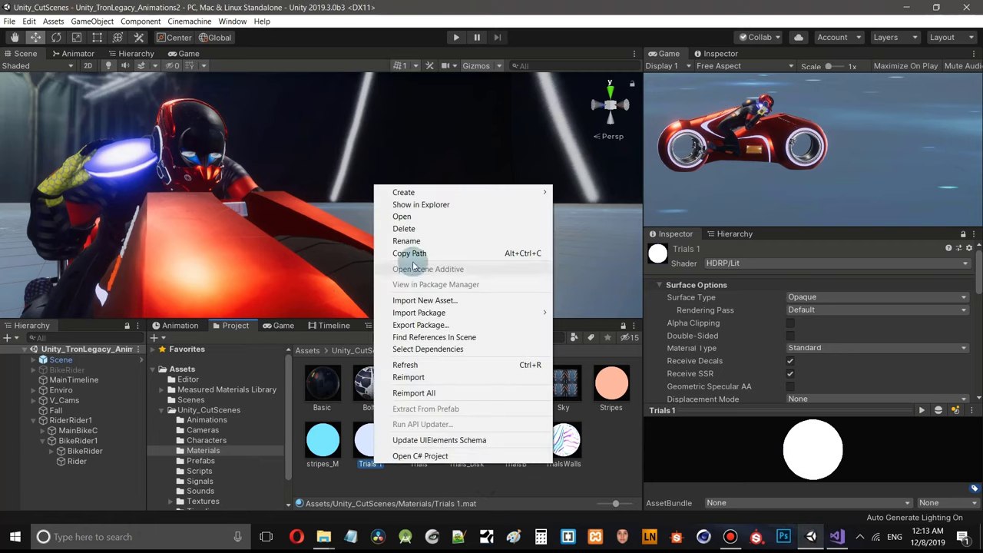
click(432, 242)
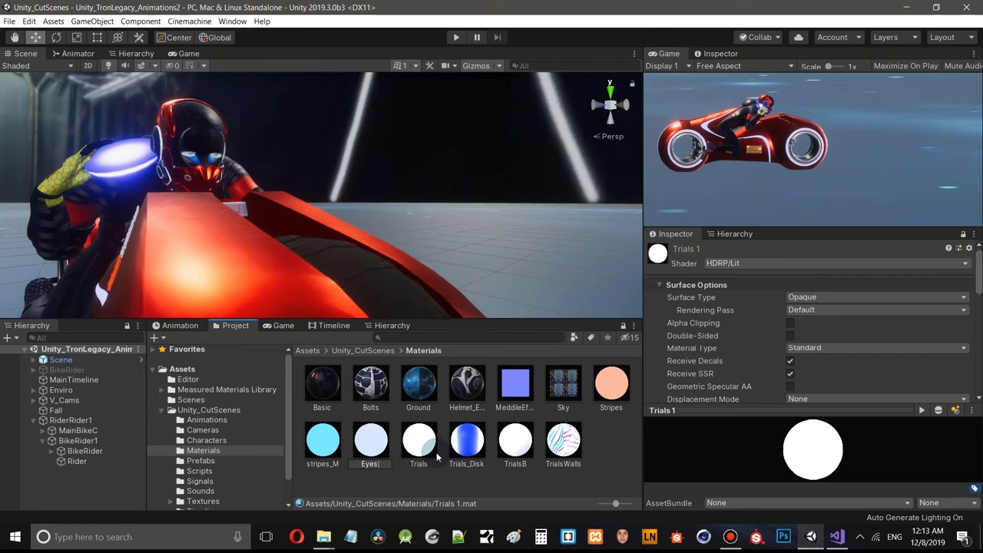
key(Return)
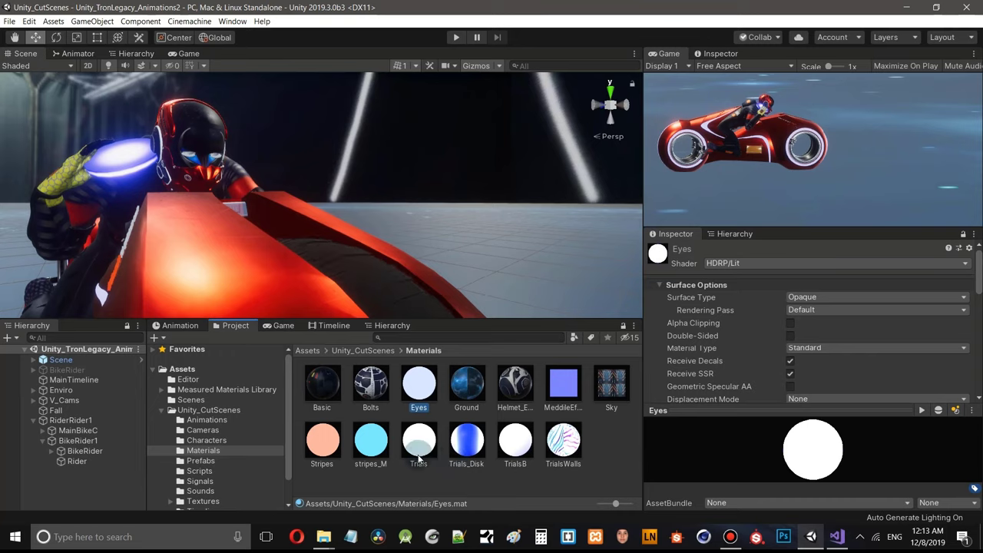
drag(421, 386, 86, 464)
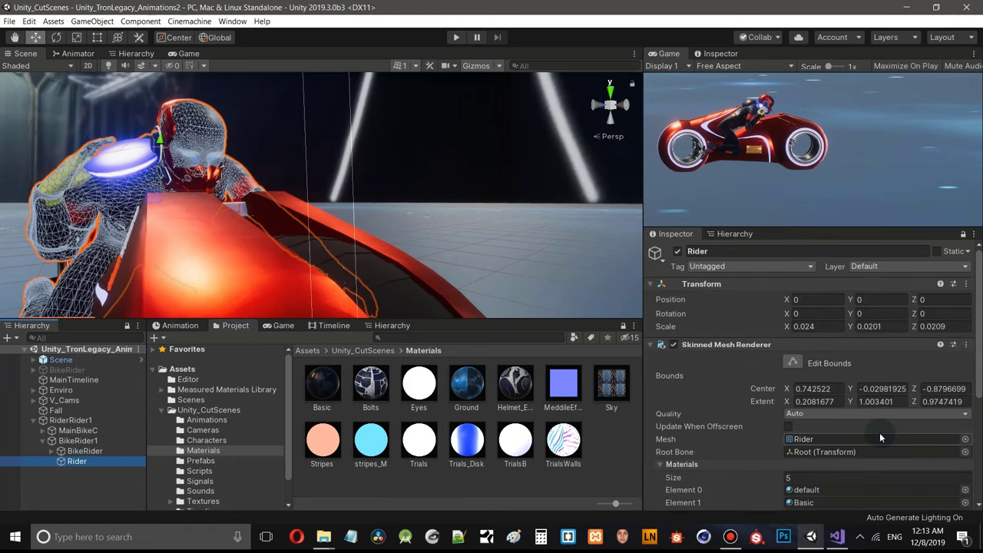
- Put Eyes in Element 0 of the Rider's Skinned Mesh Renderer so the helmet eyes glow blue
scroll(860, 425, down, 3)
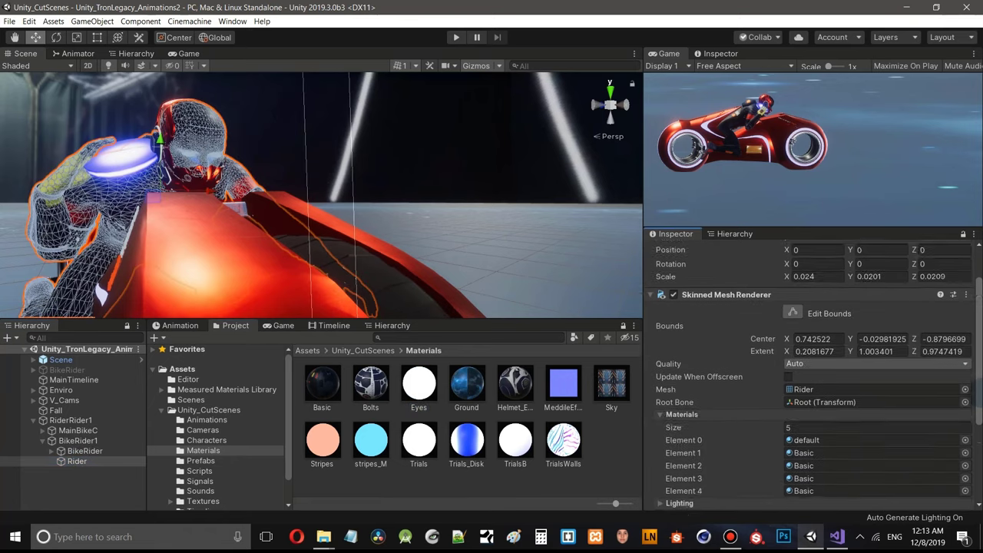
drag(428, 384, 826, 408)
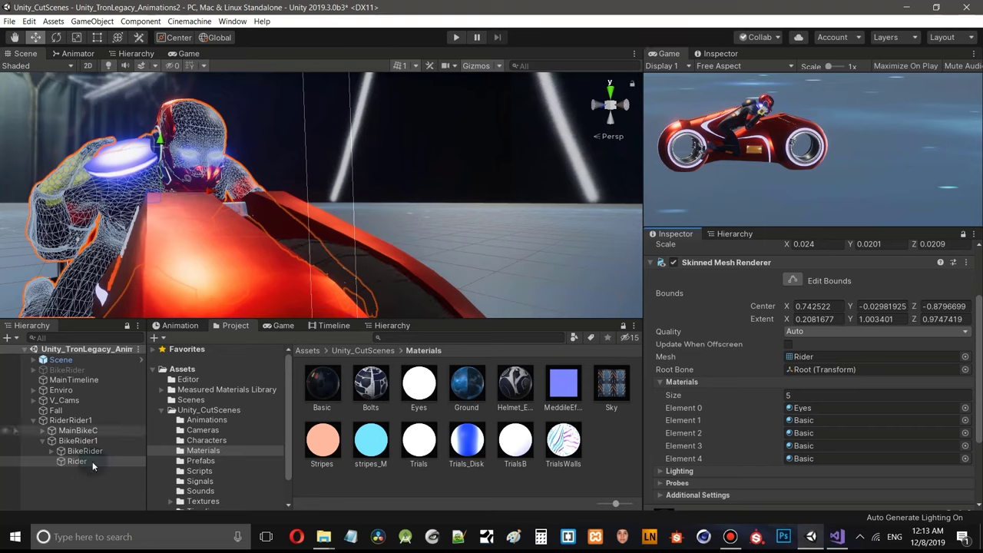
click(88, 487)
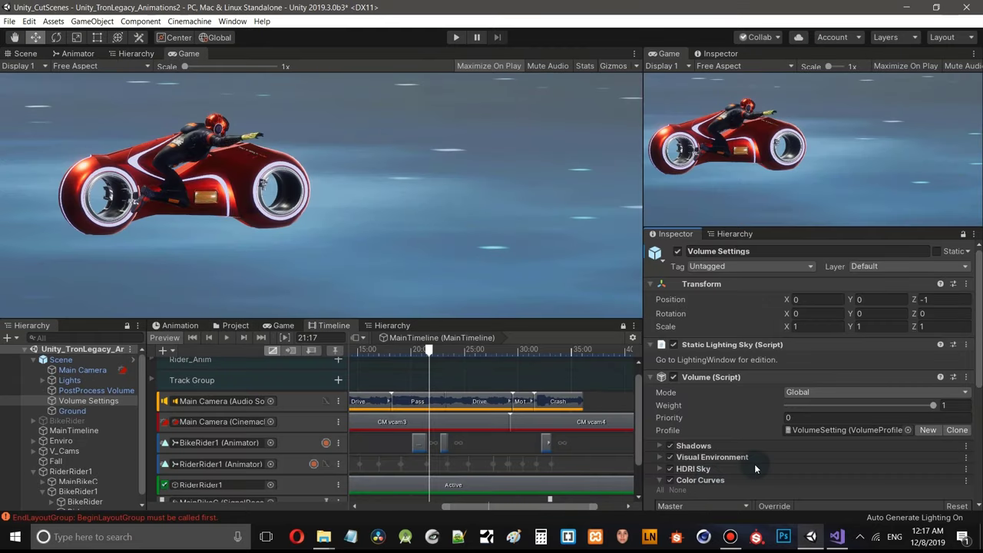
- Remove the Color Curves override, check Visual Environment, and jump the cutscene to 15:02
scroll(979, 341, down, 5)
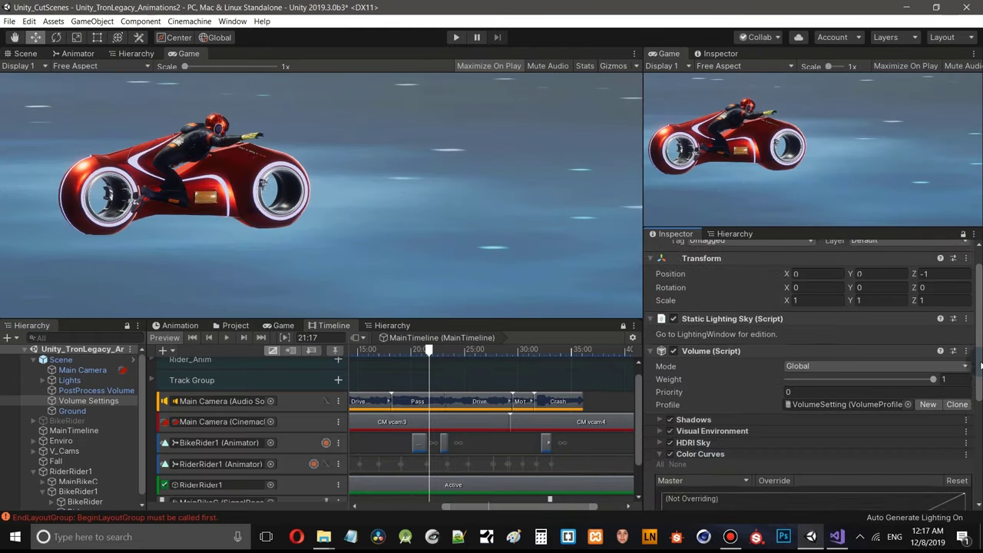
key(ctrl+z)
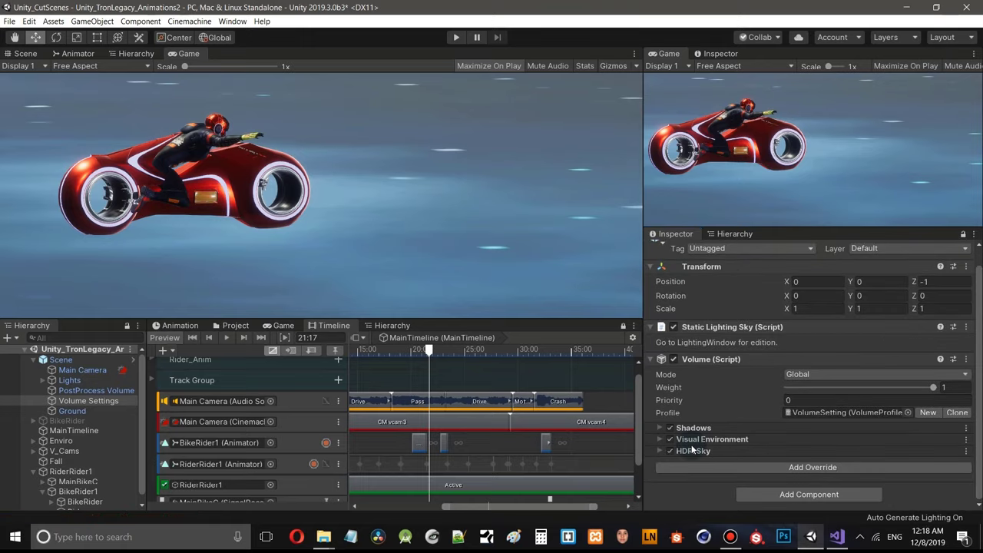
click(662, 439)
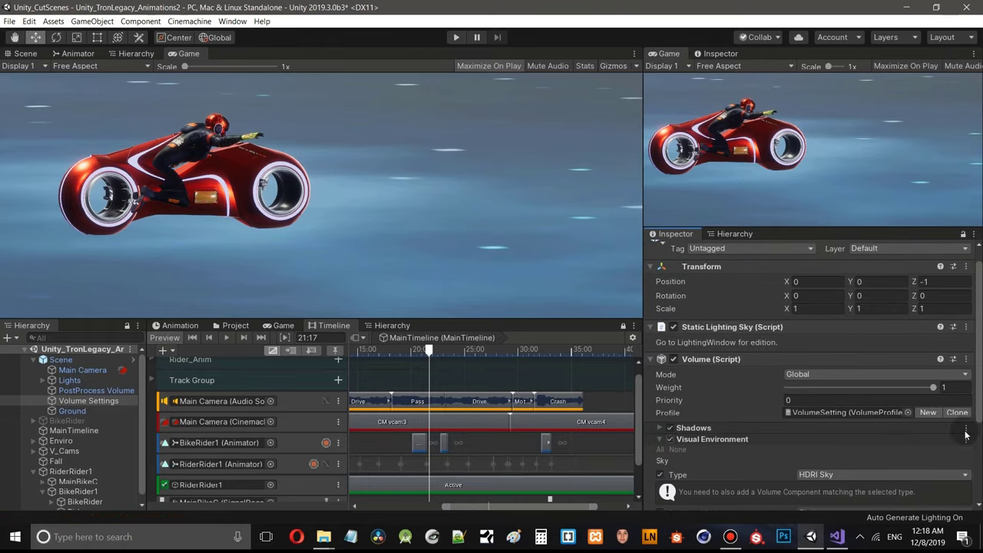
click(659, 440)
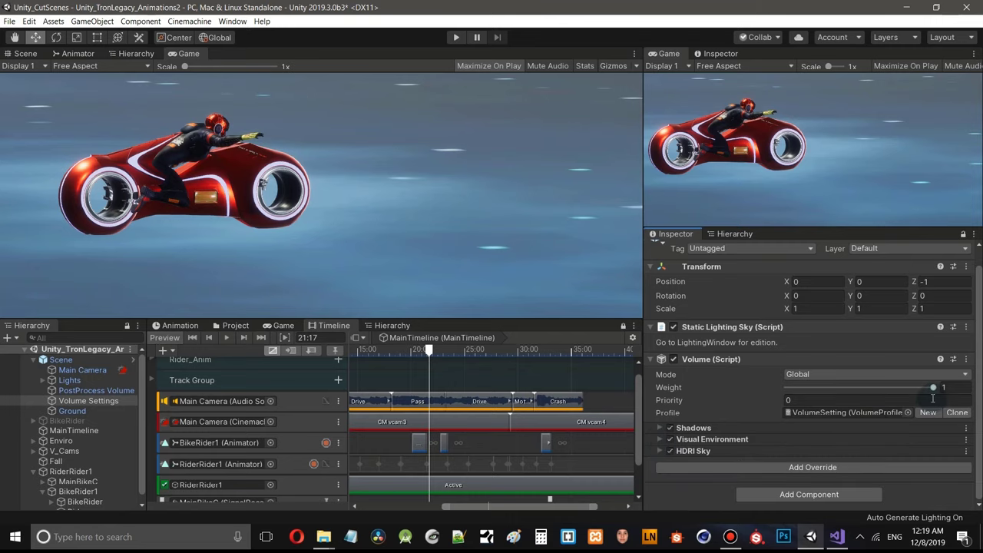
click(357, 345)
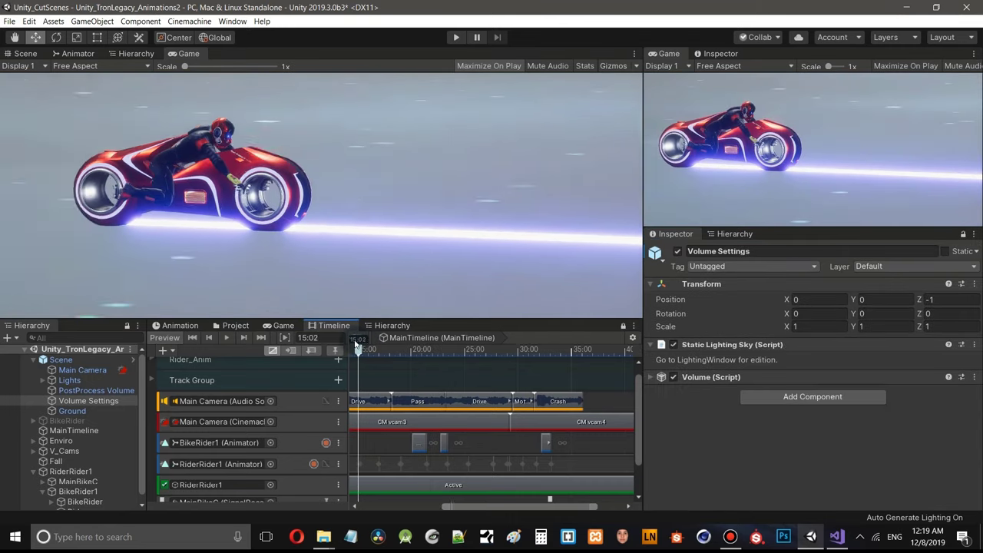
- Scrub the cutscene between 14:07 and 18:00, enlarge the Game view, and rewind to 0:00
drag(357, 345, 352, 345)
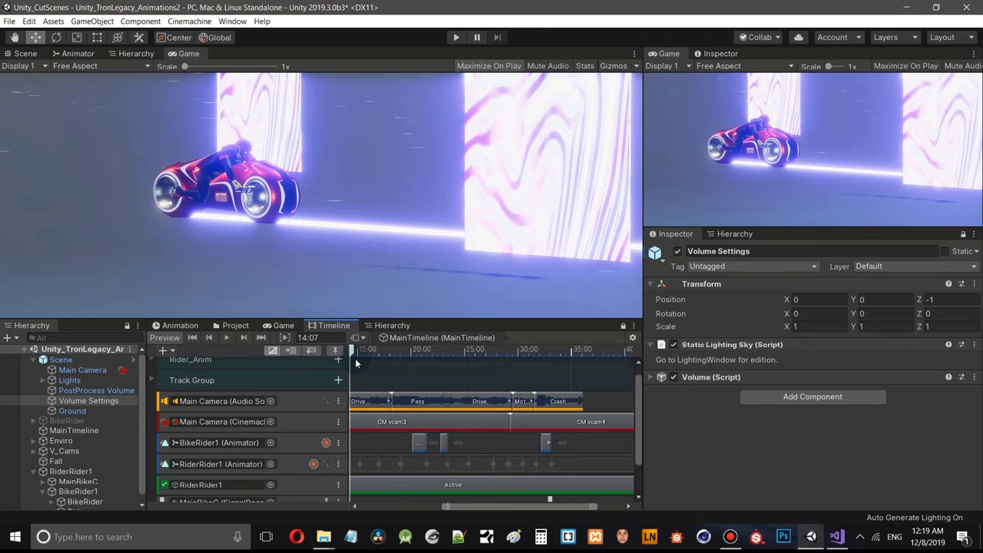
mouse_move(351, 350)
mouse_down()
mouse_move(441, 377)
mouse_move(350, 362)
mouse_up()
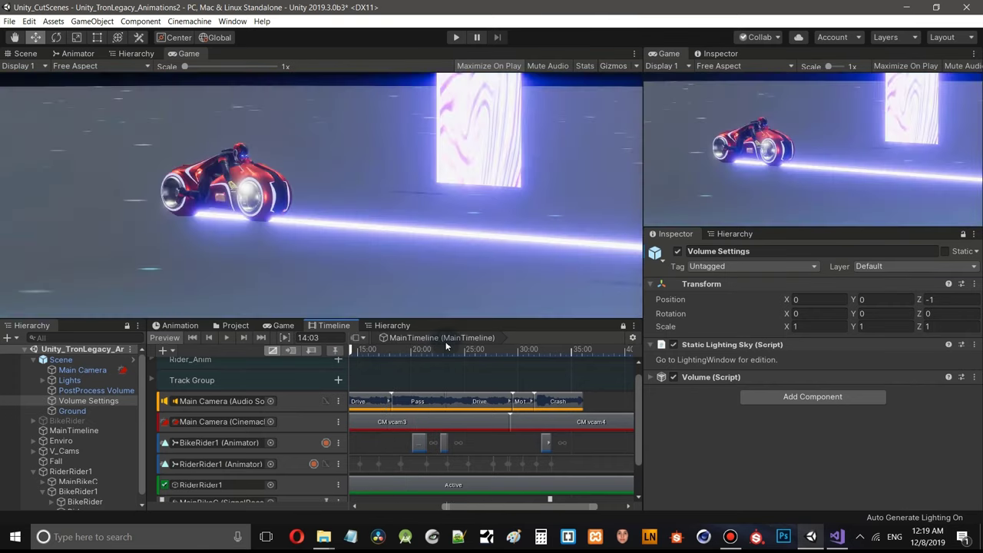
drag(475, 333, 472, 380)
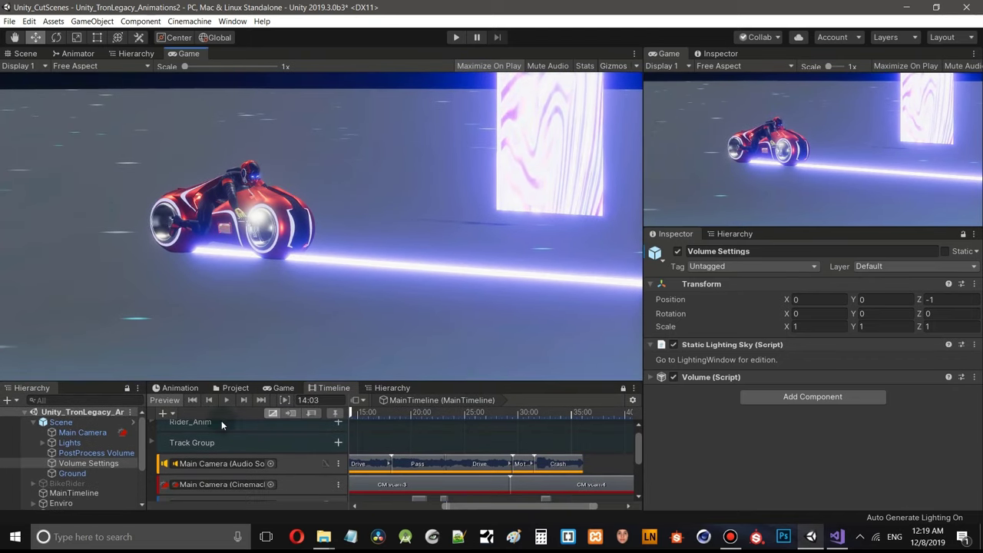
click(193, 400)
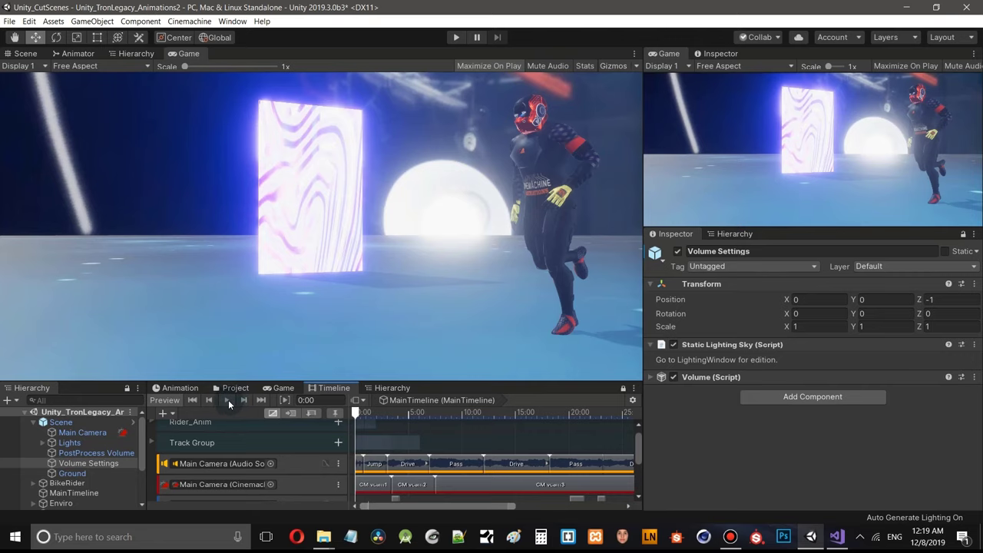
- Play the full cutscene, then scrub through its shots, including the ring jump and 1:19 light-cycle
click(228, 400)
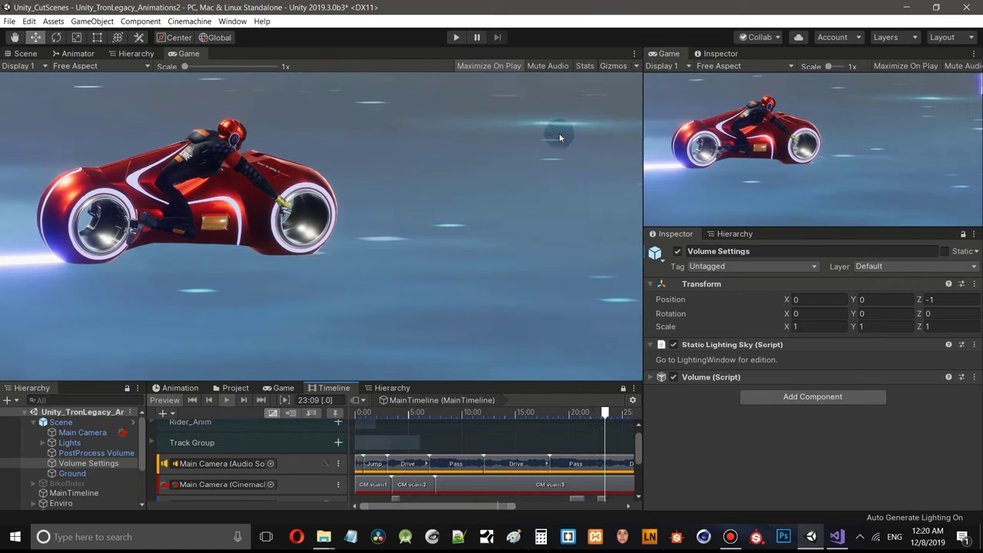
click(192, 400)
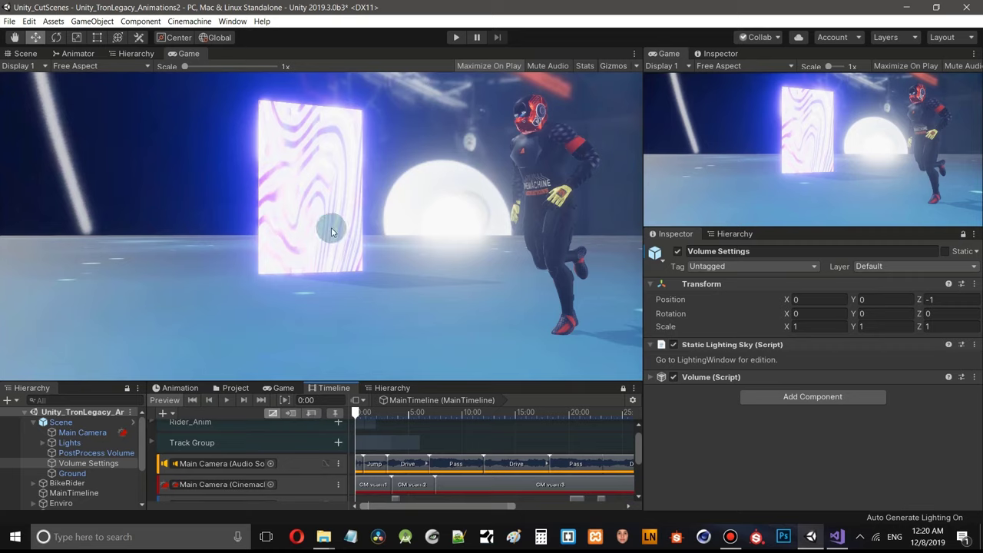
drag(357, 416, 359, 416)
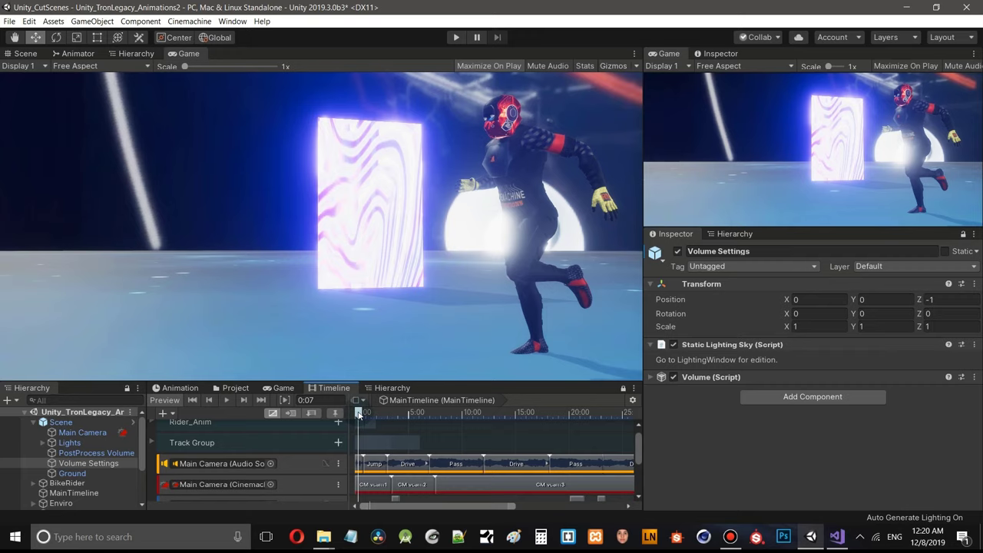
drag(358, 414, 355, 415)
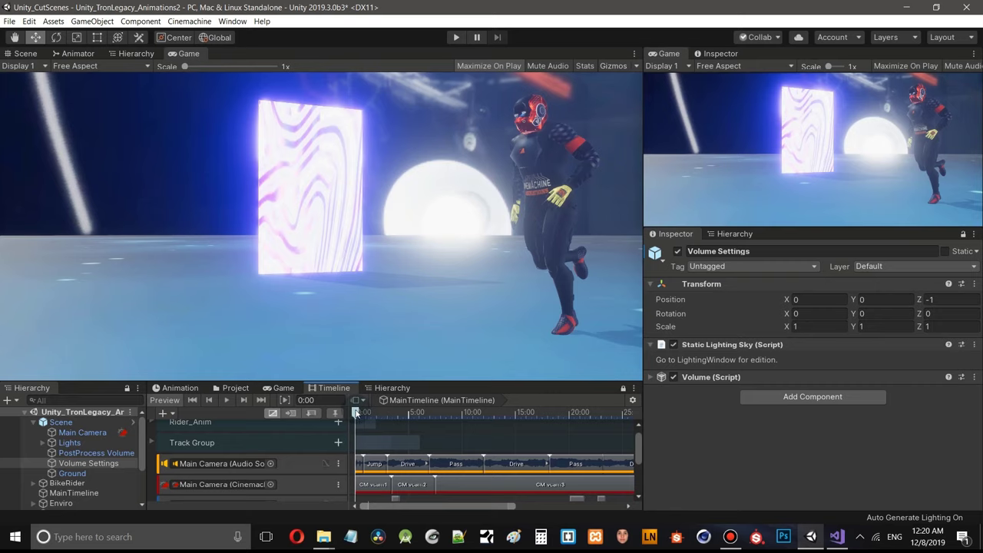
drag(358, 413, 365, 408)
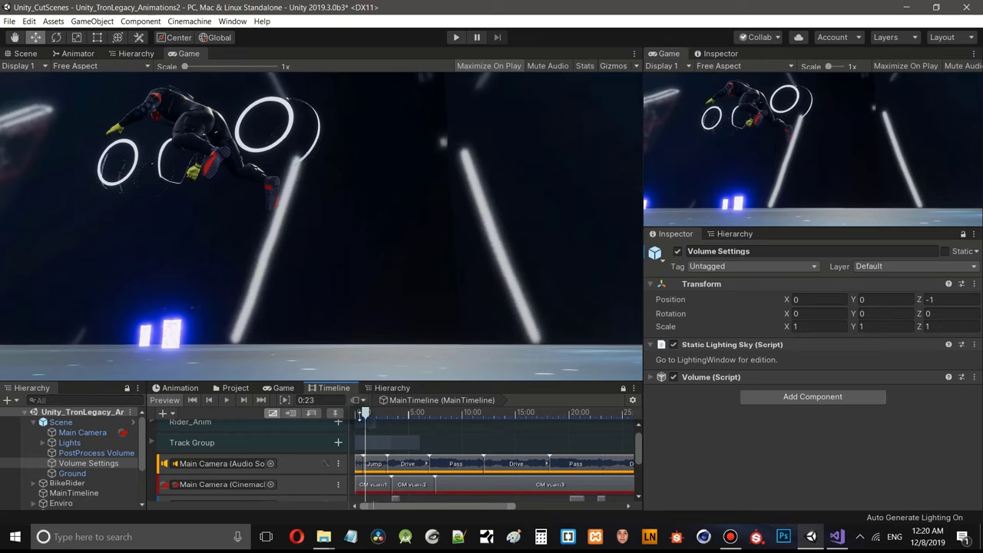
mouse_move(366, 415)
mouse_down()
mouse_move(393, 417)
mouse_move(357, 420)
mouse_up()
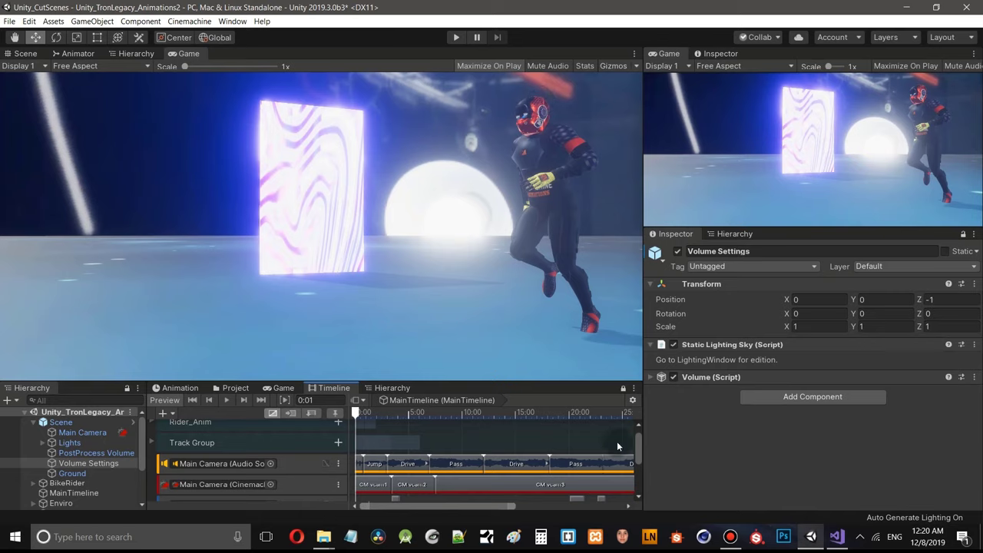
drag(640, 442, 638, 476)
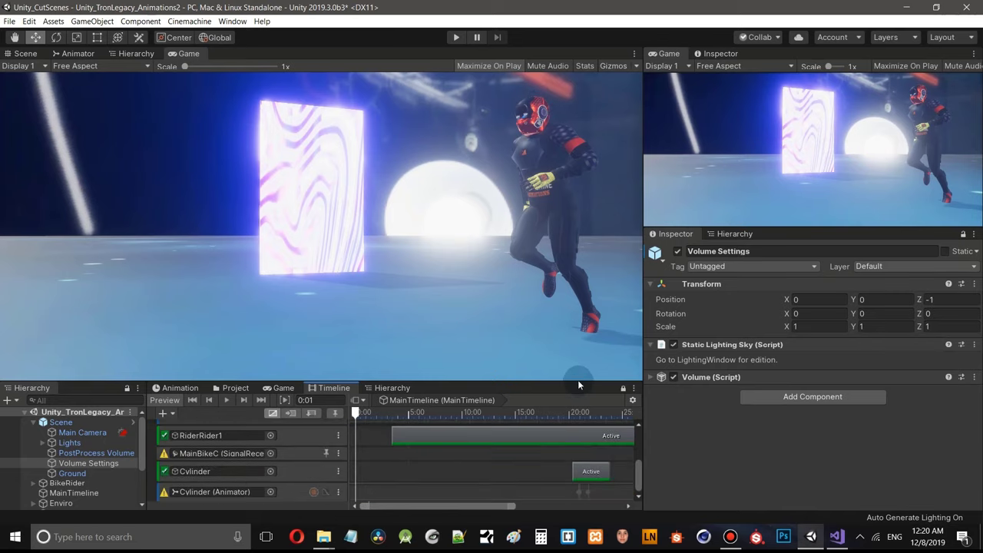
- Enlarge the Timeline panel and scroll its track list back to the top
drag(577, 380, 576, 316)
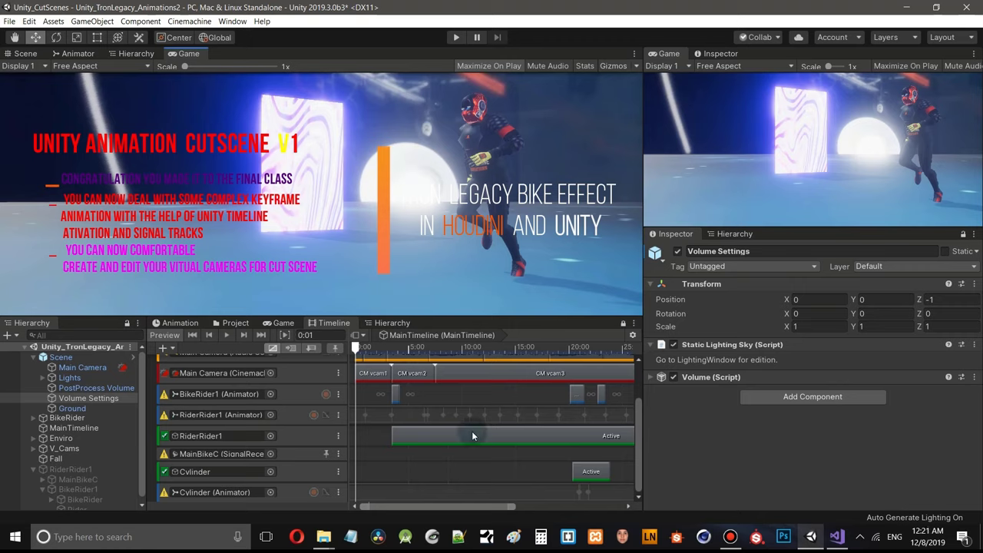
drag(638, 450, 636, 417)
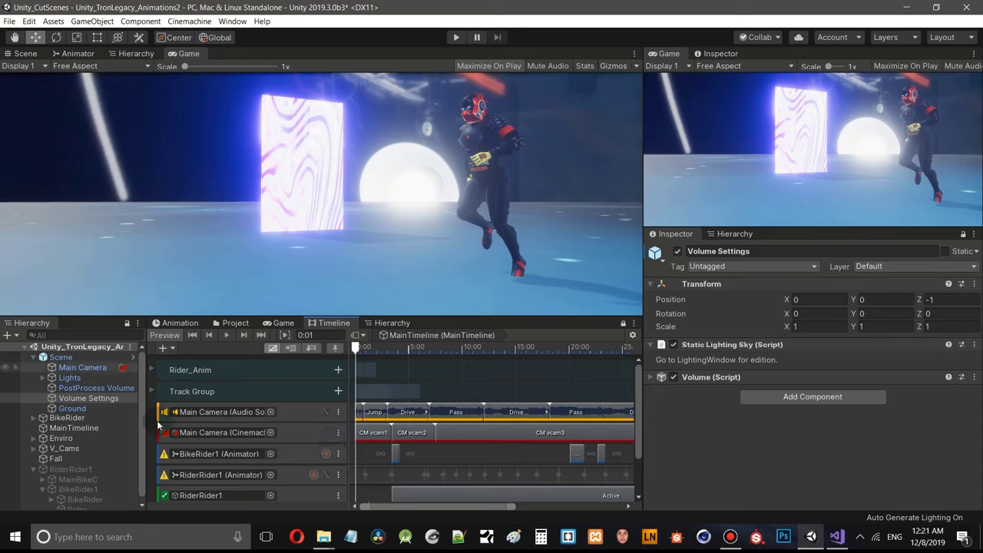
- Show MainBikeC's properties in a second Inspector, enlarge the Game view, and enter Play mode
click(365, 253)
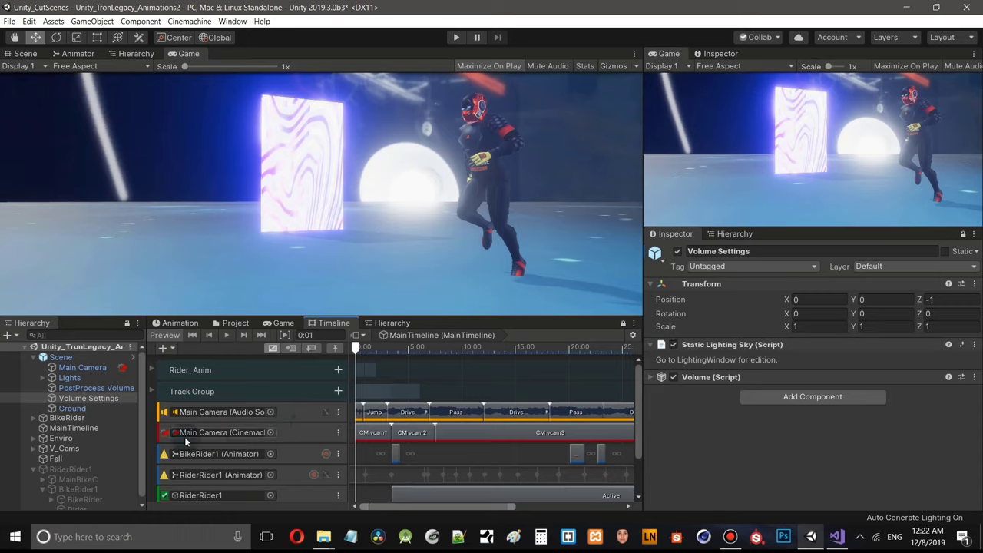
click(84, 480)
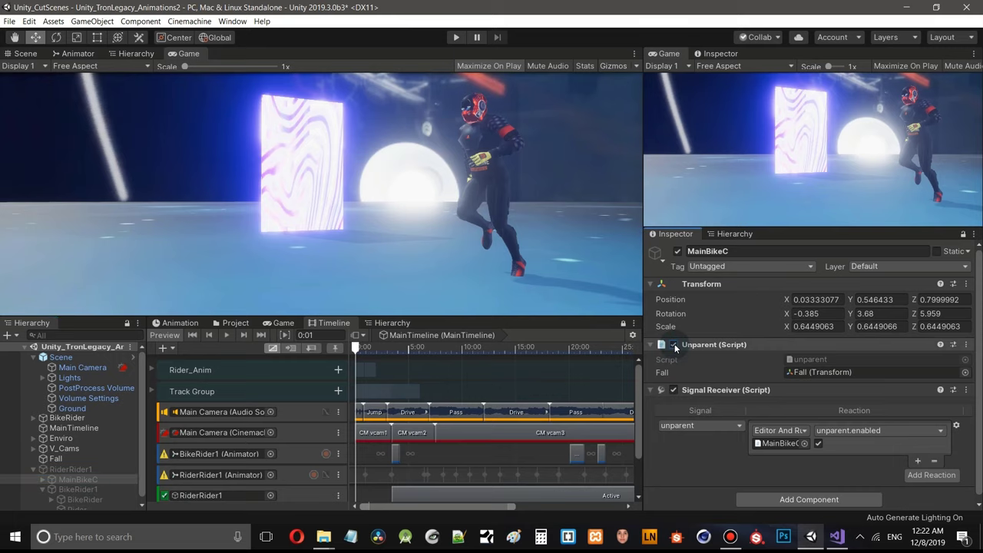
click(720, 53)
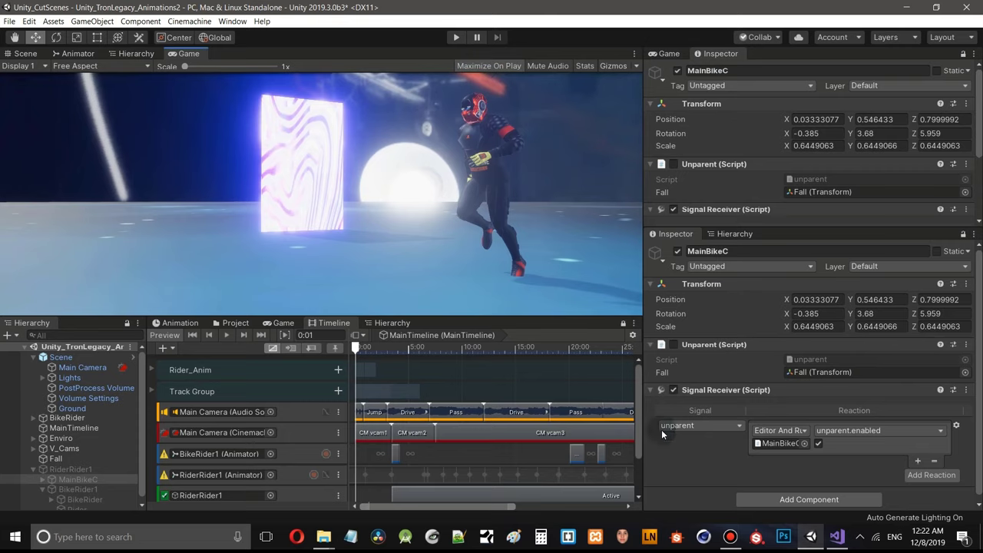
drag(547, 324, 547, 384)
key(ctrl+p)
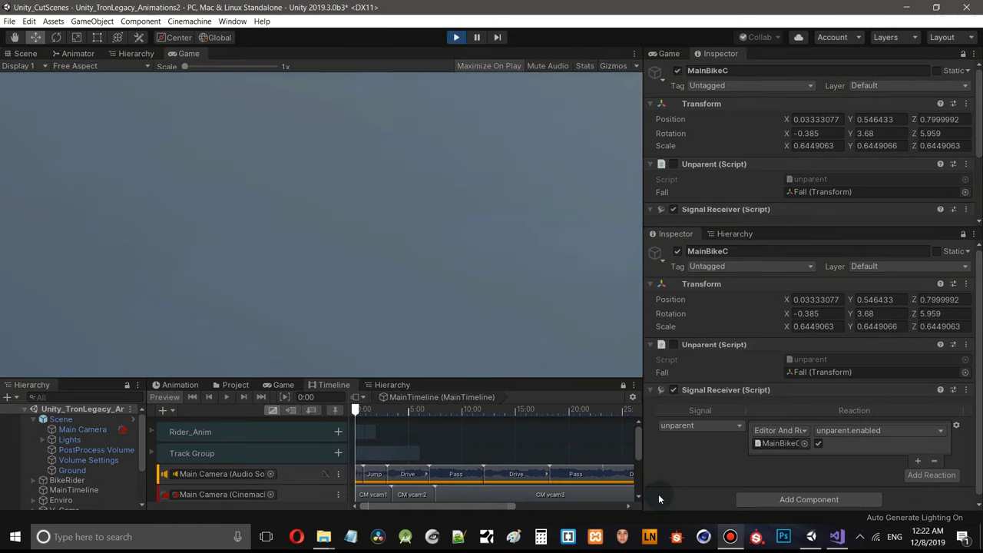